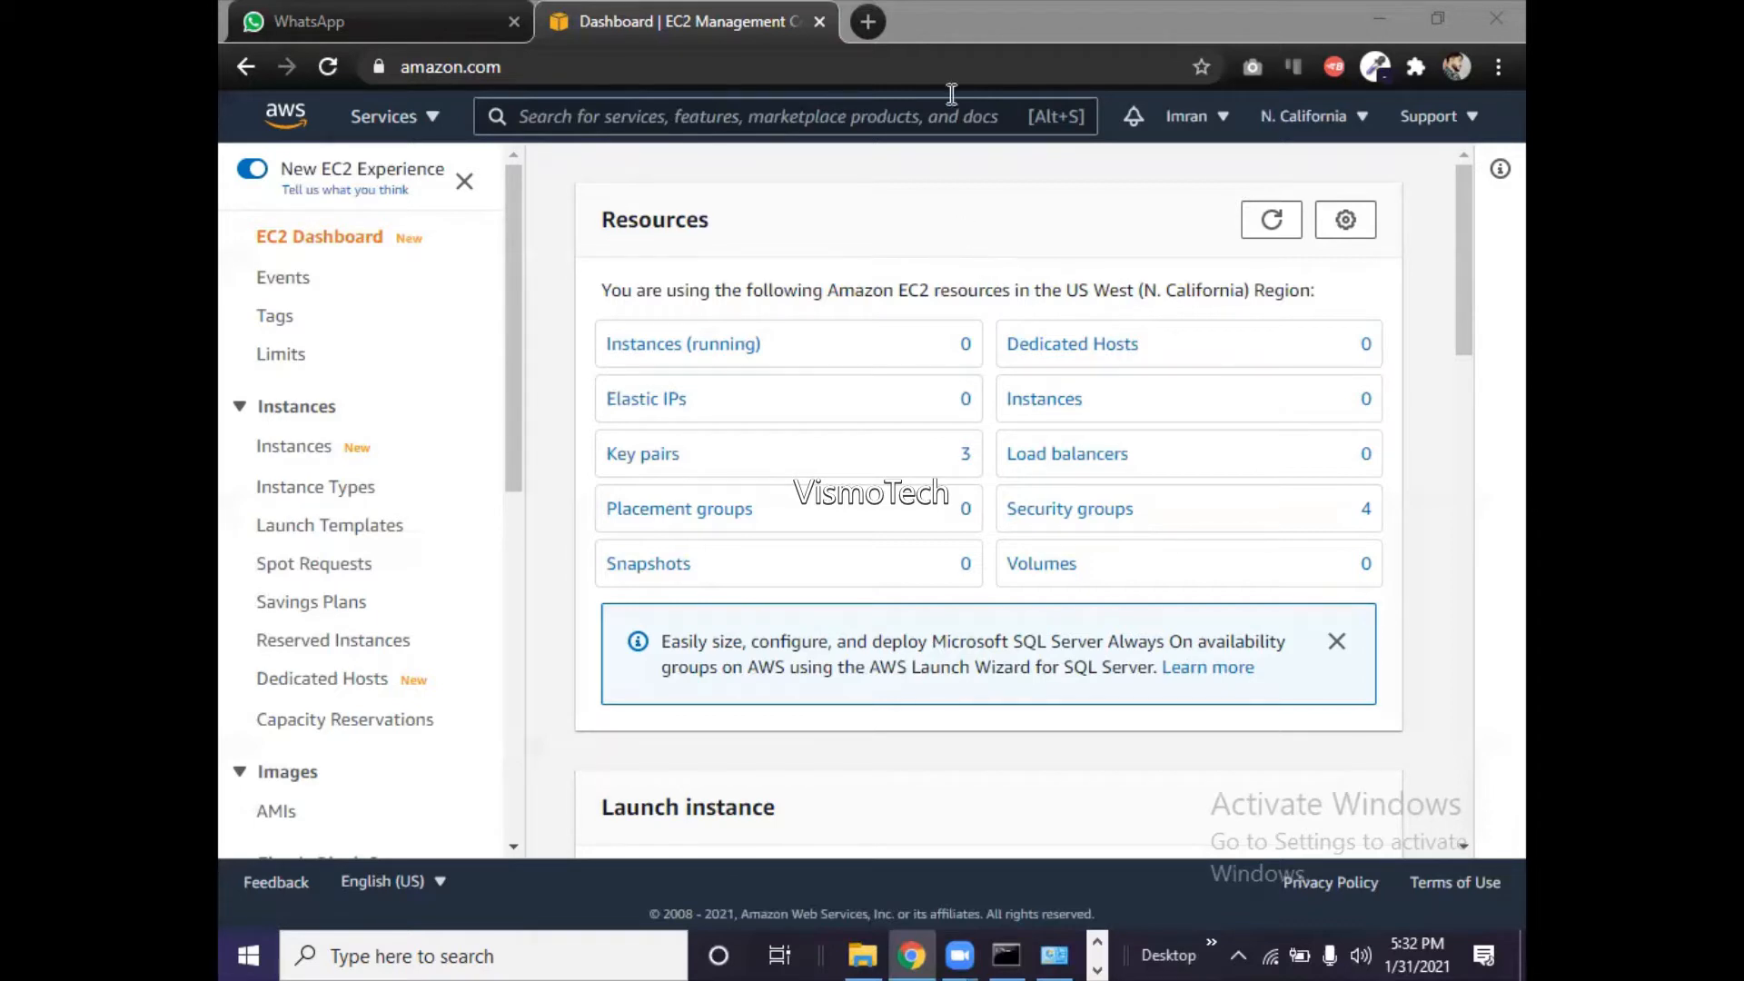
- Go to the EC2 load balancers page and start creating a new load balancer
left_click(509, 424)
left_click_drag(510, 423, 506, 710)
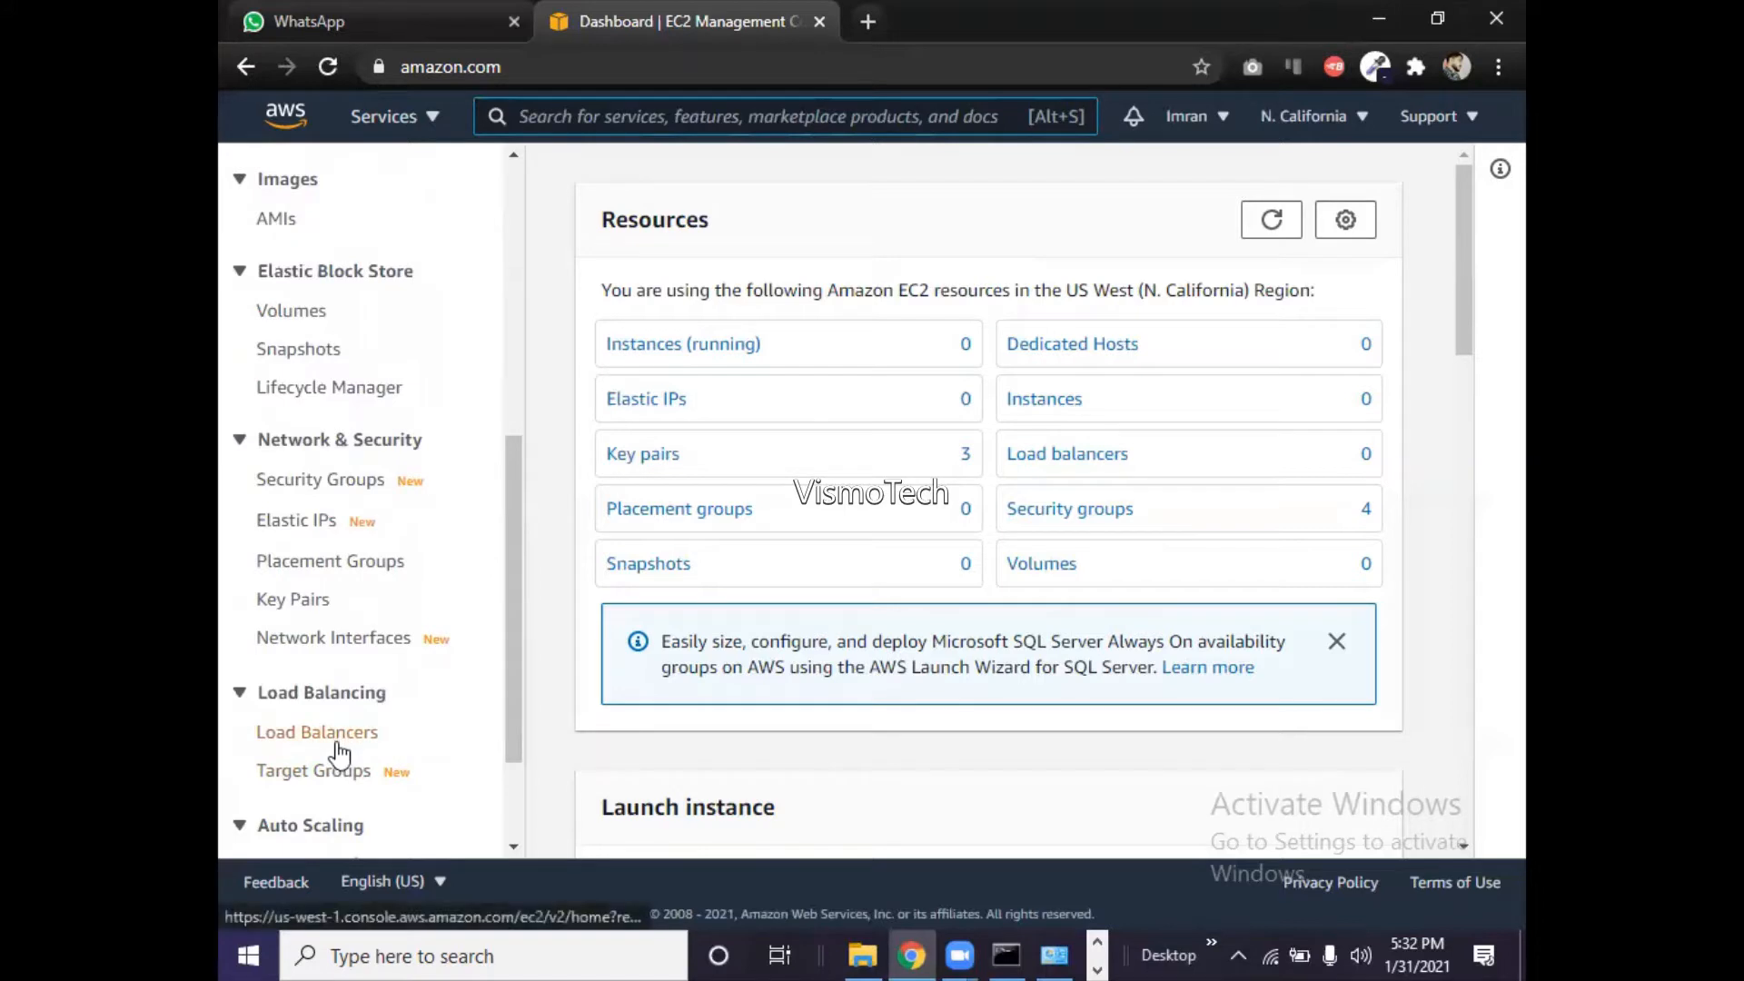
left_click(338, 751)
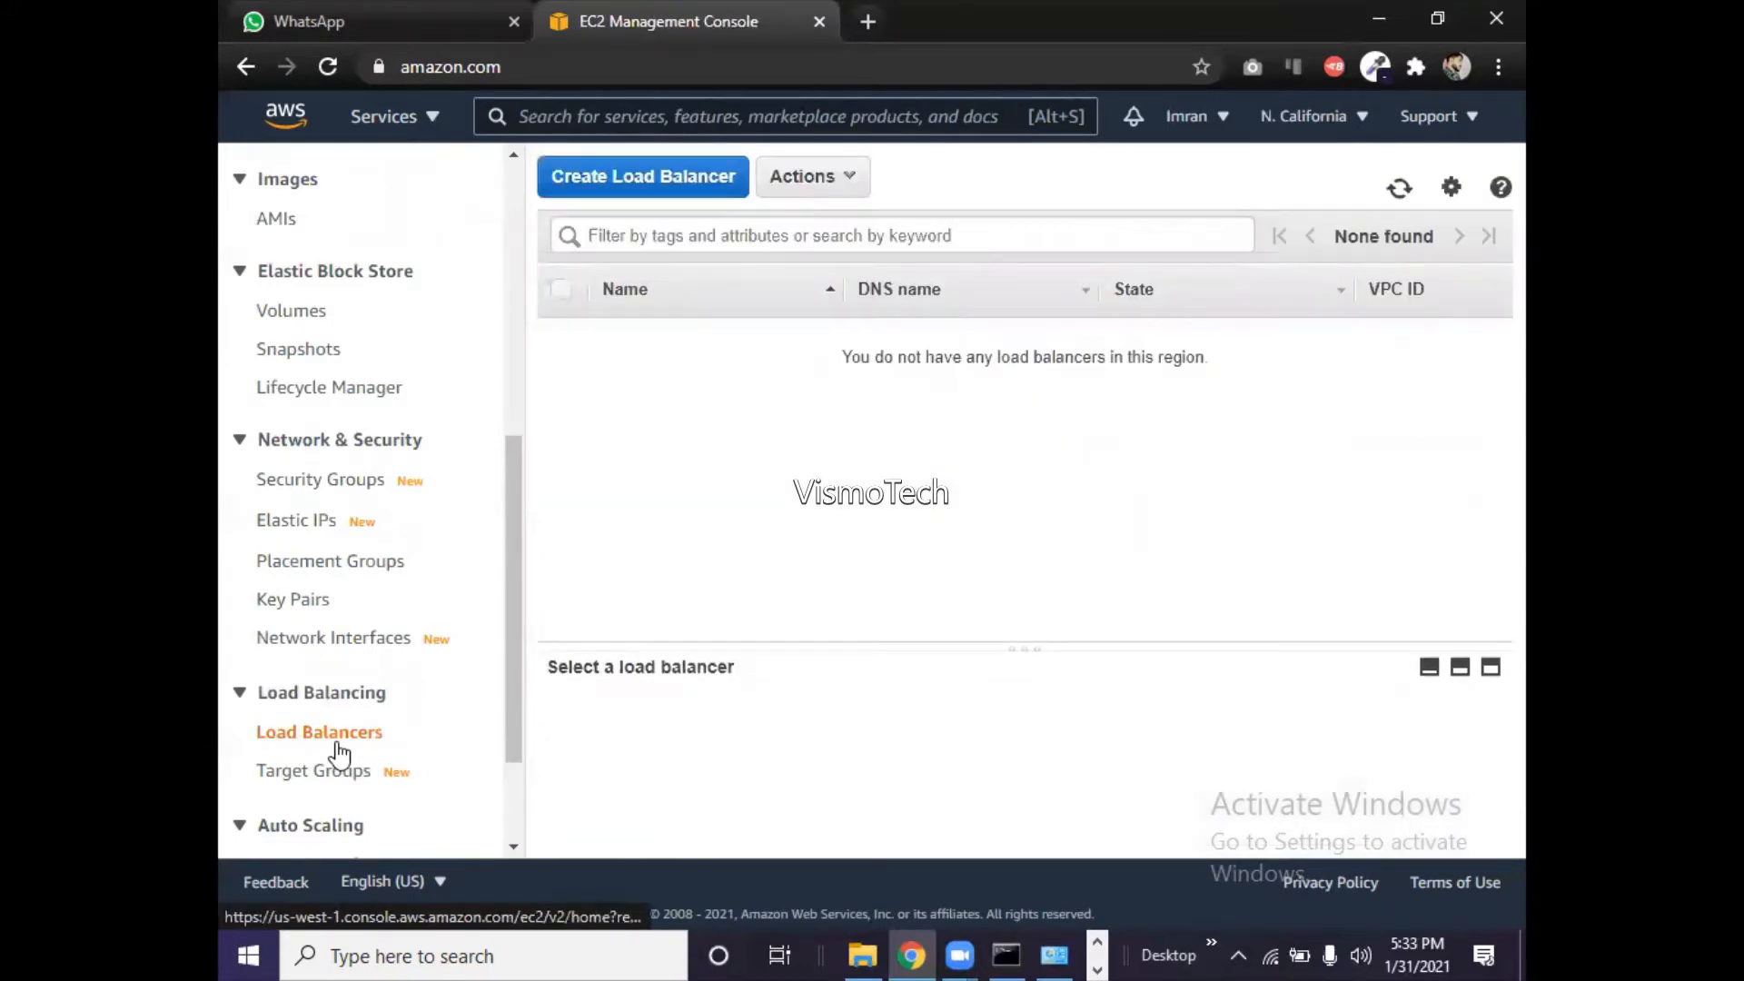
left_click(625, 179)
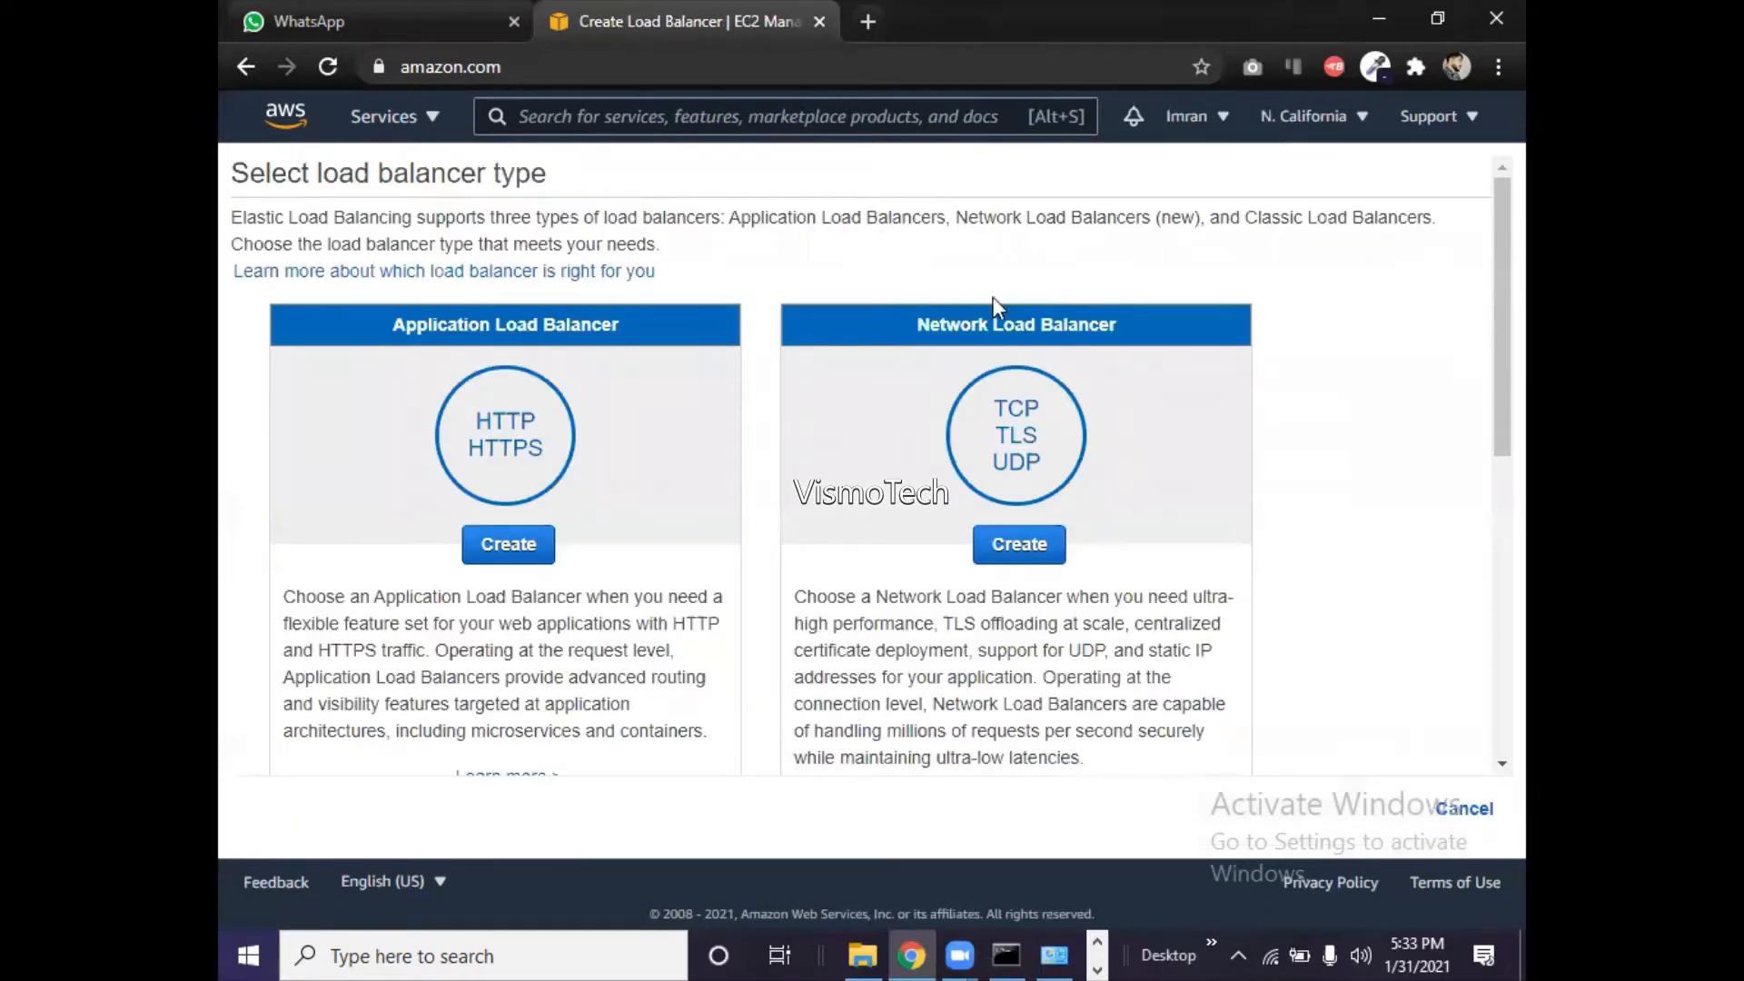
- Review the available load balancer types and the page's full URL, and choose to create an Application Load Balancer
left_click_drag(1491, 420, 1484, 604)
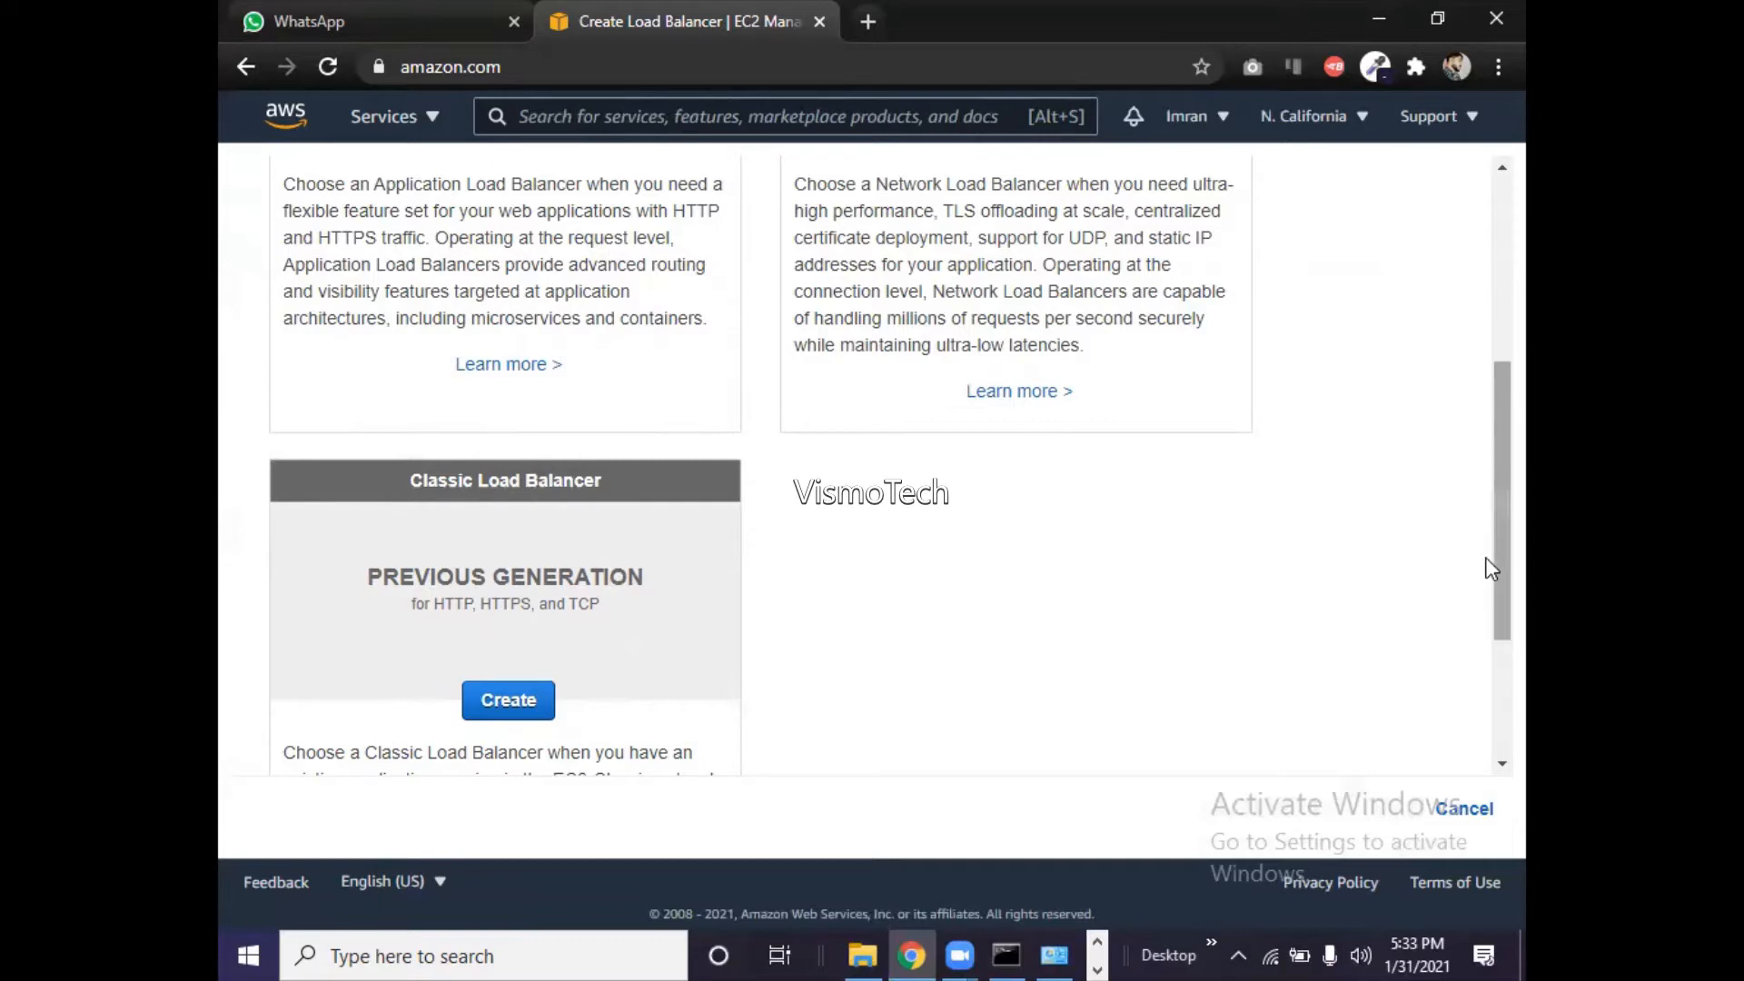
left_click_drag(1491, 567, 1487, 432)
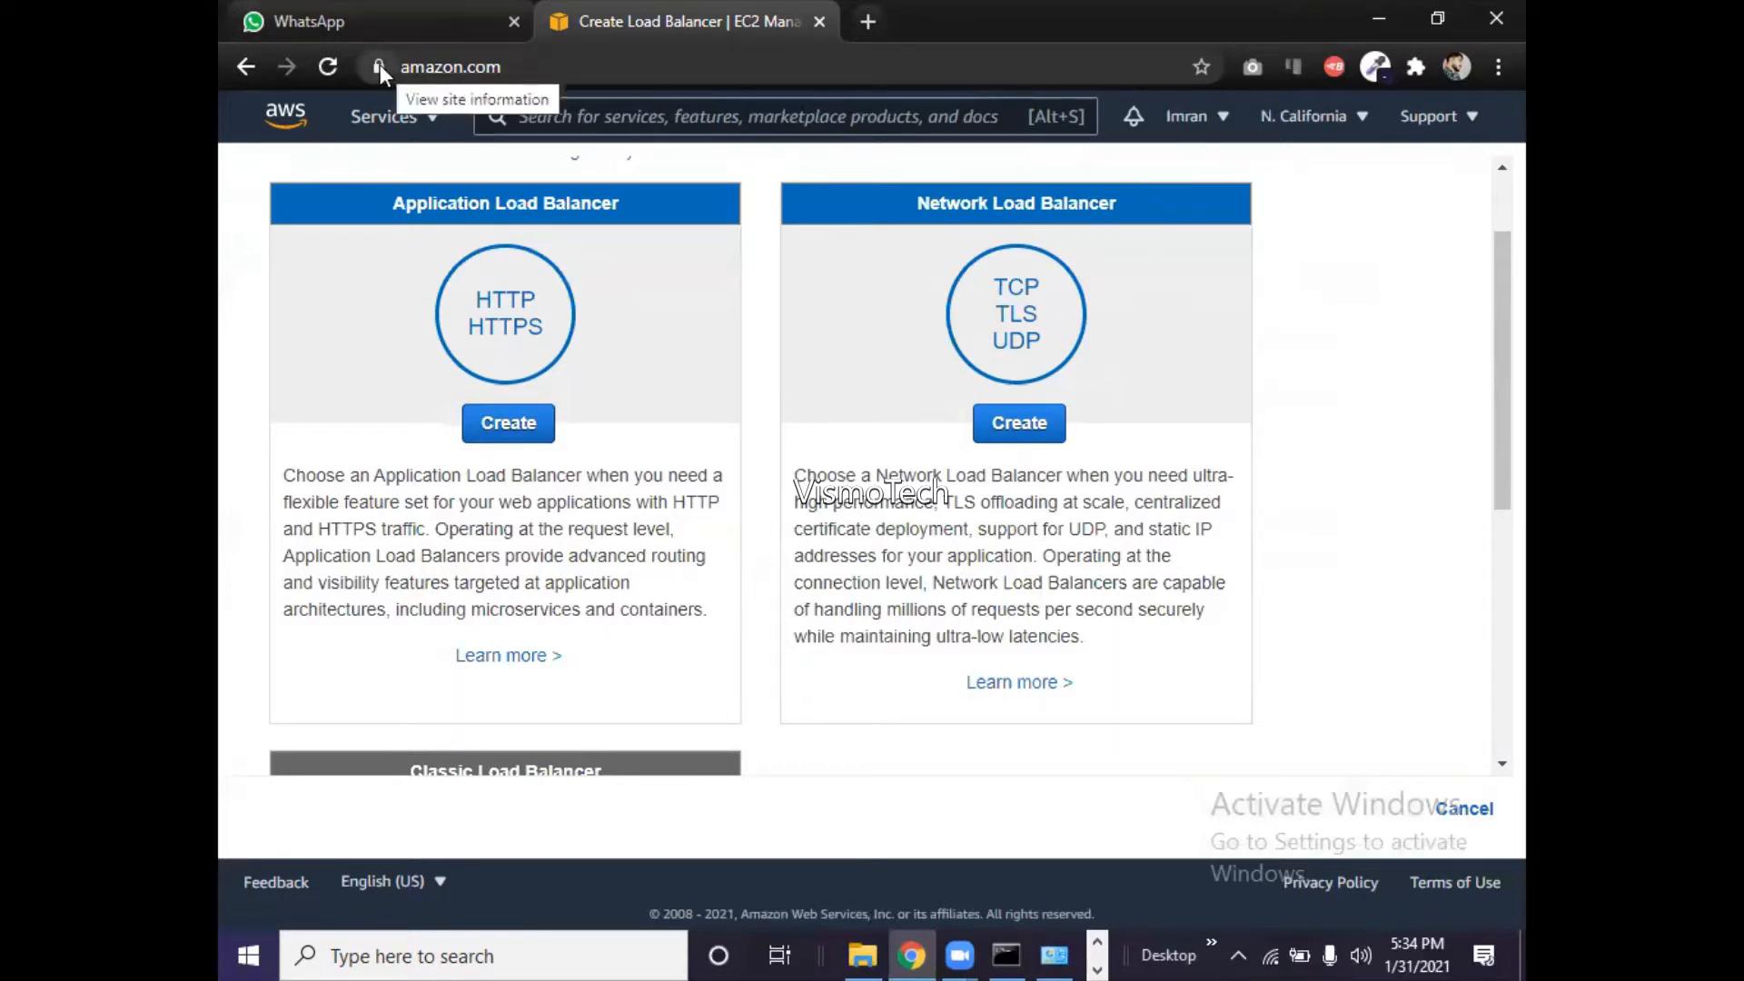
left_click(610, 65)
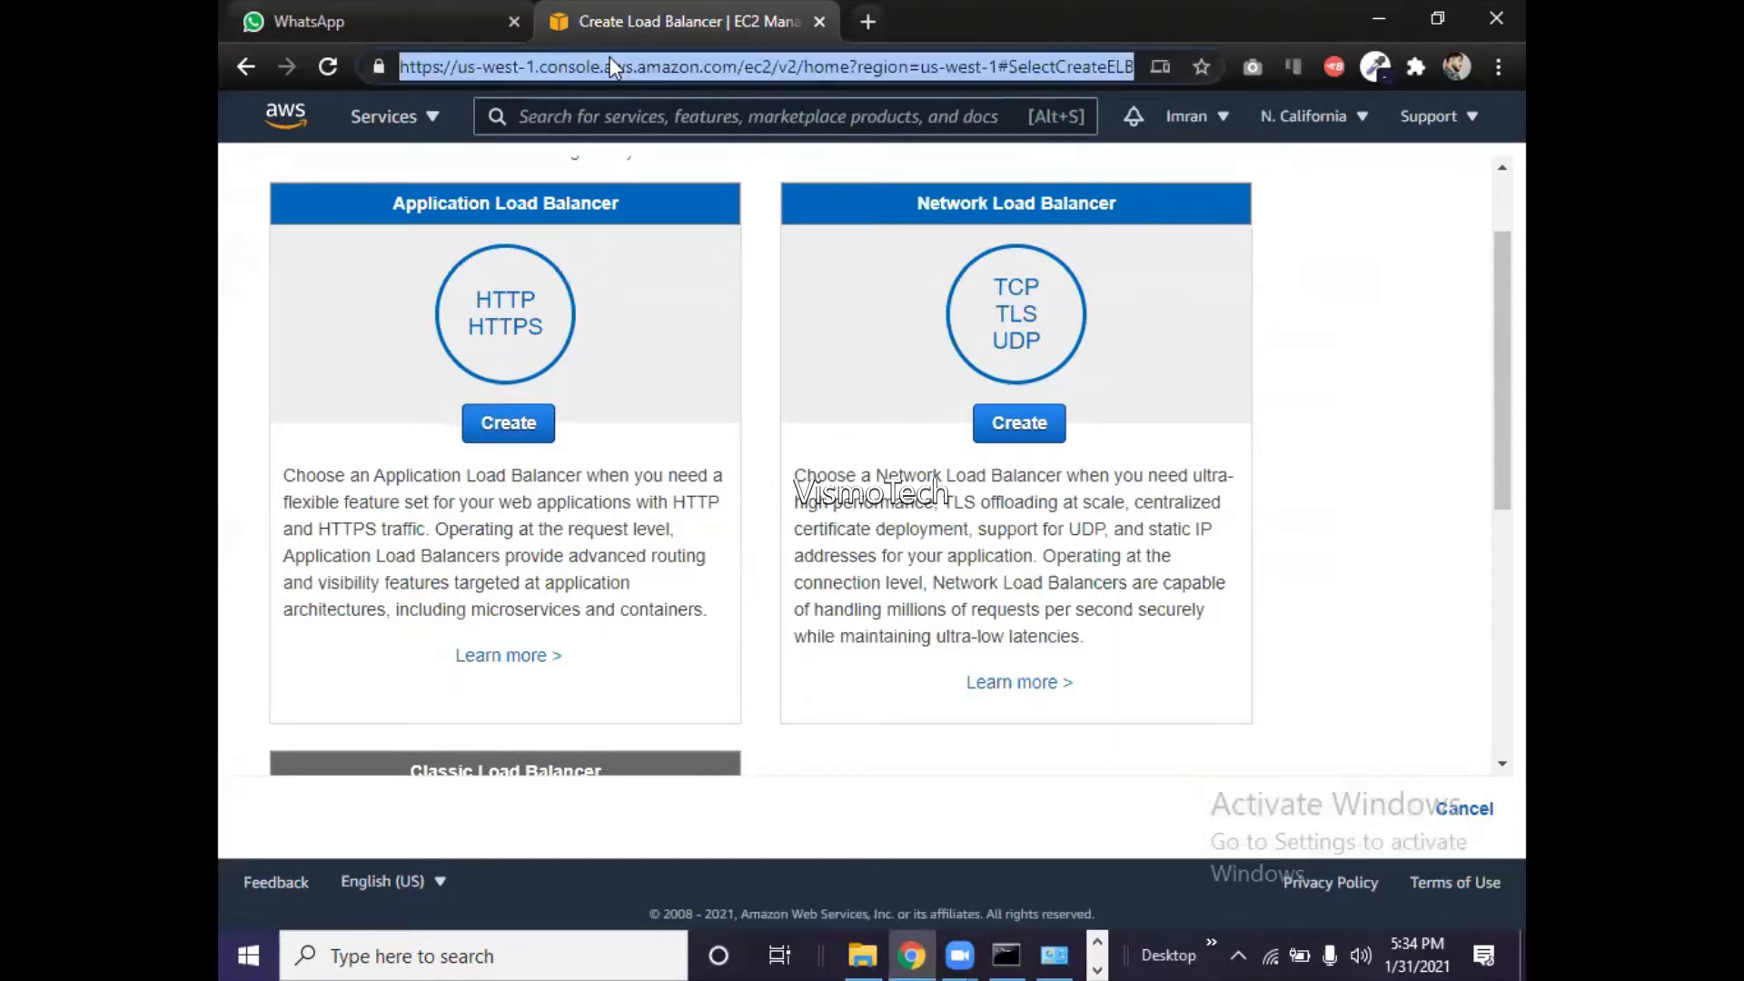
left_click(440, 67)
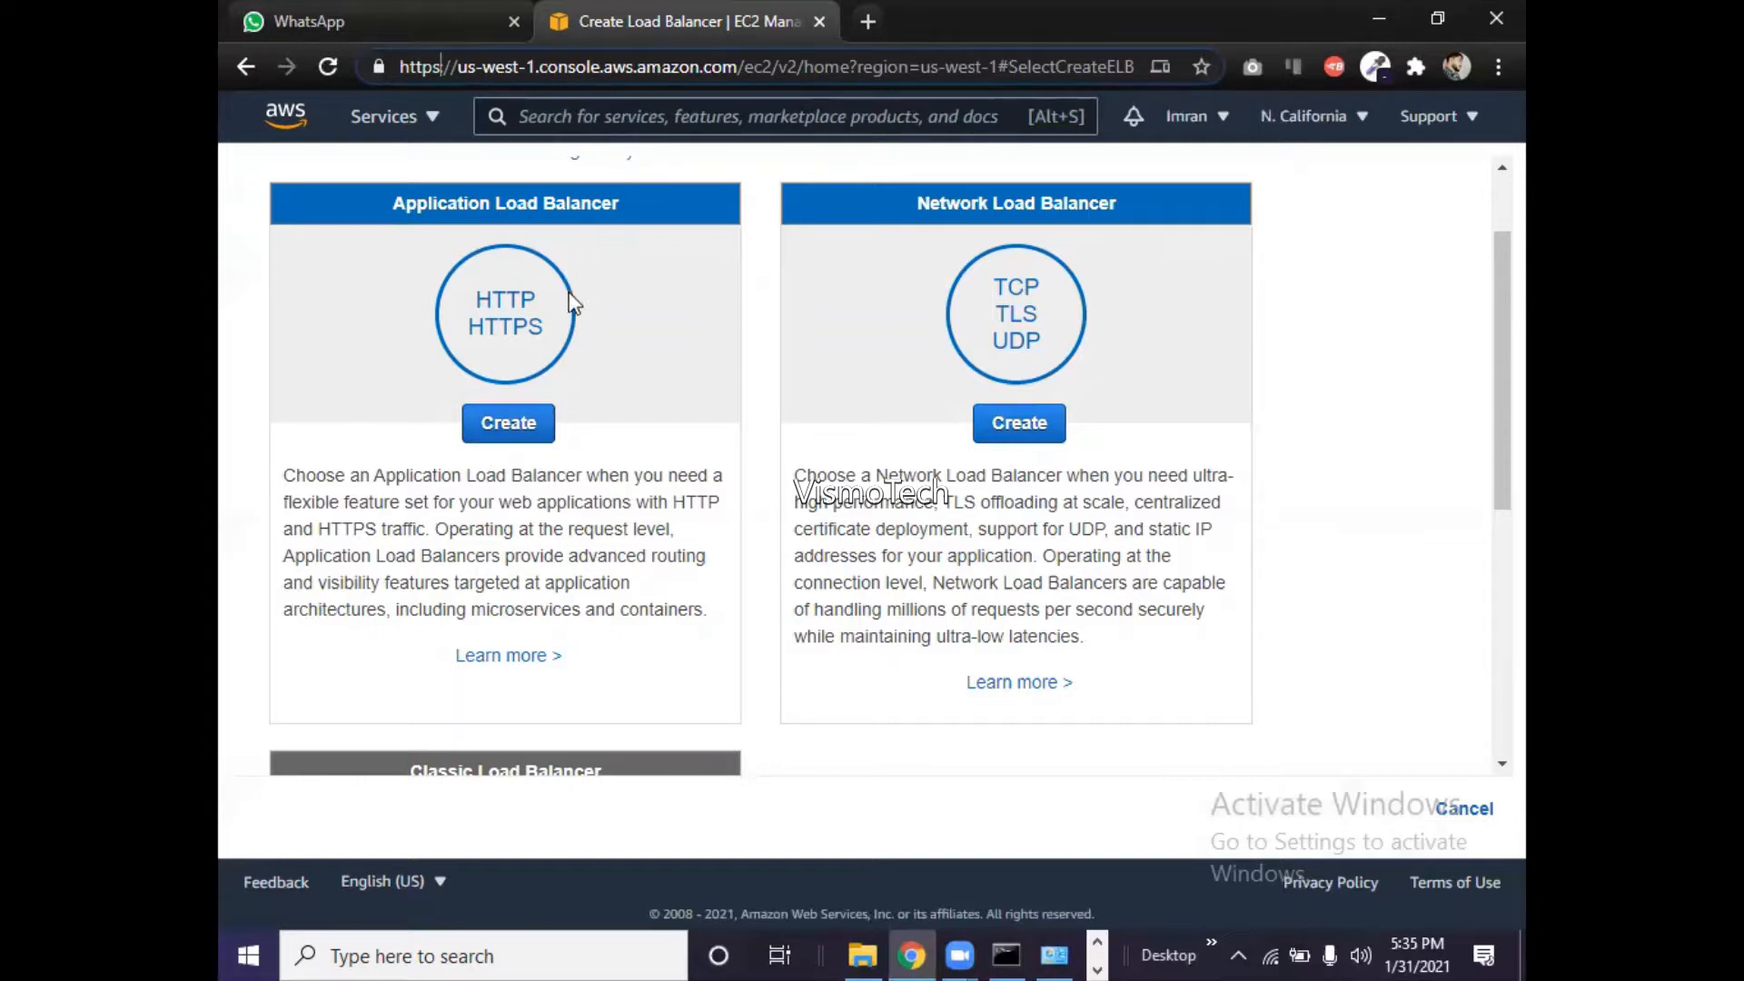
left_click(516, 443)
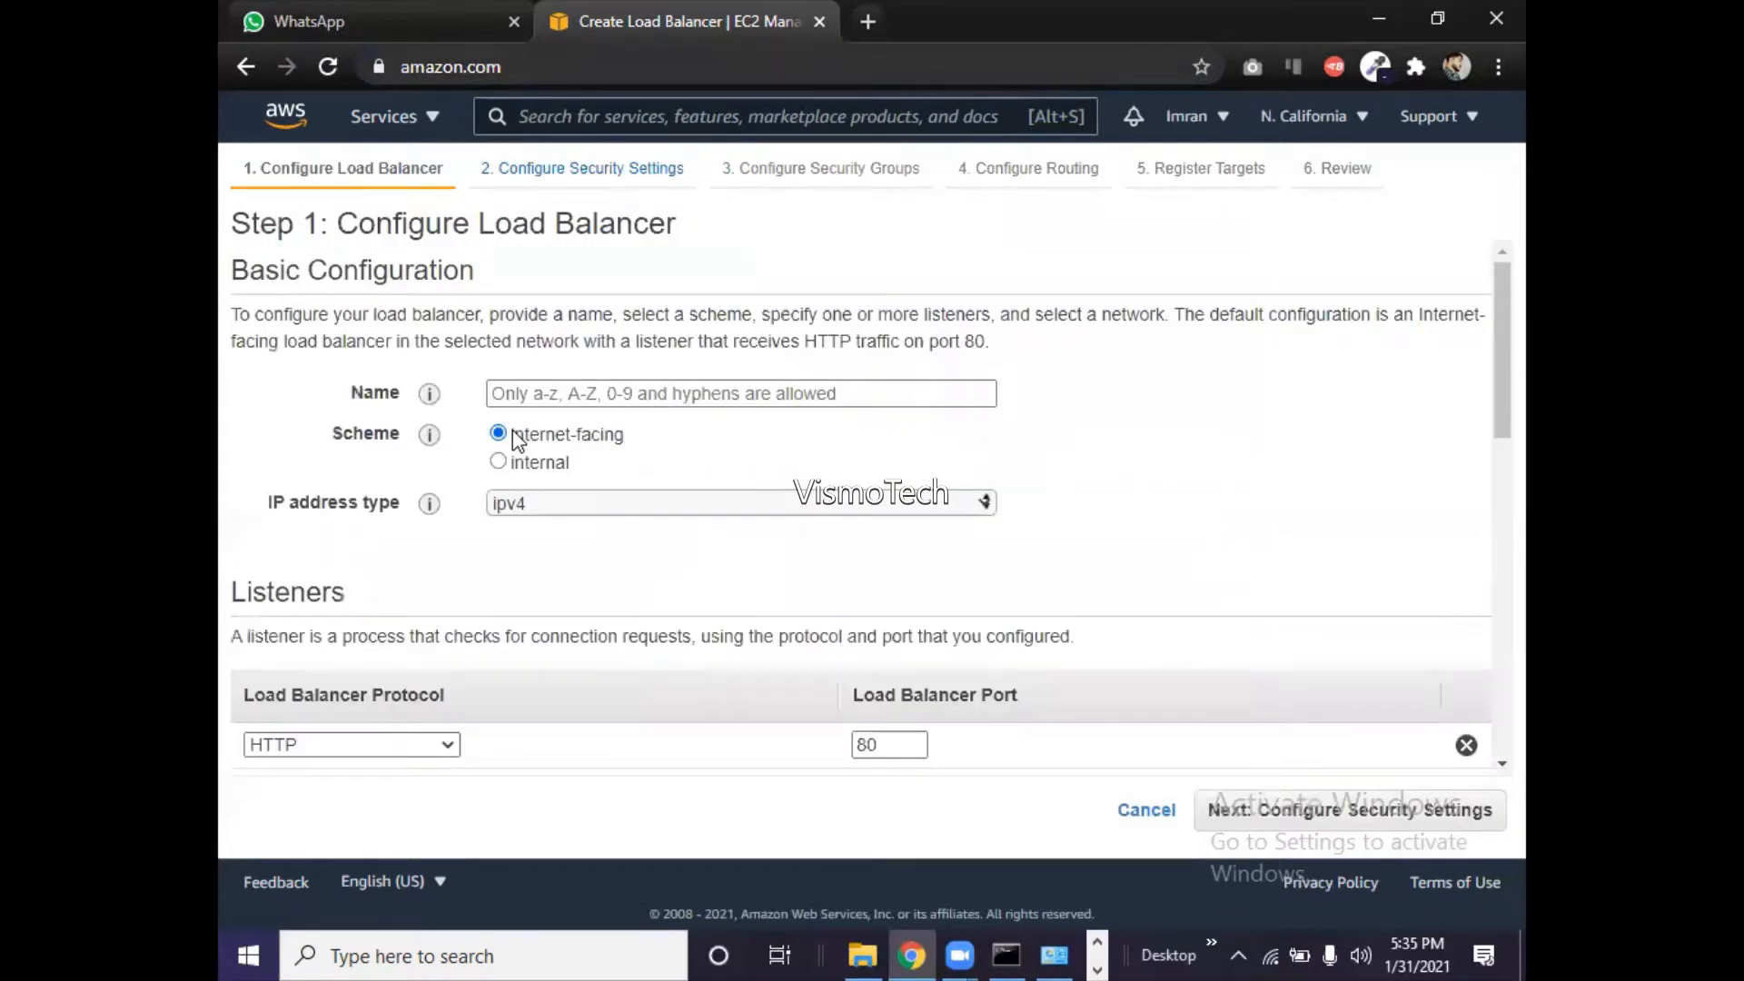
- Name the load balancer VismoclassLB and keep its IP address type as ipv4
left_click(550, 397)
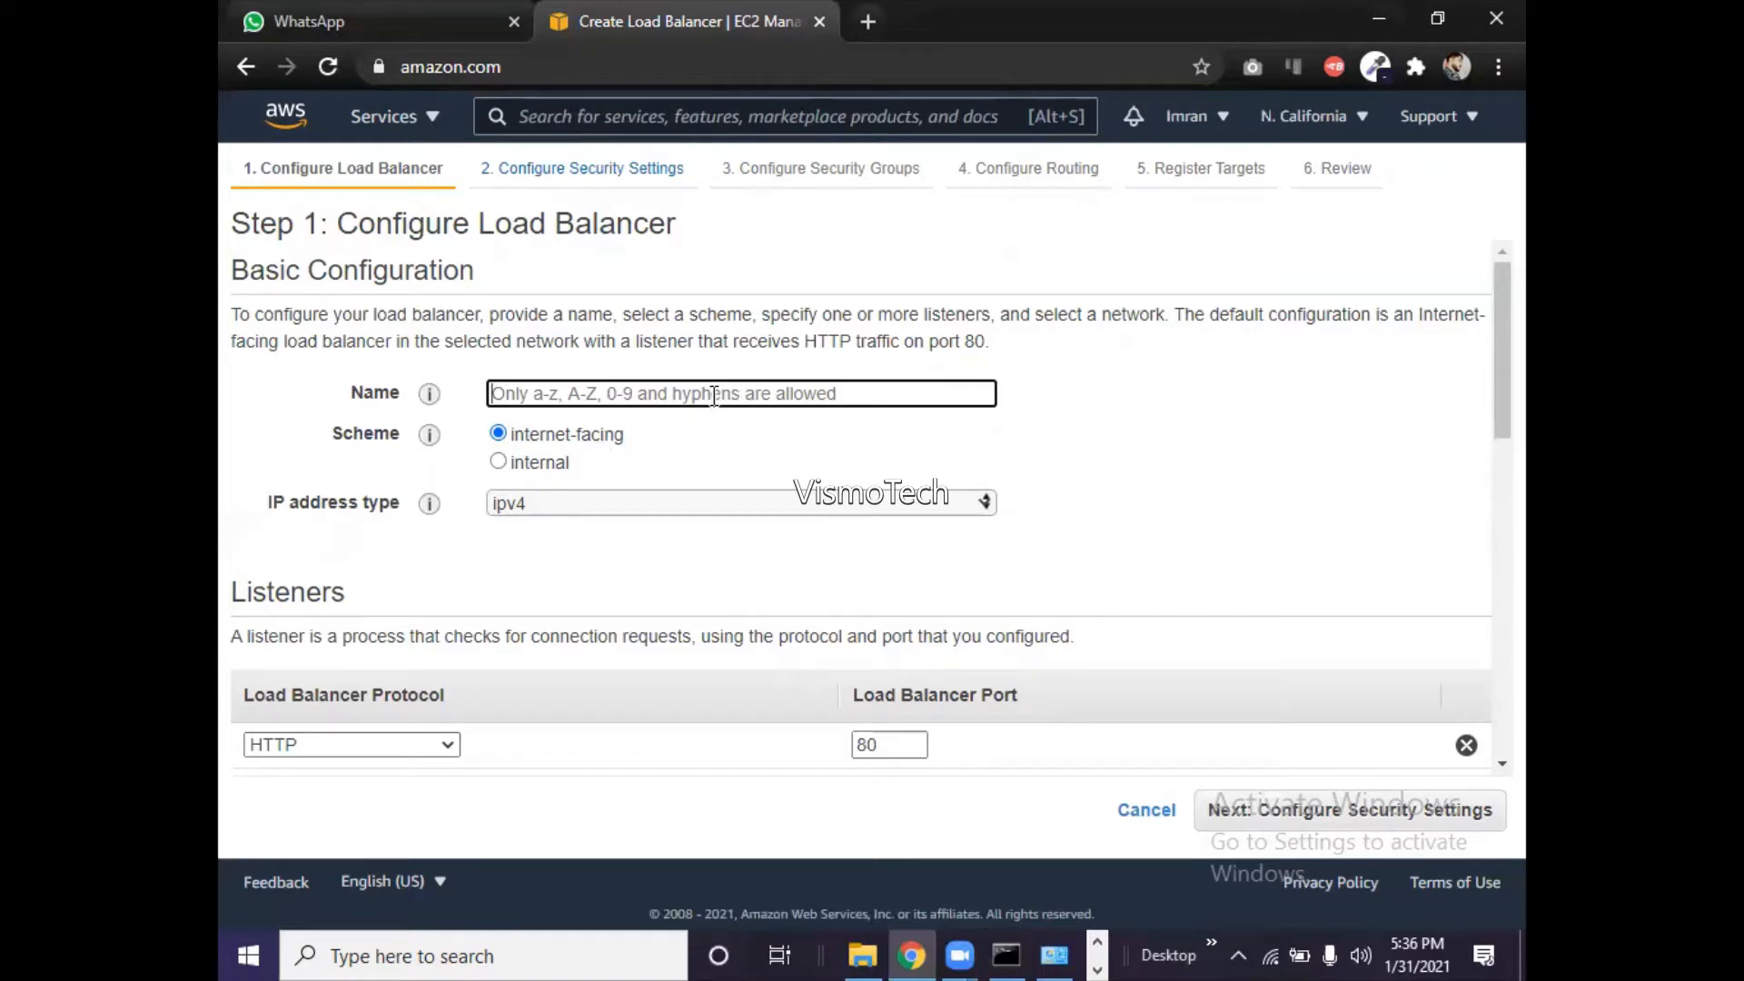
type("Vismo")
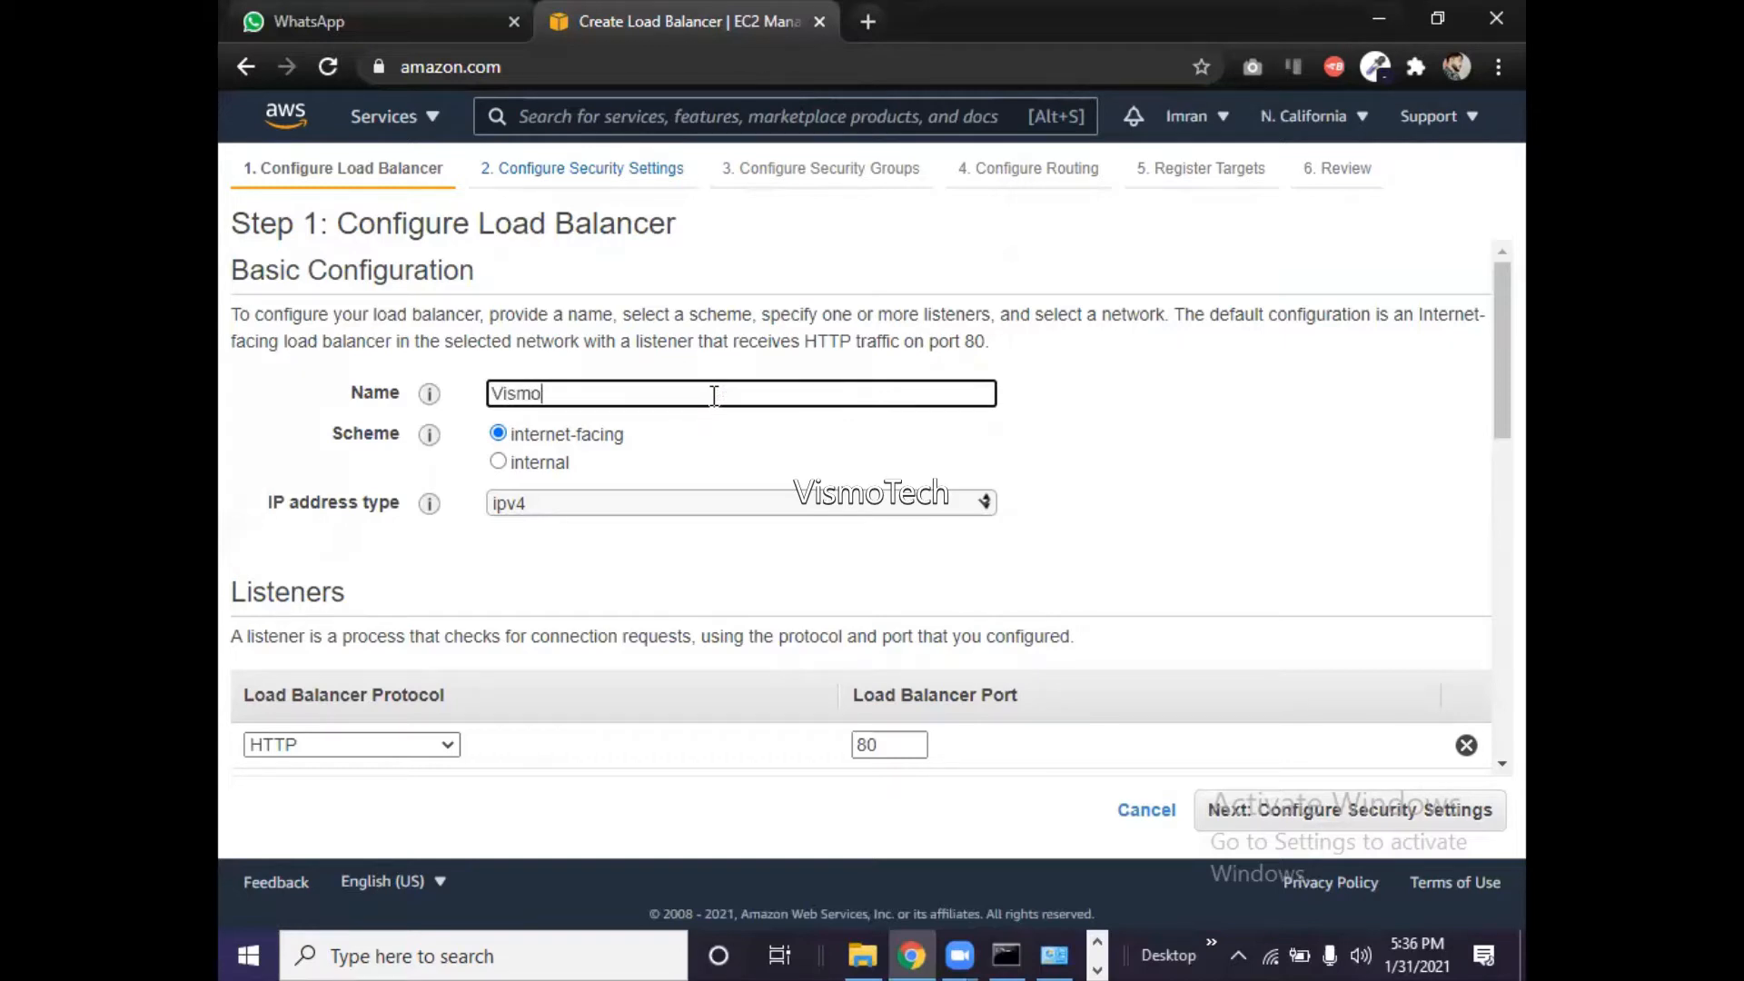
type("classload")
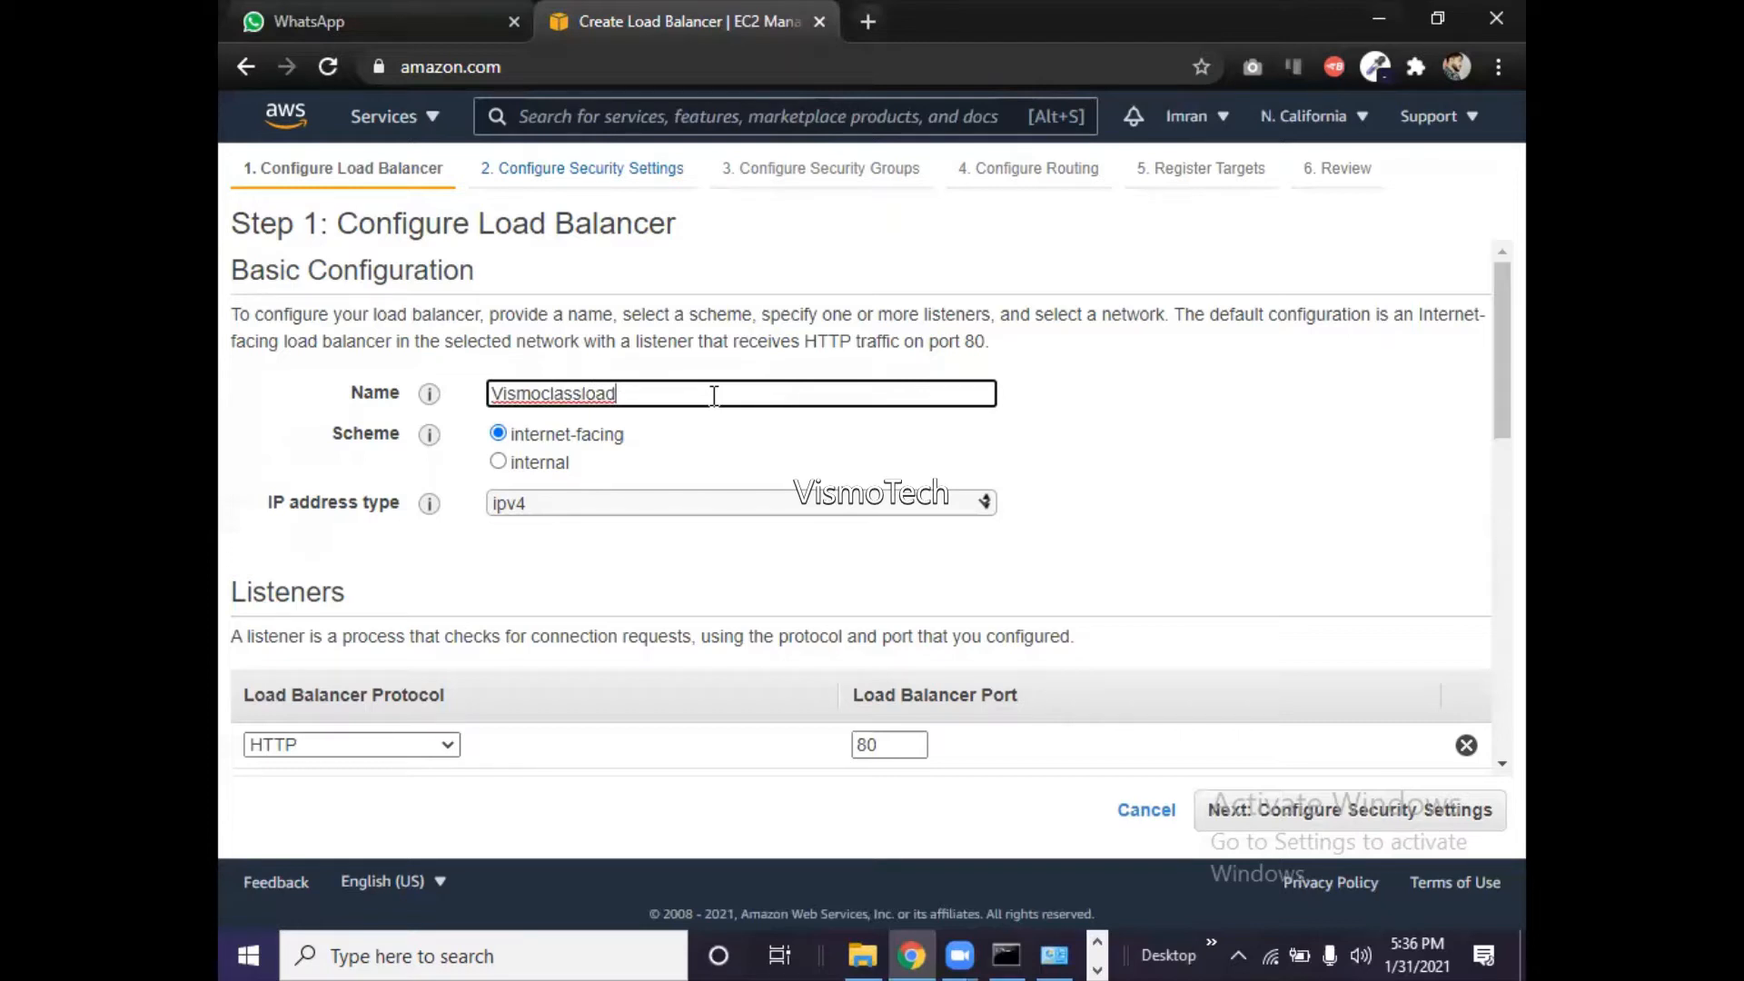
key("BackSpace")
key("BackSpace")
key("BackSpace")
key("BackSpace")
type("LB")
left_click(669, 502)
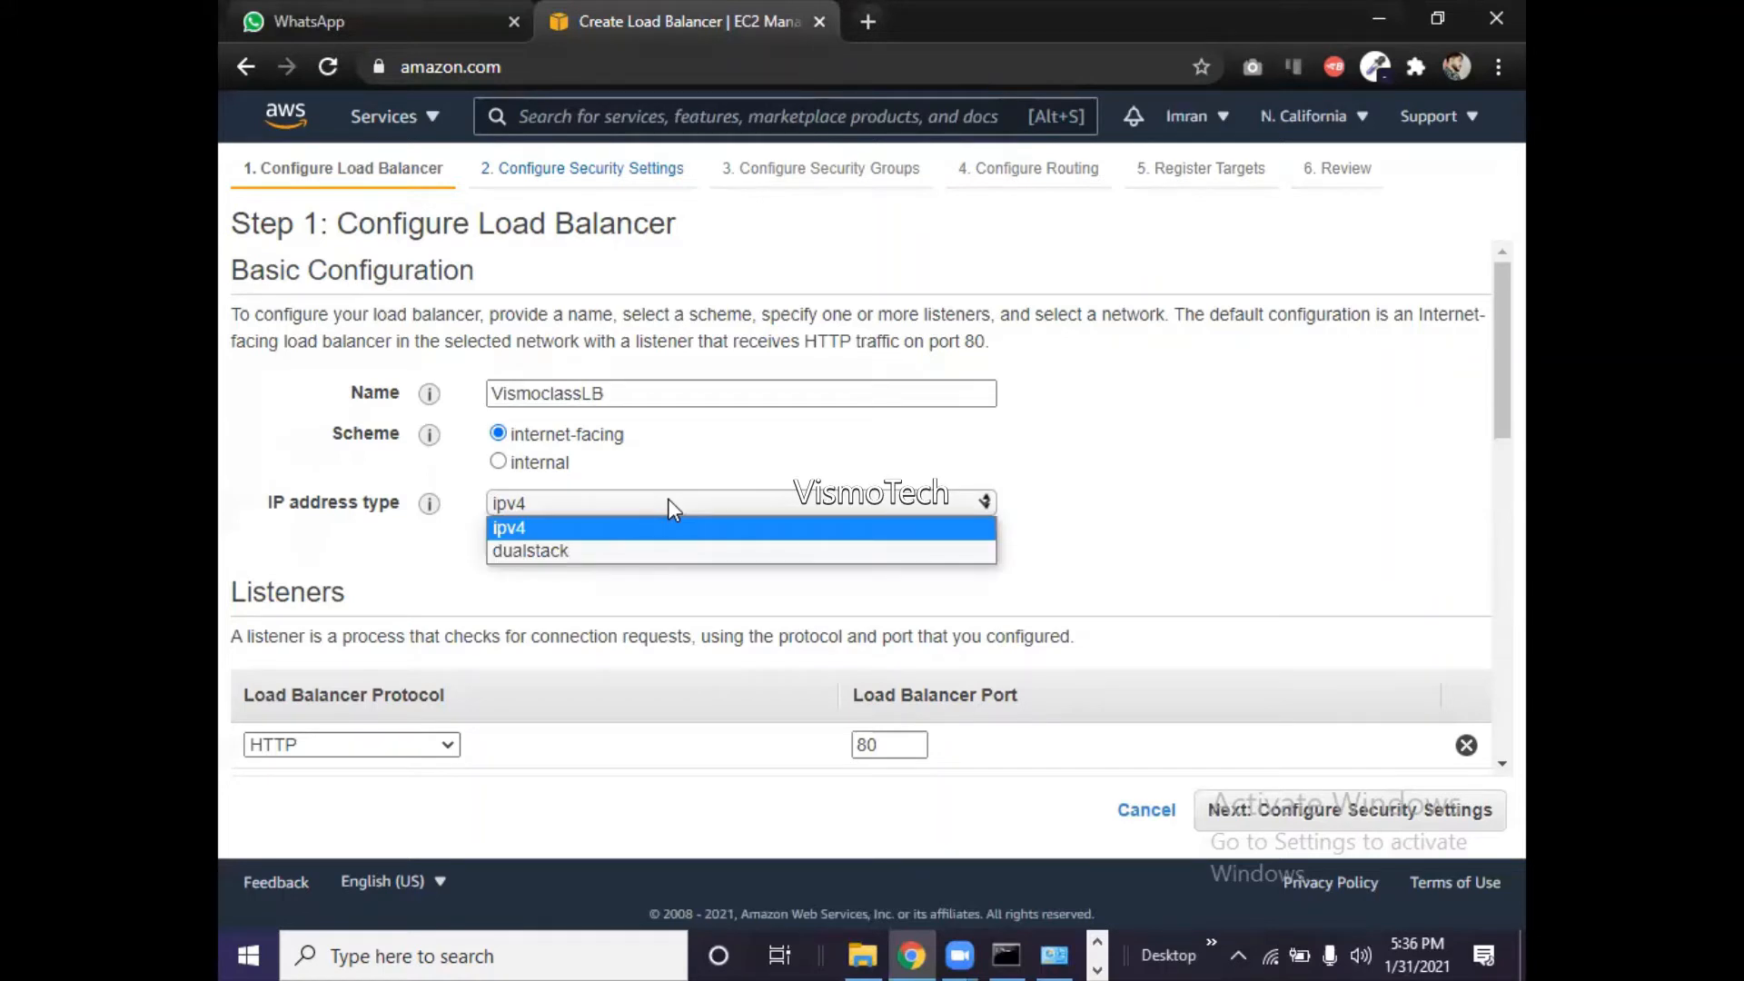
left_click(669, 505)
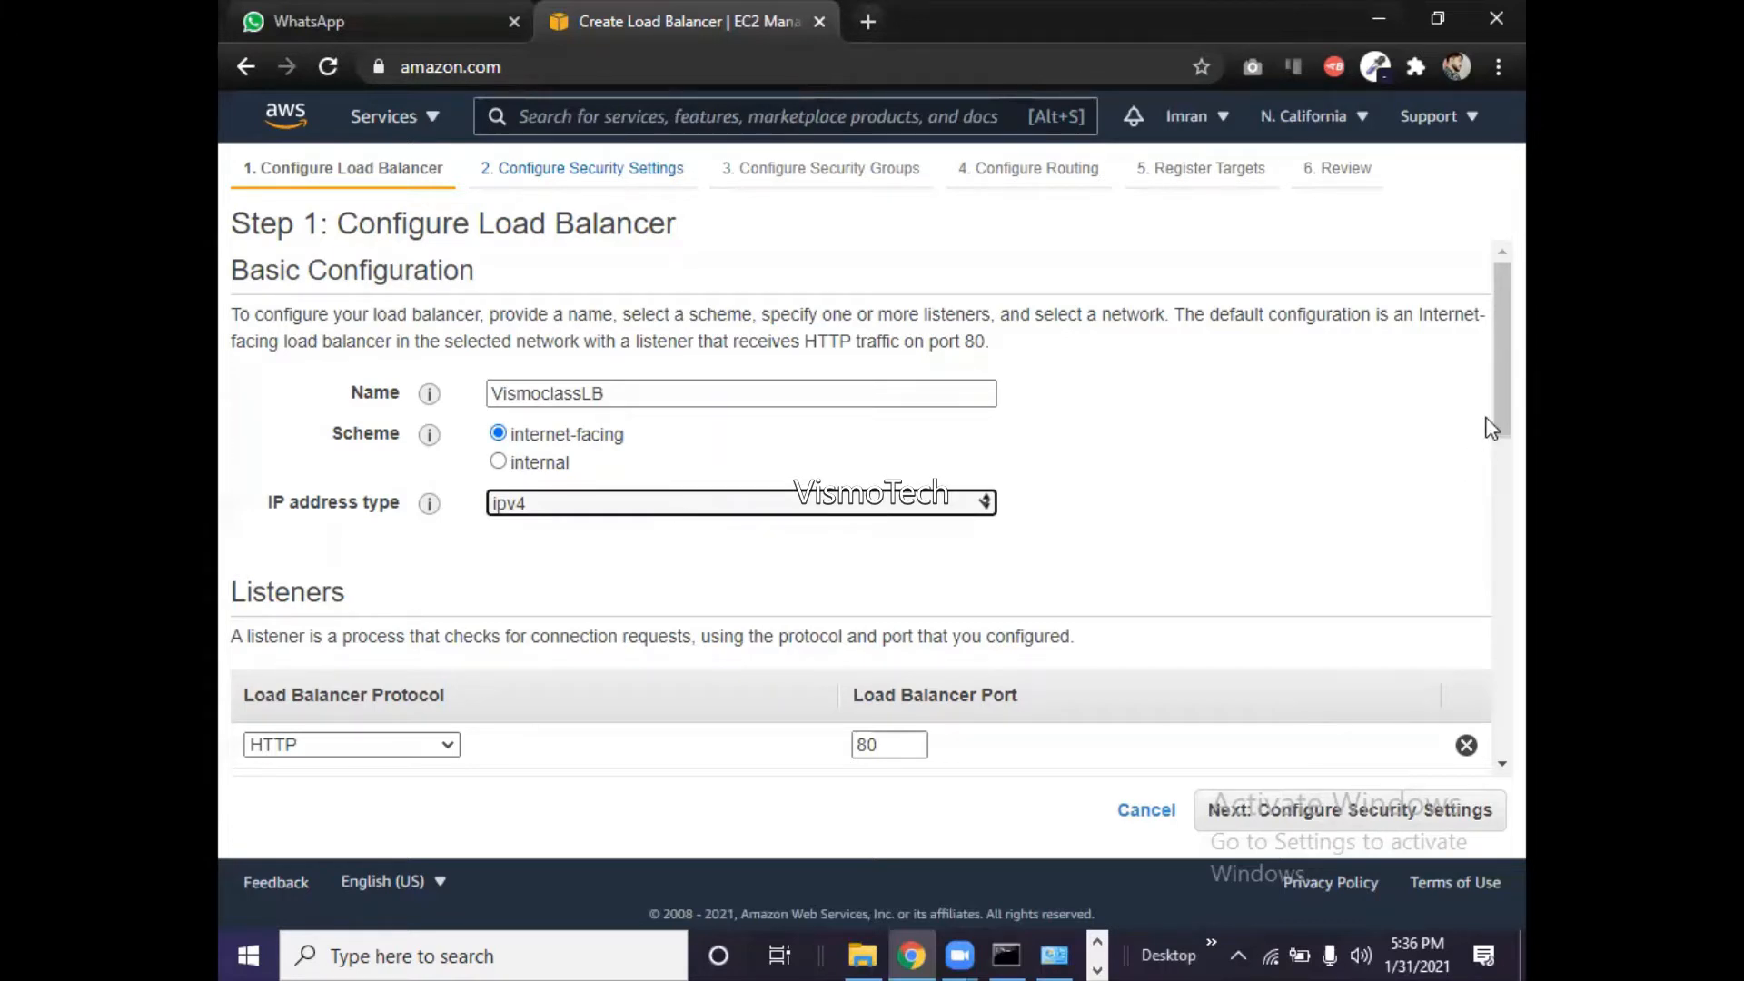
- Examine the load balancer's listener settings and the VPC choices offered under Availability Zones
left_click_drag(1486, 408, 1492, 457)
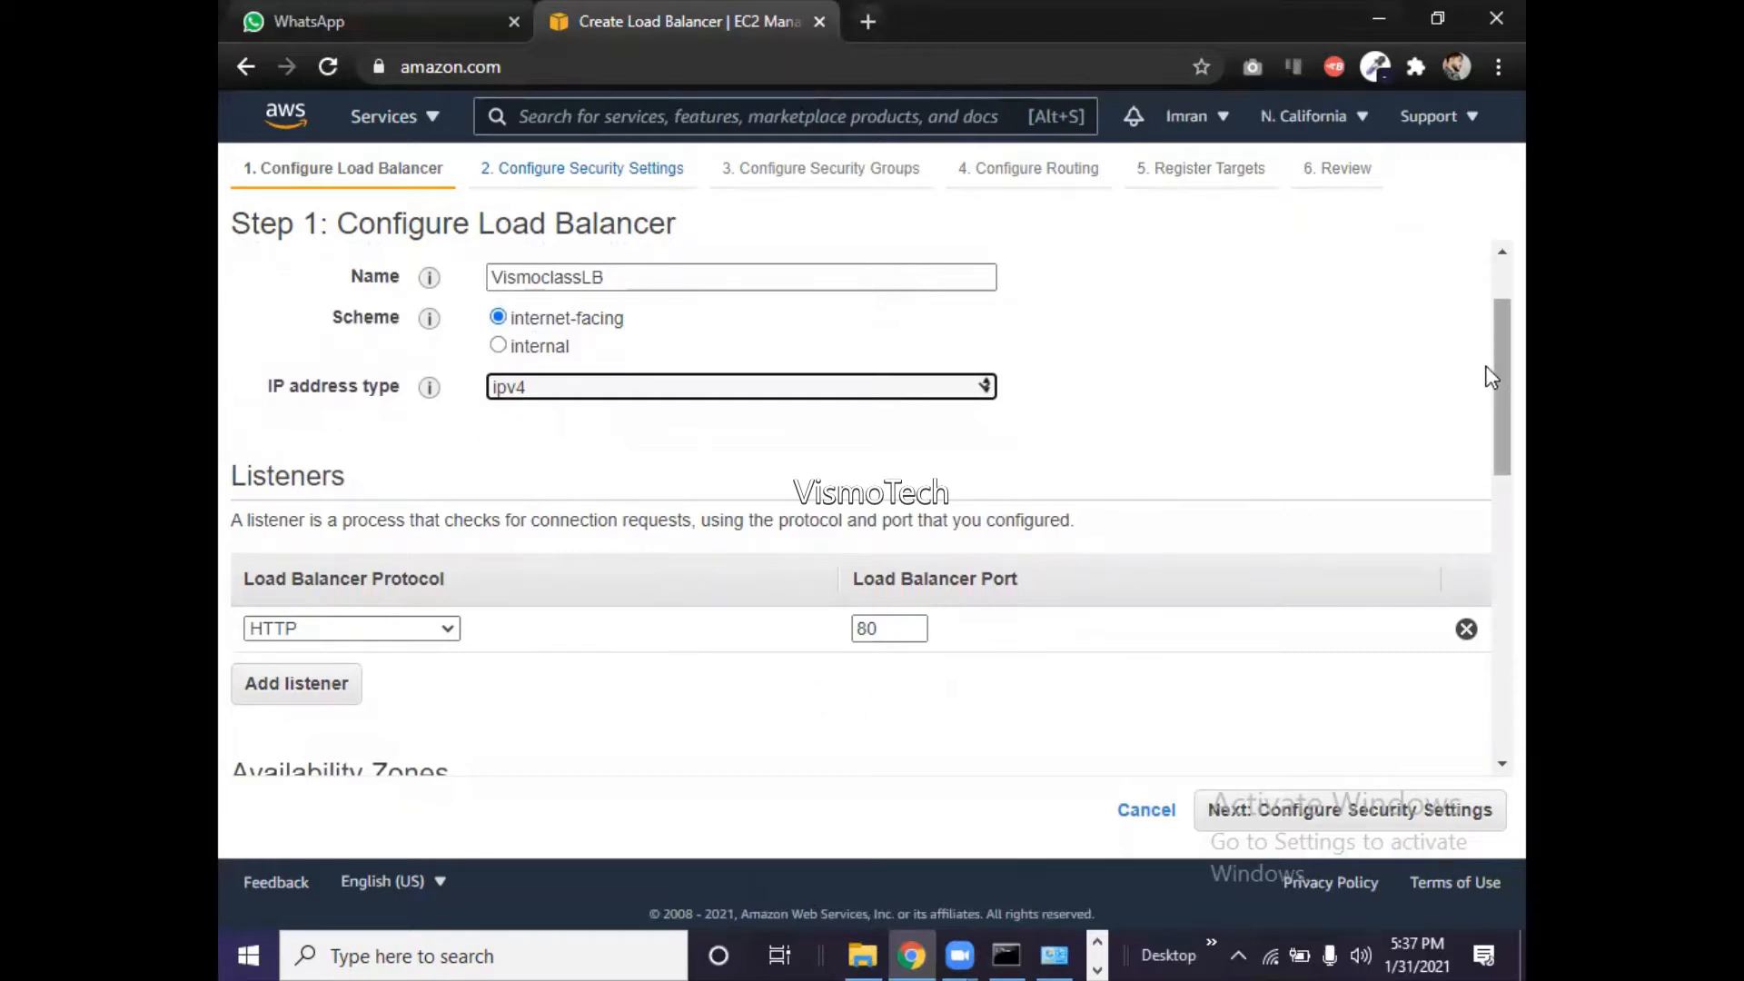
left_click_drag(1490, 384, 1487, 498)
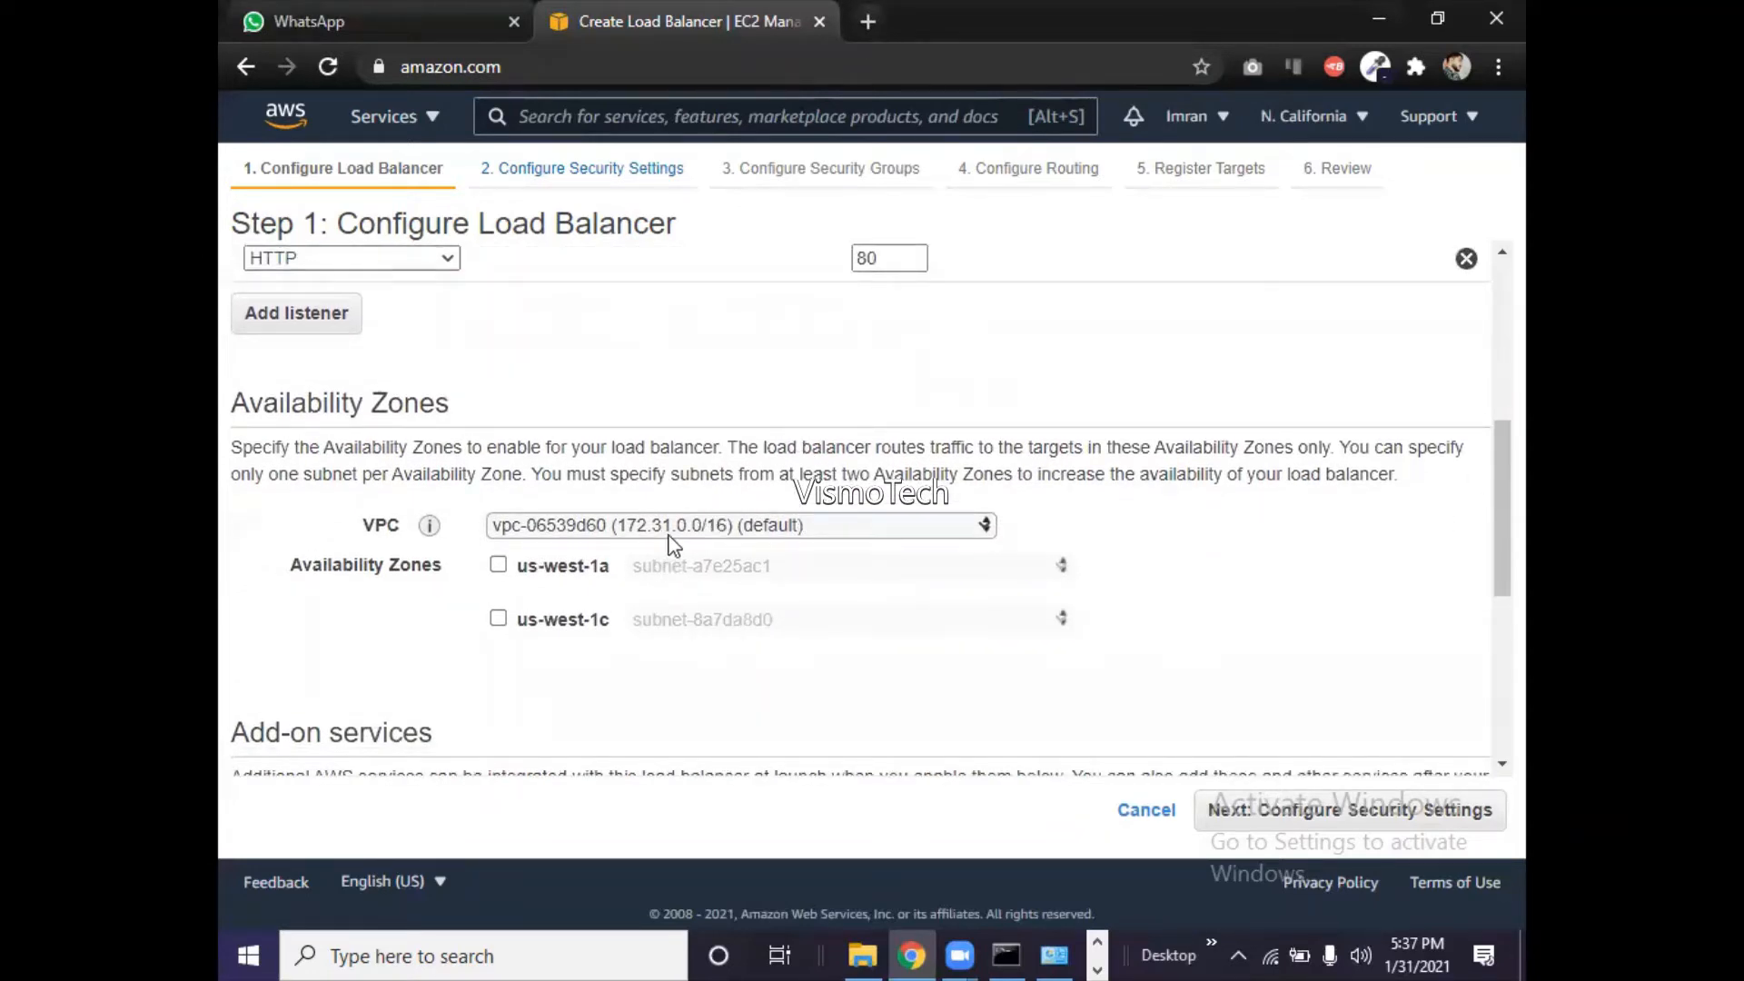
left_click(601, 527)
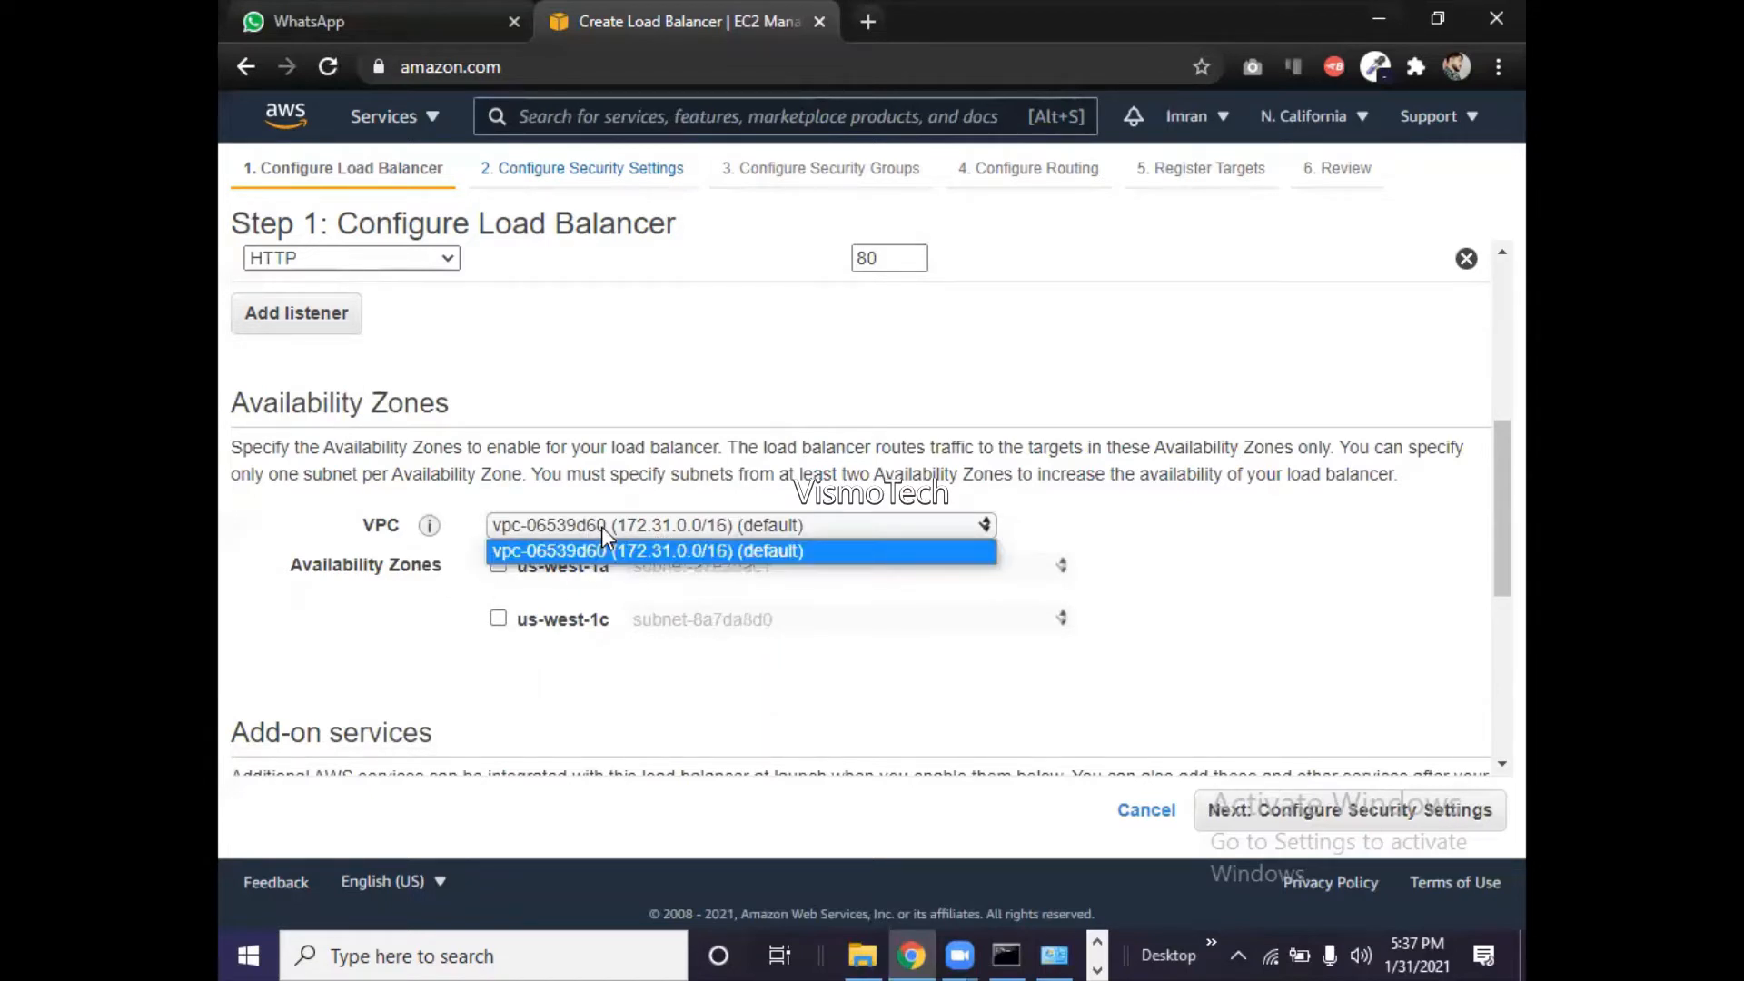
left_click(602, 530)
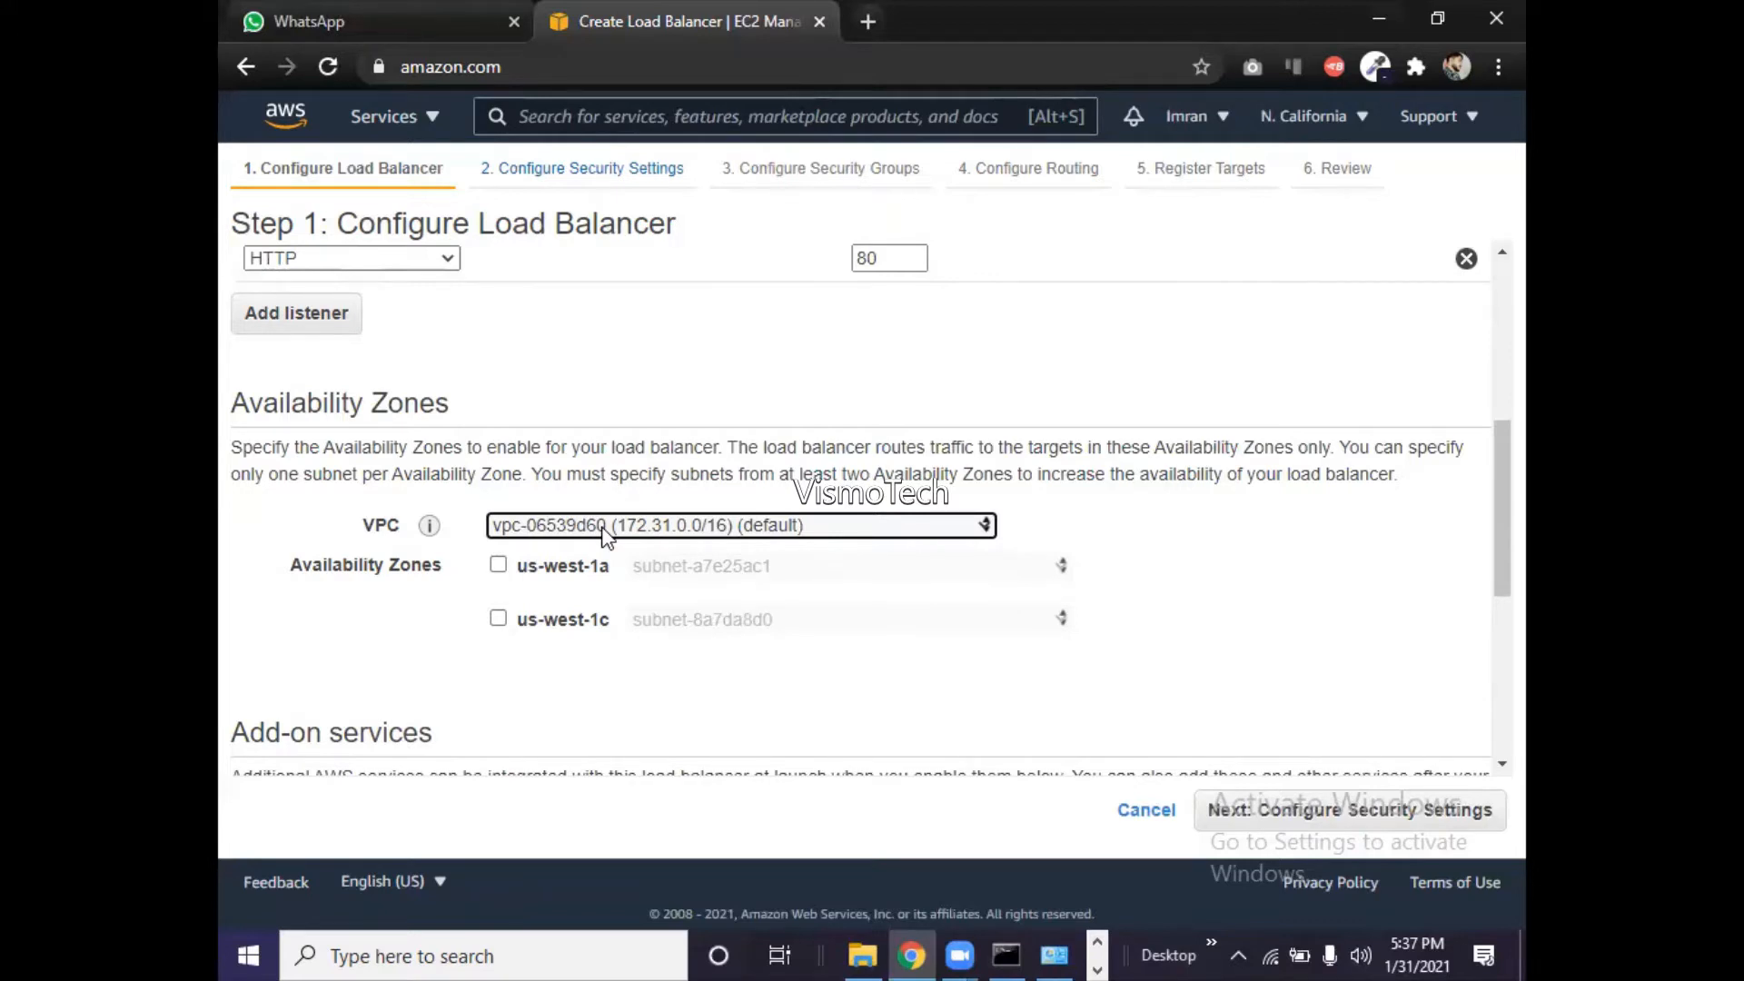
left_click(602, 529)
left_click(603, 529)
left_click(602, 529)
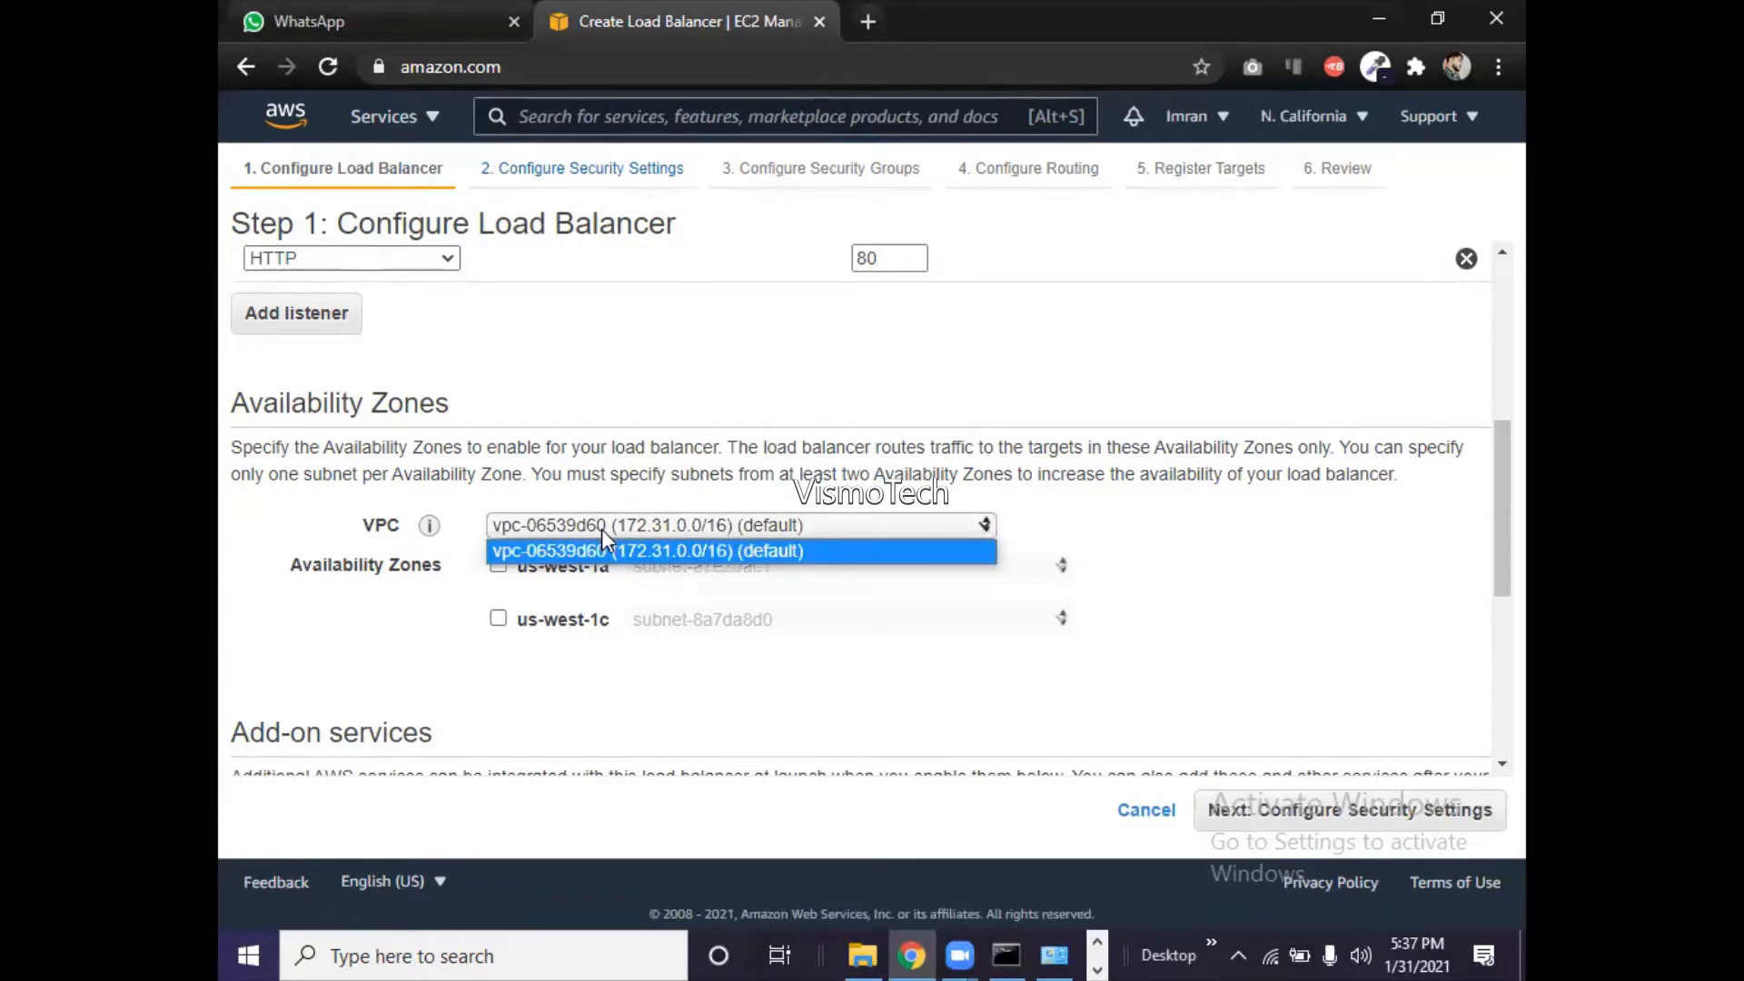
left_click(604, 532)
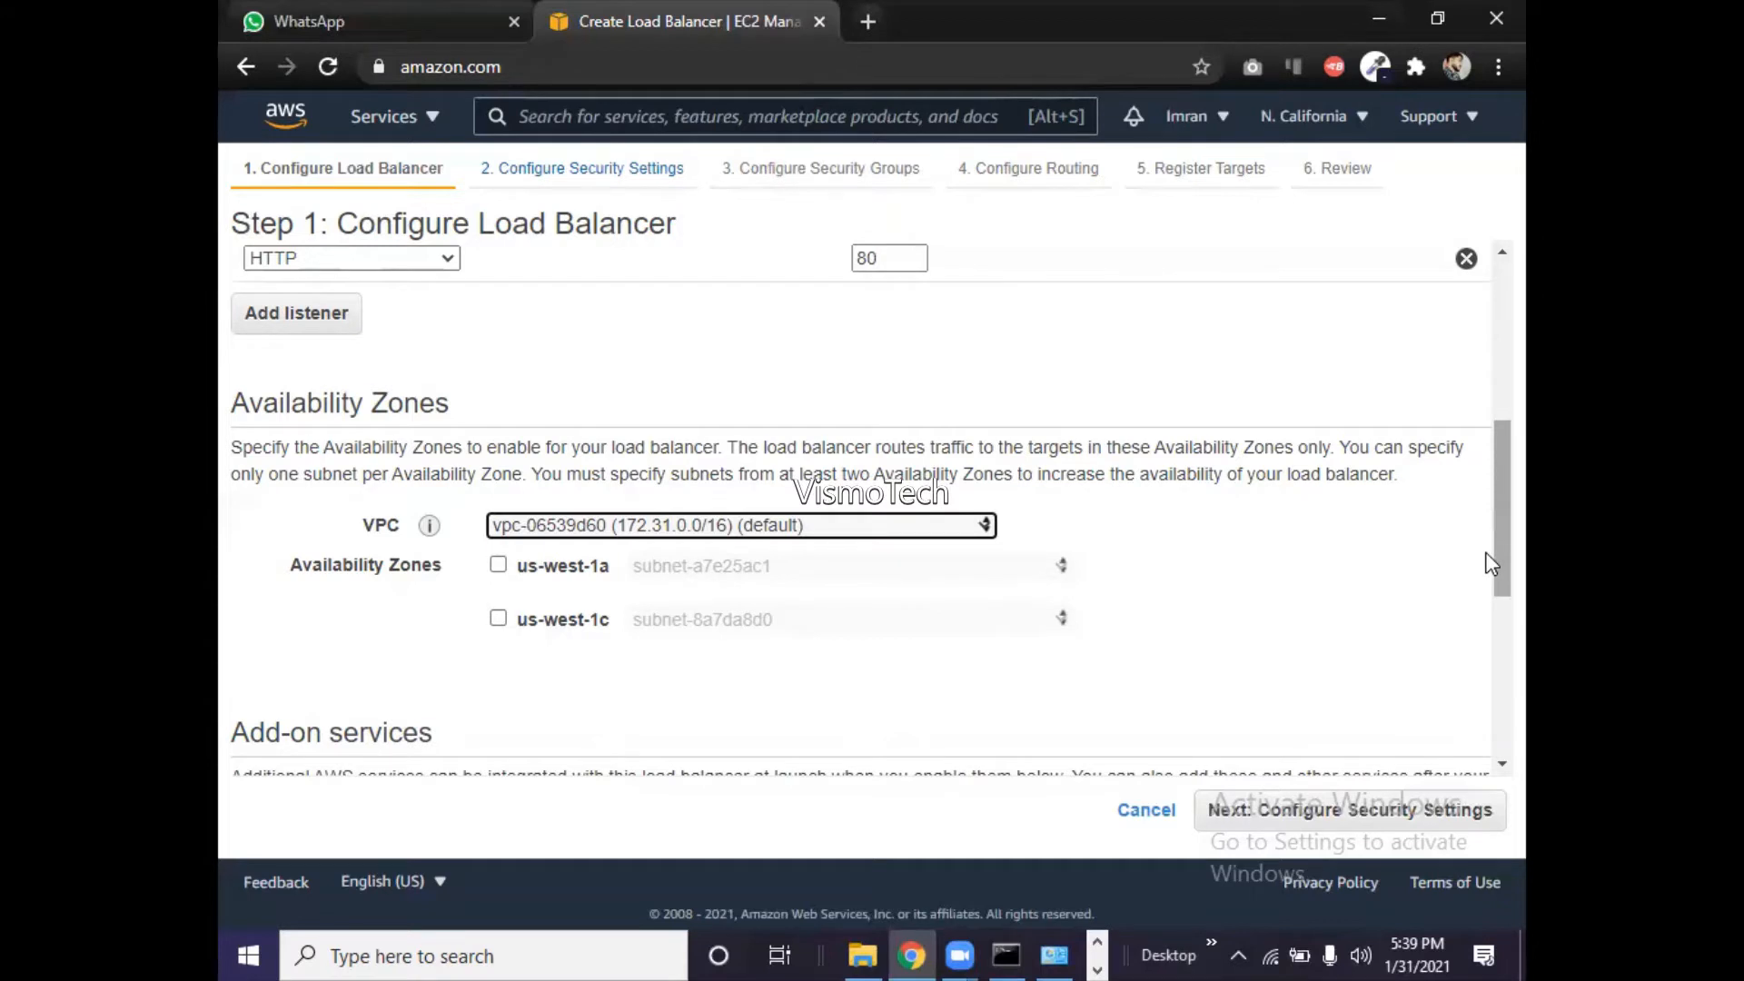
- Expand the load balancer's Tags section and add a tag with key Name and value LB
left_click_drag(1489, 564, 1490, 727)
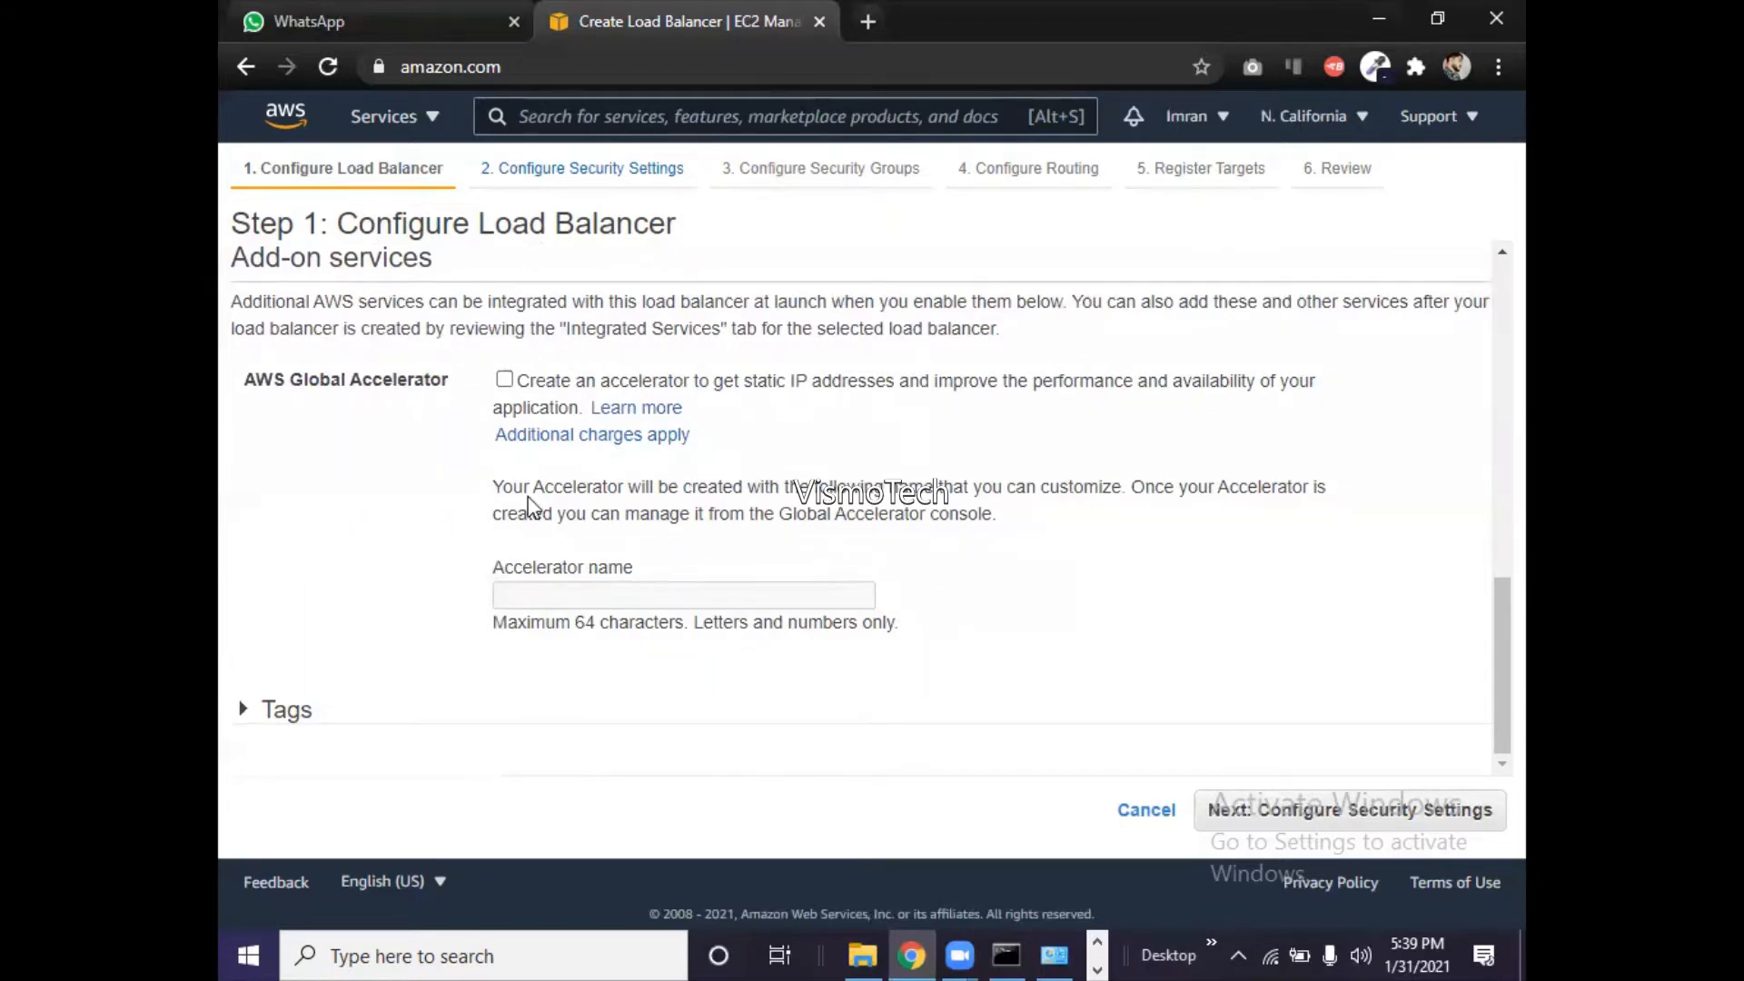
left_click(239, 712)
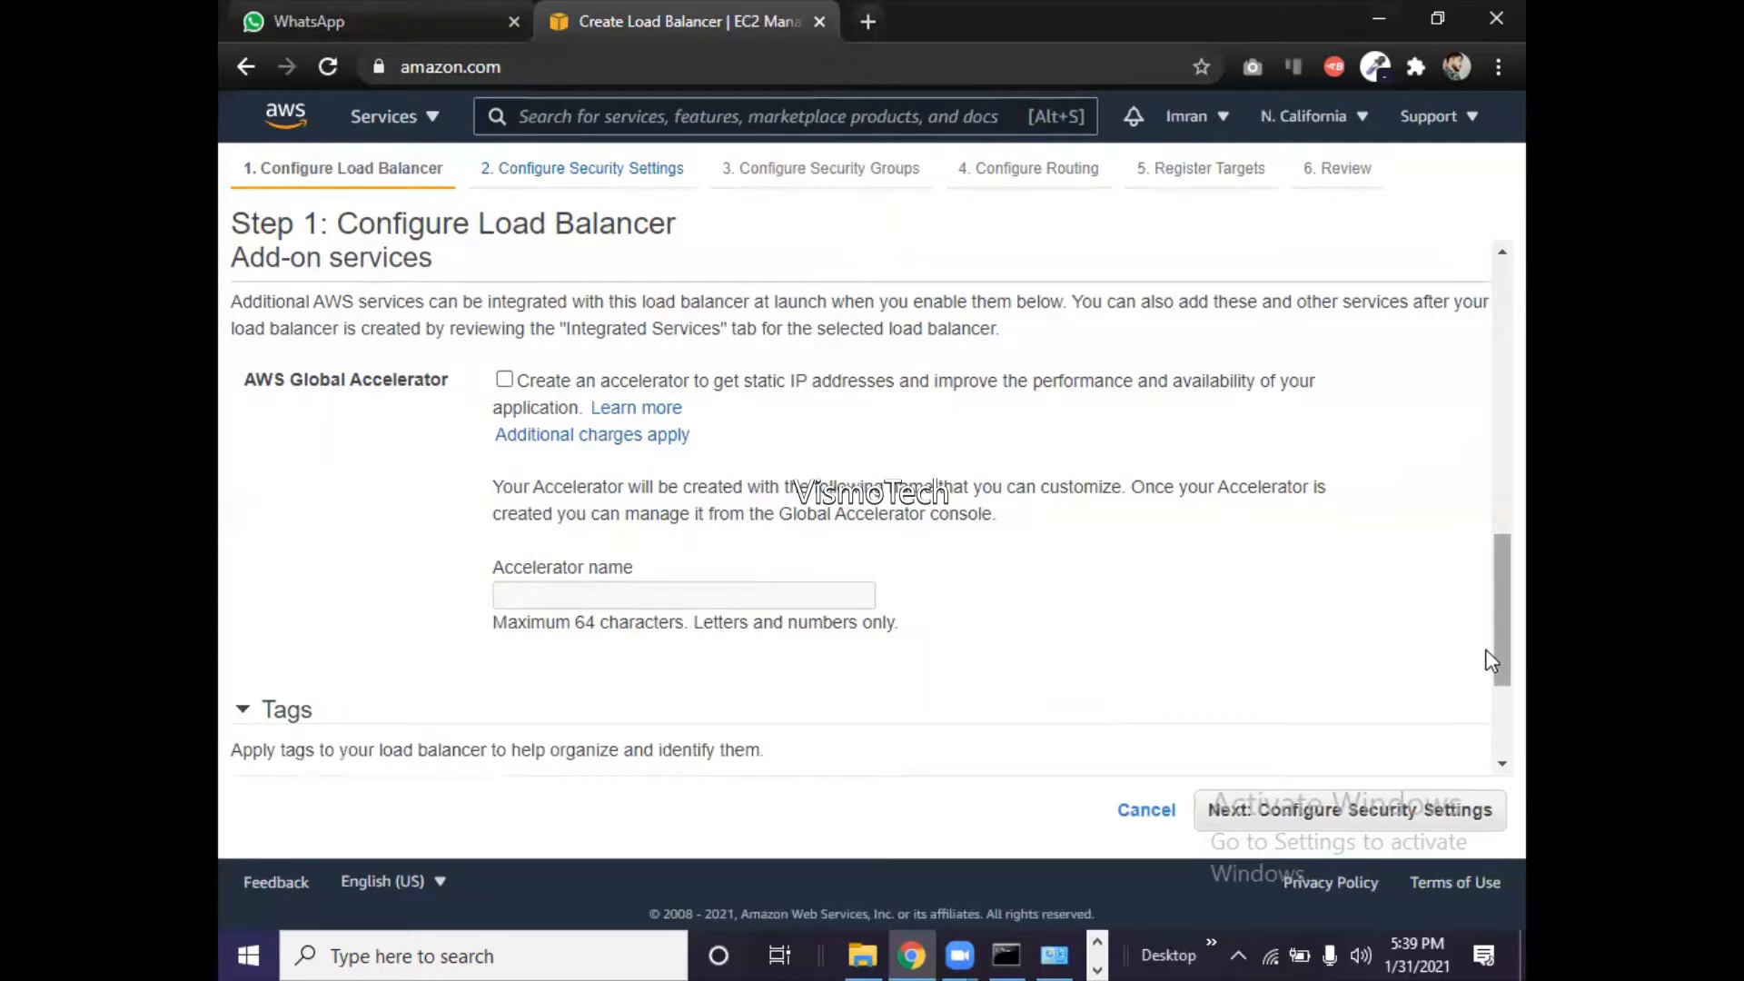
scroll(1490, 665, "down", 1)
scroll(1490, 666, "down", 1)
left_click_drag(1490, 641, 1491, 740)
left_click(360, 641)
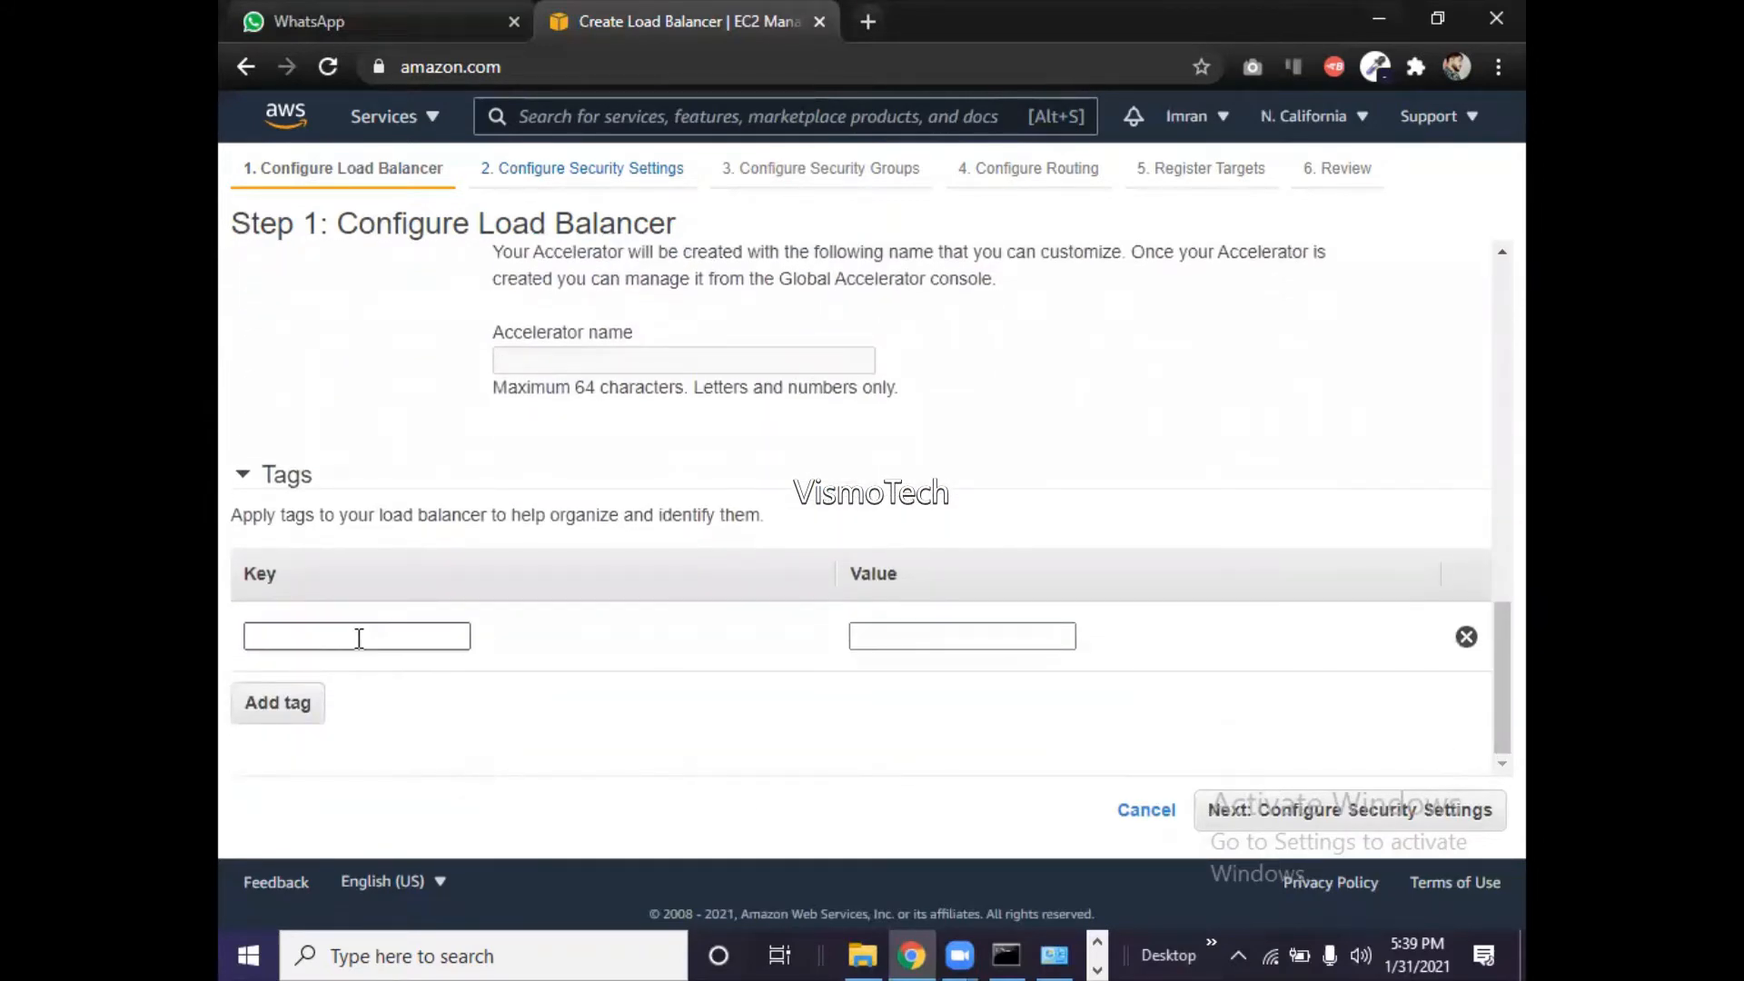
type("Name")
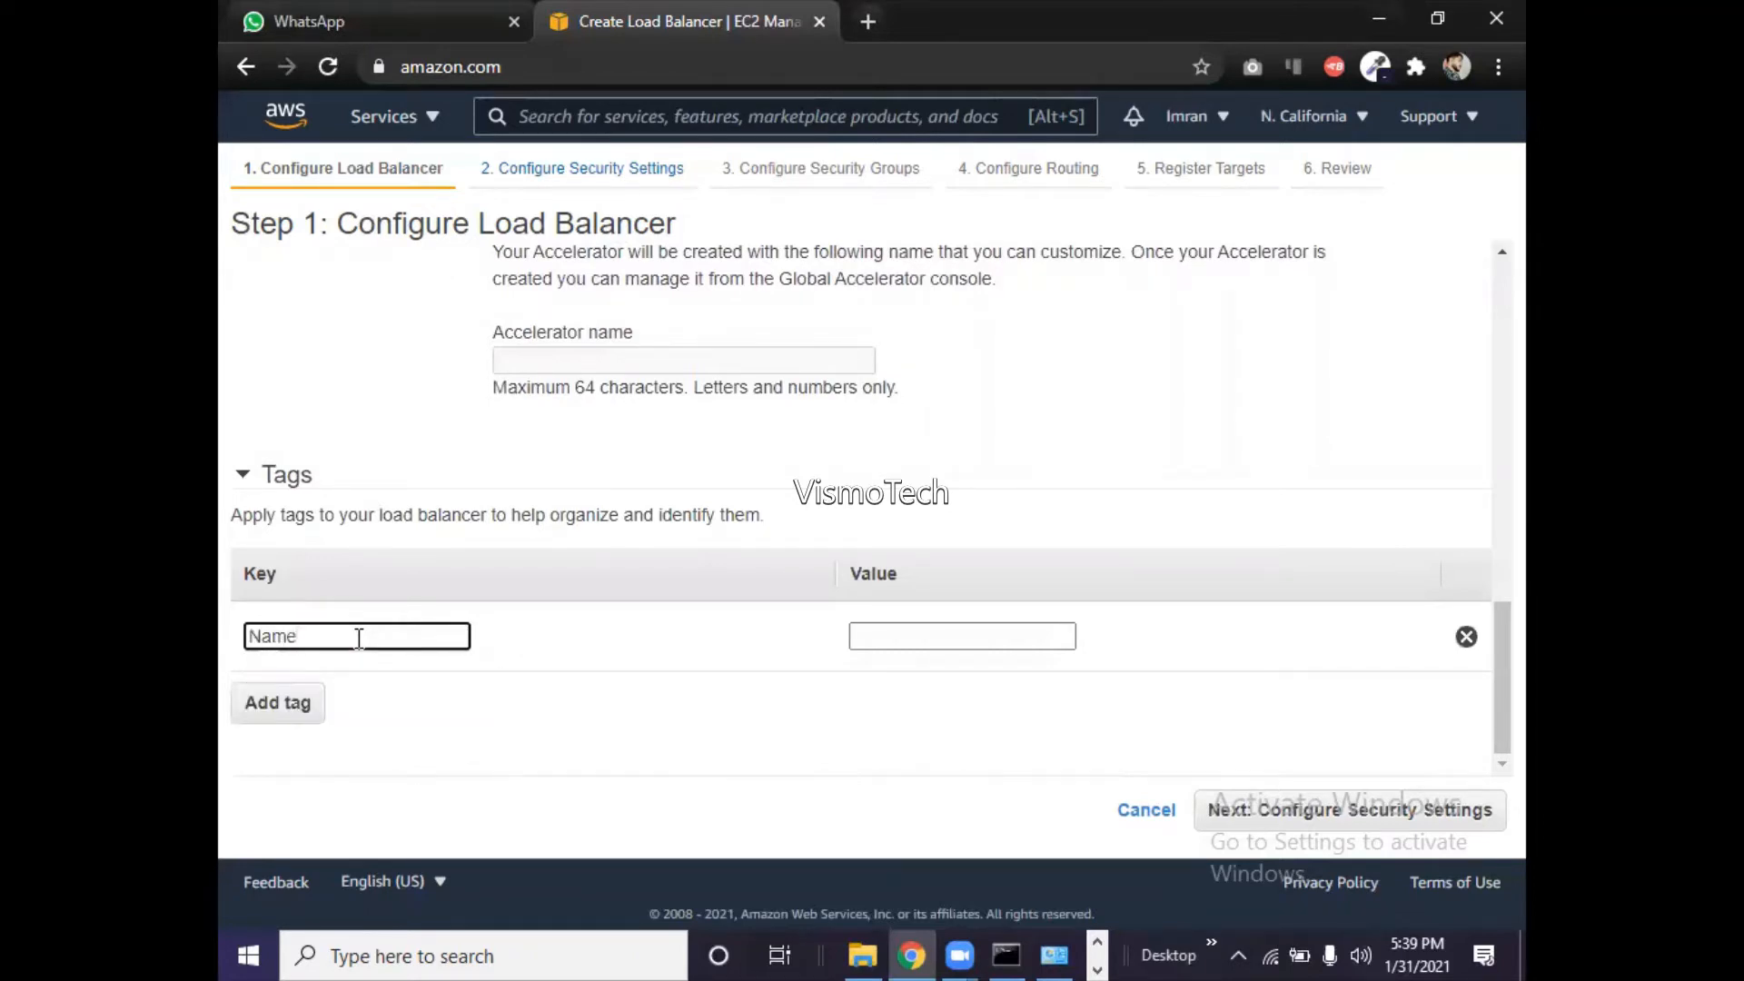
key("Tab")
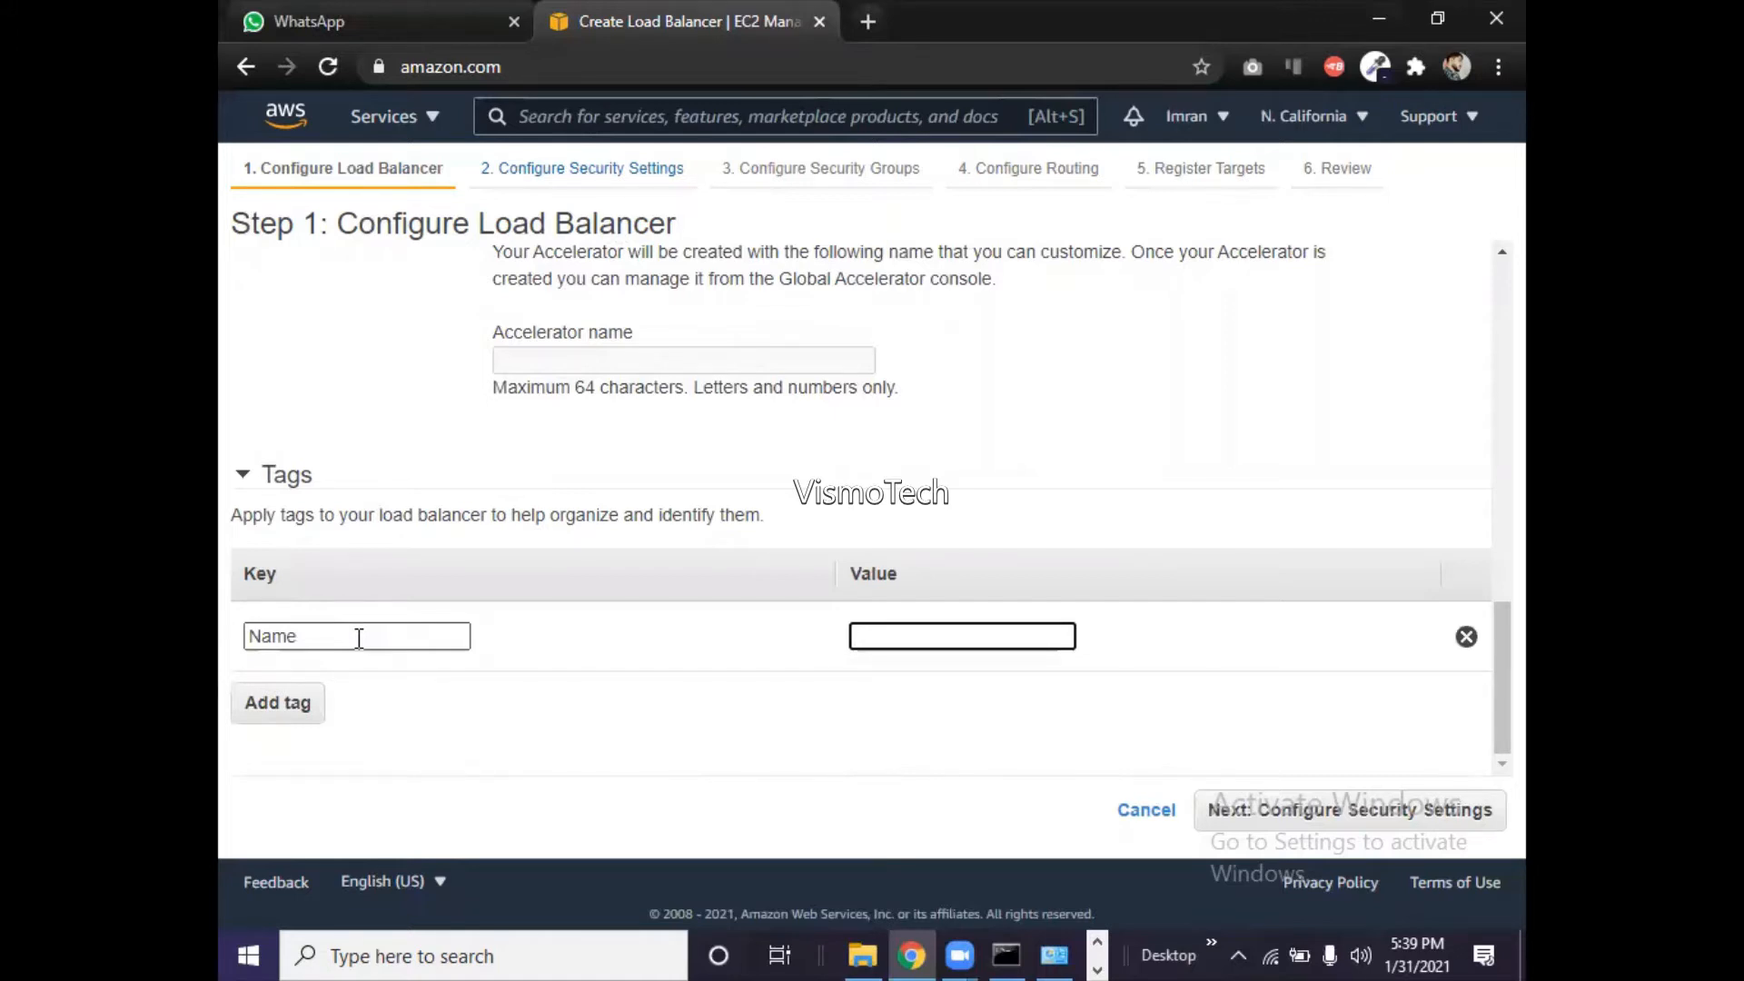
type("LB")
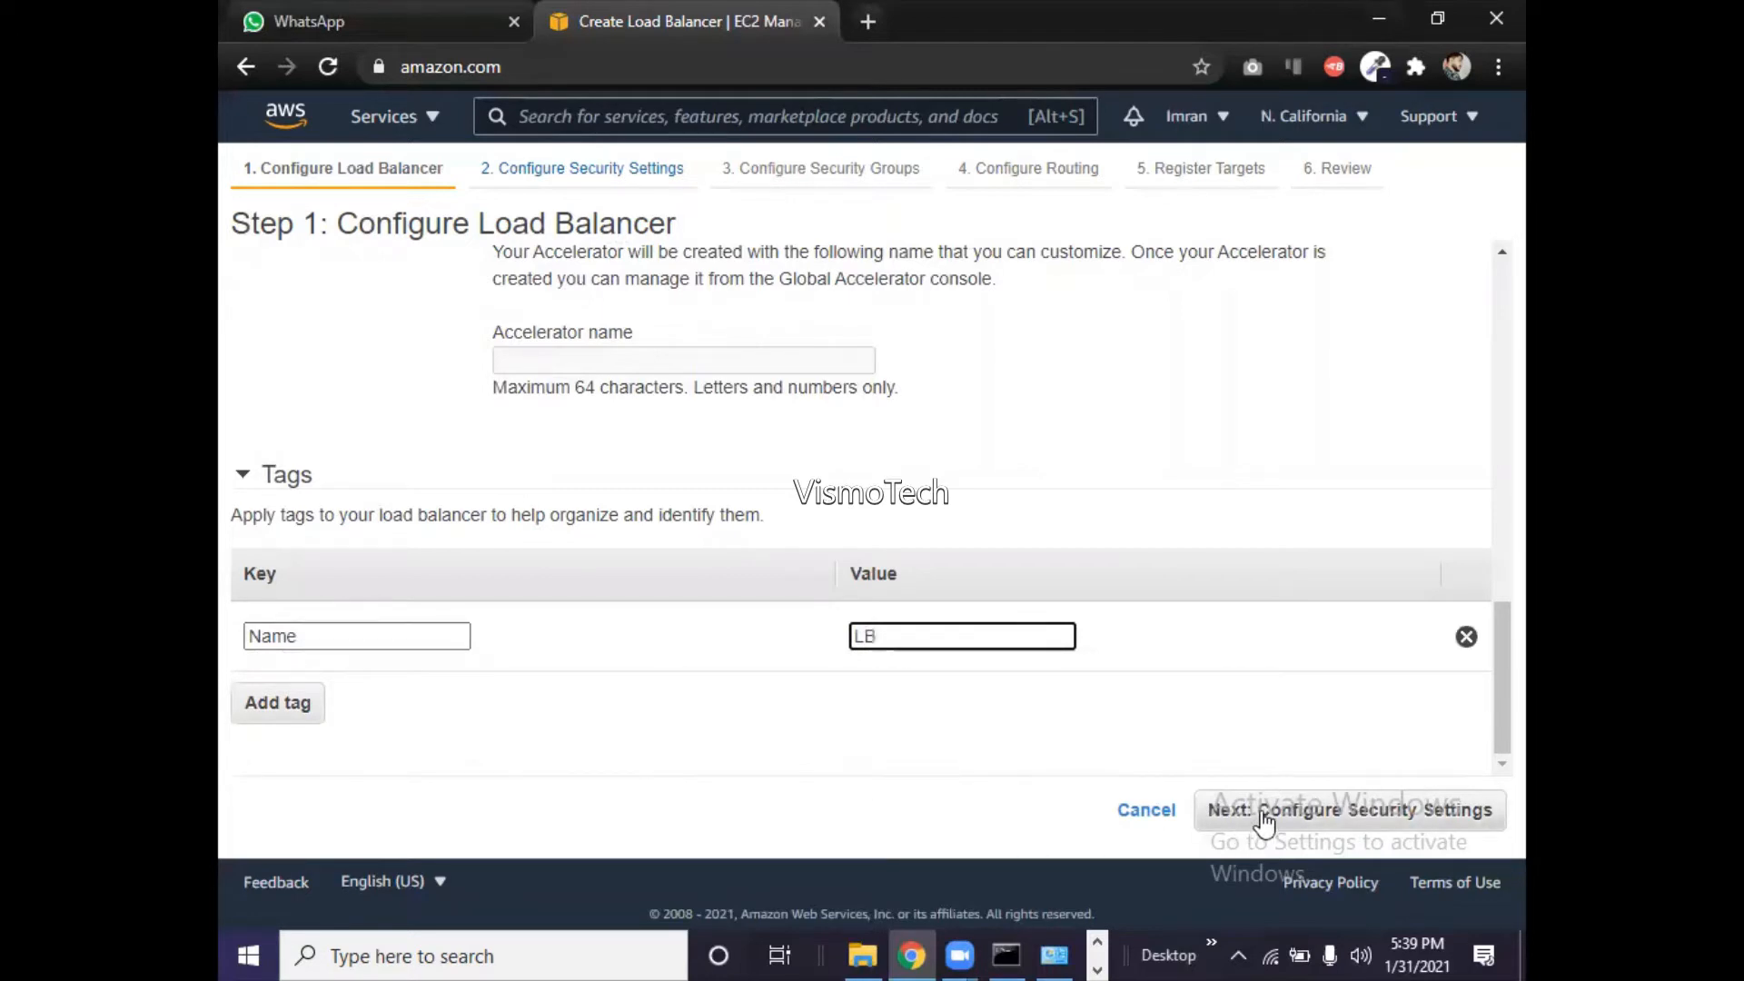
- Return to the Availability Zones section, open the EC2 service in a new browser tab and switch to it
left_click_drag(1493, 680, 1486, 507)
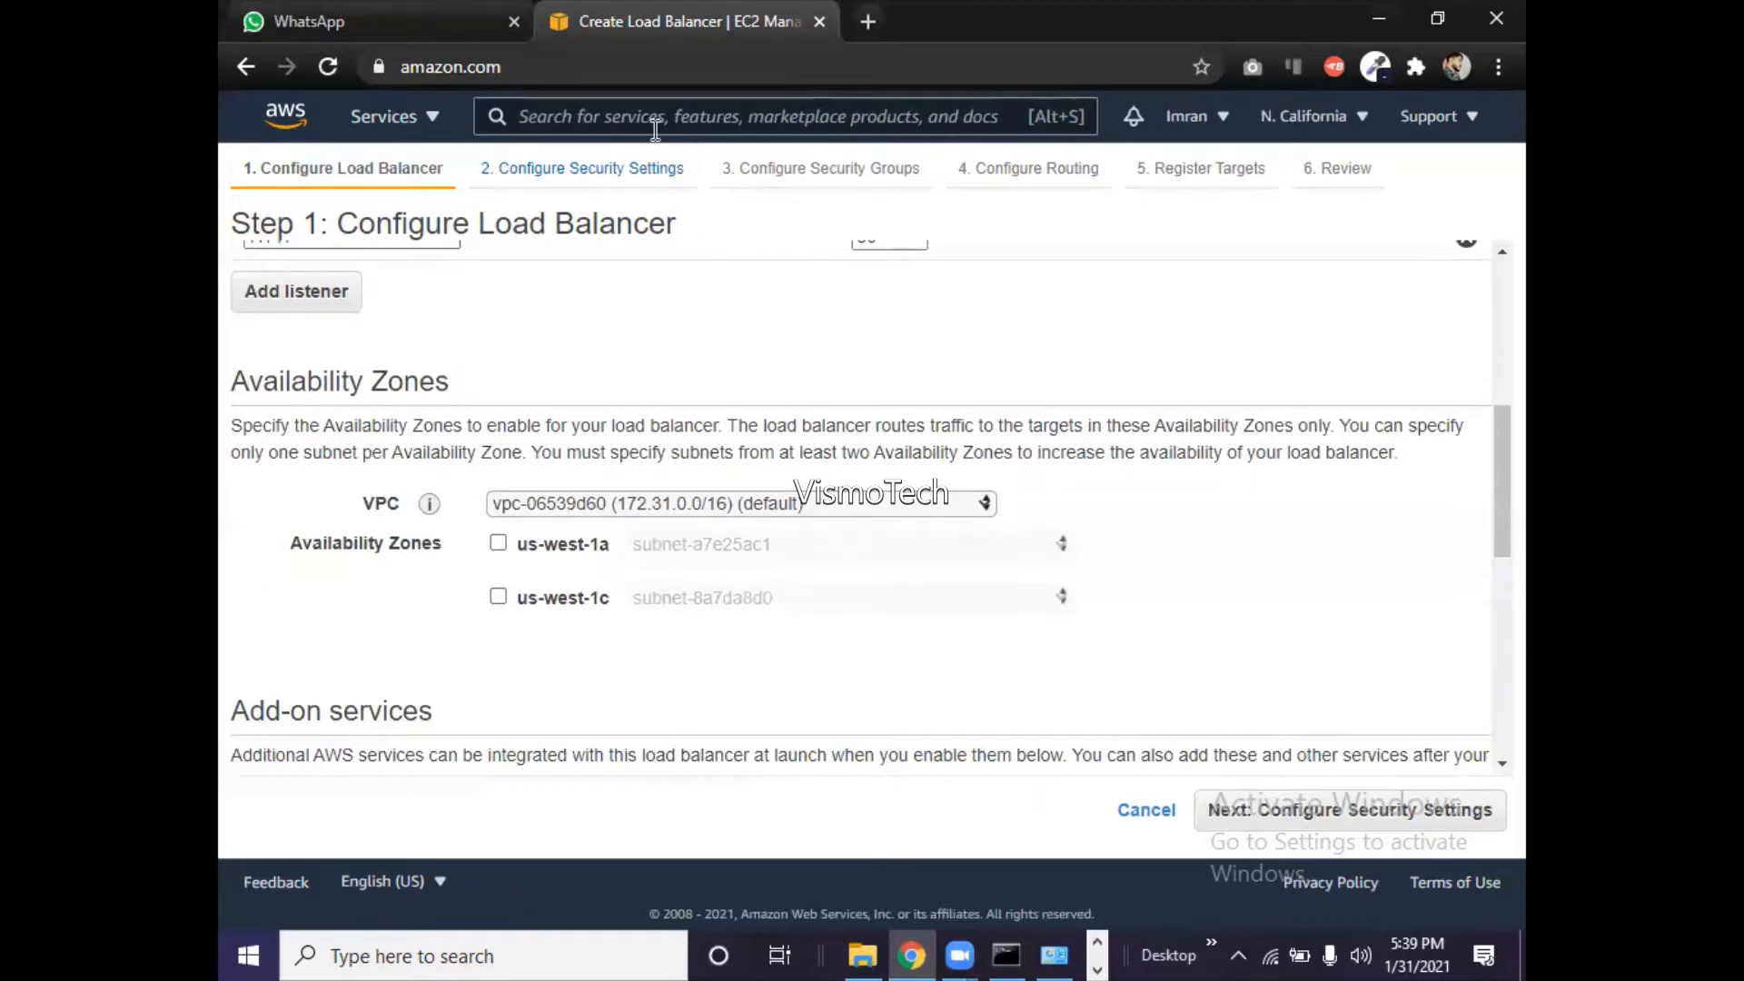
left_click(445, 111)
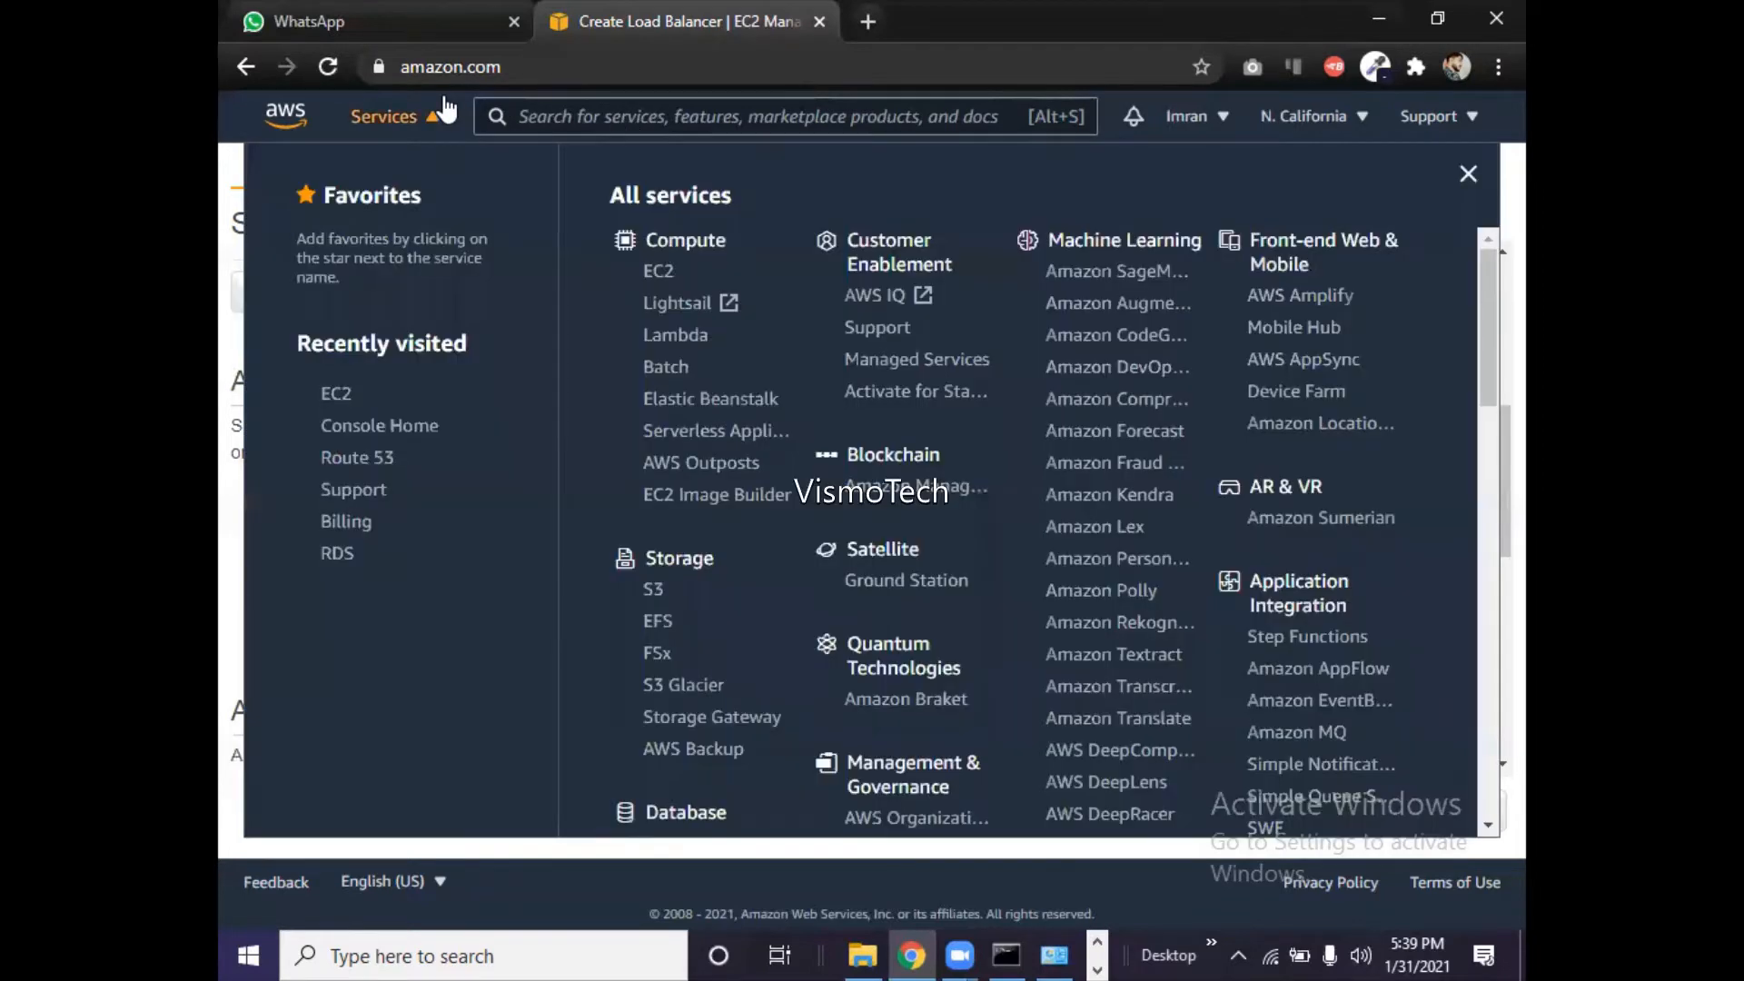
right_click(655, 270)
left_click(701, 272)
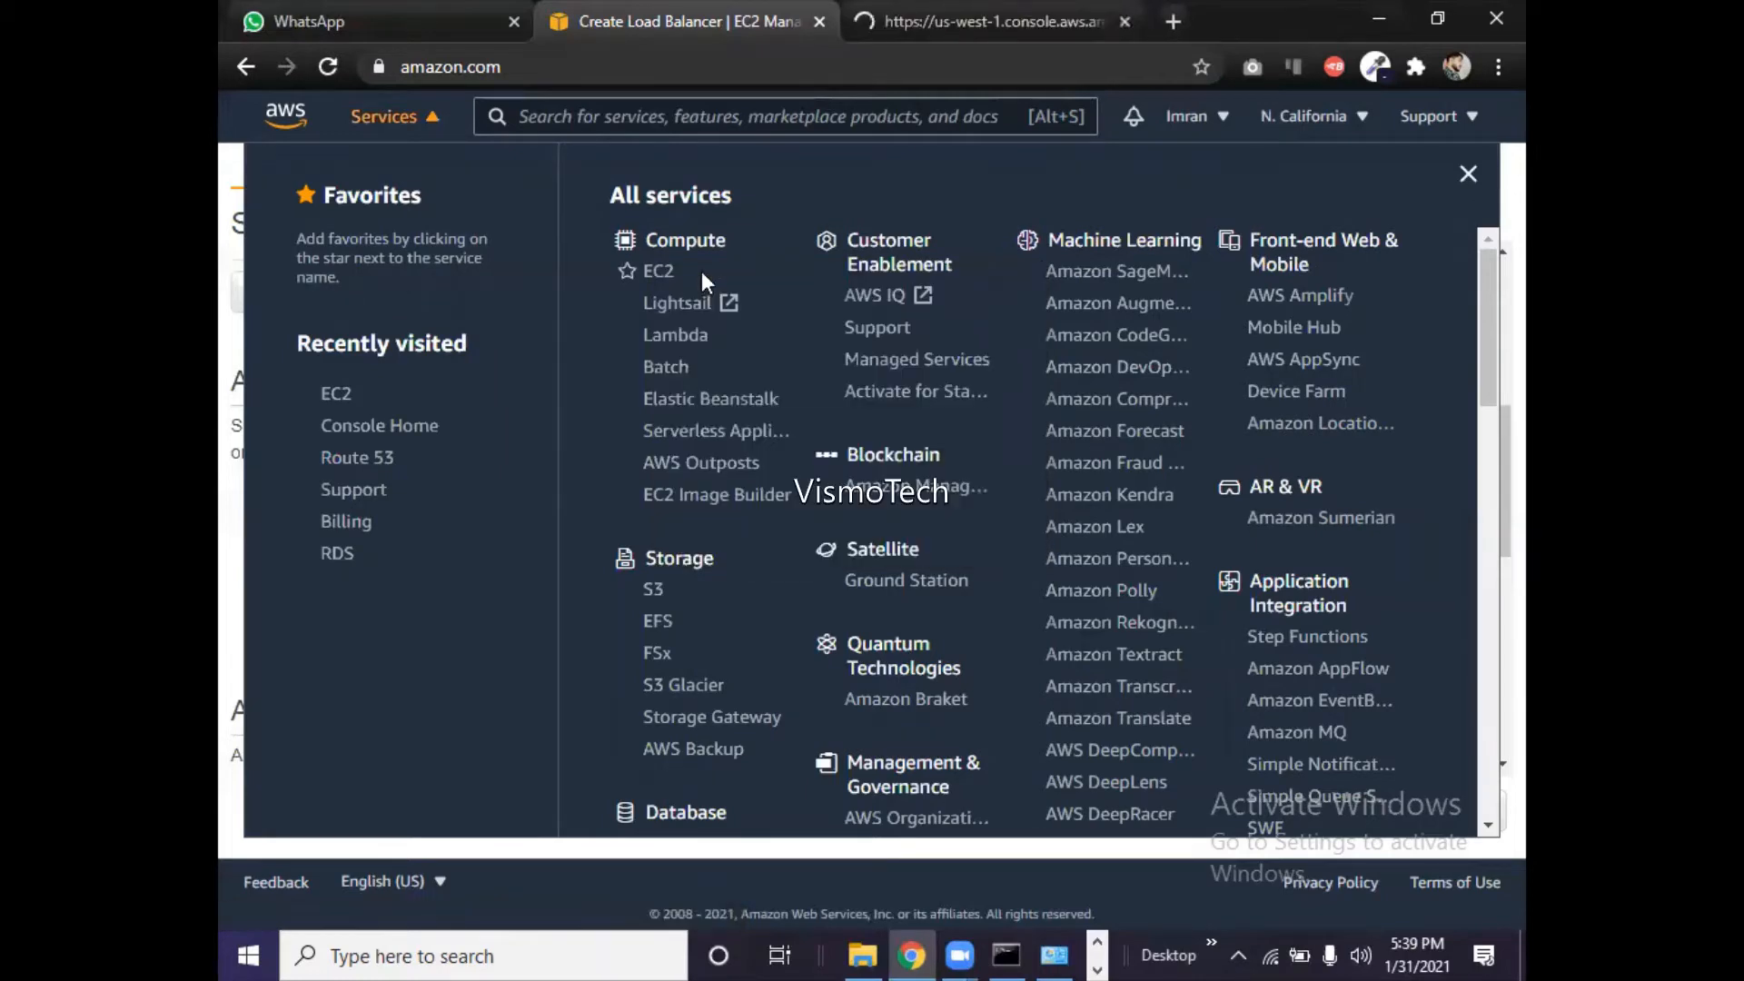
left_click(430, 127)
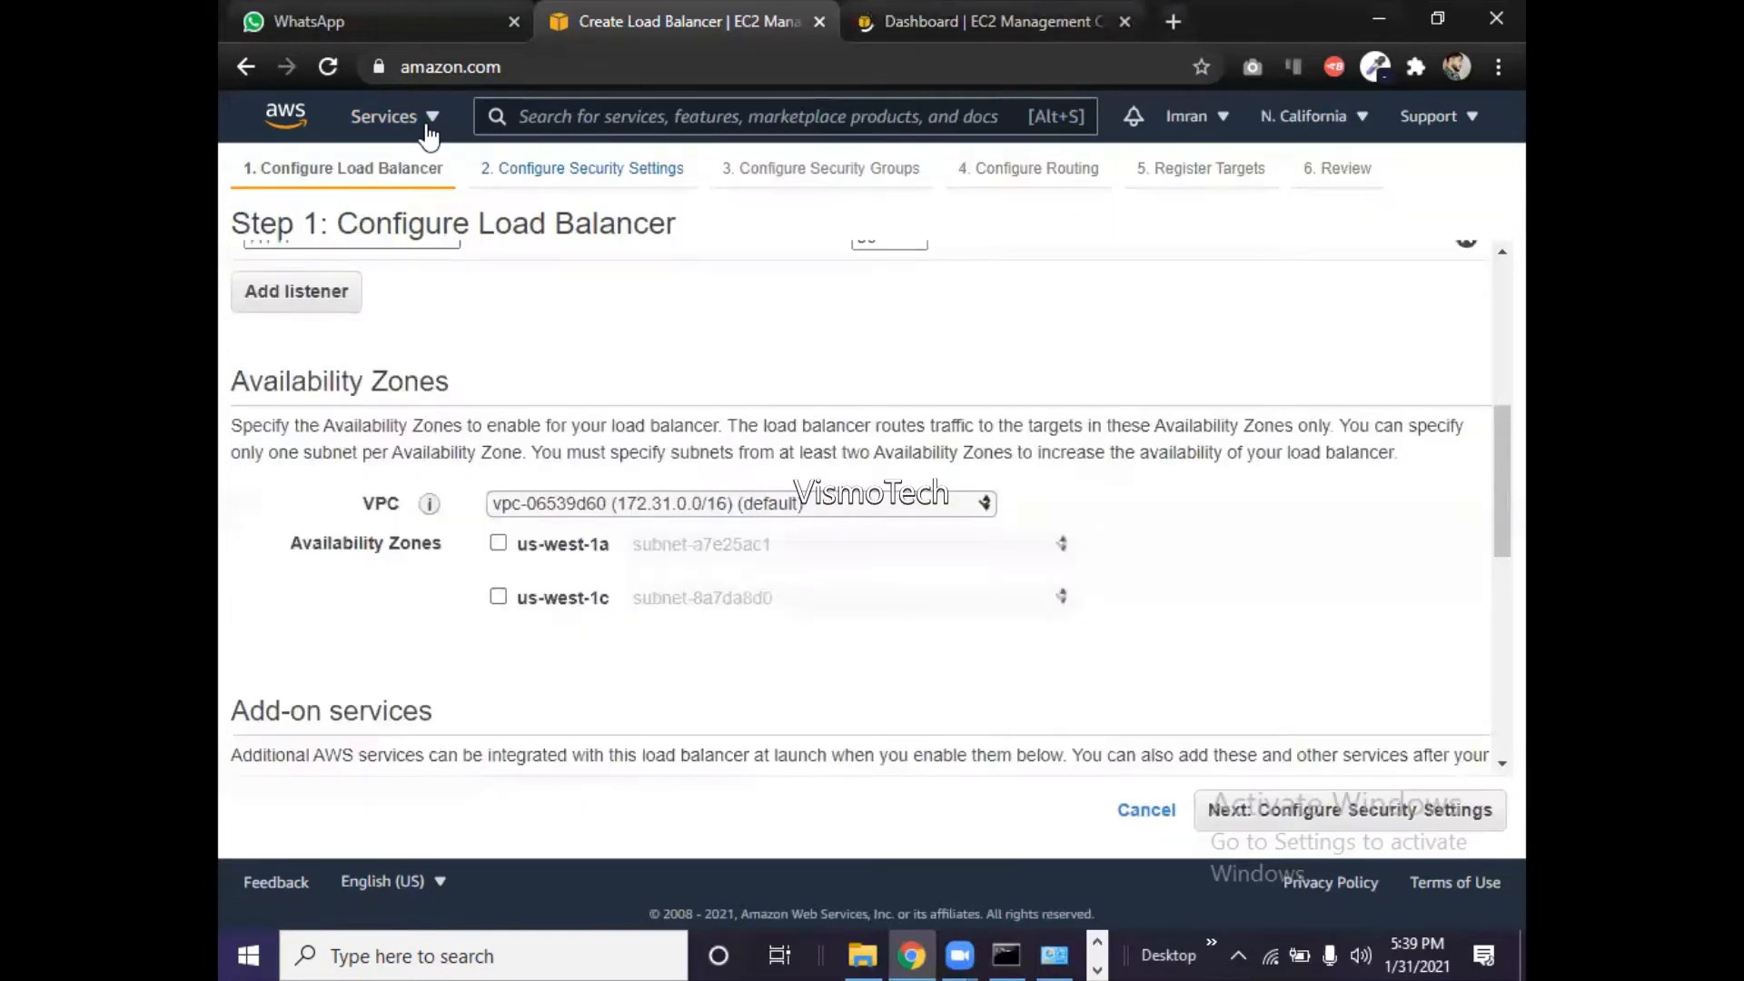
left_click(891, 14)
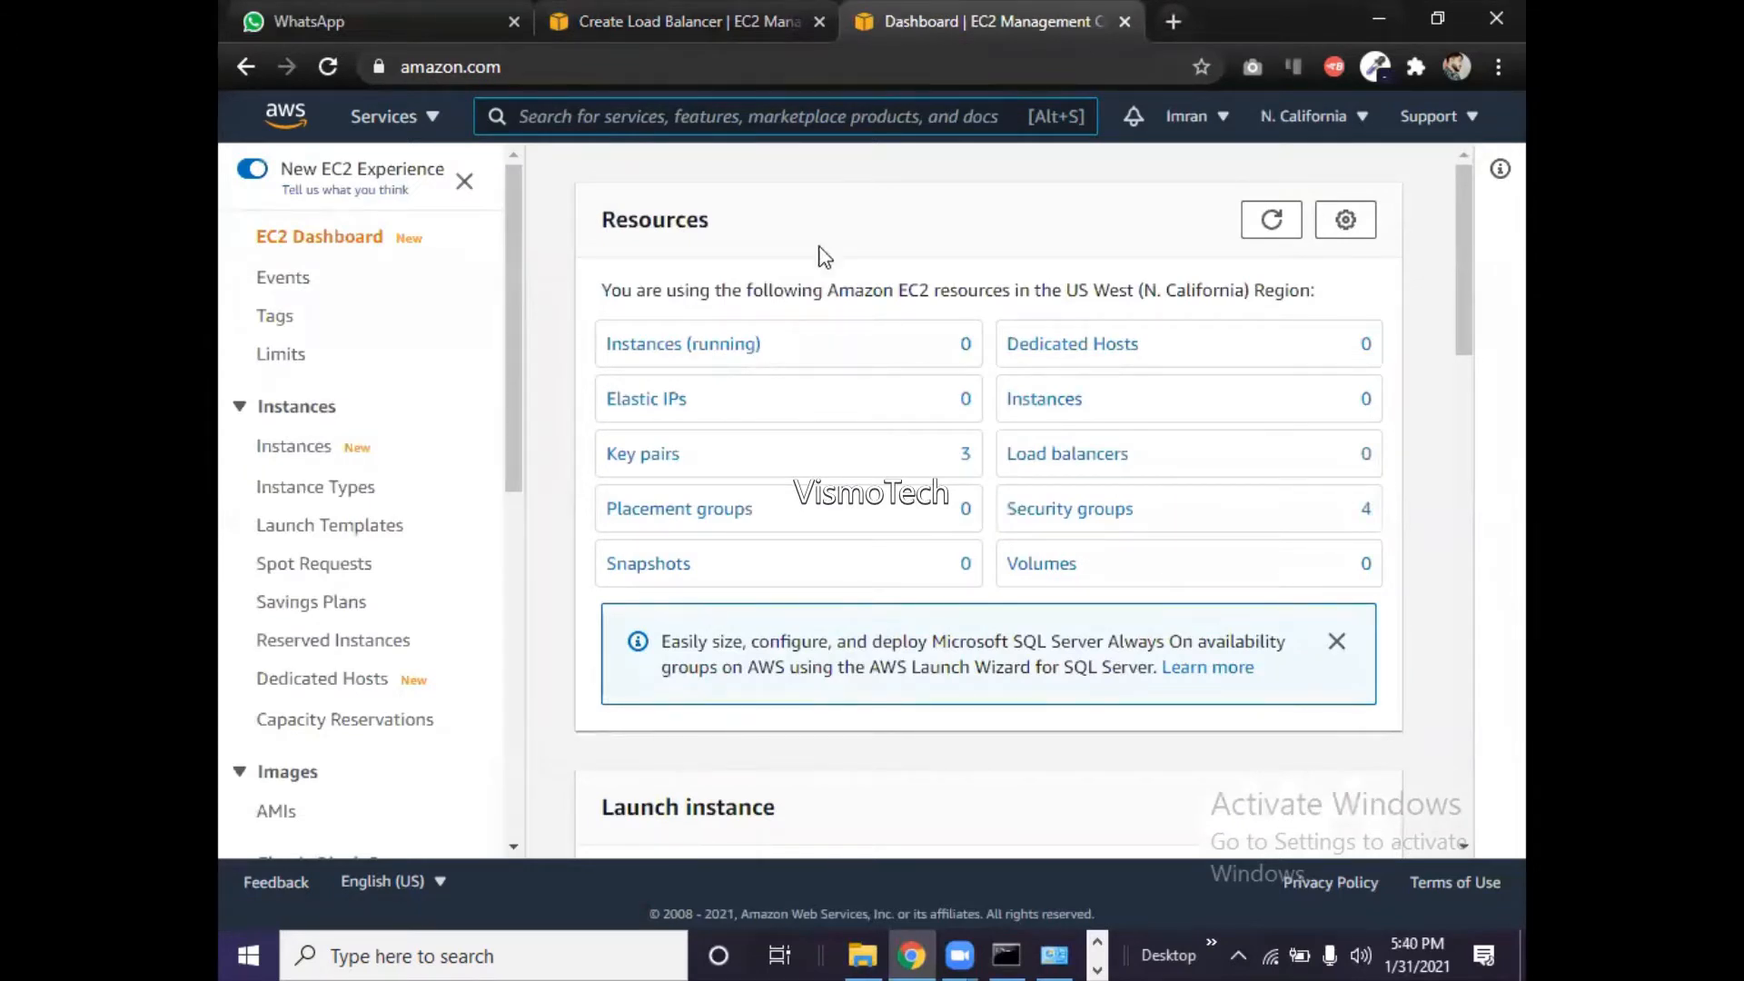
- Show the EC2 instances list, remove the running-state filter and start launching a new instance
left_click(712, 352)
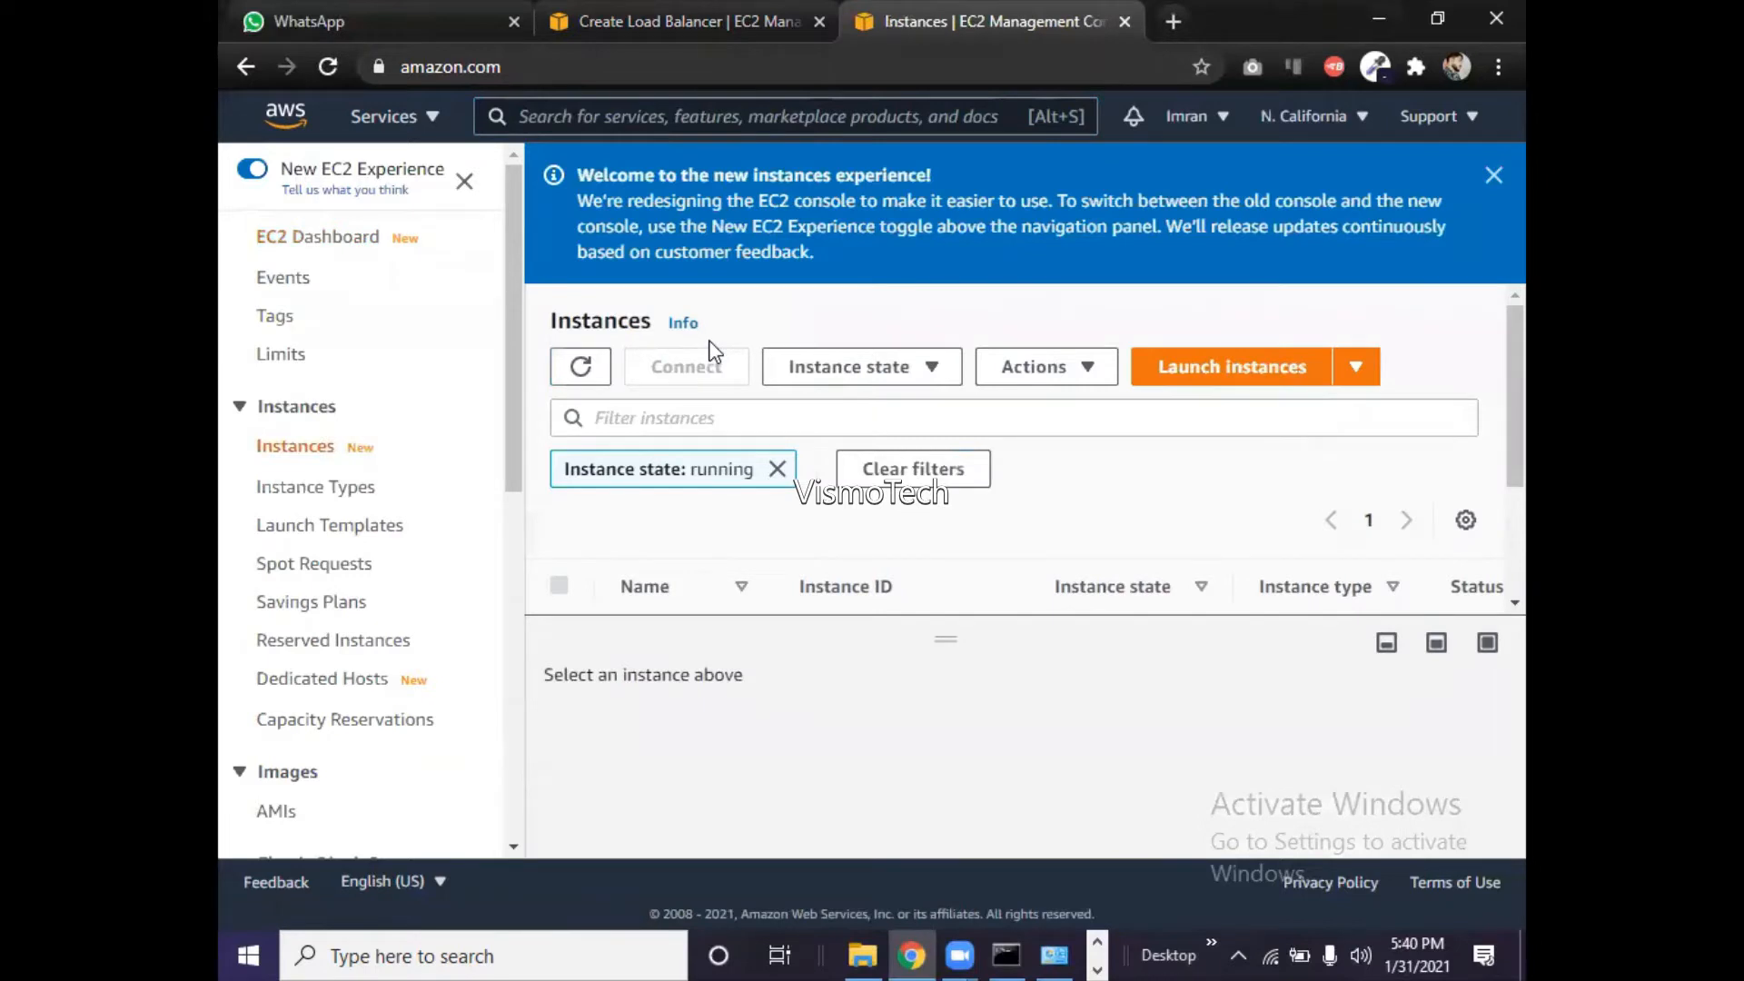
left_click(778, 469)
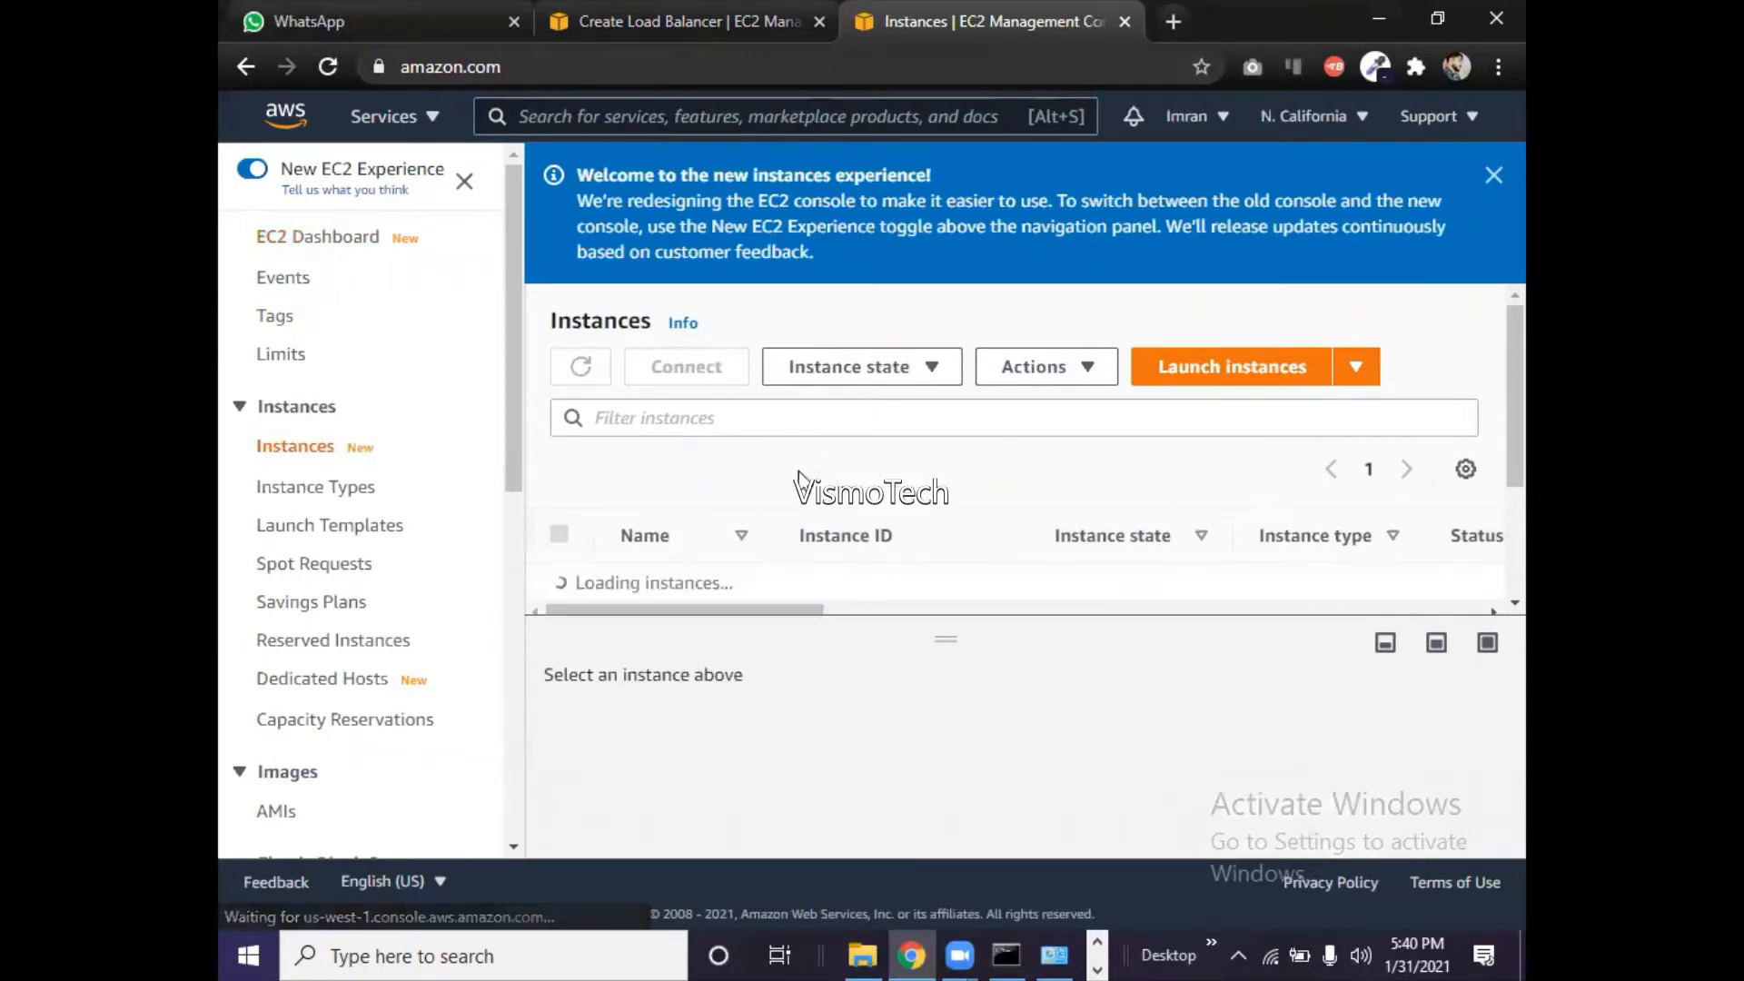
left_click(1179, 378)
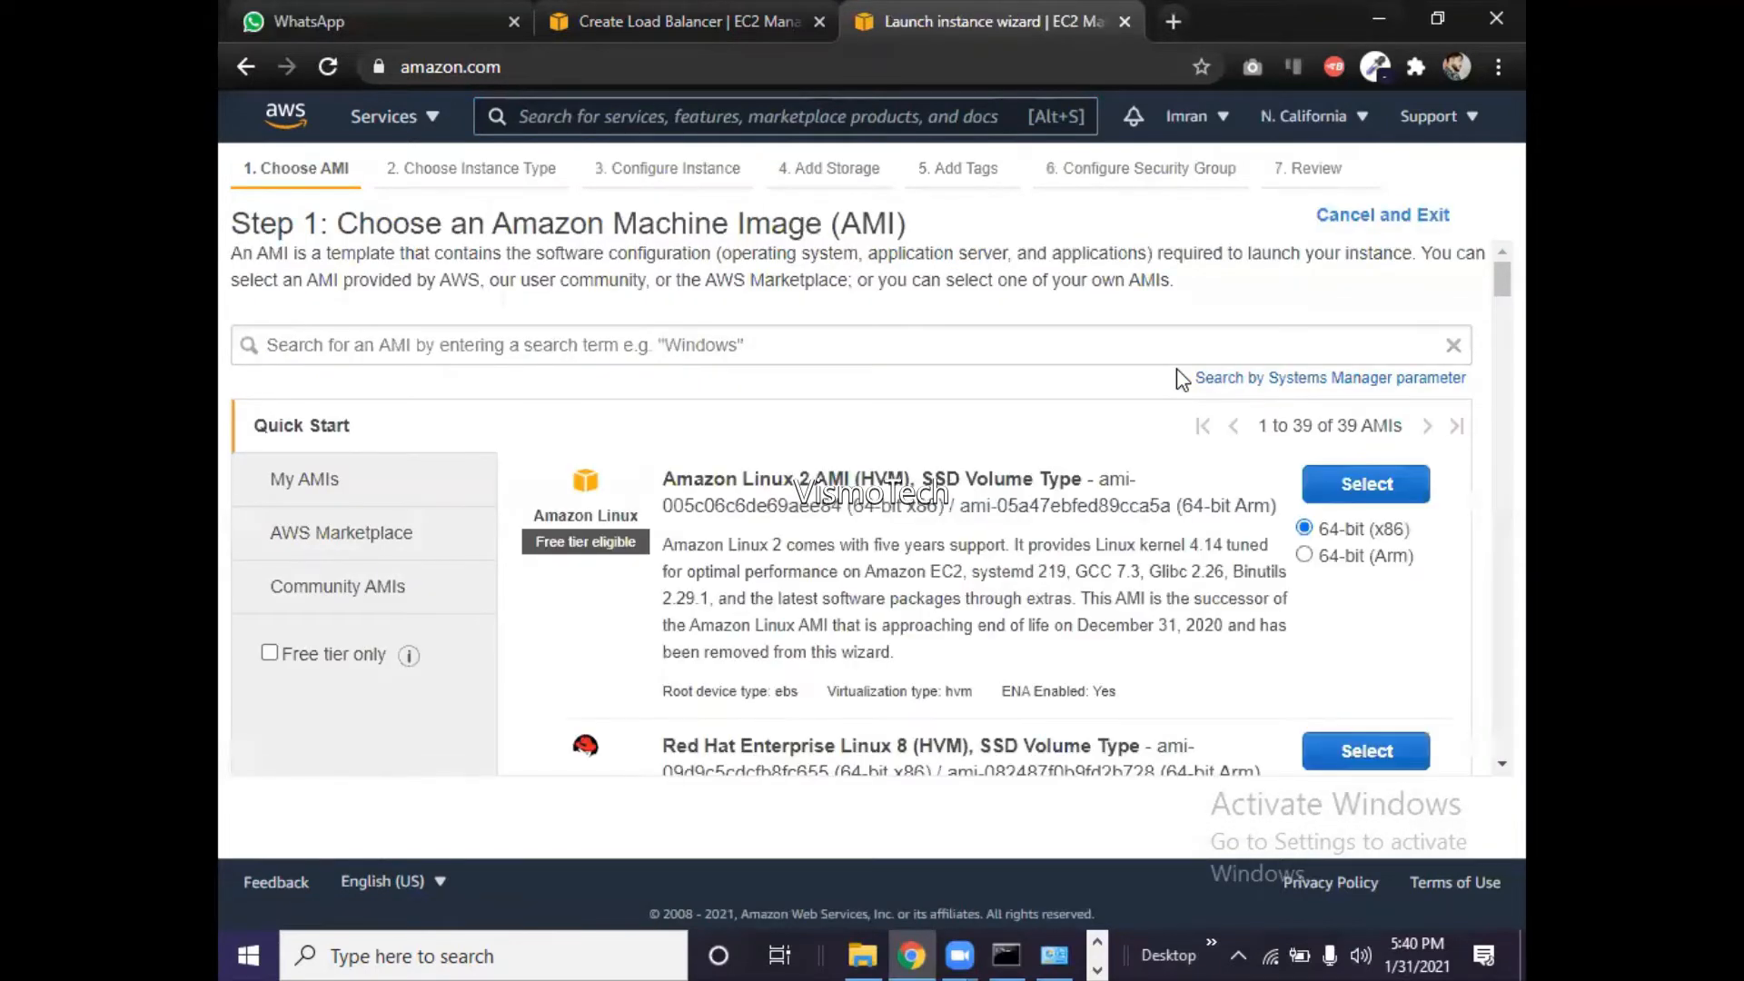
- Search the Amazon Machine Images for "windows"
left_click(916, 342)
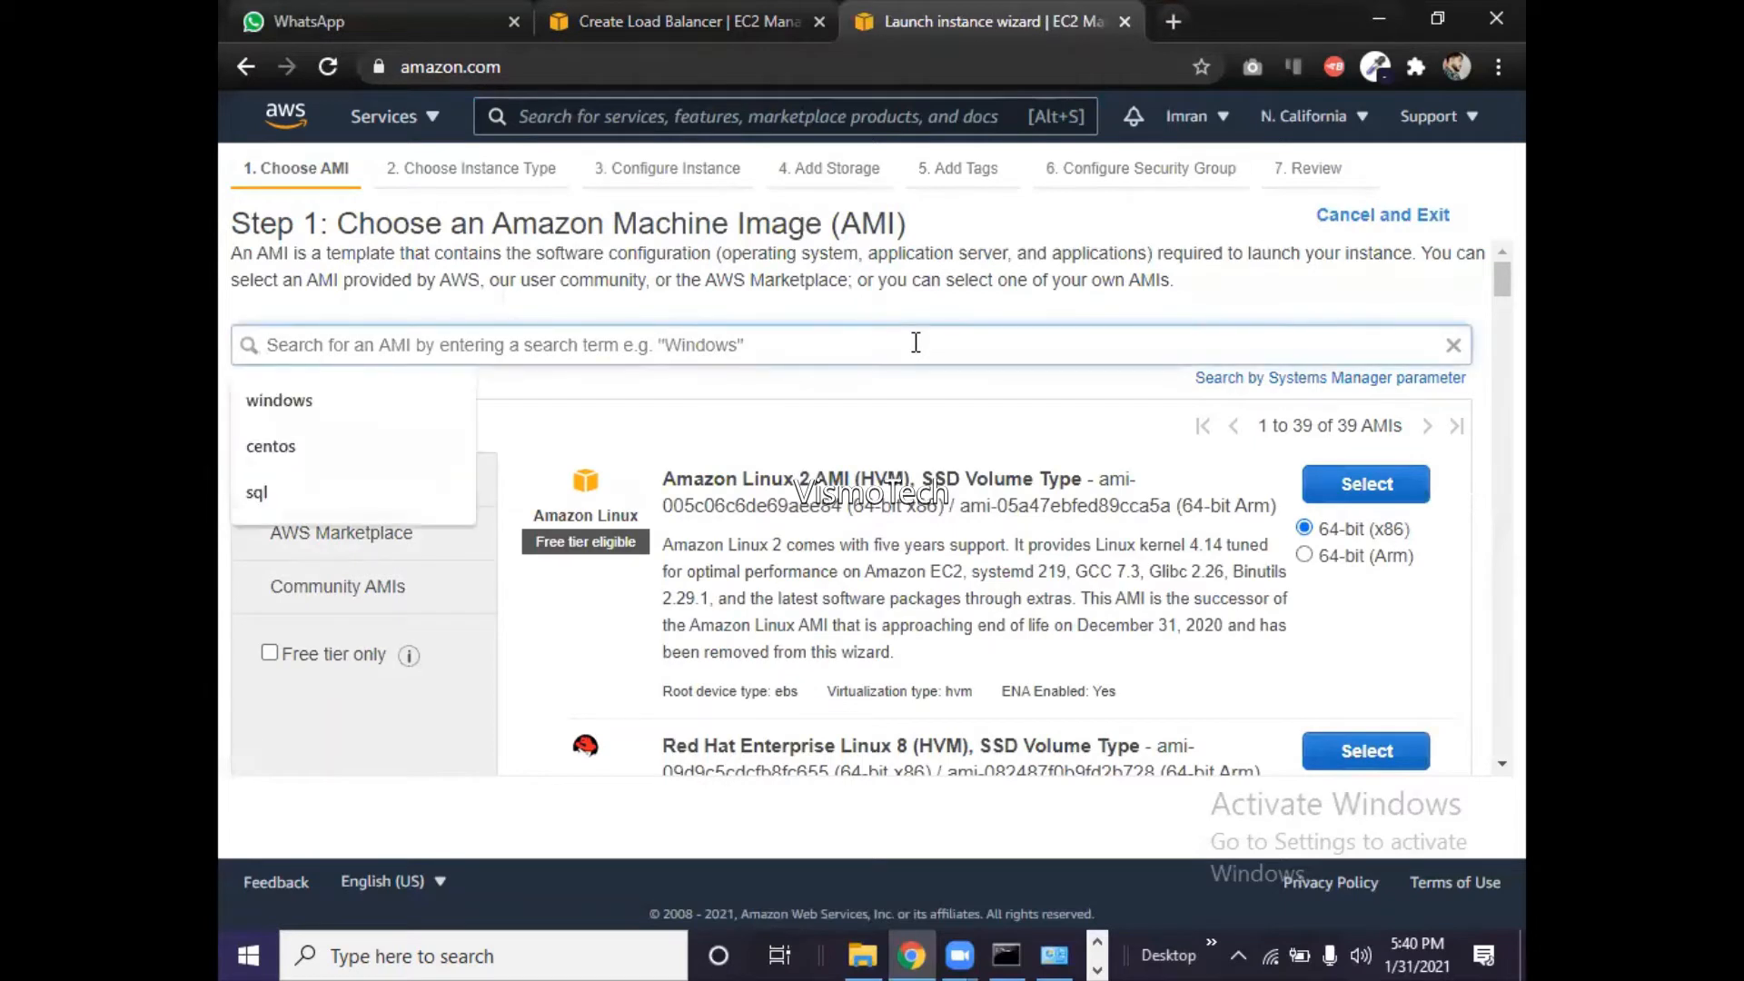
type("windows")
key("Return")
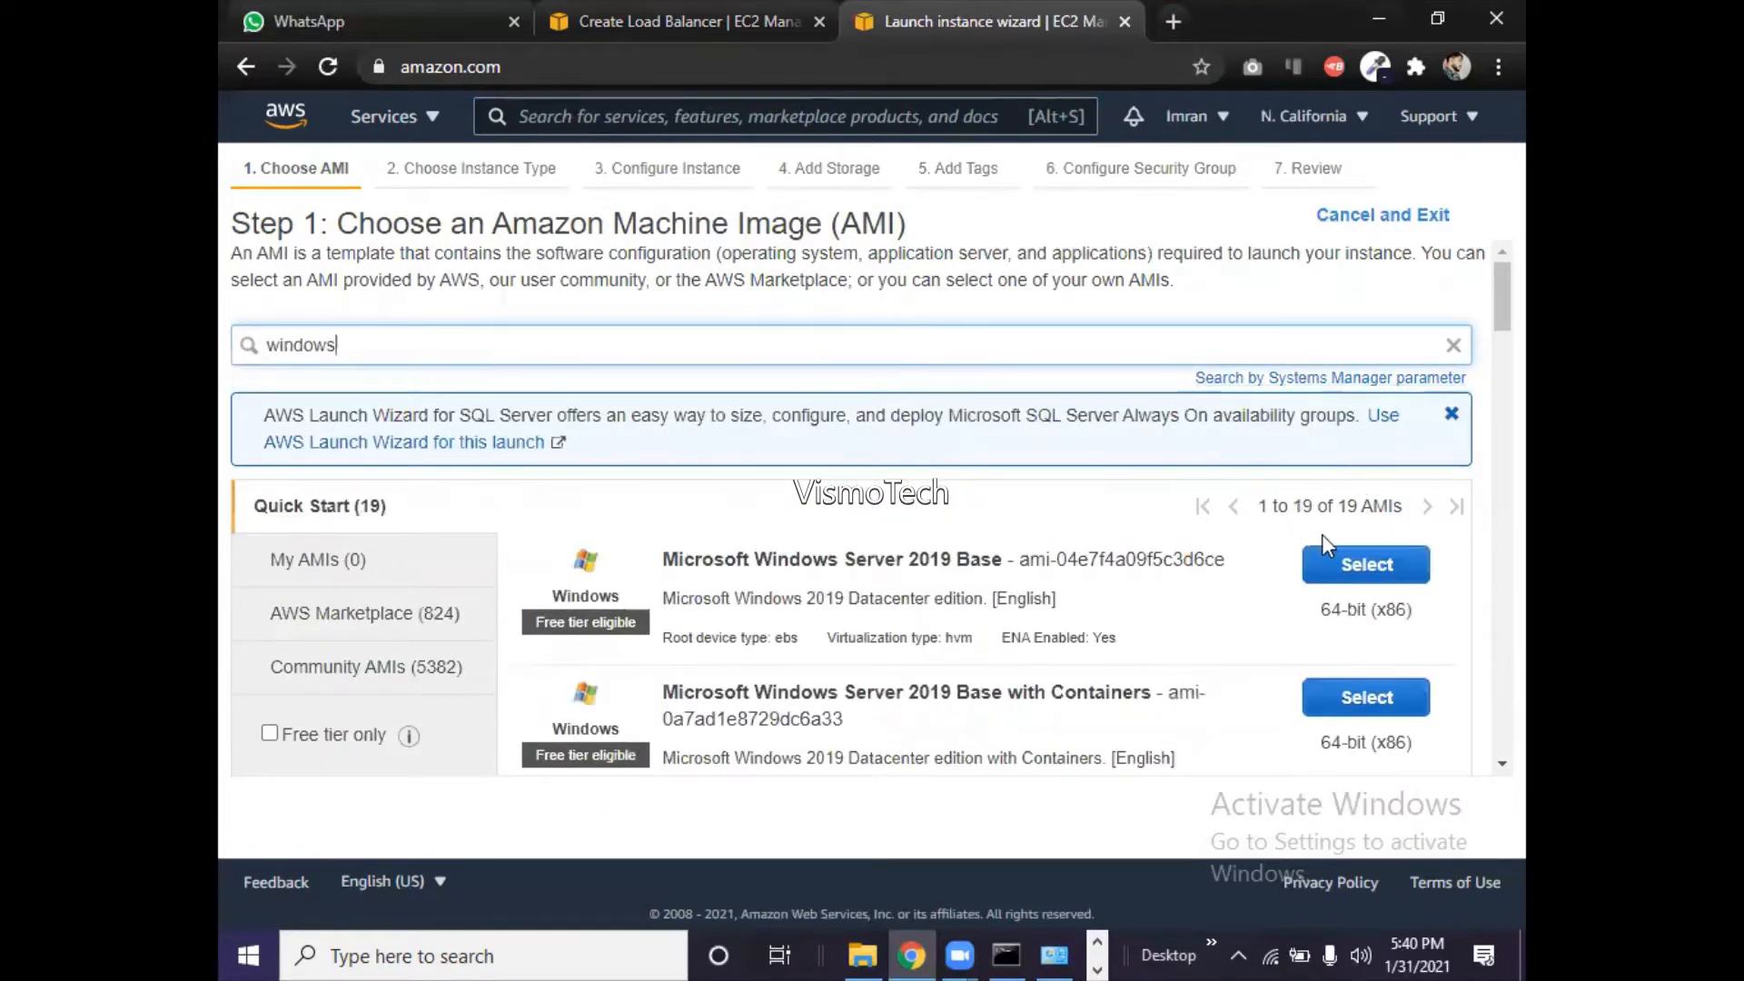
- Choose the Microsoft Windows Server 2019 Base image with the t2.micro instance type and keep the default VPC as the network
left_click(1356, 580)
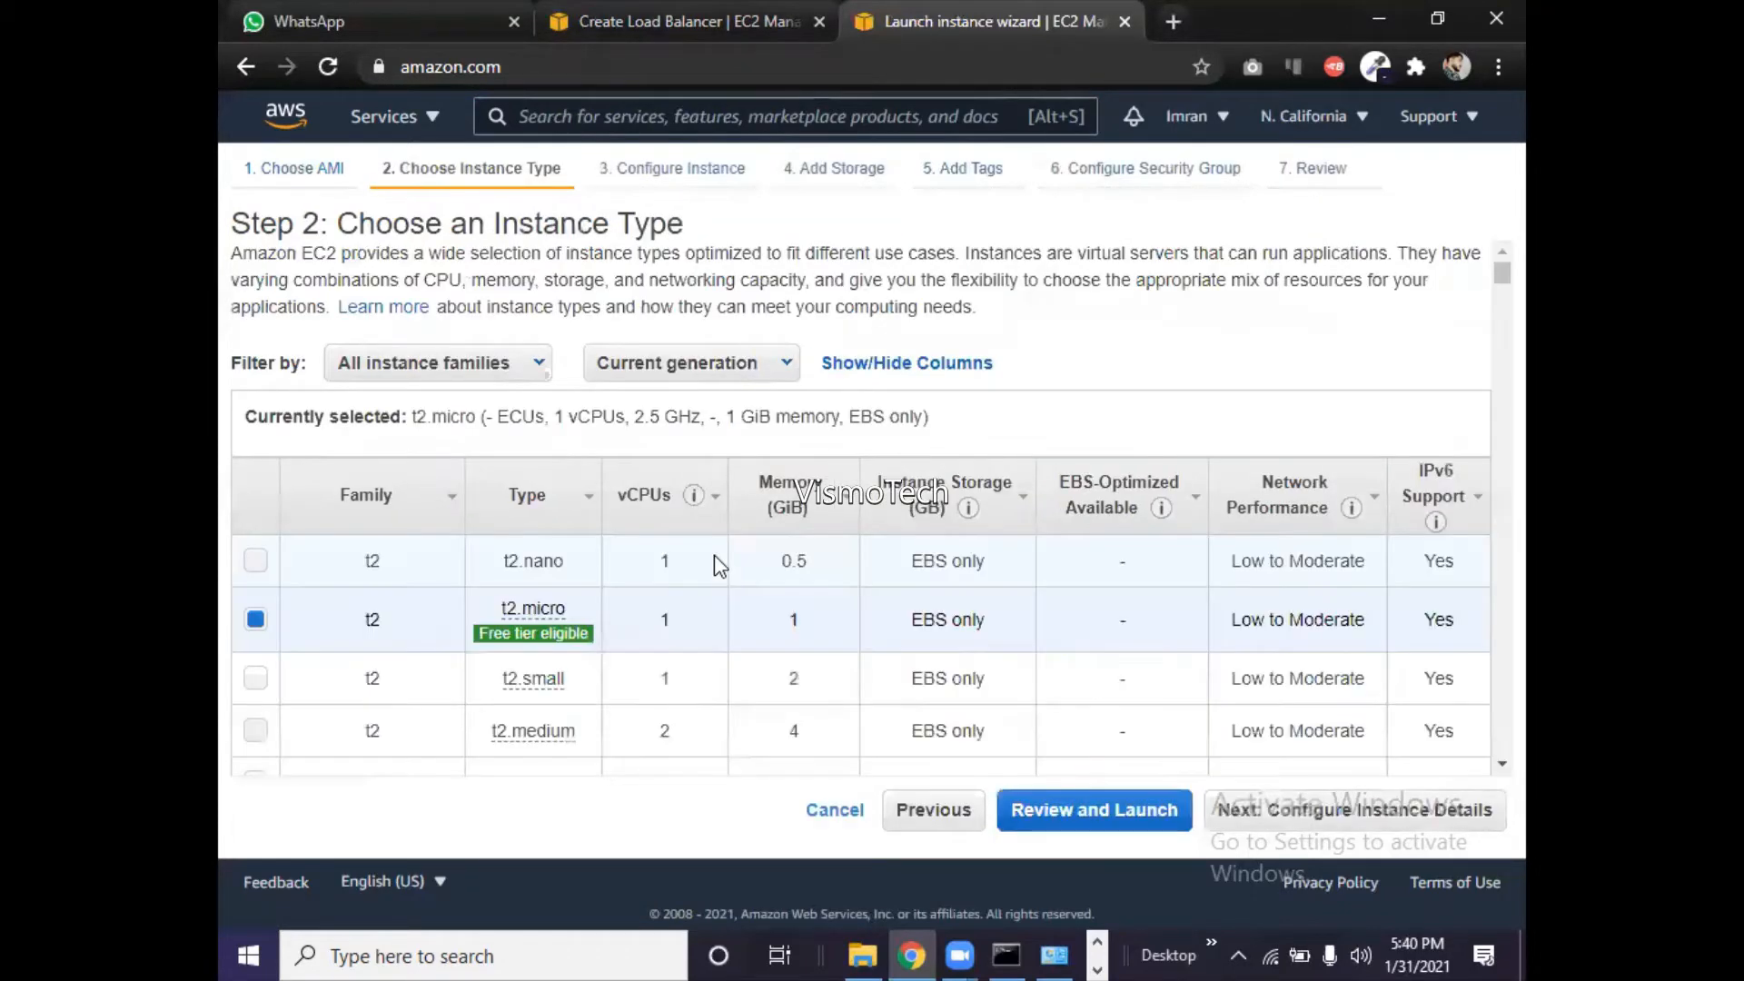
left_click(1294, 811)
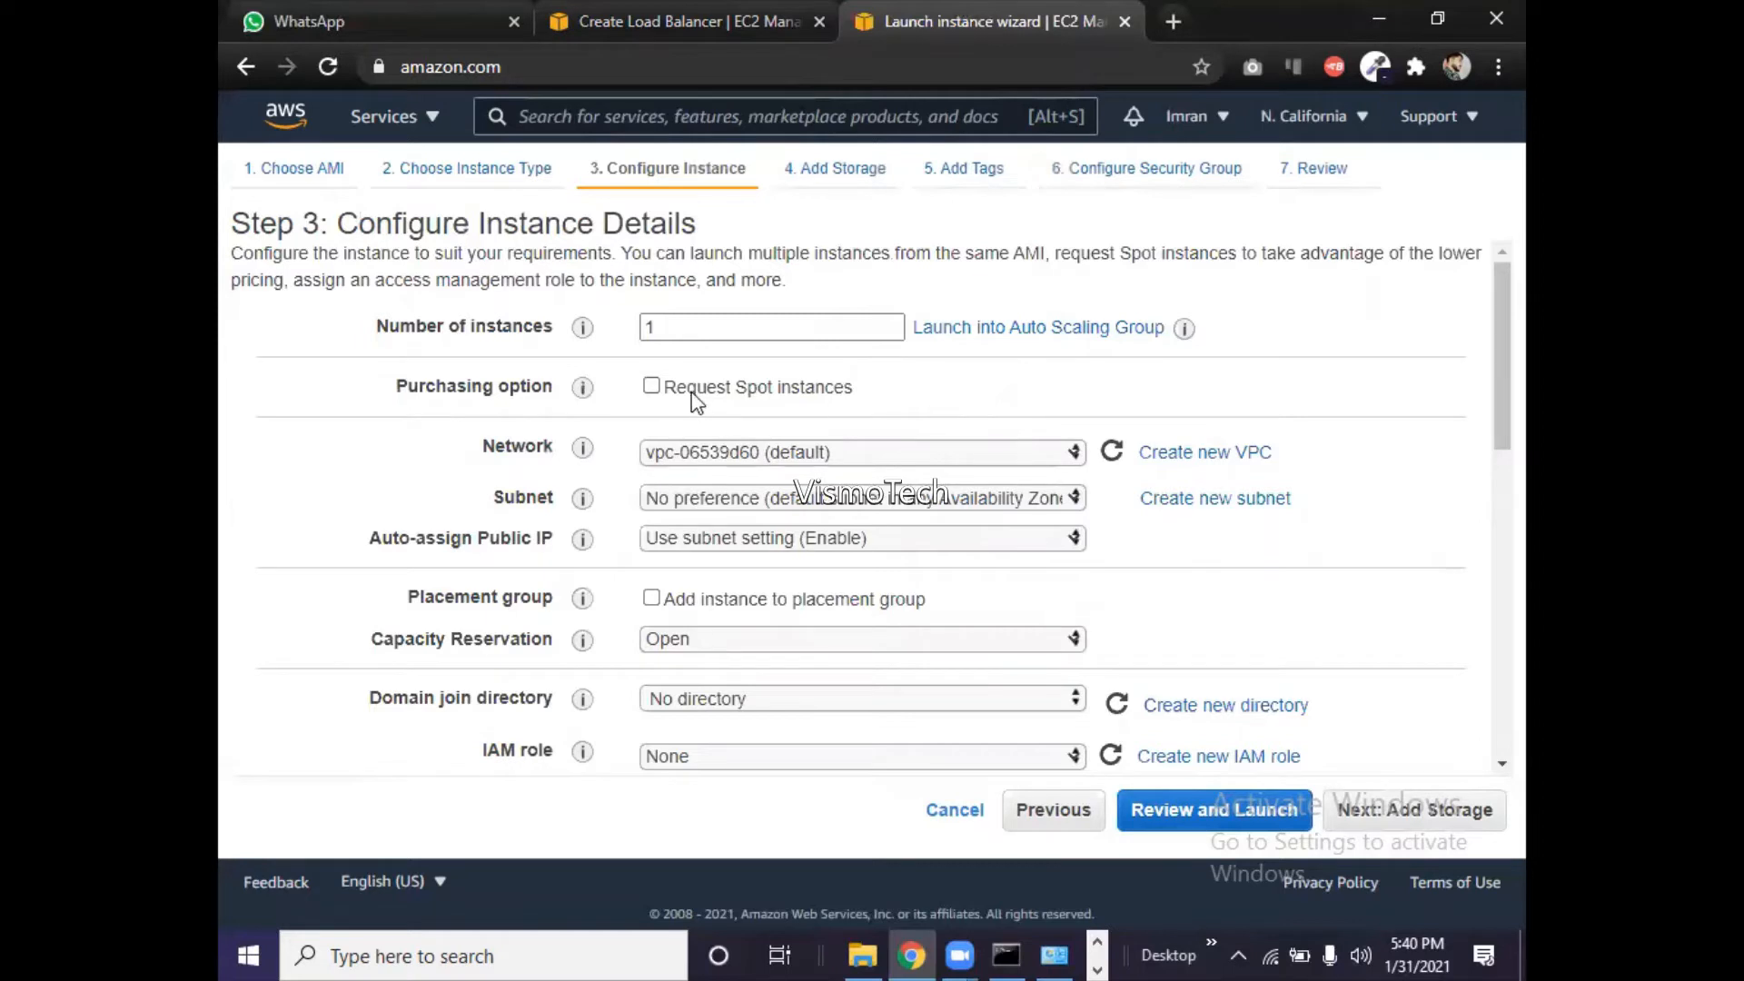
left_click(738, 455)
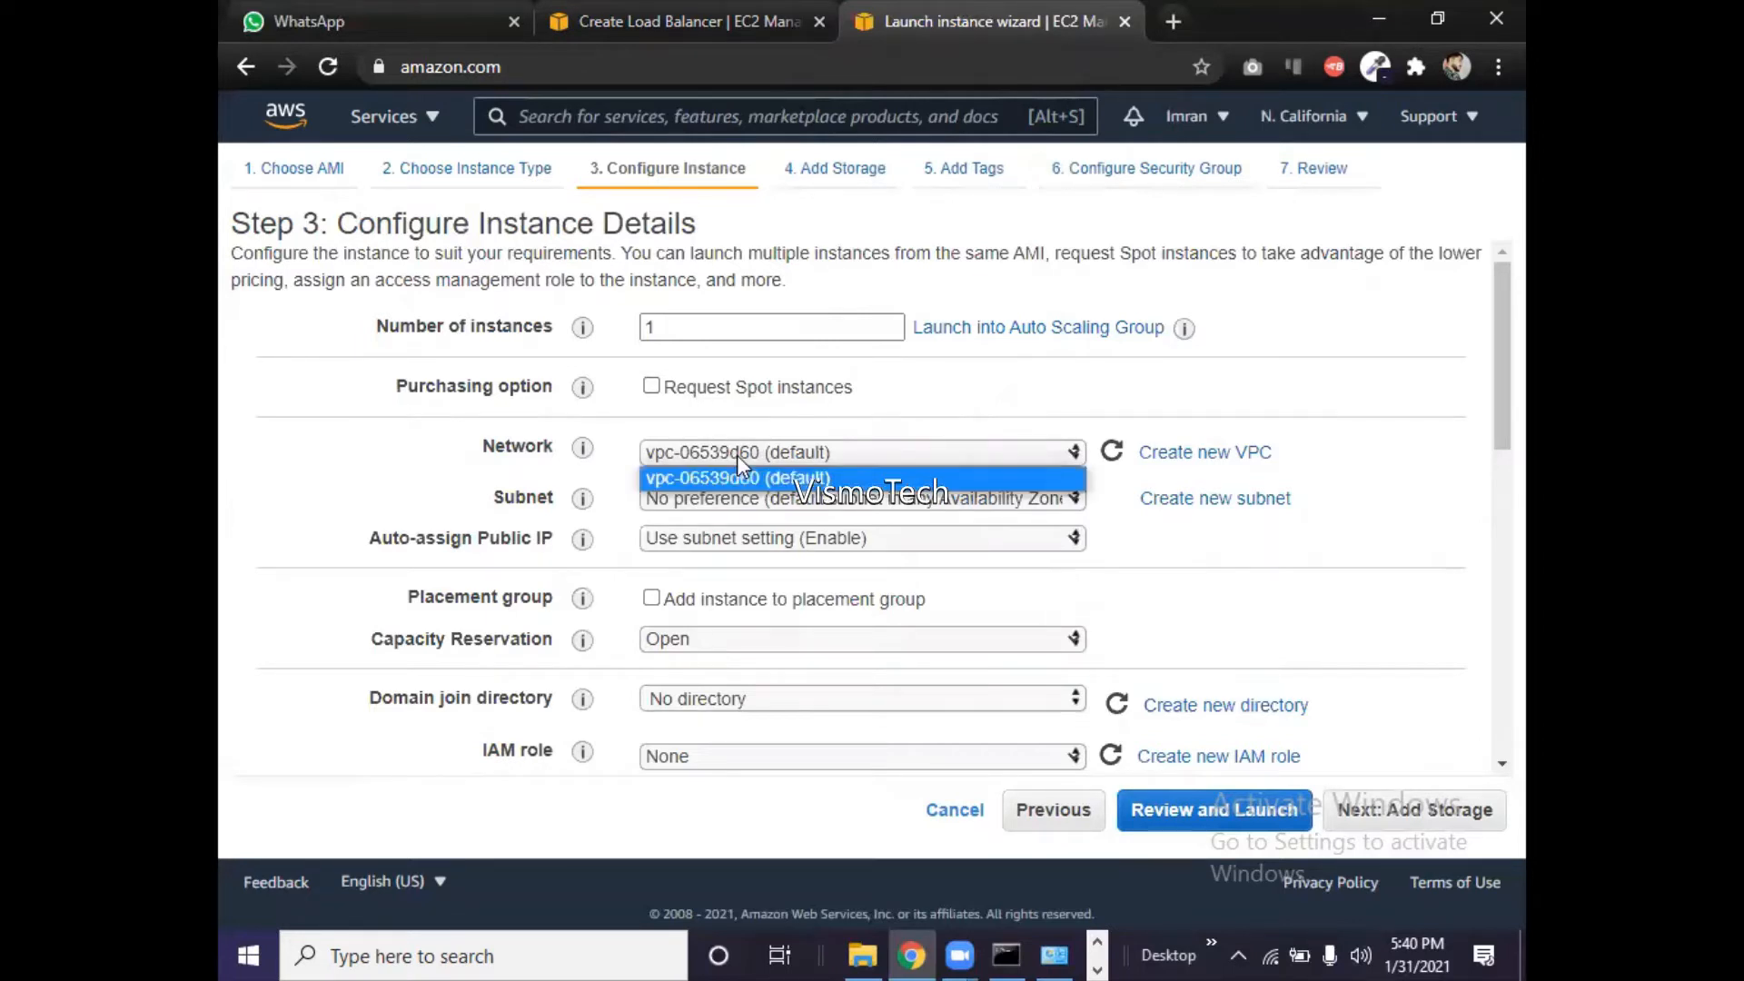
left_click(737, 455)
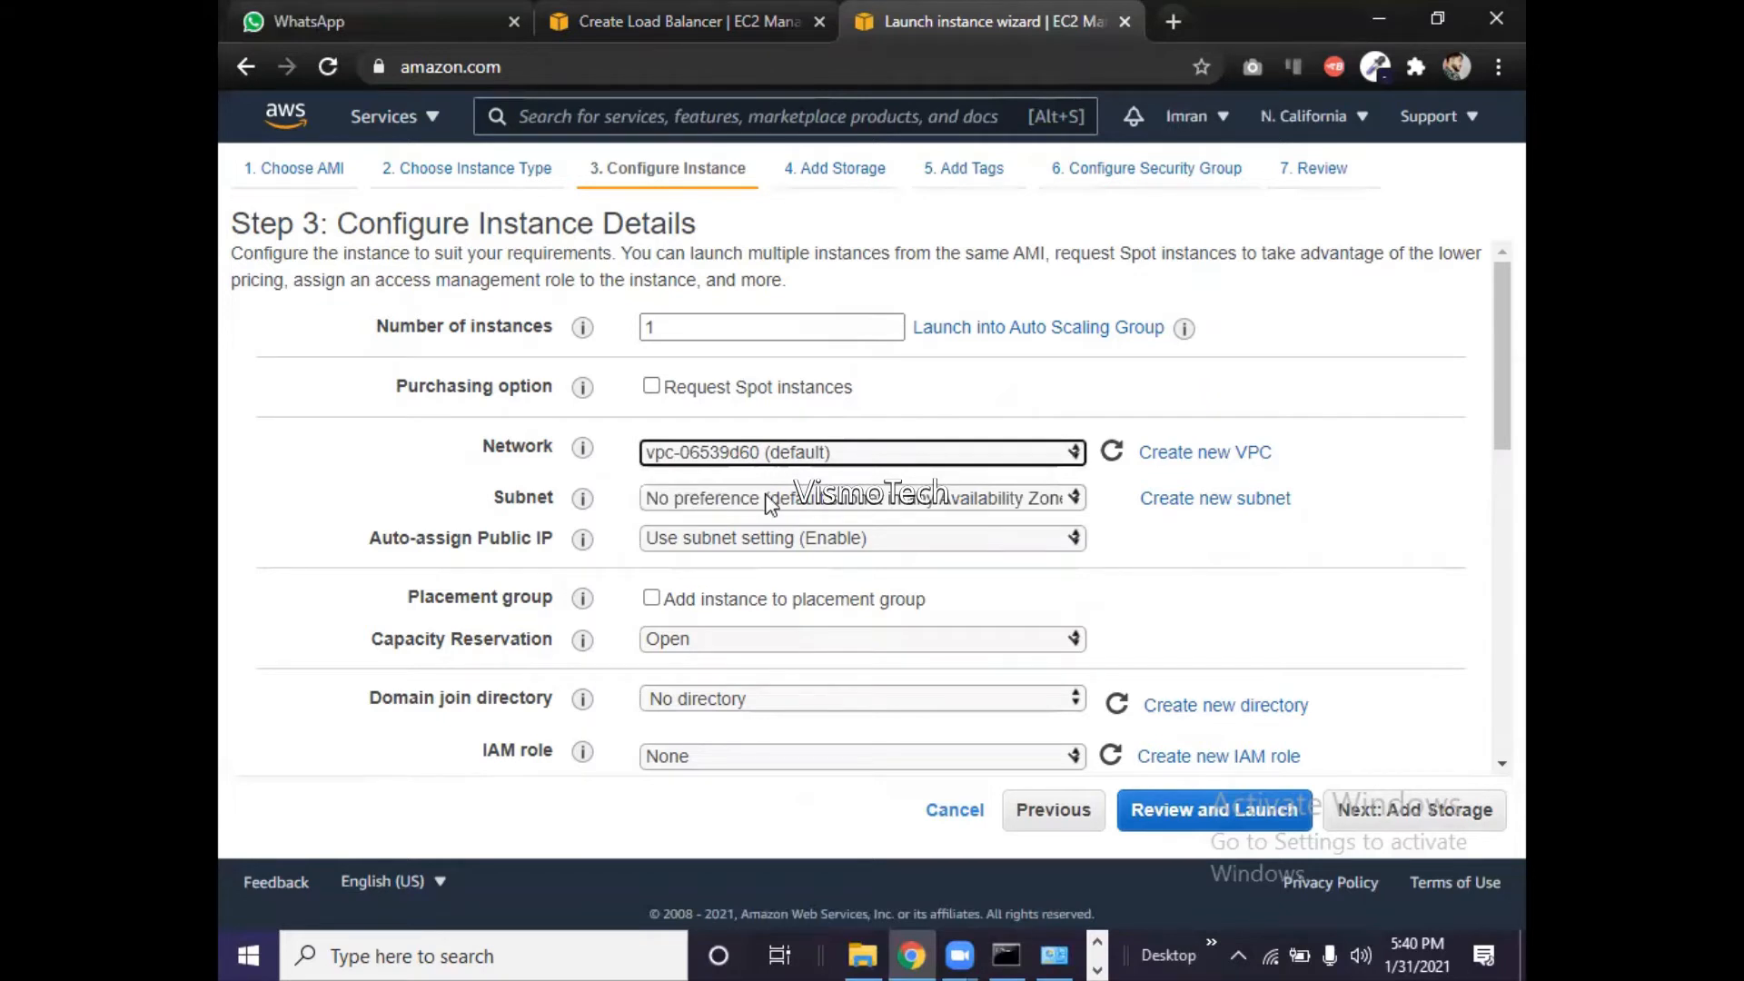
- Set the instance's subnet to subnet-a7e25ac1, the default in us-west-1a
left_click(771, 502)
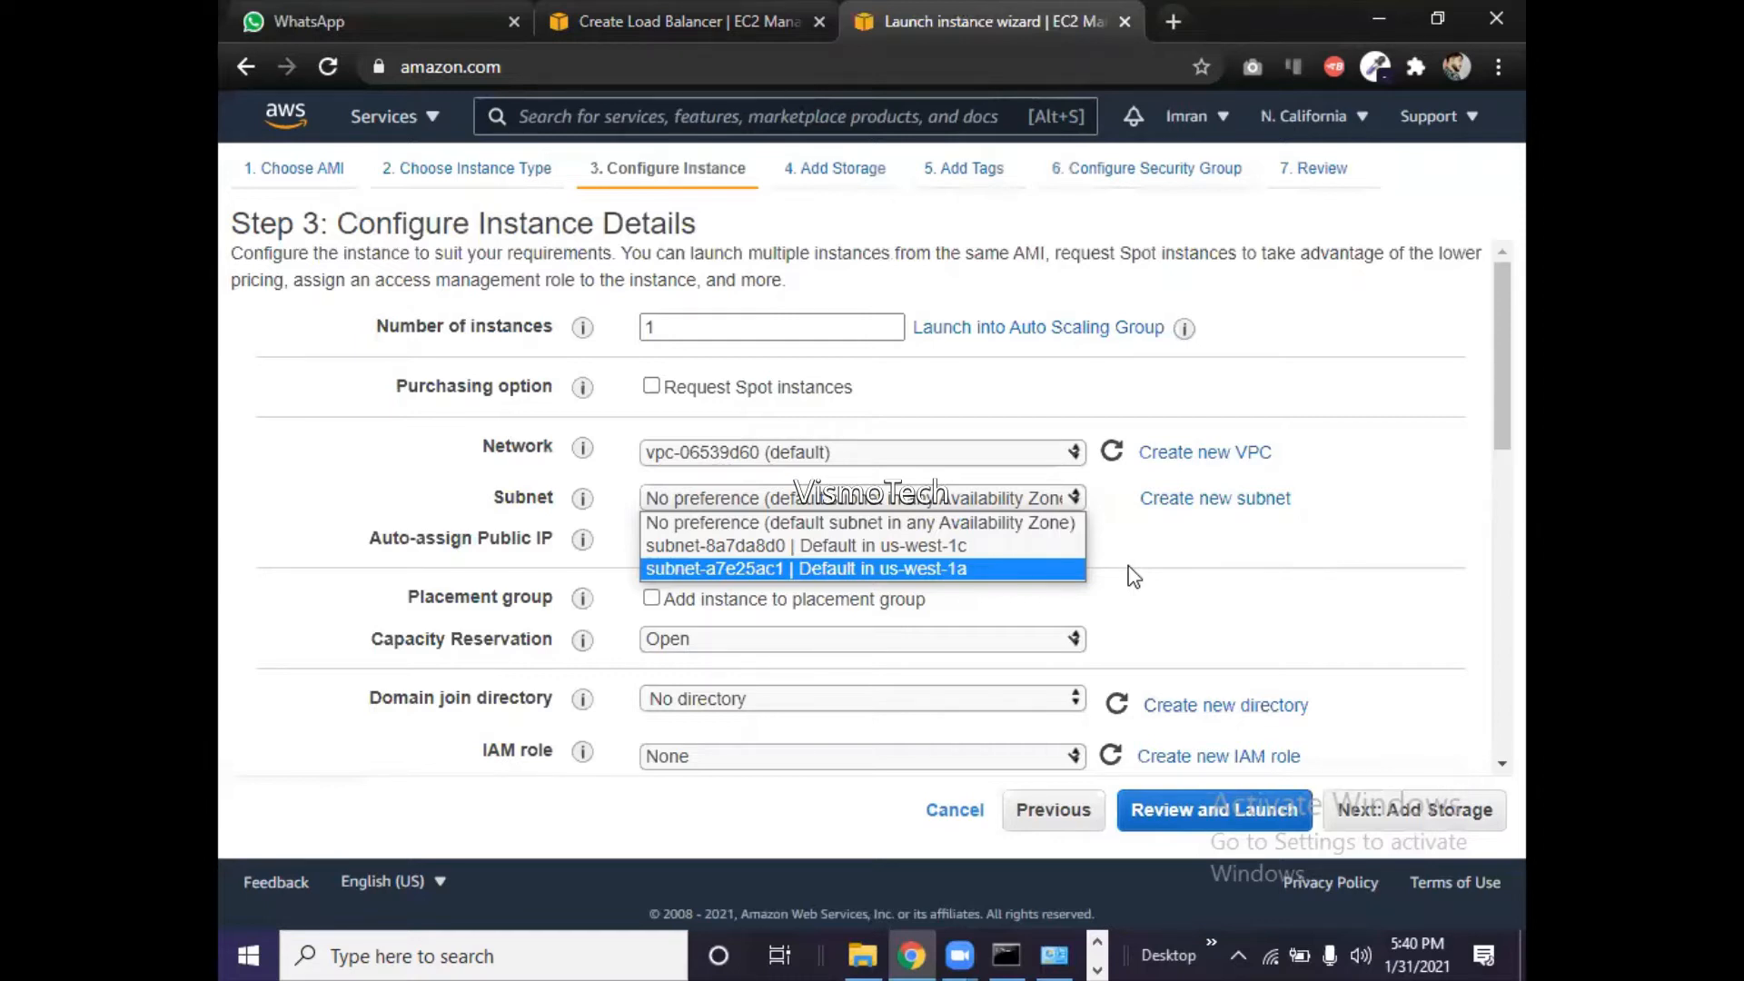
left_click(1154, 574)
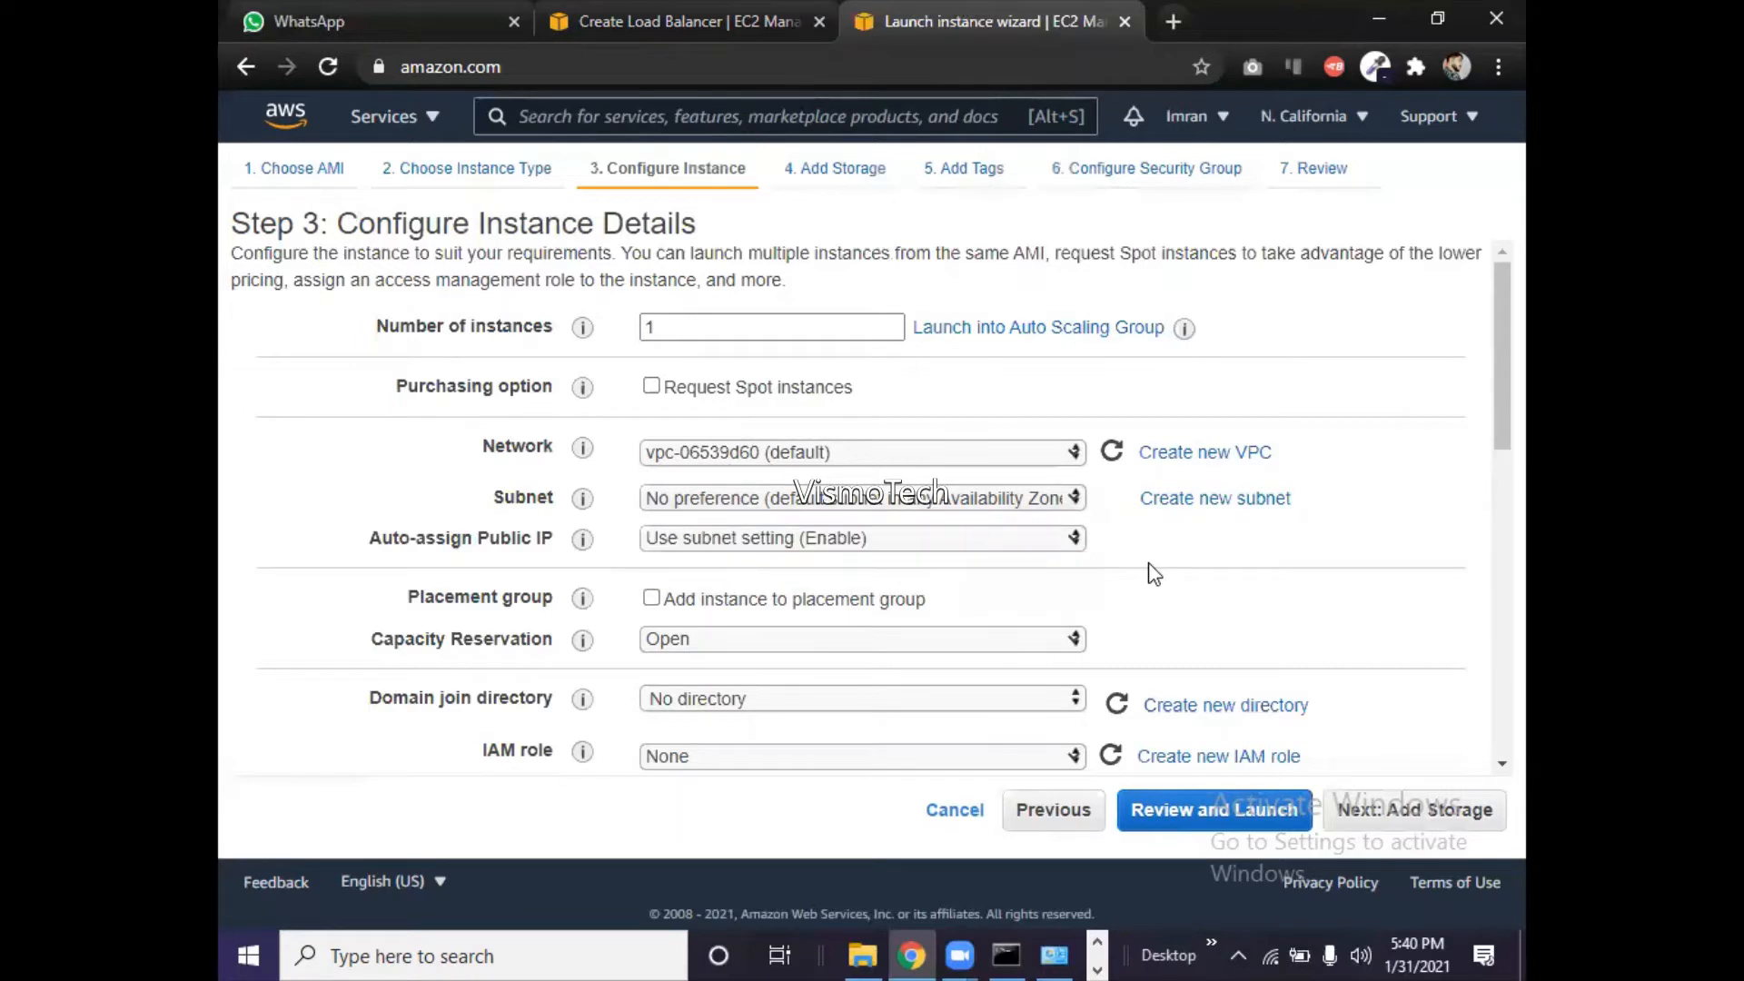
left_click(904, 500)
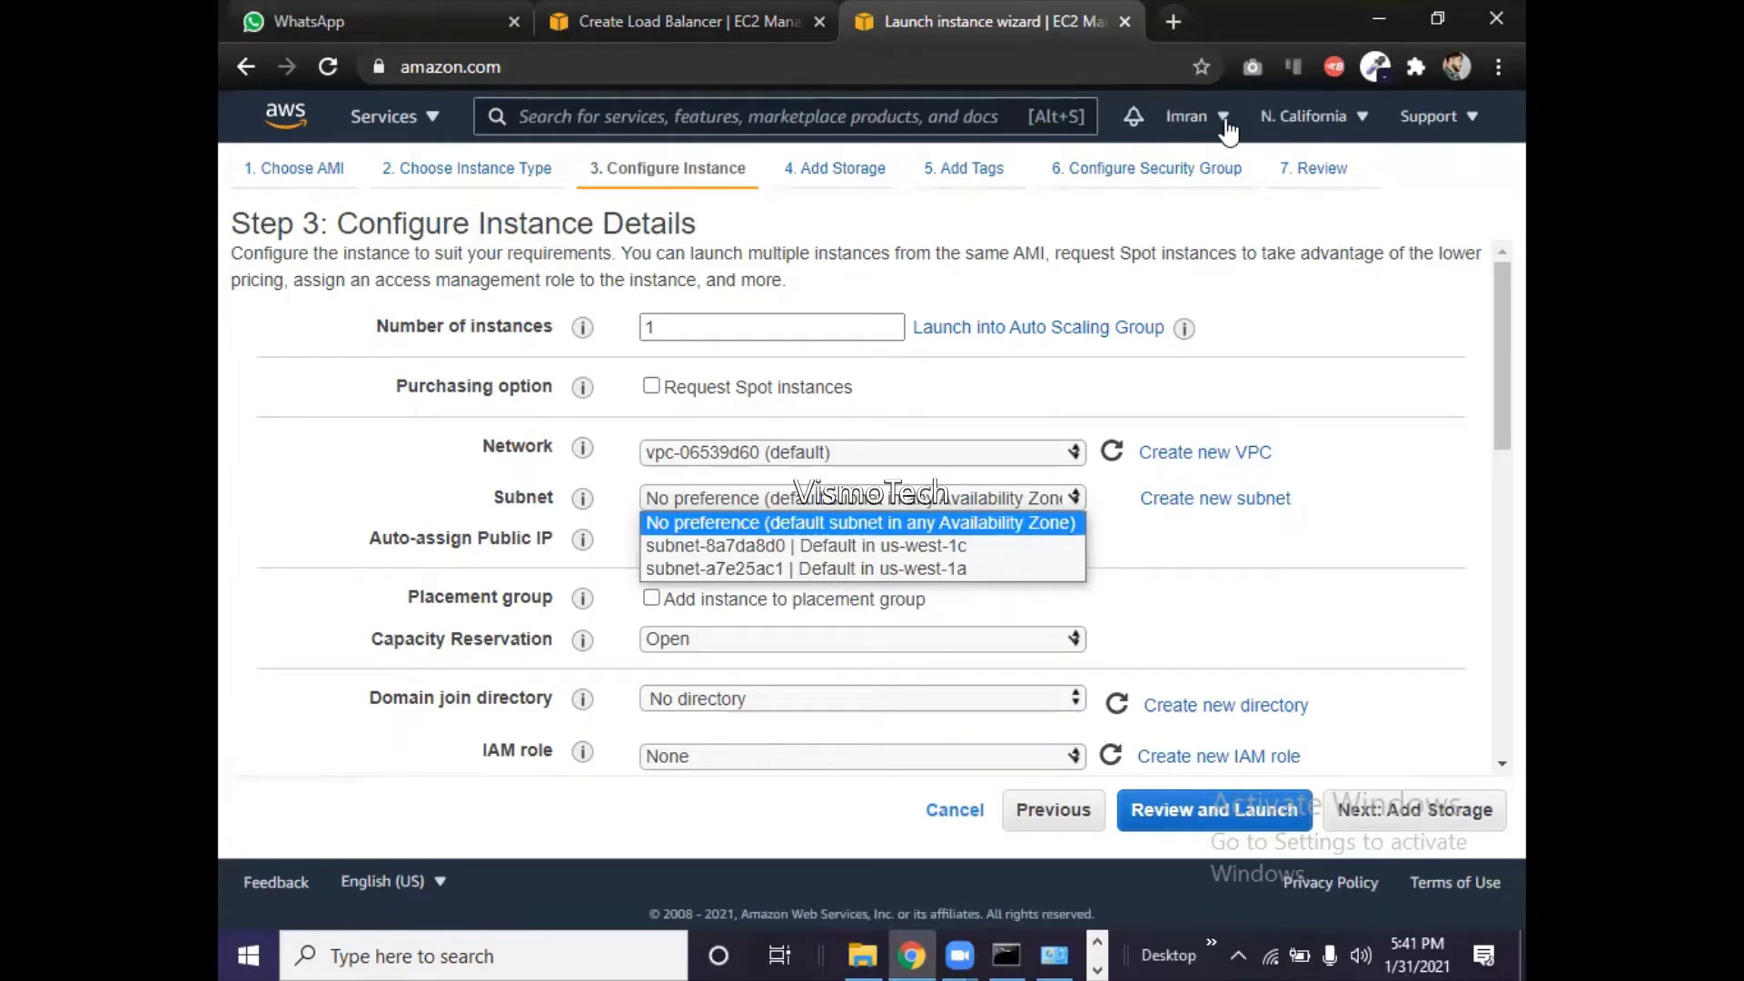
left_click(765, 573)
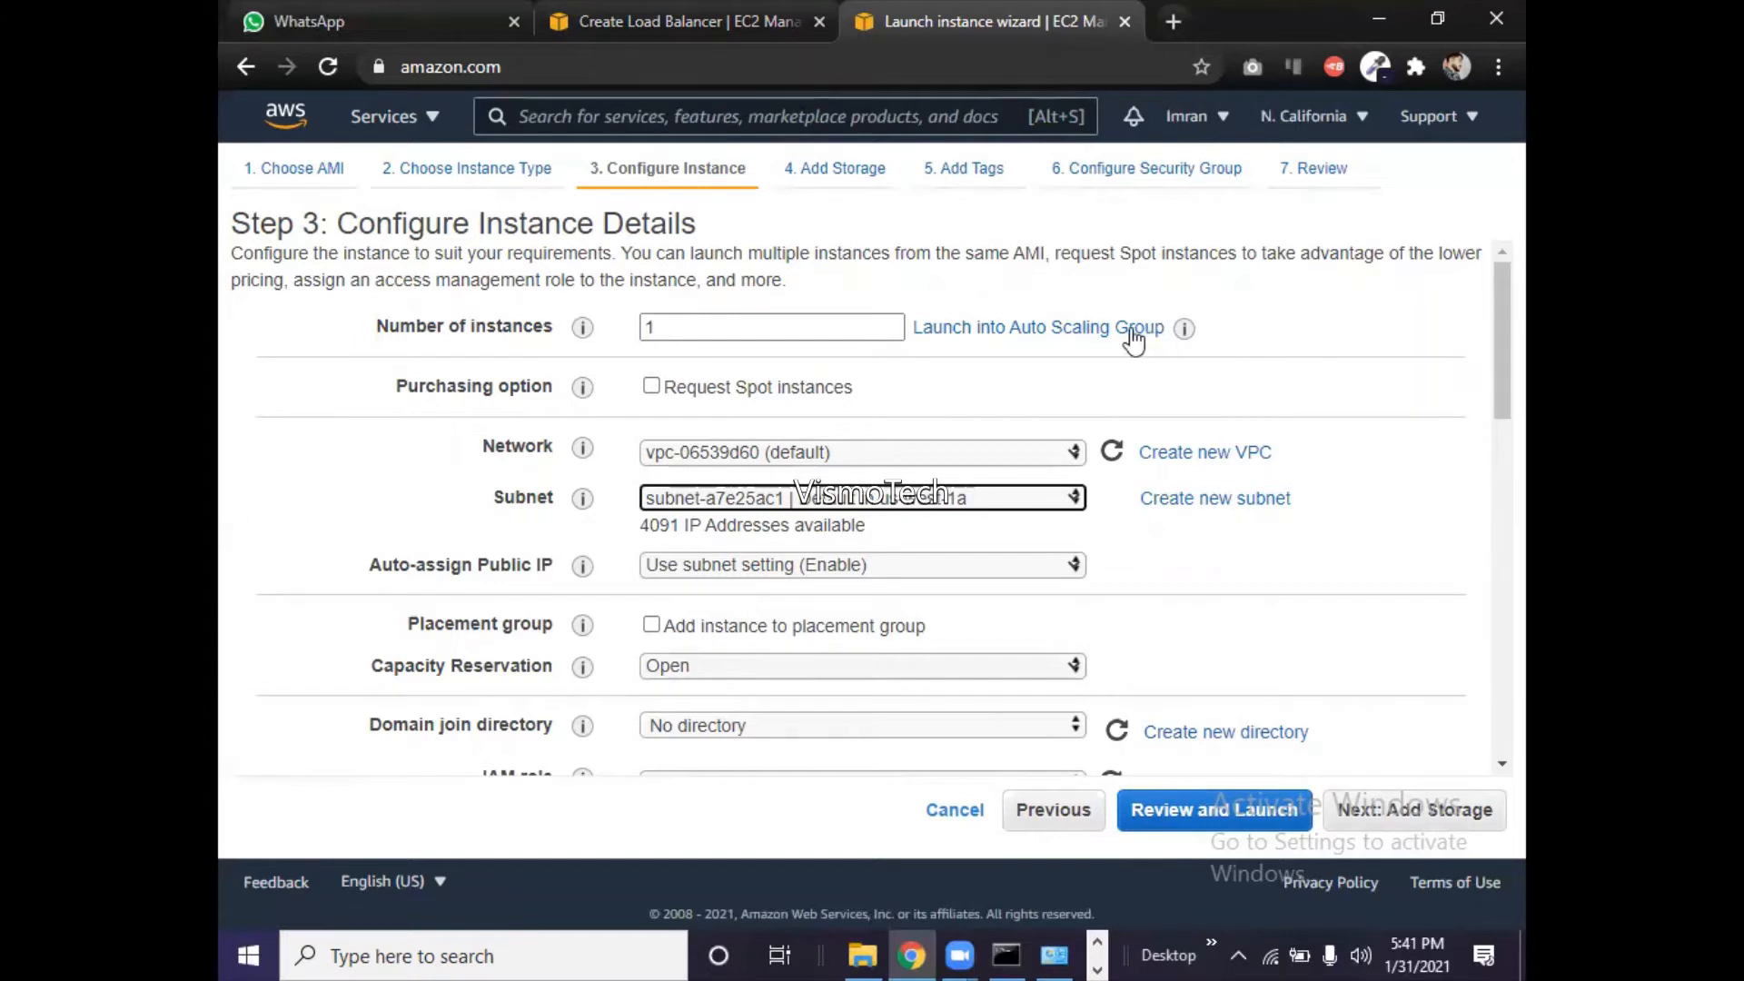
left_click(886, 507)
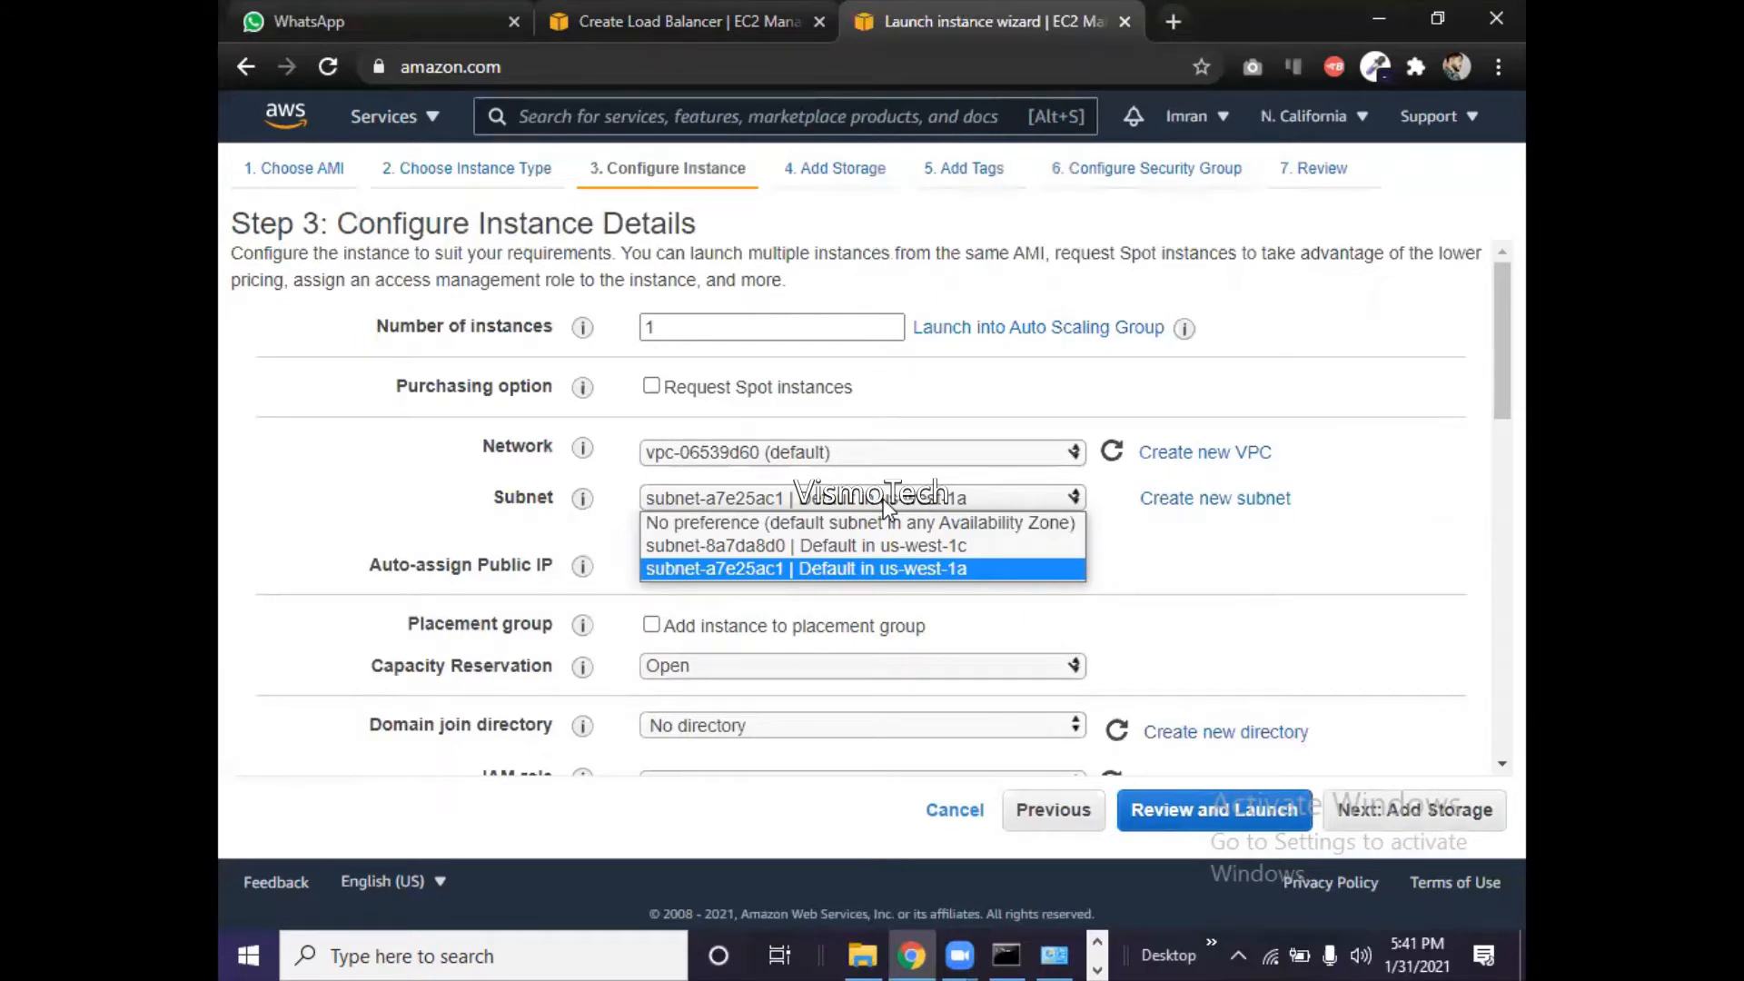
left_click(872, 567)
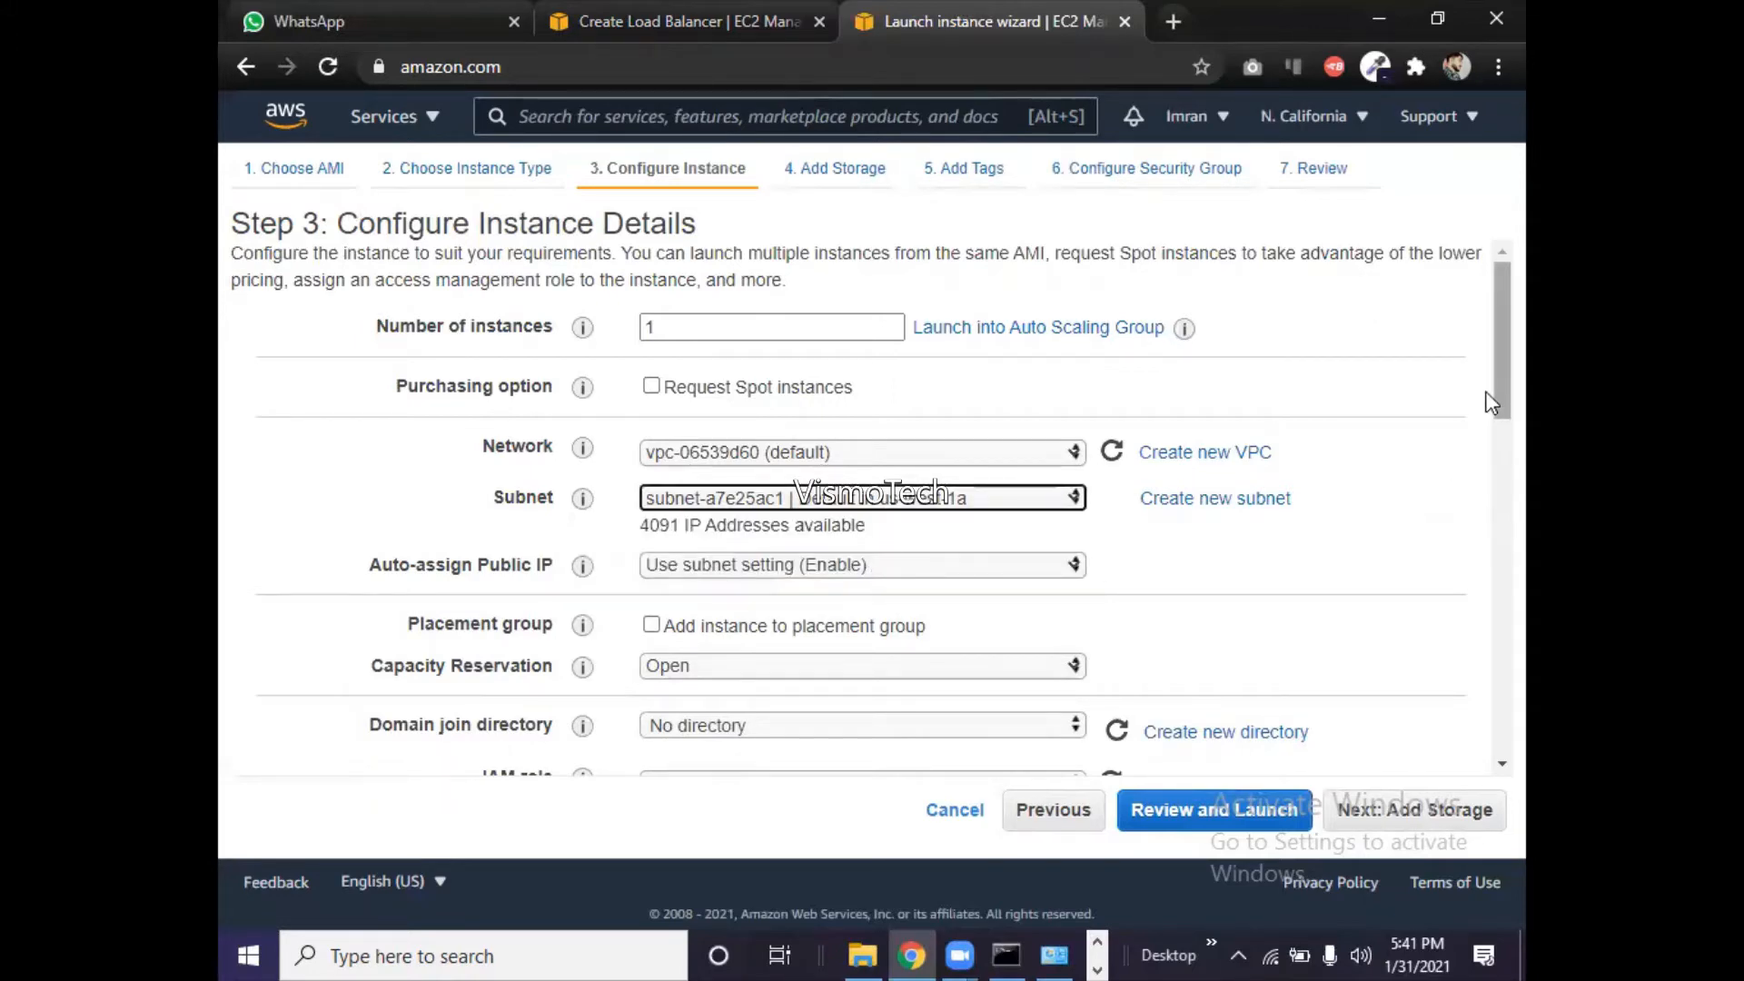
- Accept the remaining instance details and the default root volume storage, and proceed to the tags
left_click_drag(1495, 399, 1490, 751)
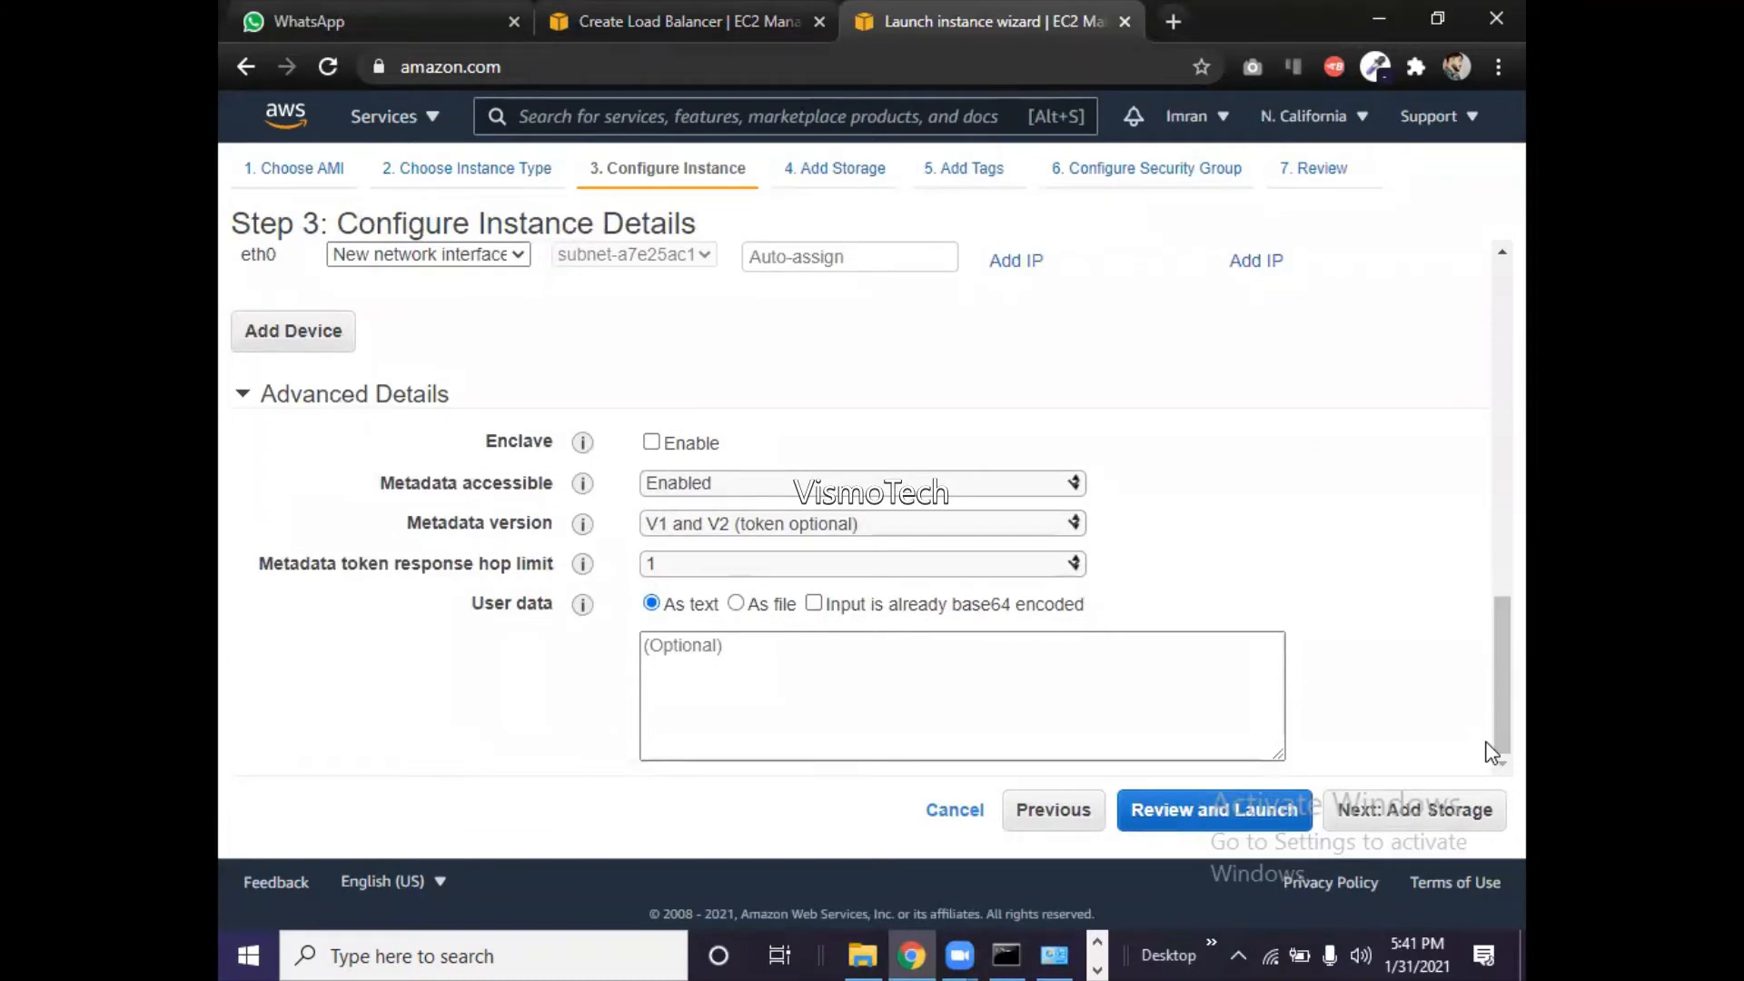
left_click(1396, 822)
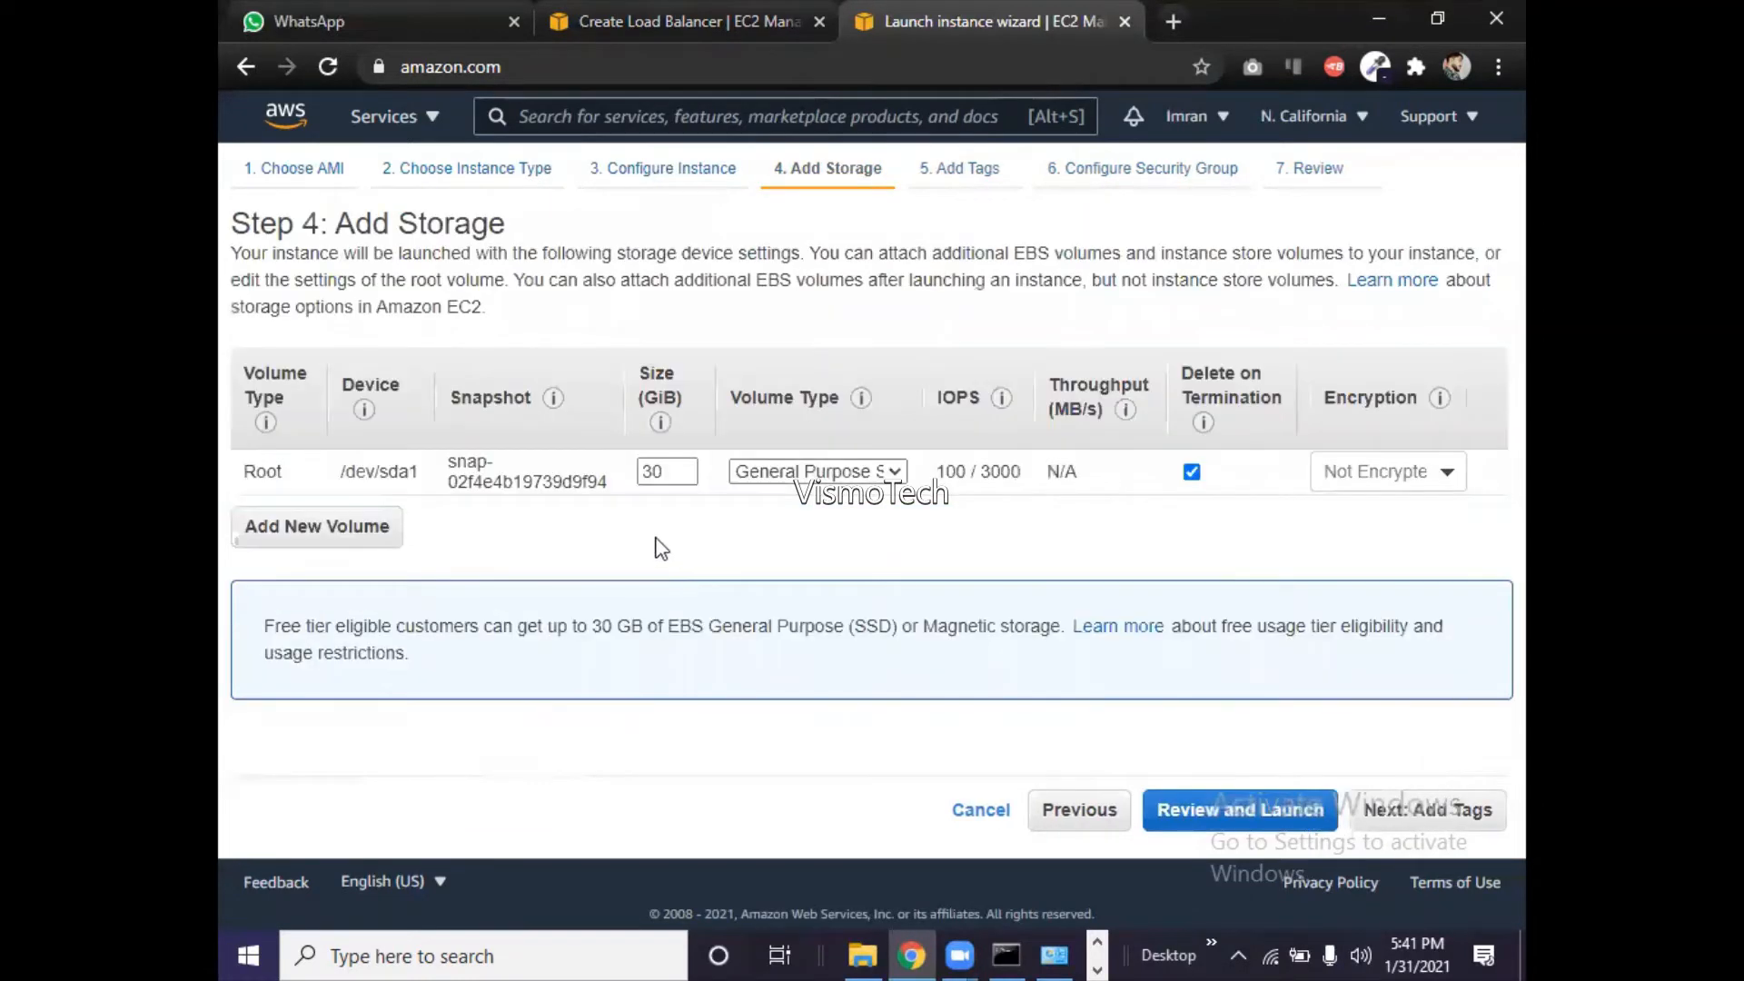
left_click(1424, 809)
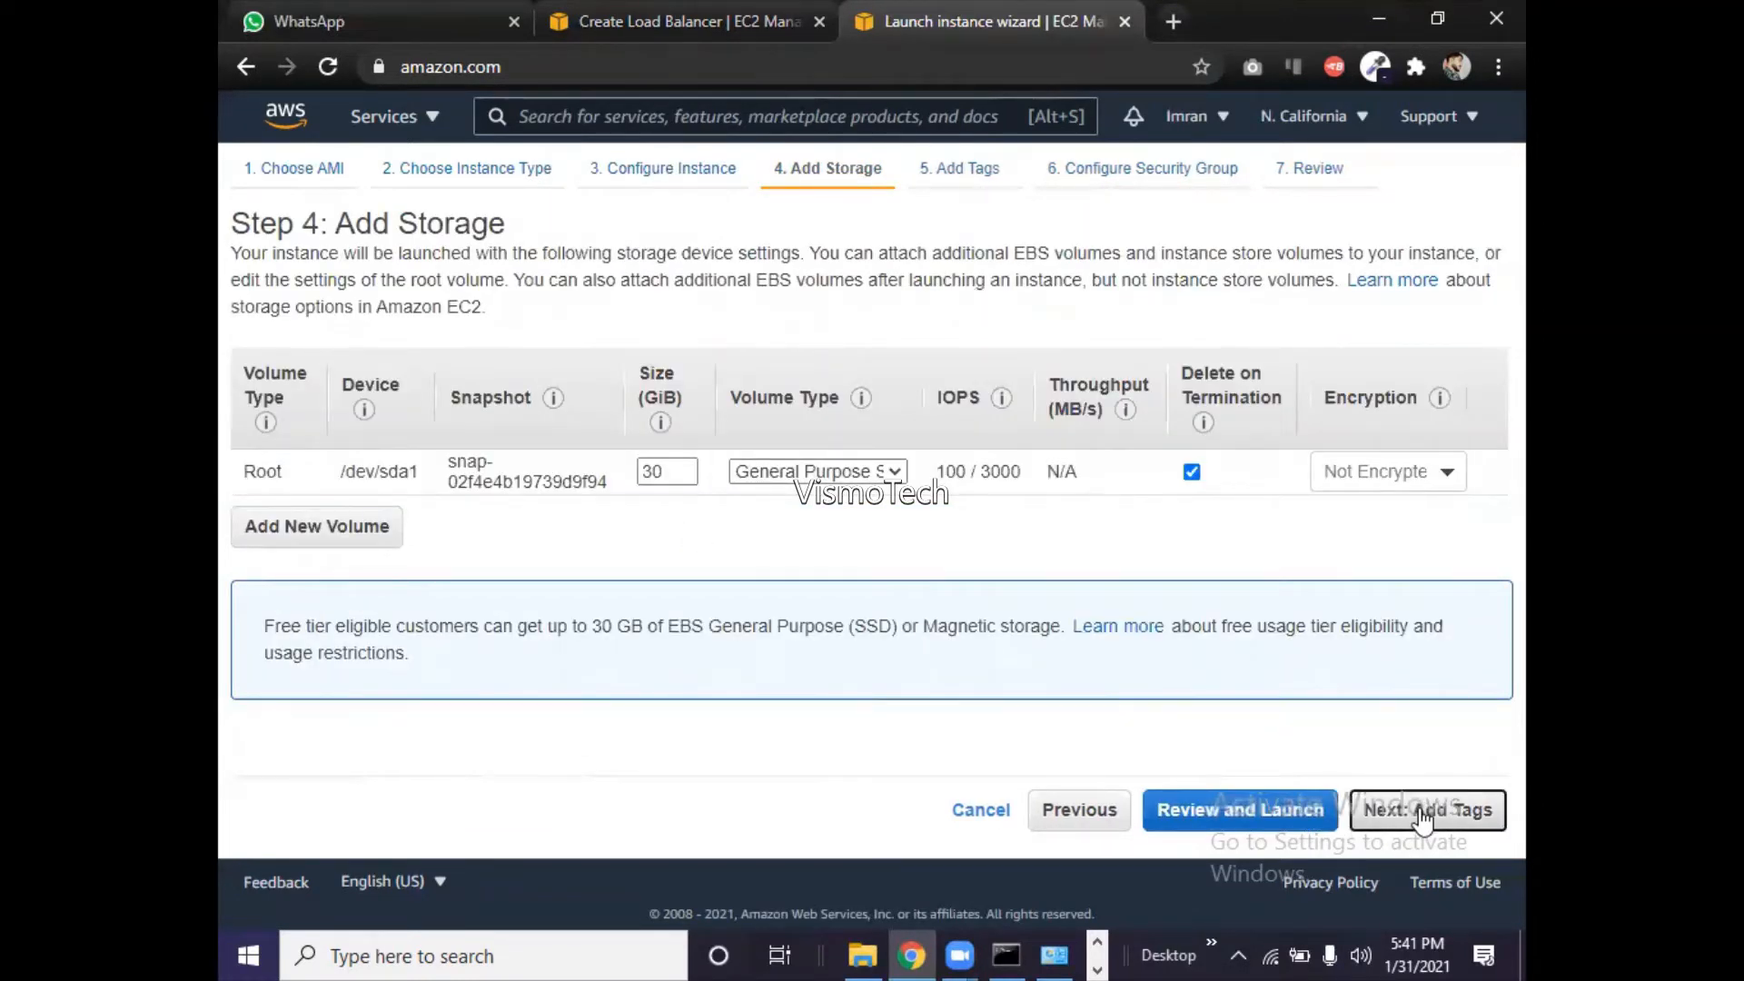
- Add an instance tag with key Name and value Server1-1a, and proceed to the security group configuration
left_click(280, 621)
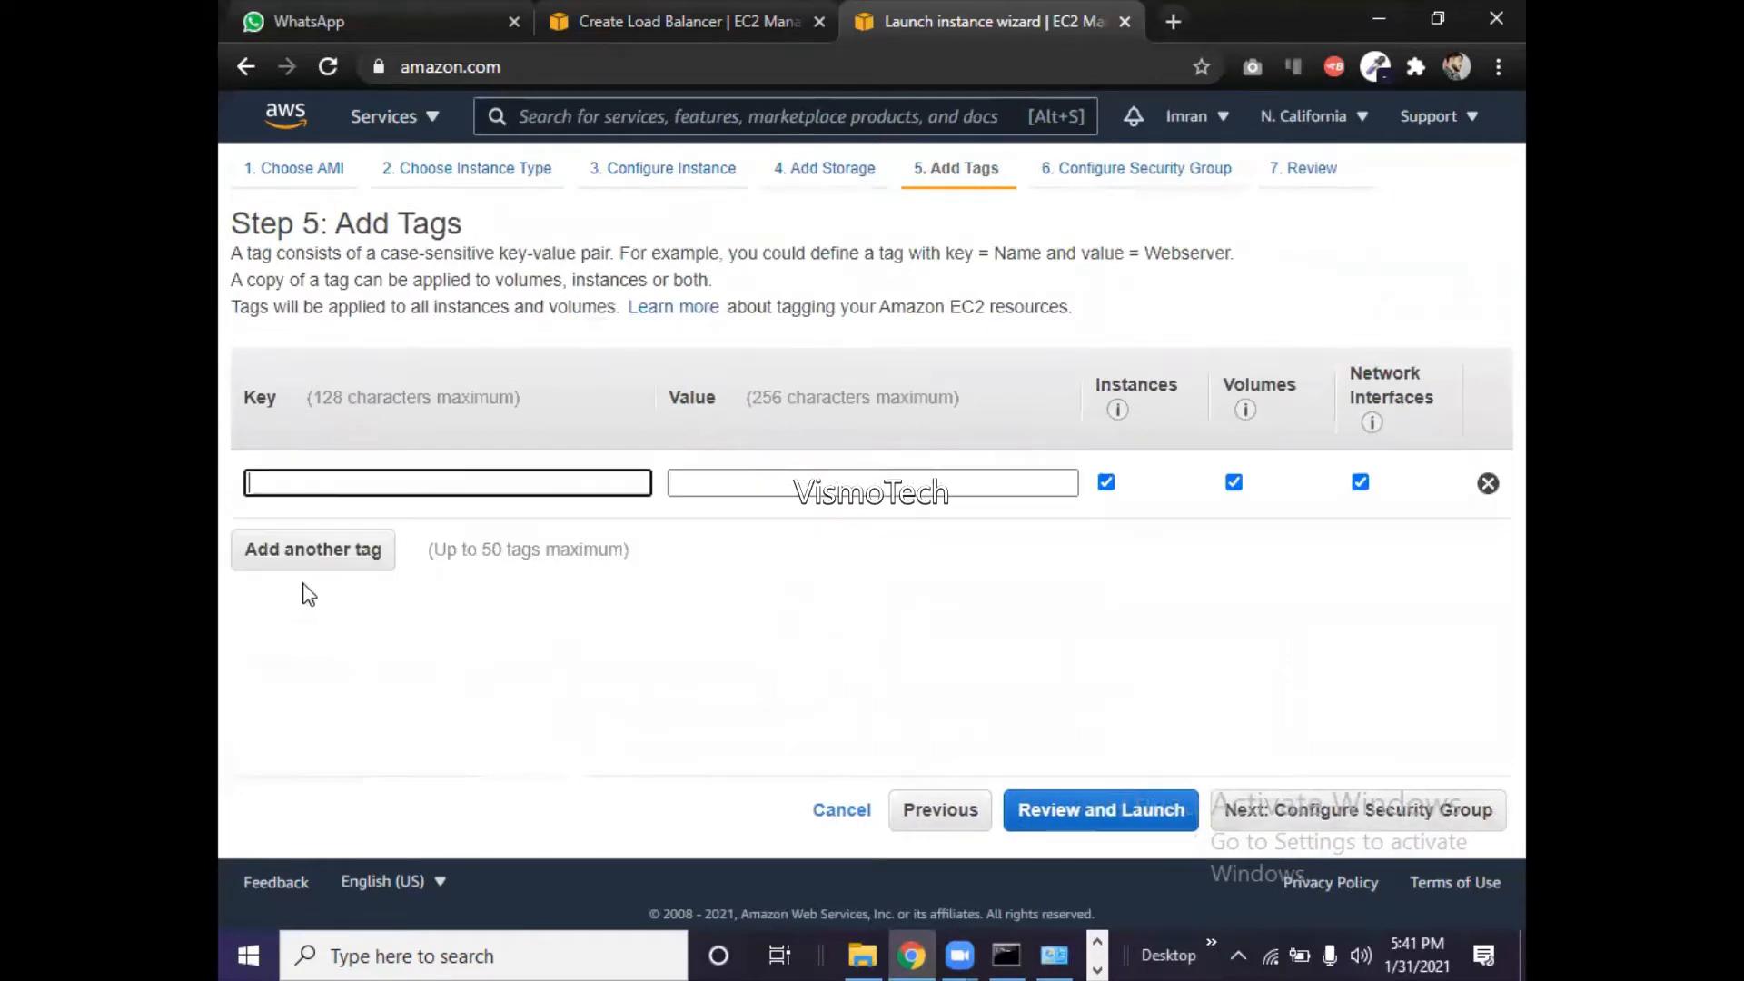
left_click(338, 488)
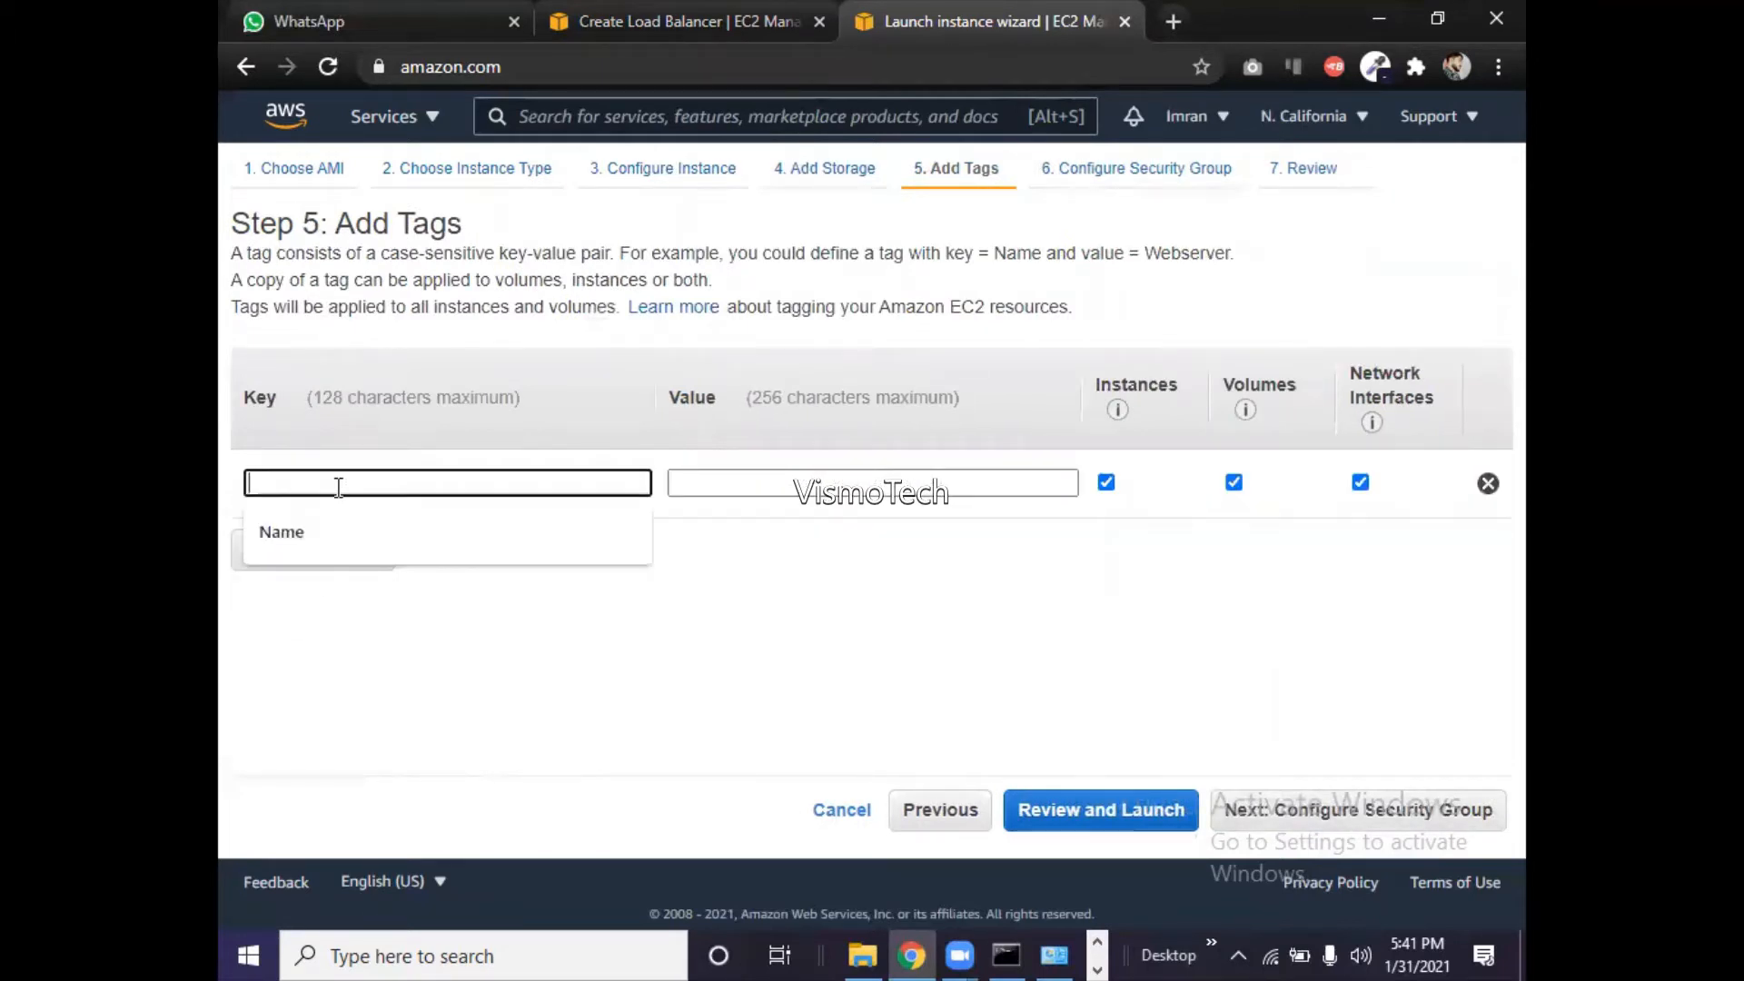
type("Name")
key("Tab")
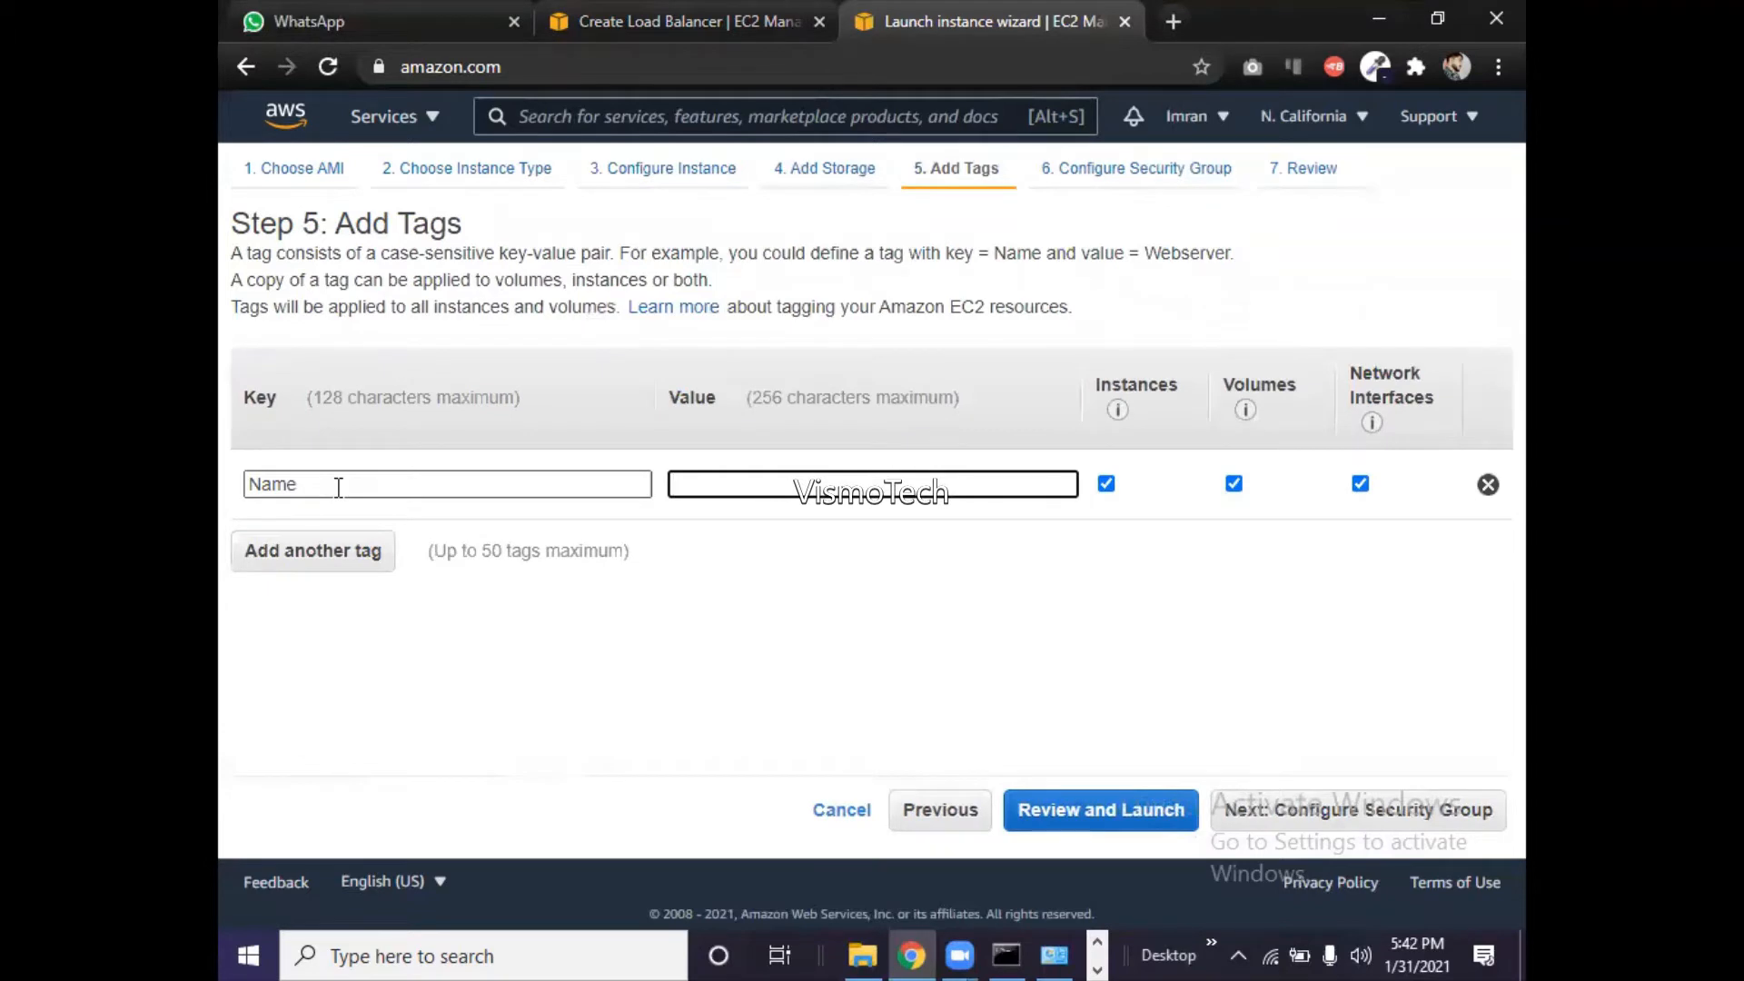
type("Server1-1a")
left_click(1359, 817)
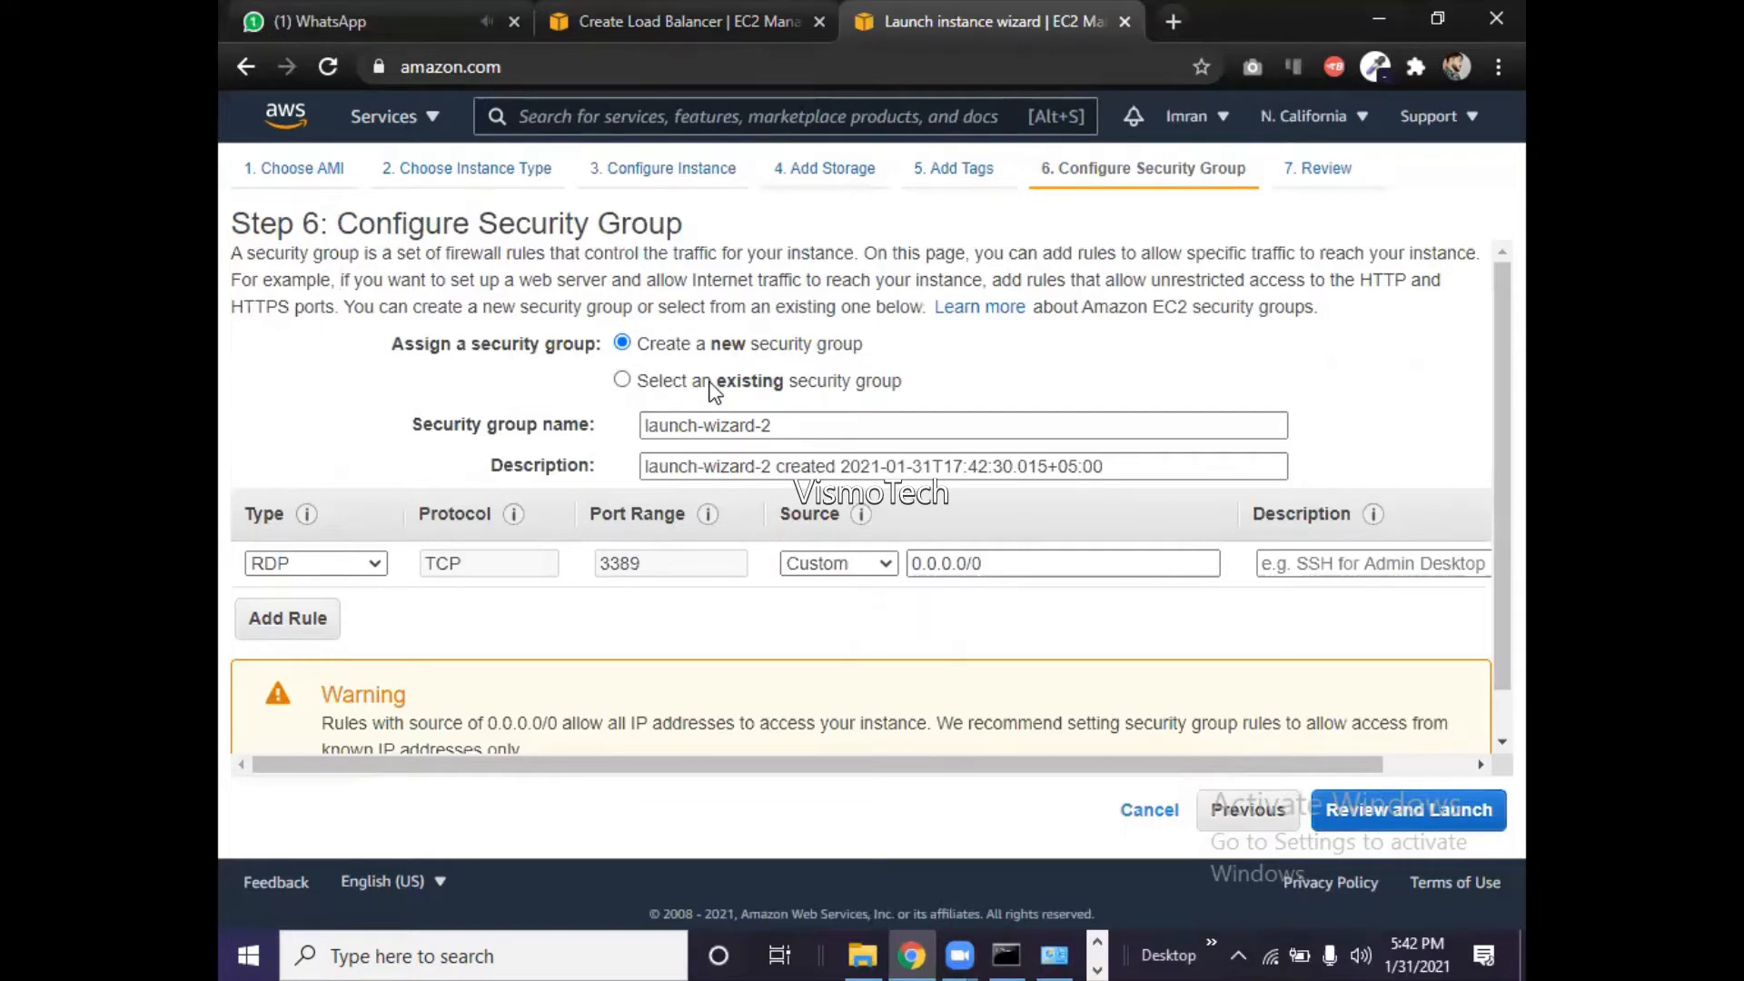
- List the existing security groups and examine the inbound rules of the vismosecurity group
left_click(714, 388)
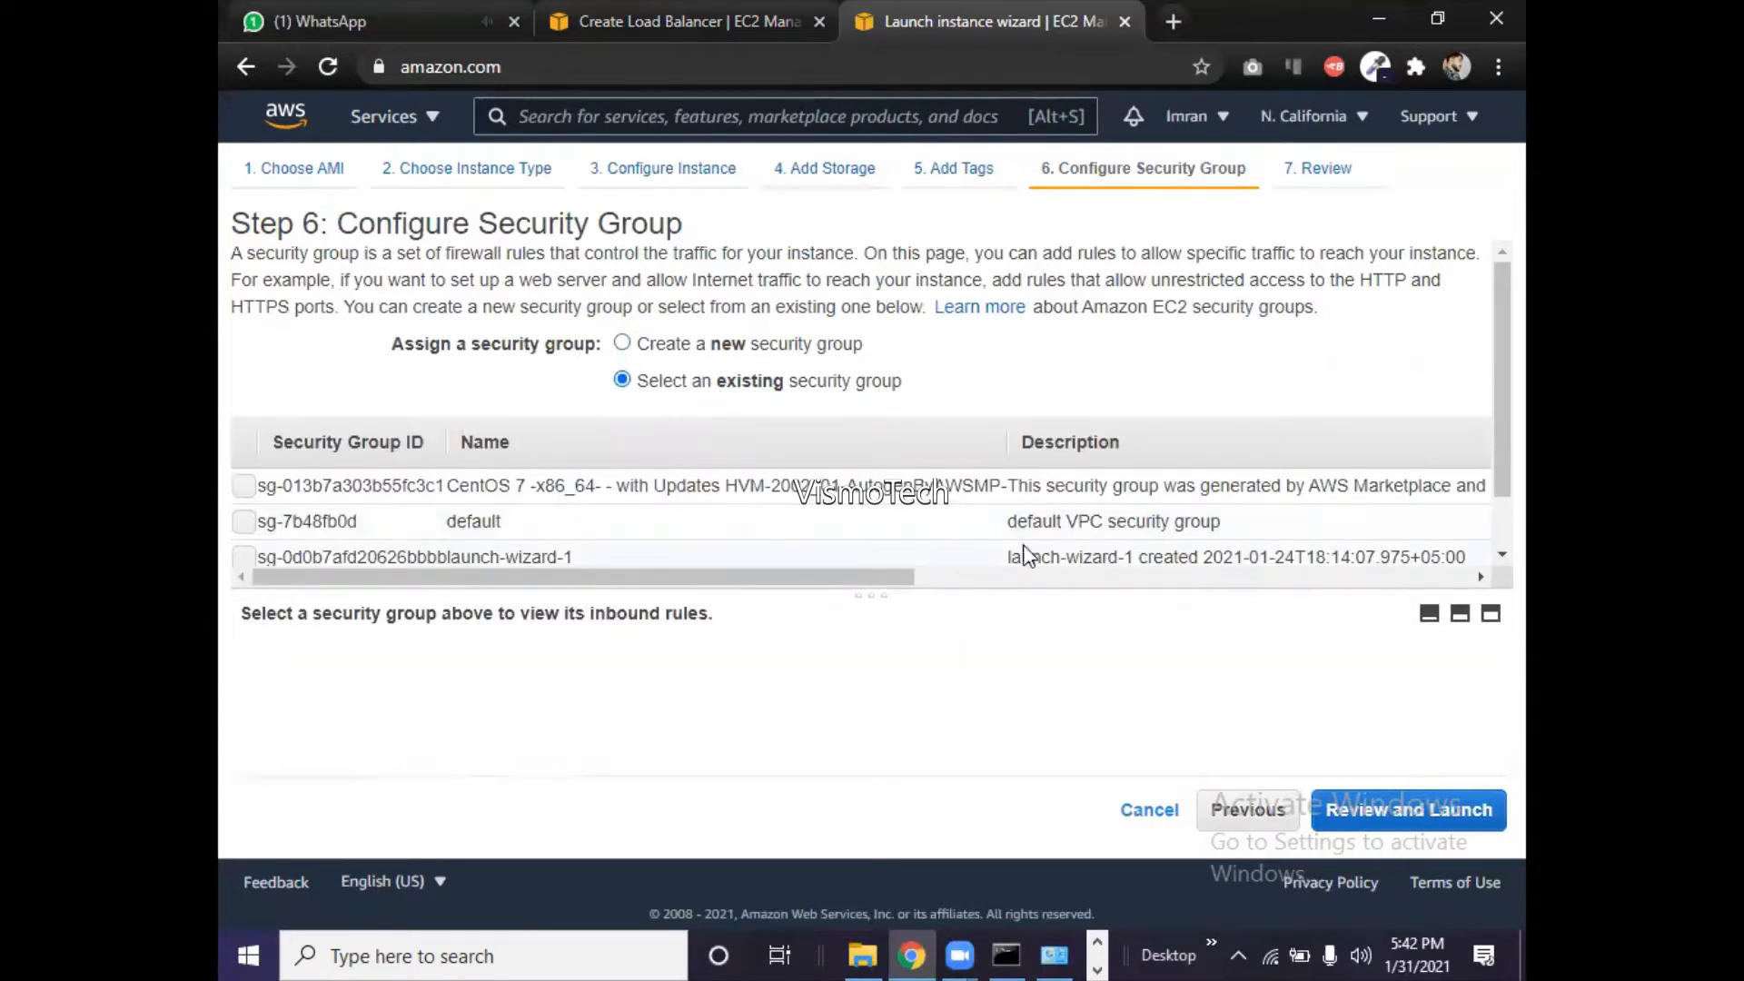
left_click_drag(920, 589, 885, 683)
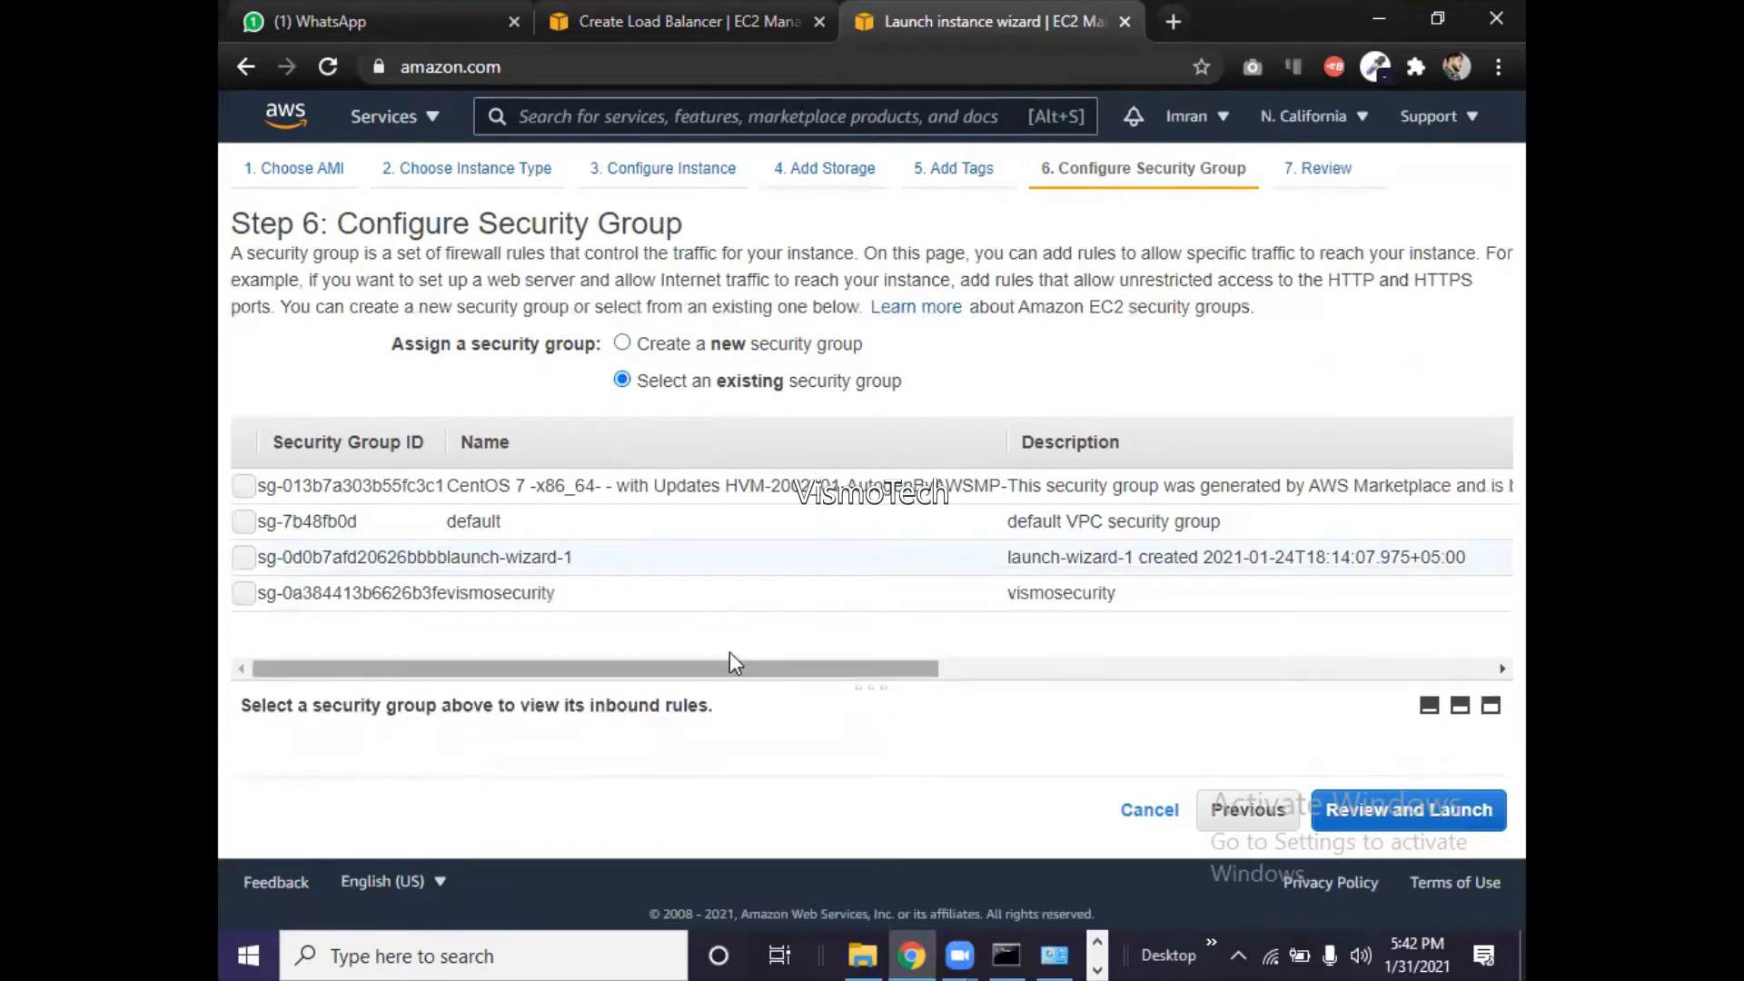
left_click(544, 593)
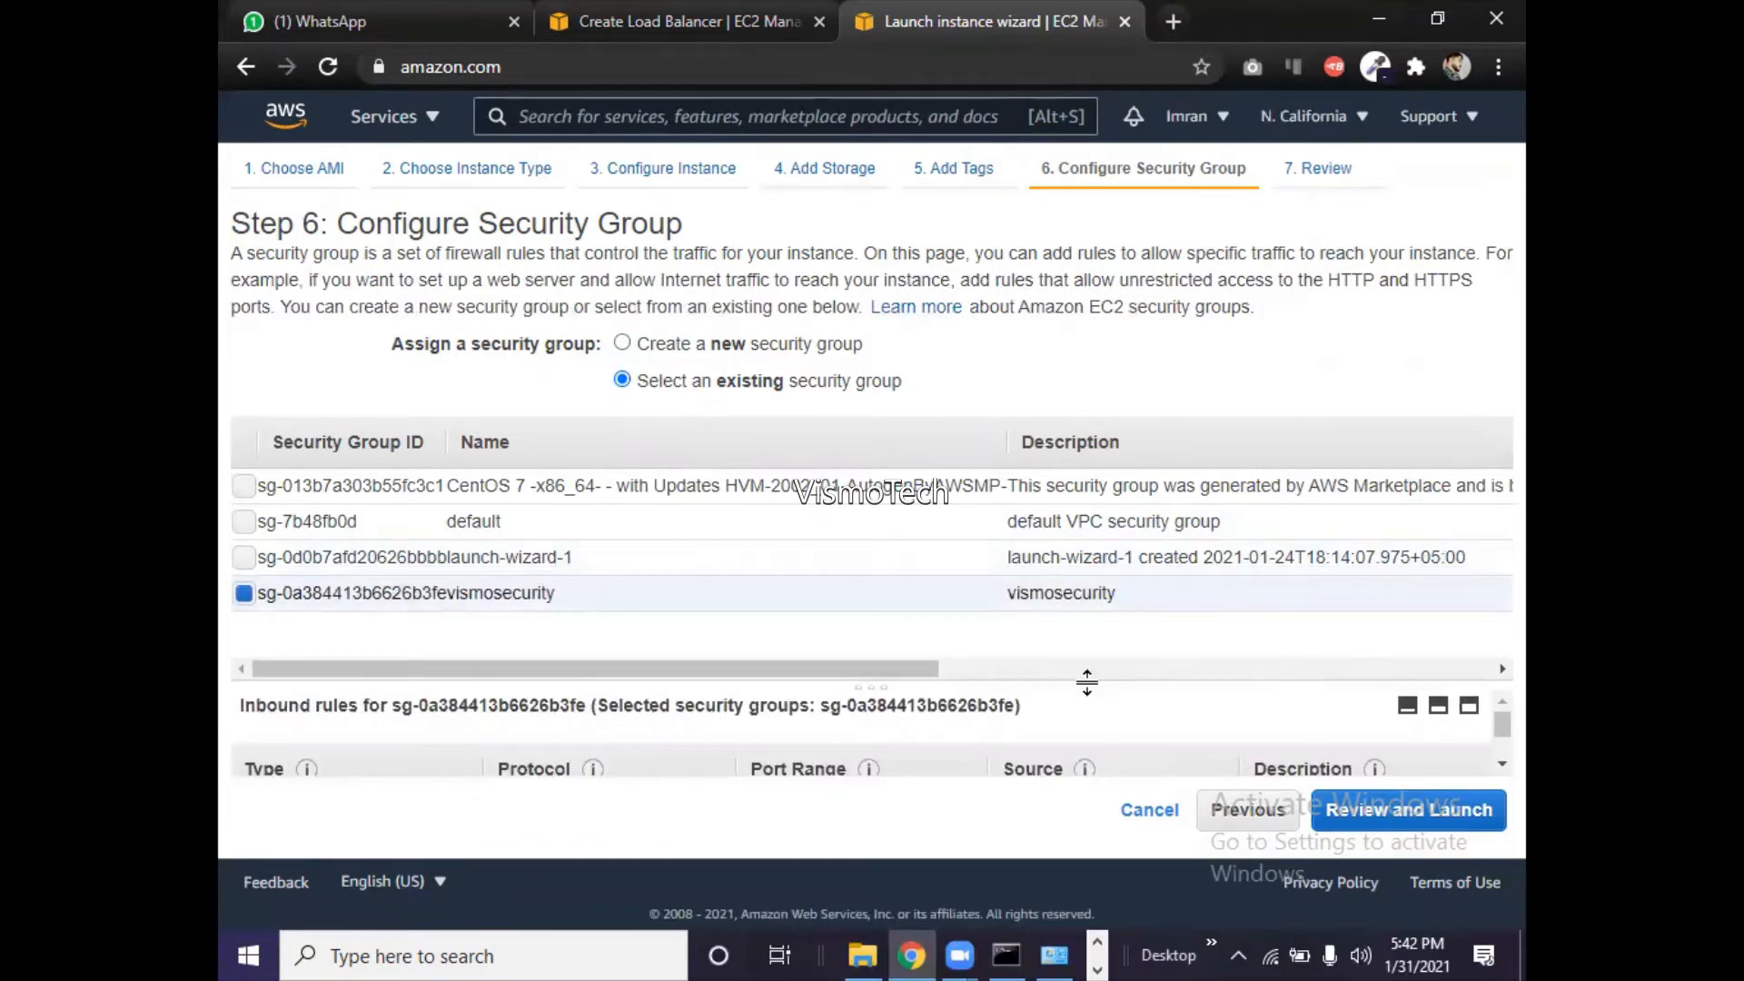
left_click(1473, 710)
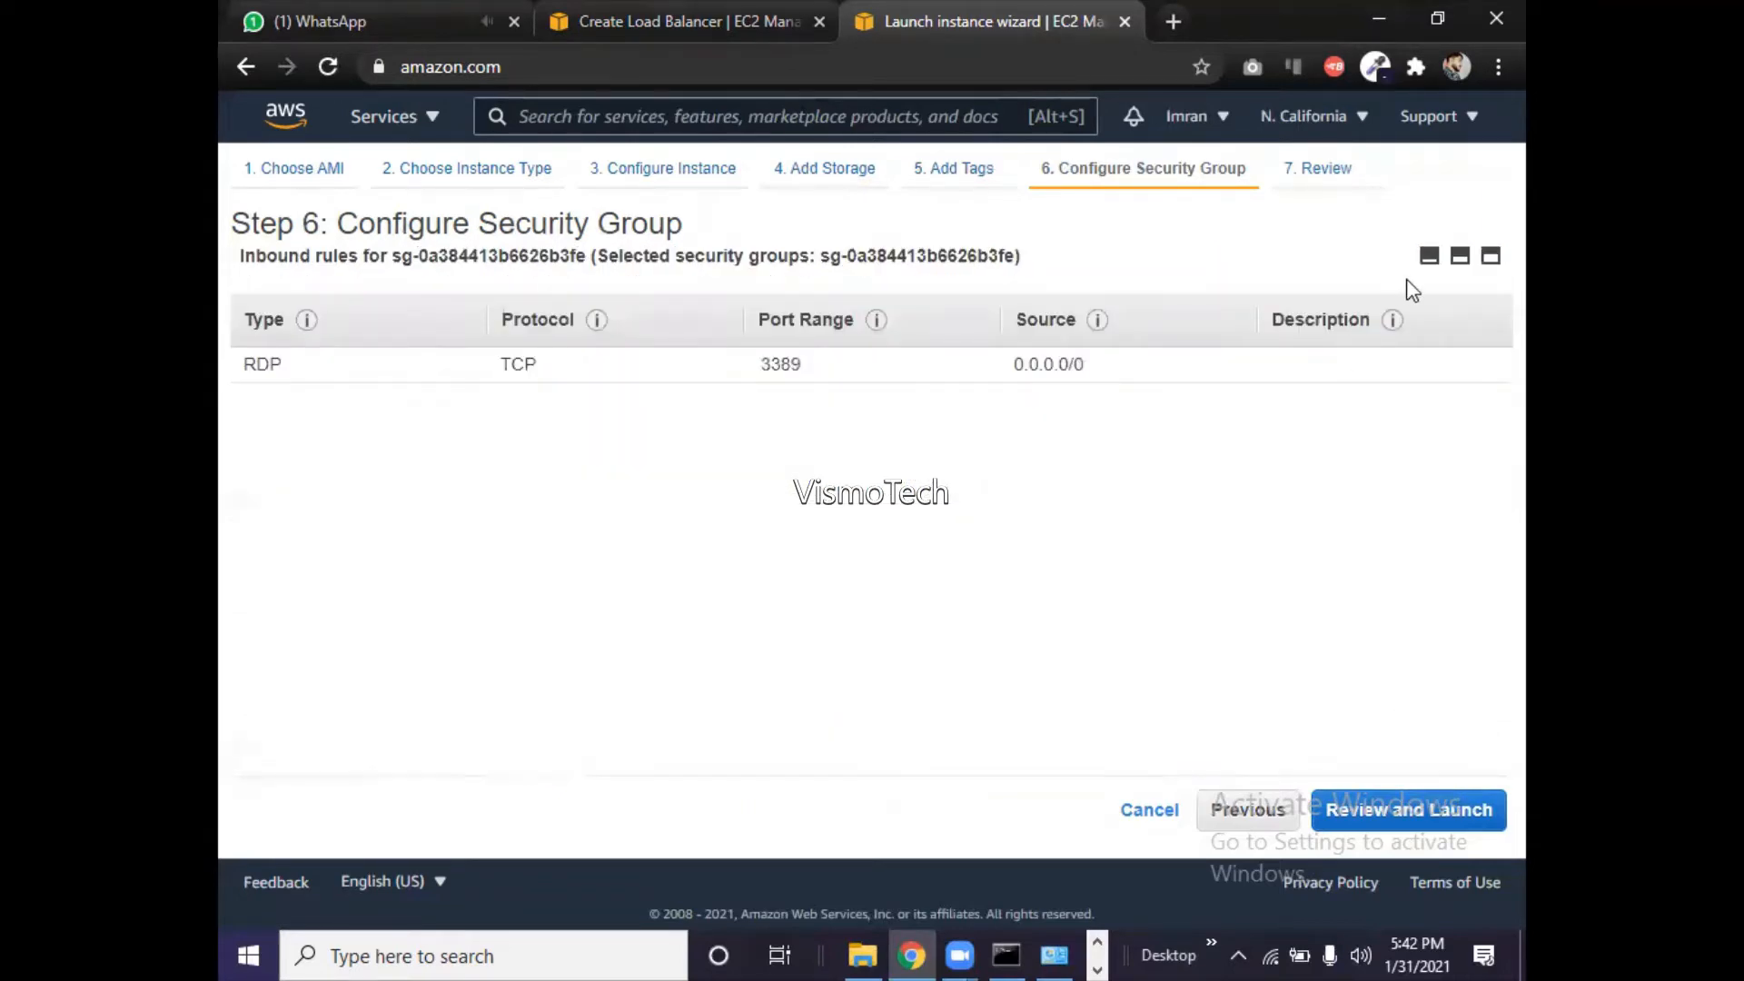
left_click(1460, 257)
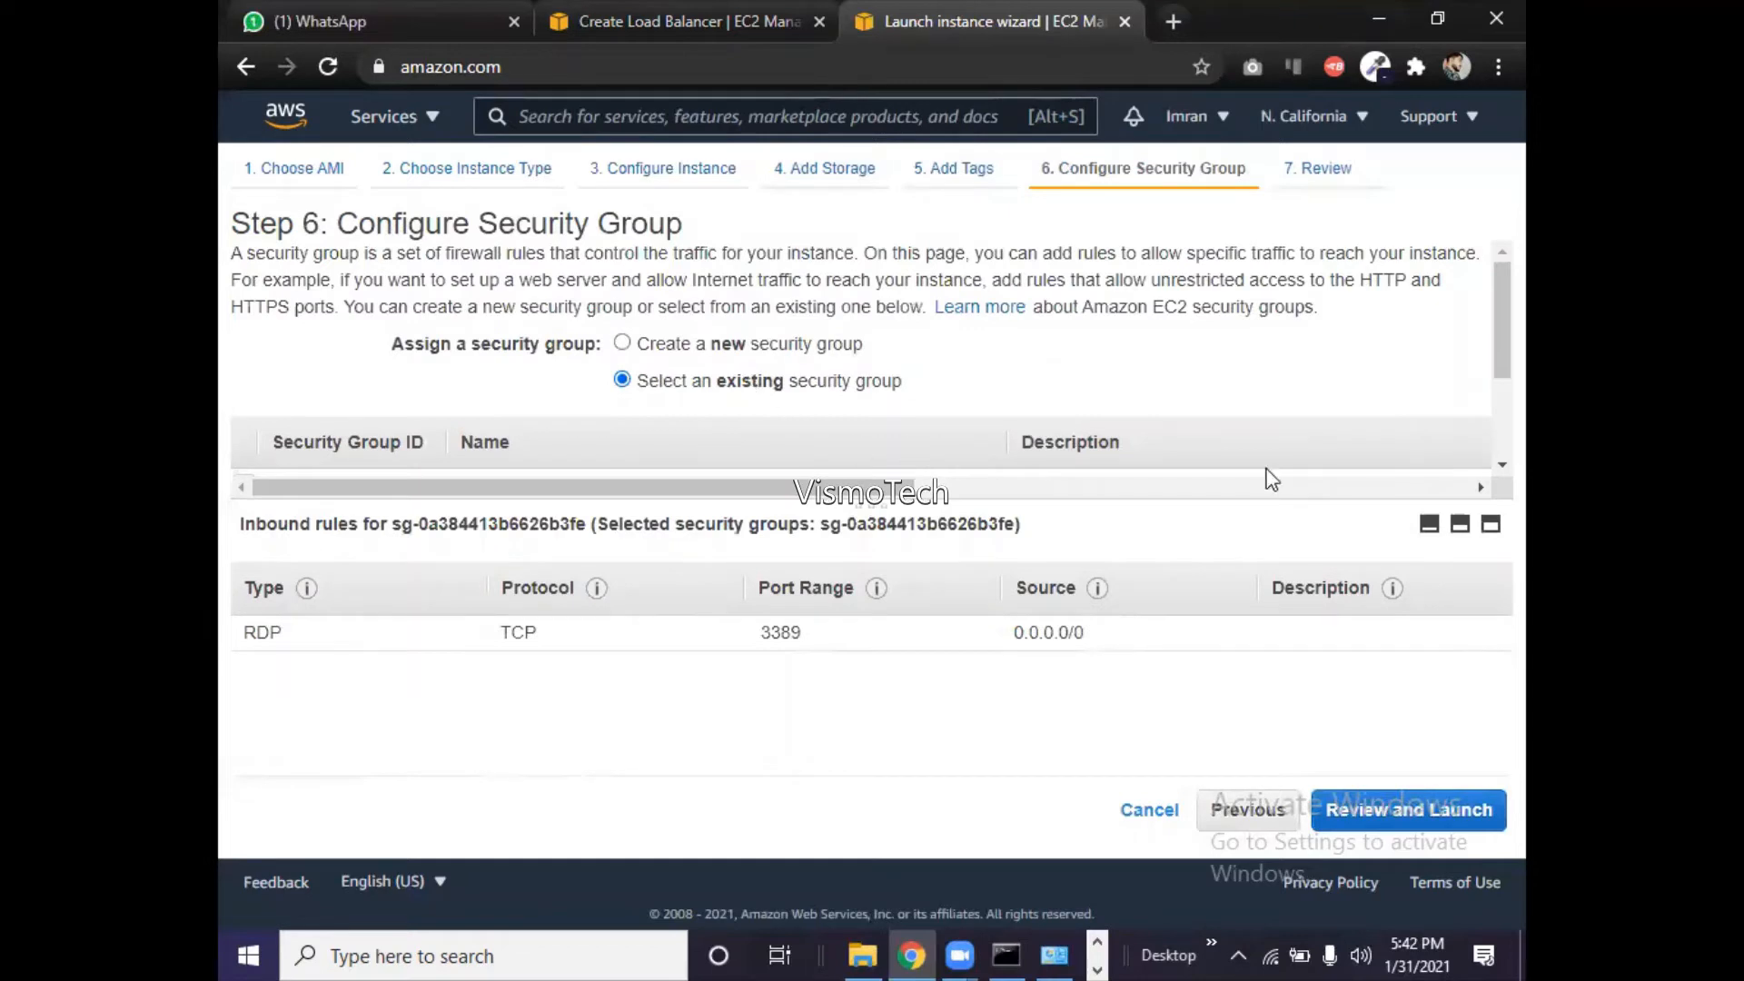
scroll(1481, 474, "down", 2)
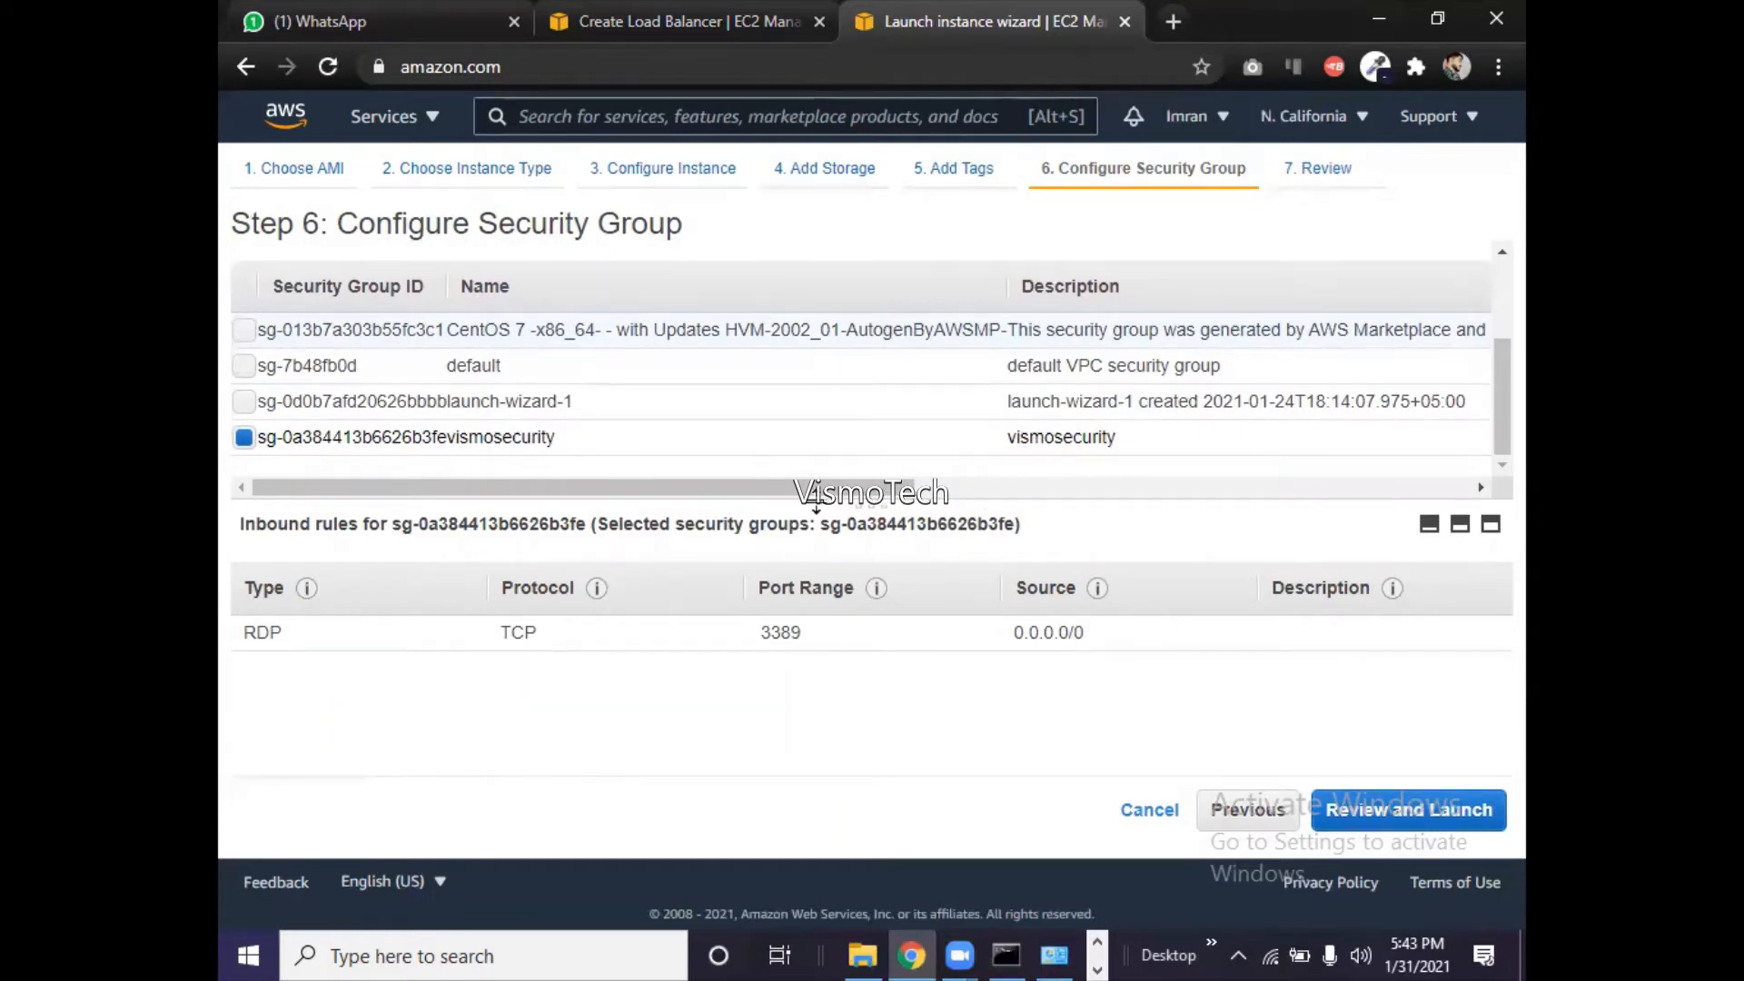
left_click_drag(808, 496, 705, 501)
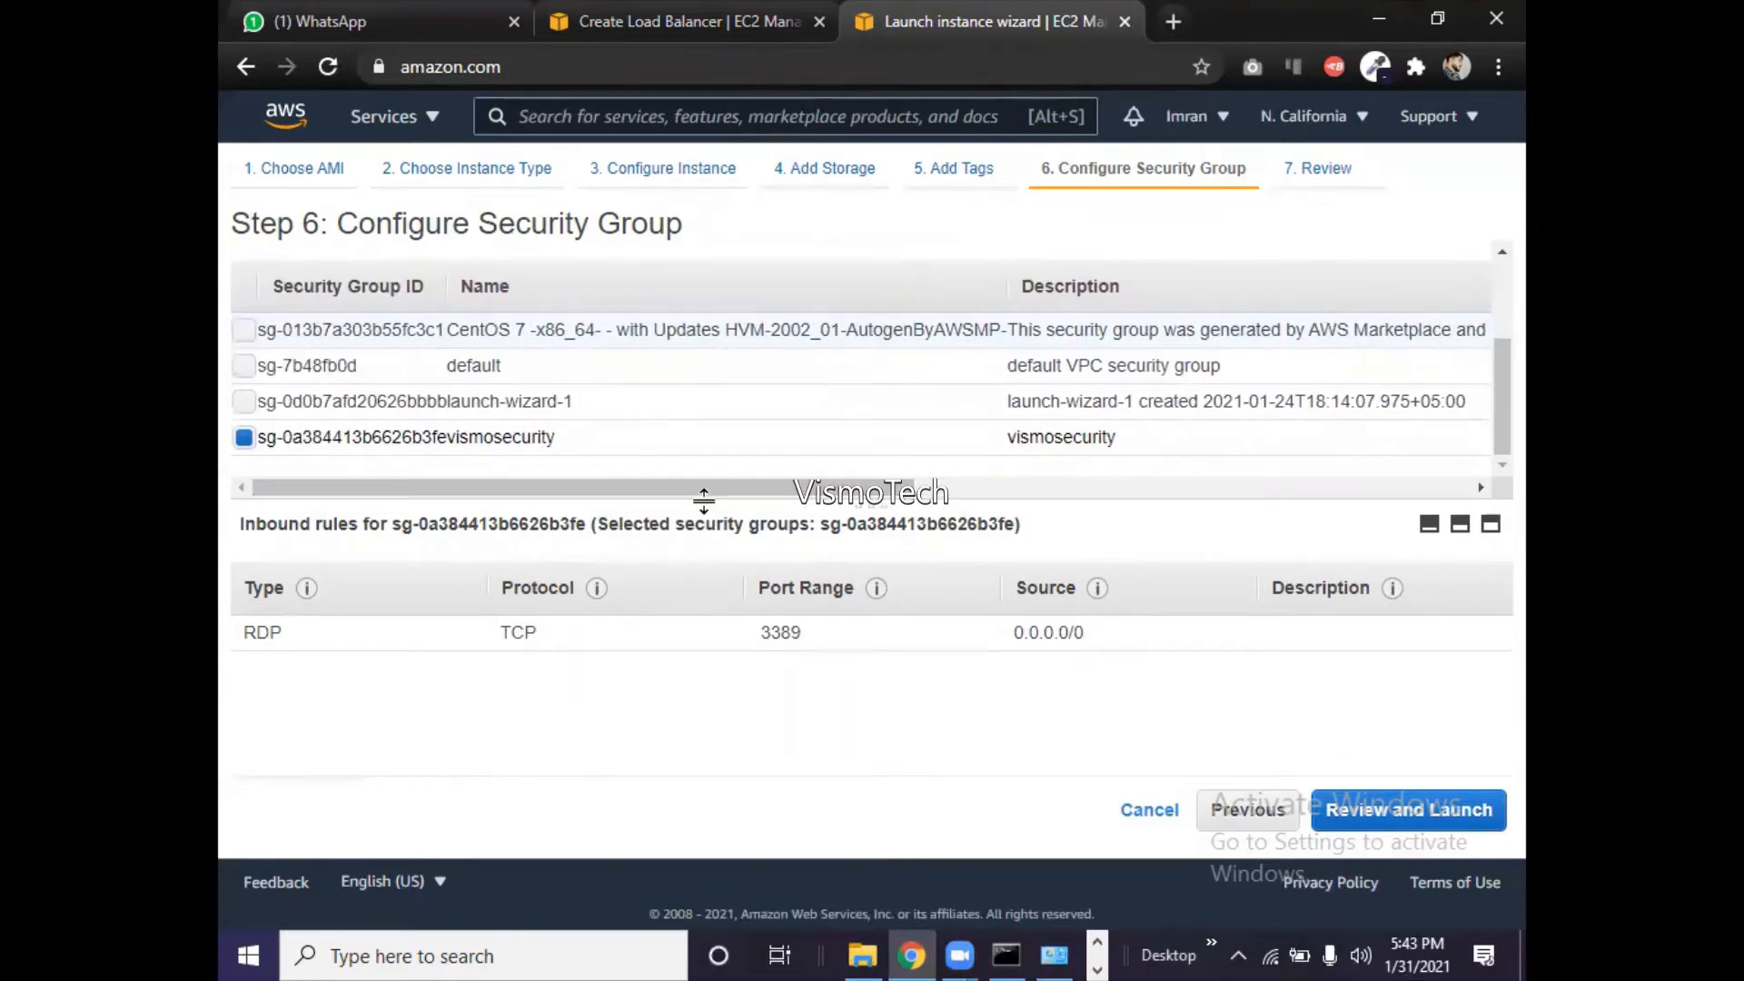
- Compare the inbound rules of the default, CentOS 7, vismosecurity and launch-wizard-1 security groups
left_click(1125, 376)
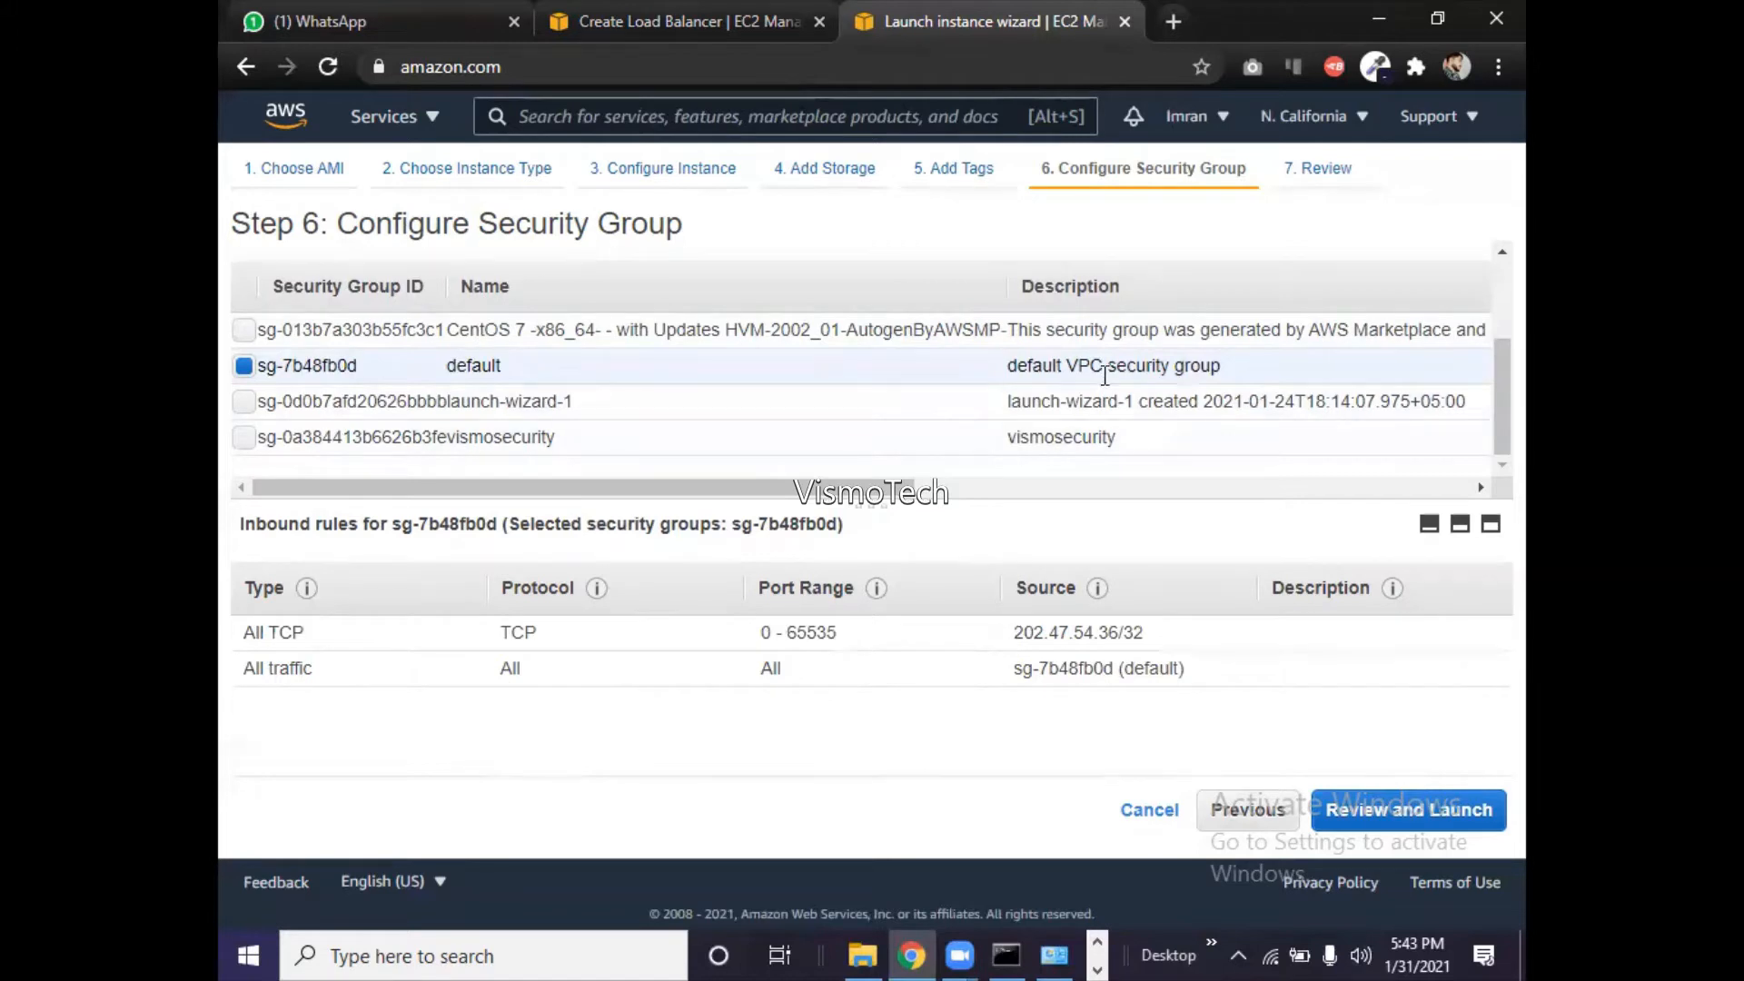
left_click(1082, 337)
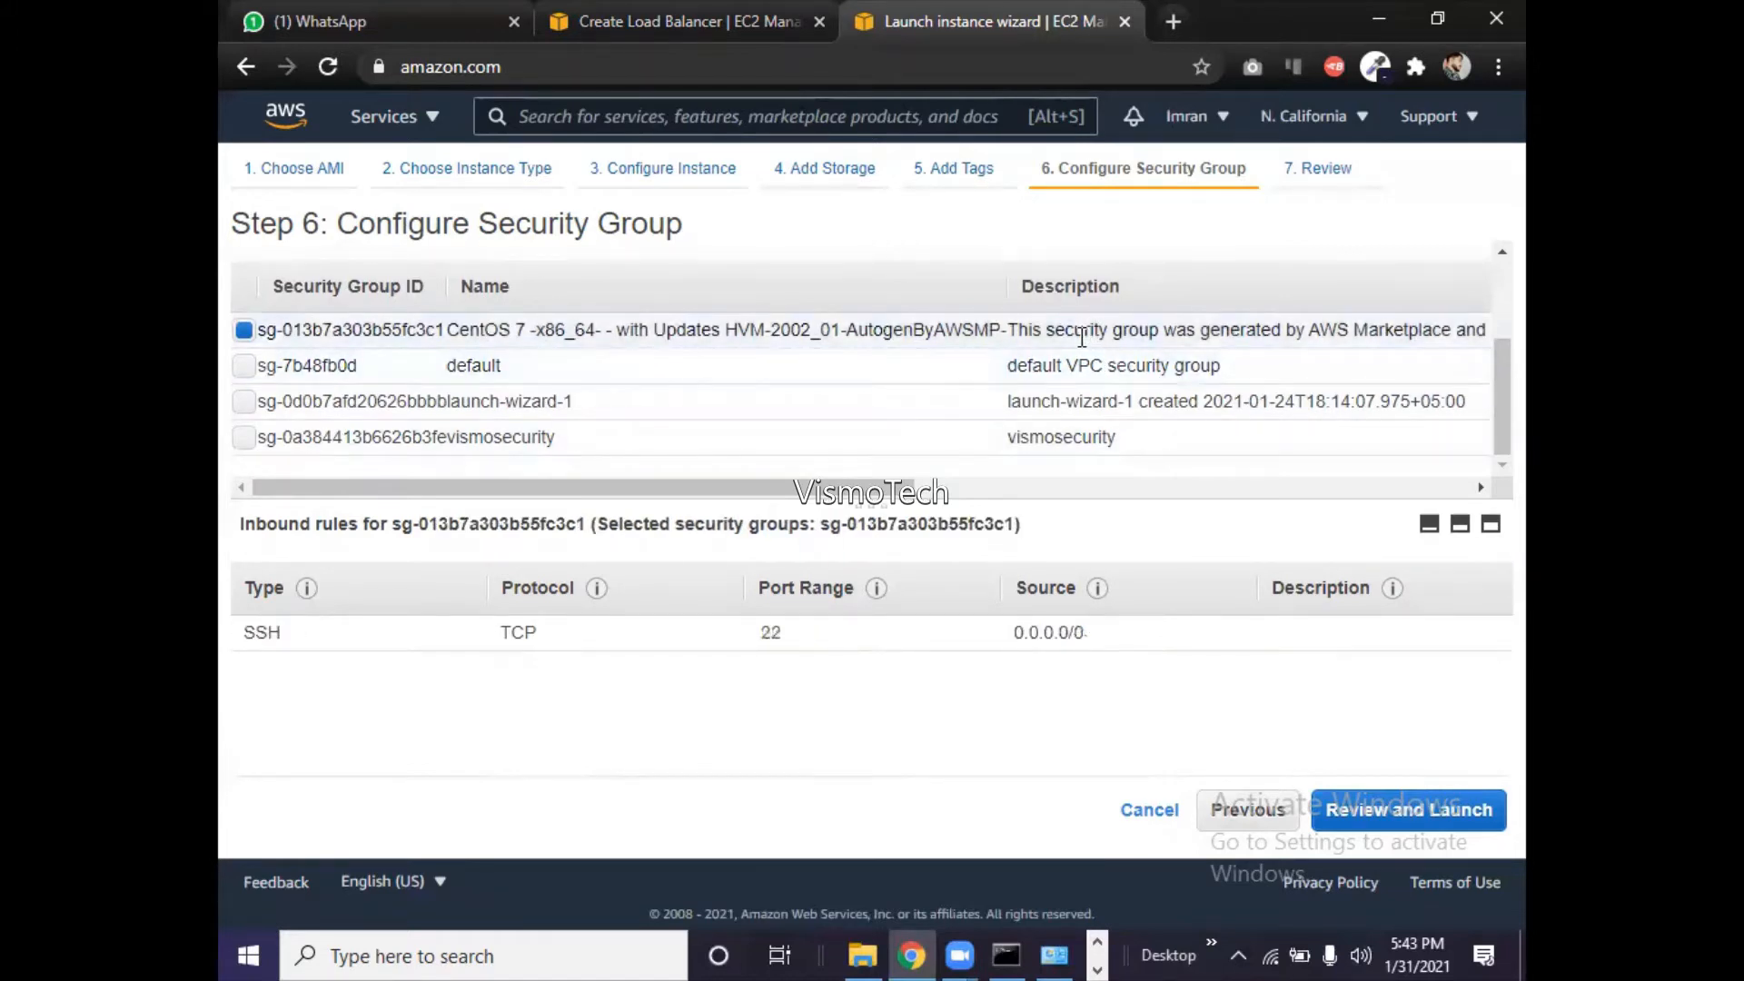
left_click(1060, 439)
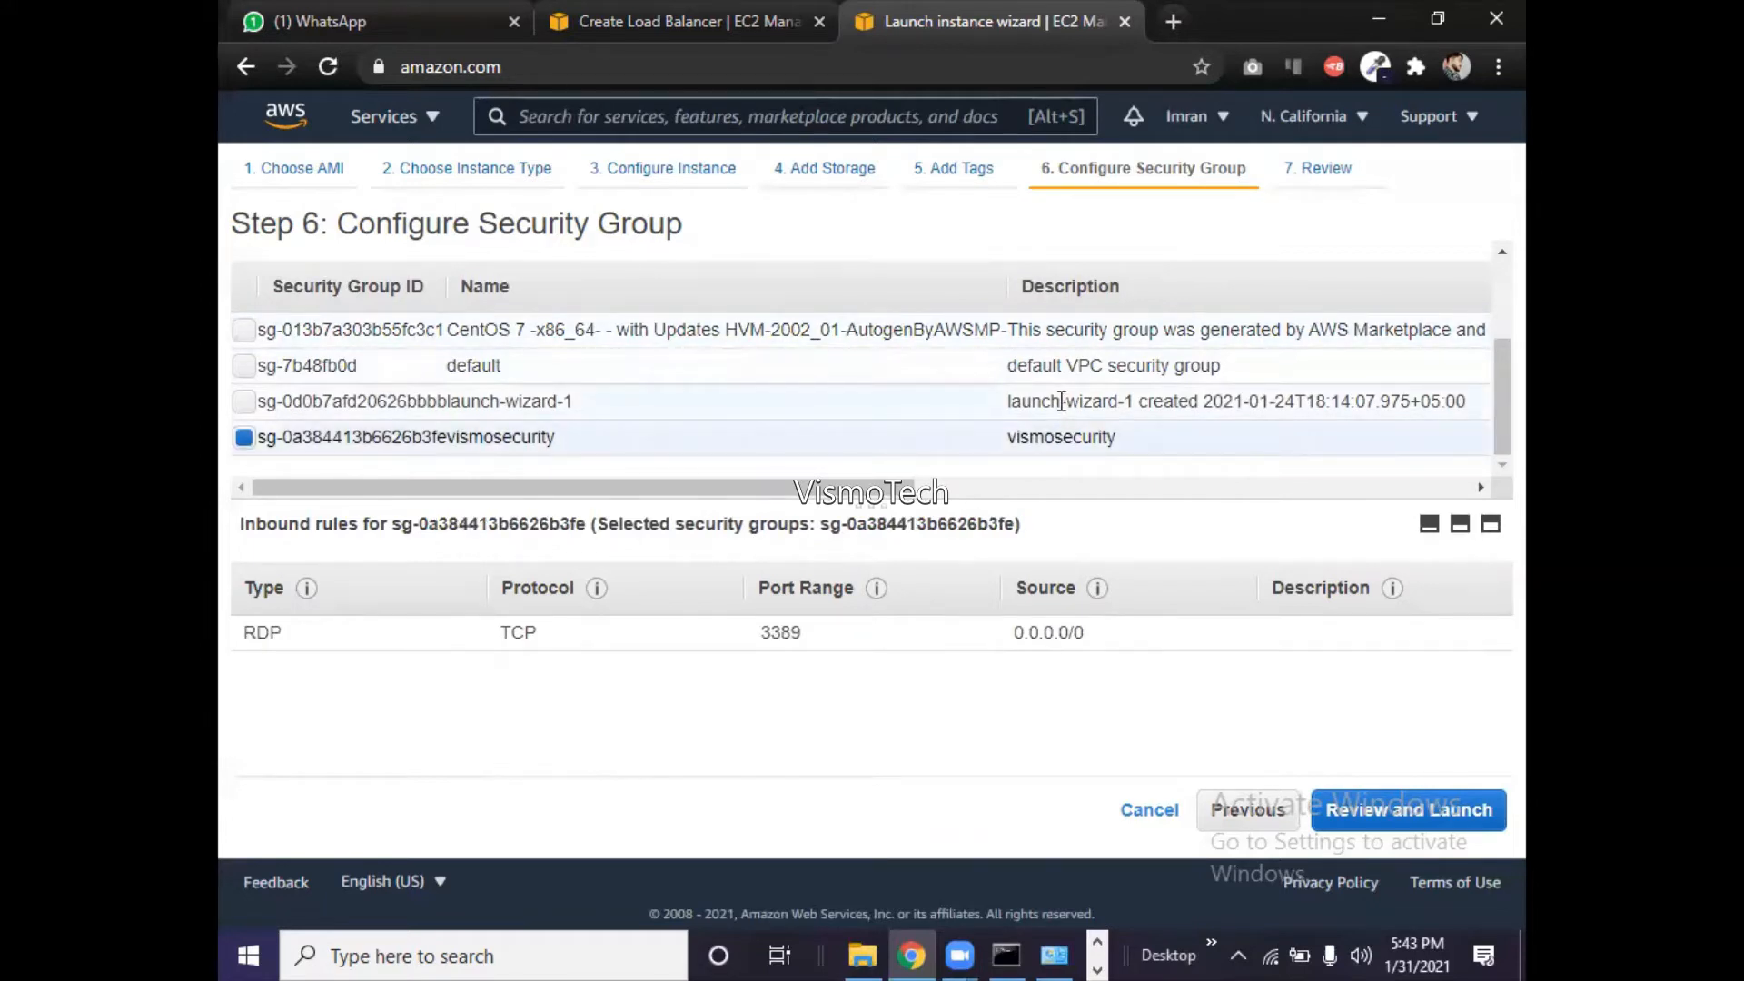
left_click(1061, 402)
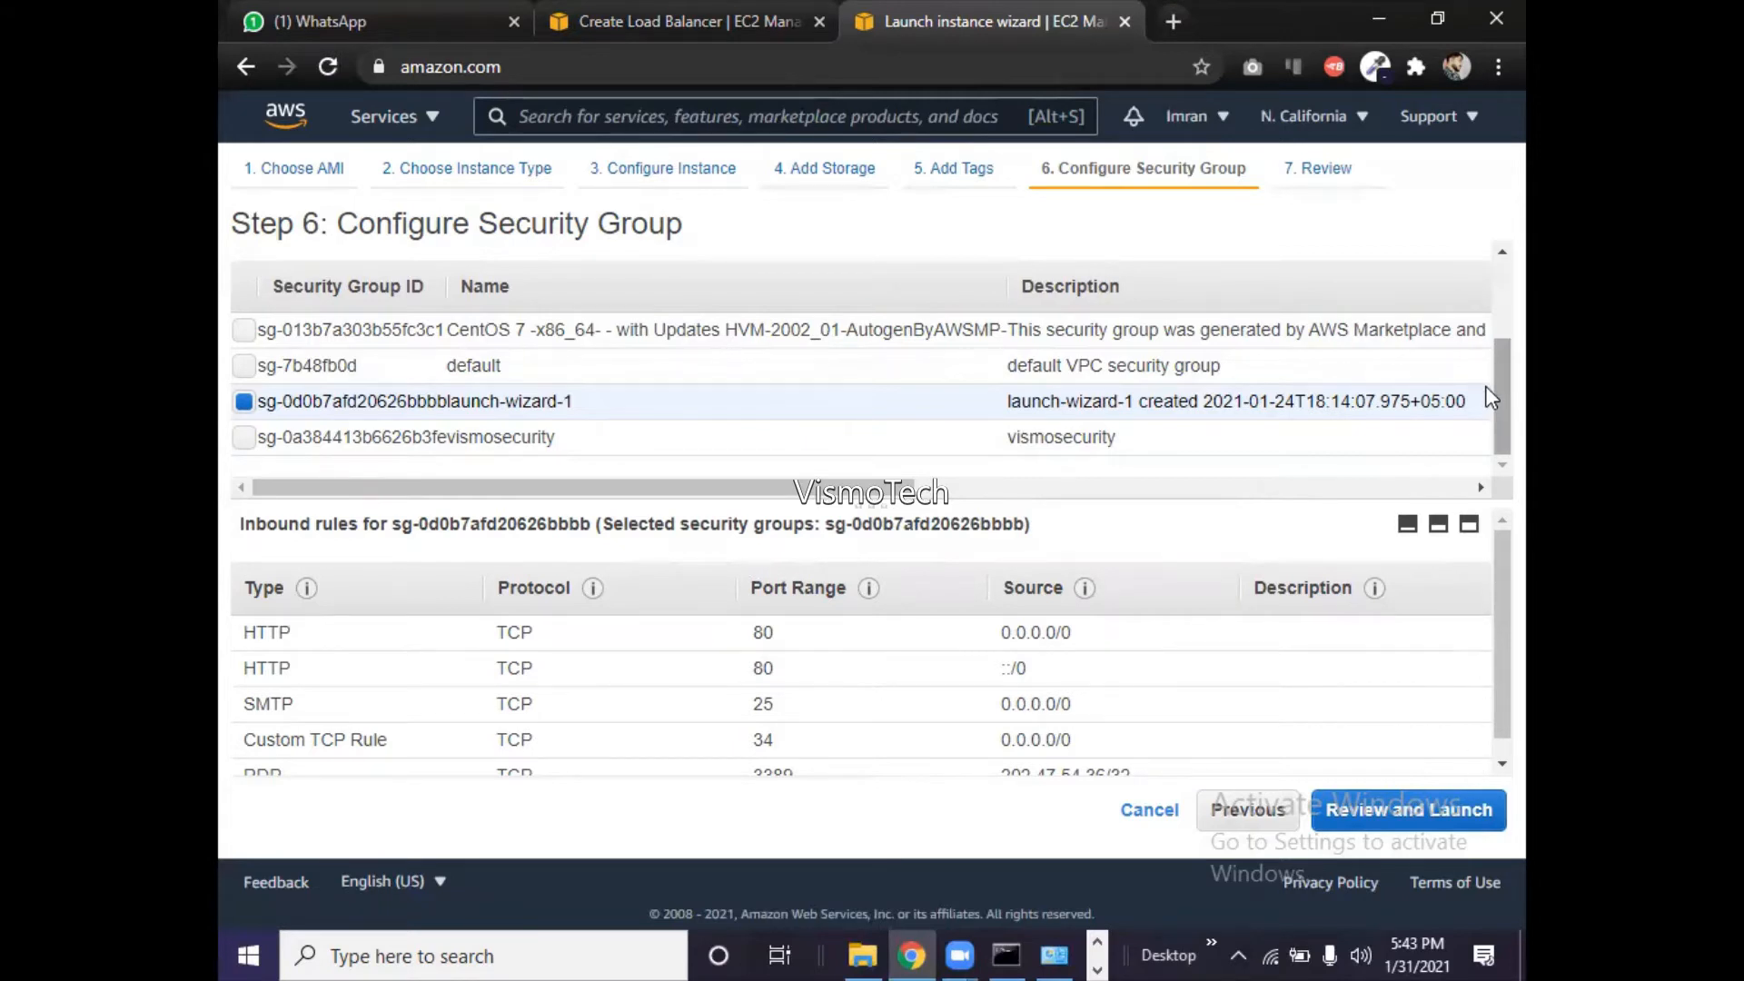
scroll(1490, 397, "up", 3)
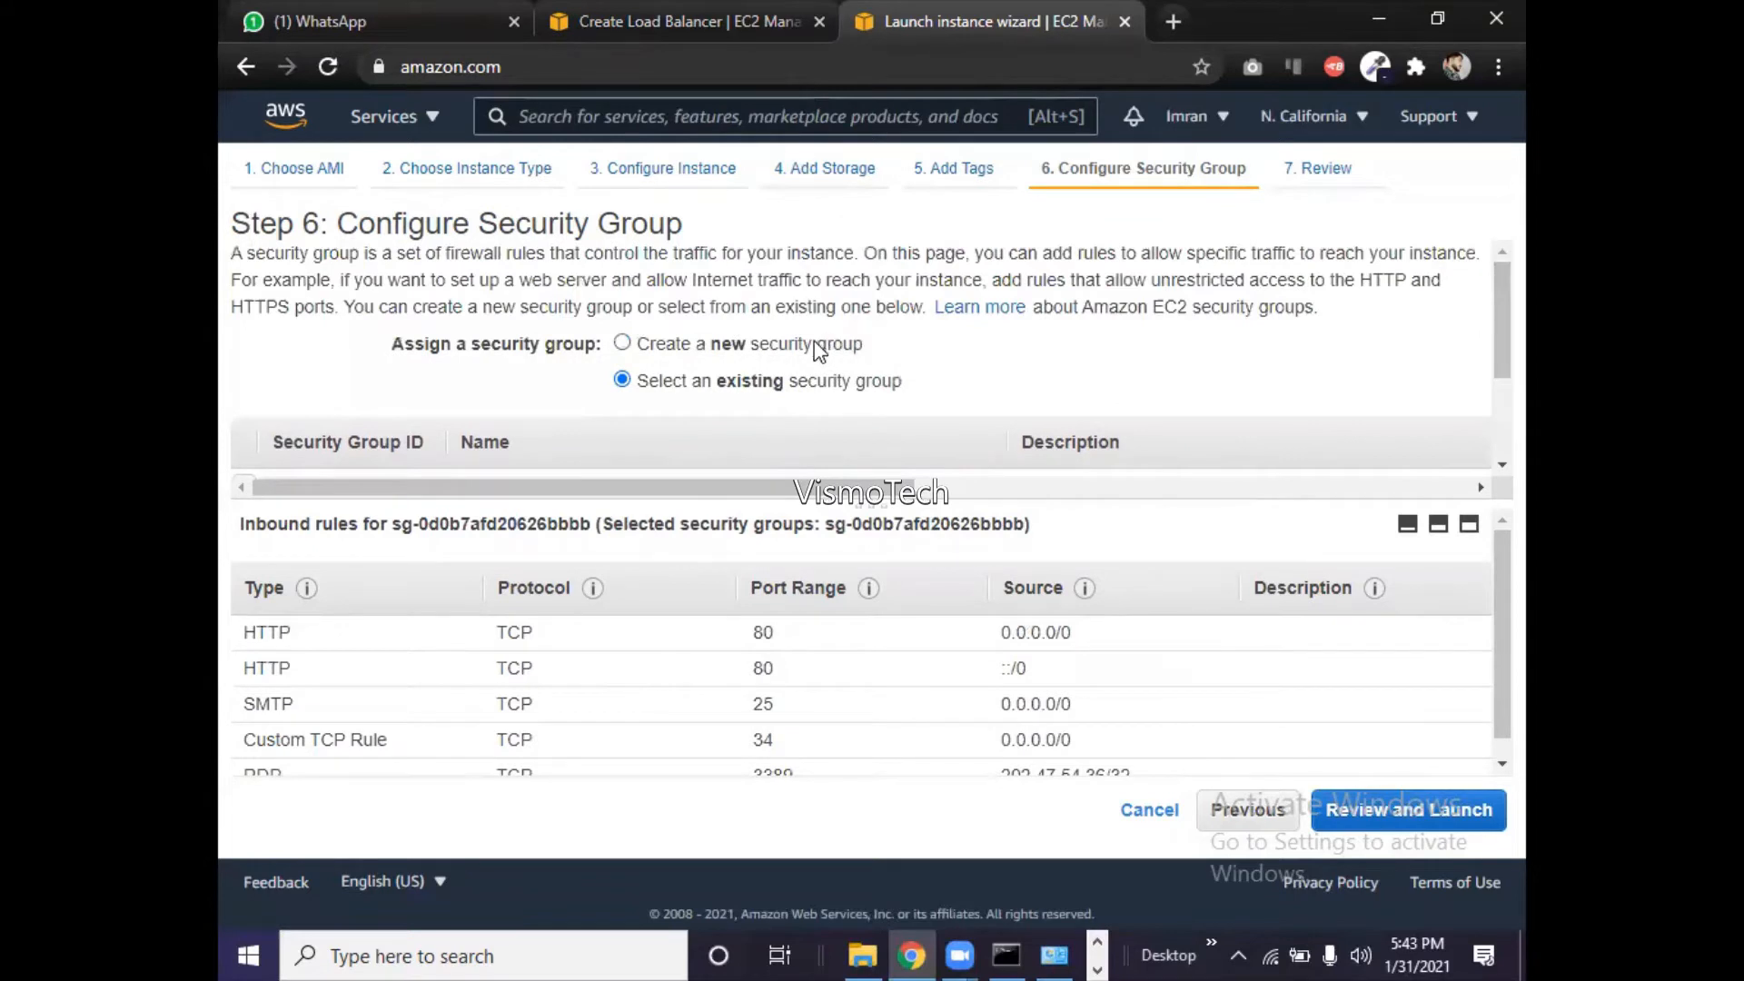
- Switch to creating a new security group and name it VISMO-LB
left_click(820, 352)
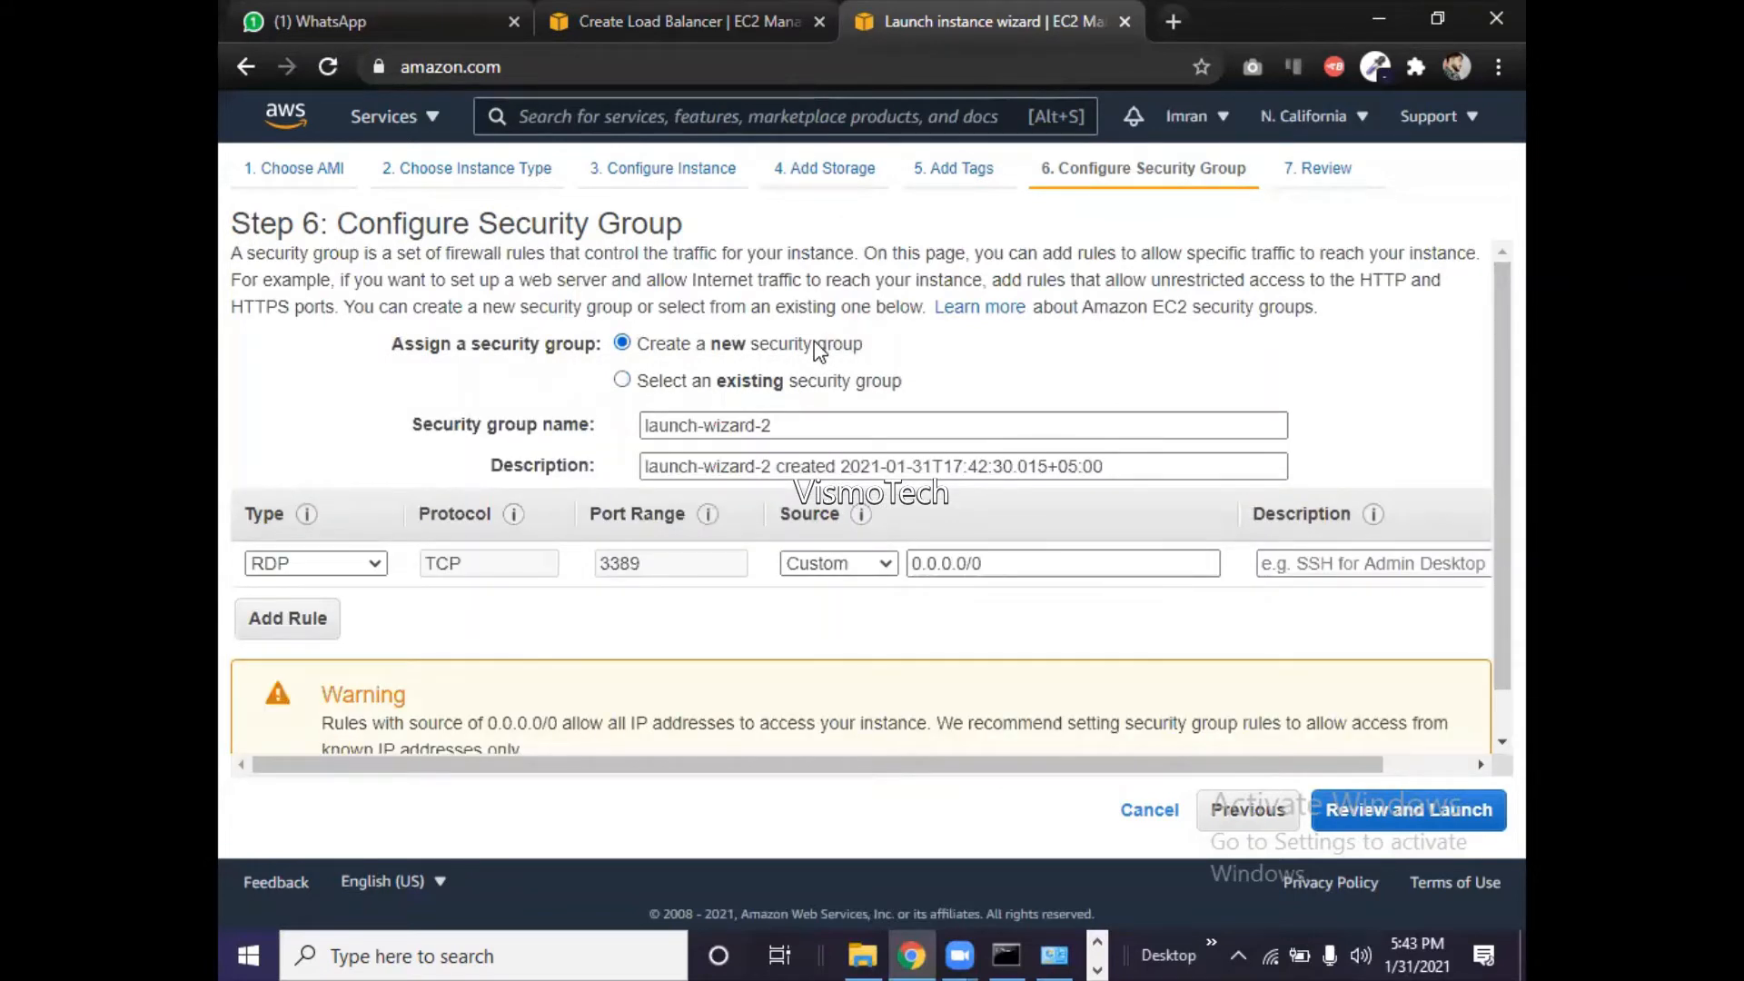
left_click_drag(789, 424, 344, 404)
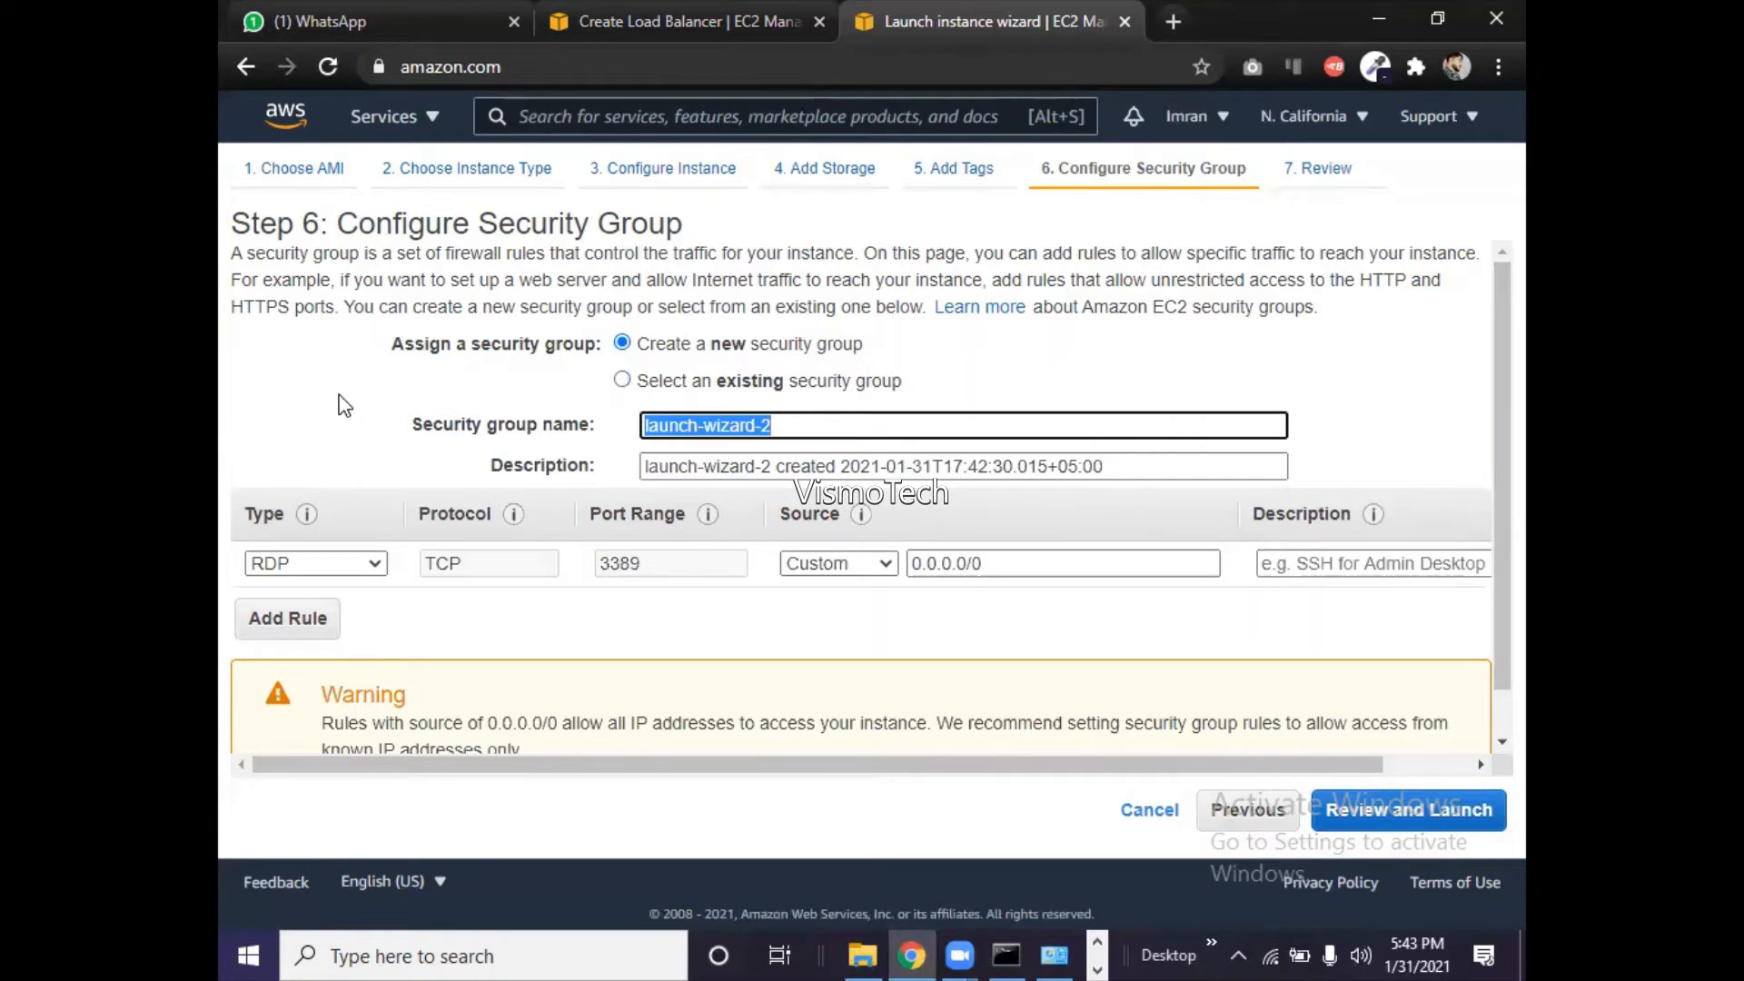
type("VISMO")
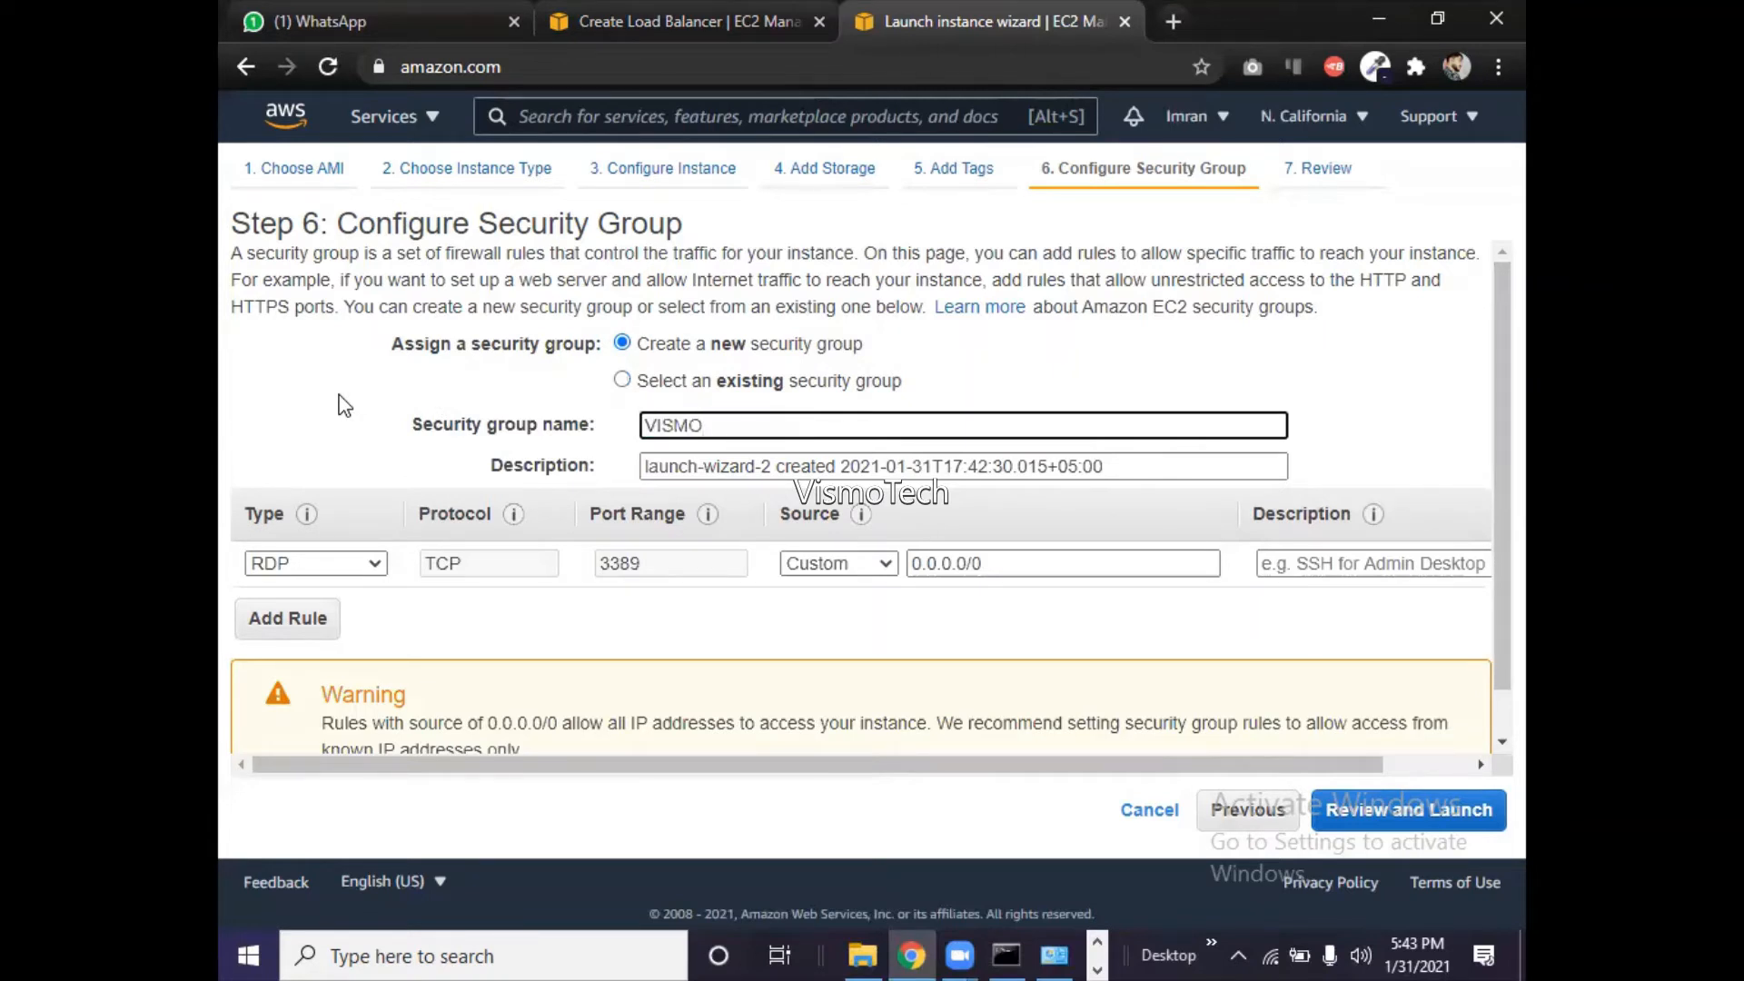
type("-LB")
- Copy the security group name VISMO-LB into its description, replacing the default text
left_click_drag(714, 420, 495, 400)
key("ctrl+c")
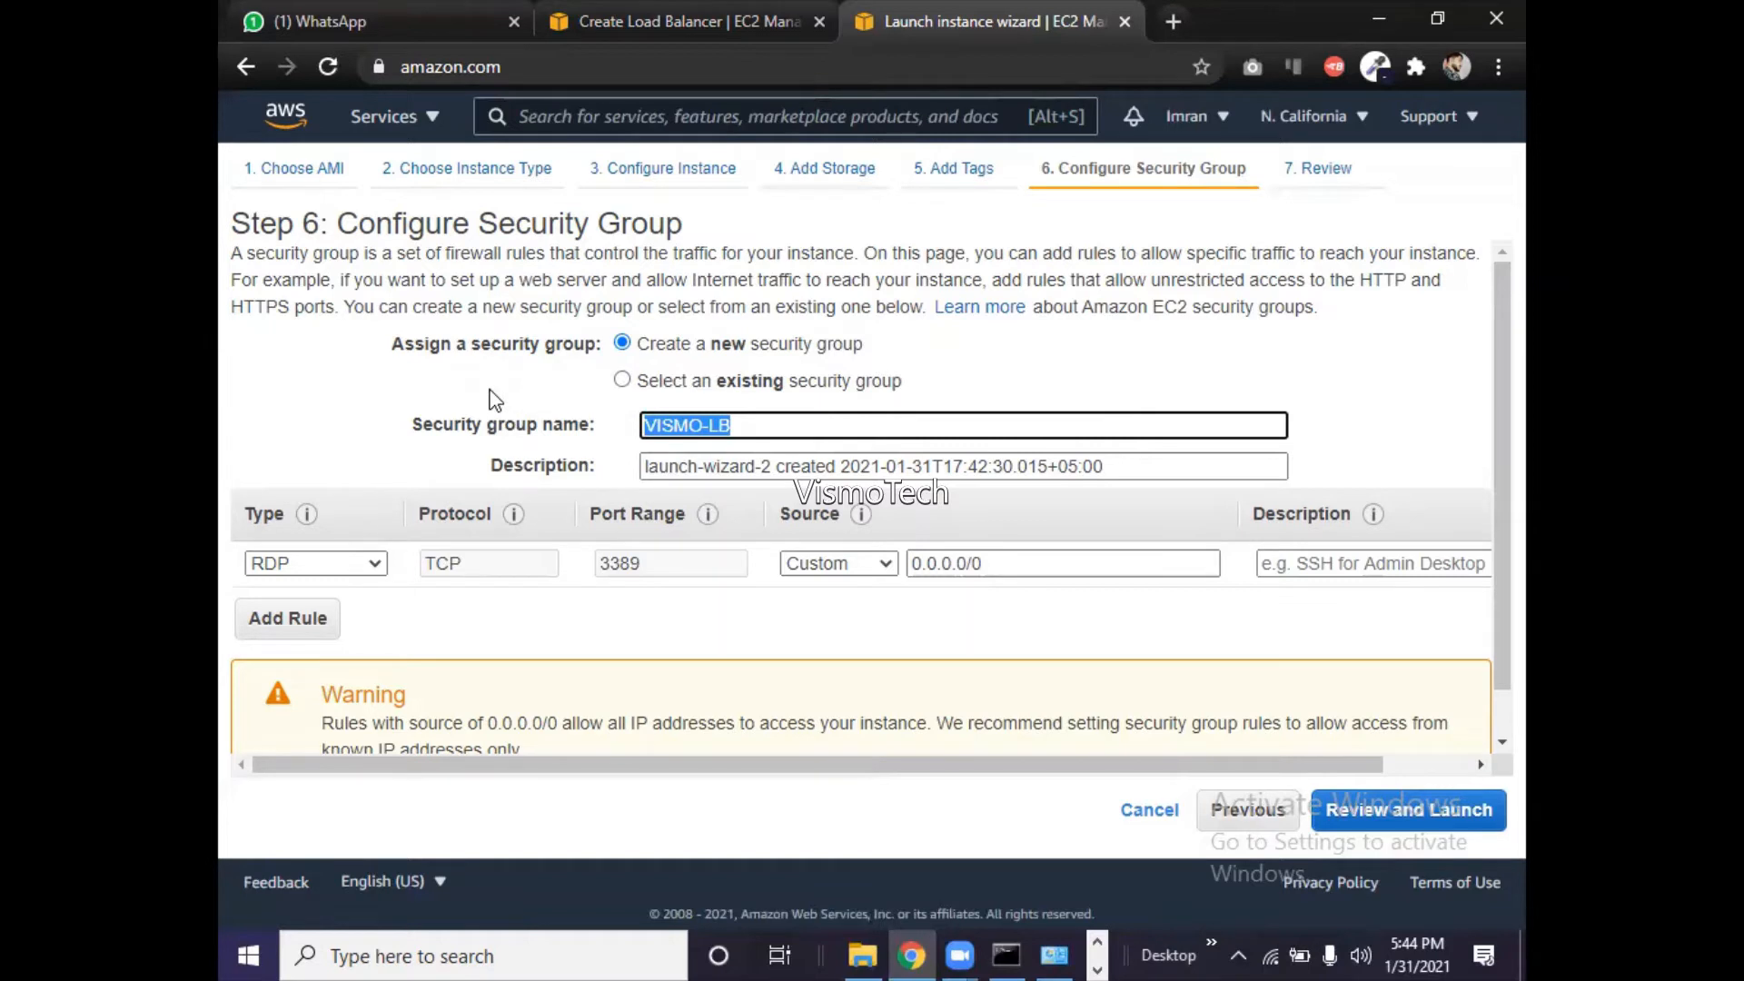
left_click(1041, 473)
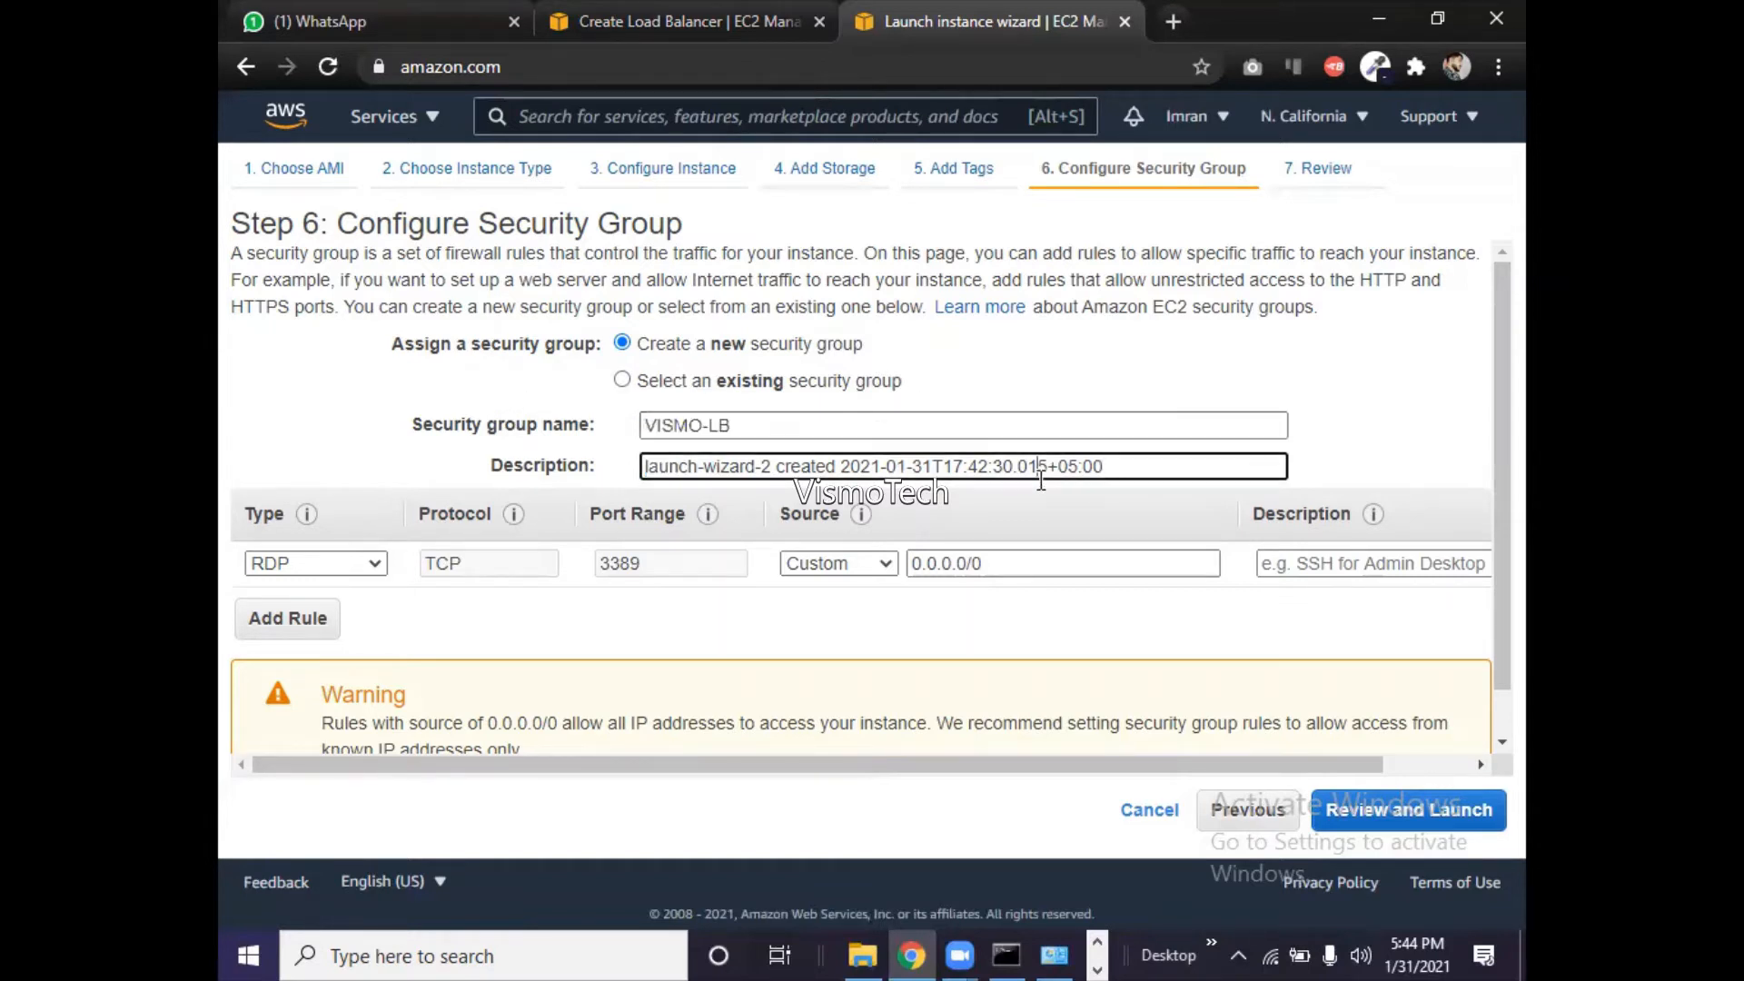
key("ctrl+a")
key("ctrl+v")
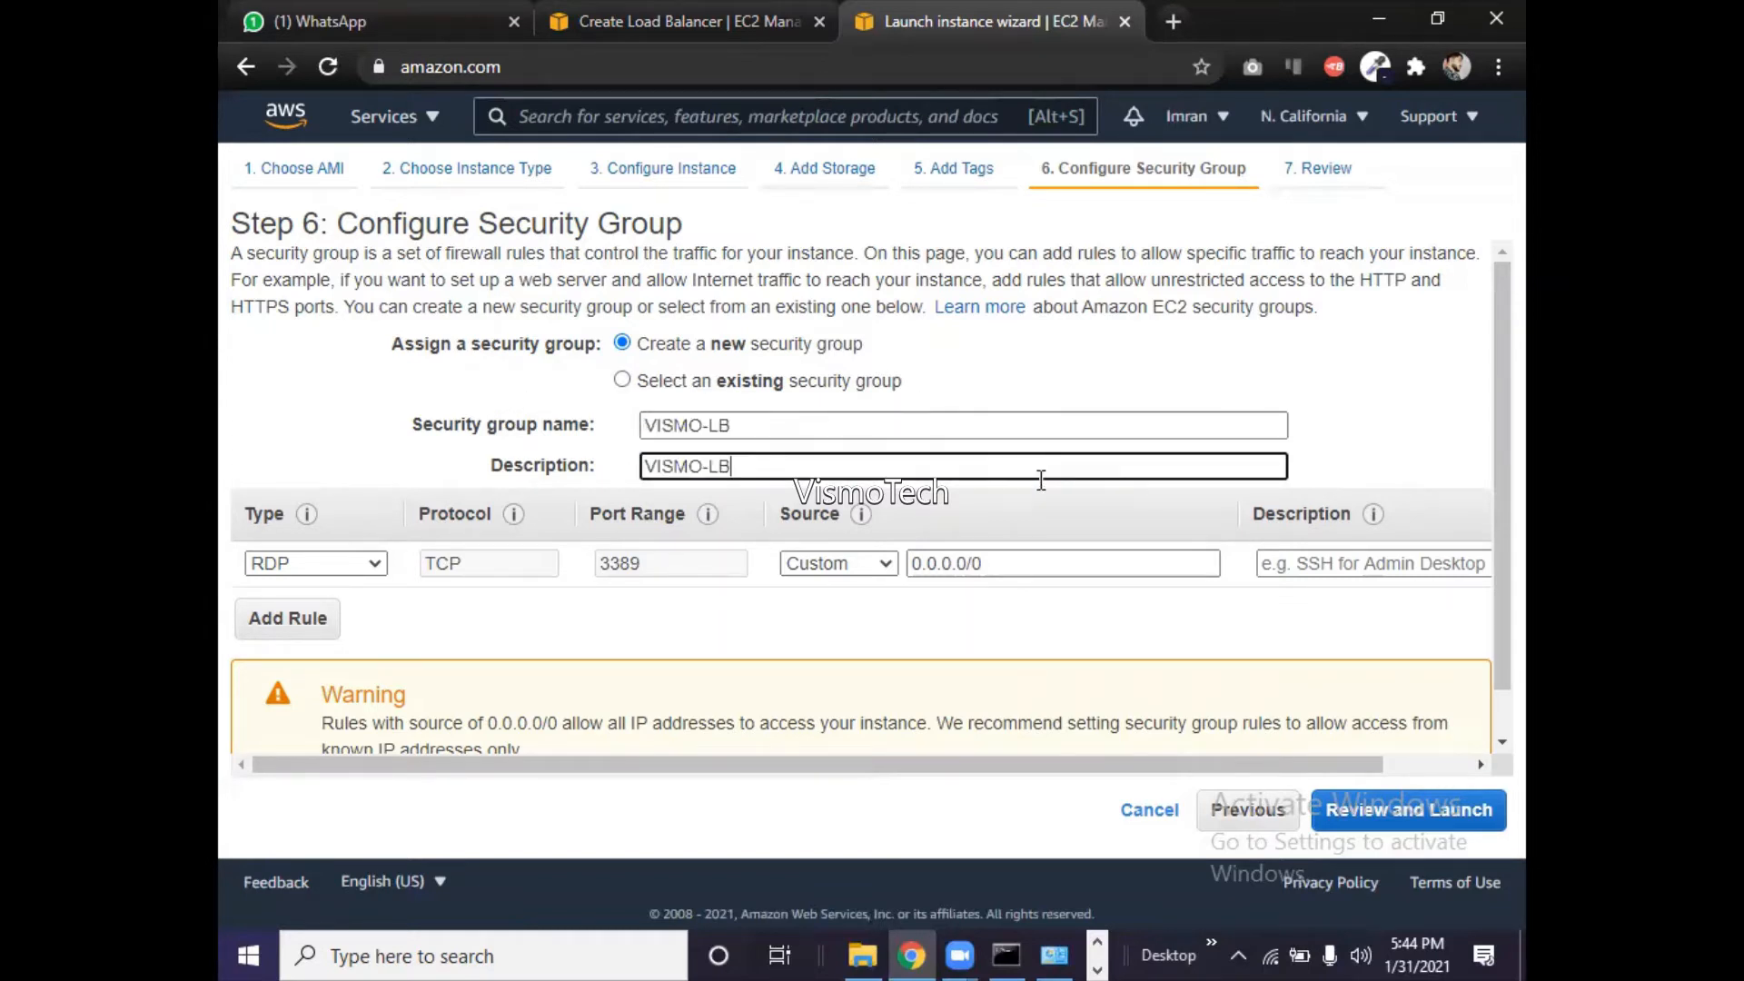
- Add an HTTP inbound rule for port 80 to the VISMO-LB security group and proceed to the launch review
left_click(313, 621)
left_click(314, 617)
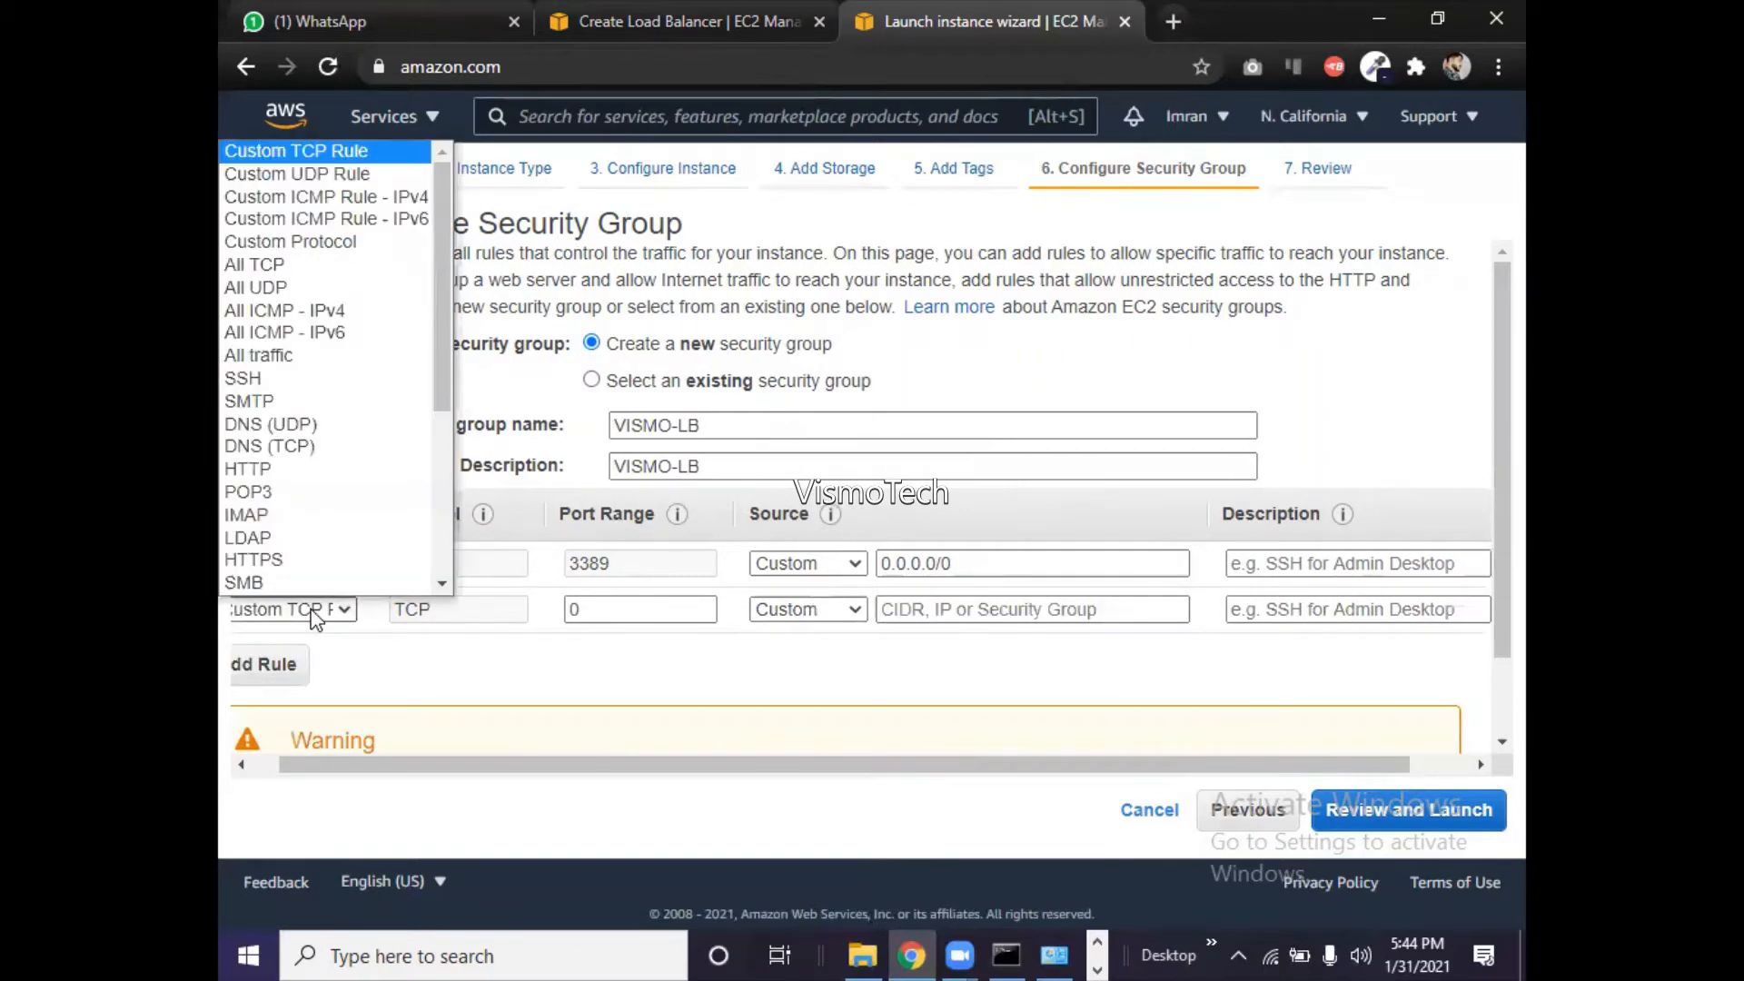
key("h")
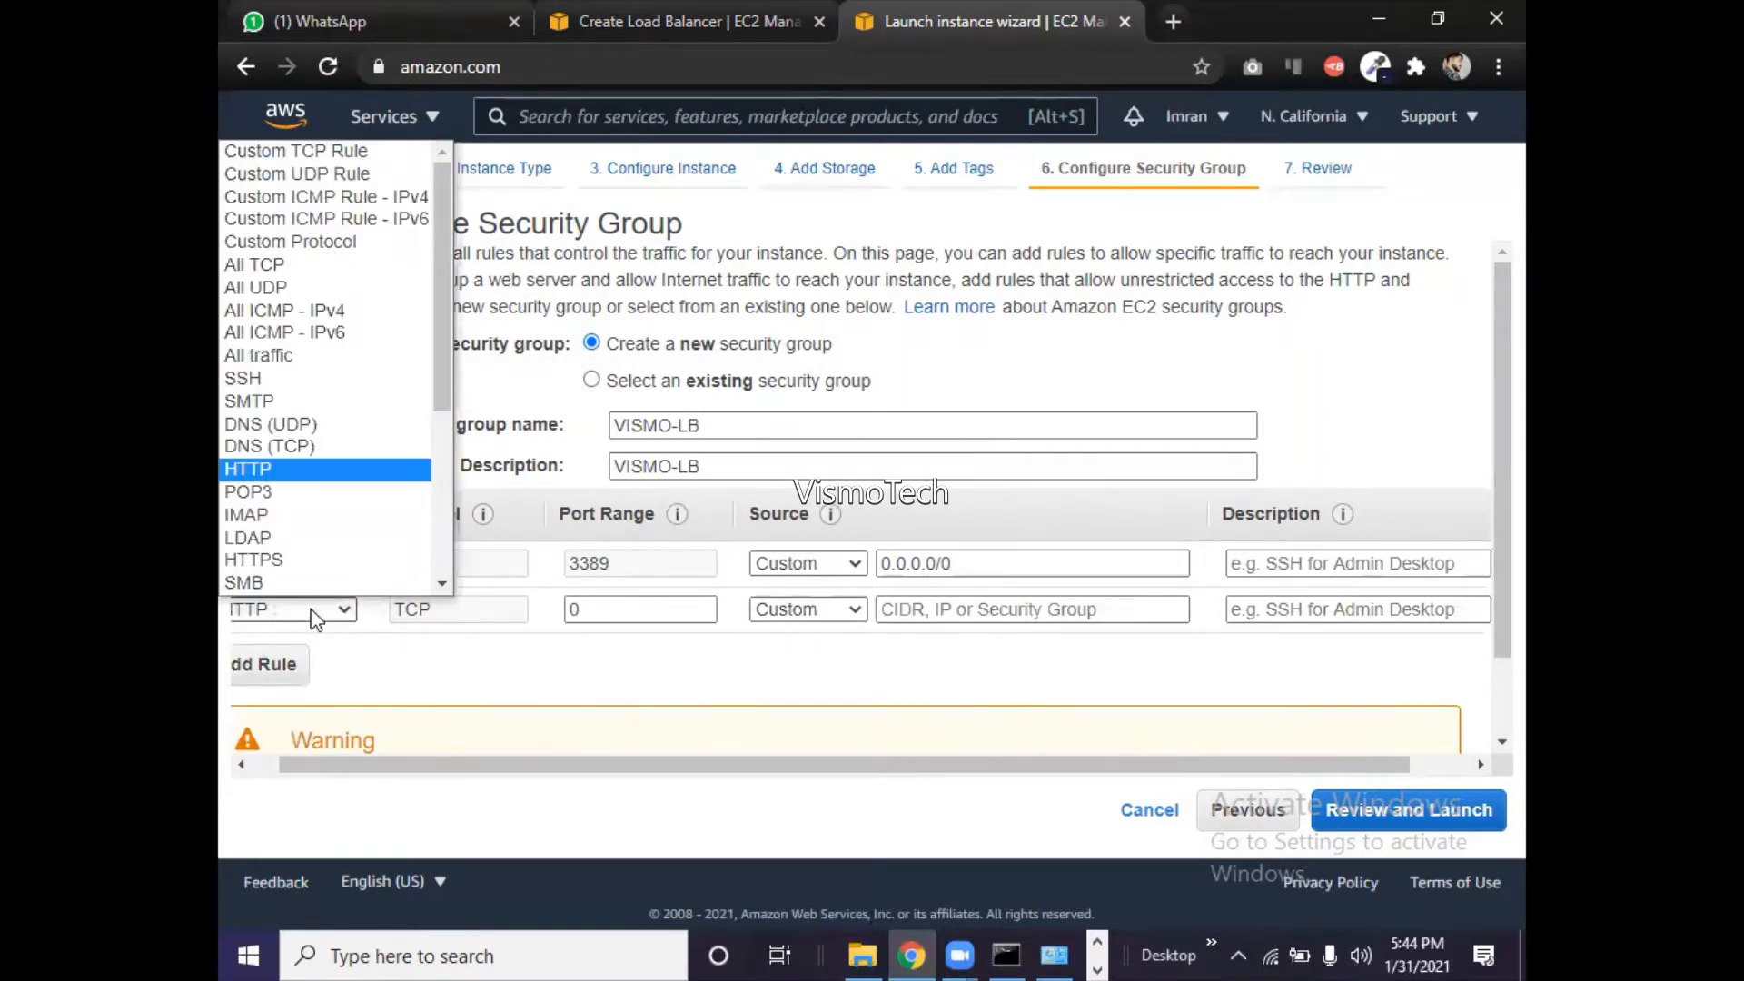
key("Return")
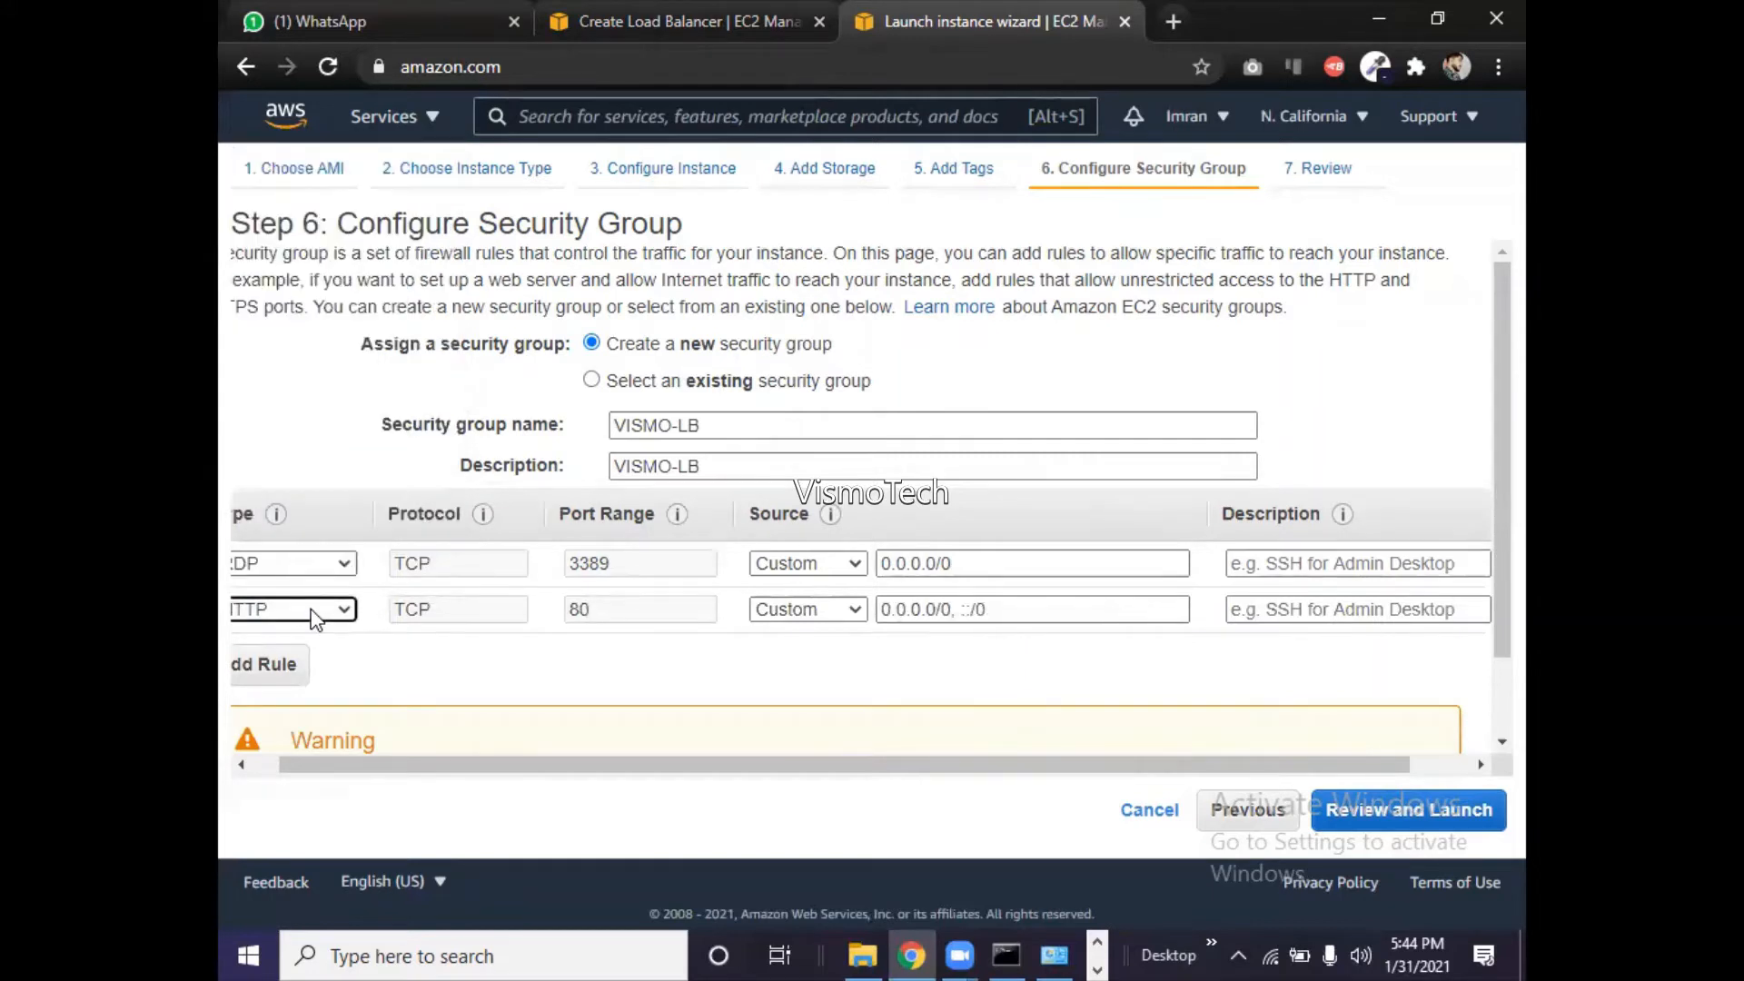
scroll(1486, 538, "down", 2)
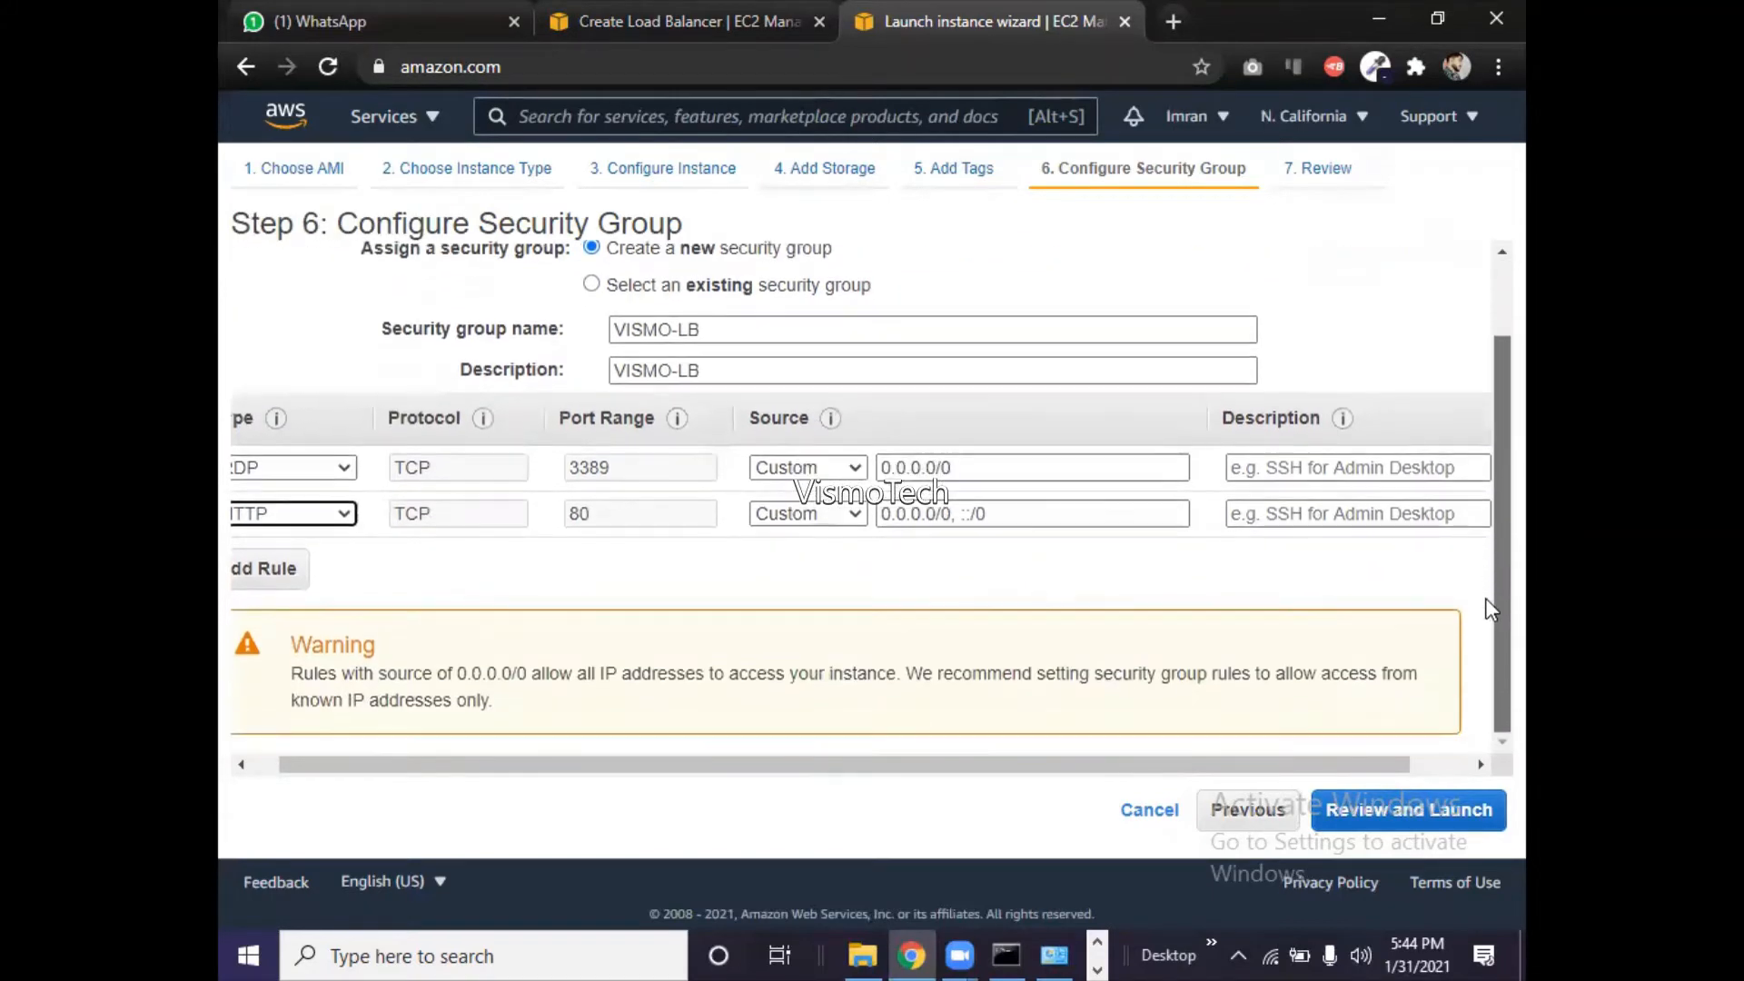
left_click(1386, 811)
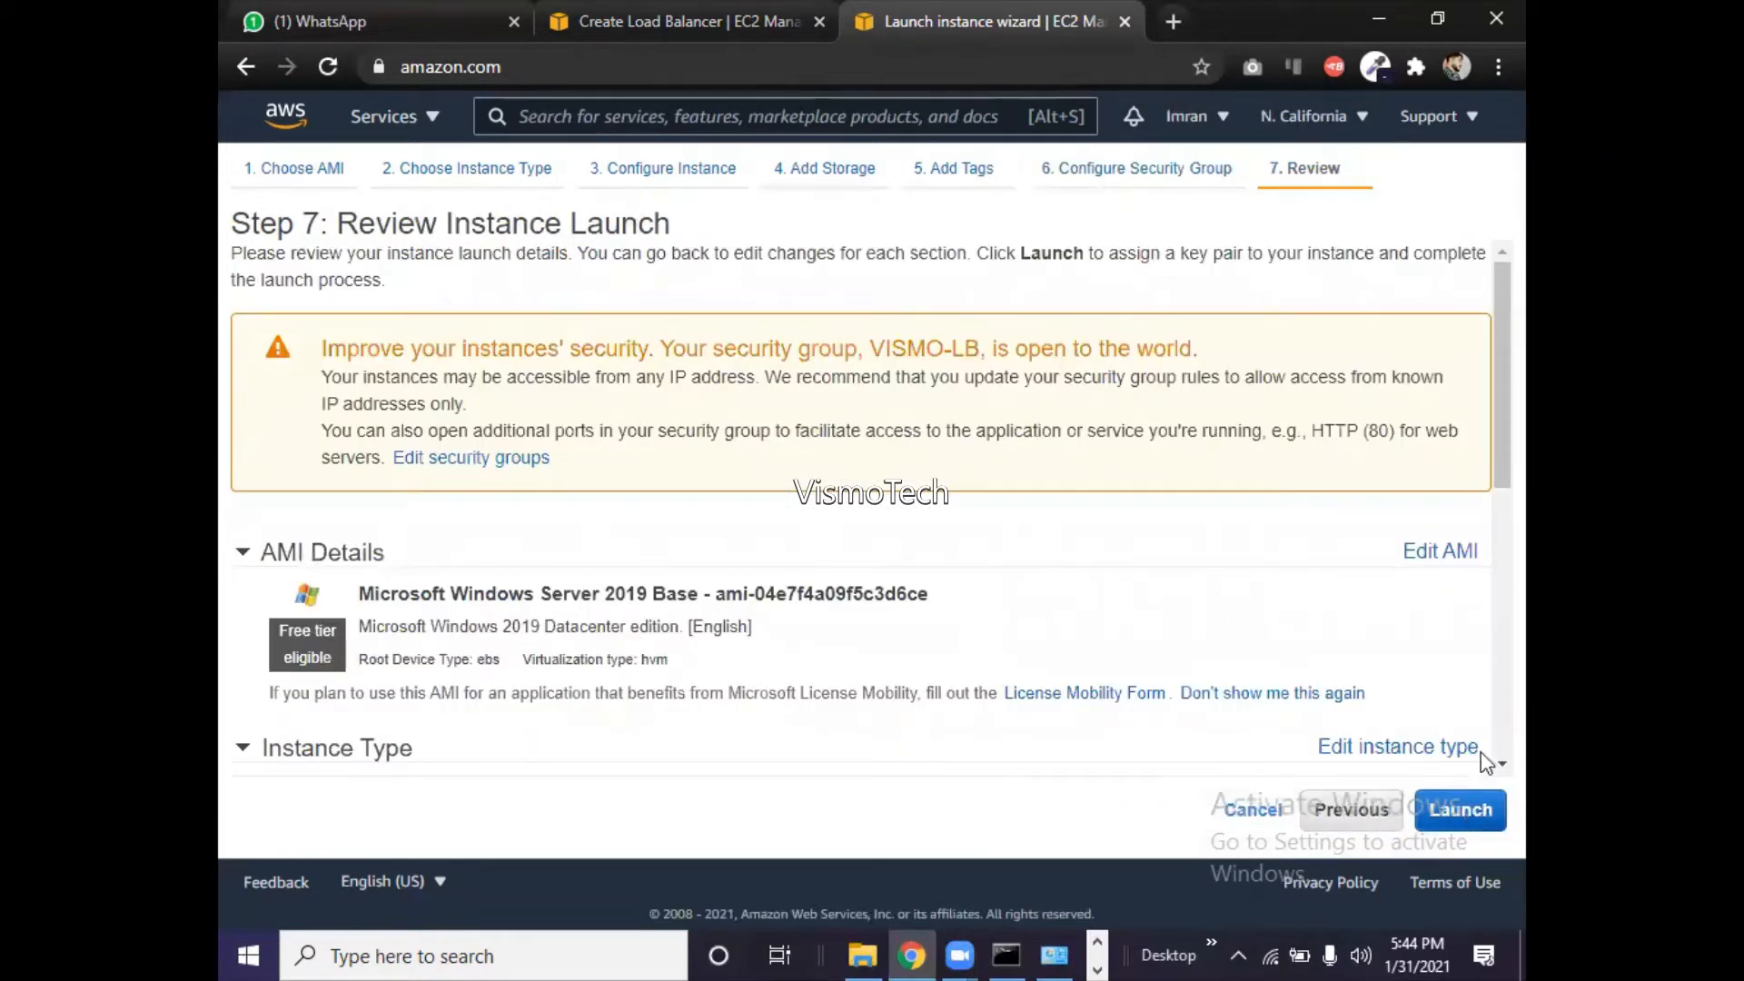
- Review the VISMO-LB security group rules in the launch summary, examining the source of the HTTP rule
left_click_drag(1487, 464, 1486, 723)
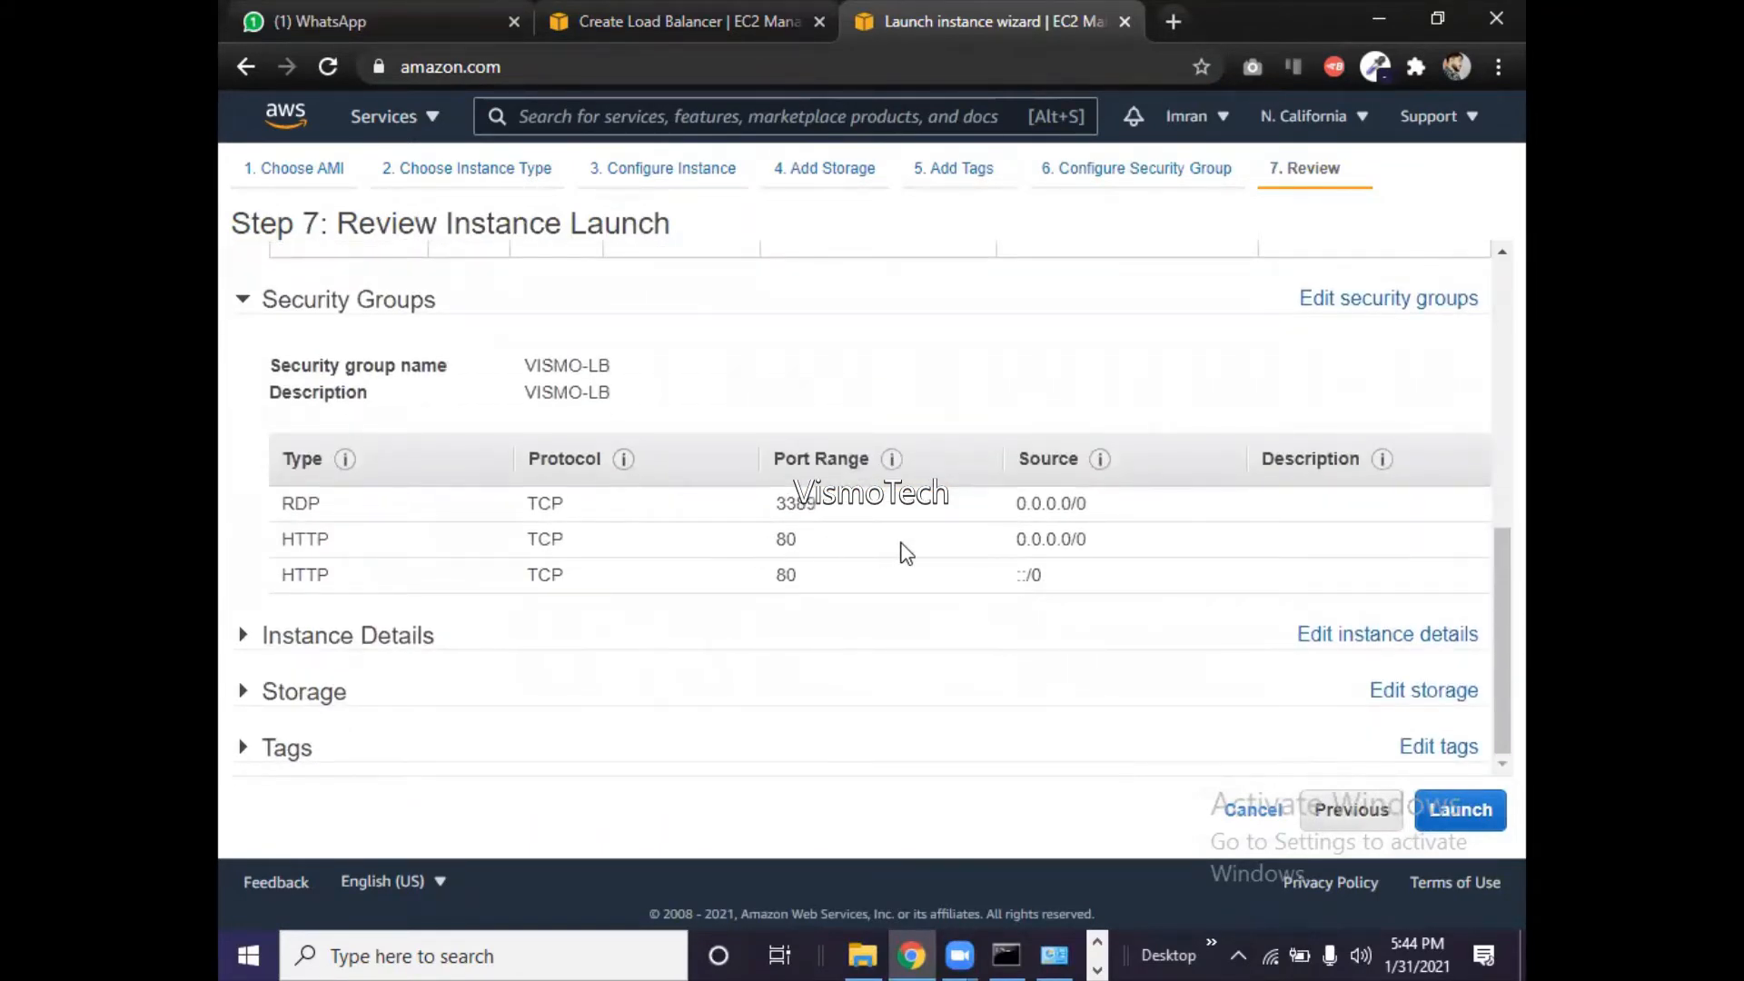
left_click_drag(1018, 540, 1102, 551)
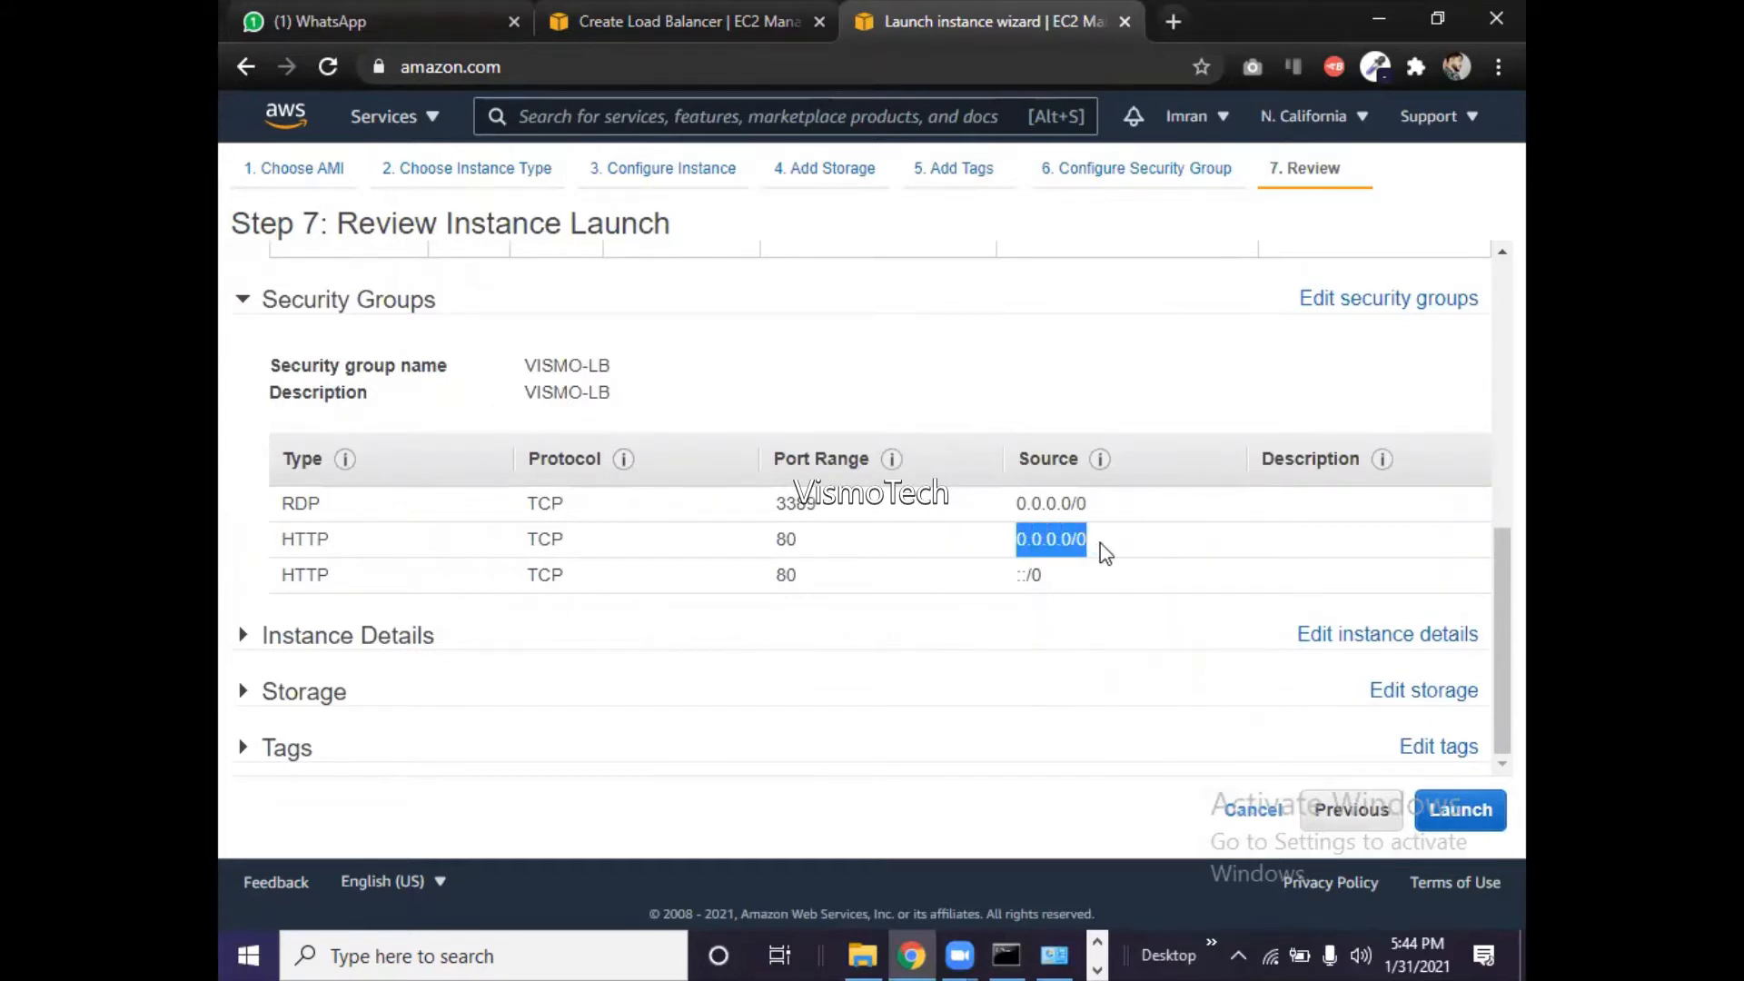
left_click(1105, 553)
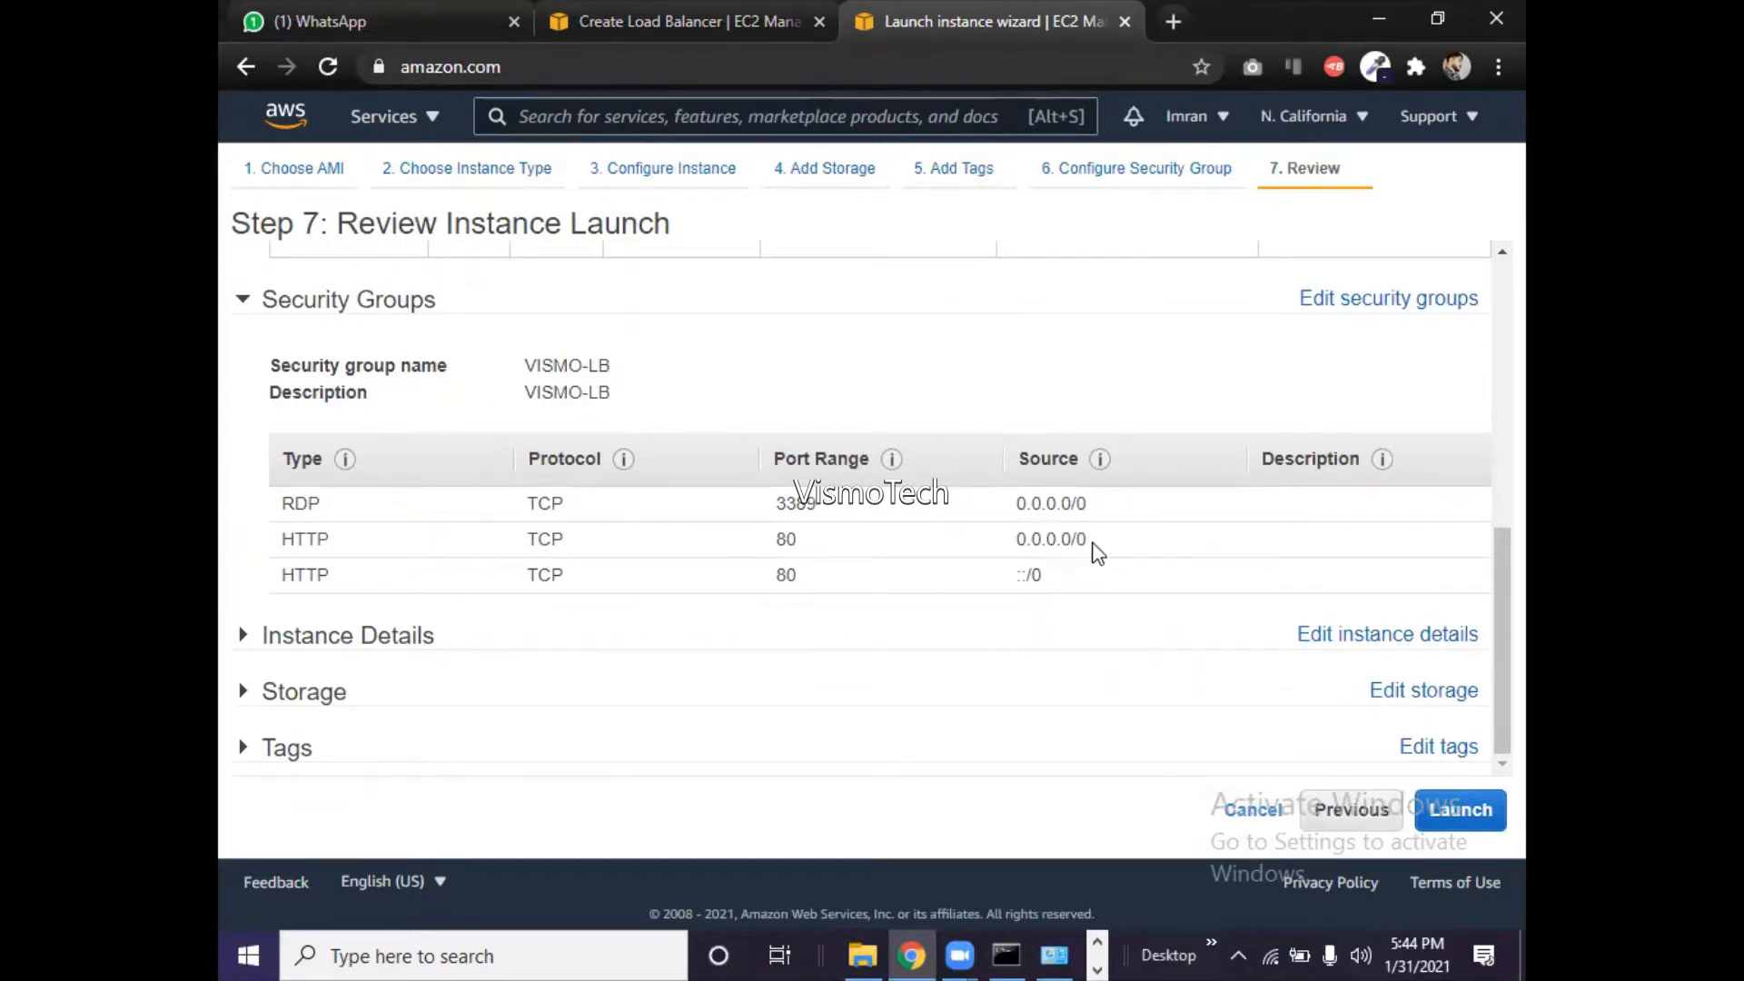
left_click_drag(1085, 541, 1014, 541)
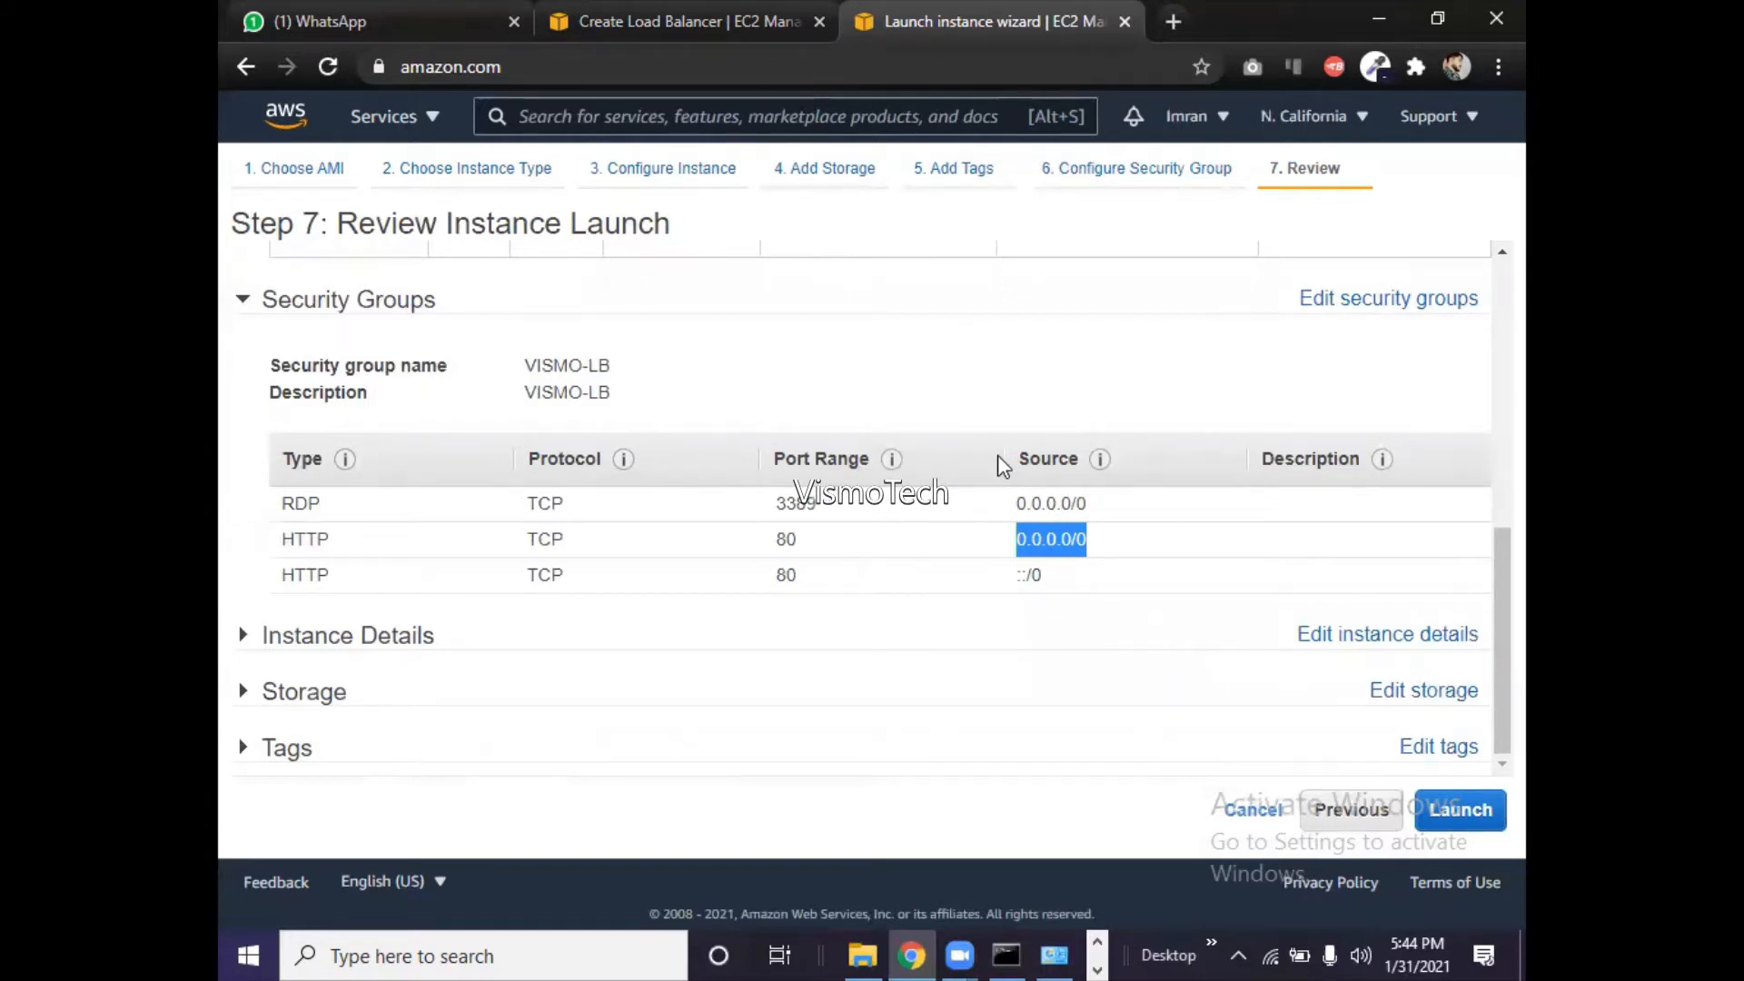
left_click_drag(1017, 459, 1076, 465)
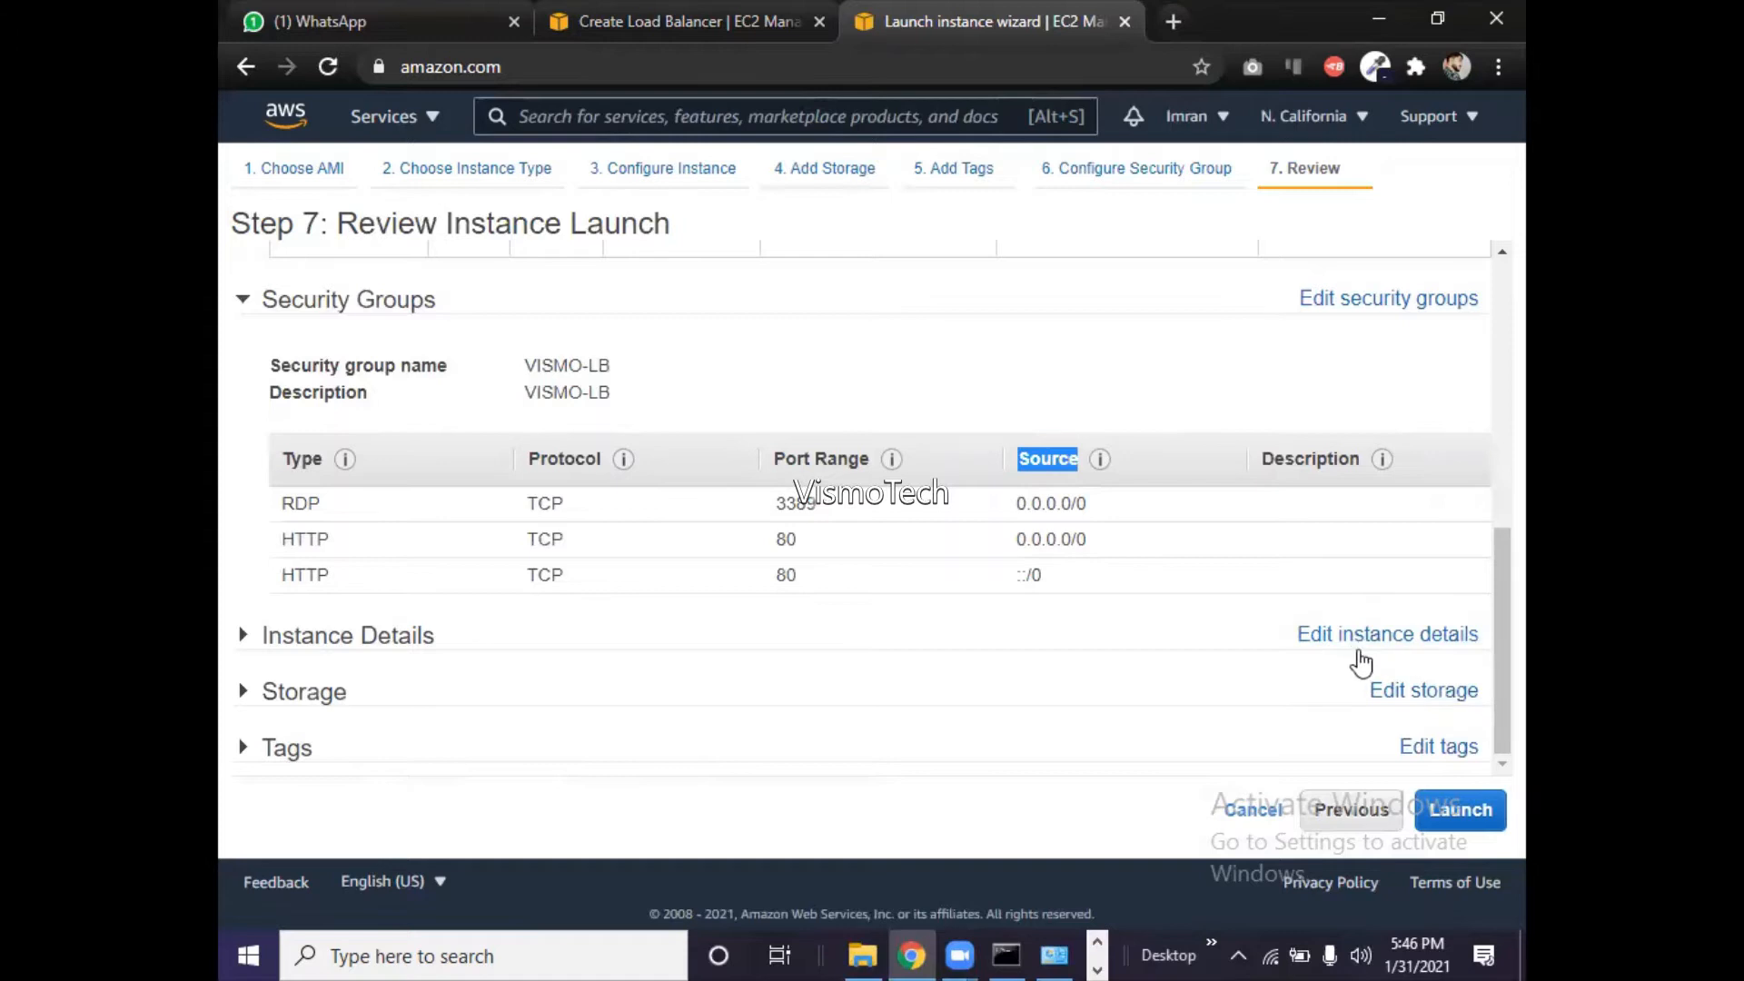
- Proceed to launch the instance and choose to create a new key pair named VISMO-LB
left_click(1460, 811)
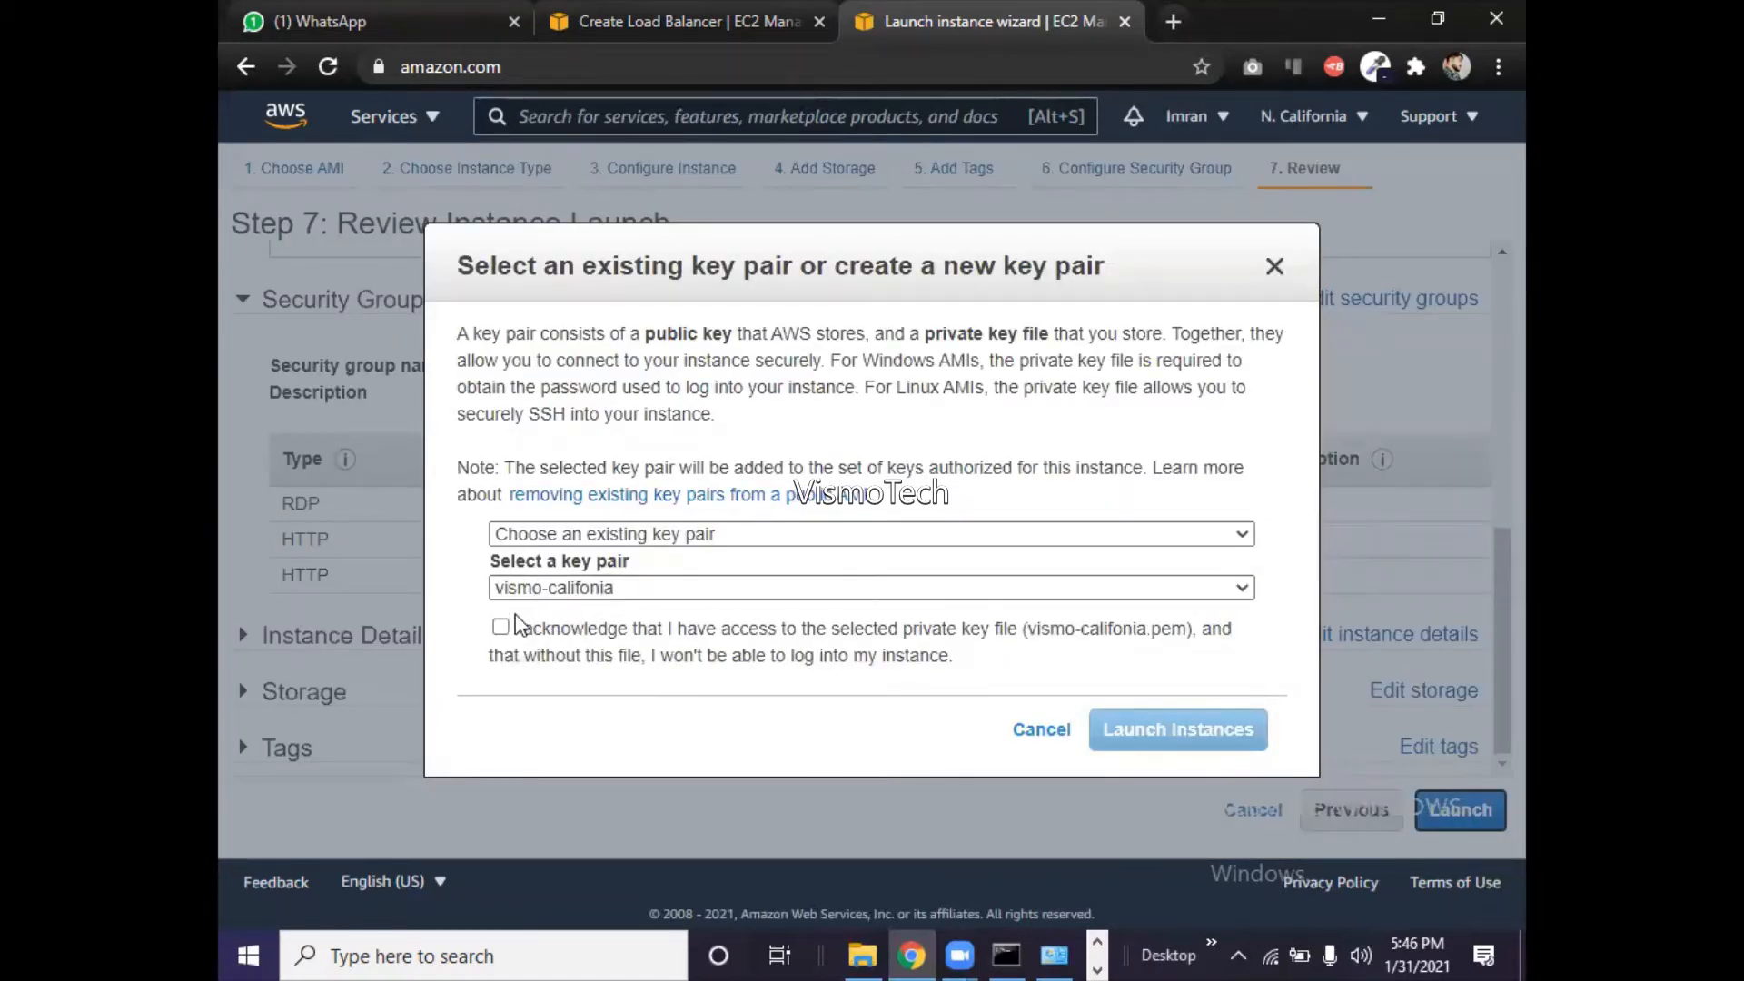
left_click(527, 592)
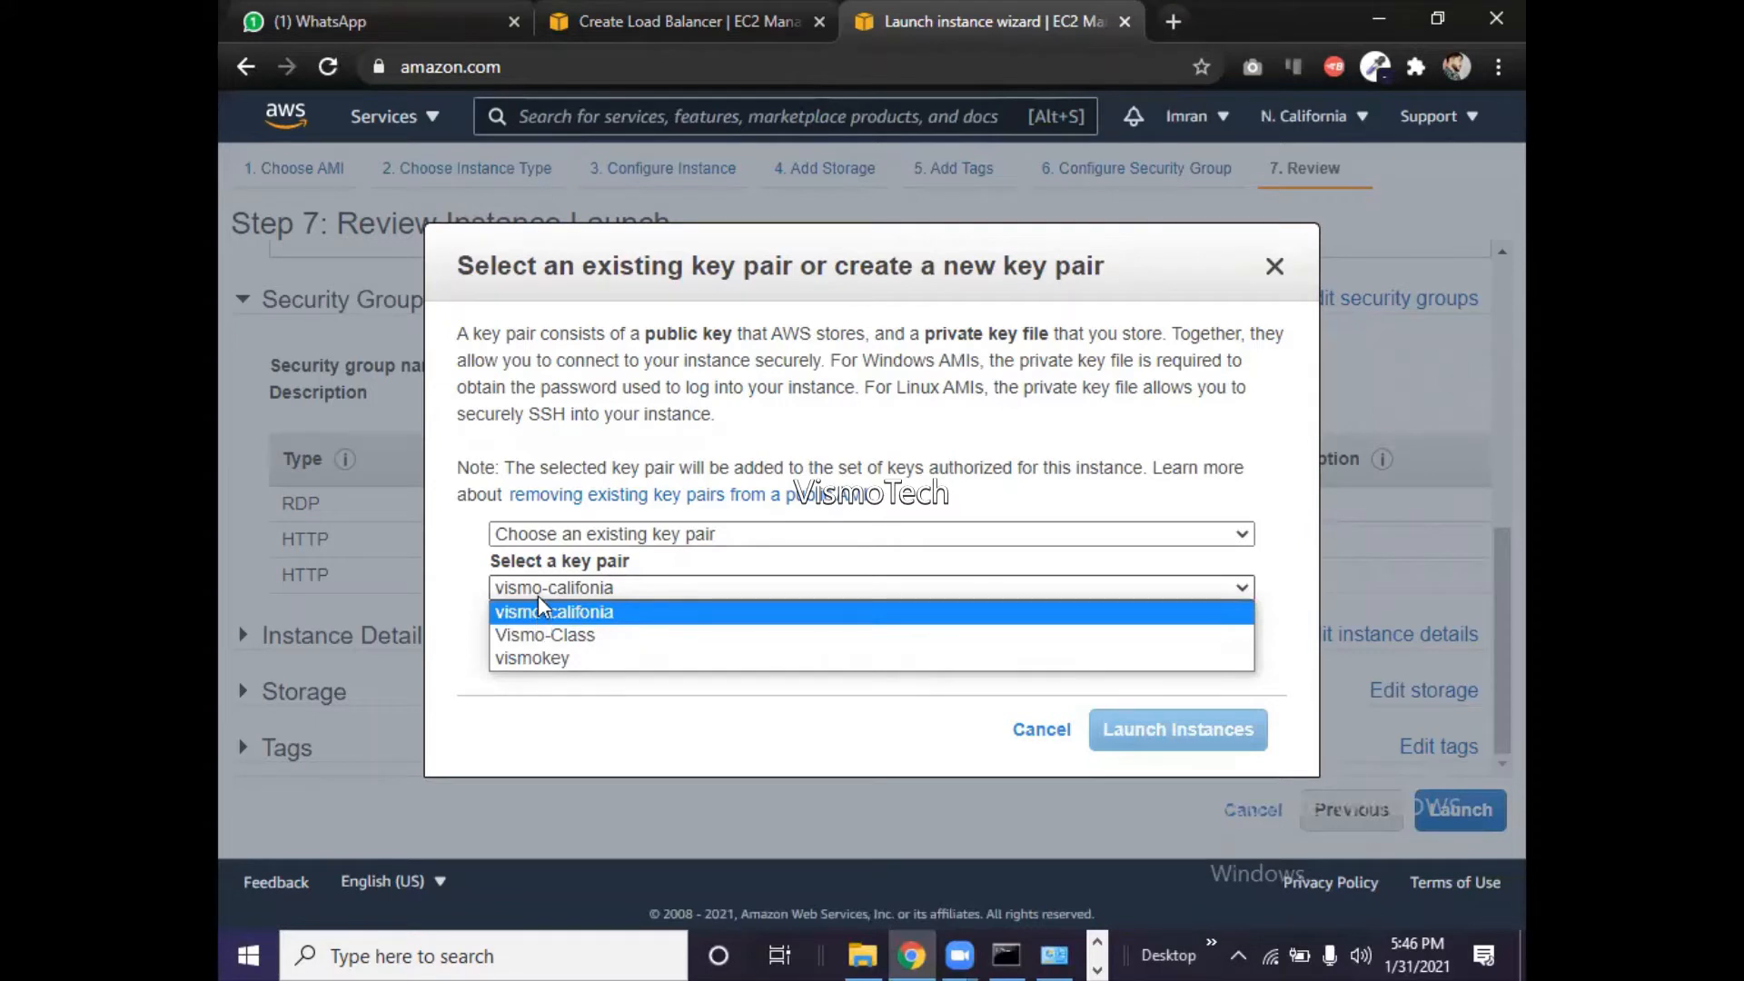
left_click(539, 612)
left_click(542, 591)
left_click(597, 533)
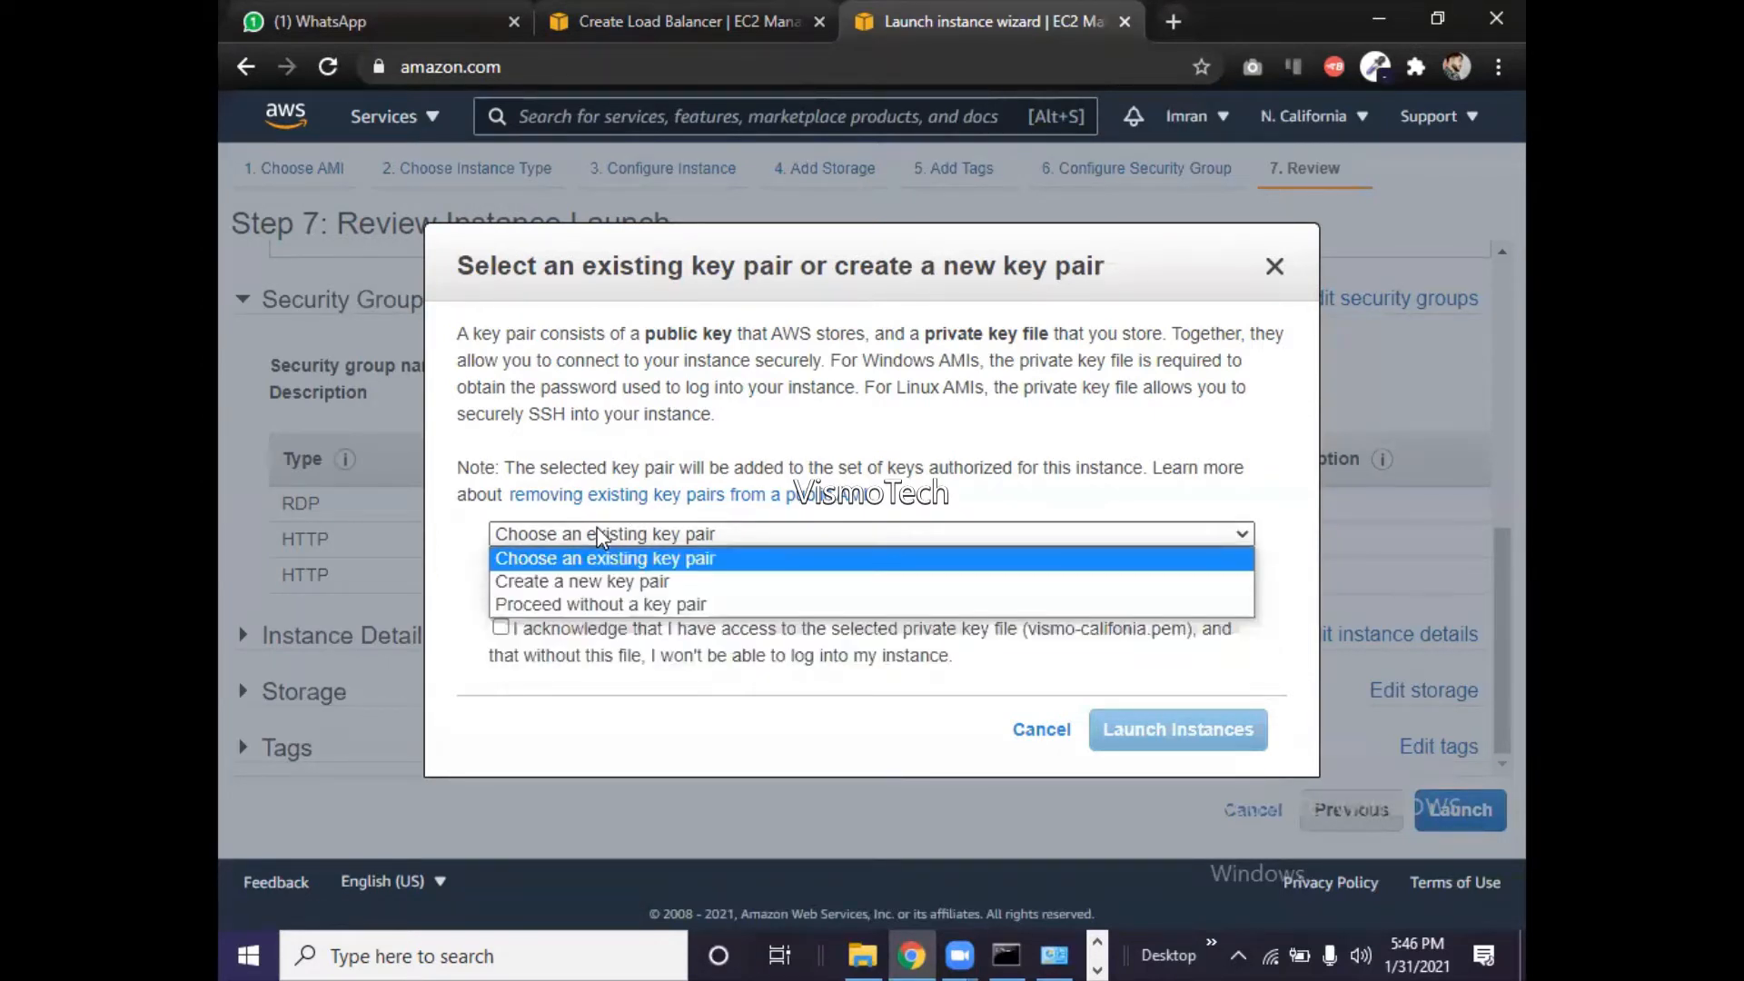
left_click(570, 581)
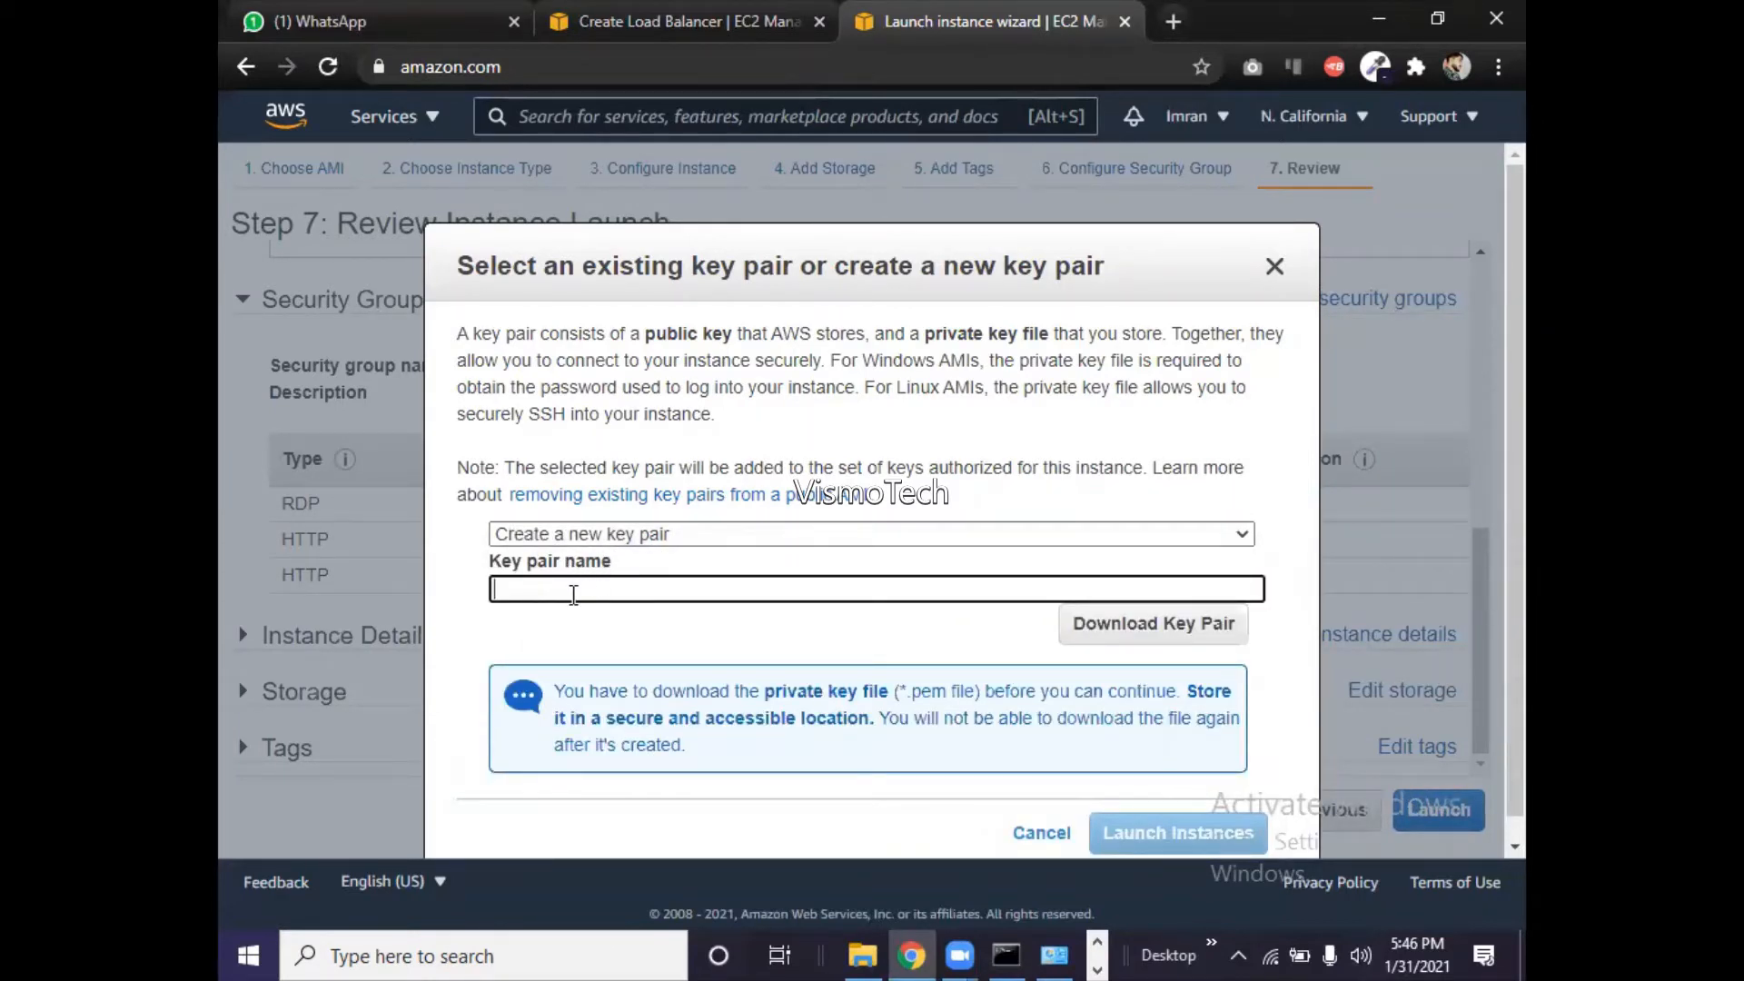
type("VISMO")
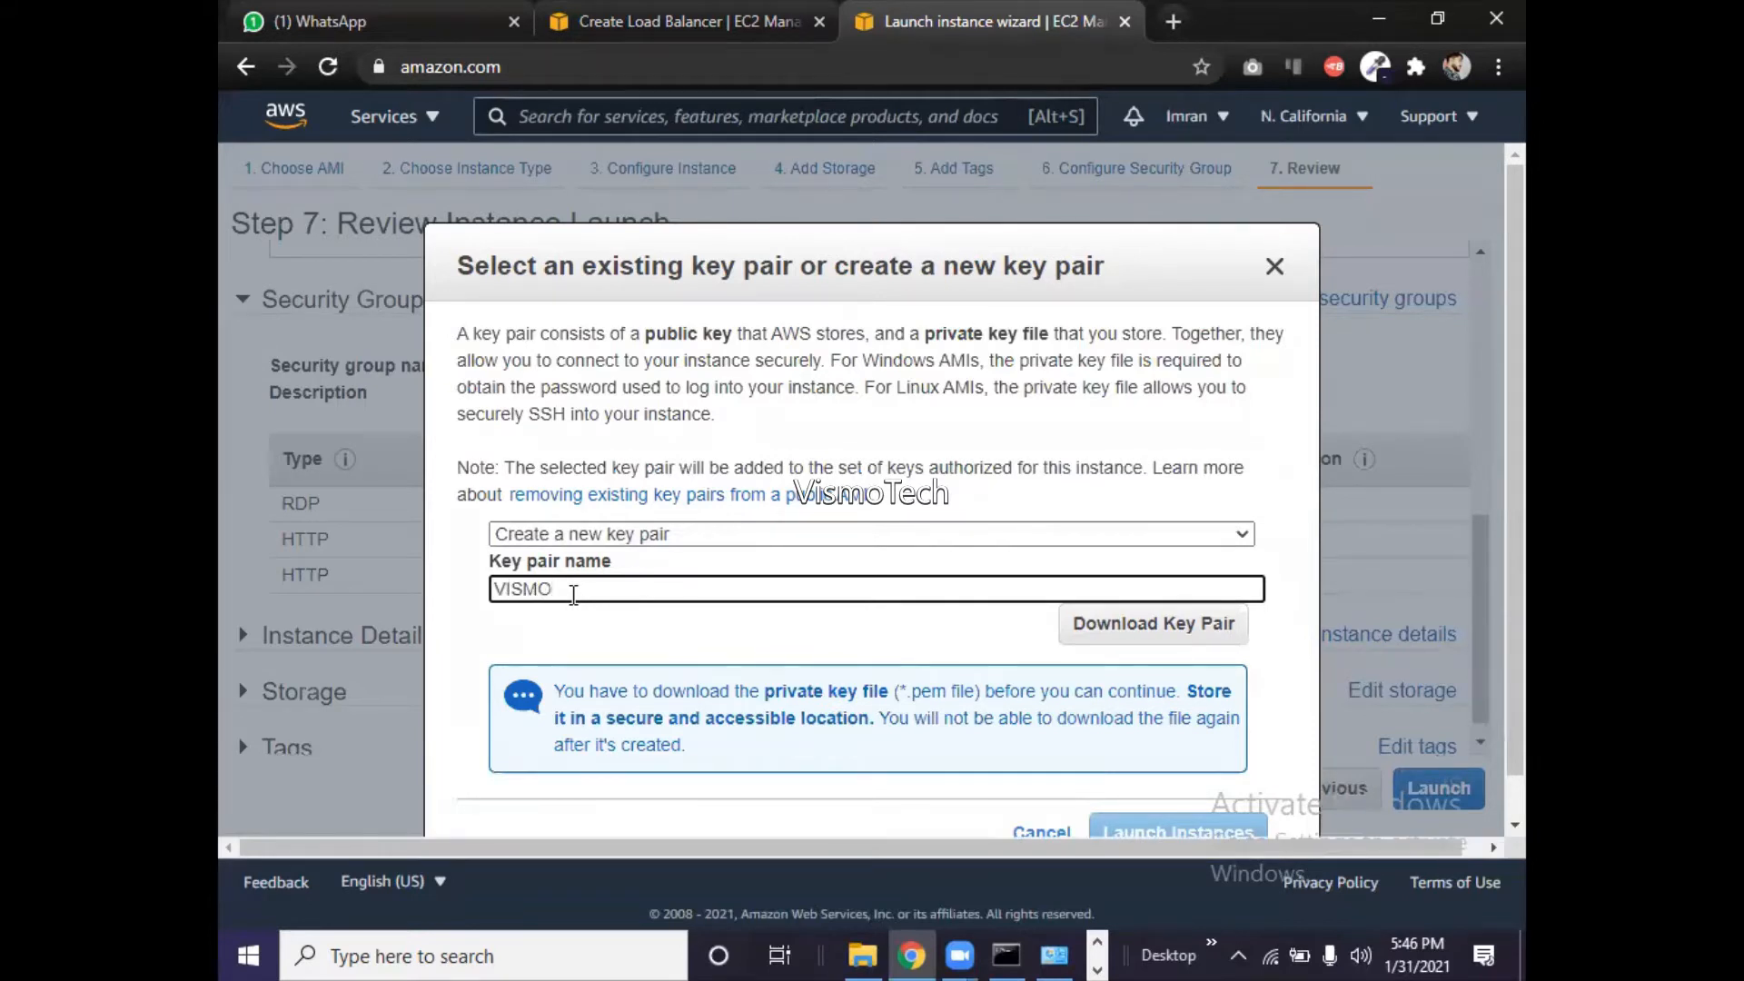
type("-LB")
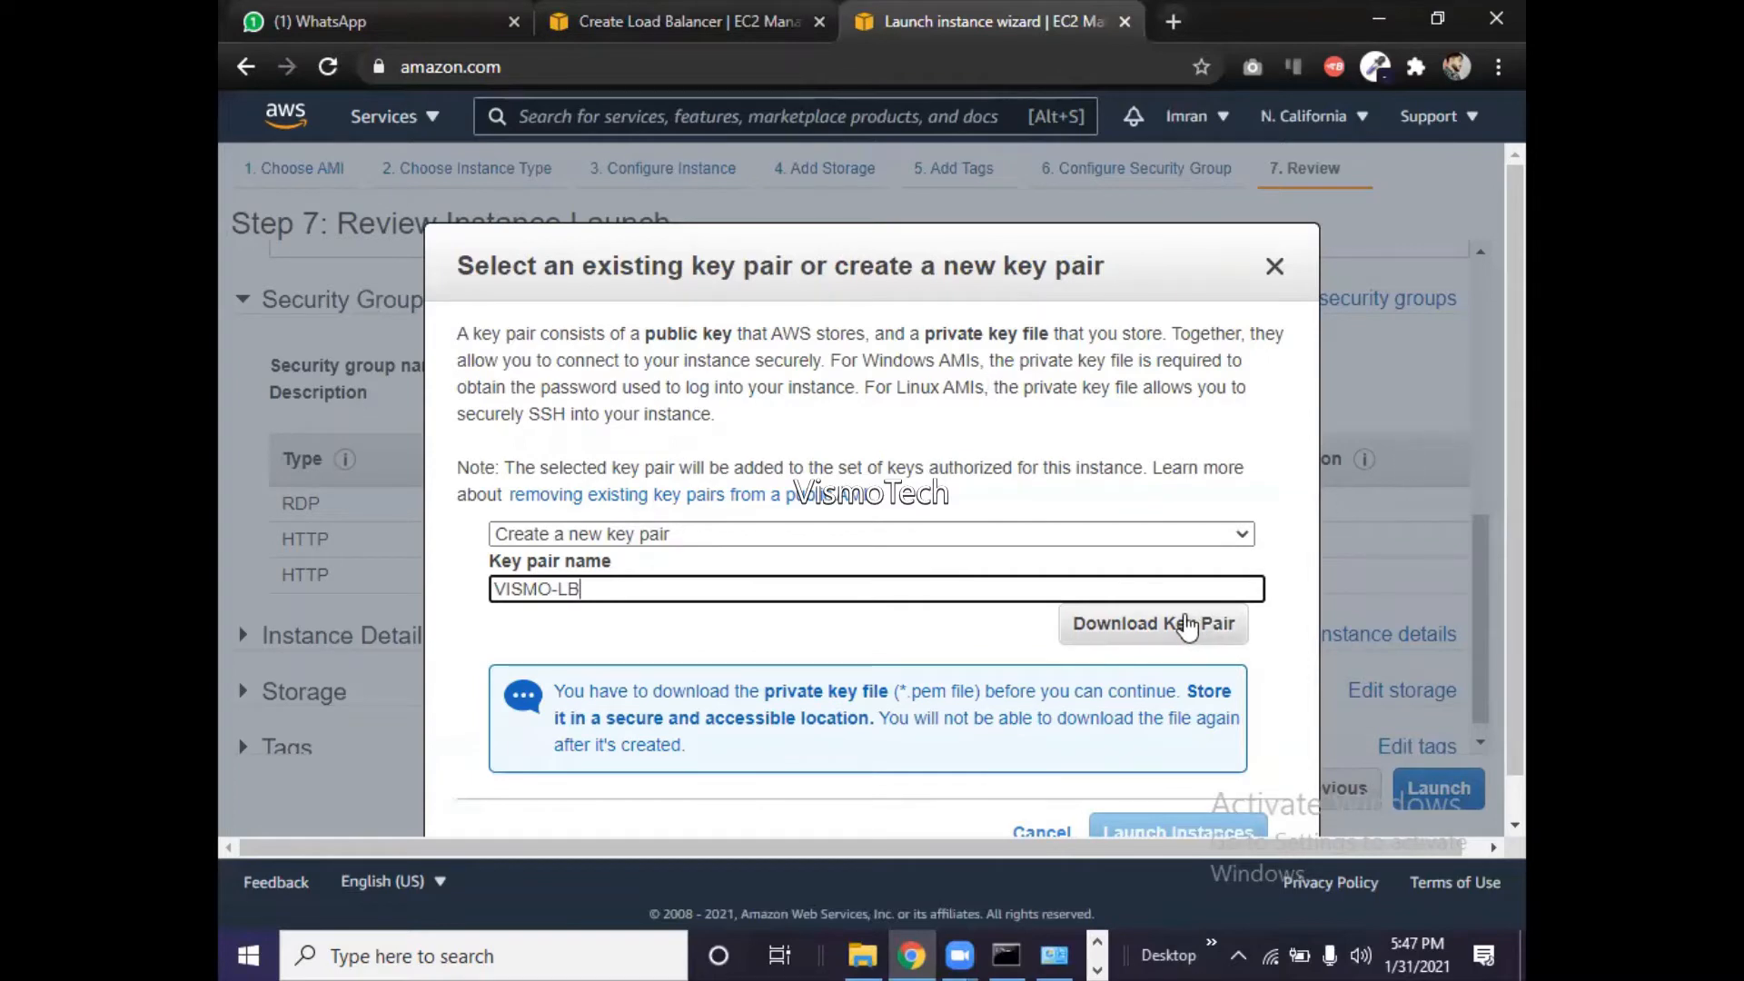
- Download the new key pair and save it as the PEM file VISMO-LB in the Documents folder
left_click(1185, 625)
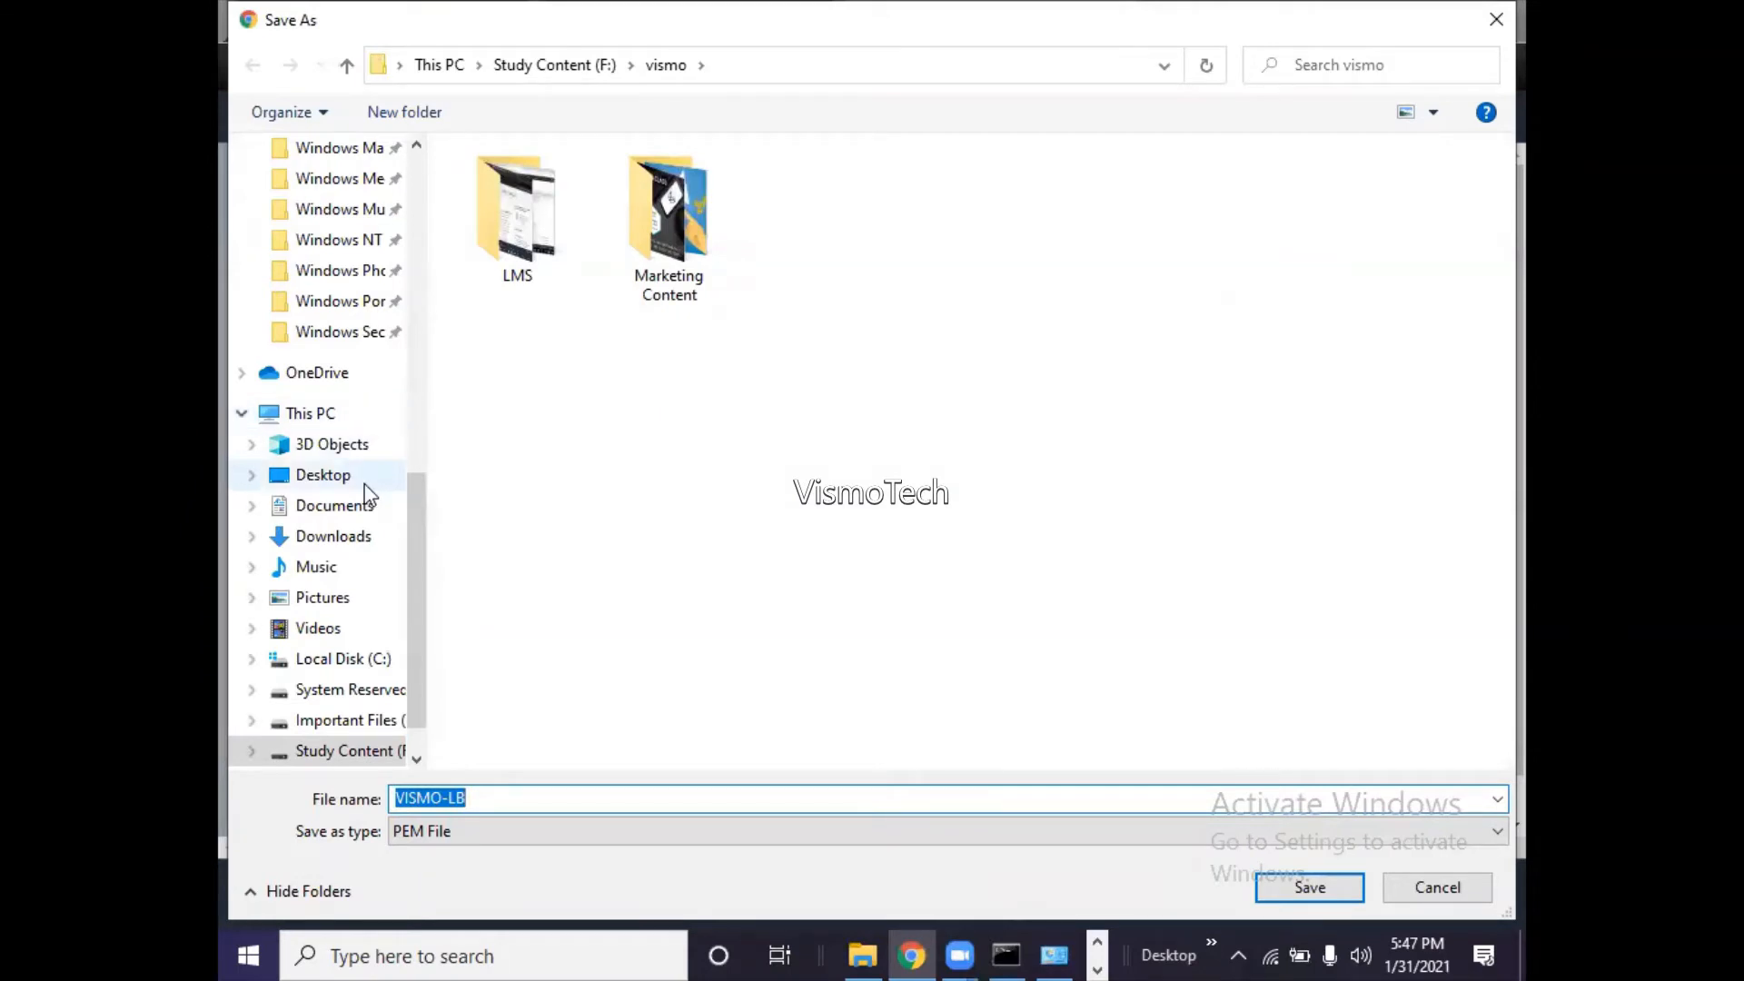
left_click(313, 506)
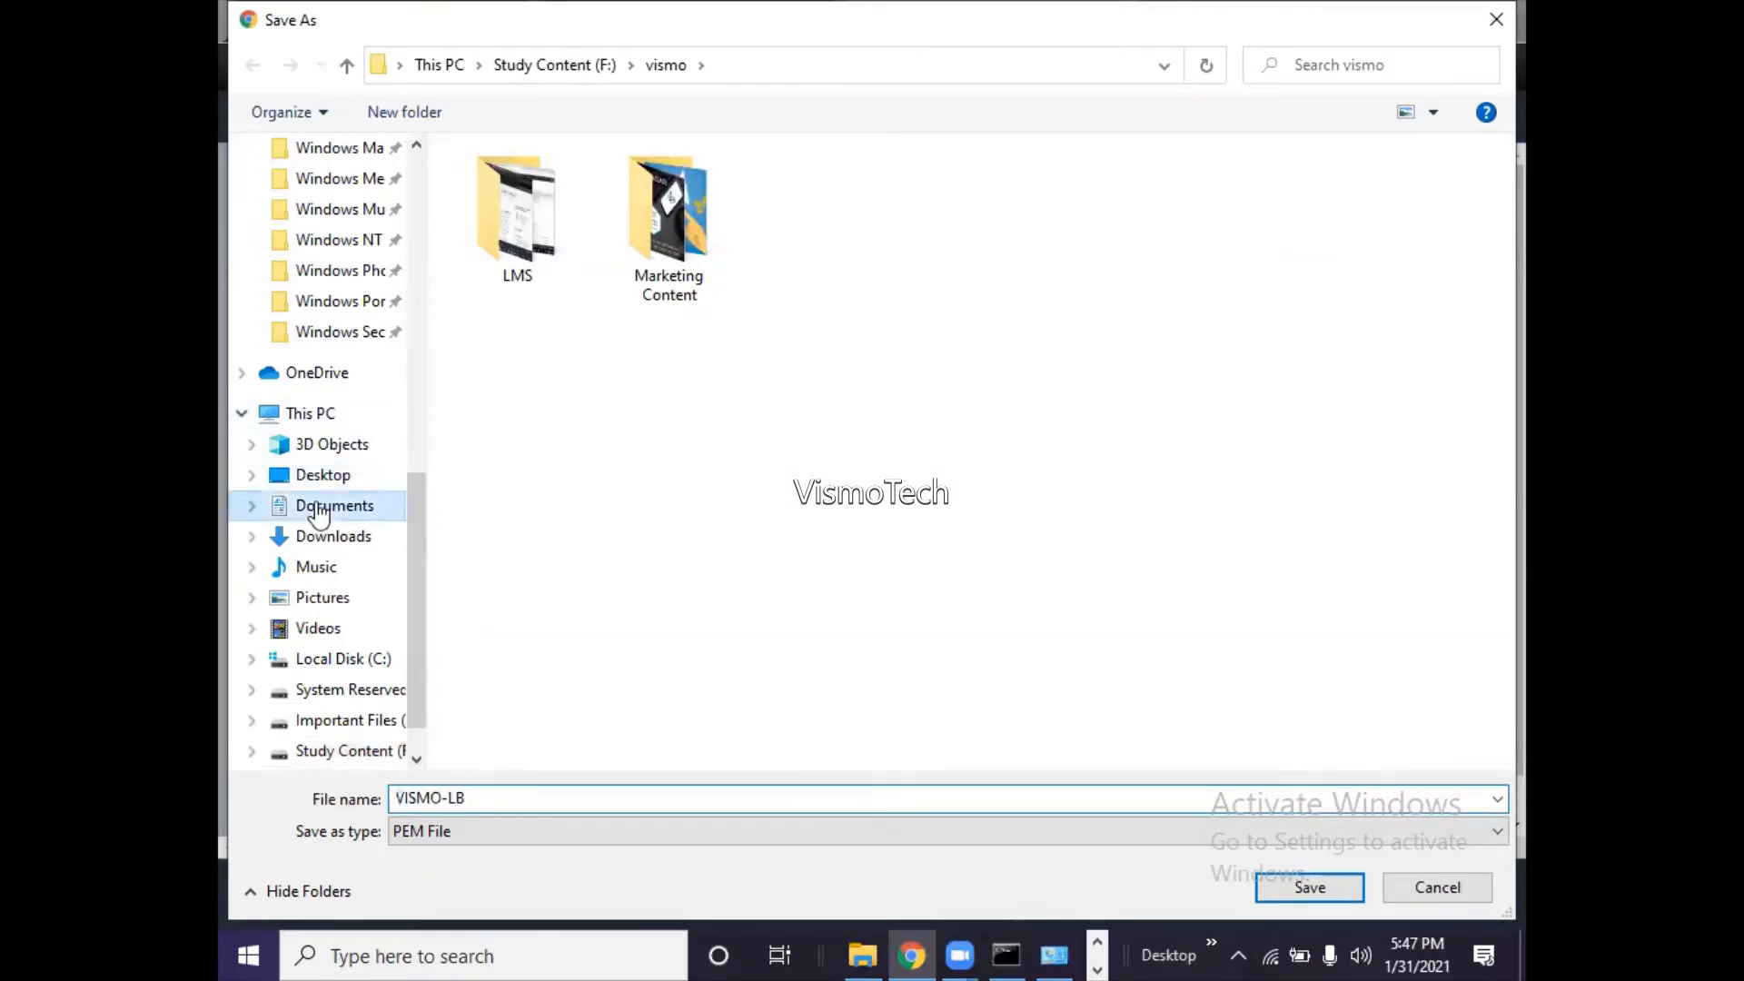
left_click(1281, 885)
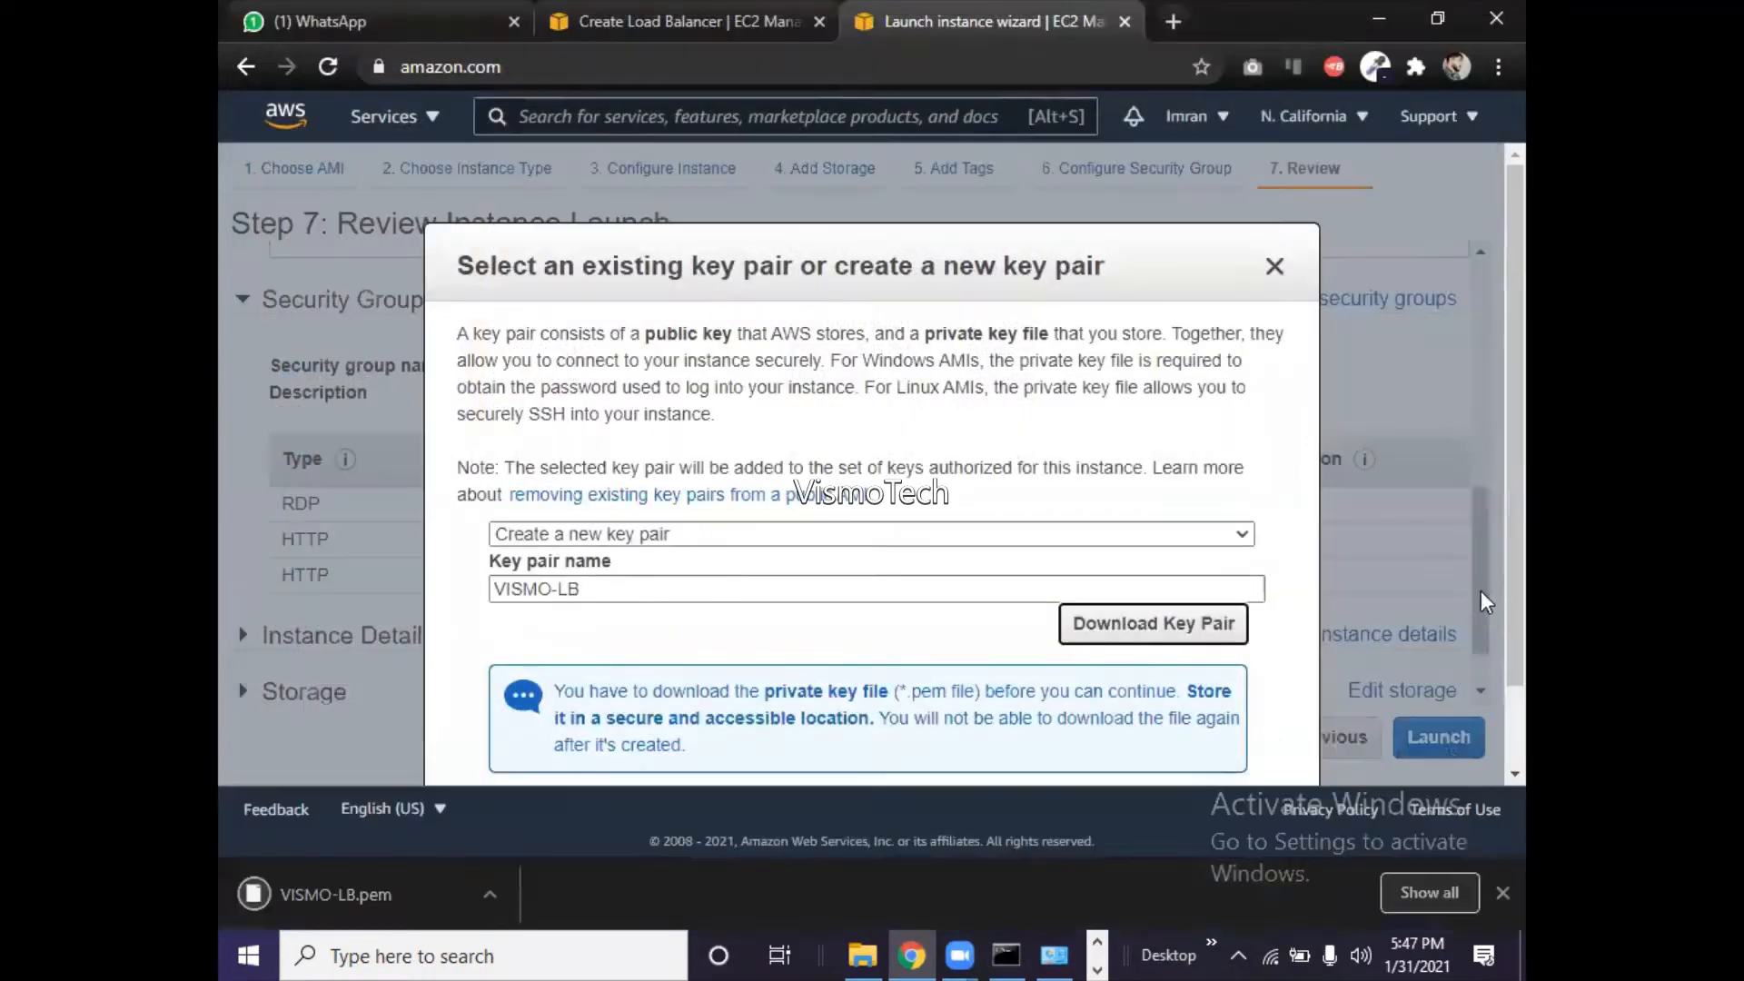
- Launch the instance with the VISMO-LB key pair and open it in the instances list
scroll(1485, 630, "down", 1)
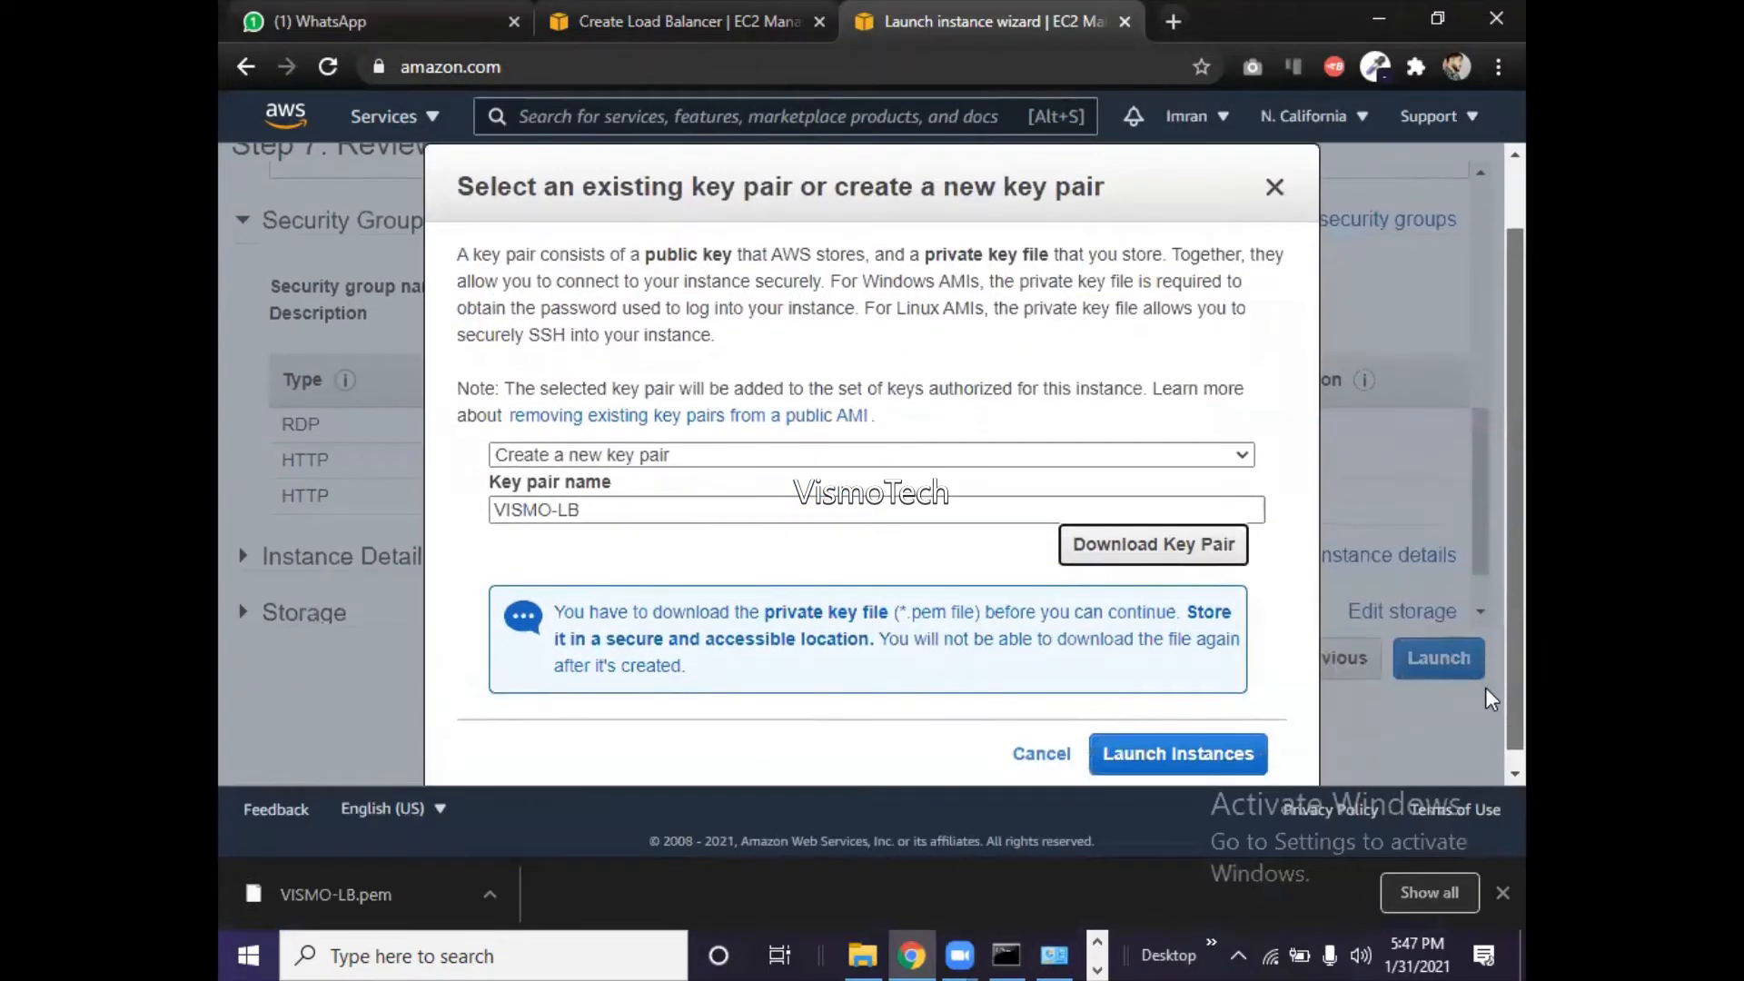
left_click(1149, 762)
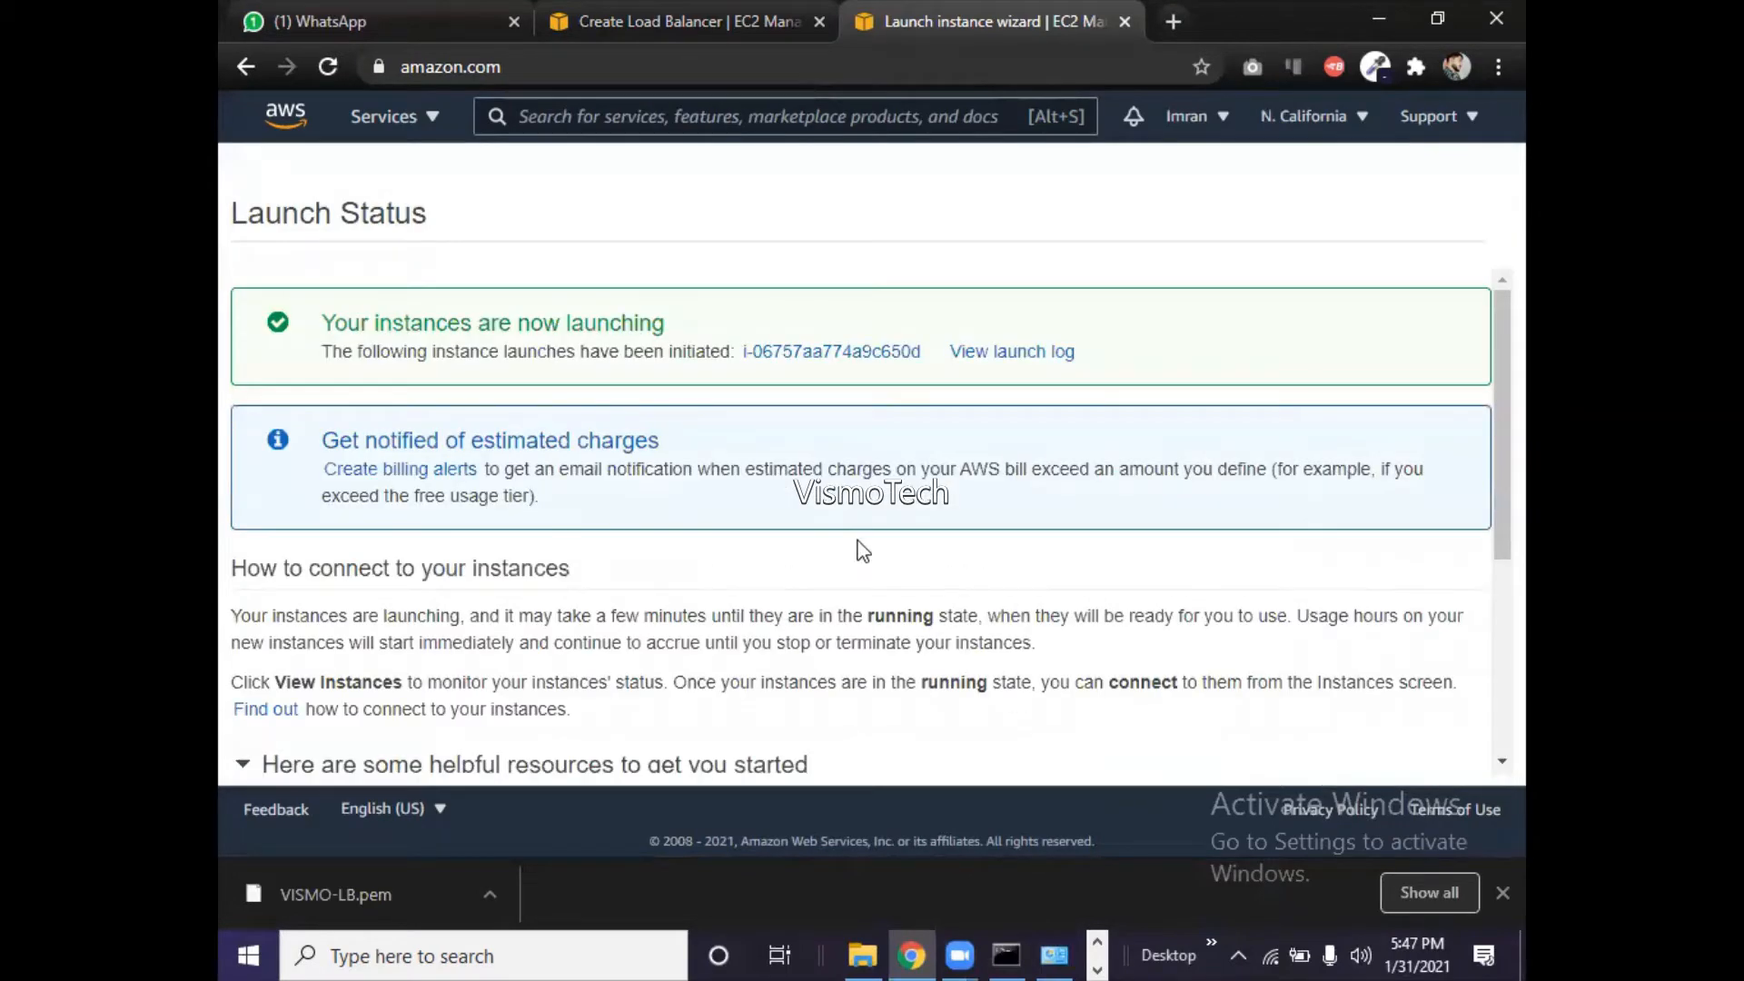
left_click(800, 354)
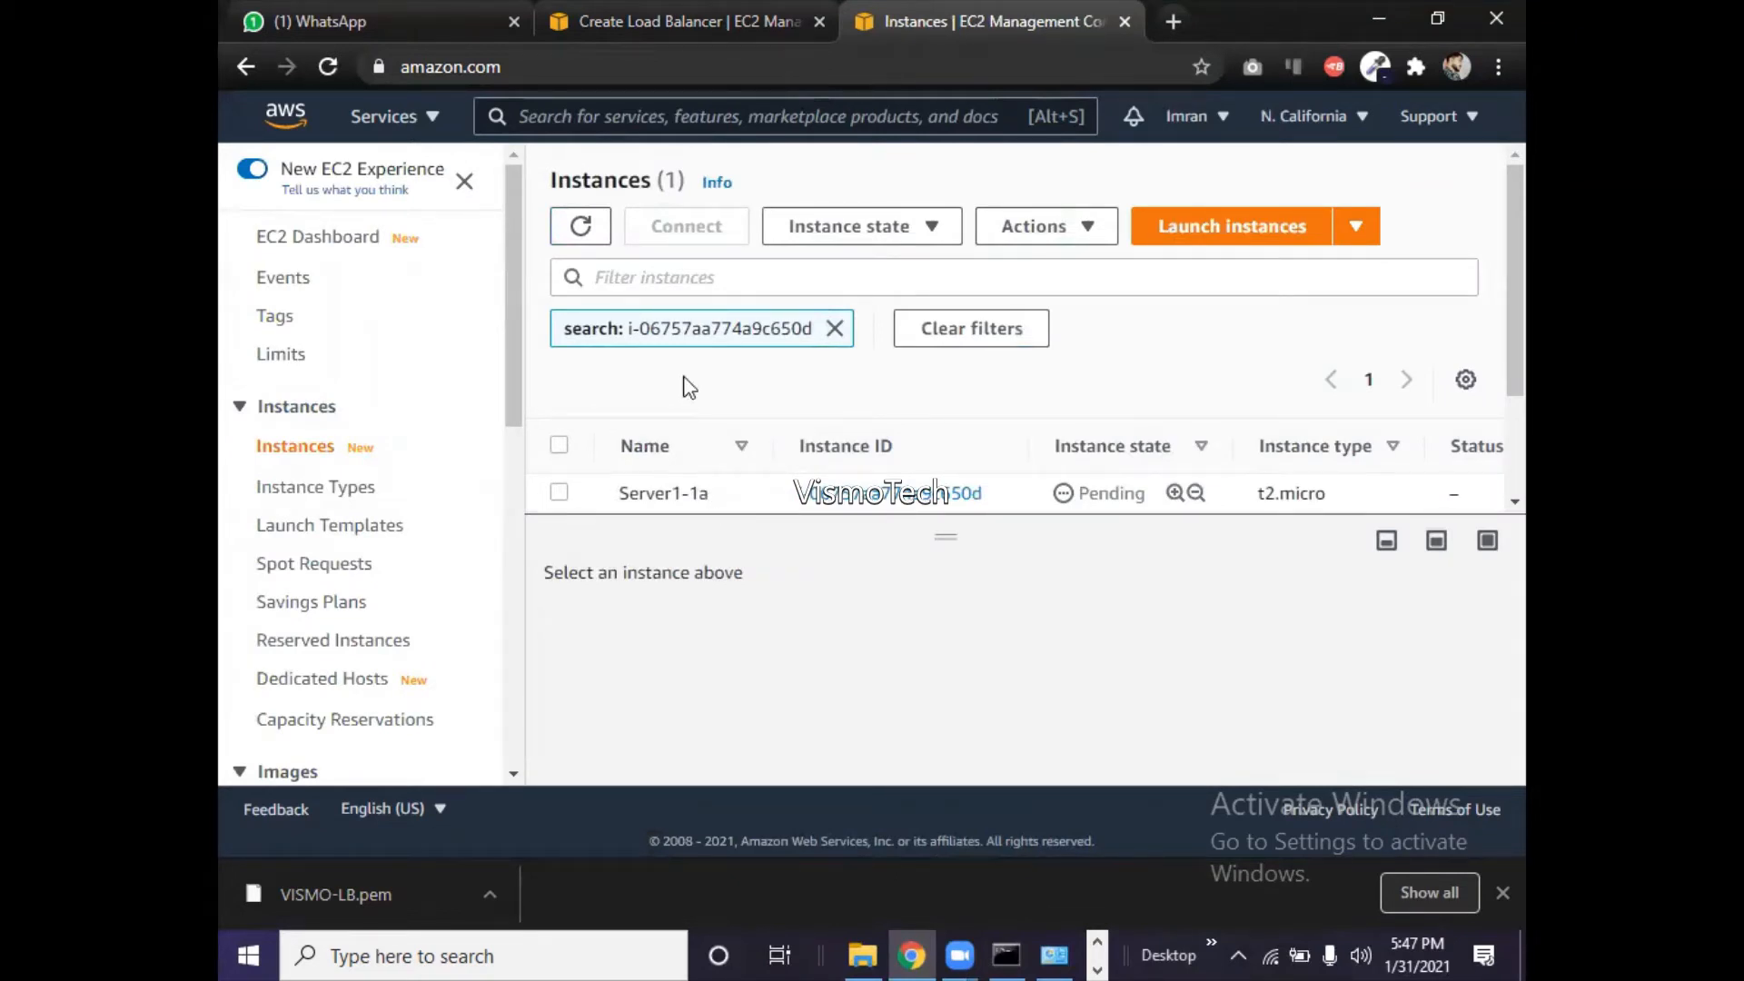
- Start launching another instance, search the AMIs for windows and select Microsoft Windows Server 2019 Base
left_click(1192, 239)
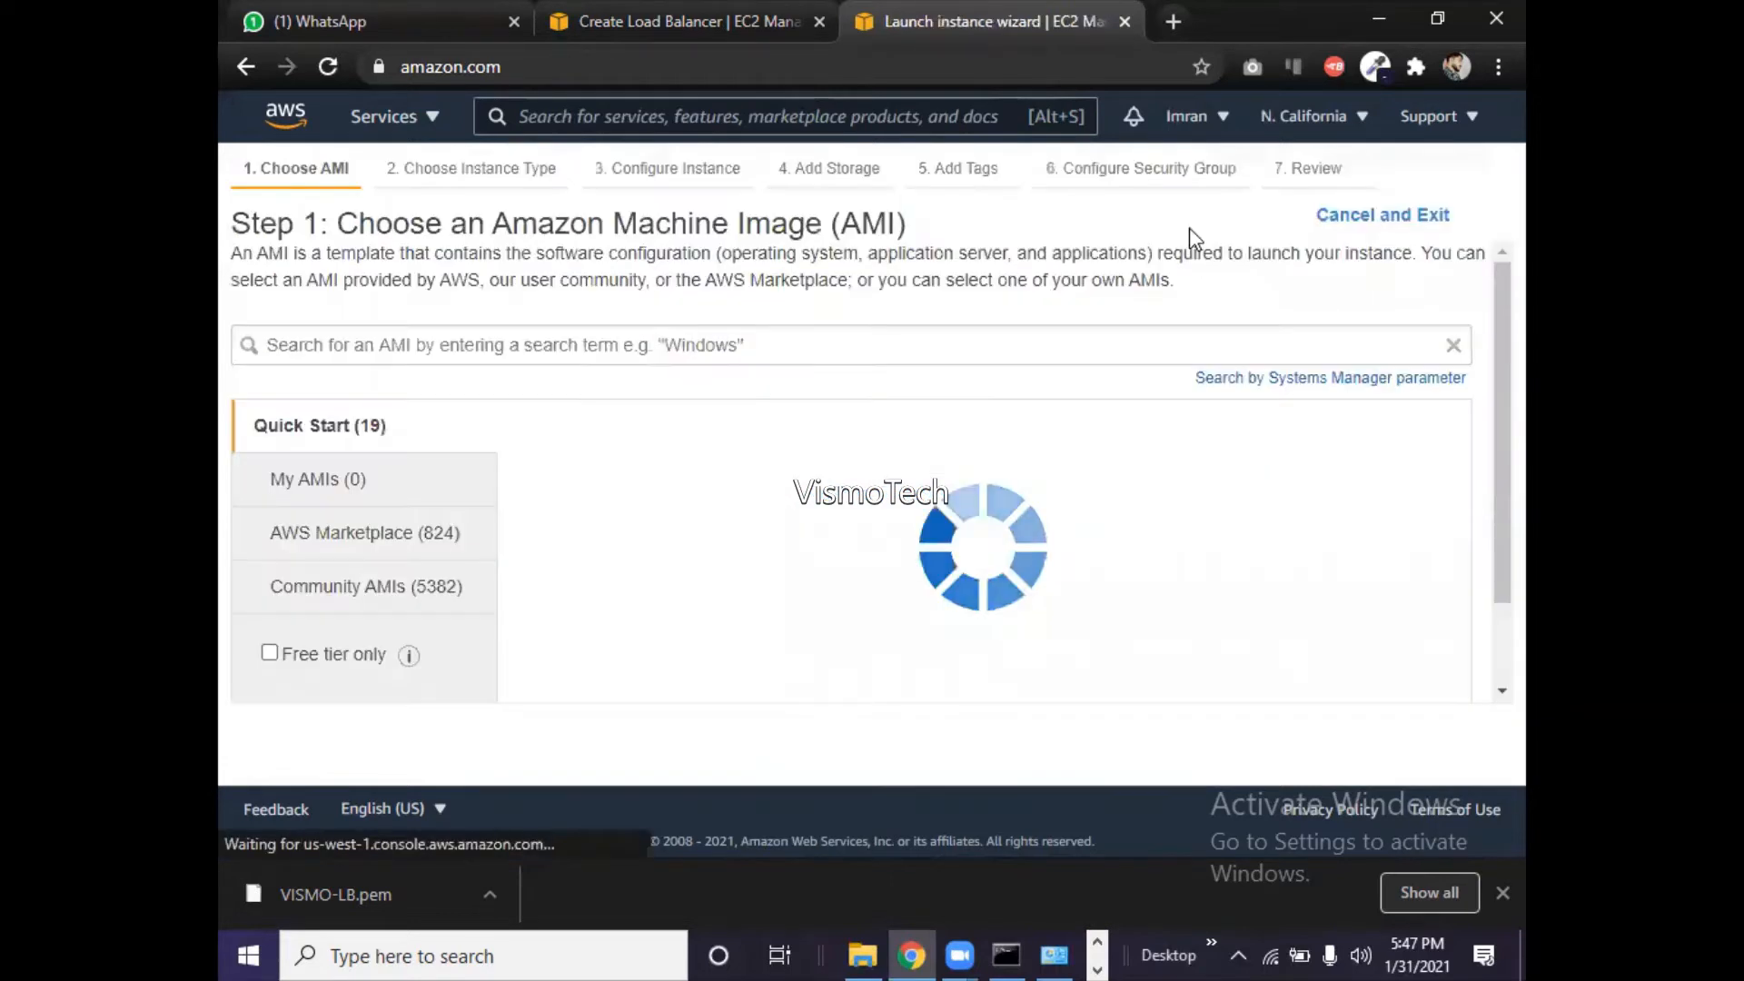
left_click(472, 357)
type("windows")
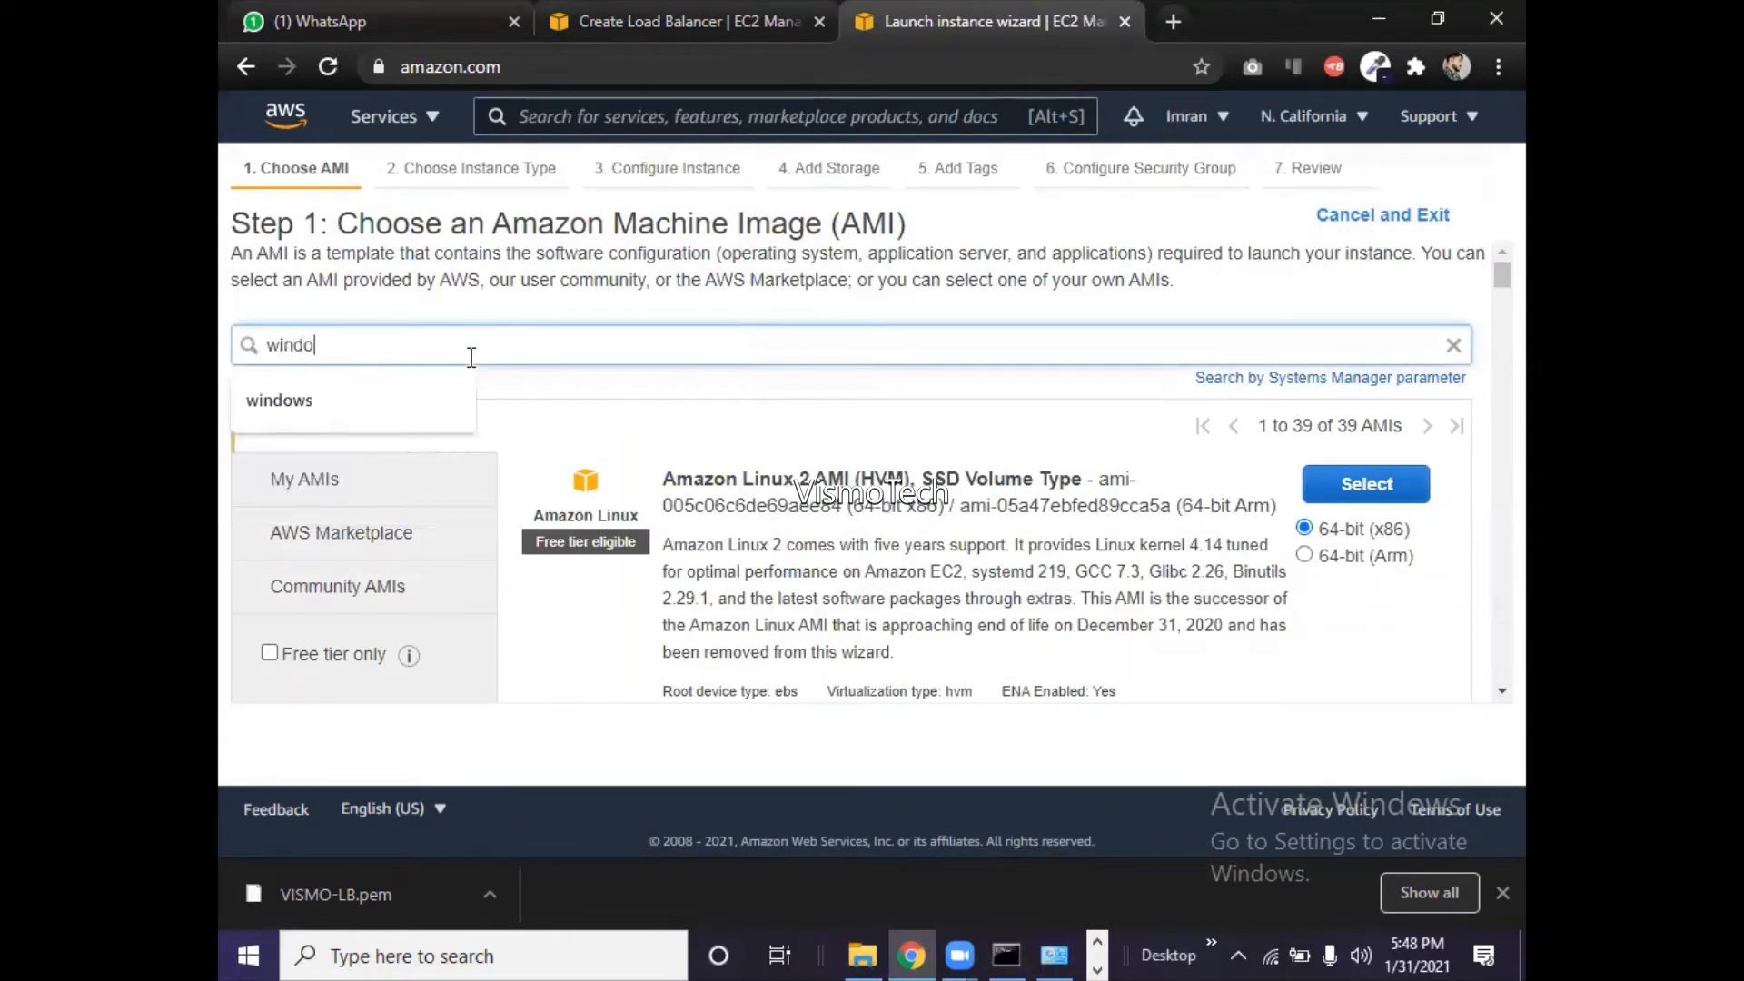
key("Return")
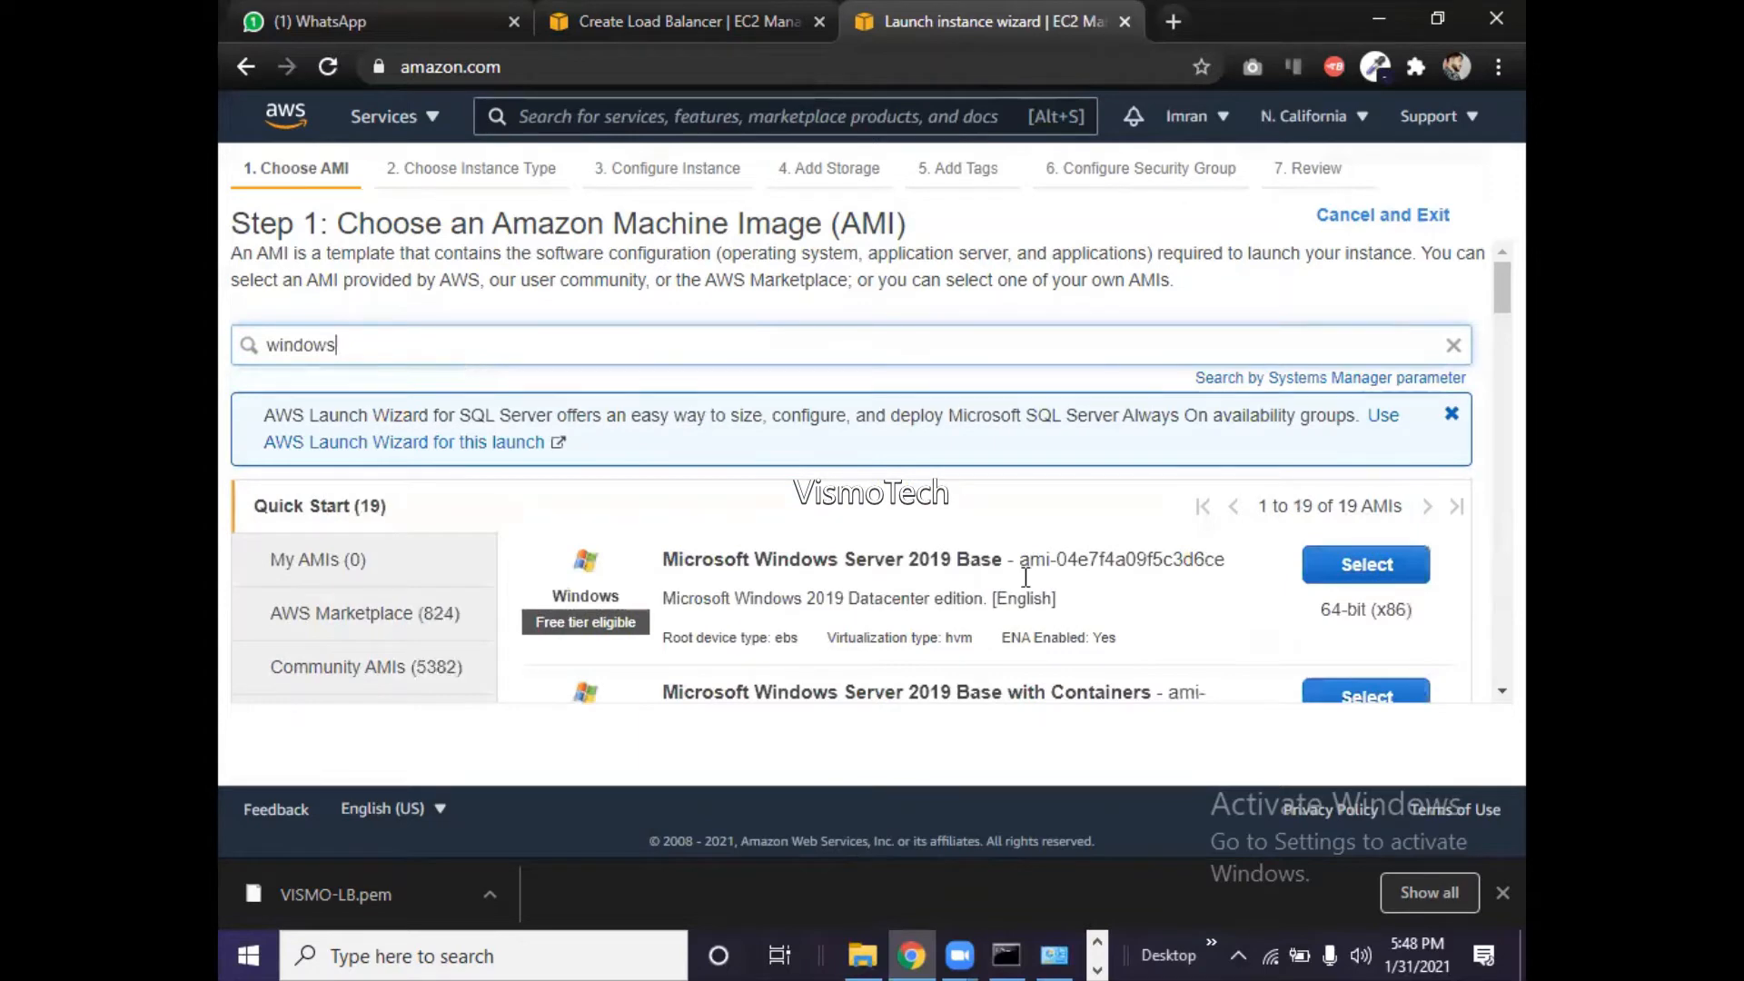
left_click(1372, 570)
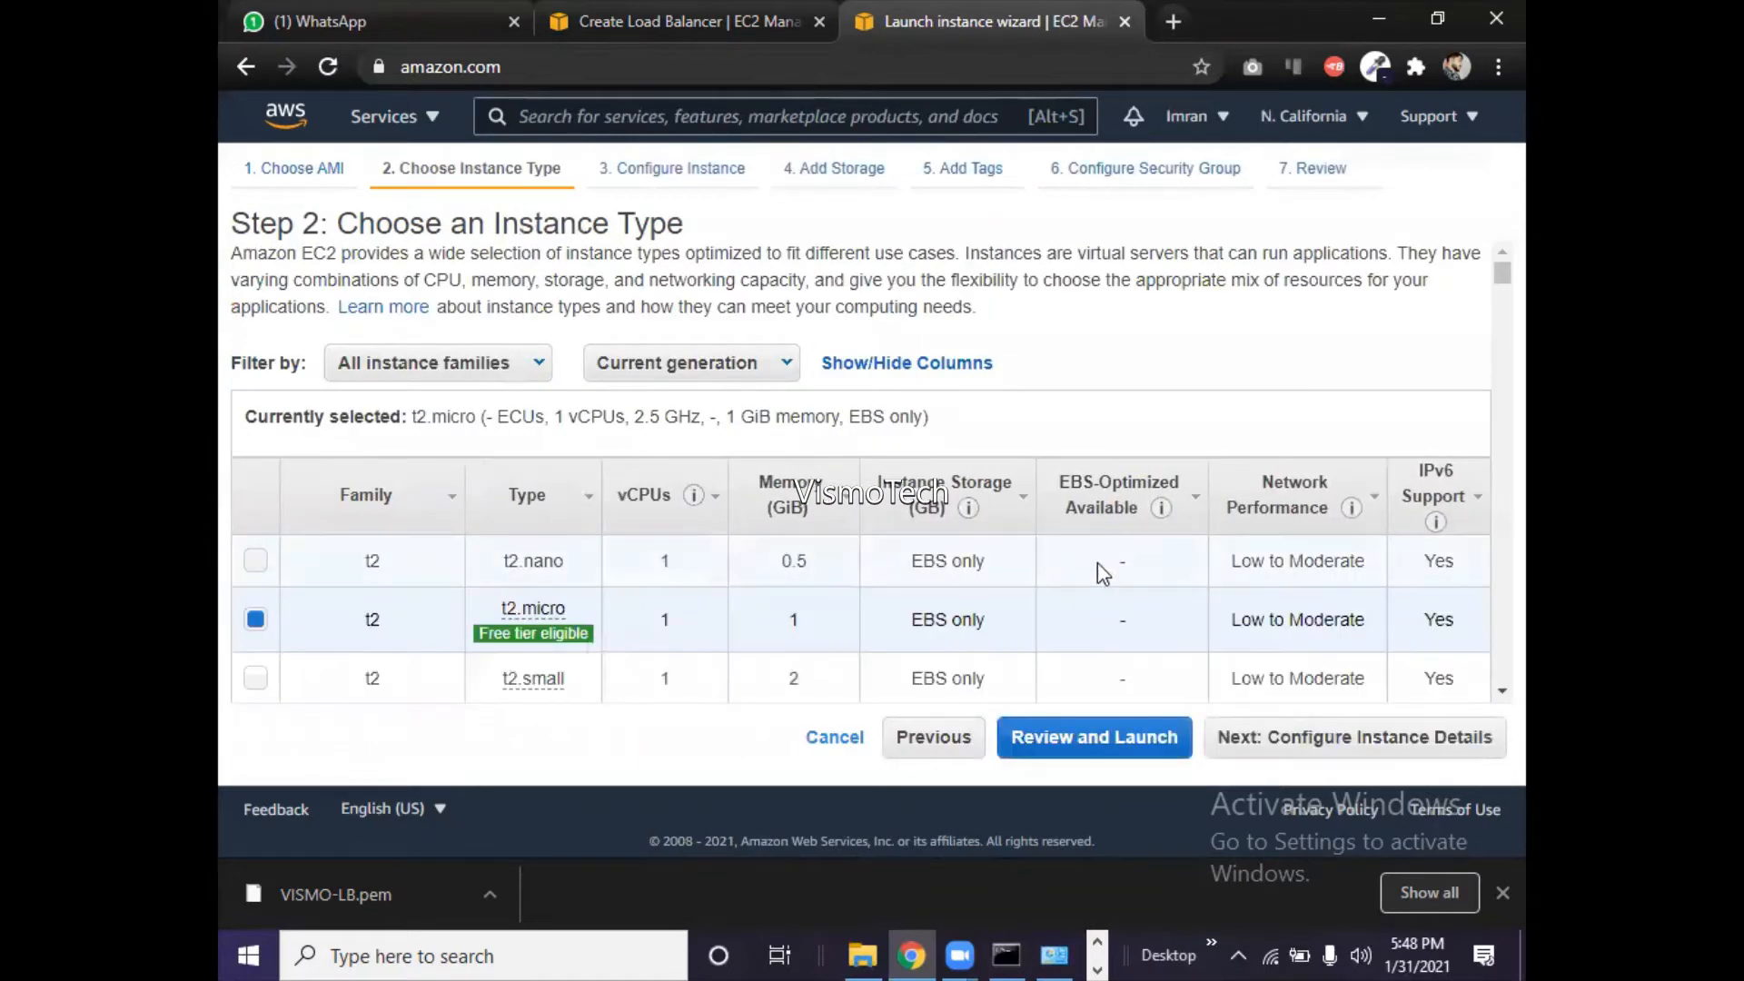
- Keep the t2.micro instance type and set the new instance's subnet to subnet-8a7da8d0, the default in us-west-1c
left_click(1316, 736)
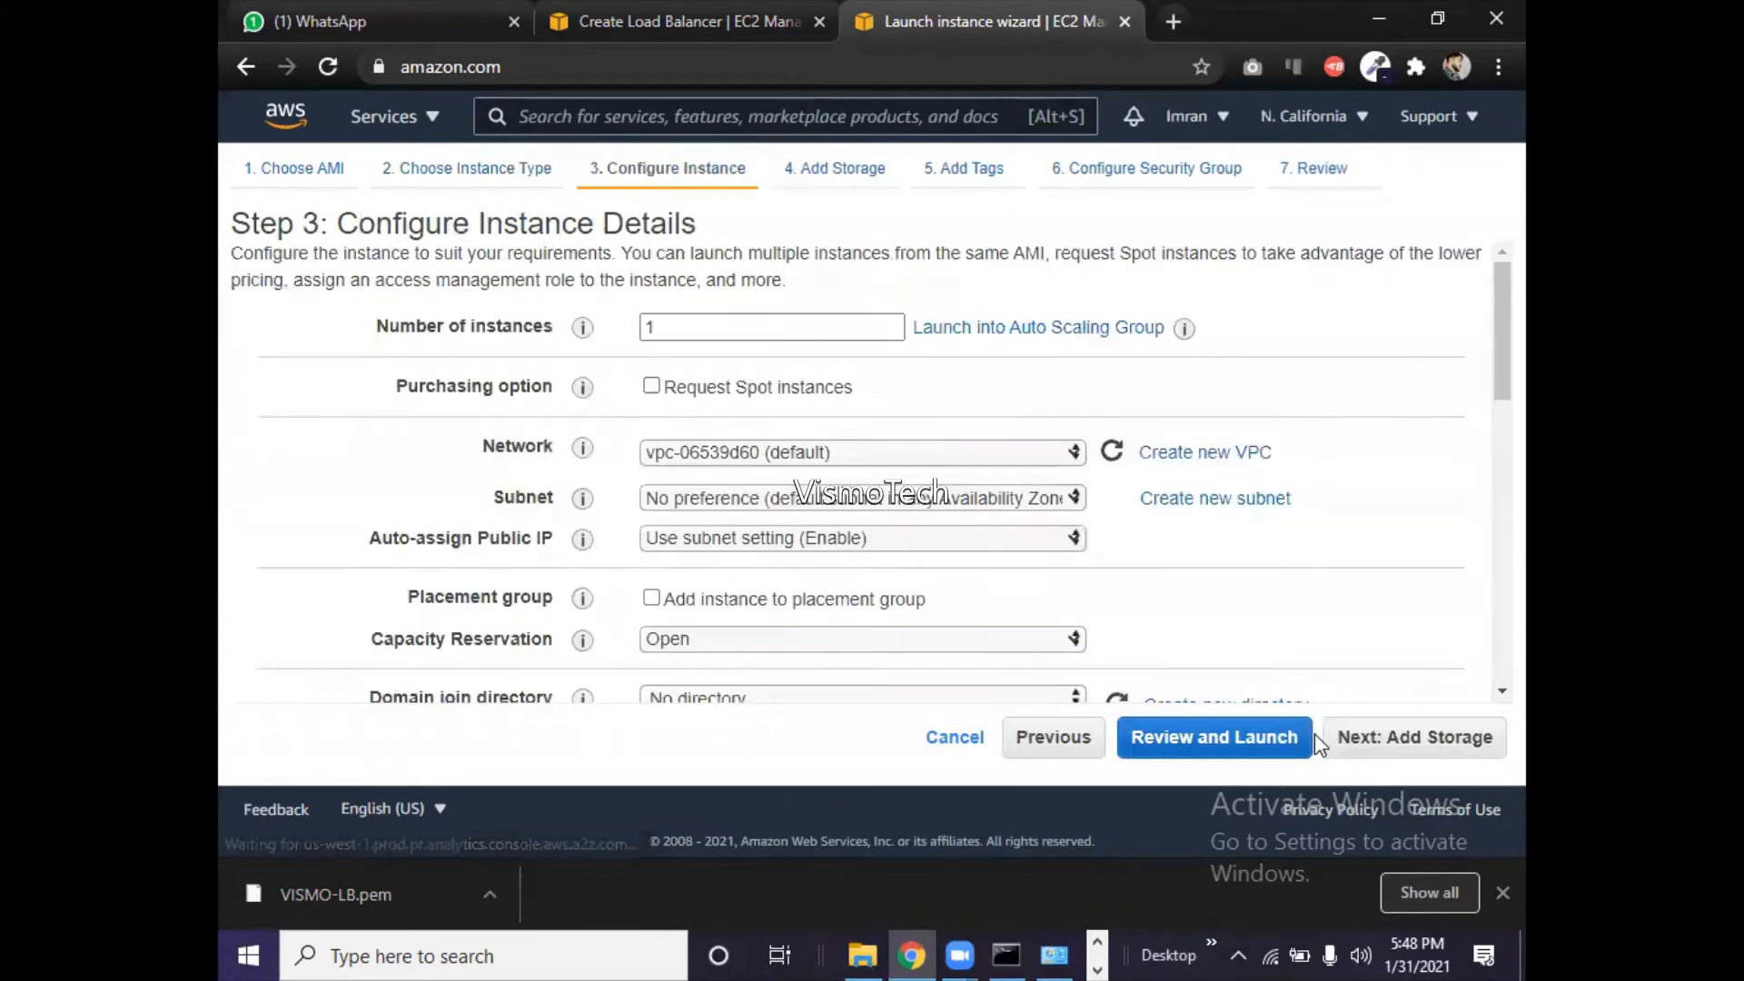
left_click(777, 499)
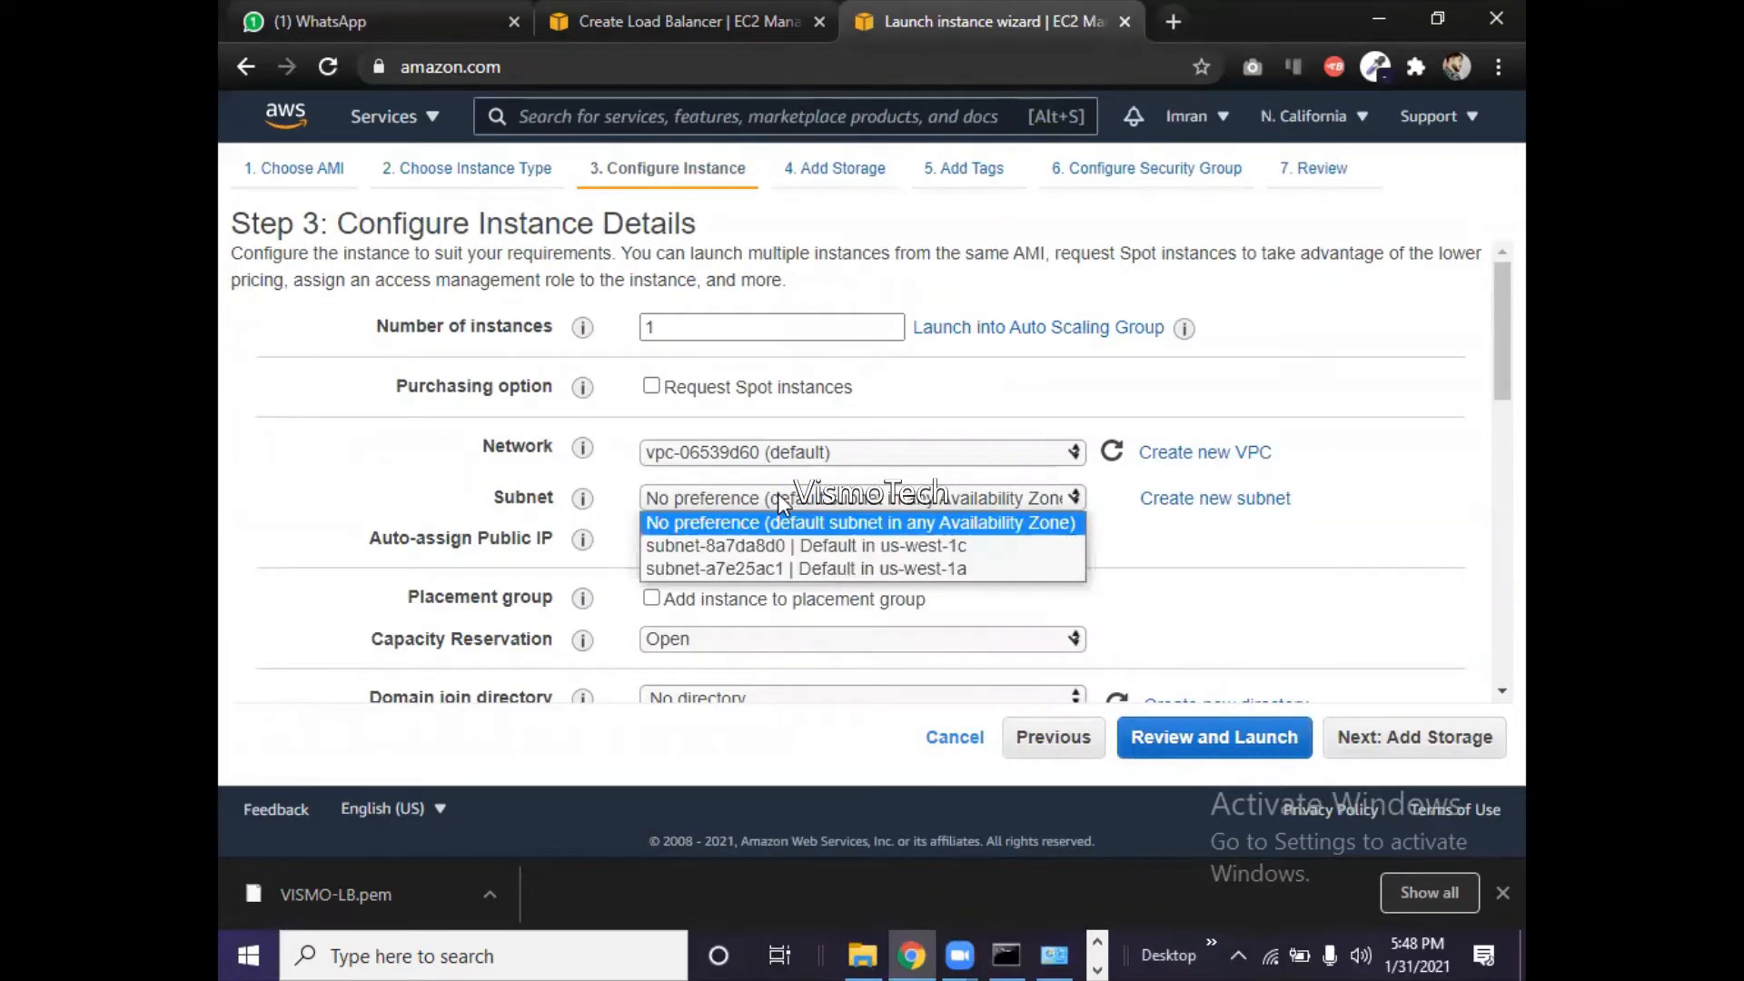
left_click(766, 548)
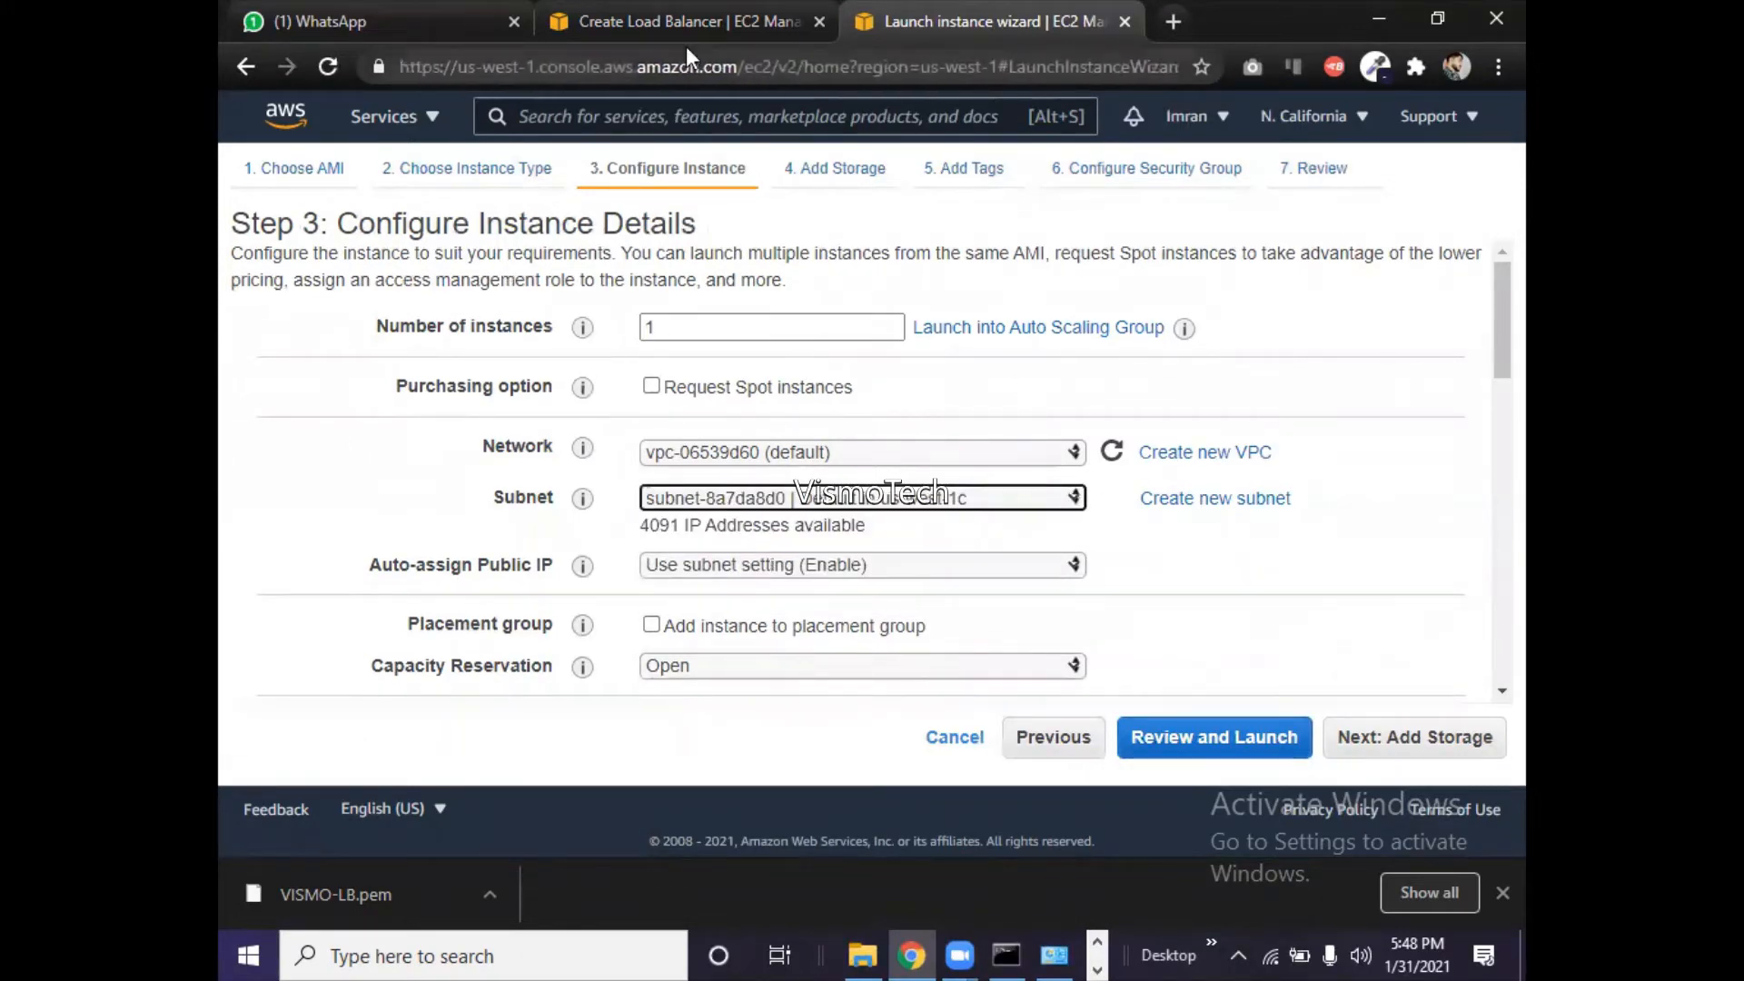
- Open the EC2 dashboard in a separate browser tab and list all instances without the running-state filter
left_click(668, 5)
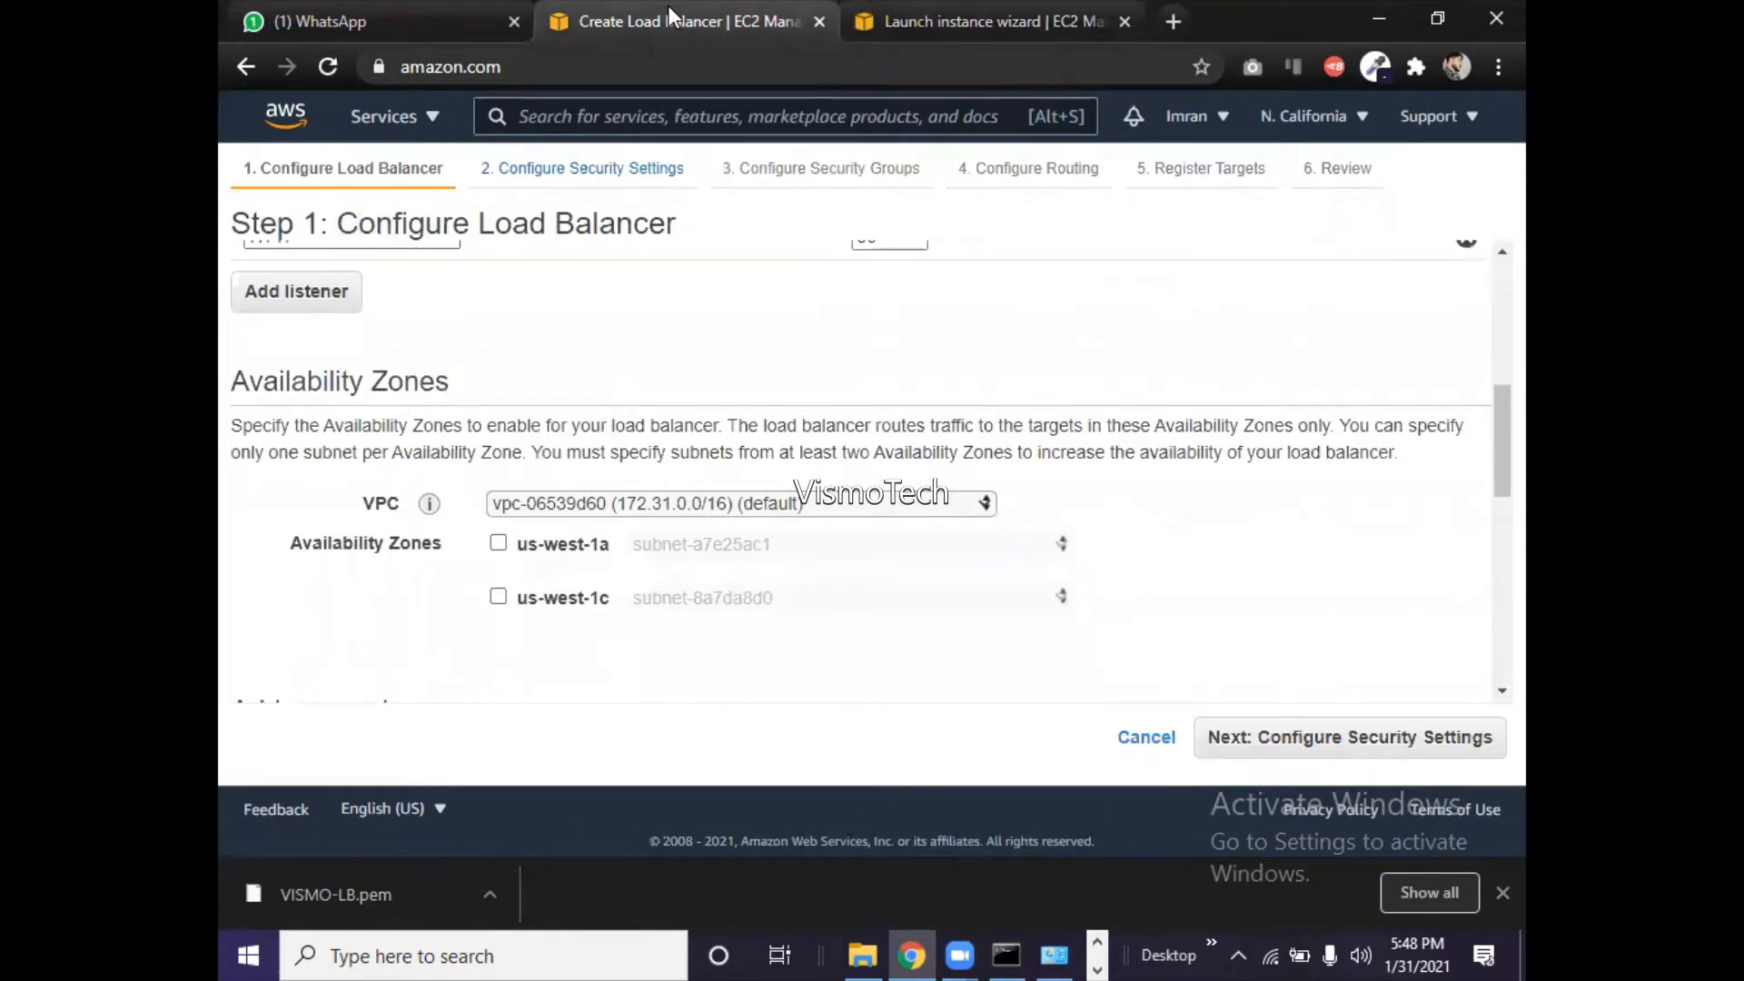
left_click(436, 118)
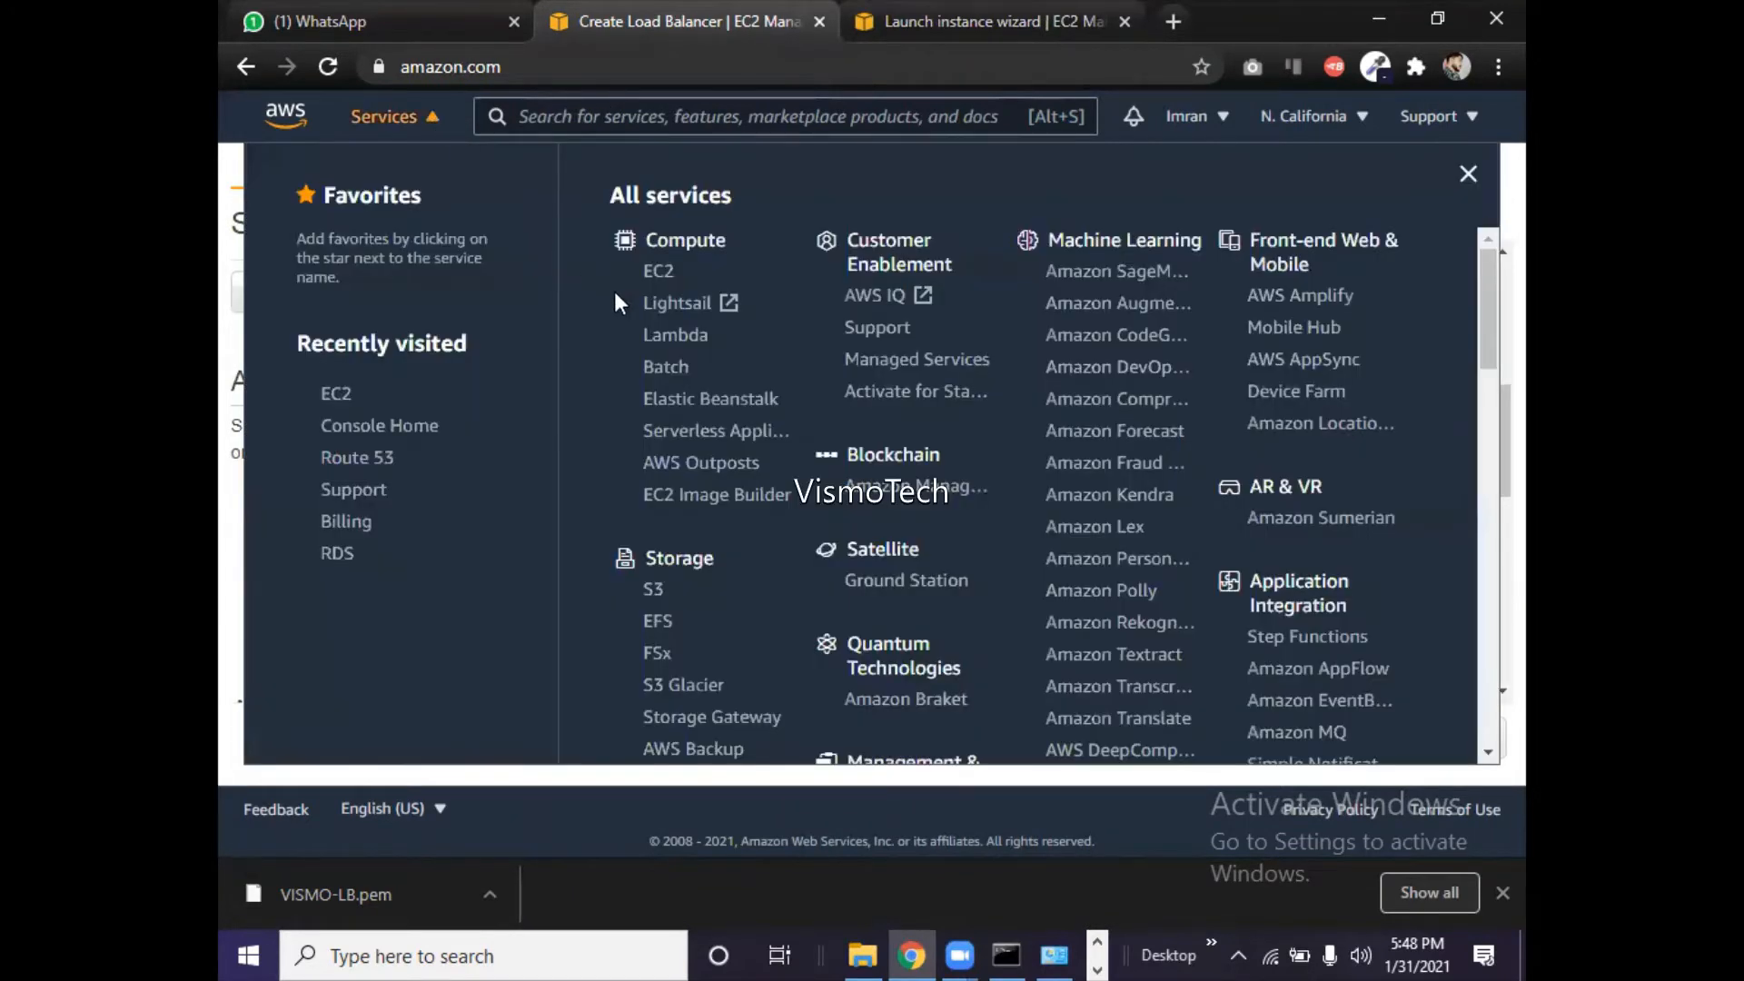
right_click(662, 273)
left_click(717, 282)
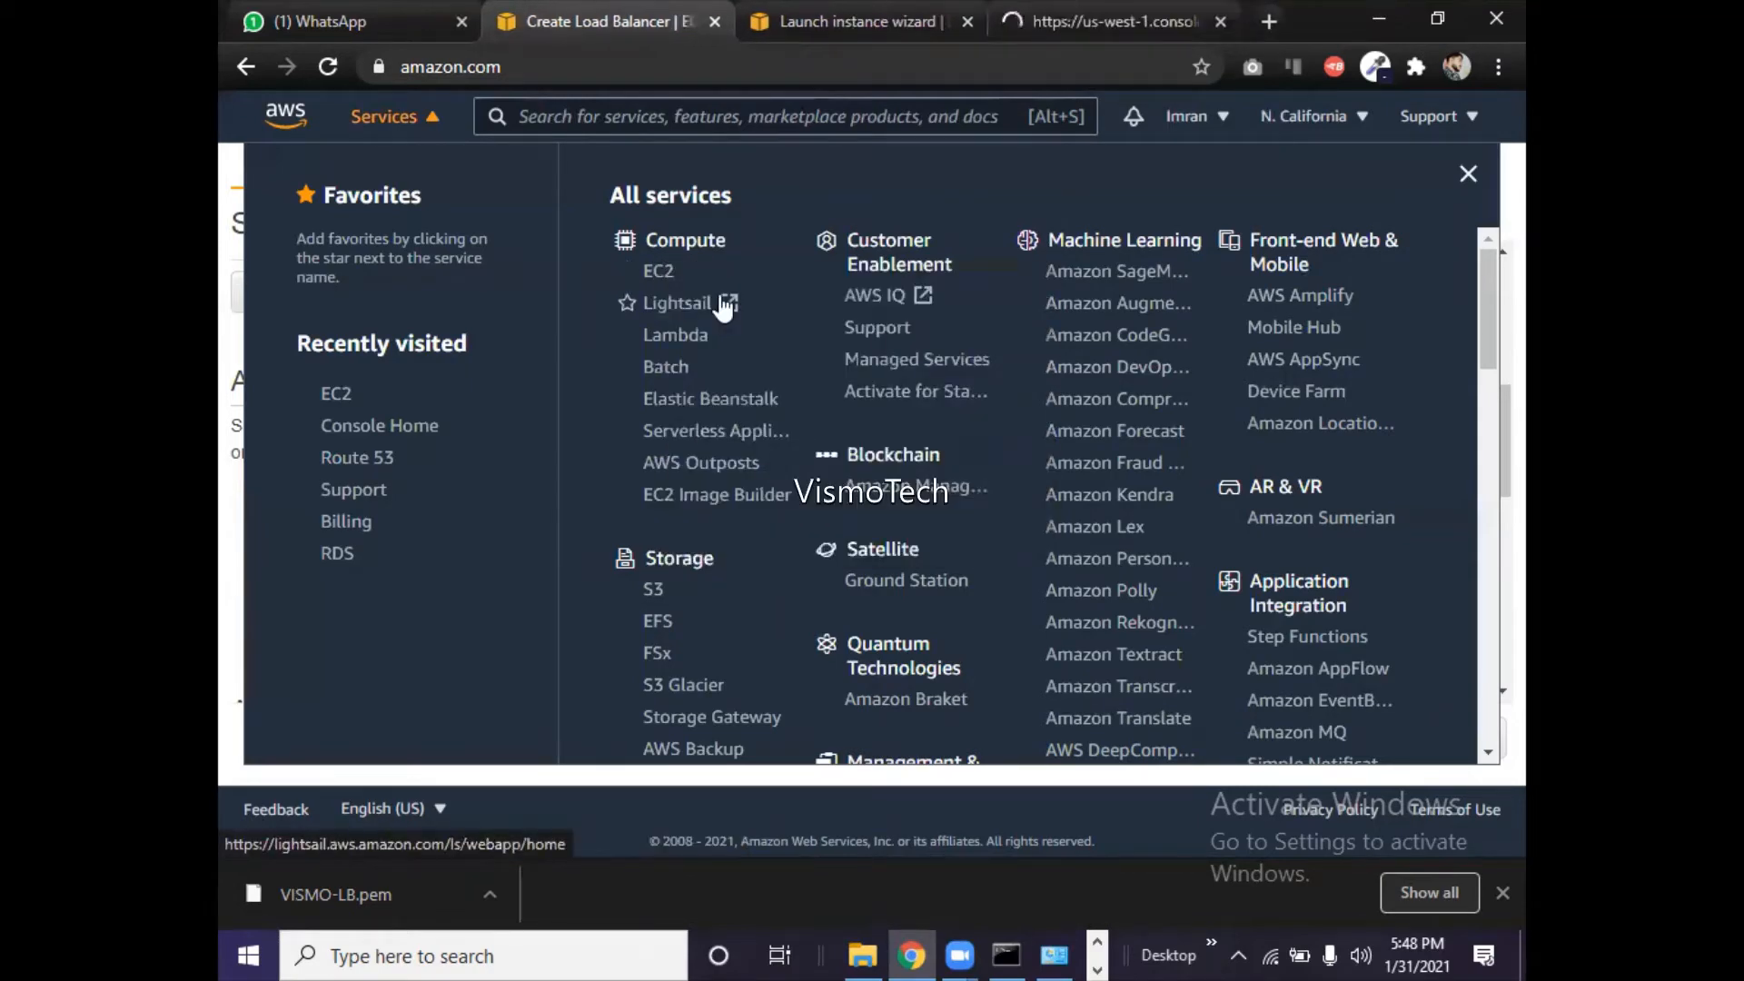
left_click(1117, 17)
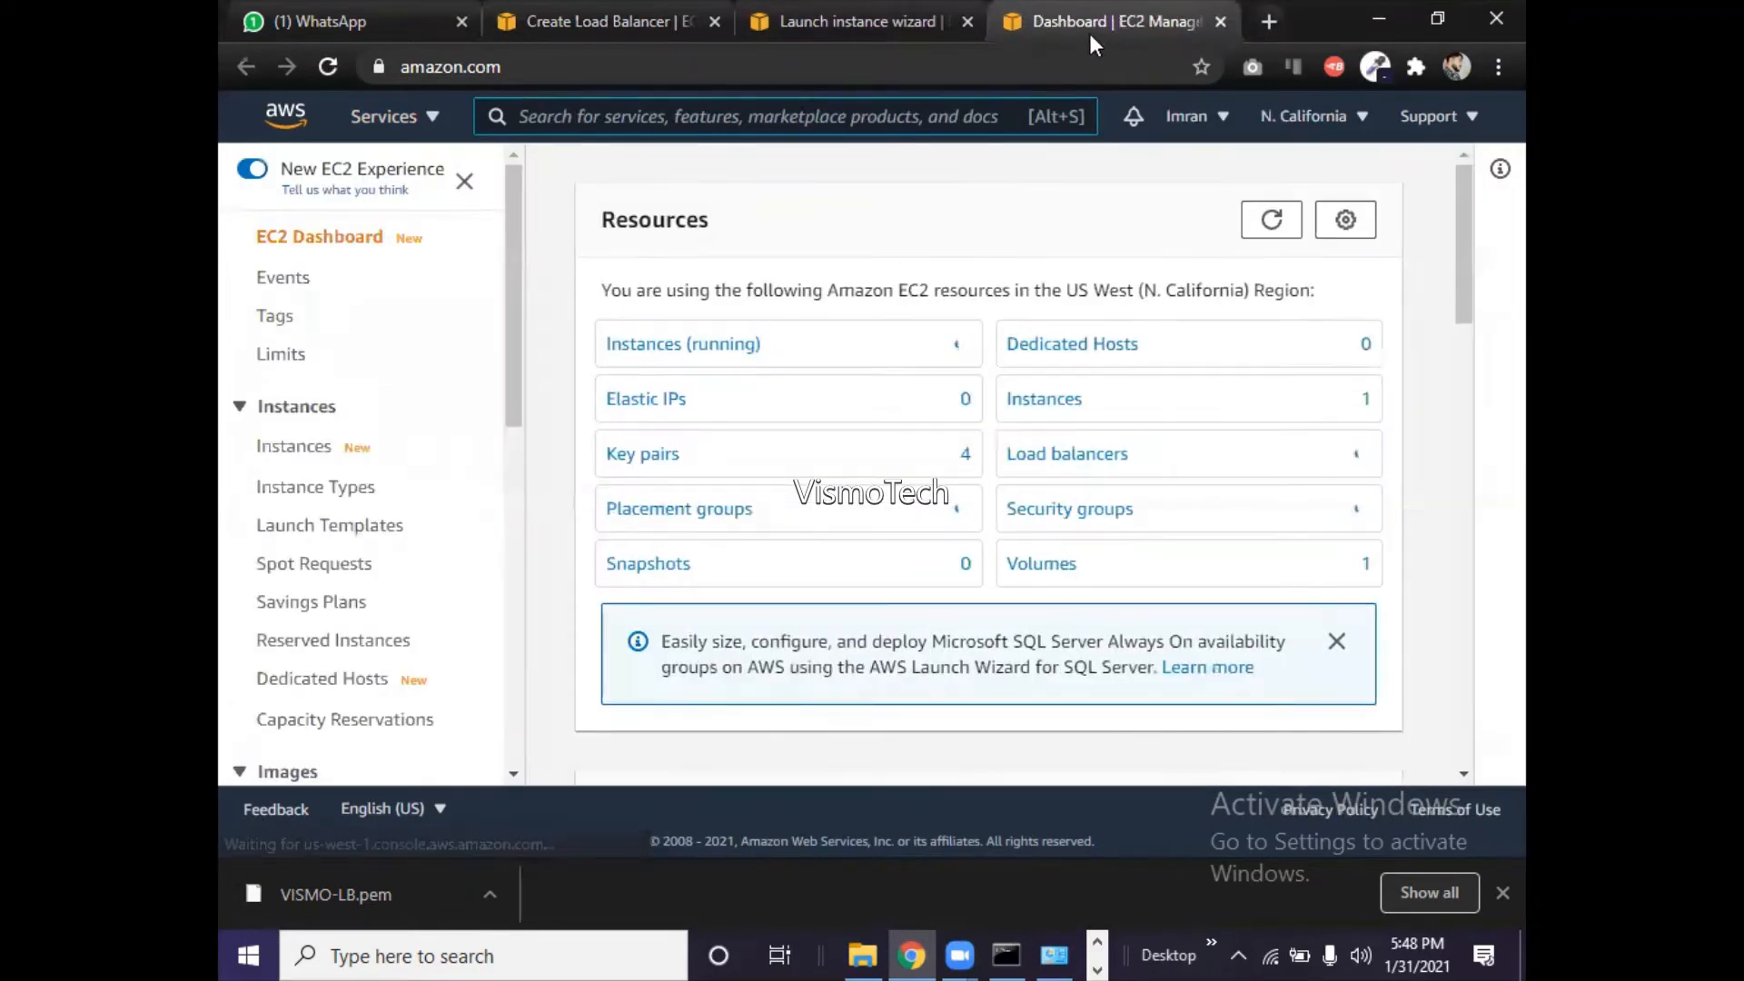
left_click(724, 353)
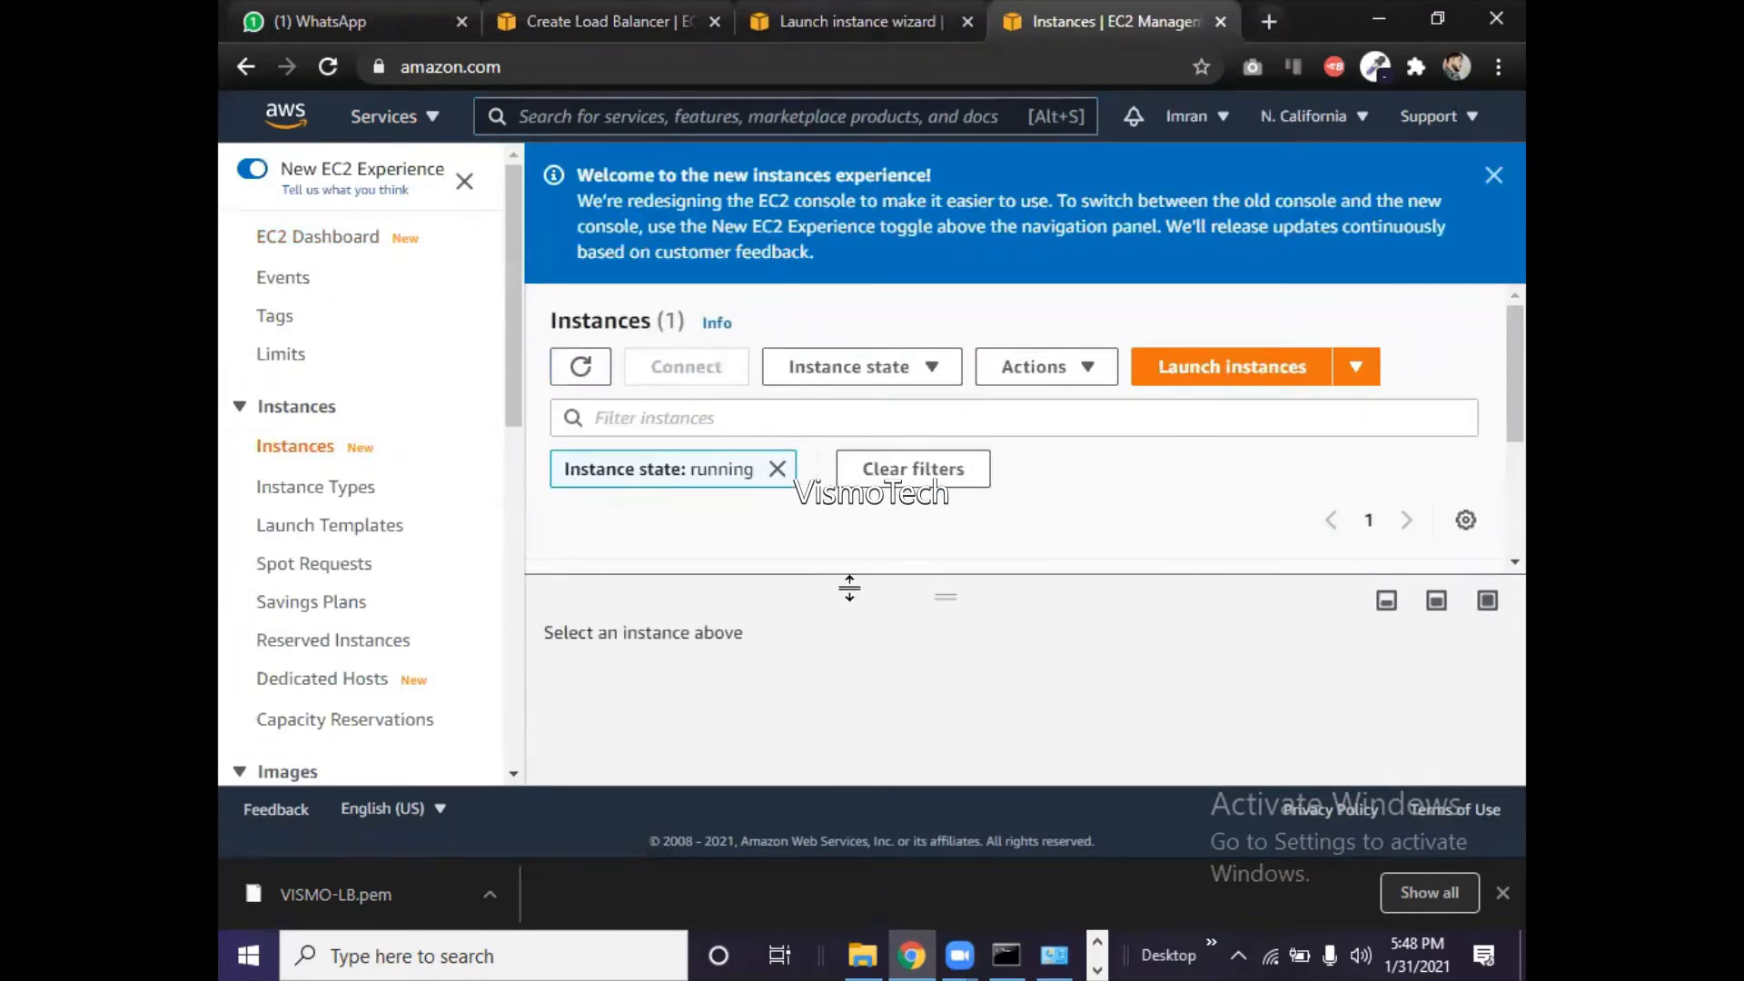
left_click(776, 469)
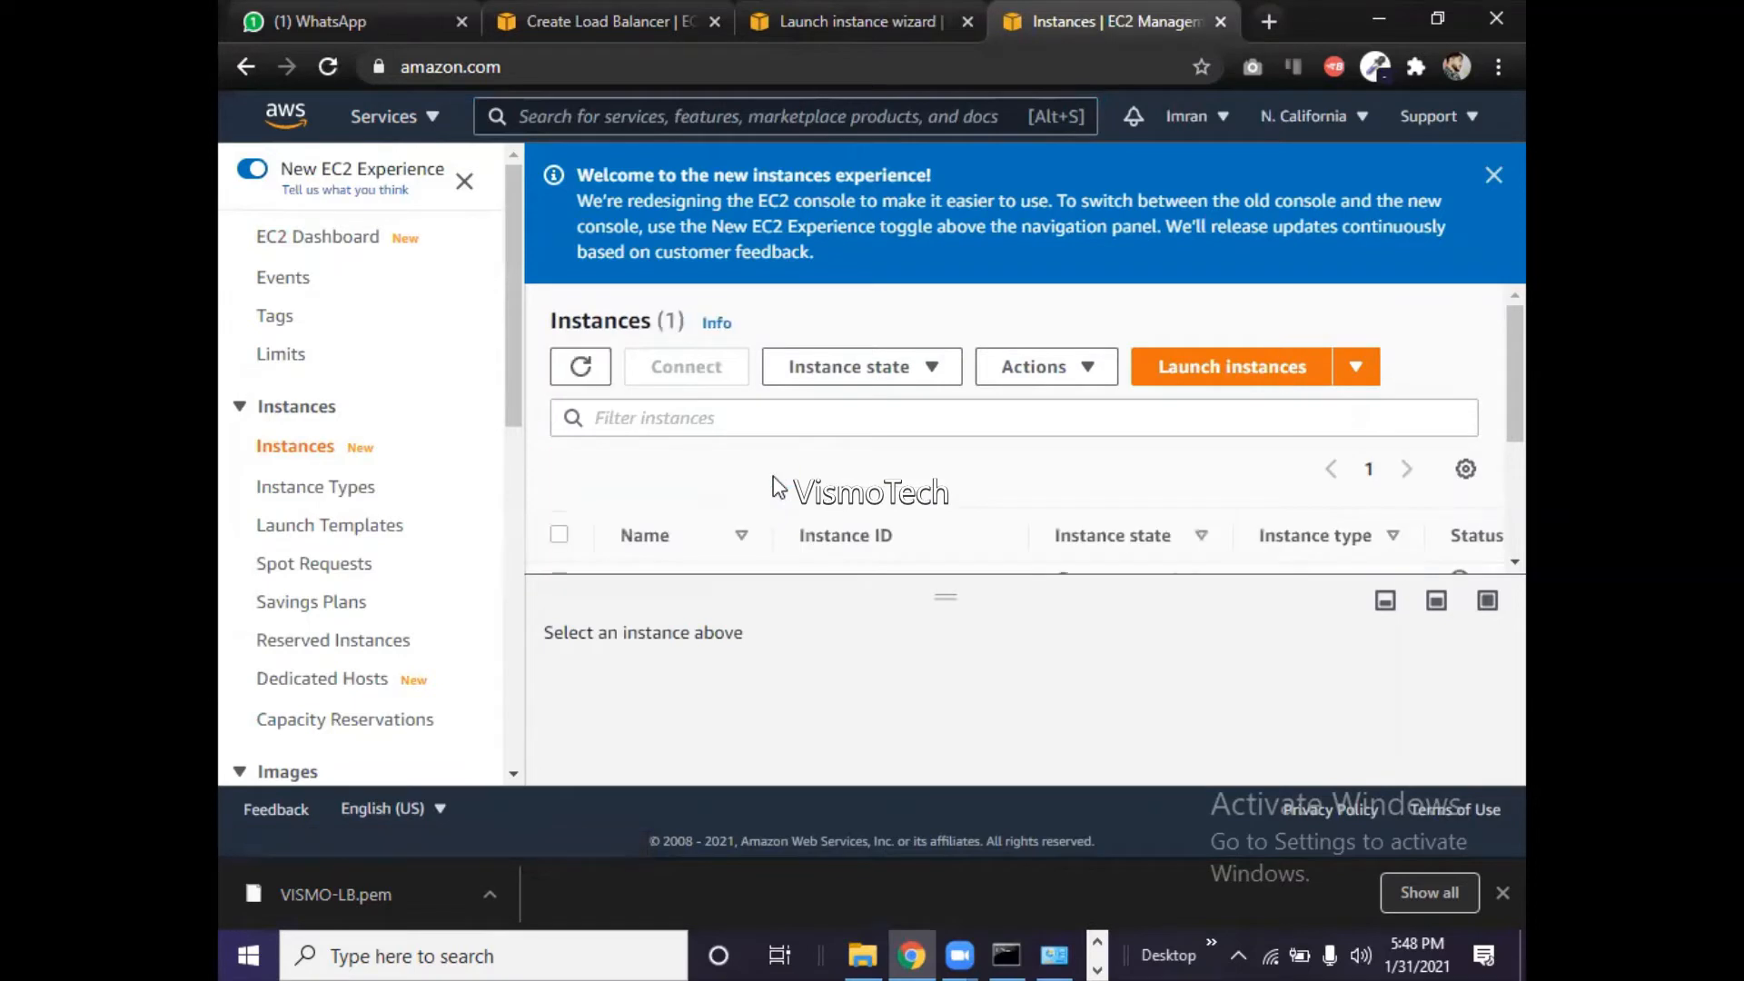
- Check the availability zone of Server1-1a in the instances list and return to the launch instance wizard
left_click_drag(768, 575, 724, 720)
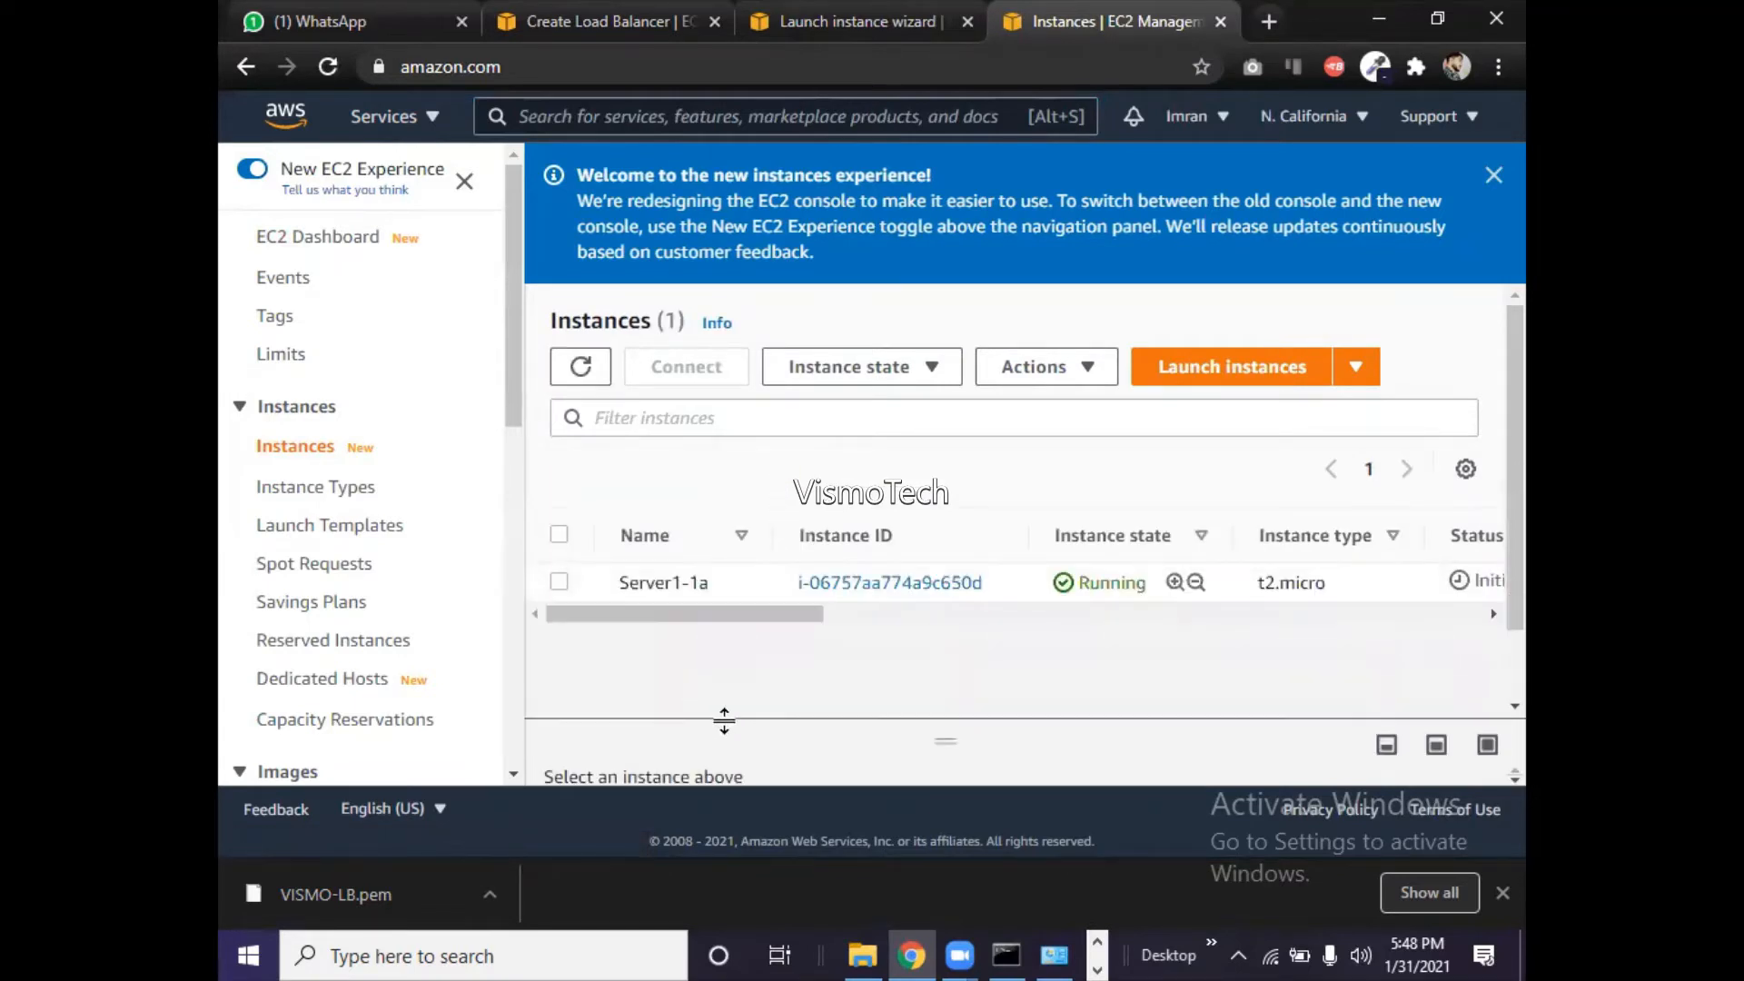
left_click_drag(704, 614, 934, 631)
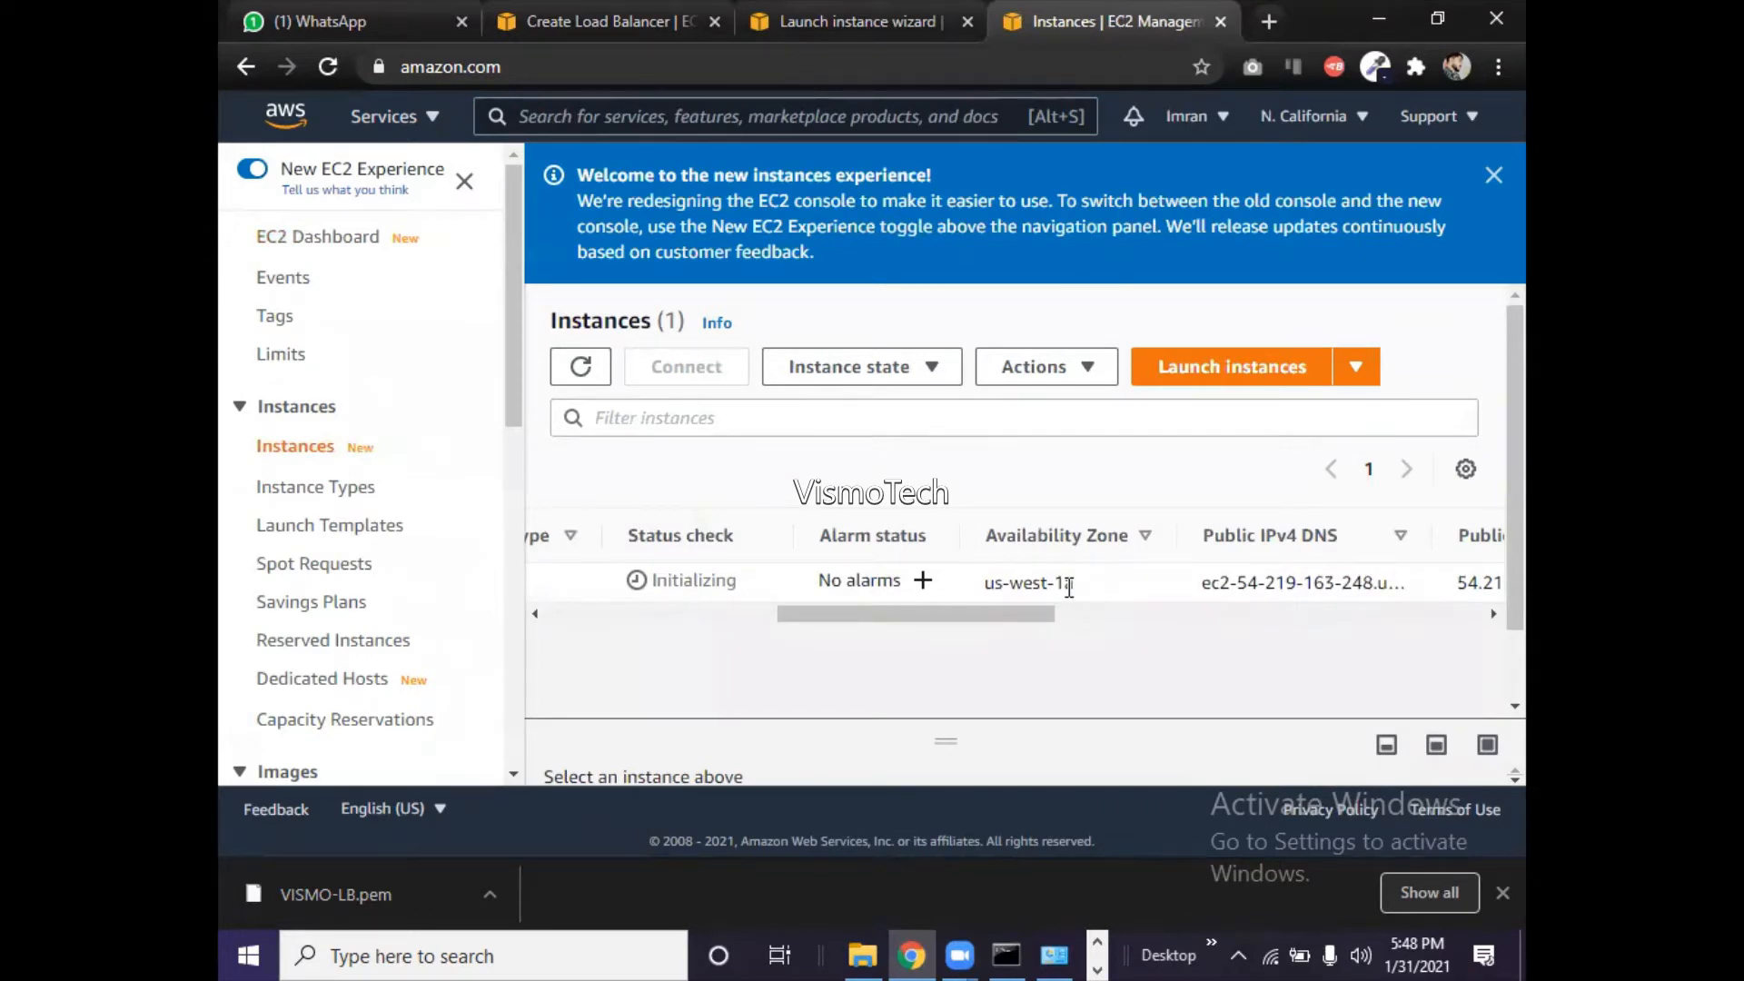
left_click(778, 12)
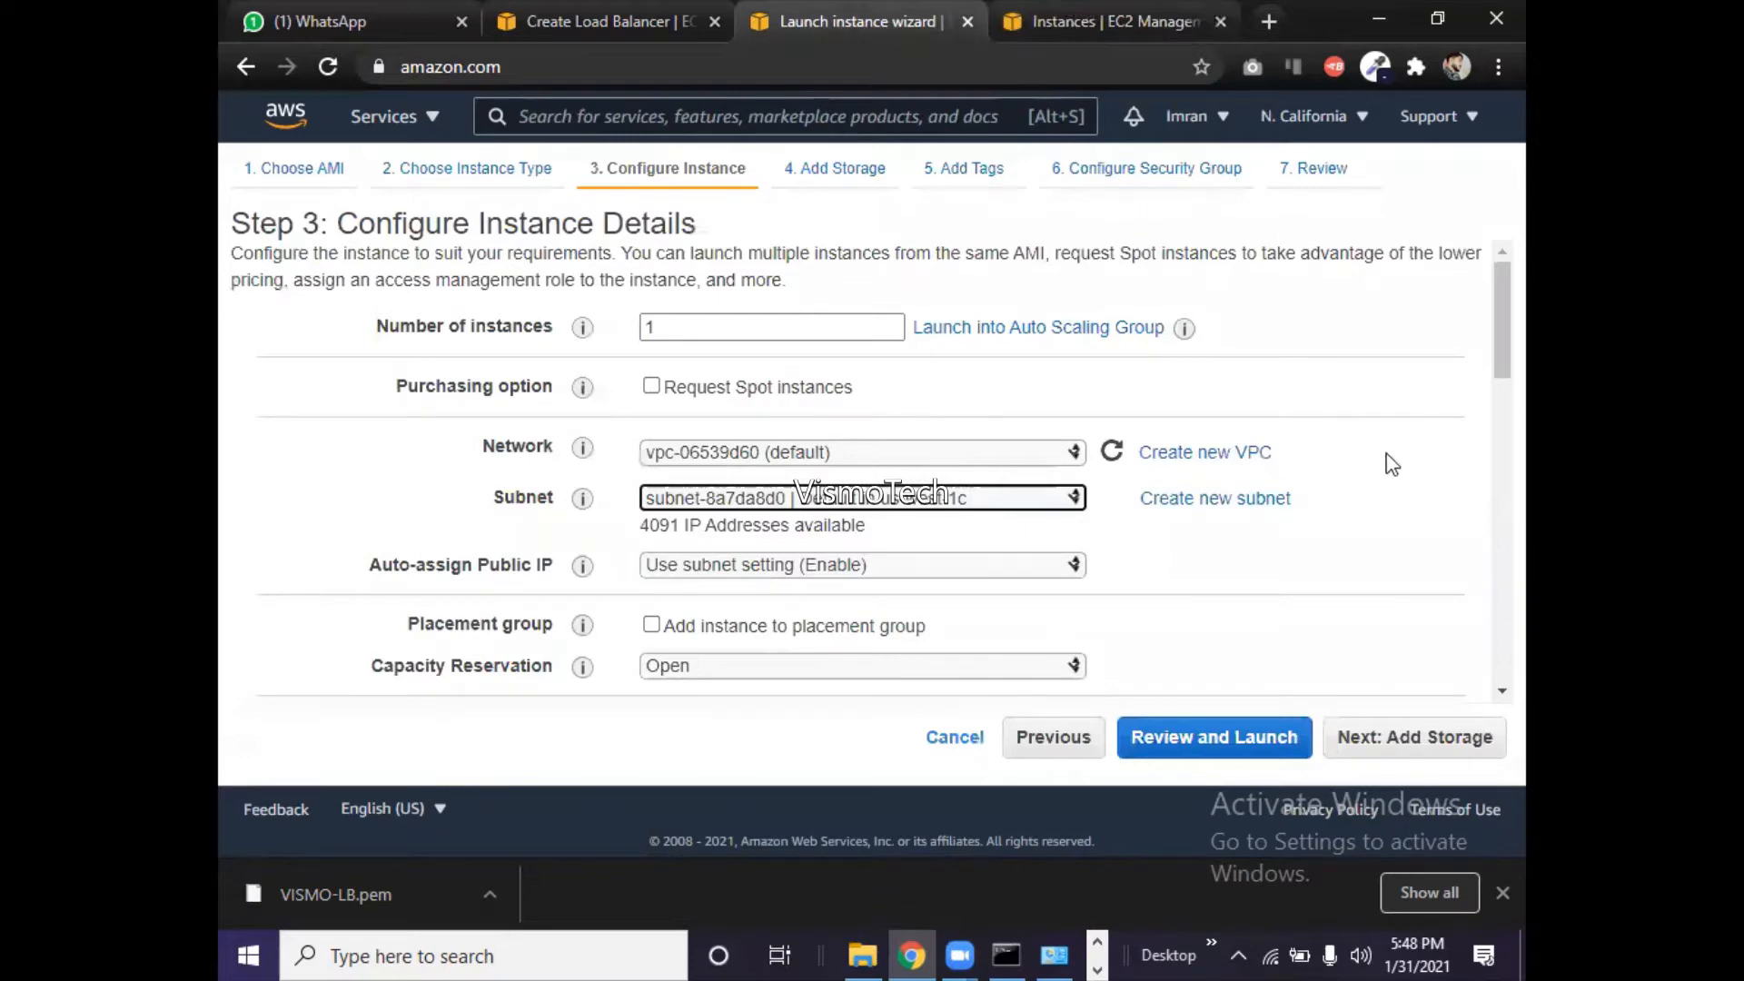
- Keep the default advanced details and storage, and add a tag with key Name and value Server2-1c
left_click_drag(1485, 340, 1485, 651)
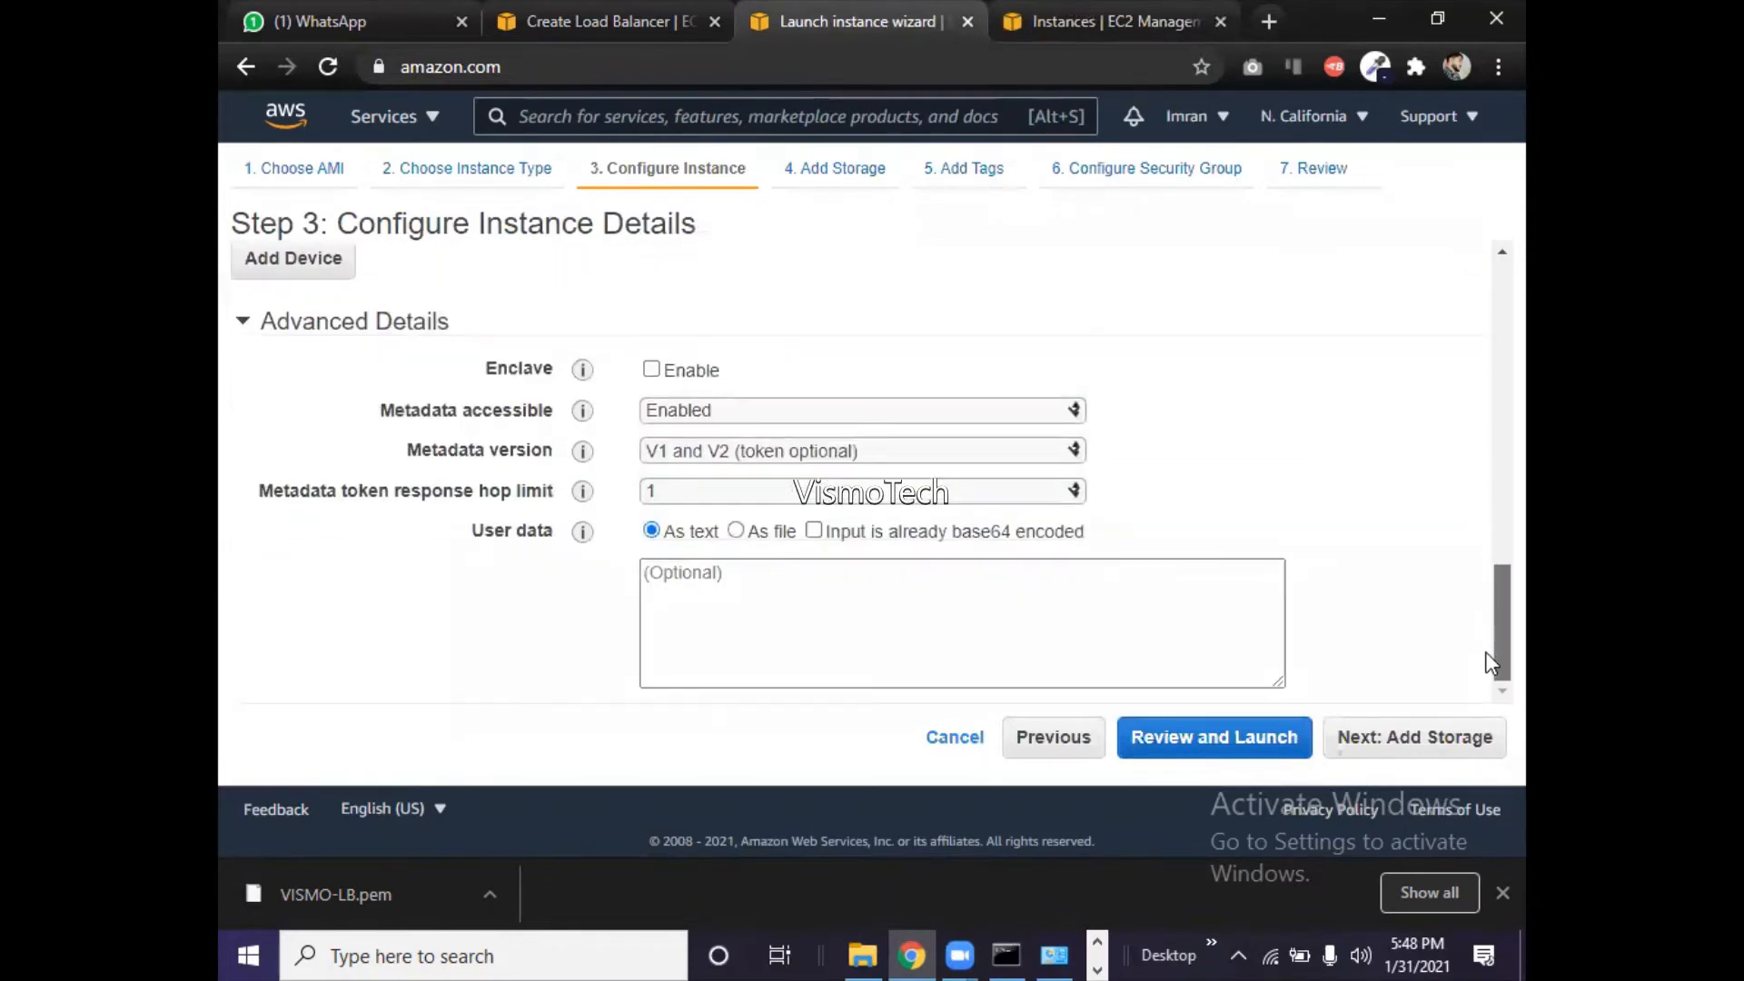
left_click(1460, 737)
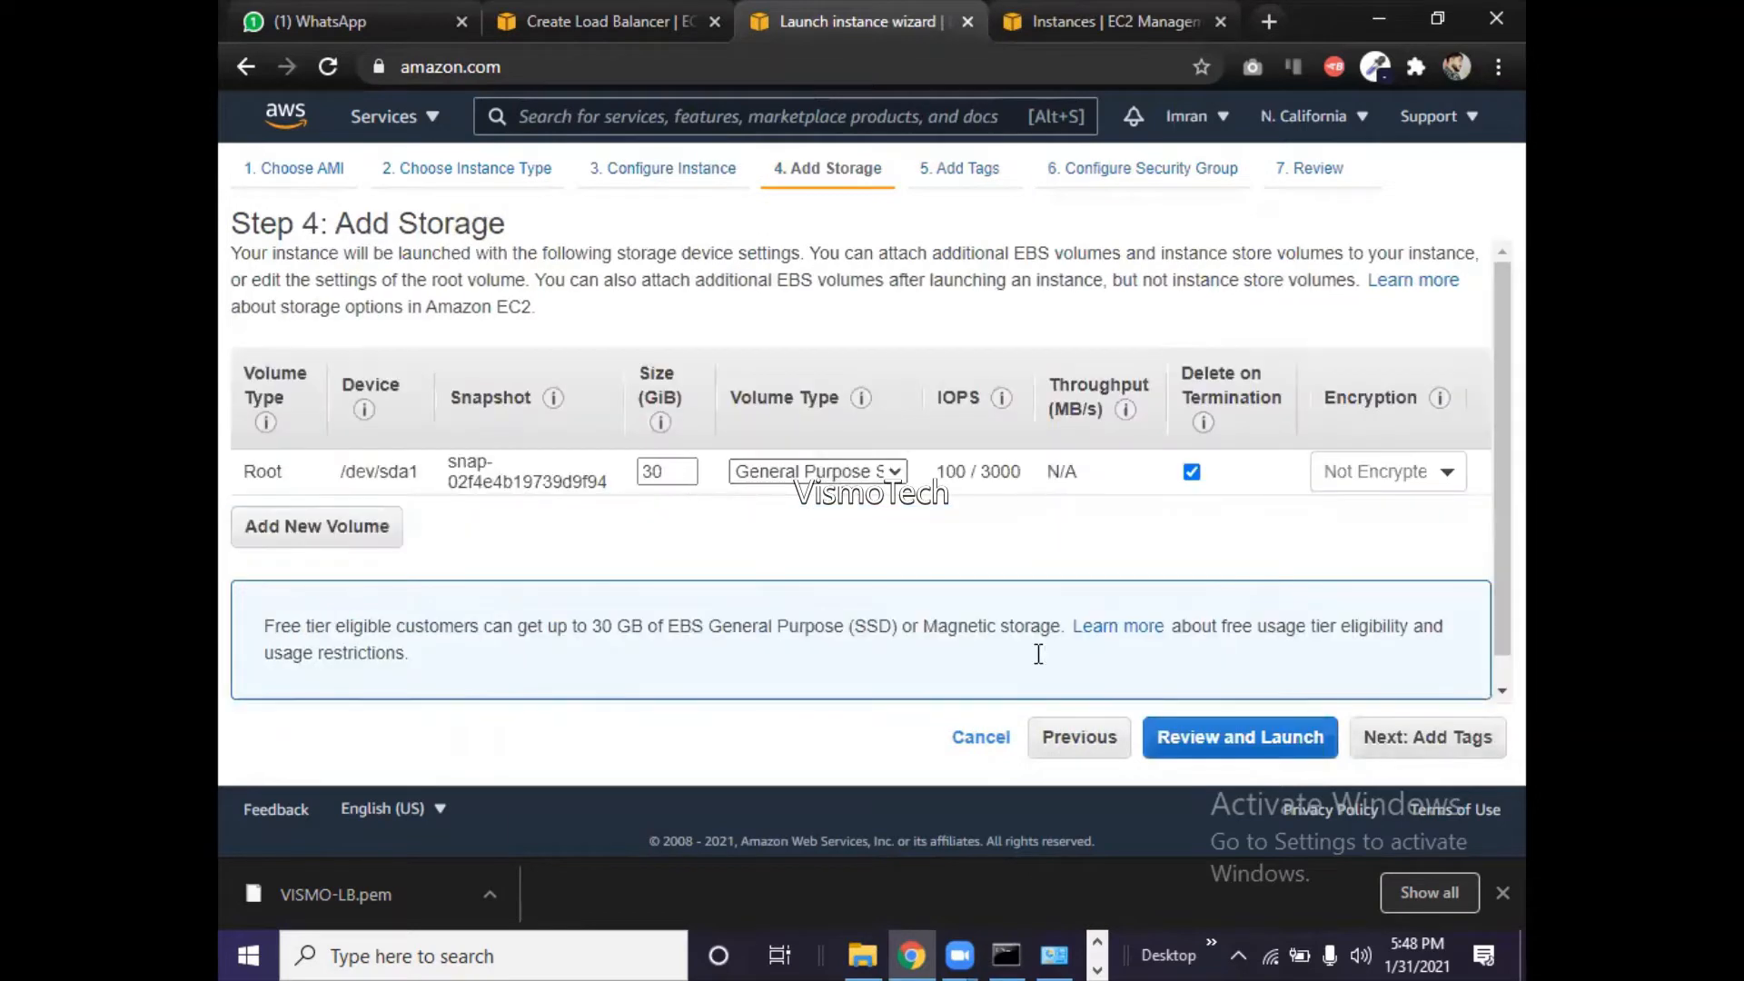
left_click(1370, 750)
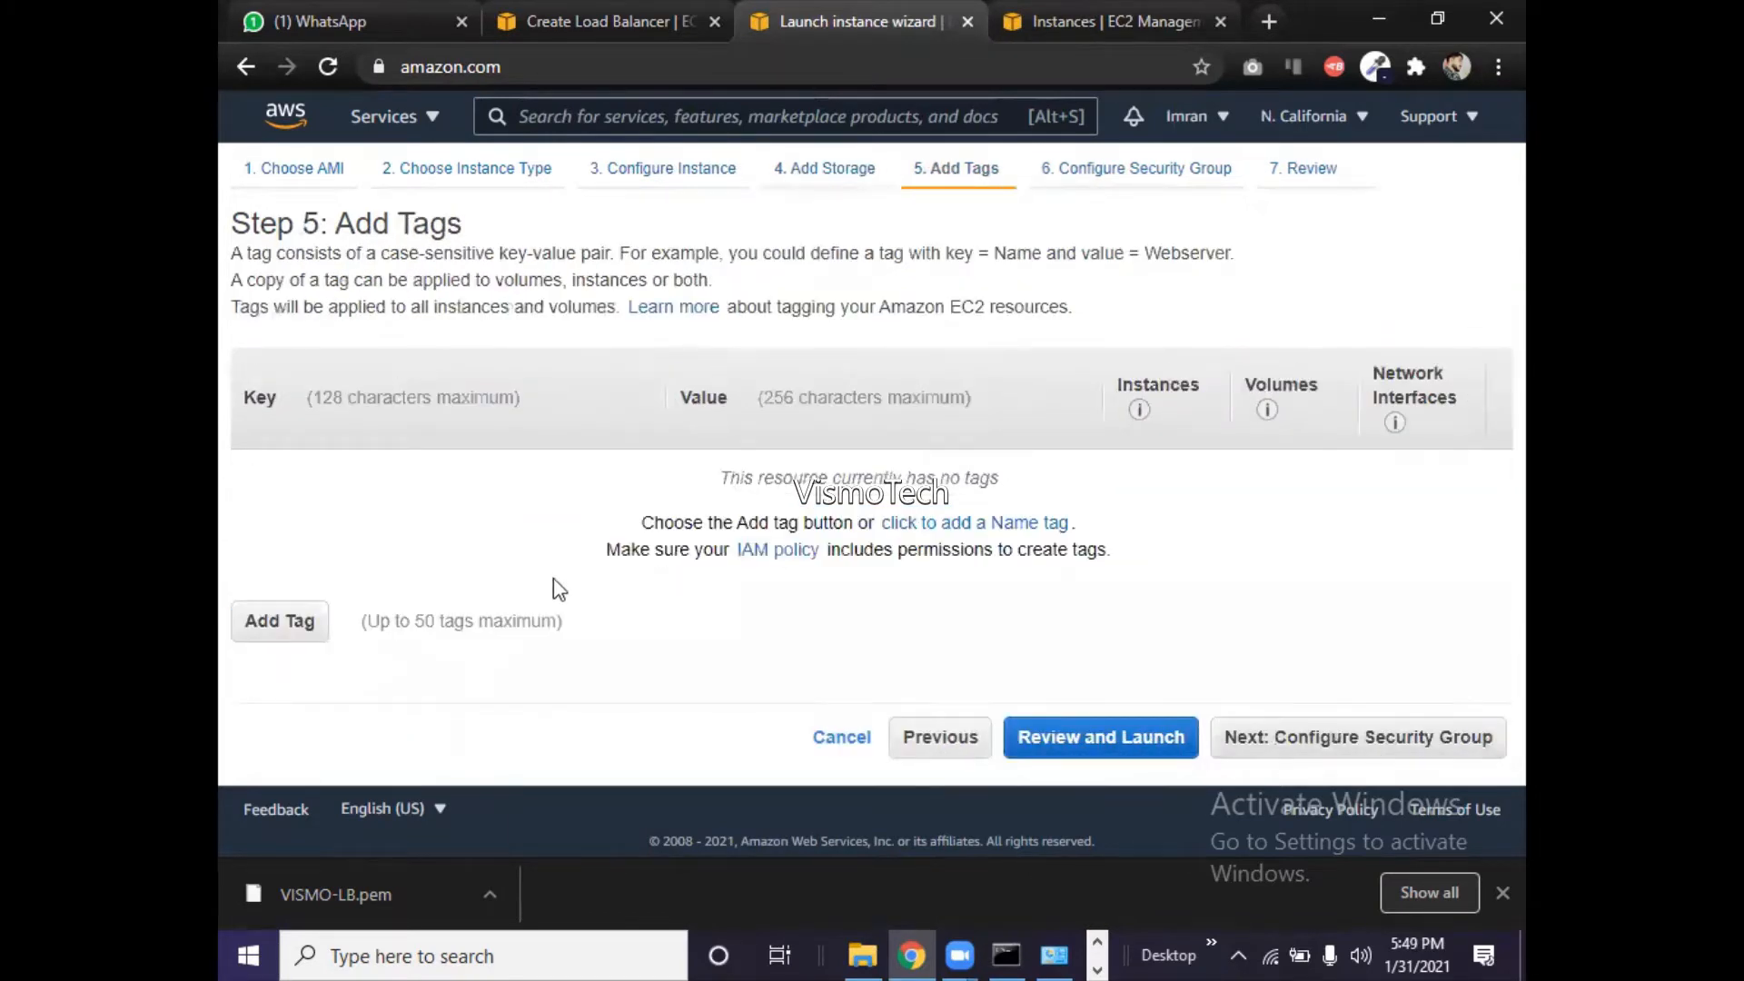
left_click(289, 636)
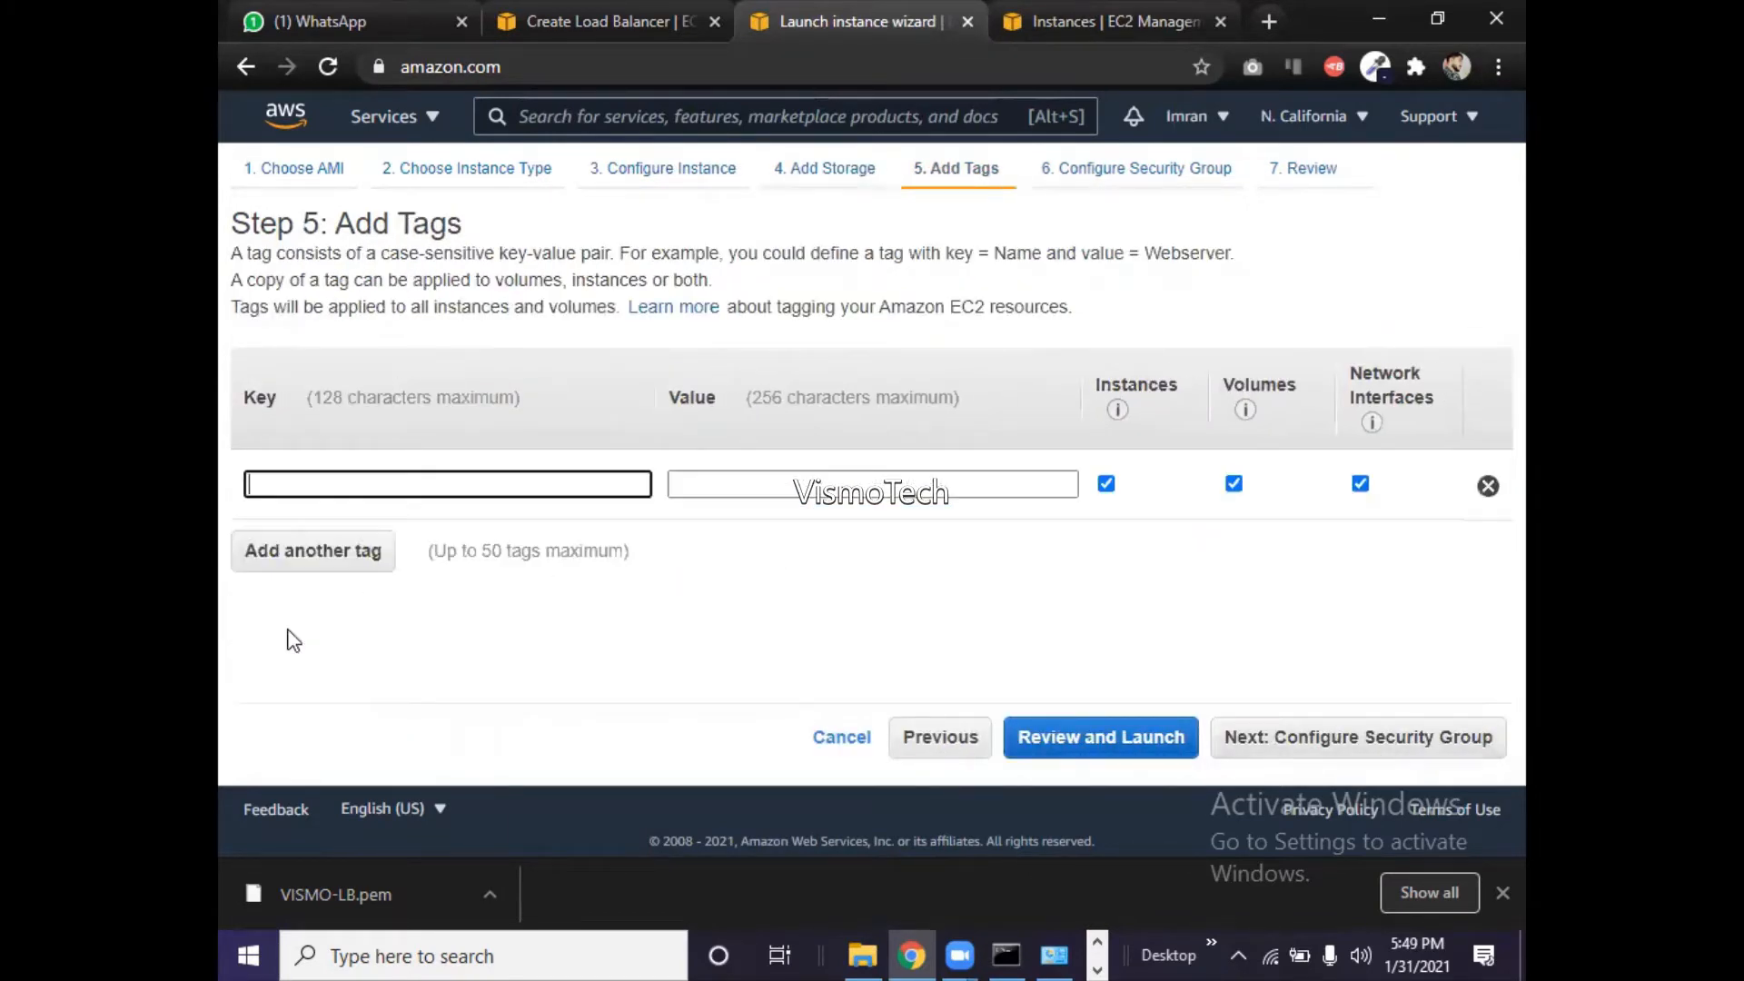
left_click(390, 472)
type("Name")
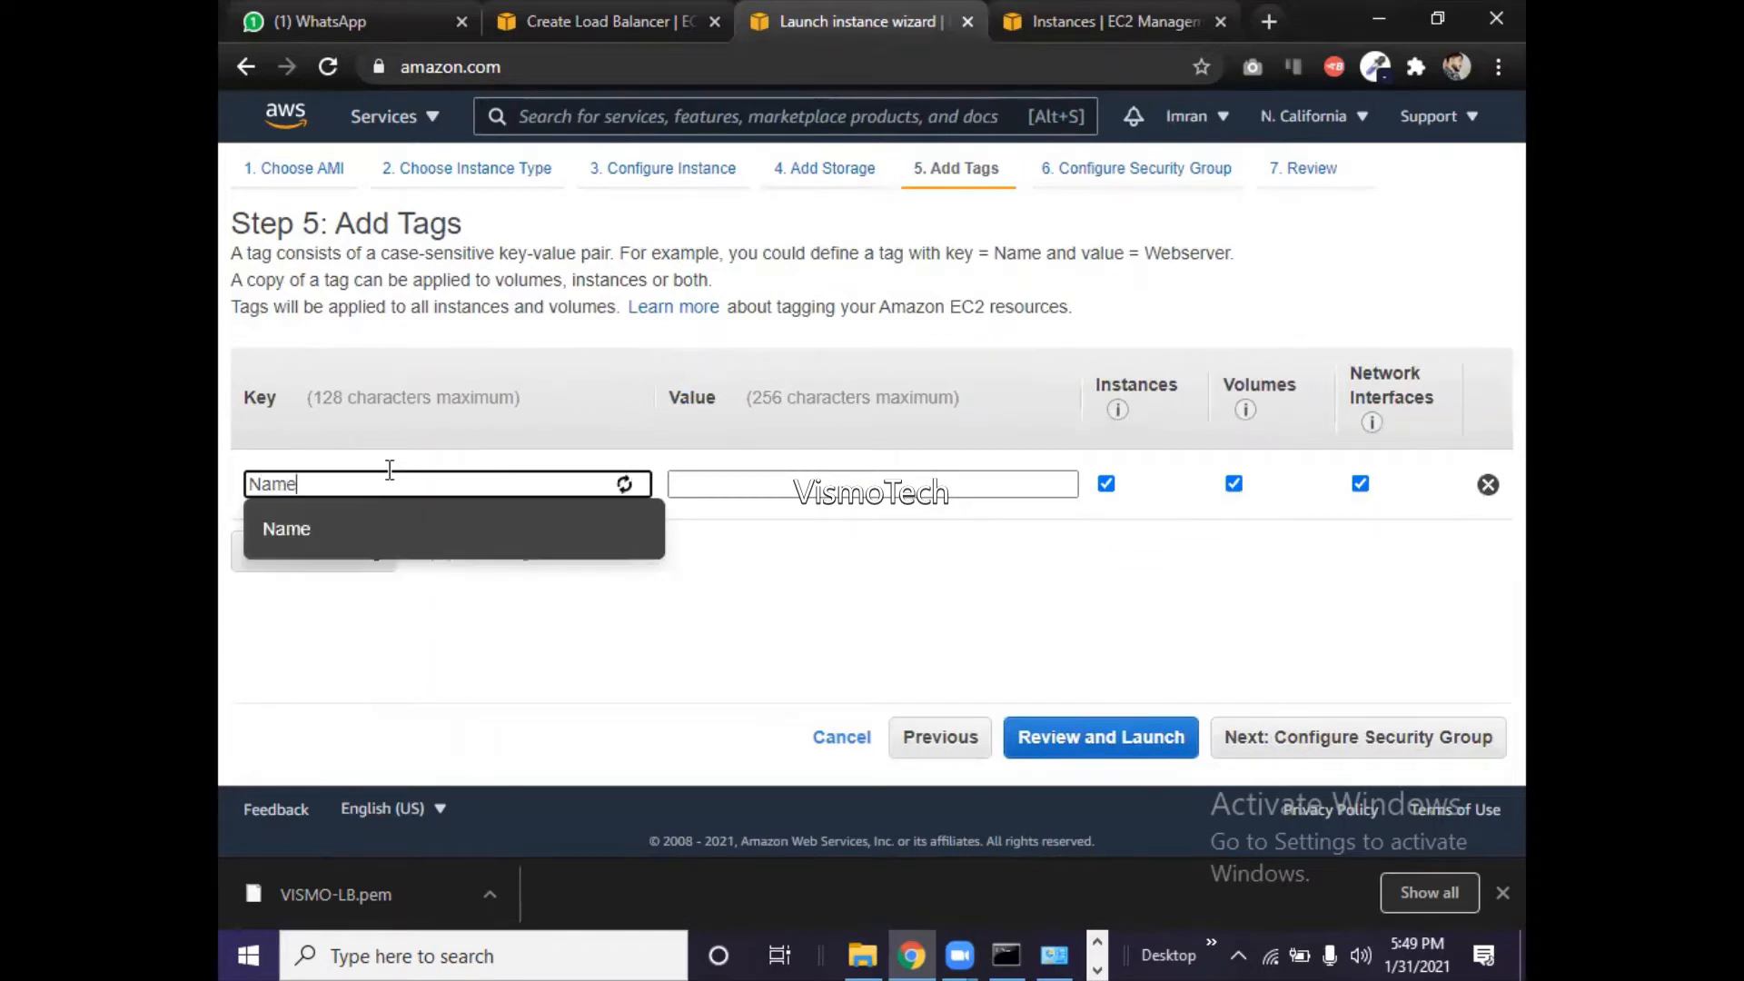
key("Tab")
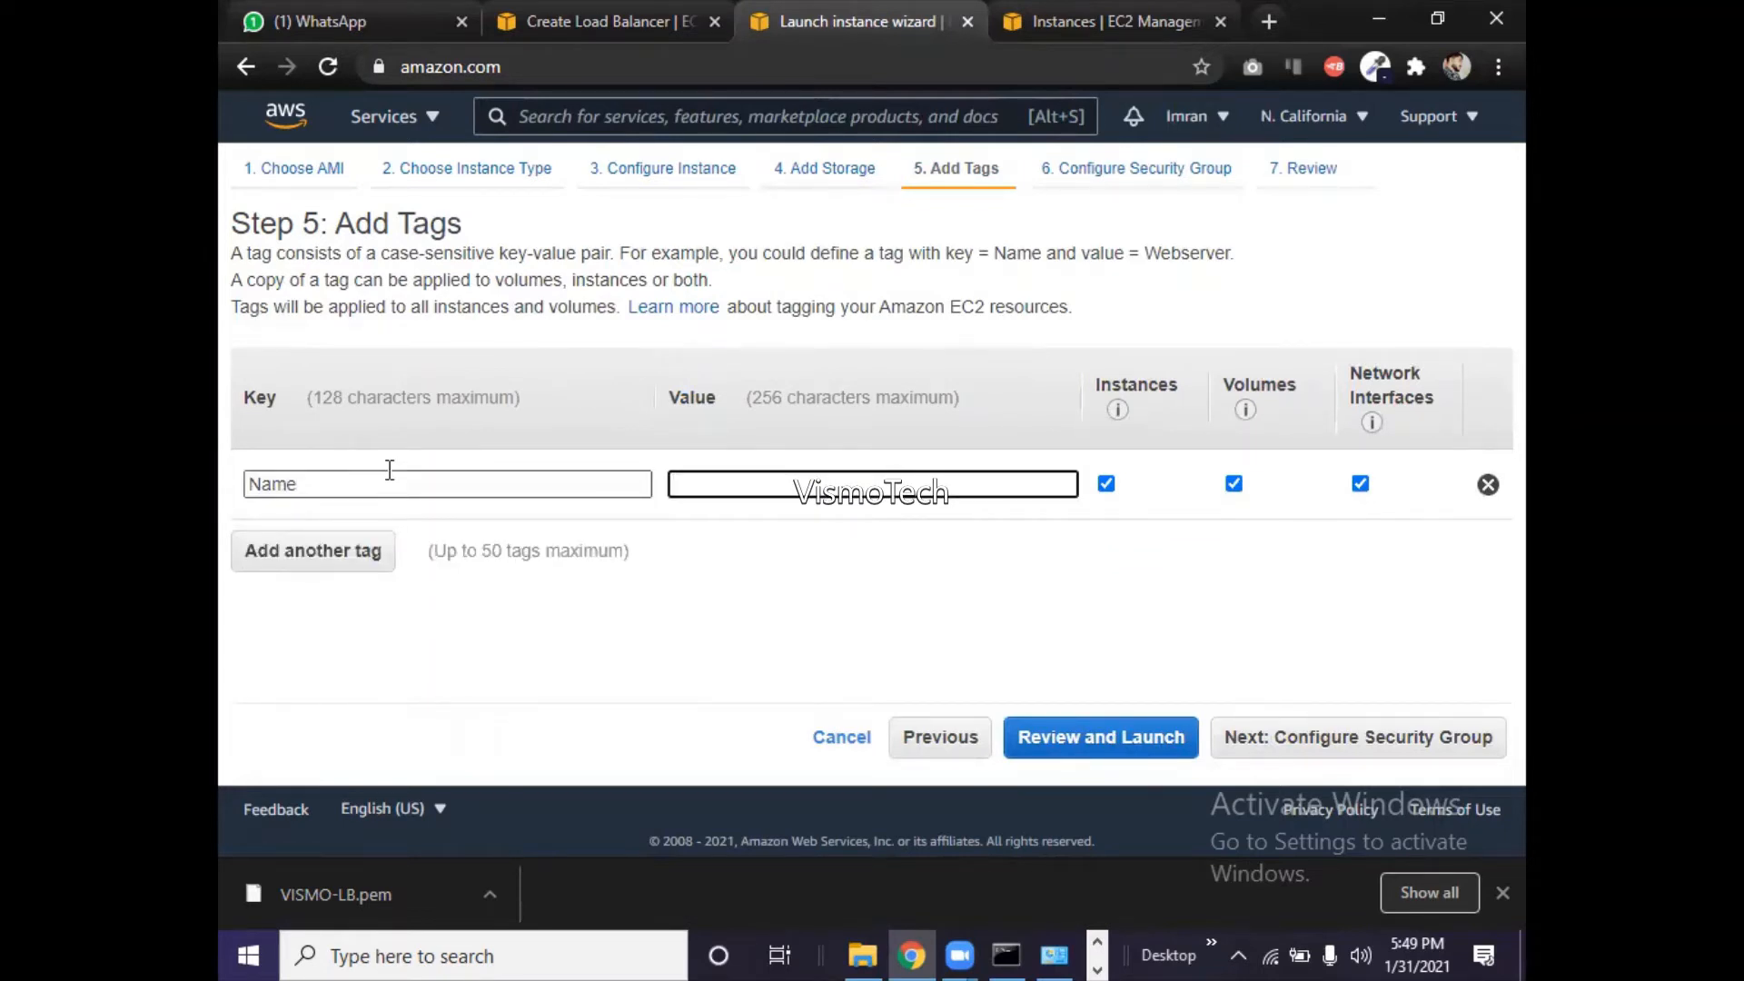
type("Server2-1c")
- Assign the existing VISMO-LB security group to the new instance
left_click(1271, 759)
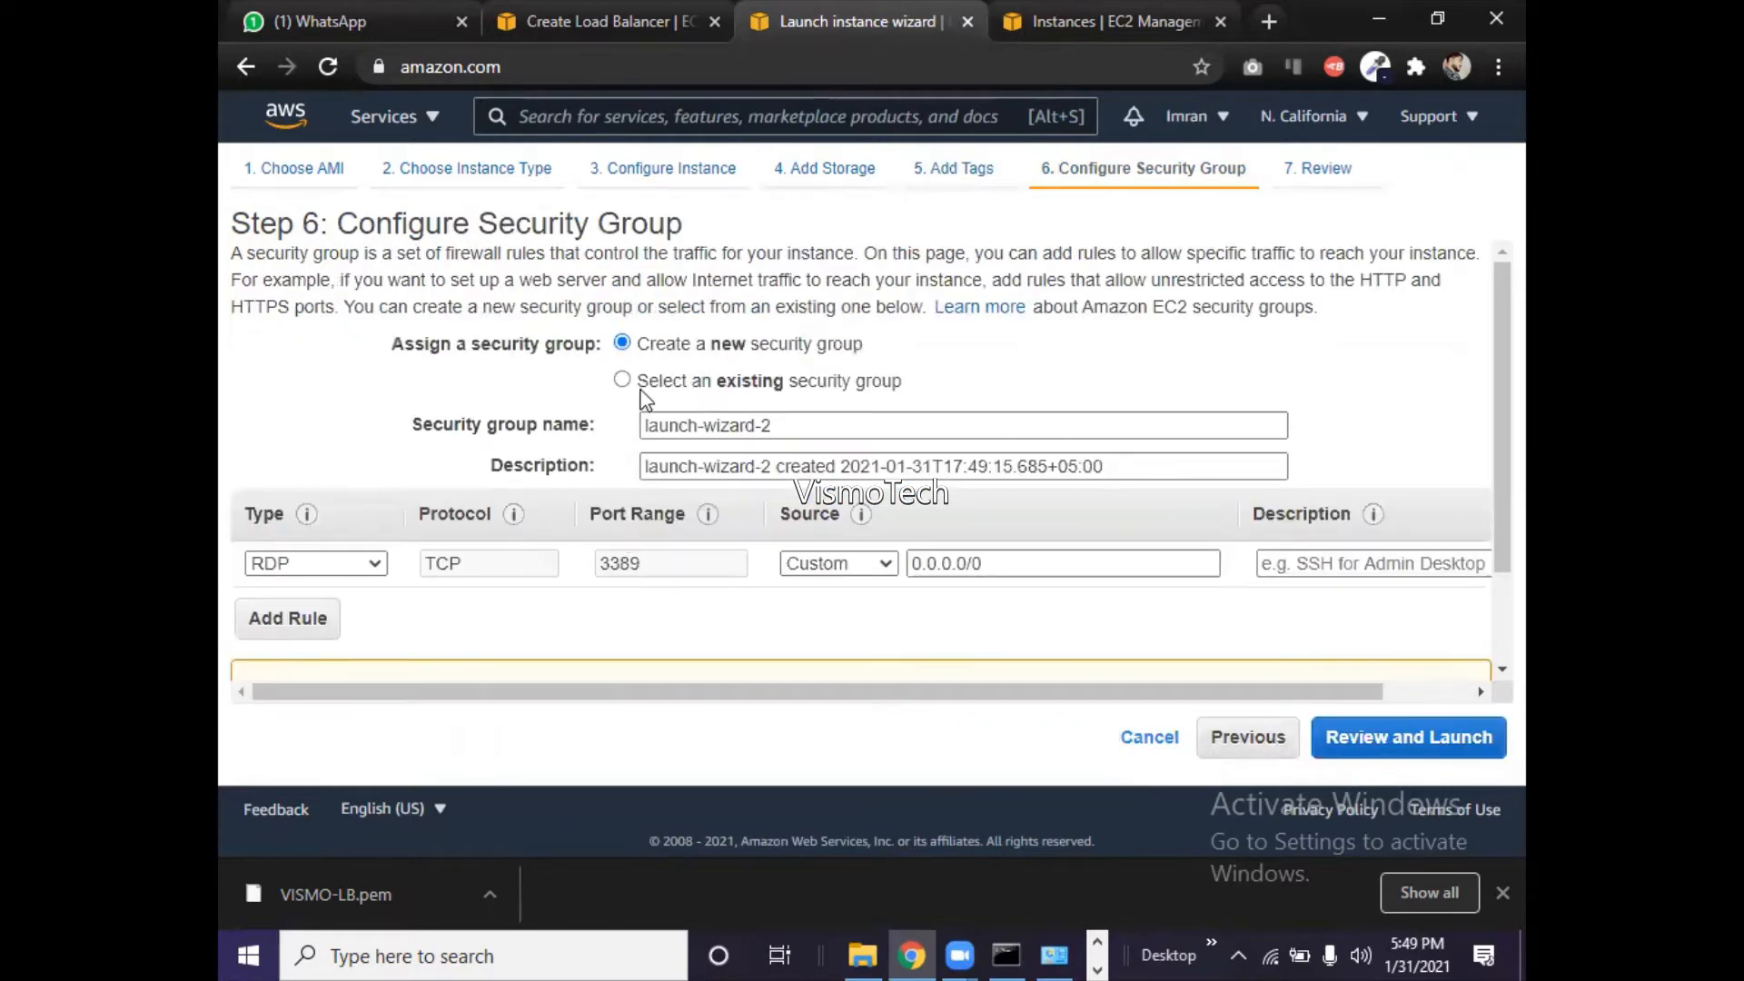
left_click(647, 385)
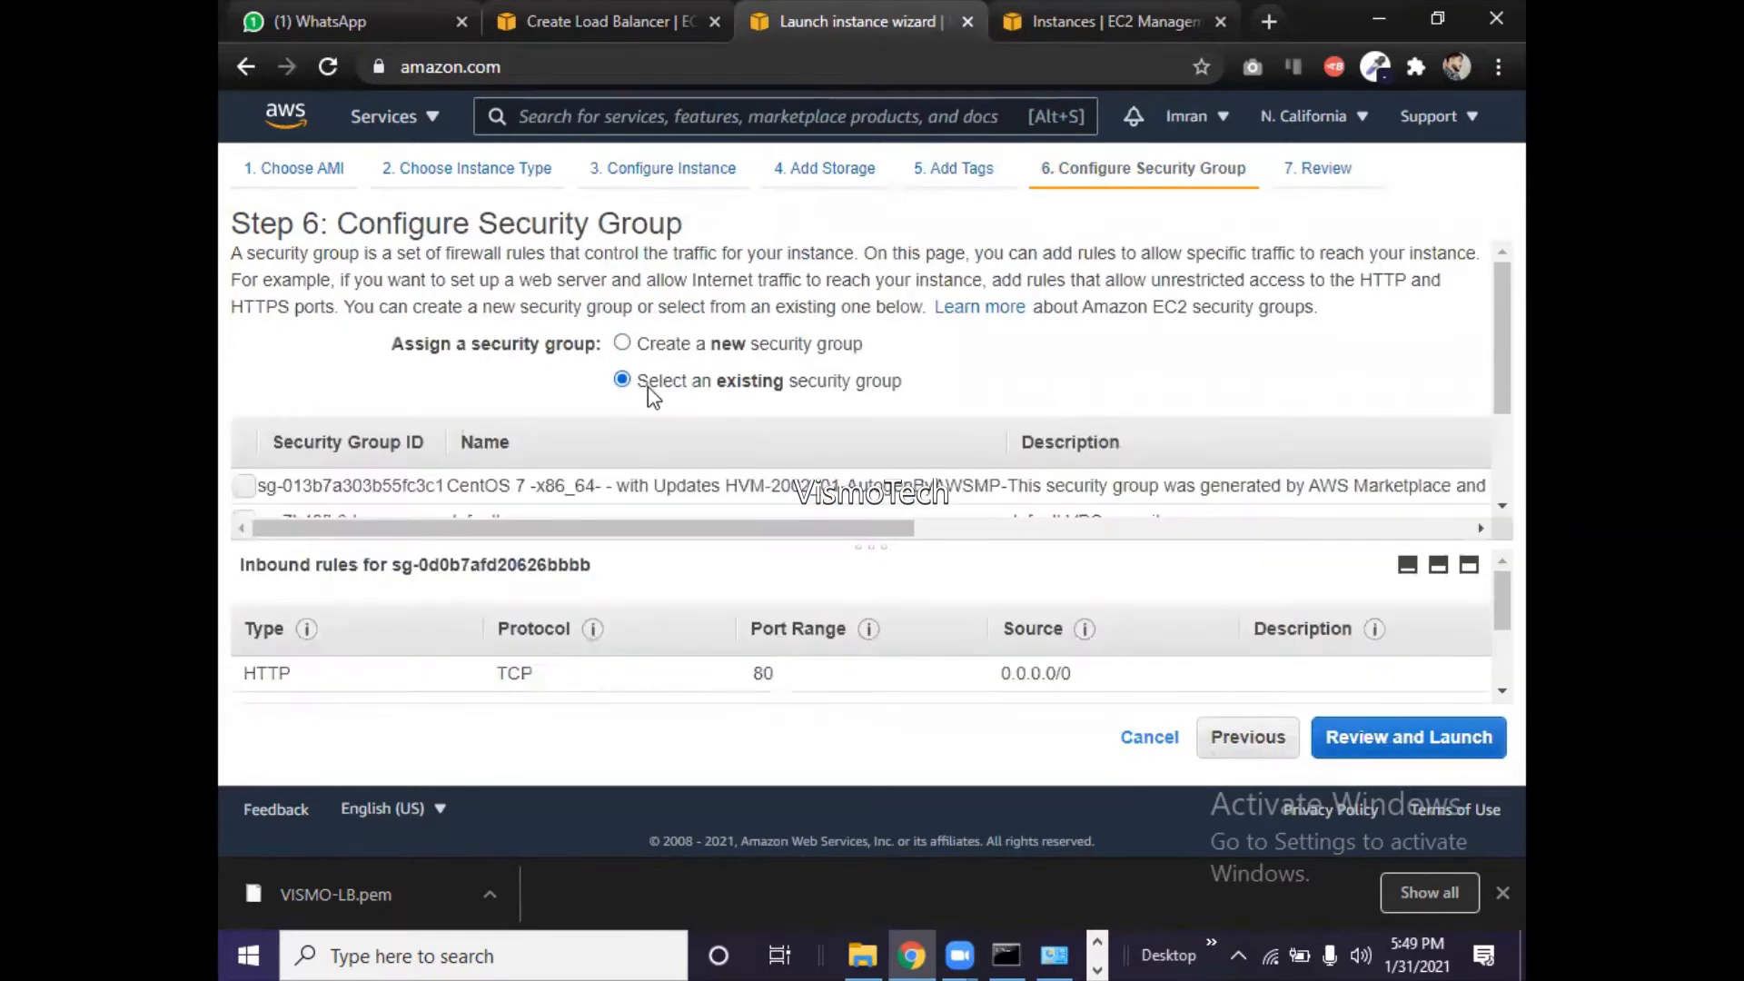
left_click_drag(859, 547, 797, 715)
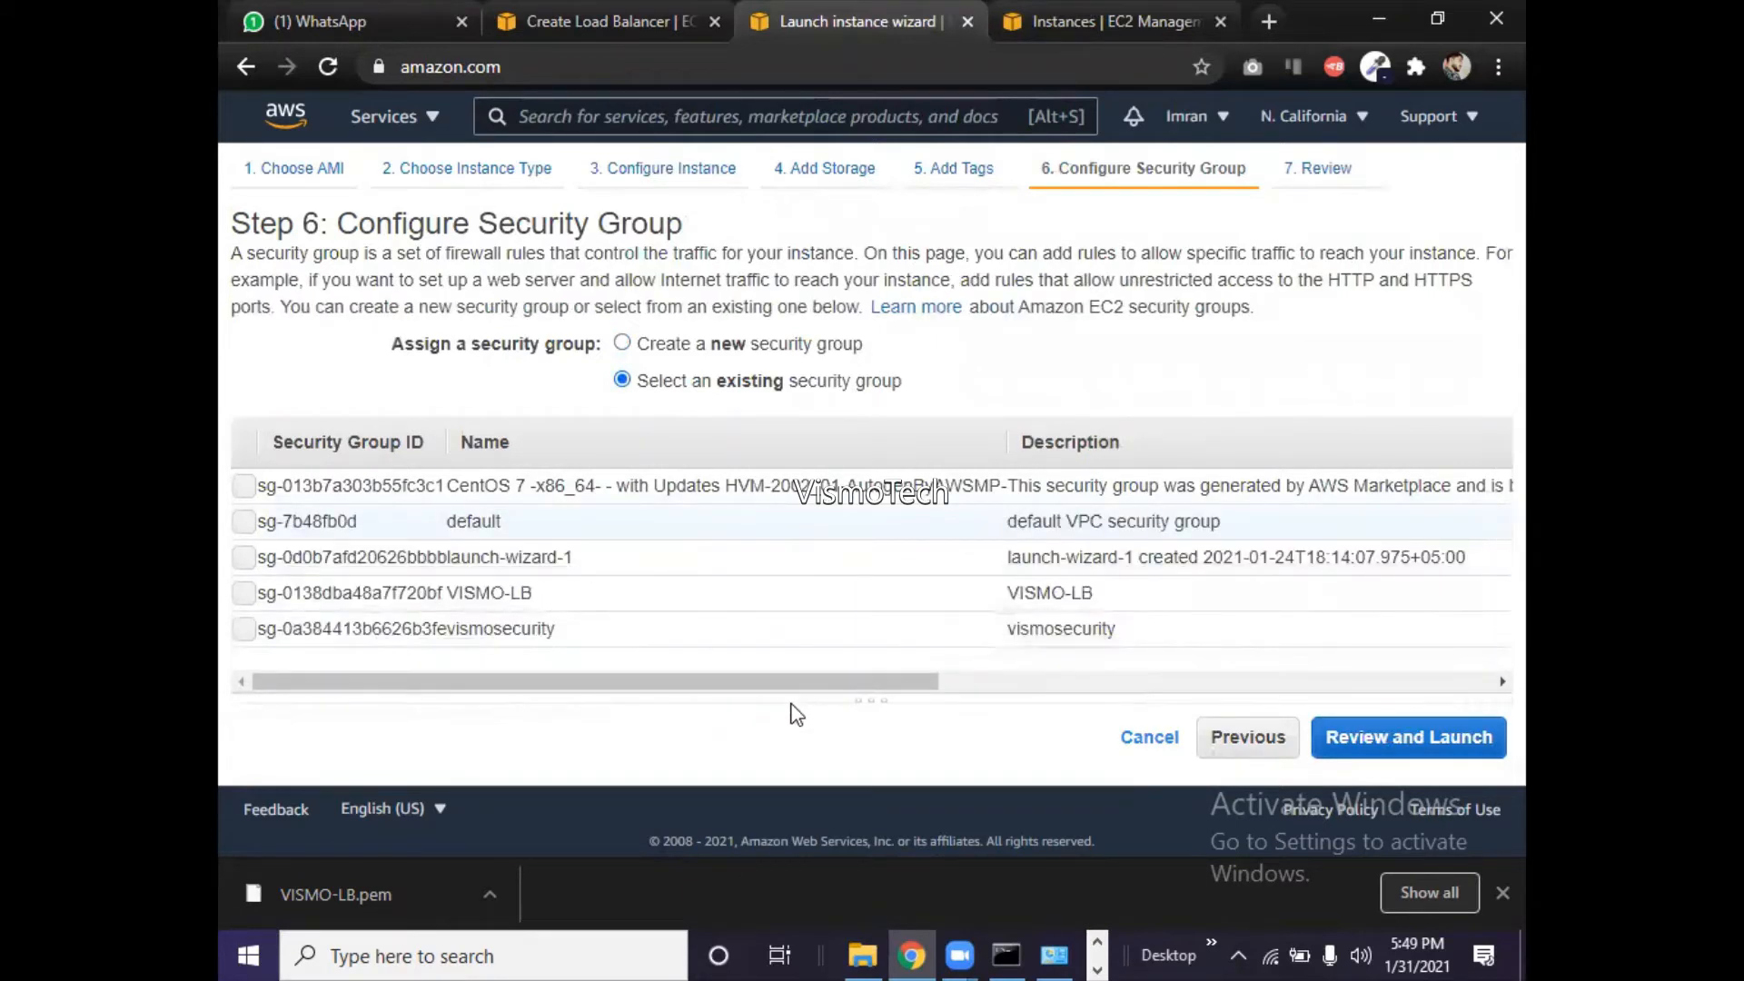
left_click(244, 594)
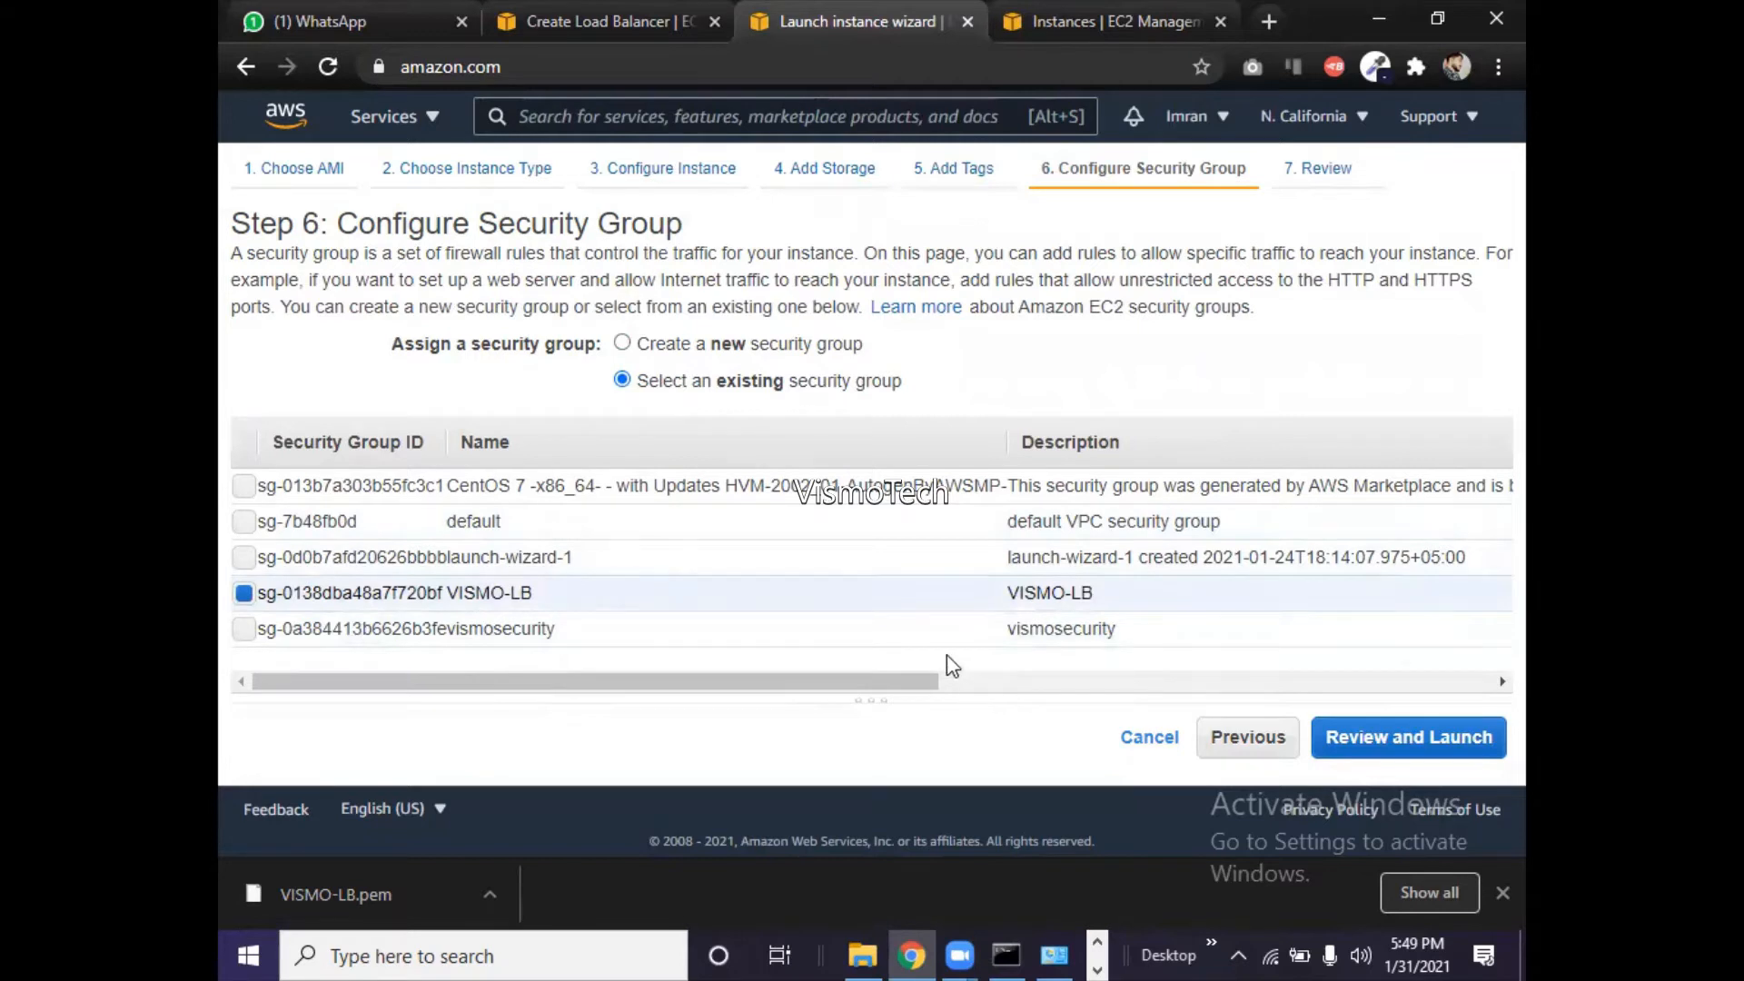
left_click_drag(1000, 706, 913, 633)
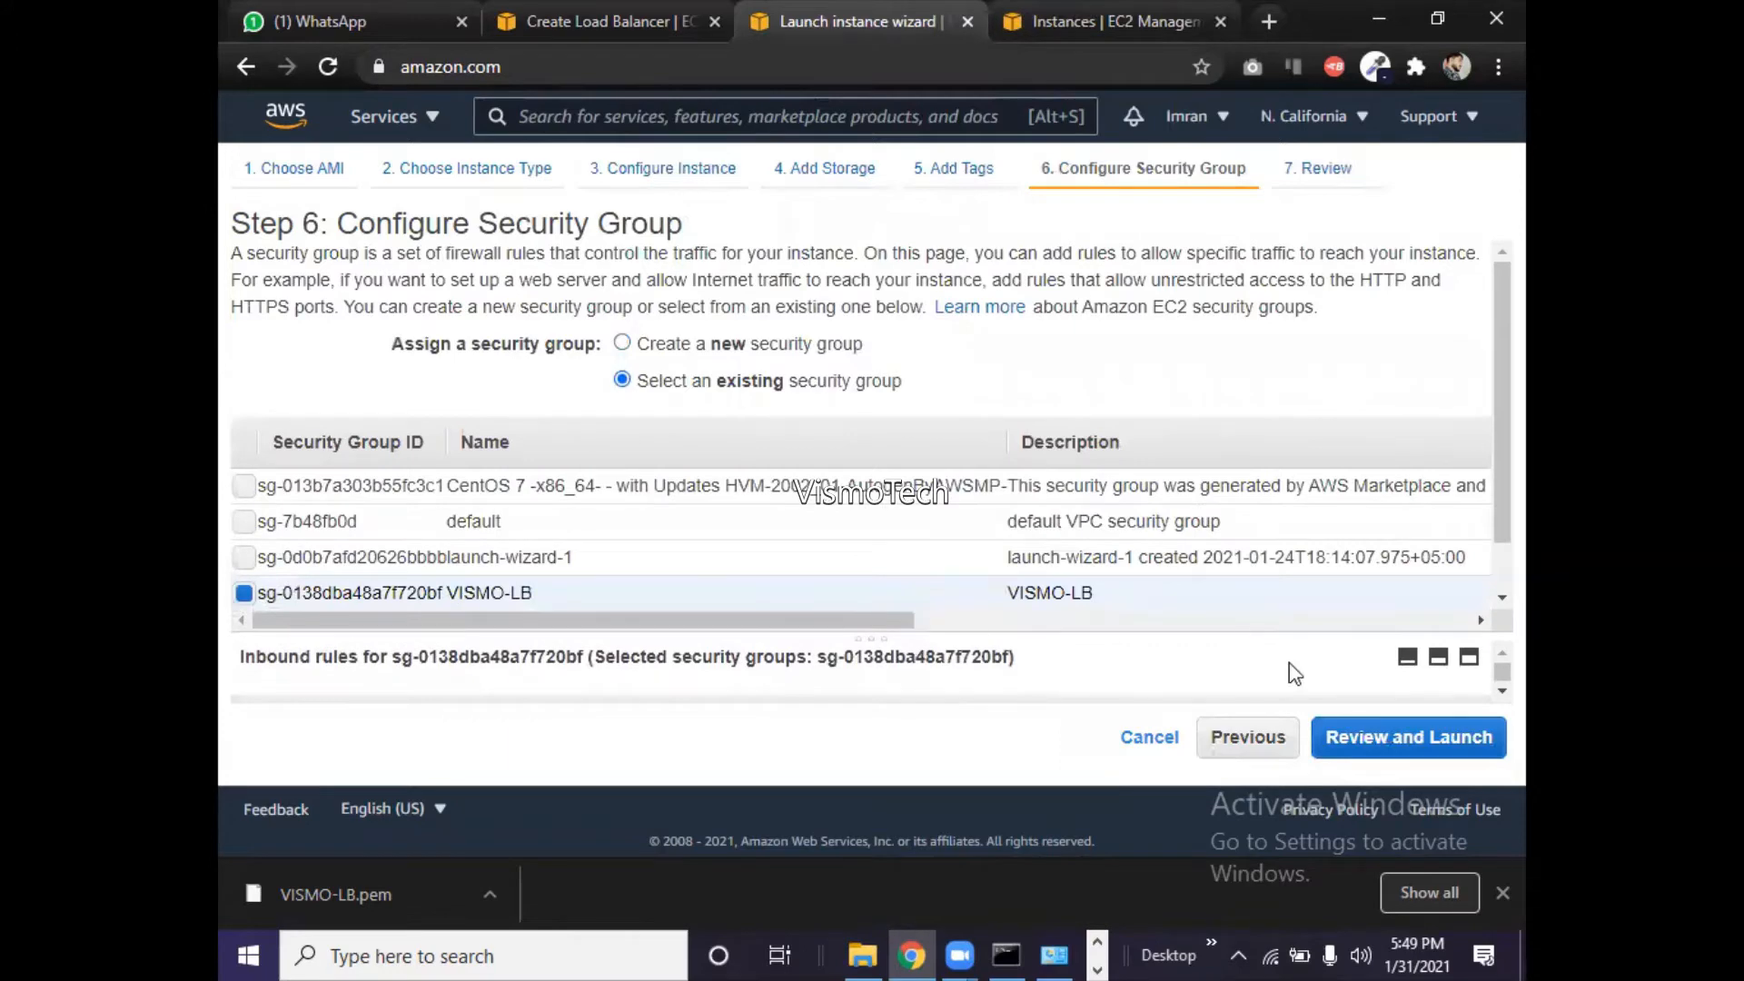
- Launch the instance with the existing VISMO-LB key pair, acknowledging access to the private key file
left_click(1376, 757)
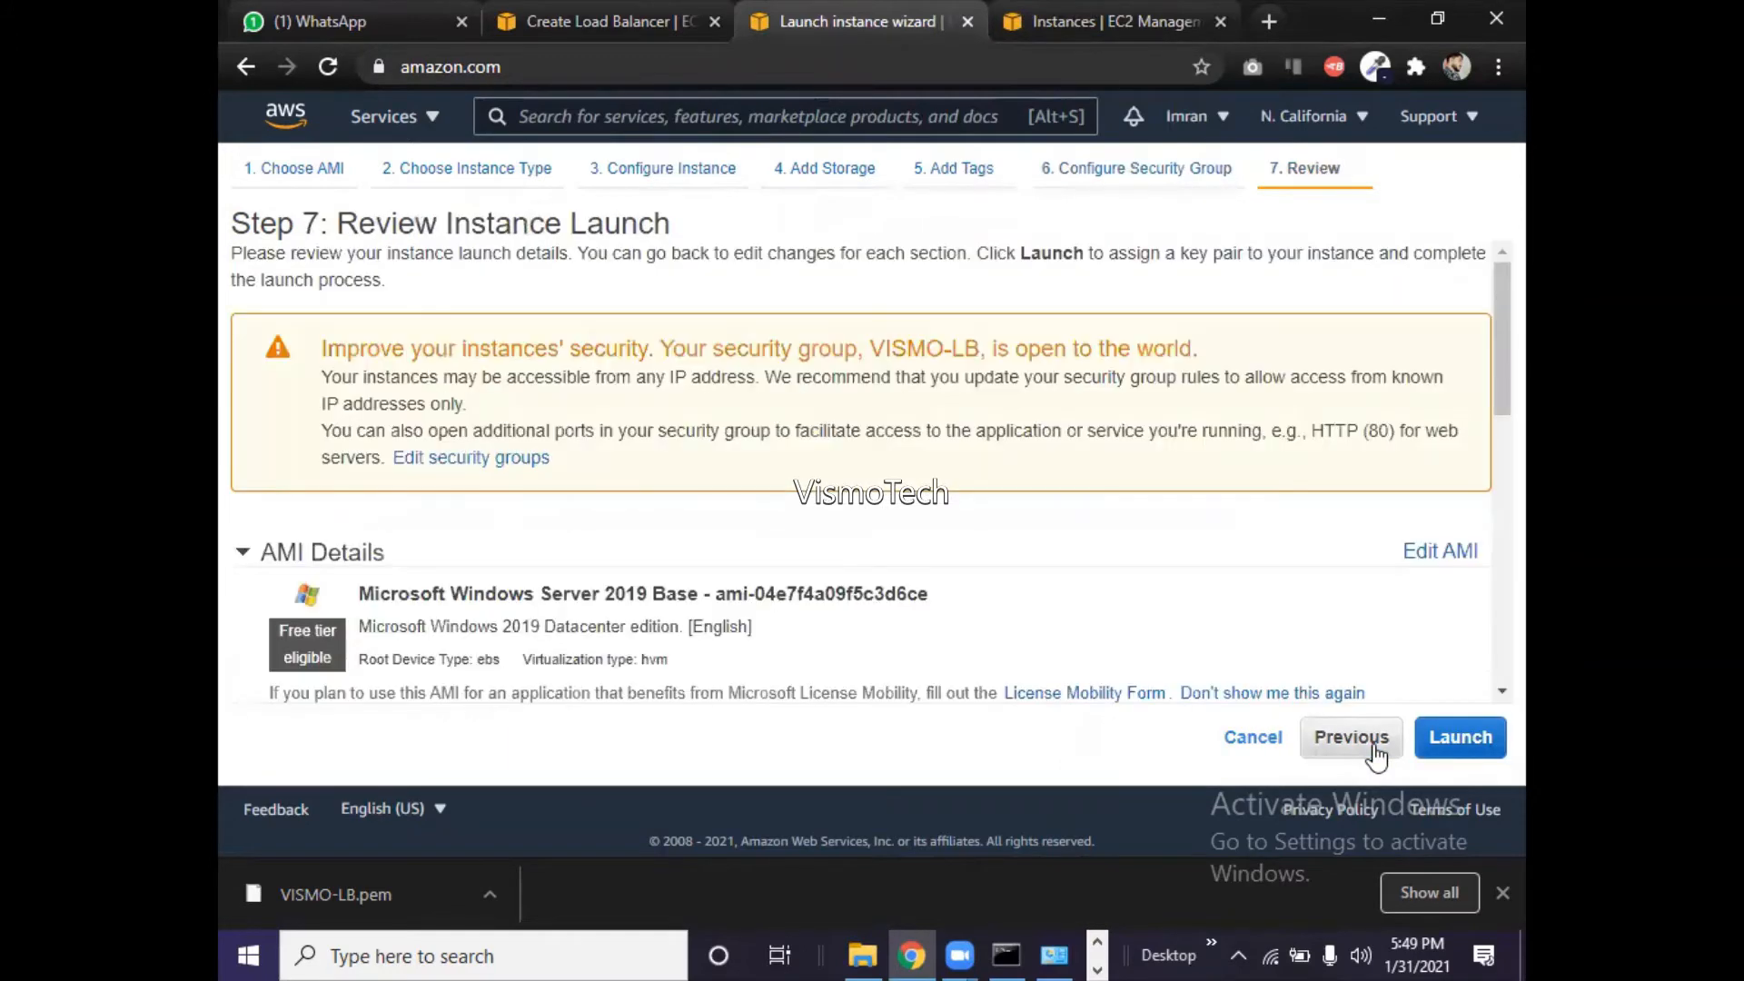
left_click(1491, 744)
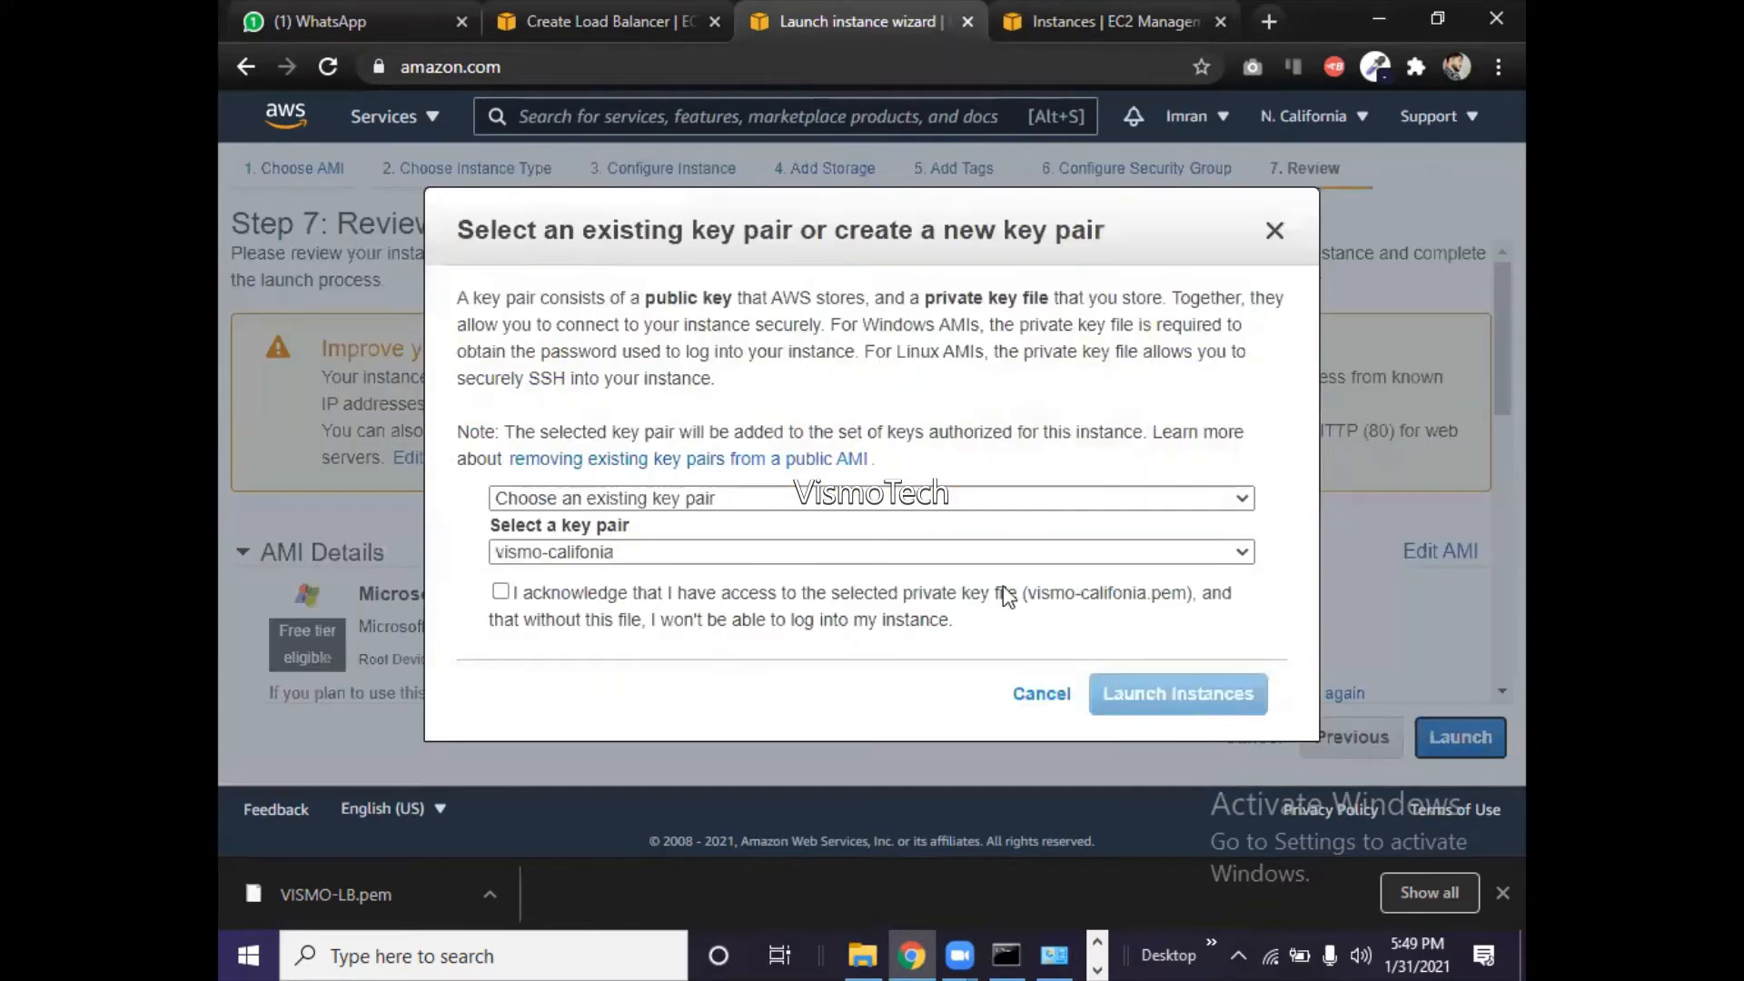
left_click(717, 554)
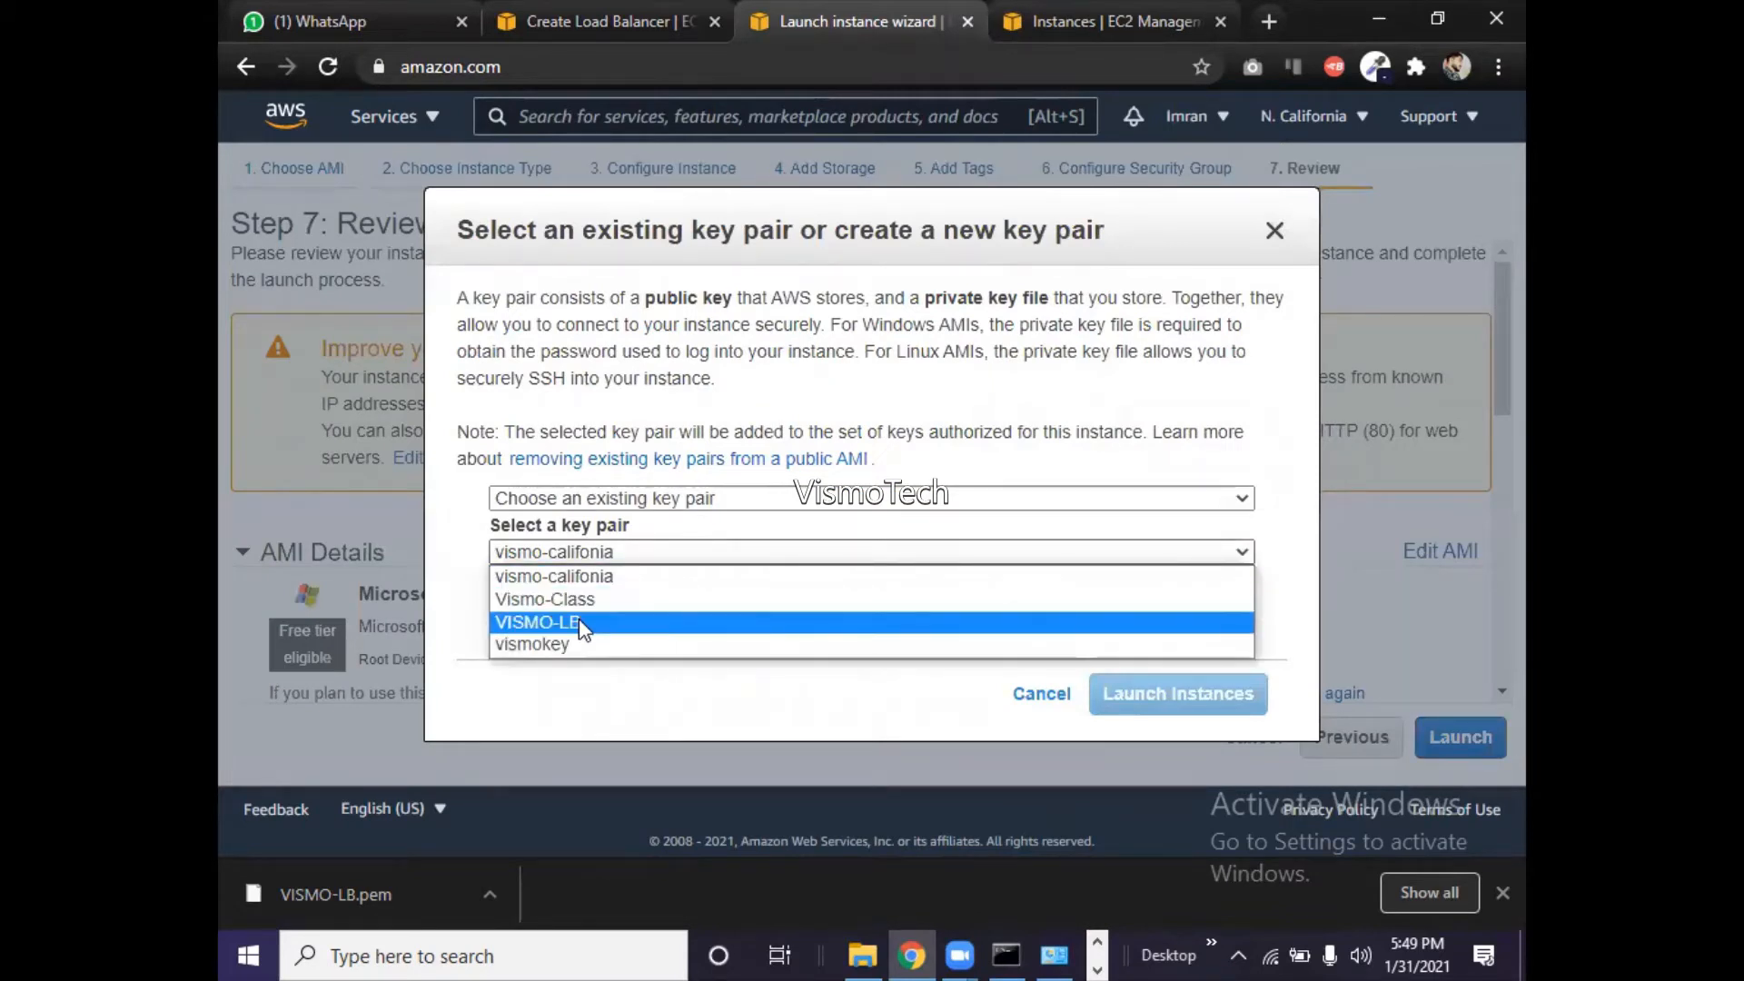
left_click(580, 624)
left_click(537, 598)
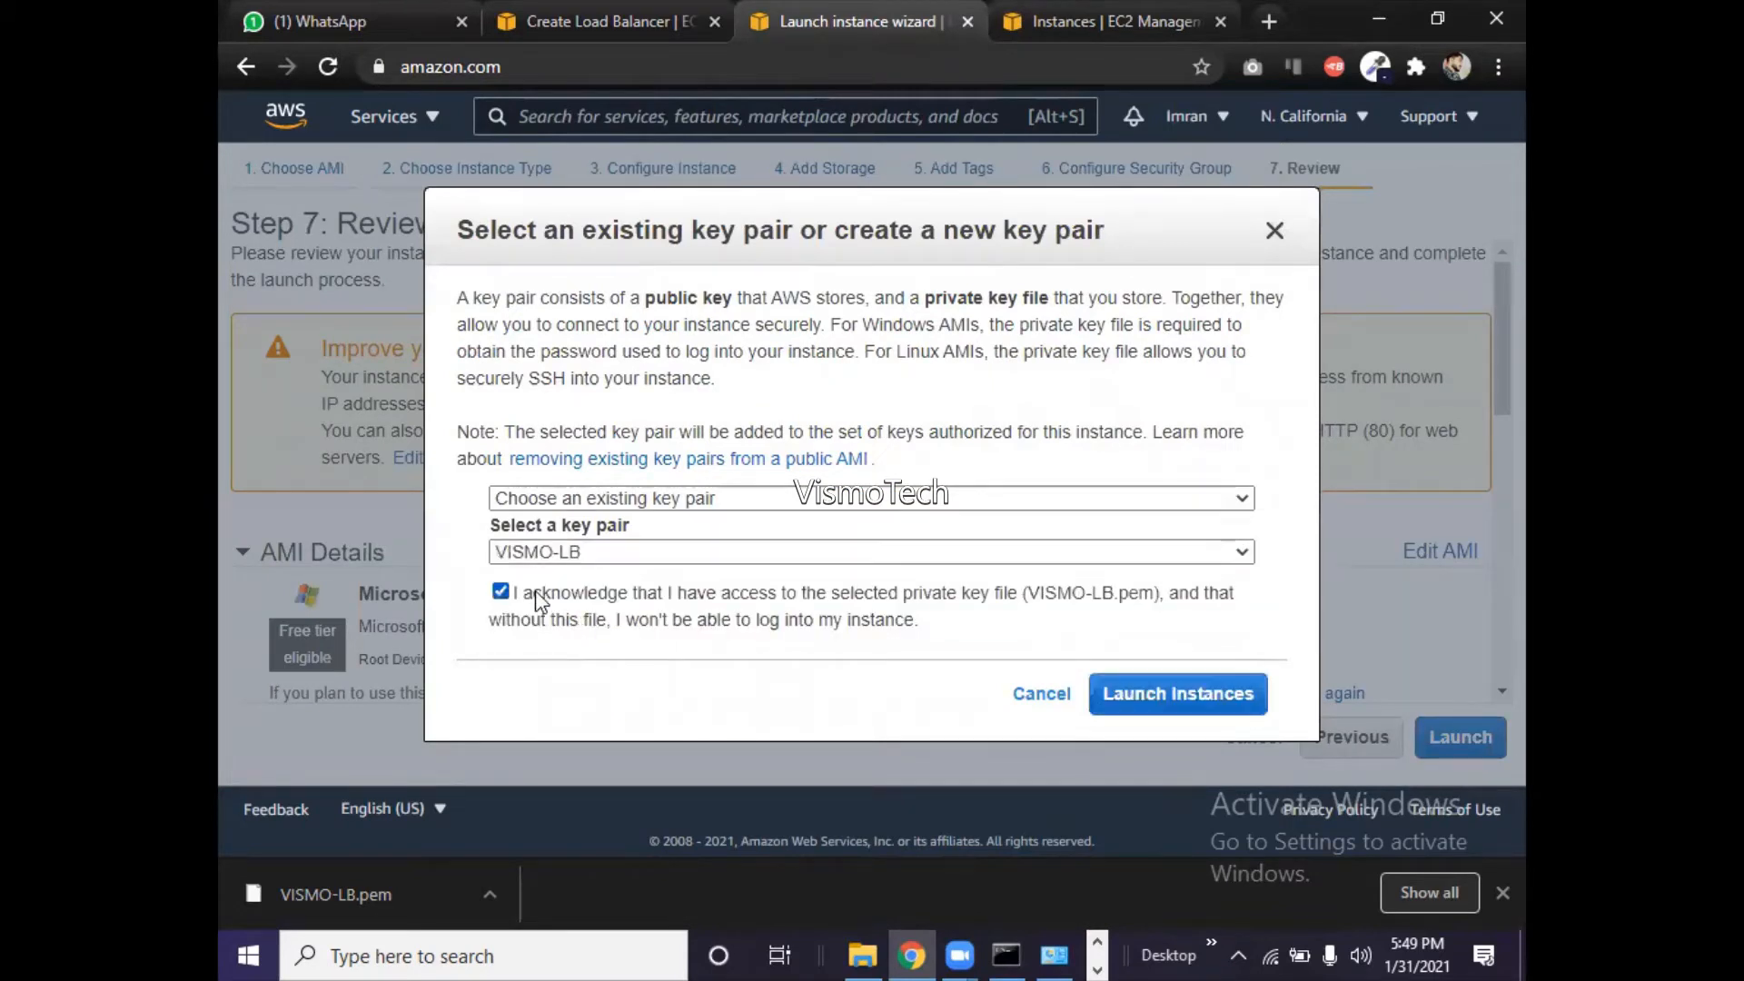
left_click(1136, 694)
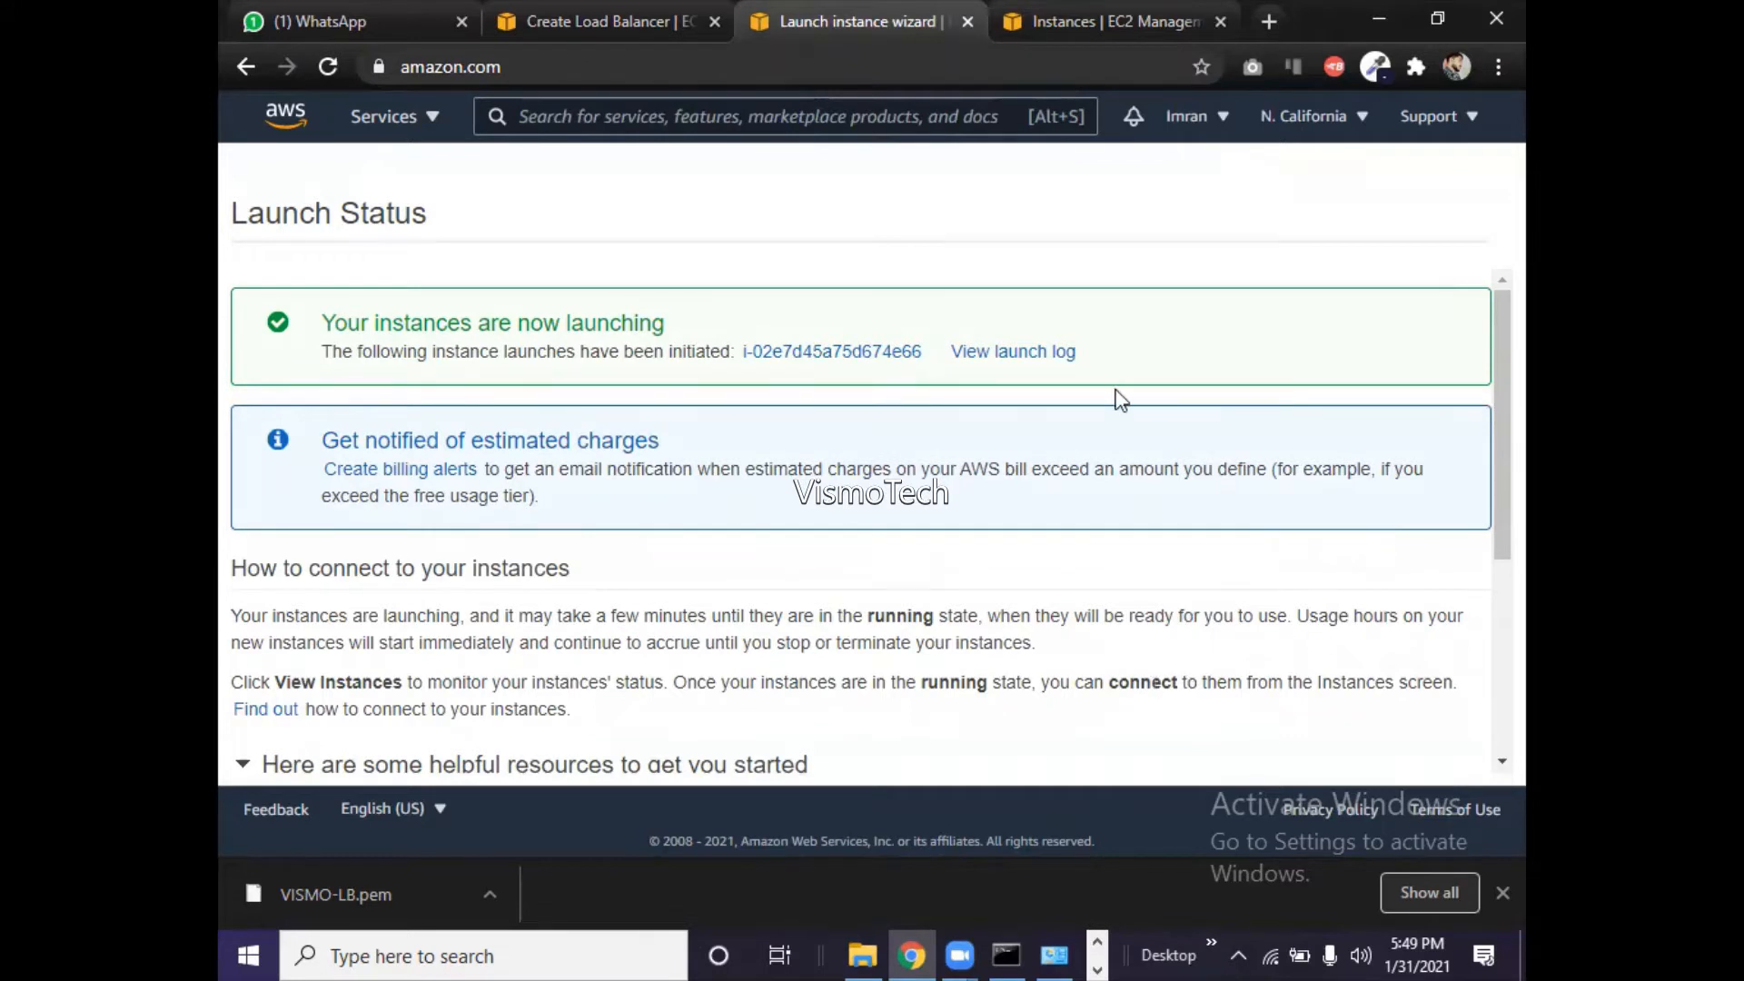
- Open the launched instance in the instances list and remove the search filter to list all instances
left_click(900, 356)
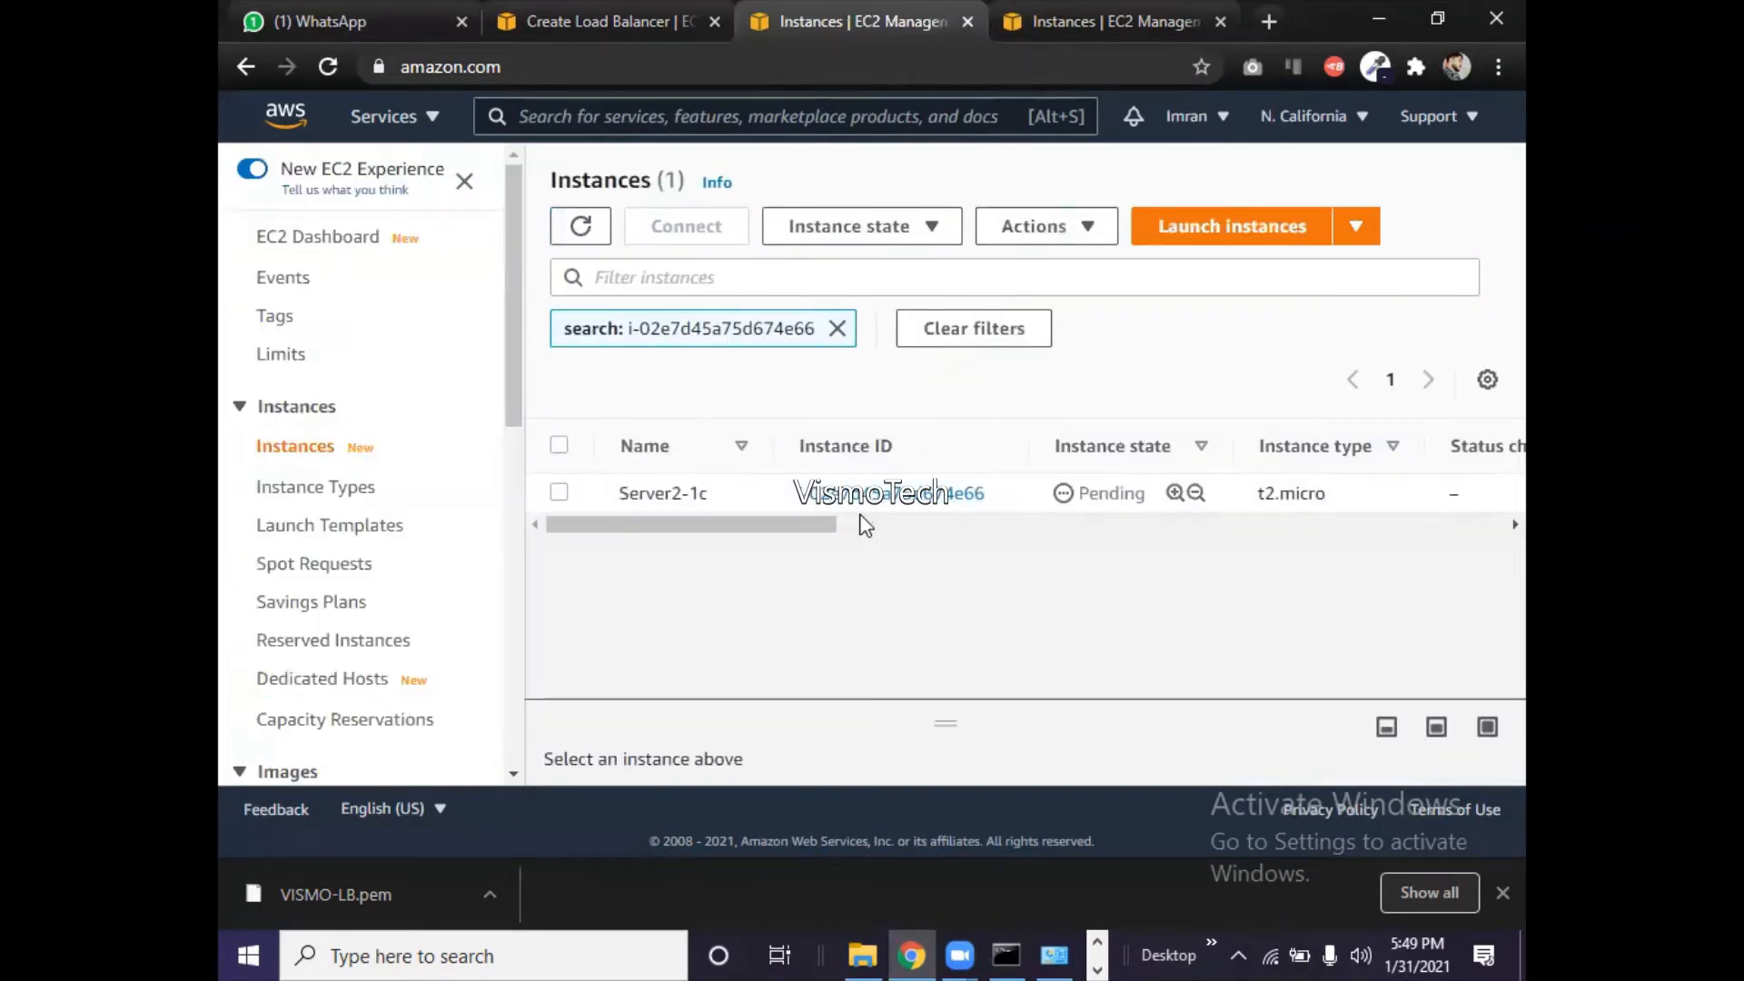
left_click_drag(818, 532, 647, 499)
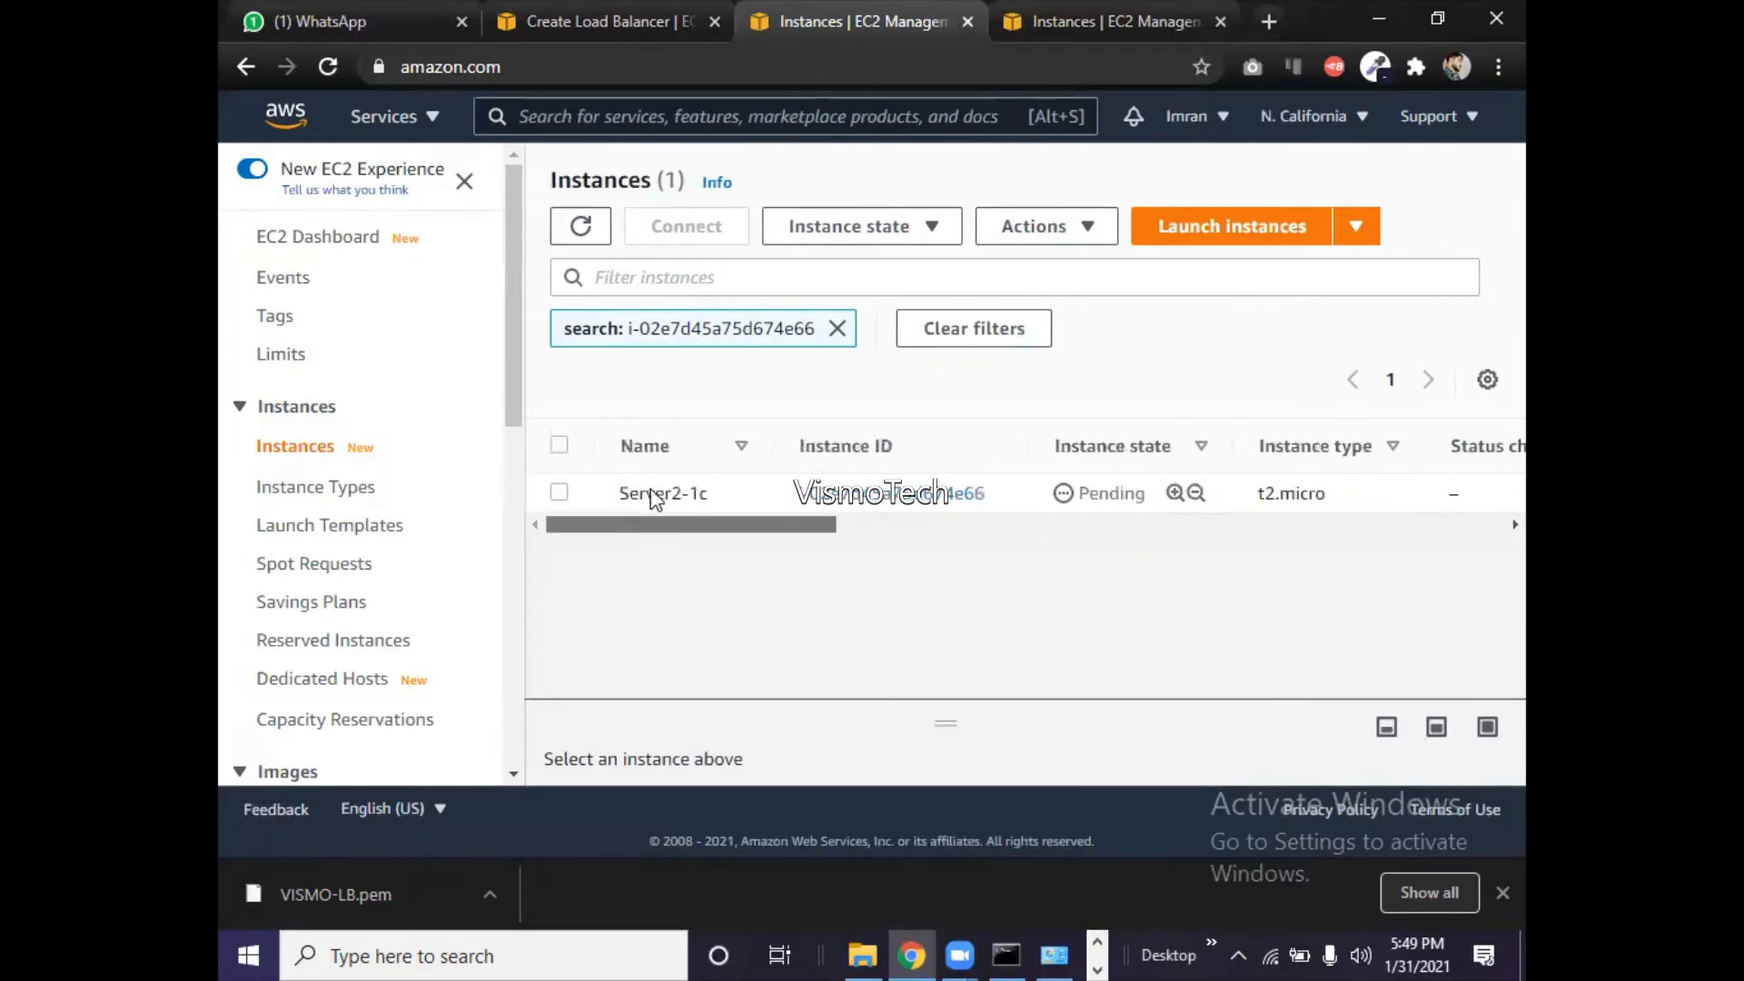
left_click(836, 330)
left_click_drag(834, 525, 739, 483)
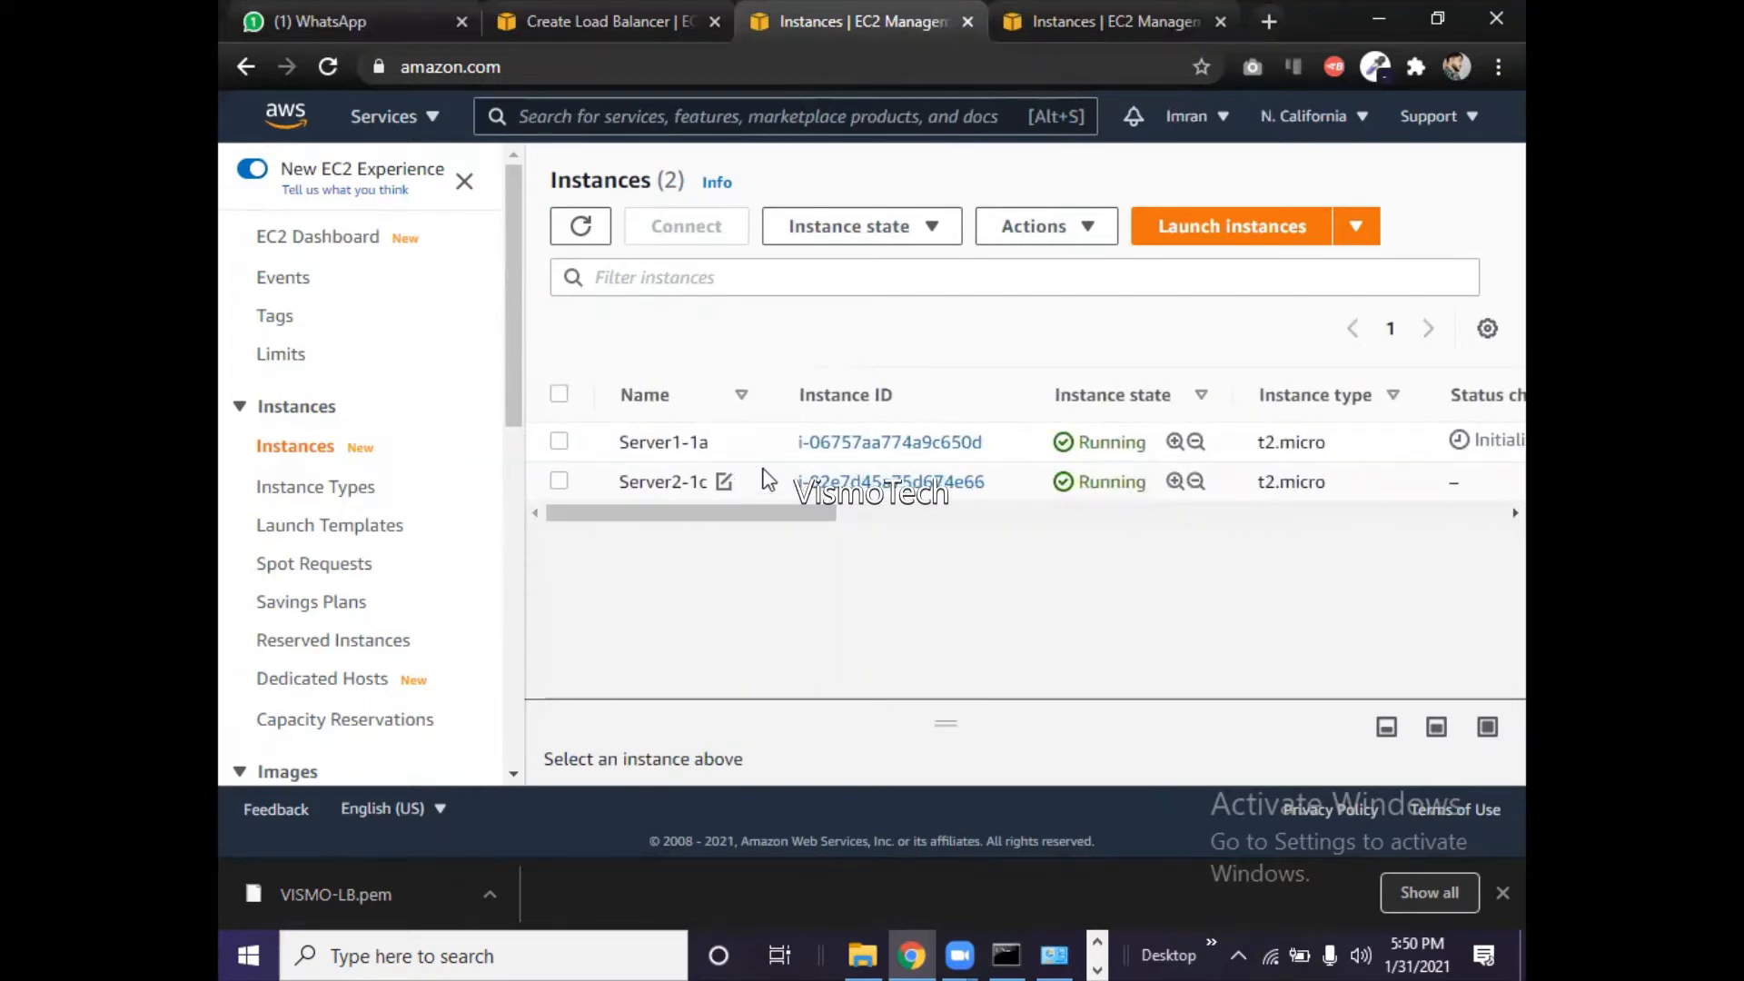
- Open the Get Windows password page for the Server1-1a instance
left_click(655, 444)
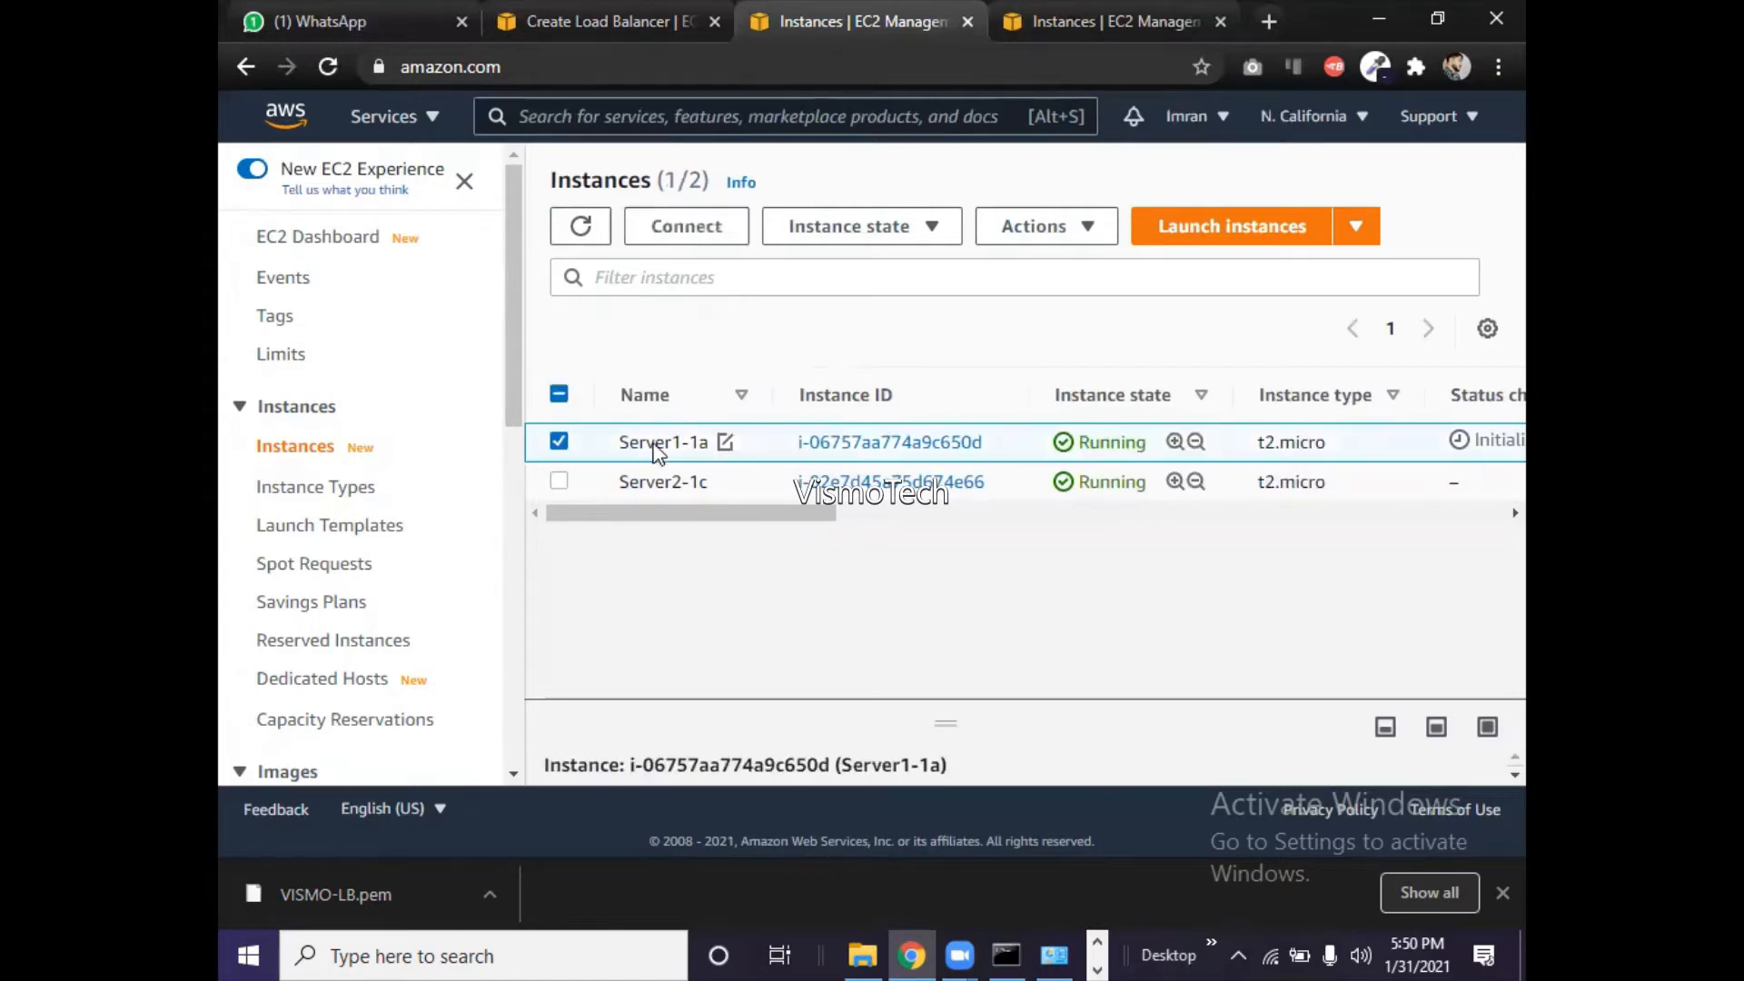
right_click(655, 448)
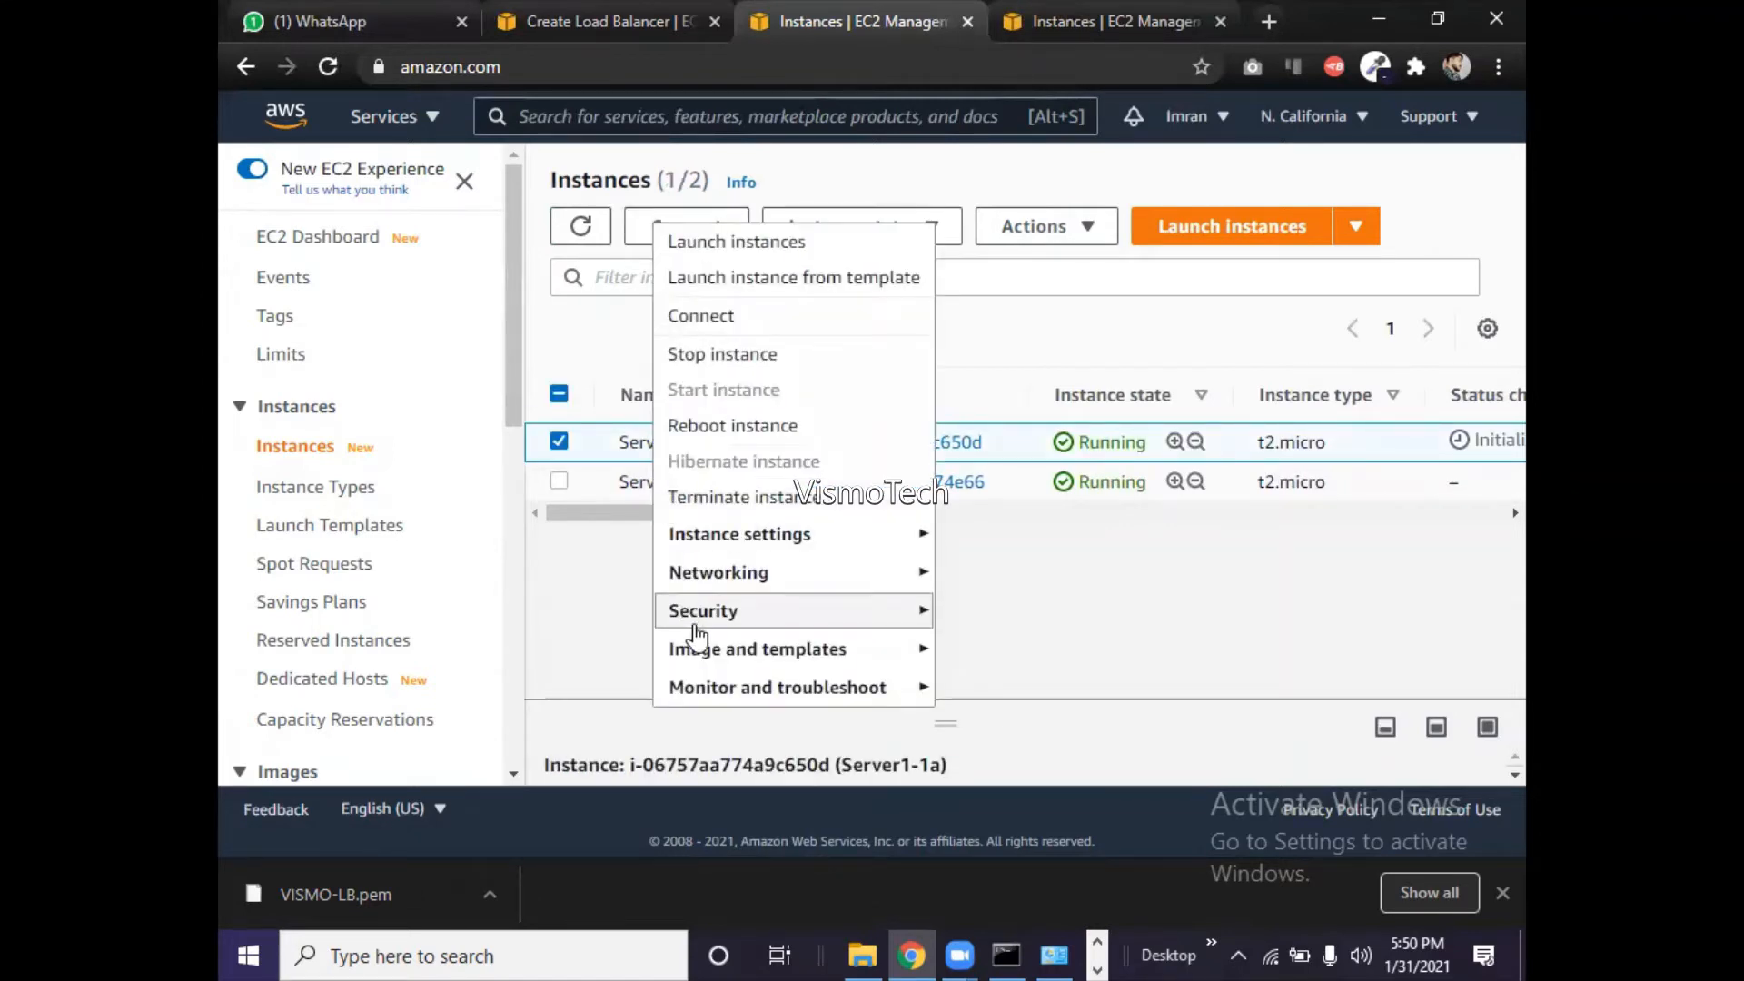
mouse_move(706, 622)
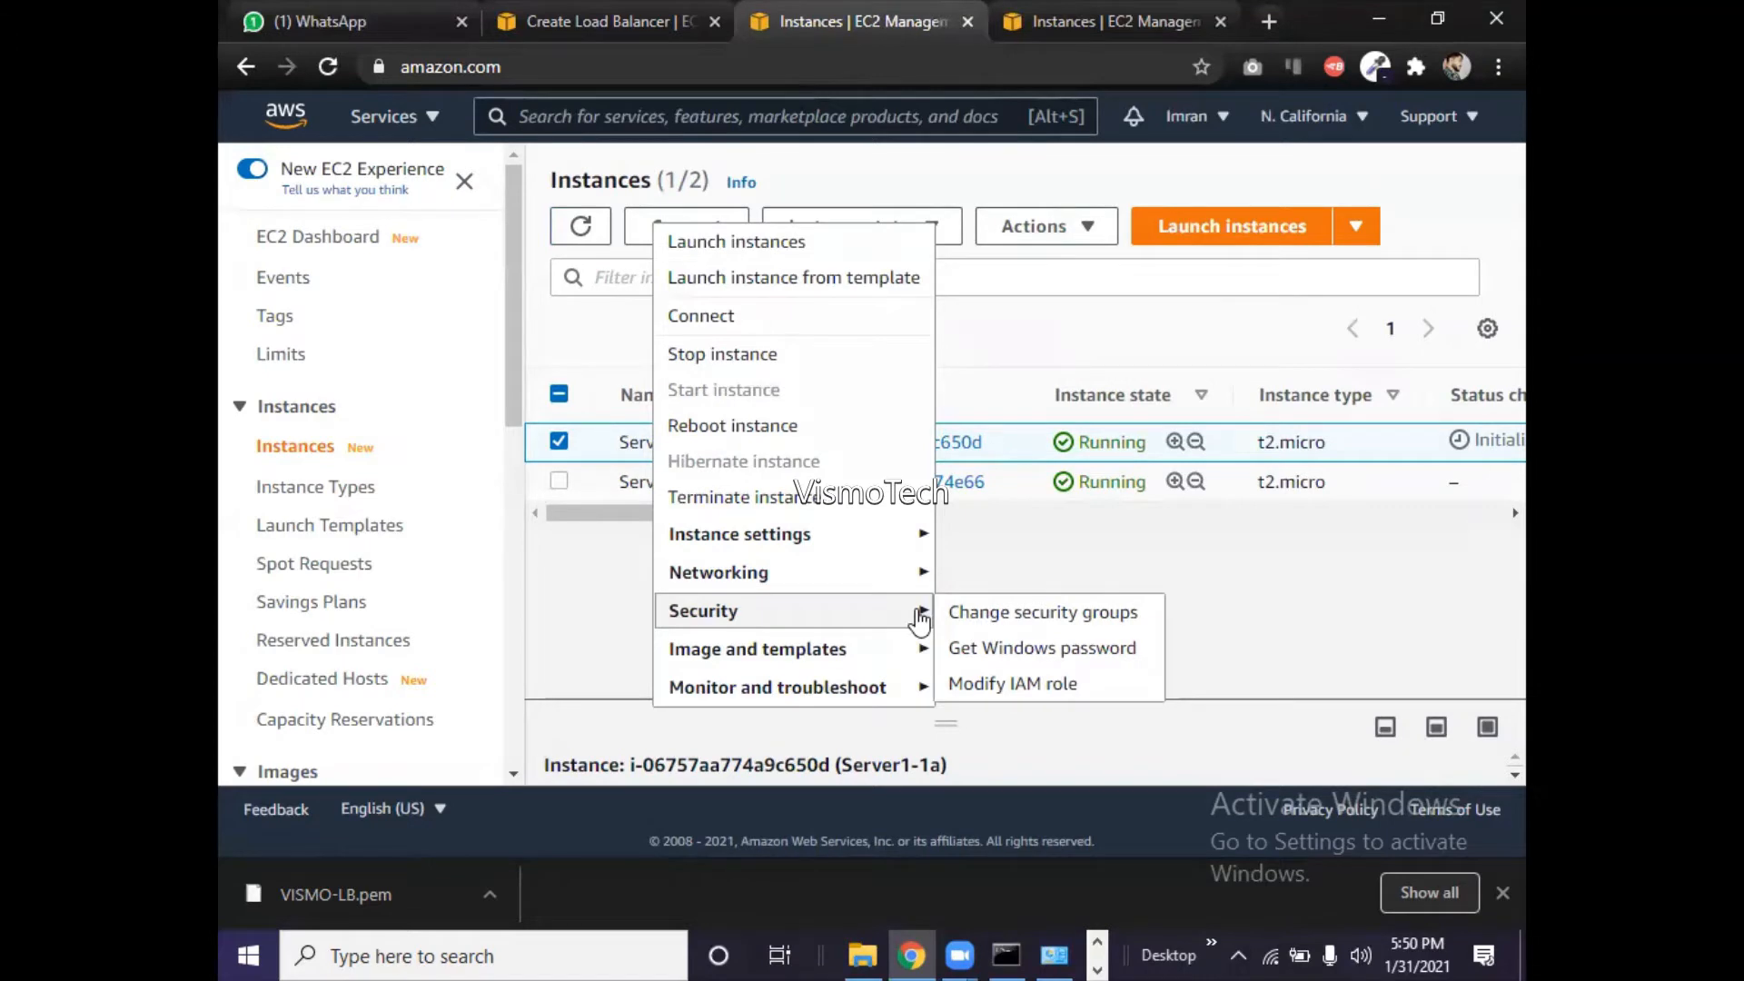
left_click(997, 648)
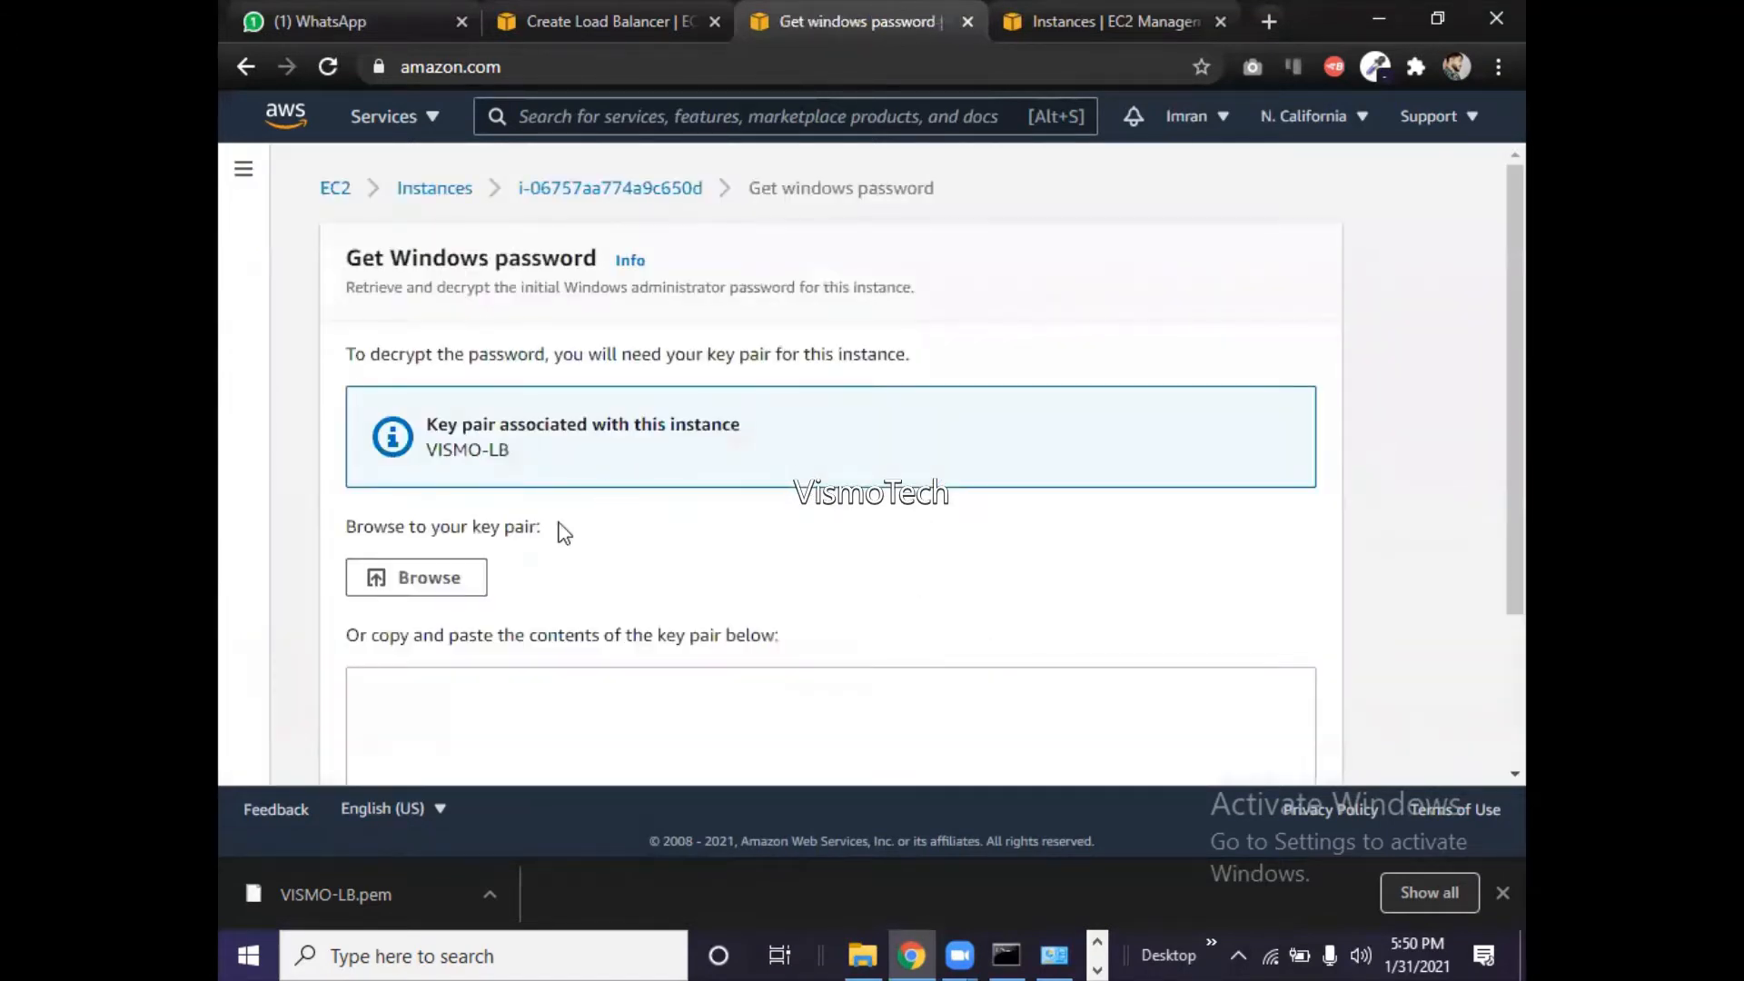
- Load the key pair file VISMO-LB.pem from Documents and decrypt the Windows administrator password
left_click(460, 586)
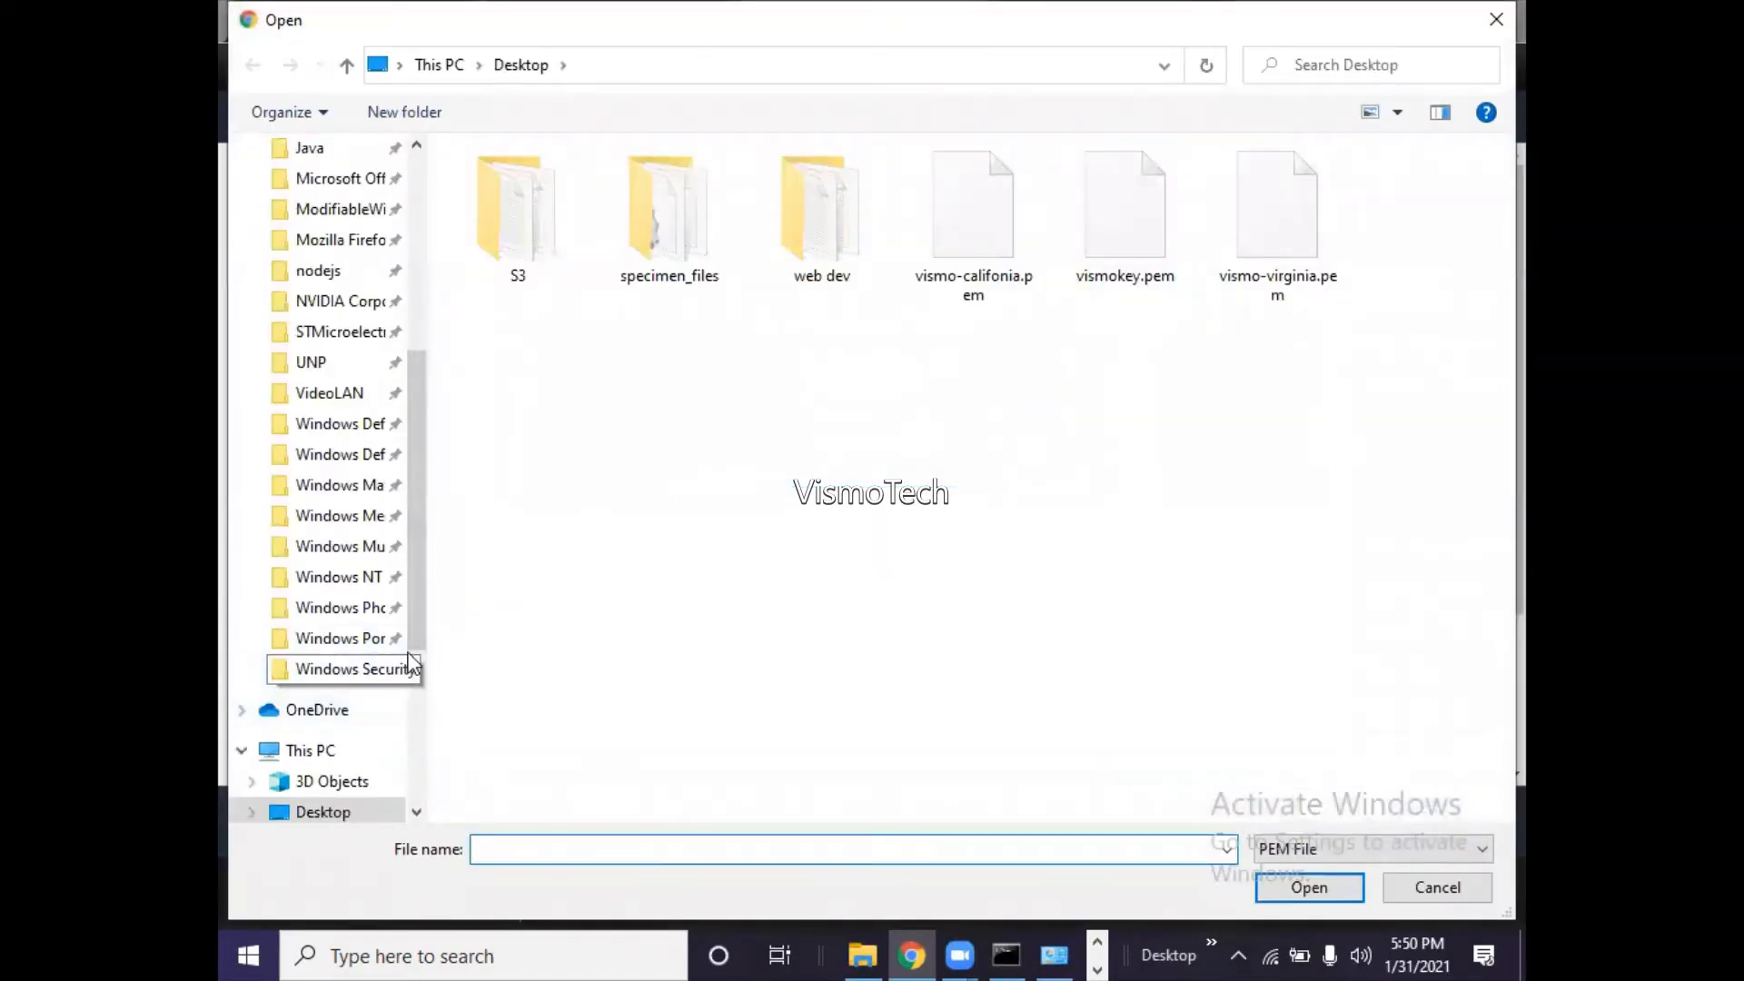
scroll(419, 637, "down", 3)
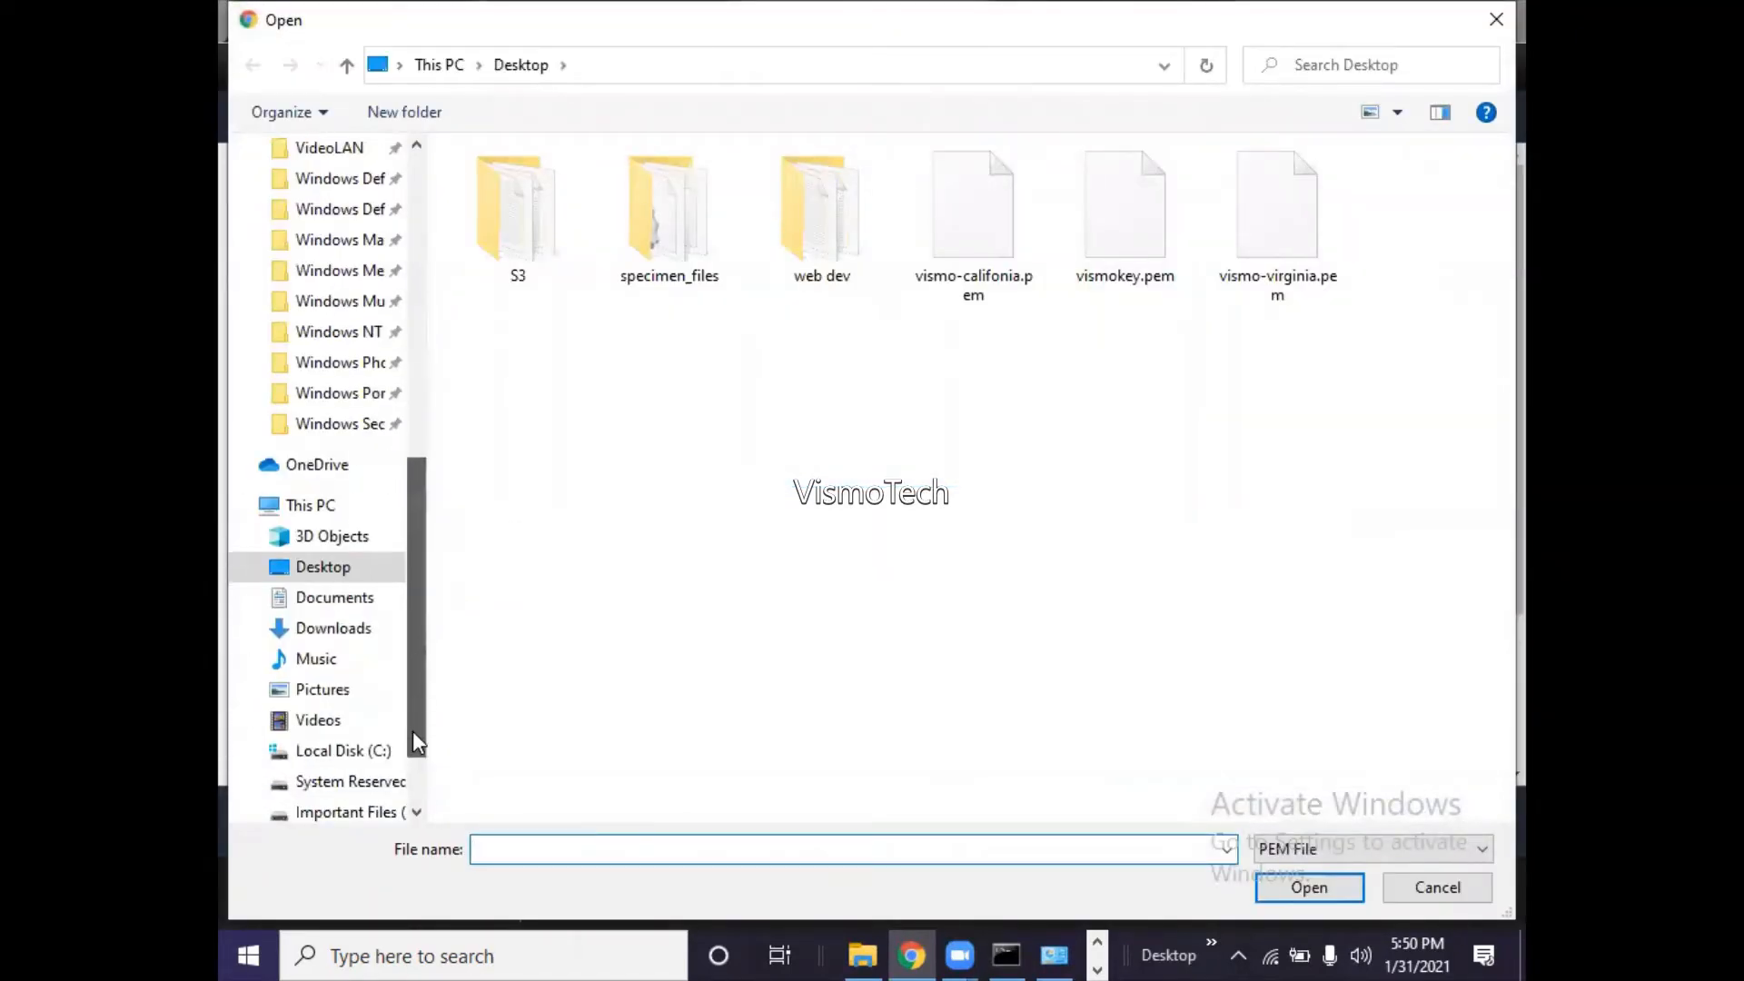
left_click(322, 605)
left_click(513, 487)
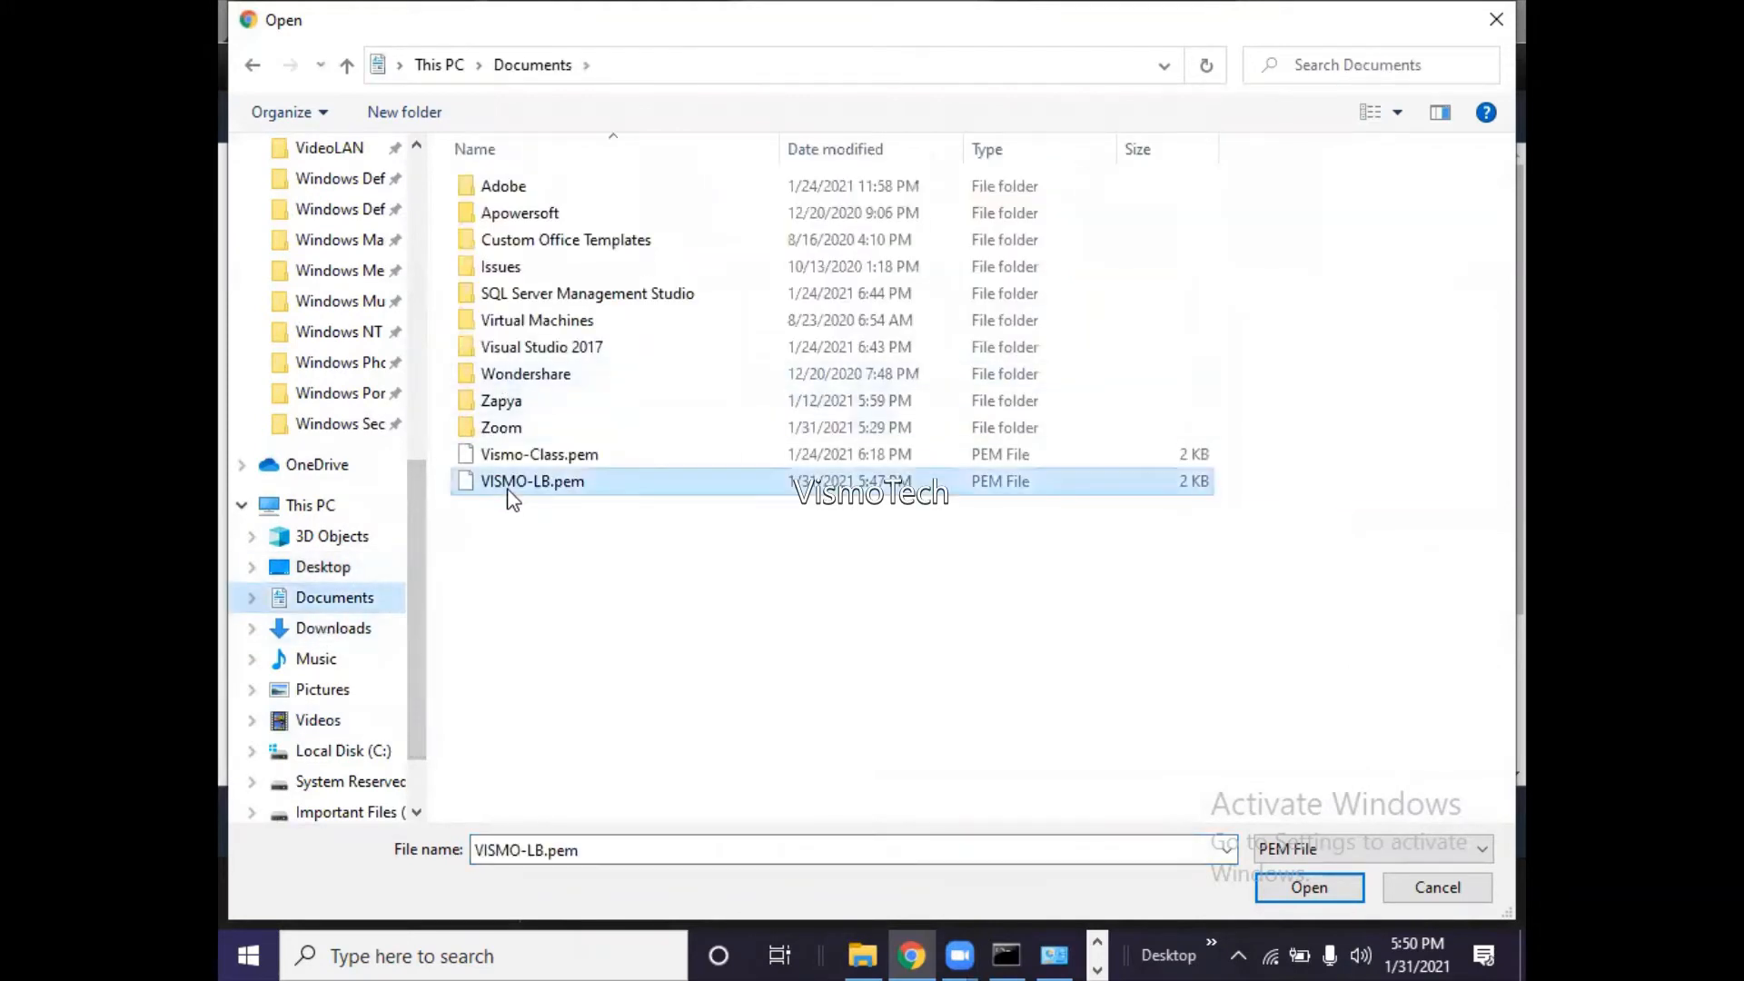
left_click(1309, 887)
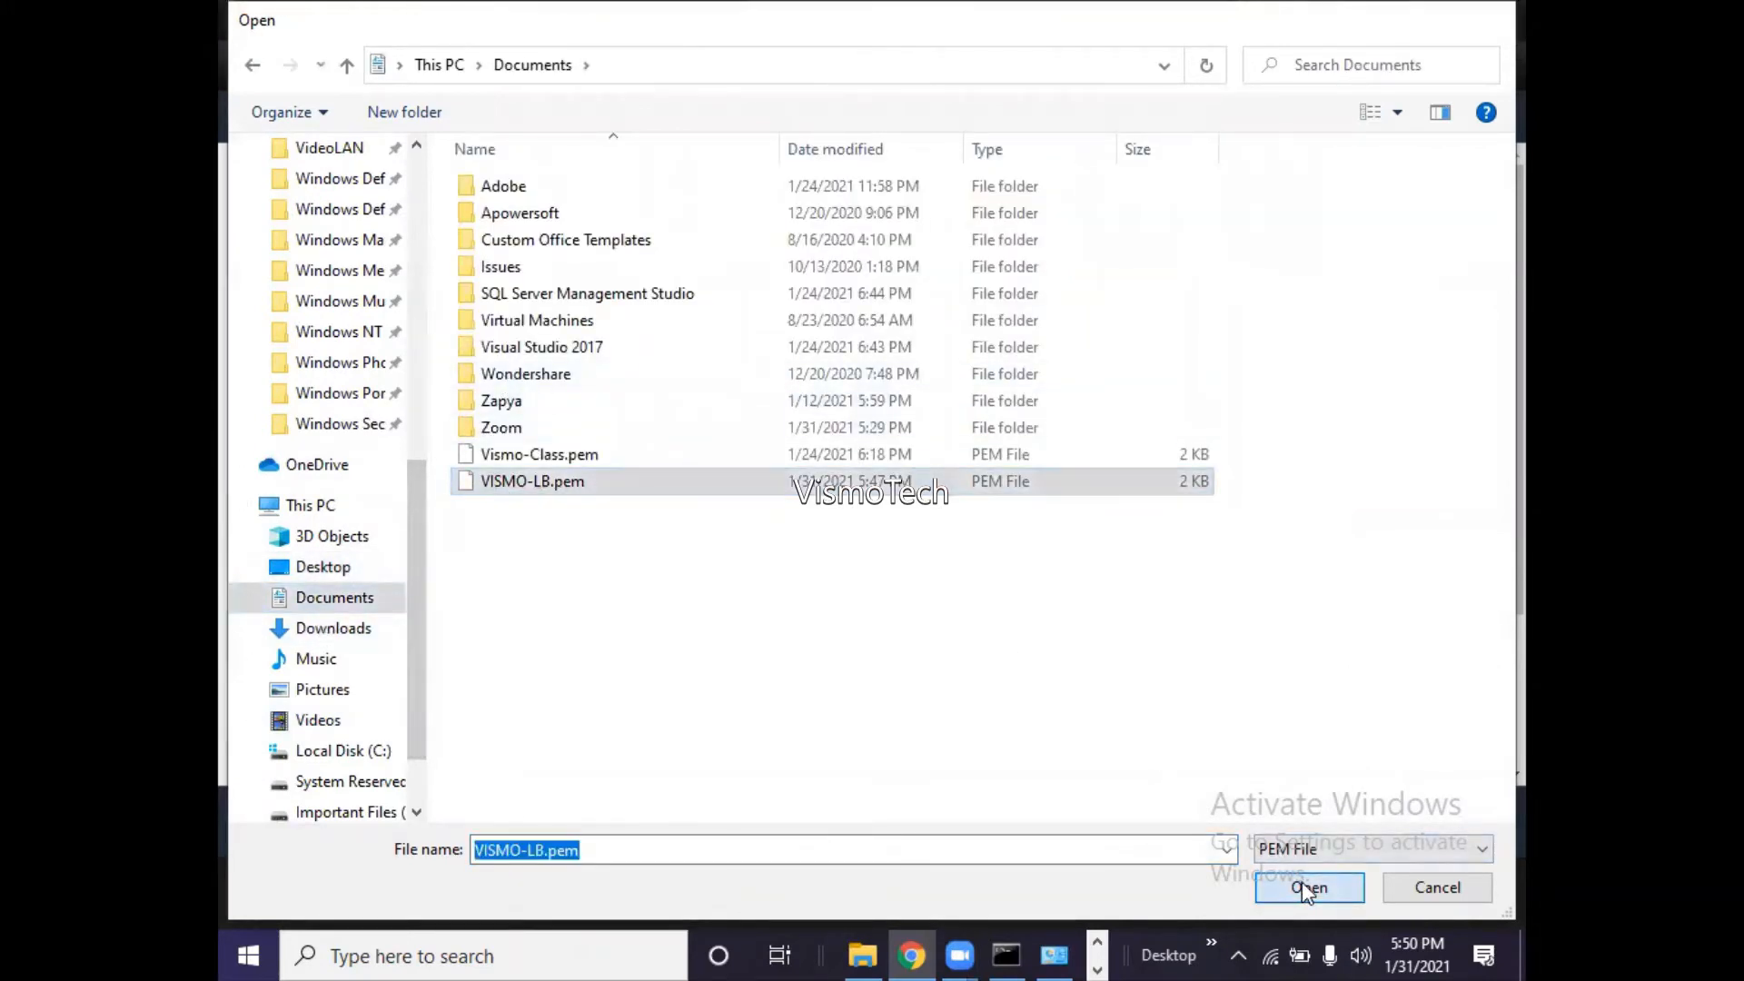
scroll(1488, 541, "down", 3)
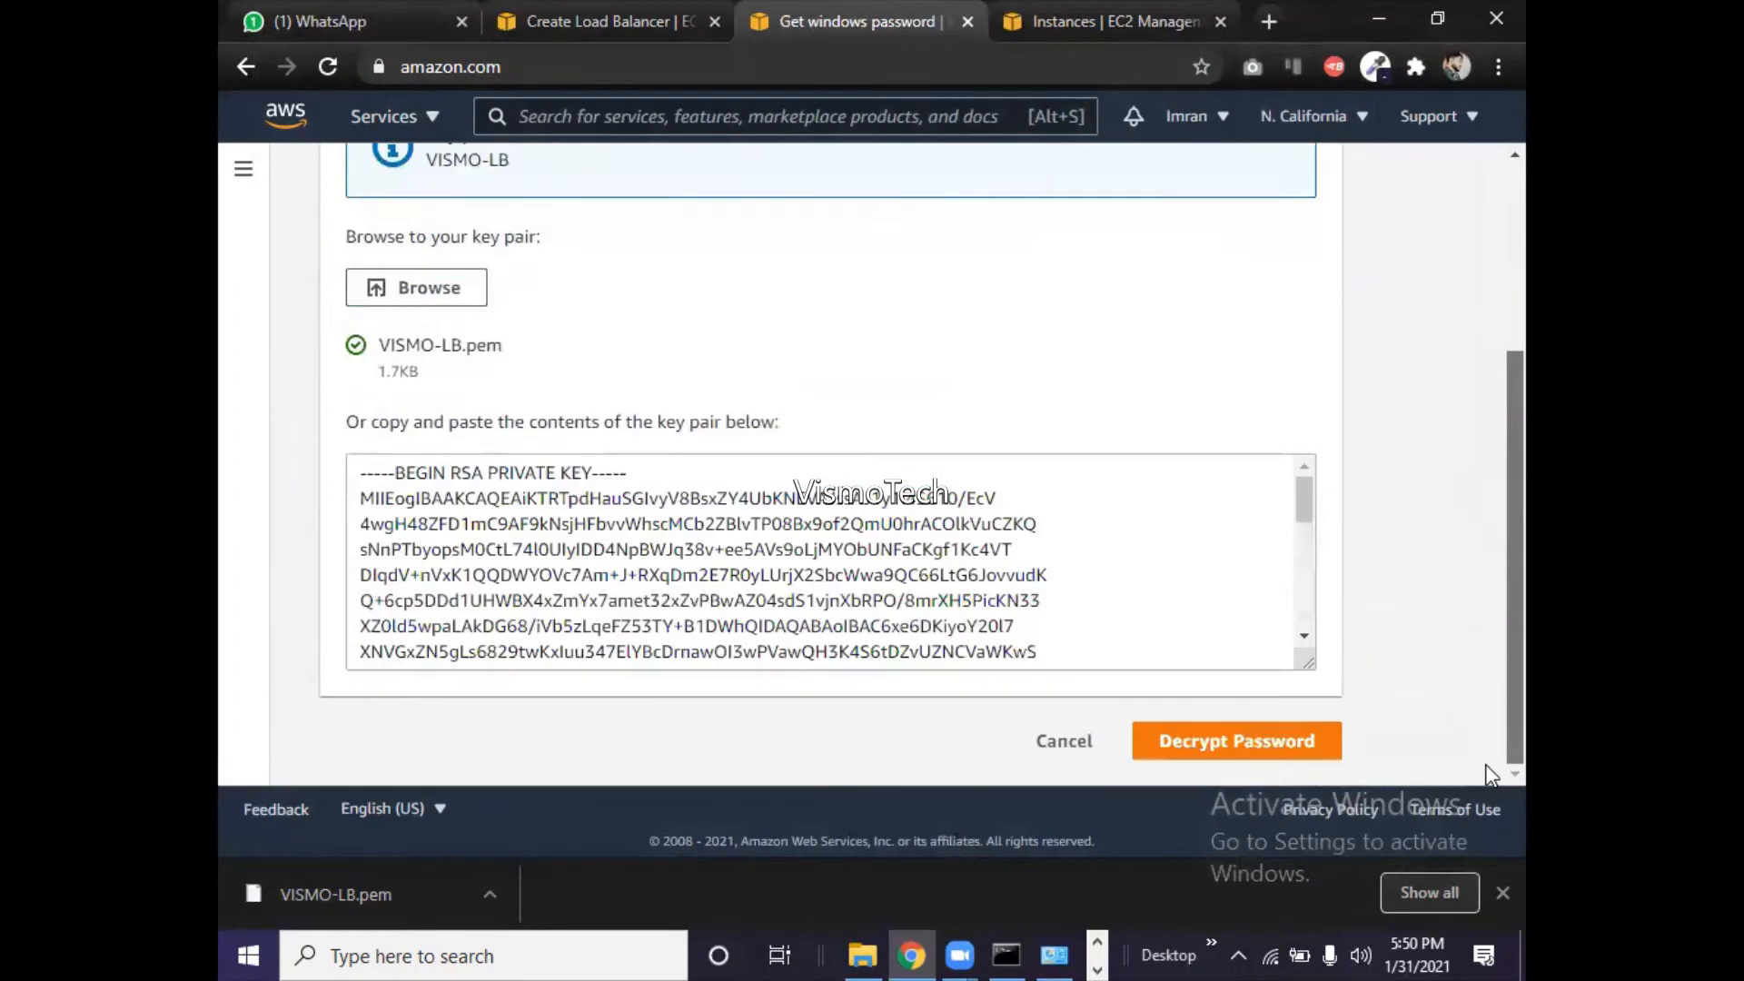
left_click(1272, 756)
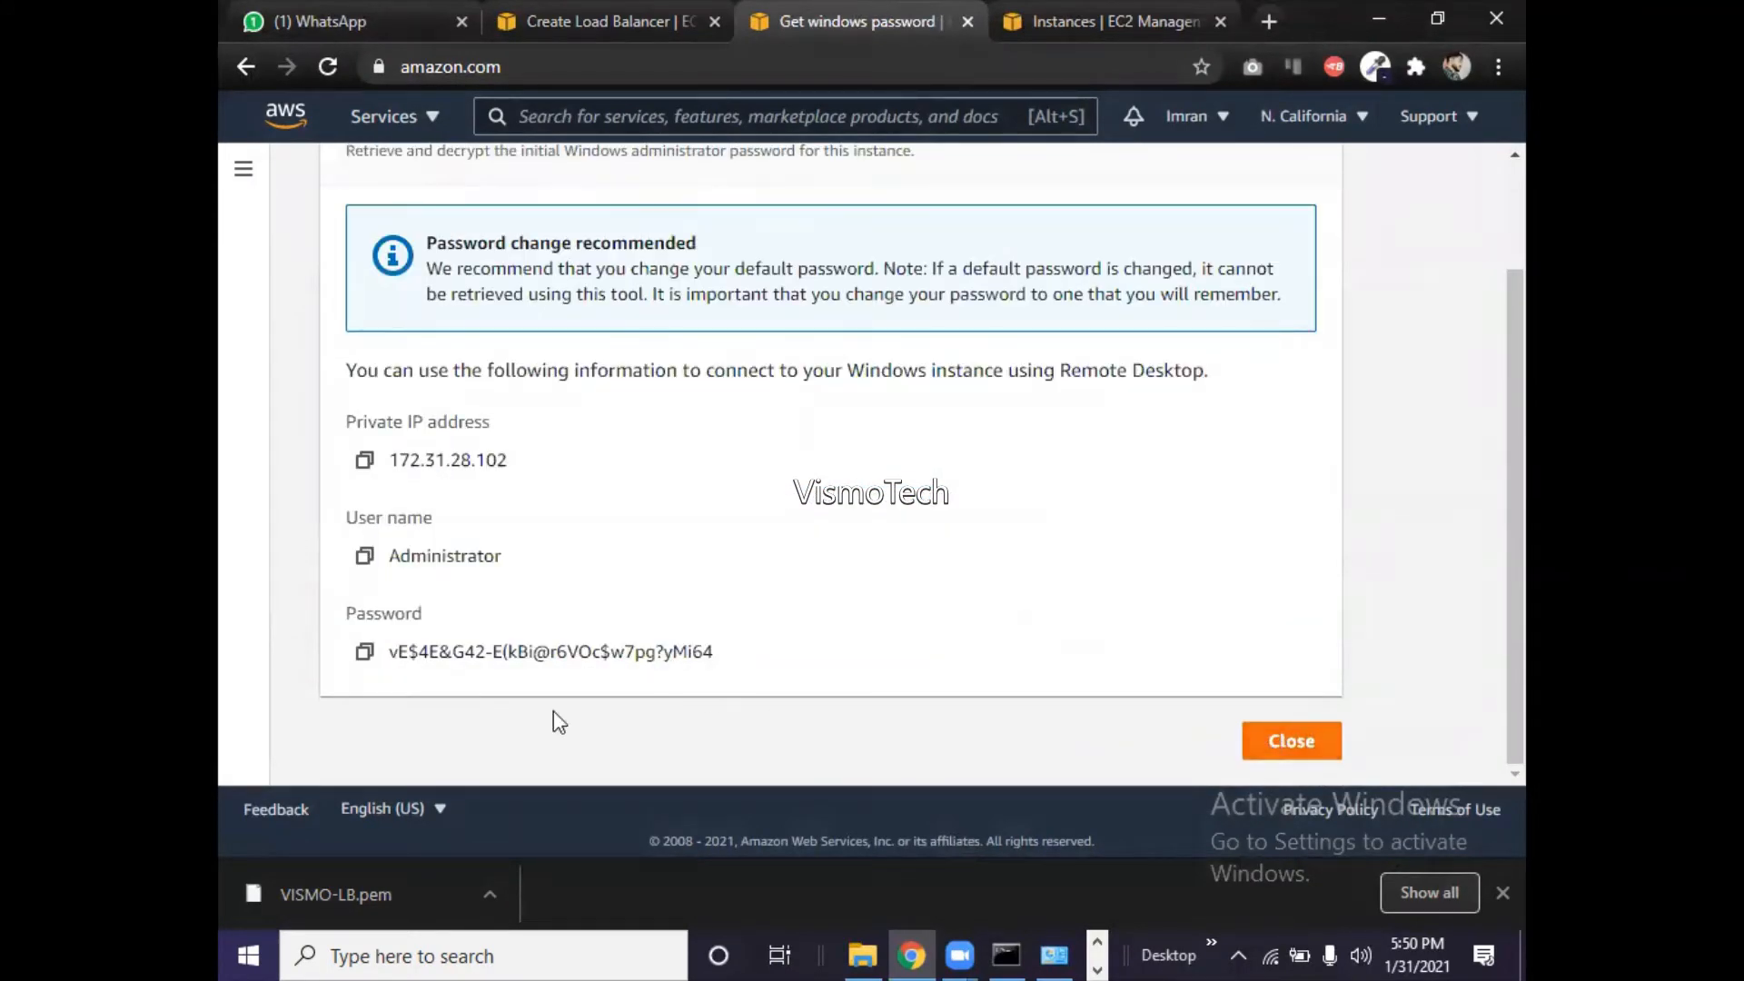
- Copy the decrypted administrator password and open a blank Notepad document
left_click(364, 652)
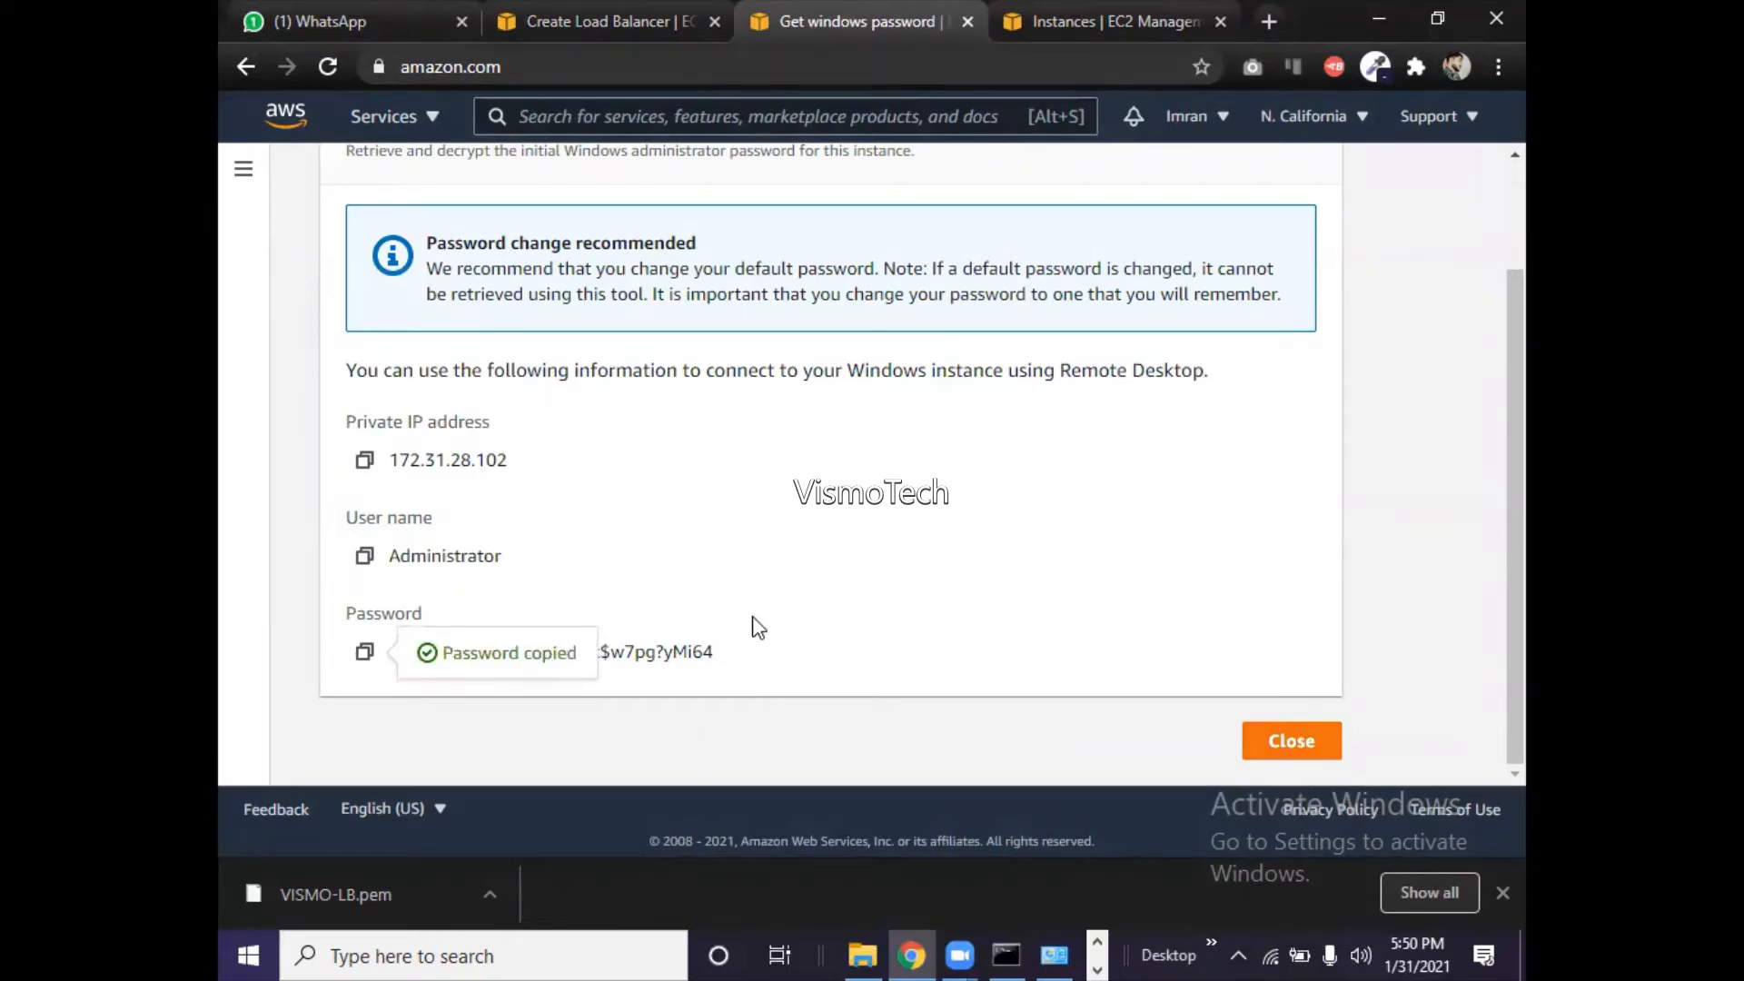
key("super")
type("note")
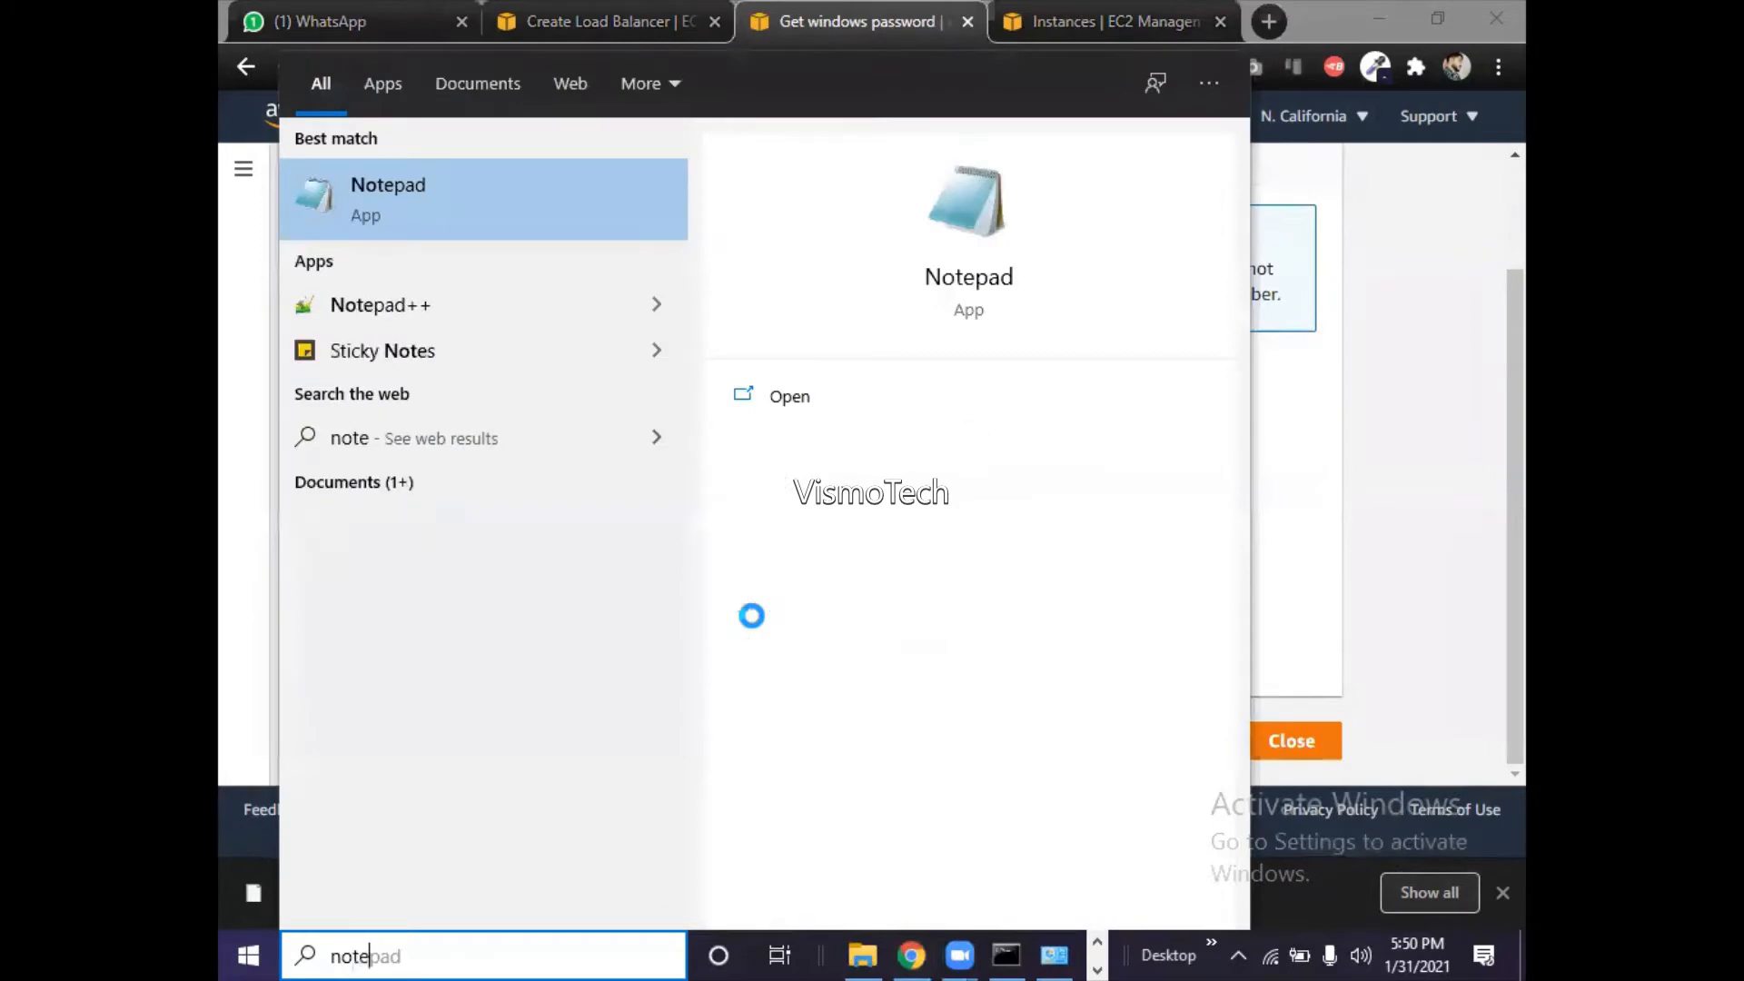
type("pad")
key("Return")
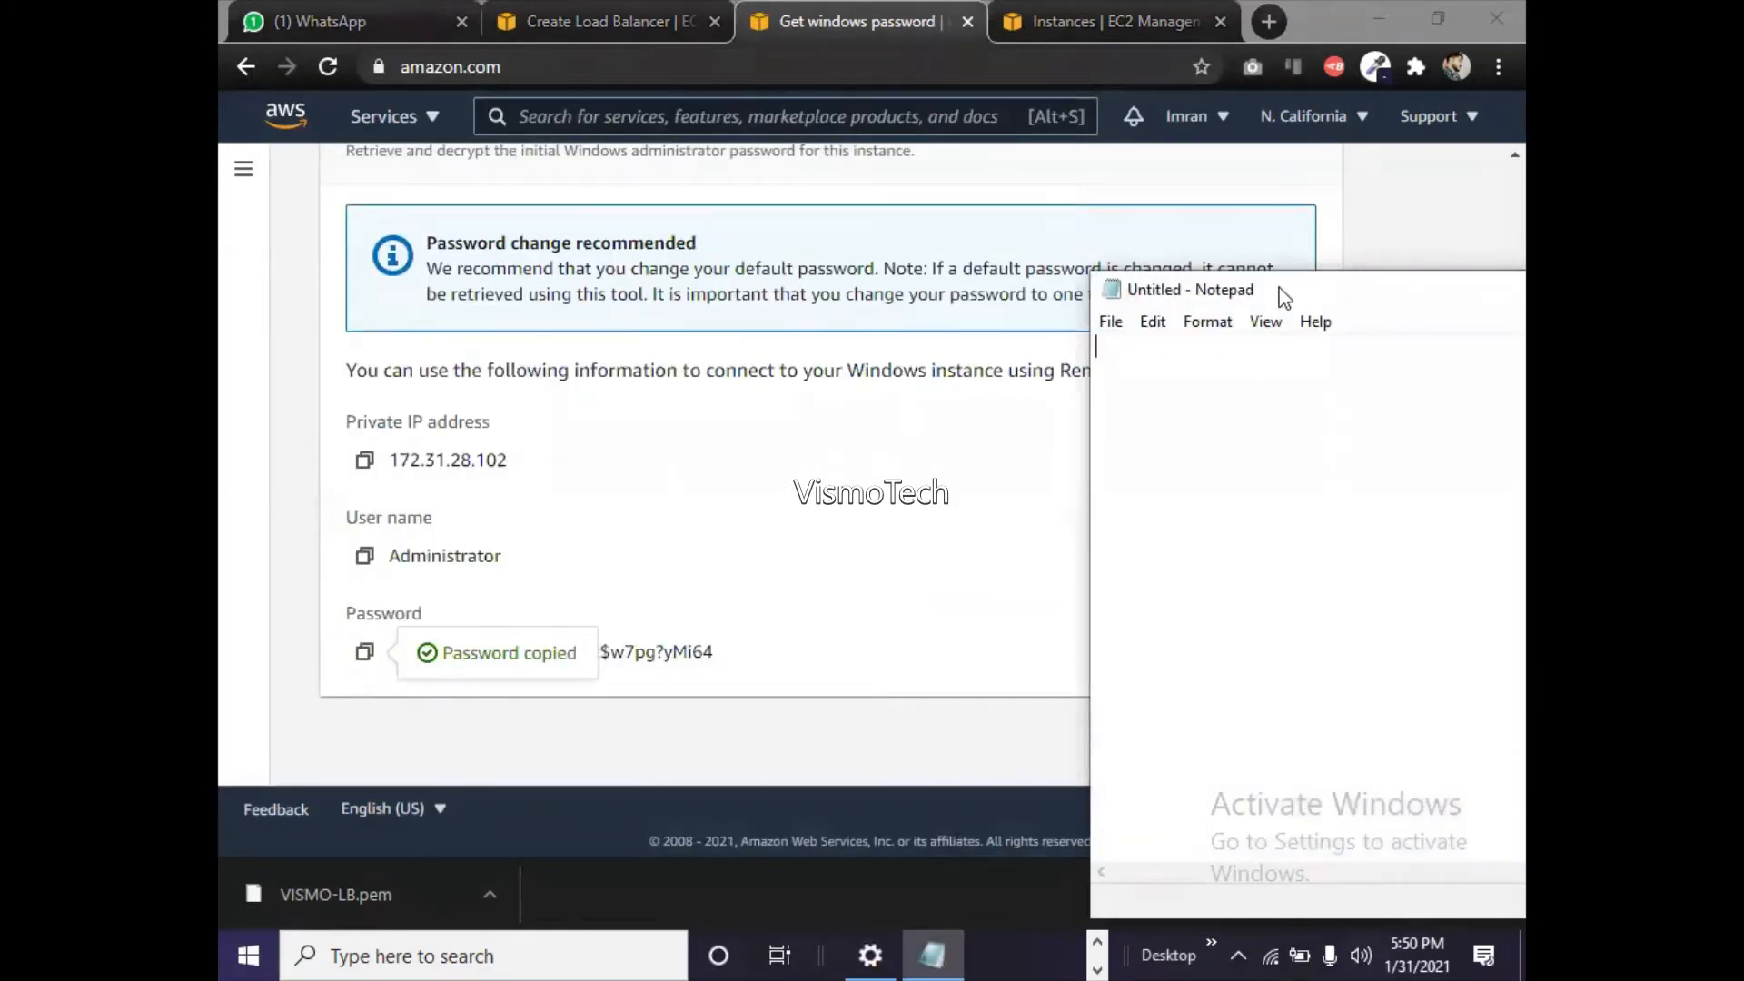
- Record the label Server1, the user name Administrator and the copied administrator password on separate lines in the note
left_click_drag(1279, 289, 869, 248)
type("Server1 ")
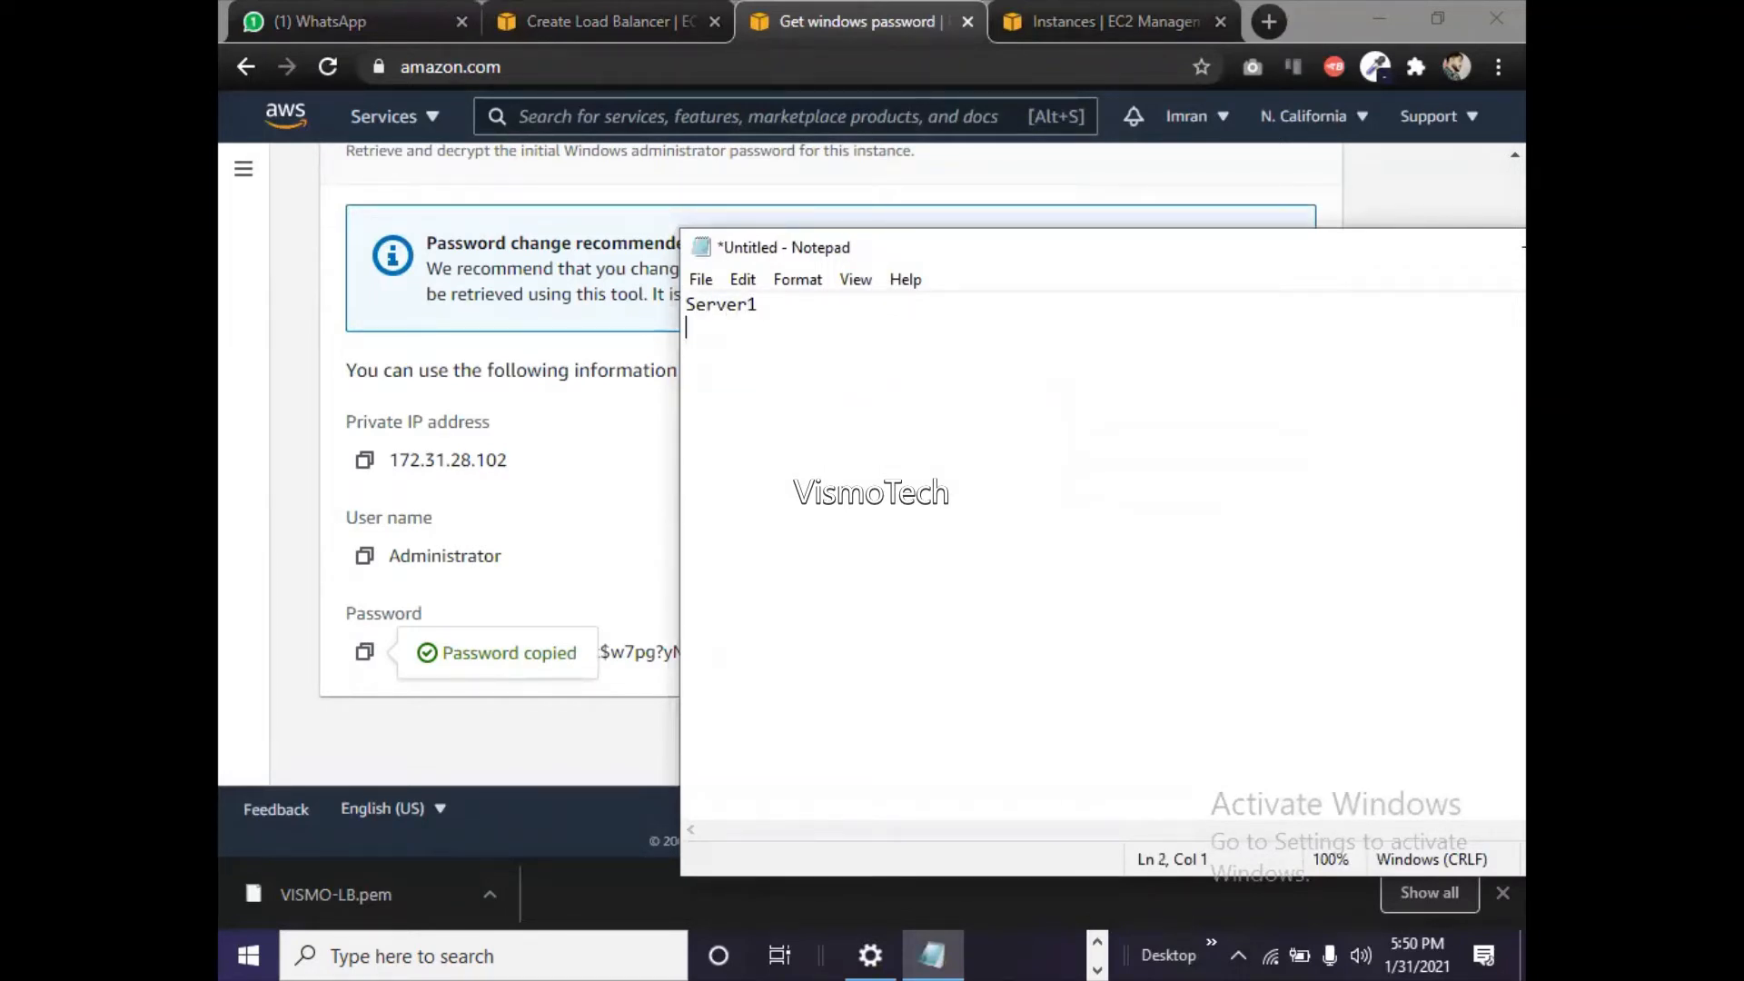
type("Administrator")
key("ctrl+v")
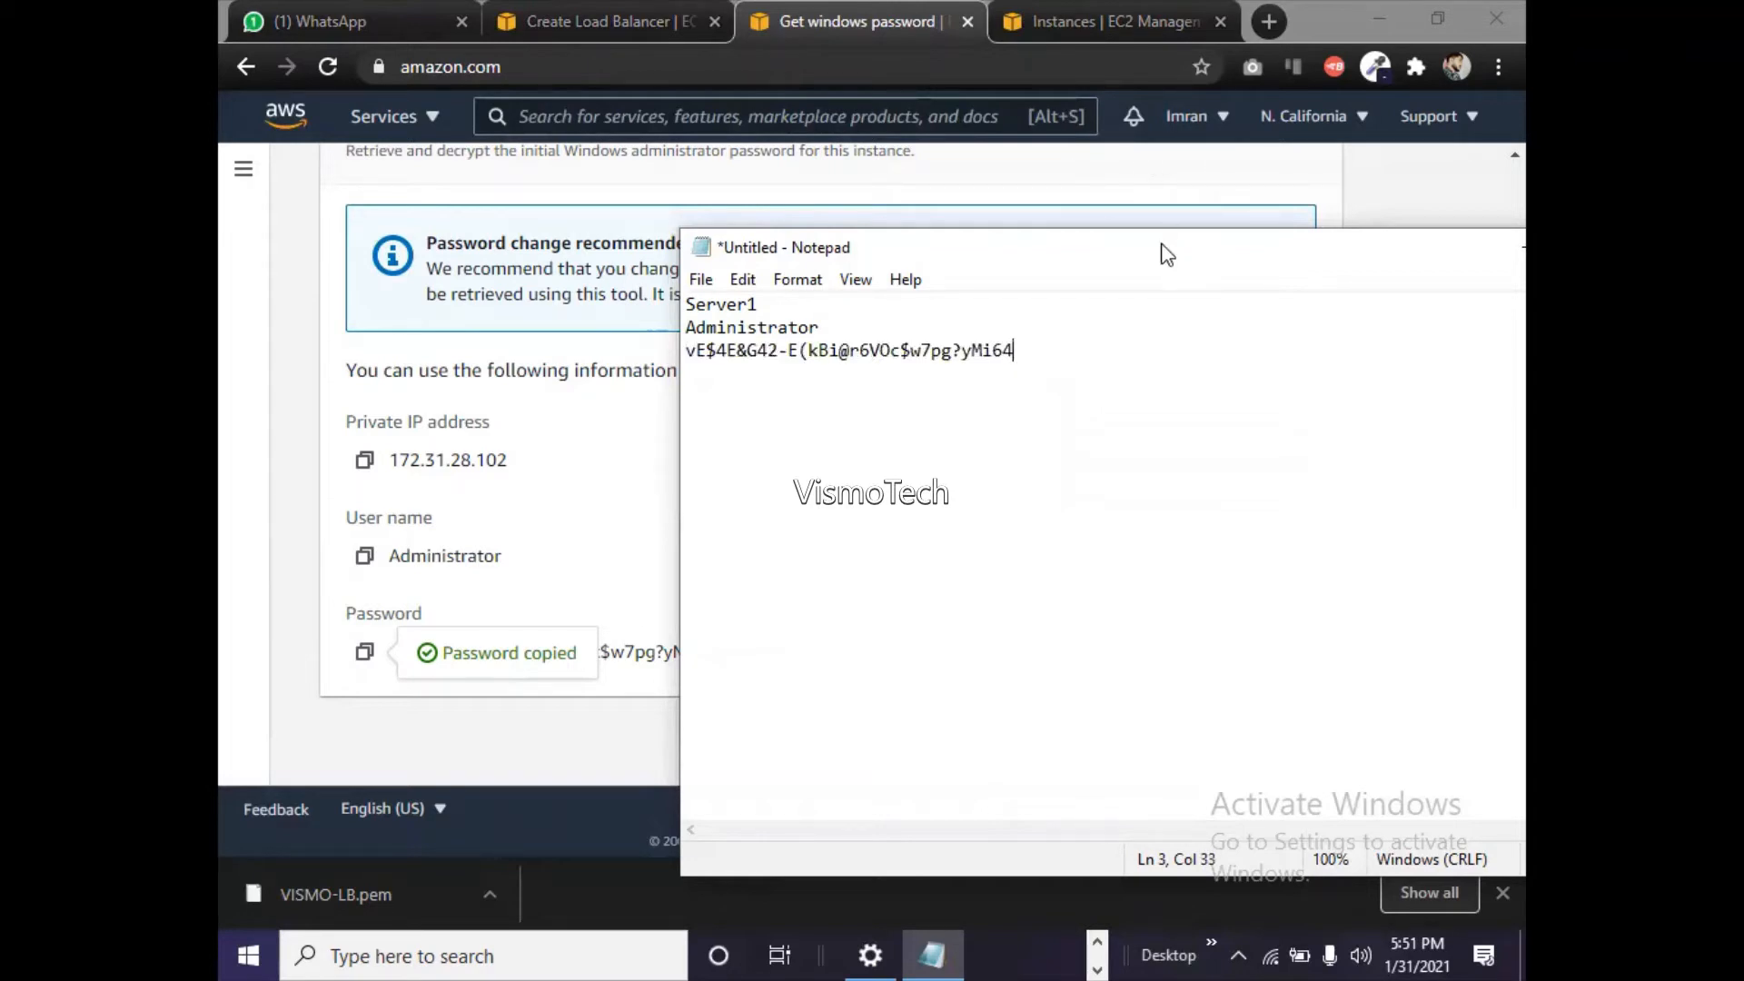
left_click_drag(1160, 254, 774, 282)
left_click(1144, 279)
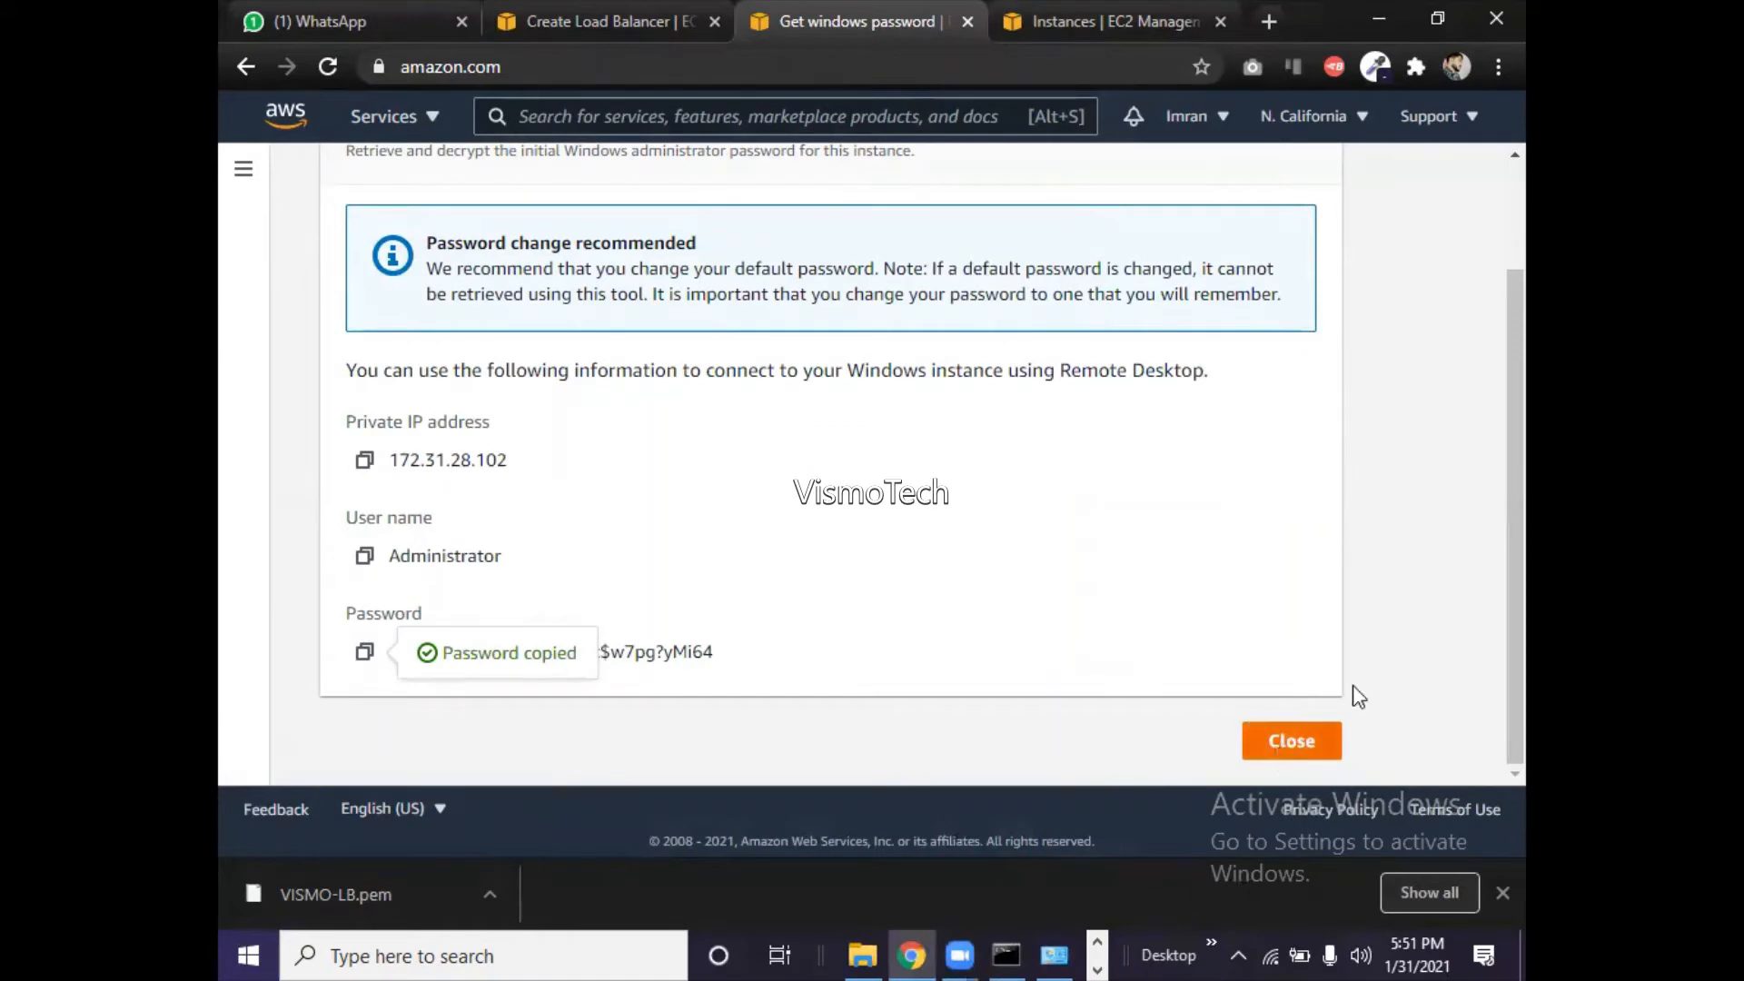
- Close the password page, copy Server1-1a's public IPv4 address from its details and add it below the password in the Notepad note
left_click(1295, 766)
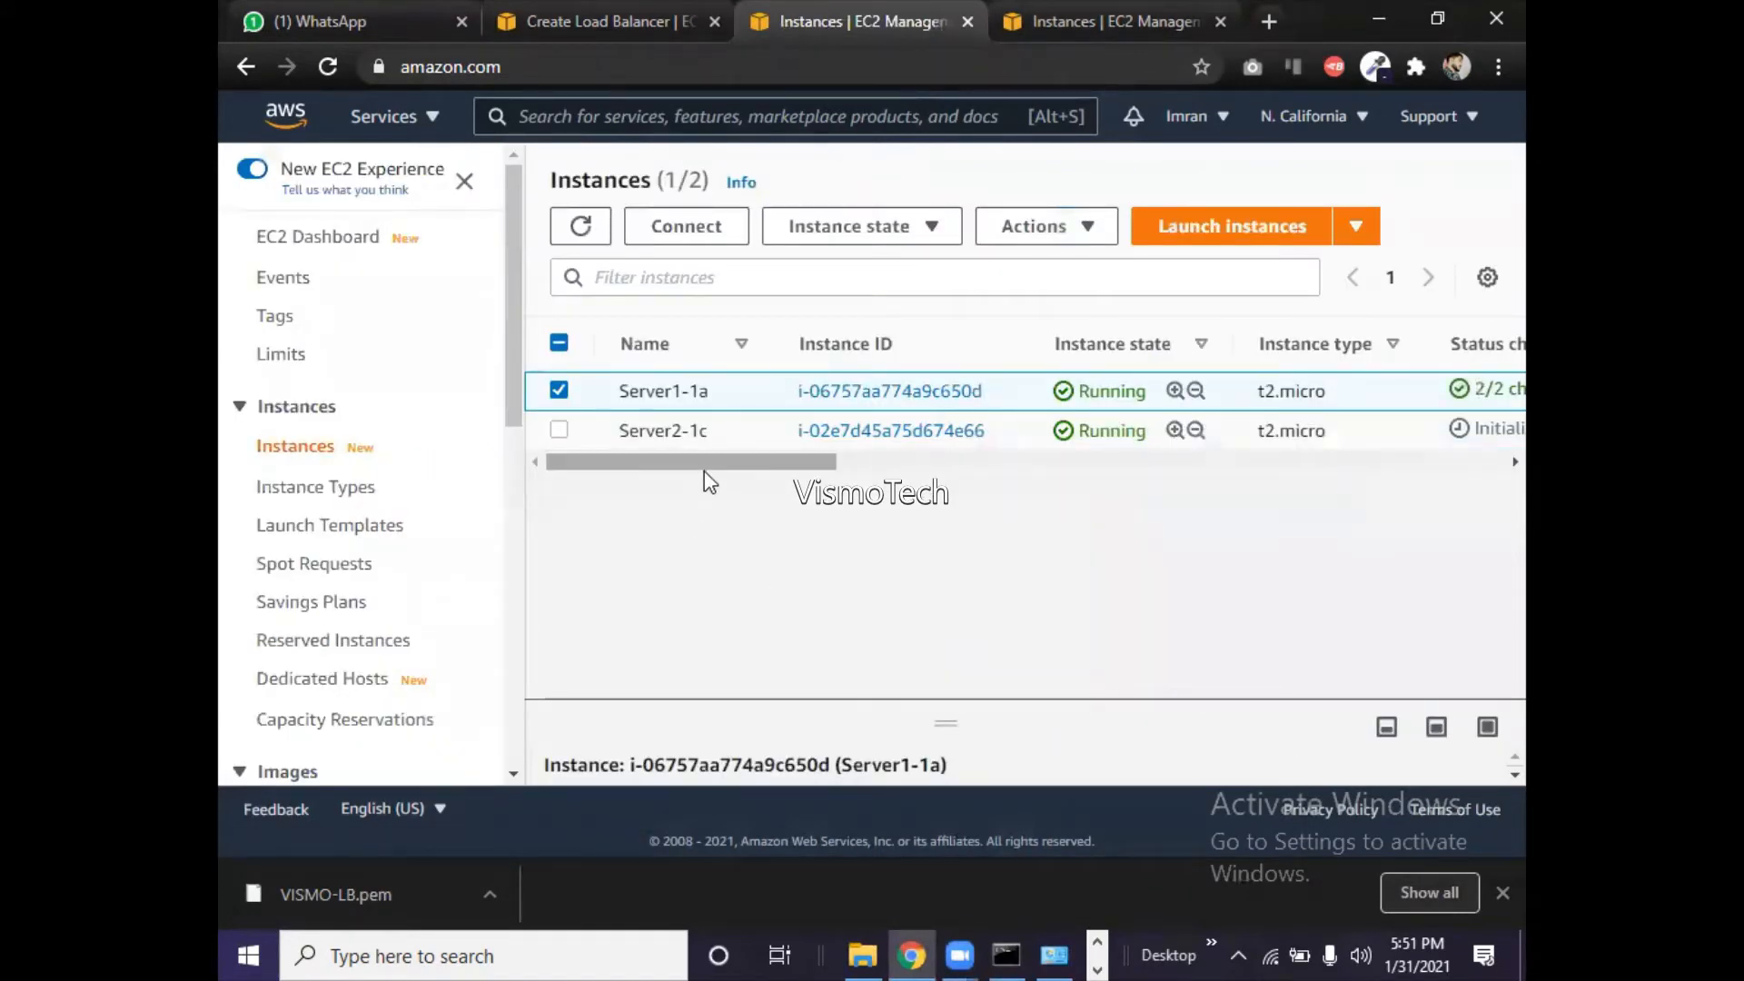
left_click_drag(708, 463, 891, 495)
left_click_drag(969, 703, 967, 519)
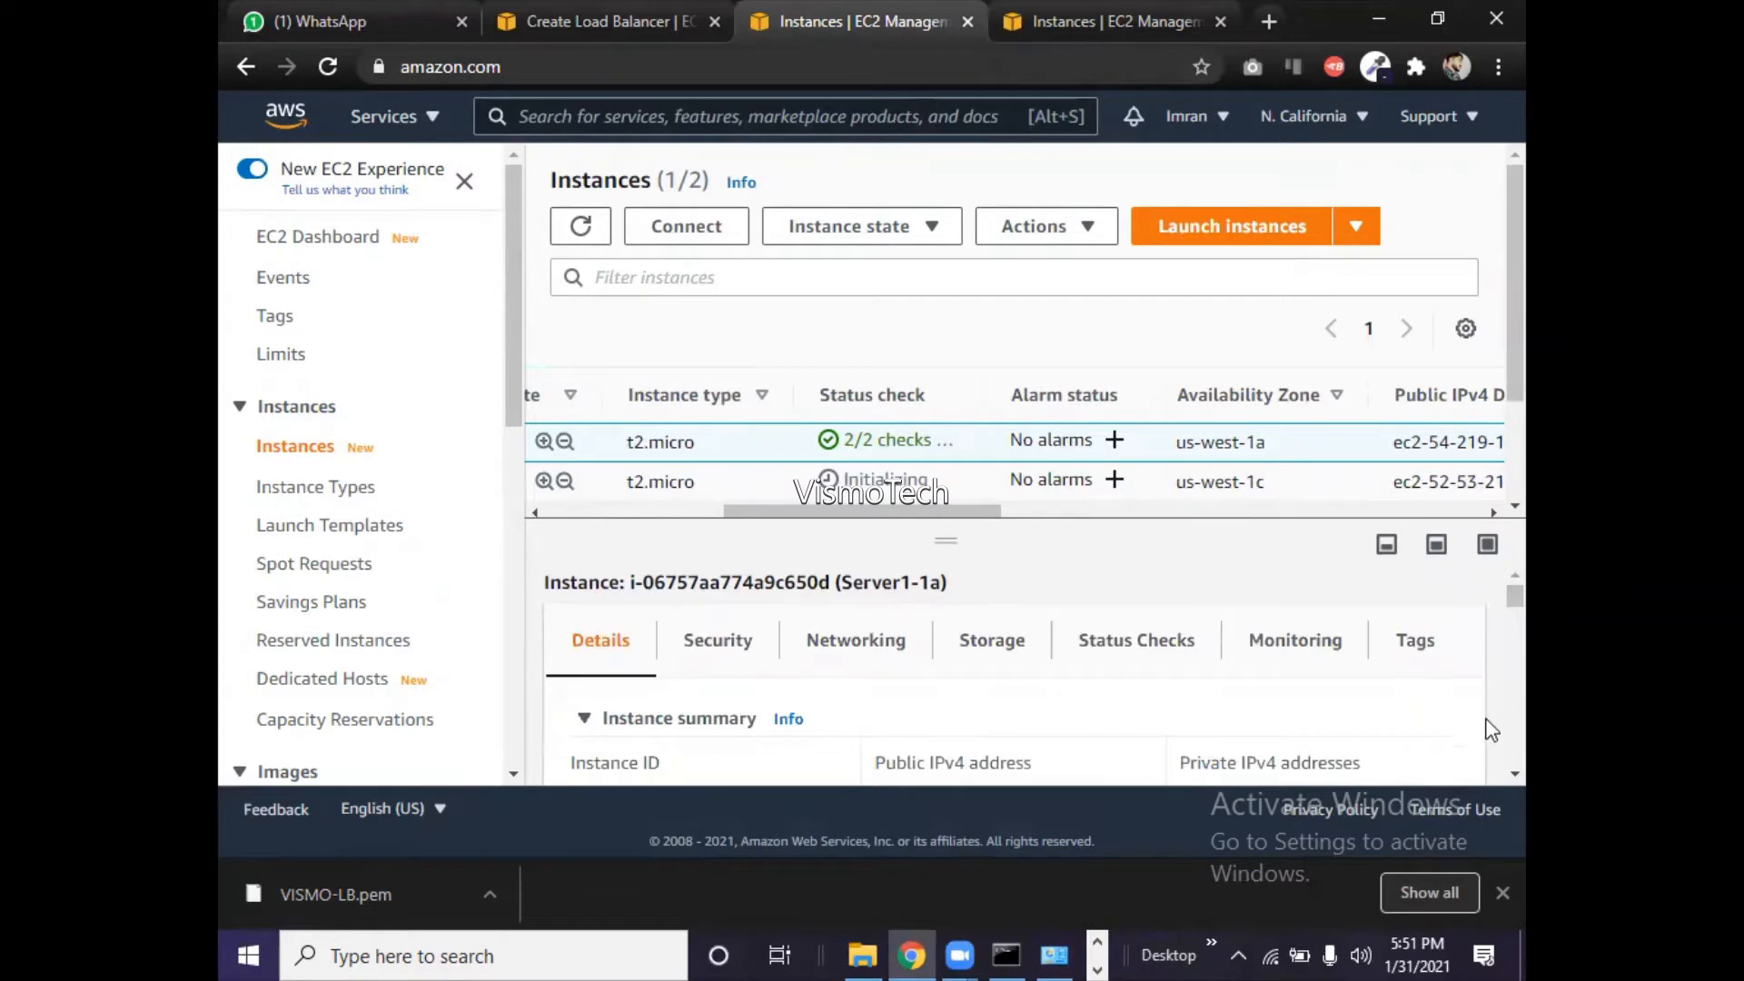
scroll(1487, 774, "down", 1)
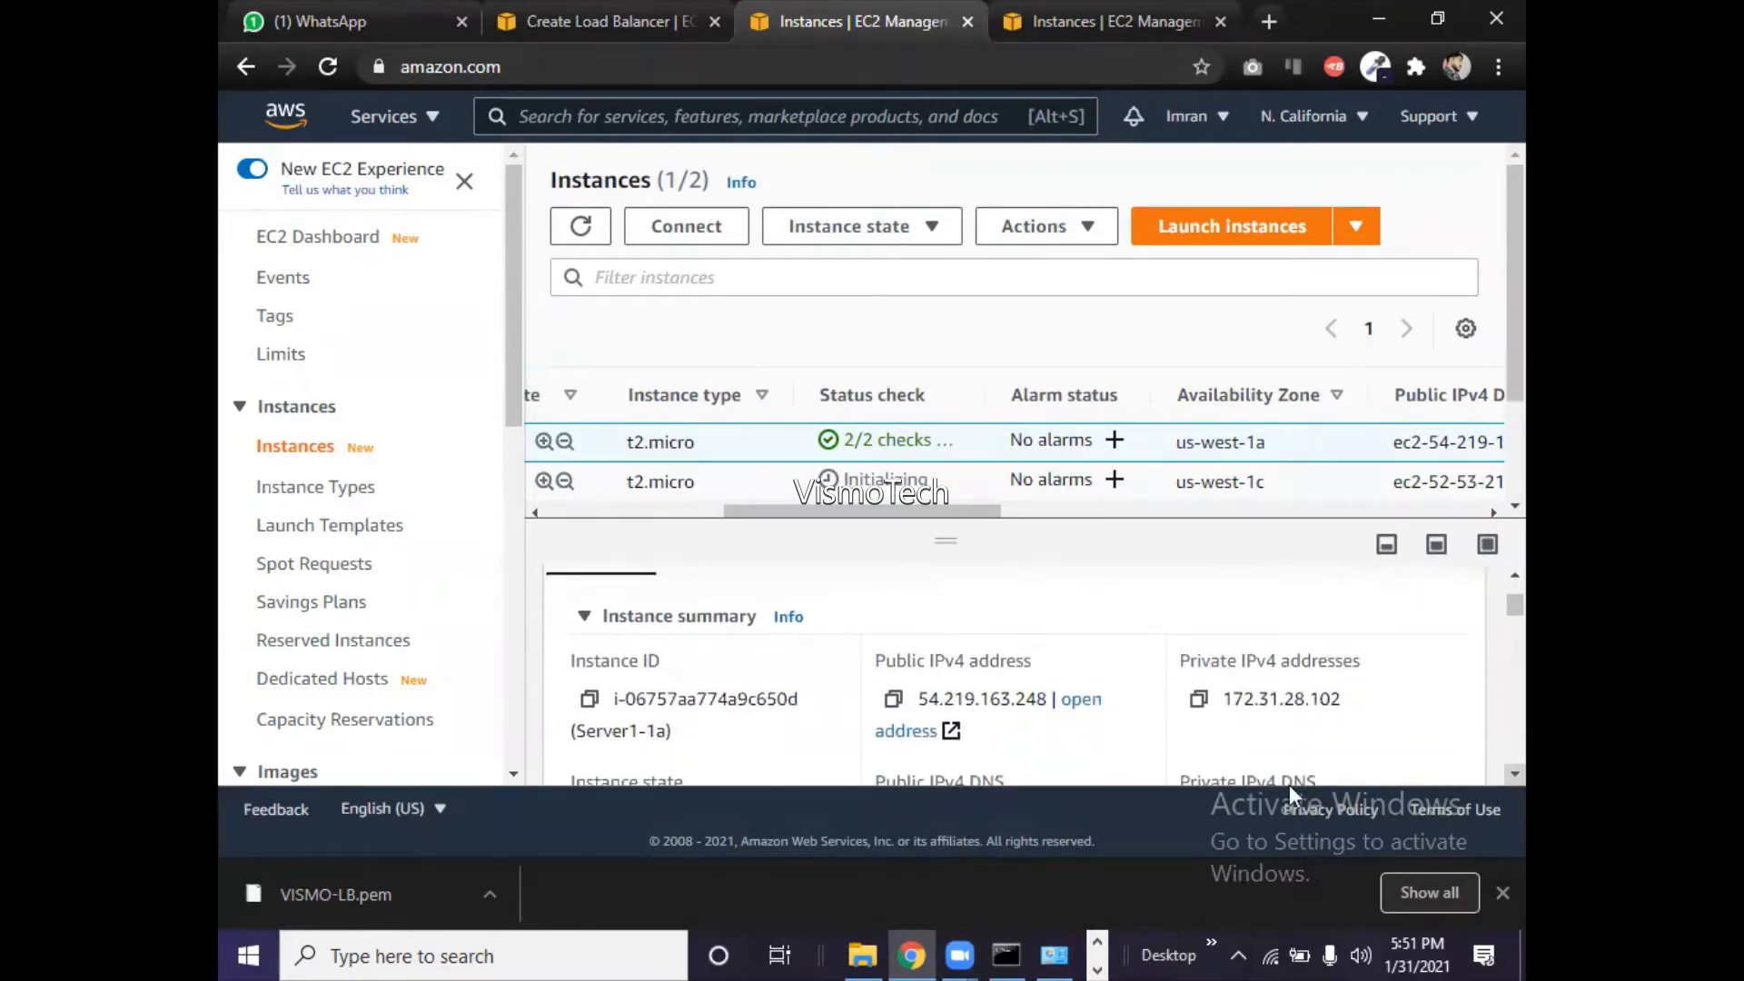
left_click(895, 704)
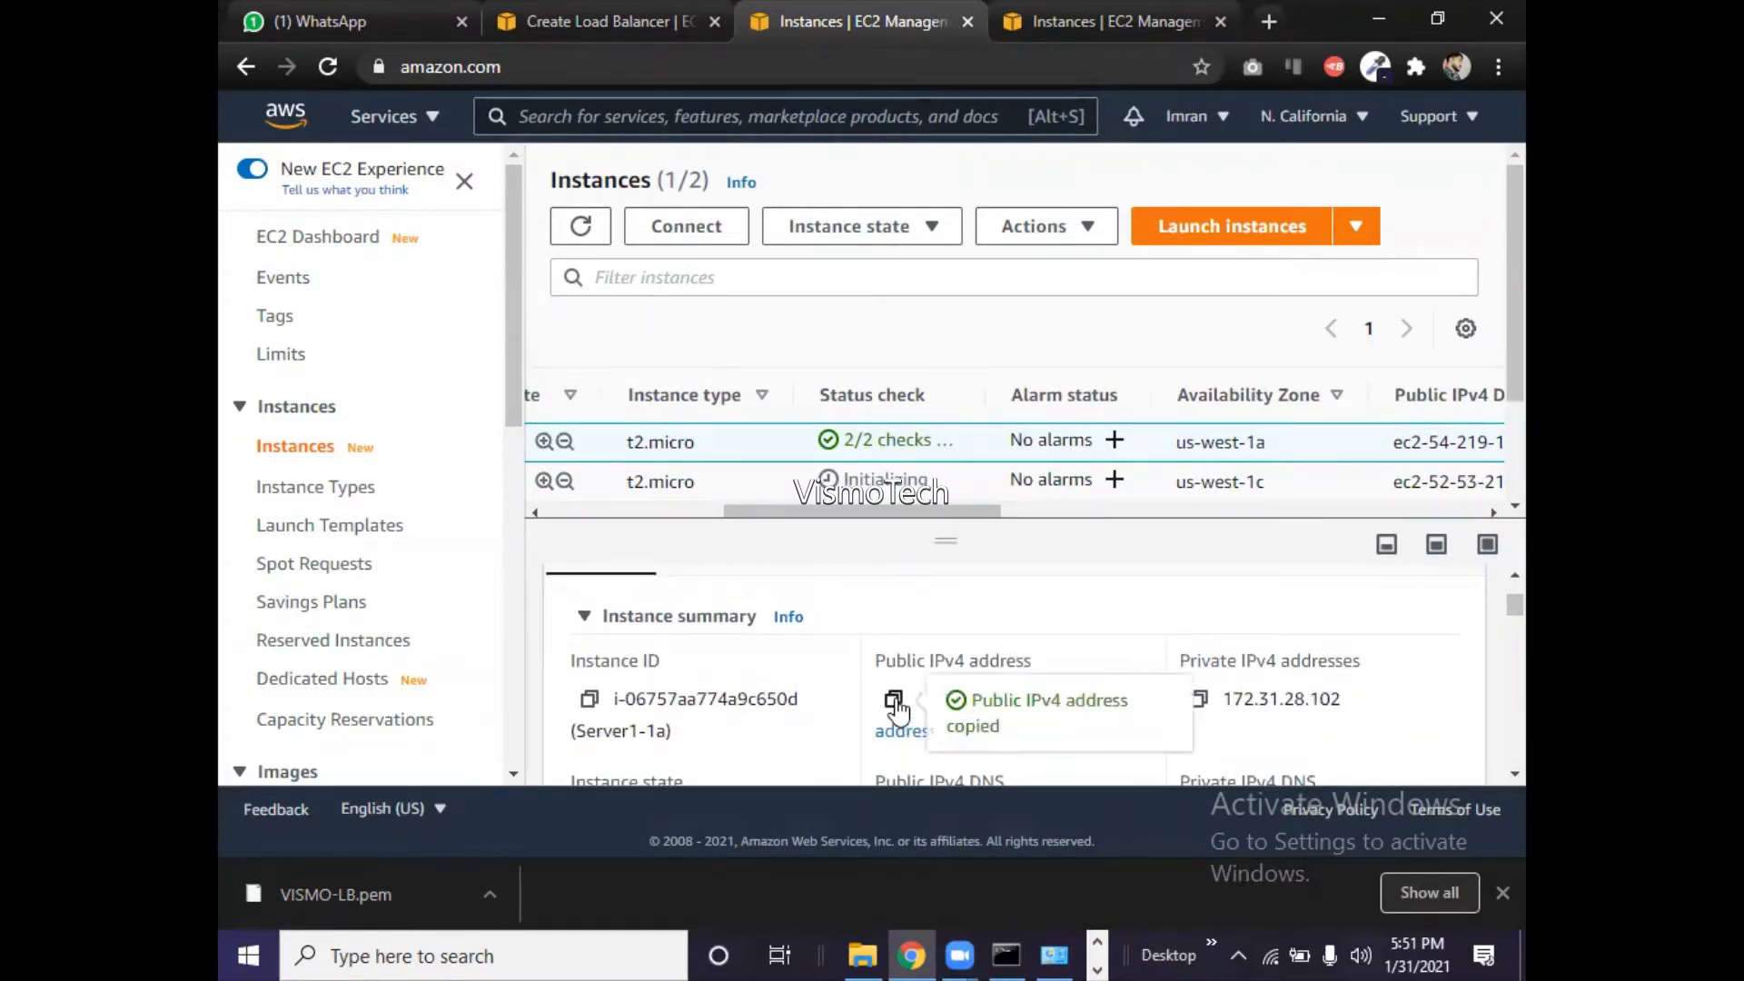
left_click(1098, 944)
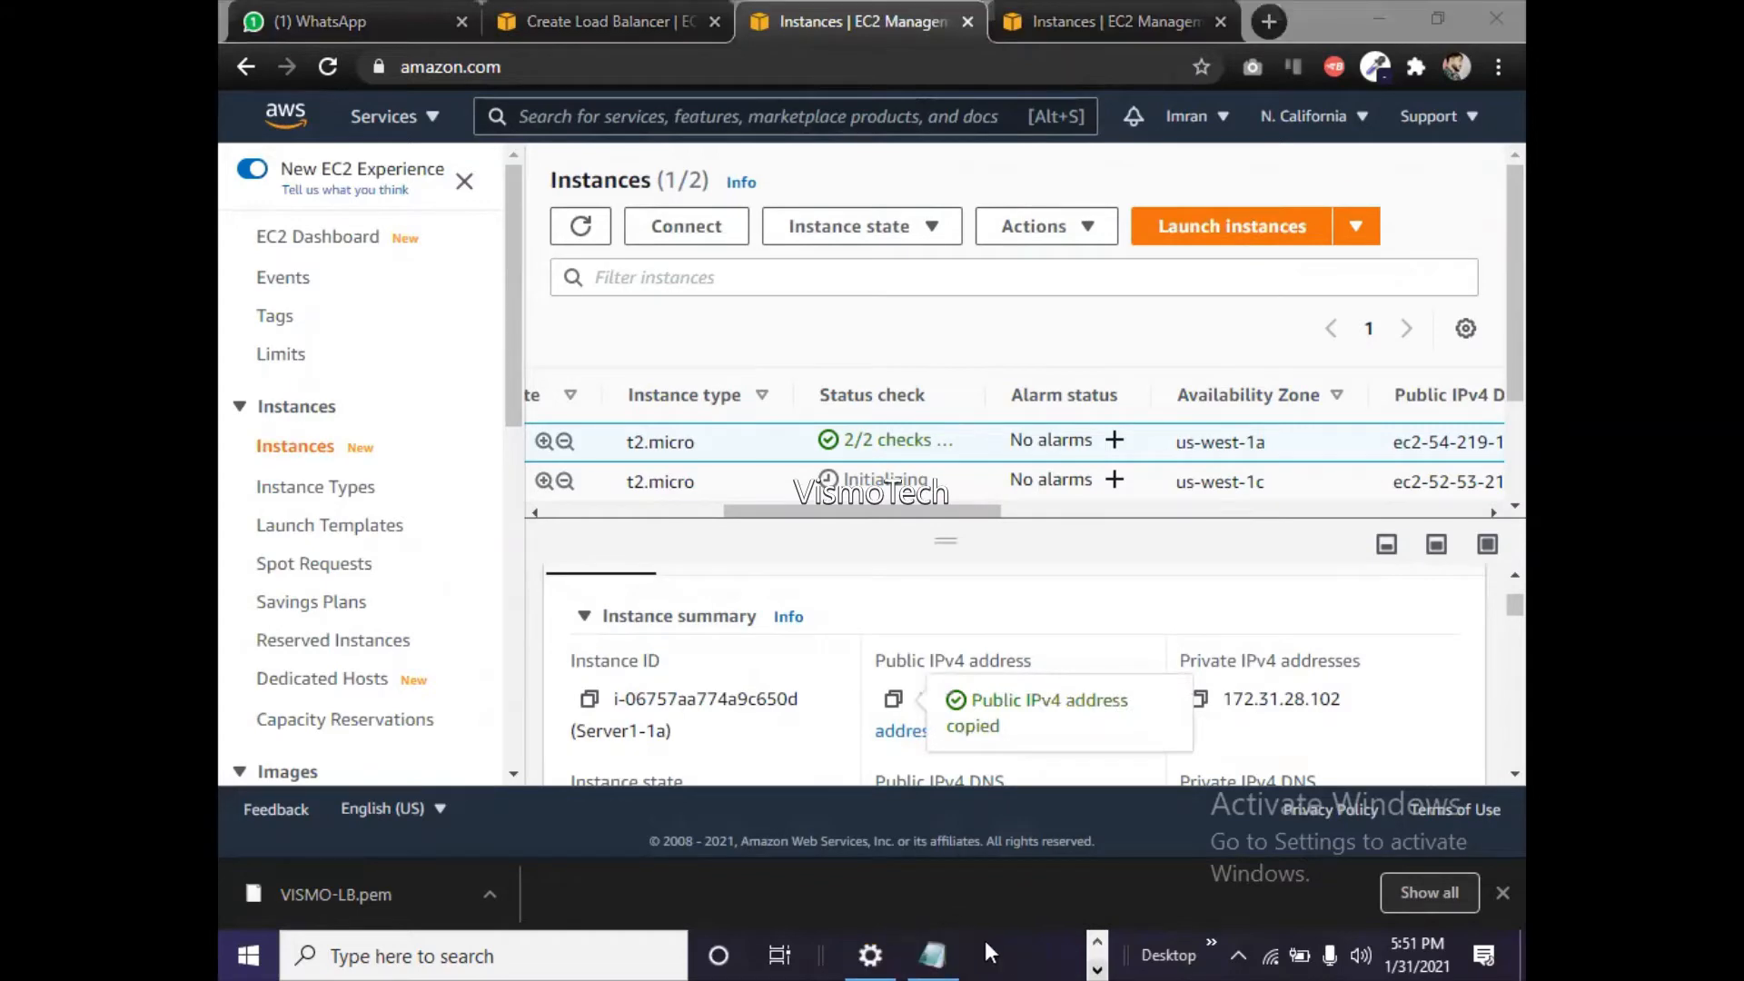
left_click(932, 955)
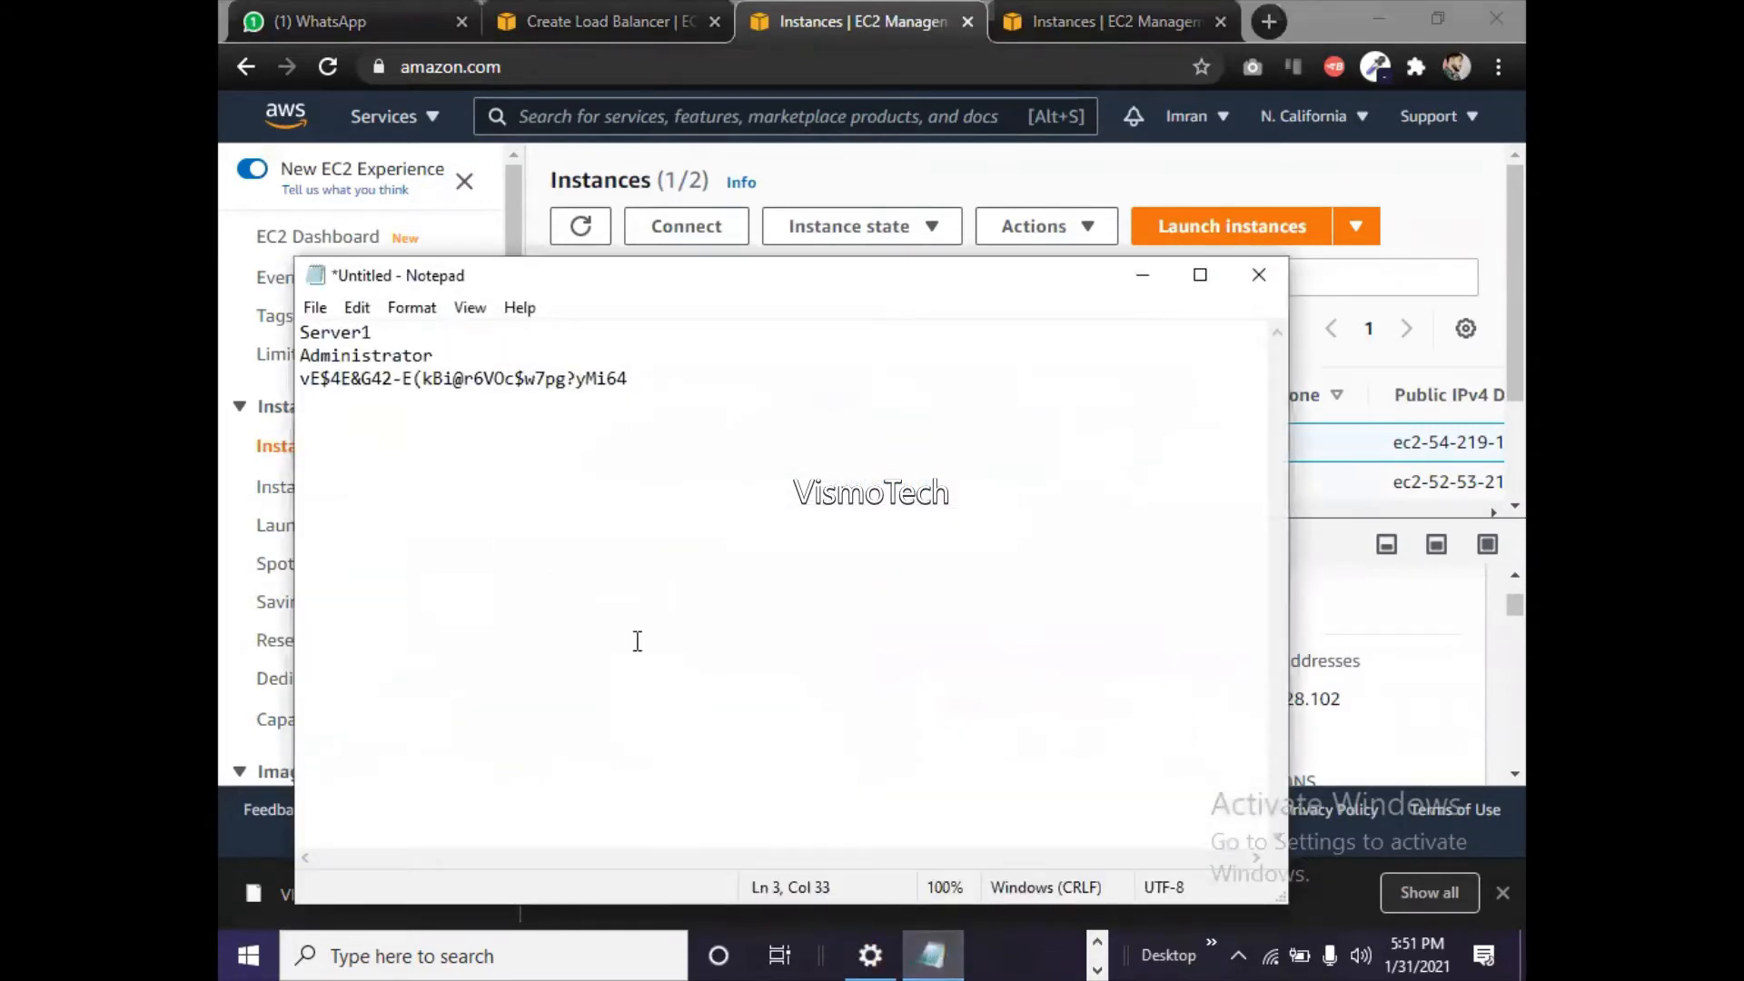
key("Return")
key("ctrl+v")
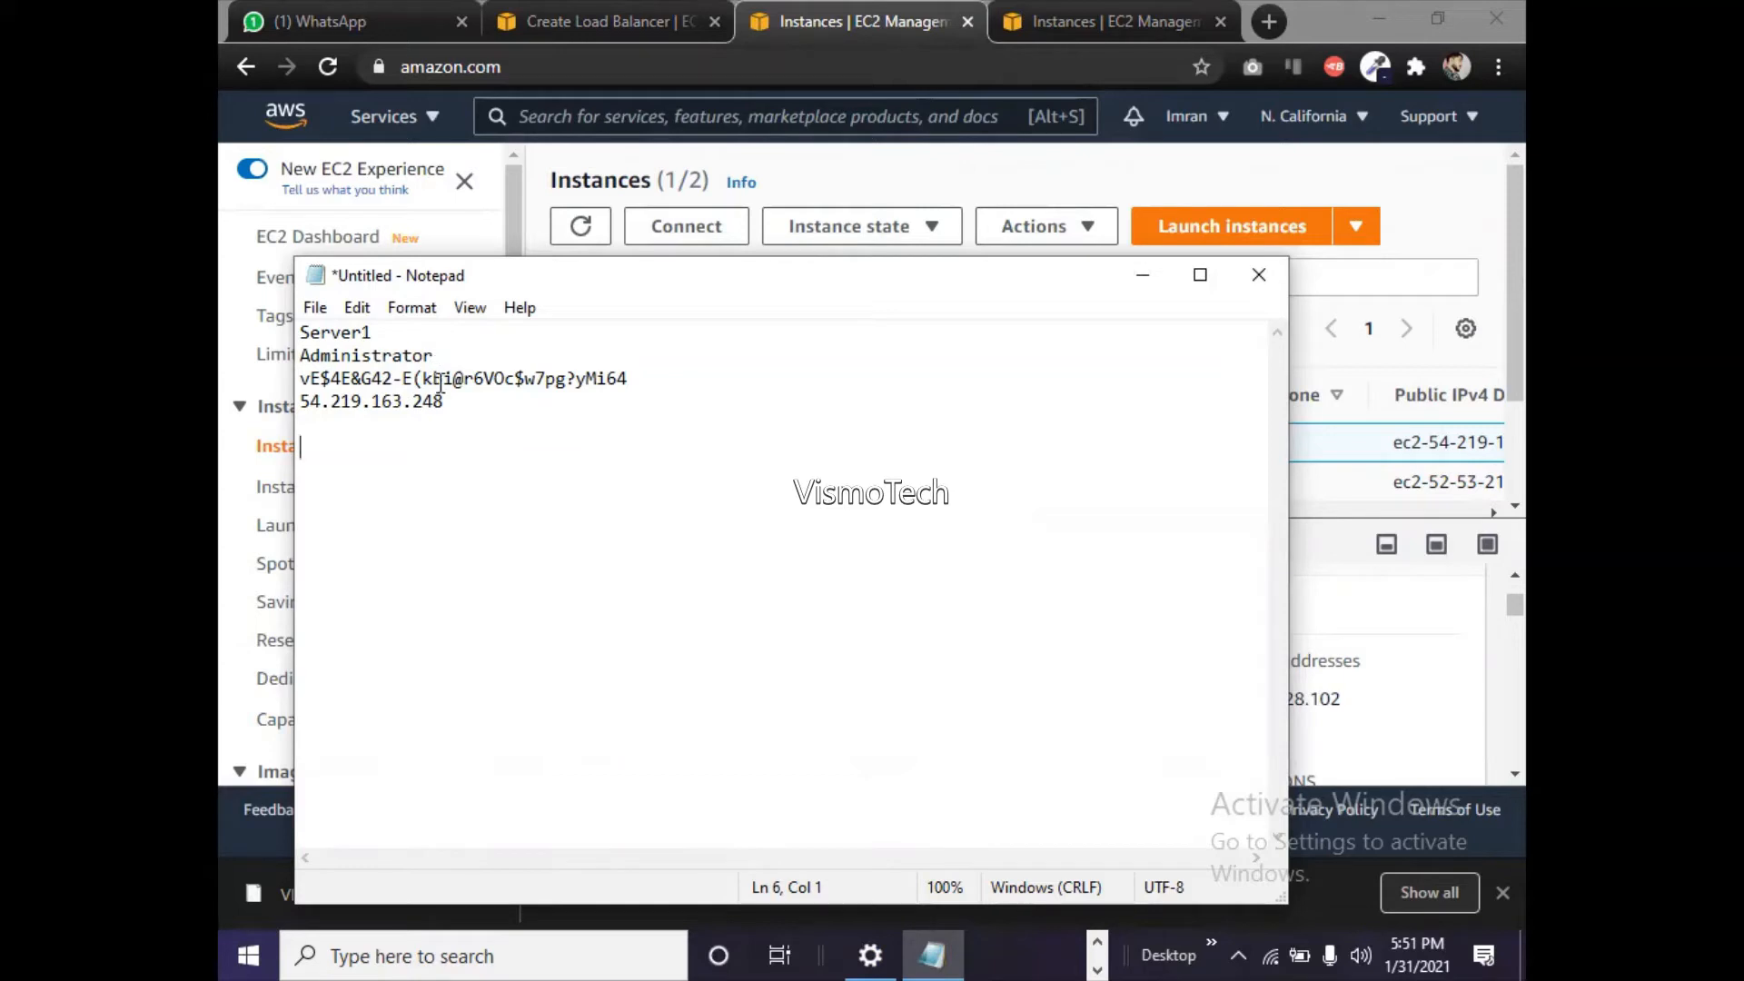
- Copy the server's IP address from the note, start Remote Desktop Connection (mstsc) and connect to 54.219.163.248
left_click_drag(445, 402, 269, 405)
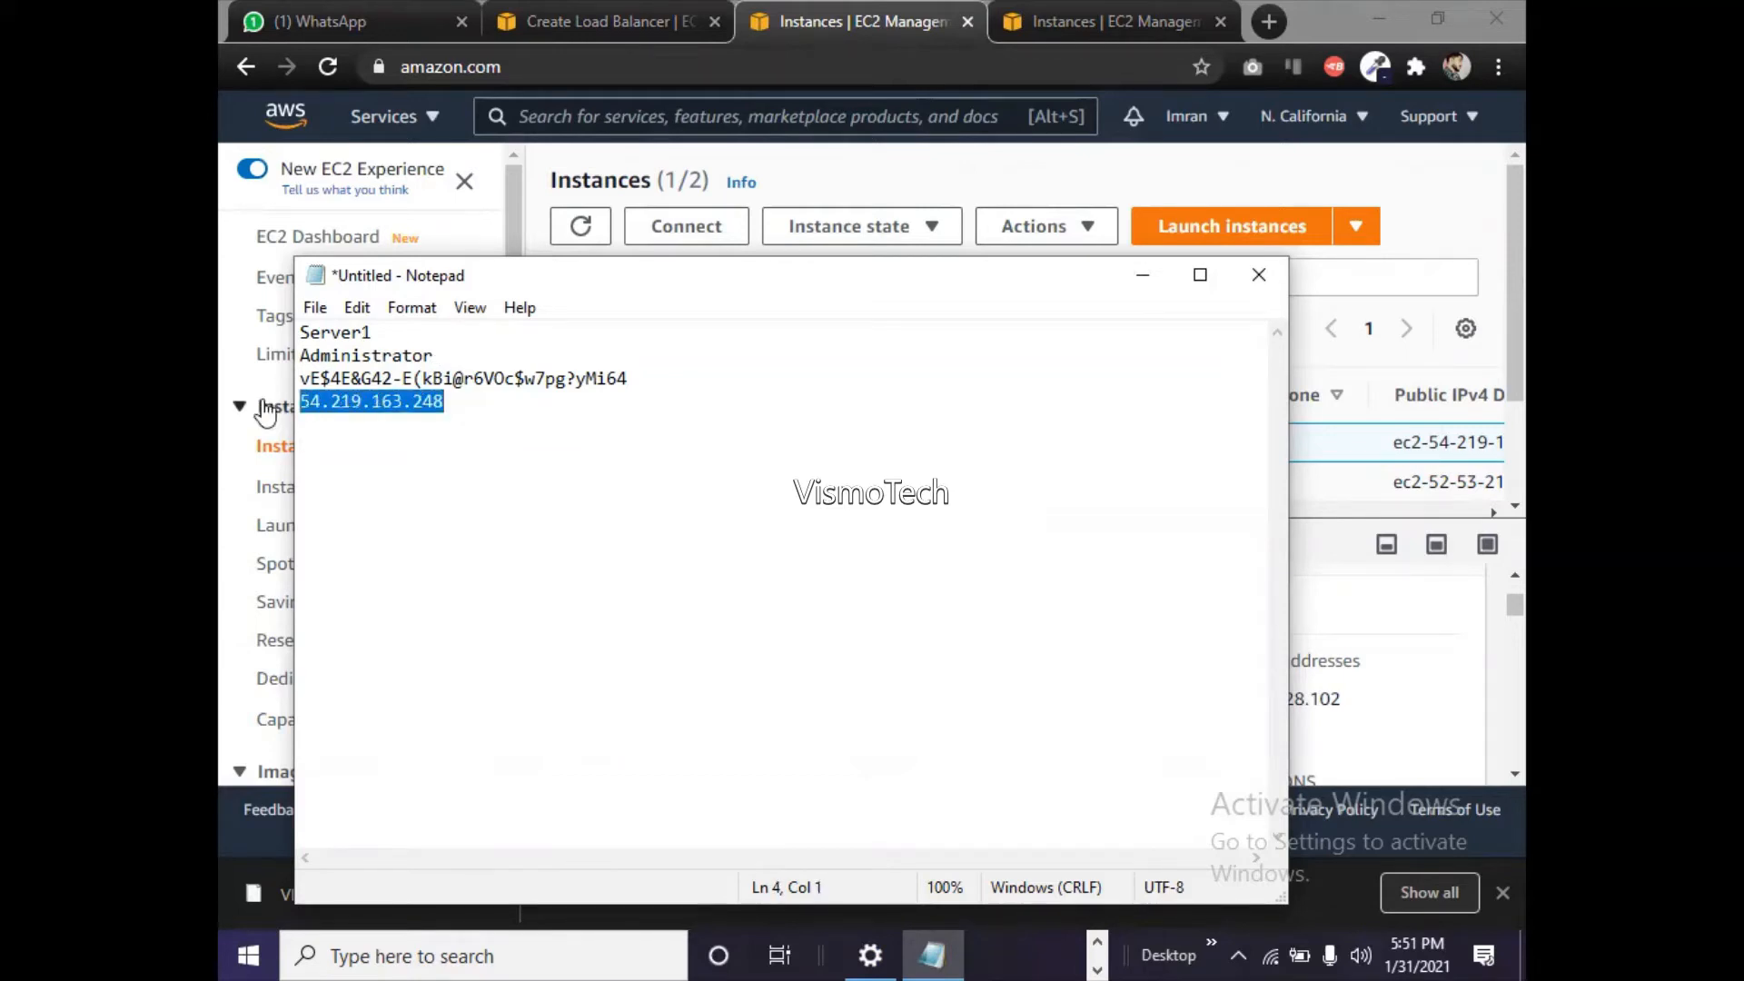
key("super+r")
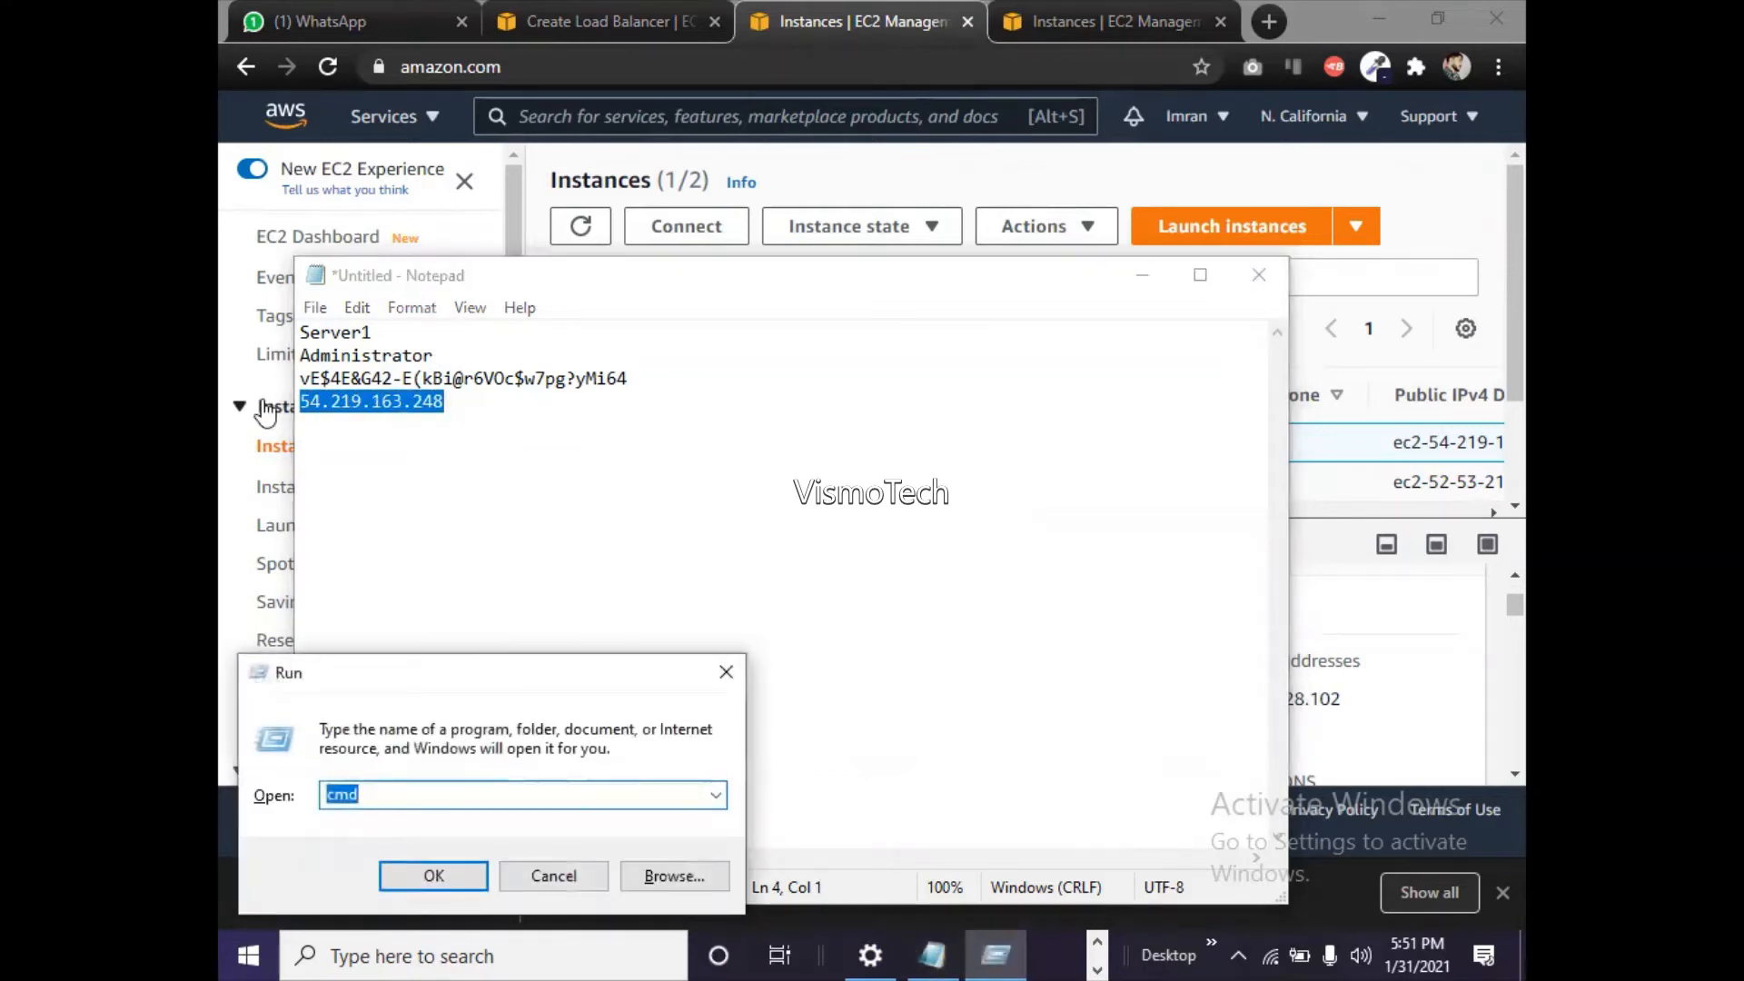
type("msts")
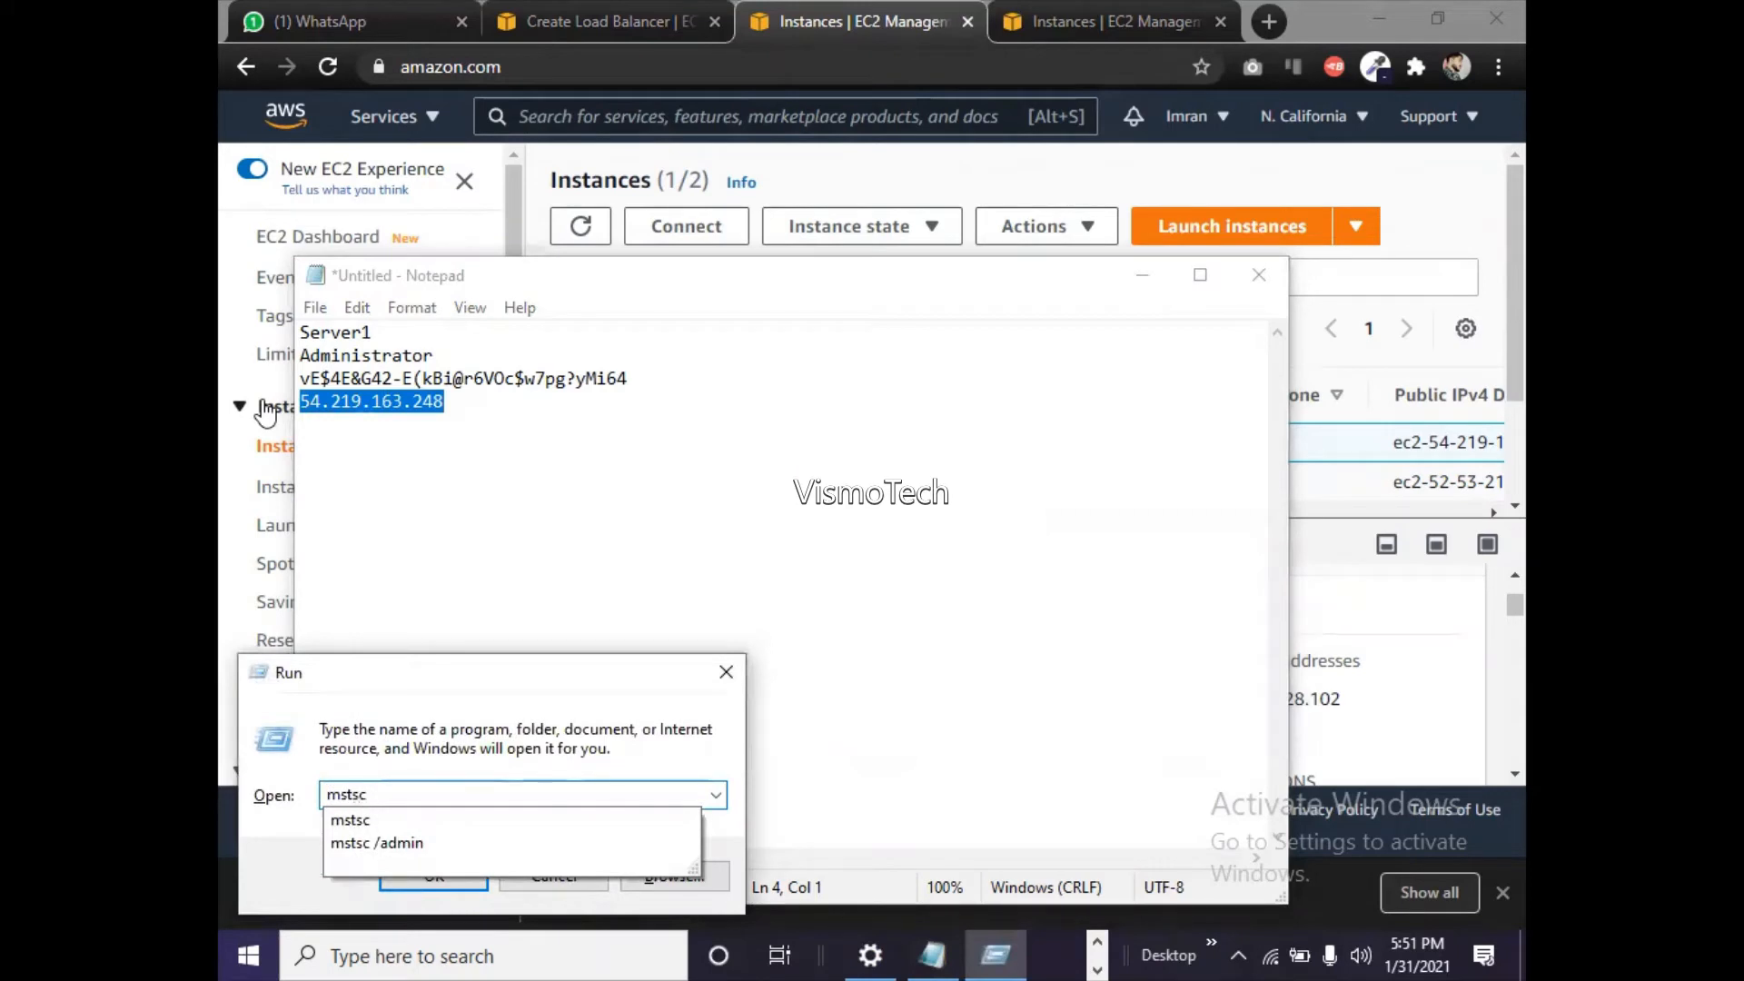
type("c")
key("Down")
key("Down")
key("Return")
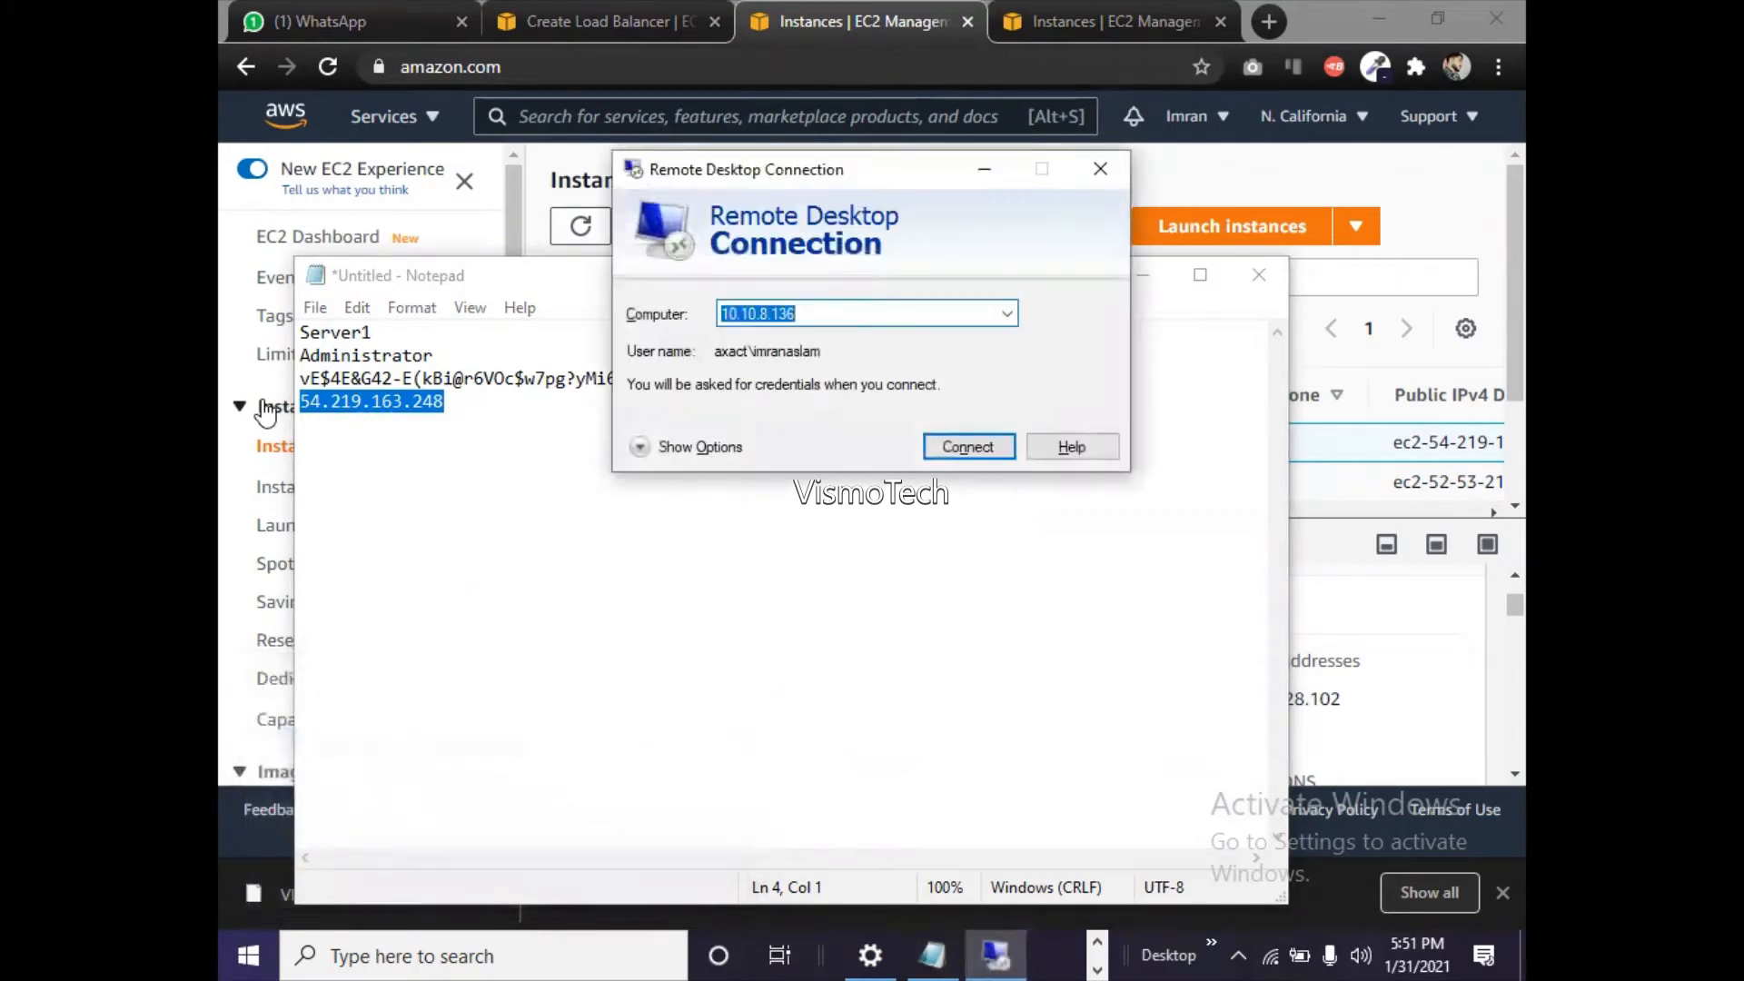
key("ctrl+v")
key("Return")
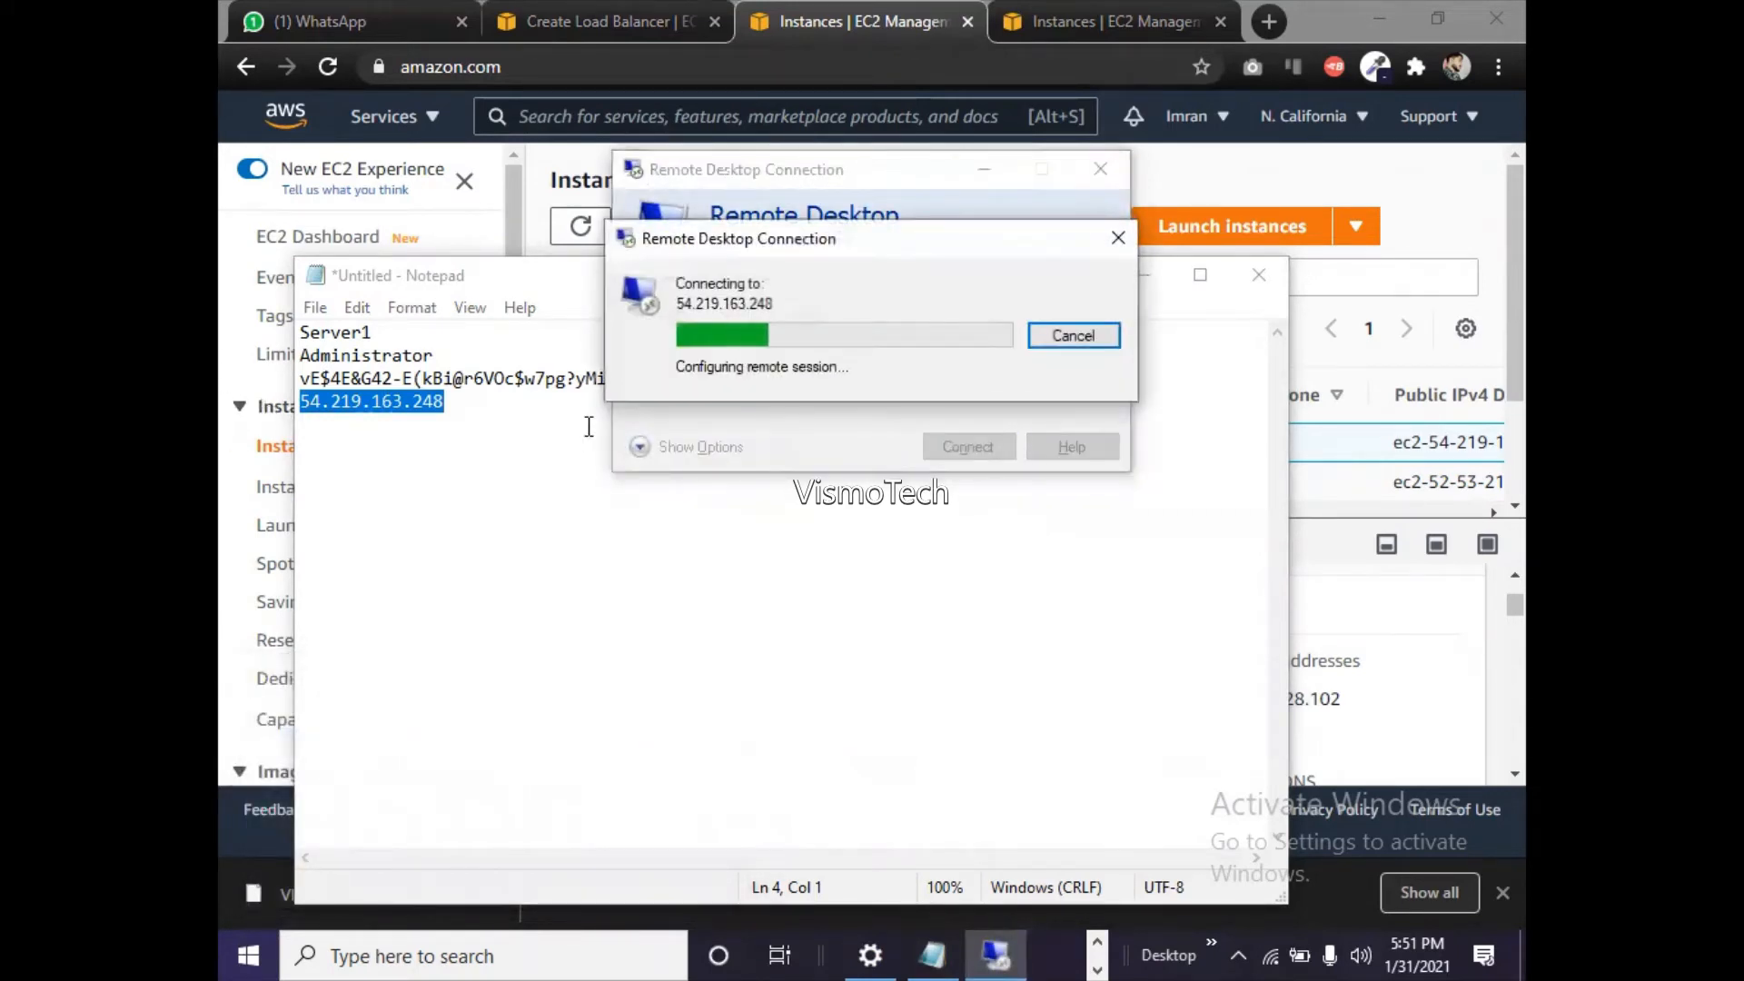
- Enter .\Administrator as the user name in the remote connection's credentials prompt
left_click(589, 426)
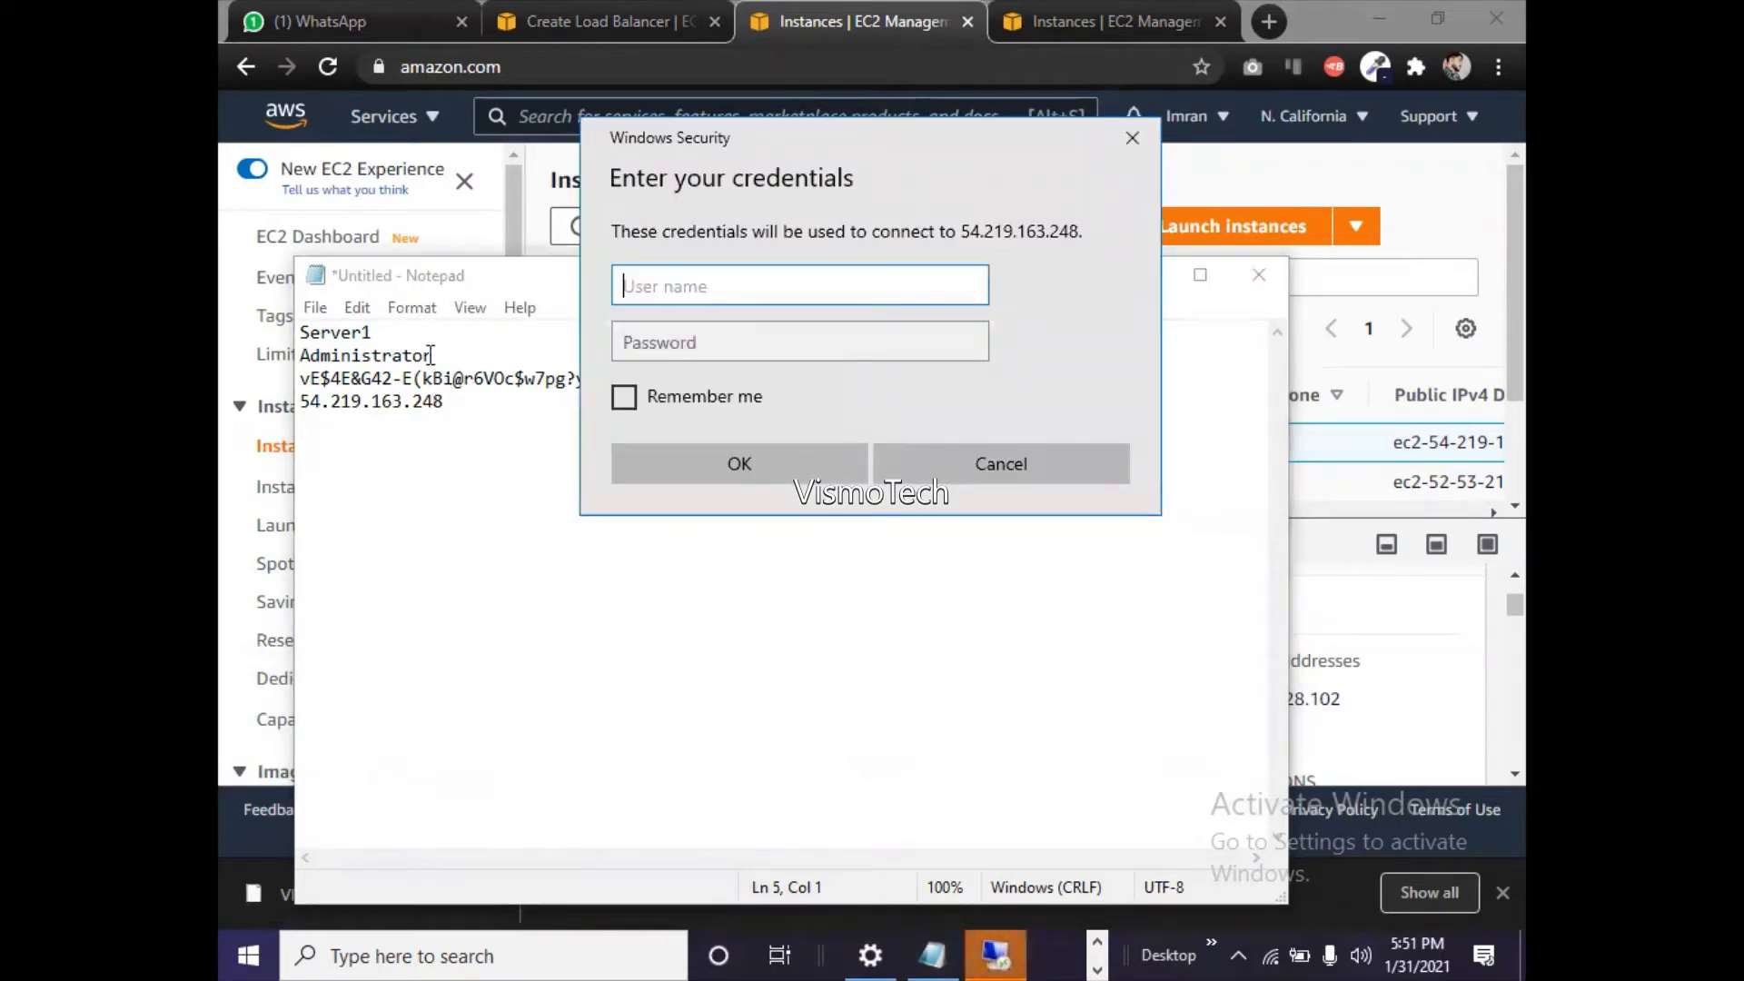
left_click_drag(432, 355, 305, 356)
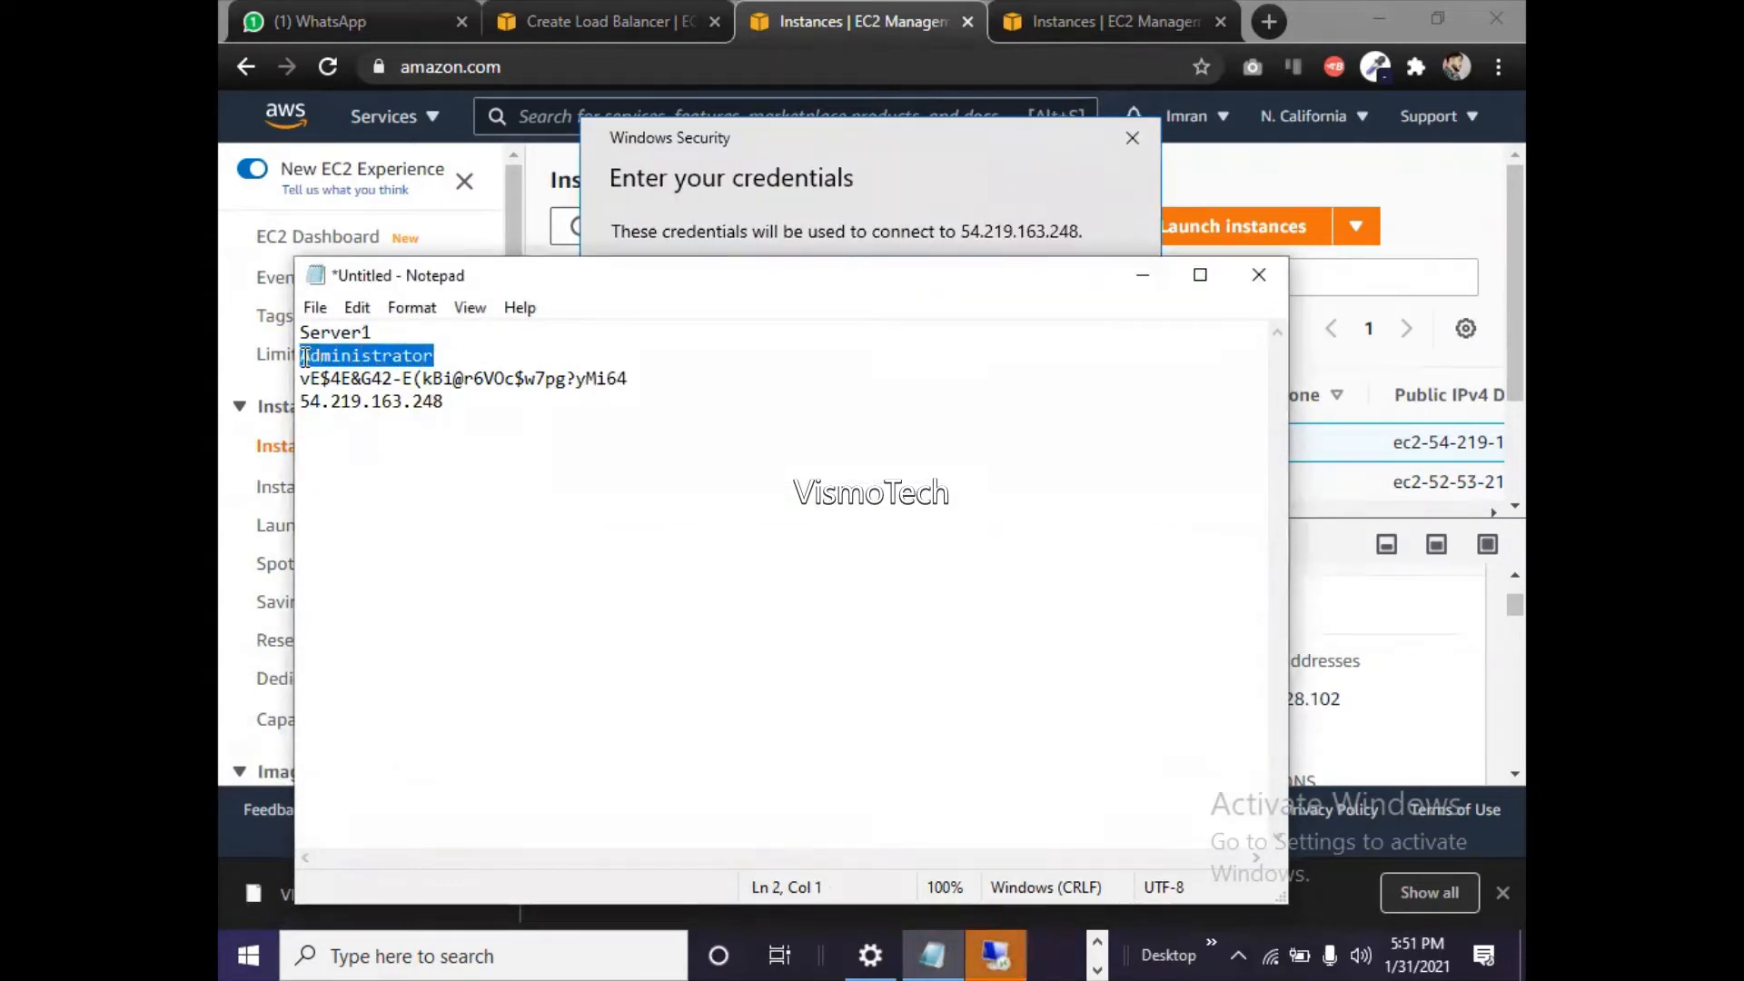
key("alt+Tab")
left_click(308, 357)
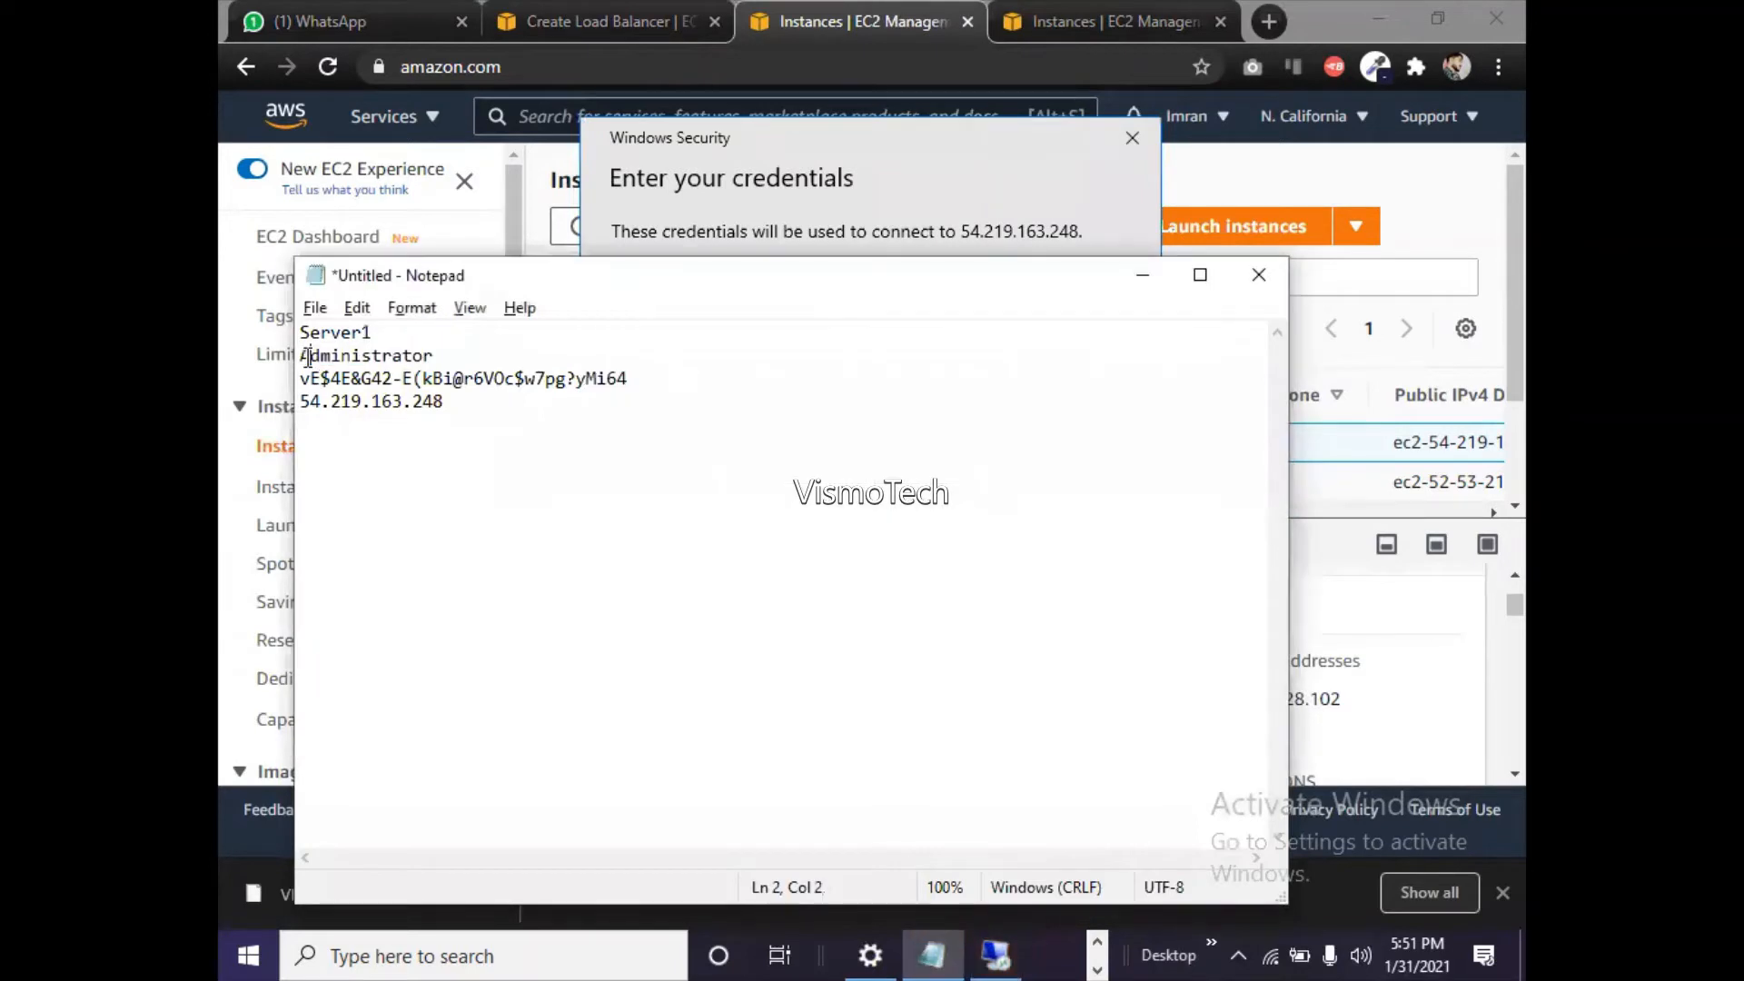
left_click(805, 171)
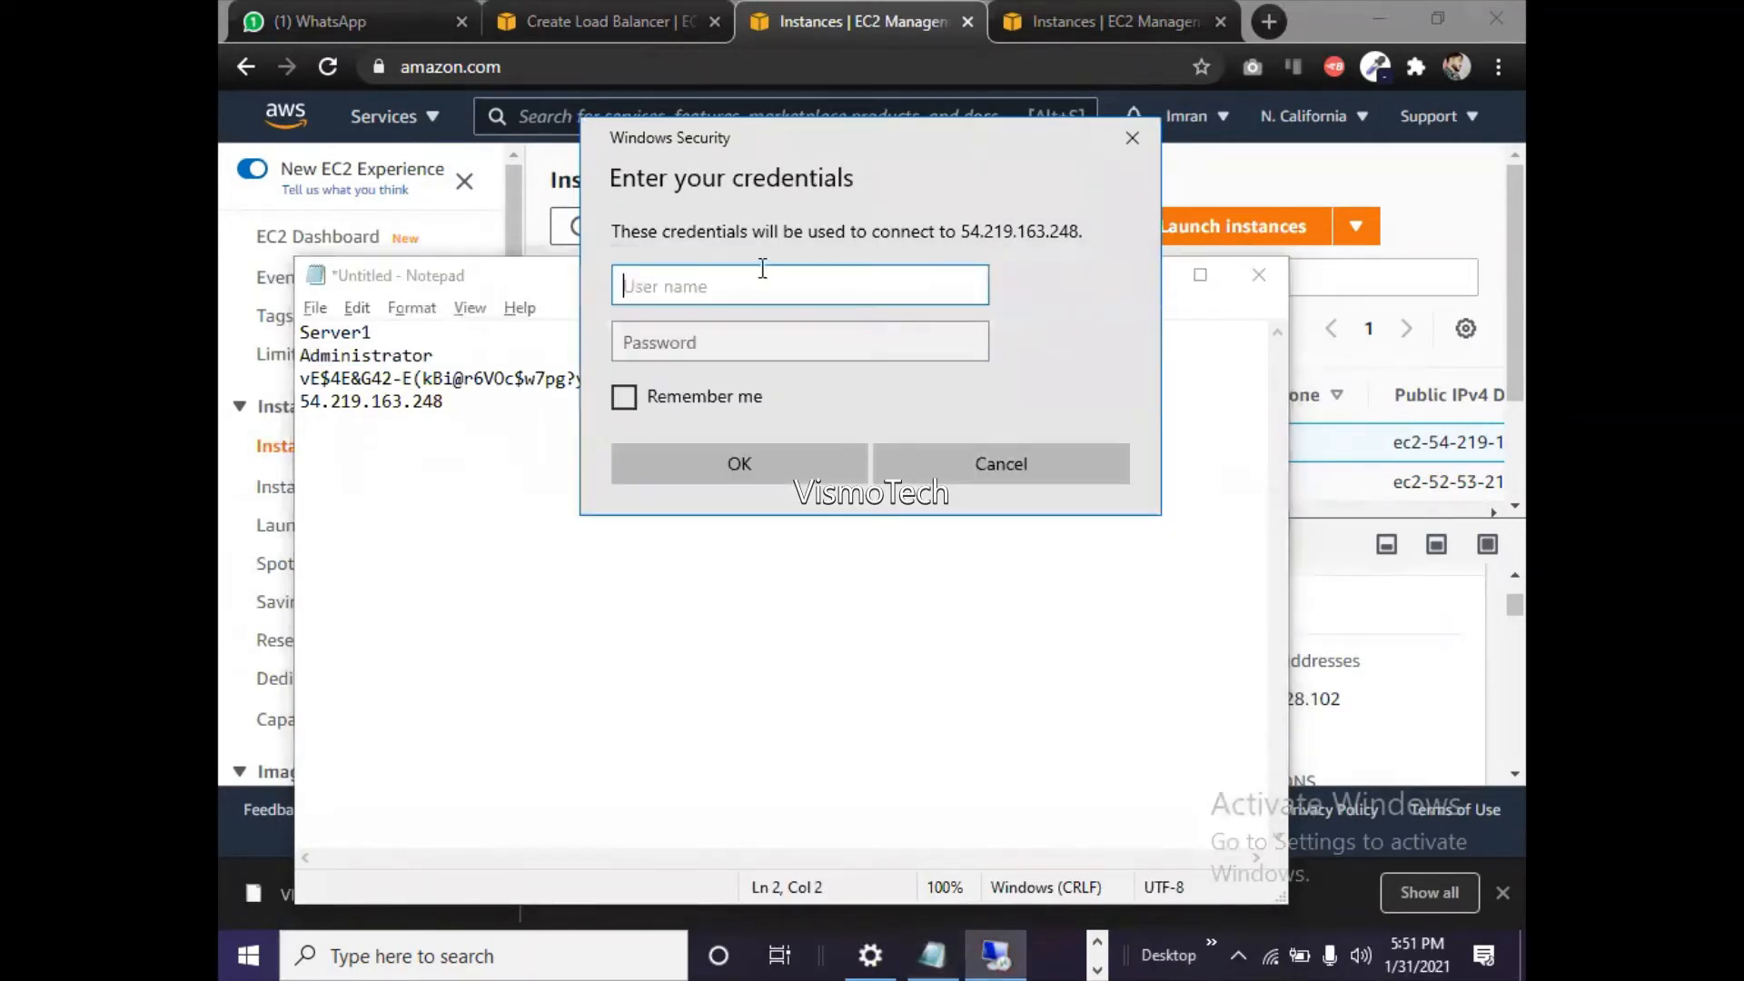
type(".\\Administrator")
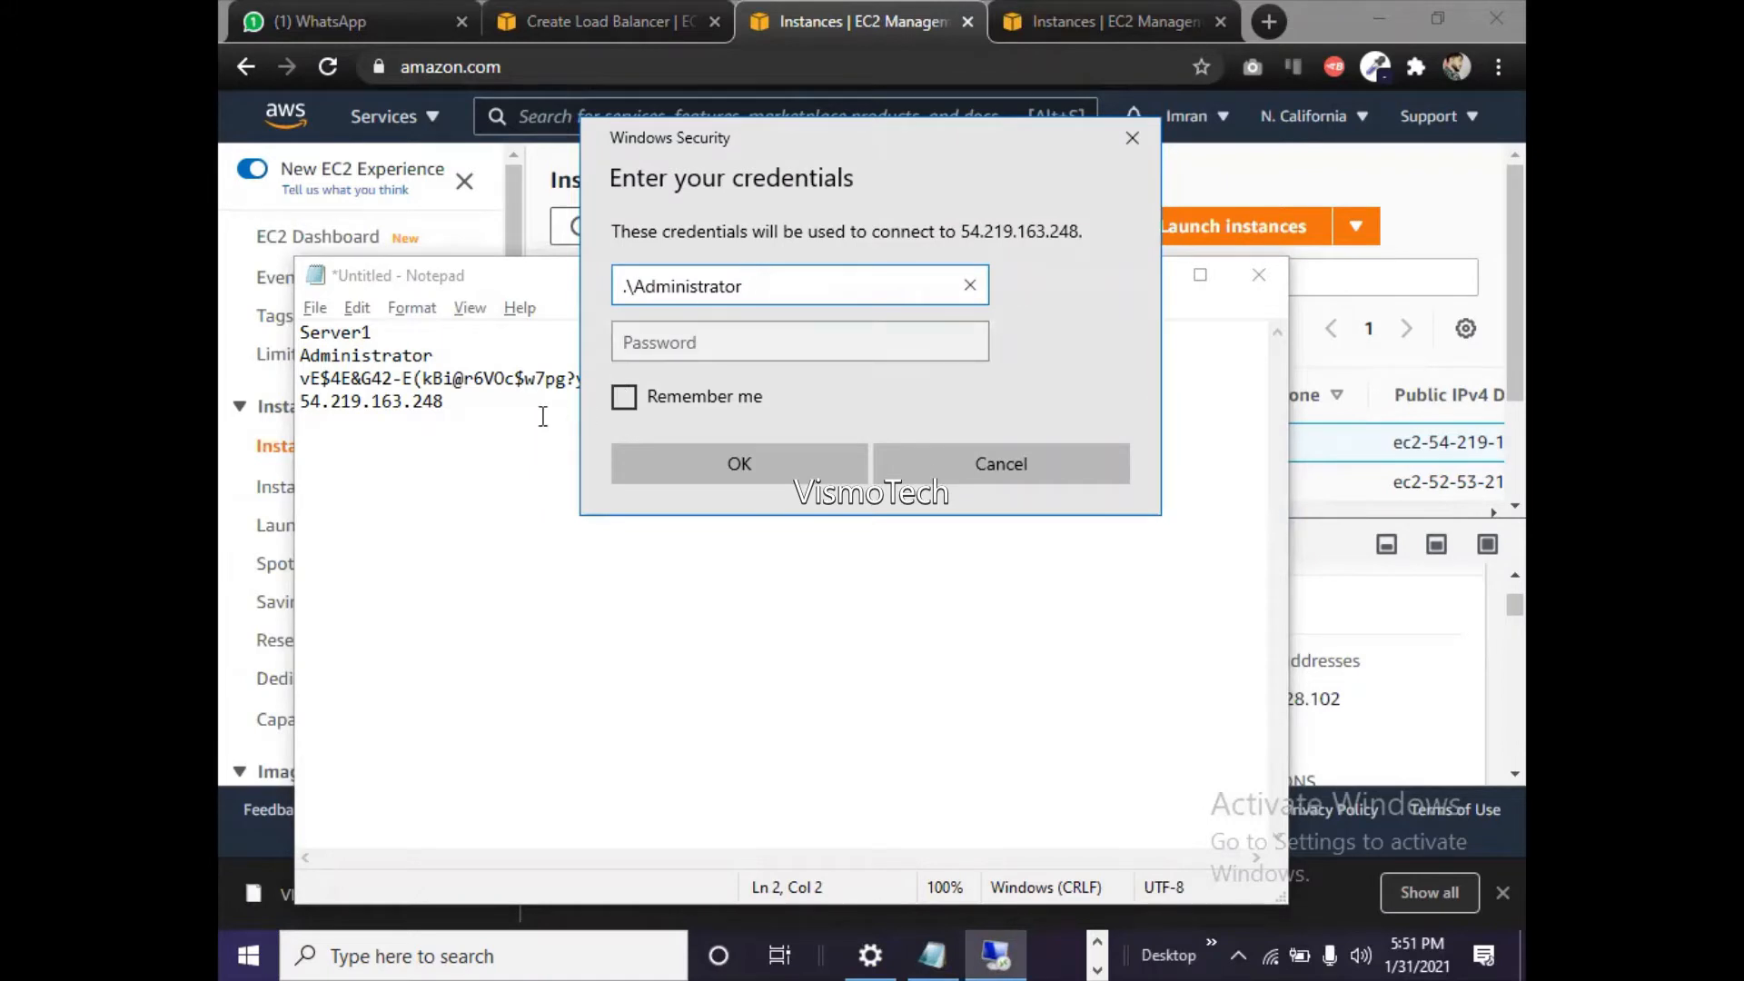
- Try to sign in with the IP address from the note as the password, with Remember me enabled
left_click(484, 463)
left_click_drag(447, 403, 302, 410)
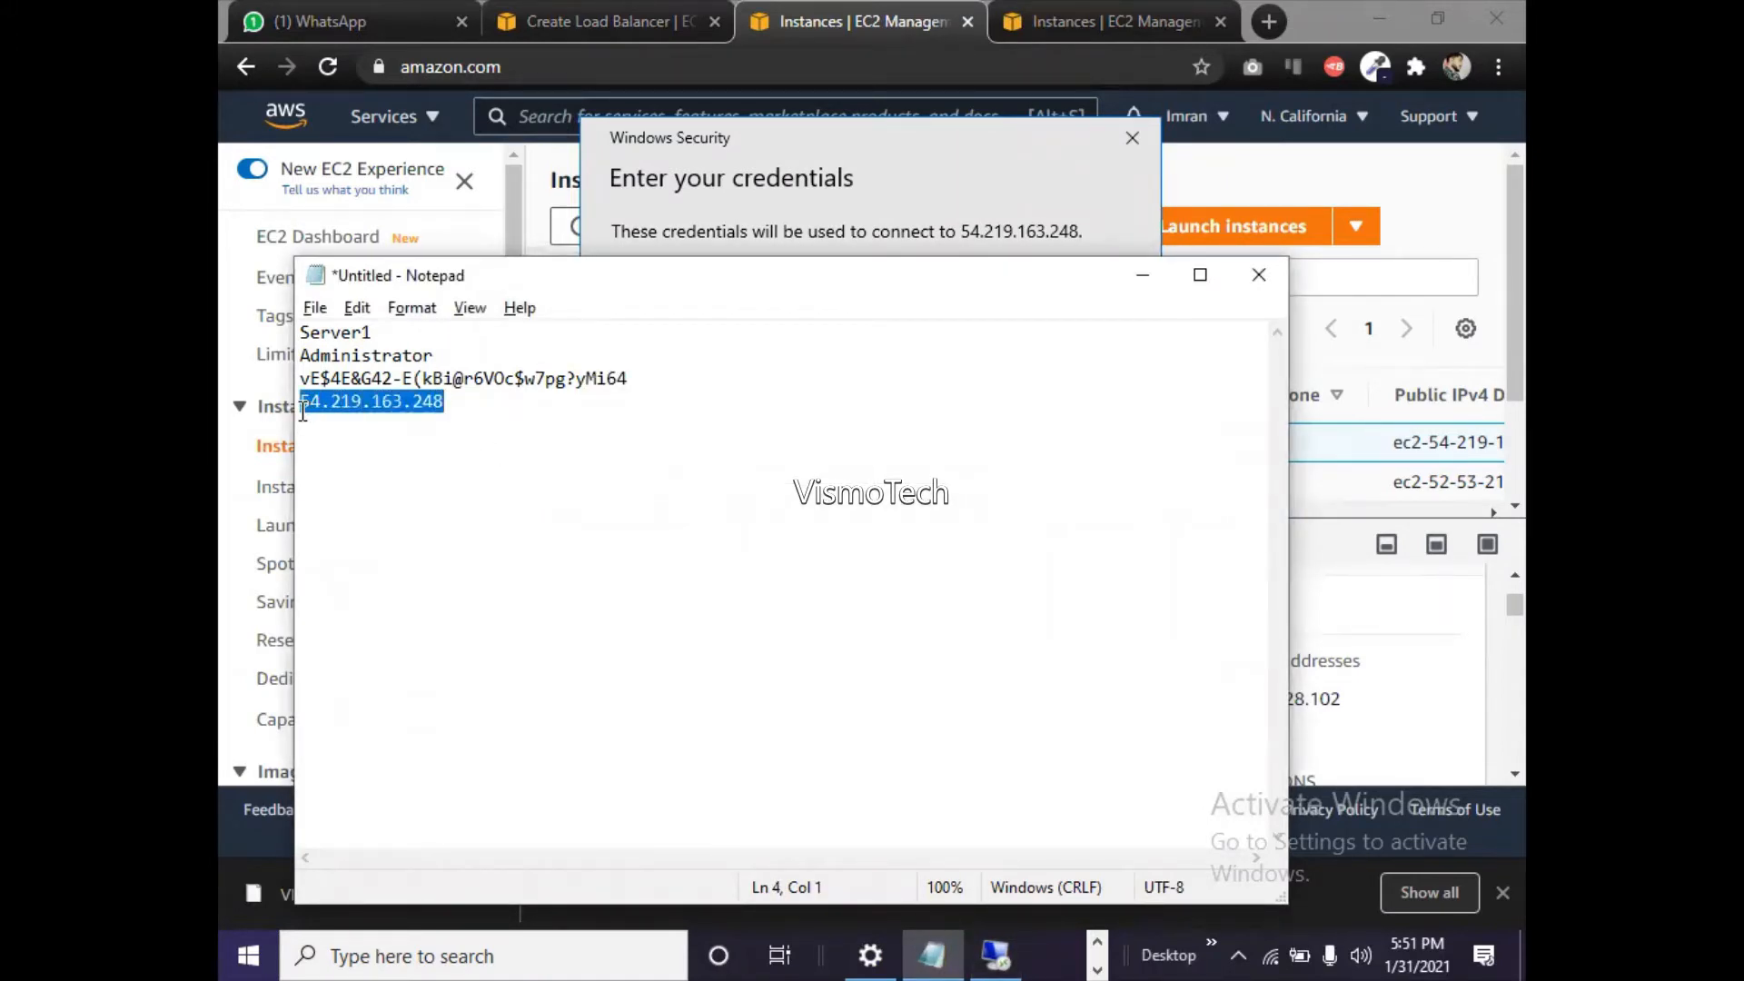
key("alt+Tab")
key("Tab")
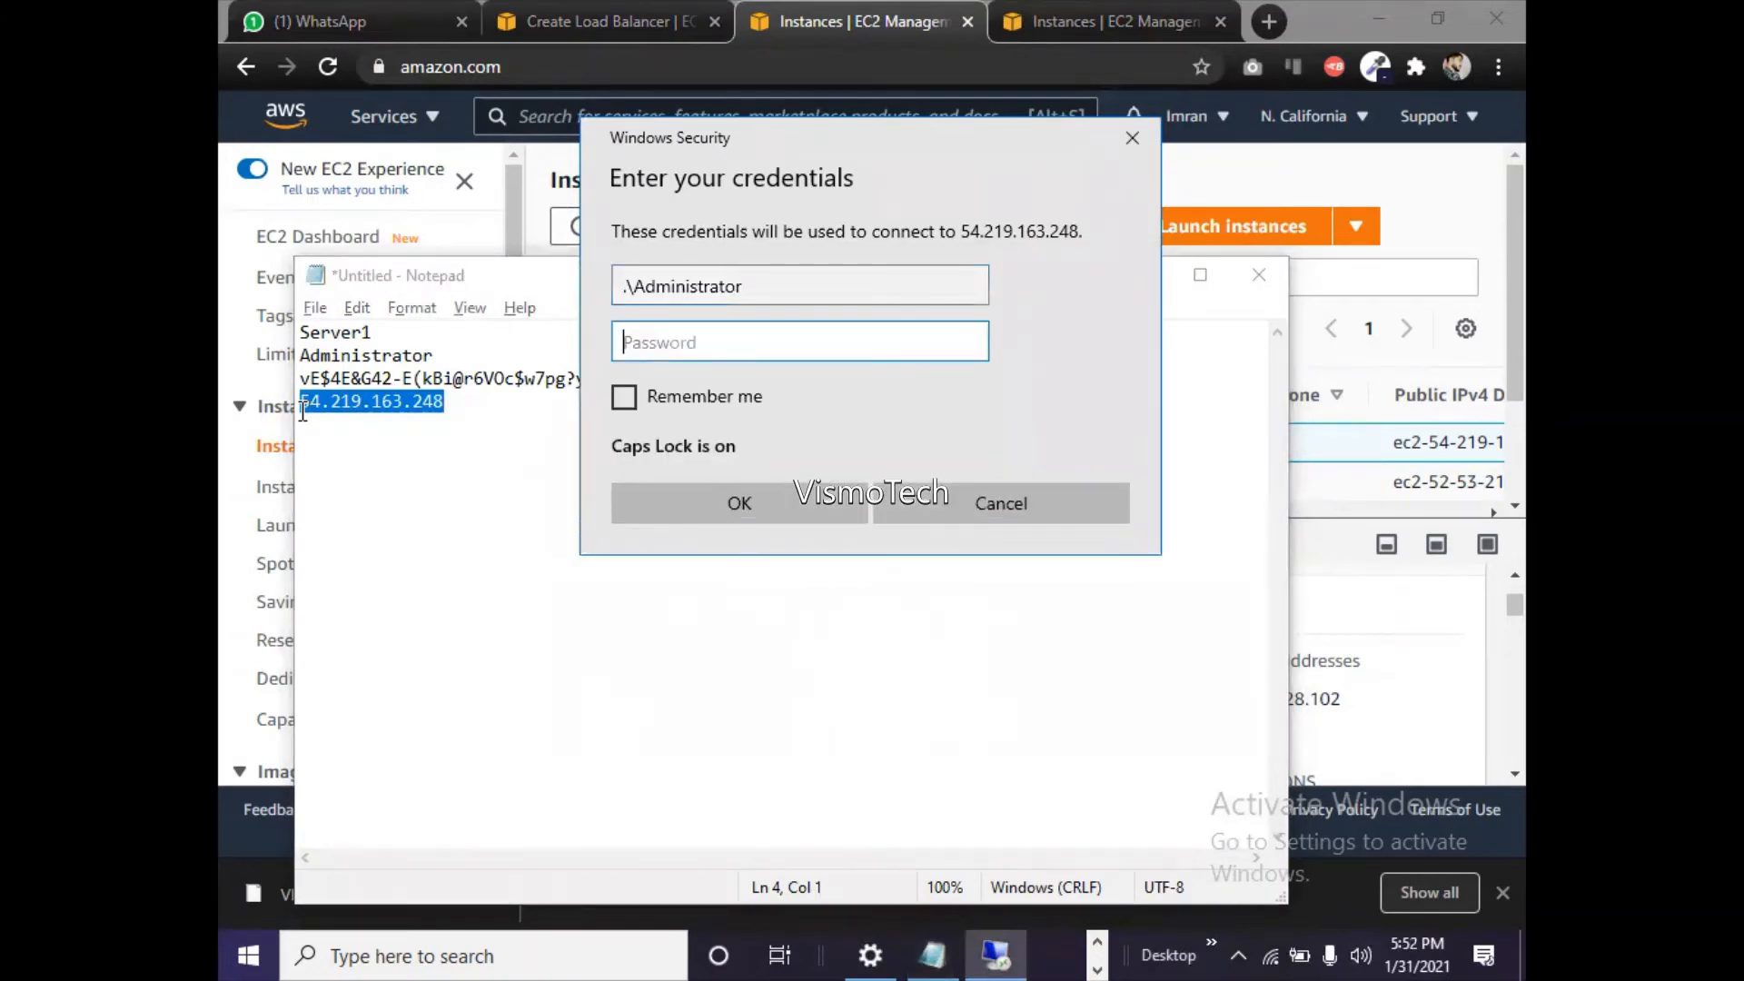
key("ctrl+v")
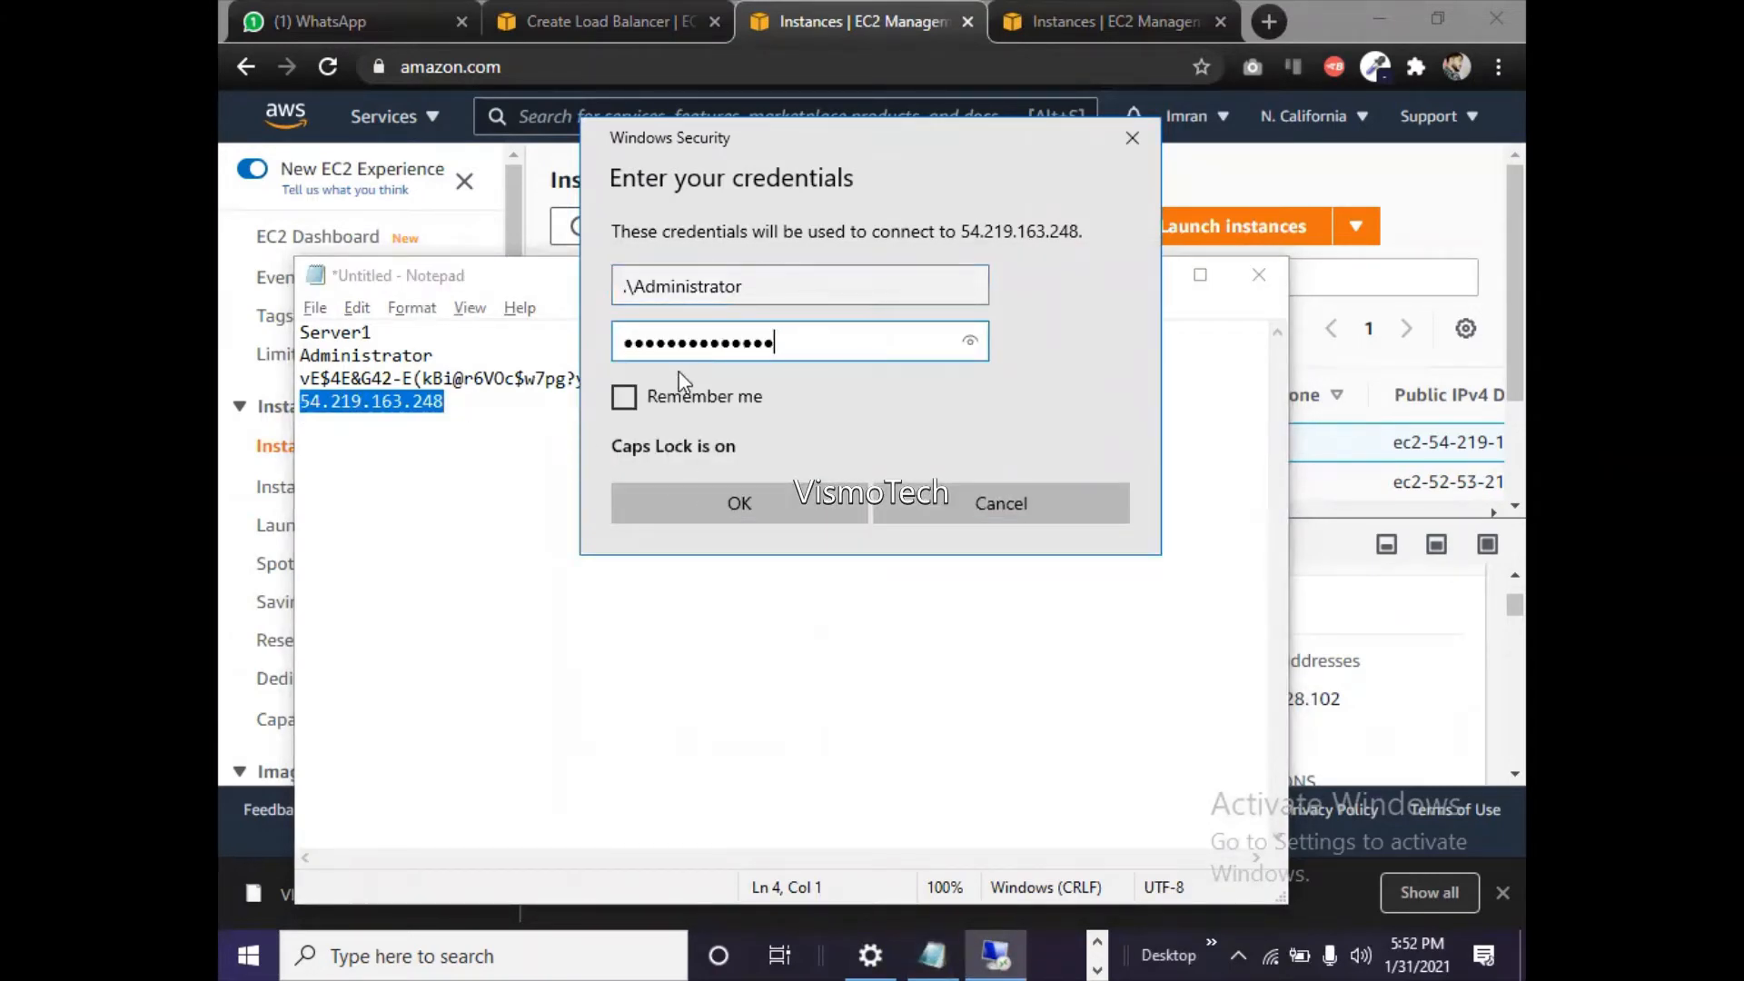
left_click(670, 398)
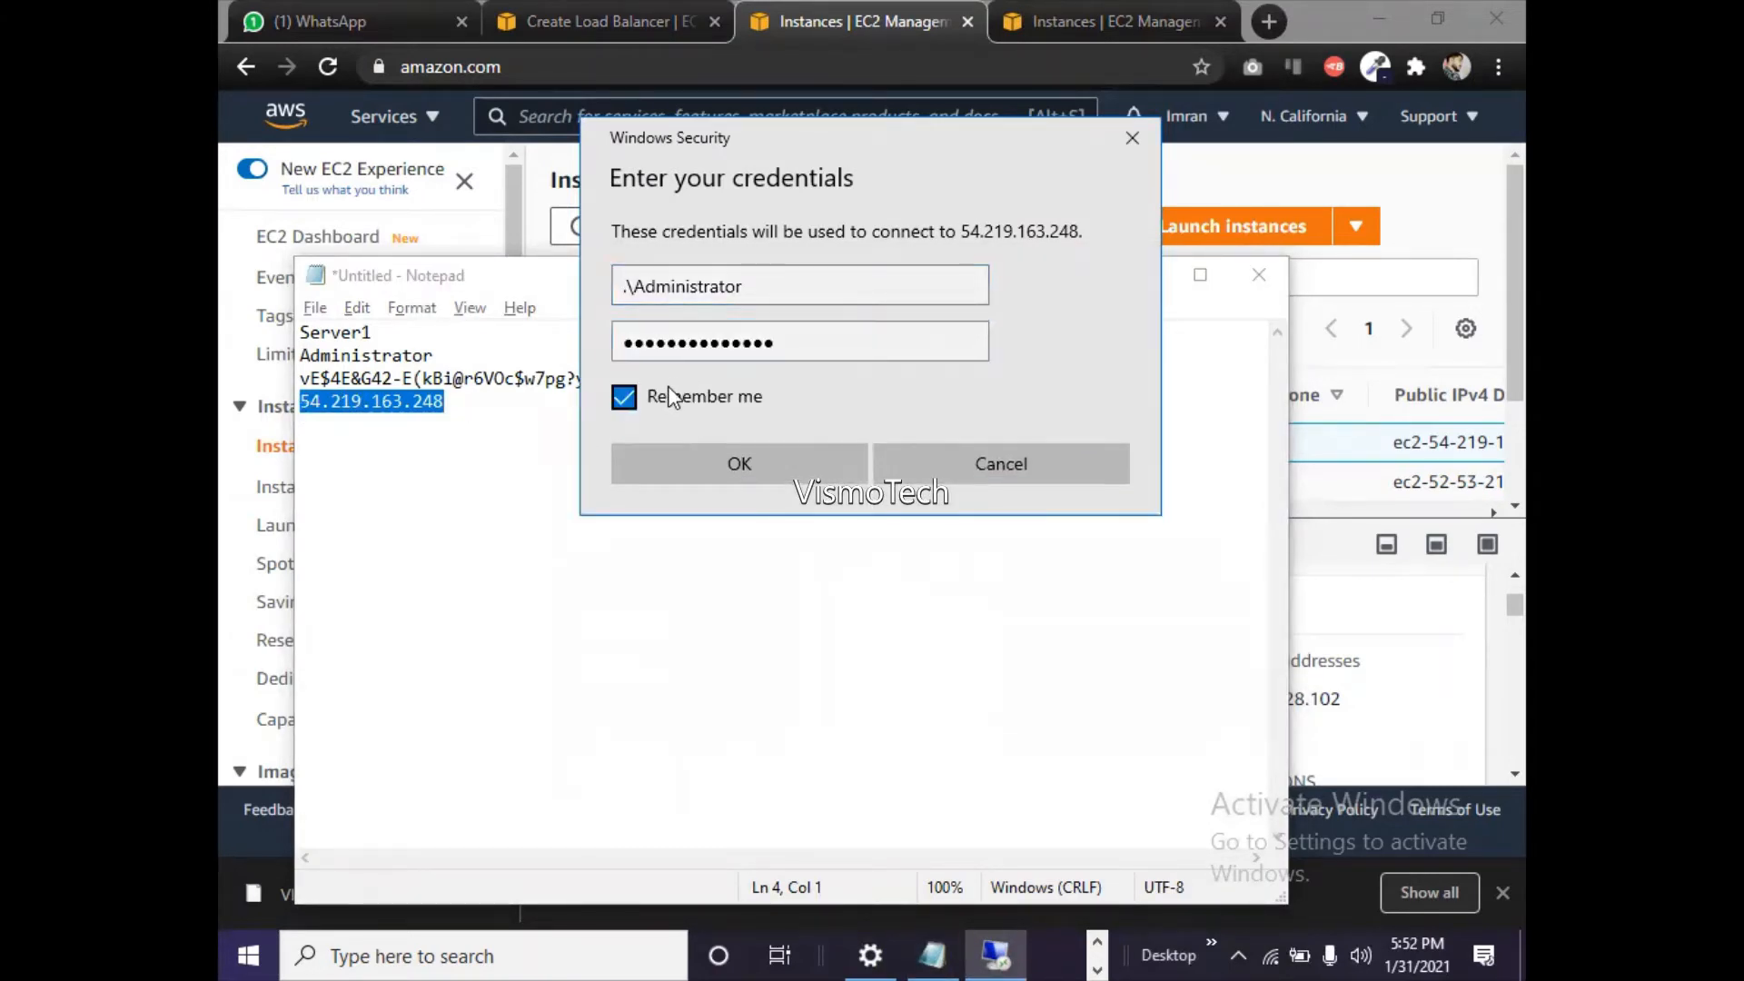
left_click(670, 459)
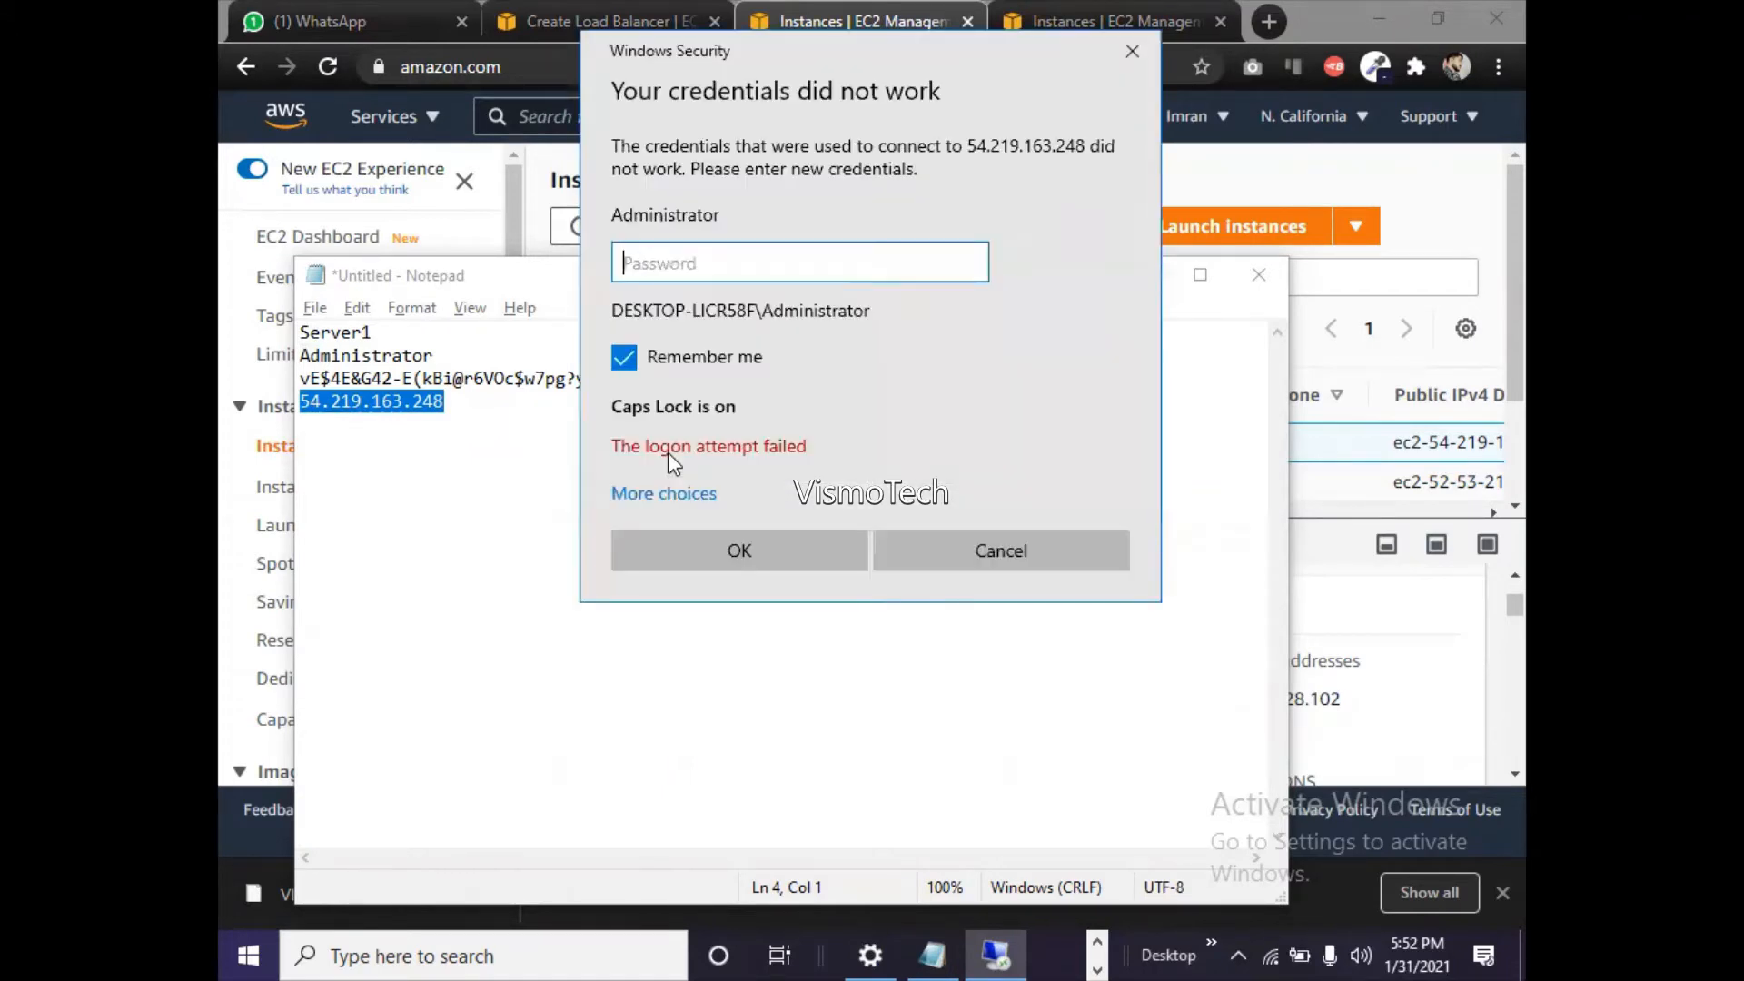
- Sign in to Server1 with the administrator password copied from the note and accept the unverified certificate
left_click(410, 473)
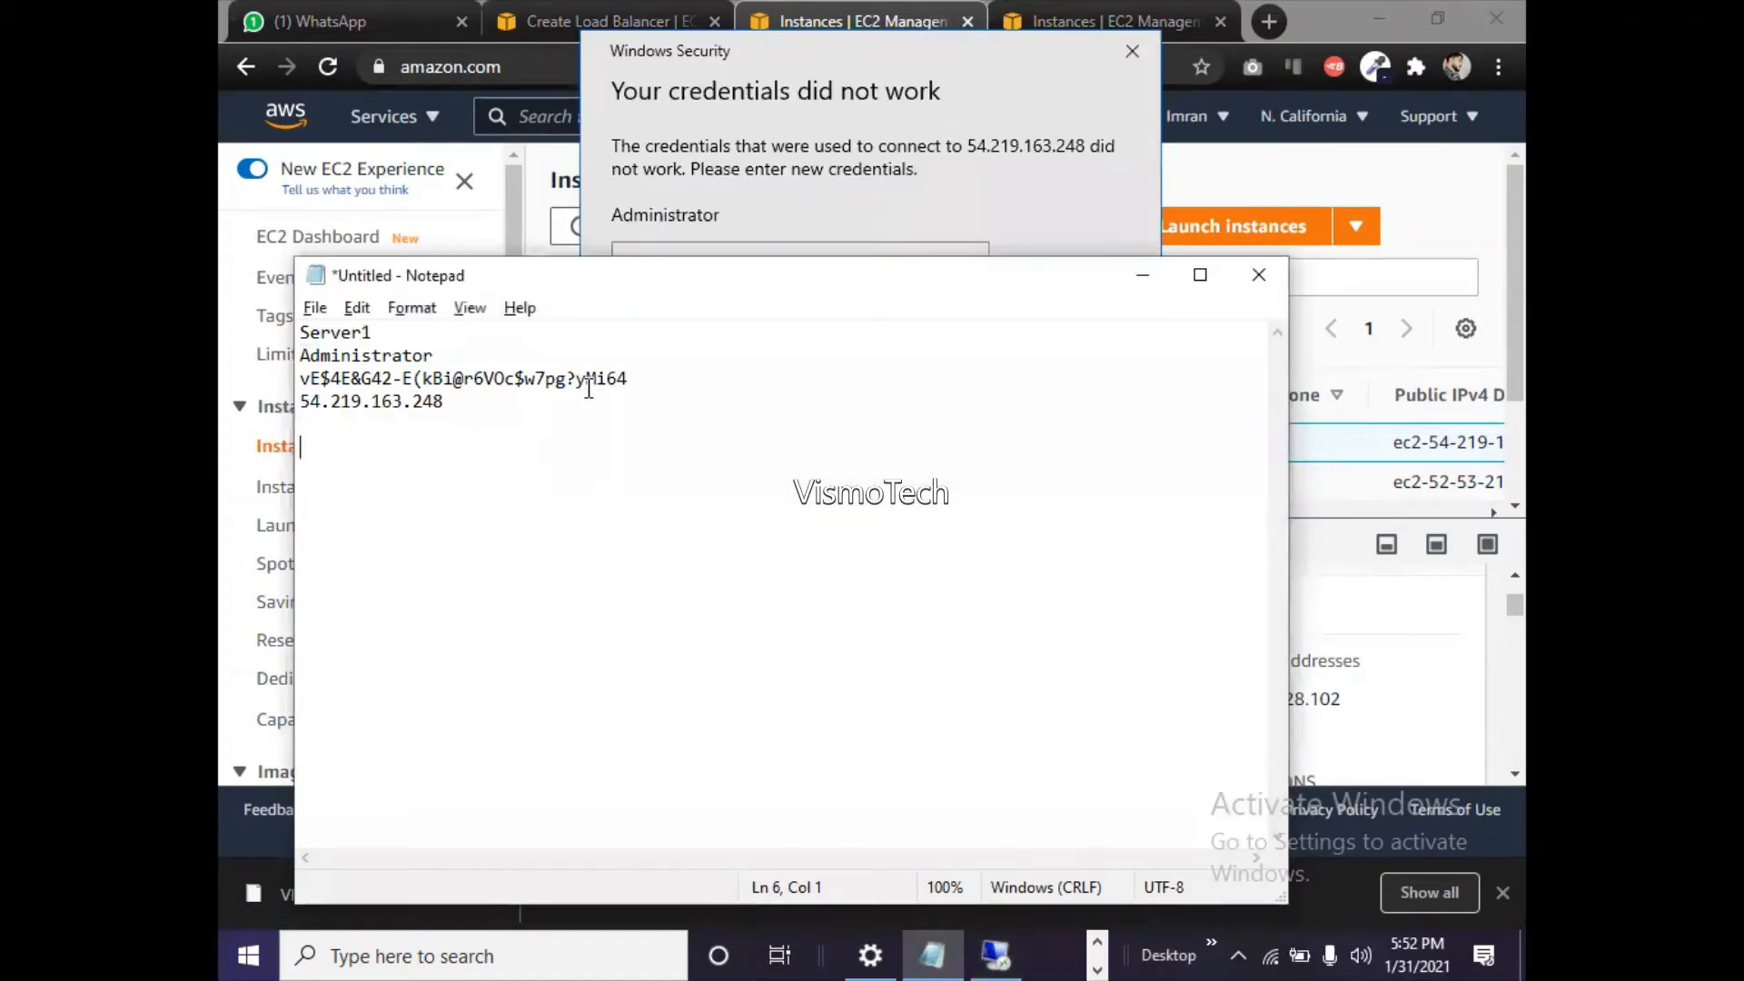
left_click(632, 380)
left_click_drag(632, 380, 303, 379)
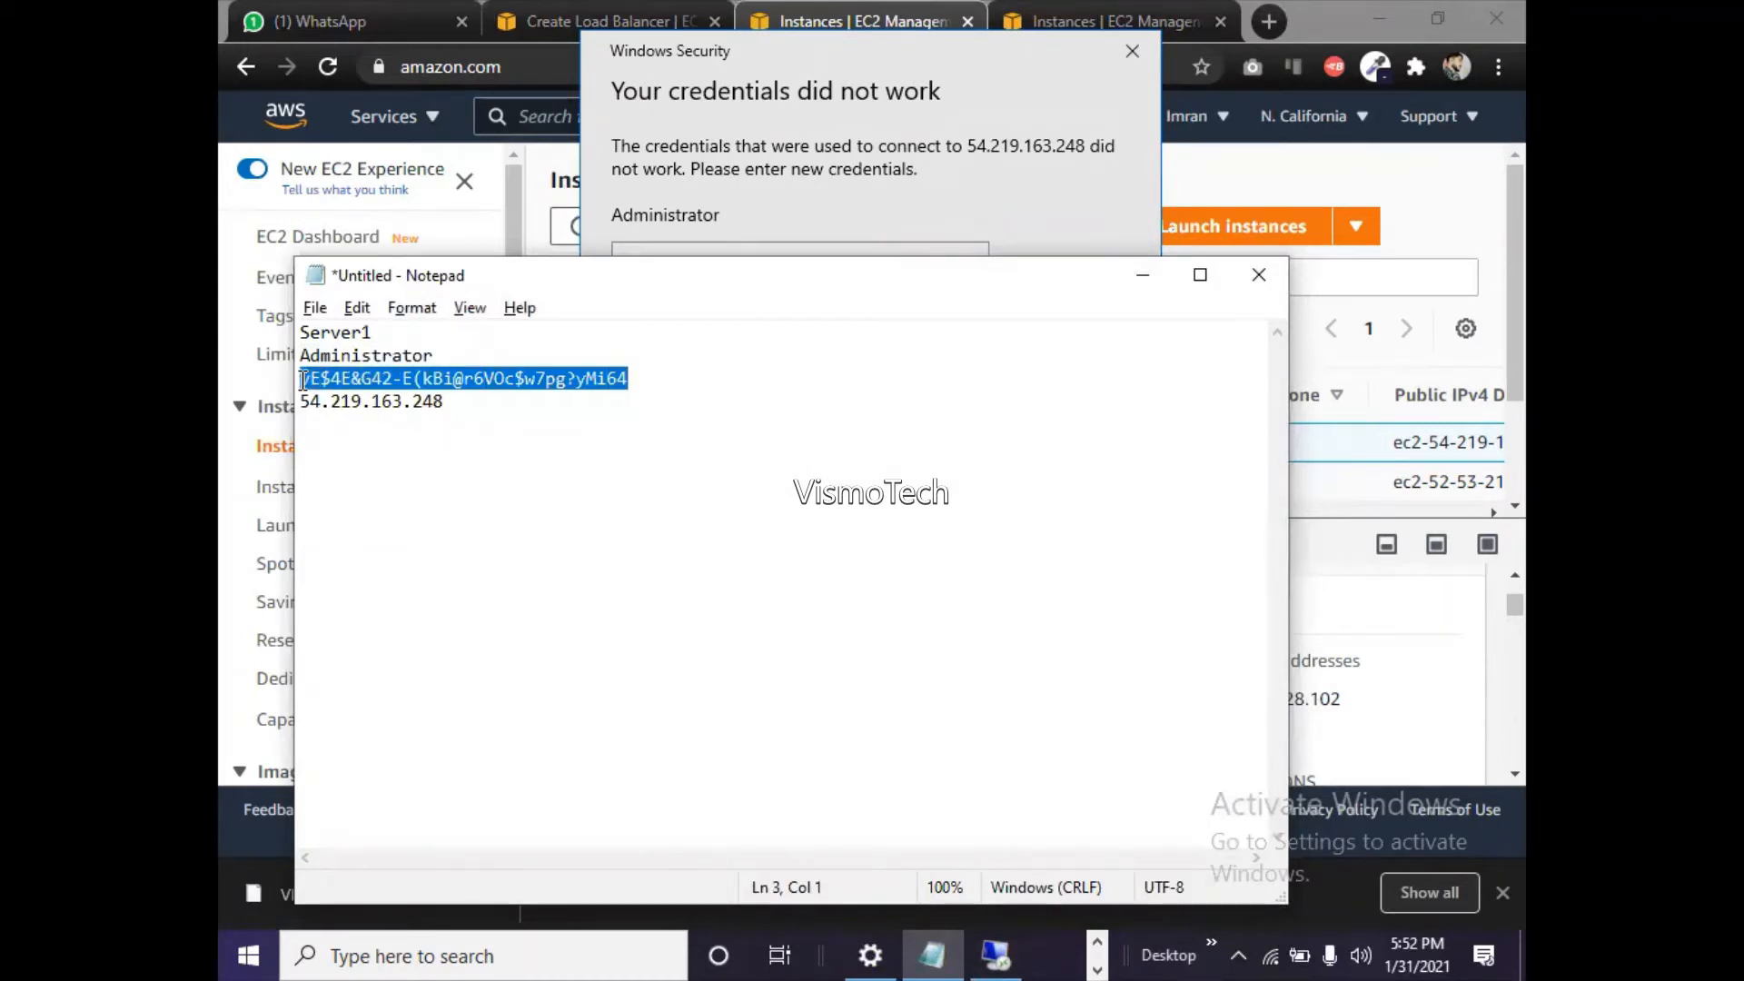
left_click(1143, 274)
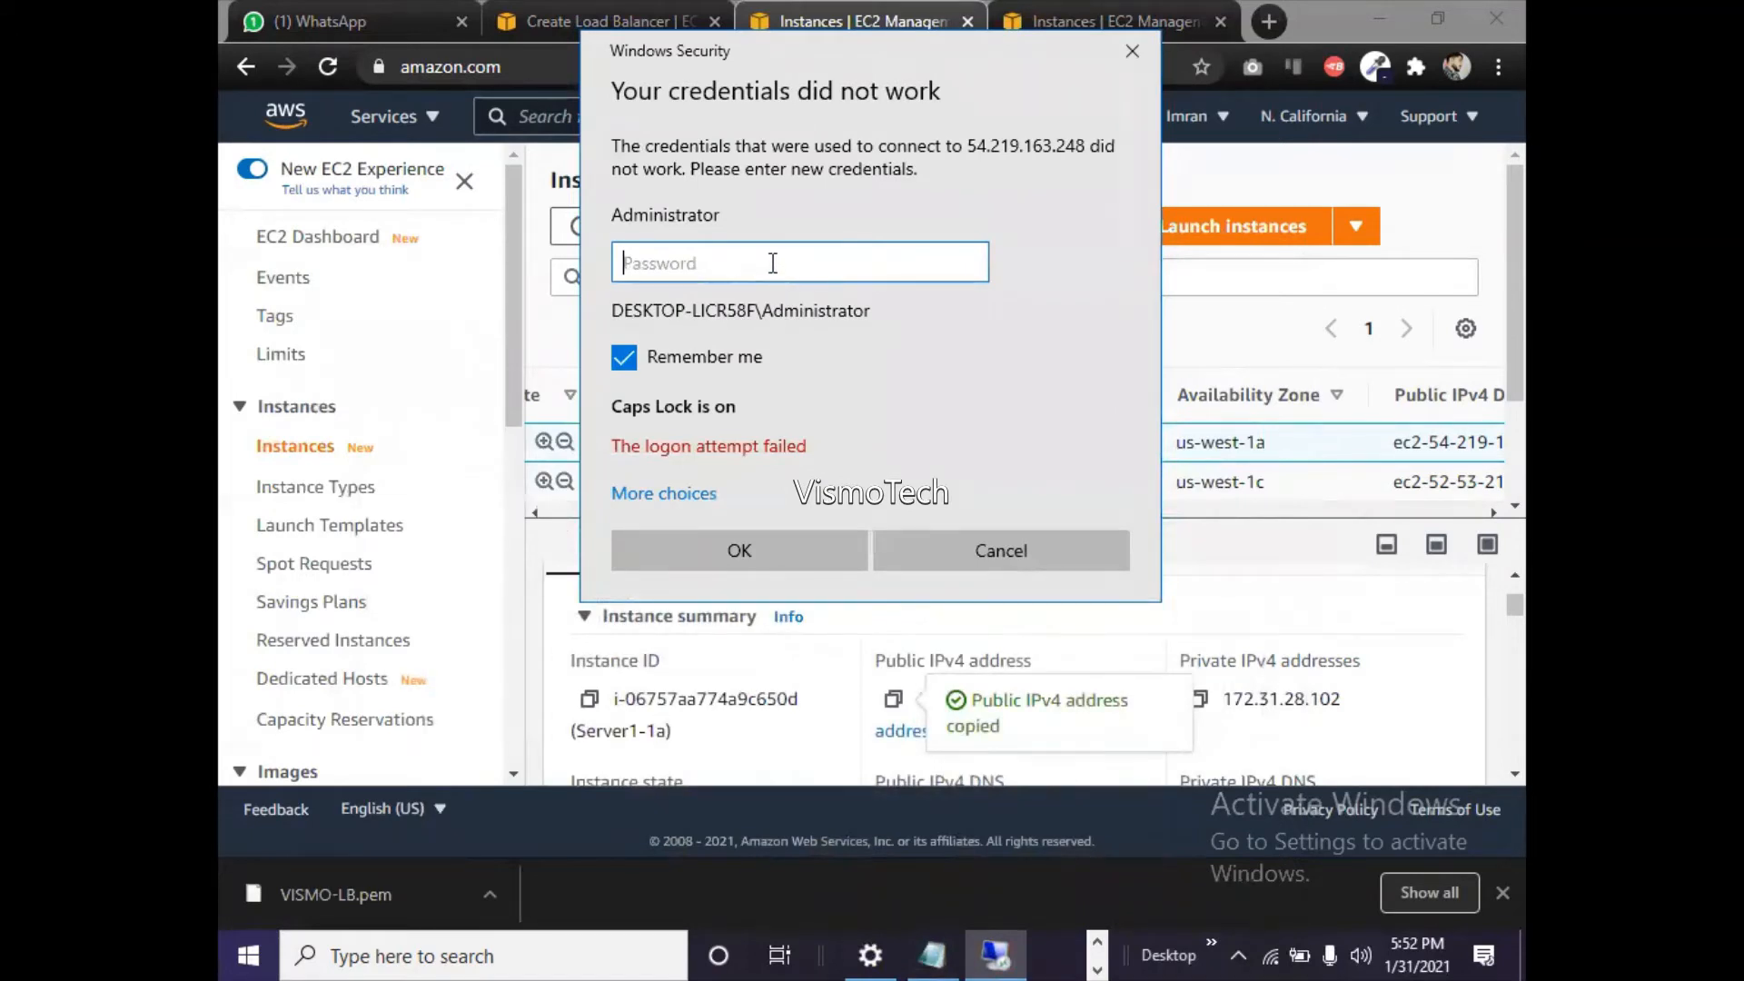
key("ctrl+v")
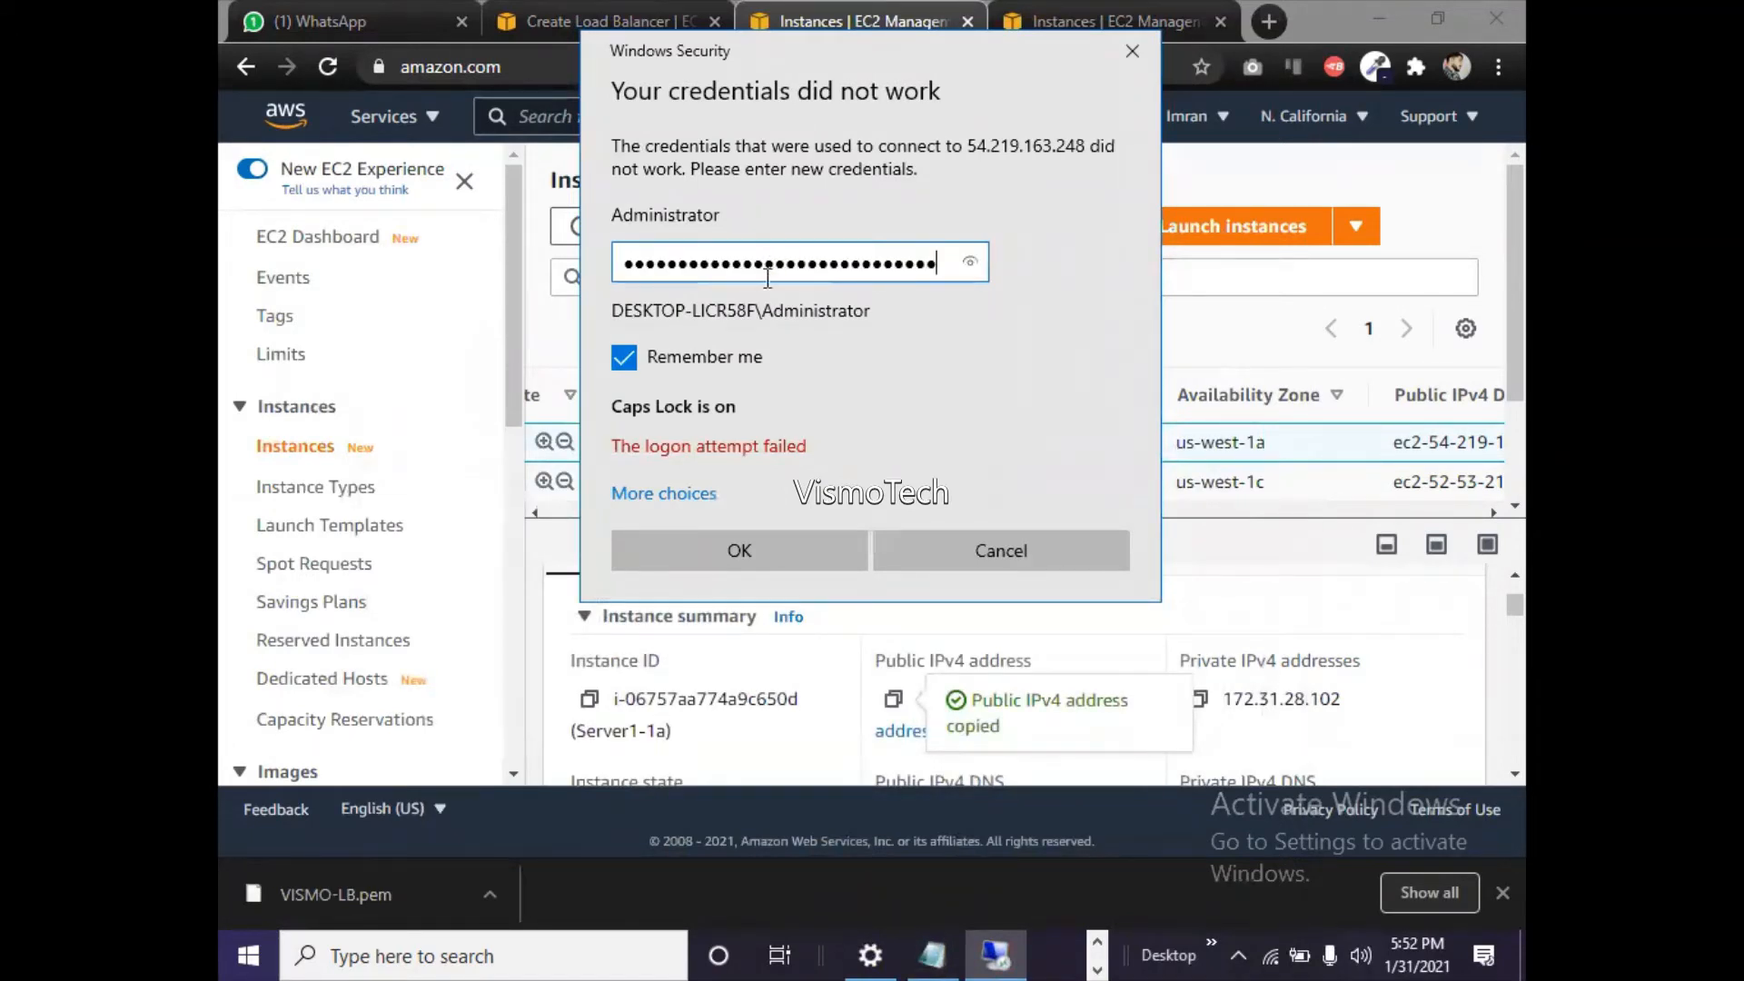
left_click(743, 554)
left_click(741, 511)
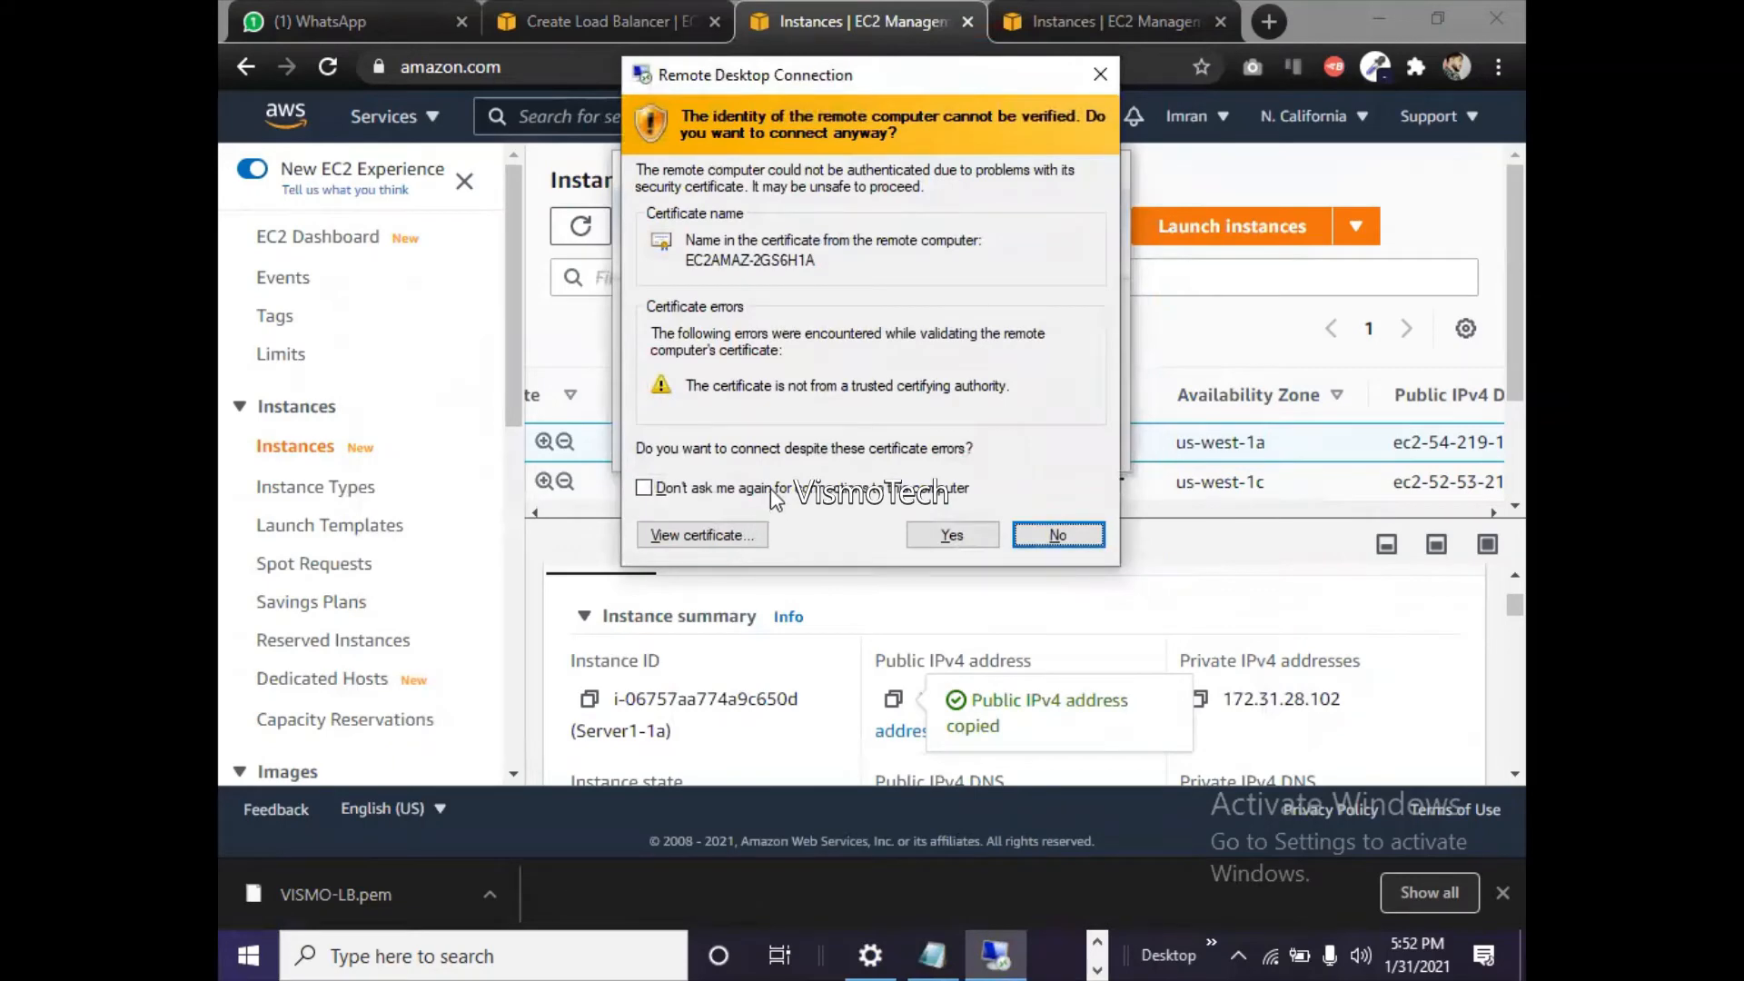
left_click(951, 535)
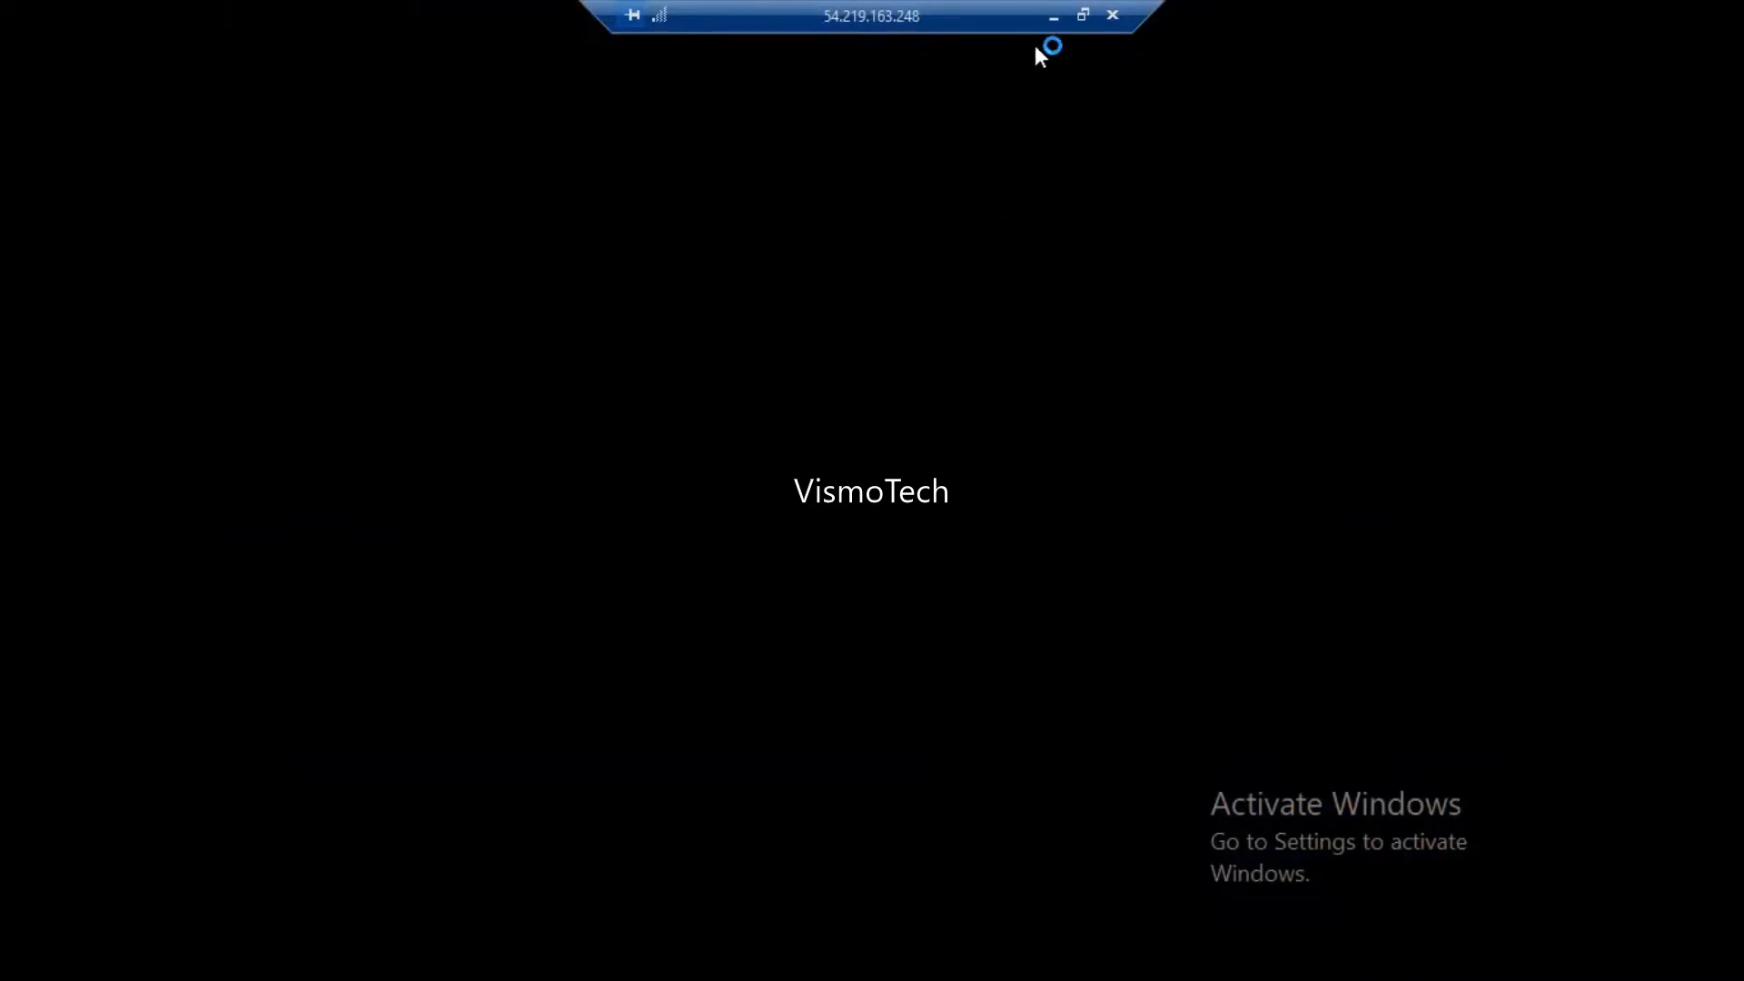
- Minimize the remote session, select Server2-1c instead of Server1-1a and refresh the instances list
left_click(1053, 17)
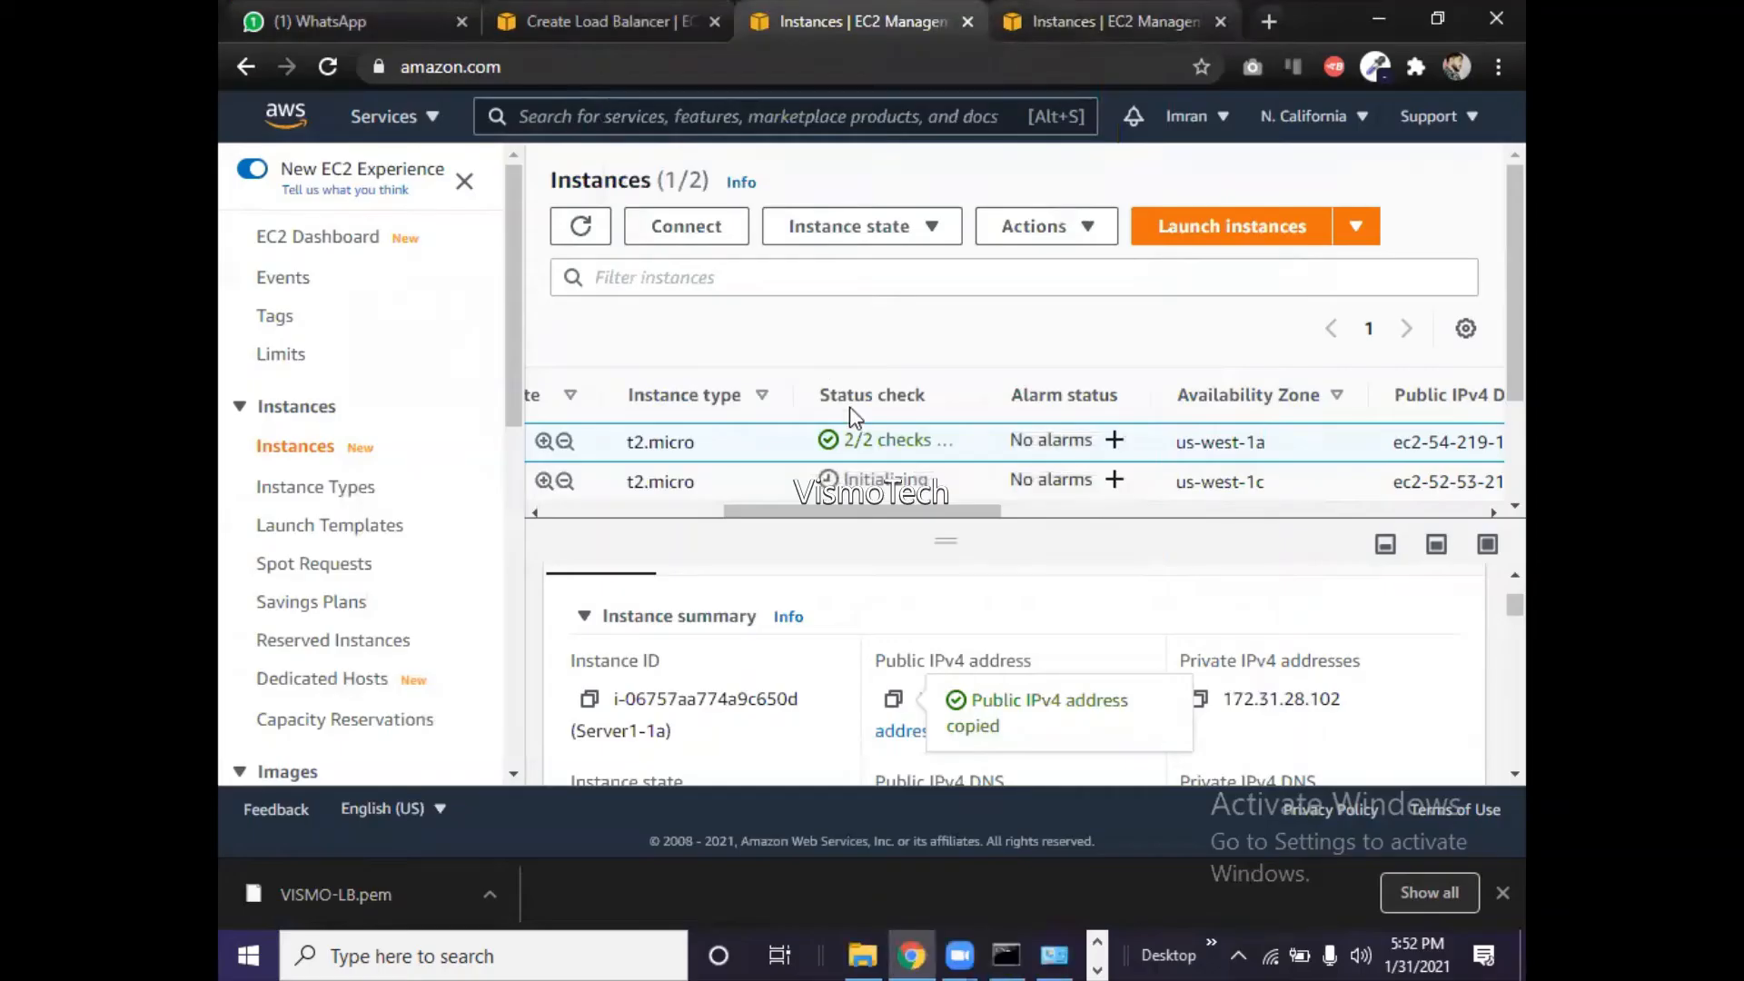
left_click_drag(817, 511, 565, 546)
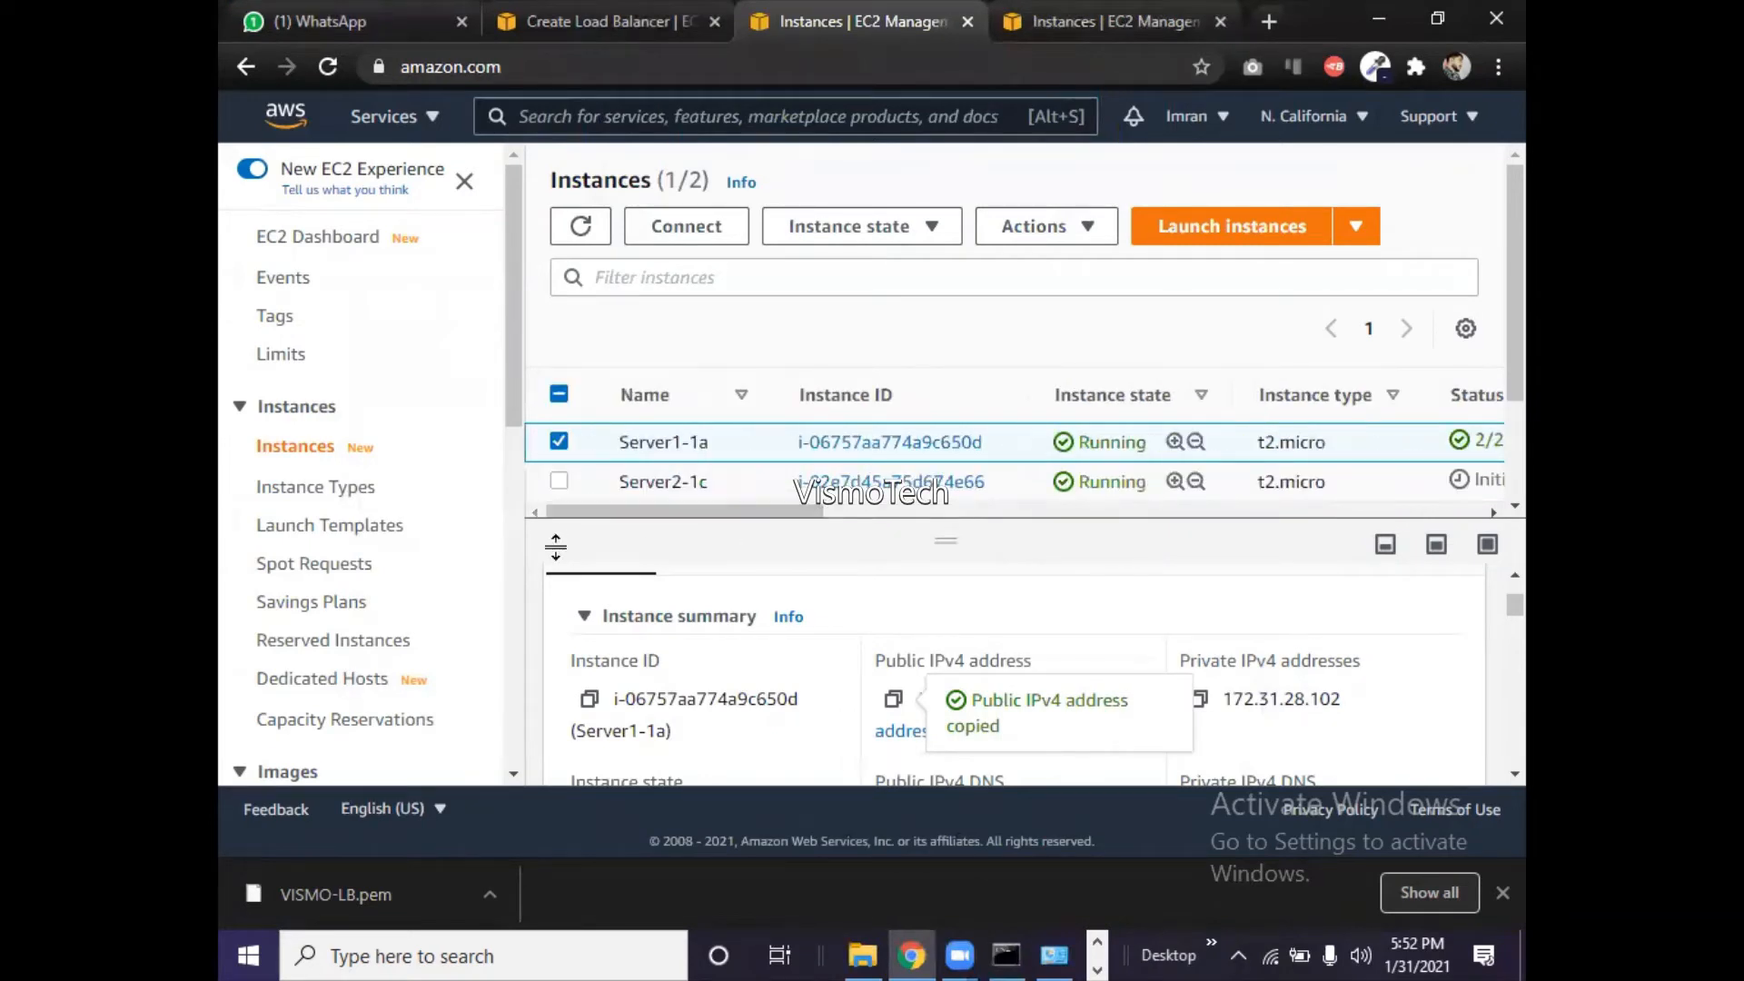
left_click(559, 441)
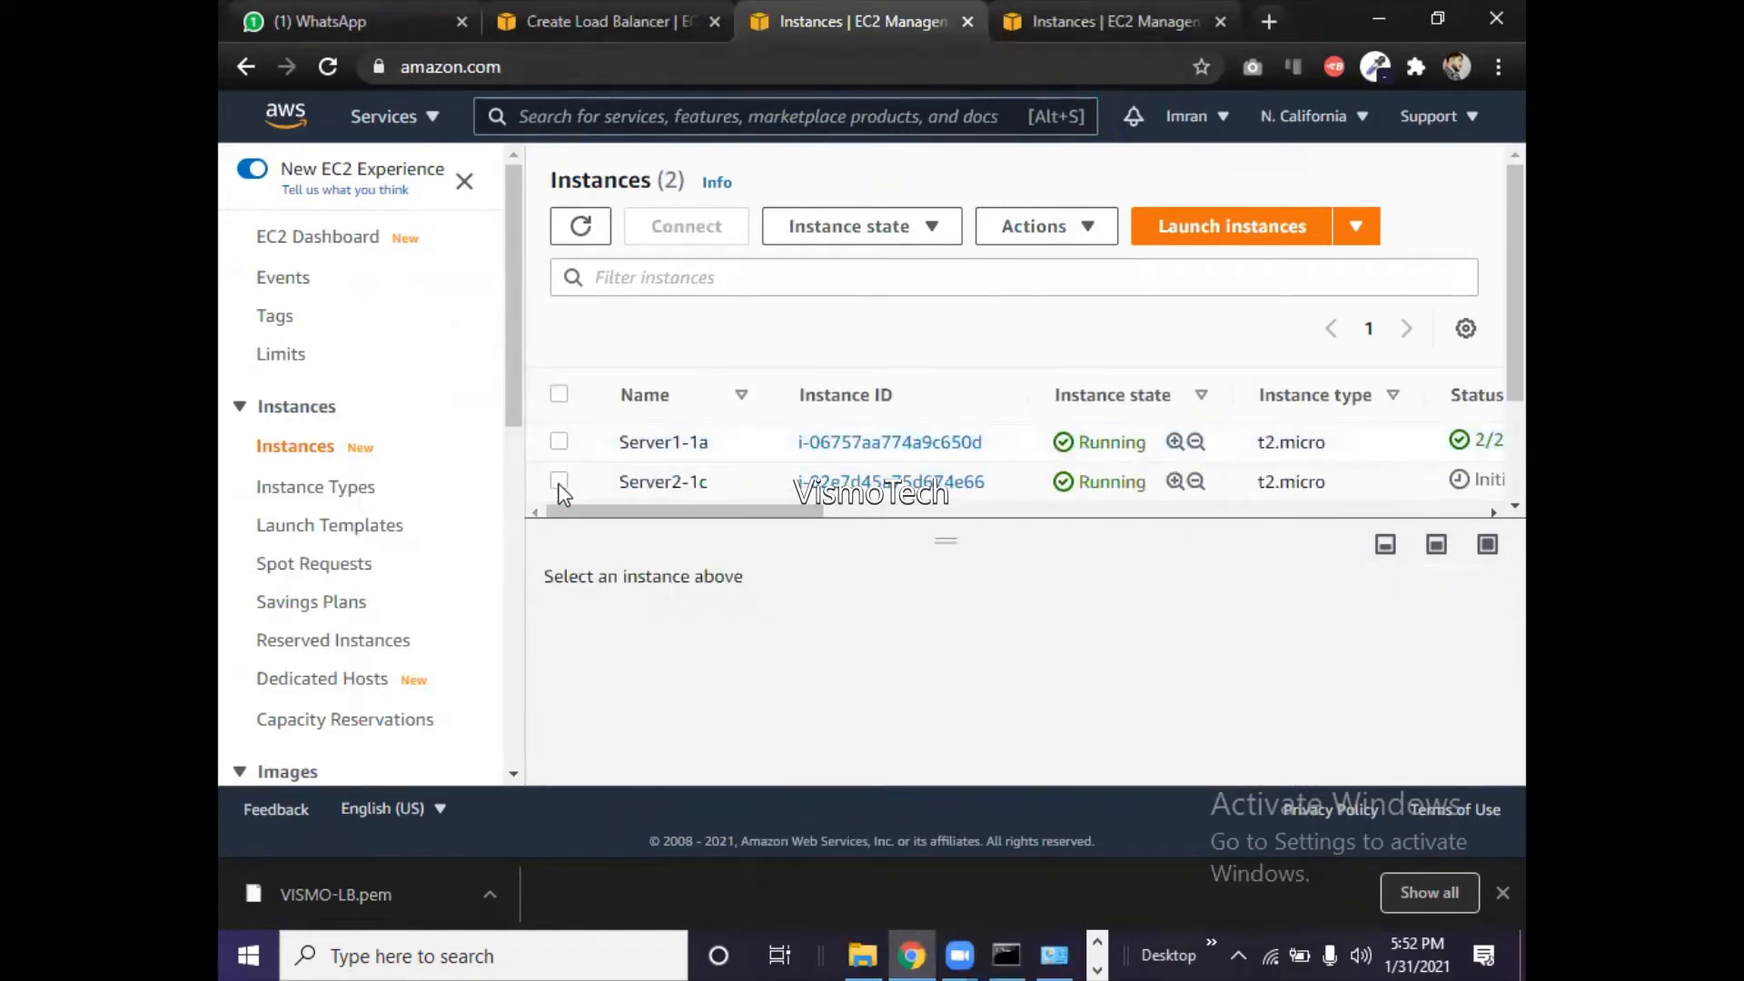
left_click(558, 482)
left_click(579, 227)
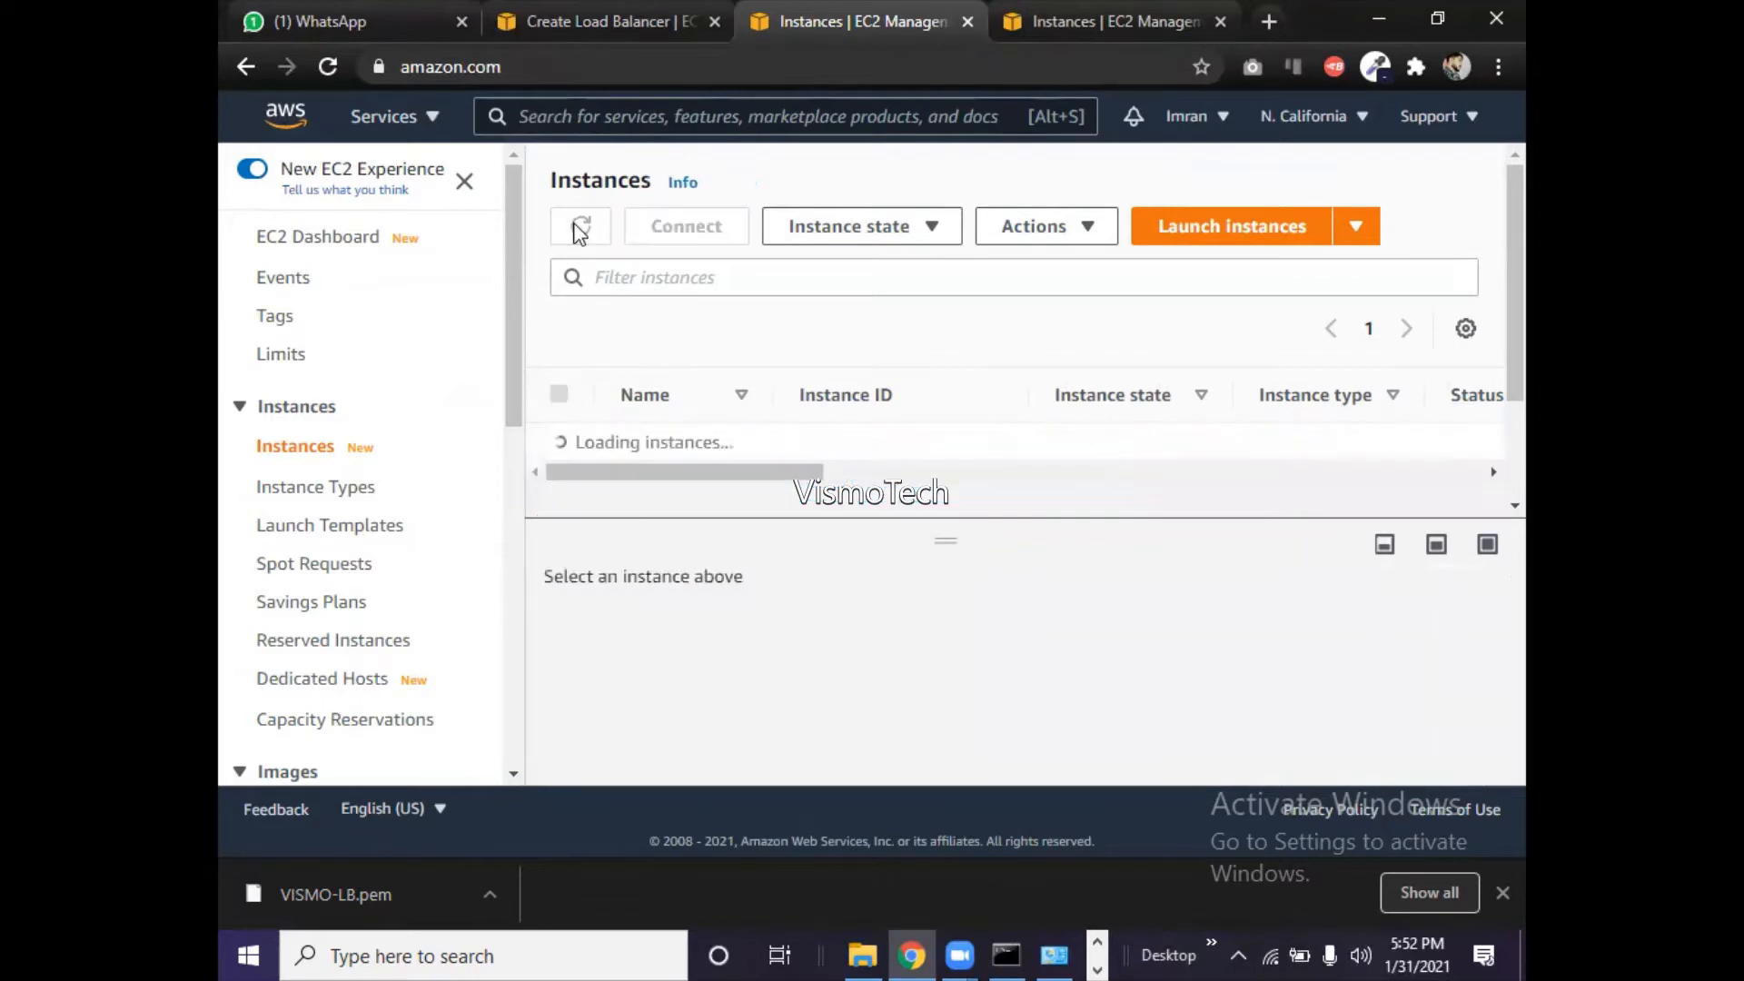
- Get the Windows password for Server2-1c, decrypting it with the key pair file VISMO-LB.pem from Documents
left_click_drag(783, 511, 732, 538)
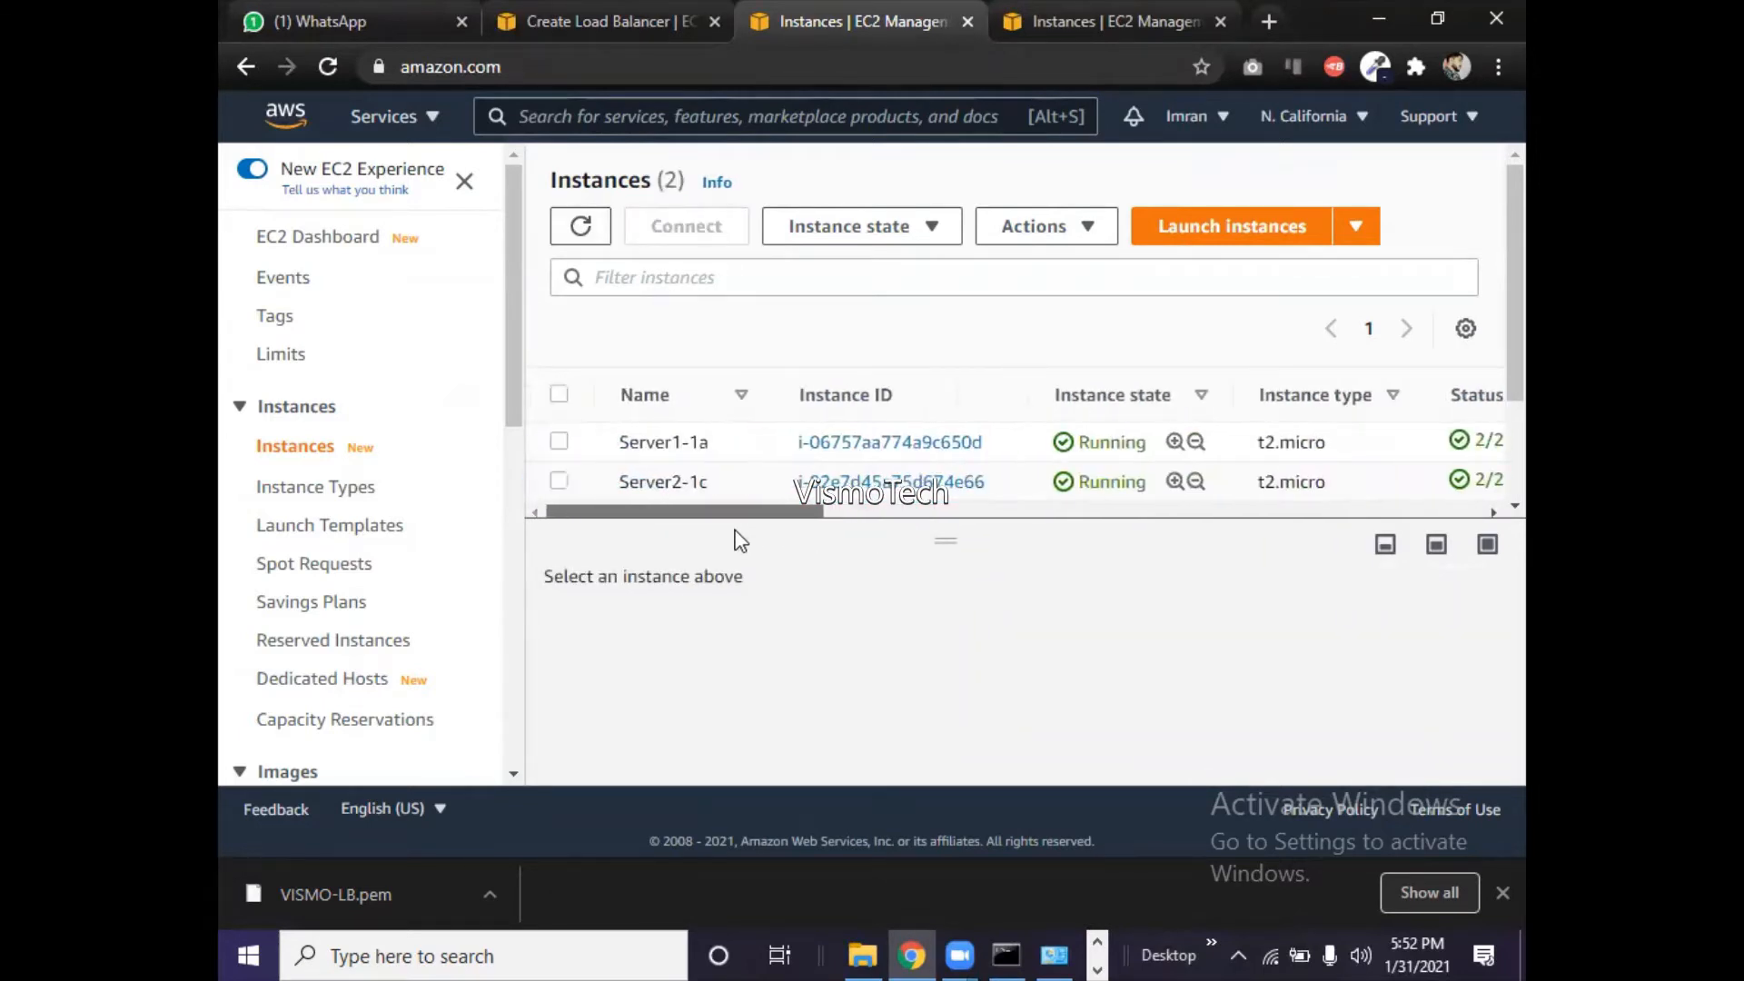
right_click(650, 489)
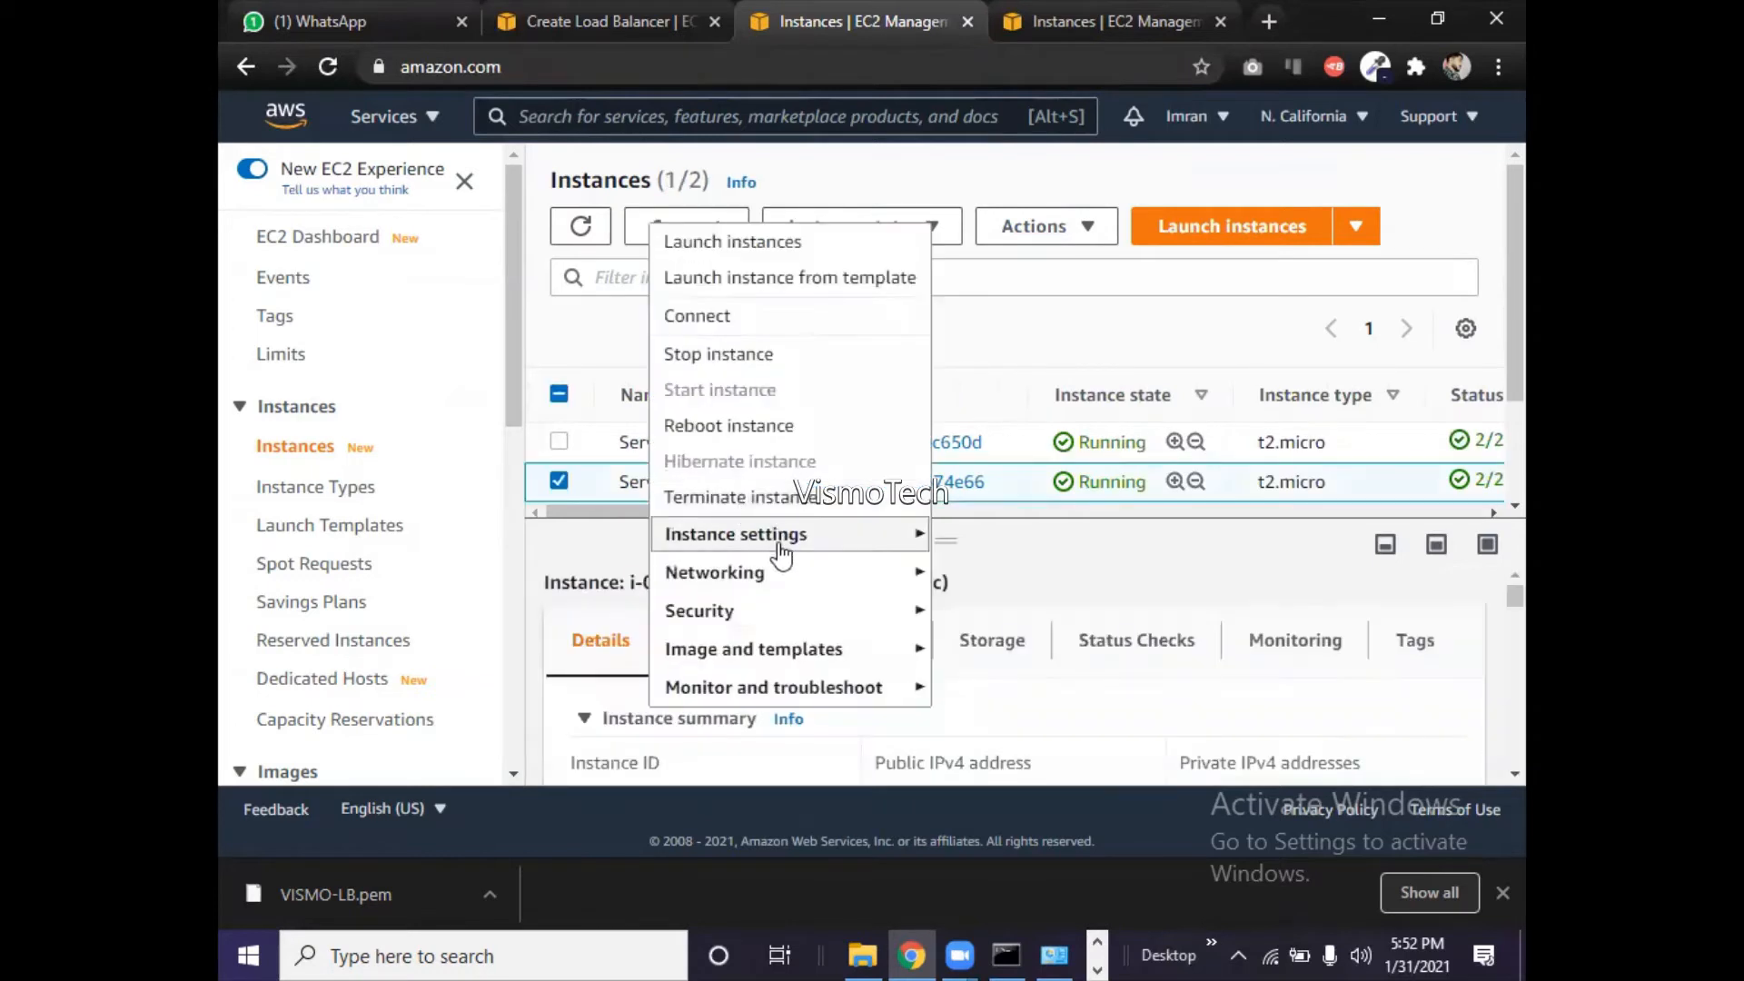
mouse_move(822, 625)
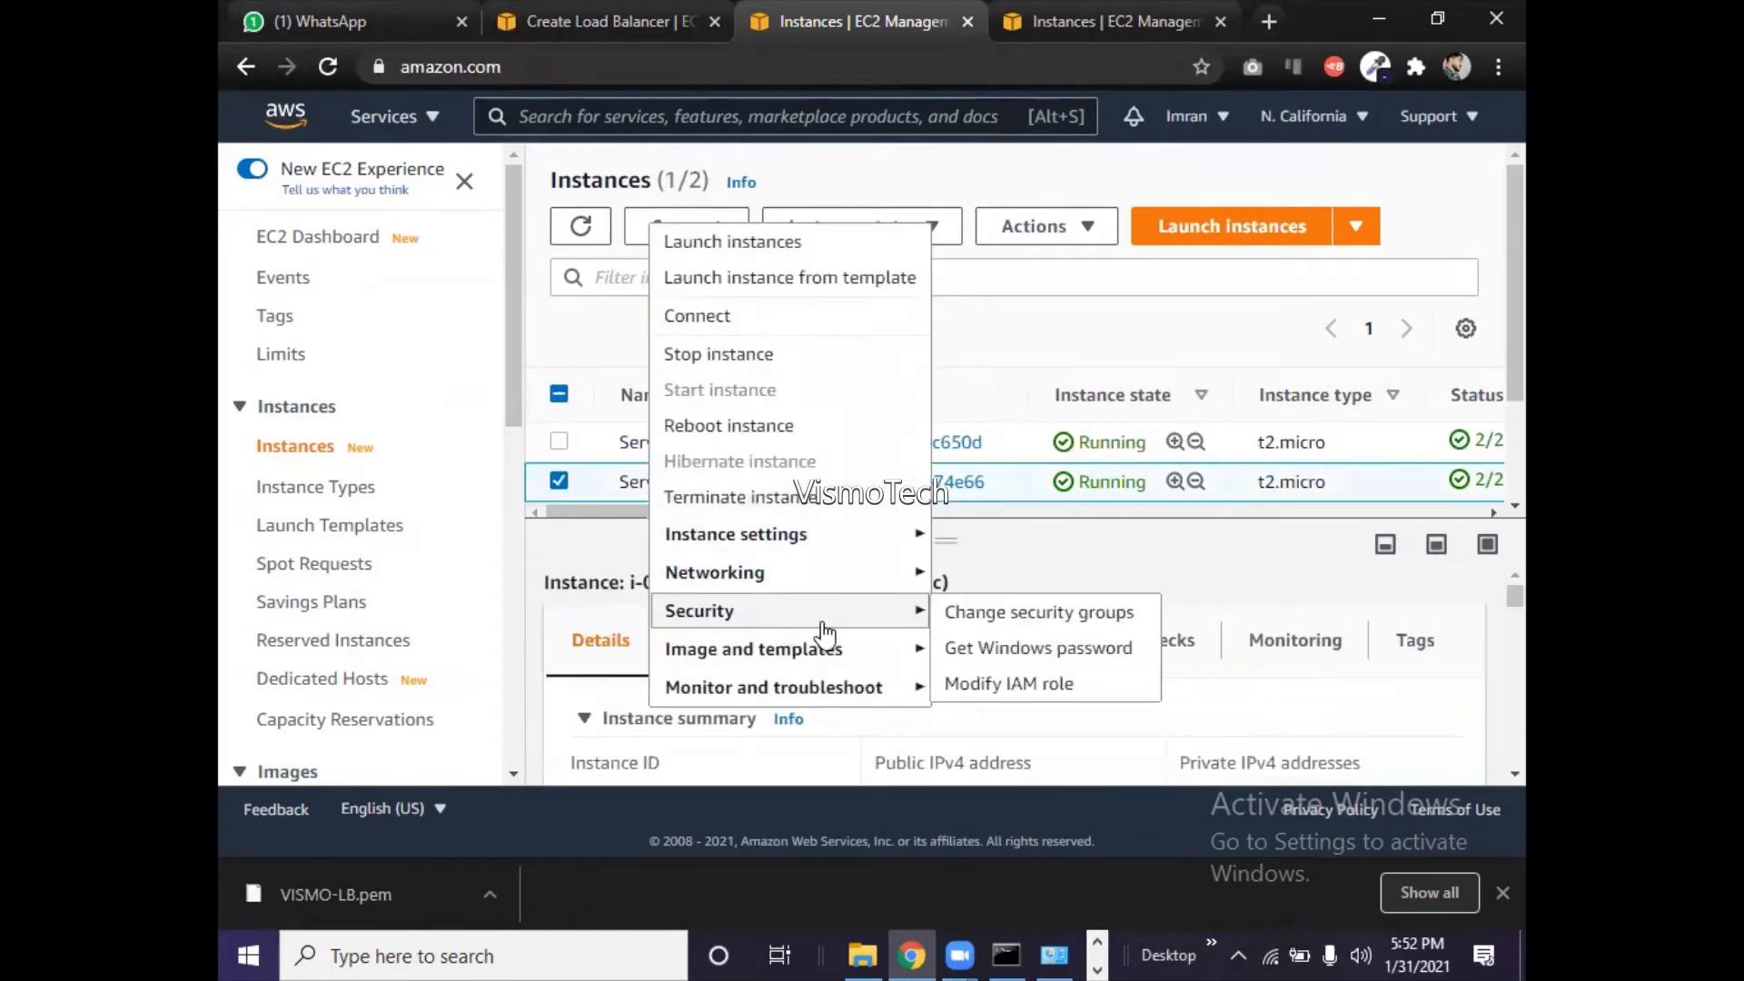
left_click(972, 651)
left_click(469, 581)
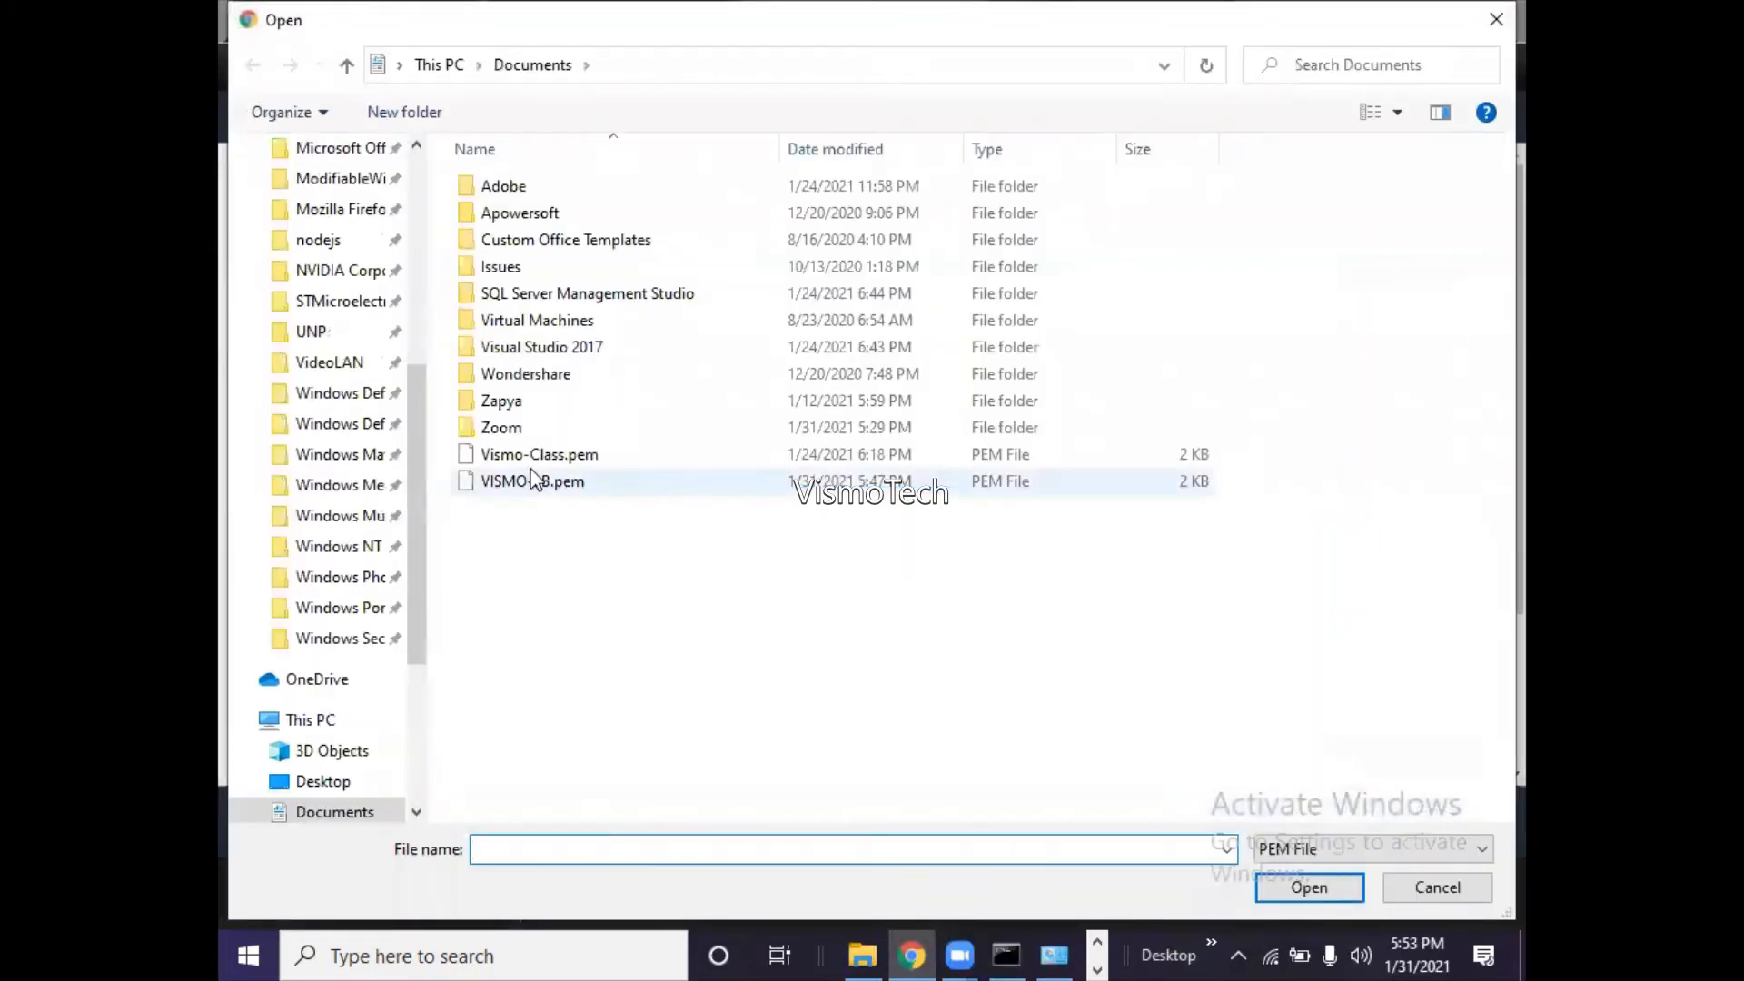
left_click(527, 481)
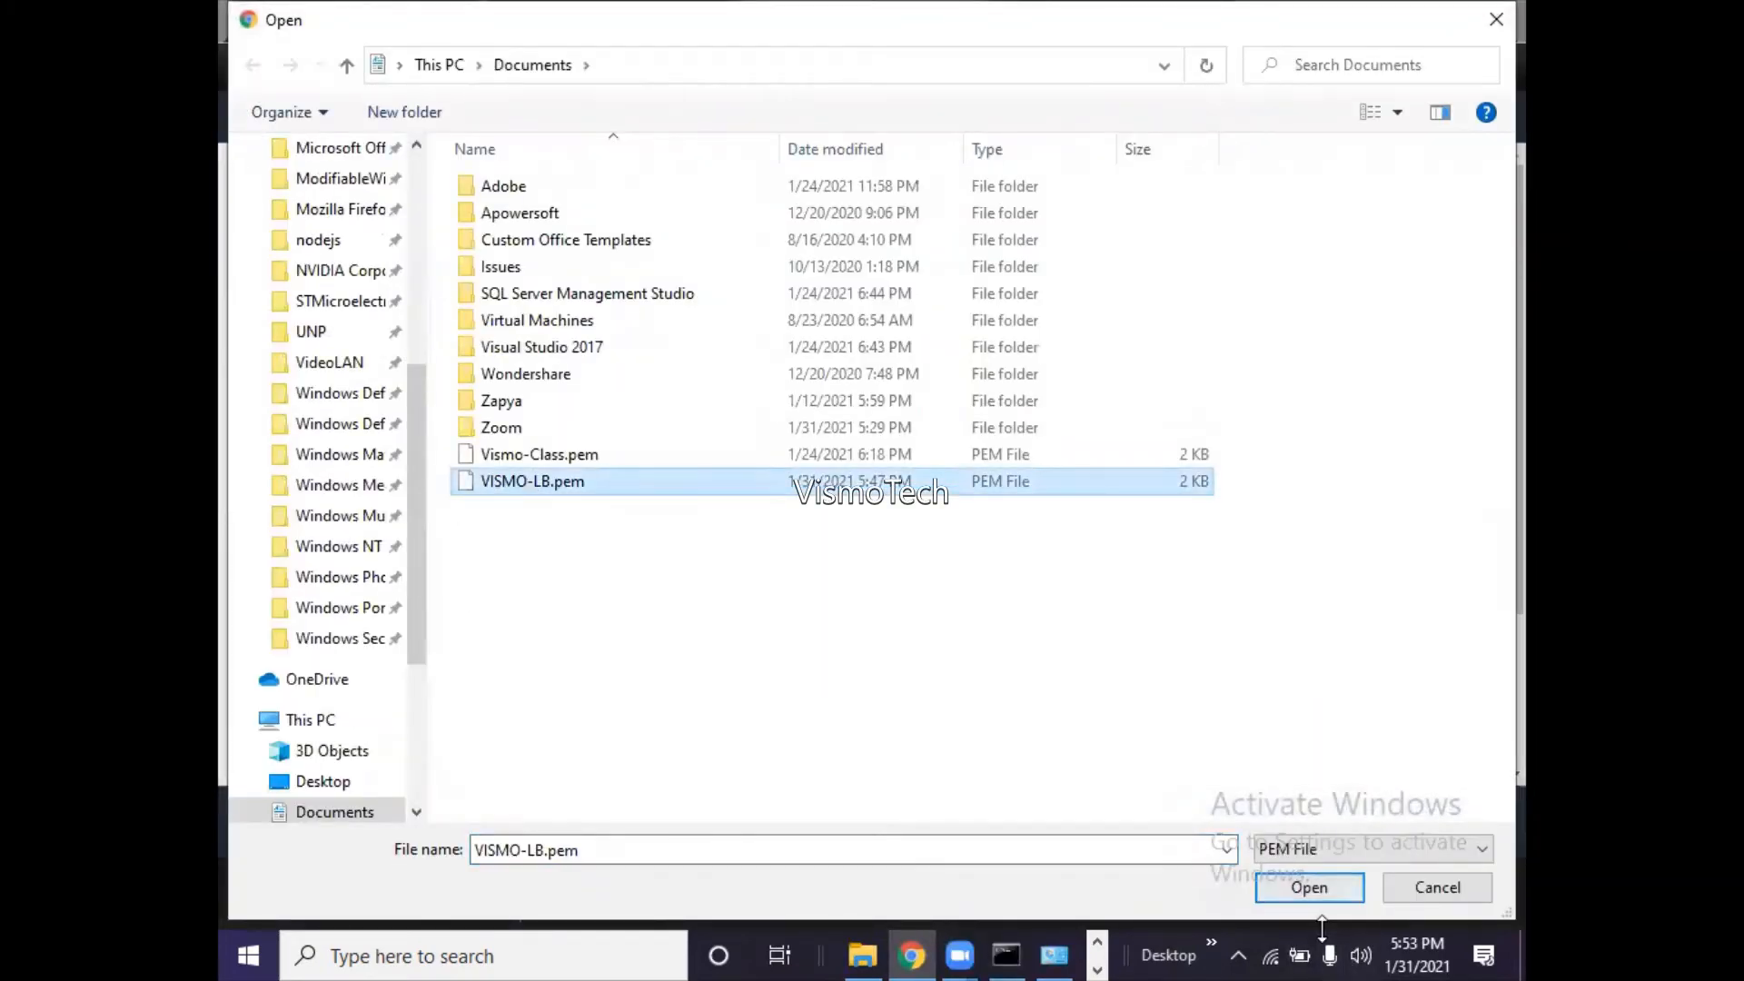
left_click(1309, 888)
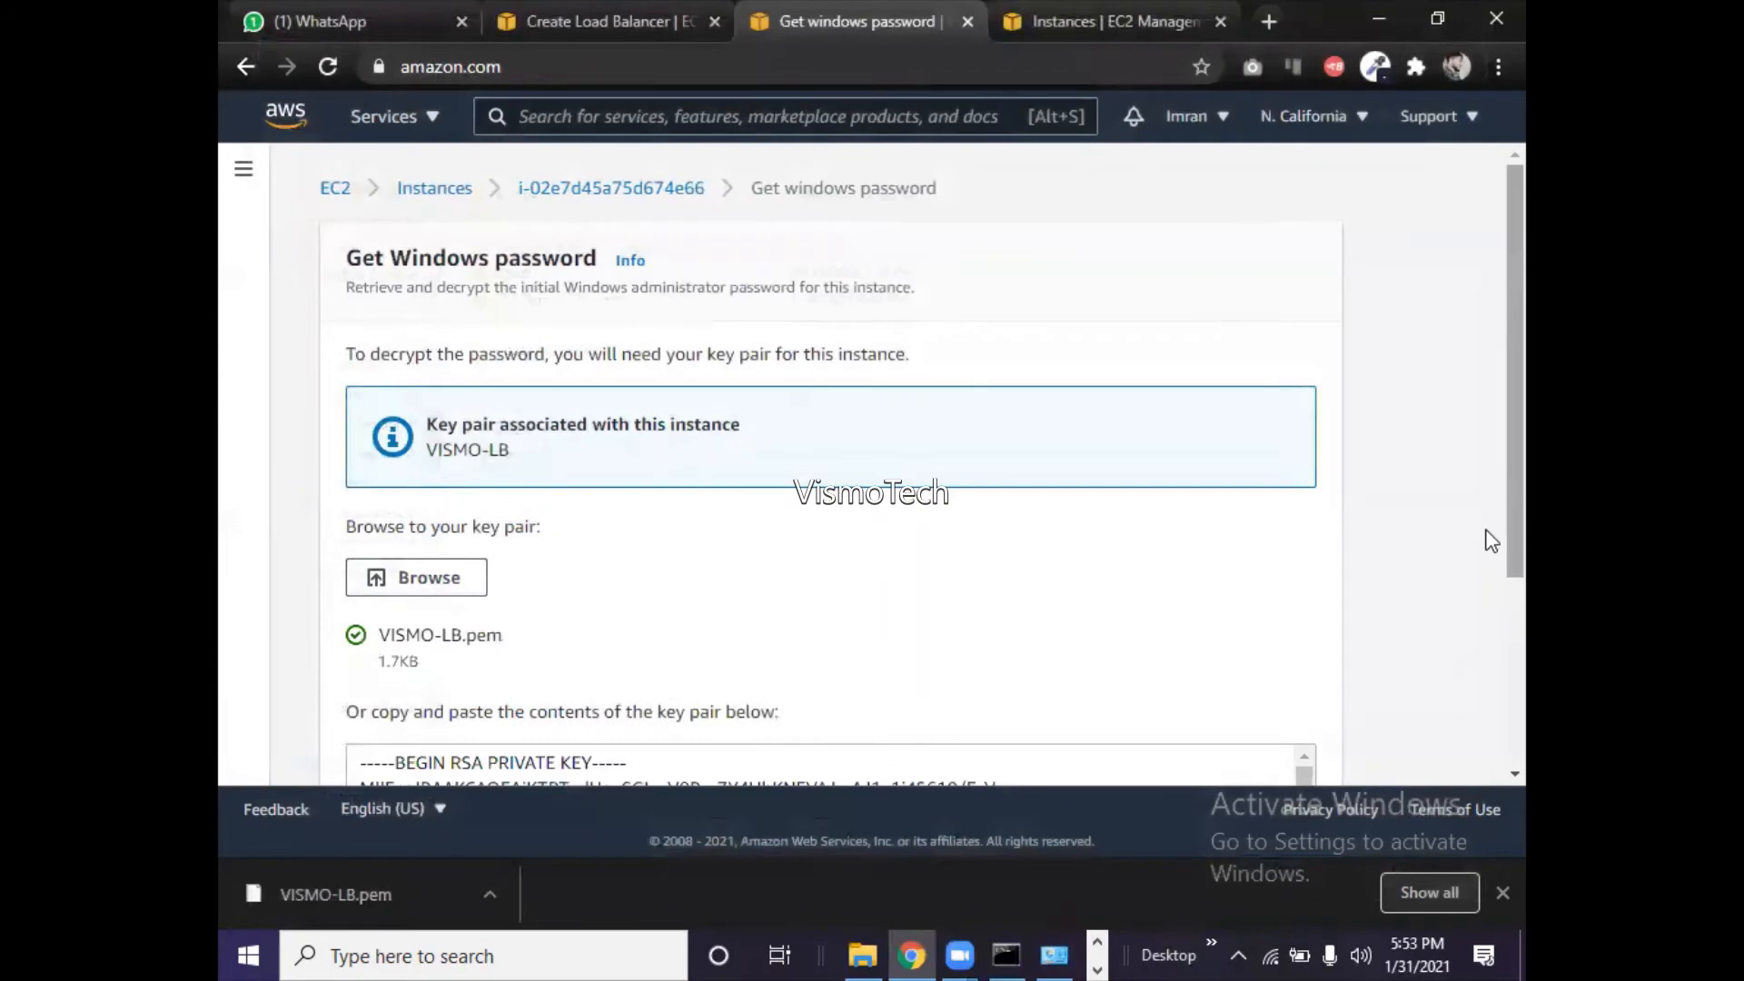
scroll(1489, 539, "down", 3)
left_click(1228, 746)
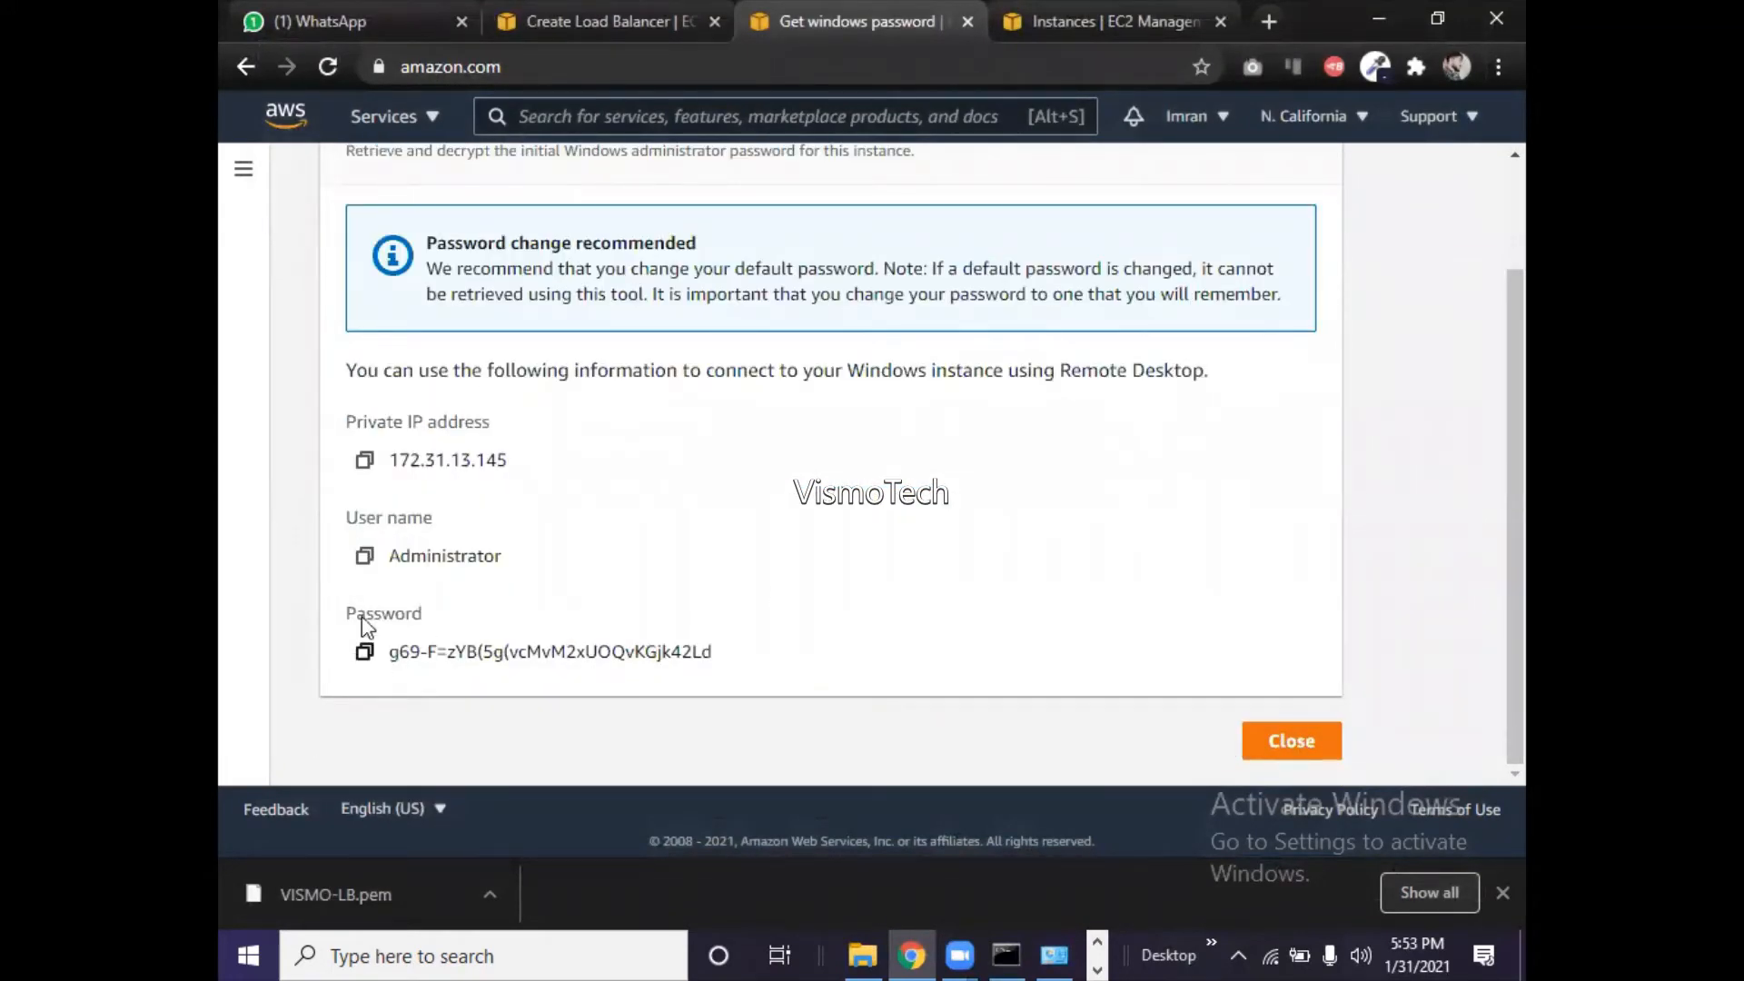
- Copy the instance's user name and add it to the Notepad note under a new heading Server2
left_click(364, 556)
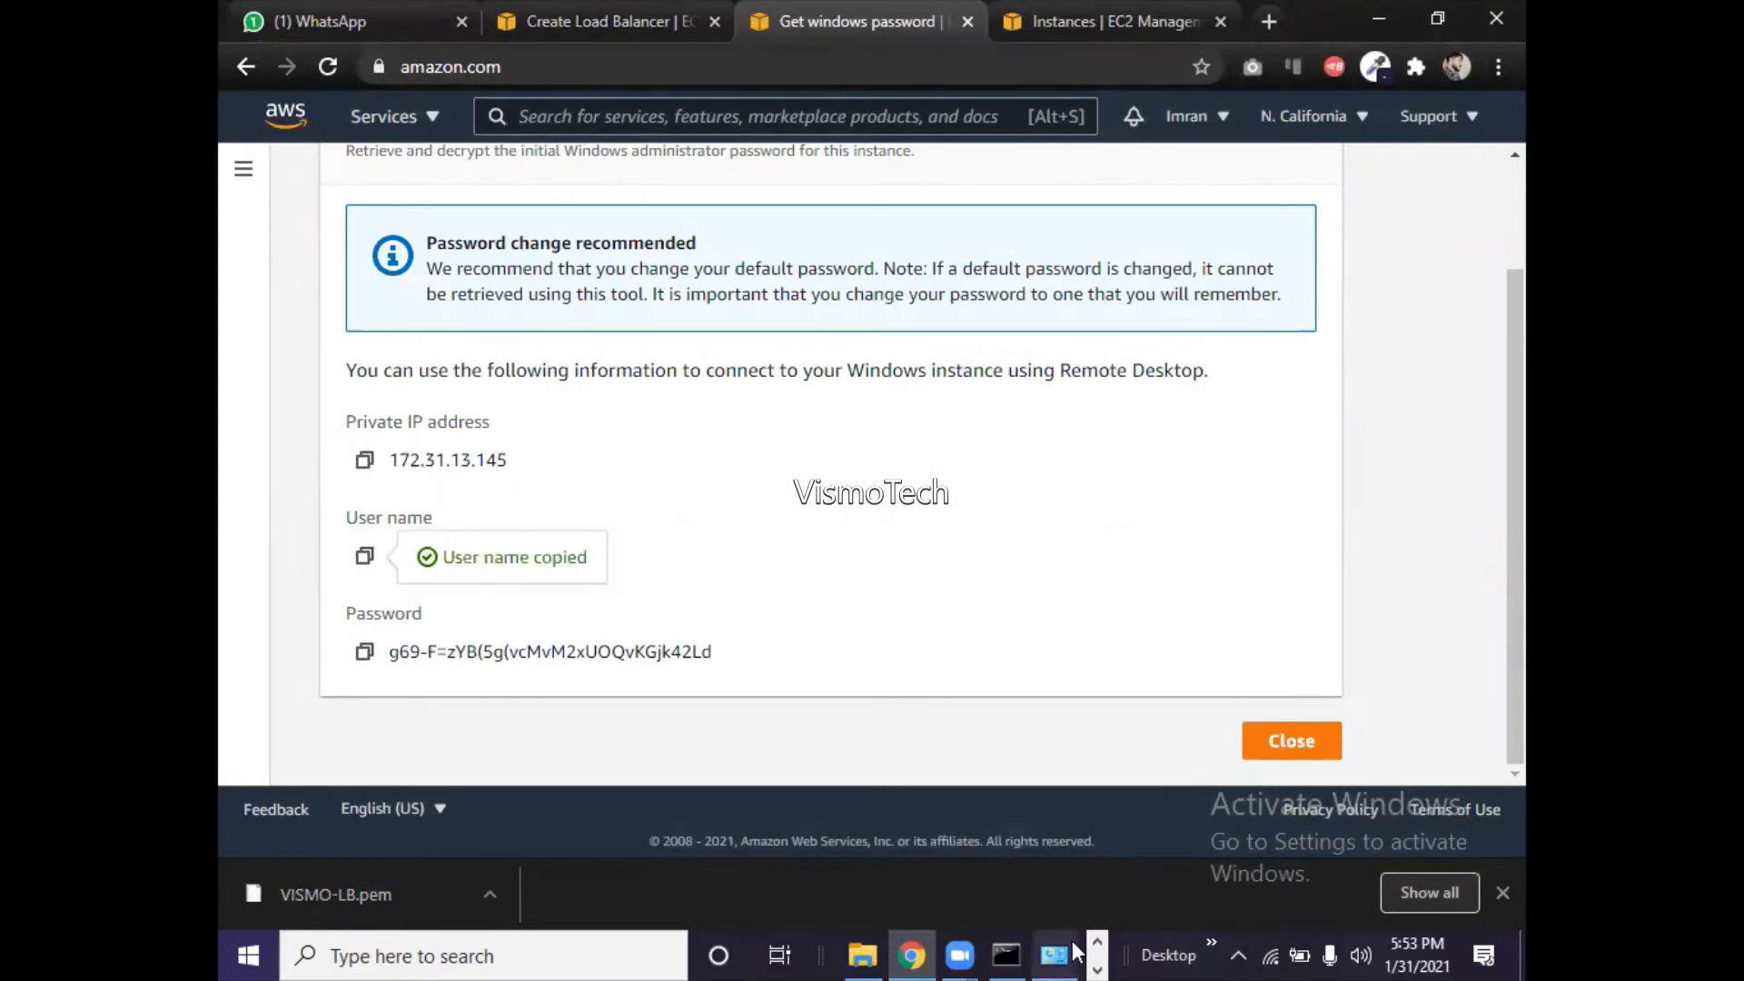
left_click(1095, 945)
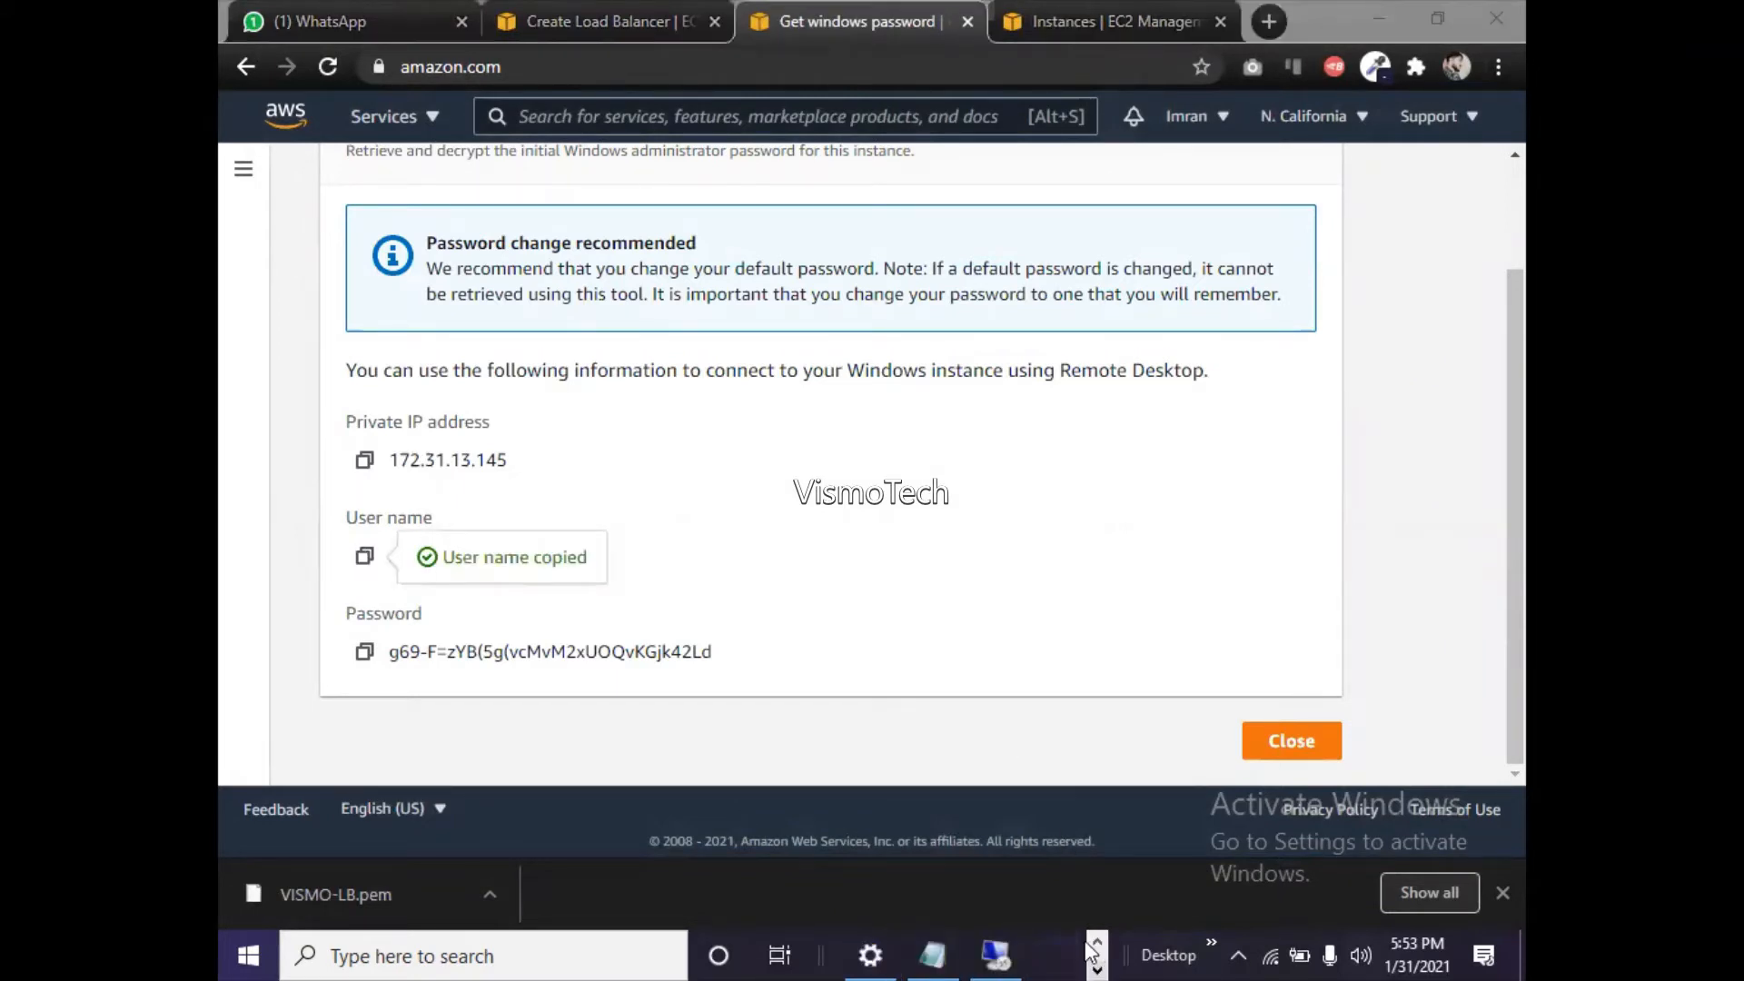
left_click(941, 941)
left_click(489, 478)
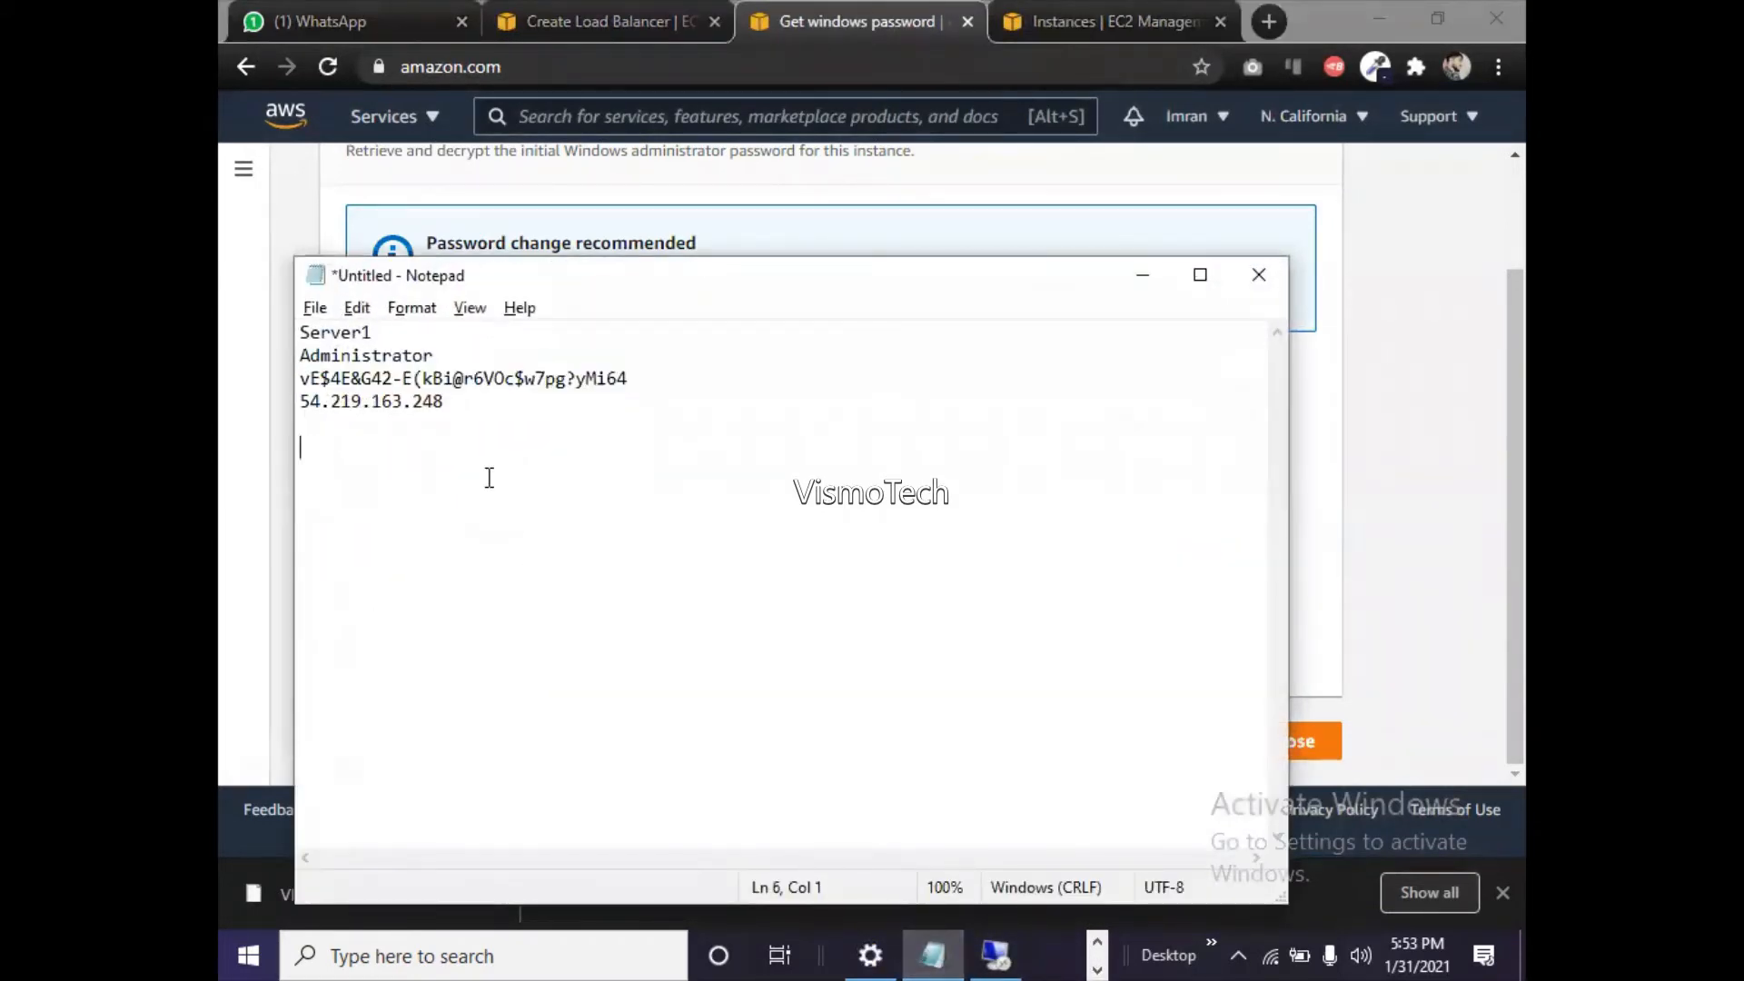
type("Server2")
key("Return")
key("ctrl+v")
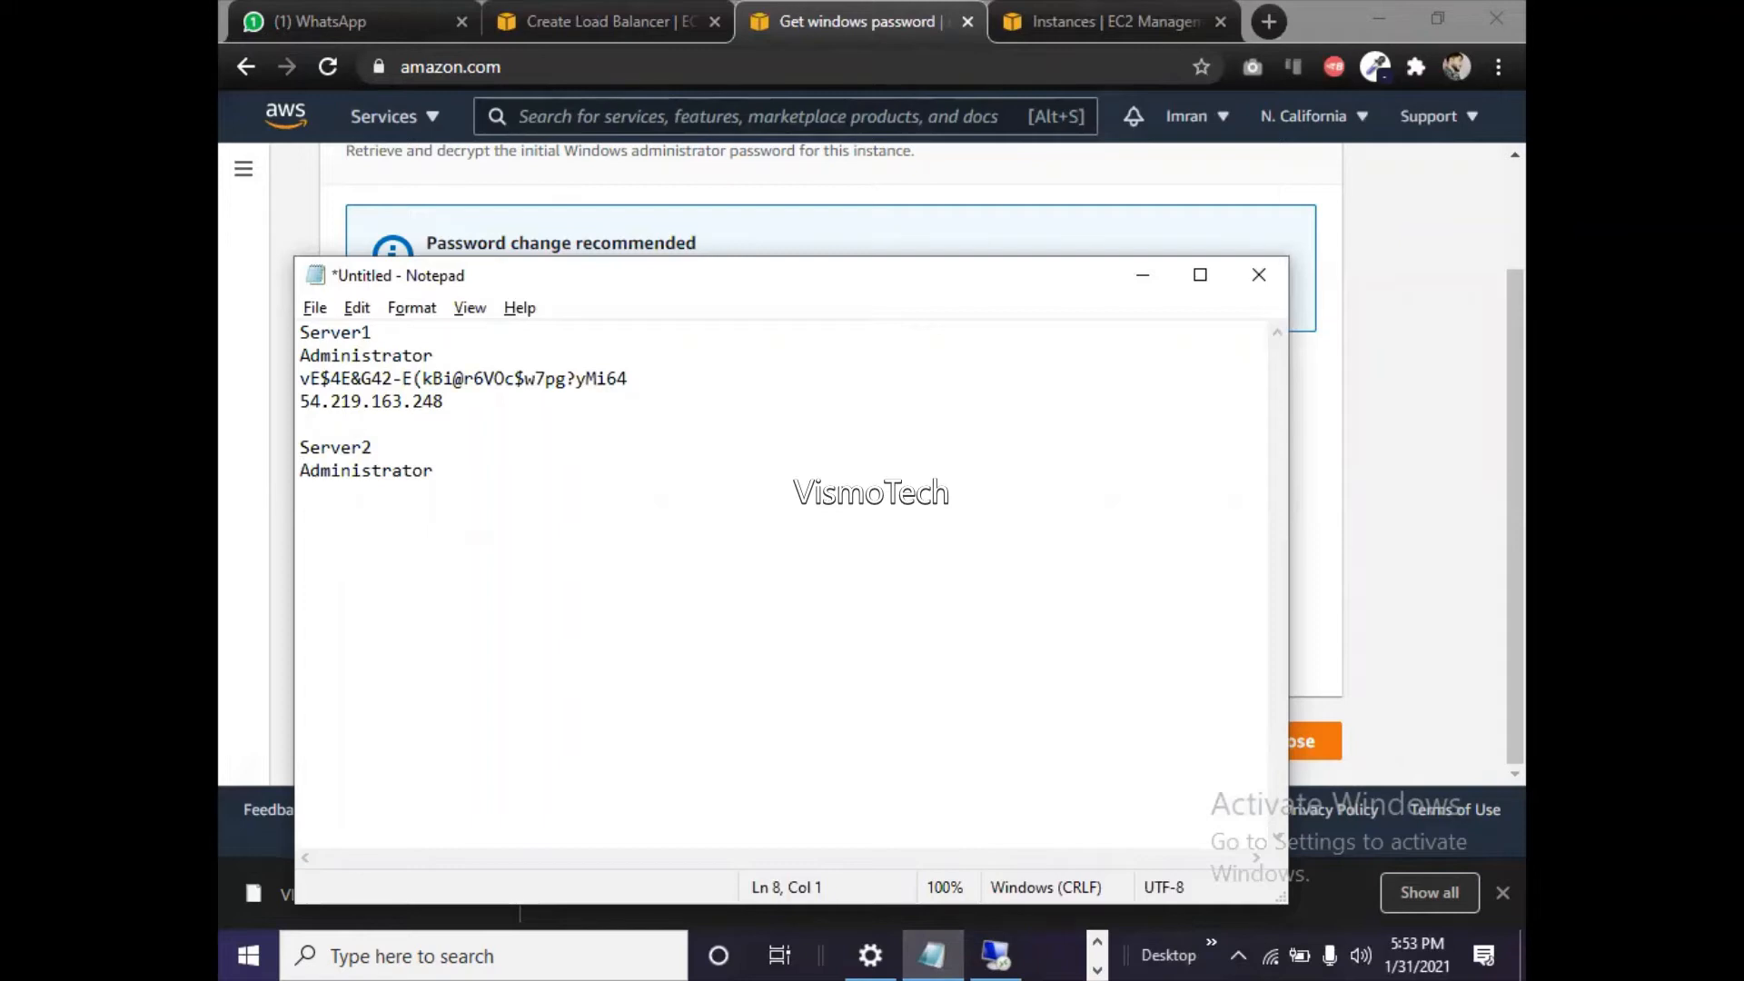
- Copy the decrypted administrator password into the note below the Server2 user name, leaving the note minimized
key("alt+Tab")
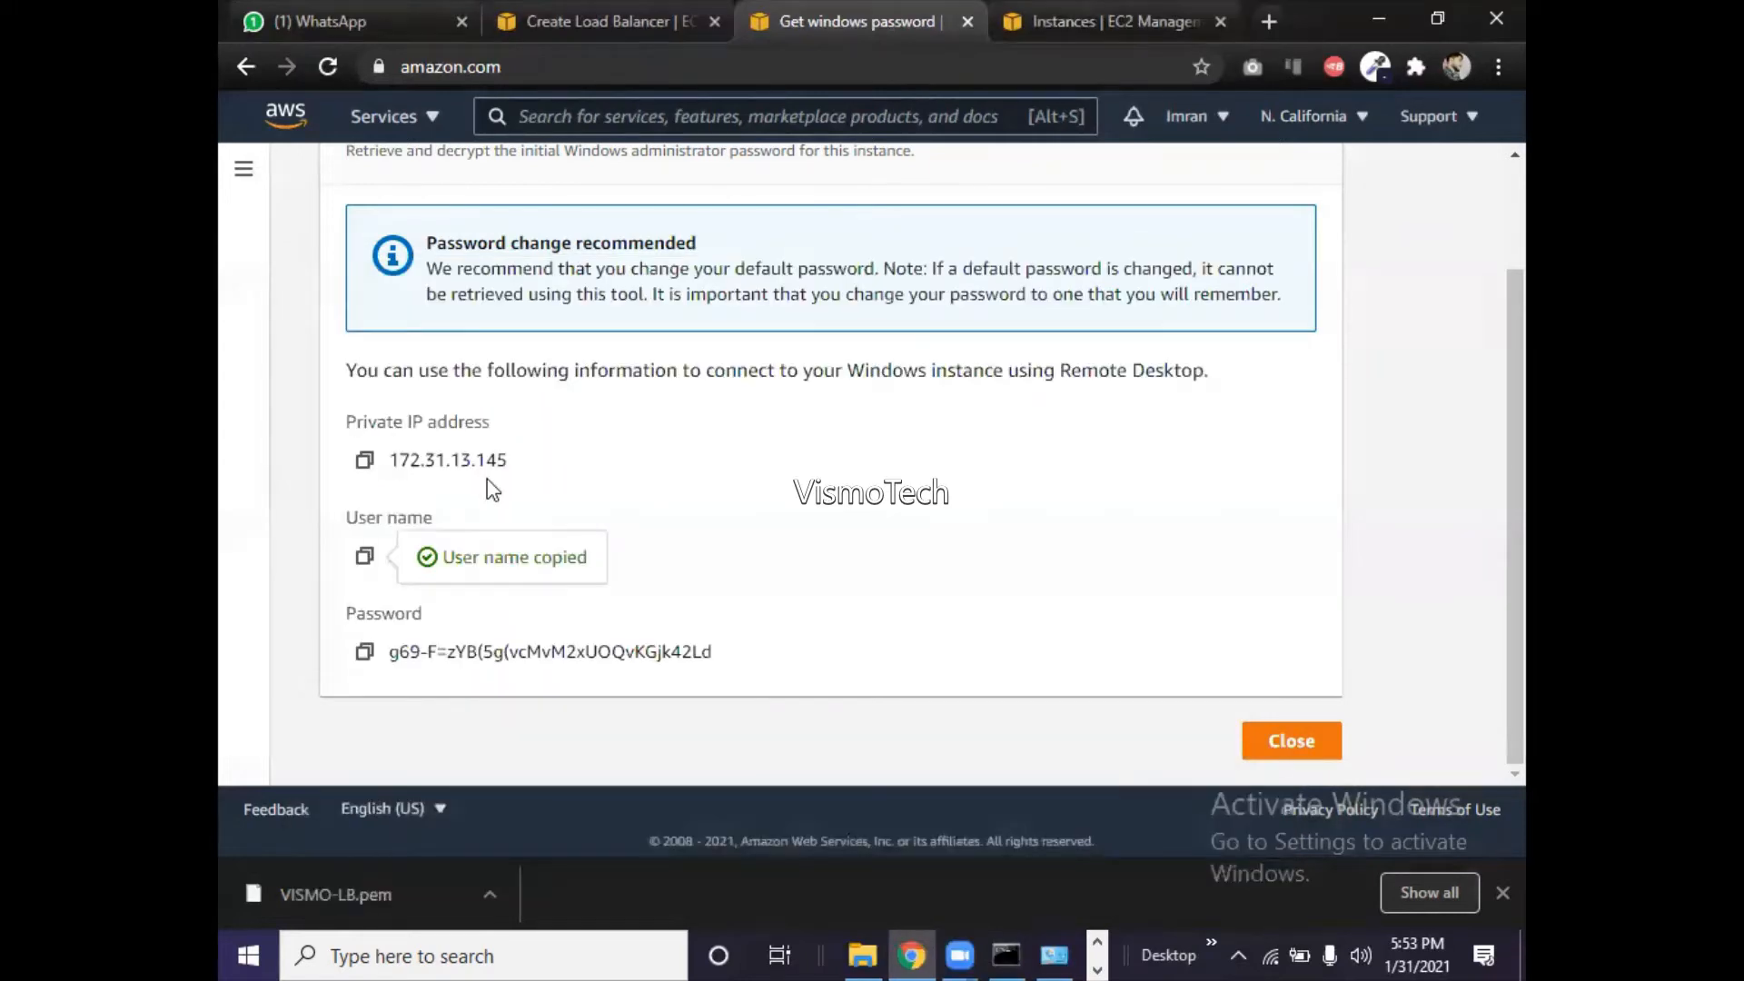
left_click(366, 651)
key("alt+Tab")
key("ctrl+v")
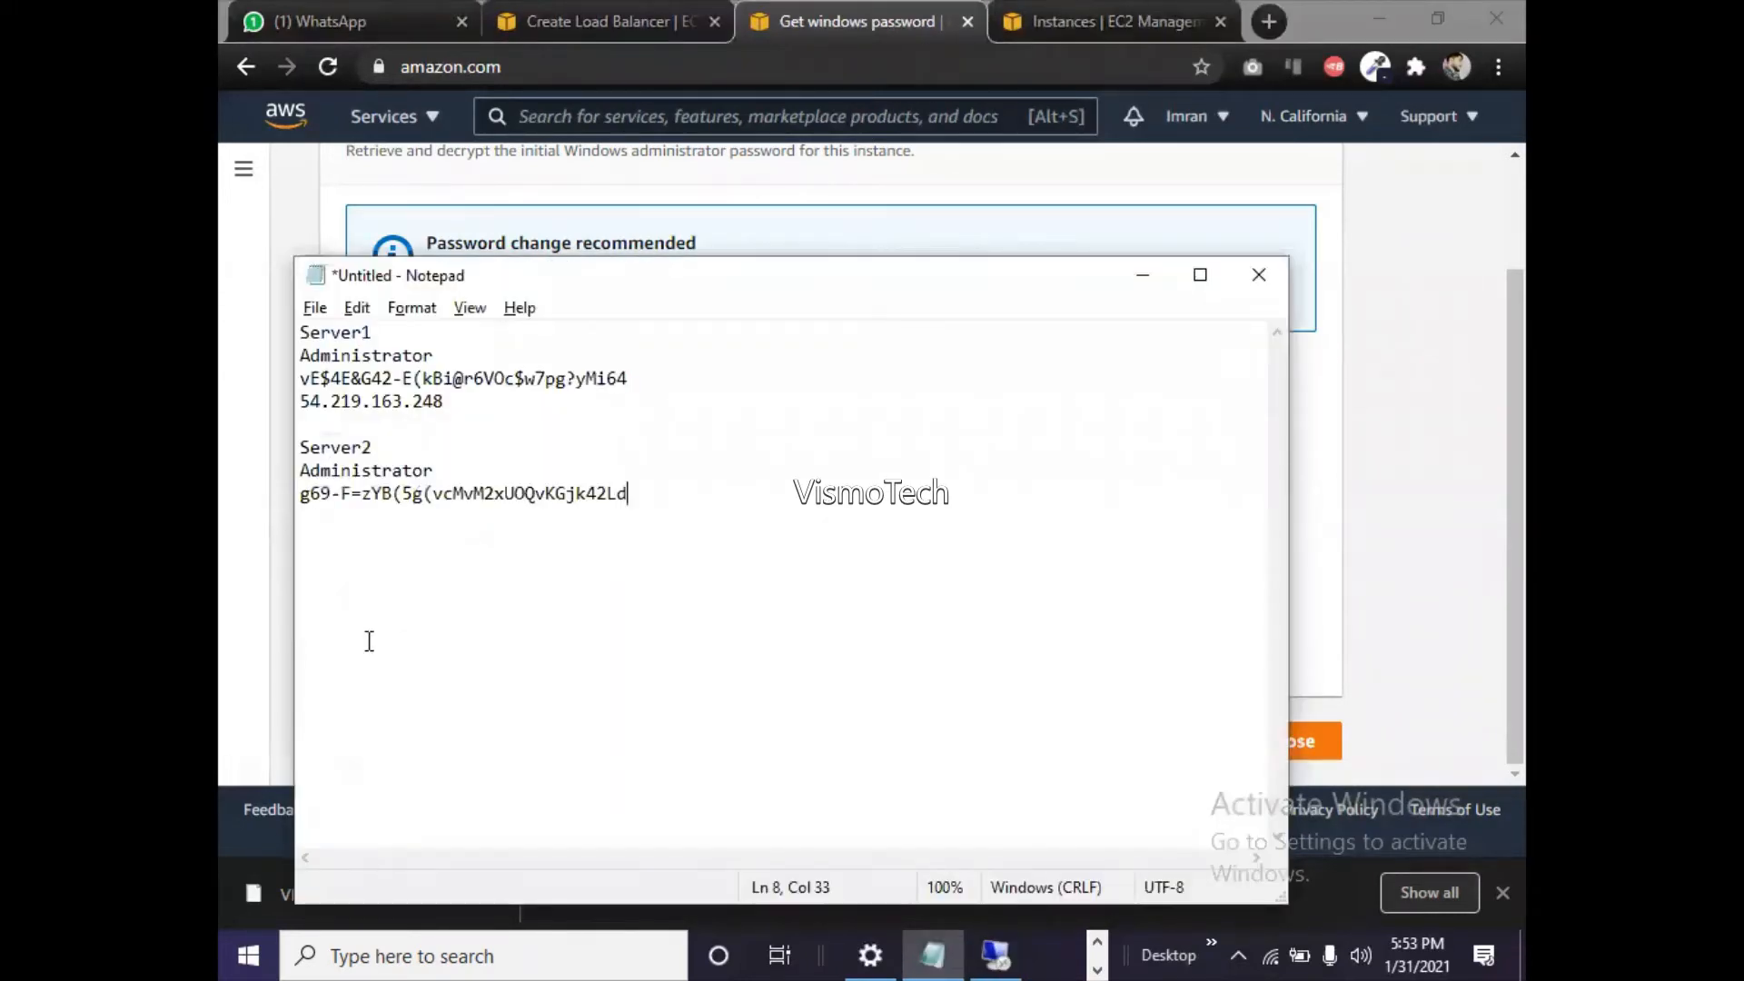
key("Return")
left_click(1143, 276)
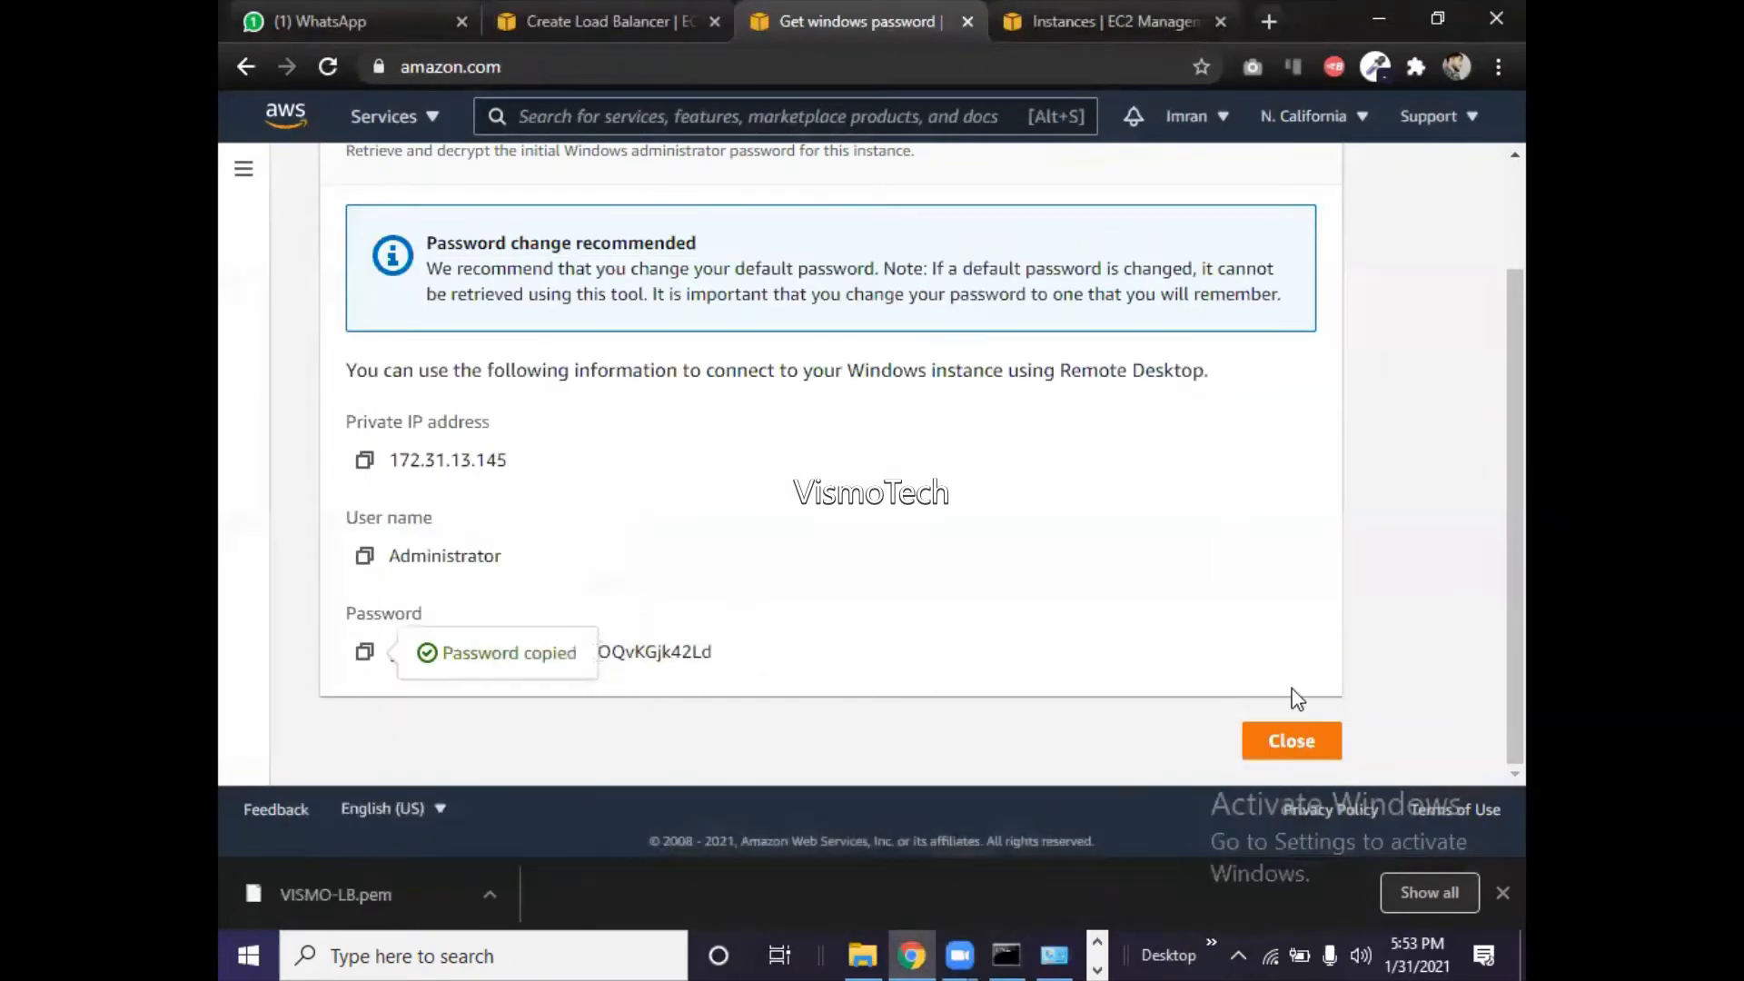
- Close the password page and add Server2-1c's public IPv4 address 52.53.215.245 to the note below its password
left_click(1292, 742)
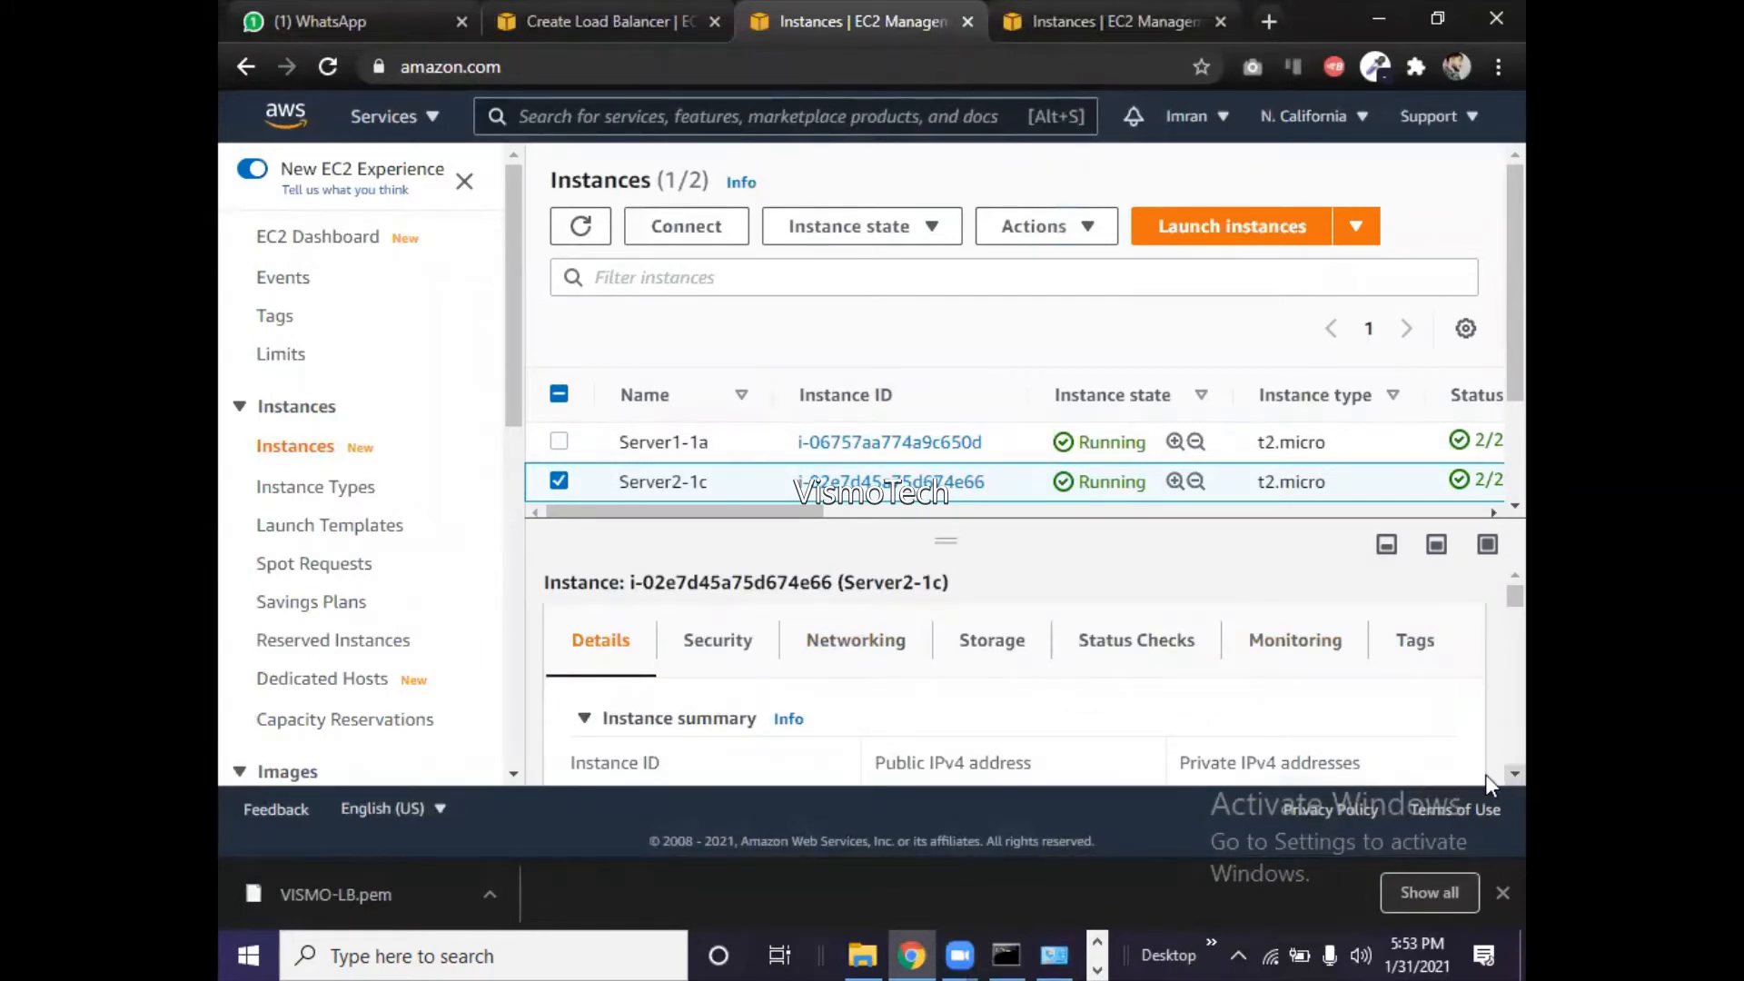
scroll(1486, 774, "down", 2)
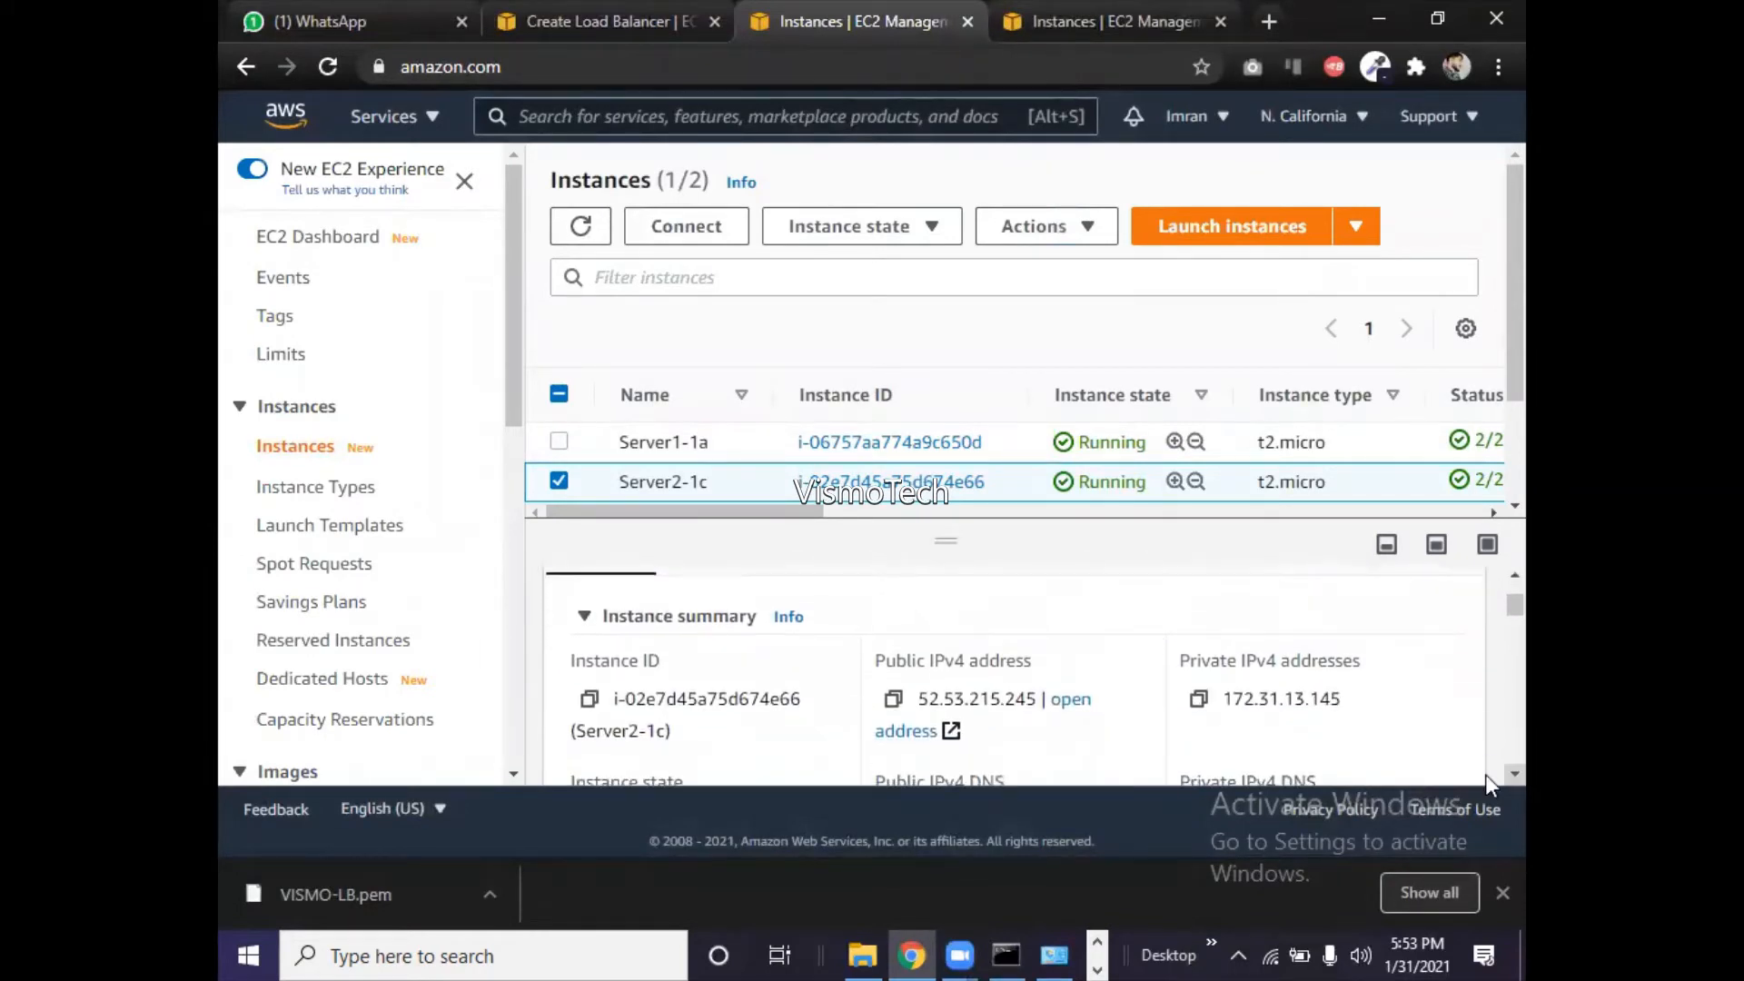
left_click(894, 701)
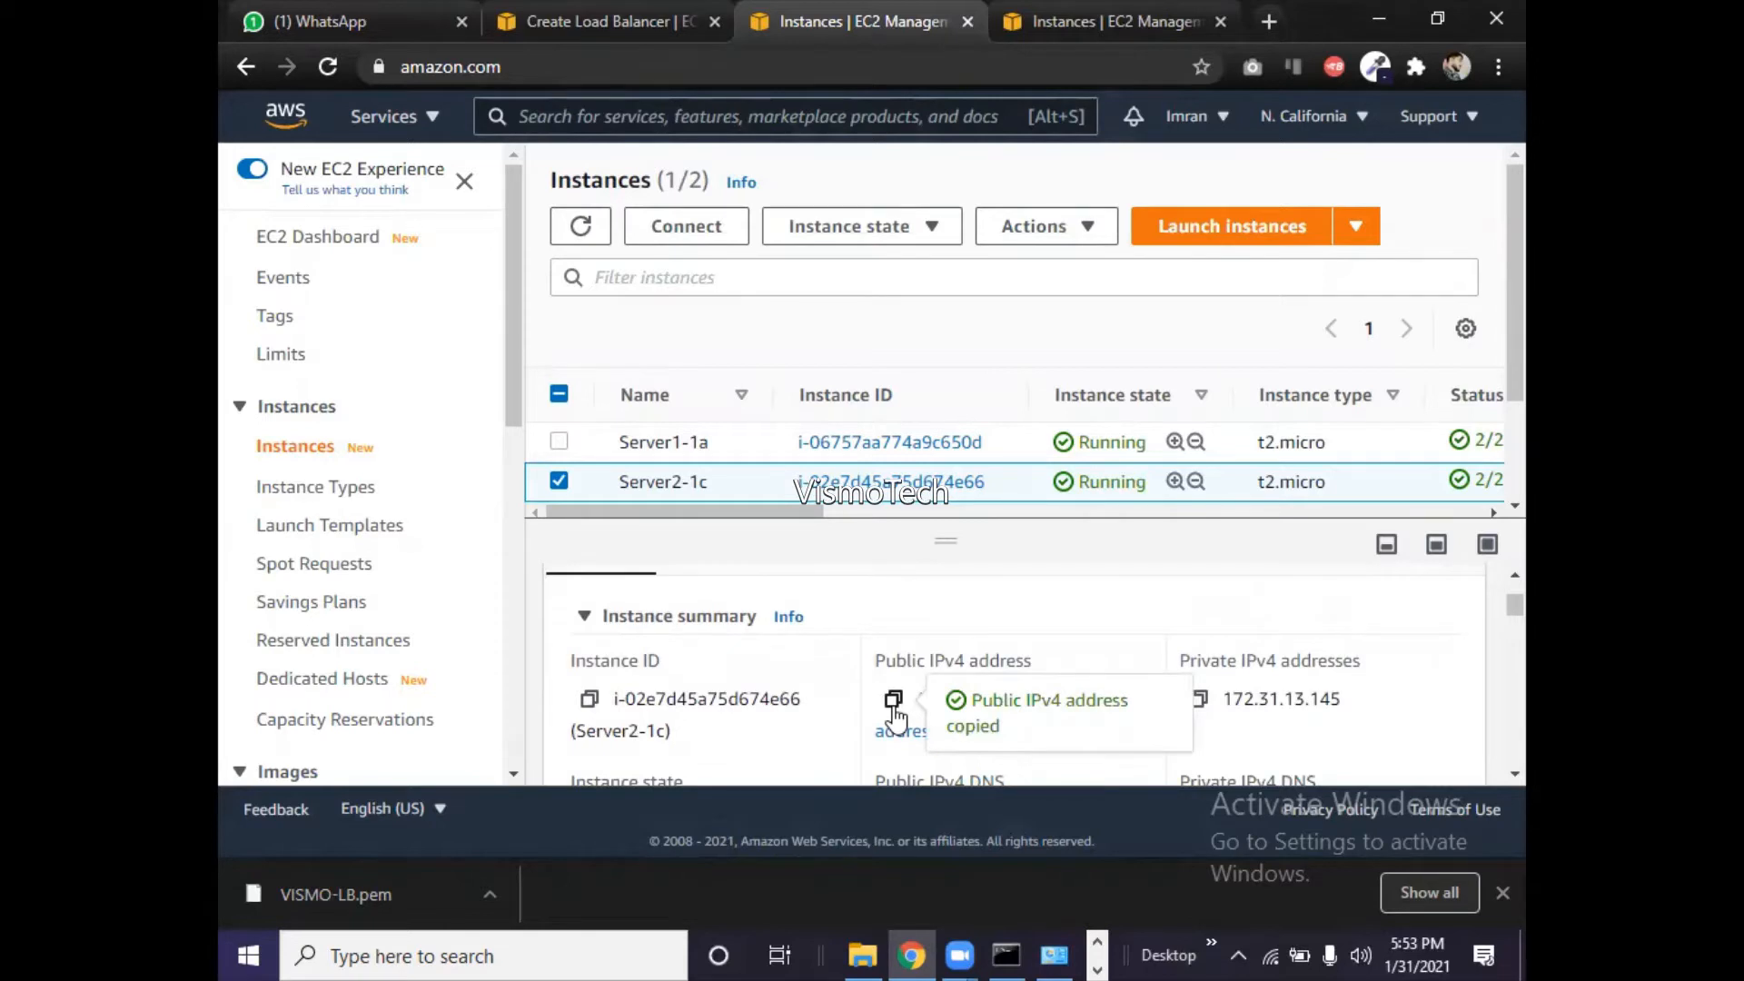
key("alt+Tab")
key("ctrl+v")
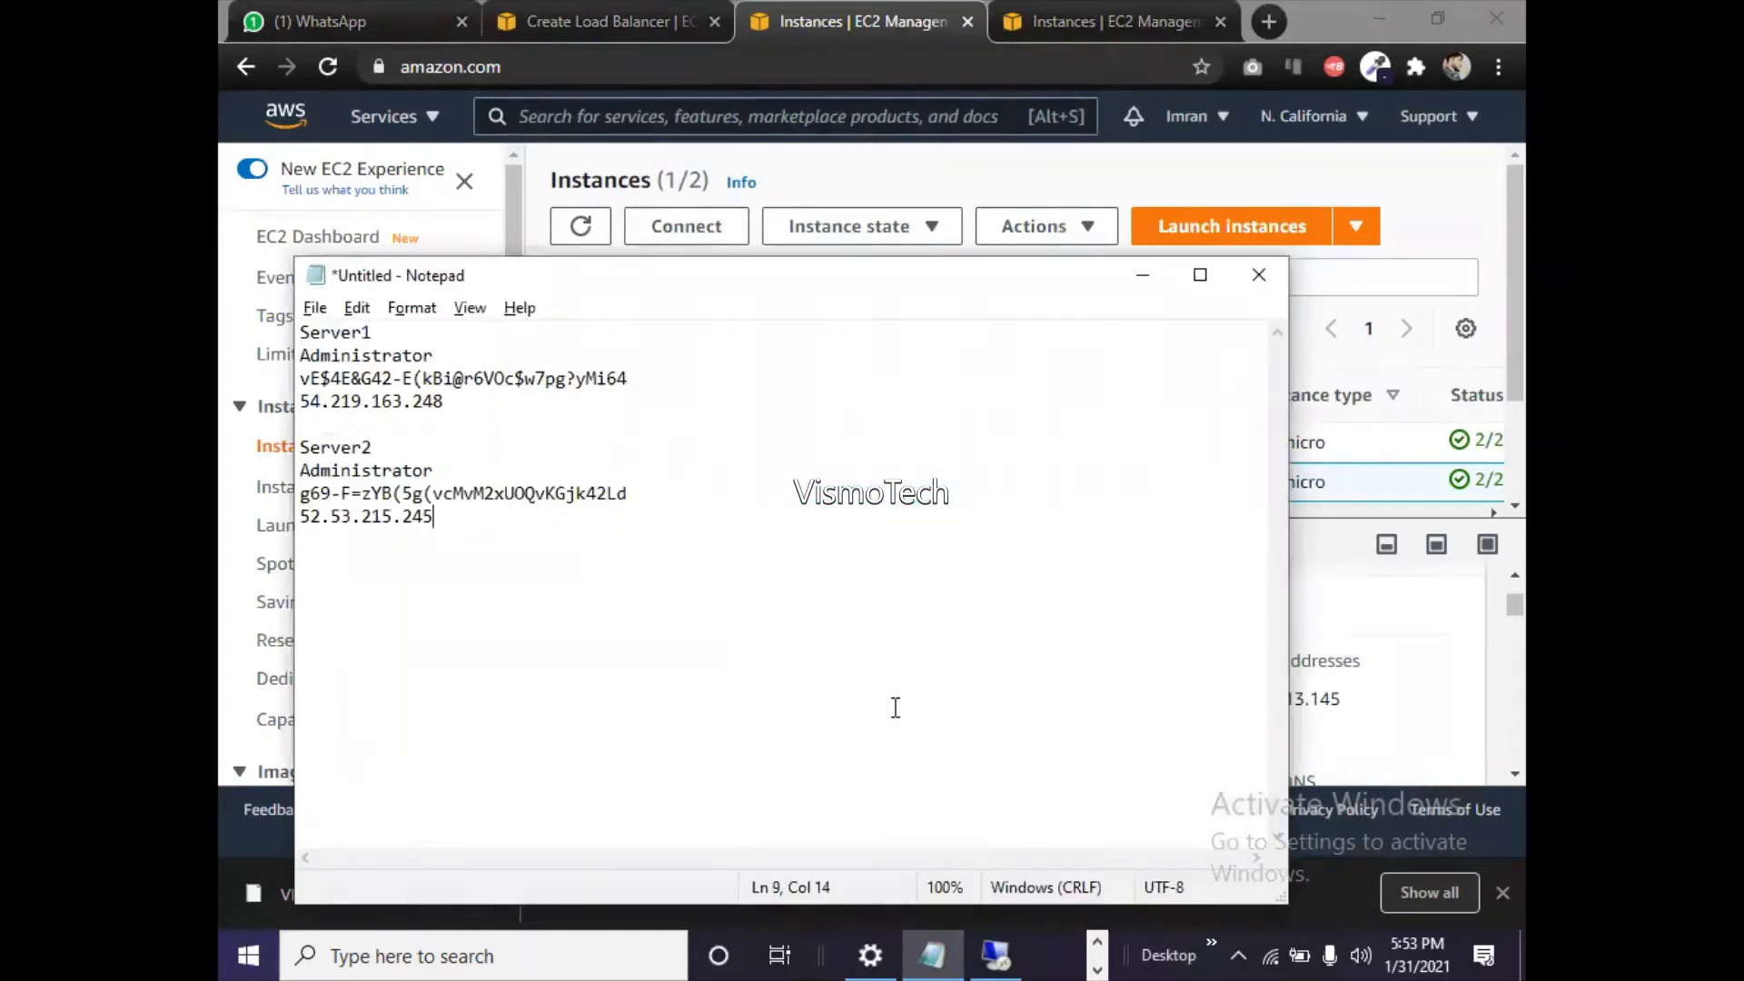
key("Return")
key("Return")
left_click(1142, 275)
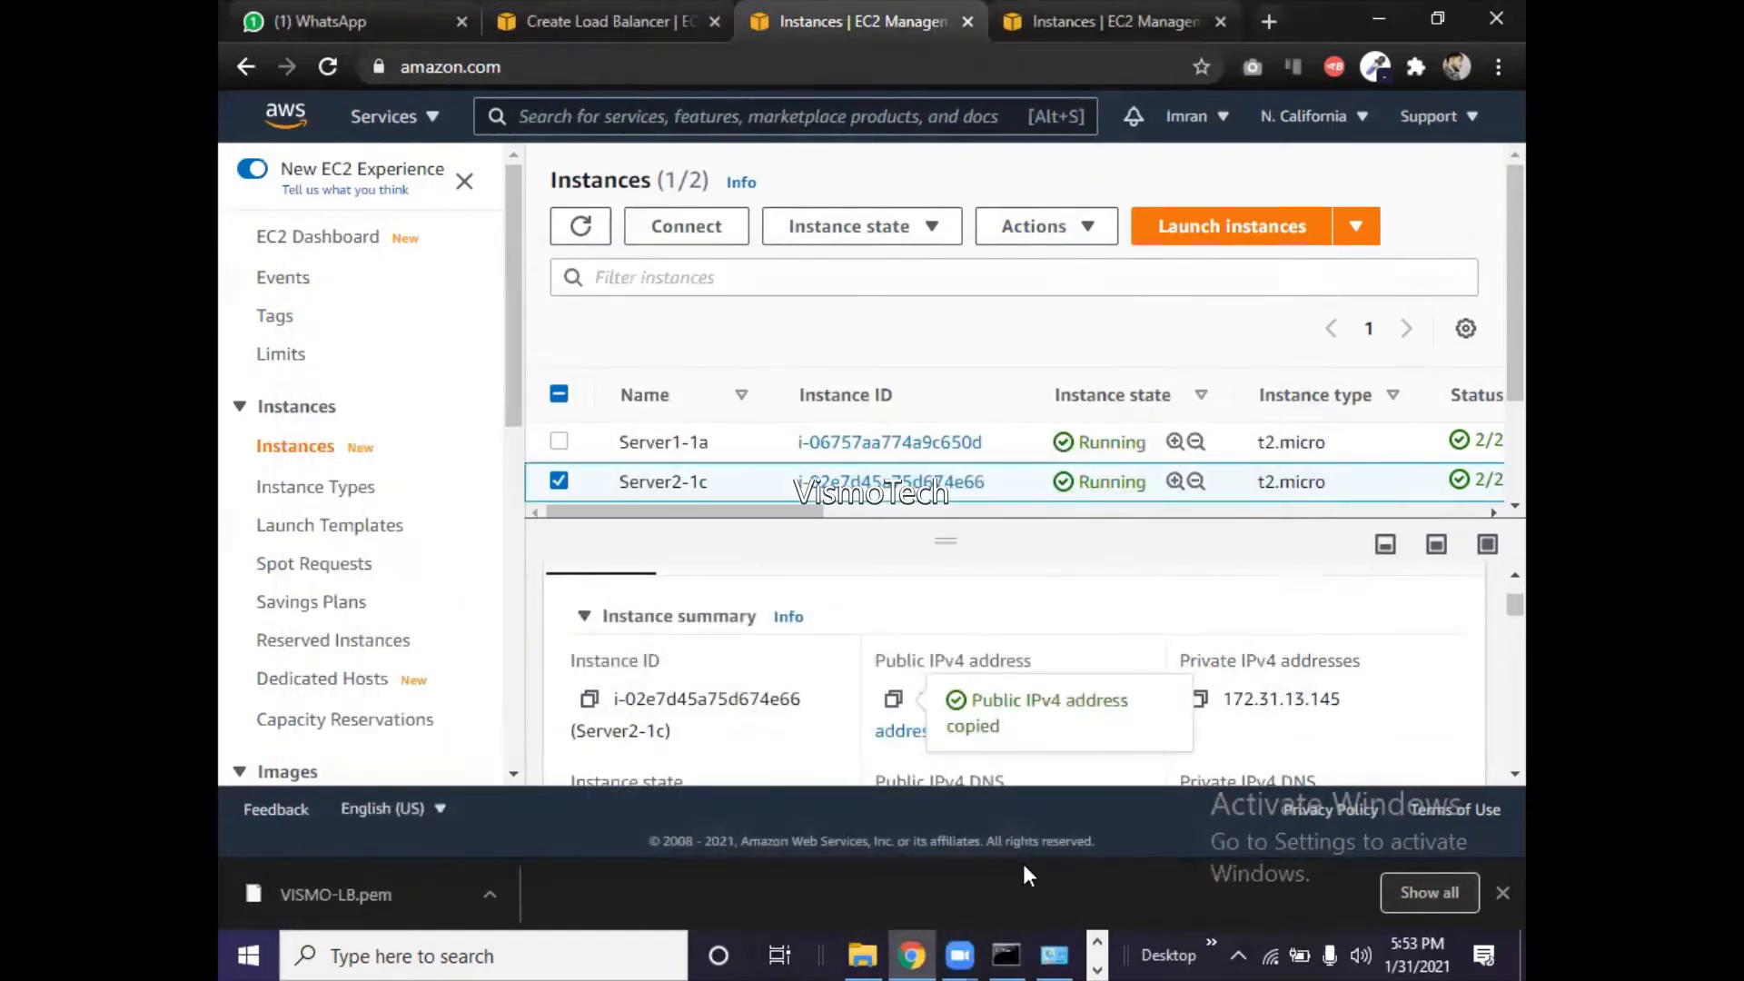
- Switch to the Server1 remote session, launch Server Manager and dismiss the Windows Admin Center message
left_click(1097, 969)
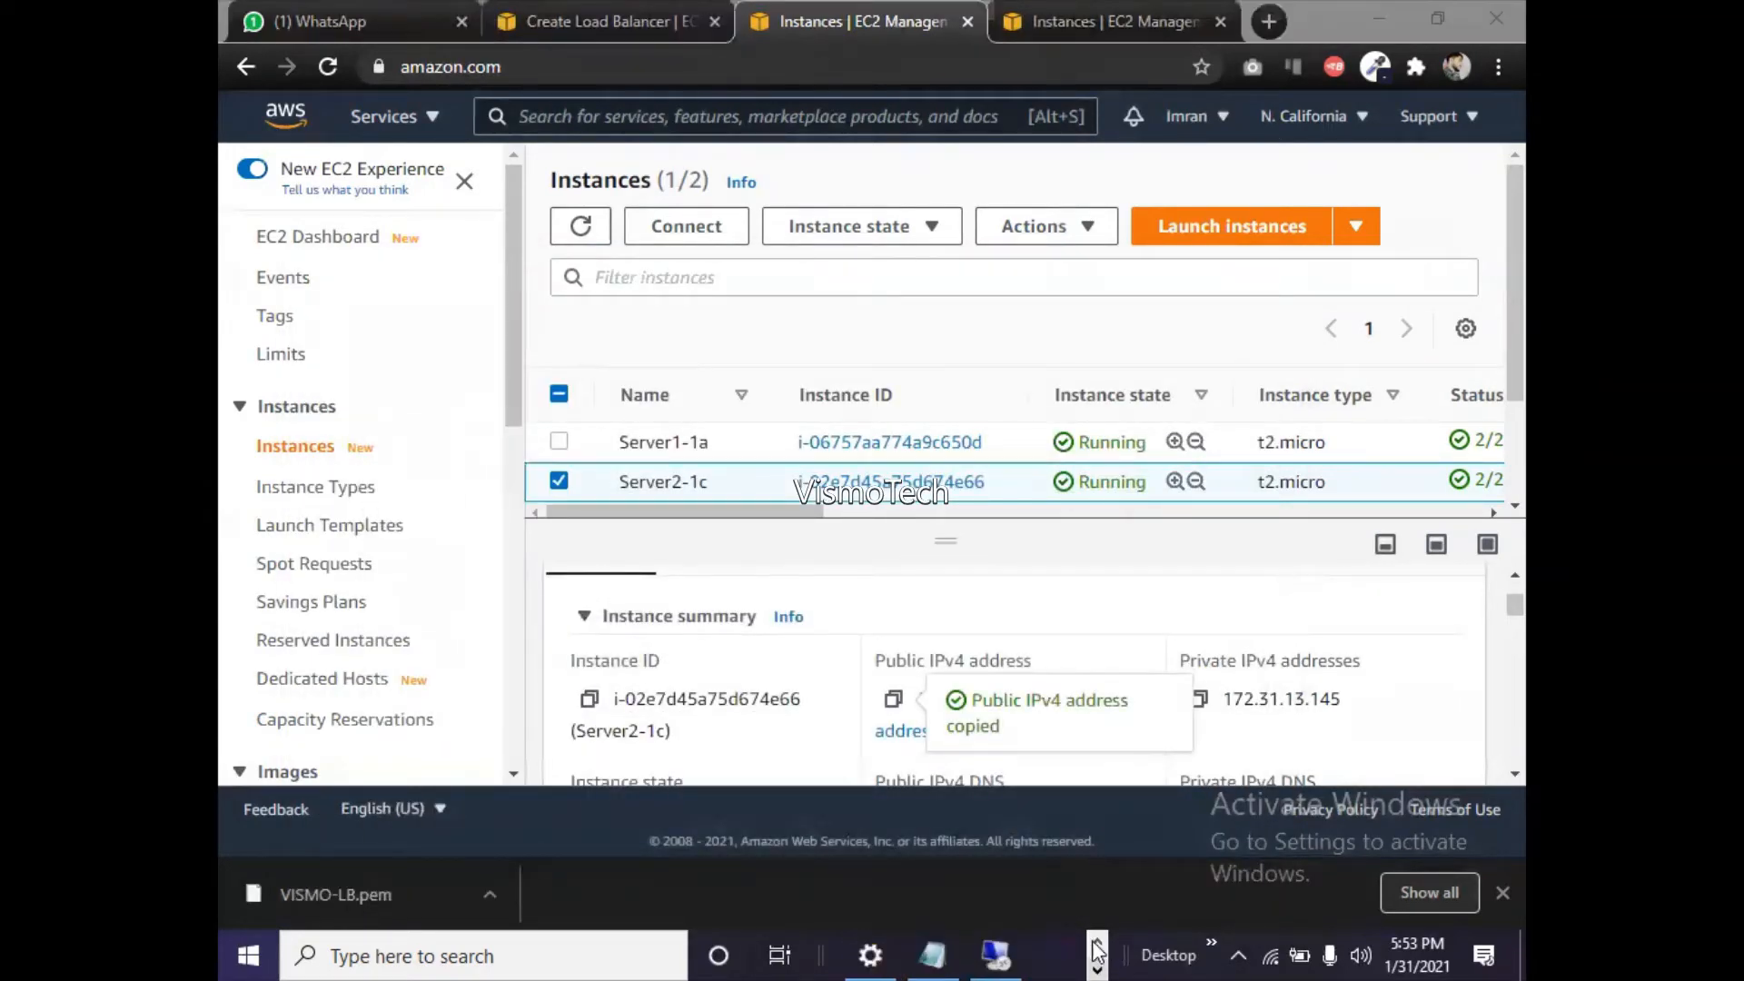
left_click(999, 953)
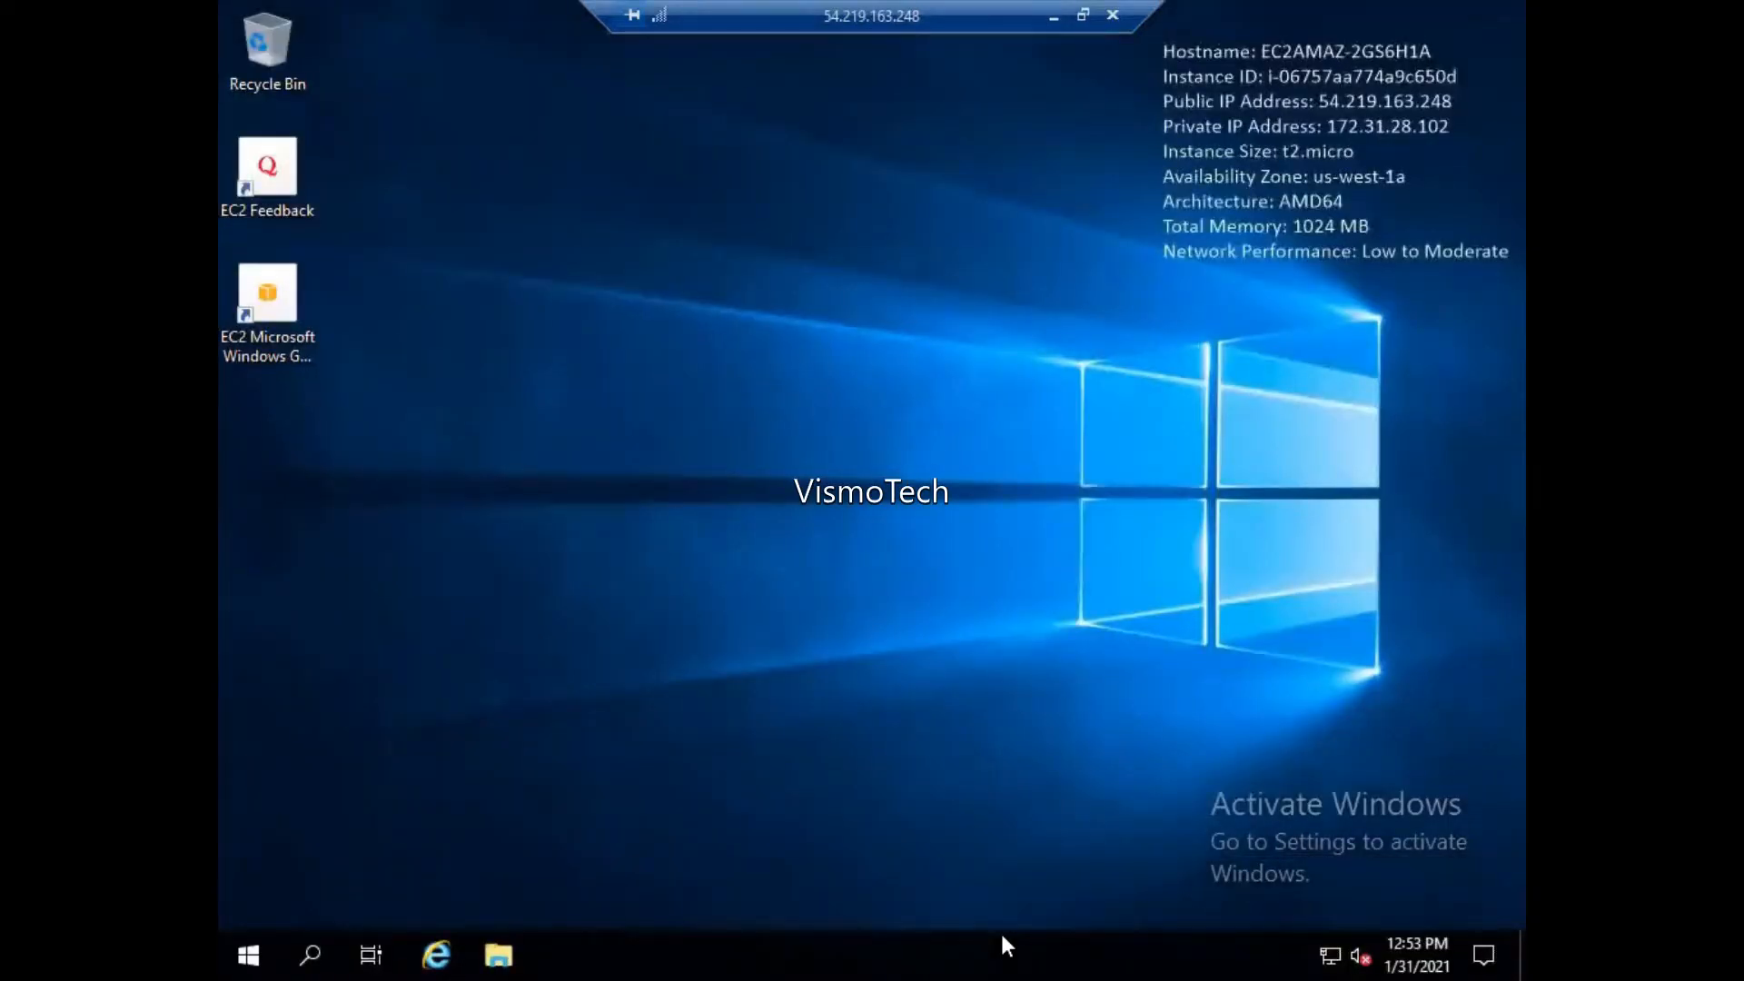
left_click(248, 949)
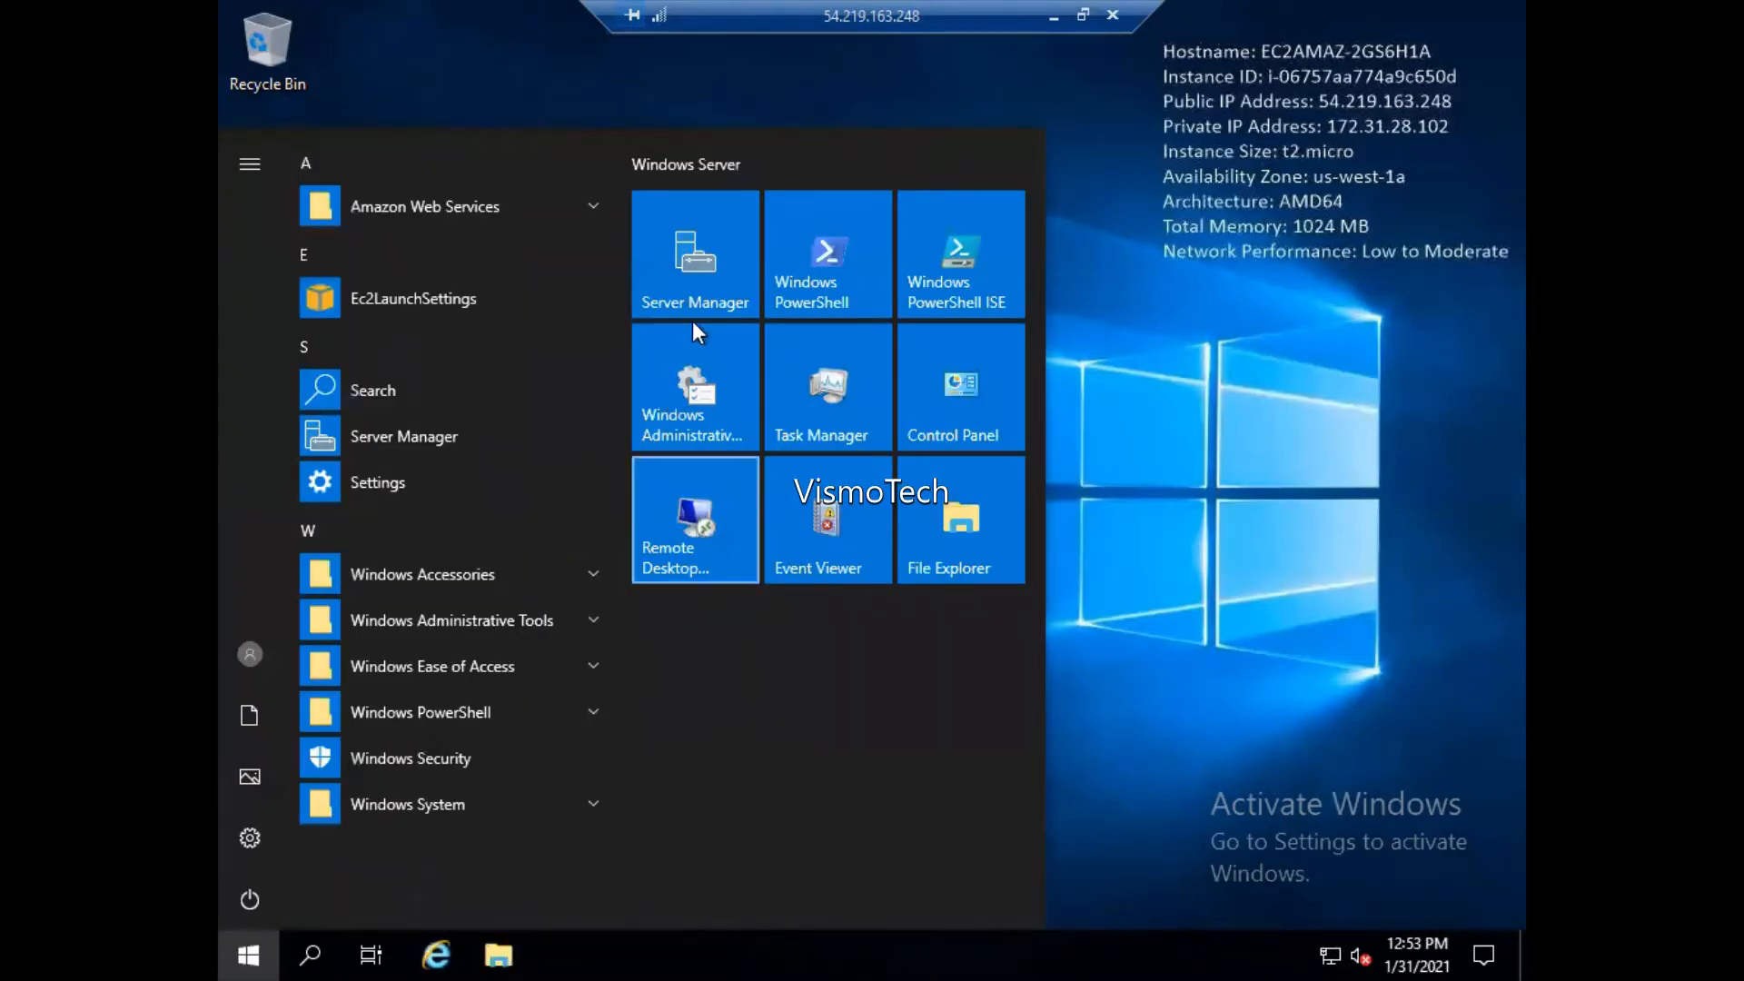
left_click(695, 284)
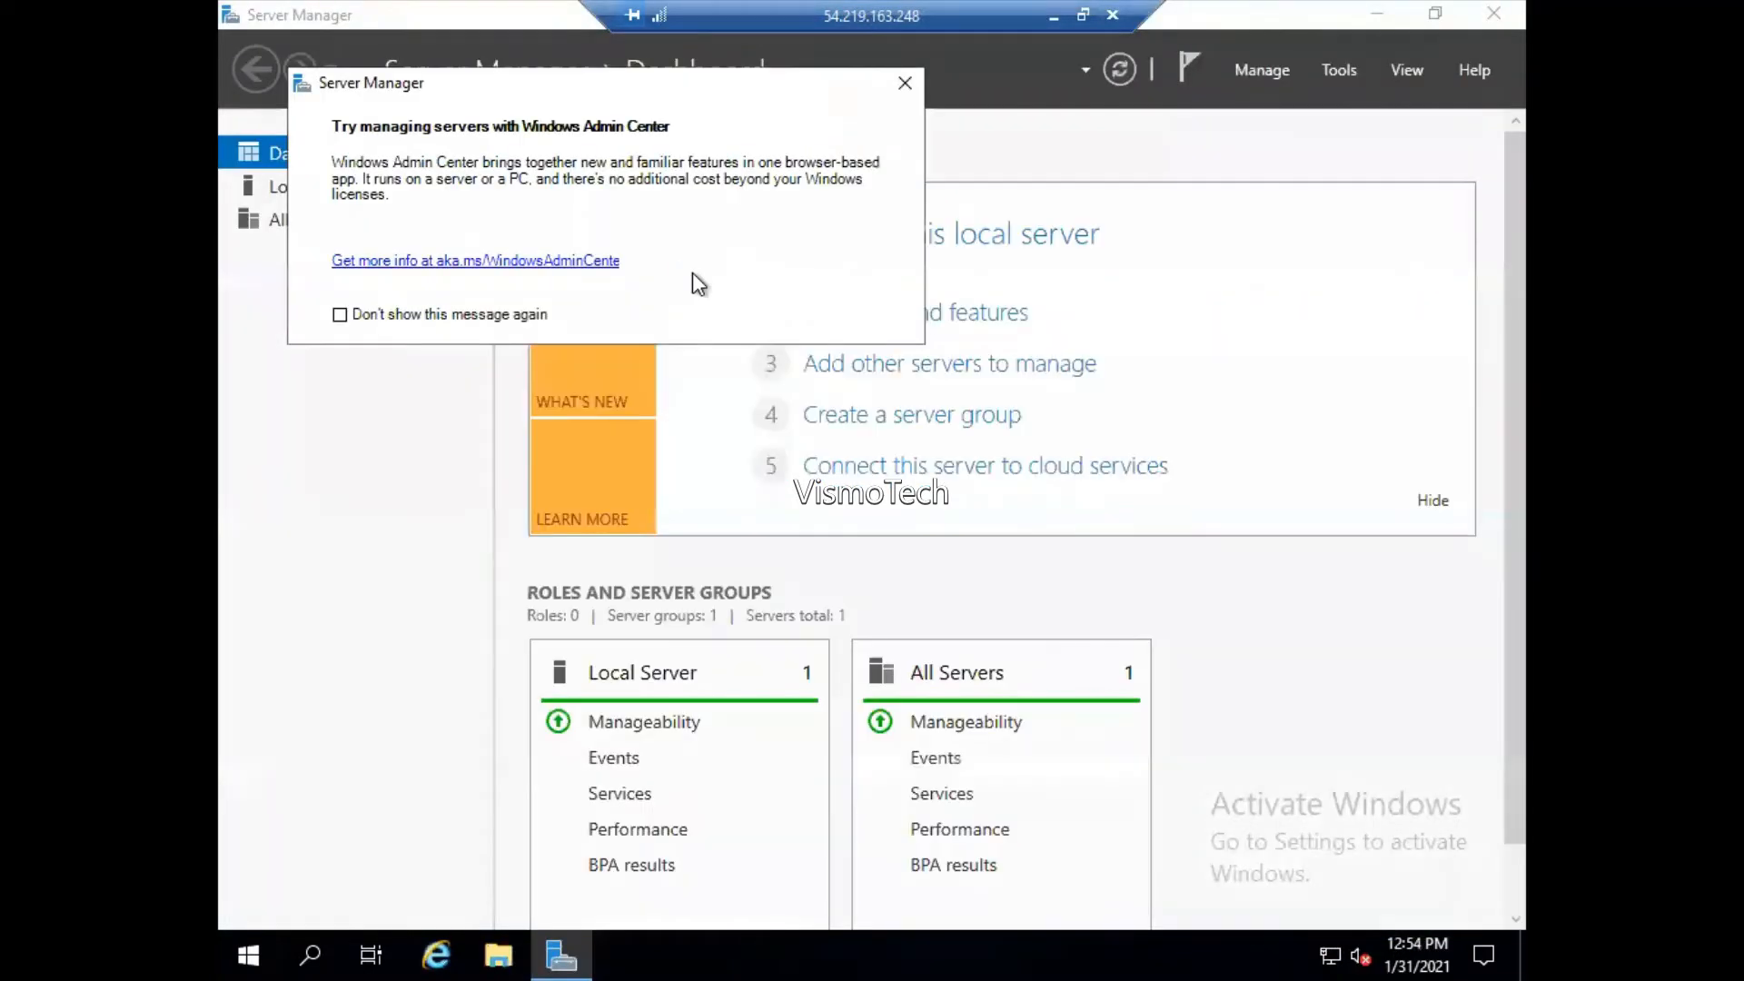
left_click(905, 84)
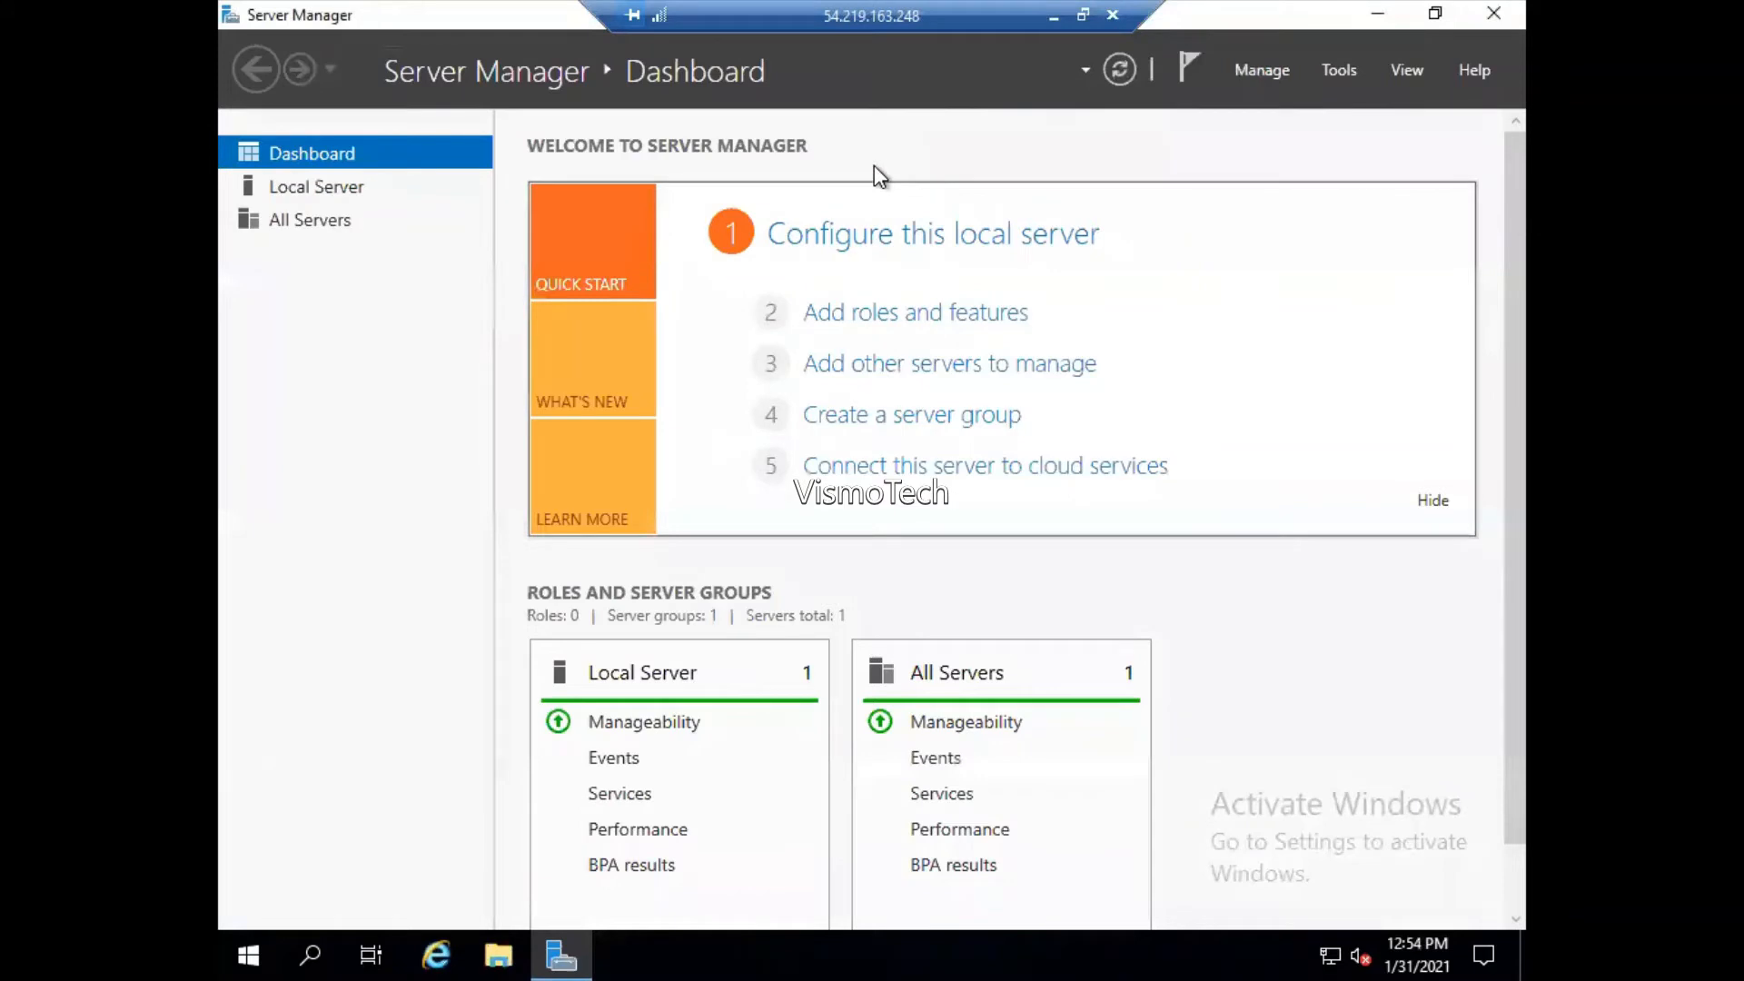
- Try to start adding roles and features from the Server Manager dashboard, dismissing the inventory notice each time
left_click(897, 312)
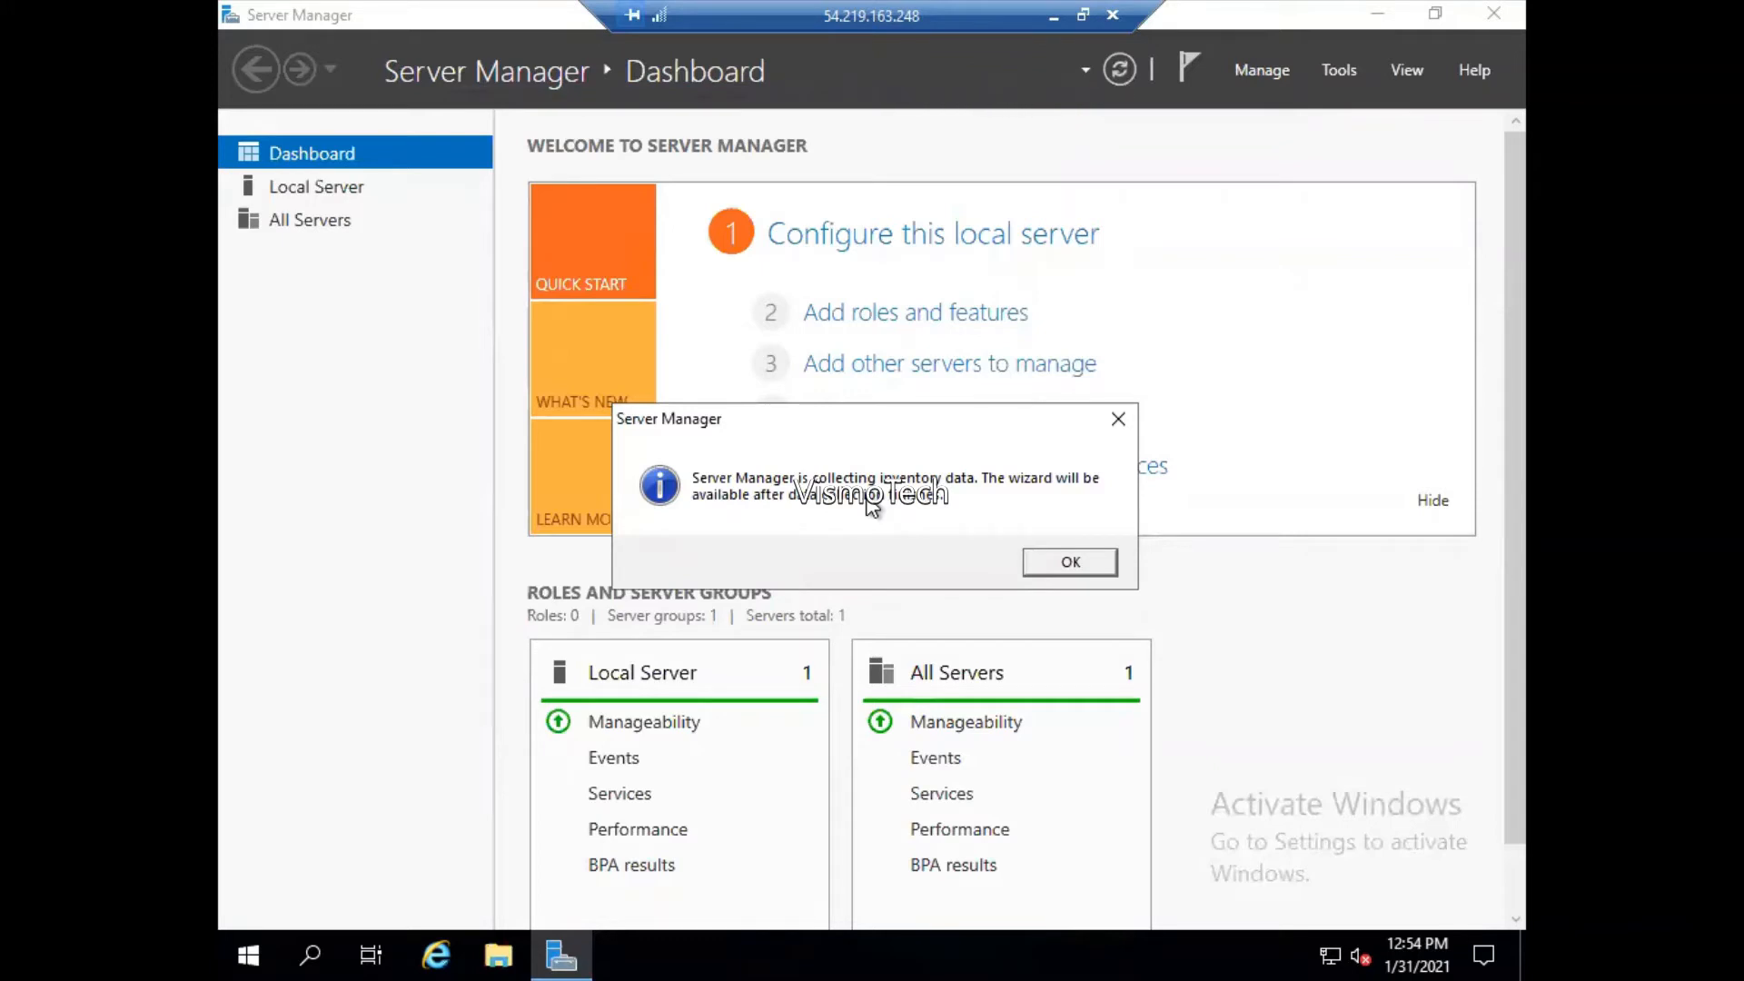
left_click(1058, 558)
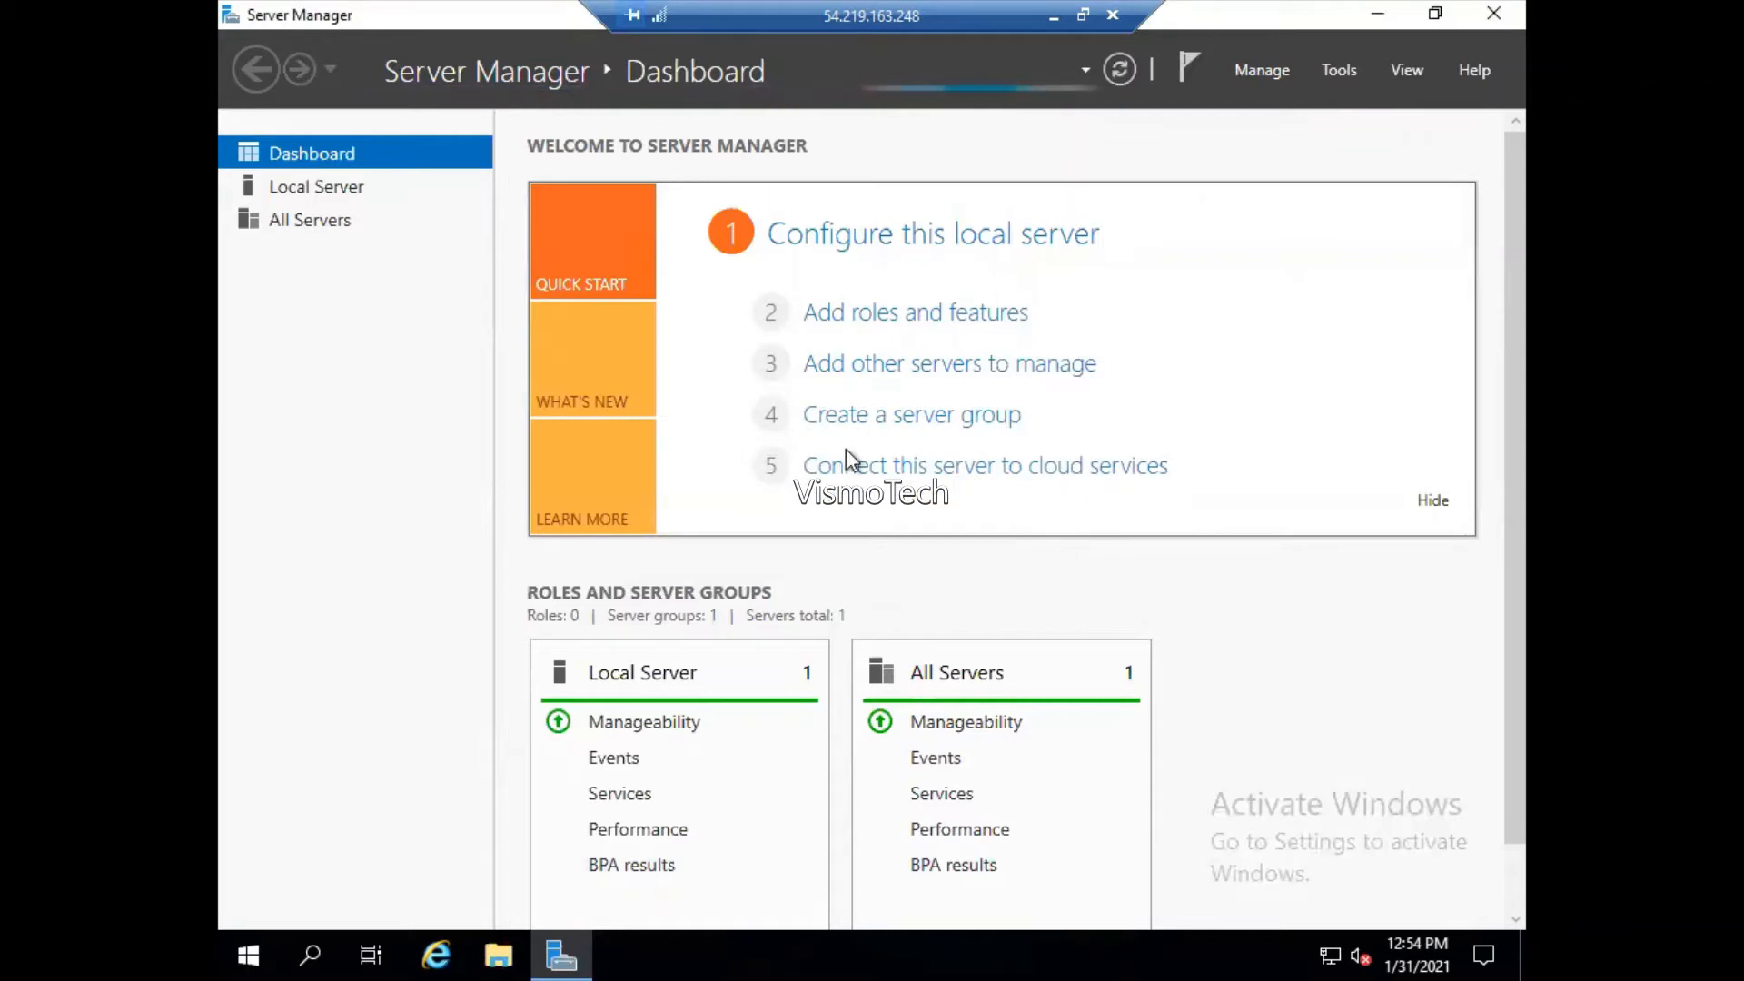
left_click(872, 318)
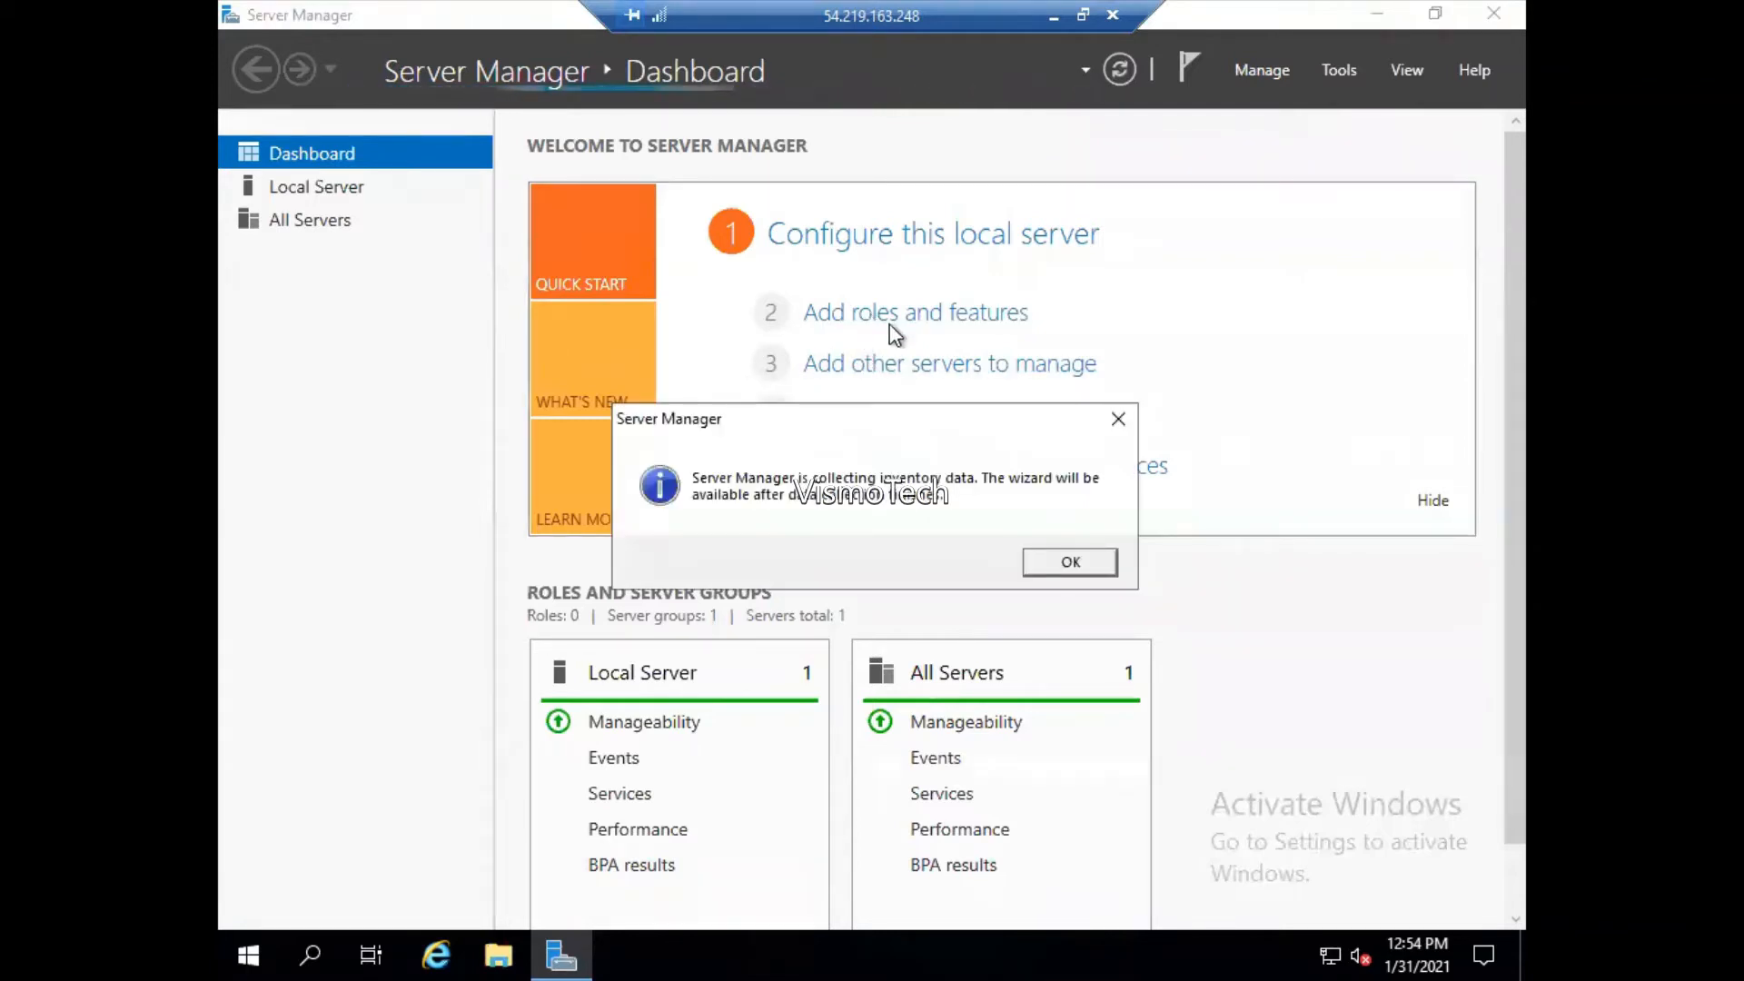
left_click(1058, 551)
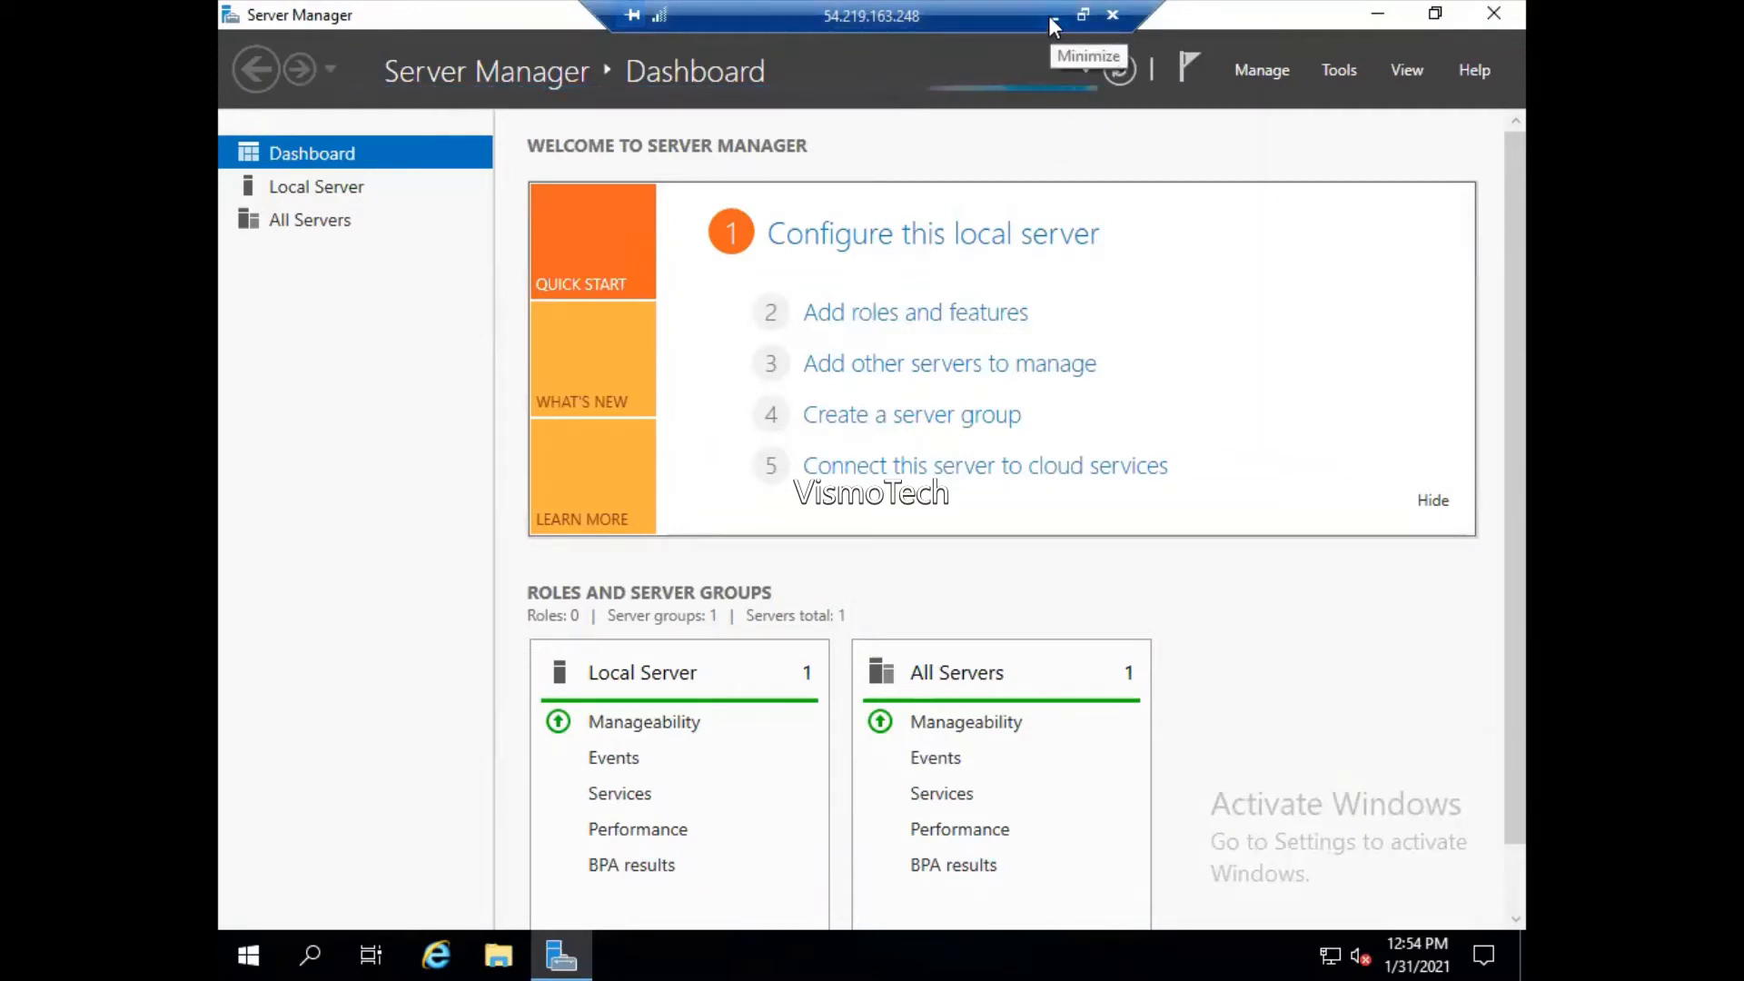
- In a maximized Add Roles and Features Wizard, keep role-based installation on the pooled server and select Web Server (IIS) with its management tools
left_click(879, 316)
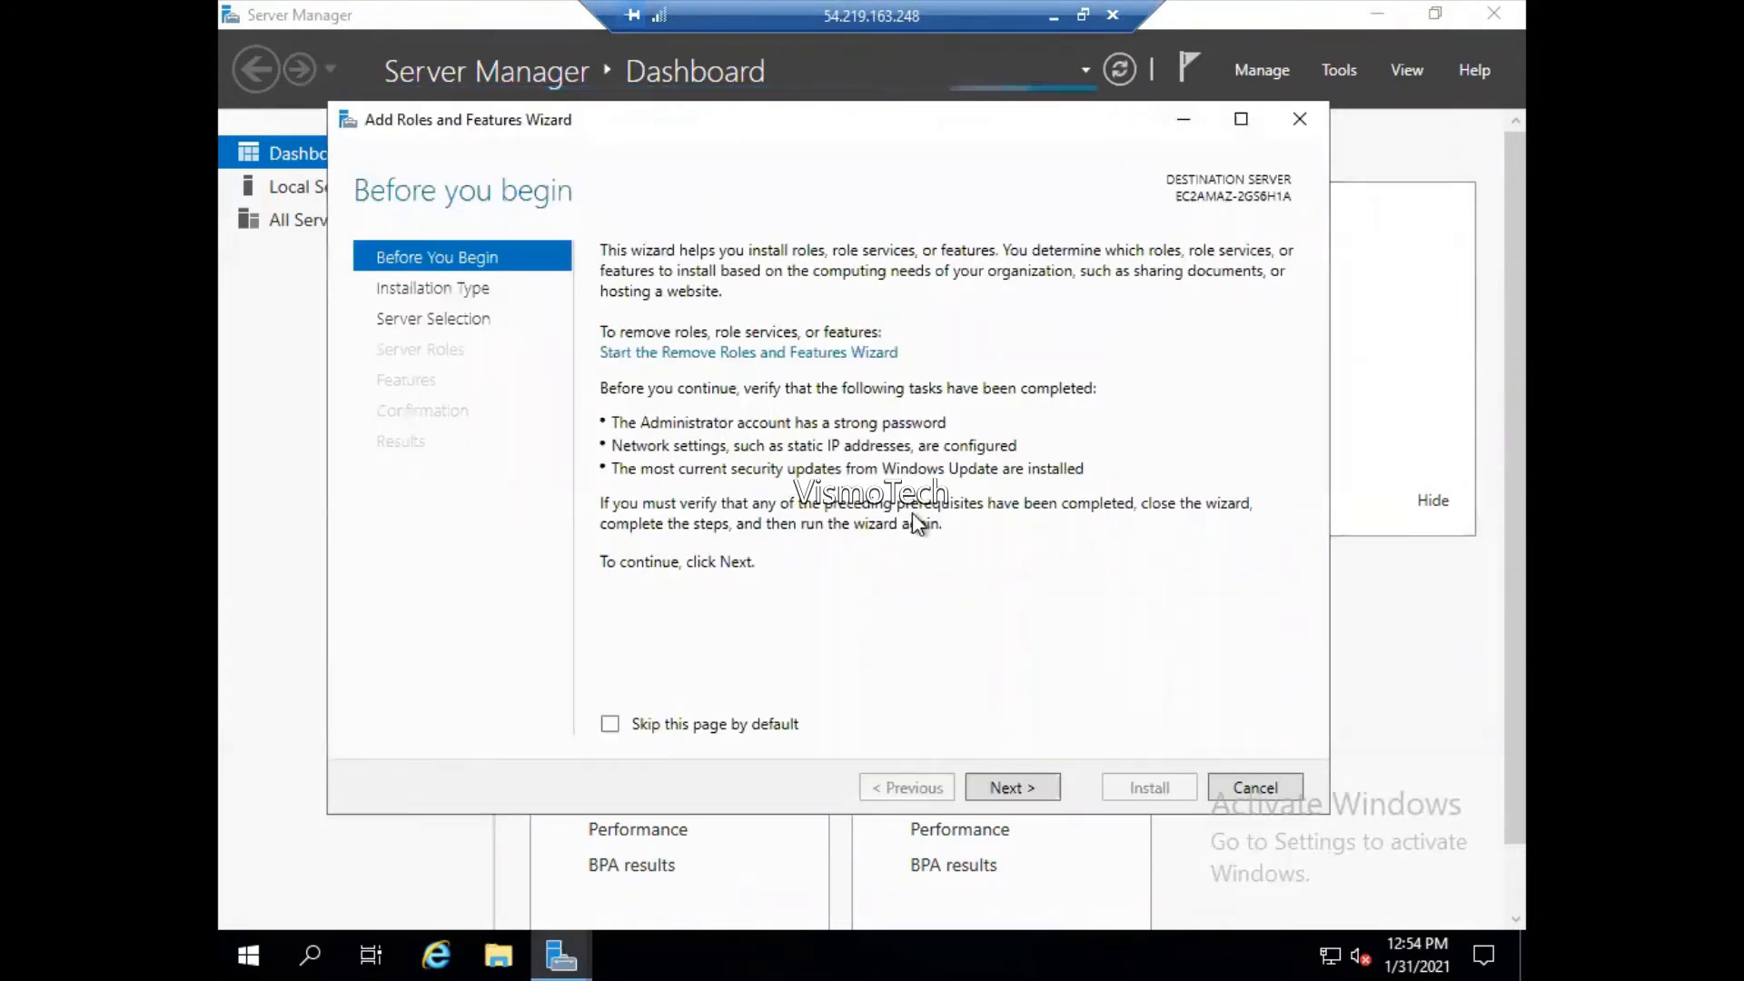
left_click(1237, 121)
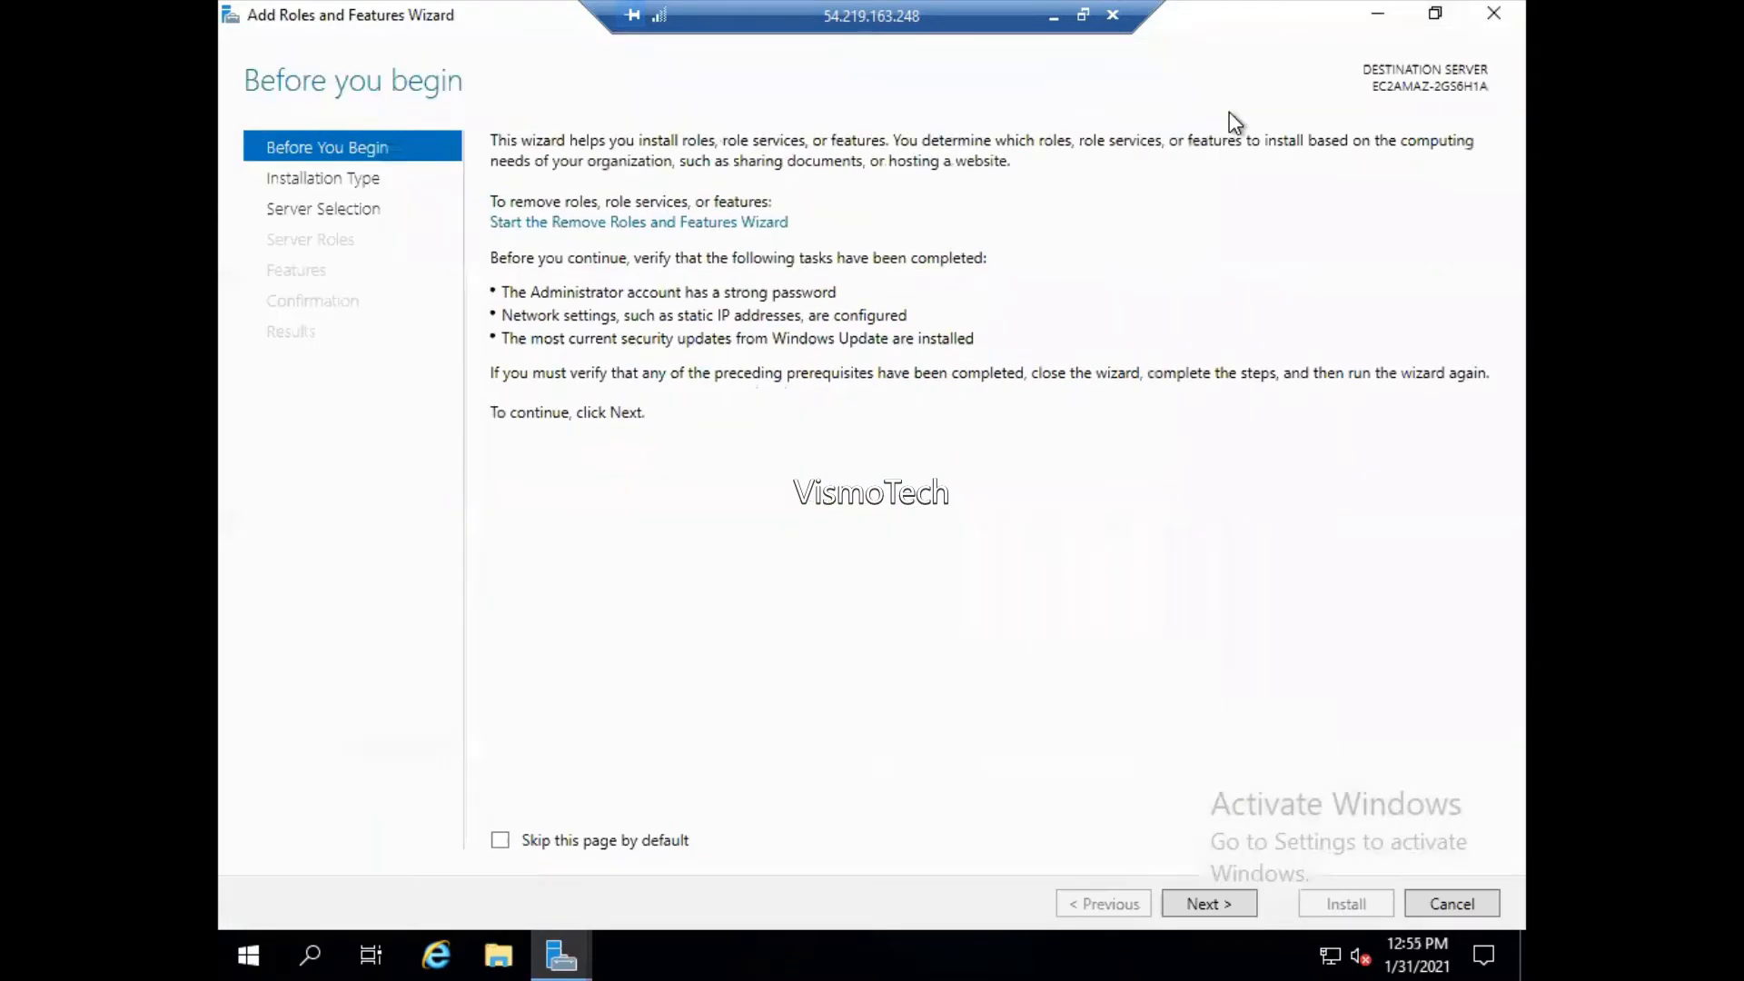
left_click(1198, 902)
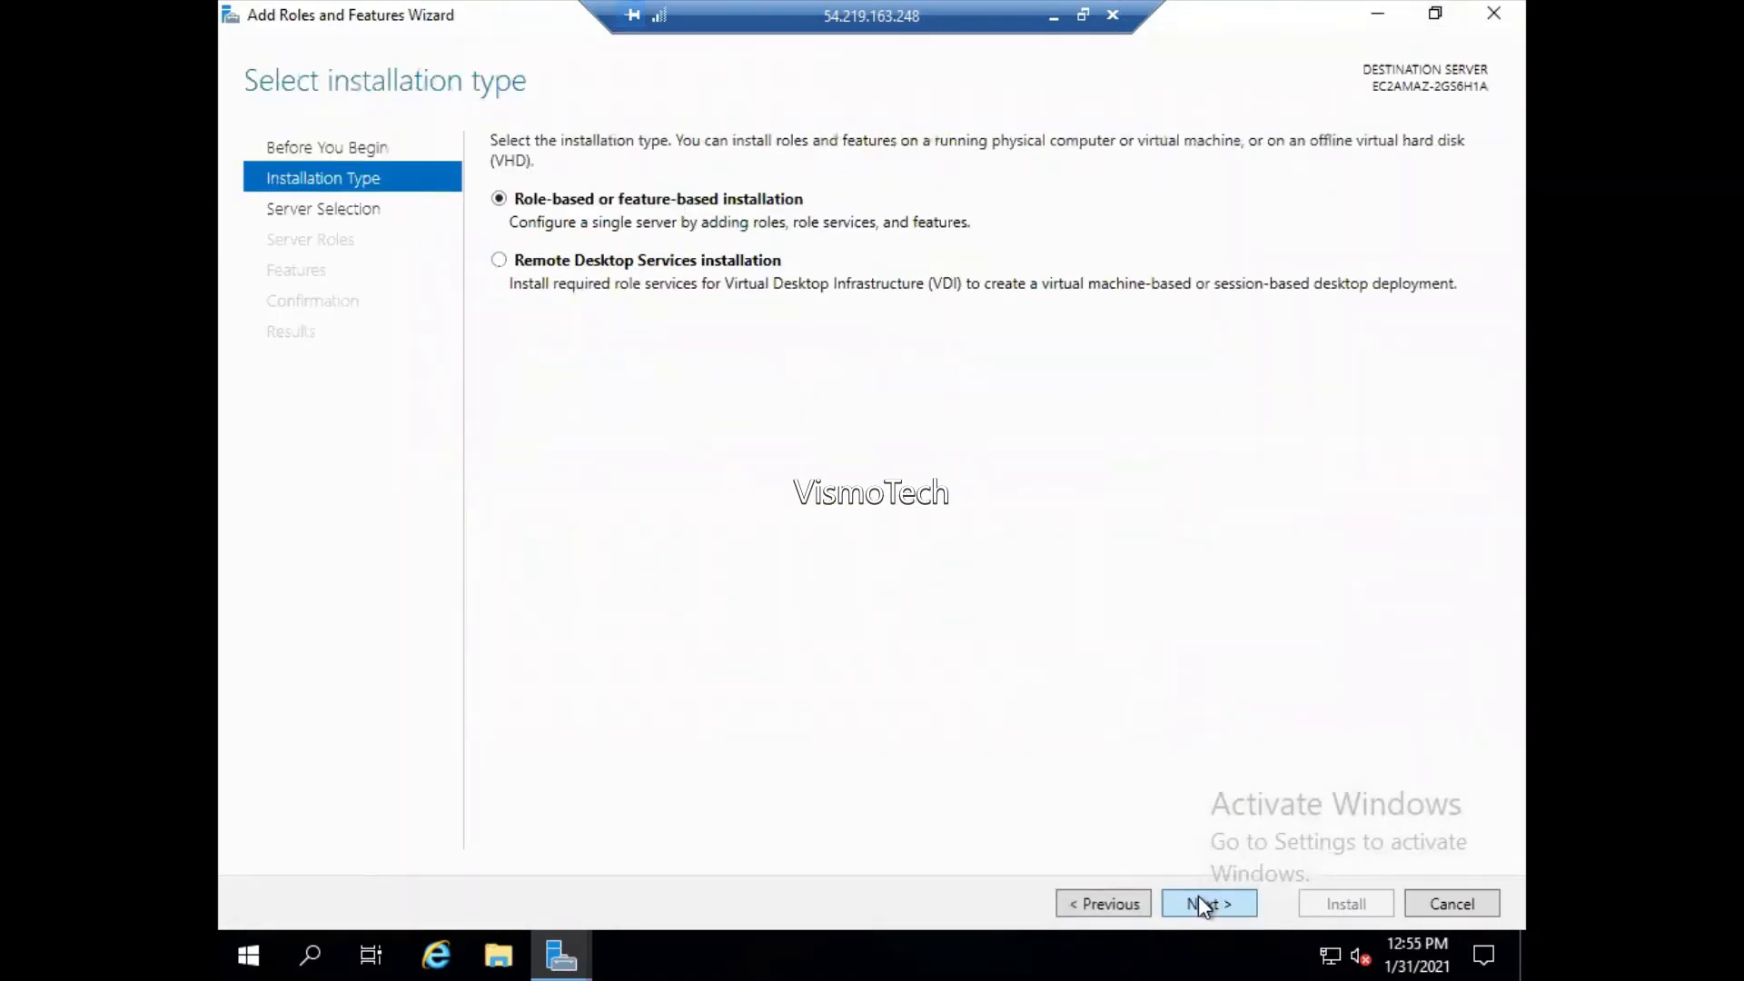
left_click(1197, 902)
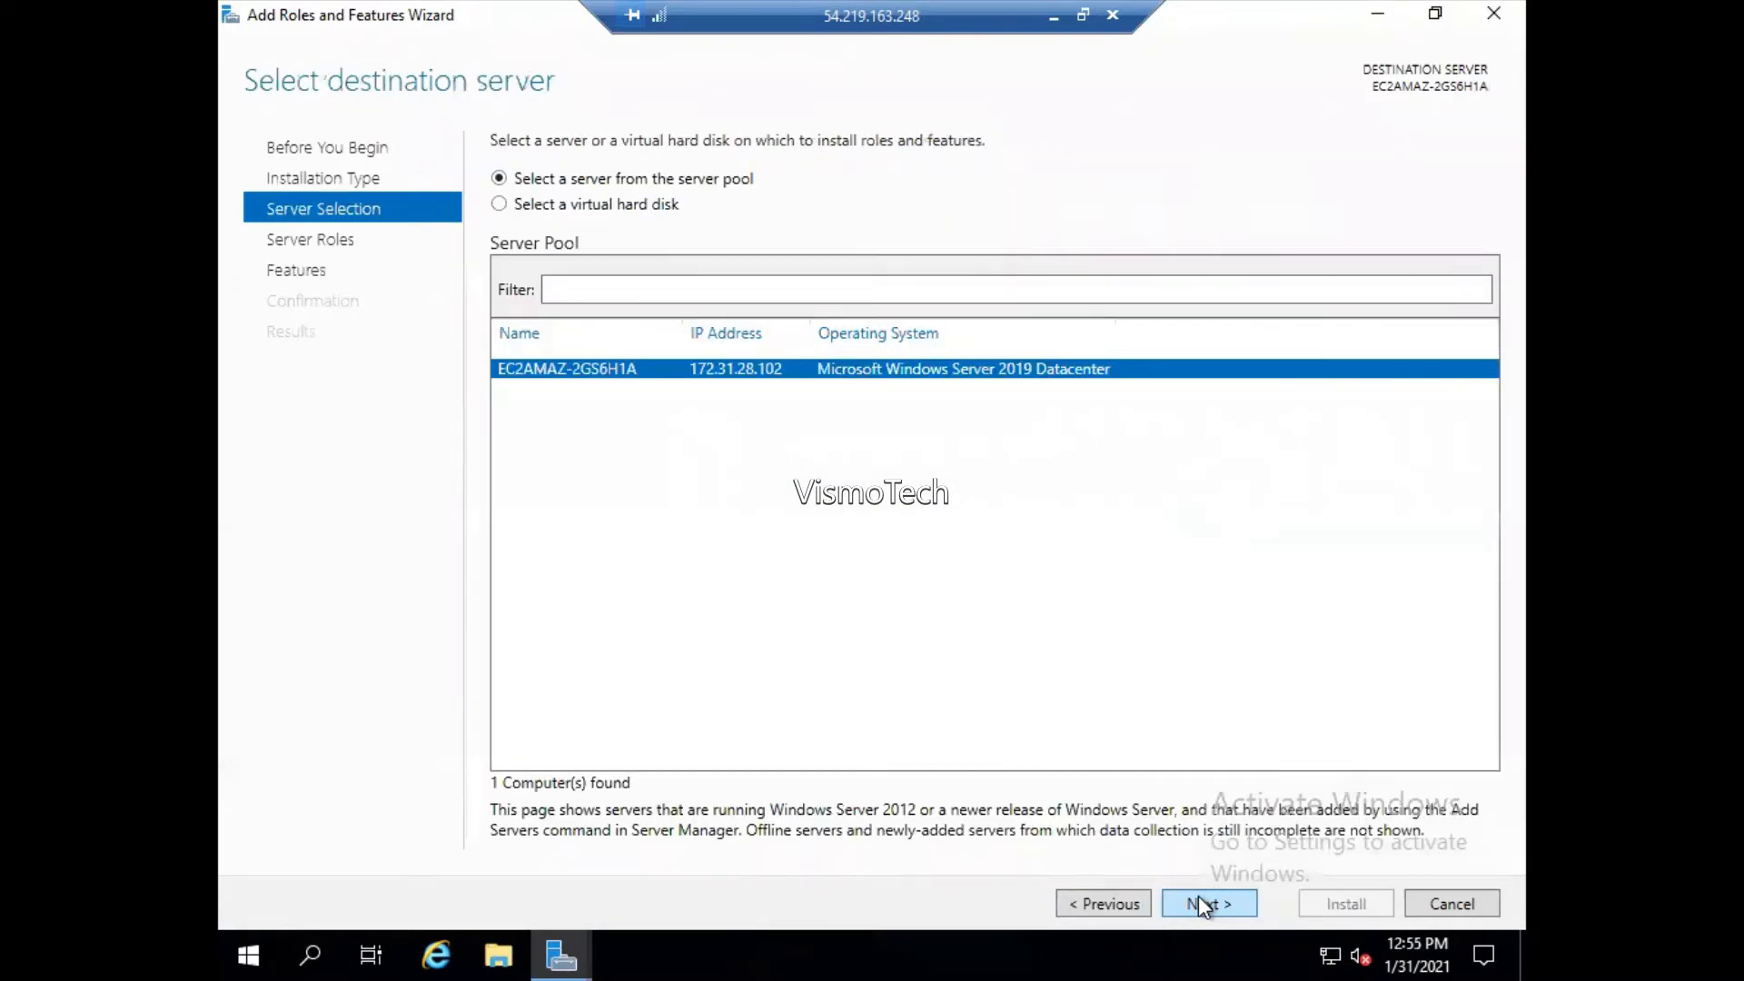
left_click(1197, 899)
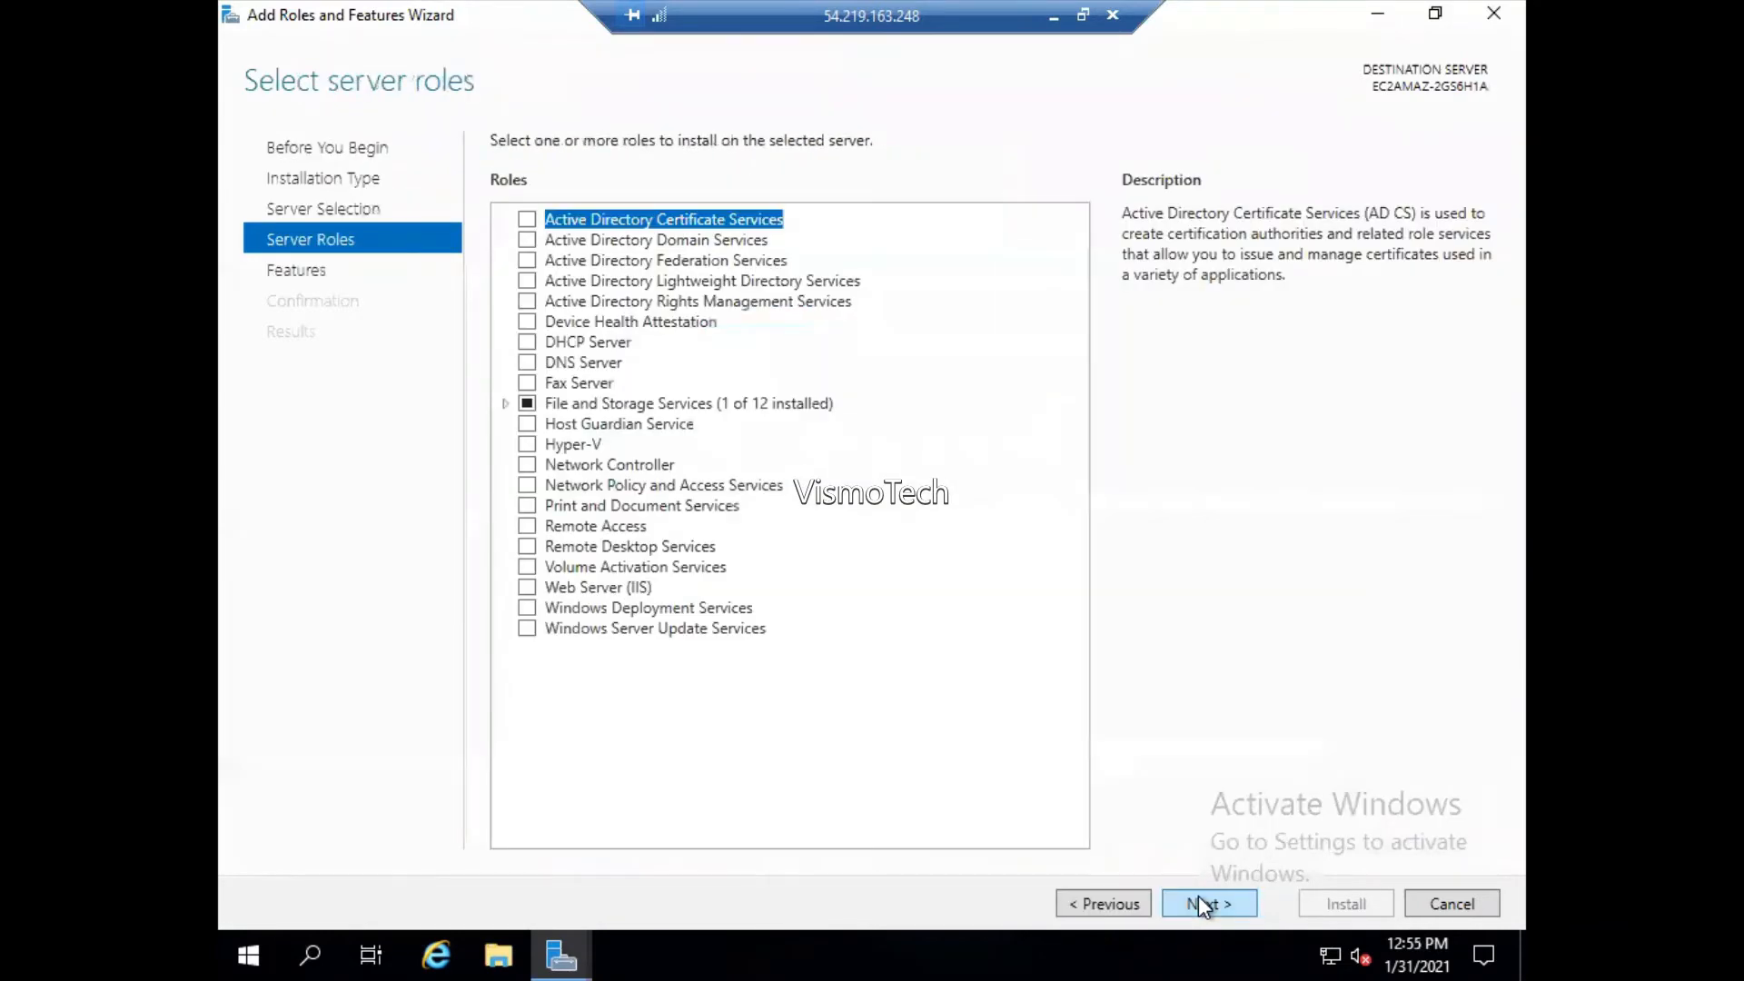
left_click(527, 589)
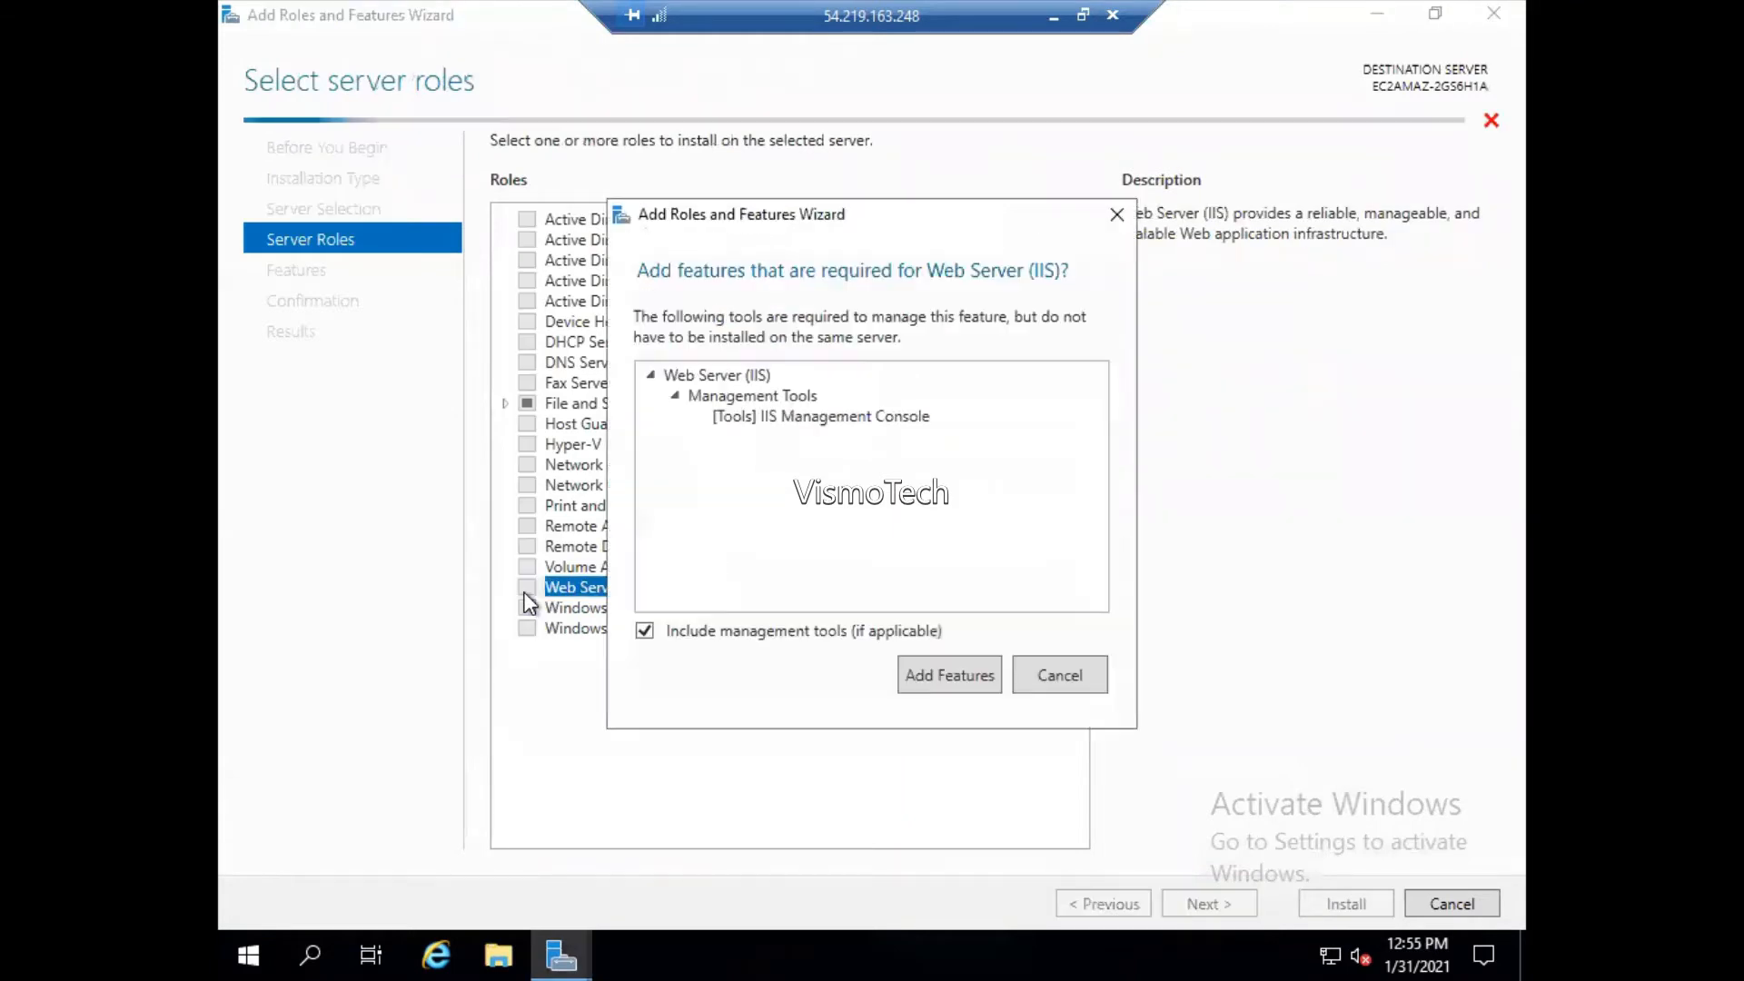
left_click(912, 677)
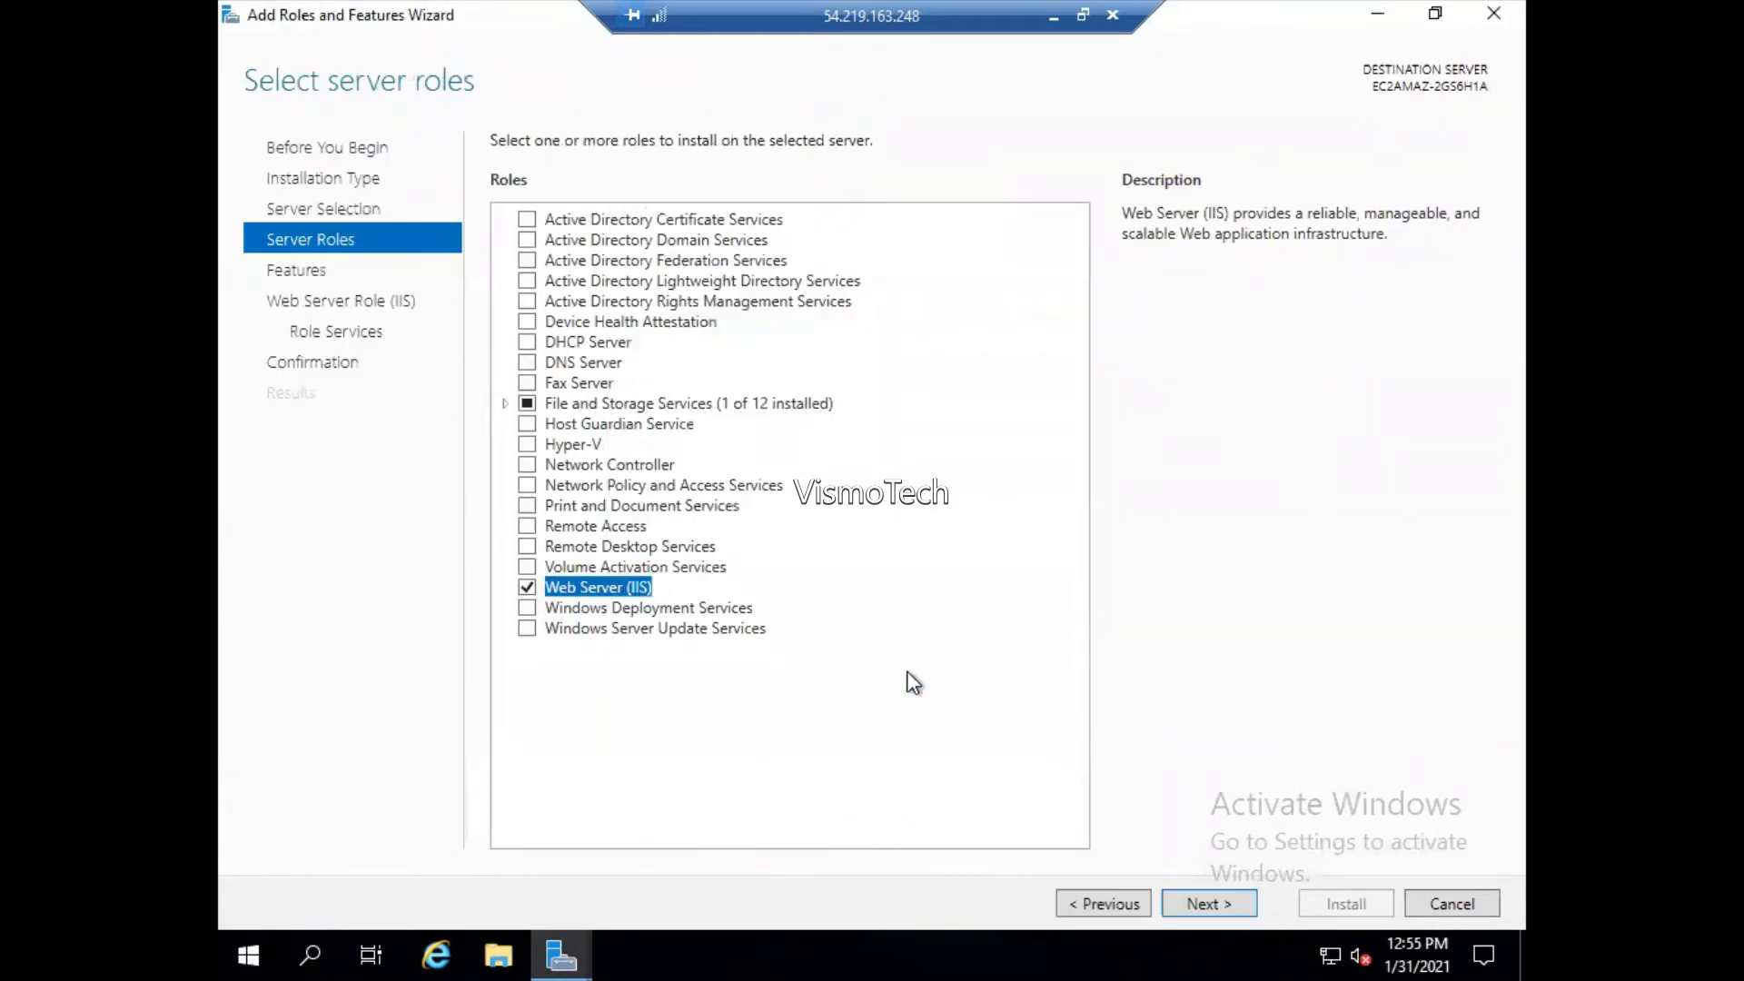
- Look through the .NET Framework groups and the rest of the feature list, then continue without adding any feature
left_click(1196, 903)
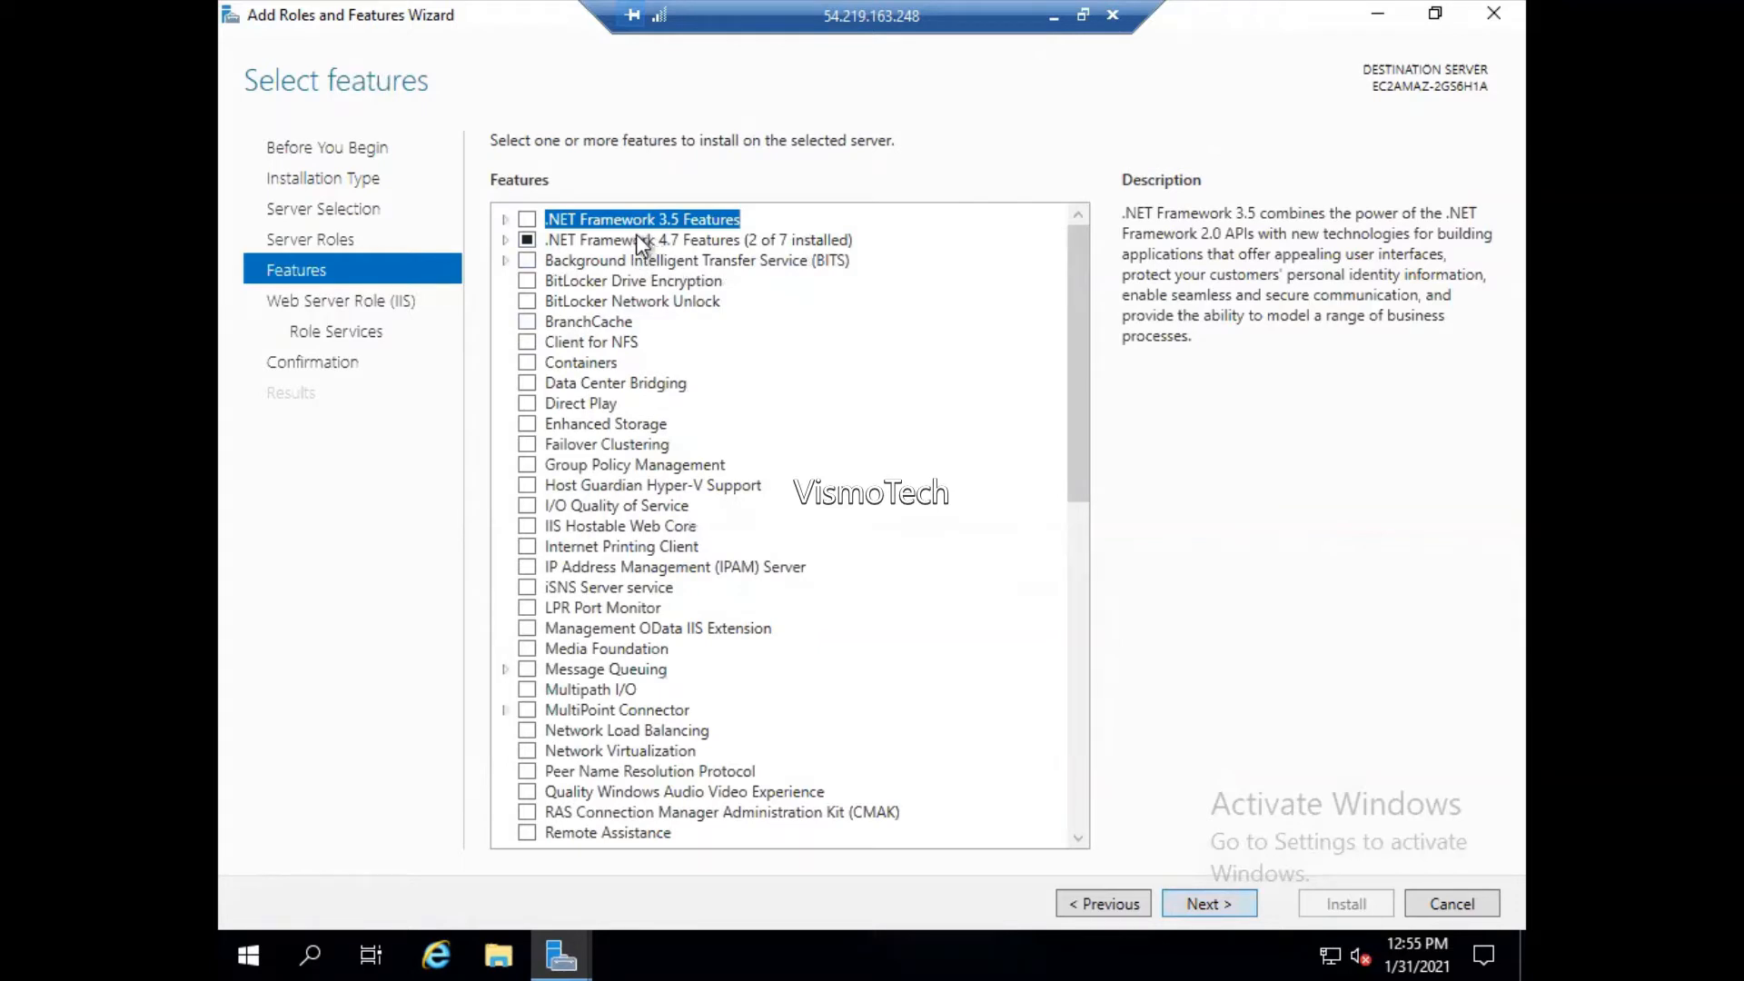
left_click(505, 223)
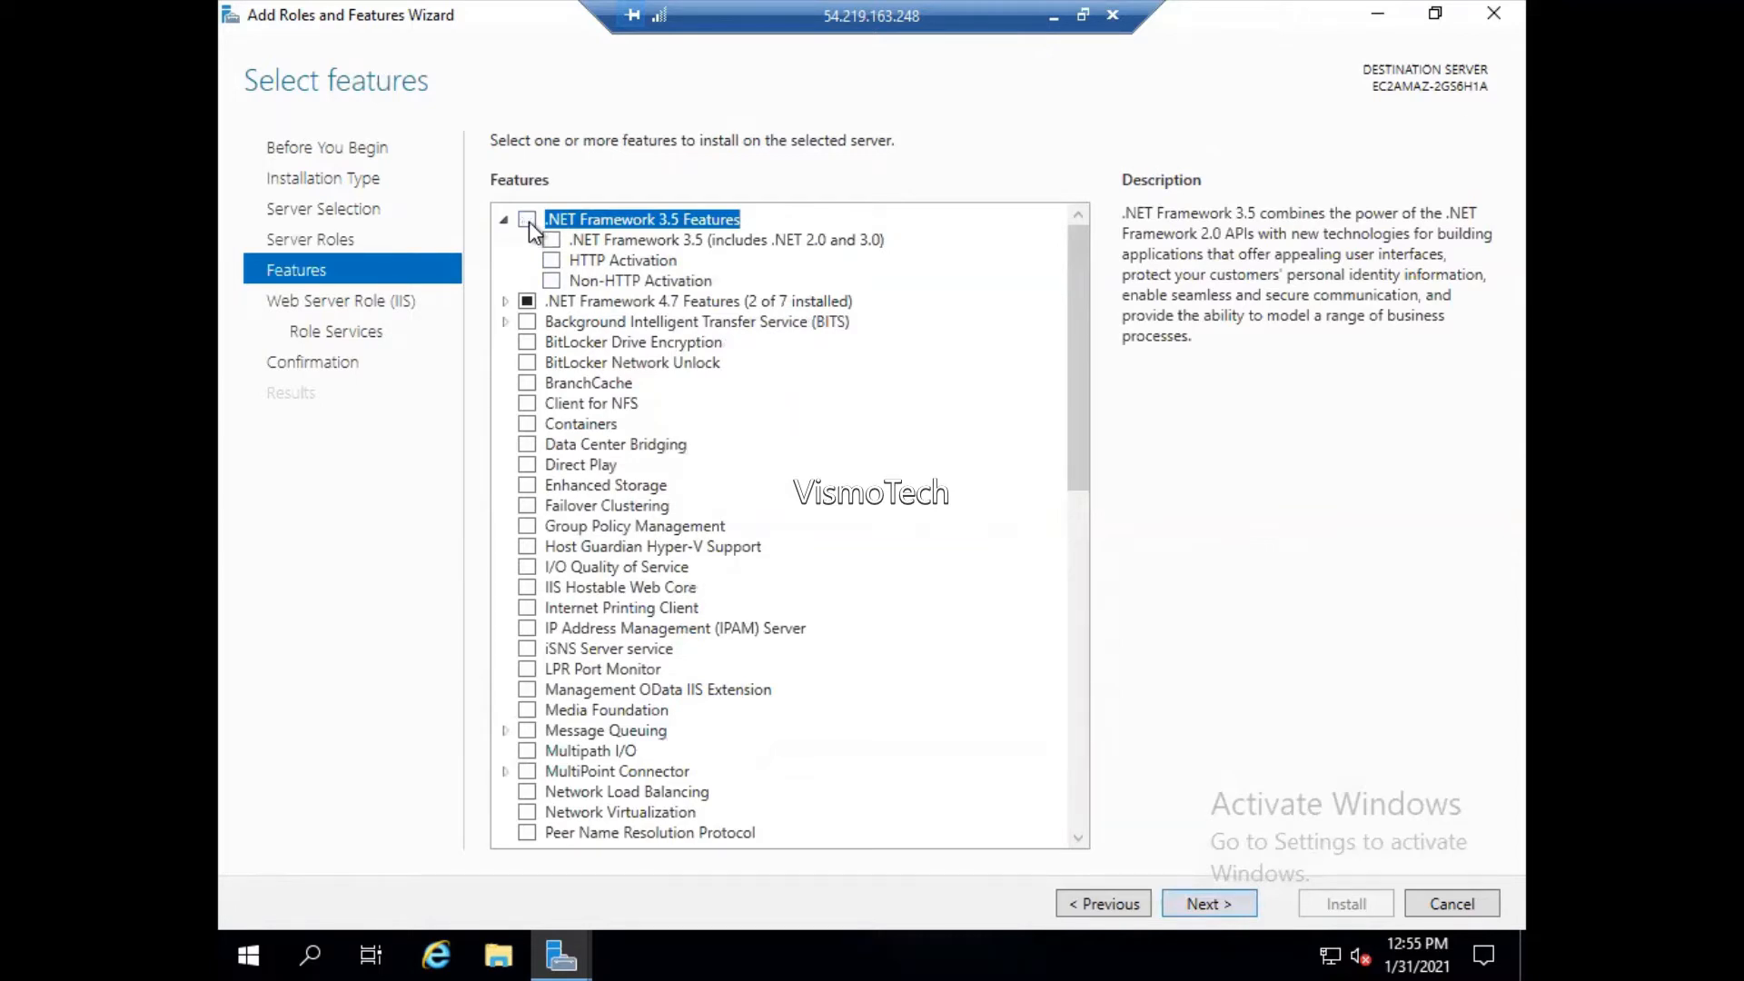
left_click(505, 302)
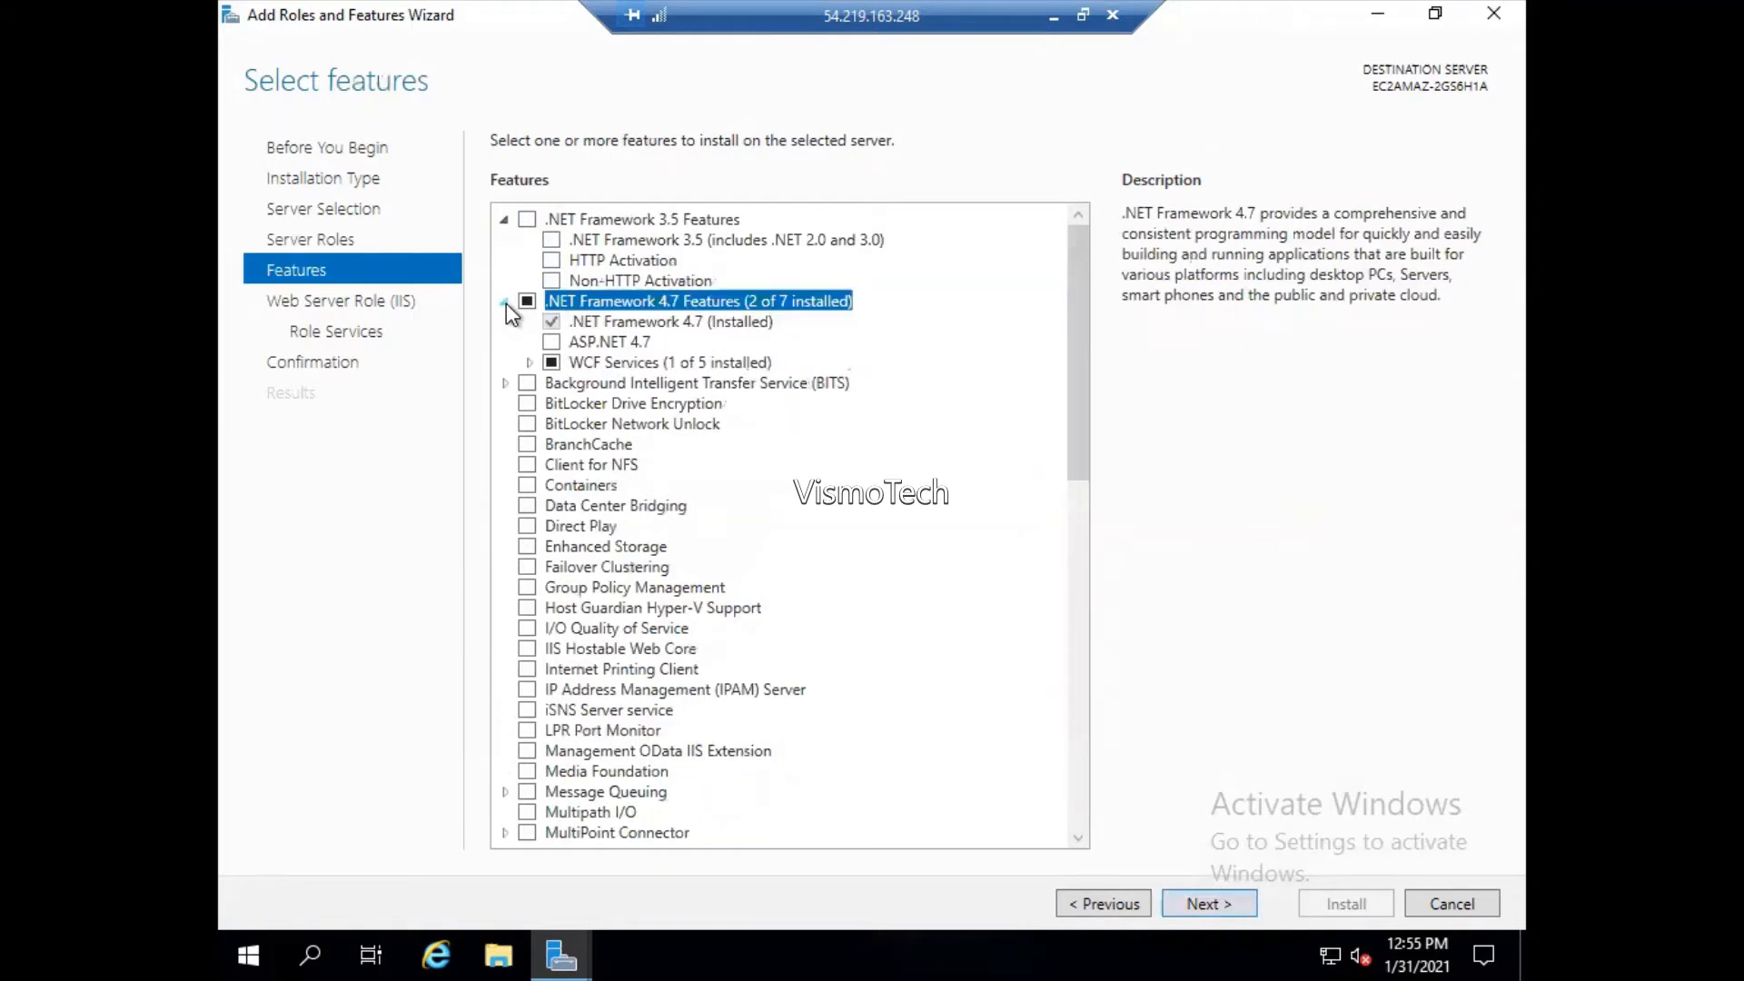
left_click(505, 302)
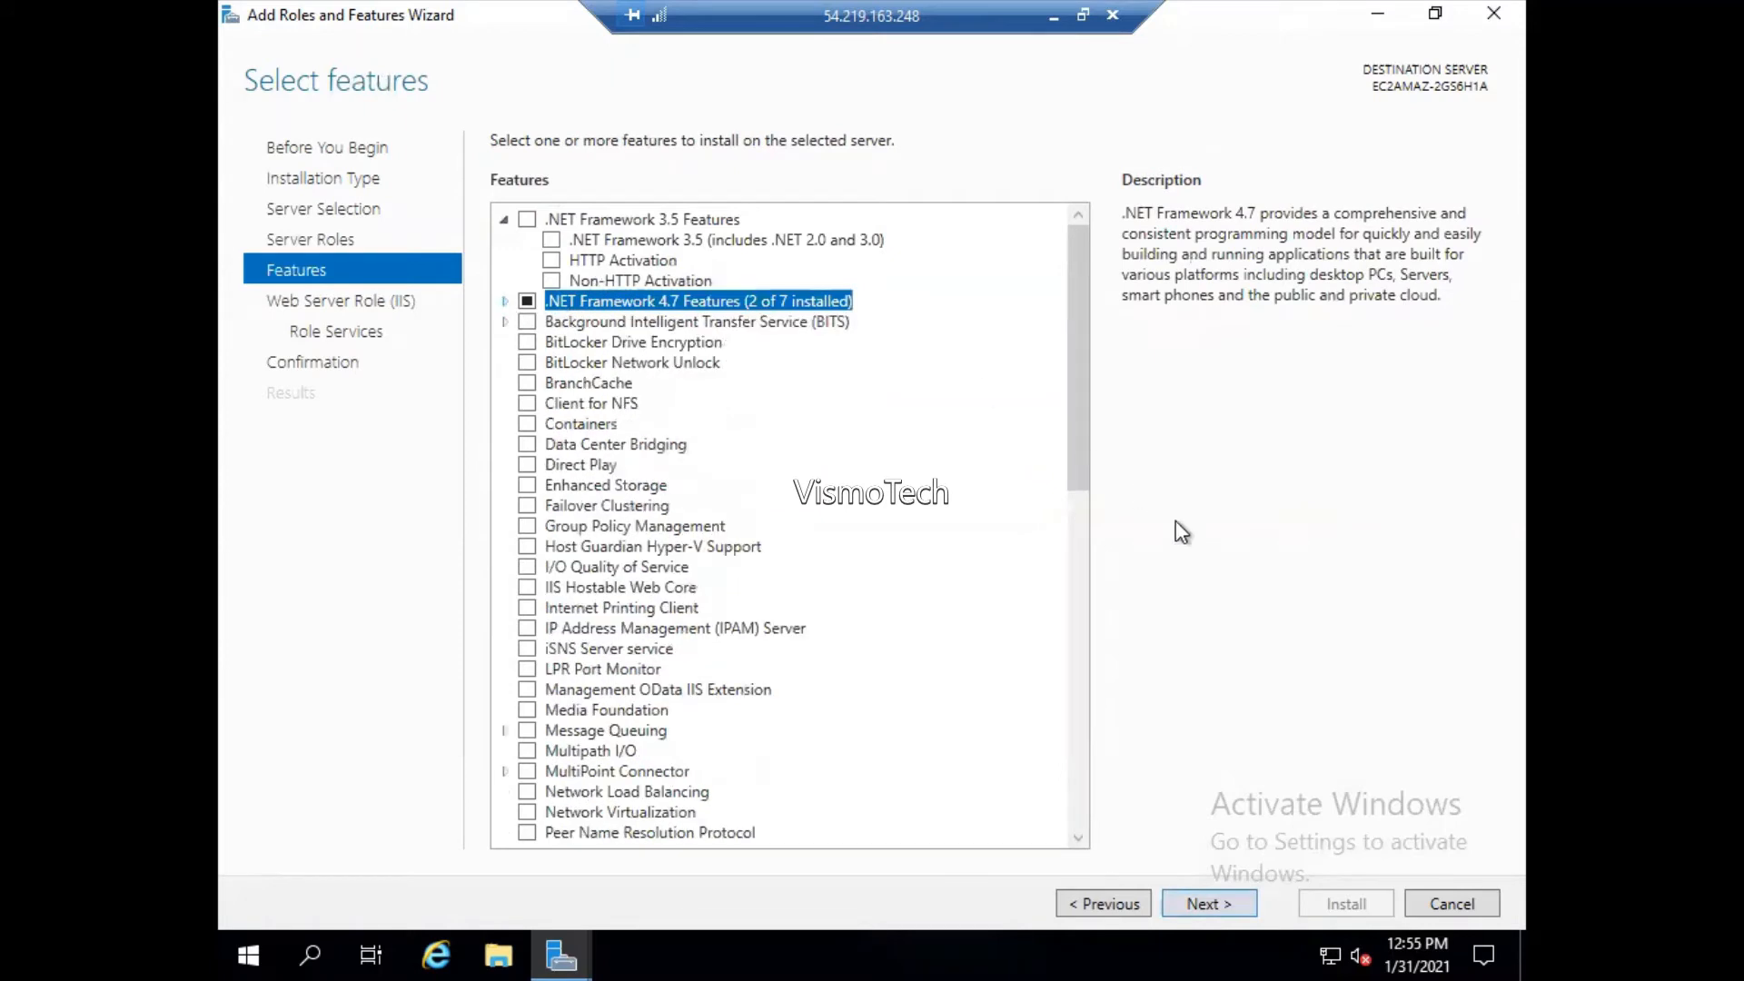
left_click_drag(1077, 468, 1073, 814)
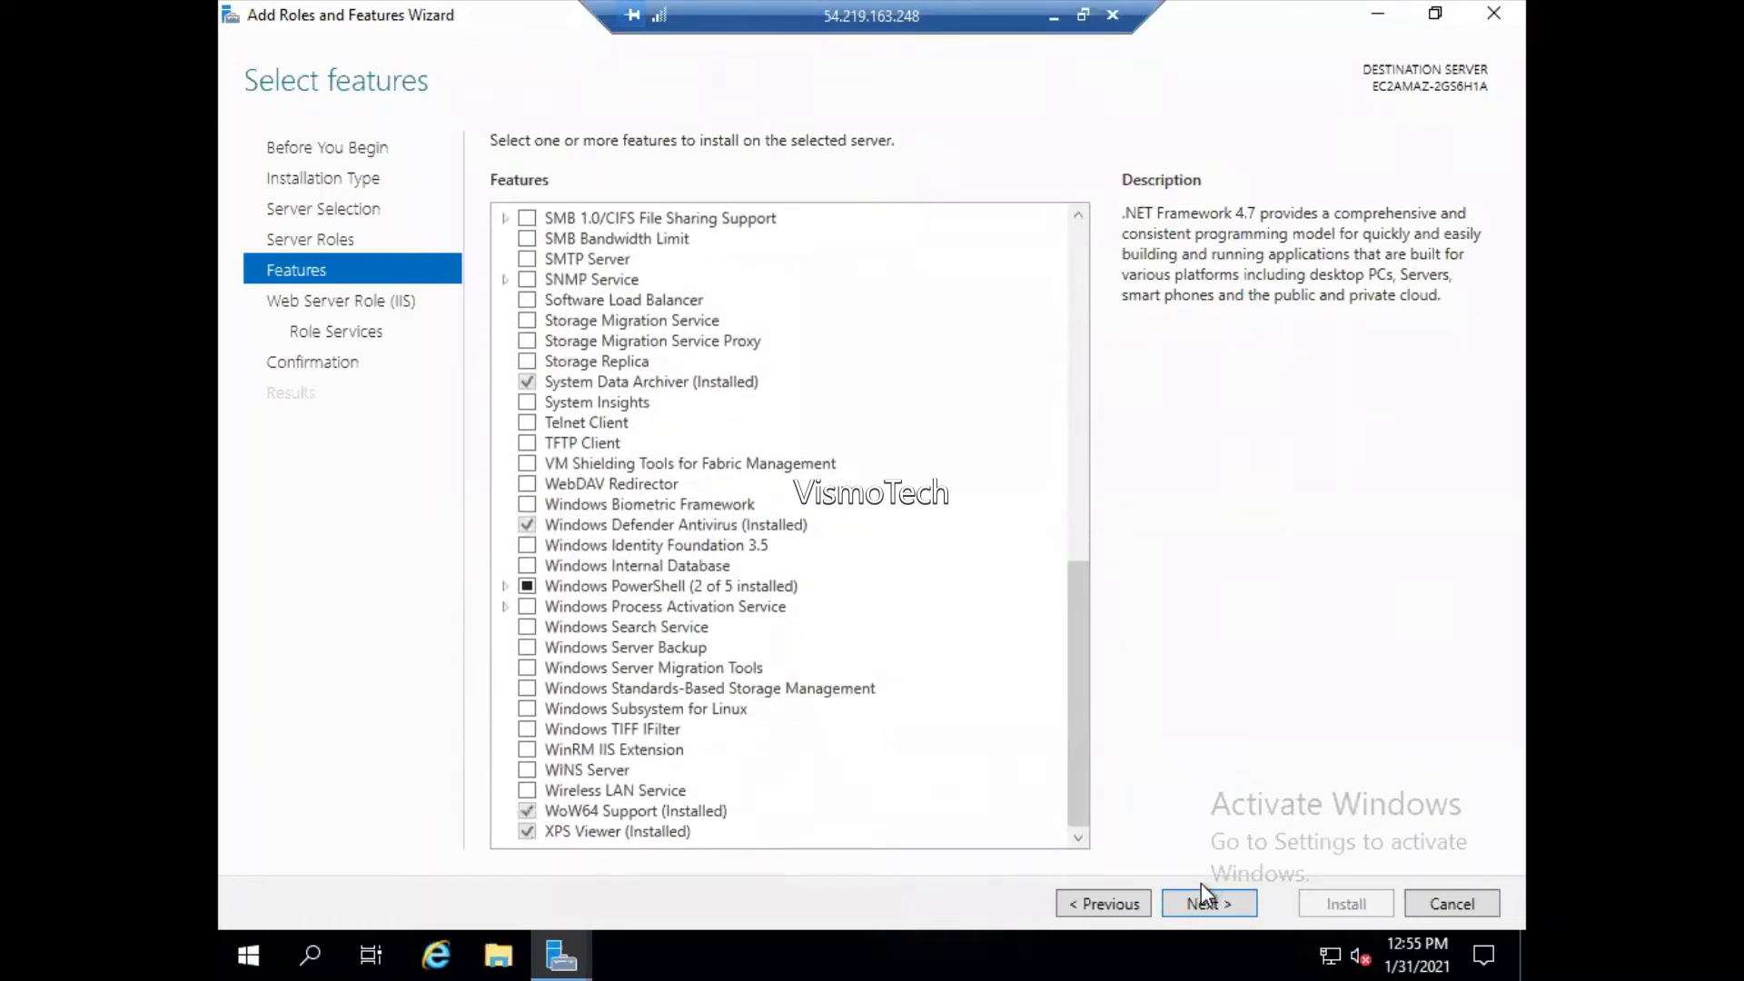
left_click(1199, 908)
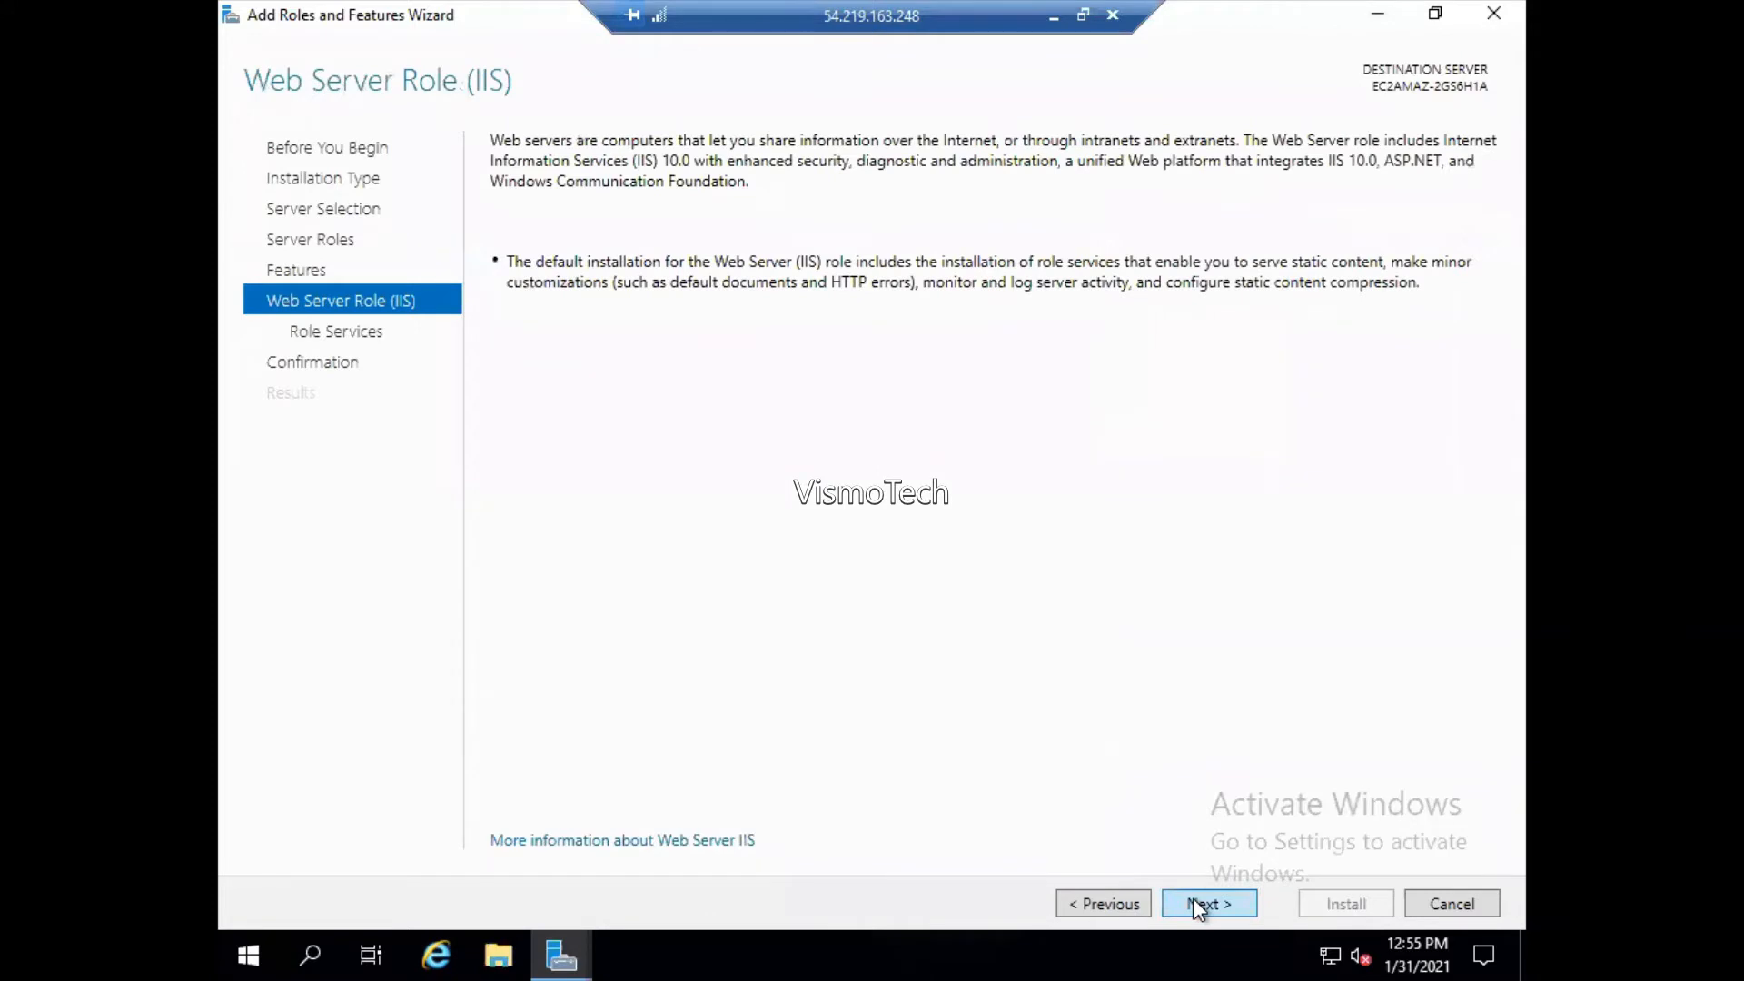
- Review the Web Server role services, keep the default selection with IIS Management Console, and start the installation
left_click(1199, 909)
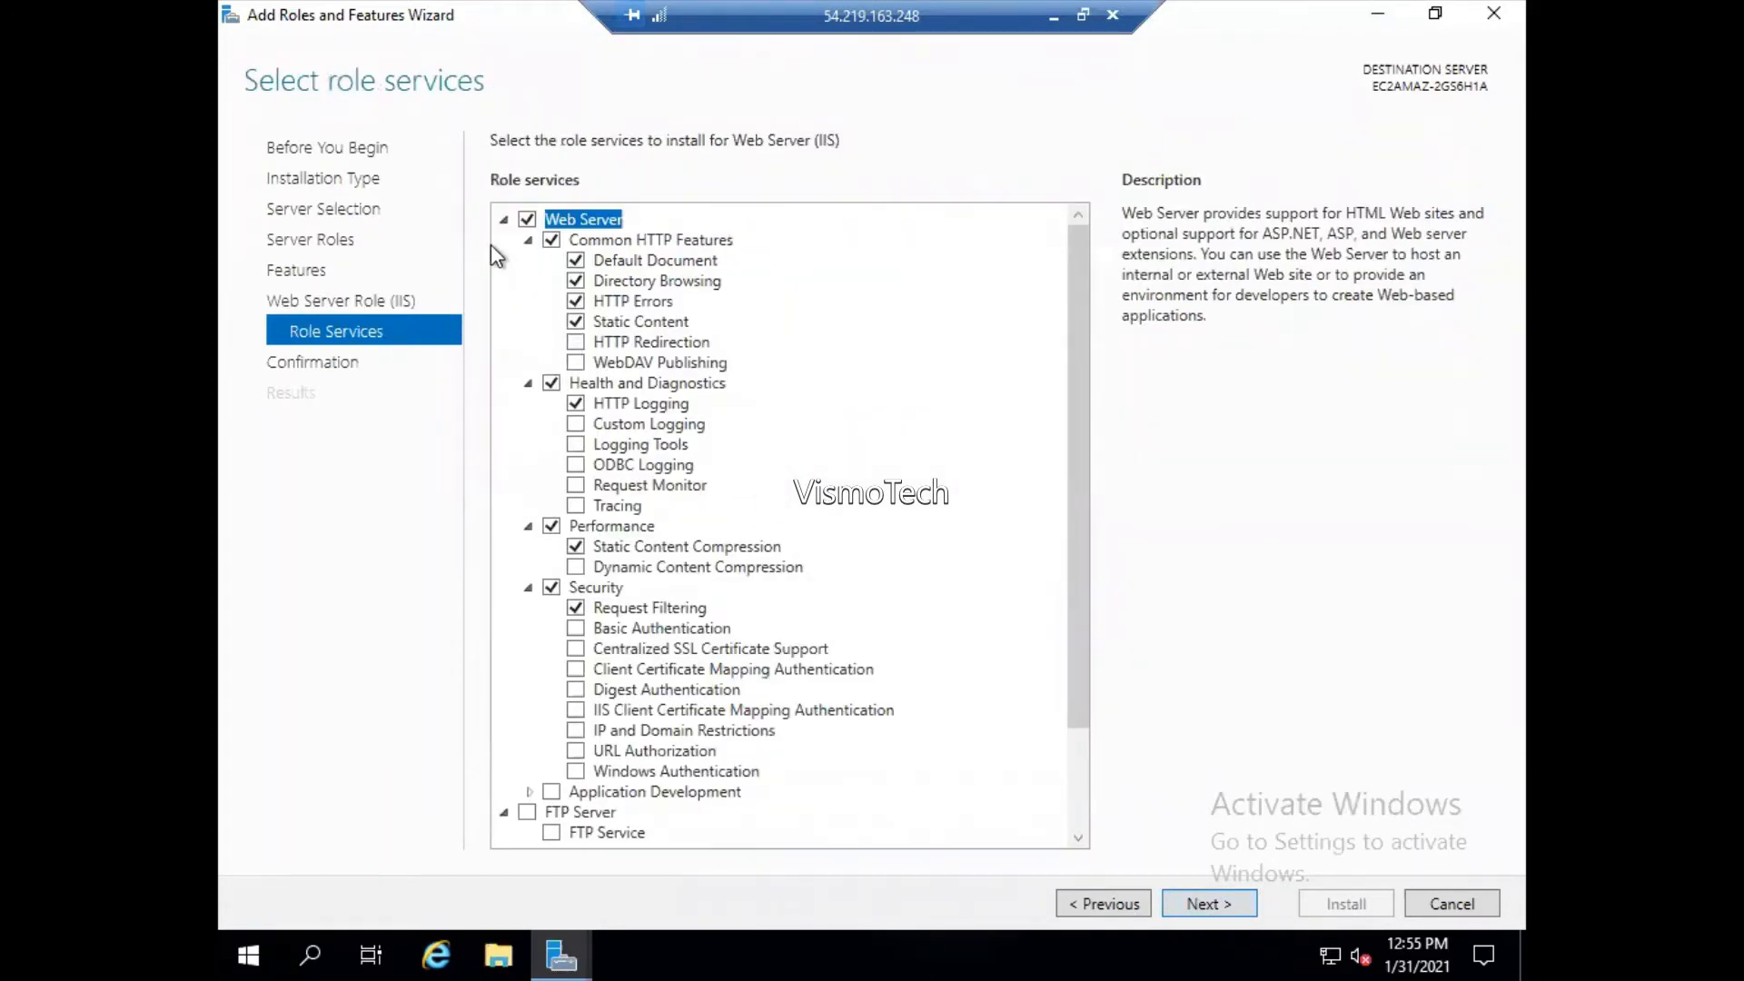
left_click_drag(1067, 638, 1067, 780)
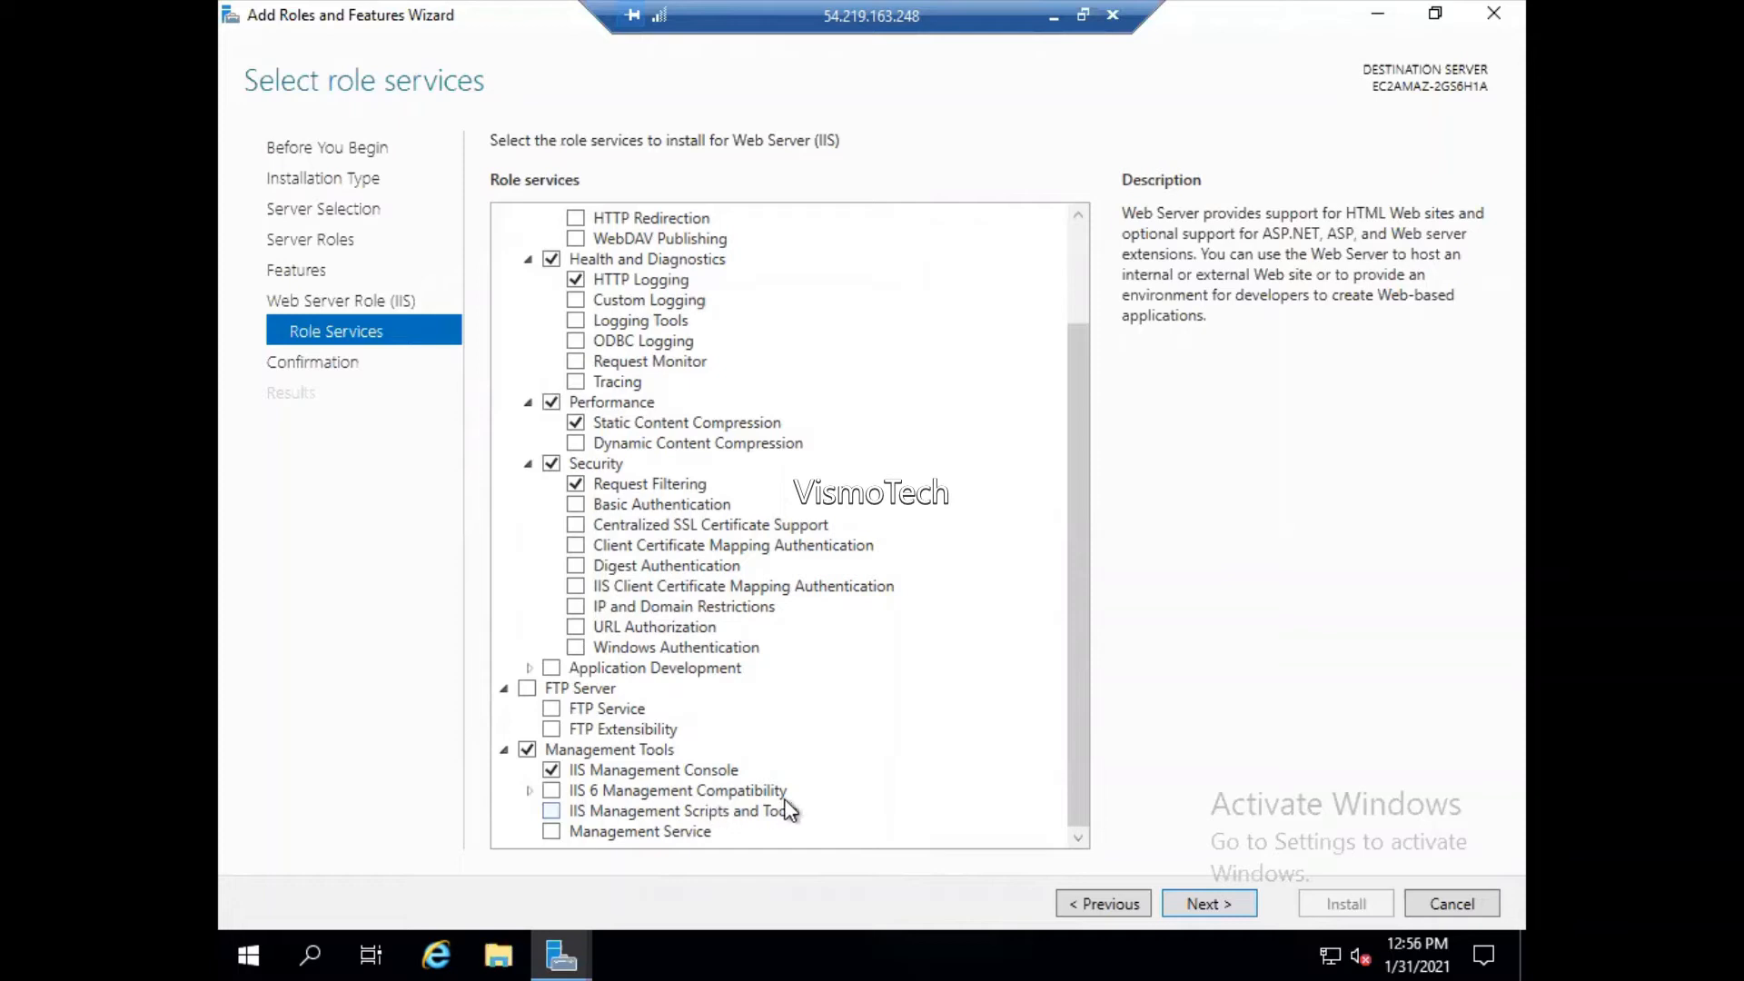
left_click(530, 789)
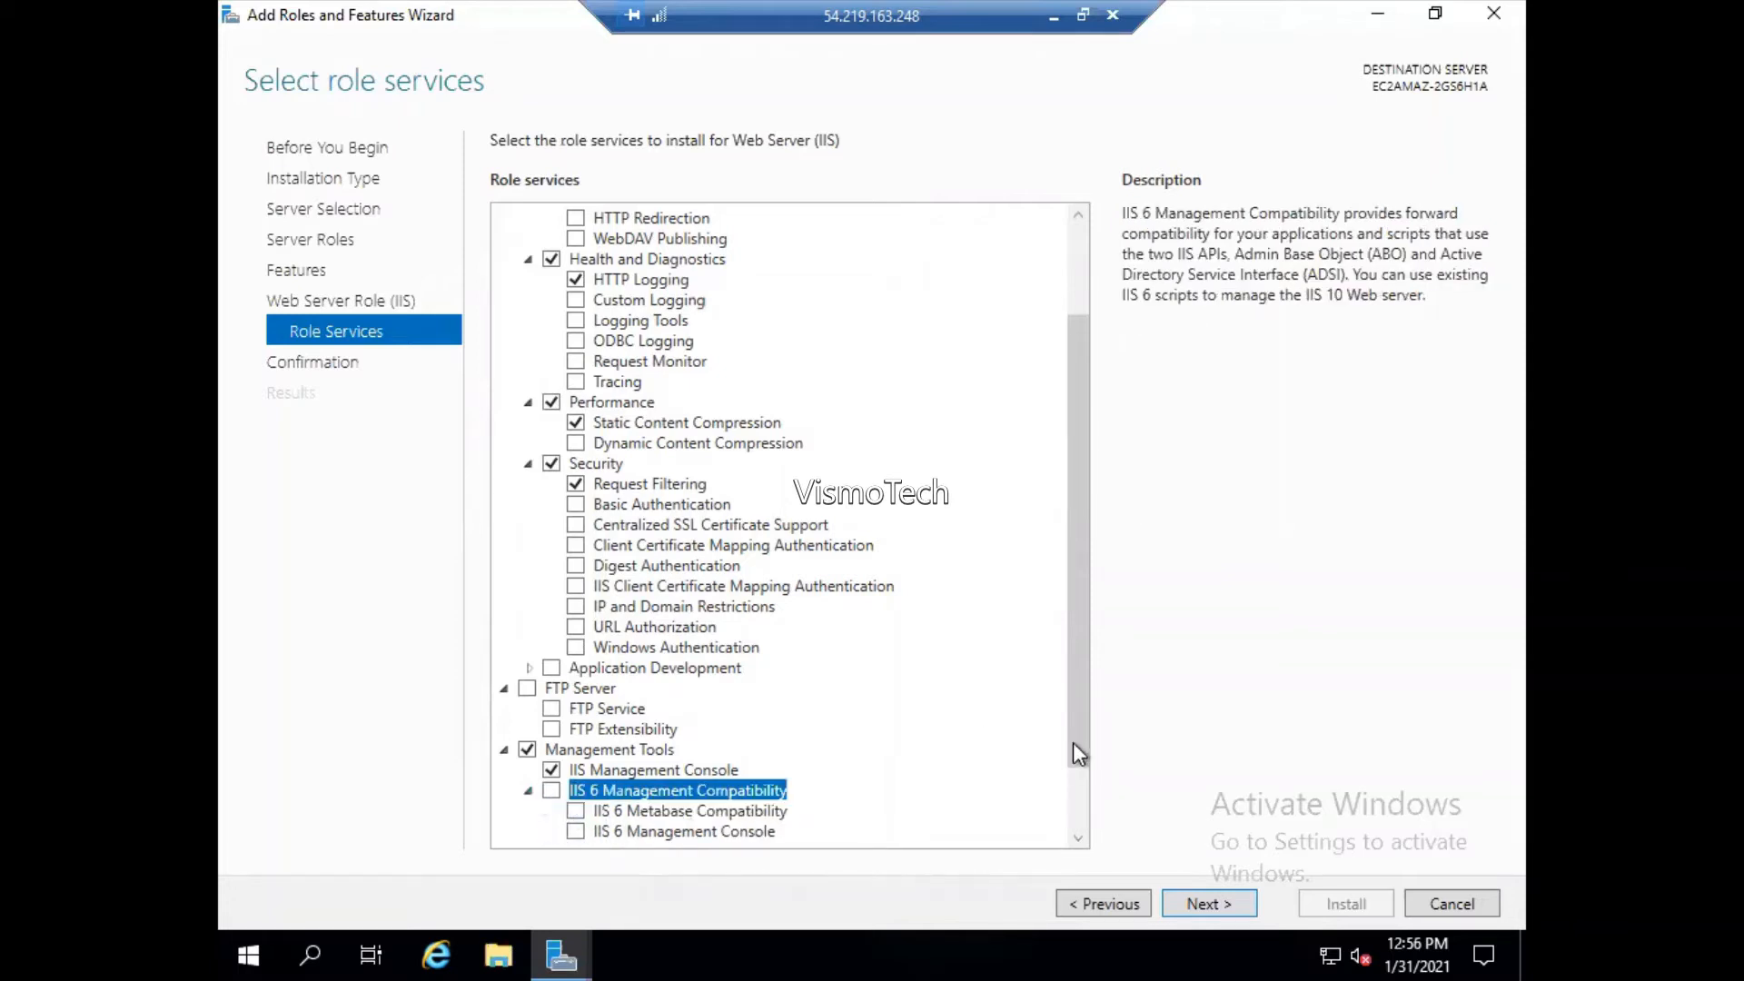
left_click_drag(1076, 720, 1054, 854)
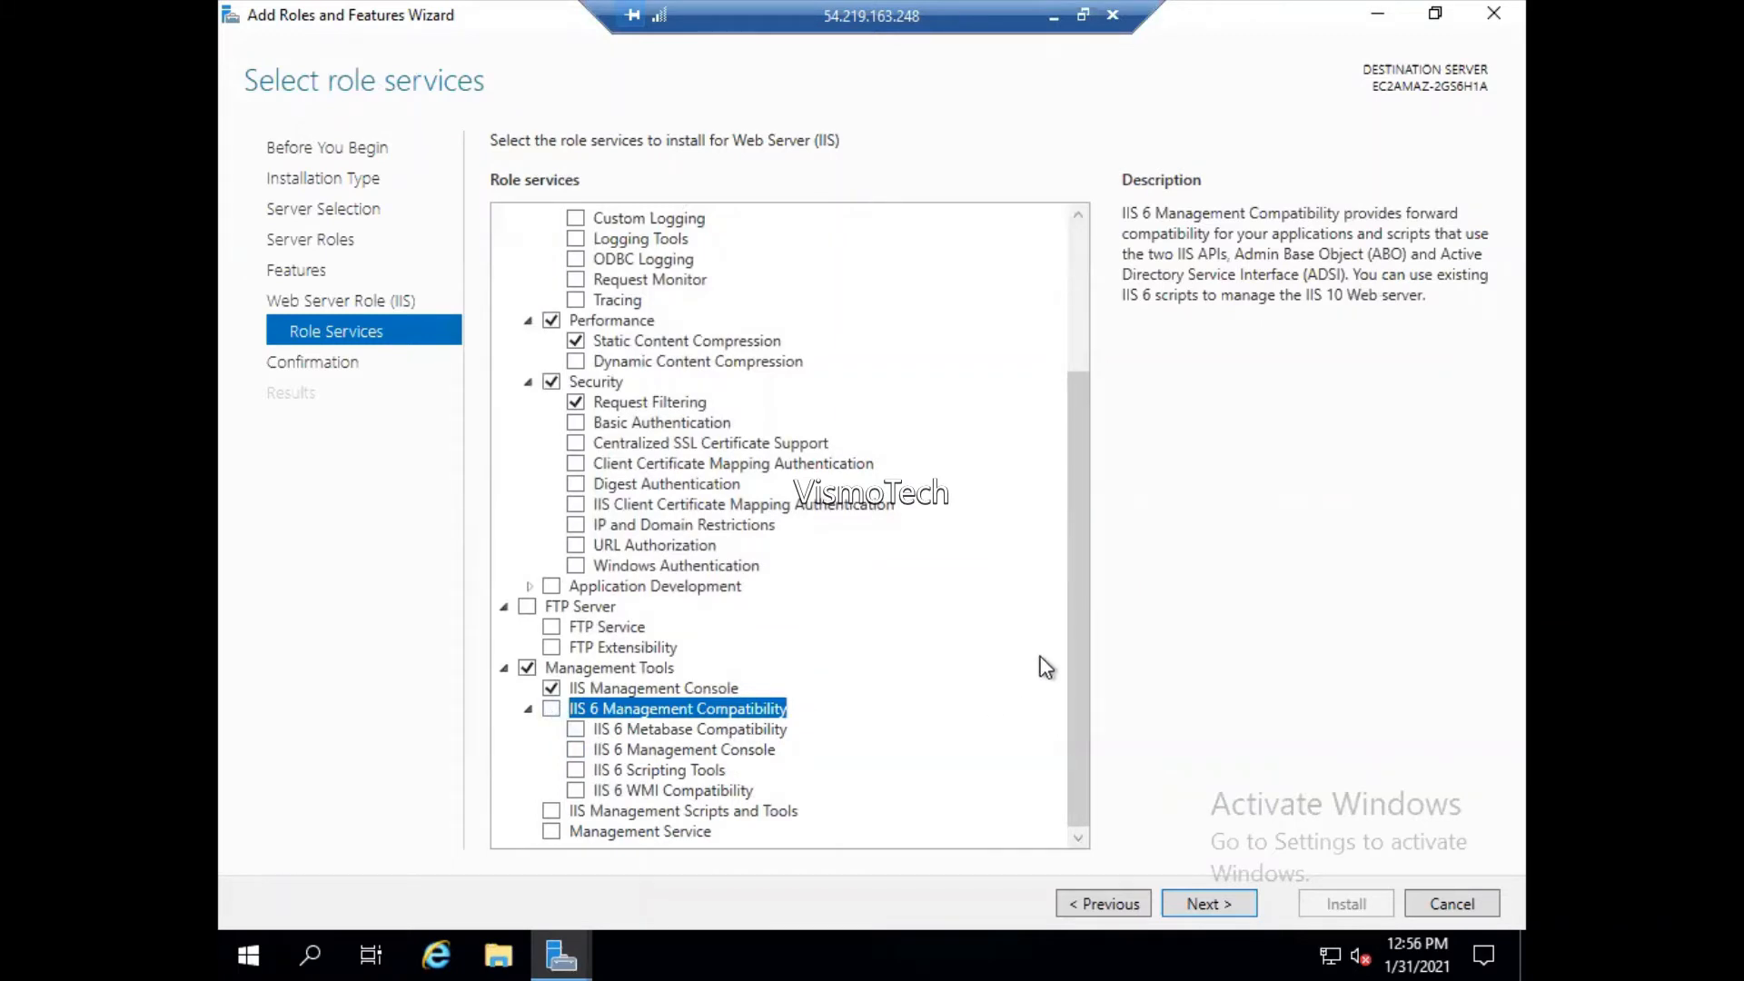
left_click_drag(1073, 407, 1070, 393)
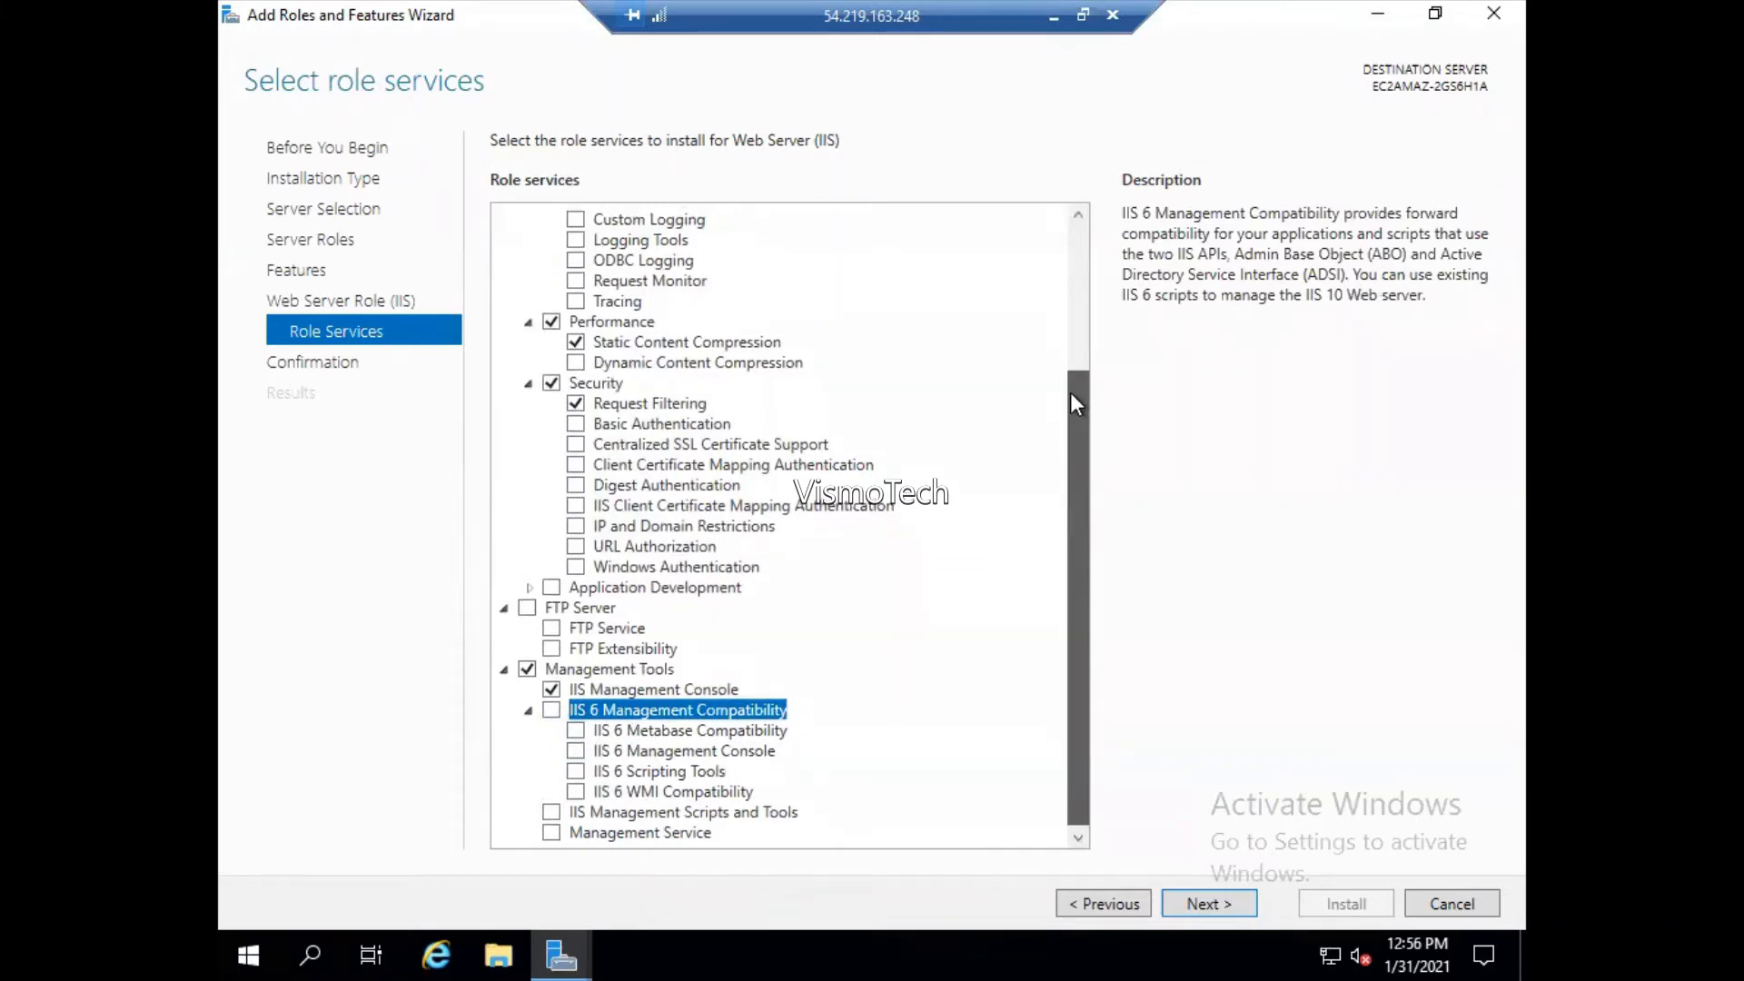
scroll(1053, 229, "up", 4)
scroll(1045, 487, "down", 2)
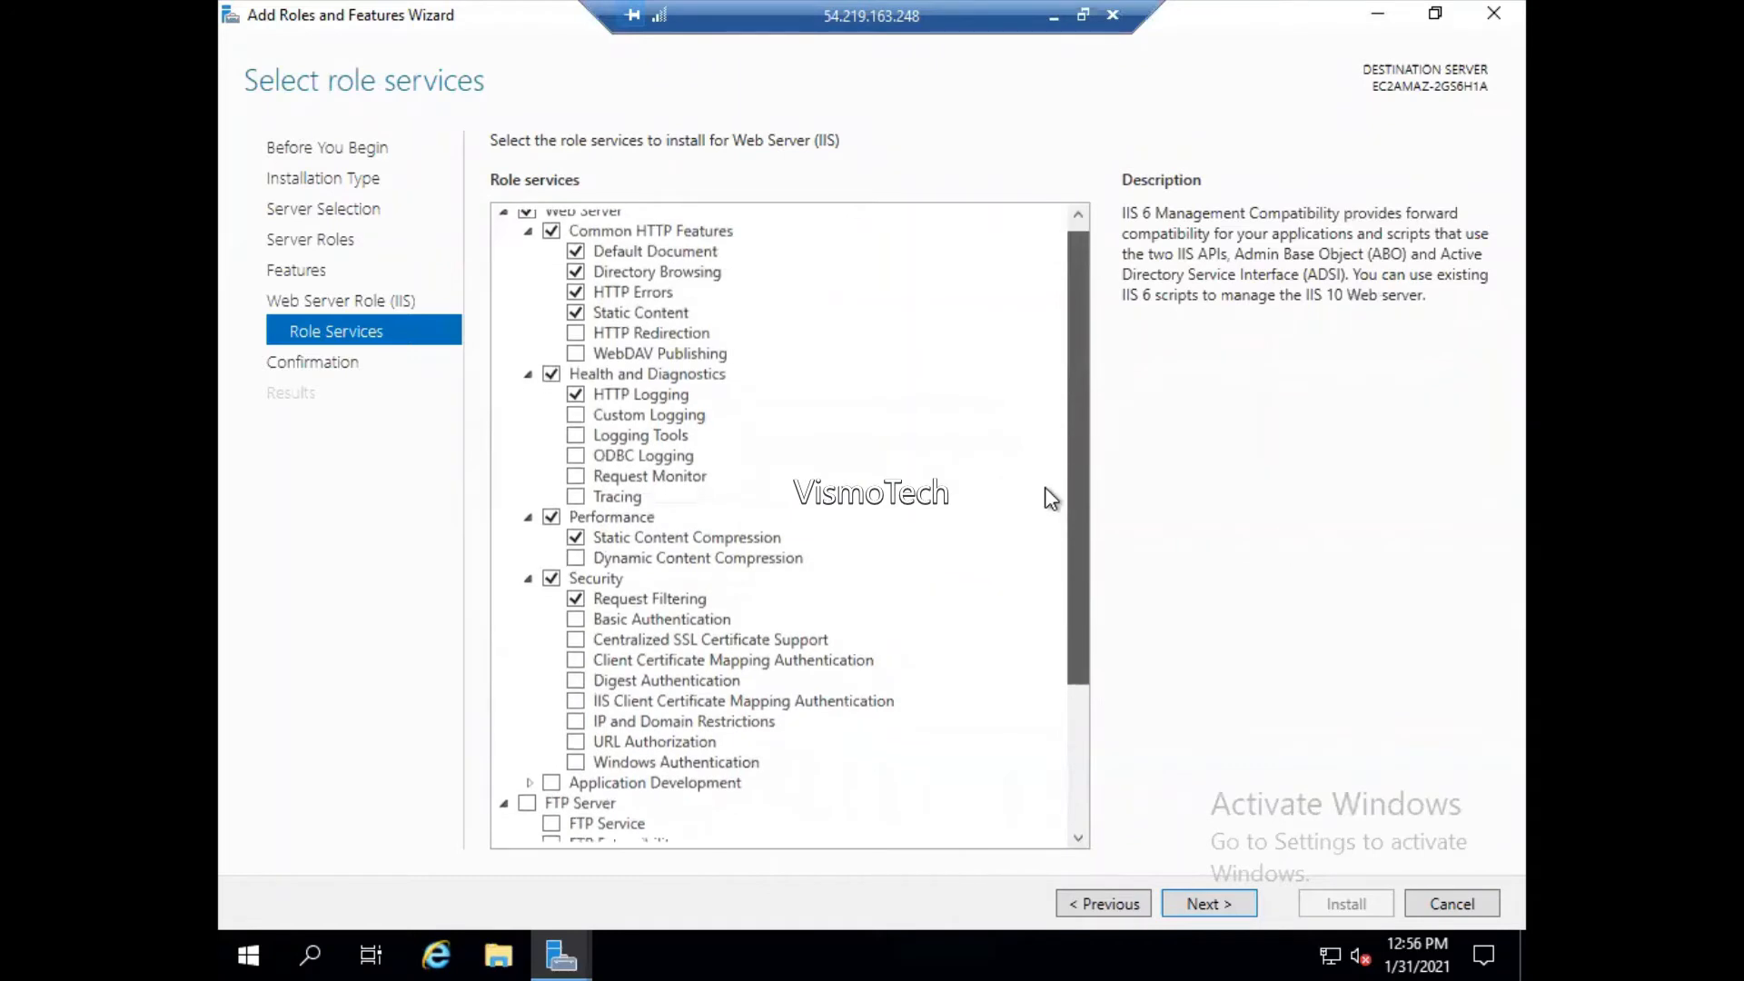
scroll(1046, 694, "down", 1)
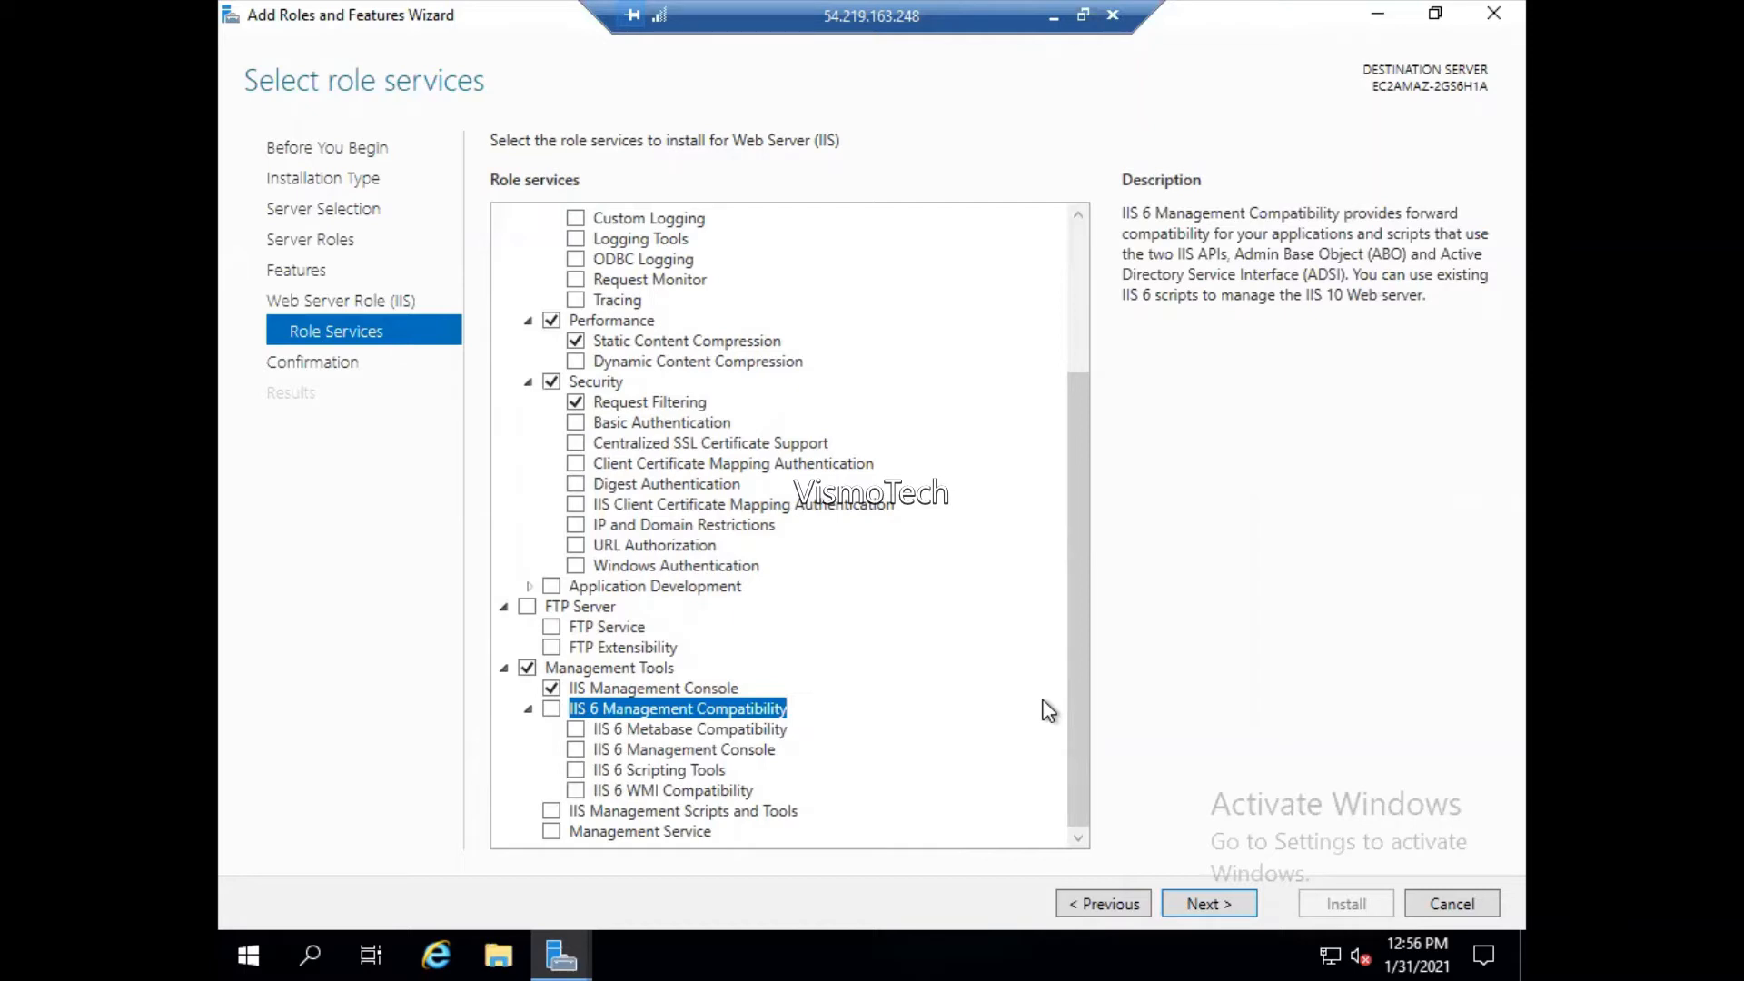
left_click(1208, 904)
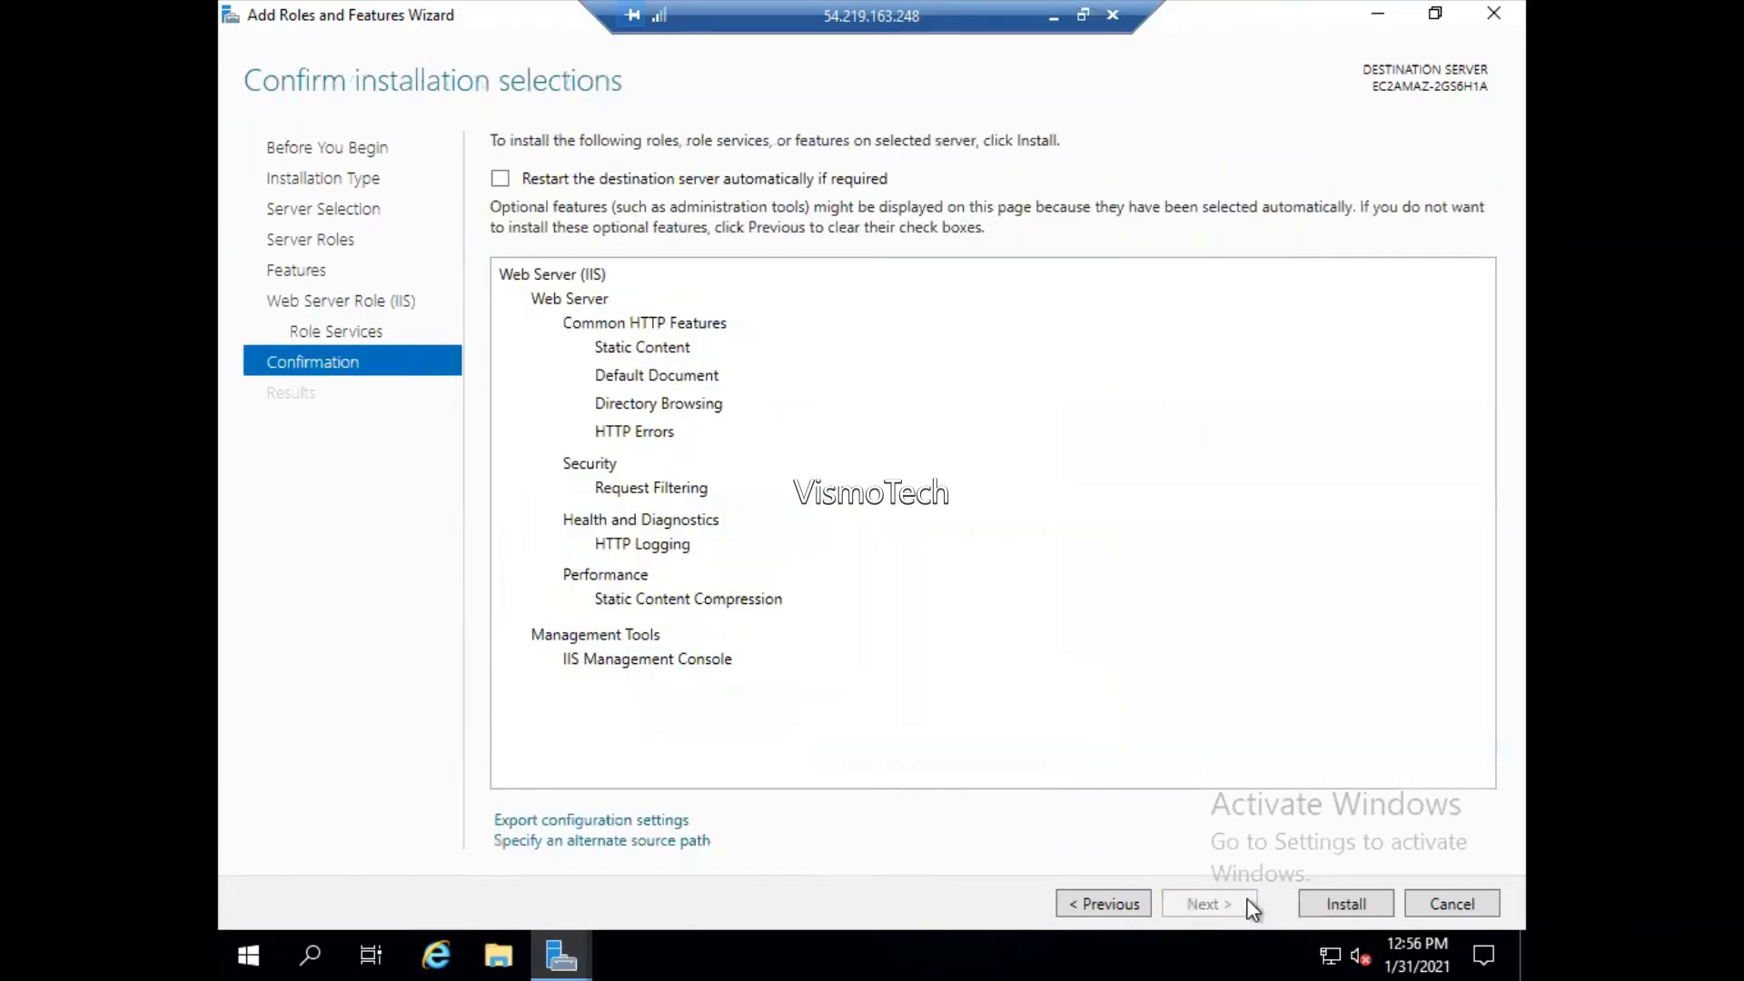
left_click(1346, 904)
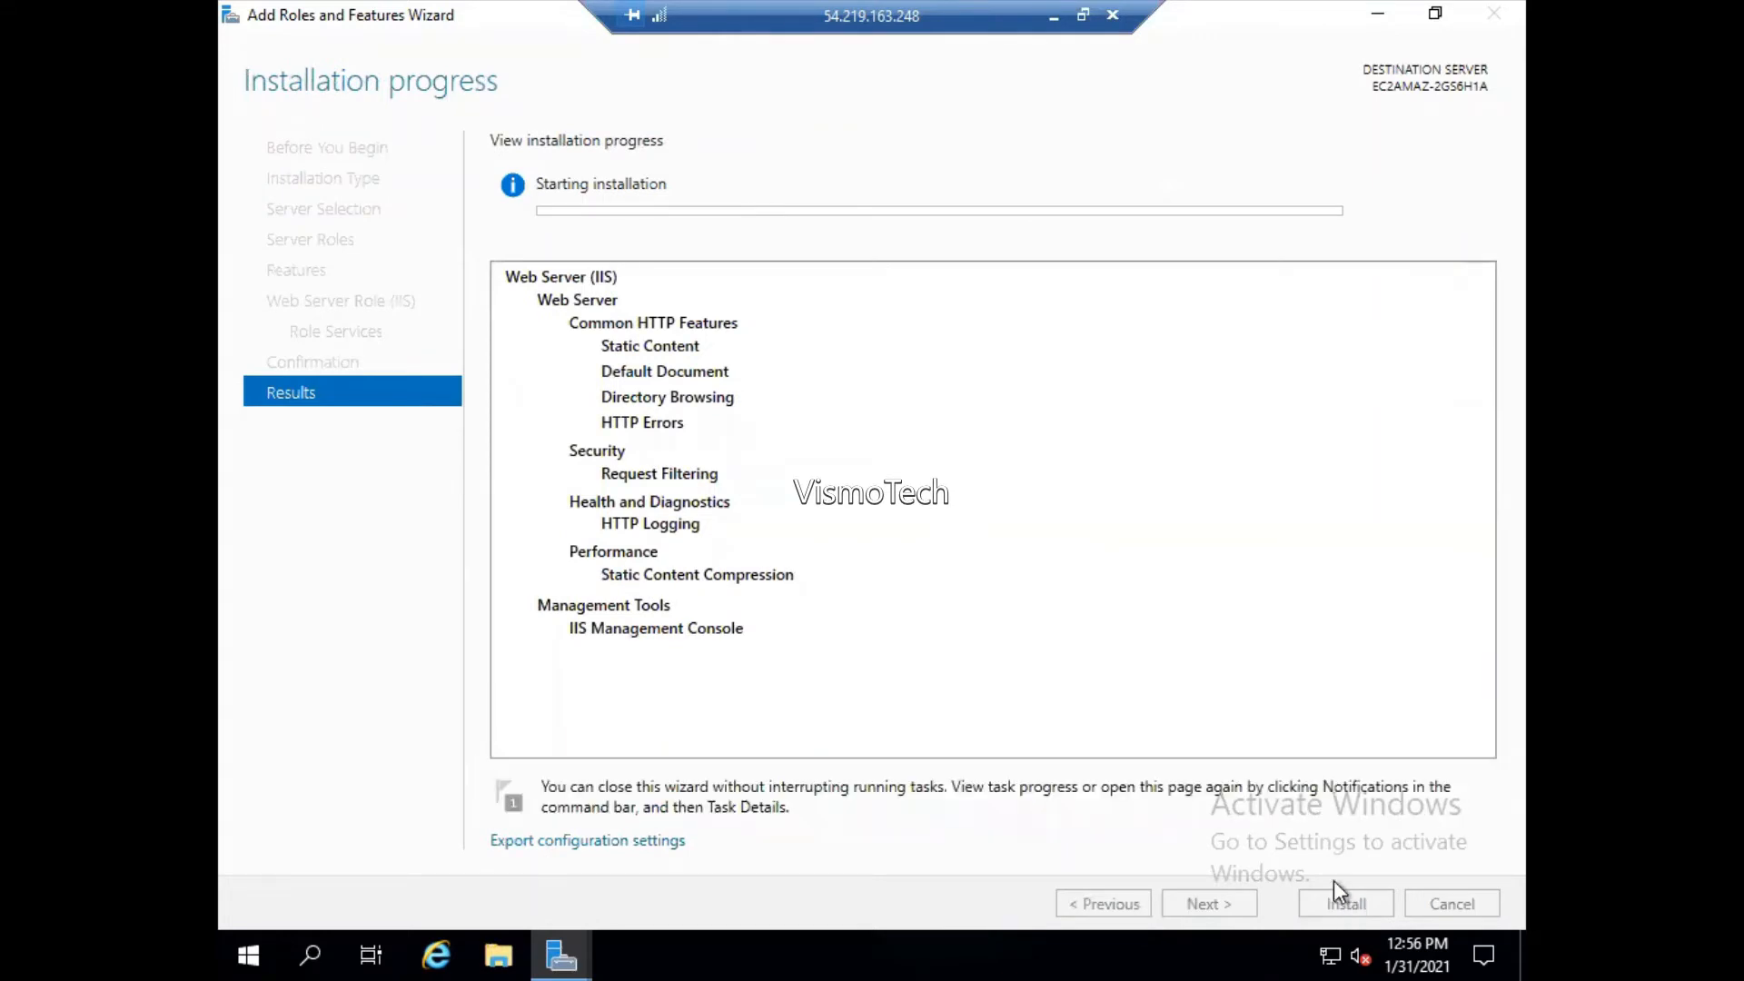
- Minimize the Server1 session, copy Server2's IP address from the Notepad note and start a Remote Desktop connection to 52.53.215.245 using mstsc /admin
left_click(1052, 20)
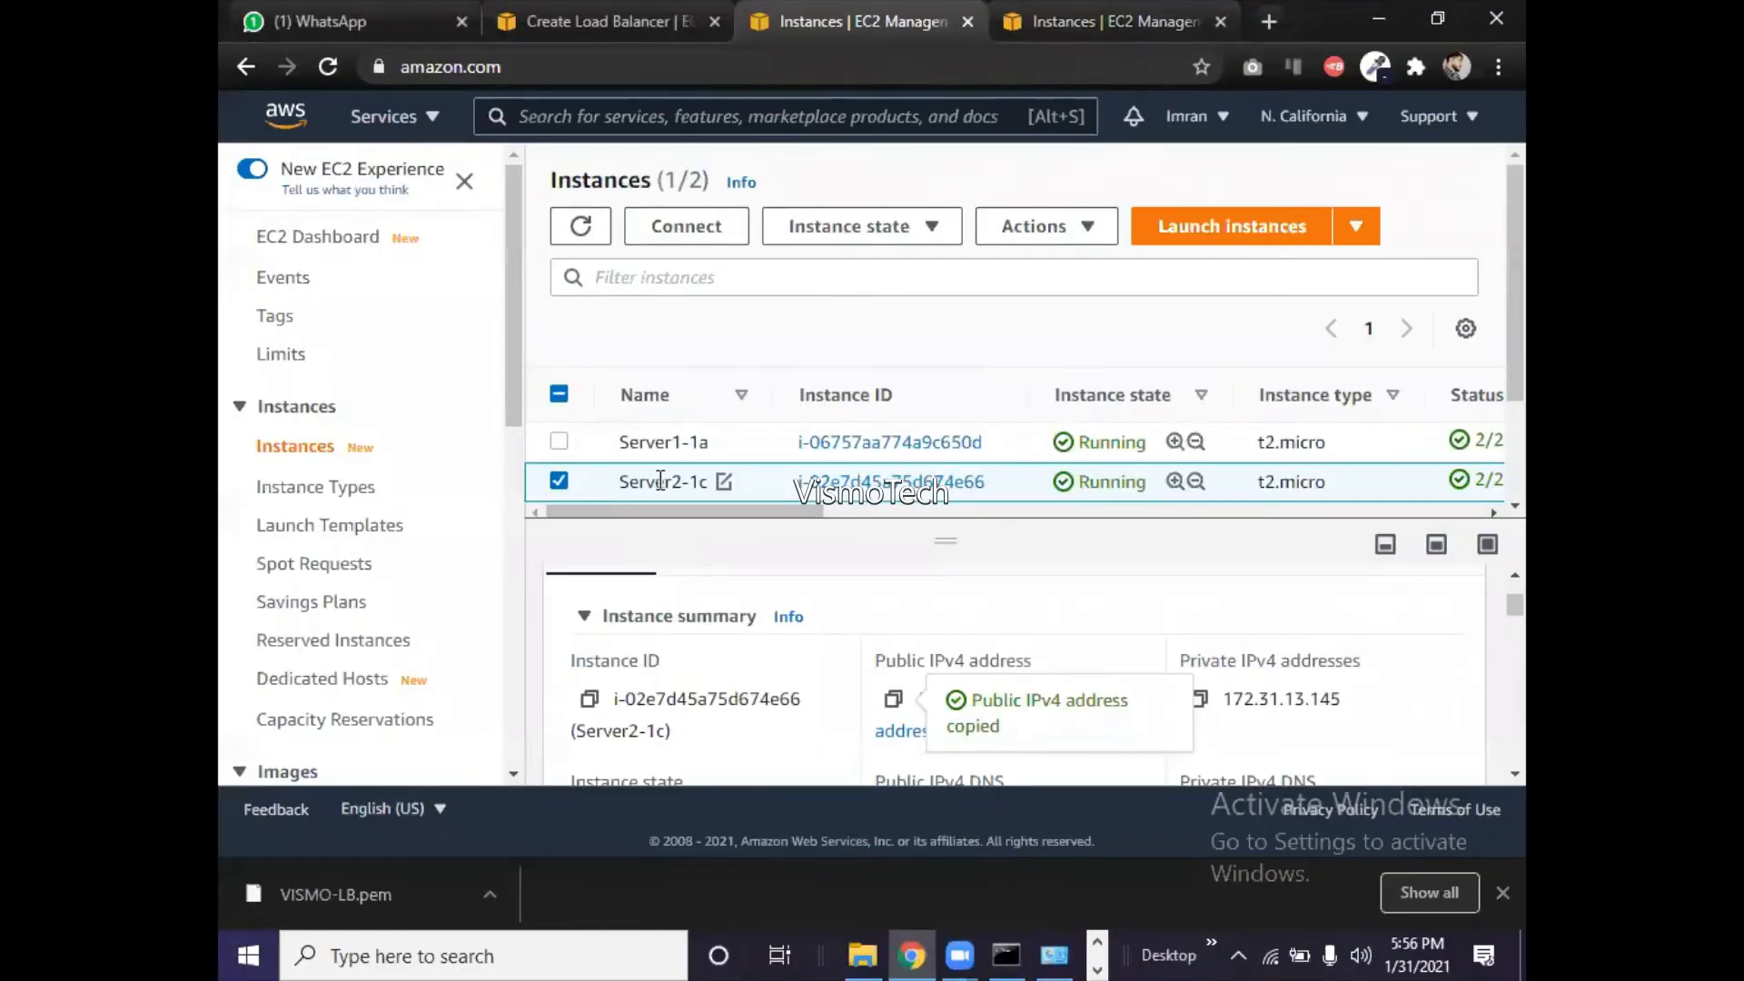
left_click(1096, 950)
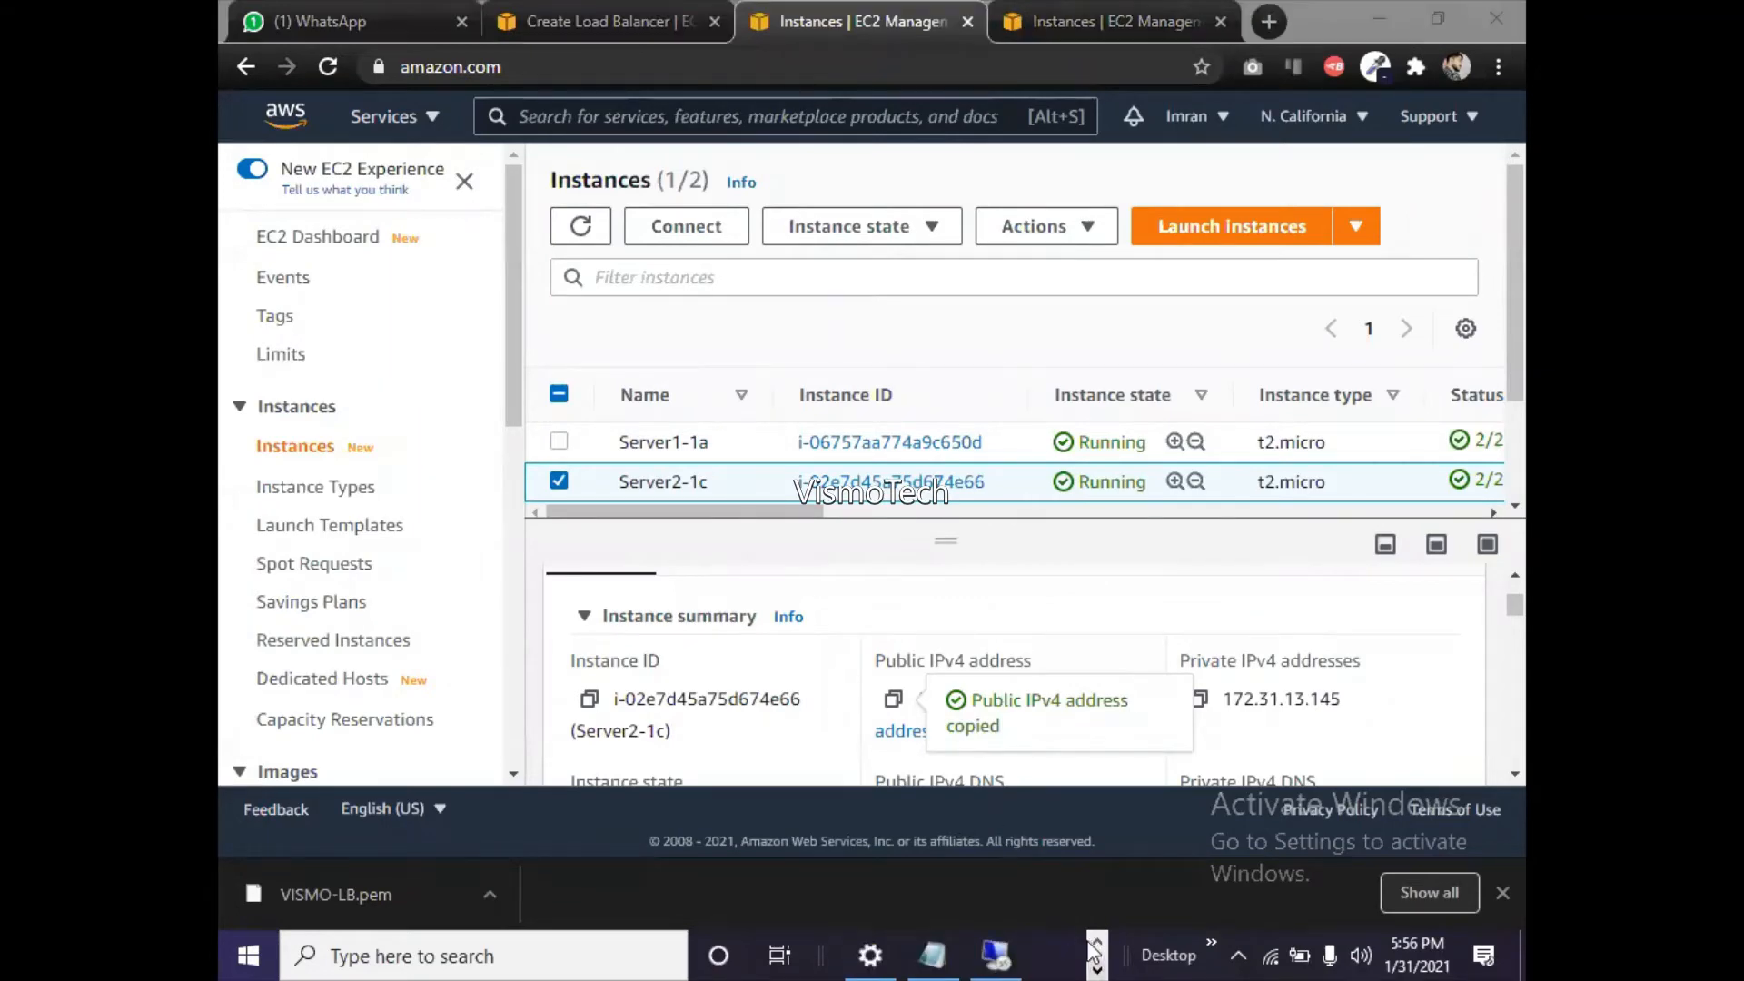
left_click(947, 940)
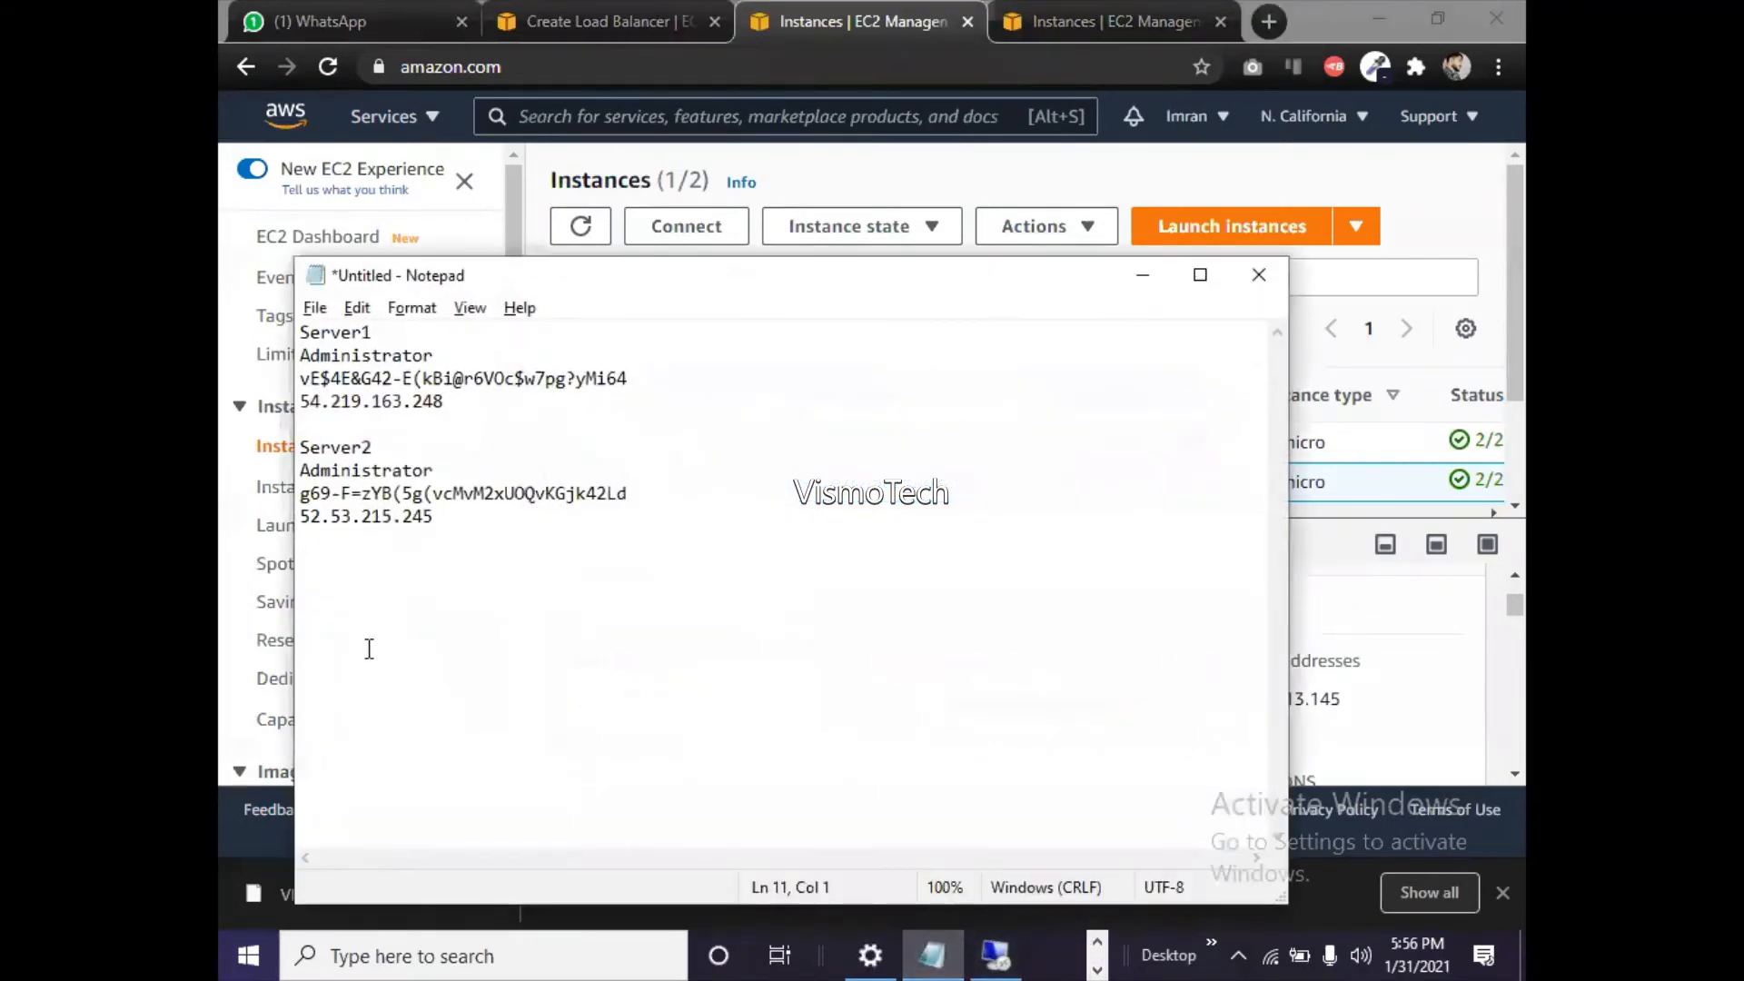
left_click_drag(427, 524, 280, 522)
key("ctrl+c")
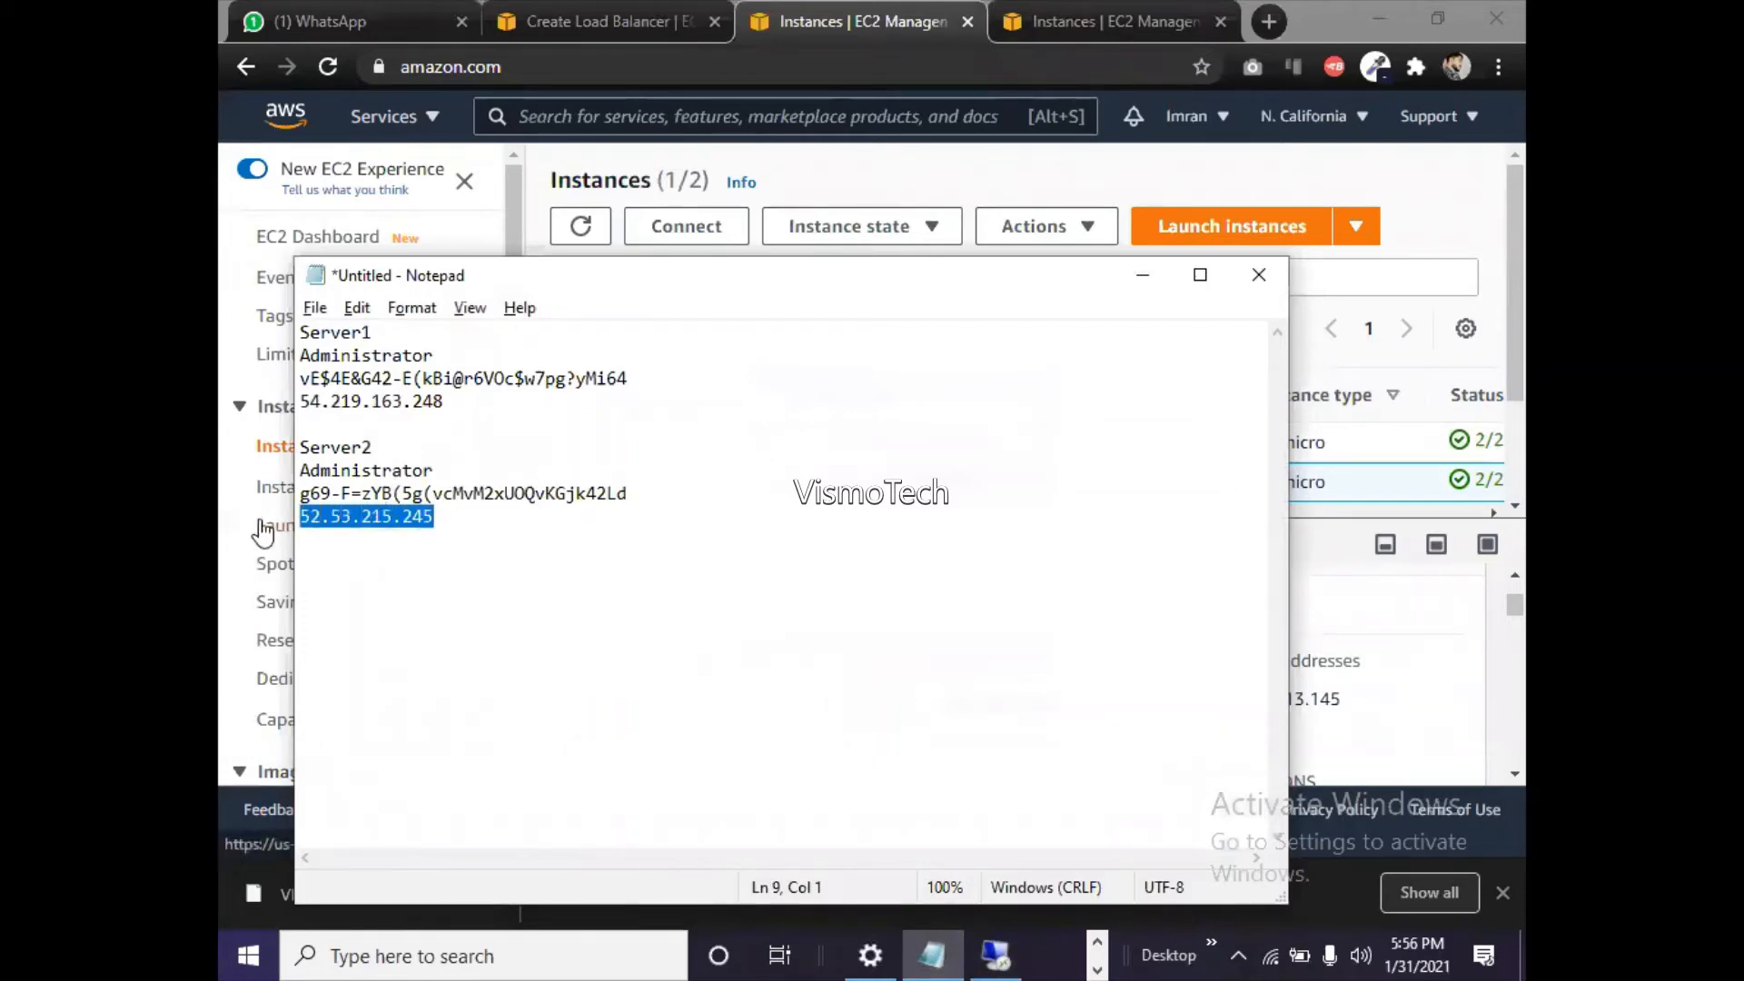
key("super+r")
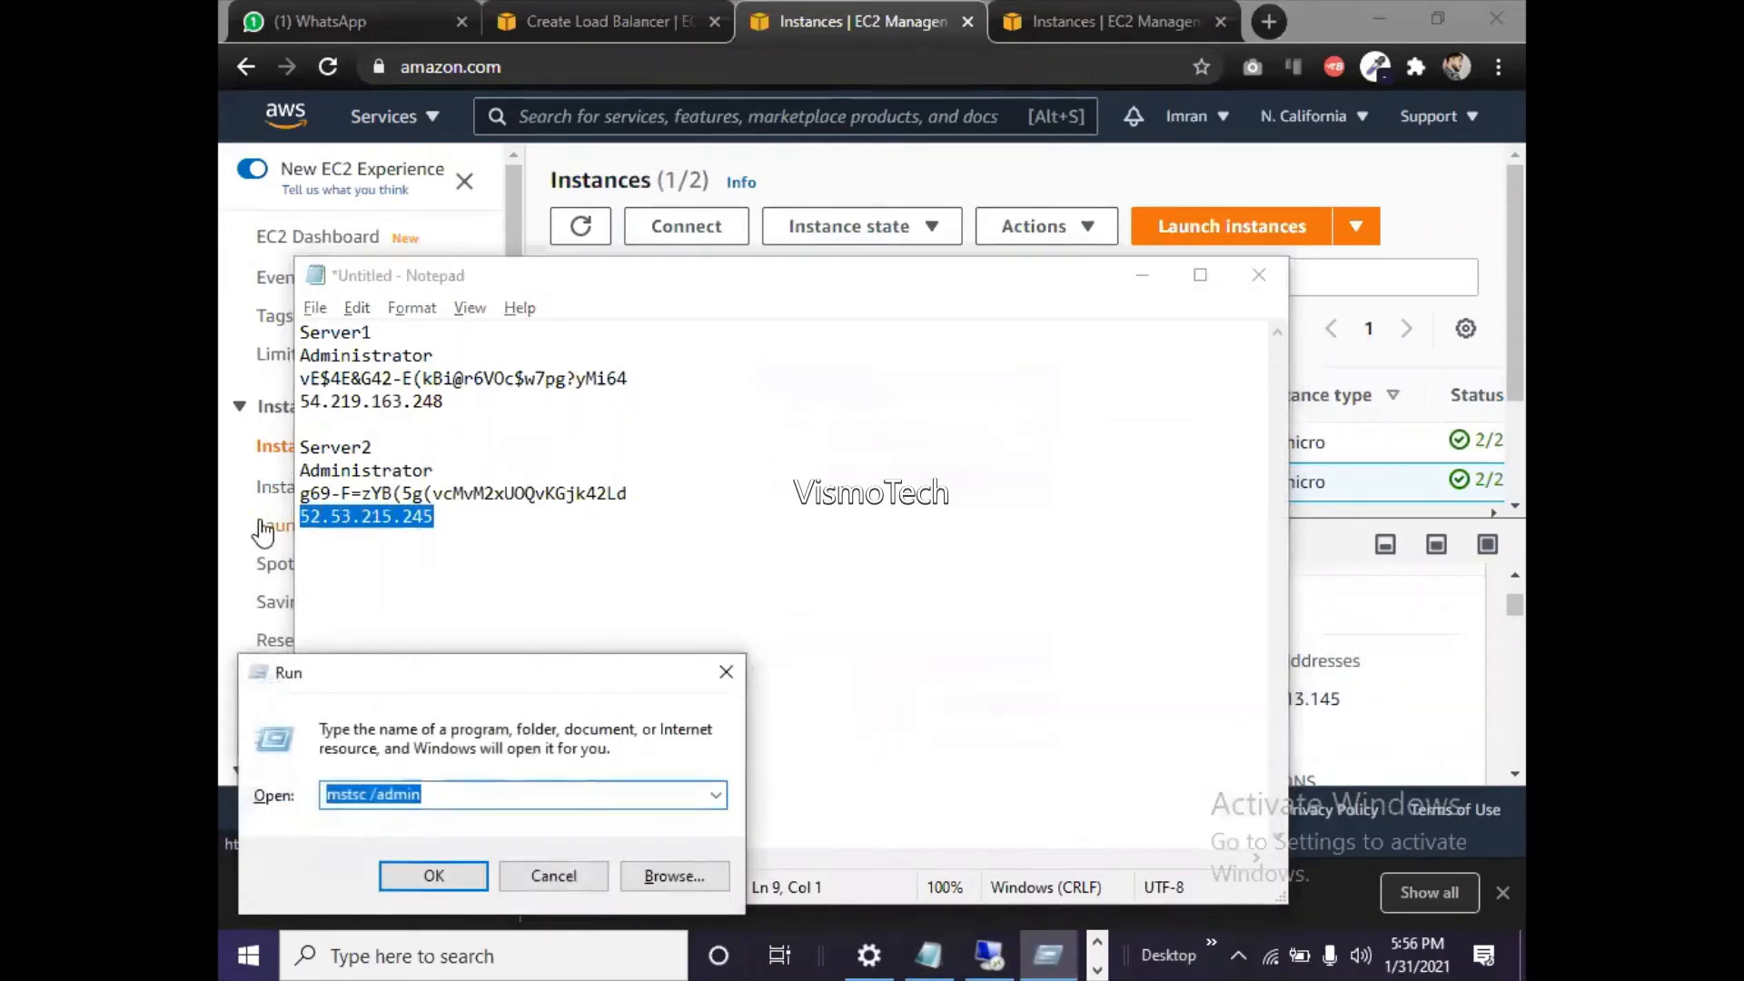
key("Return")
key("ctrl+v")
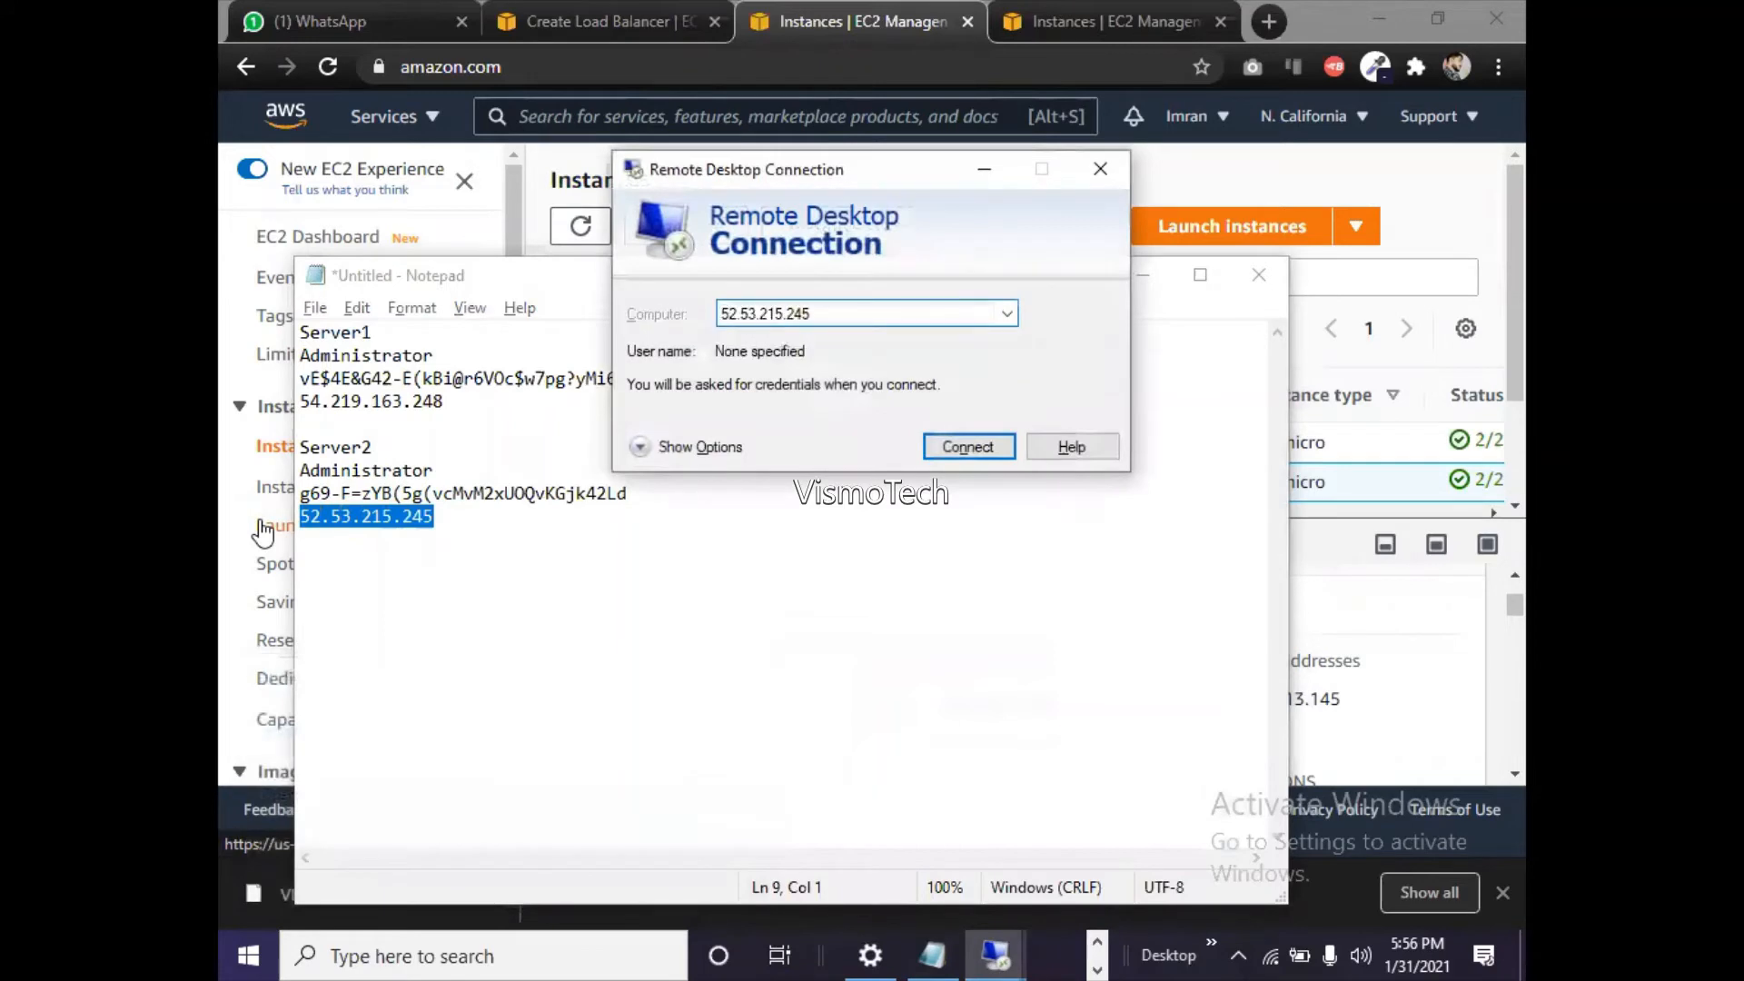
key("Return")
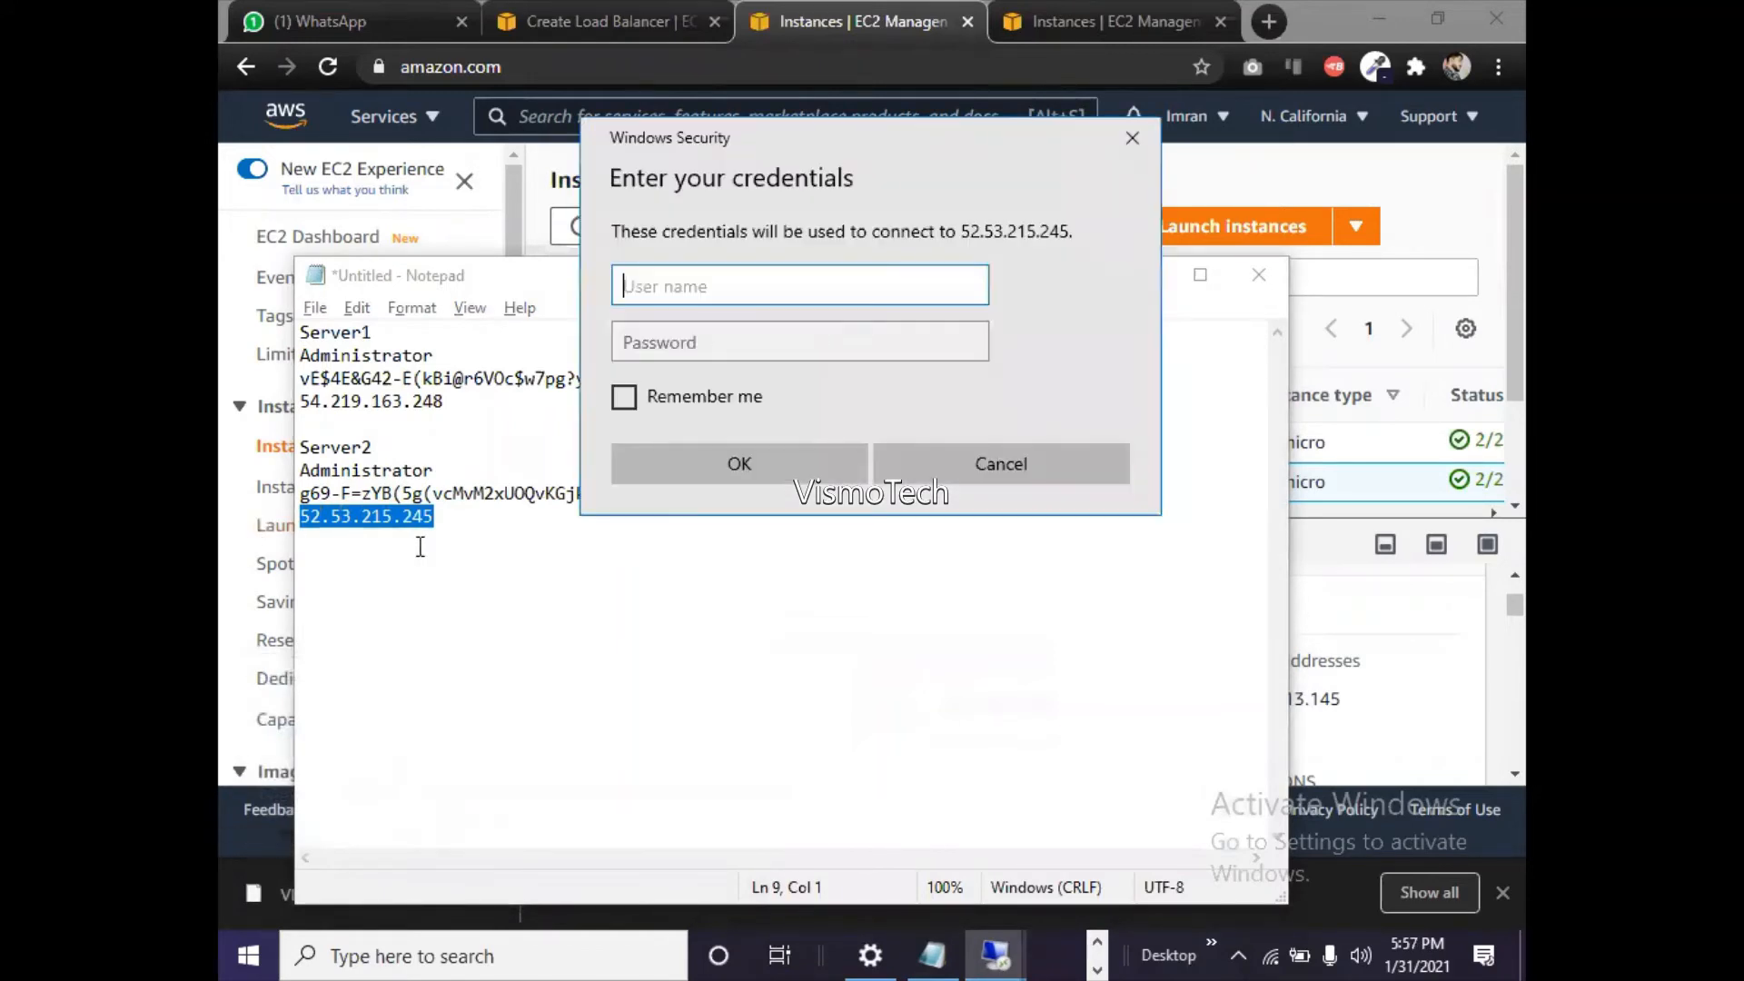
- Copy Administrator from the Server2 entry in the note and enter it as the user name for the connection
left_click_drag(444, 474, 280, 471)
key("ctrl+c")
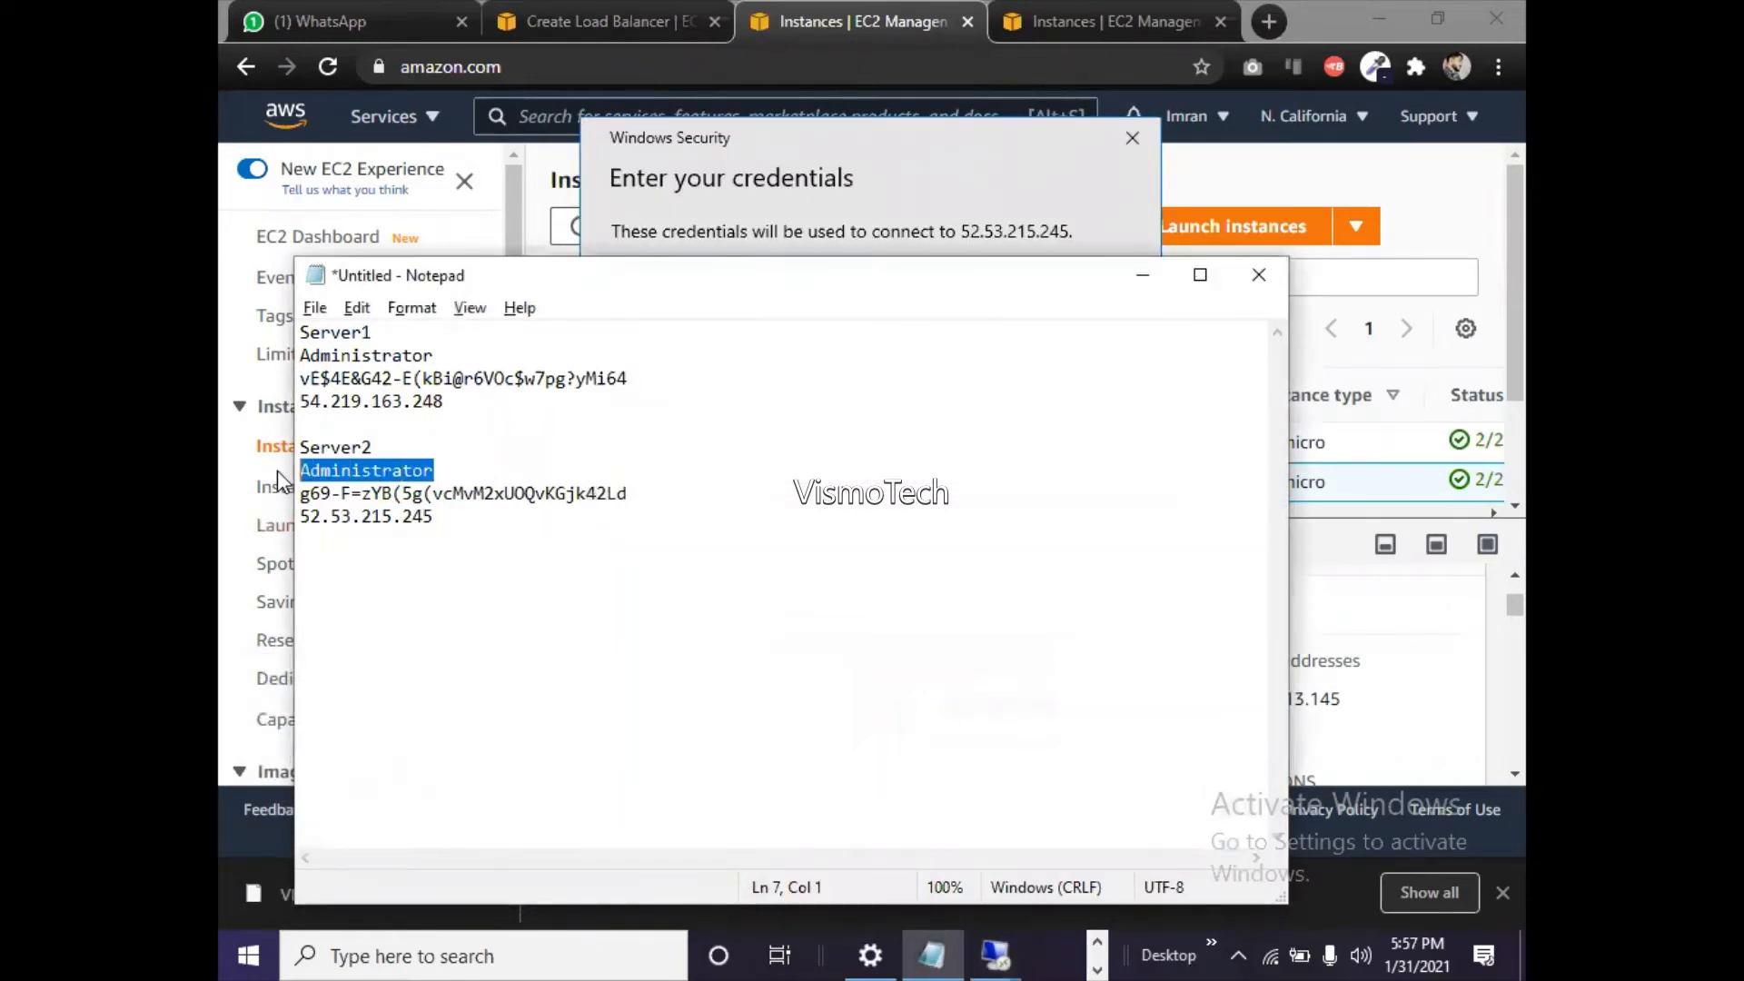
key("alt+Tab")
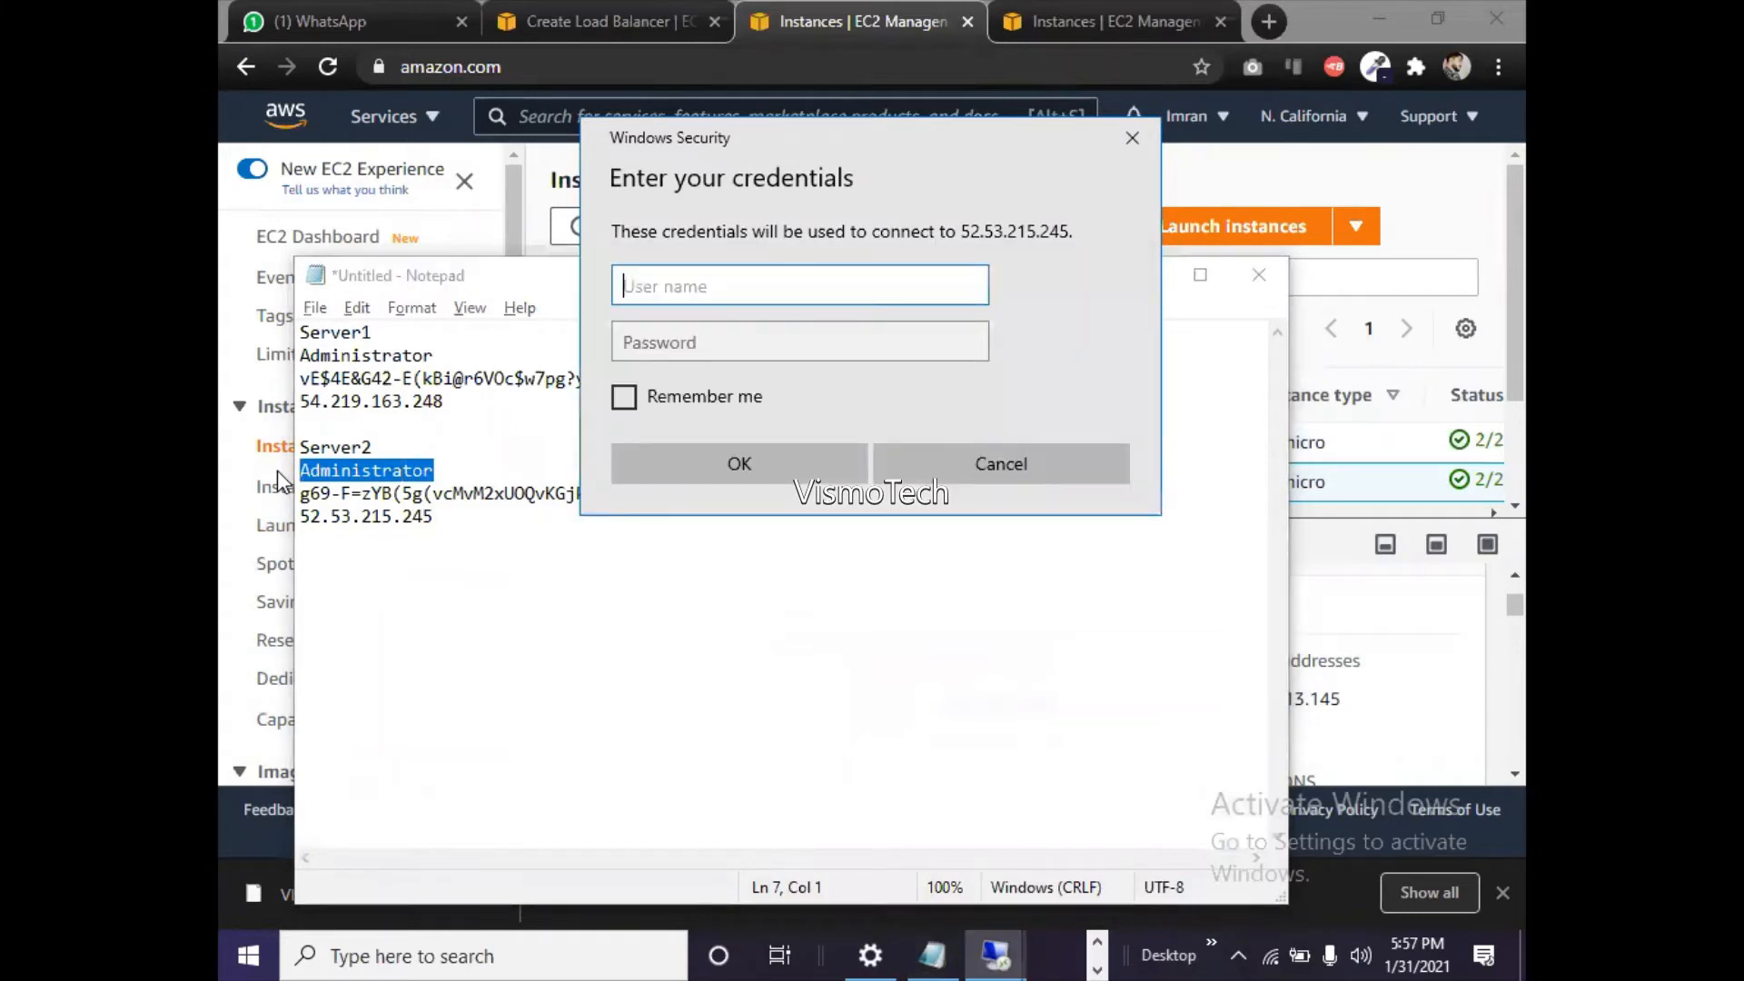
key("ctrl+v")
key("Tab")
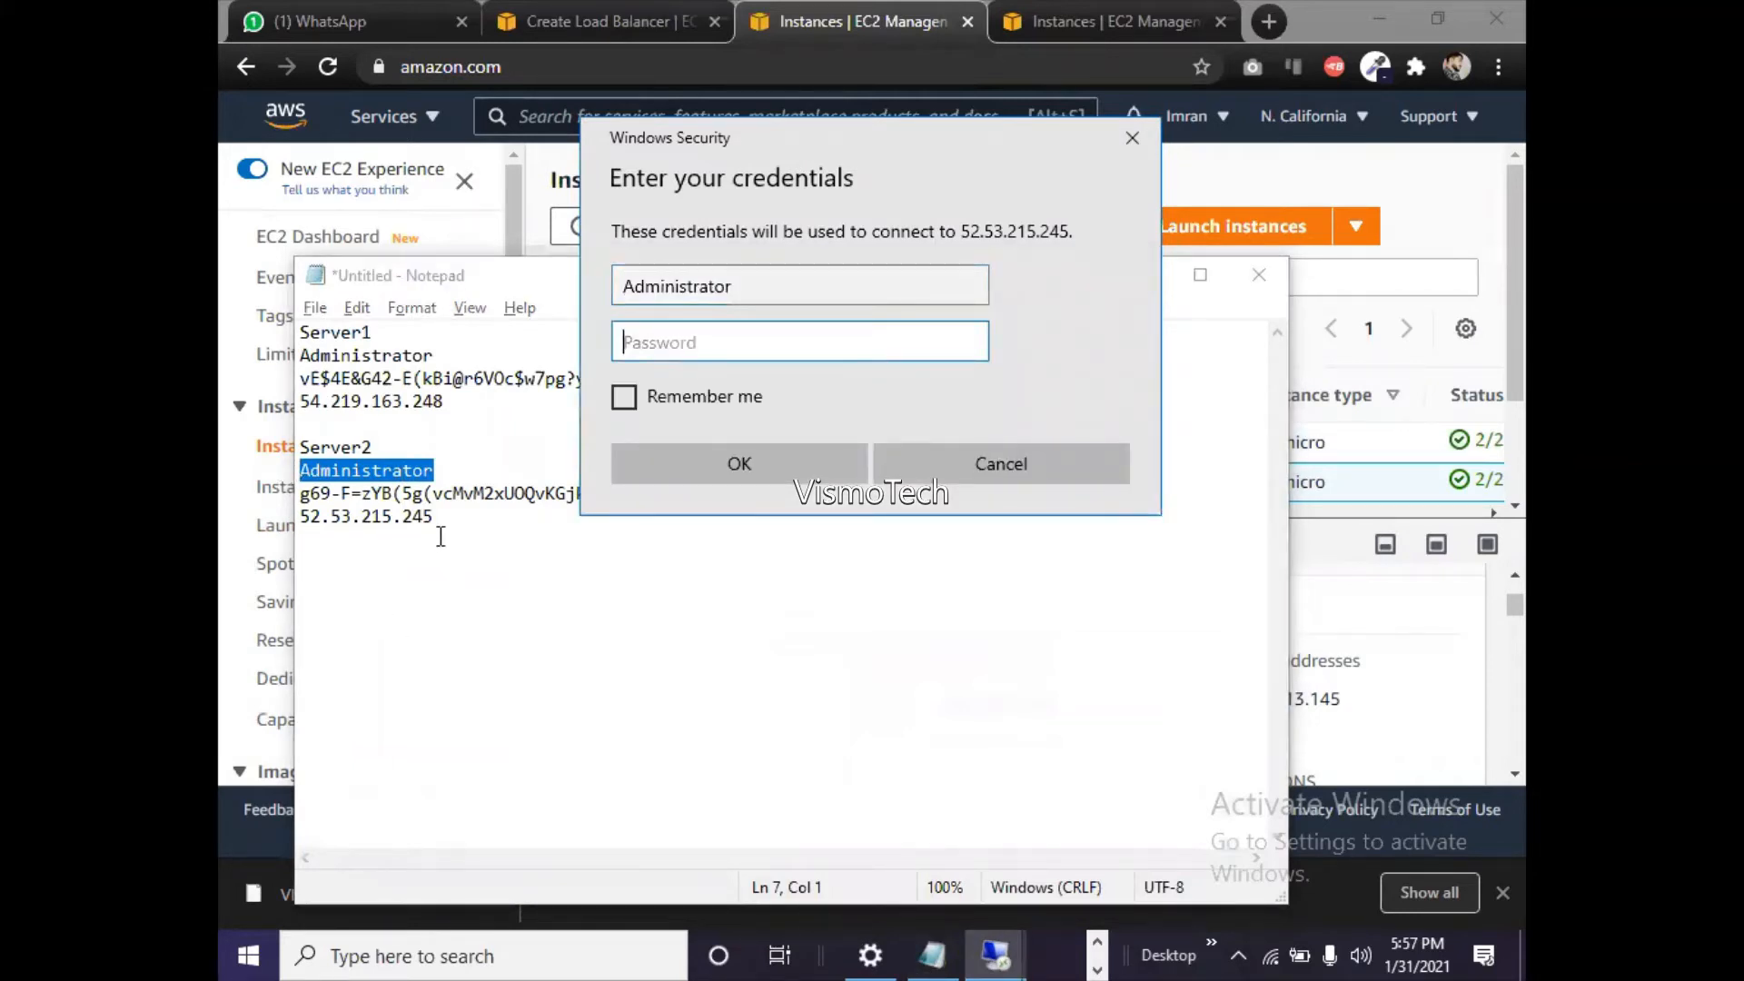
- Try to sign in with remembered credentials, using Server2's IP address from the note in the password field
left_click_drag(436, 516, 283, 518)
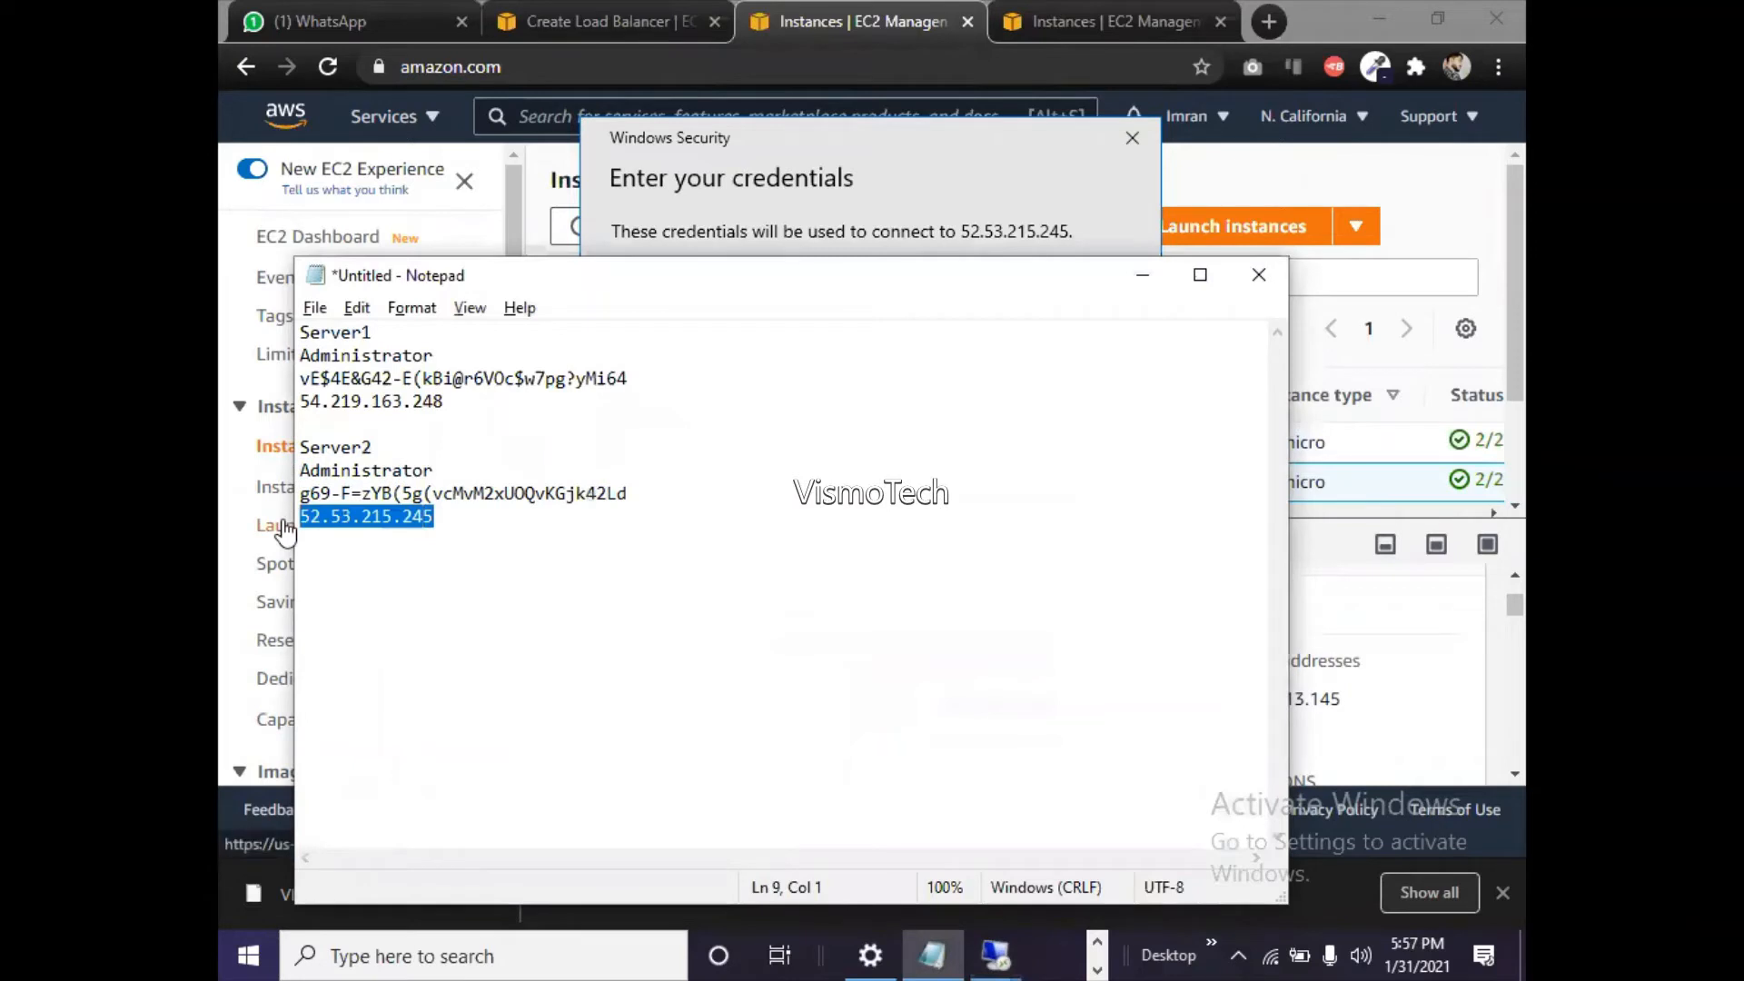
key("ctrl+c")
key("alt+Tab")
key("ctrl+v")
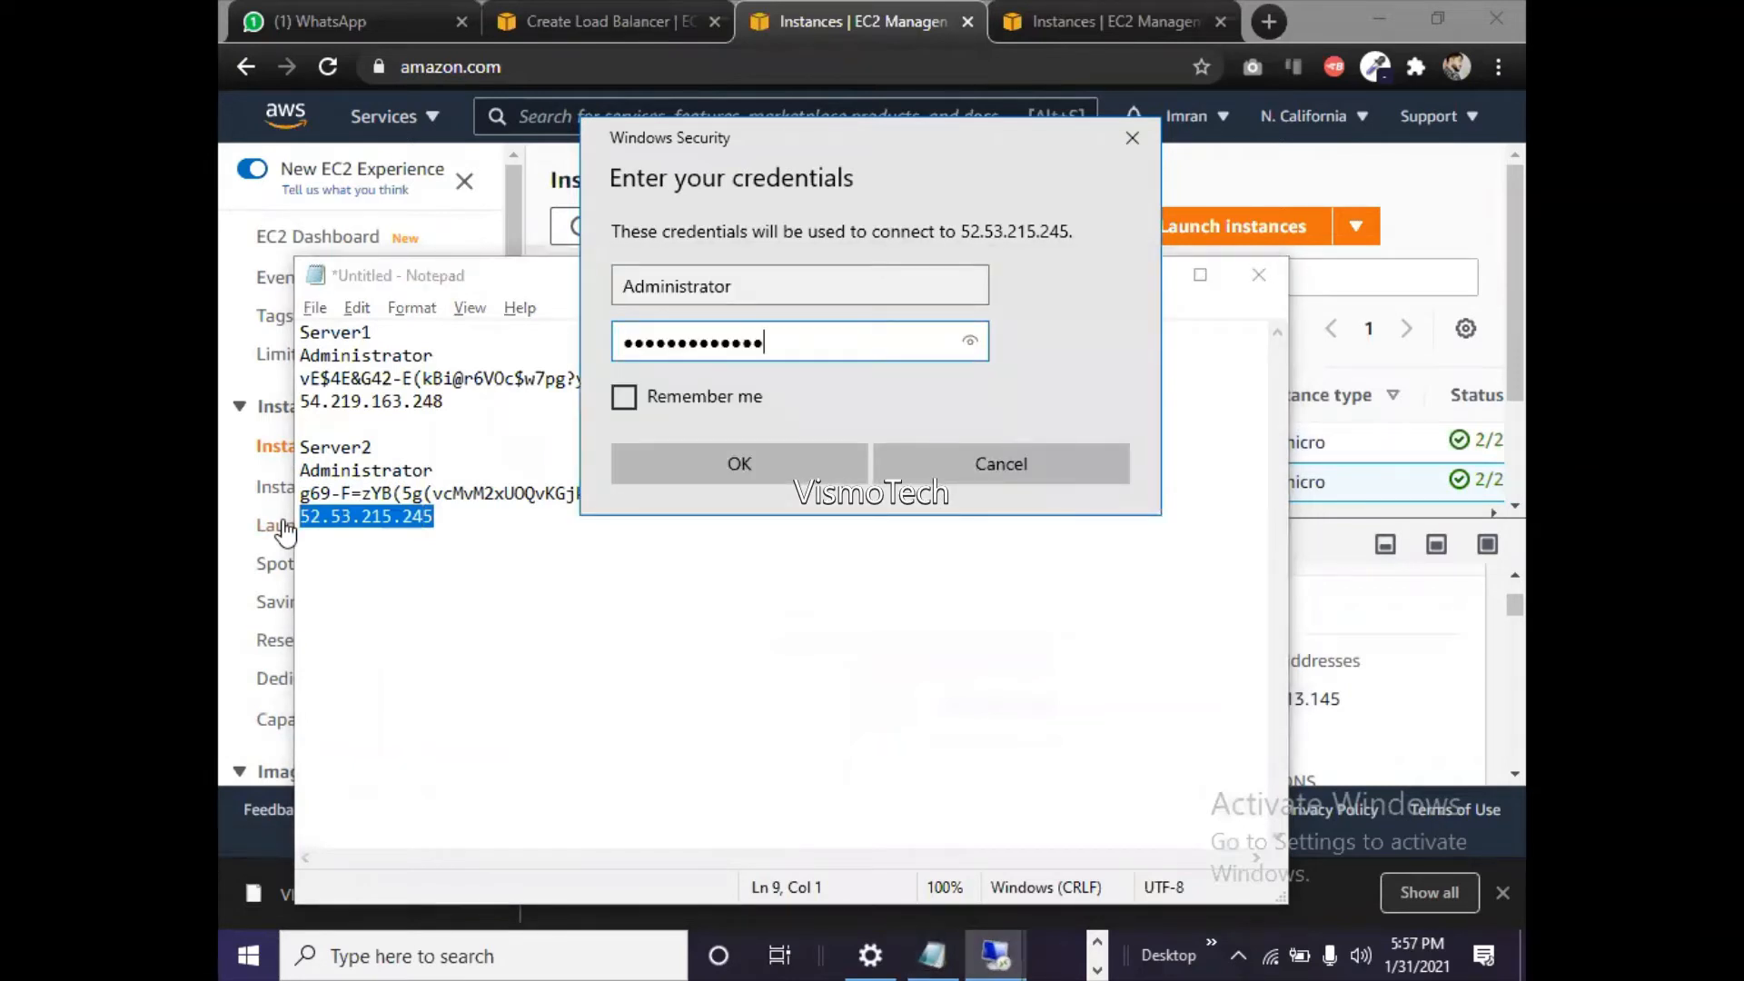
left_click(747, 396)
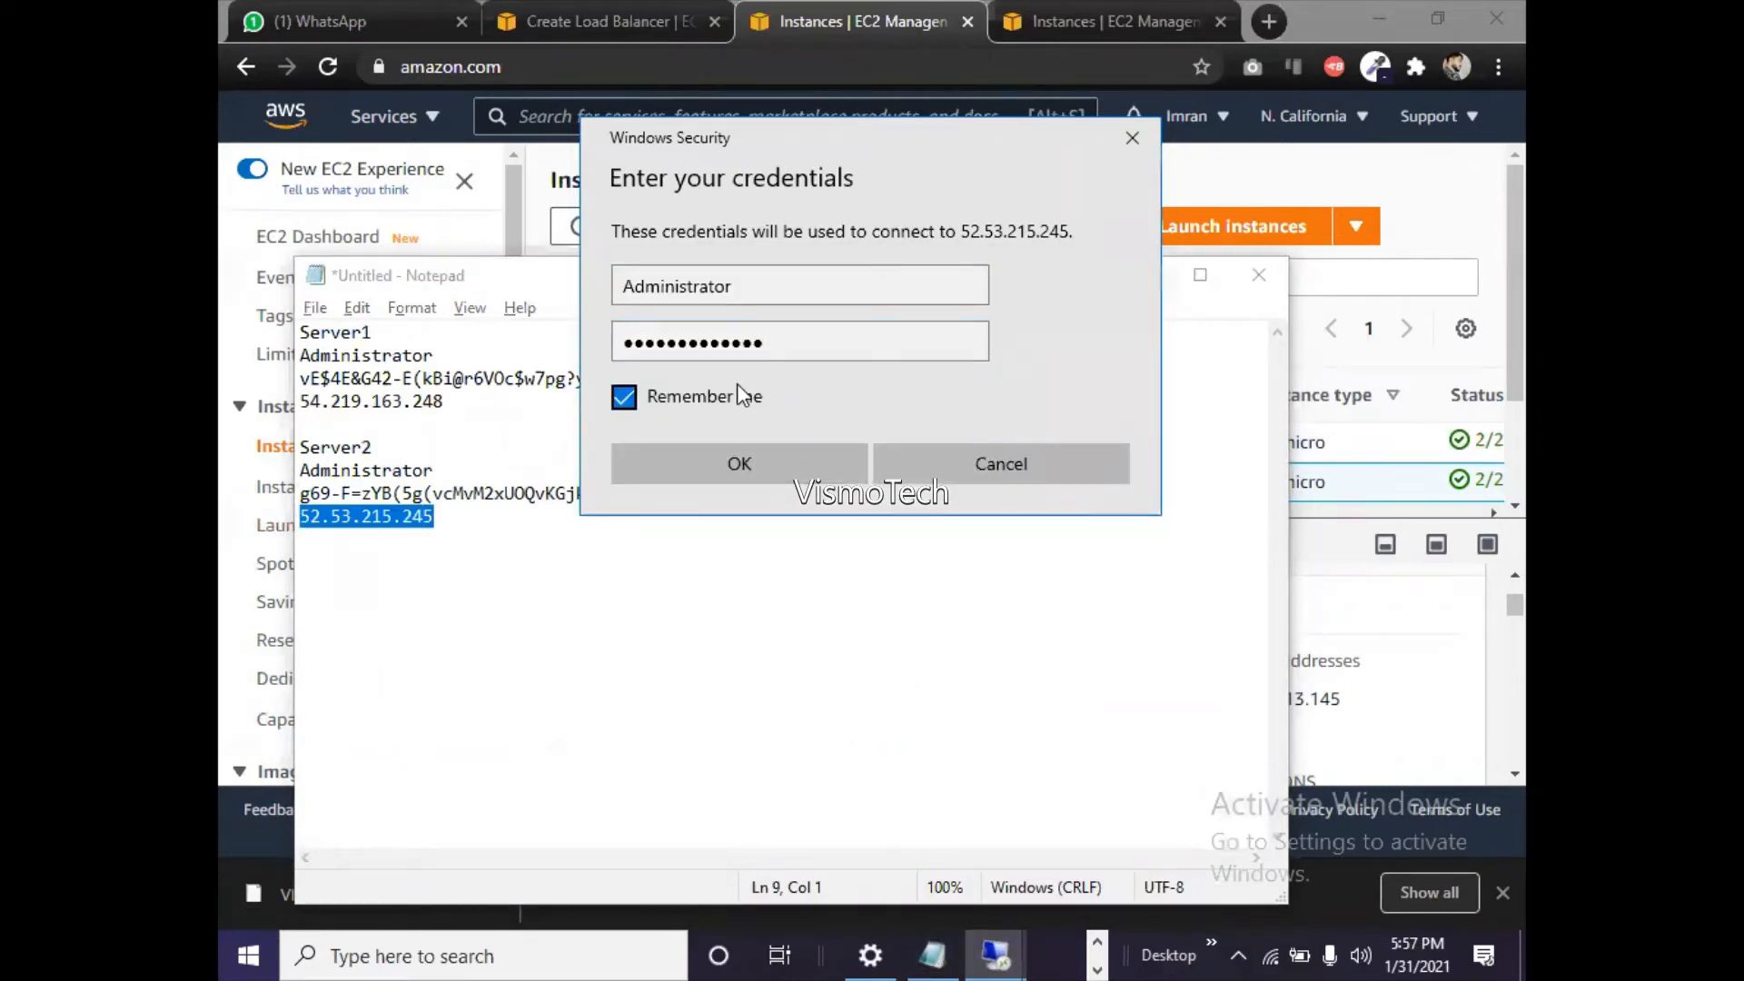
left_click(712, 464)
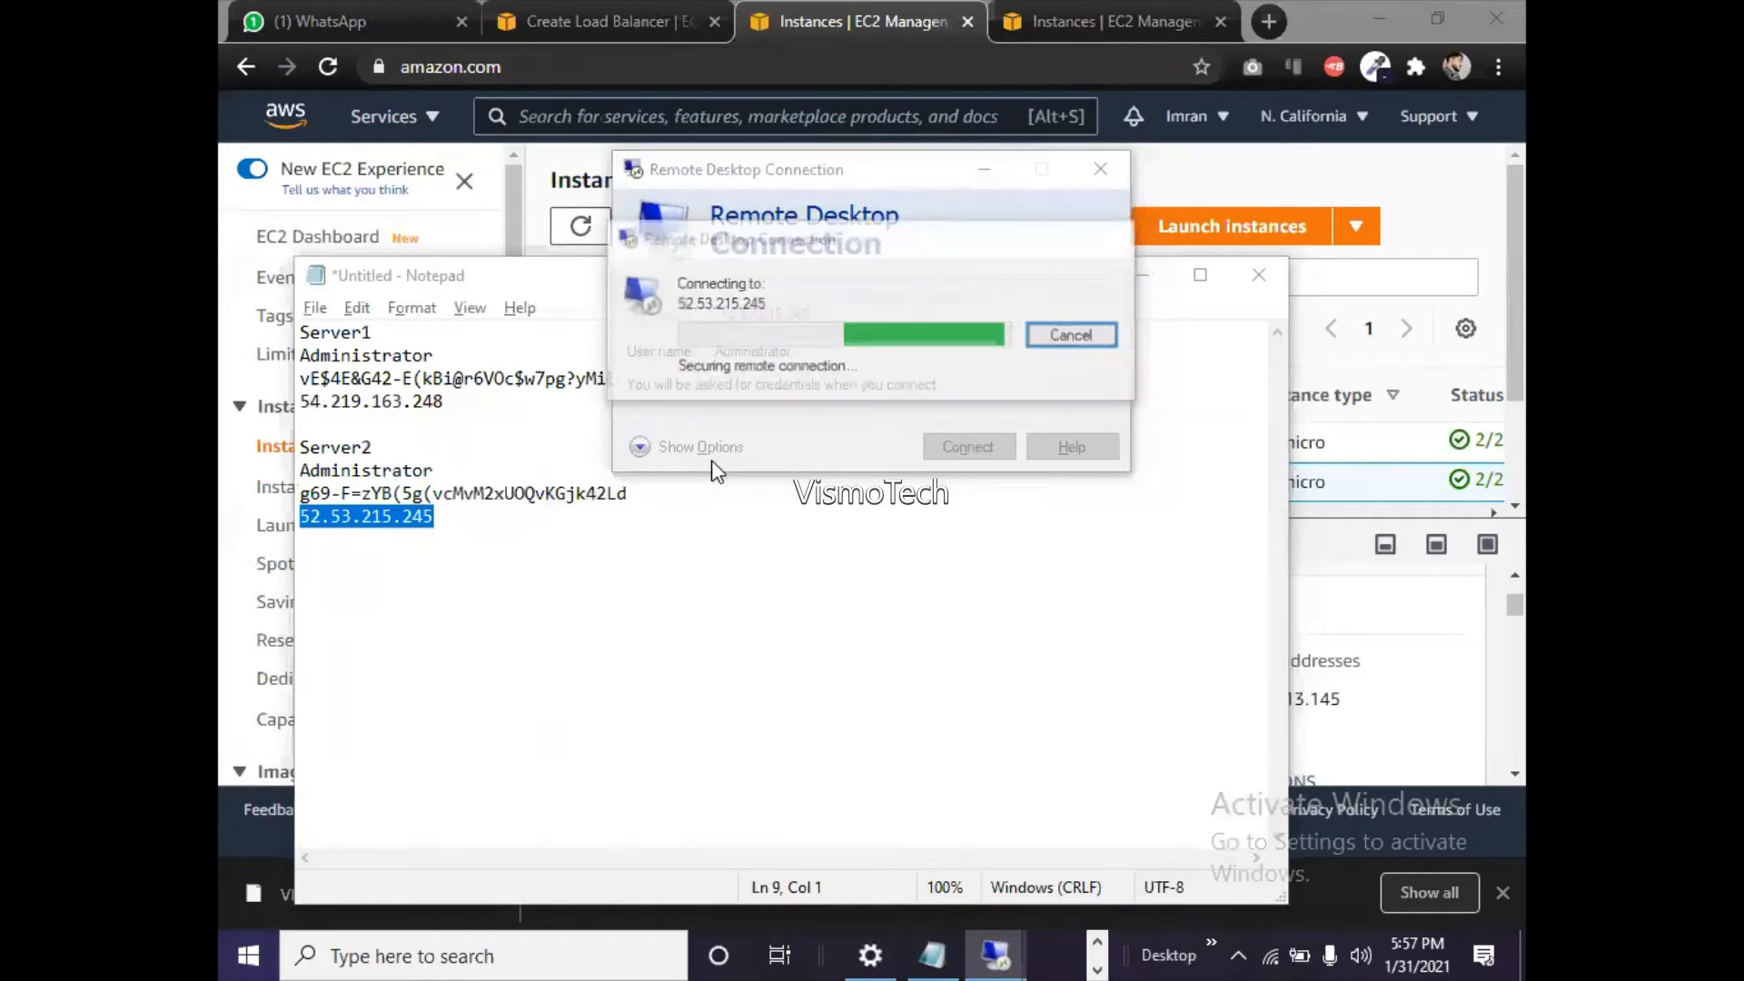
- Sign in with Server2's Administrator password copied from the note and accept the certificate warning, choosing not to be asked again
left_click(323, 563)
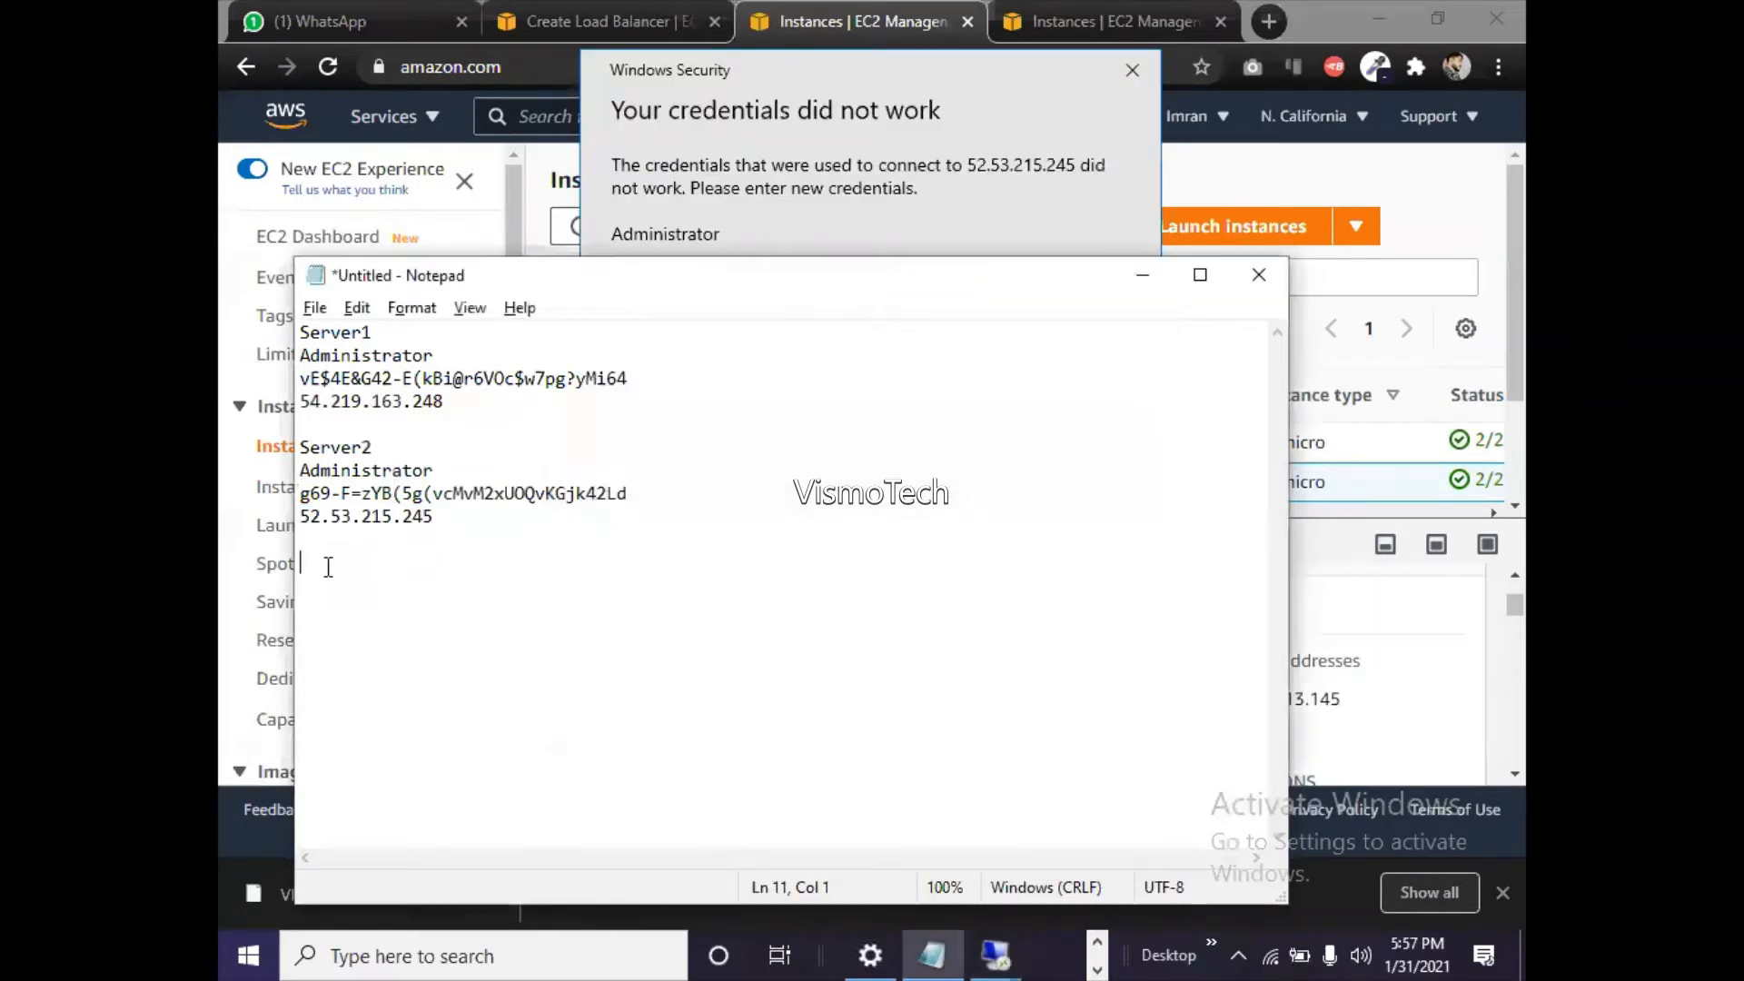
left_click_drag(639, 492, 306, 499)
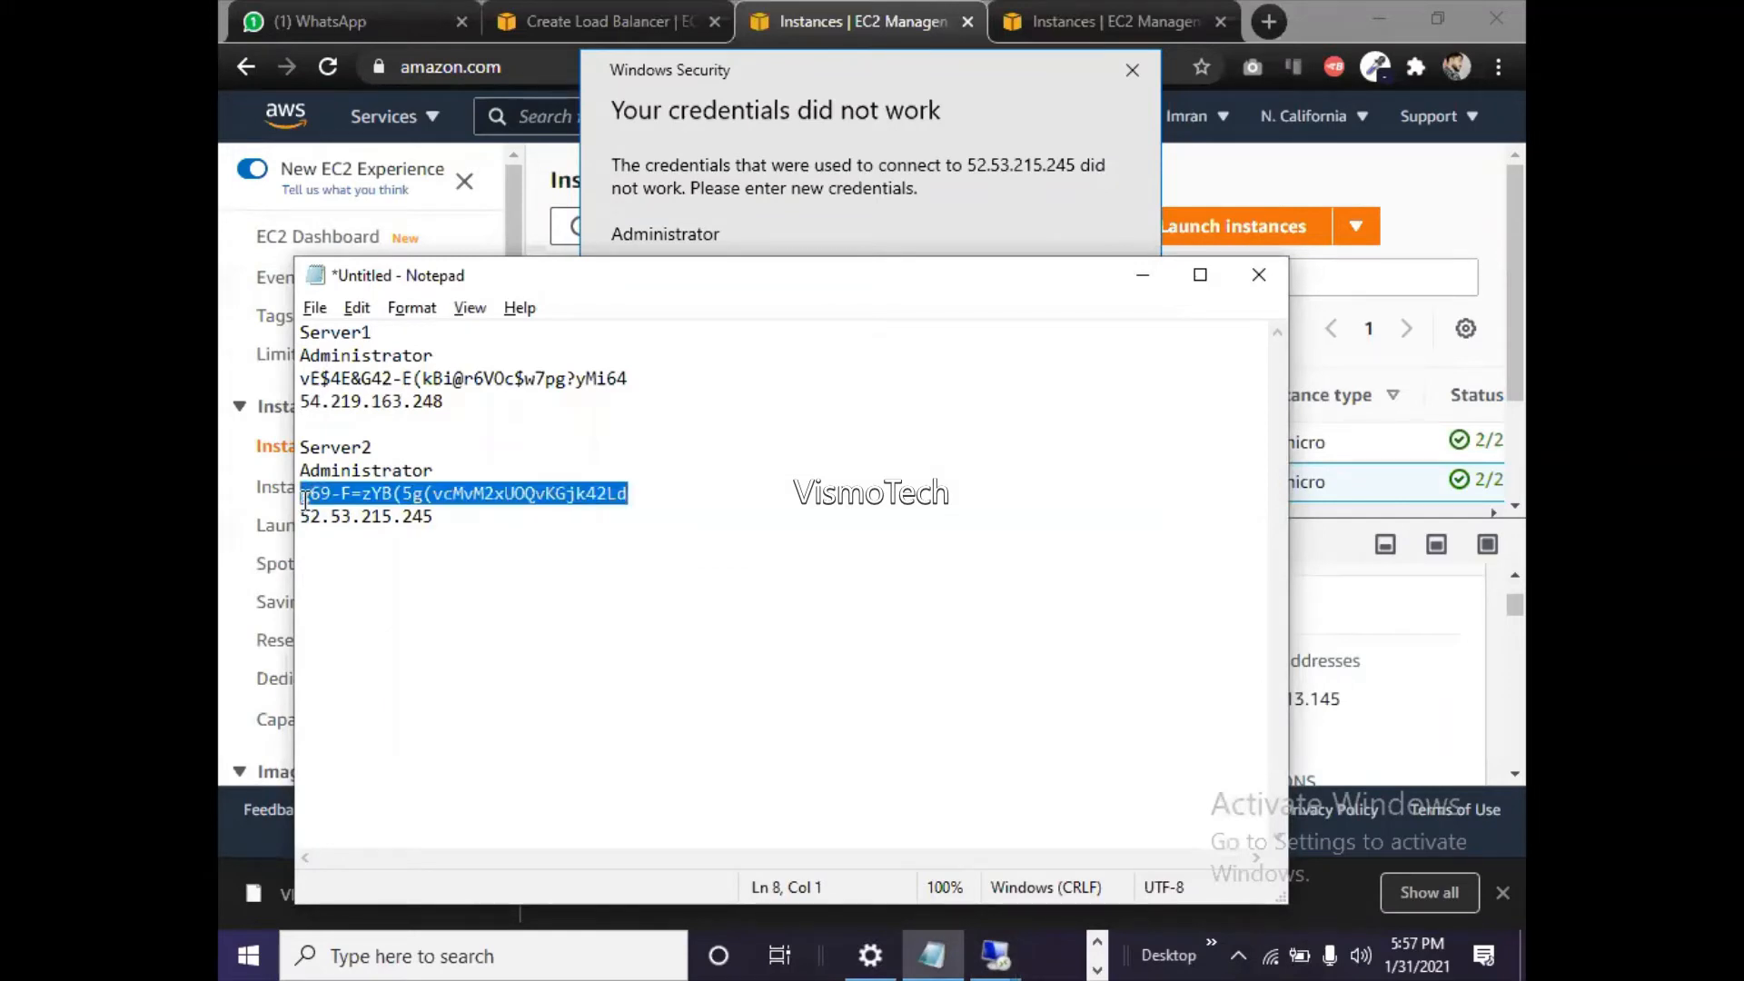
left_click(1140, 277)
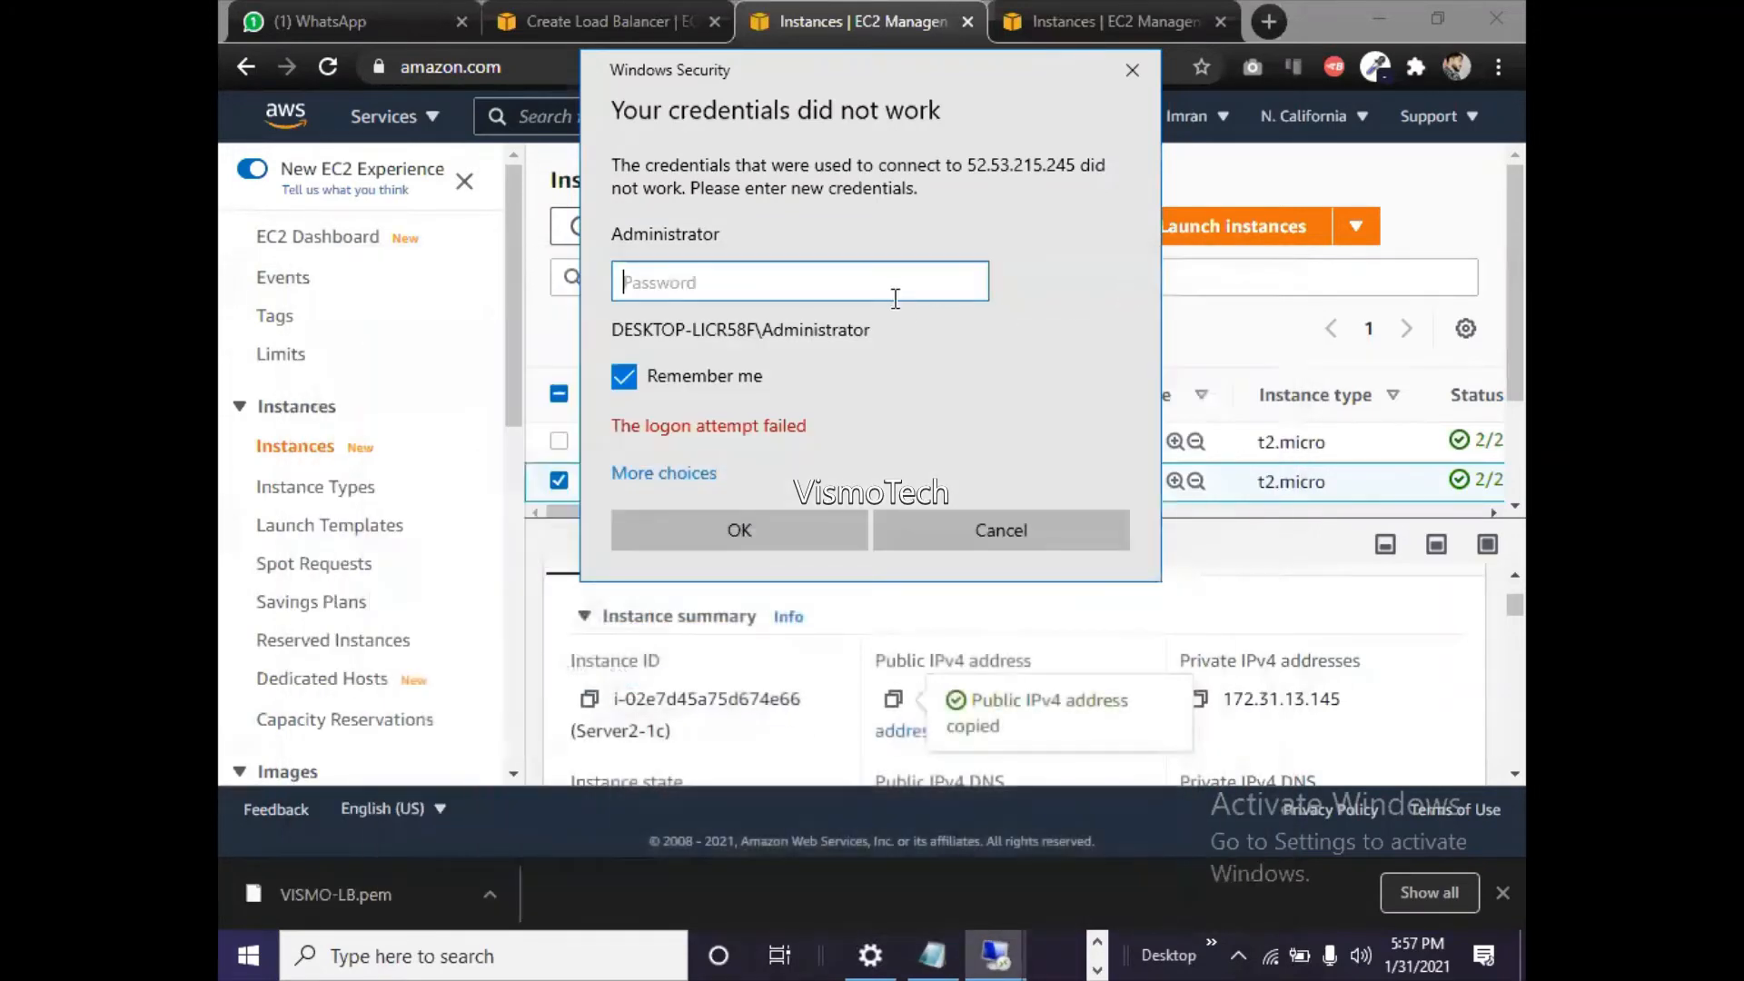
key("ctrl+v")
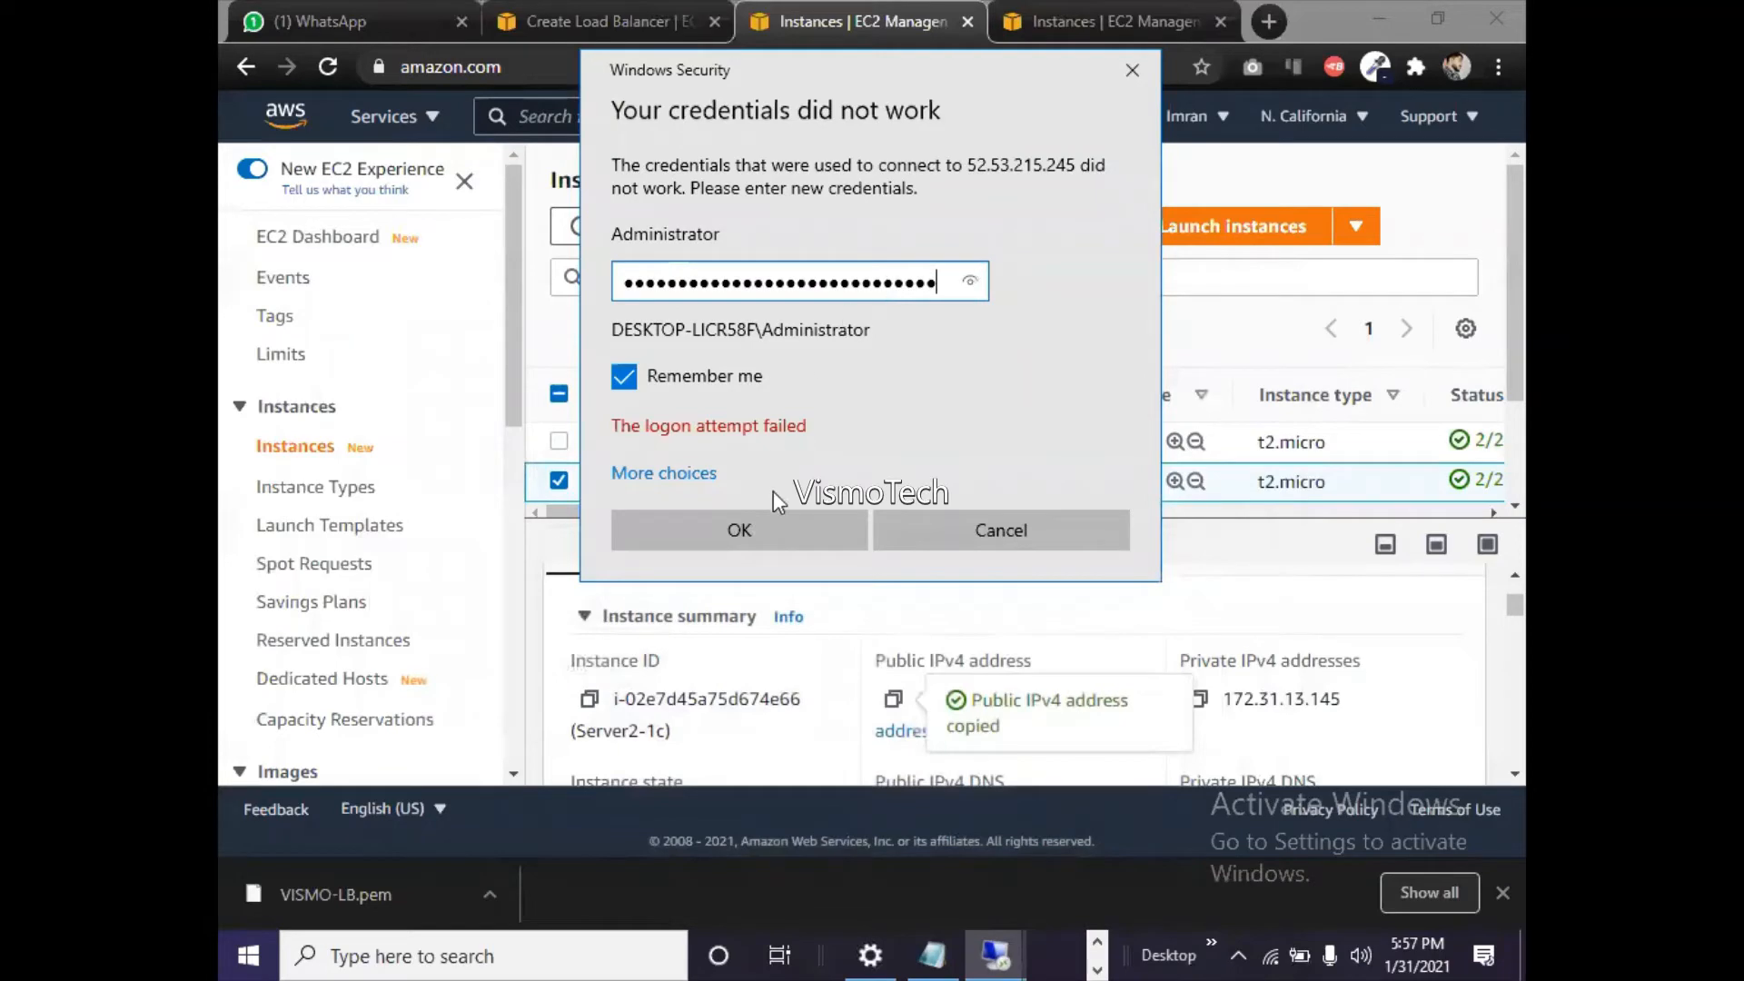
left_click(761, 528)
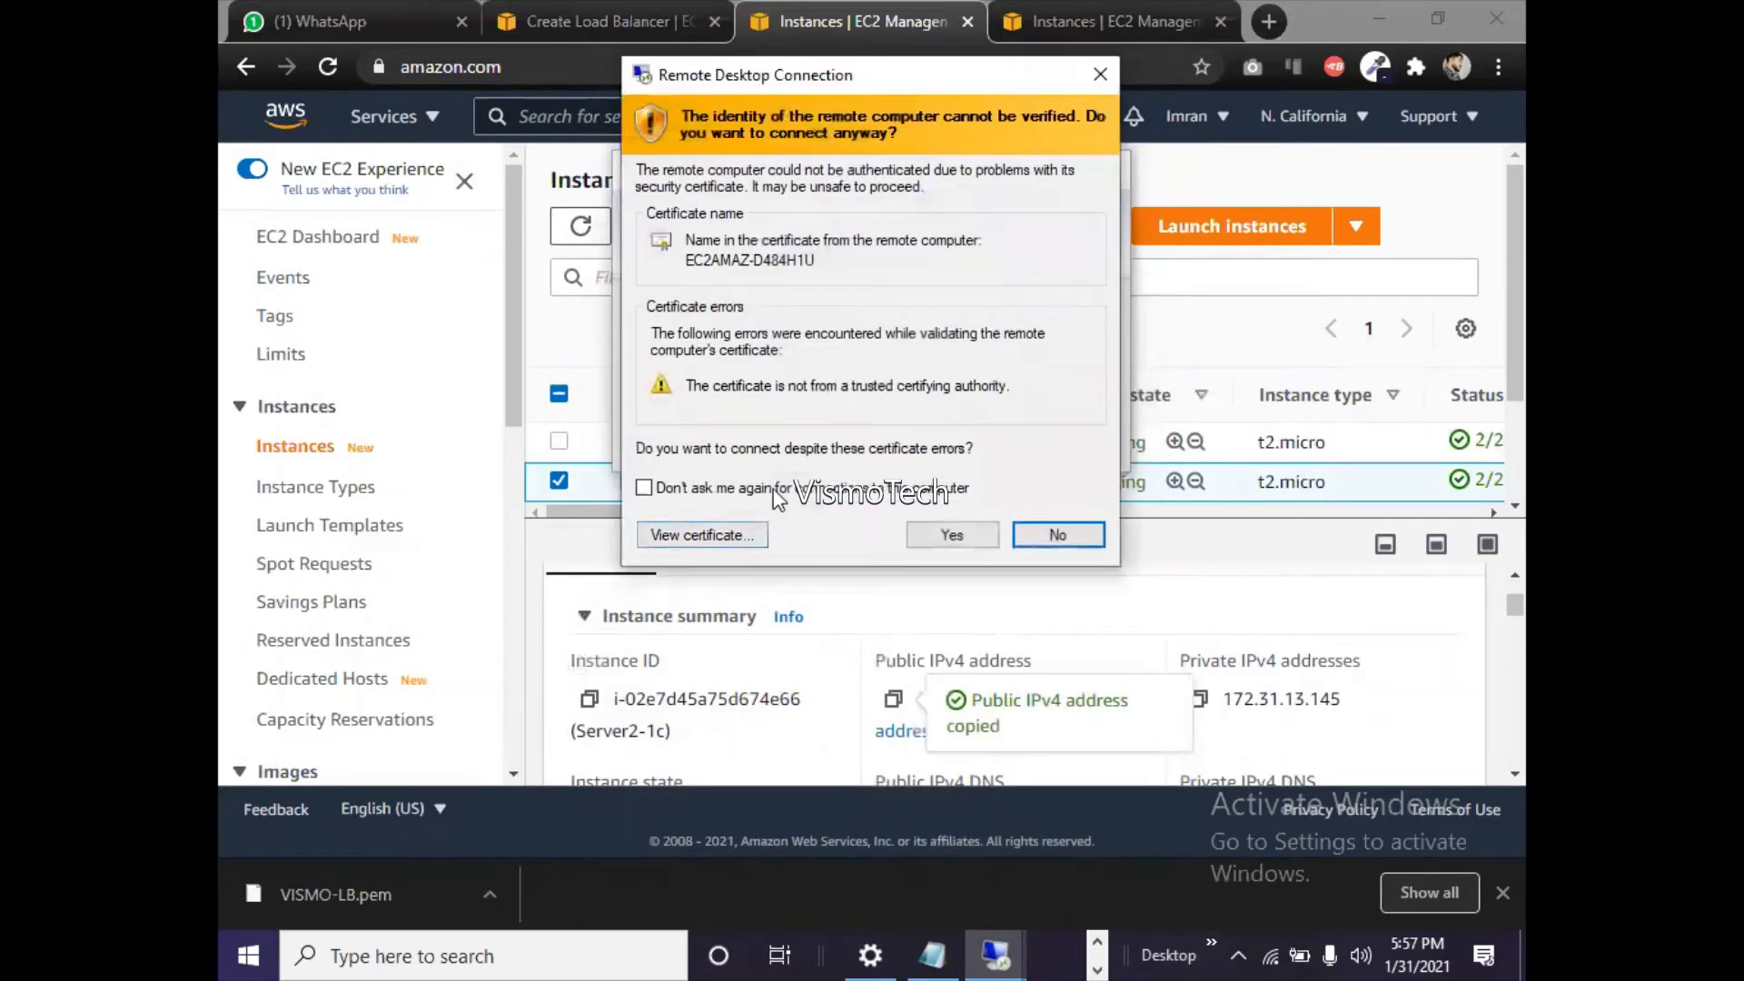
left_click(644, 487)
left_click(968, 542)
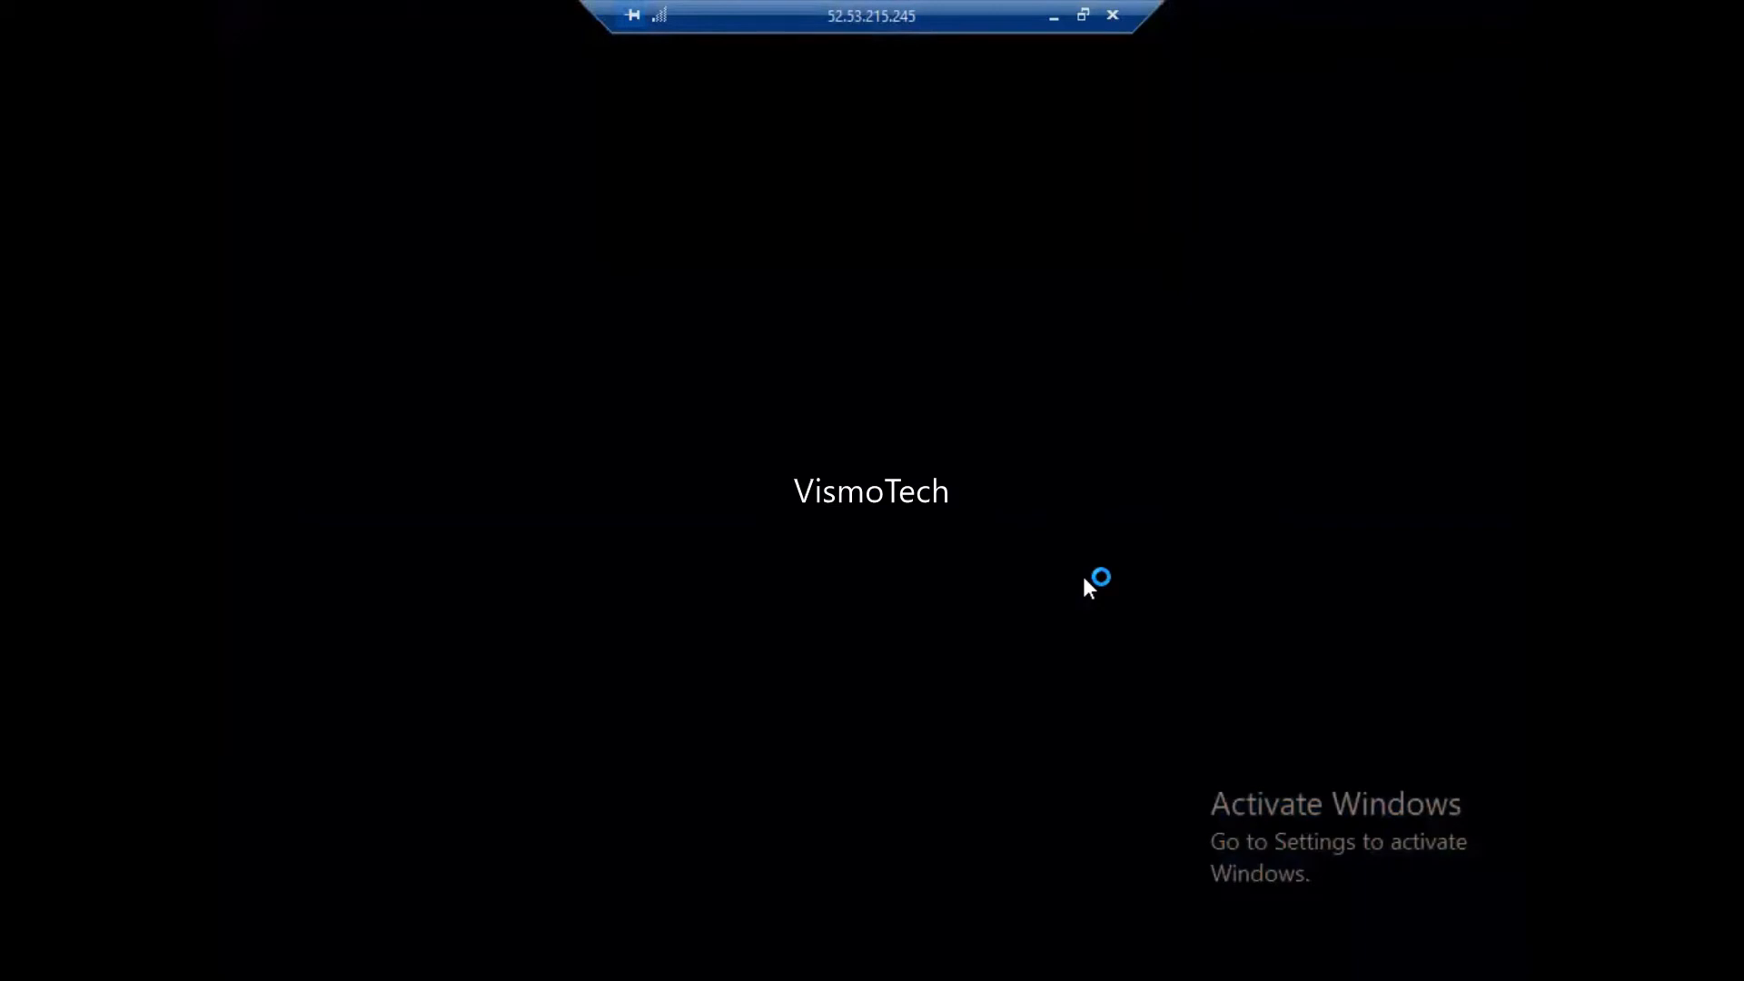
- Switch from the Server2 session to the 54.219.163.248 session, check the IIS installation progress on Server1 and minimize it
left_click(1051, 17)
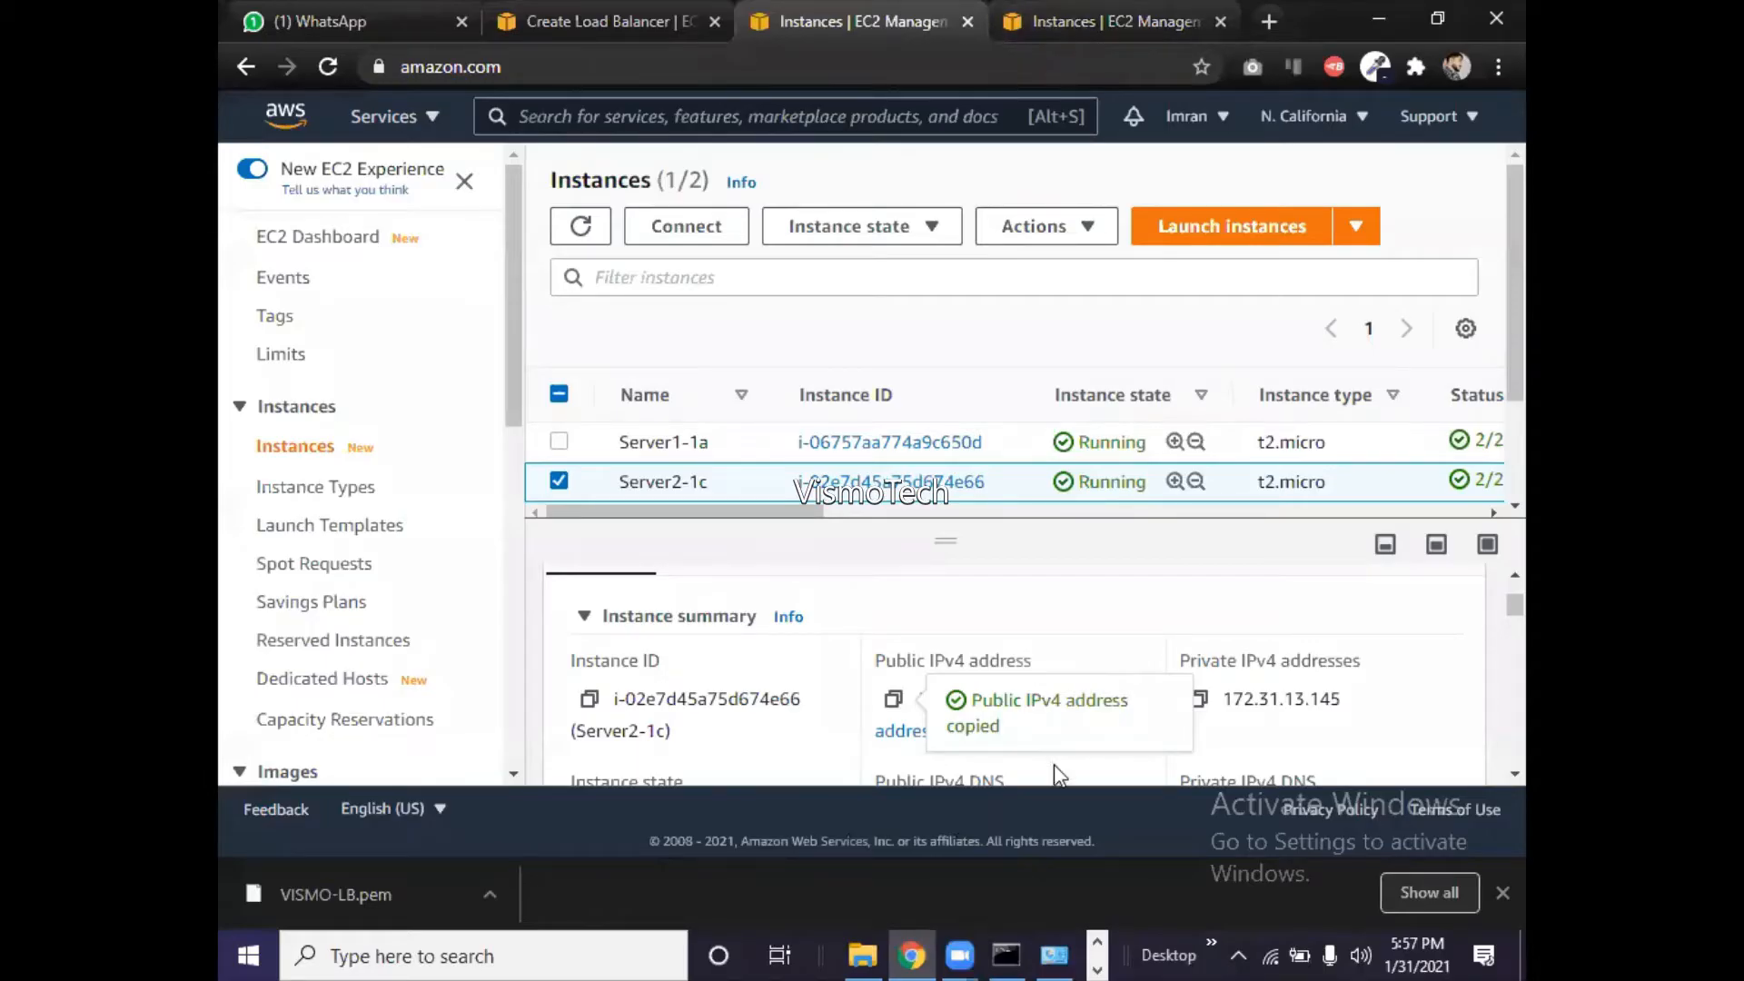
left_click(1100, 945)
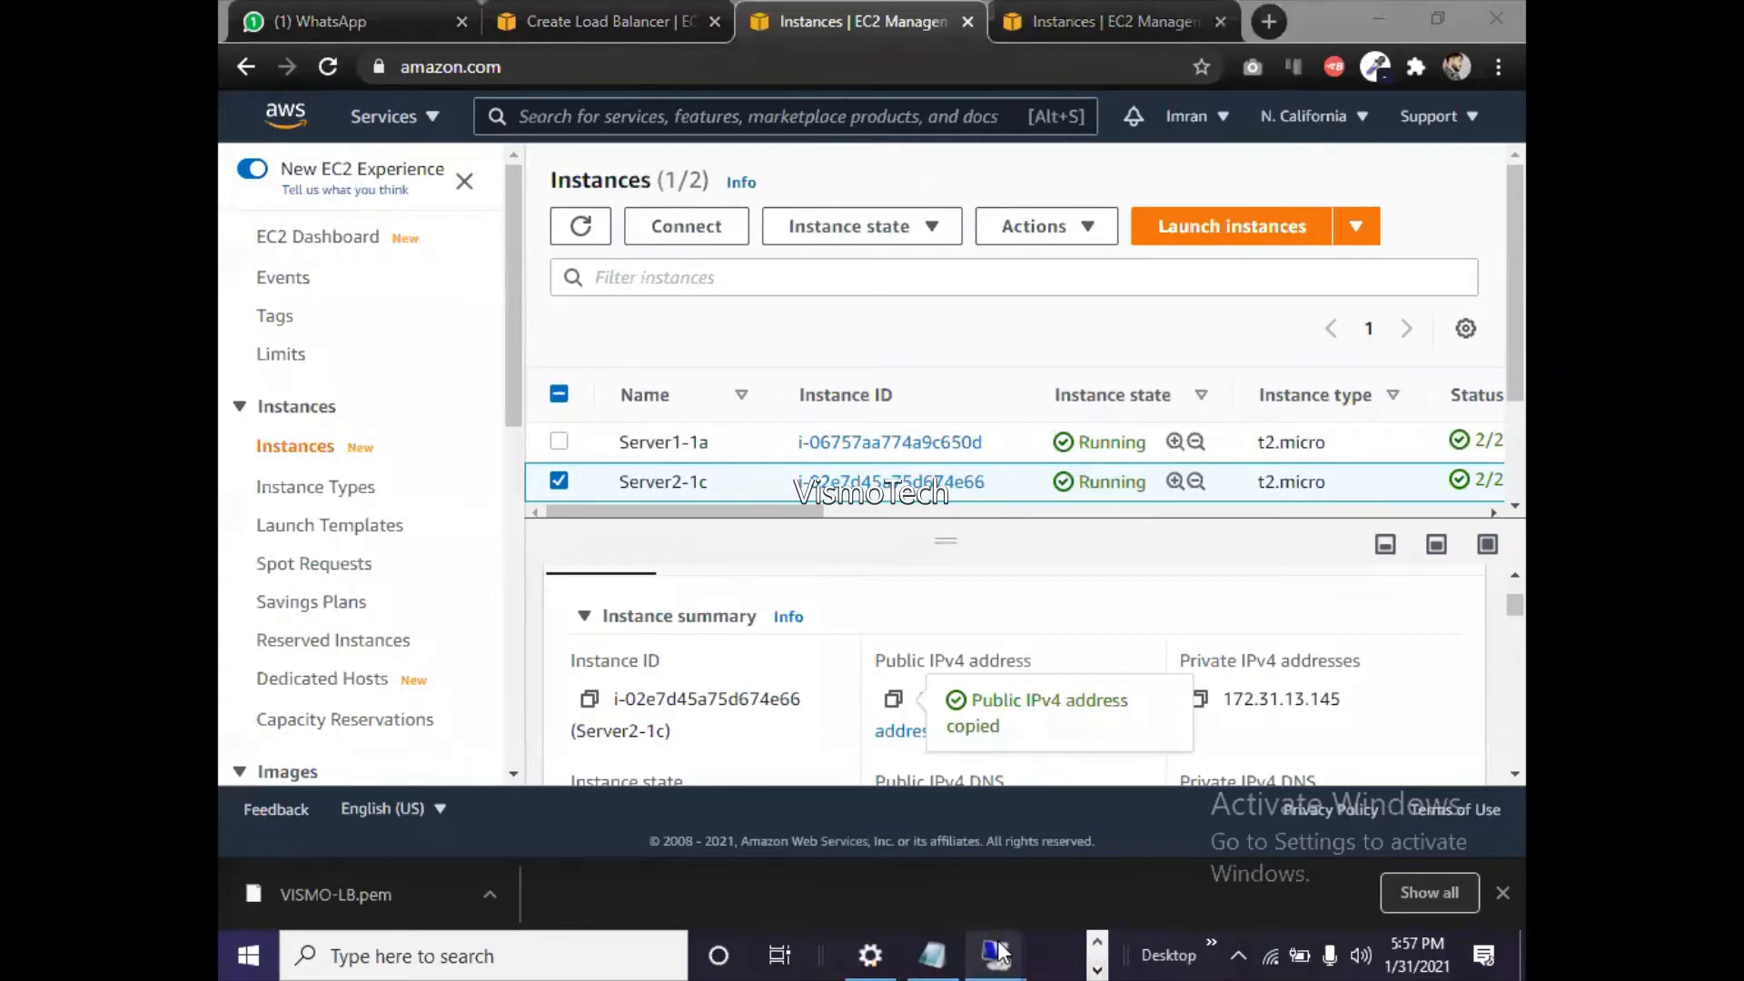
mouse_move(990, 950)
left_click(895, 863)
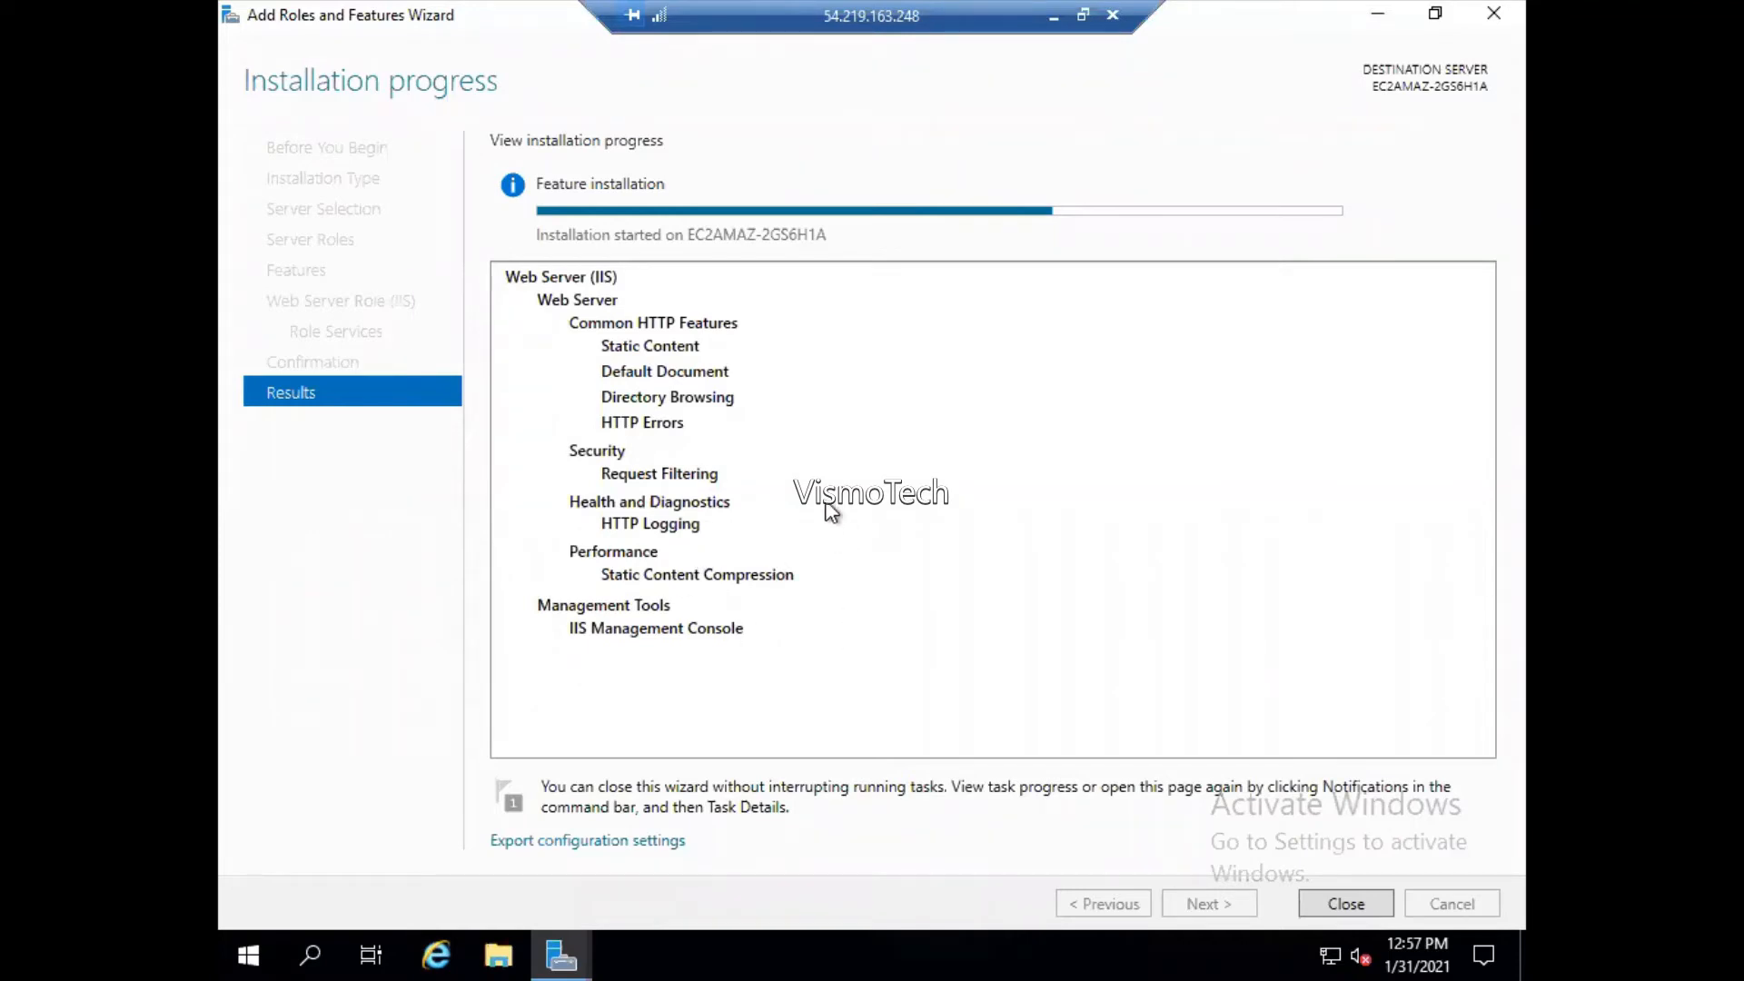
left_click(1053, 18)
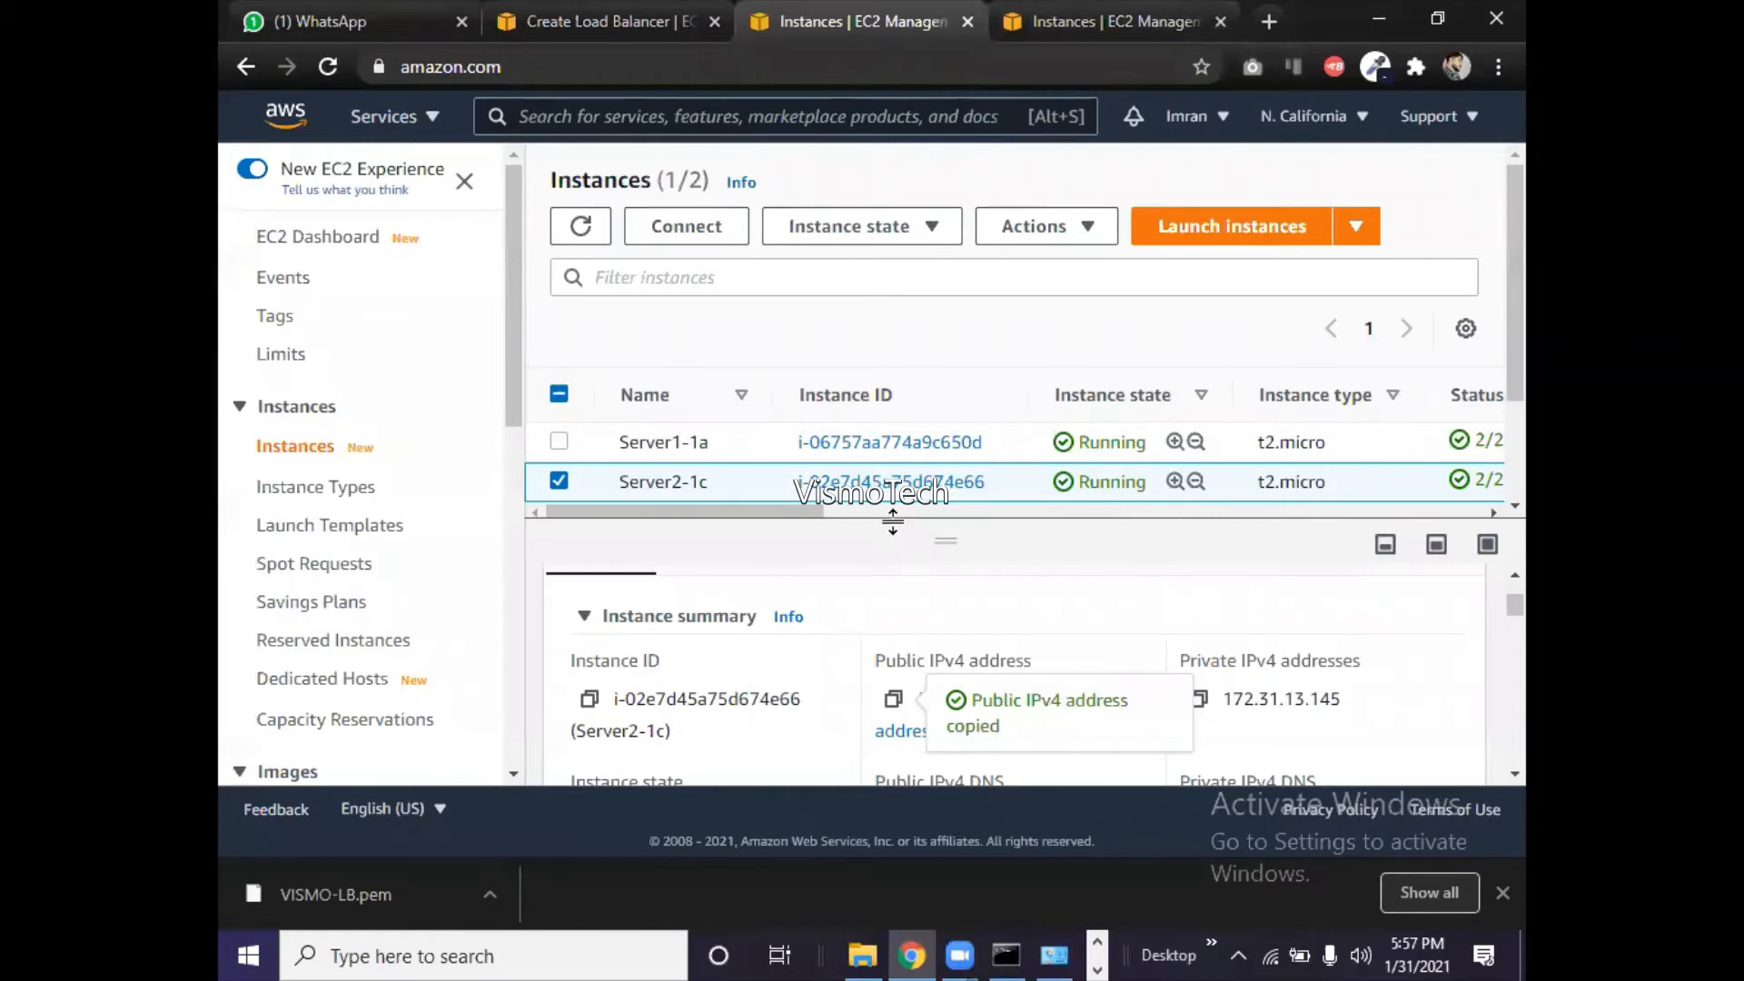
- Return to the 52.53.215.245 remote session and allow Server2 to be discoverable on Network 2
left_click_drag(826, 512, 767, 543)
left_click(1098, 942)
mouse_move(1016, 940)
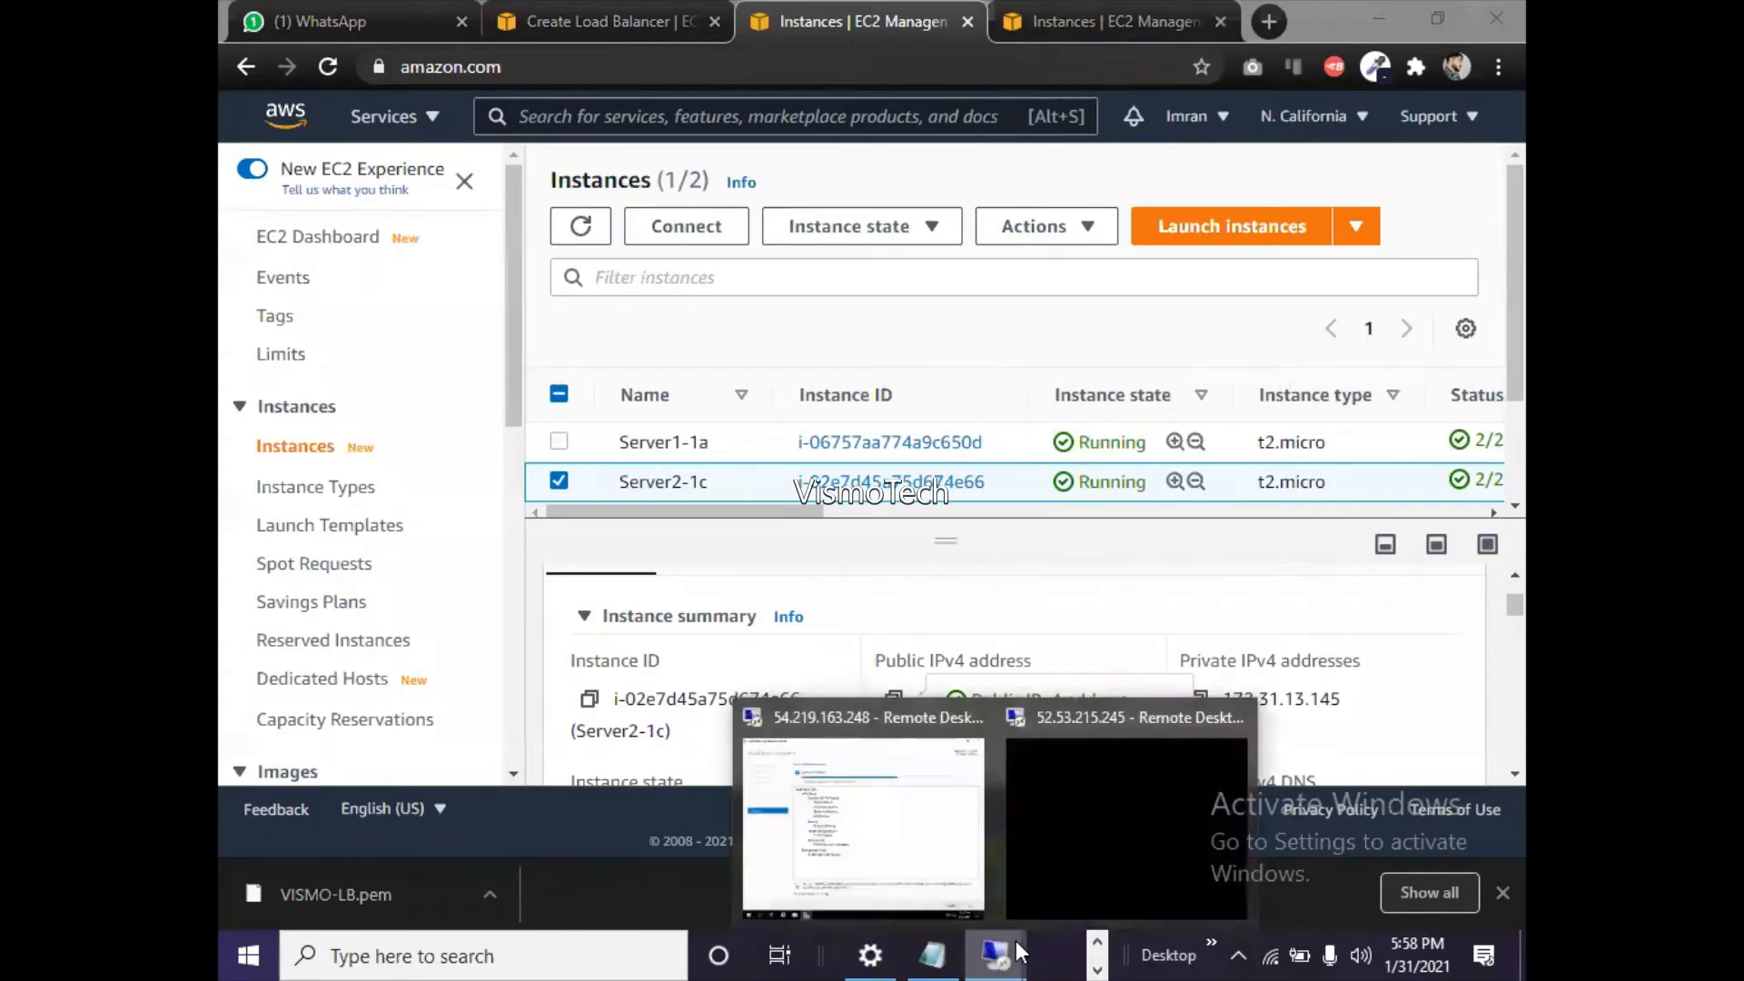
left_click(1119, 848)
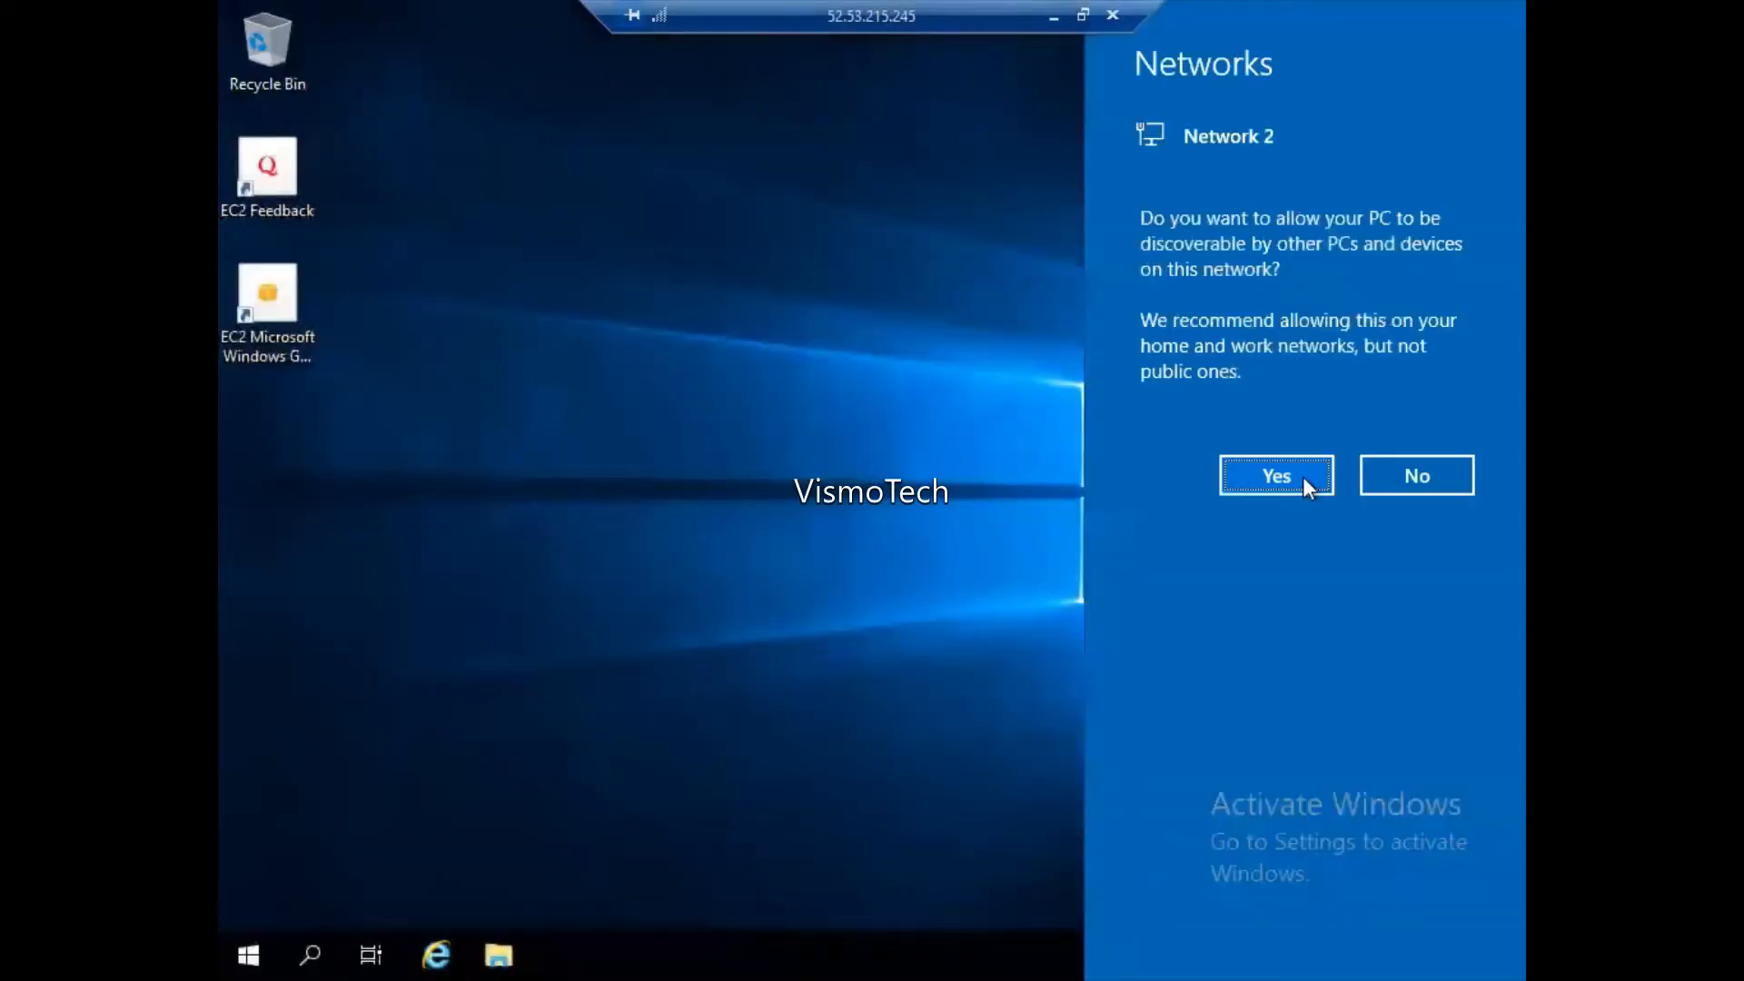
left_click(1304, 480)
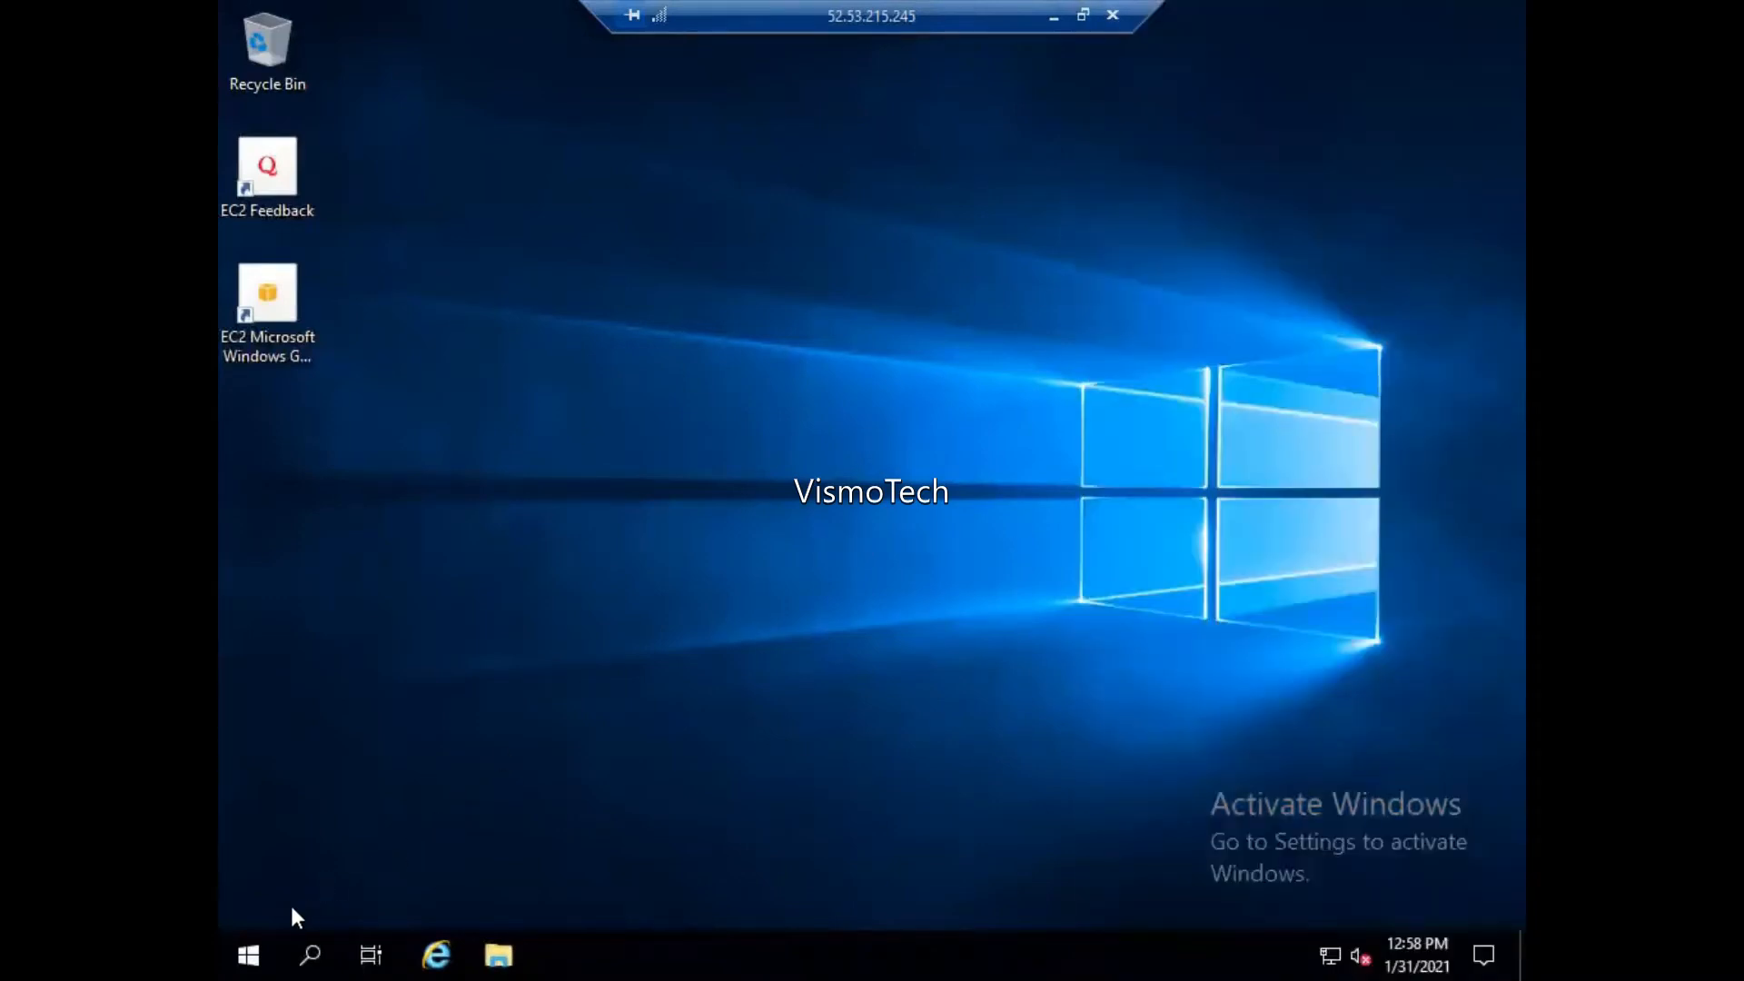
- Open Server Manager on Server2, dismiss the Windows Admin Center message and try to start the Add Roles and Features wizard
left_click(248, 949)
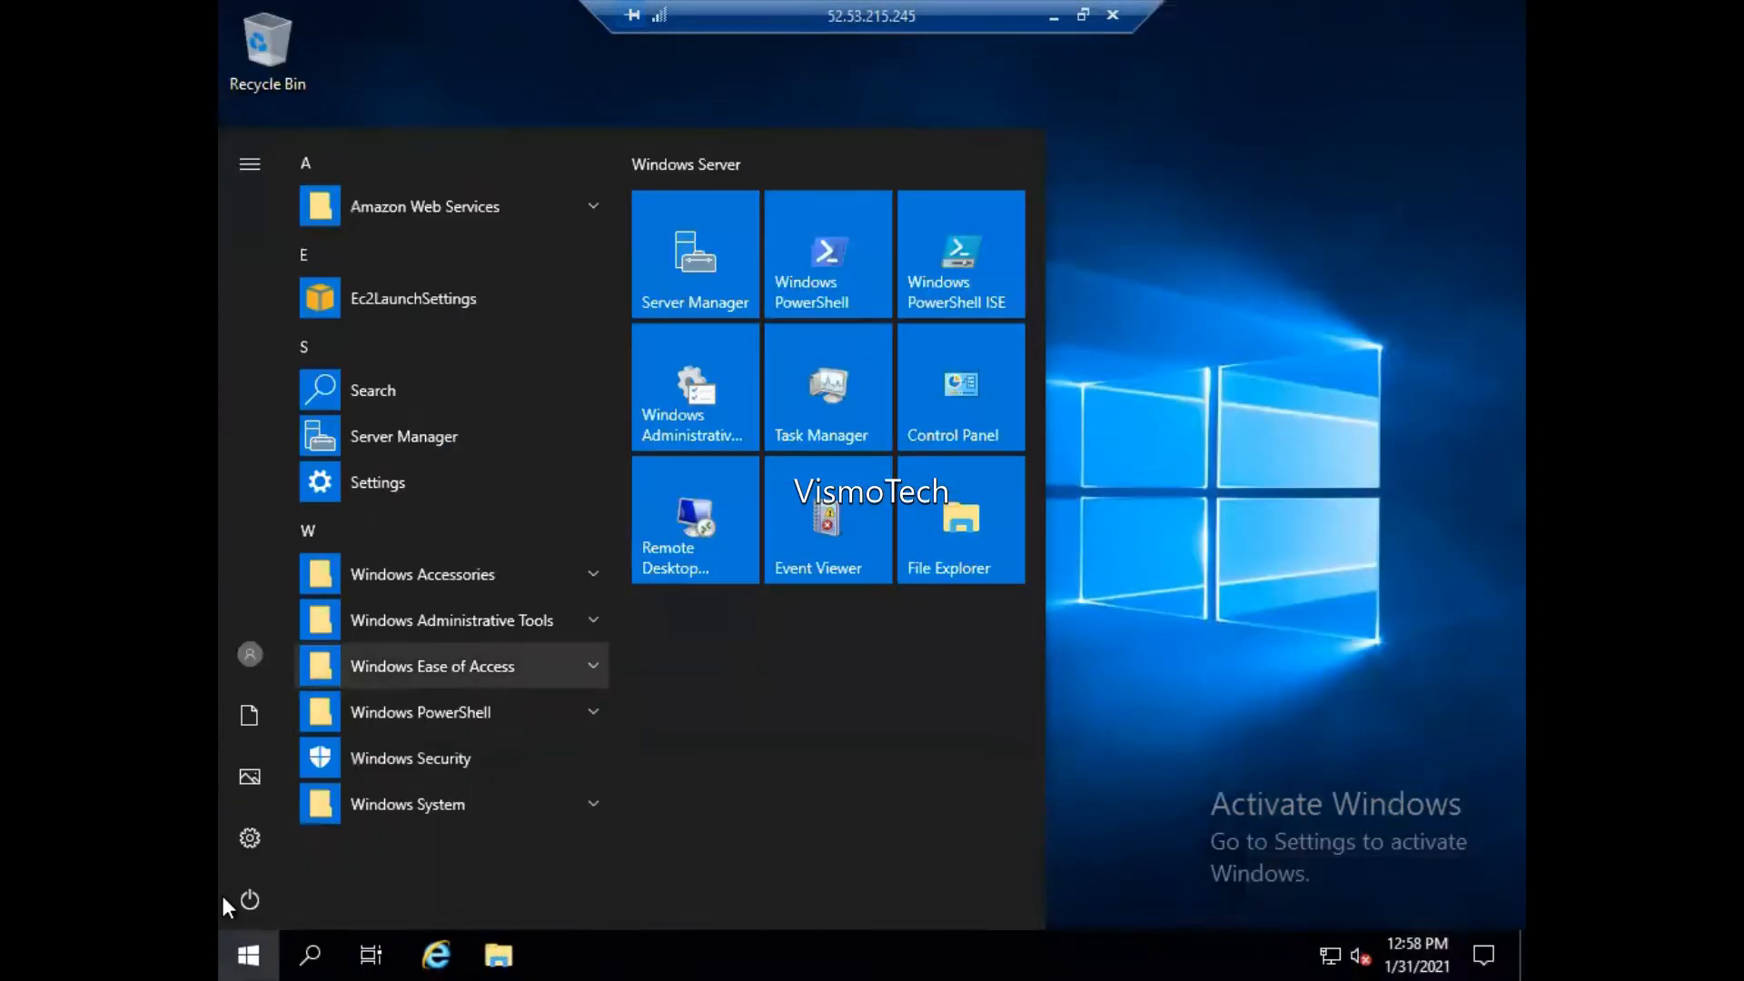
left_click(674, 293)
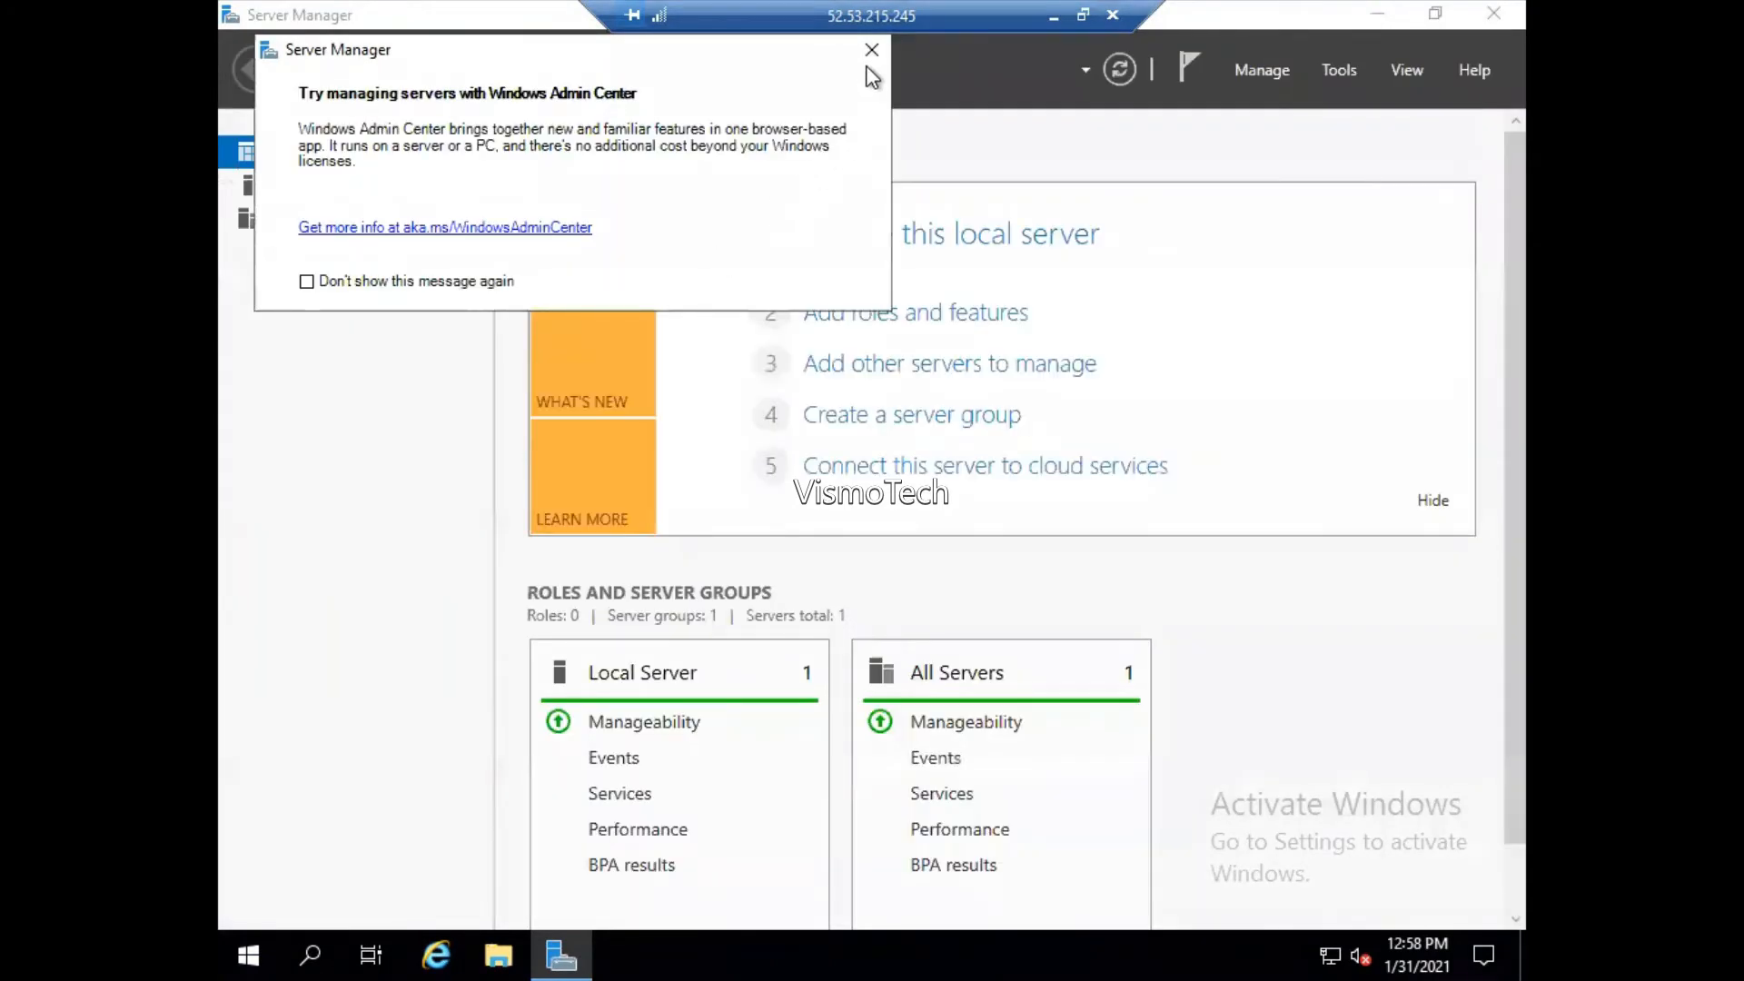
left_click(871, 52)
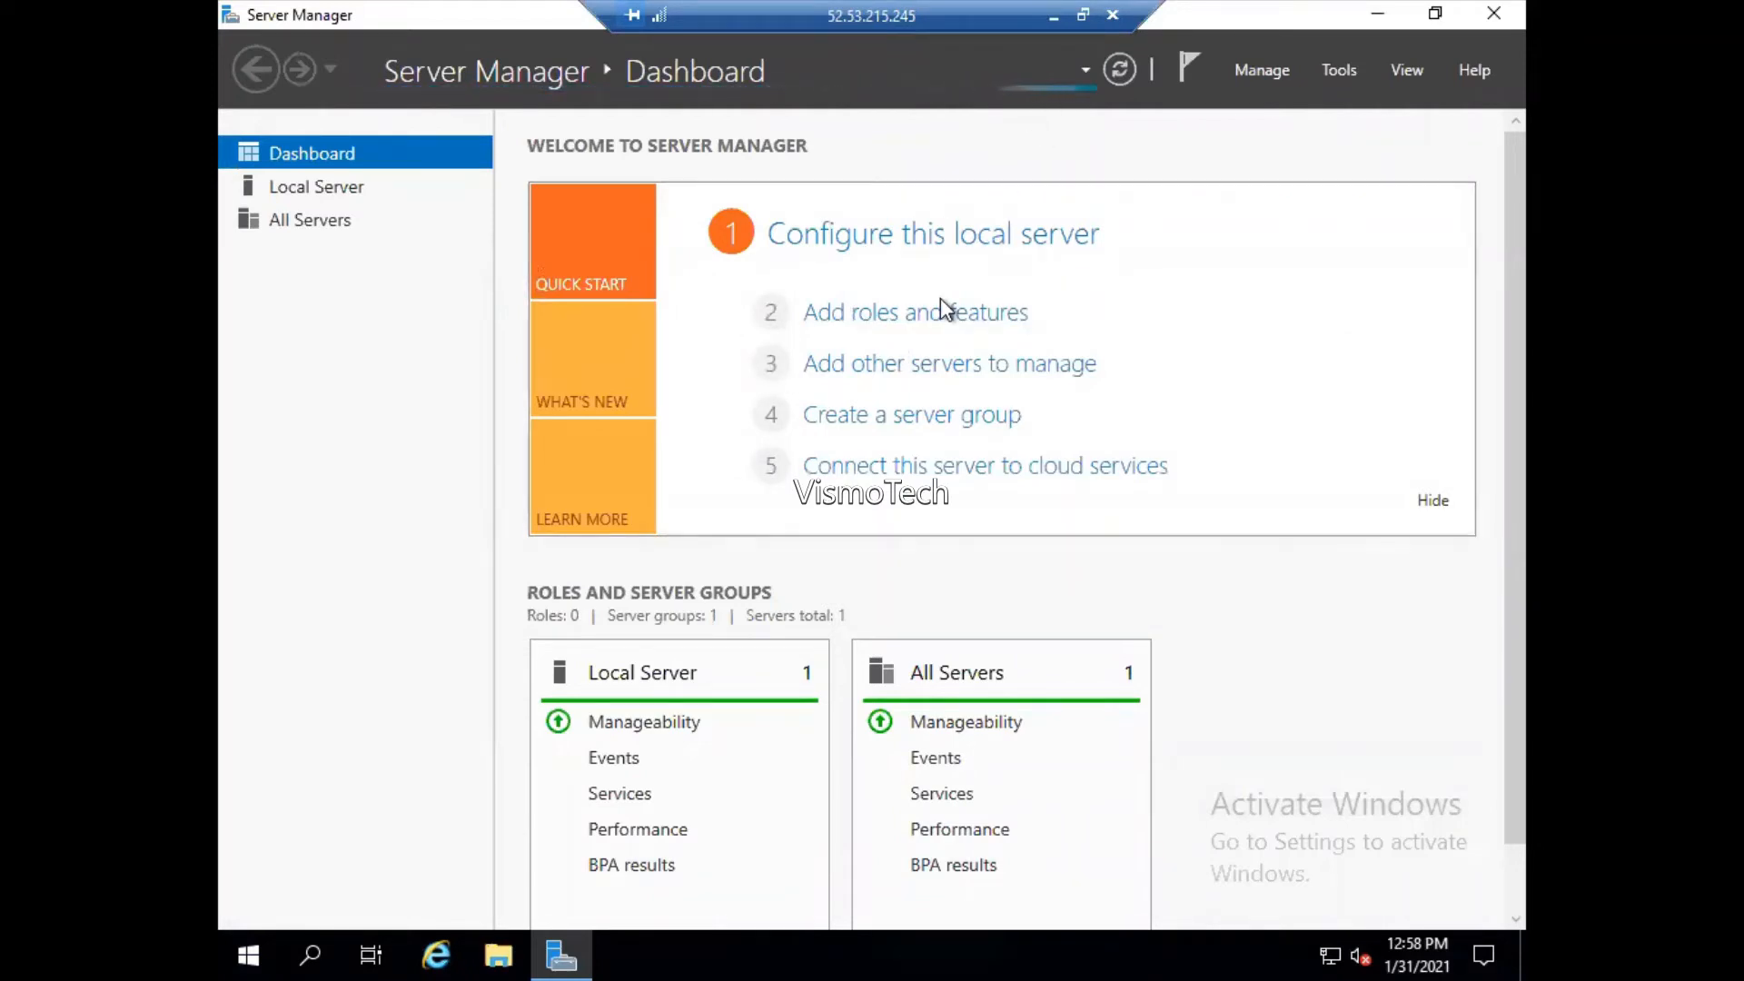
left_click(930, 320)
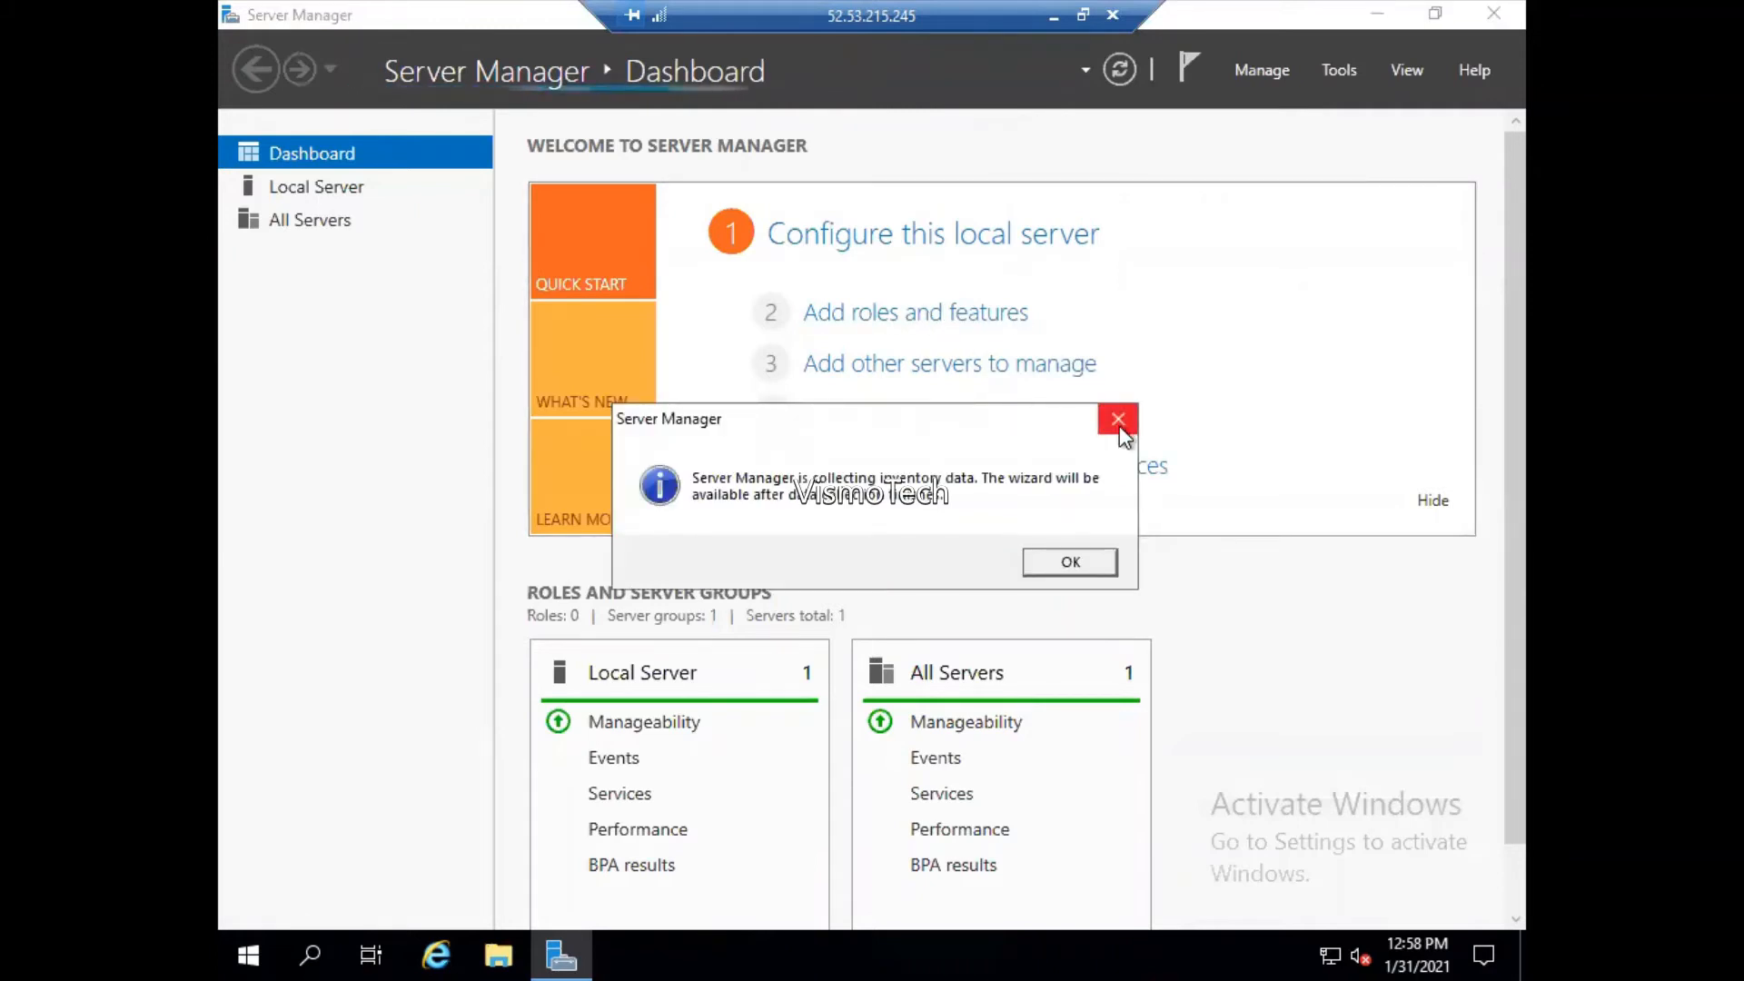
left_click(1119, 425)
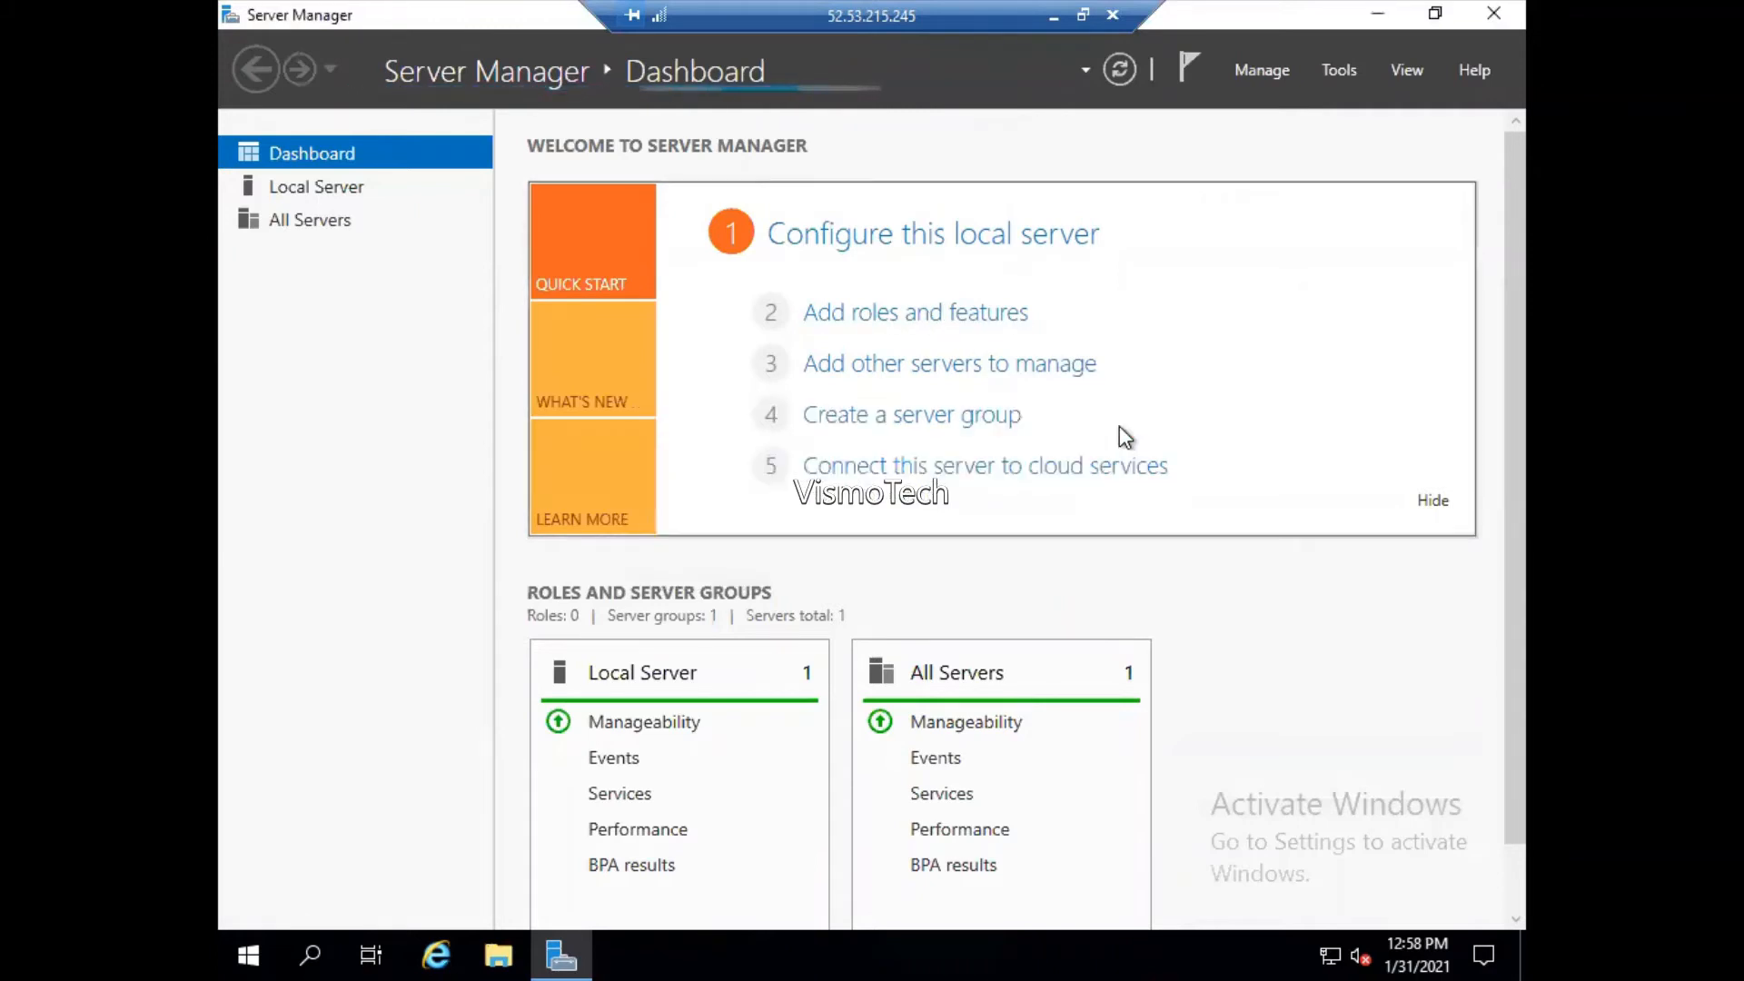
- Switch to the Server1 session at 54.219.163.248, close its Add Roles and Features wizard and minimize the session
left_click(1059, 13)
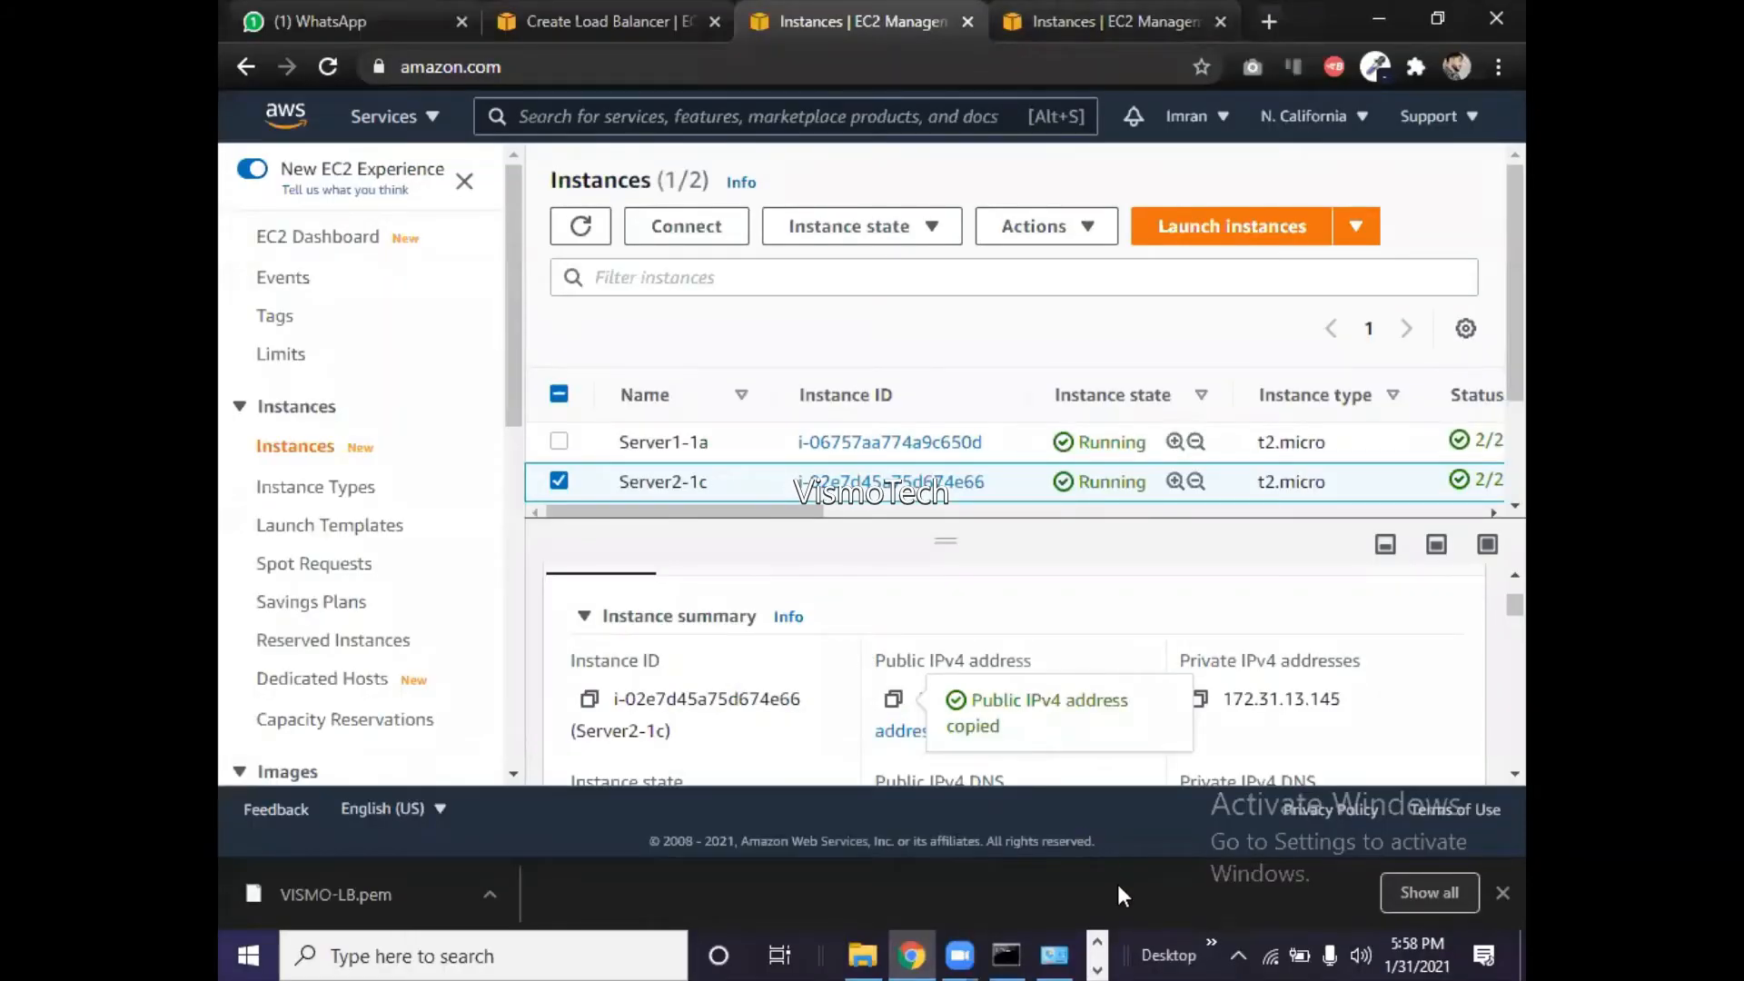
left_click(1098, 943)
mouse_move(996, 954)
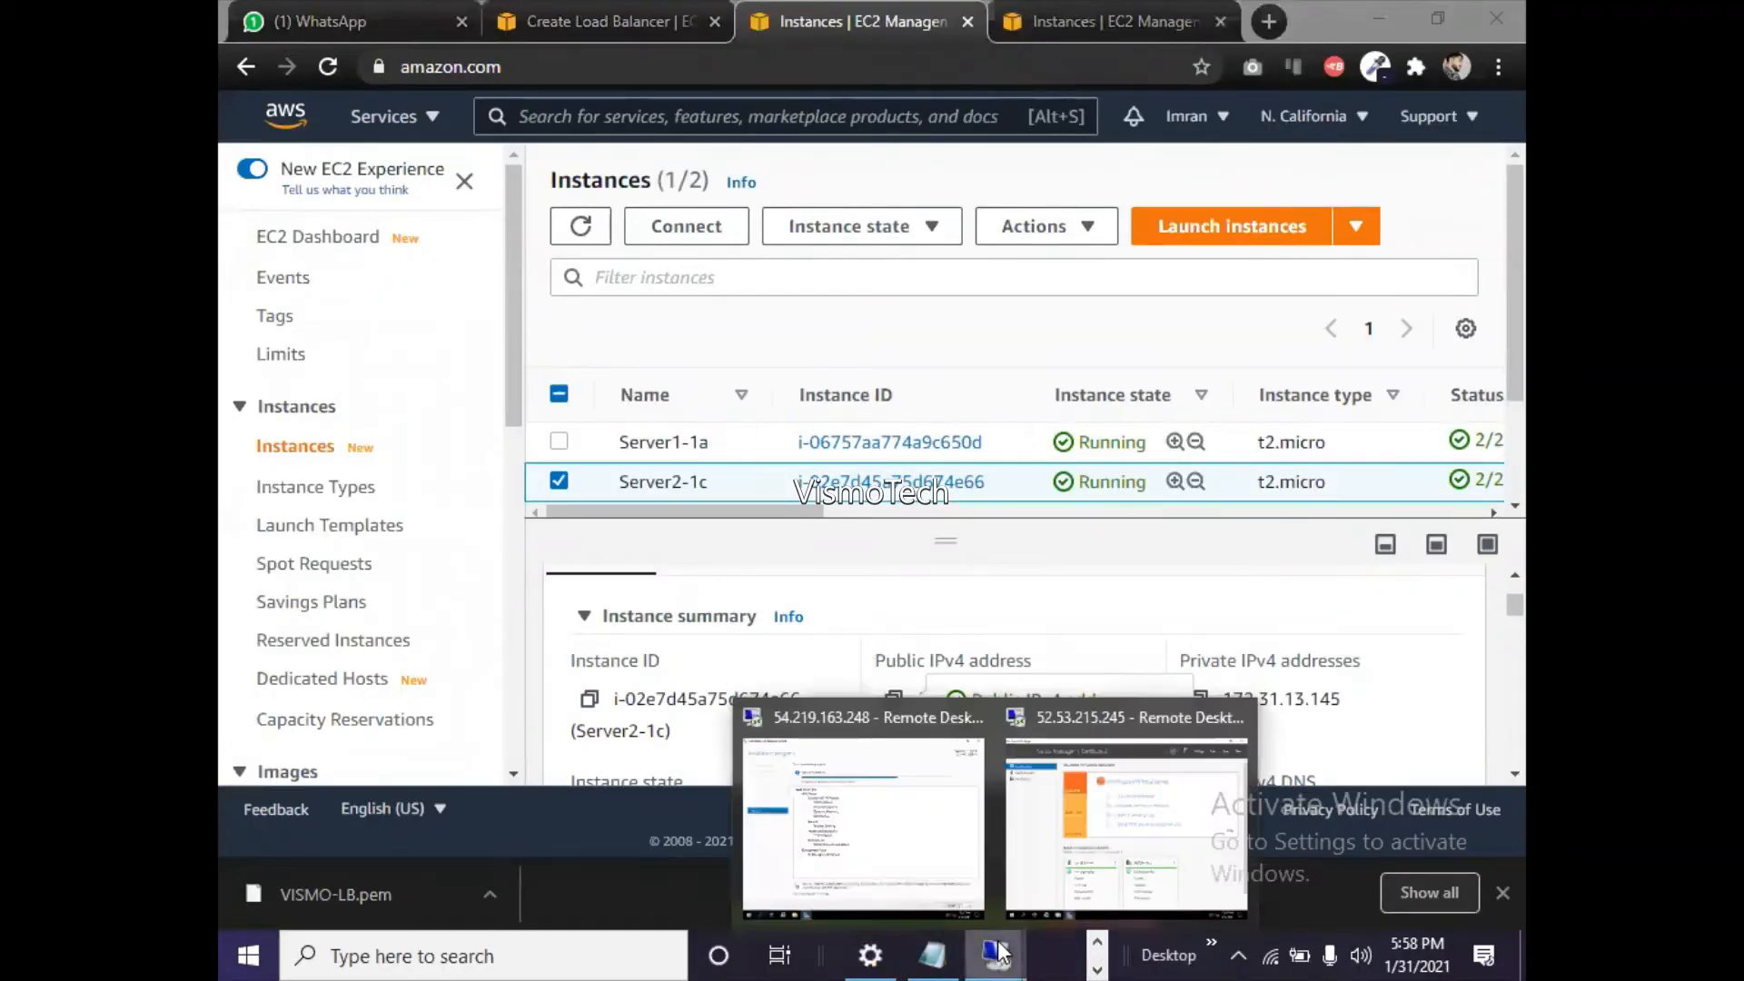
left_click(889, 863)
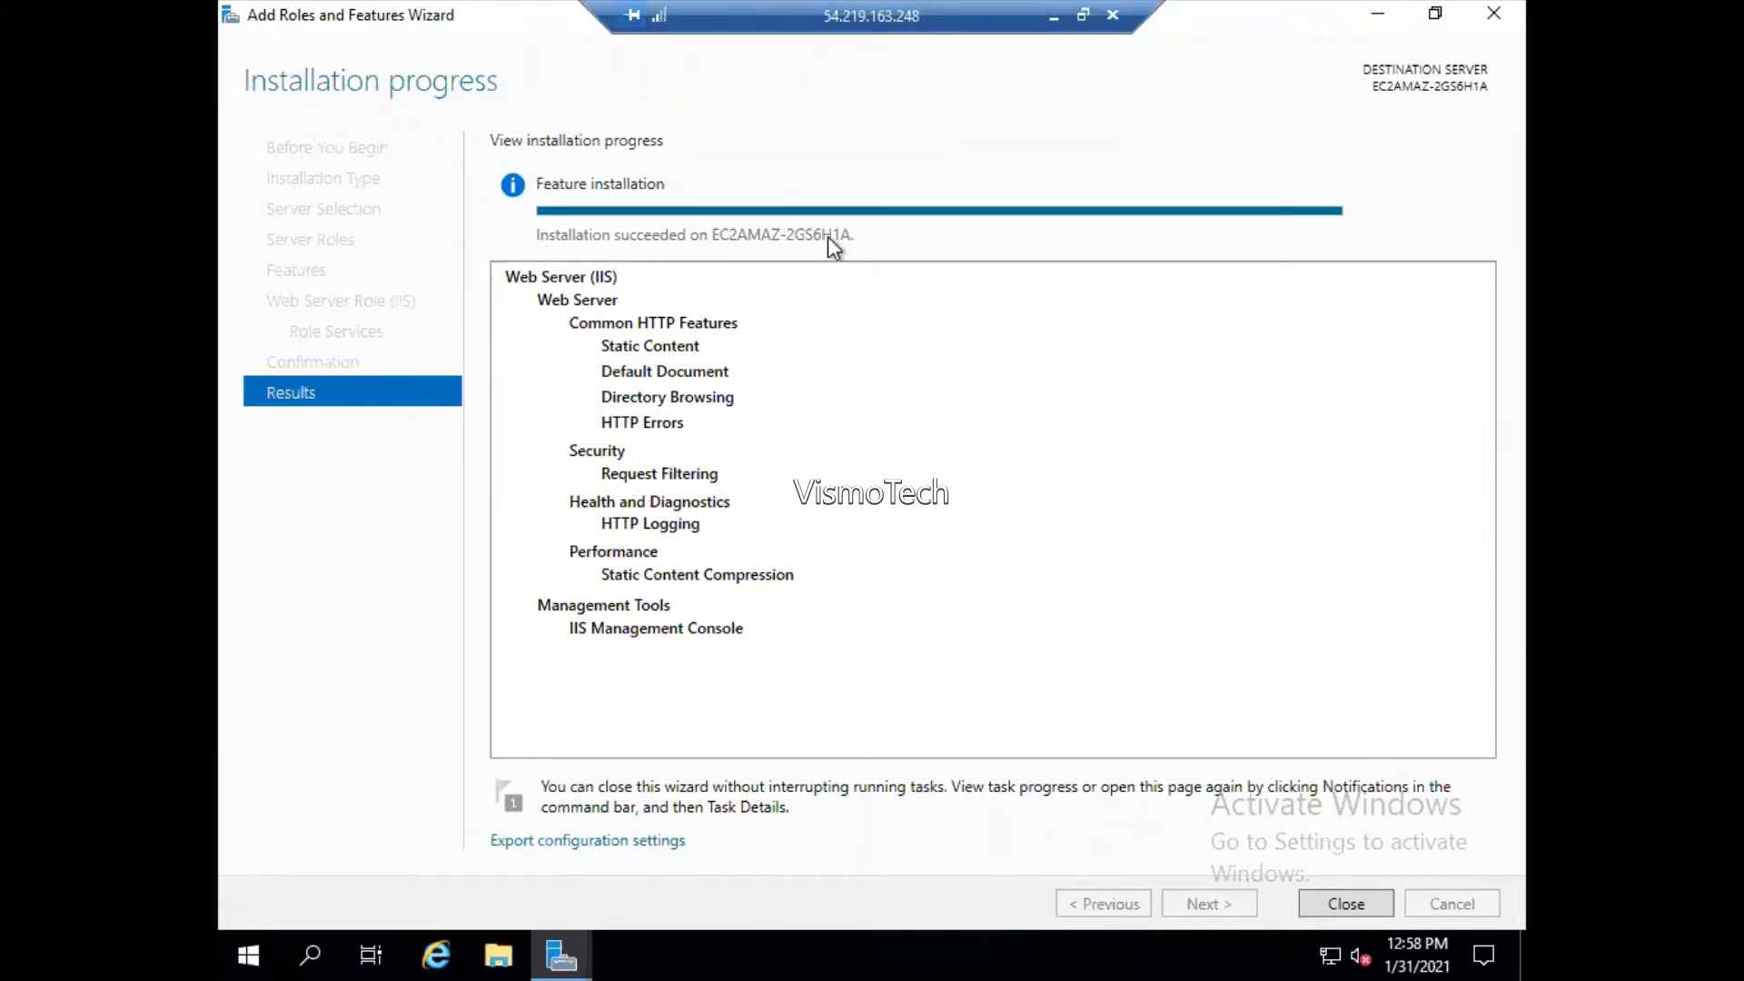
left_click(1362, 907)
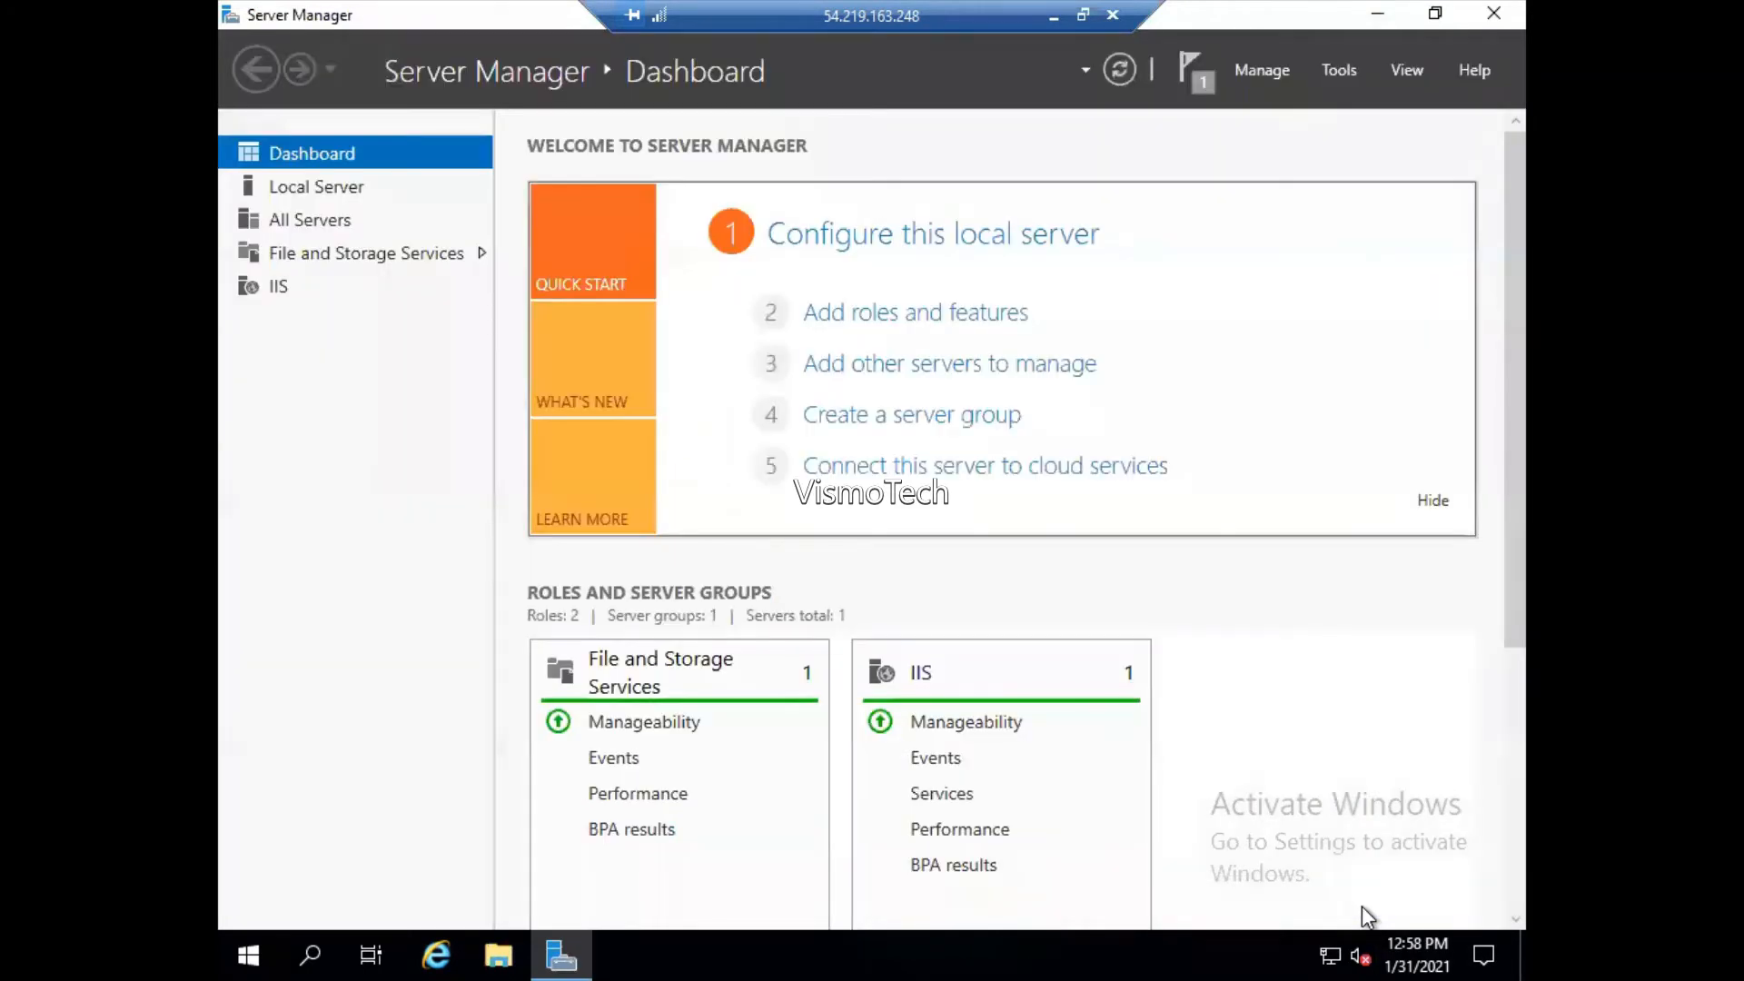
left_click(1044, 11)
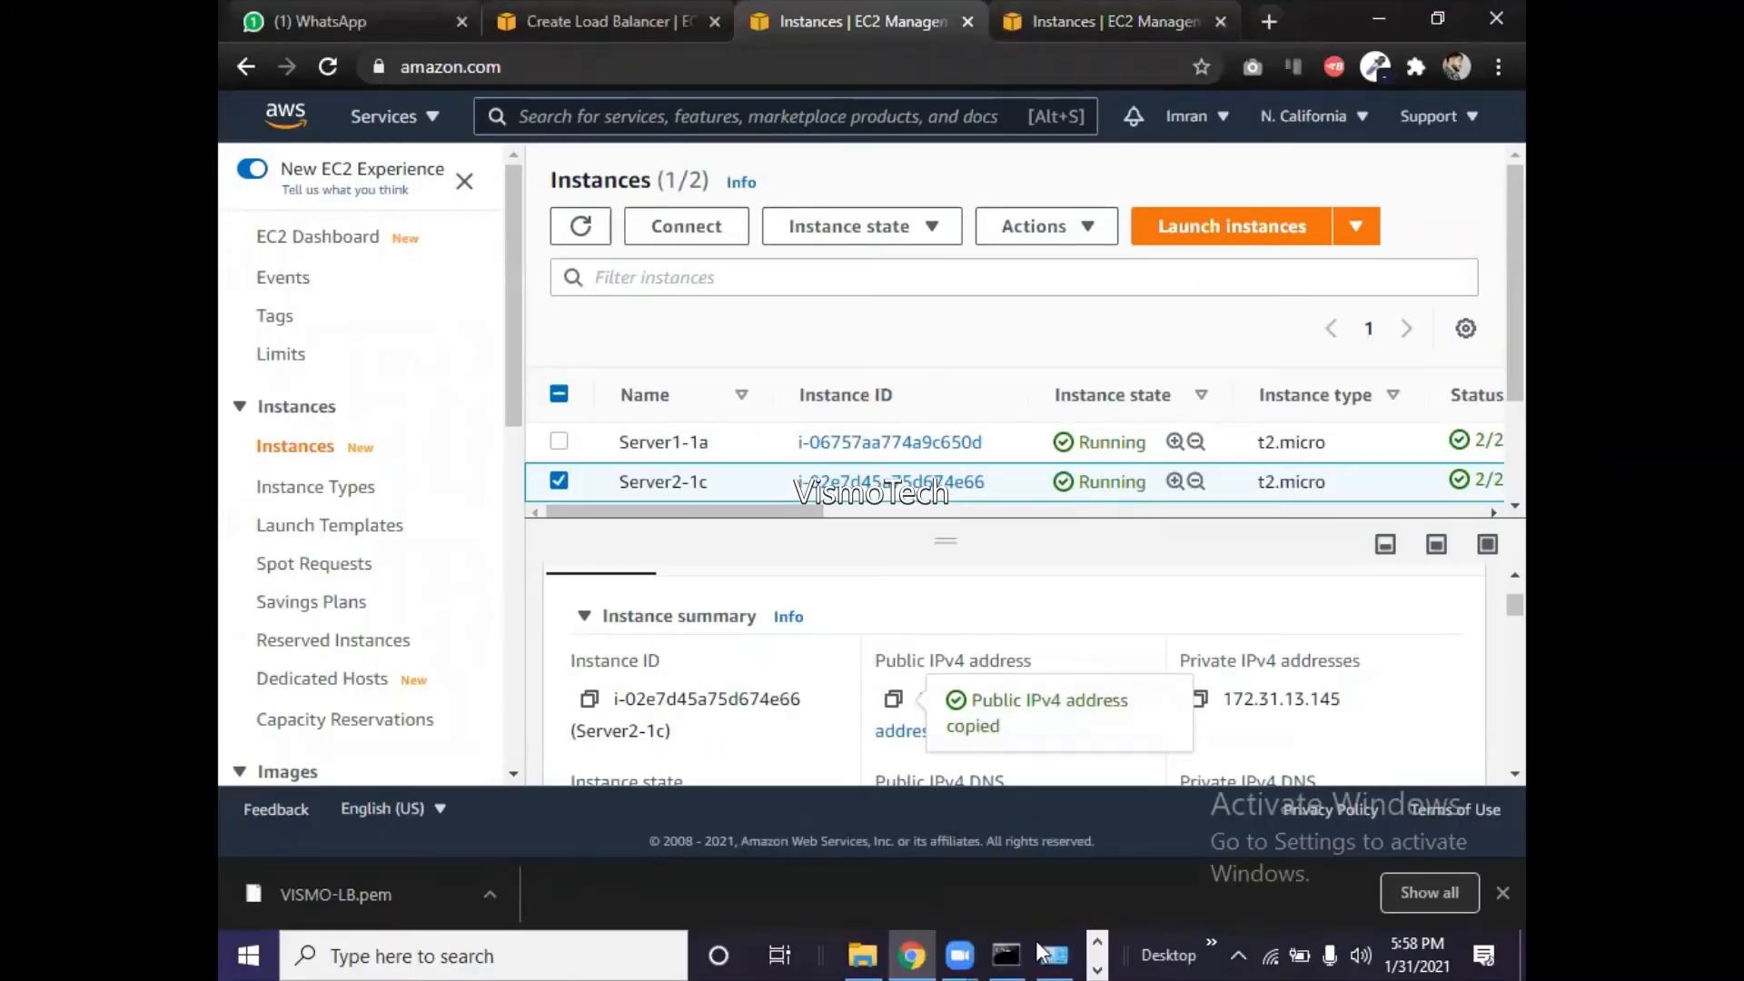
- Copy Server1's IP address from the Notepad note and open 54.219.163.248 in a new browser tab
left_click(1097, 970)
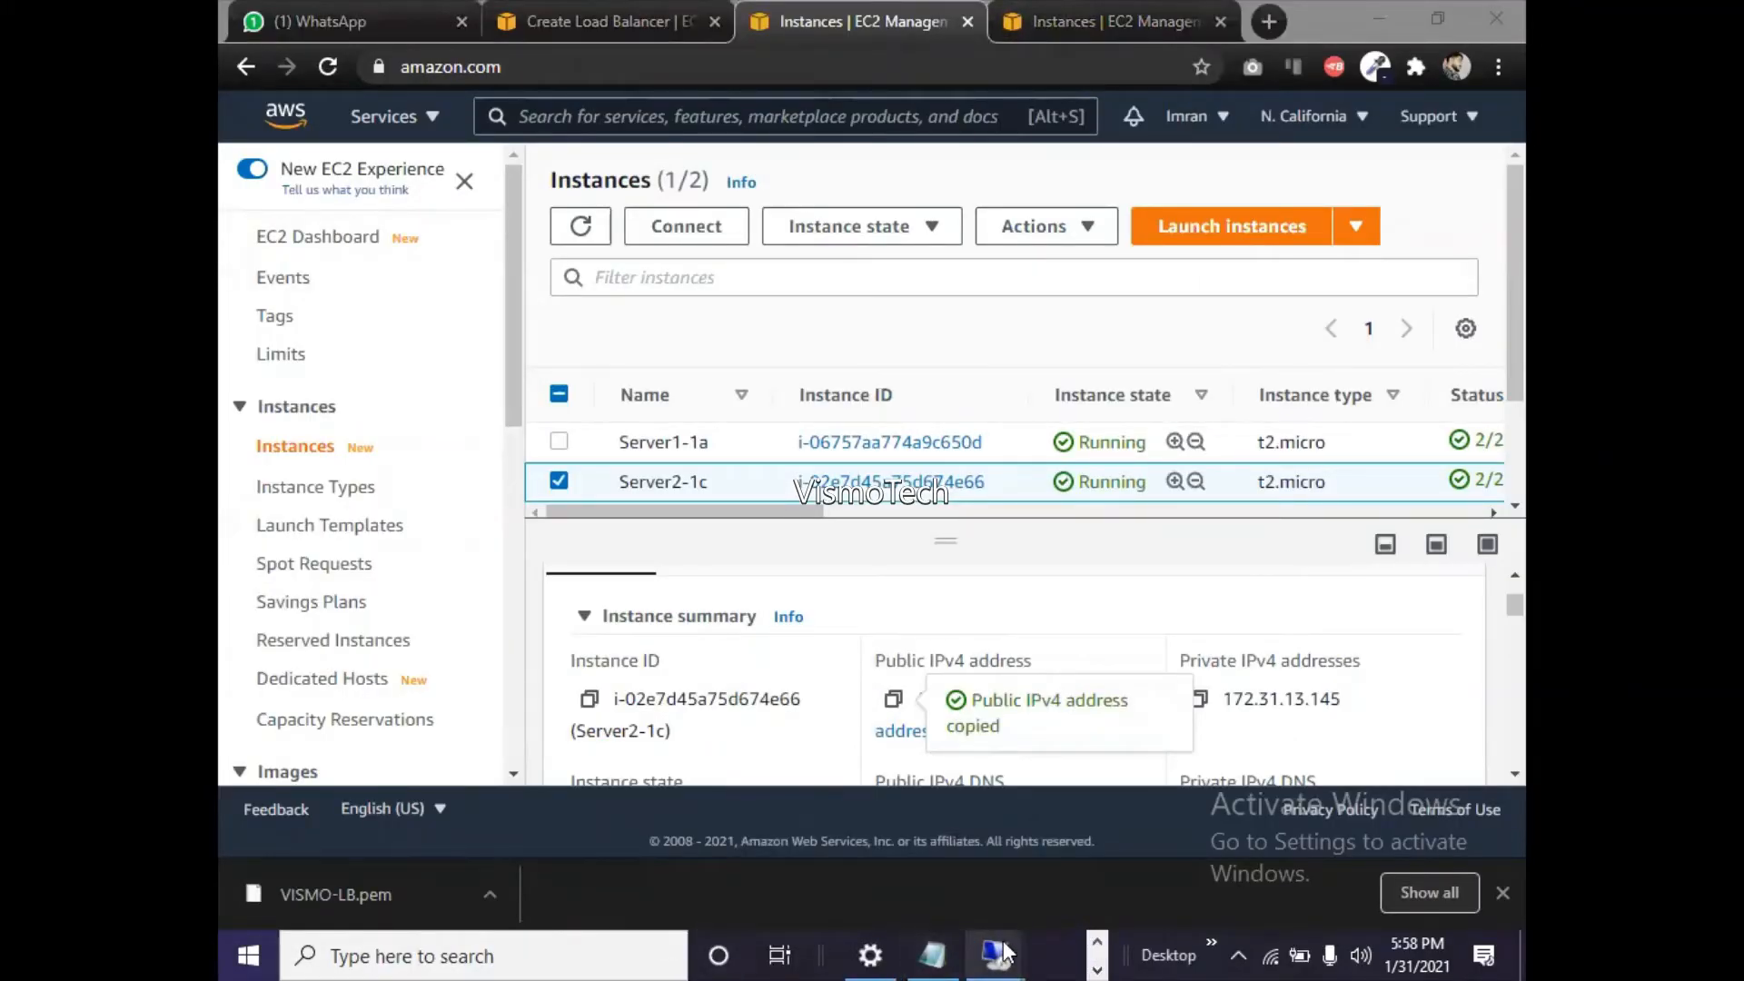
left_click(940, 954)
left_click_drag(446, 401, 272, 416)
key("ctrl+c")
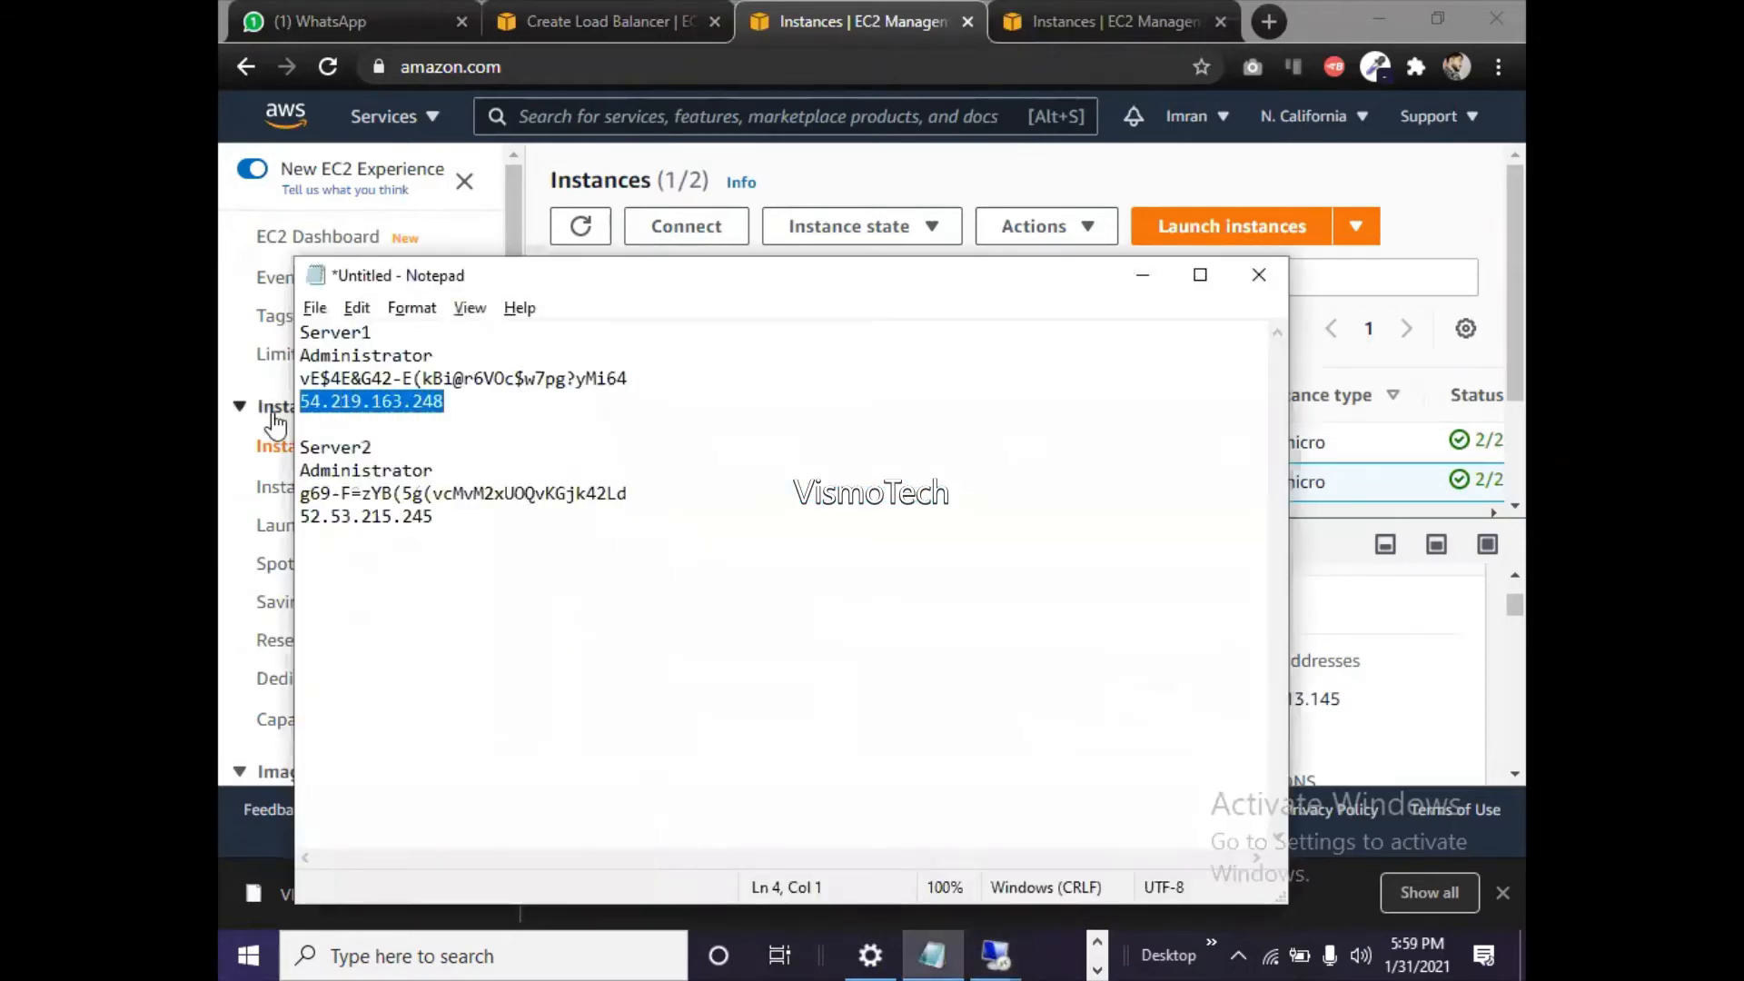
left_click(1272, 24)
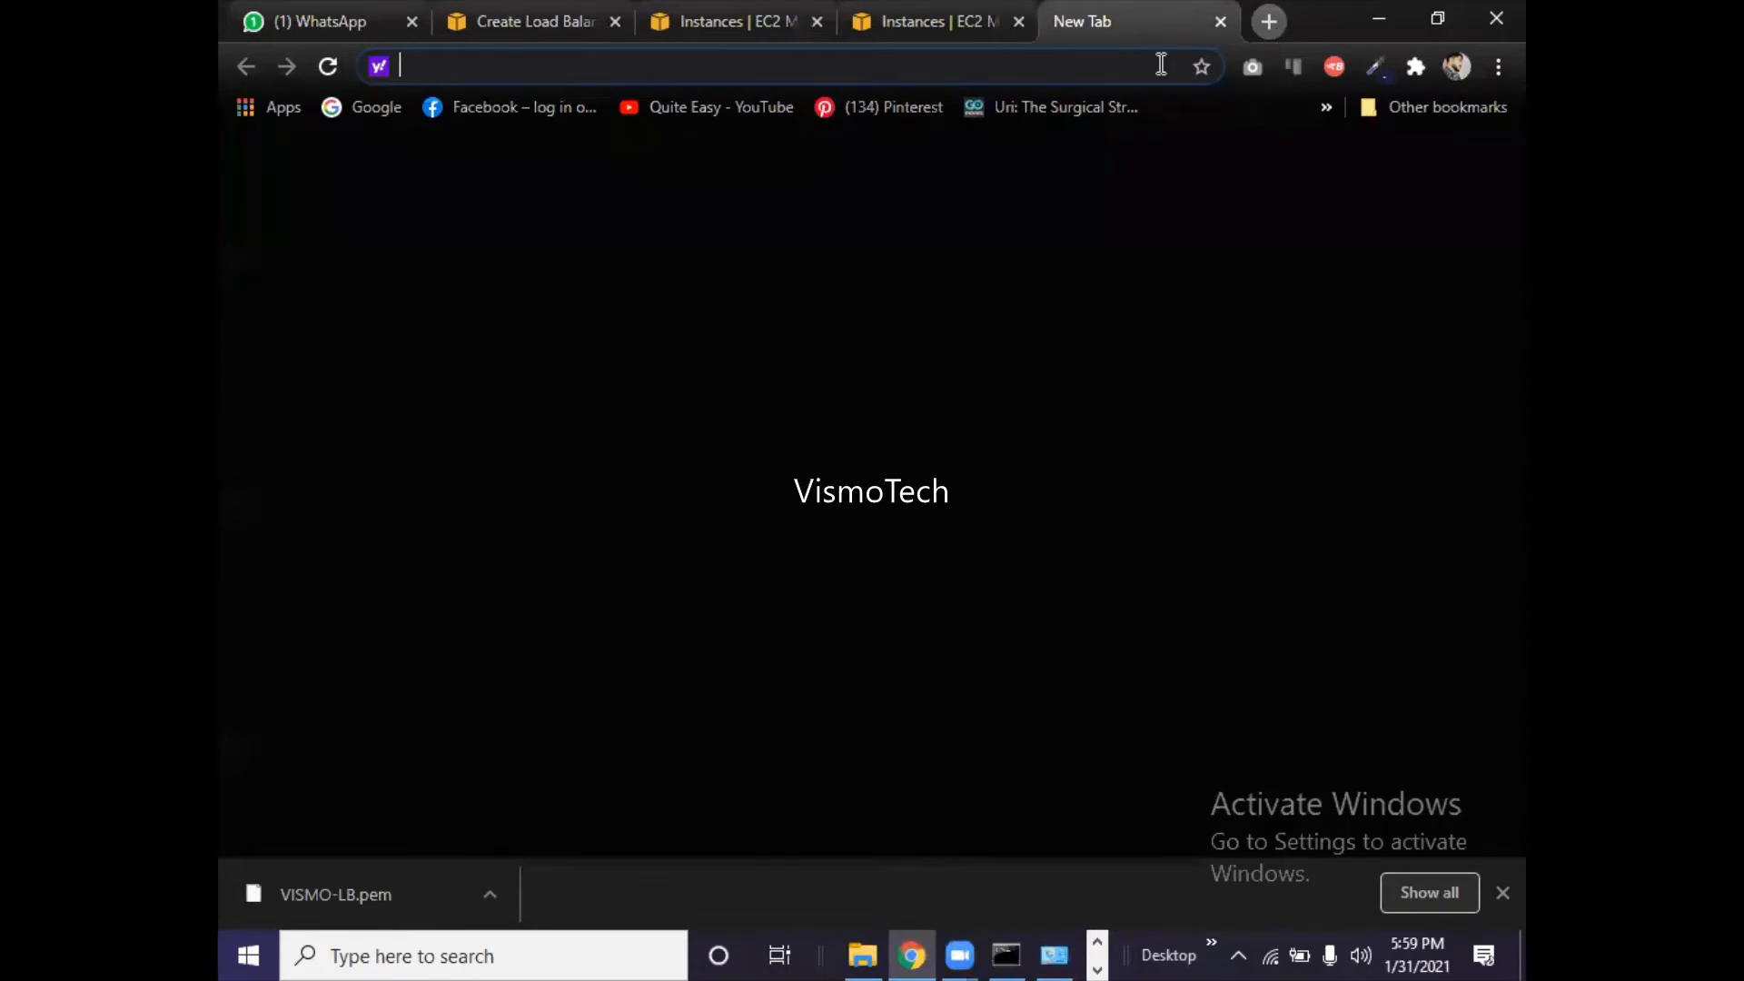
key("ctrl+v")
key("Return")
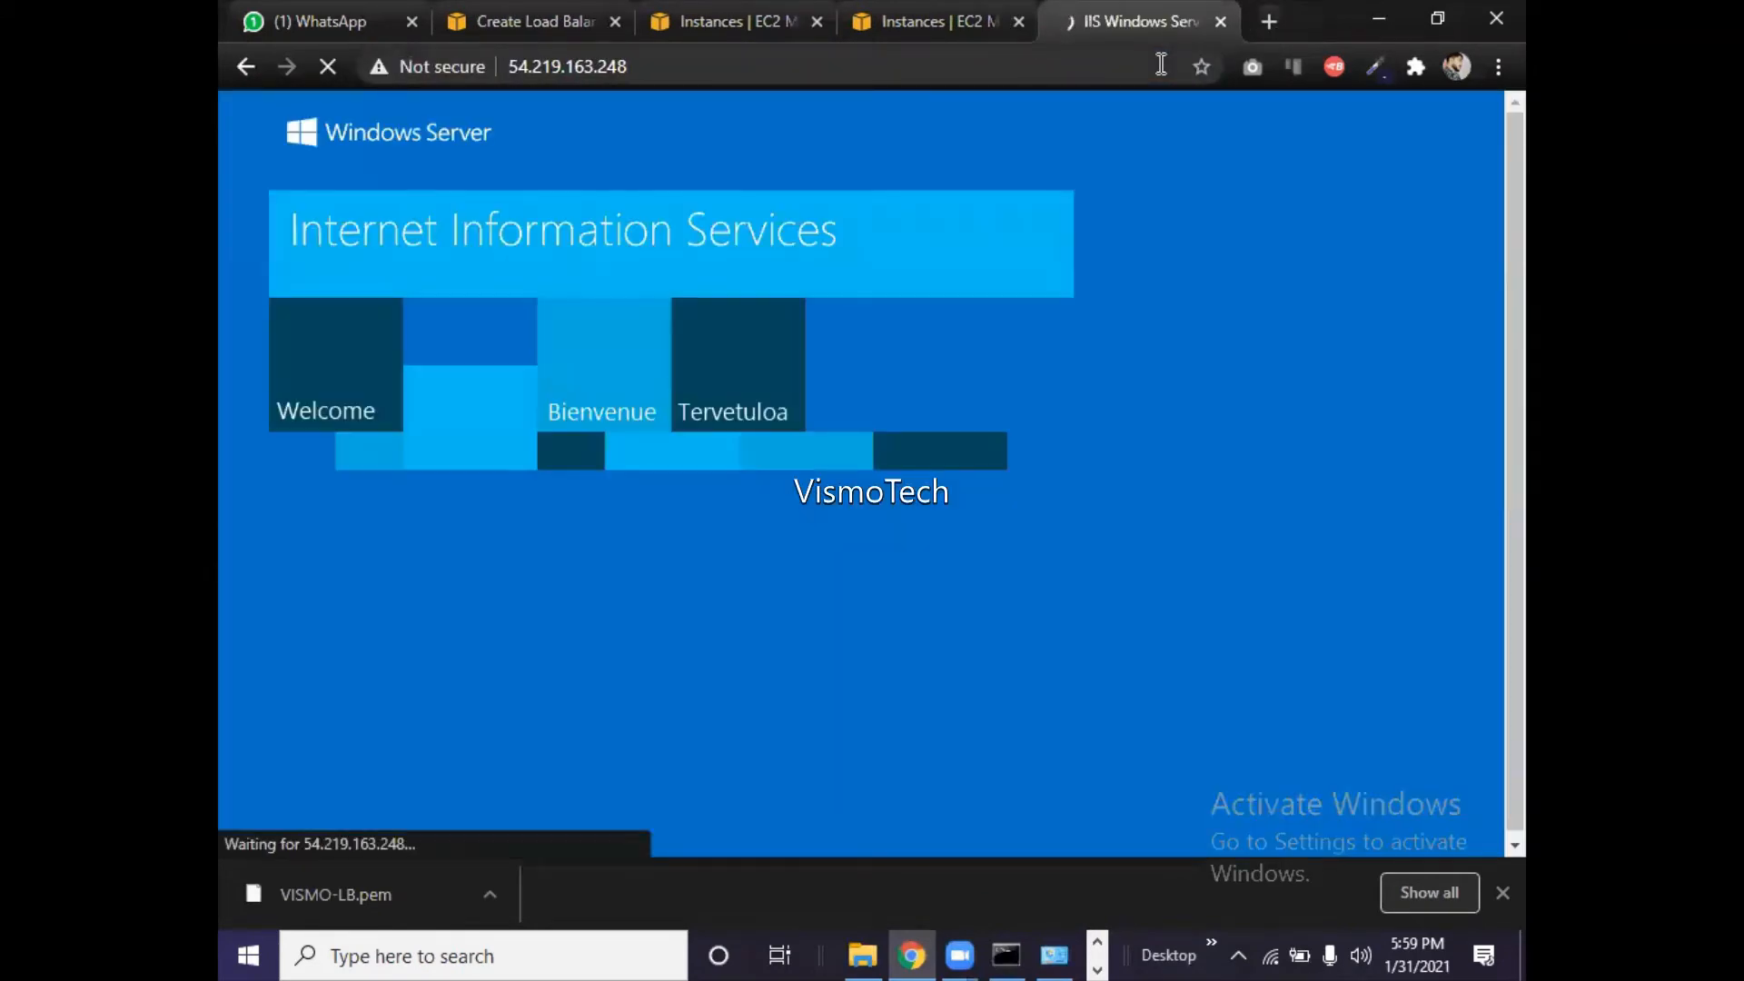
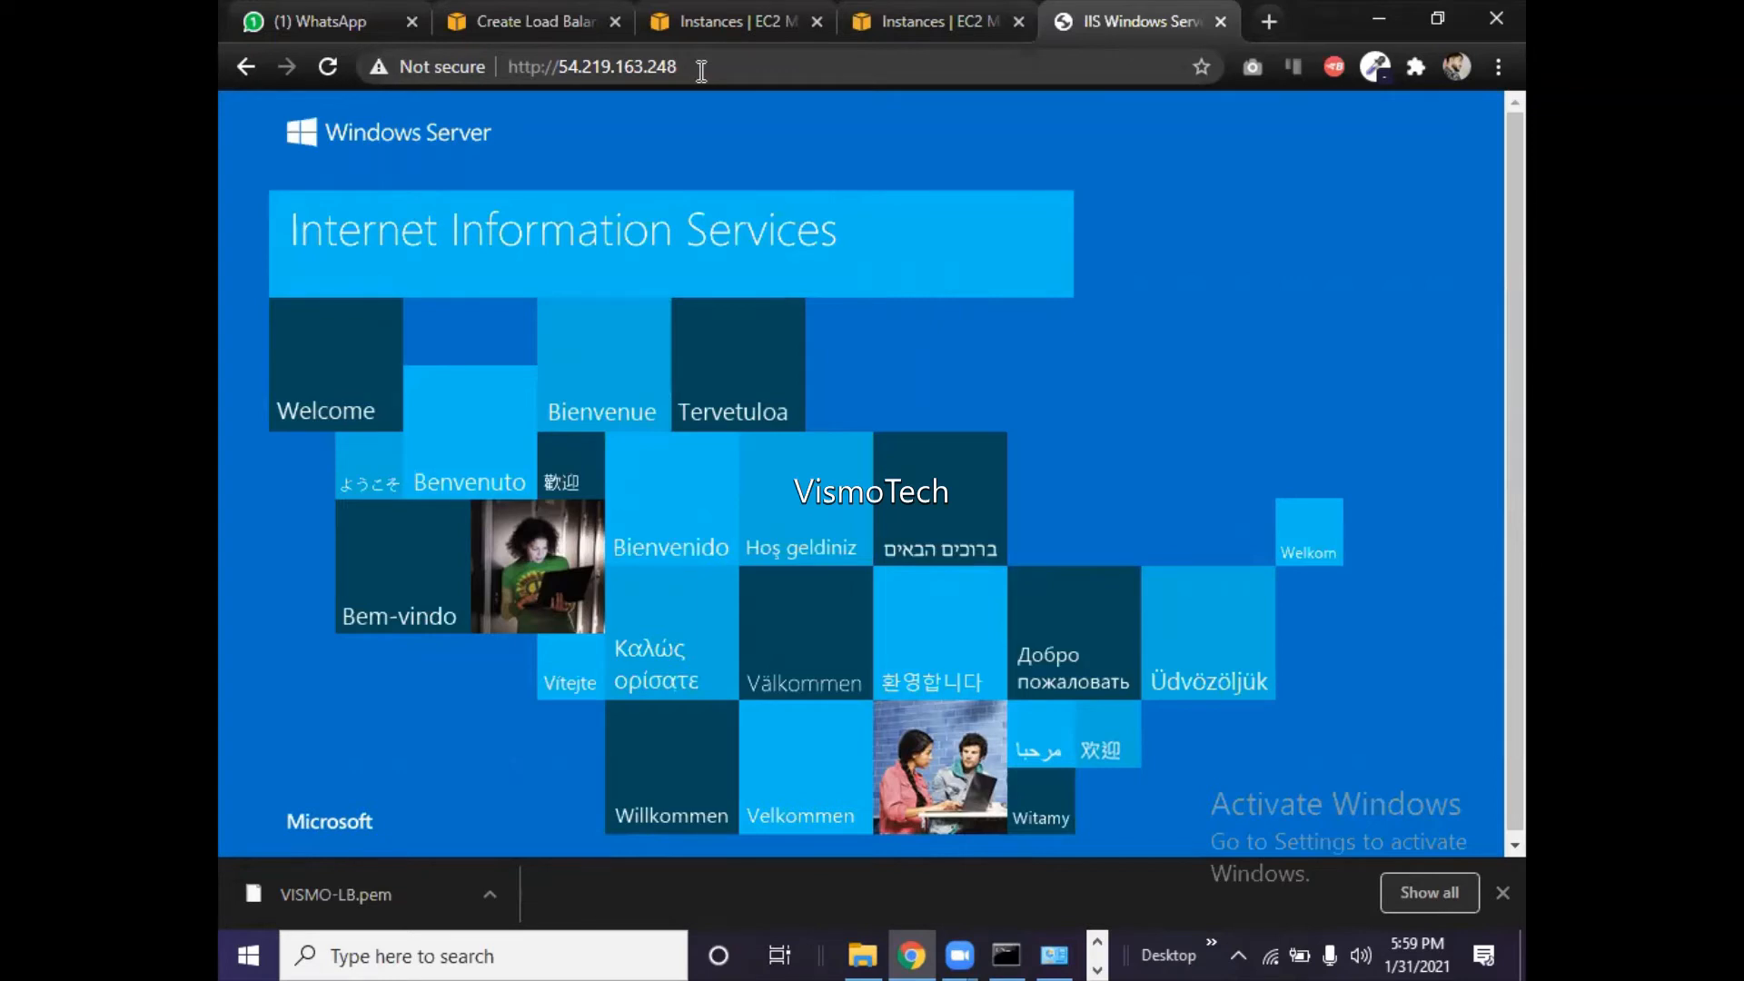
- Start the Add Roles and Features wizard in the 52.53.215.245 session and proceed with role-based installation on Server2 to the server roles
left_click(1098, 944)
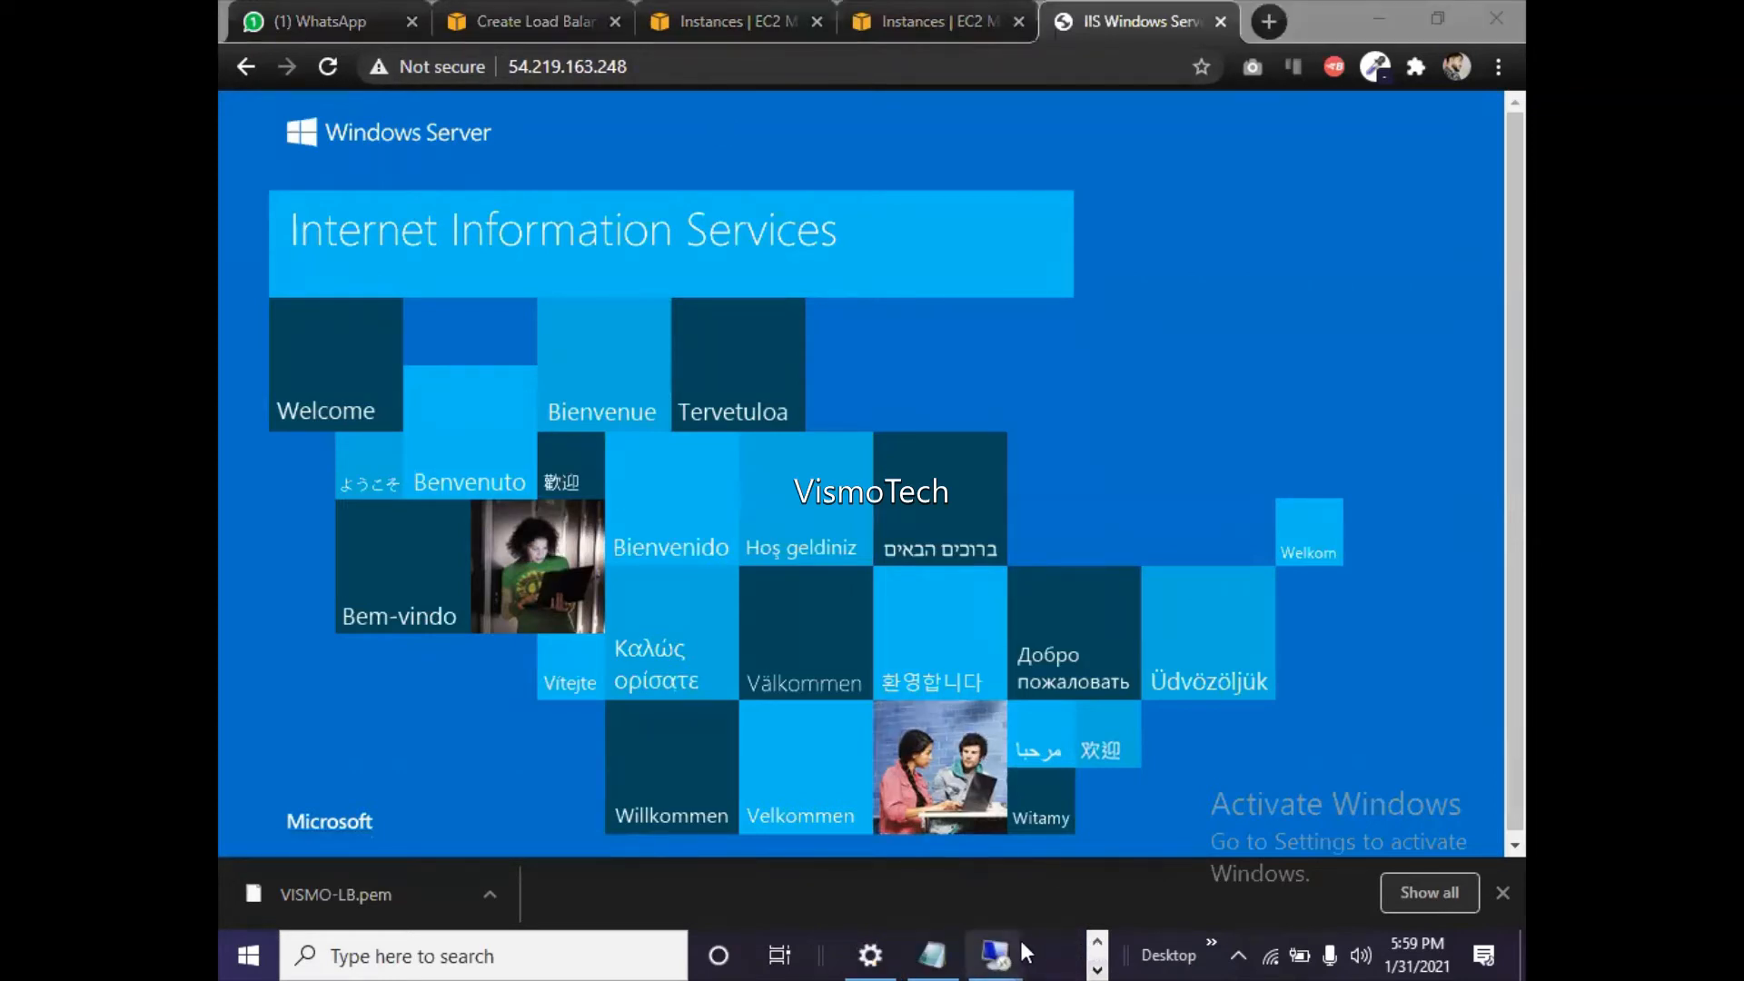
mouse_move(996, 954)
left_click(1108, 861)
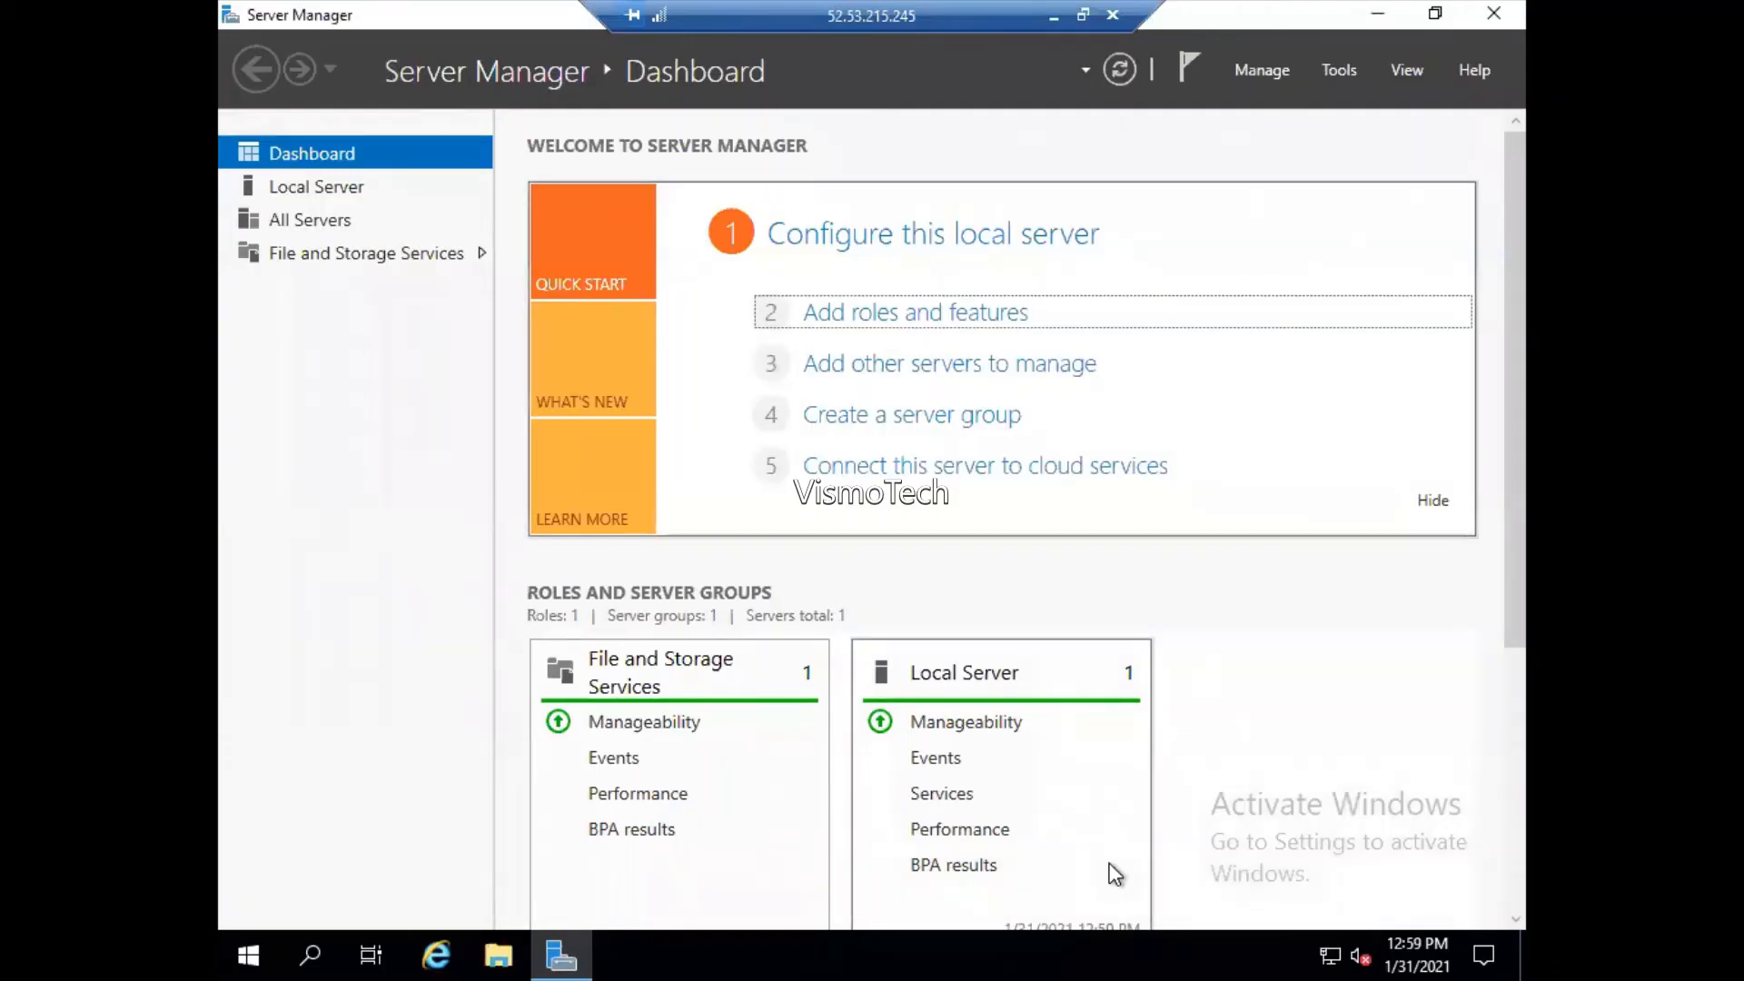
left_click(930, 317)
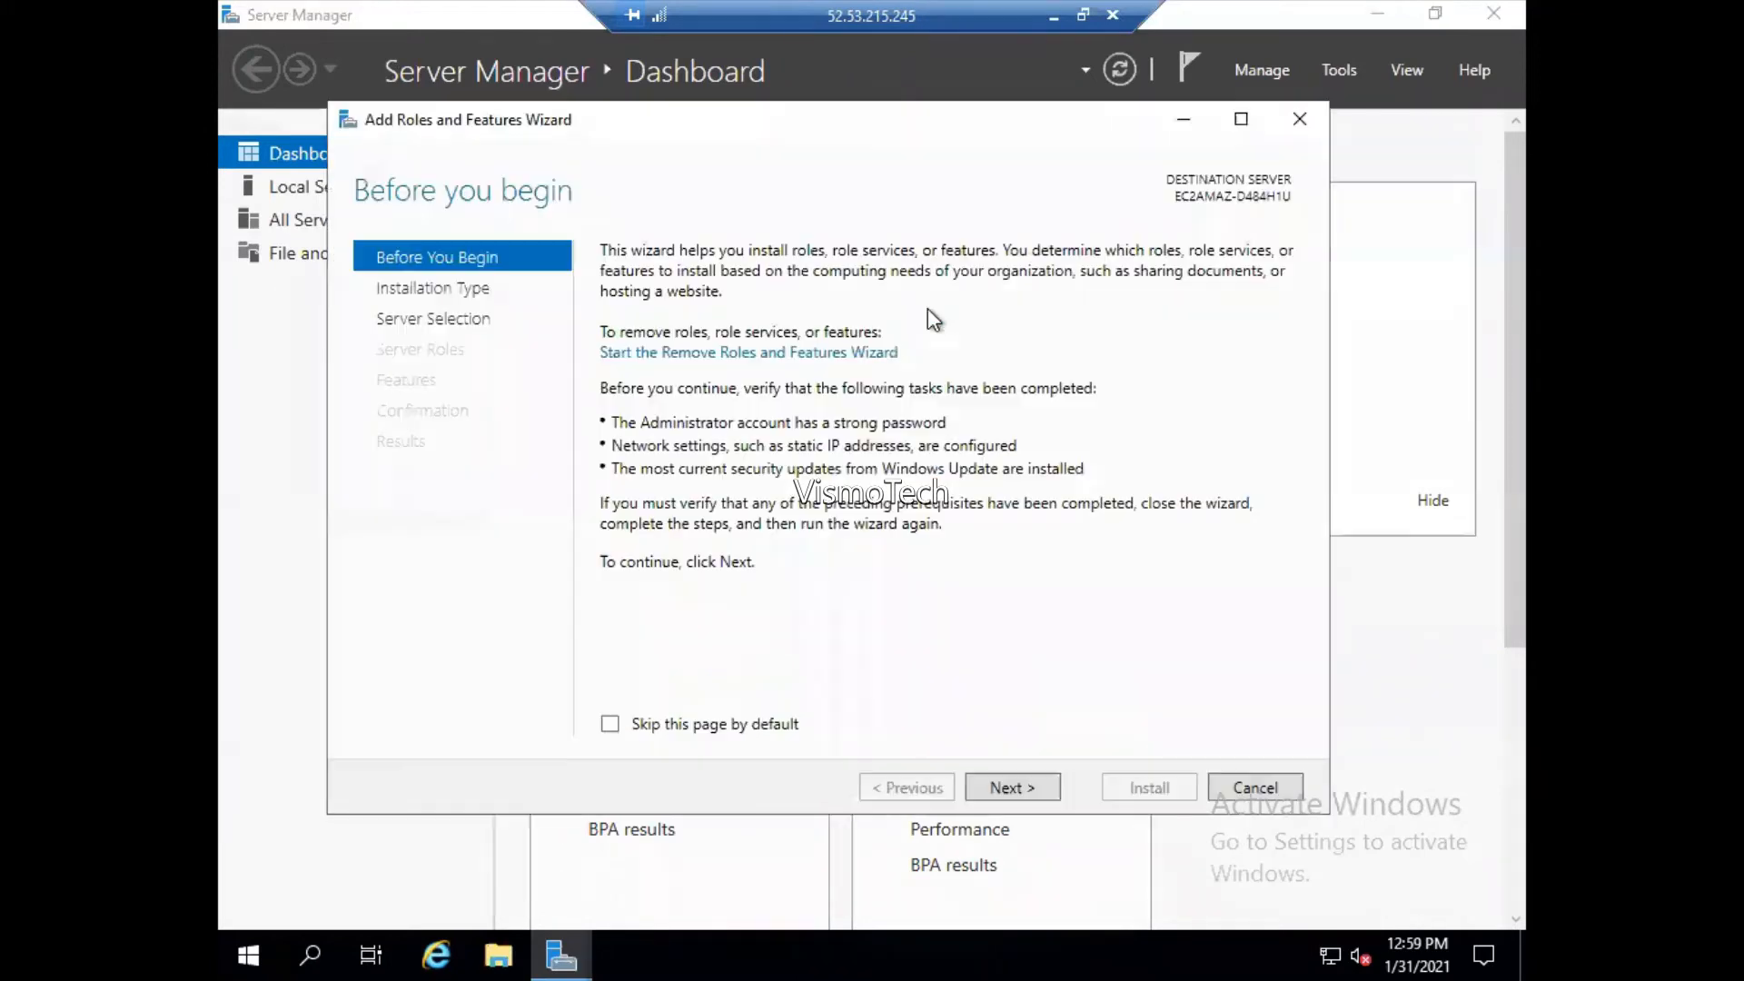
left_click(1017, 788)
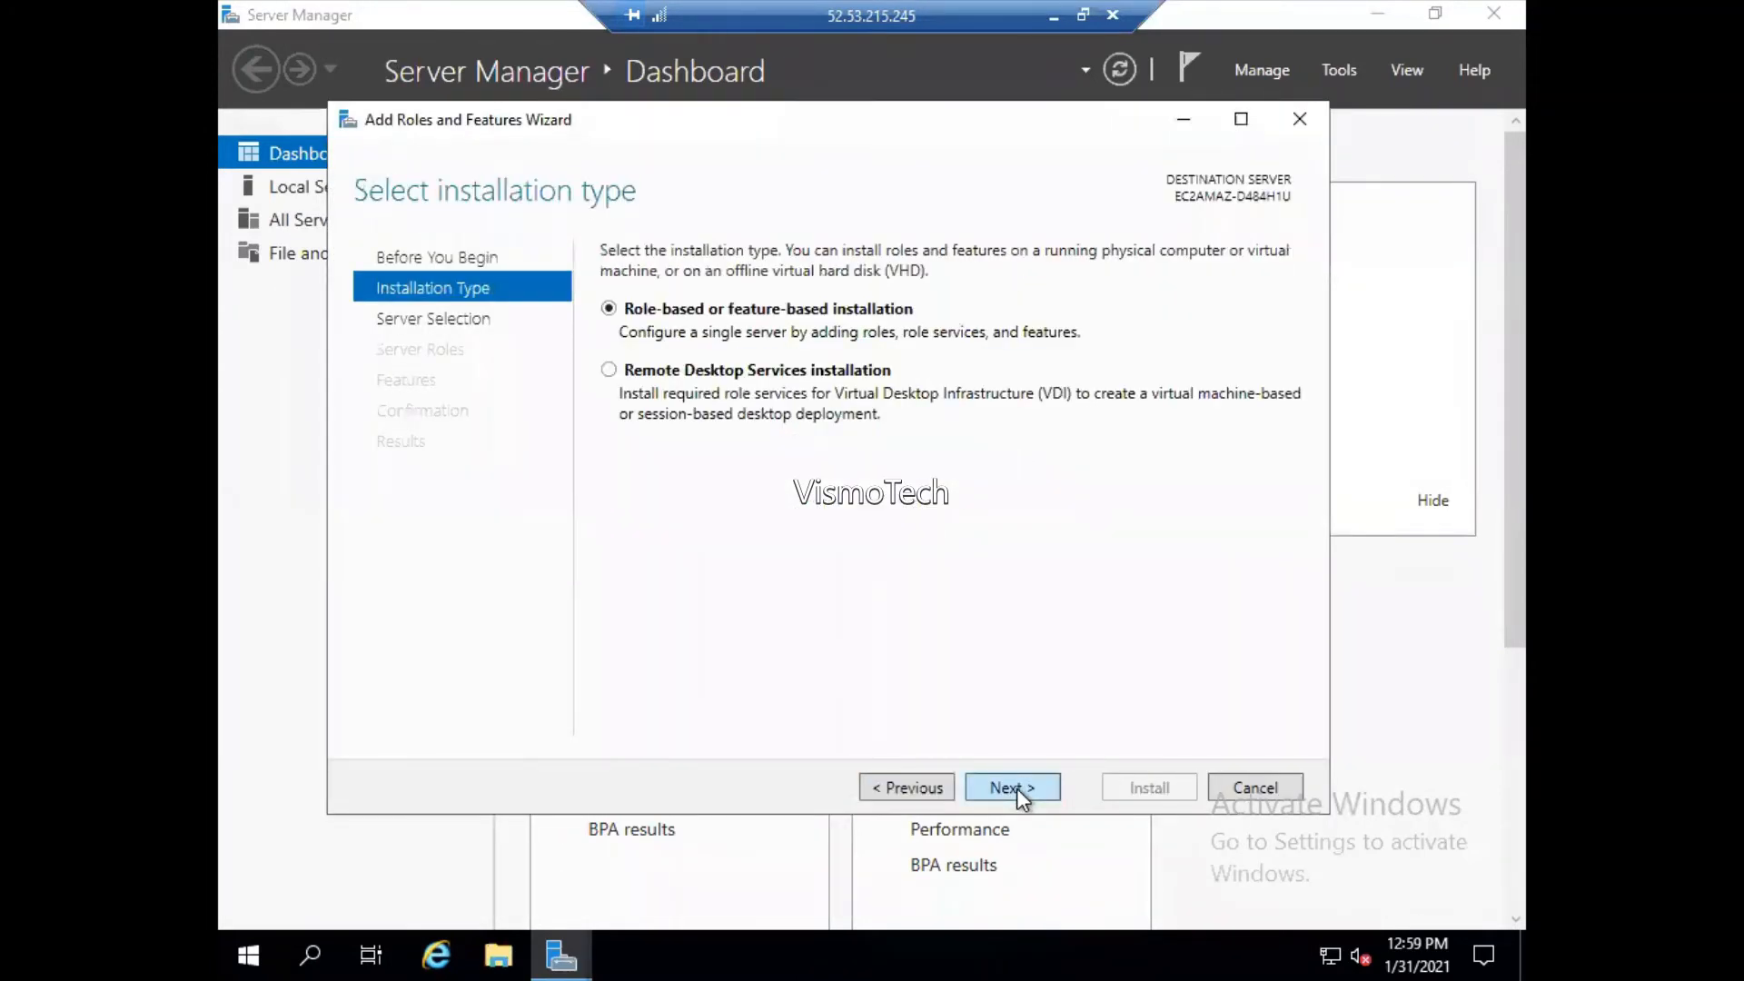
left_click(1017, 789)
left_click(1016, 788)
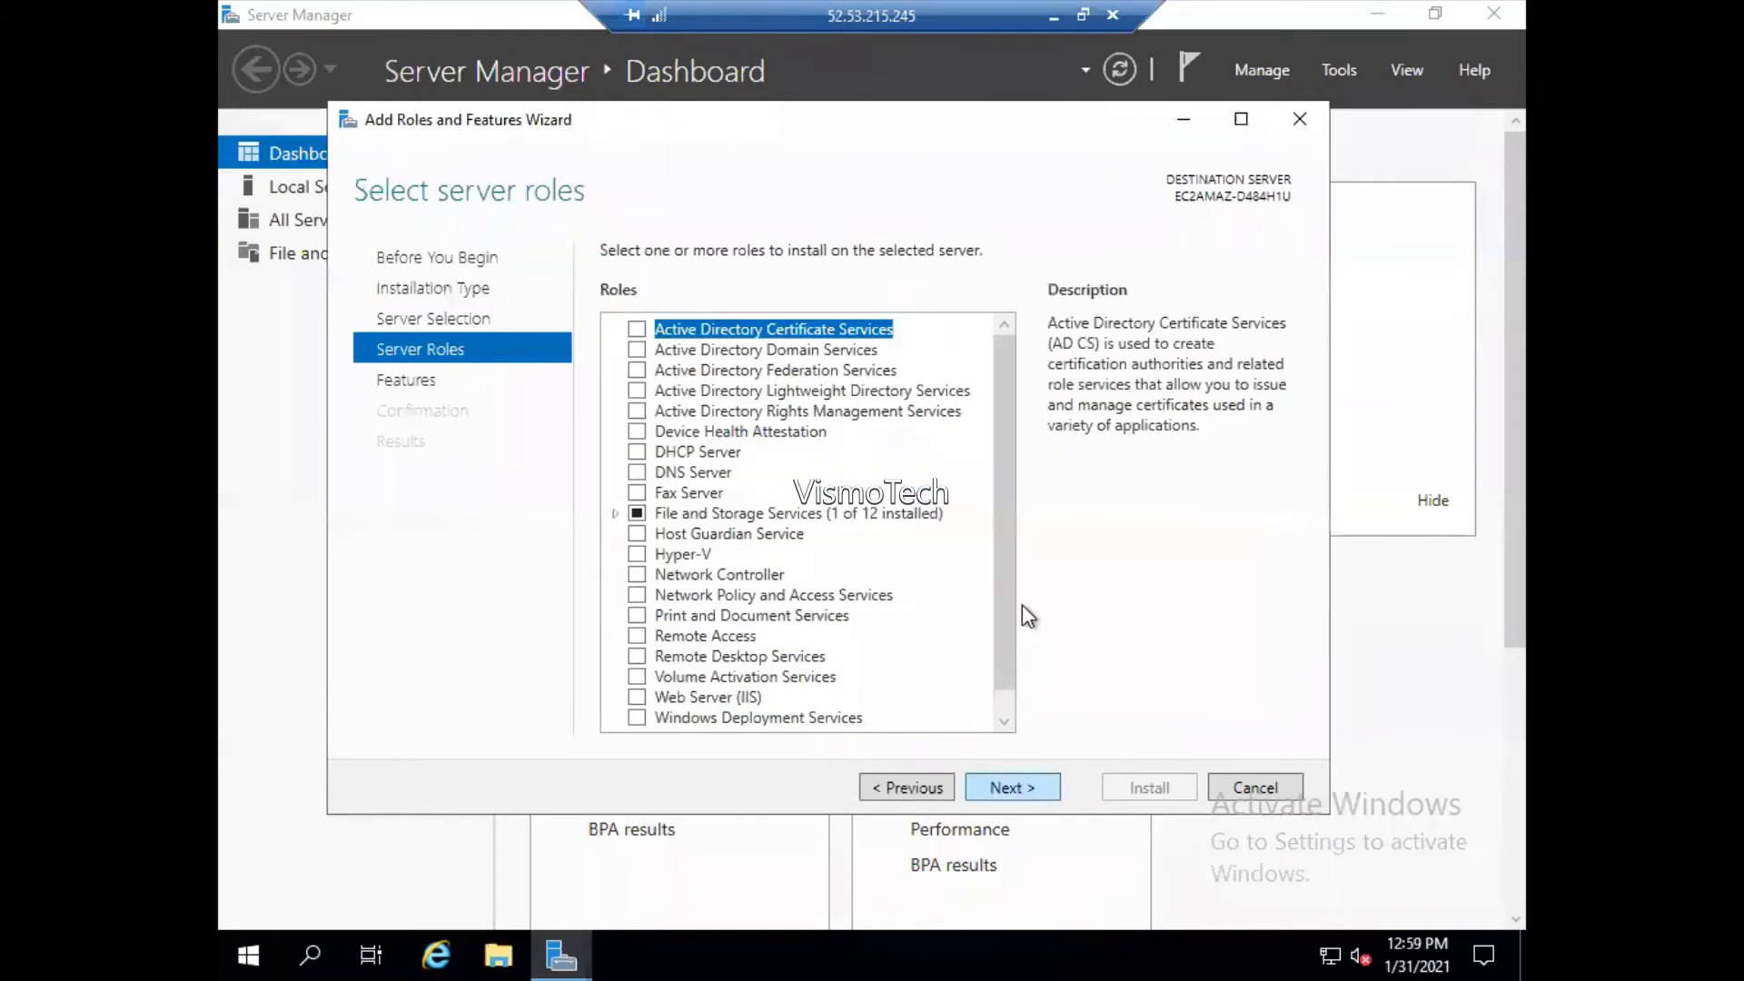
- Select the Web Server (IIS) role for Server2 and add its required features
left_click_drag(1001, 594, 1002, 707)
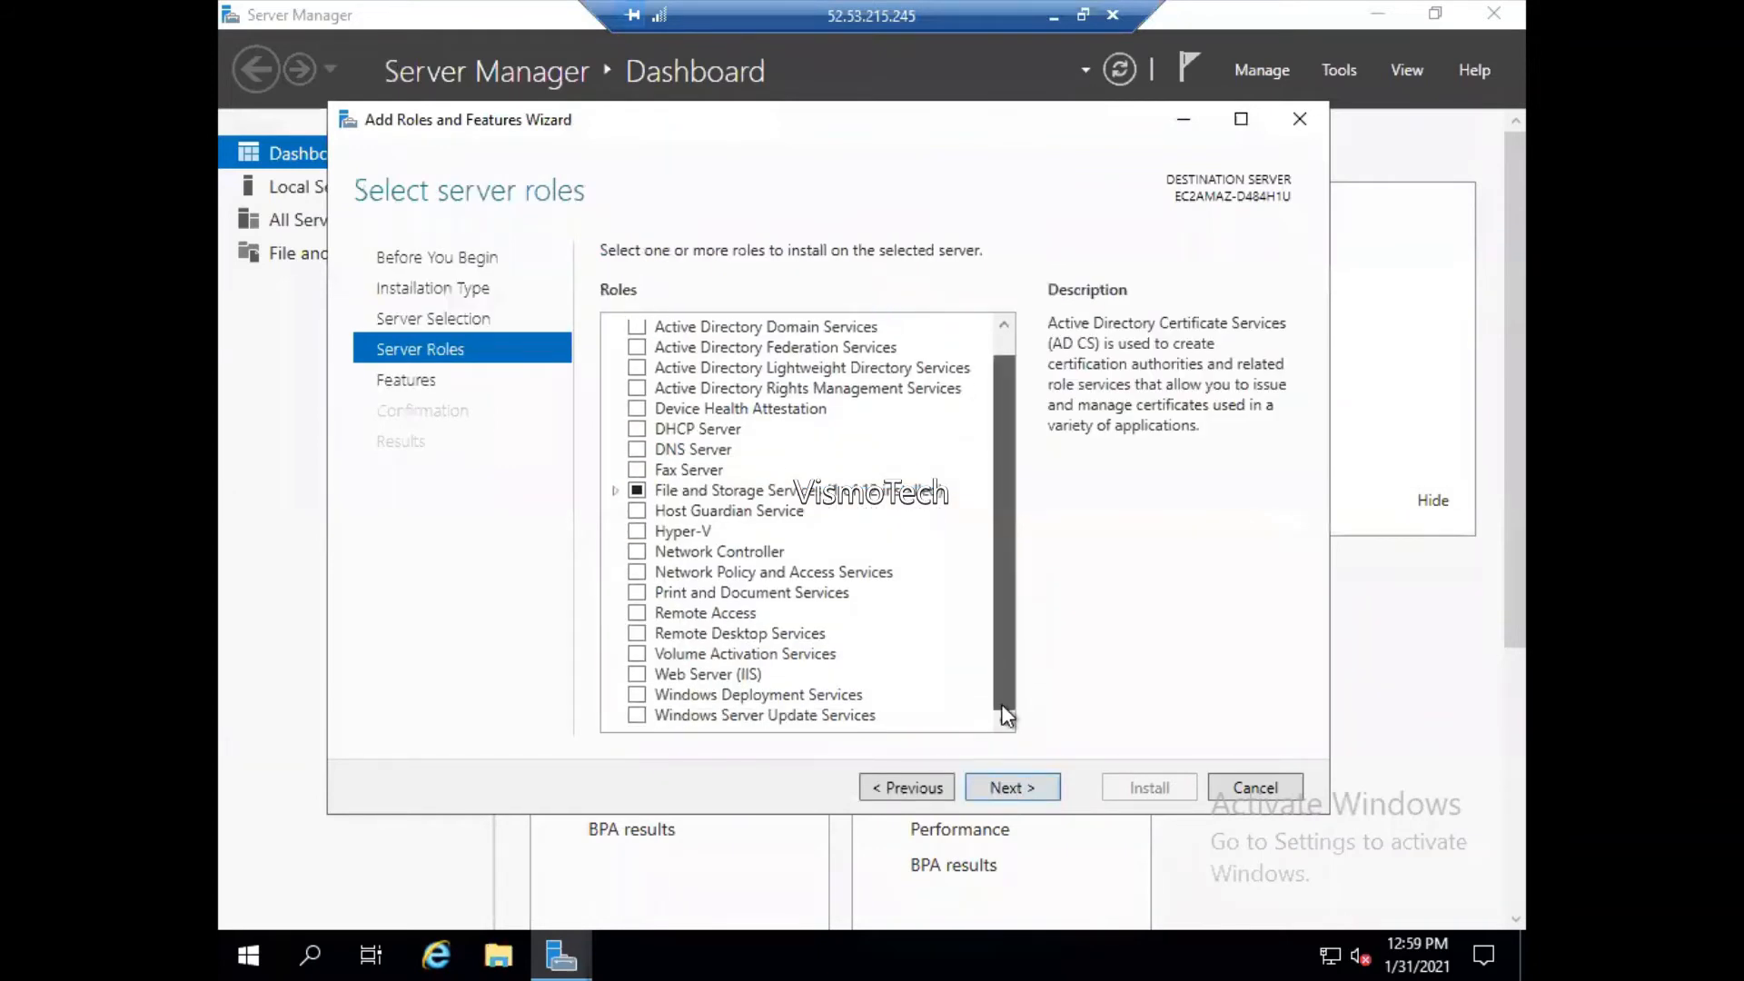
left_click(754, 677)
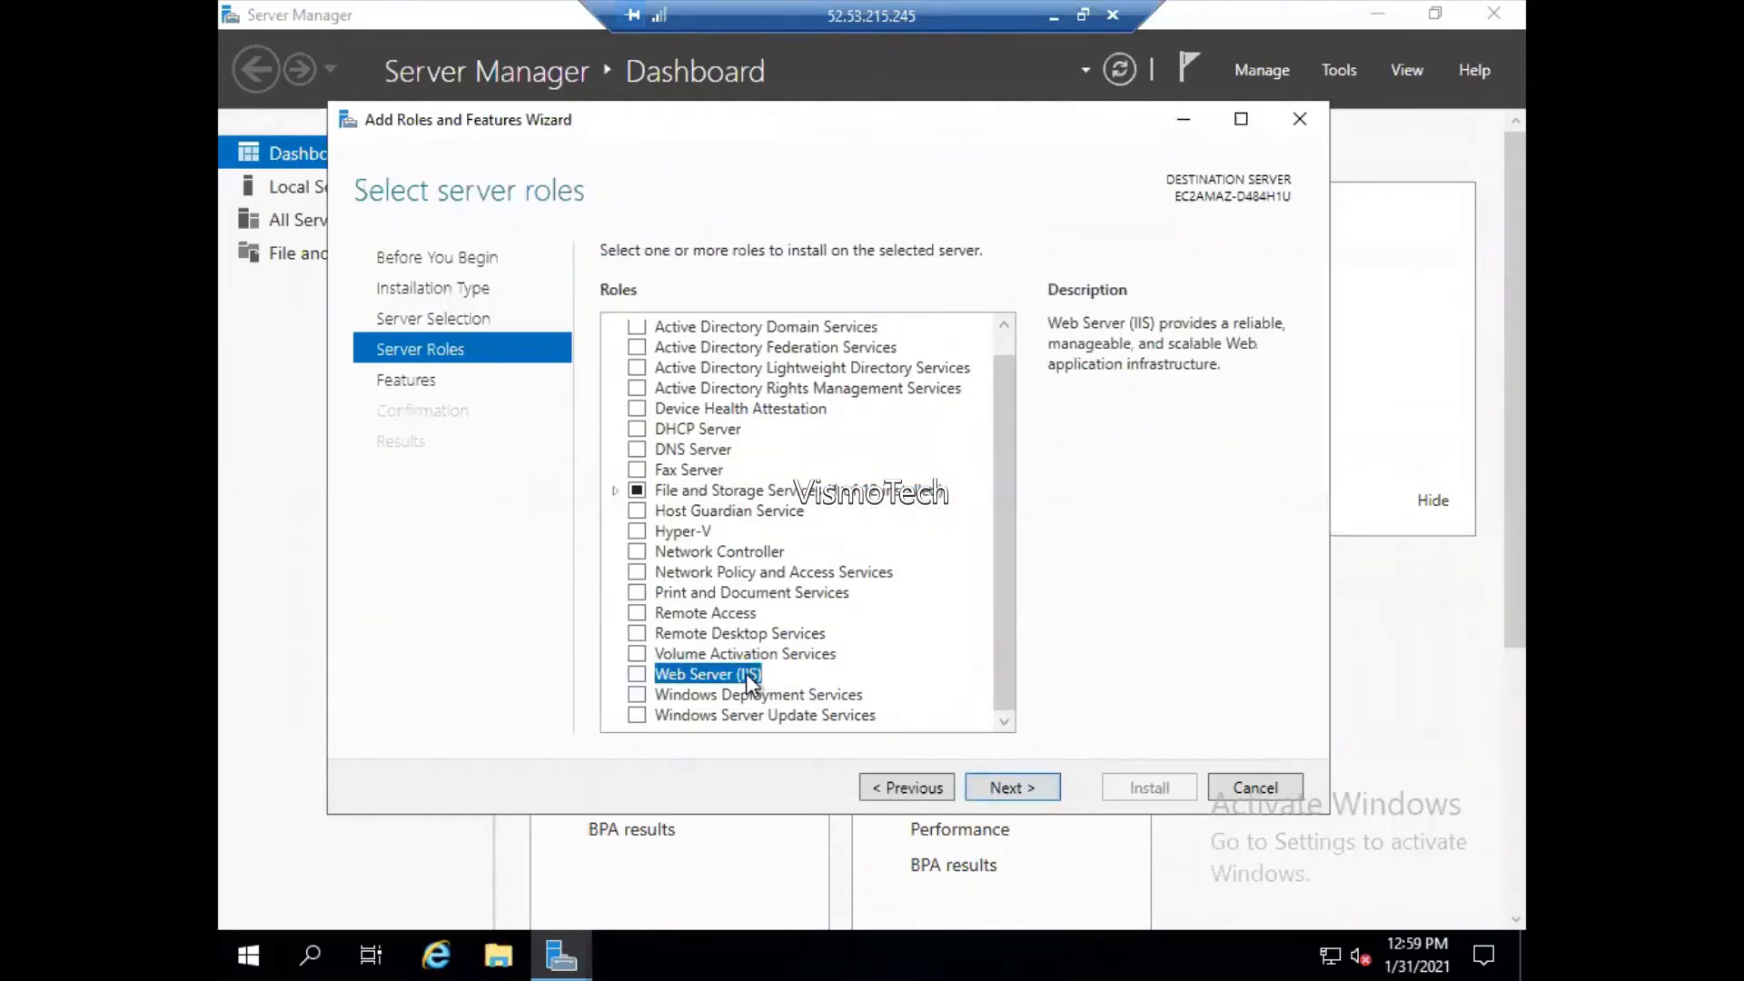
left_click(637, 677)
left_click(909, 669)
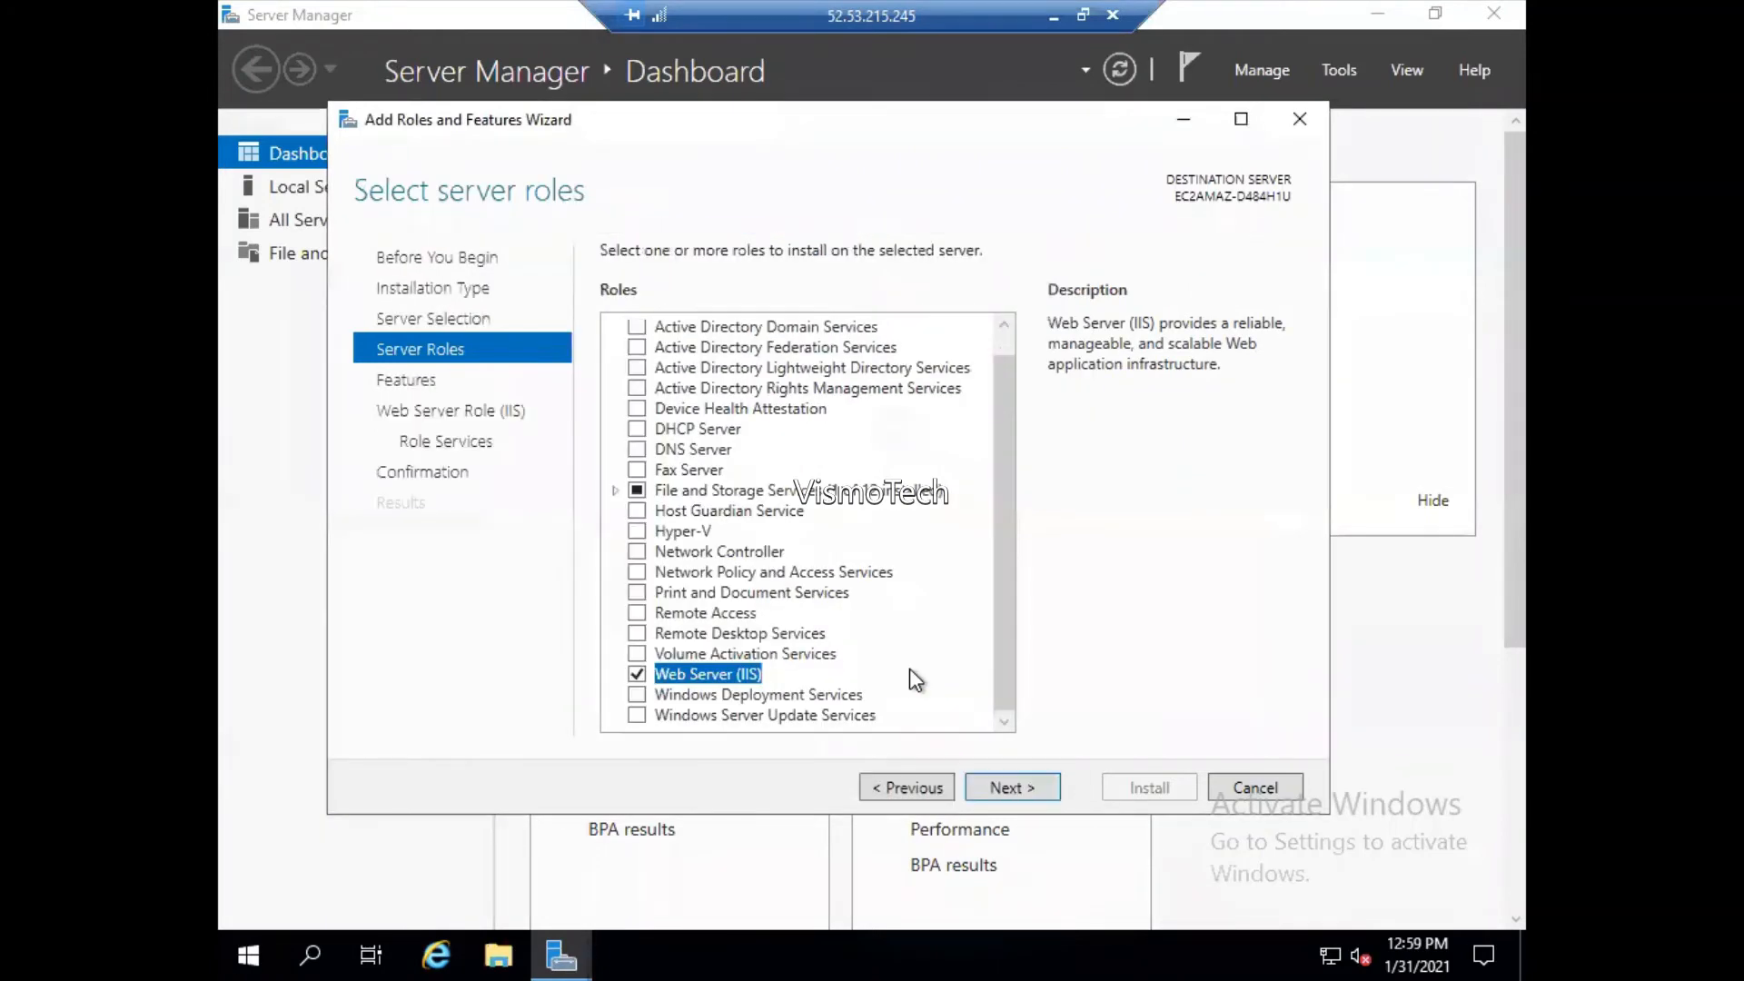
- Keep the default features and role services, start the Web Server (IIS) installation on Server2 and minimize the session
left_click(1002, 788)
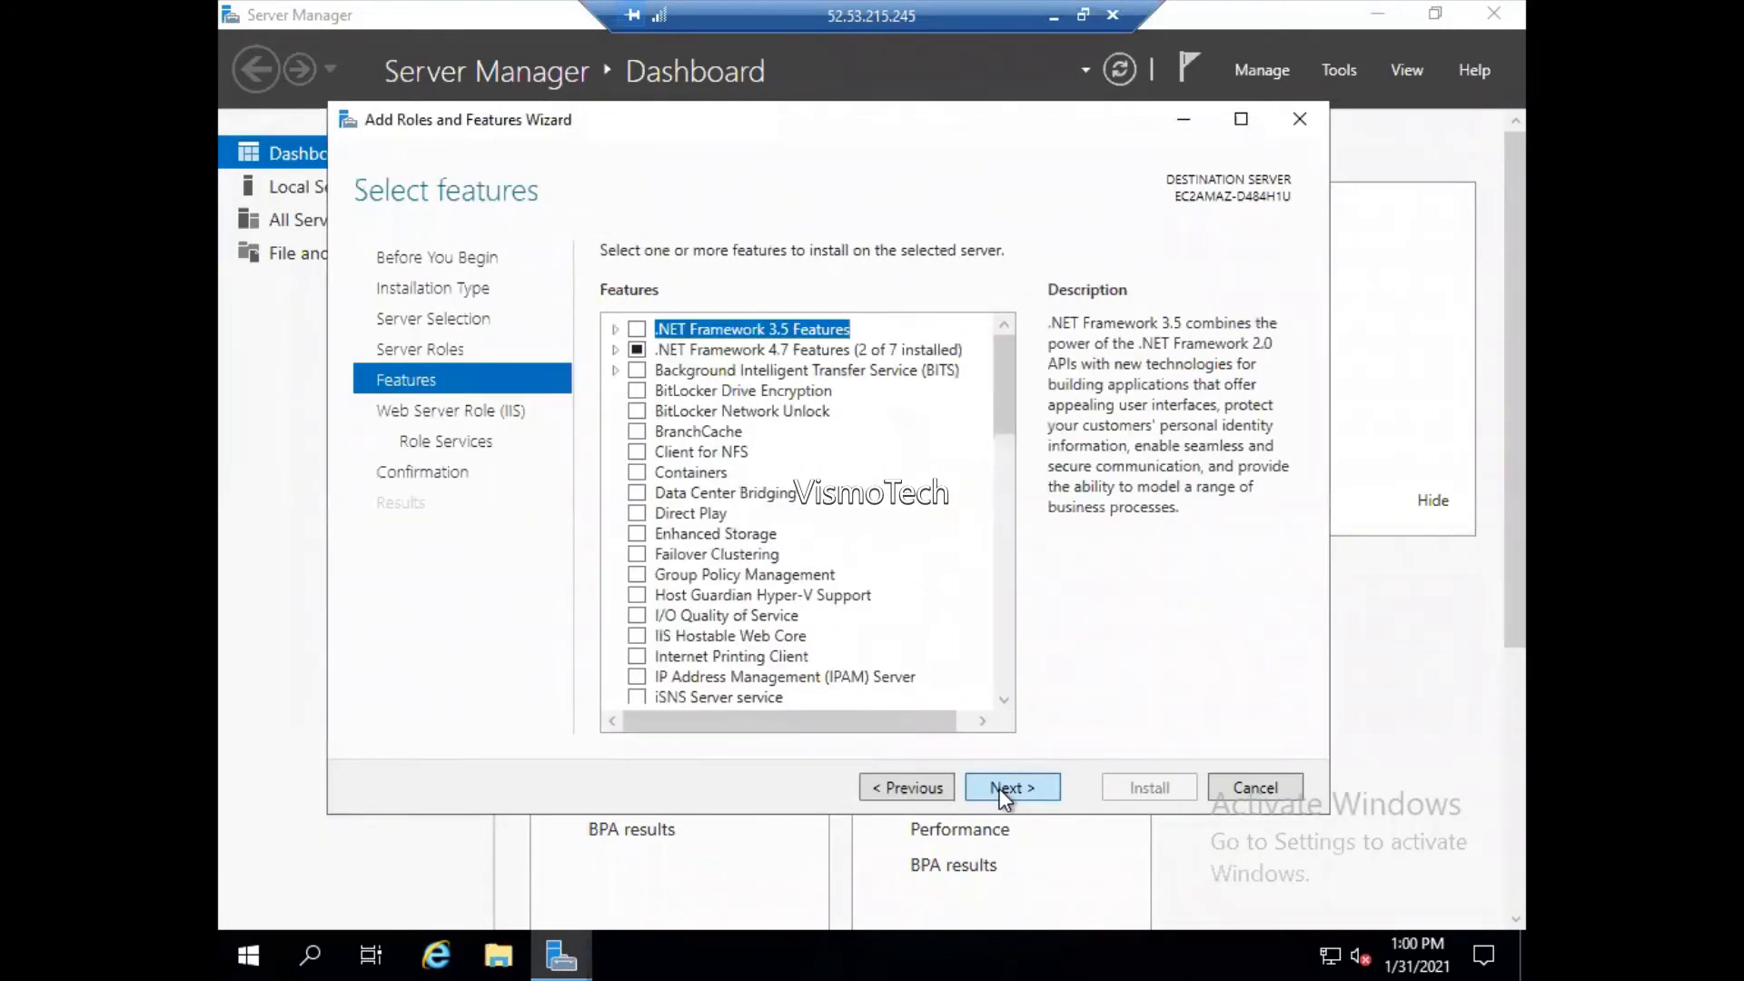
left_click(999, 788)
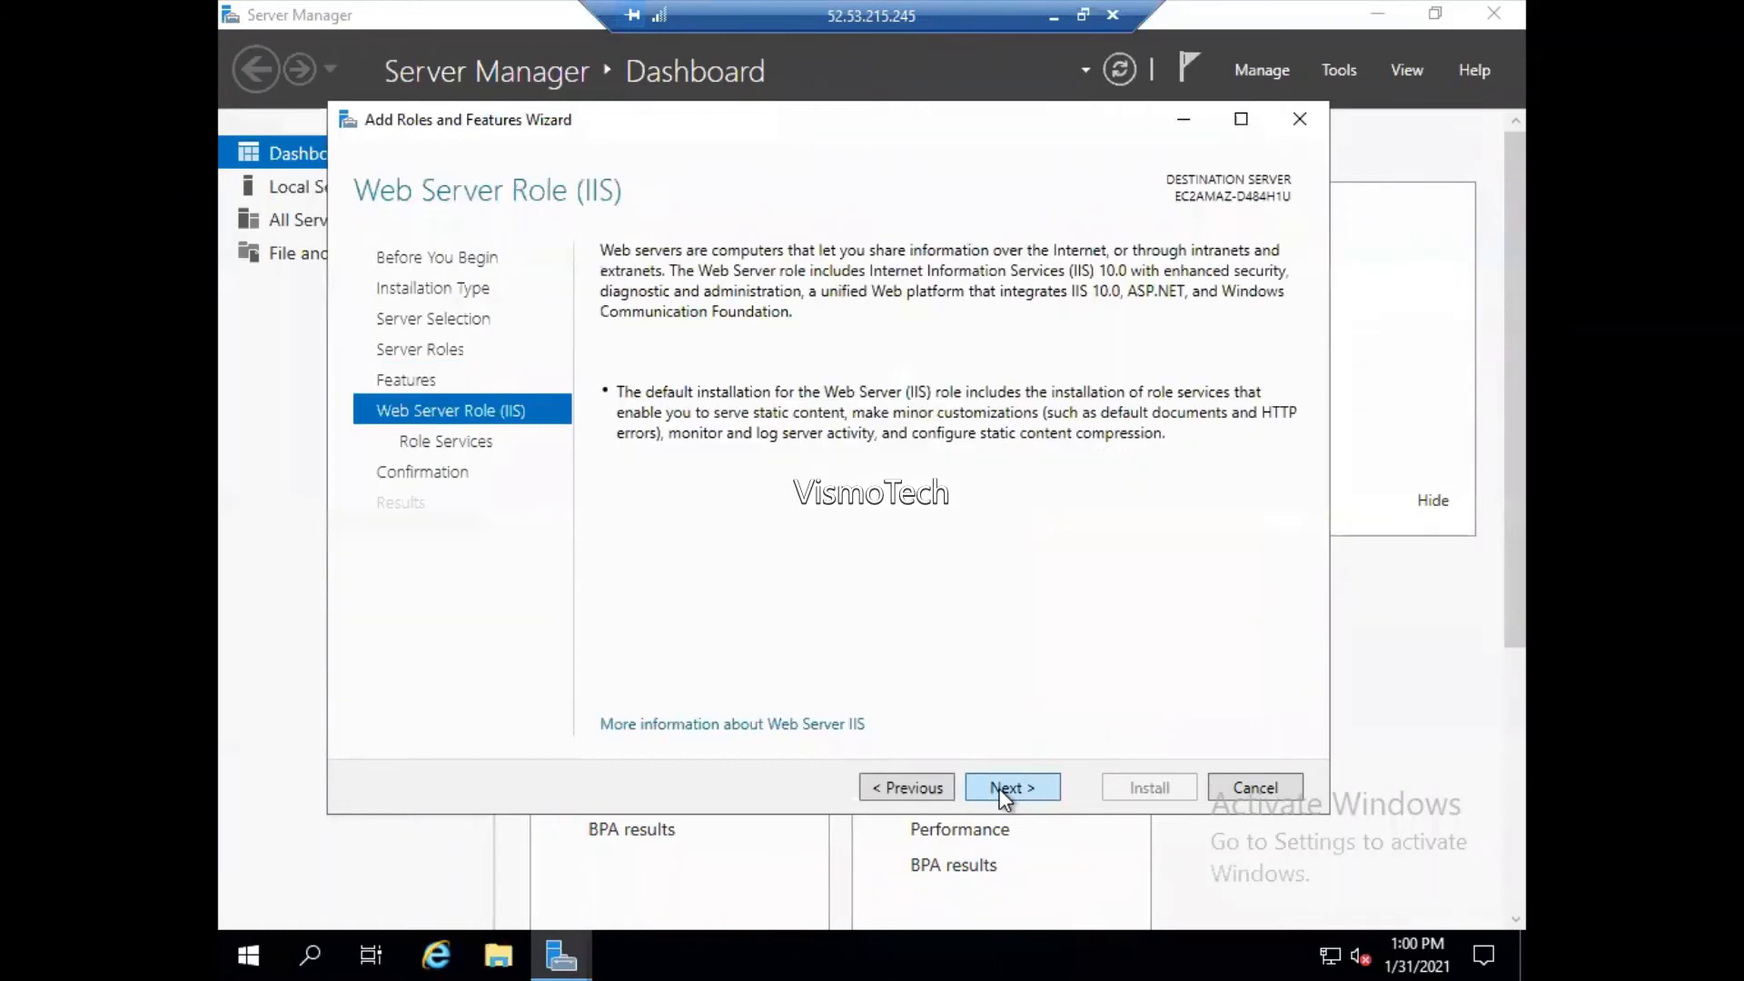
left_click(999, 788)
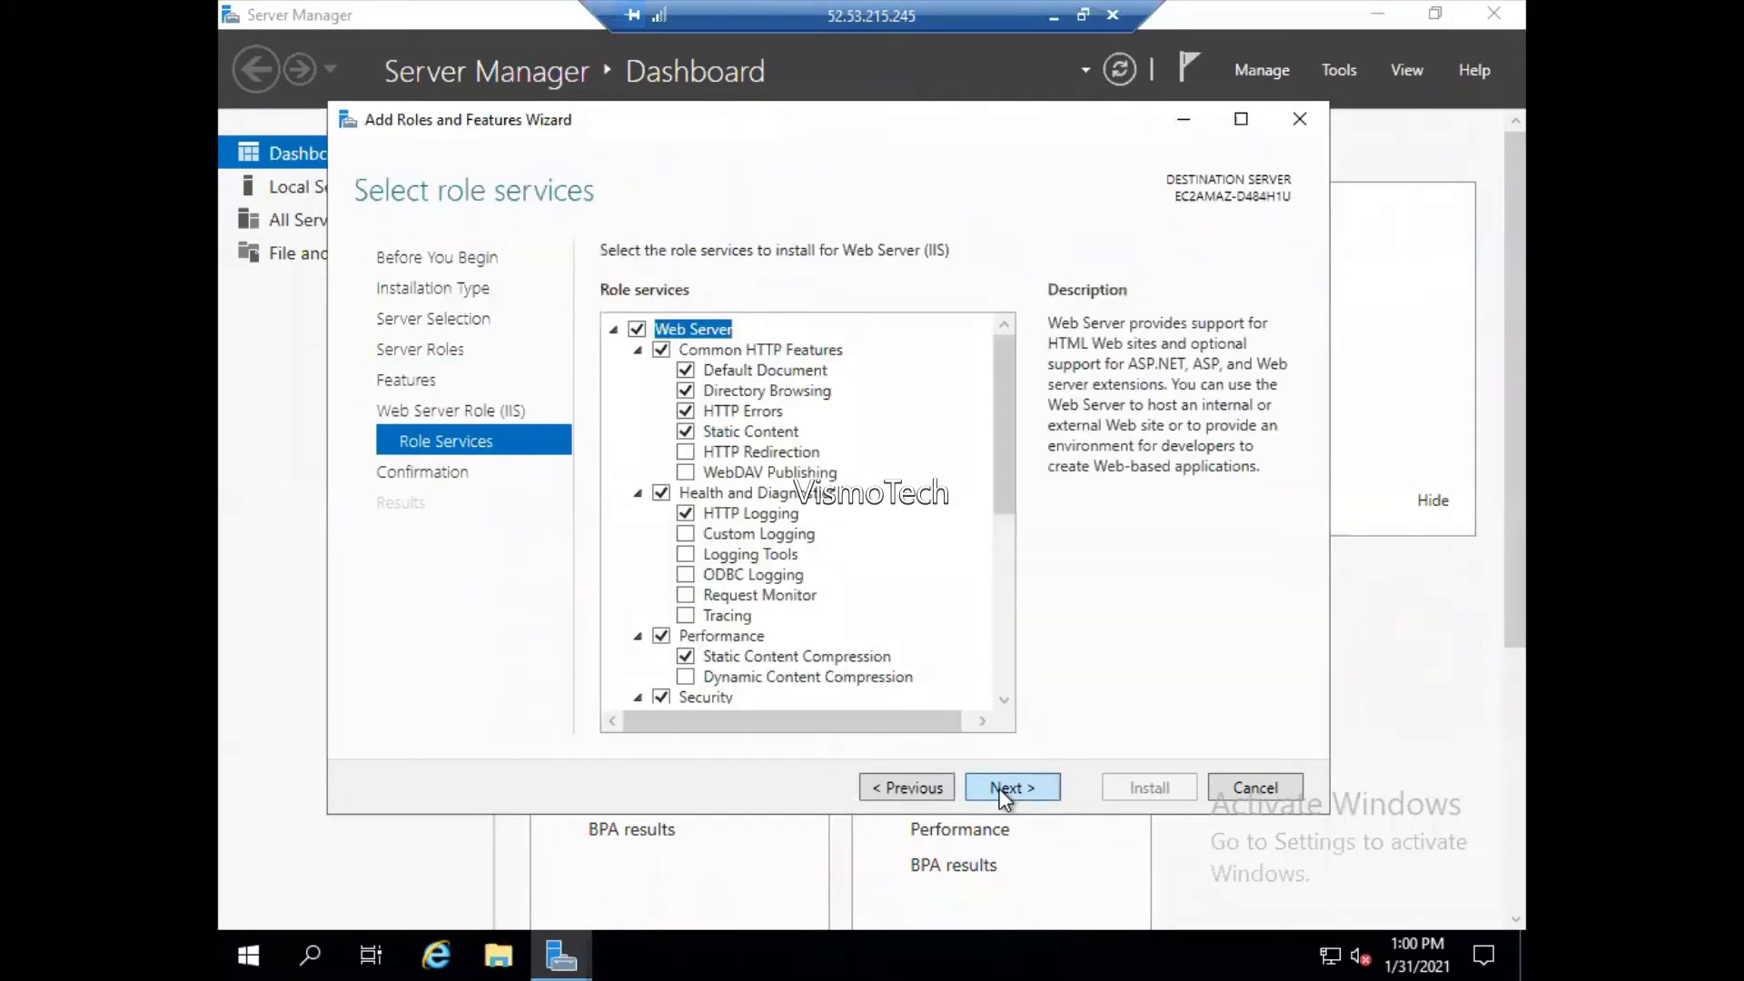
left_click(1000, 788)
left_click(1119, 797)
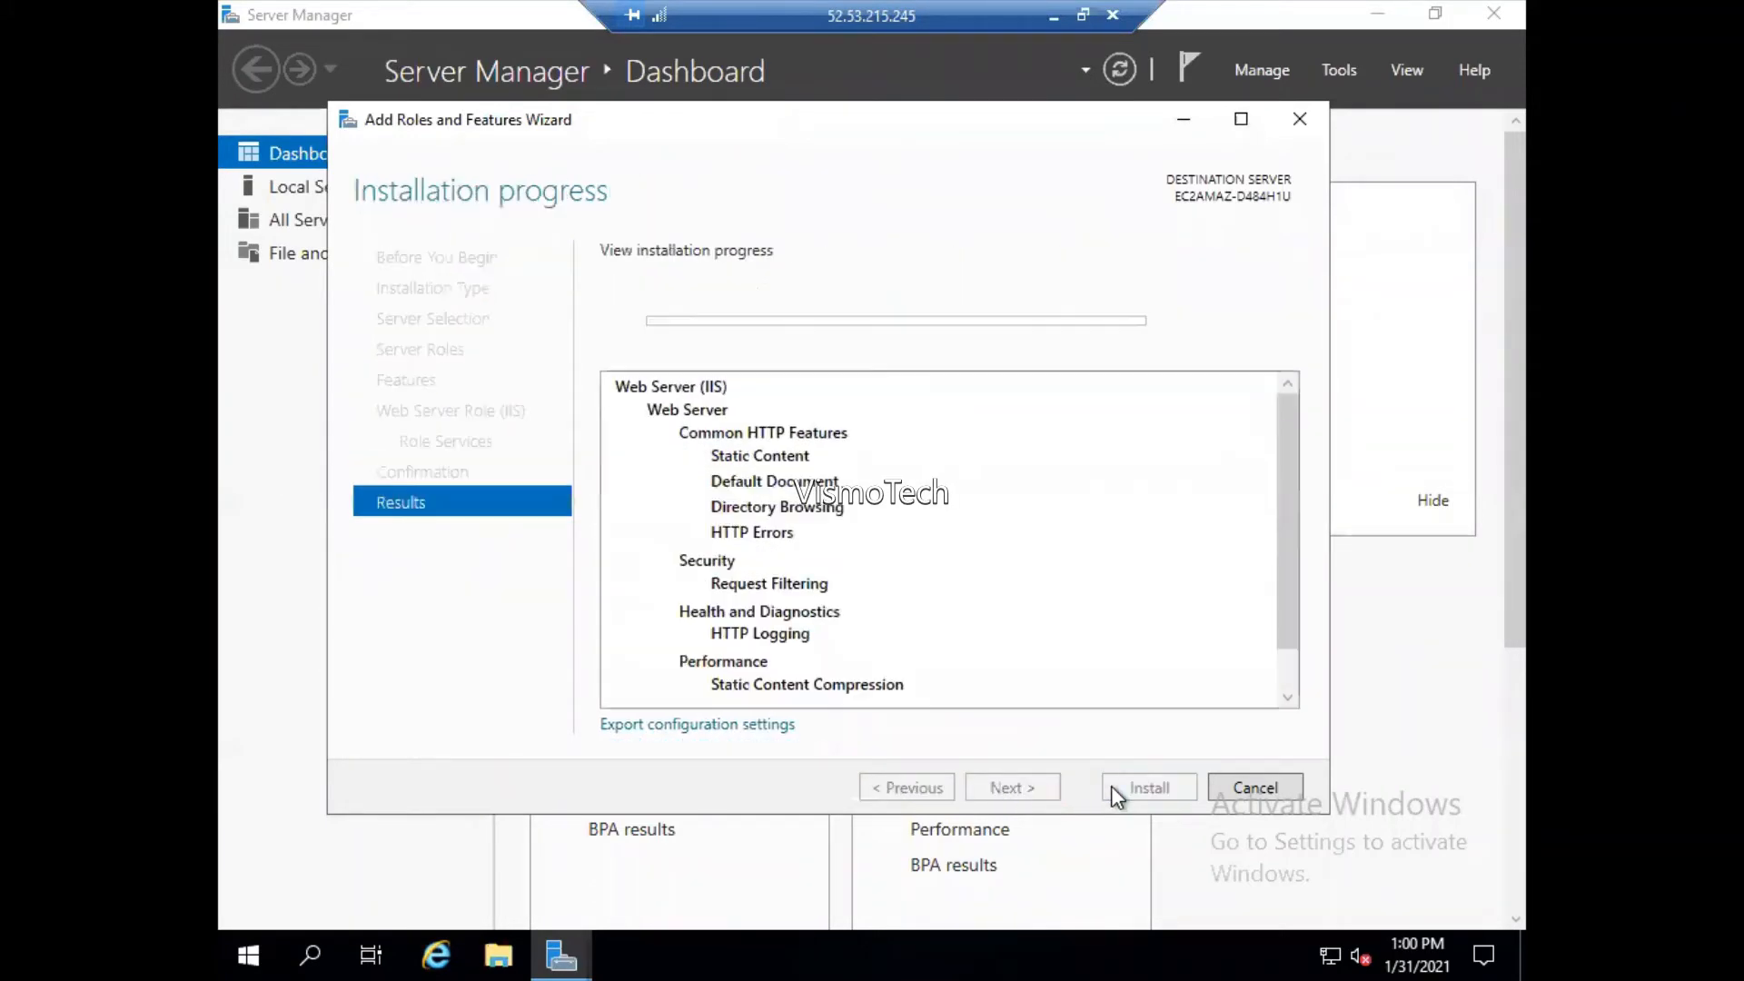
left_click(1048, 15)
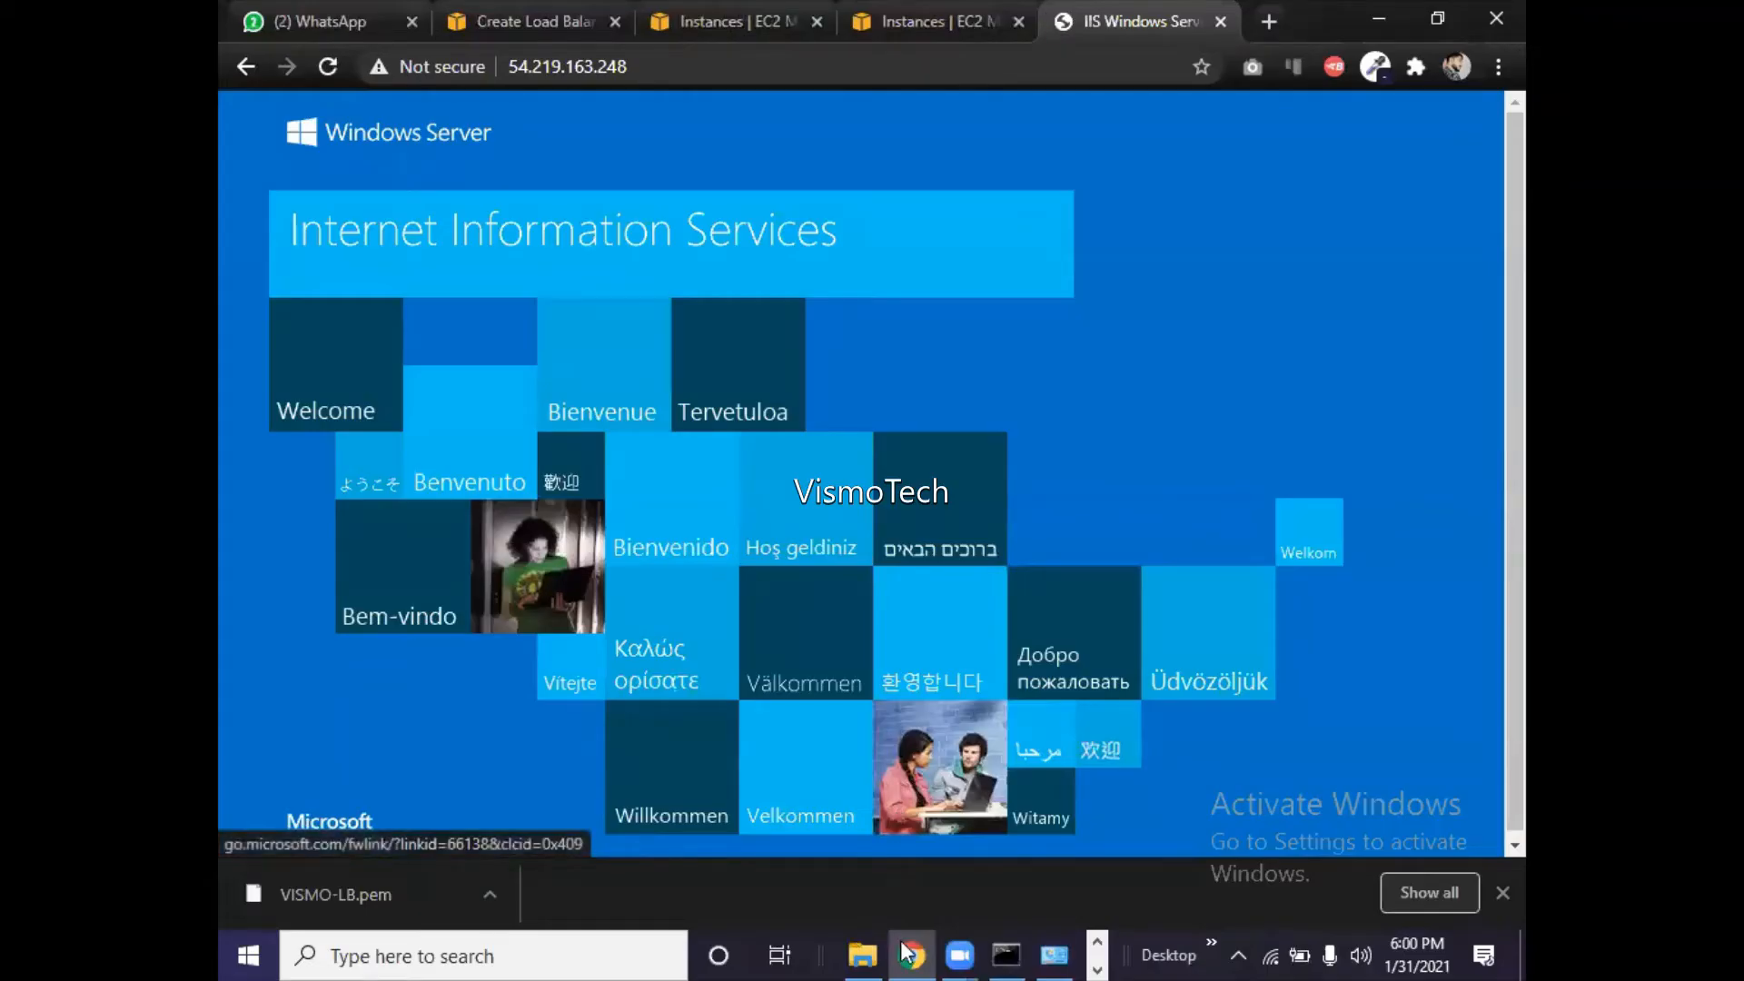
- Copy Server2's IP address from the Notepad note, open 52.53.215.245 in a new browser tab and reload the page
left_click(1098, 968)
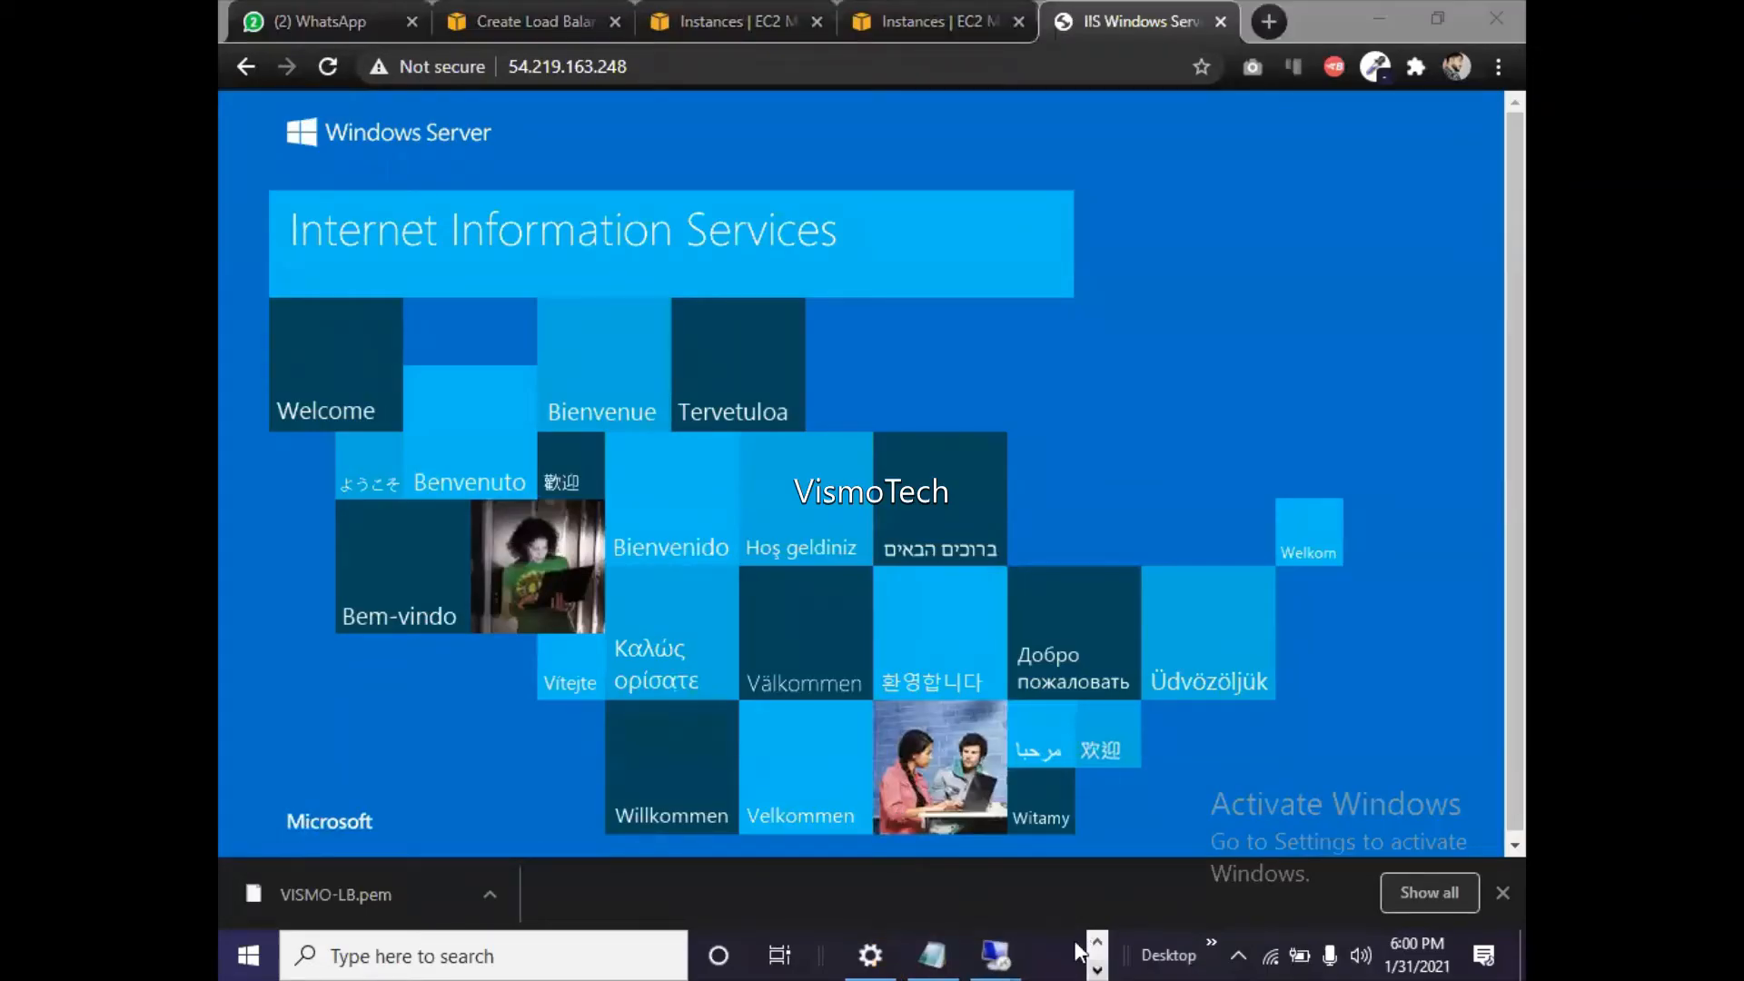
left_click(916, 940)
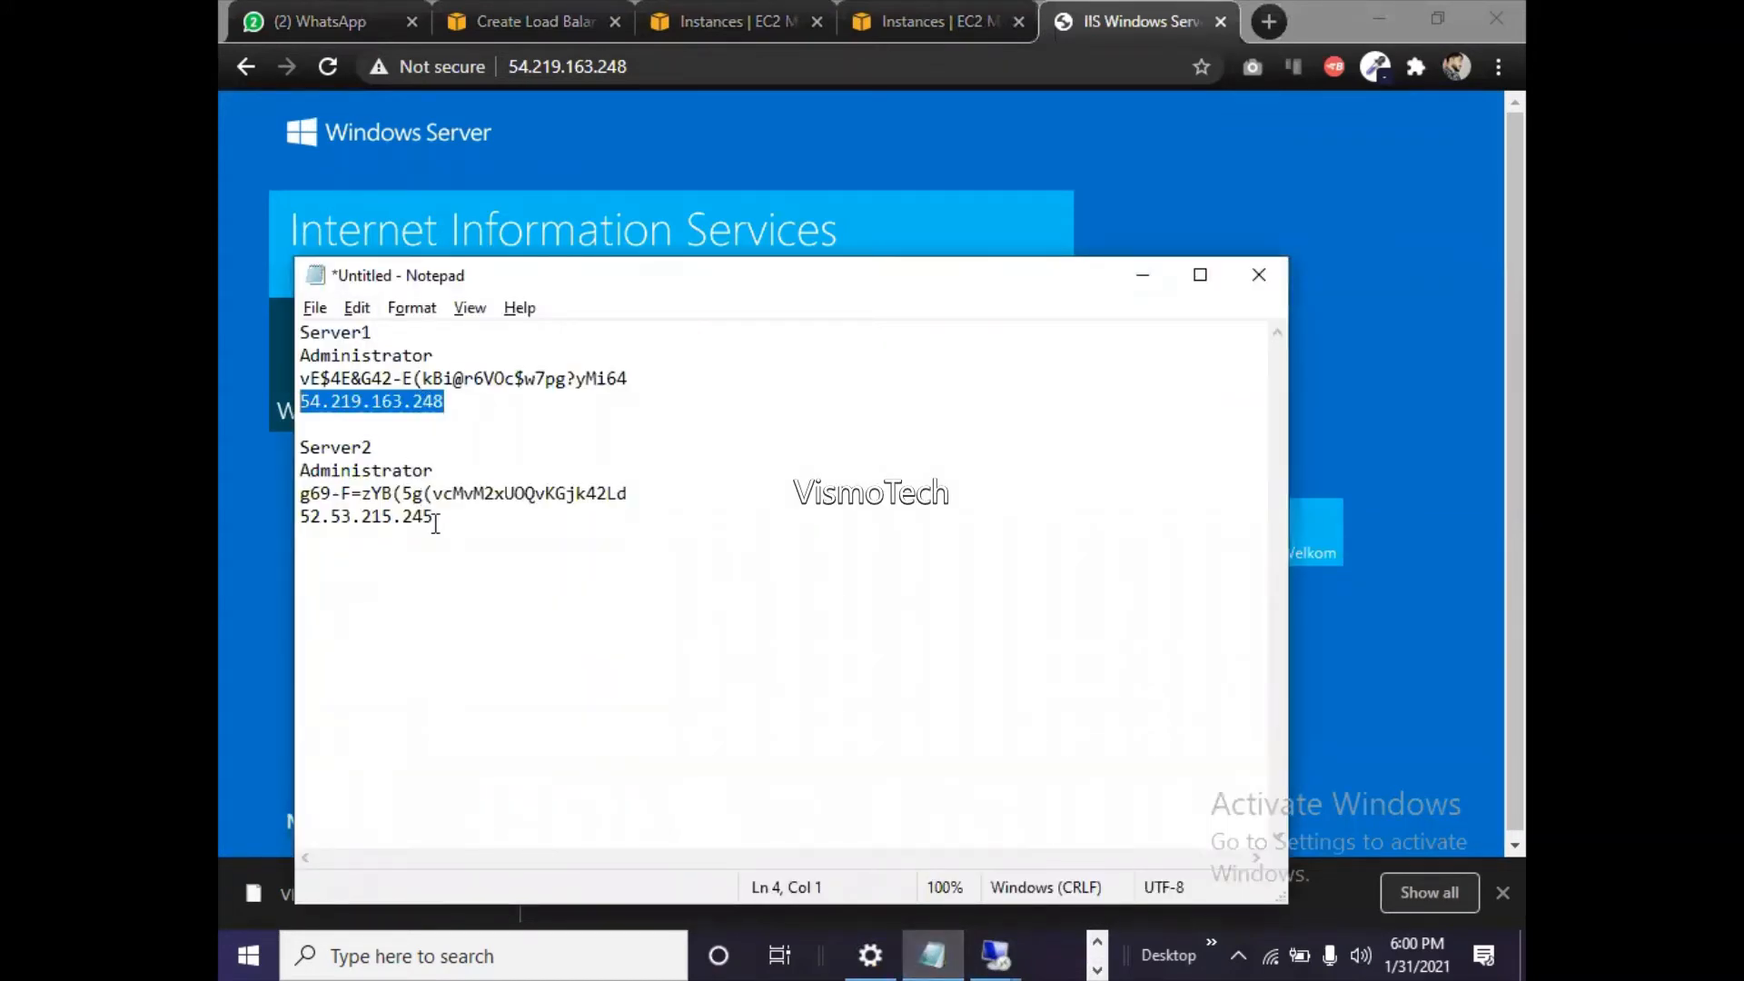
left_click_drag(436, 525, 285, 524)
key("ctrl+c")
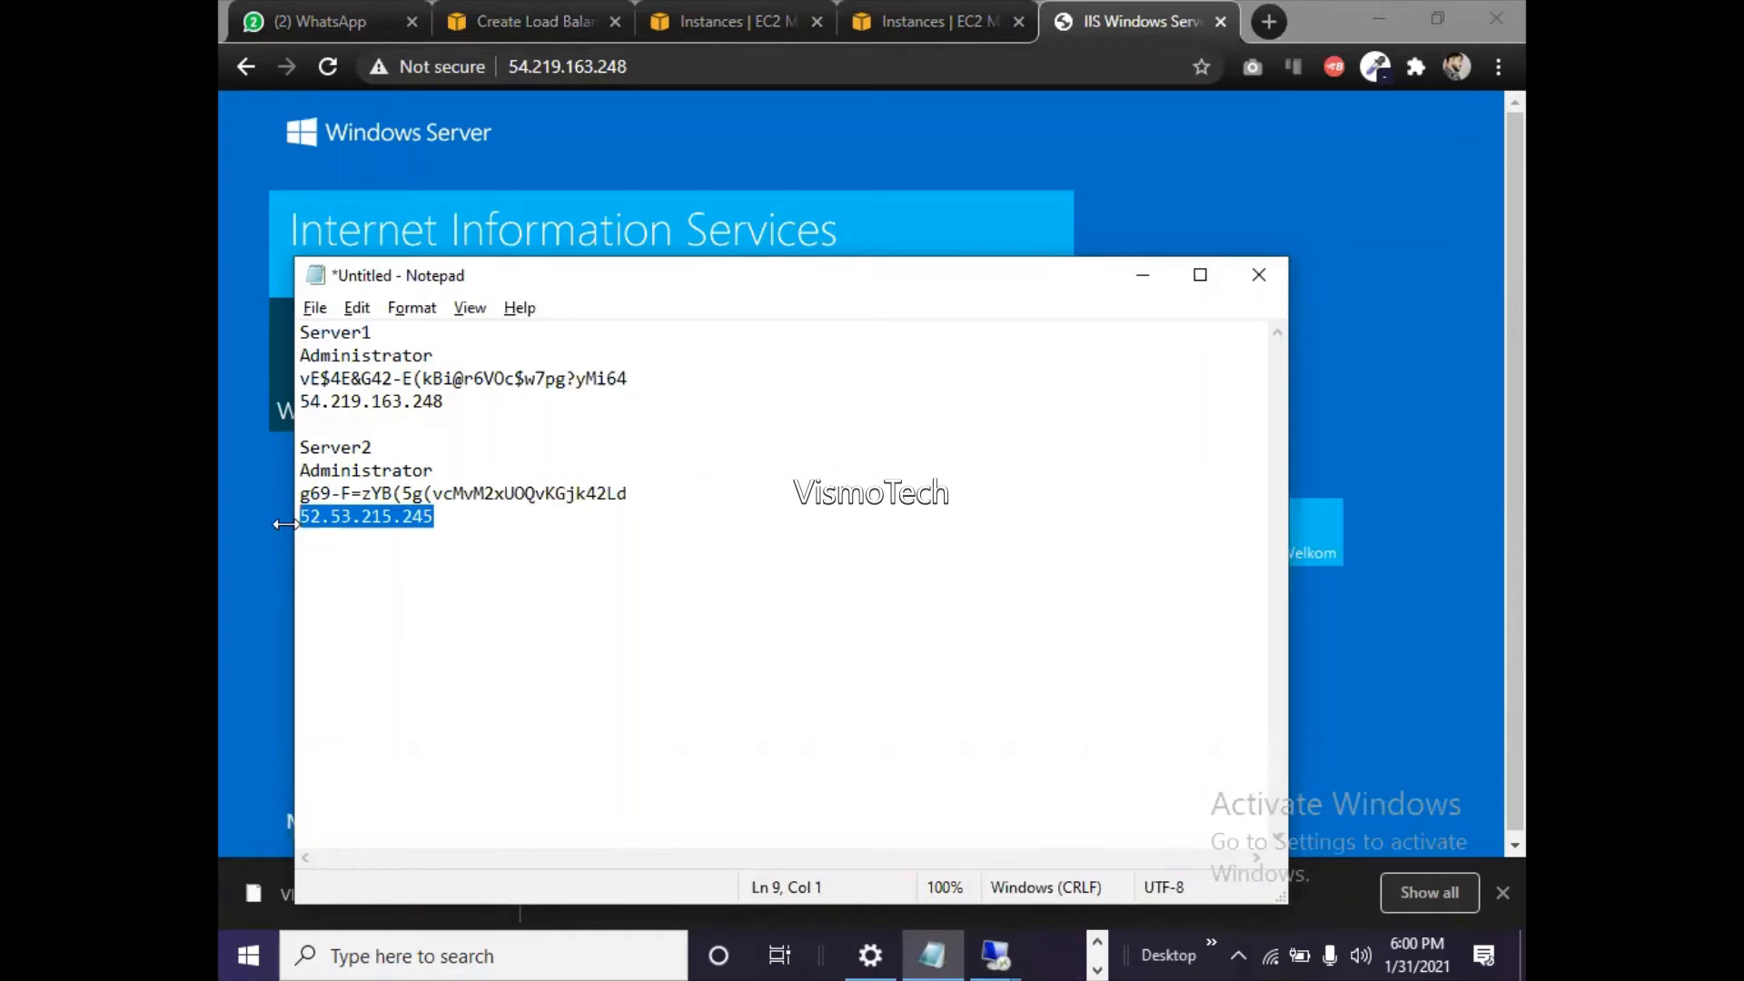
left_click(1269, 21)
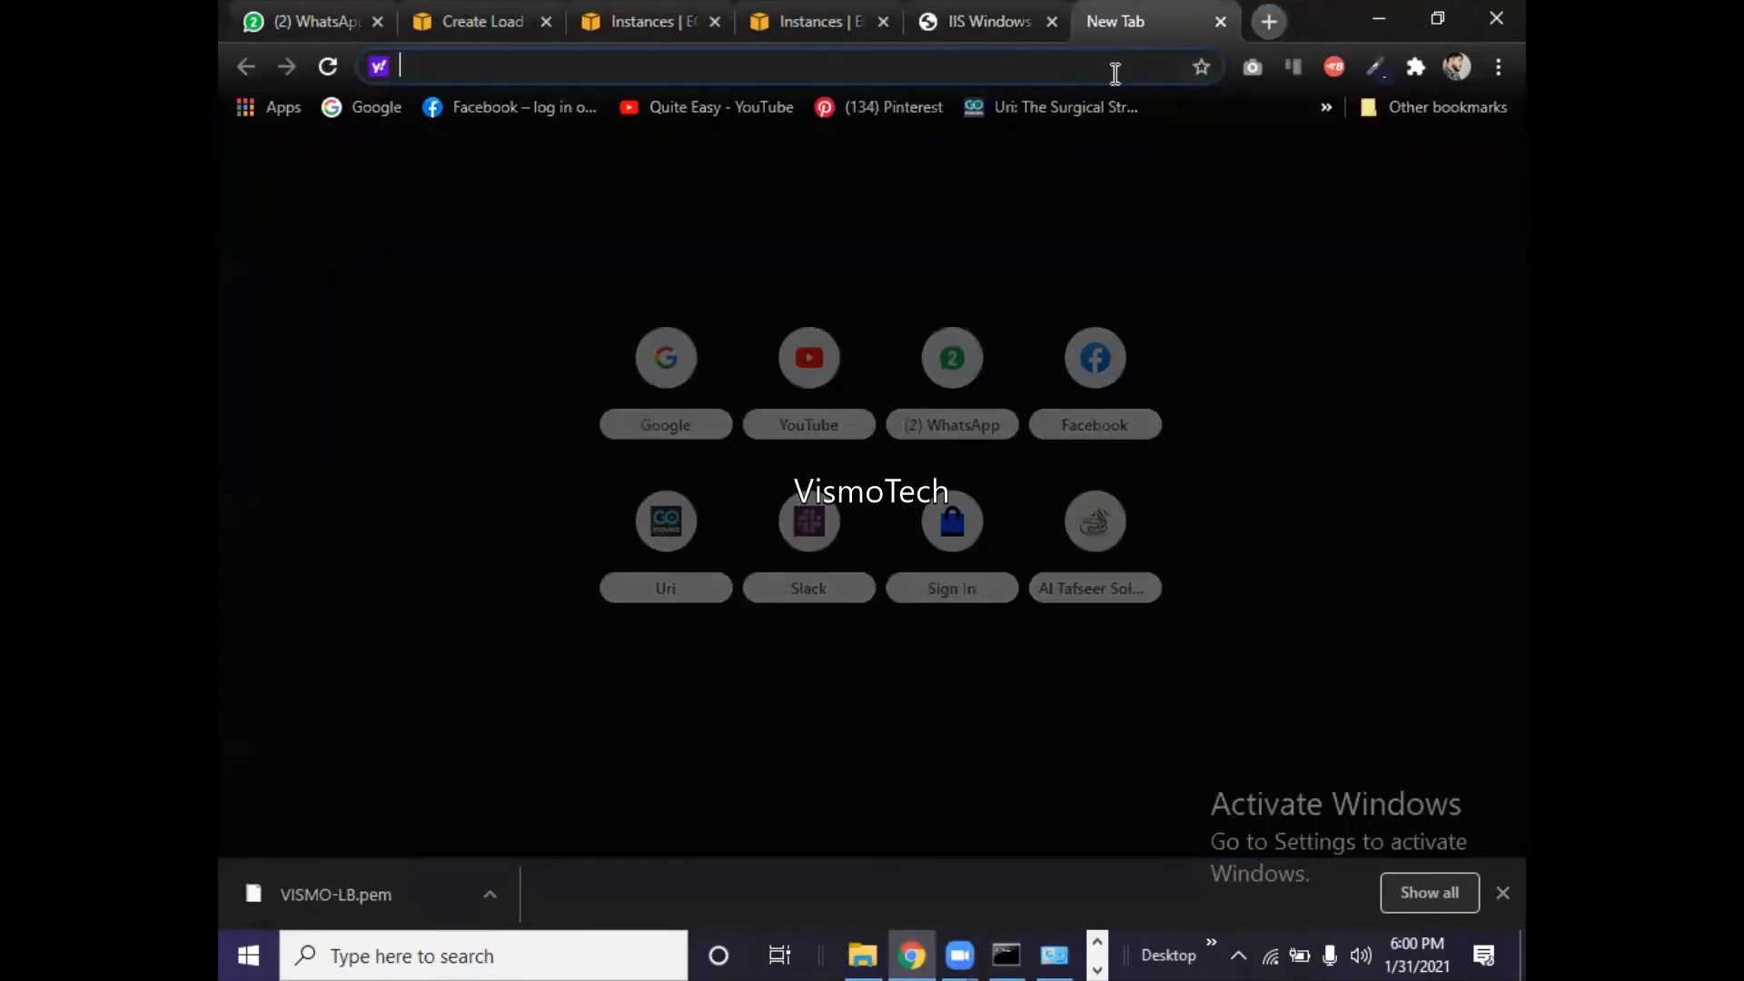
key("ctrl+v")
key("Return")
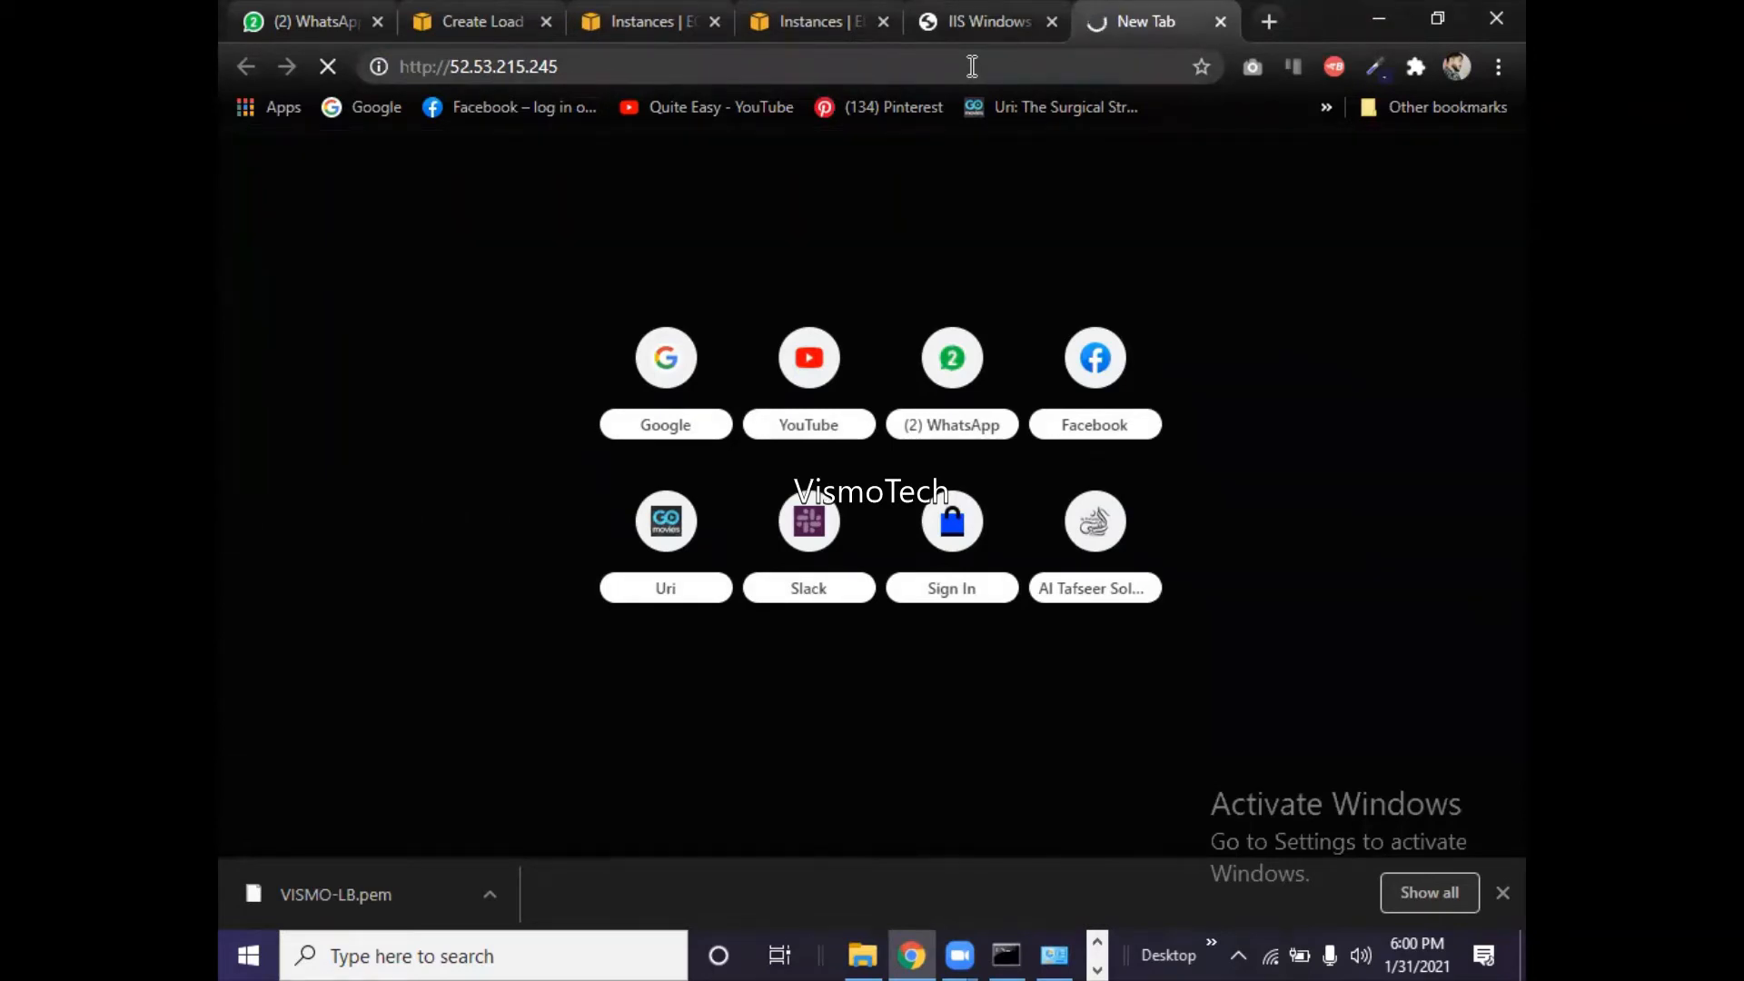
key("F5")
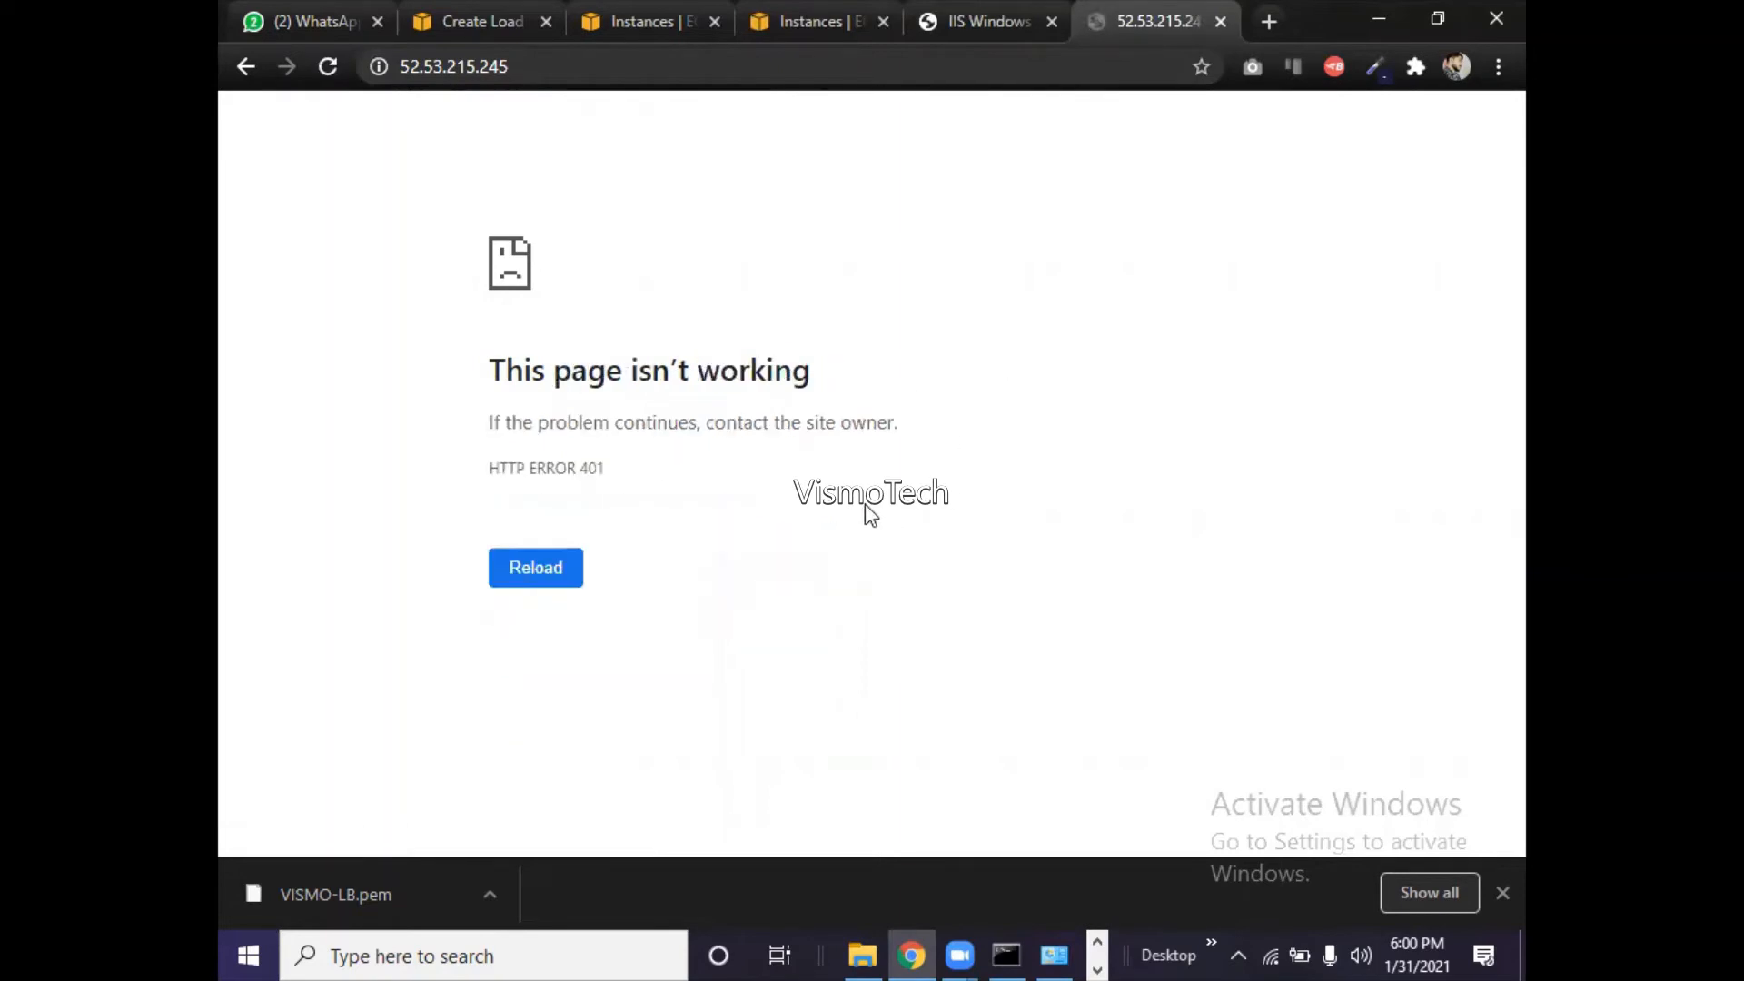
- Switch to the 54.219.163.248 remote session and open the C:\inetpub\wwwroot folder in File Explorer
left_click(978, 20)
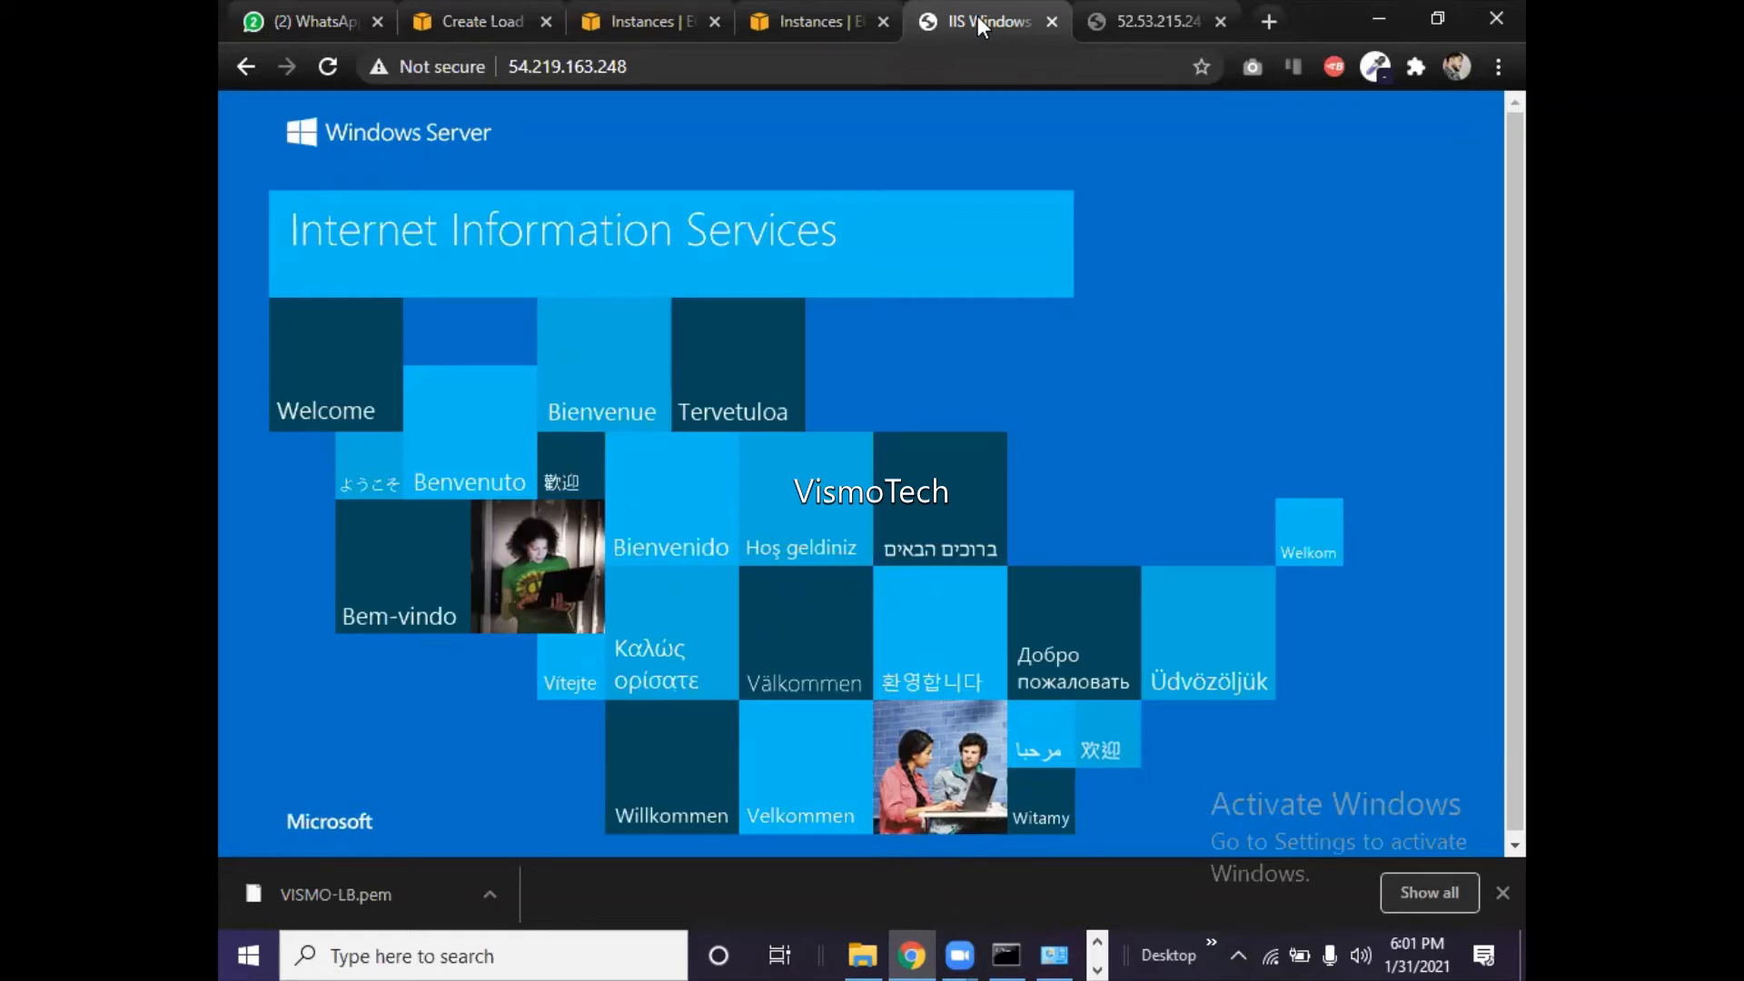
left_click(1098, 944)
left_click(1097, 968)
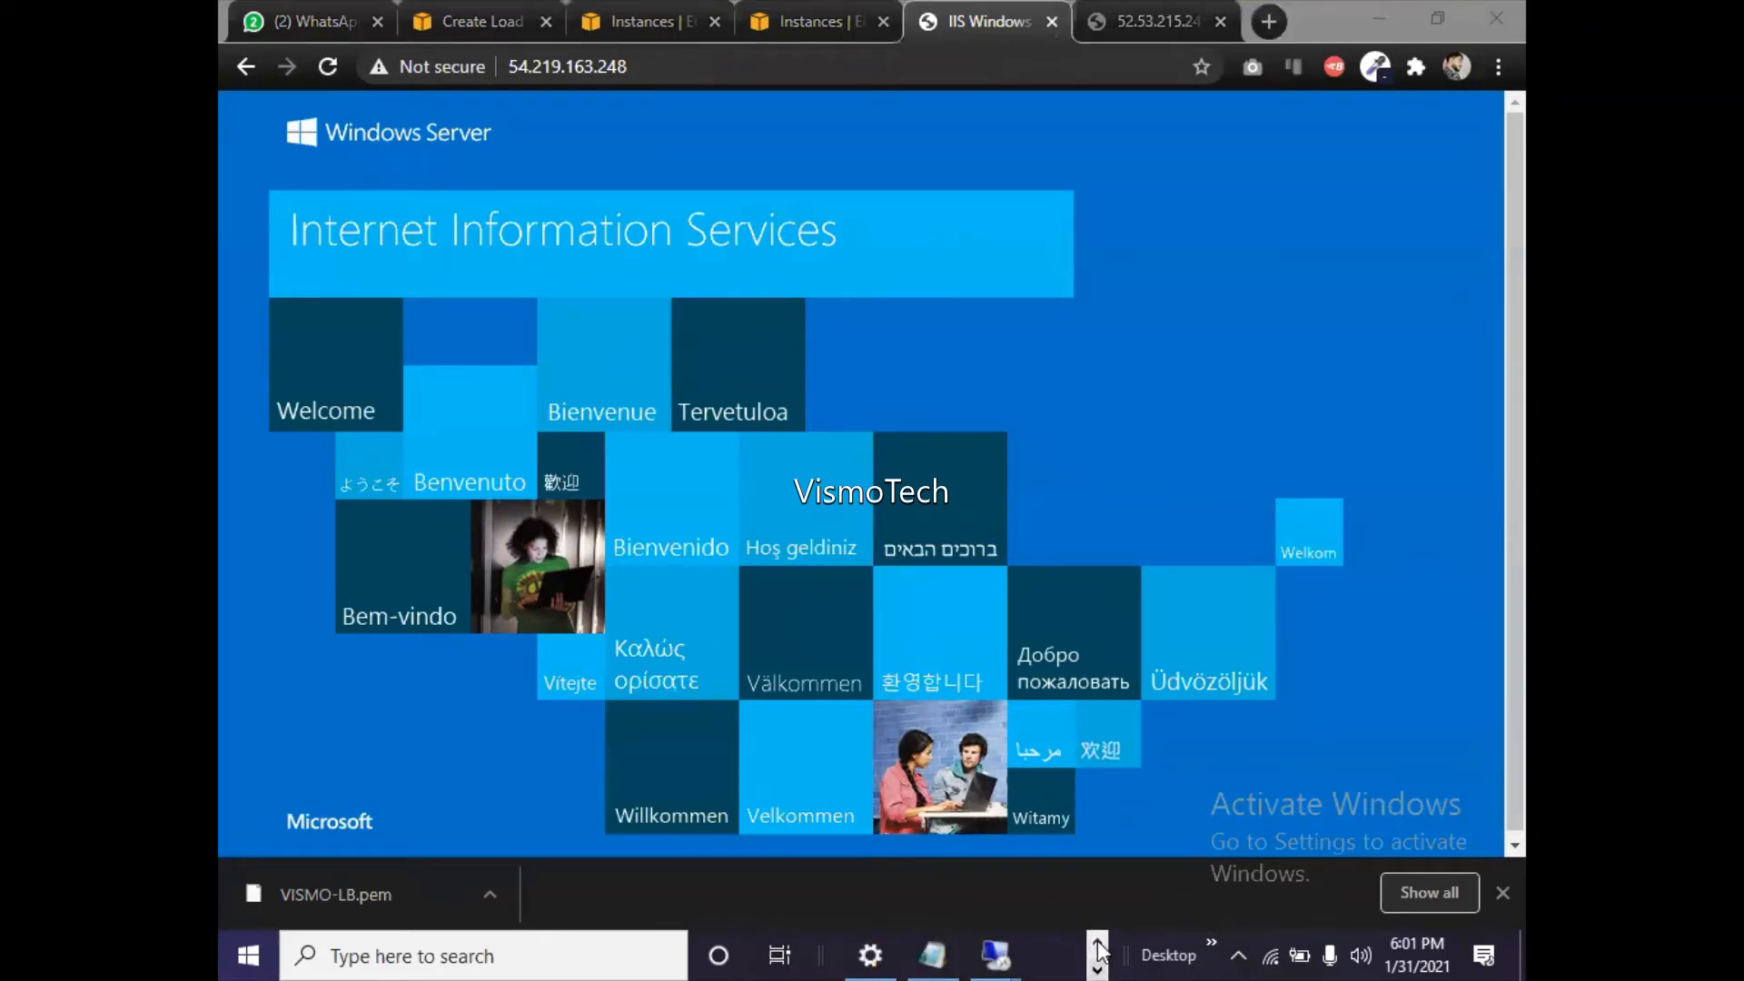
mouse_move(1003, 952)
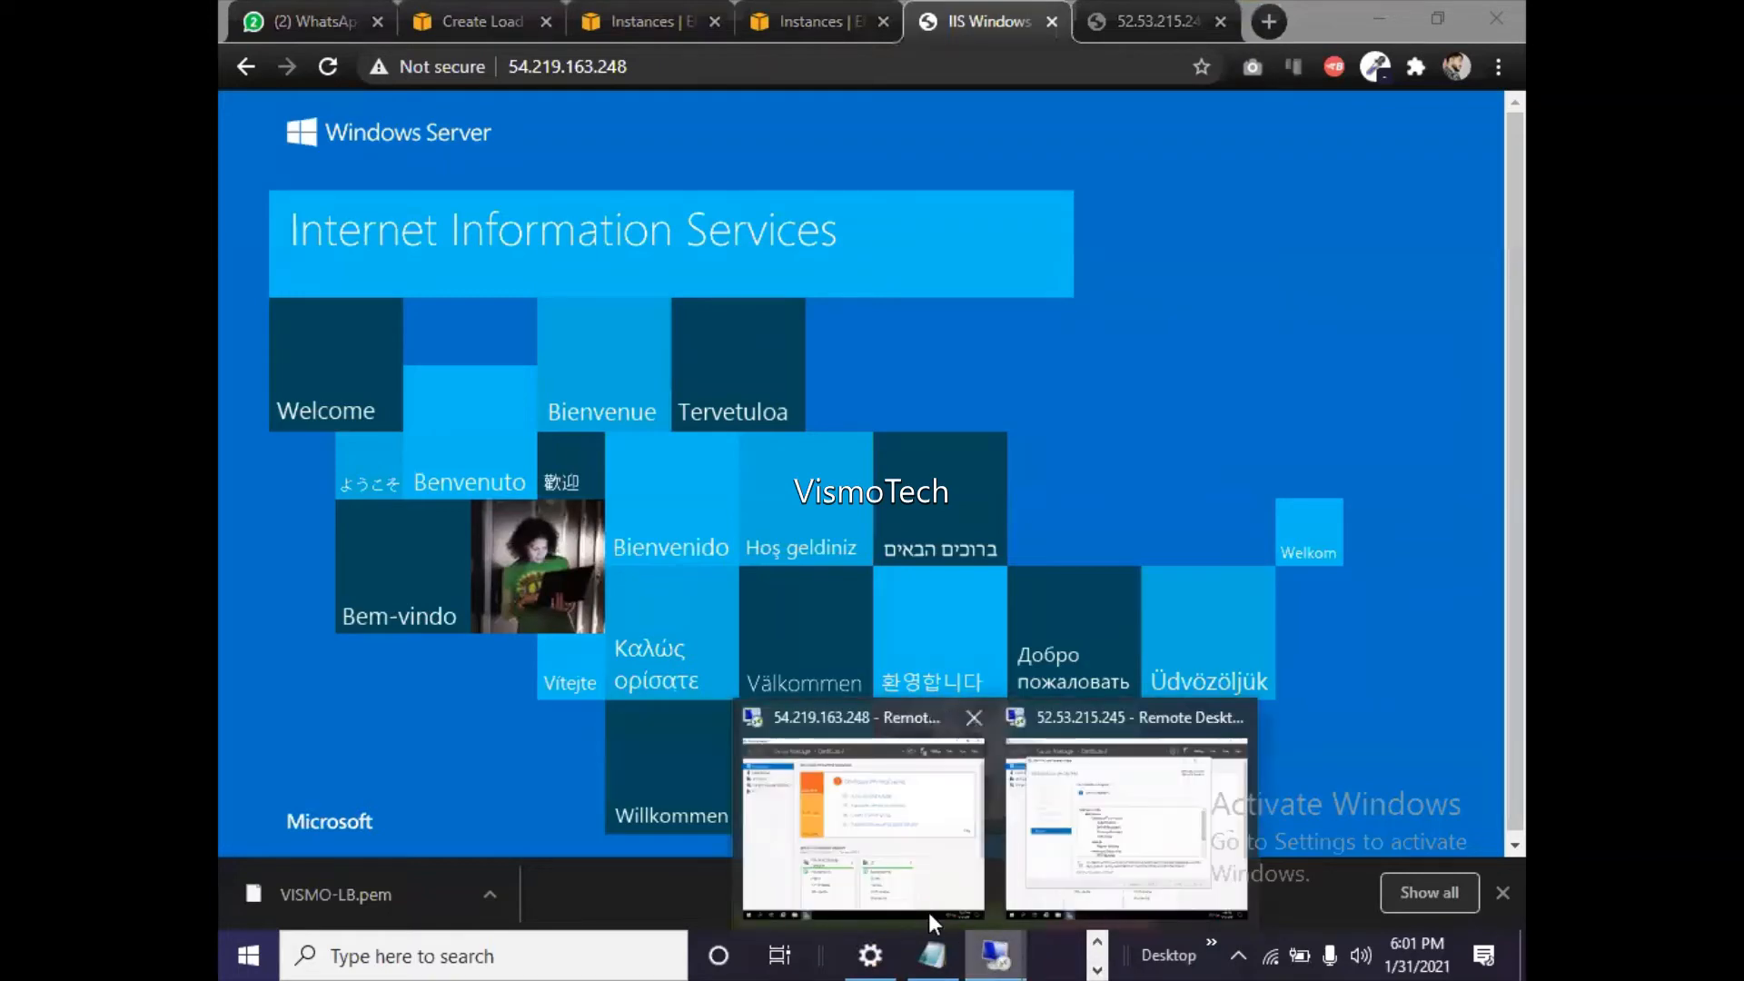
left_click(906, 886)
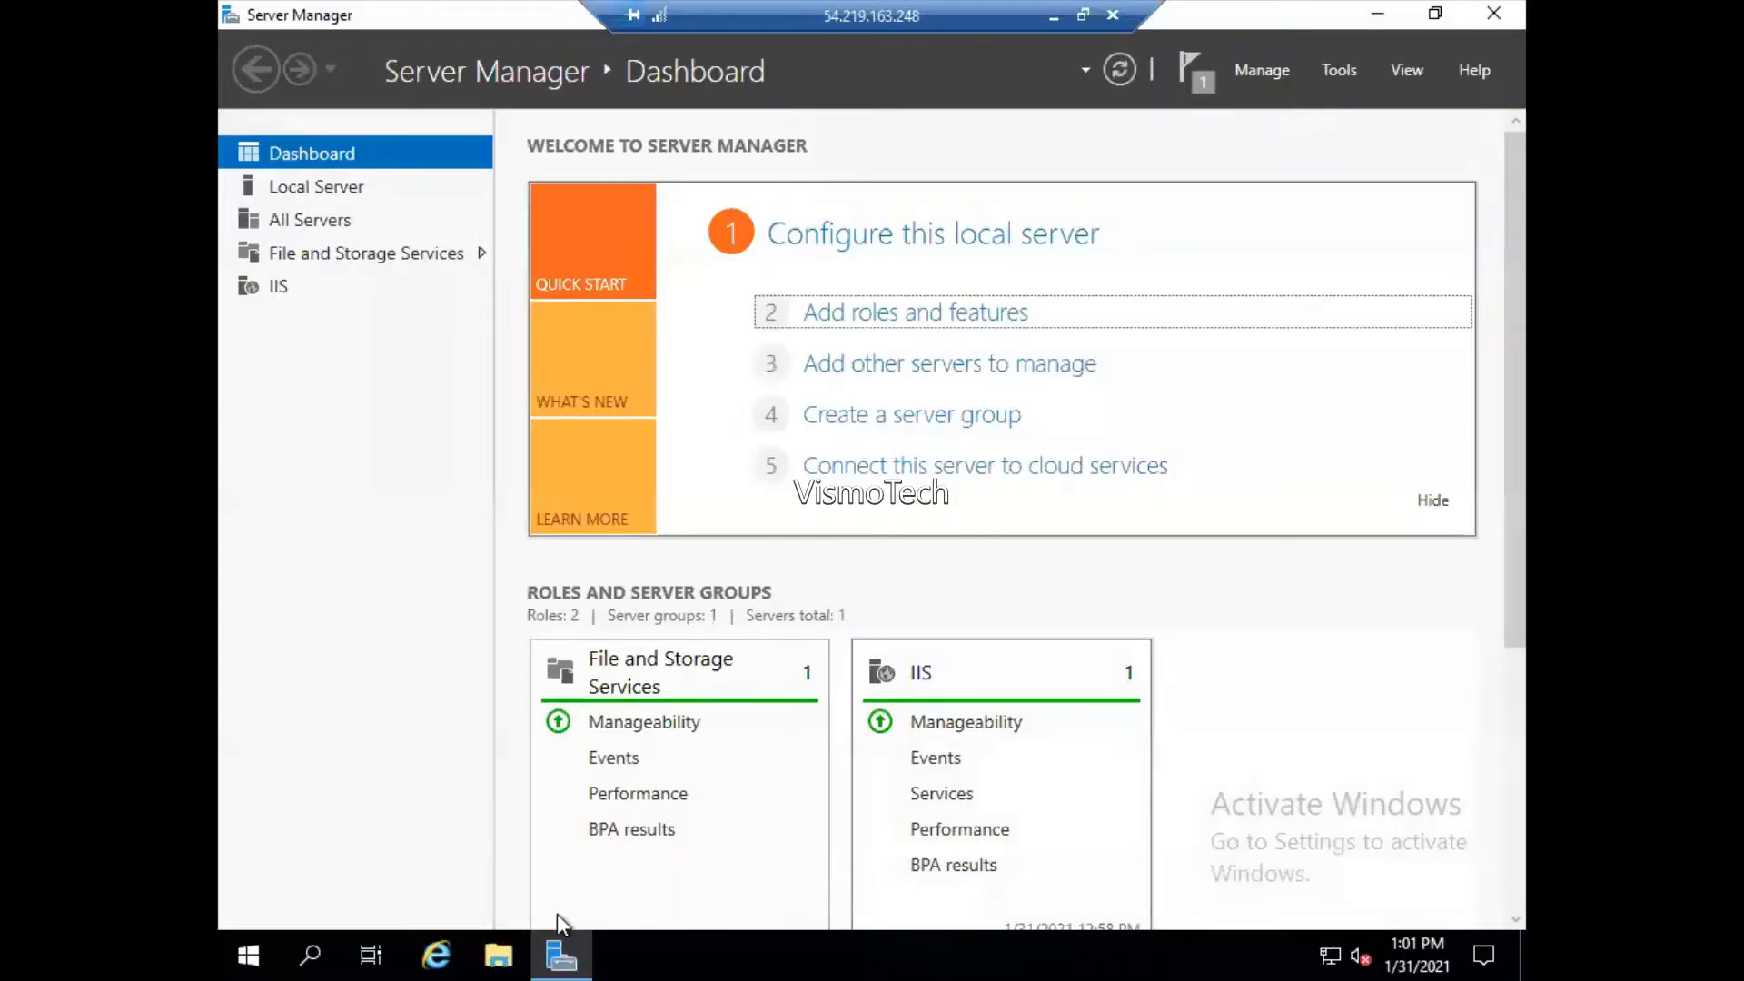
left_click(511, 936)
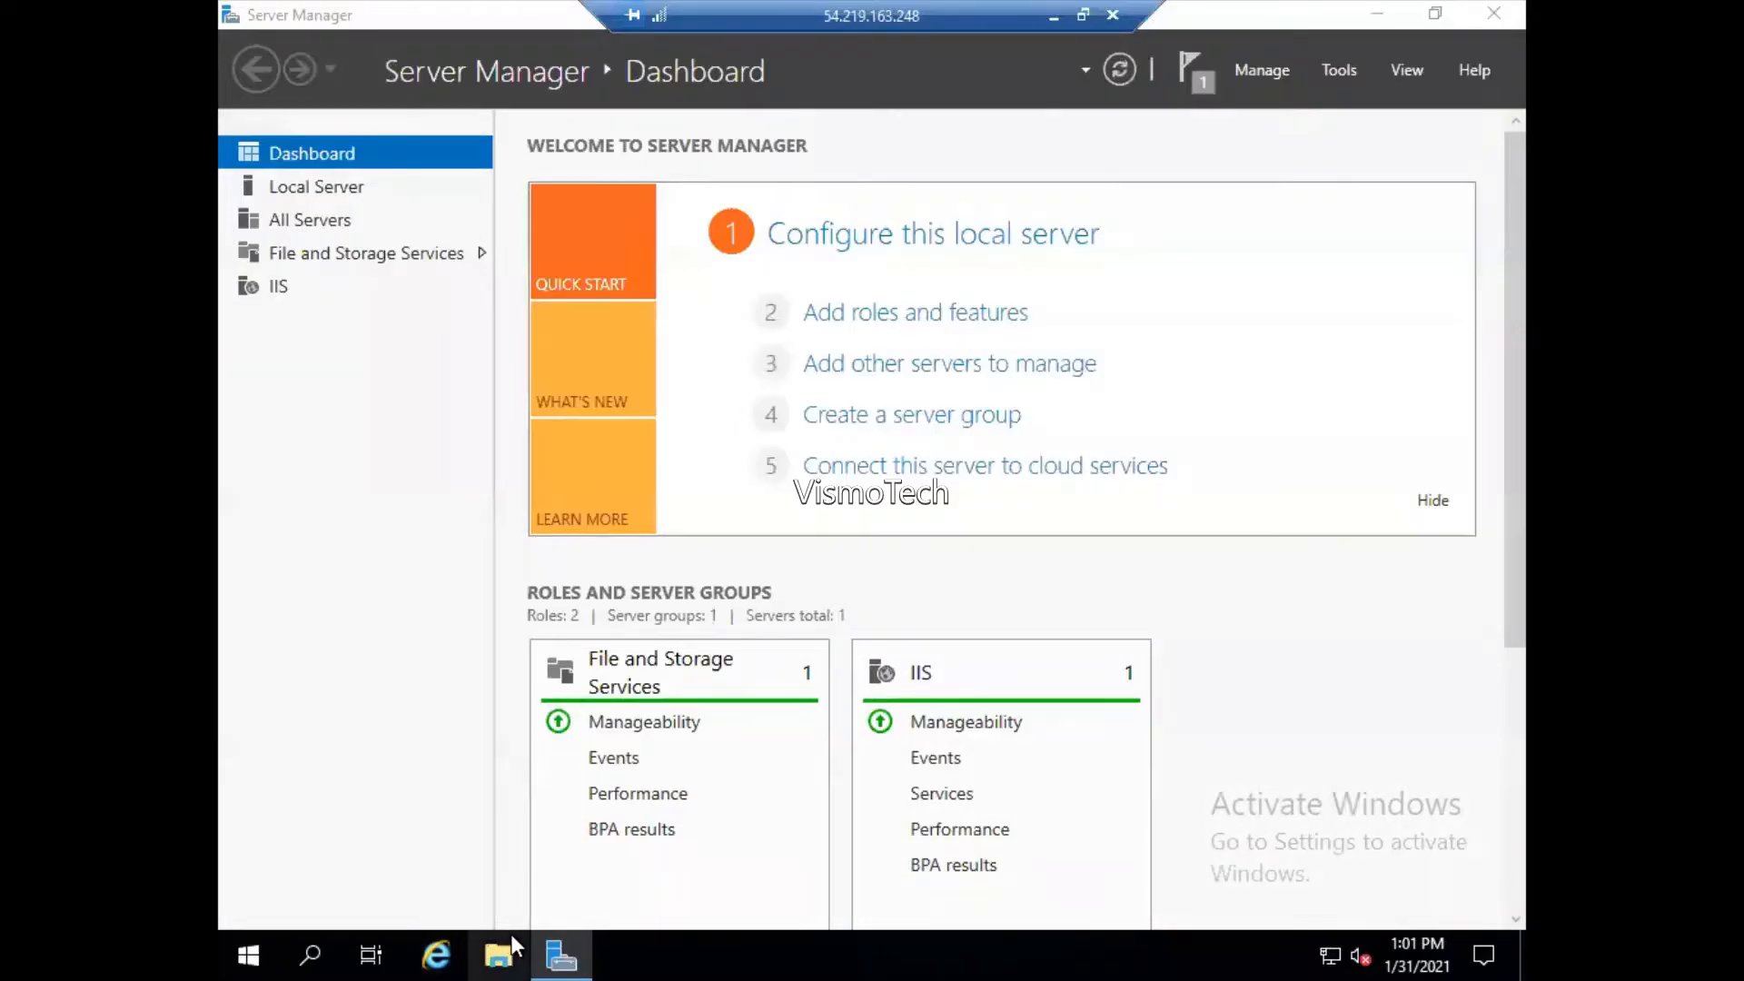
left_click(504, 933)
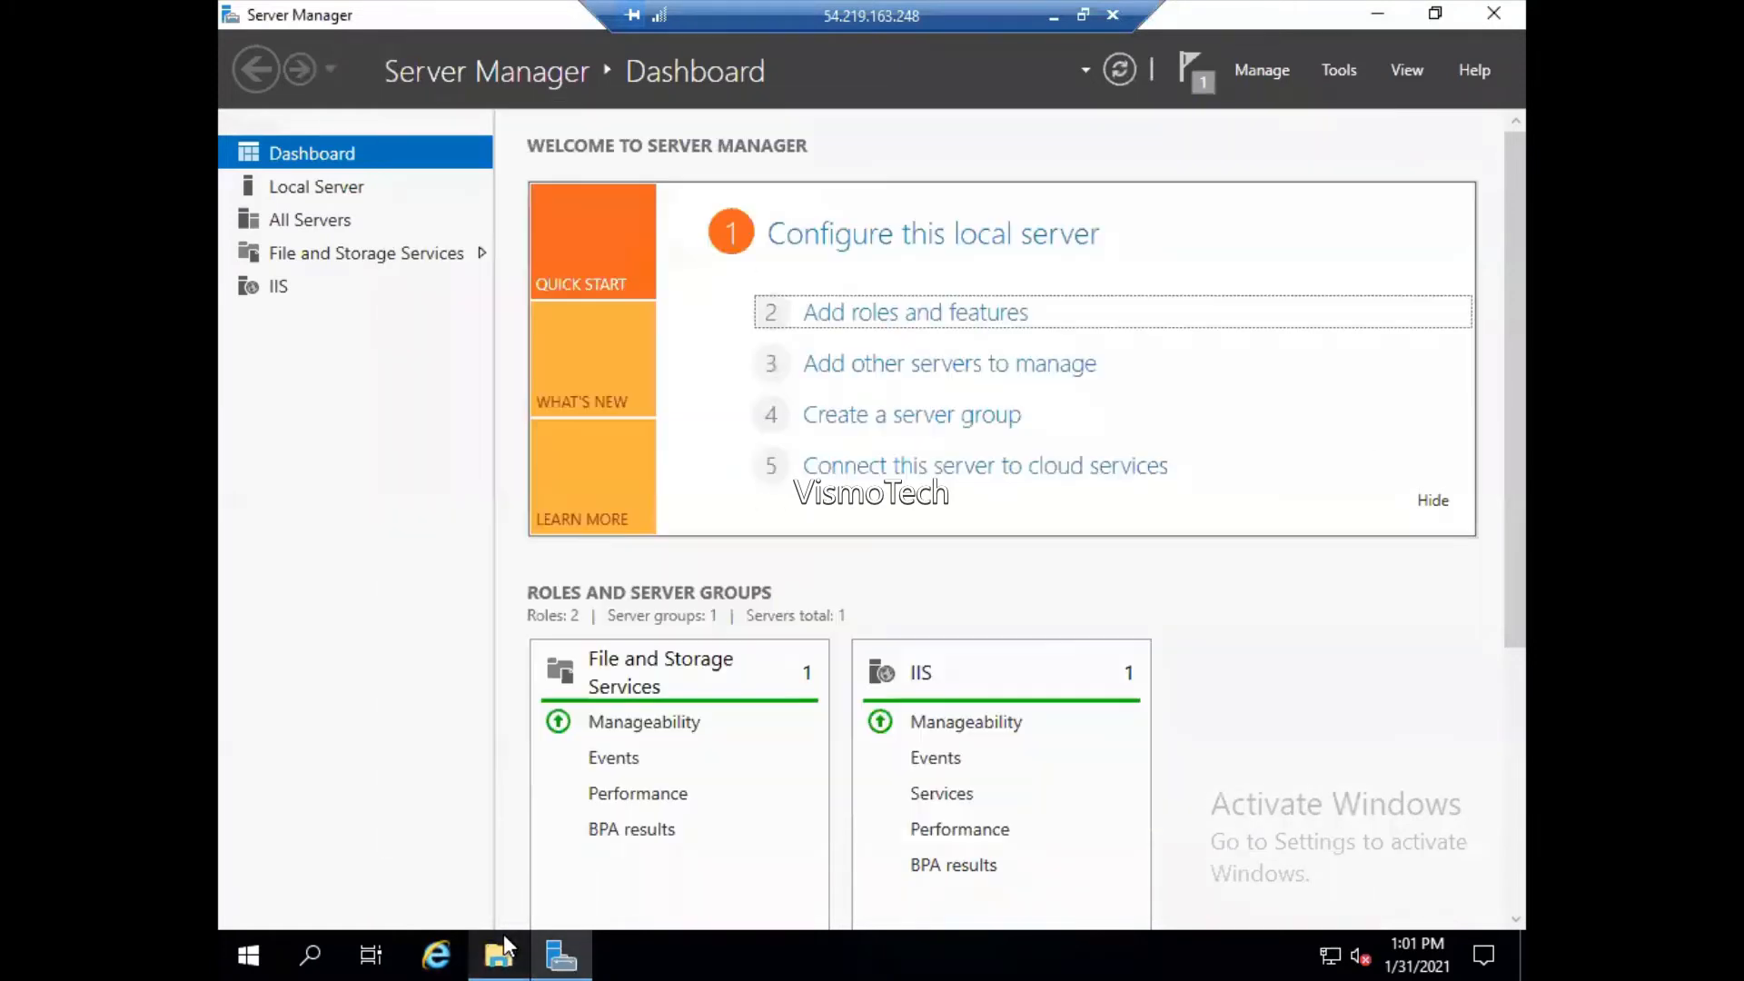
left_click(503, 934)
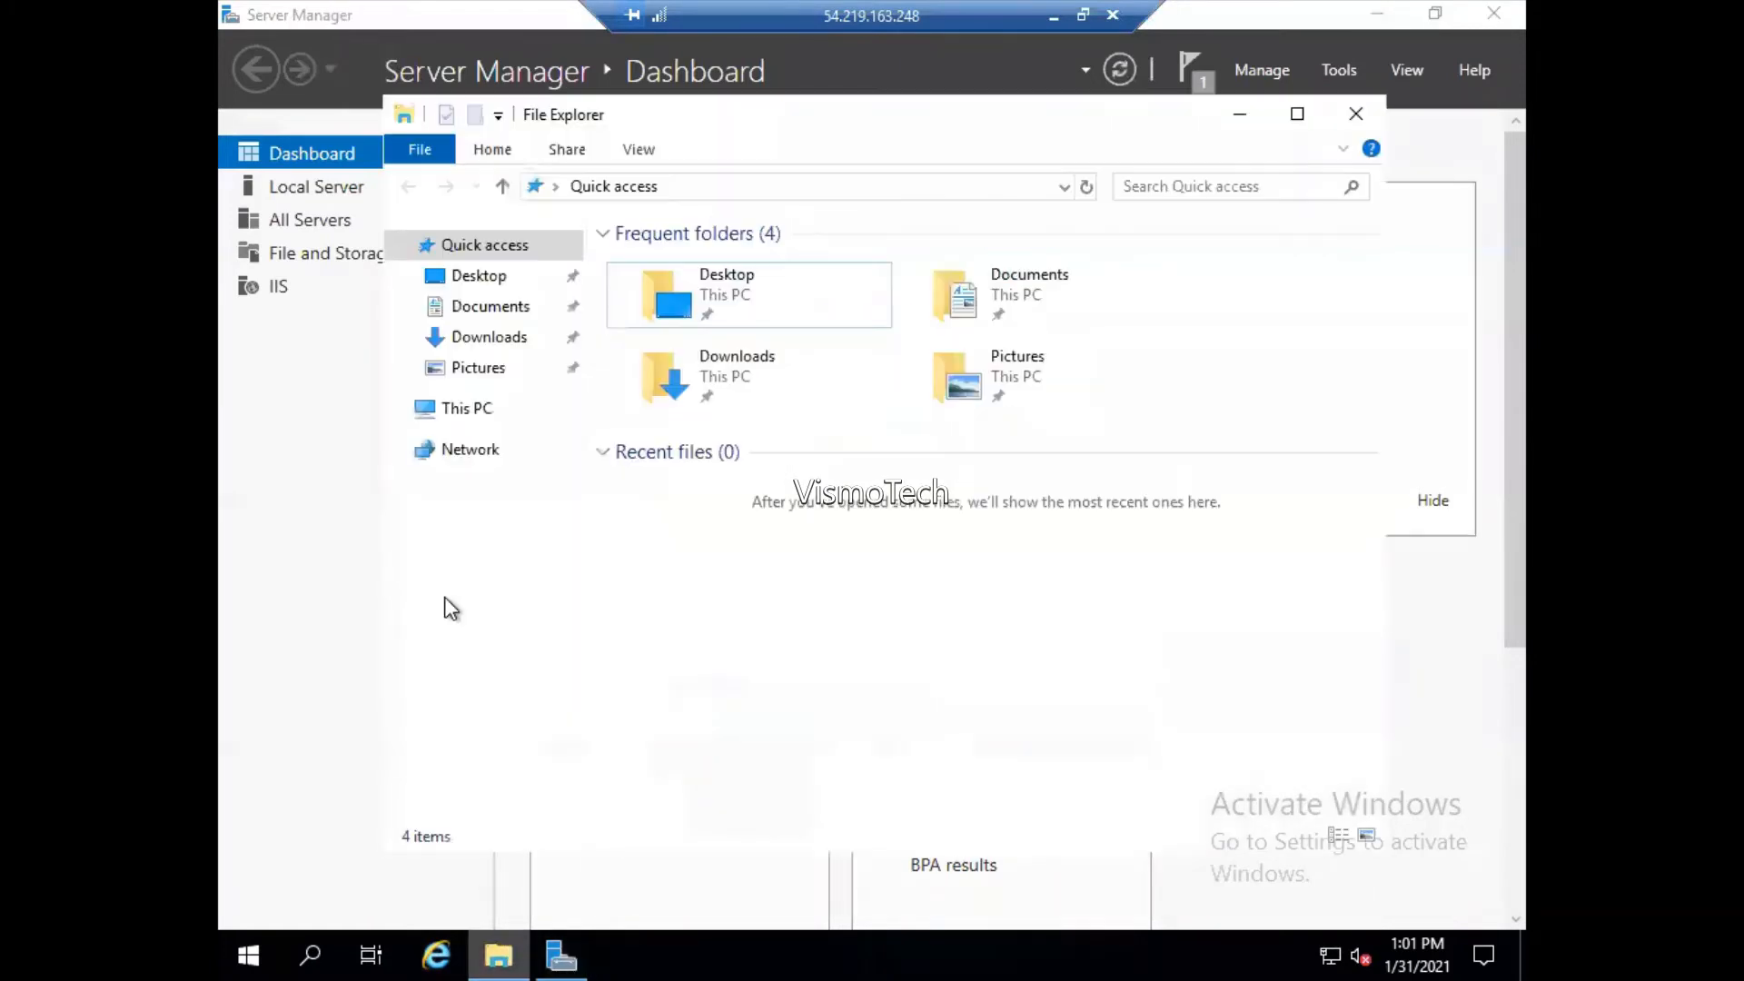
left_click(458, 420)
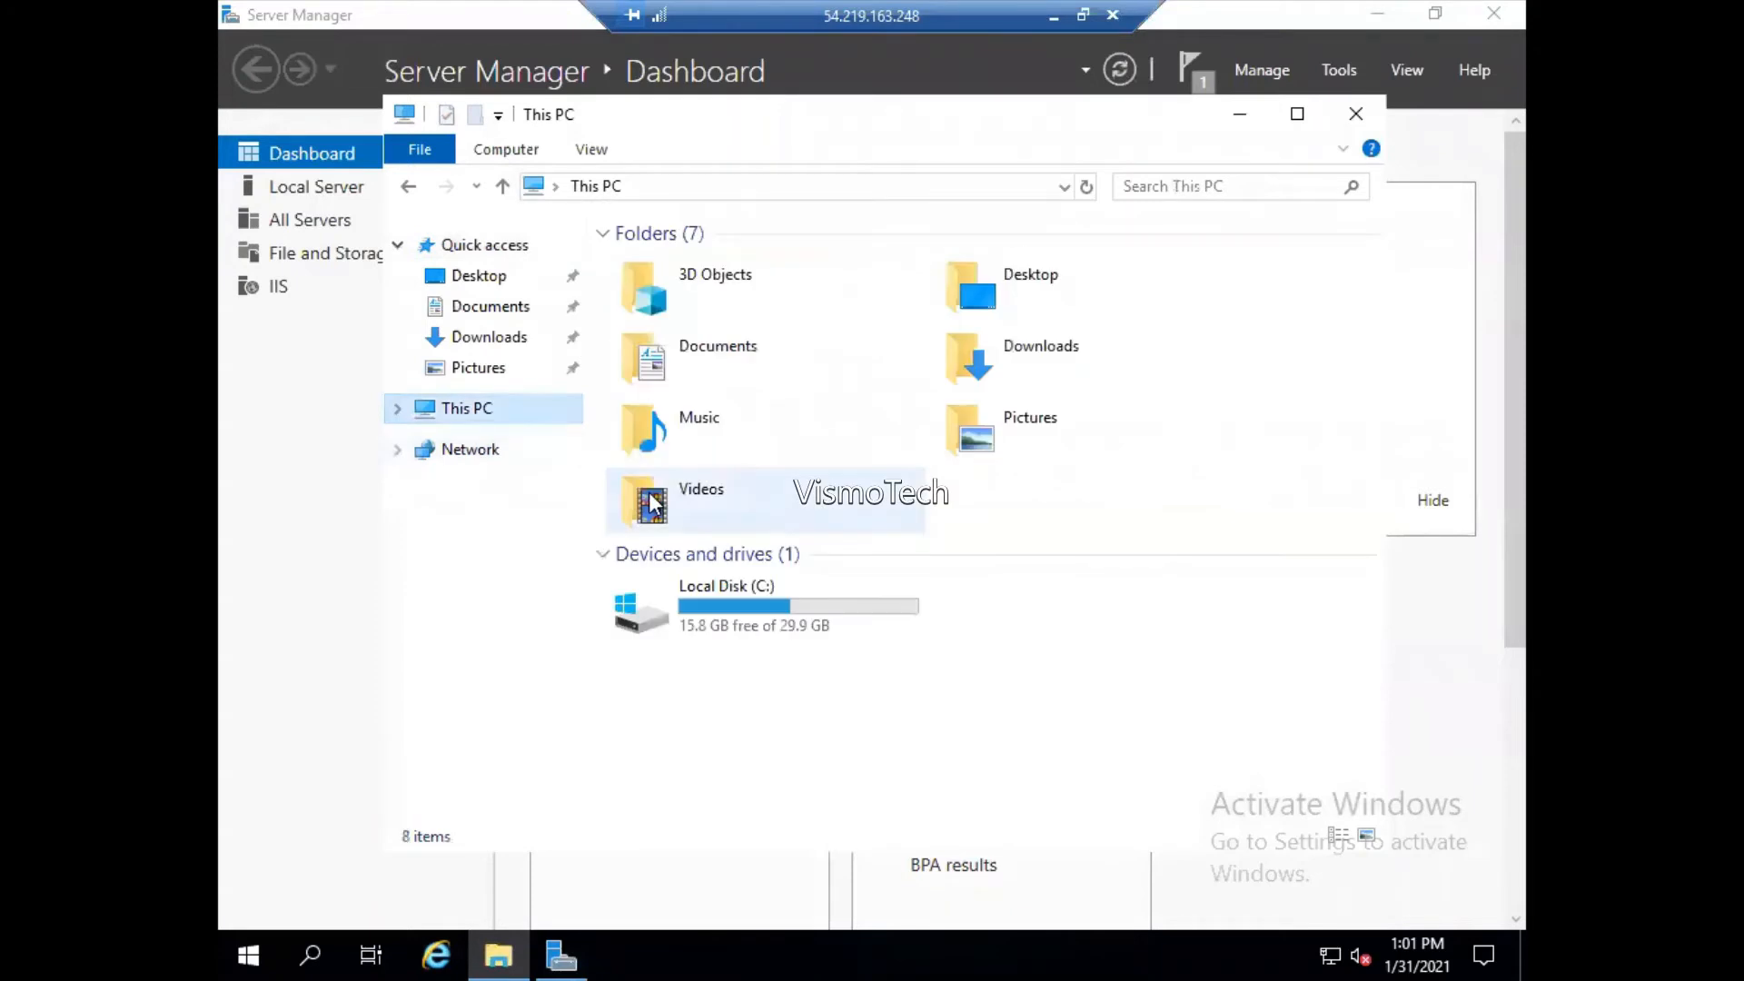
double_click(722, 603)
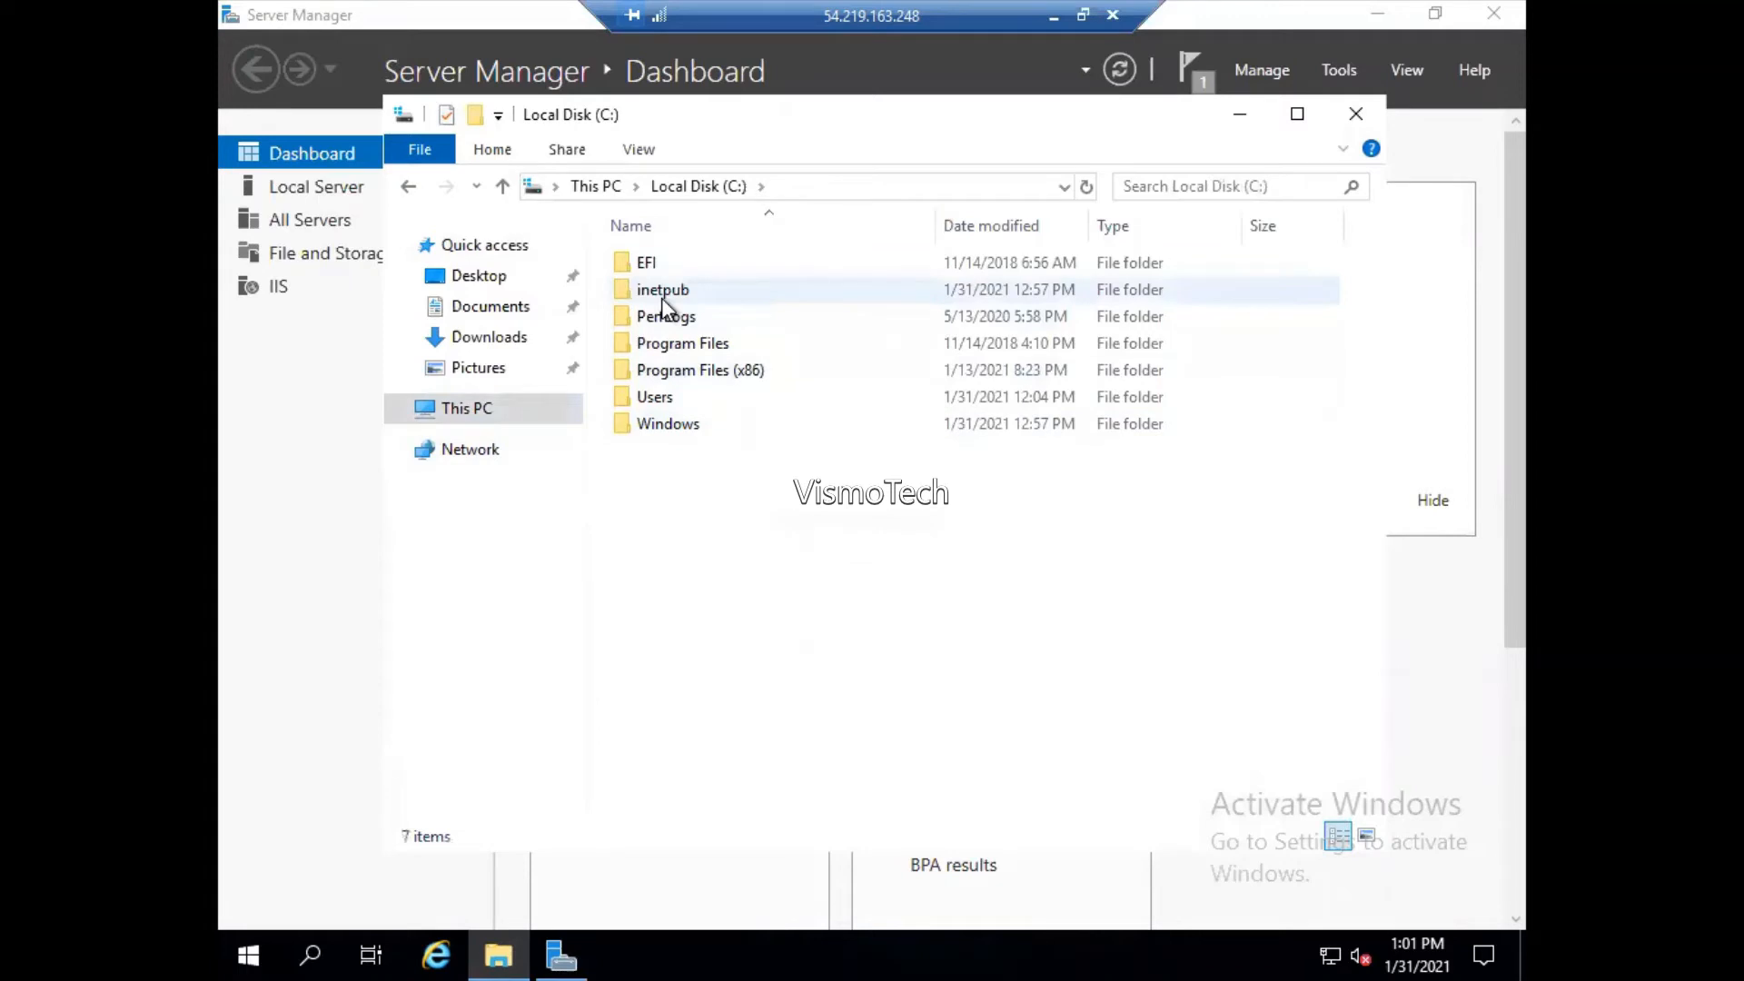
double_click(662, 295)
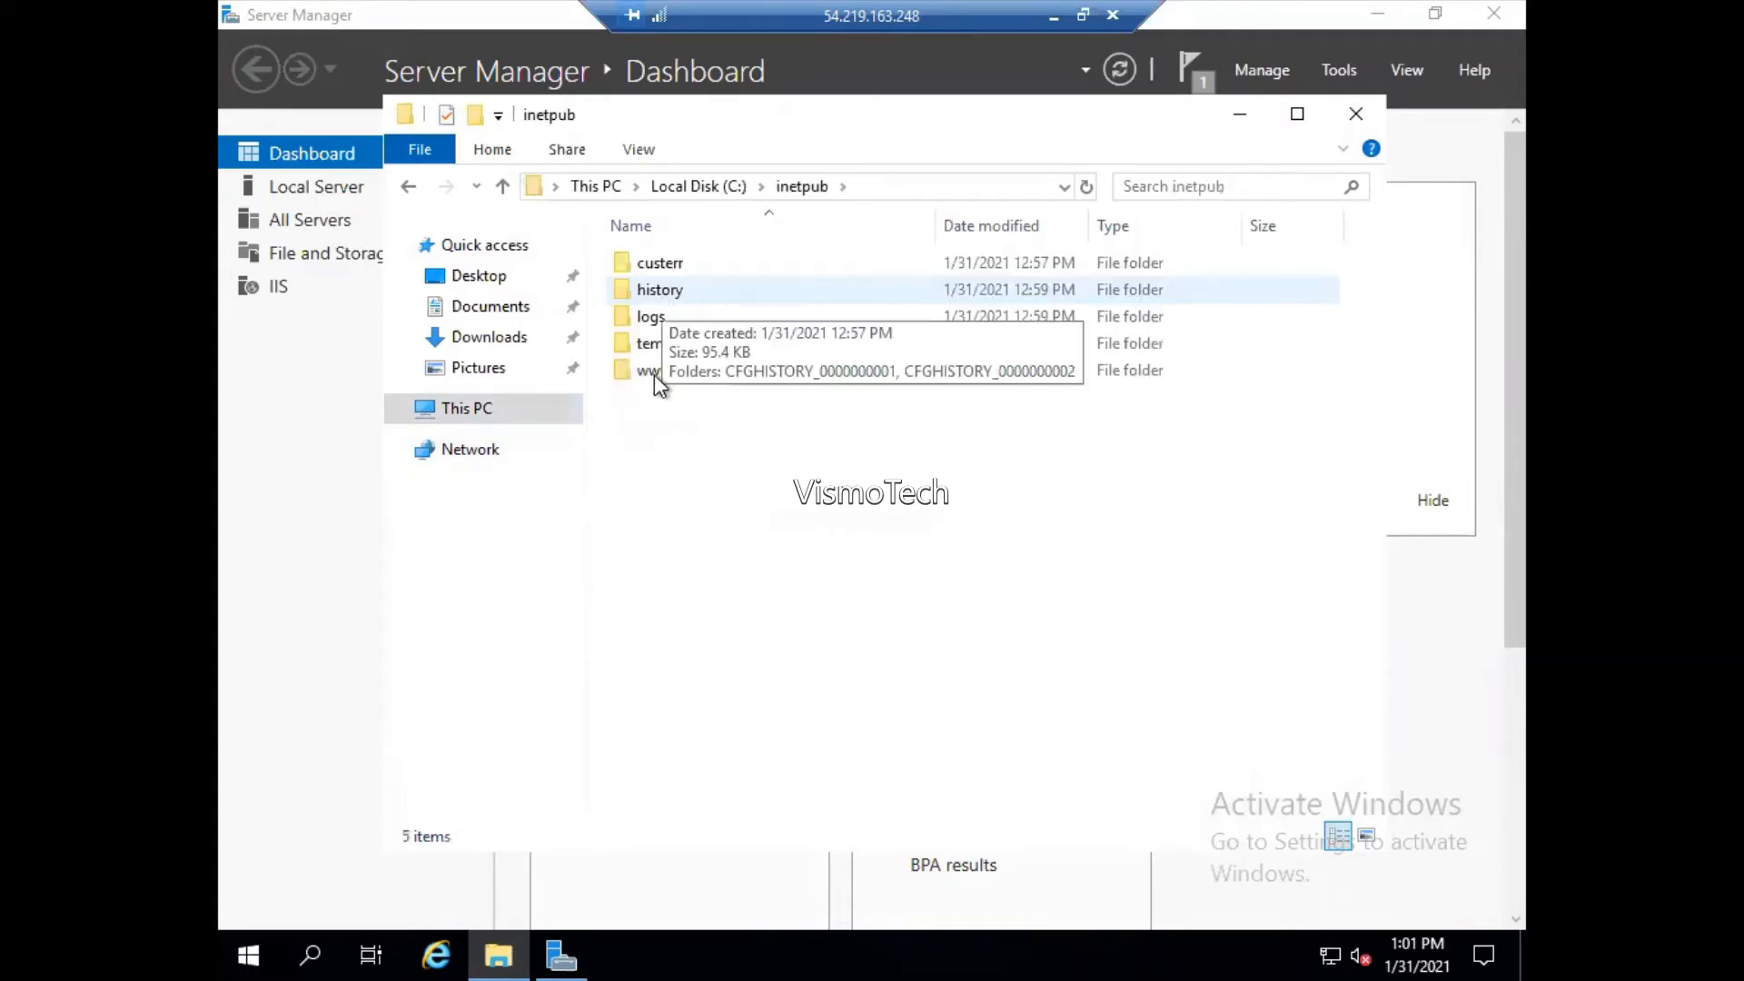
double_click(655, 372)
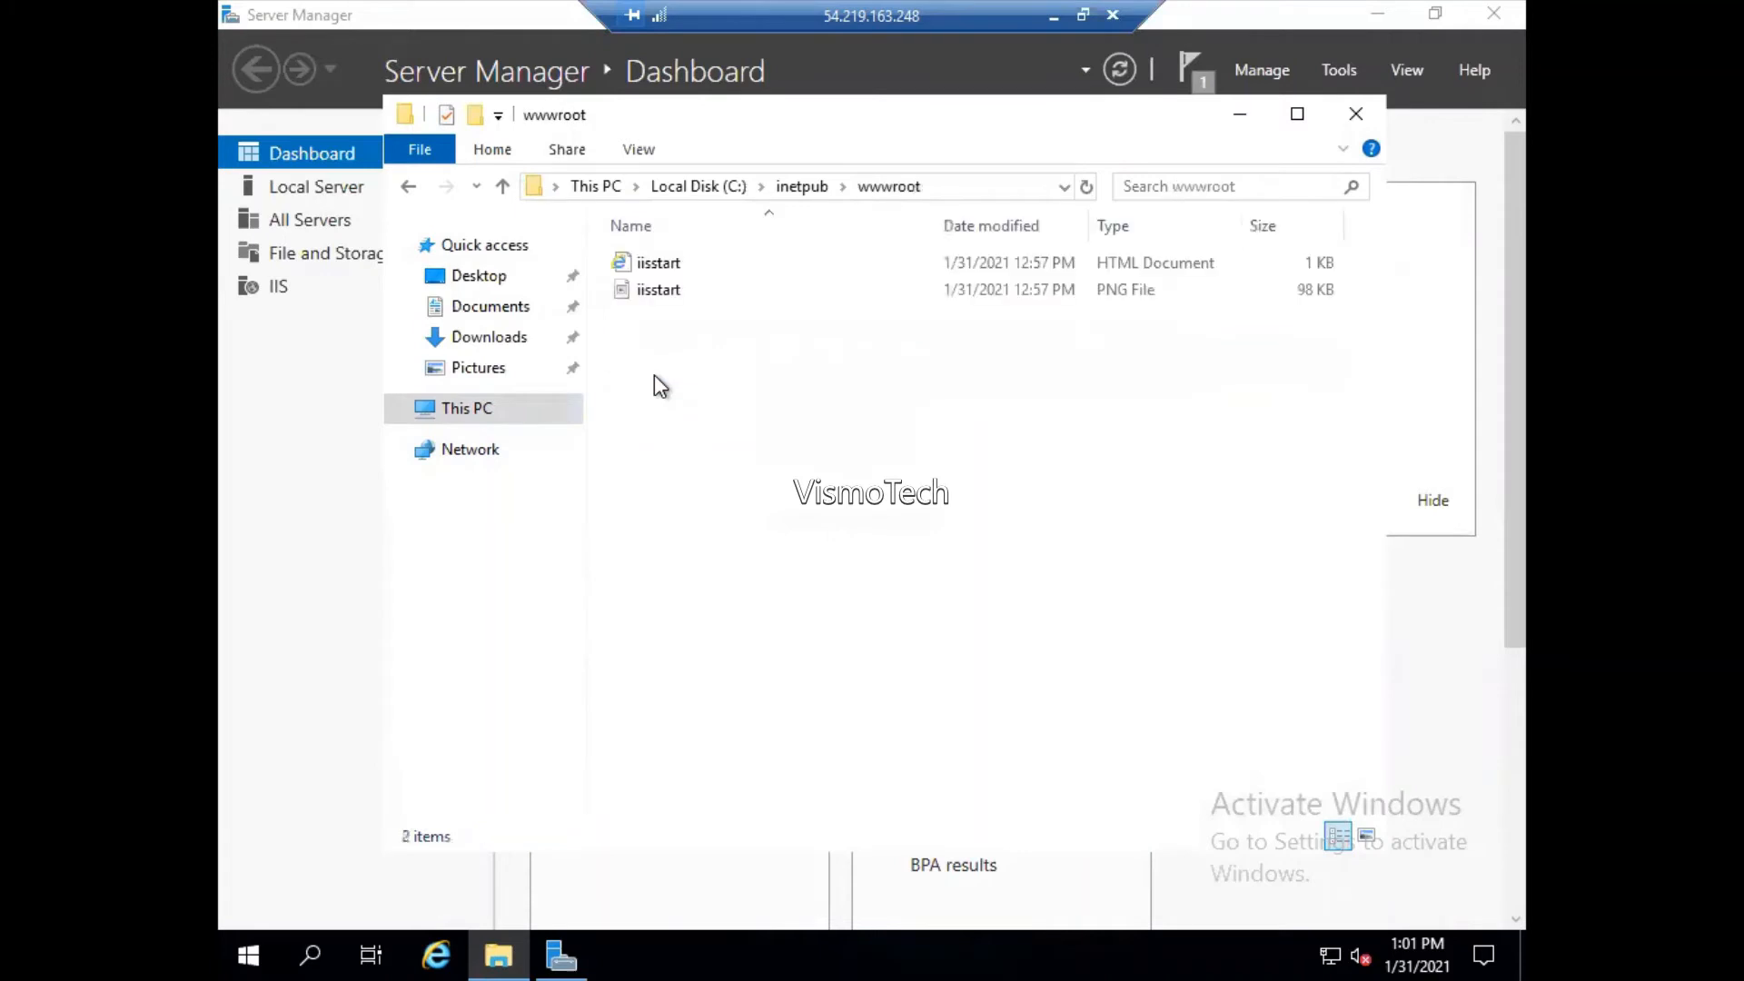
- Create a new folder named Backup inside wwwroot on Server1
left_click(657, 264)
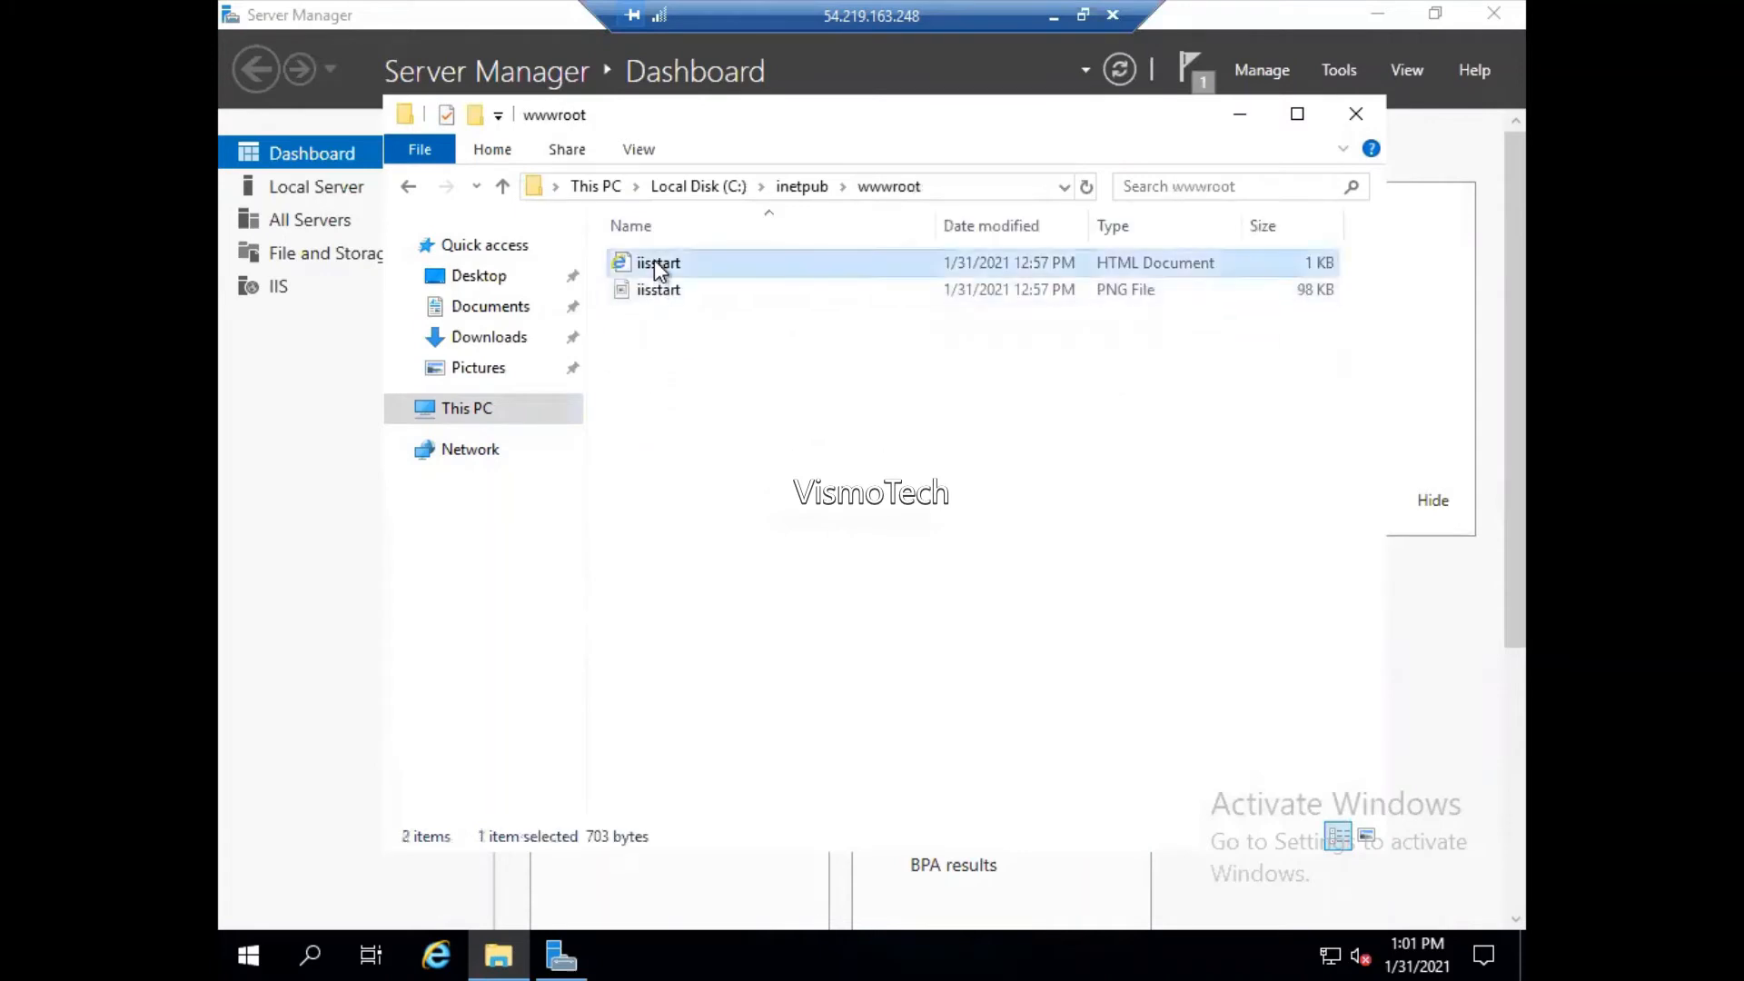
right_click(651, 409)
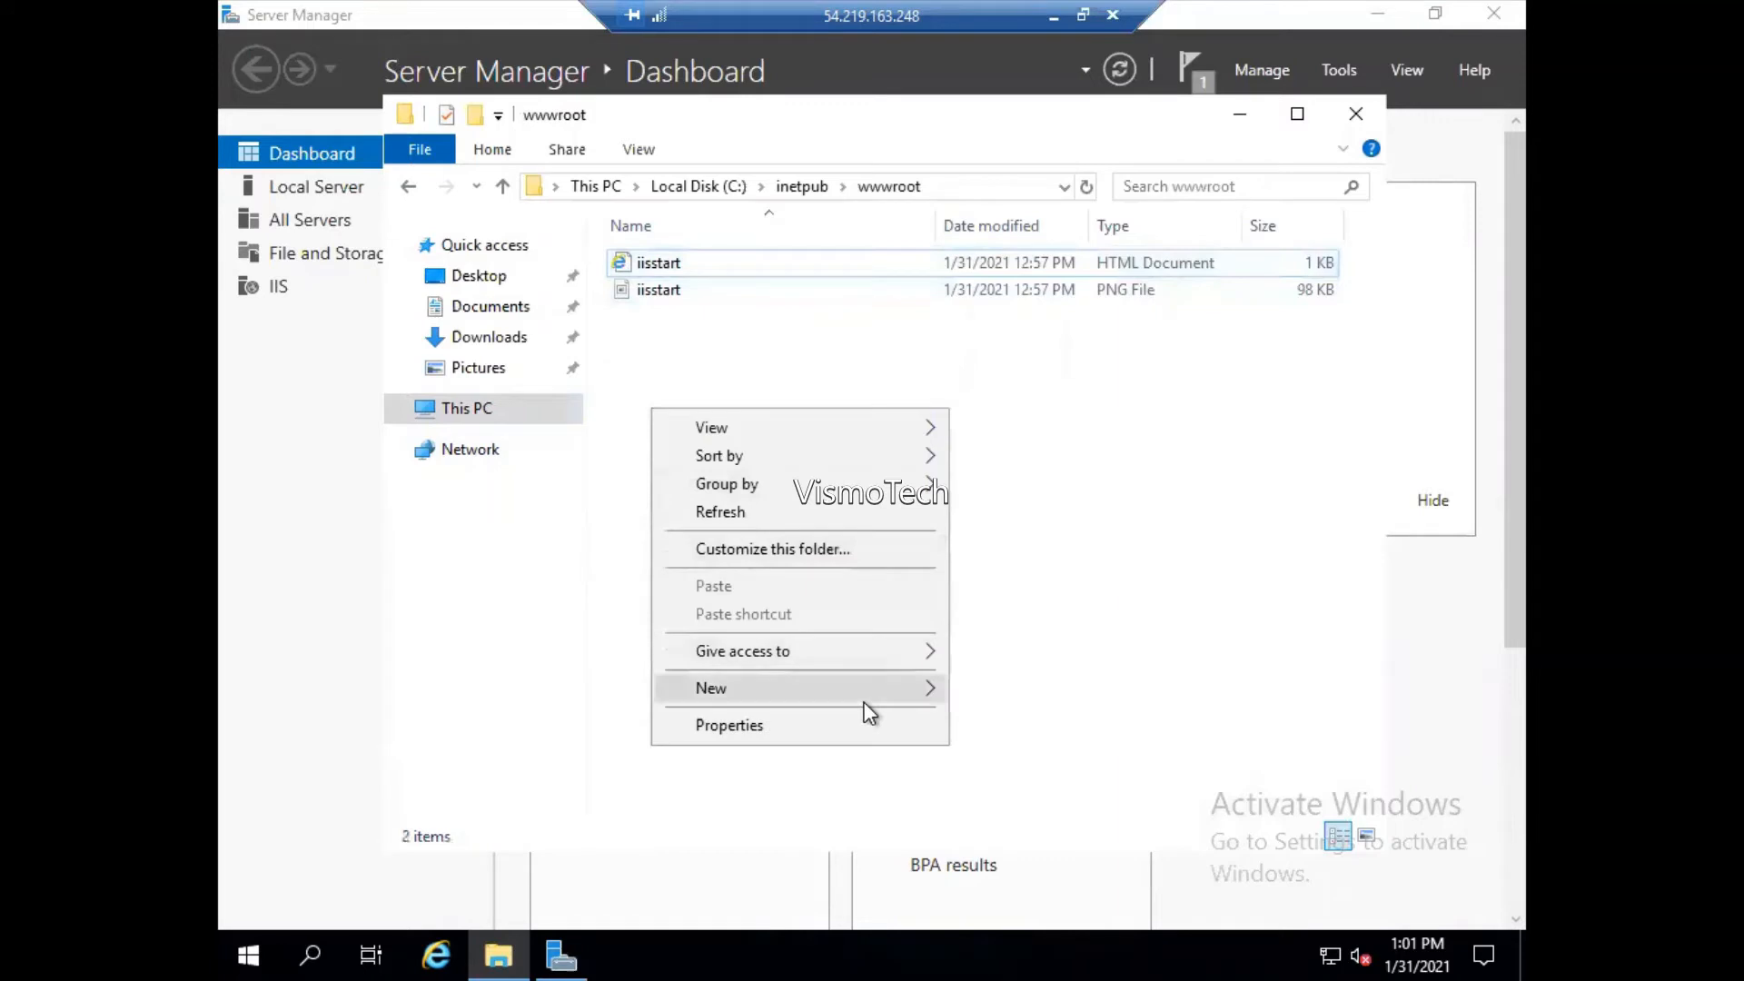
mouse_move(861, 695)
left_click(990, 694)
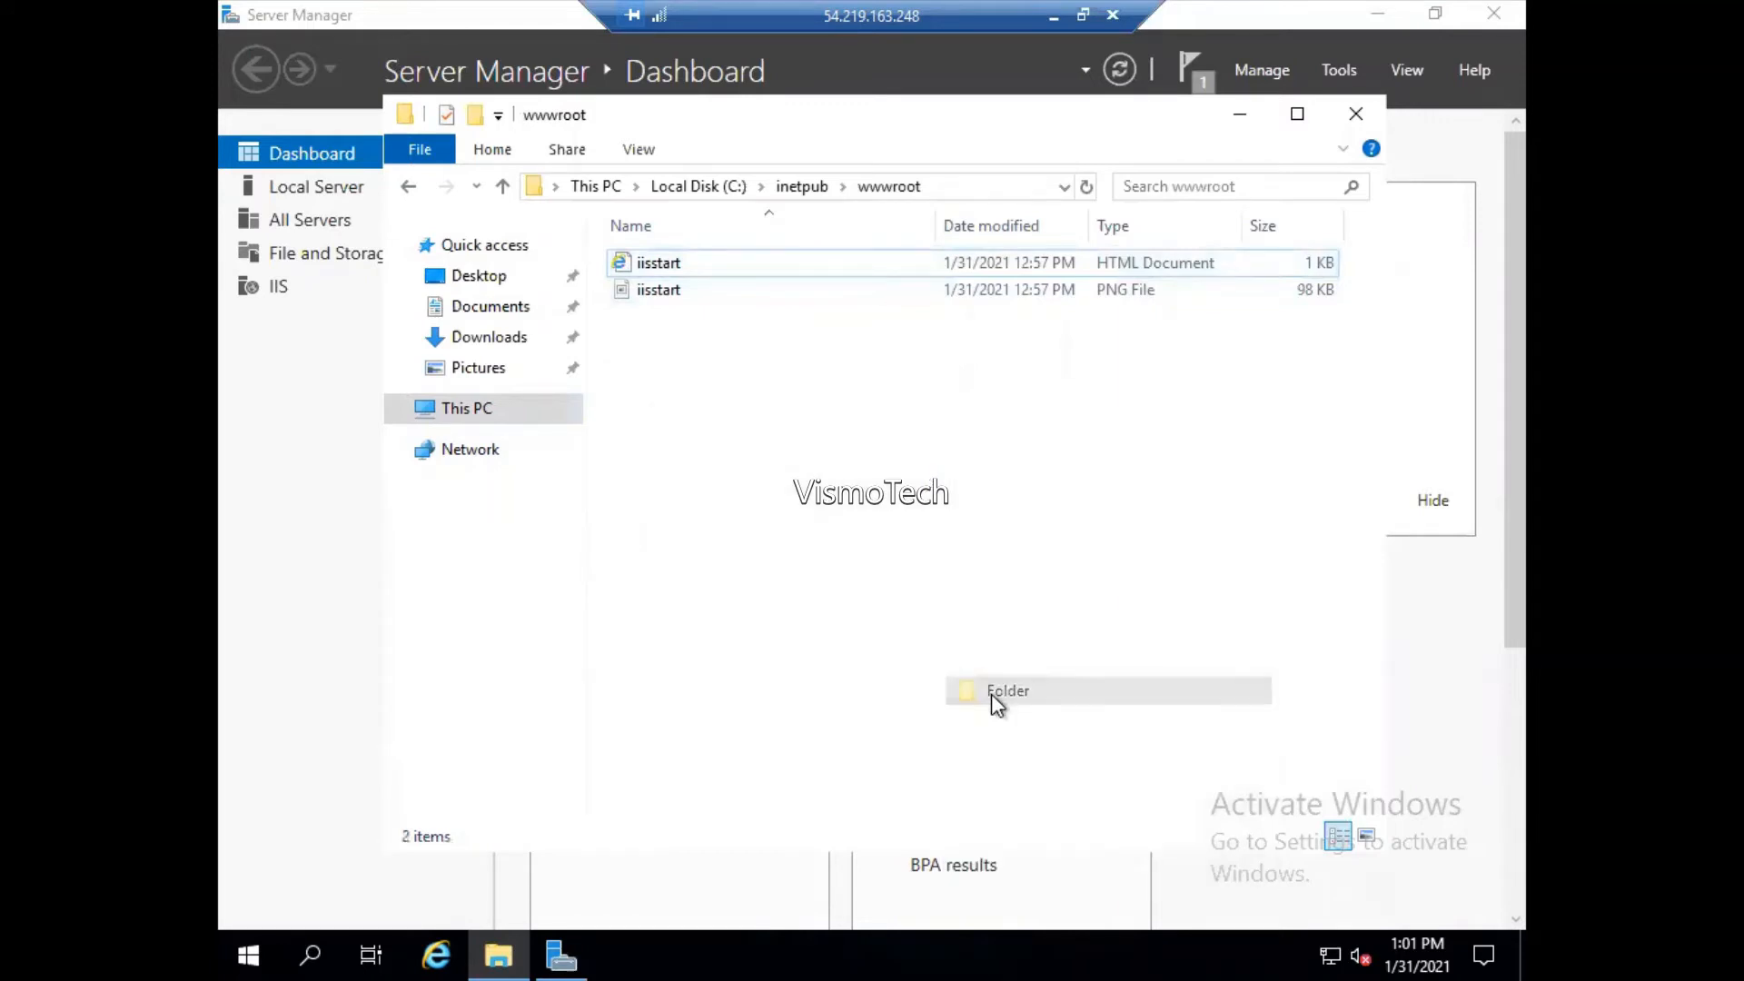
type("Backup")
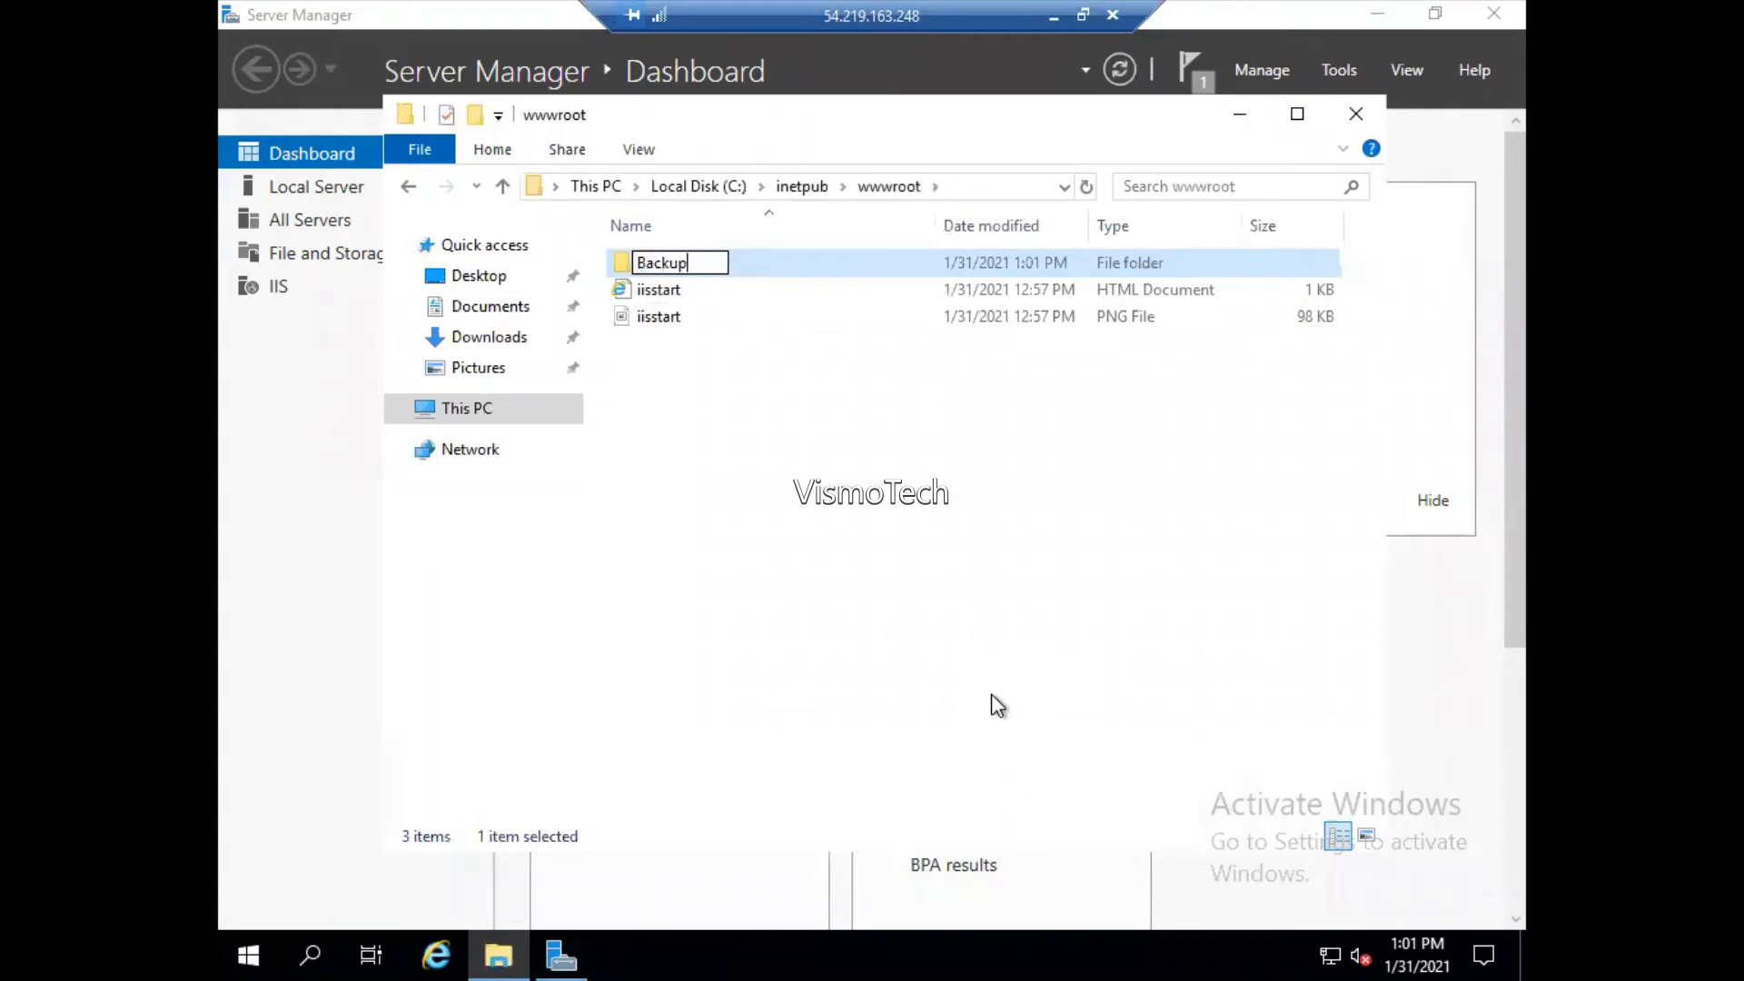
key("Return")
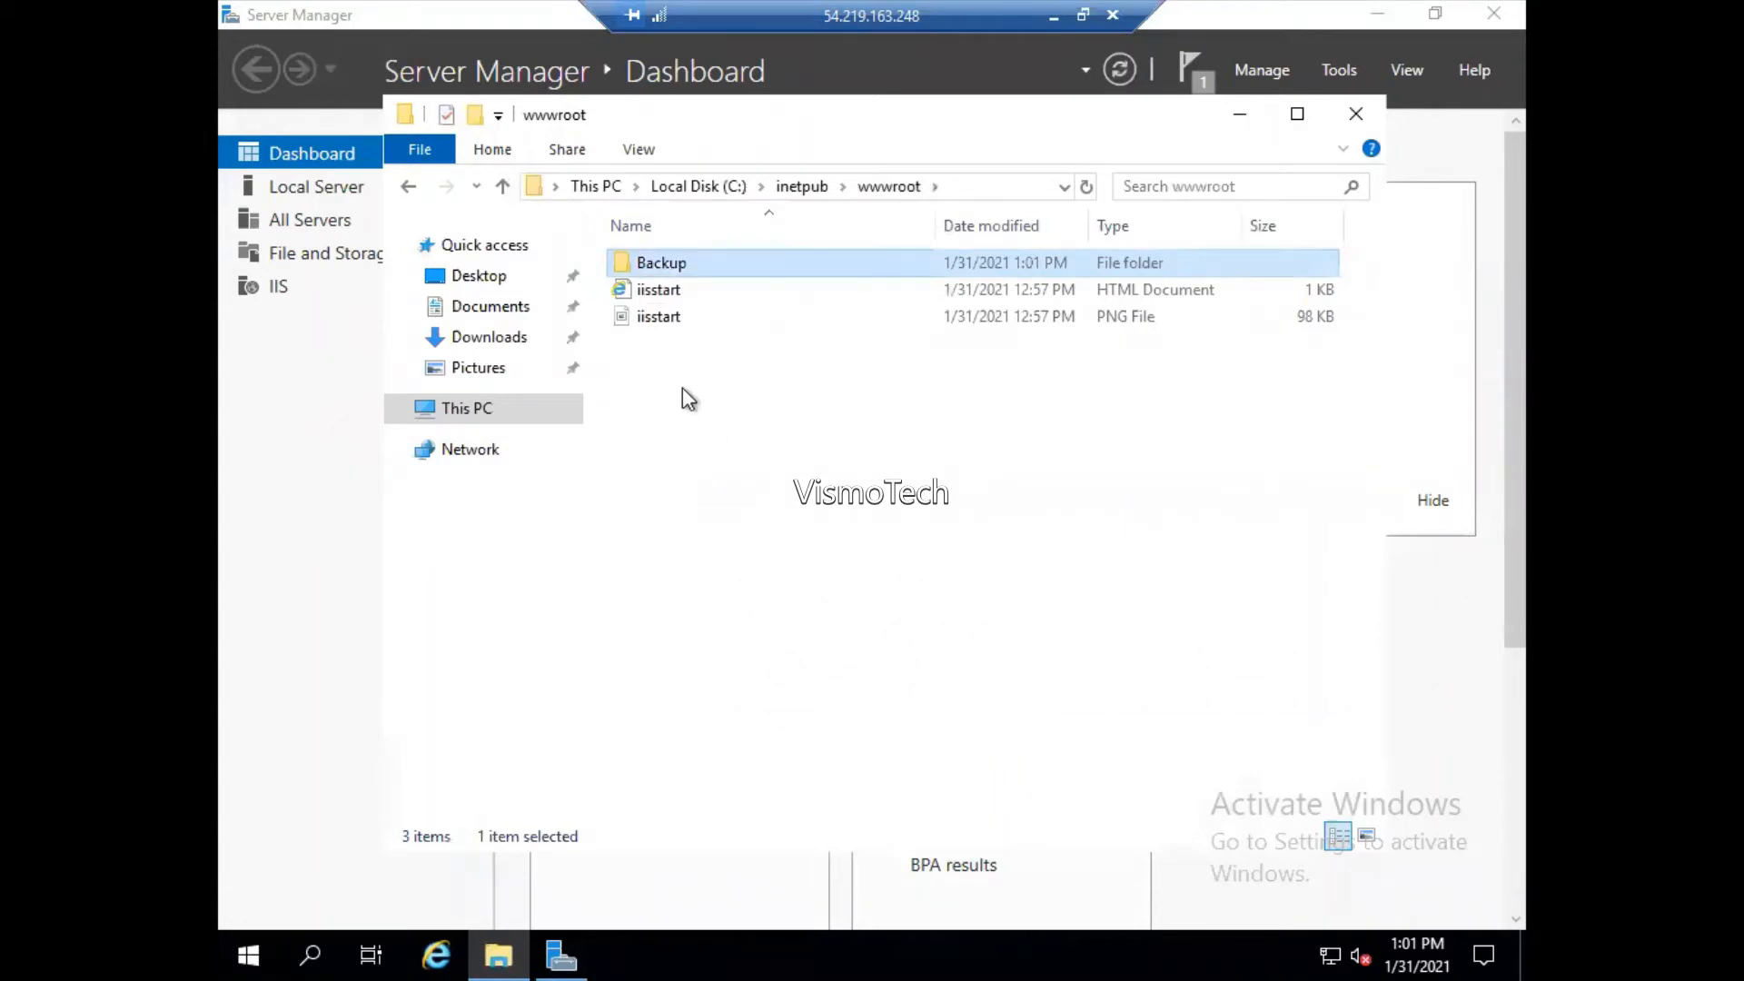
- Move the iisstart HTML document and the iisstart PNG file from wwwroot into the Backup folder
left_click(673, 318)
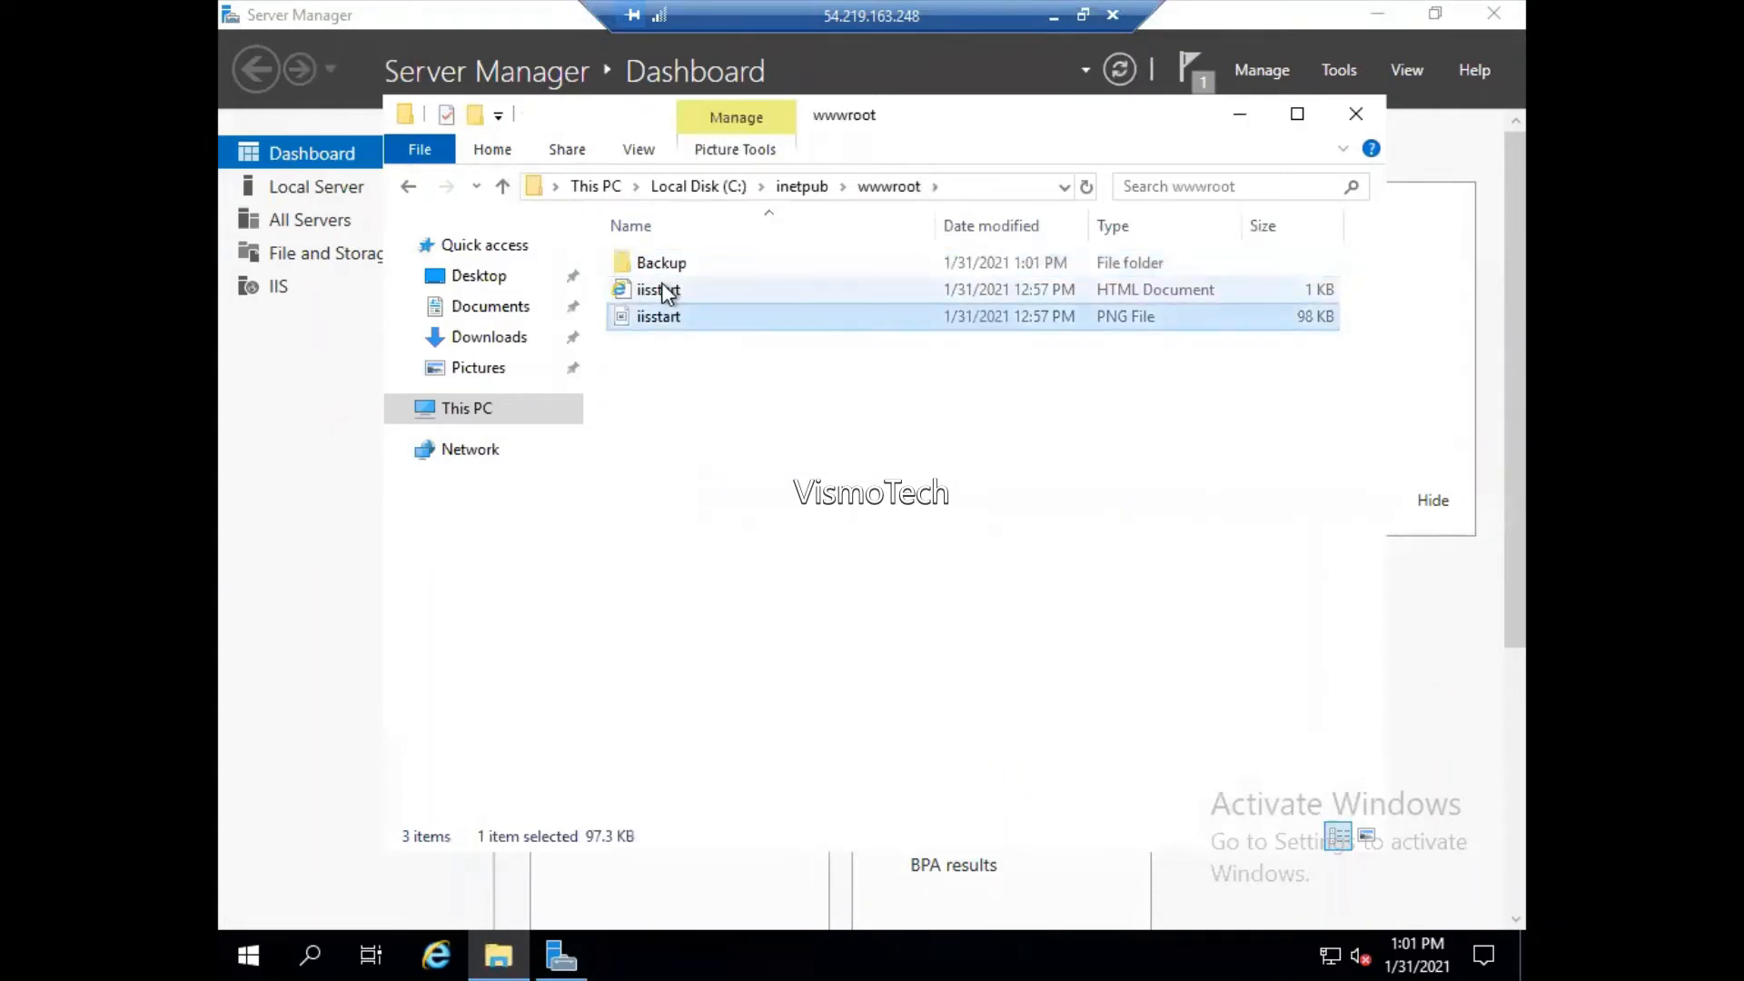
left_click(669, 290)
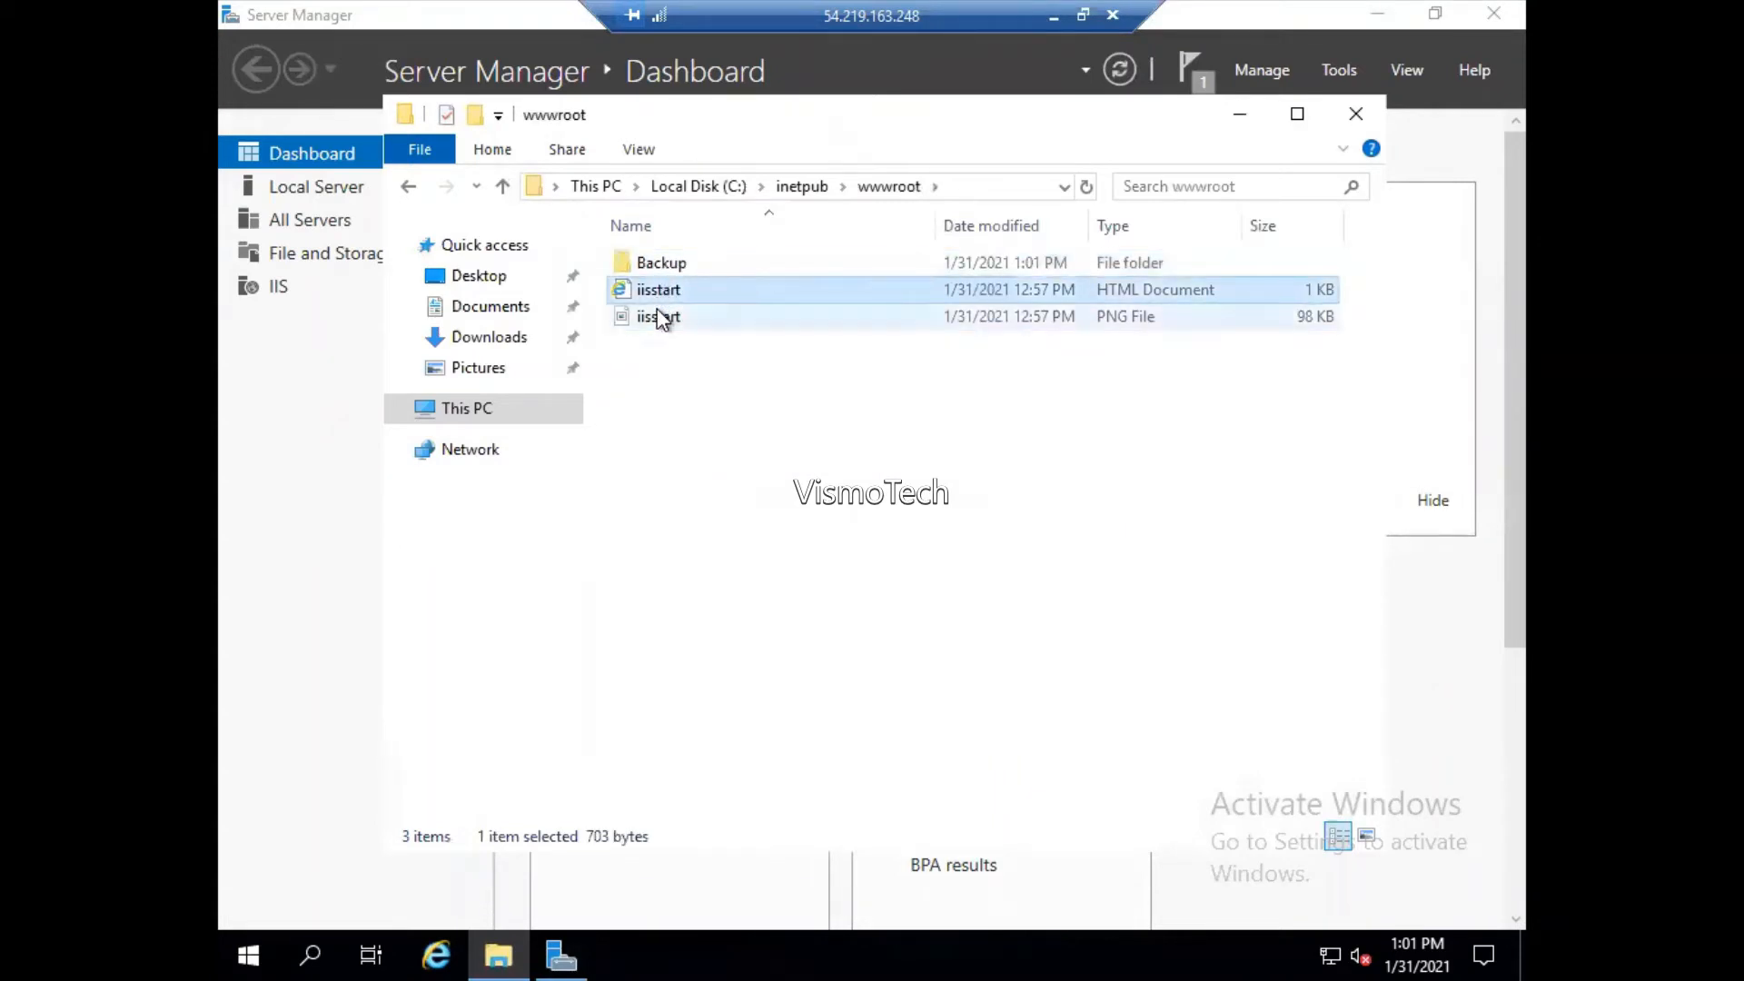
left_click(657, 314, "ctrl")
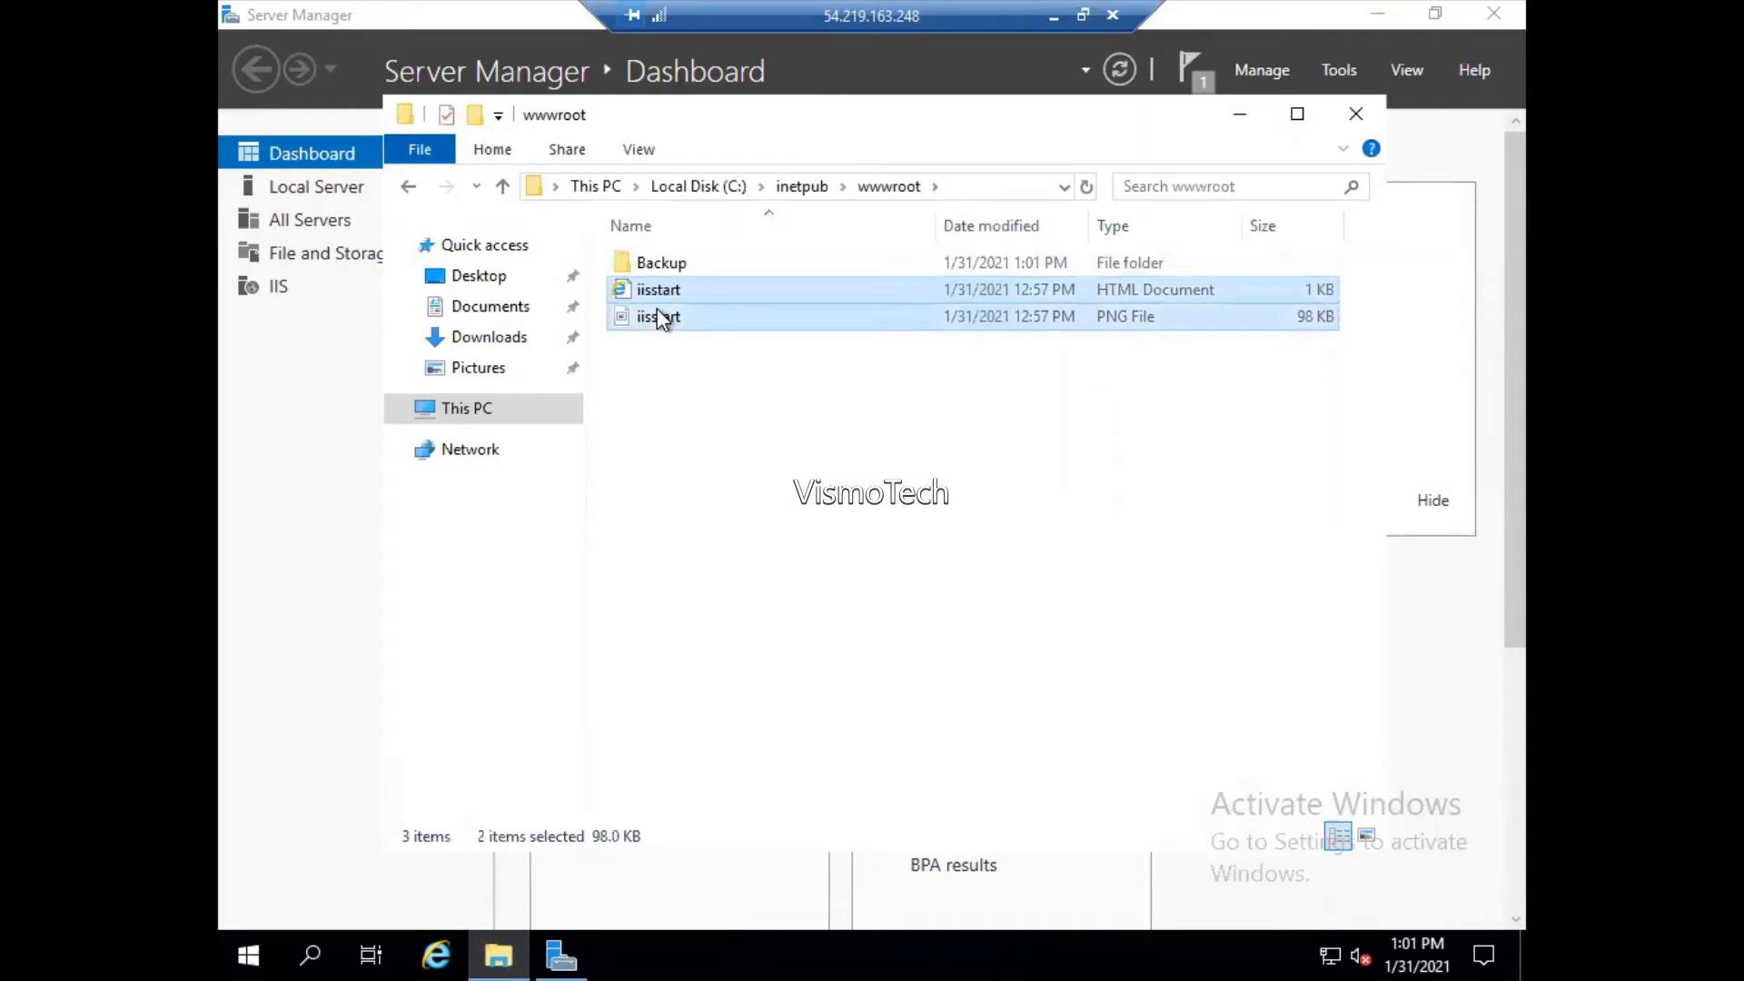
double_click(651, 264)
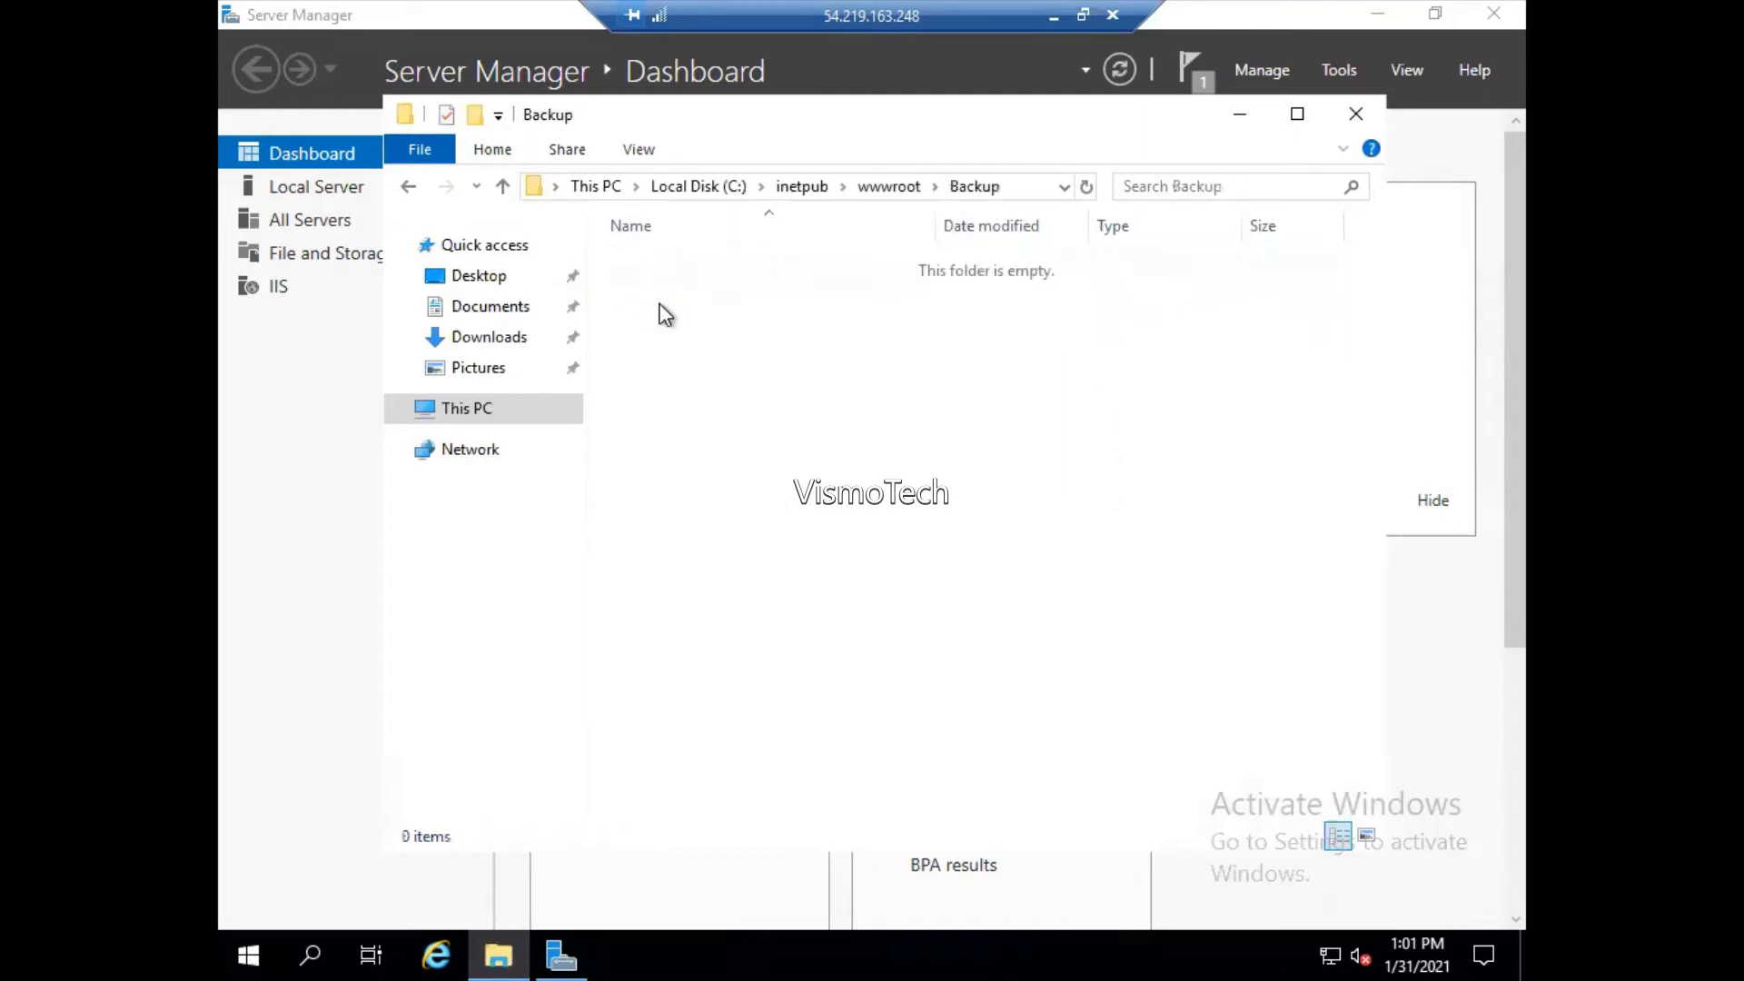
key("ctrl+v")
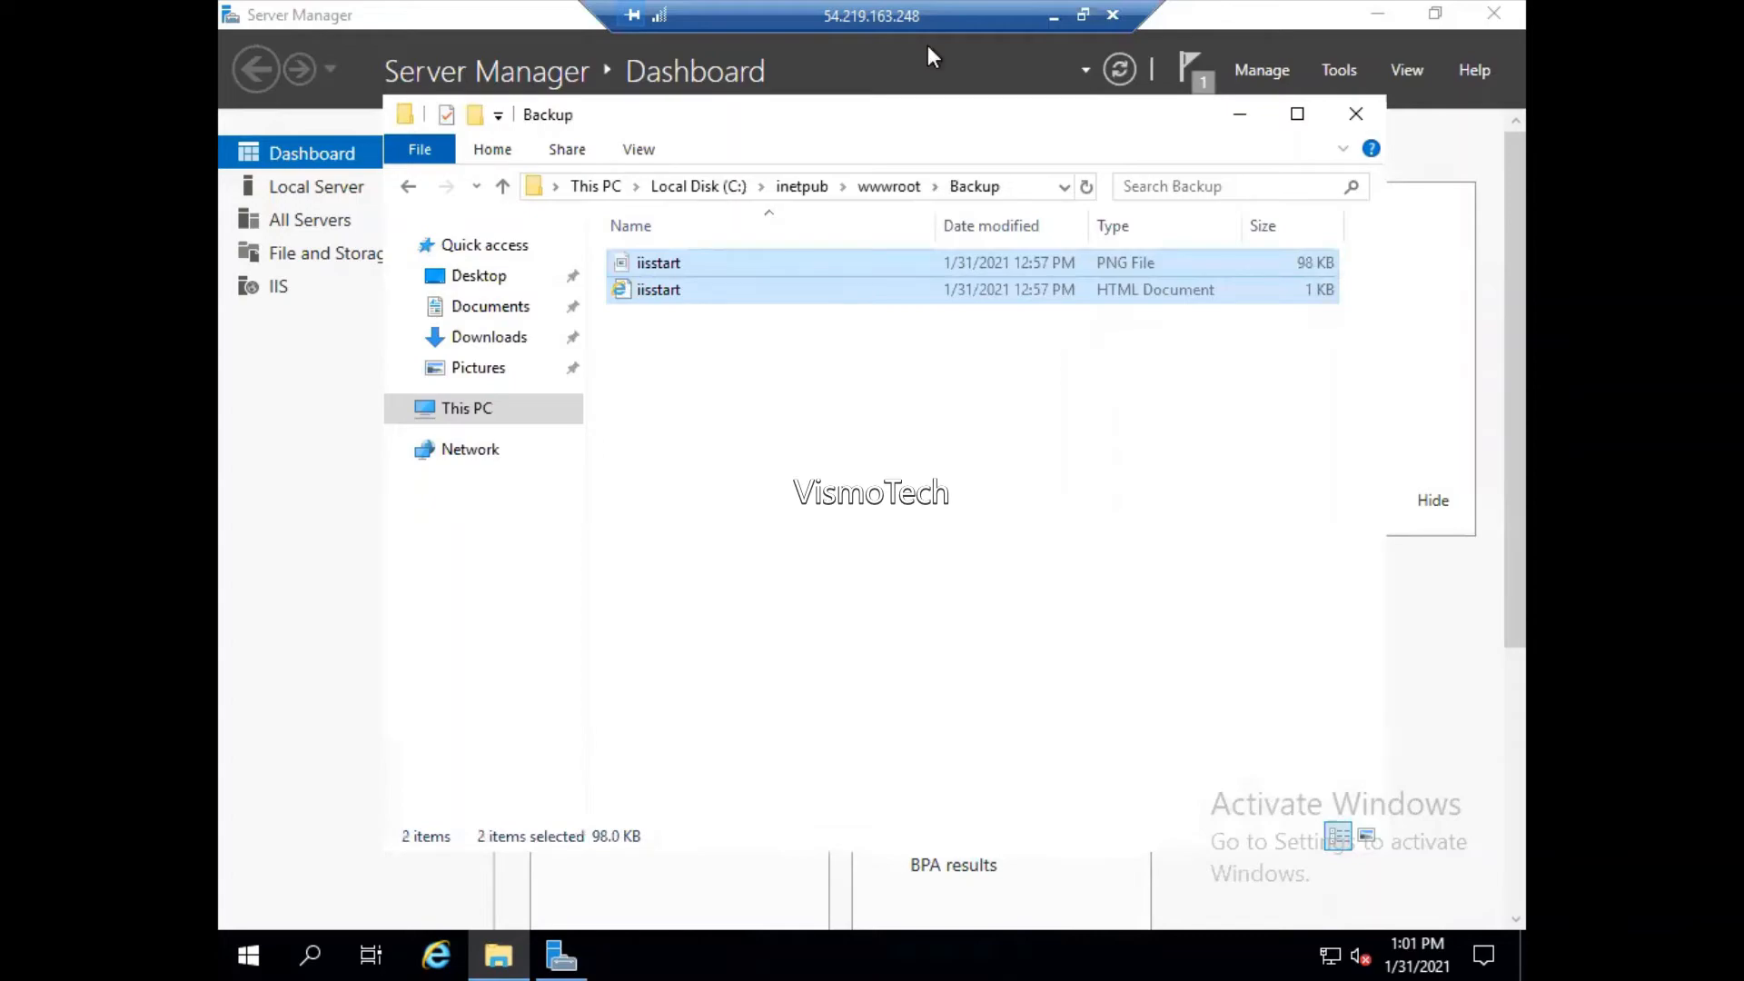
- Minimize the remote session, reload the 54.219.163.248 page in the browser and compare it with the 52.53.215.245 tab
left_click(1054, 16)
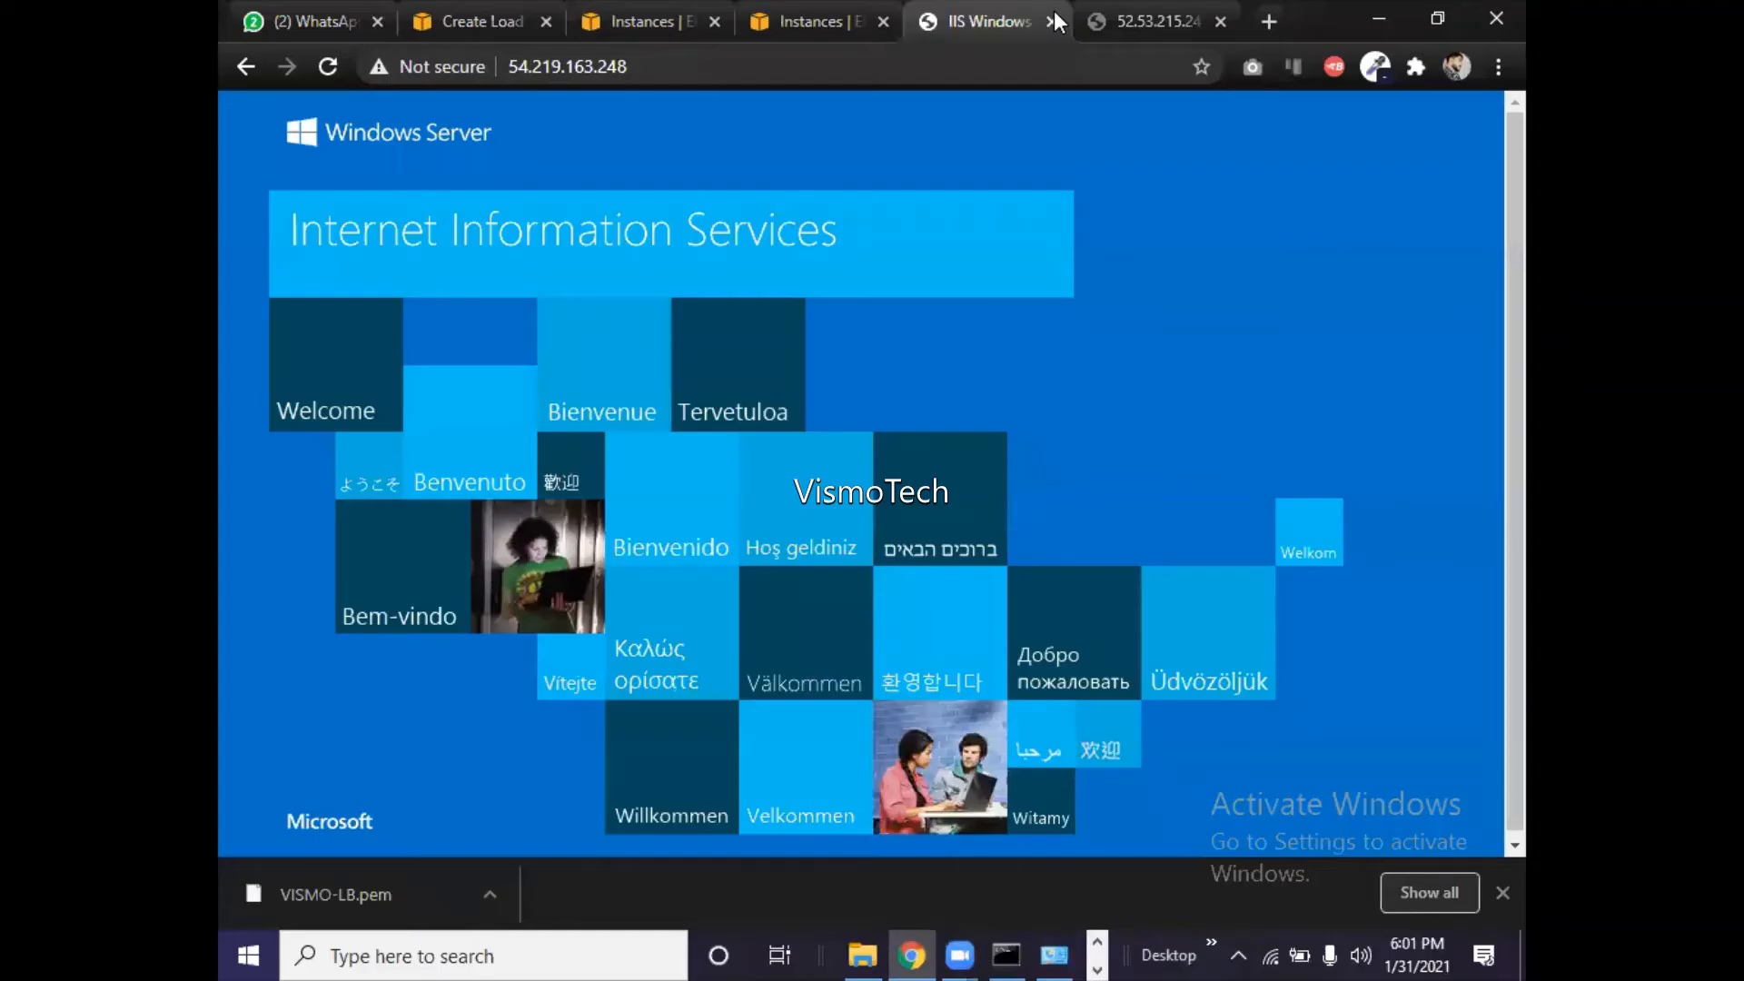
left_click(868, 65)
key("Return")
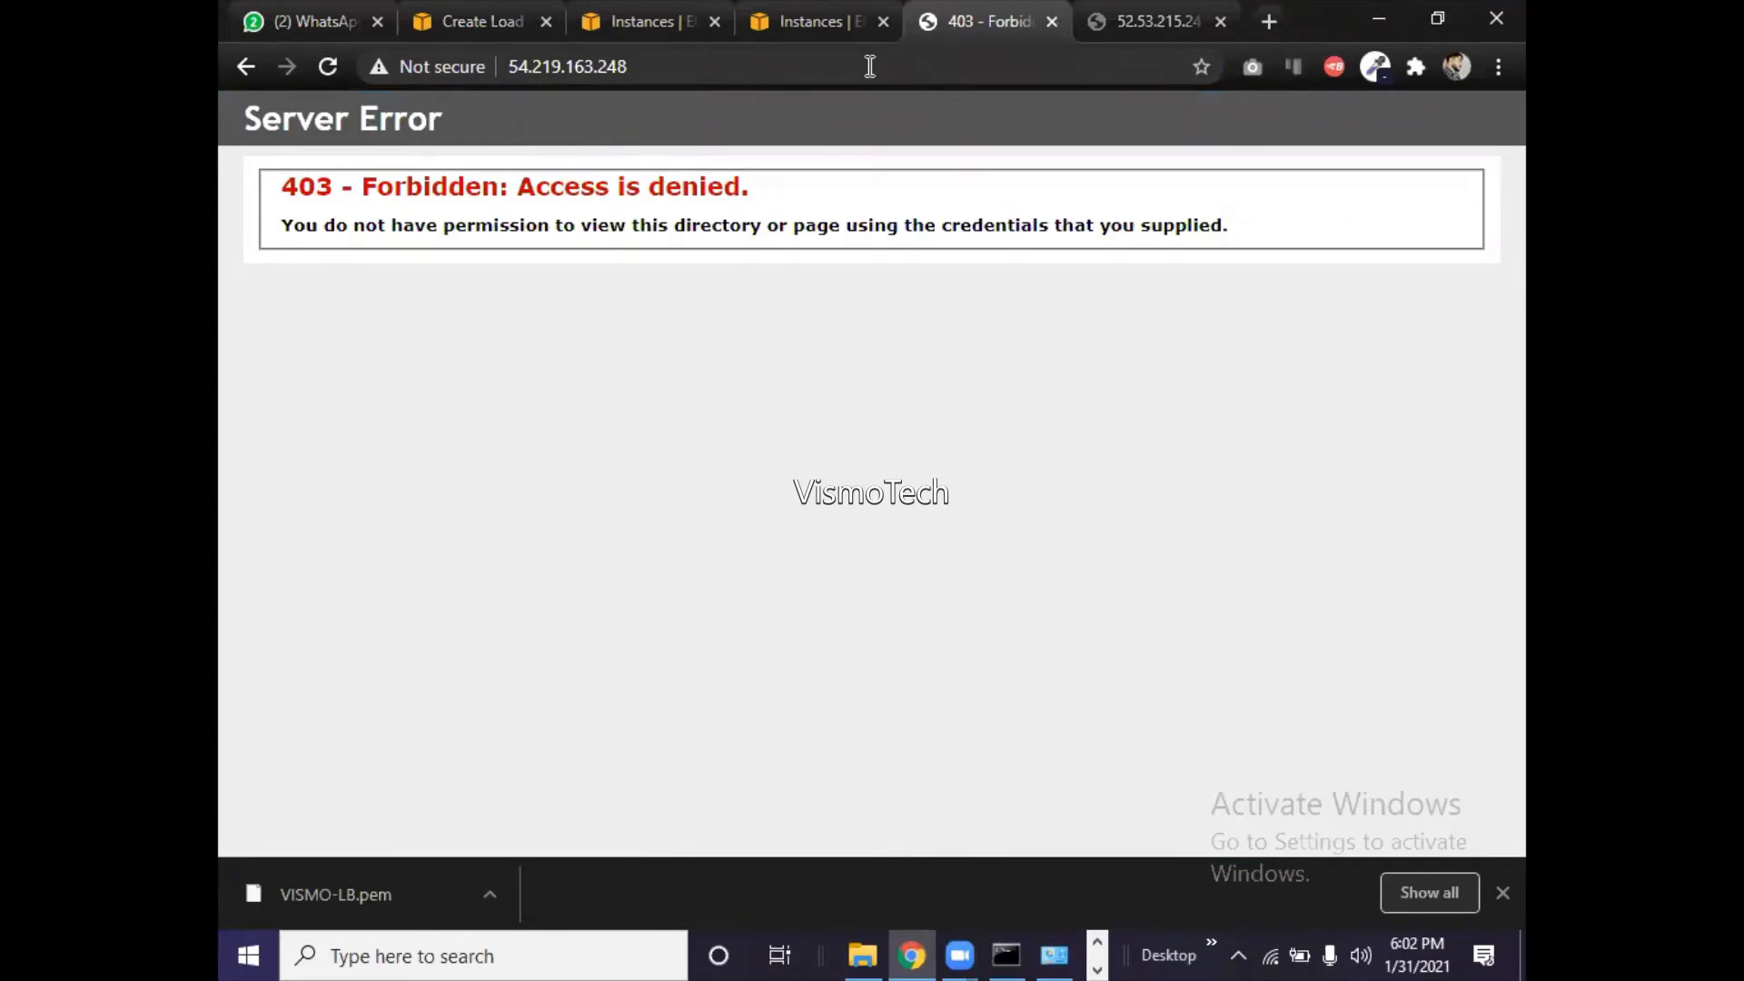
left_click(669, 69)
left_click(643, 255)
left_click(1130, 9)
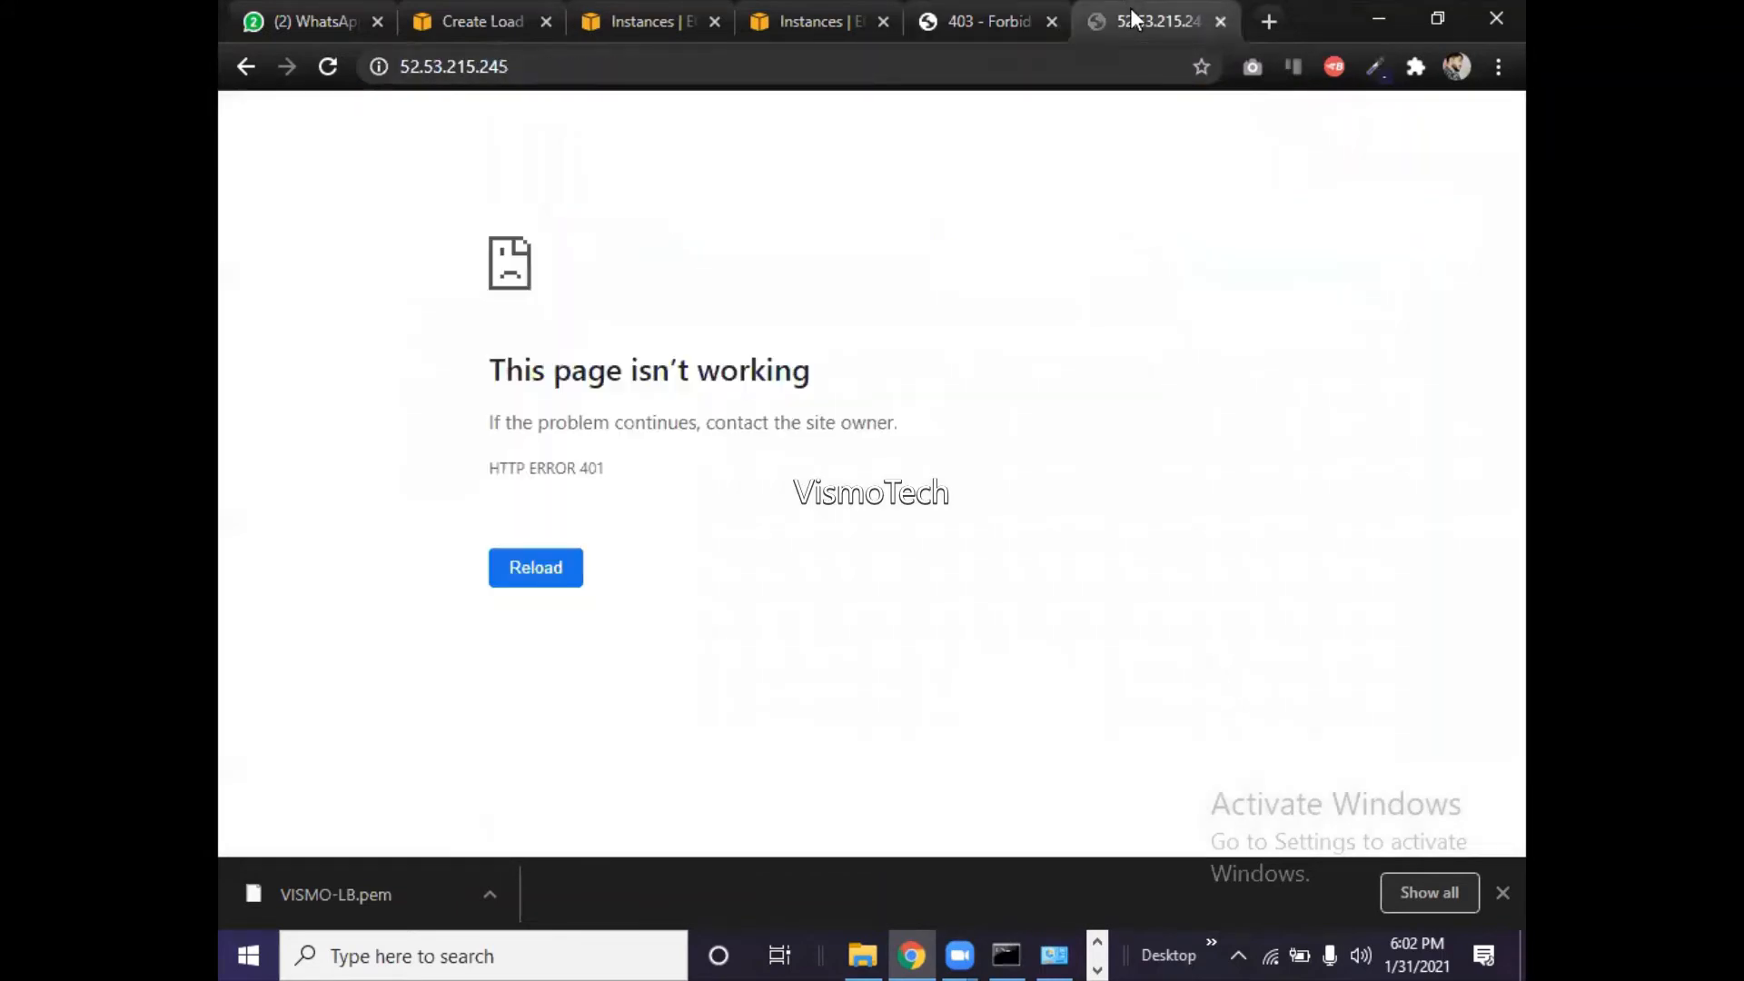
left_click(996, 12)
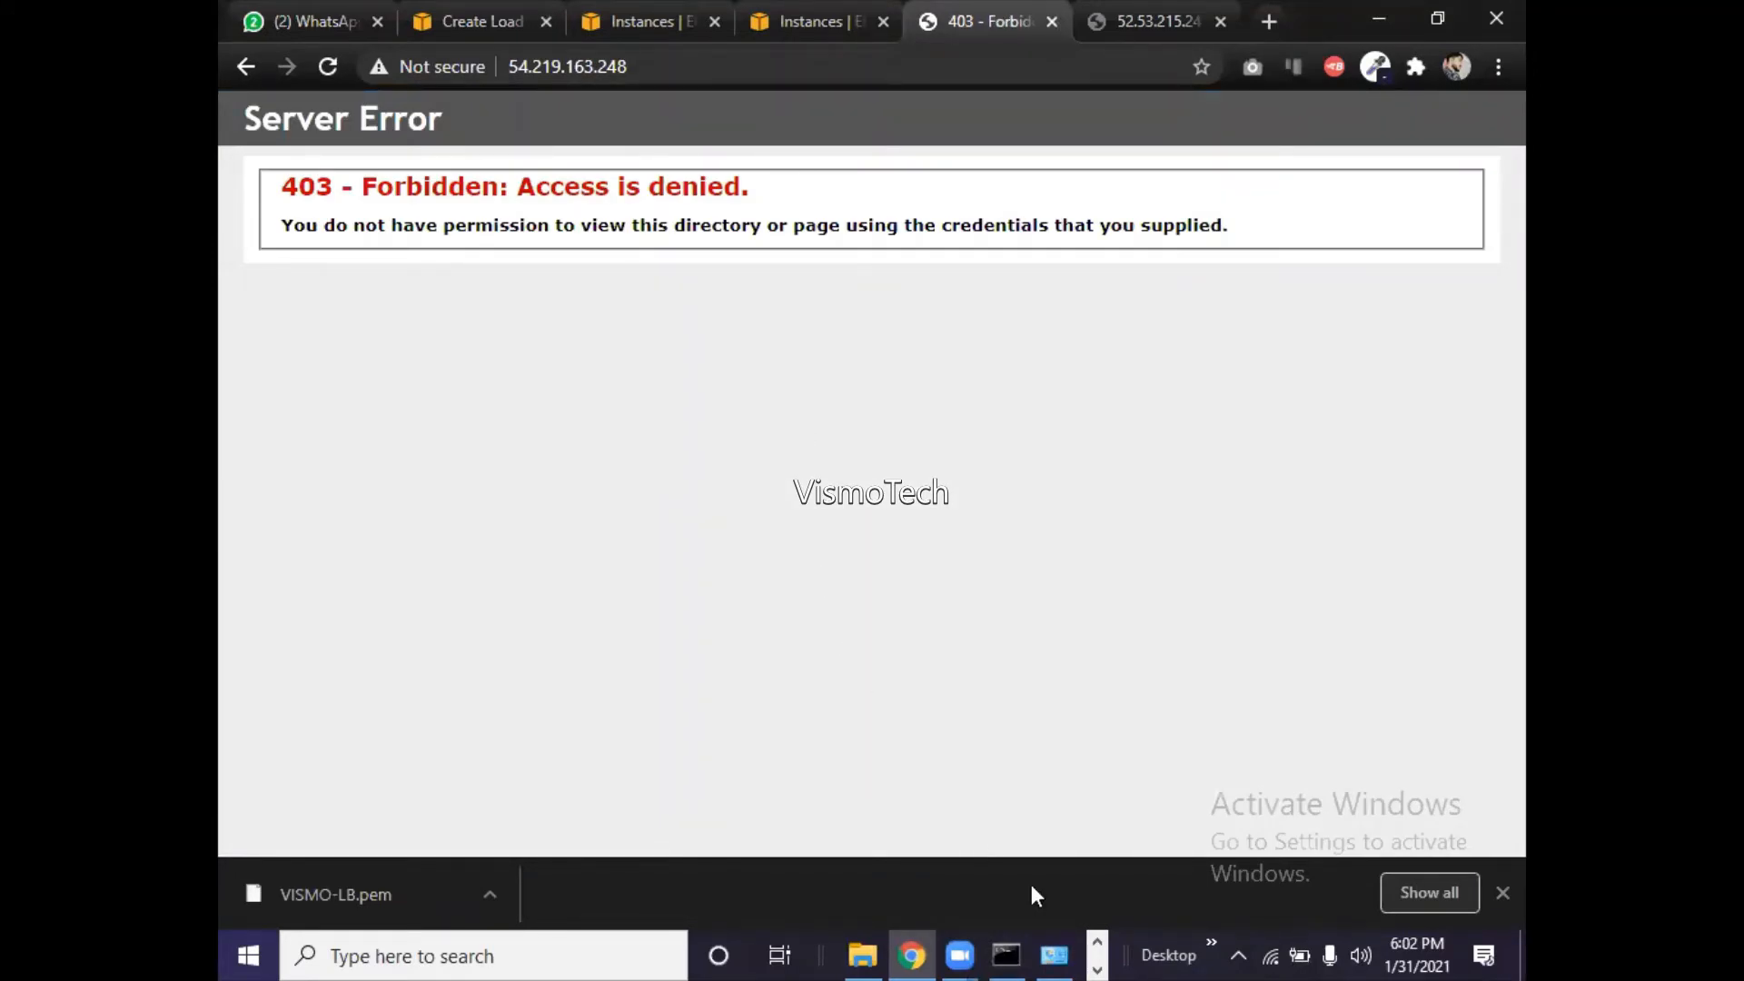
- Return to the 54.219.163.248 remote session and go back from the Backup folder to wwwroot
left_click(1095, 943)
left_click(1098, 970)
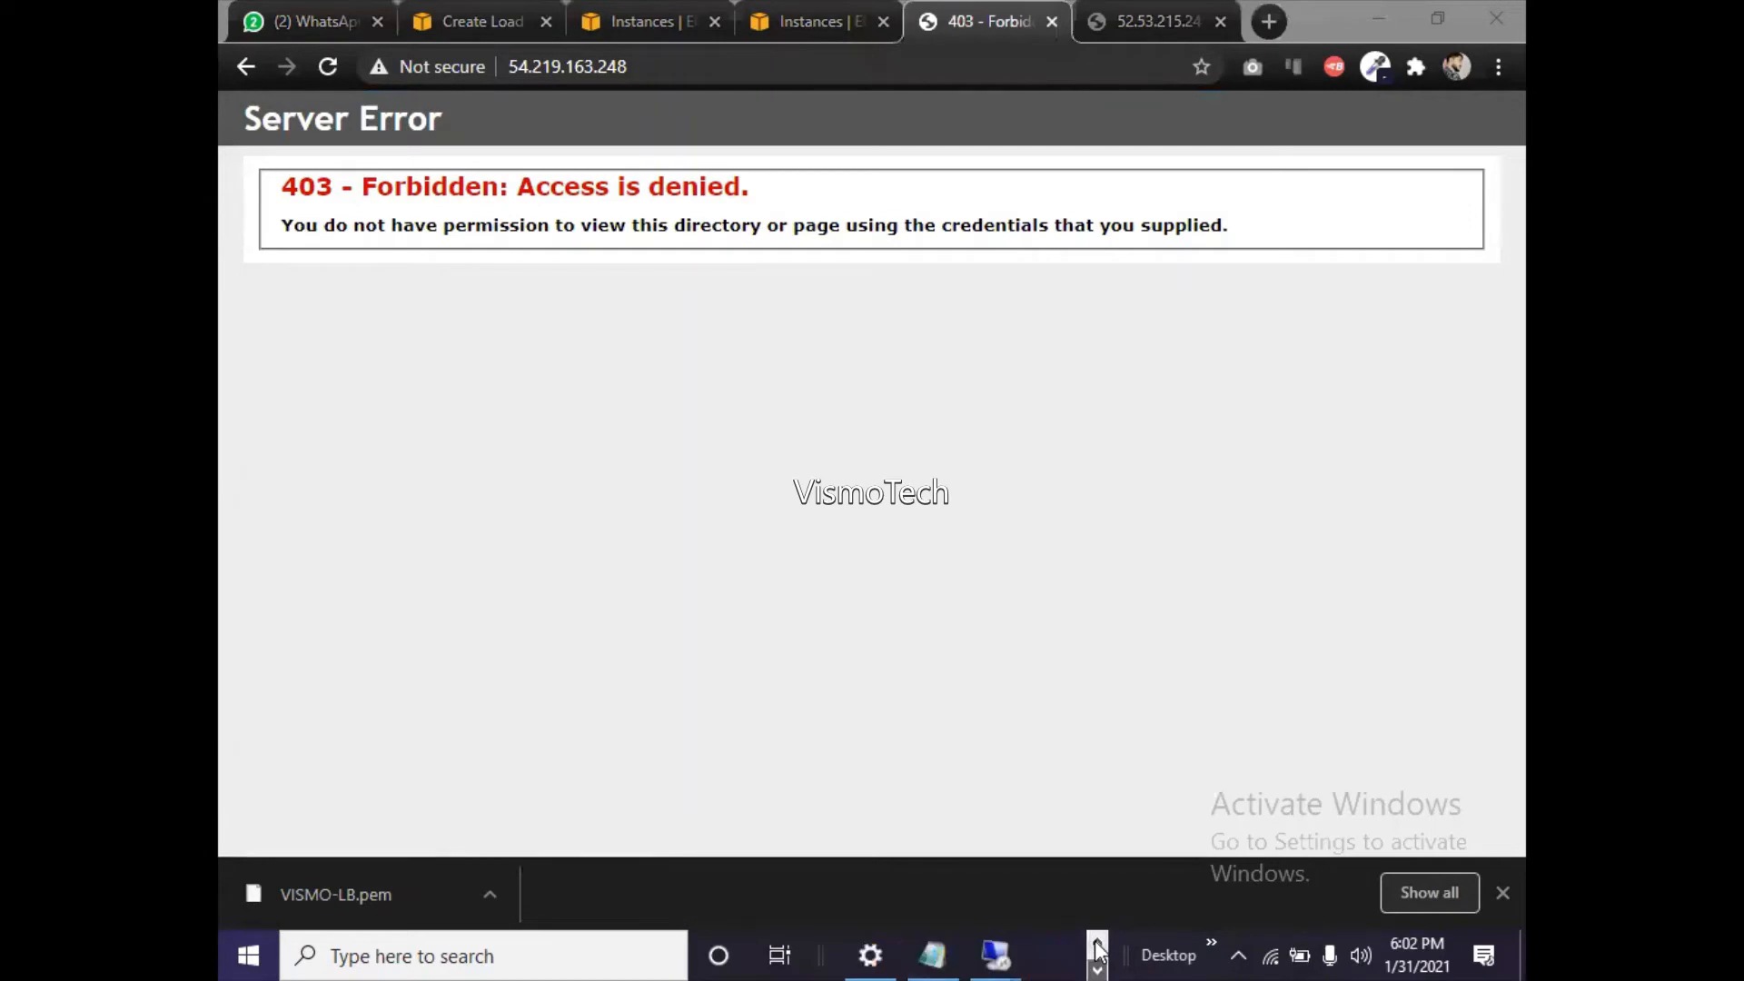
mouse_move(1006, 940)
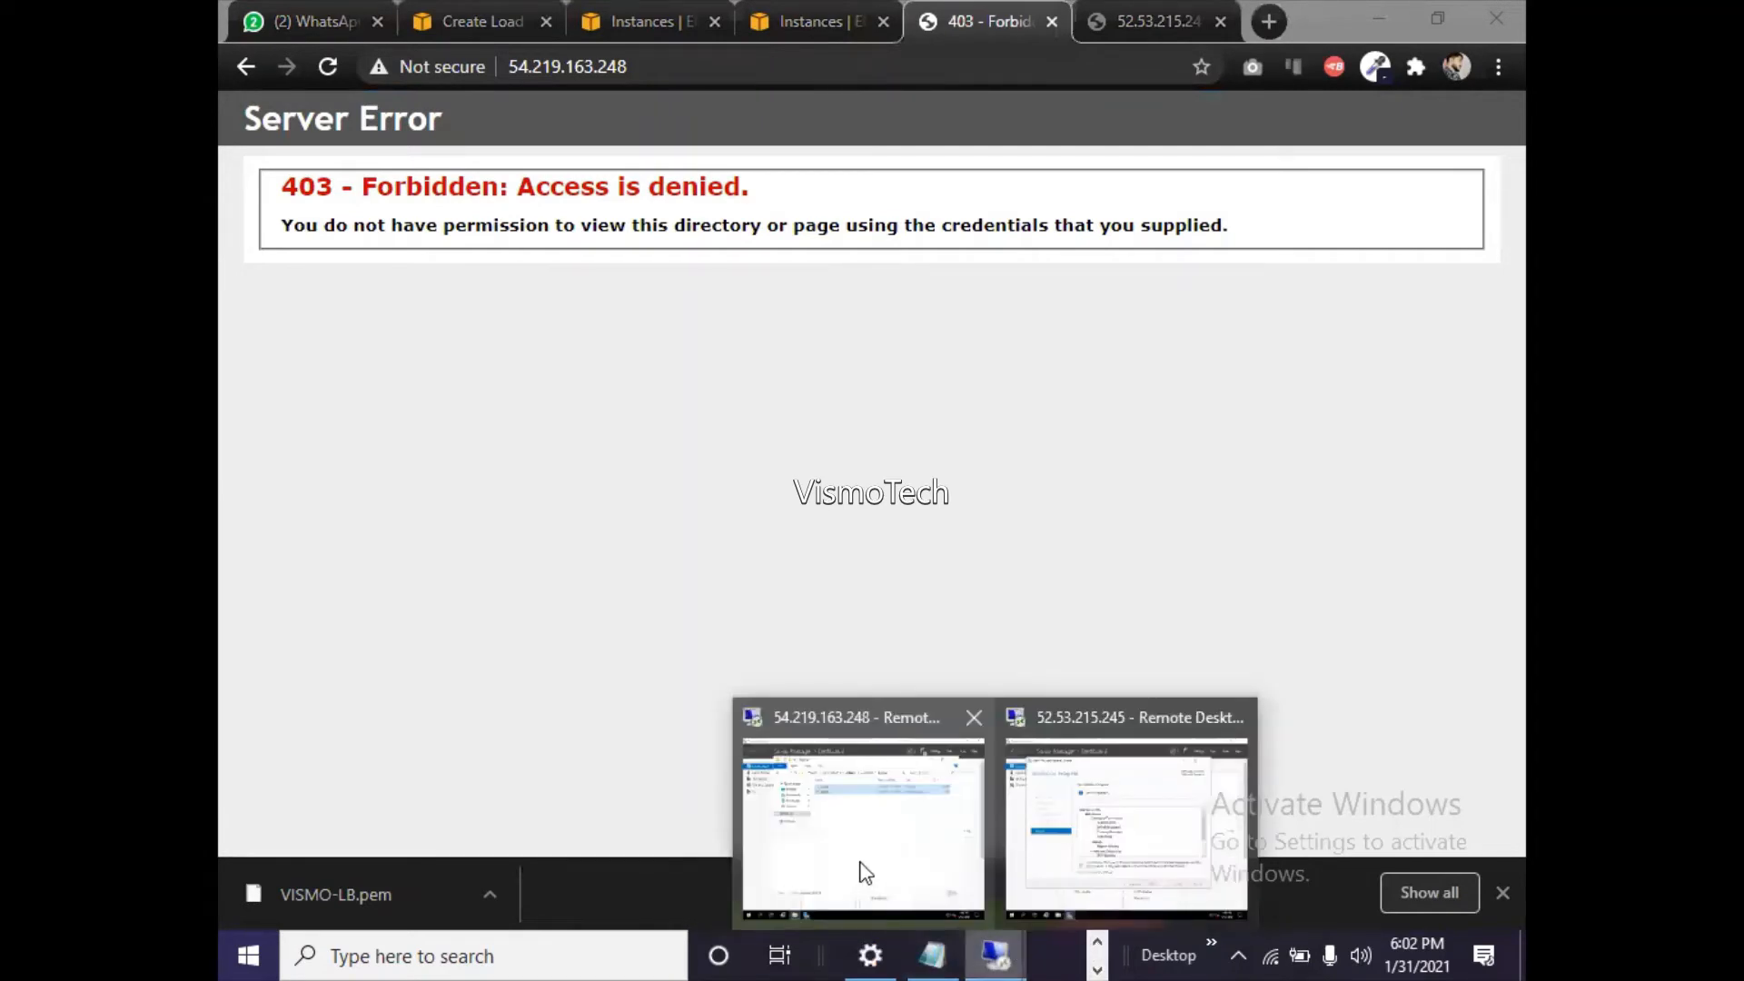
left_click(860, 872)
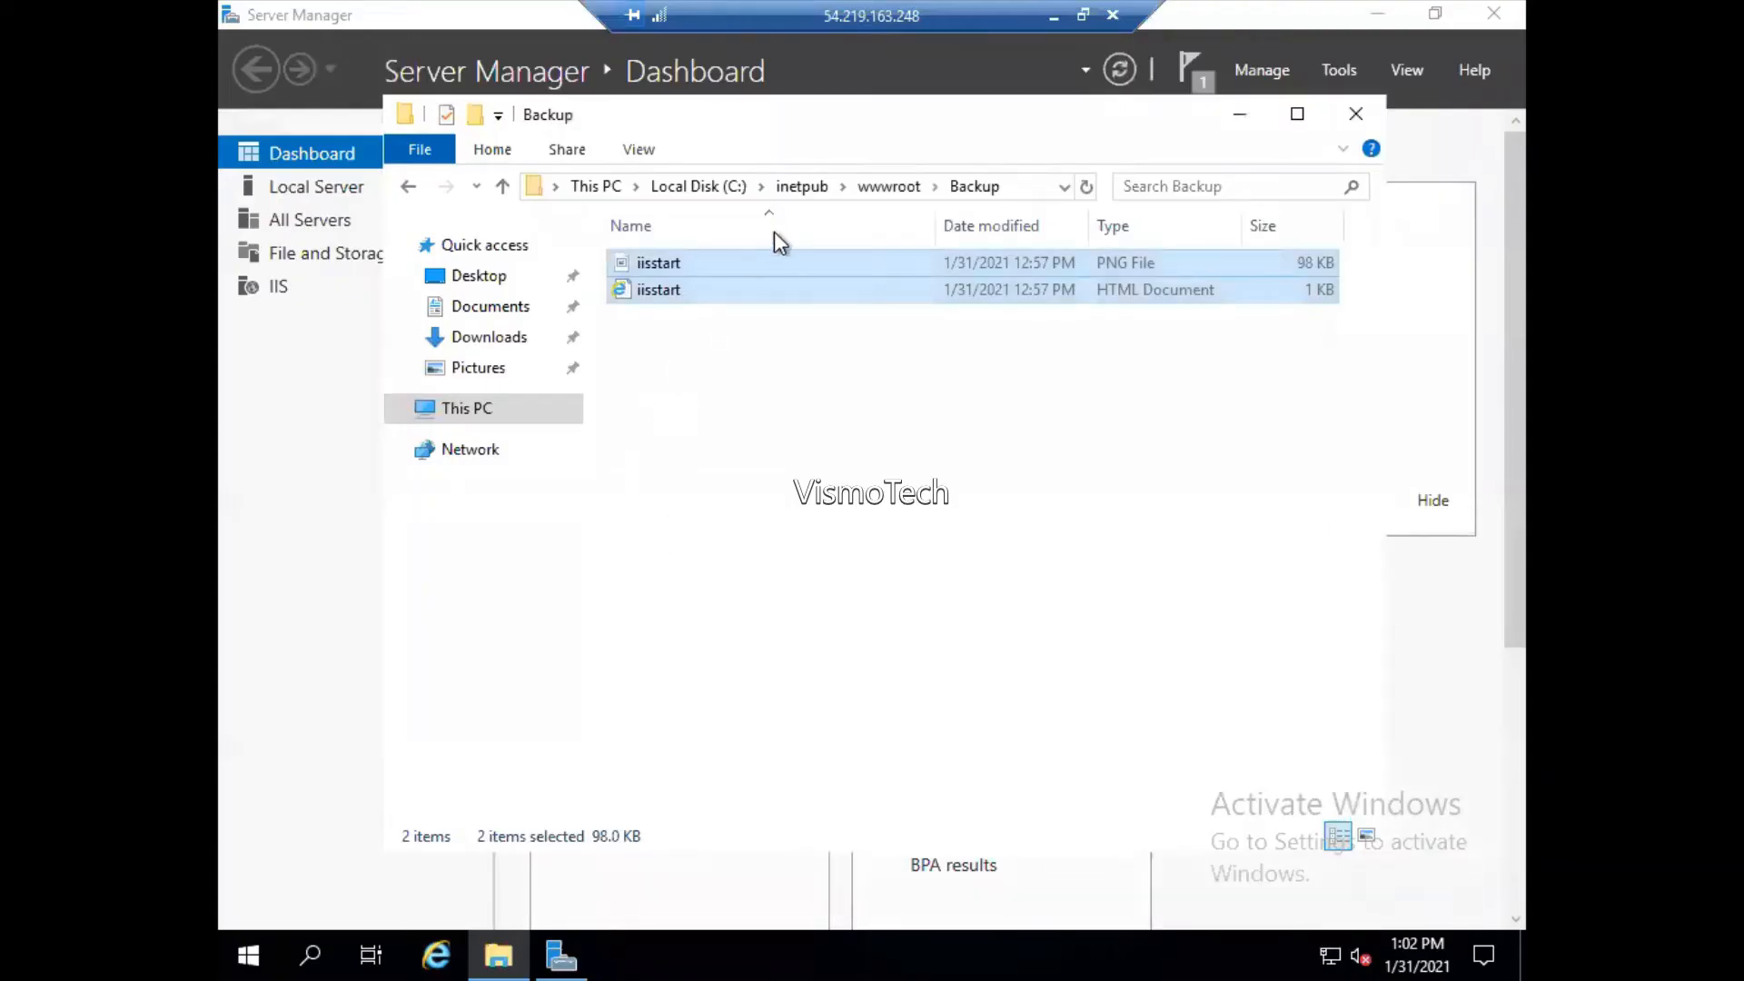
left_click(869, 182)
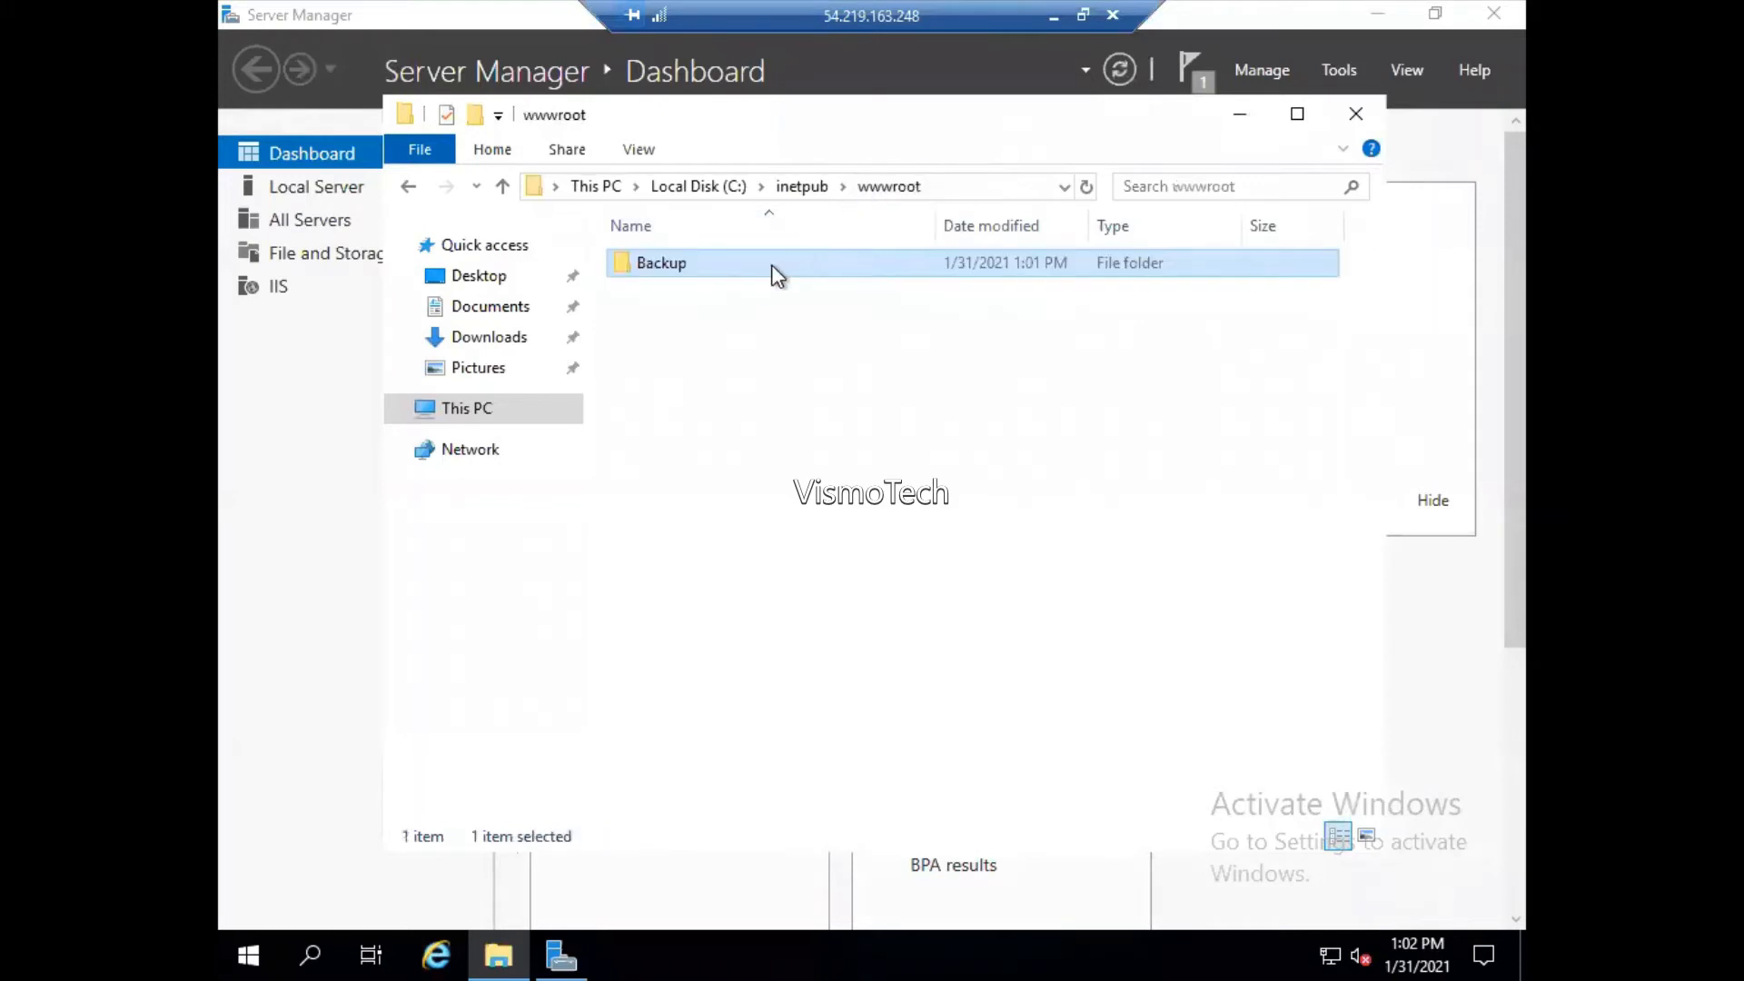
- Create a new text document named index.html in the wwwroot folder
right_click(689, 339)
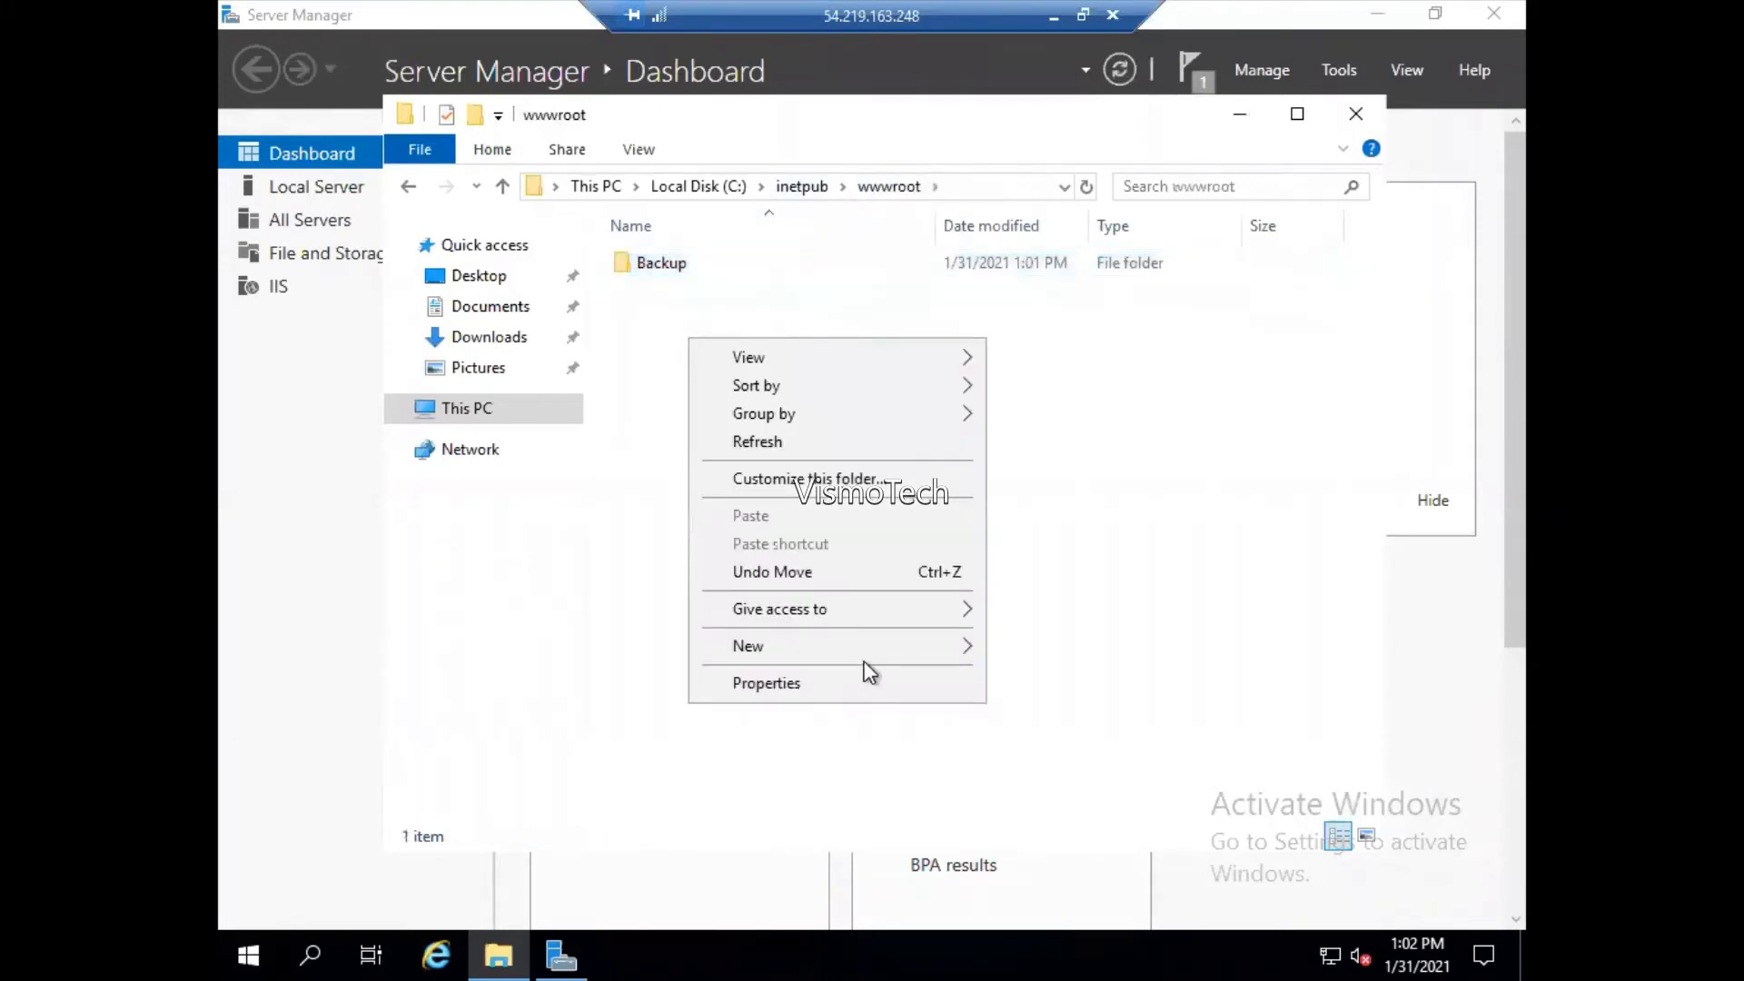
mouse_move(902, 647)
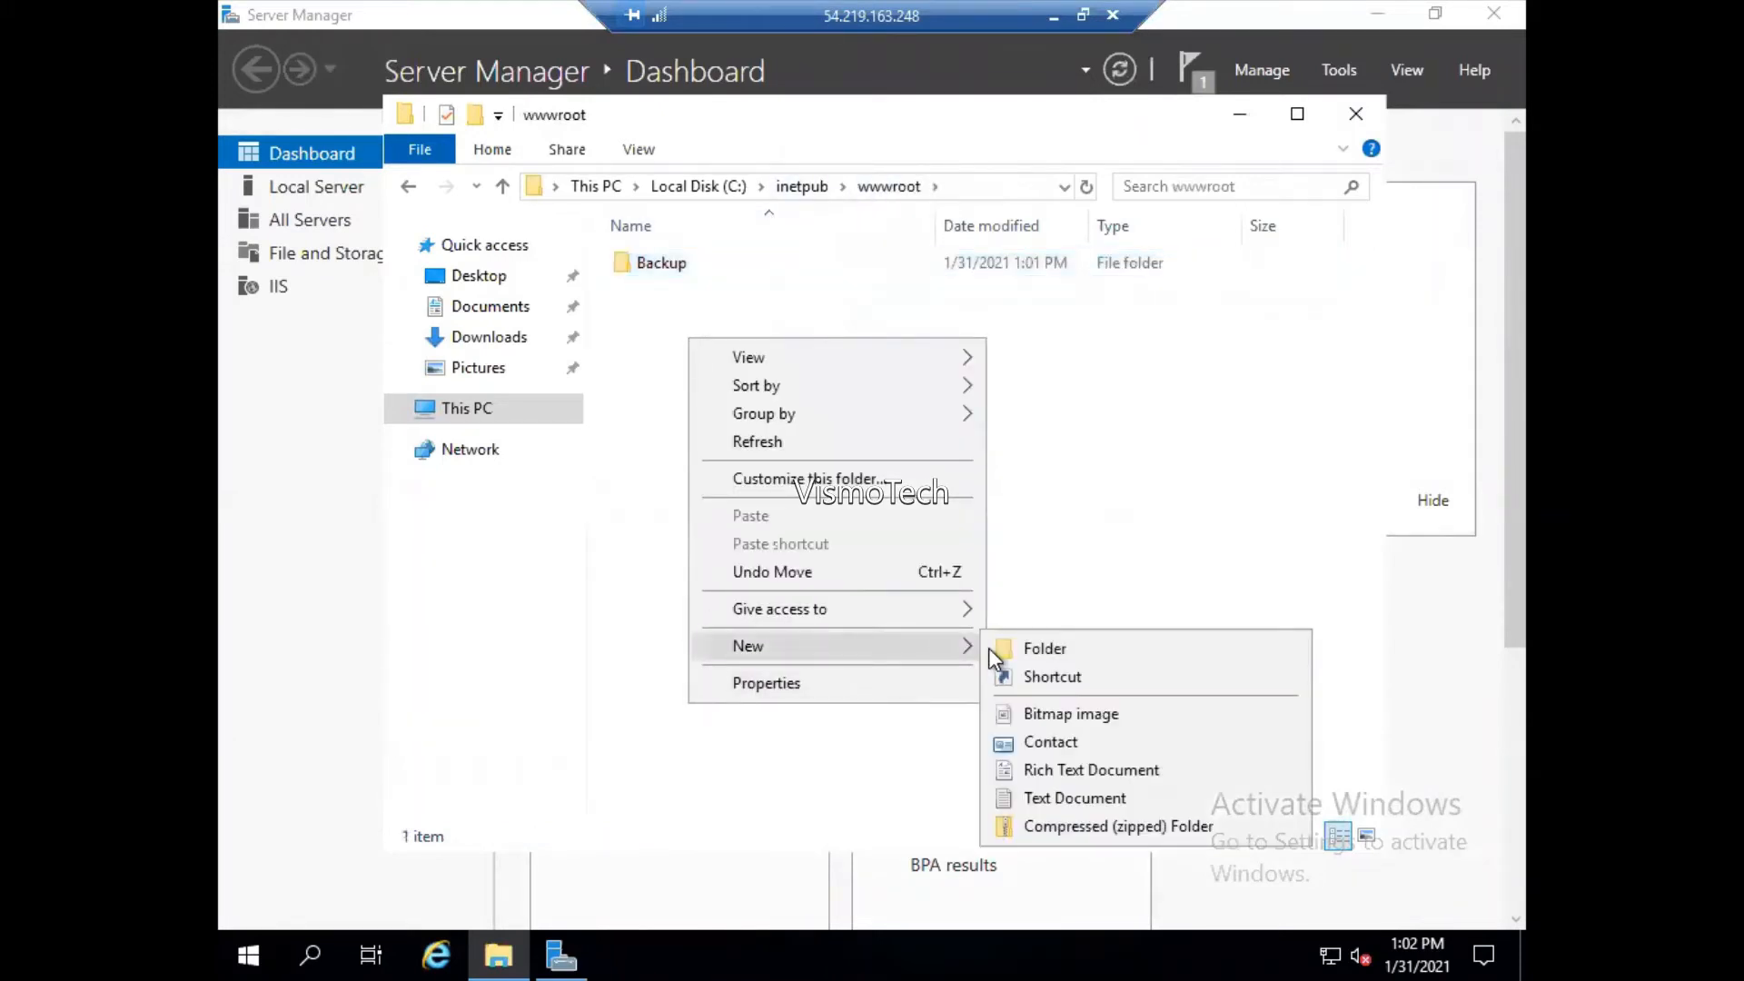
left_click(1036, 800)
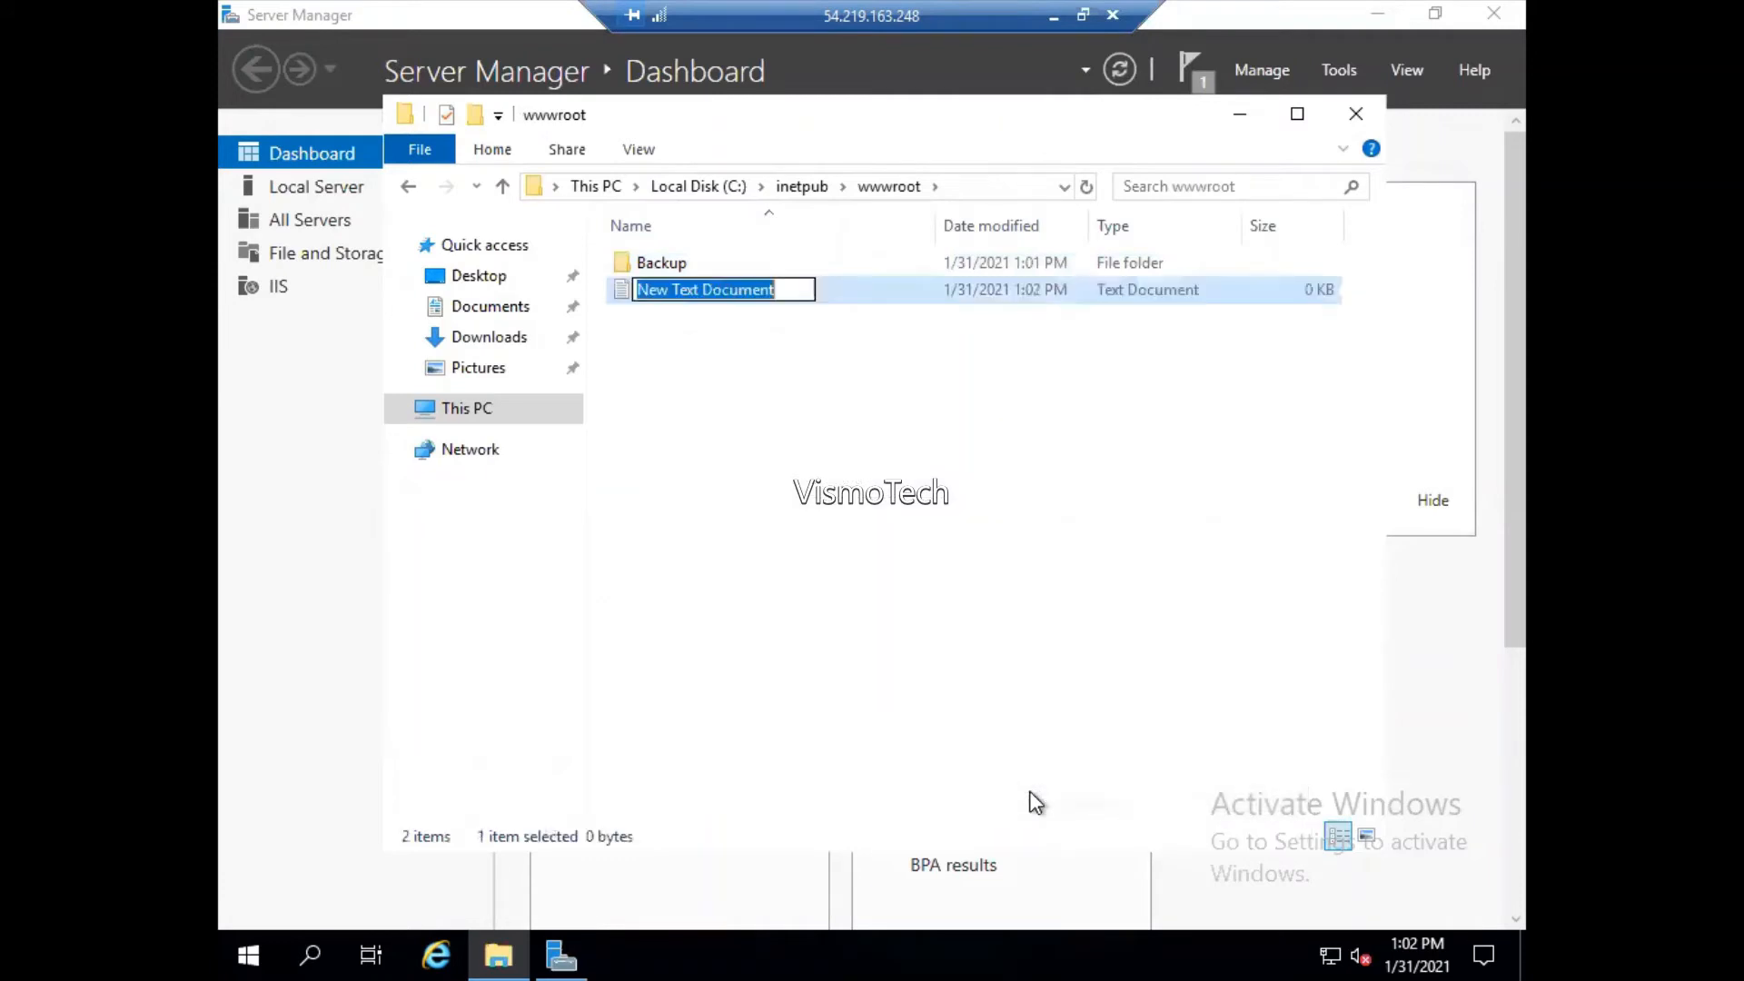
type("index")
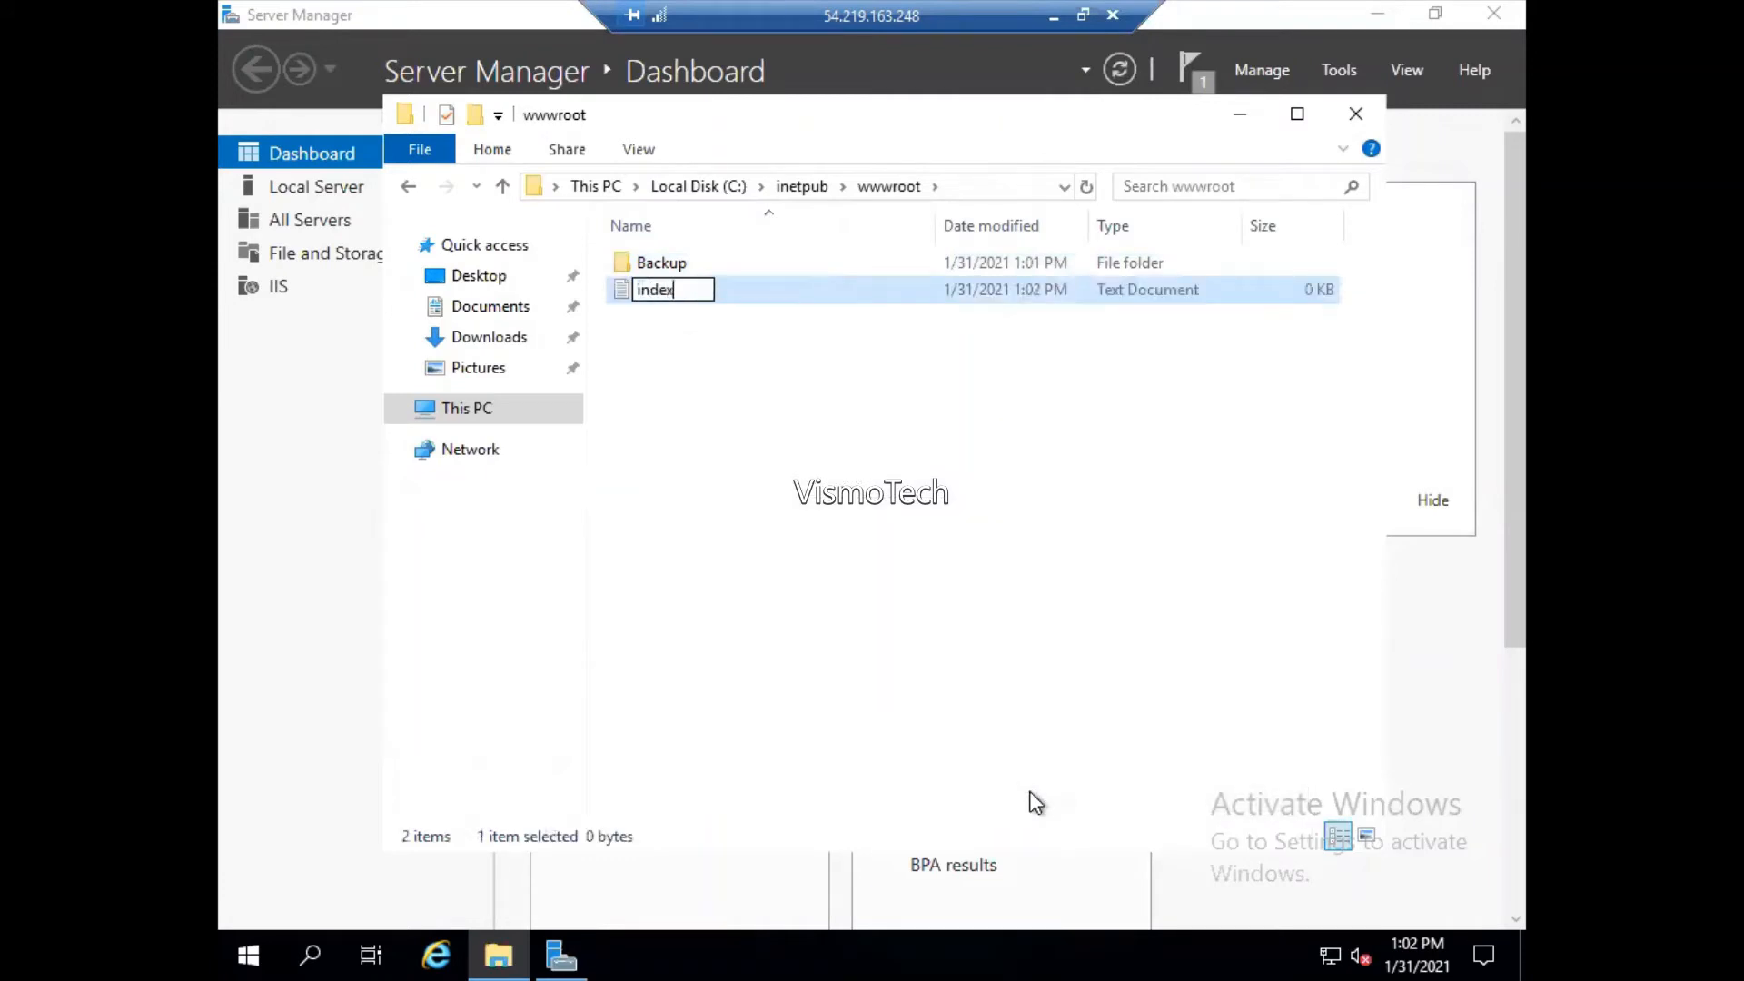
type(".html")
key("Return")
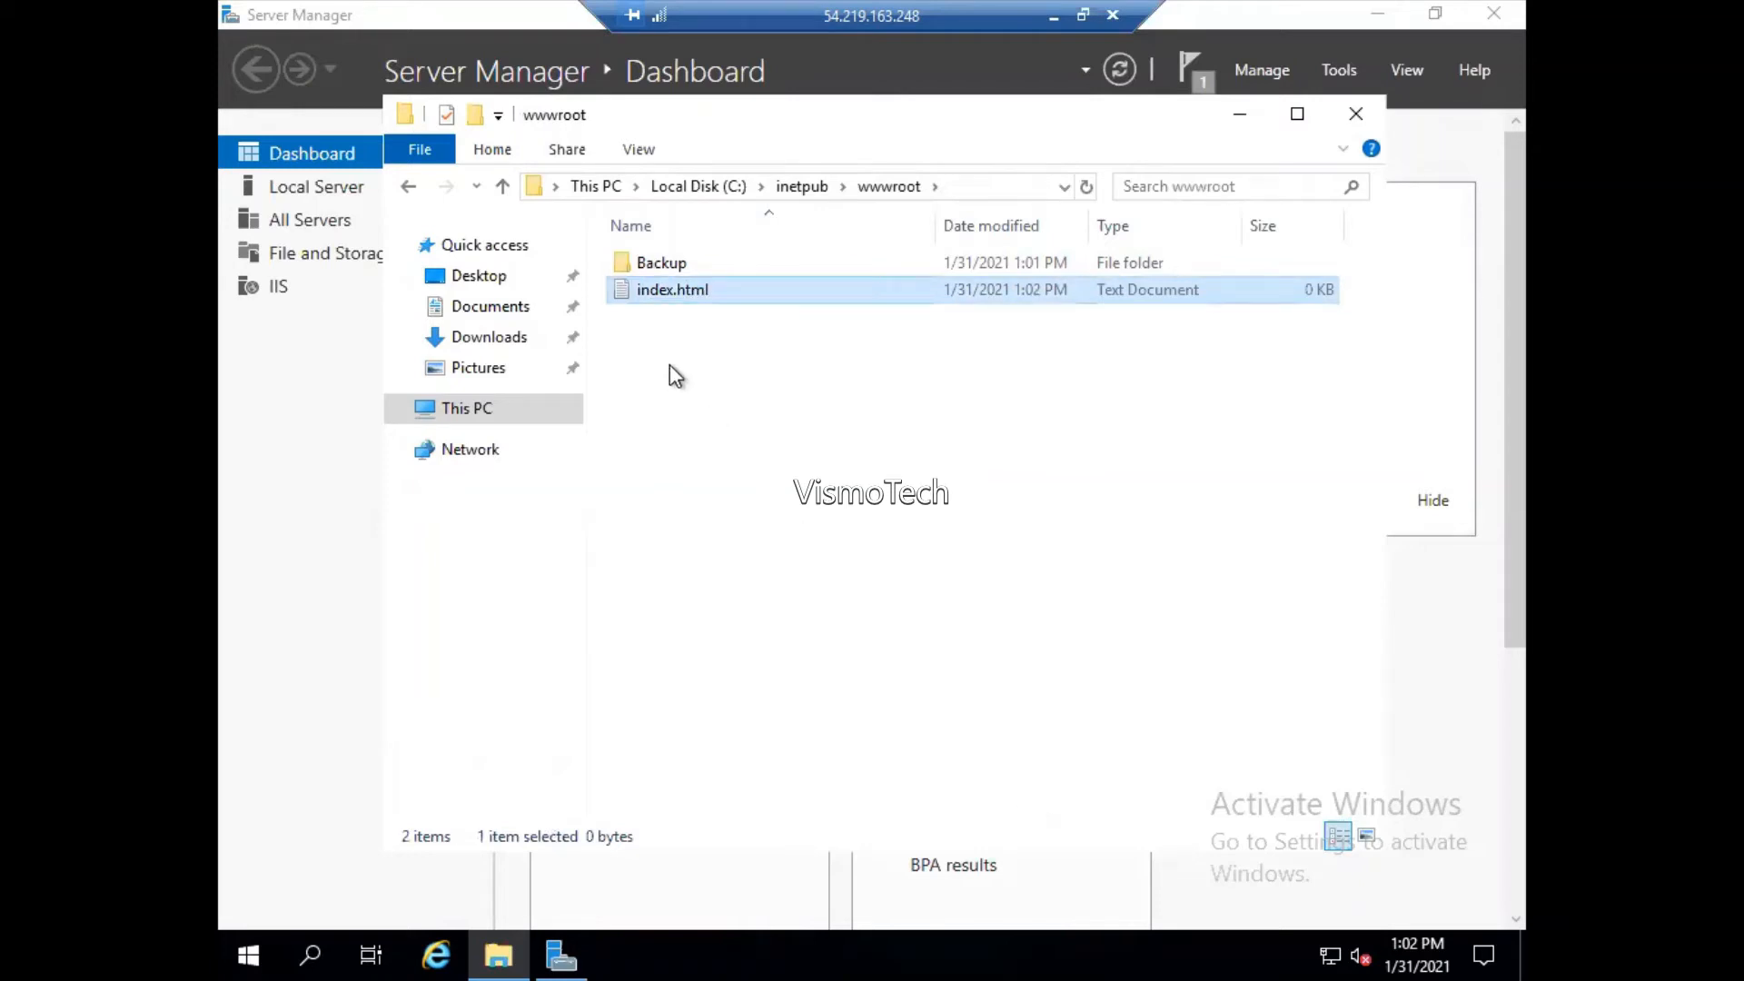
- Edit index.html to contain the text Server1-1A, save the changes and close the file
right_click(683, 296)
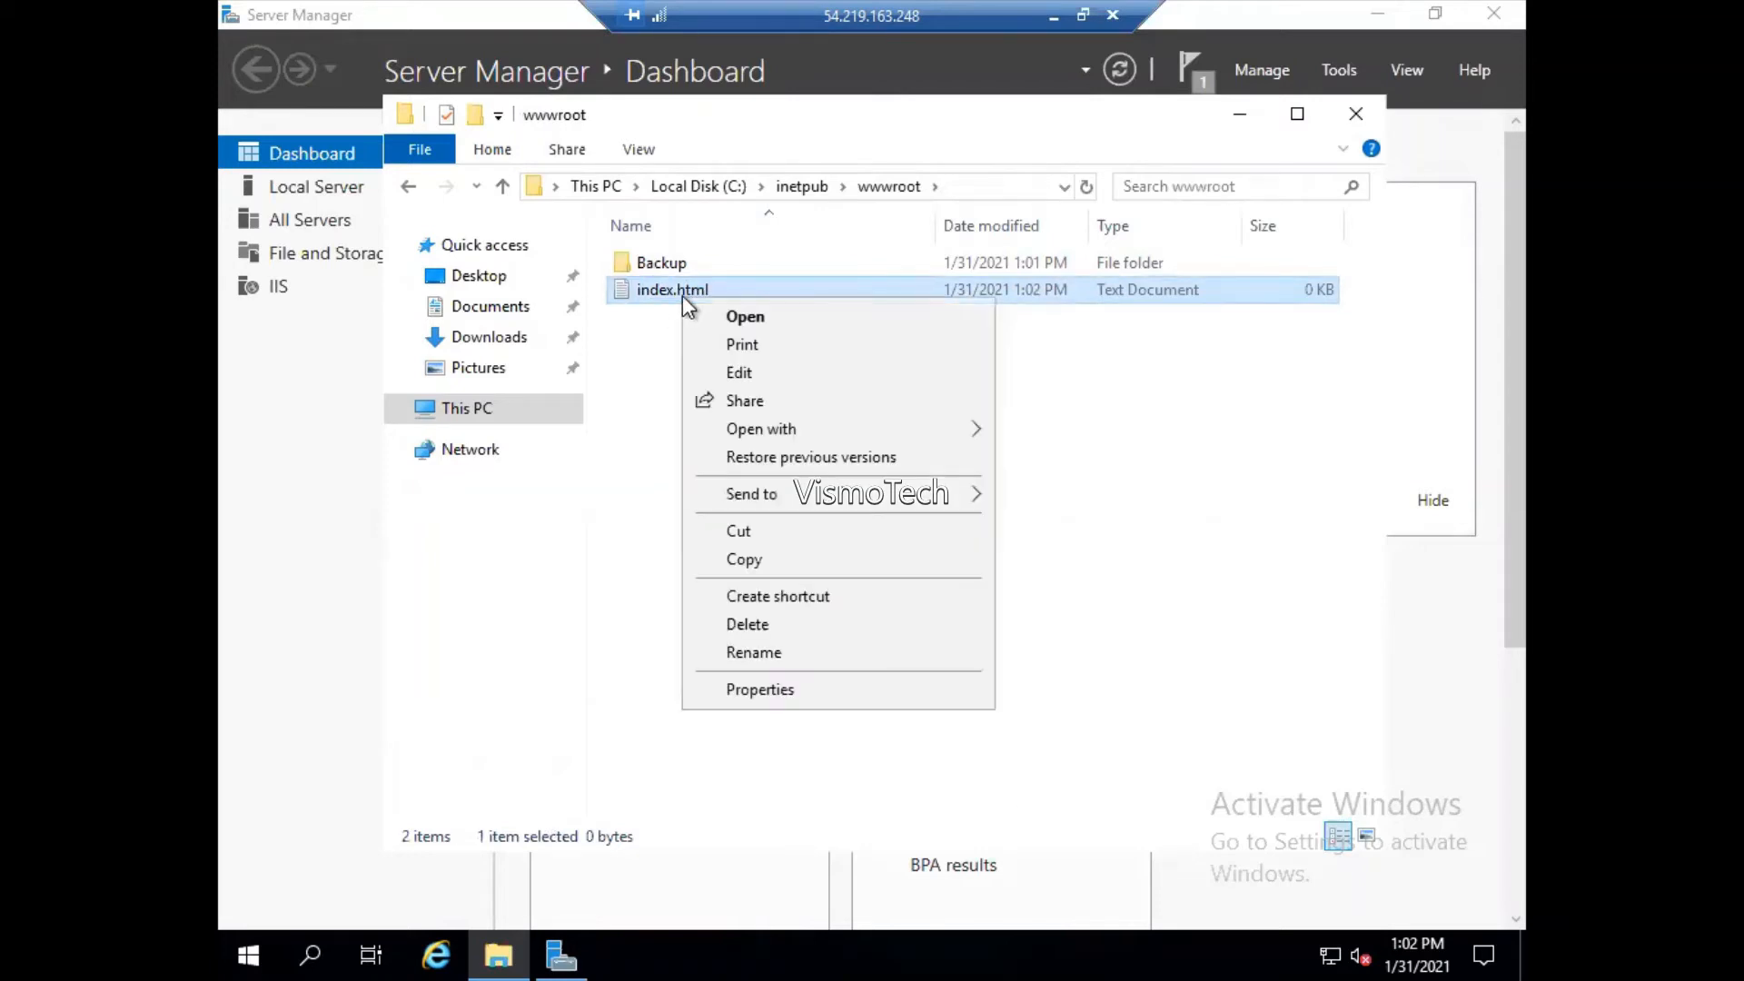
left_click(730, 372)
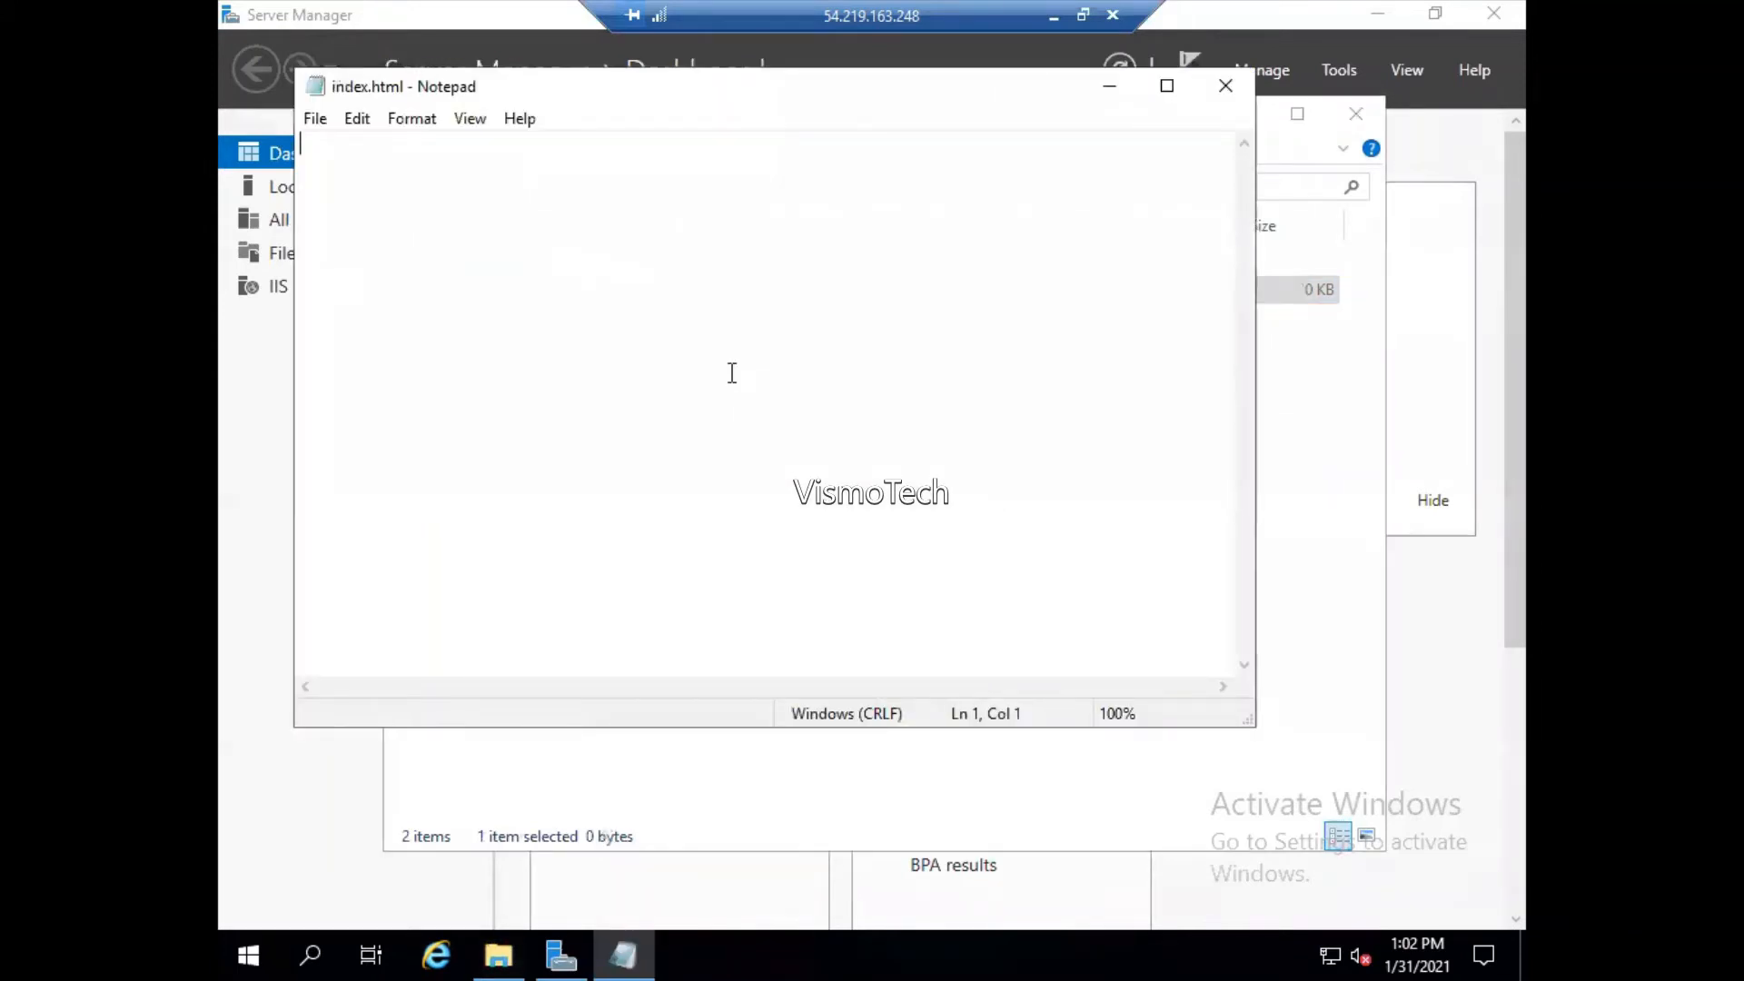
type("Server")
type("1-1A")
left_click(1228, 100)
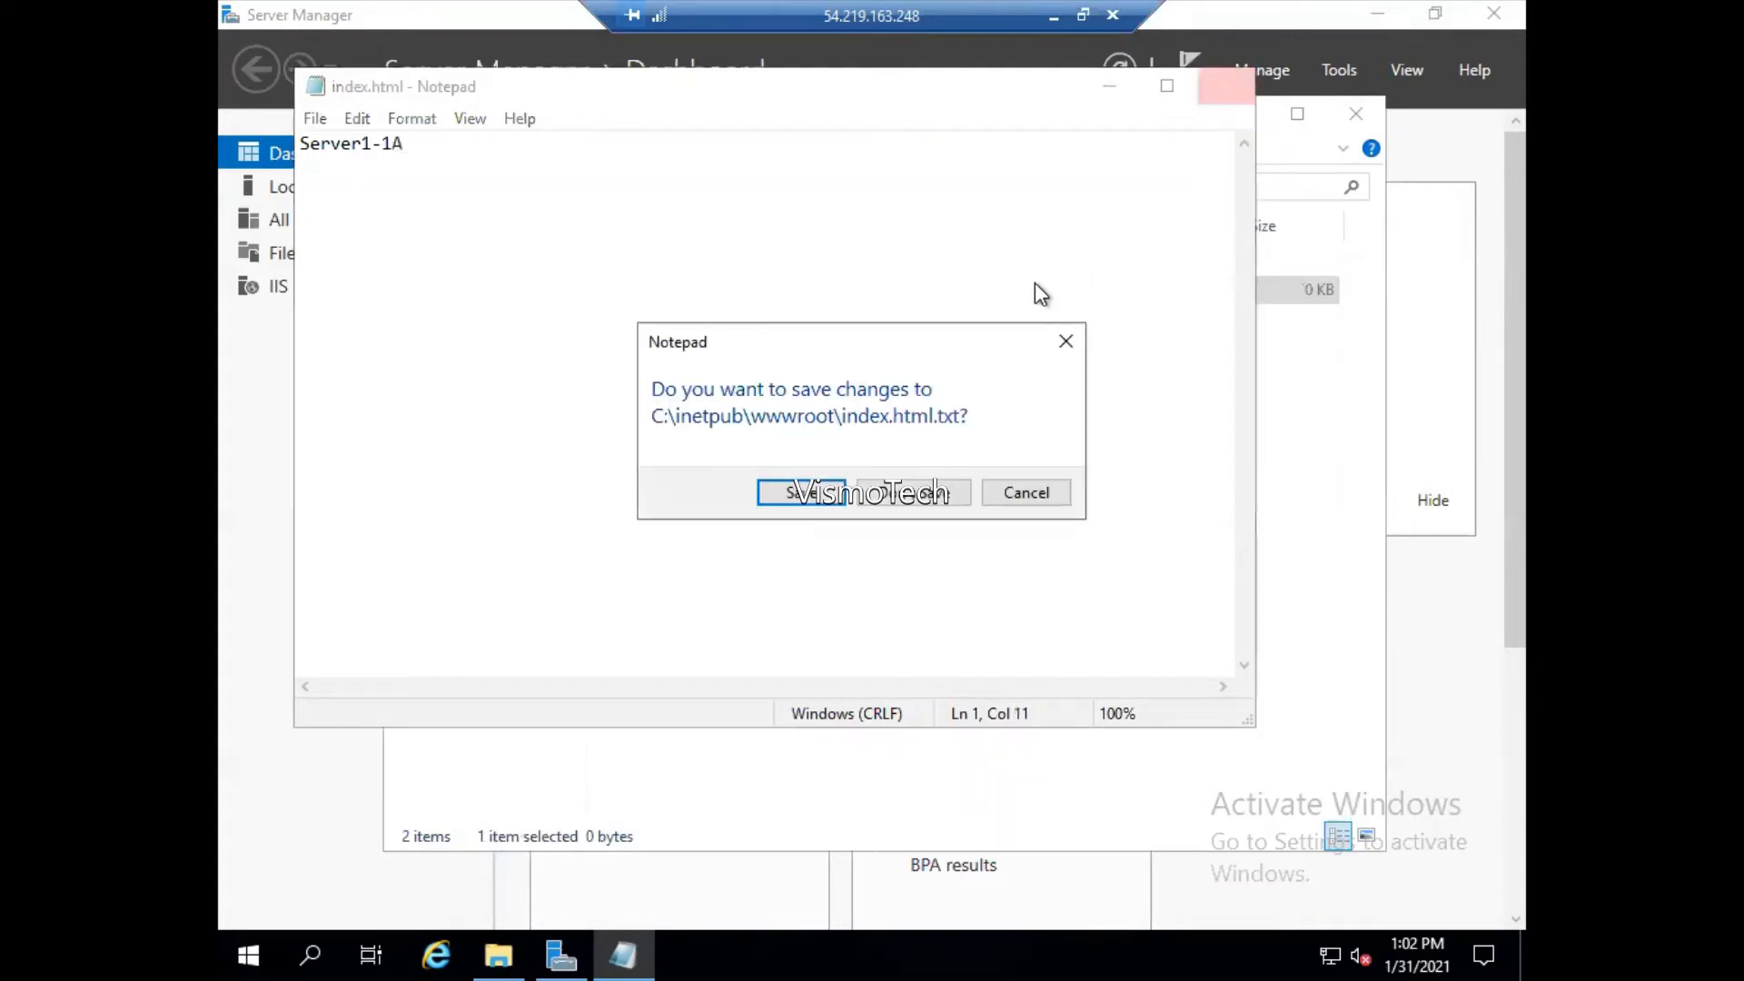
left_click(813, 497)
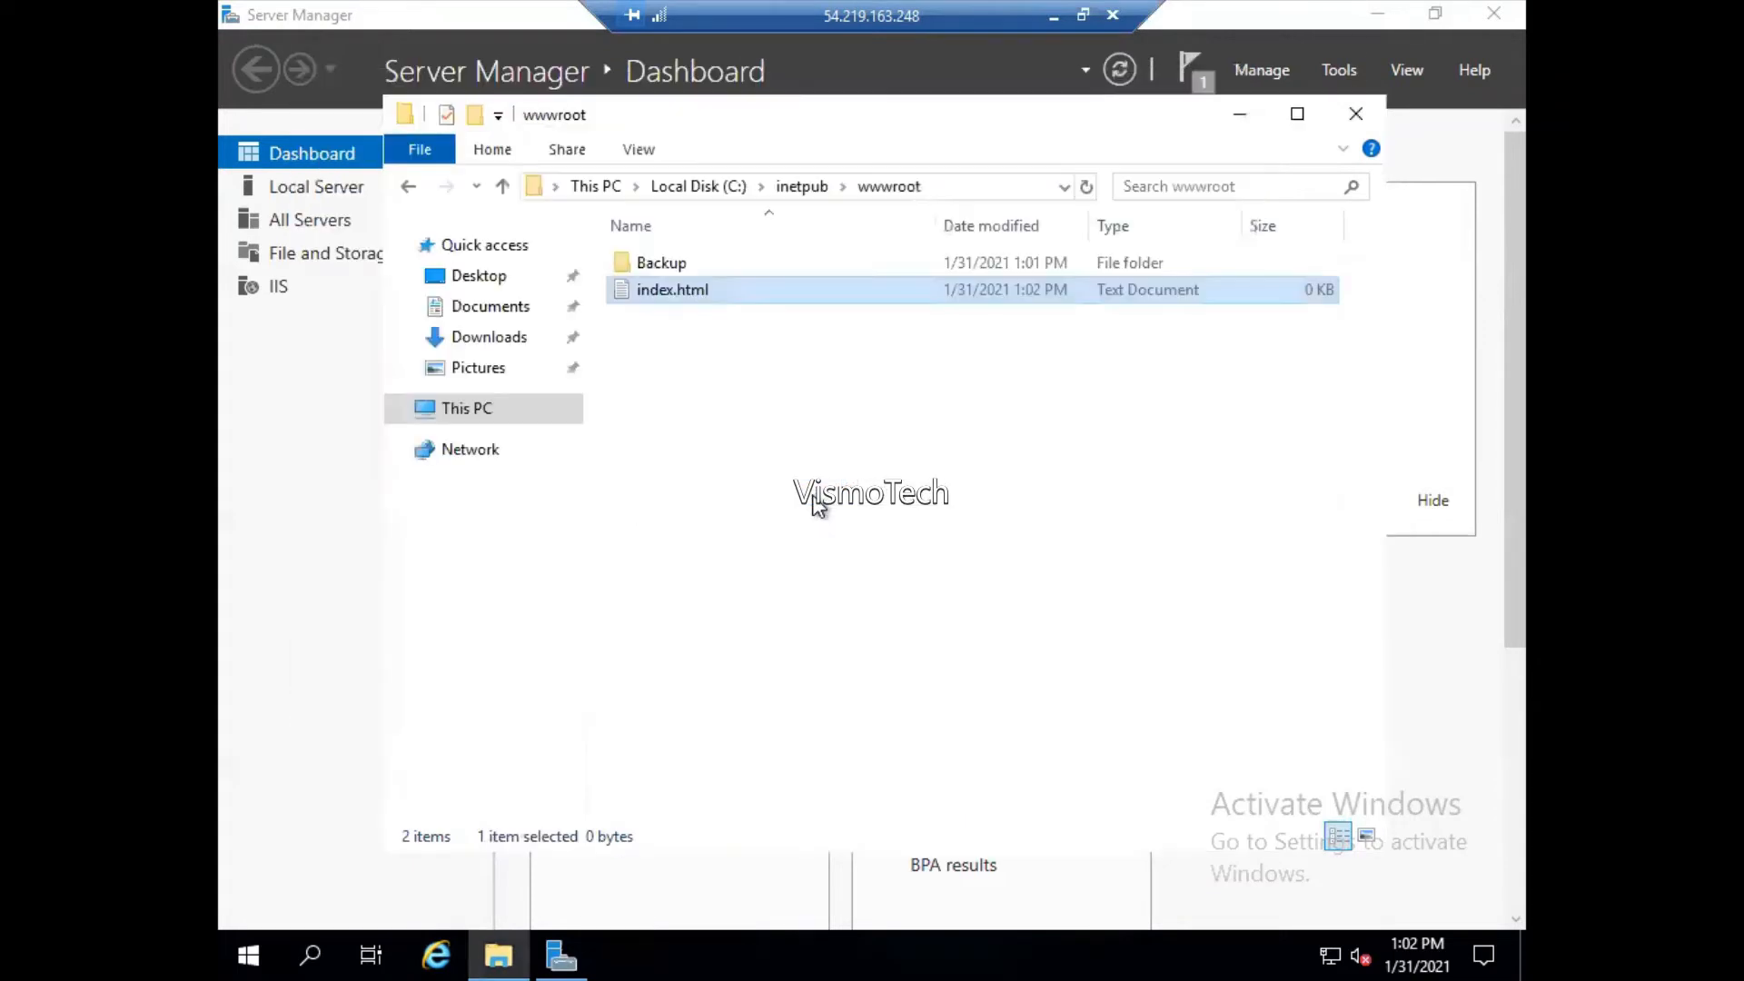
- Create a second text document in wwwroot, keeping its default name New Text Document
right_click(678, 287)
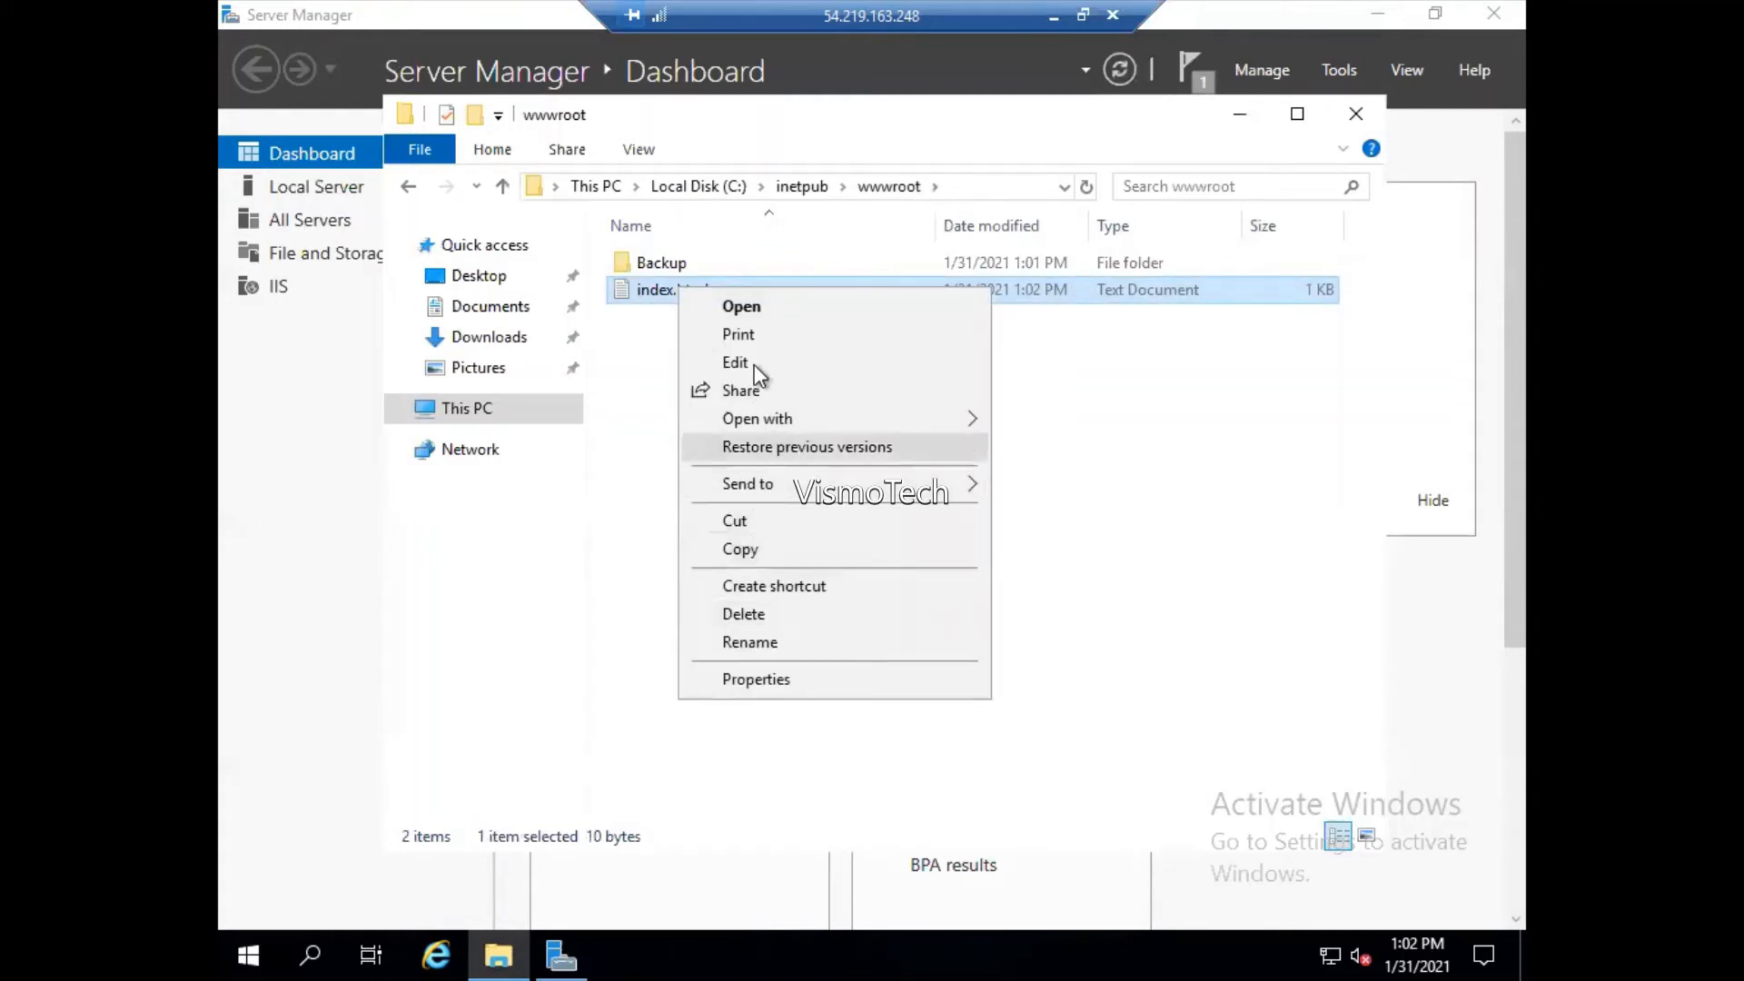
left_click(640, 371)
right_click(640, 370)
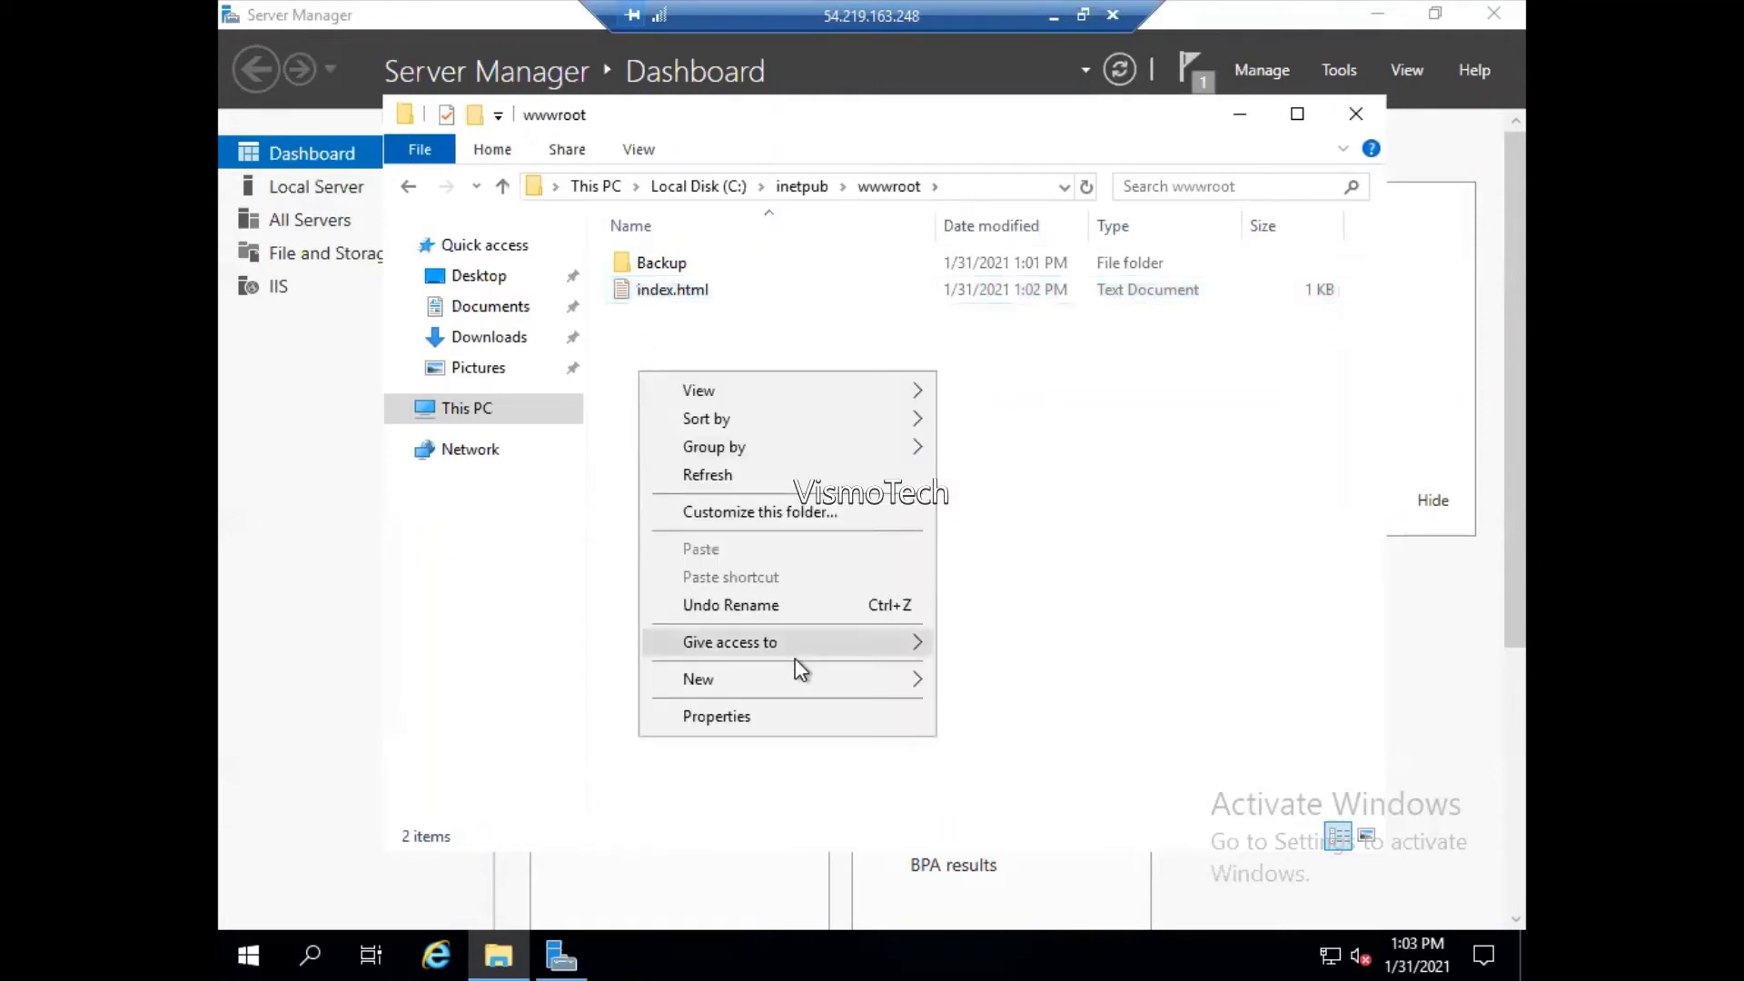
mouse_move(861, 680)
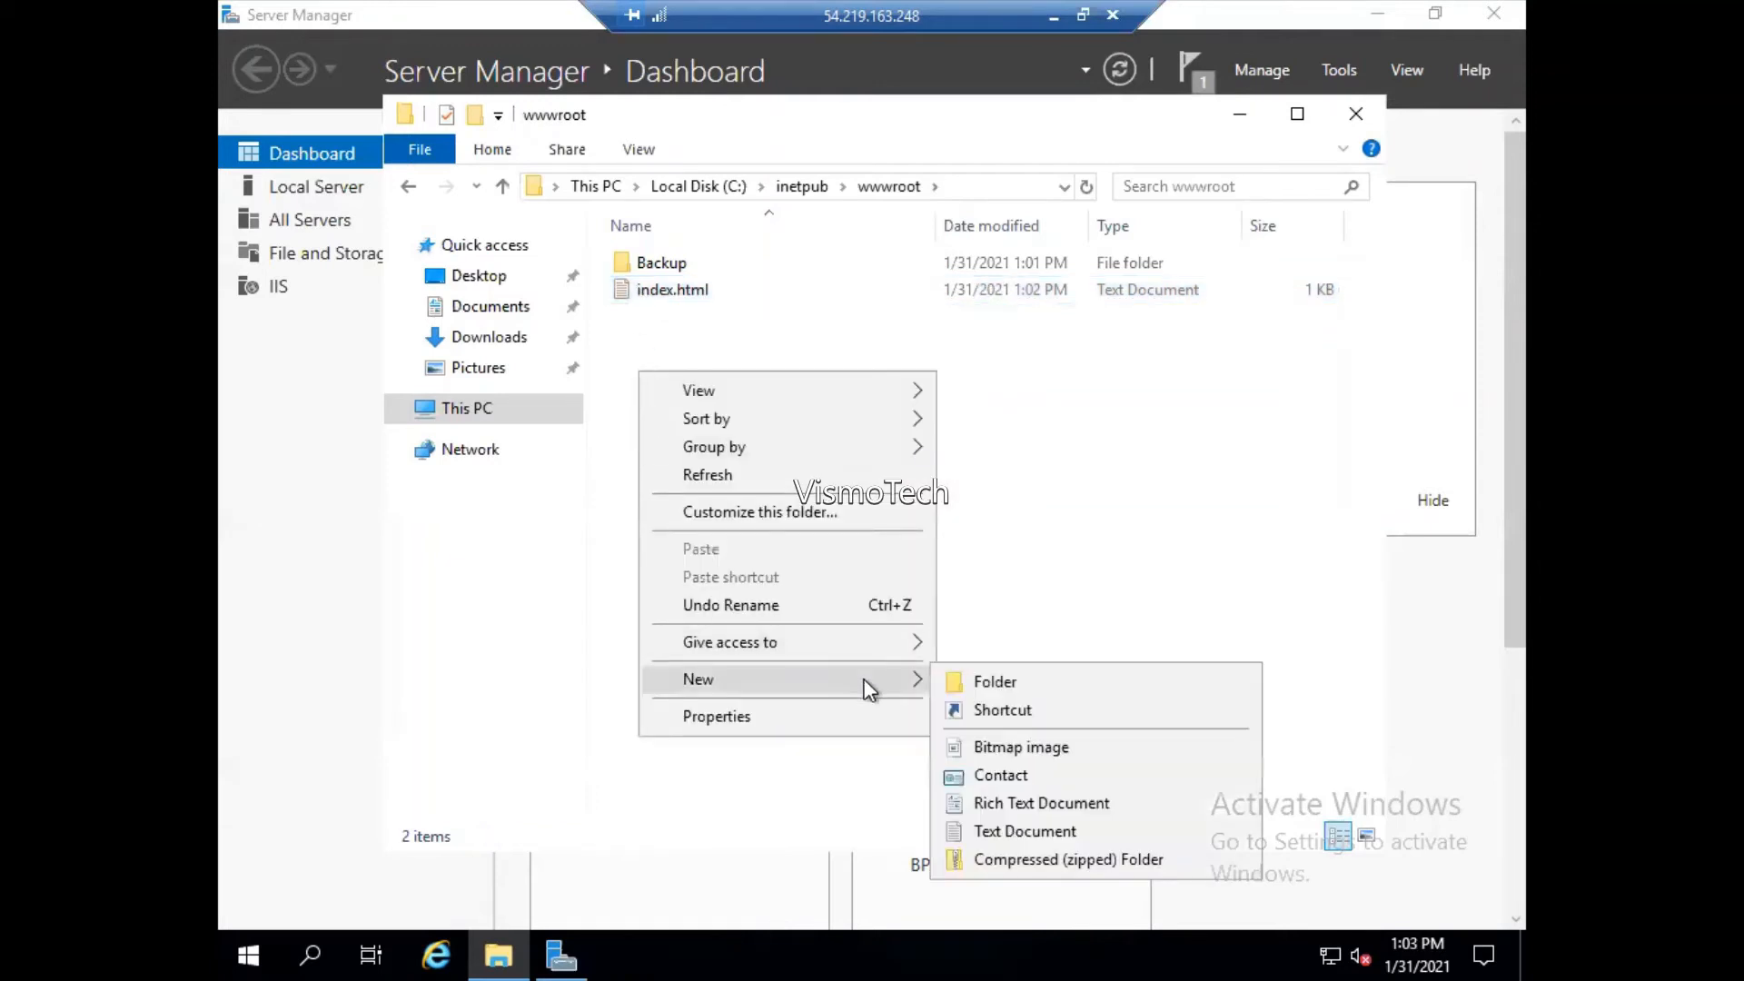
left_click(984, 829)
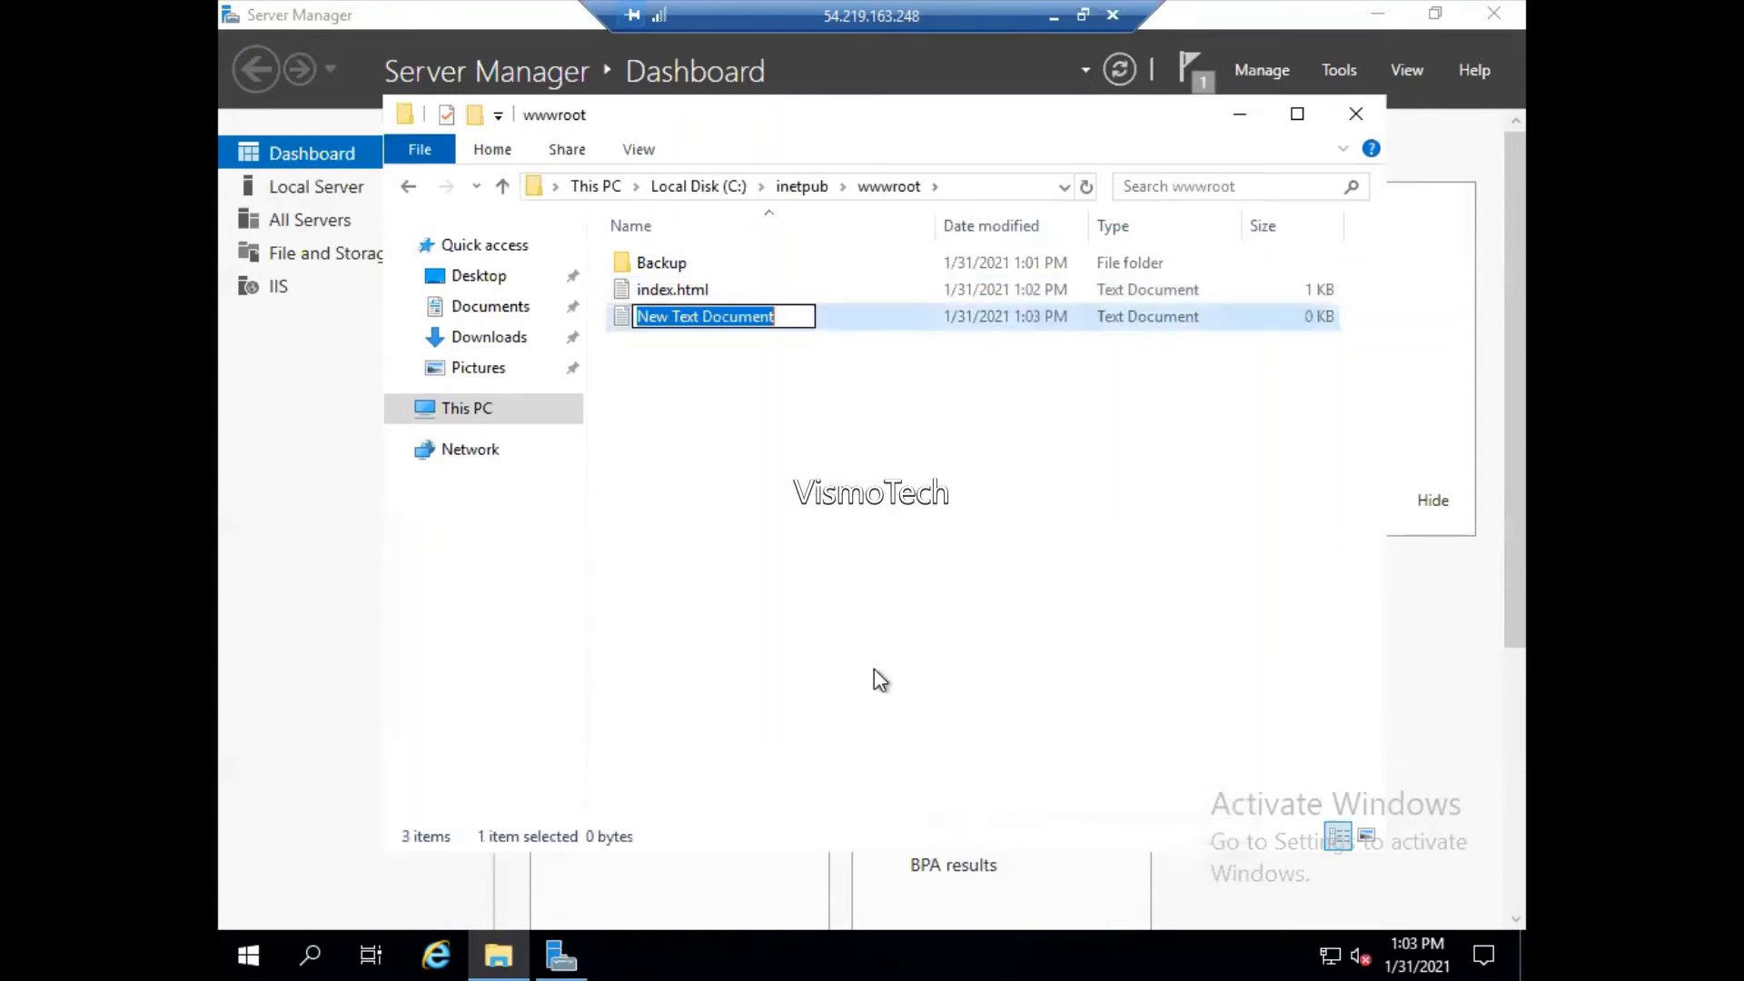
type("i")
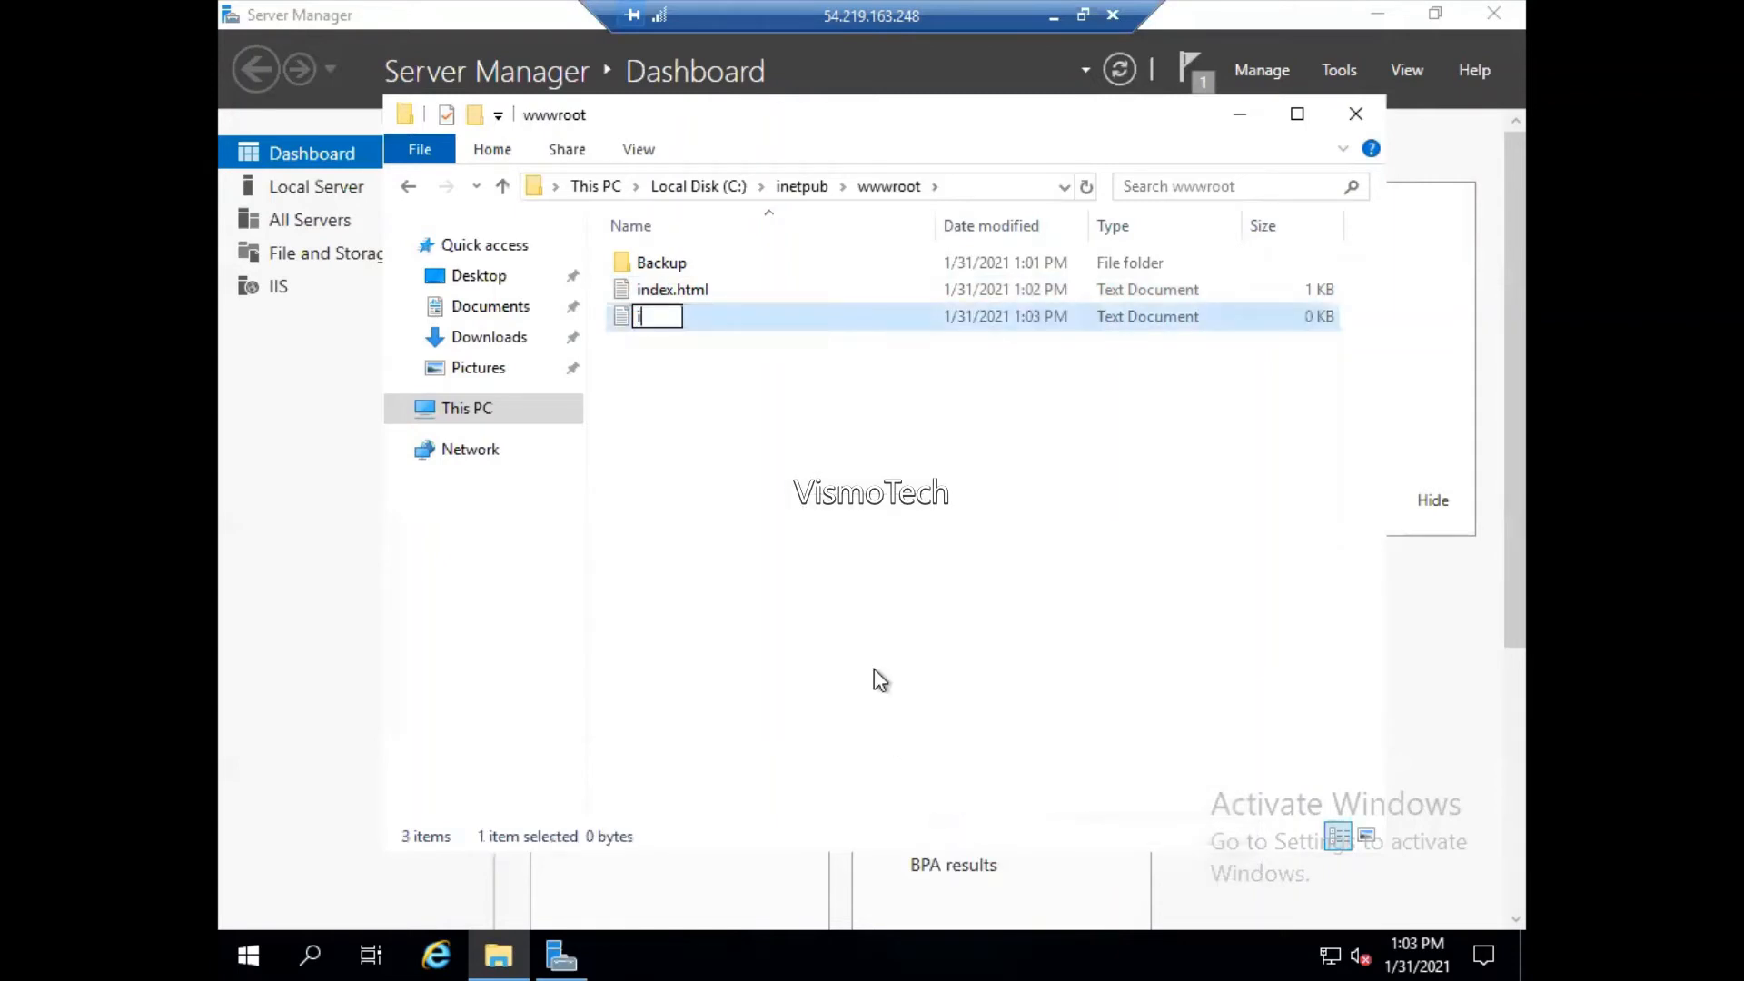
key("BackSpace")
left_click(705, 340)
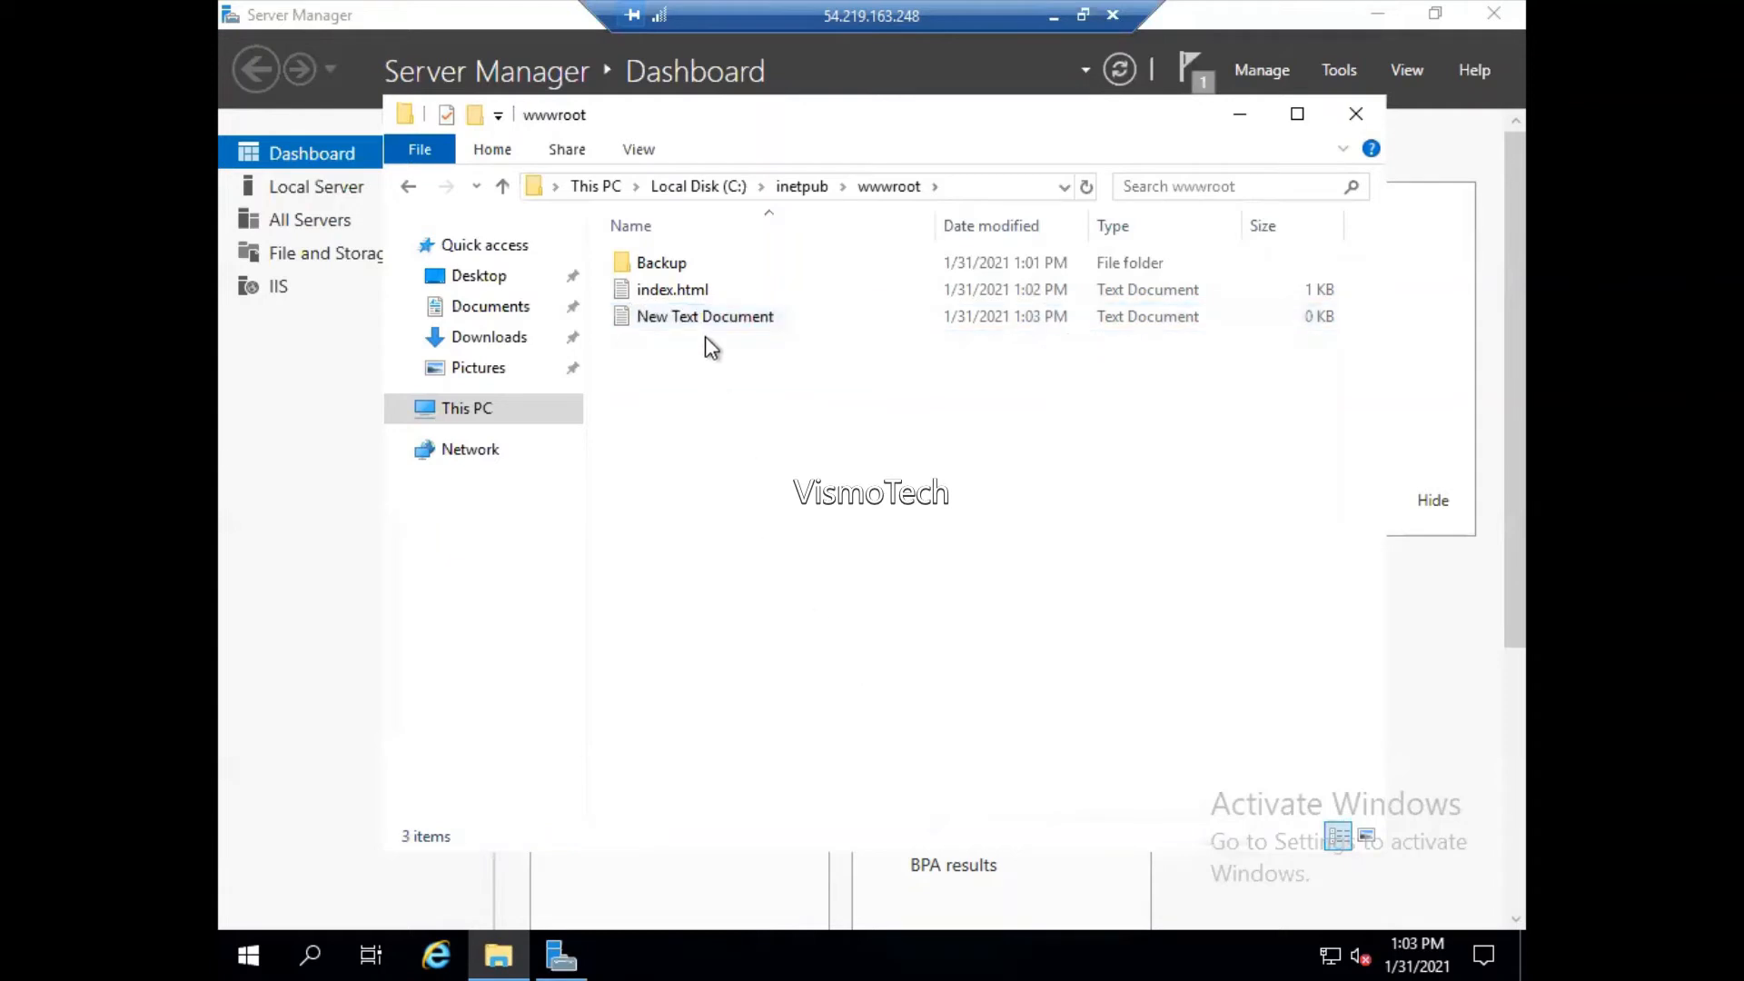
right_click(675, 292)
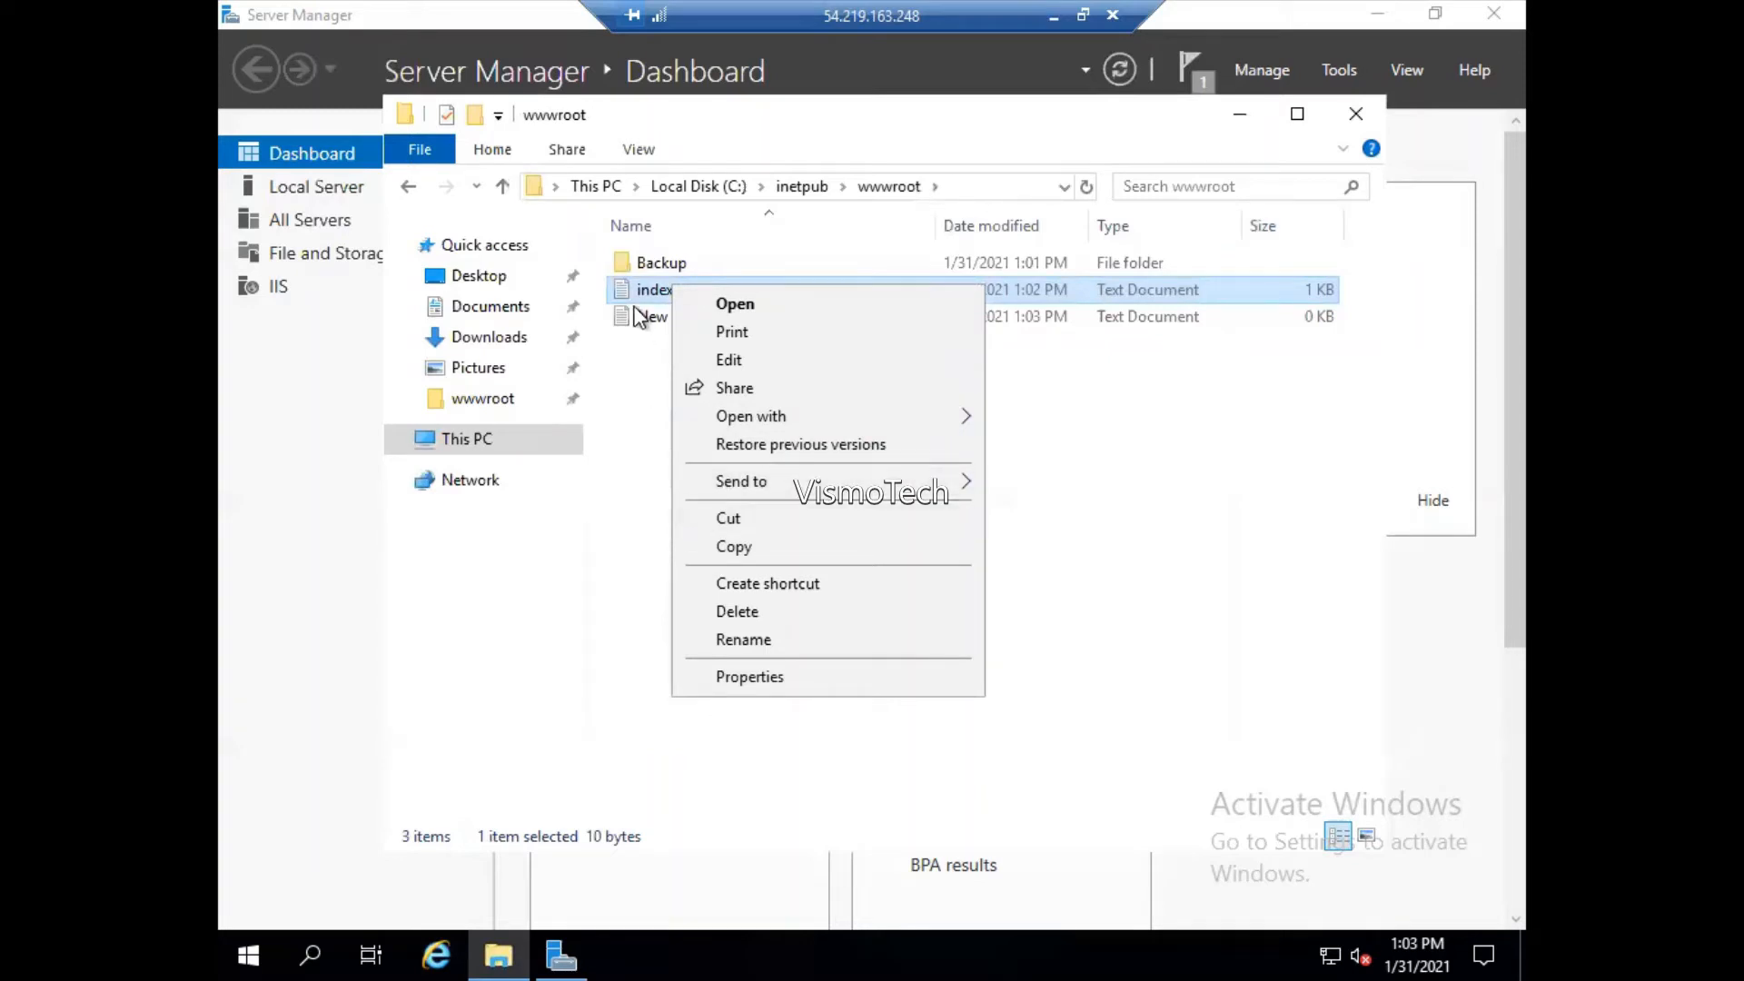
left_click(610, 461)
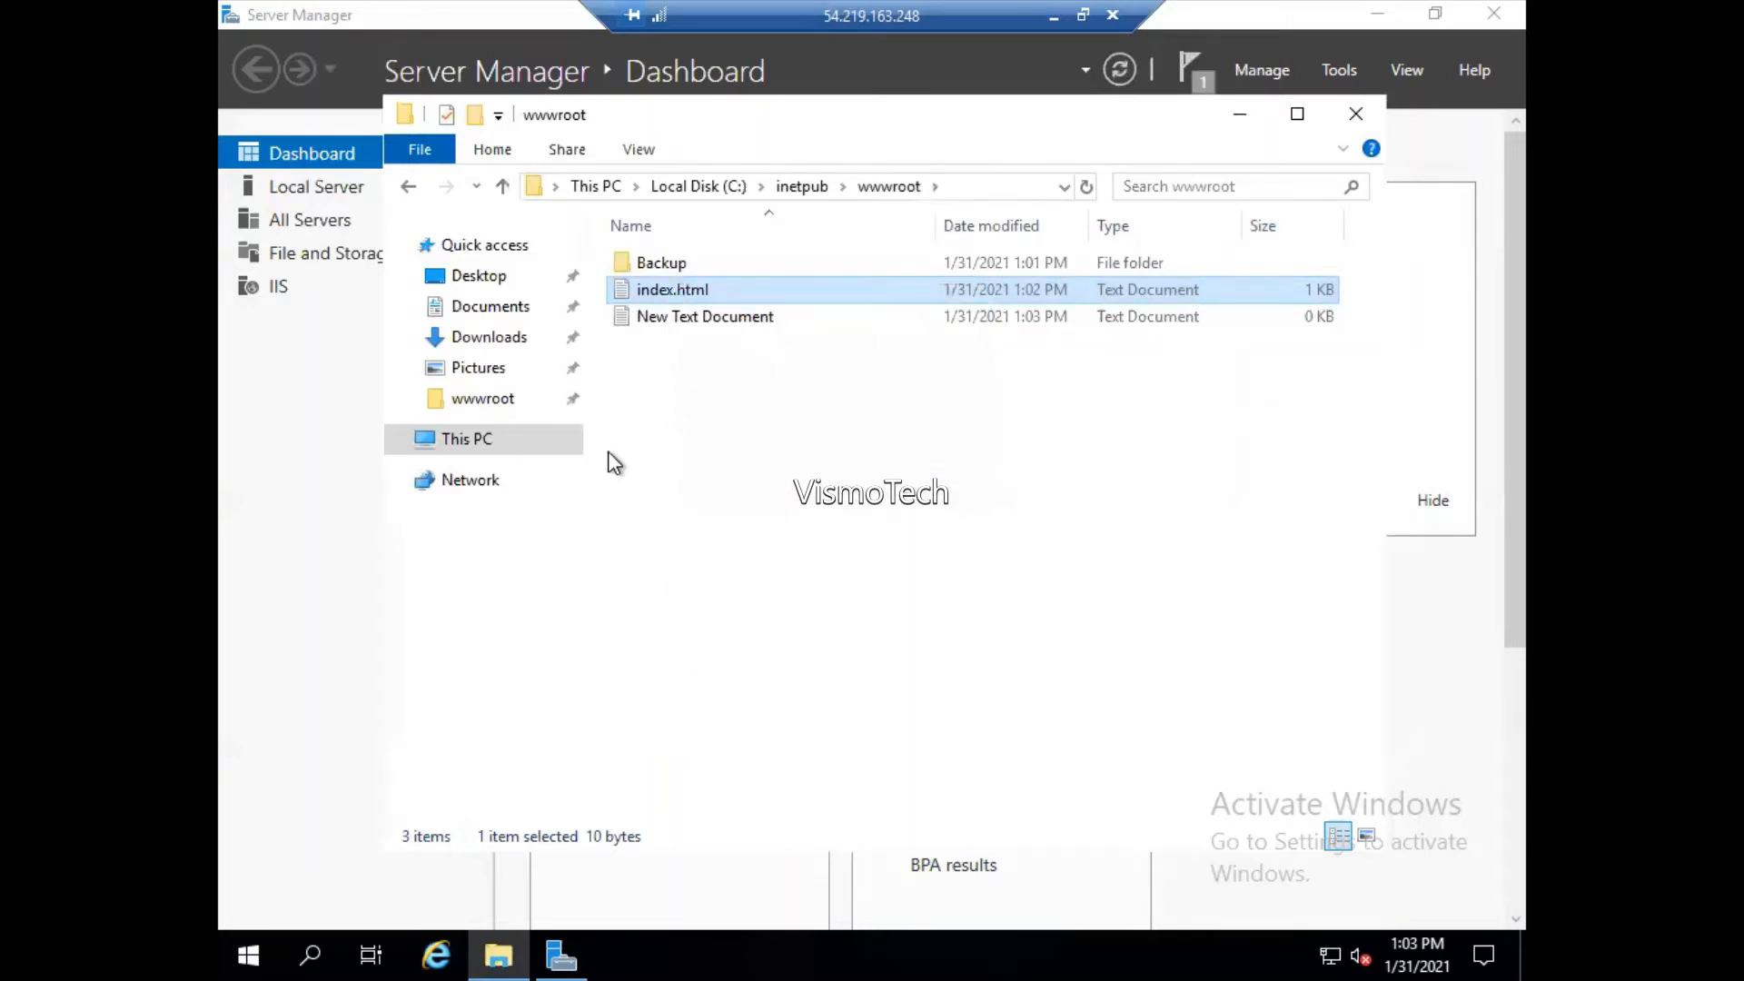
- Minimize the remote session and reload the 54.219.163.248 page in the browser to test the new index page
left_click(1052, 14)
left_click(880, 56)
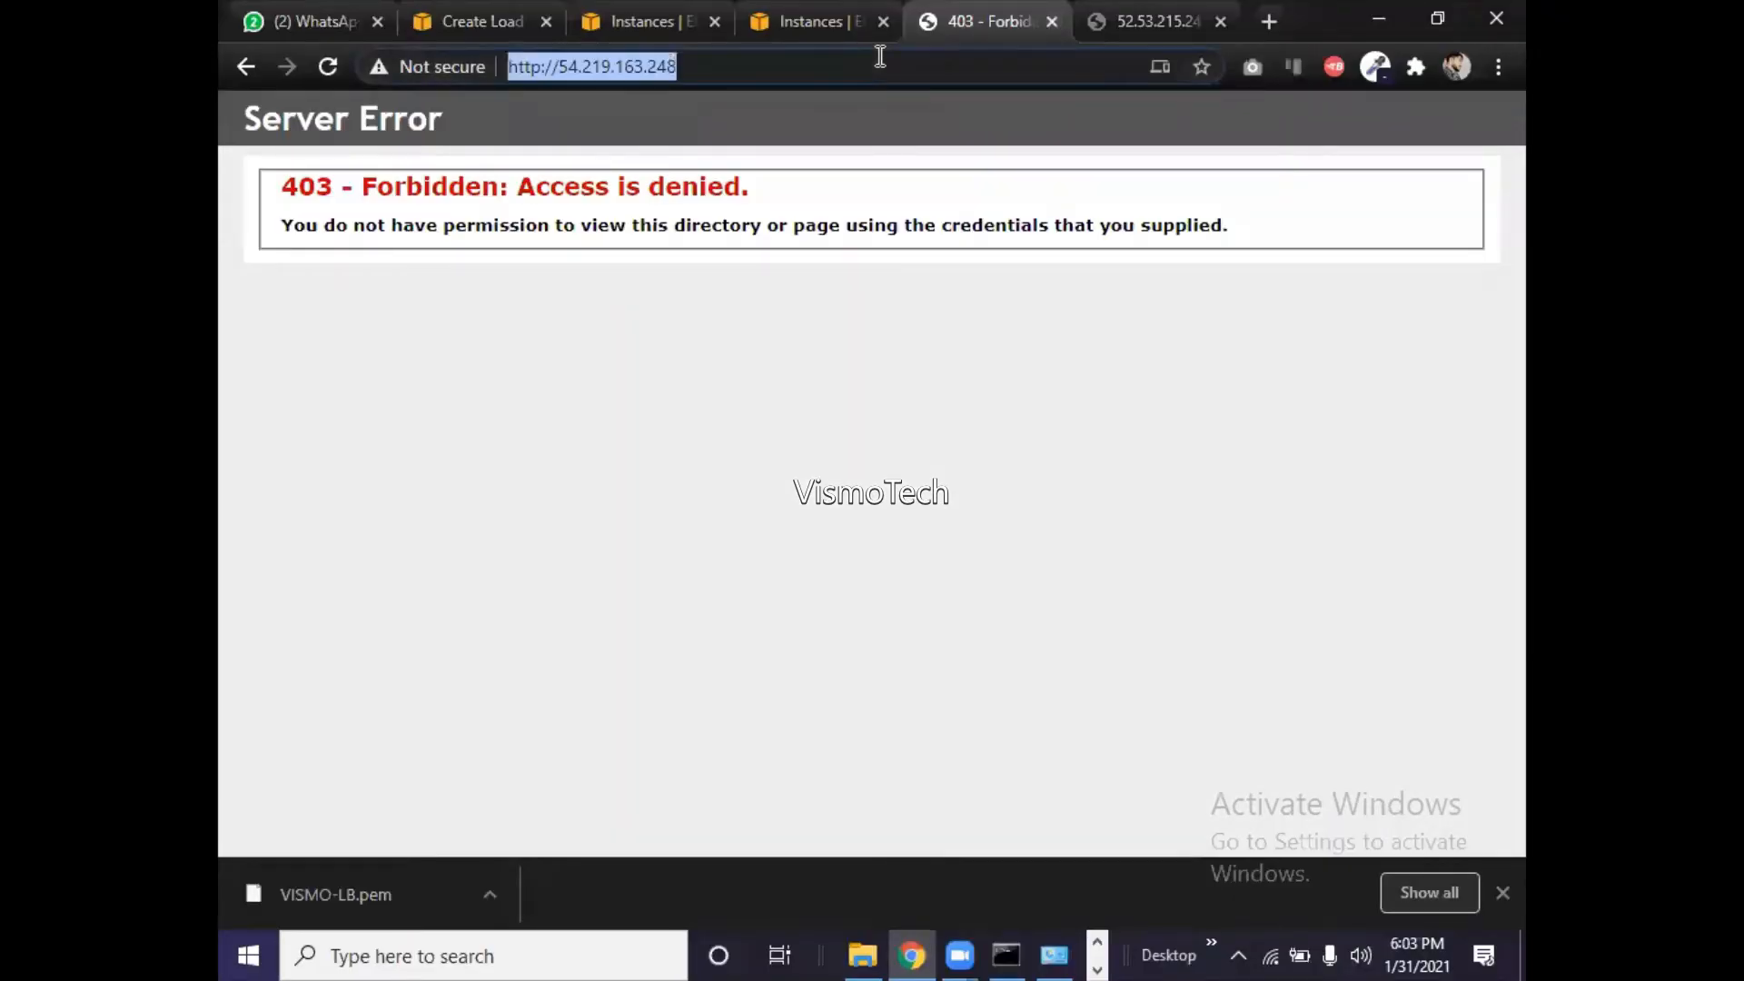
key("Return")
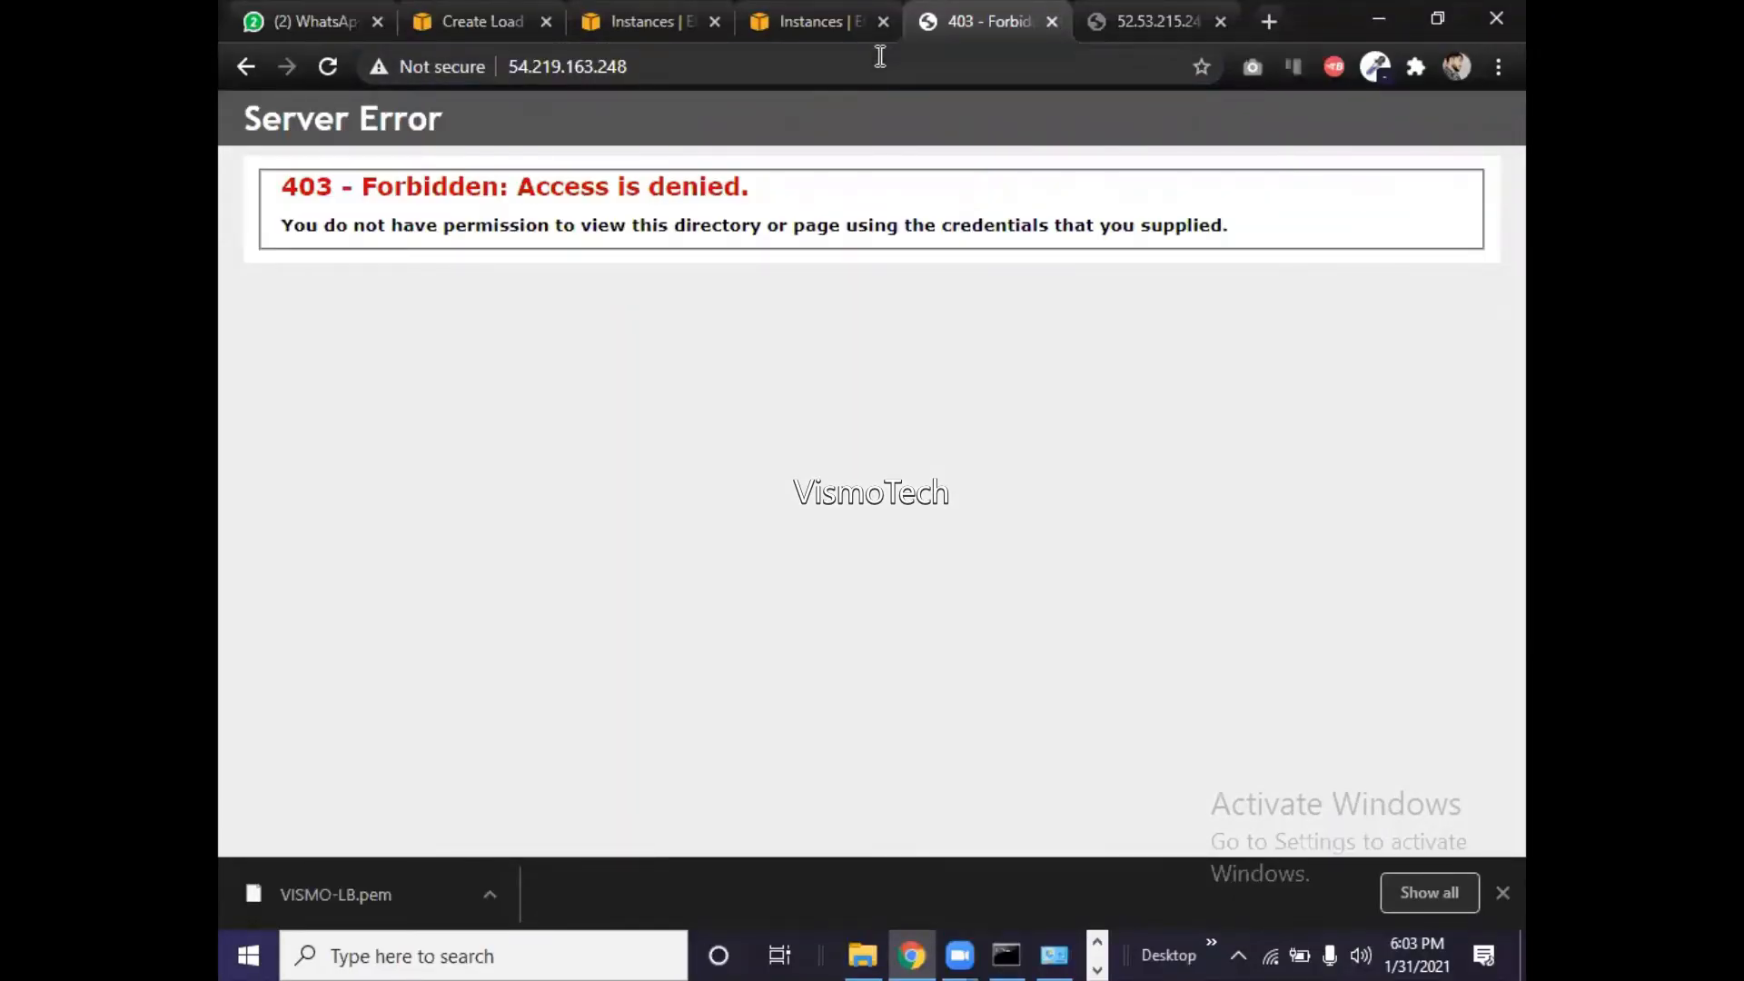
- Return to the 54.219.163.248 remote session and delete New Text Document from the wwwroot folder
key("alt+Tab")
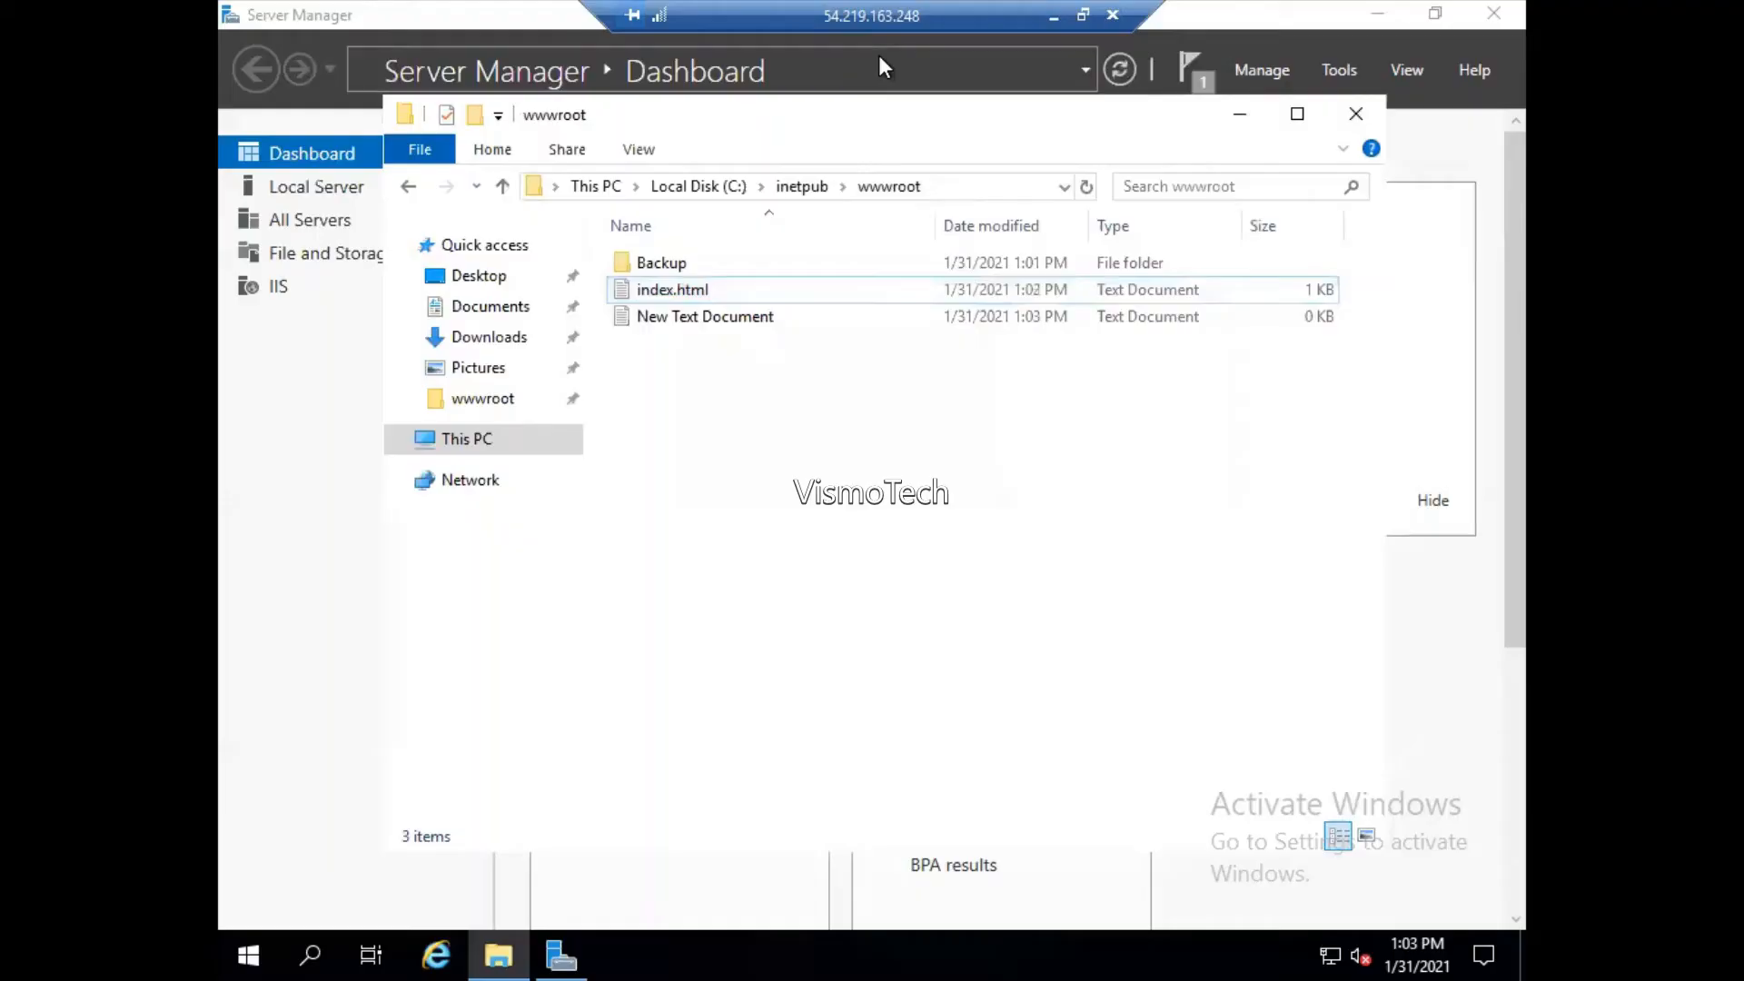
left_click(693, 311)
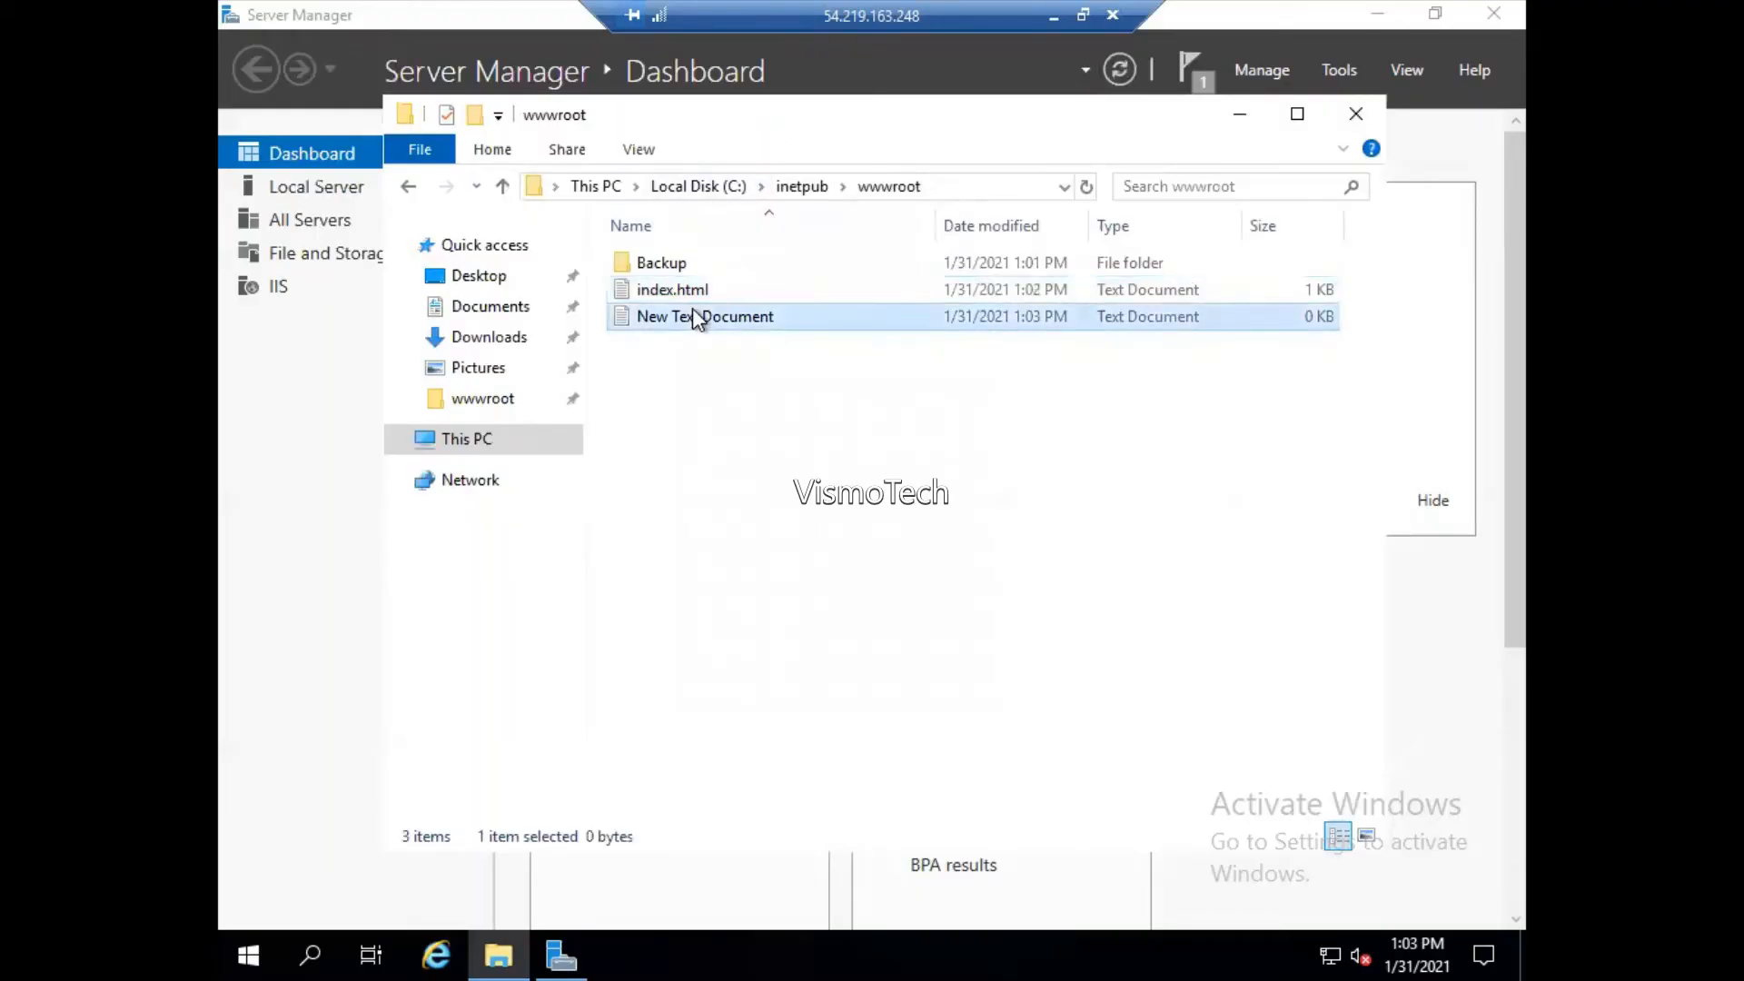
key("Delete")
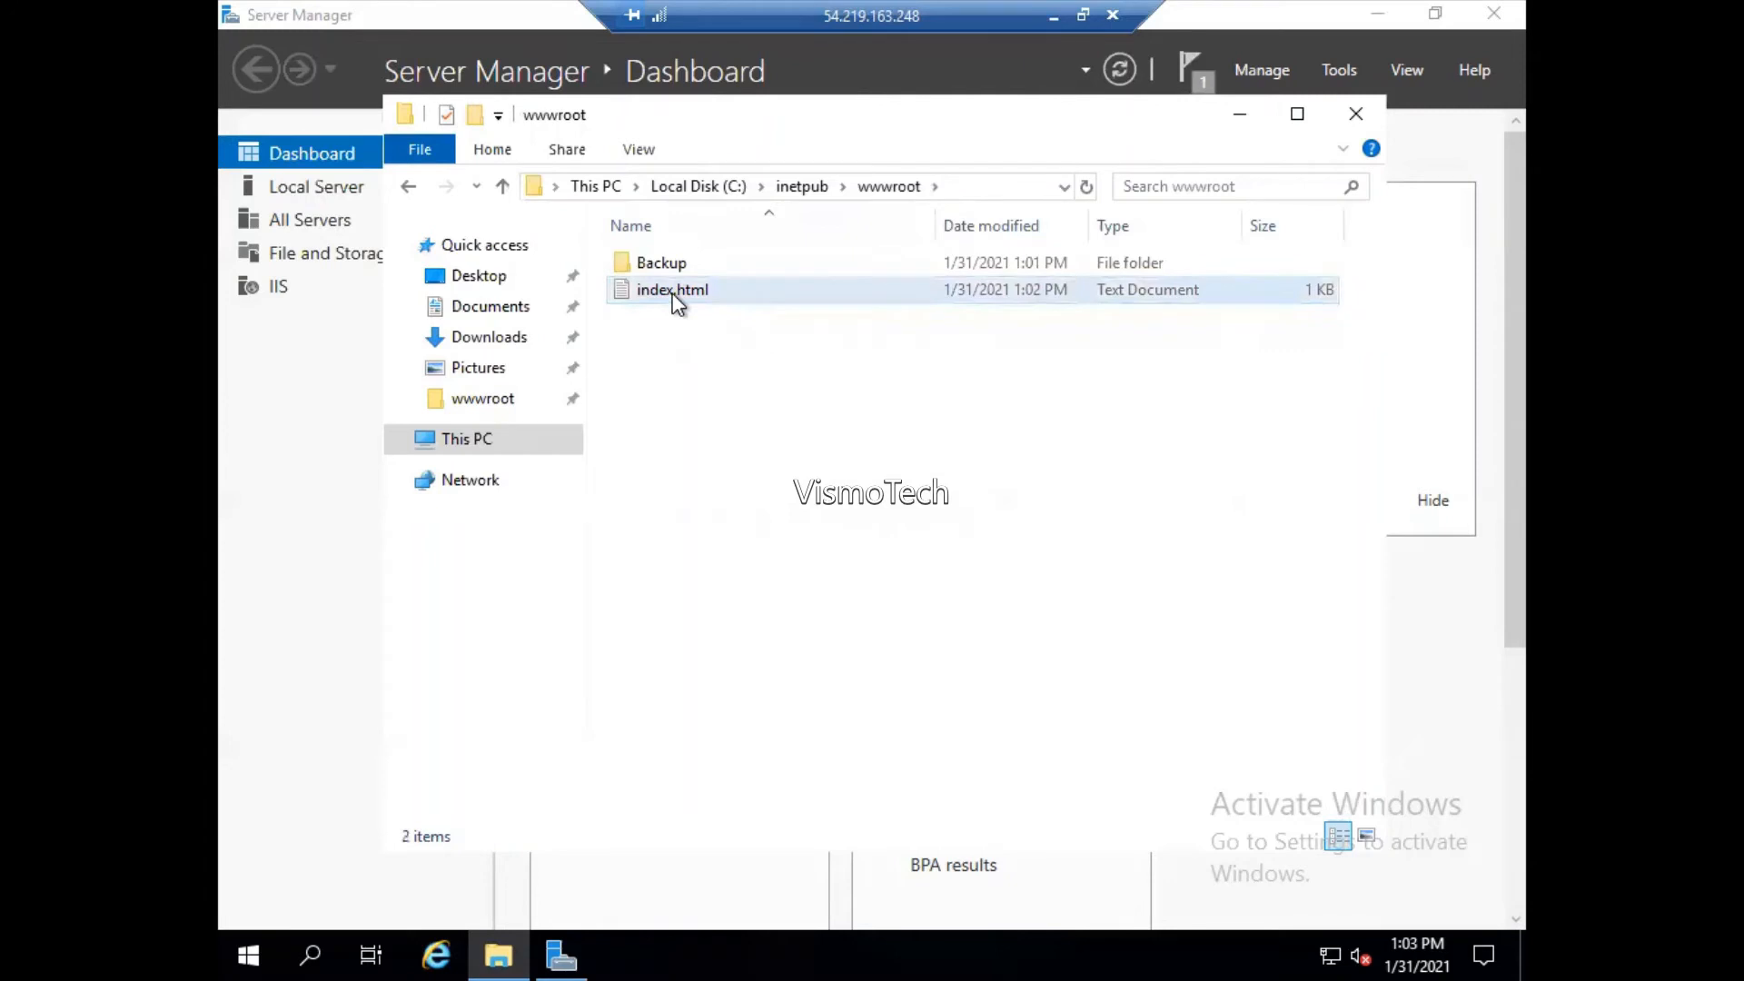
right_click(677, 302)
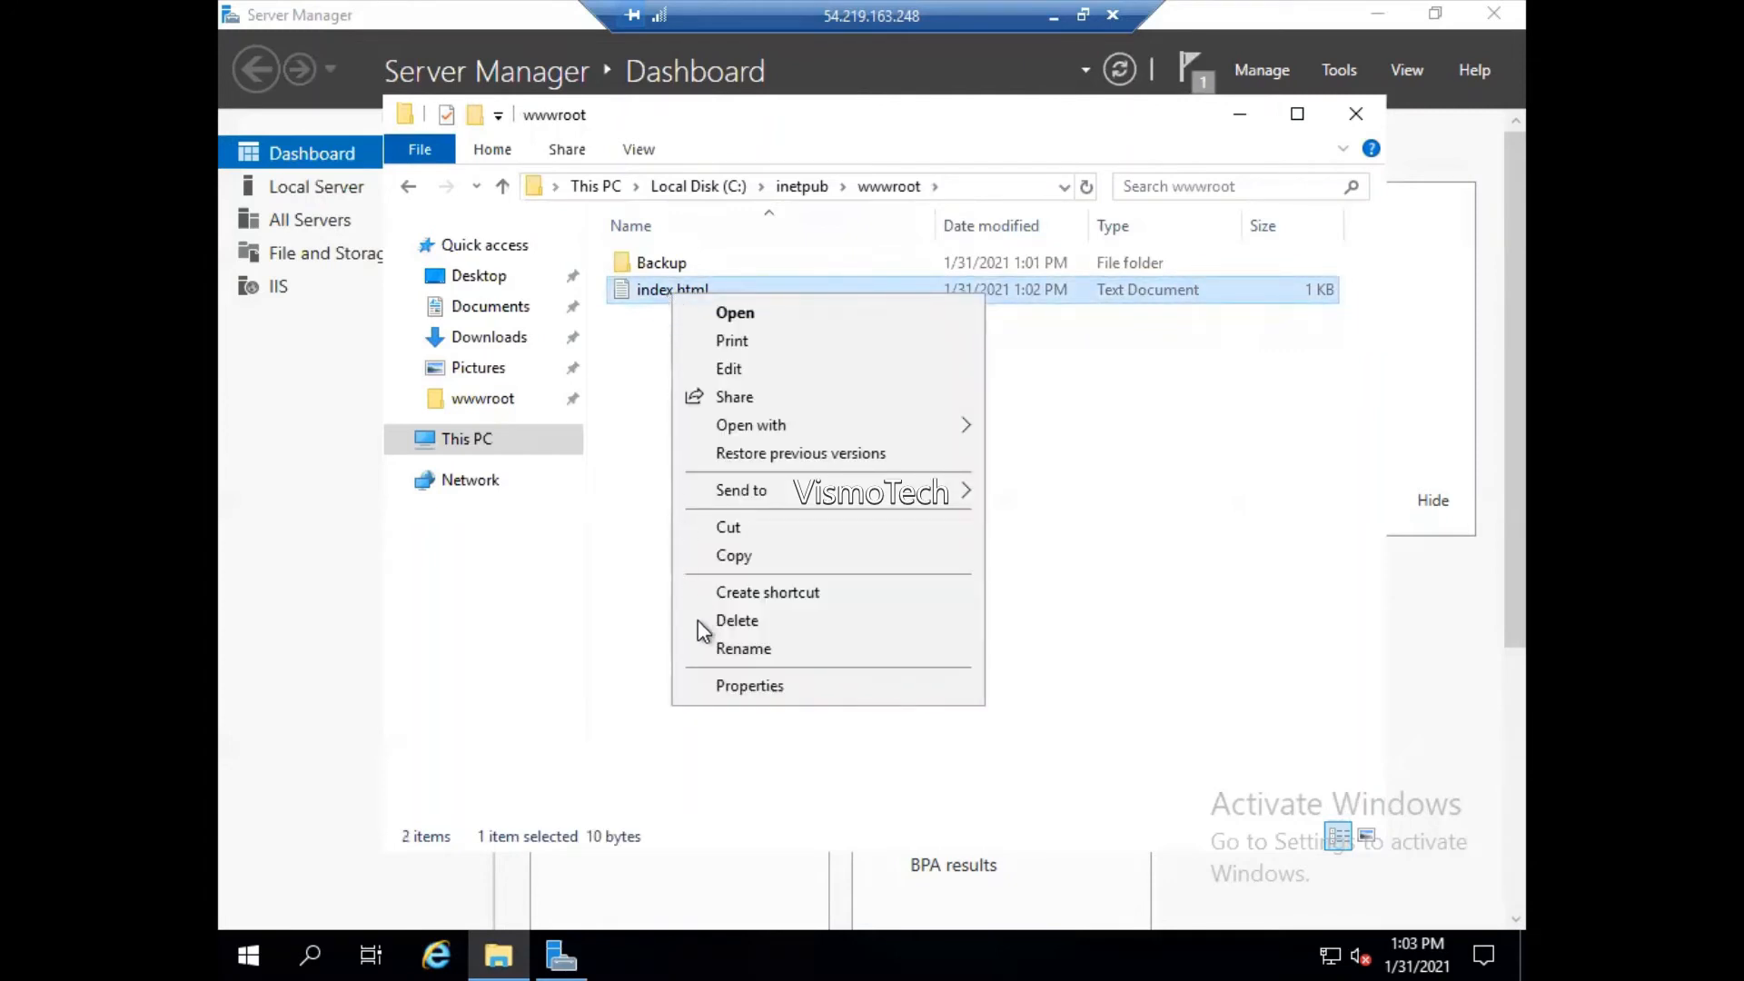
left_click(629, 347)
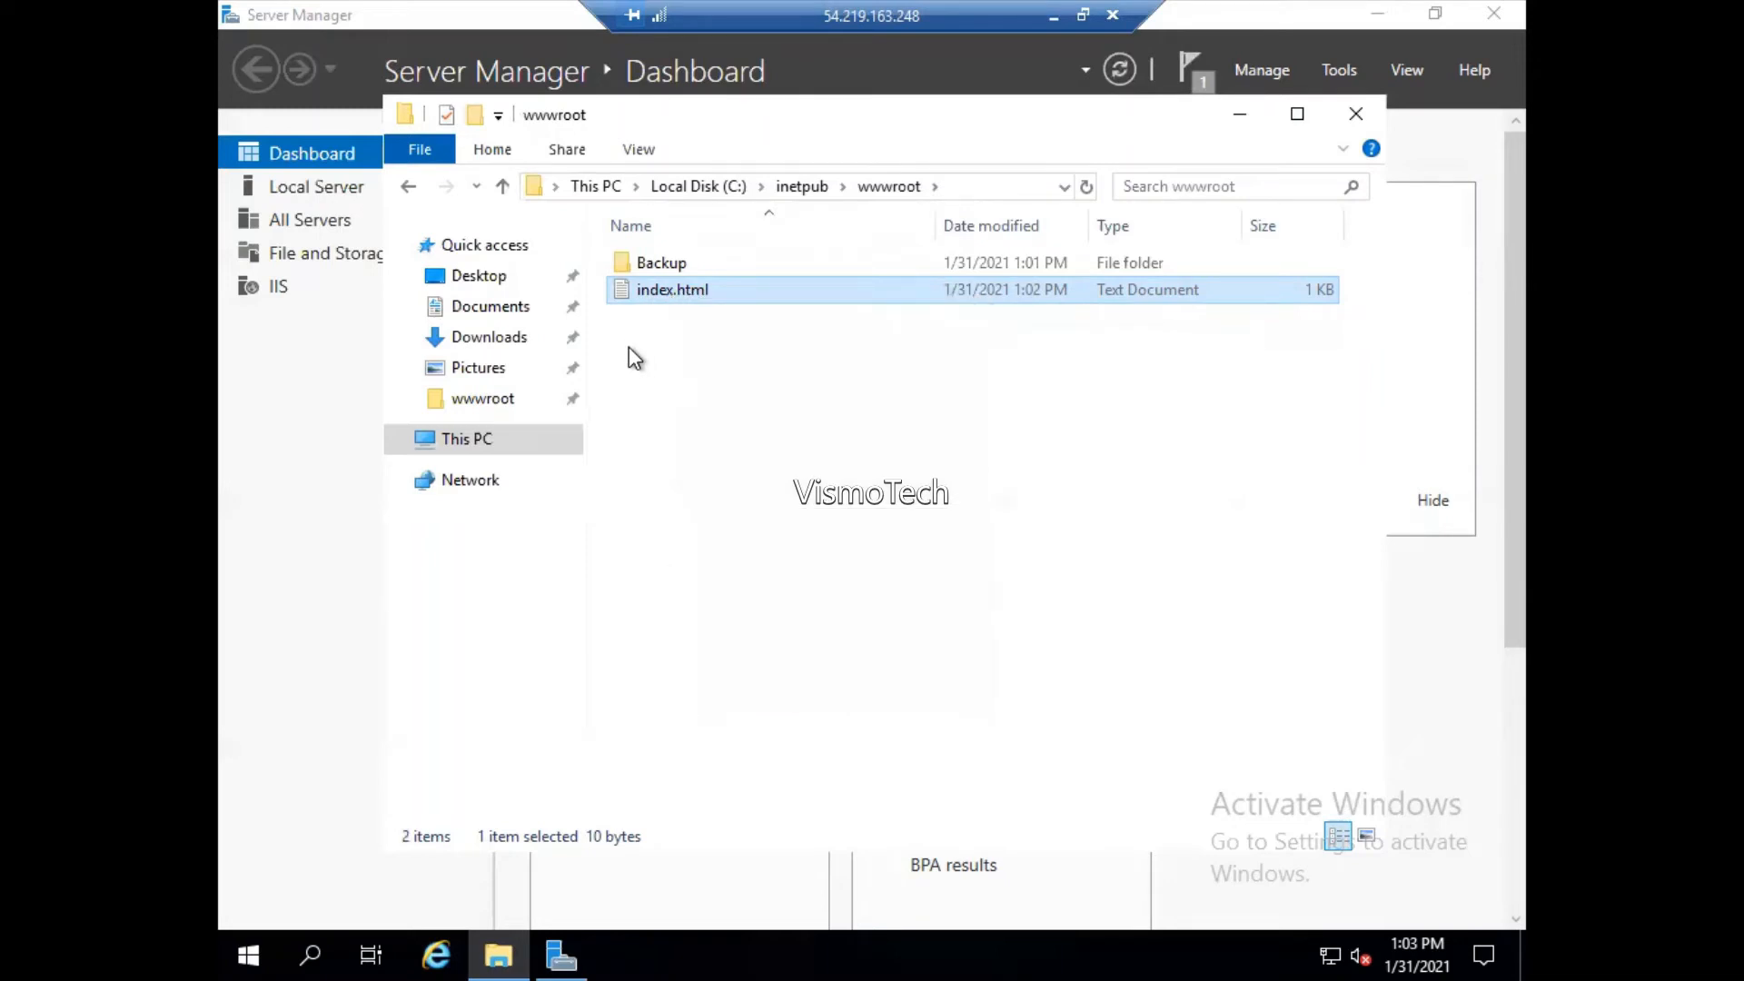
right_click(629, 347)
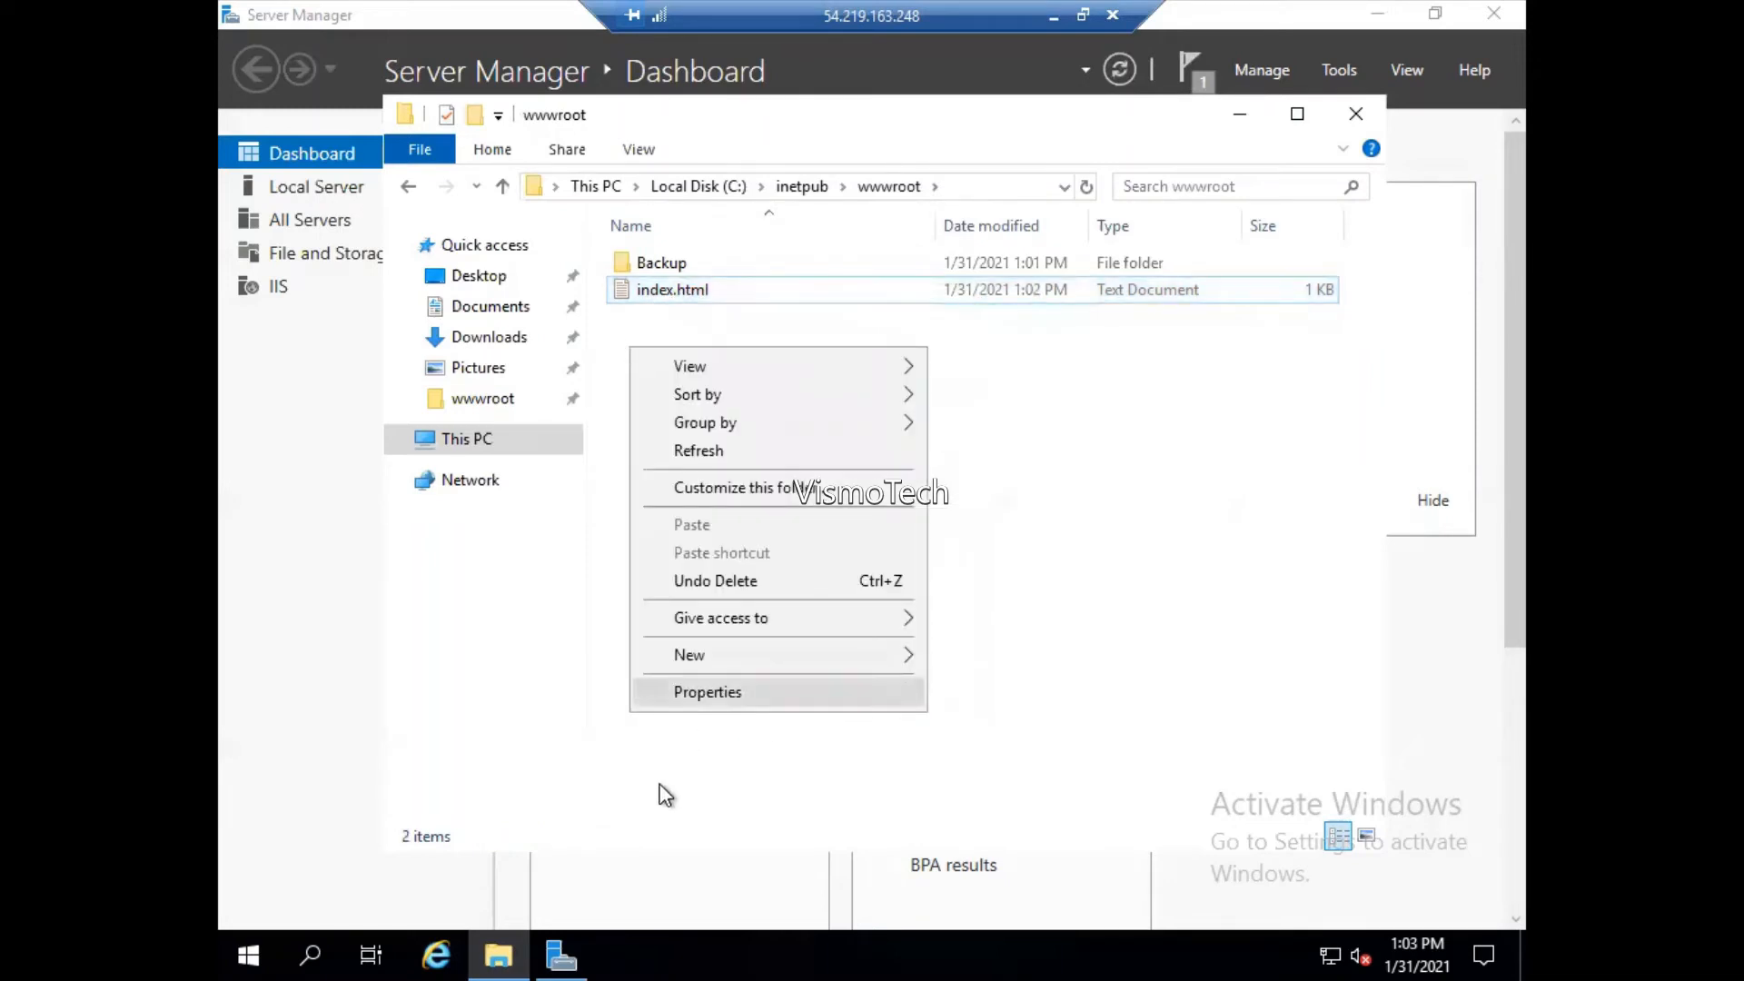
- Search for iis, launch Internet Information Services (IIS) Manager and maximize its window
left_click(246, 936)
left_click(247, 936)
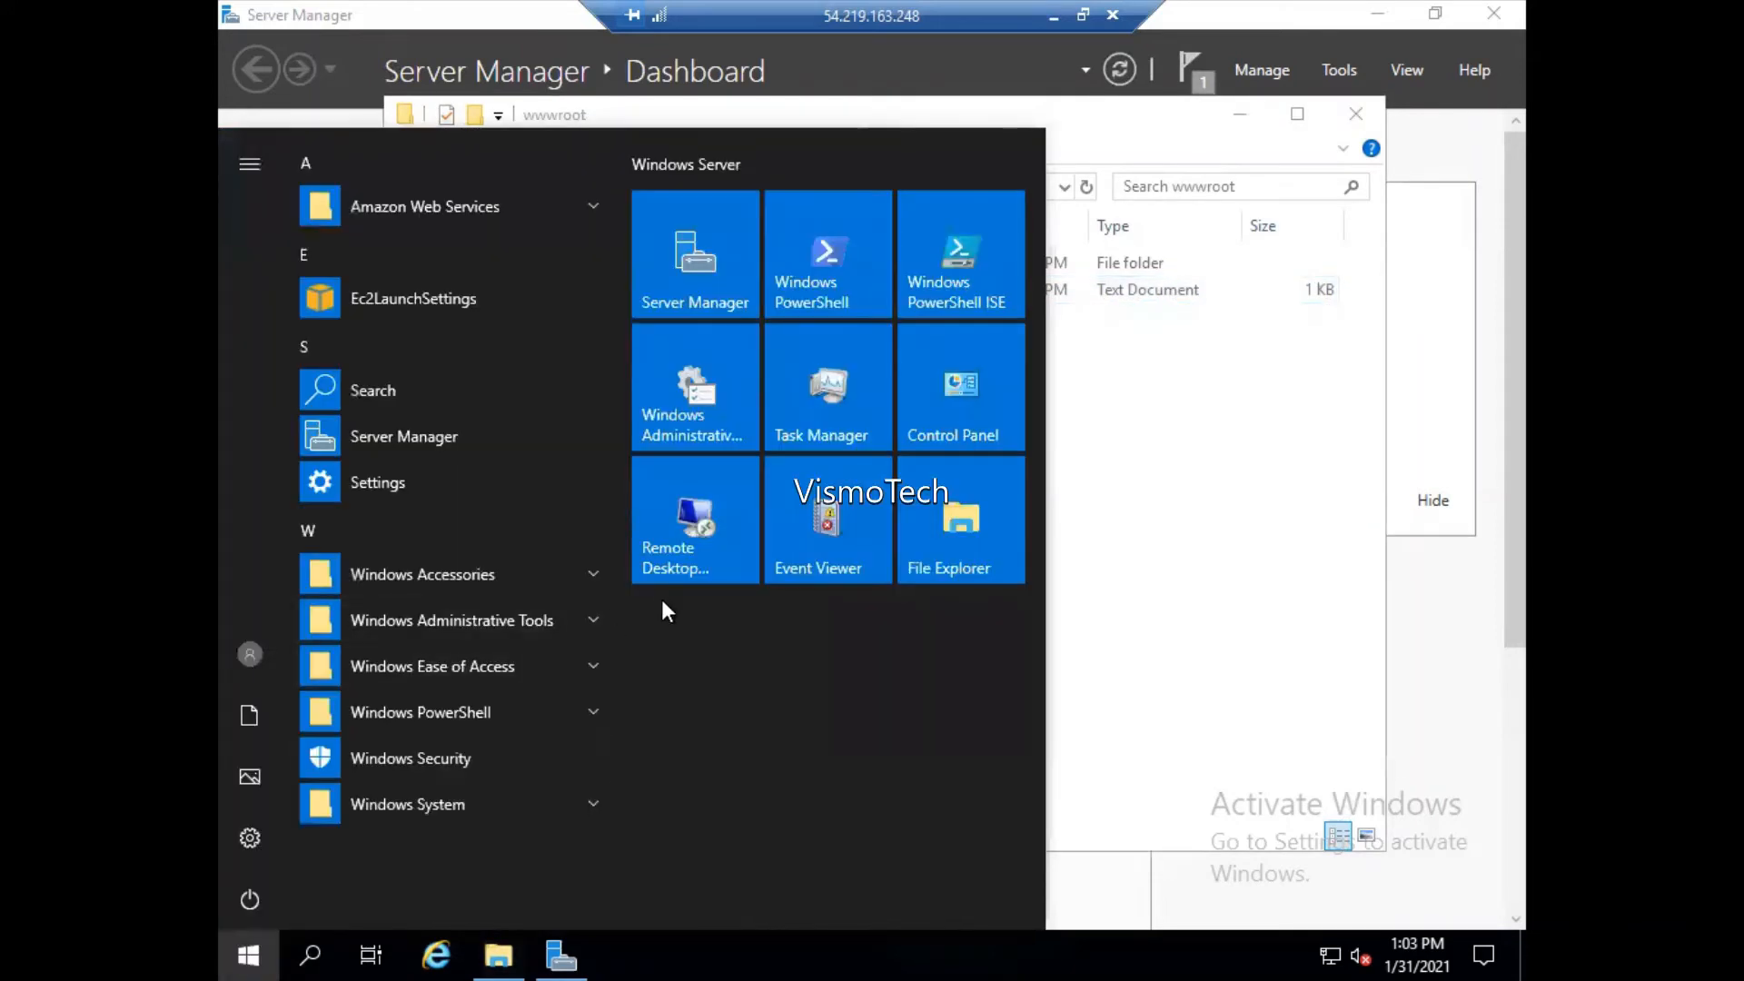
type("ii")
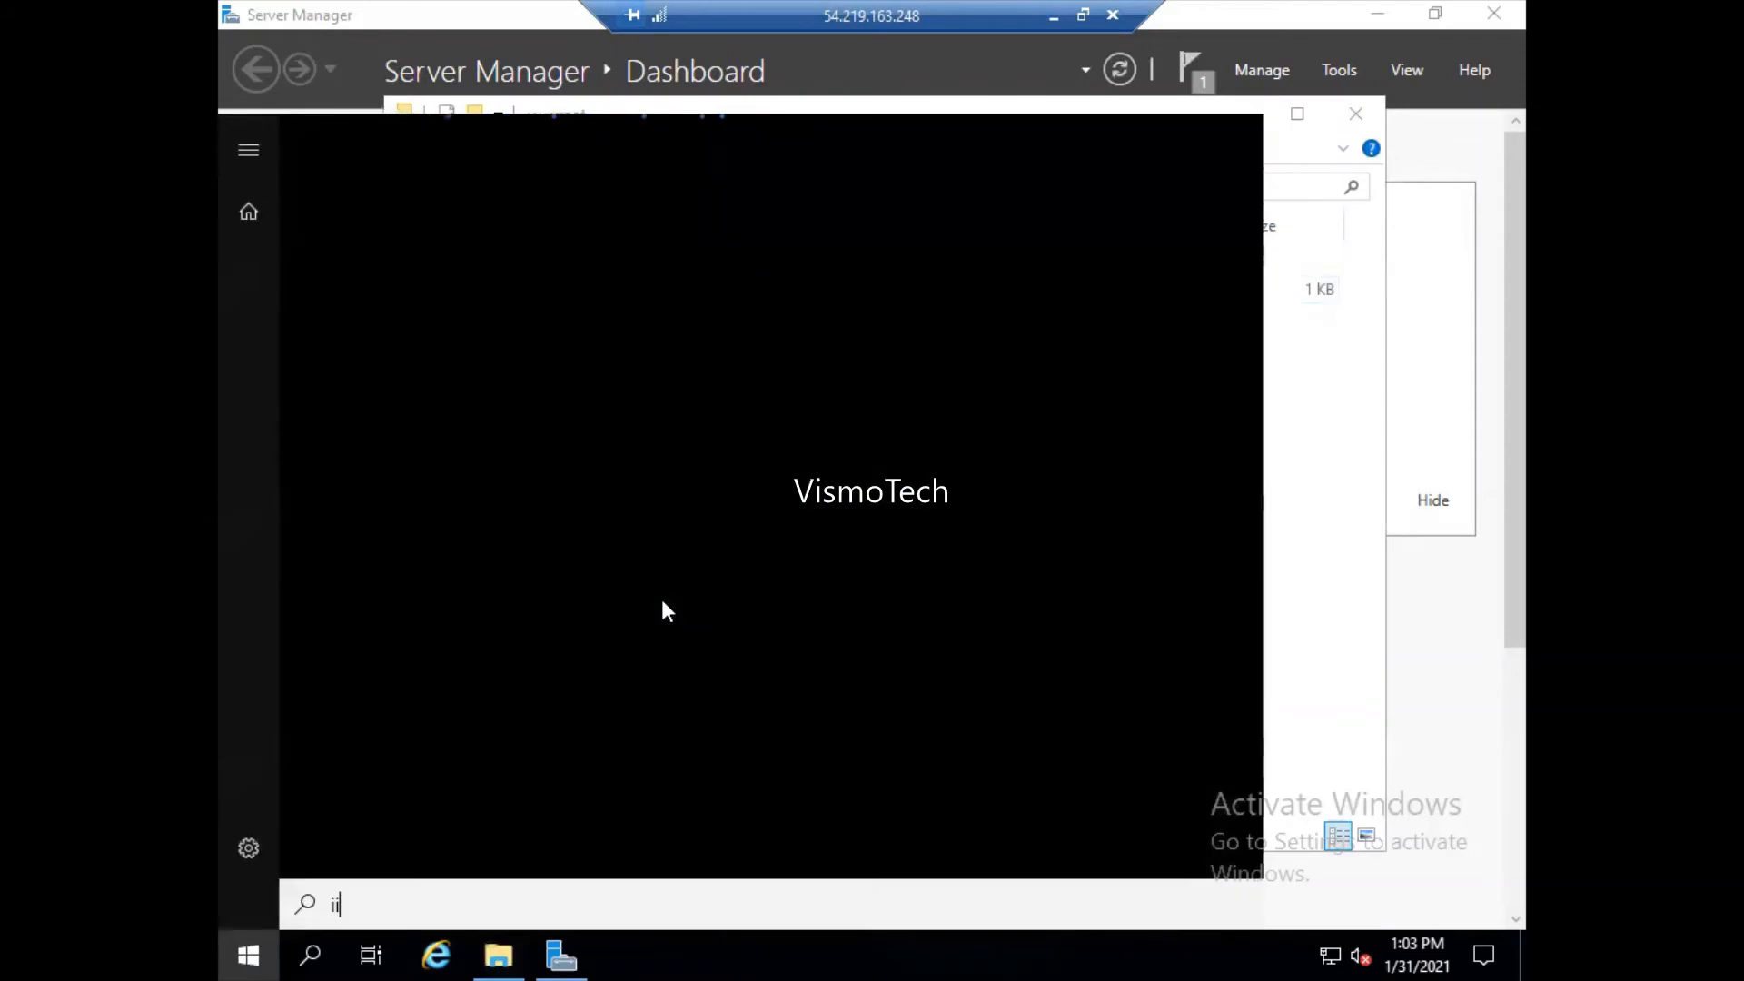
type("s")
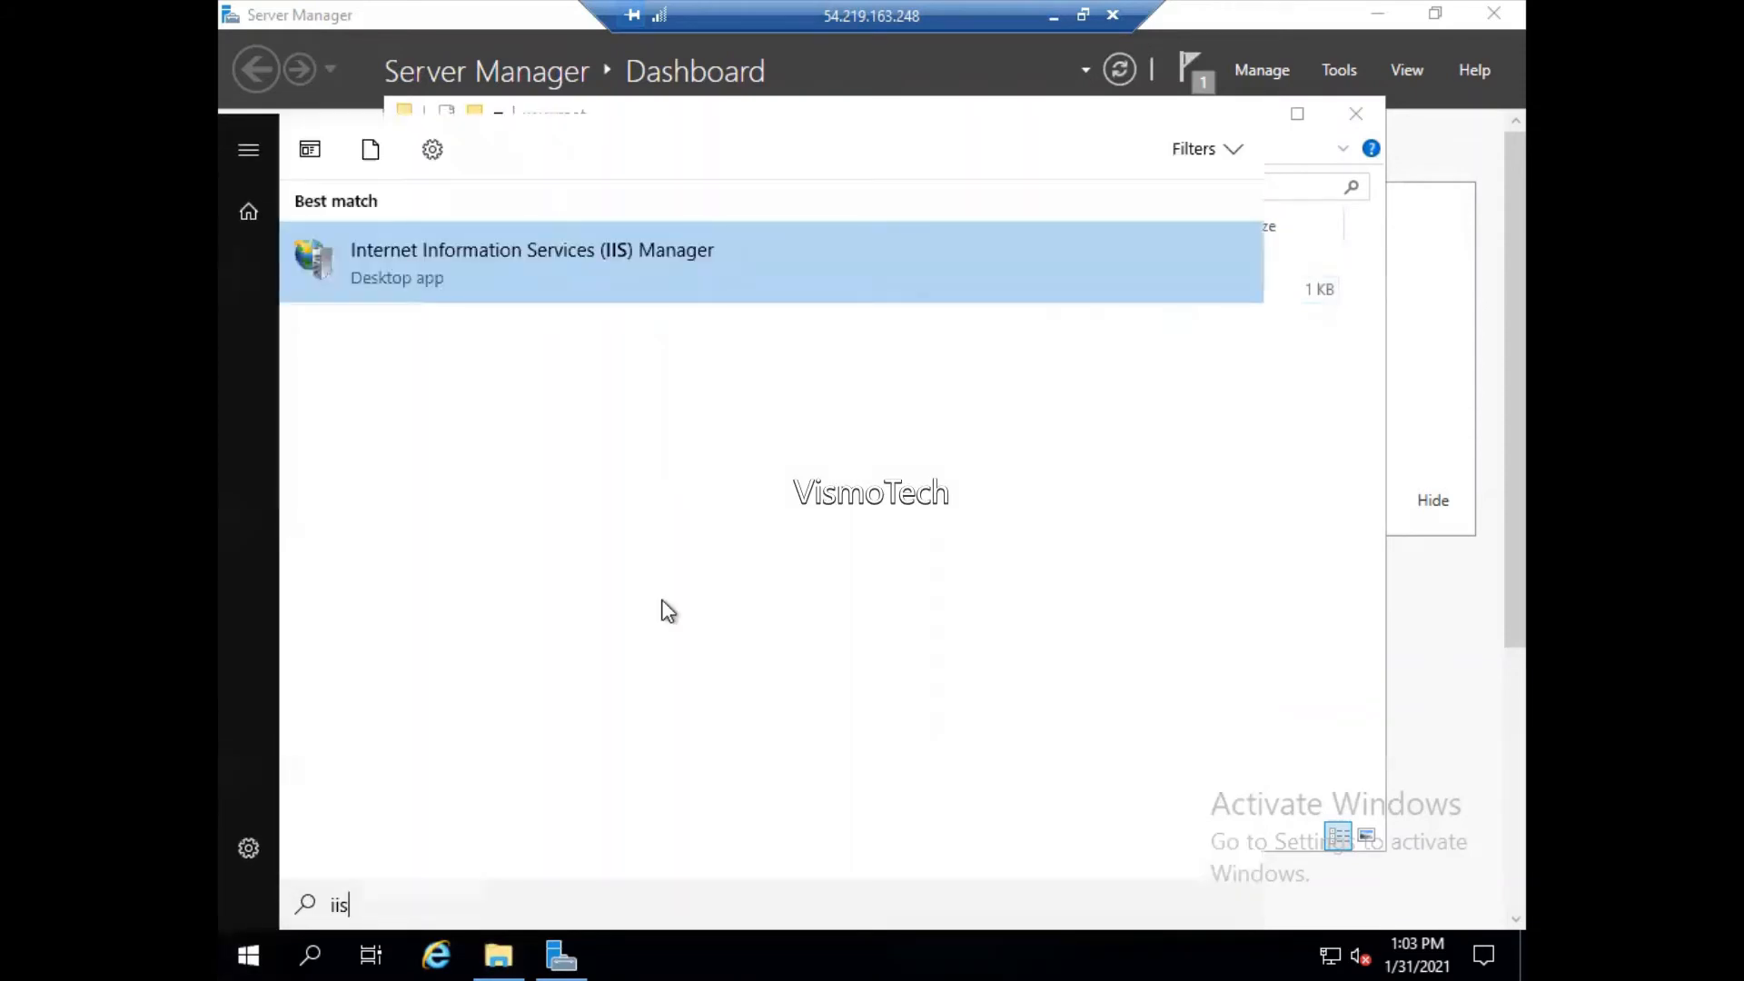
left_click(629, 282)
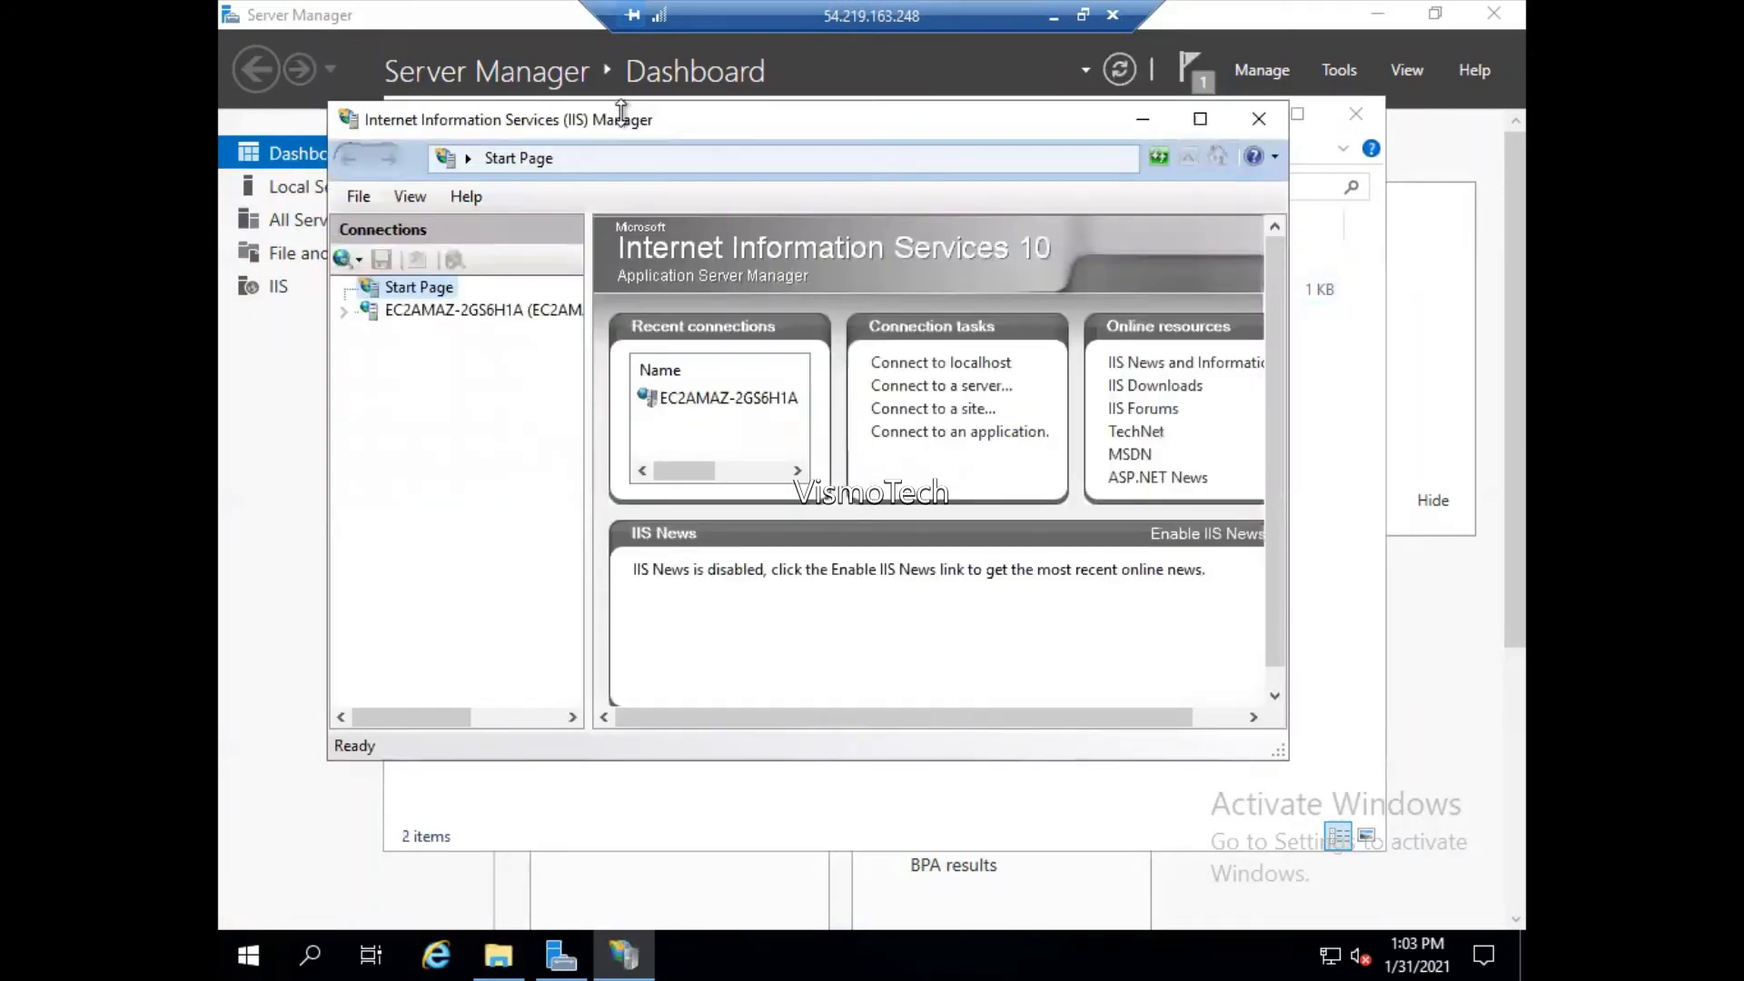
double_click(613, 118)
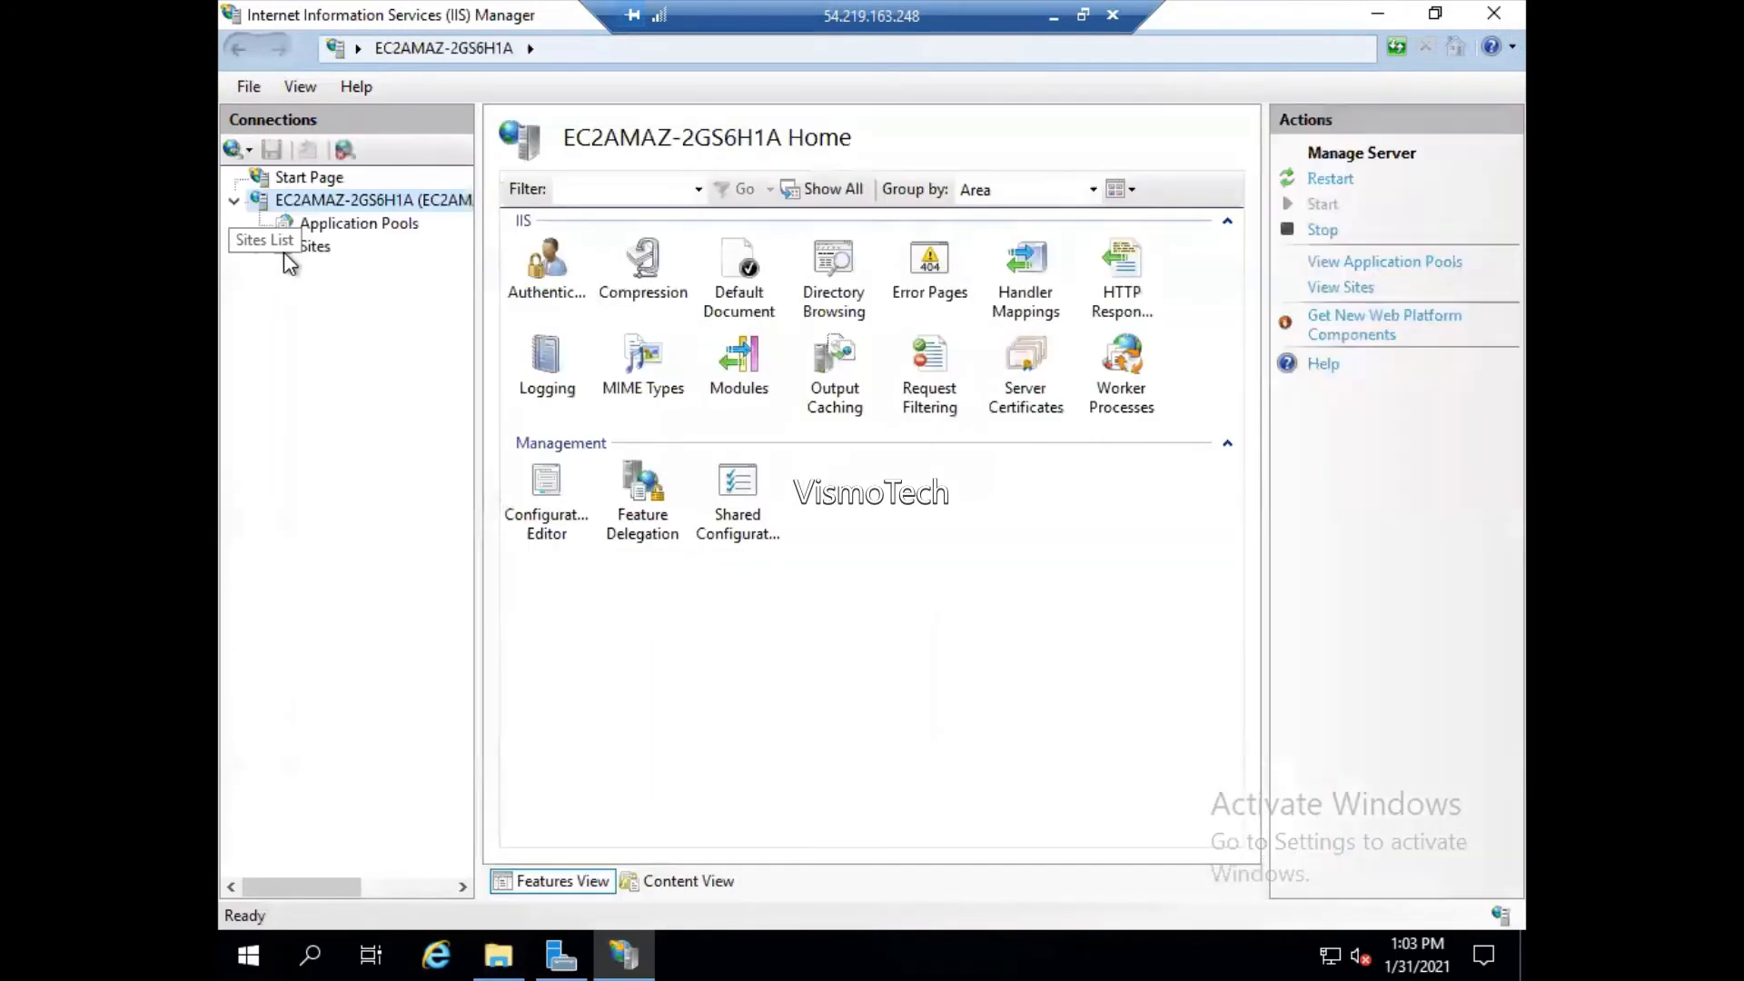
- Explore the content folder of Default Web Site from the Sites list, close the folder and open the site's home page of features
left_click(290, 256)
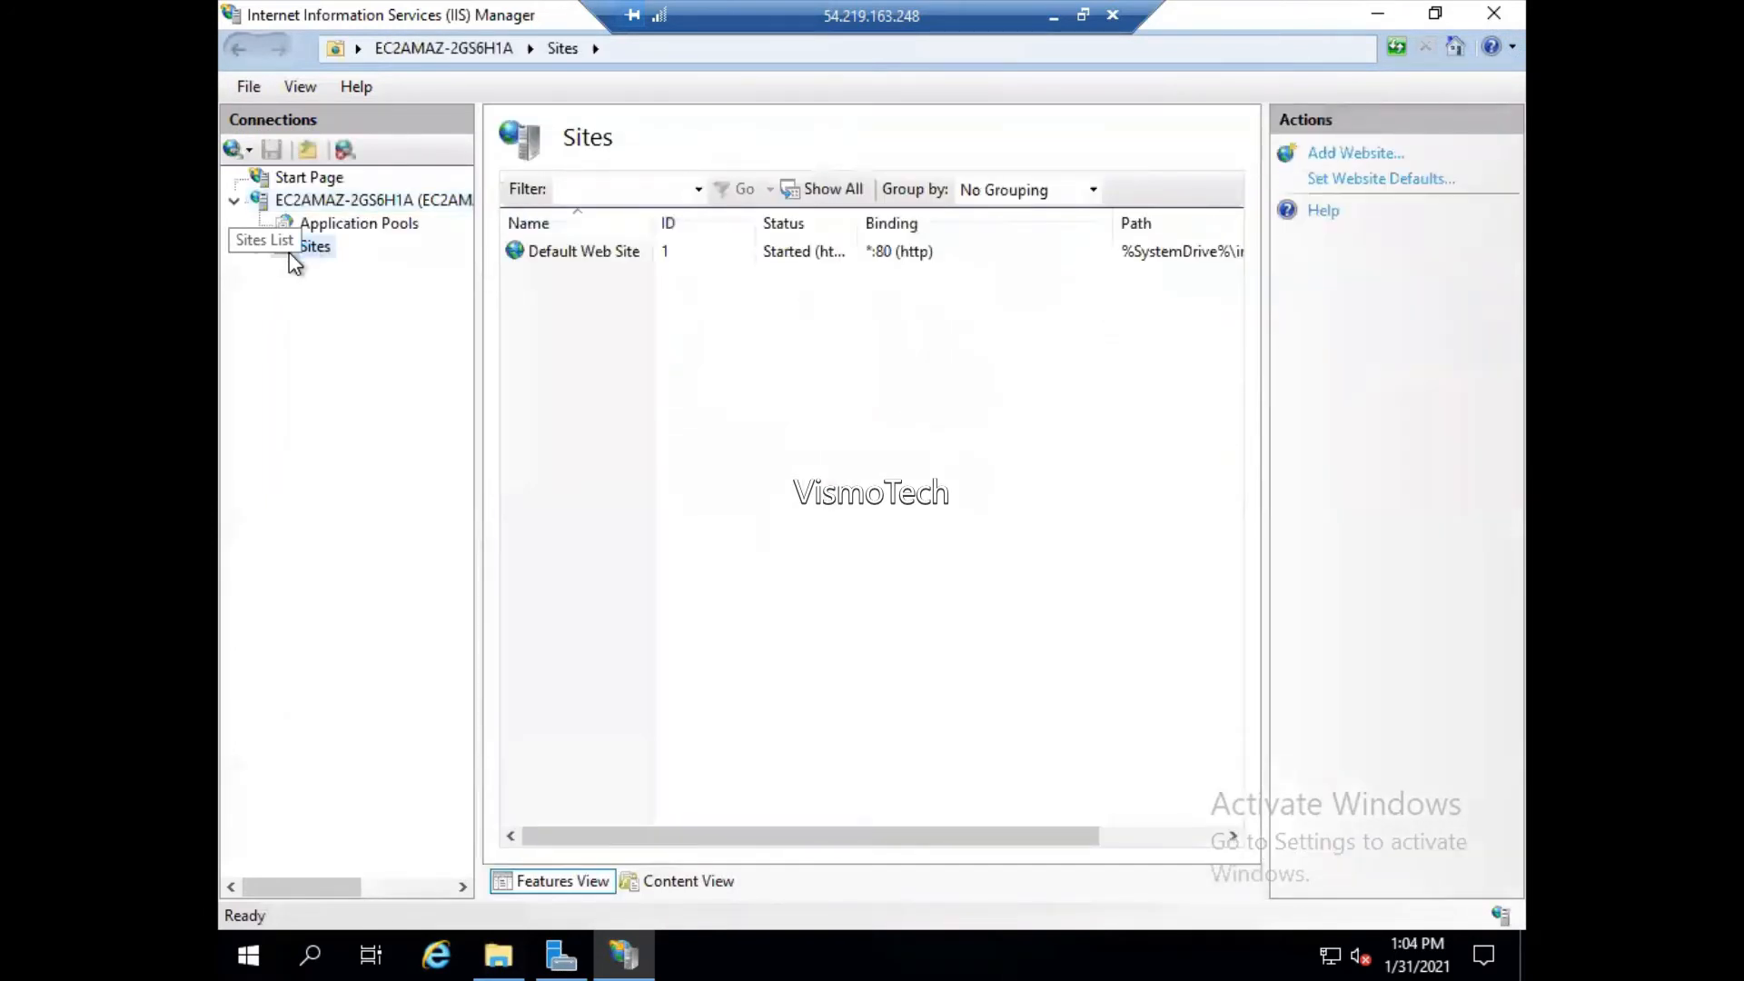
right_click(558, 249)
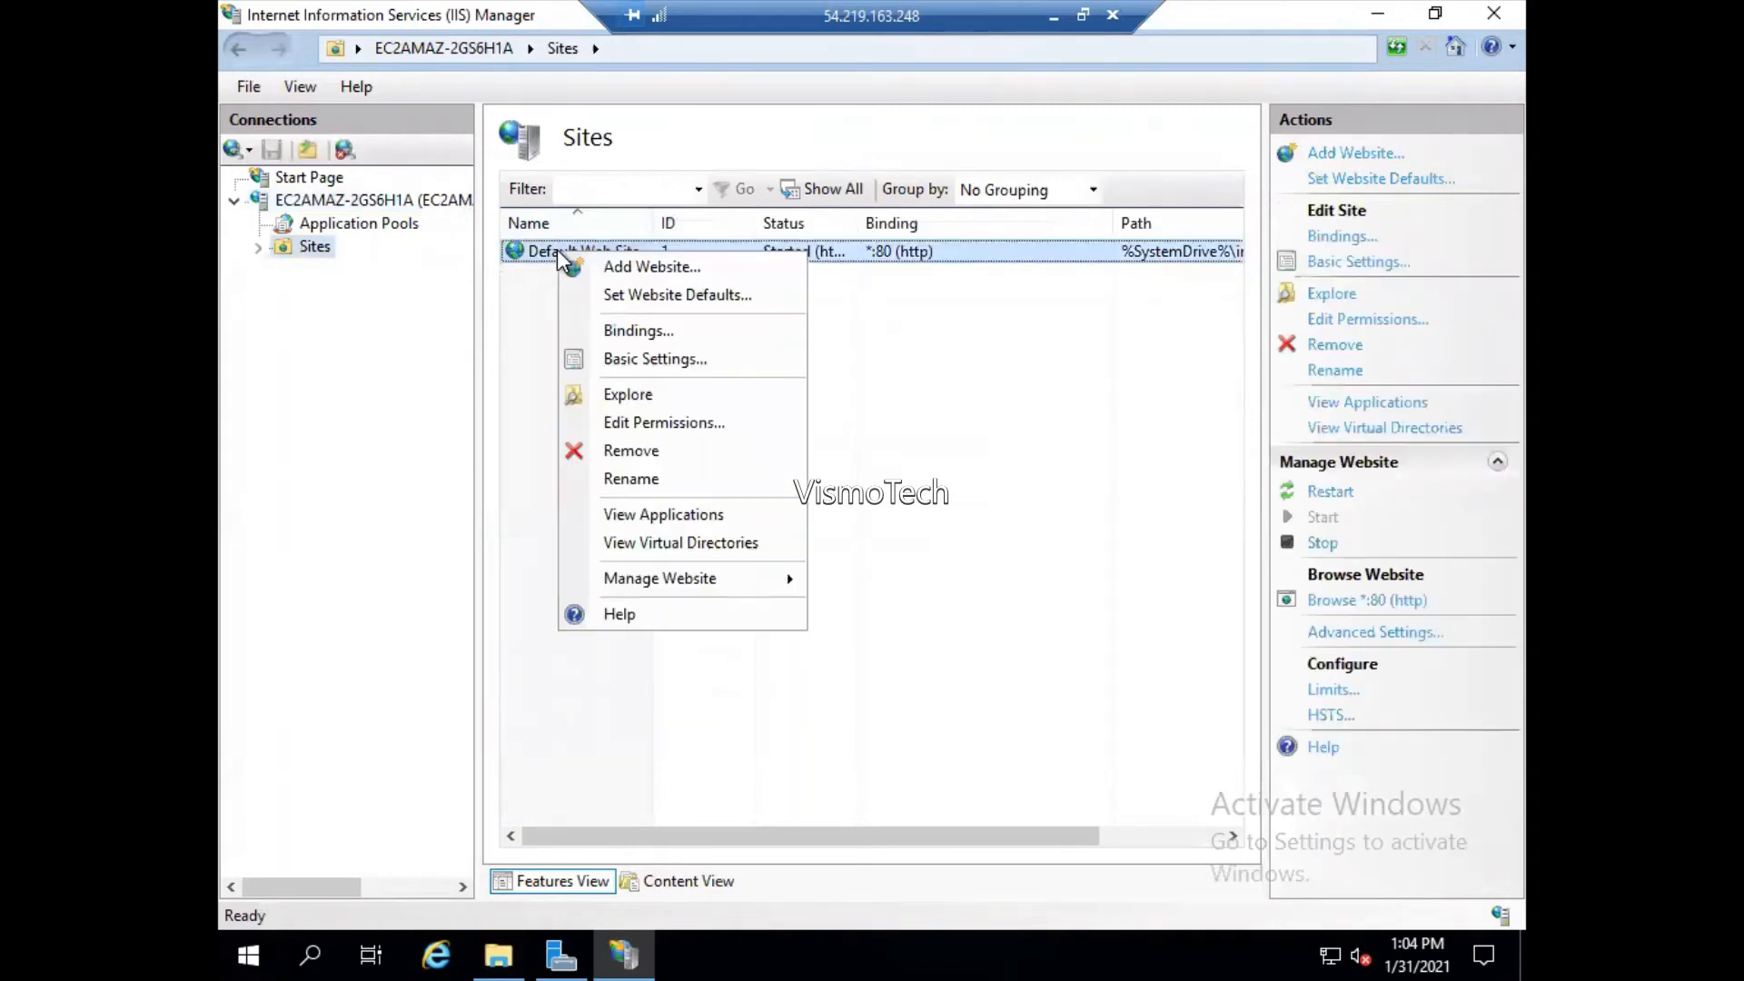
left_click(622, 394)
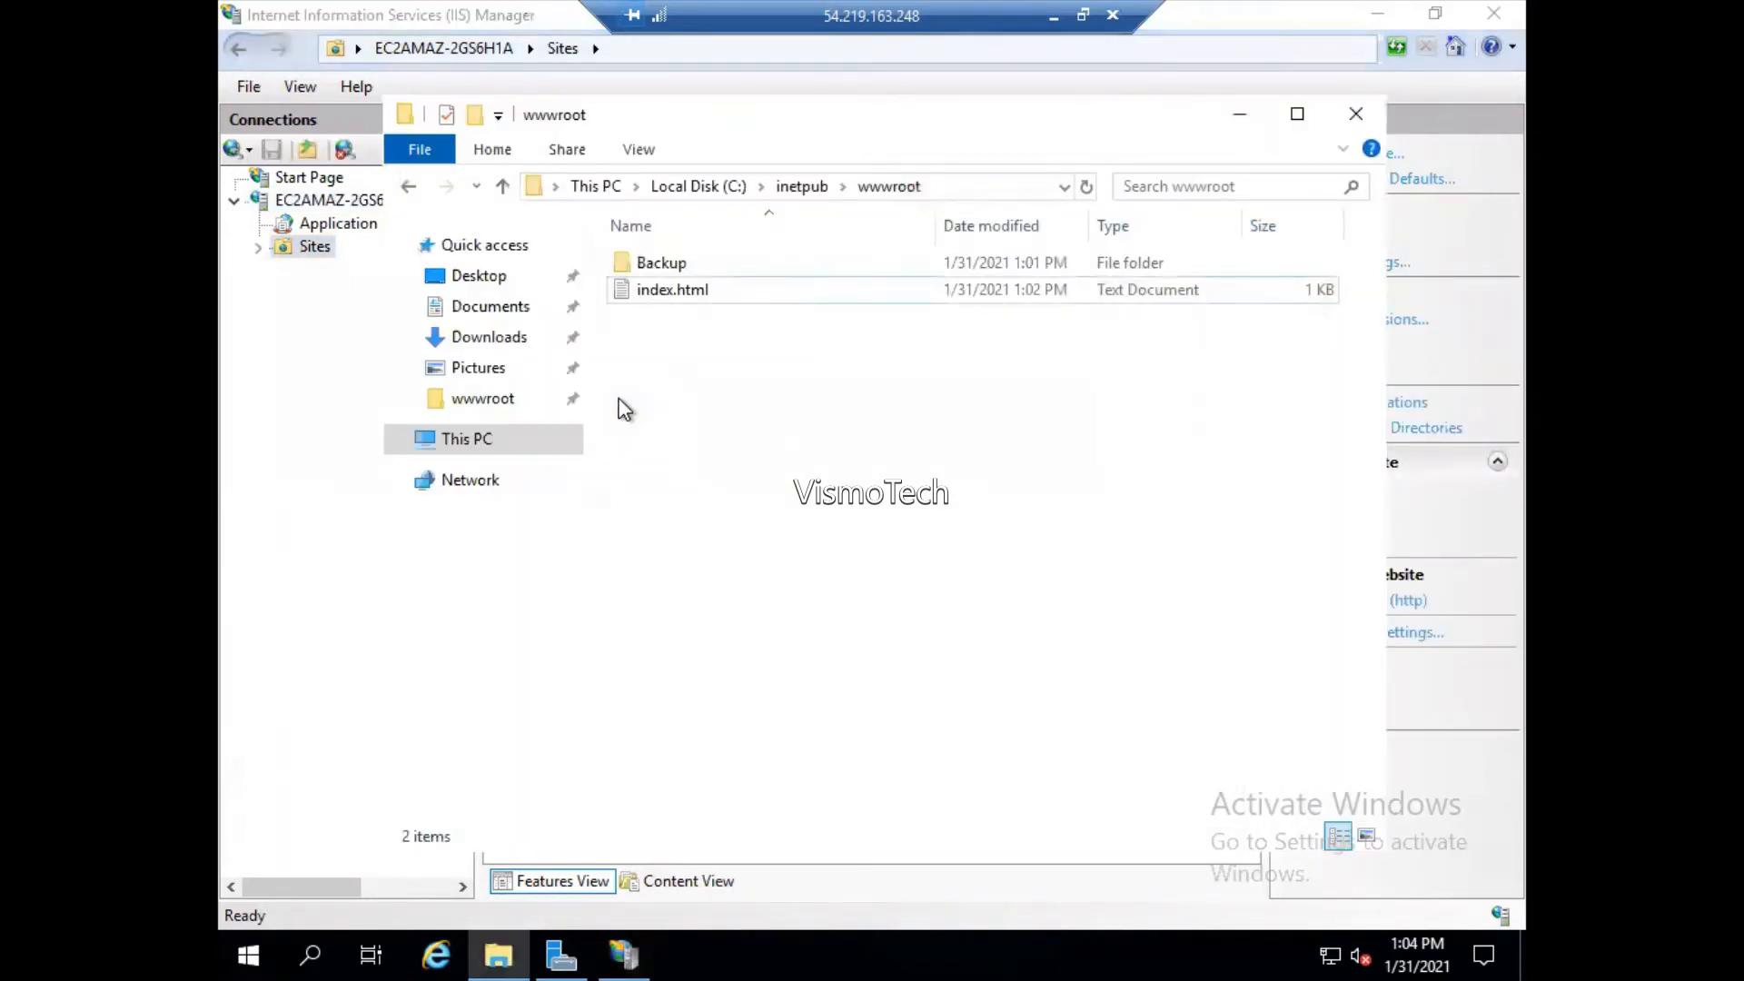
left_click(686, 302)
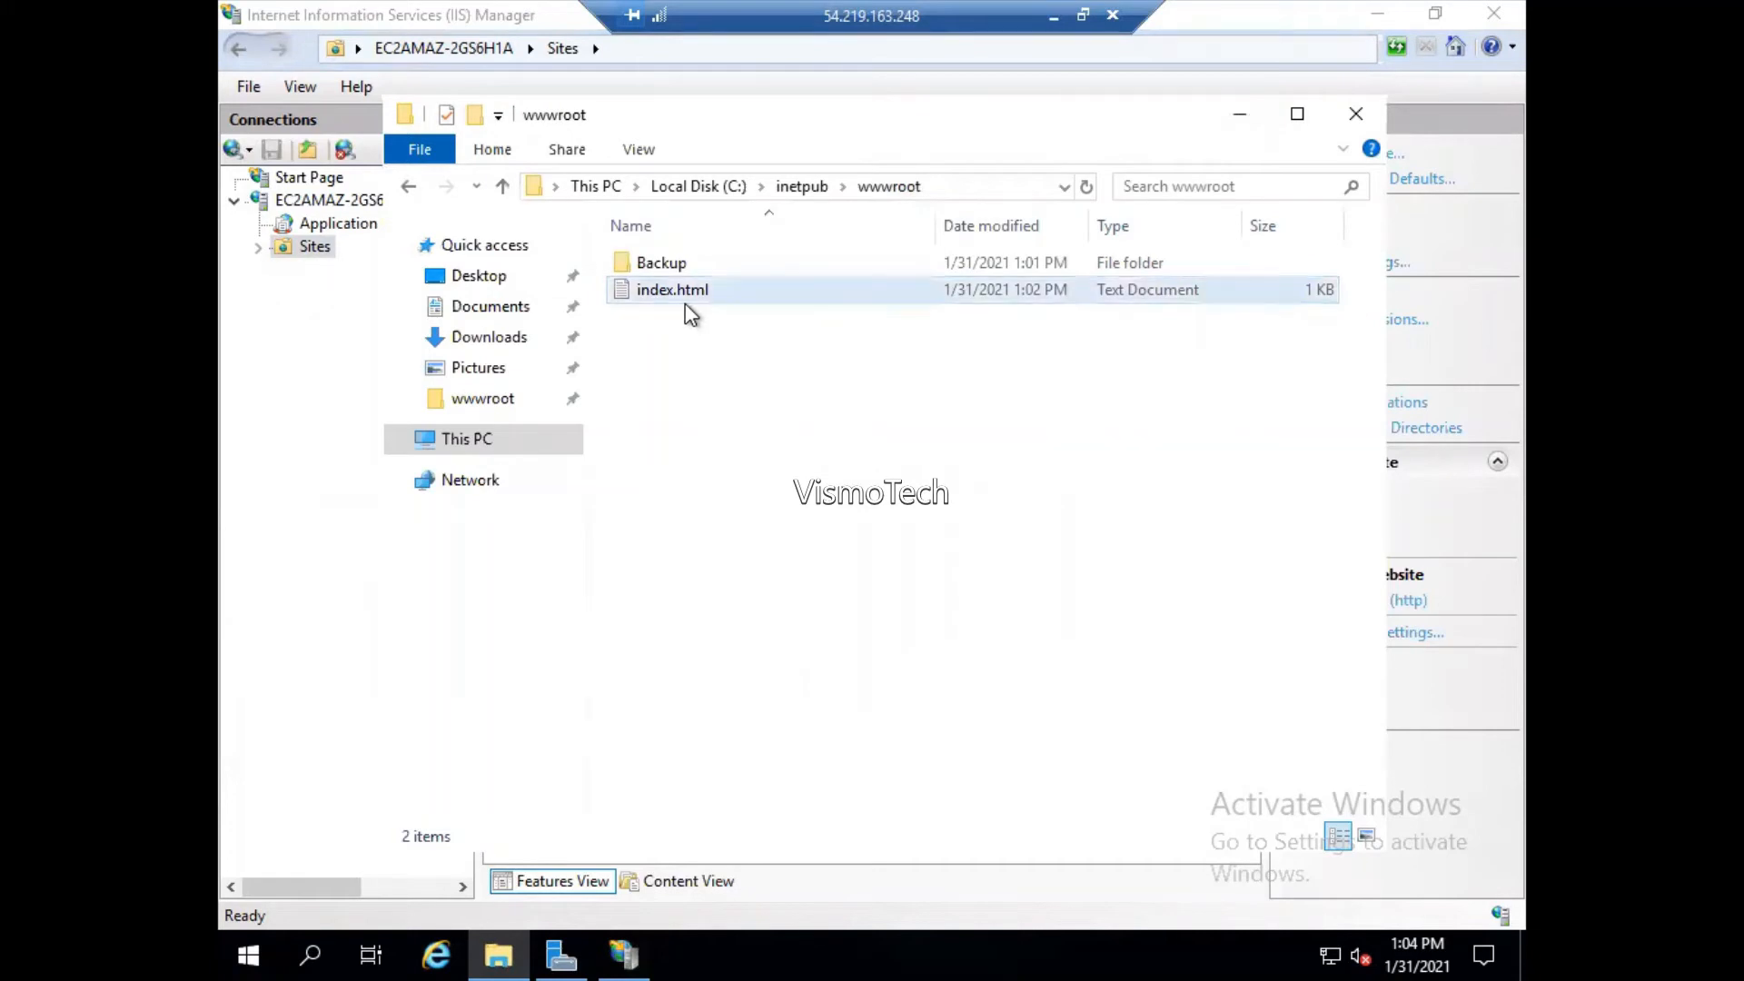
left_click(1353, 124)
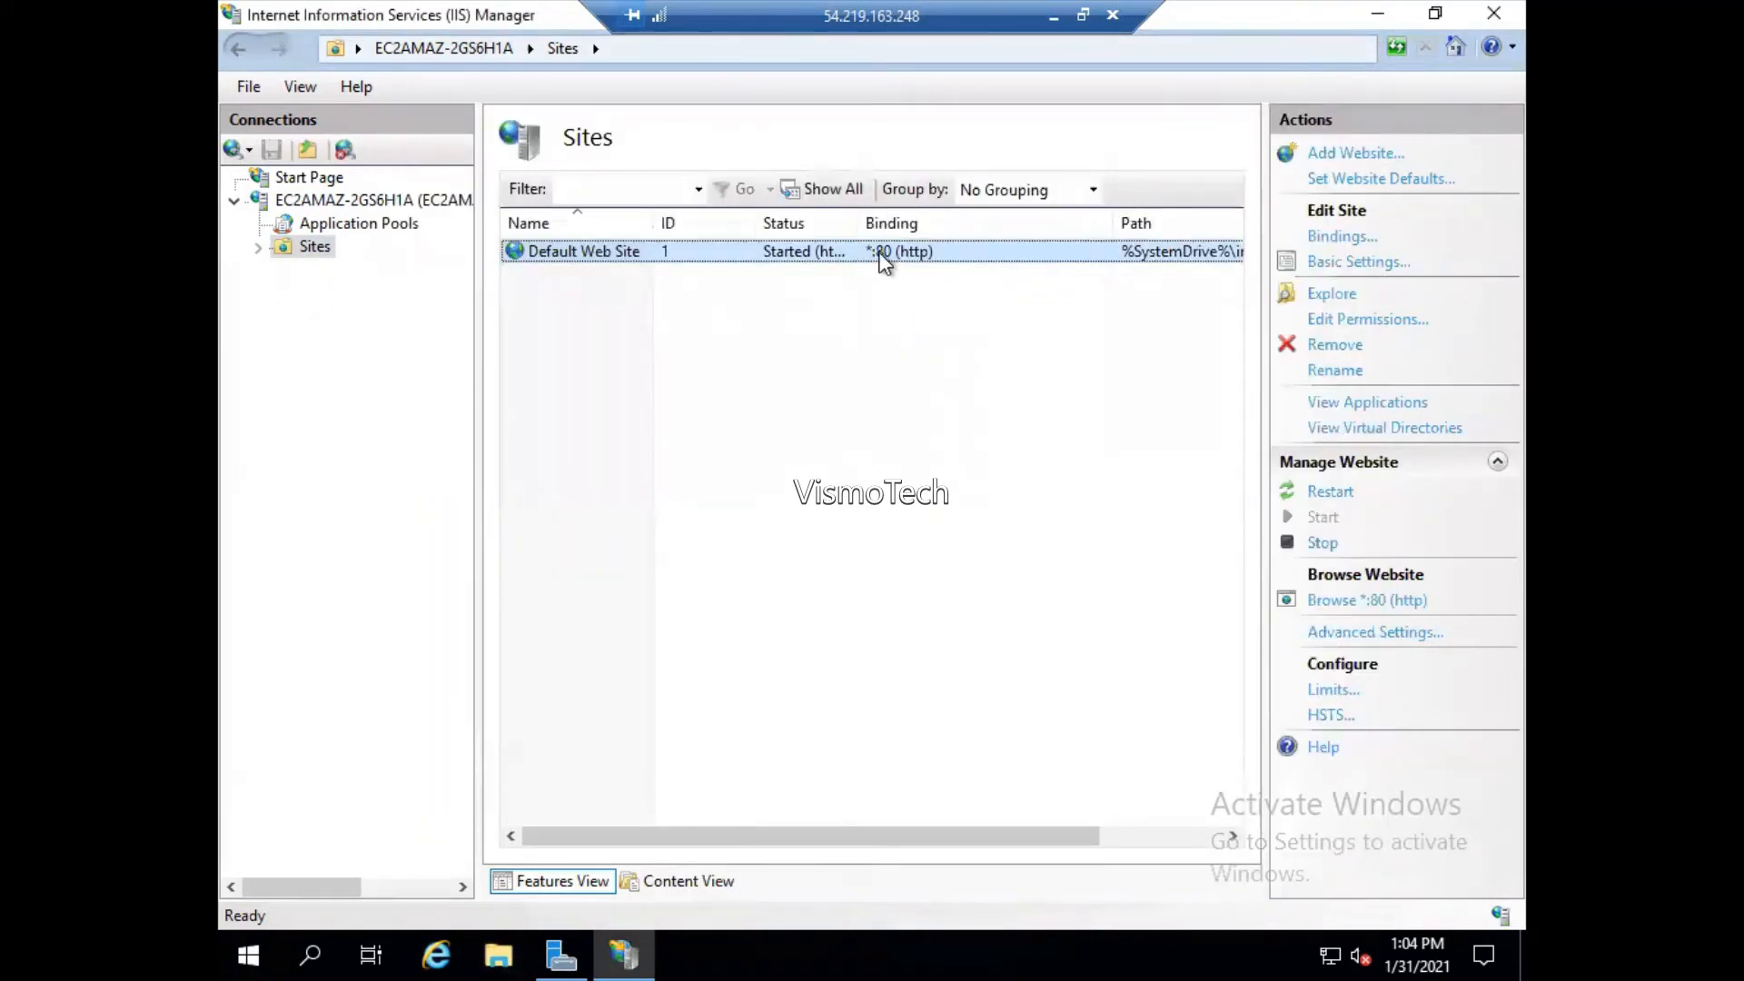
double_click(881, 258)
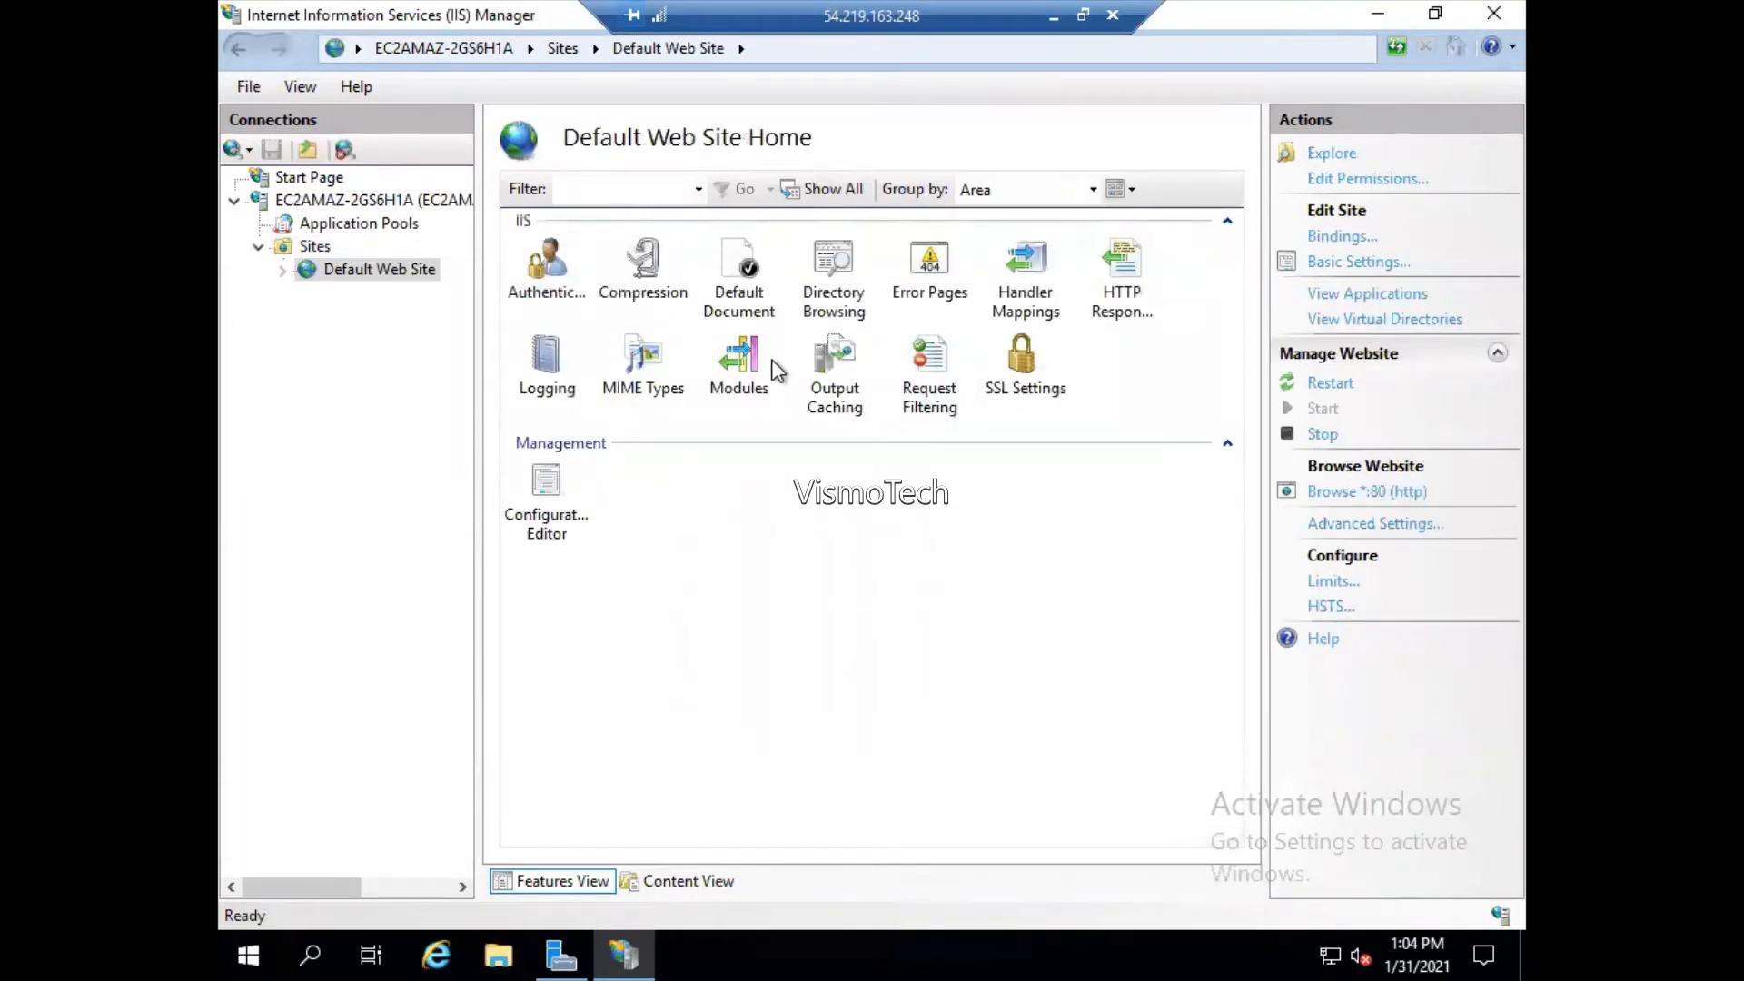
- Move index.html to the first position in the Default Web Site's default document list, accepting the break in inheritance
double_click(753, 282)
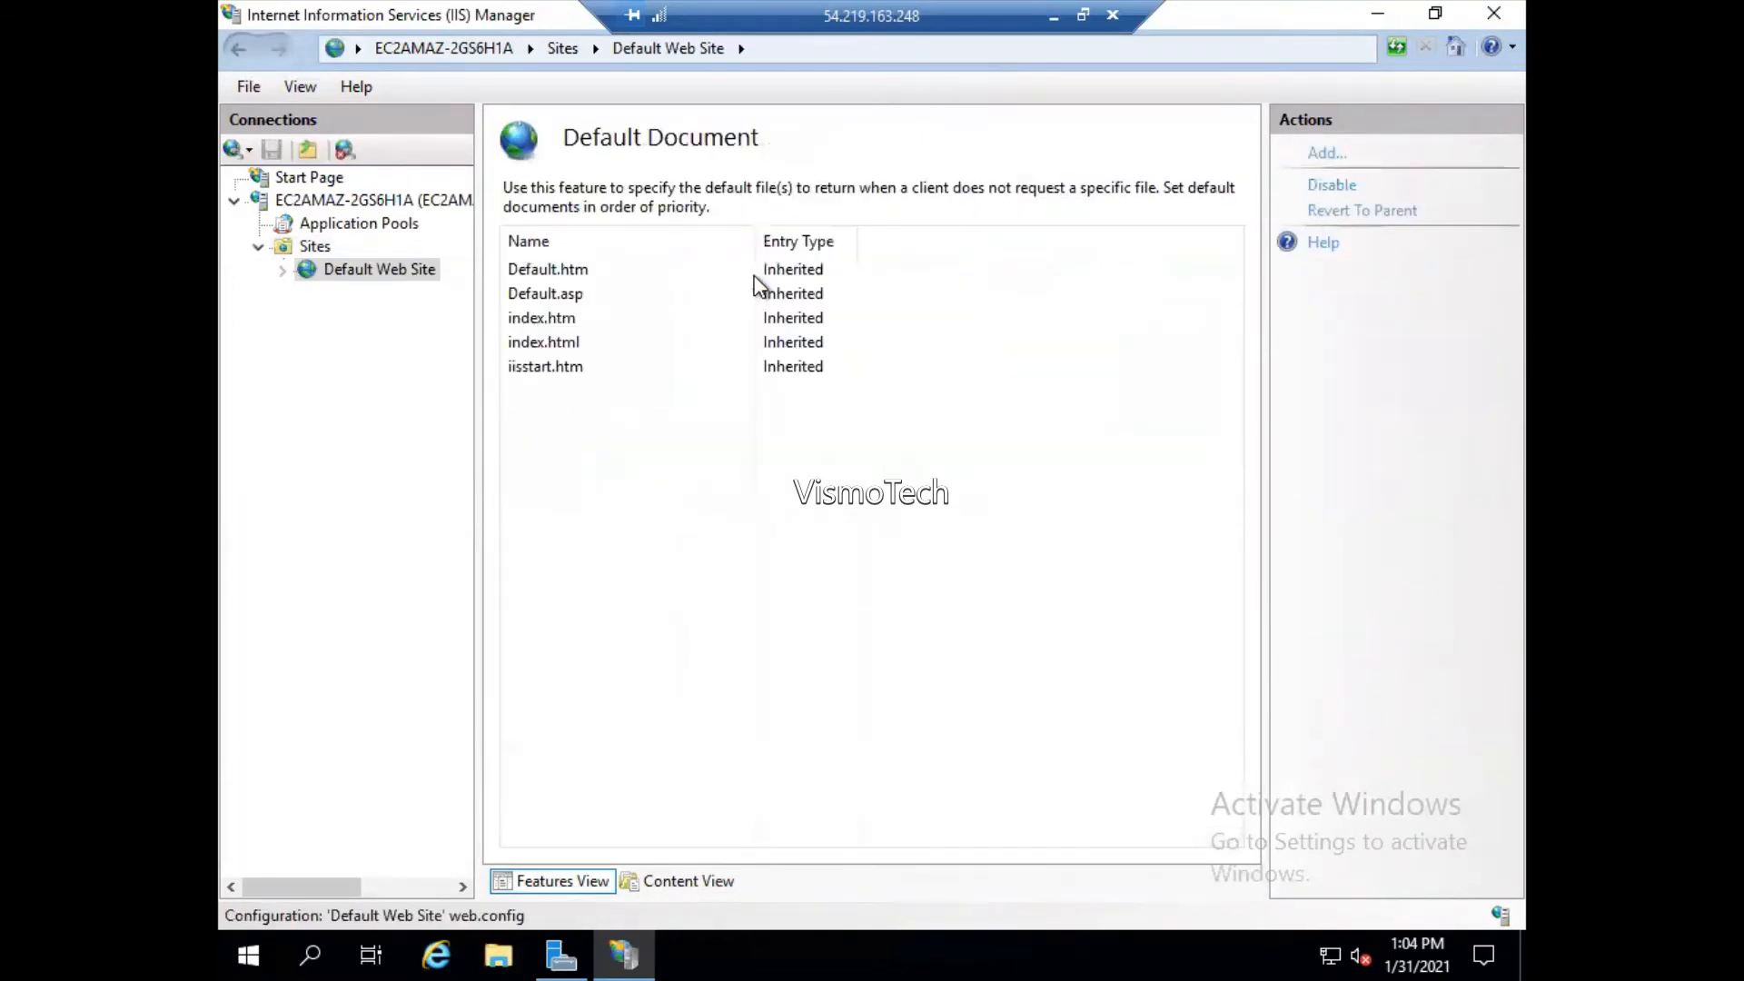
left_click(582, 345)
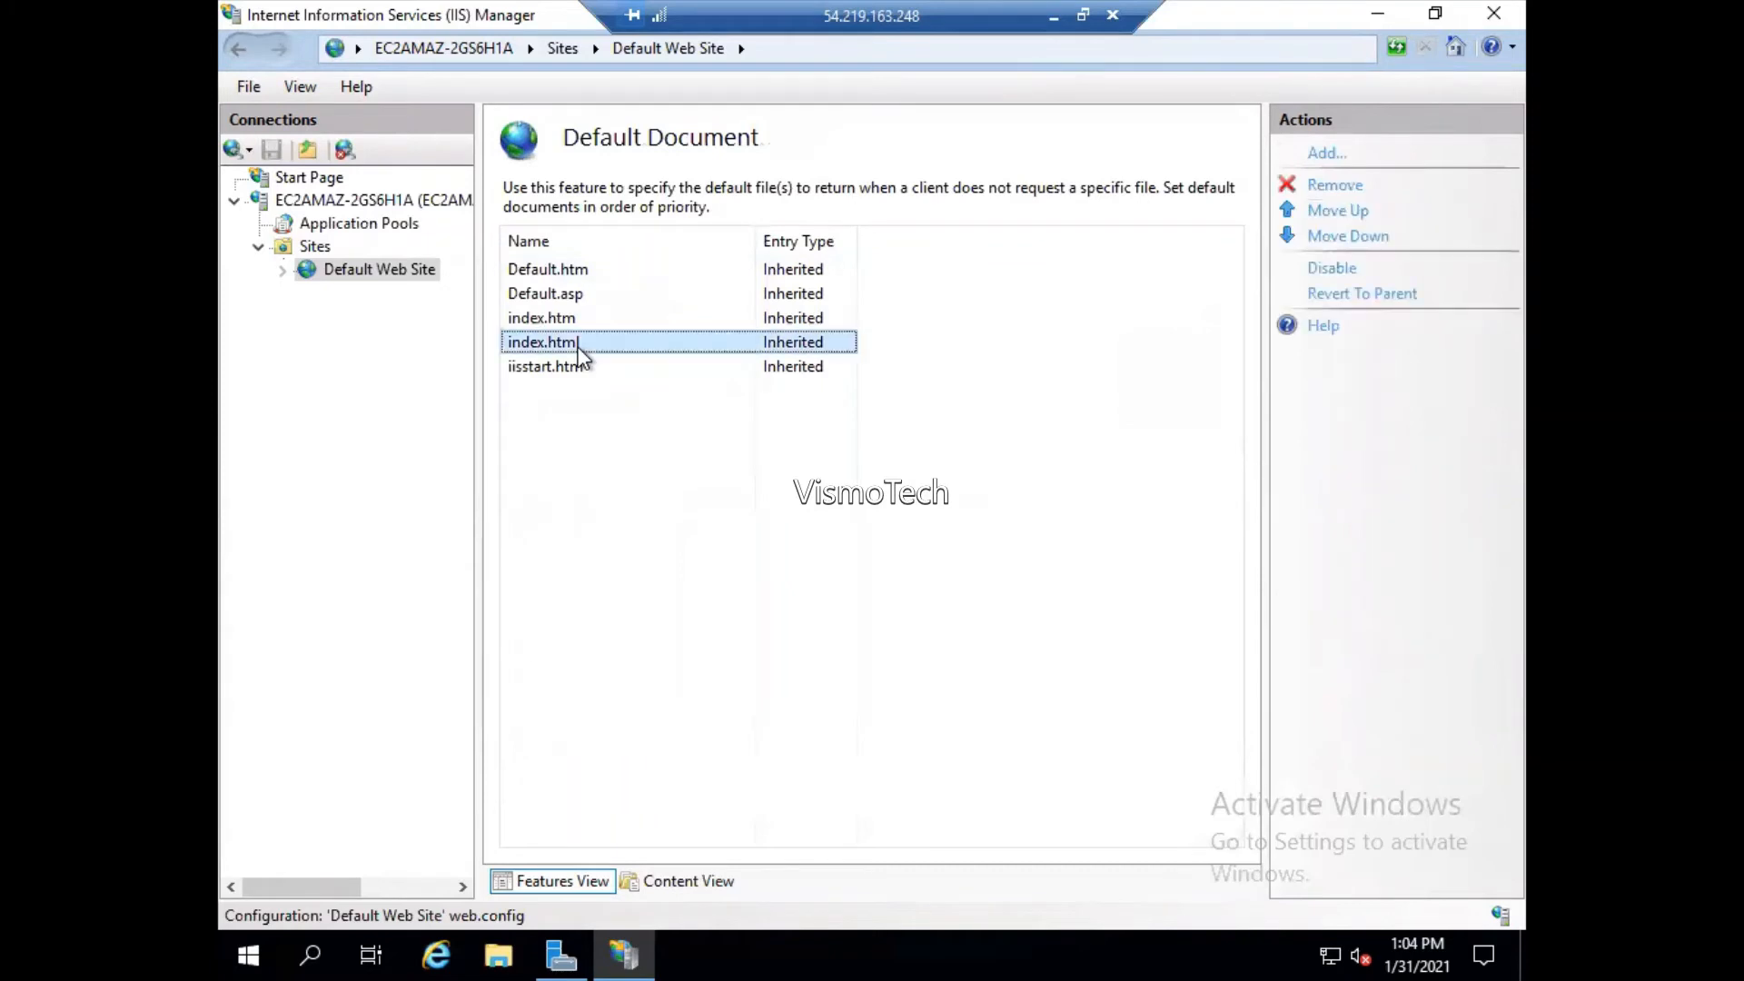
left_click(1339, 211)
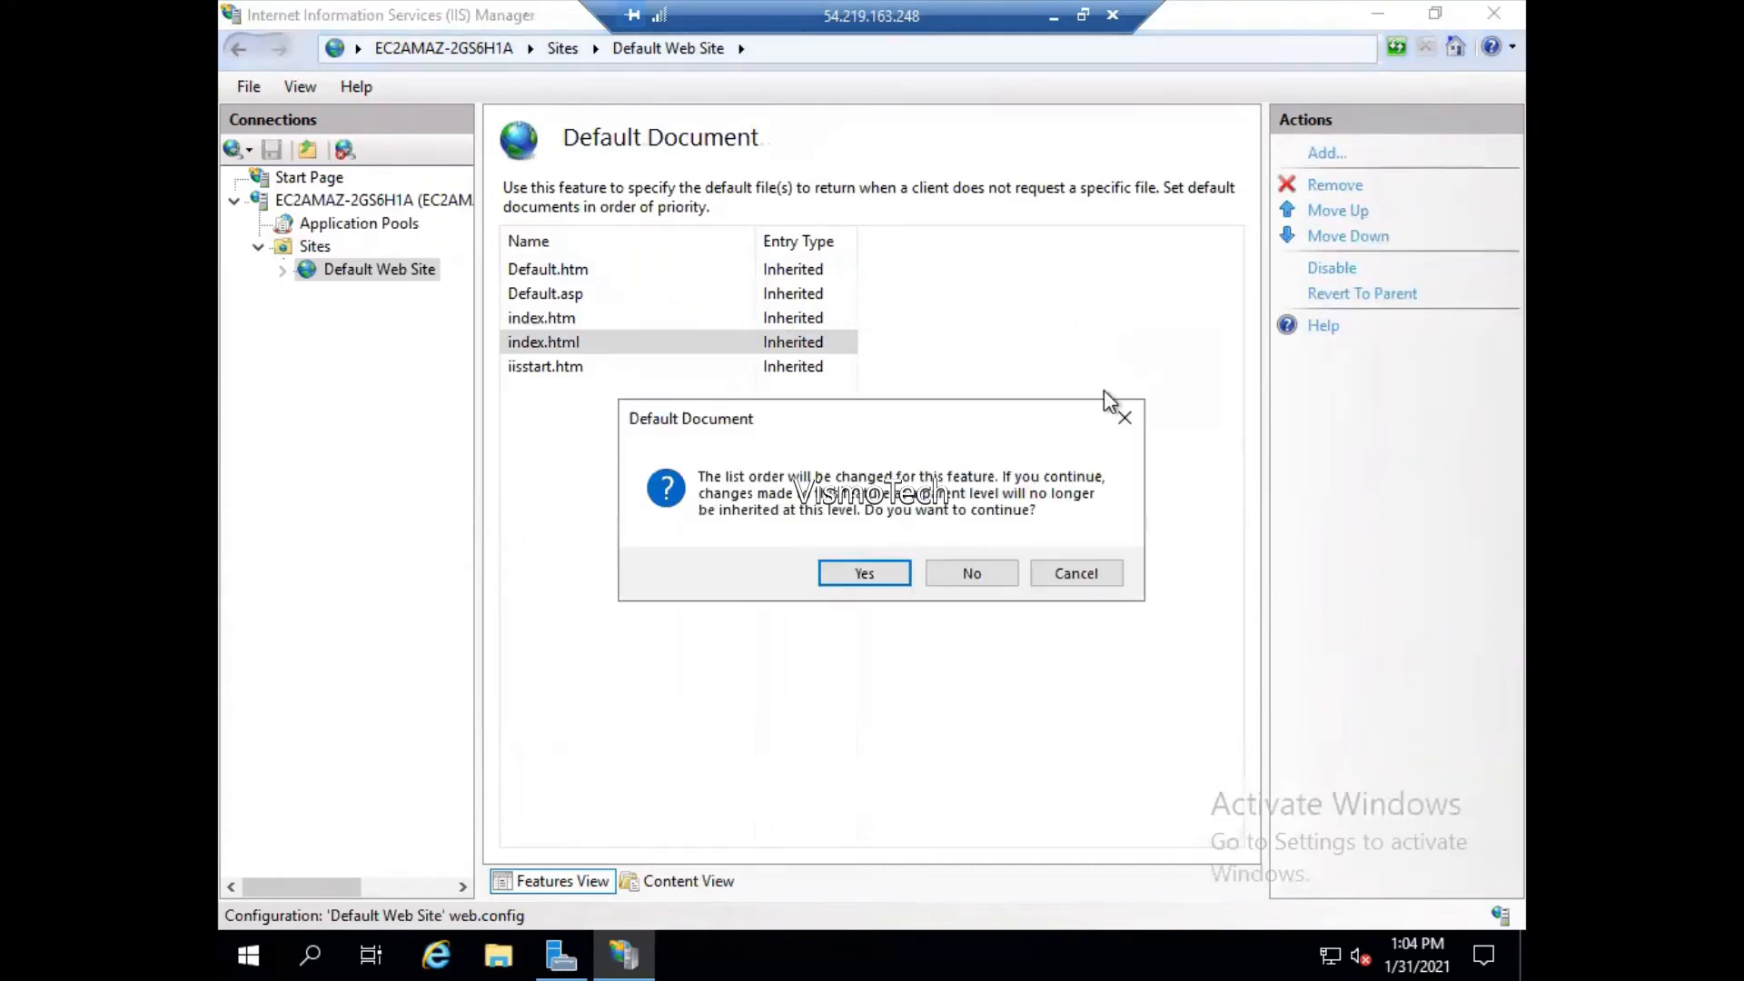
left_click(875, 569)
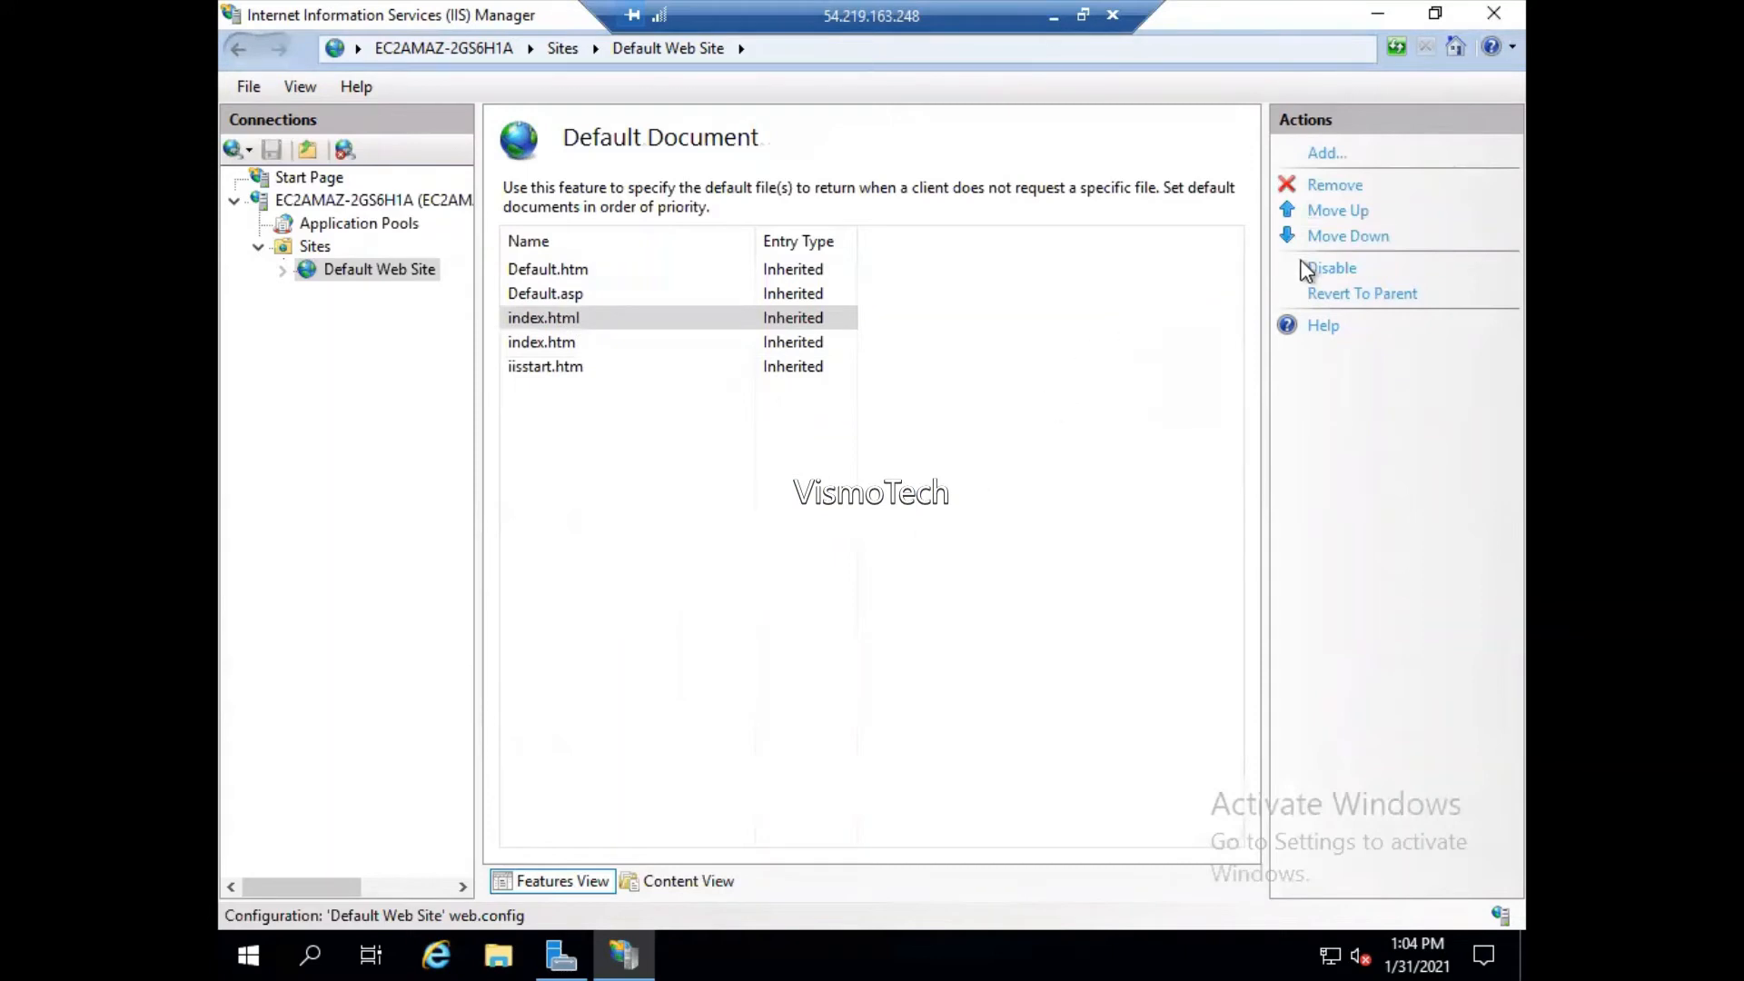
left_click(1331, 212)
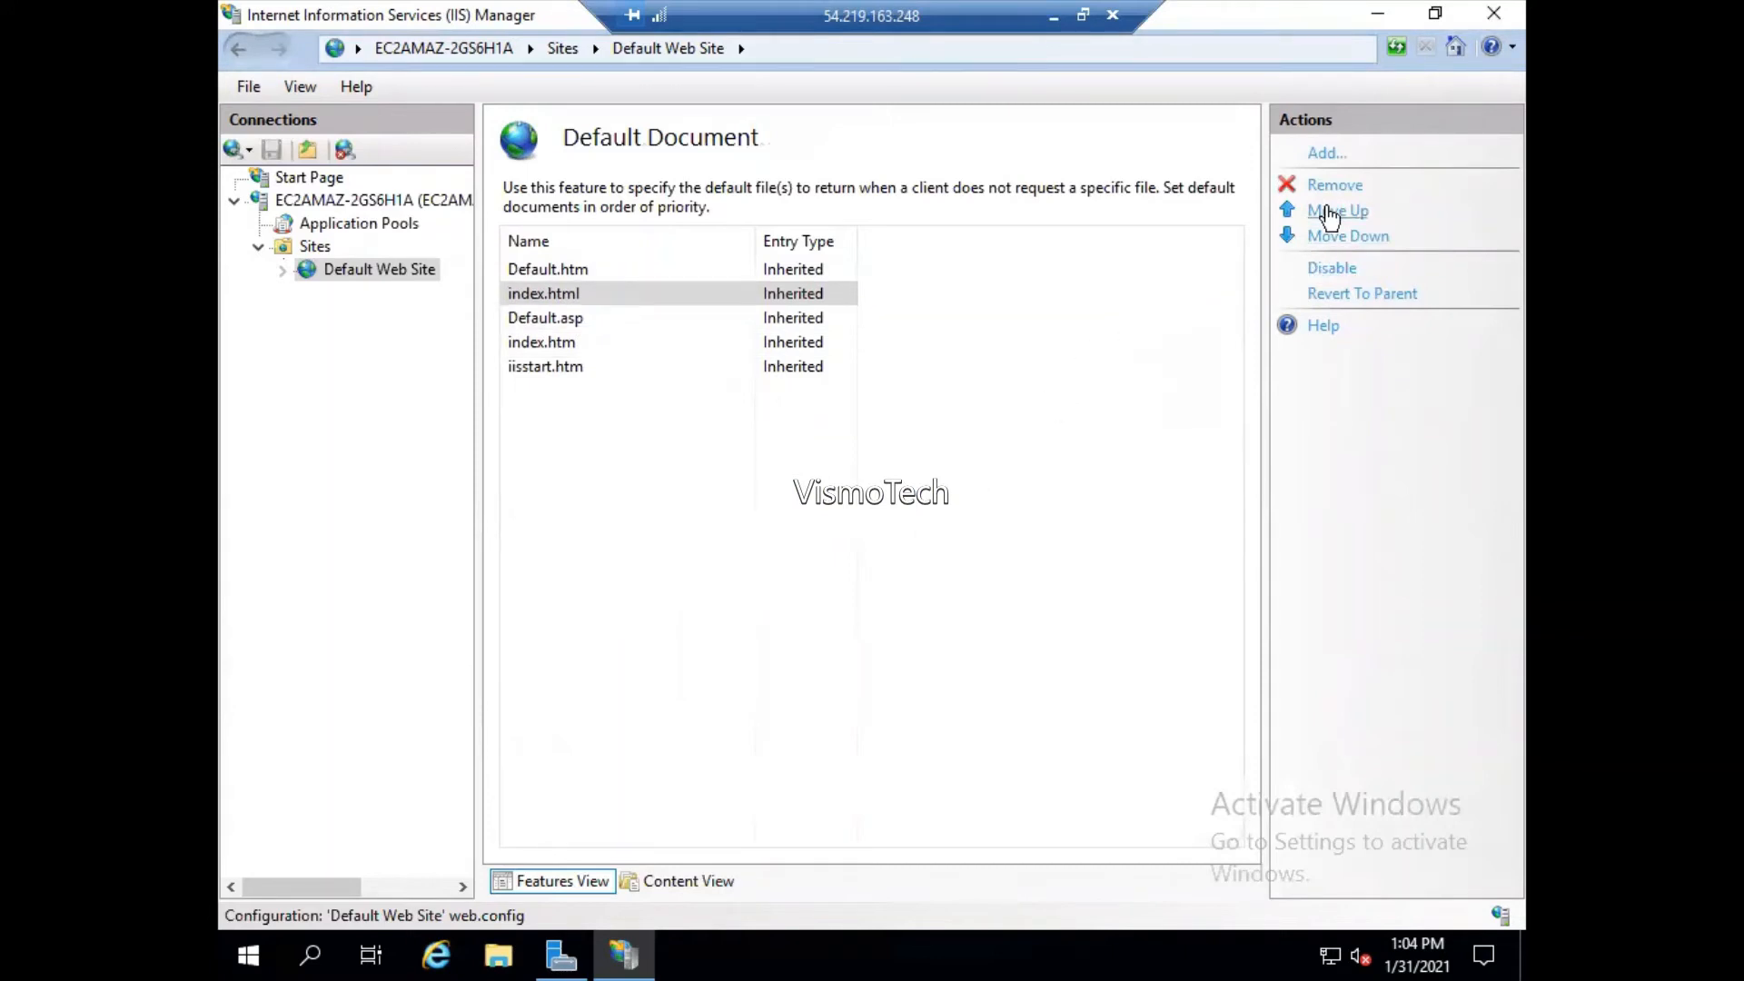
left_click(1329, 213)
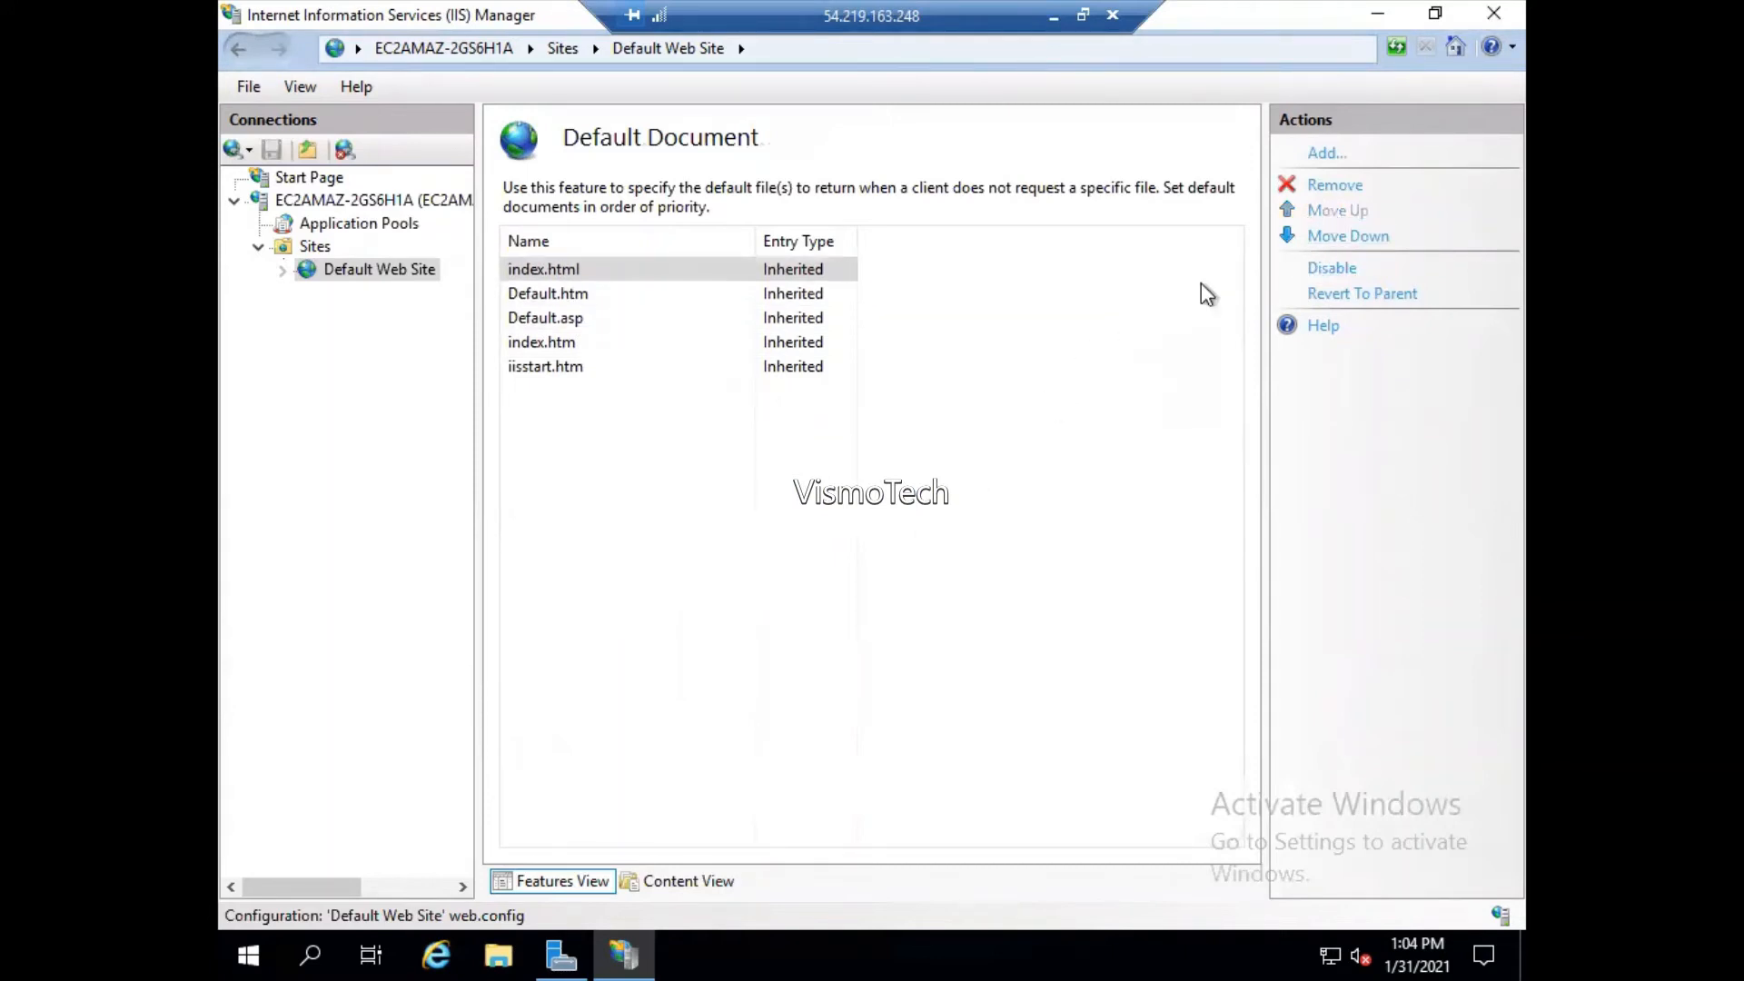
left_click(923, 563)
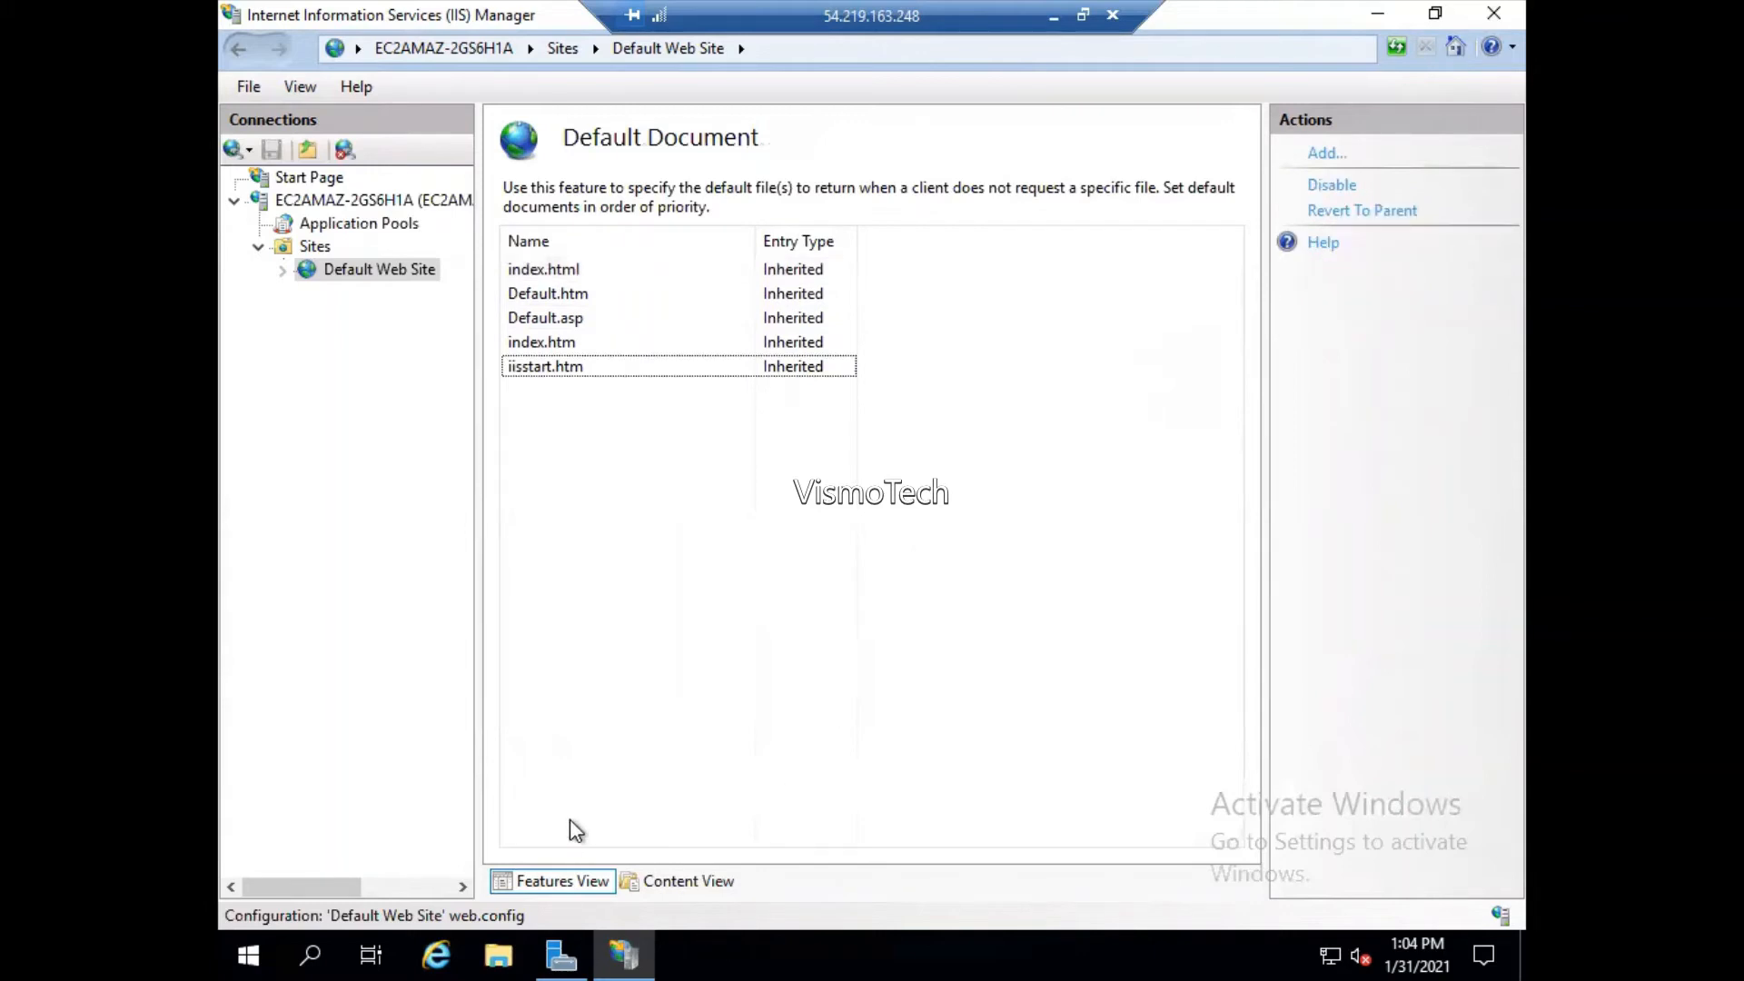
- Open the Default Web Site's content folder in File Explorer on the remote server
right_click(409, 267)
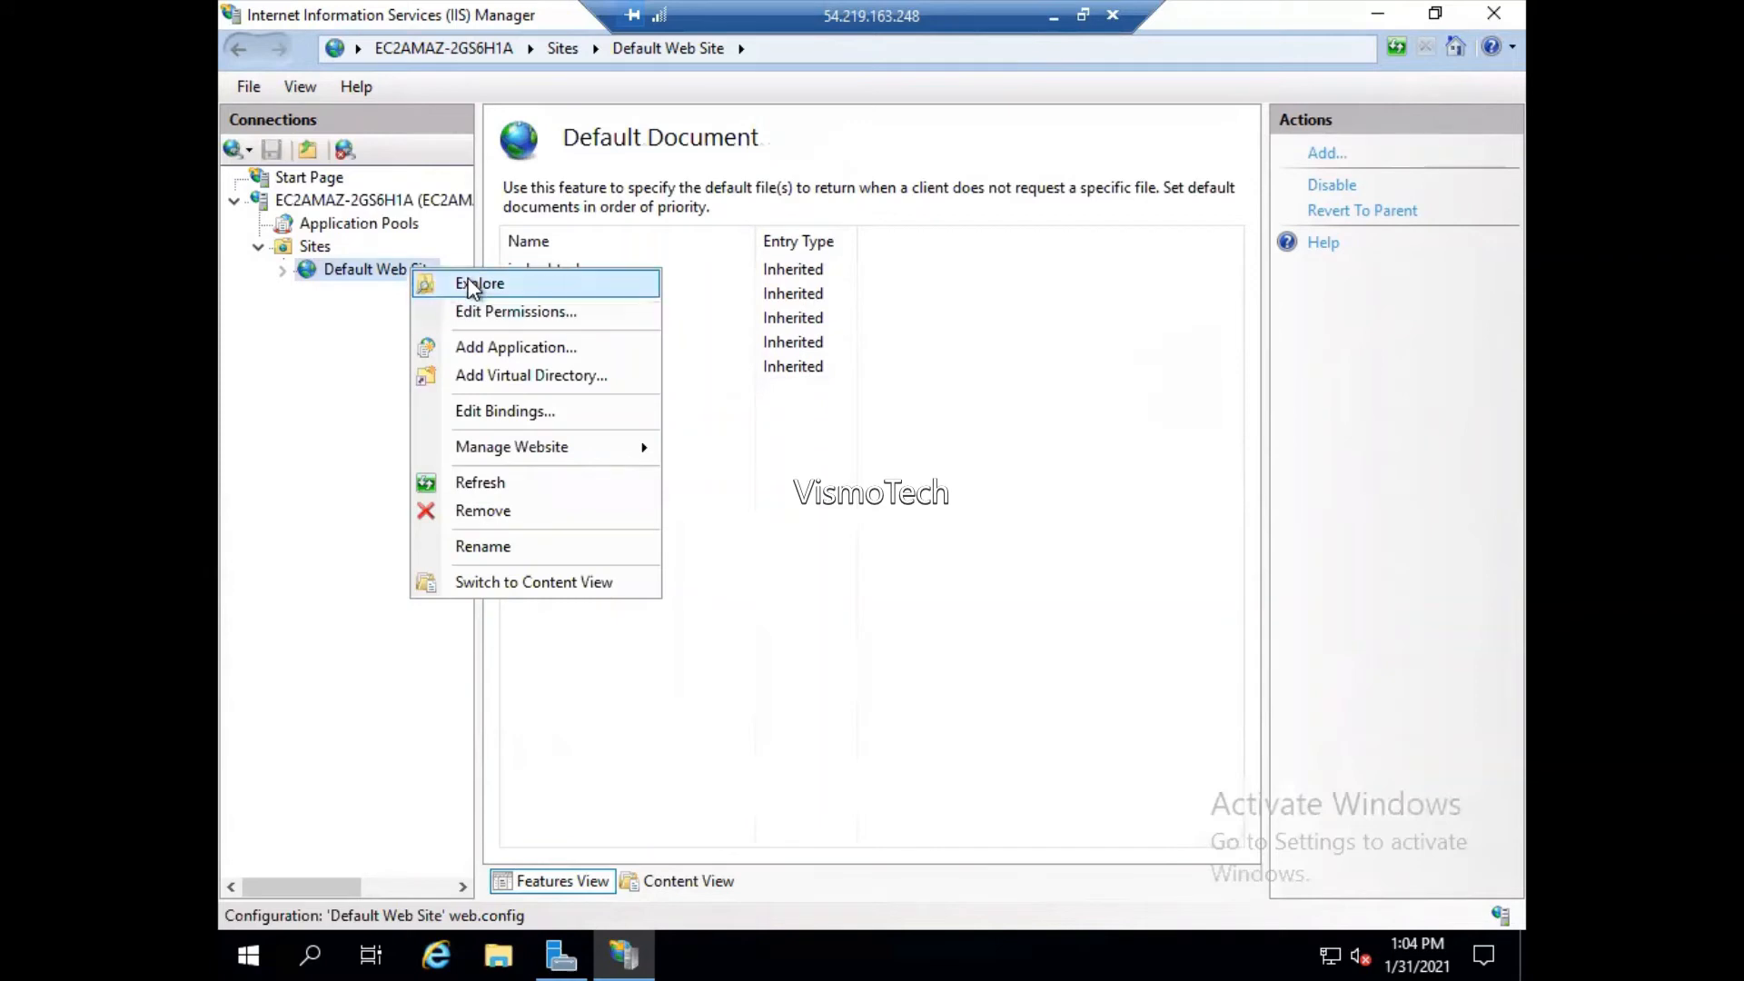
left_click(472, 284)
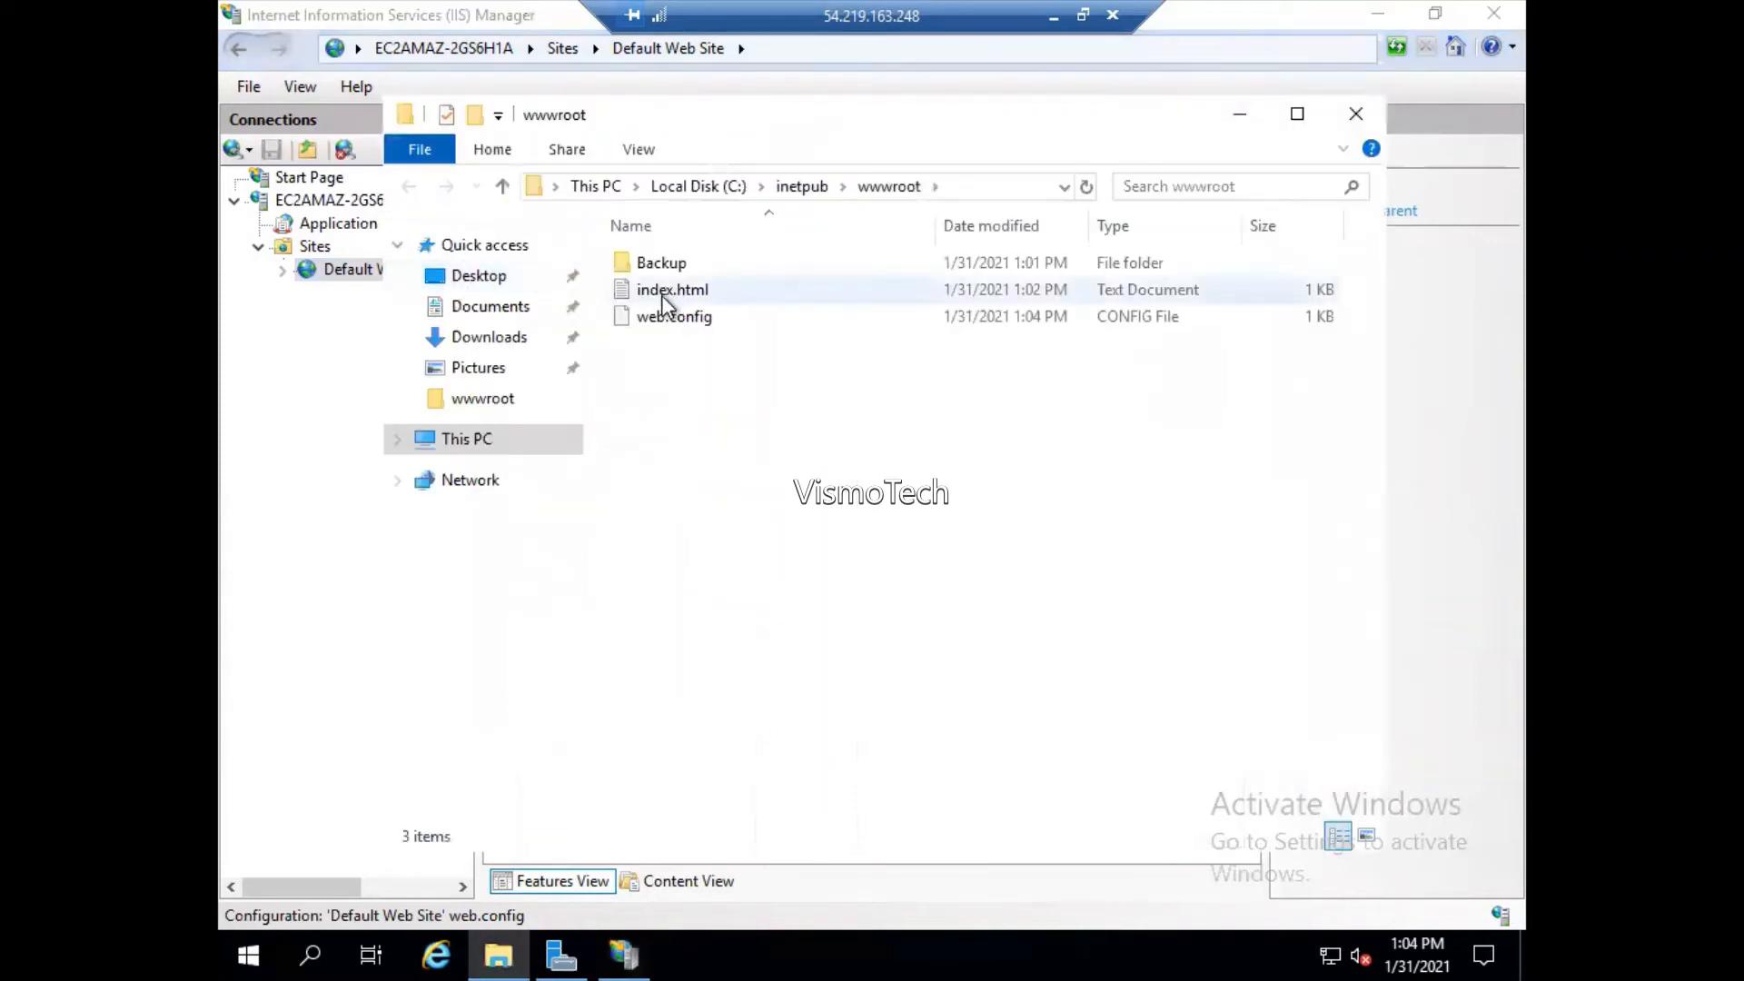
left_click(1053, 16)
left_click(921, 71)
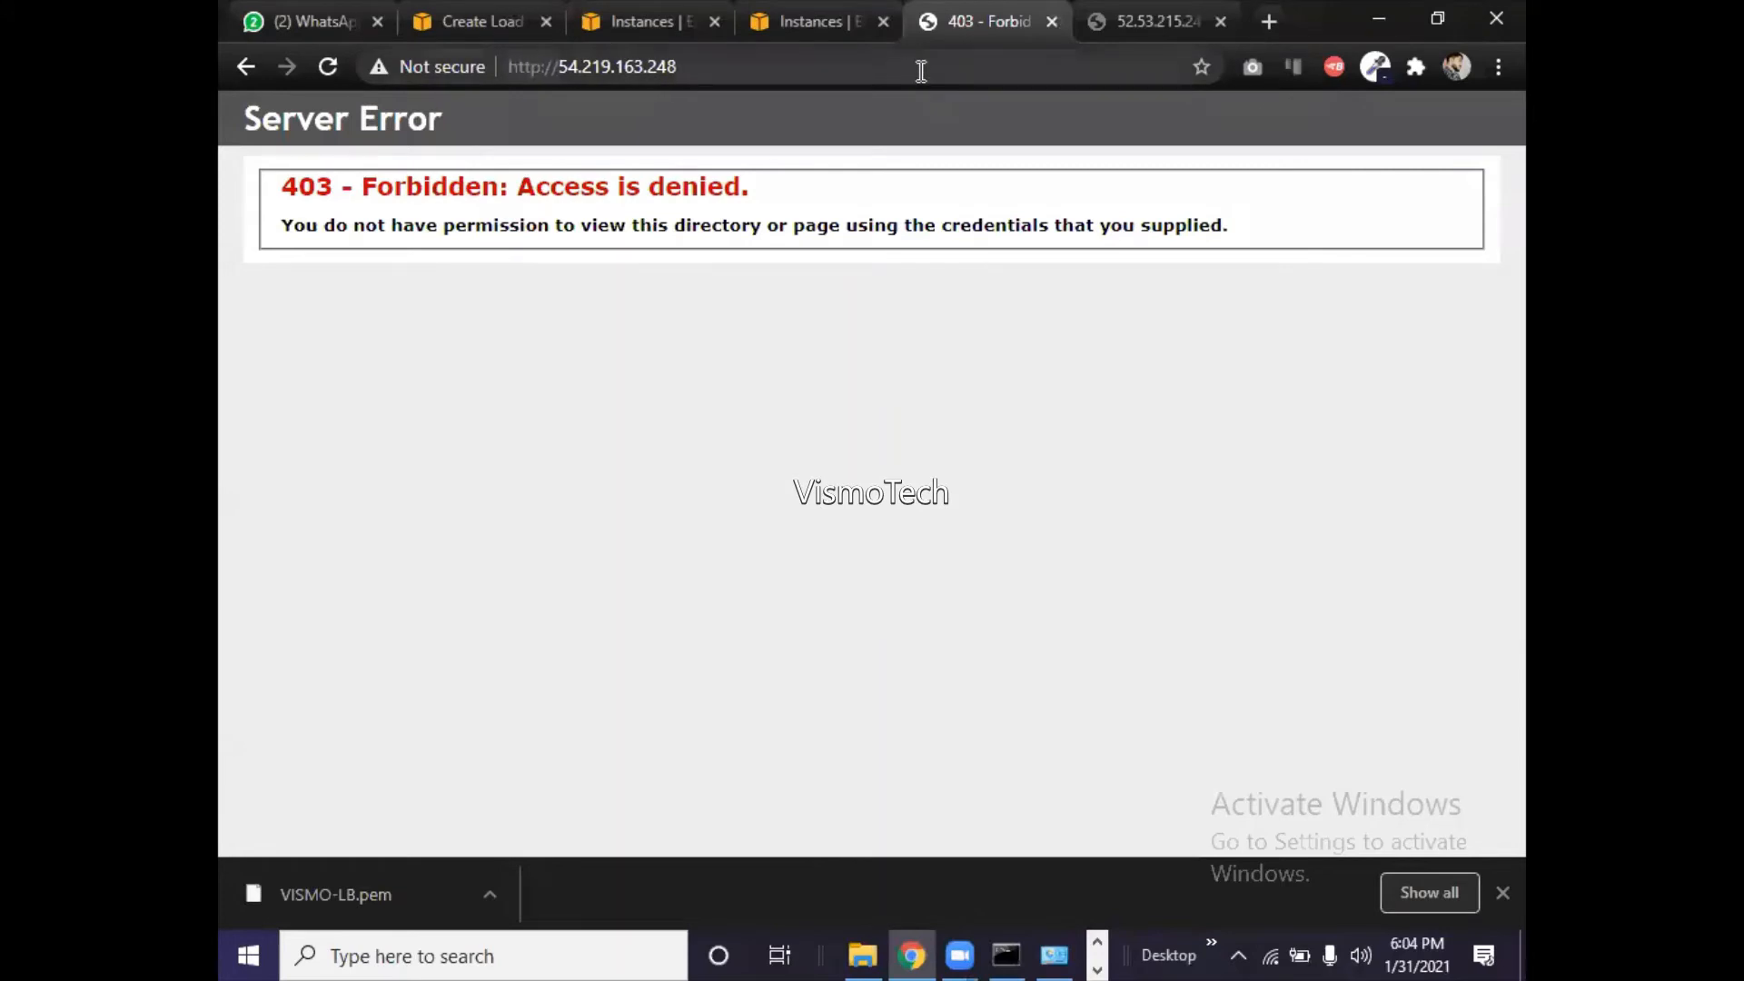
key("Return")
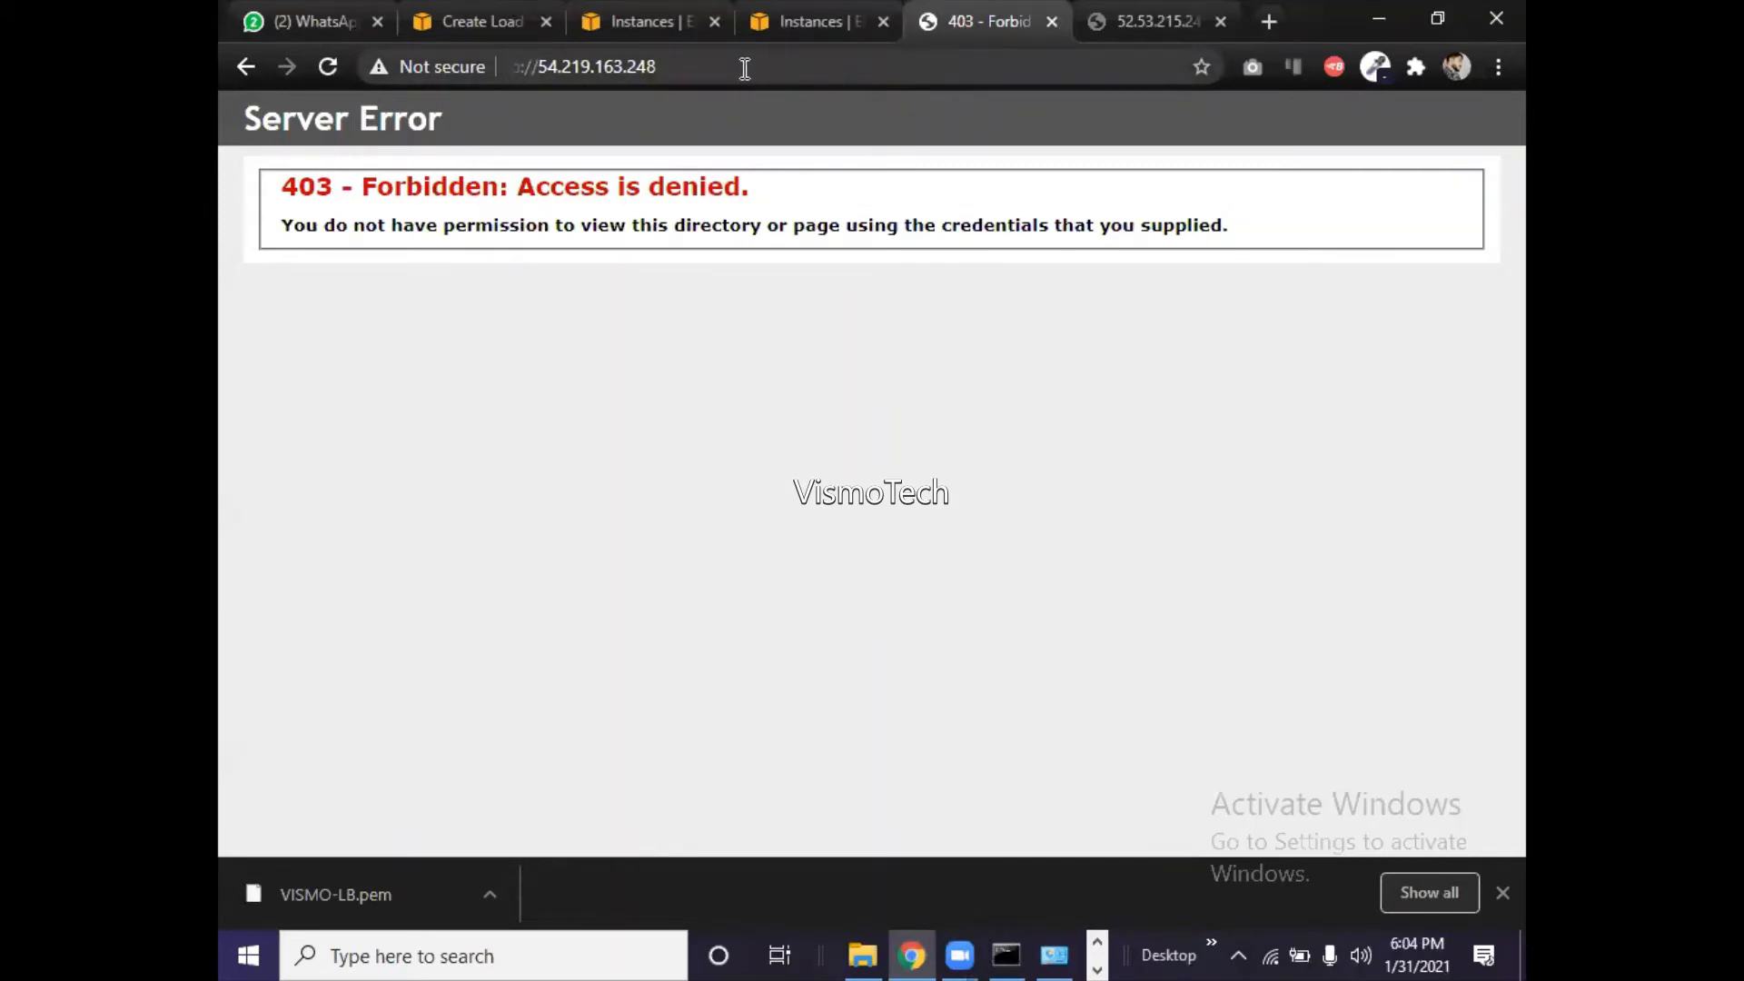
- Copy the server address 54.219.163.248 and load it in a new incognito Chrome window
left_click(745, 69)
left_click(740, 67)
double_click(691, 66)
key("ctrl+c")
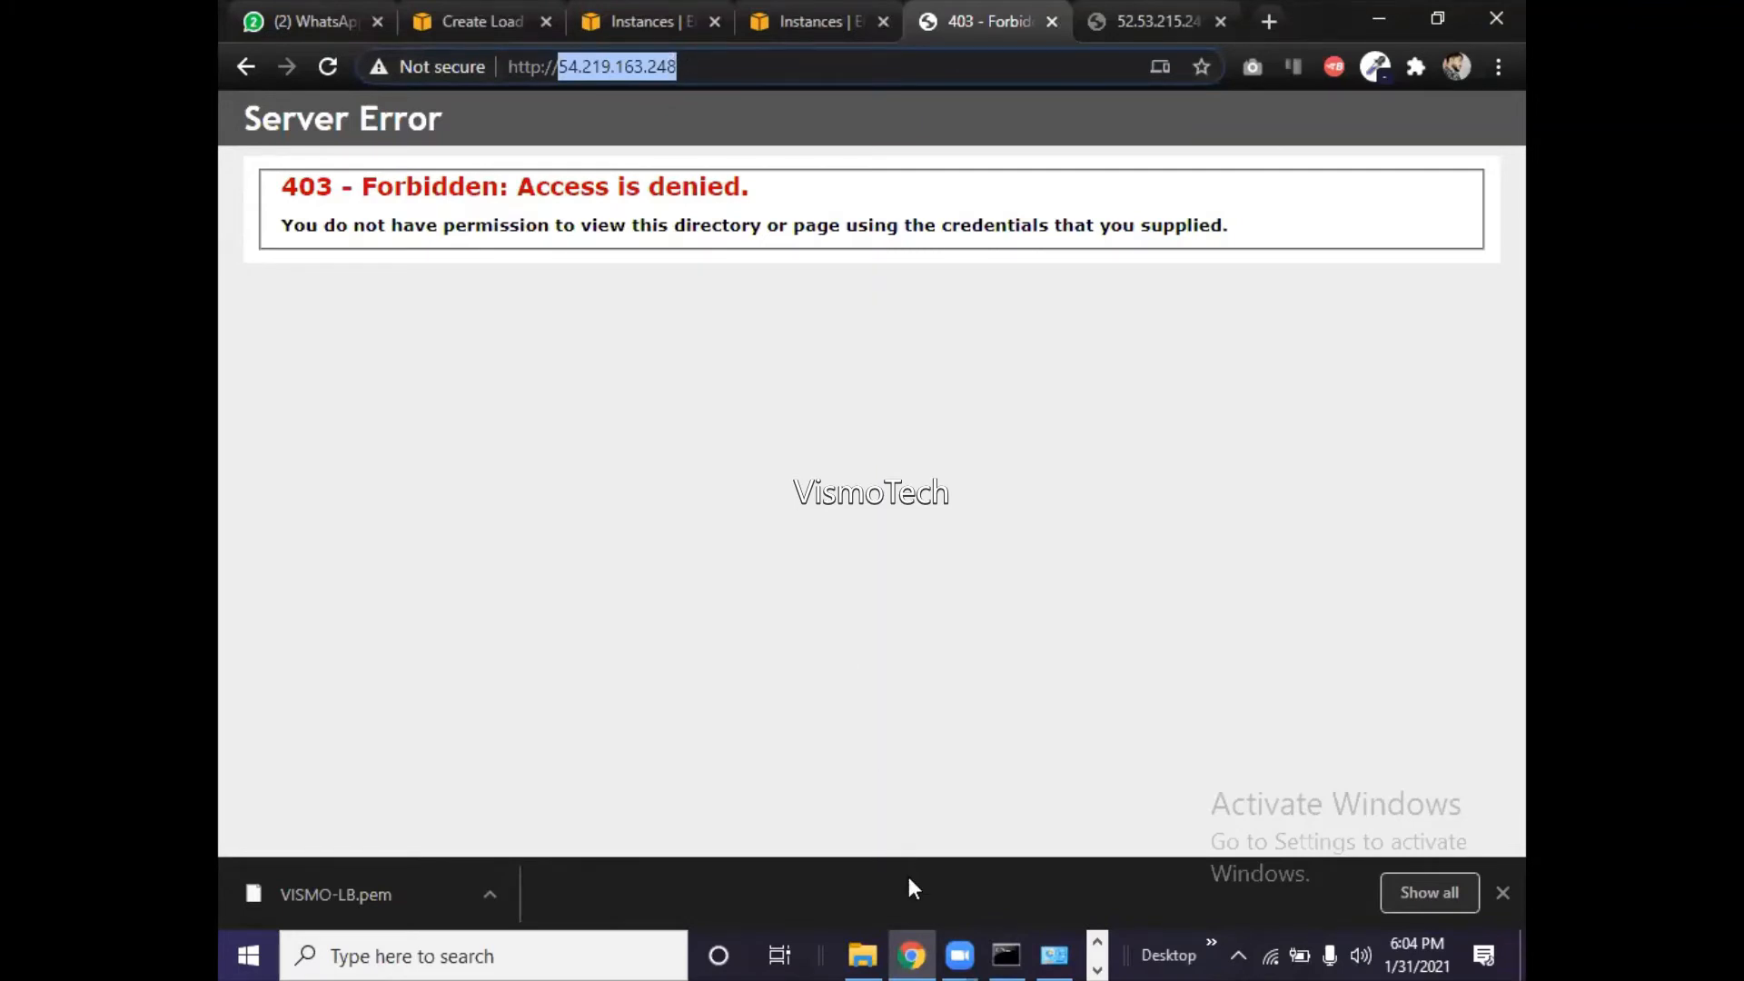
left_click(913, 952)
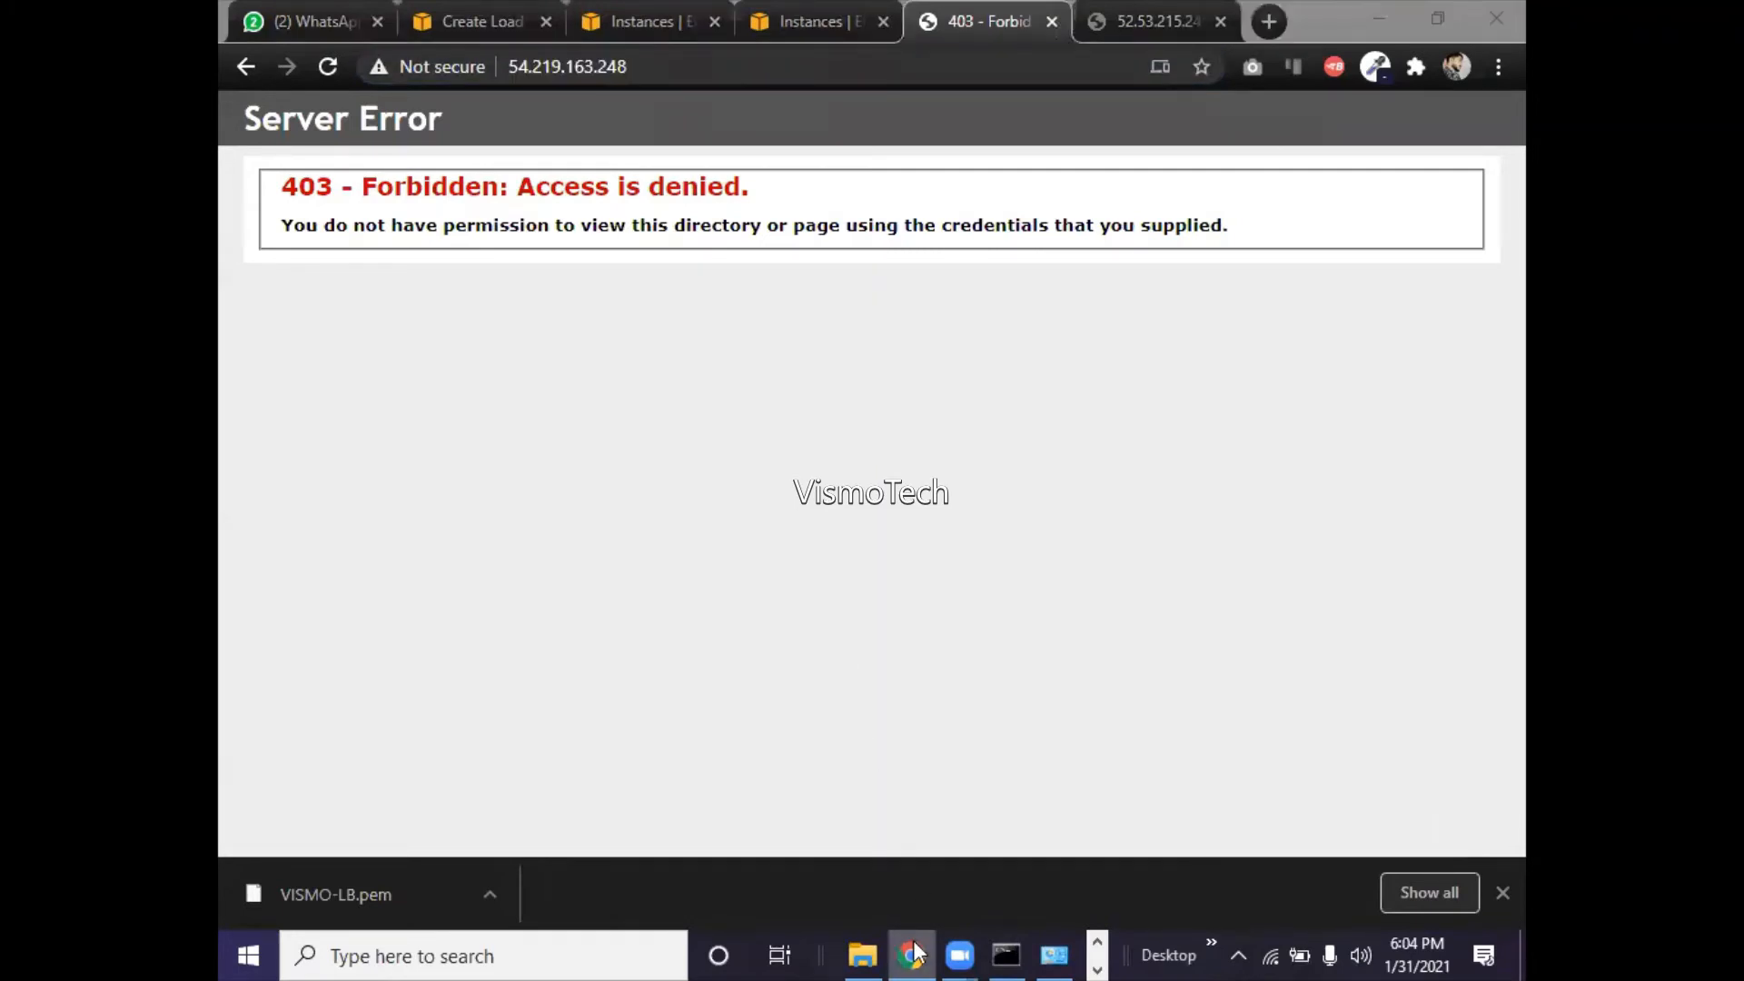
right_click(913, 952)
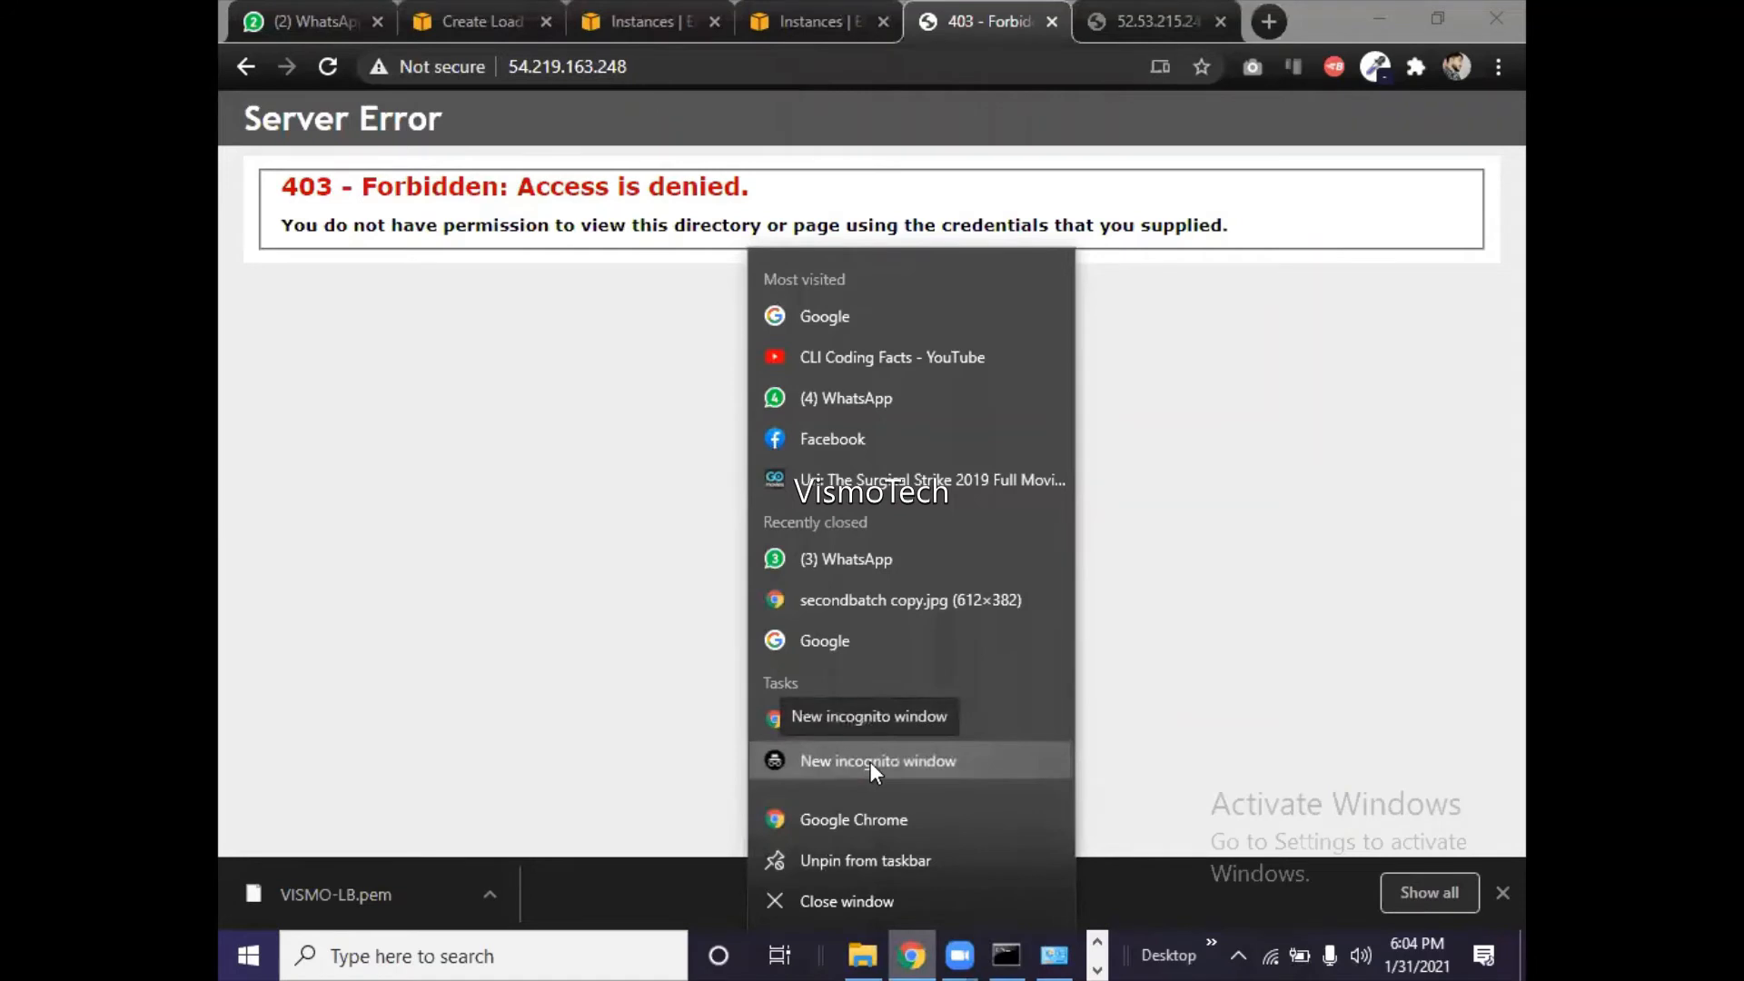
left_click(870, 761)
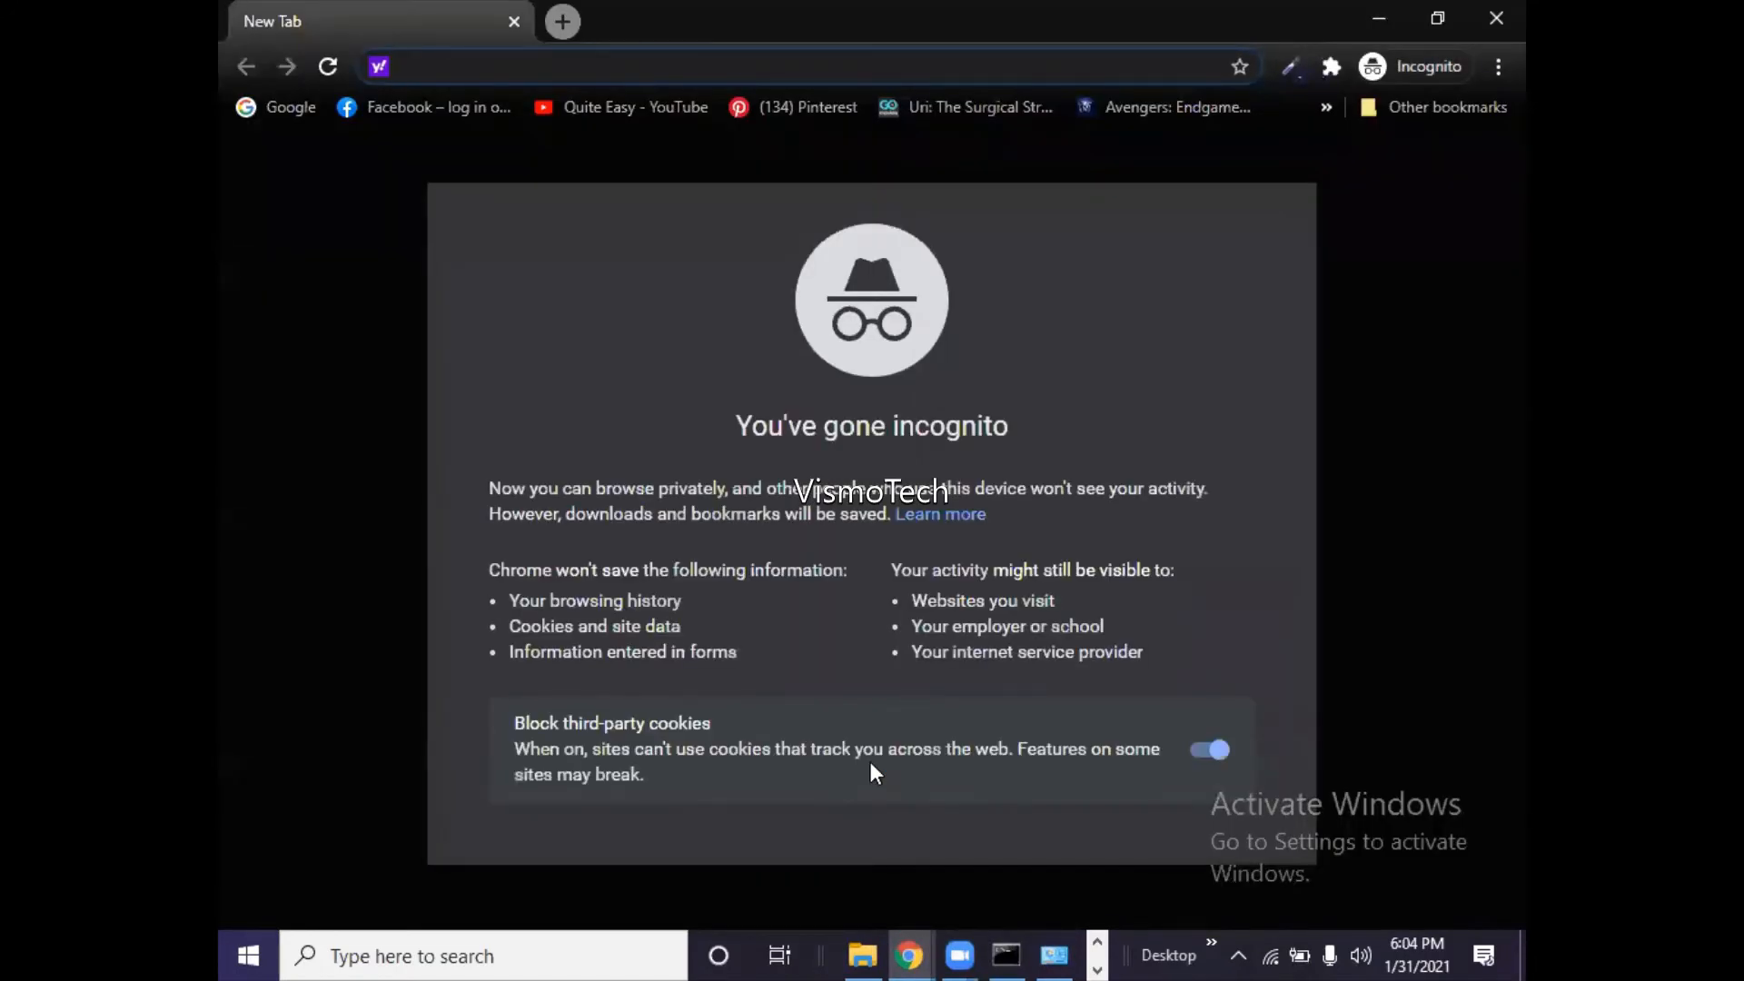
key("ctrl+v")
key("Return")
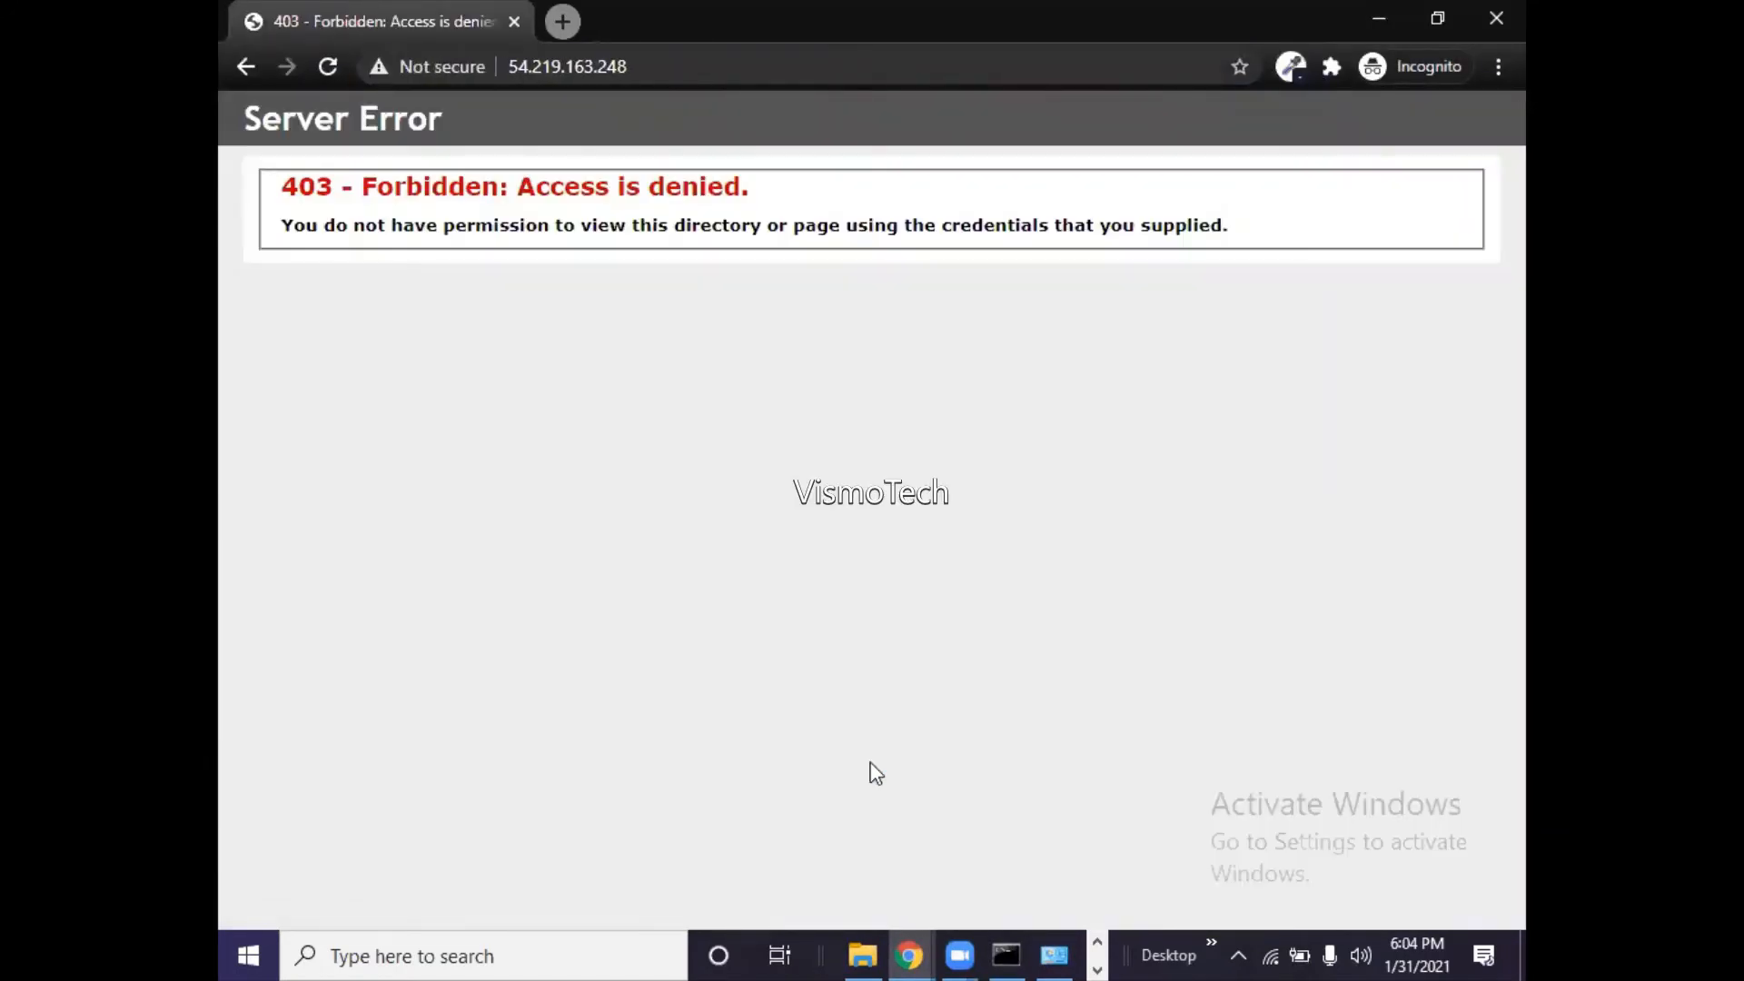
- Return to the 54.219.163.248 remote desktop session and create a text document with the default name in the wwwroot folder
left_click(1095, 945)
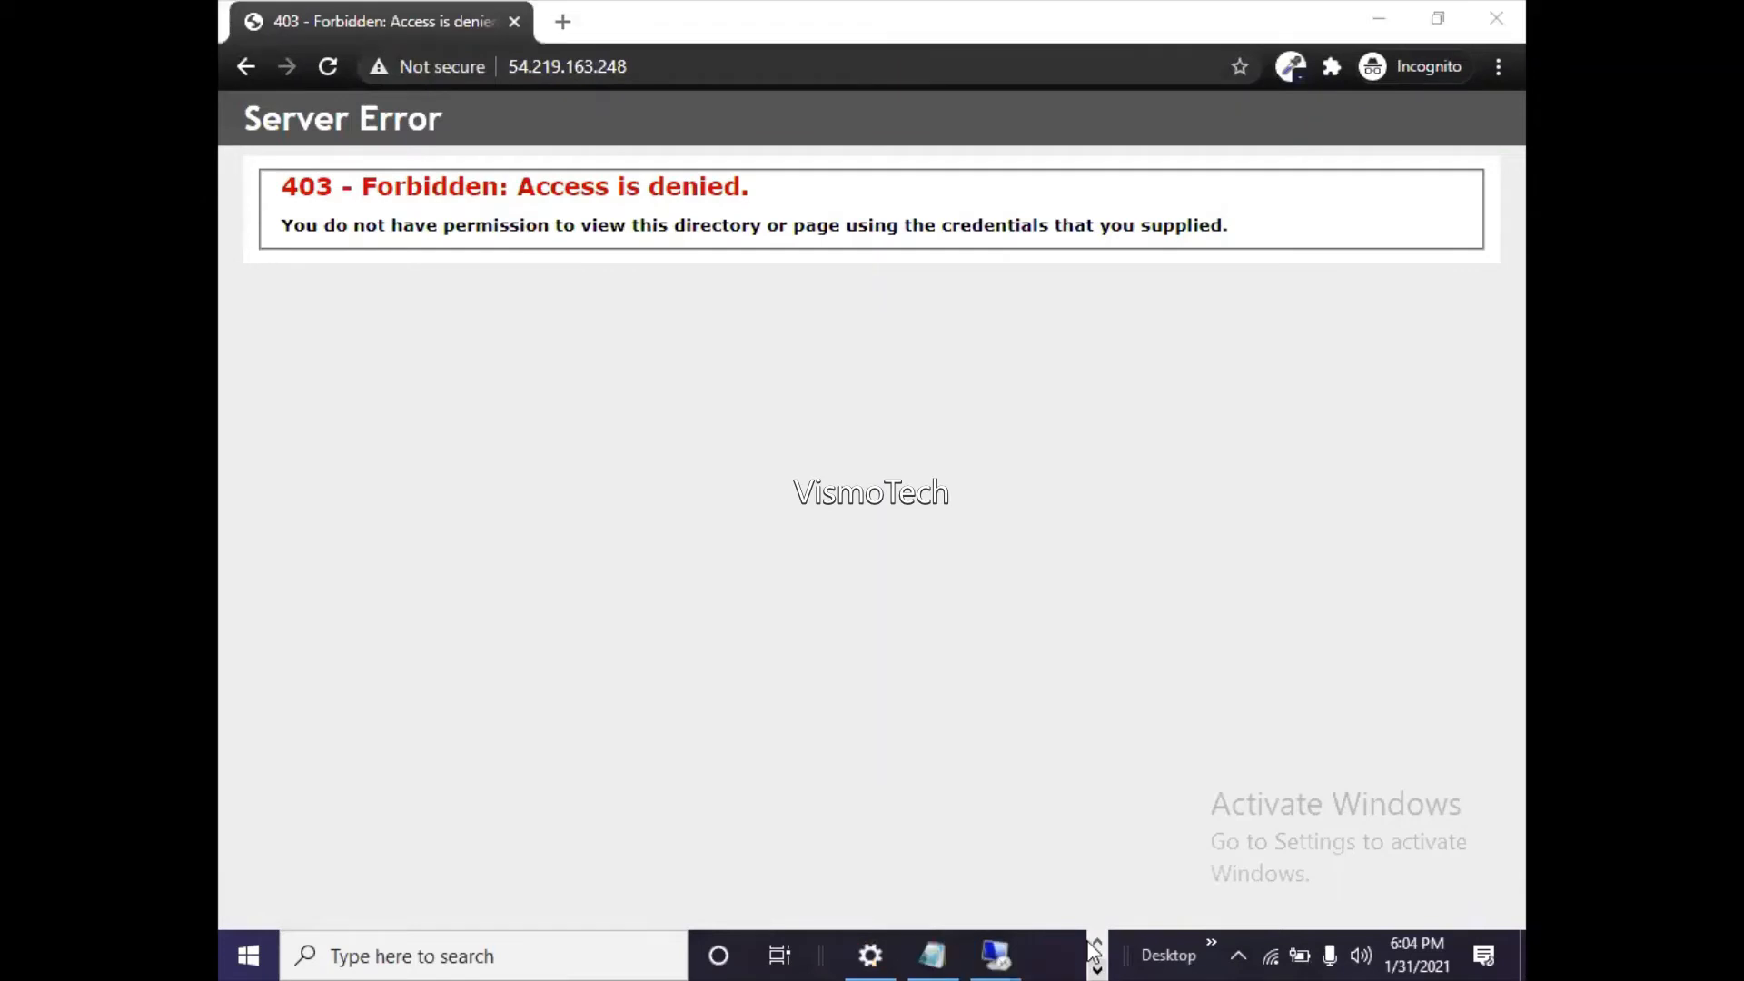
mouse_move(996, 955)
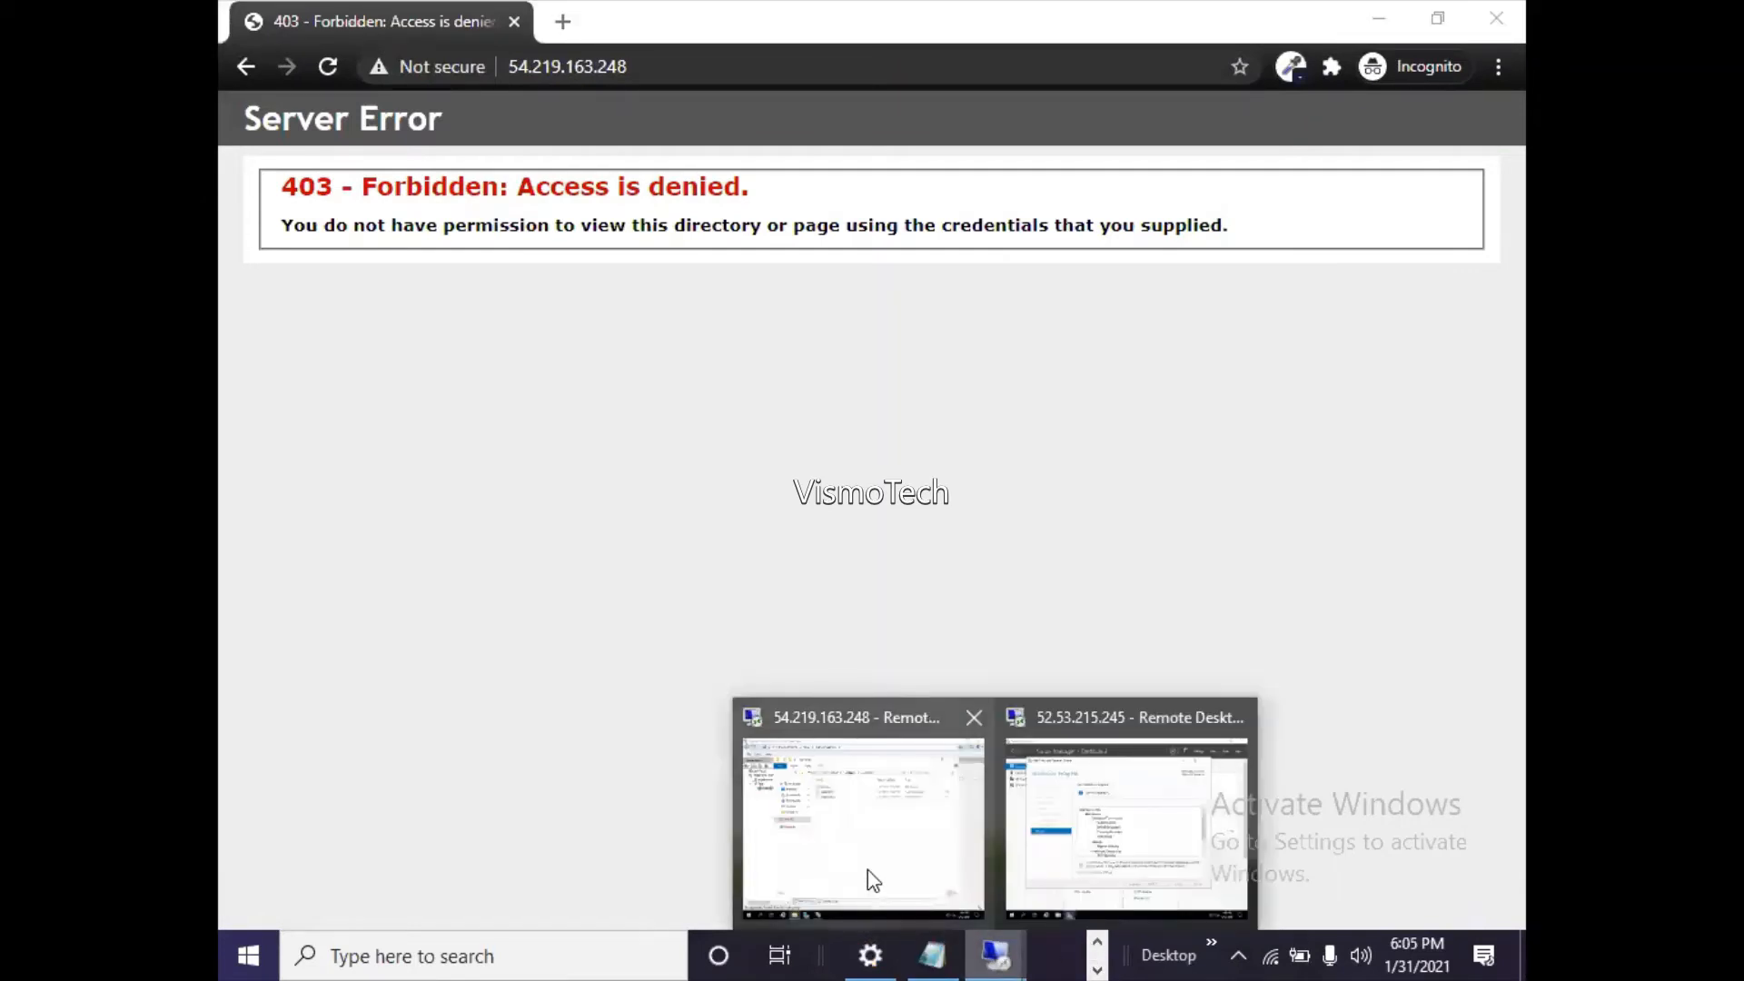
left_click(869, 869)
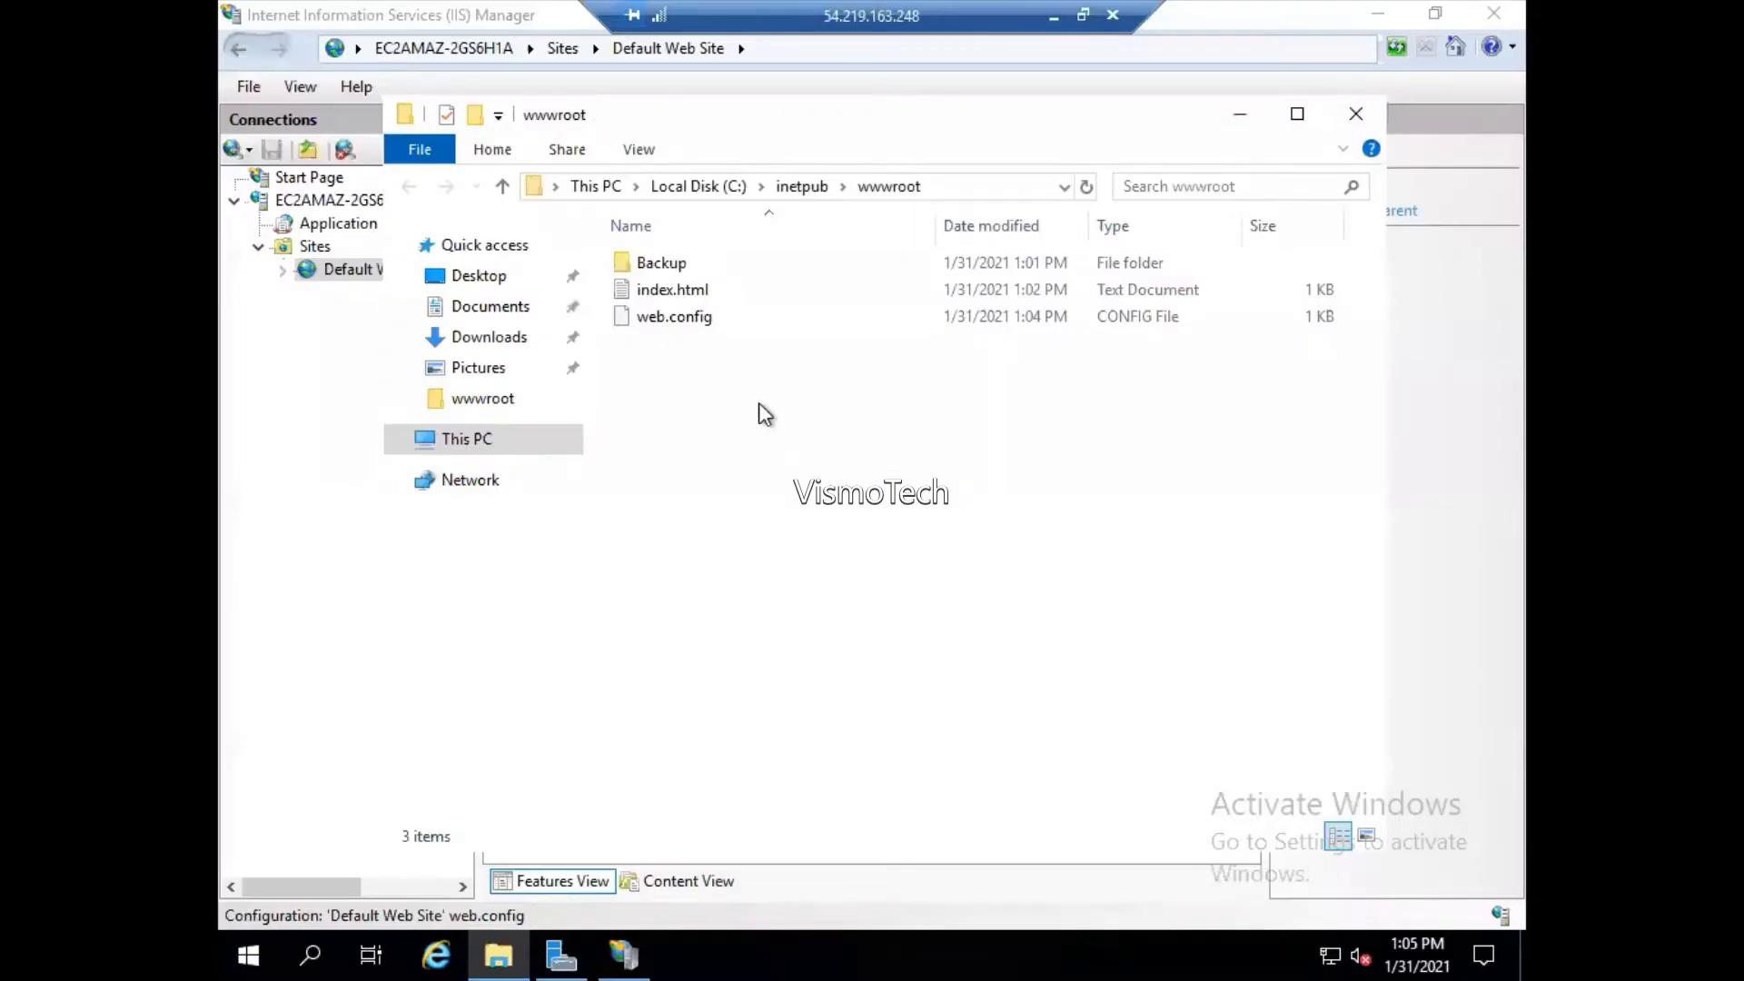
right_click(654, 297)
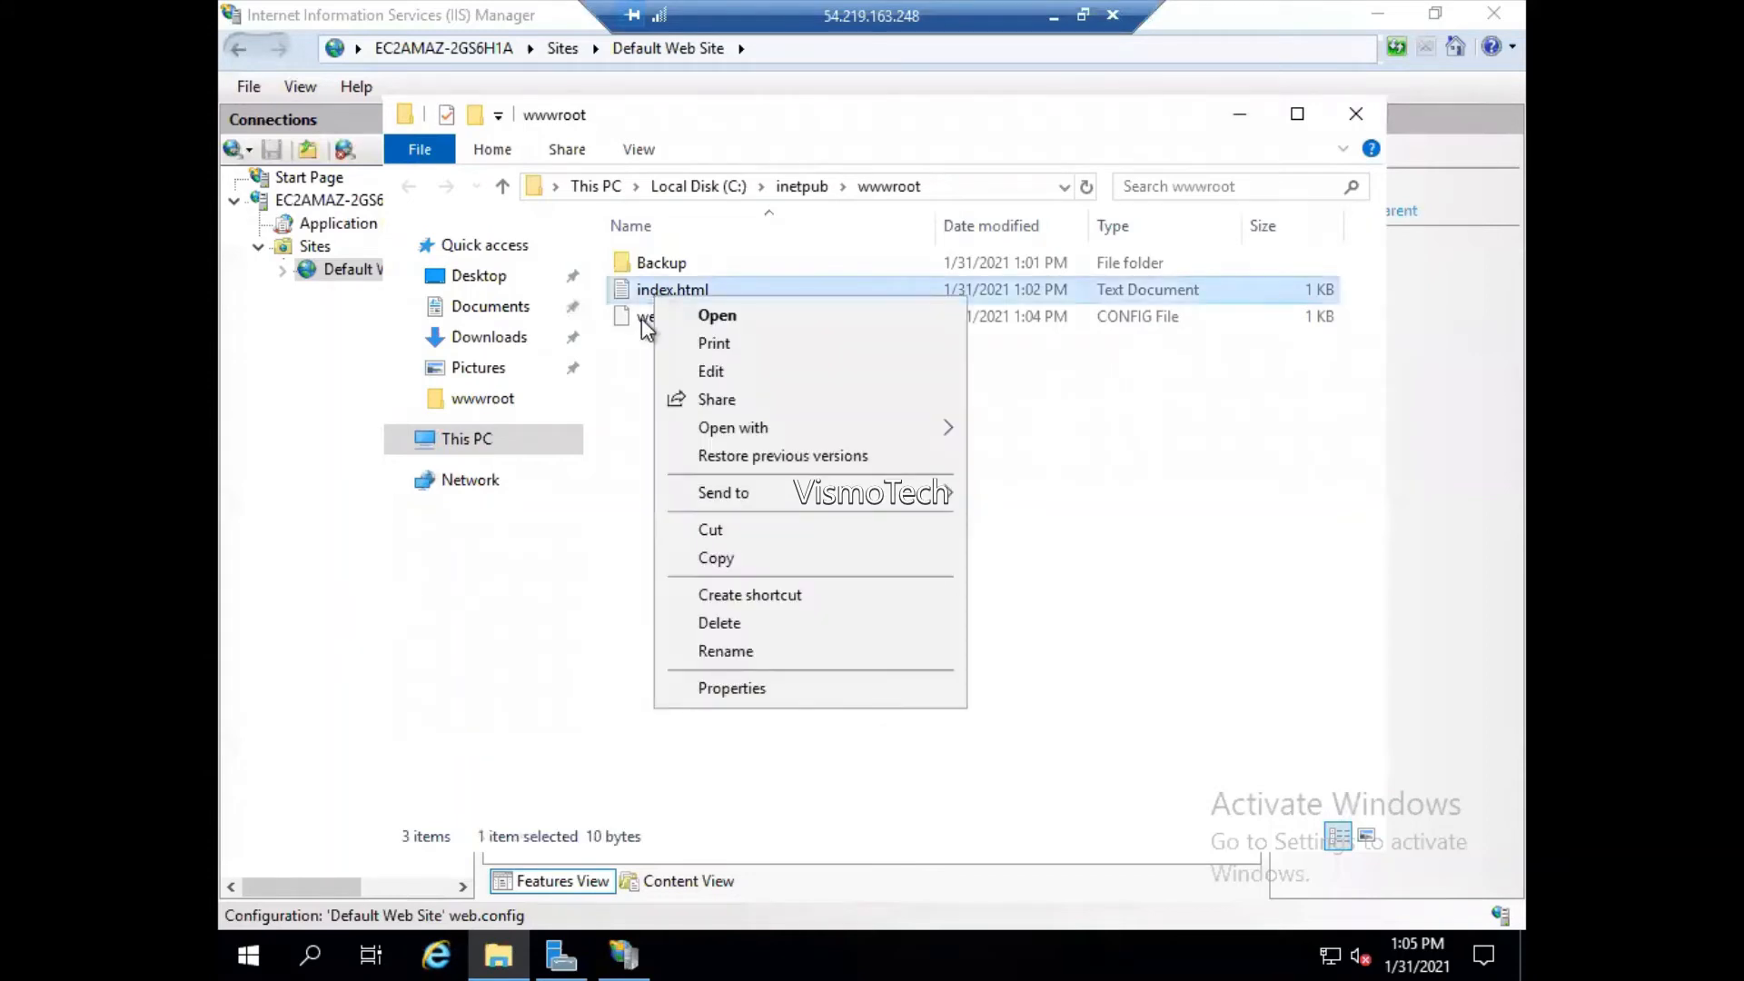
left_click(629, 356)
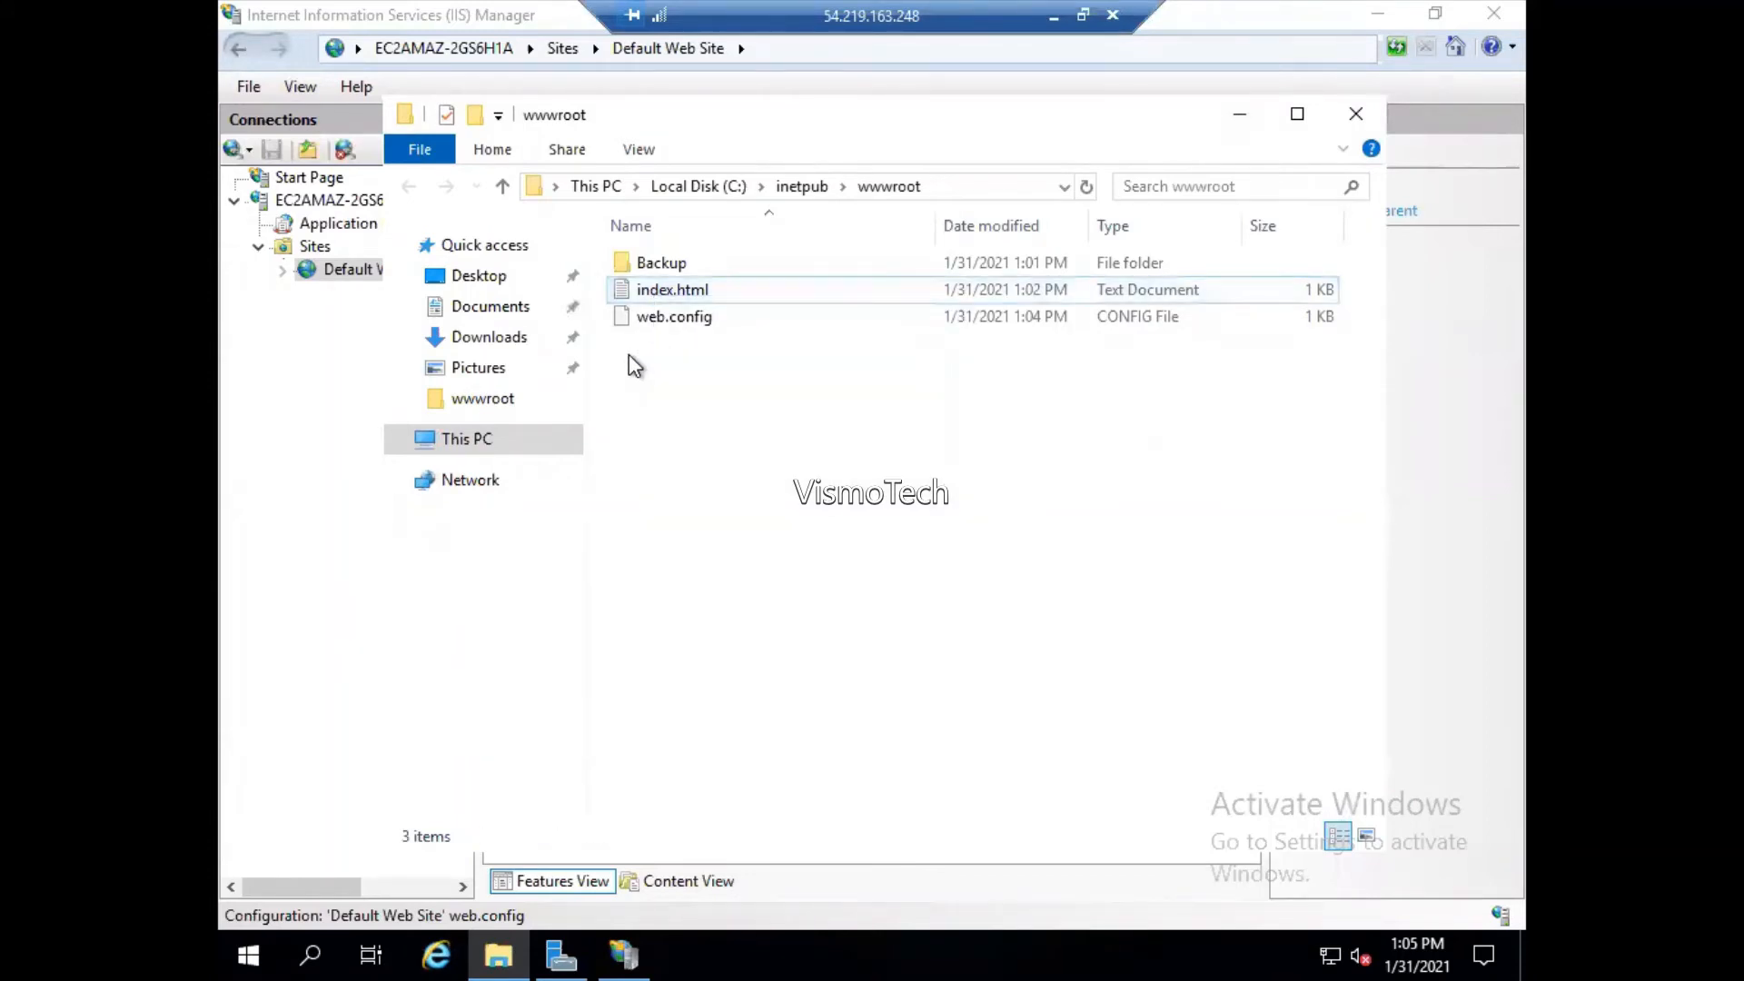
right_click(633, 364)
mouse_move(890, 668)
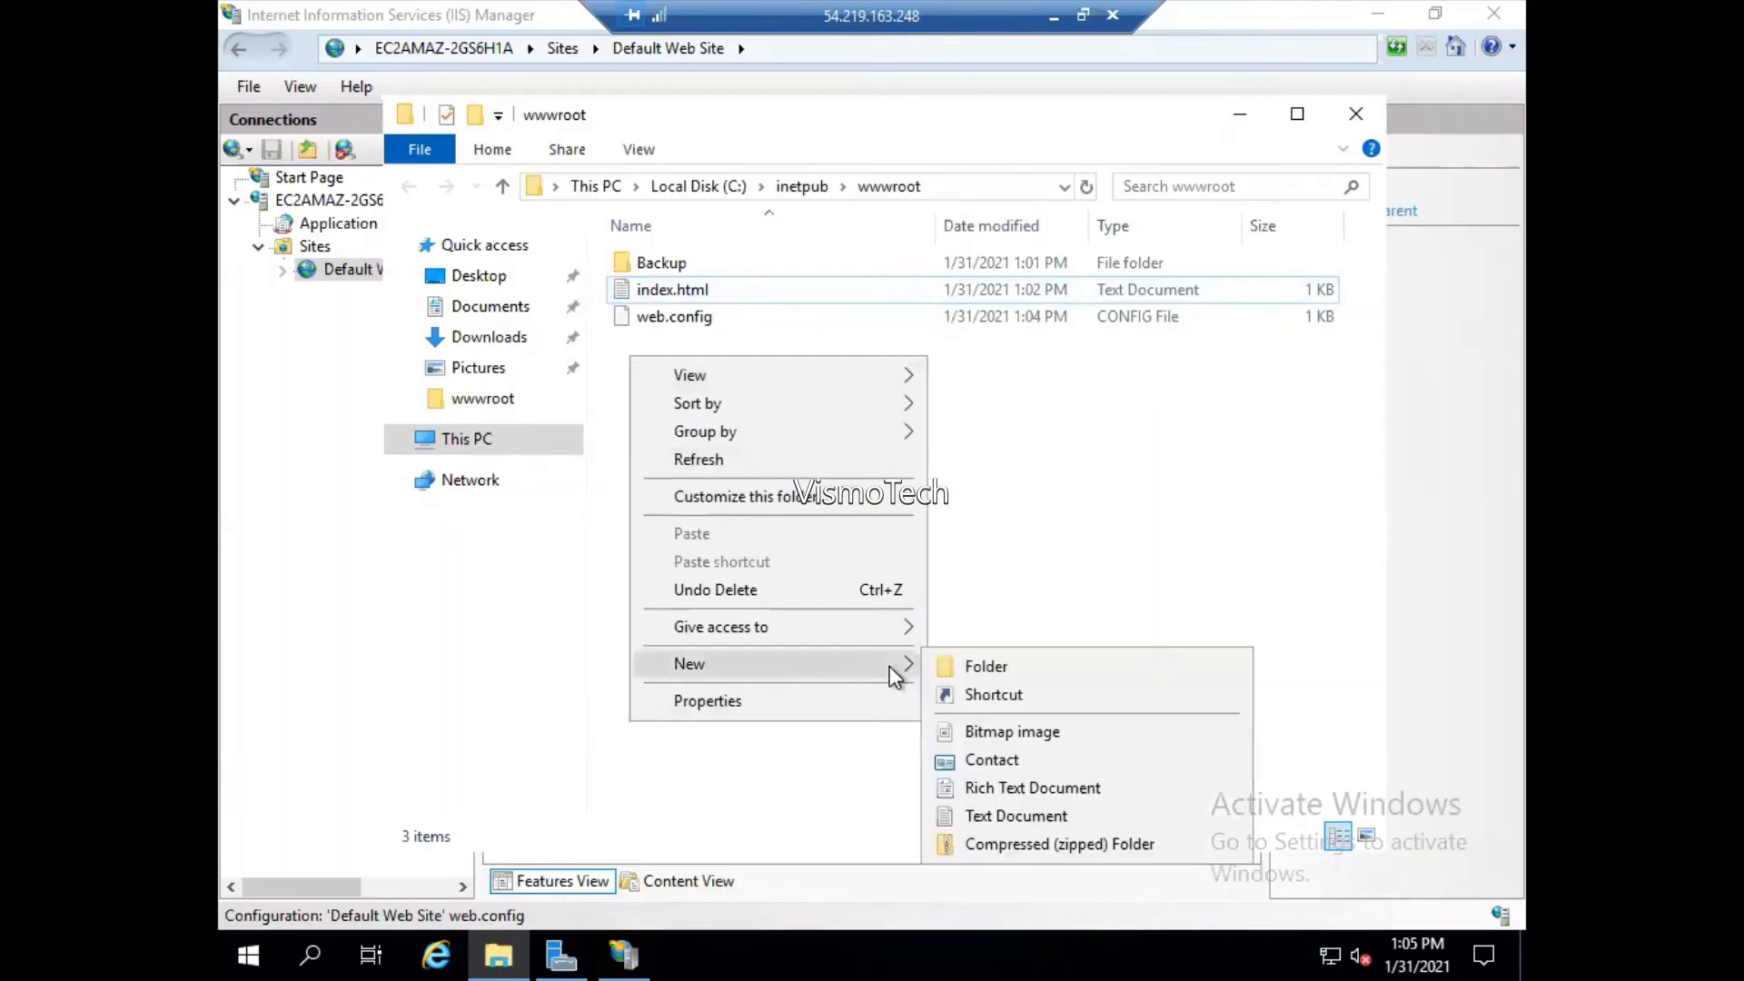
left_click(1004, 816)
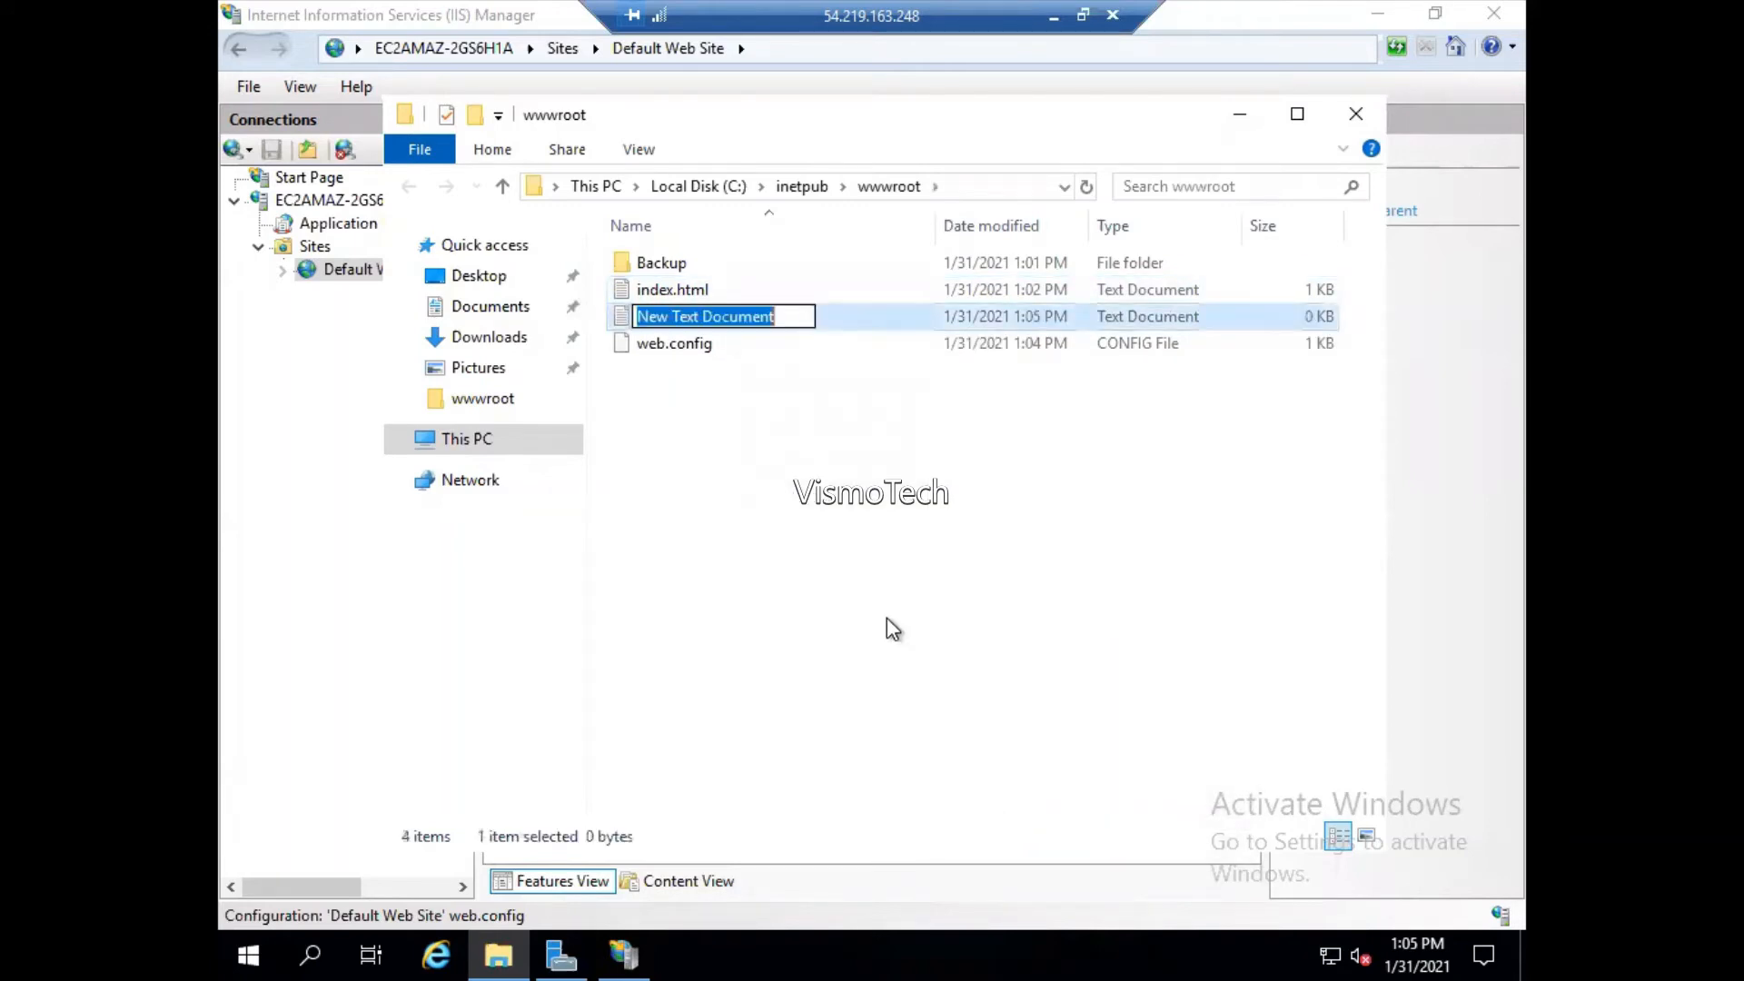
left_click(874, 583)
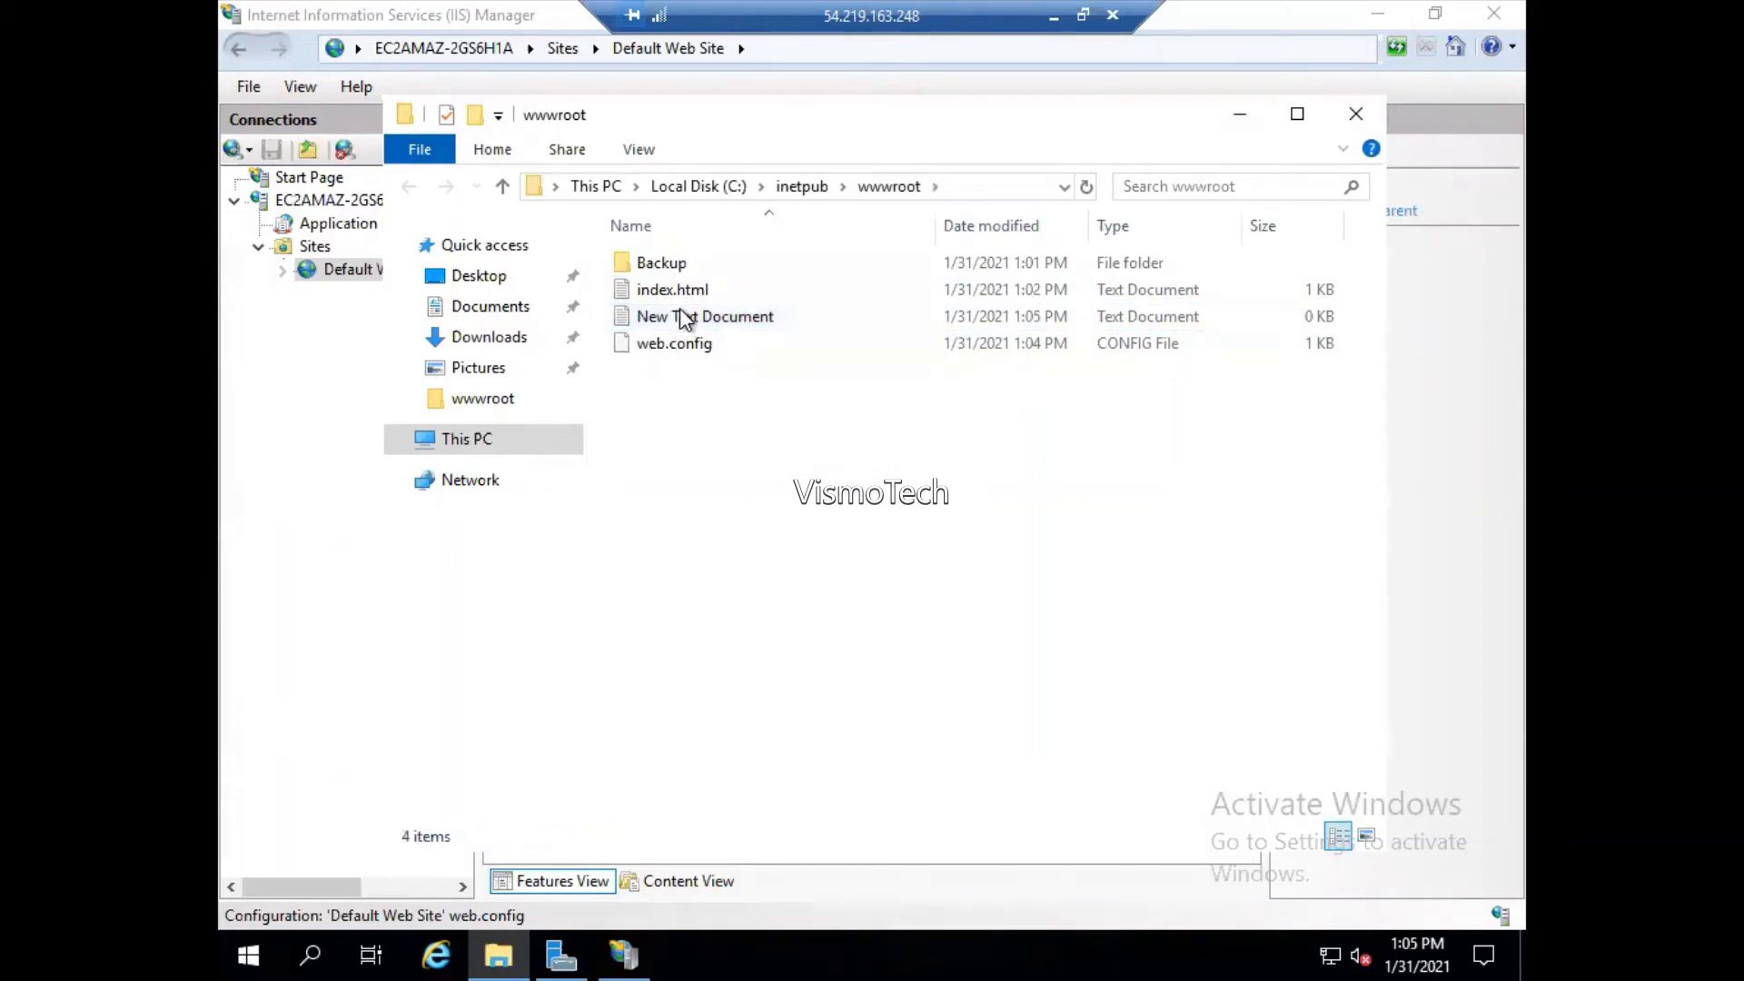
- Open index.html in Notepad, save it as index.html with the All Files type, replace the existing file, and close Notepad
left_click(677, 290)
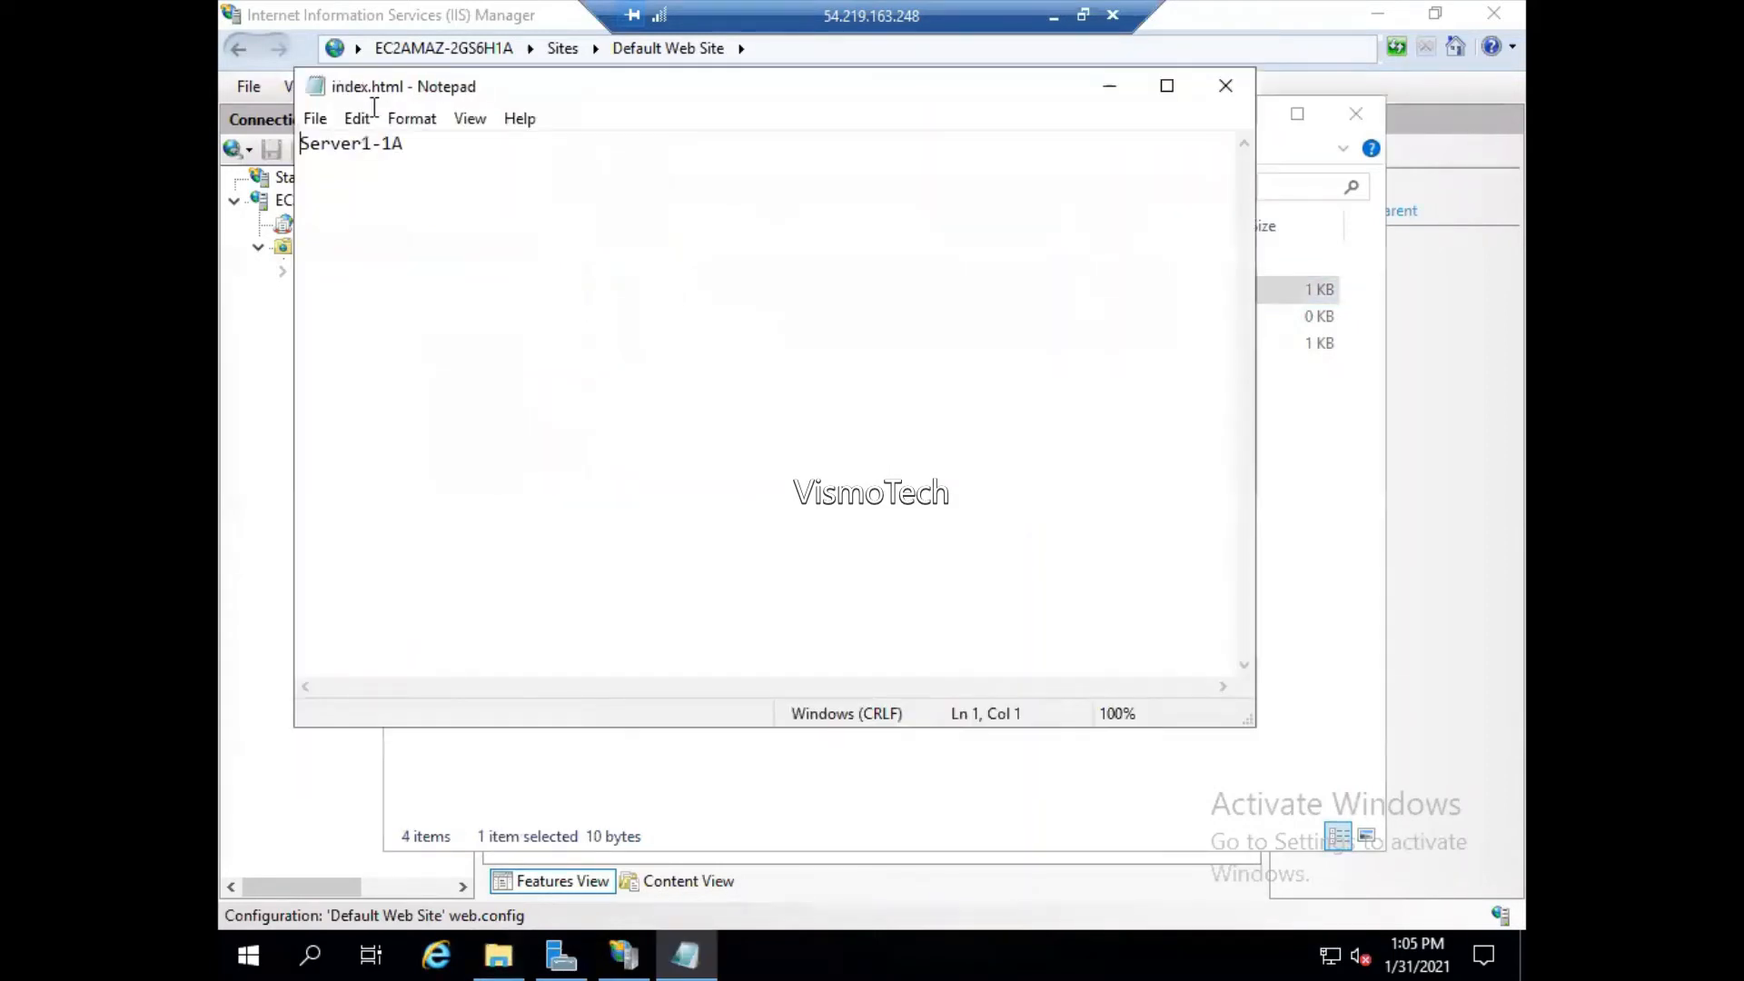
left_click(315, 121)
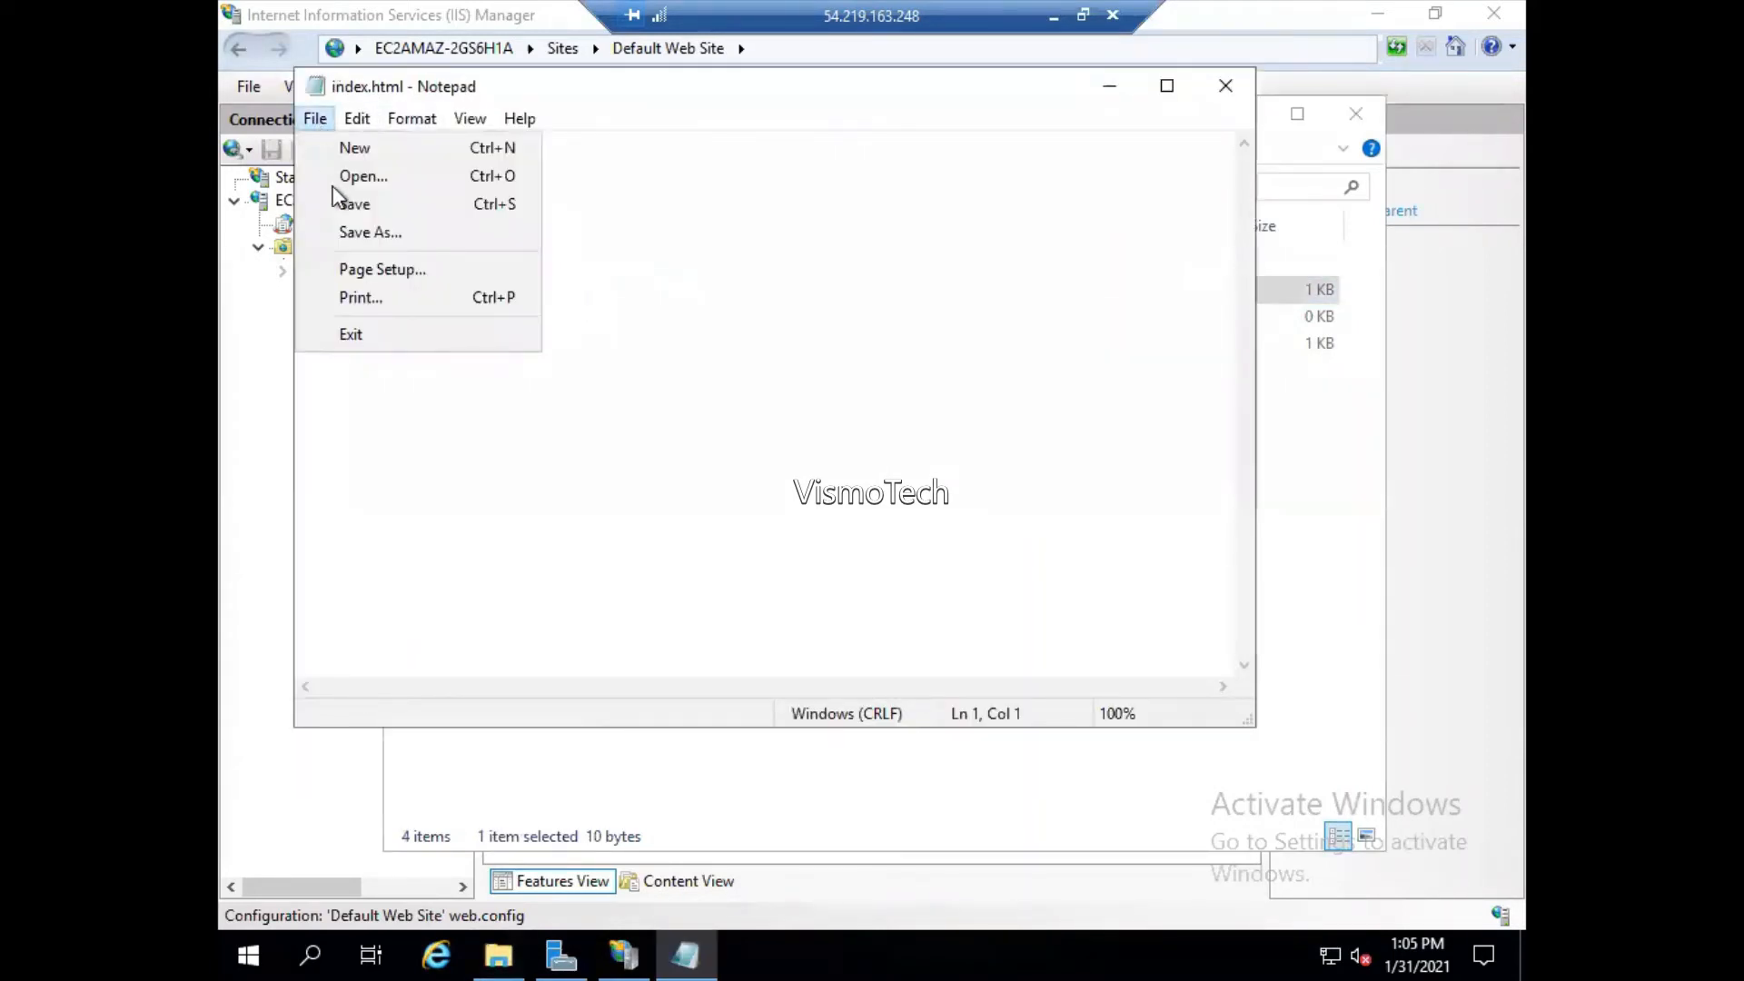
left_click(370, 232)
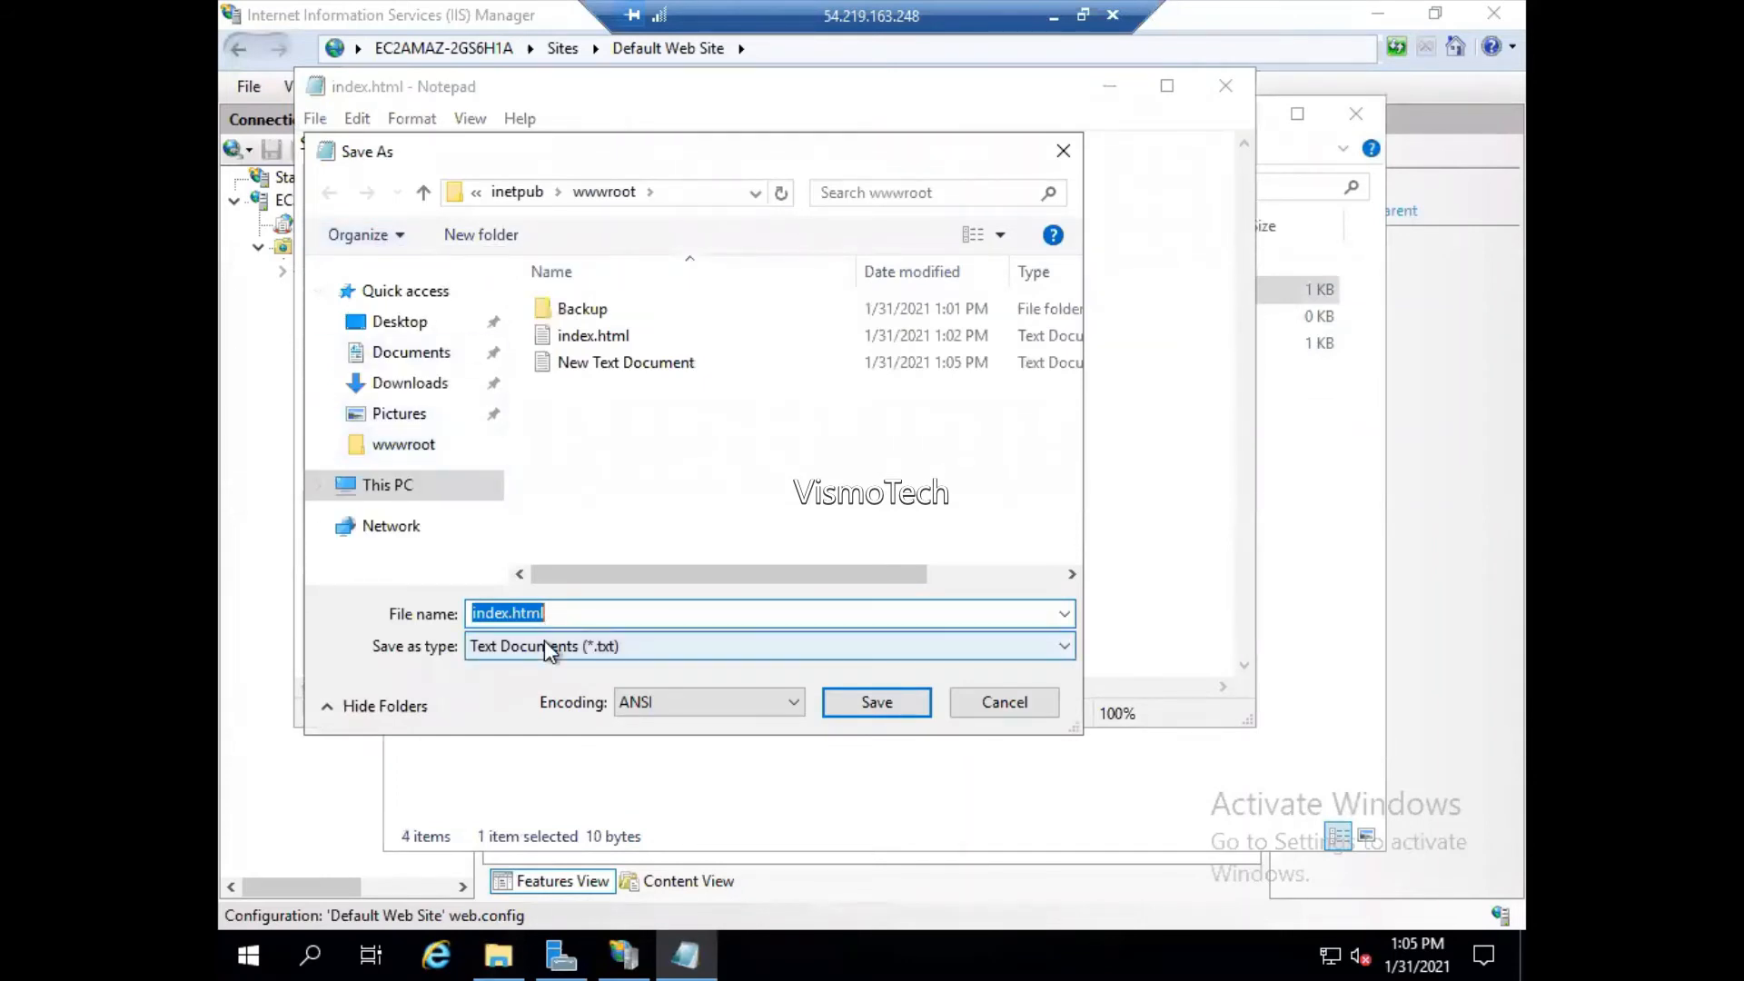
left_click(548, 647)
left_click(500, 692)
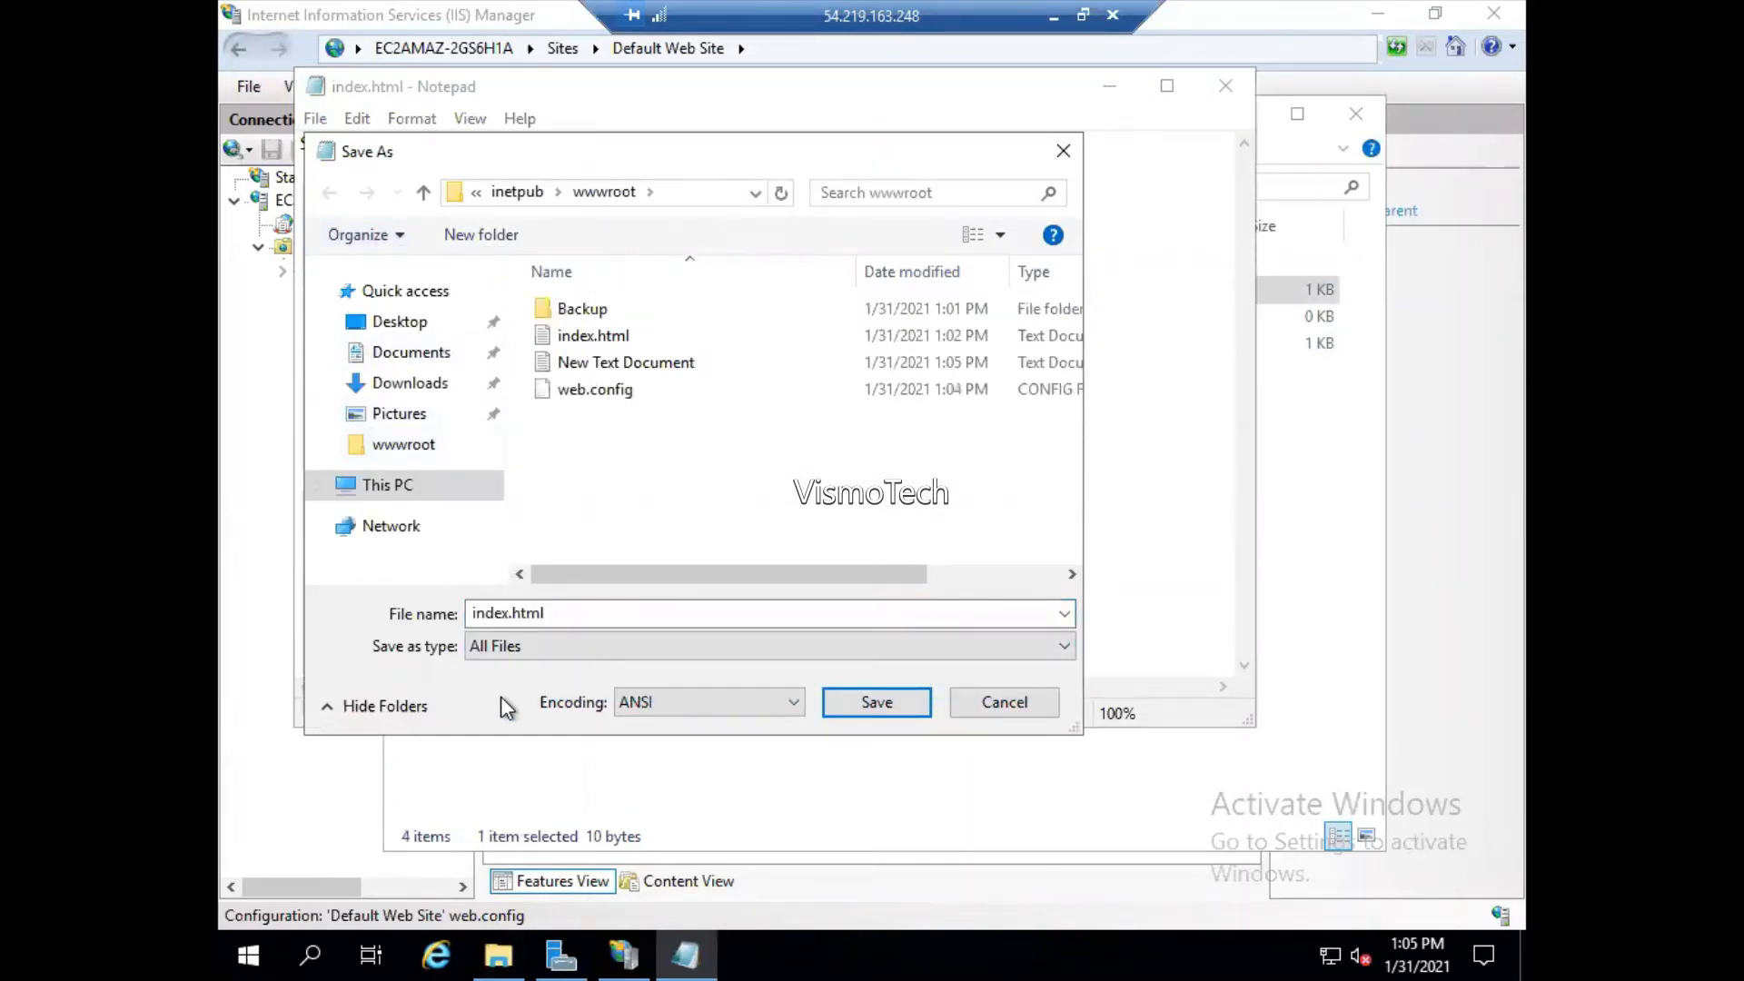
left_click(869, 700)
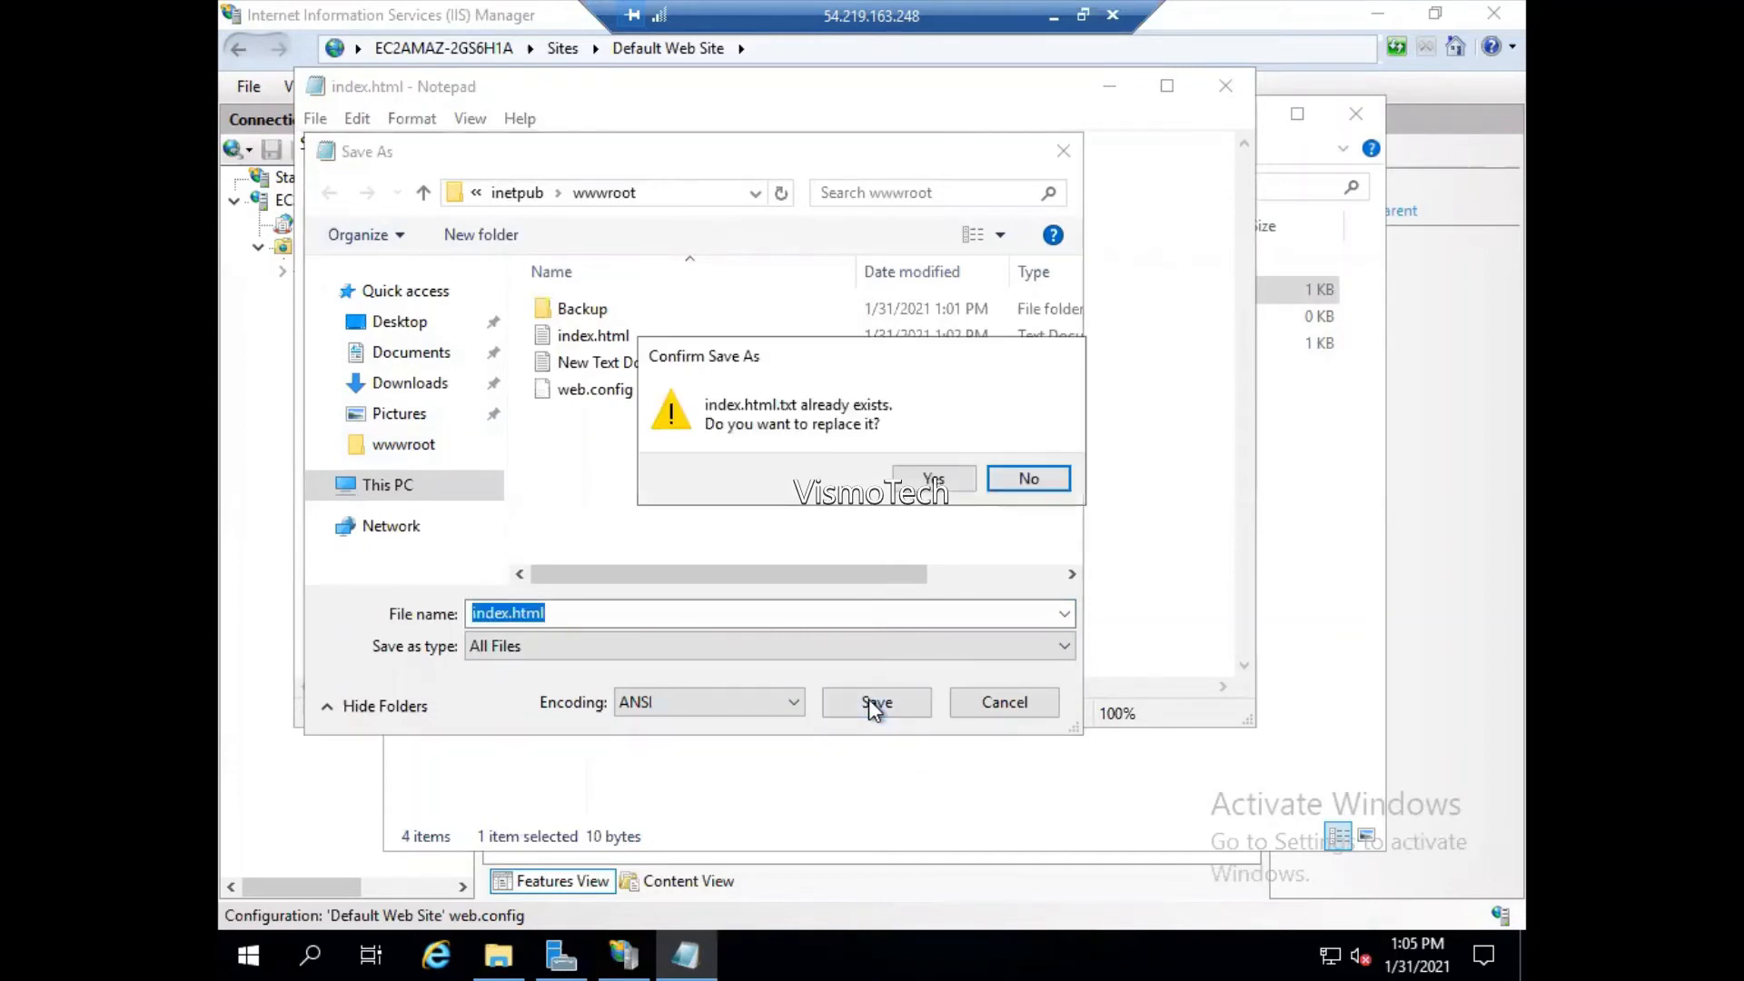
left_click(908, 478)
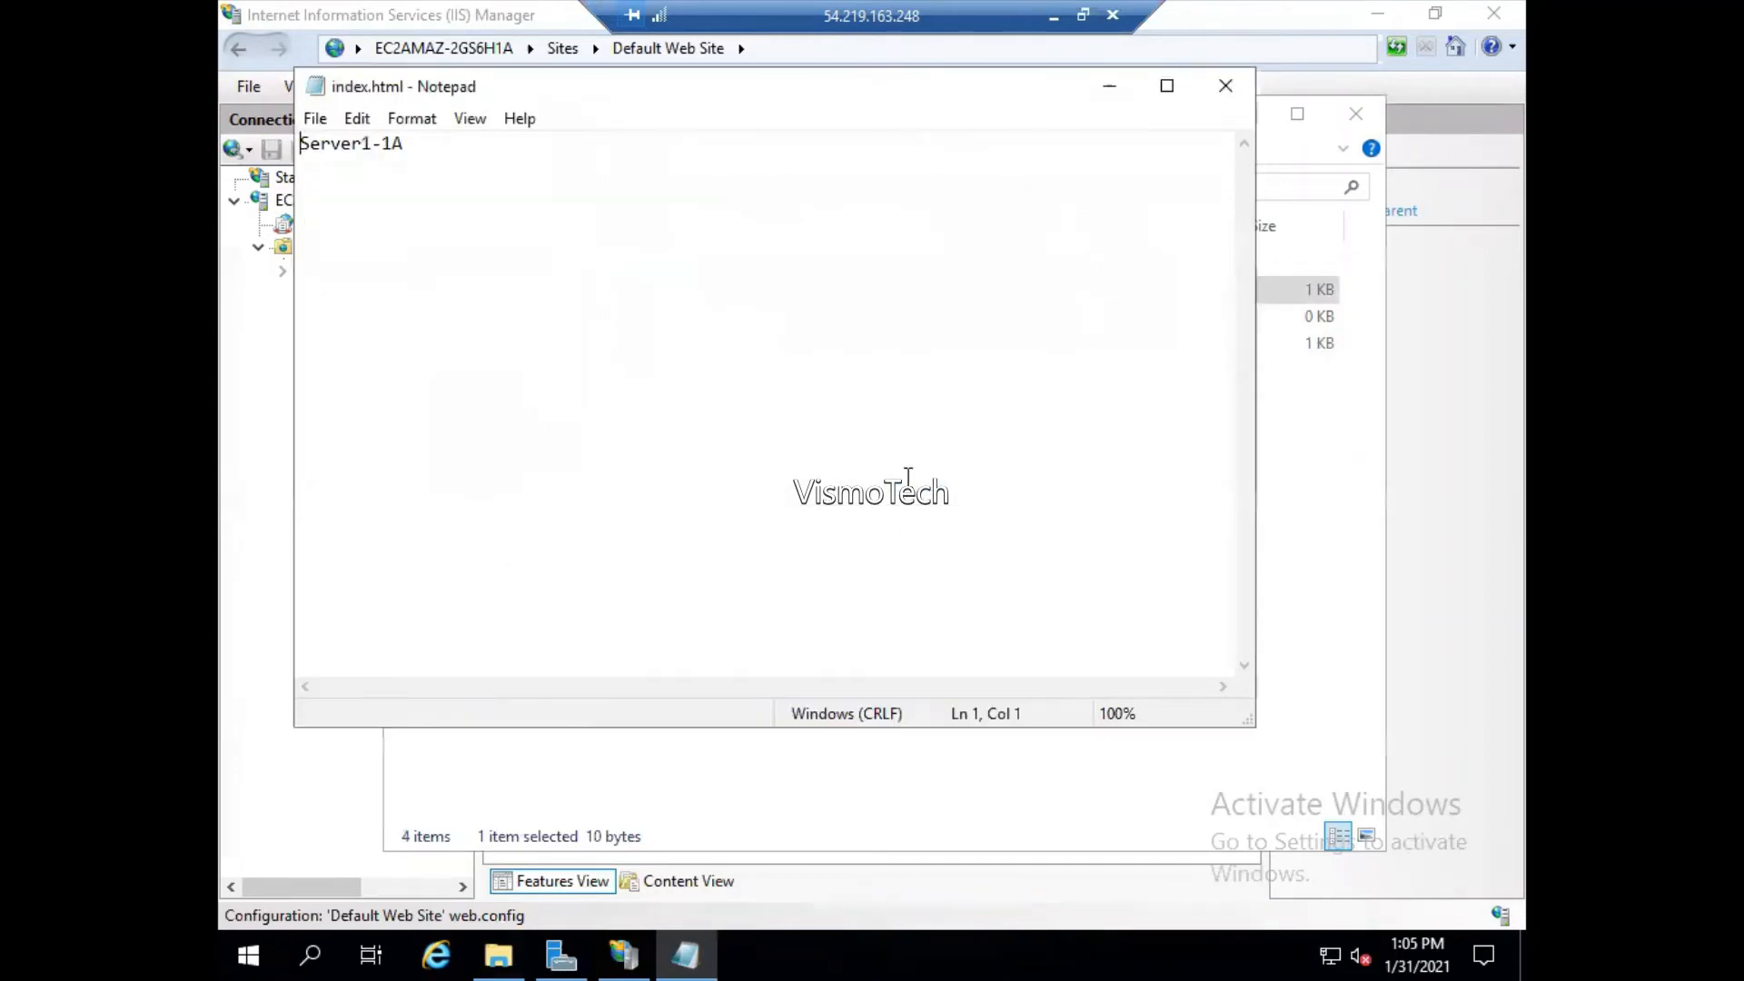
left_click(1214, 96)
left_click(970, 463)
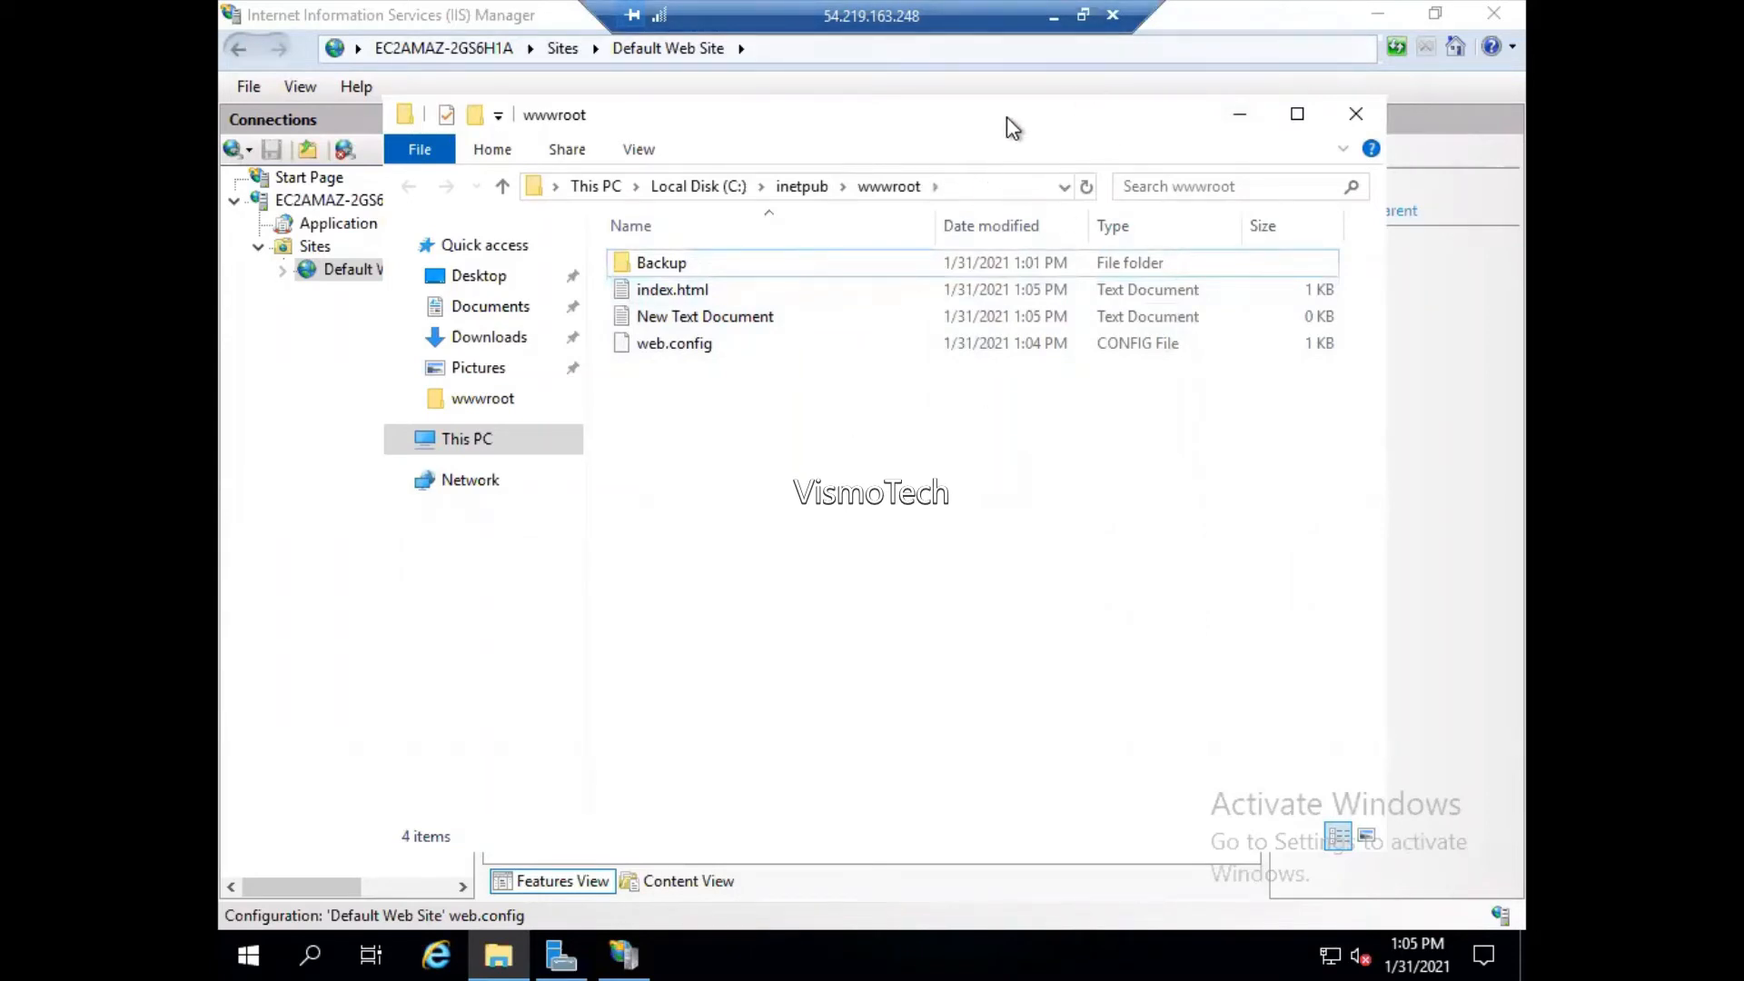
- Minimize the remote session and reload 54.219.163.248 in the incognito Chrome window
left_click(1051, 18)
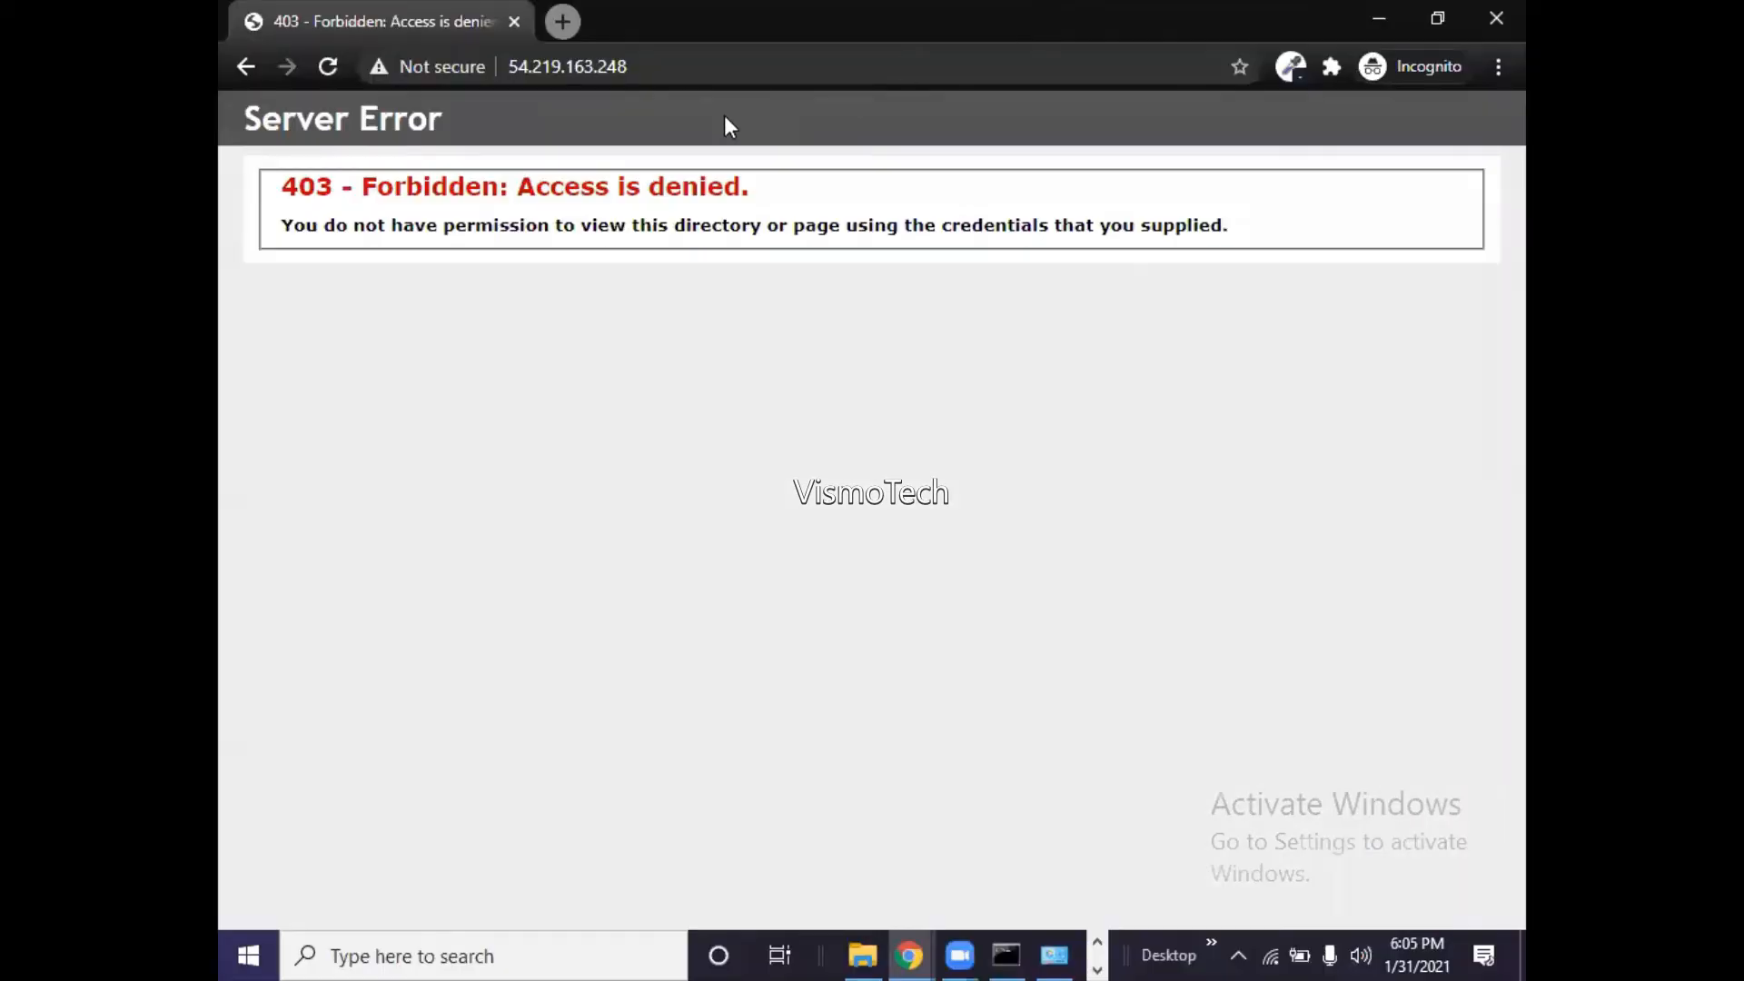
left_click(749, 54)
key("Return")
left_click(745, 62)
left_click(745, 61)
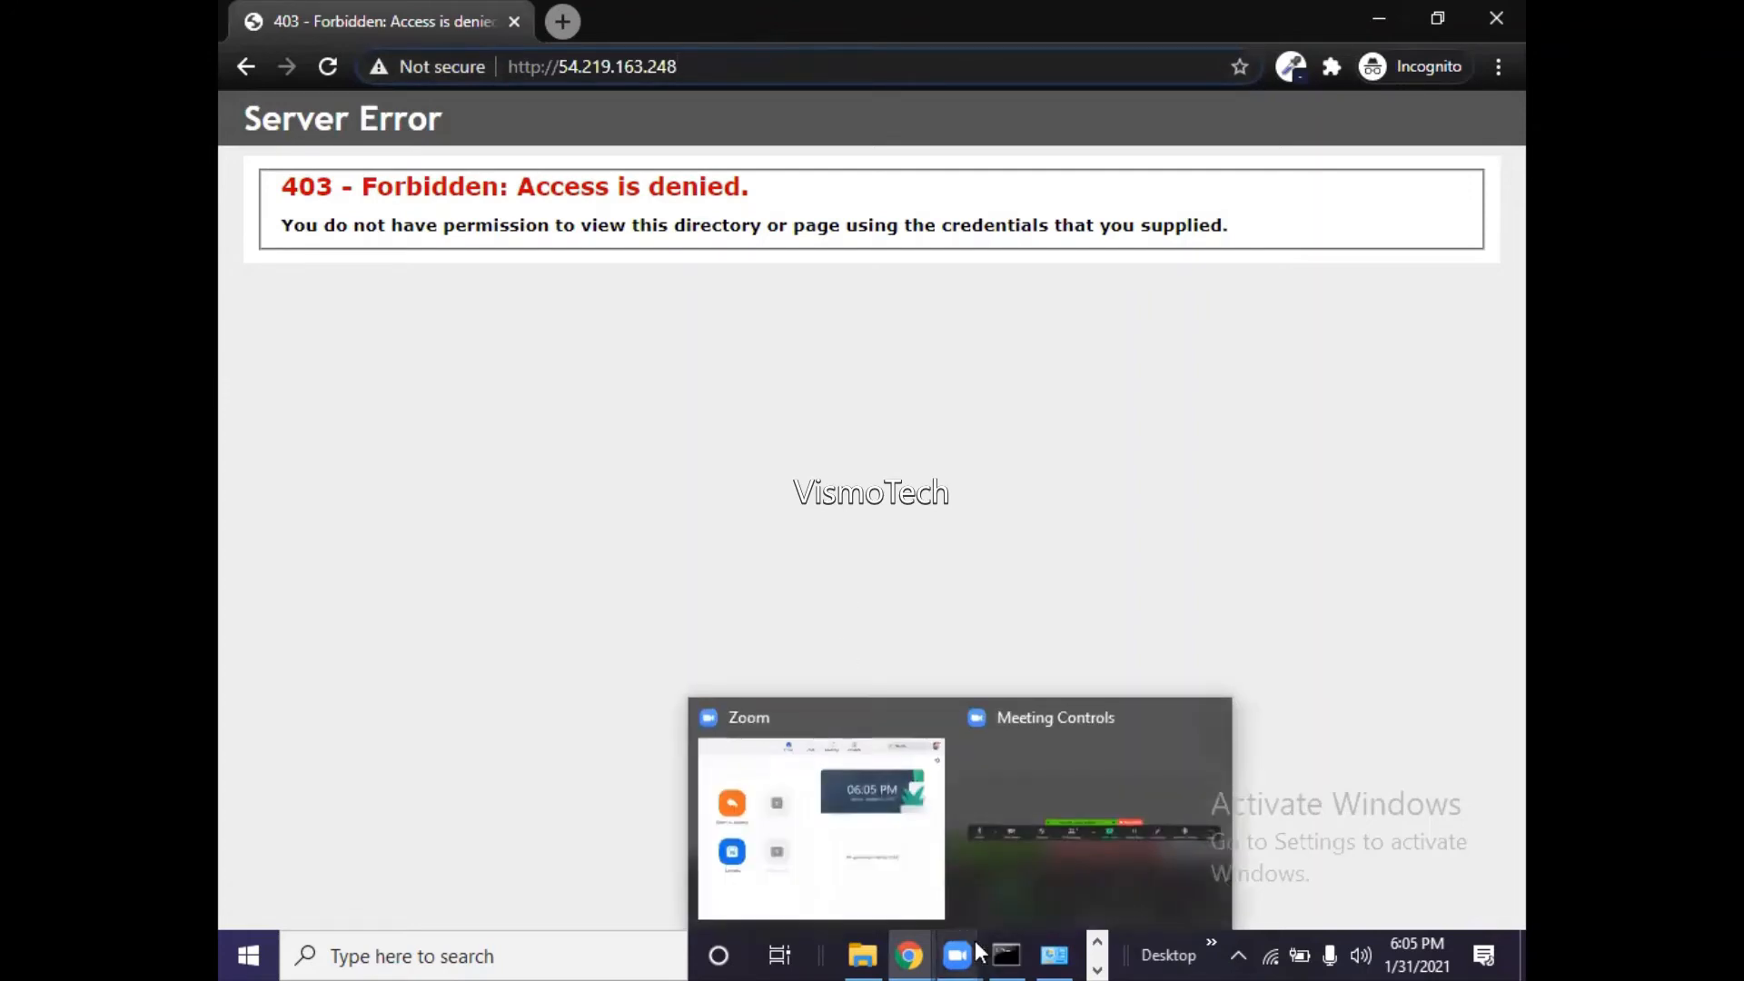
left_click(860, 953)
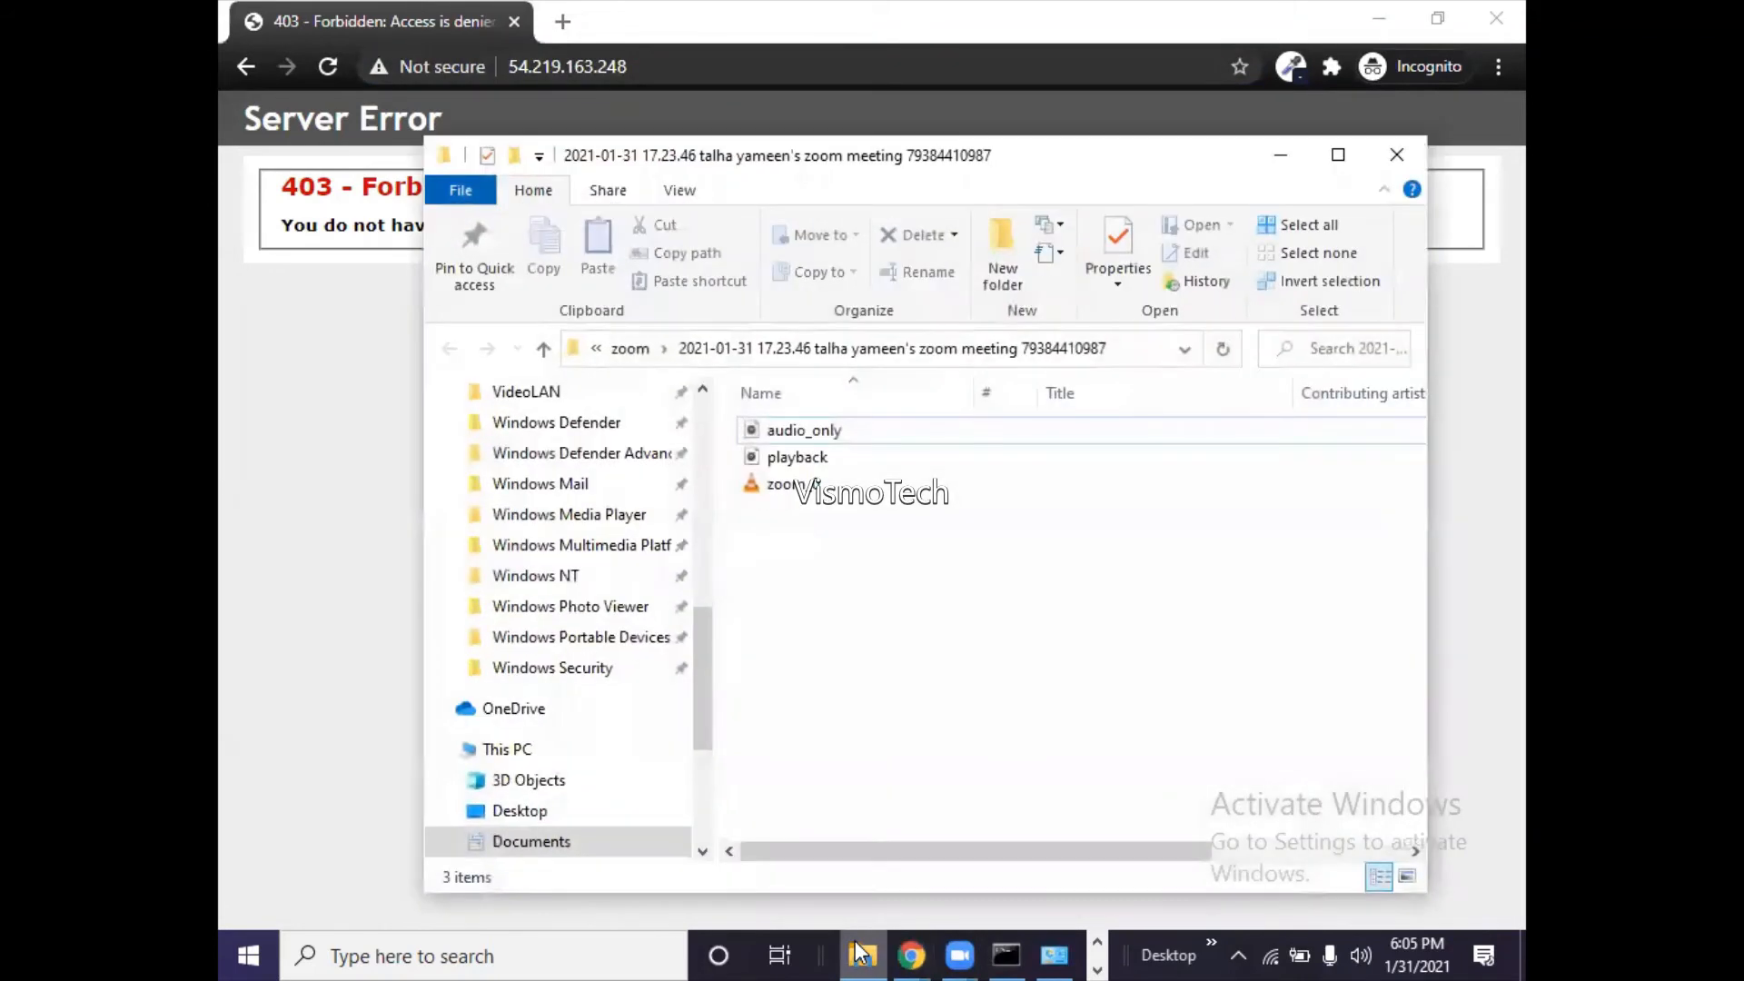
left_click(860, 953)
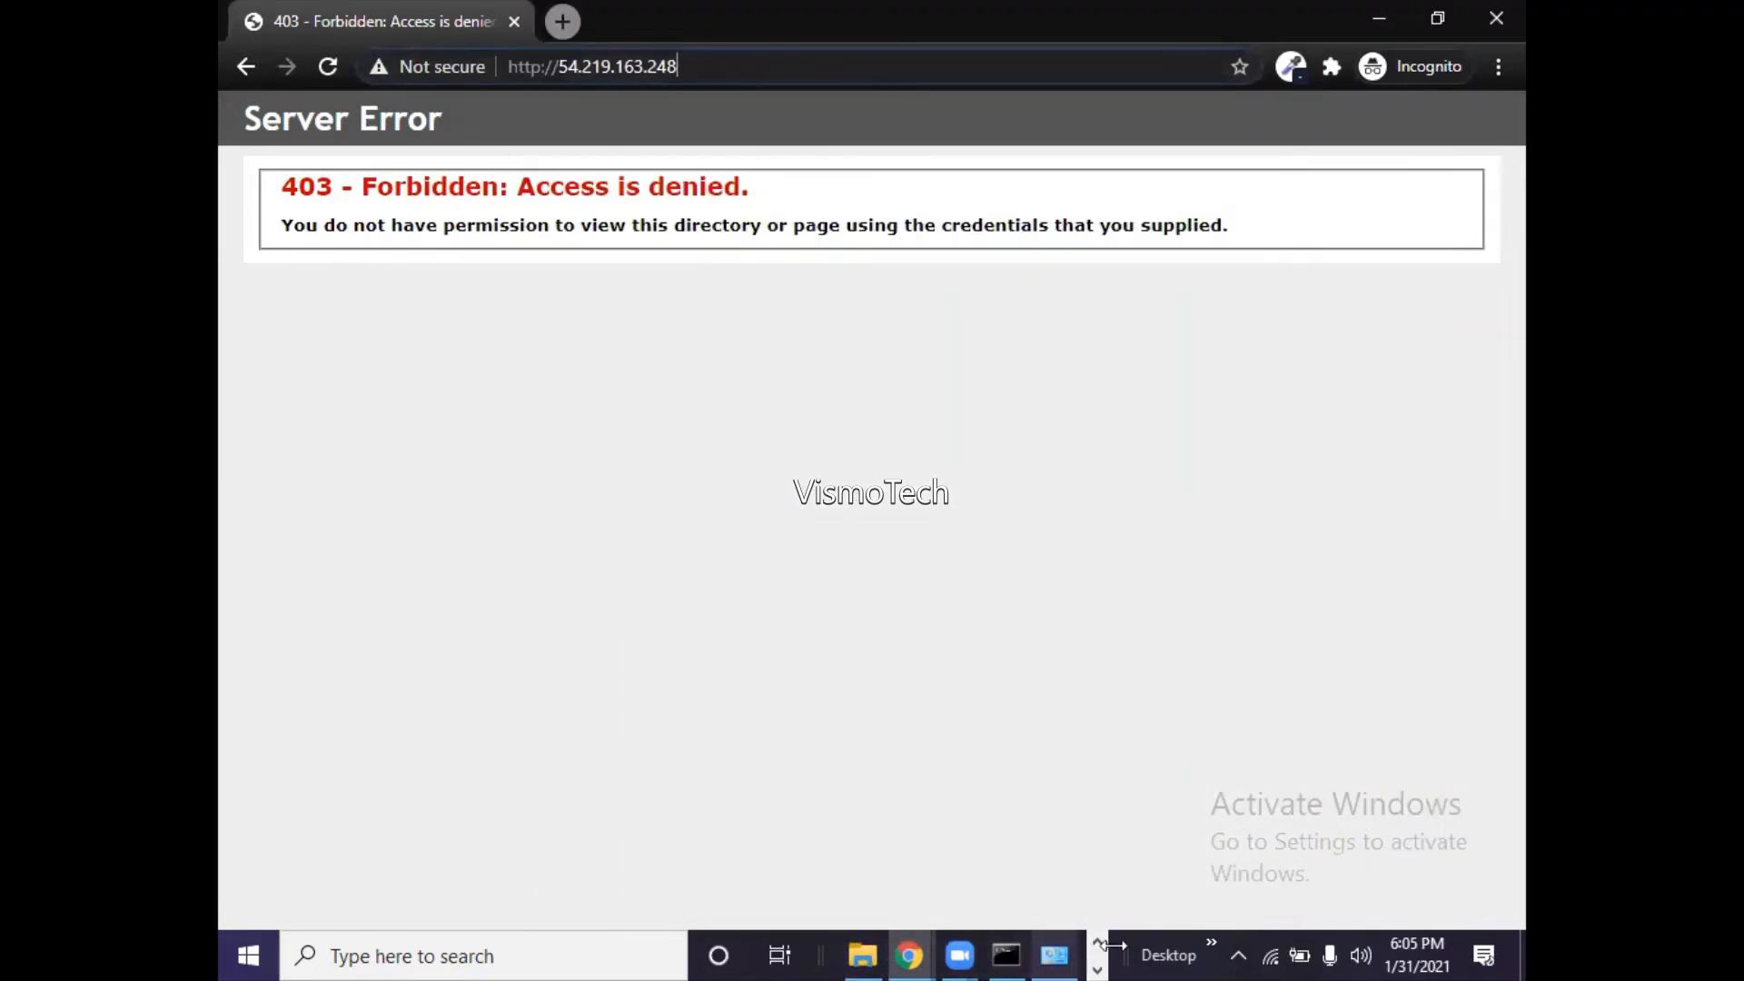
- Return to the 54.219.163.248 remote desktop session and delete index.html, New Text Document and web.config from the wwwroot folder
mouse_move(1004, 954)
left_click(884, 874)
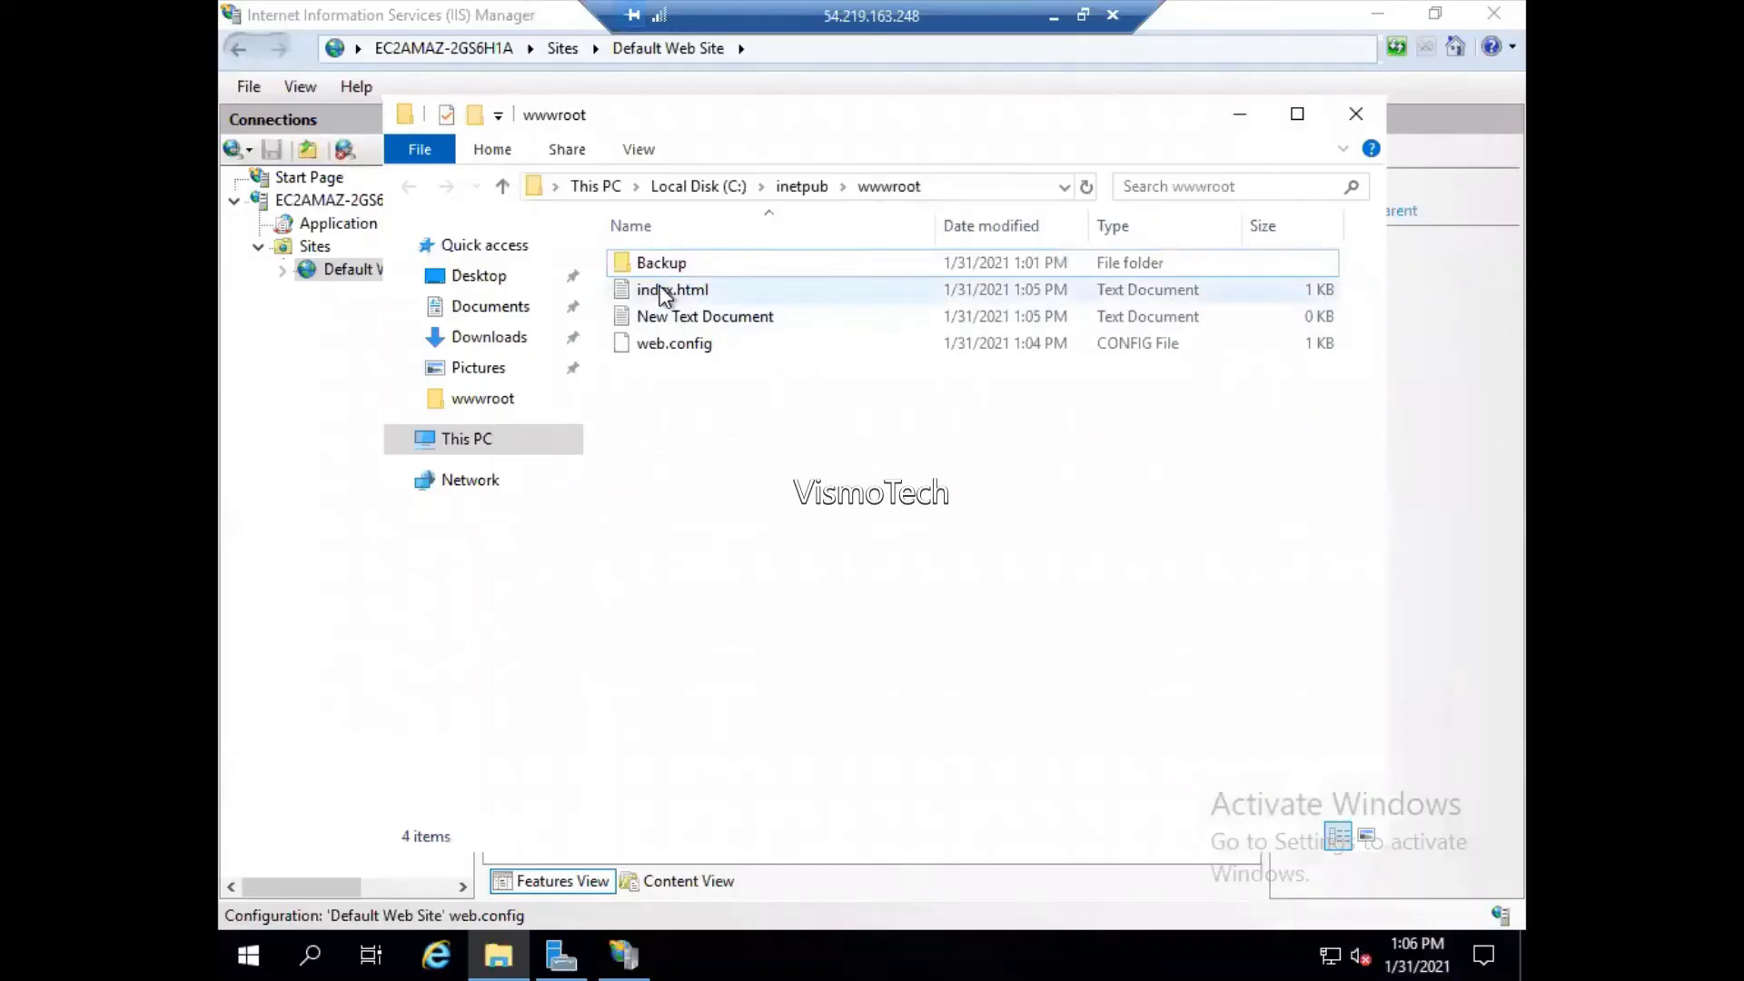
left_click(664, 293)
left_click(690, 357, "shift")
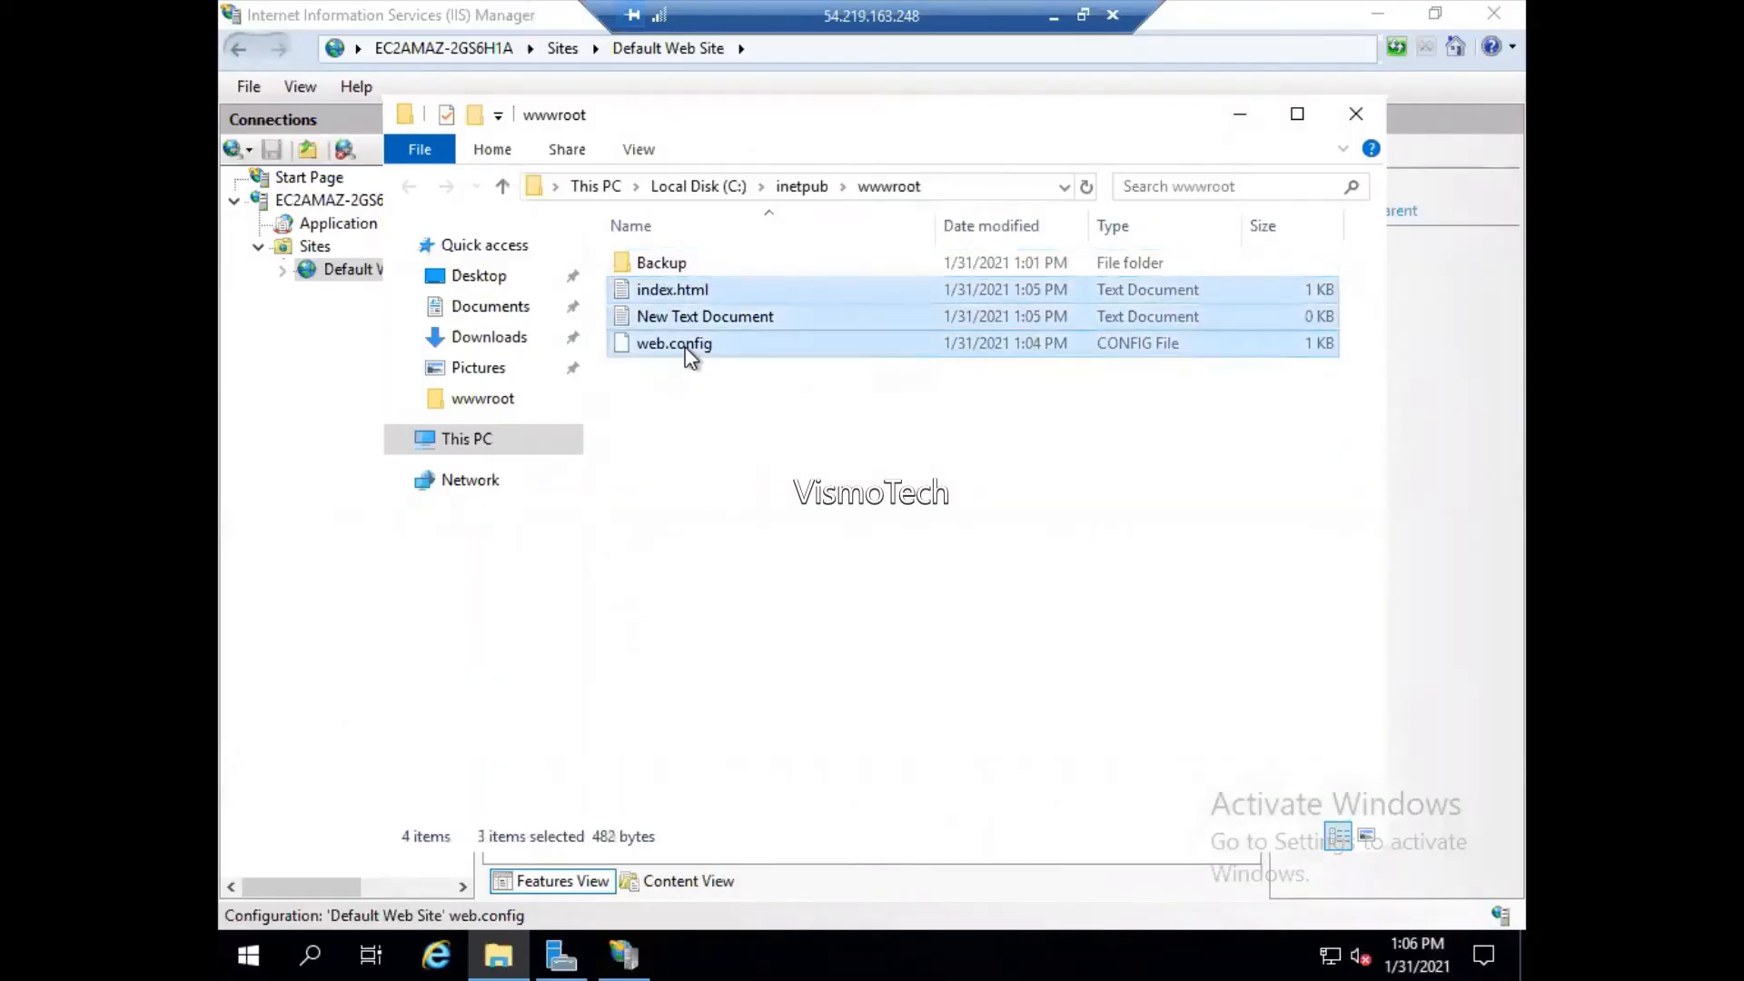
key("Delete")
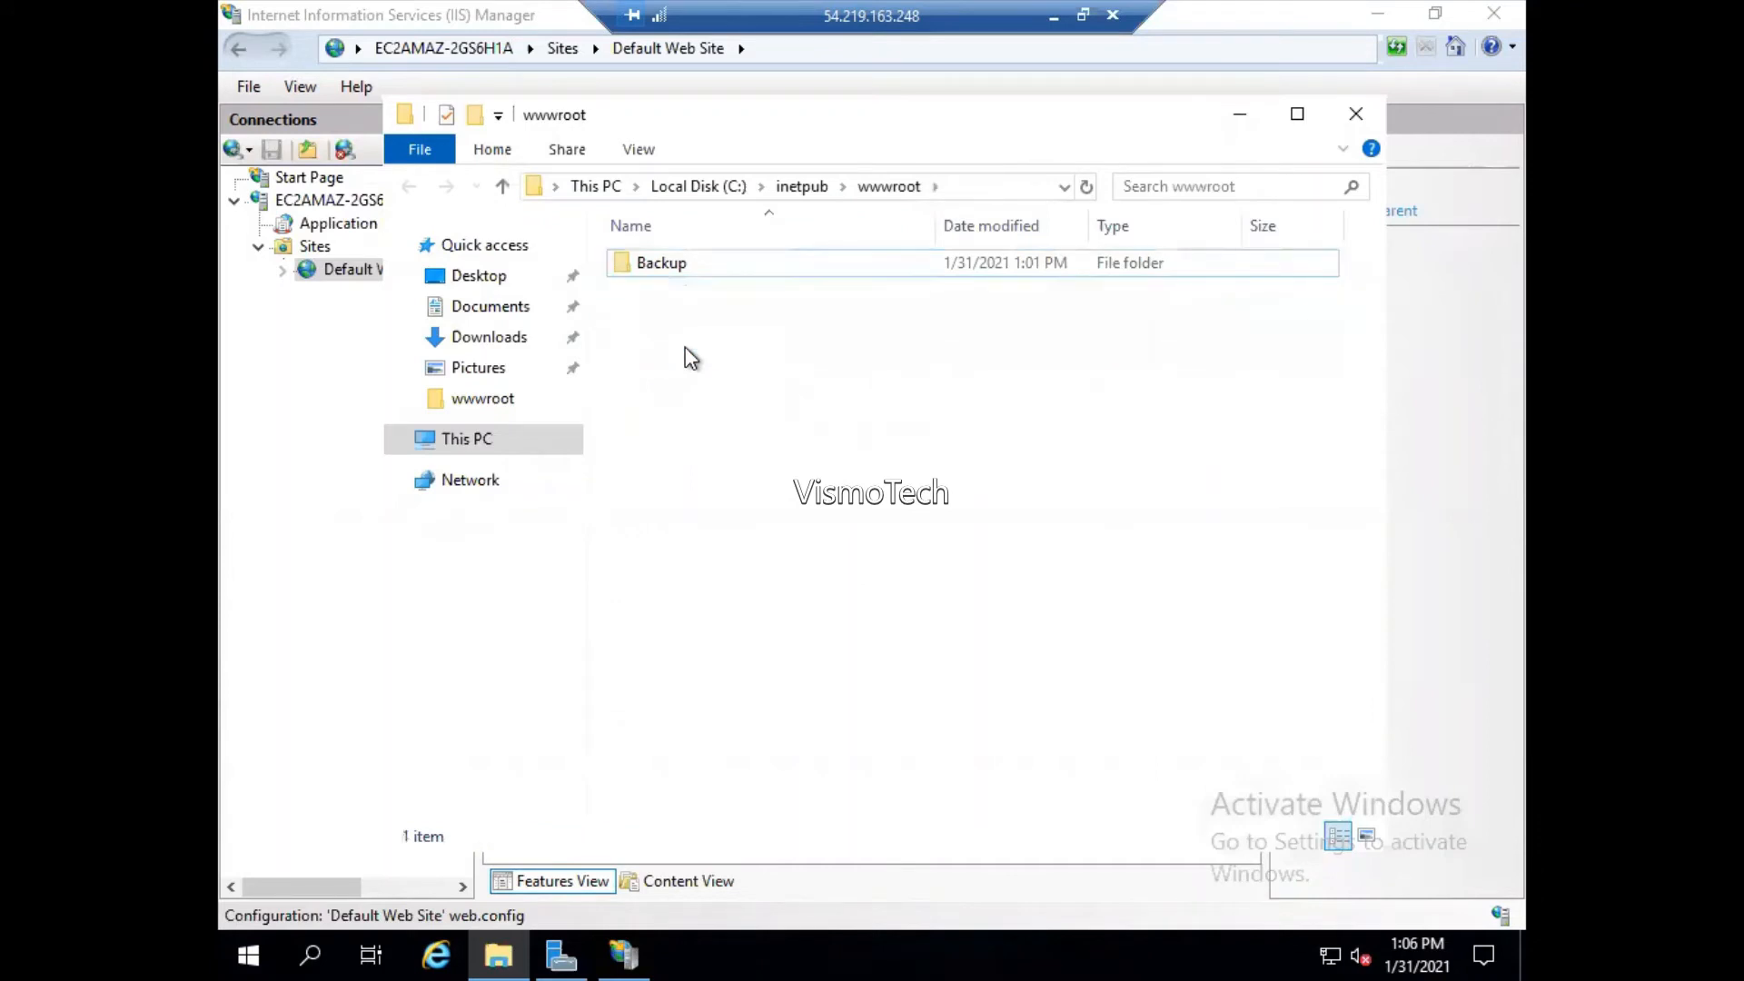
- Copy both iisstart files, the HTML document and the PNG, from the Backup folder into wwwroot
double_click(652, 265)
left_click(649, 273)
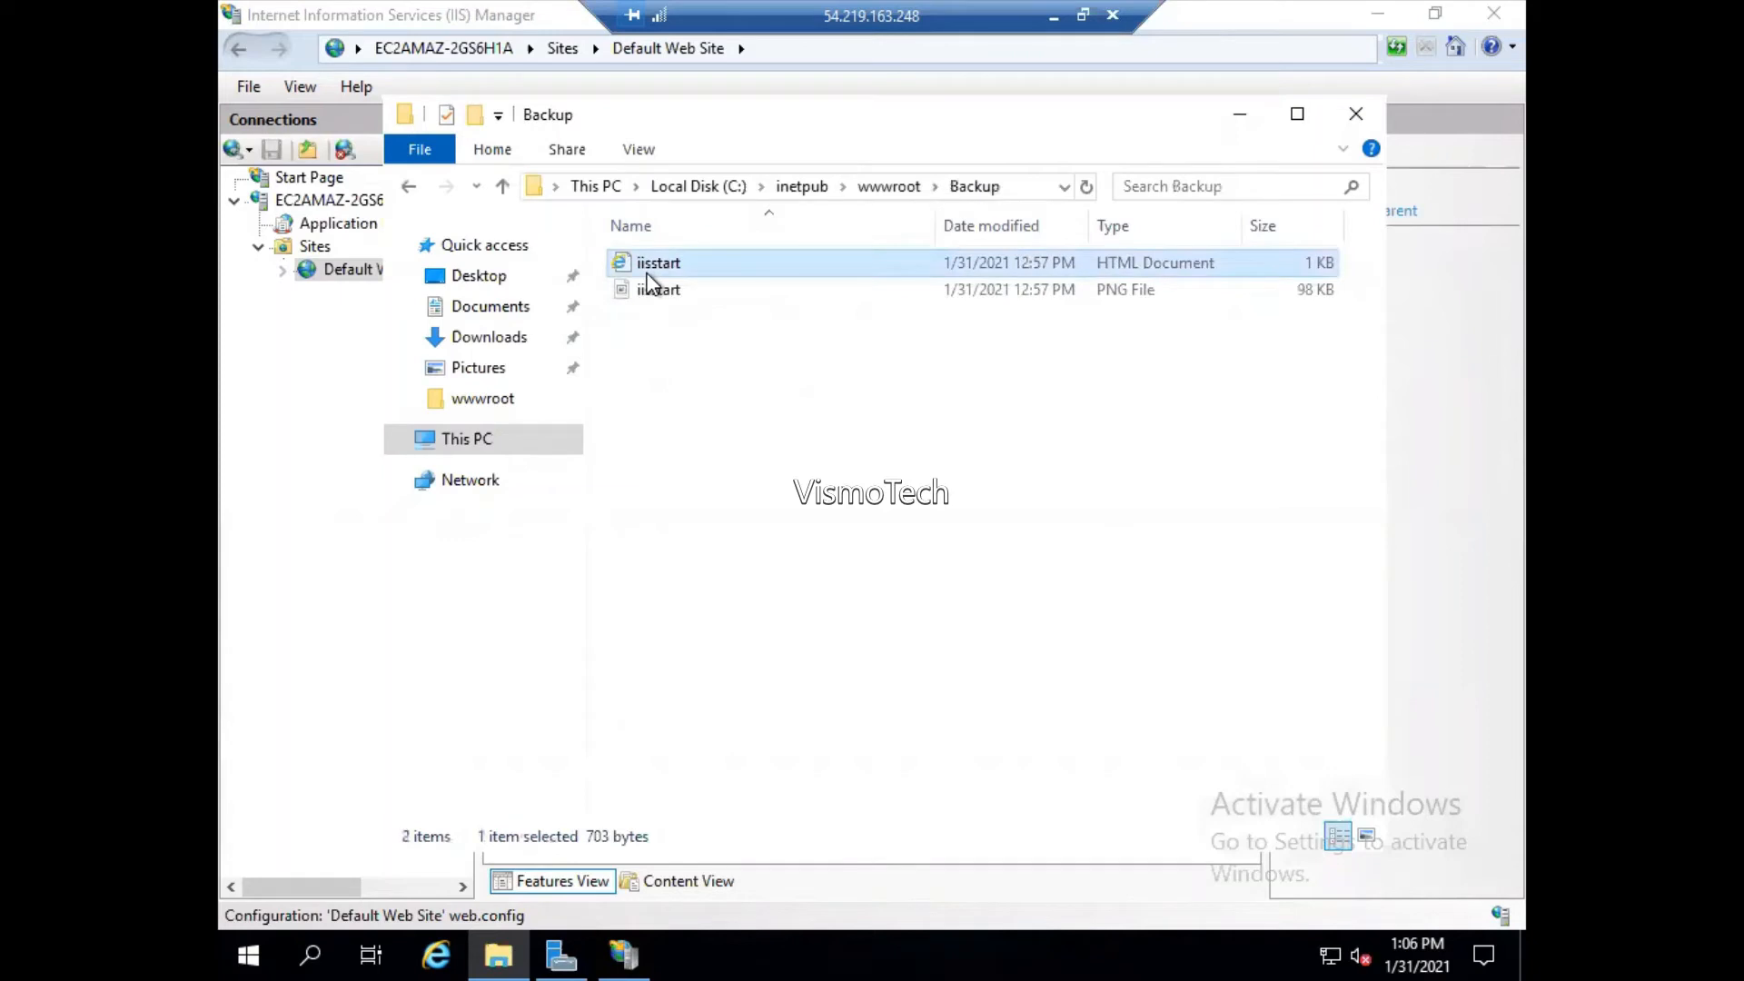
key("ctrl+a")
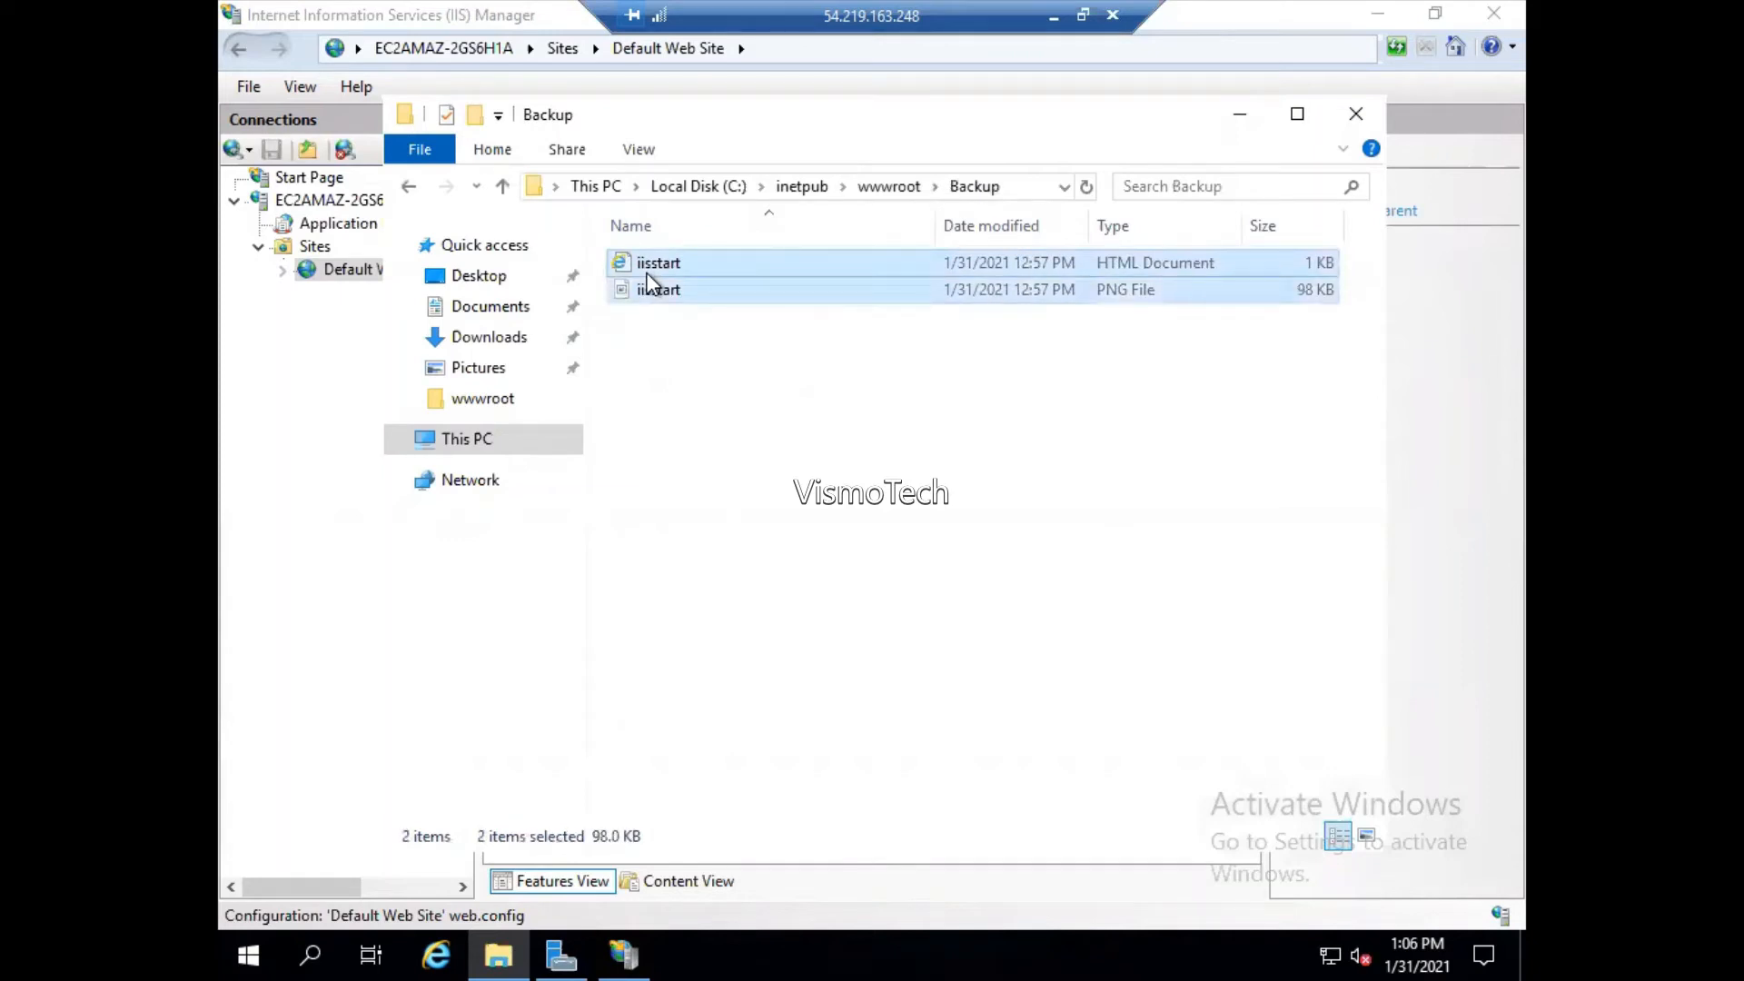
left_click(872, 192)
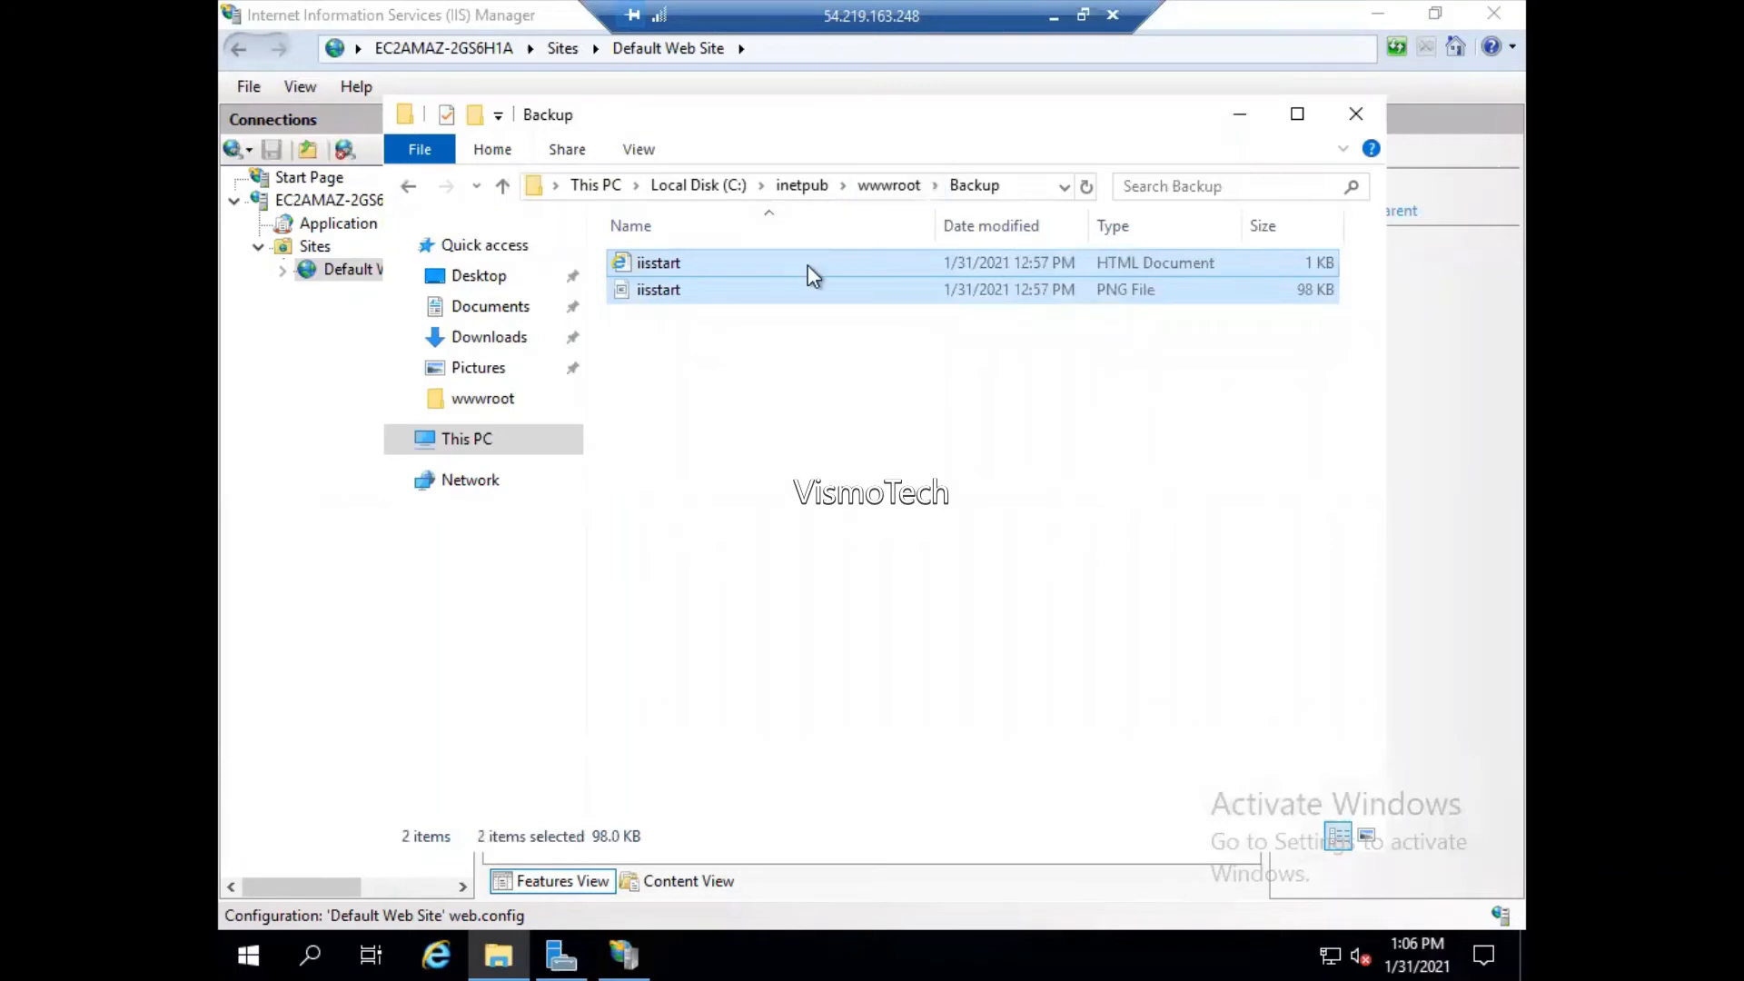
left_click(722, 417)
key("ctrl+z")
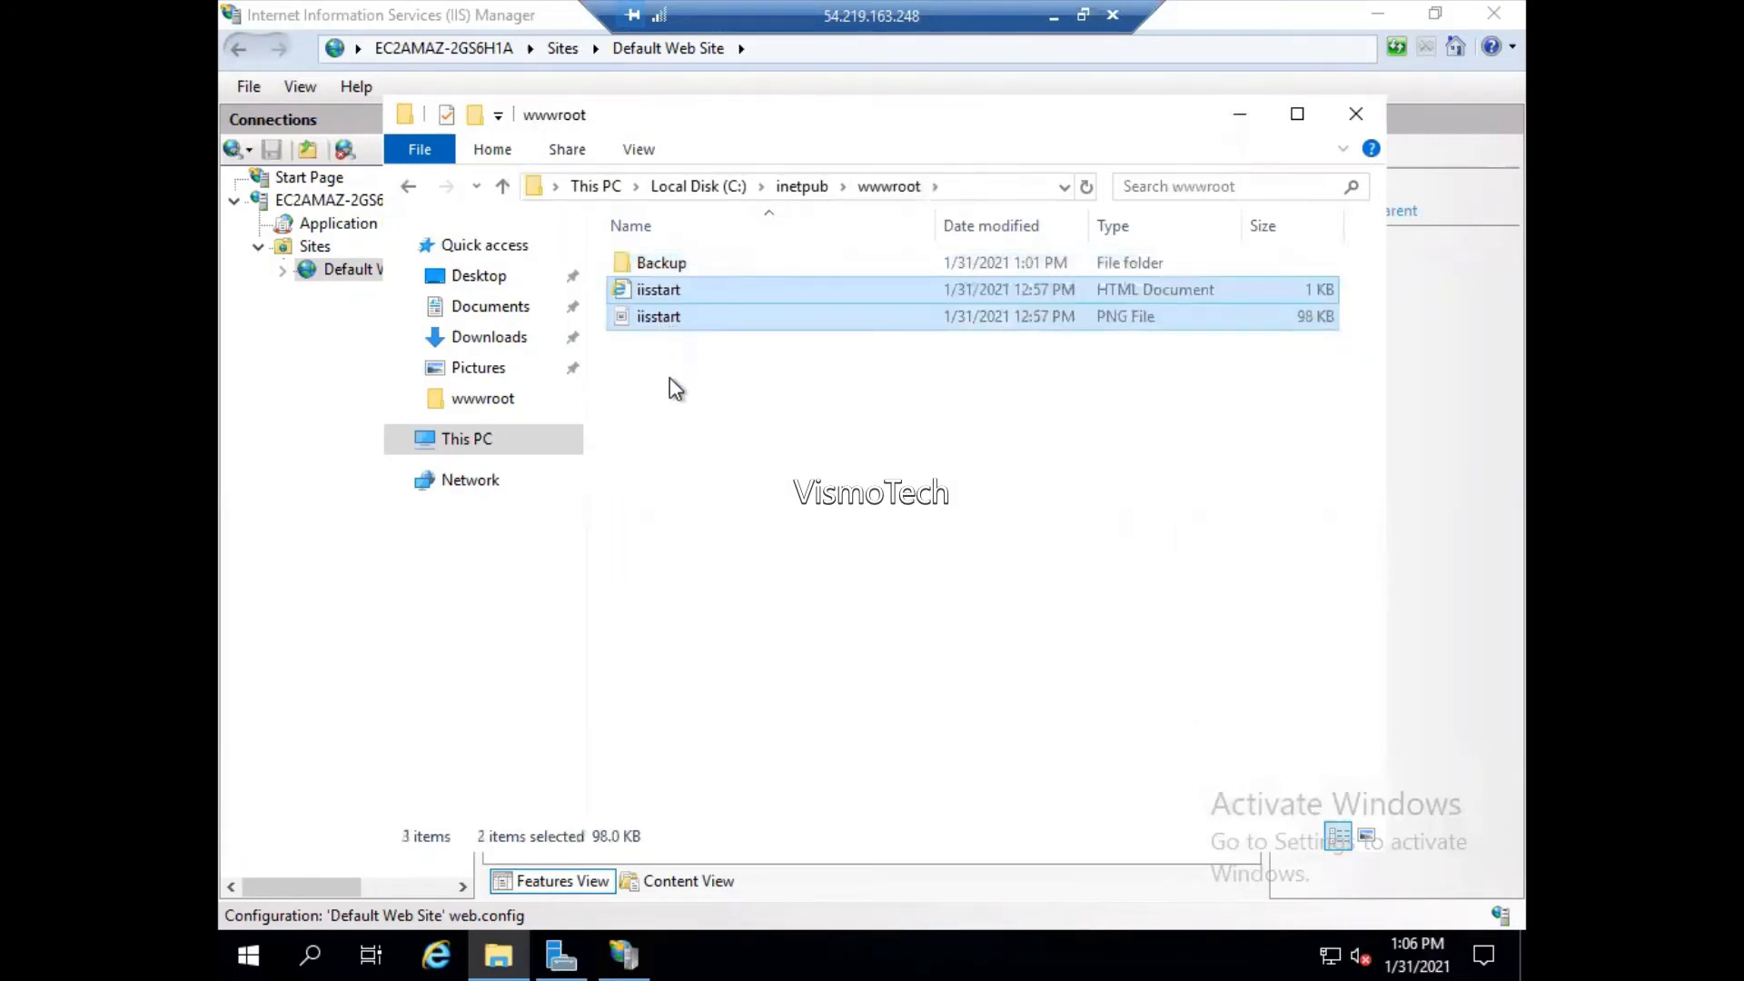
left_click(669, 362)
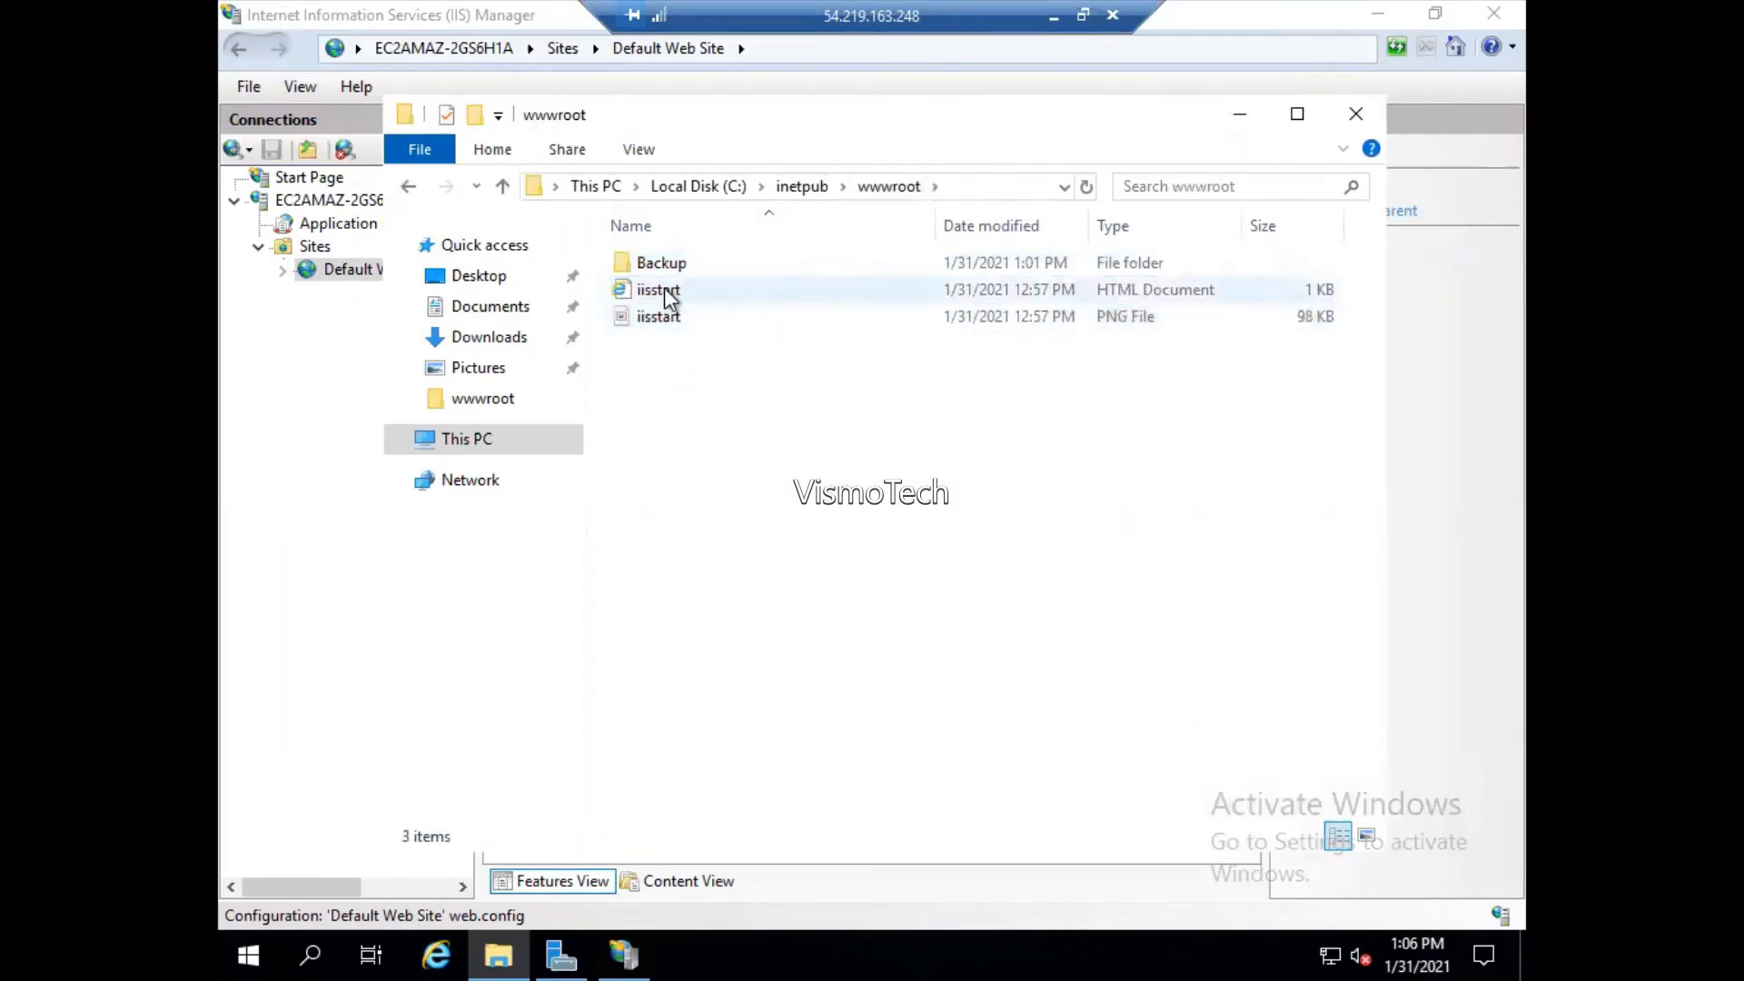
- Open the iisstart HTML document from wwwroot in Notepad, look through its code, and close Notepad
right_click(668, 296)
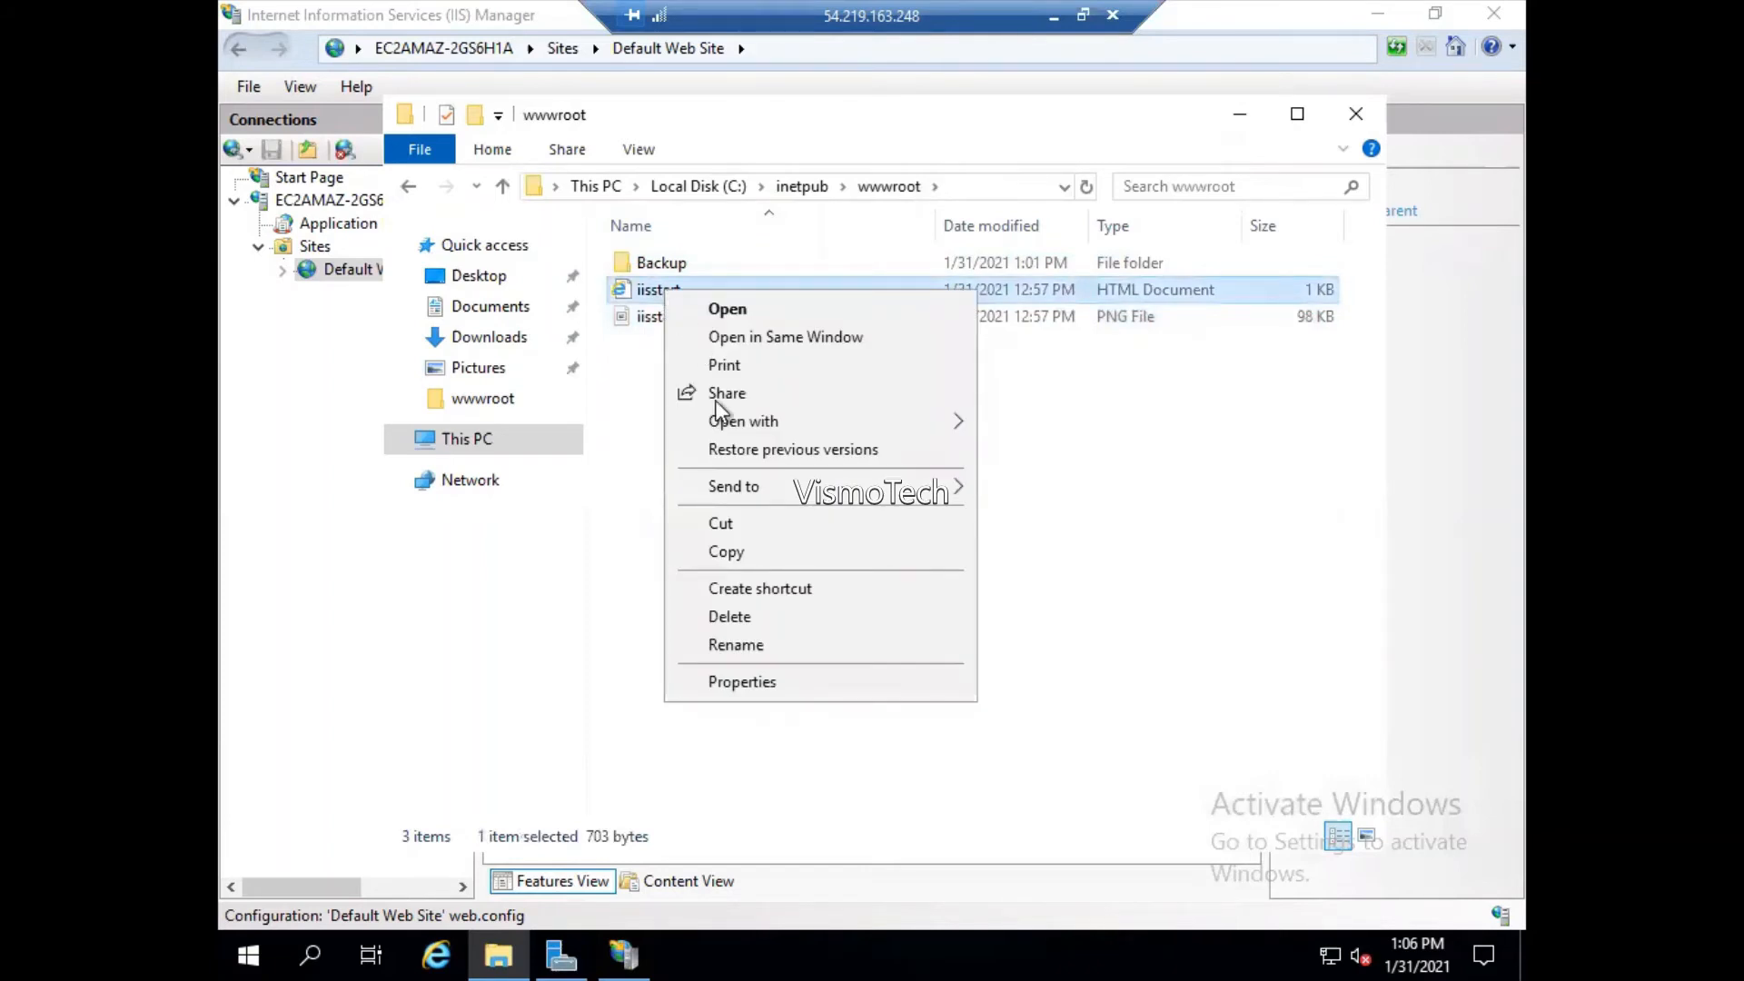
mouse_move(811, 425)
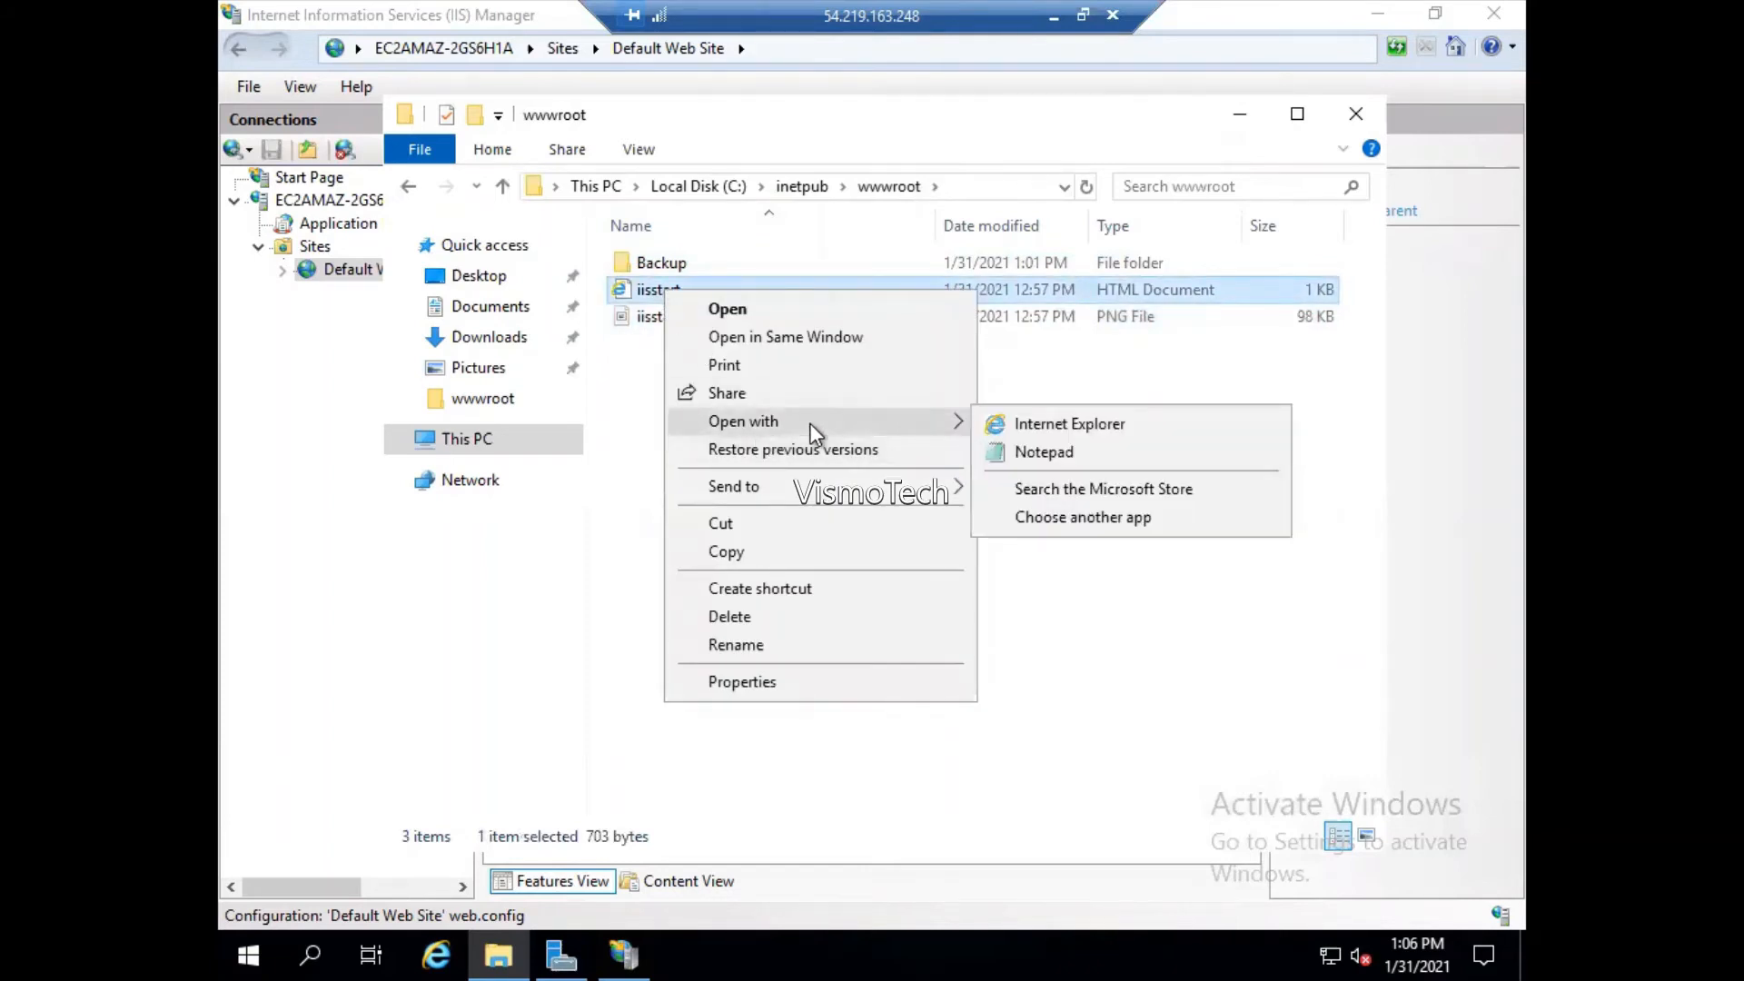
left_click(1006, 454)
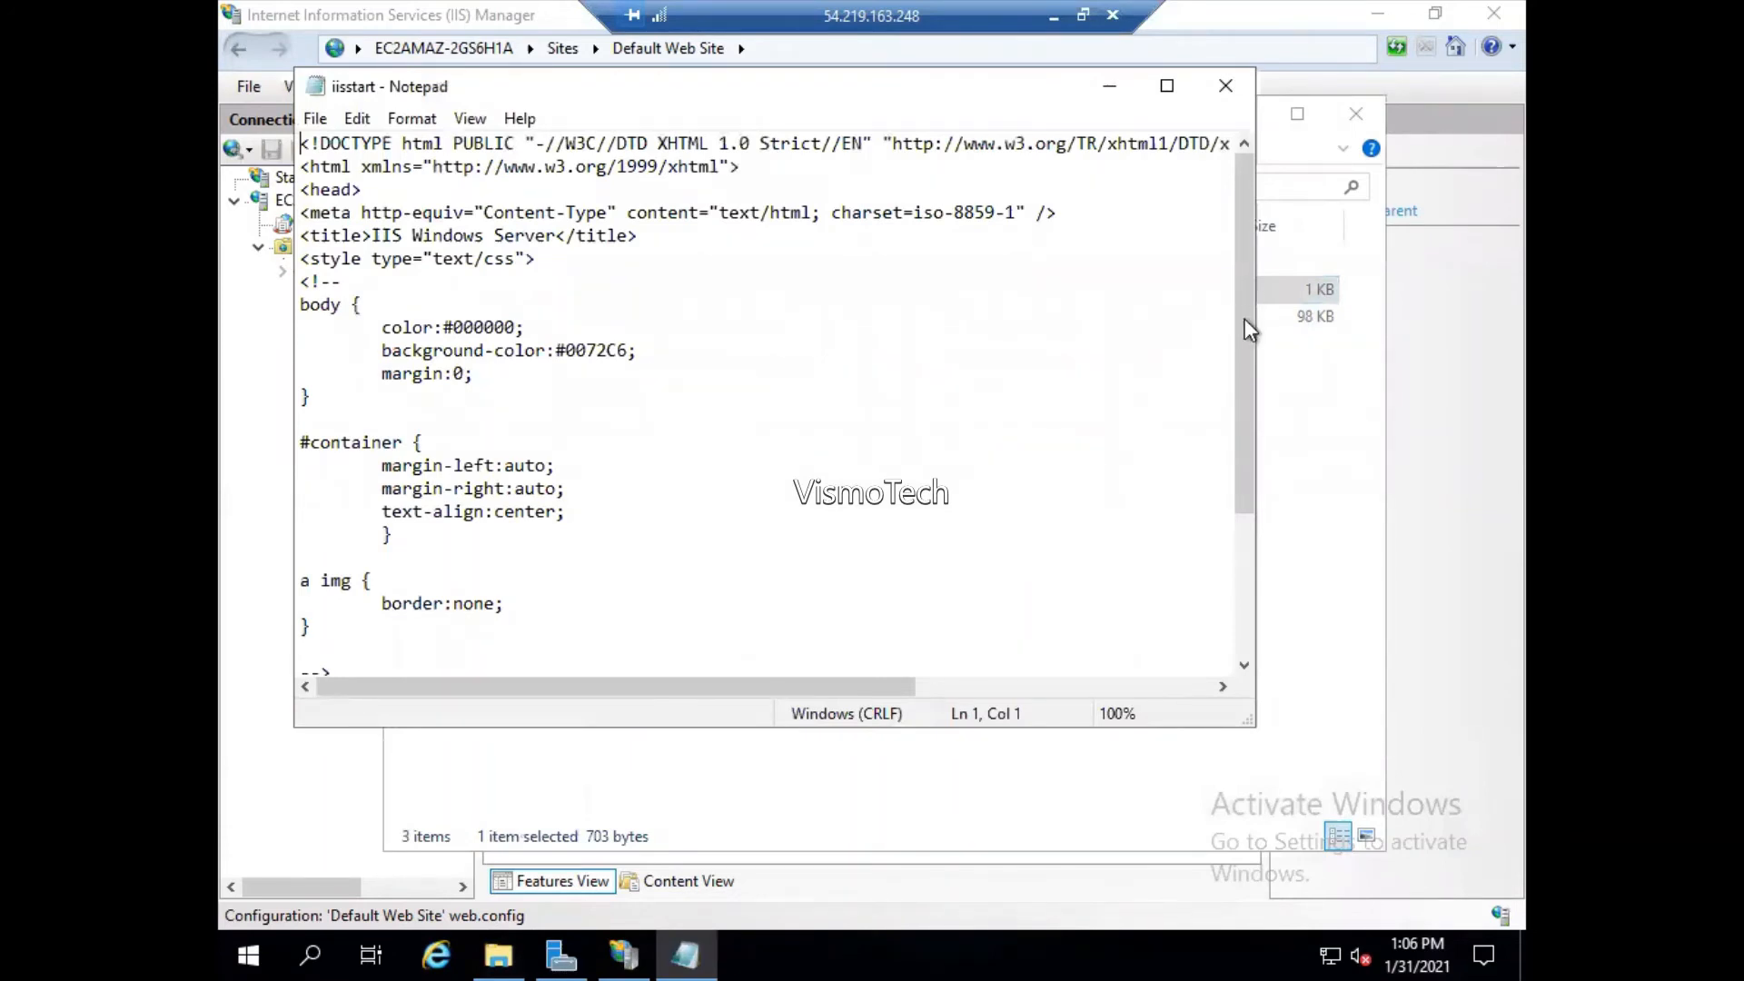
left_click_drag(1246, 327, 1229, 391)
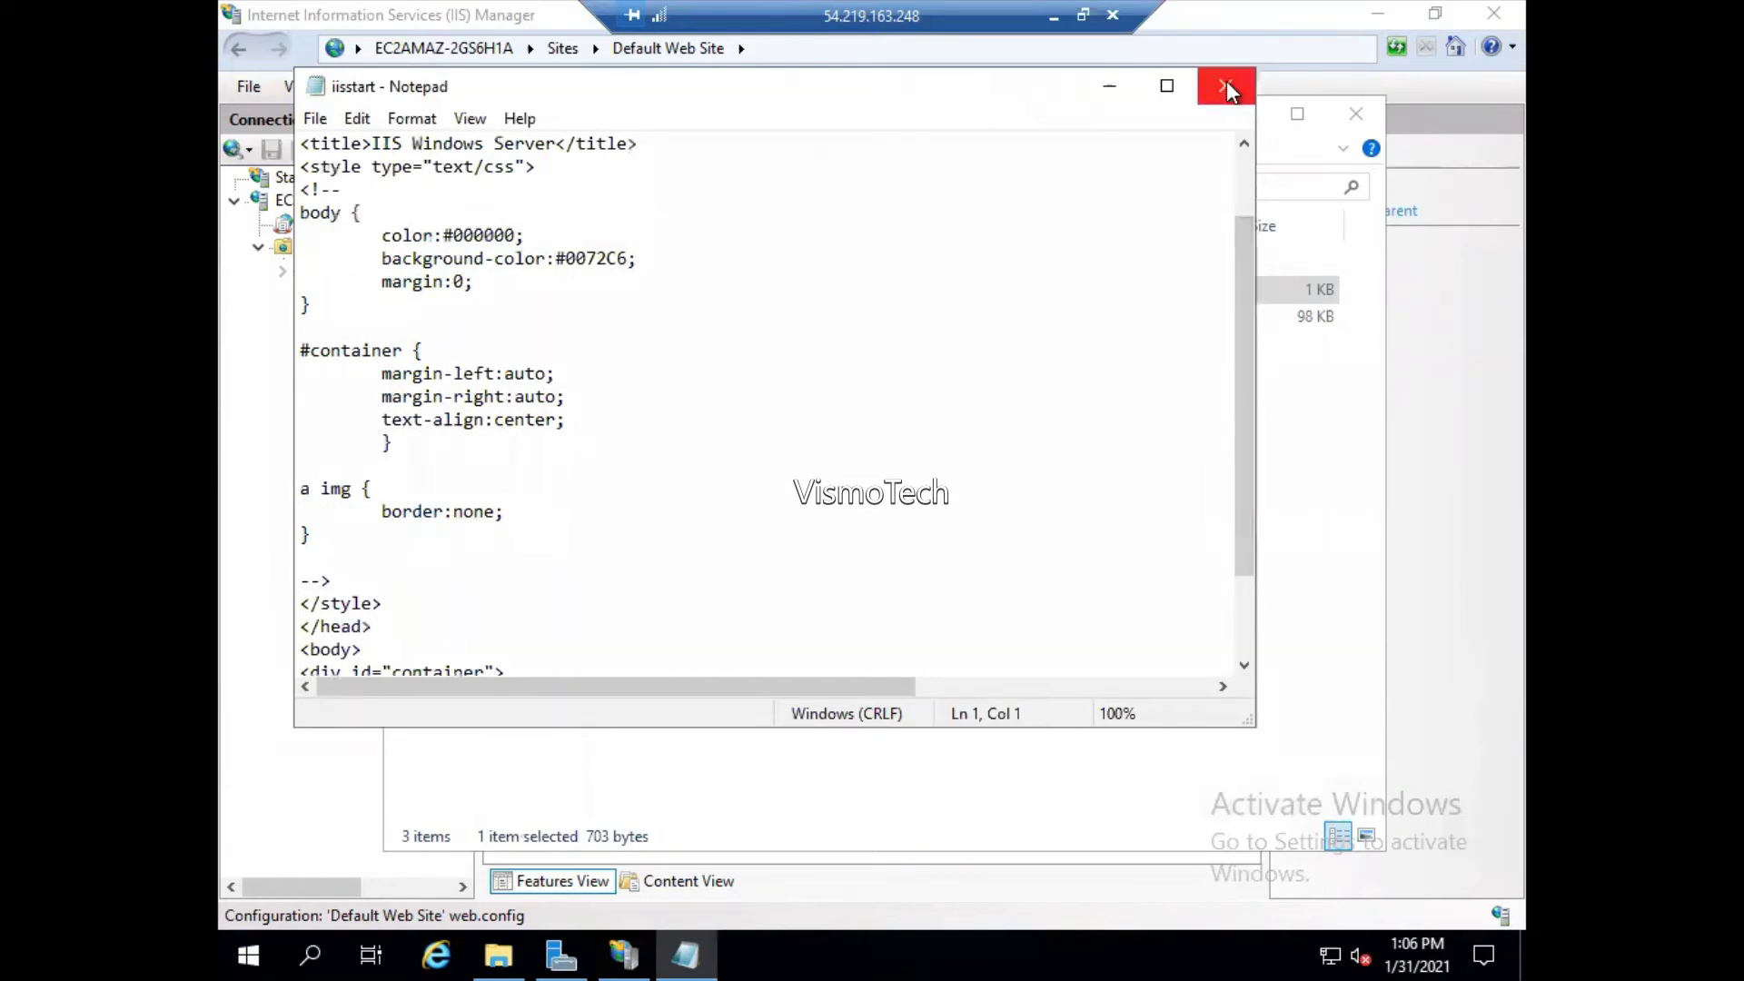
left_click(1226, 88)
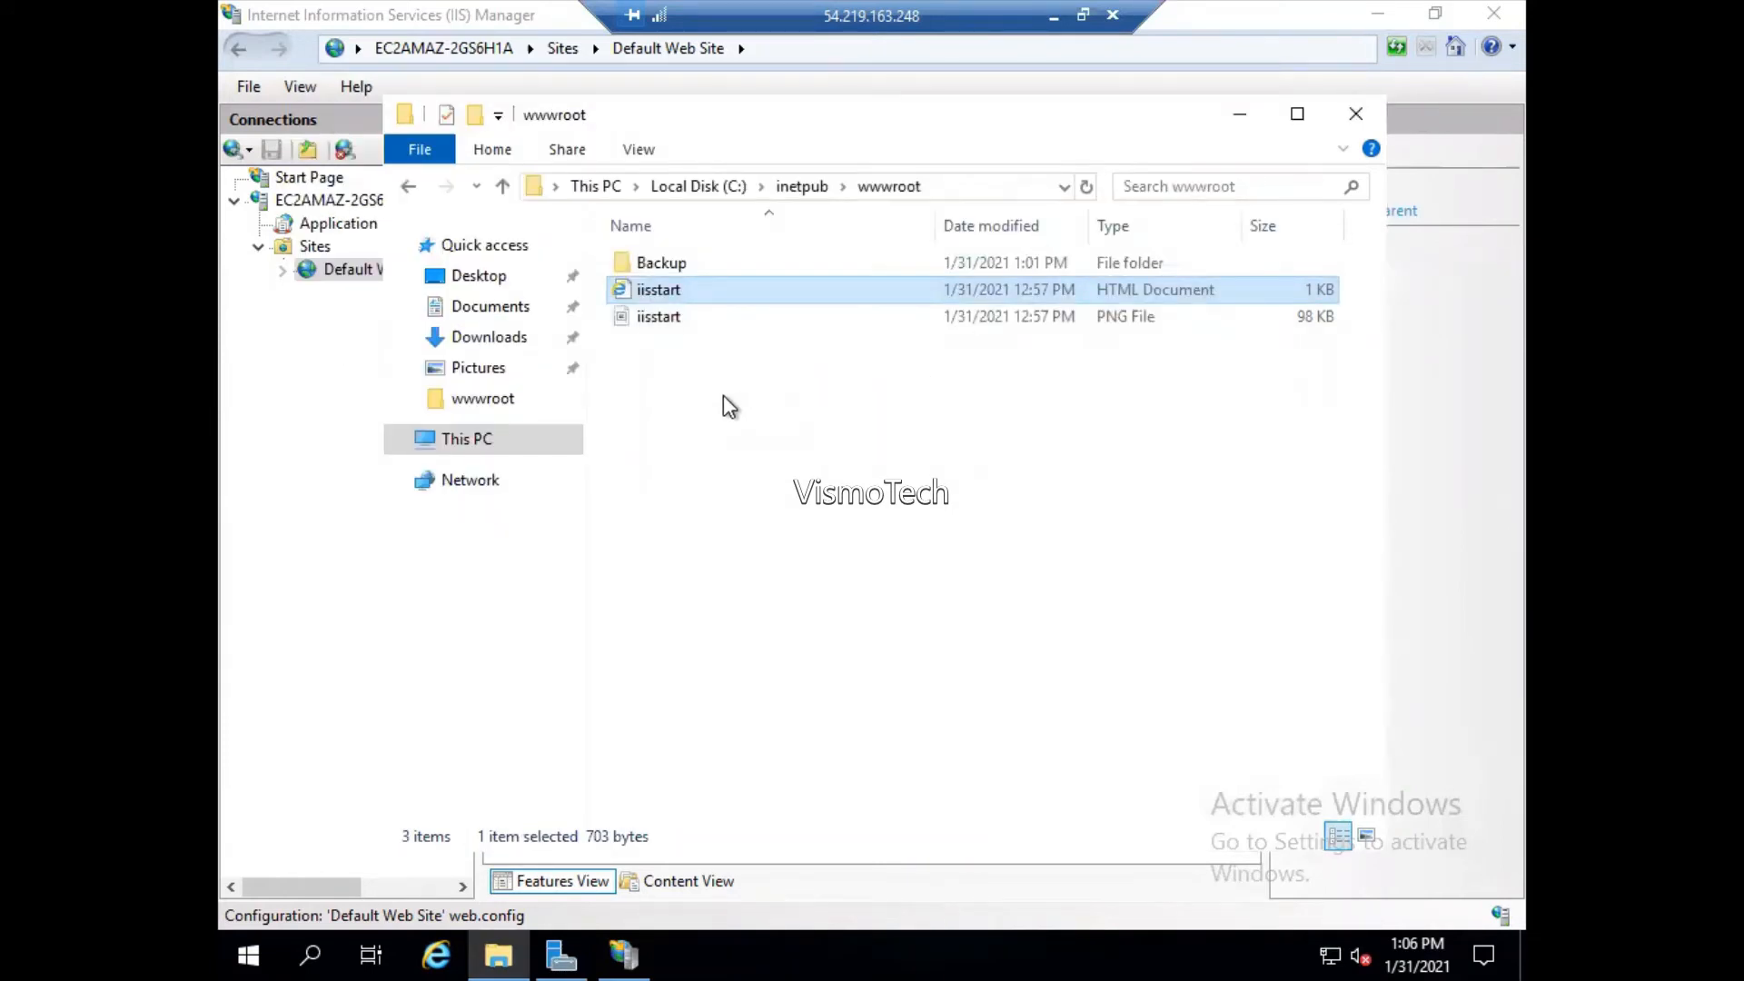
- Minimize the wwwroot folder, show the Default Web Site home in IIS Manager, and minimize the remote session
left_click(1239, 118)
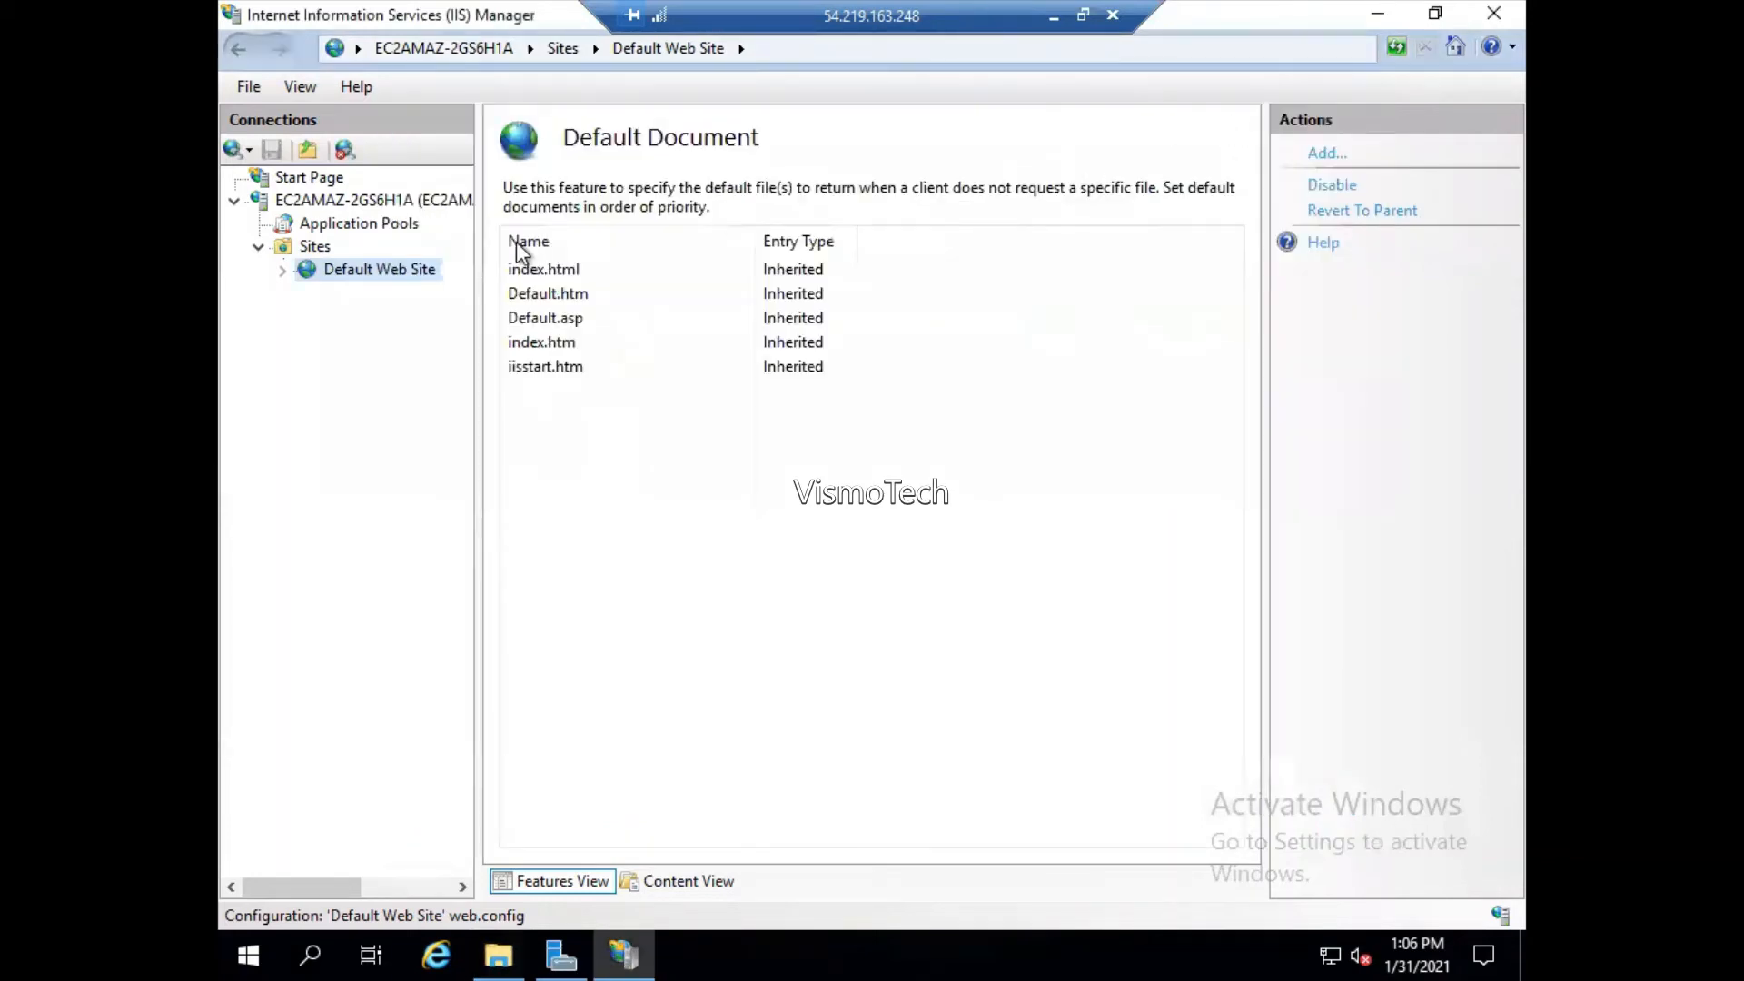
left_click(383, 272)
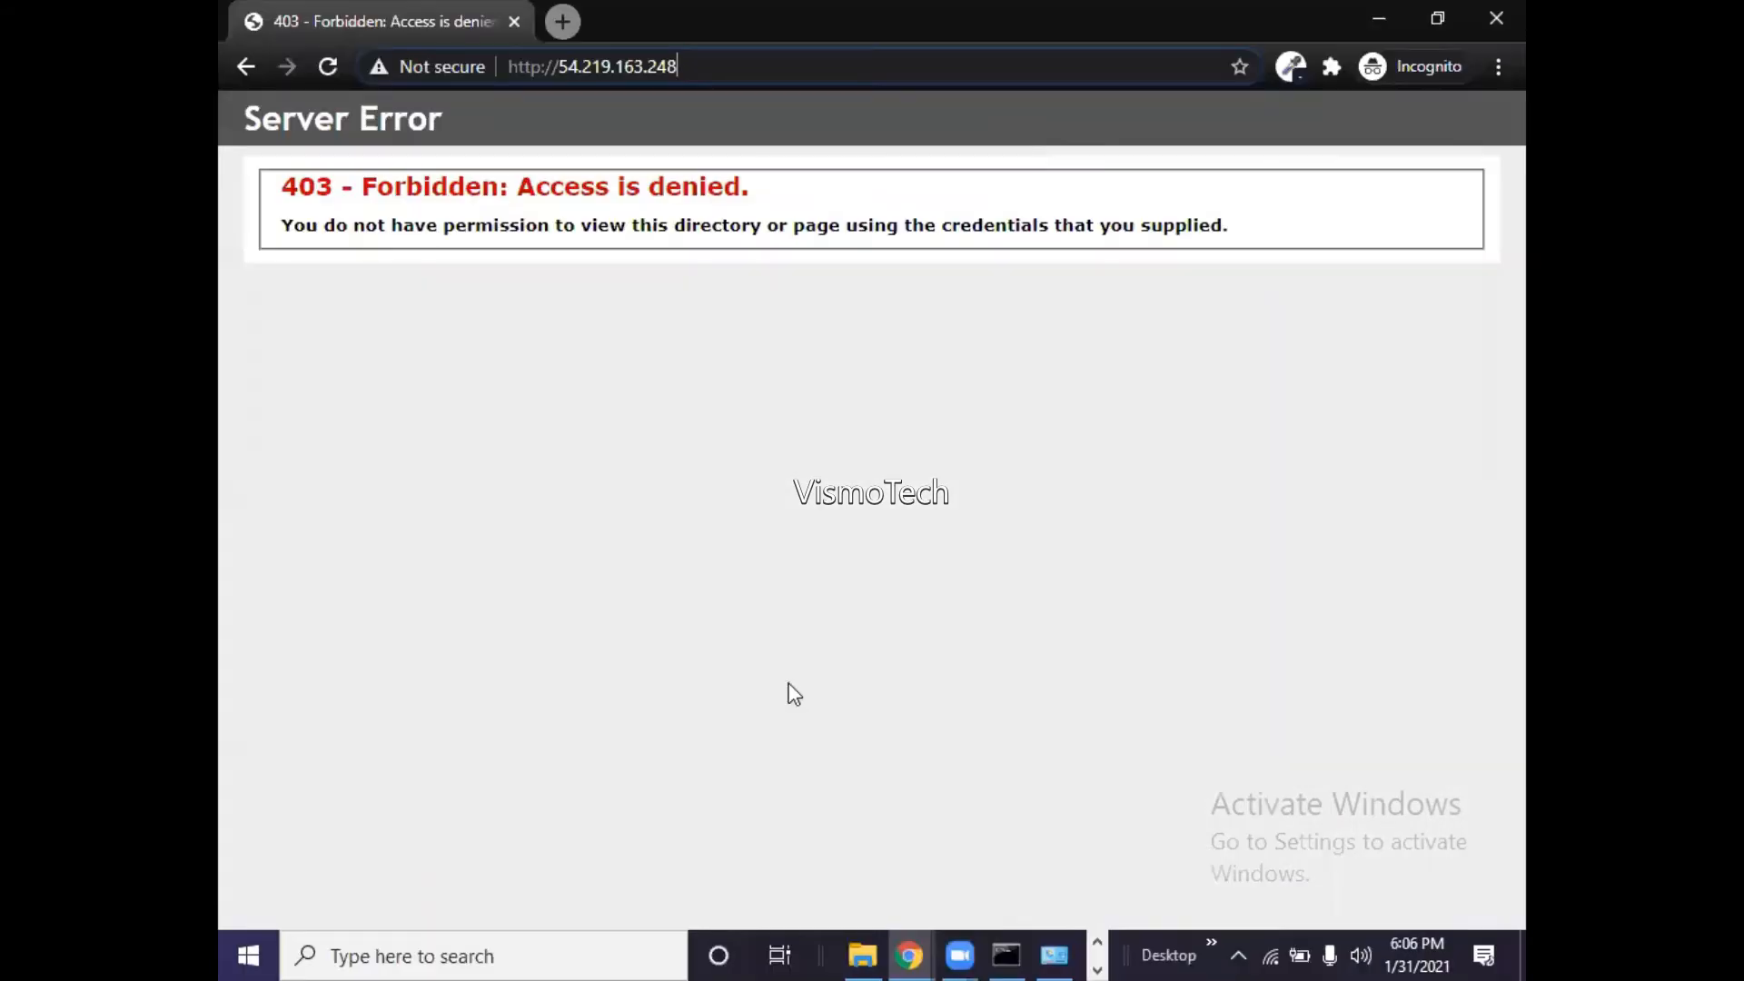
left_click(1054, 18)
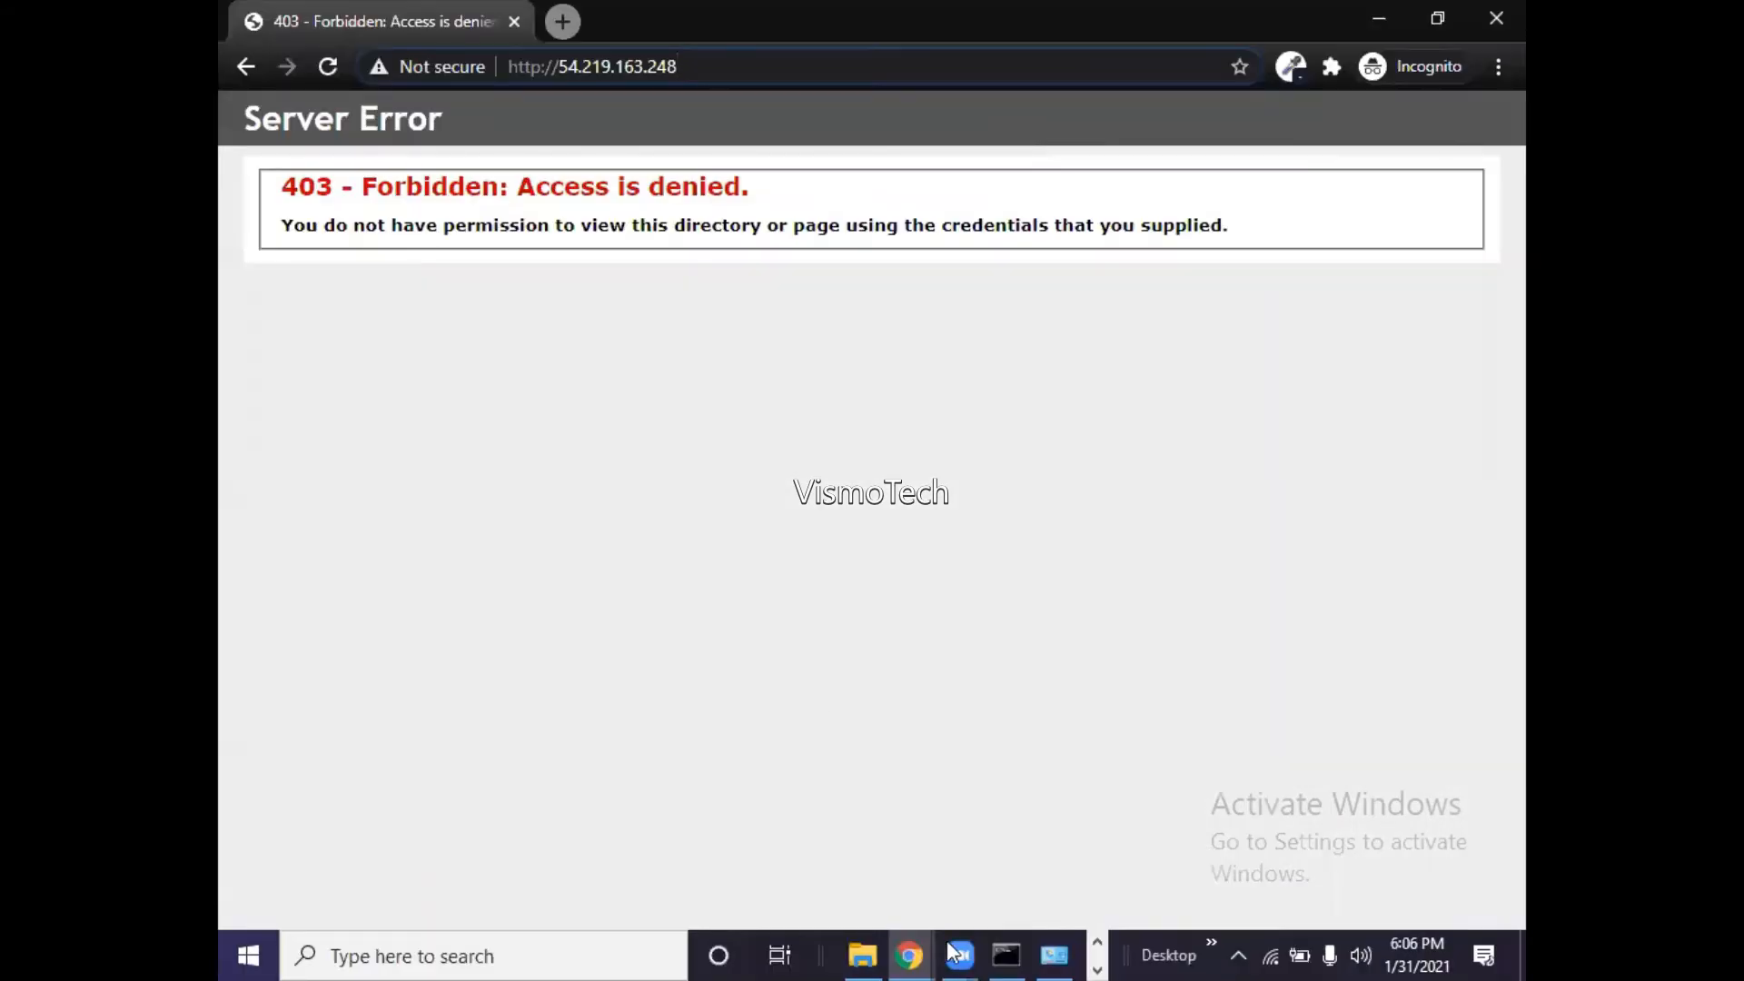
left_click(1095, 946)
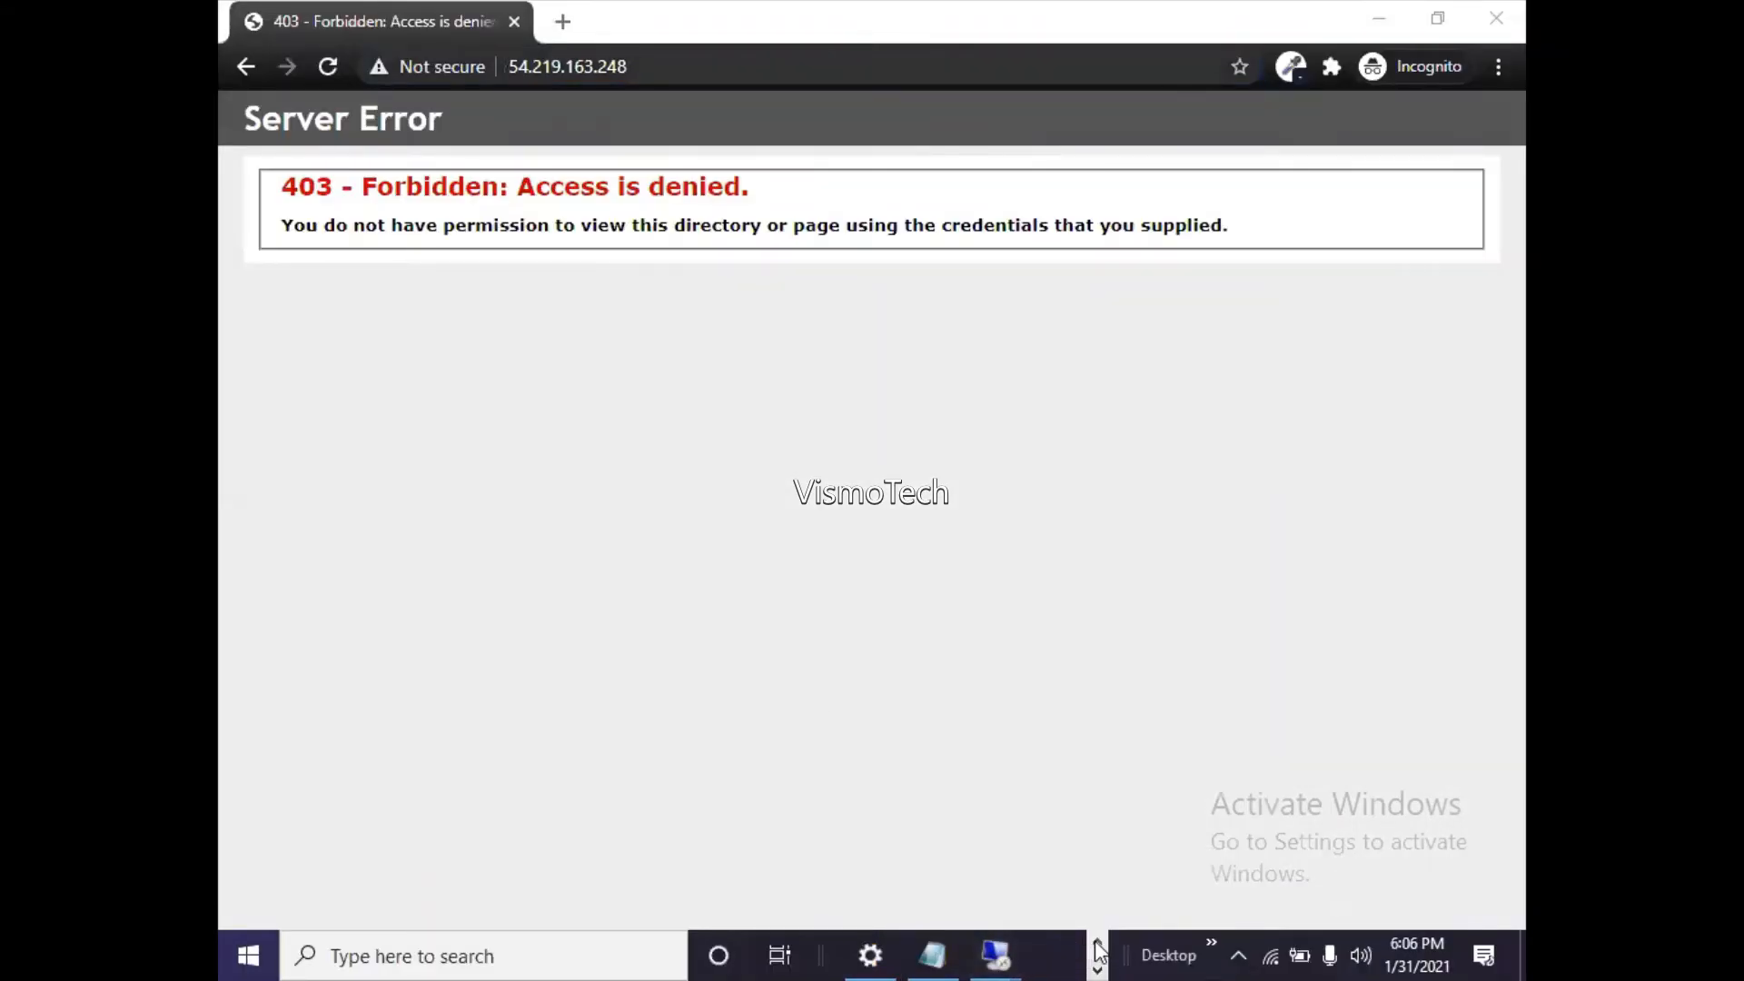
left_click(1098, 945)
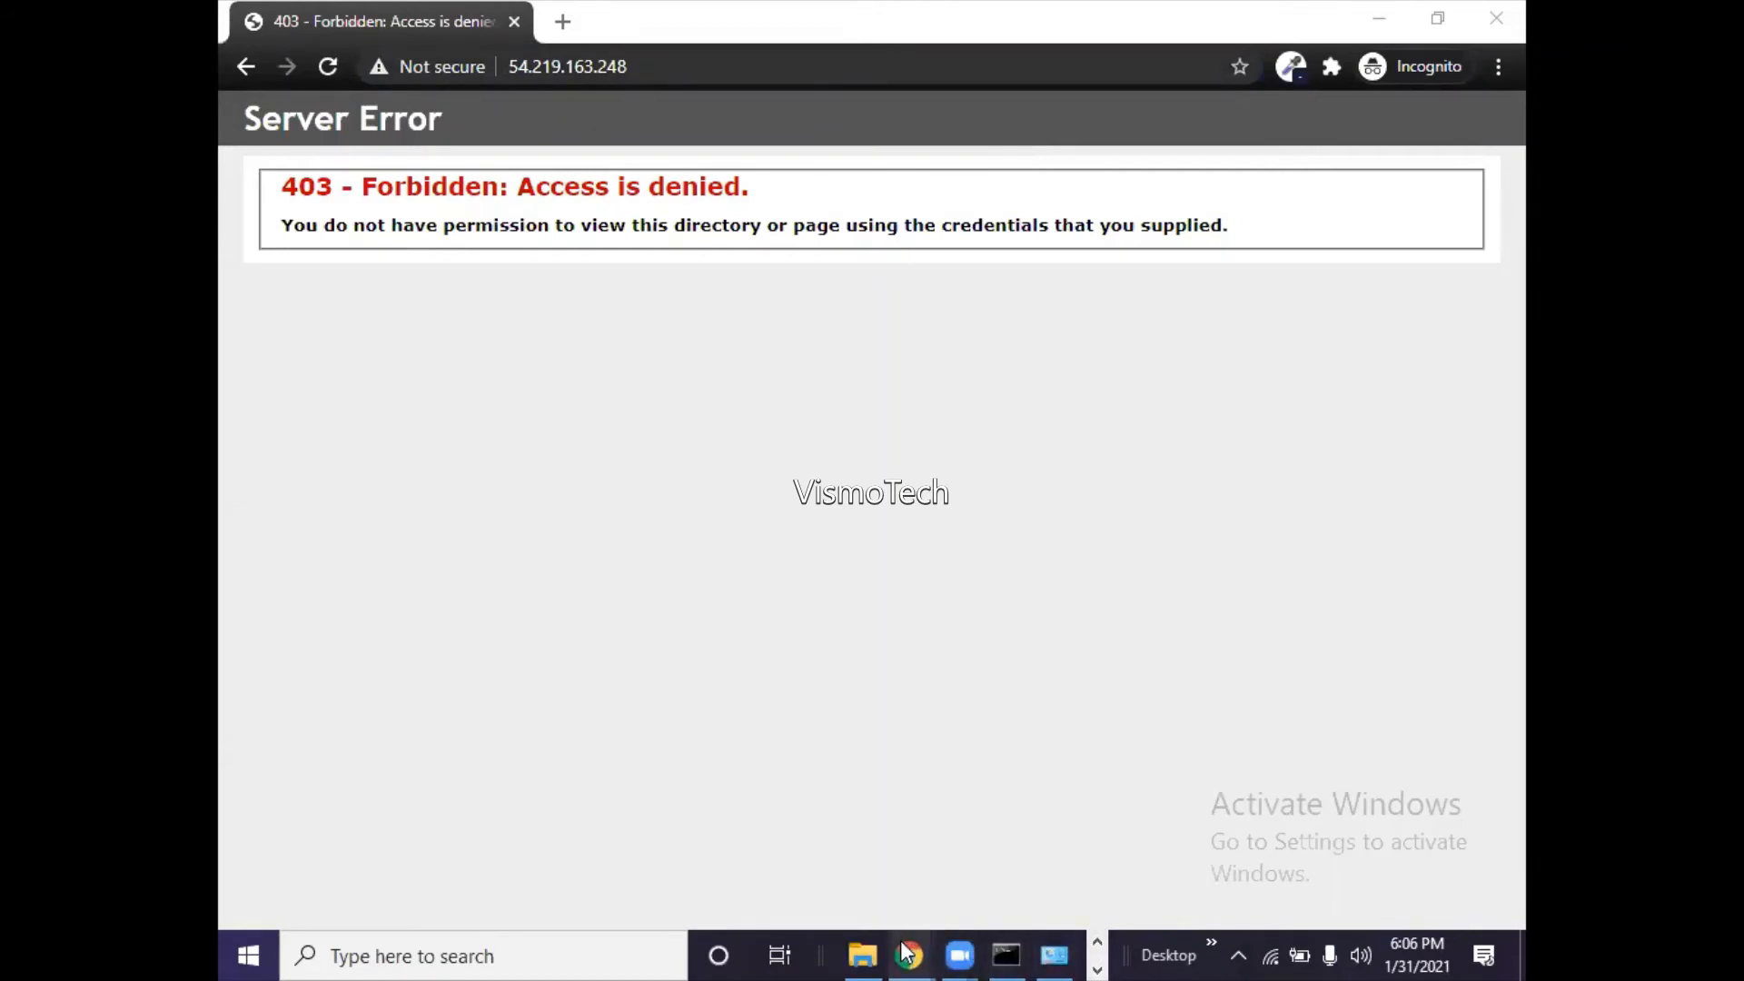
mouse_move(906, 954)
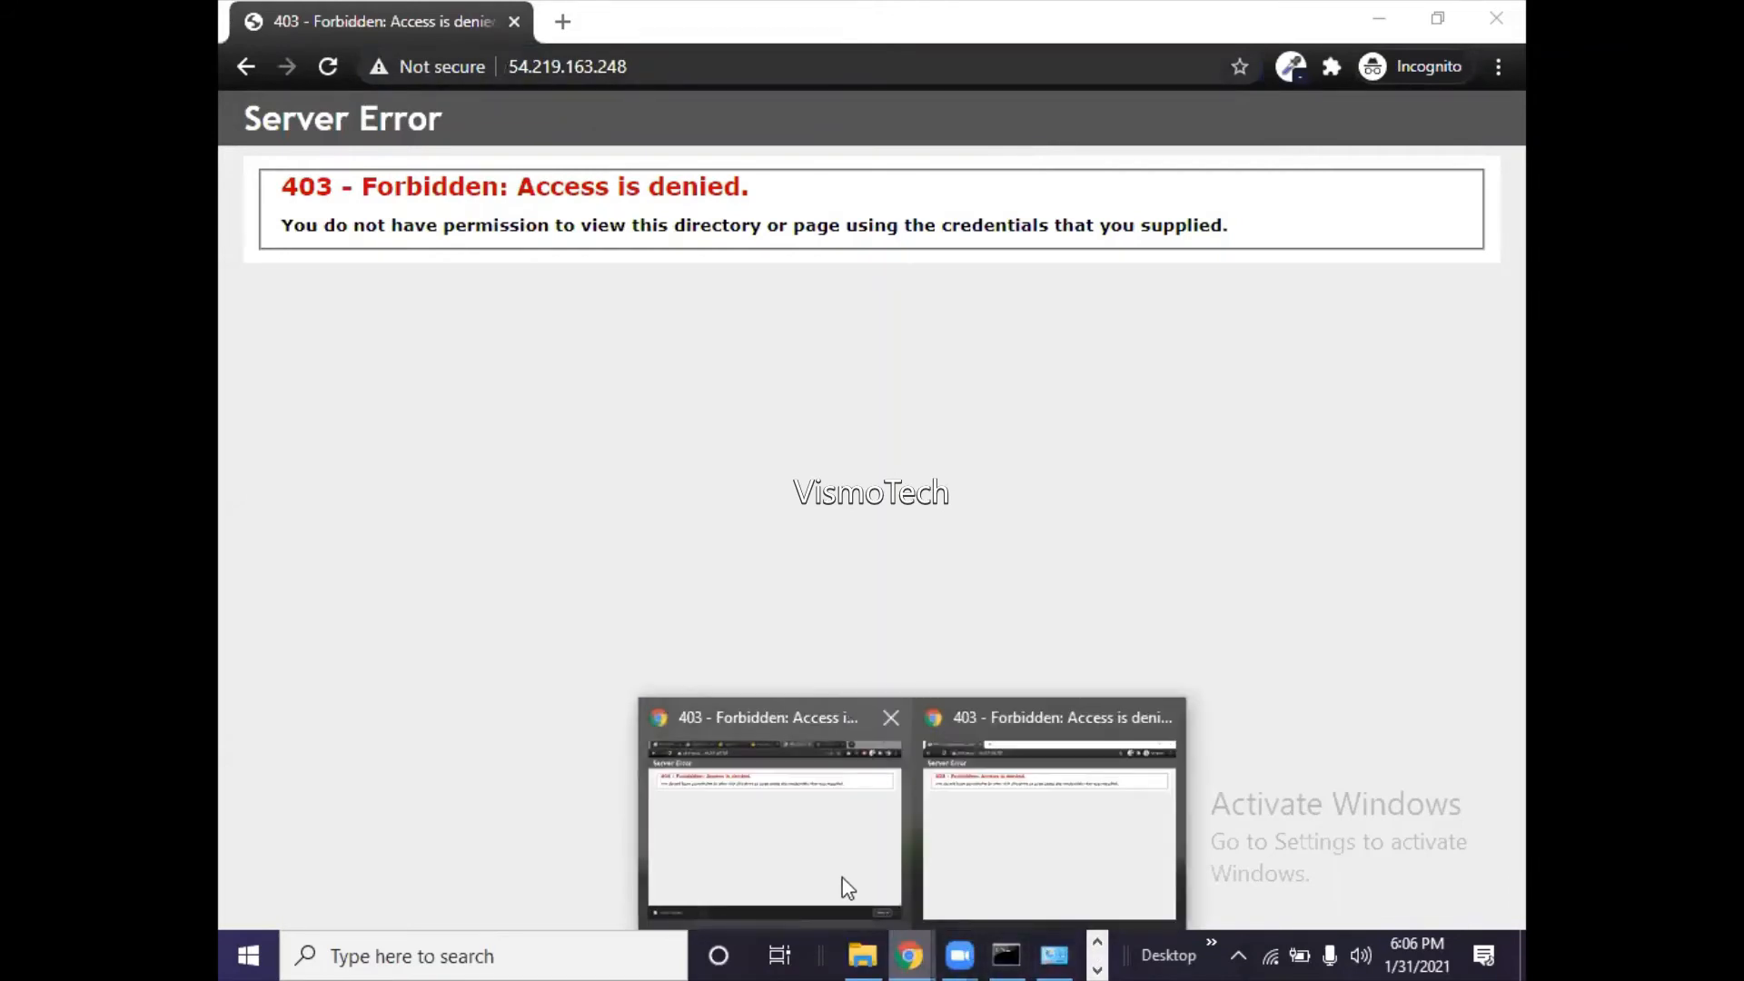
left_click(774, 817)
left_click(738, 69)
type("/ind")
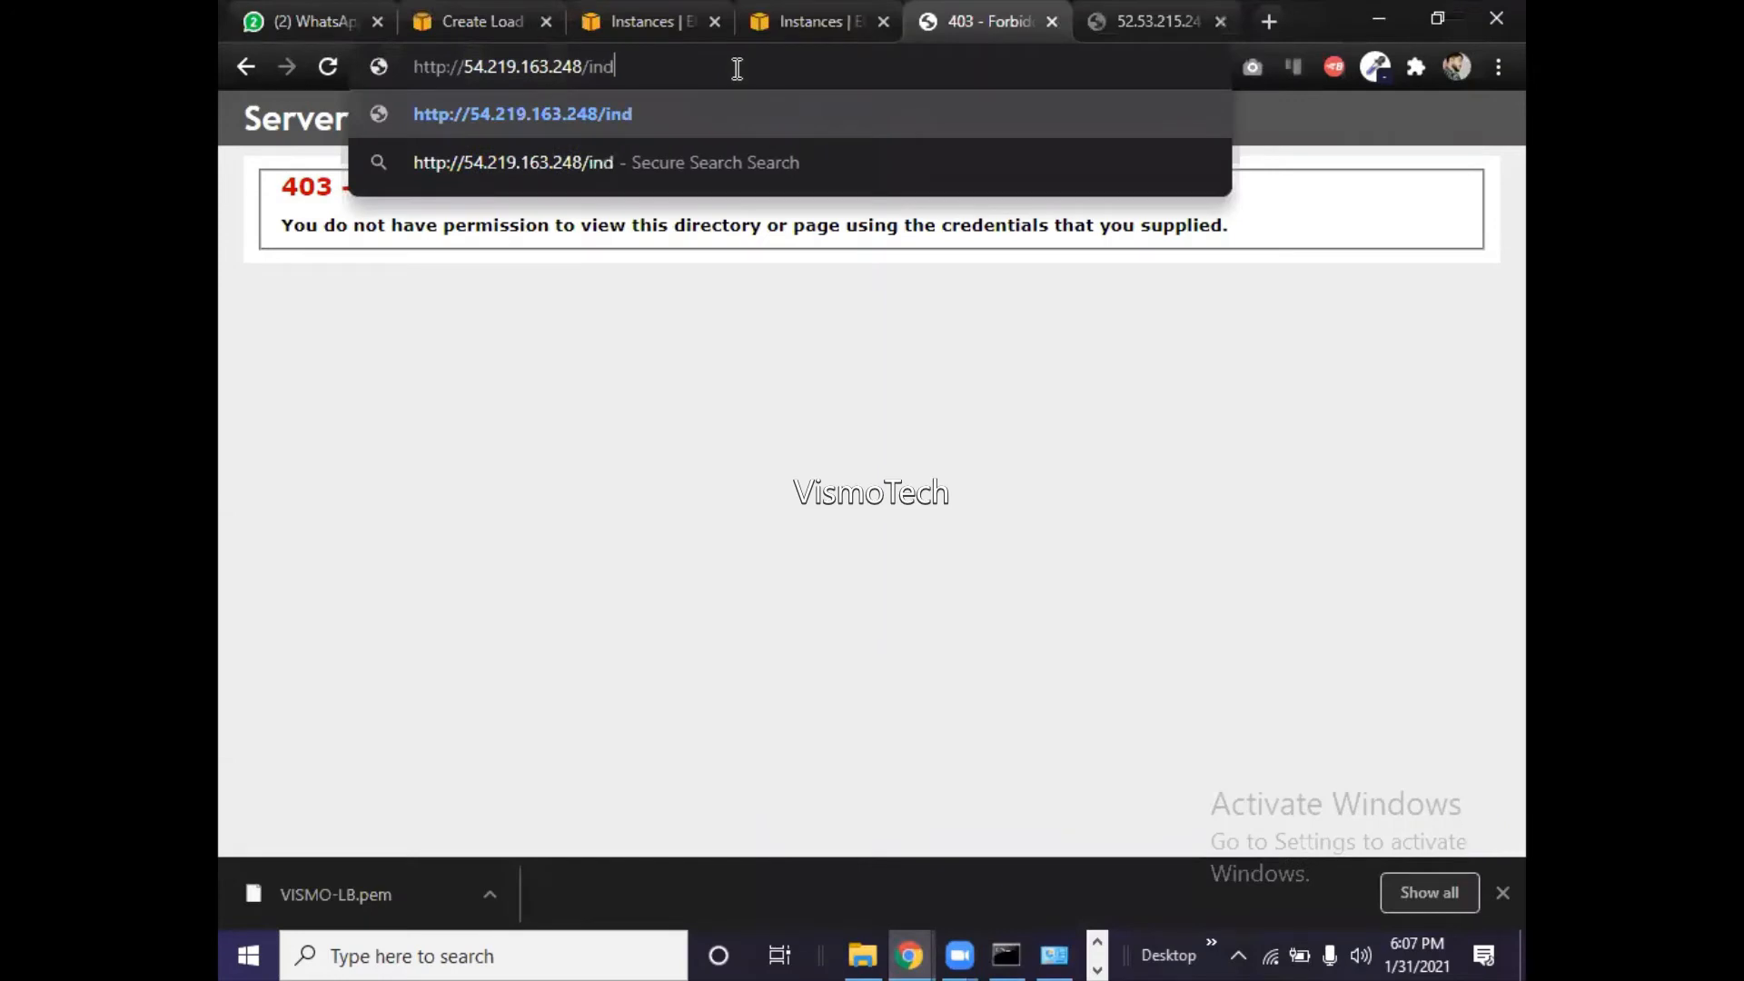
type("ex.html")
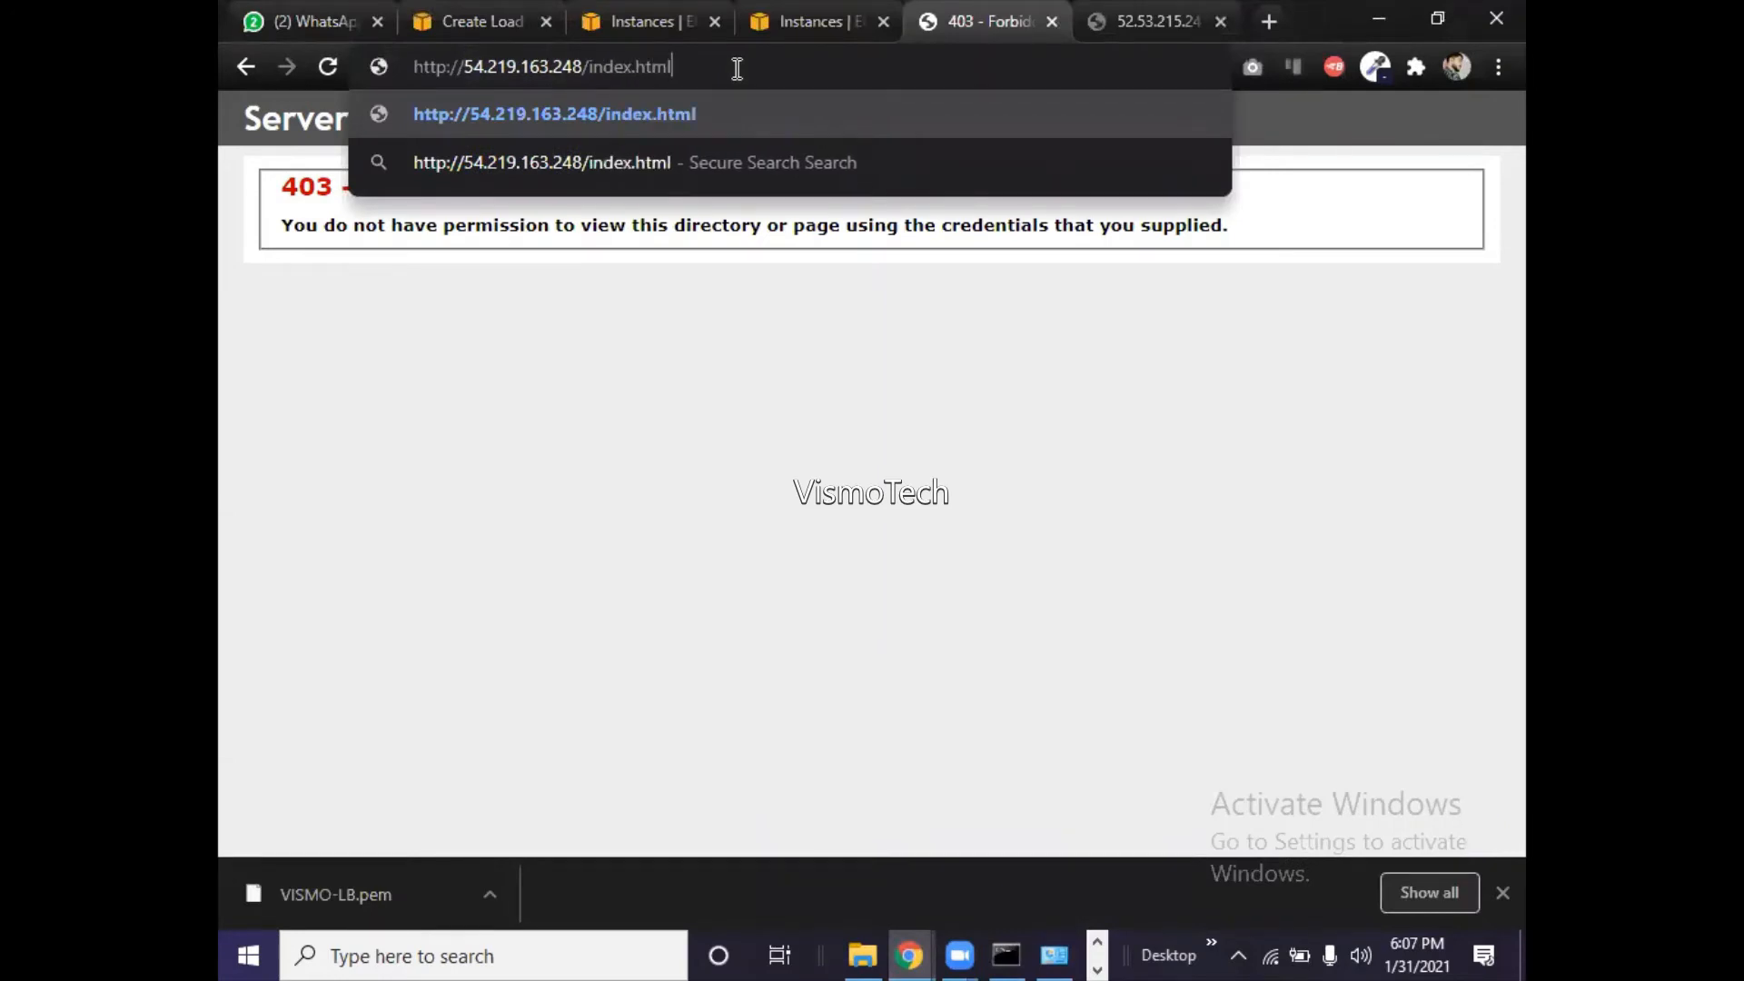
key("Return")
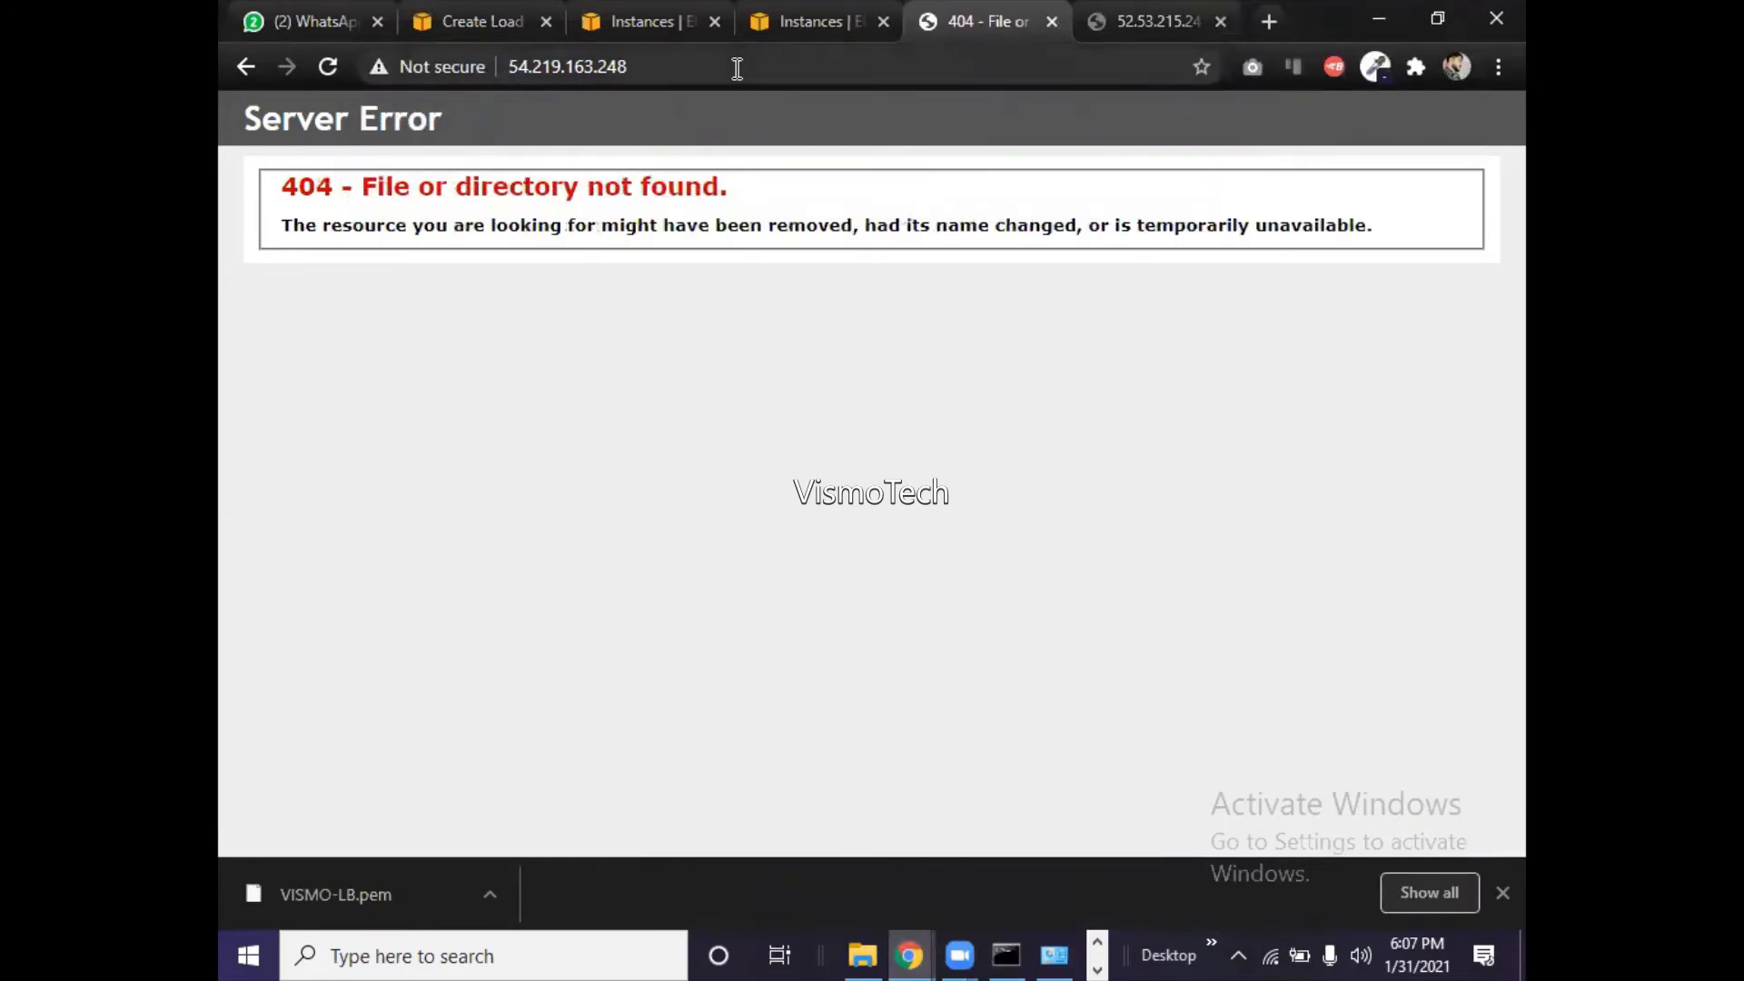
left_click(737, 69)
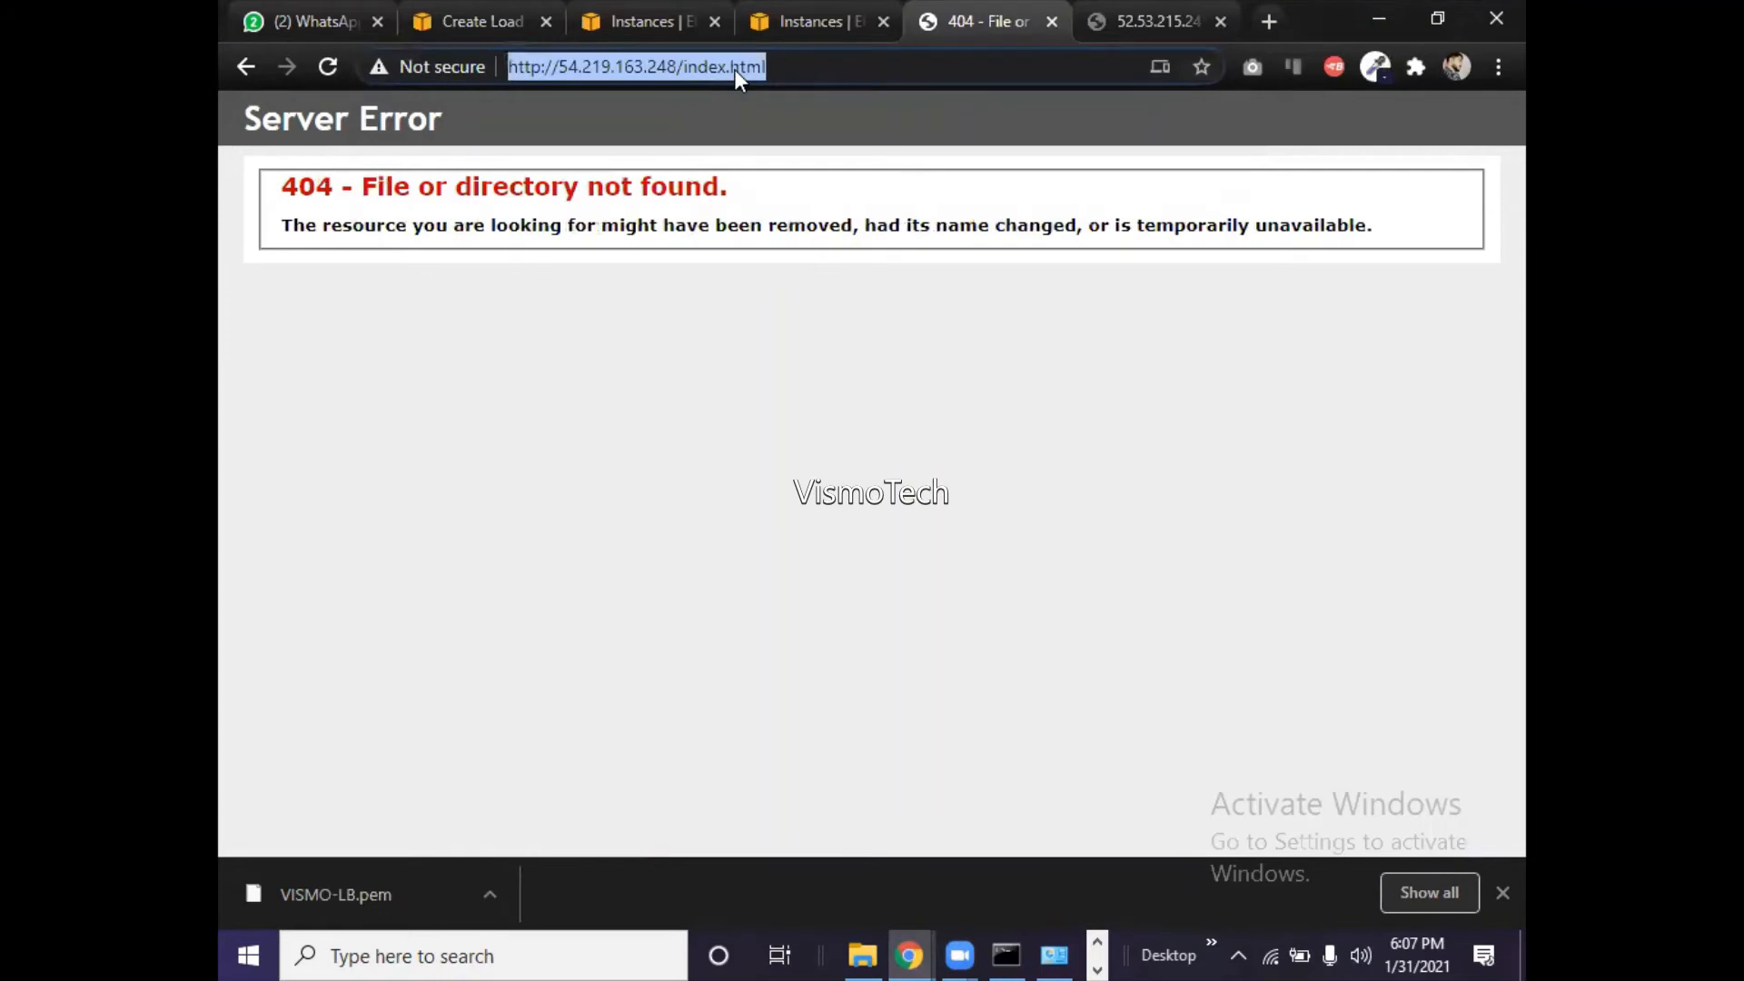
left_click(812, 73)
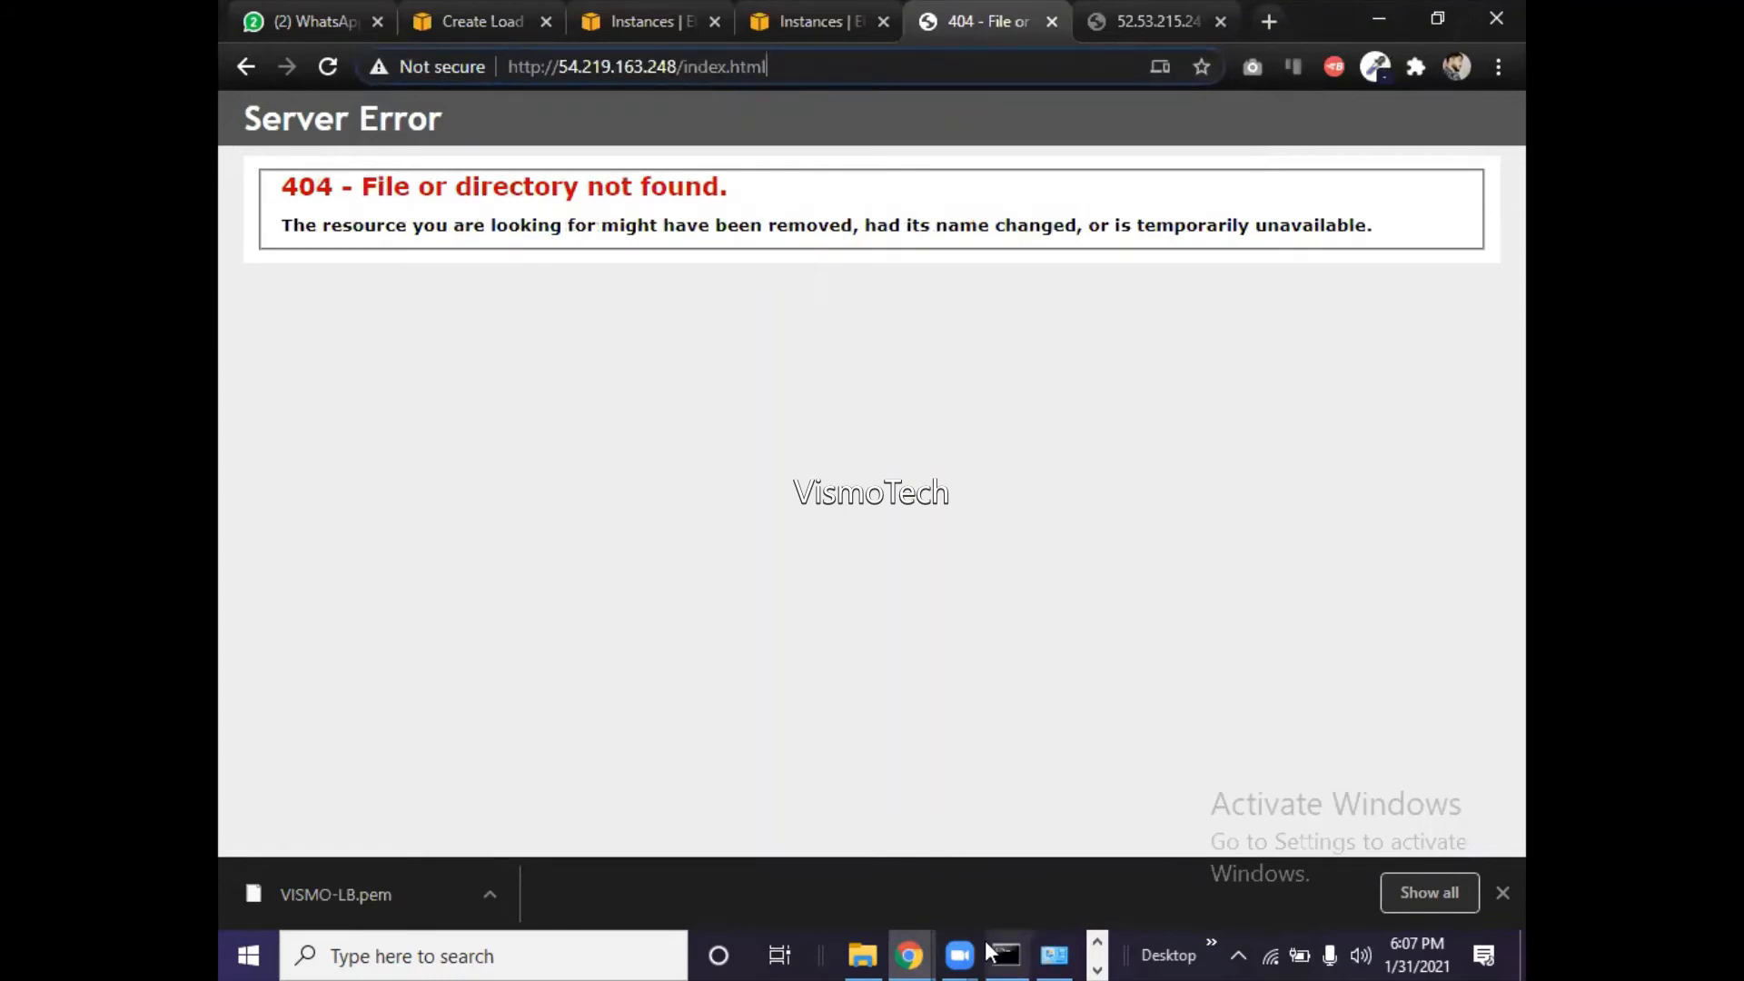
- Return to the 54.219.163.248 remote session, inspect the Default Web Site's http binding on port 80, and cancel the edit
left_click(1093, 946)
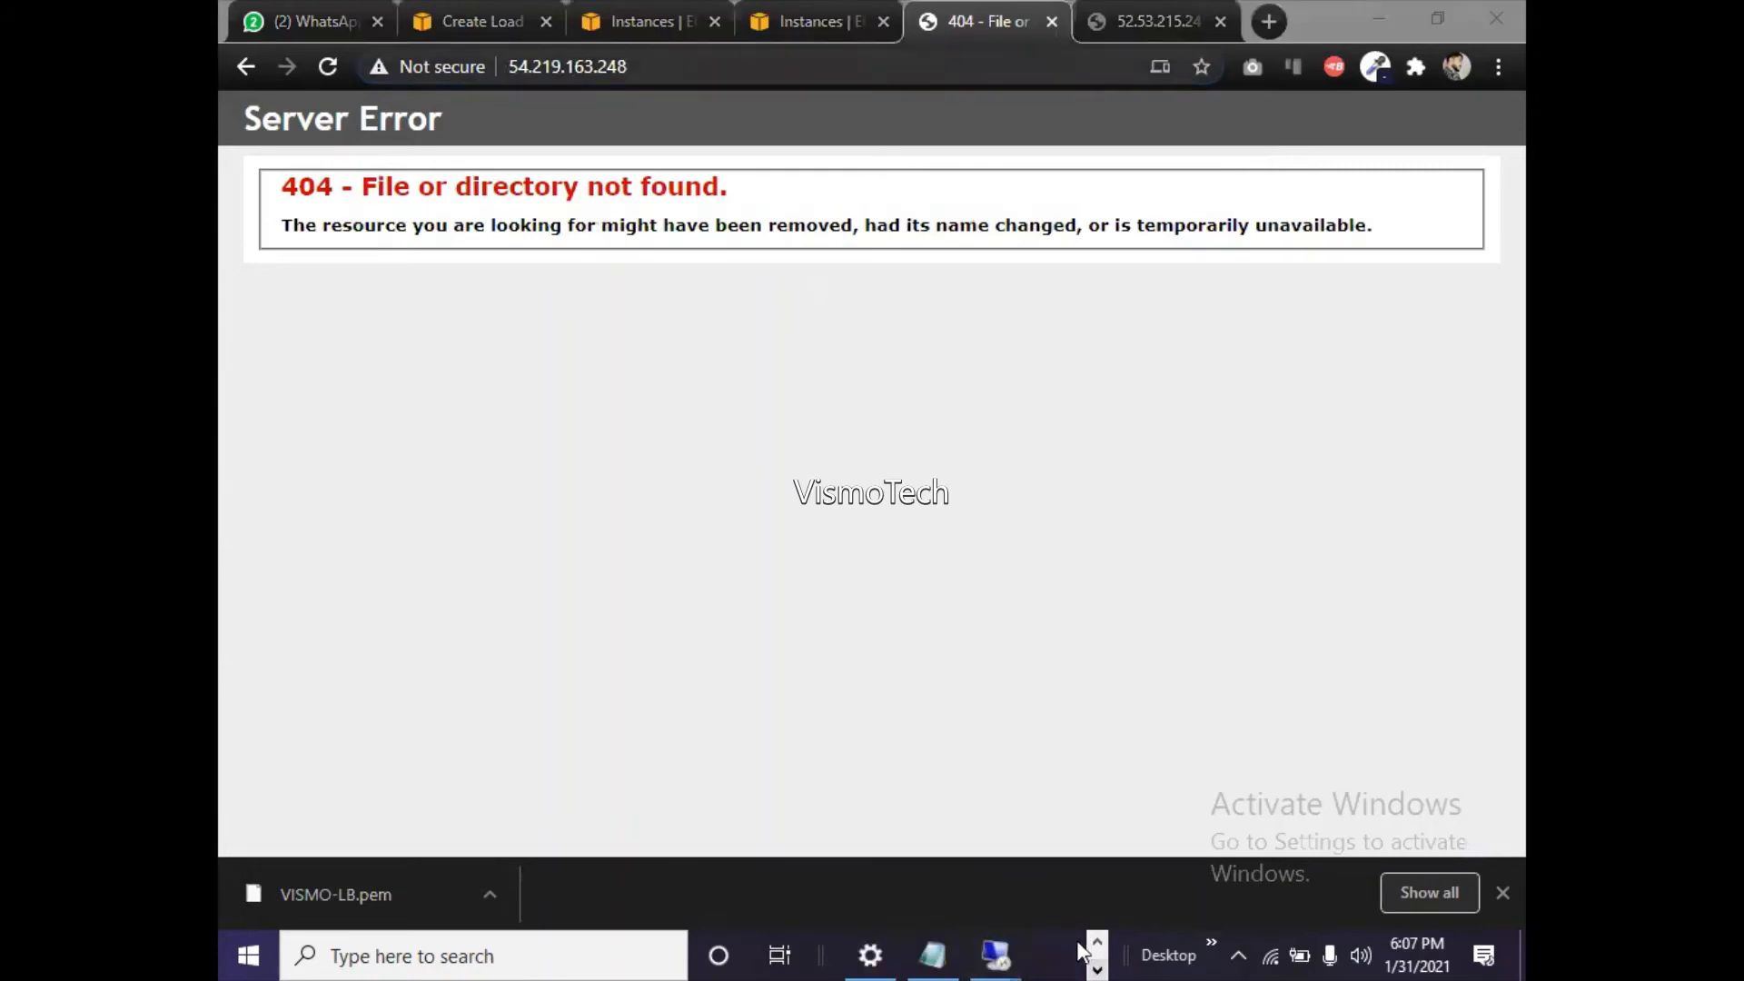
left_click(1099, 942)
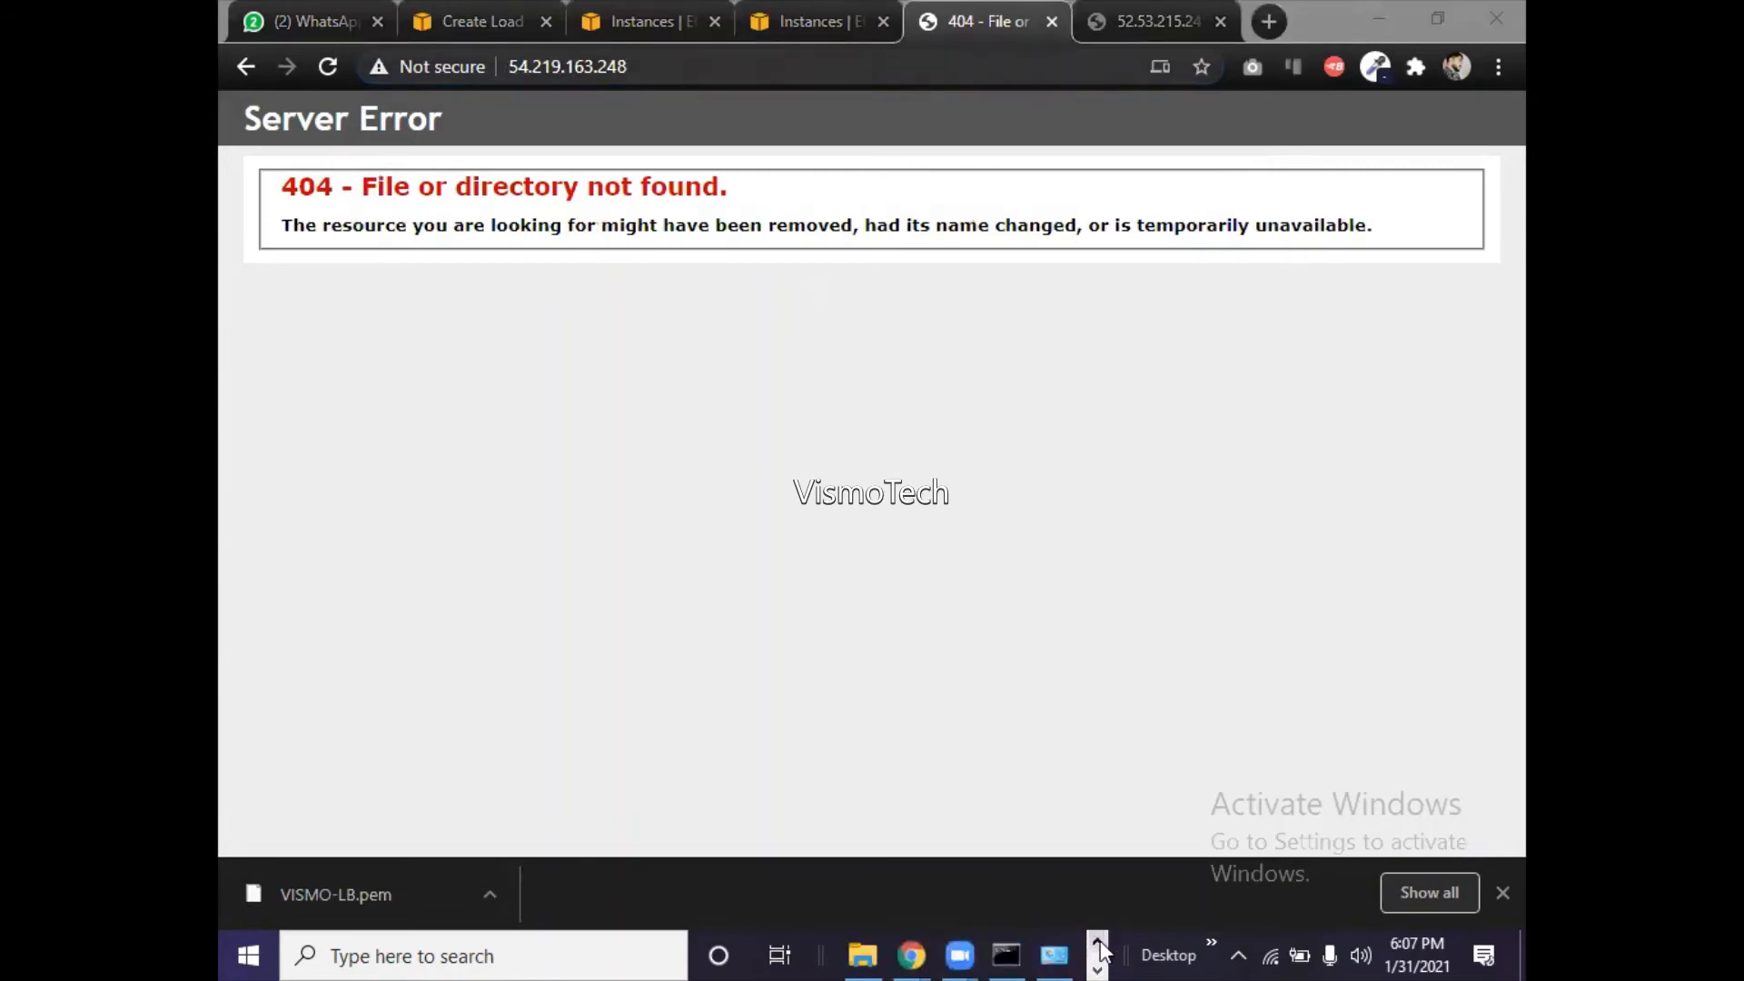
mouse_move(1006, 954)
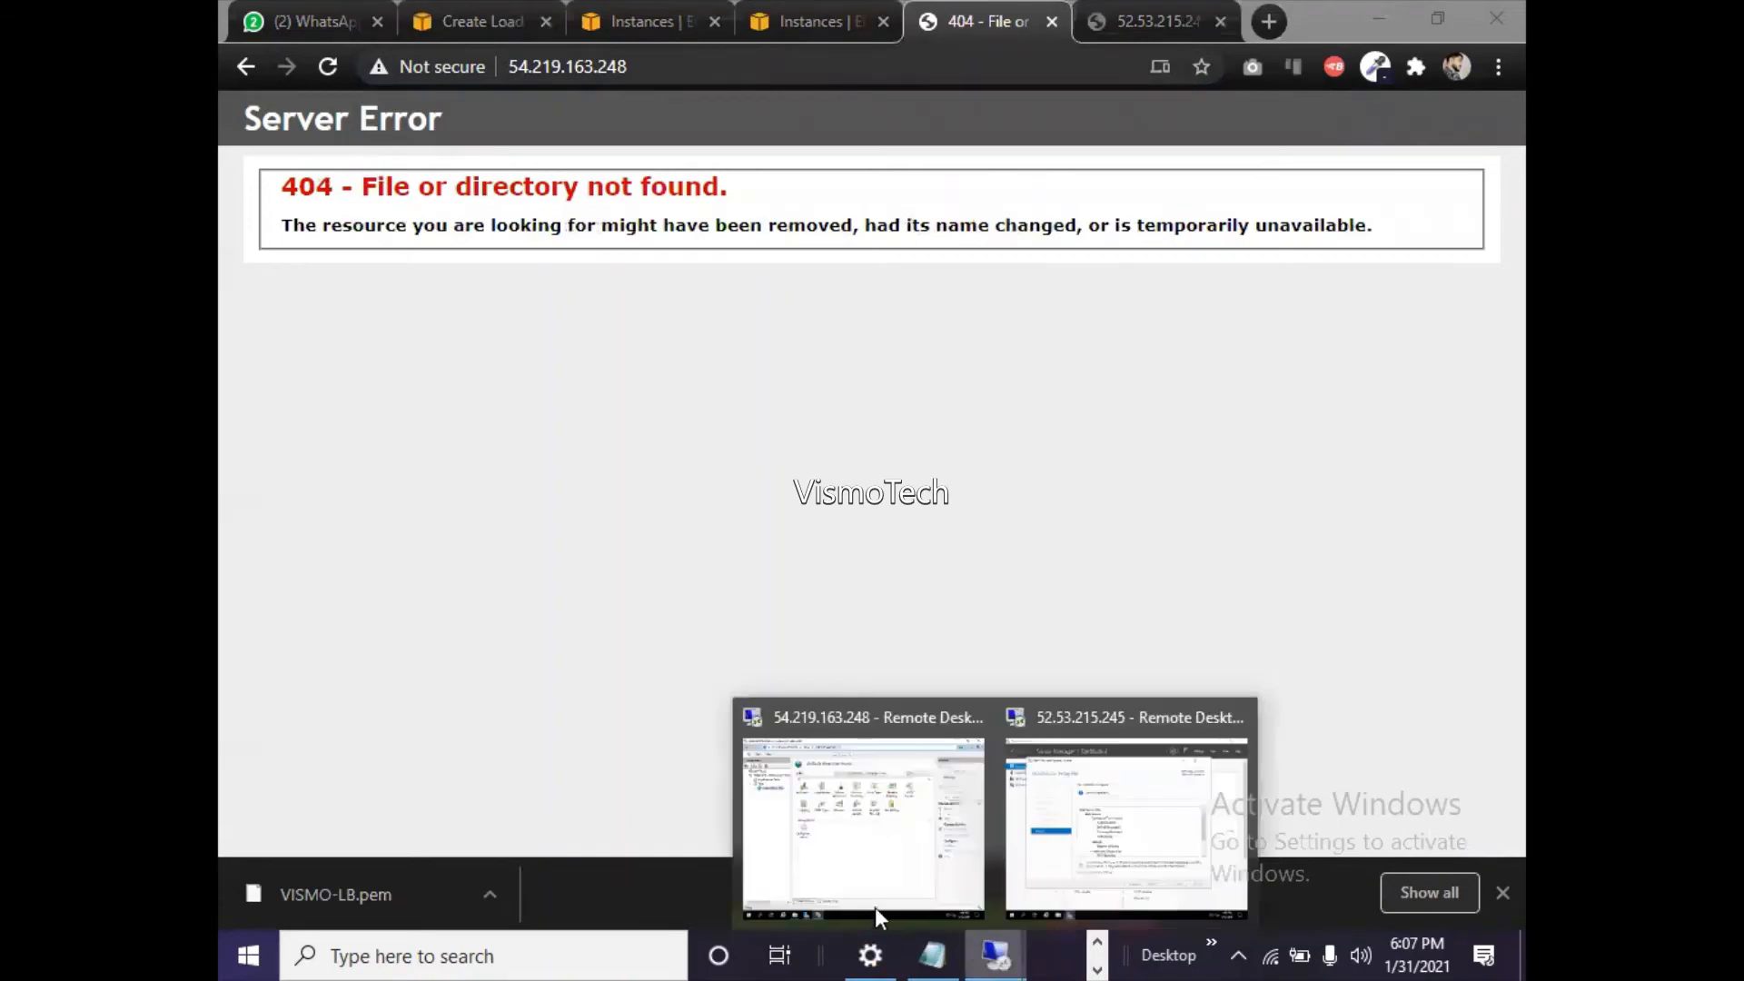
left_click(845, 879)
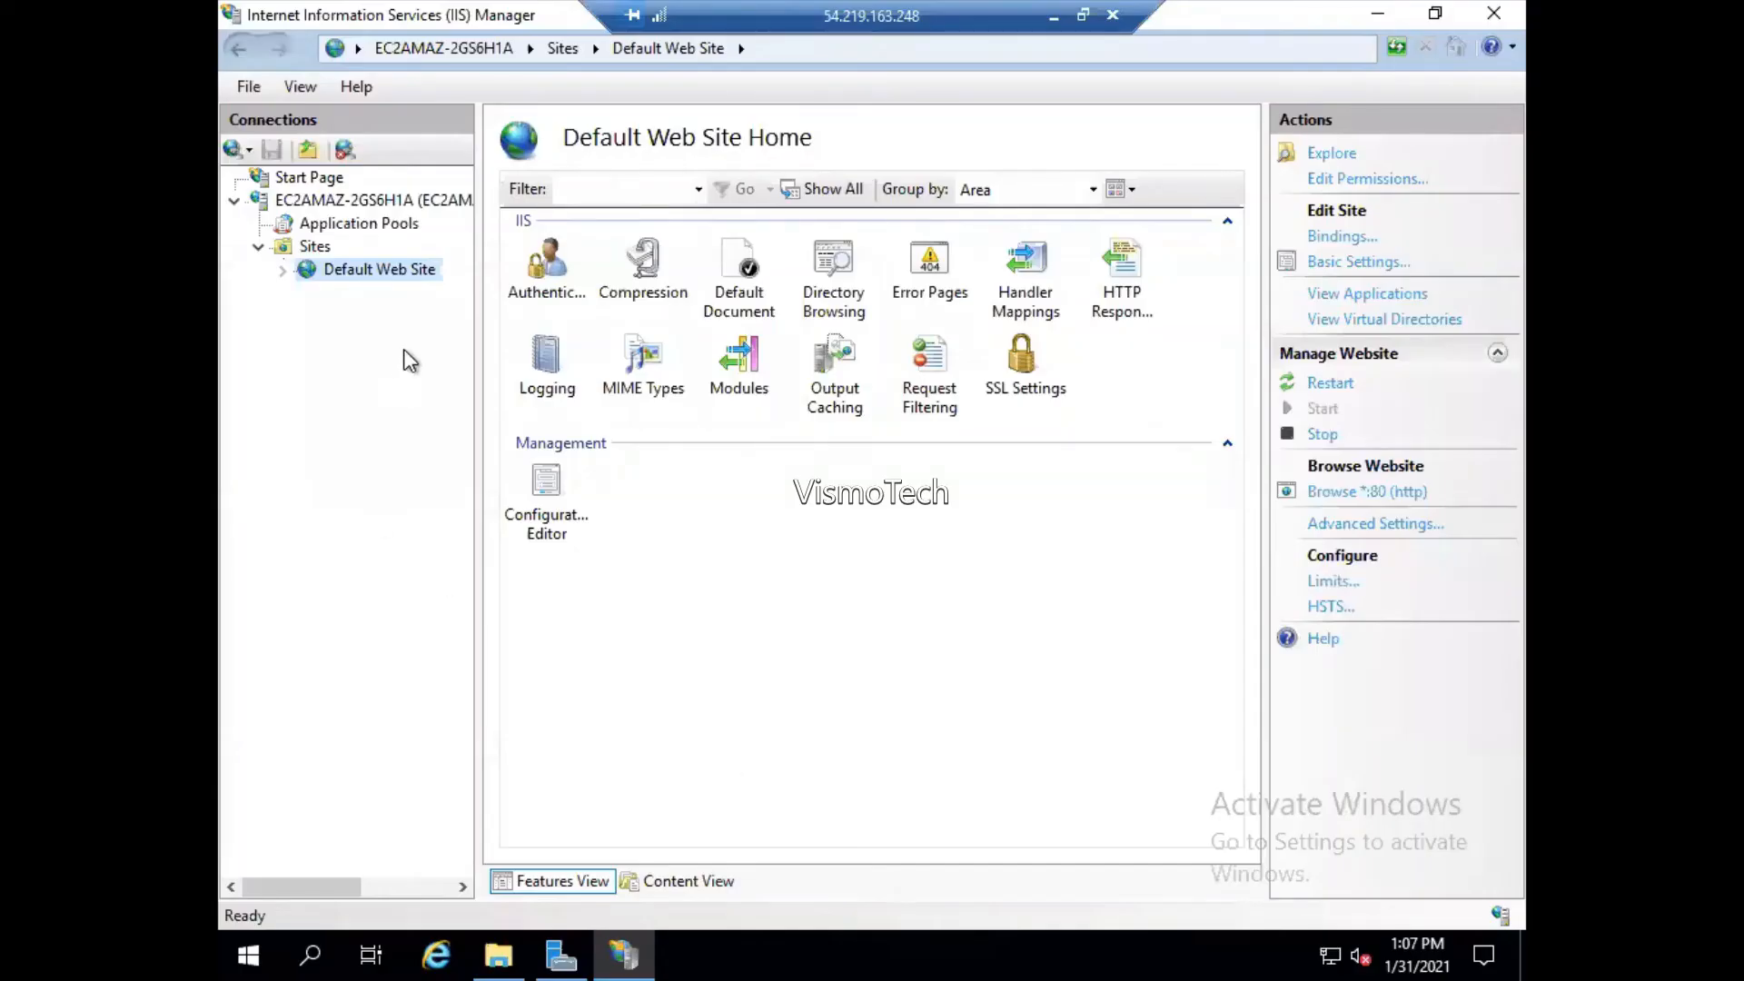
left_click(1349, 238)
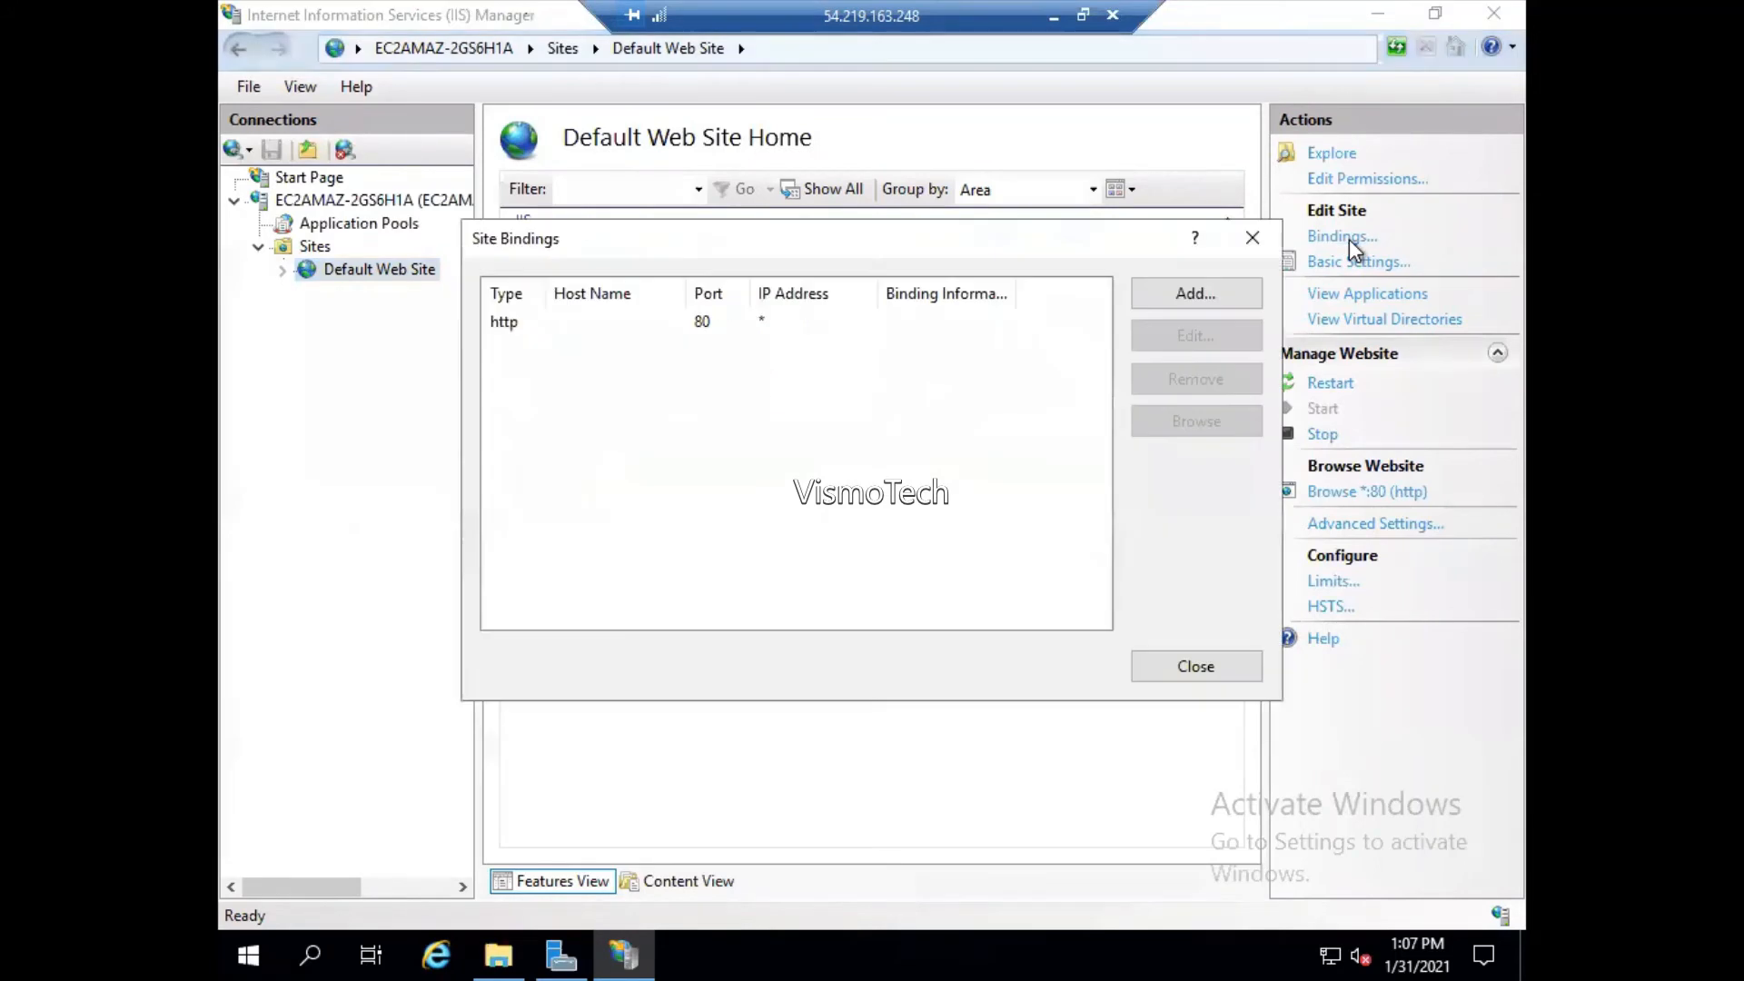
double_click(834, 318)
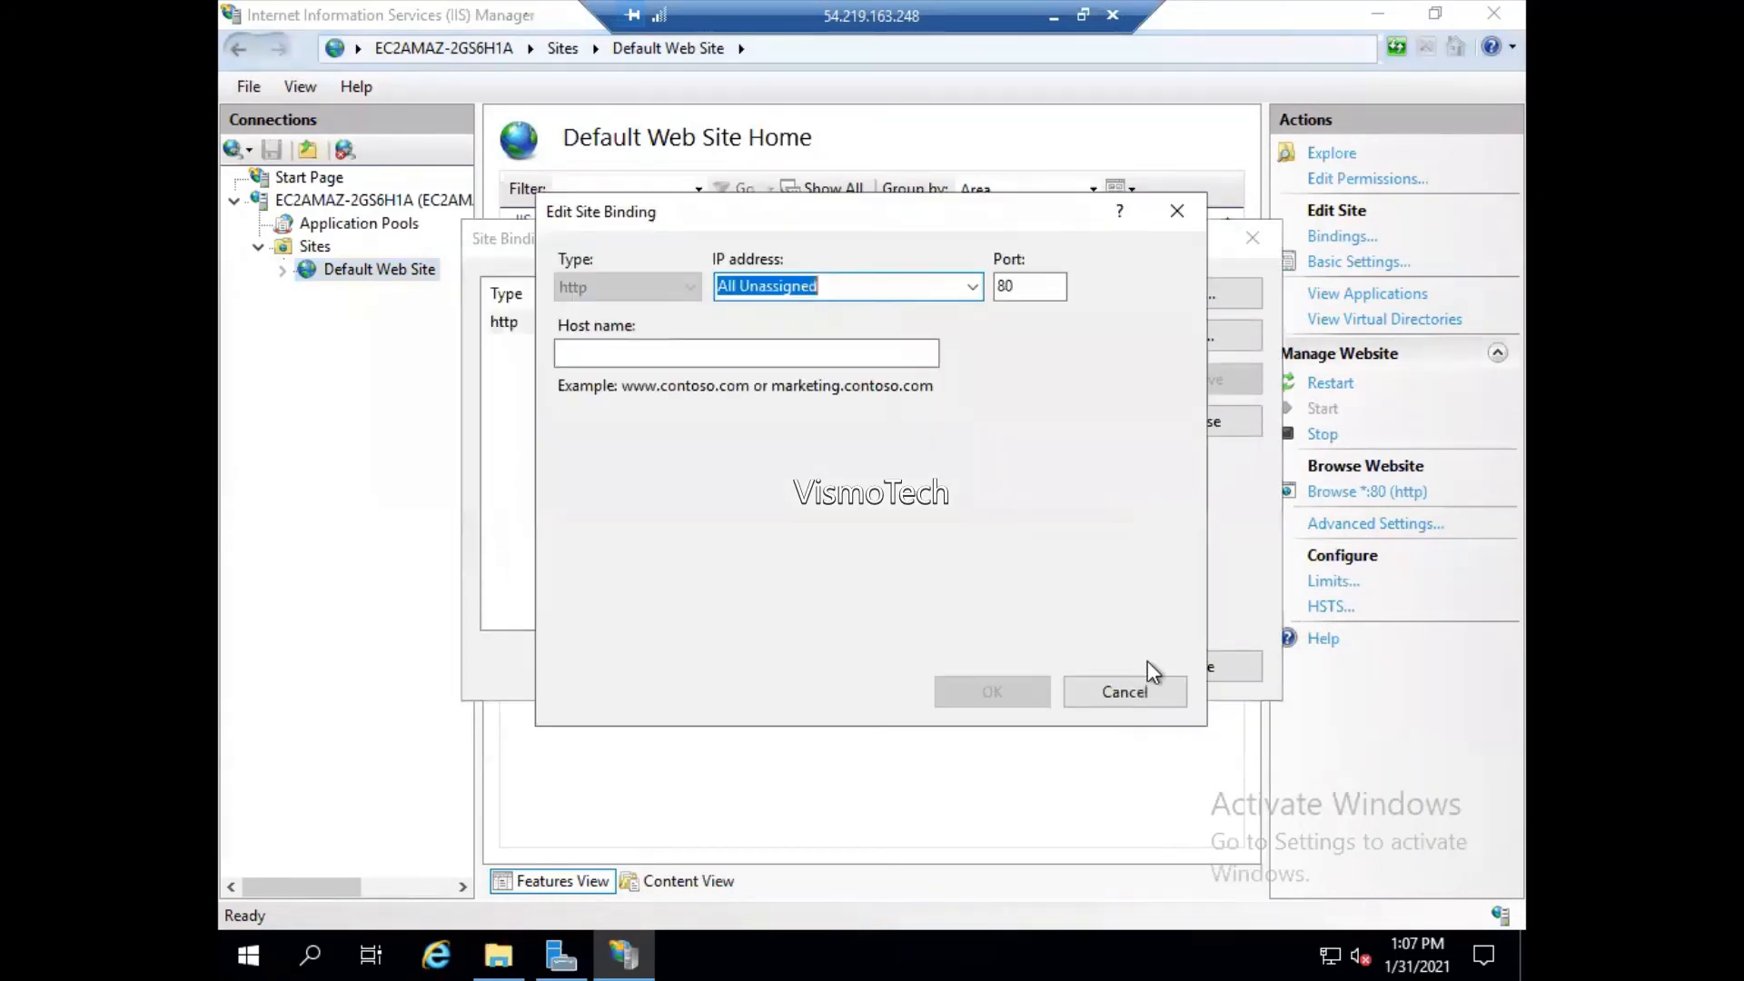
left_click(1147, 693)
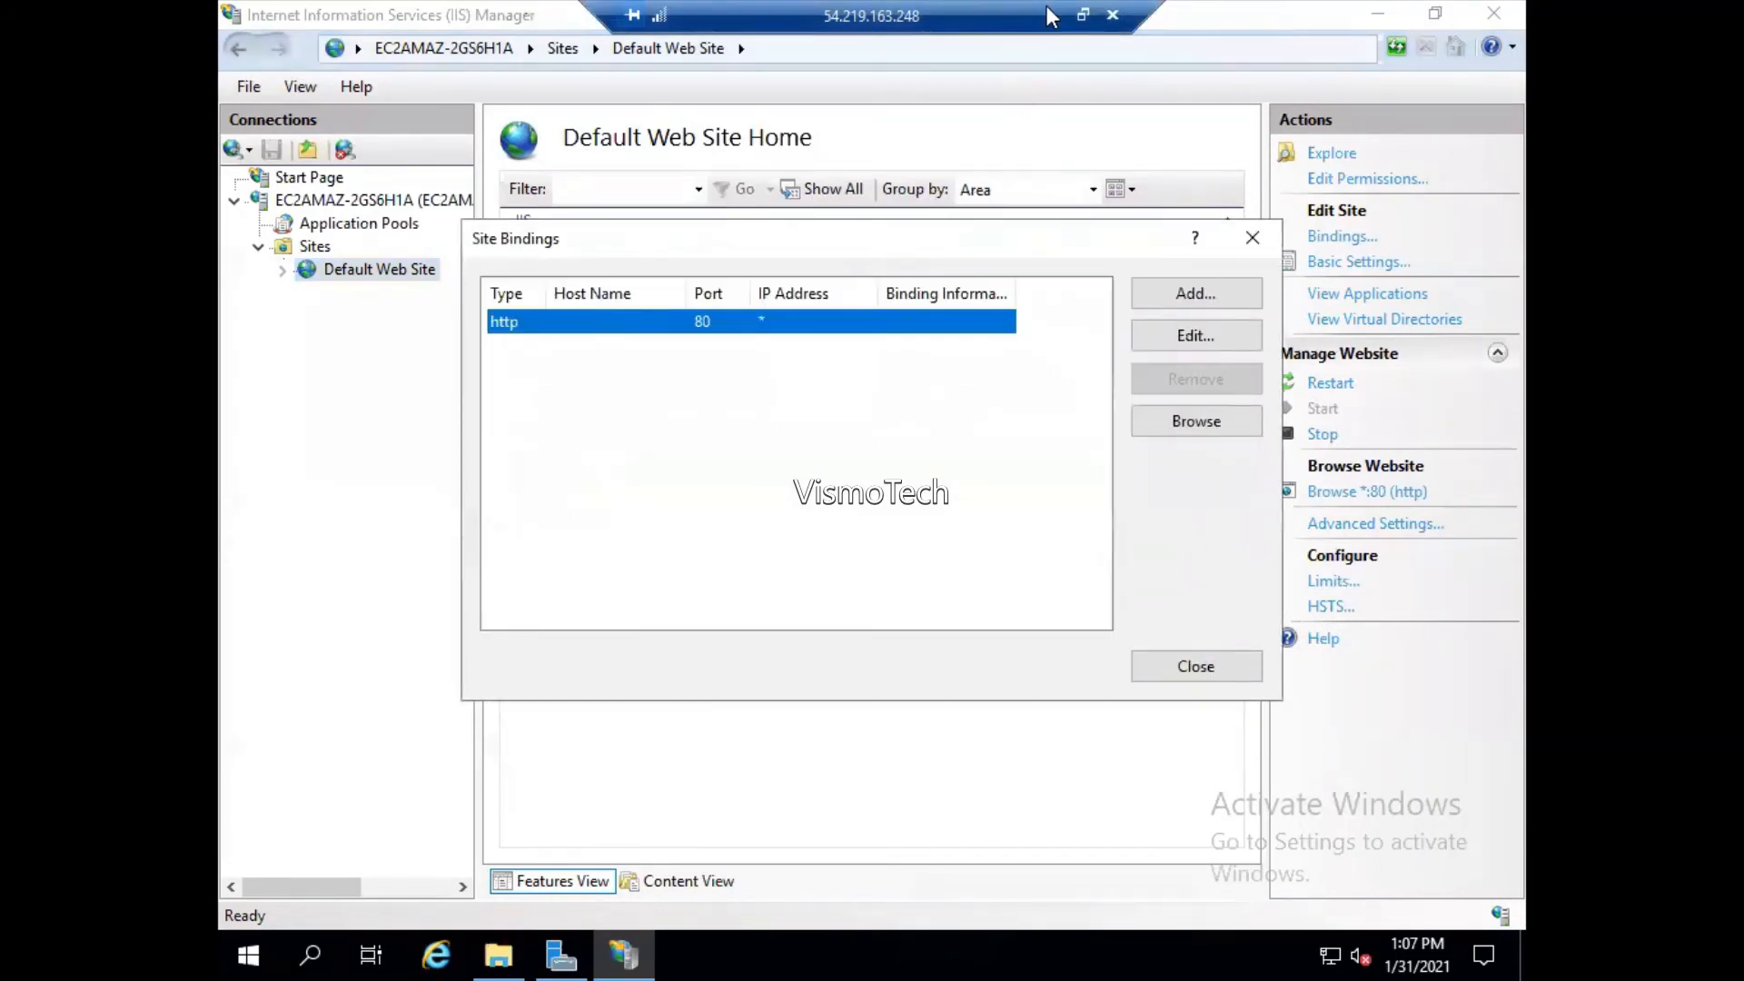
left_click(1049, 16)
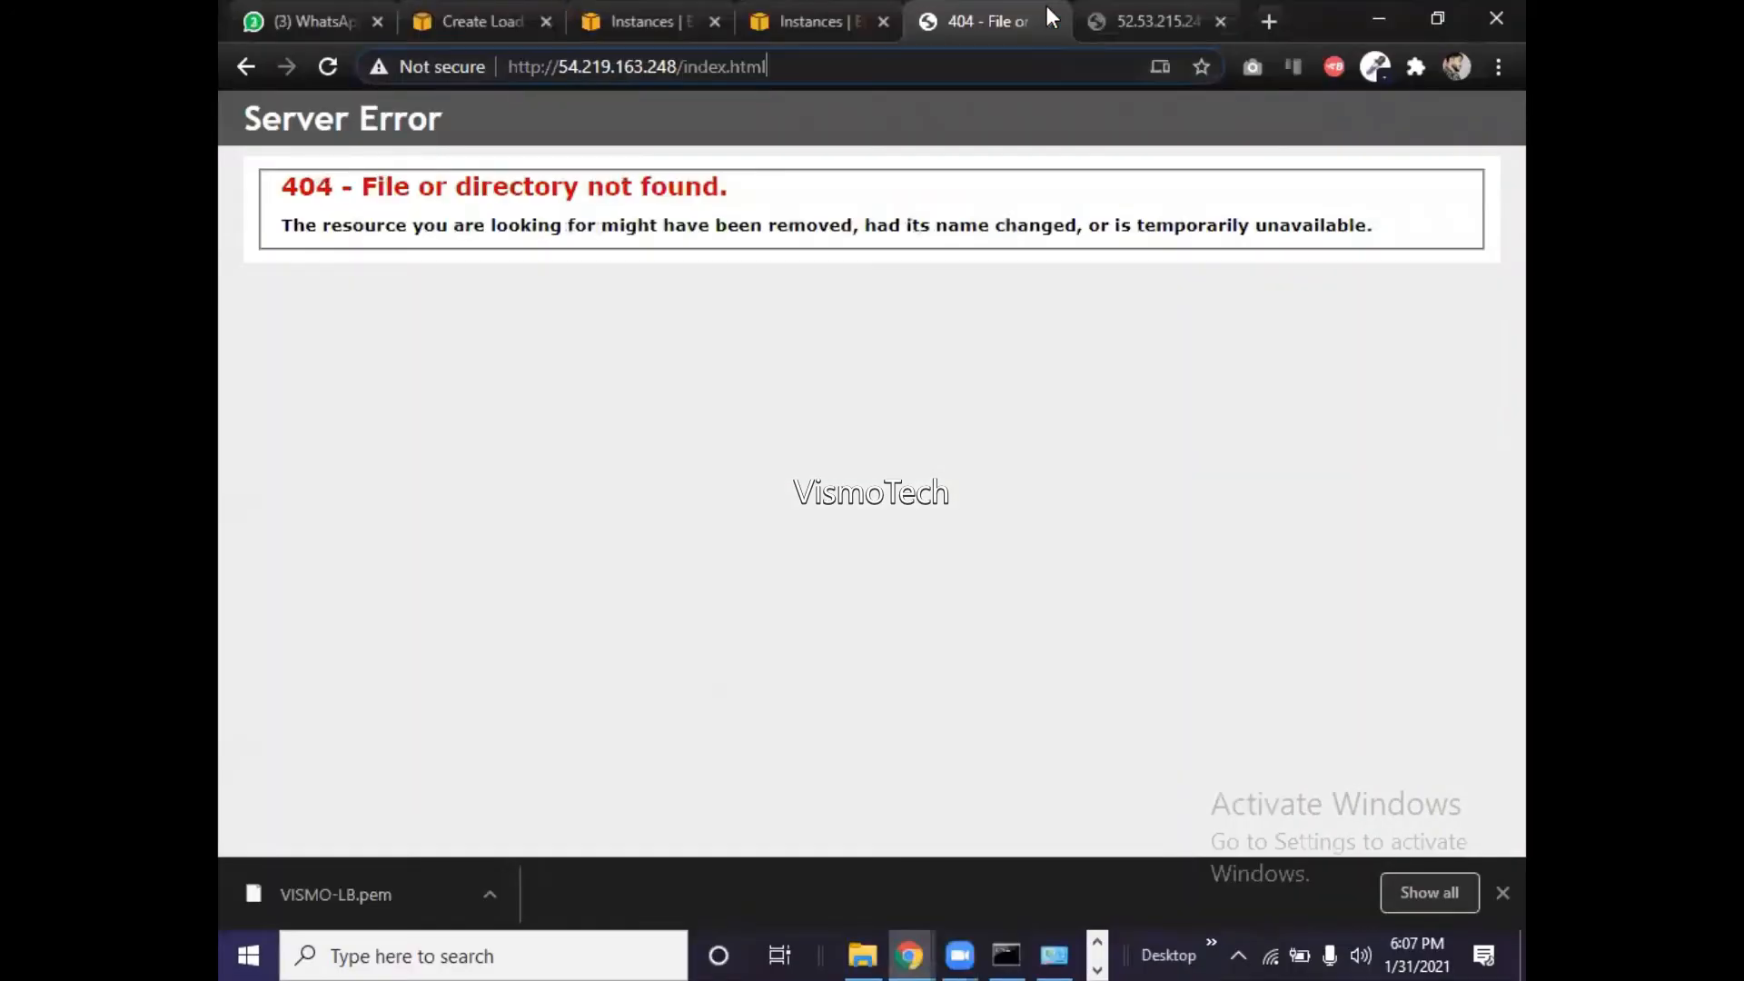
left_click(865, 953)
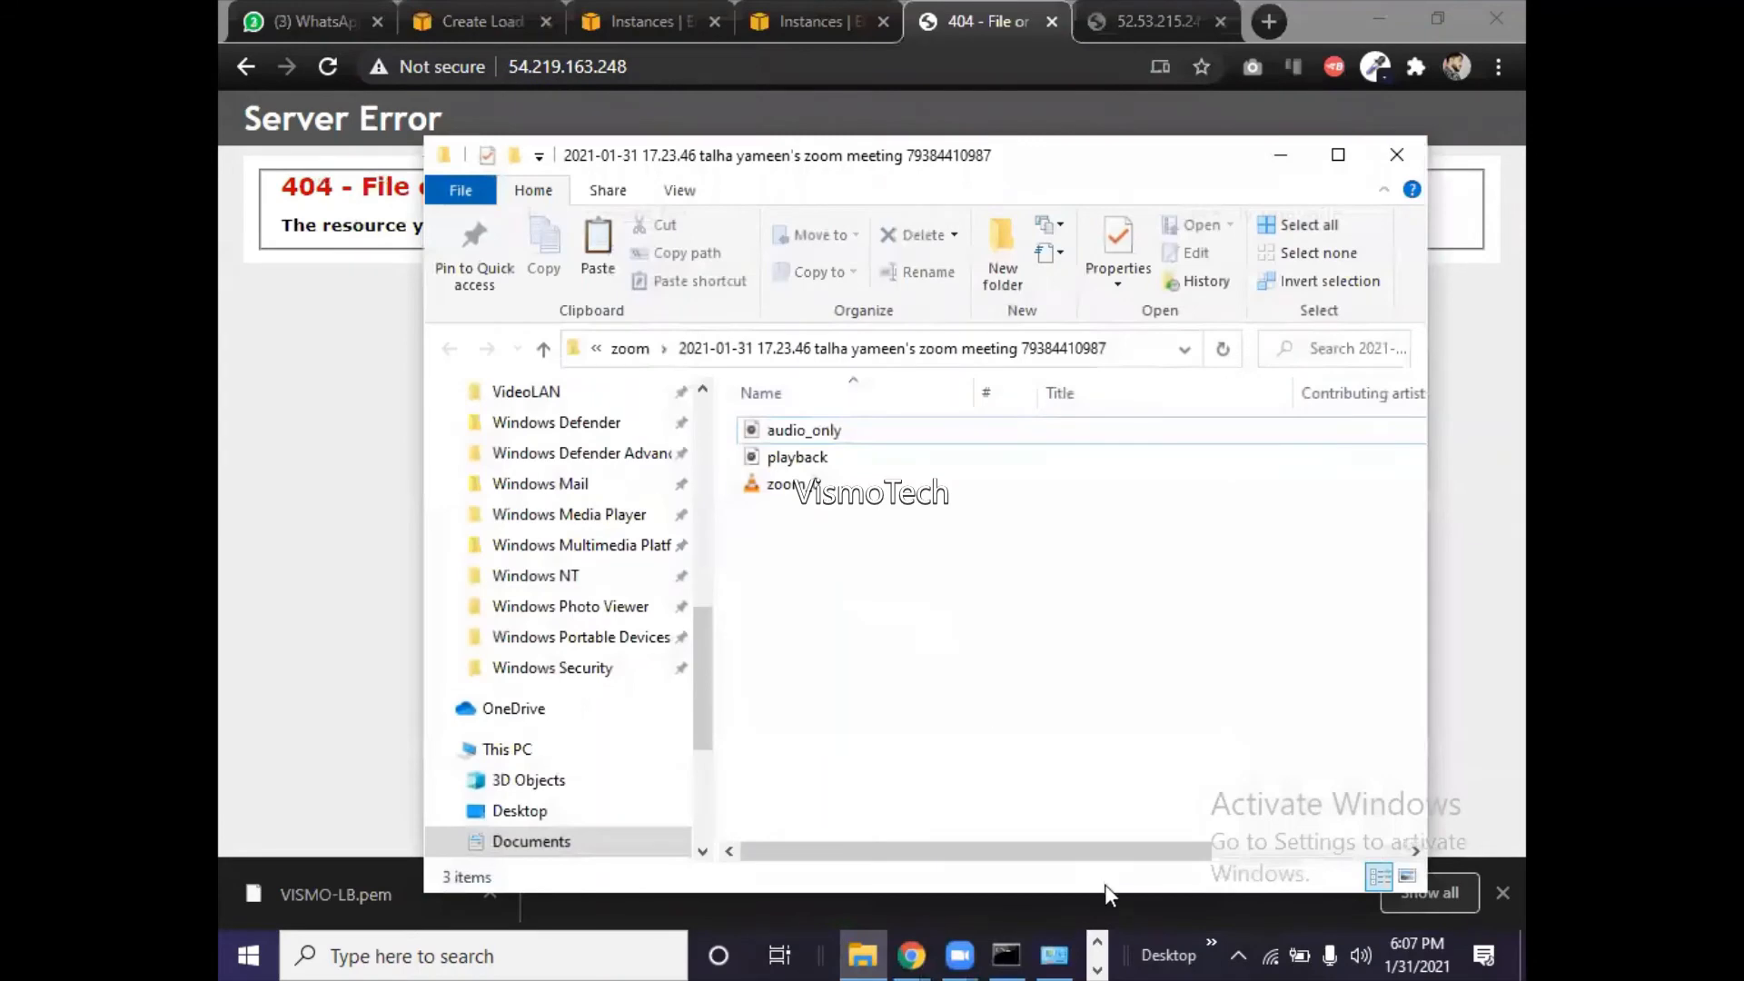
left_click(1099, 941)
mouse_move(1008, 949)
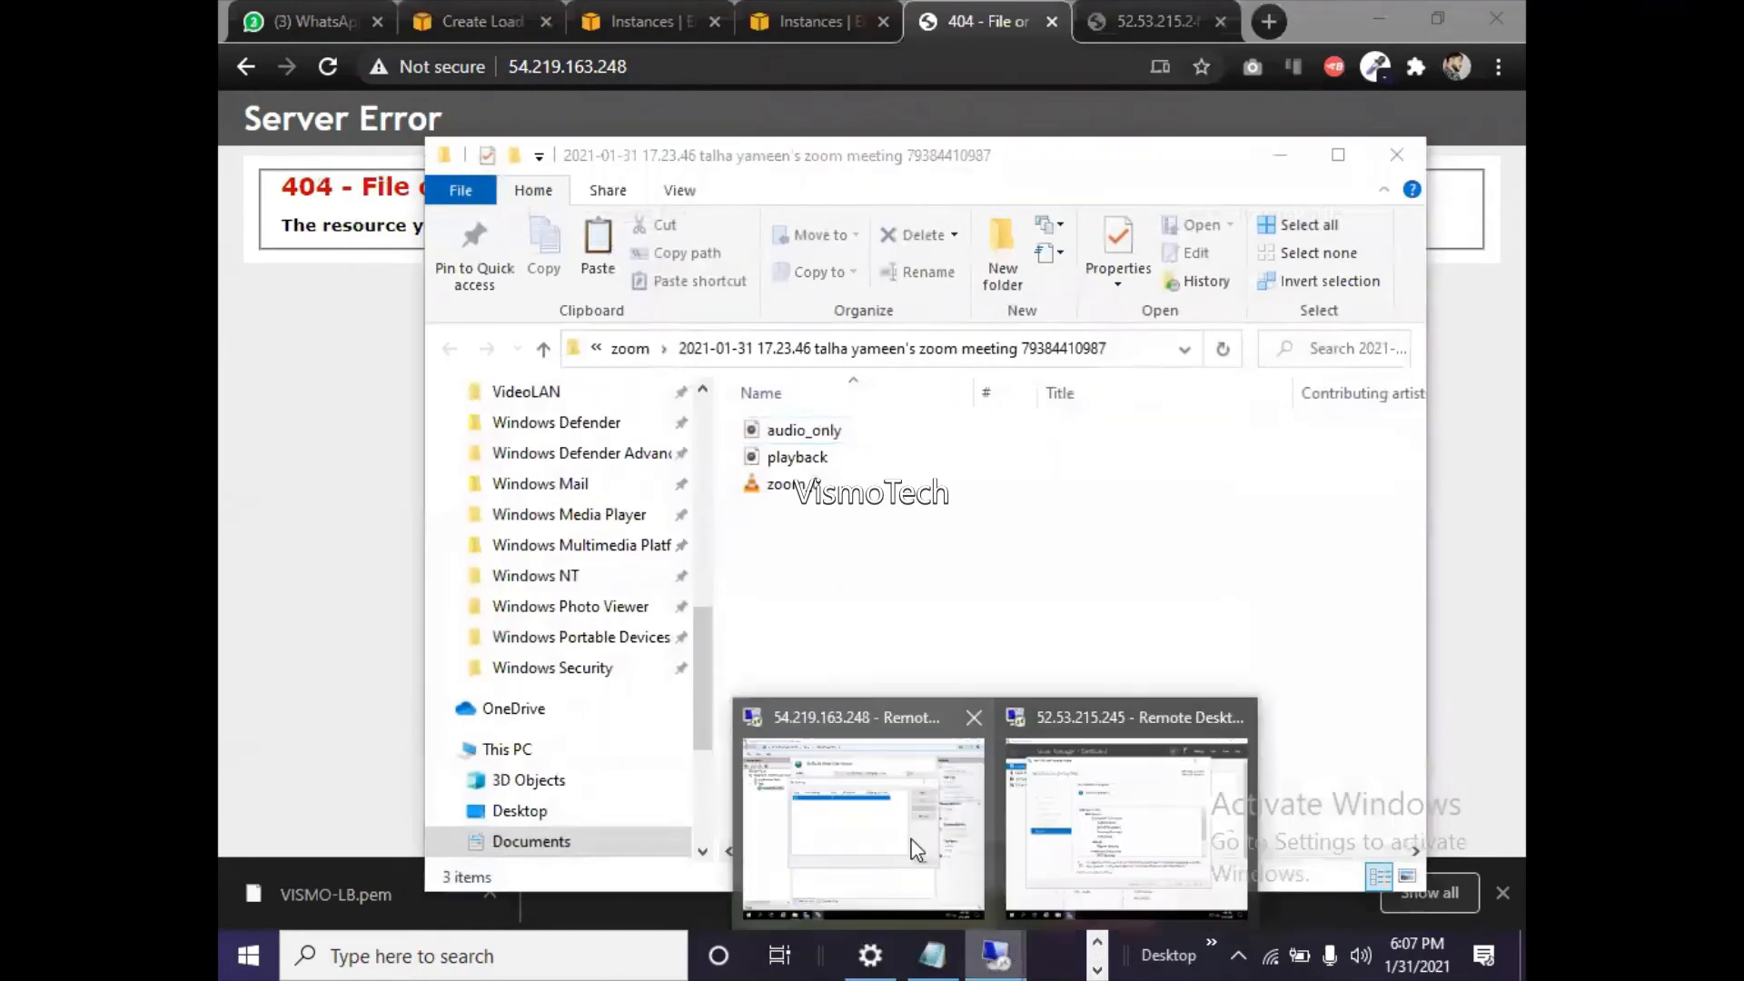
left_click(910, 841)
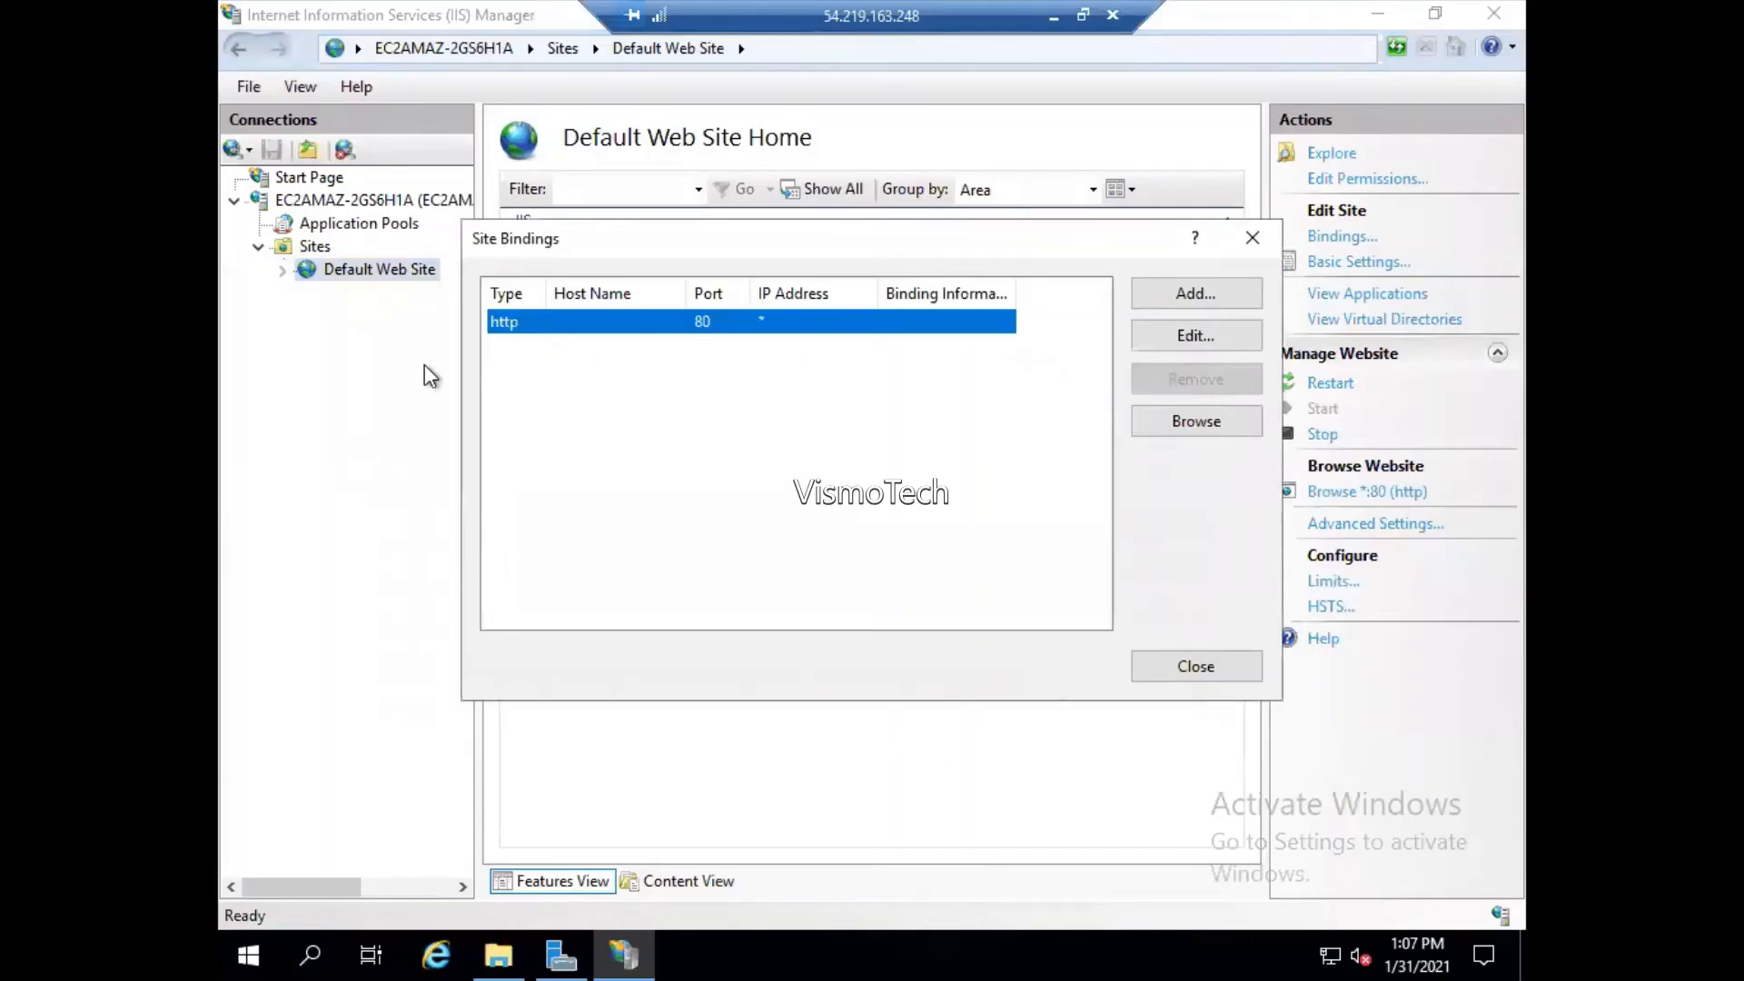
- Close the Site Bindings dialog, bring up the wwwroot folder, and delete its Backup folder
left_click(1195, 667)
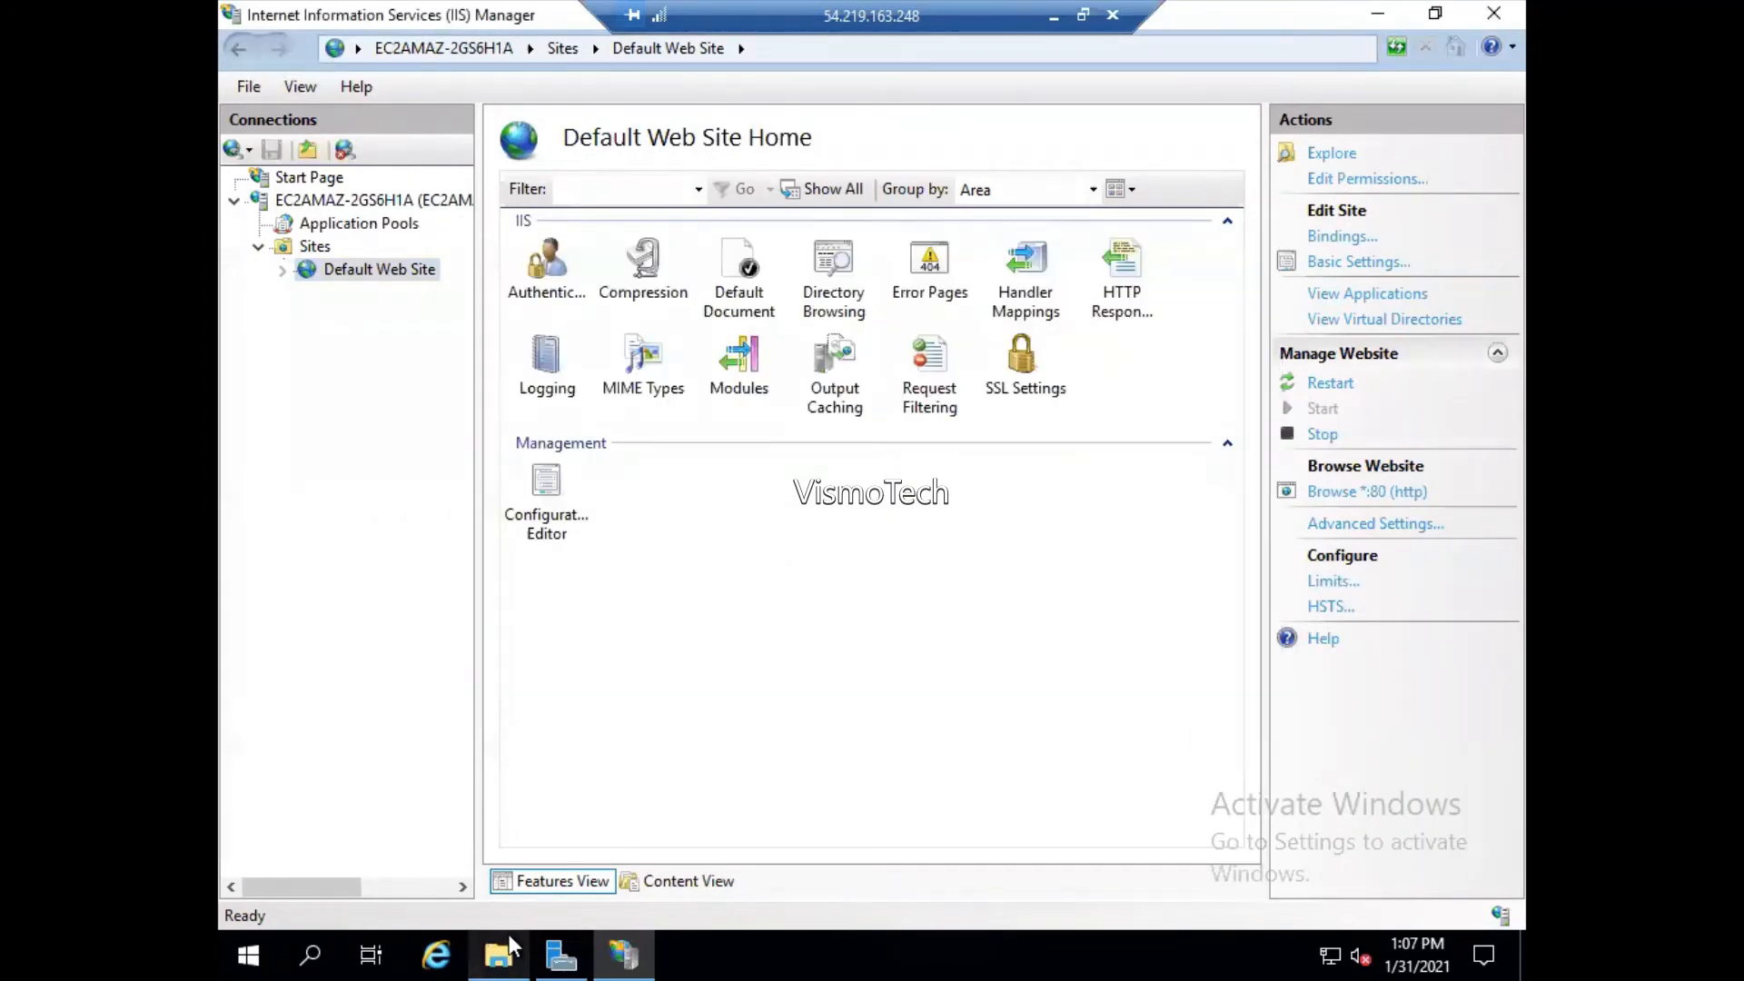
left_click(509, 938)
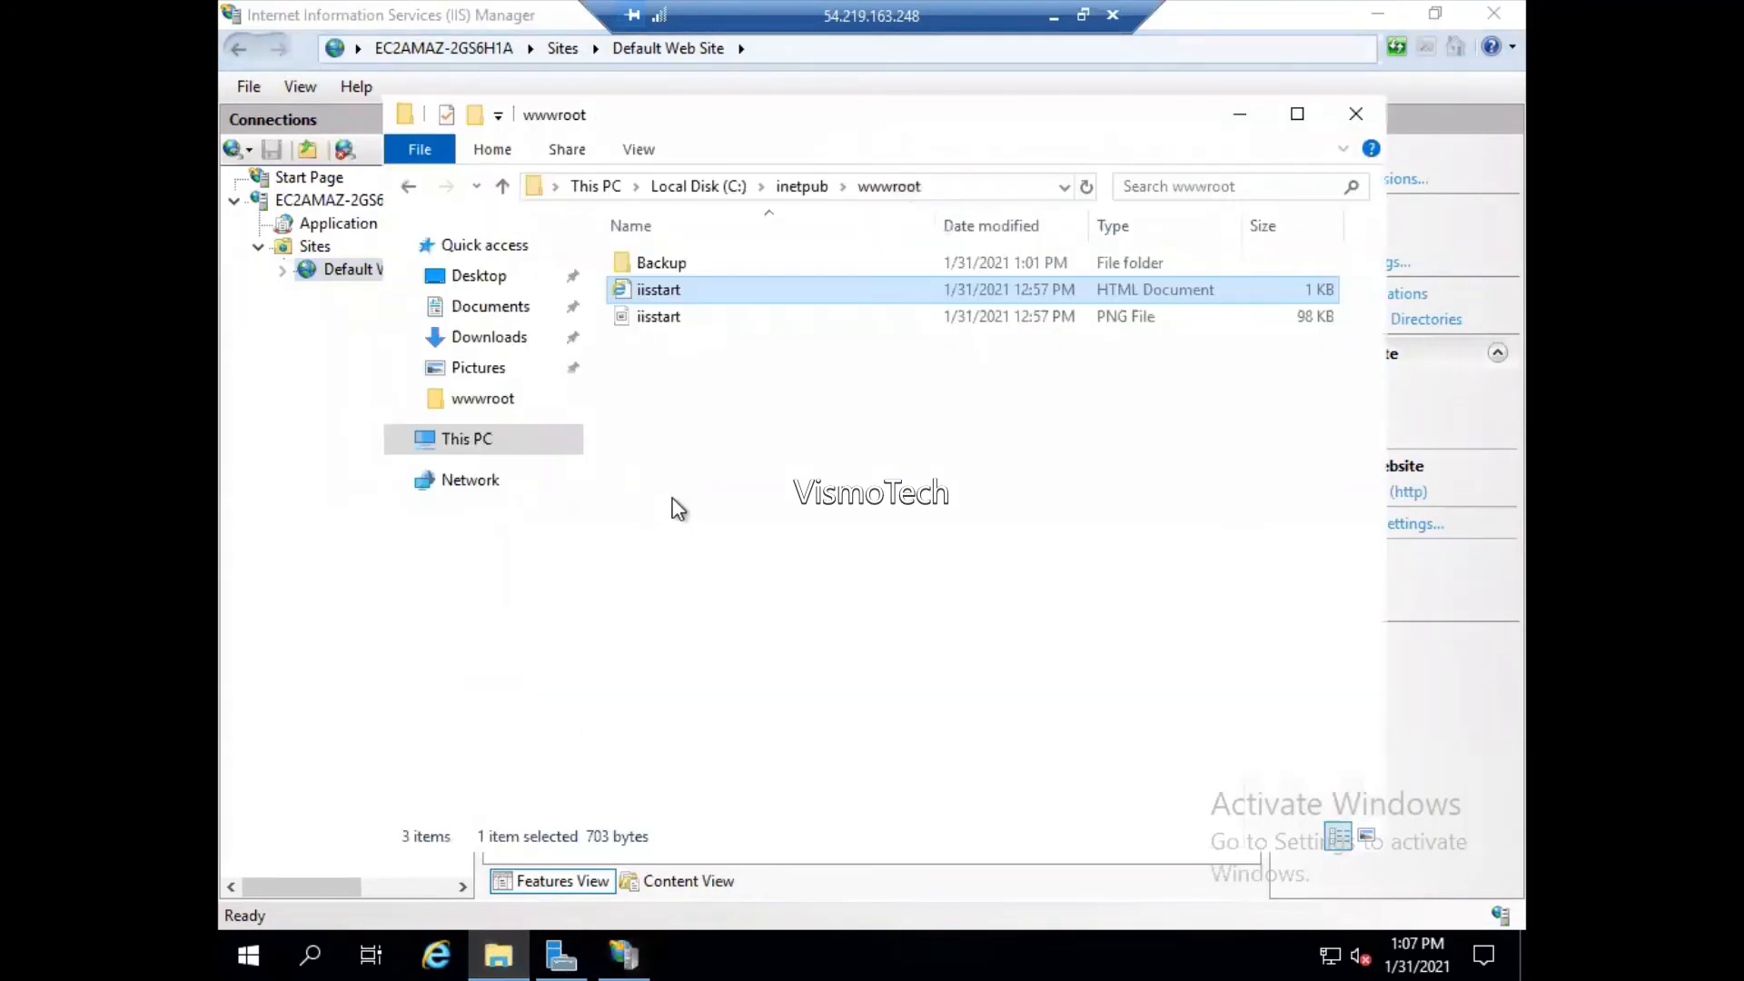
left_click(677, 507)
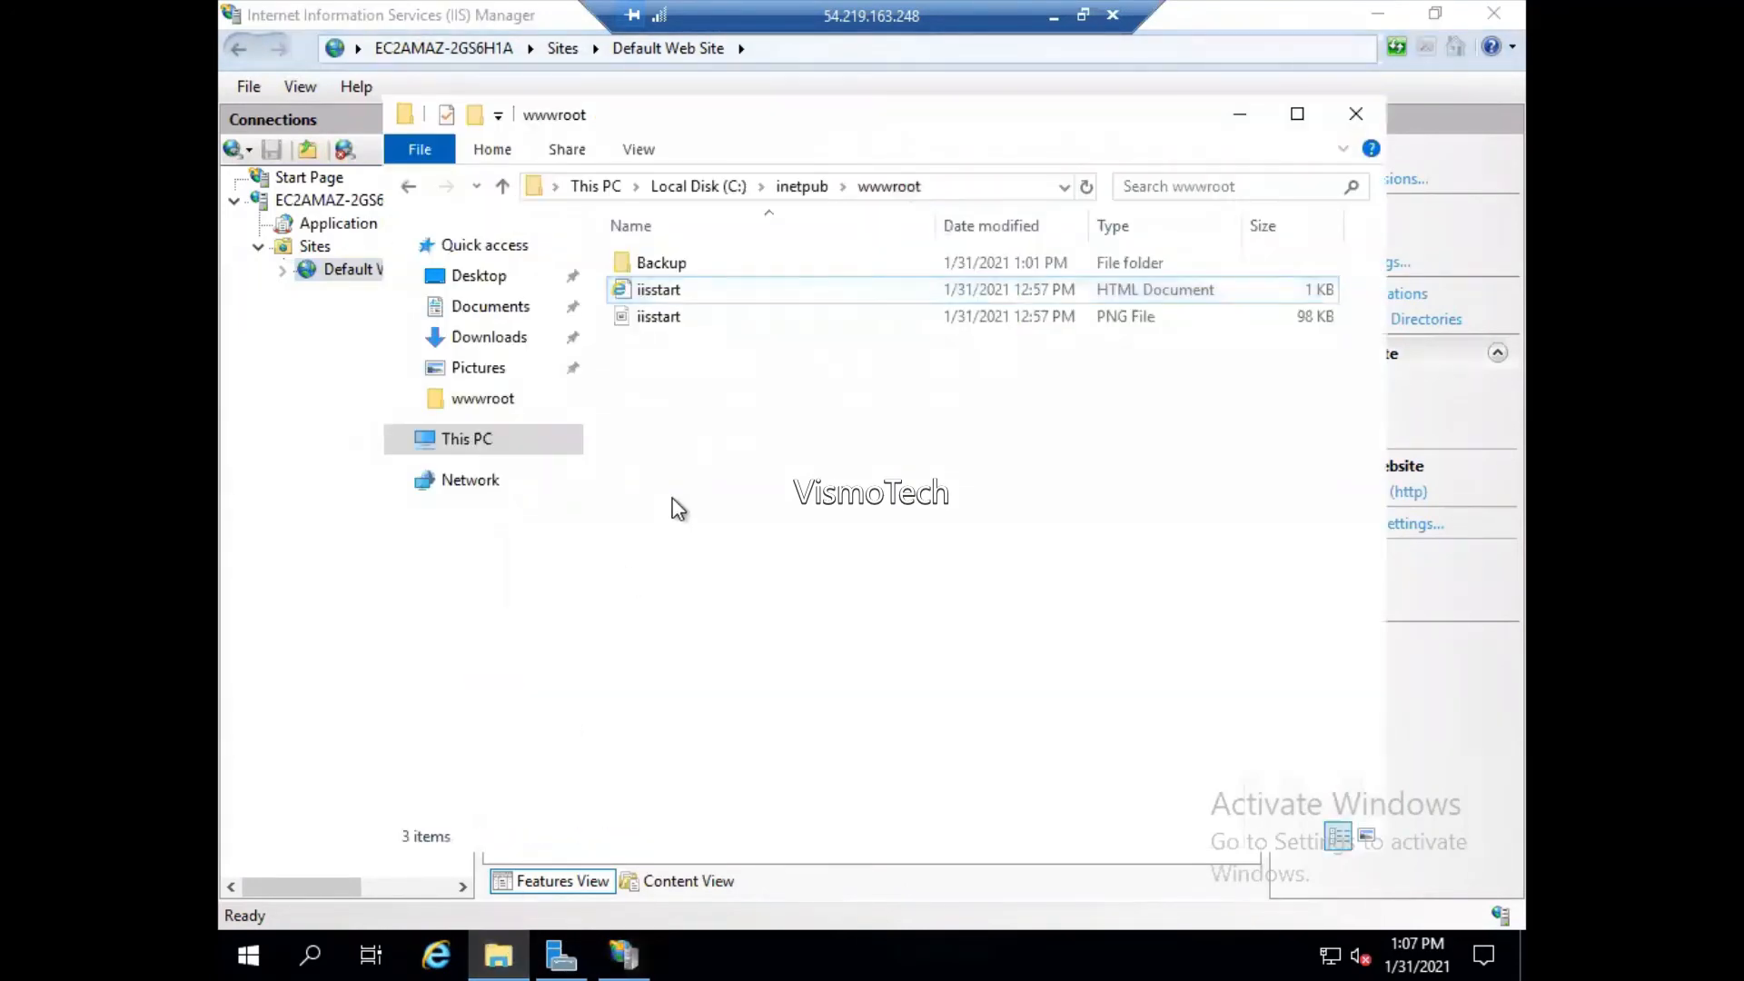
left_click(651, 267)
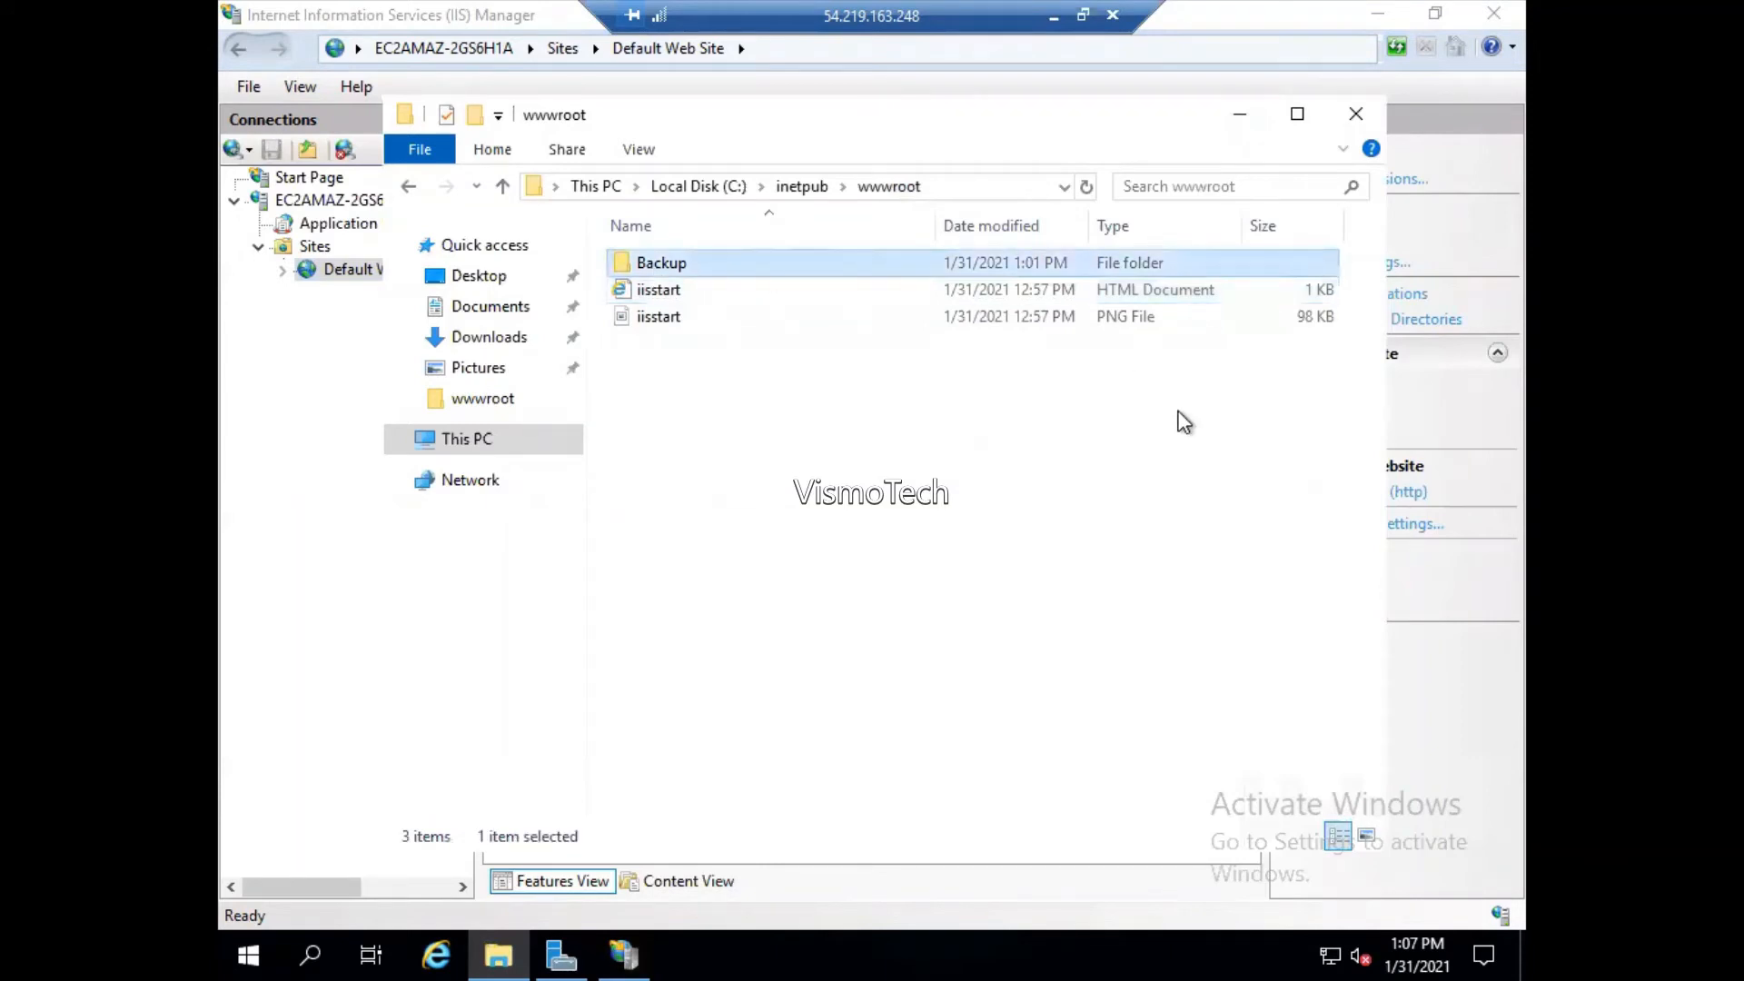
key("Delete")
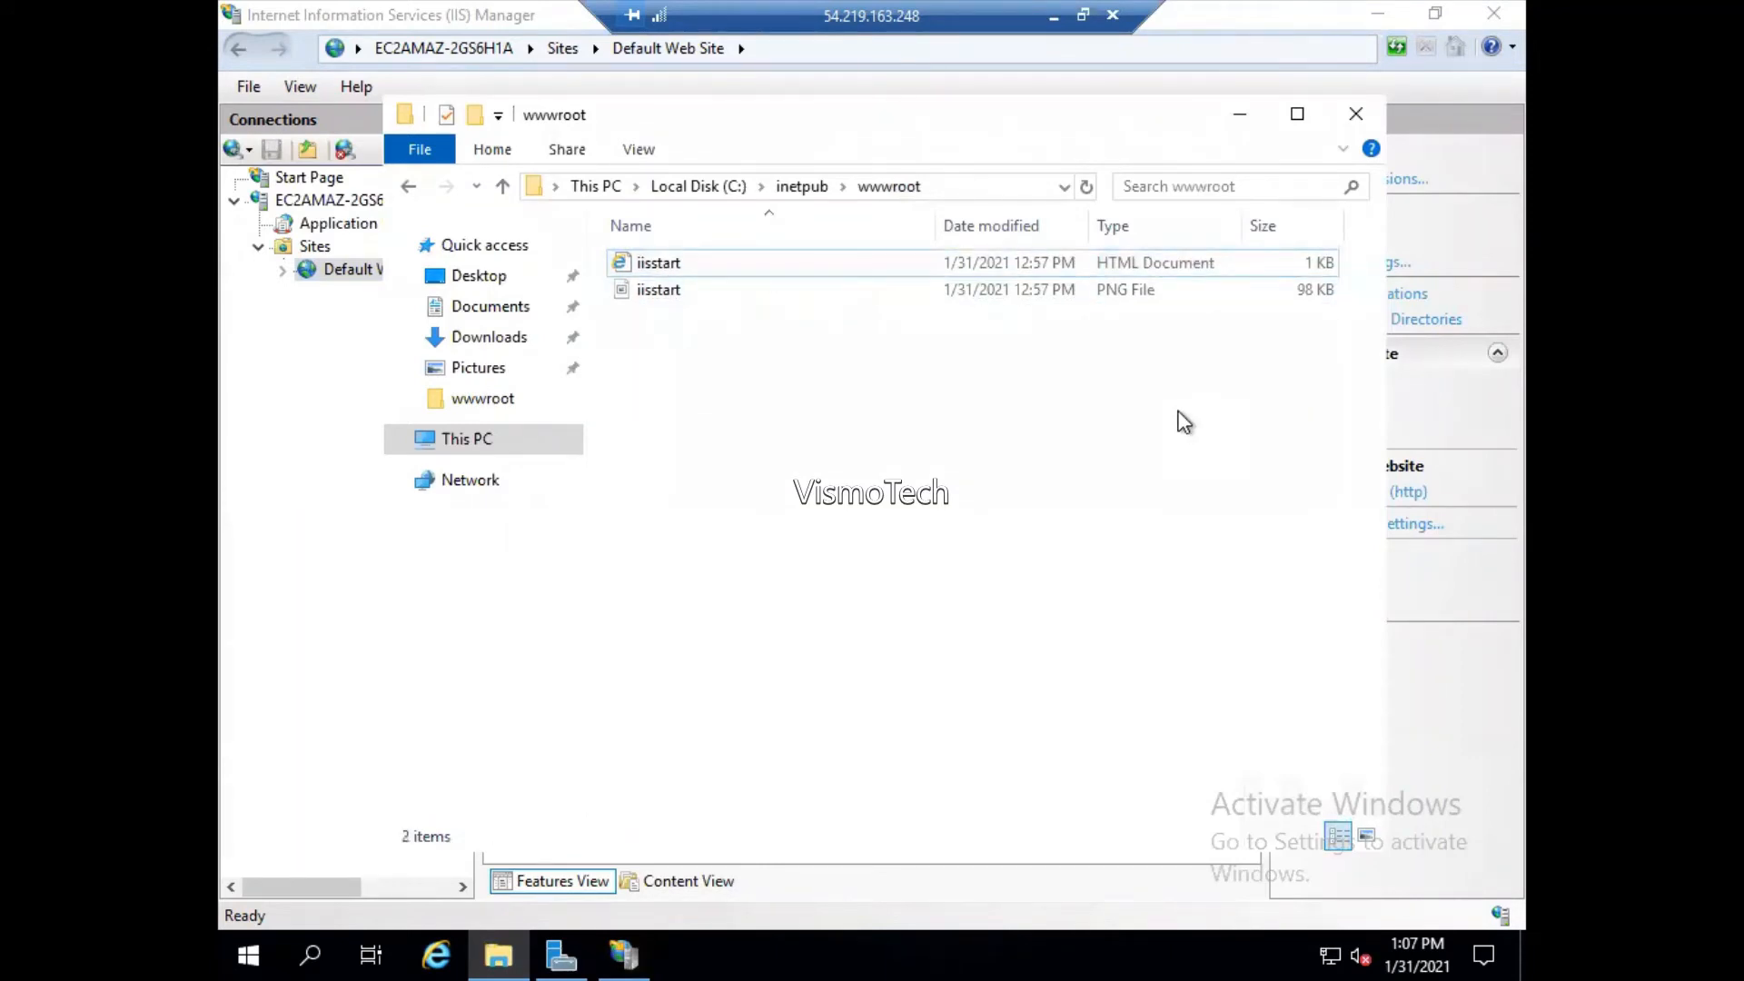
left_click(1053, 16)
left_click(696, 67)
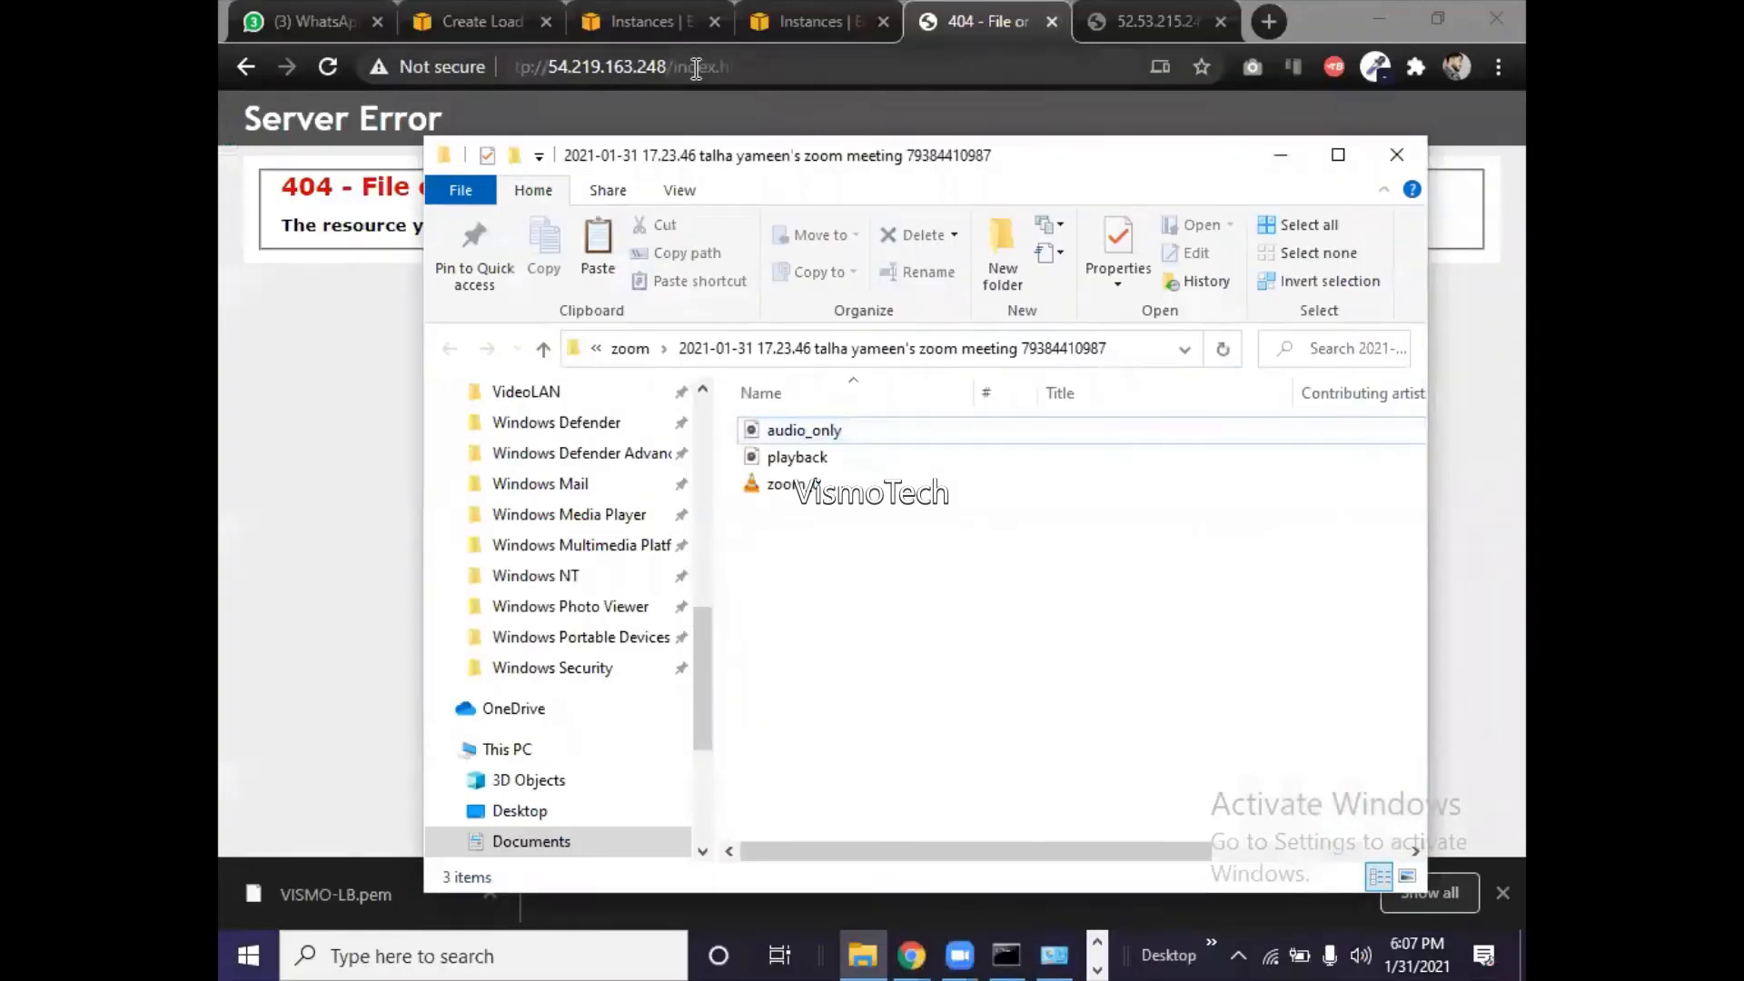
key("ctrl+shift+Tab")
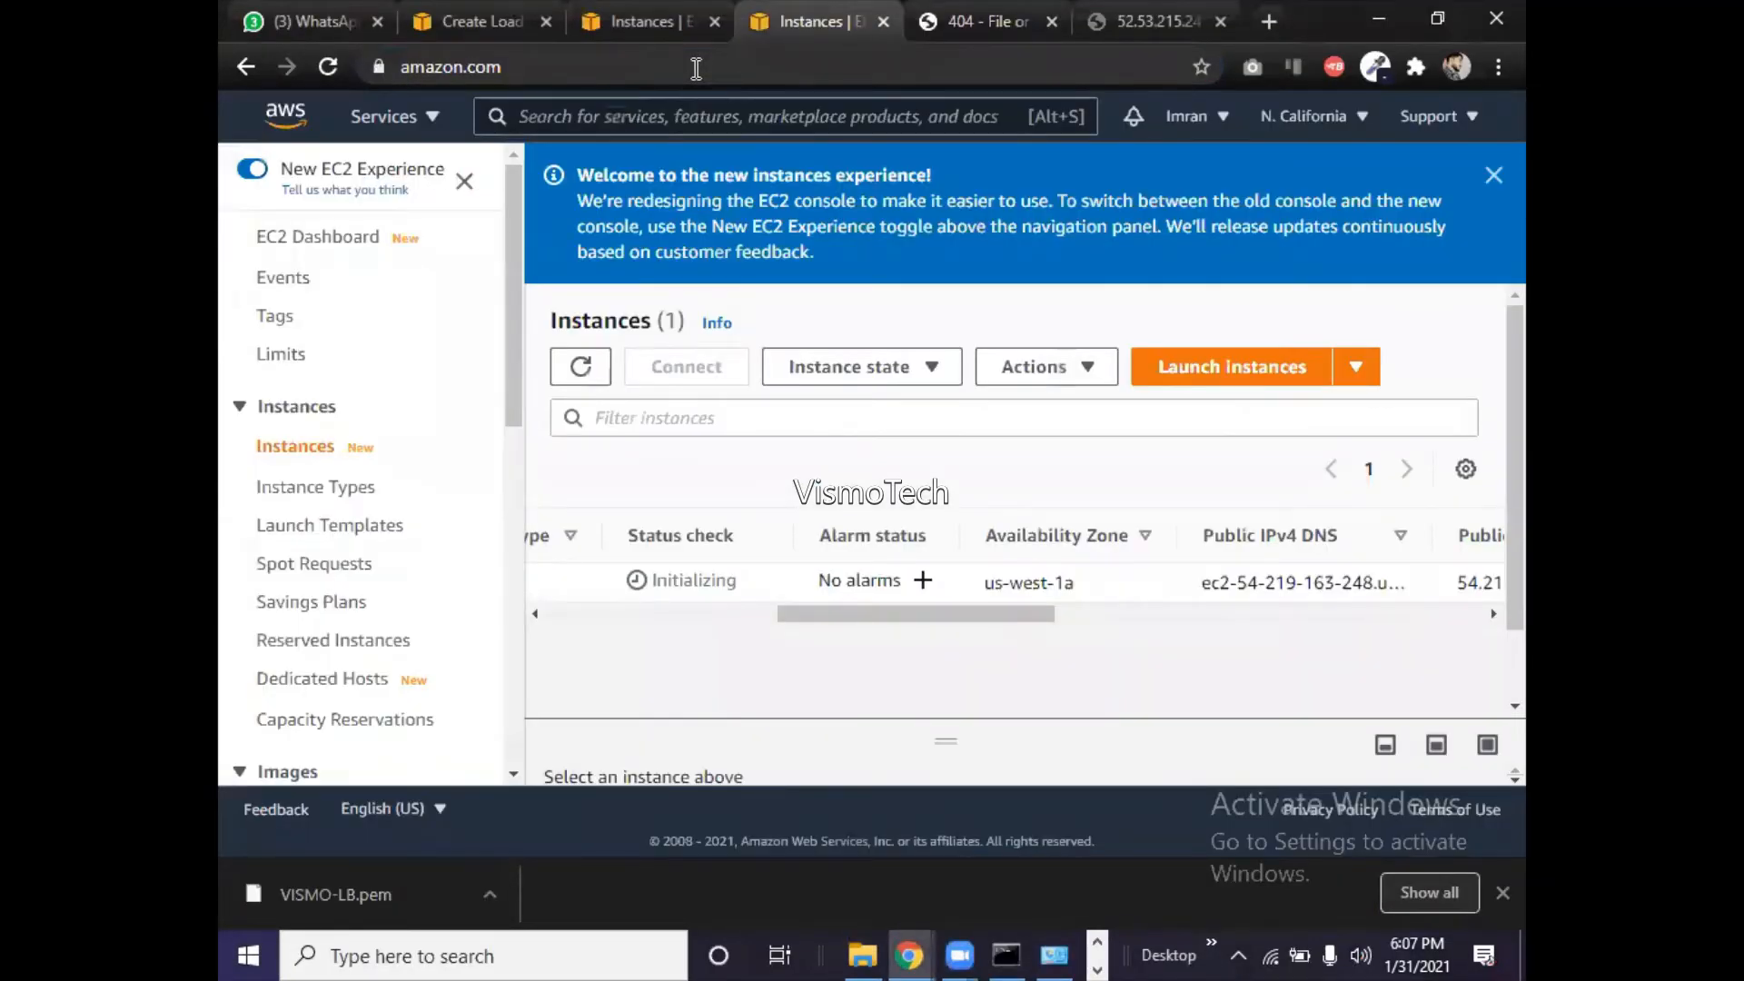
left_click(981, 8)
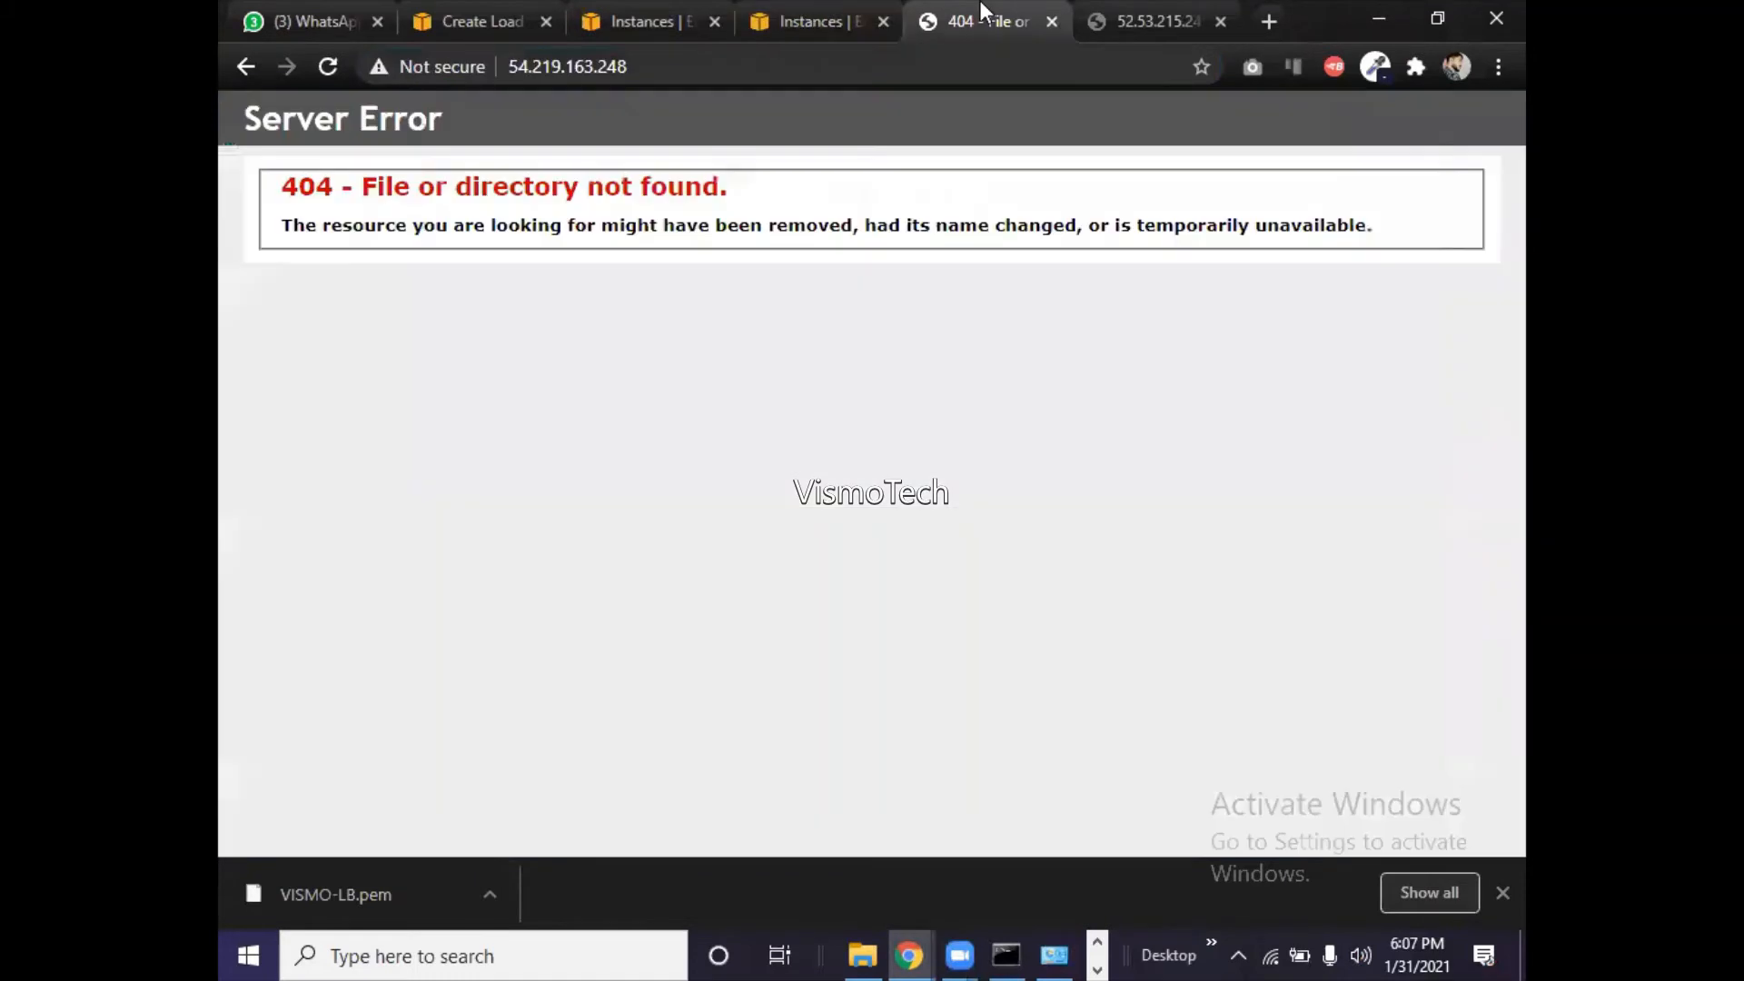
left_click(852, 60)
key("Return")
left_click(852, 60)
left_click(852, 60)
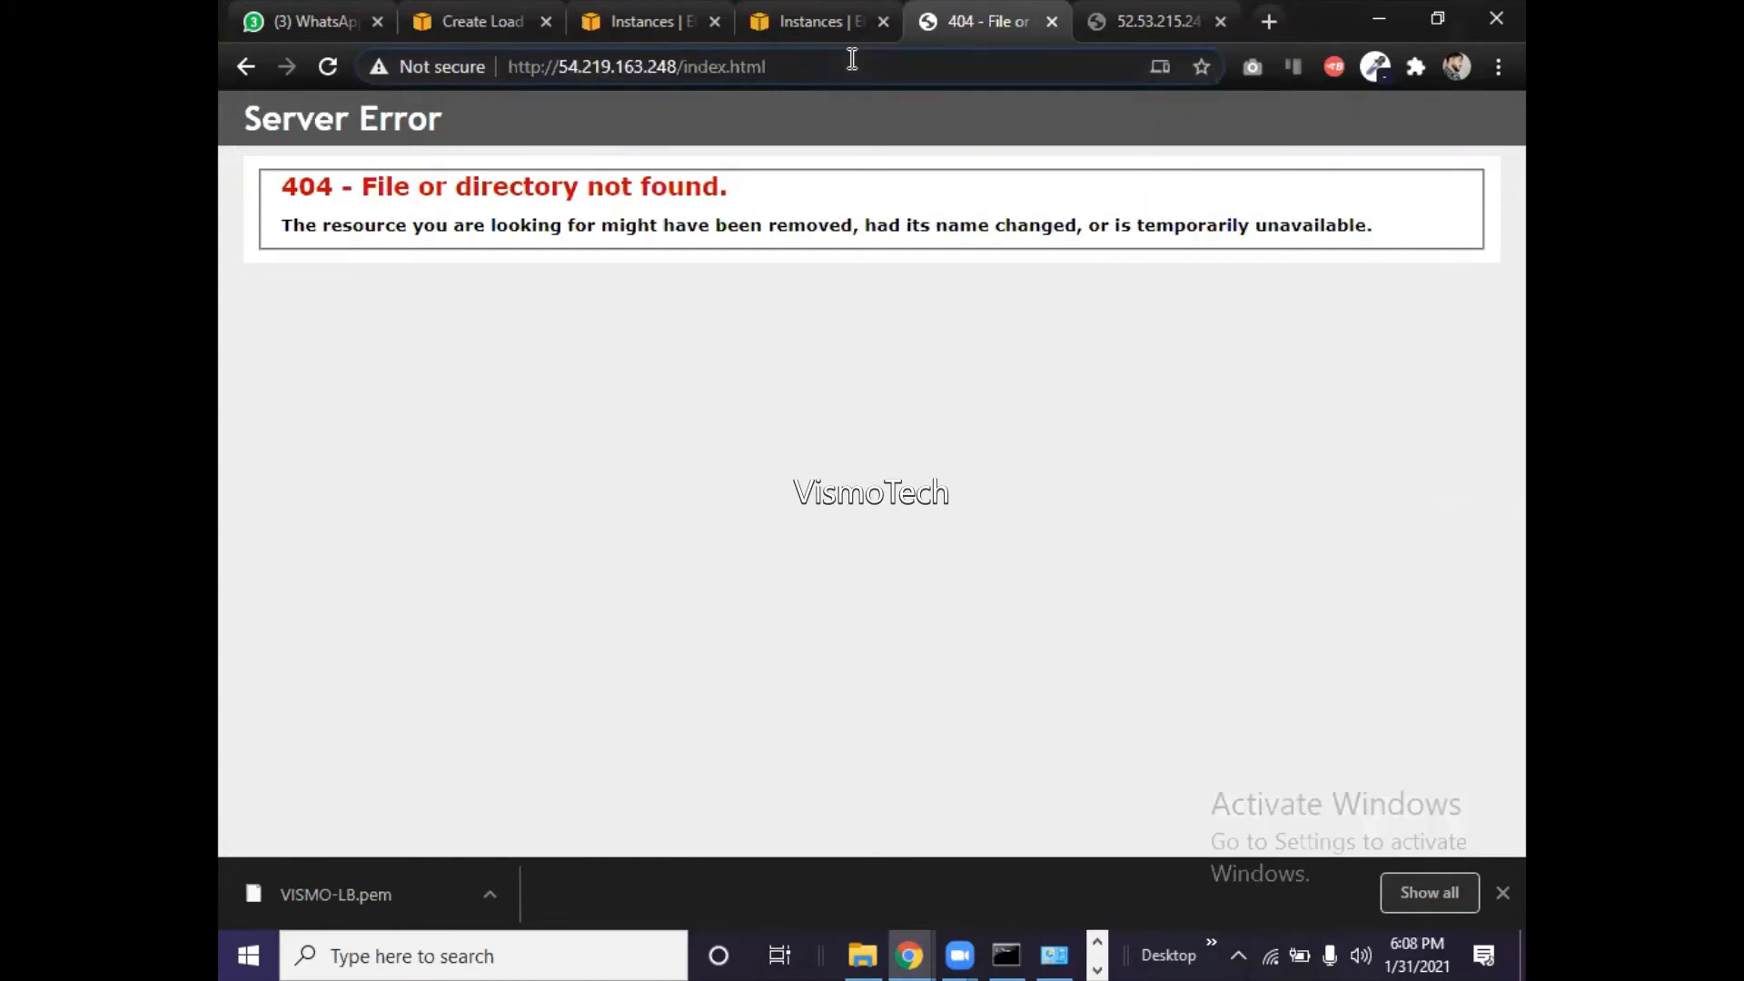
key("BackSpace")
key("BackSpace")
key("BackSpace")
key("BackSpace")
key("BackSpace")
key("BackSpace")
key("BackSpace")
key("BackSpace")
key("BackSpace")
key("BackSpace")
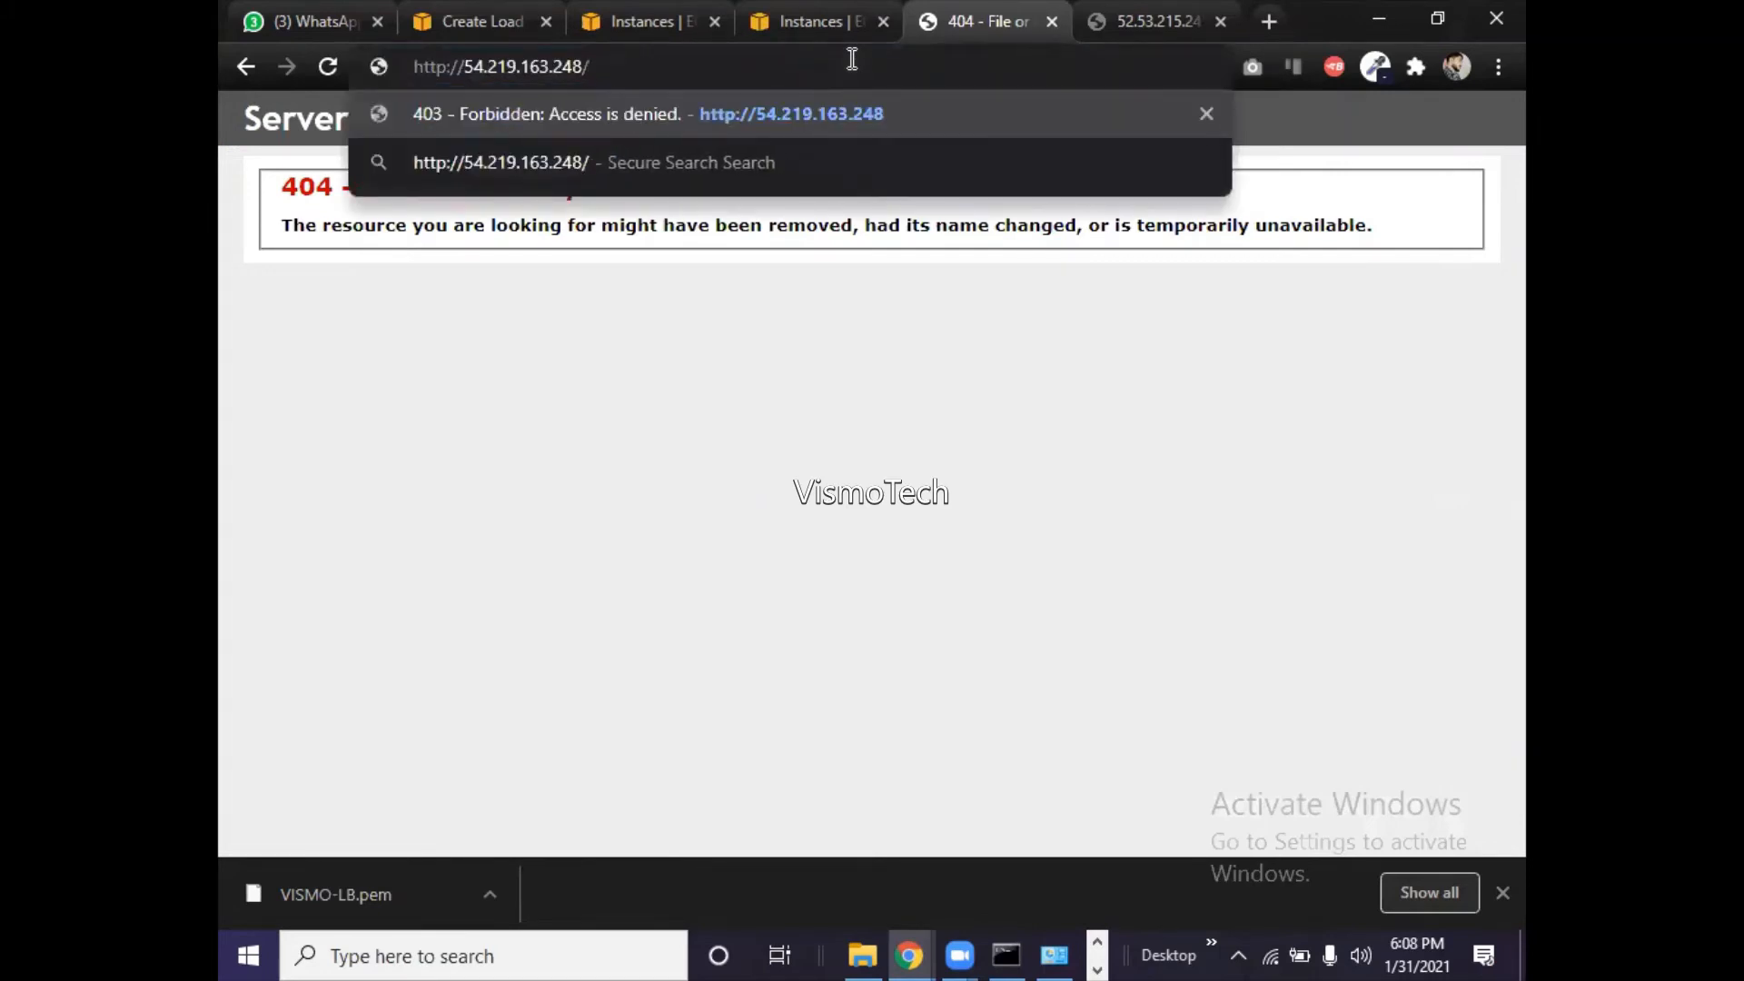
key("Return")
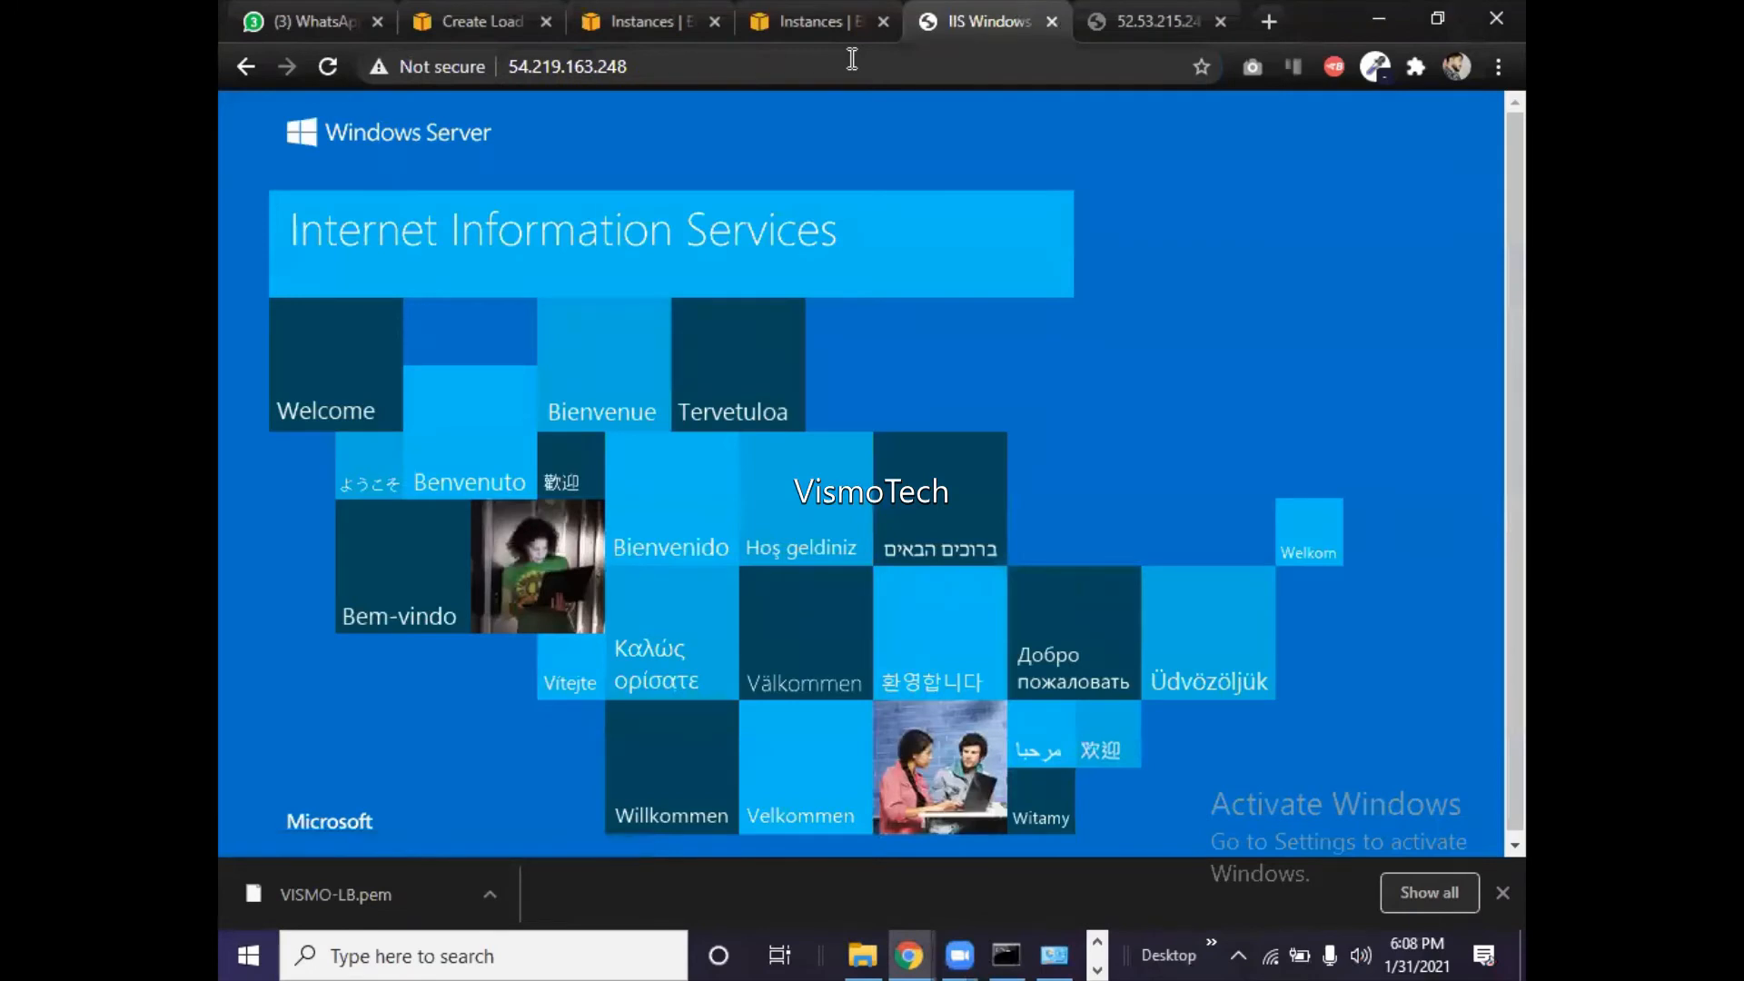
left_click(852, 59)
left_click(852, 60)
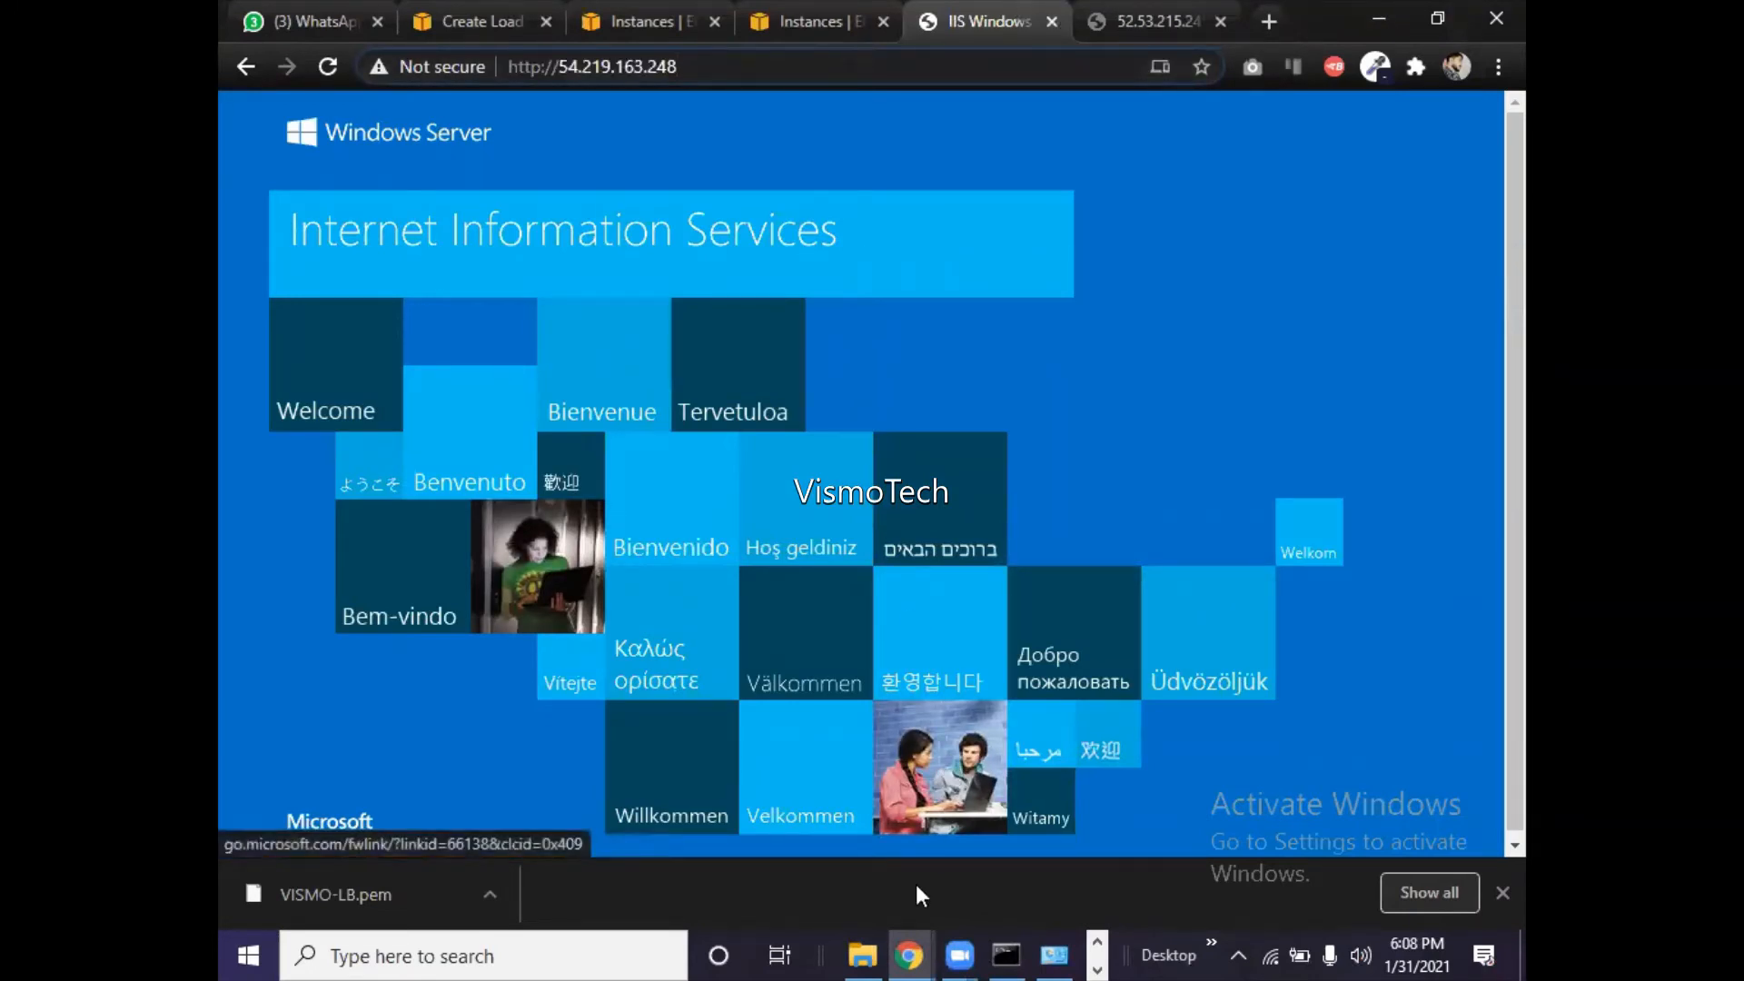
- Switch to the 52.53.215.245 remote session, close the Add Roles and Features Wizard, and minimize Server Manager
mouse_move(915, 945)
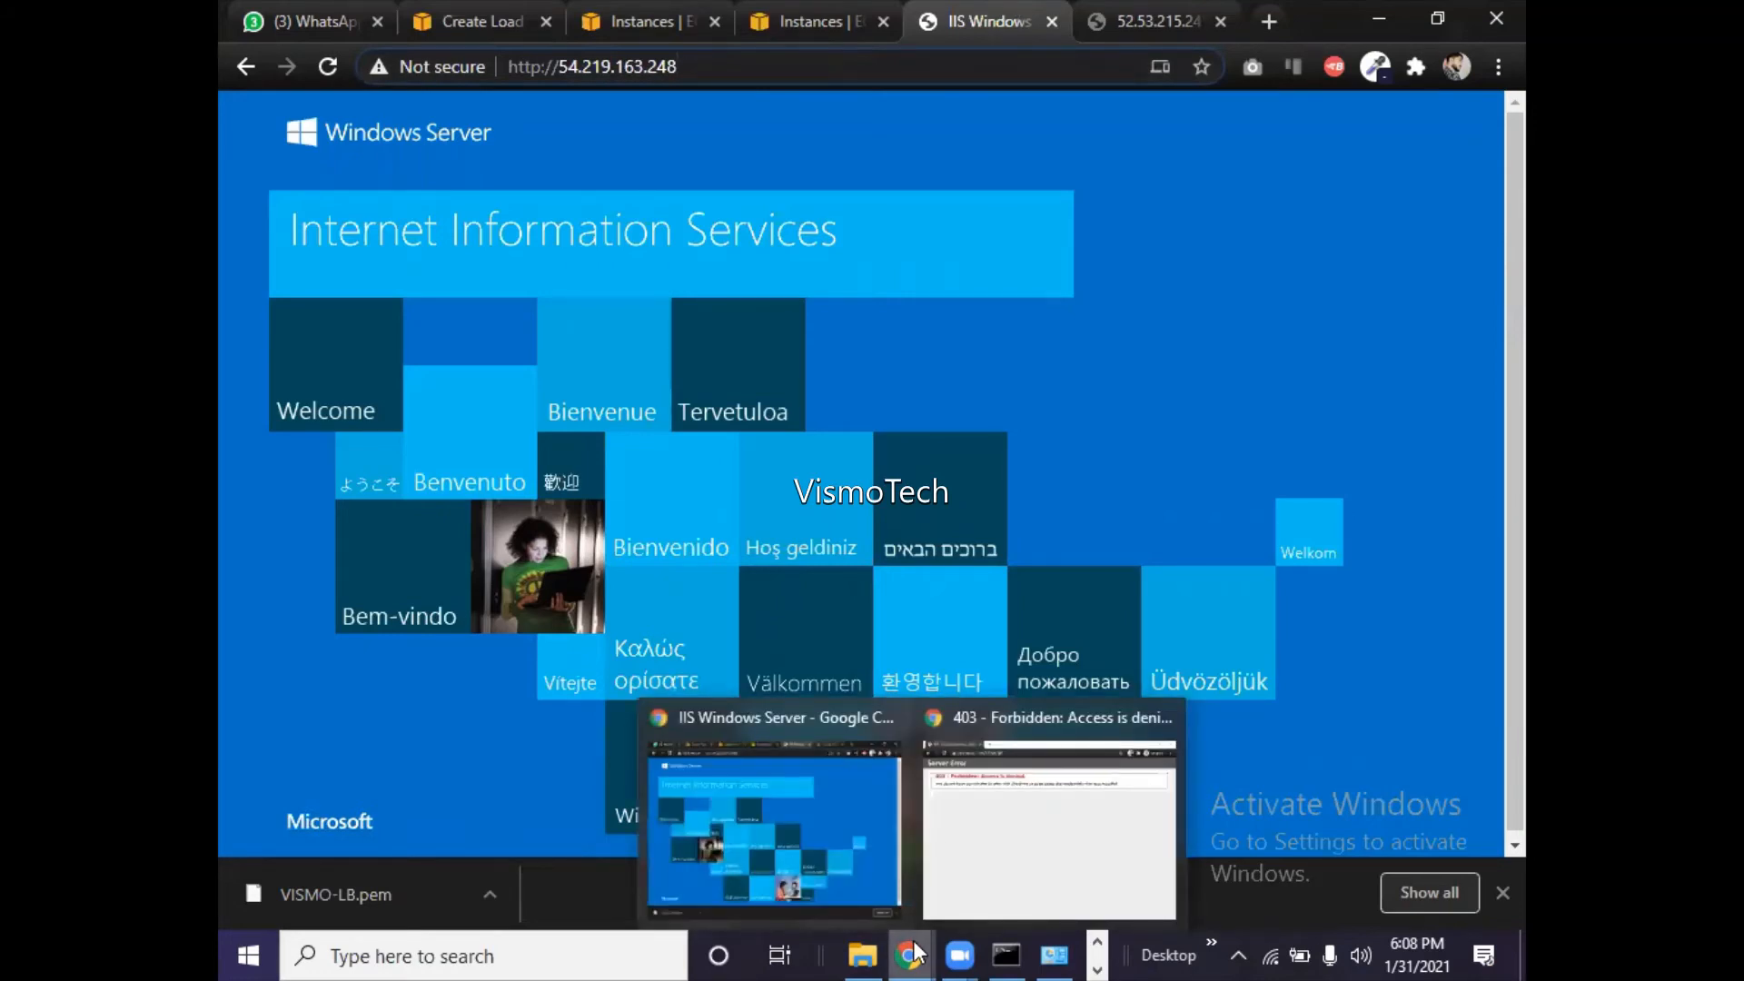
left_click(1097, 970)
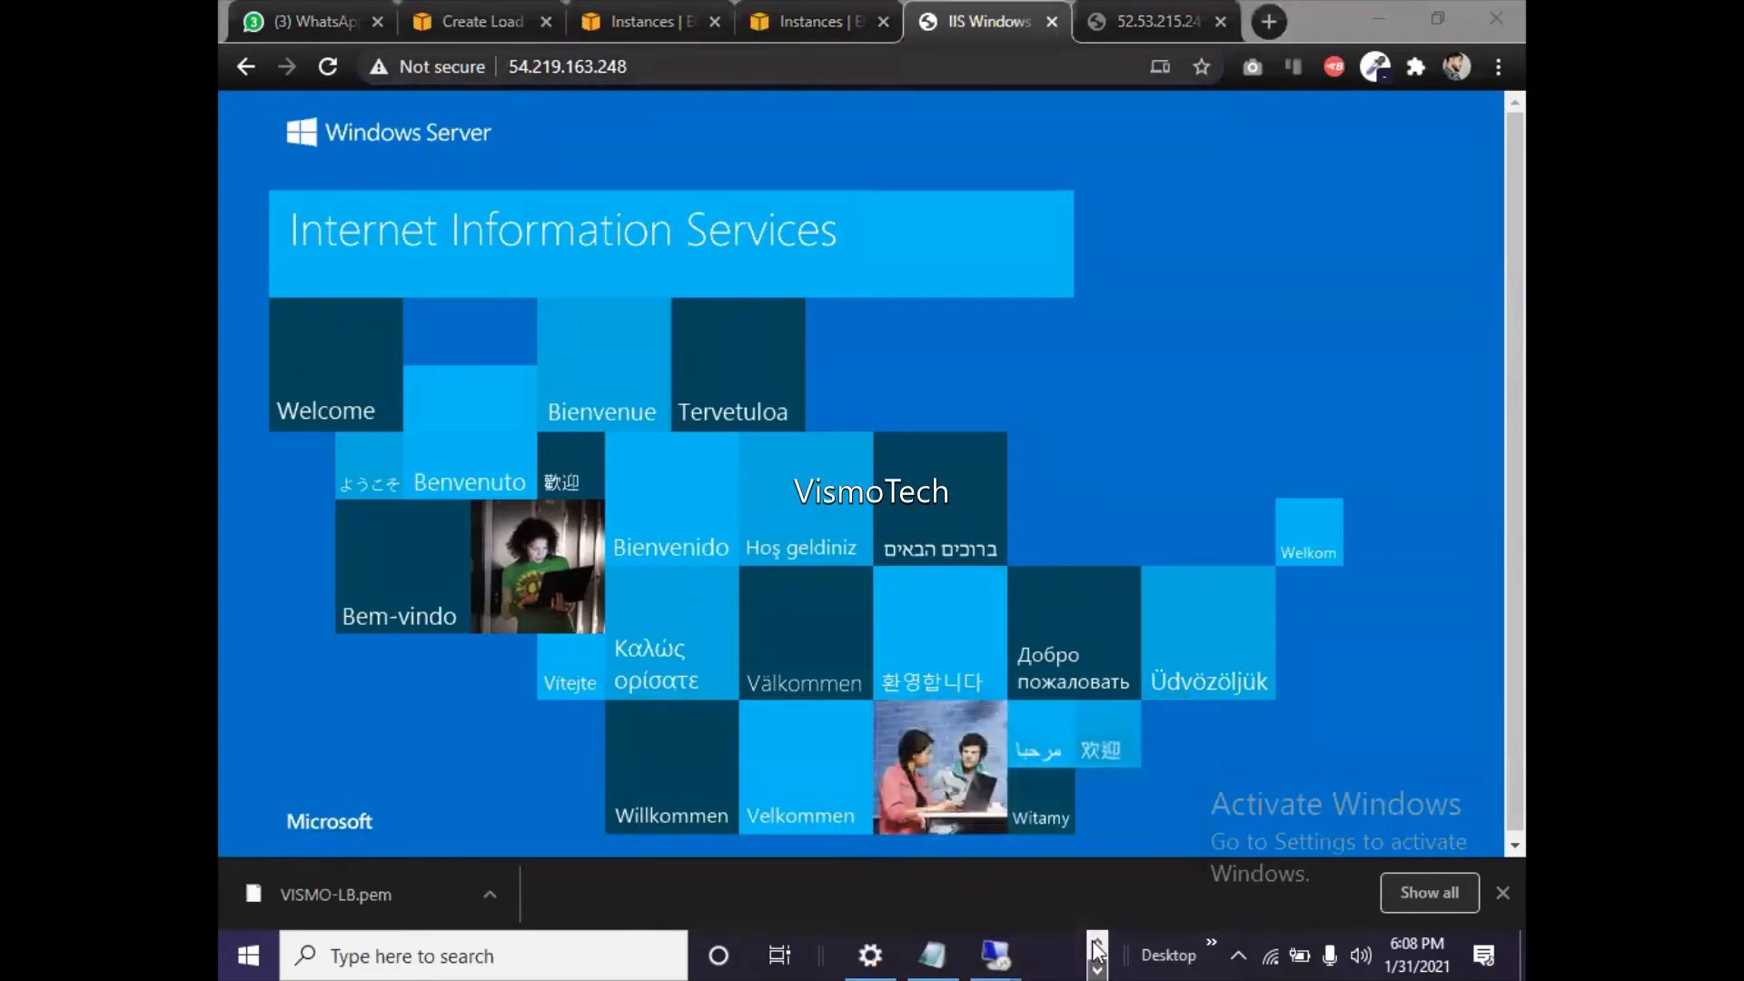
mouse_move(988, 944)
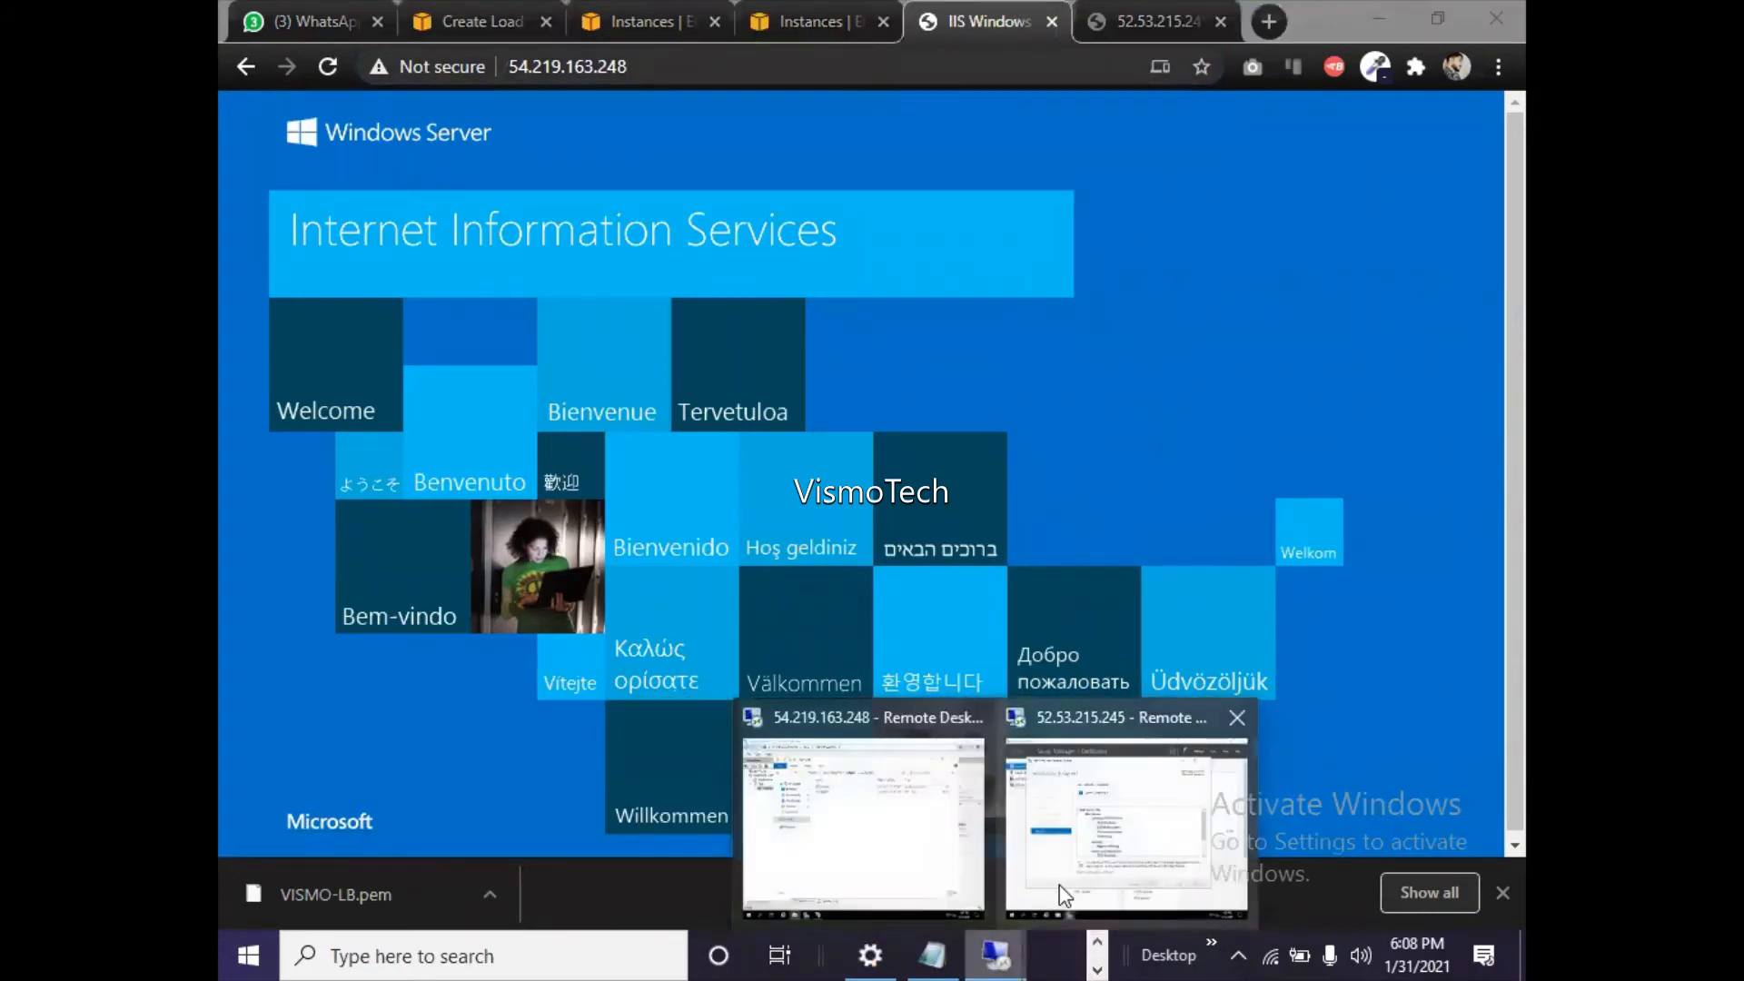
left_click(1060, 884)
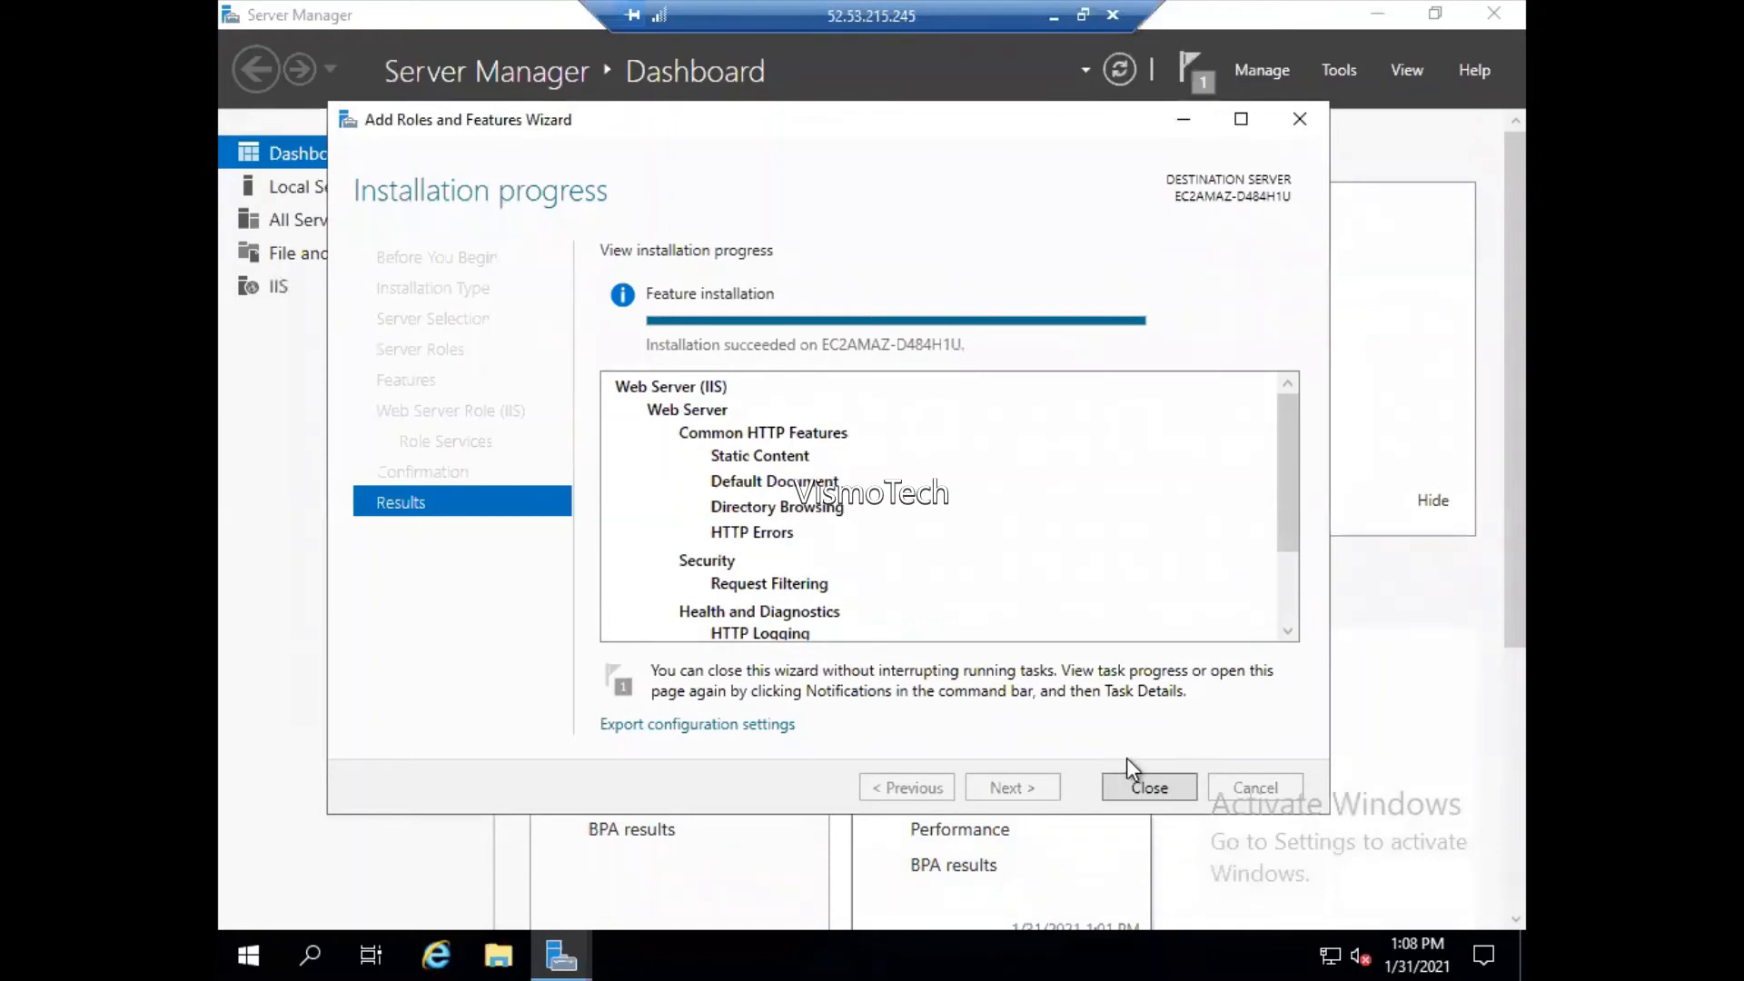
left_click(1146, 786)
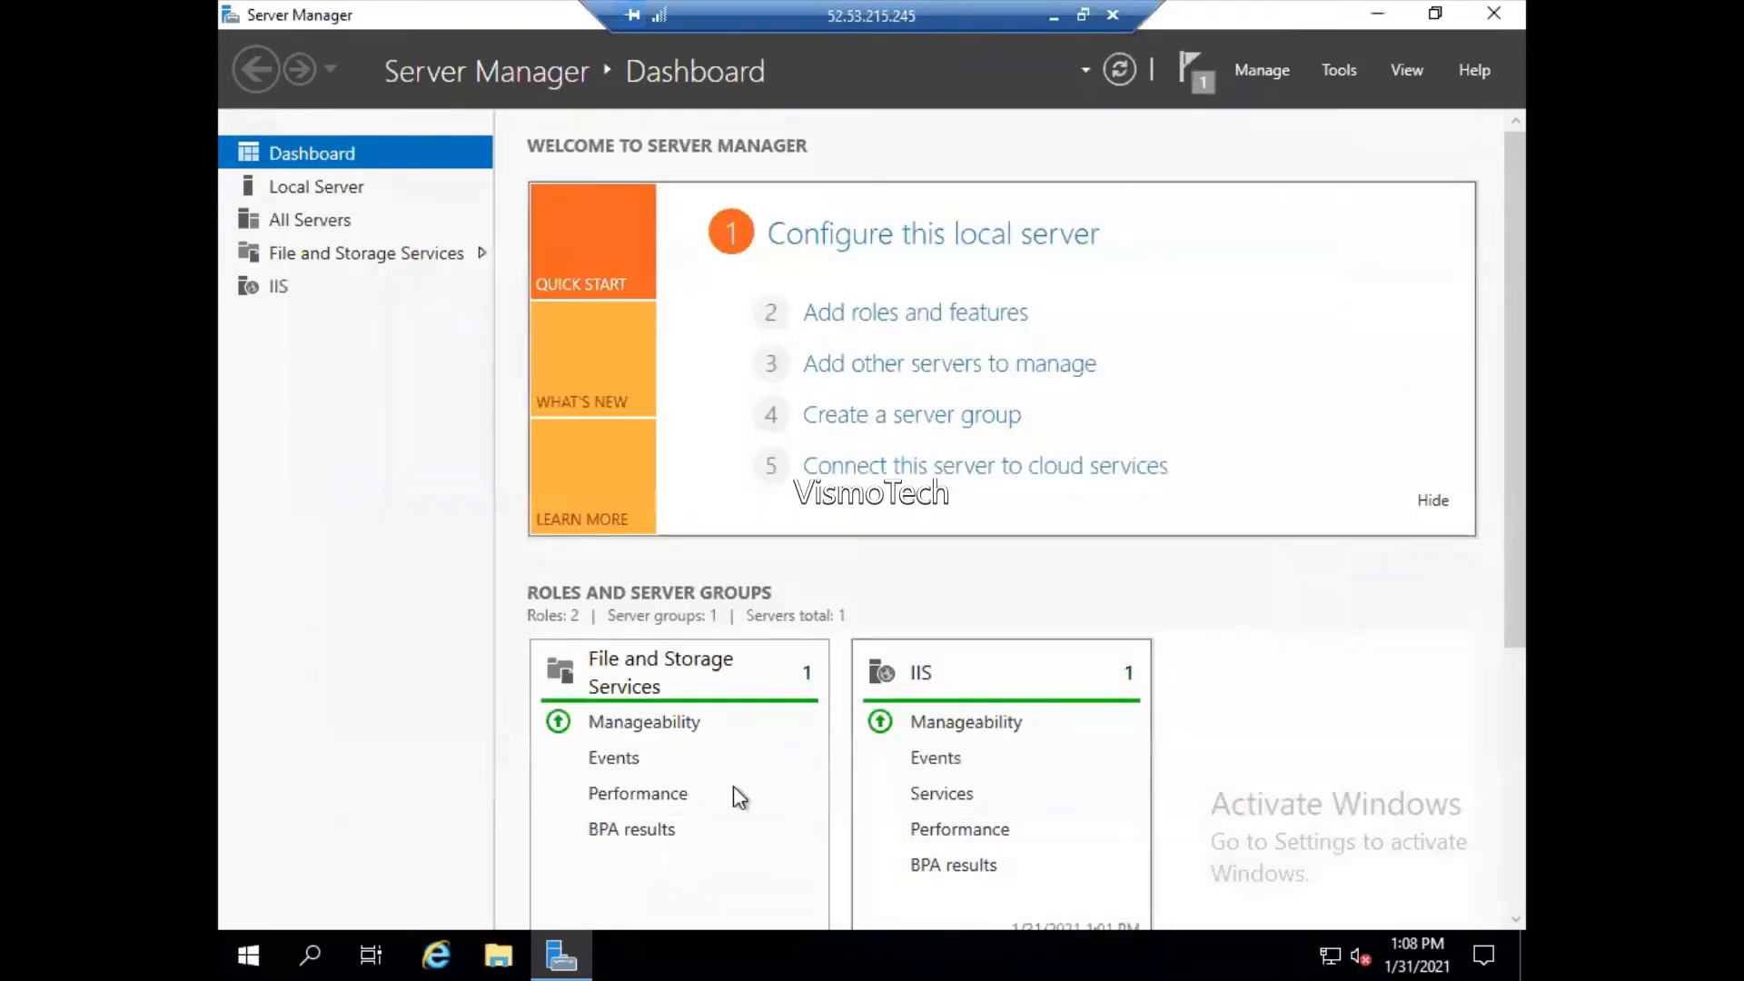
left_click(548, 941)
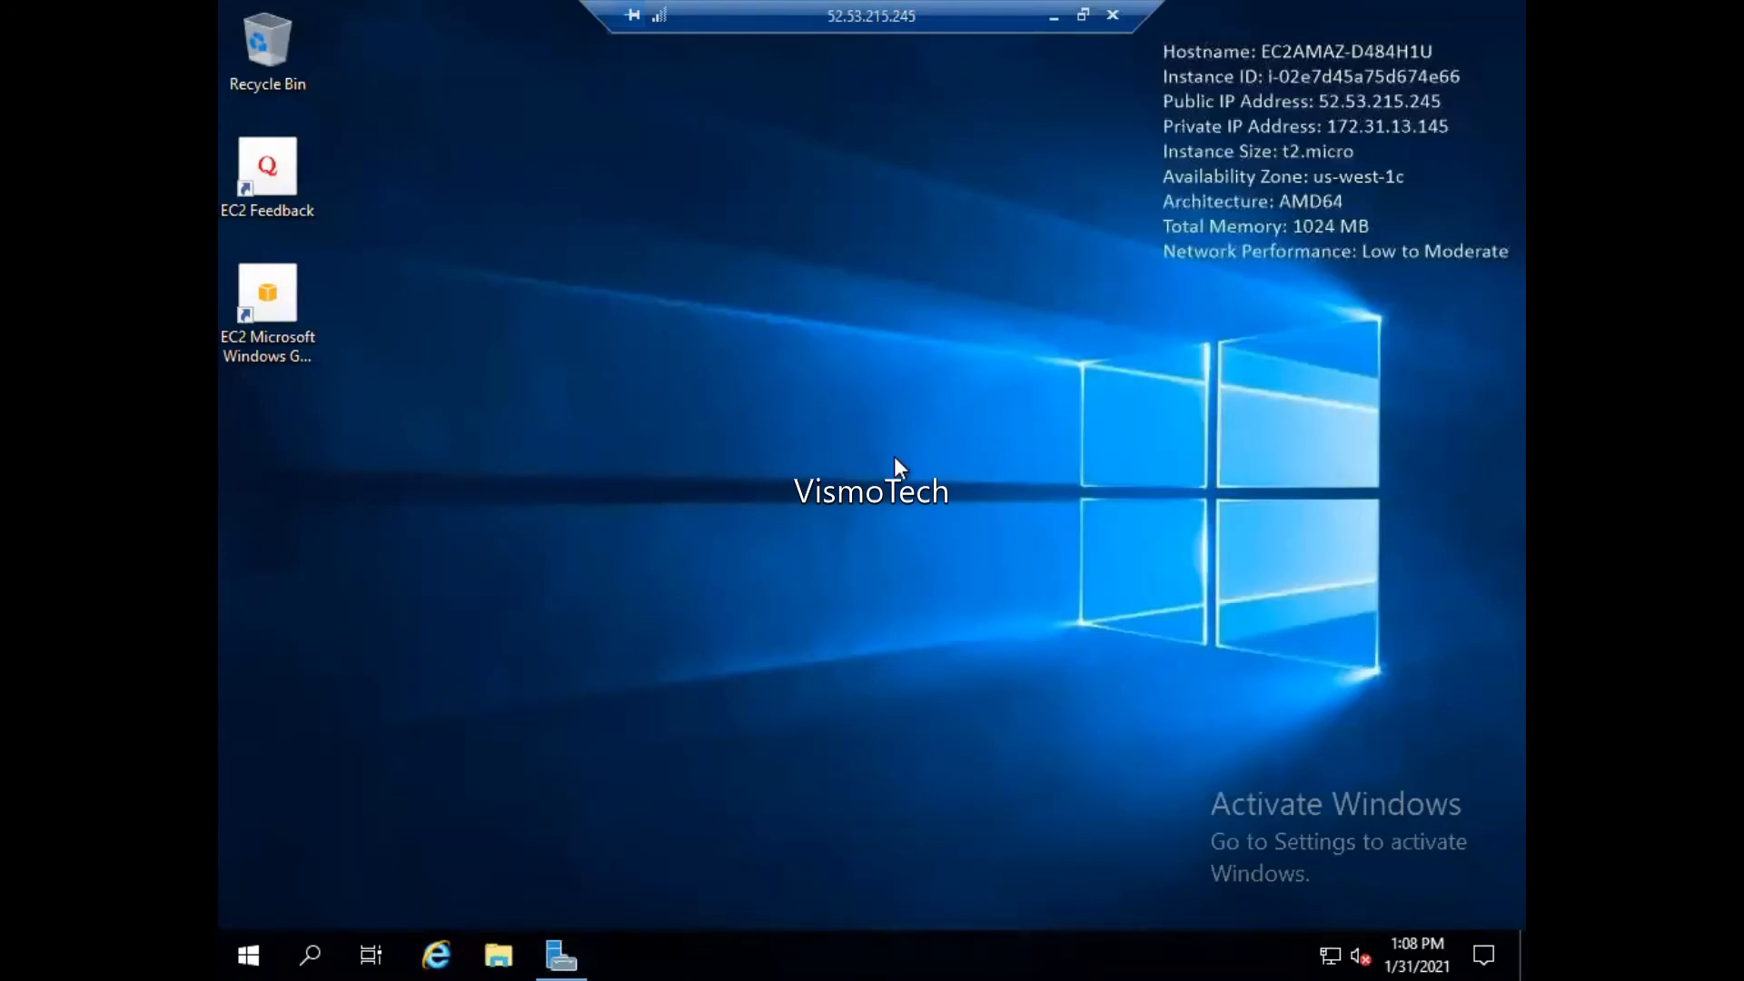
- Minimize the remote session and reload the 52.53.215.245 page in Chrome to test its web server
left_click(1052, 17)
left_click(1158, 20)
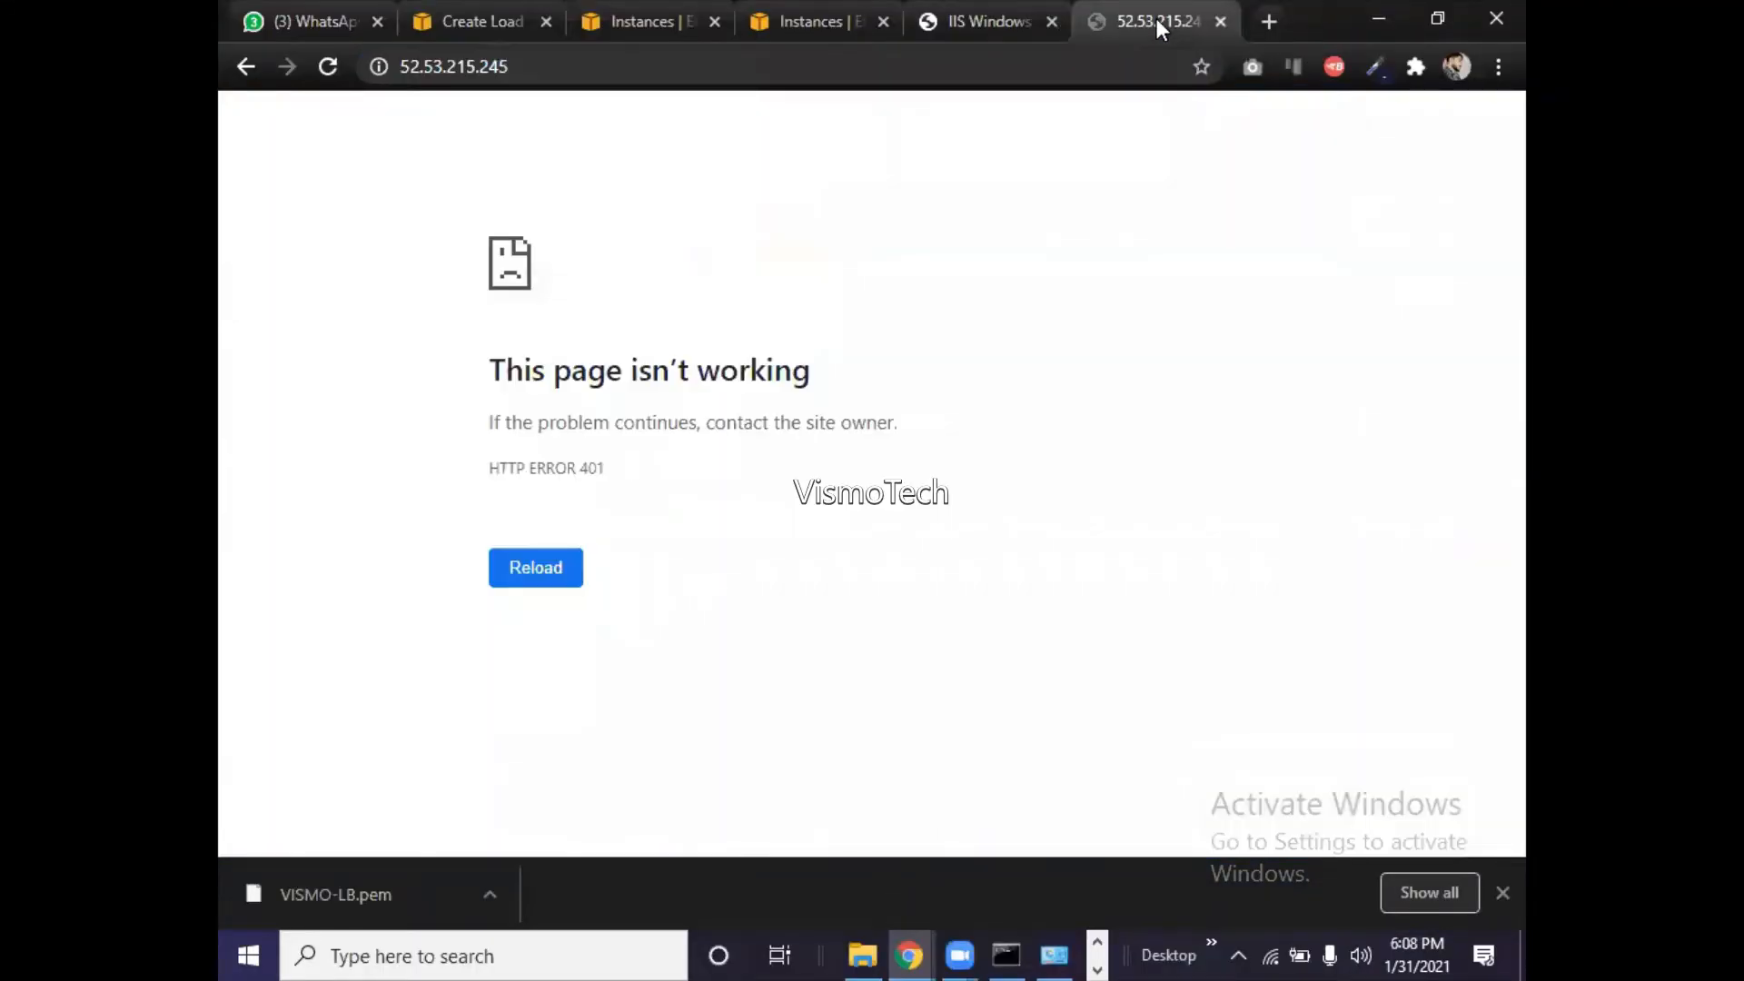
key("F5")
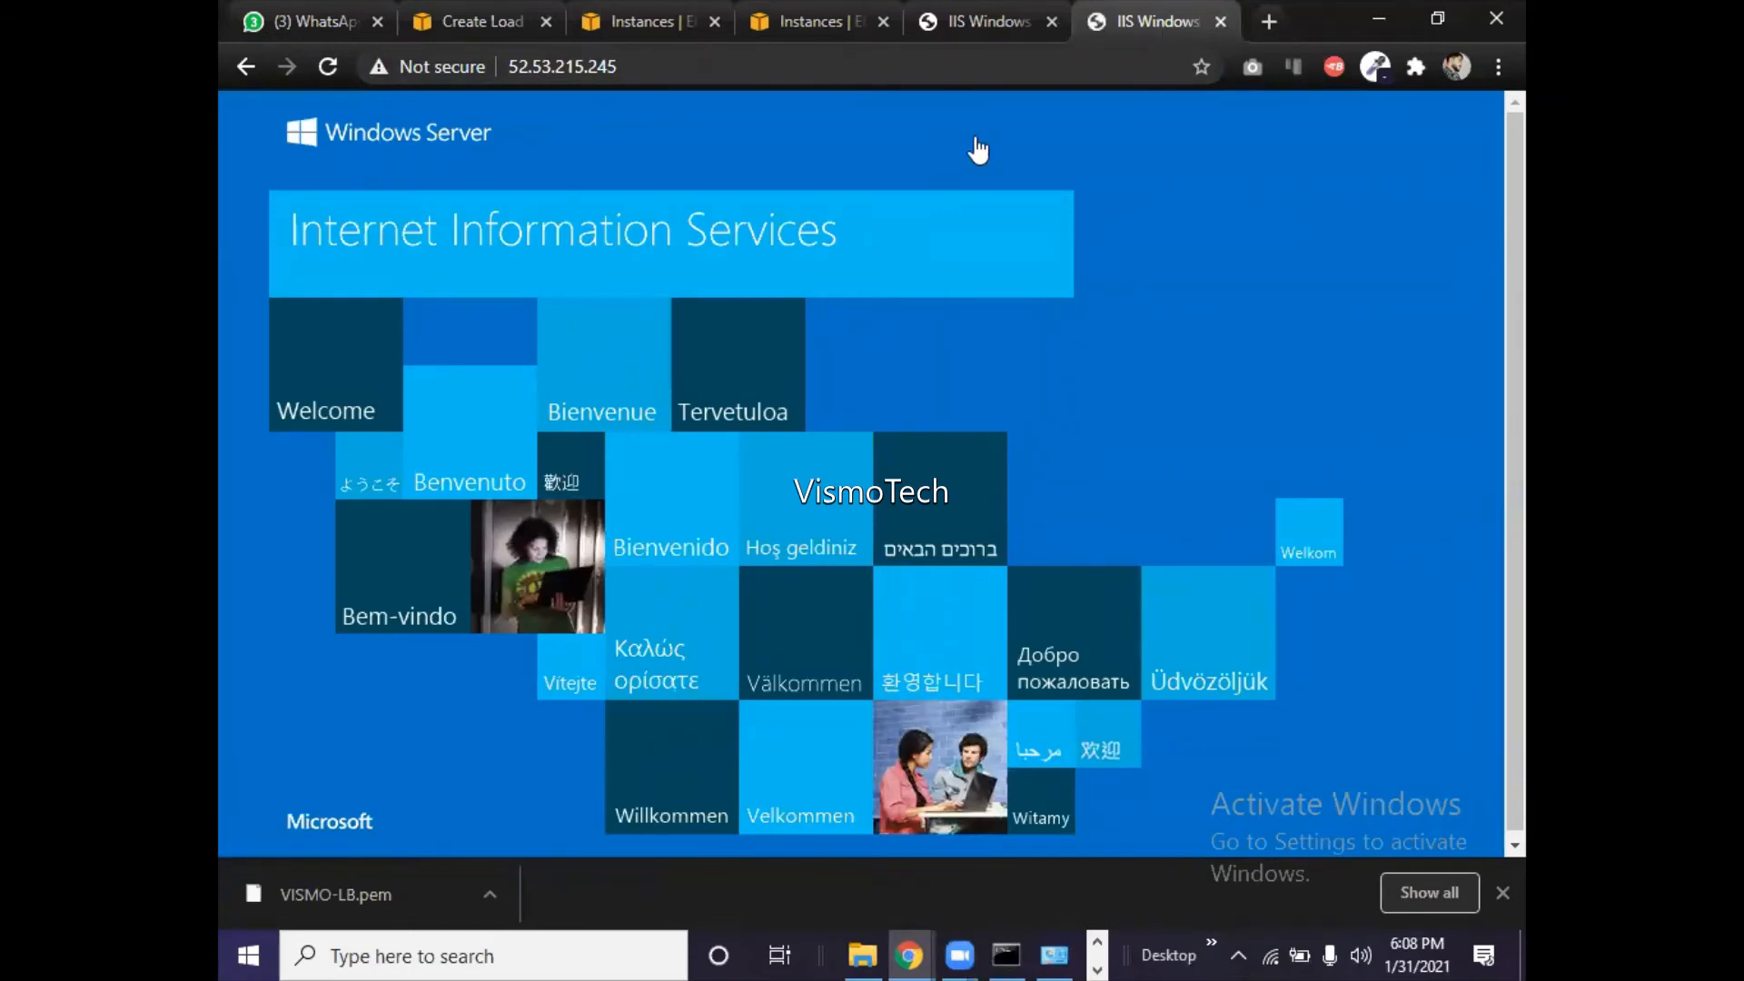
left_click(959, 57)
left_click(959, 56)
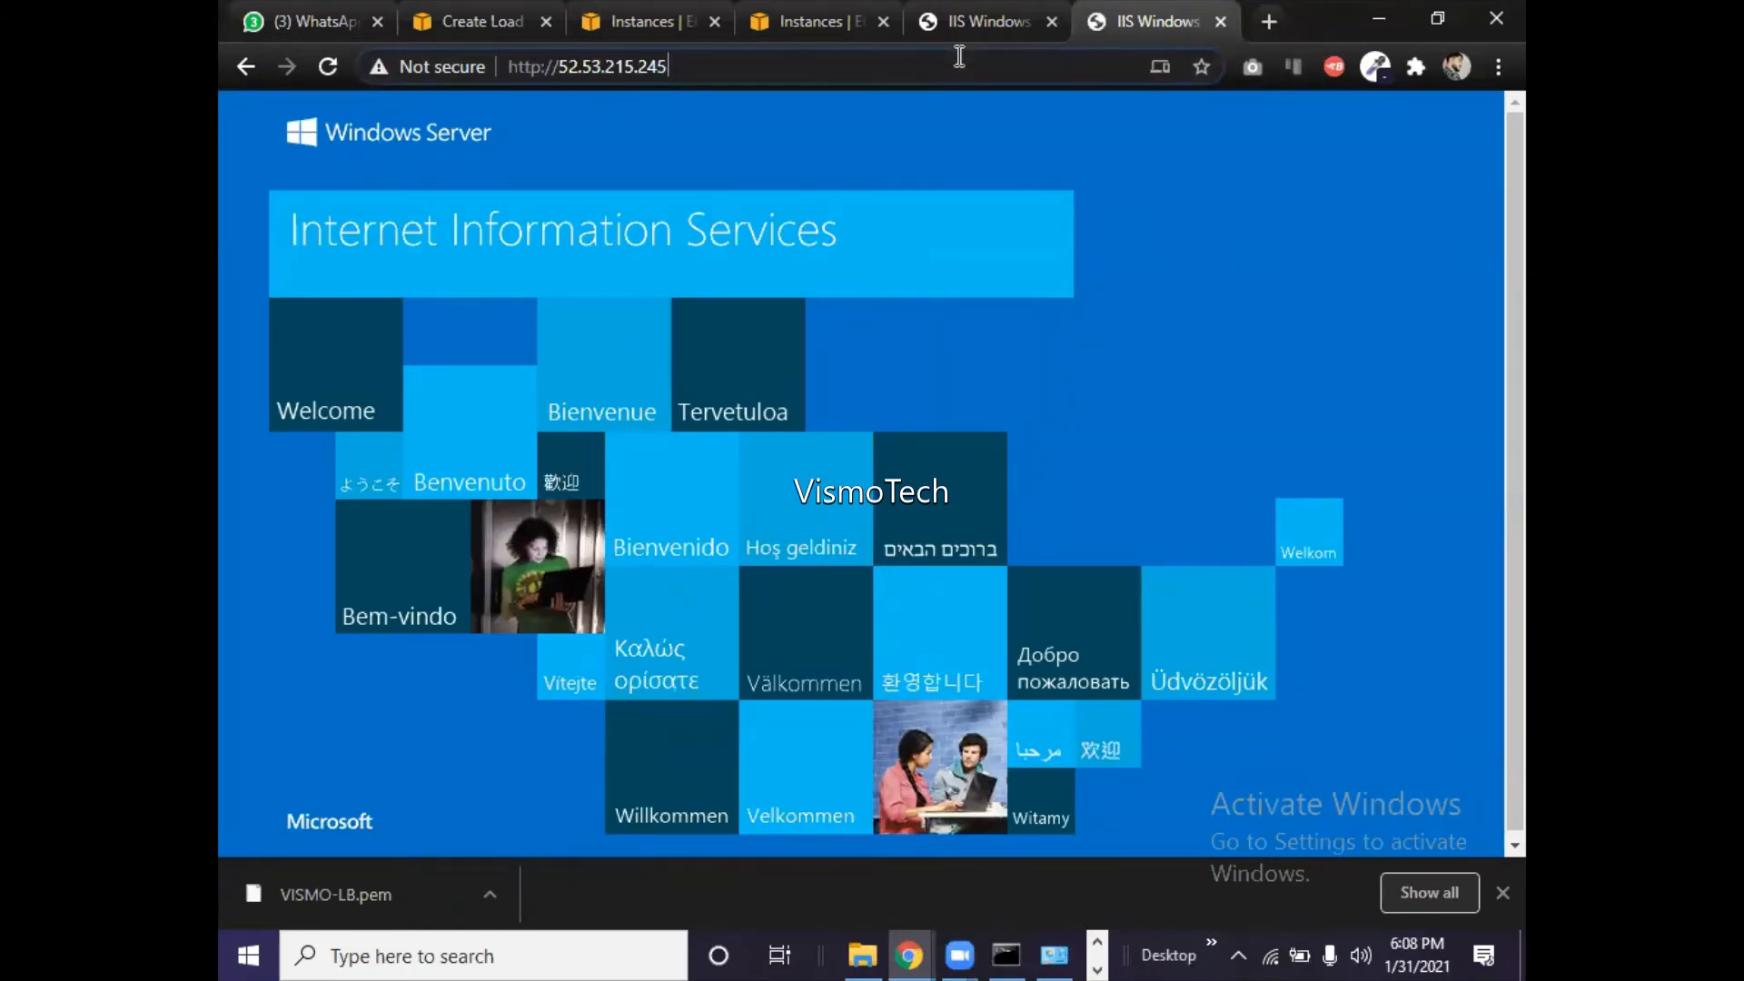
- Compare the pages served by 54.219.163.248 and 52.53.215.245 by switching between them
left_click(979, 26)
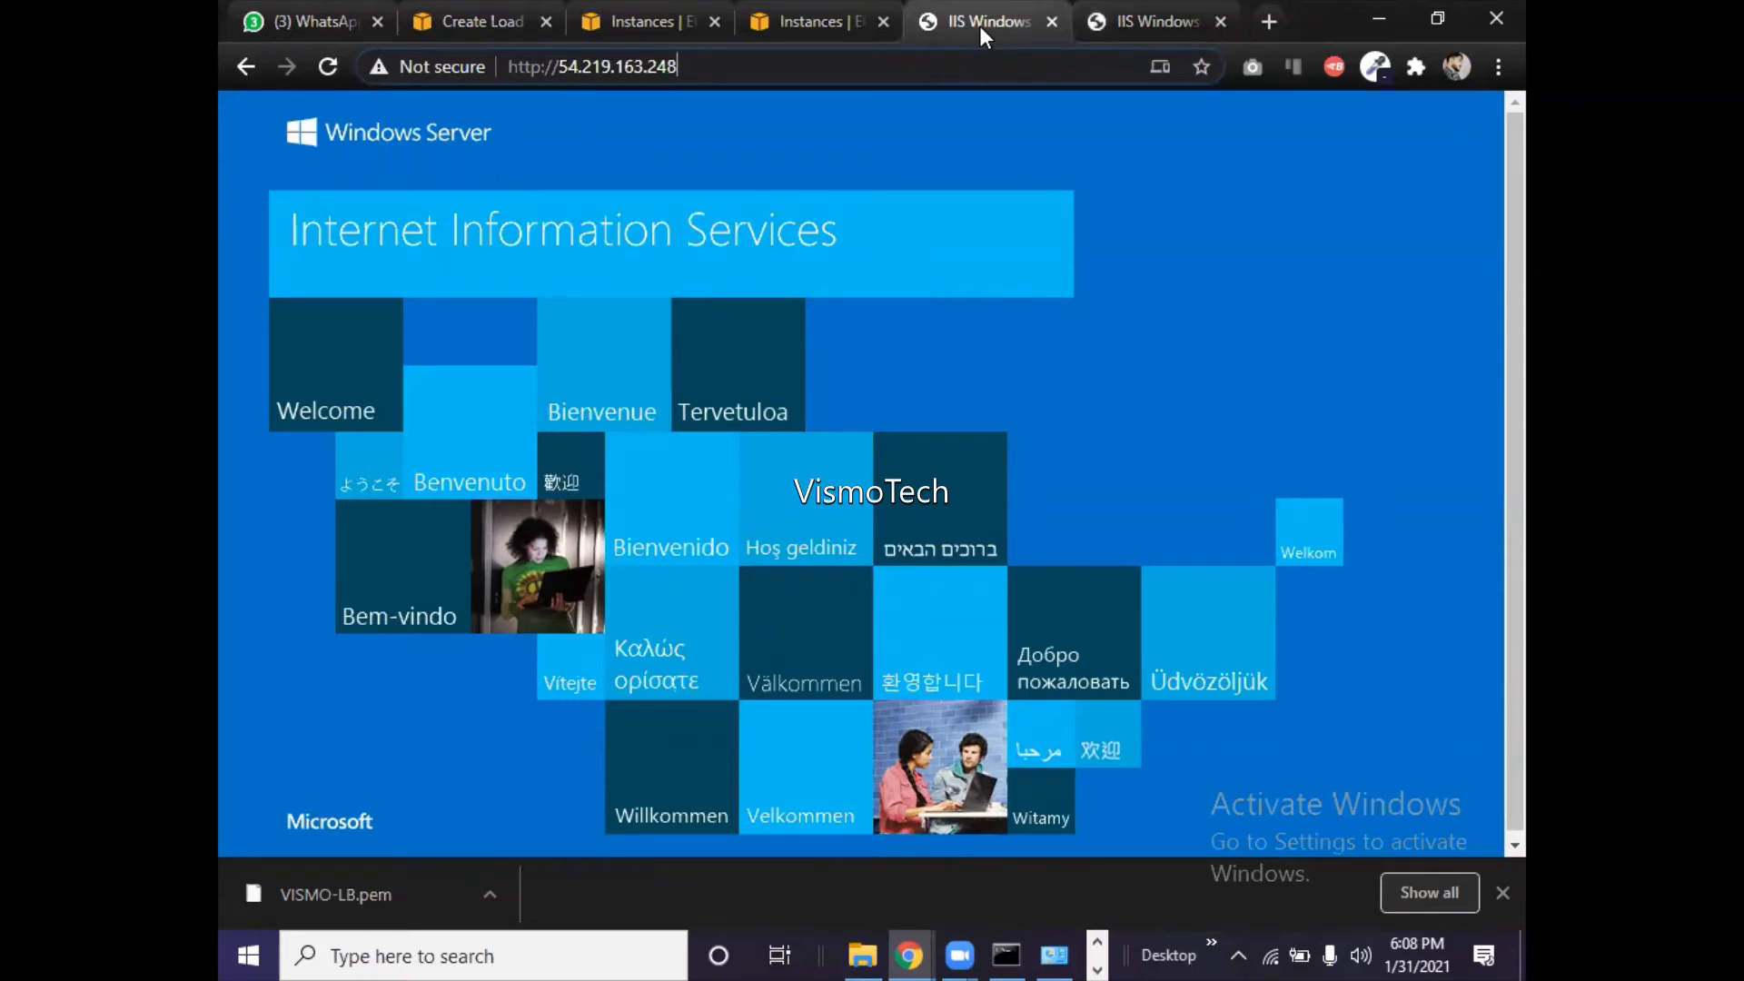
left_click(1103, 26)
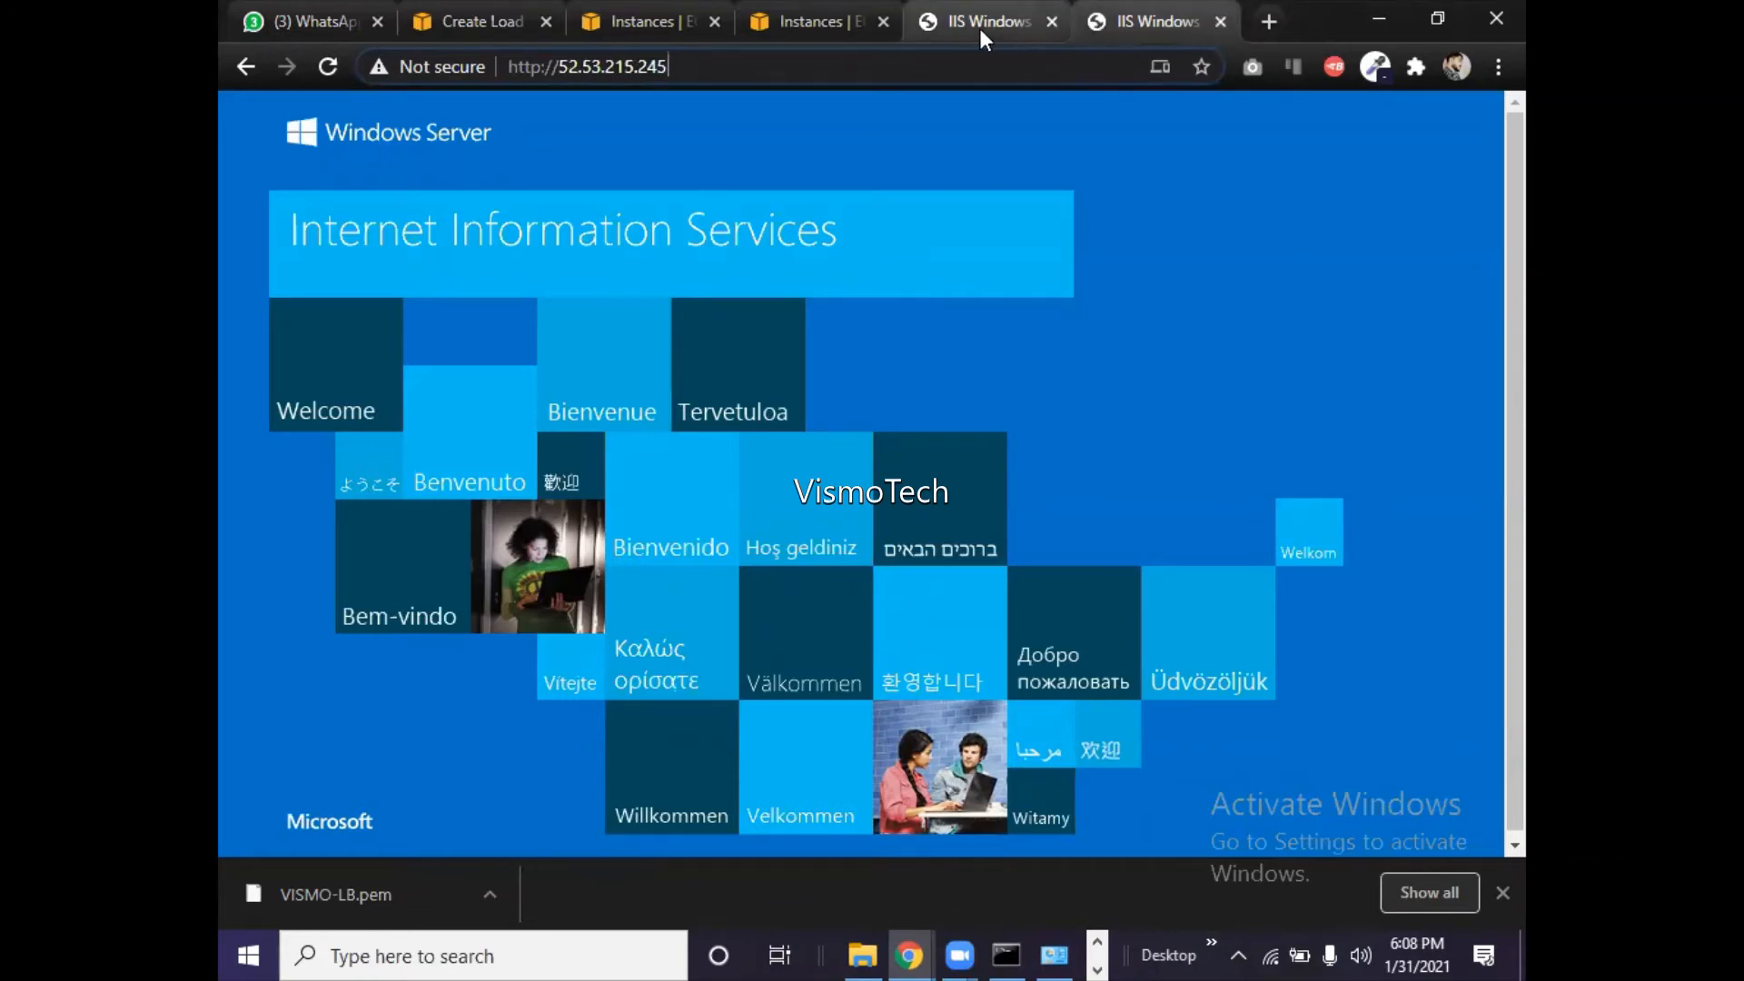
left_click(979, 29)
left_click(1100, 29)
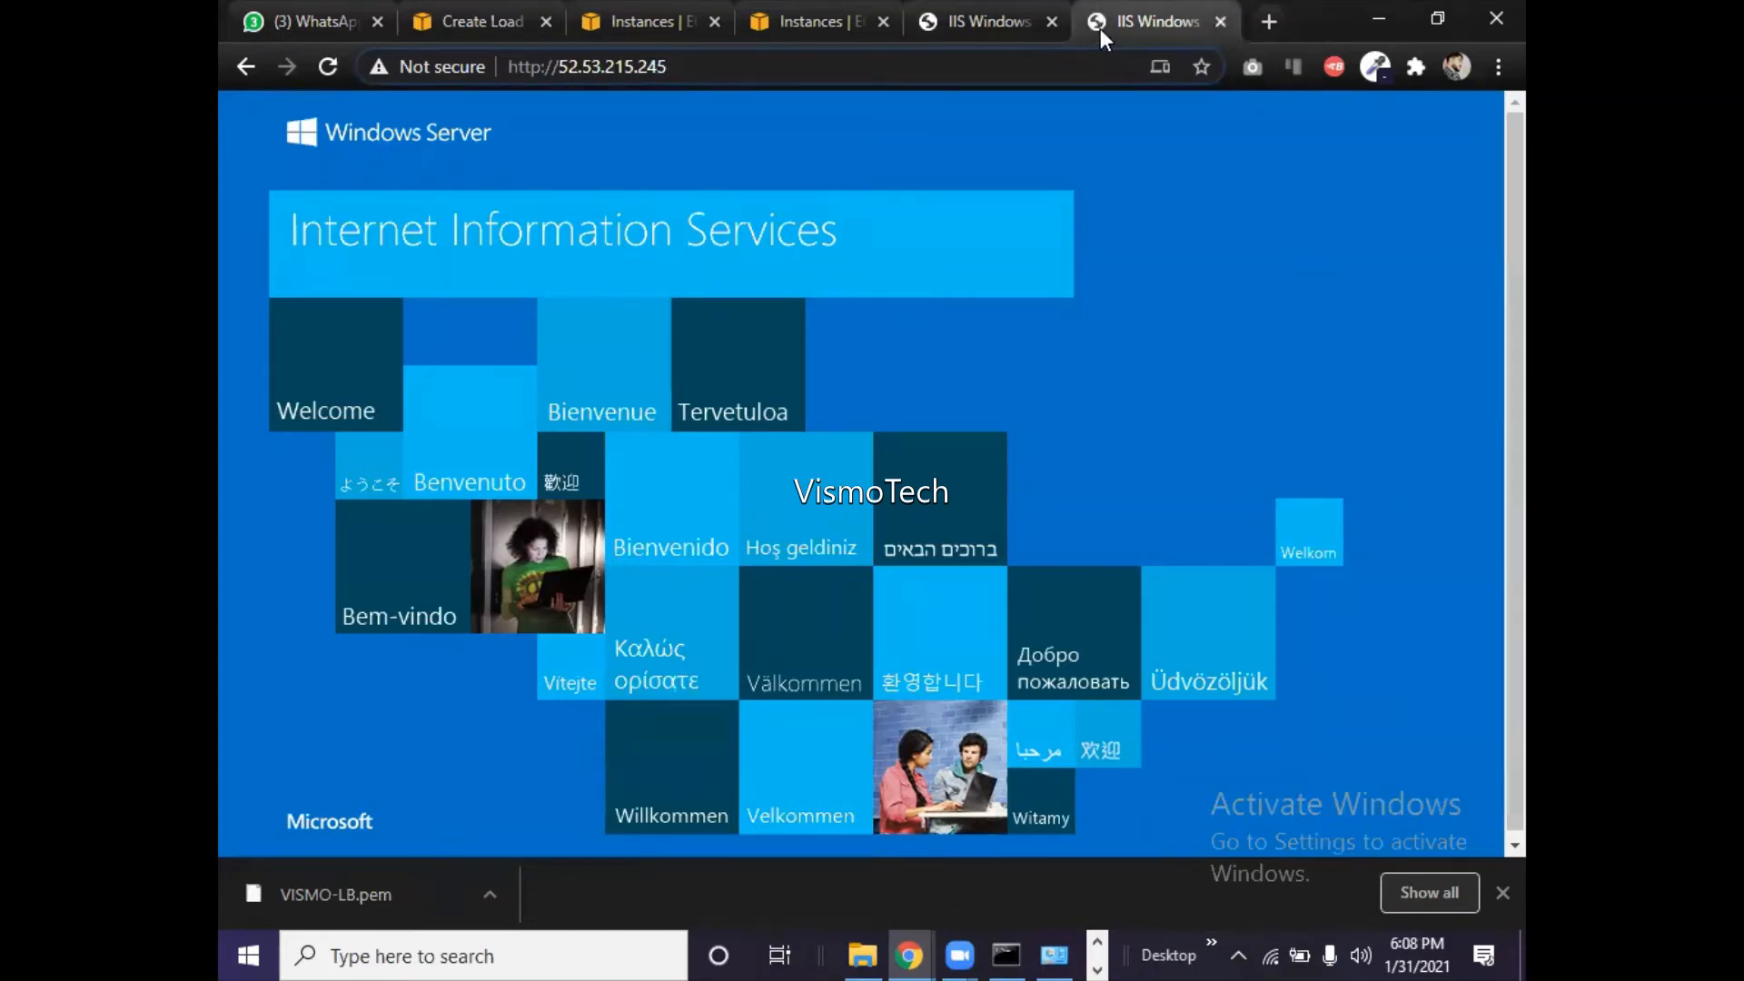
left_click(1097, 969)
left_click(1097, 941)
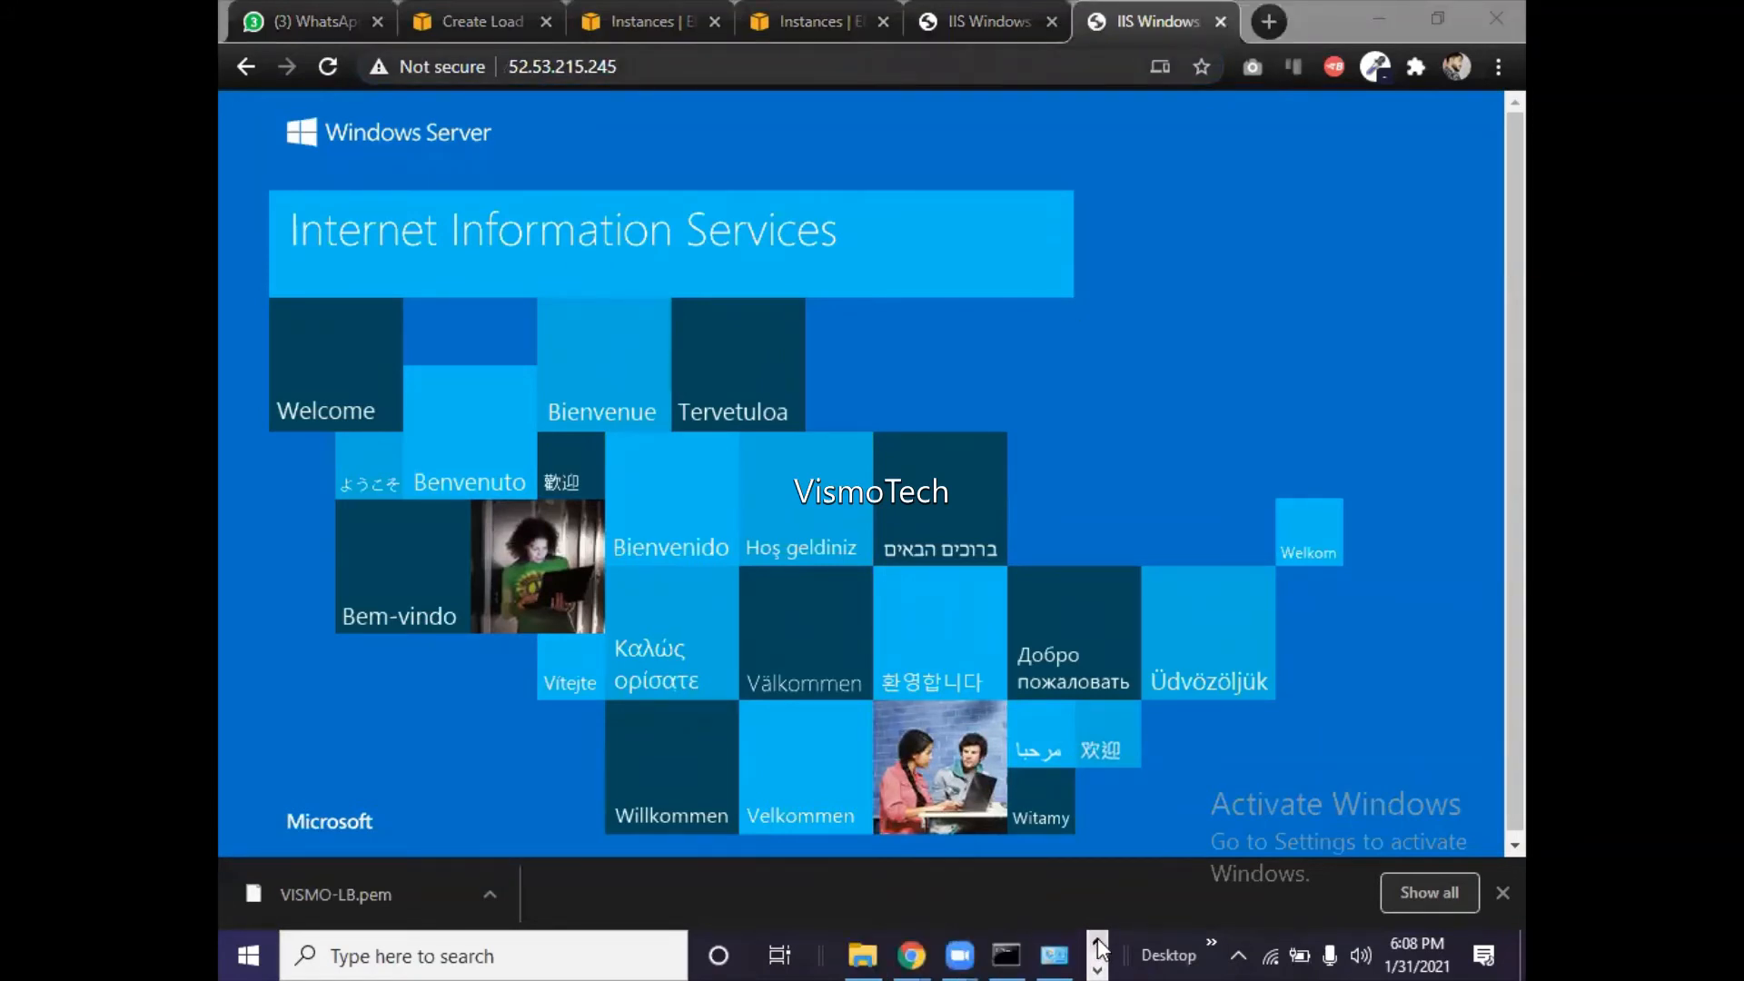
left_click(1097, 969)
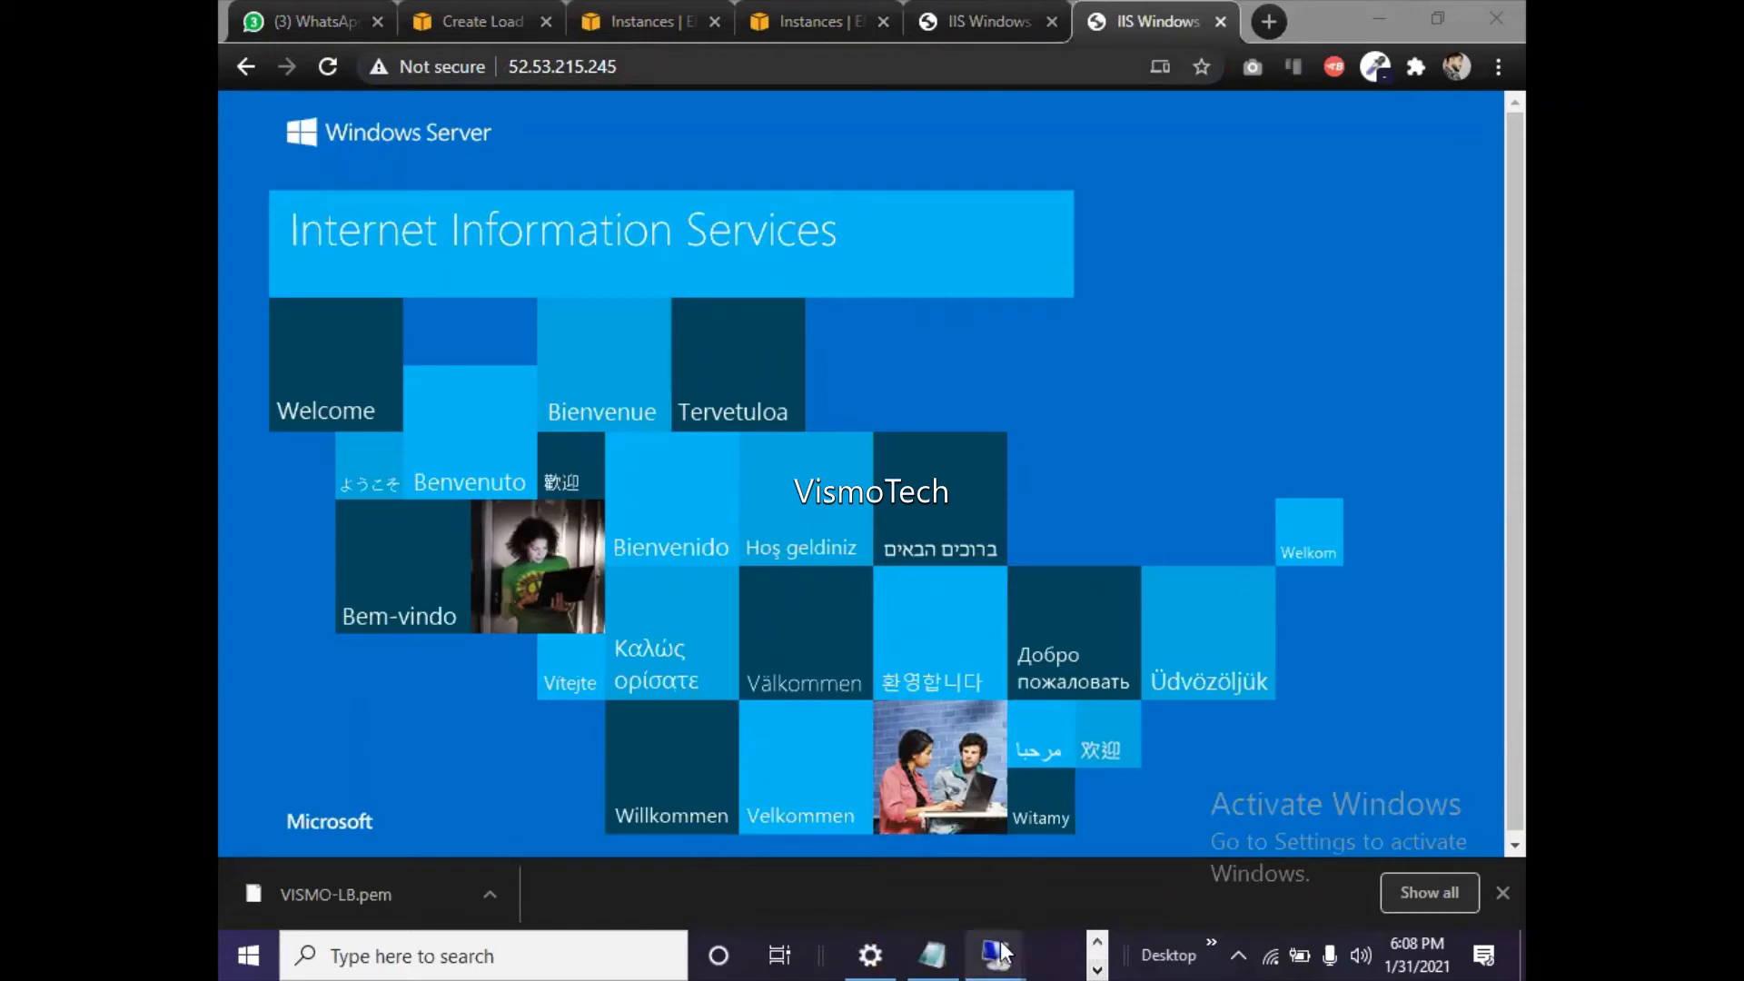
mouse_move(1002, 952)
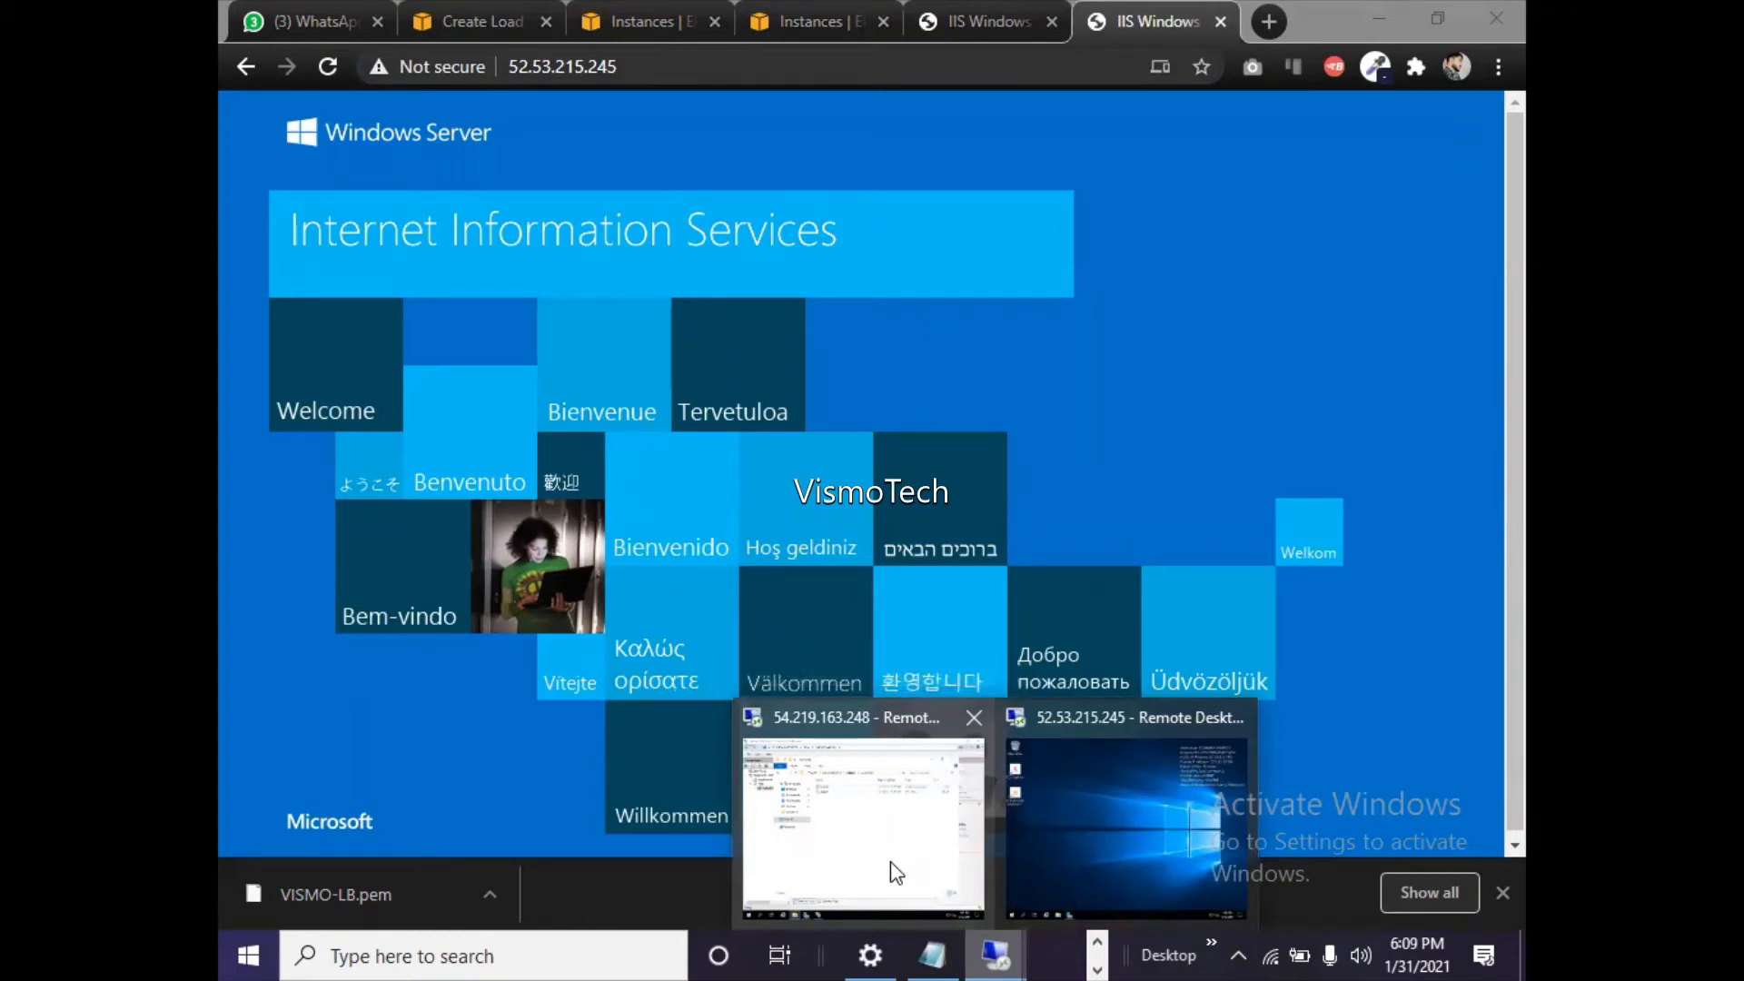
- Return to the Create Load Balancer page in Chrome, close the AWS services list, and reload the page
left_click(1096, 945)
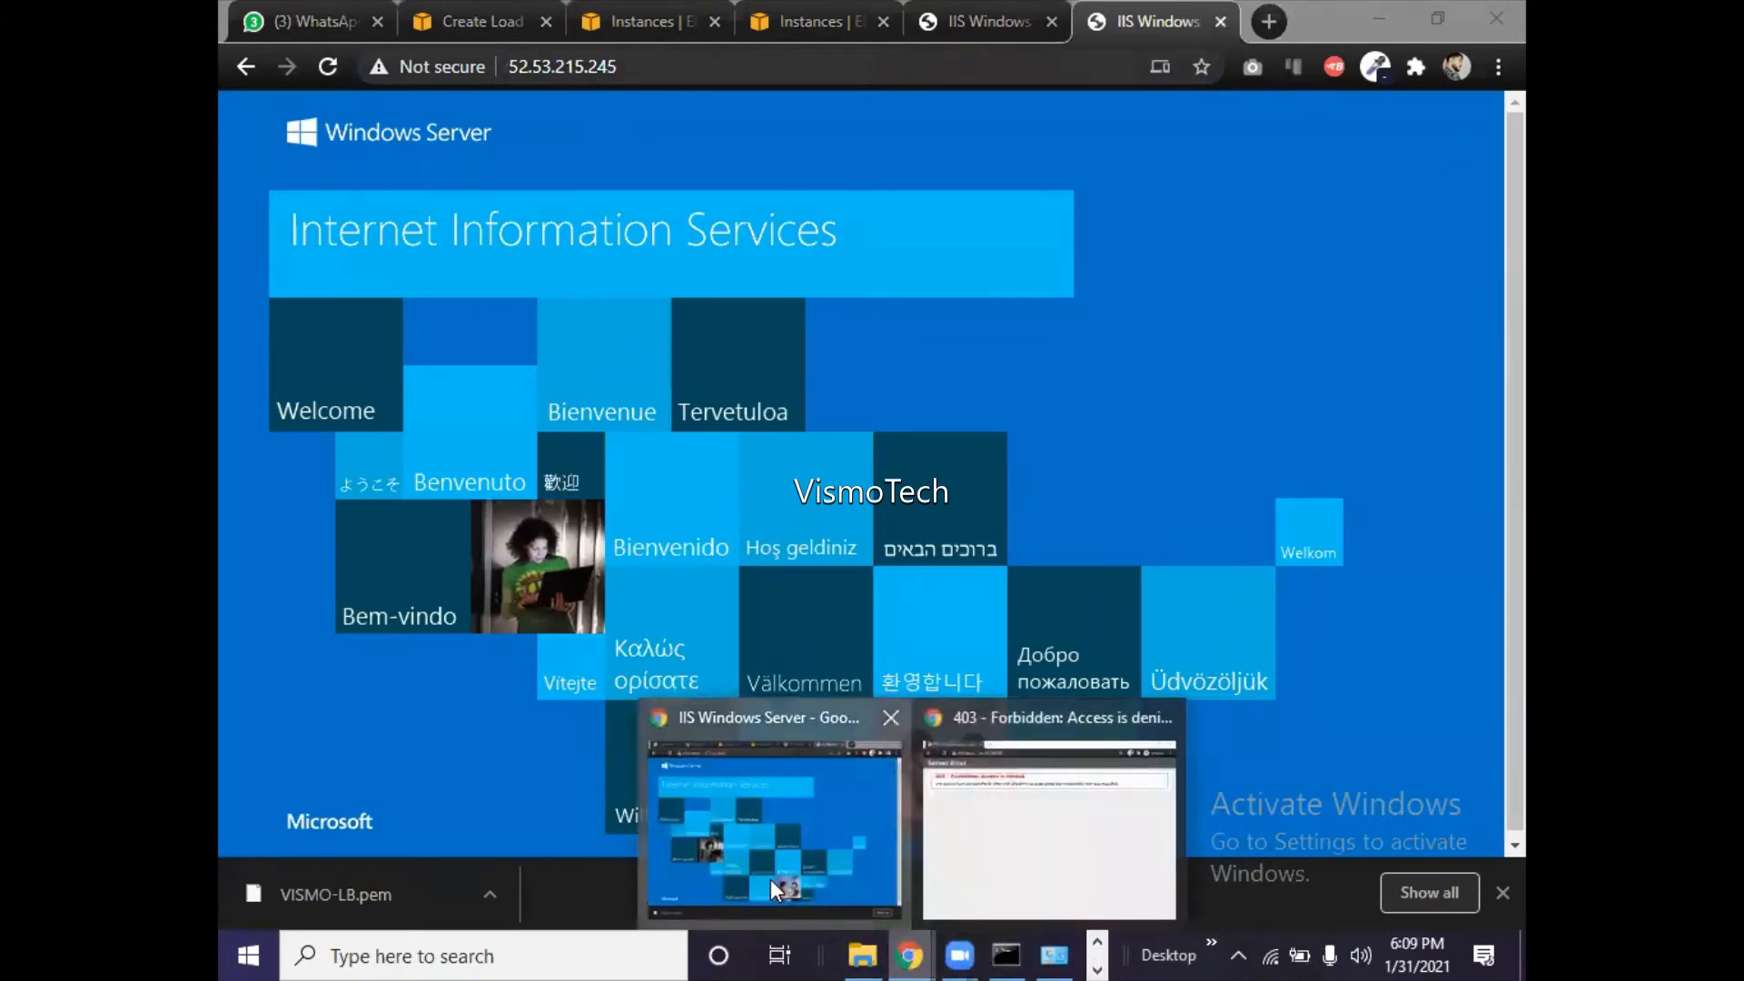
left_click(771, 879)
left_click(445, 2)
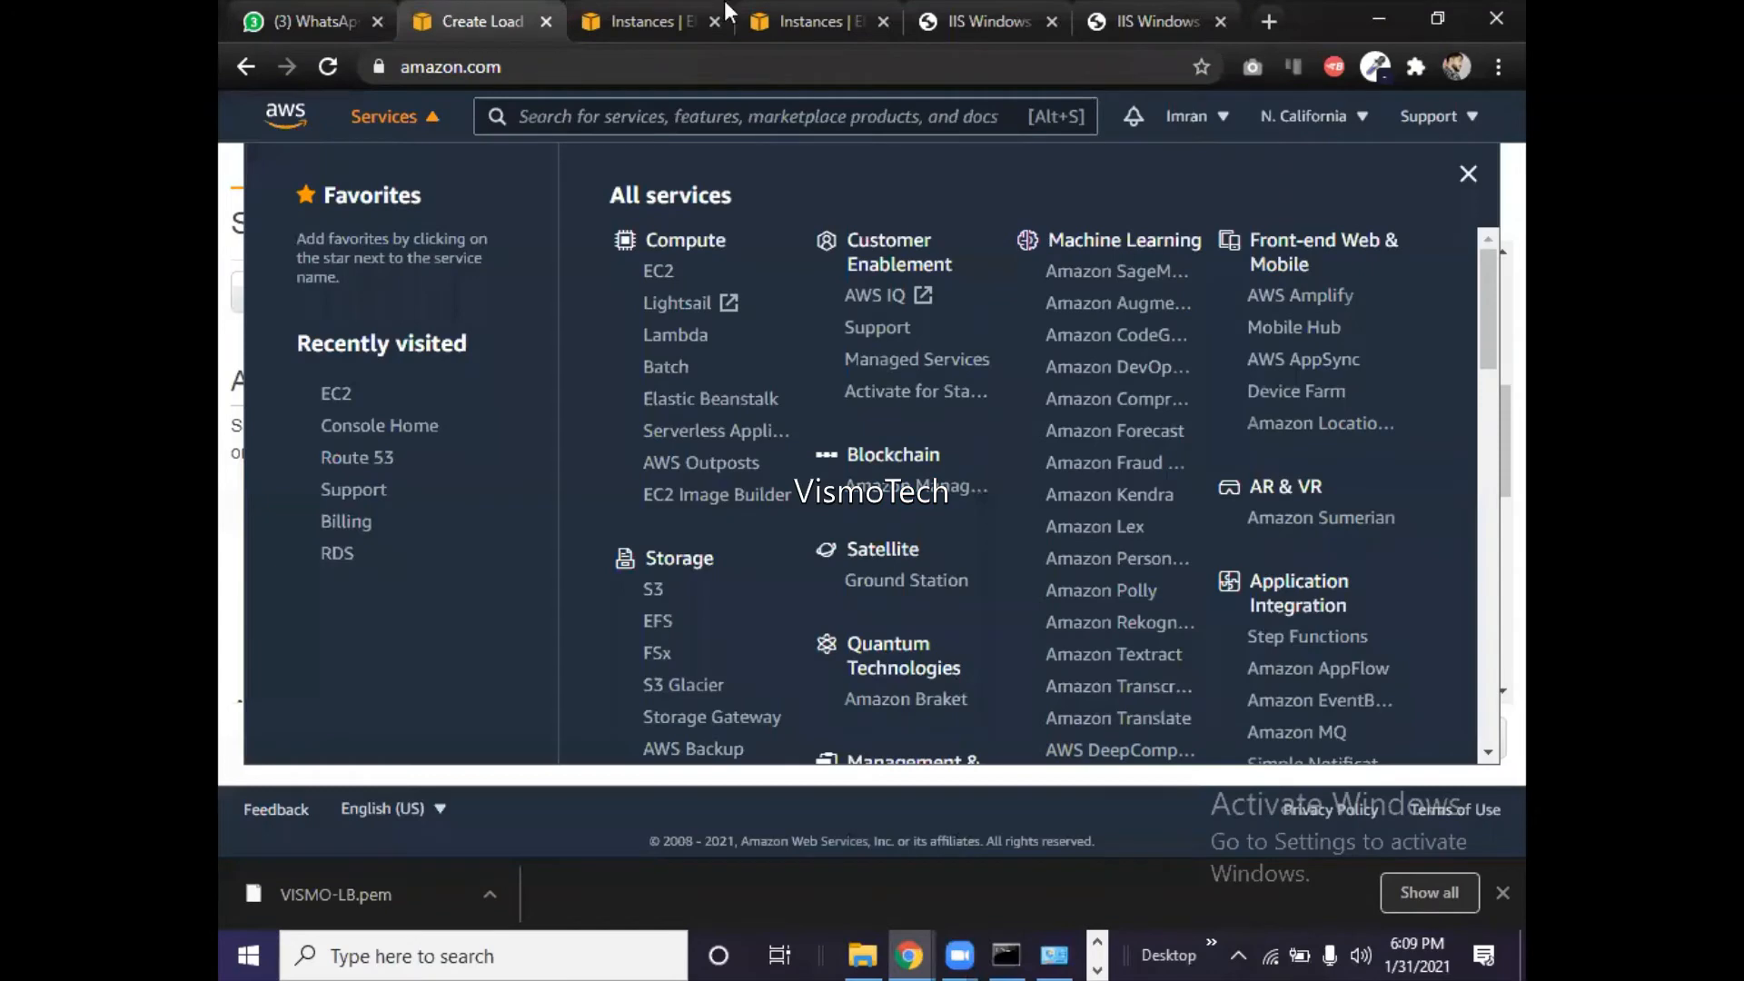
left_click(1468, 174)
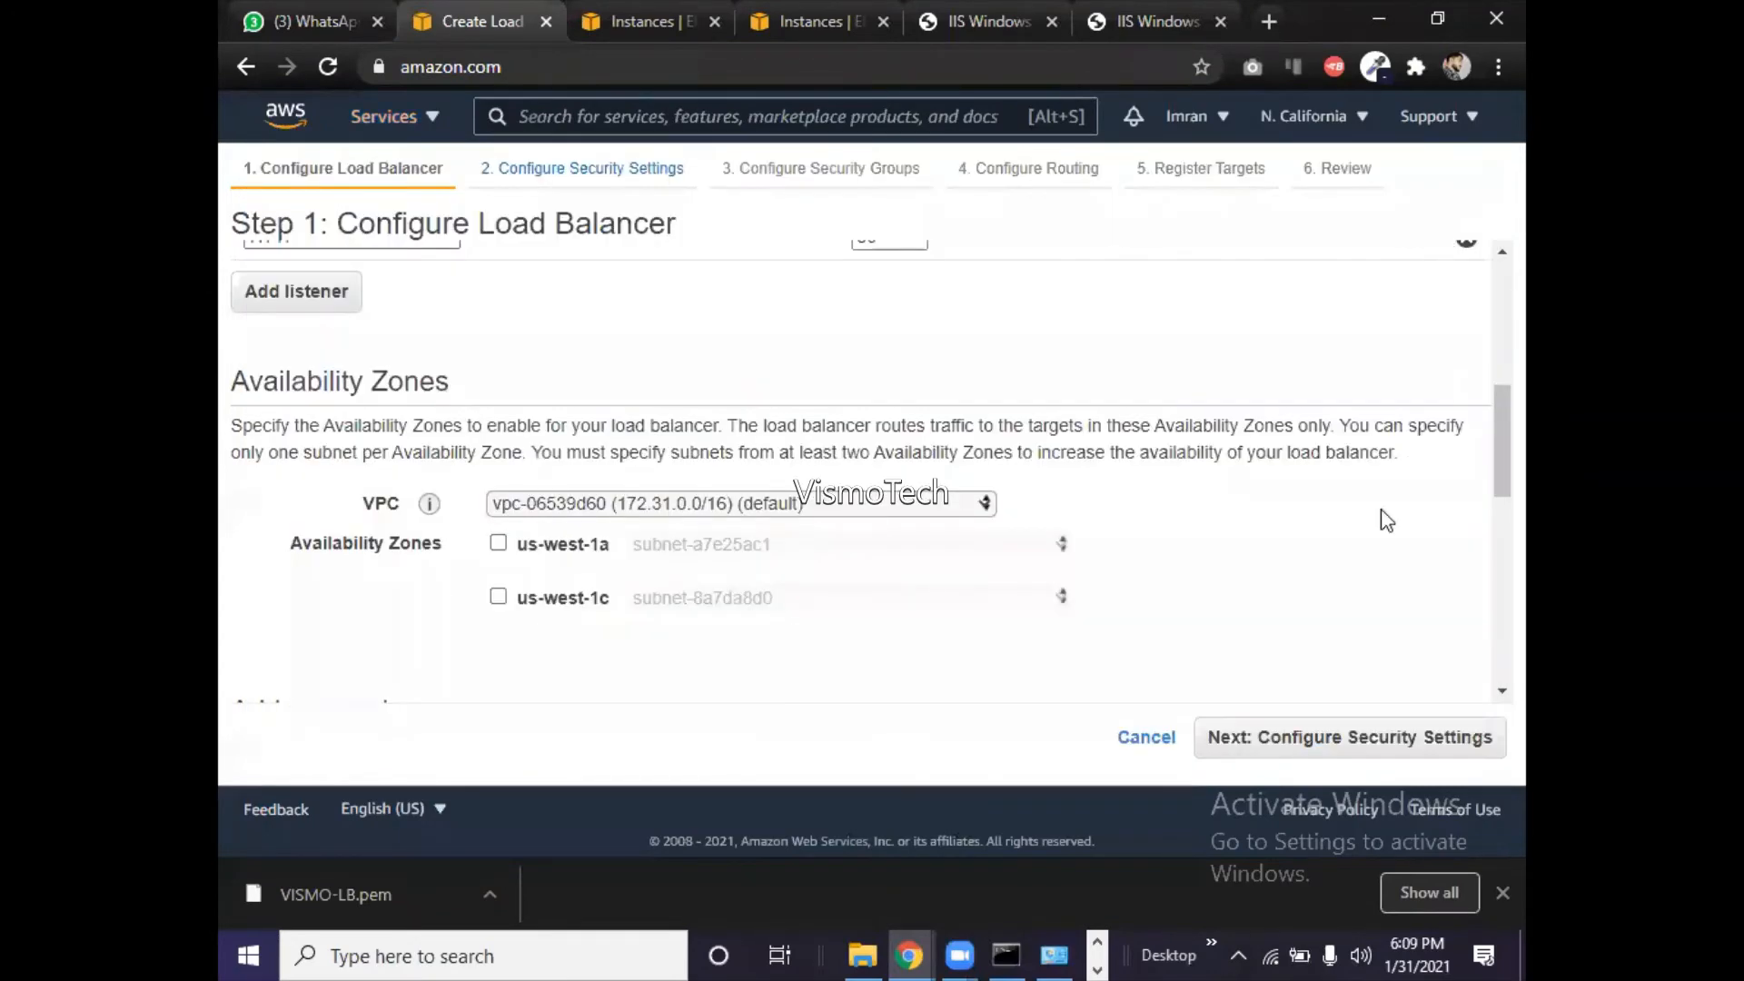
key("F5")
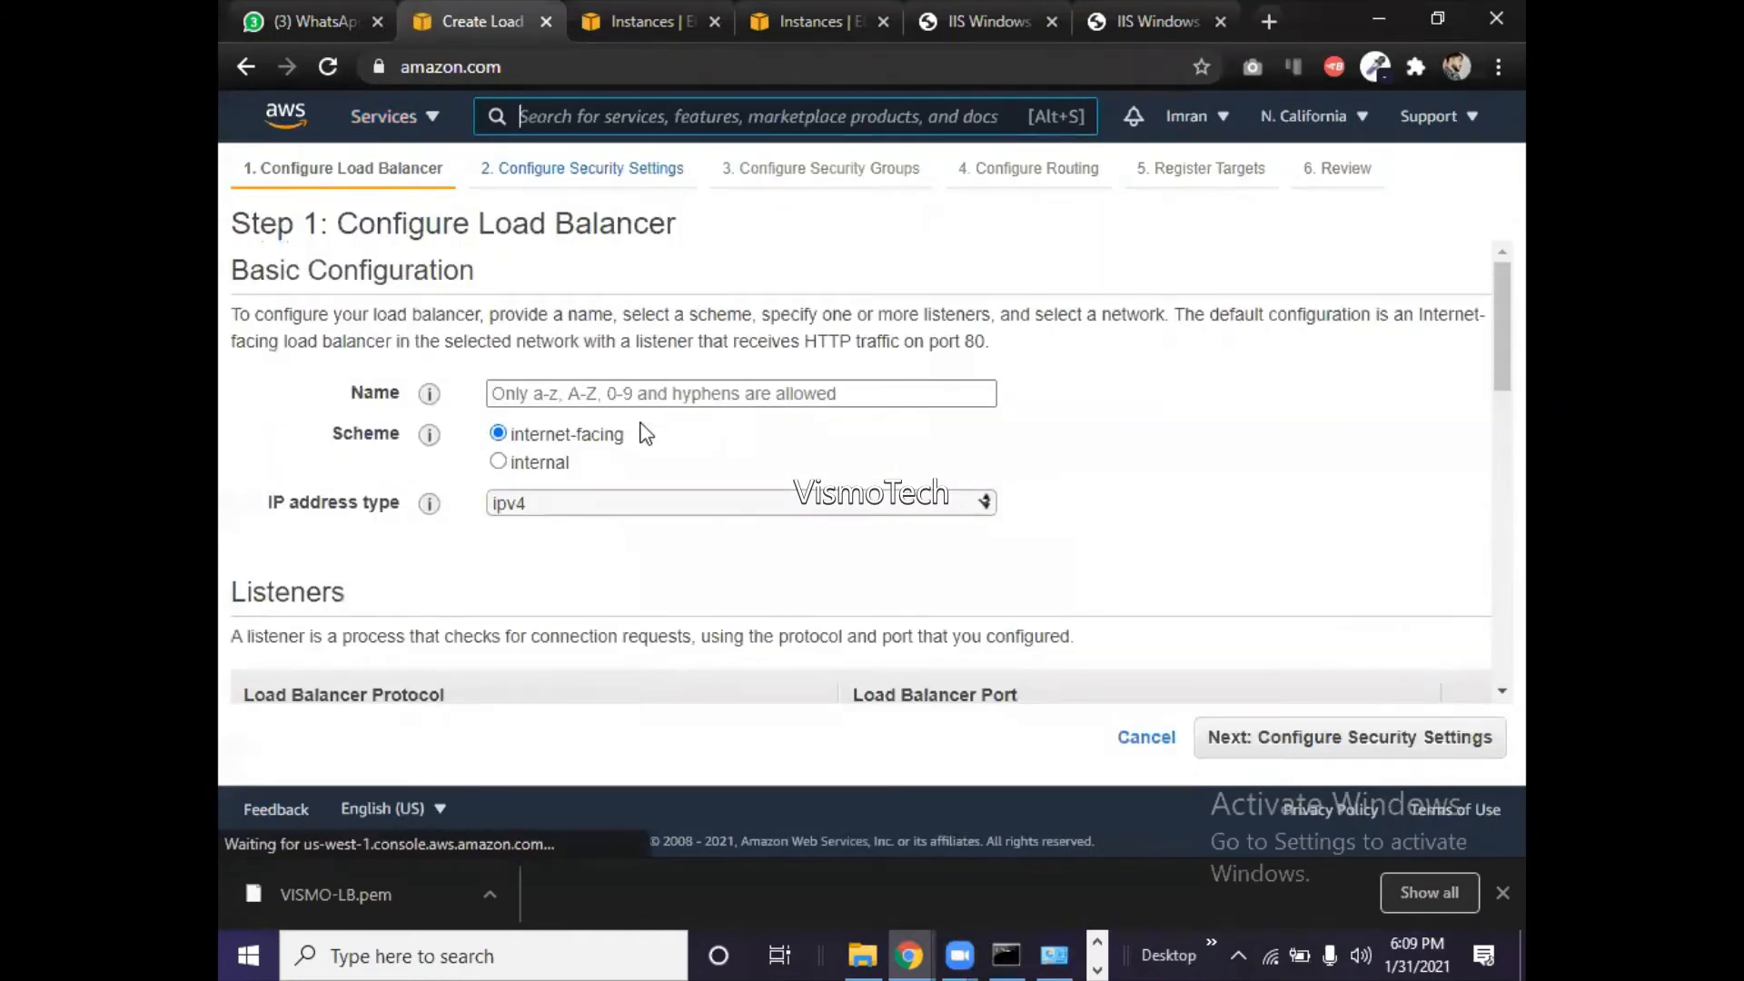
- Name the load balancer Vismo-LB in its basic configuration
left_click(643, 395)
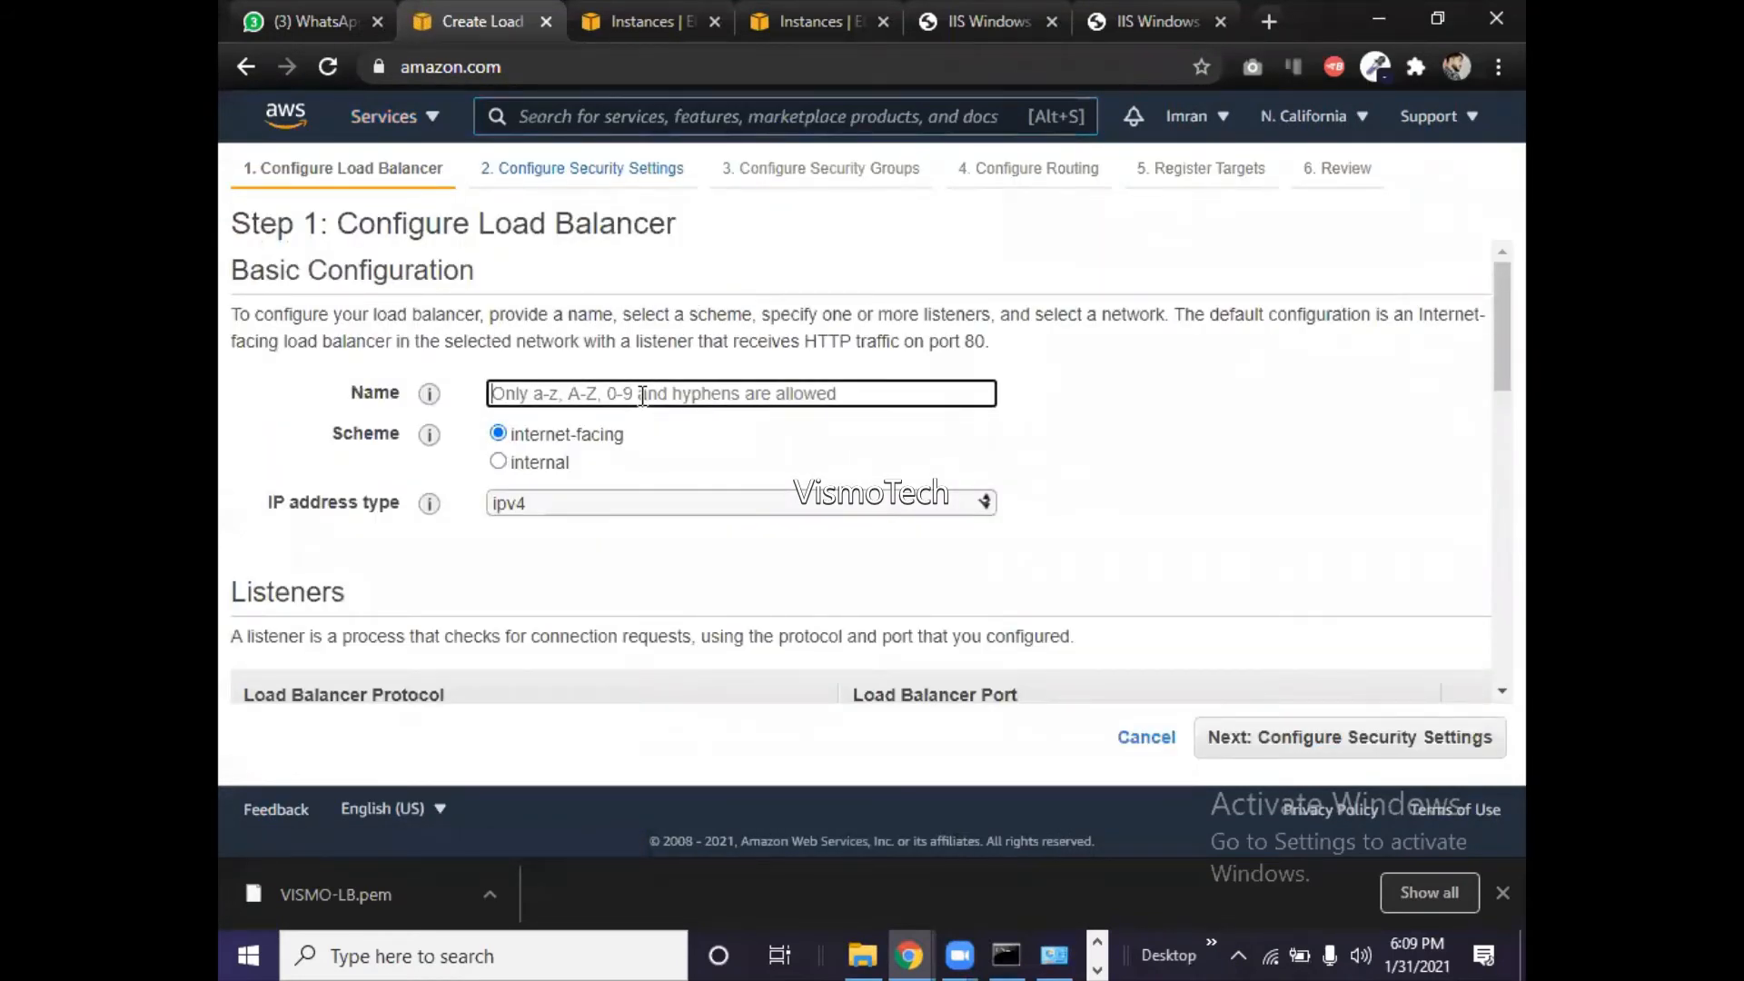
type("Vismo-")
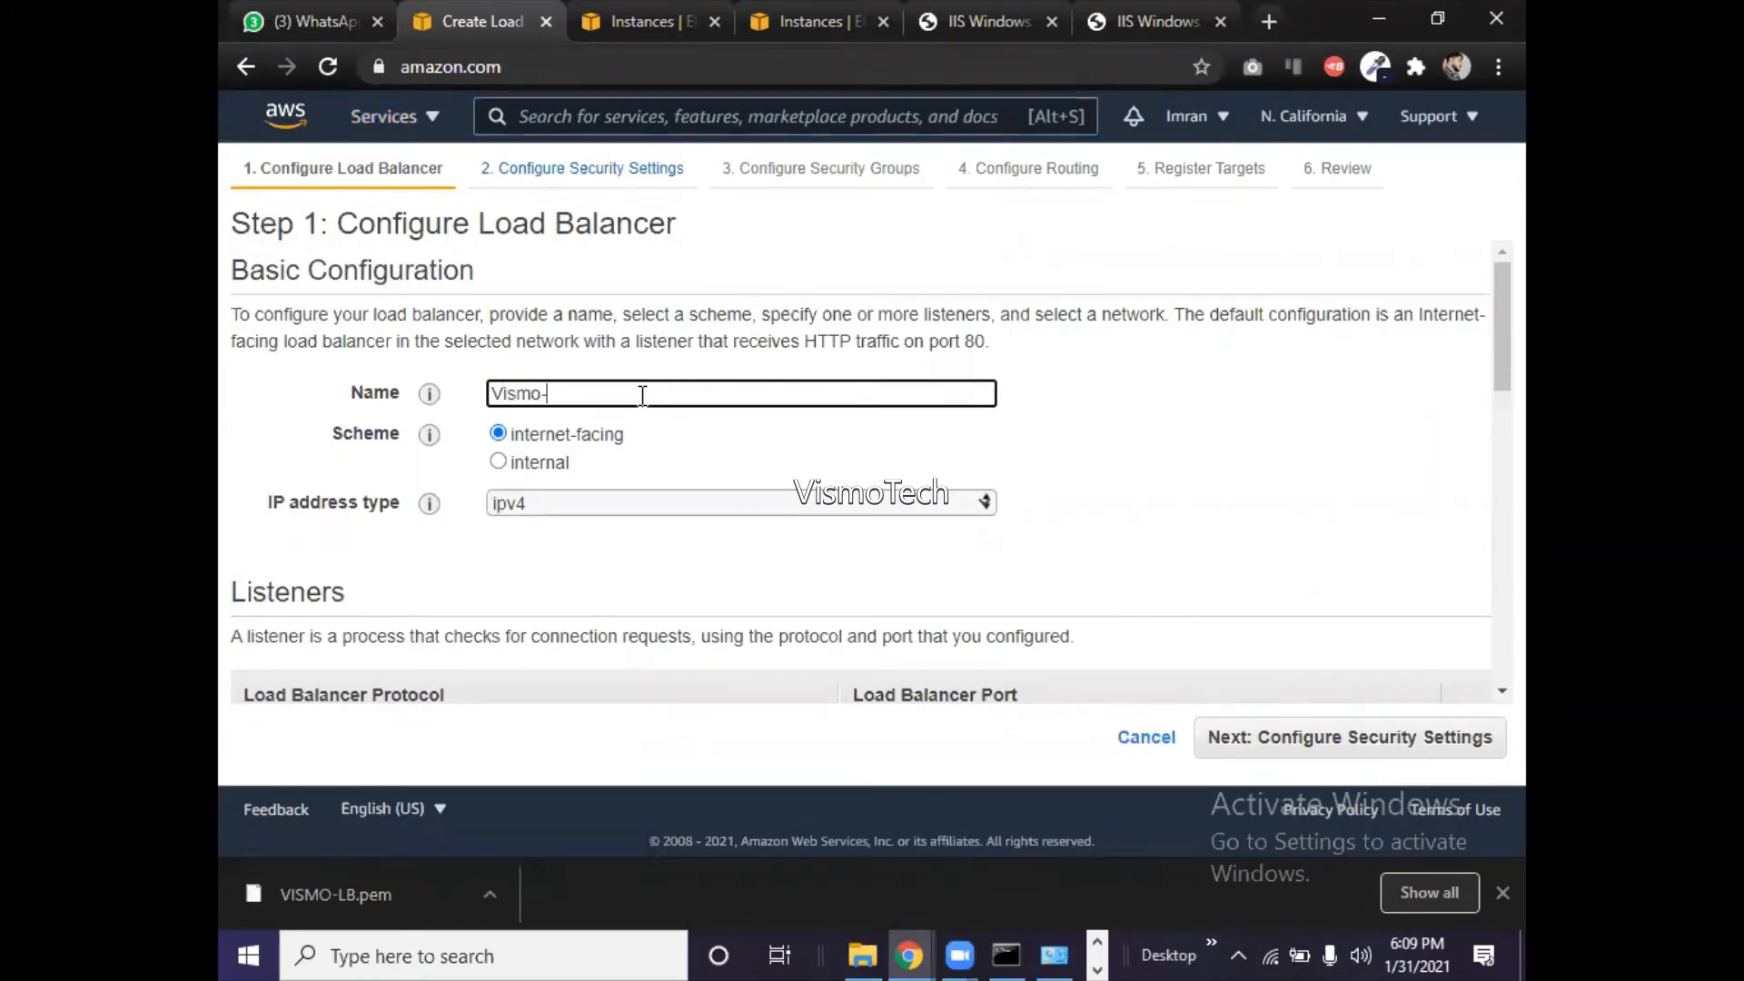
type("LB")
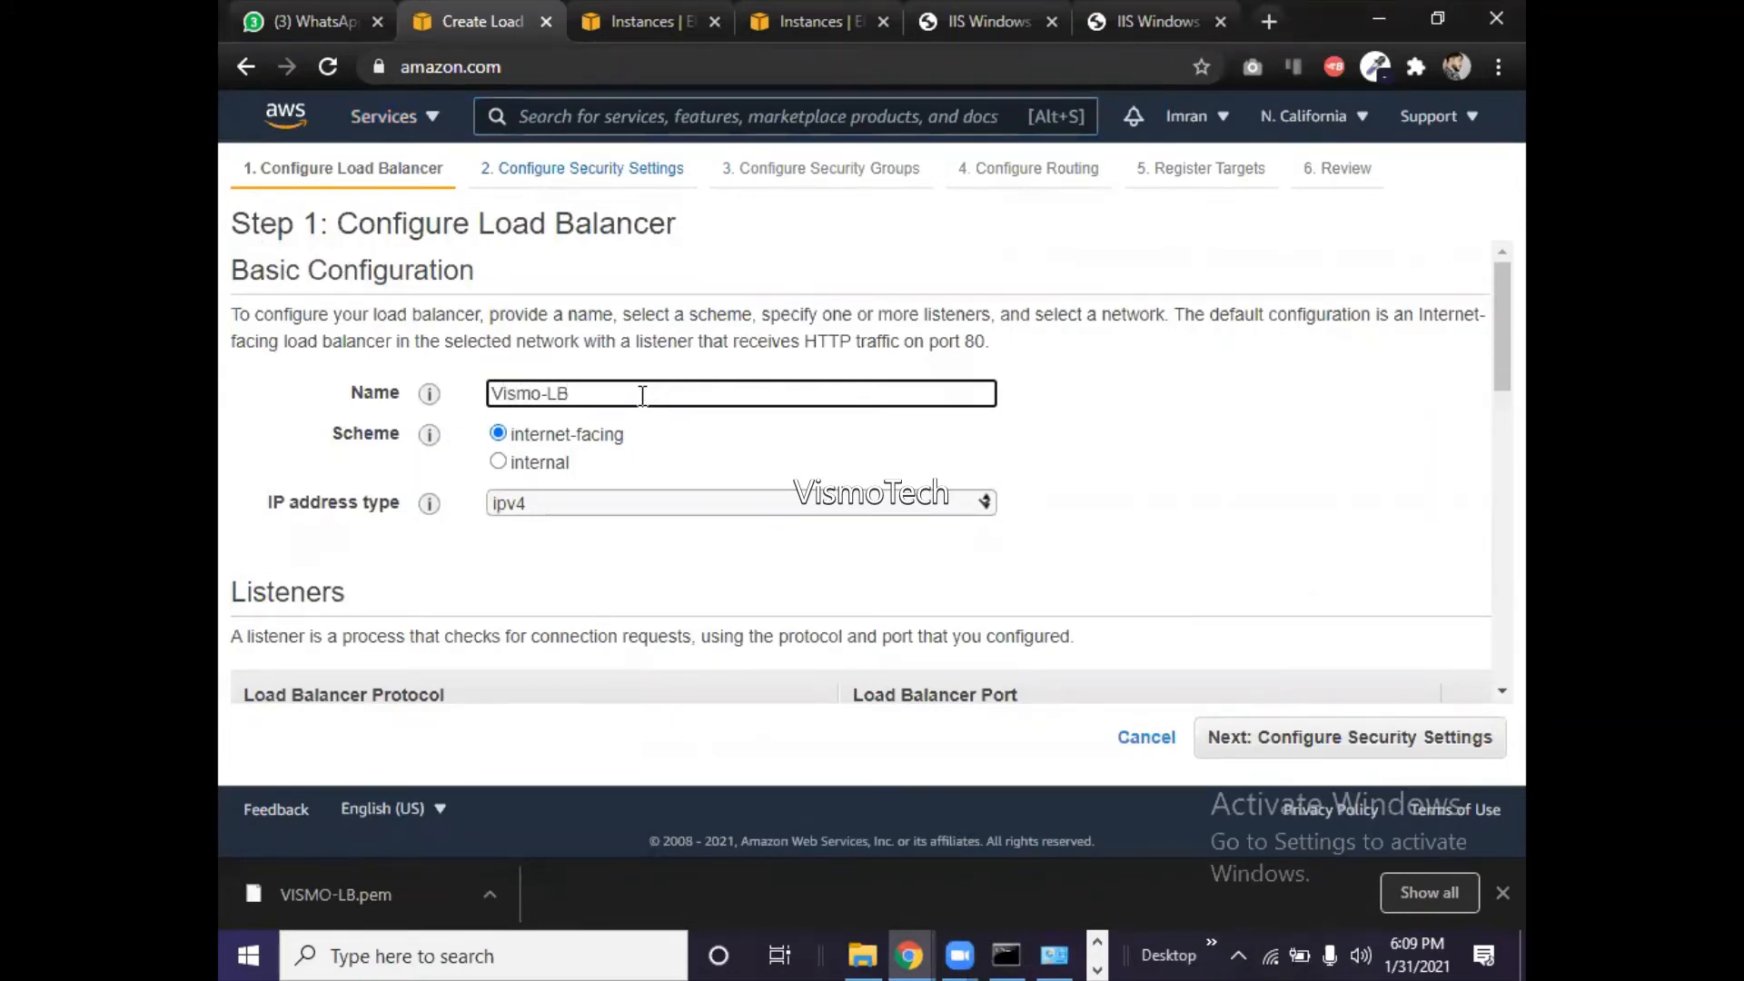
left_click_drag(1488, 355, 1486, 532)
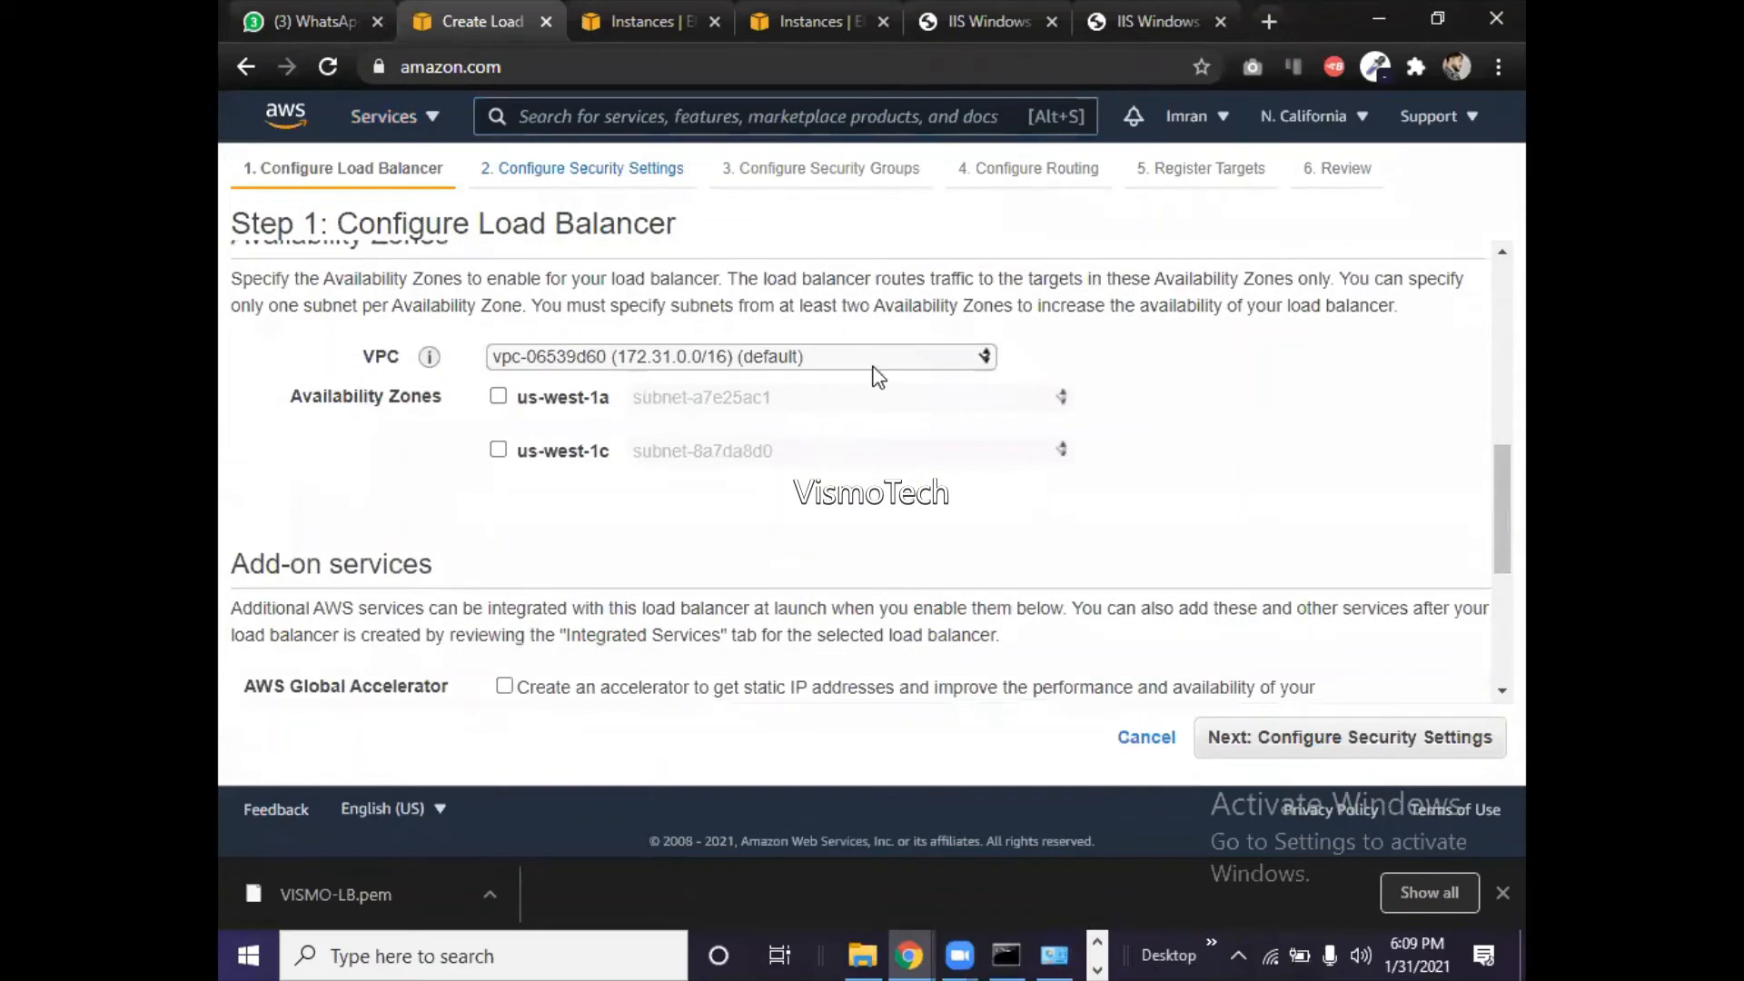
- Enable the us-west-1a and us-west-1c availability zones for the load balancer
left_click(497, 397)
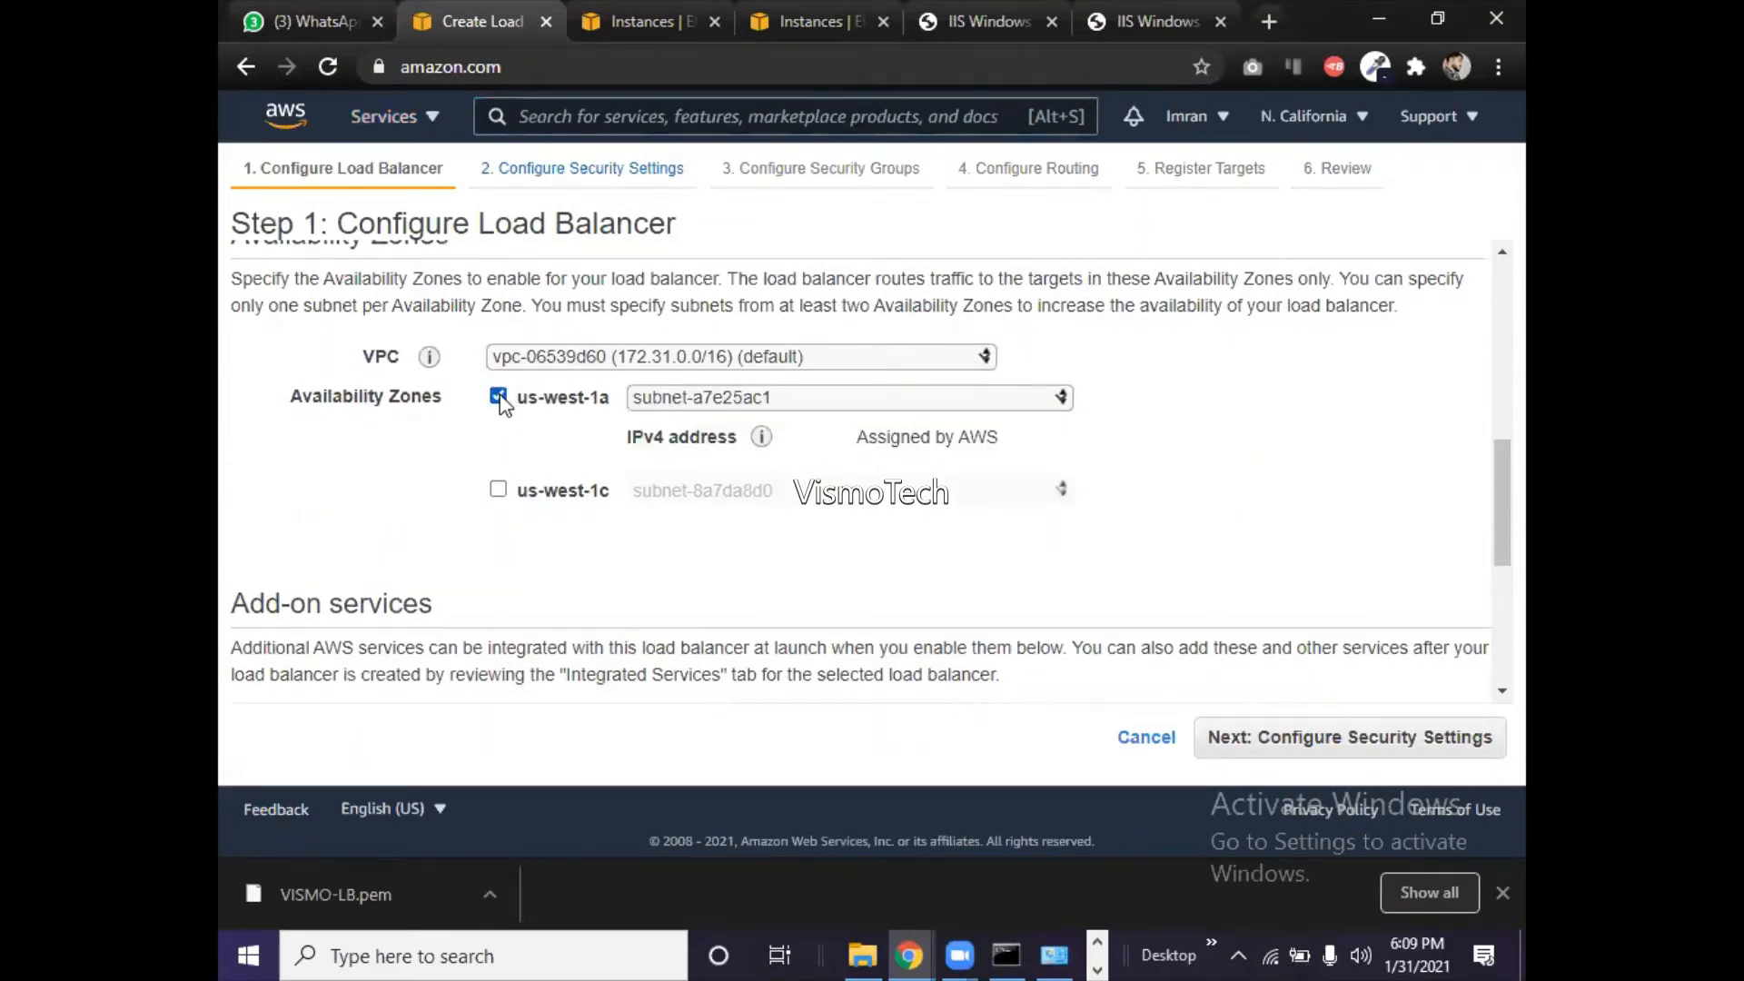
left_click(499, 493)
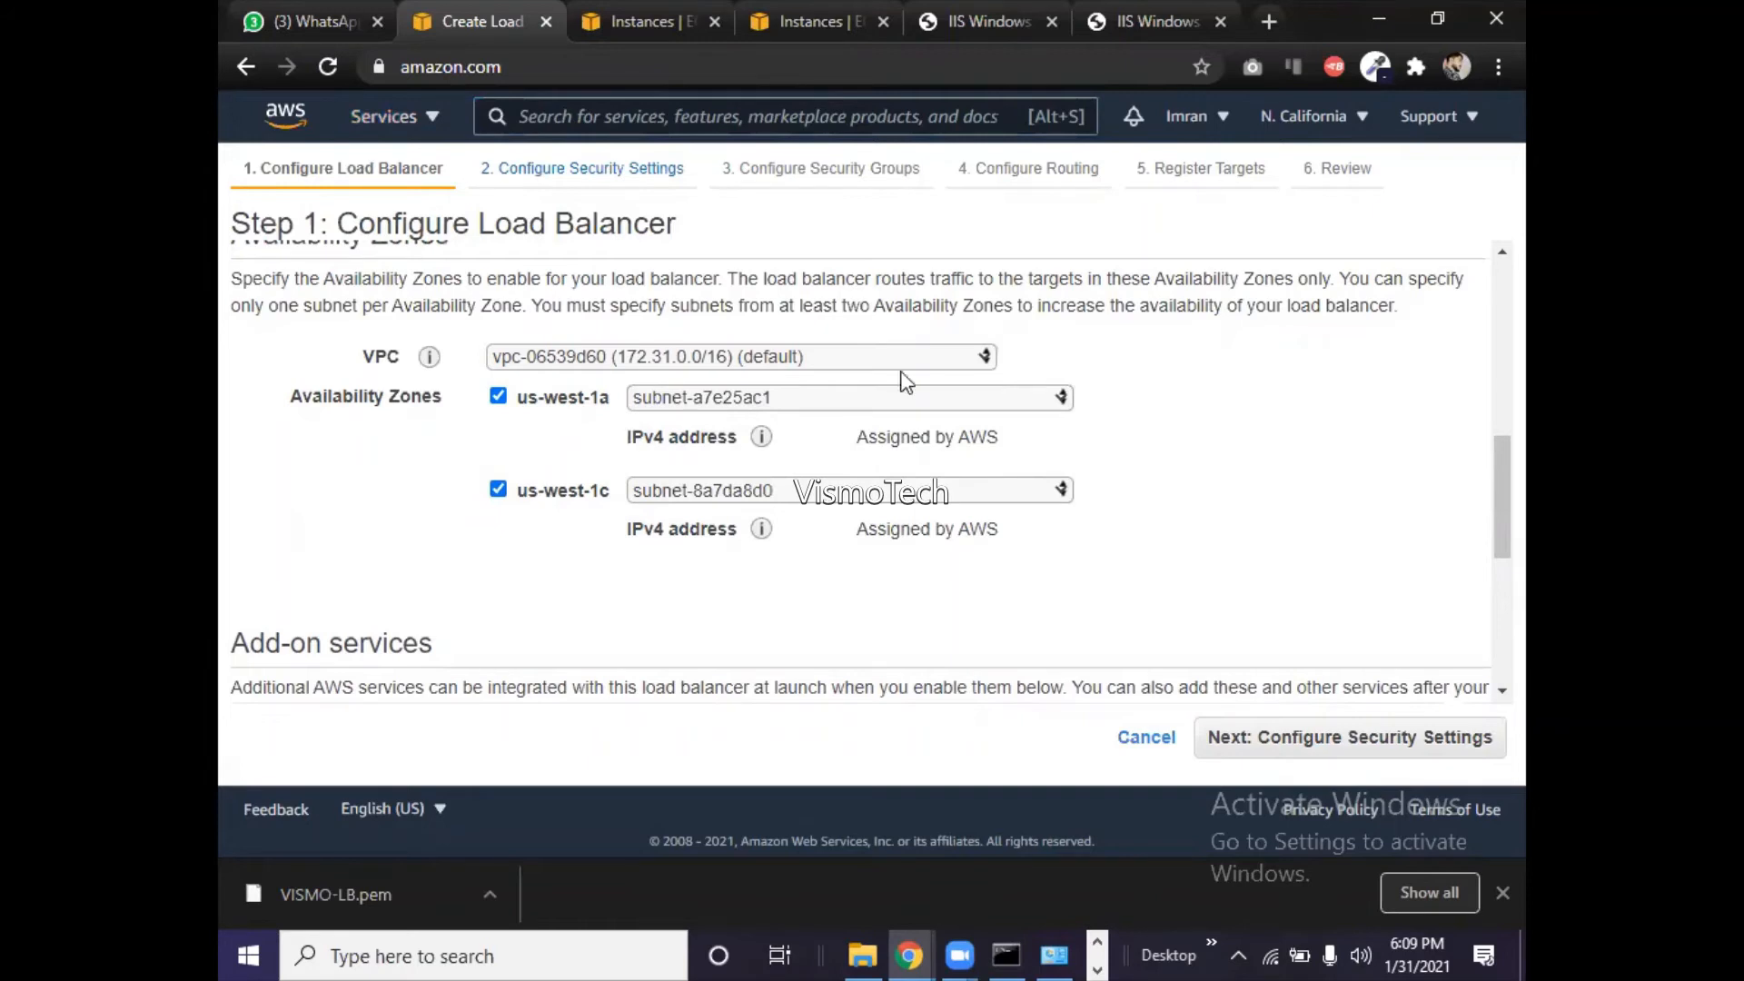
- Add a tag with key Name and value Vismo-LB to the load balancer and continue to the security settings
left_click_drag(1485, 488, 1487, 669)
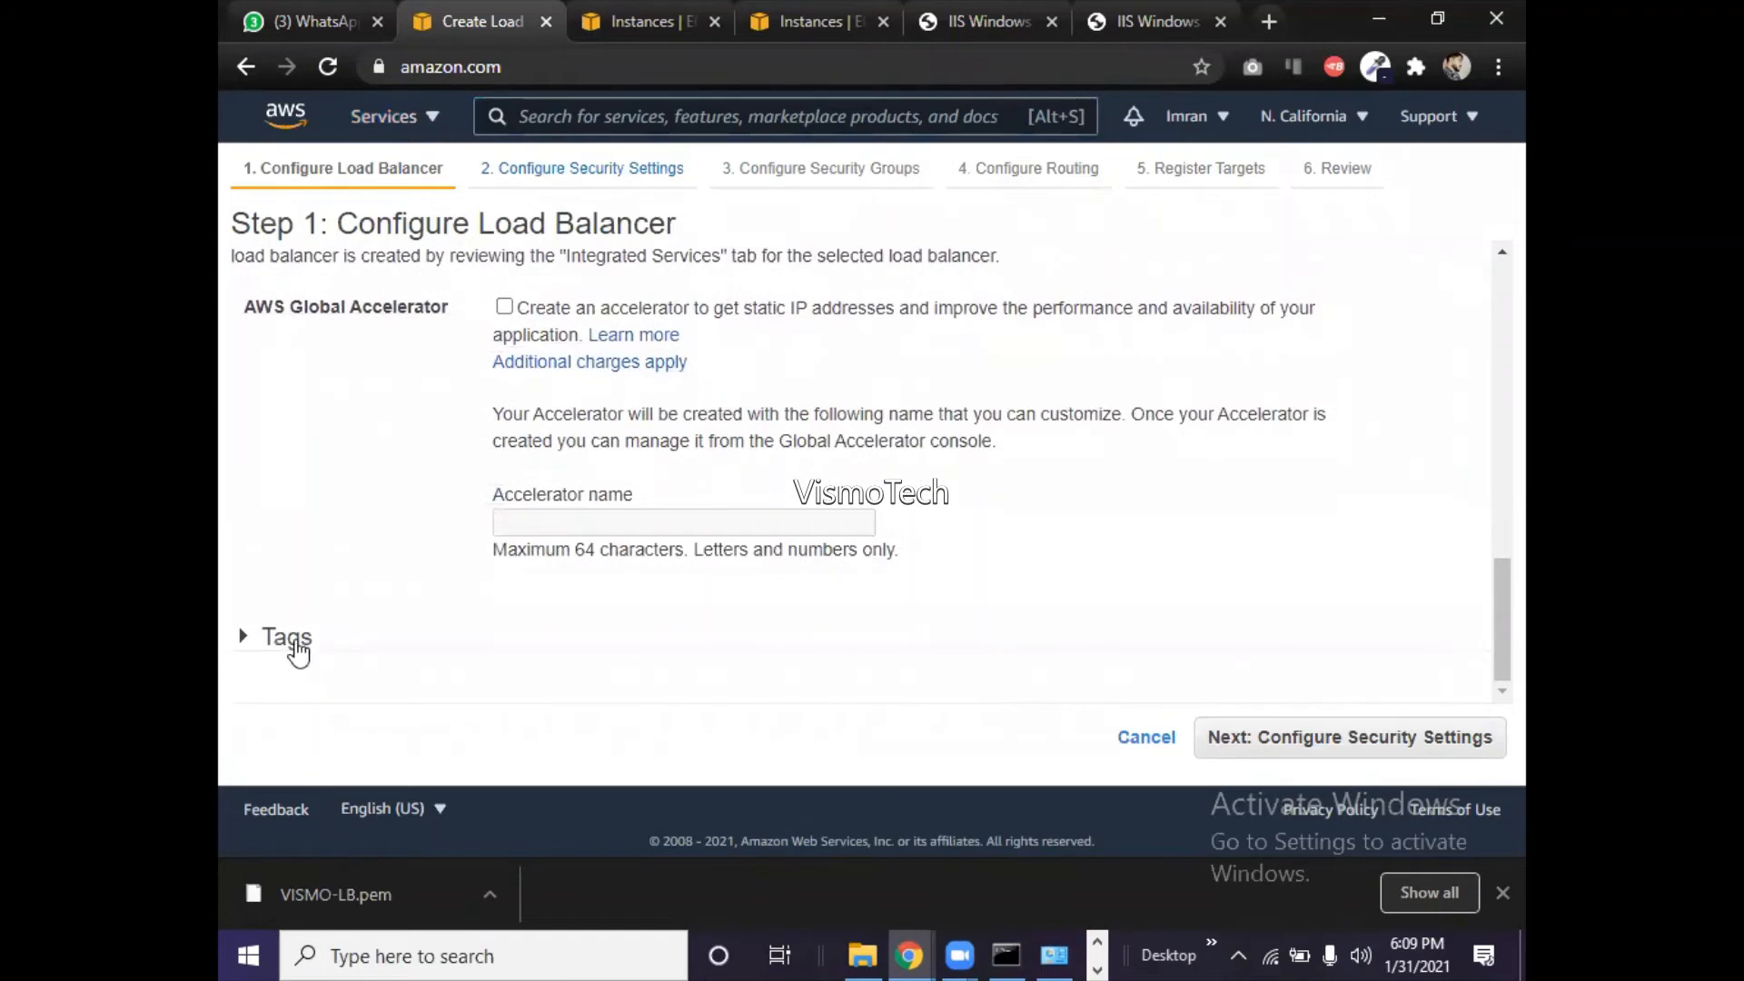
left_click(243, 639)
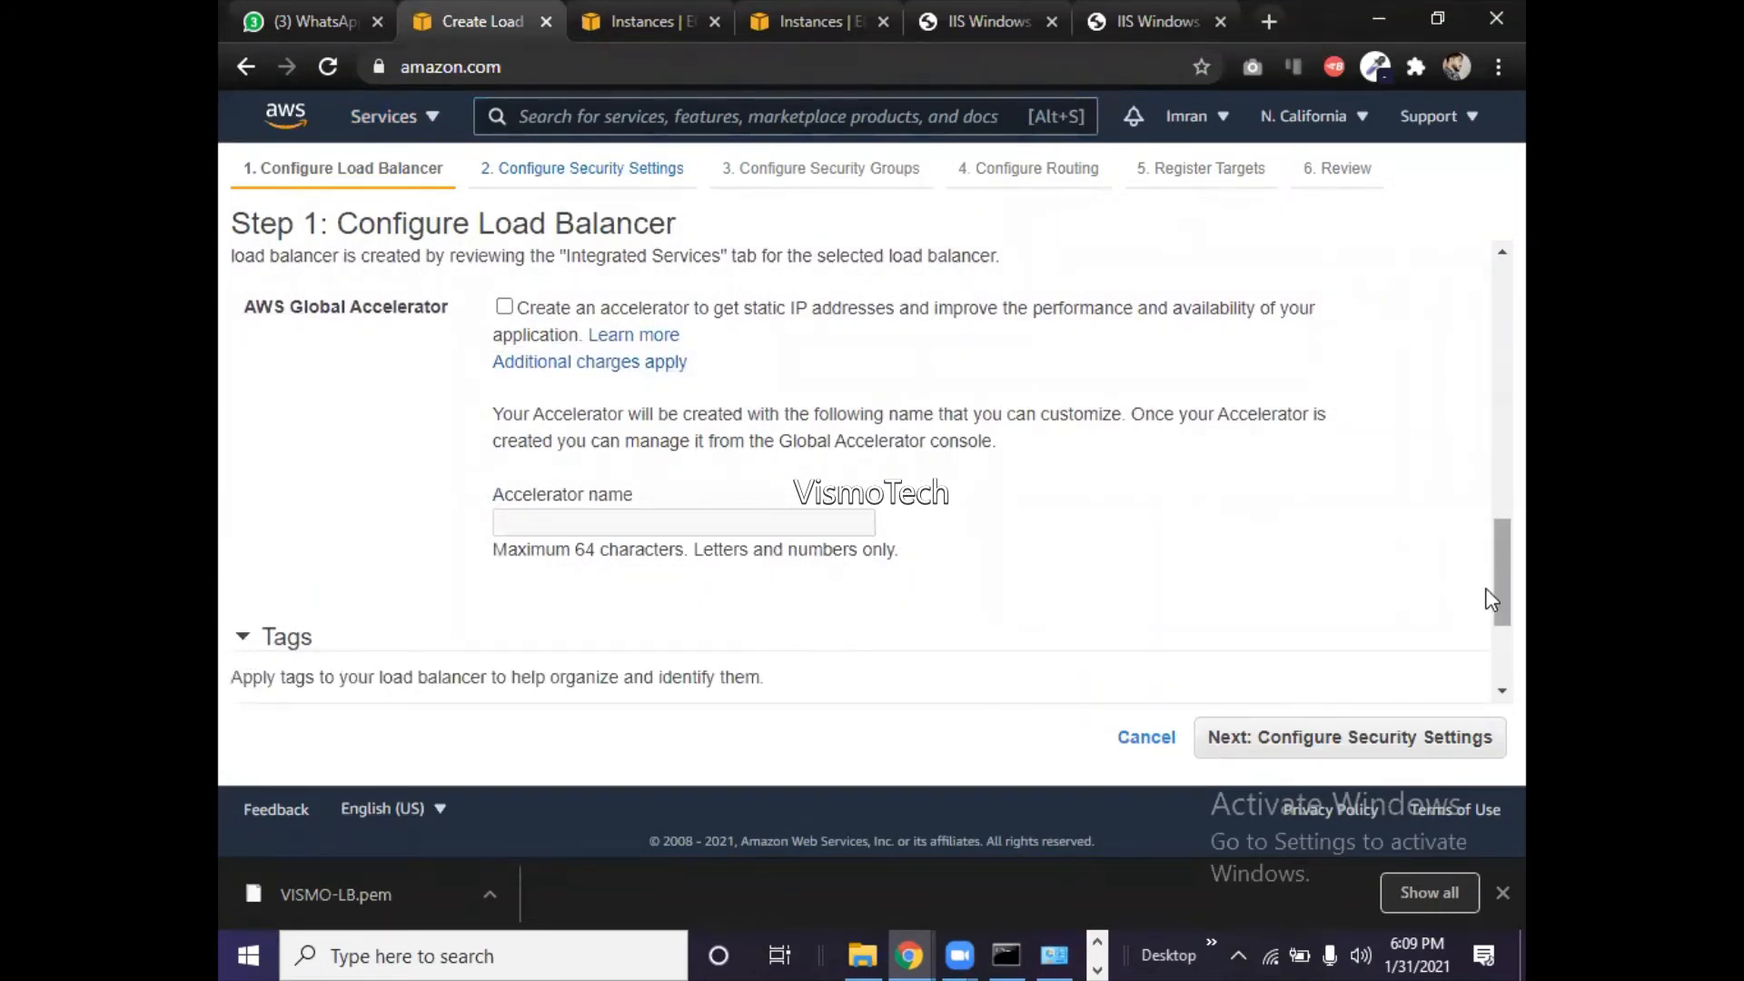
left_click_drag(1491, 596, 1487, 693)
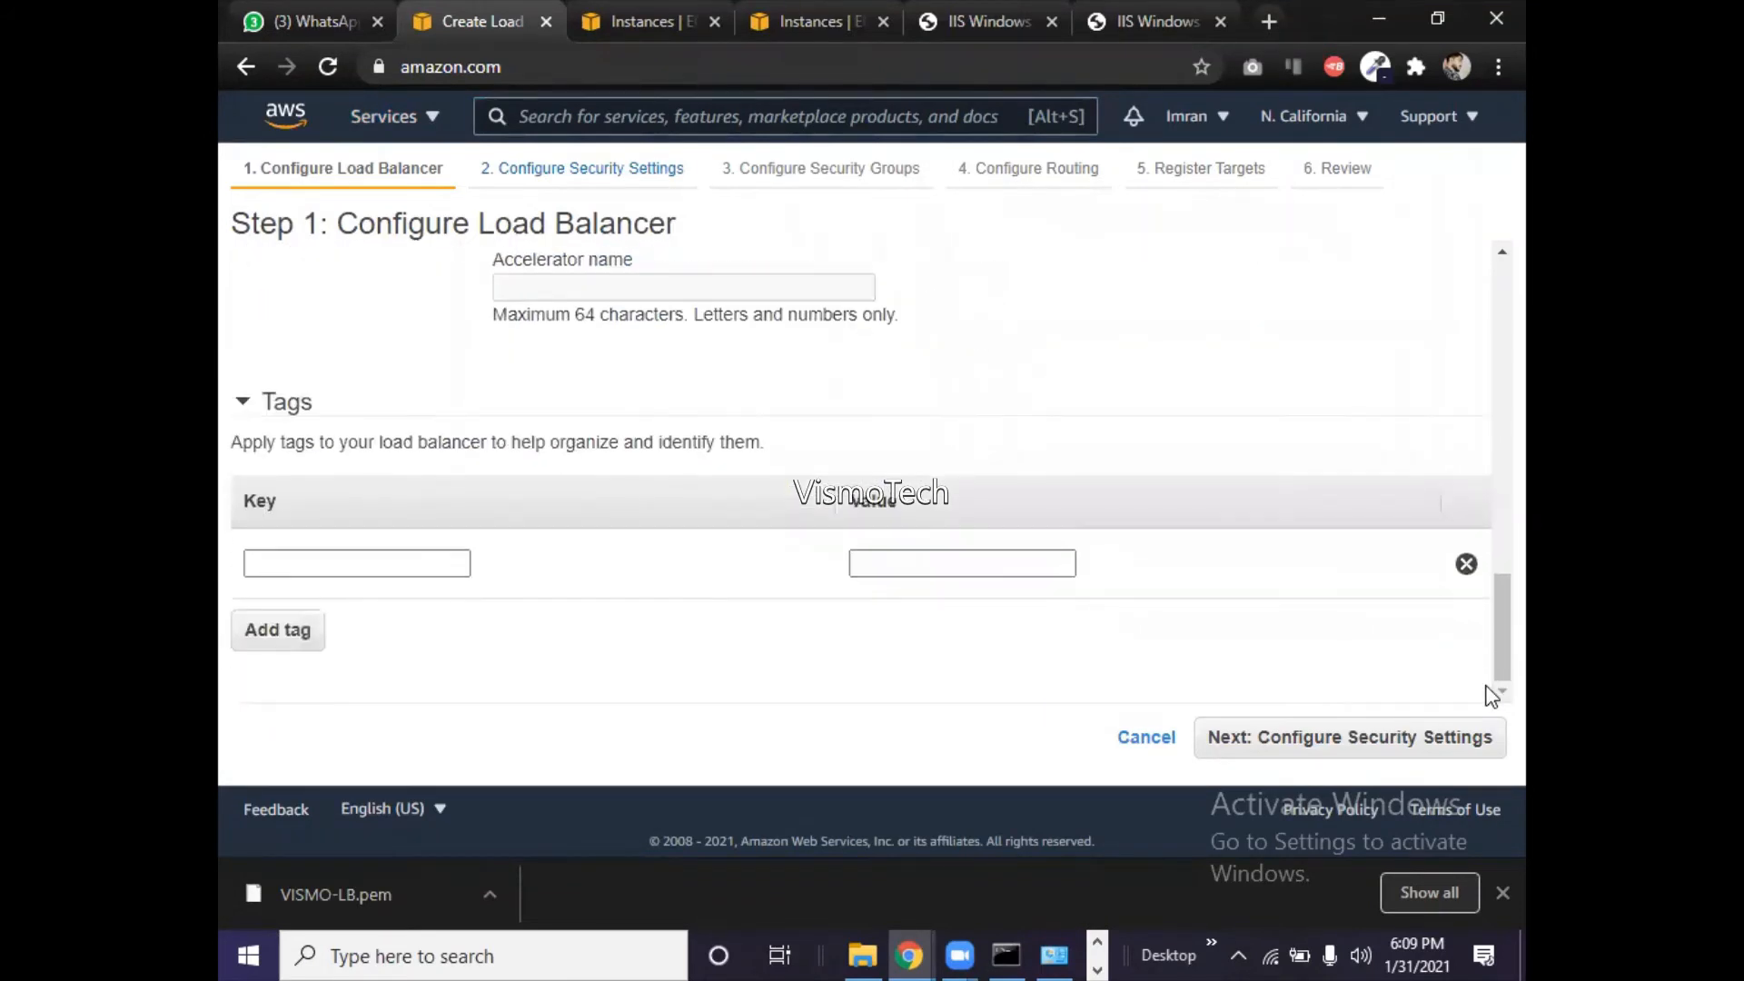
left_click(451, 558)
type("Name")
key("Tab")
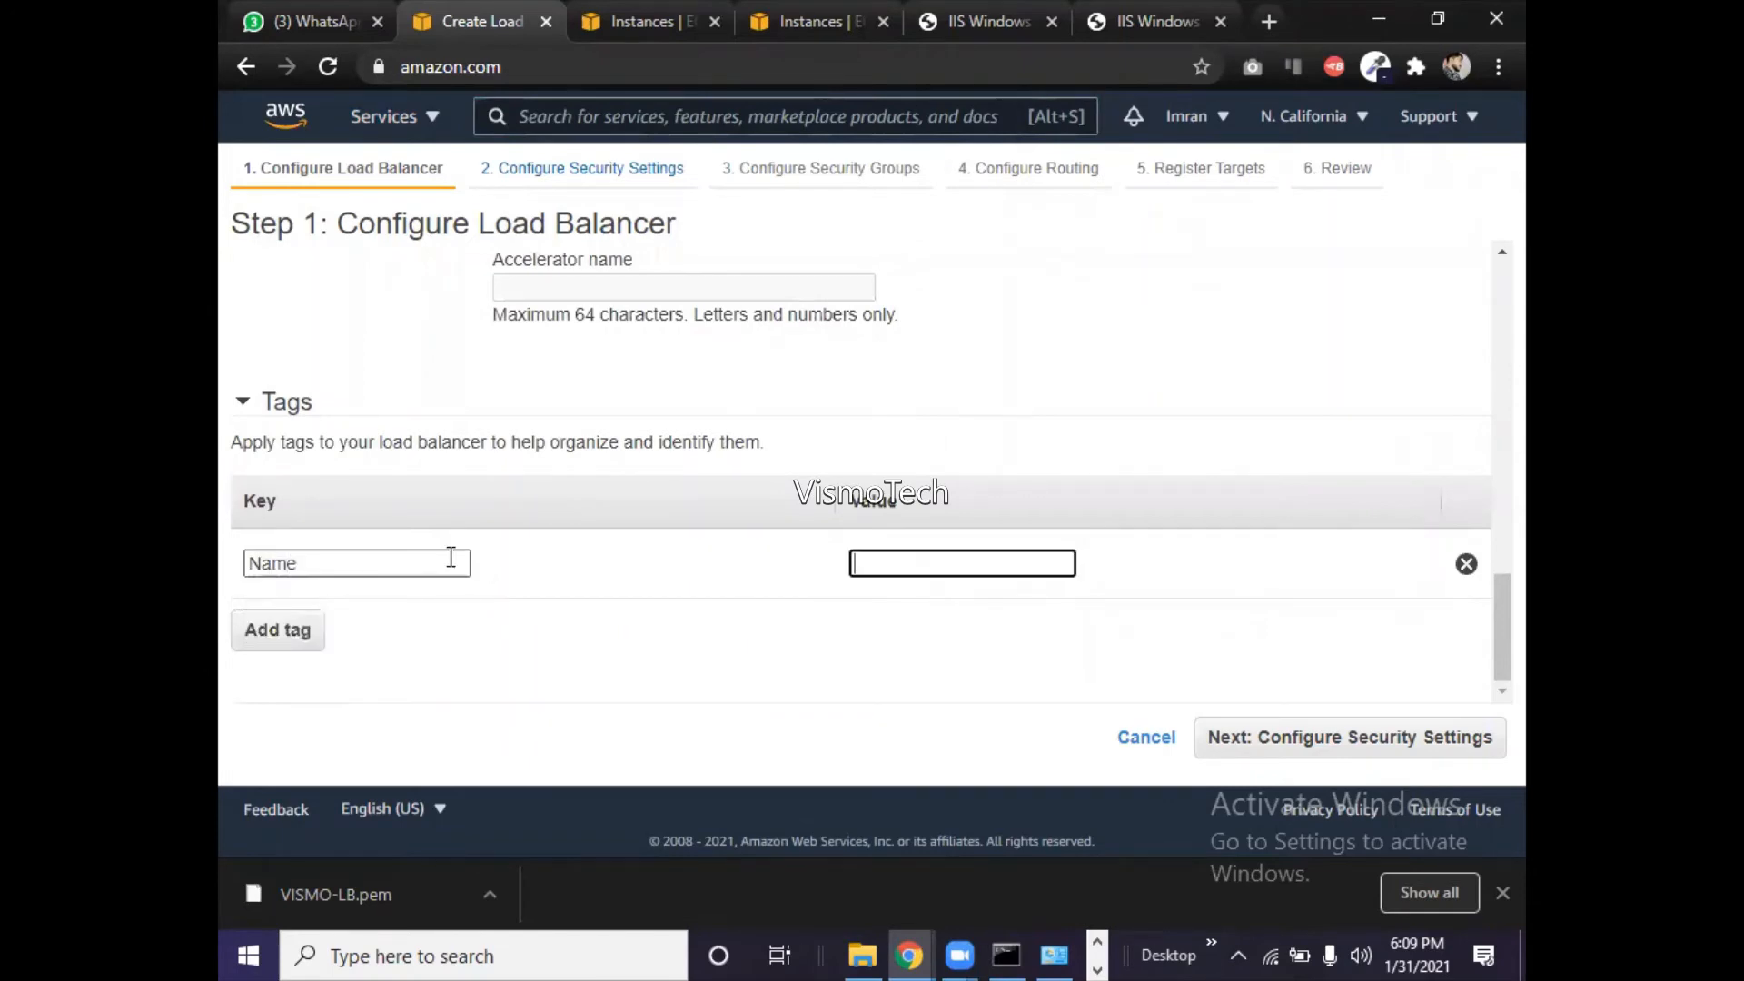
type("Vismo-LB")
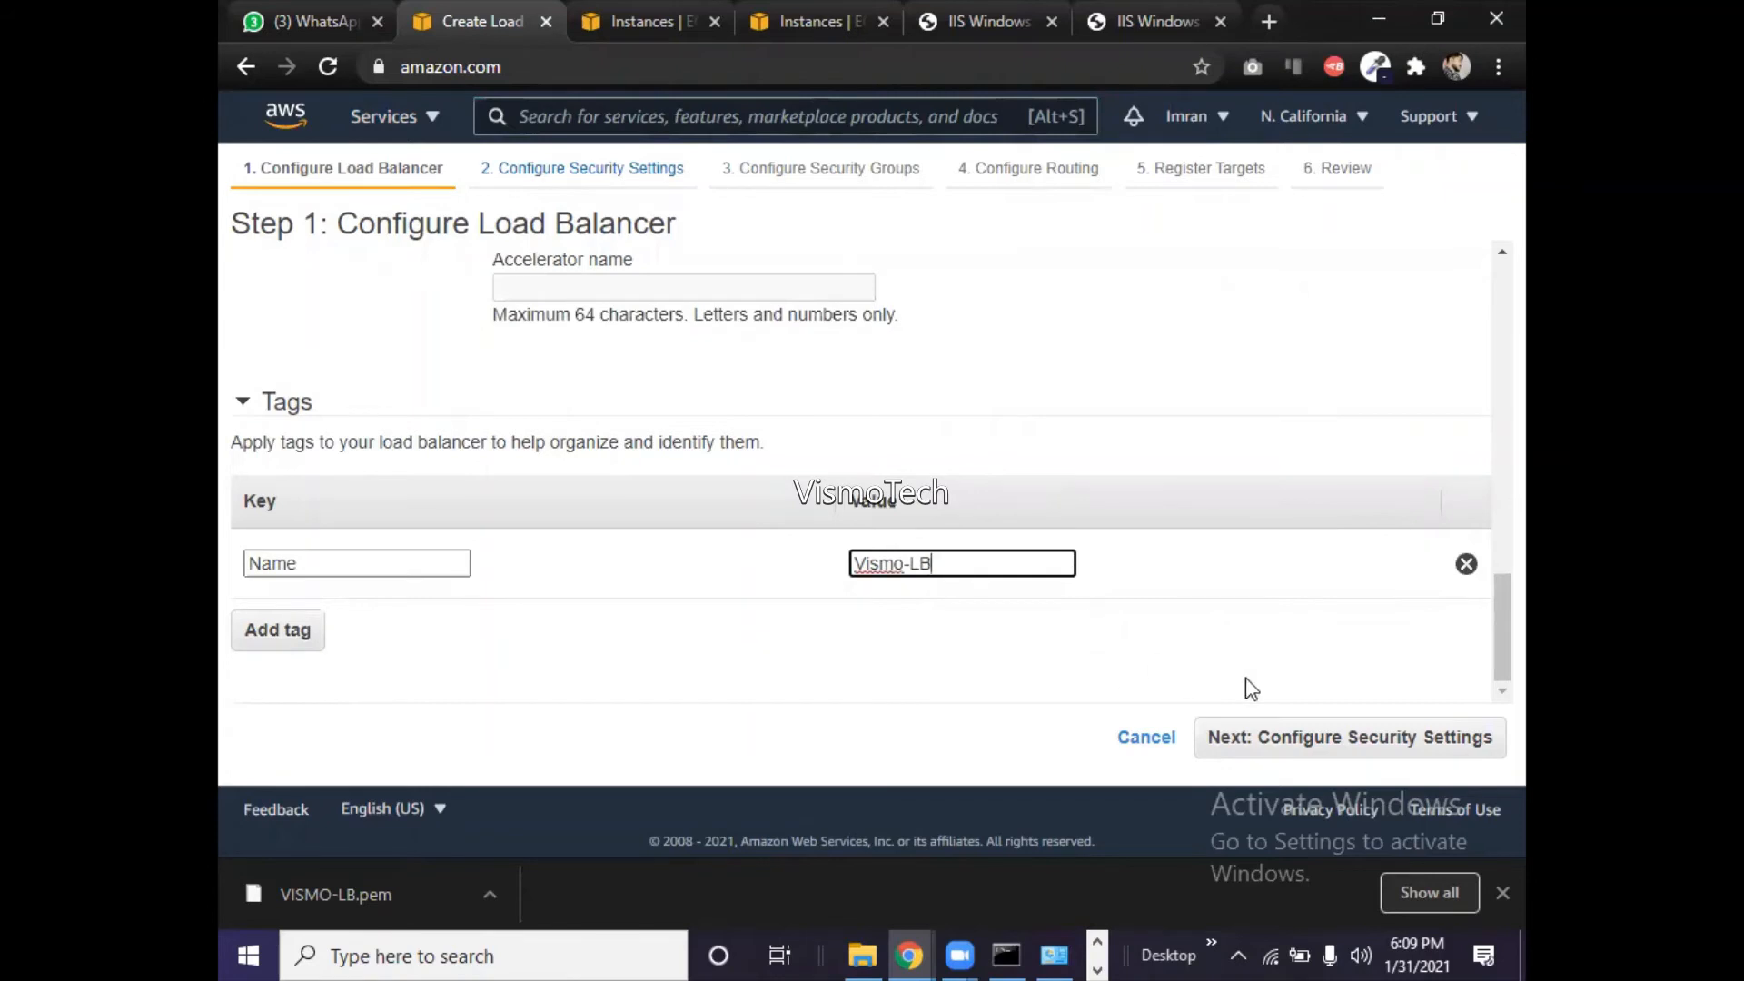
left_click(1379, 736)
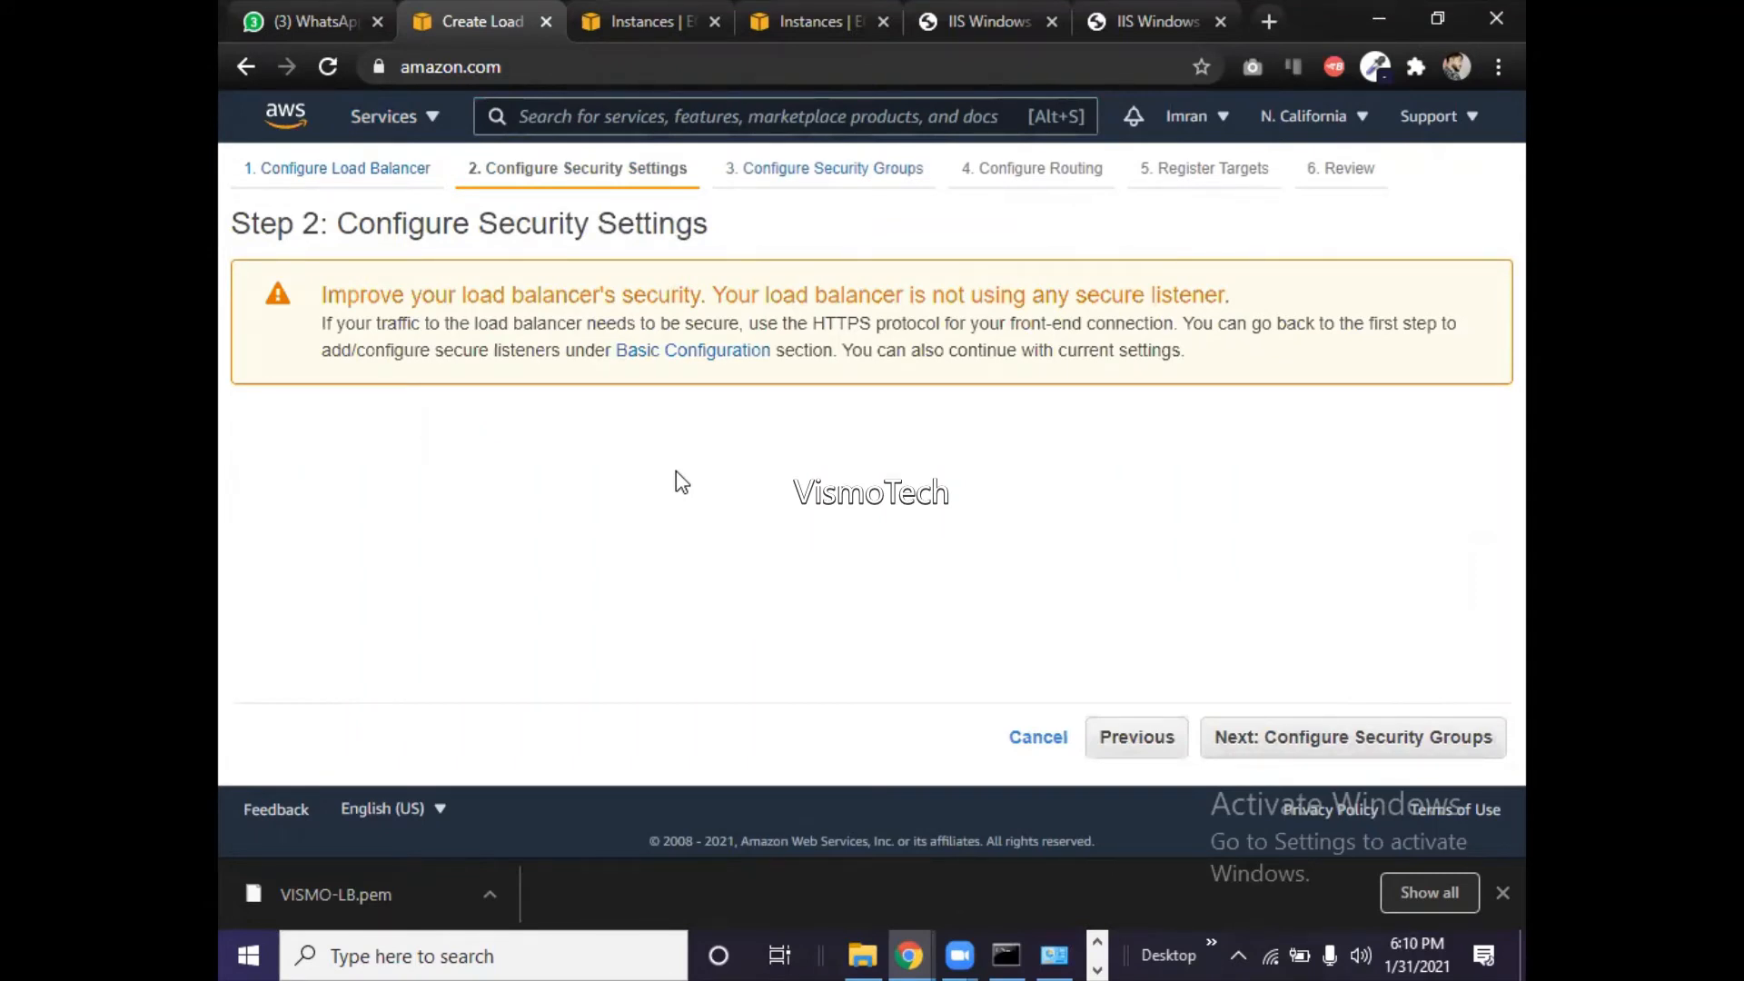
- Continue to the security groups, assign VISMO-LB instead of the default group, and proceed to routing
left_click(1292, 737)
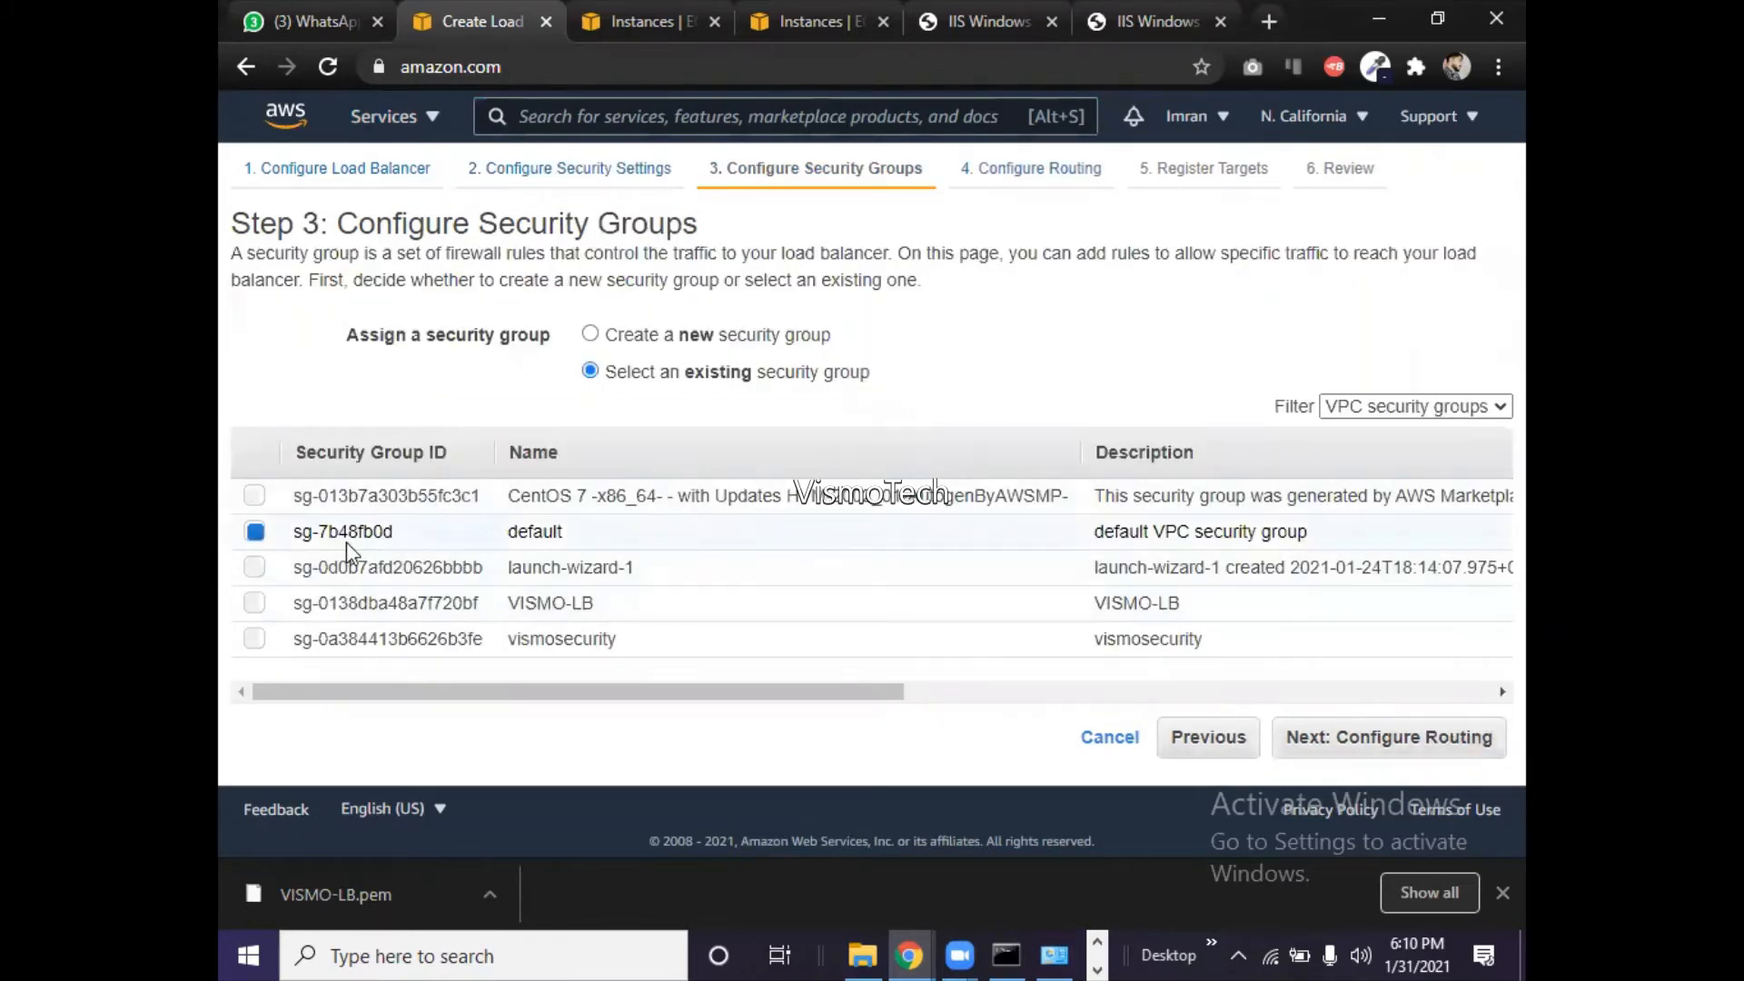
left_click_drag(328, 534, 274, 545)
left_click(255, 534)
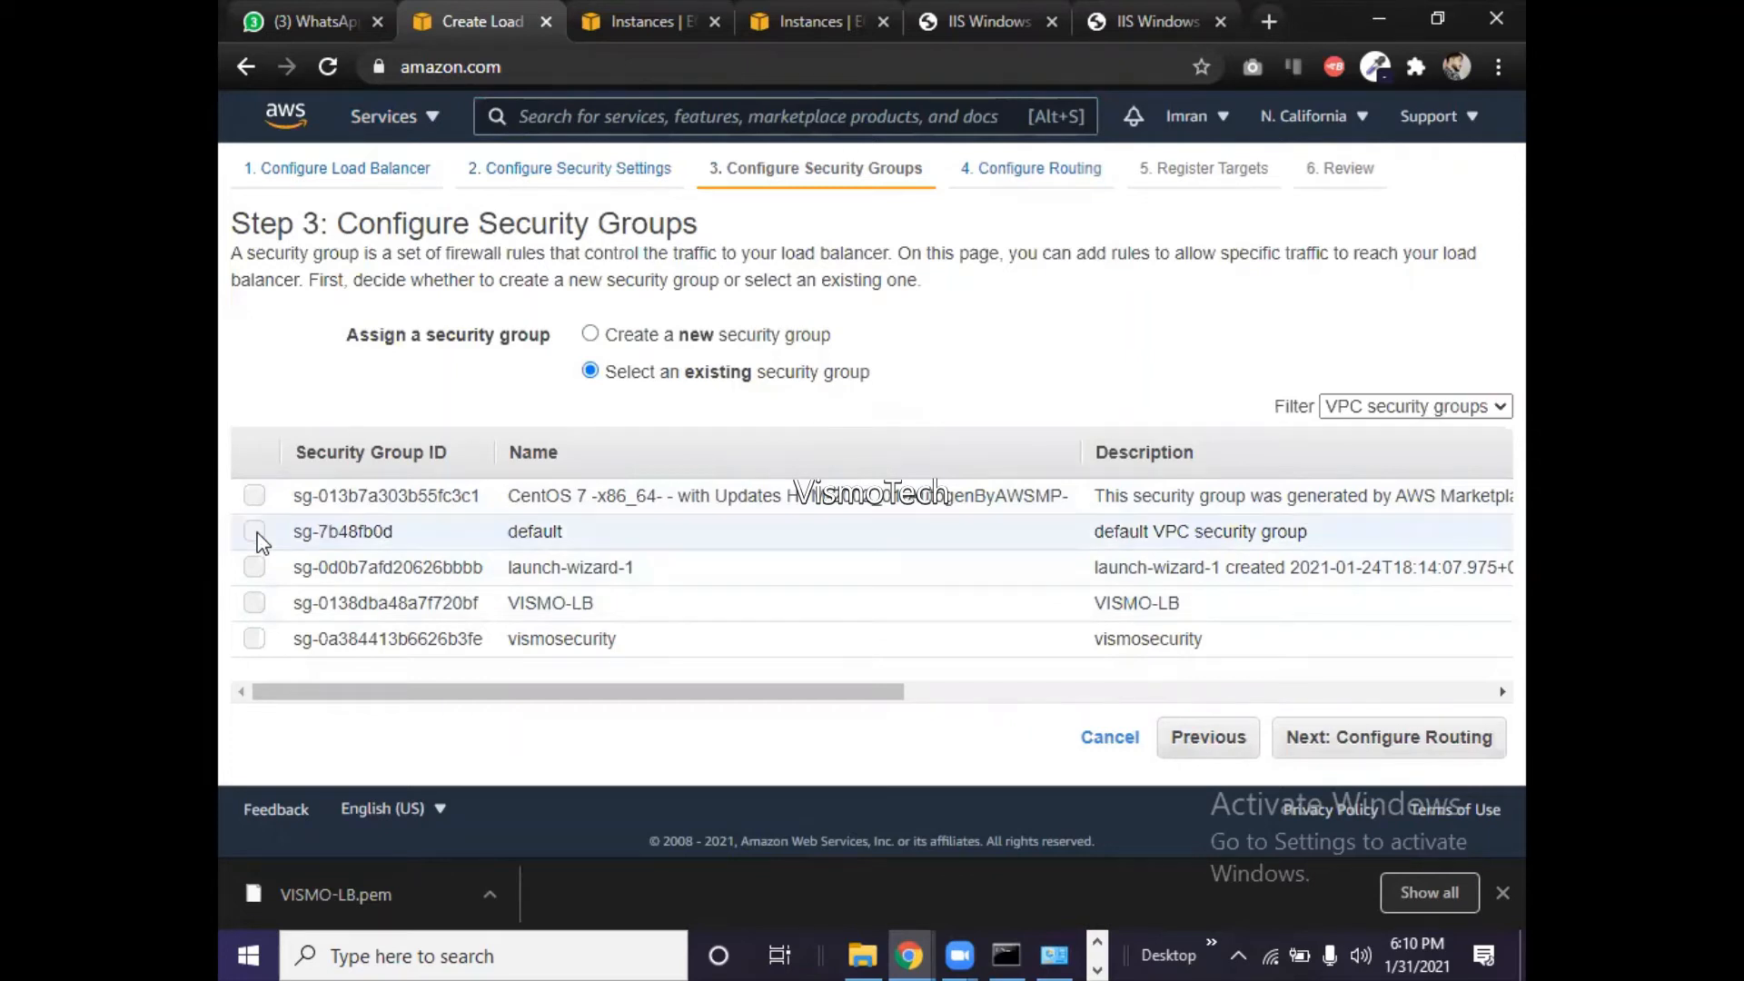
left_click(255, 605)
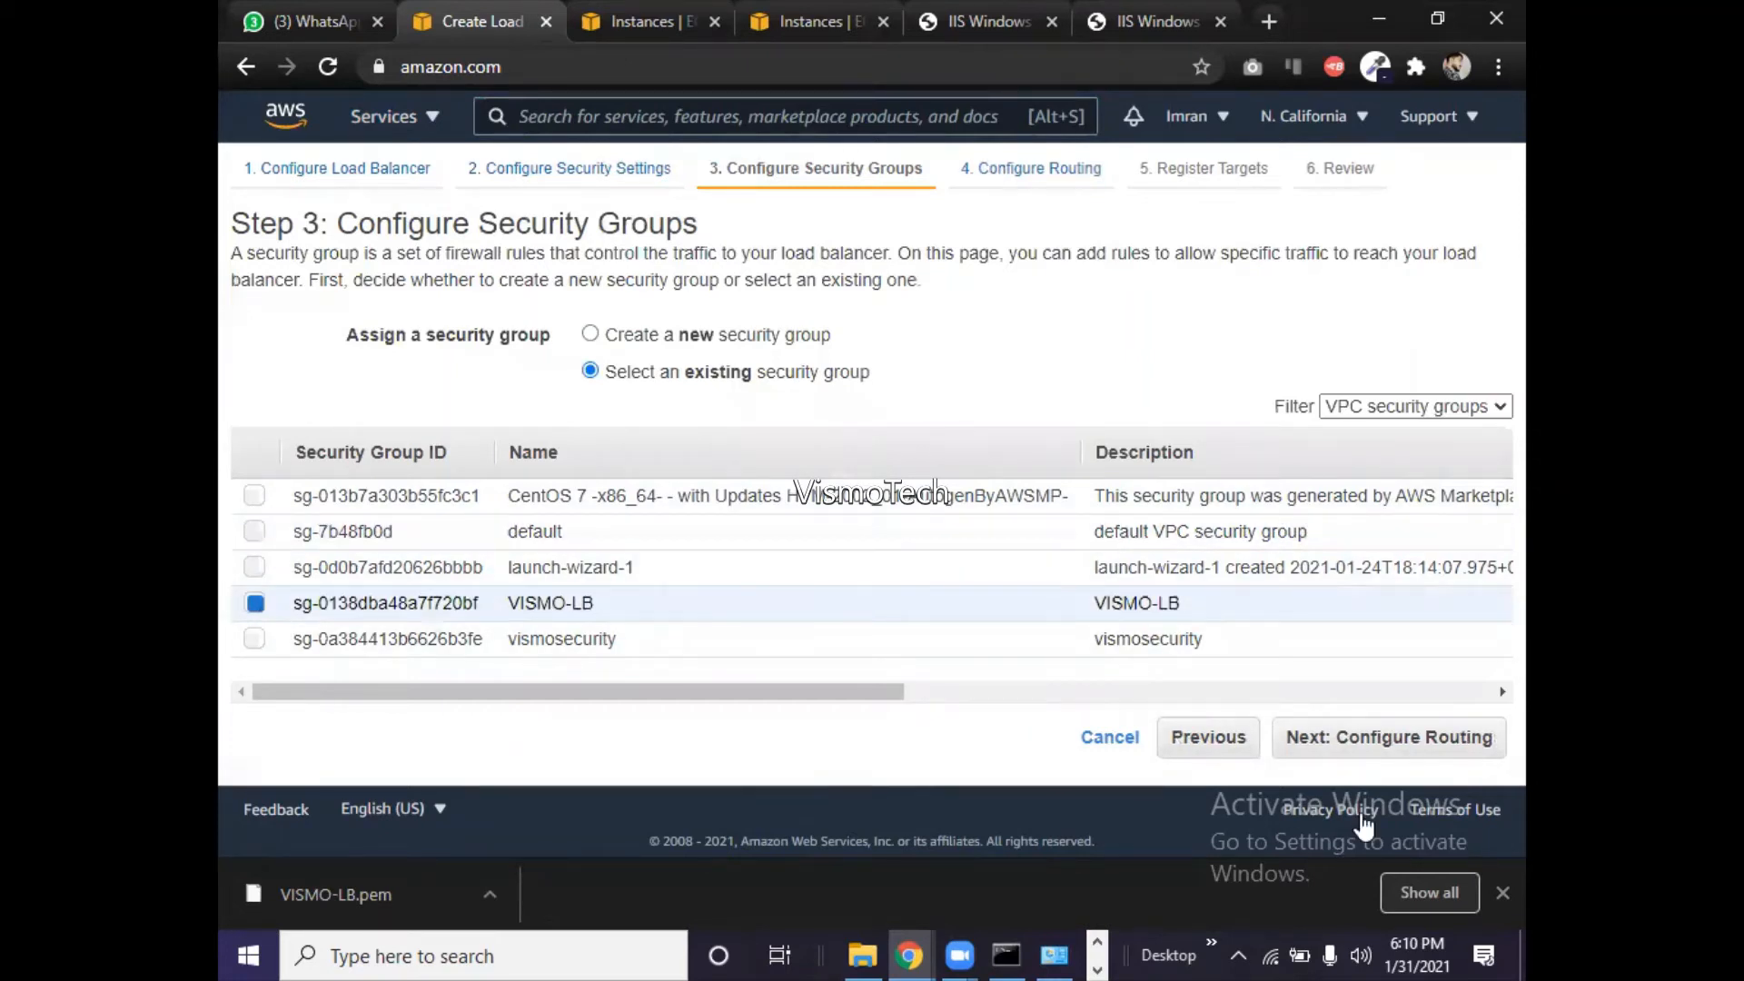
left_click(1396, 747)
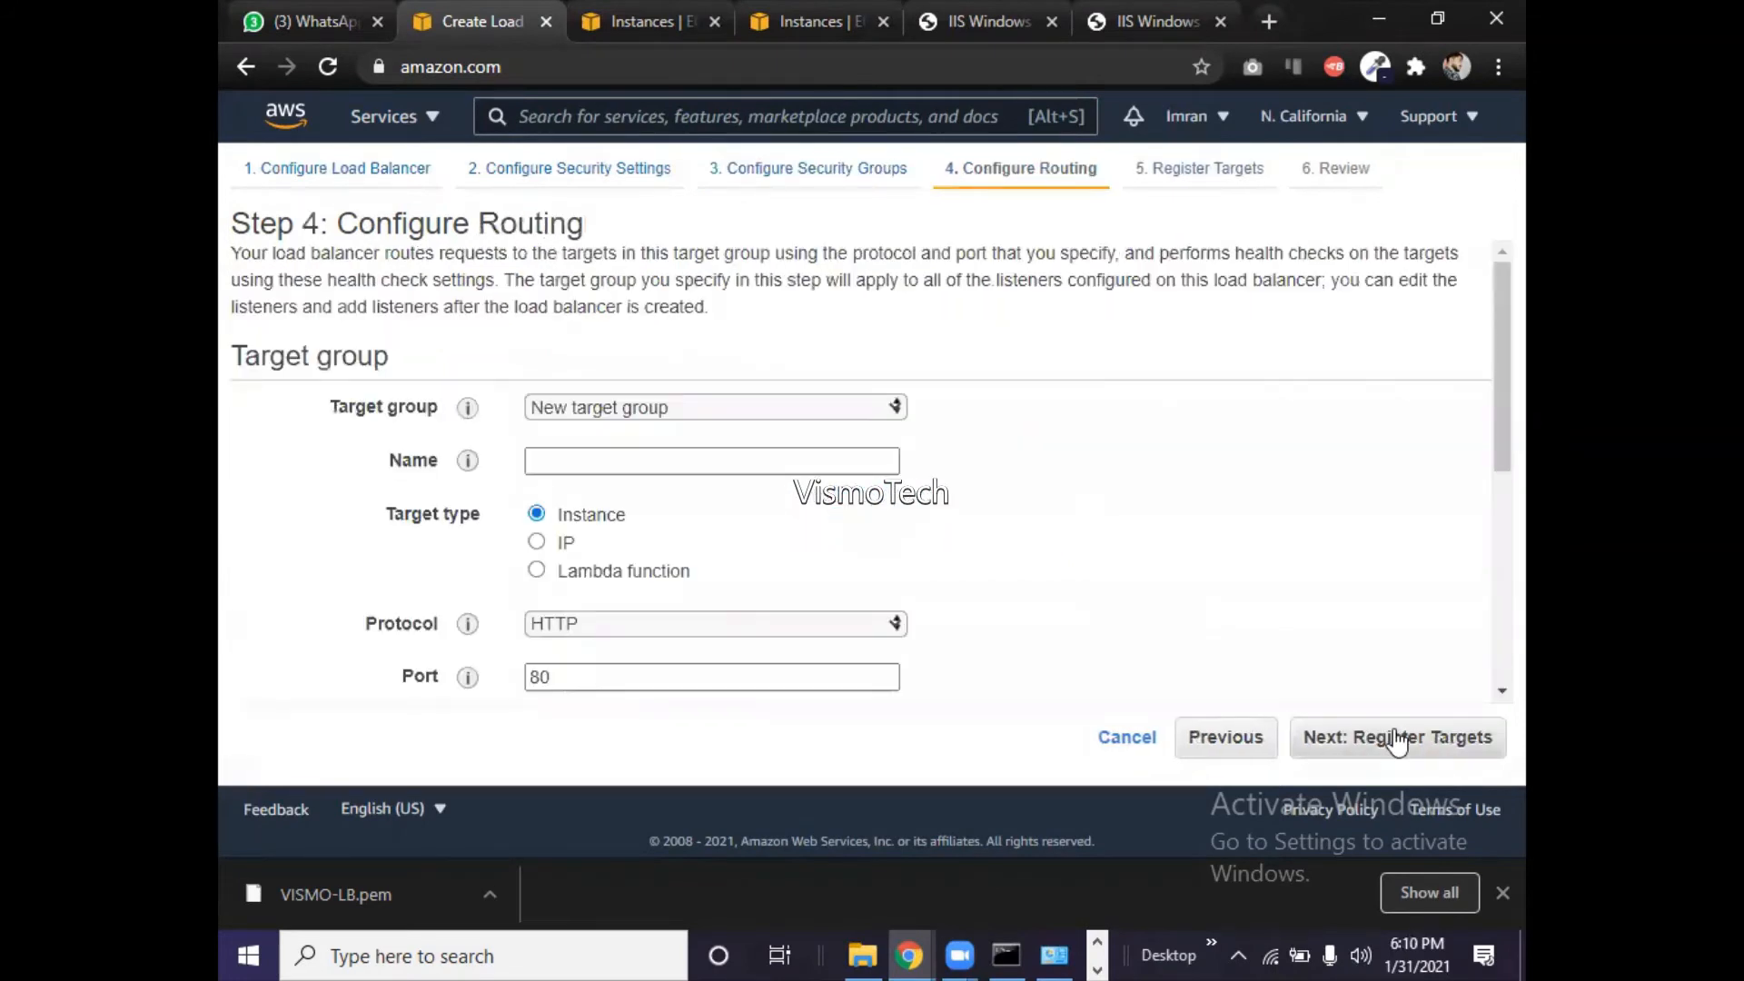
- Choose a new target group for the routing and name it TG-LB
left_click(711, 410)
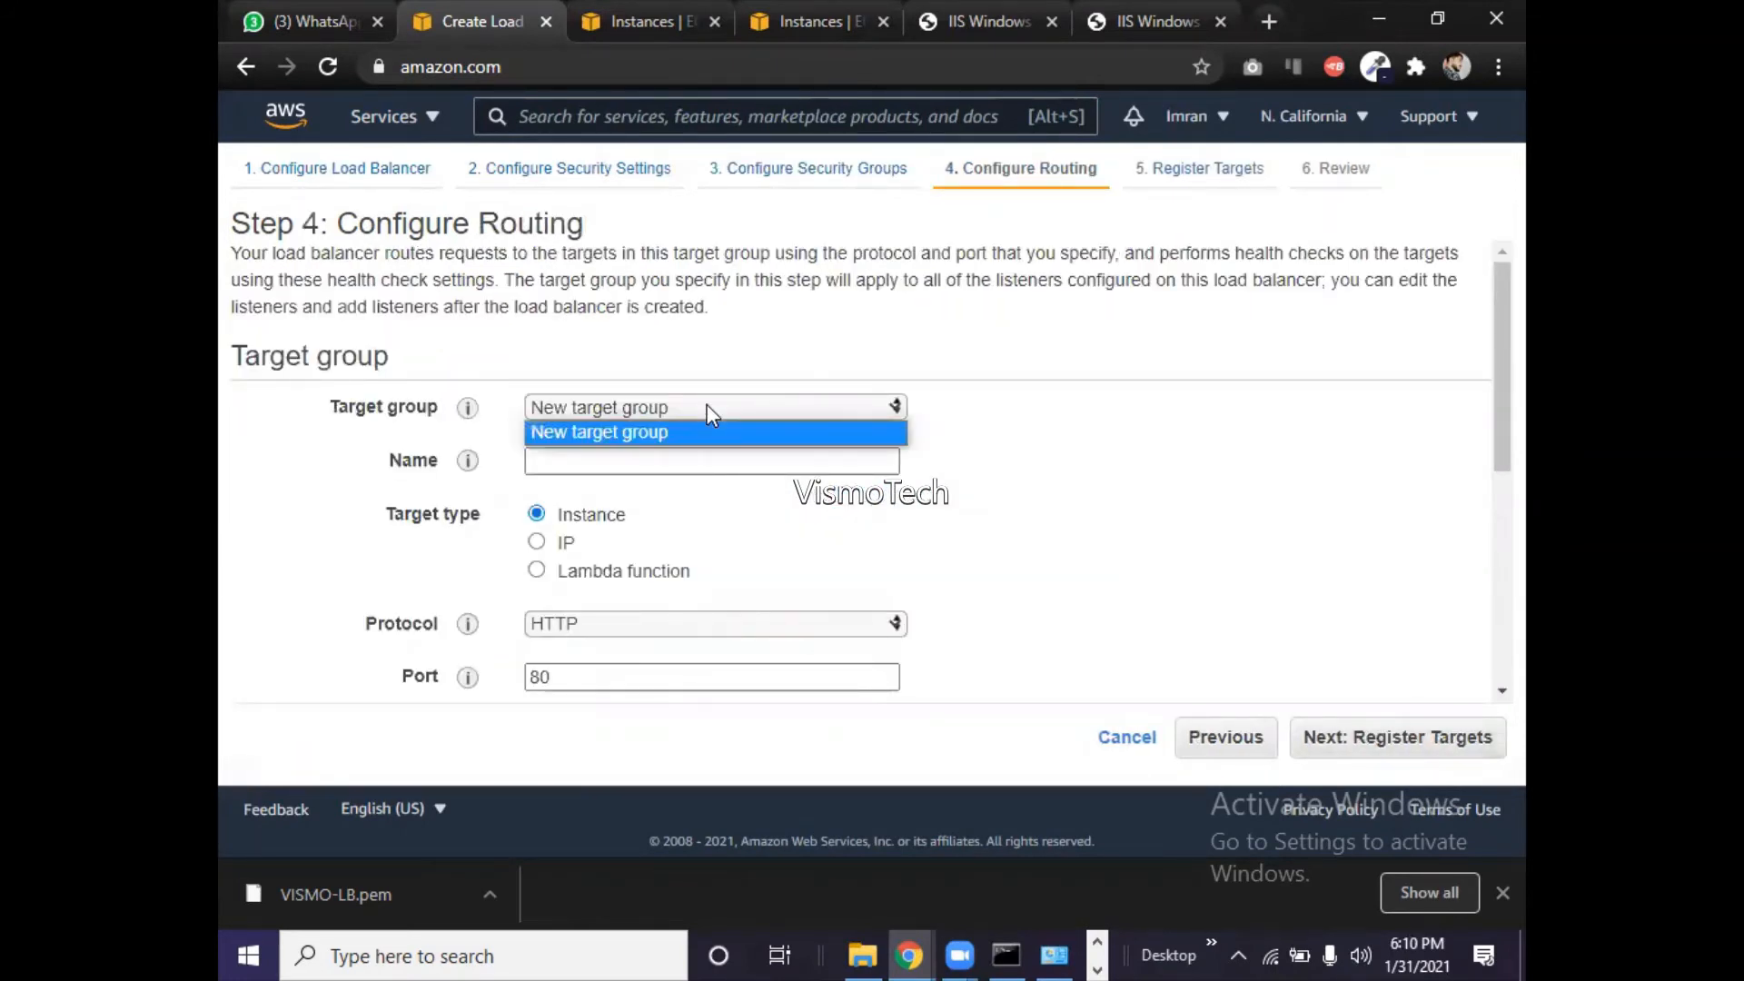
left_click(706, 432)
left_click(637, 460)
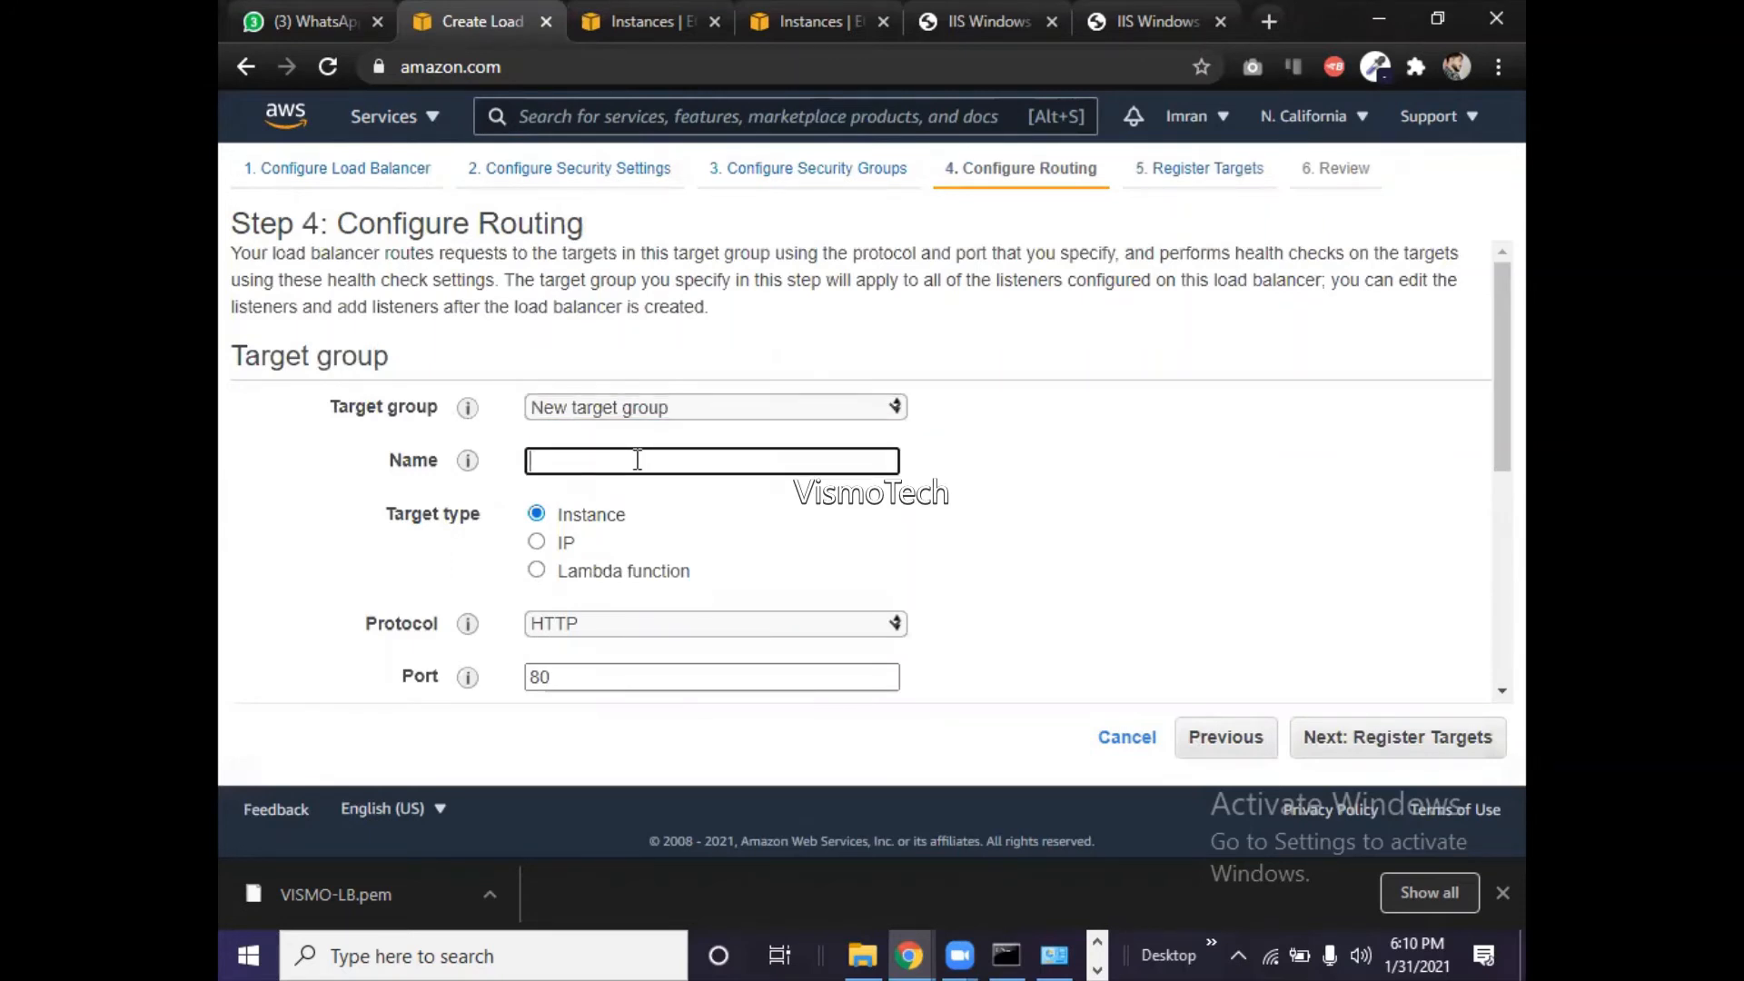
type("TG-LB")
- Try HTTPS as the target group's protocol and set it back to HTTP
left_click_drag(1490, 452, 1488, 533)
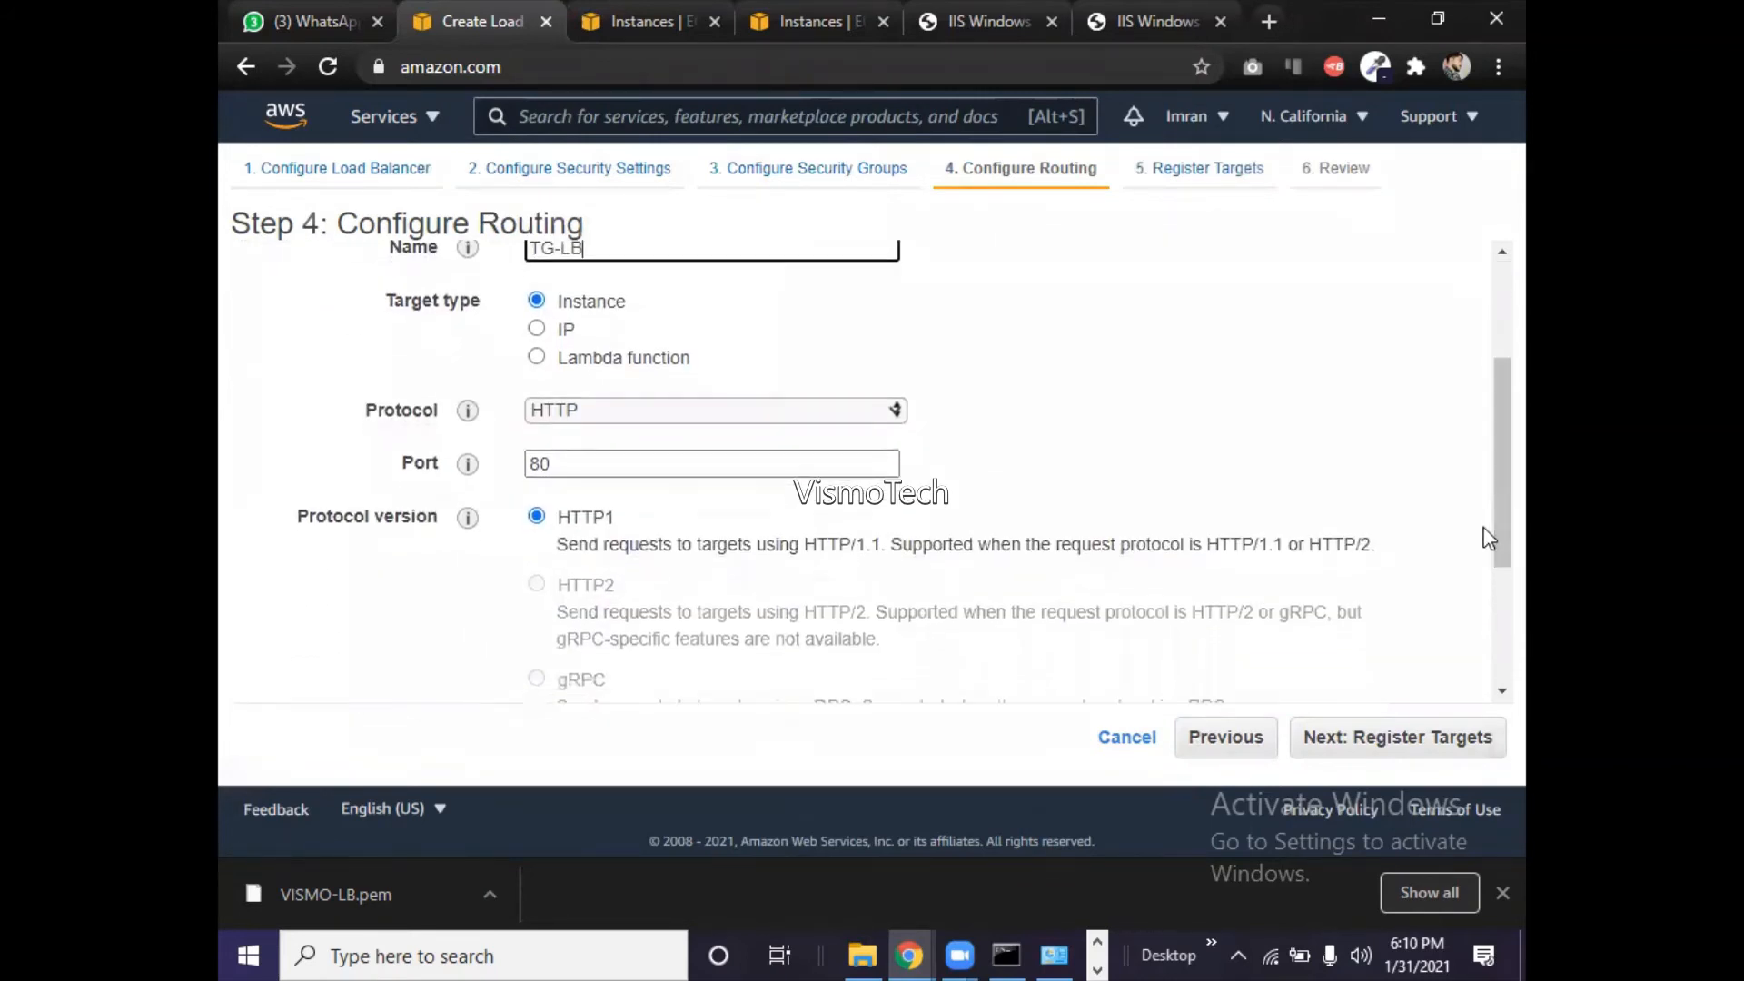
left_click(681, 409)
left_click(681, 409)
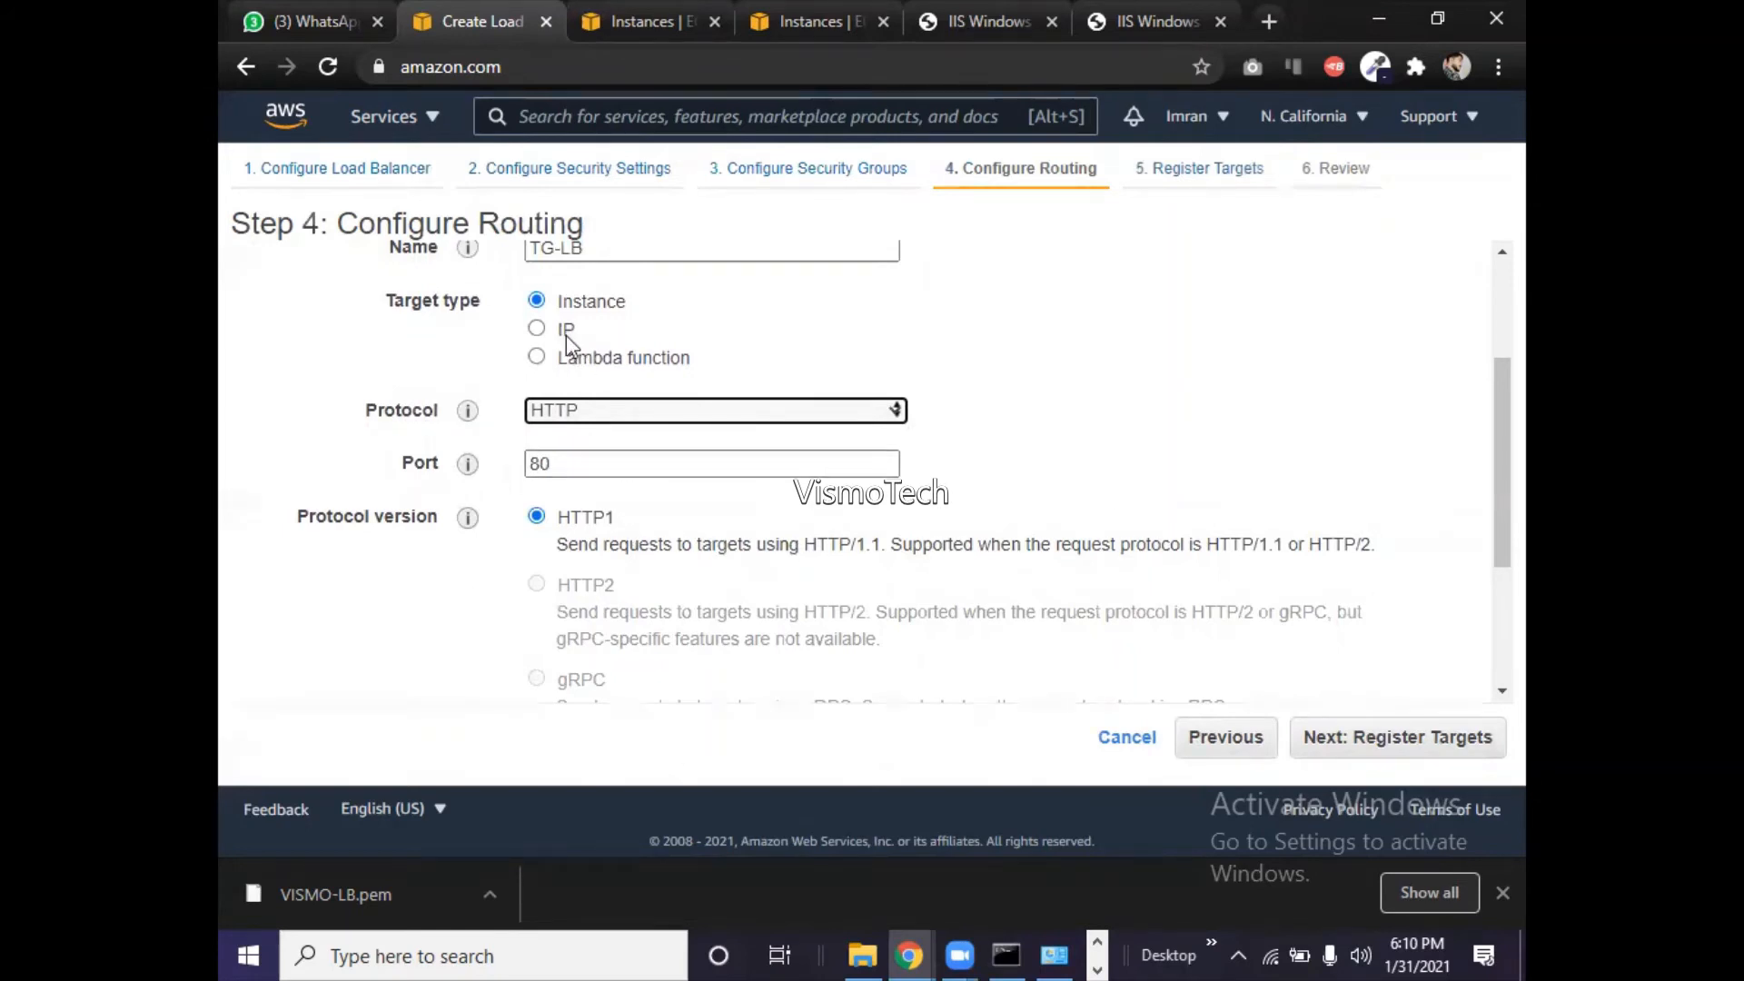
left_click(563, 408)
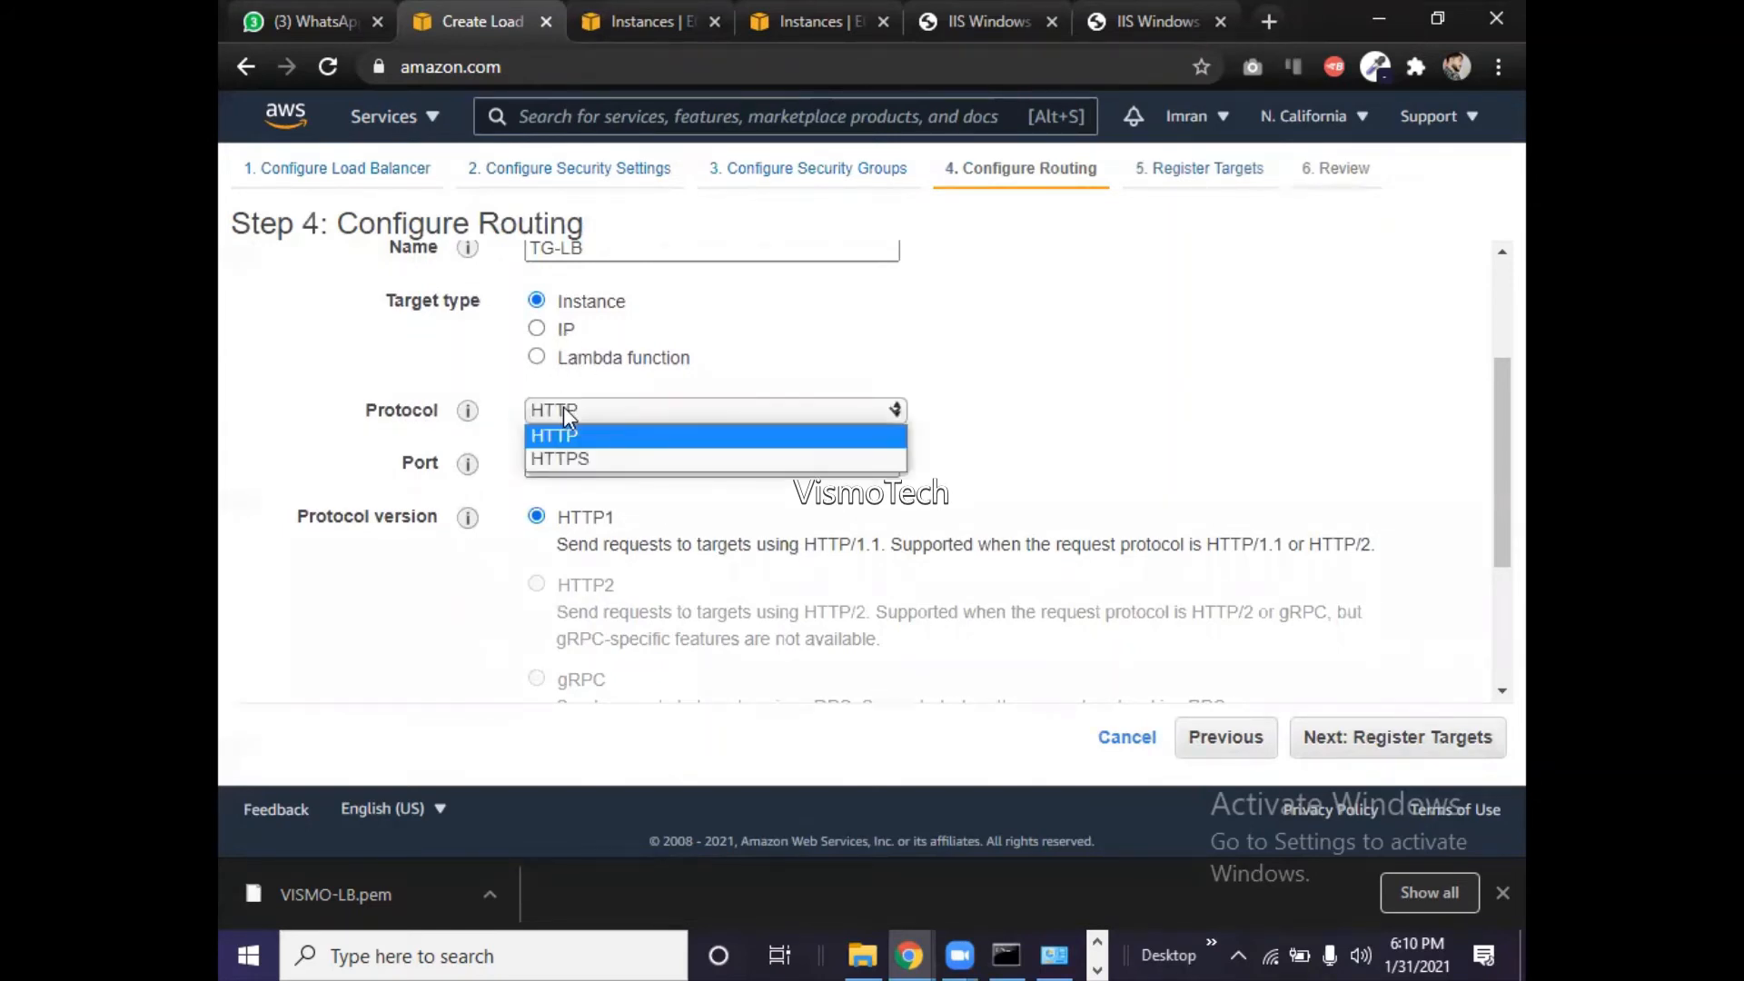
left_click(546, 459)
left_click(616, 414)
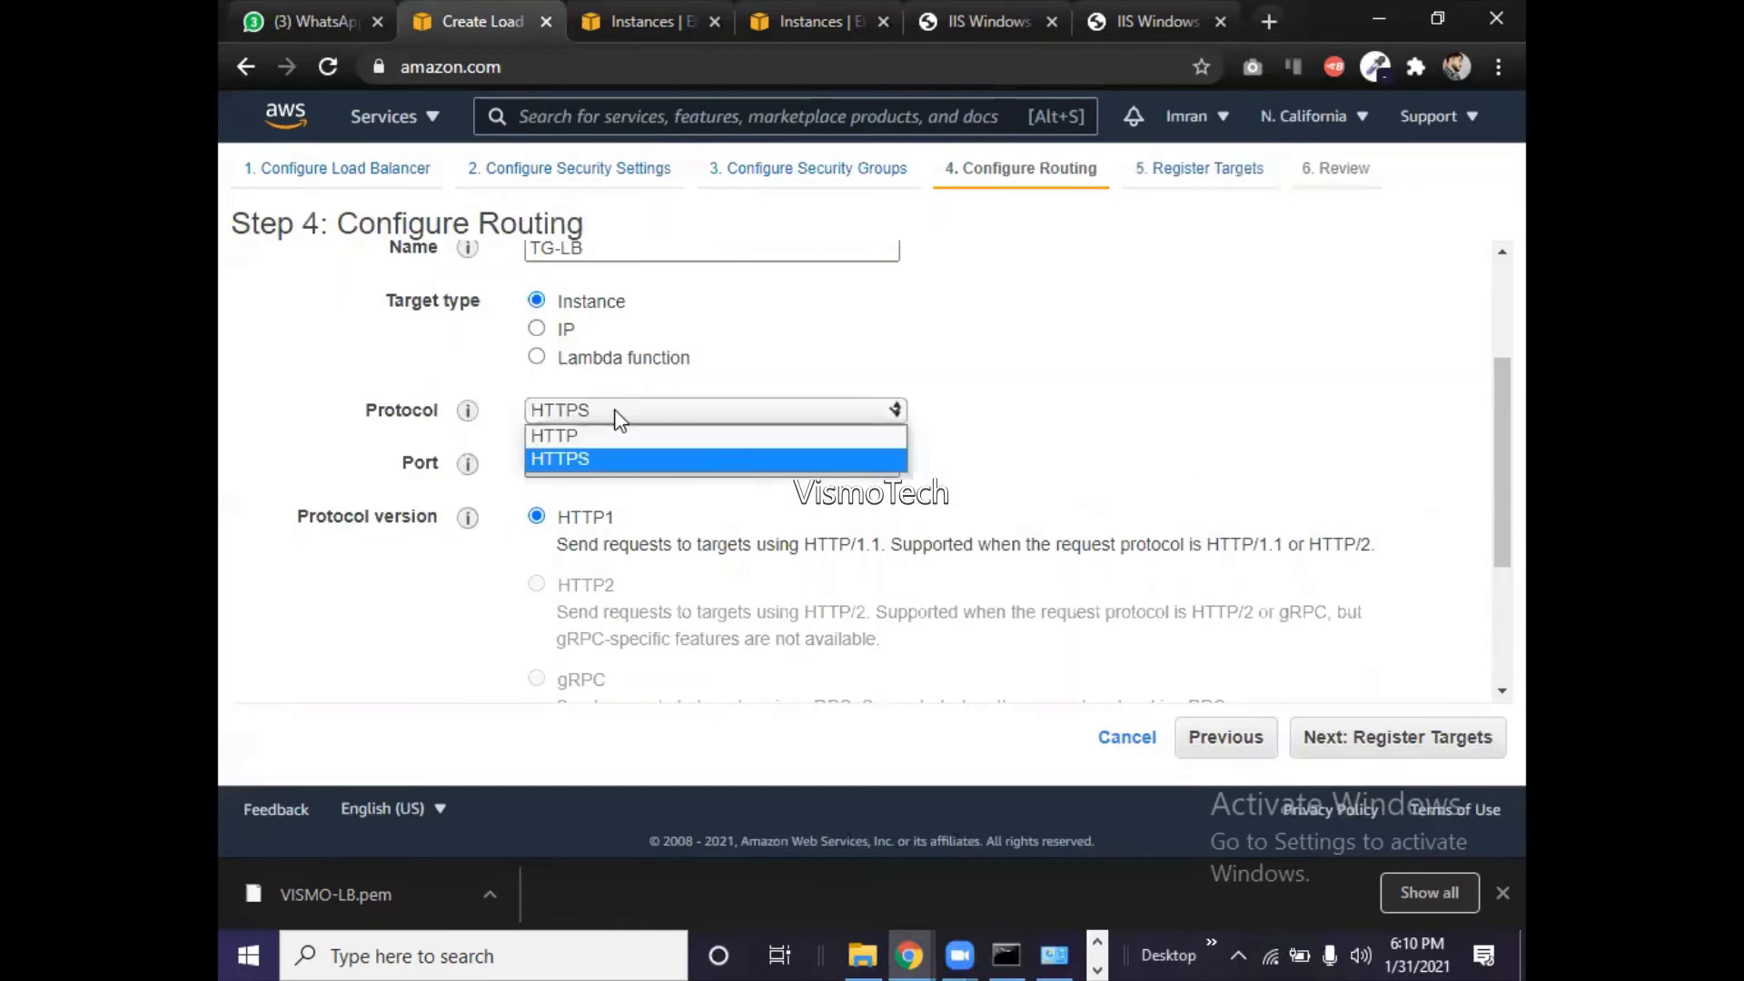
left_click(572, 438)
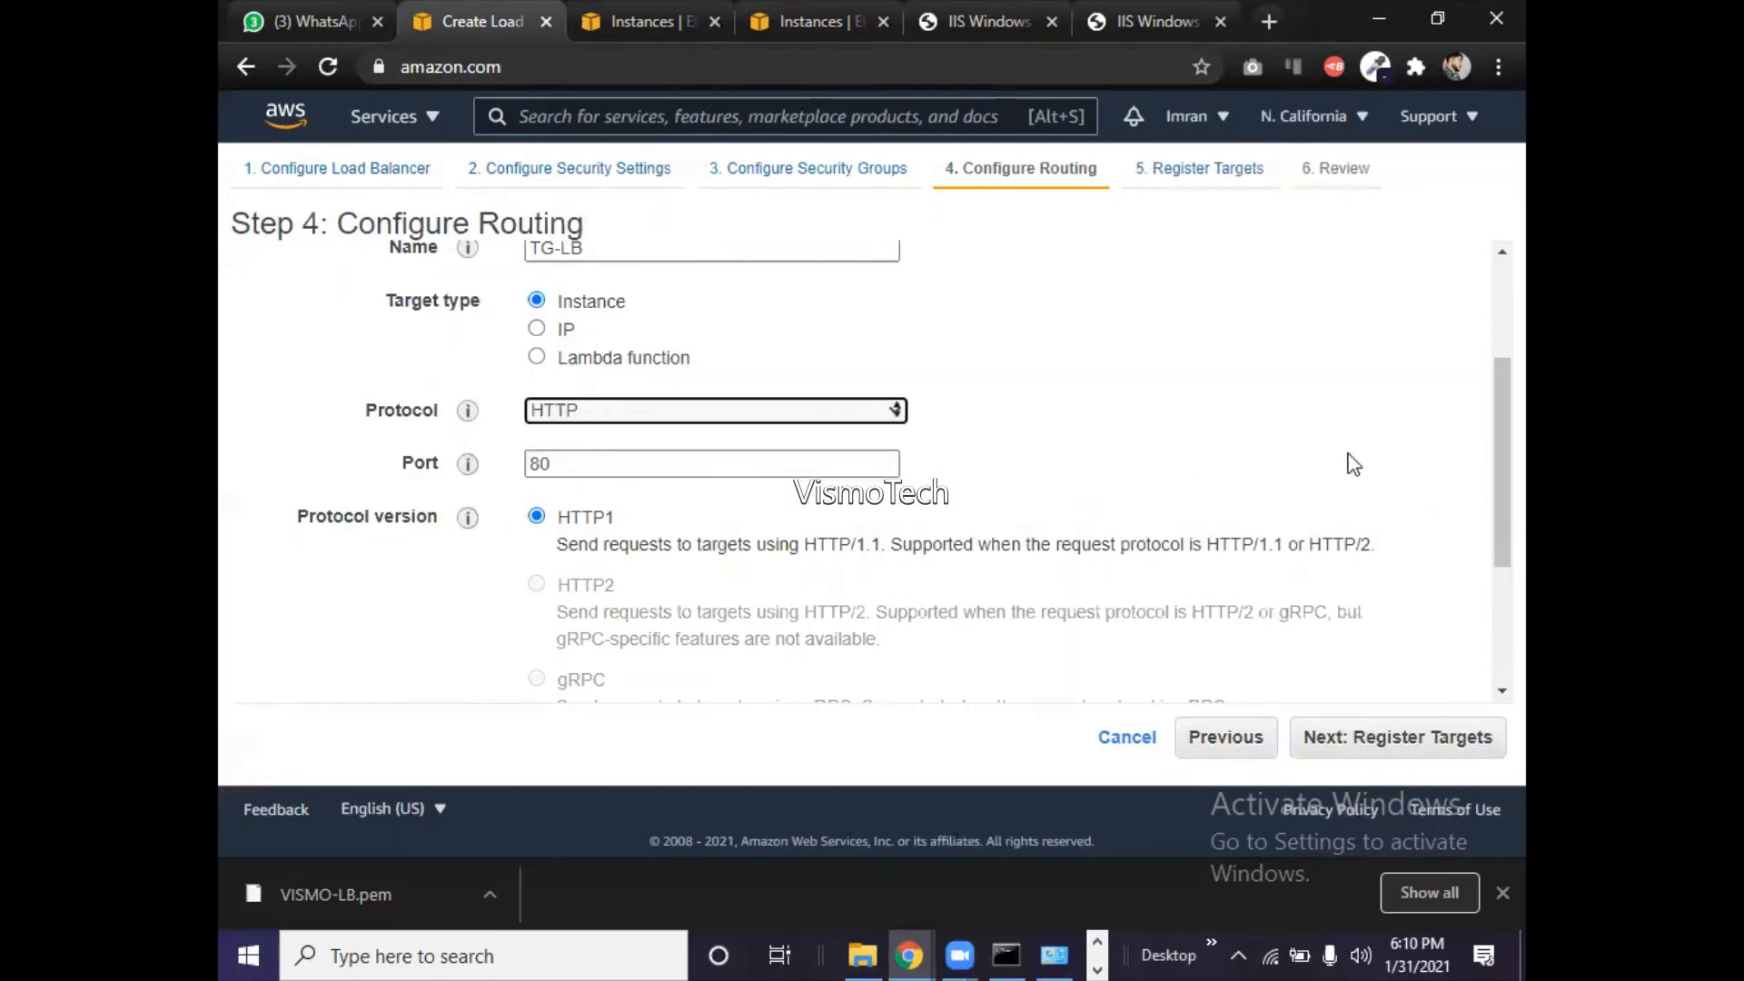
- Keep / as the health check path, review the advanced health check settings, and continue to target registration
left_click_drag(1490, 487, 1490, 618)
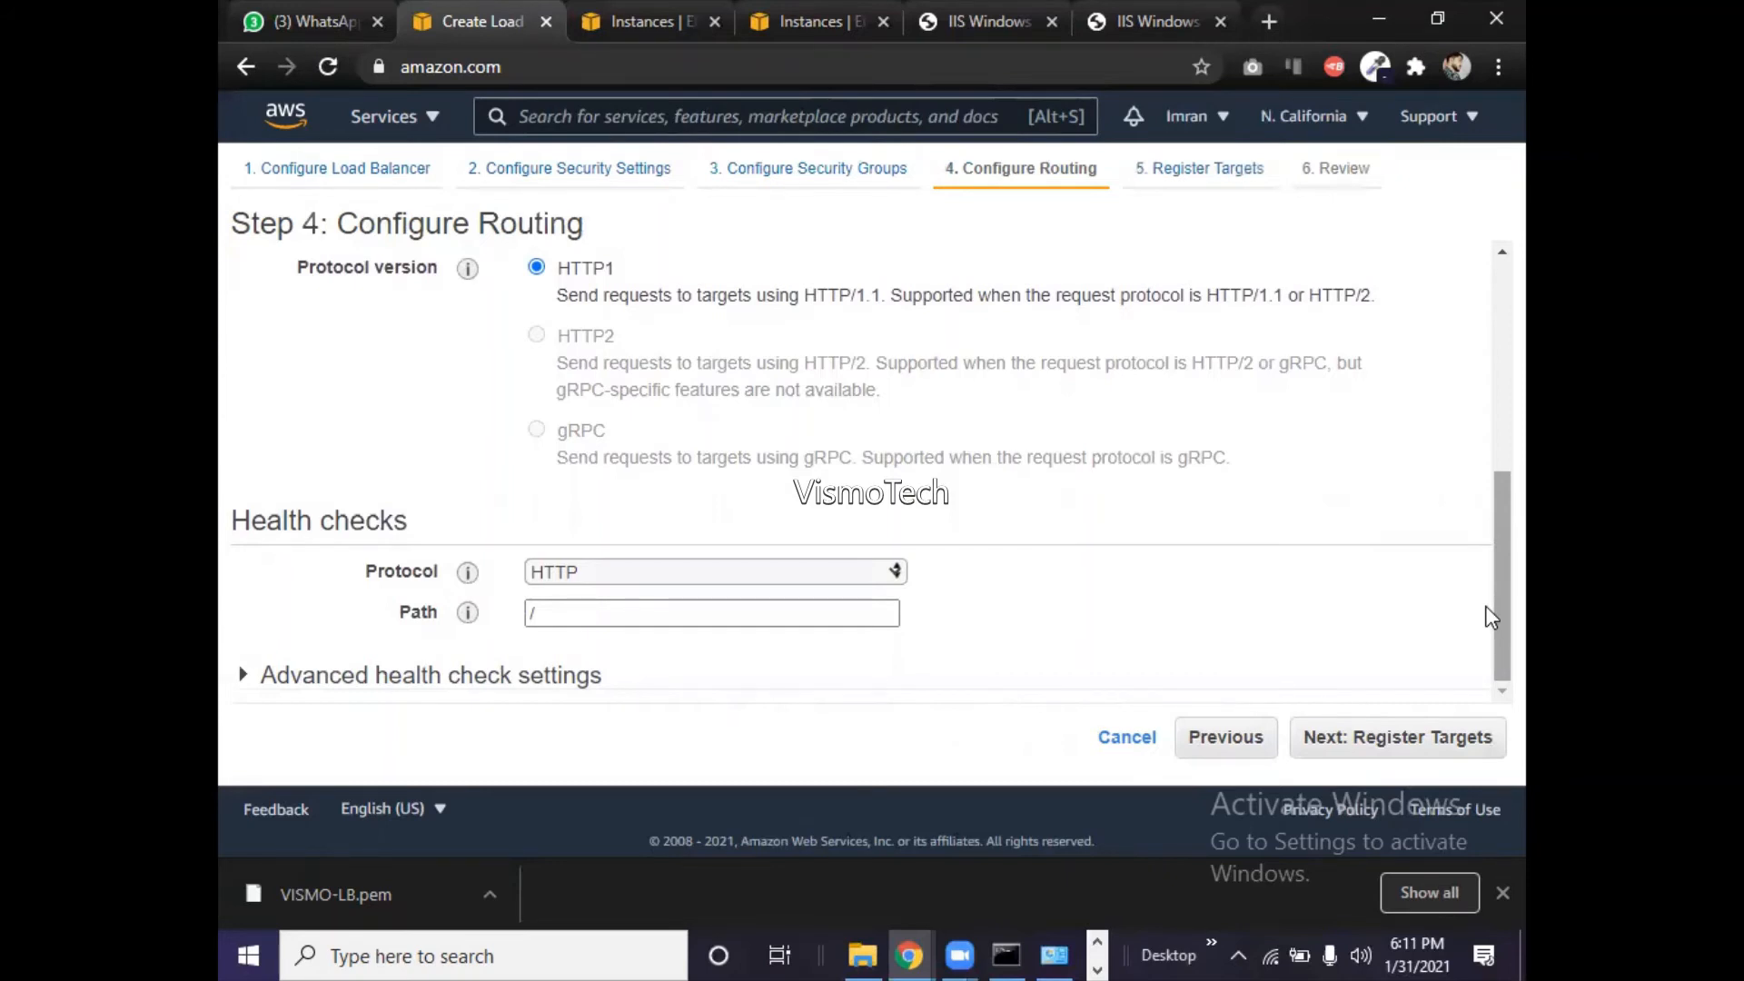
left_click(745, 604)
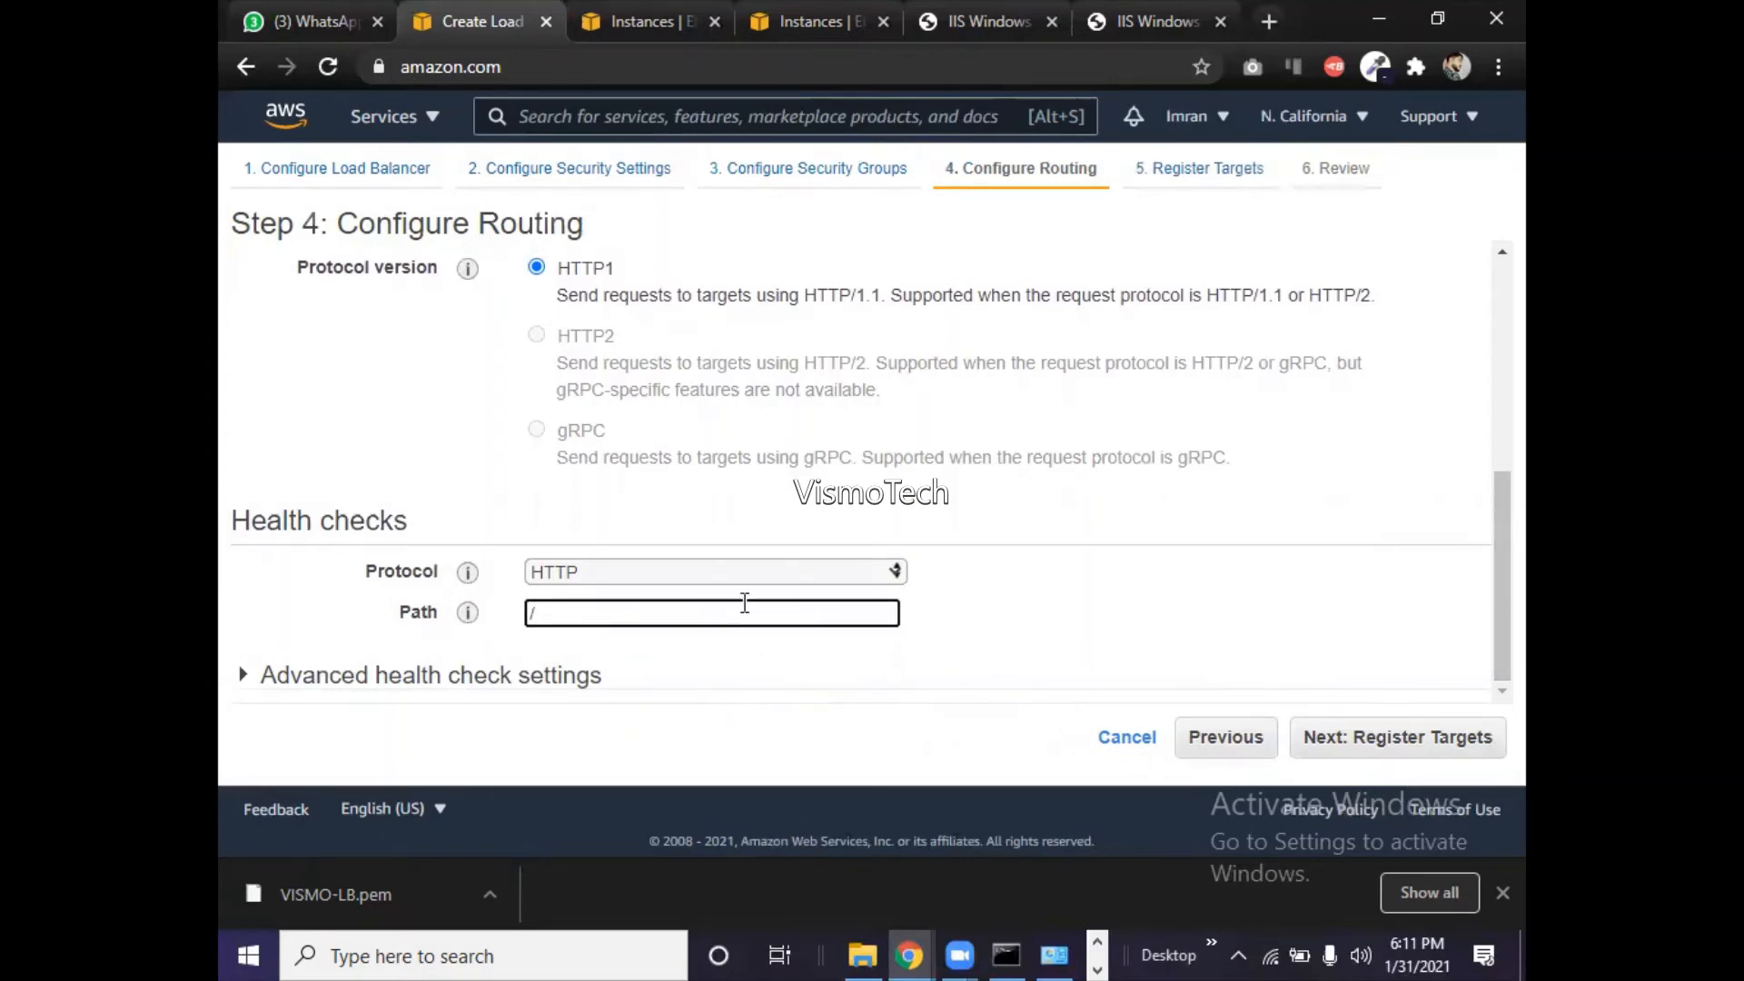
type("i")
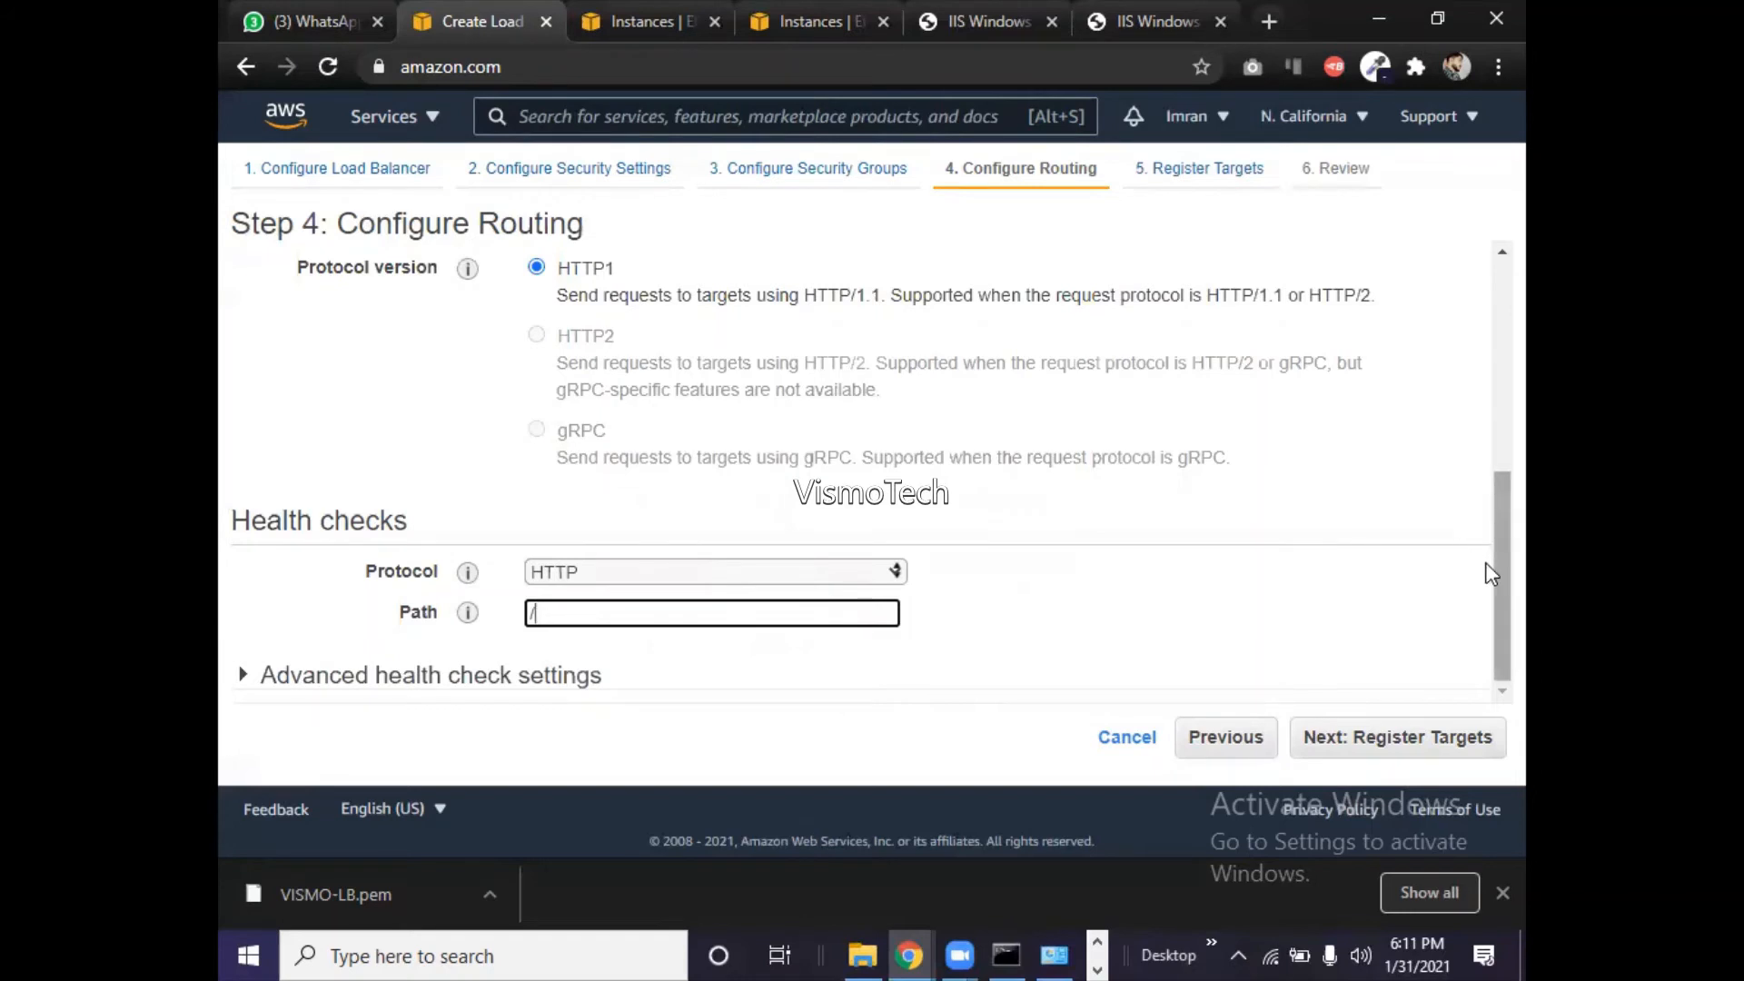
left_click(243, 680)
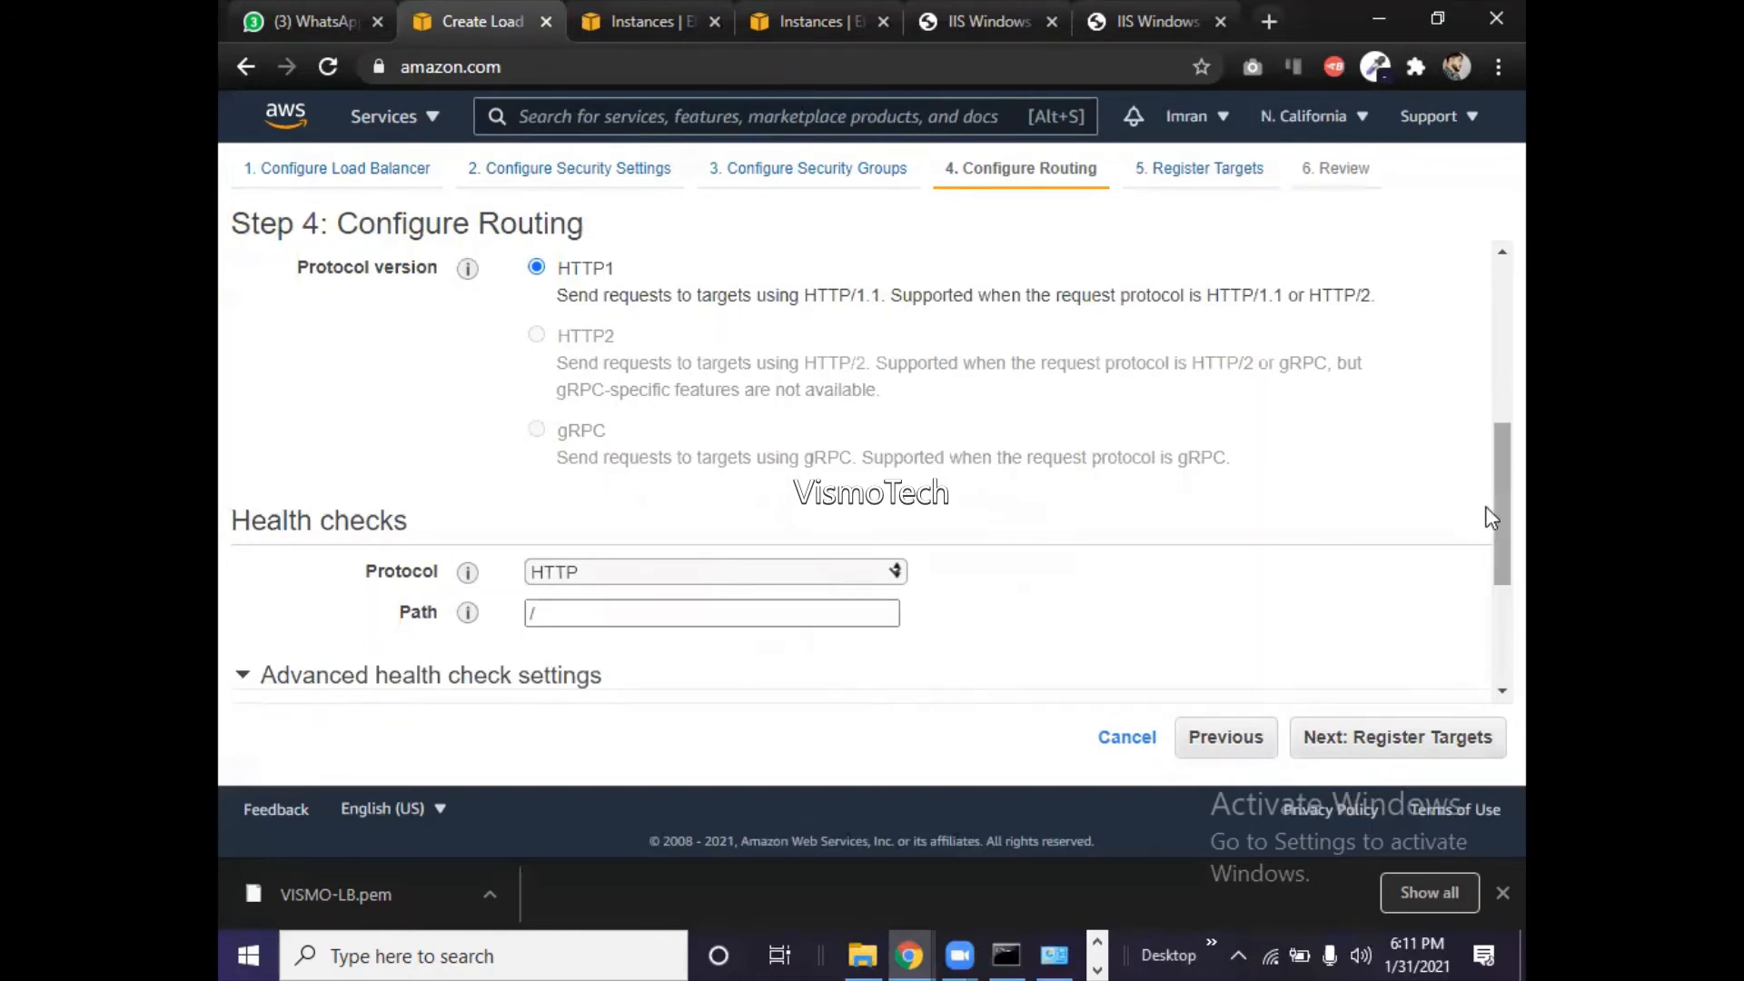
left_click_drag(1487, 506, 1491, 679)
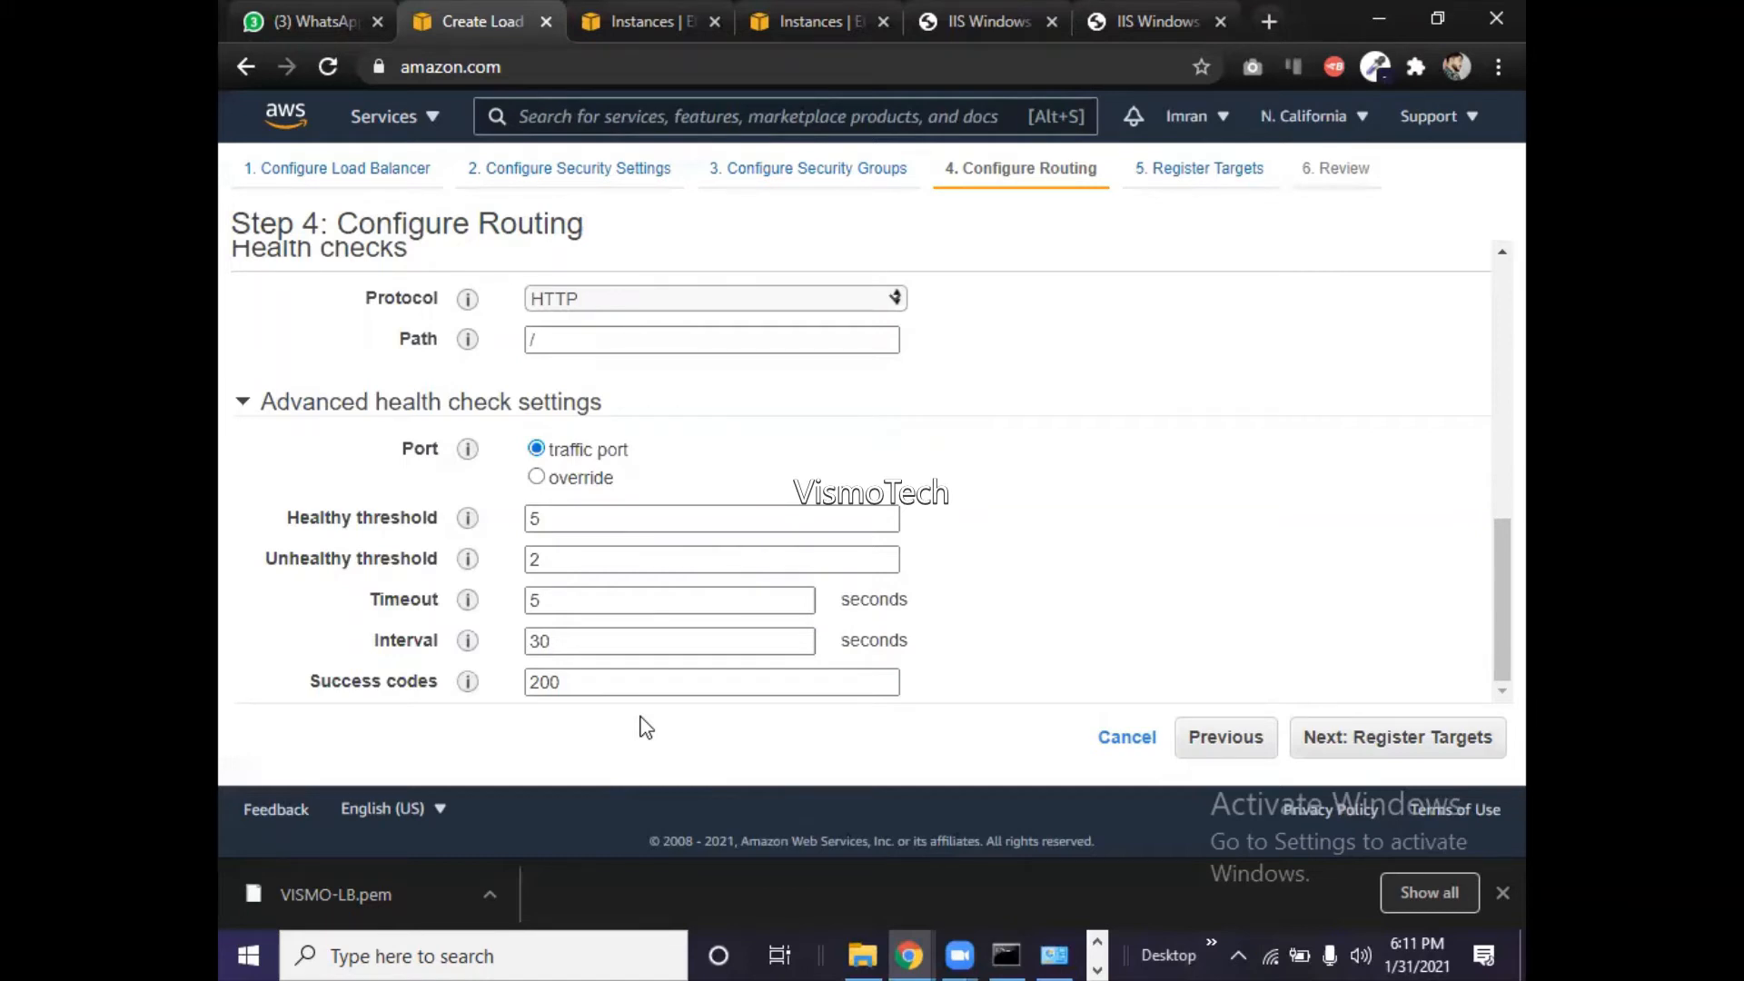
left_click(1327, 743)
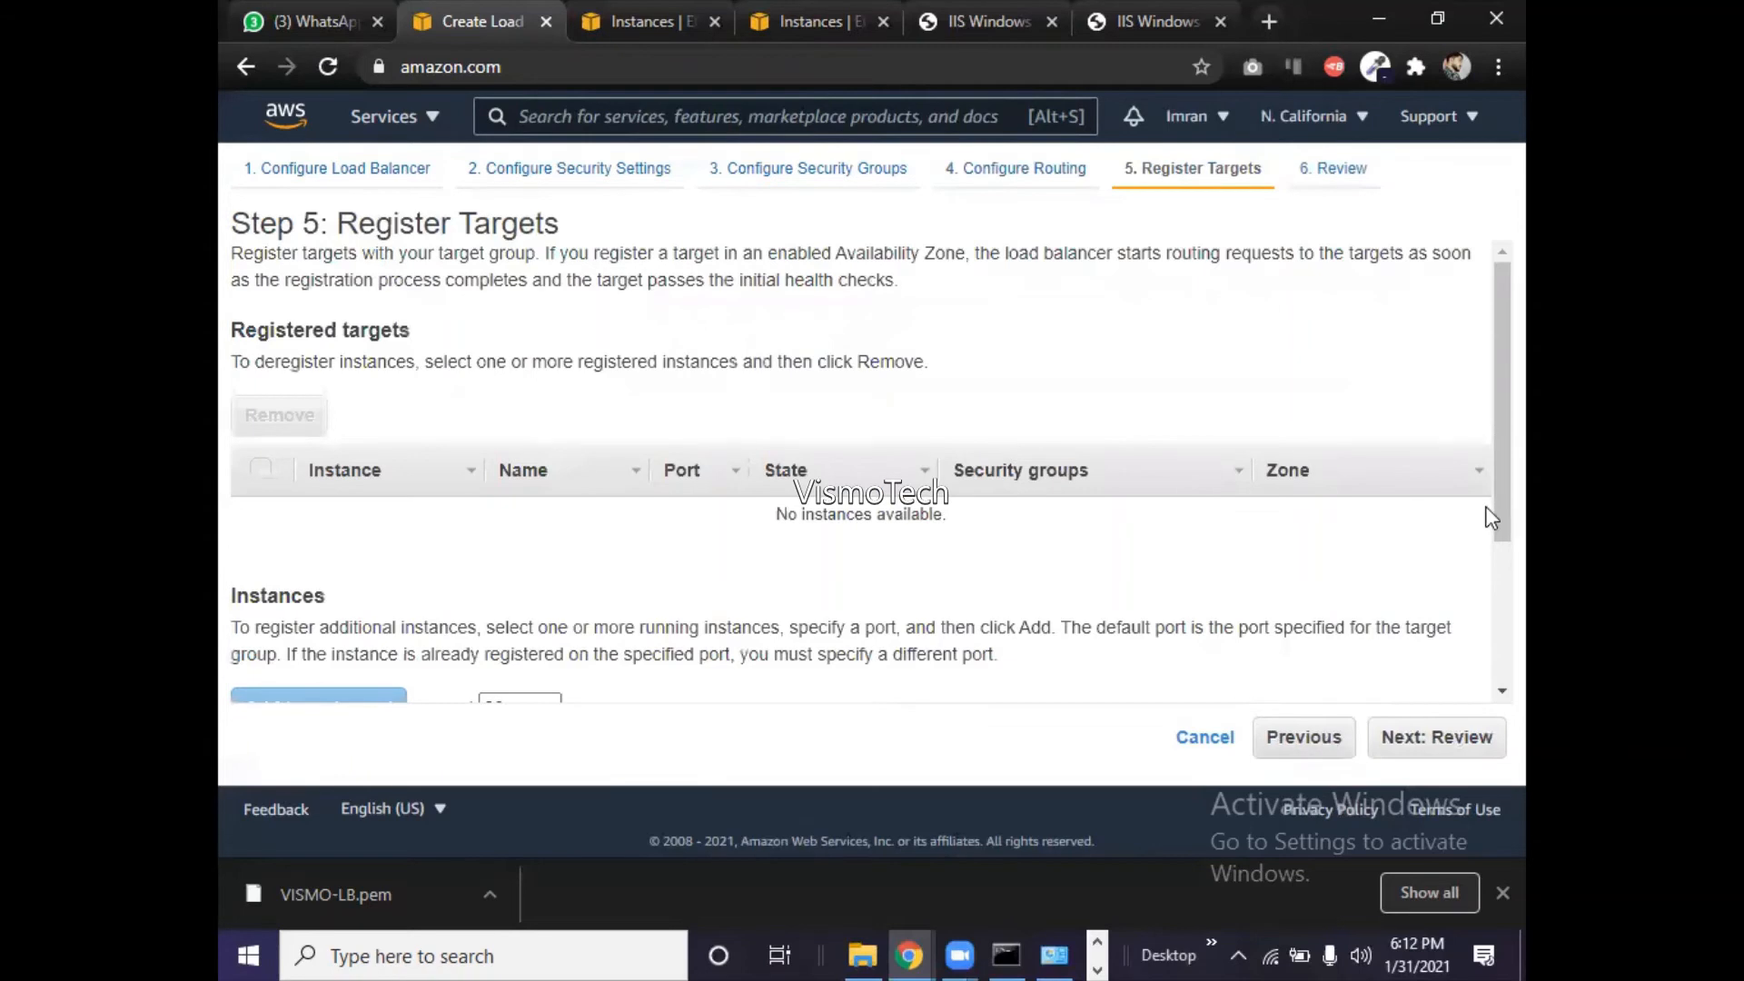
- Register the Server1-1a instance as a target on port 80
left_click_drag(1490, 509, 1486, 654)
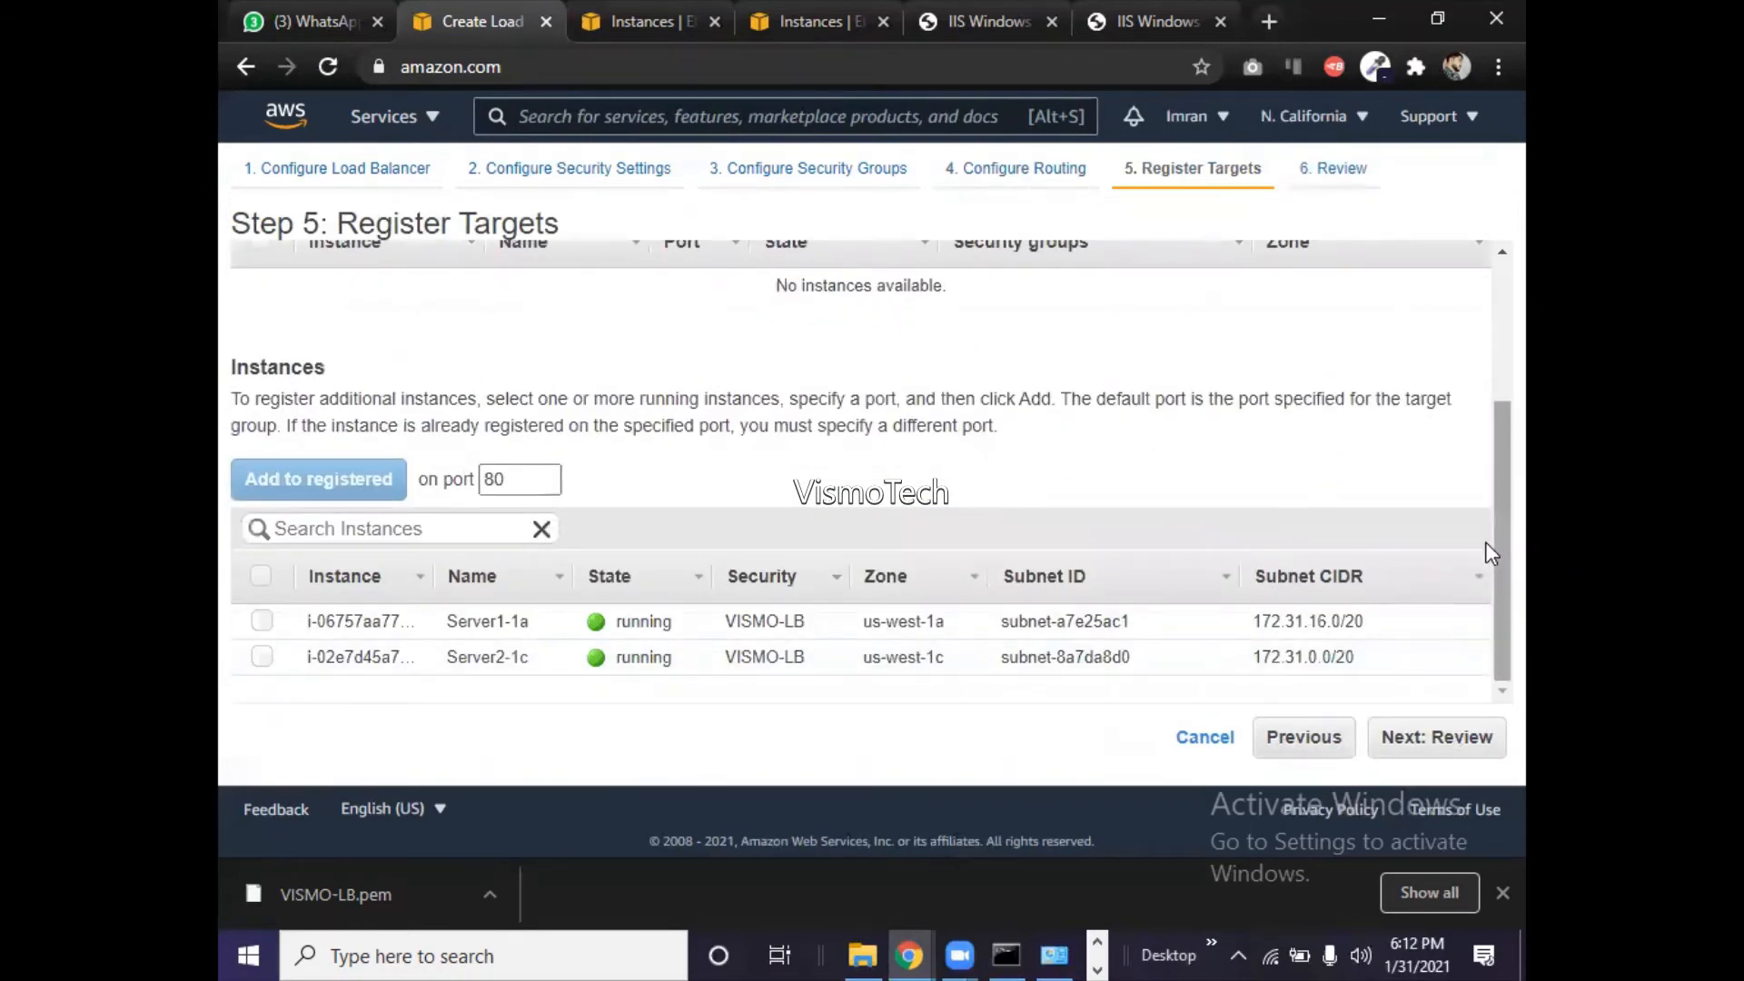
mouse_move(1485, 541)
left_mouse_down()
mouse_move(1485, 460)
mouse_move(1486, 543)
left_mouse_up()
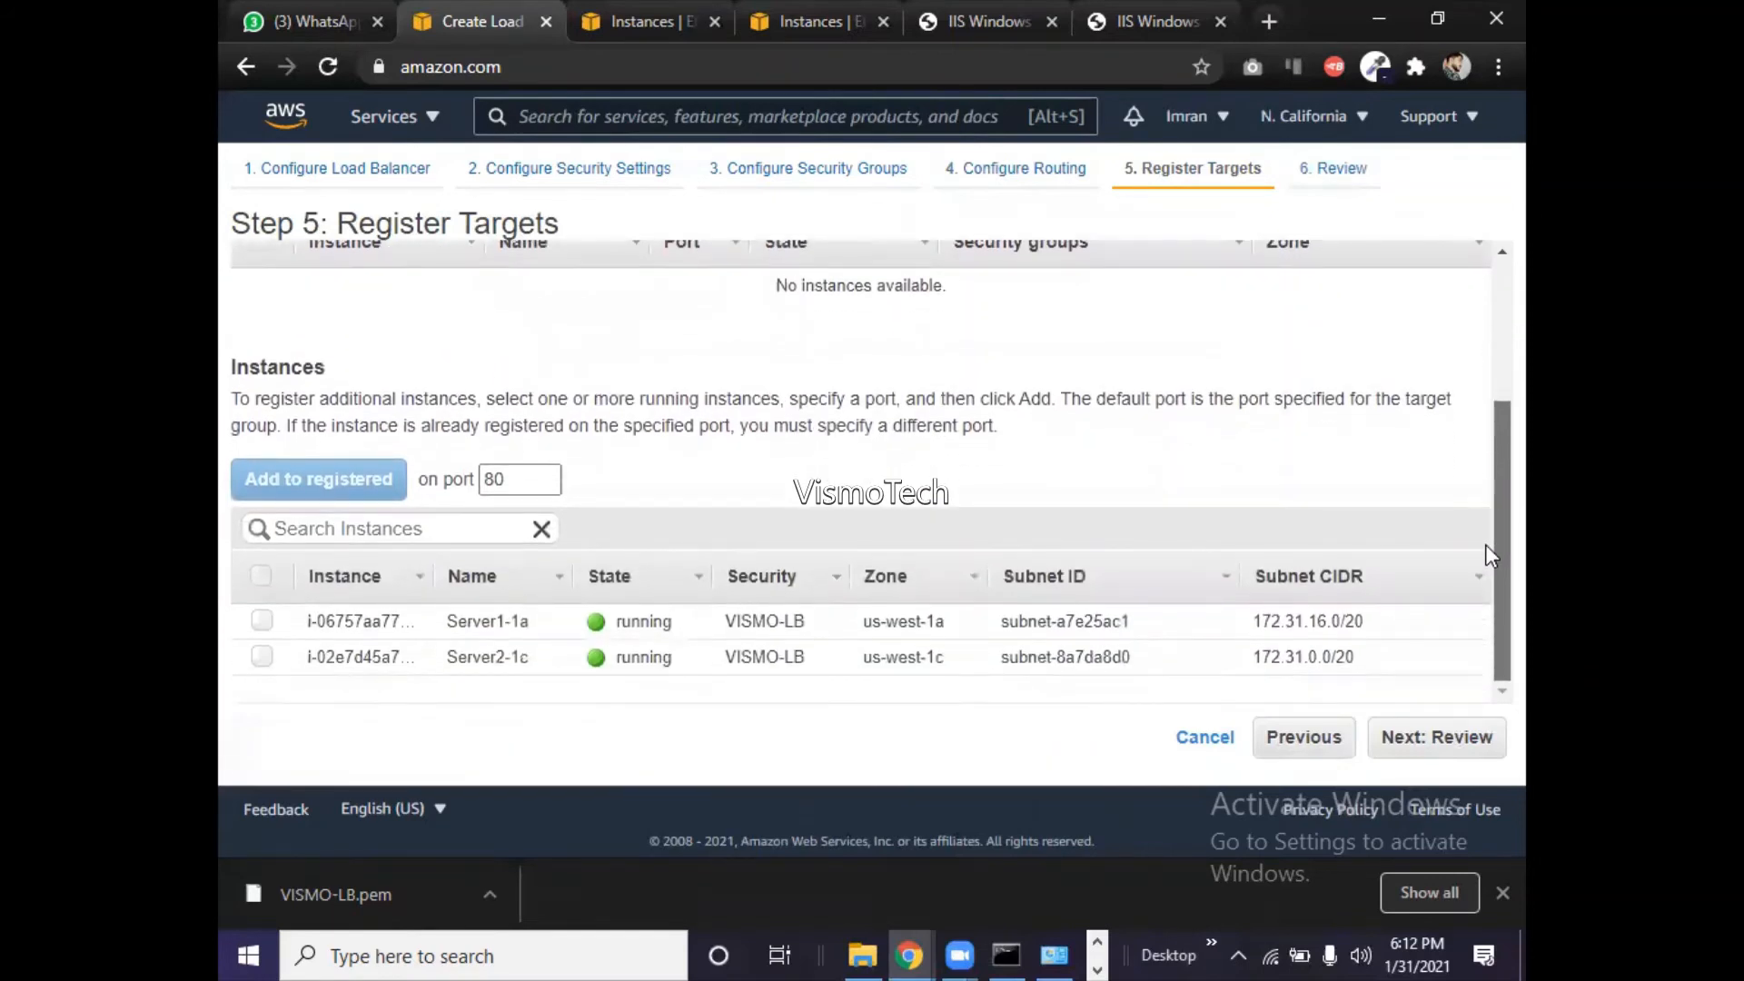
left_click(284, 491)
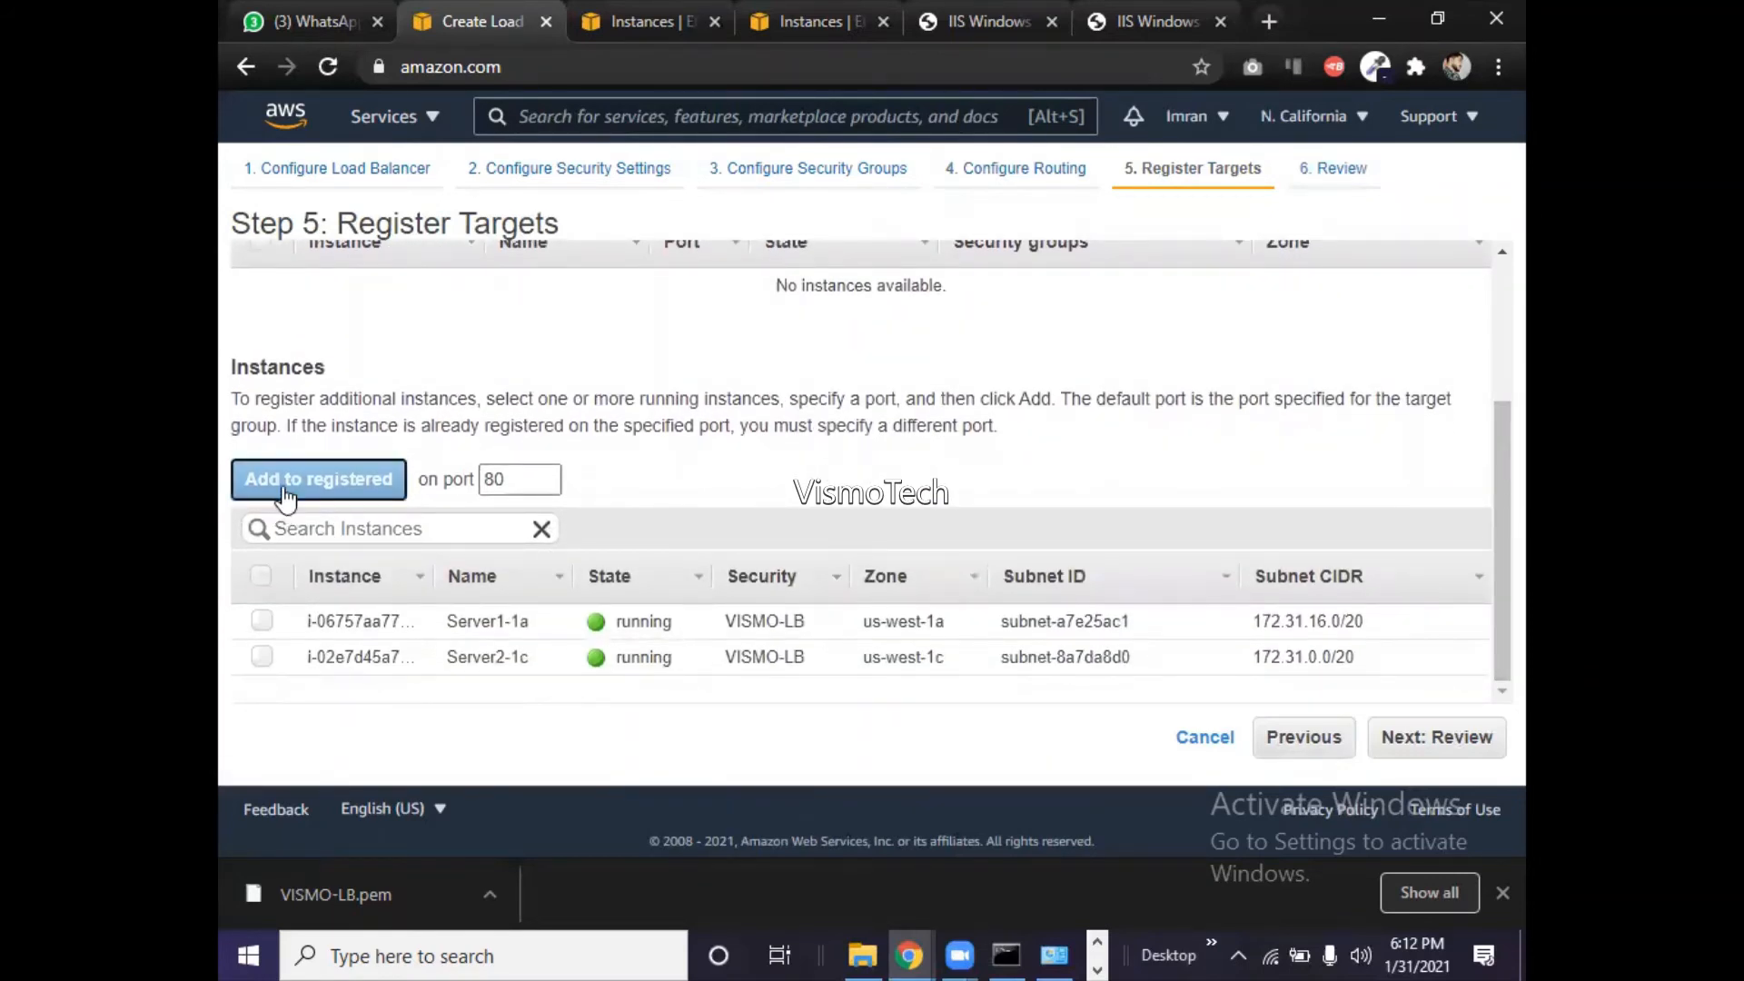
left_click(264, 623)
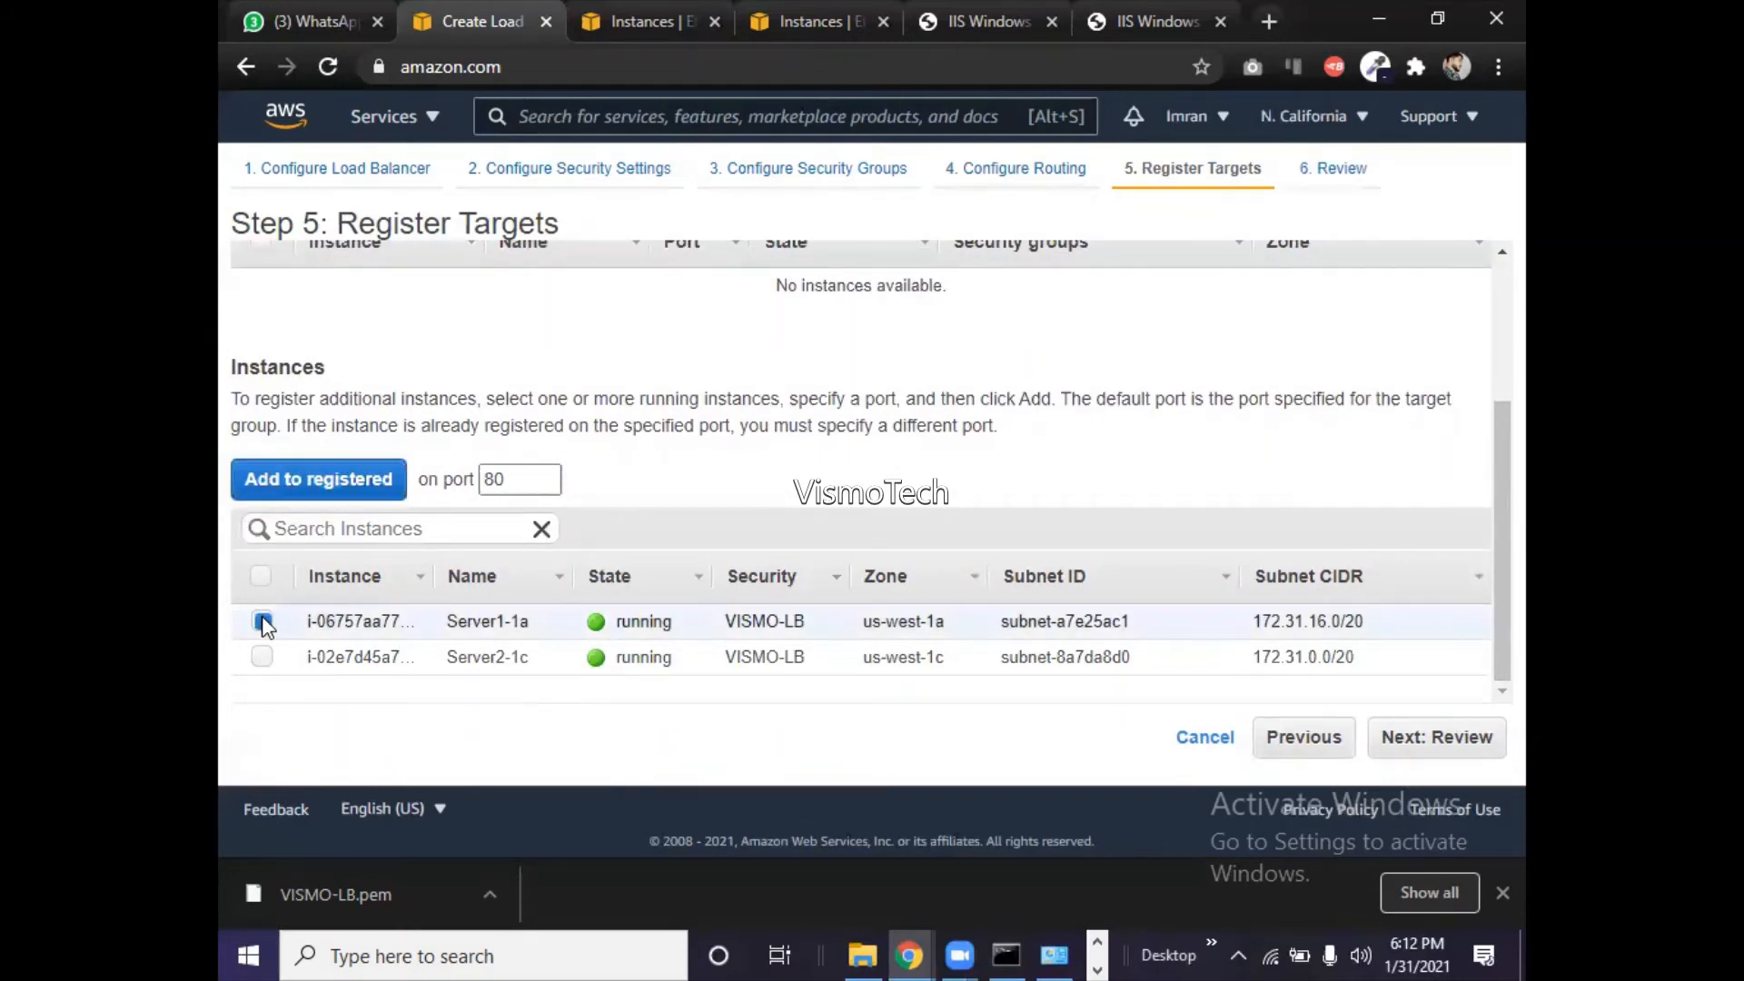
left_click(310, 491)
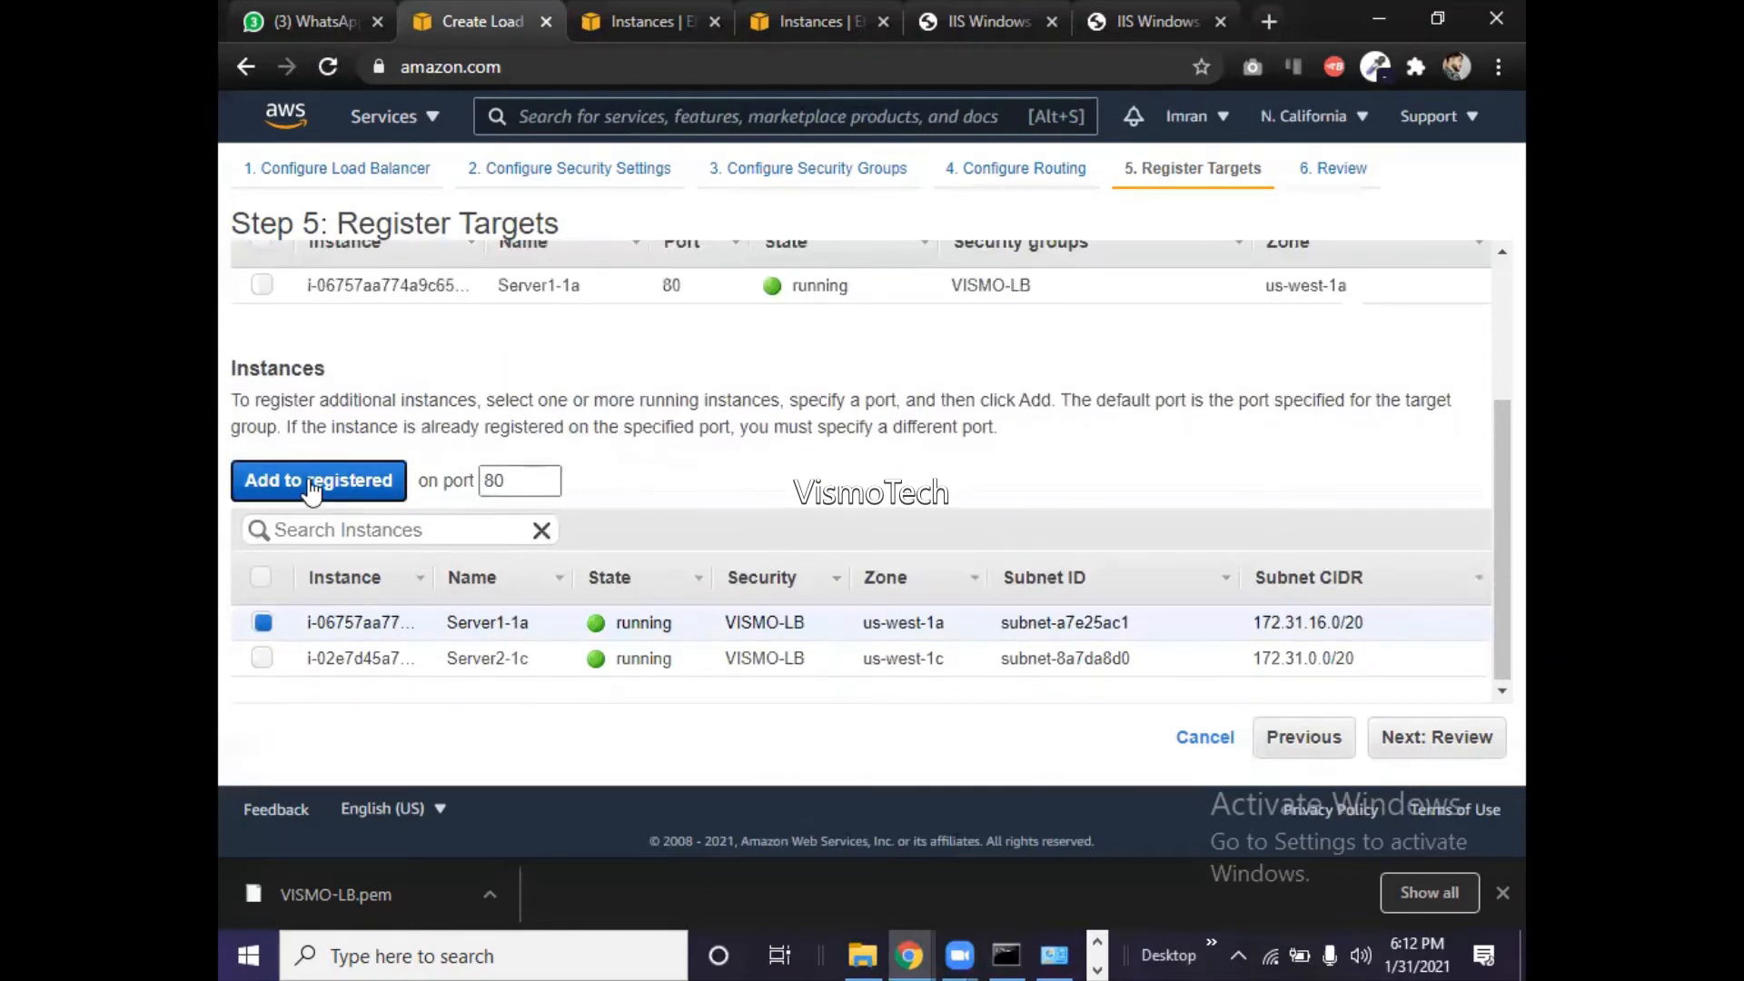
- Register only Server2-1c as an additional target on port 80 and check the registered targets list
left_click(262, 622)
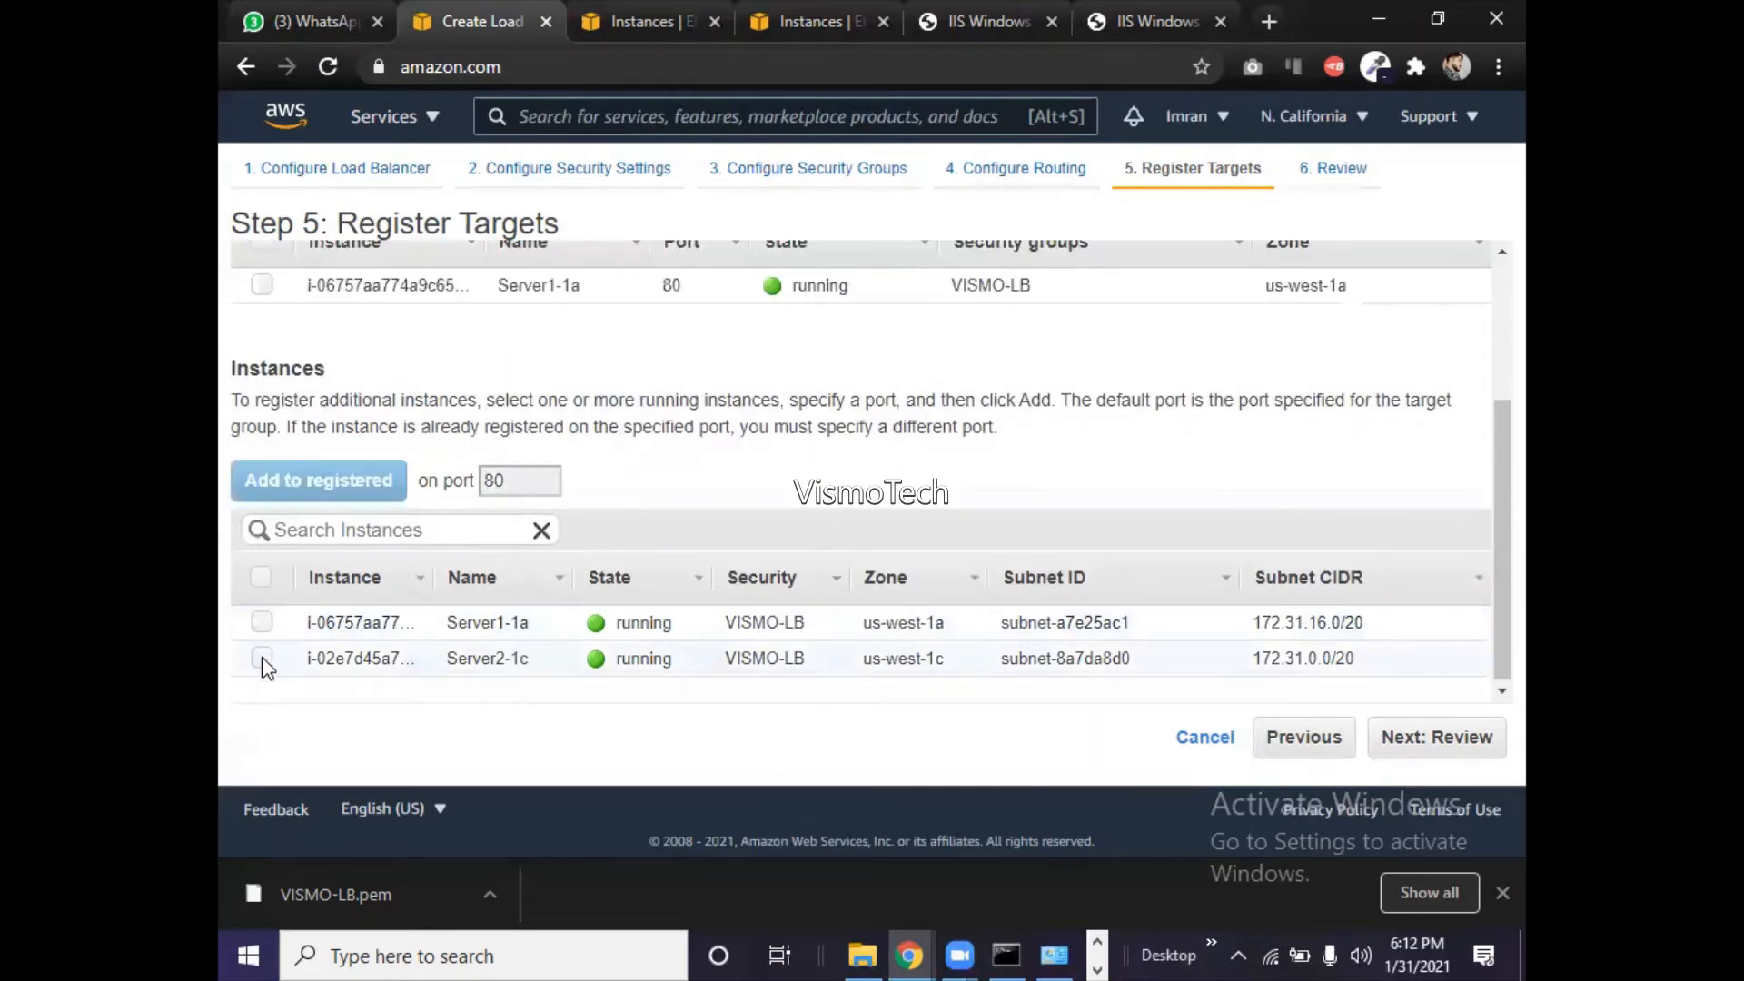
left_click(263, 659)
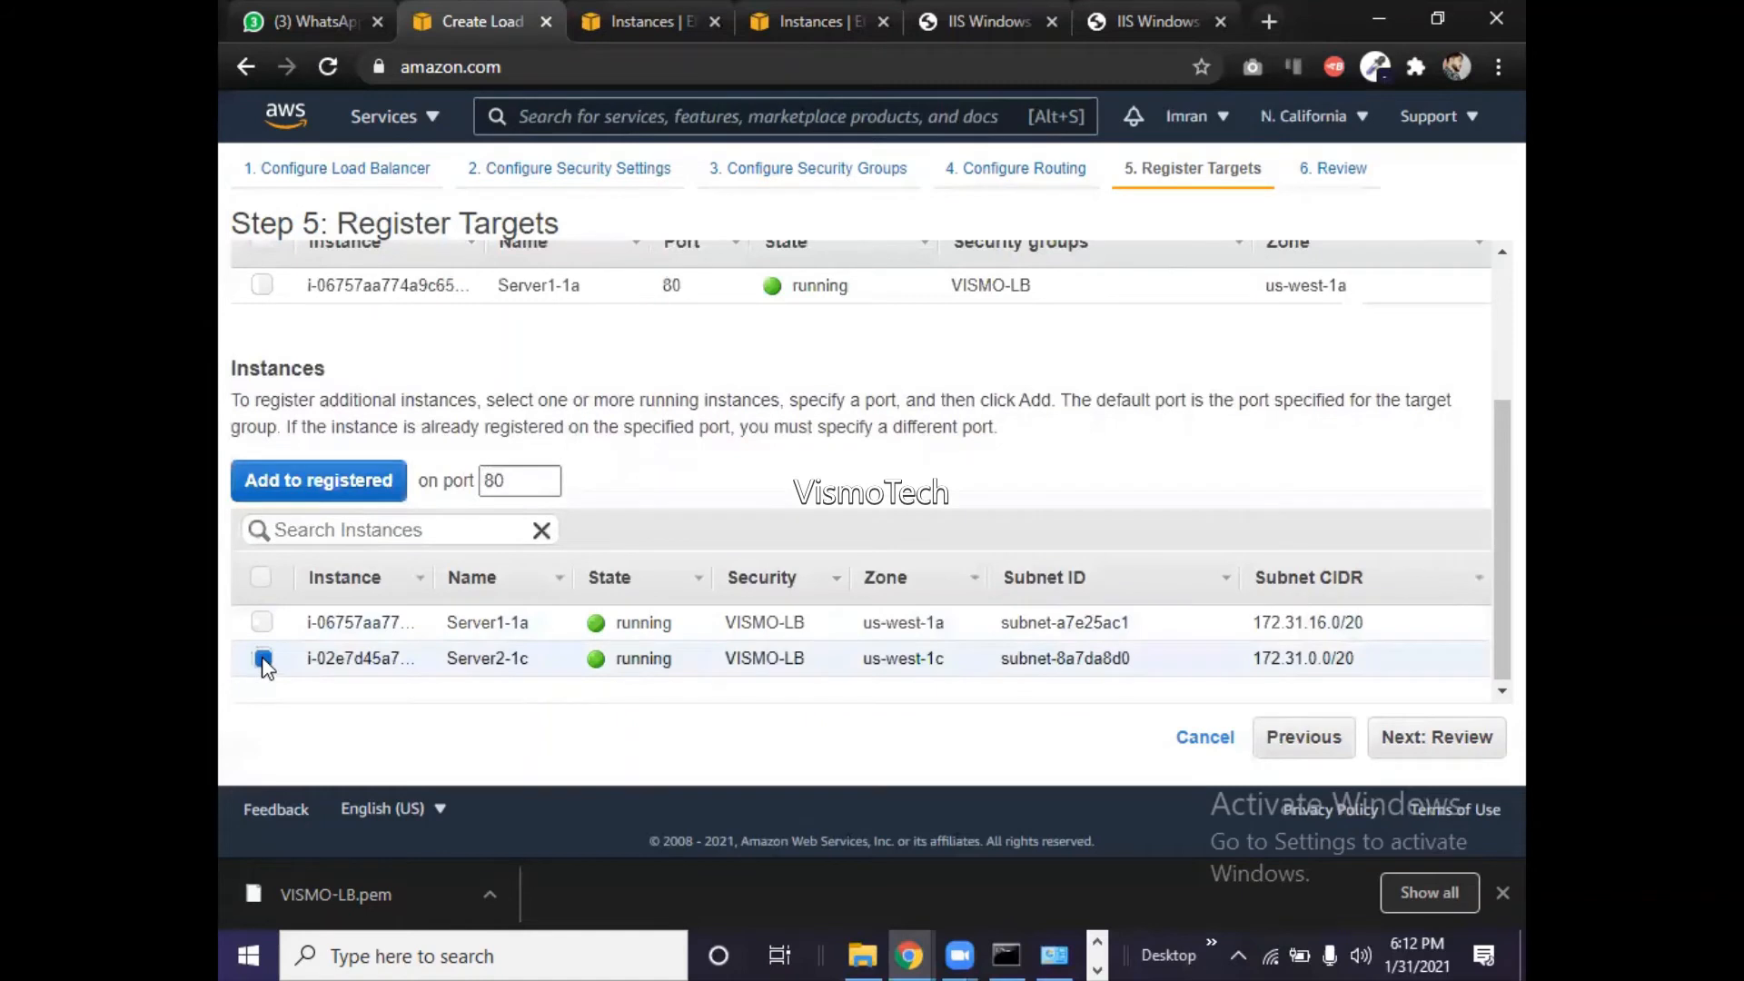
left_click(317, 481)
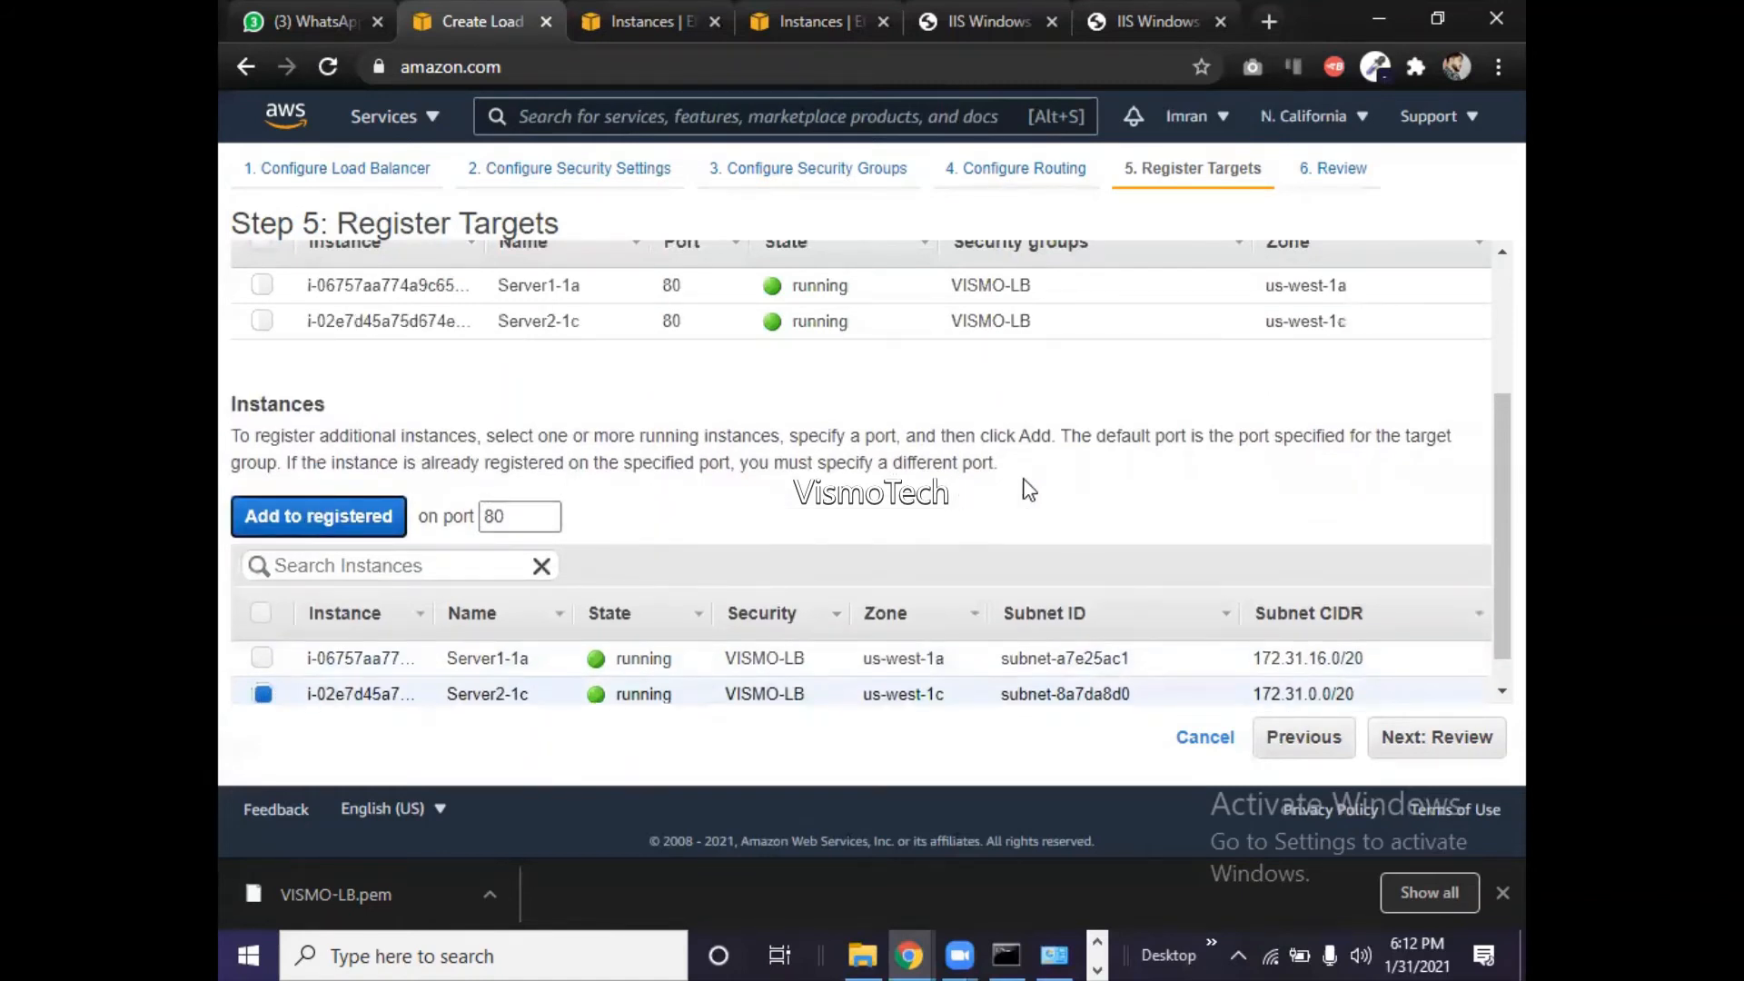
left_click_drag(1485, 543, 1486, 454)
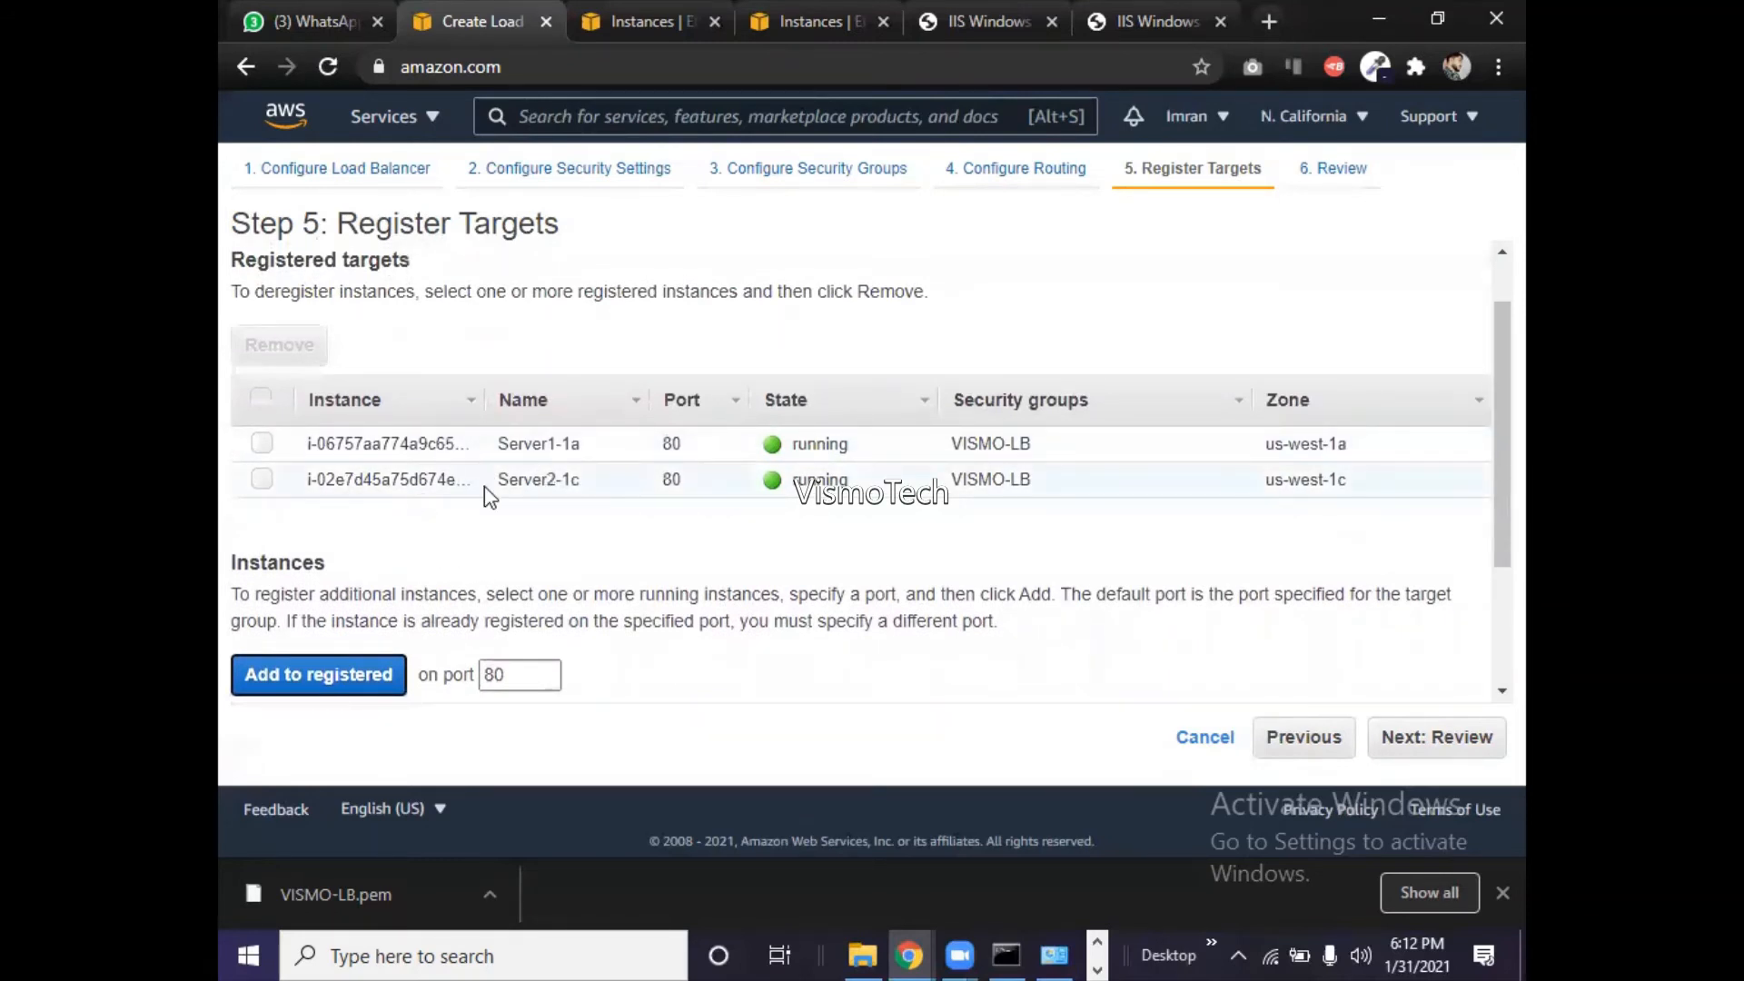
left_click_drag(1485, 518, 1475, 651)
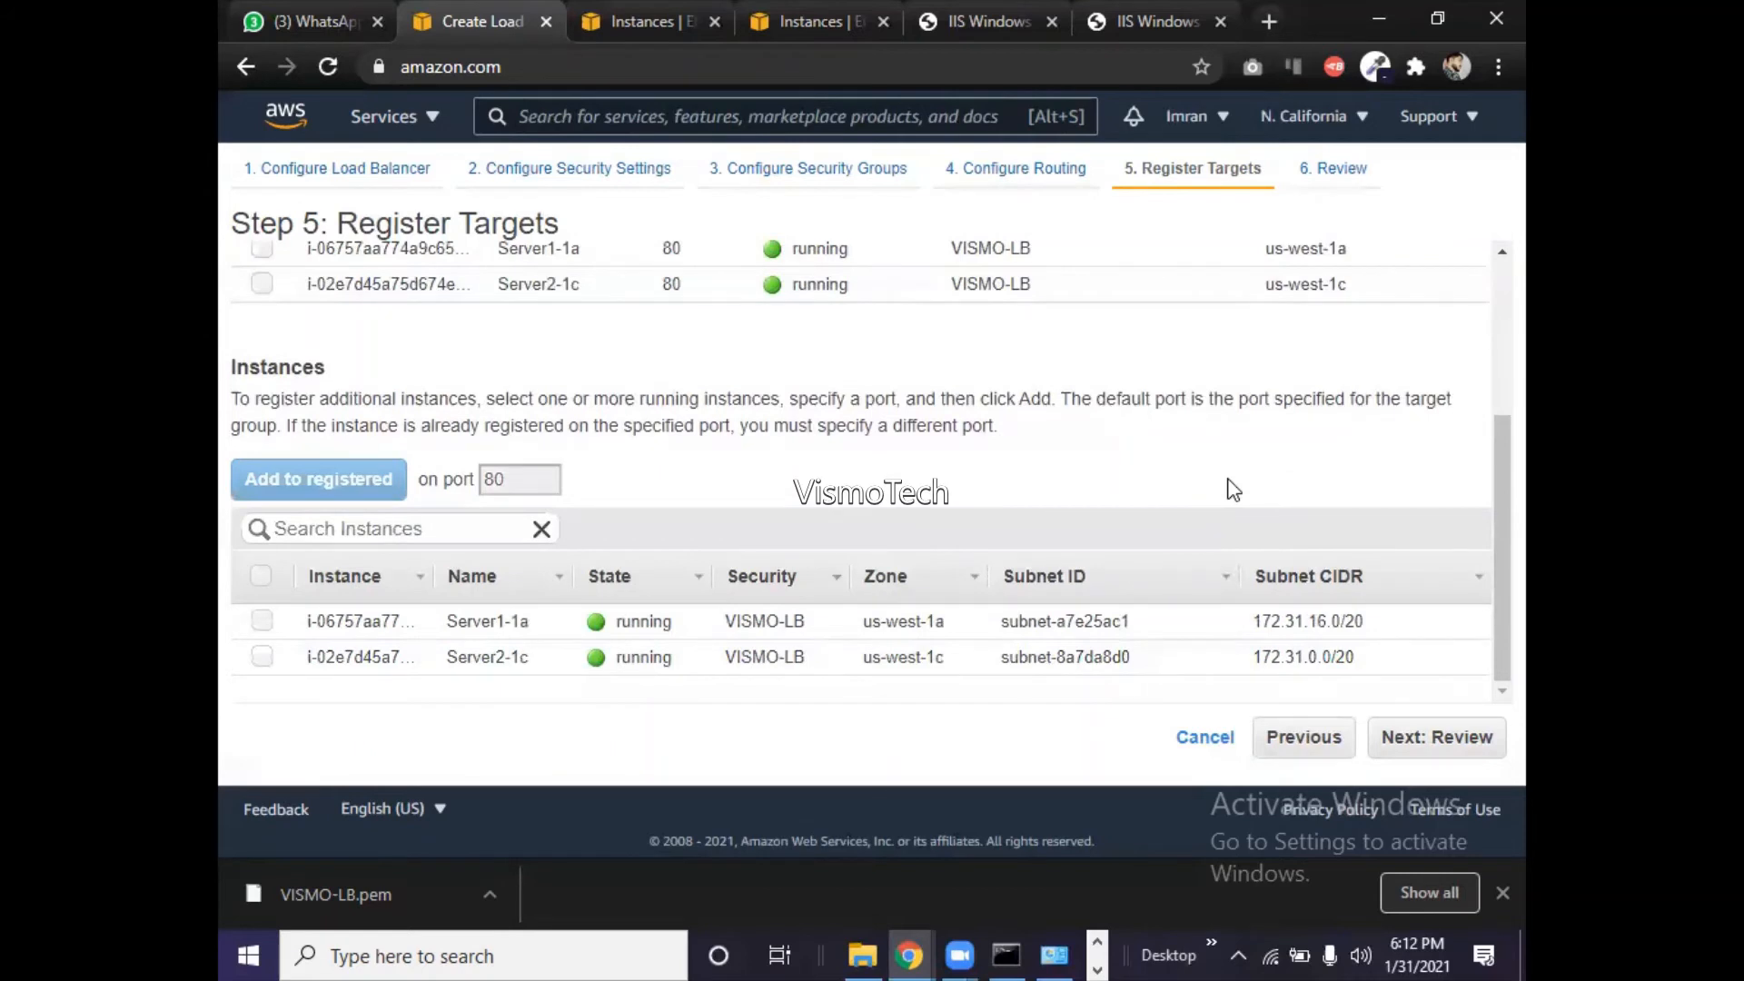
- Continue to the final review, check the load balancer settings, and create Vismo-LB
left_click(1414, 748)
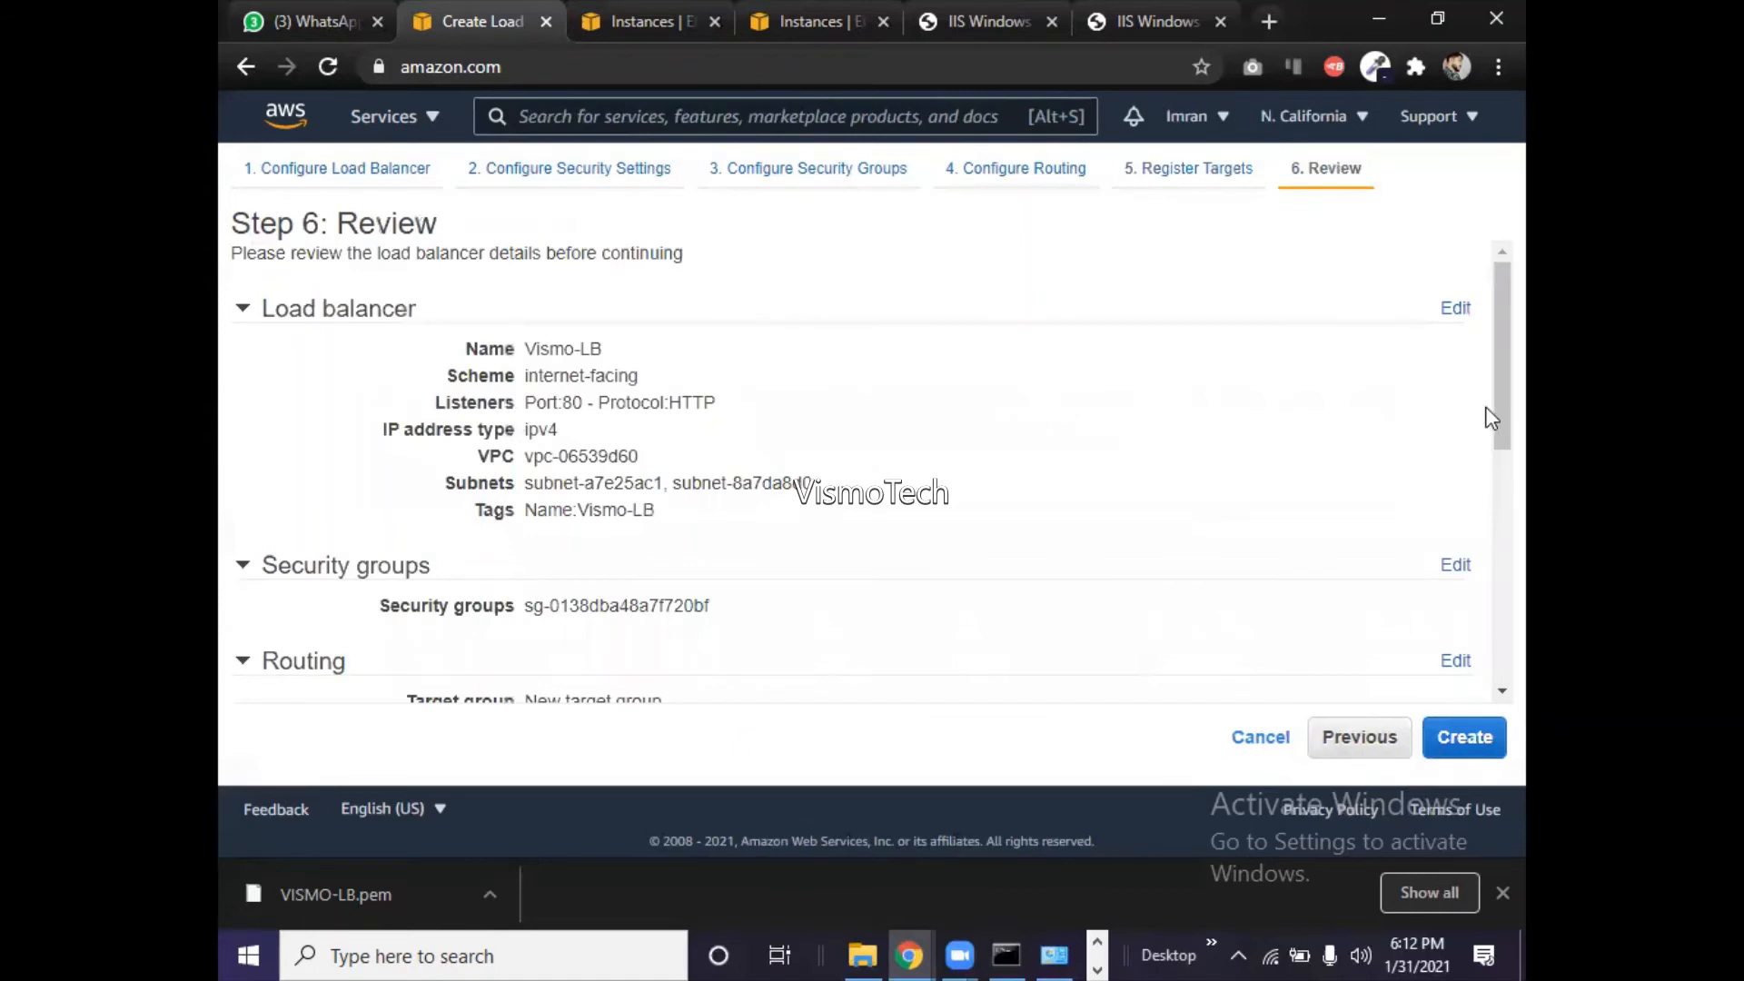
left_click_drag(1489, 378, 1490, 506)
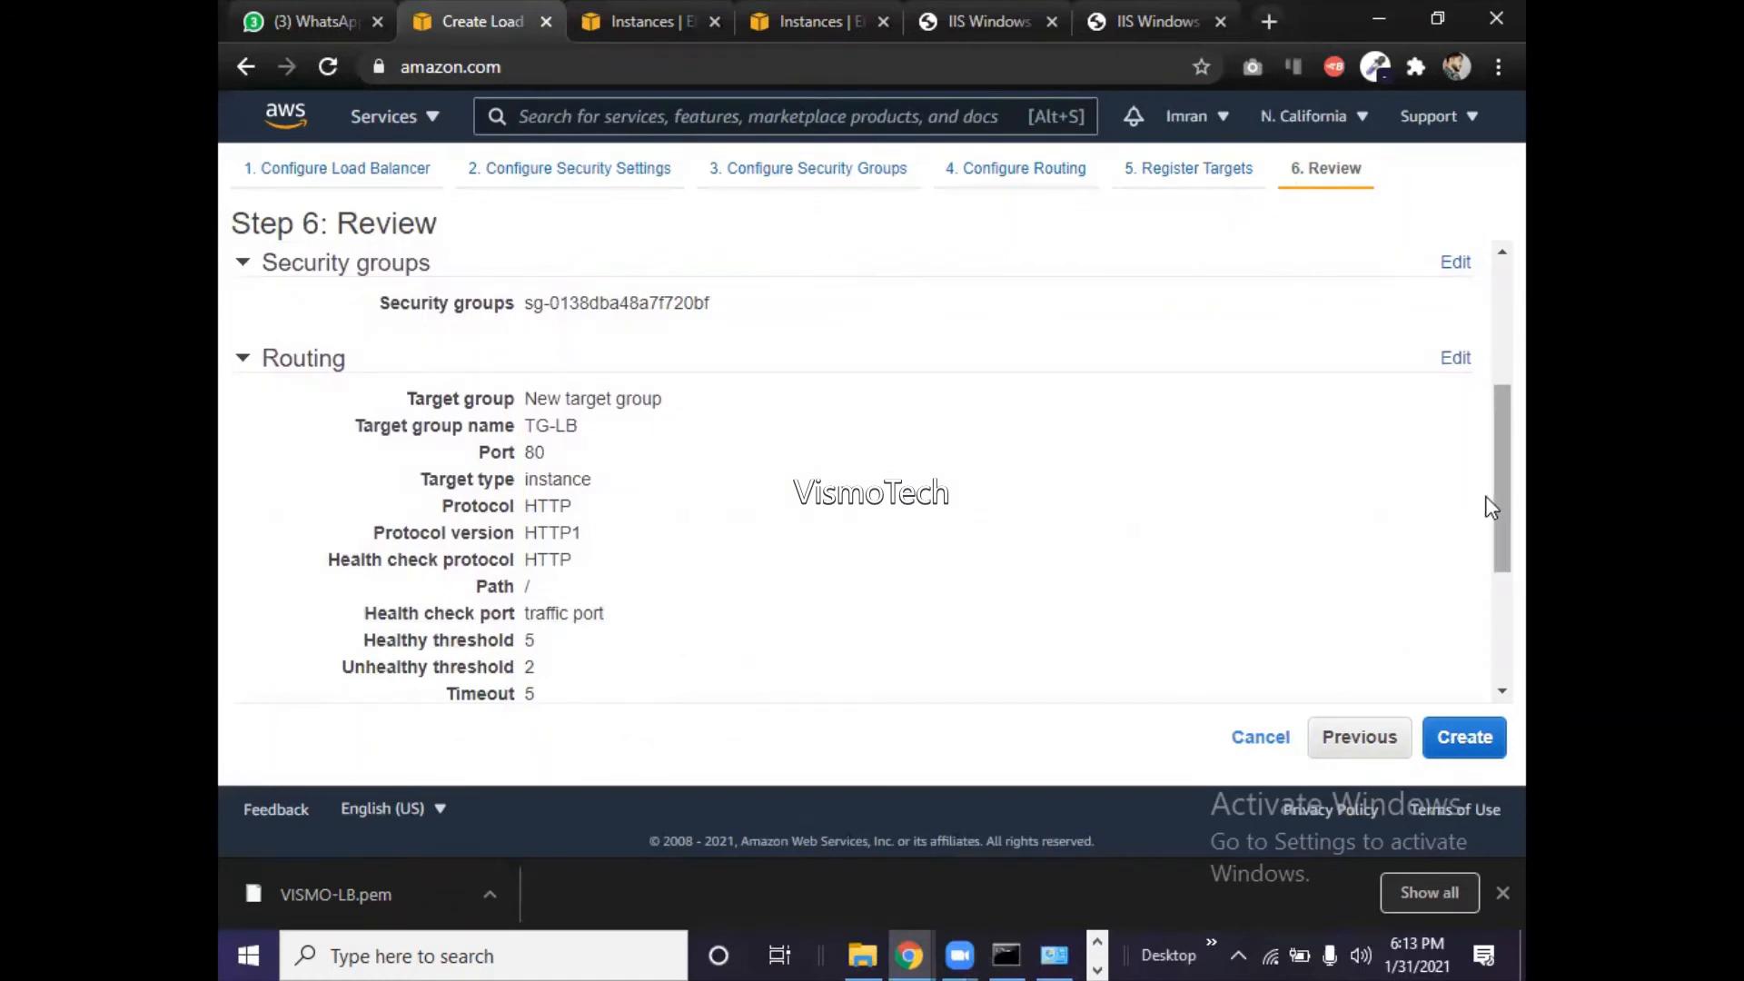
left_click_drag(1486, 503, 1491, 633)
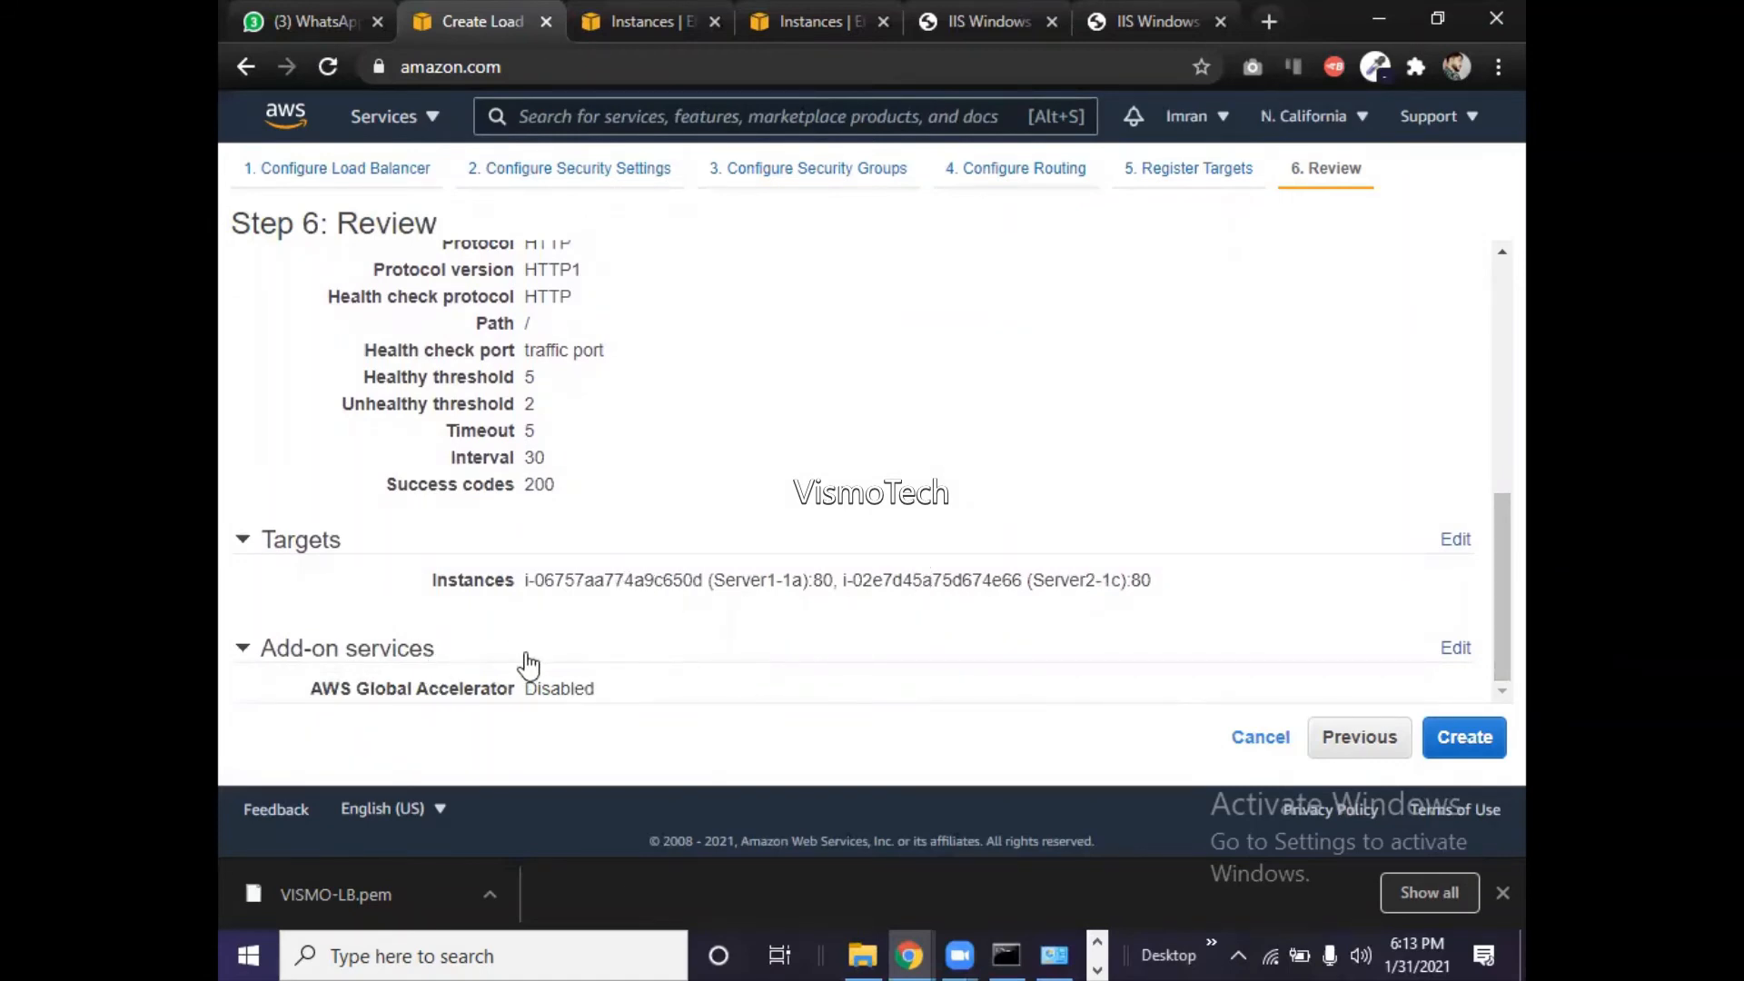
left_click(1466, 740)
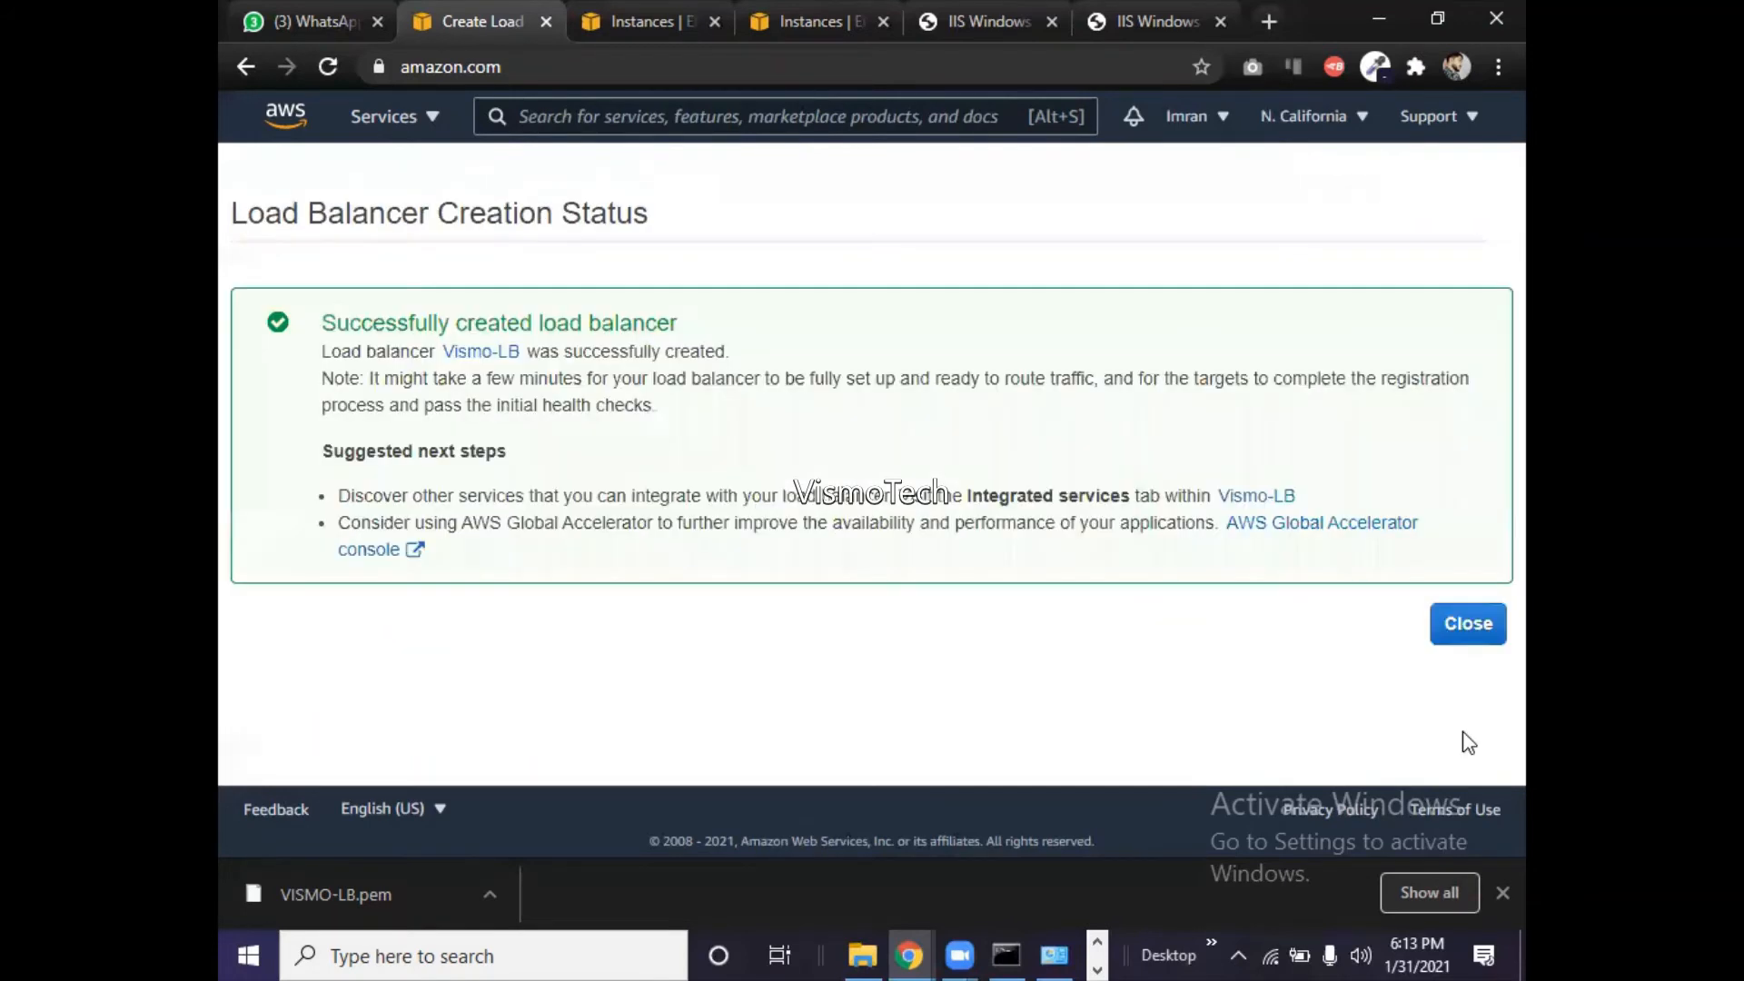
left_click(1466, 625)
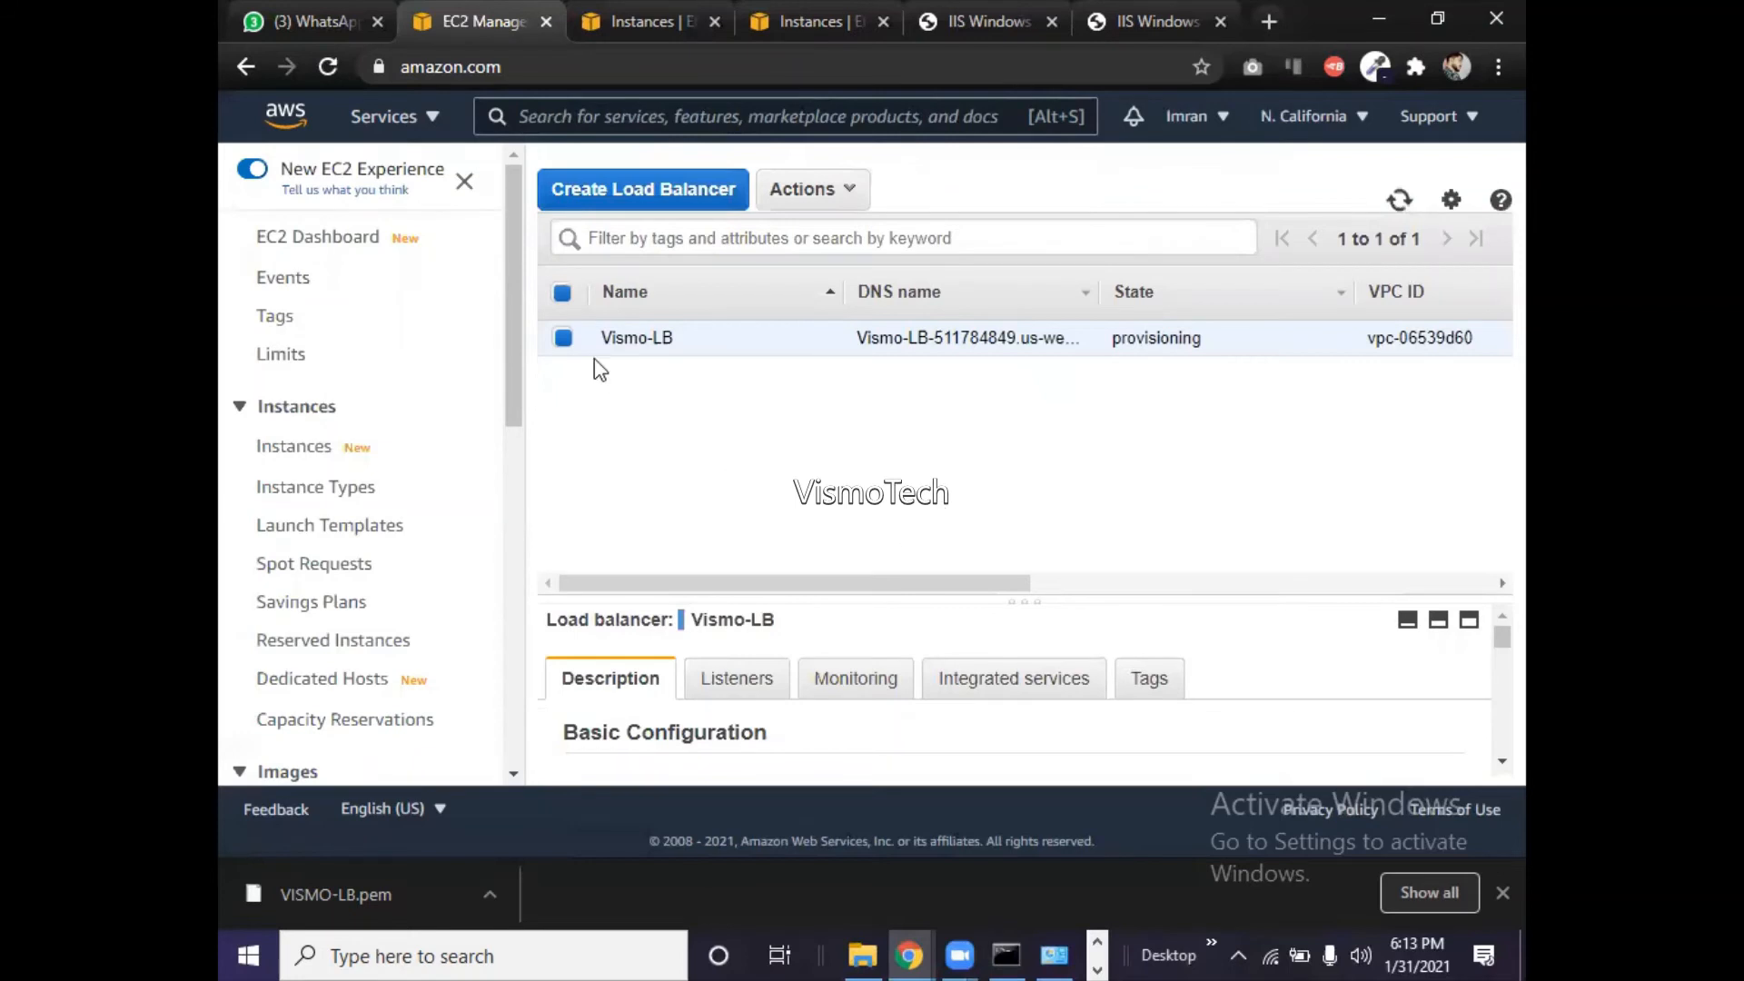
- Examine Vismo-LB's basic configuration and the forwarding rules of its HTTP : 80 listener, and return to the load balancer list
left_click_drag(1071, 596, 1021, 345)
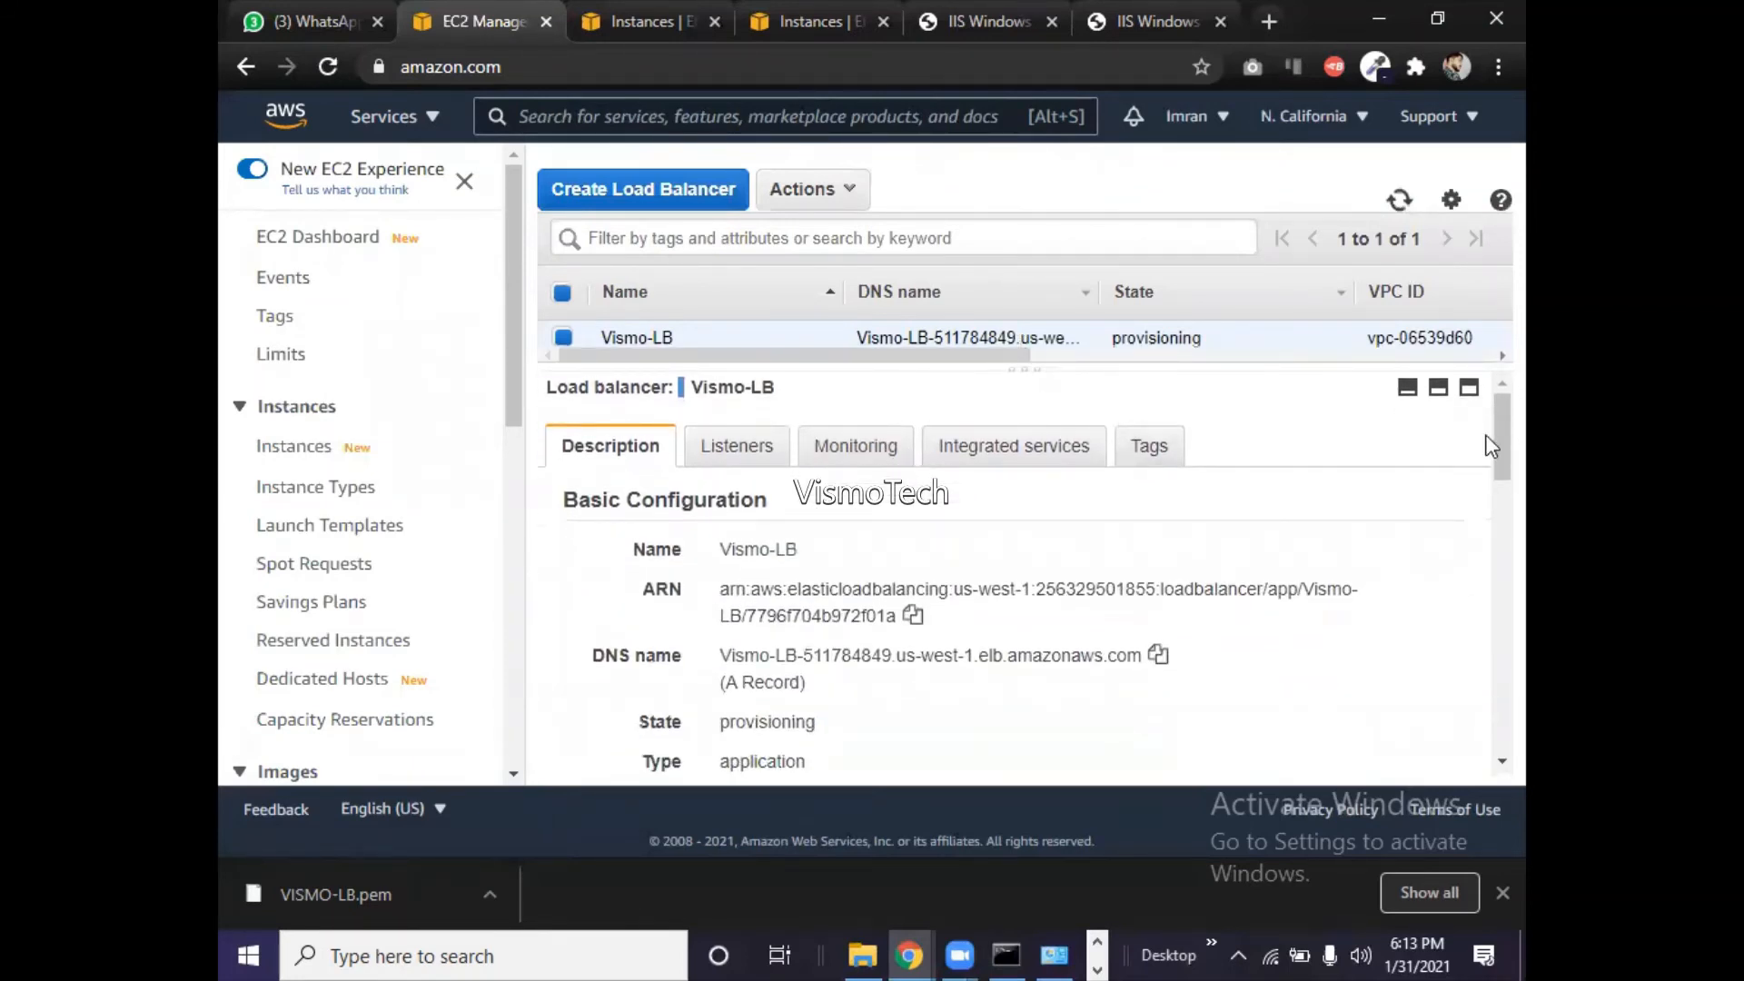
scroll(1487, 459, "down", 1)
mouse_move(1486, 460)
left_mouse_down()
mouse_move(1490, 740)
mouse_move(1491, 455)
left_mouse_up()
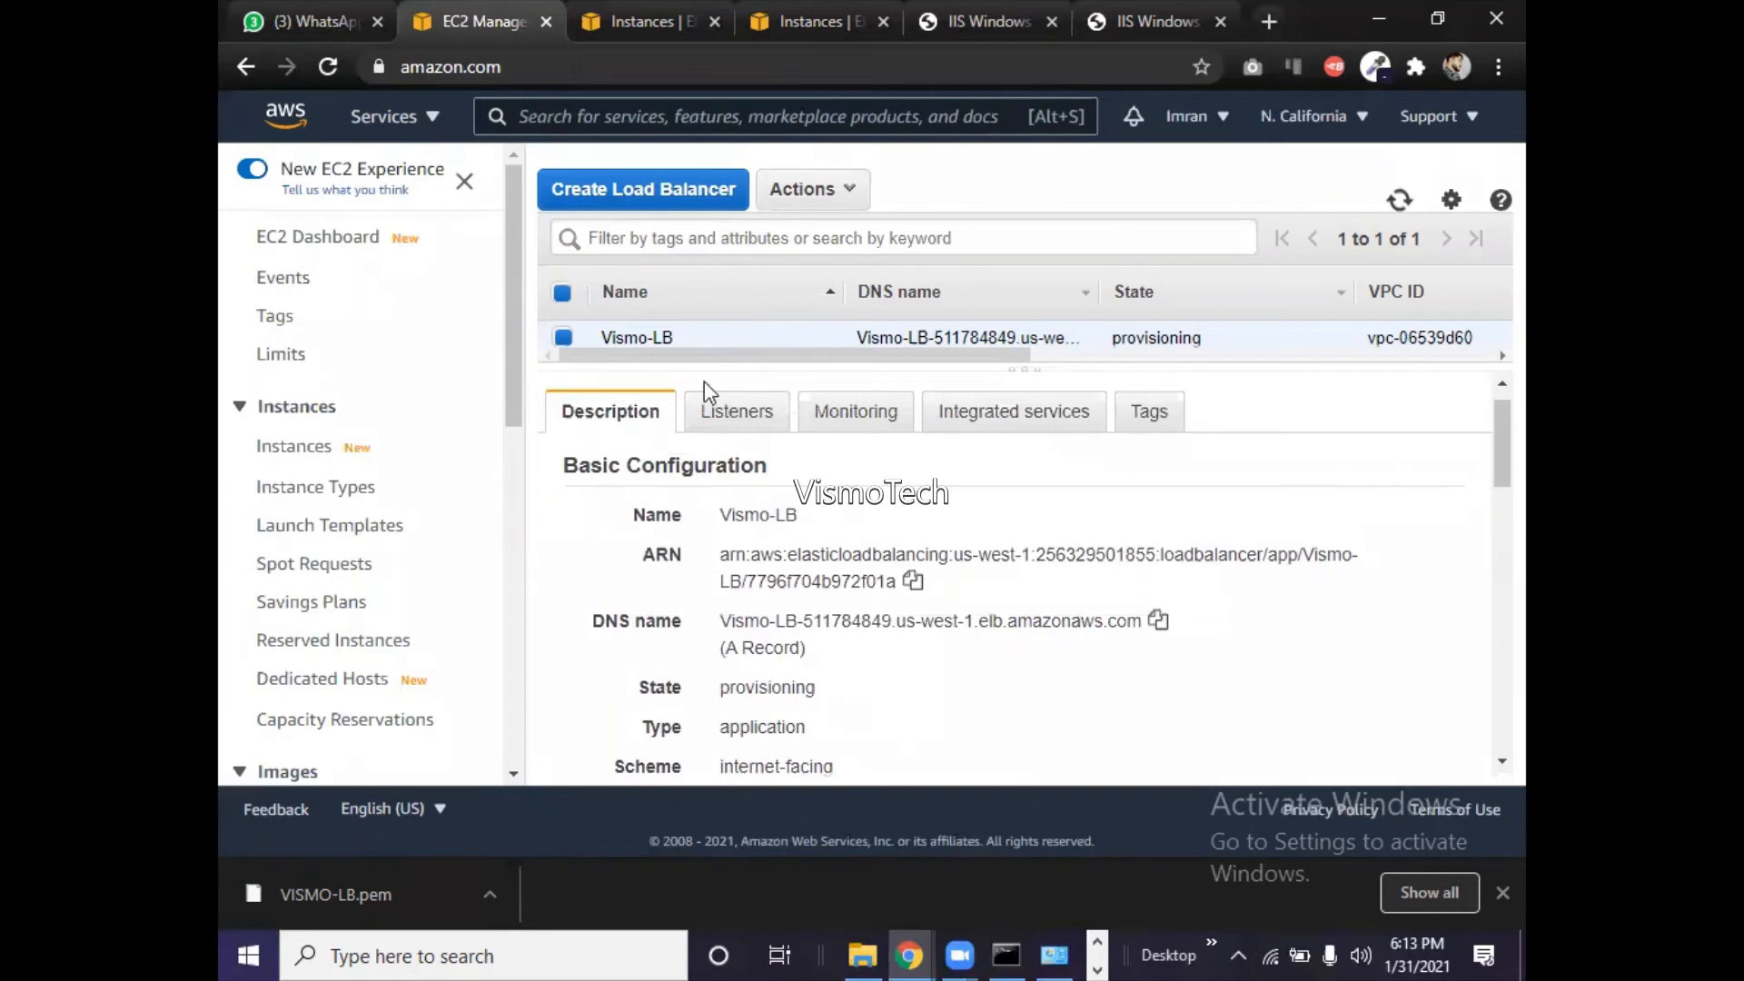
left_click(720, 418)
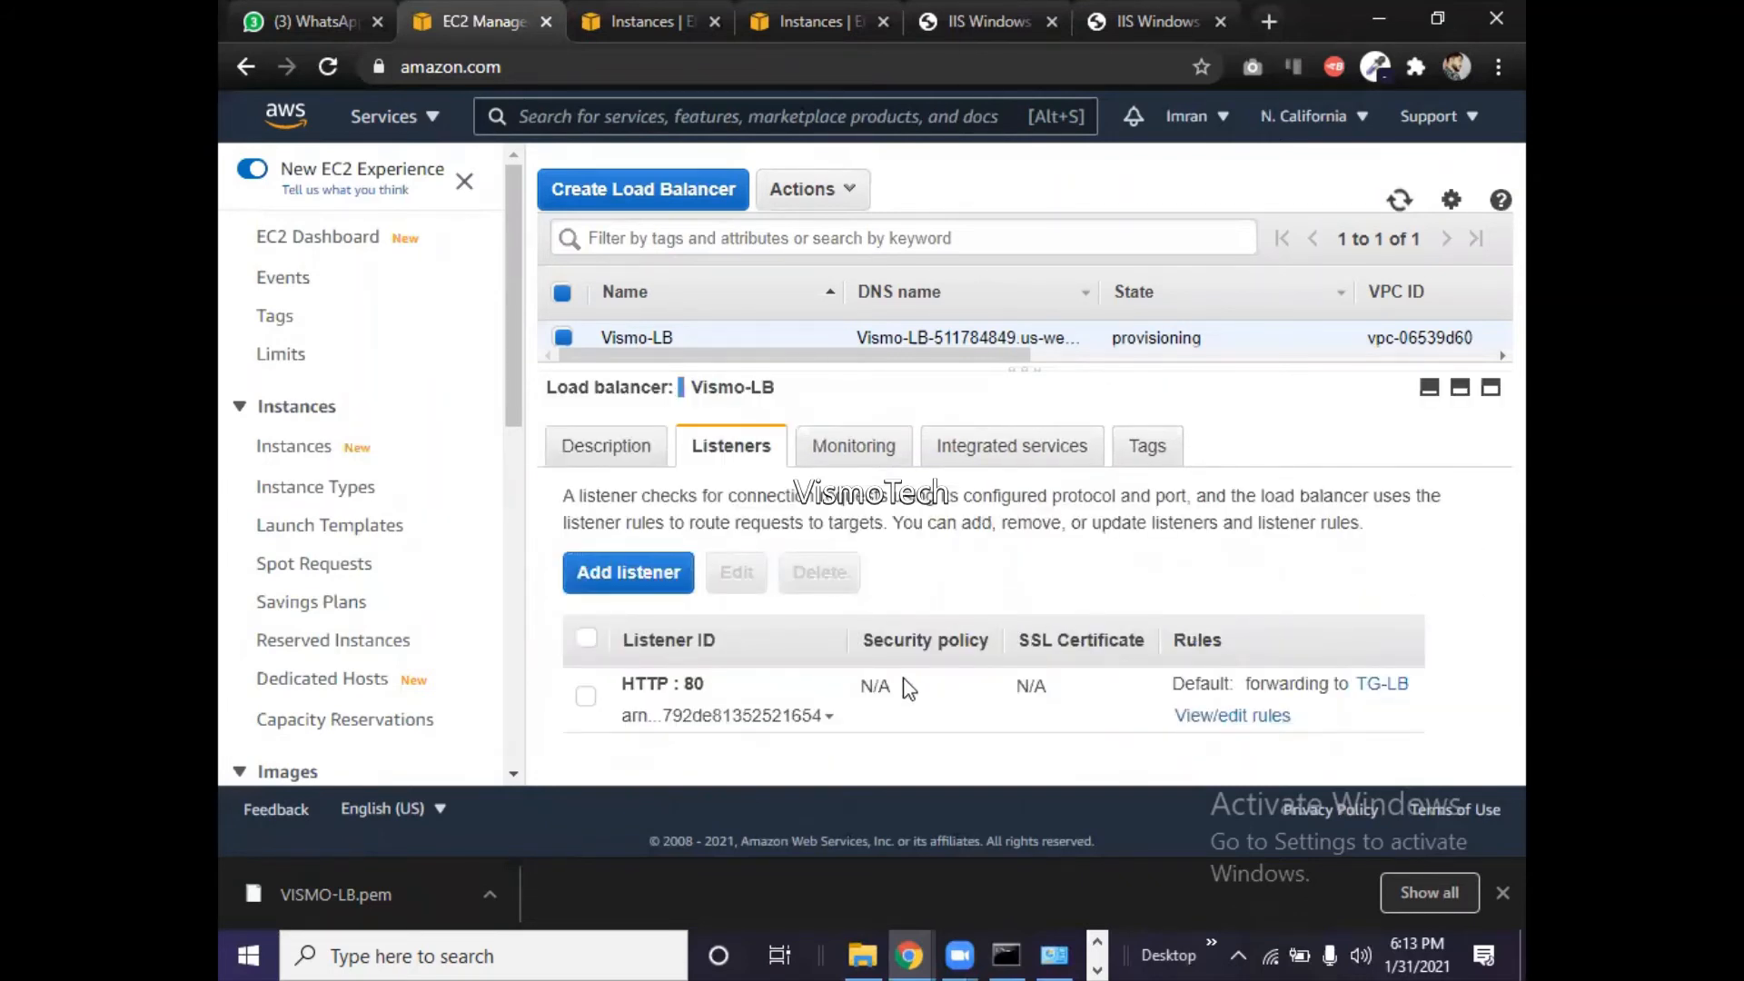
left_click(585, 696)
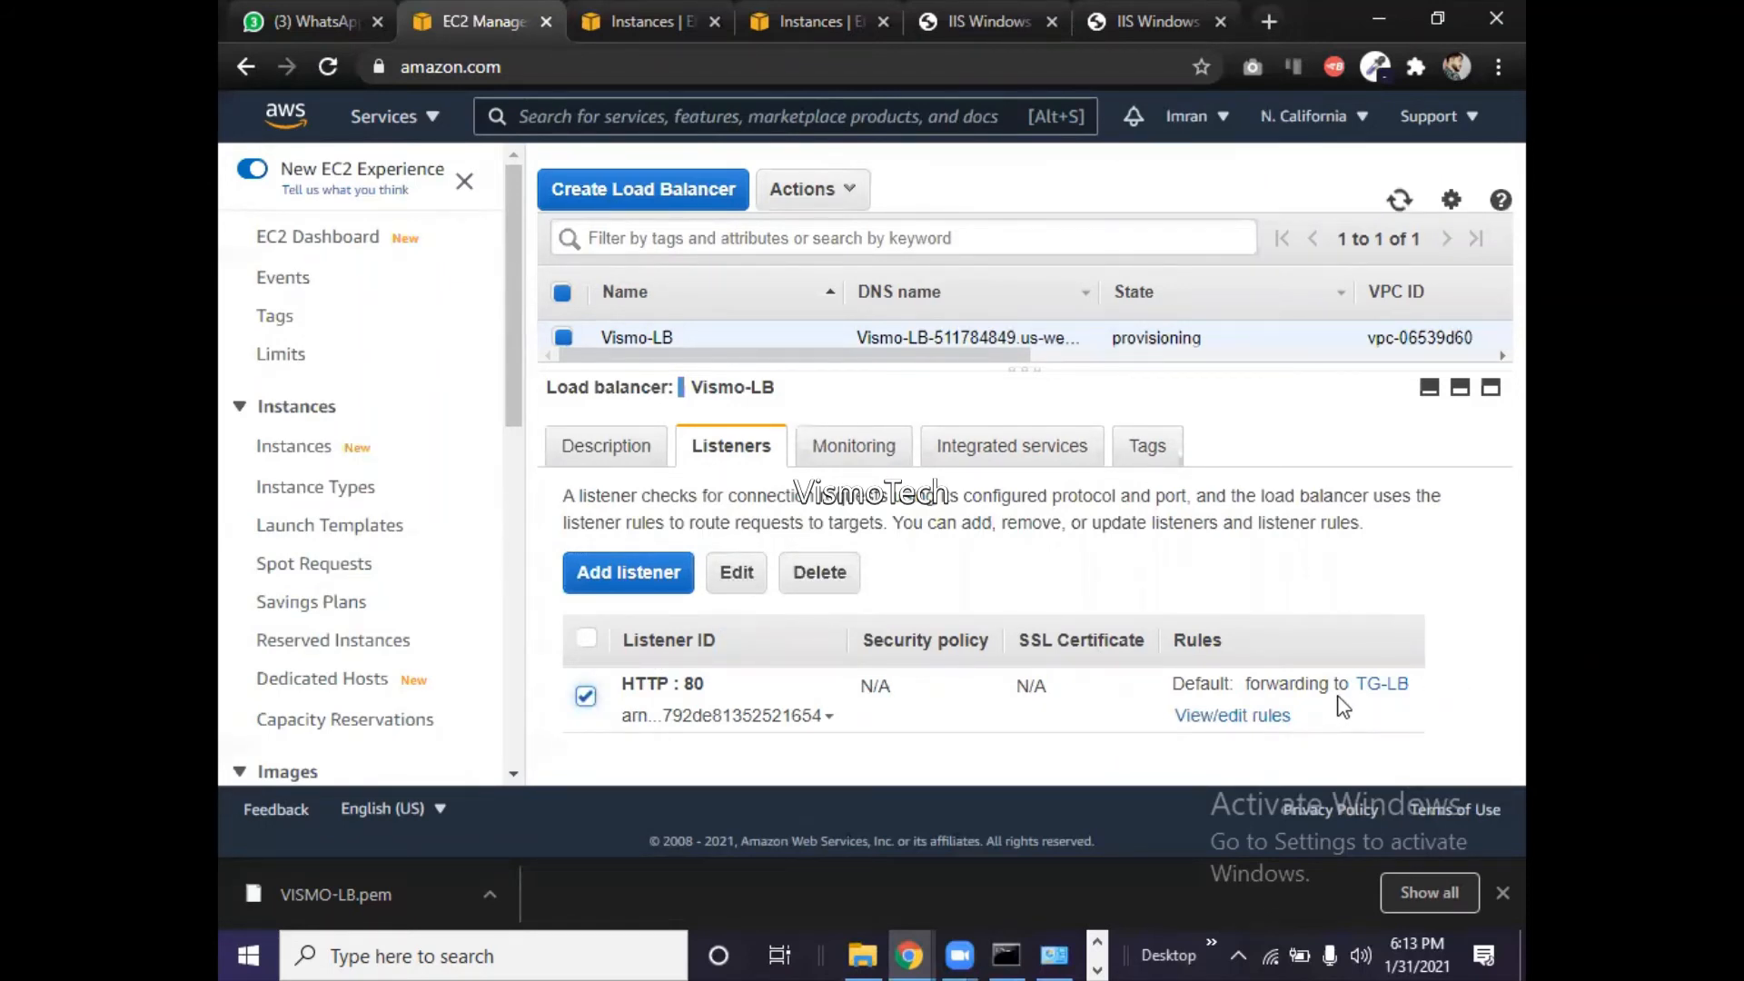
left_click(1194, 718)
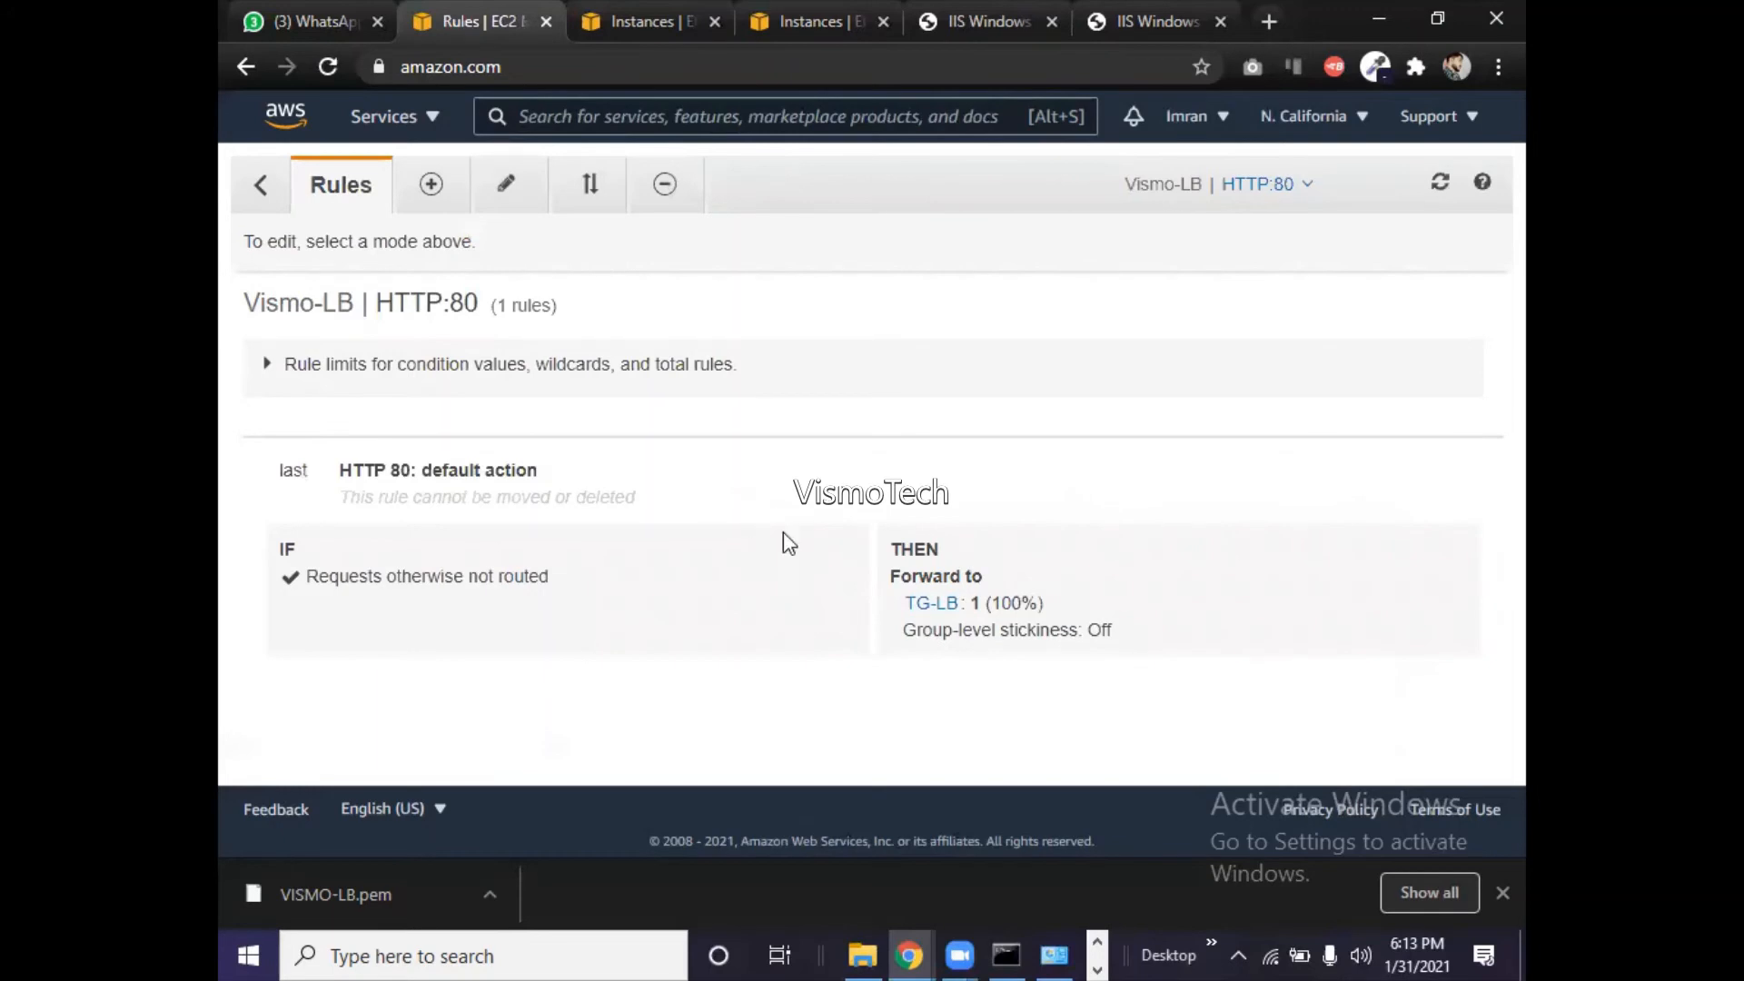
left_click(244, 65)
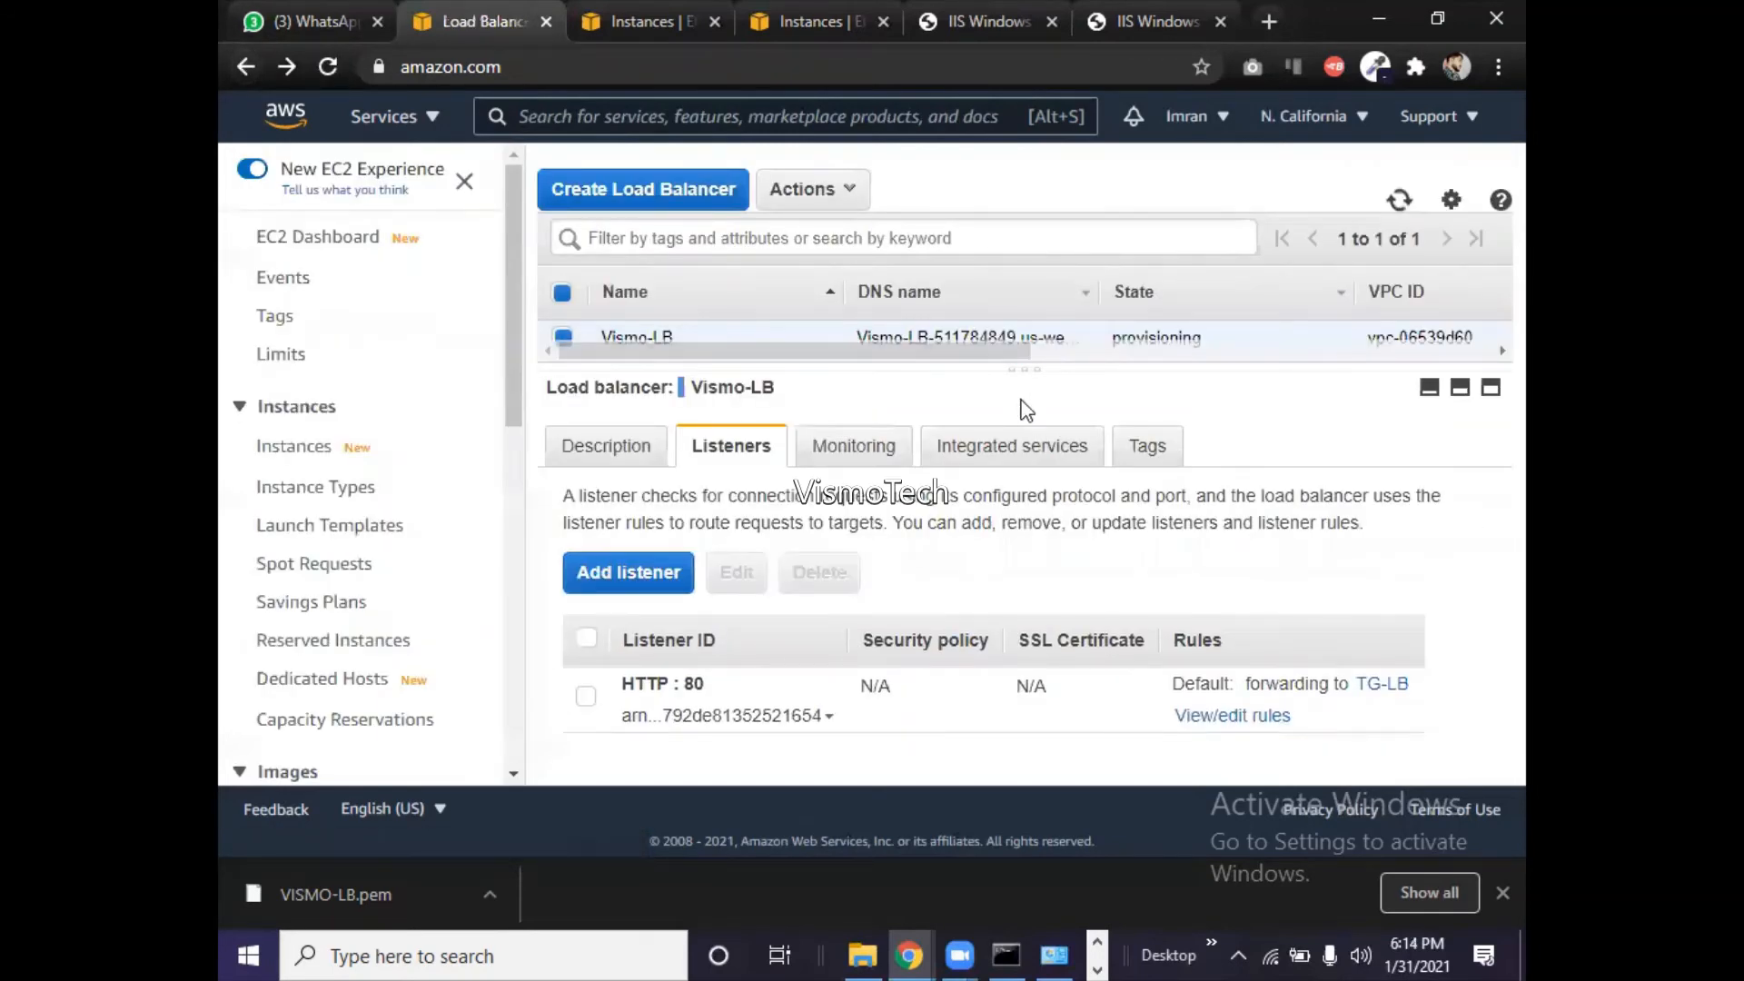
- Look through Vismo-LB's CloudWatch monitoring metrics, integrated services, and tags
left_click(852, 454)
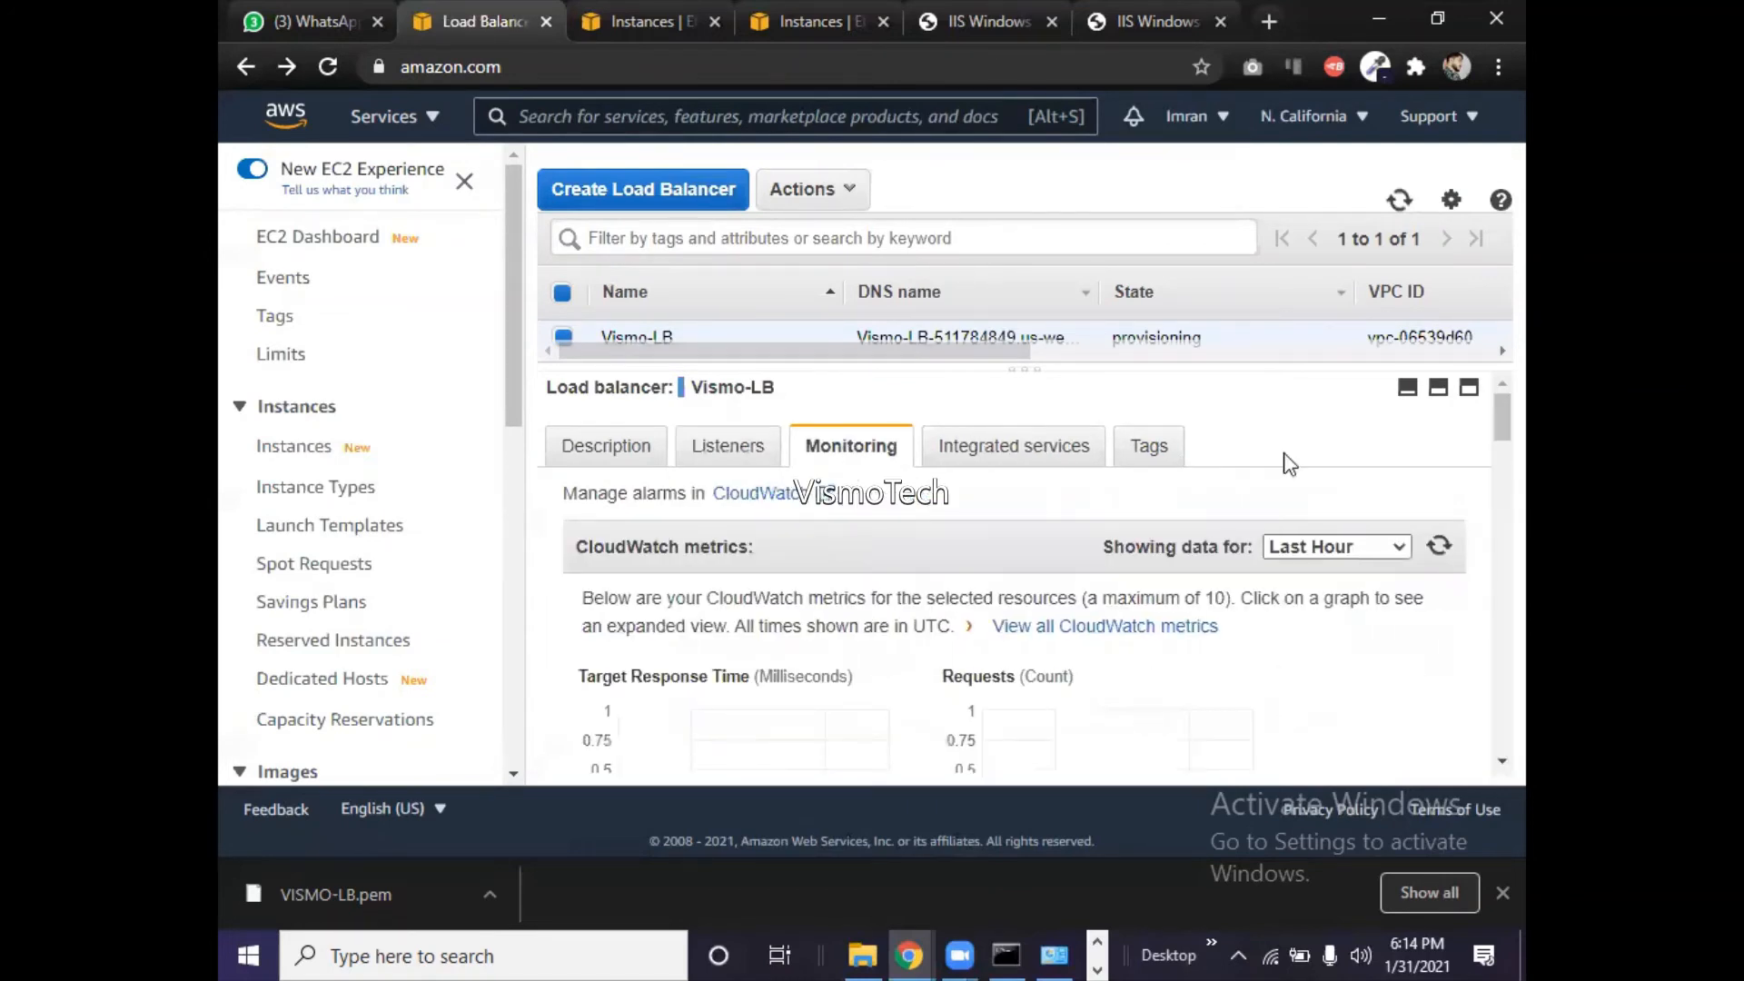
left_click_drag(1501, 418, 1492, 738)
scroll(1483, 573, "up", 15)
left_click(1036, 450)
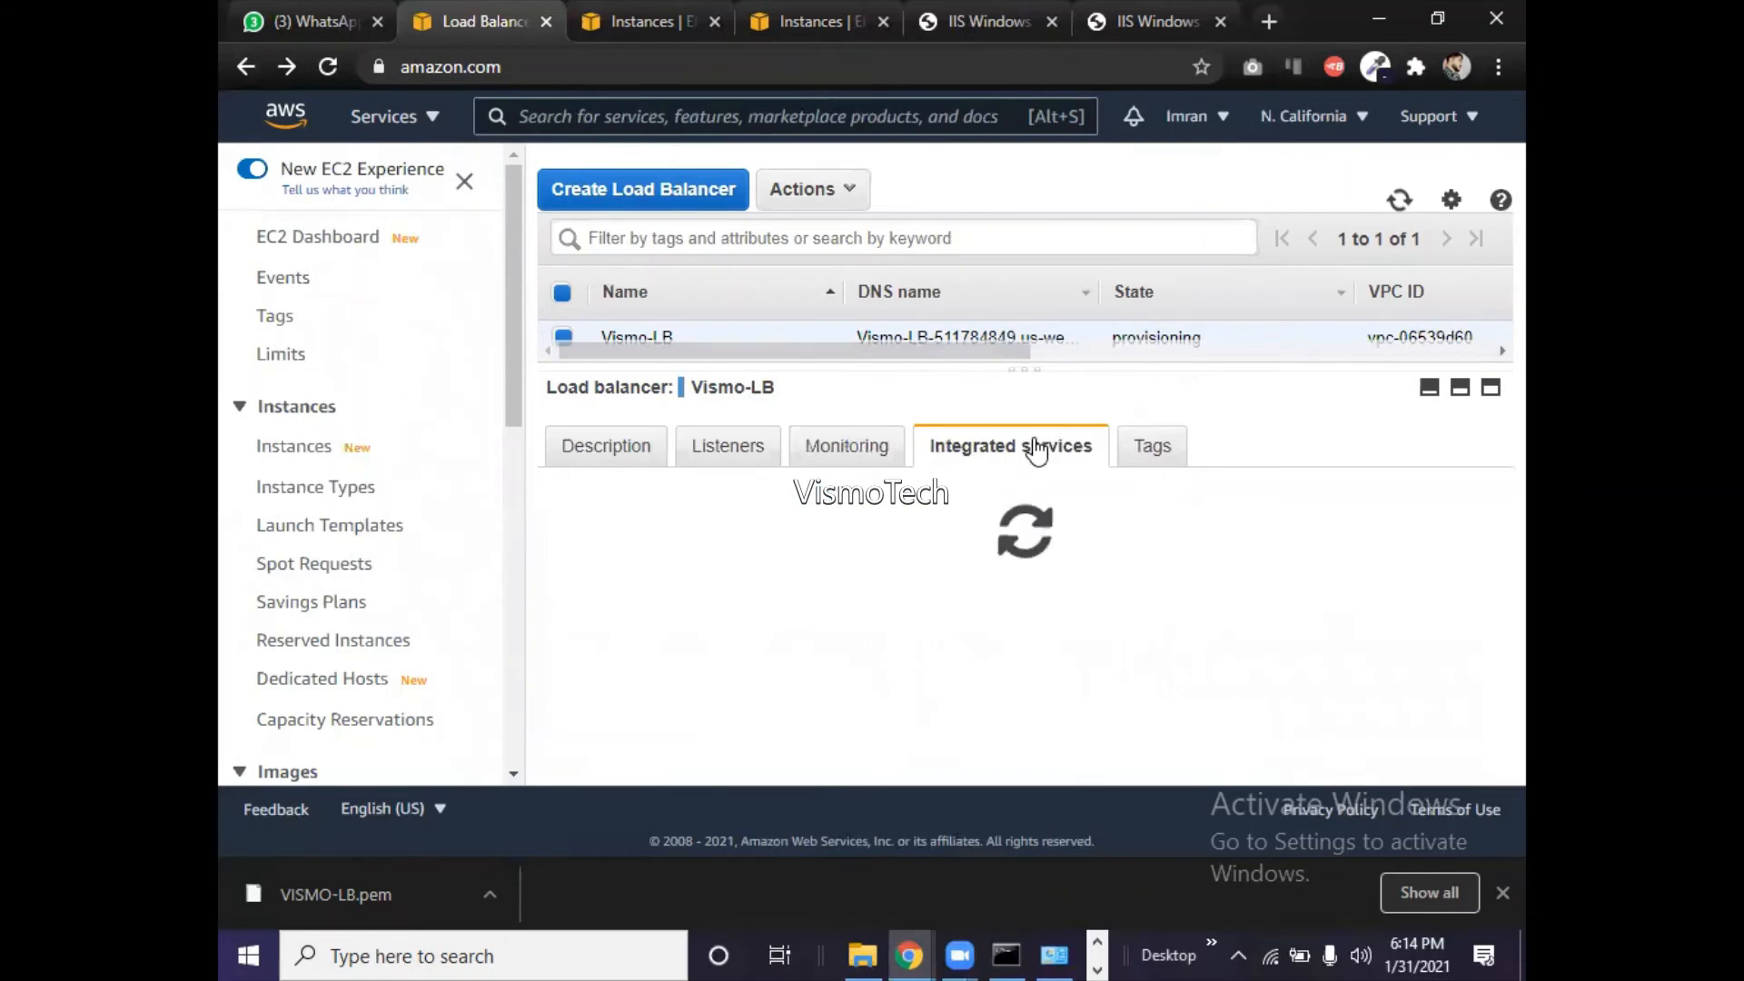
left_click(1142, 450)
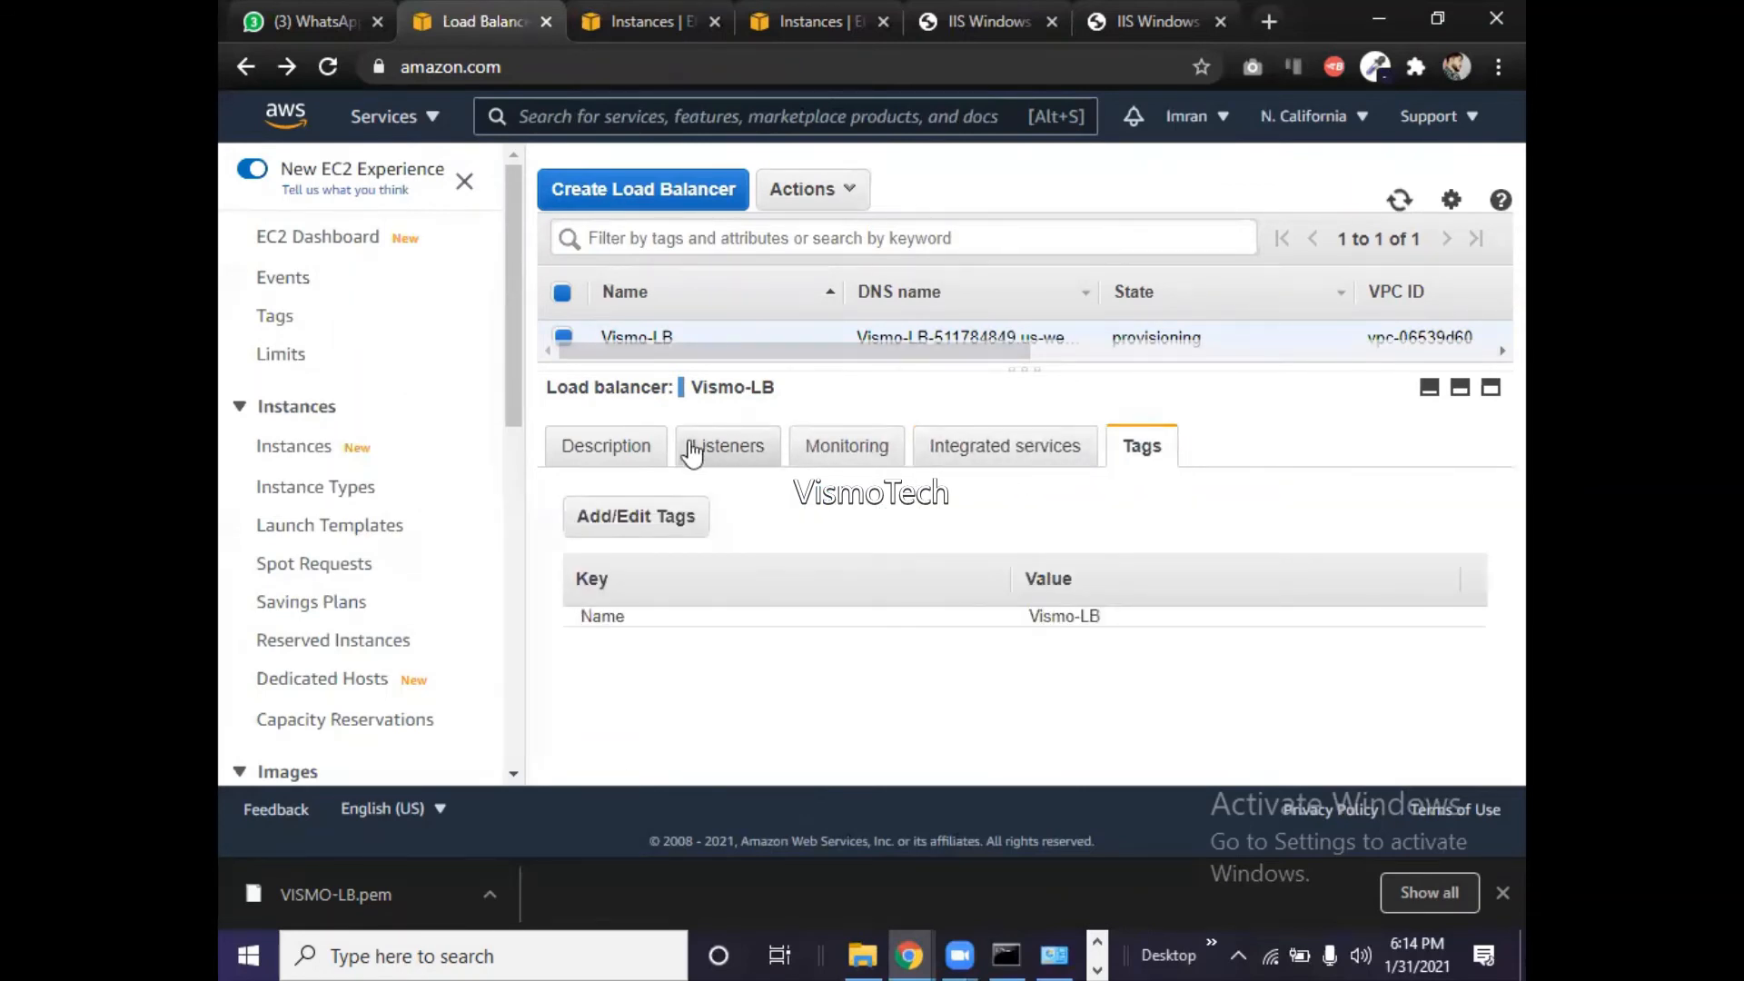
- Check Vismo-LB's description, state, and availability zones
left_click(609, 452)
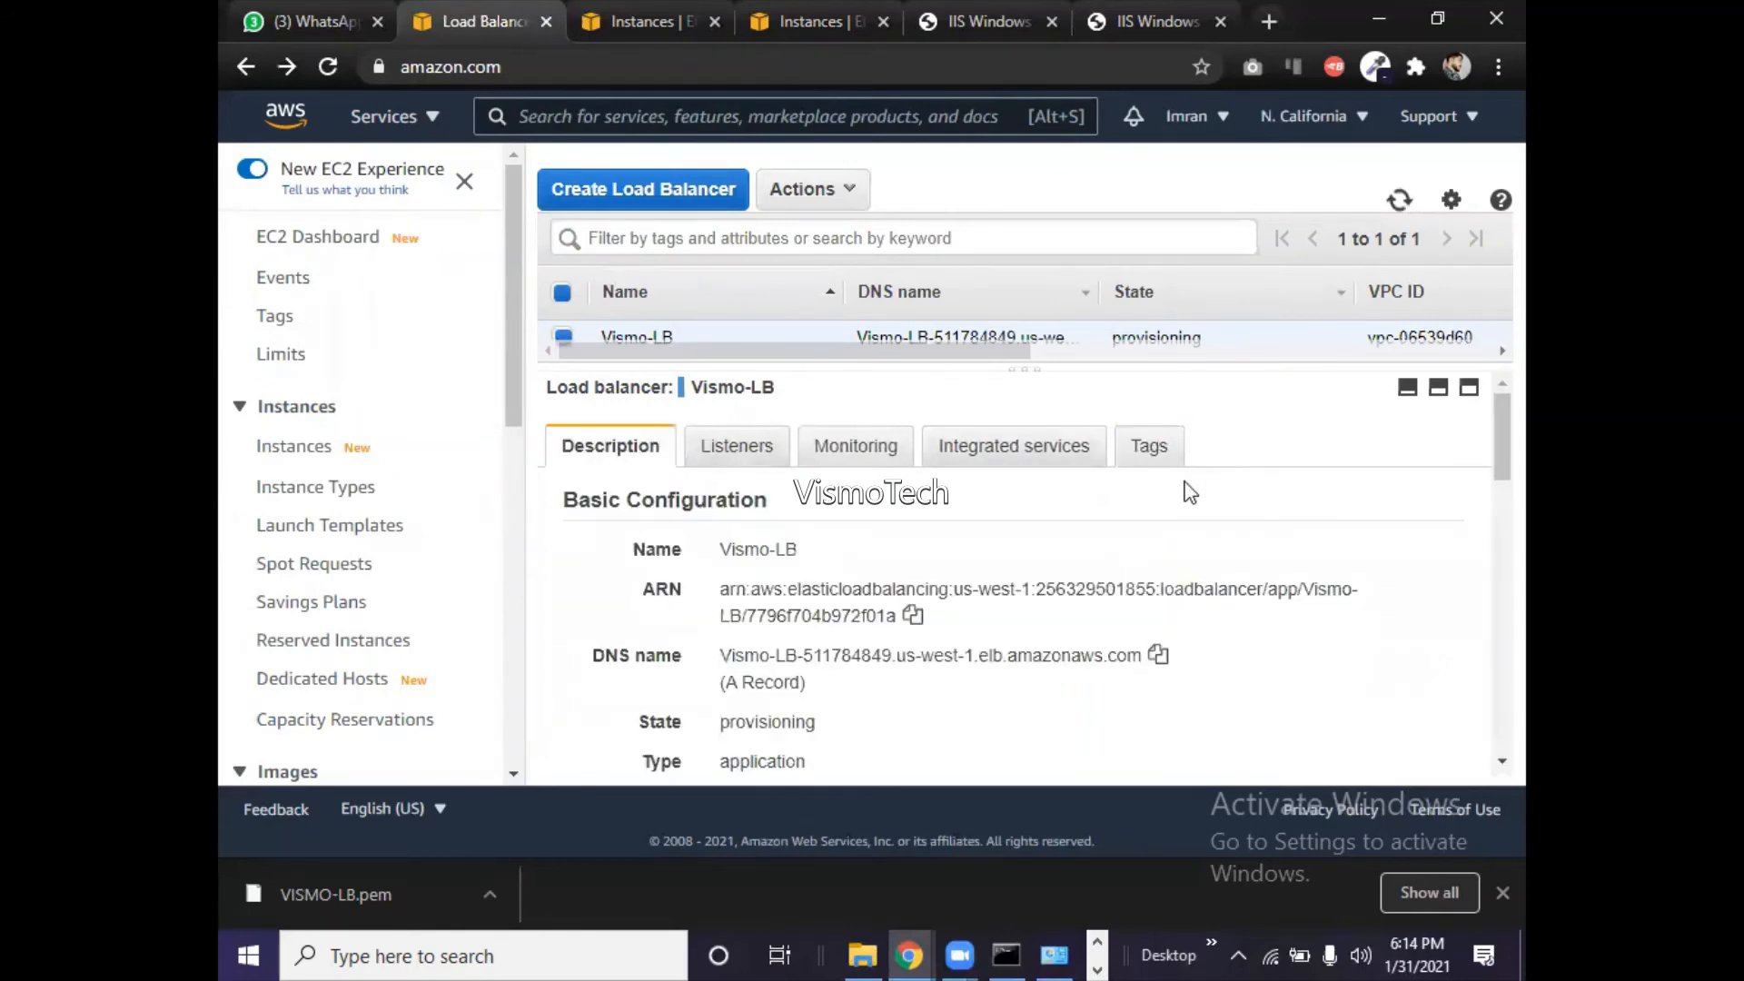
left_click_drag(927, 354, 1066, 363)
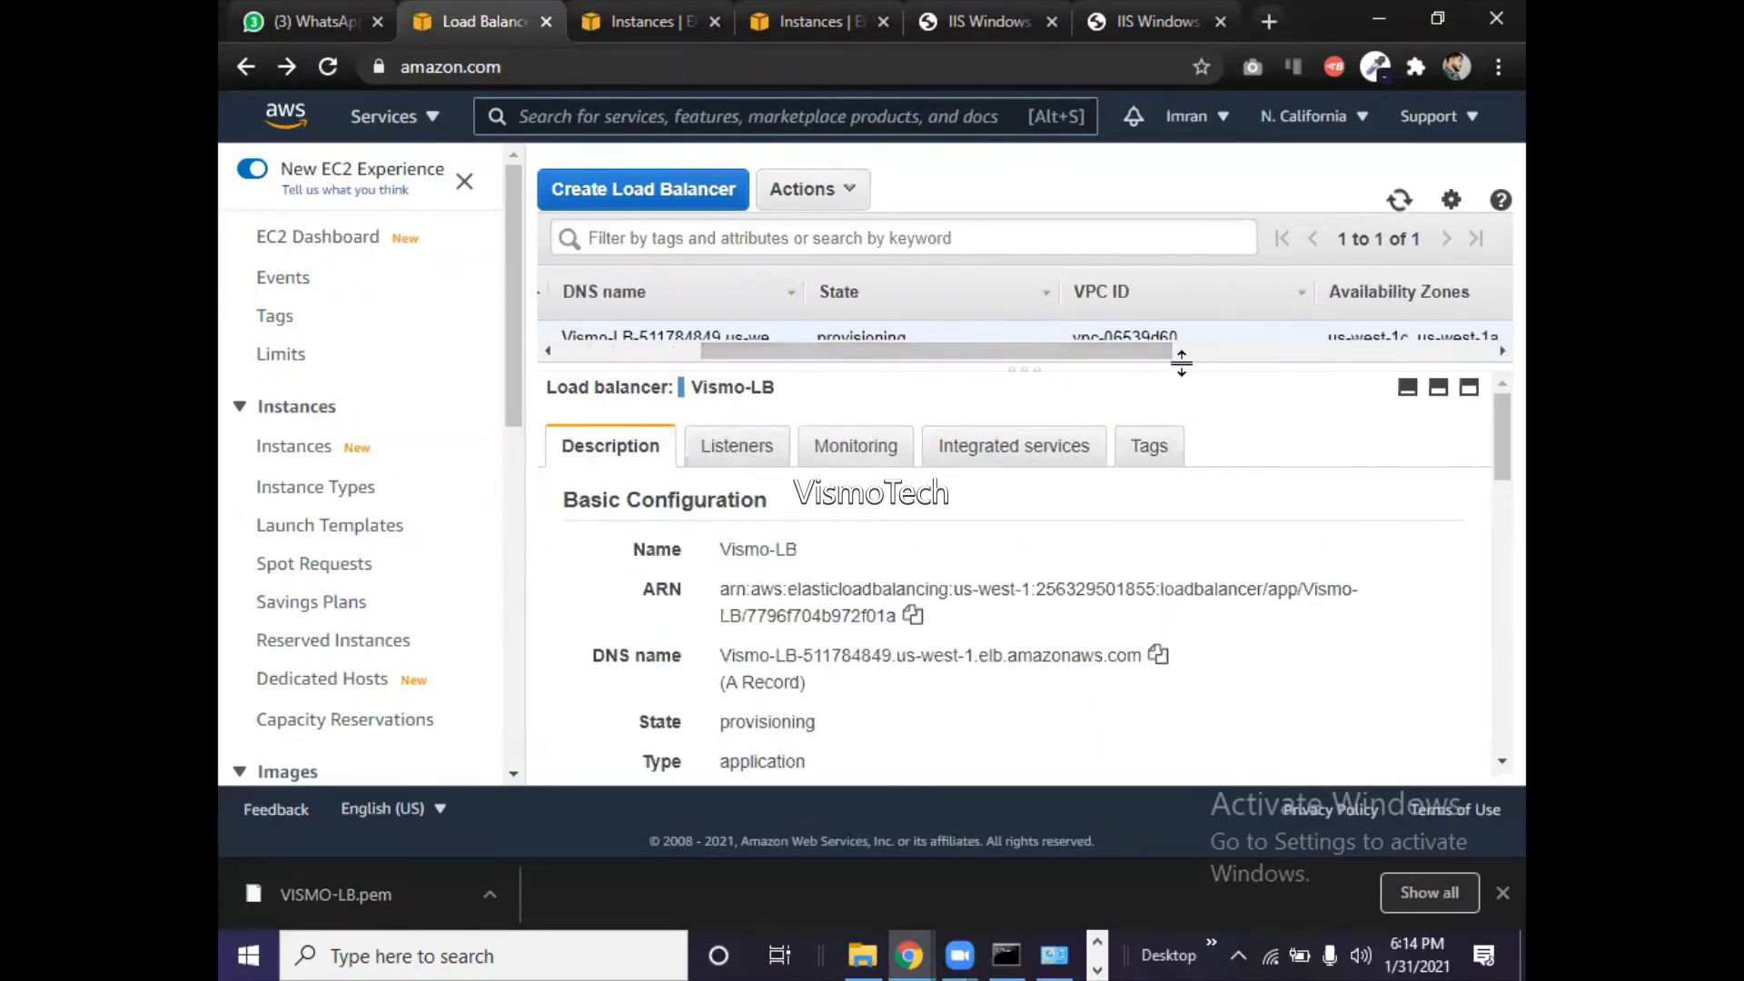
left_click_drag(1183, 370, 1136, 432)
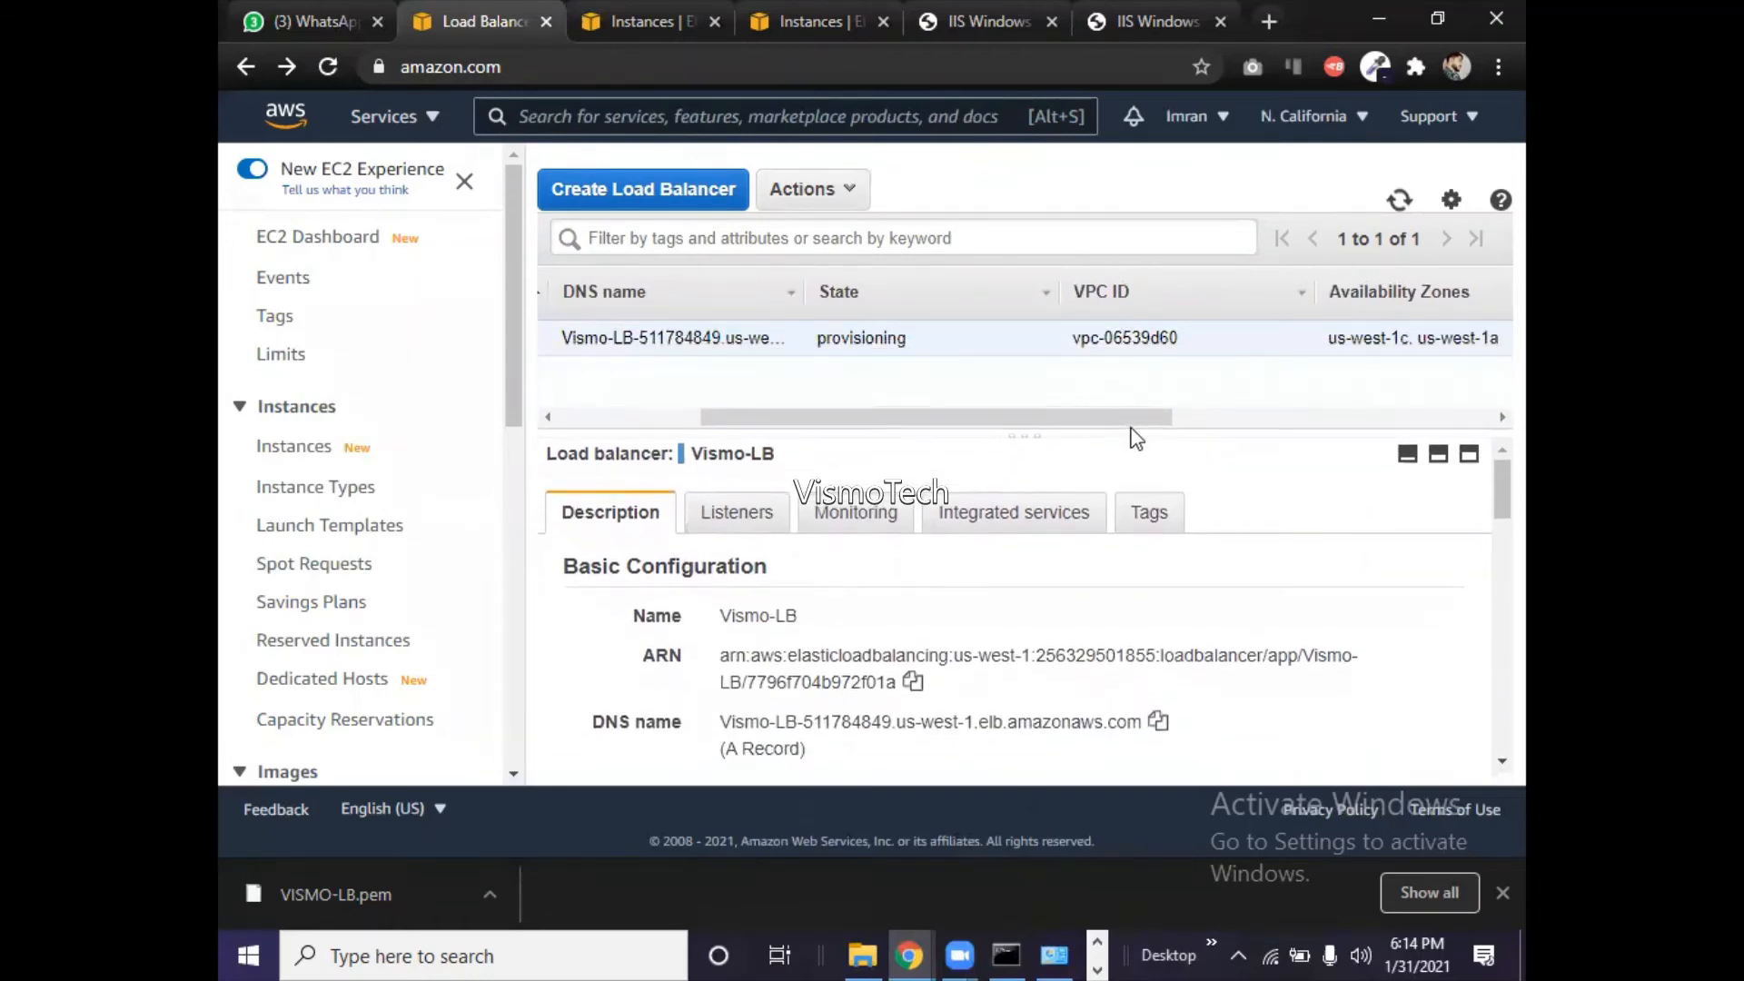
left_click_drag(1493, 504, 1493, 633)
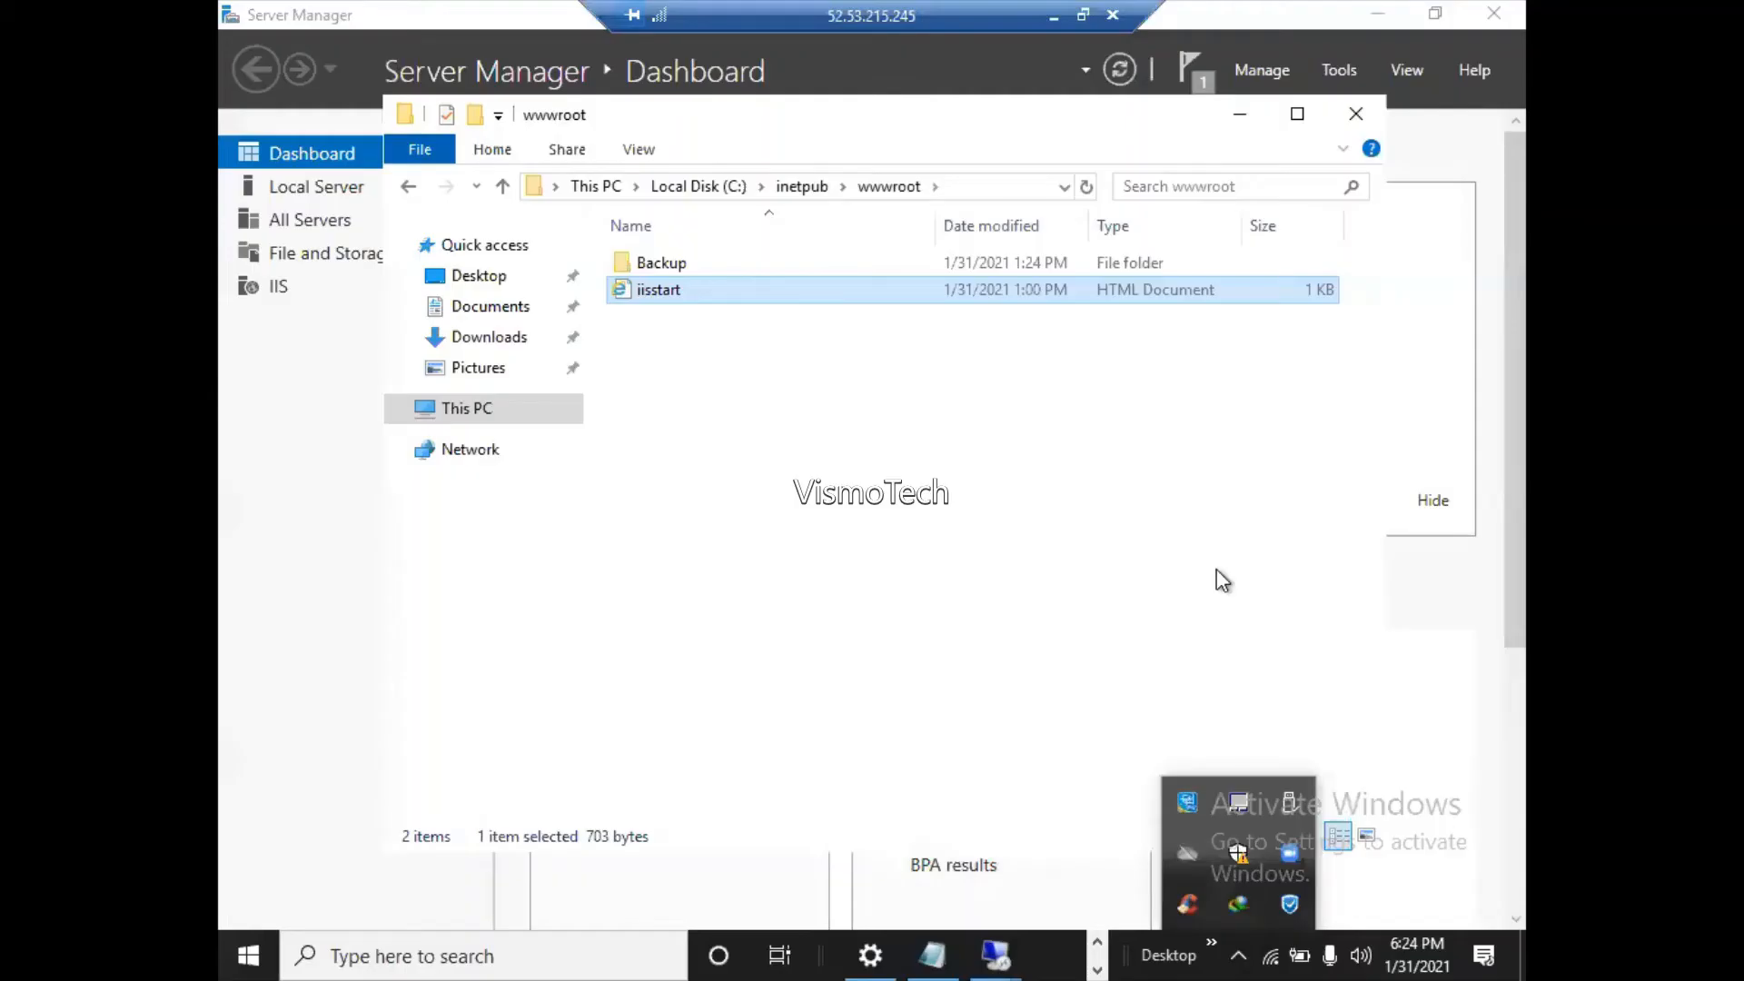
- Inspect the Backup folder inside wwwroot on the 52.53.215.245 remote server and return to wwwroot
left_click(1009, 552)
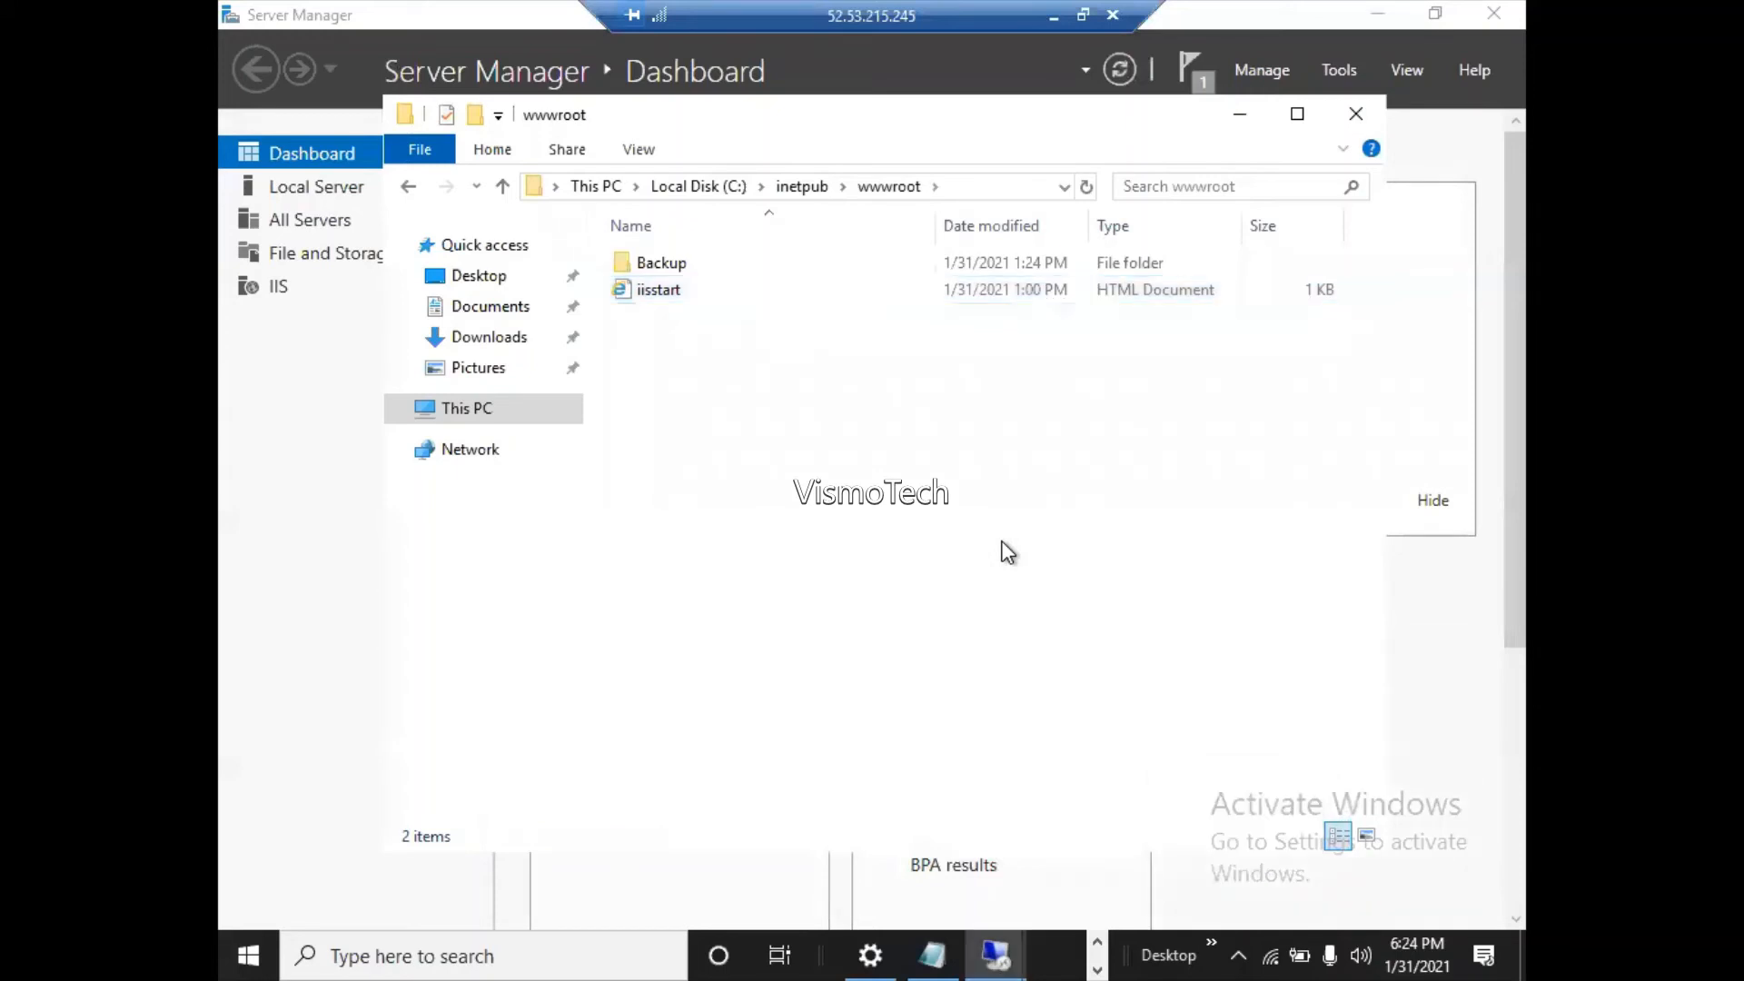
double_click(680, 269)
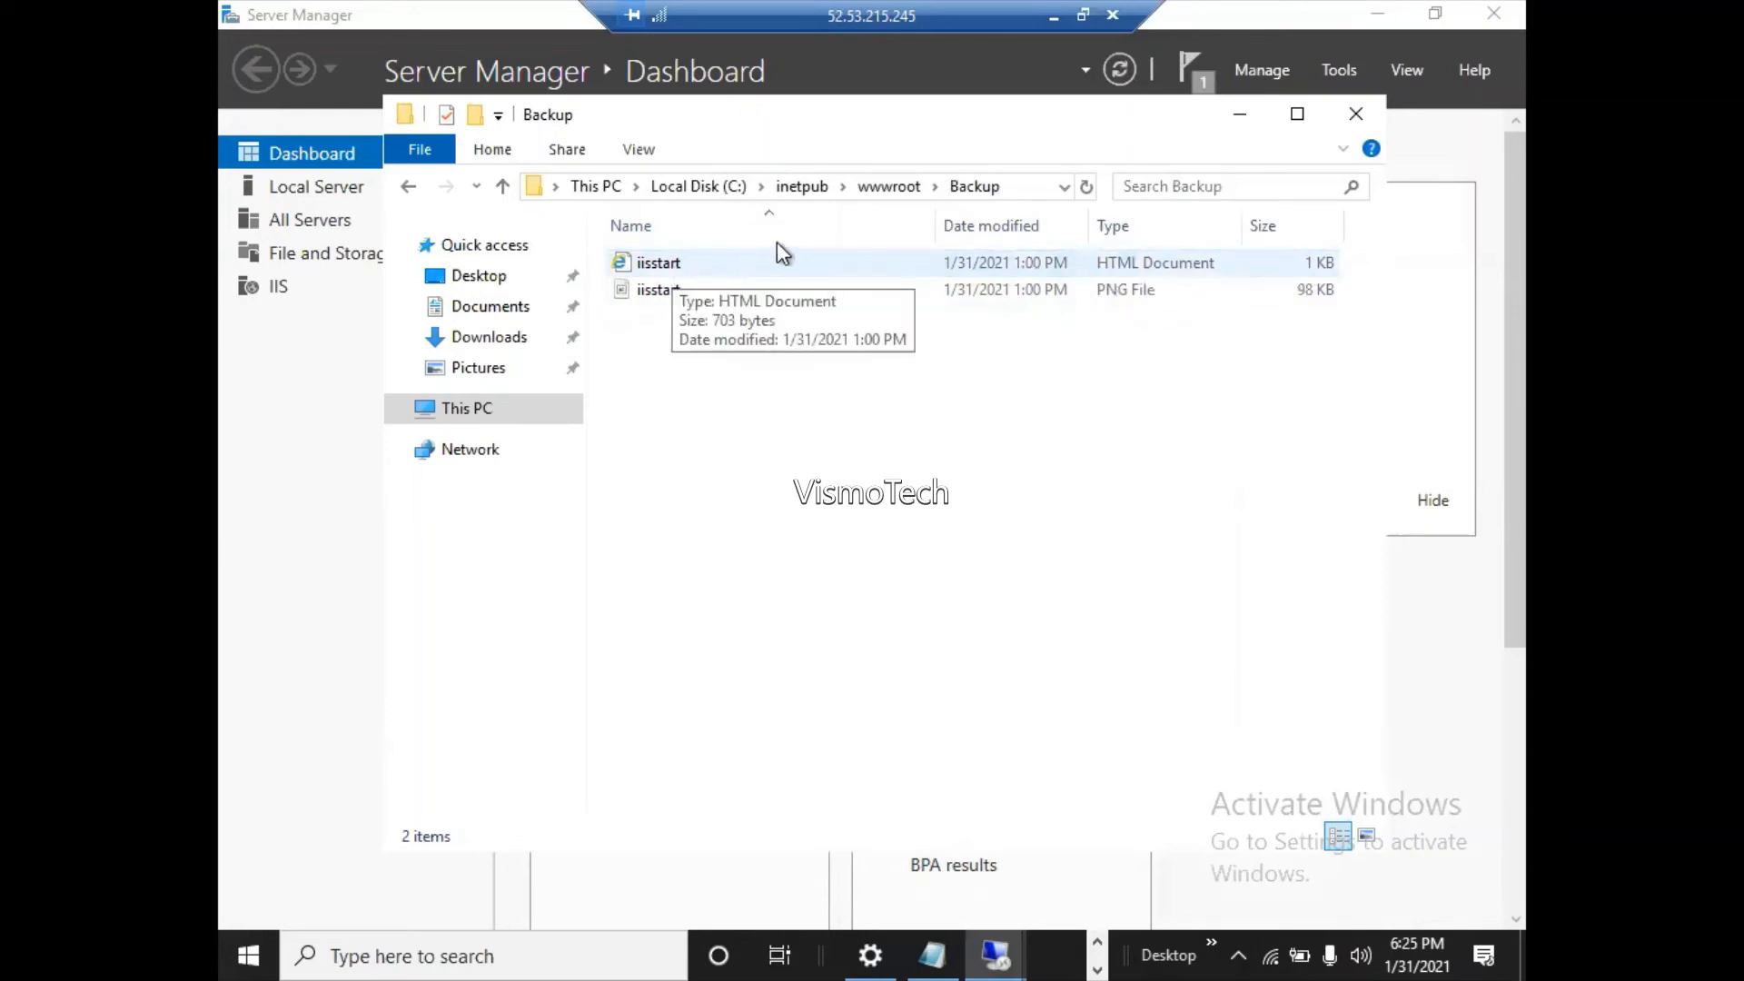
left_click(863, 195)
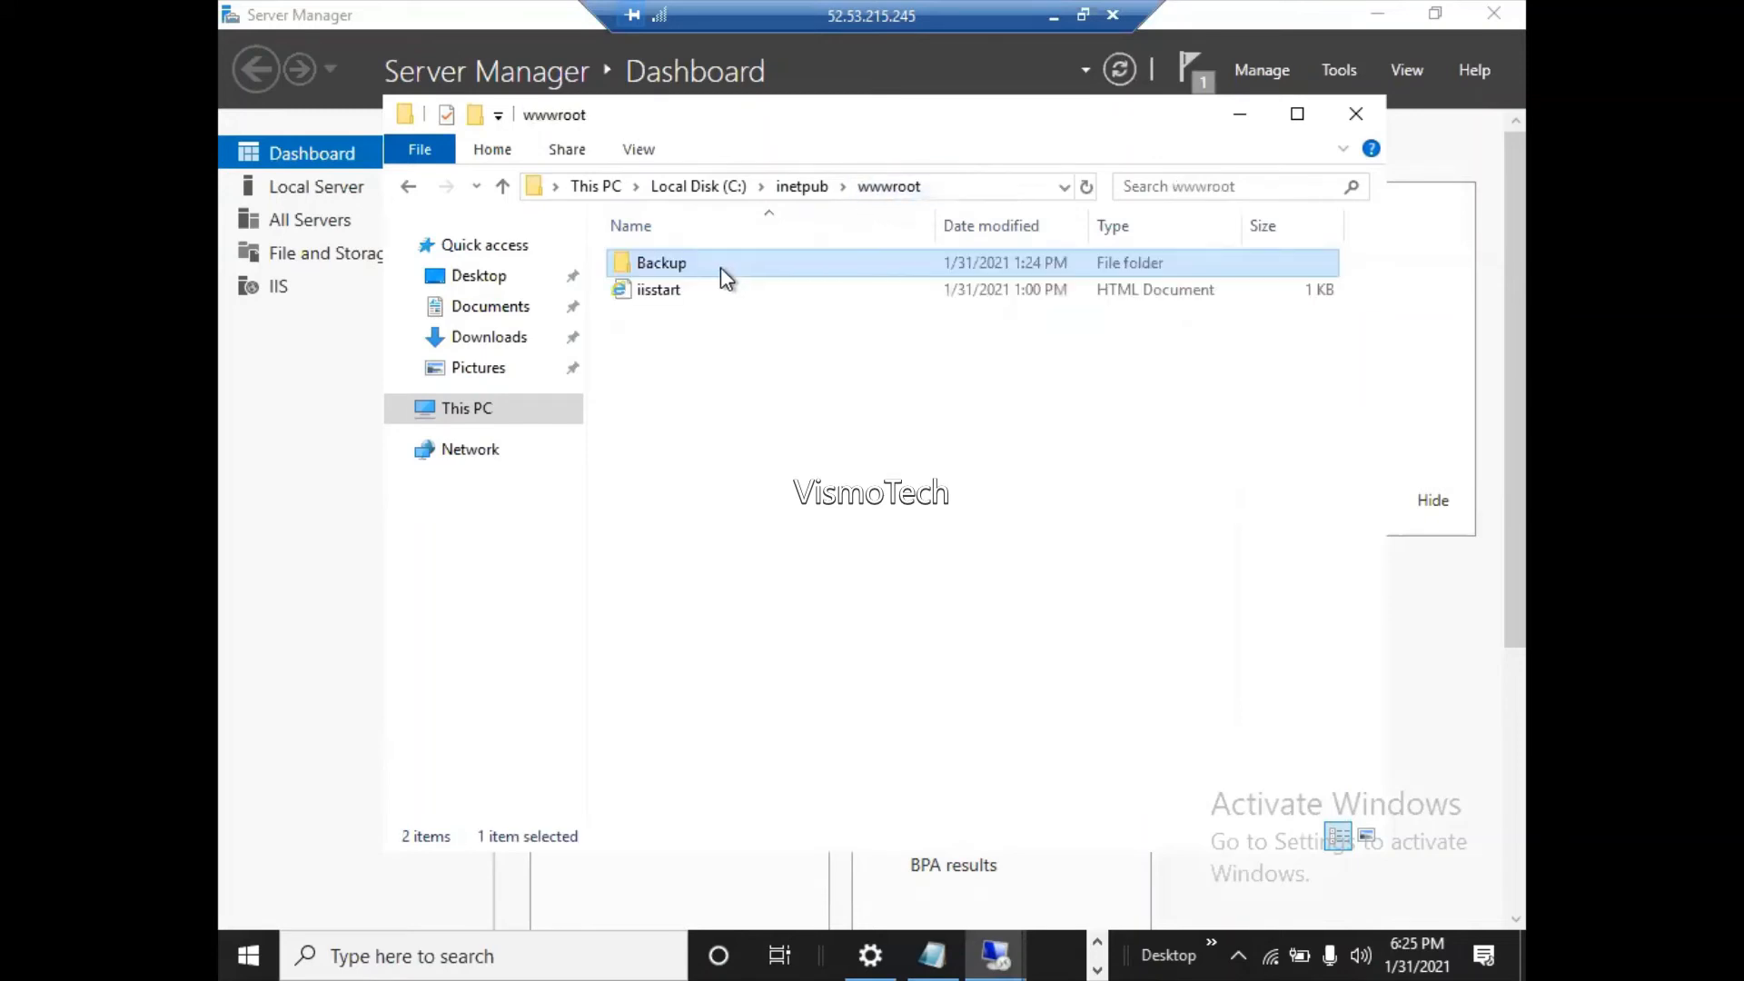
right_click(668, 293)
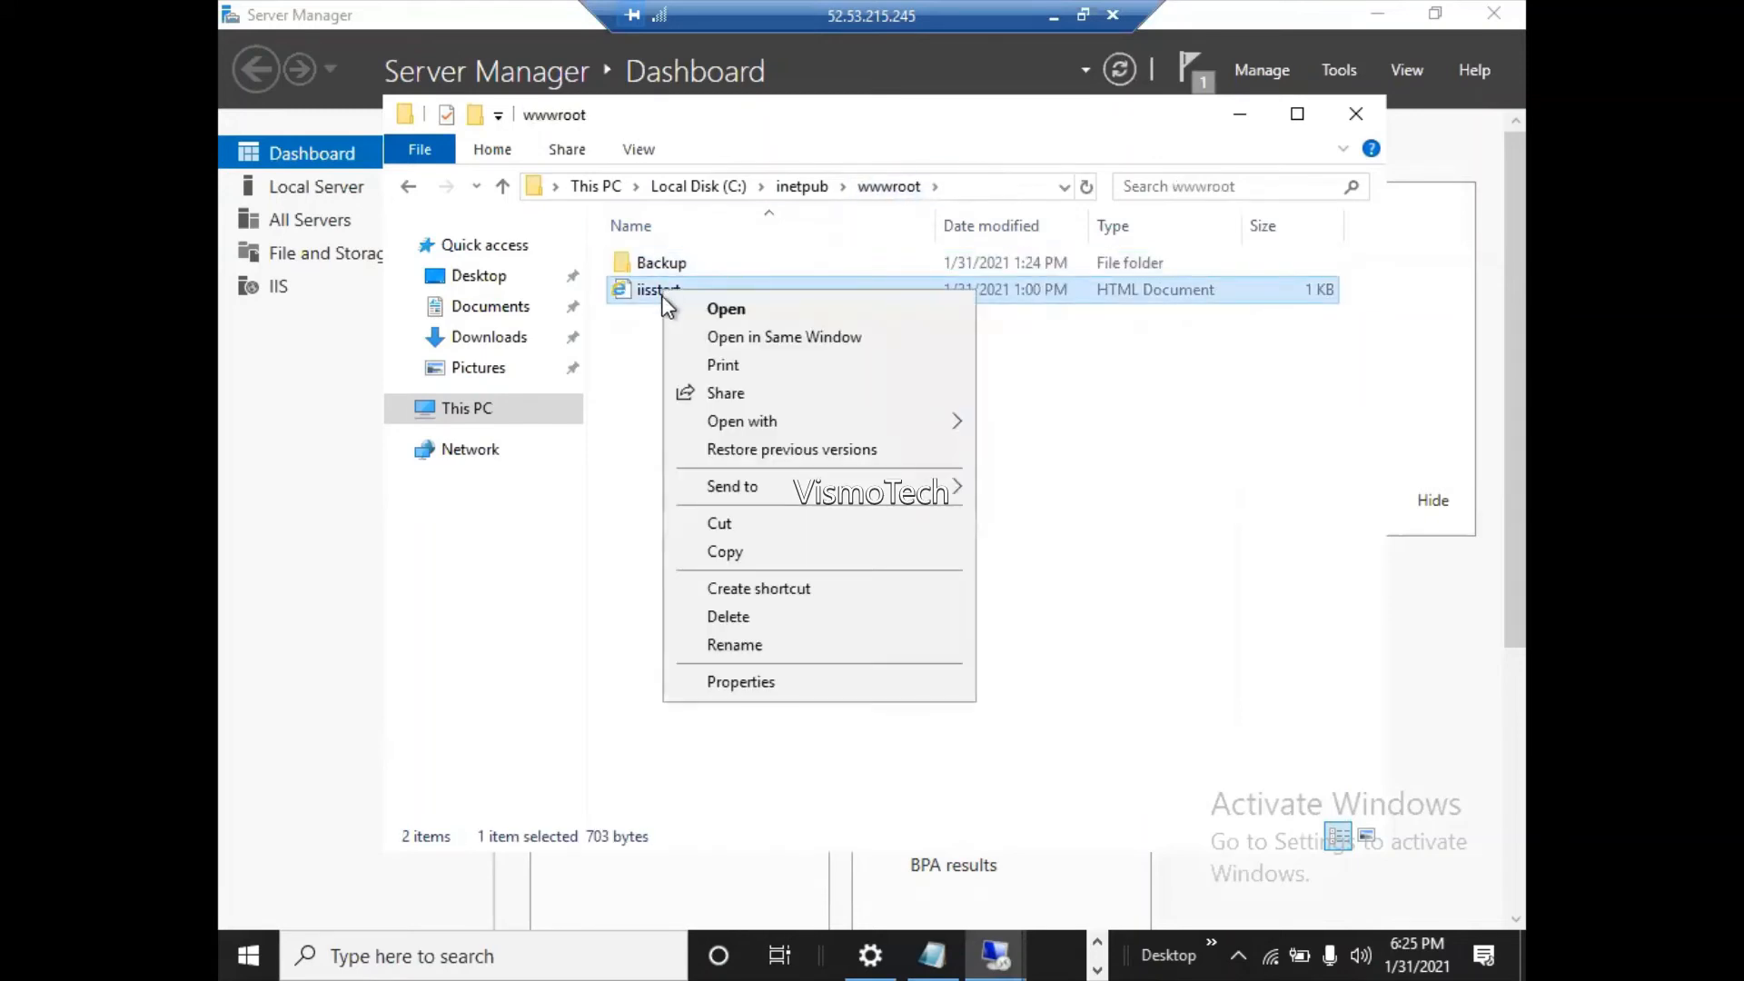
- Switch to the browser and reload the Server1 page at 54.219.163.248
left_click(1050, 15)
left_click(945, 18)
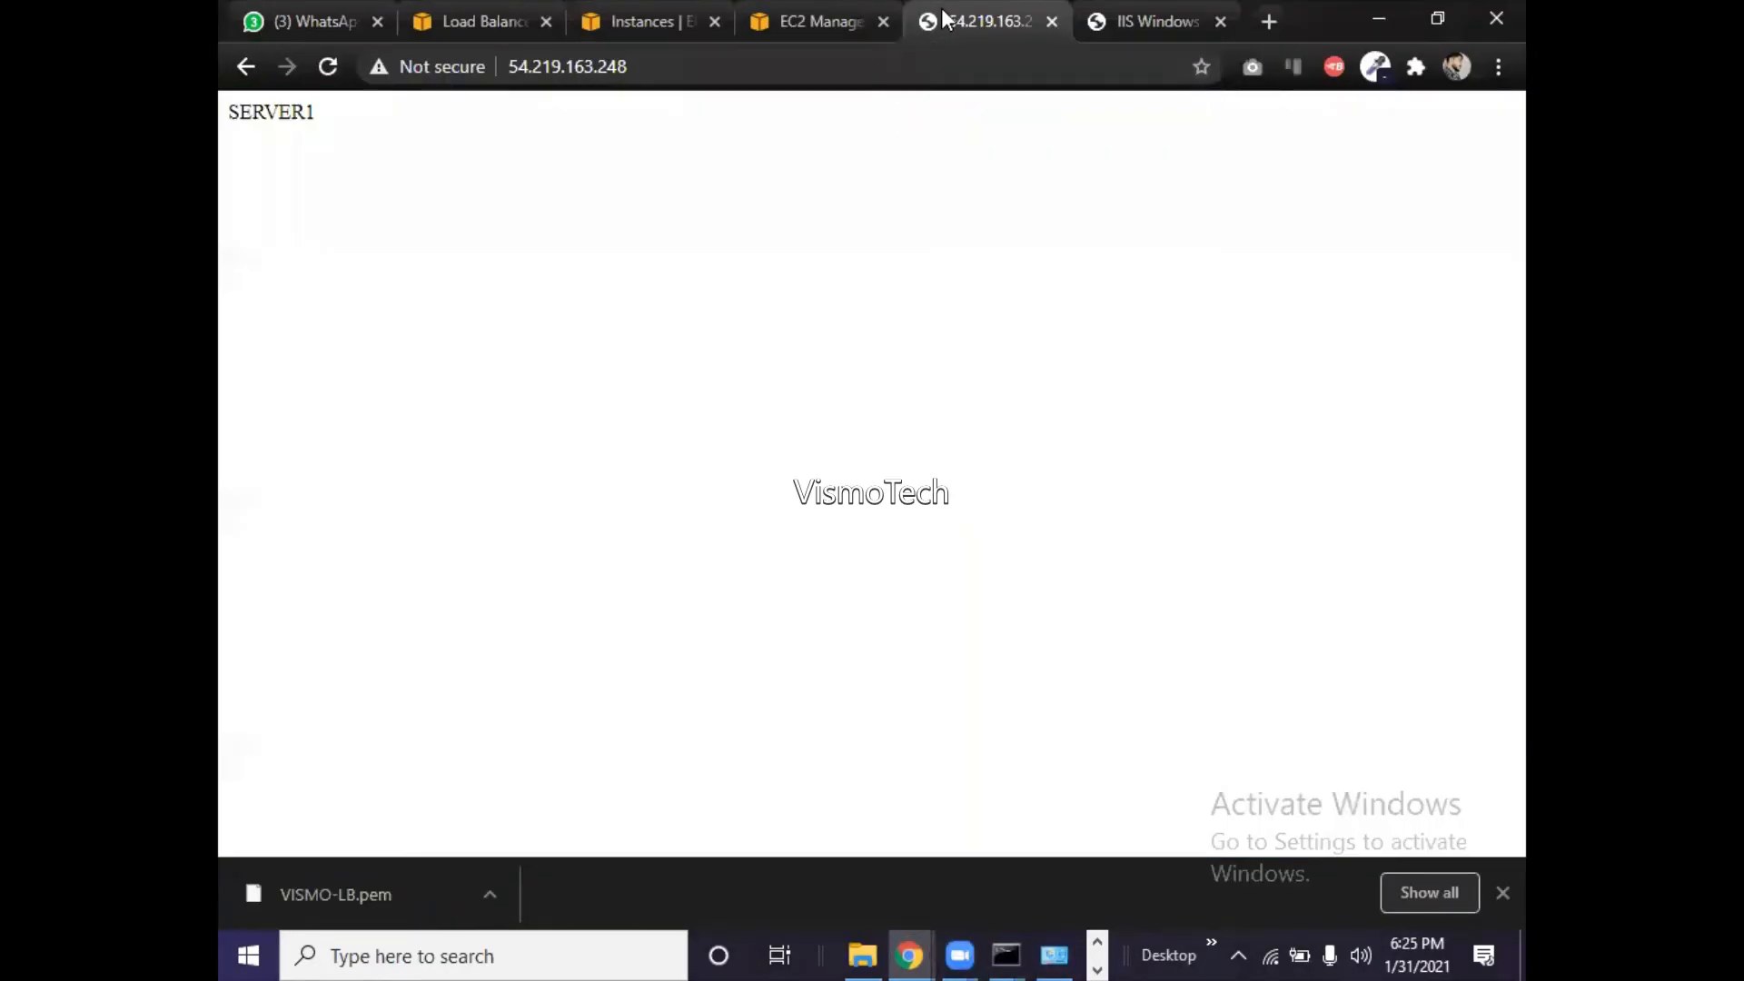
left_click(821, 59)
key("Return")
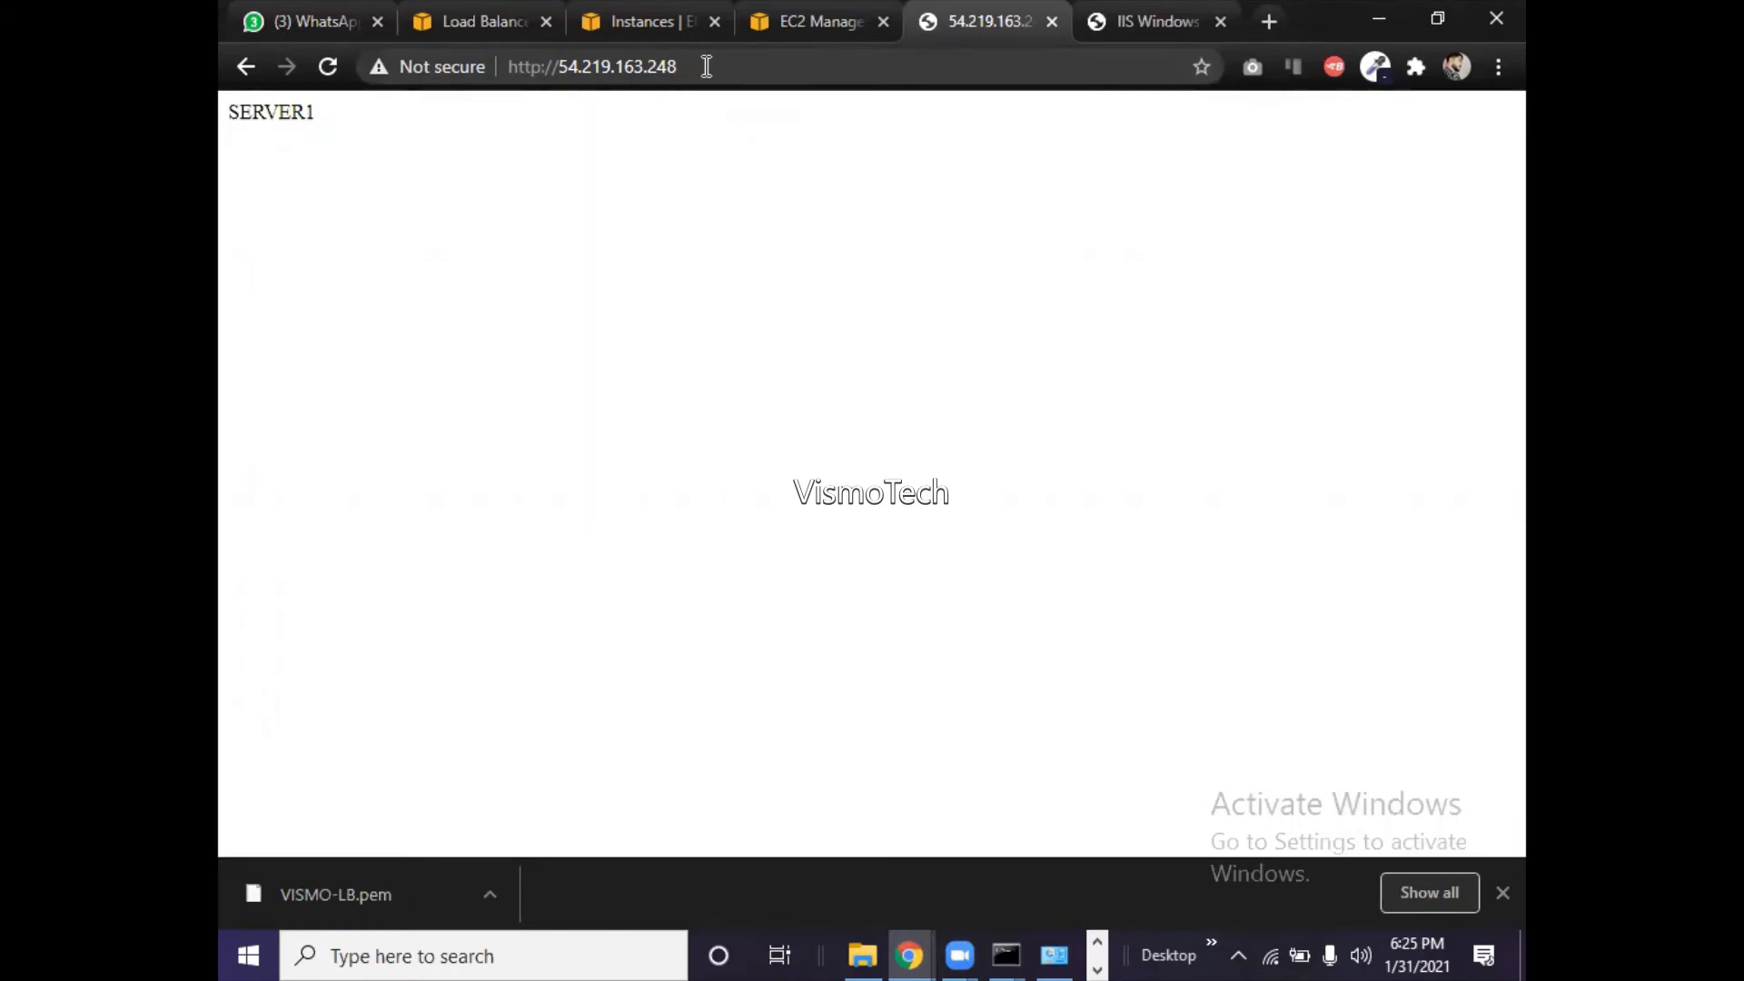
- Return to the 52.53.215.245 remote desktop and rename the iisstart HTML file in wwwroot as index
left_click(1098, 945)
mouse_move(995, 955)
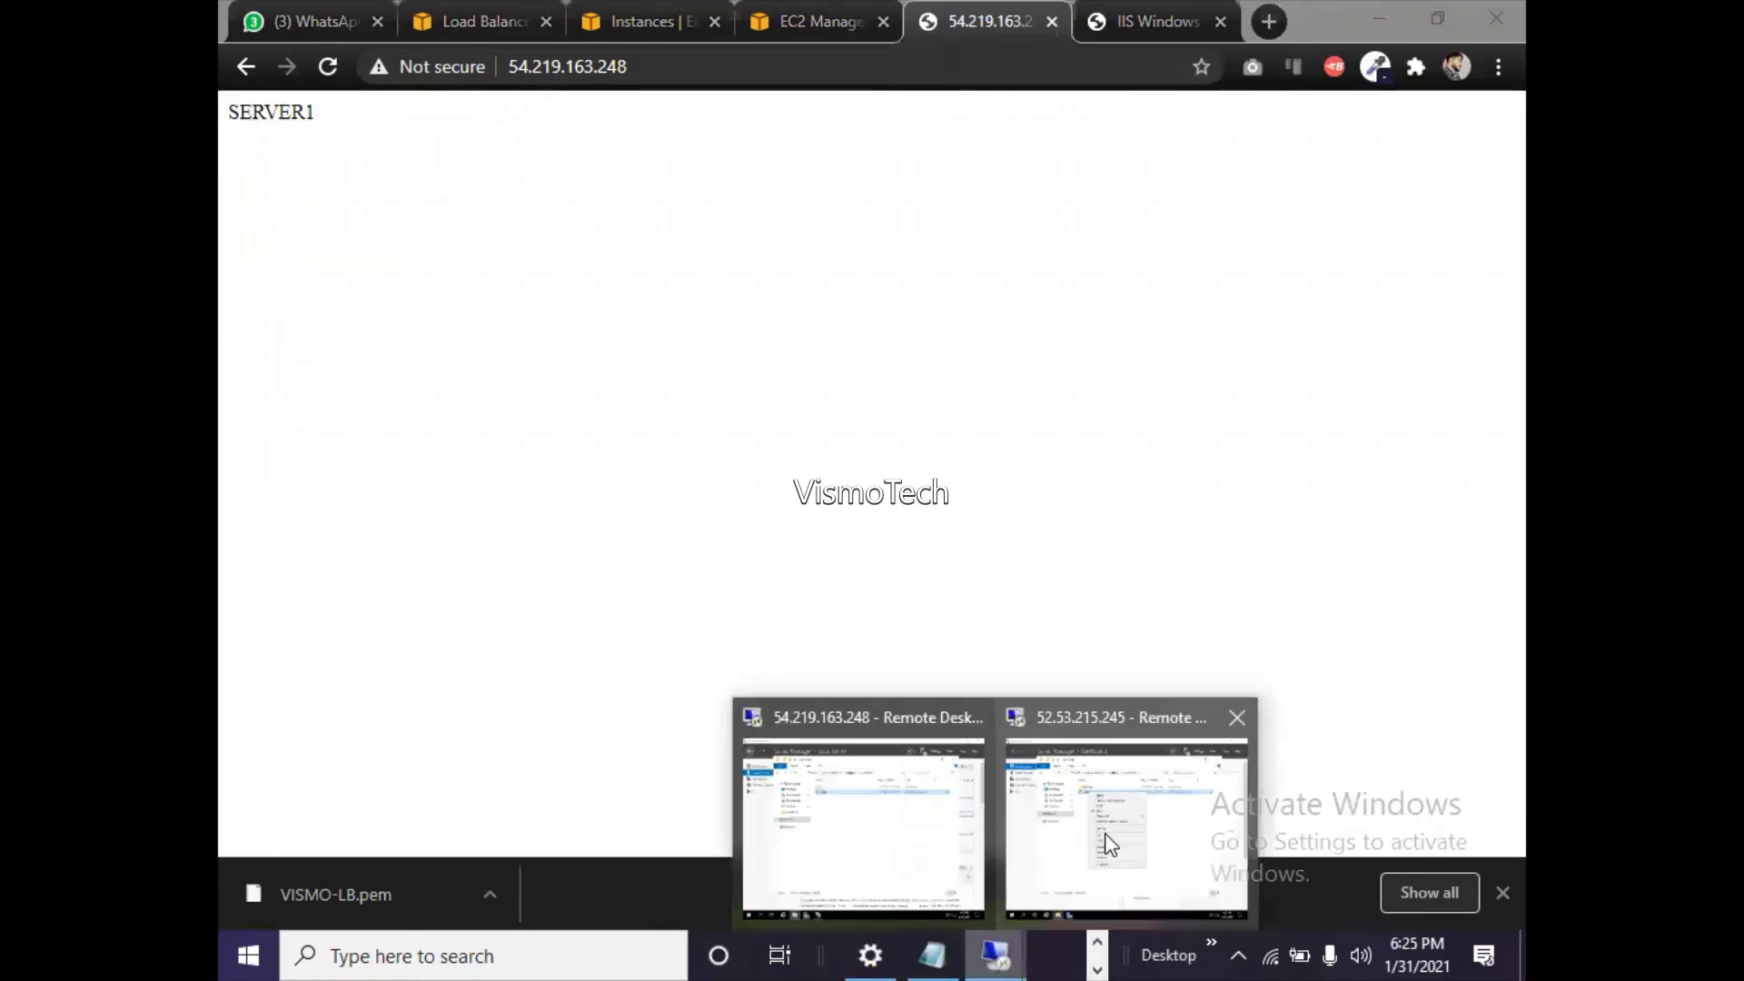
left_click(1106, 838)
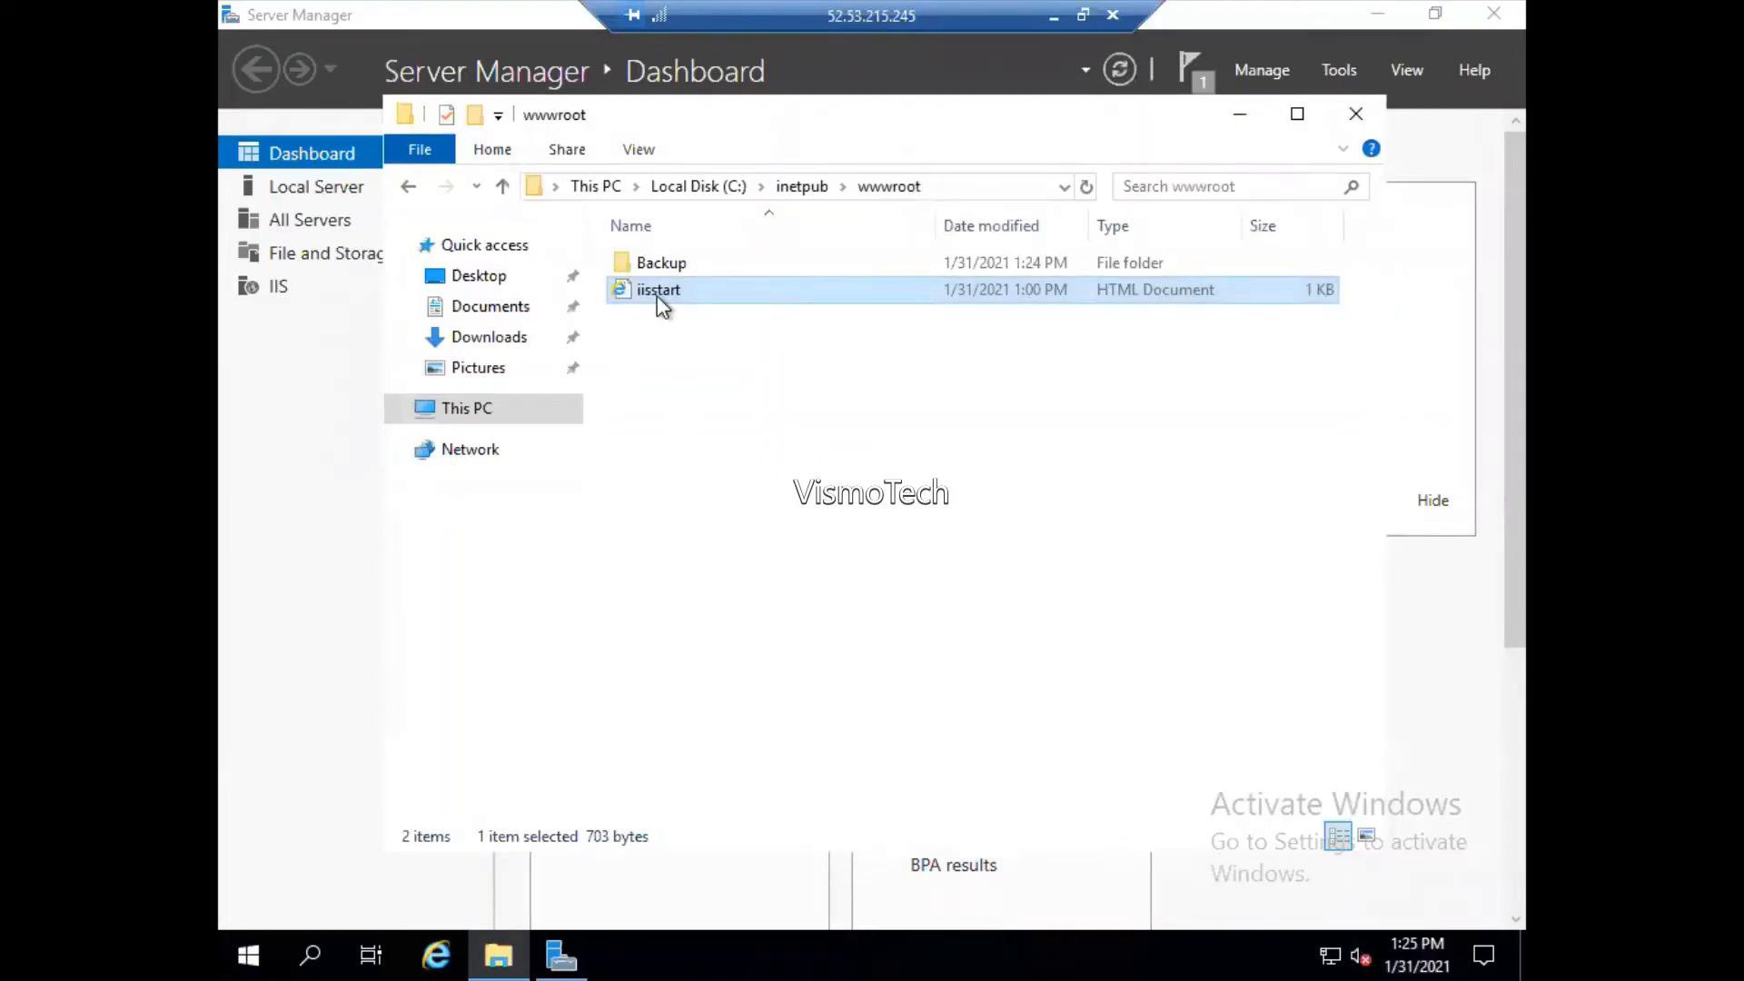
right_click(660, 302)
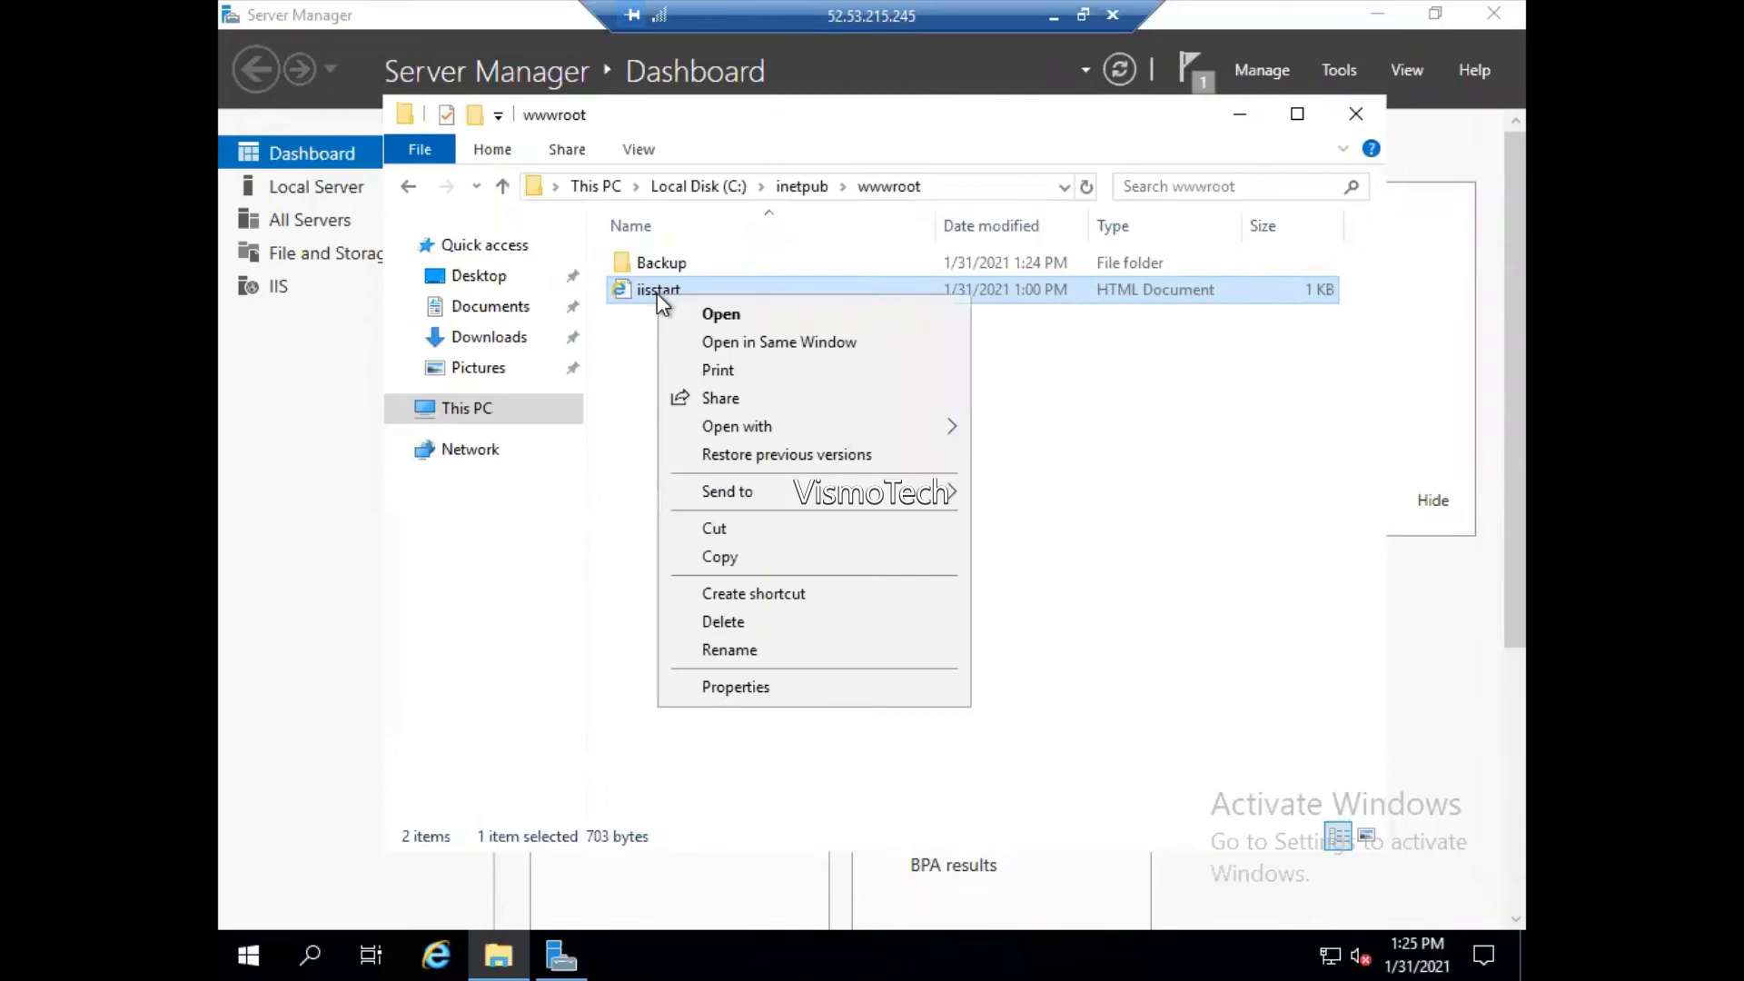
left_click(729, 650)
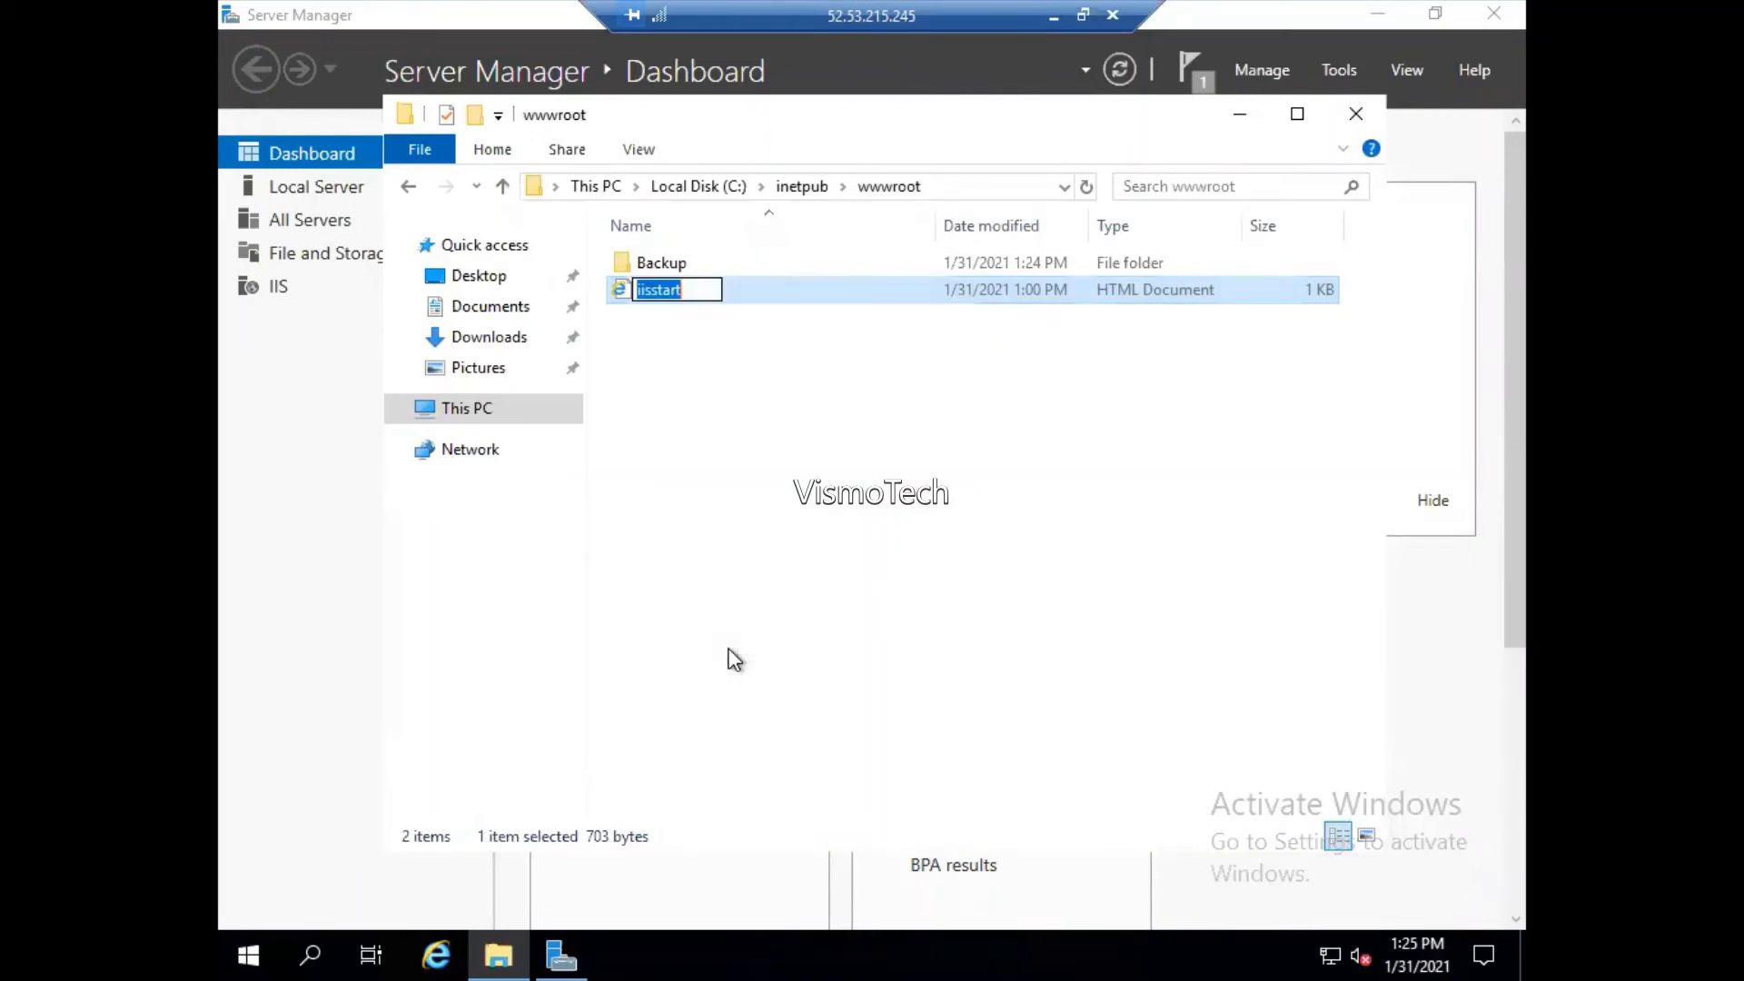
type("index")
key("Return")
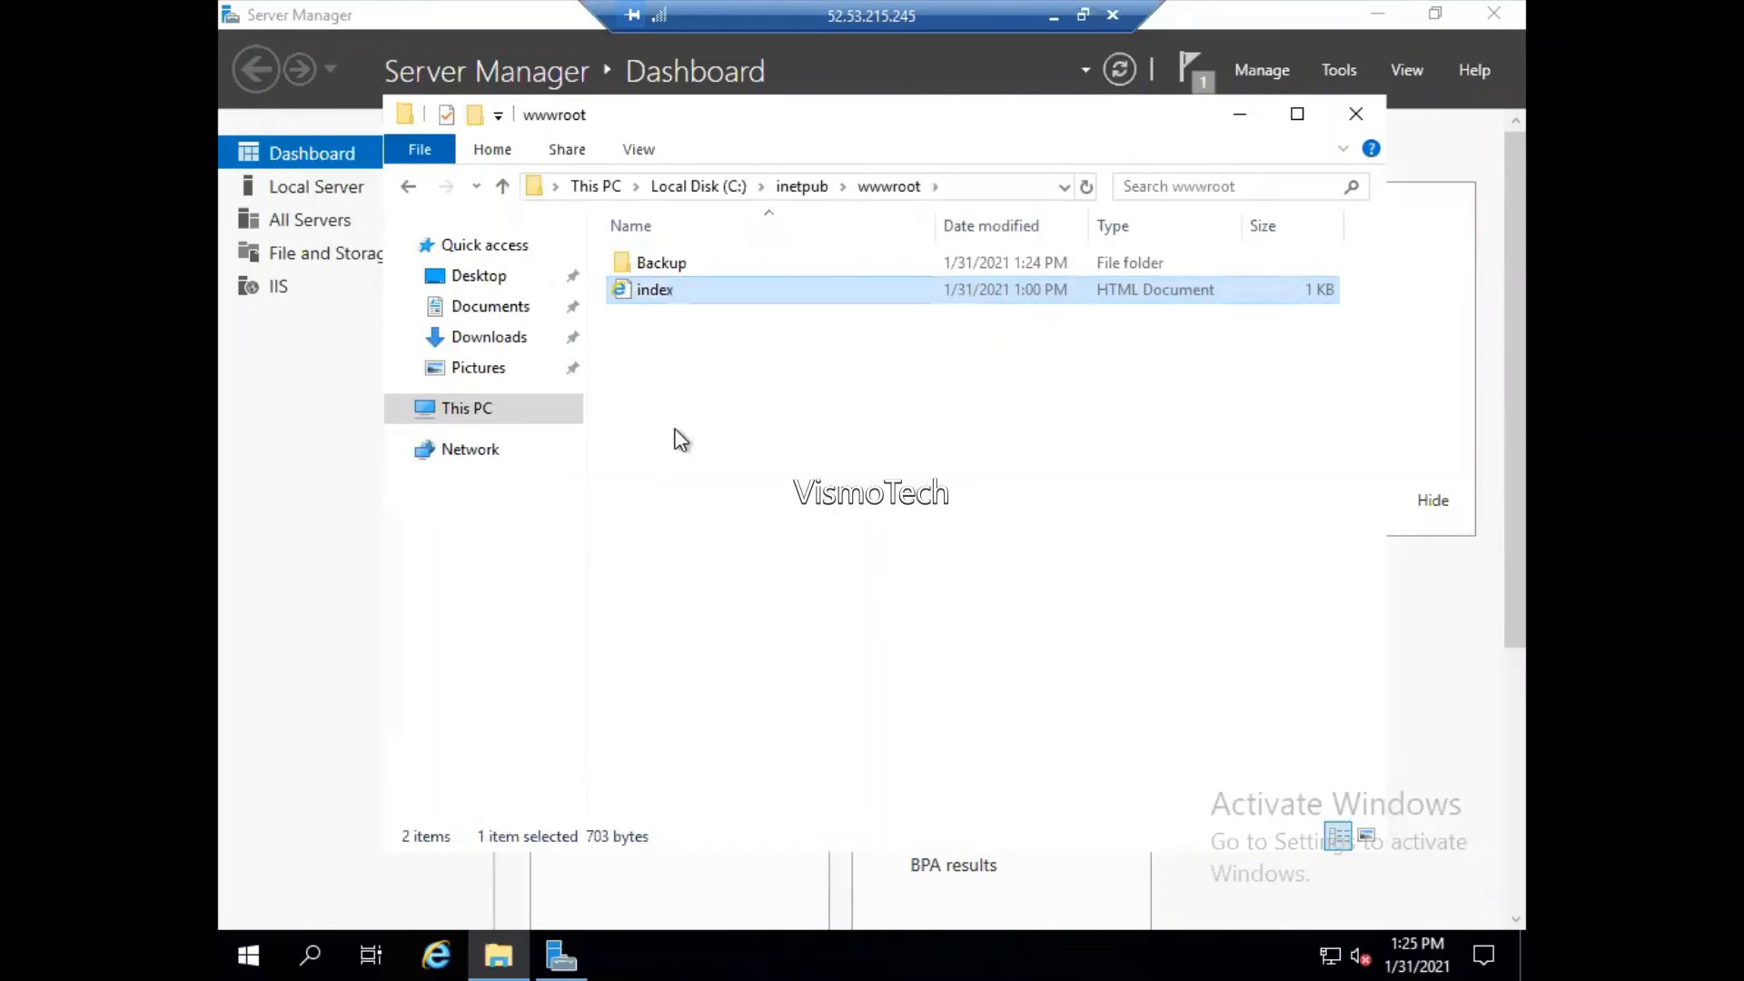
- Open the index file in Notepad, replace its entire content with Server2, and save it on closing
right_click(655, 292)
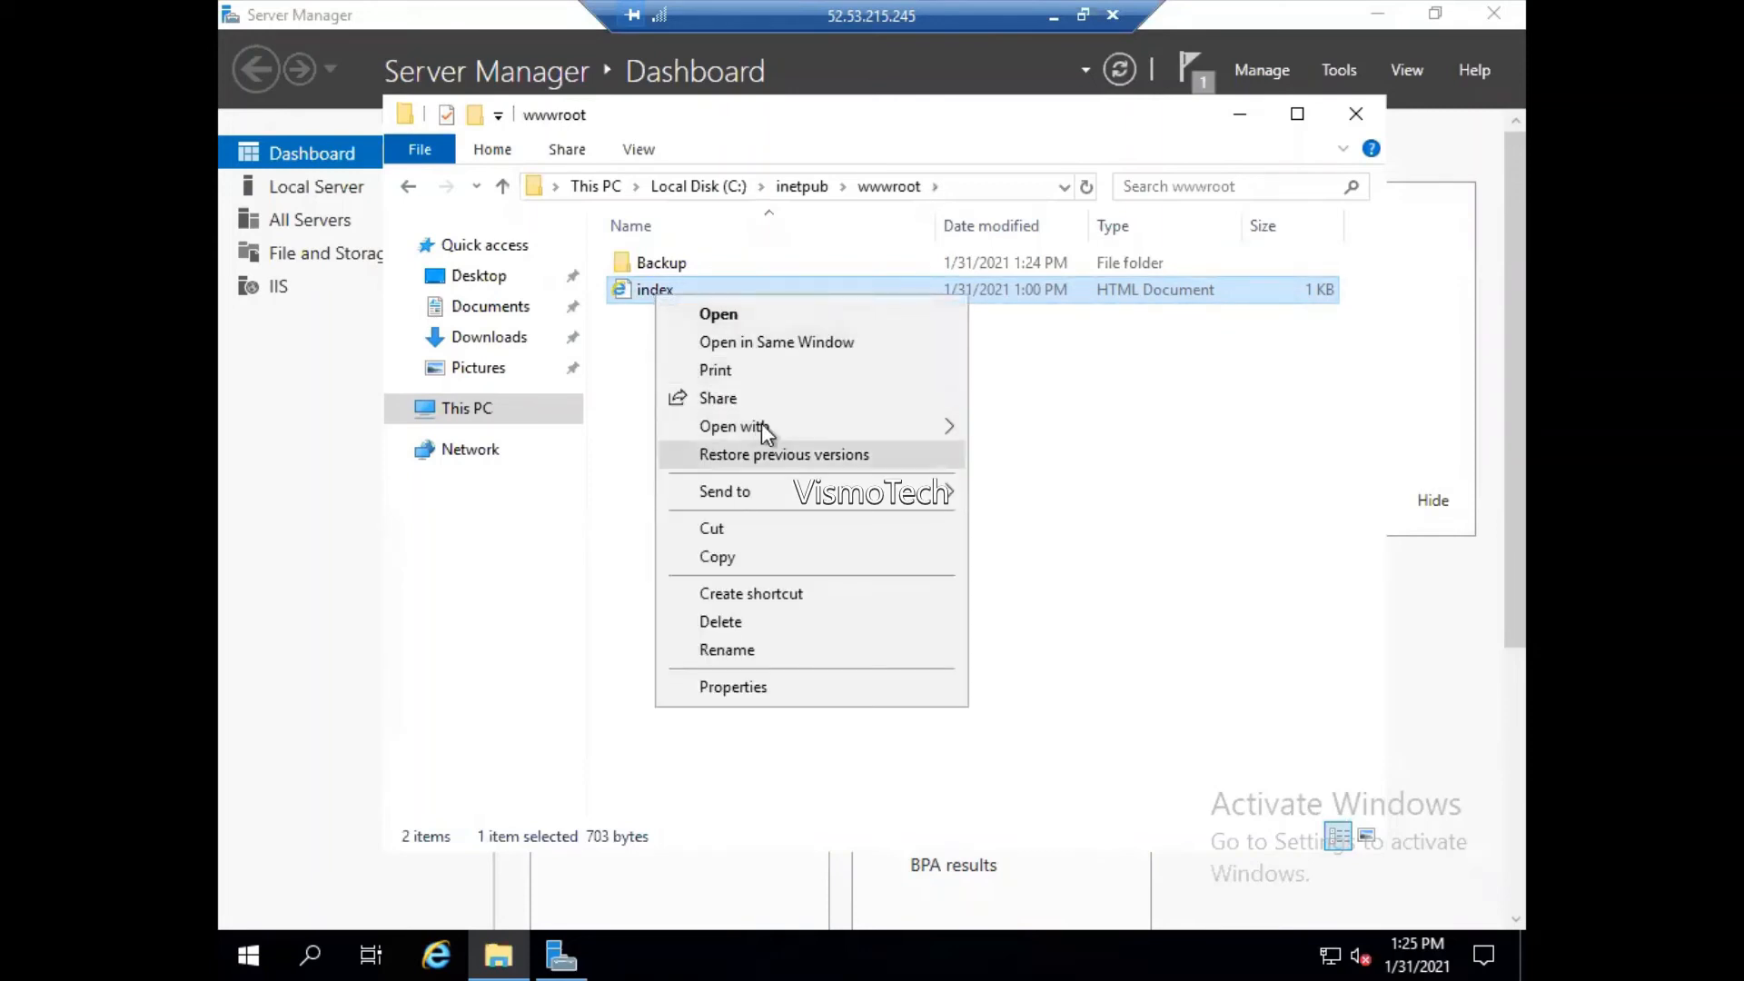
mouse_move(797, 427)
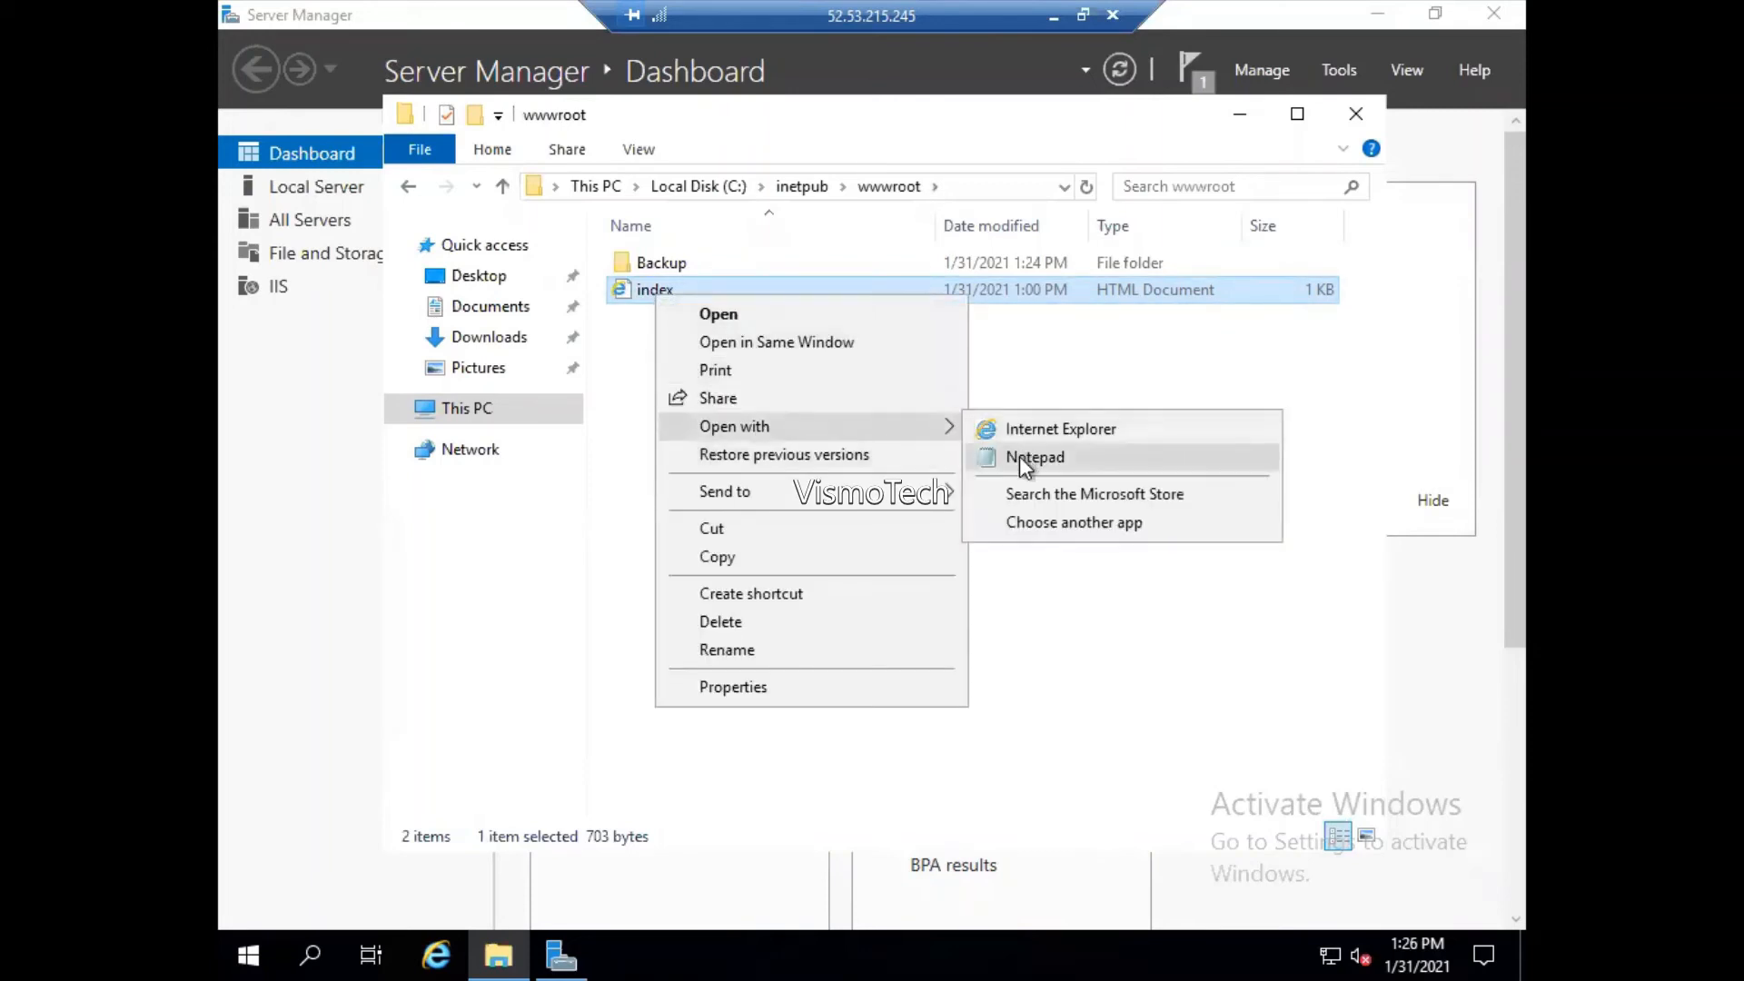
left_click(1020, 456)
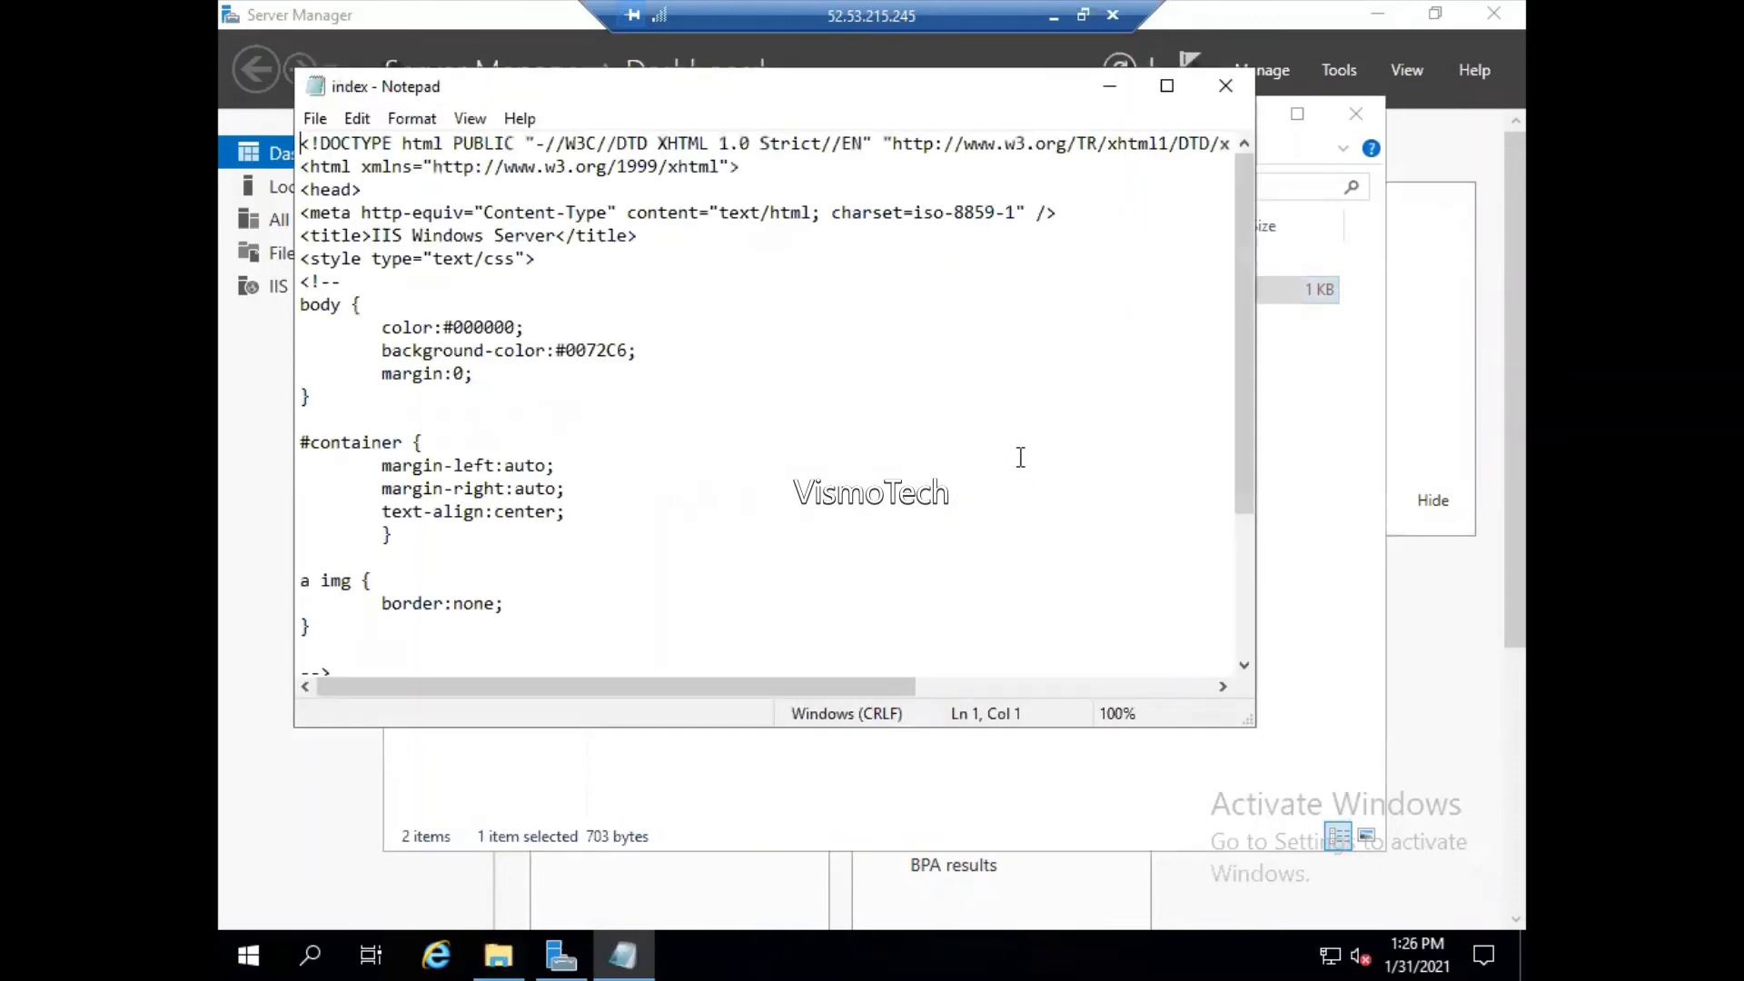
key("ctrl+a")
key("BackSpace")
type("Server2")
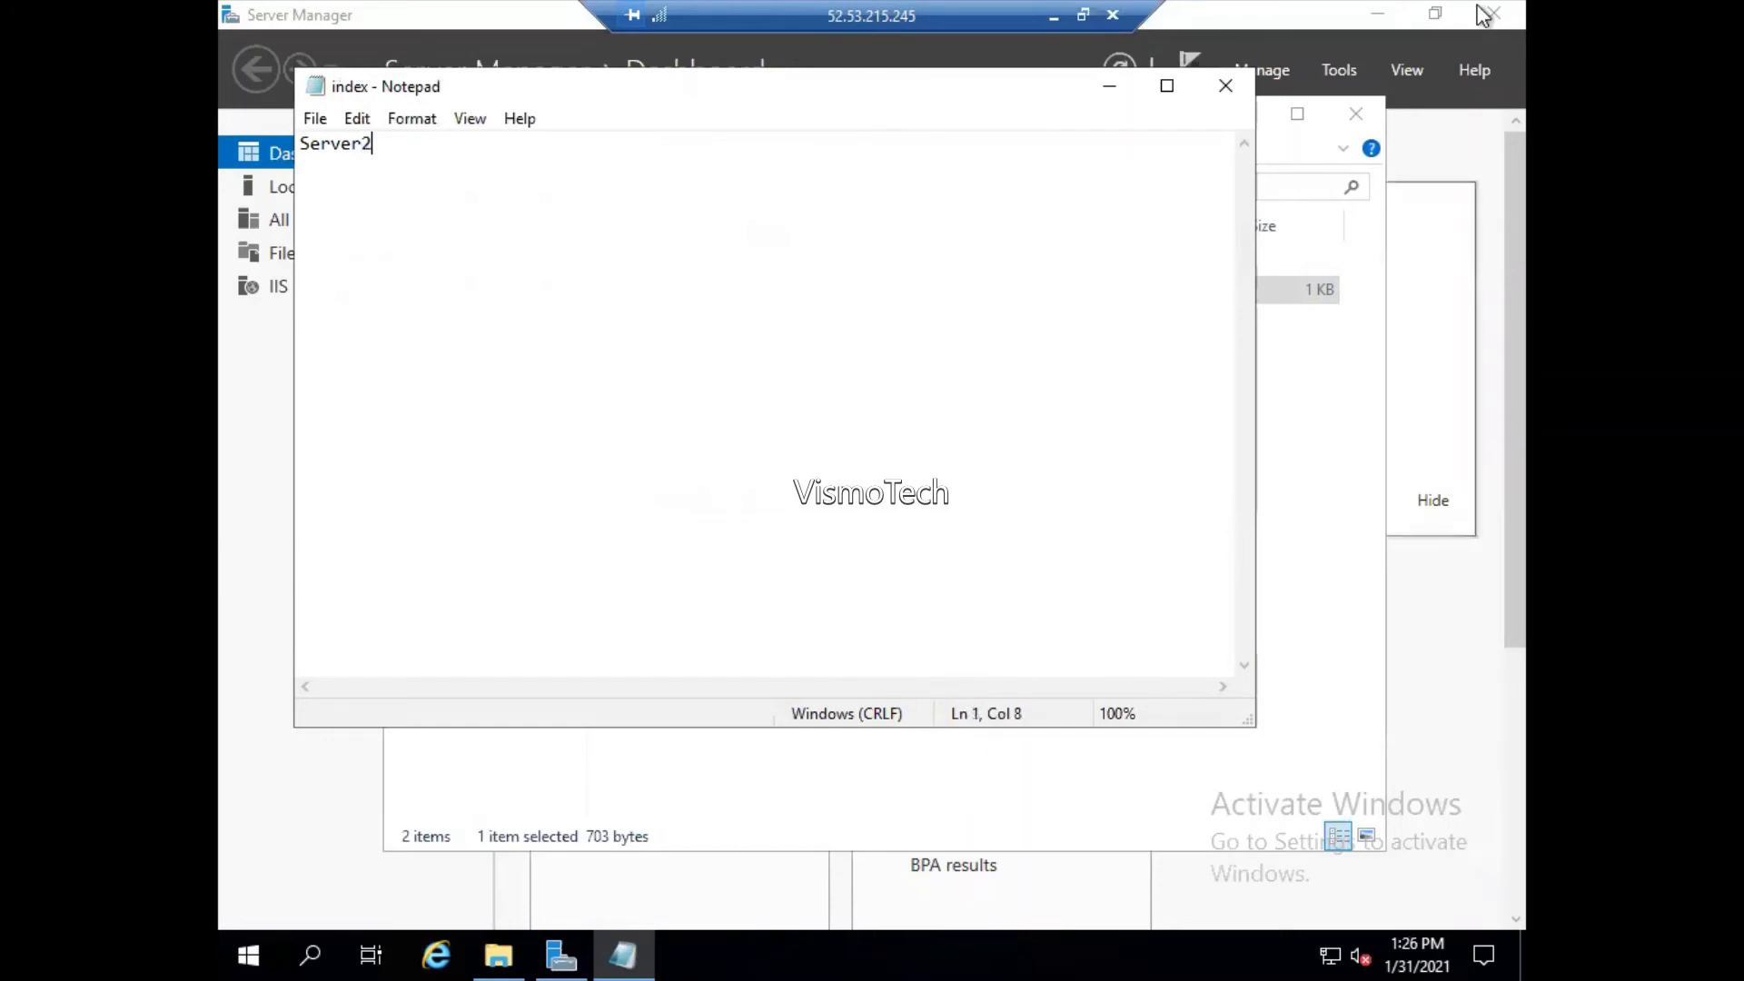
left_click(1227, 80)
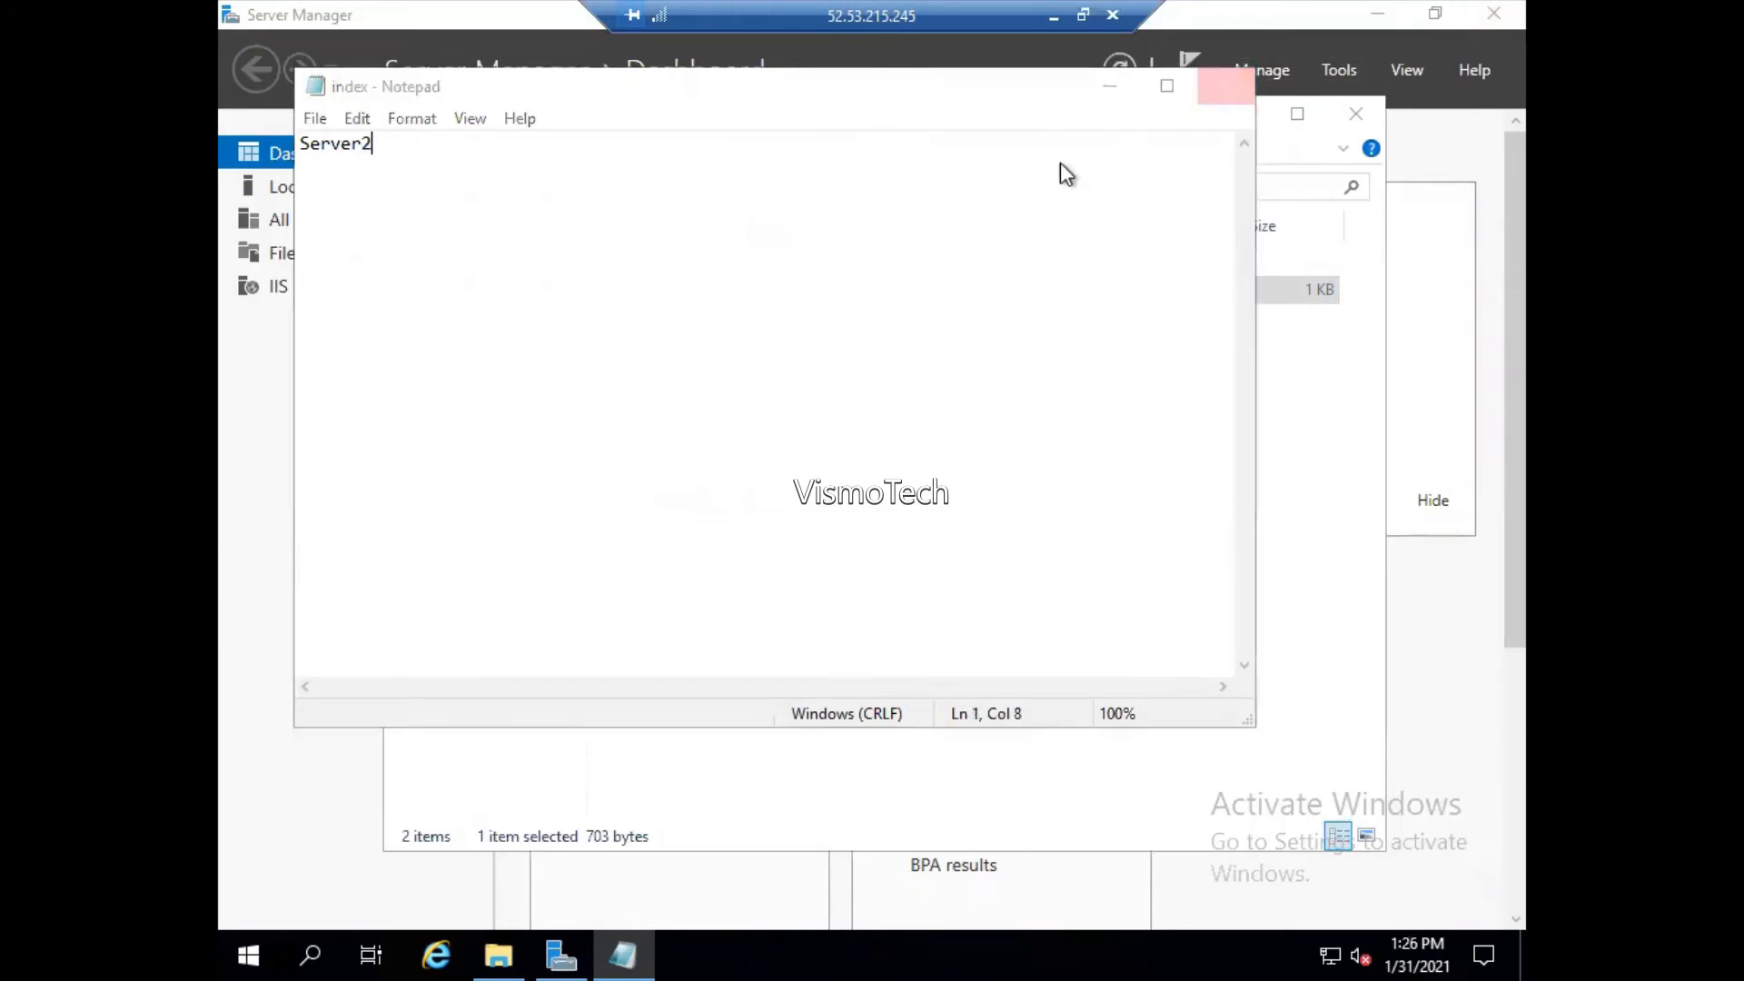
left_click(803, 492)
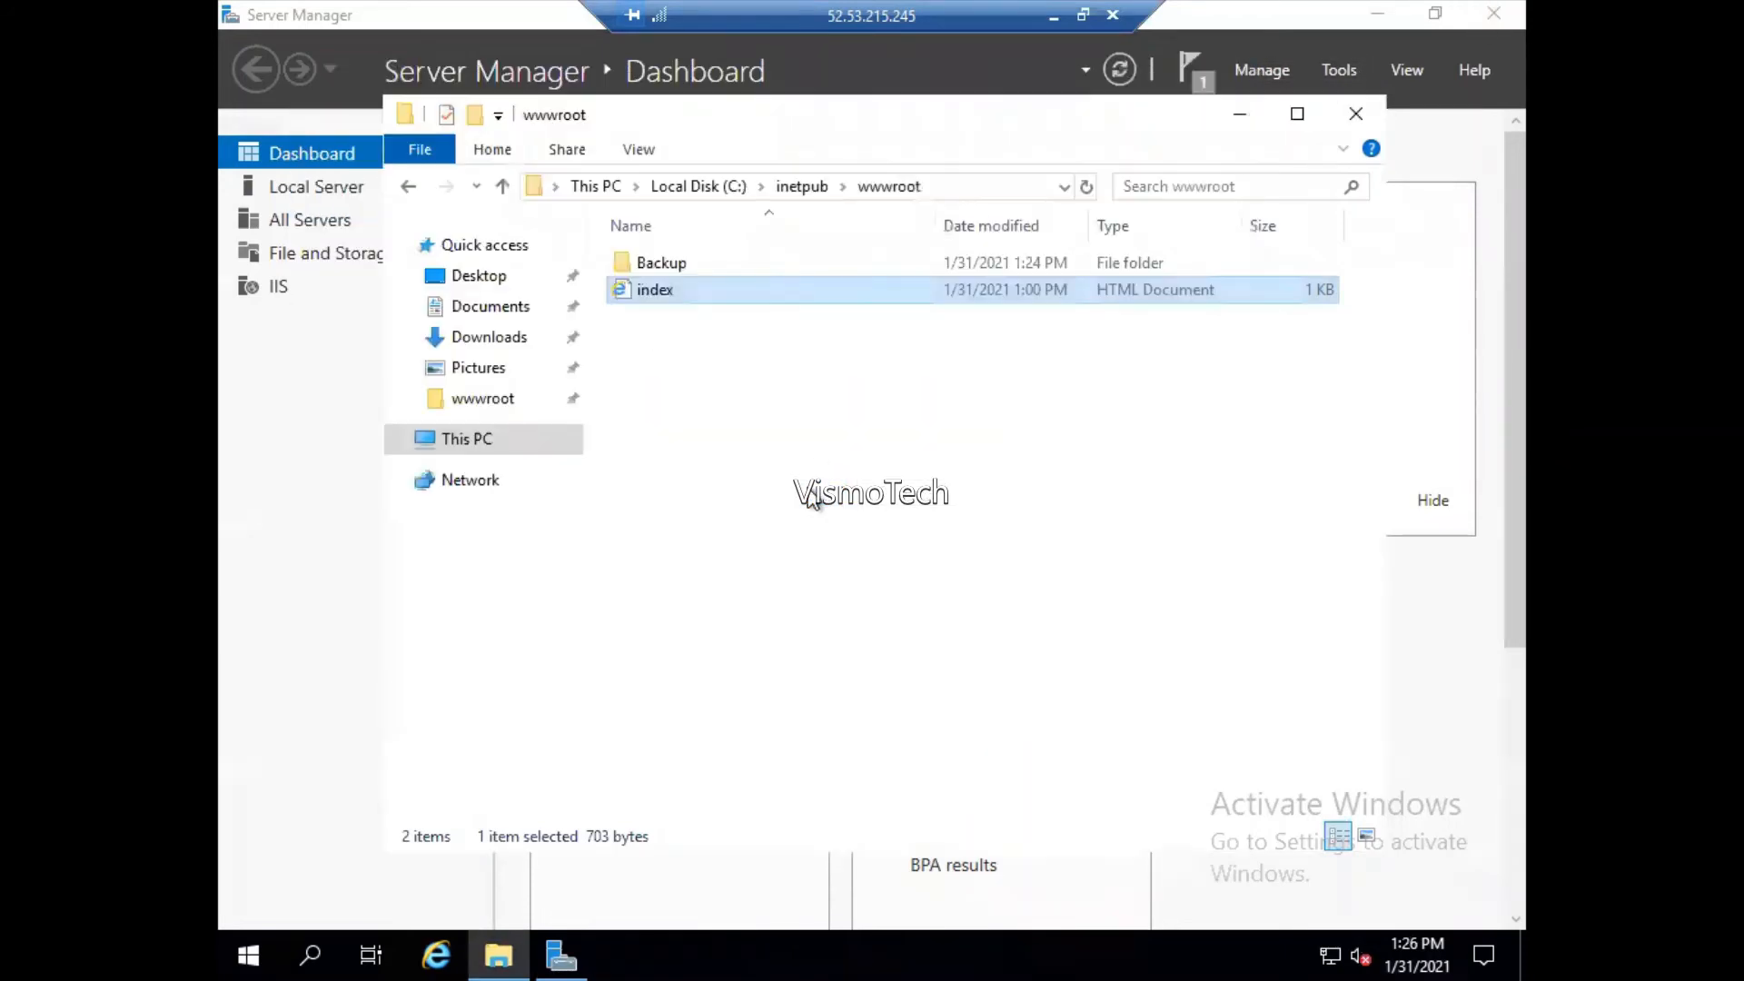
- Switch to the browser, reload the 52.53.215.245 page, and compare it with the 54.219.163.248 page
left_click(1052, 16)
left_click(1158, 9)
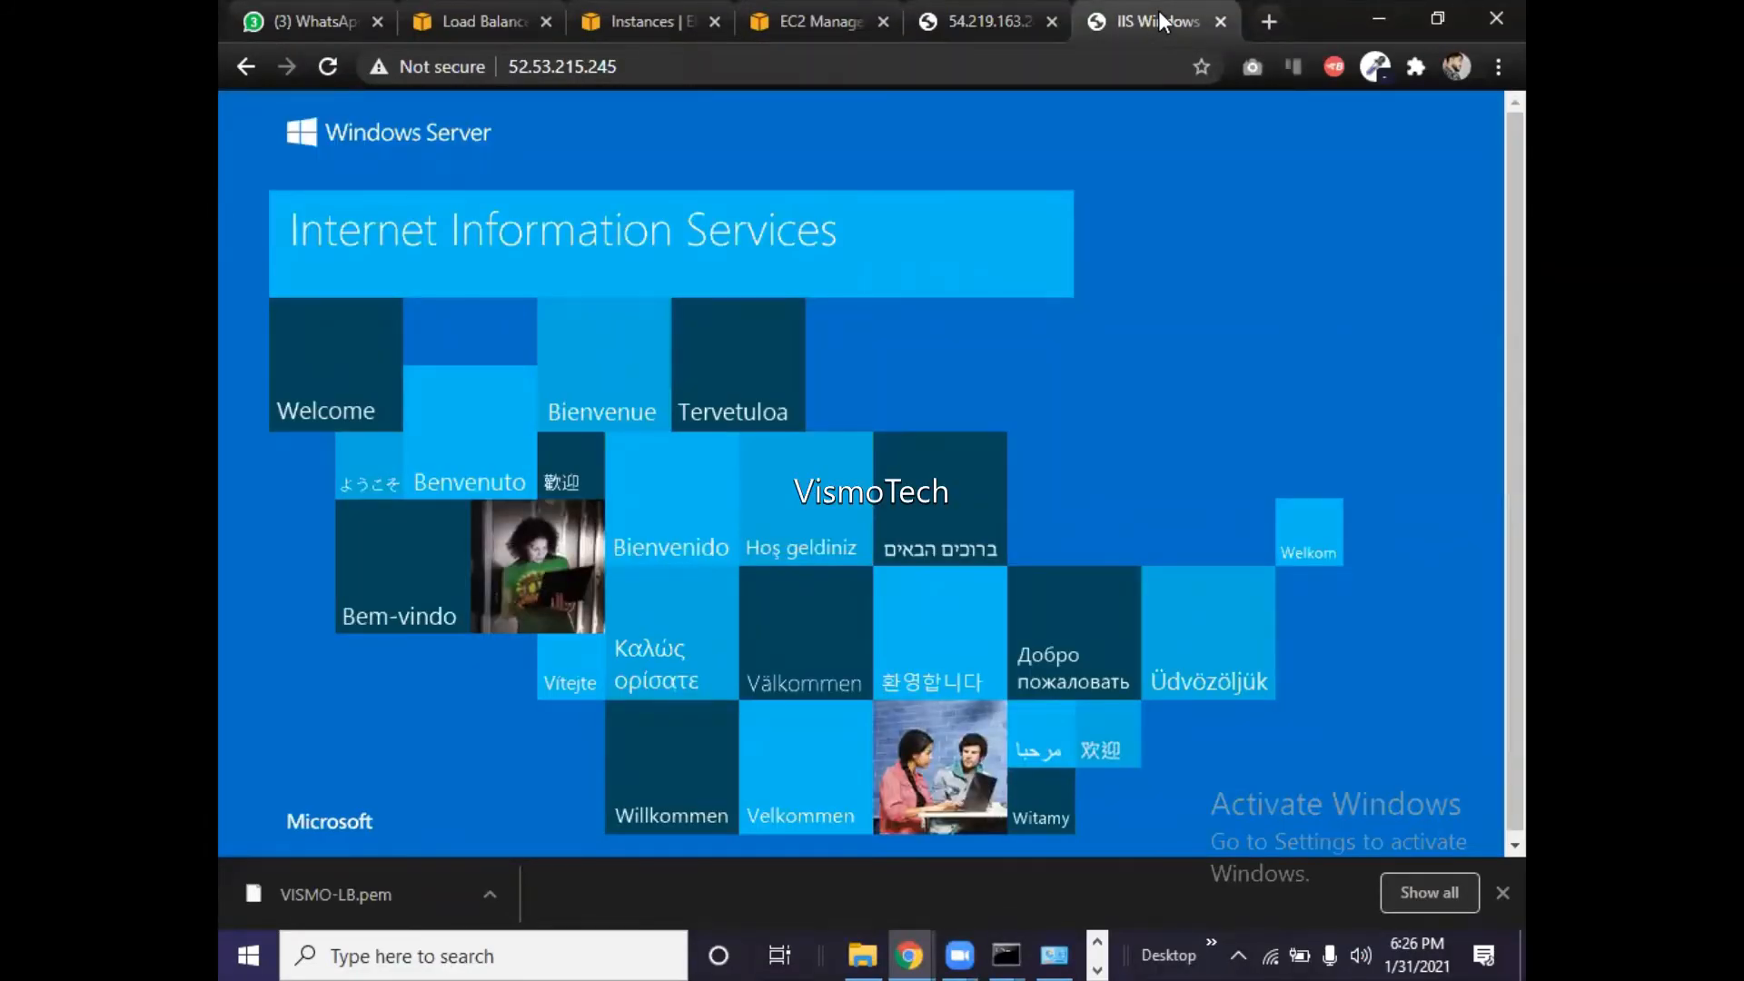
key("F5")
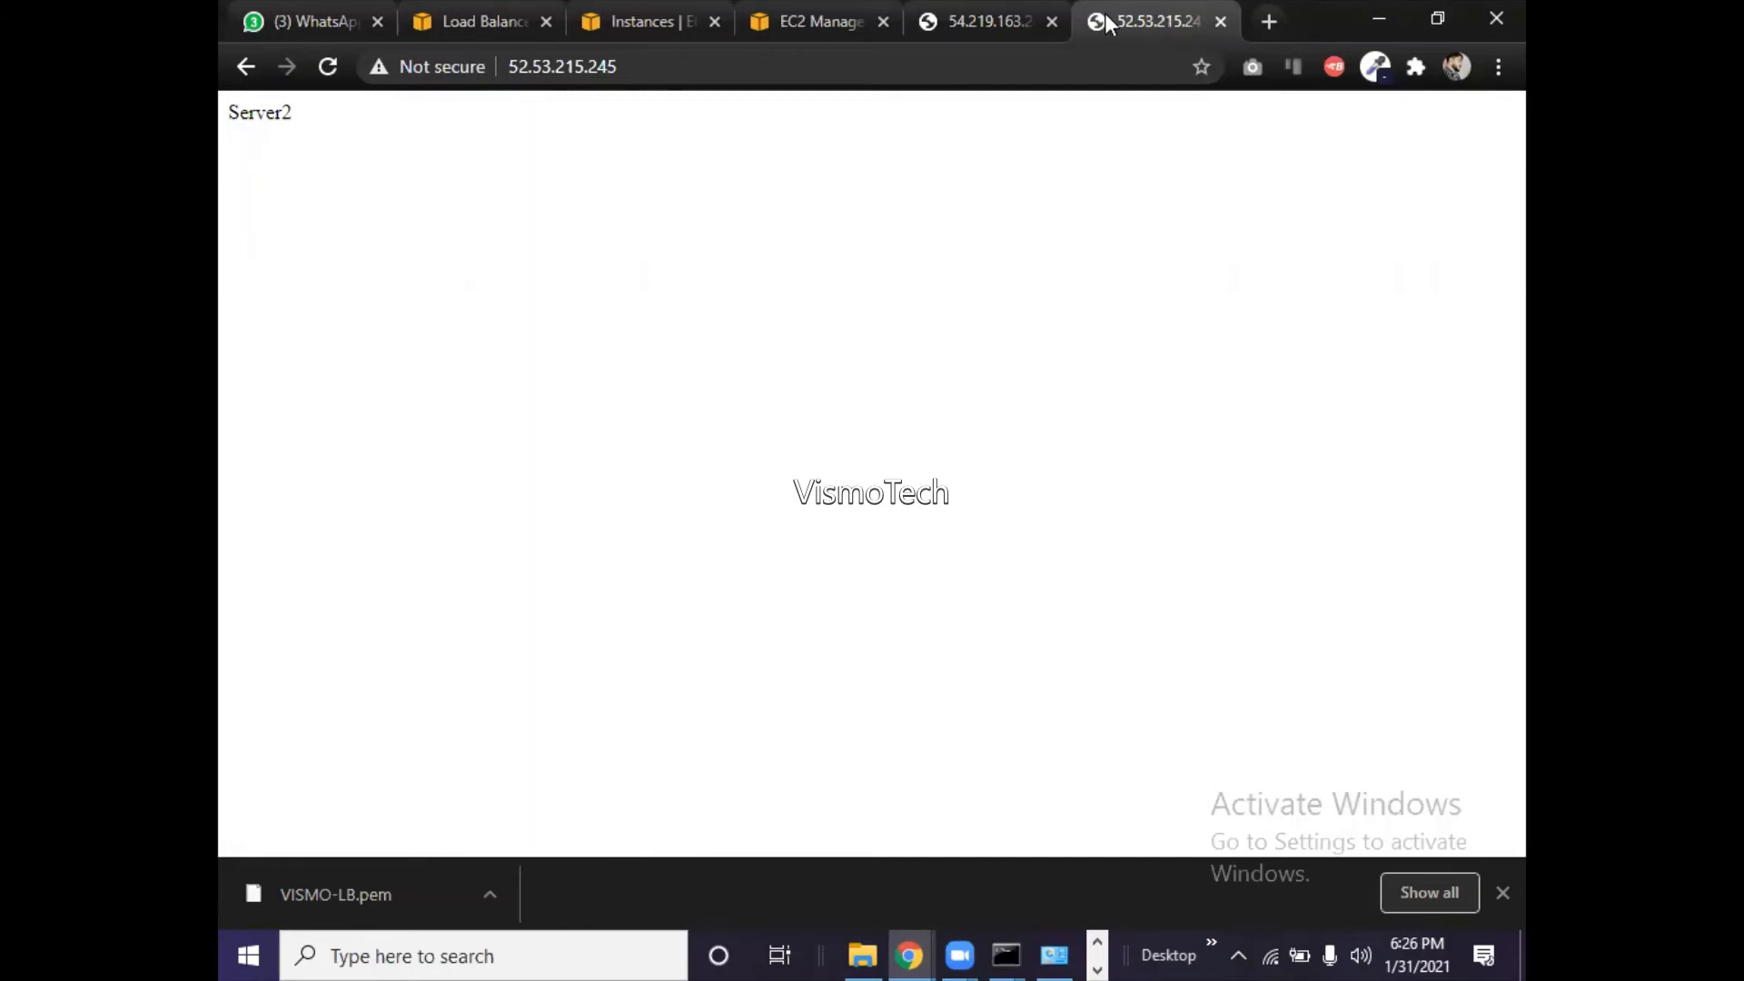
left_click(1012, 15)
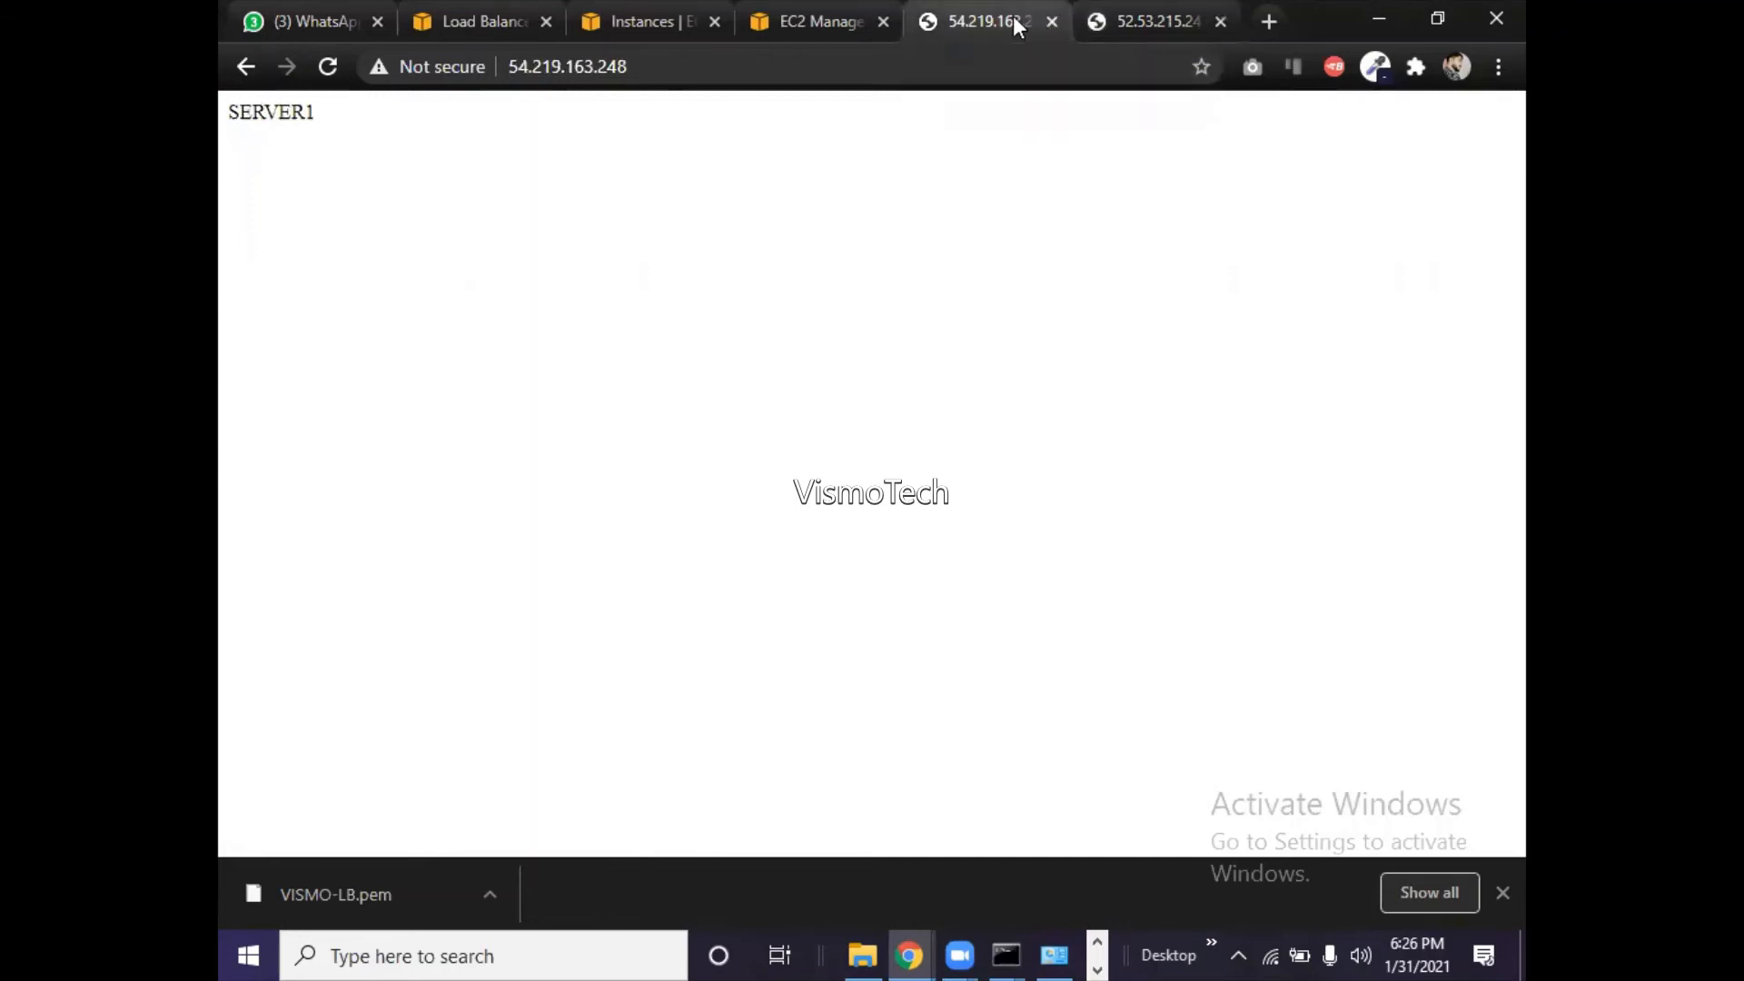
left_click(1148, 25)
- Copy the DNS name of Vismo-LB from its description in the EC2 console and open it in a new browser tab
left_click(820, 24)
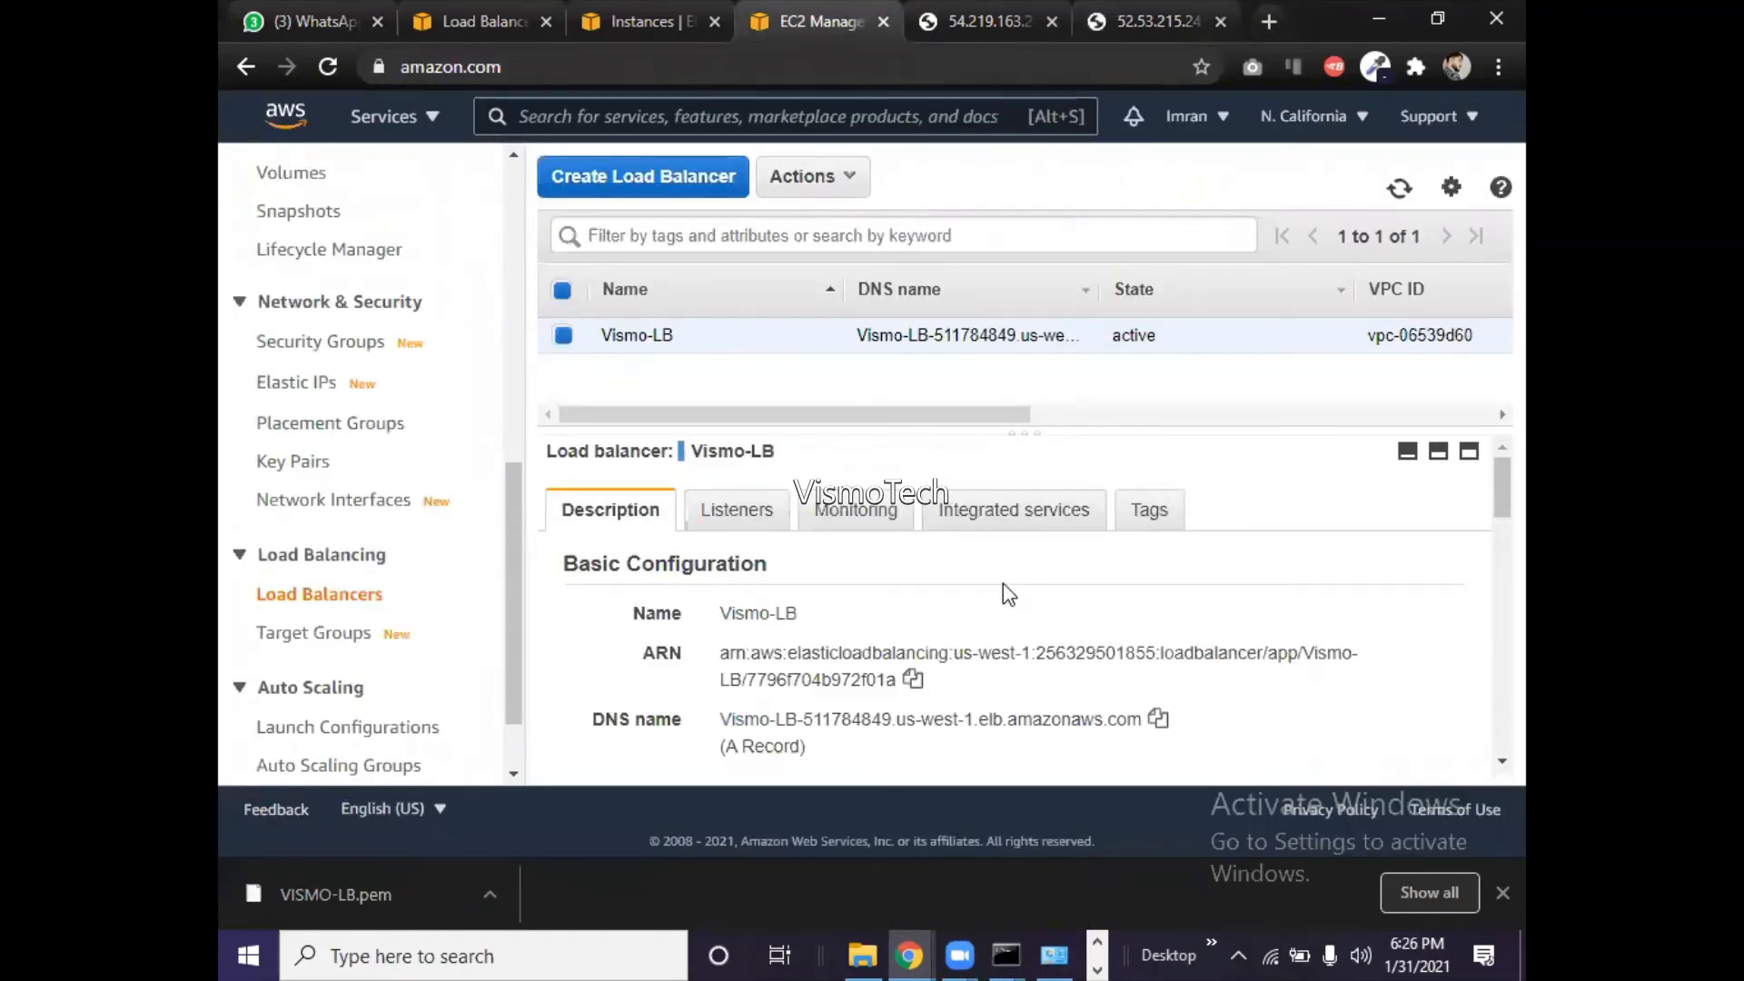
left_click_drag(1496, 506, 1491, 530)
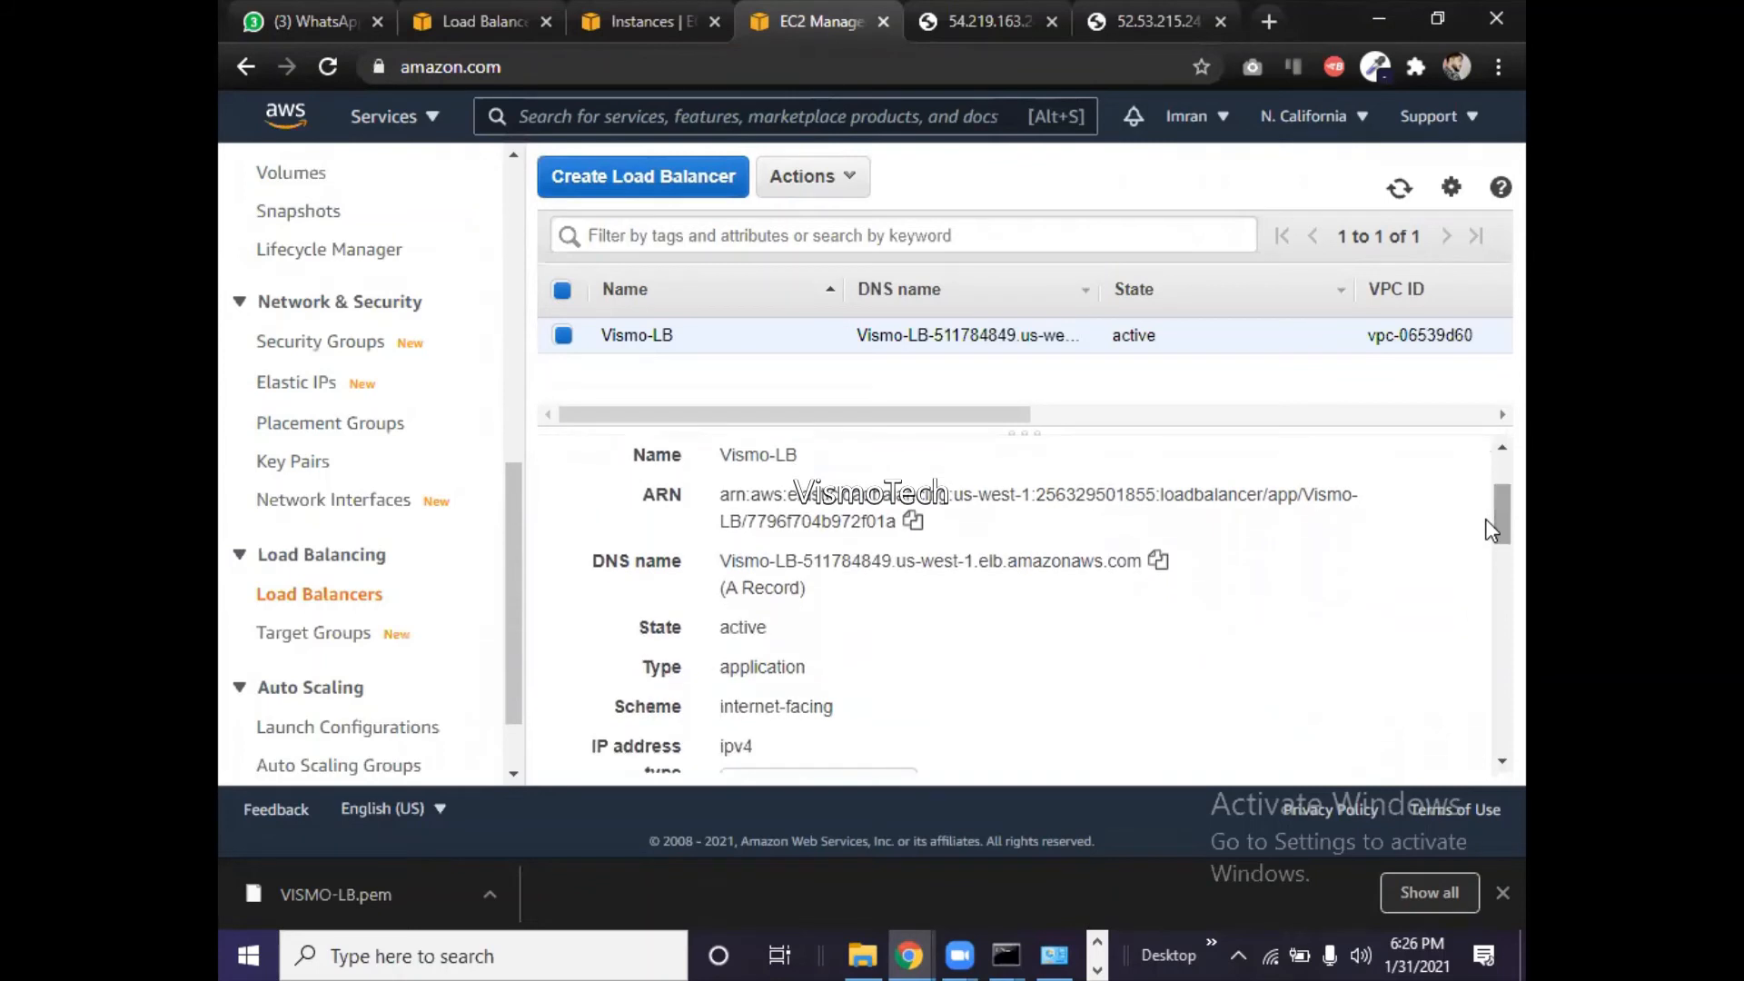
left_click(1159, 560)
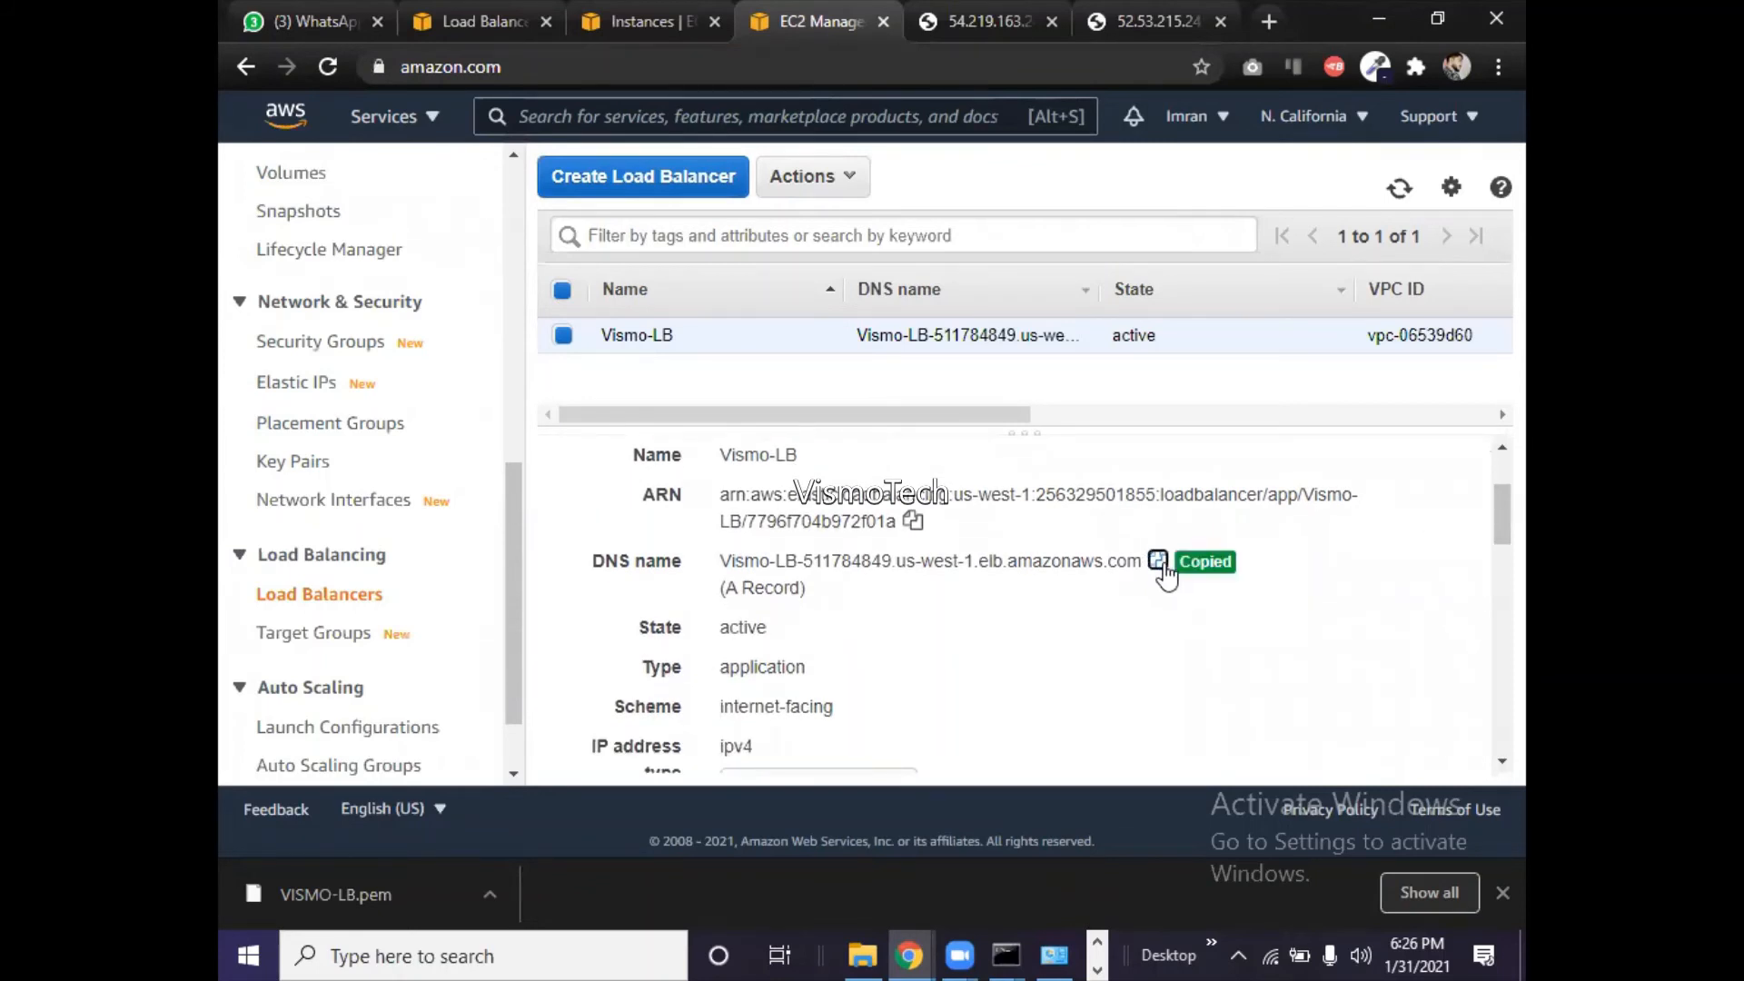
left_click(1266, 24)
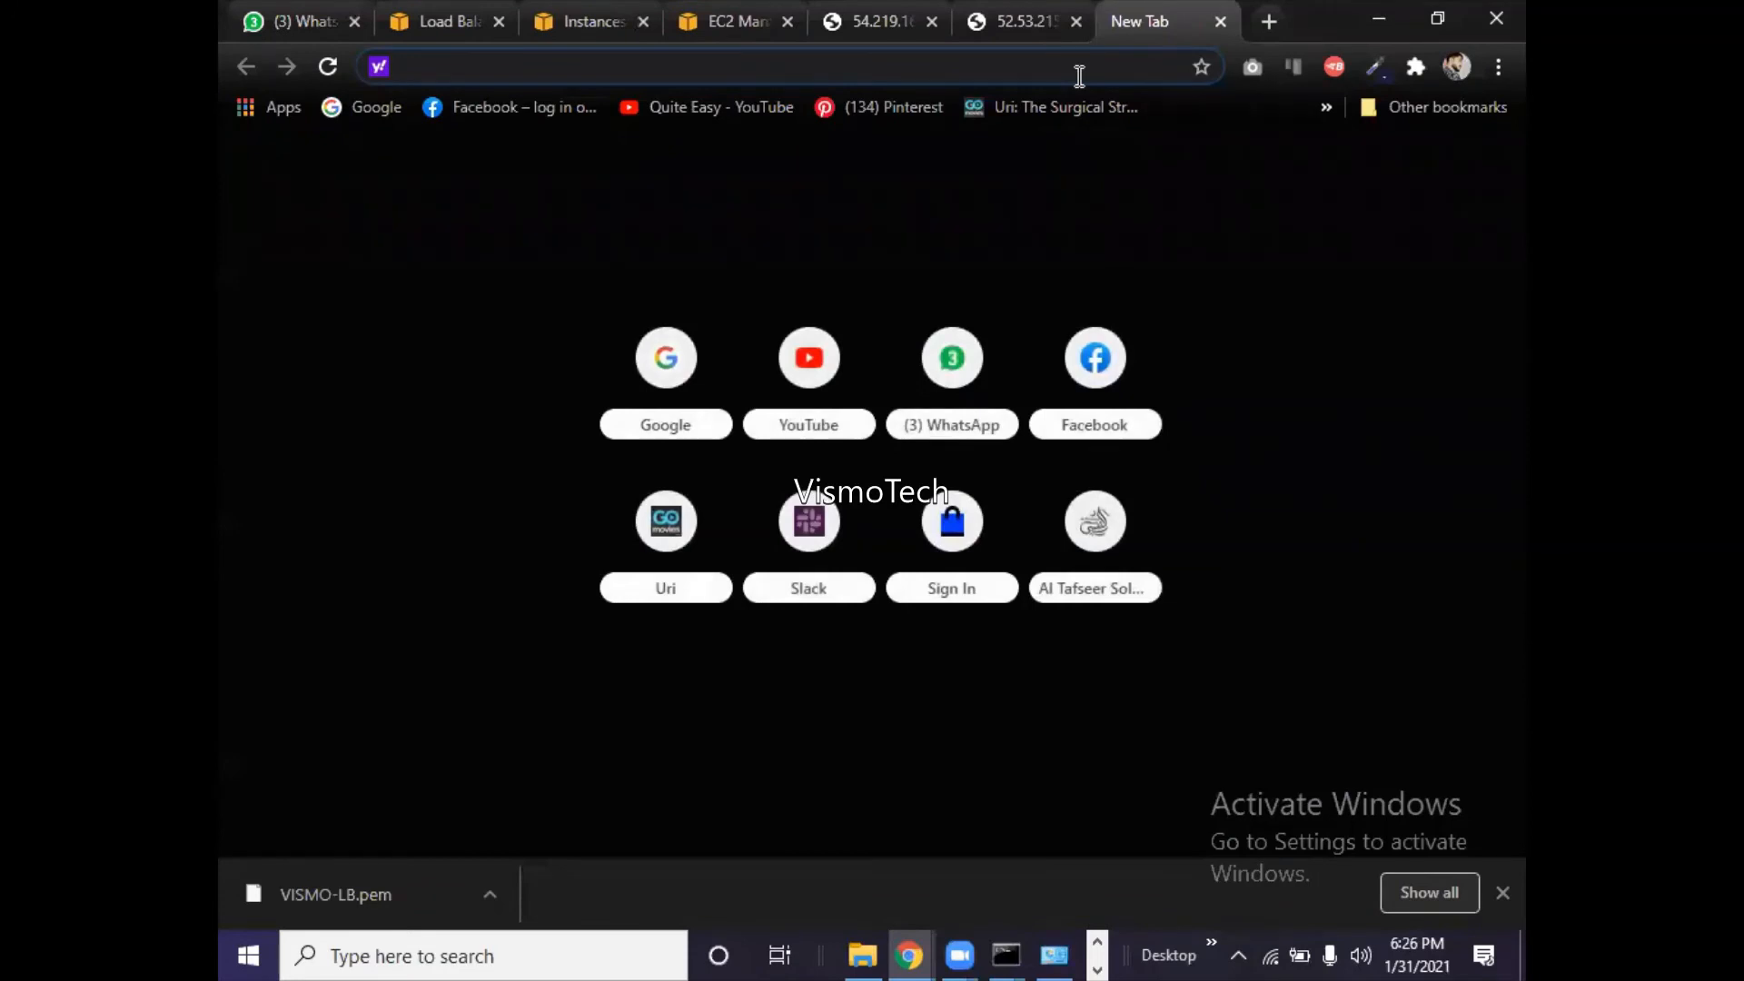
key("ctrl+v")
key("Return")
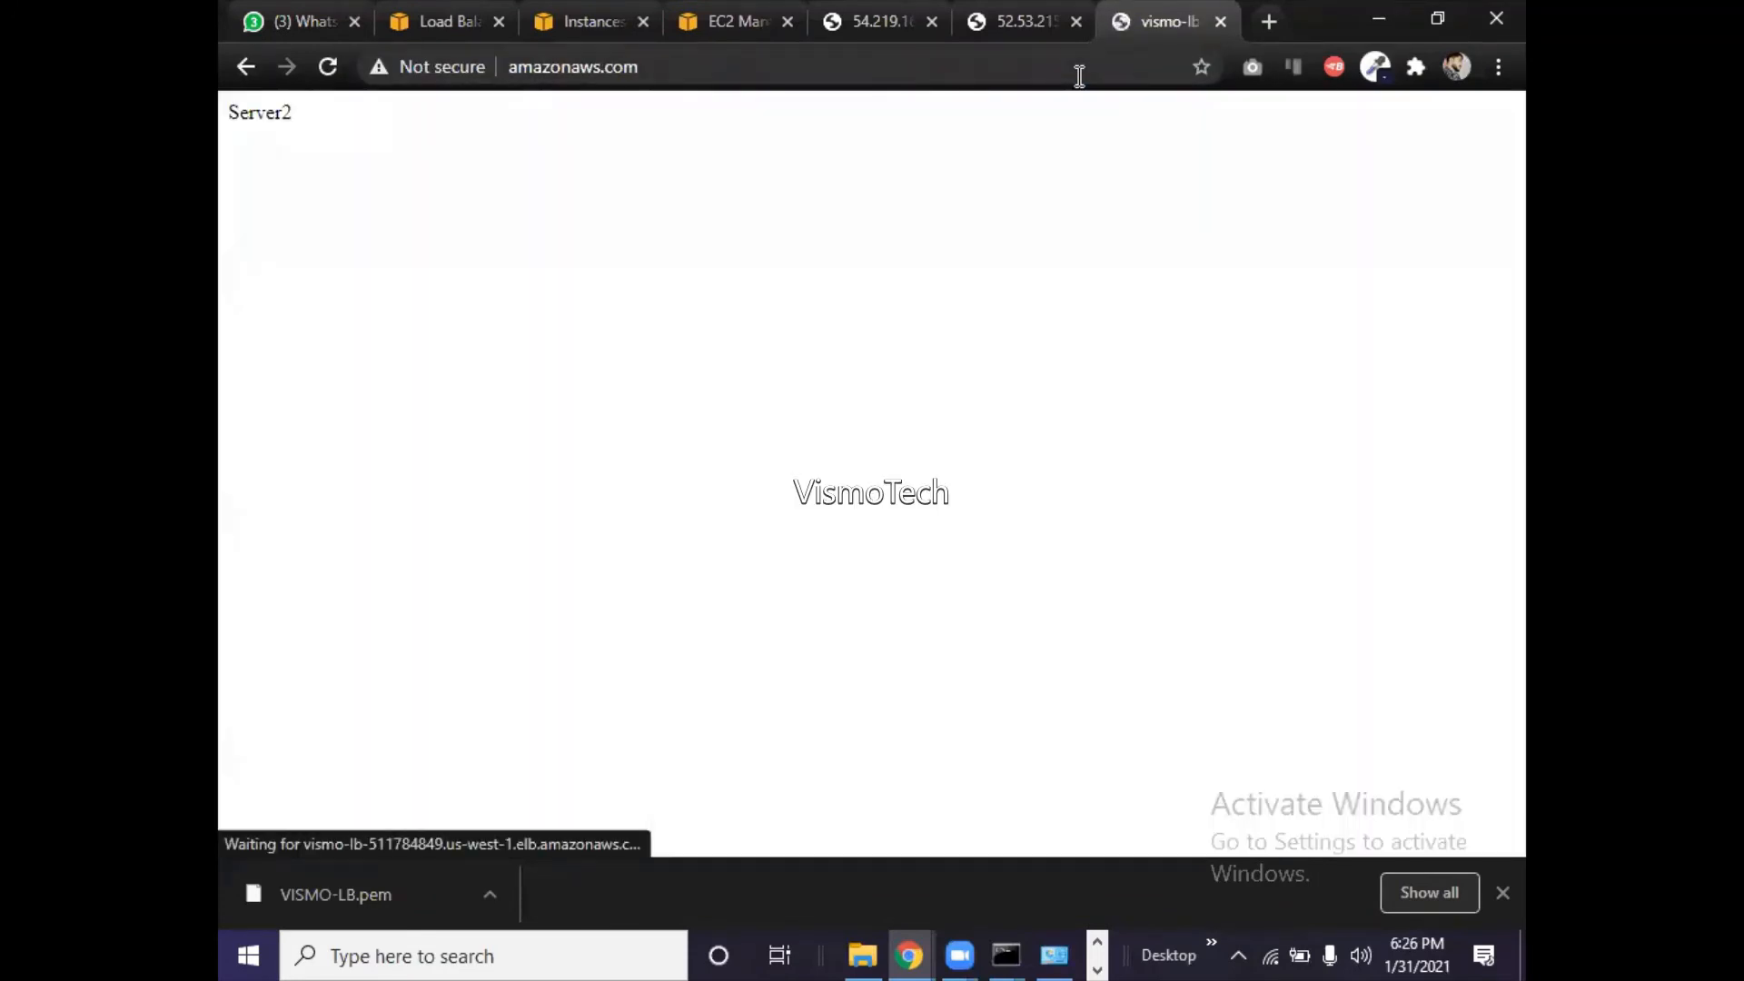
- Reload the Vismo-LB page repeatedly to check which server answers each request
key("F5")
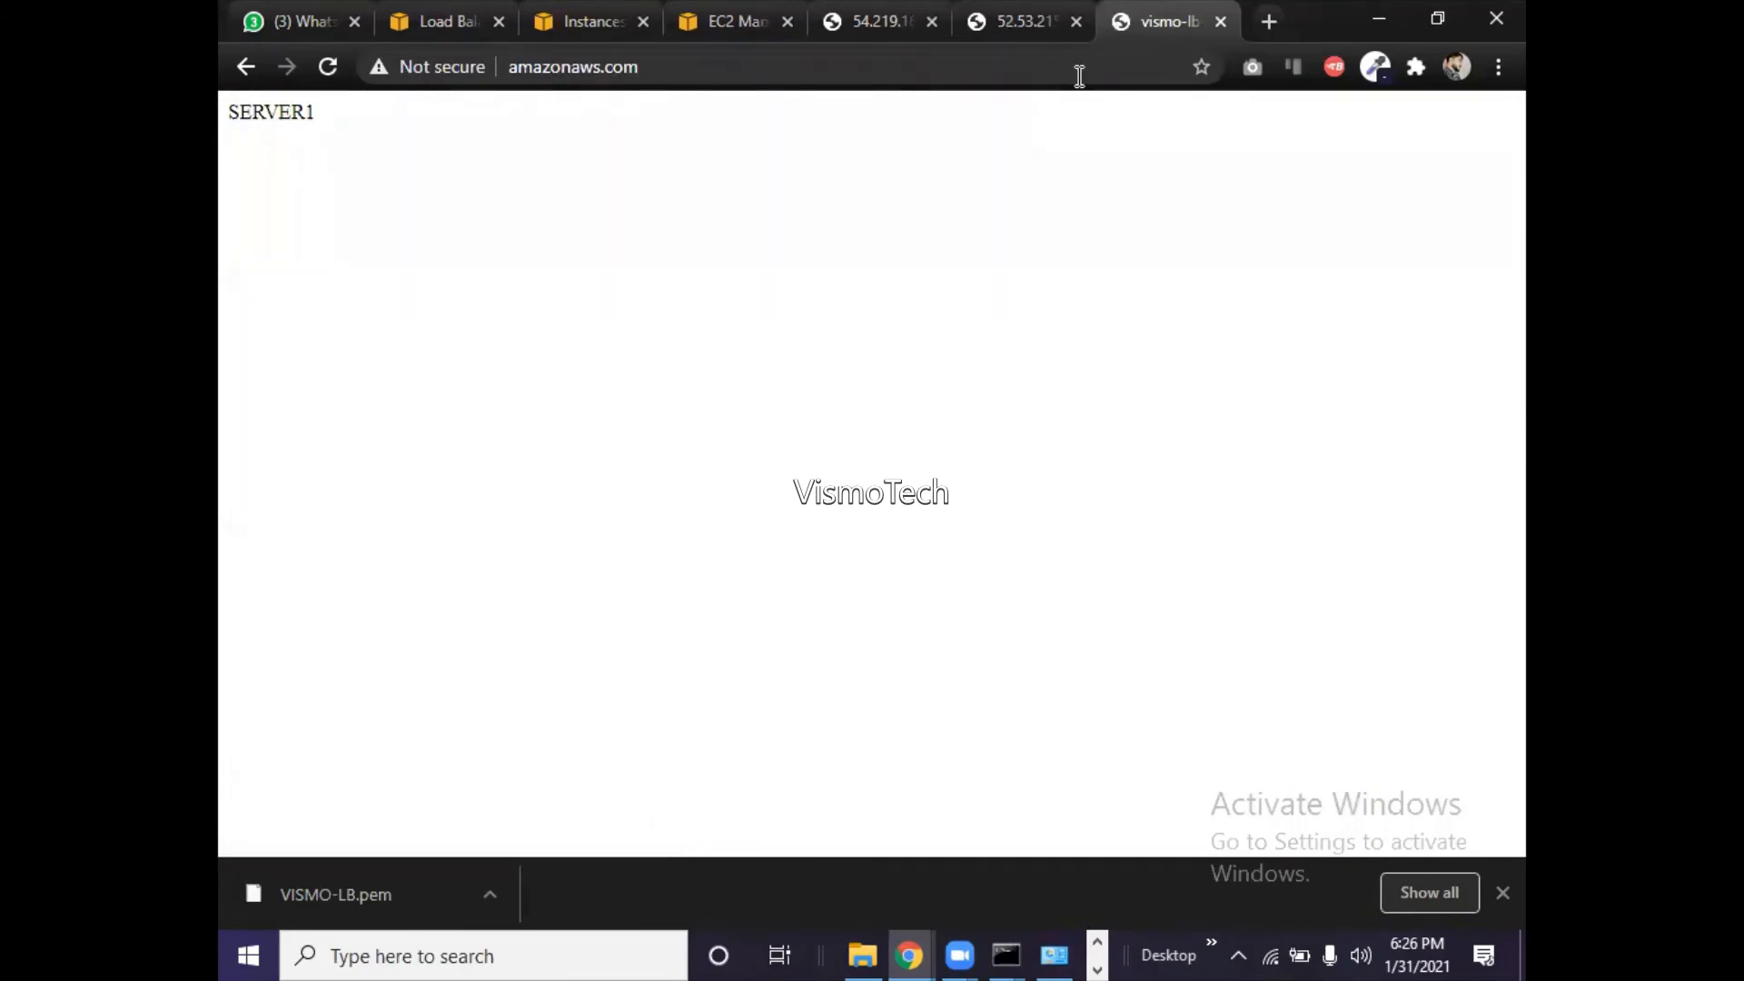
key("F5")
key("F5")
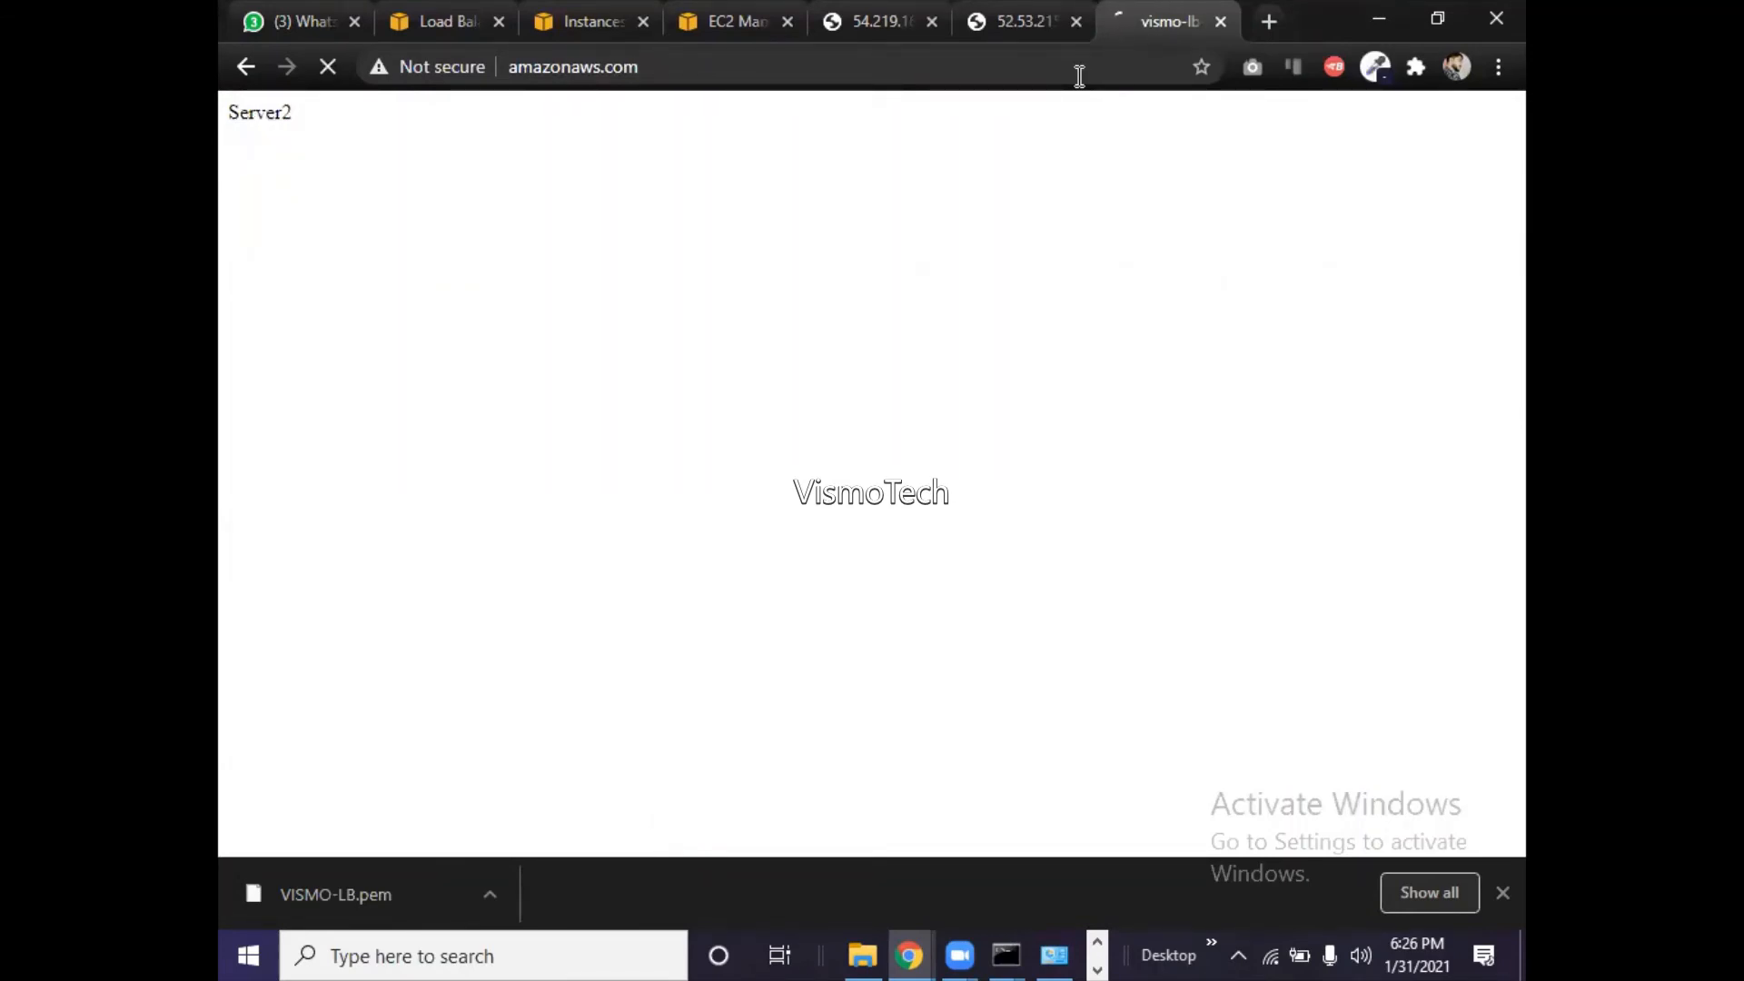
key("F5")
key("F5")
key("F5")
key("F5")
key("F5")
- Switch to the incognito window and open the Vismo-LB DNS name in the existing tab and in a new tab
mouse_move(924, 949)
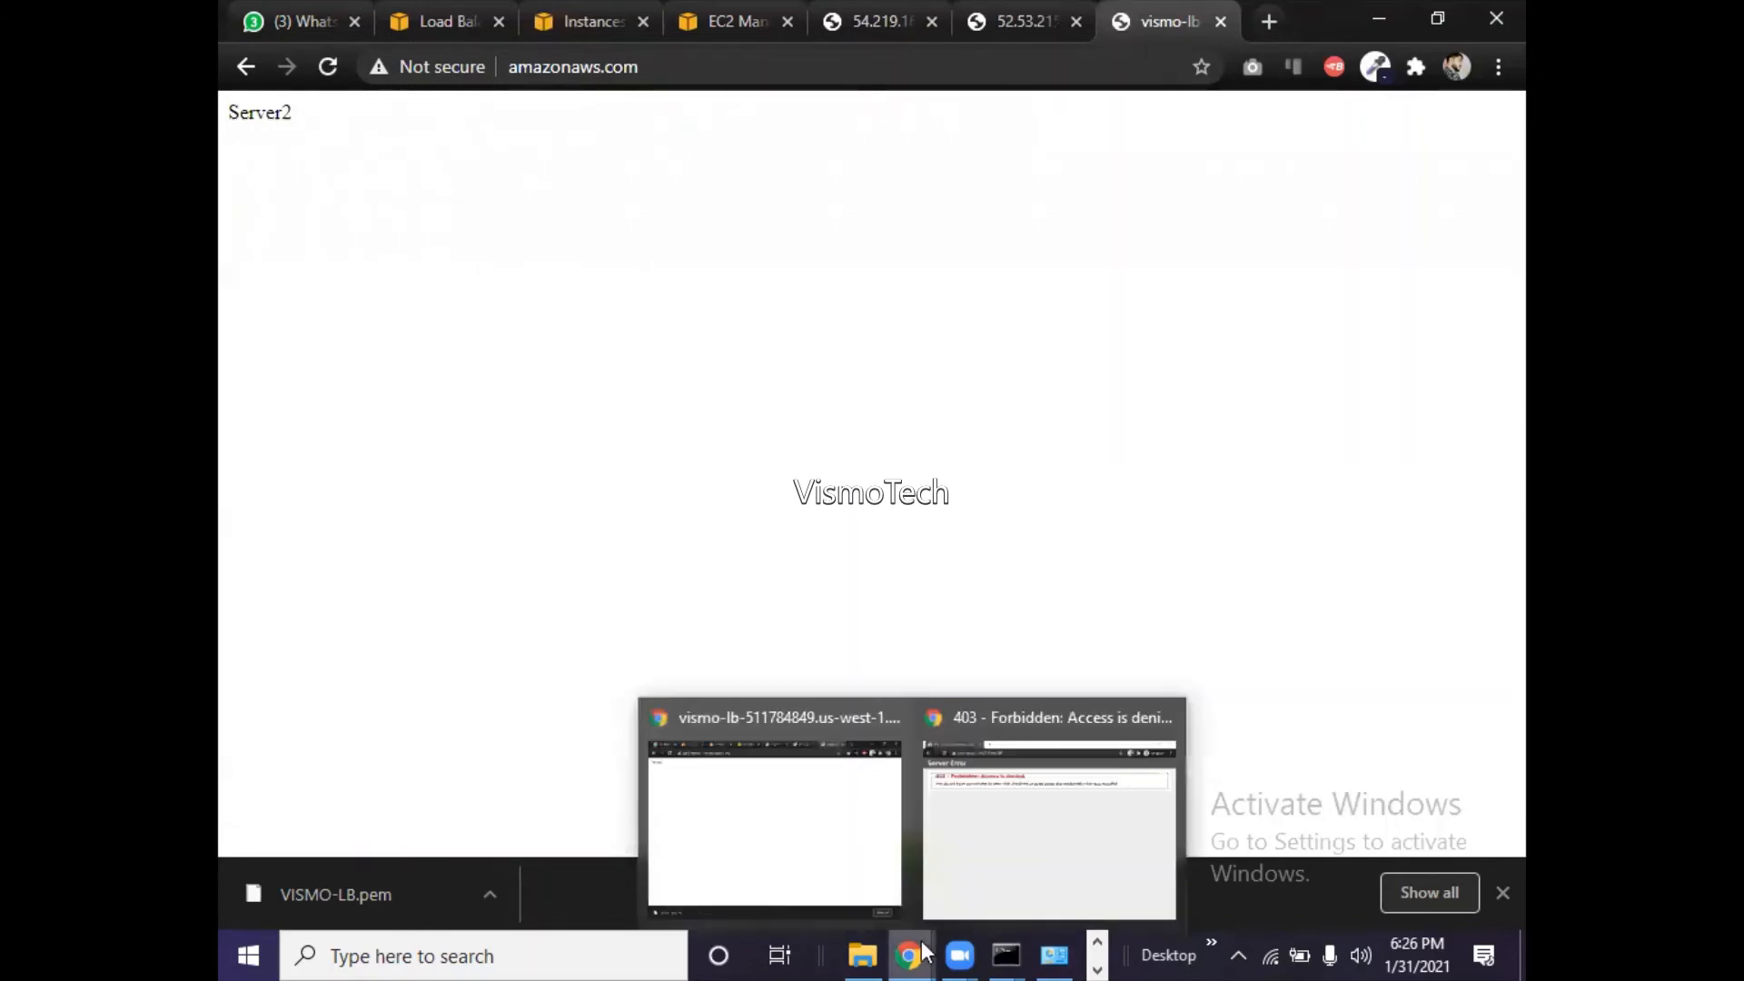
left_click(1028, 916)
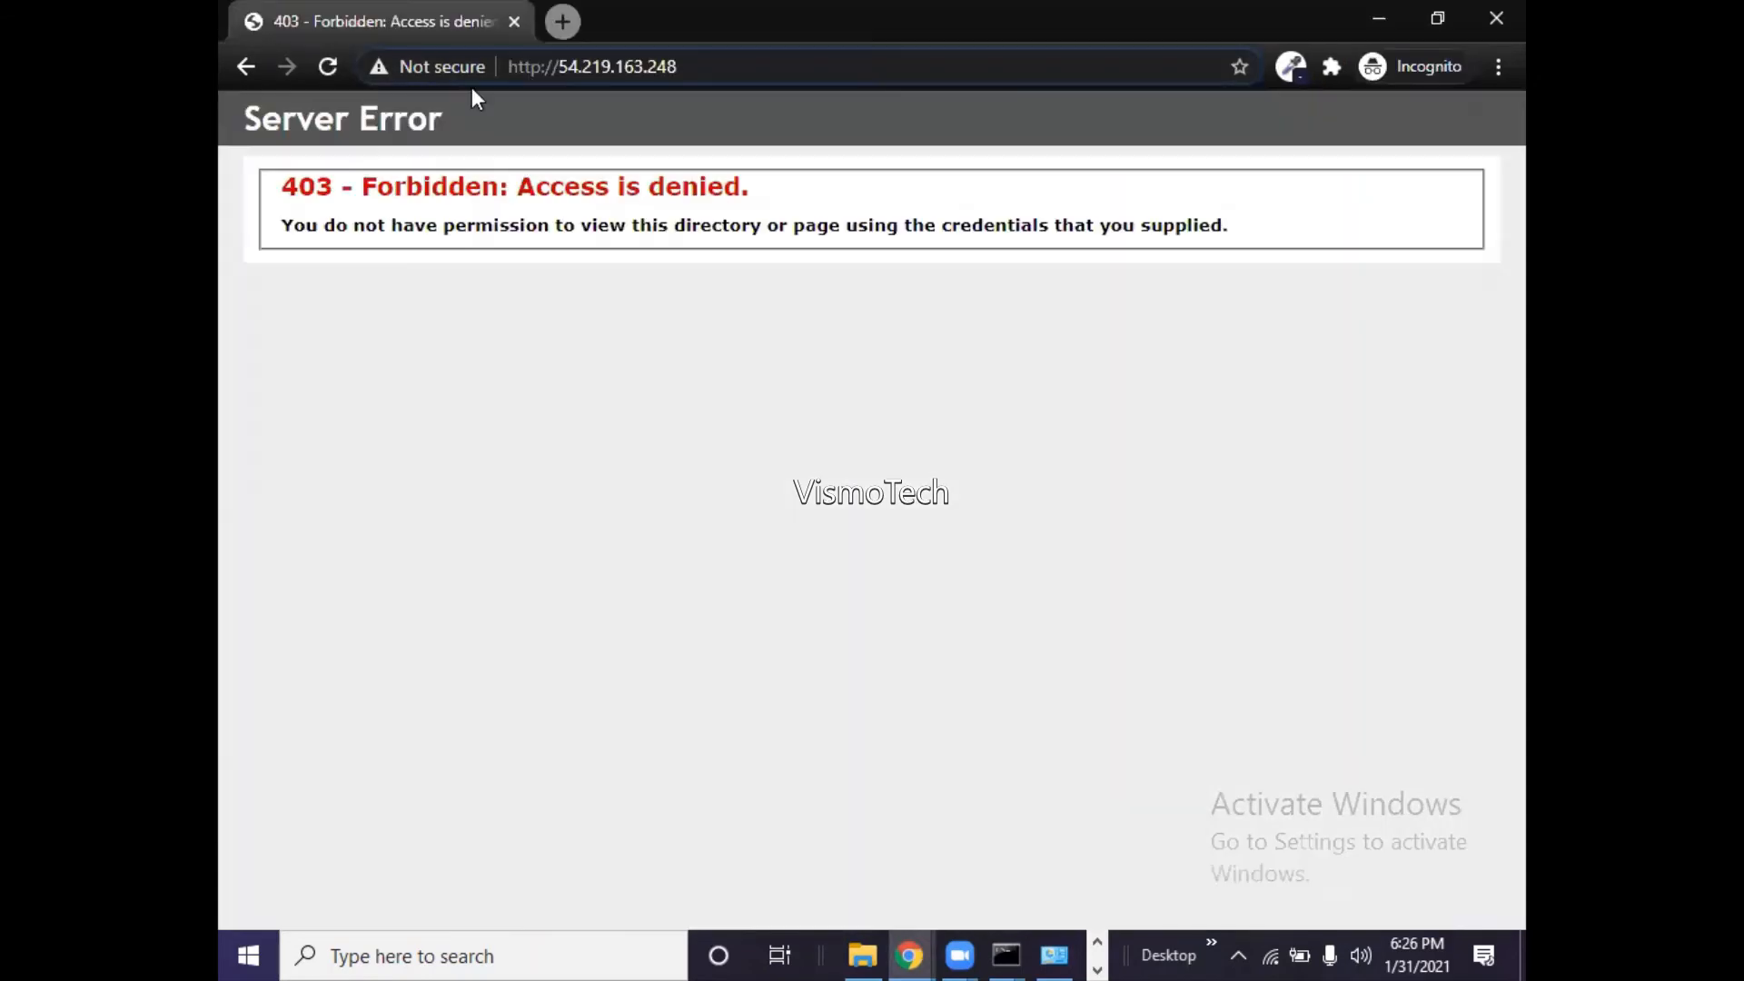
left_click(688, 73)
key("ctrl+v")
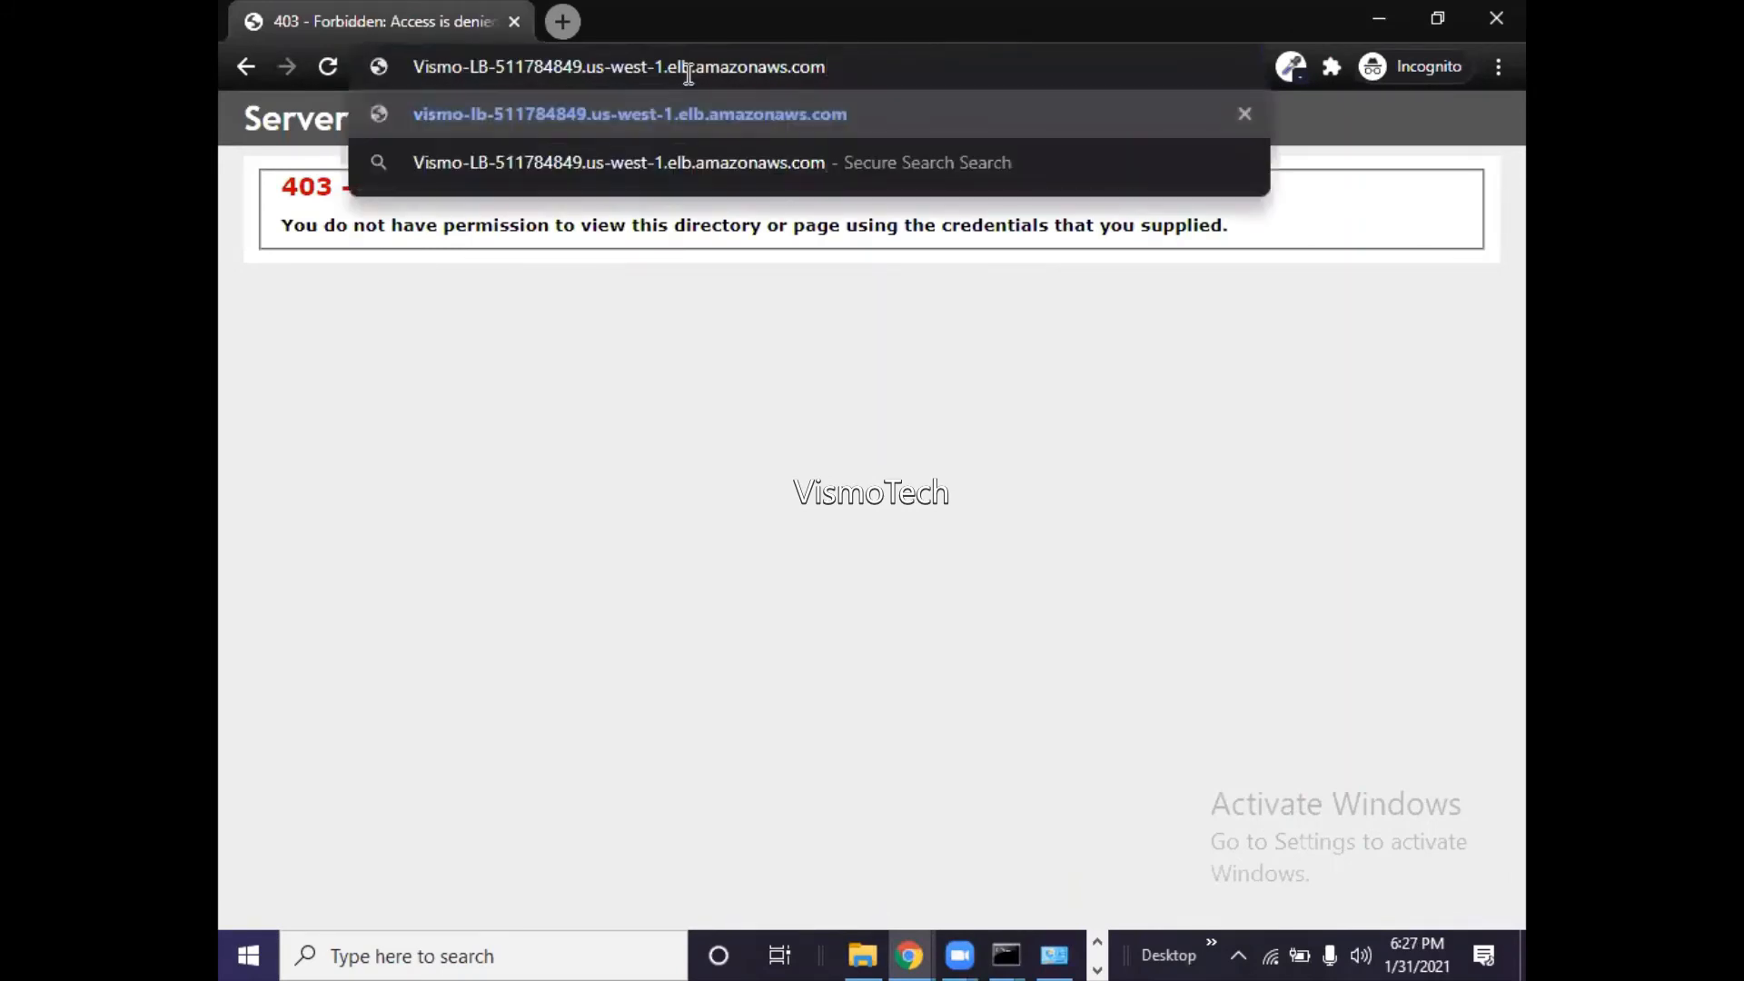
key("Return")
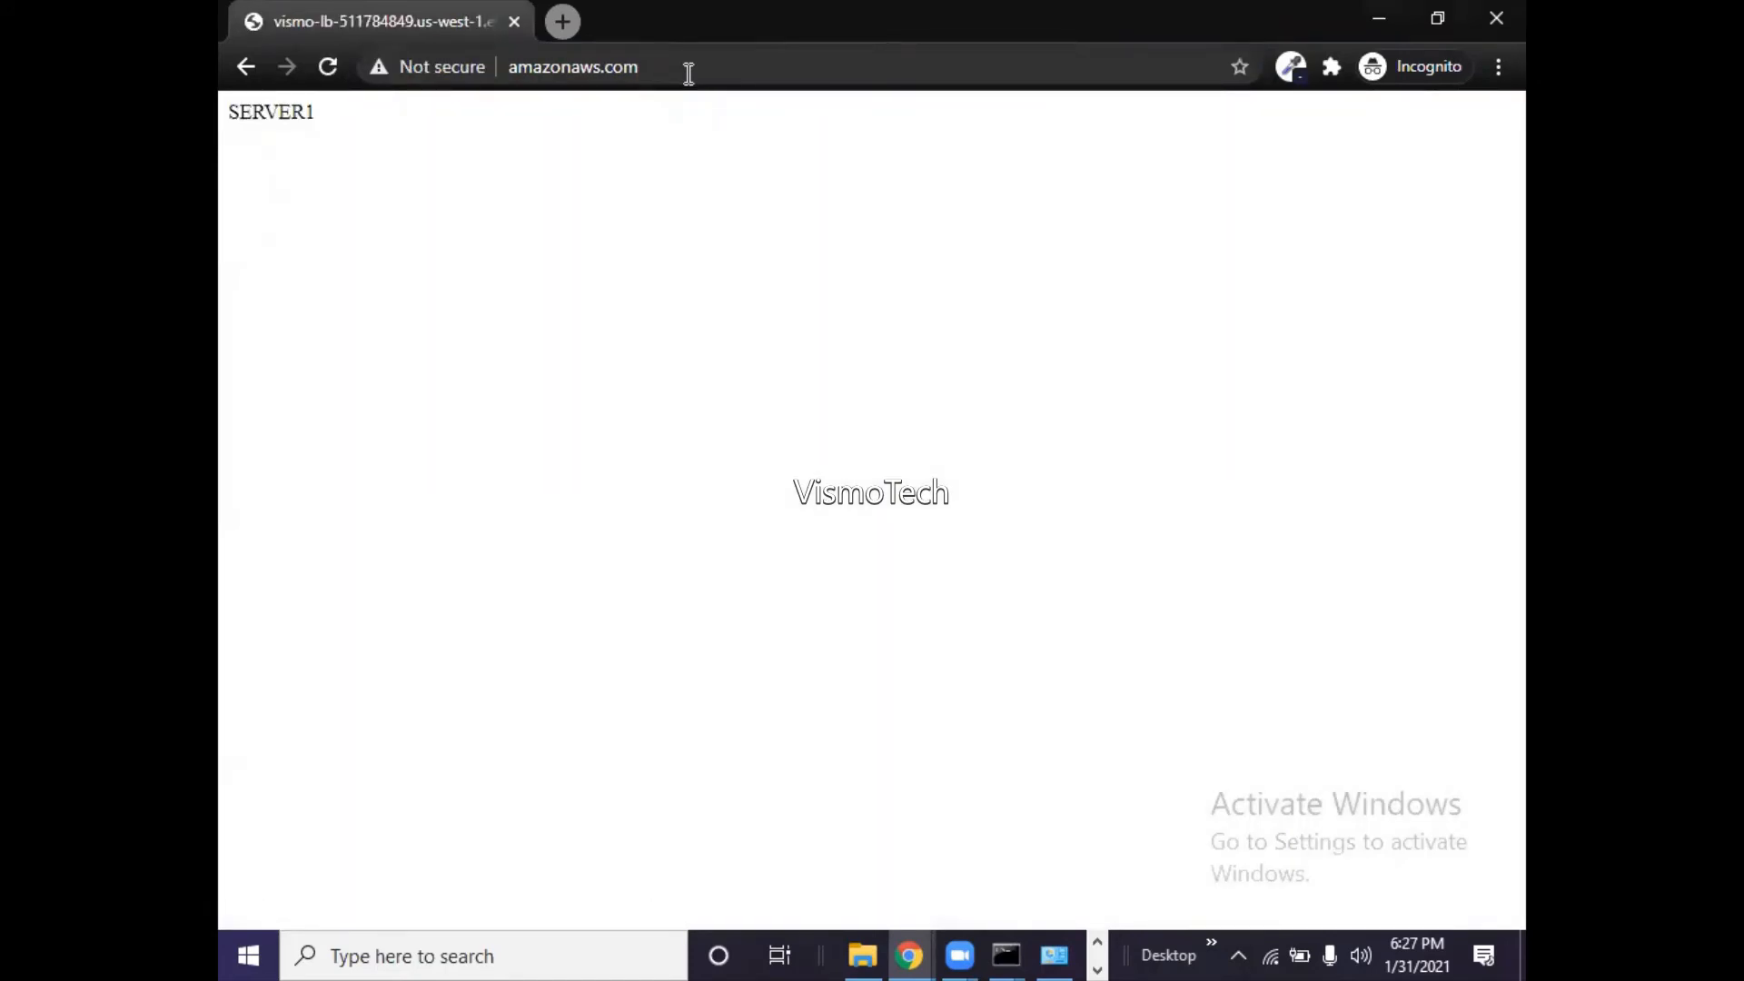
left_click(563, 22)
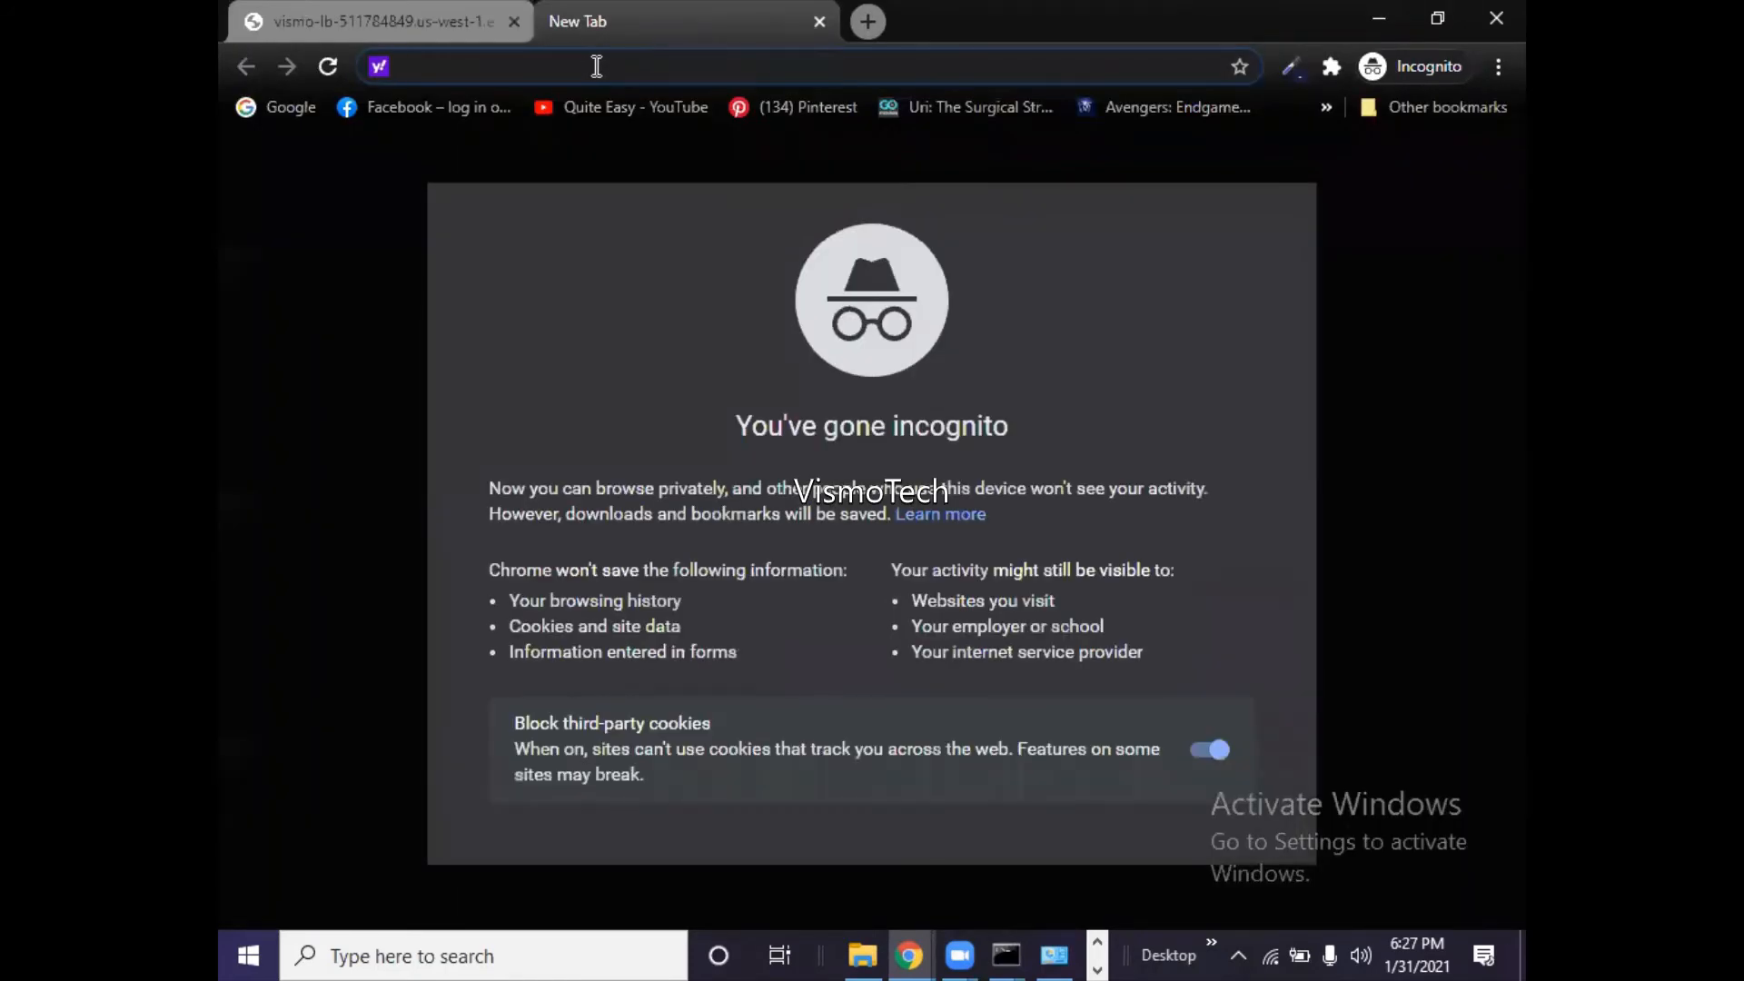
key("ctrl+v")
key("Return")
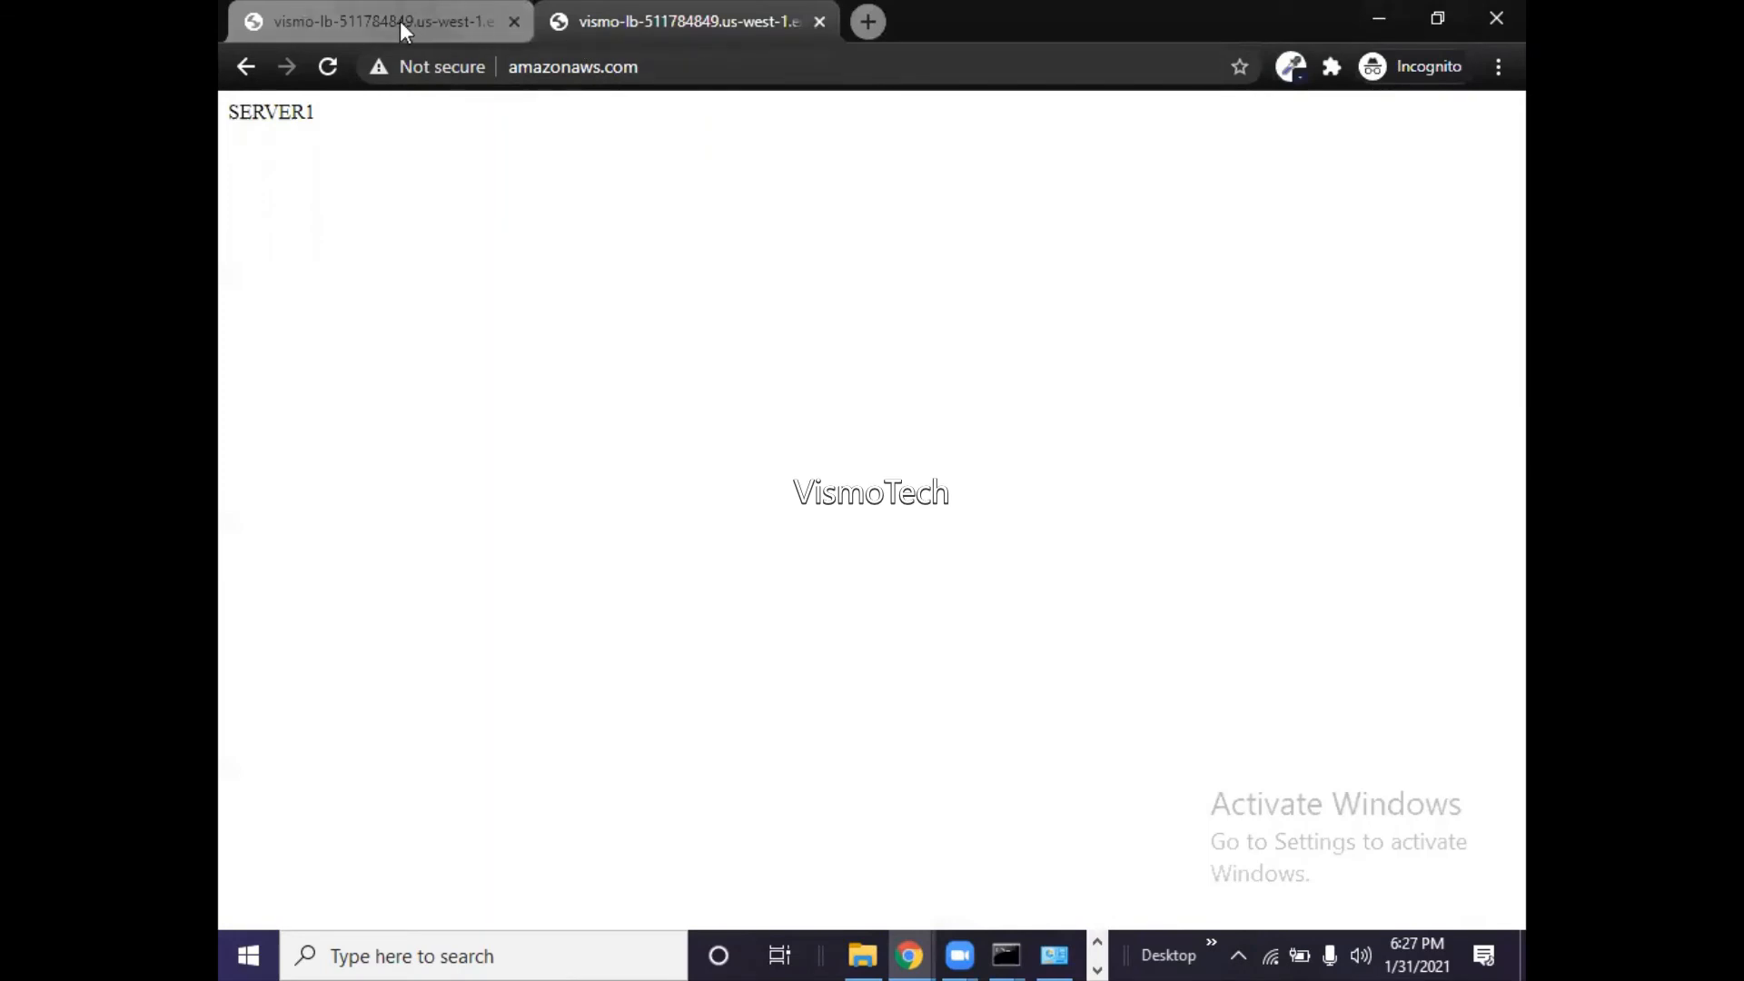
- Return to the first incognito tab, request the load balancer address again, and refresh it several times to observe the traffic distribution
left_click(345, 5)
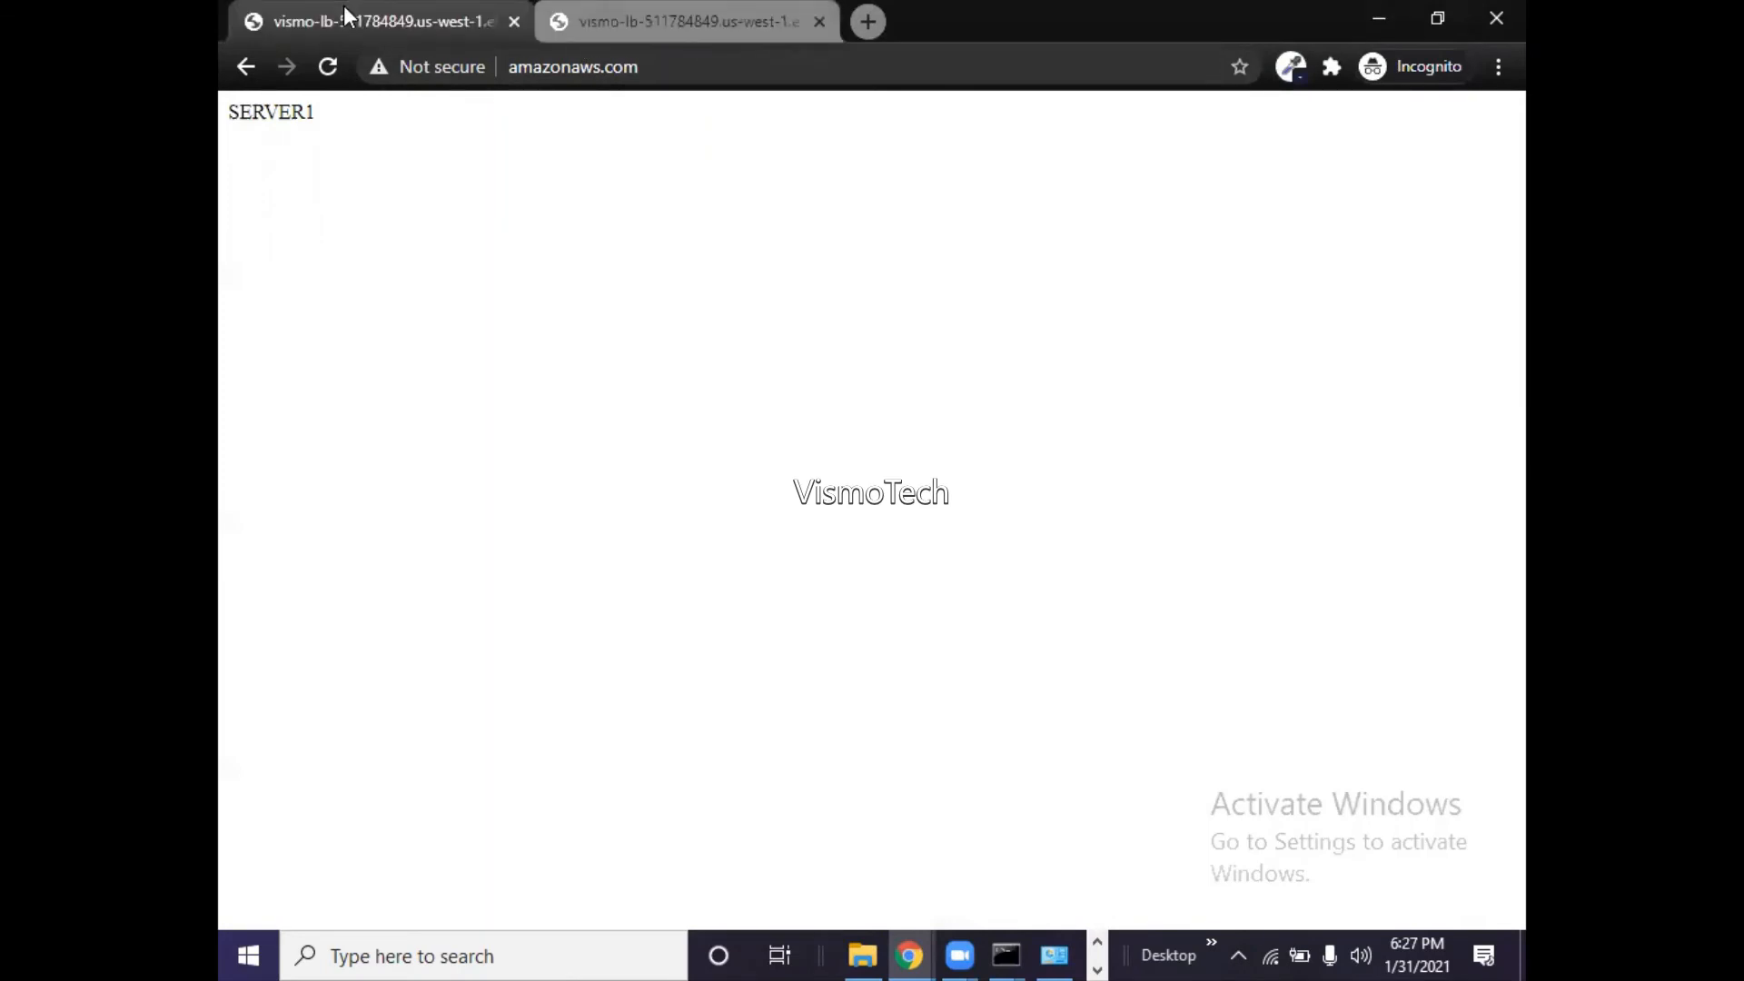
left_click(705, 62)
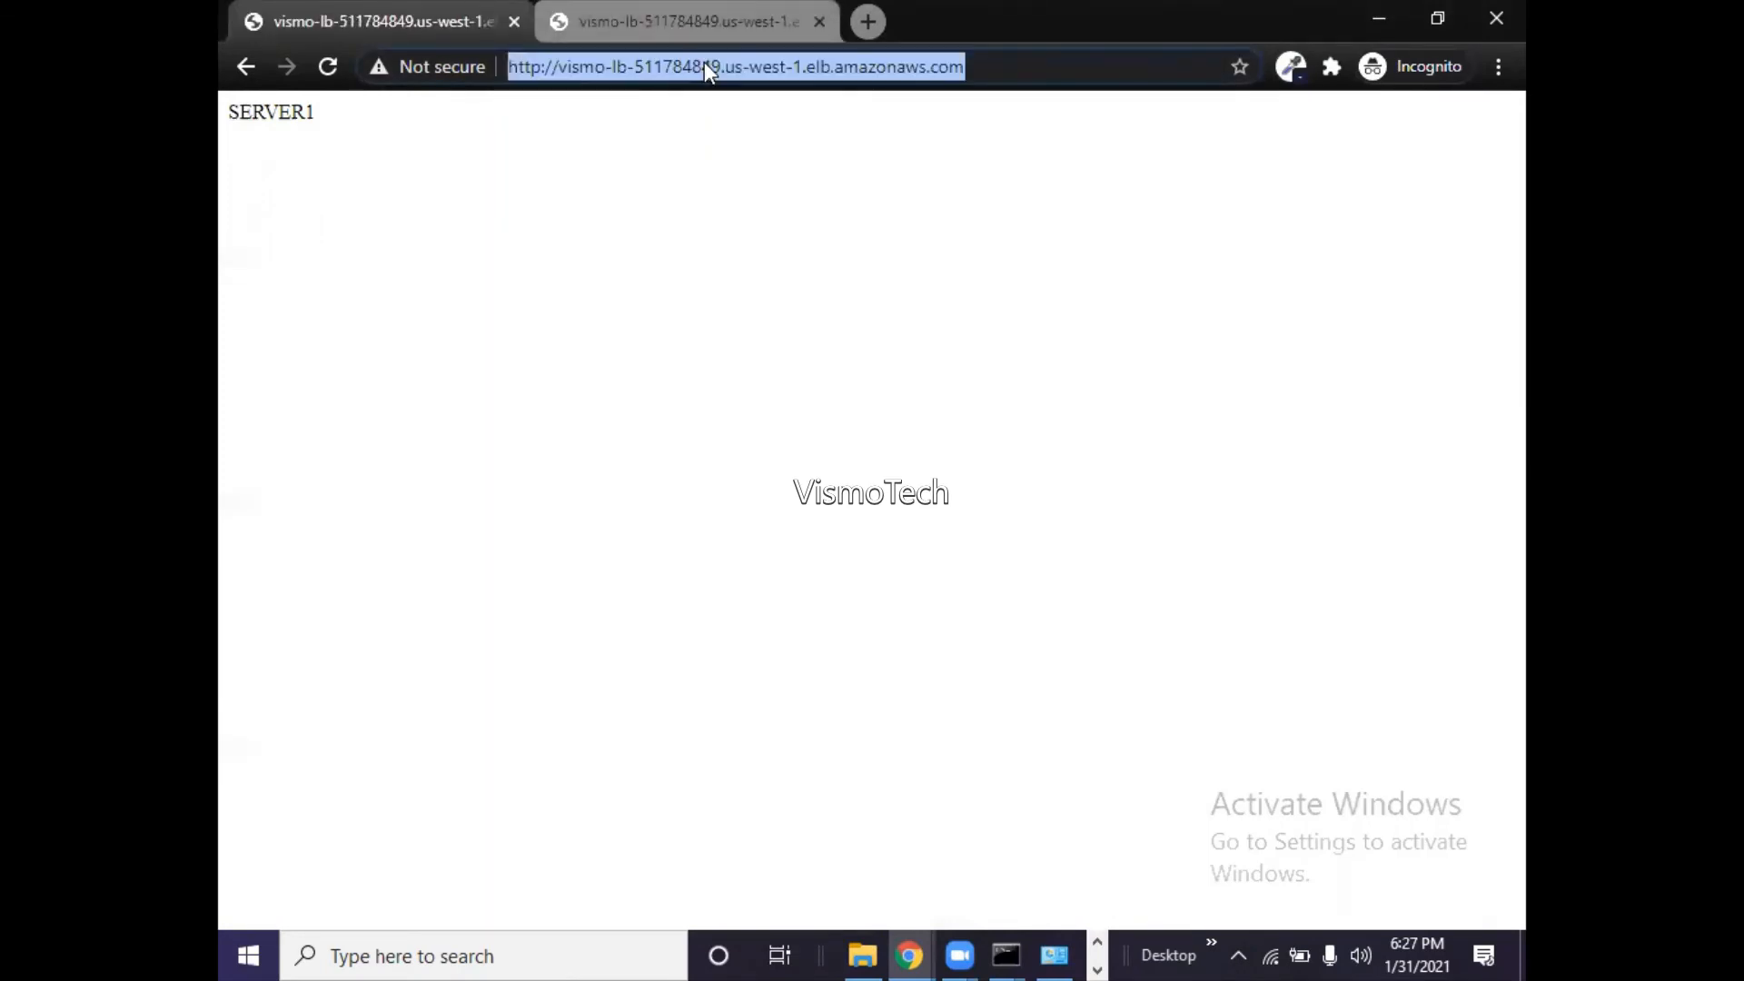
key("Return")
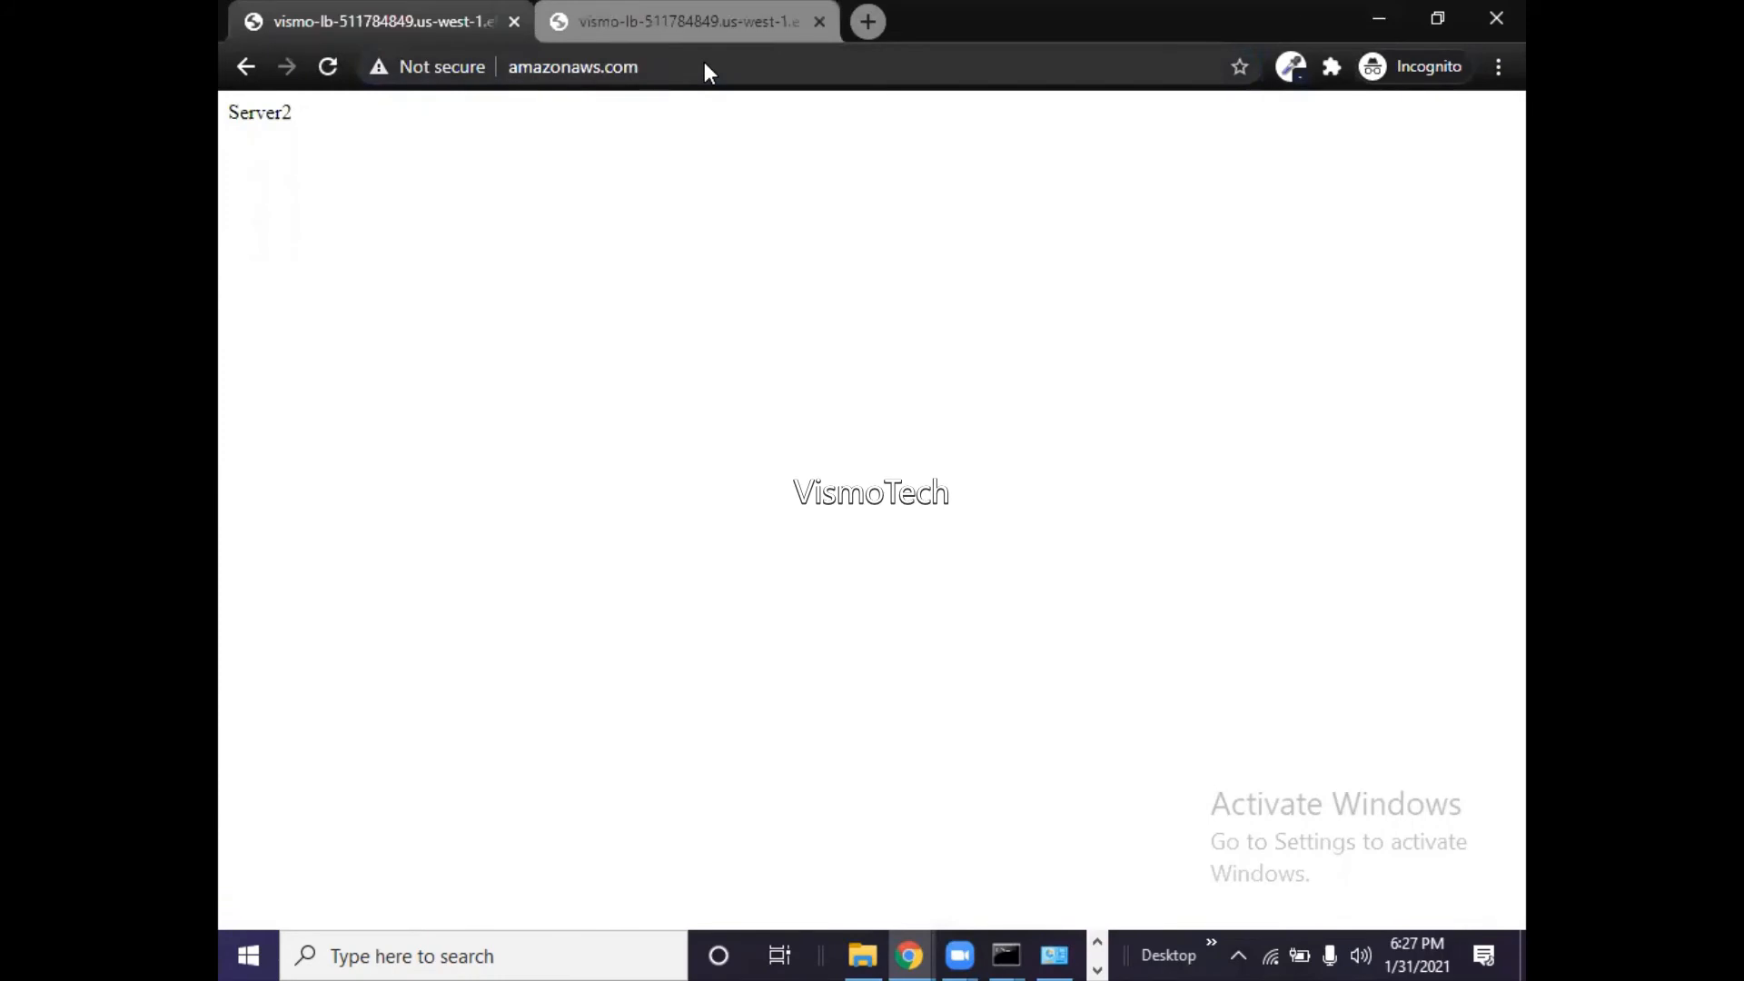
key("F5")
key("F5")
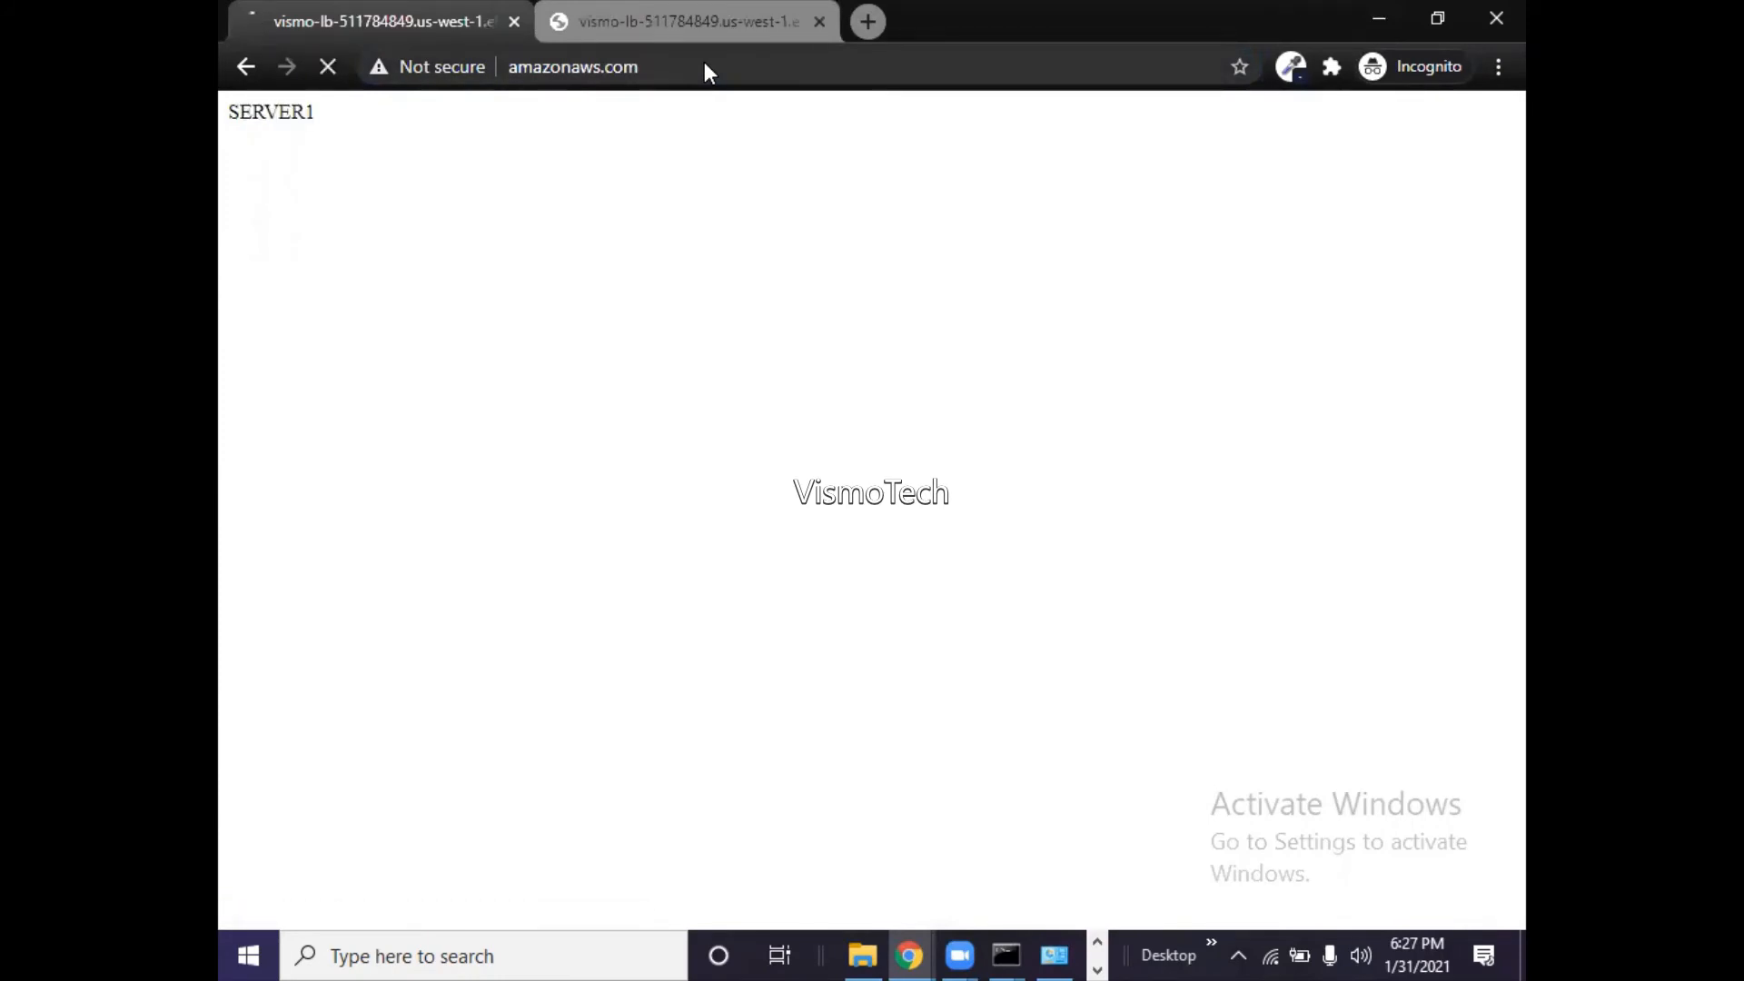
key("F5")
key("F5")
key("F5")
key("F5")
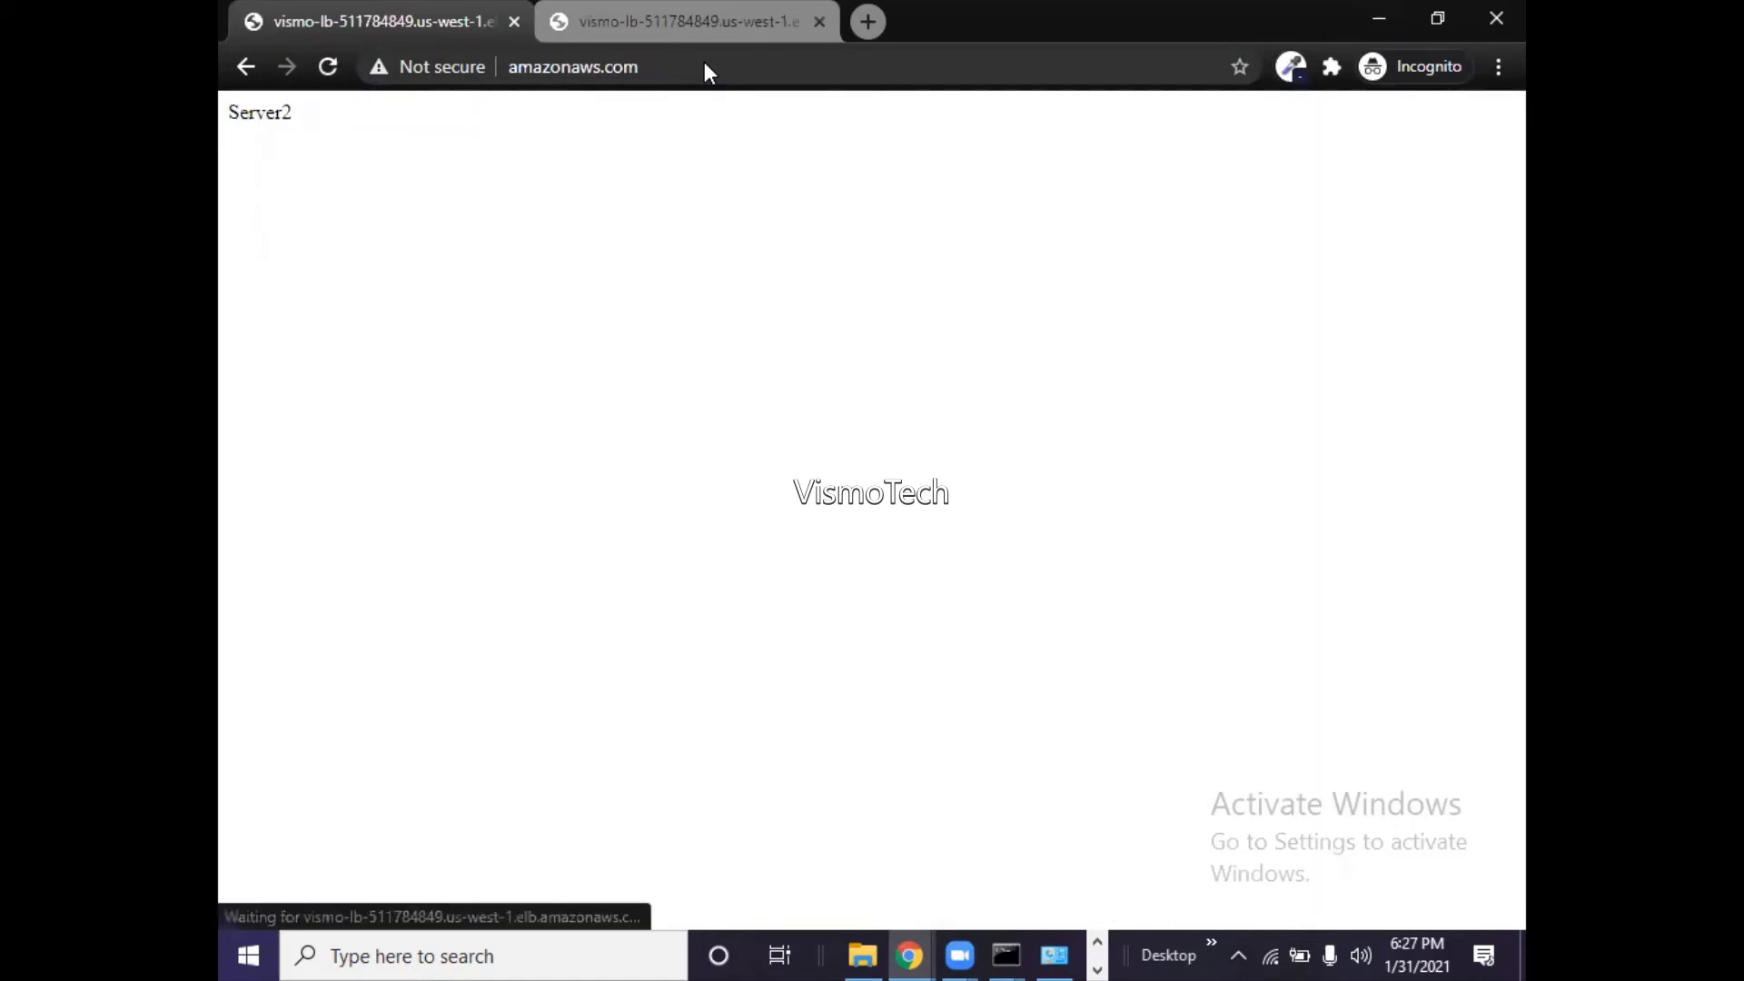
key("F5")
- Resubmit the full vismo-lb-511784849.us-west-1.elb.amazonaws.com address three times in the same incognito tab and refresh the page twice
left_click(781, 71)
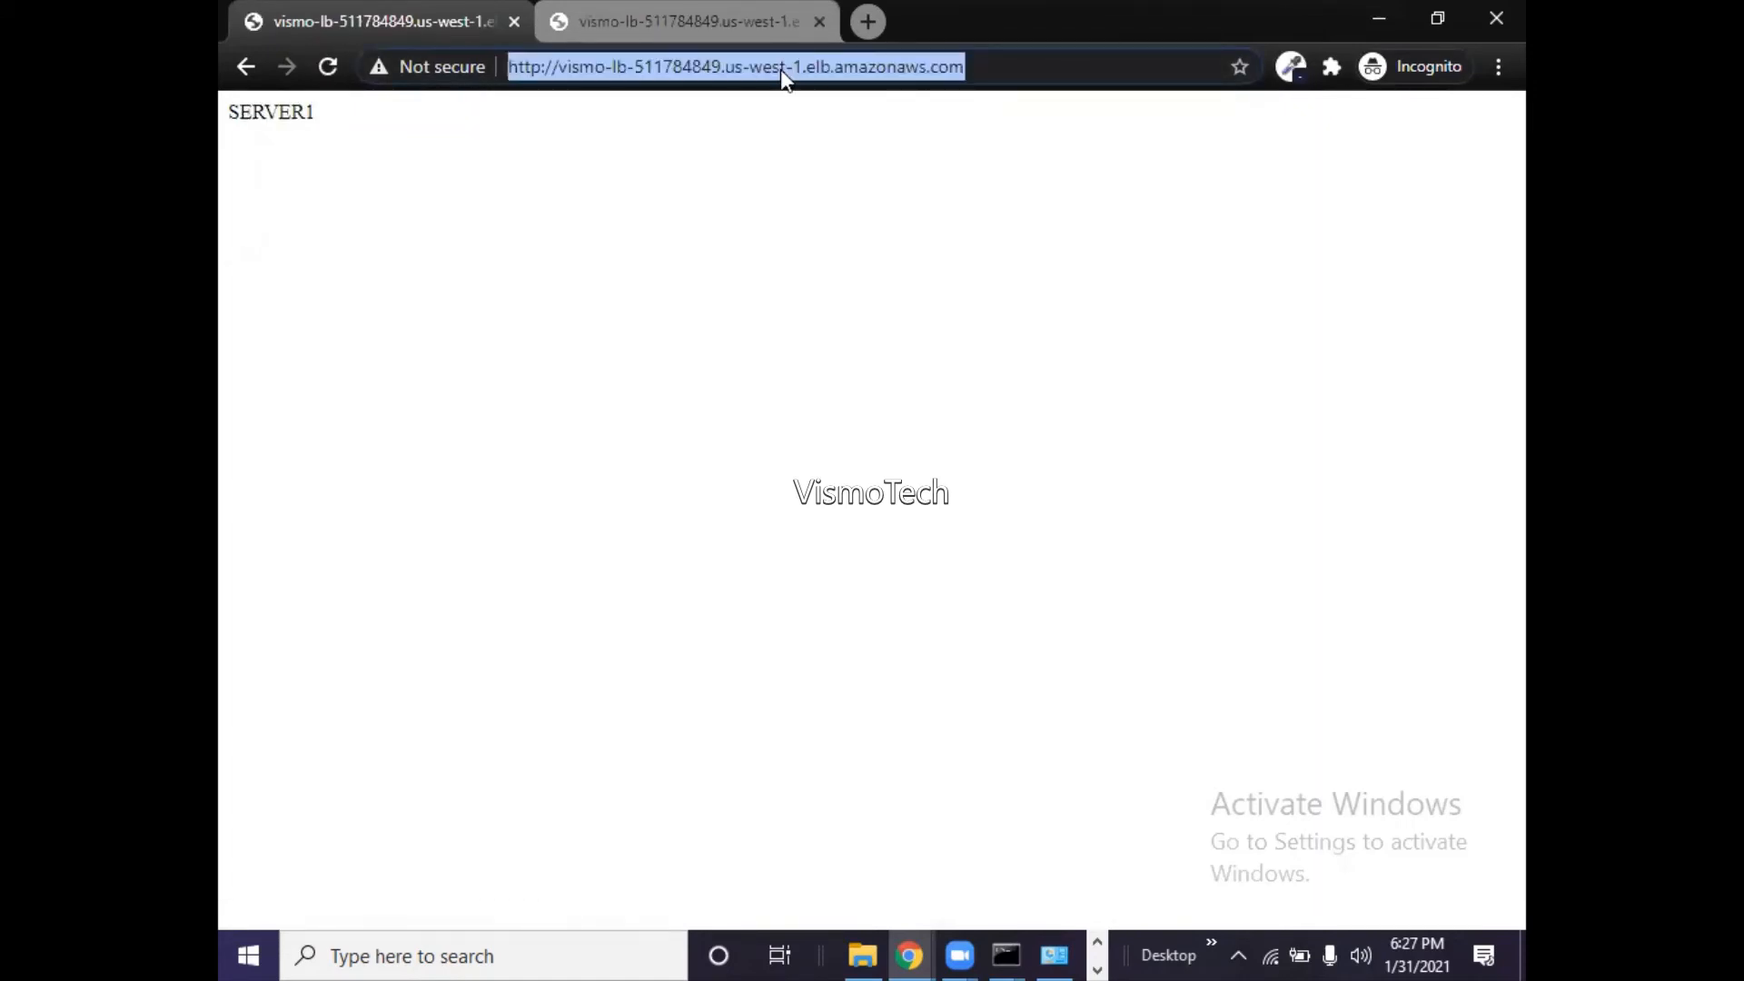
left_click(1013, 76)
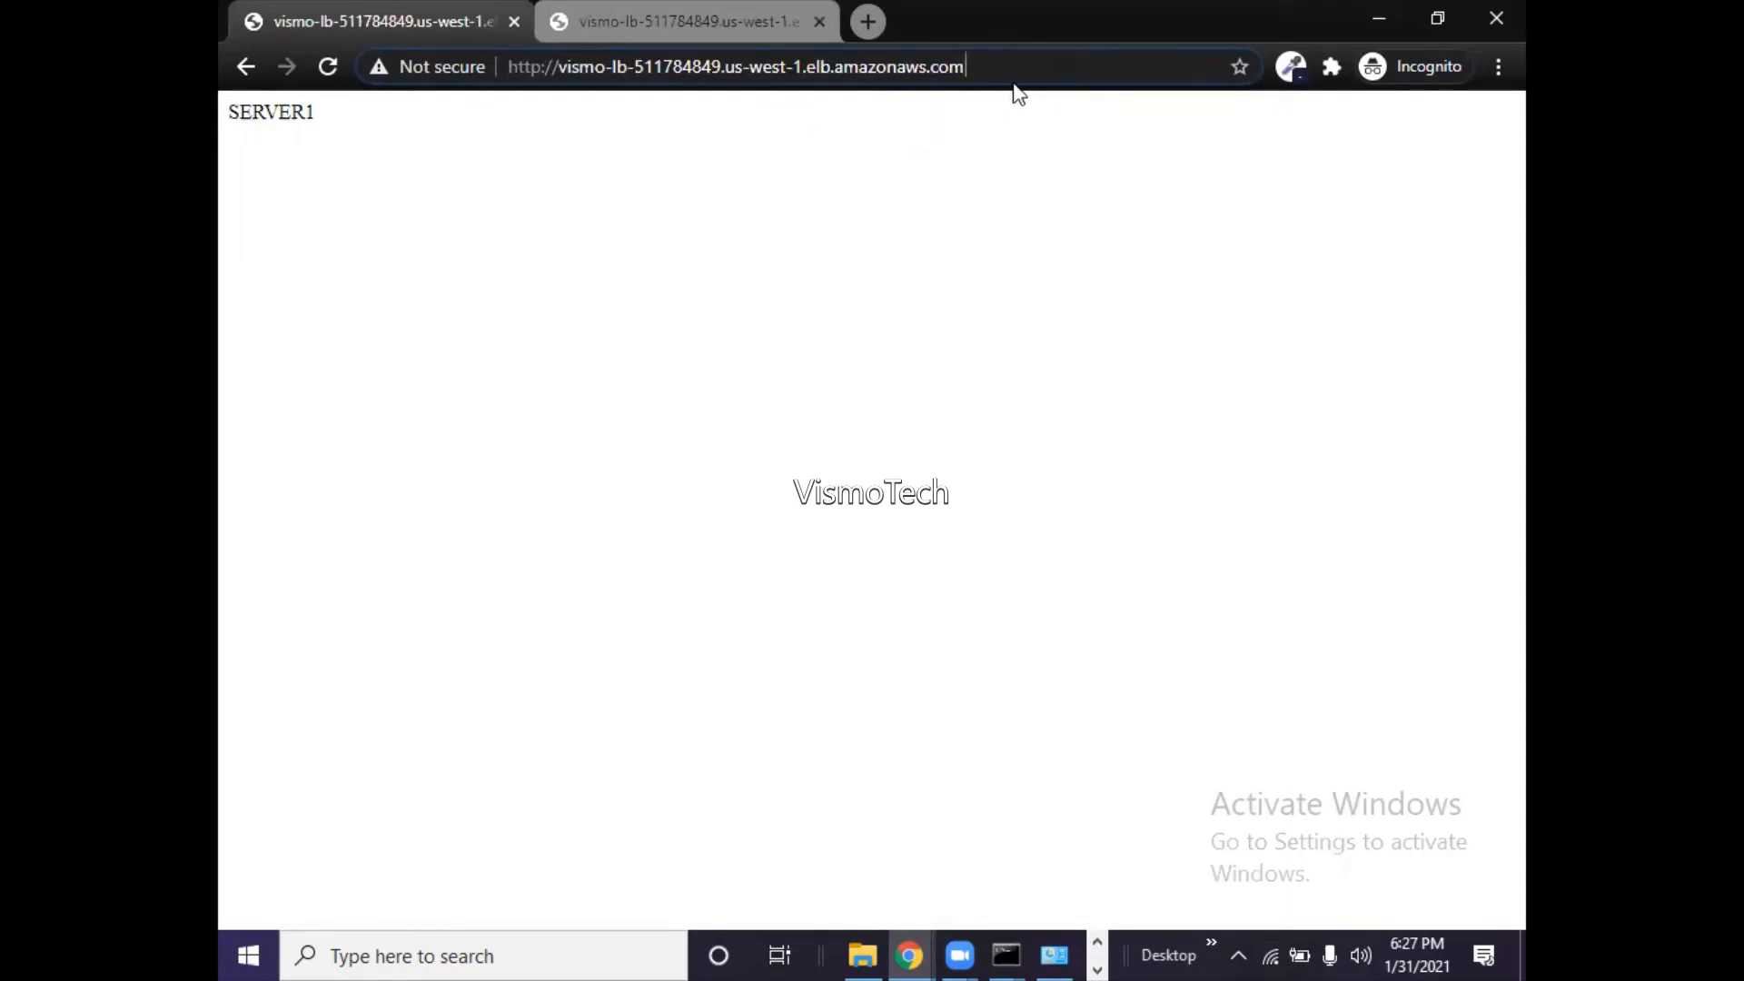
key("Return")
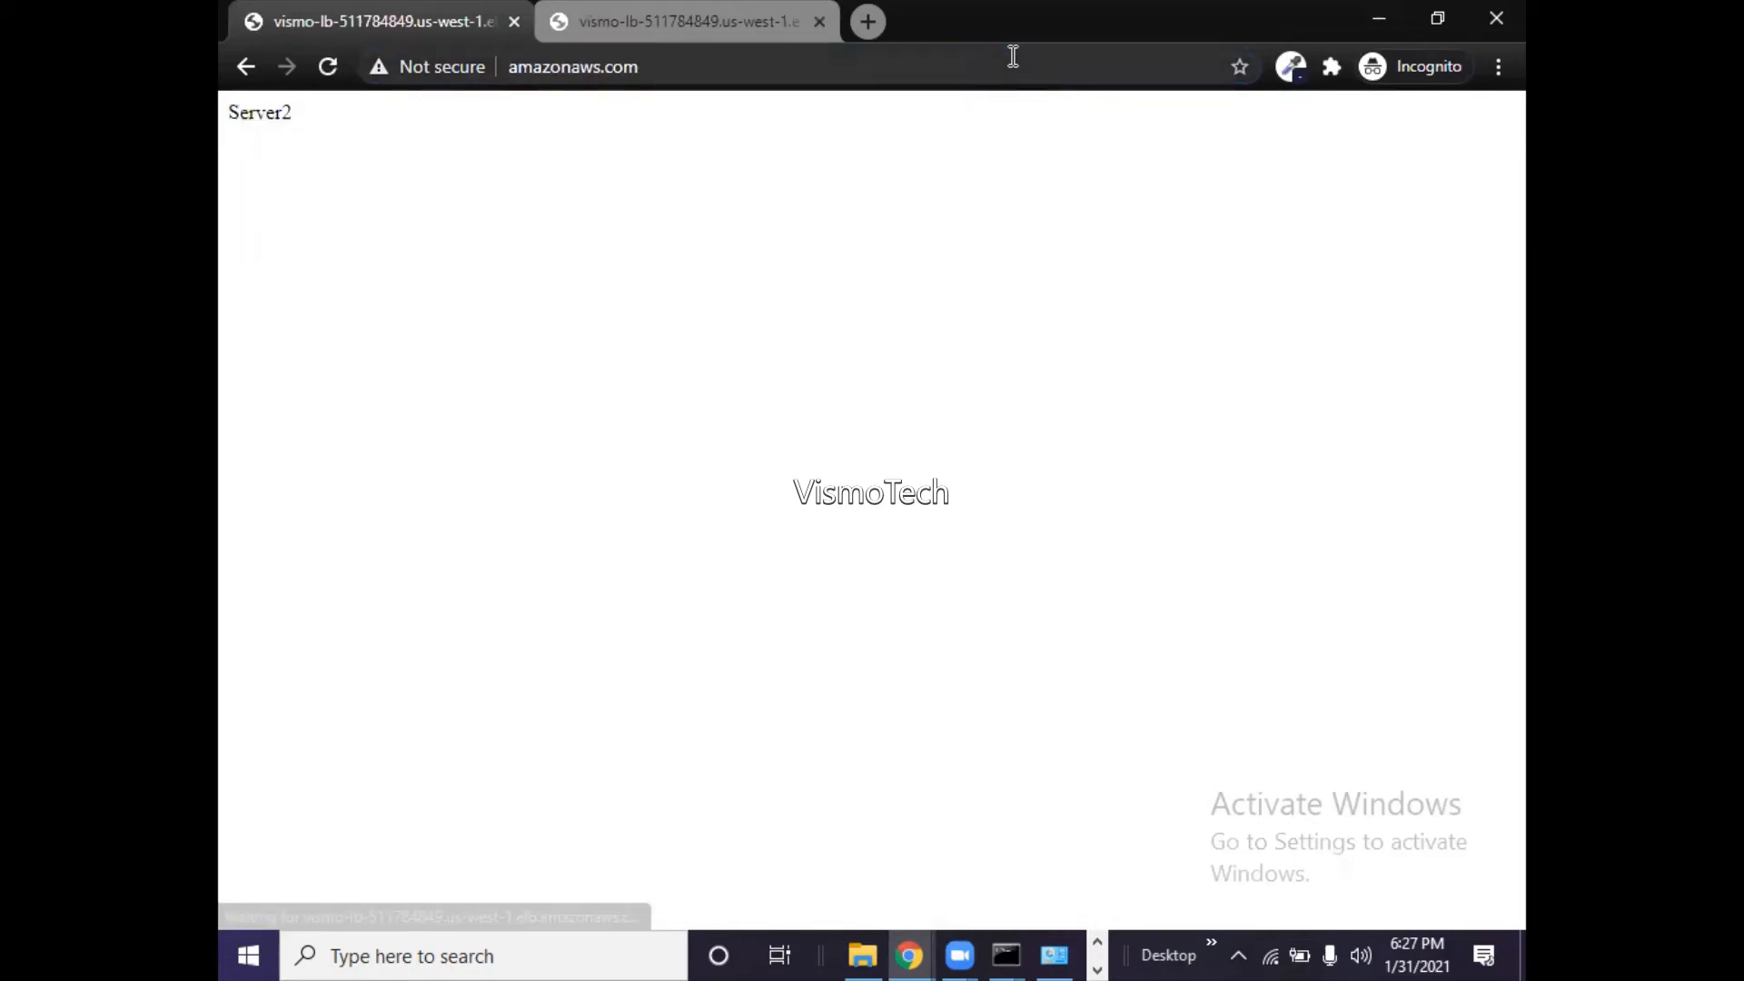
left_click(1013, 56)
key("Return")
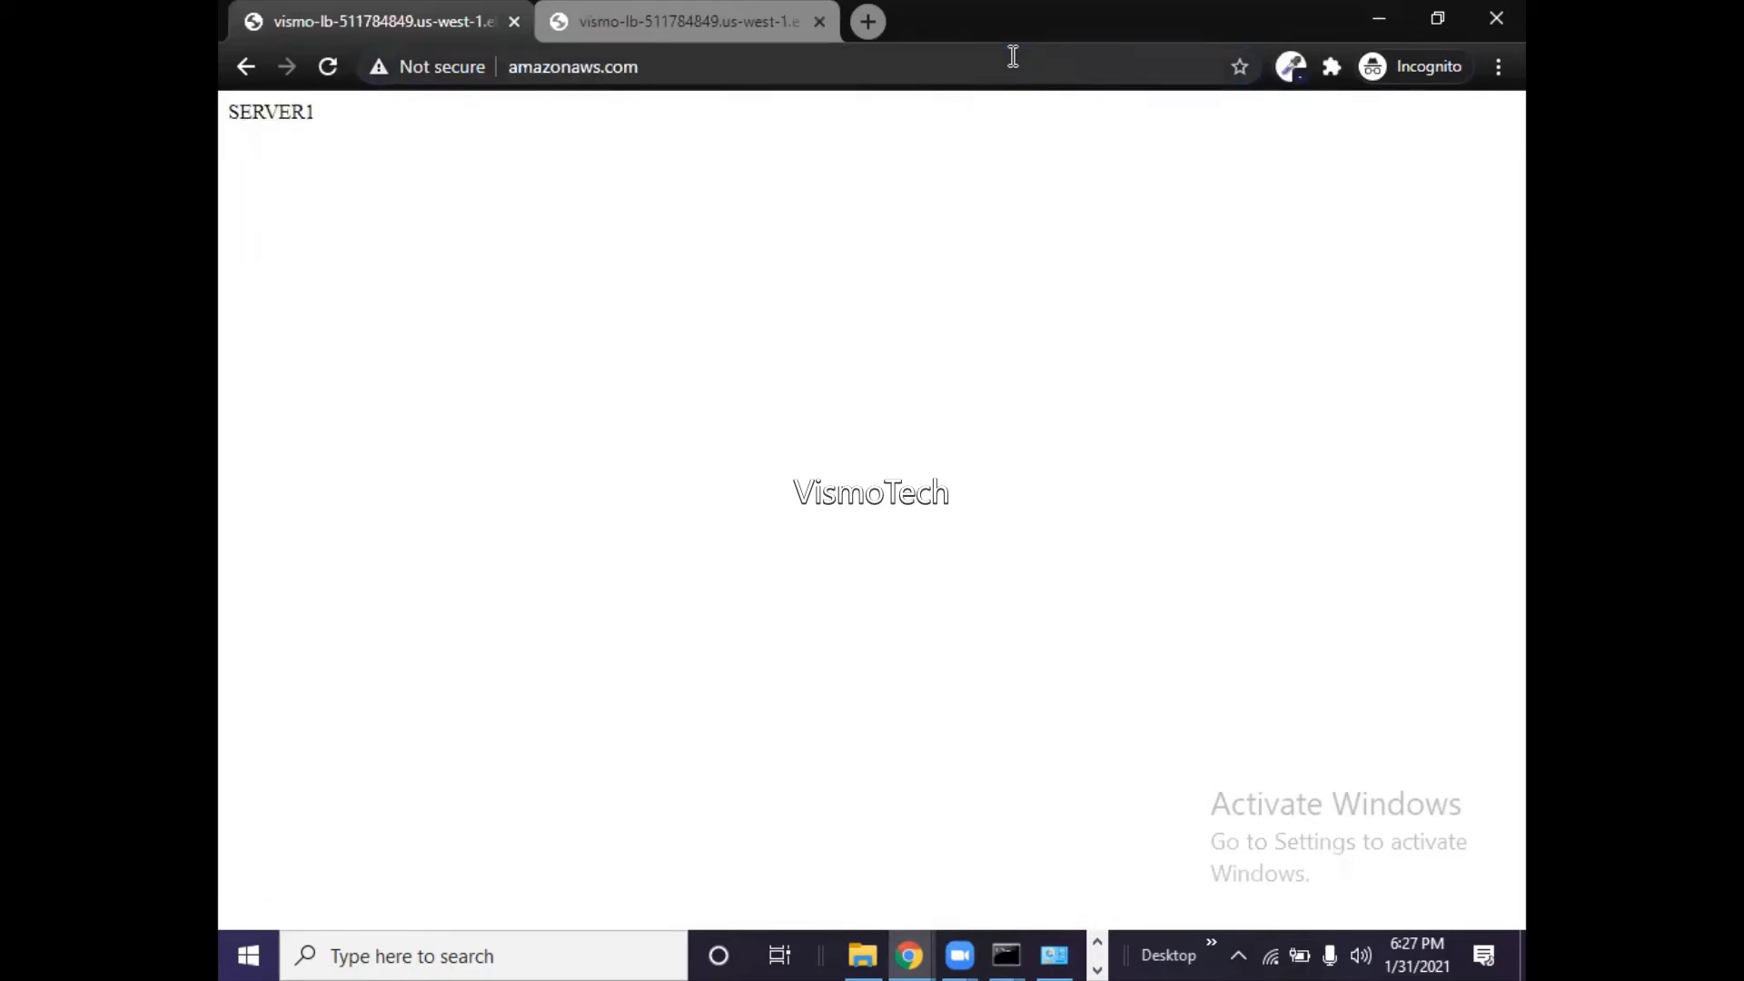
left_click(1012, 56)
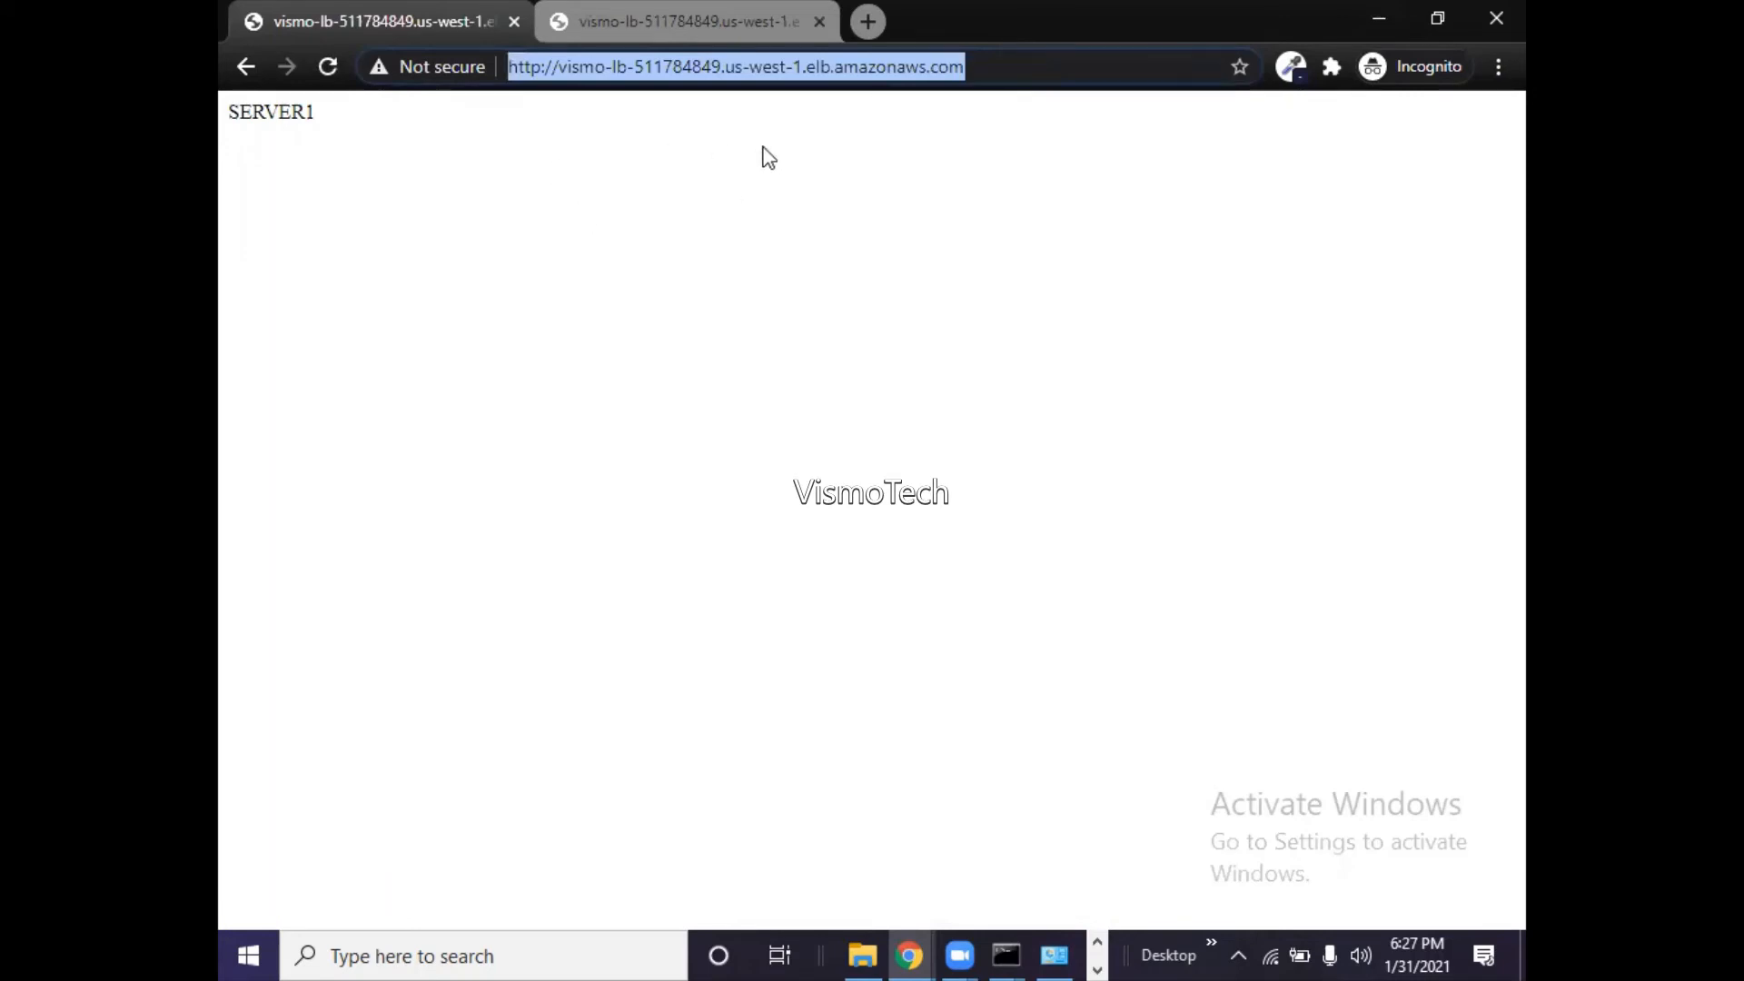
key("Return")
key("F5")
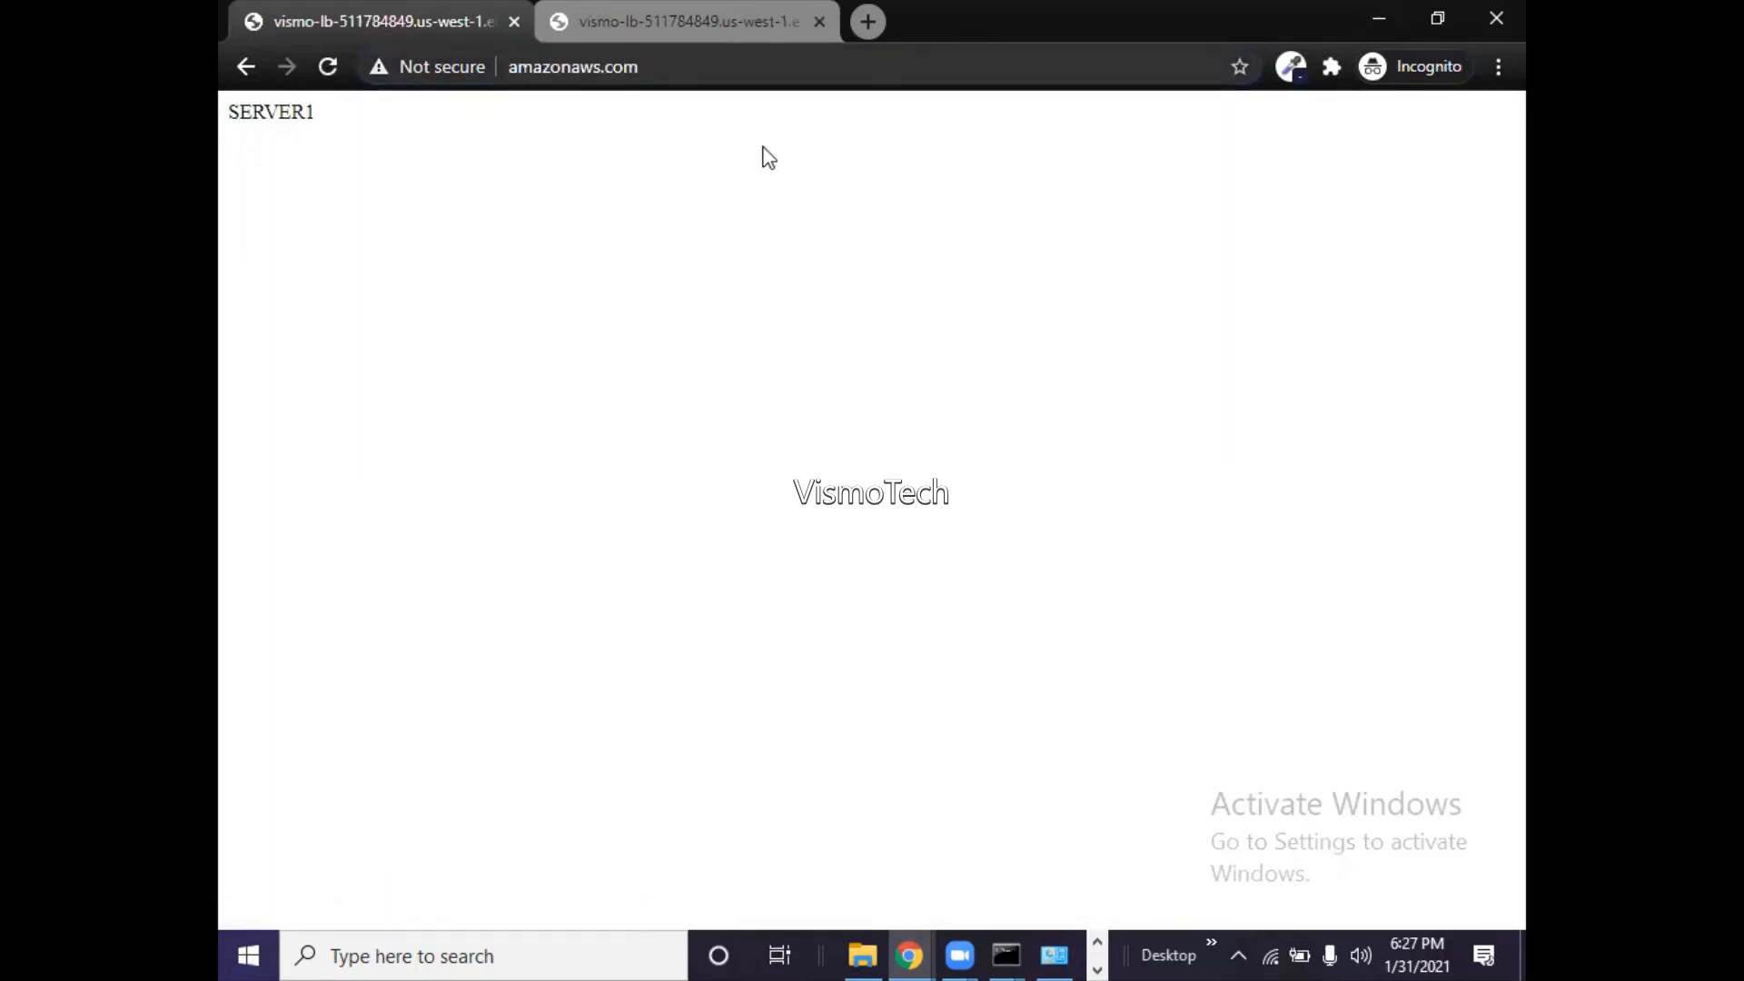
key("F5")
- Return to the regular browser window, view the Instances page, and copy the DNS name of Vismo-LB again from its description
mouse_move(759, 65)
mouse_move(909, 956)
left_click(800, 828)
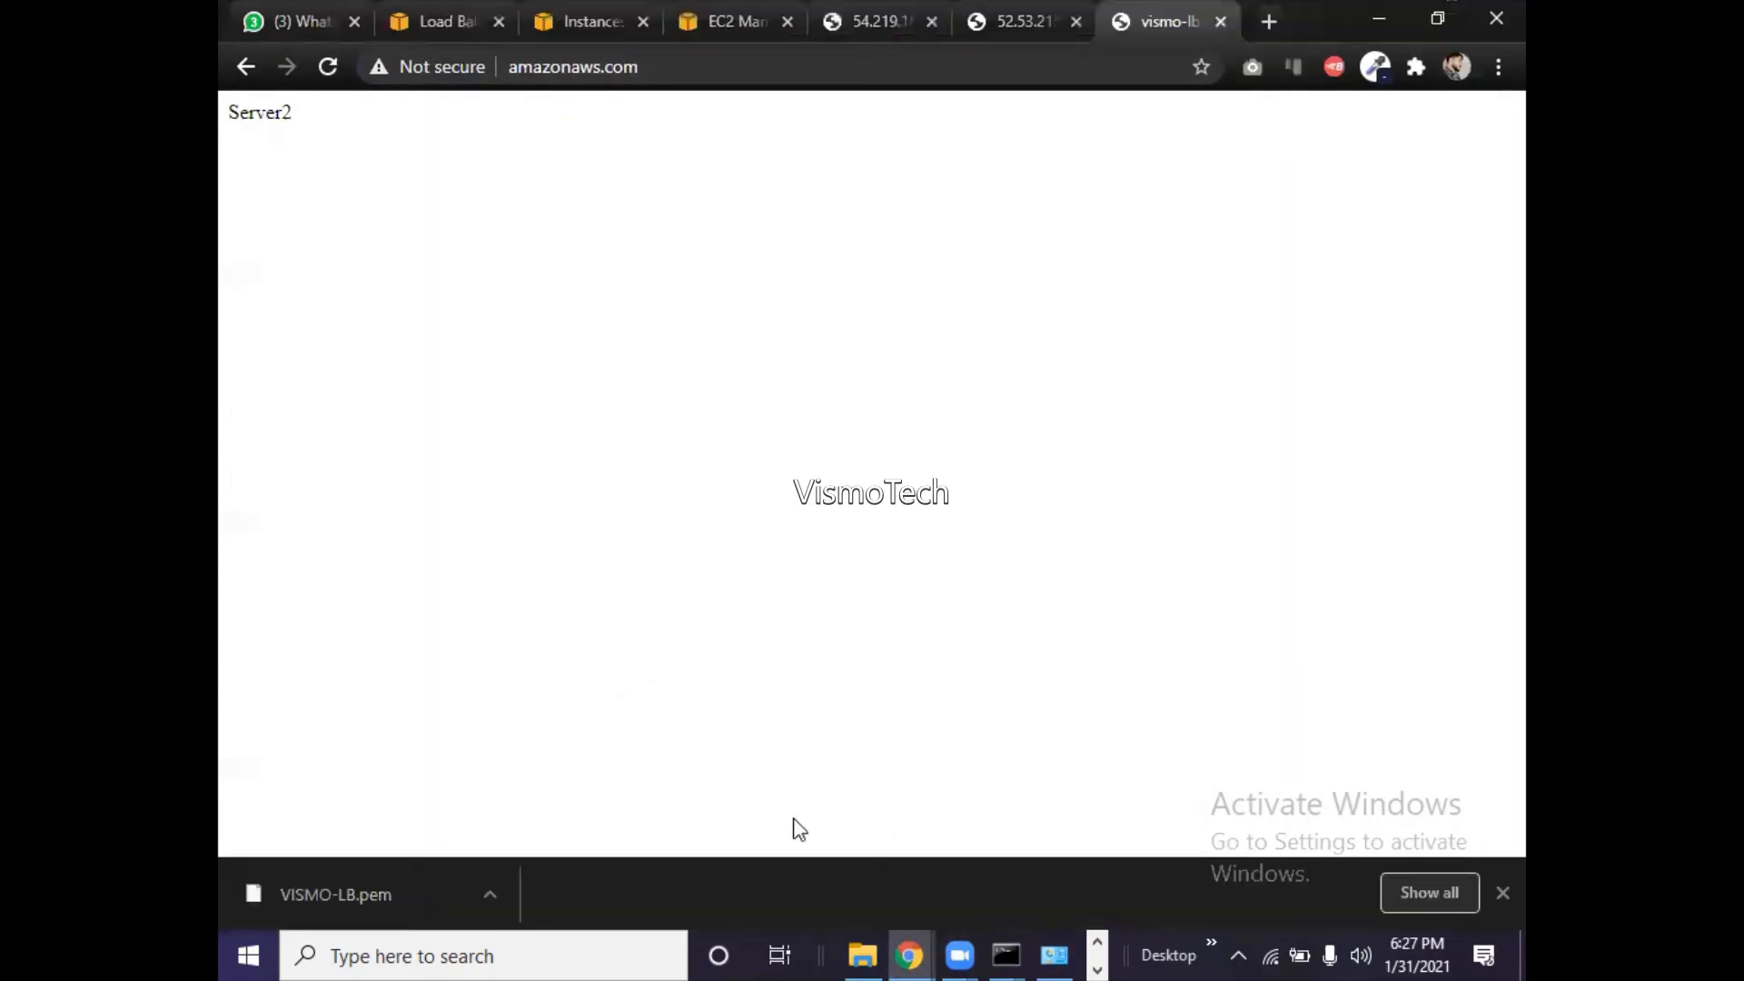
left_click(581, 12)
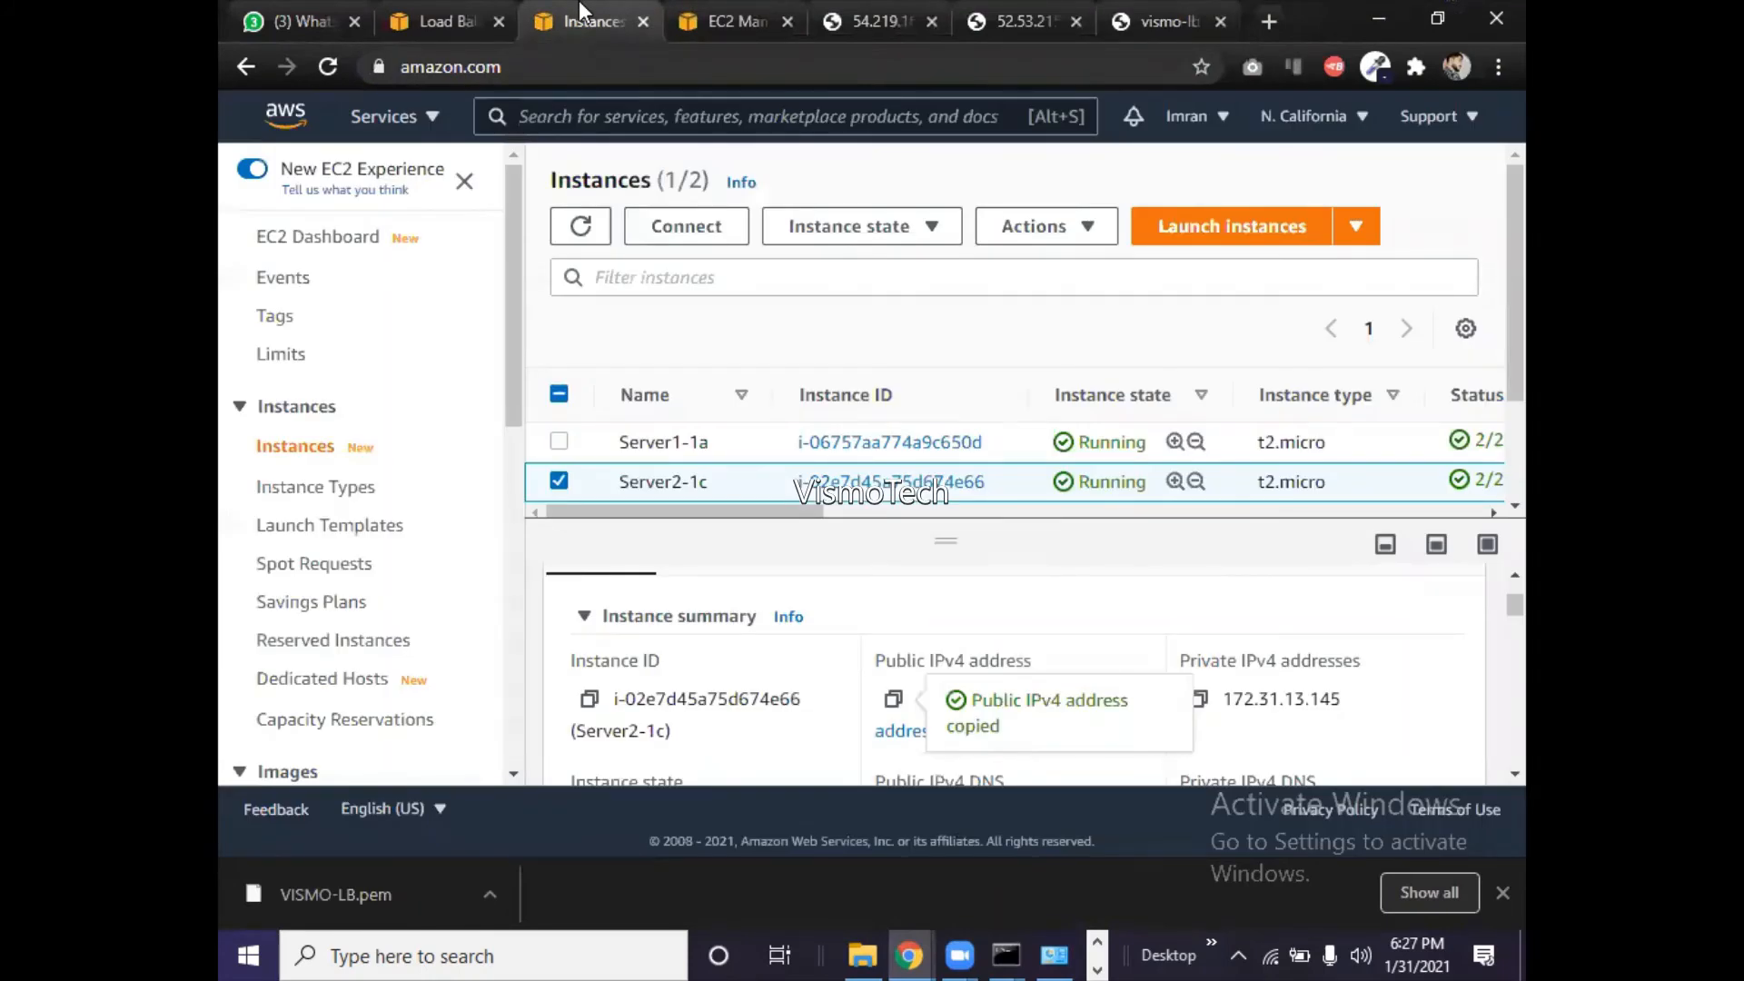
left_click(701, 13)
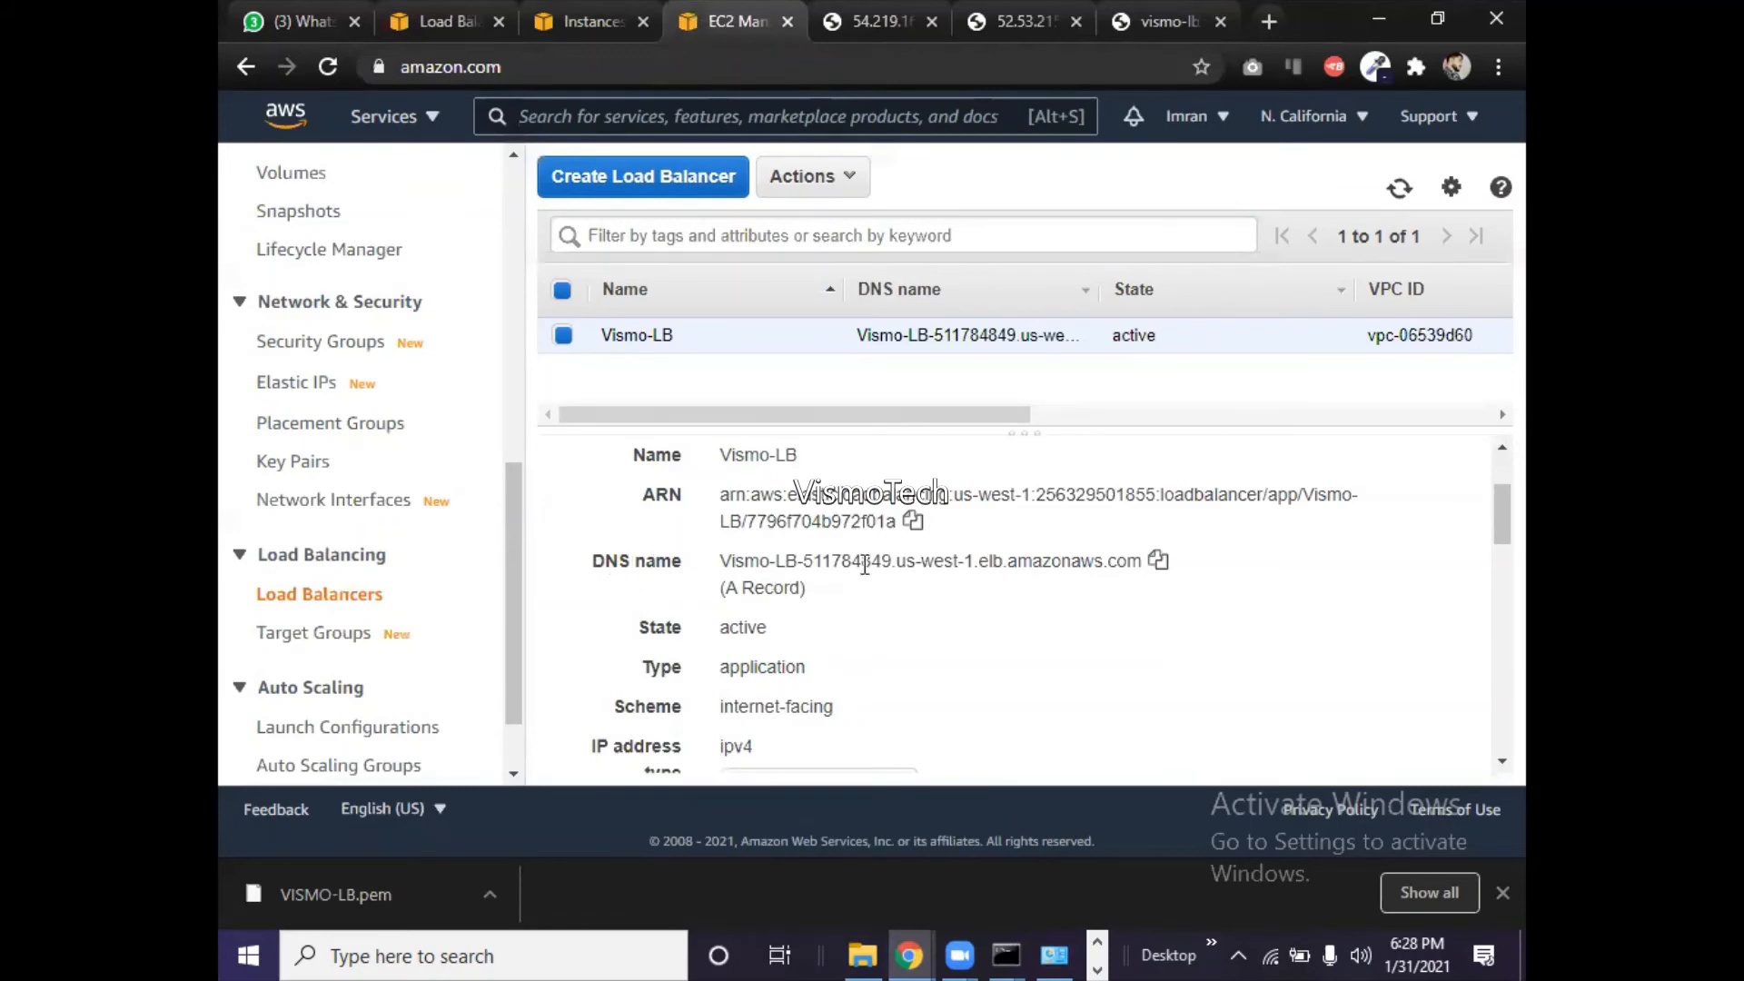
left_click(1160, 562)
left_click(1159, 562)
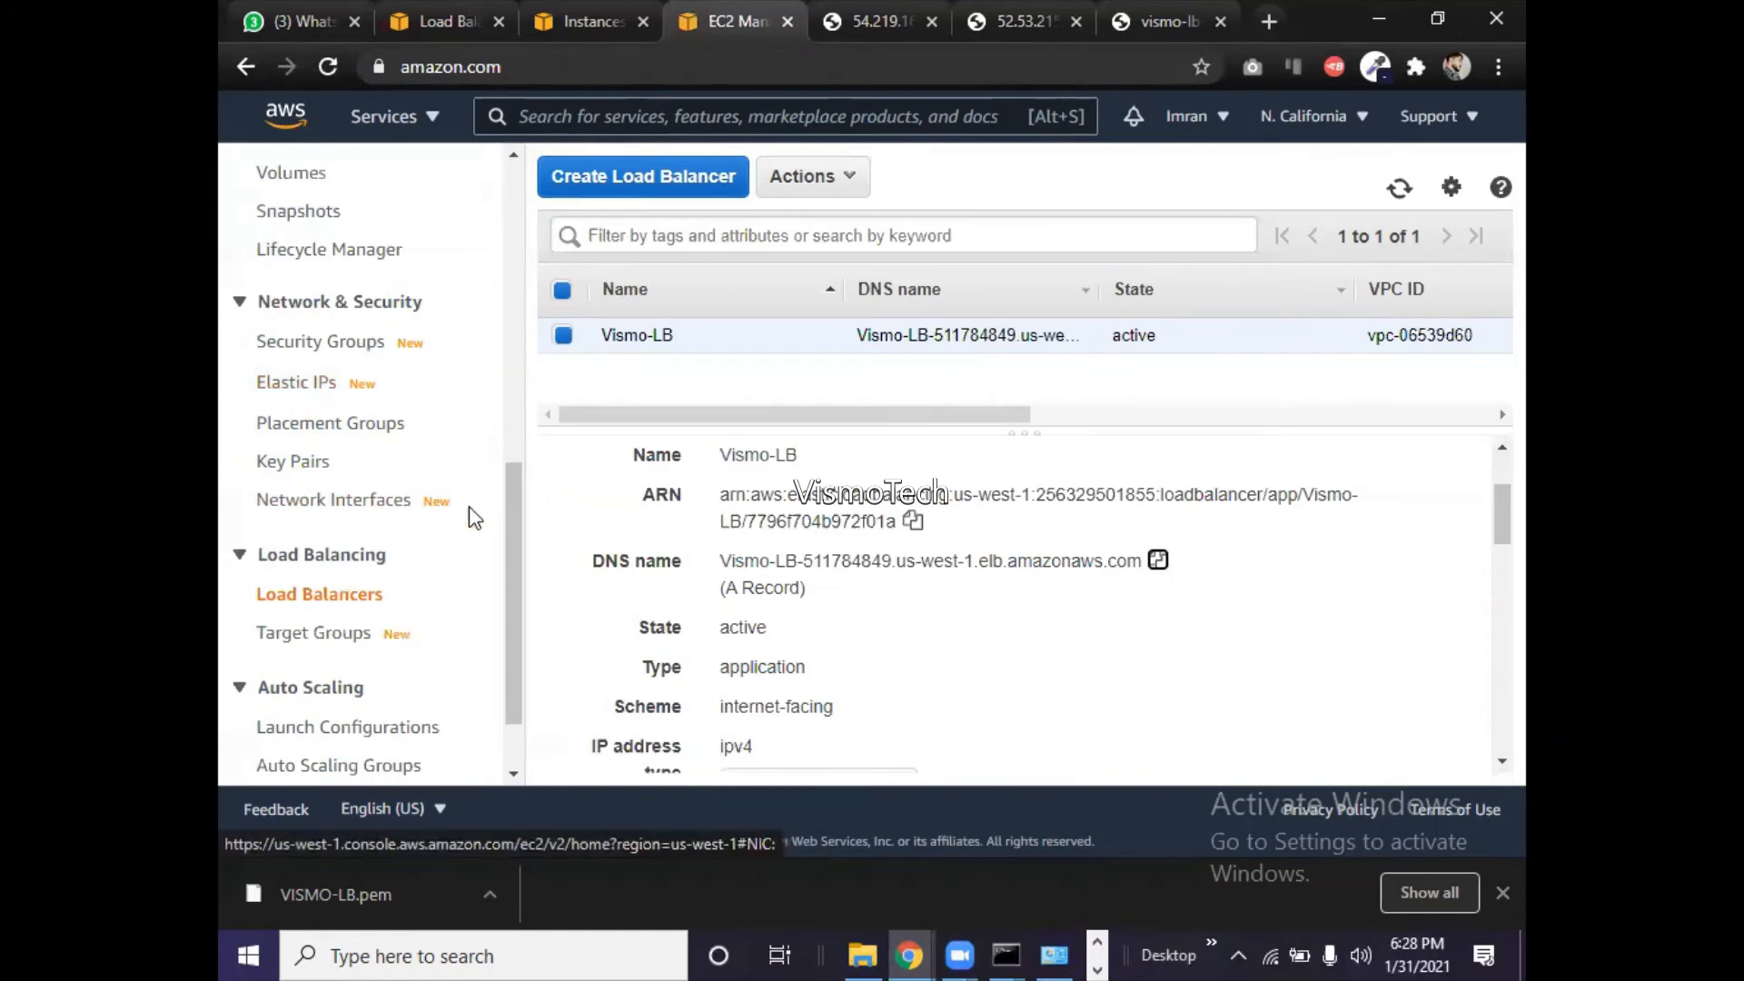
- Open the Instances page, refresh the list, and enlarge the list area to show Server1-1a and Server2-1c
left_click_drag(518, 545, 505, 211)
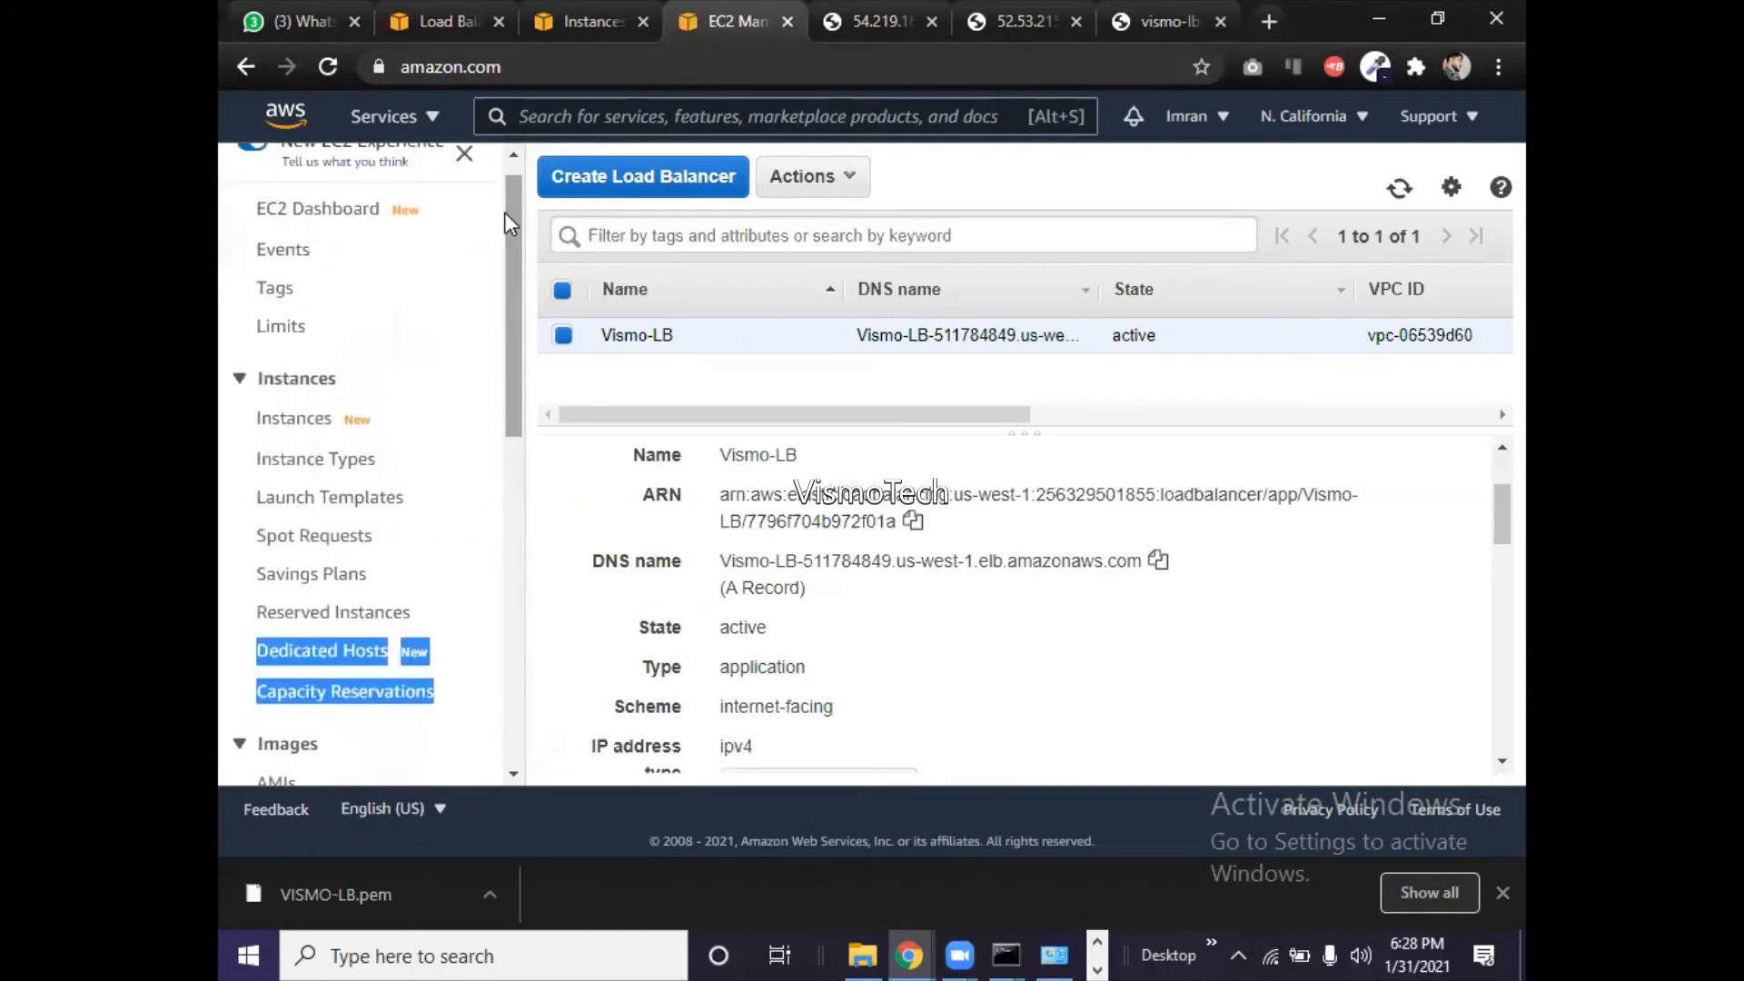
left_click(288, 418)
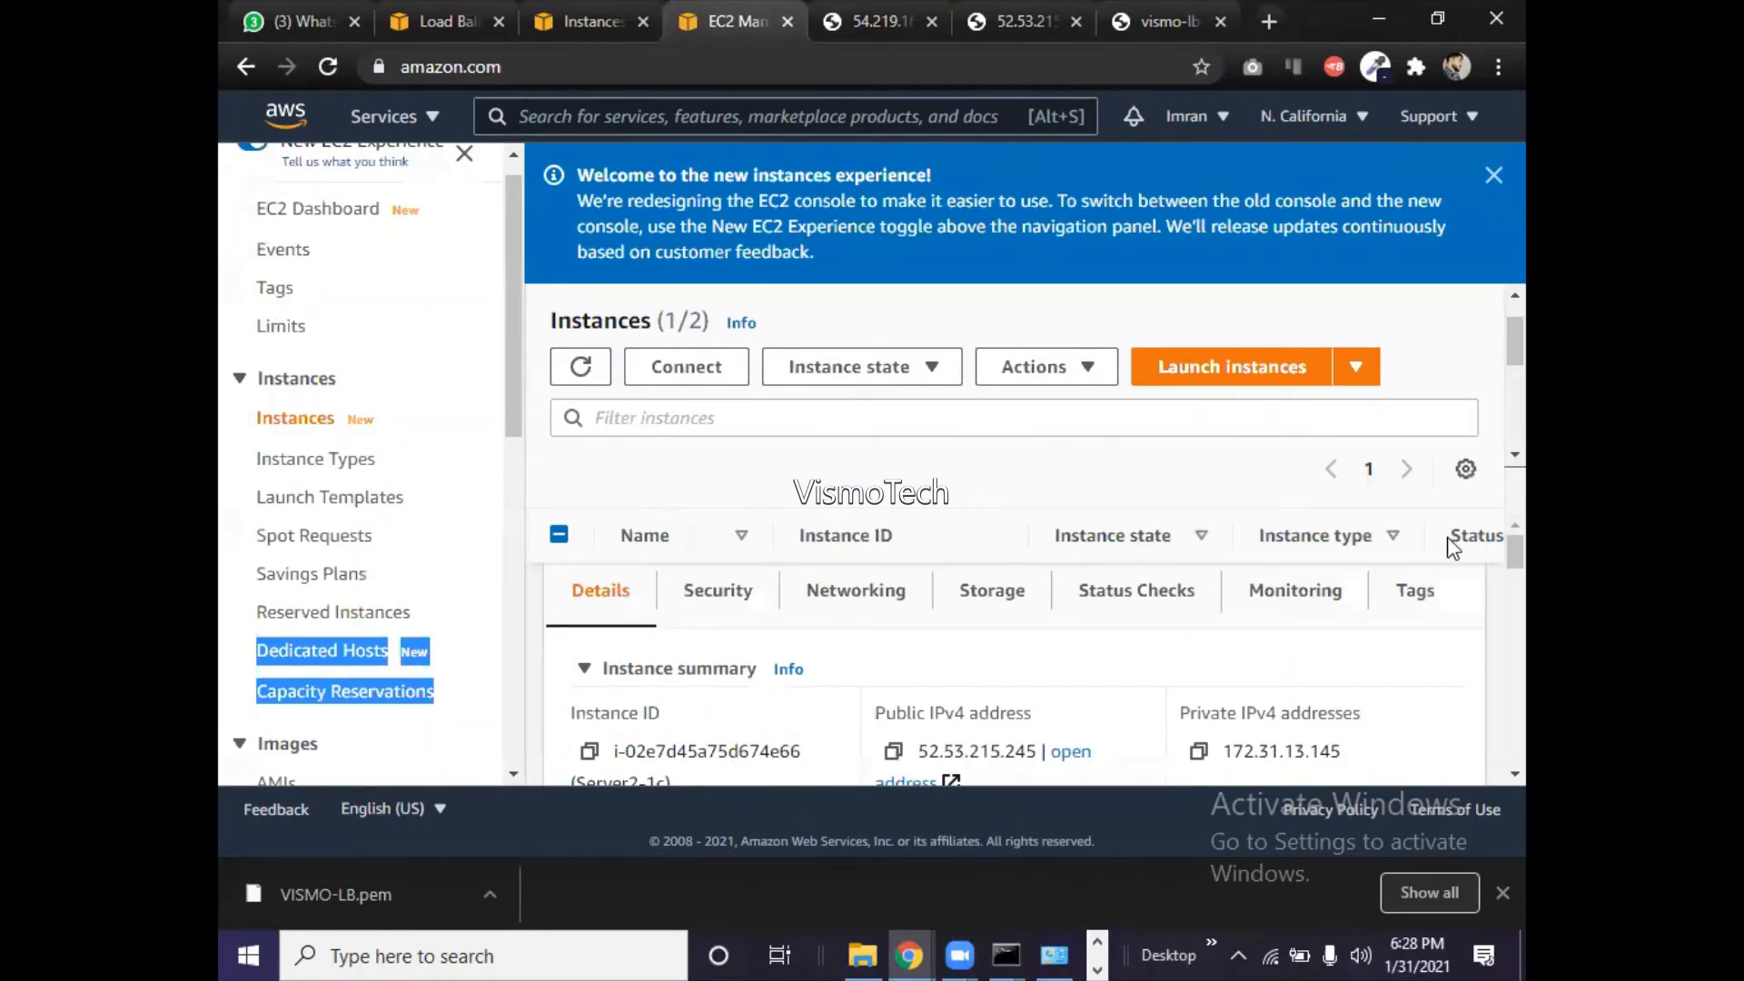
scroll(1490, 454, "down", 3)
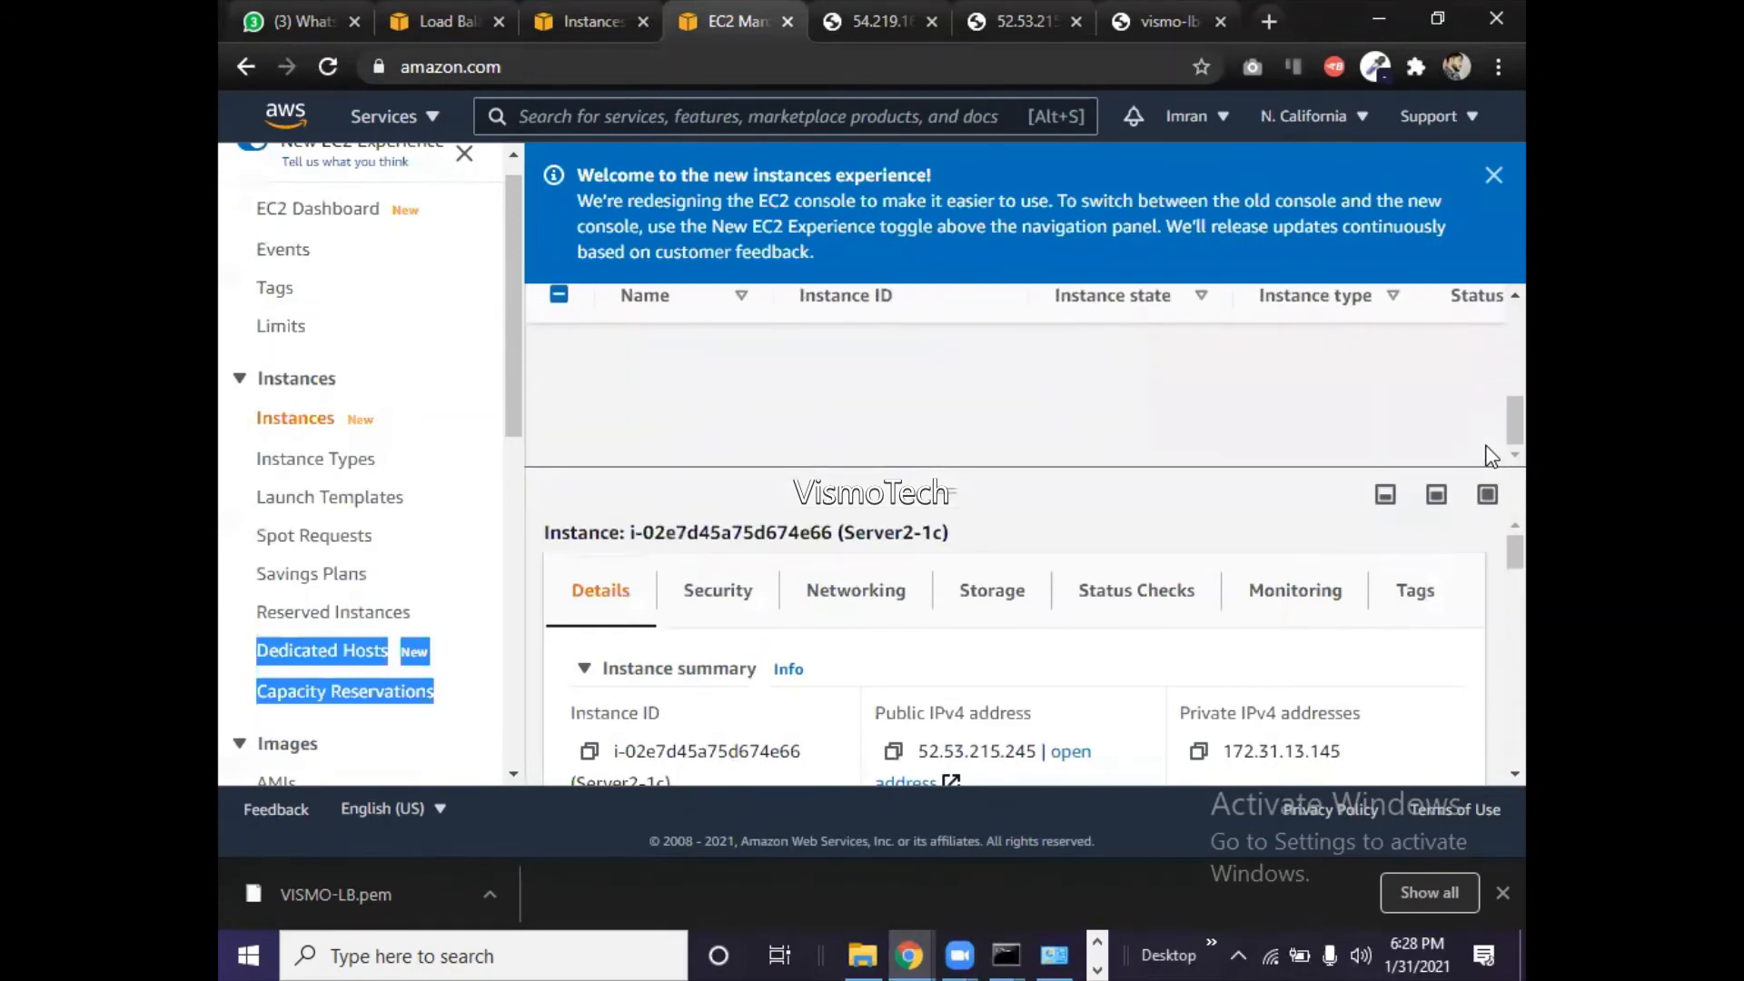
scroll(1491, 397, "up", 2)
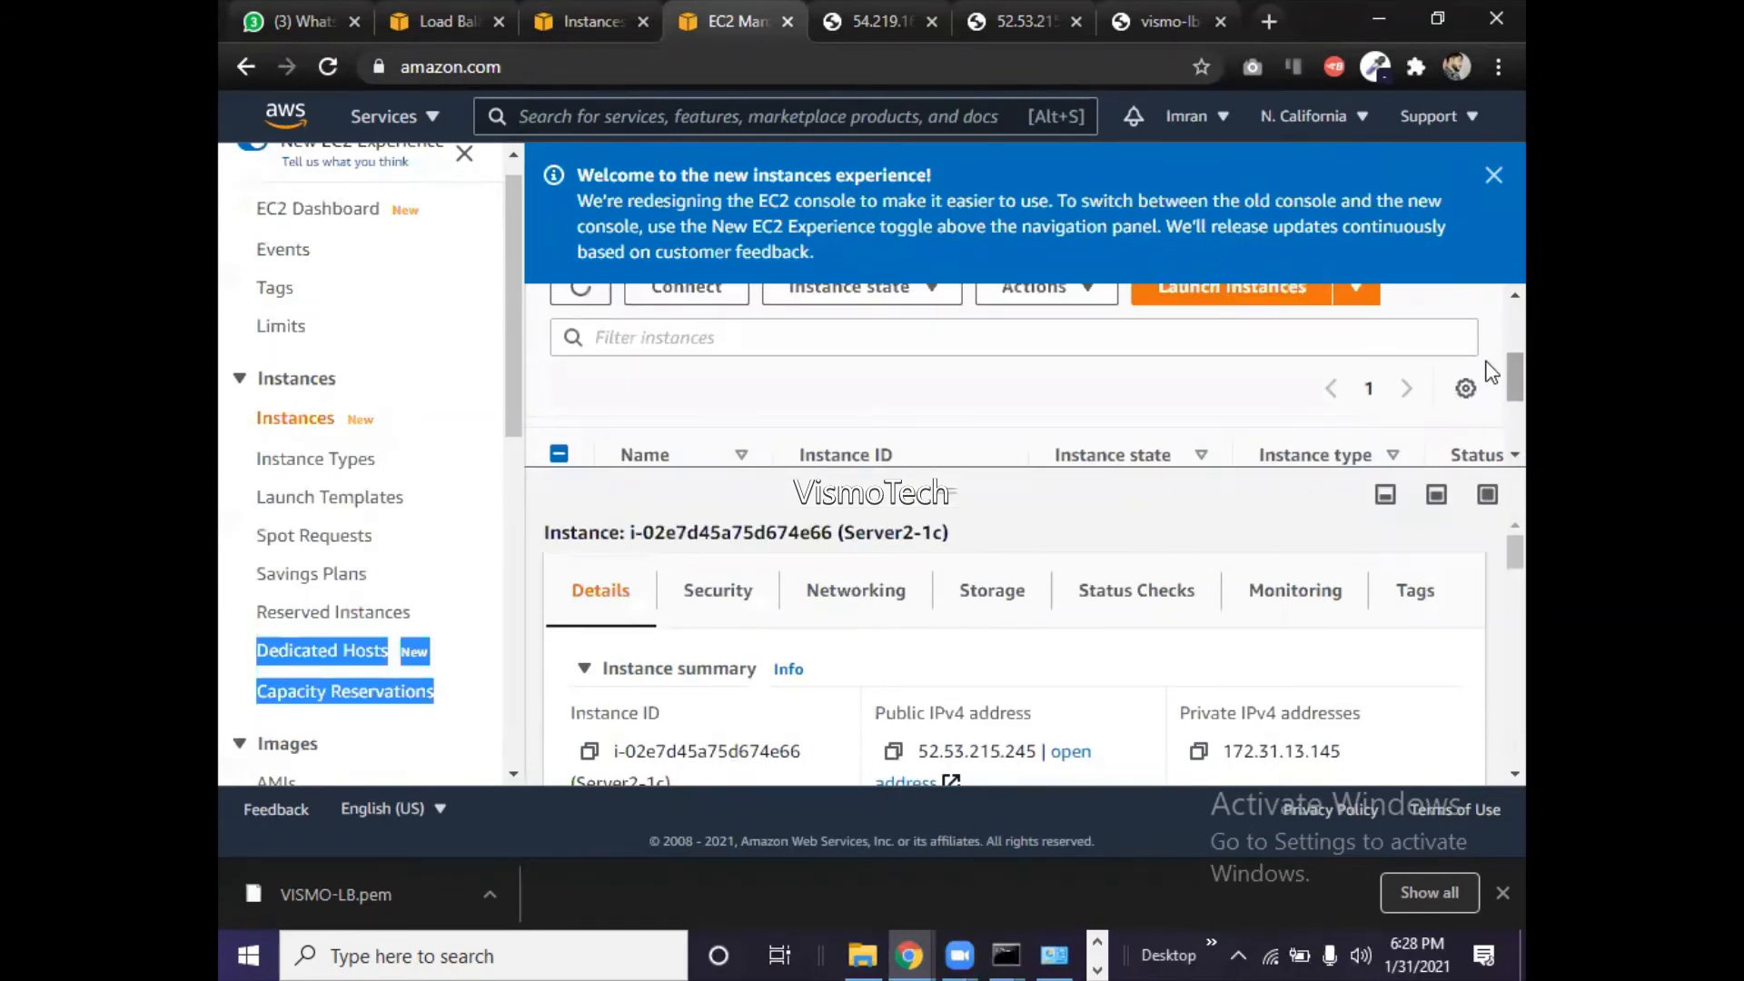
scroll(1491, 373, "up", 1)
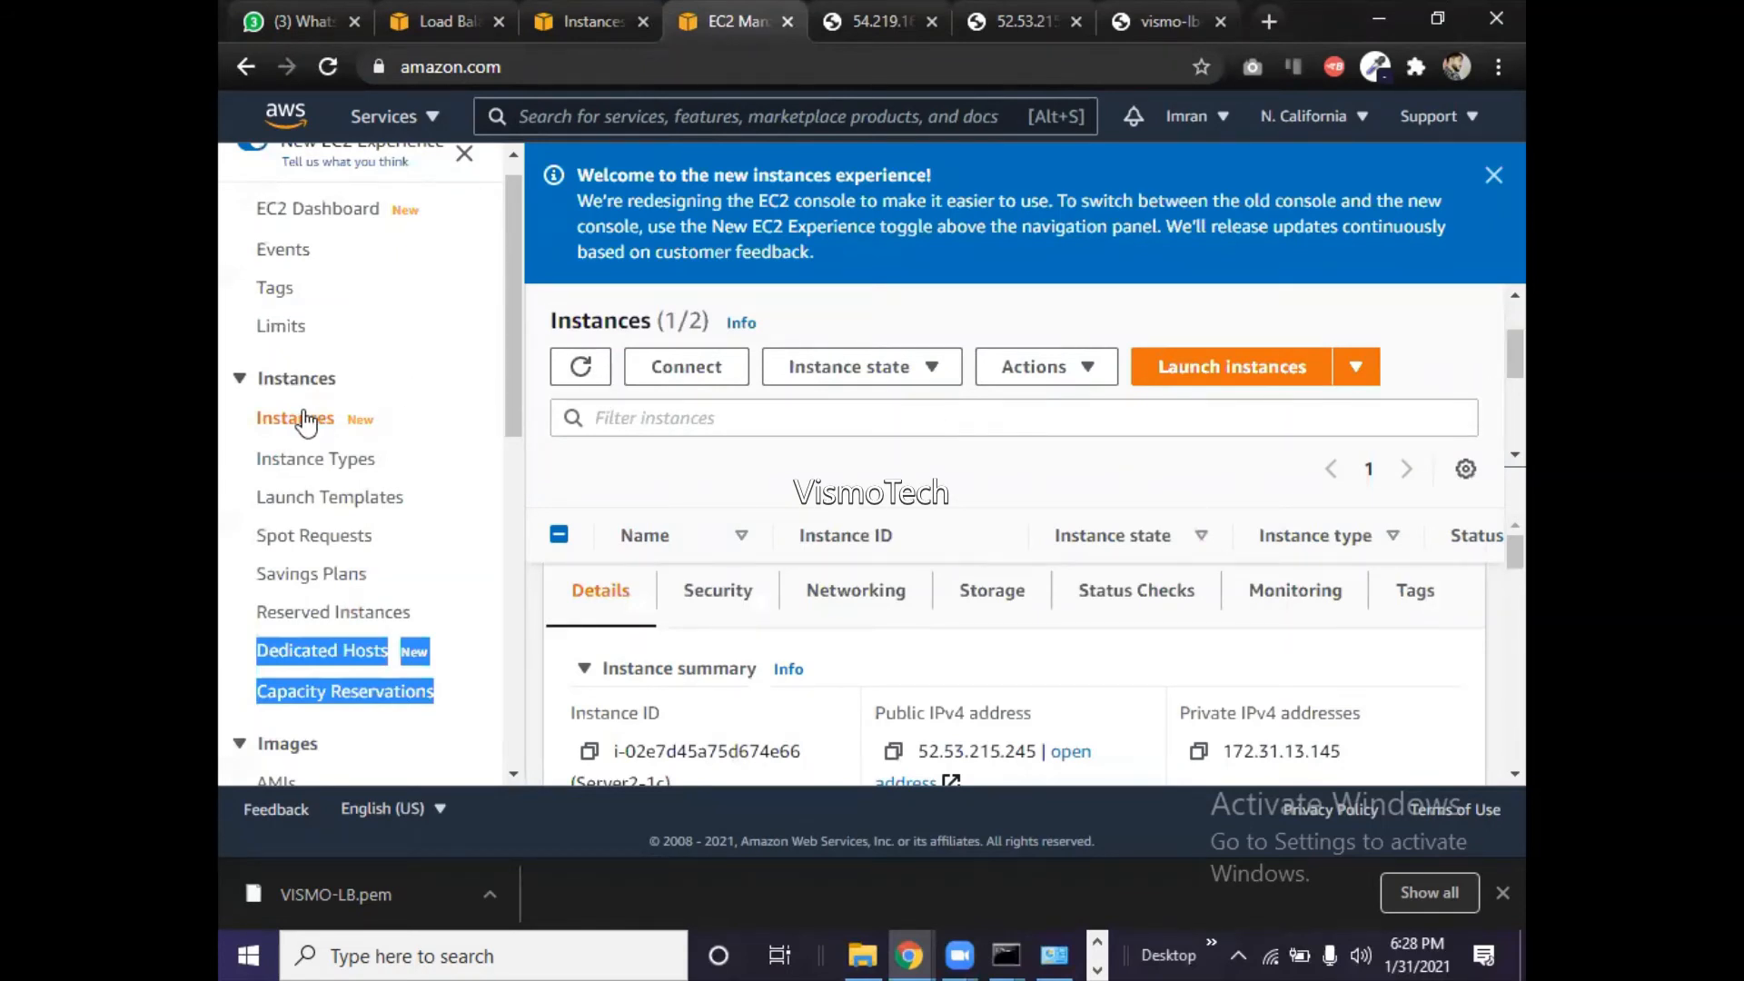
left_click(581, 366)
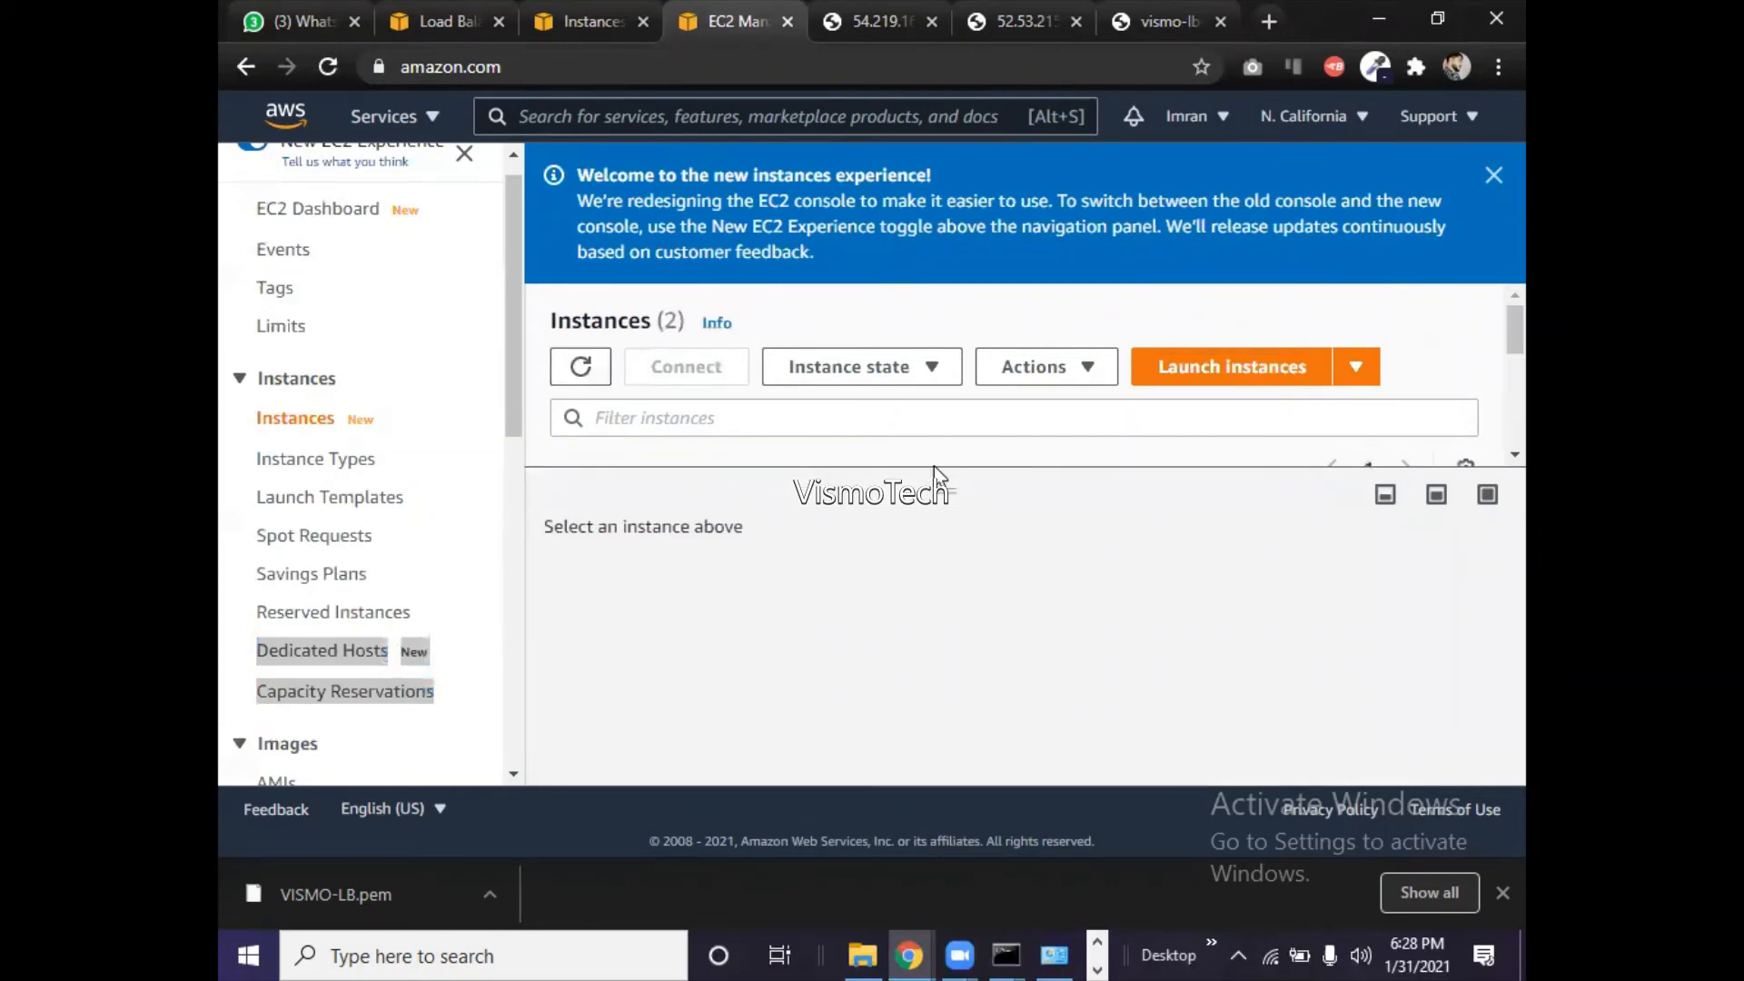
left_click_drag(932, 468, 887, 734)
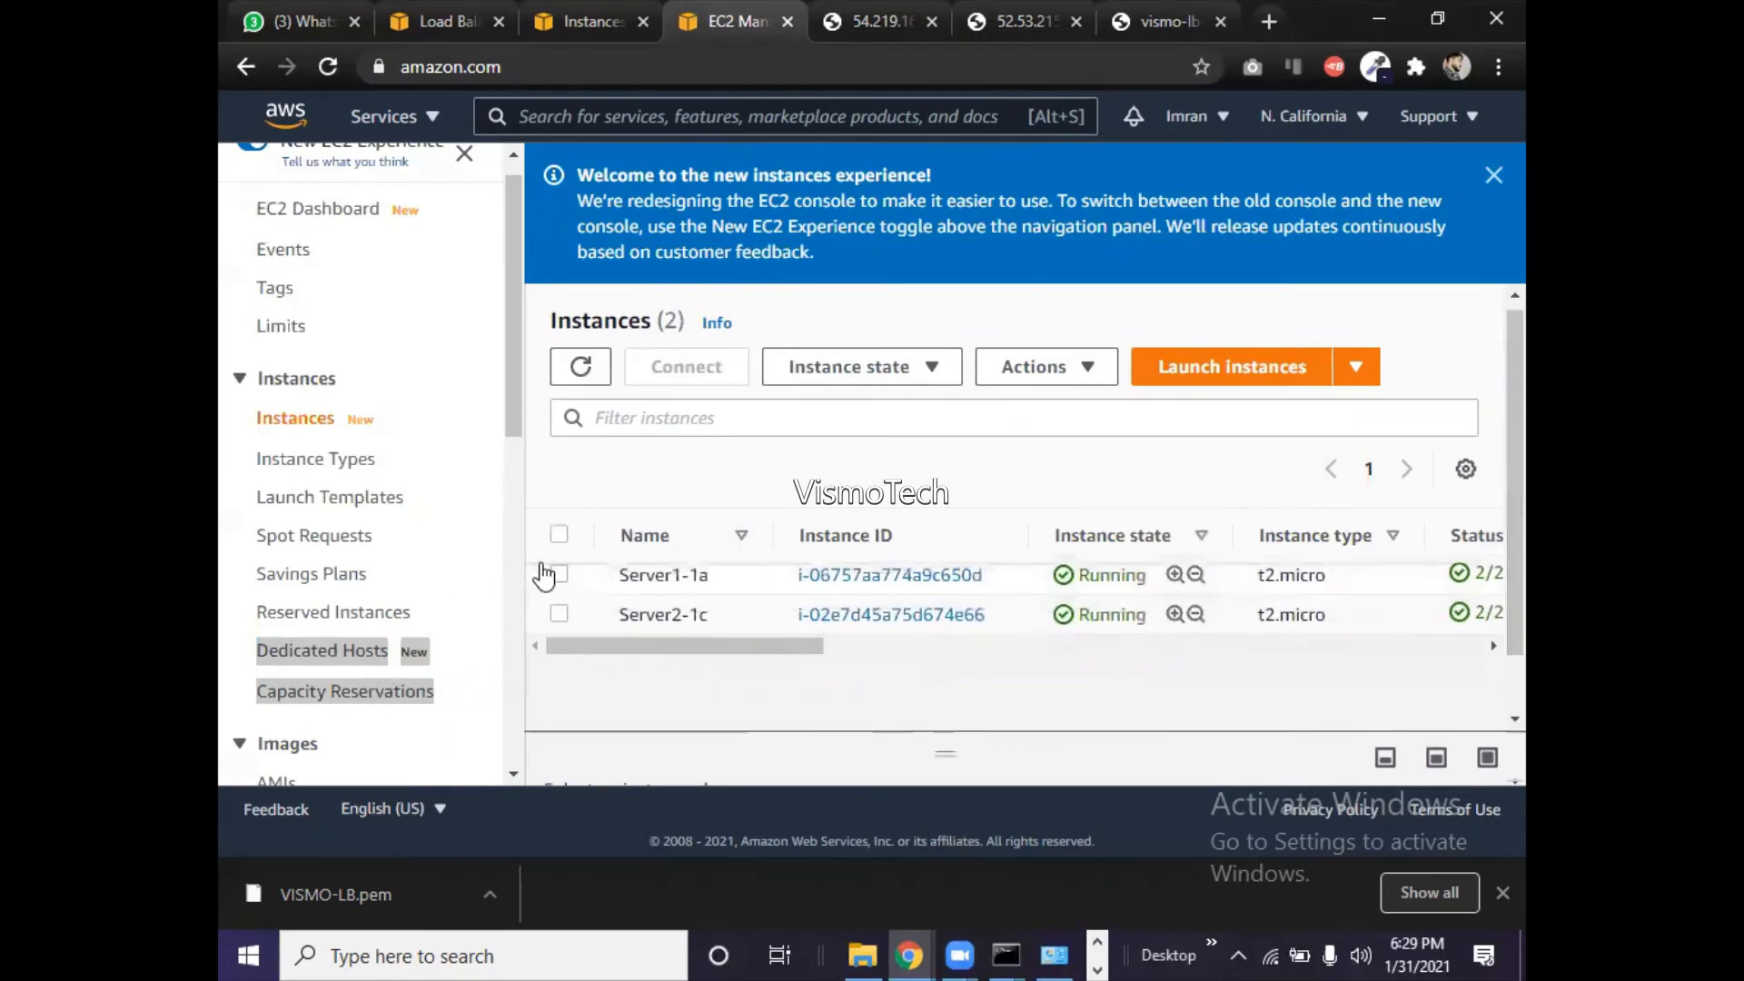
- Select Server1-1a and enlarge the details area to view its instance summary
left_click(557, 573)
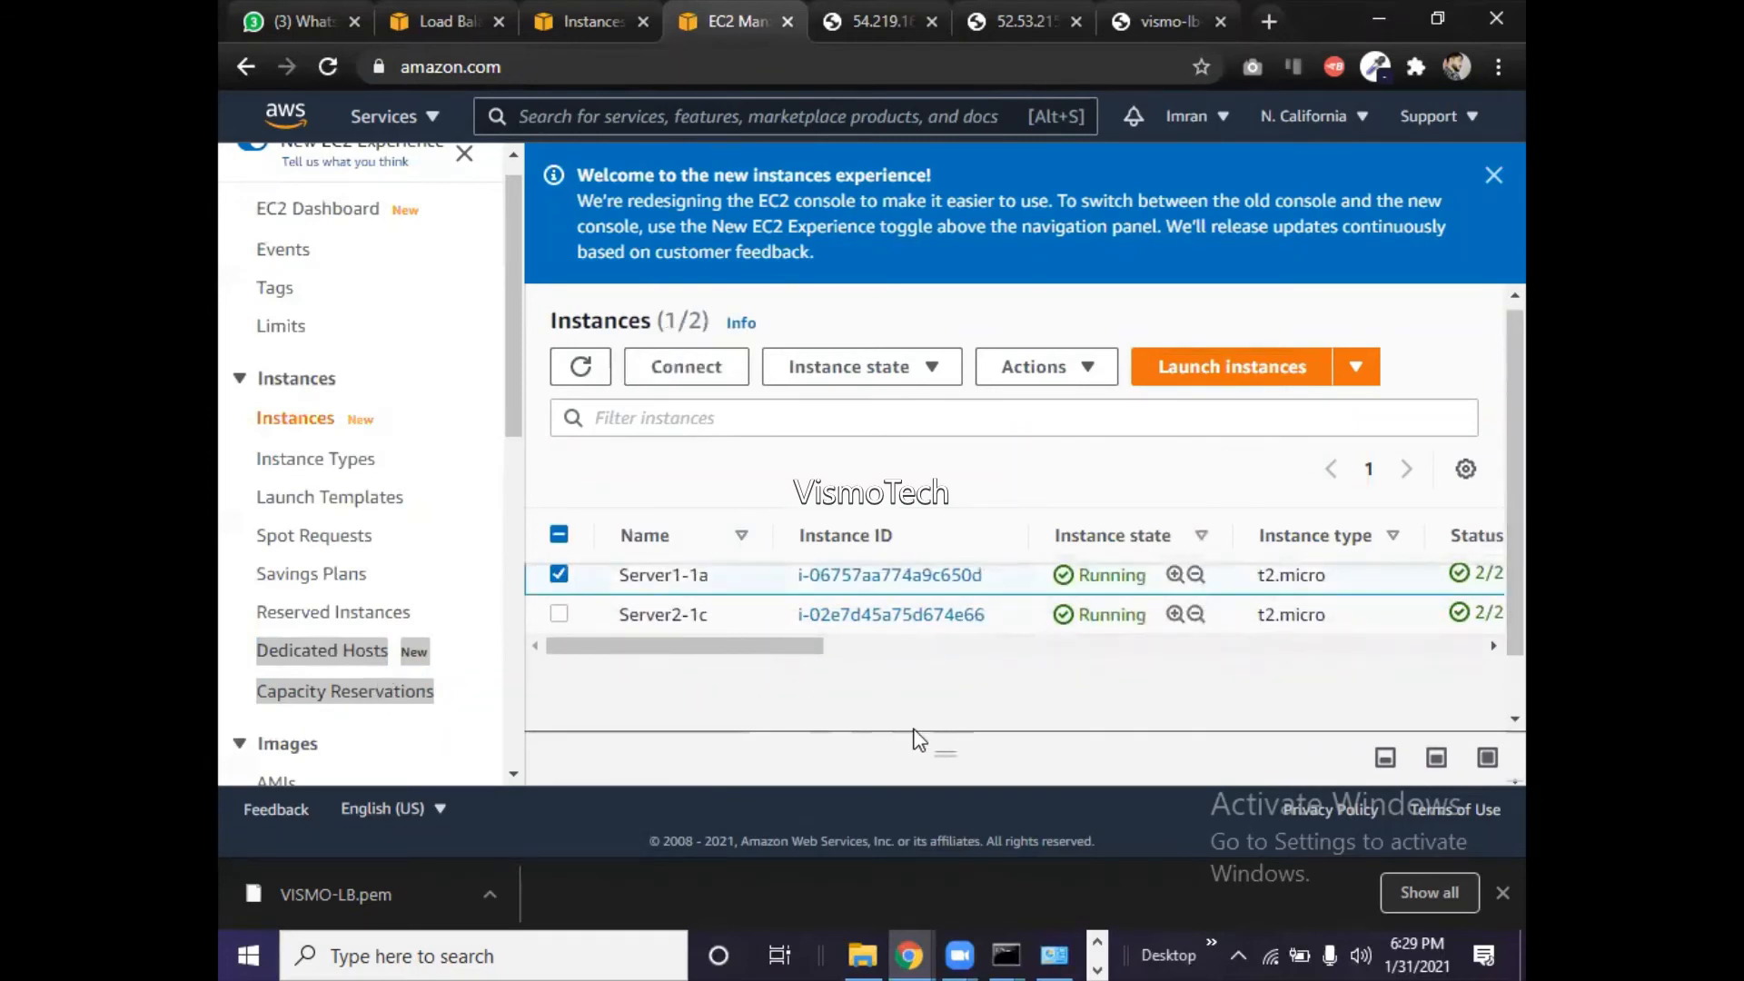
left_click_drag(913, 739, 803, 631)
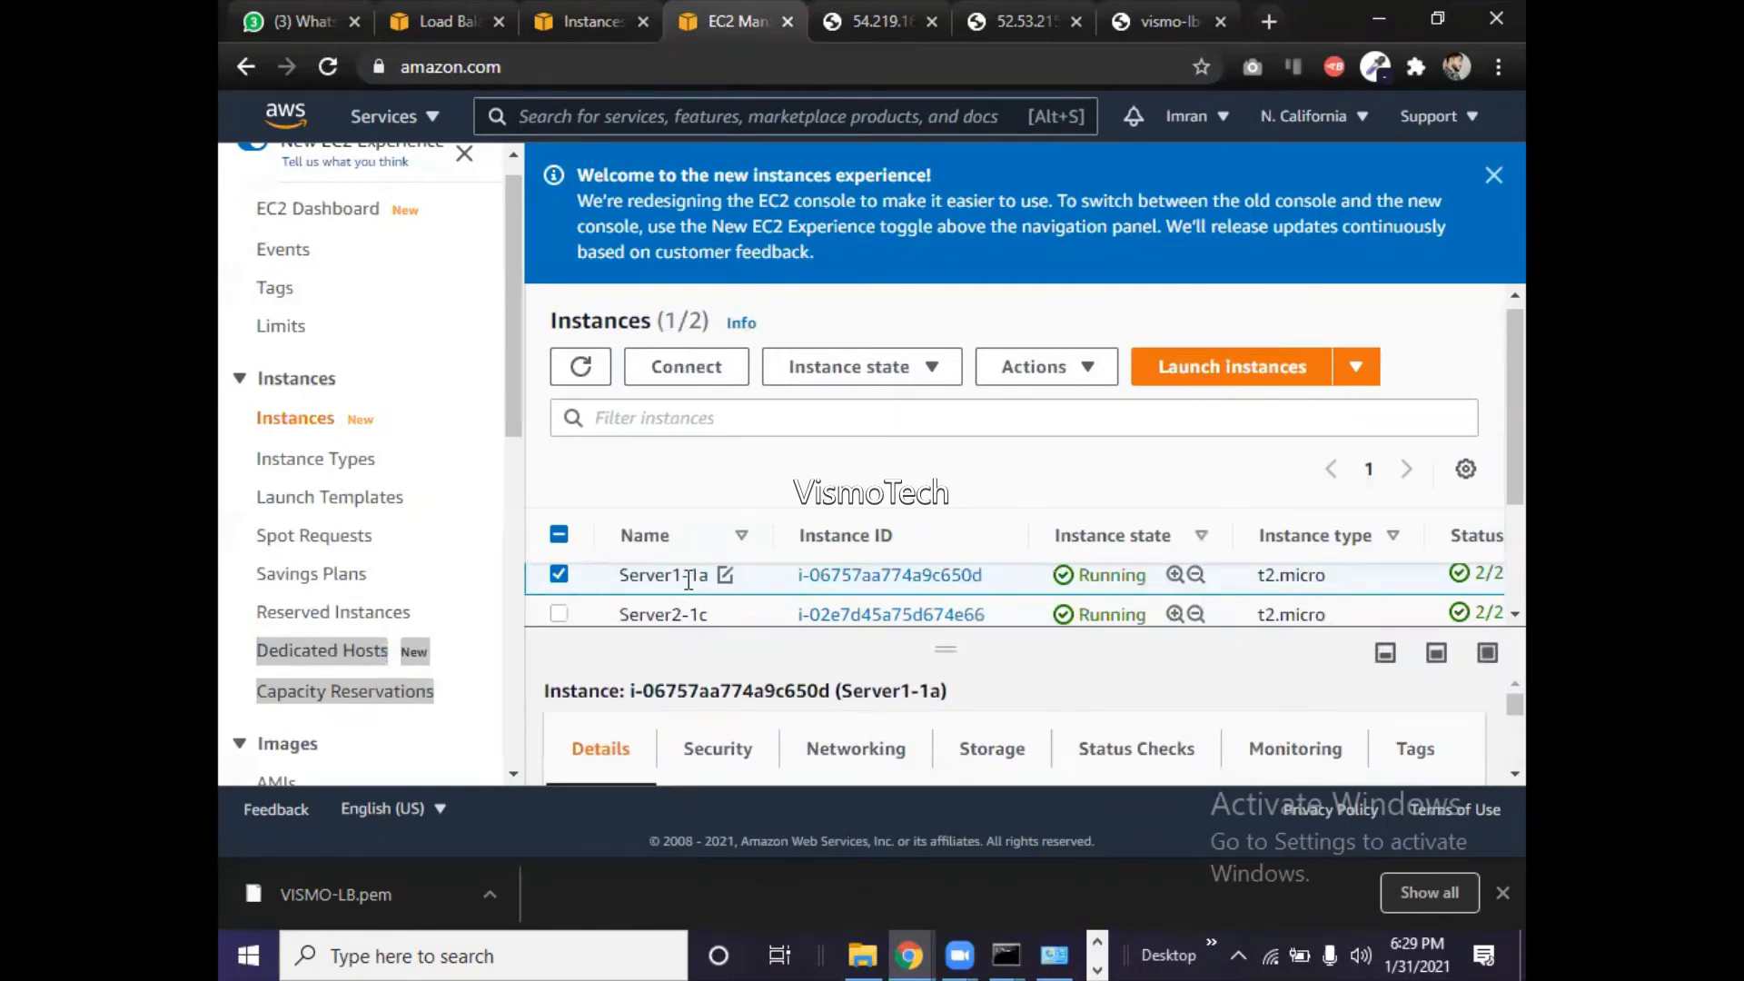
left_click_drag(1001, 631, 989, 532)
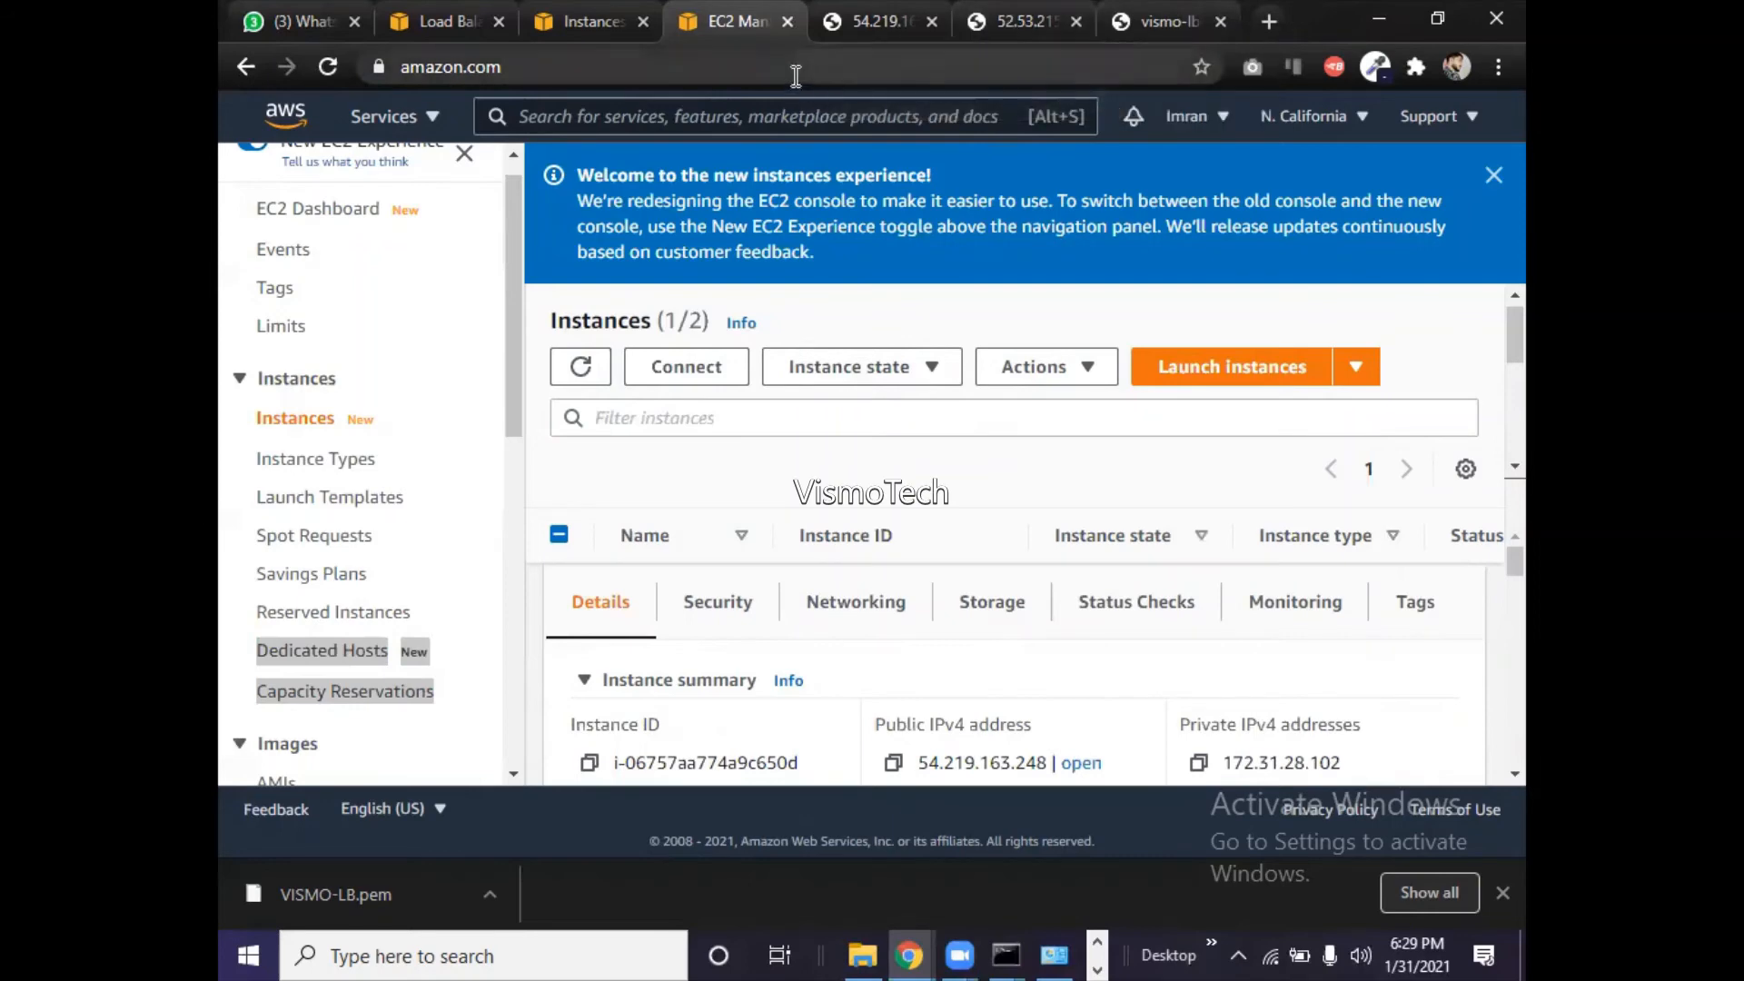
- Return to the browser tab with the load balancer list and reload the Load Balancers page to check Vismo-LB's current state
left_click(588, 12)
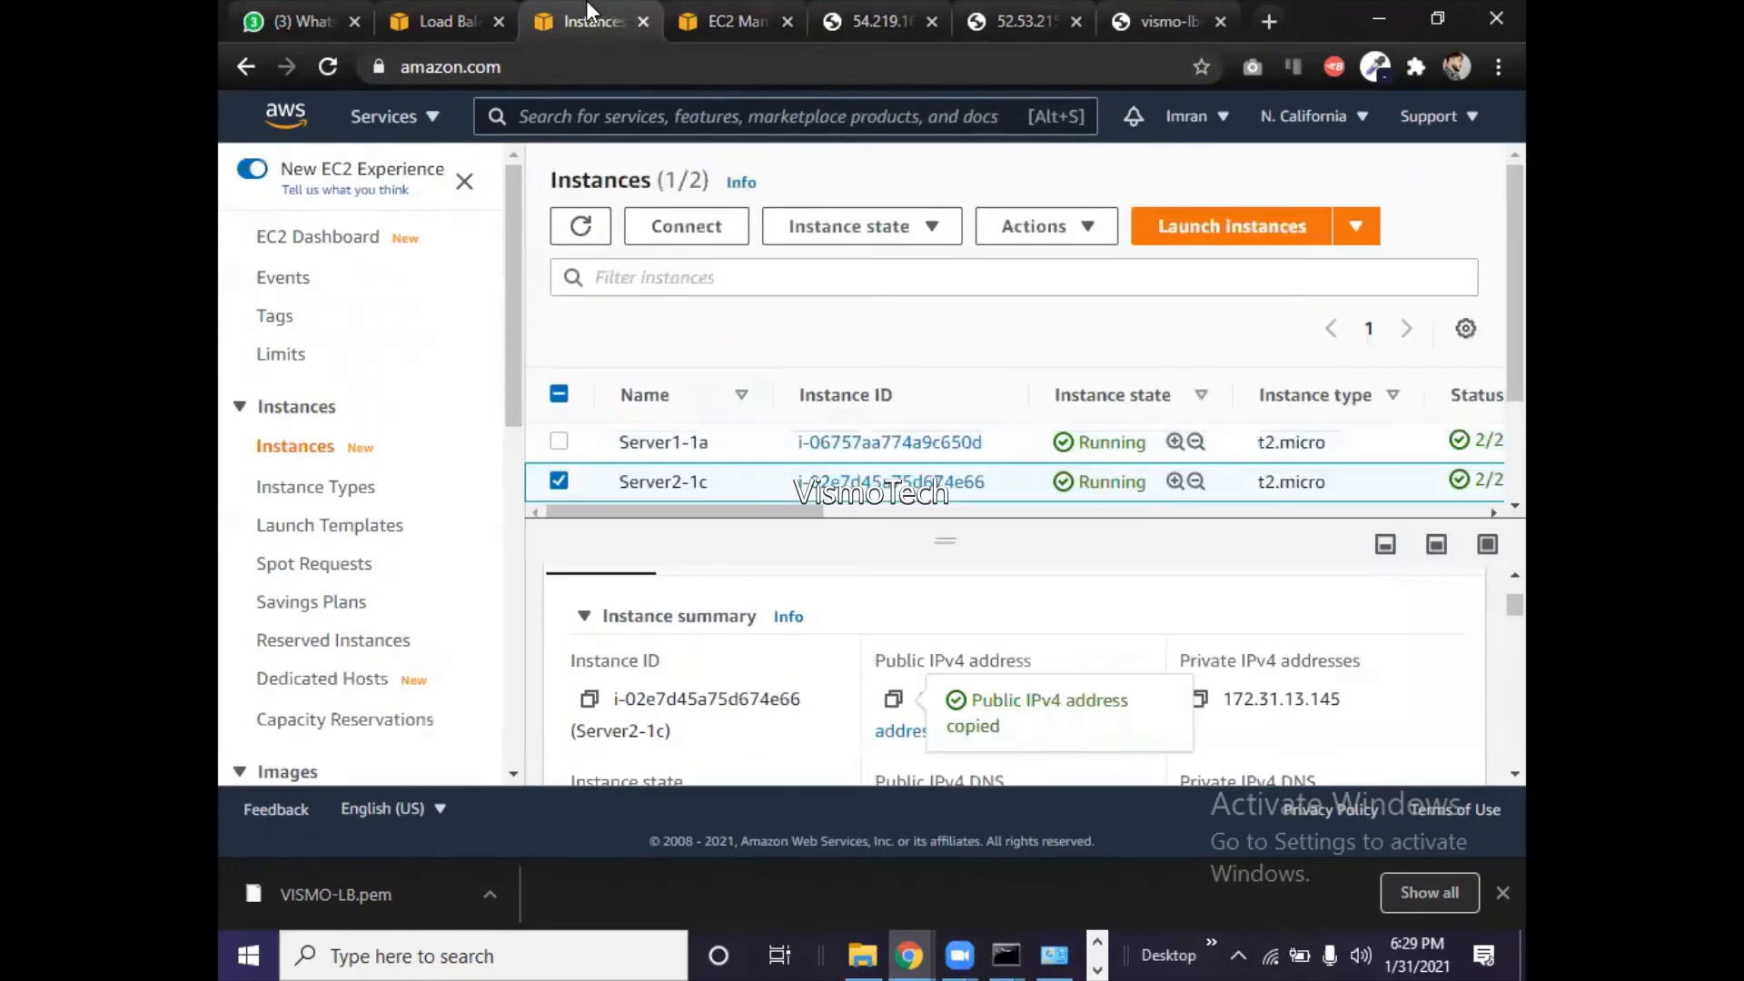
left_click(411, 8)
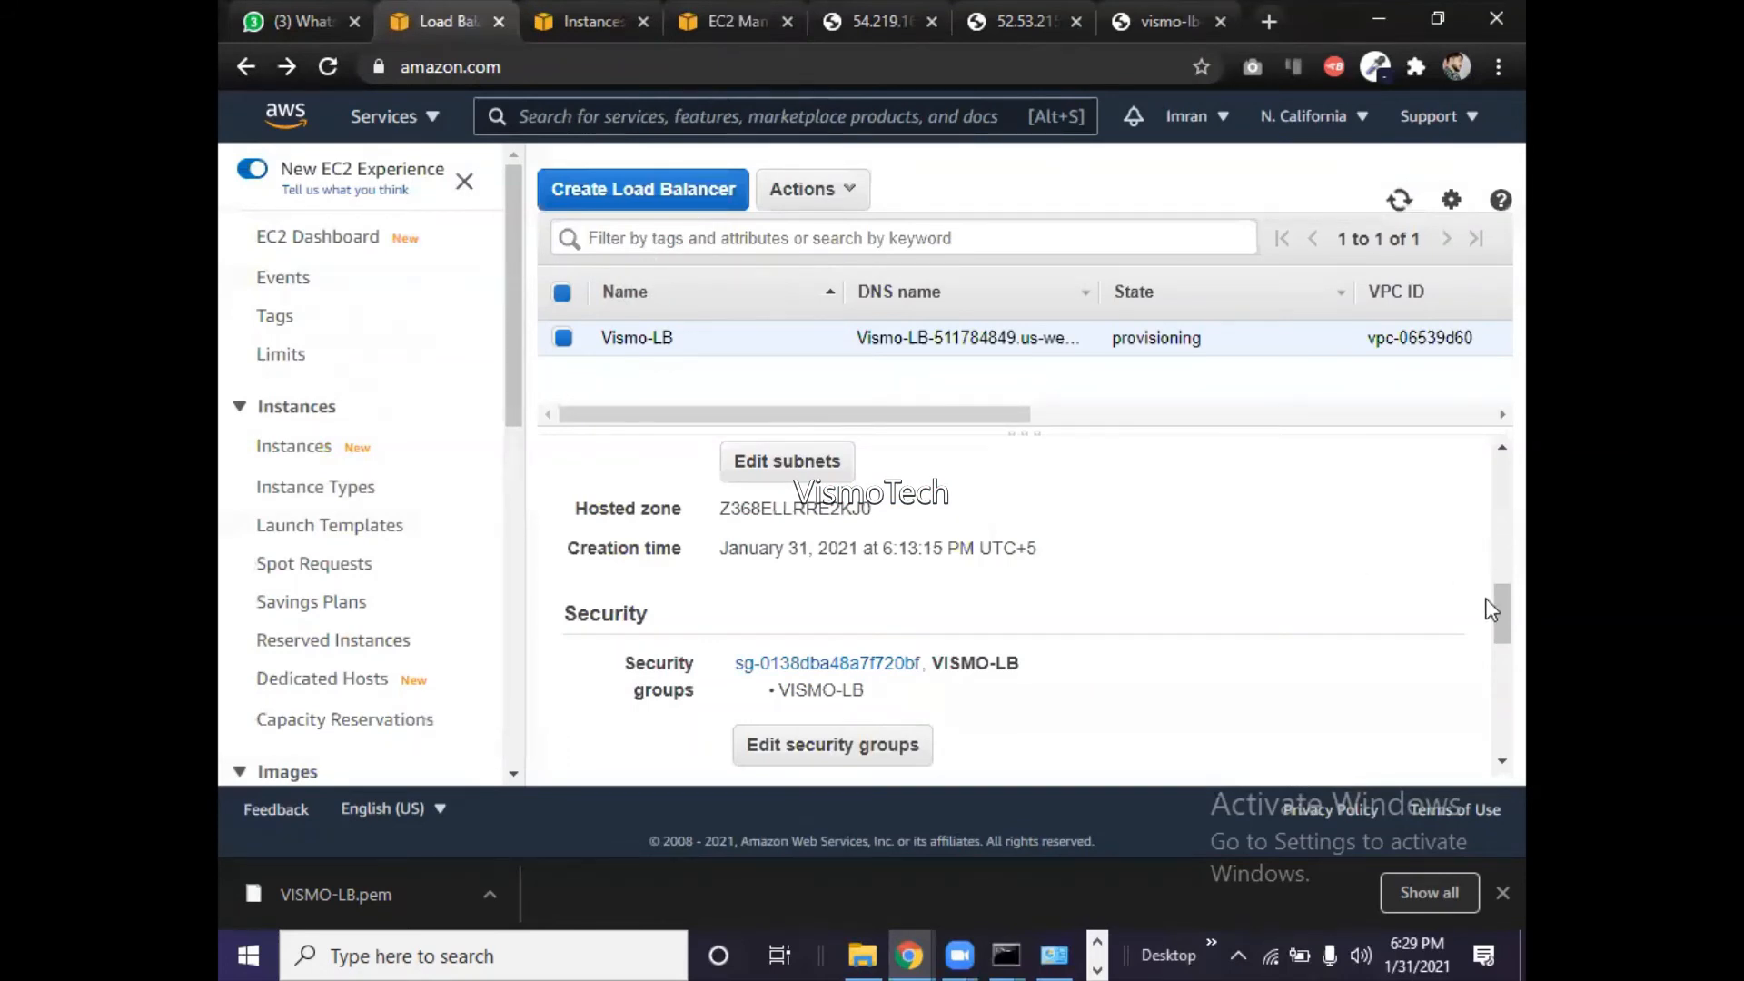
left_click_drag(1491, 607, 1490, 489)
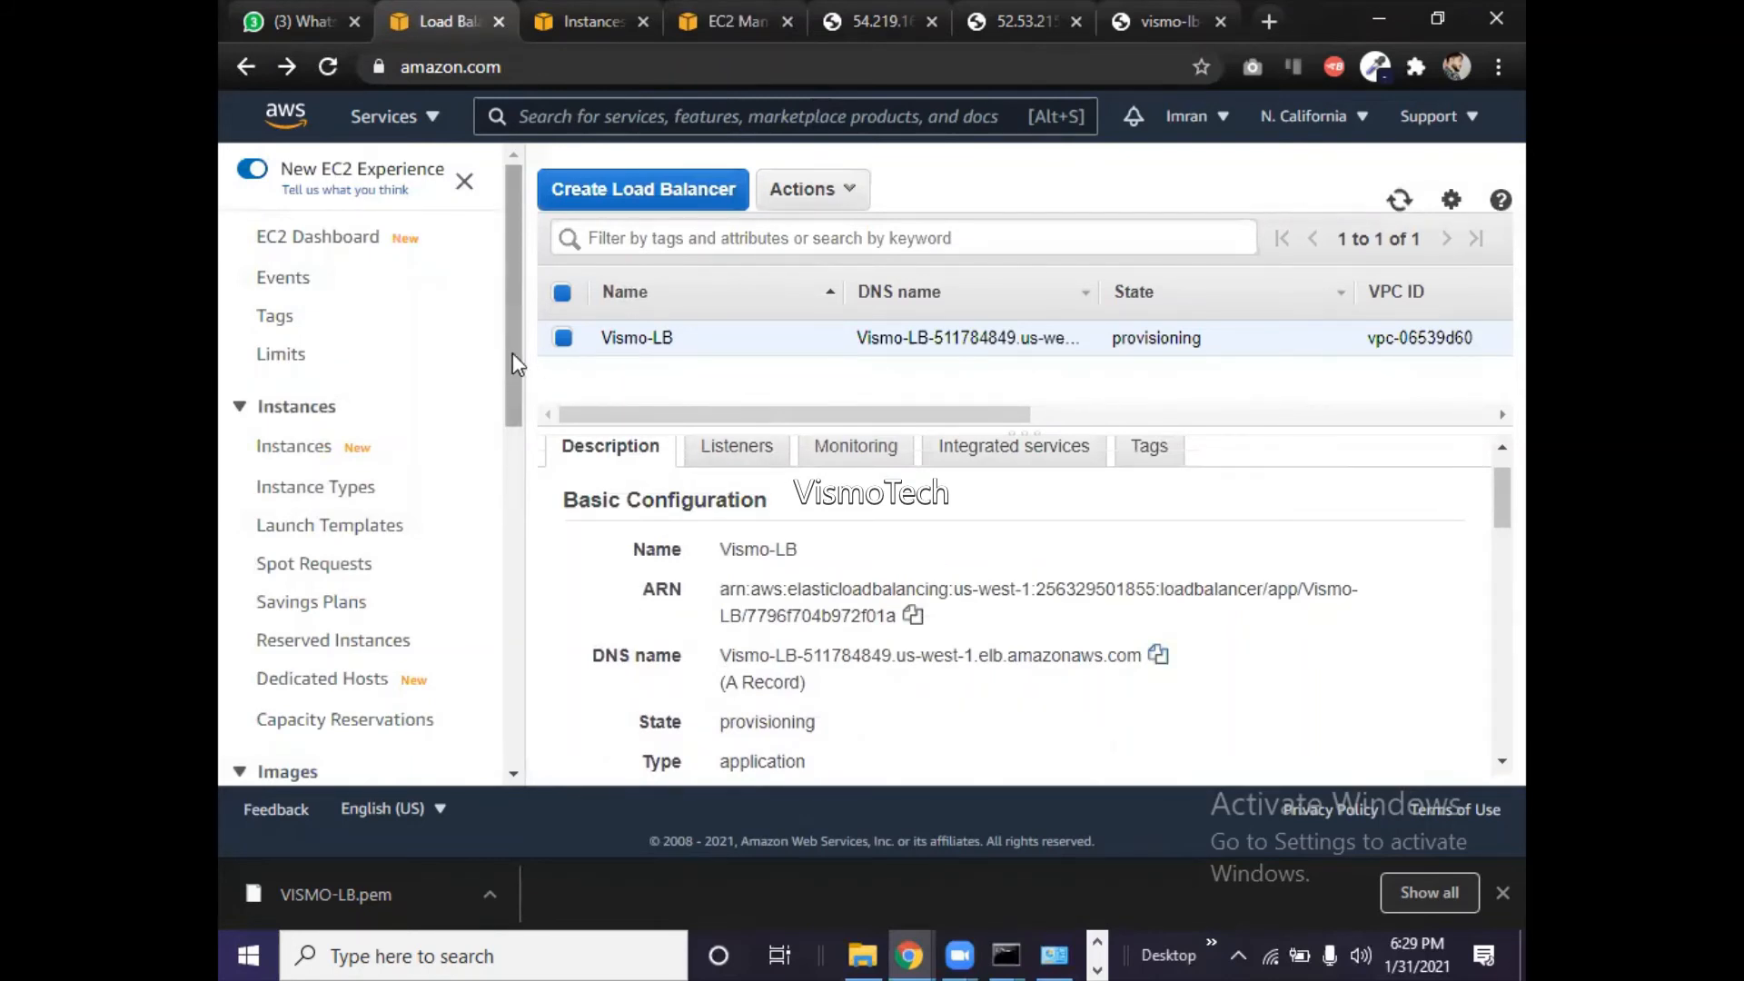
left_click_drag(512, 353, 516, 548)
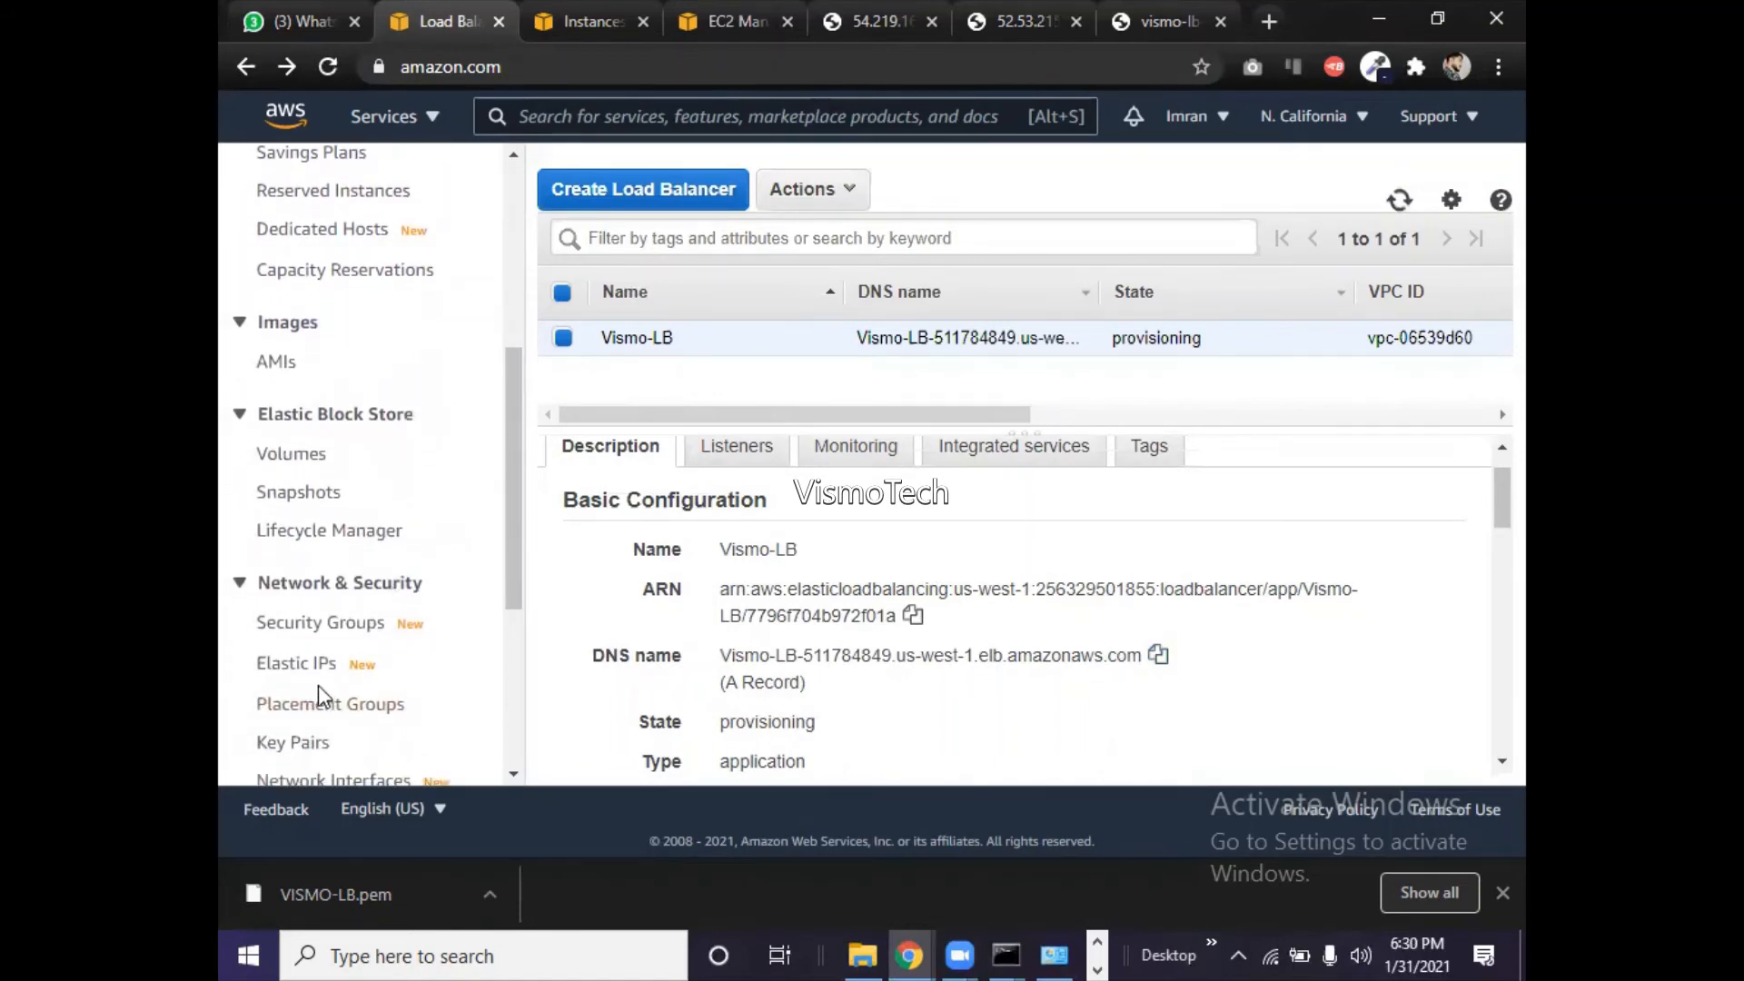
left_click_drag(510, 528, 503, 625)
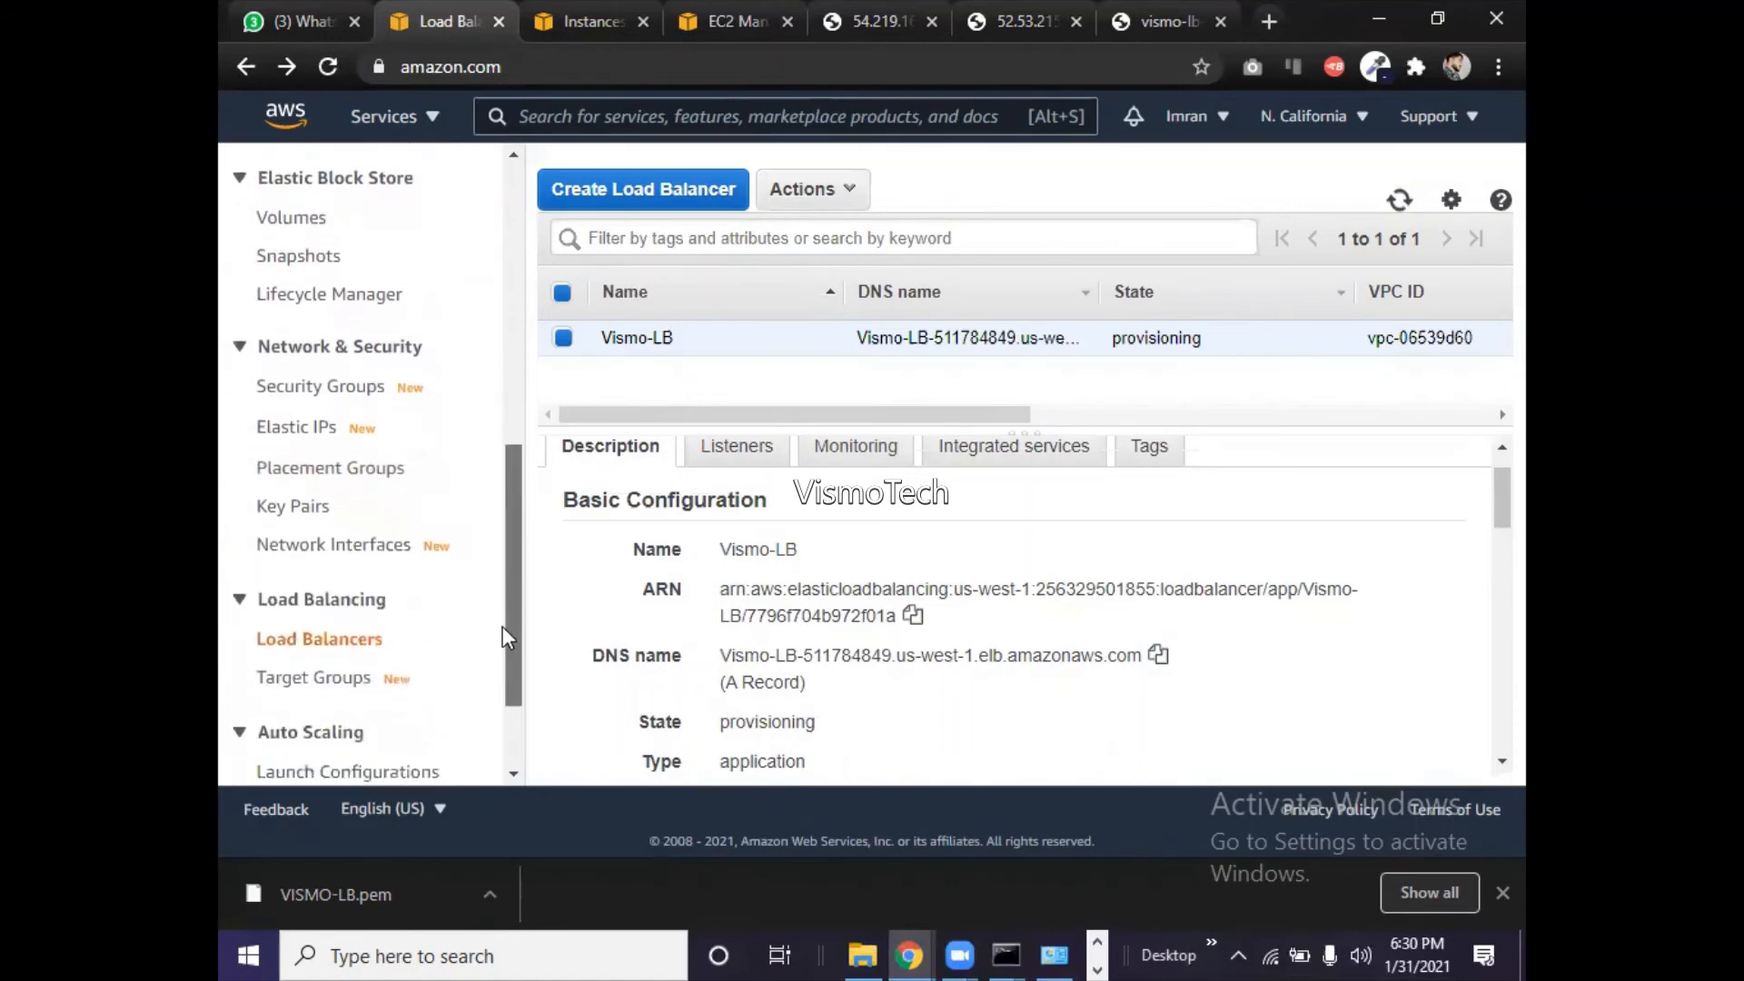
left_click(357, 640)
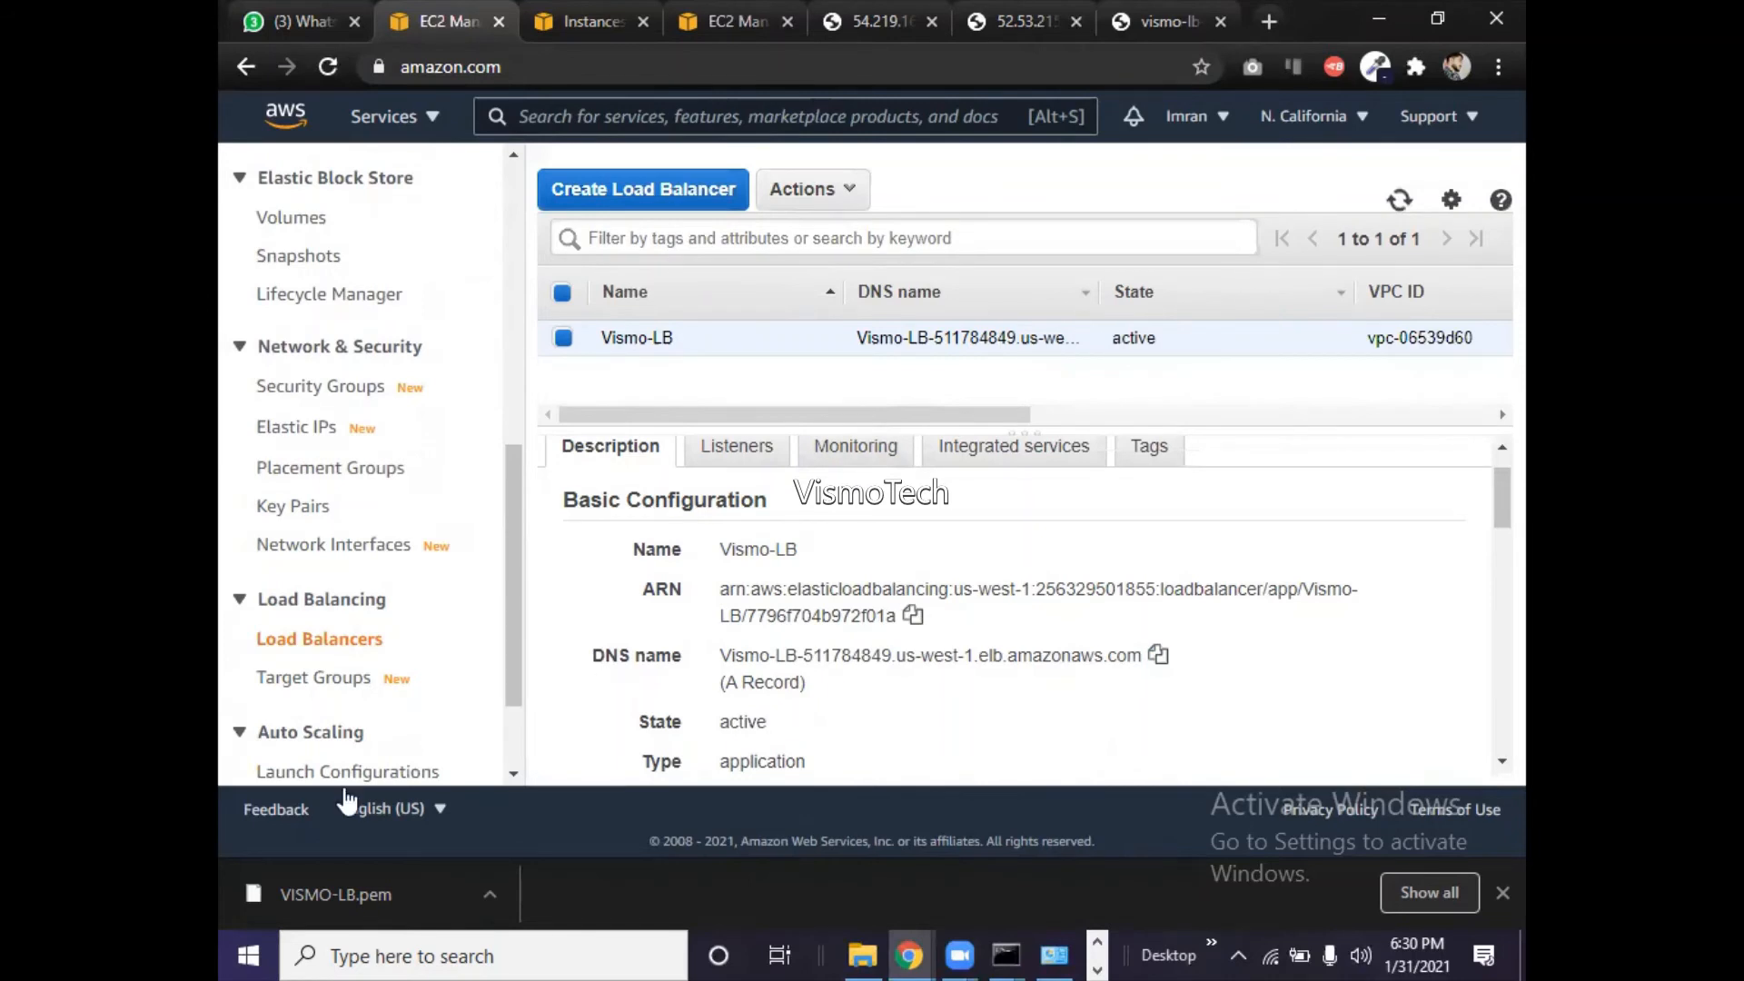
- Open the target group TG-LB and review its health check settings and registered targets
left_click(292, 700)
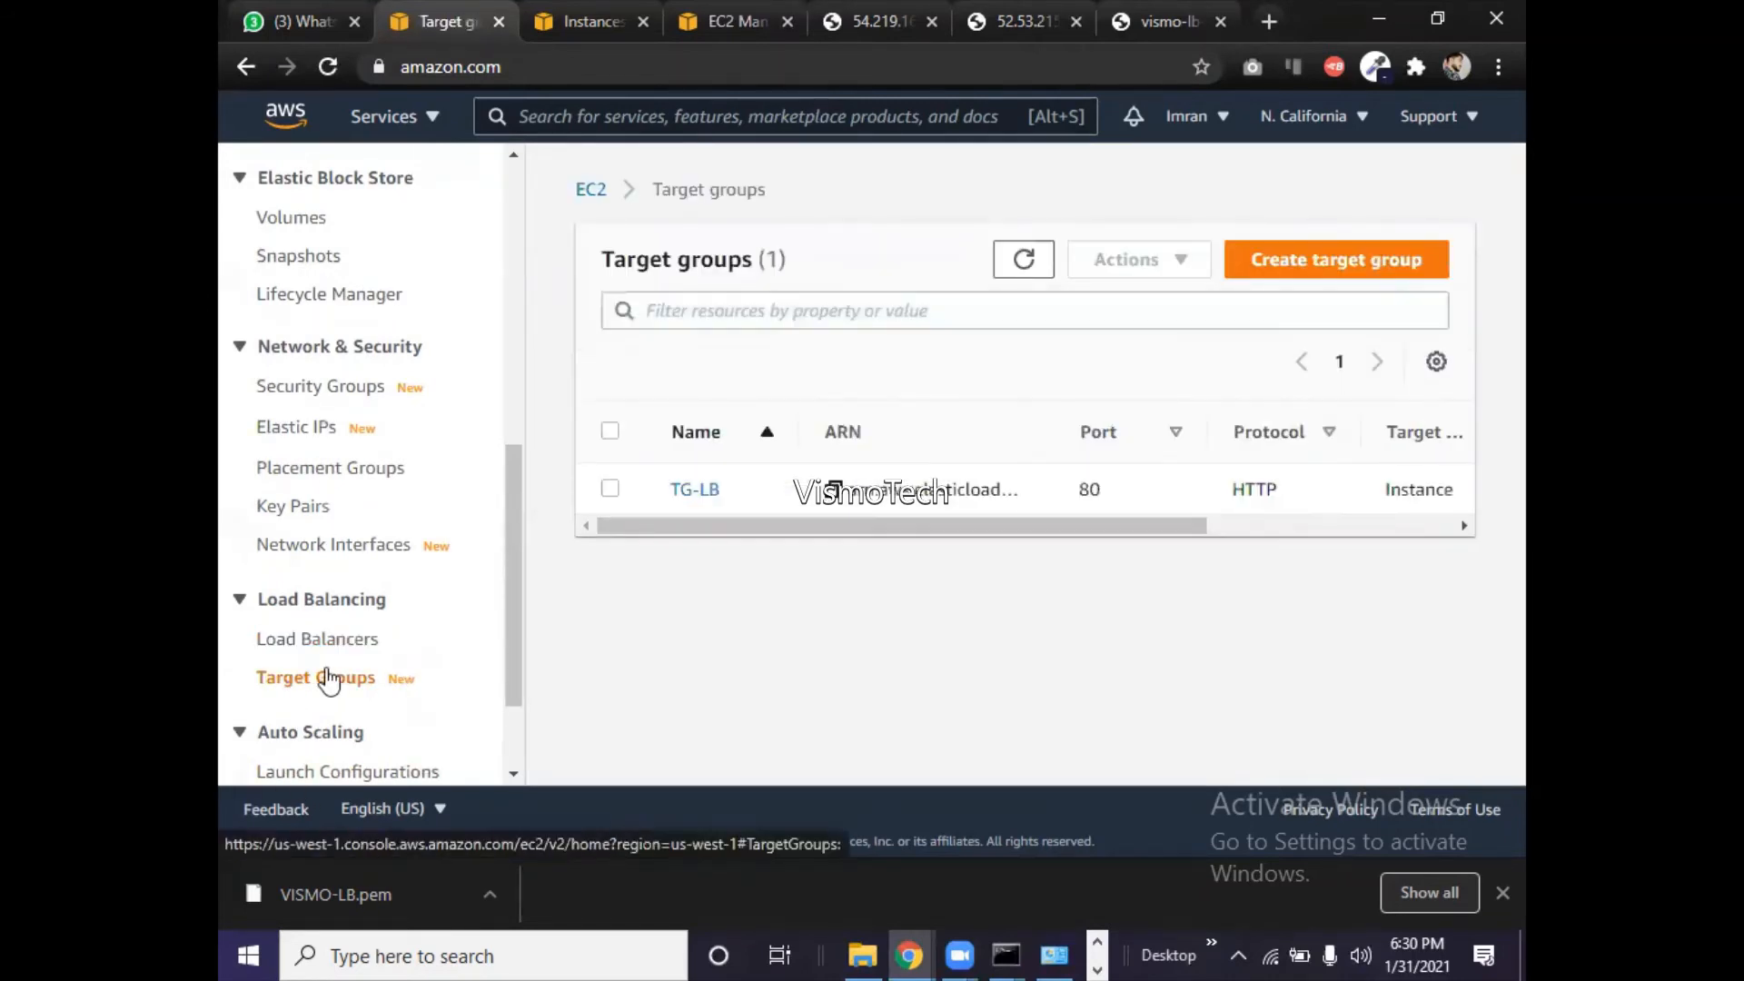
left_click(693, 489)
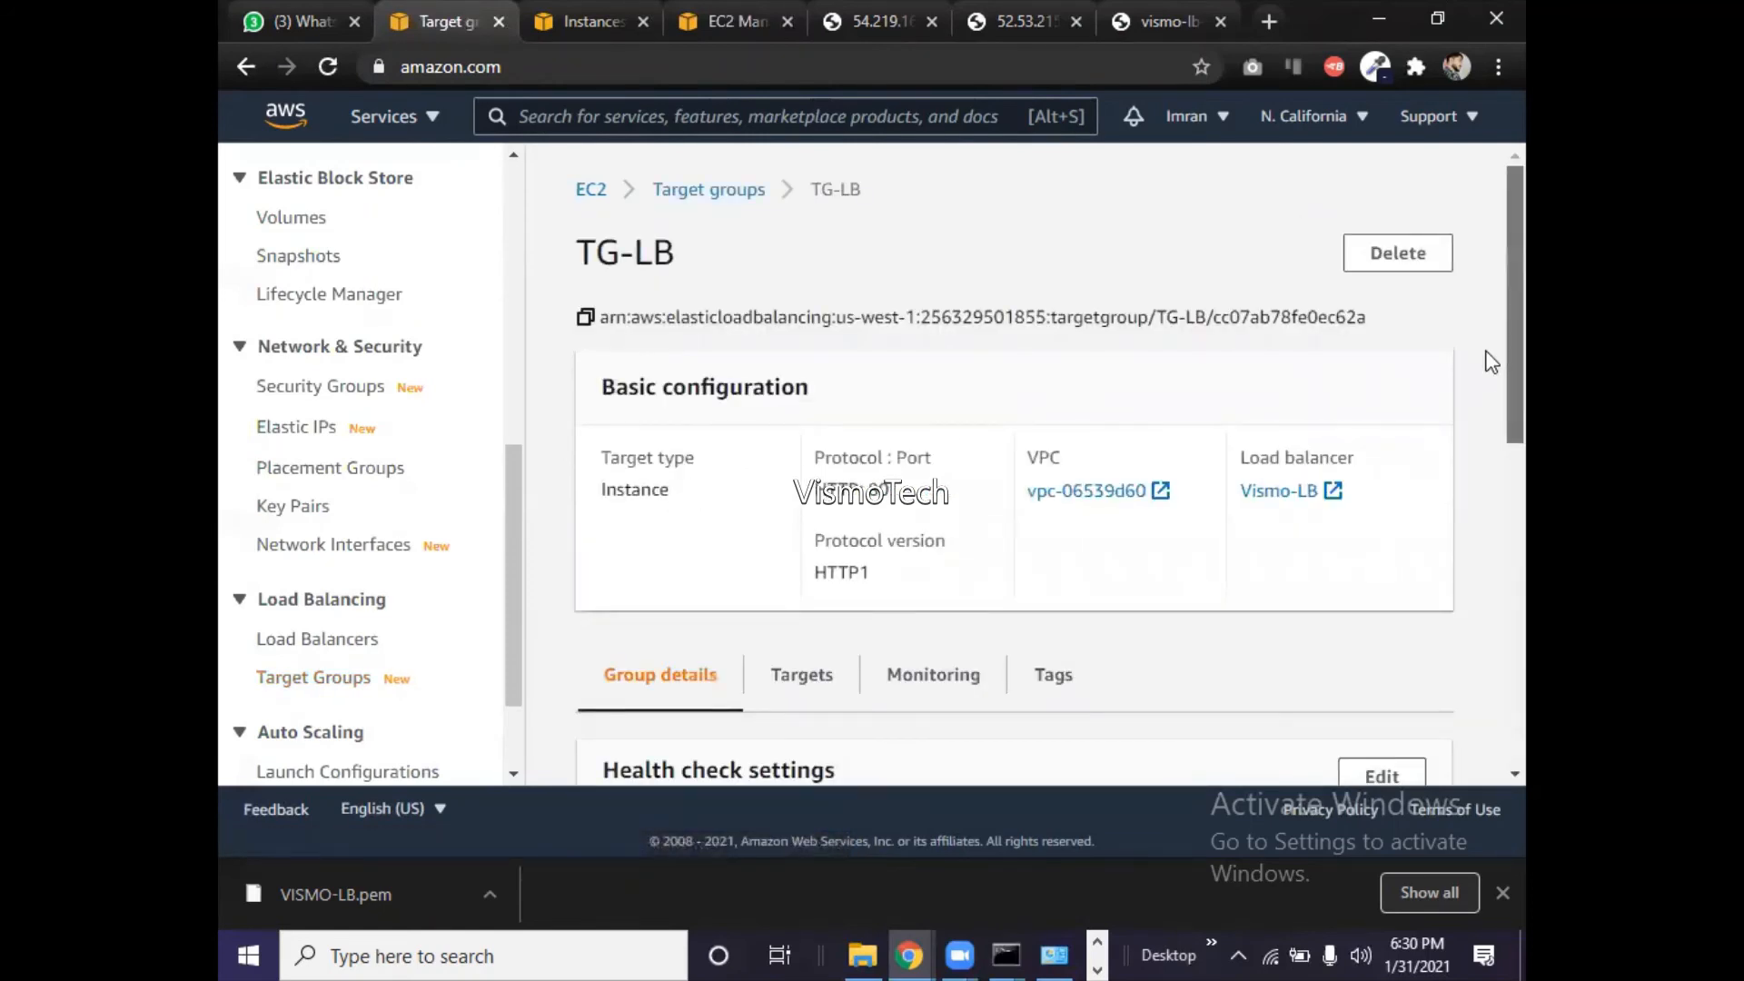
scroll(1490, 390, "down", 4)
scroll(1486, 582, "down", 4)
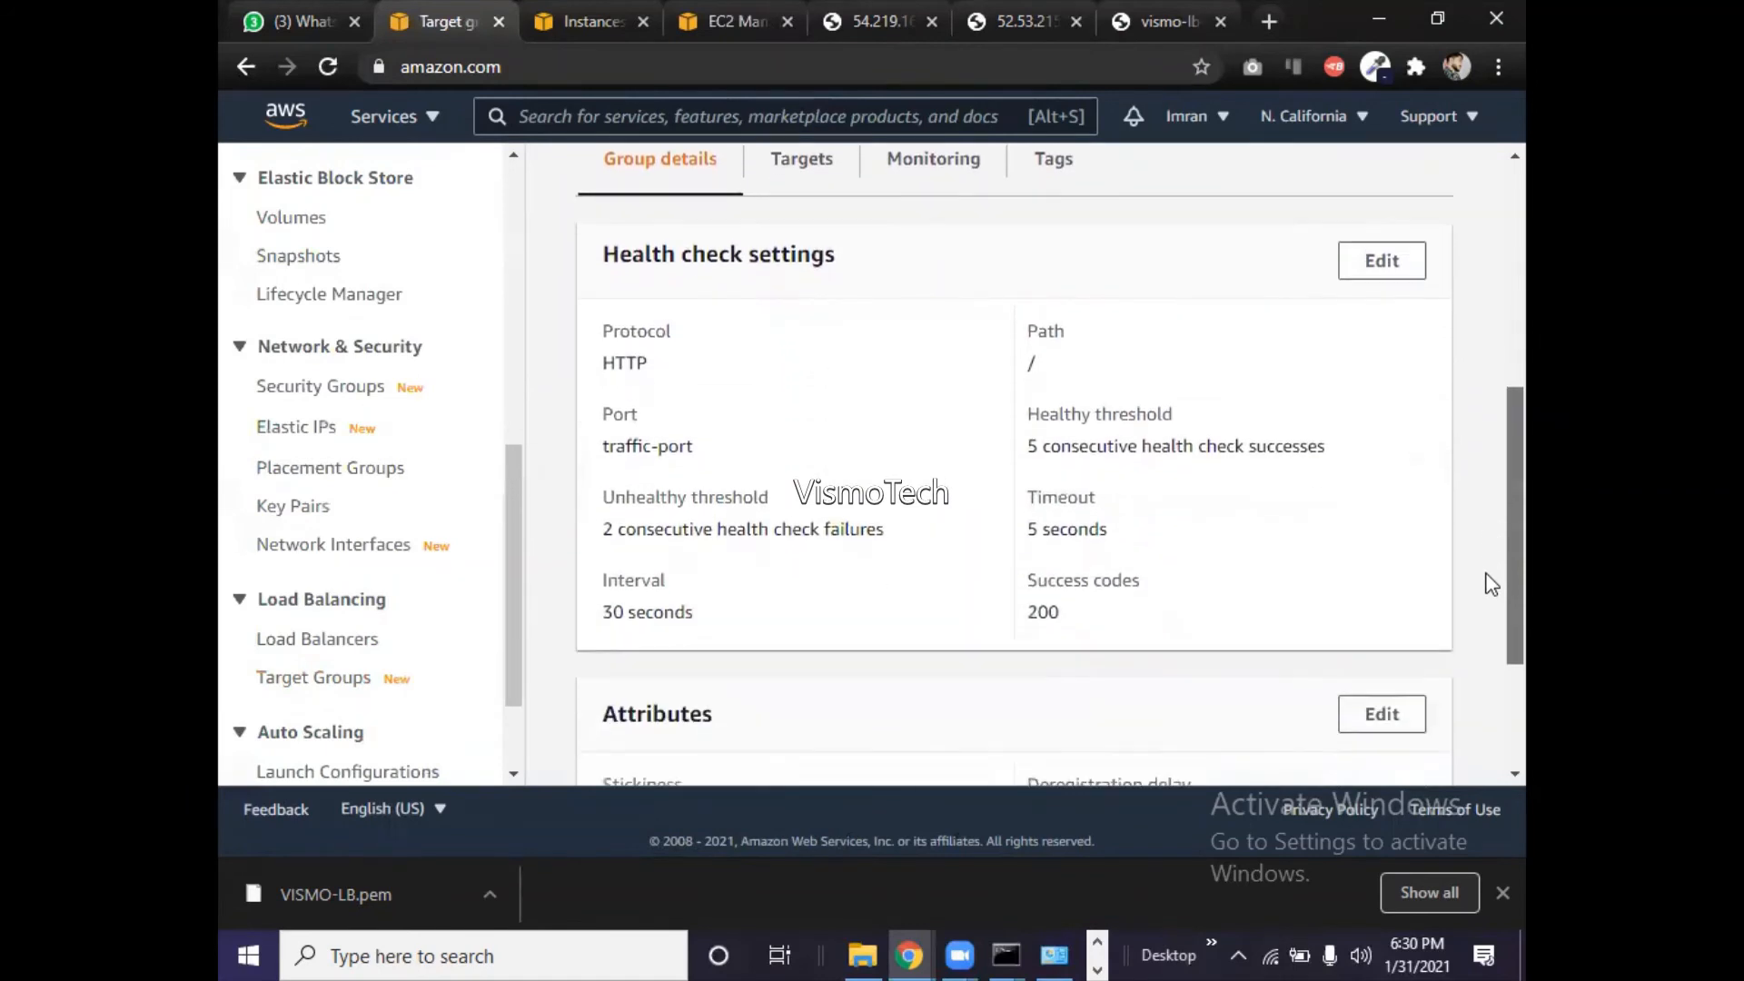
scroll(1488, 545, "up", 7)
scroll(1491, 372, "up", 1)
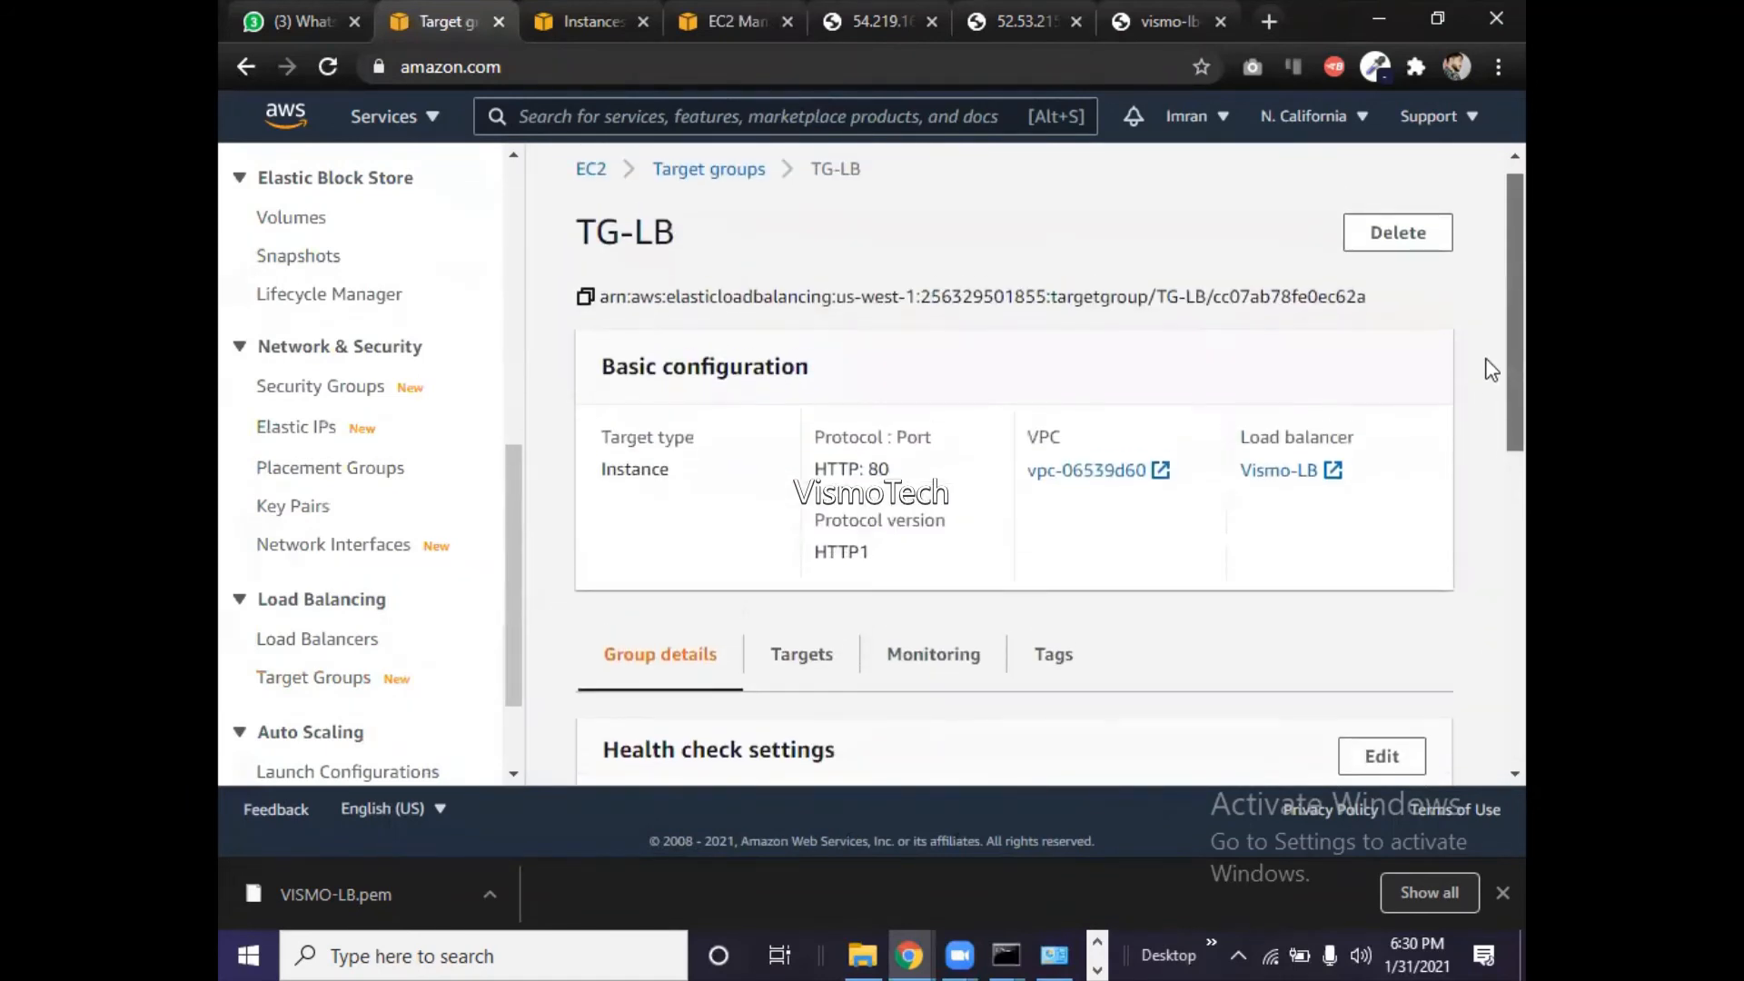
left_click(817, 668)
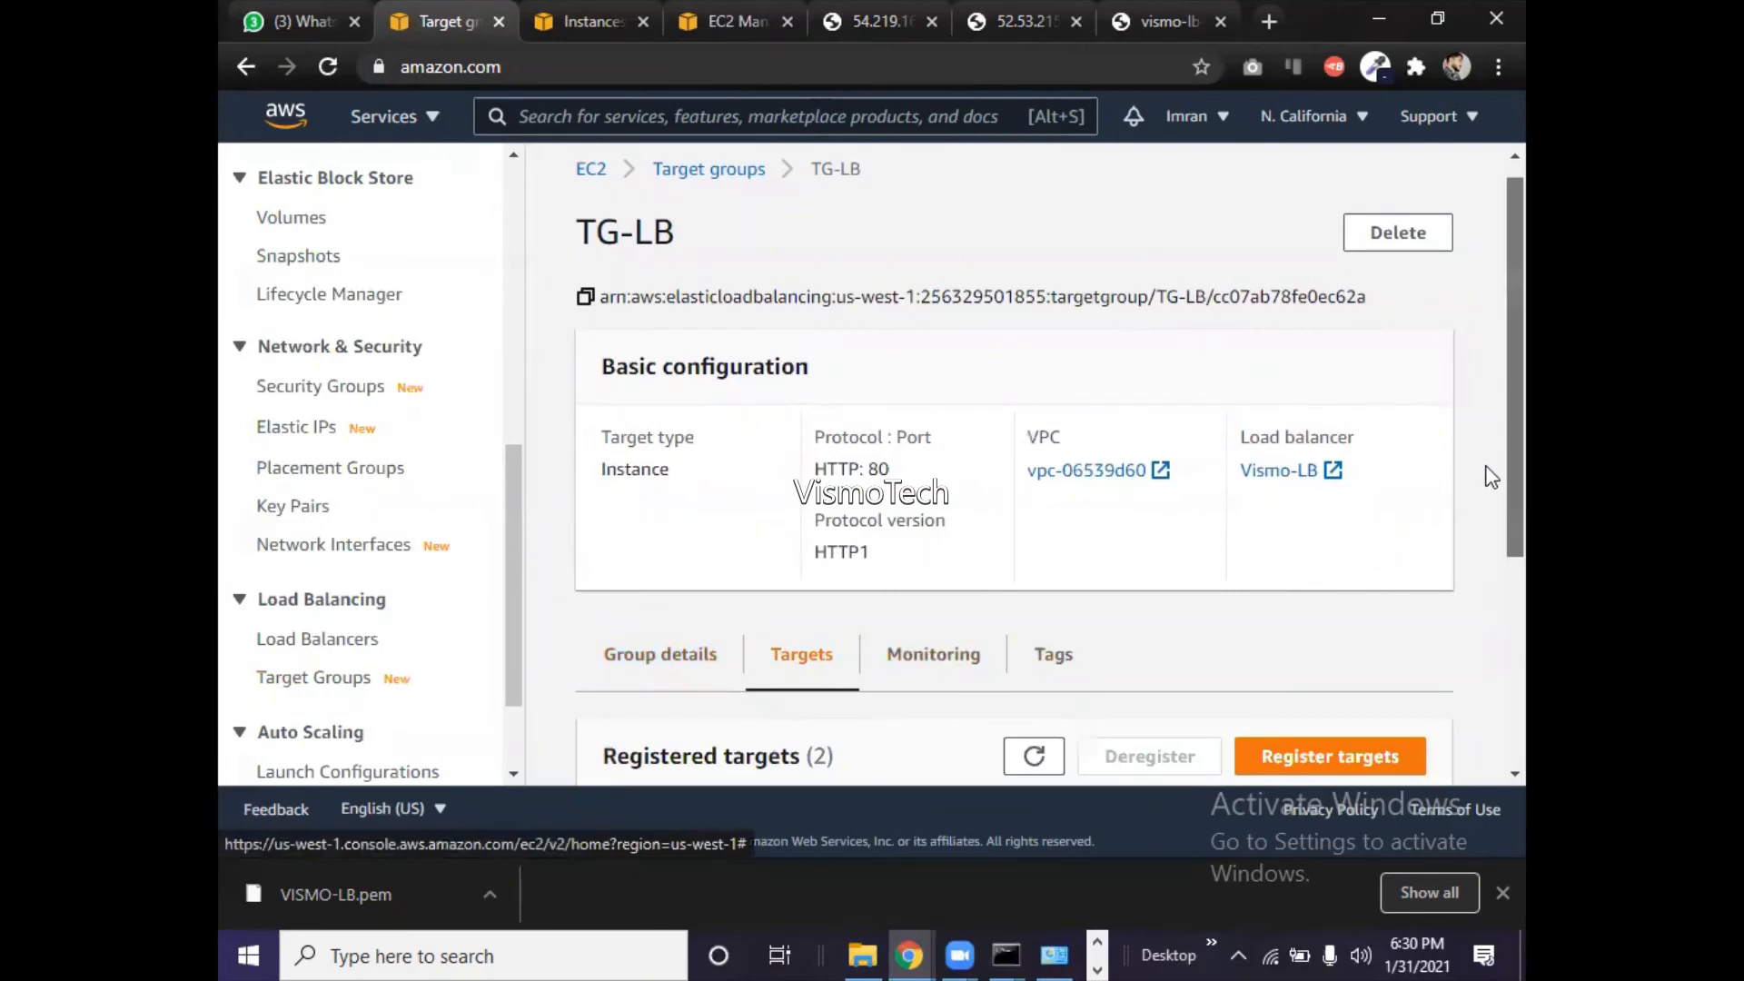
scroll(1488, 545, "down", 2)
scroll(1490, 568, "down", 2)
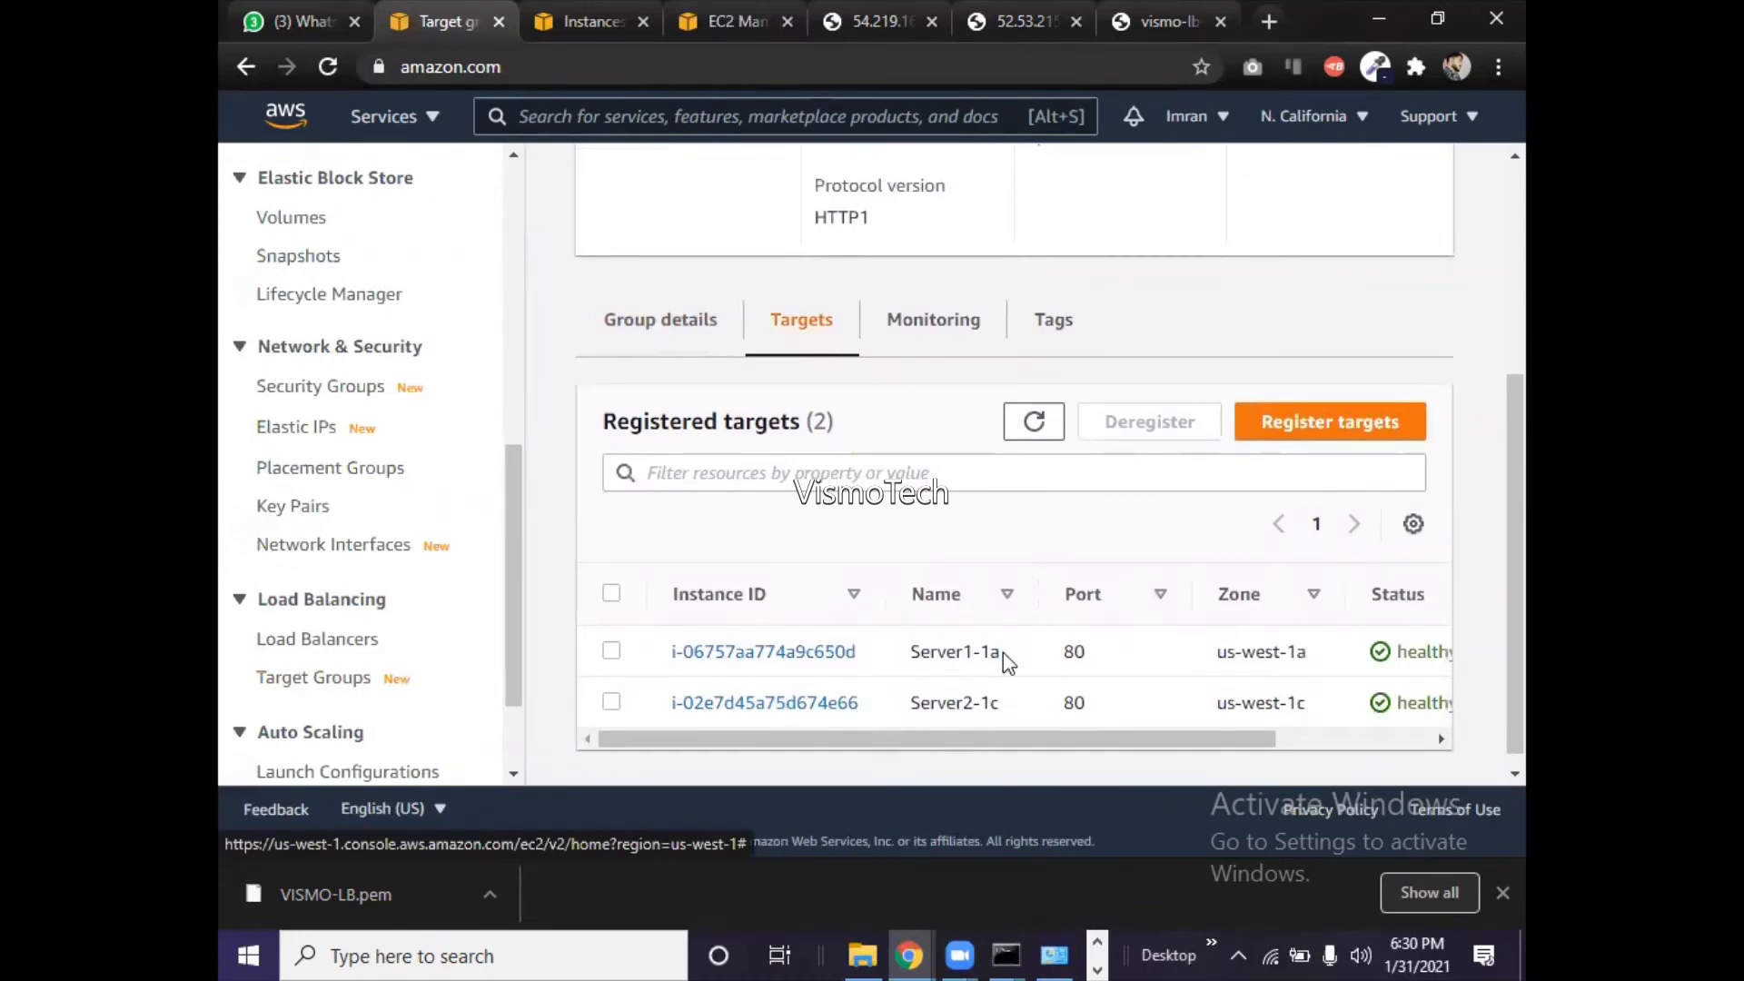
- View the instances available for registering as targets in TG-LB, and return to the EC2 dashboard without registering any
left_click(1283, 424)
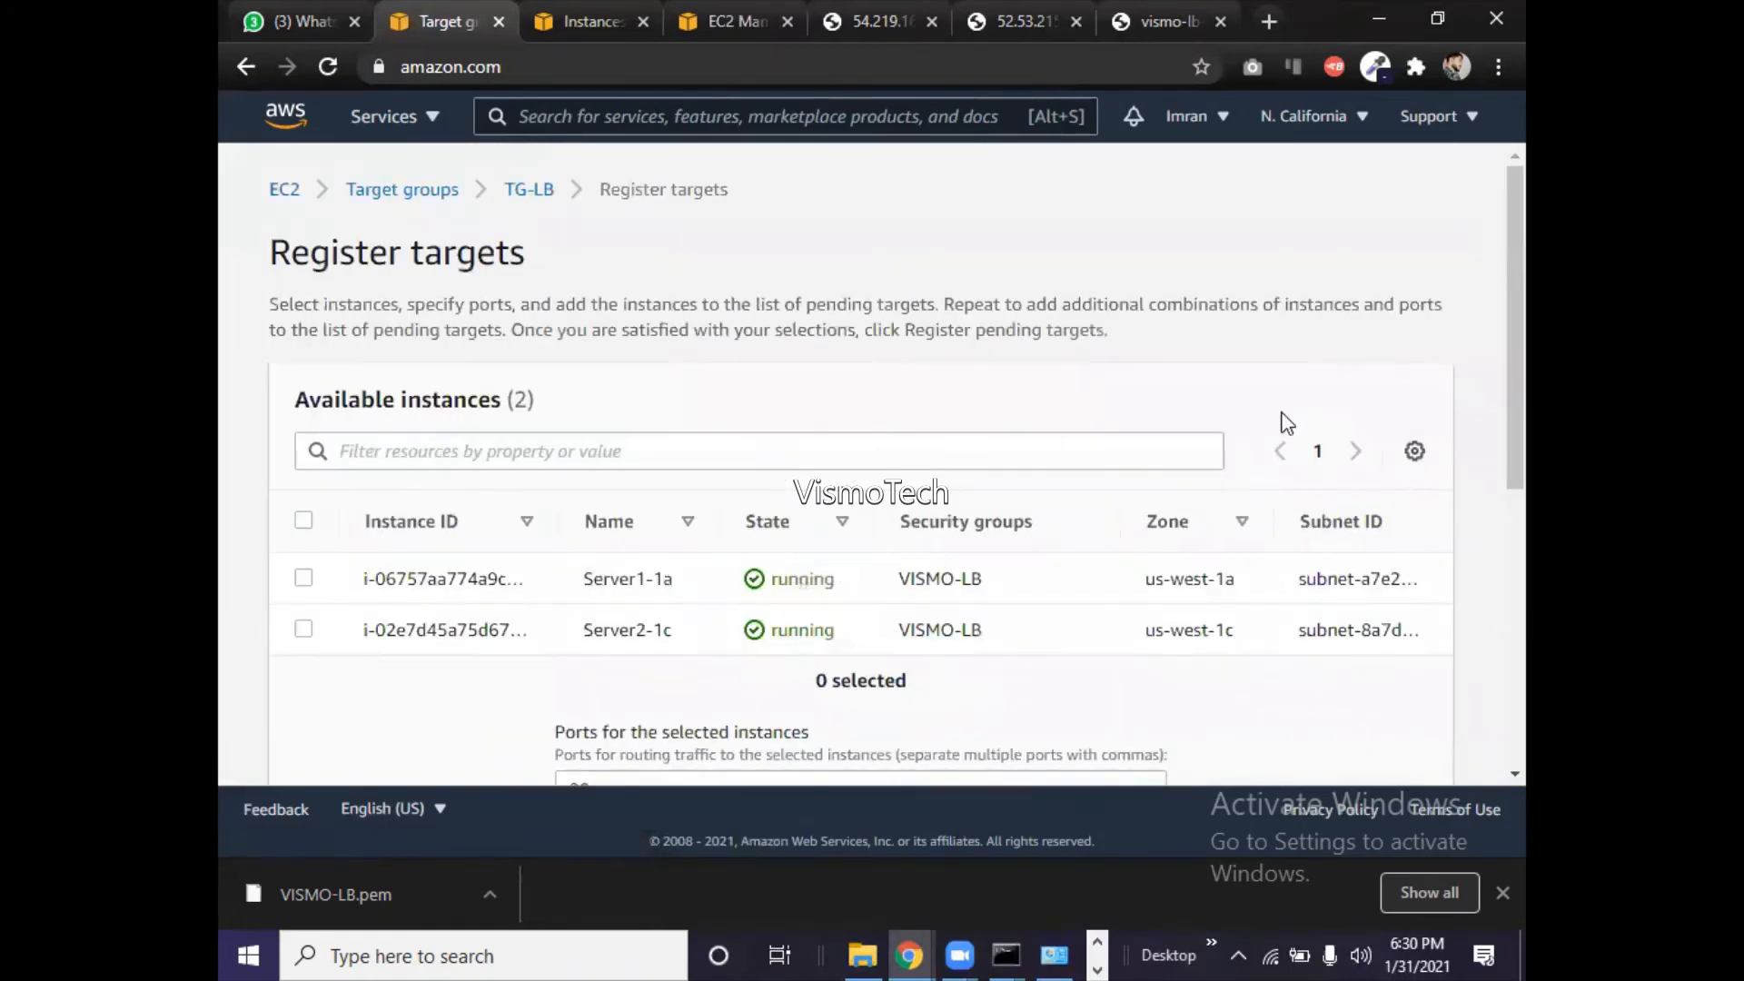
left_click(476, 447)
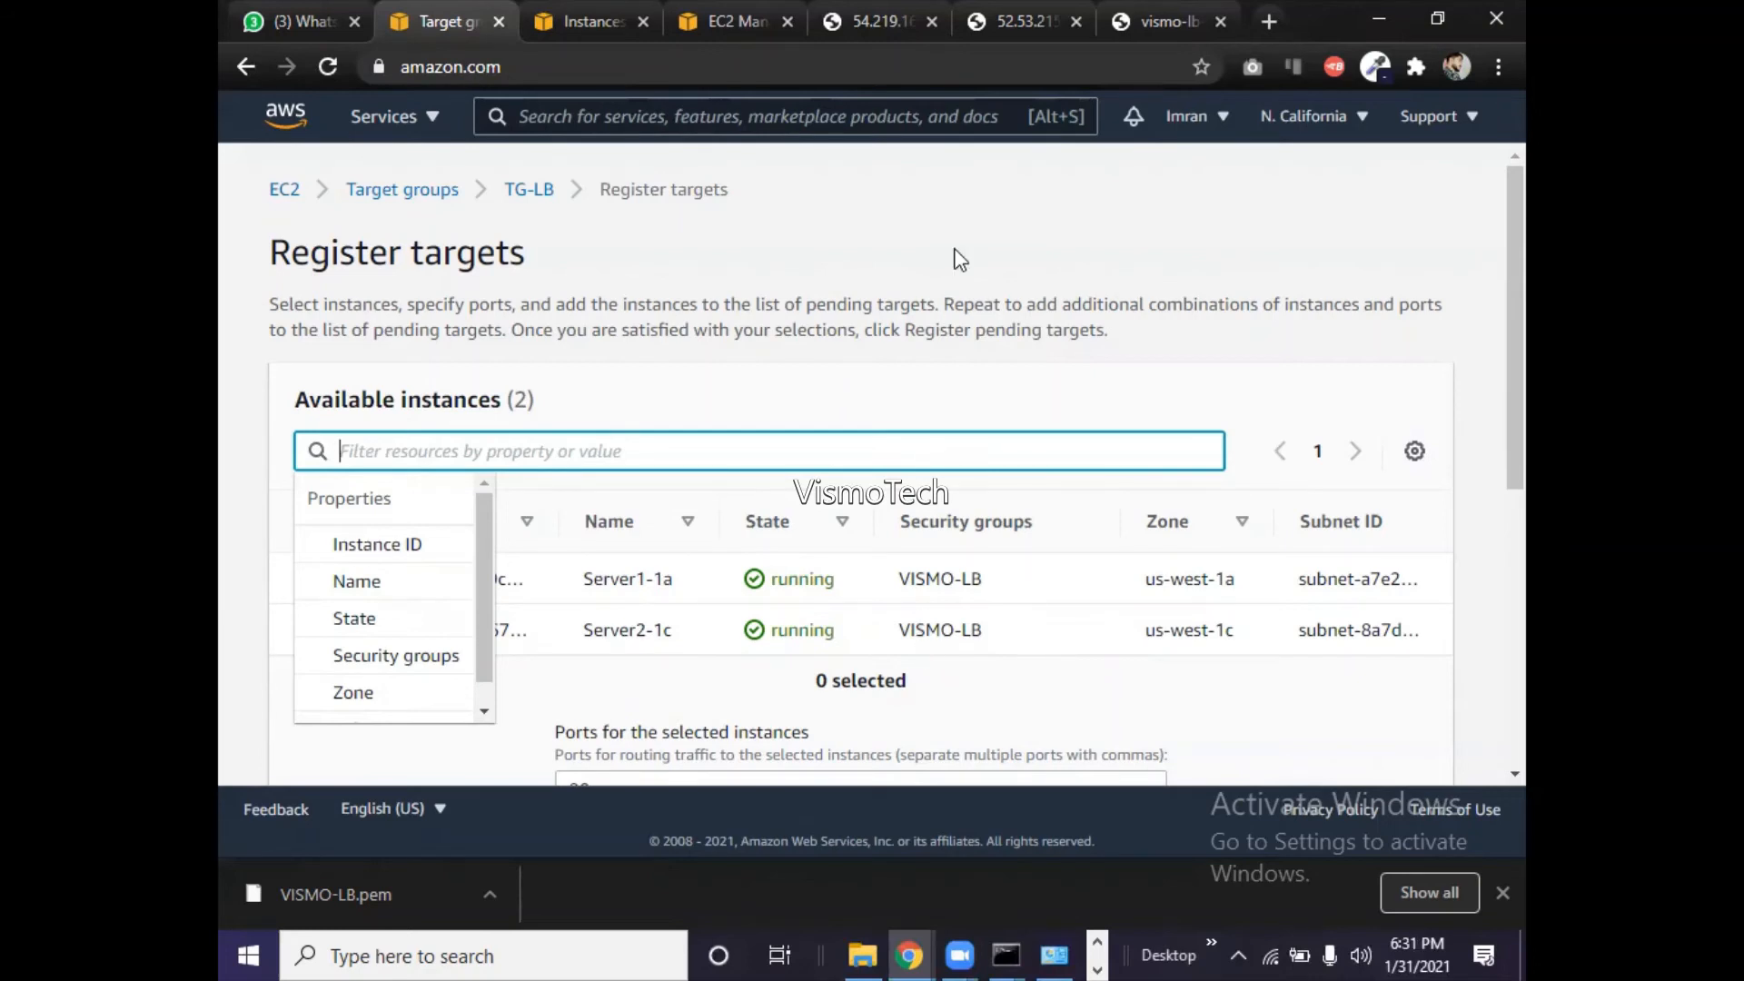
left_click(283, 189)
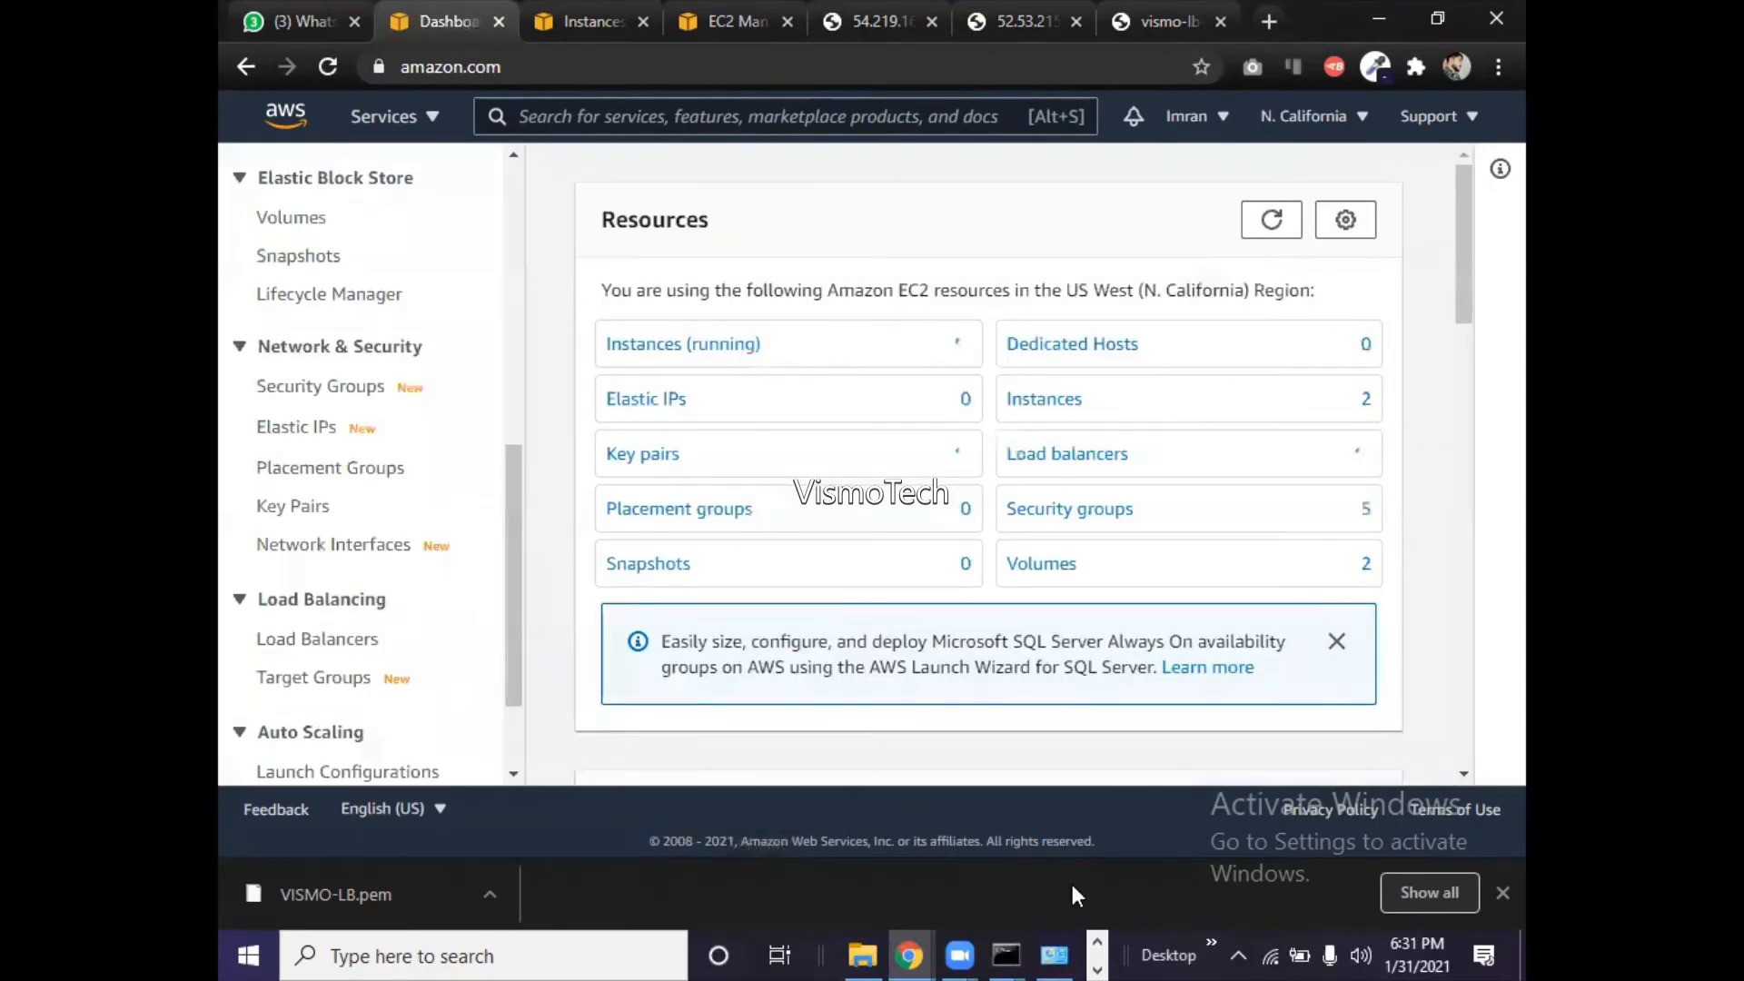
- Switch to the remote desktop session on 54.219.163.248 and open Server Certificates for the server node in IIS Manager
left_click(1097, 945)
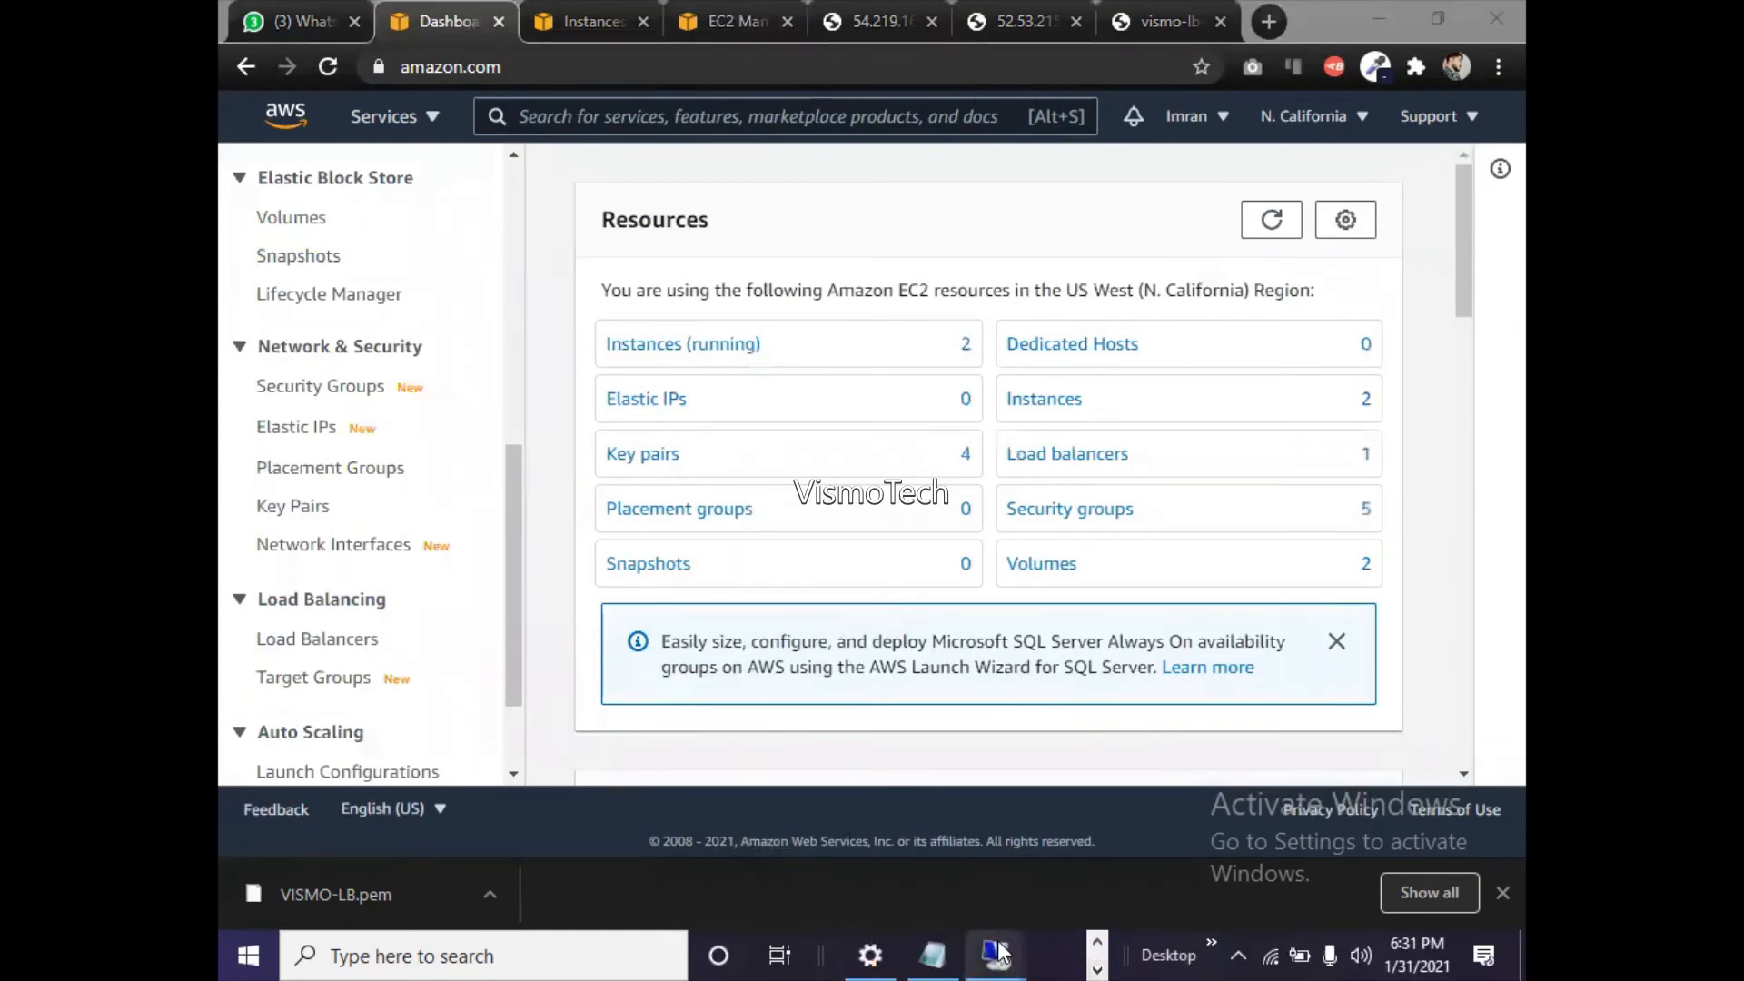
mouse_move(960, 950)
left_click(880, 869)
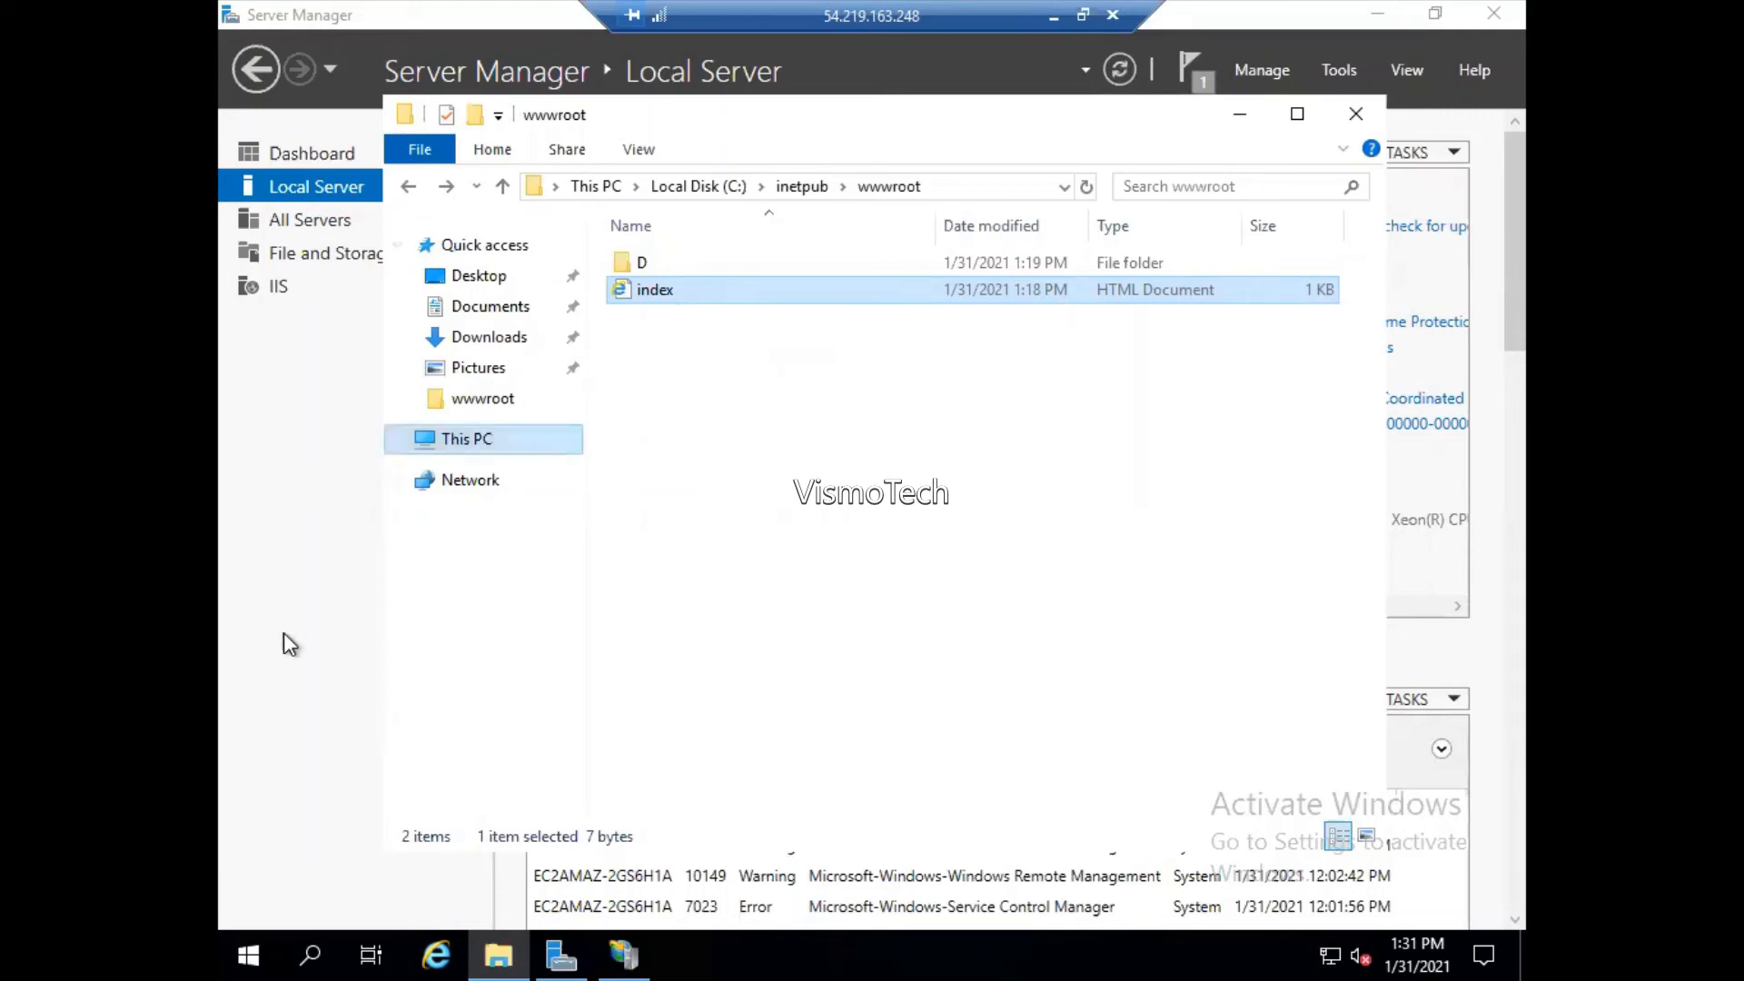
left_click(620, 939)
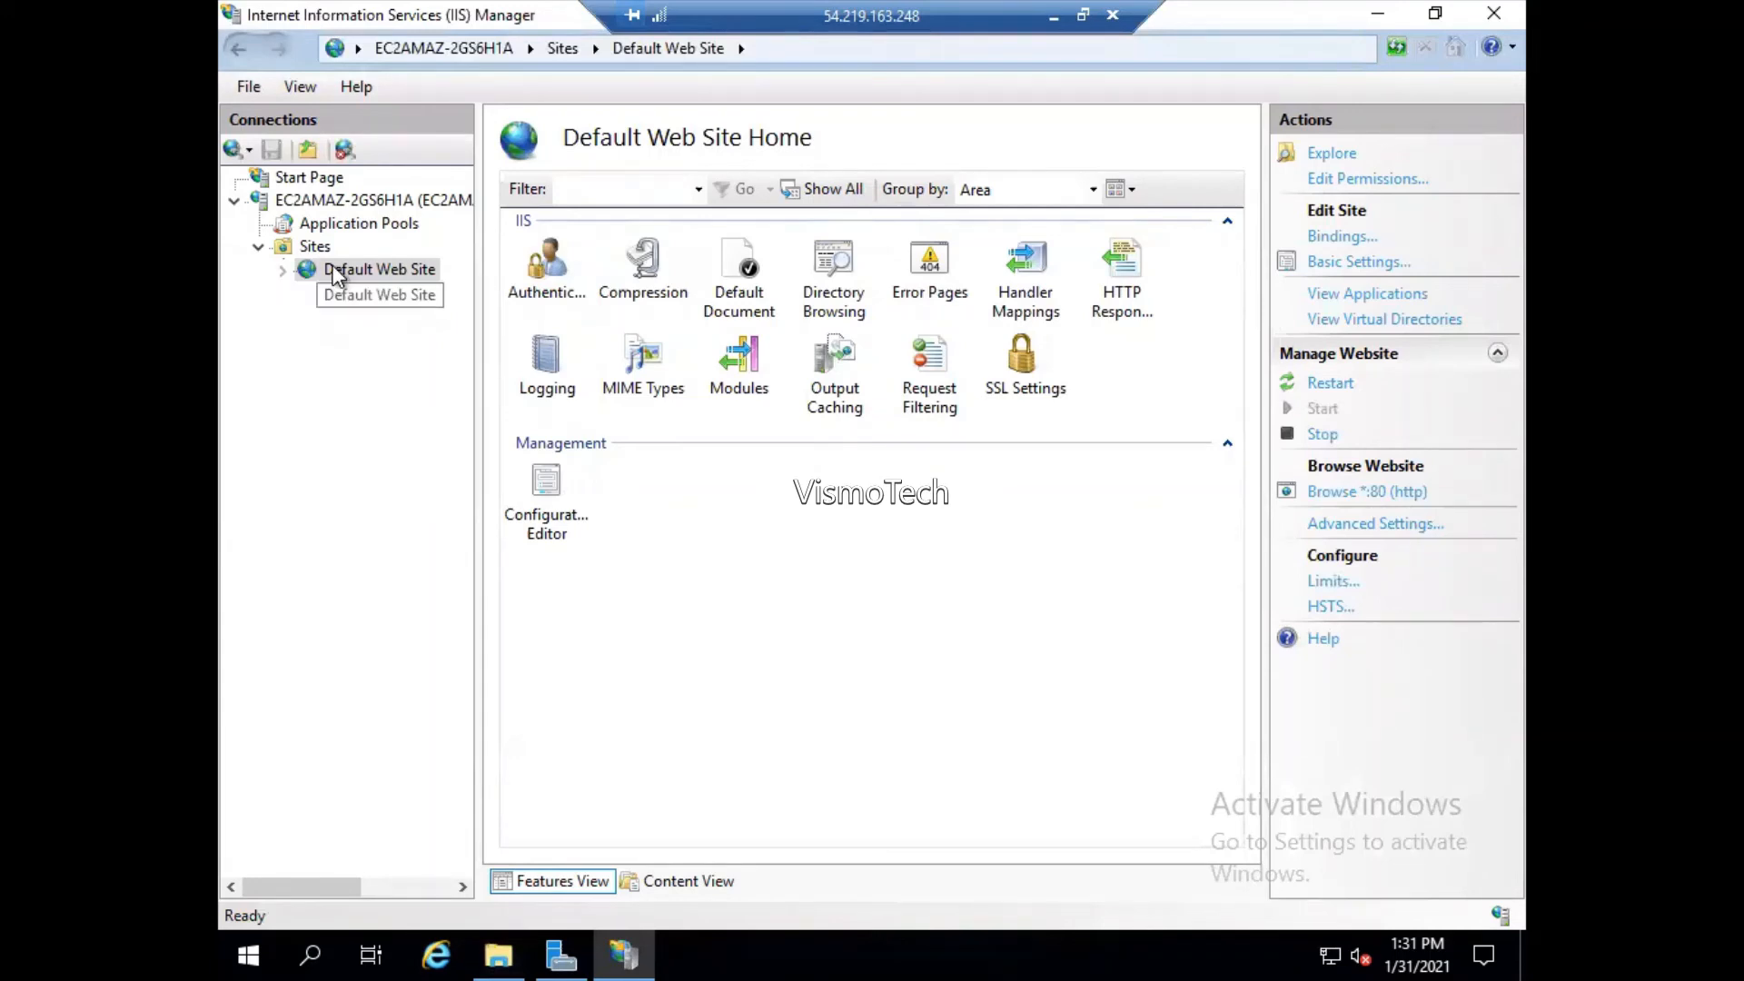
left_click(367, 203)
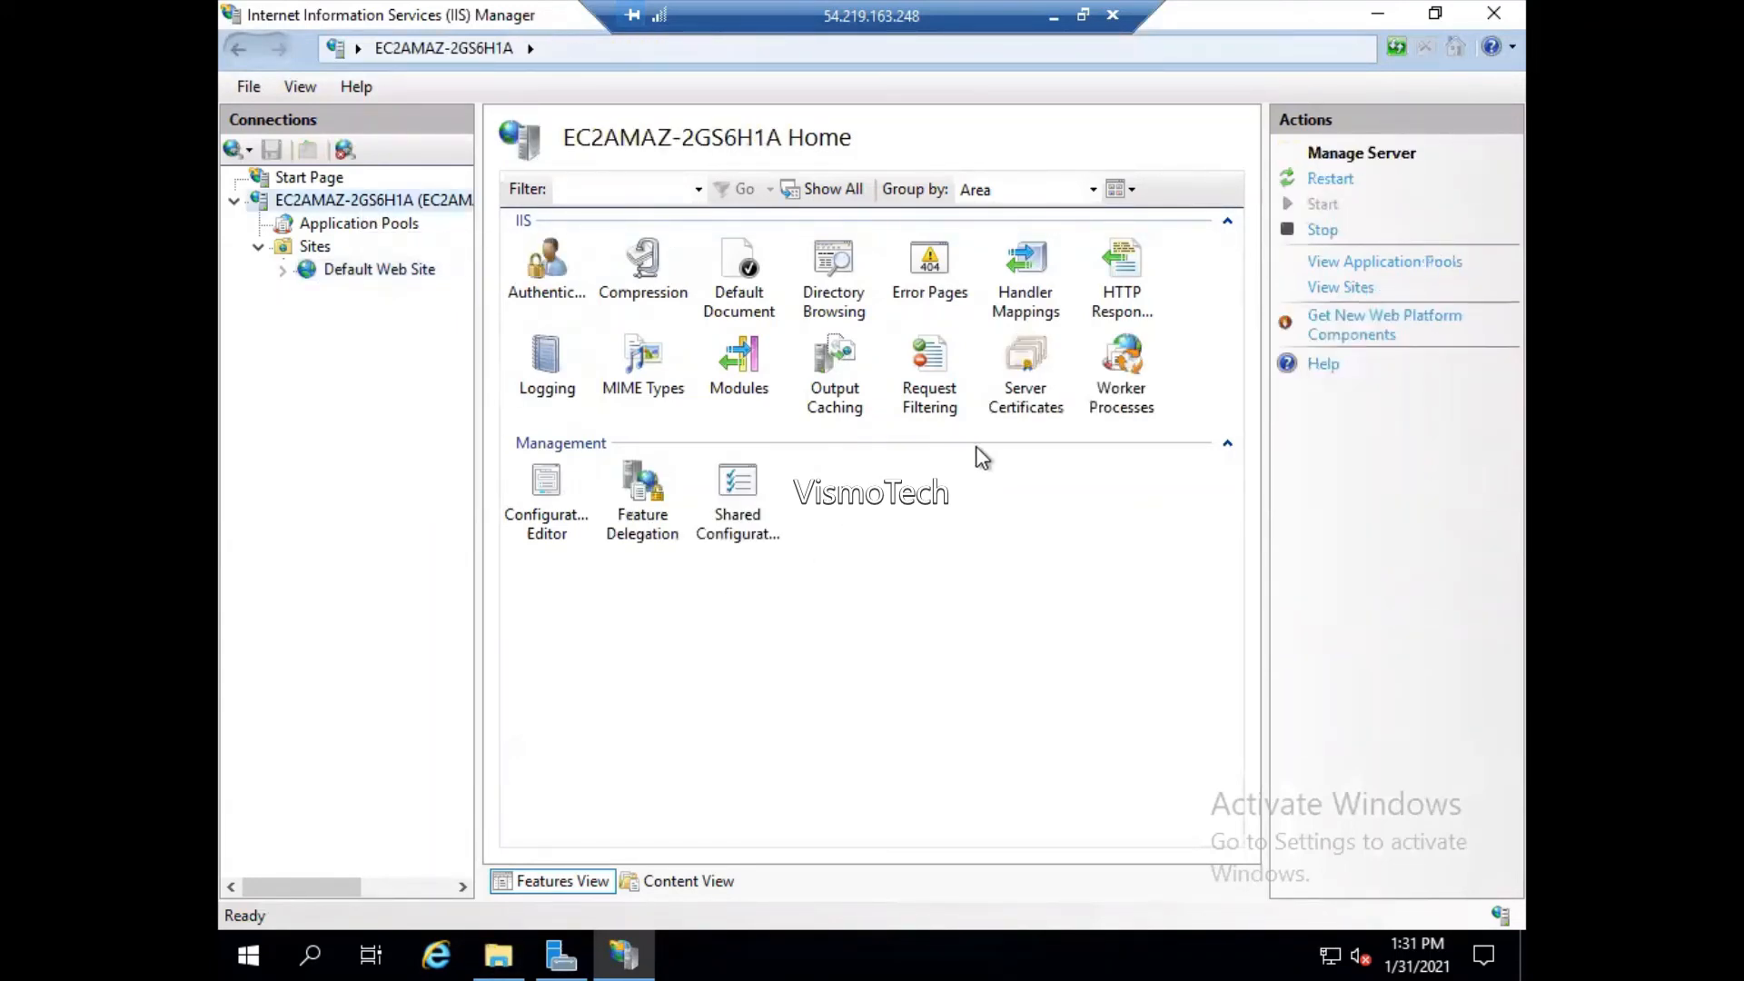
double_click(1023, 393)
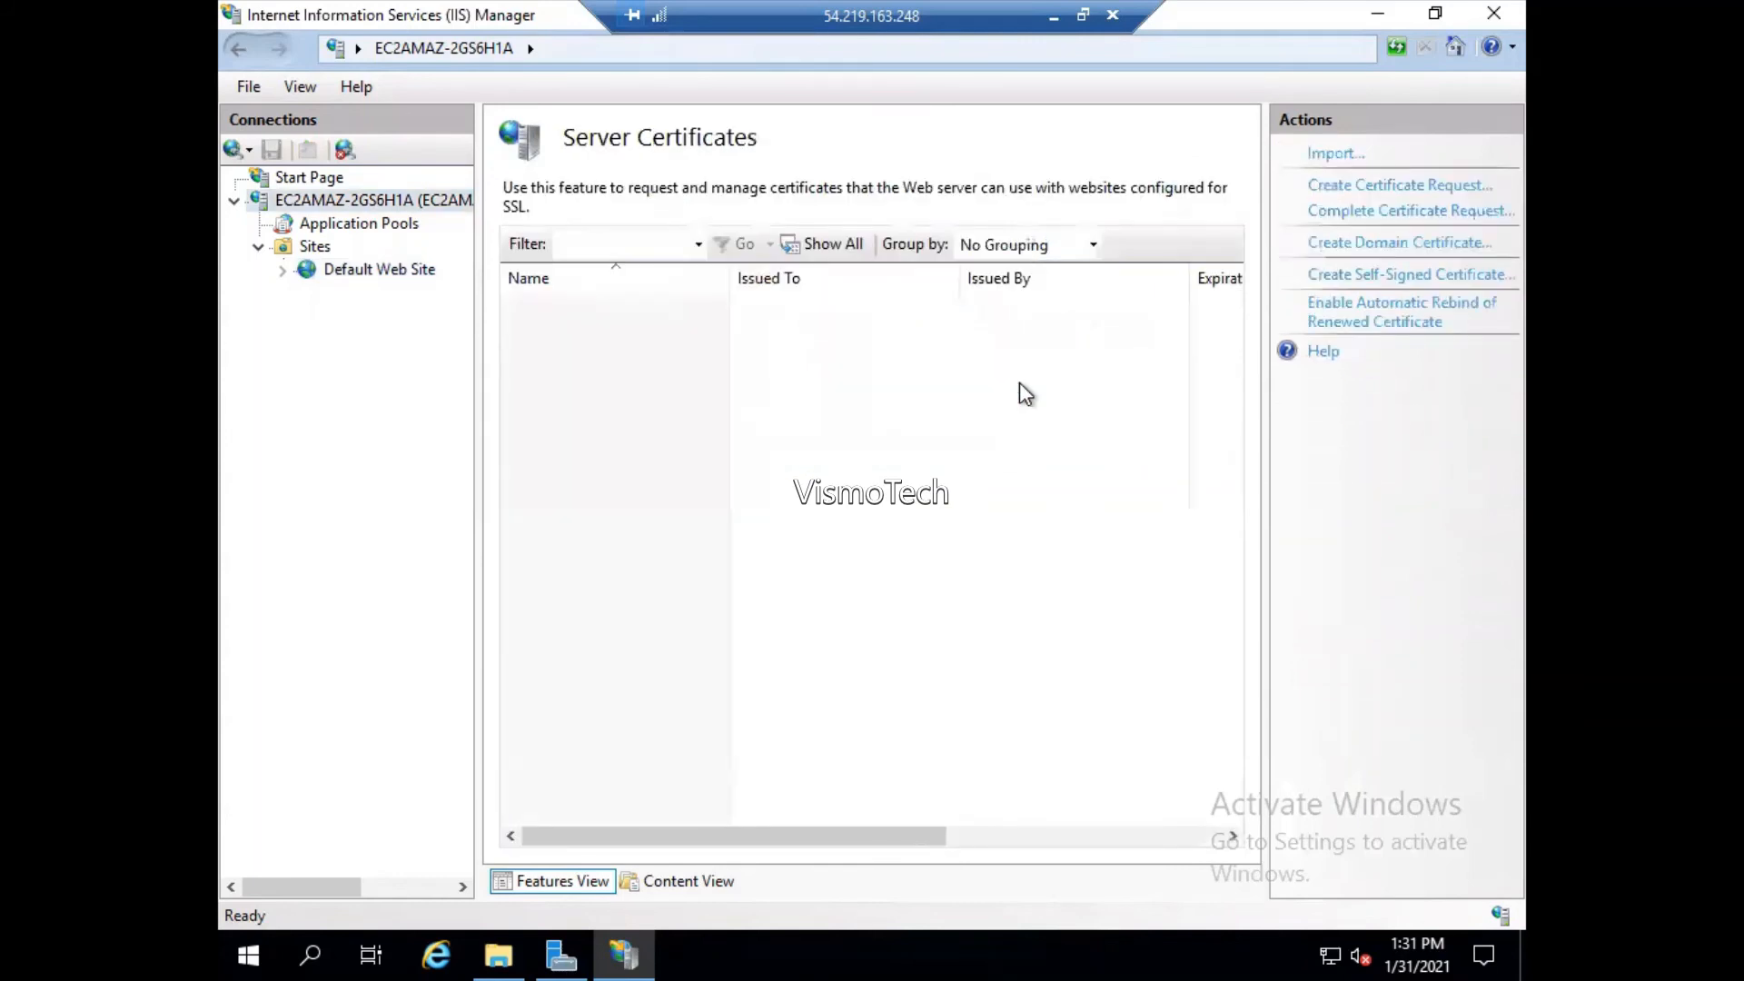
- Review the Create Certificate Request and Complete Certificate Request forms, including the response file browser, and cancel each without entering anything
left_click(1337, 188)
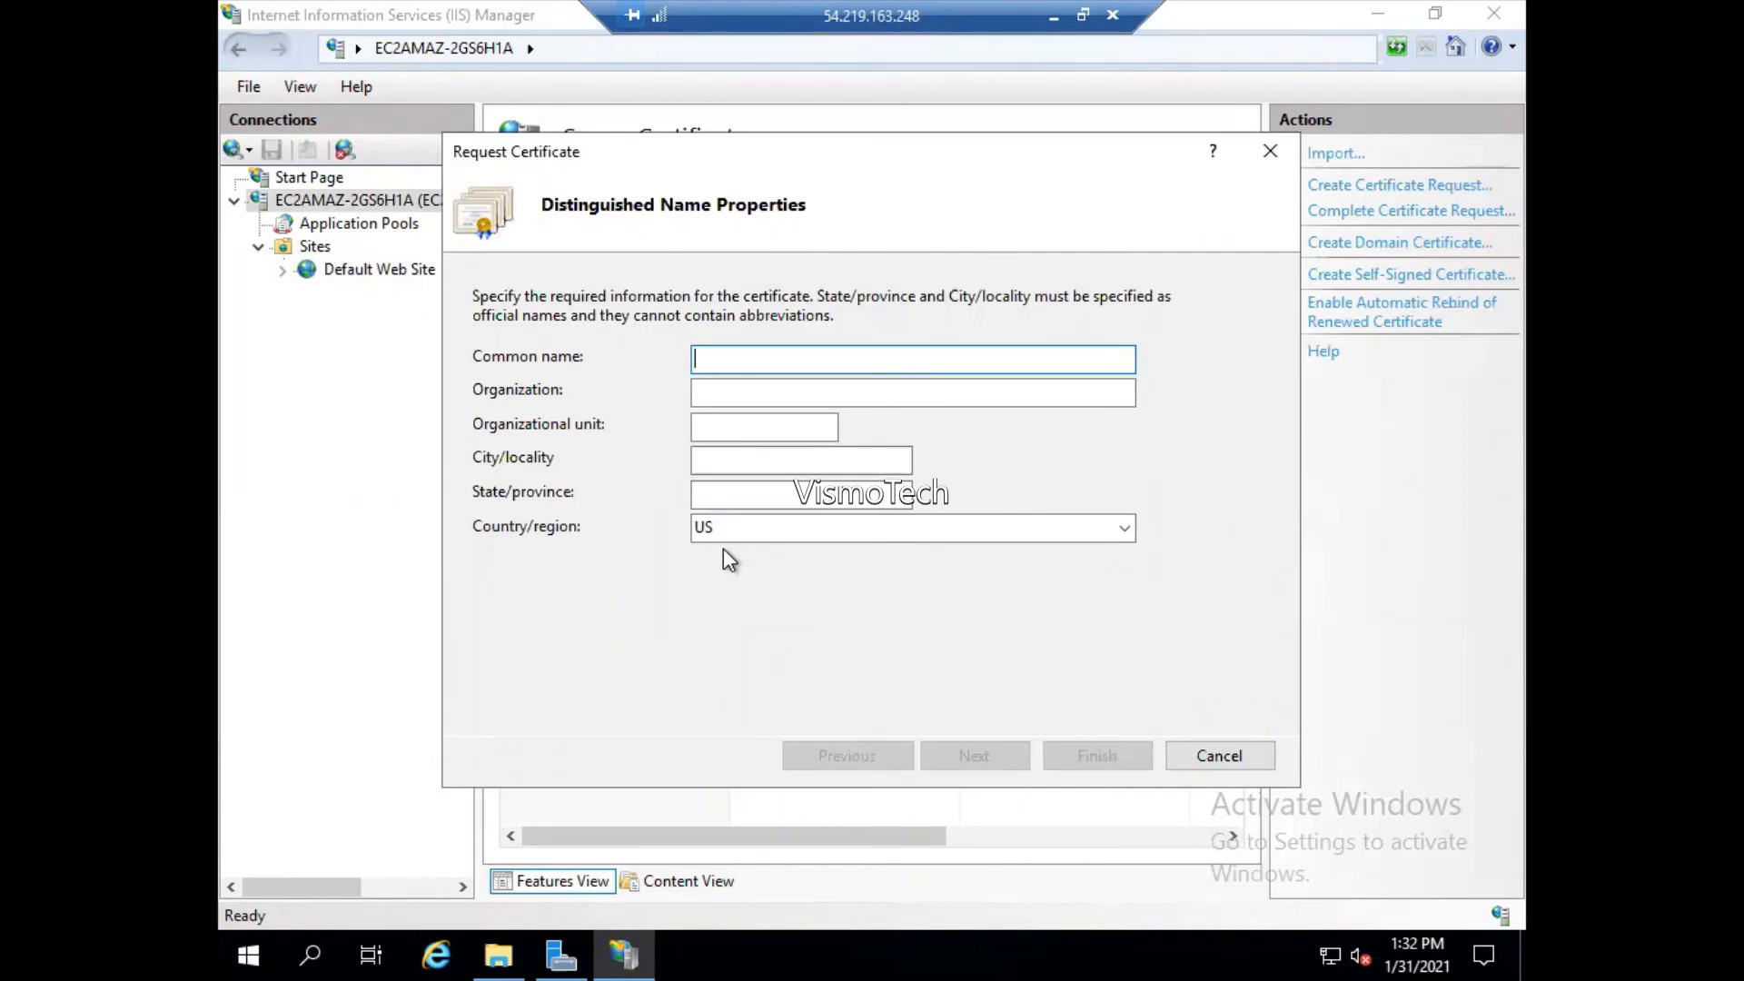
left_click(1224, 761)
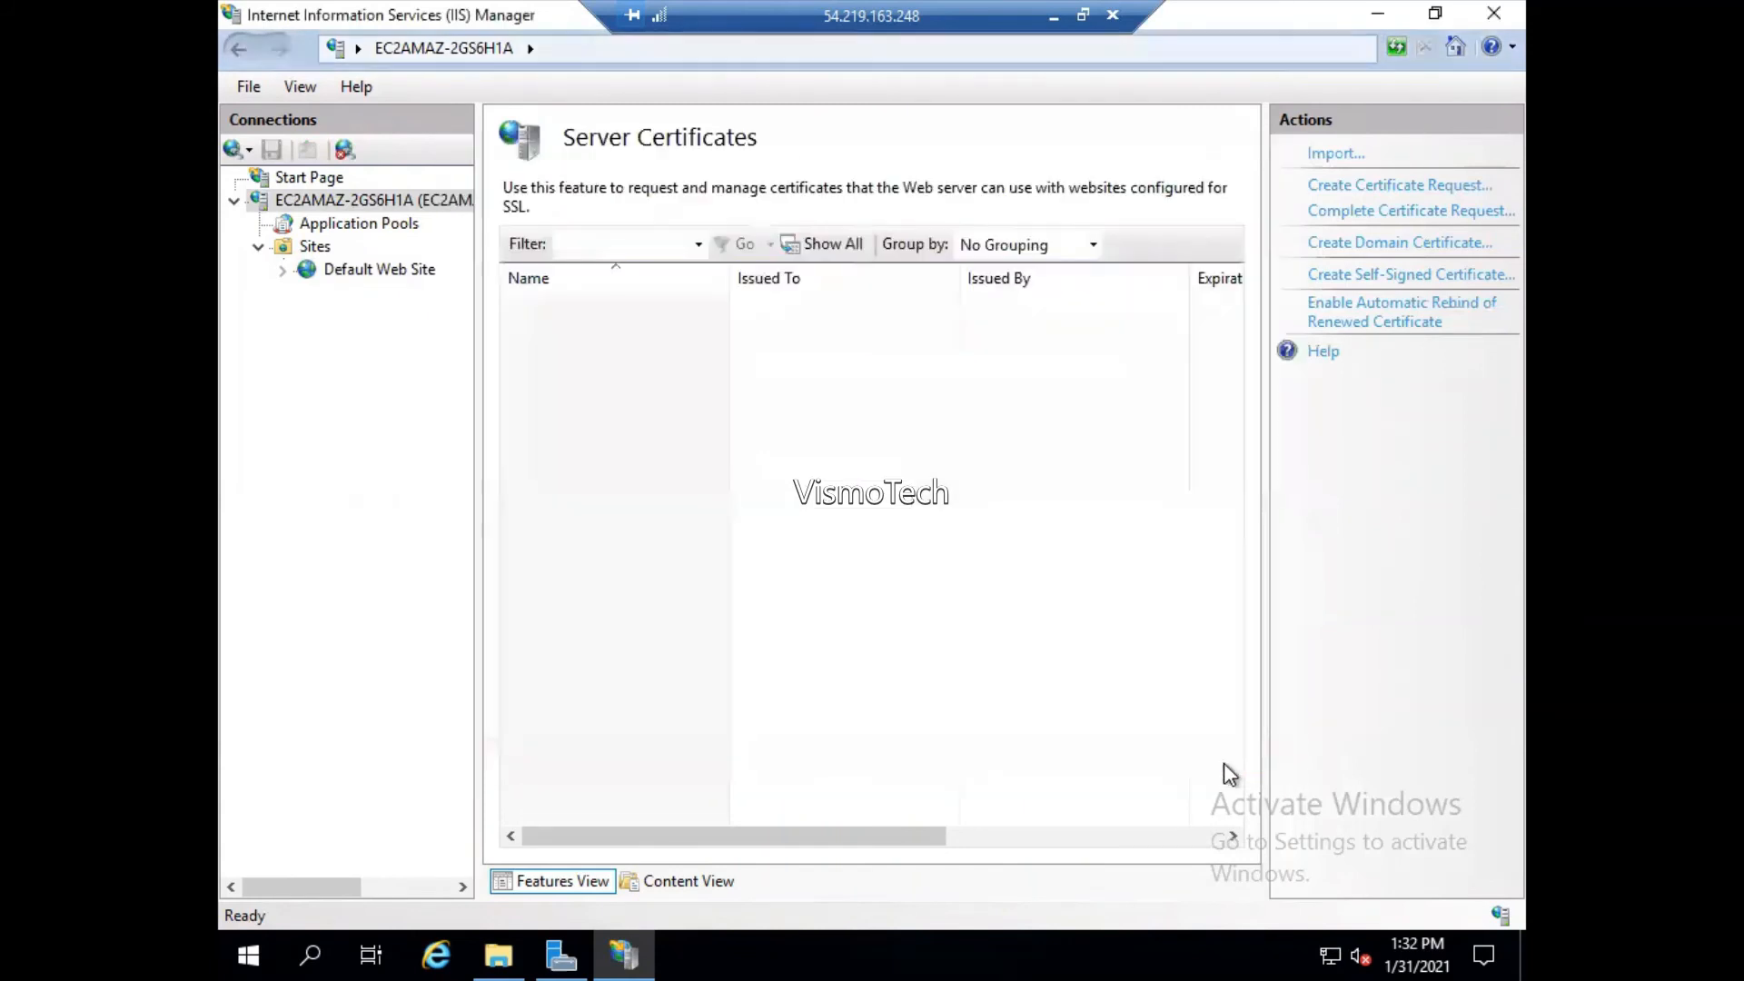
left_click(1352, 218)
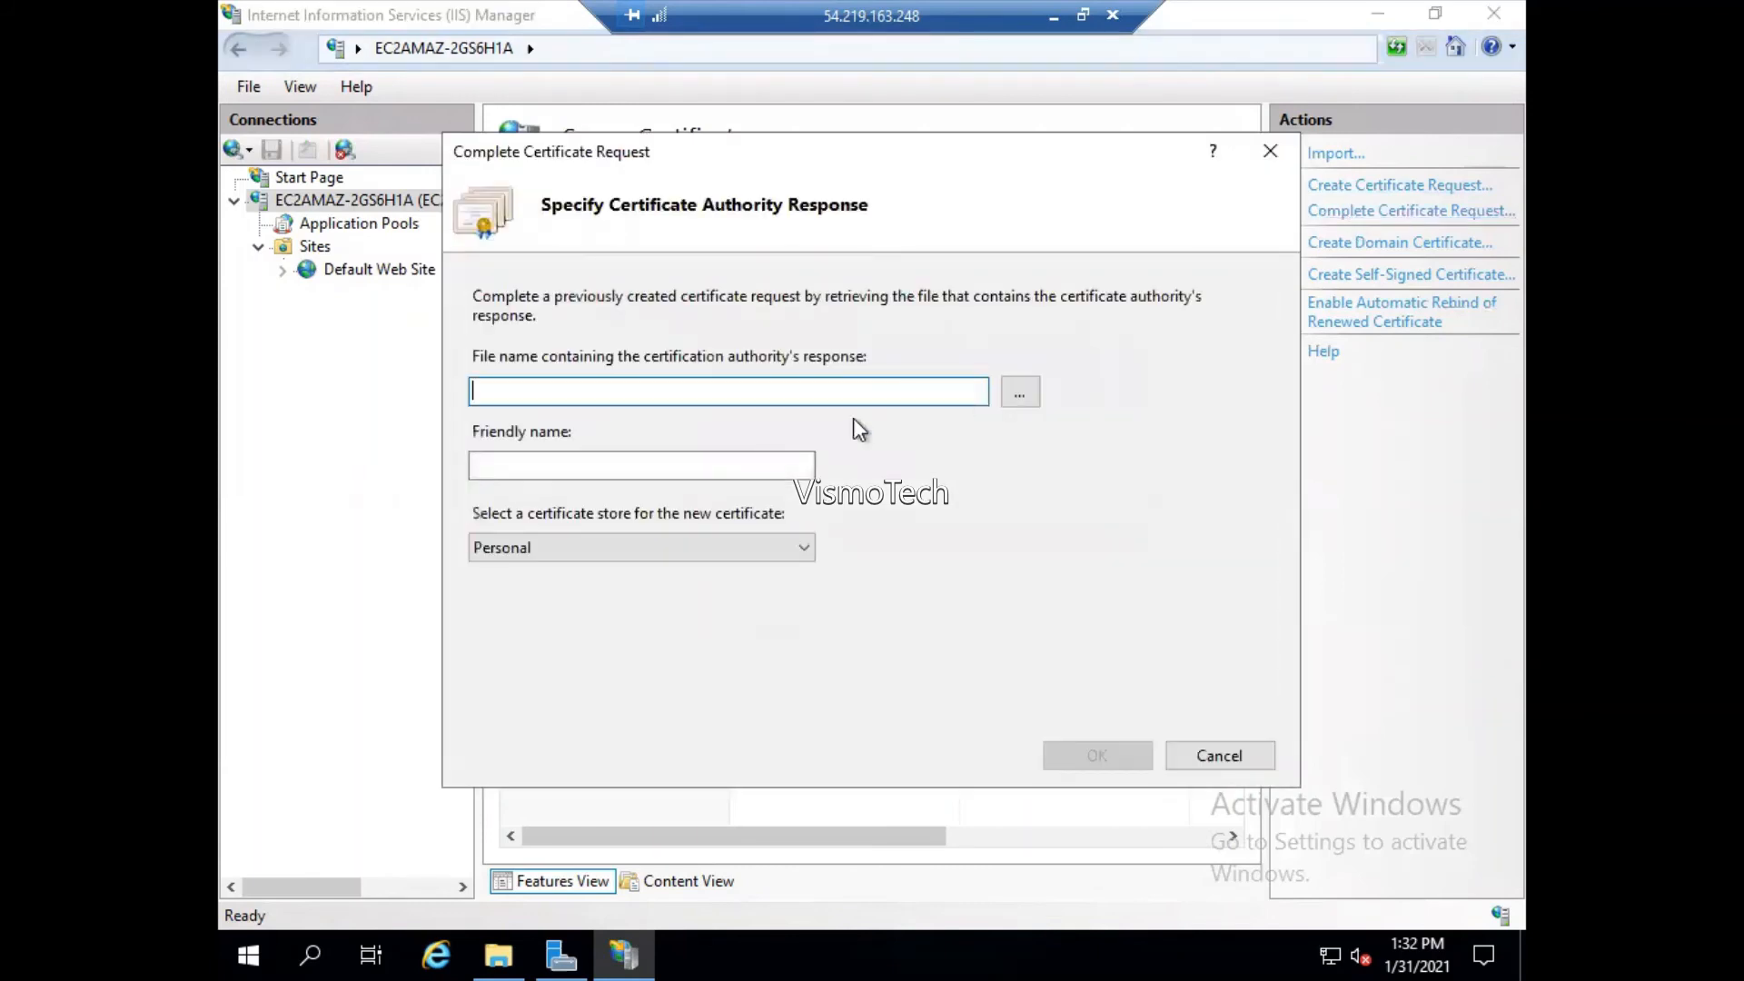
left_click(1020, 400)
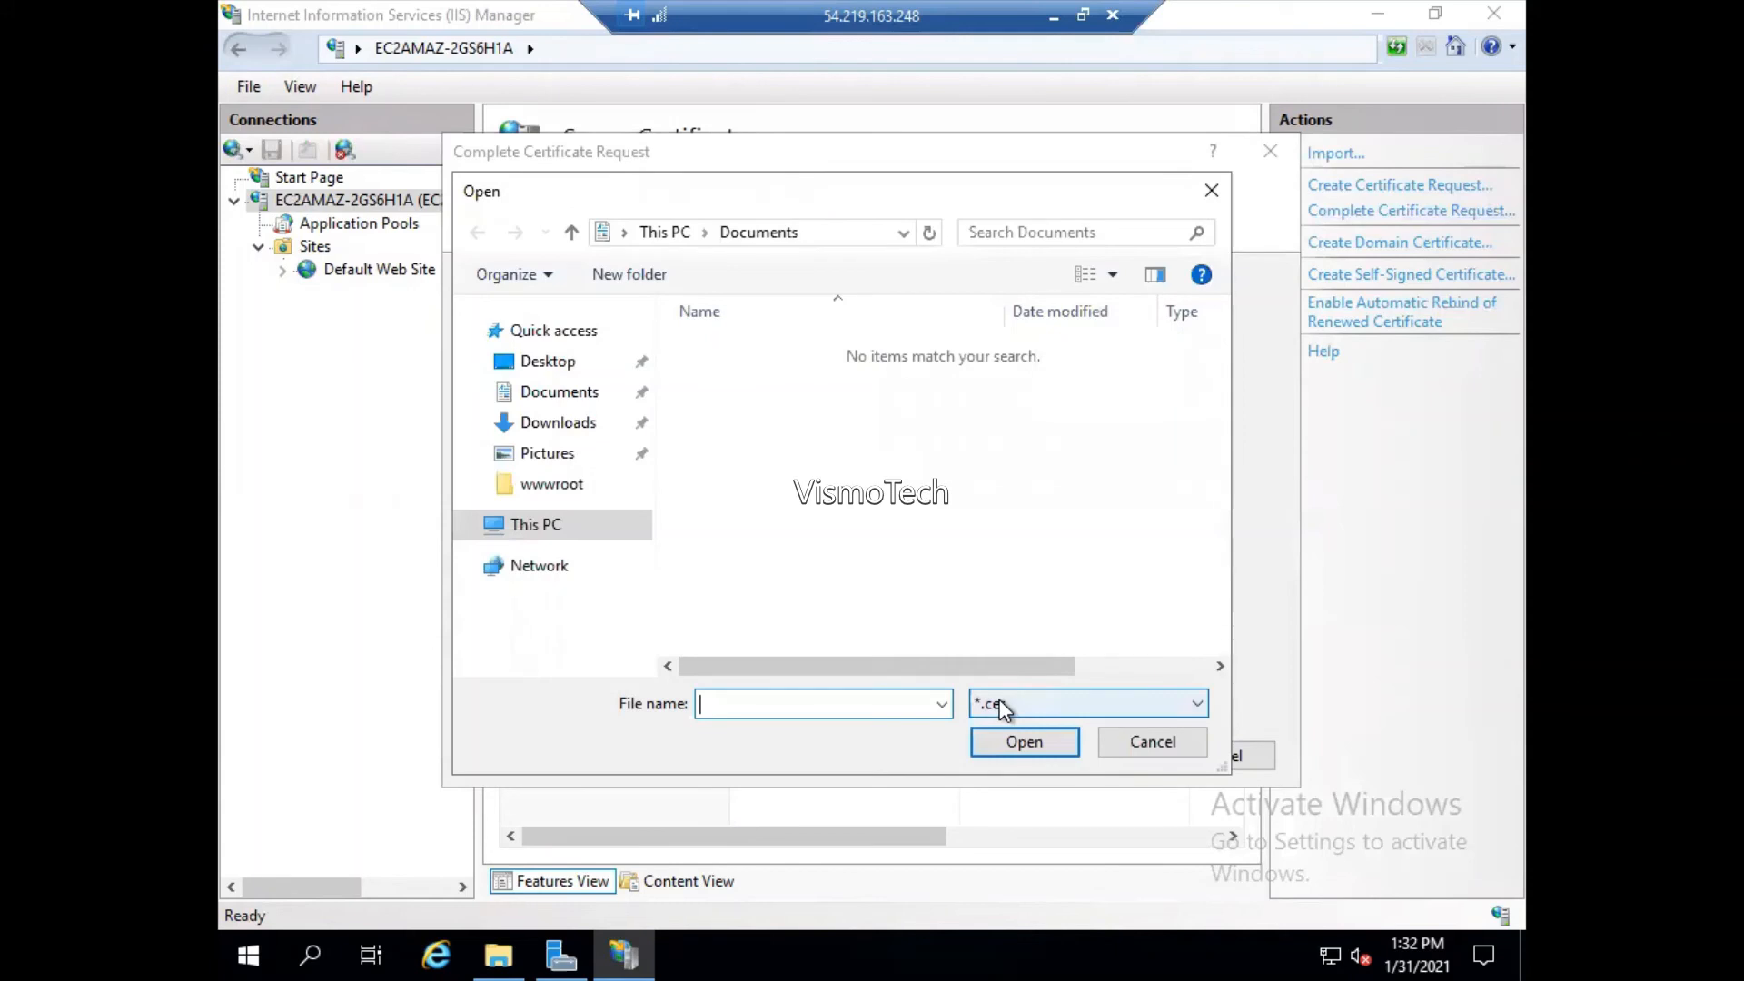
left_click(1114, 749)
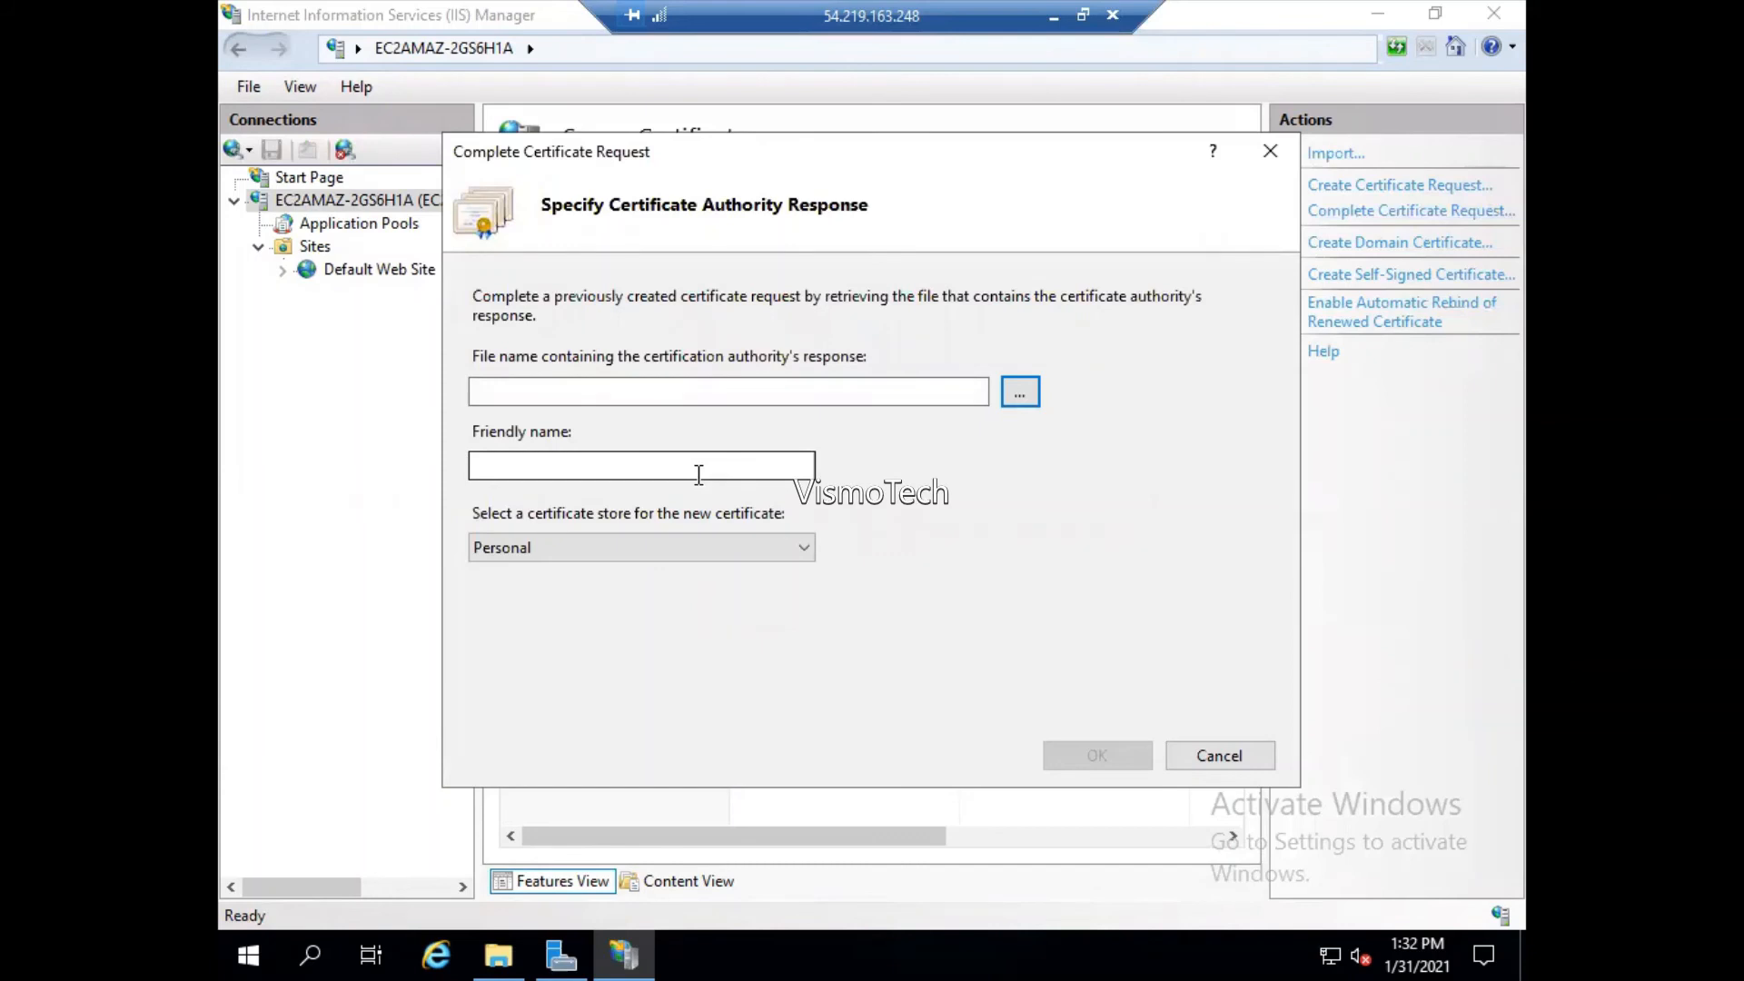
left_click(1224, 767)
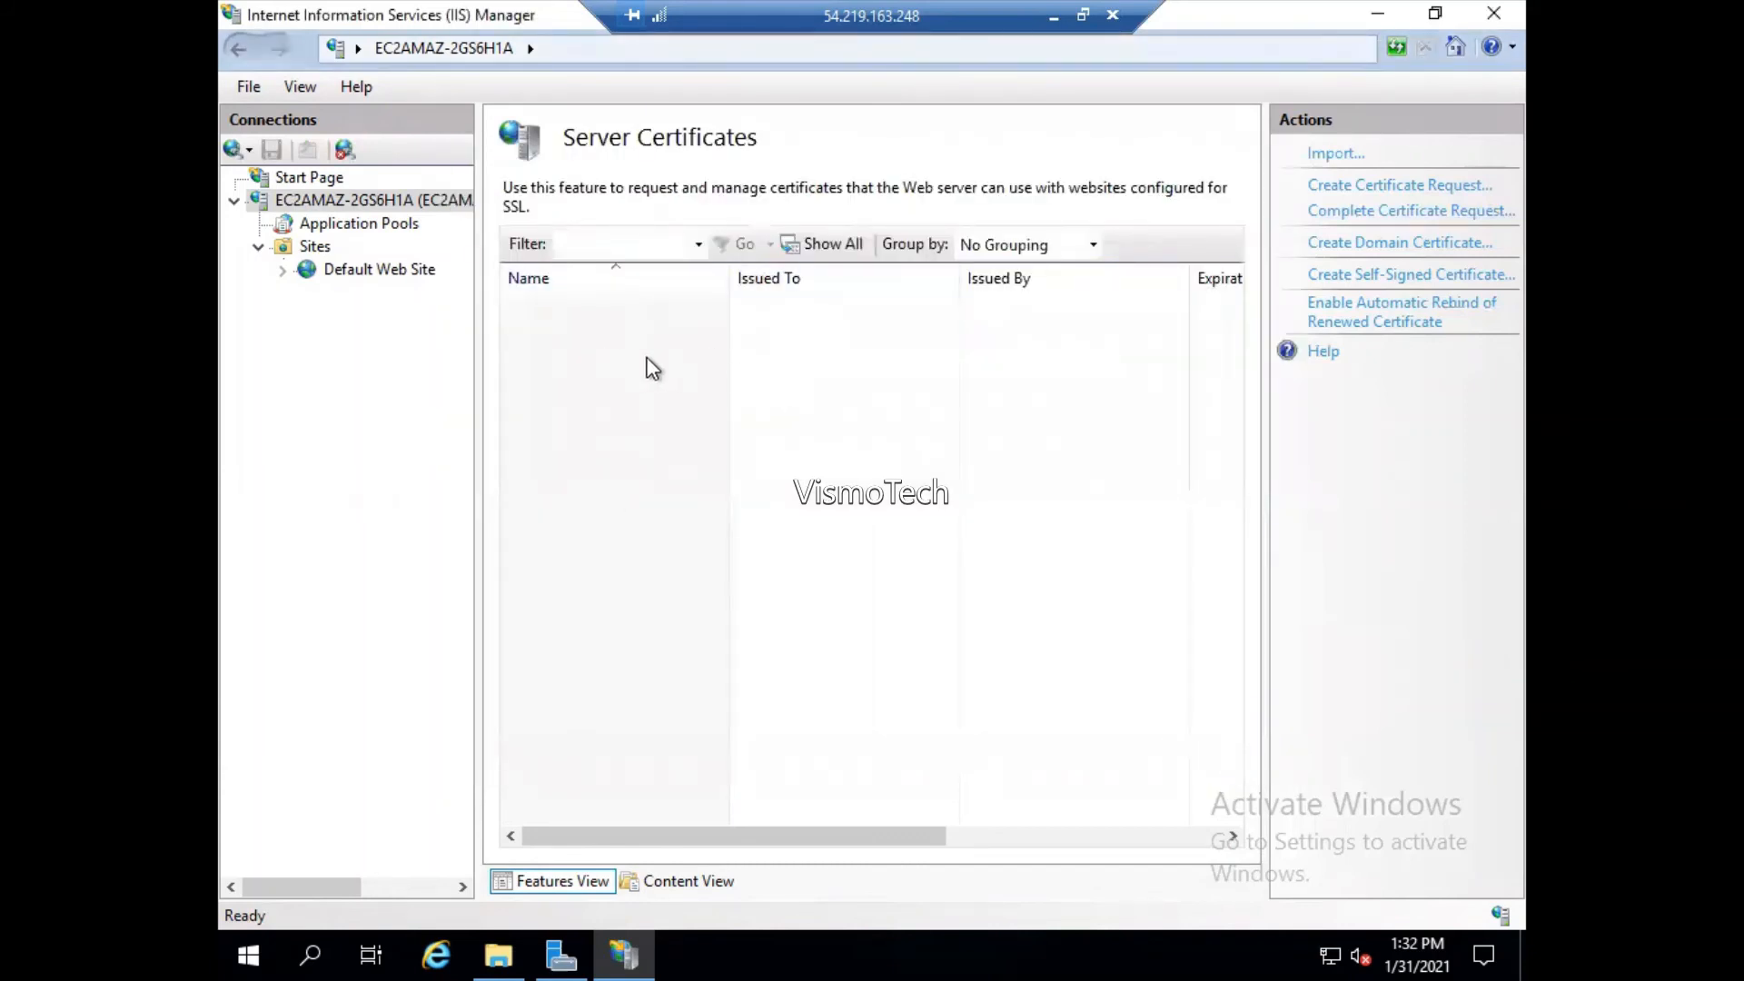
- Examine the SSL certificate choices for a new https binding on port 443 for Default Web Site, and cancel the binding
left_click(314, 245)
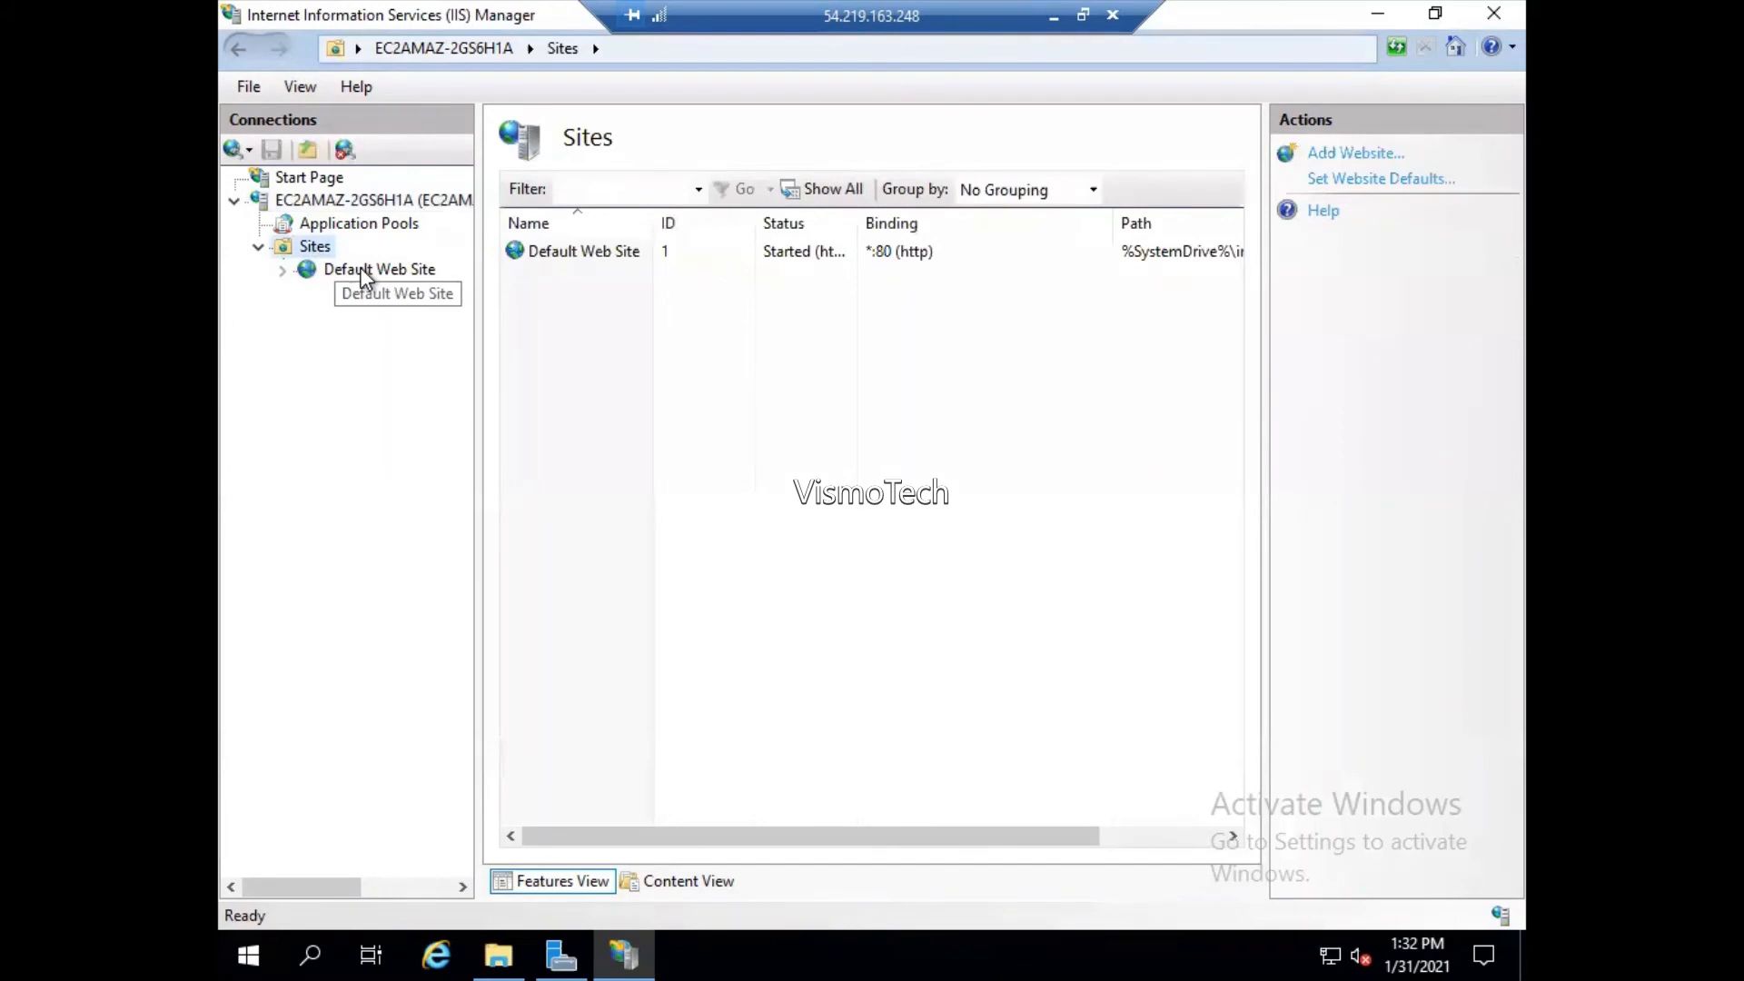
left_click(368, 270)
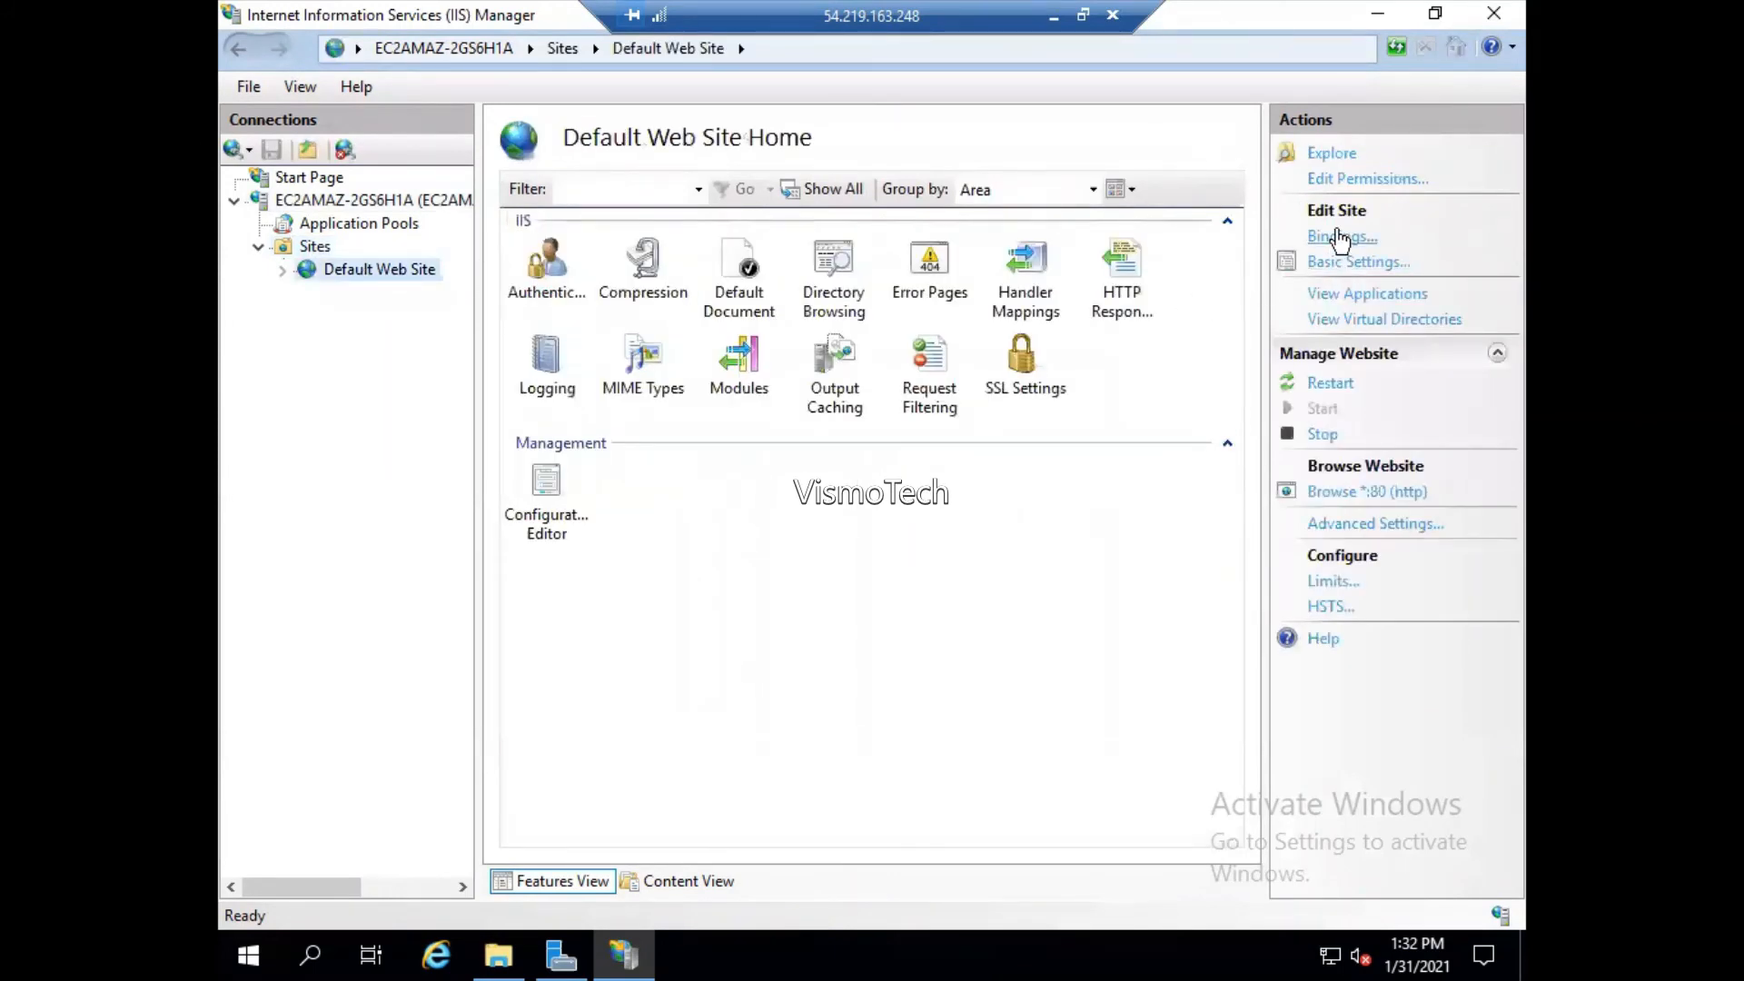
left_click(1341, 238)
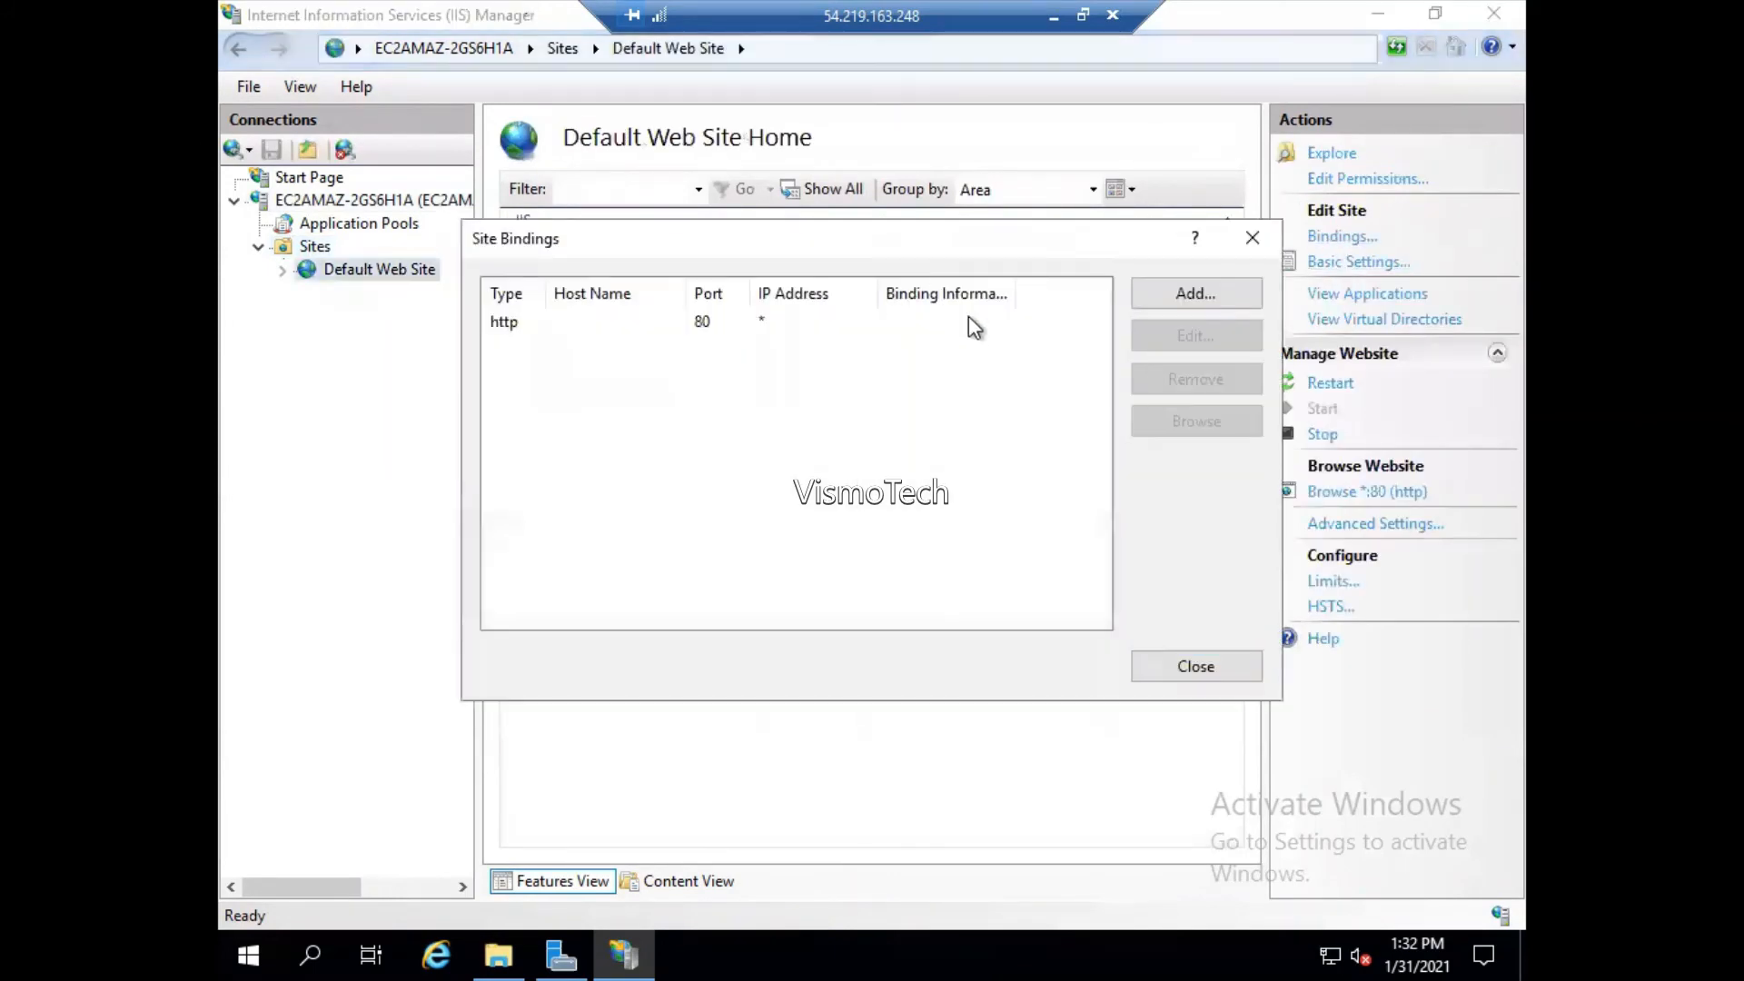
left_click(1191, 292)
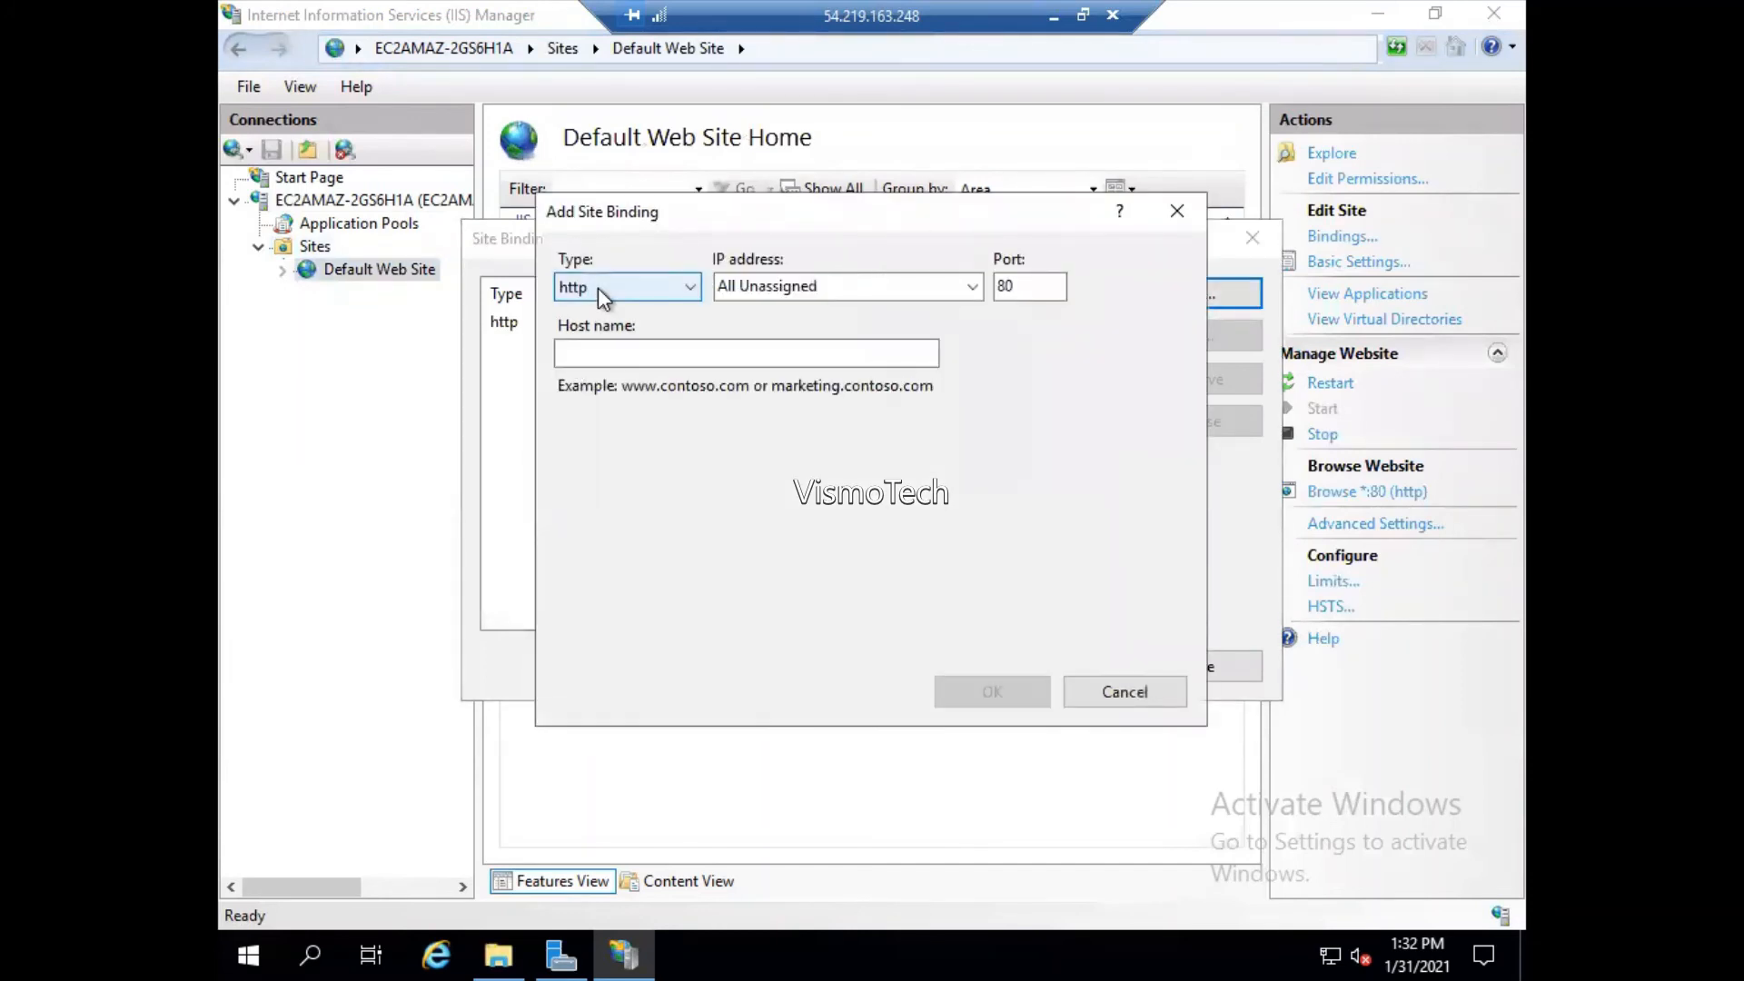
left_click(597, 287)
left_click(575, 329)
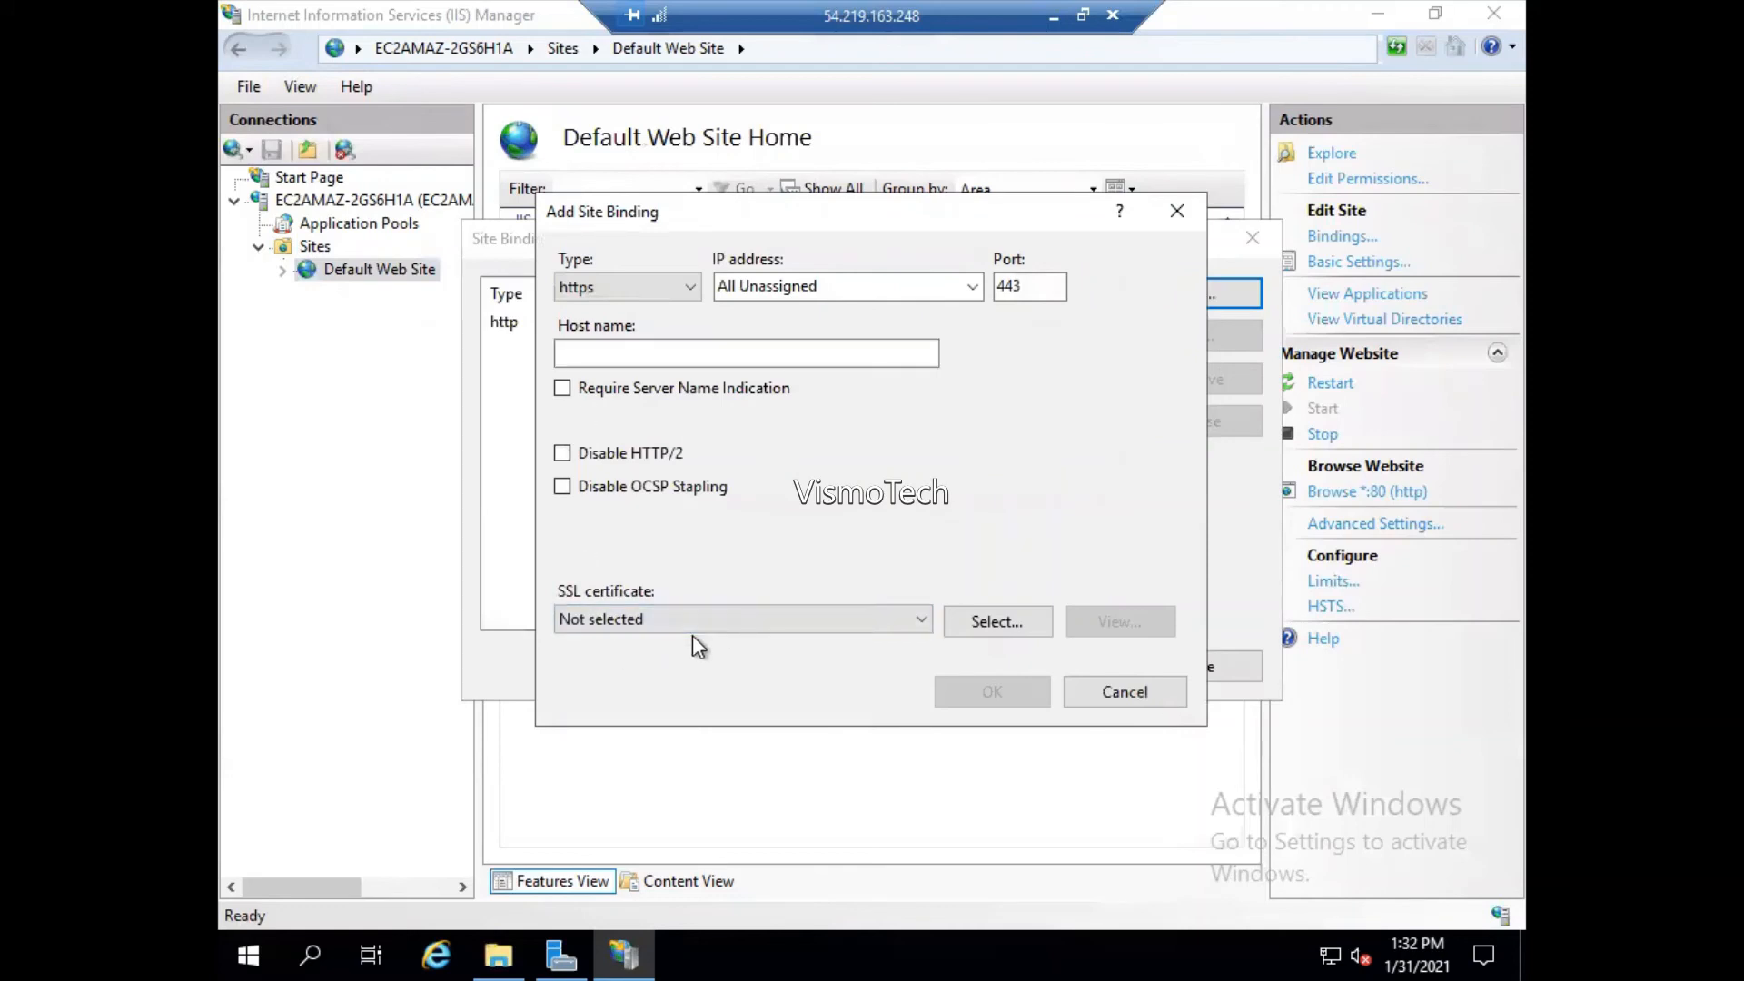
left_click(827, 626)
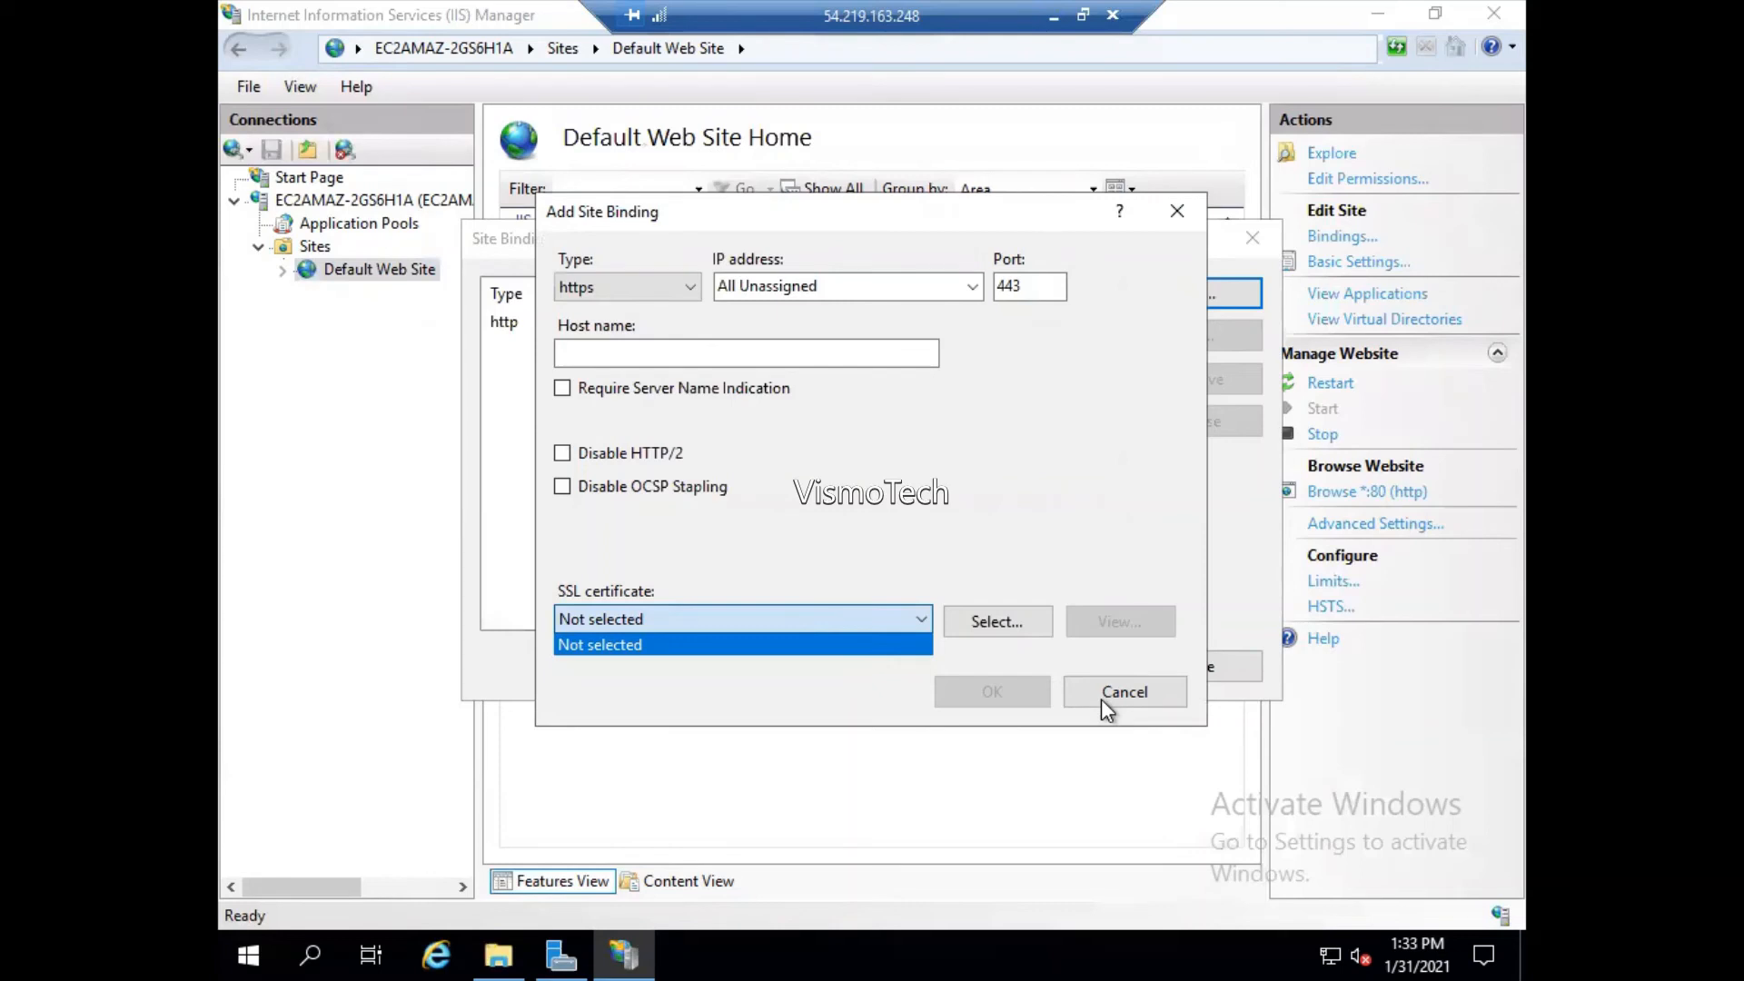
left_click(1145, 695)
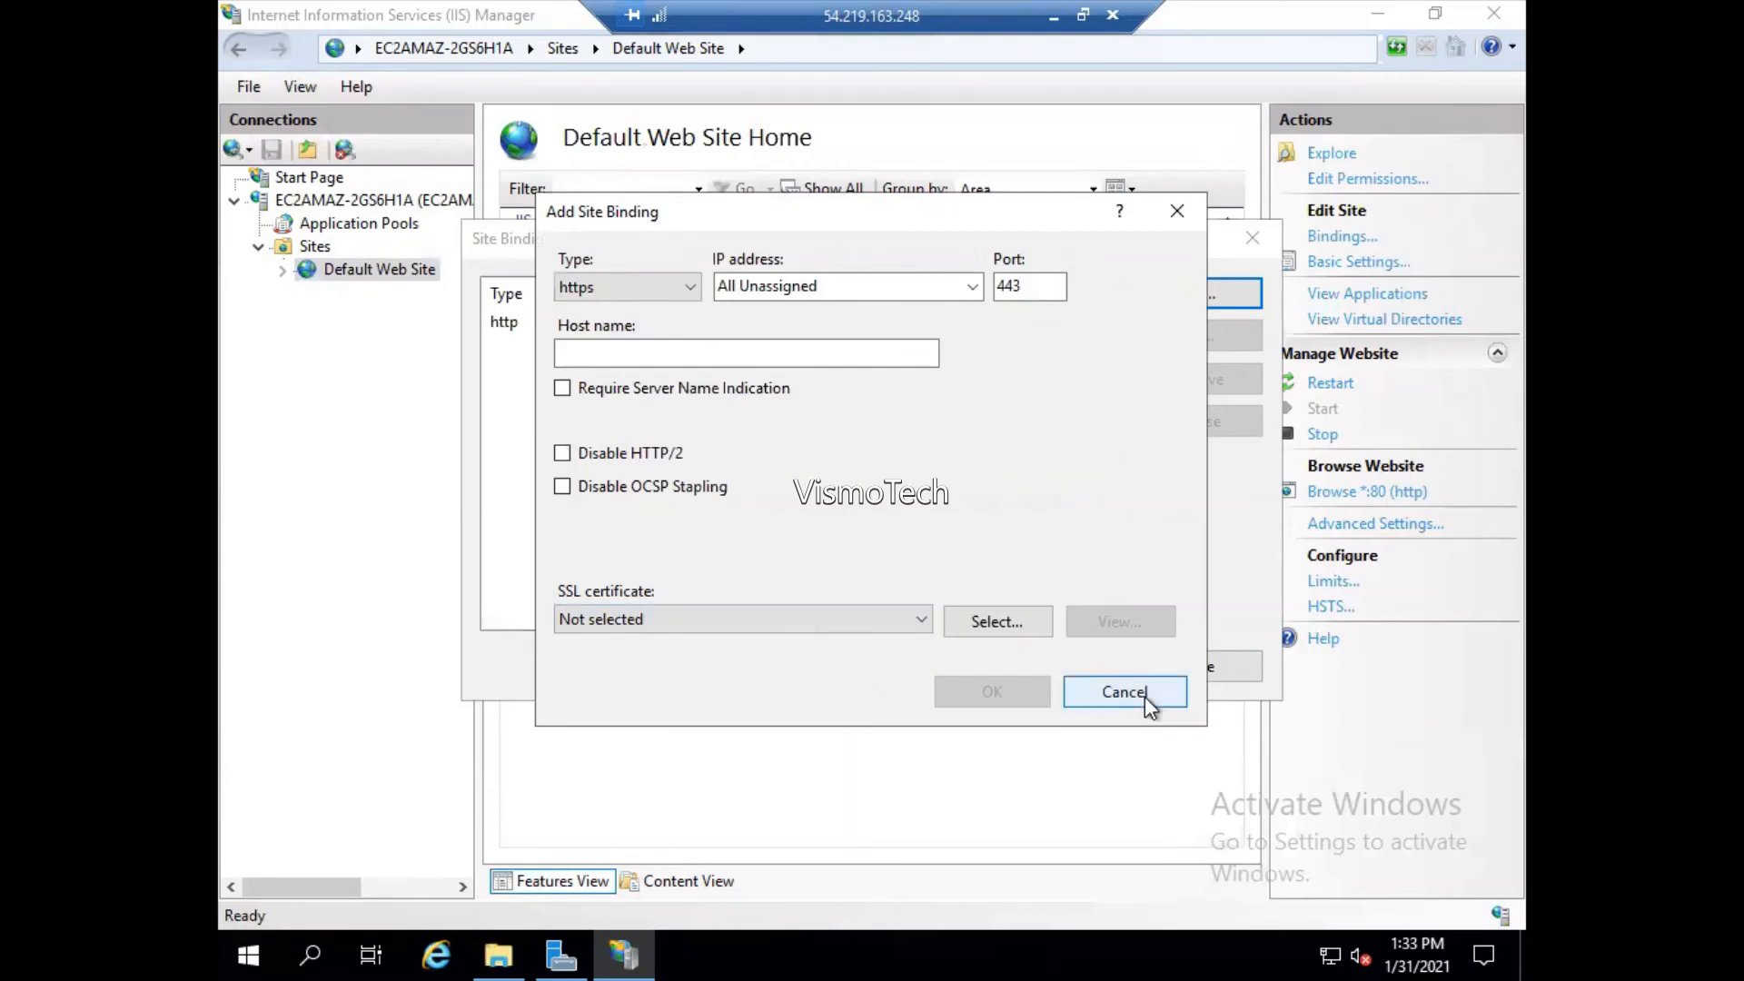
left_click(1145, 696)
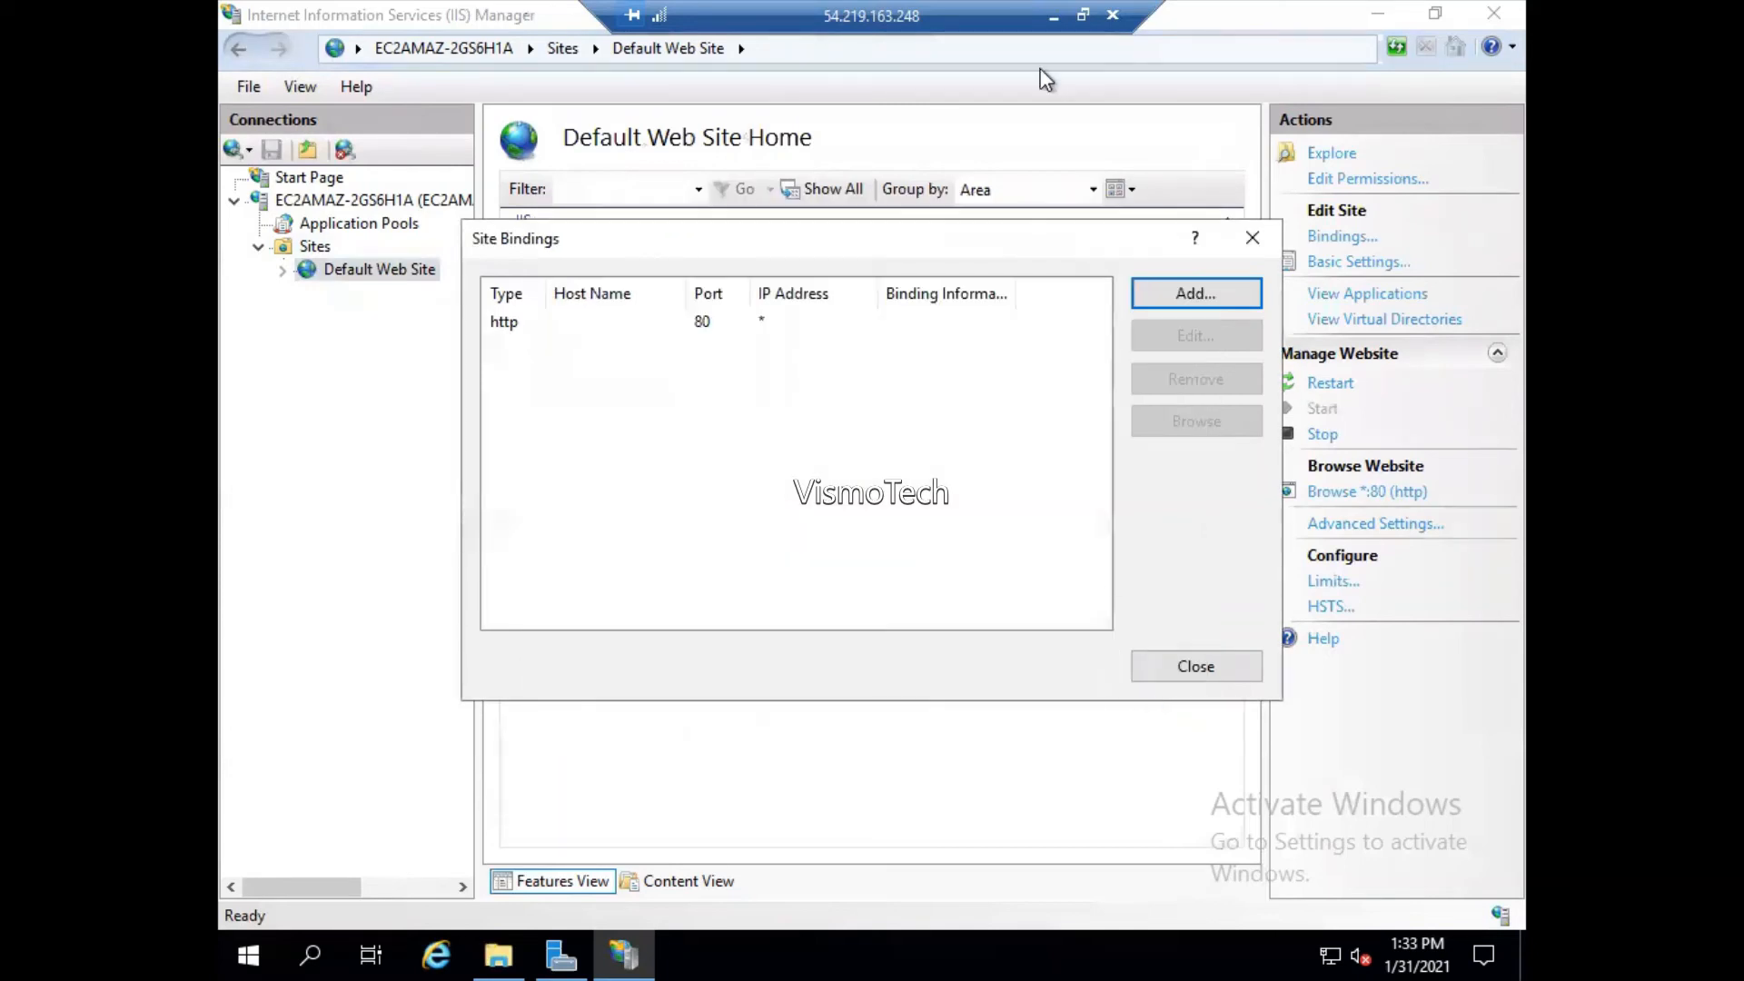
- Switch from the remote desktop session to the browser, look over the Create launch configuration form, and return to the Create image page
left_click(1054, 15)
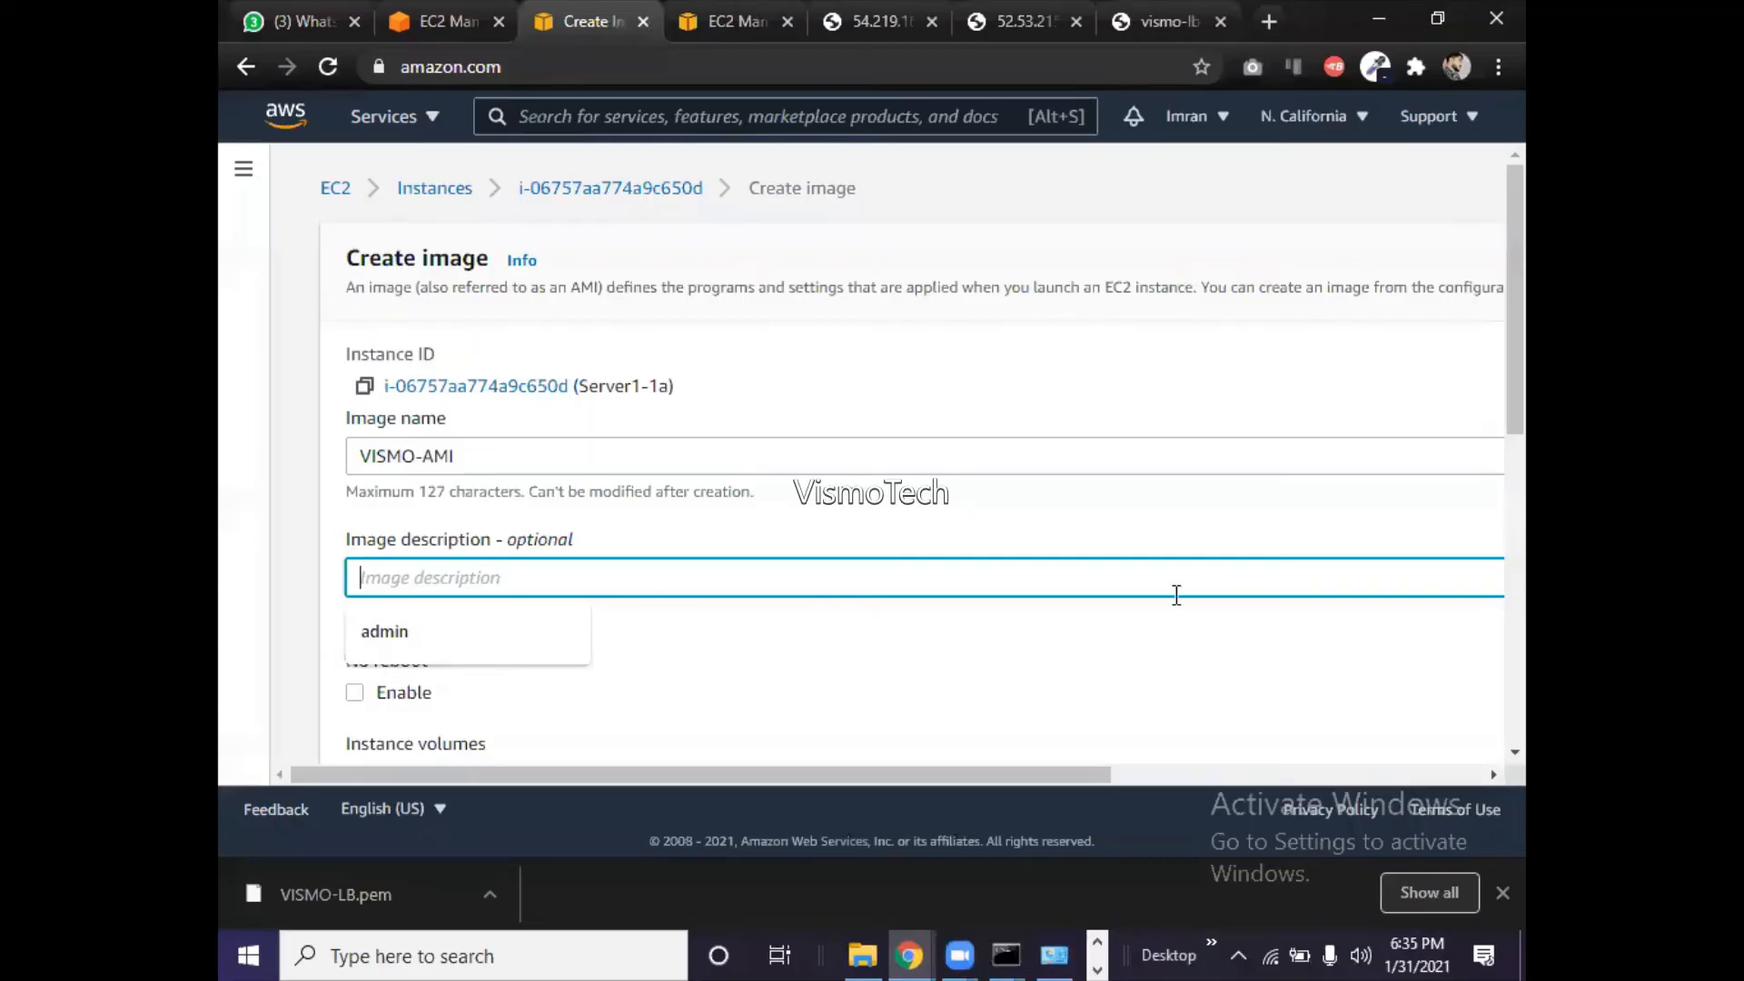
left_click(440, 24)
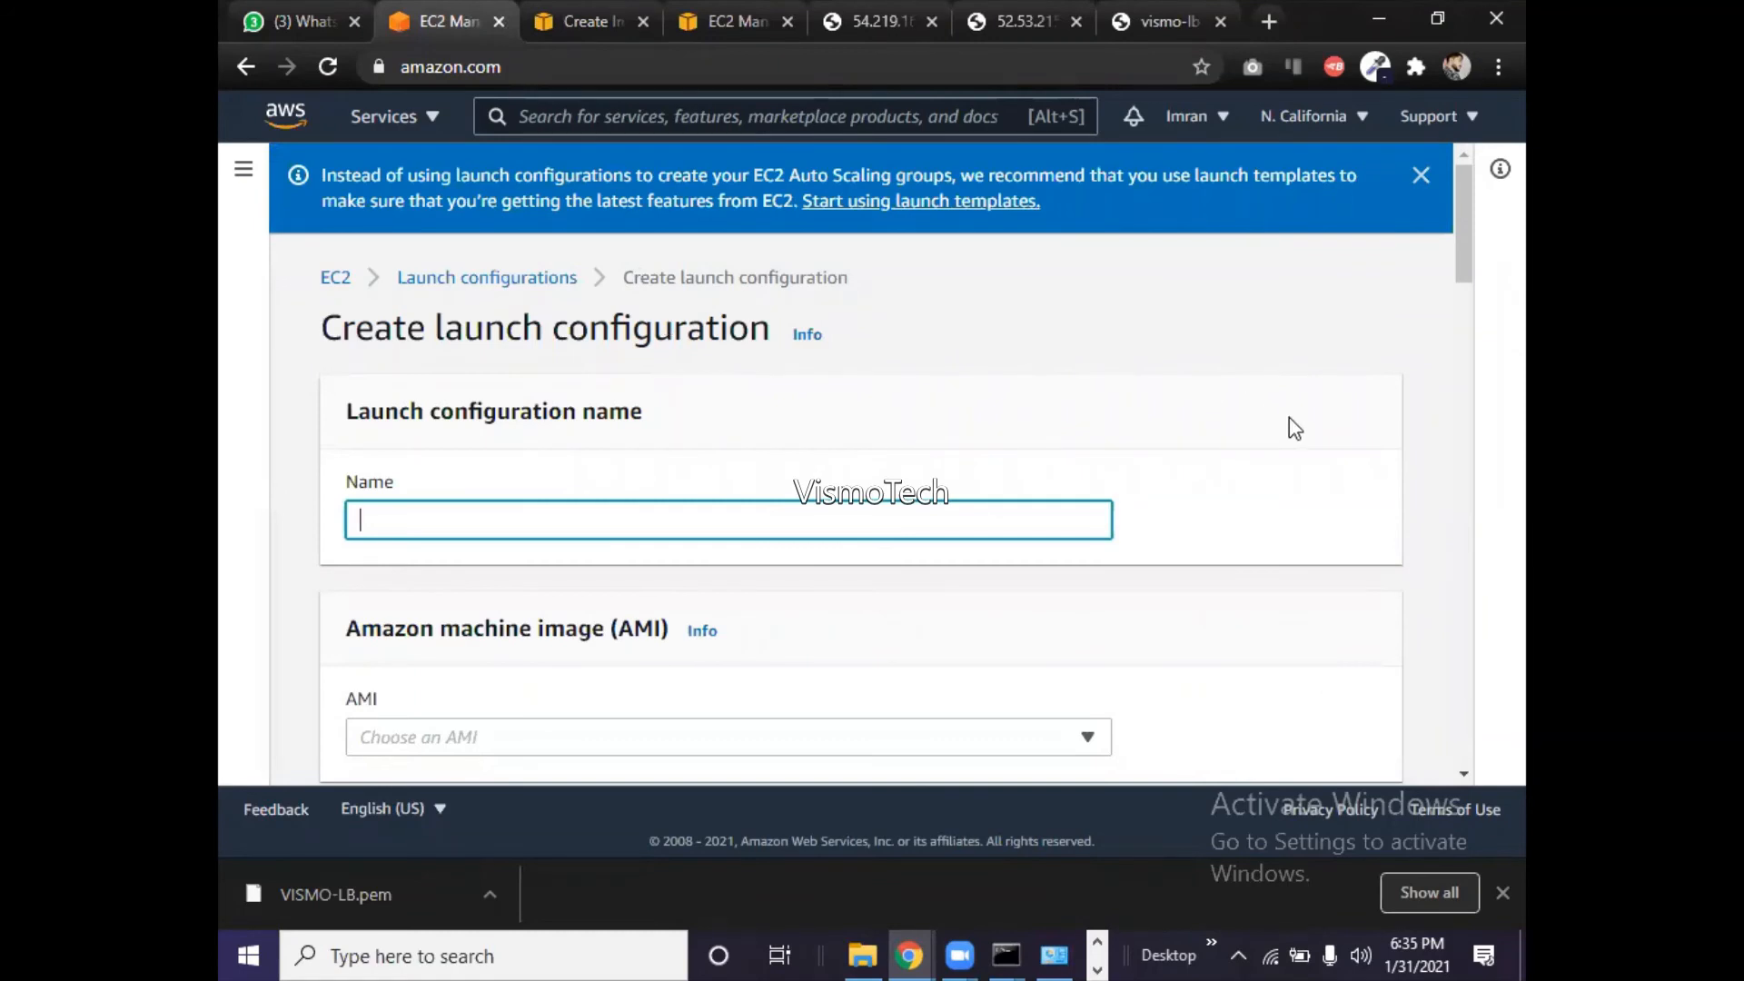
mouse_move(1462, 248)
left_mouse_down()
mouse_move(1458, 269)
mouse_move(1463, 238)
left_mouse_up()
left_click(570, 3)
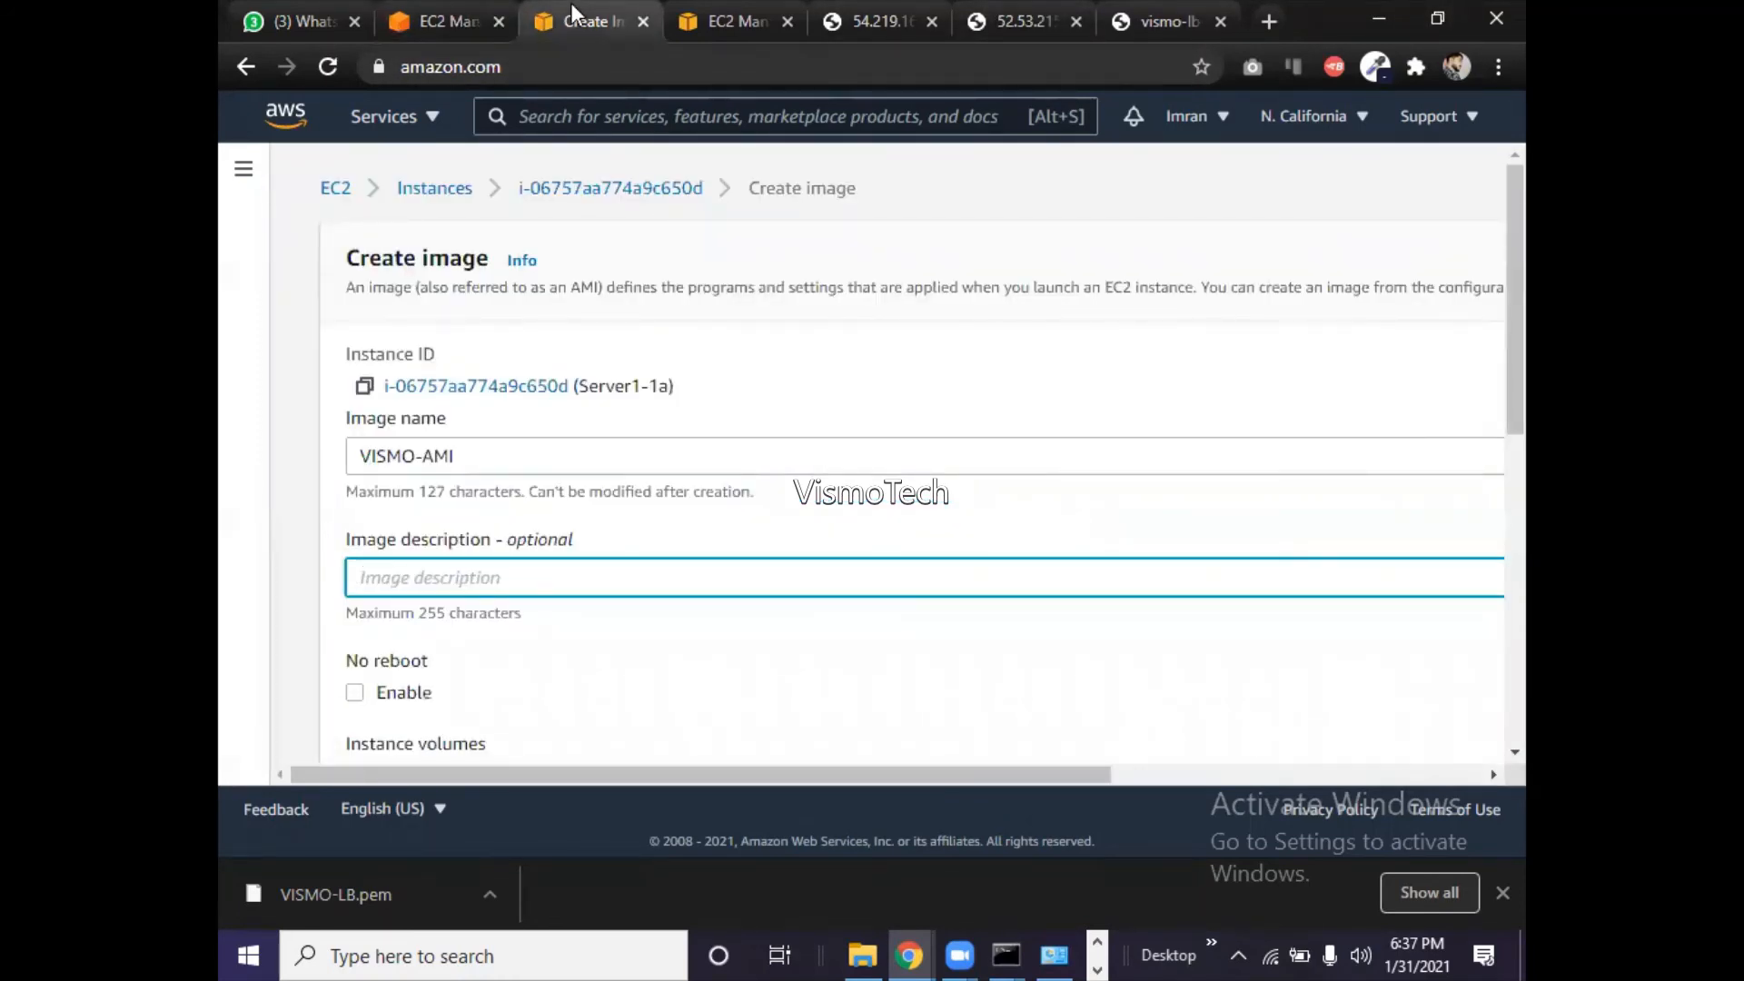
- Go back to the EC2 Instances list and open the Create image form for Server1-1a
left_click(328, 196)
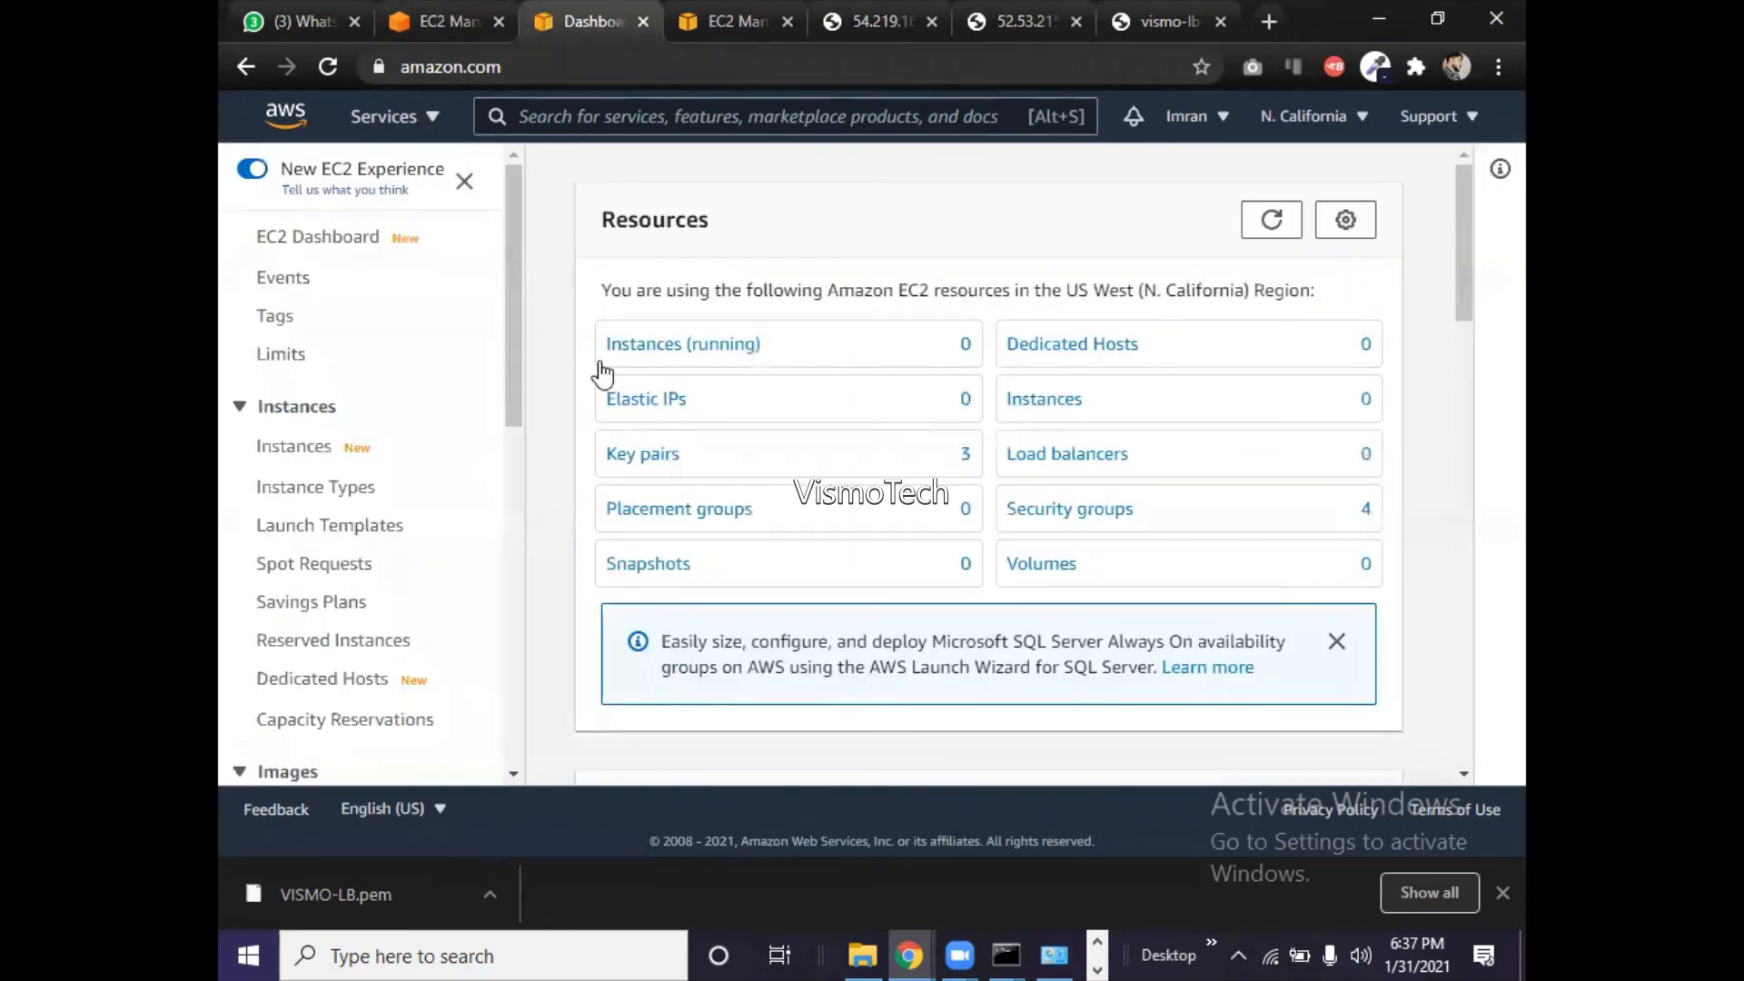
left_click(319, 452)
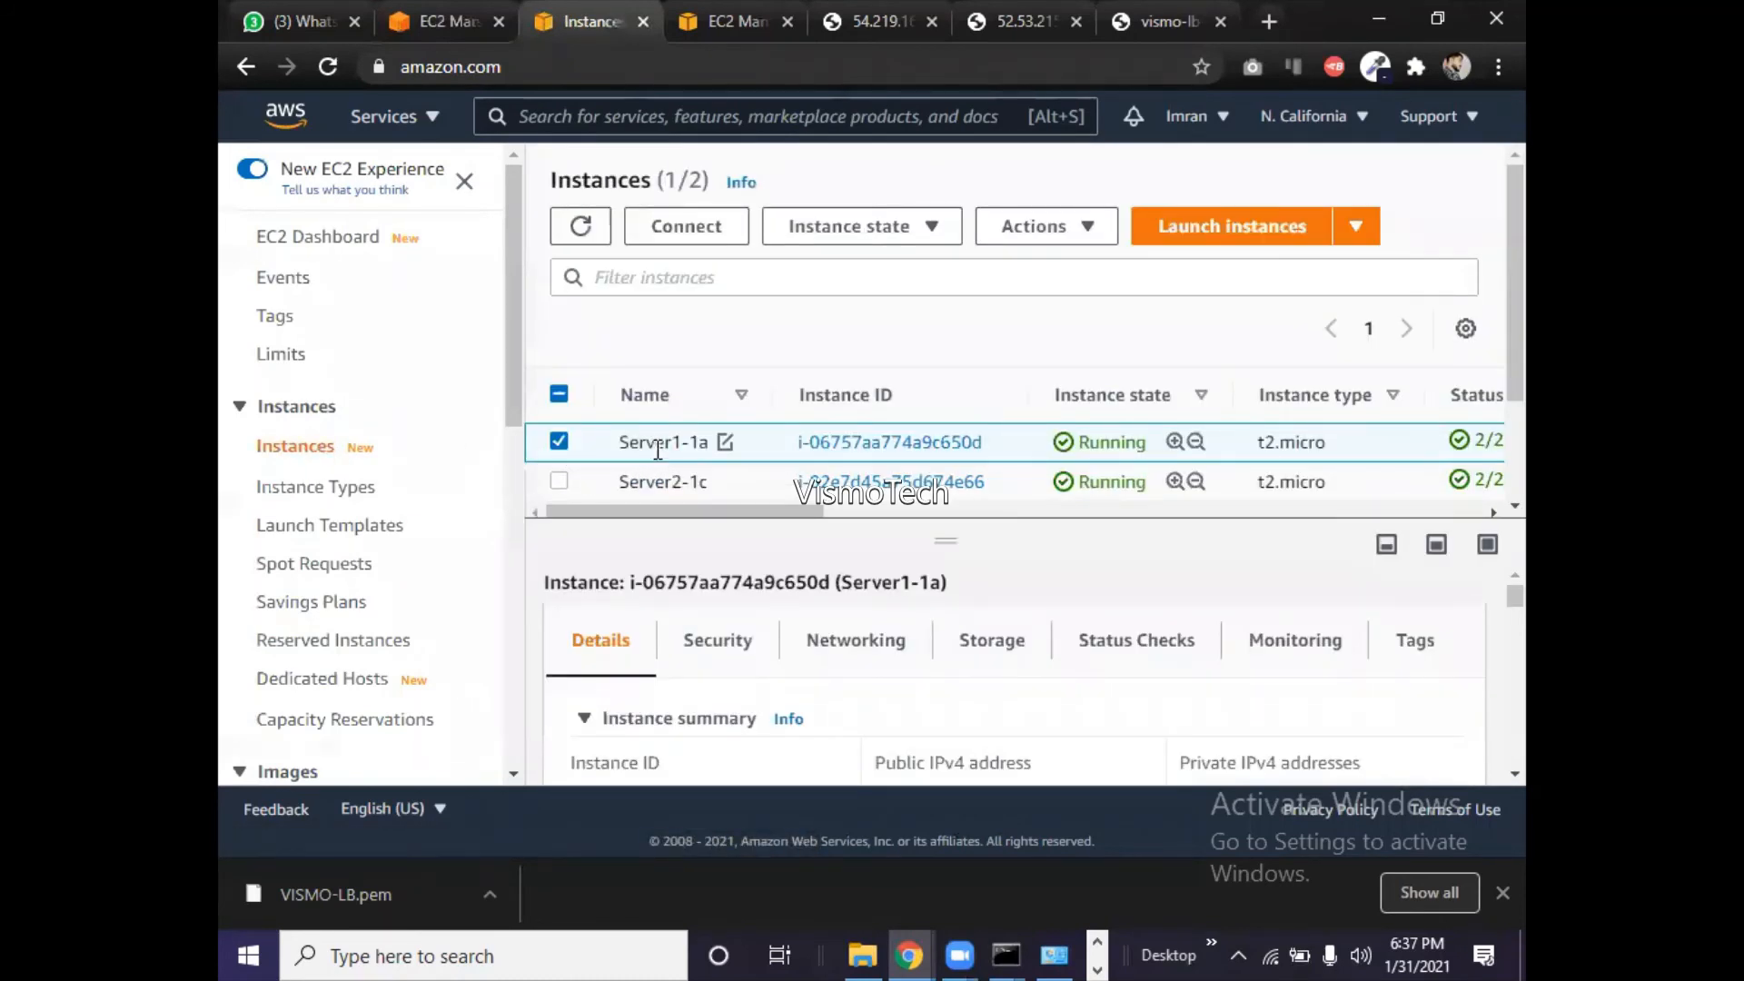
right_click(658, 450)
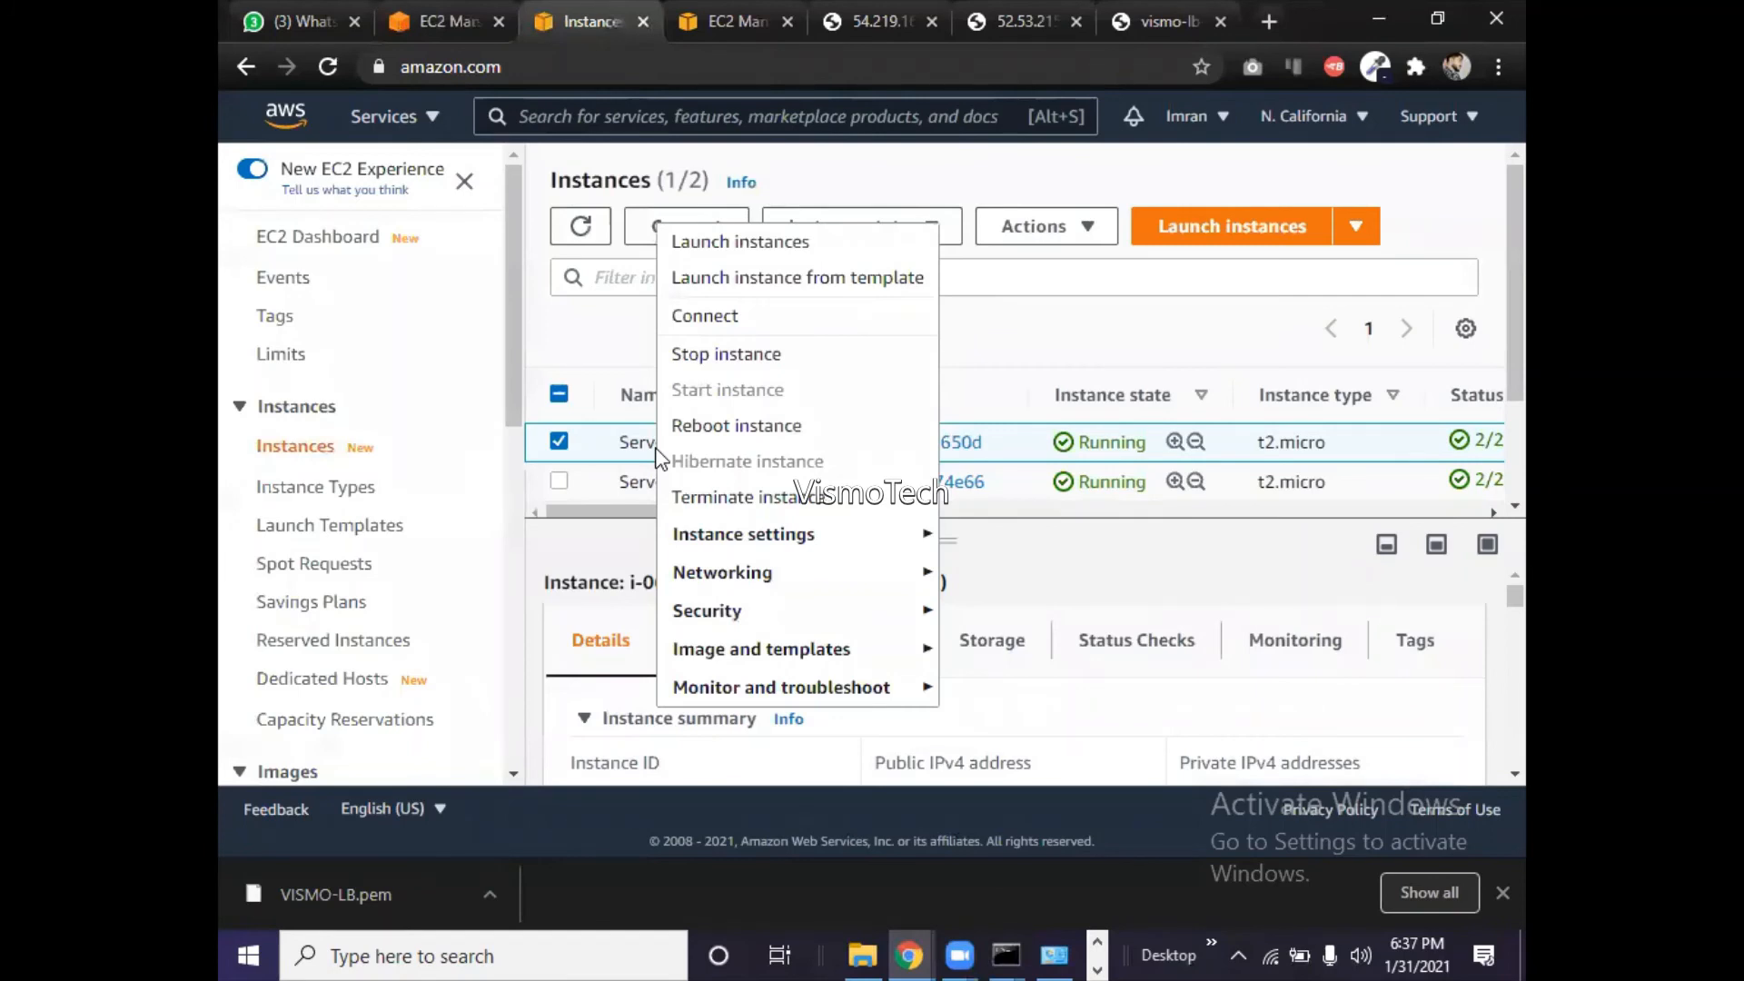
mouse_move(813, 623)
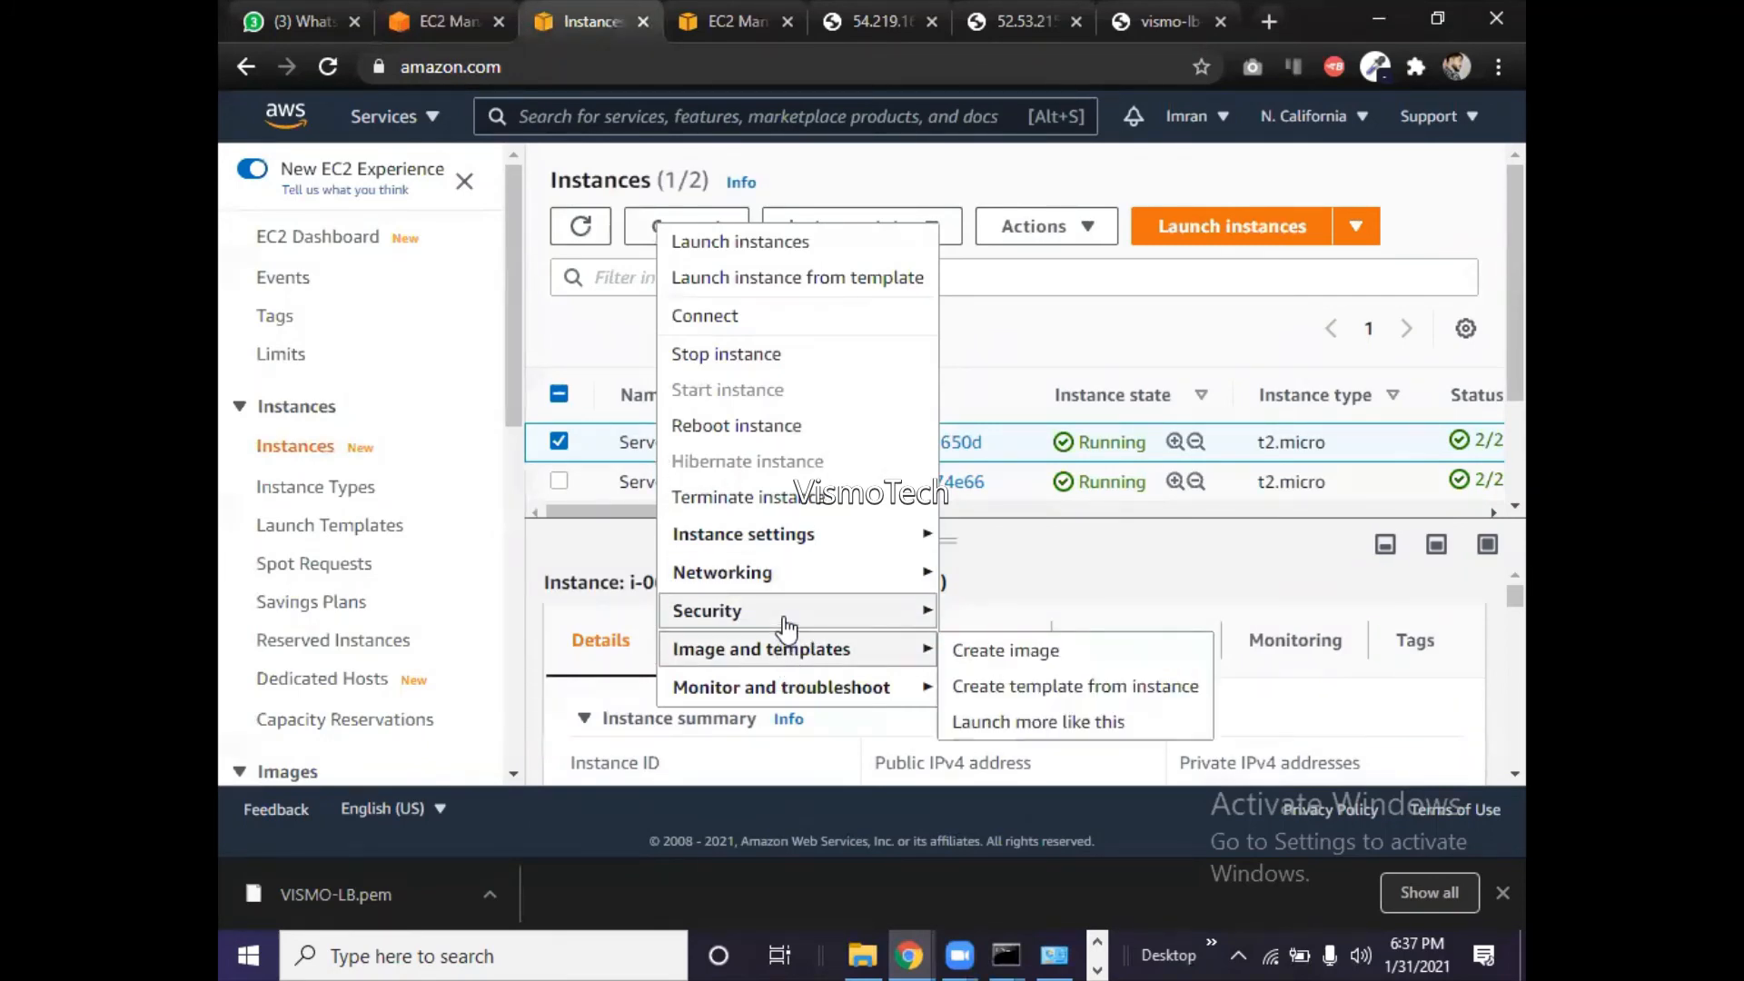
left_click(985, 664)
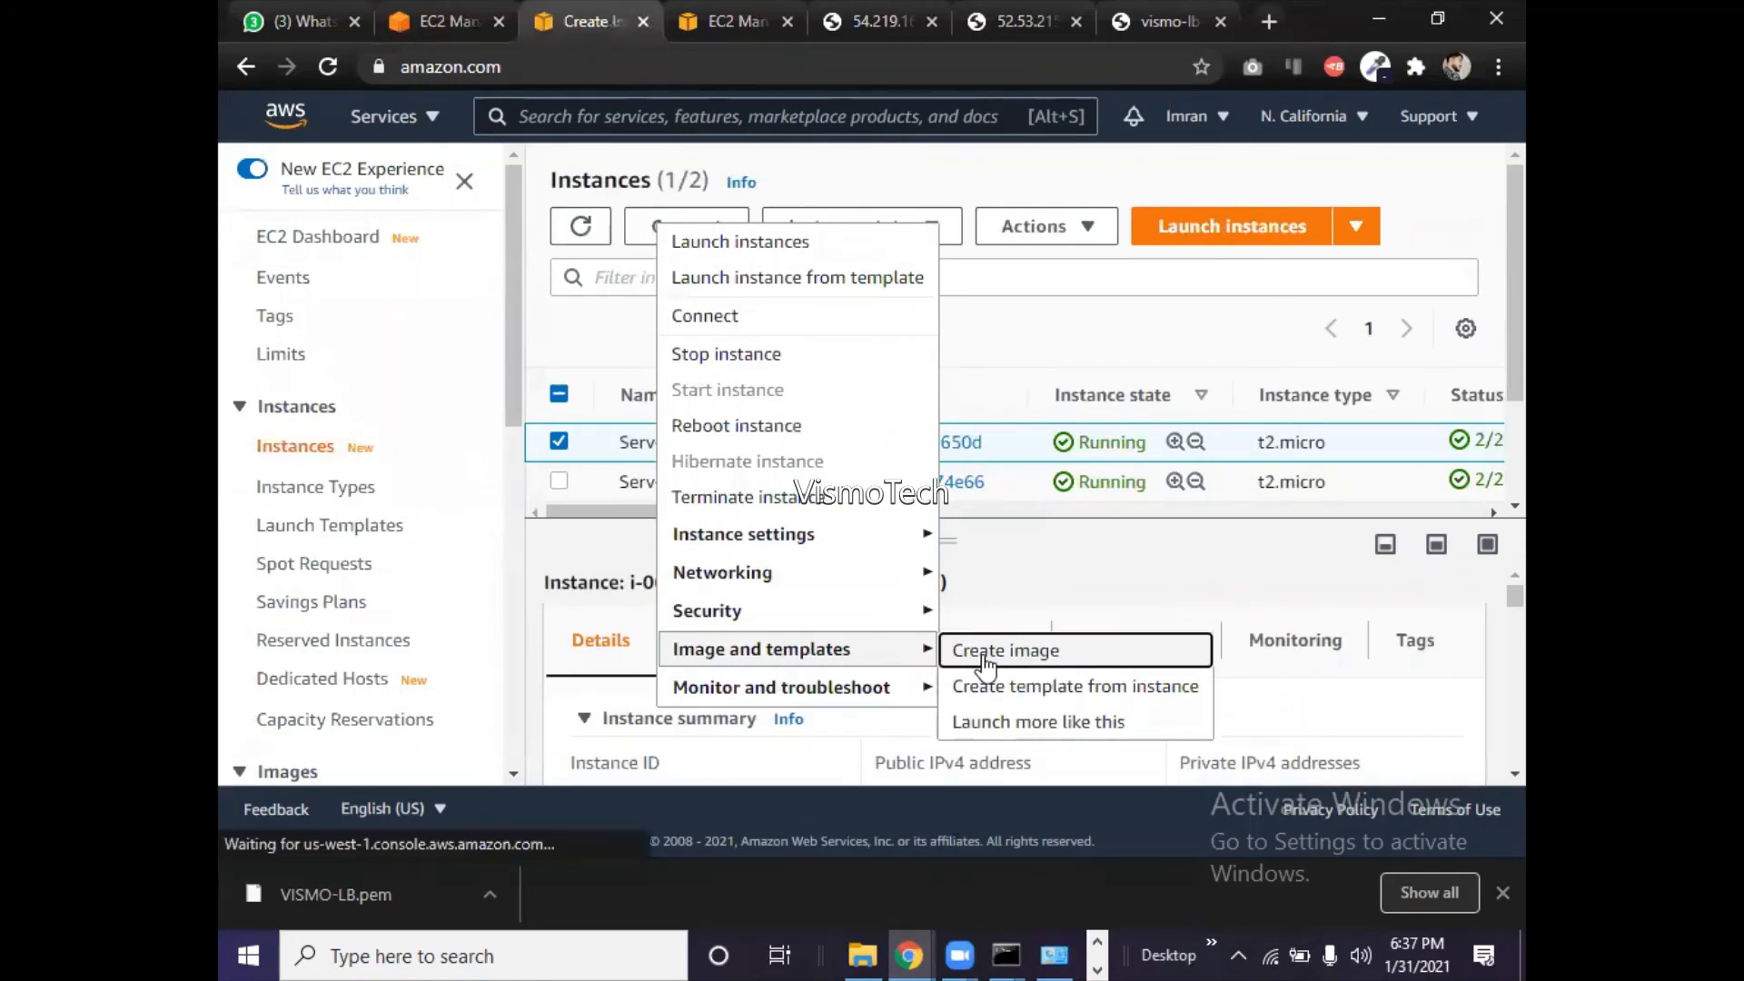
- Set both the image name and image description to Vismo-AMI, and enable No reboot
left_click(566, 455)
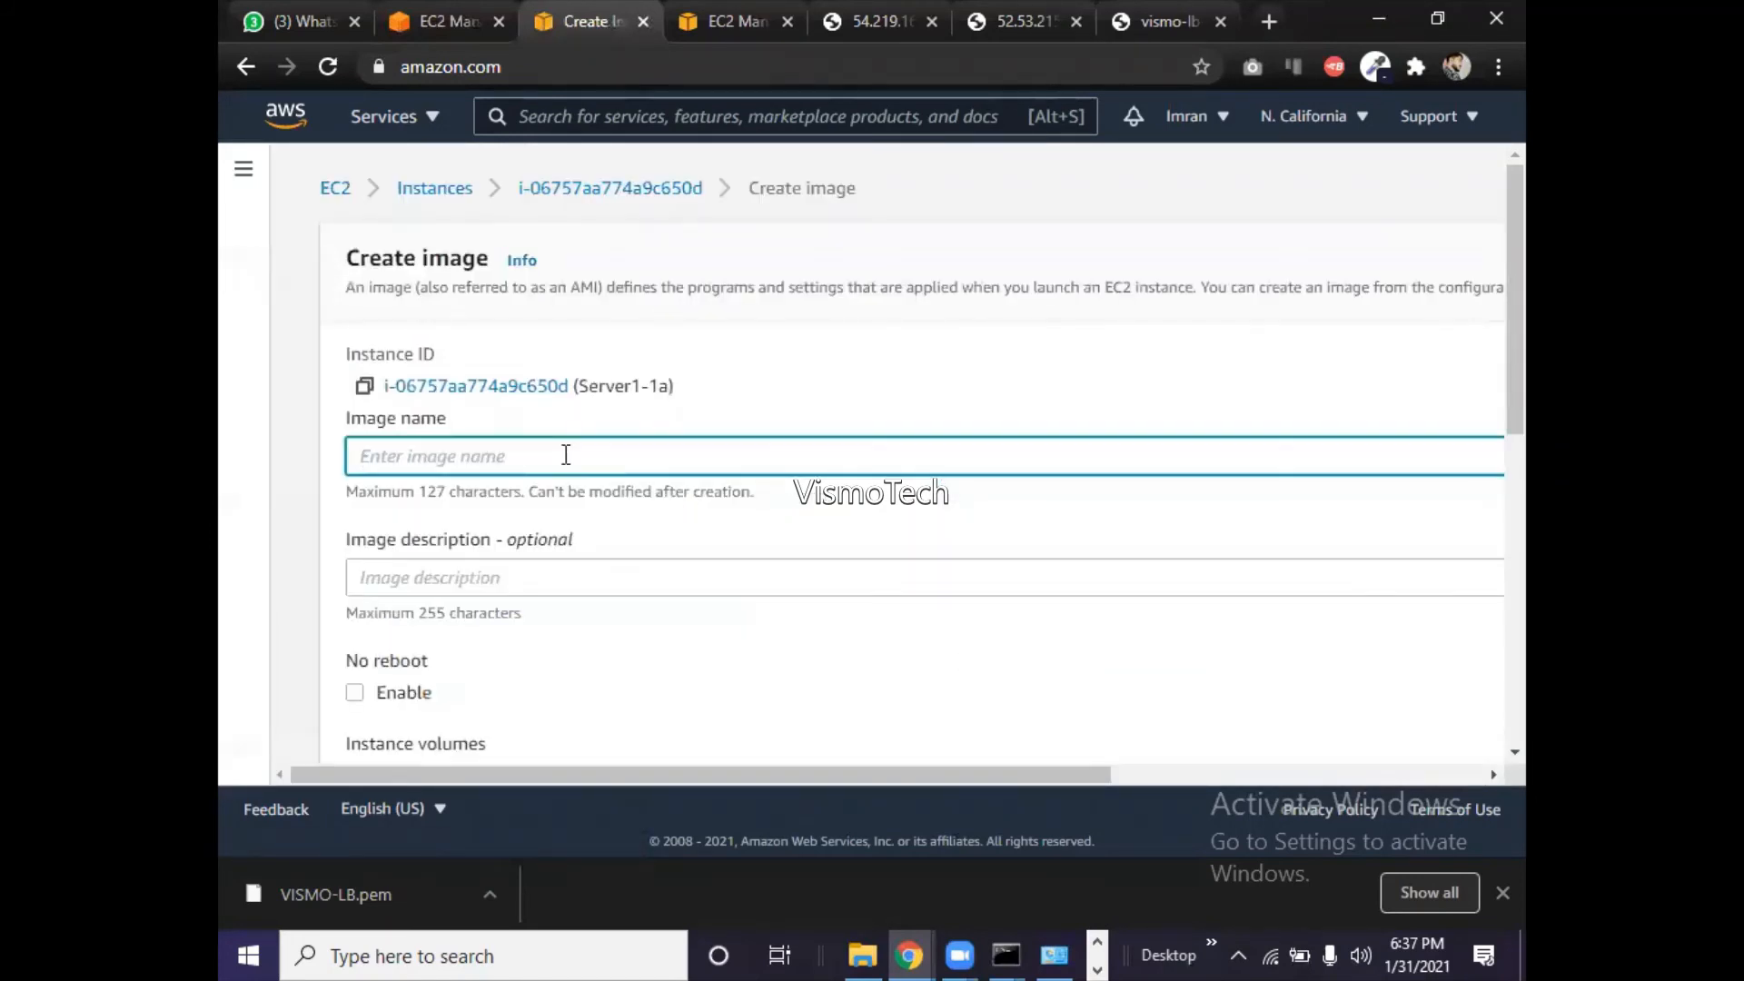
type("Vismo-LB-511784849.us-west-1.elb.amazonaws.com")
left_click_drag(824, 457, 222, 486)
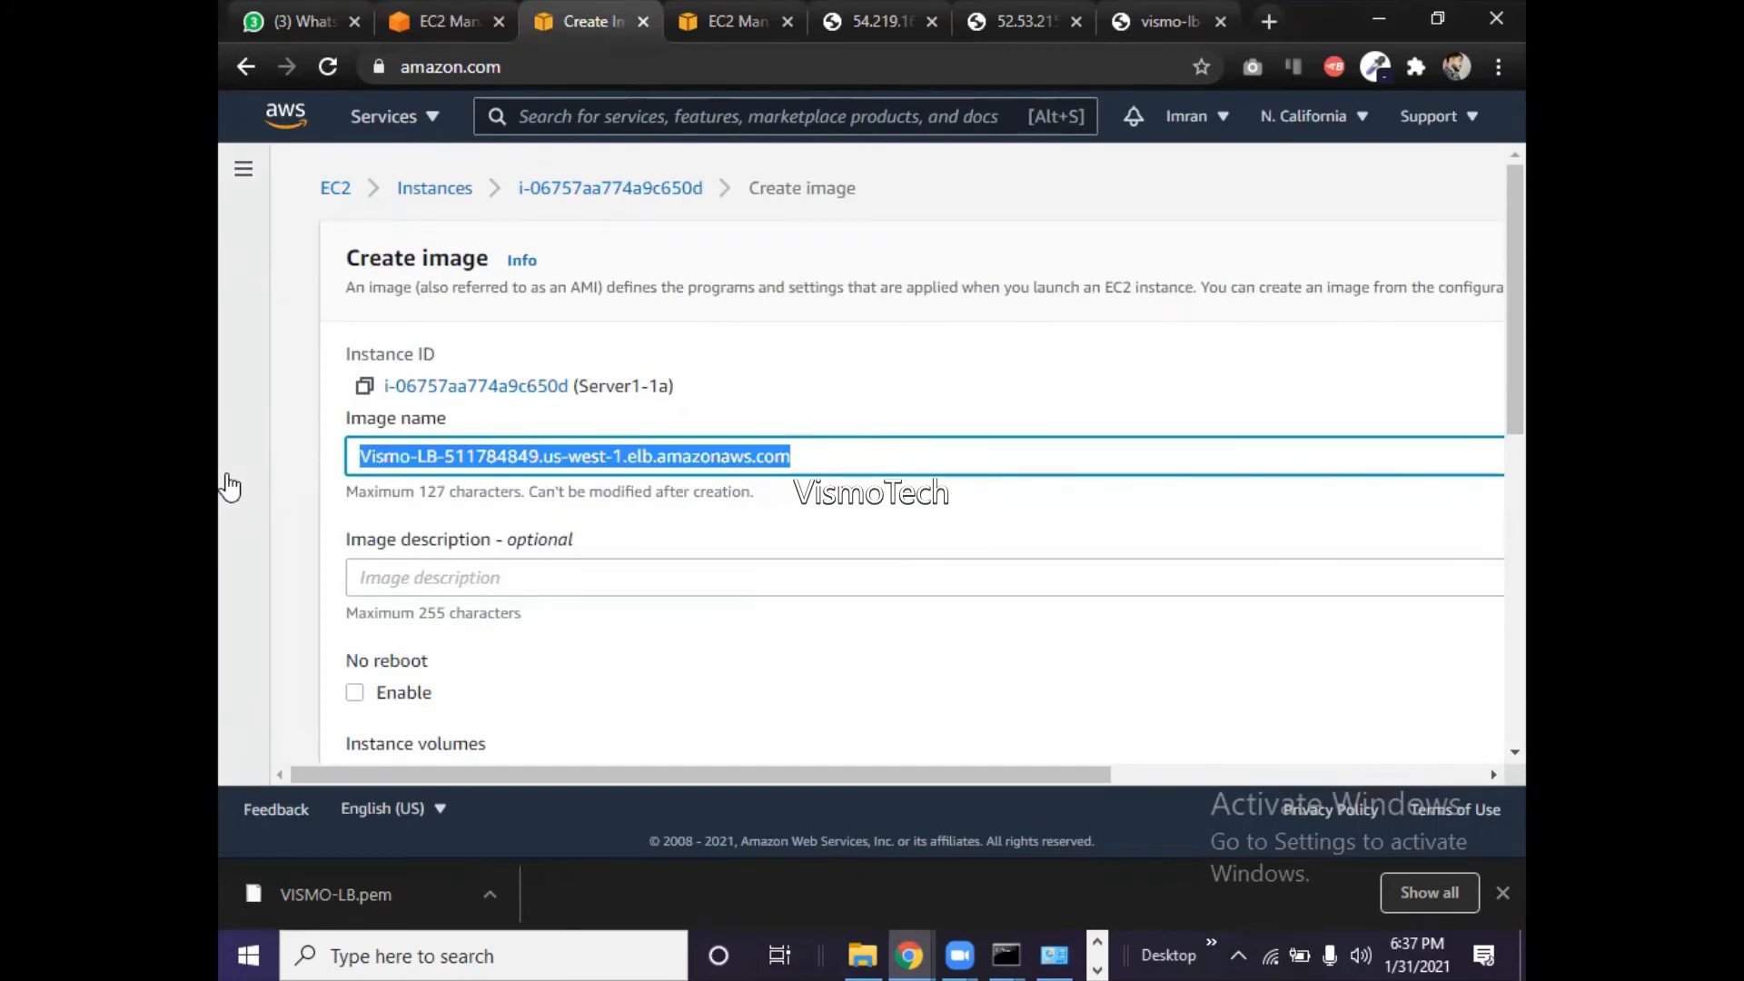
type("Vismo-")
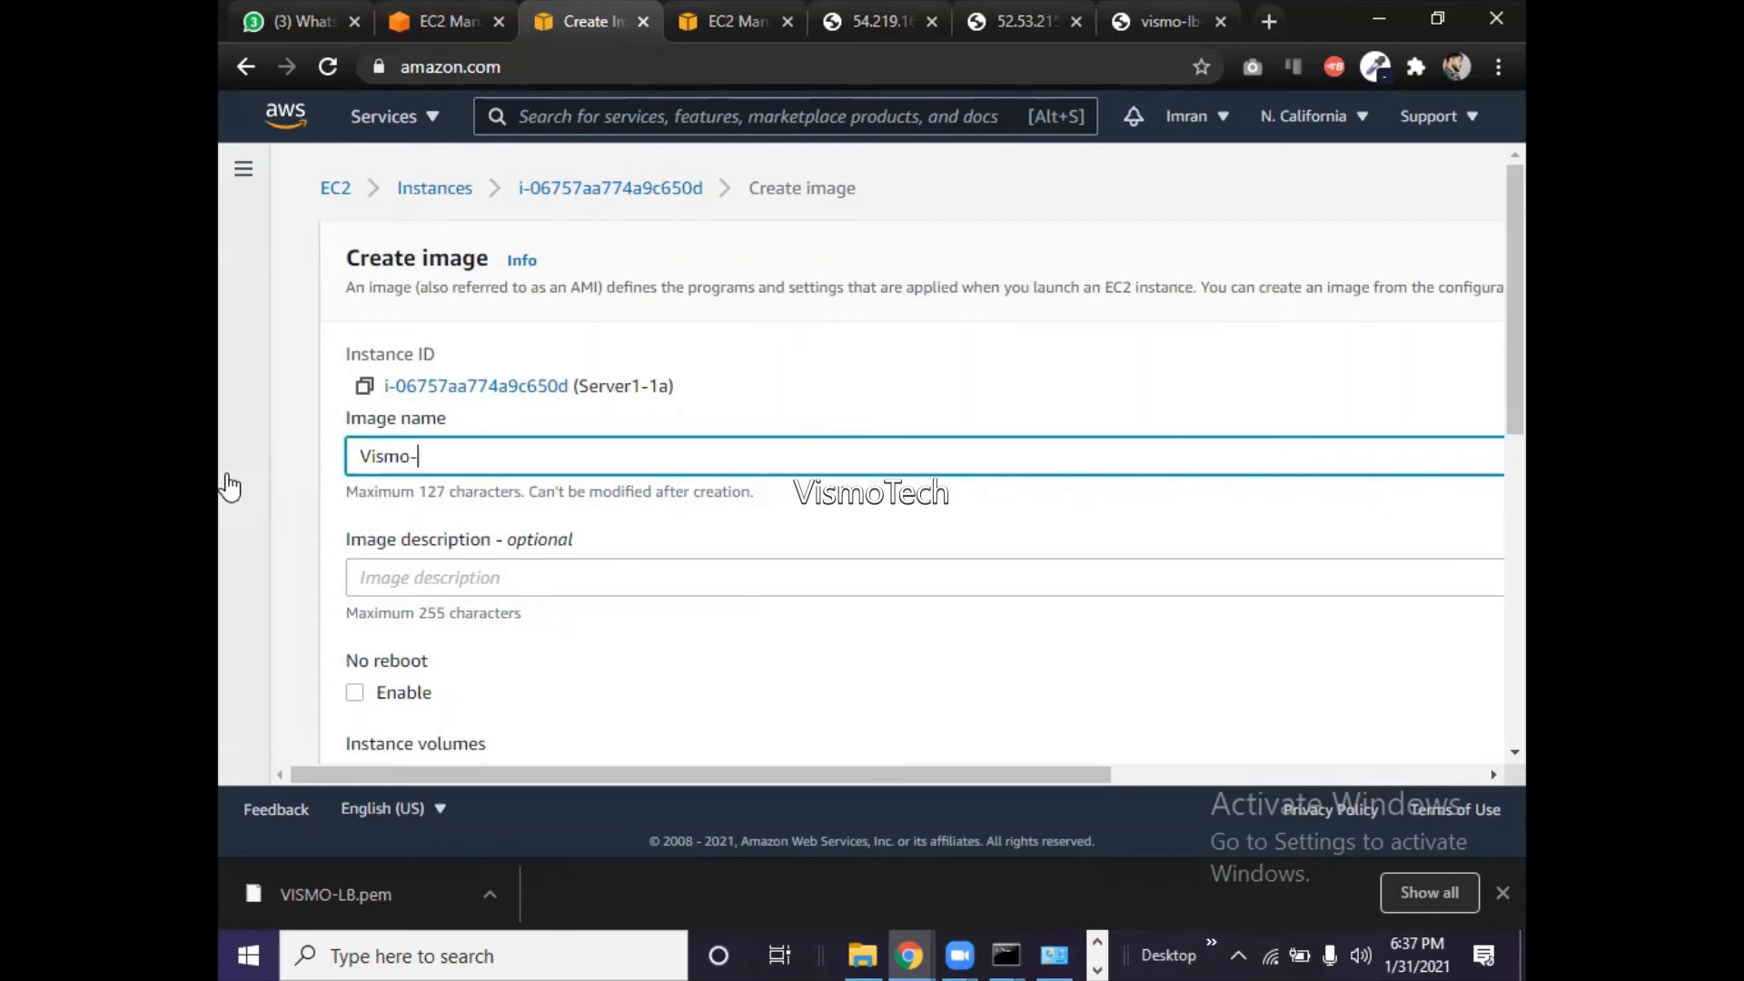
type("AMI")
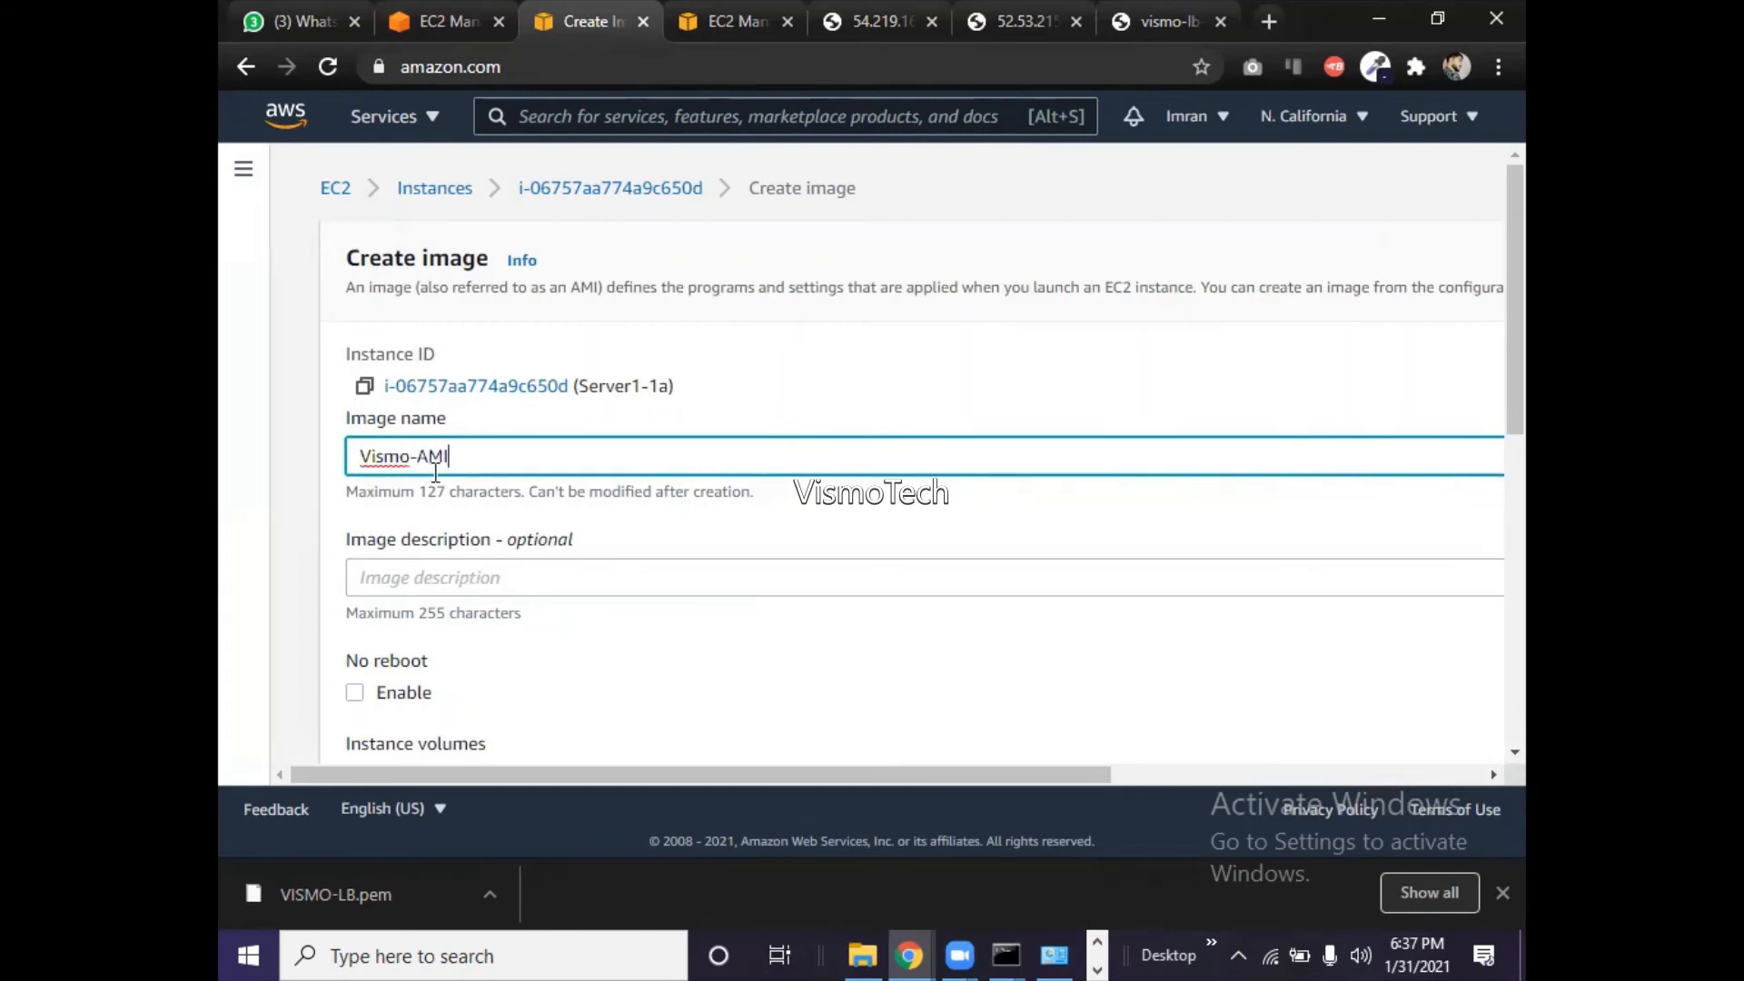
left_click_drag(466, 455, 279, 457)
key("ctrl+c")
left_click(417, 586)
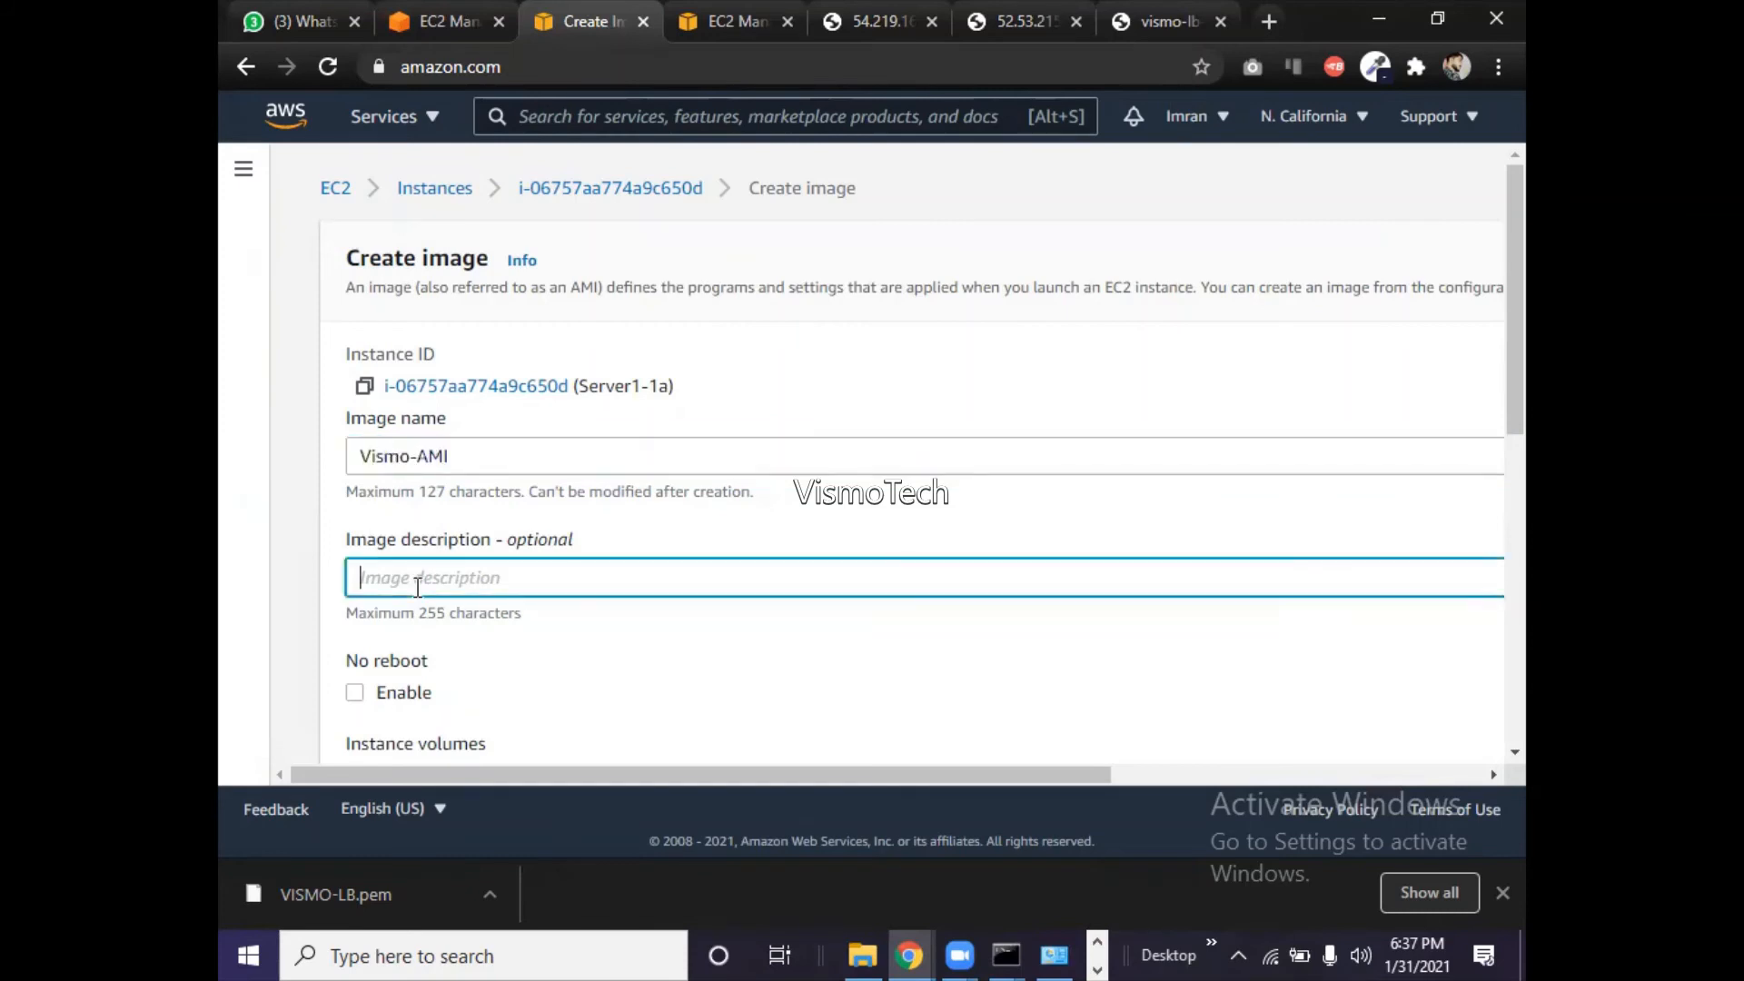
key("ctrl+v")
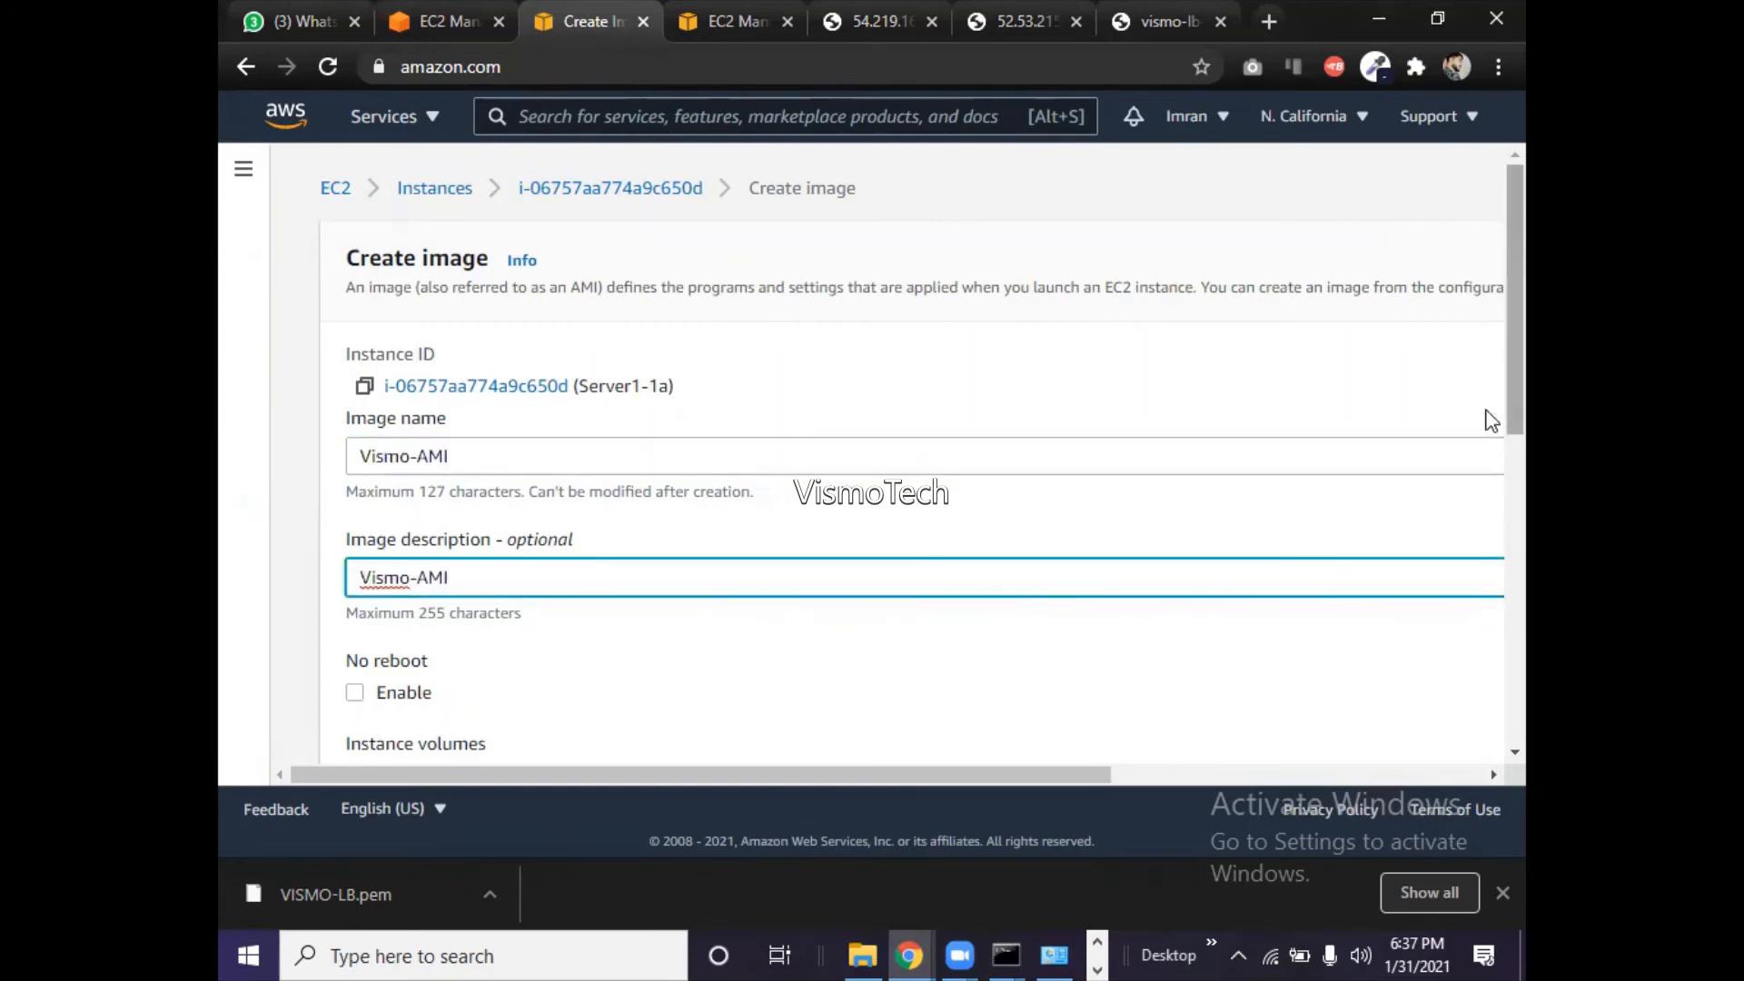
scroll(1491, 427, "down", 2)
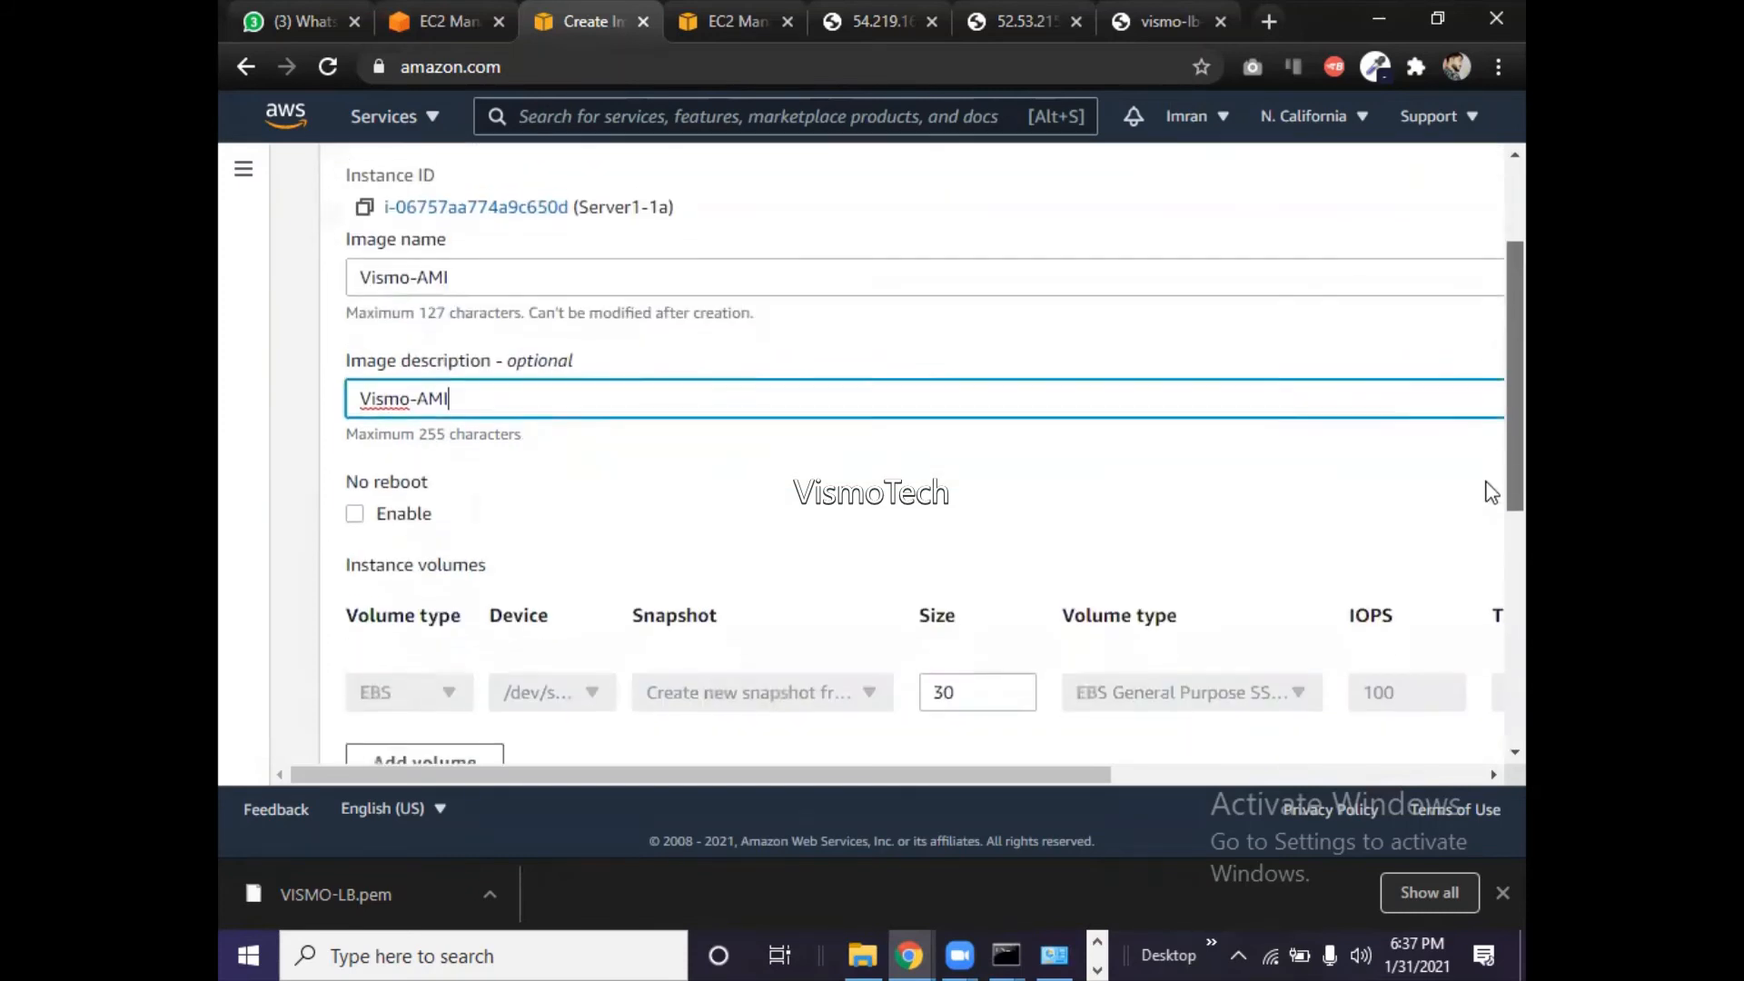
left_click(356, 506)
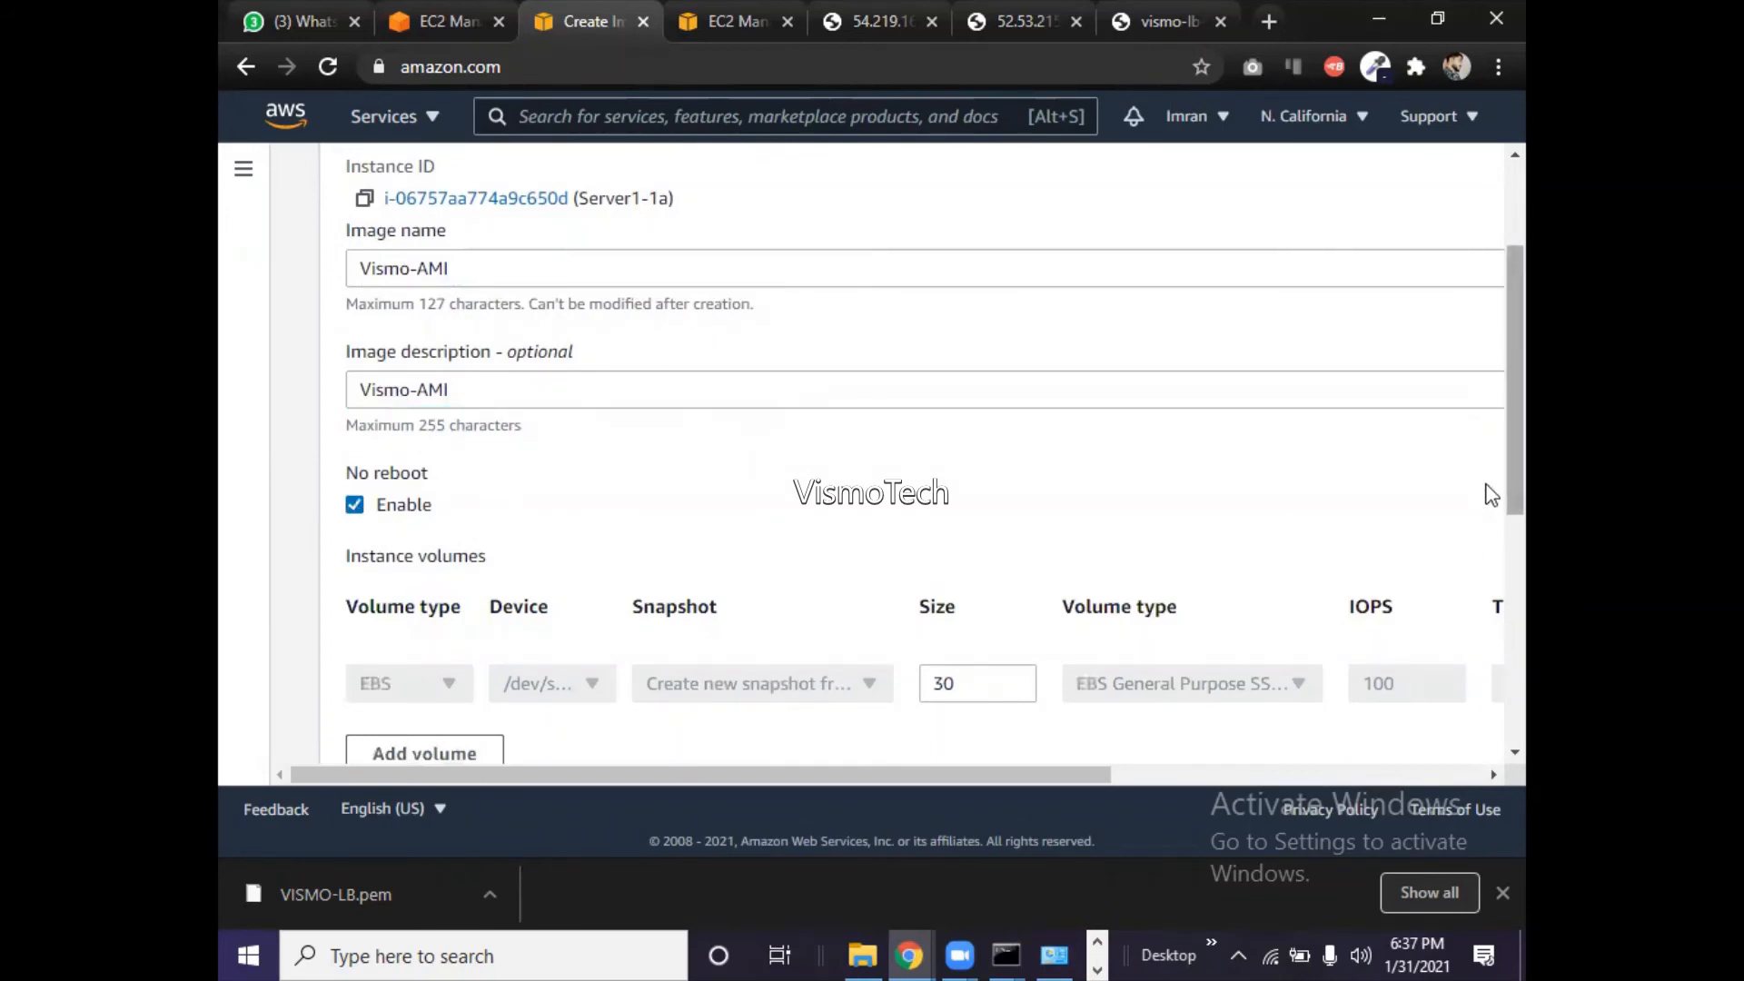
- Tag the image and snapshots together with key Name and value Vismo-AMI, and create the image
left_click_drag(1491, 496, 1490, 807)
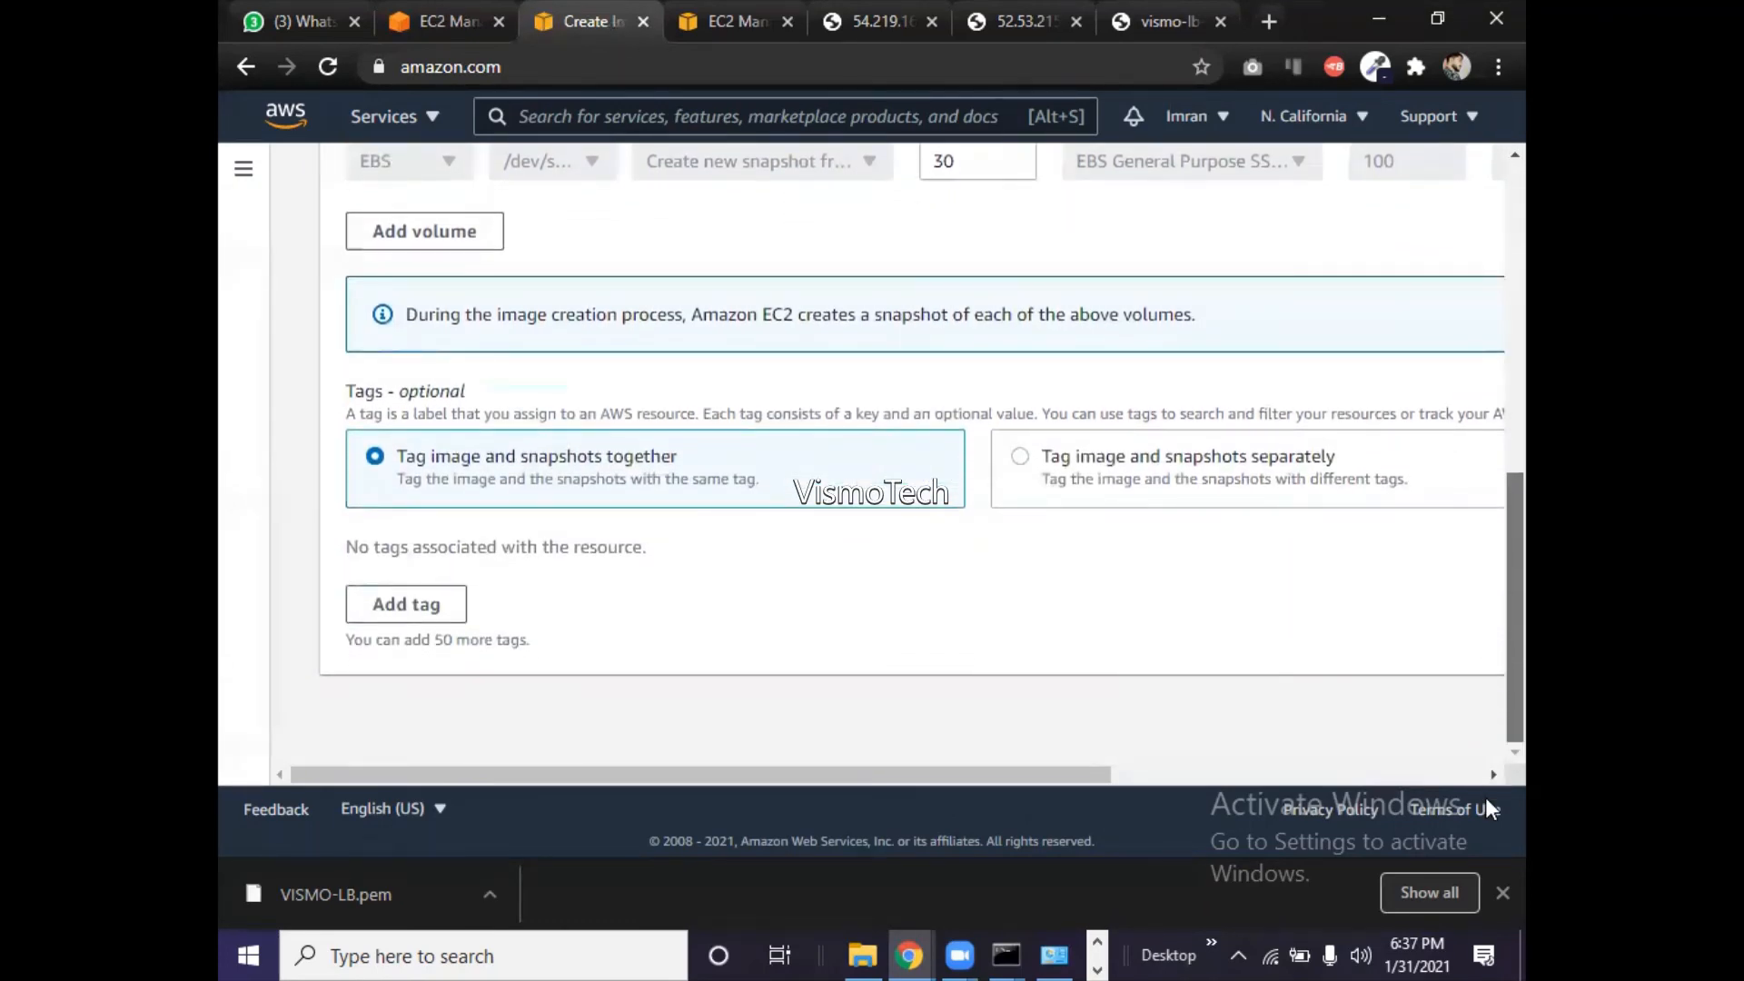
left_click(440, 618)
type("N")
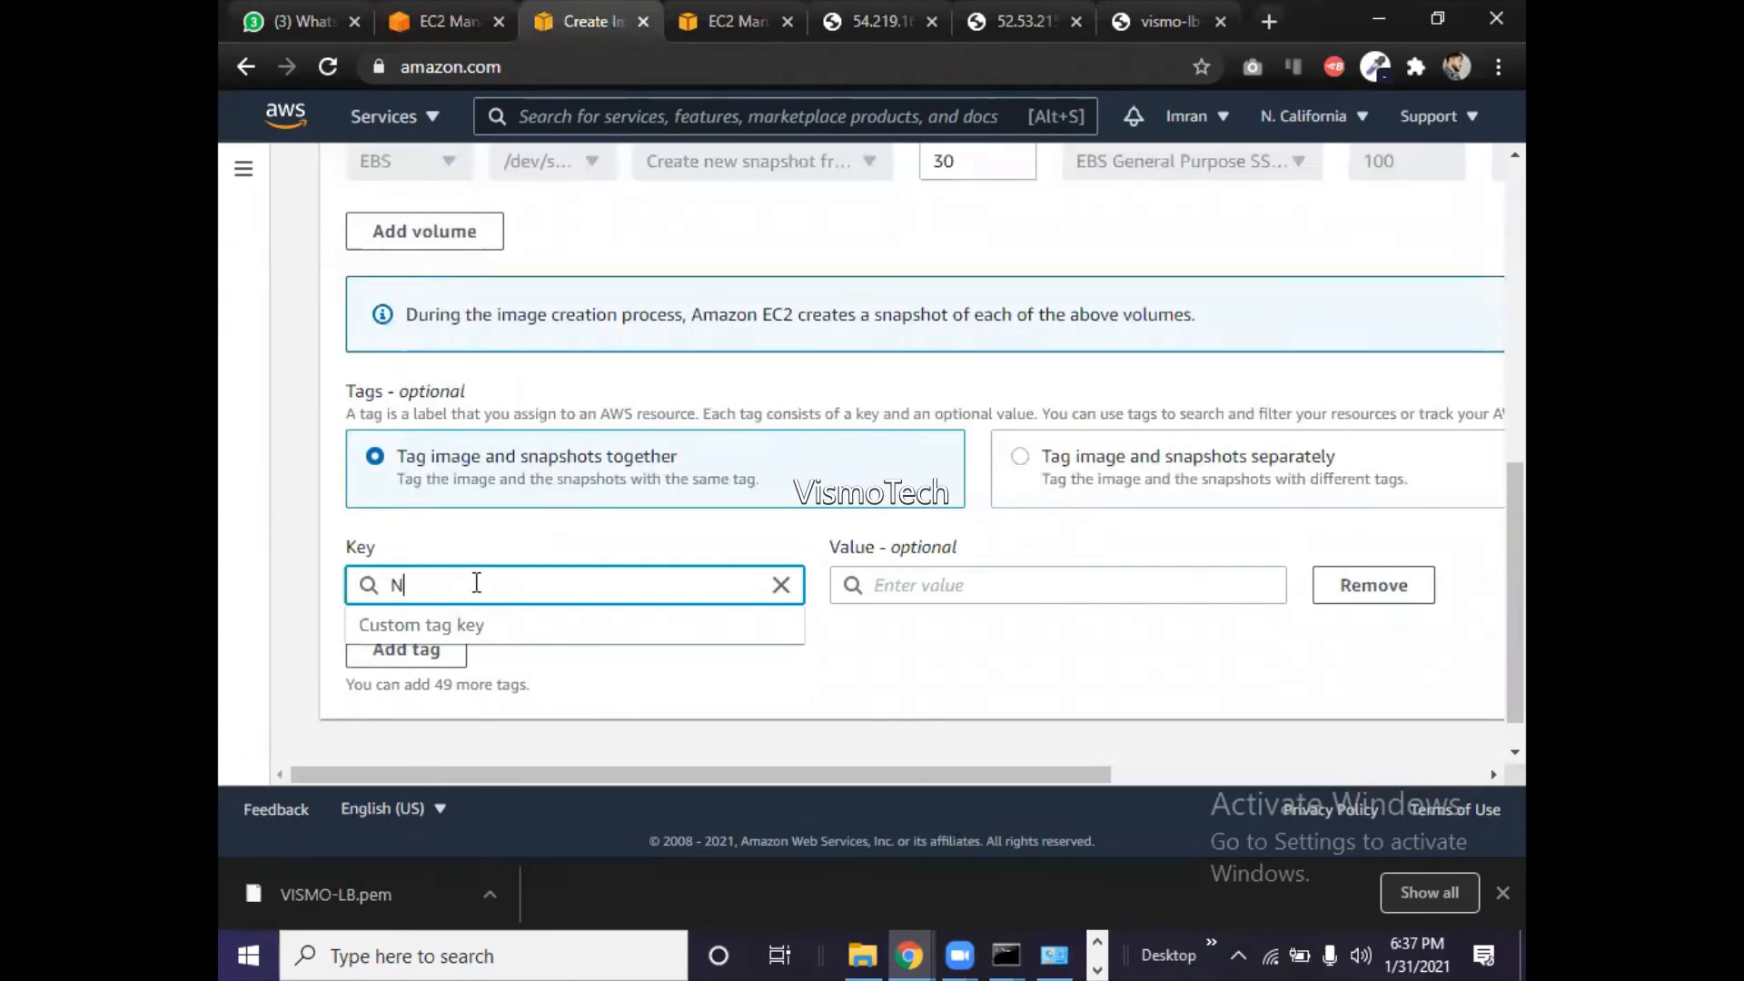
type("ame")
key("Tab")
key("ctrl+v")
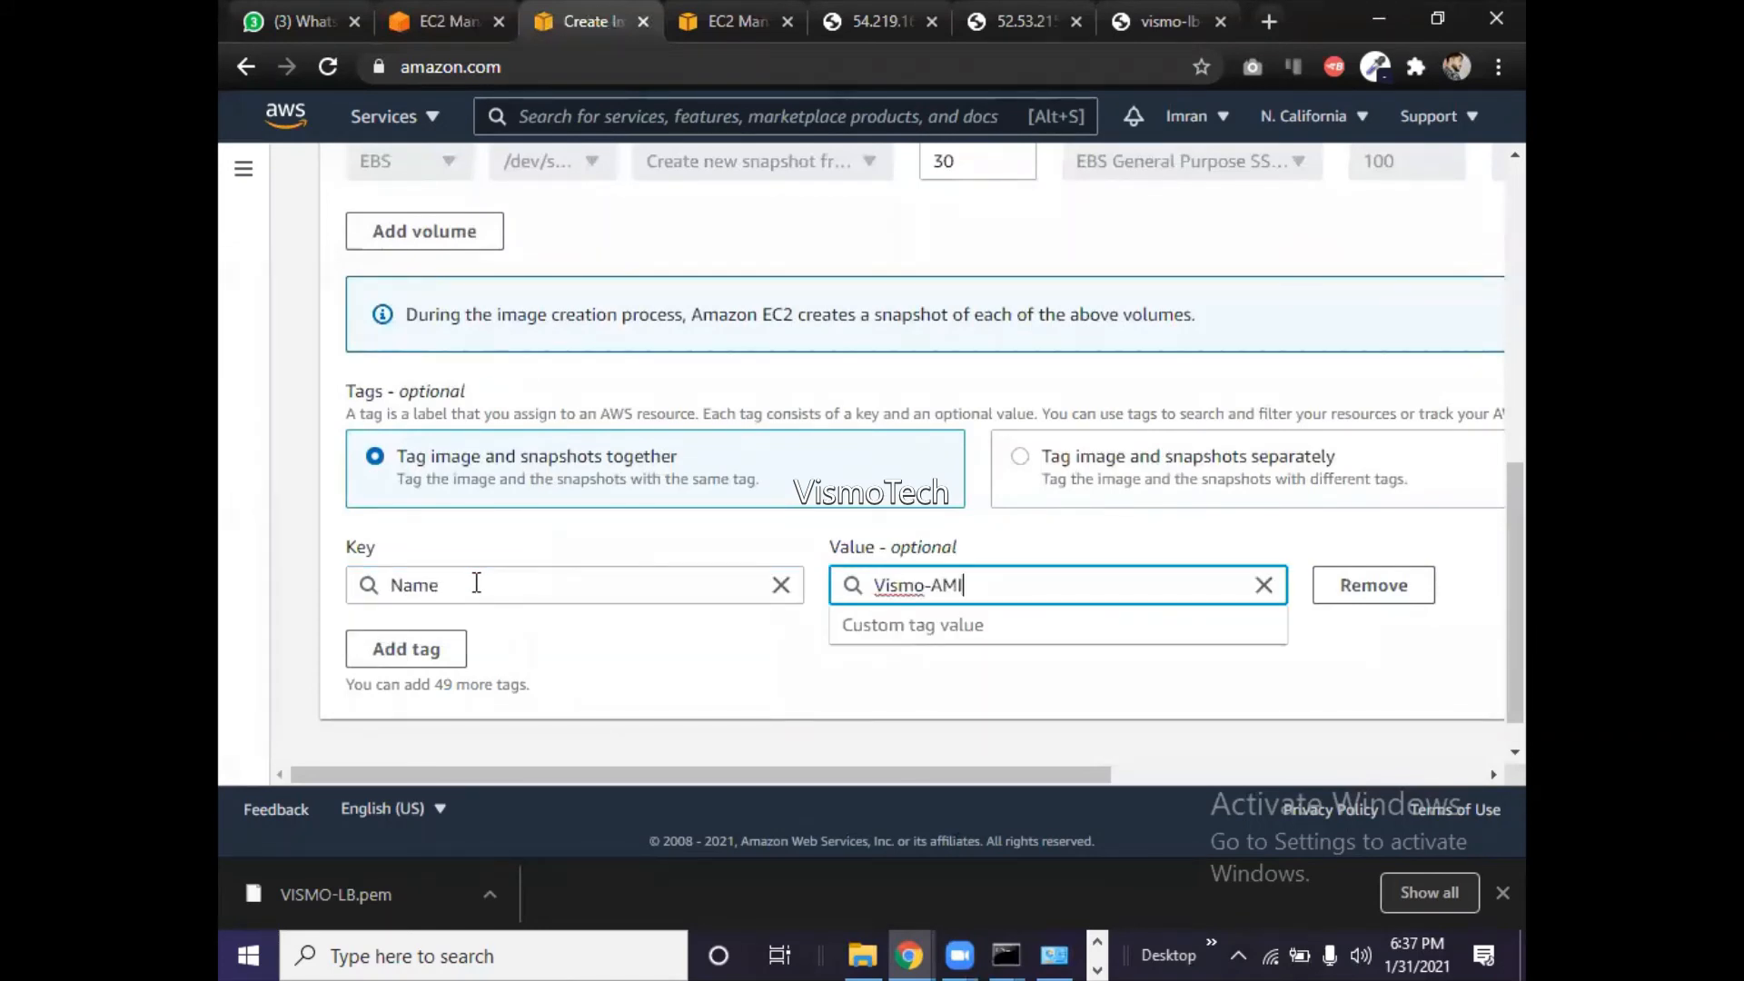
left_click_drag(1515, 572, 1515, 672)
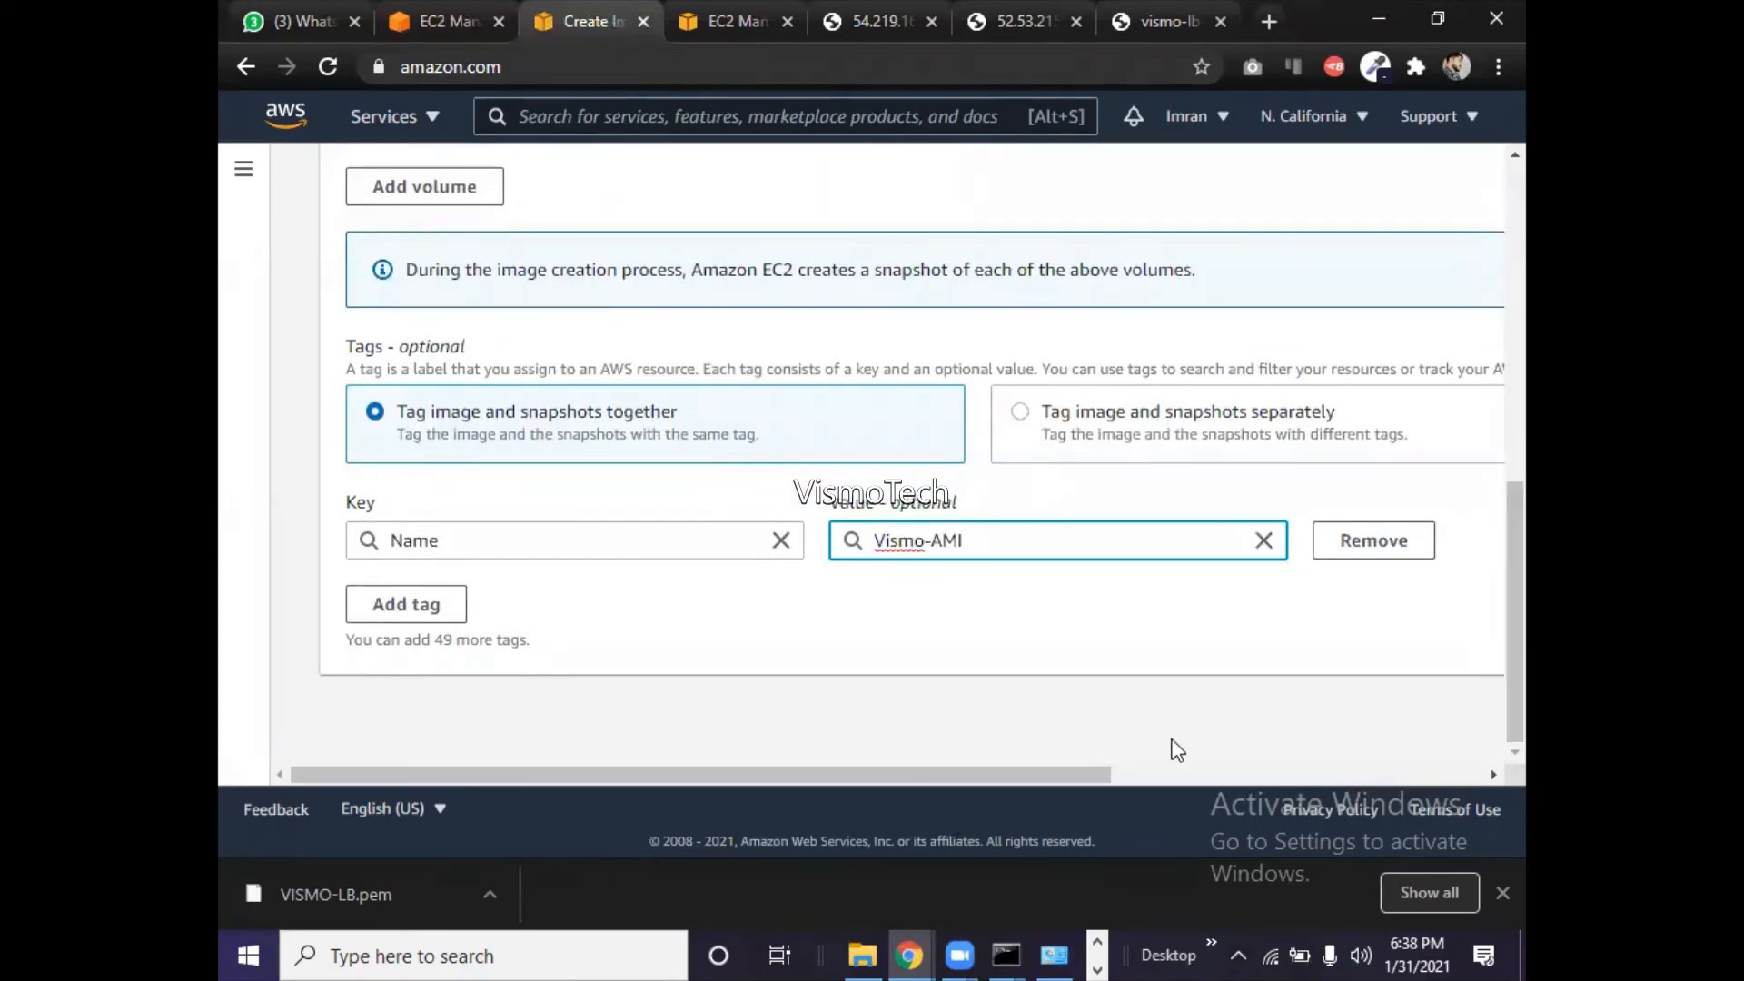
left_click_drag(1076, 773, 1485, 787)
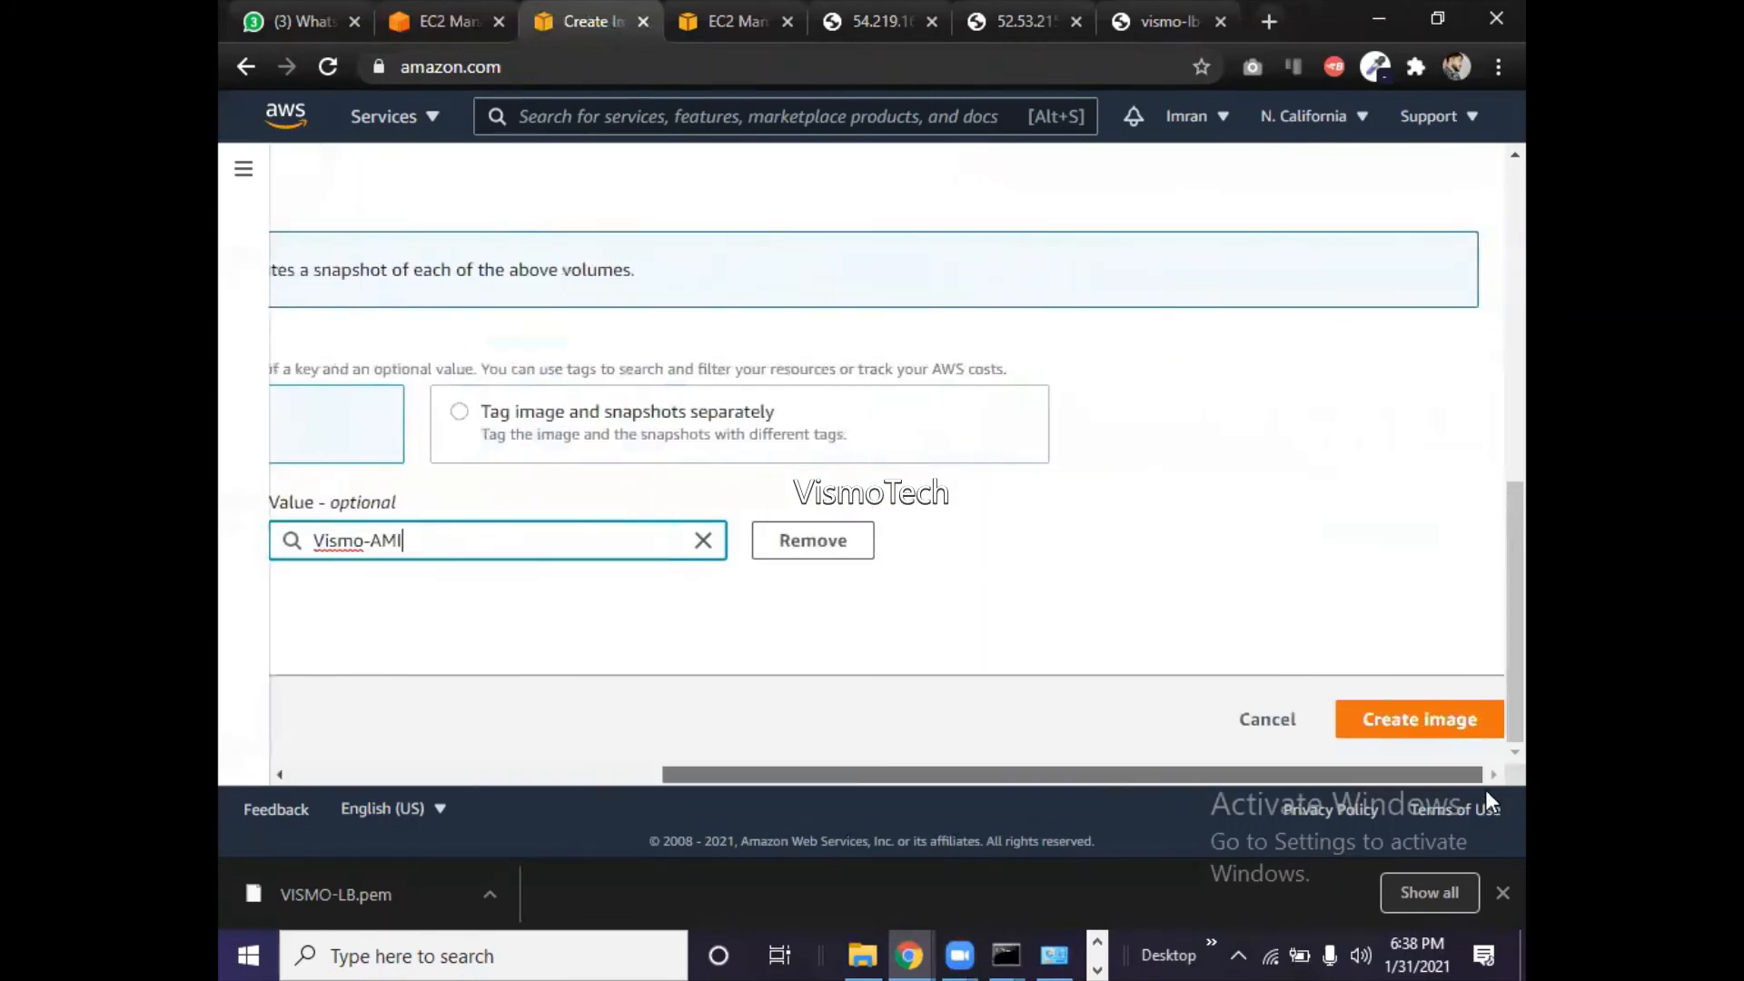
left_click(1457, 732)
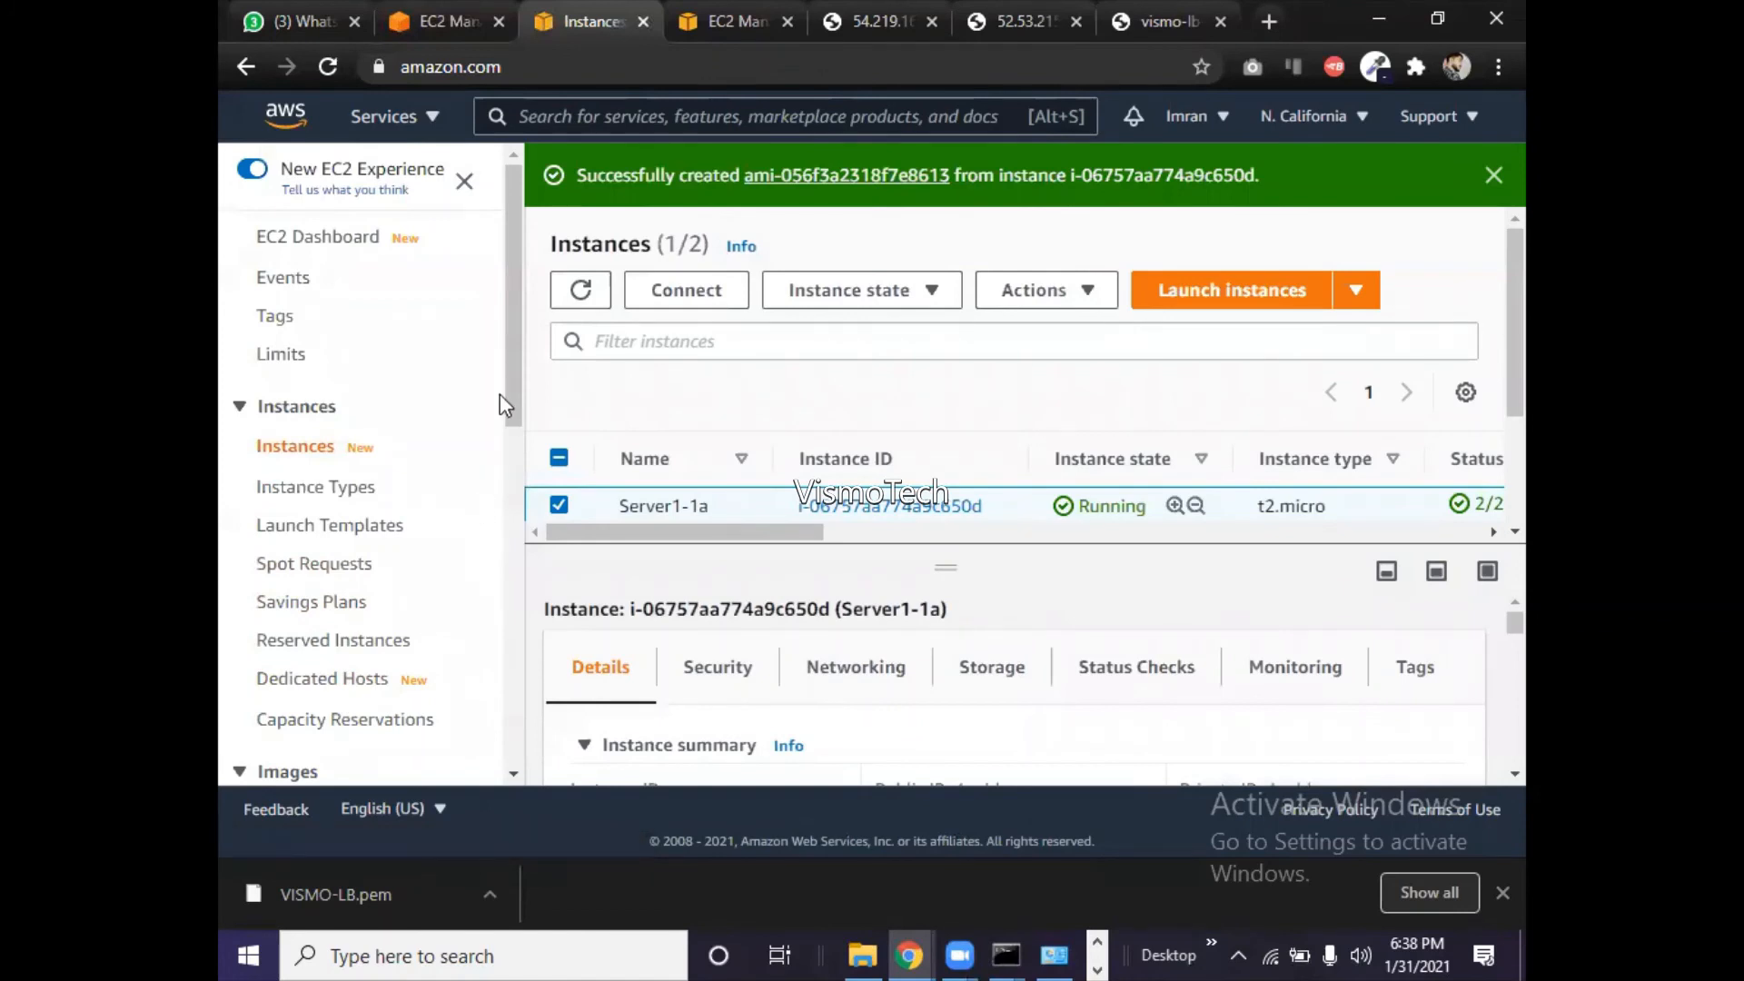
- Open the list of owned AMIs and look over the Vismo-AMI entry's columns
left_click_drag(512, 390, 500, 634)
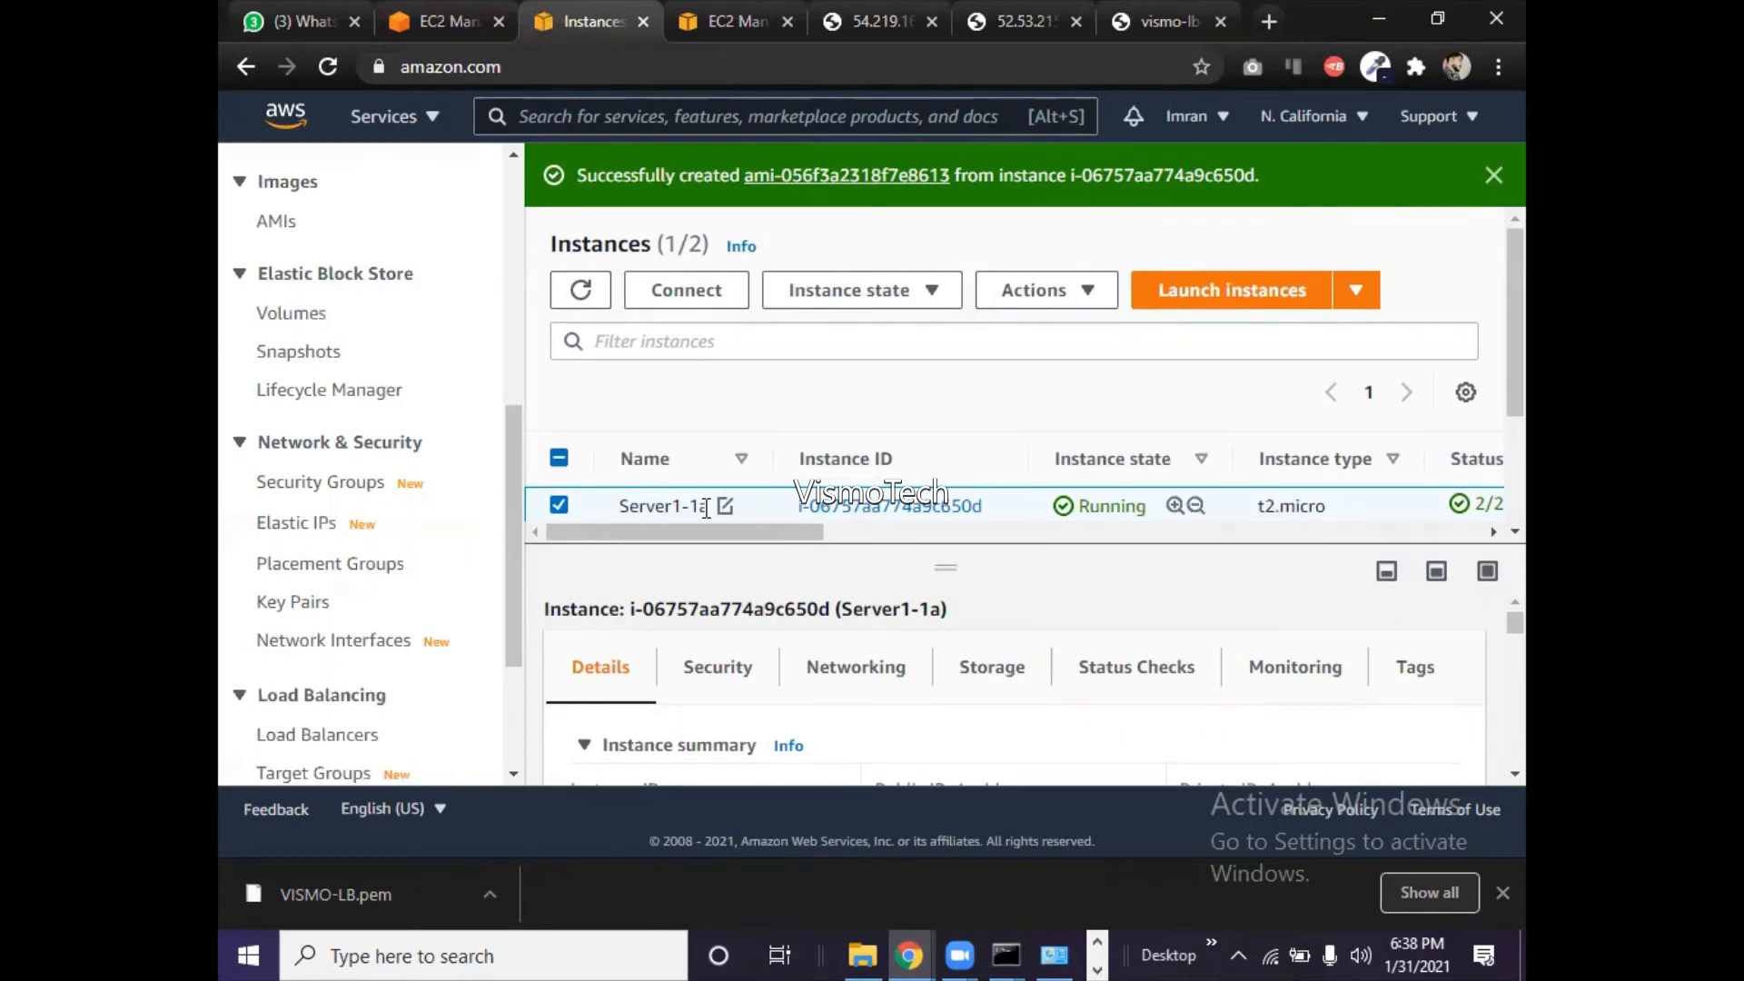
scroll(514, 541, "down", 1)
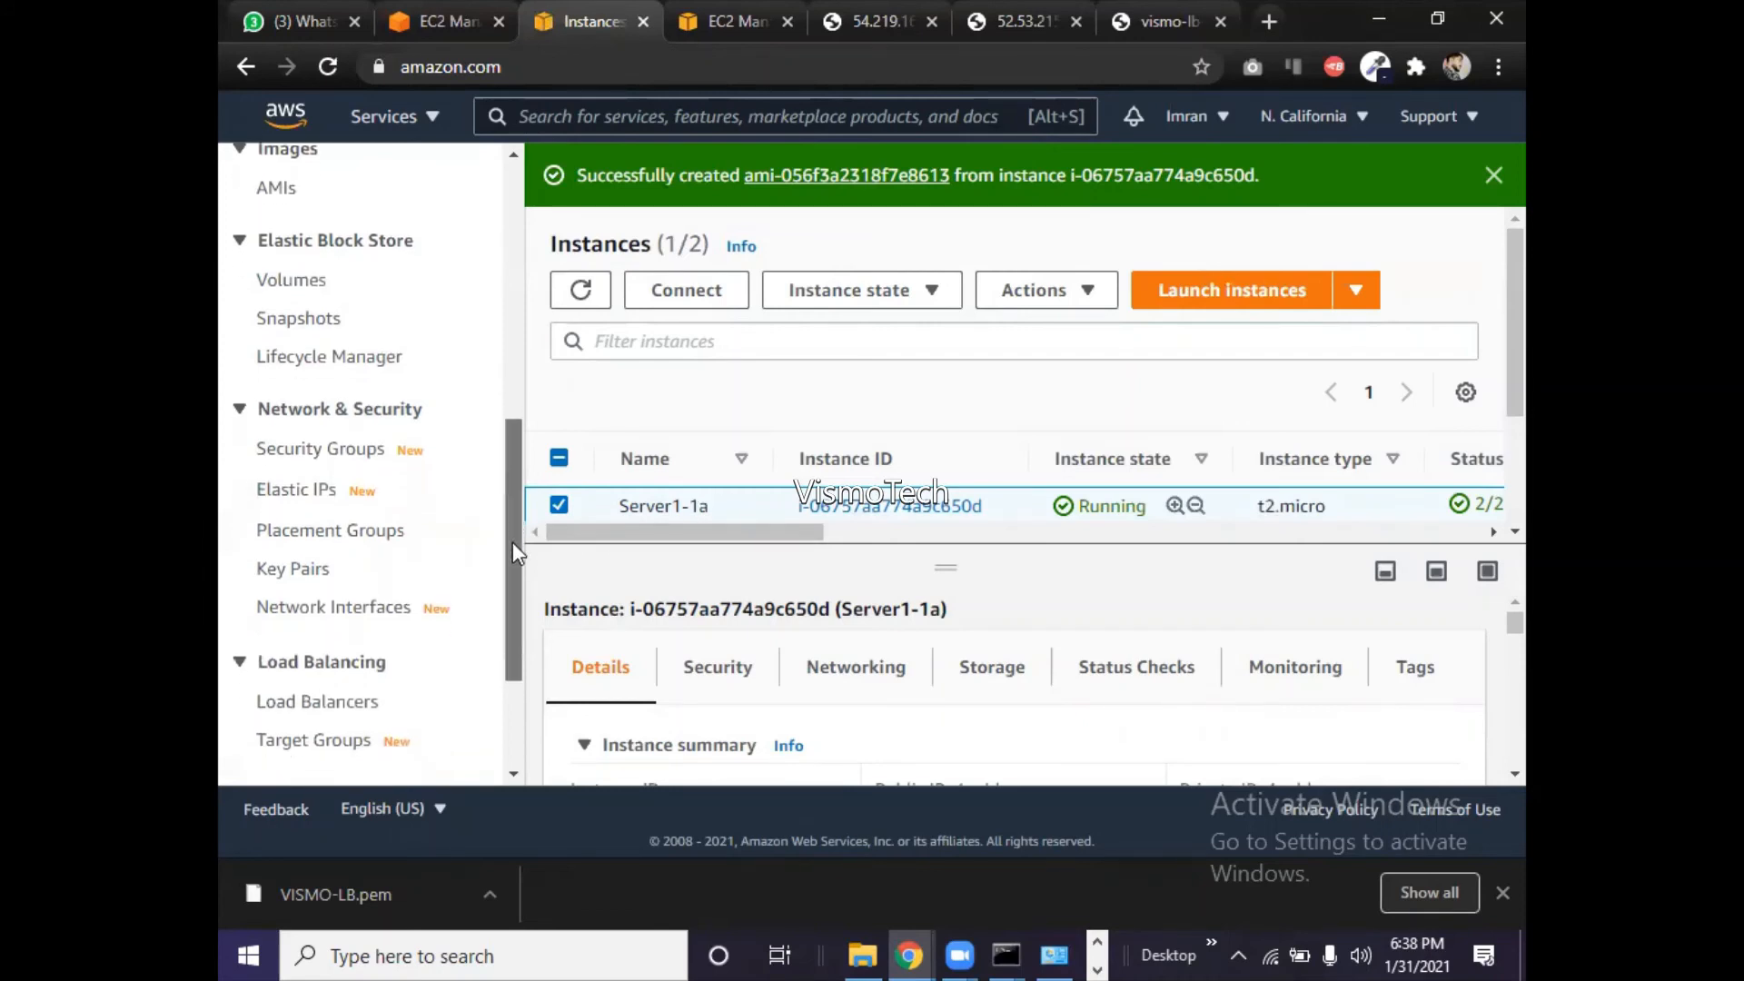
left_click_drag(512, 543, 513, 583)
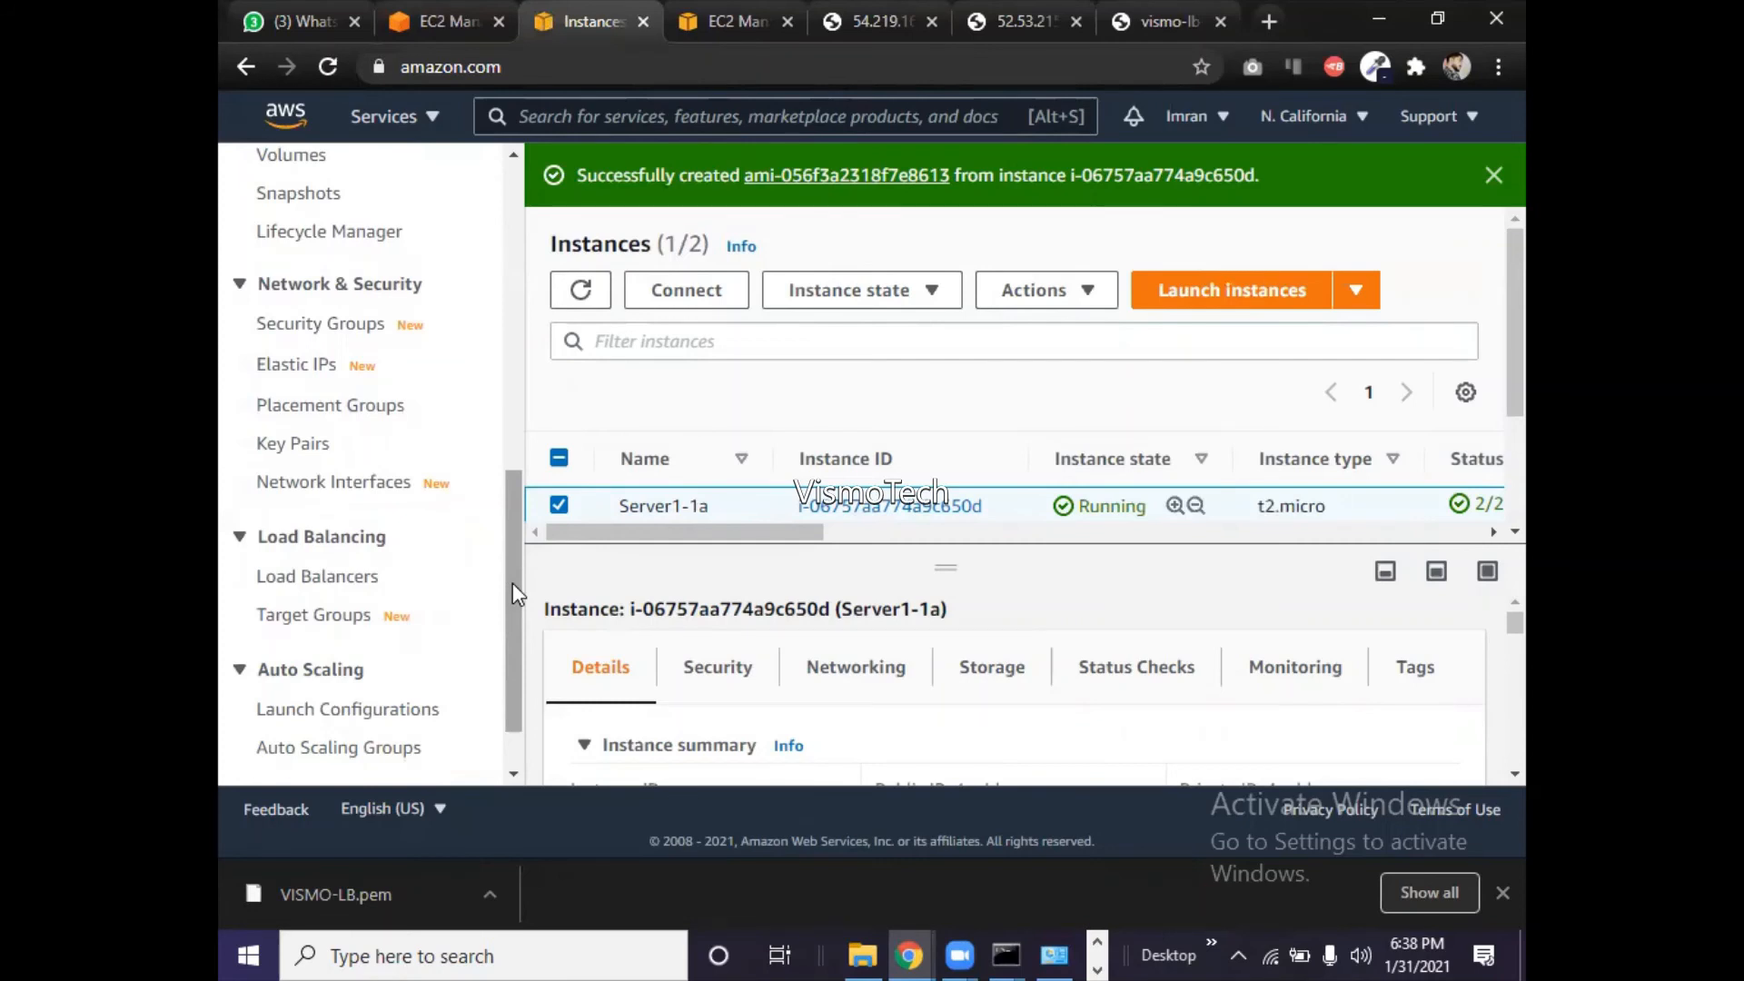
left_click_drag(512, 578, 460, 455)
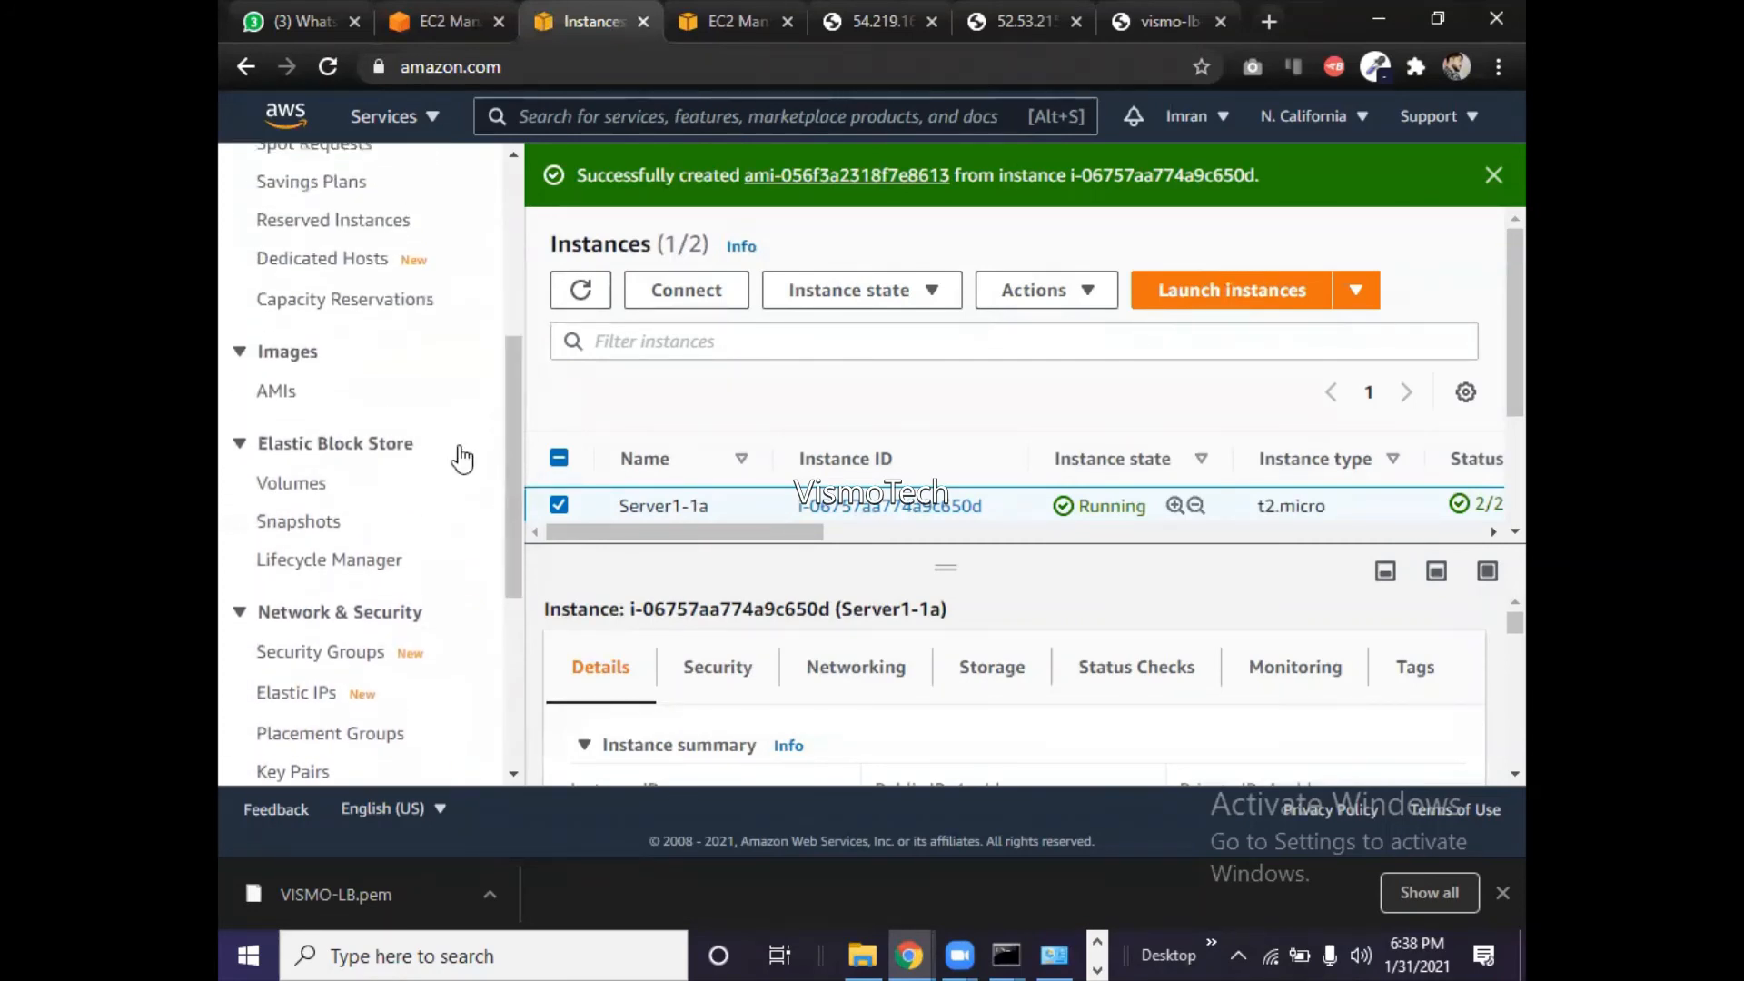
left_click(264, 393)
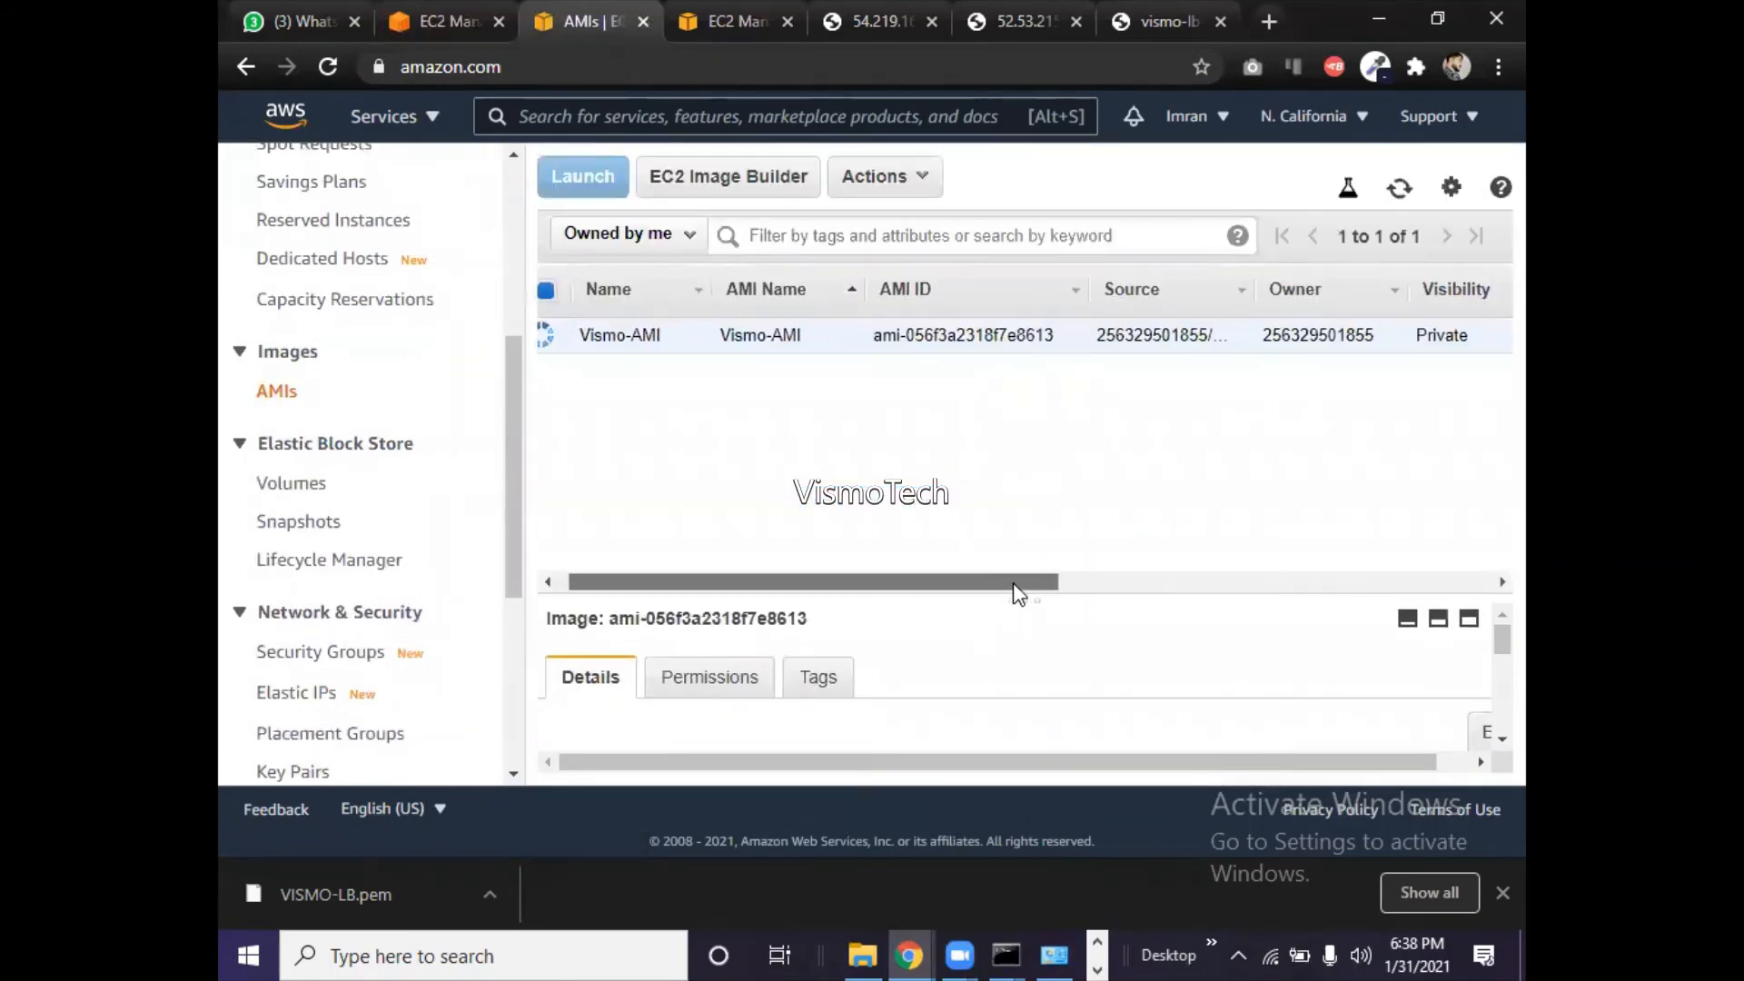
left_click_drag(1013, 583, 840, 560)
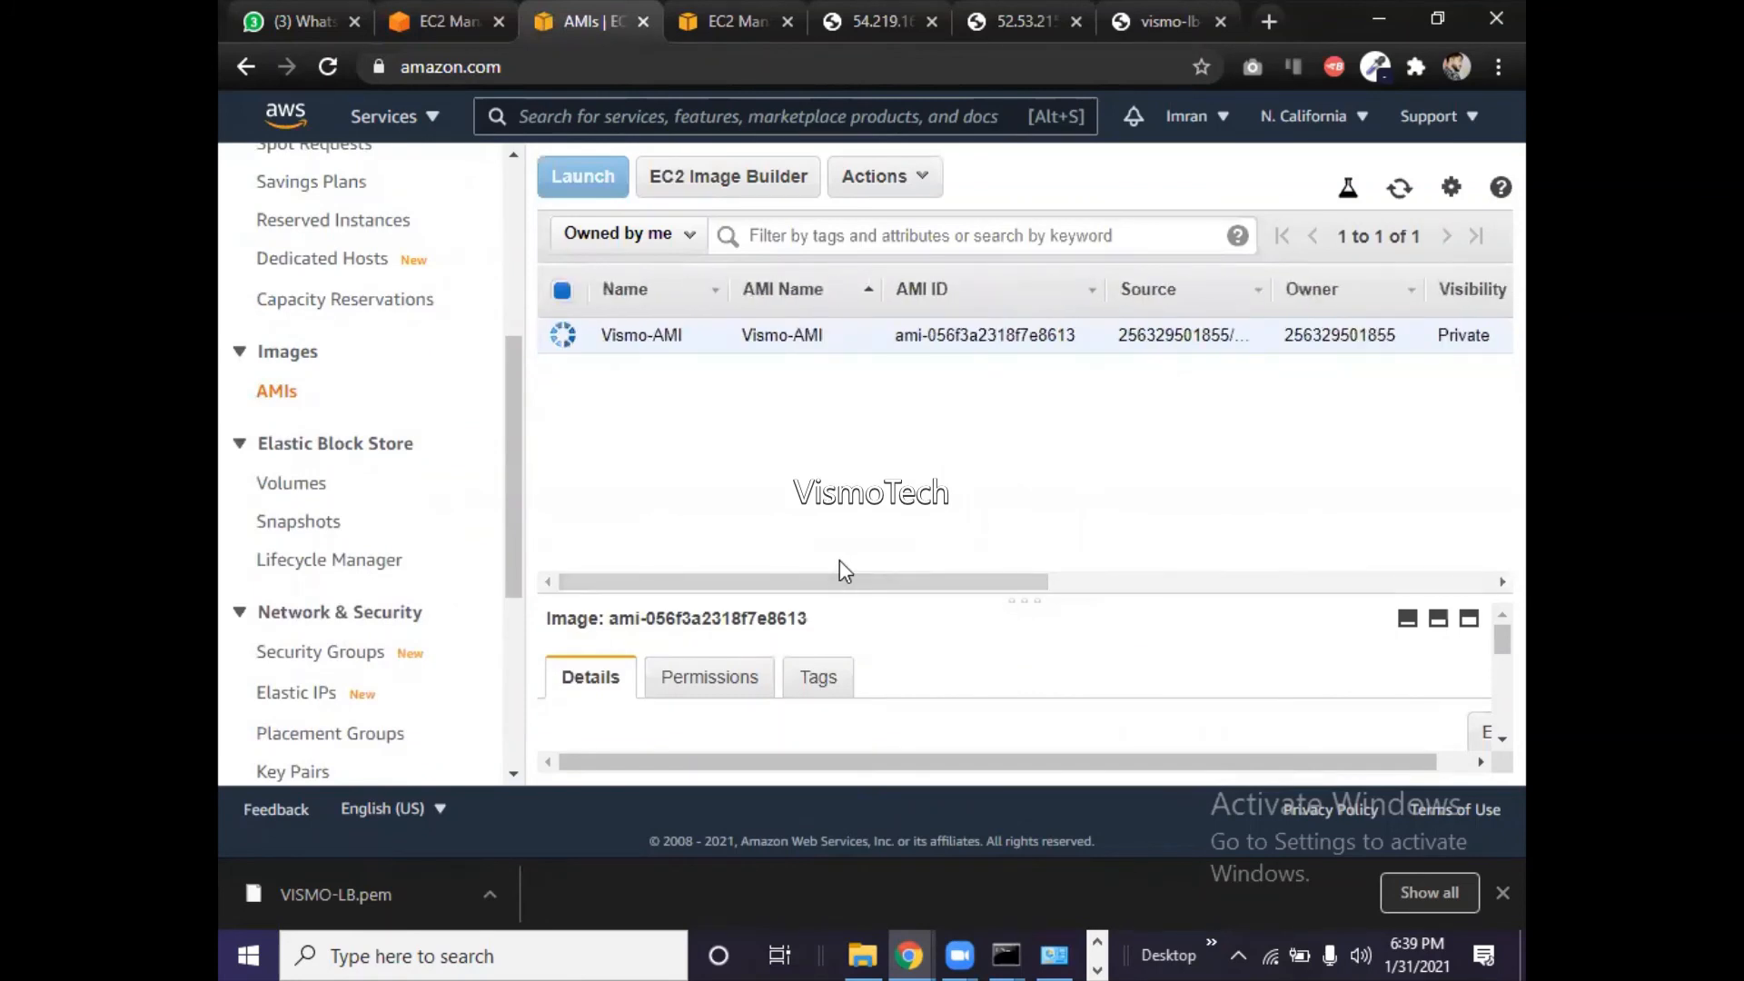
- Refresh the AMIs list and check the status of Vismo-AMI
left_click(737, 3)
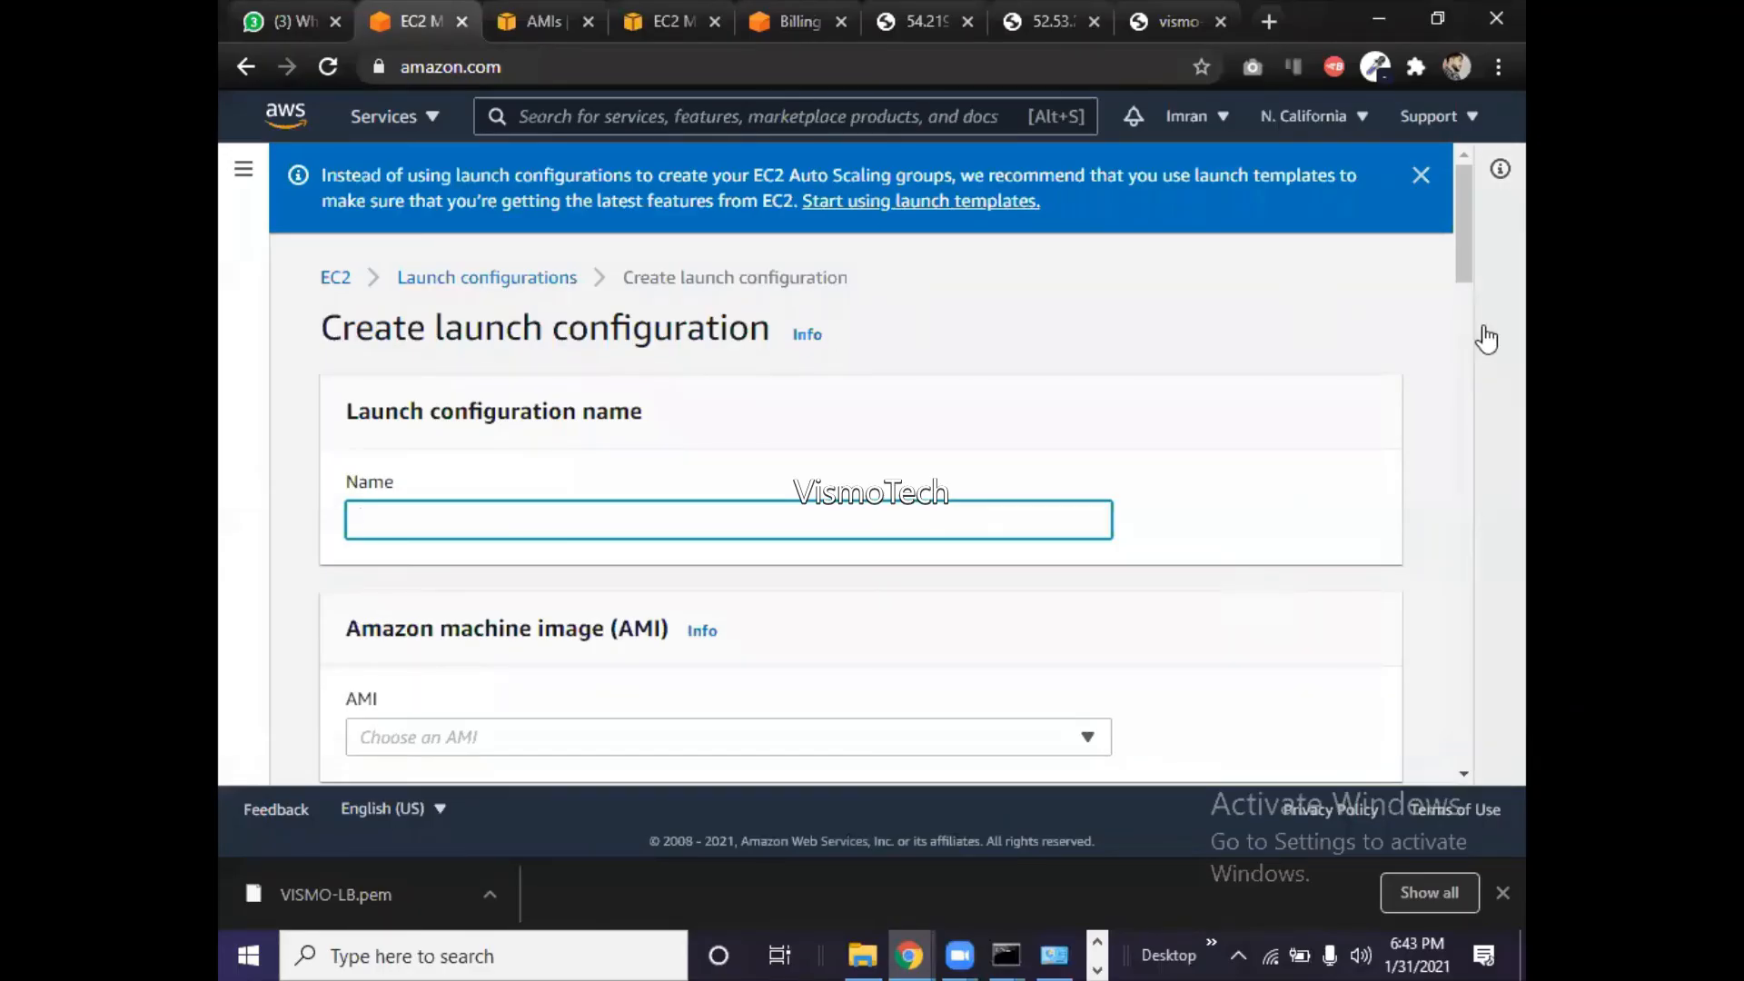
mouse_move(1463, 267)
left_mouse_down()
mouse_move(1463, 291)
mouse_move(1463, 245)
left_mouse_up()
left_click(525, 12)
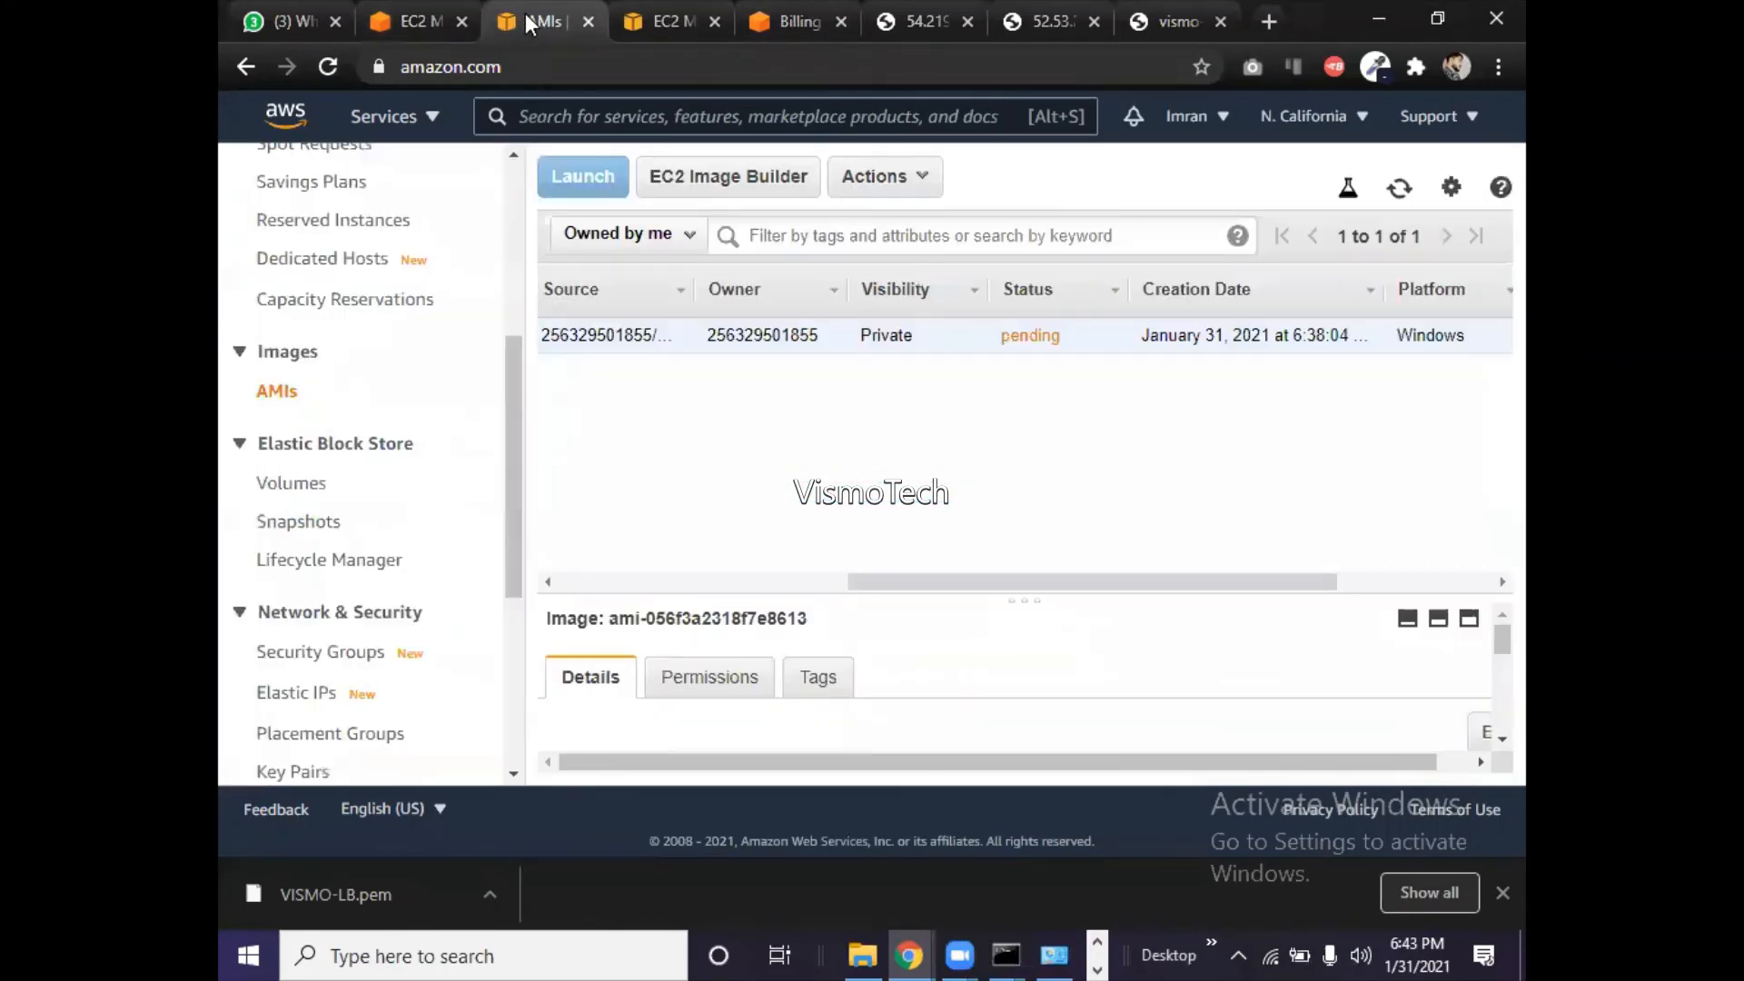
left_click(1402, 191)
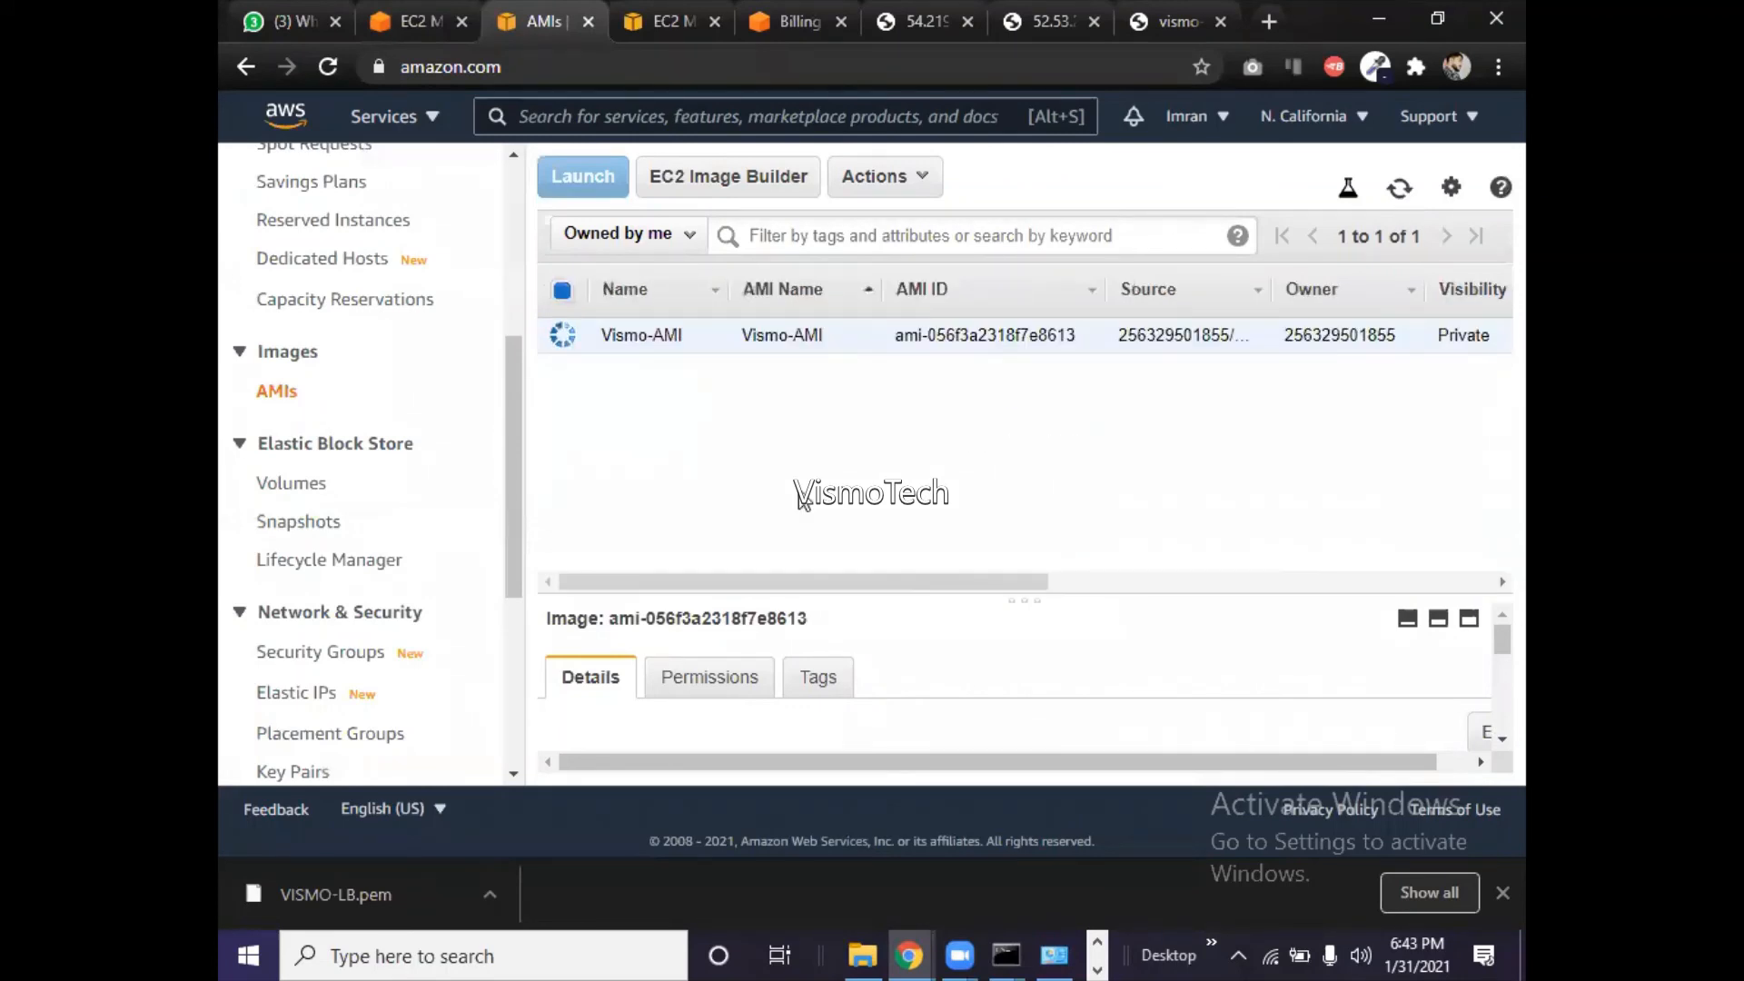
left_click_drag(766, 581, 973, 584)
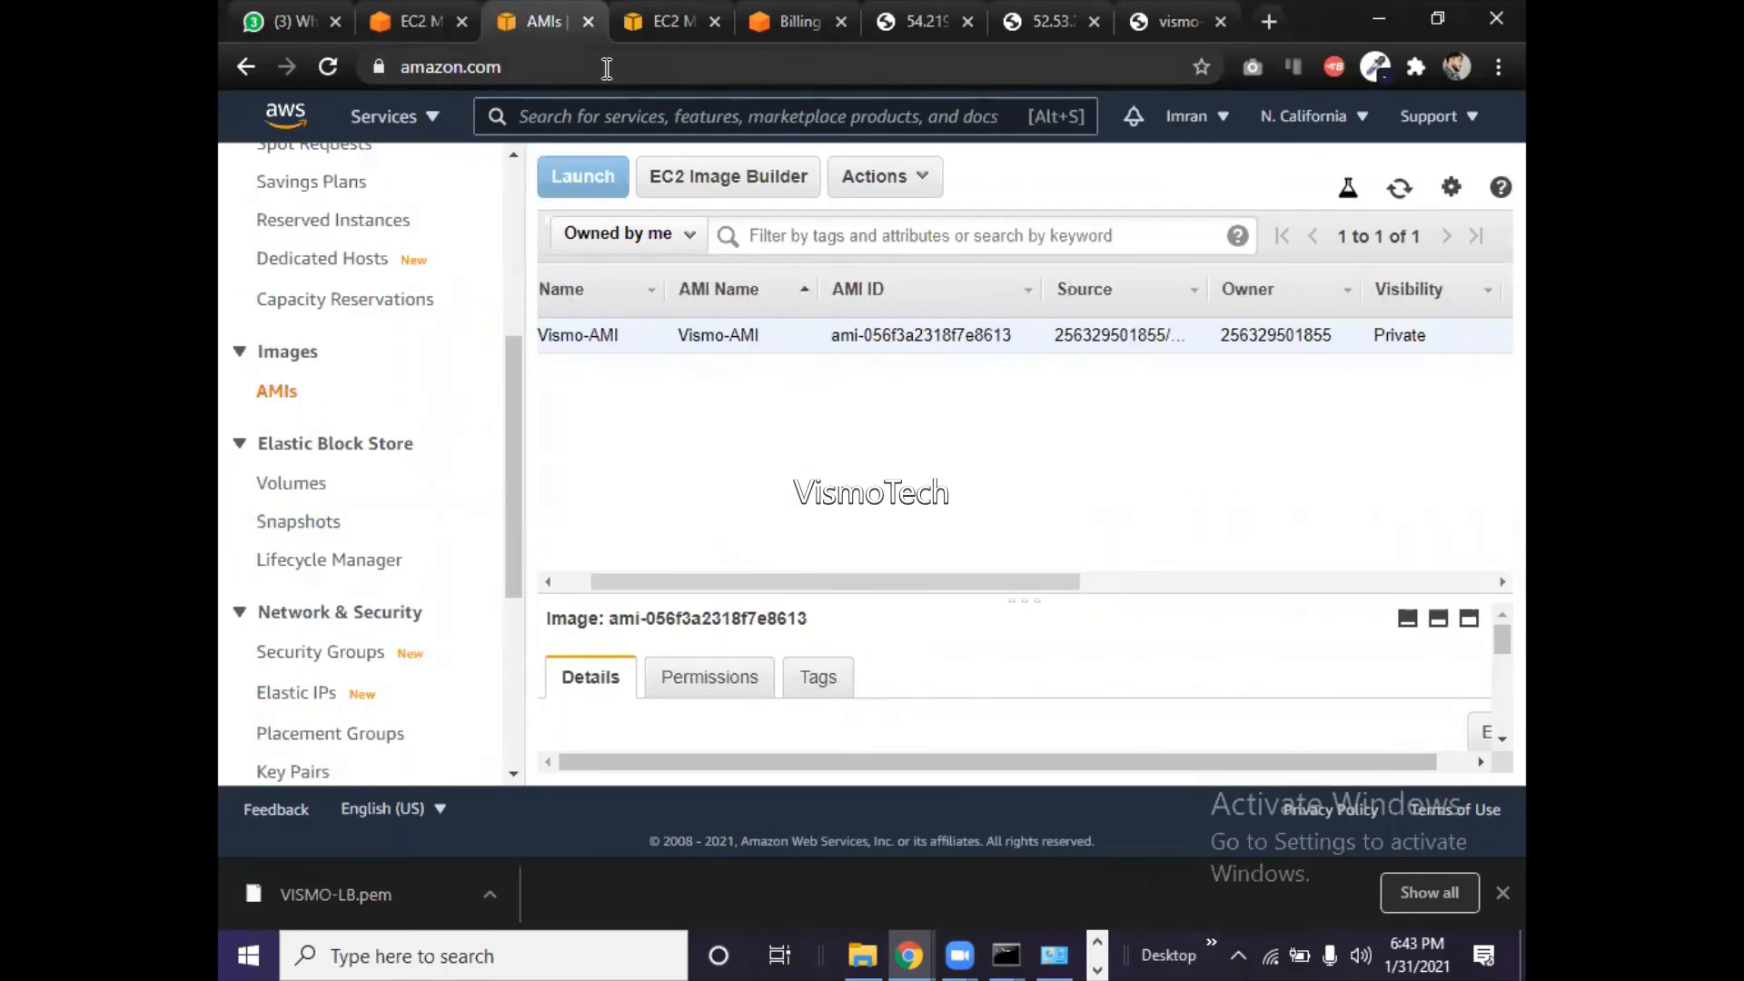
- Return to the Create launch configuration form and name the configuration Vismo-AS
left_click(650, 20)
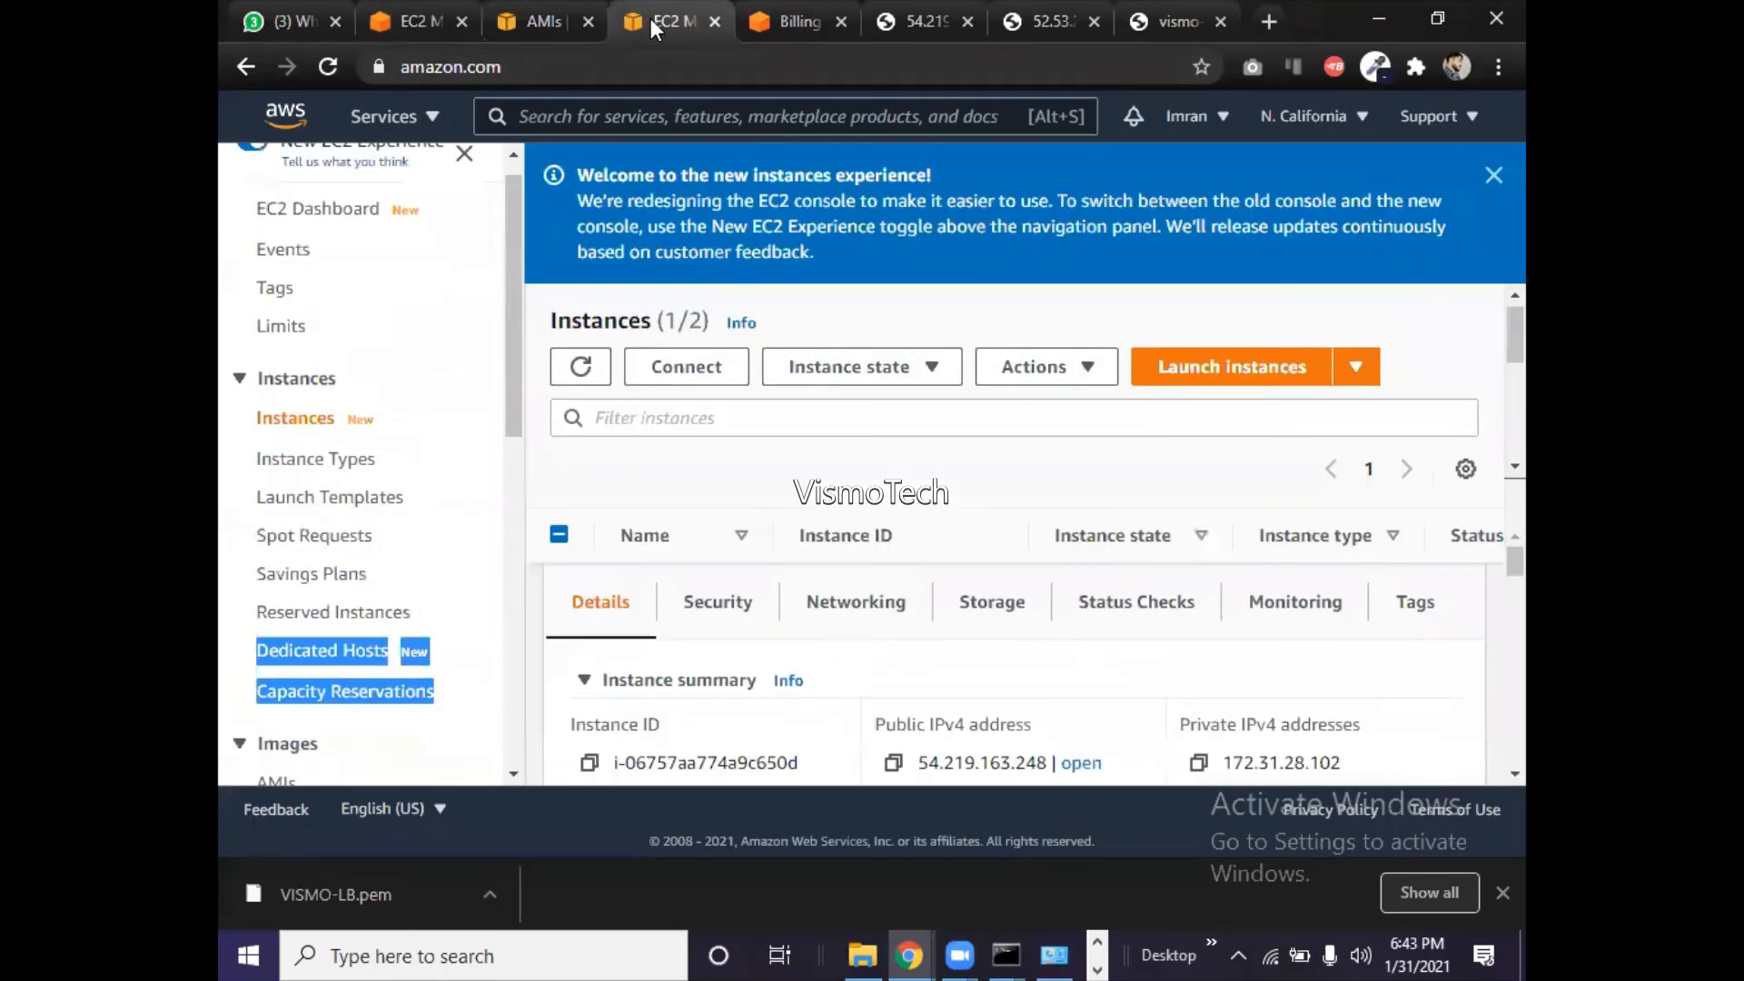
left_click(420, 20)
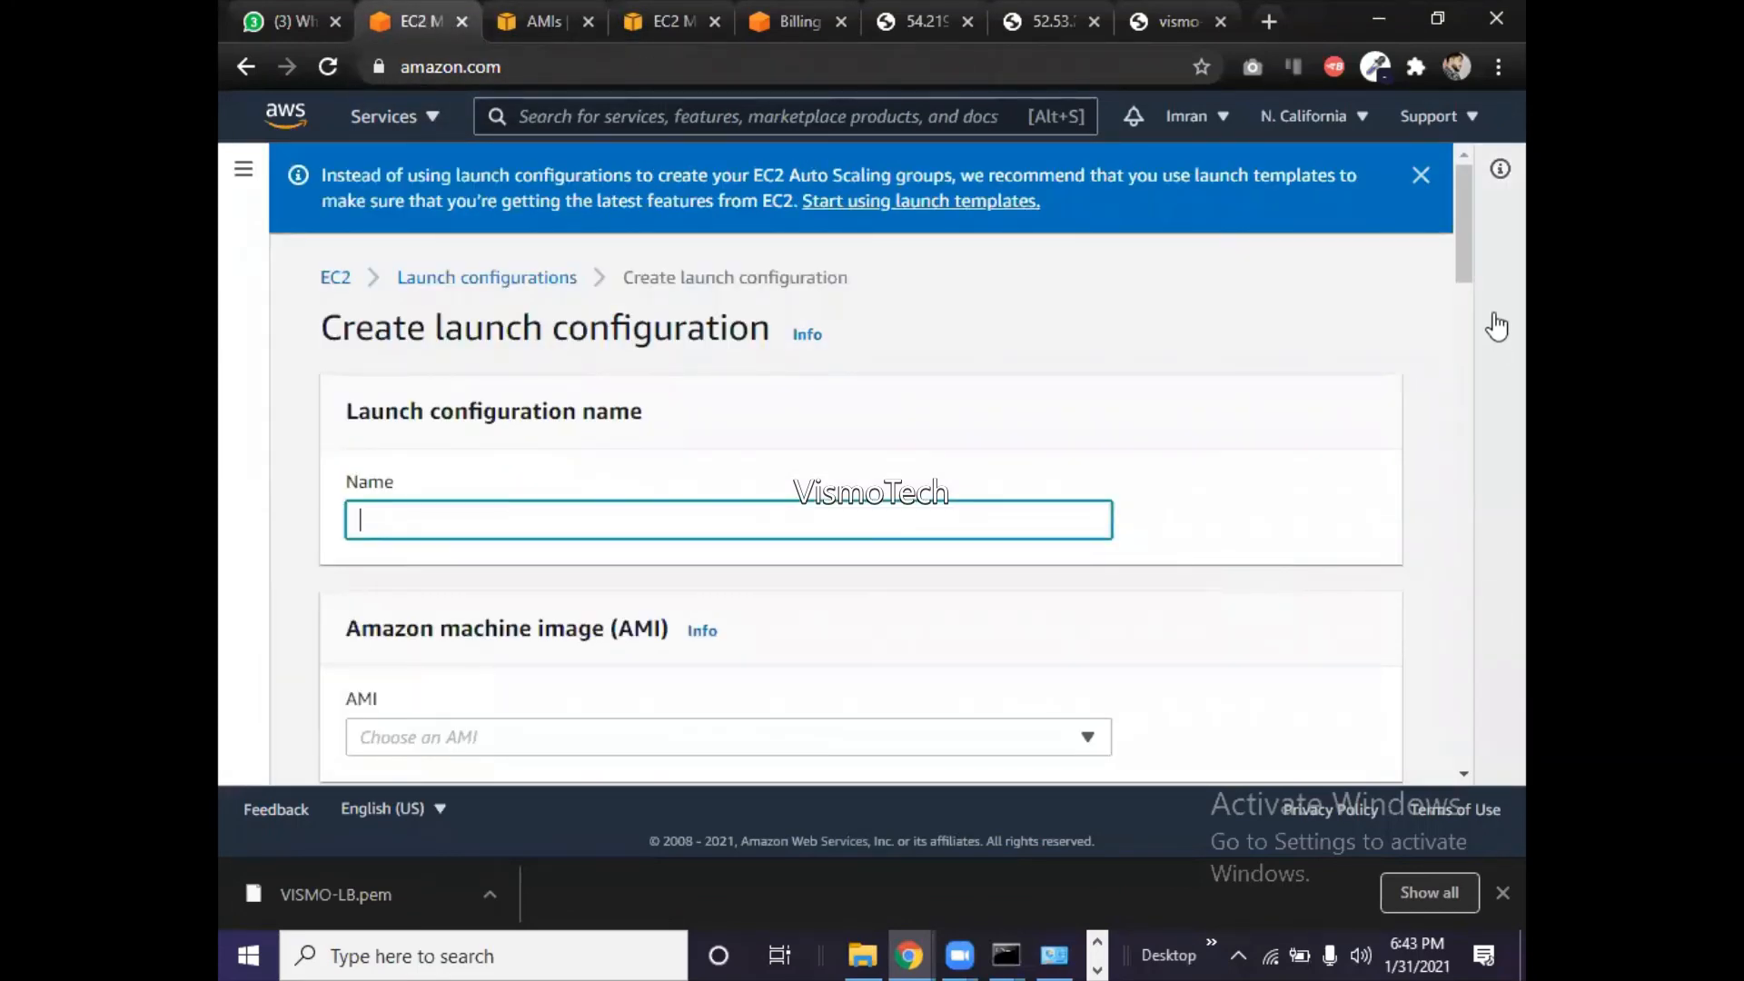
mouse_move(1464, 260)
left_mouse_down()
mouse_move(1463, 280)
mouse_move(1462, 255)
left_mouse_up()
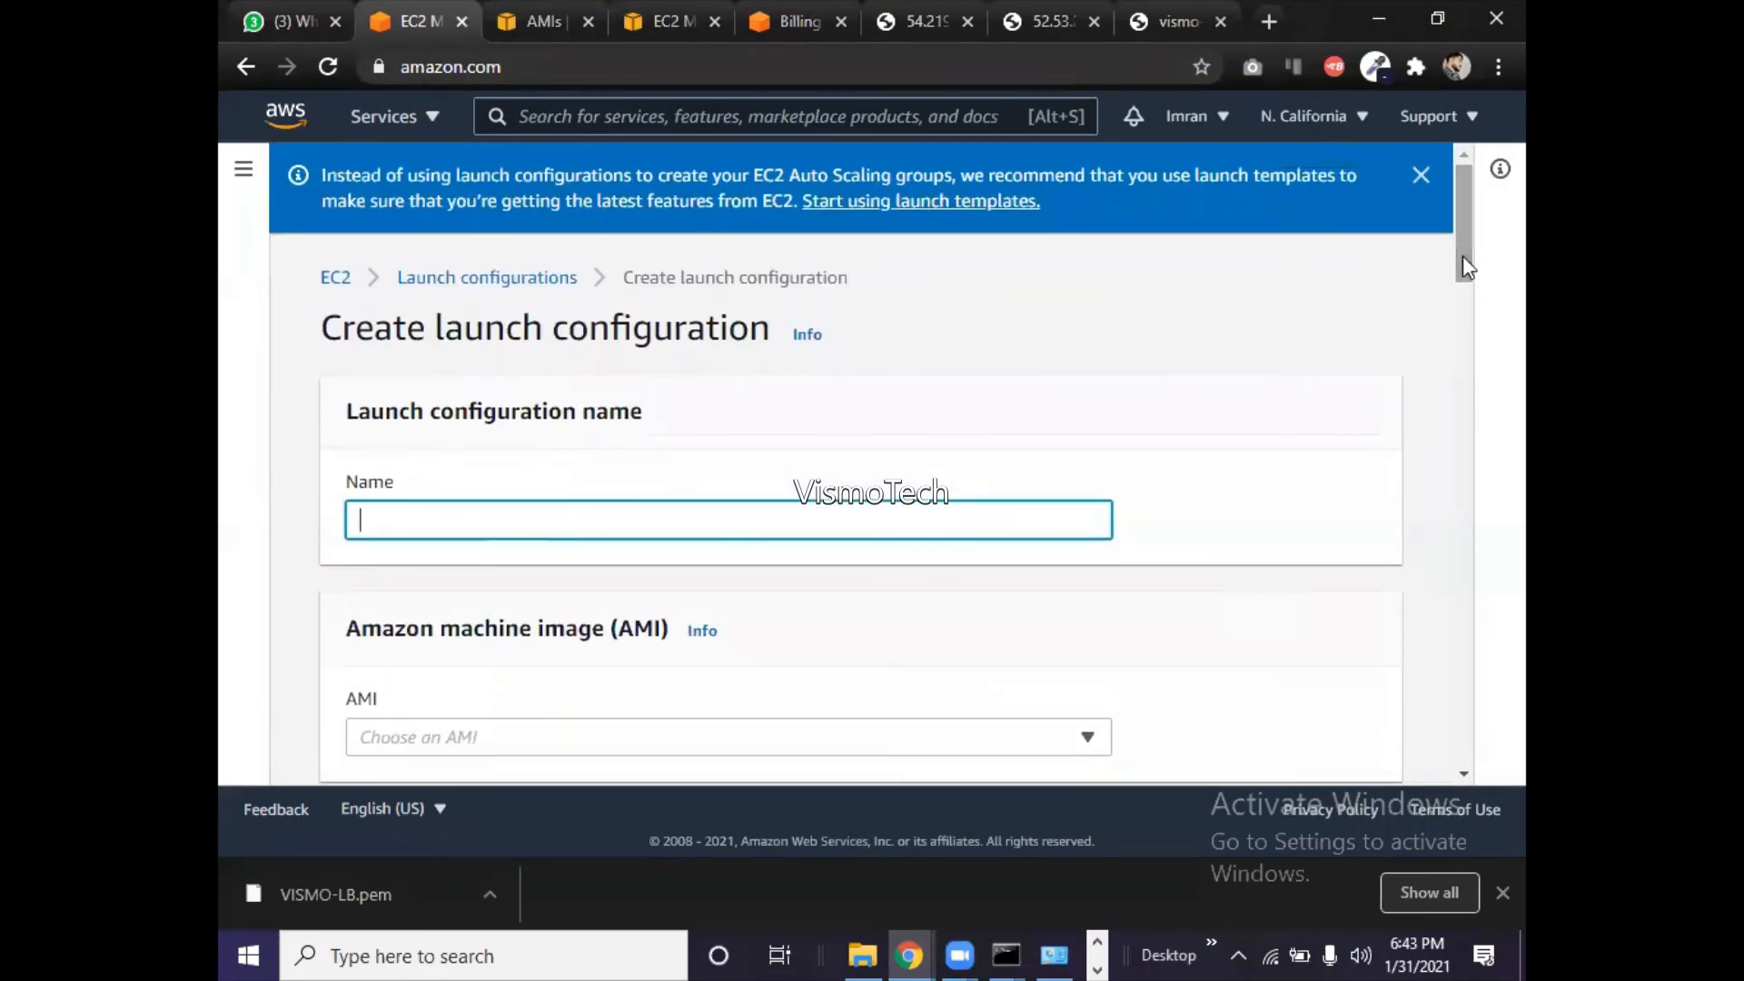
left_click(563, 523)
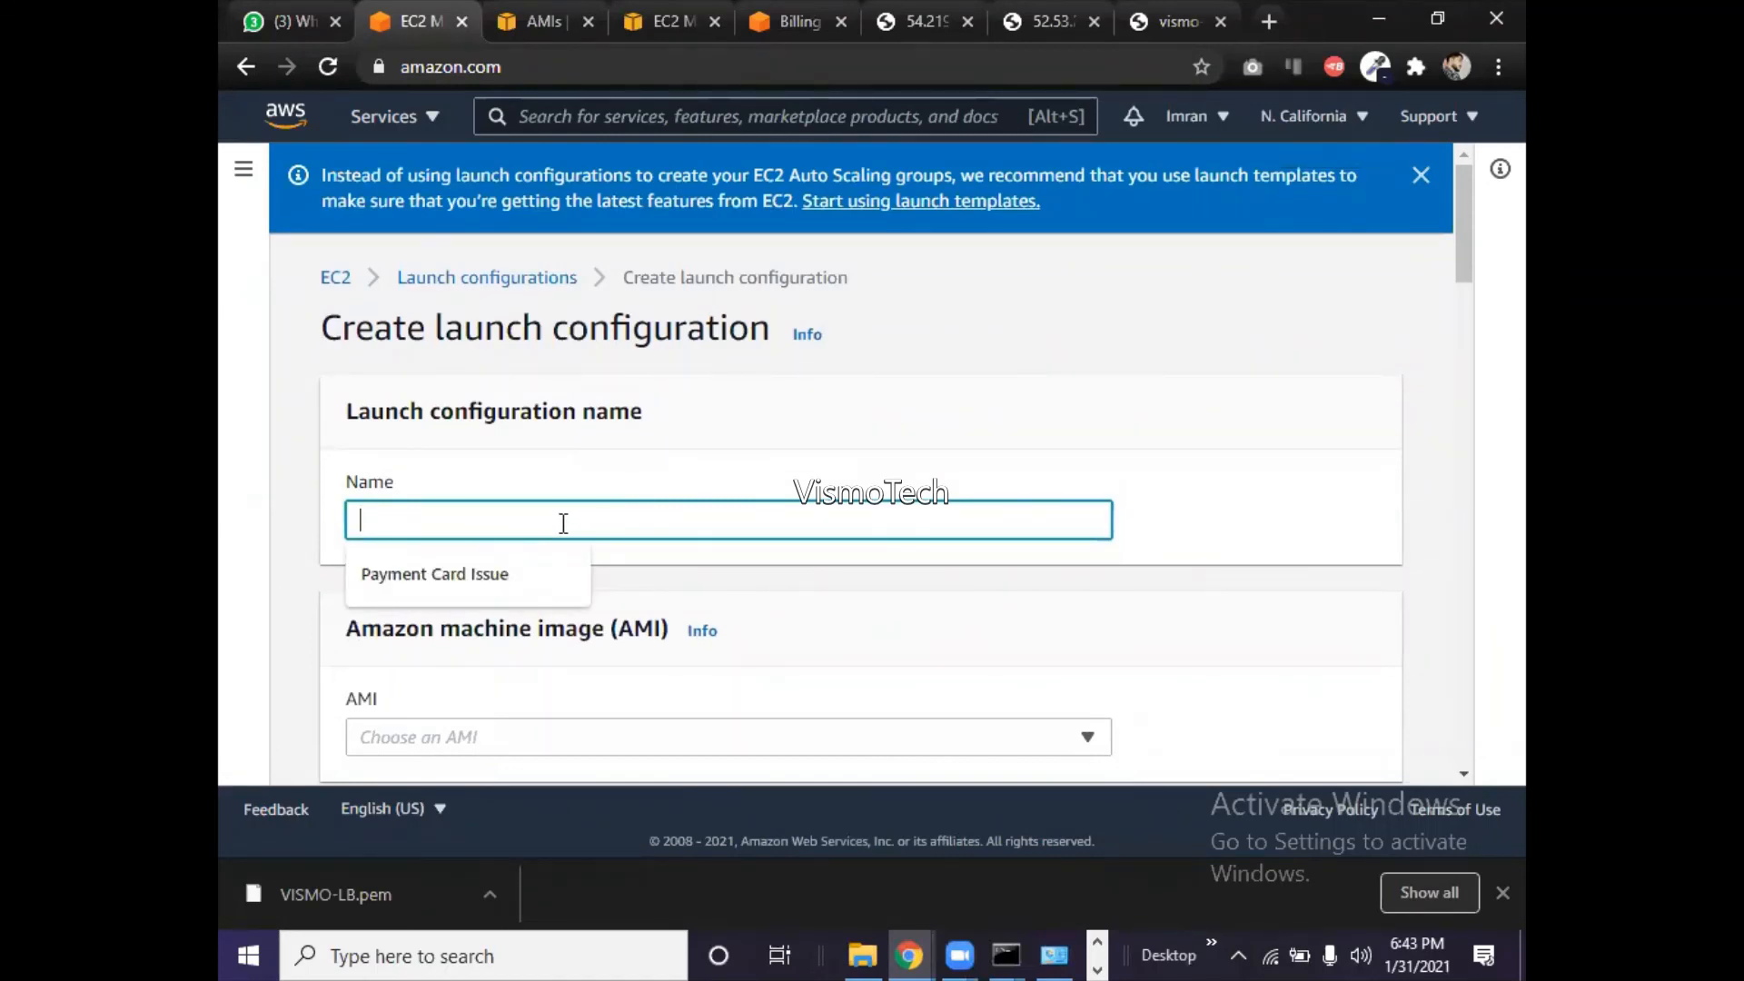
type("Vismo-")
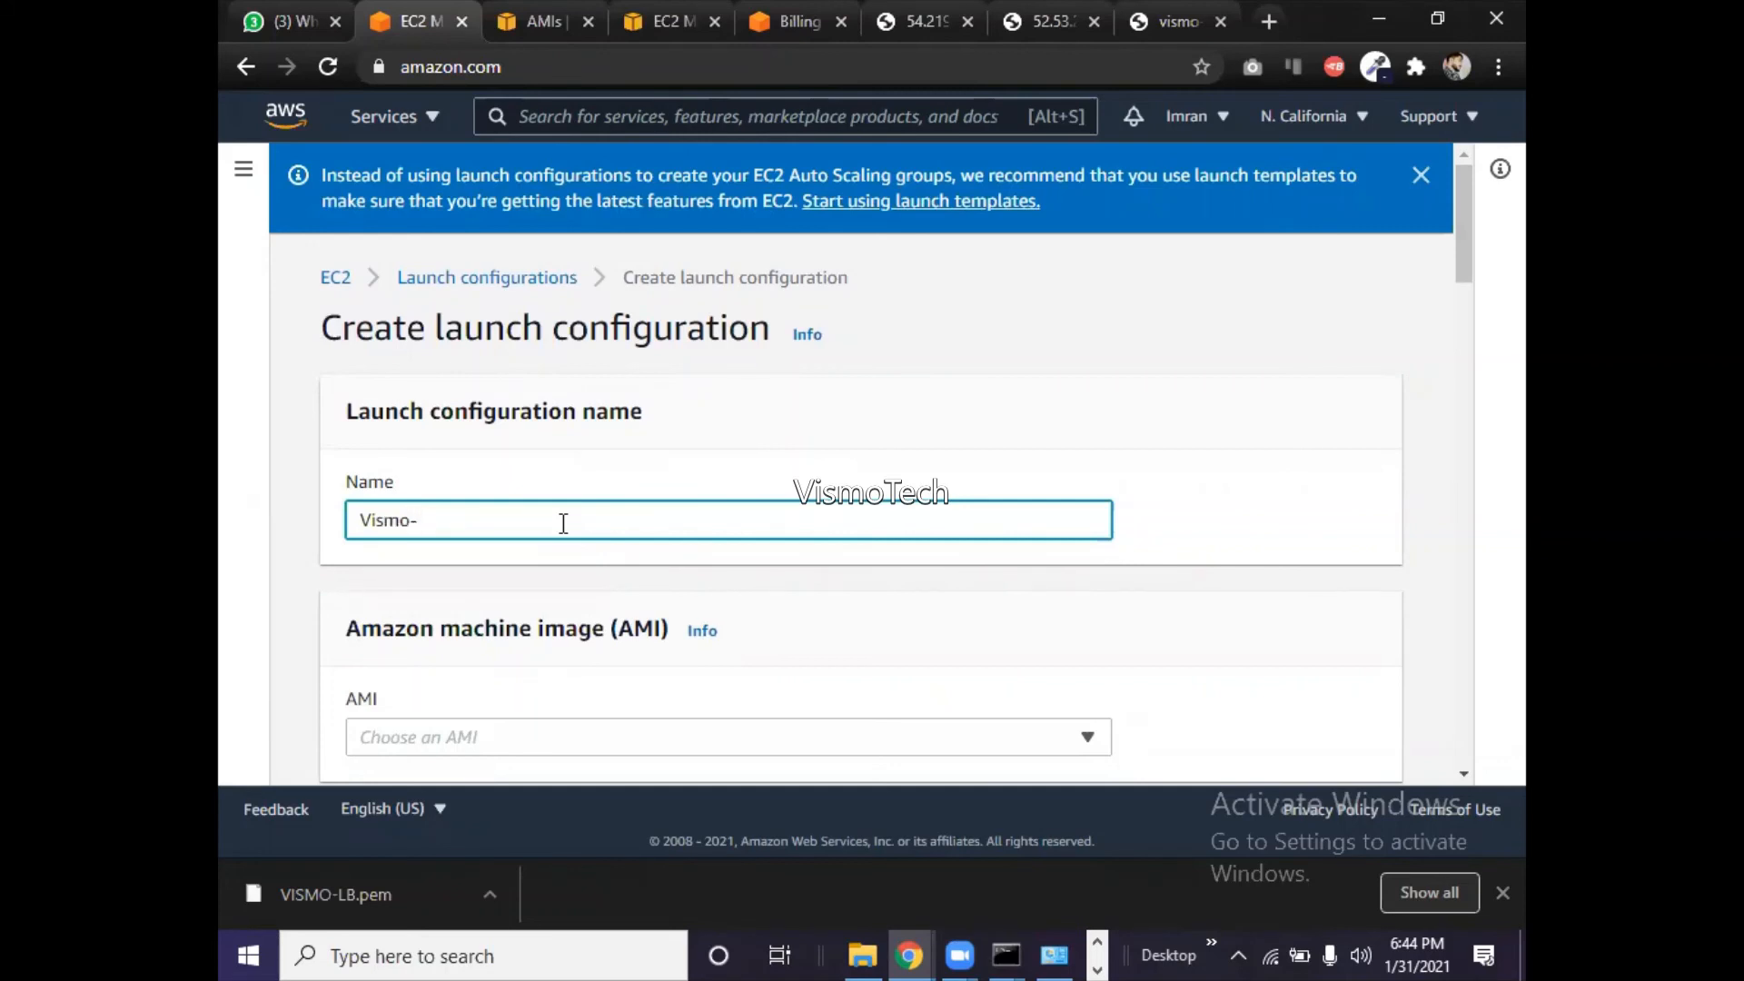
type("AS")
- Look at the AMI choices offered for the launch configuration, and close them without choosing one
scroll(1455, 296, "down", 4)
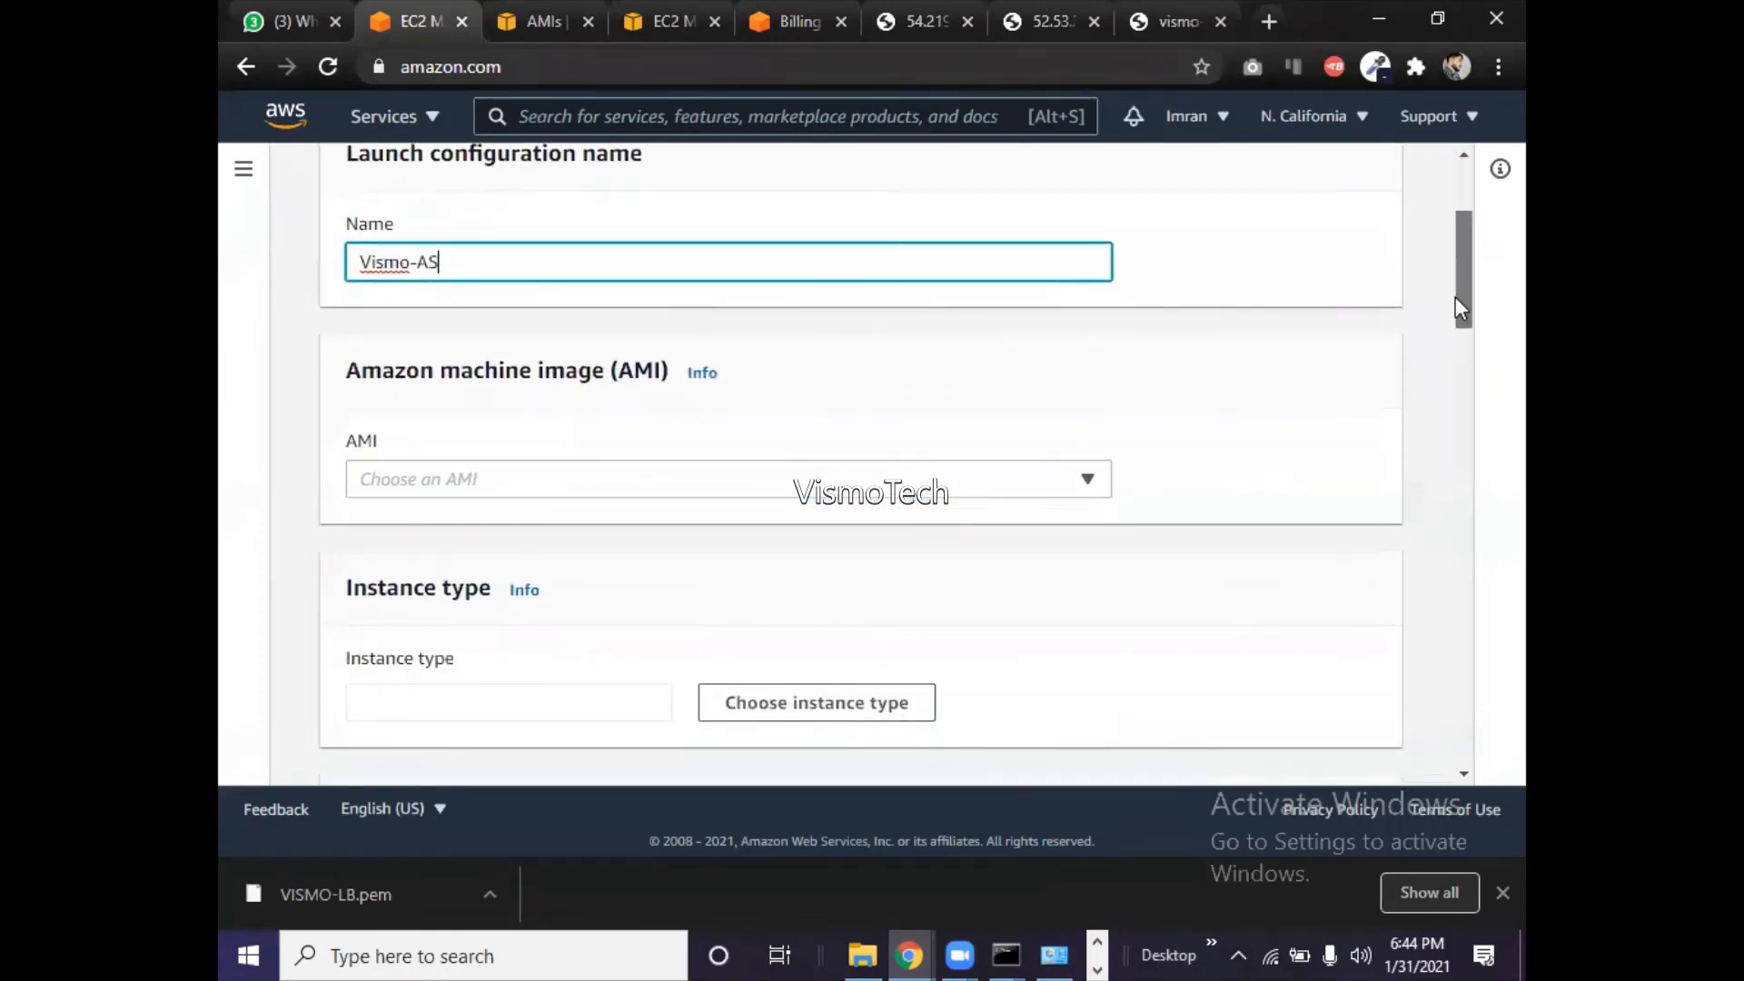
left_click(1085, 427)
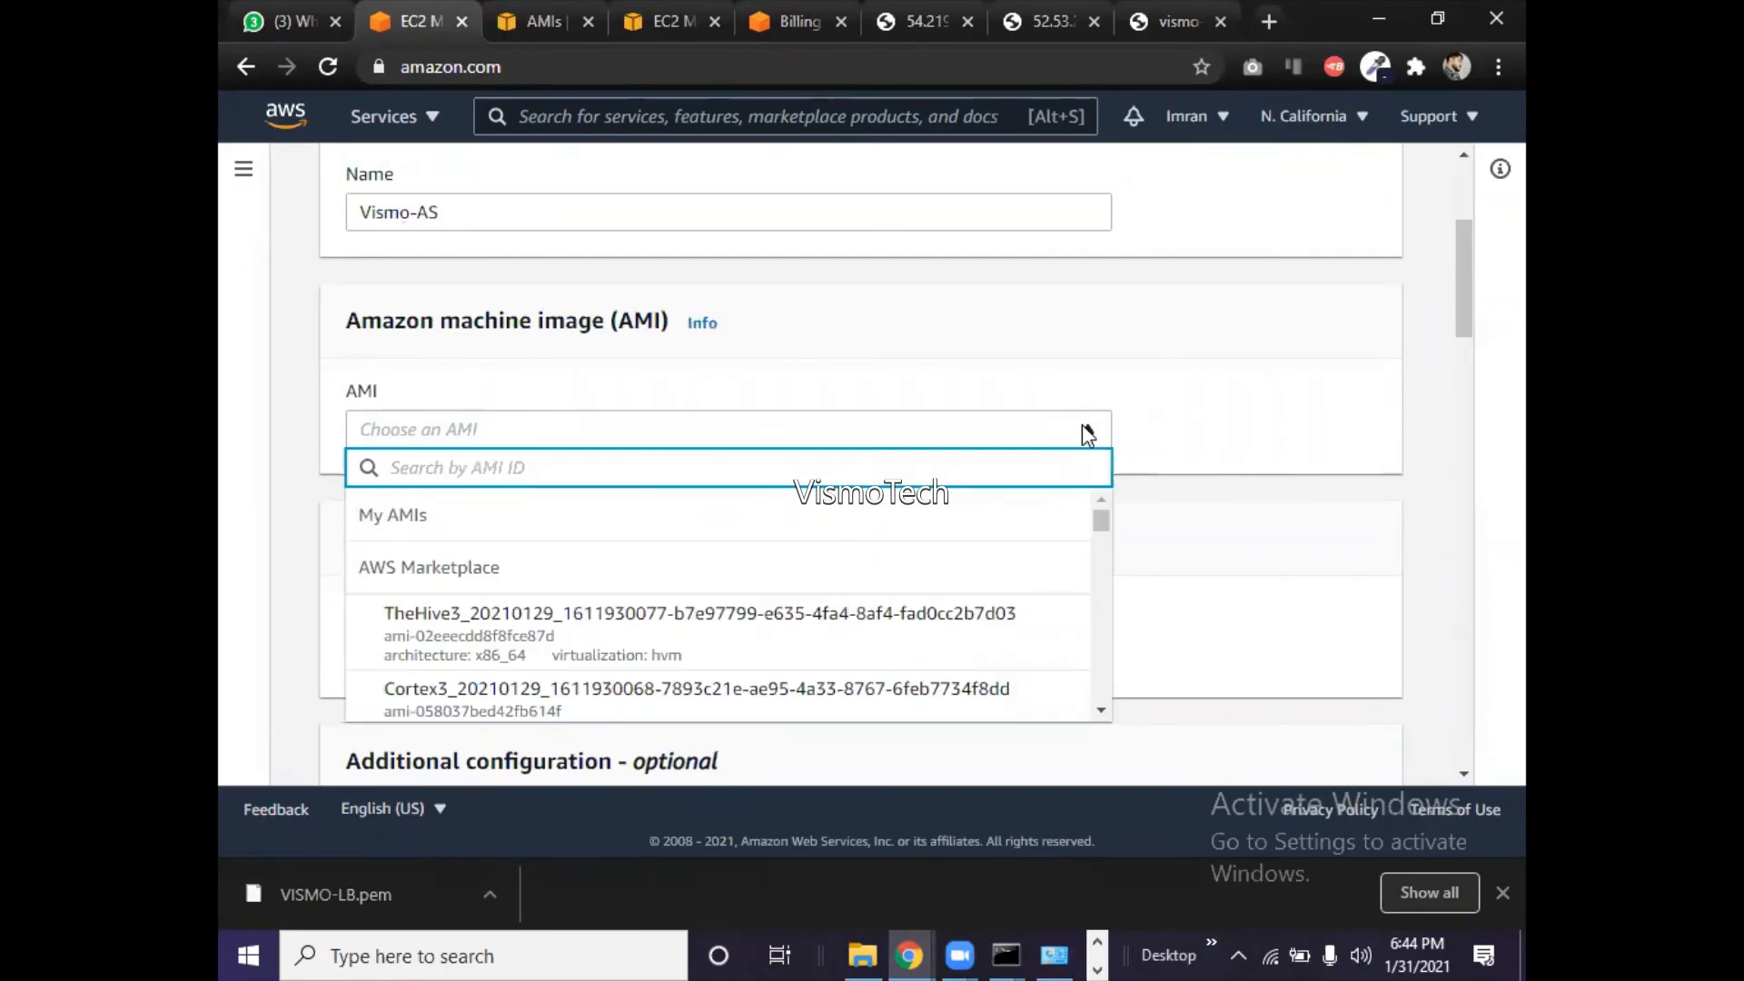
mouse_move(1102, 532)
left_mouse_down()
mouse_move(1074, 656)
mouse_move(1095, 700)
mouse_move(1103, 520)
left_mouse_up()
left_click(1248, 441)
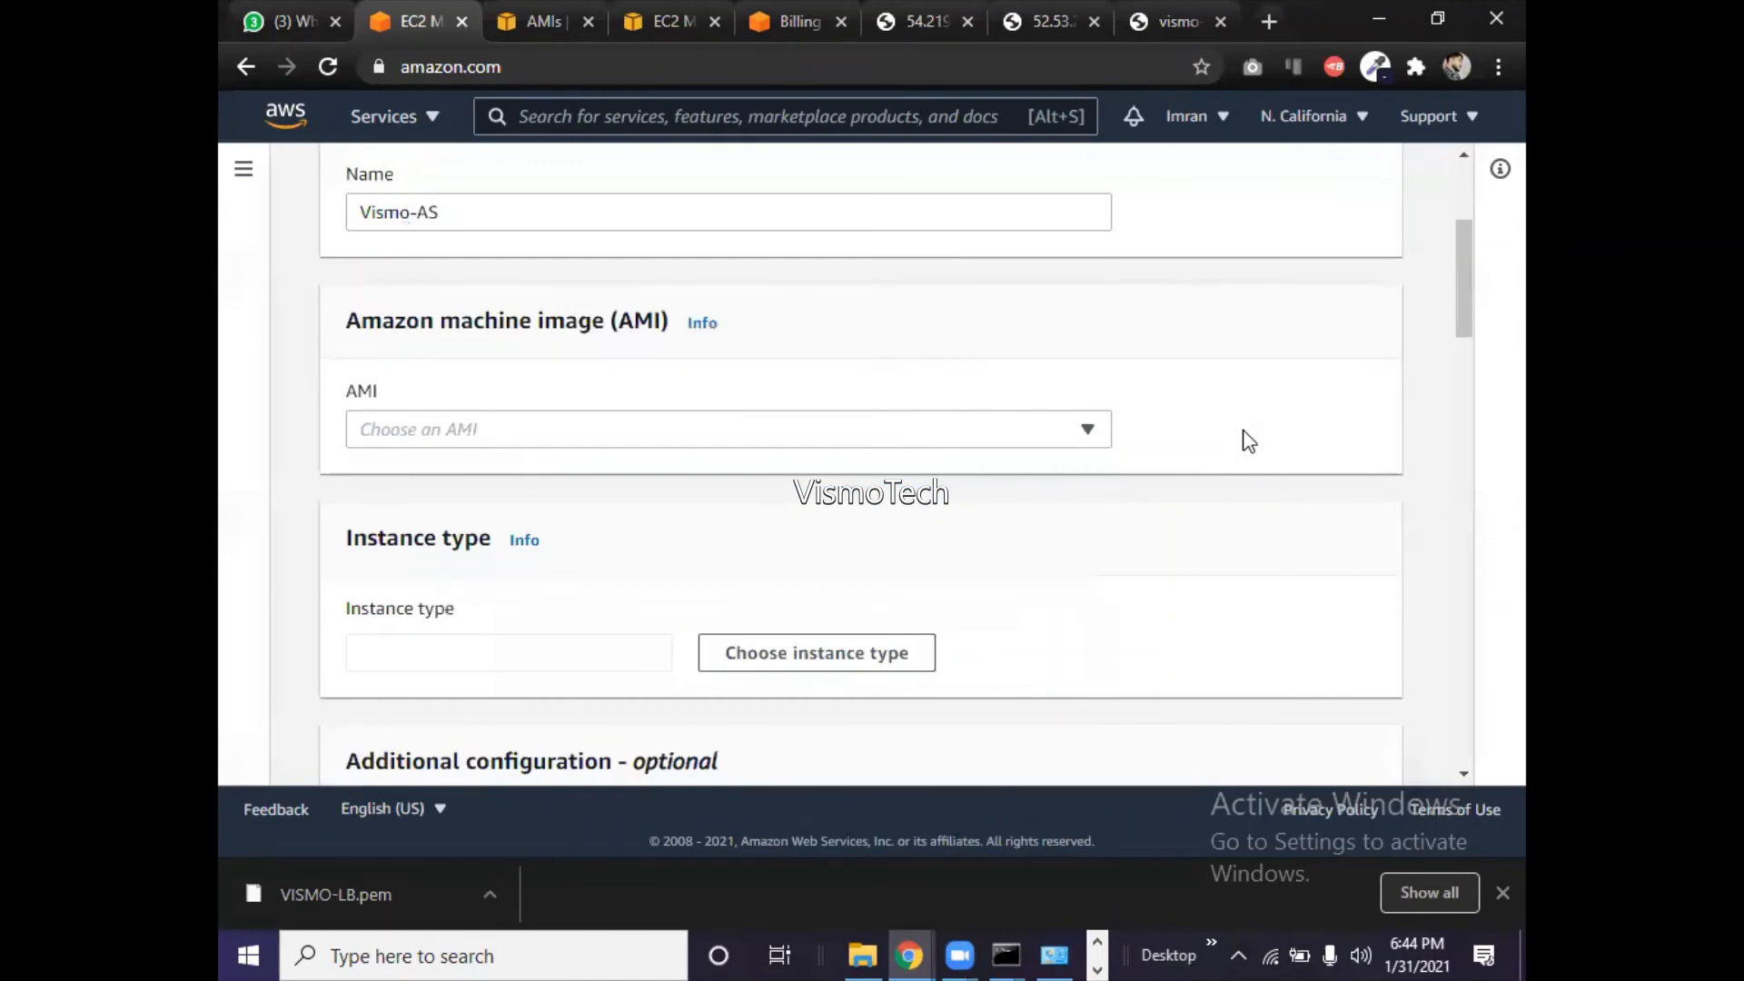
- Copy the AMI name Vismo-AMI from the AMIs list and search for it in the launch configuration's AMI choices
left_click(538, 4)
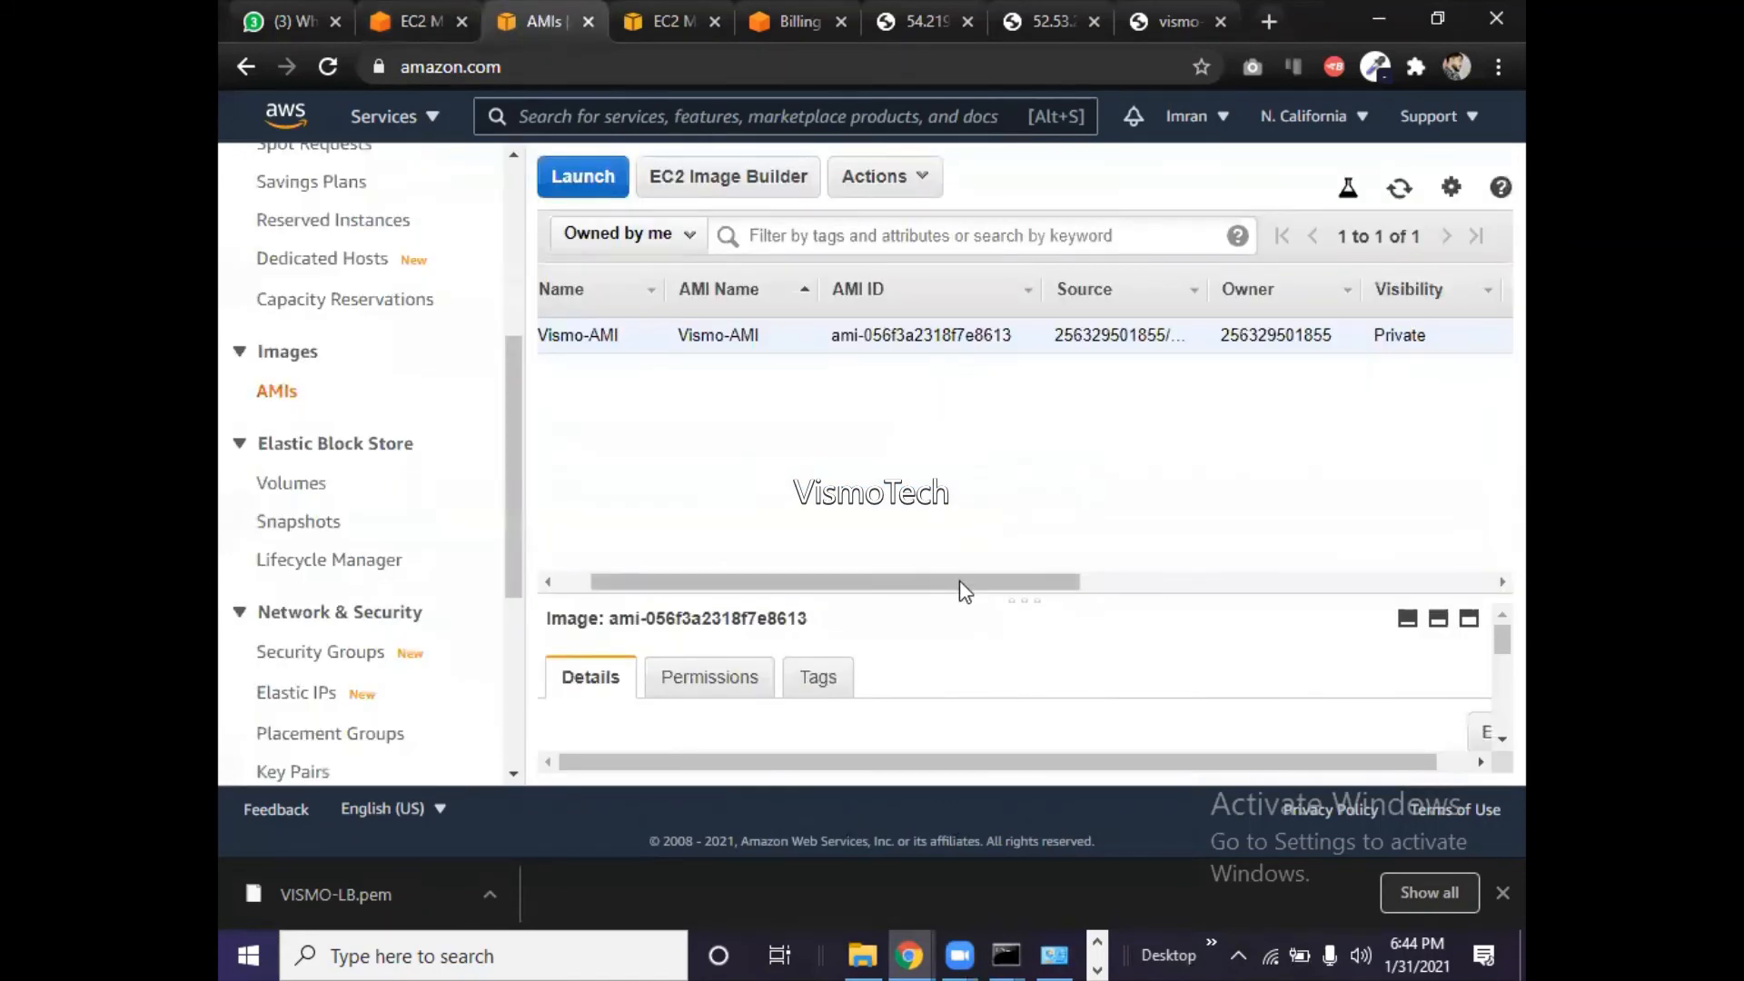
mouse_move(638, 589)
left_mouse_down()
mouse_move(518, 584)
mouse_move(925, 560)
mouse_move(487, 564)
left_mouse_up()
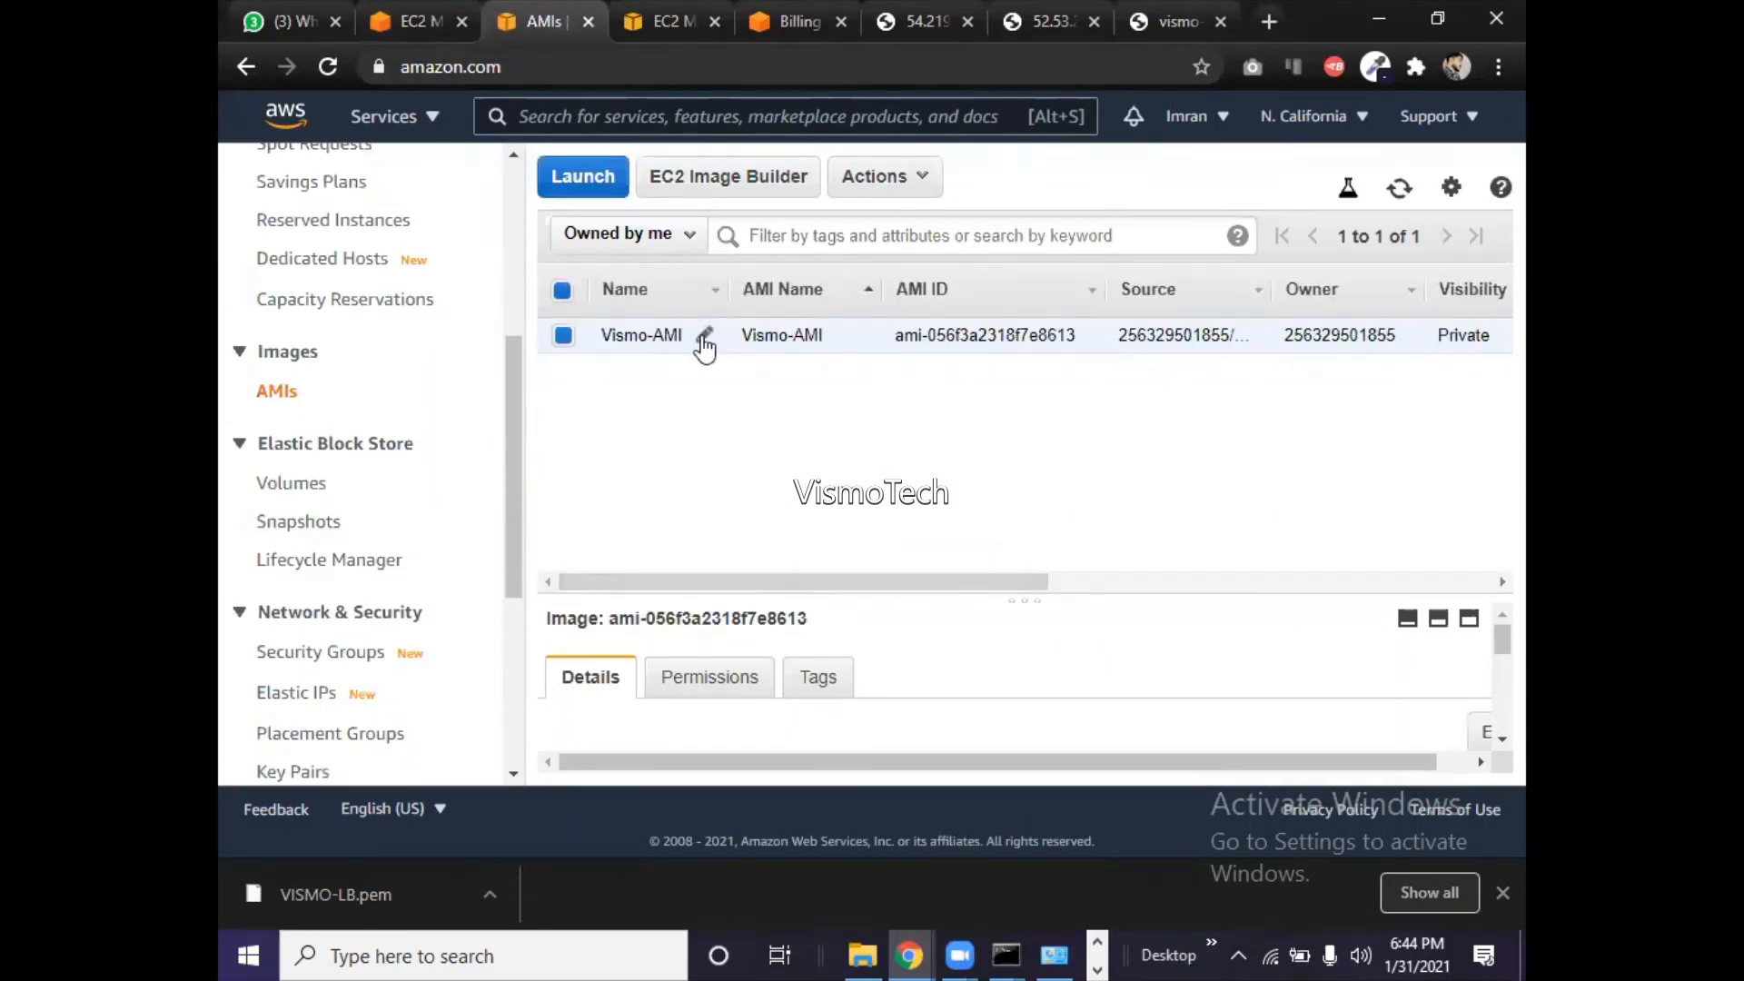
left_click_drag(825, 336, 746, 331)
key("ctrl+c")
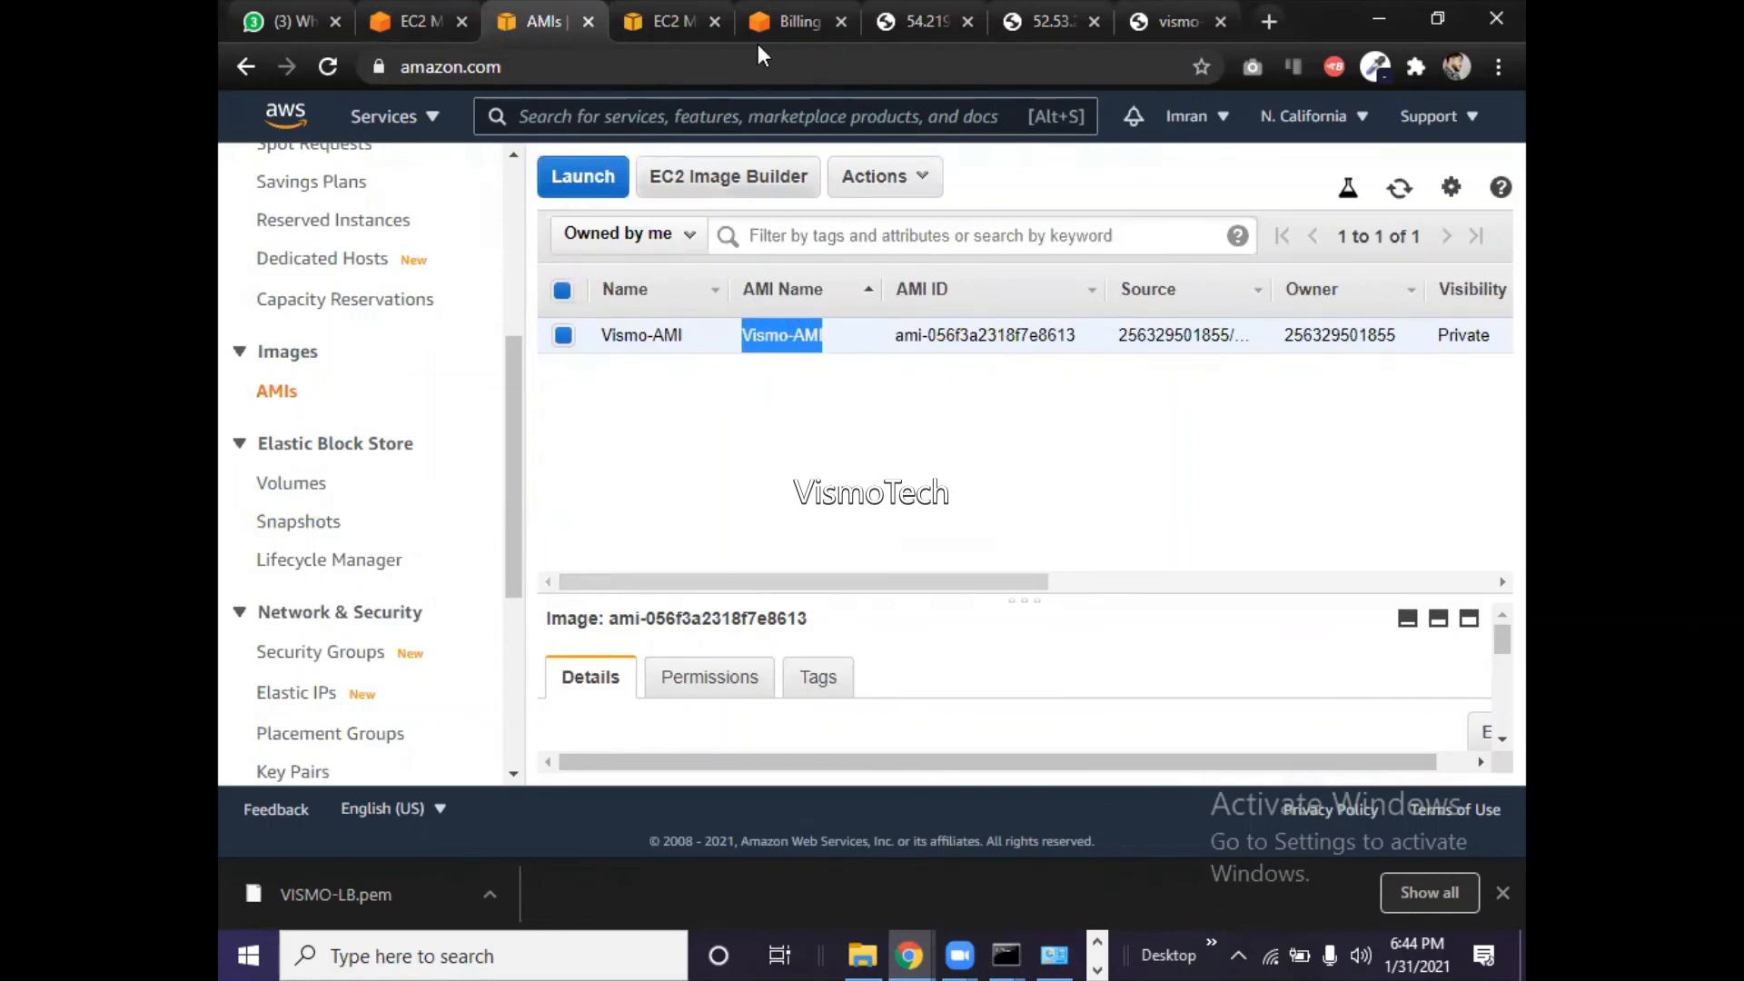
left_click(650, 11)
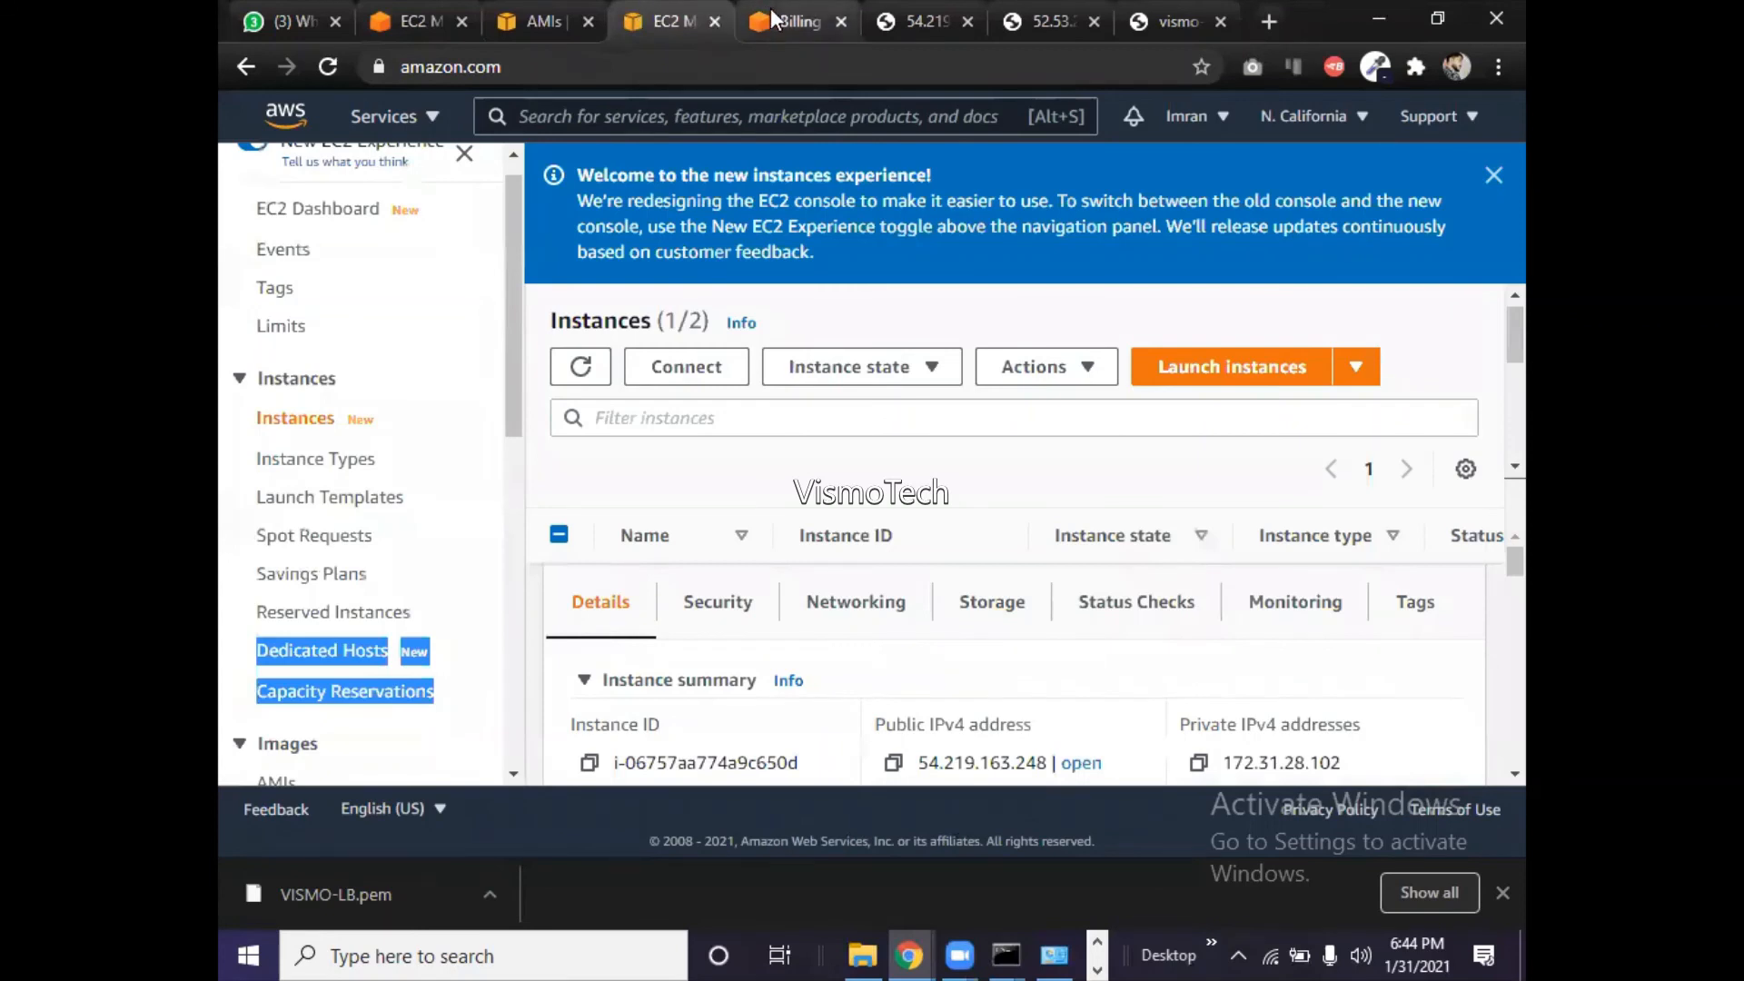
left_click(418, 11)
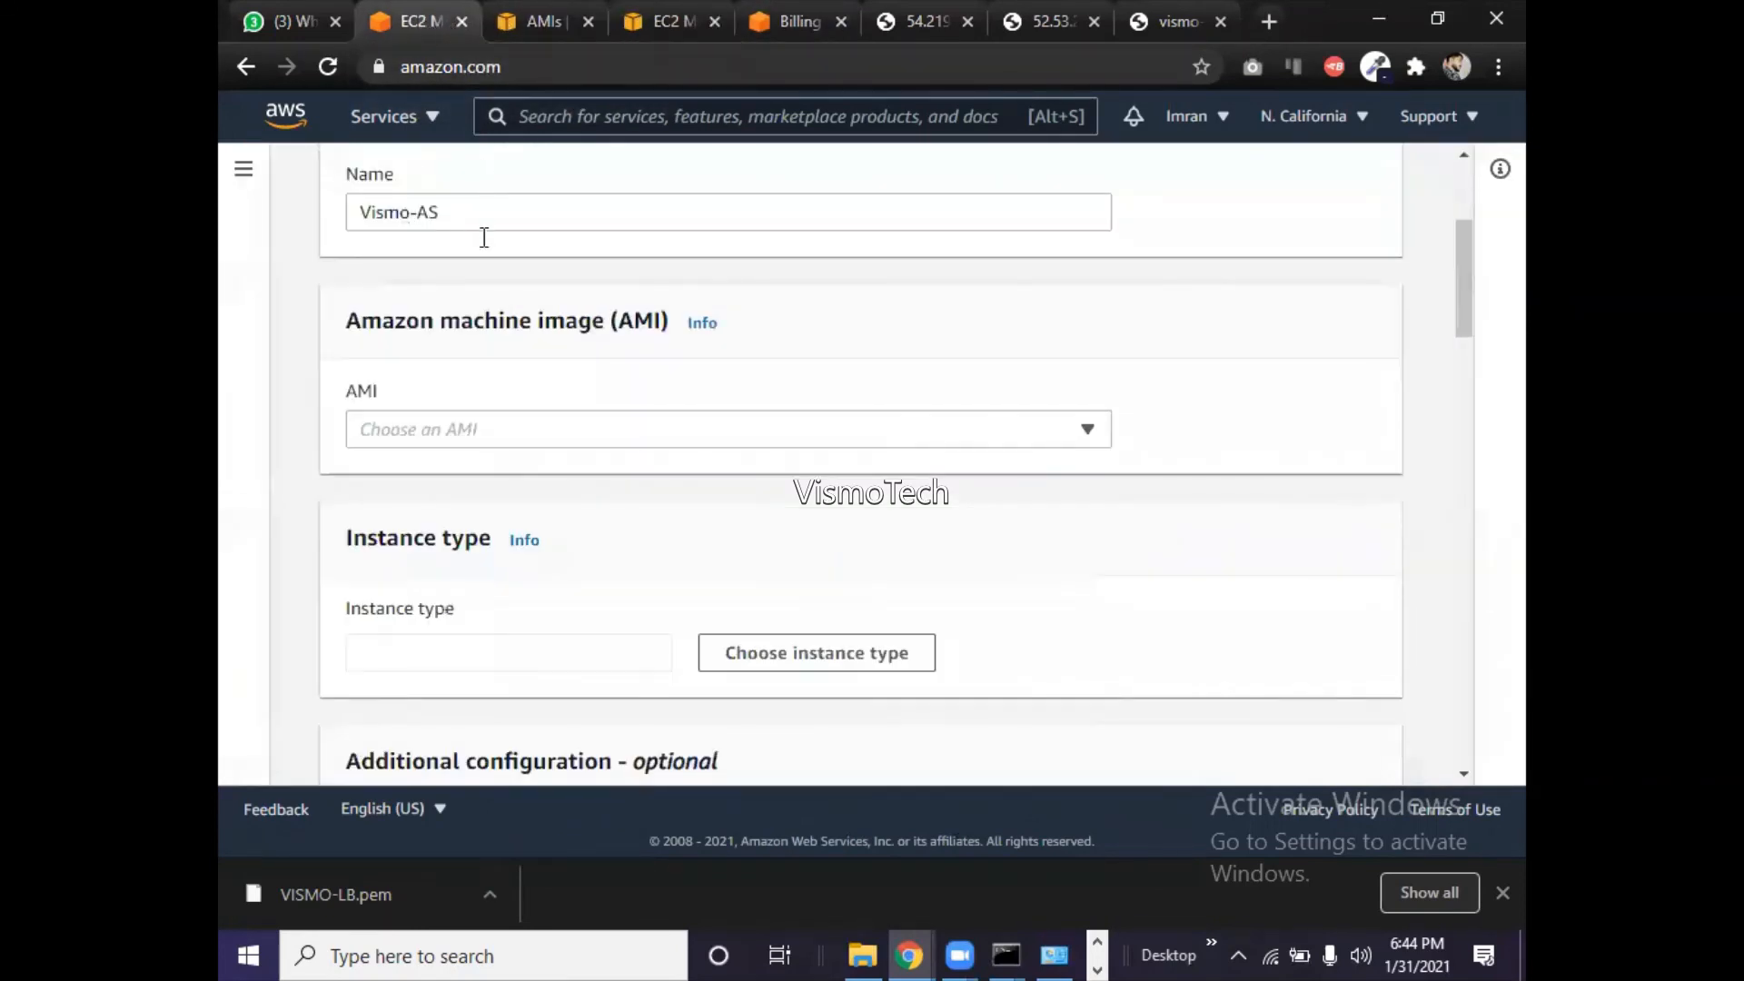
left_click(454, 428)
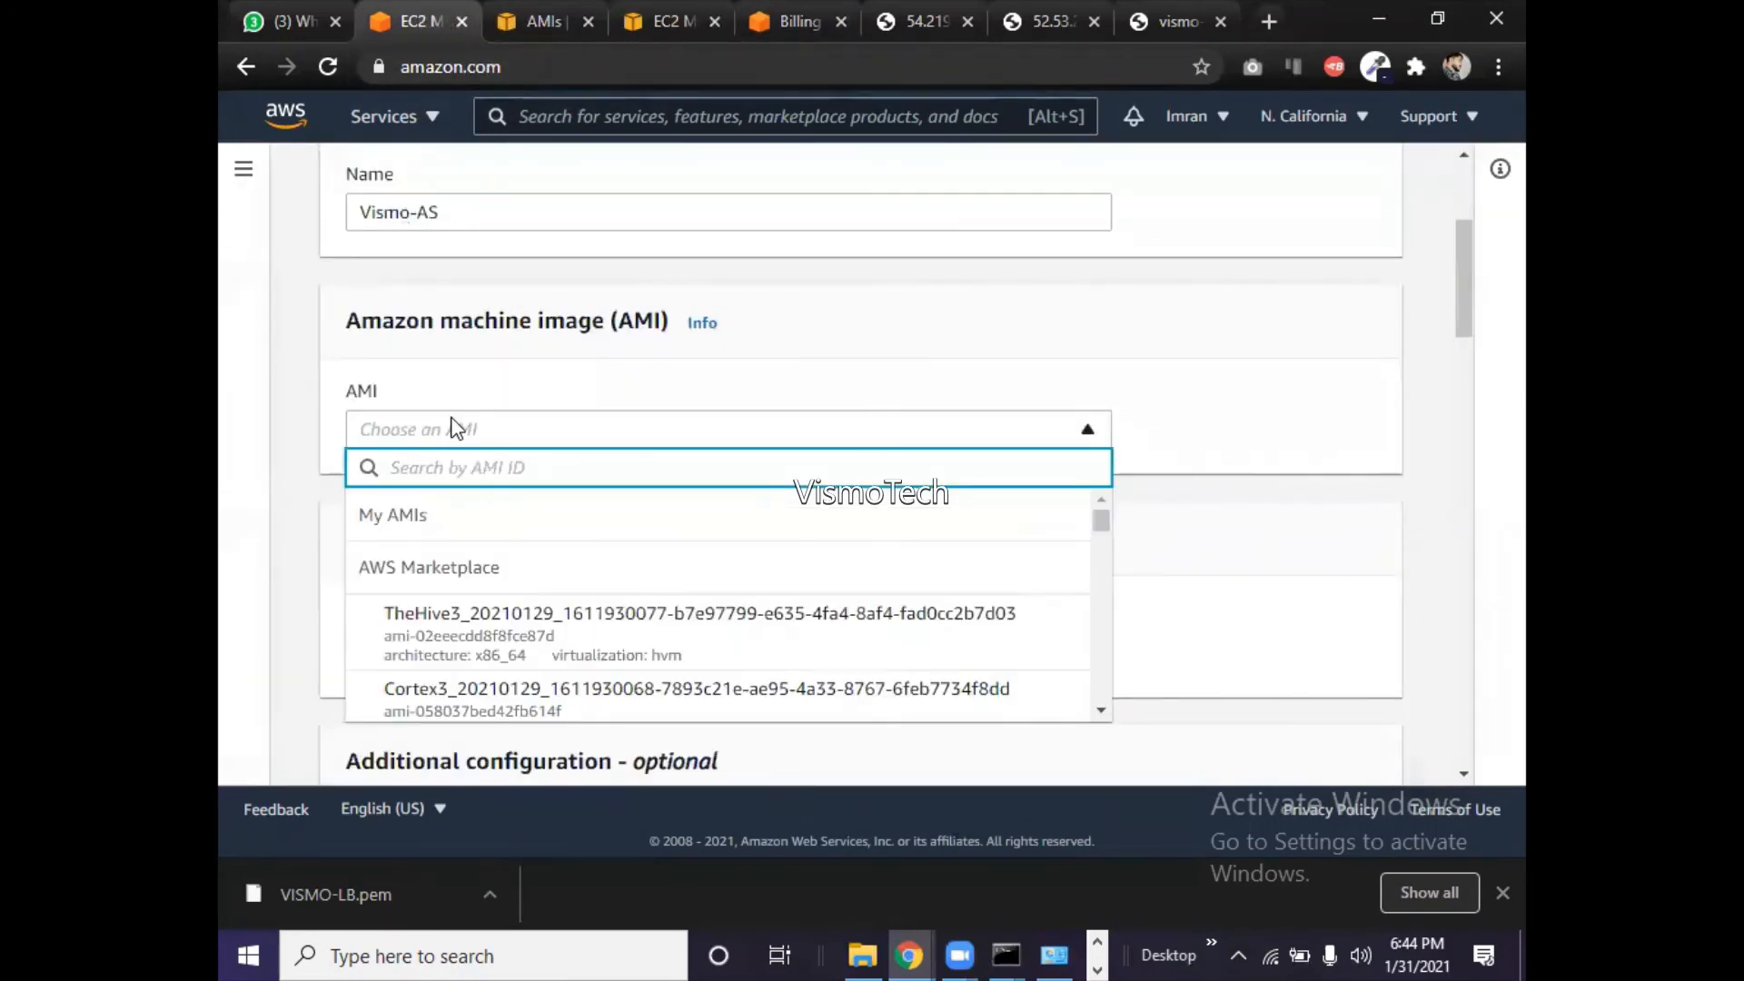
key("ctrl+v")
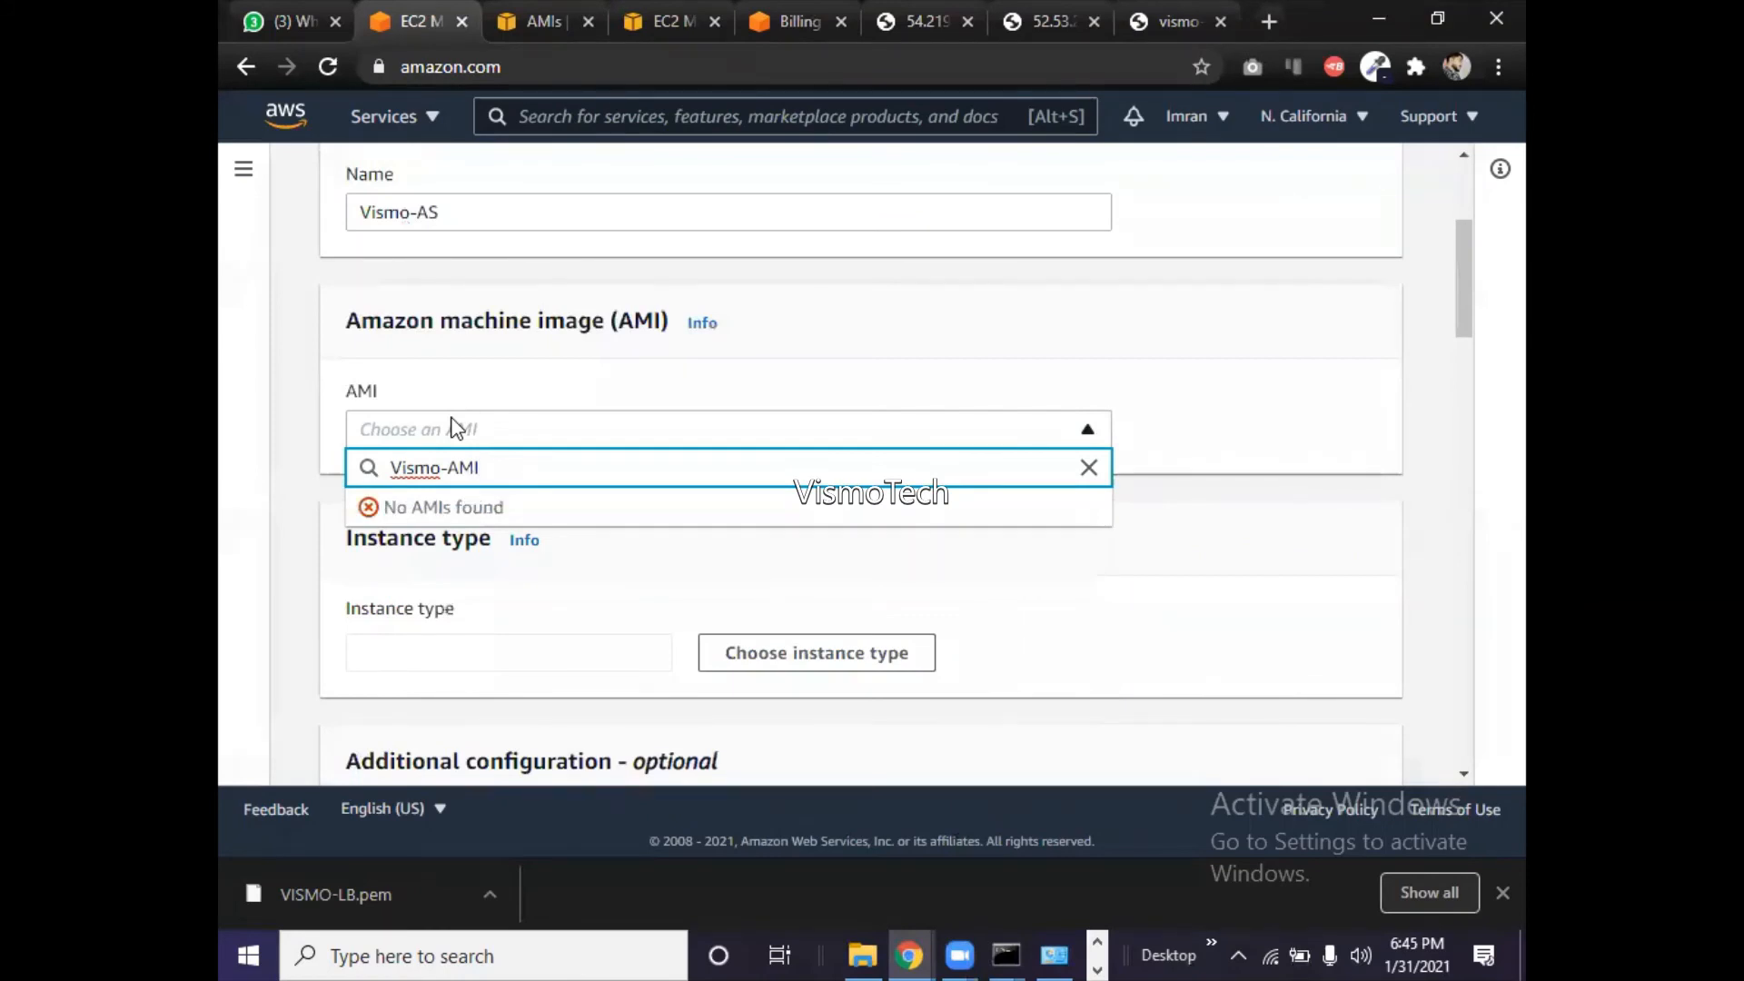
- Clear the AMI search and browse the full list of AMIs, returning to its beginning
key("BackSpace")
key("BackSpace")
key("BackSpace")
key("BackSpace")
key("BackSpace")
key("BackSpace")
key("BackSpace")
key("BackSpace")
key("BackSpace")
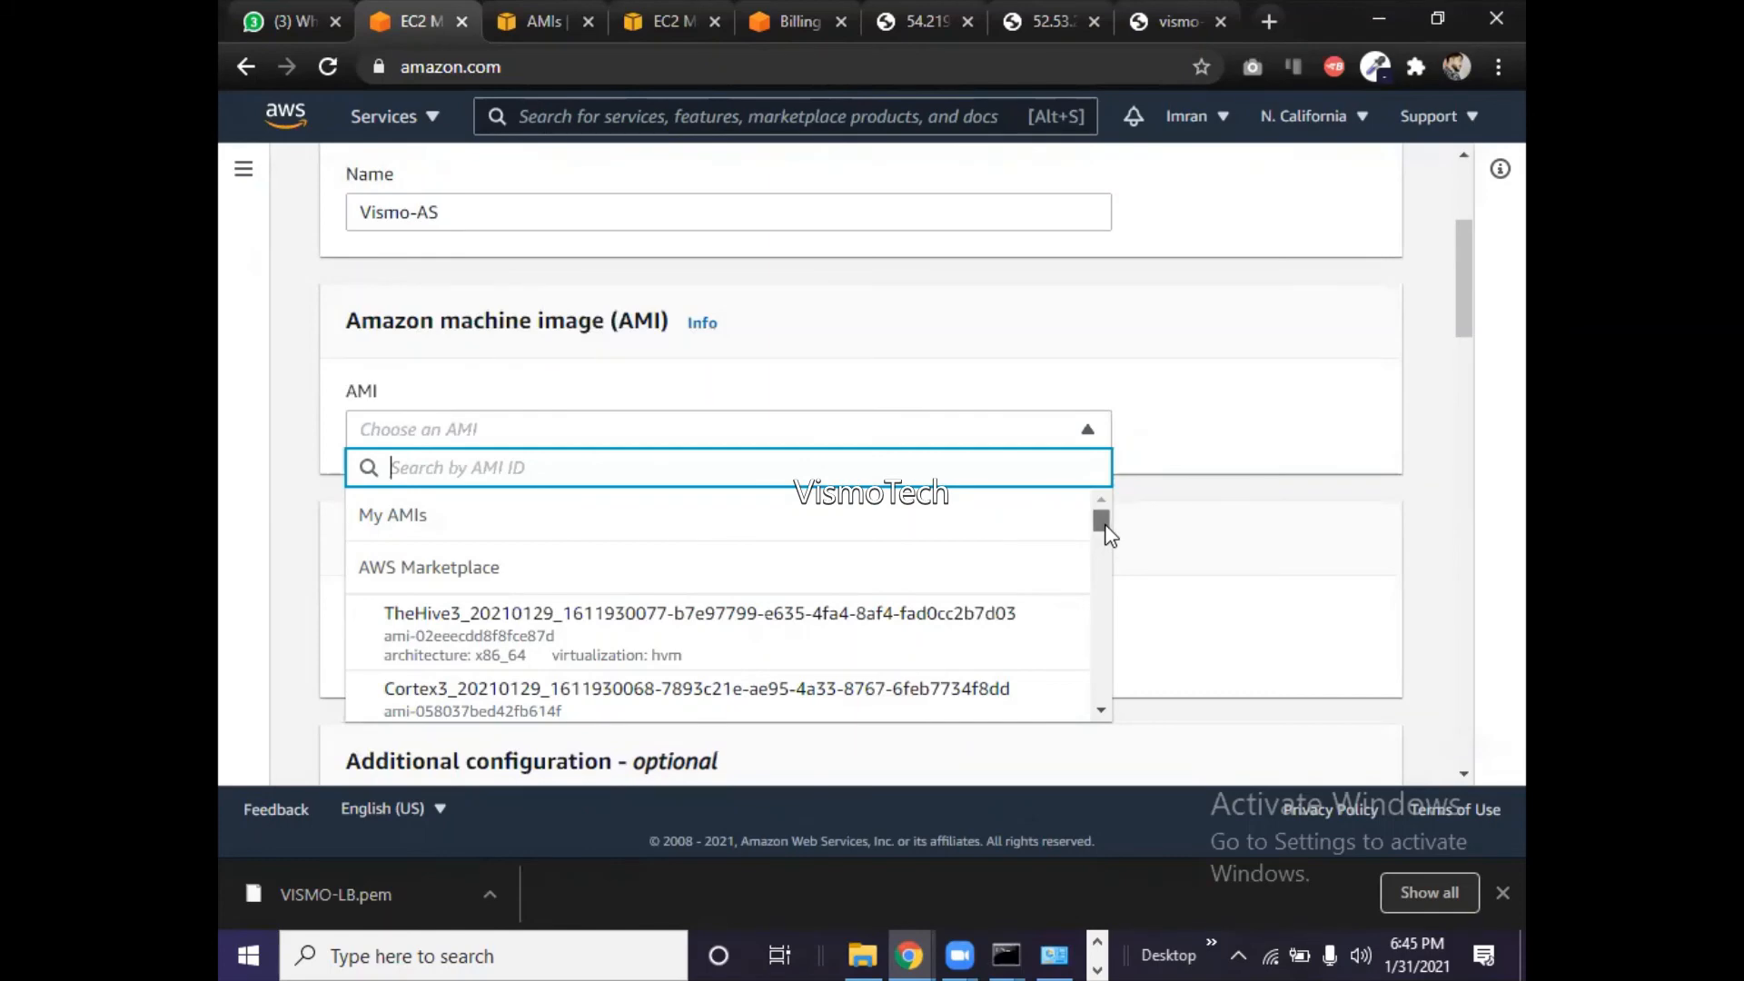
left_click_drag(1107, 534, 1105, 711)
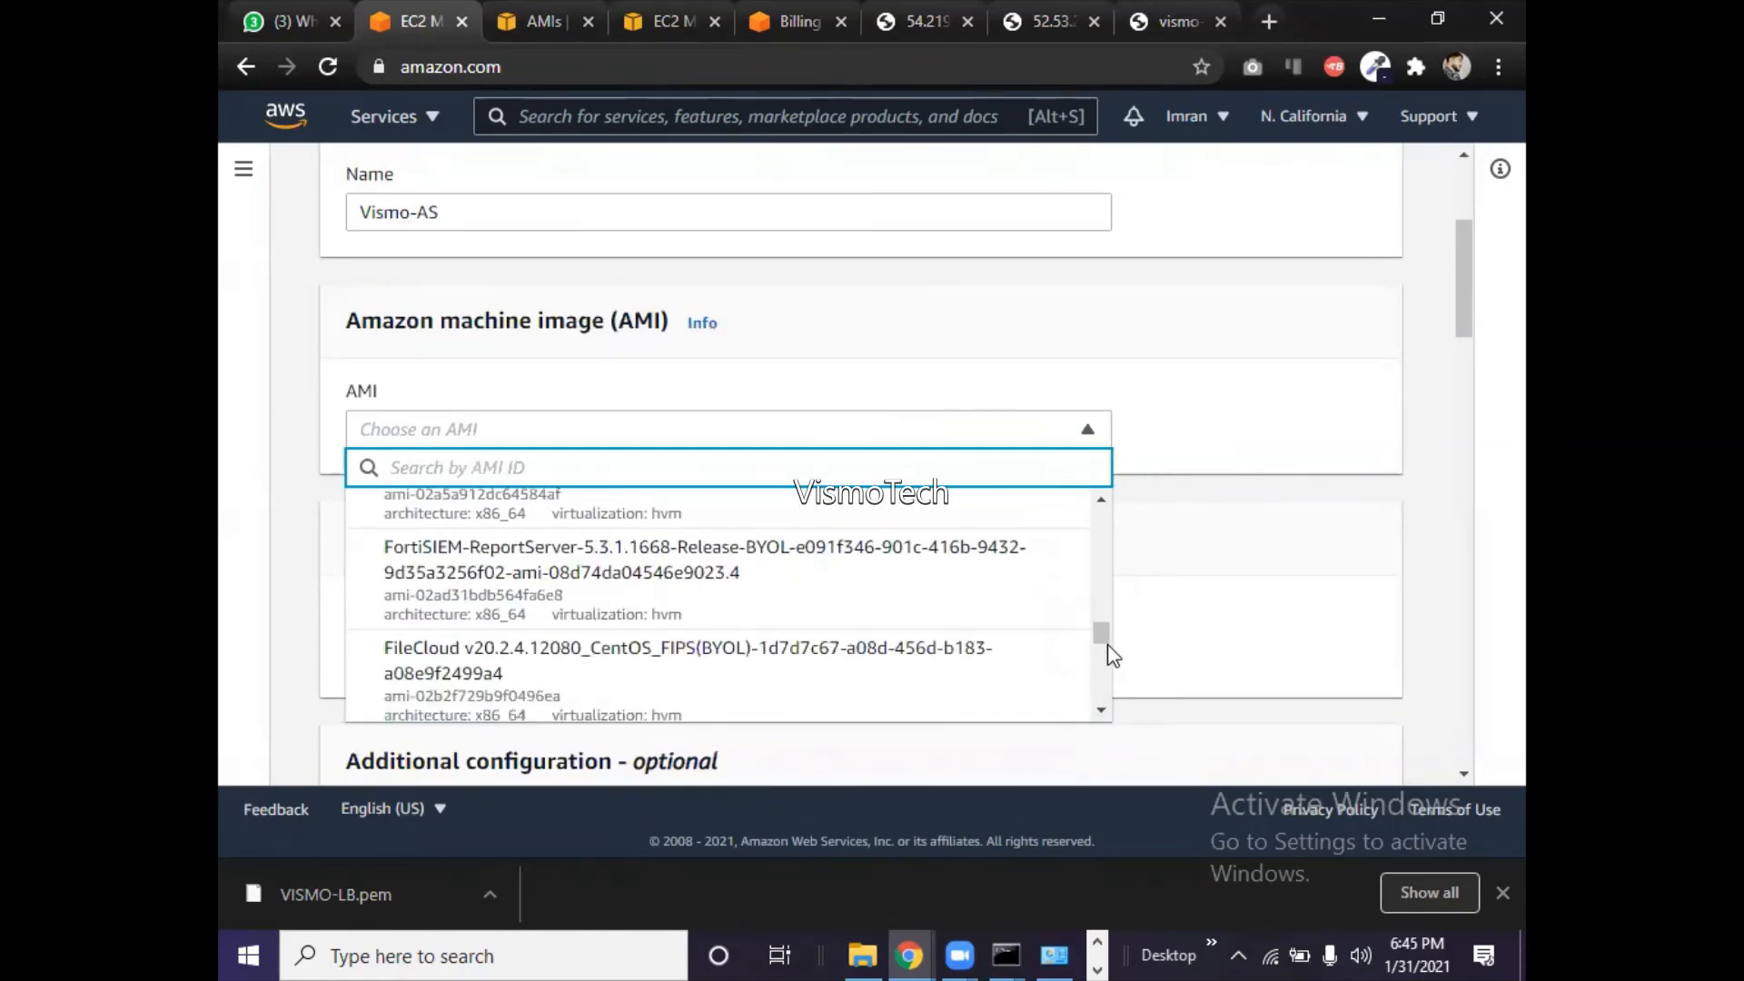
left_click_drag(1108, 647, 1093, 701)
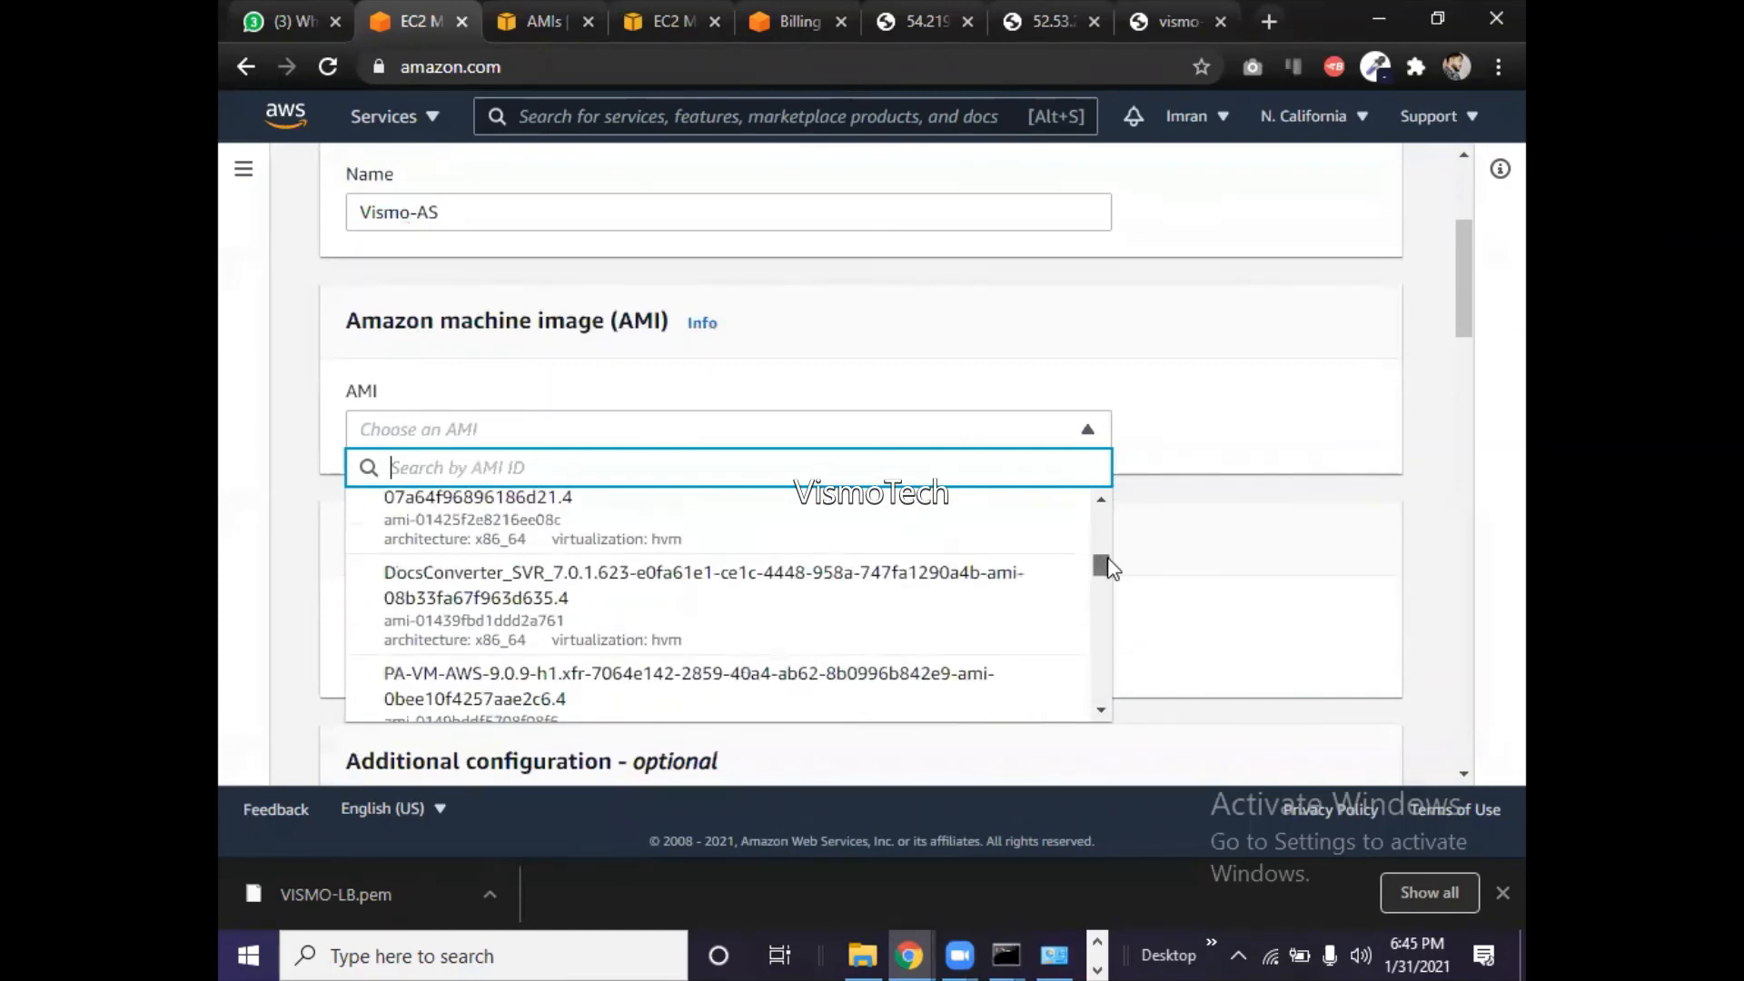
left_click_drag(1103, 565, 1102, 509)
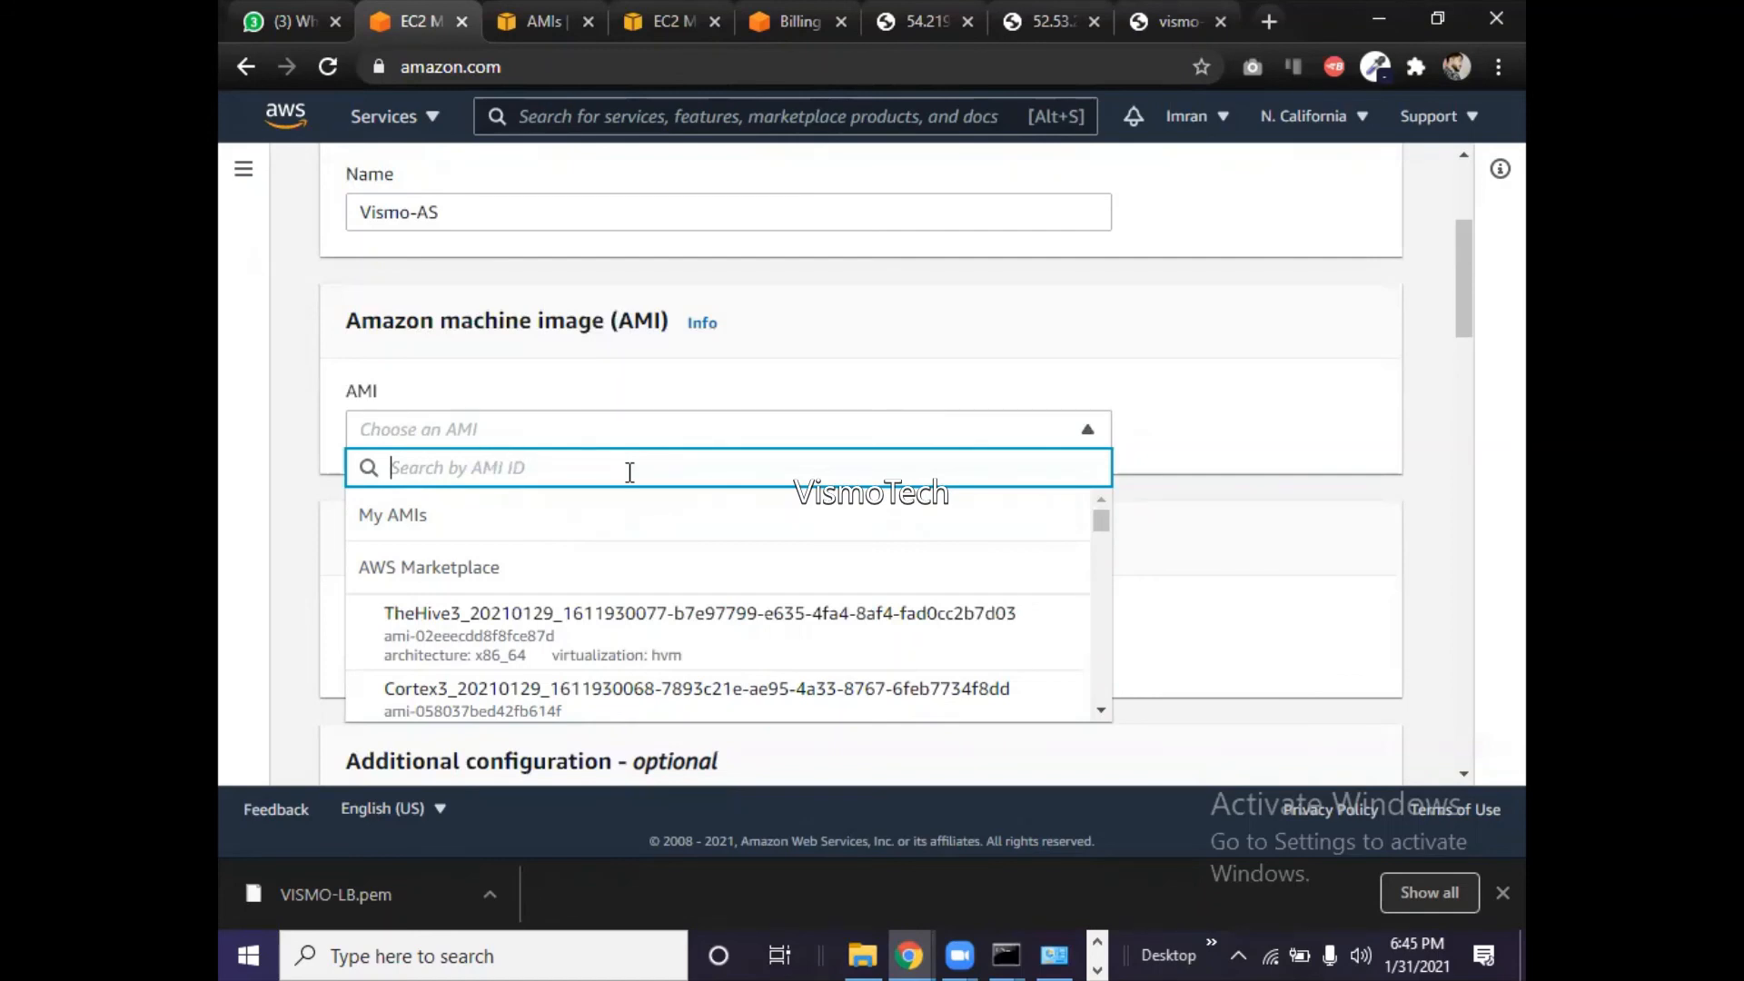
- Copy the AMI ID ami-056f3a2318f7e8613 from the AMIs list, search for it in the launch configuration form, and choose Vismo-AMI
left_click(520, 20)
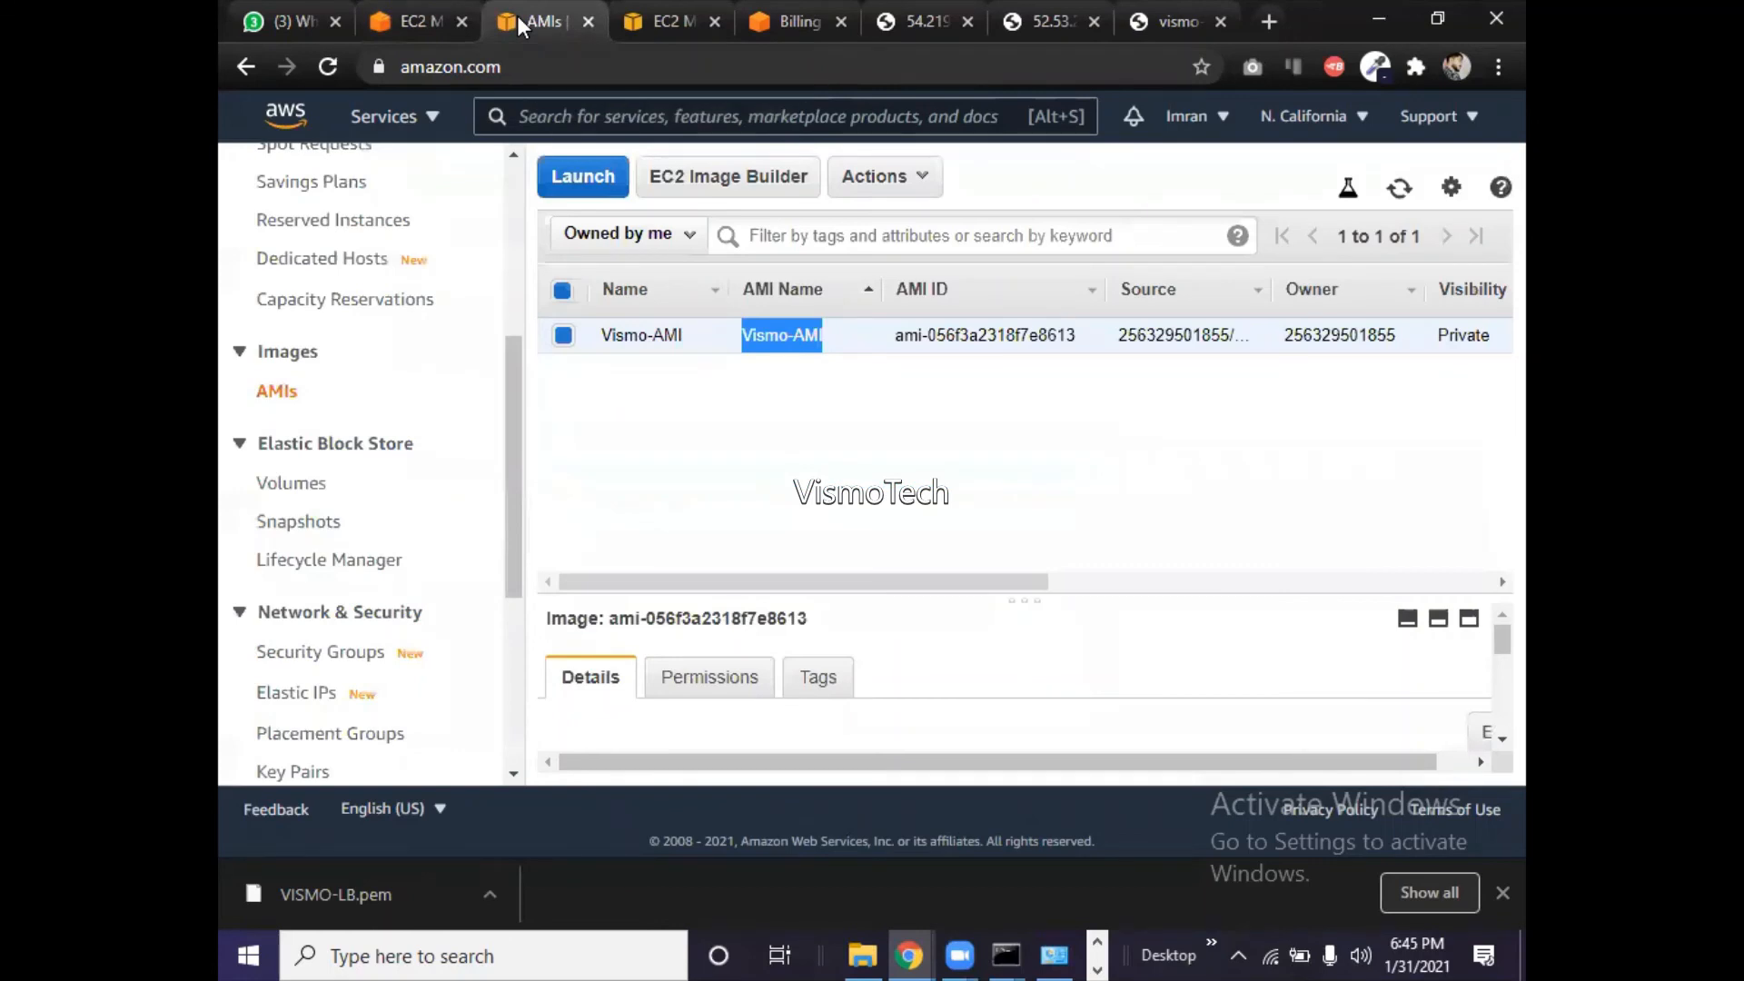
left_click_drag(1078, 341, 898, 332)
key("ctrl+c")
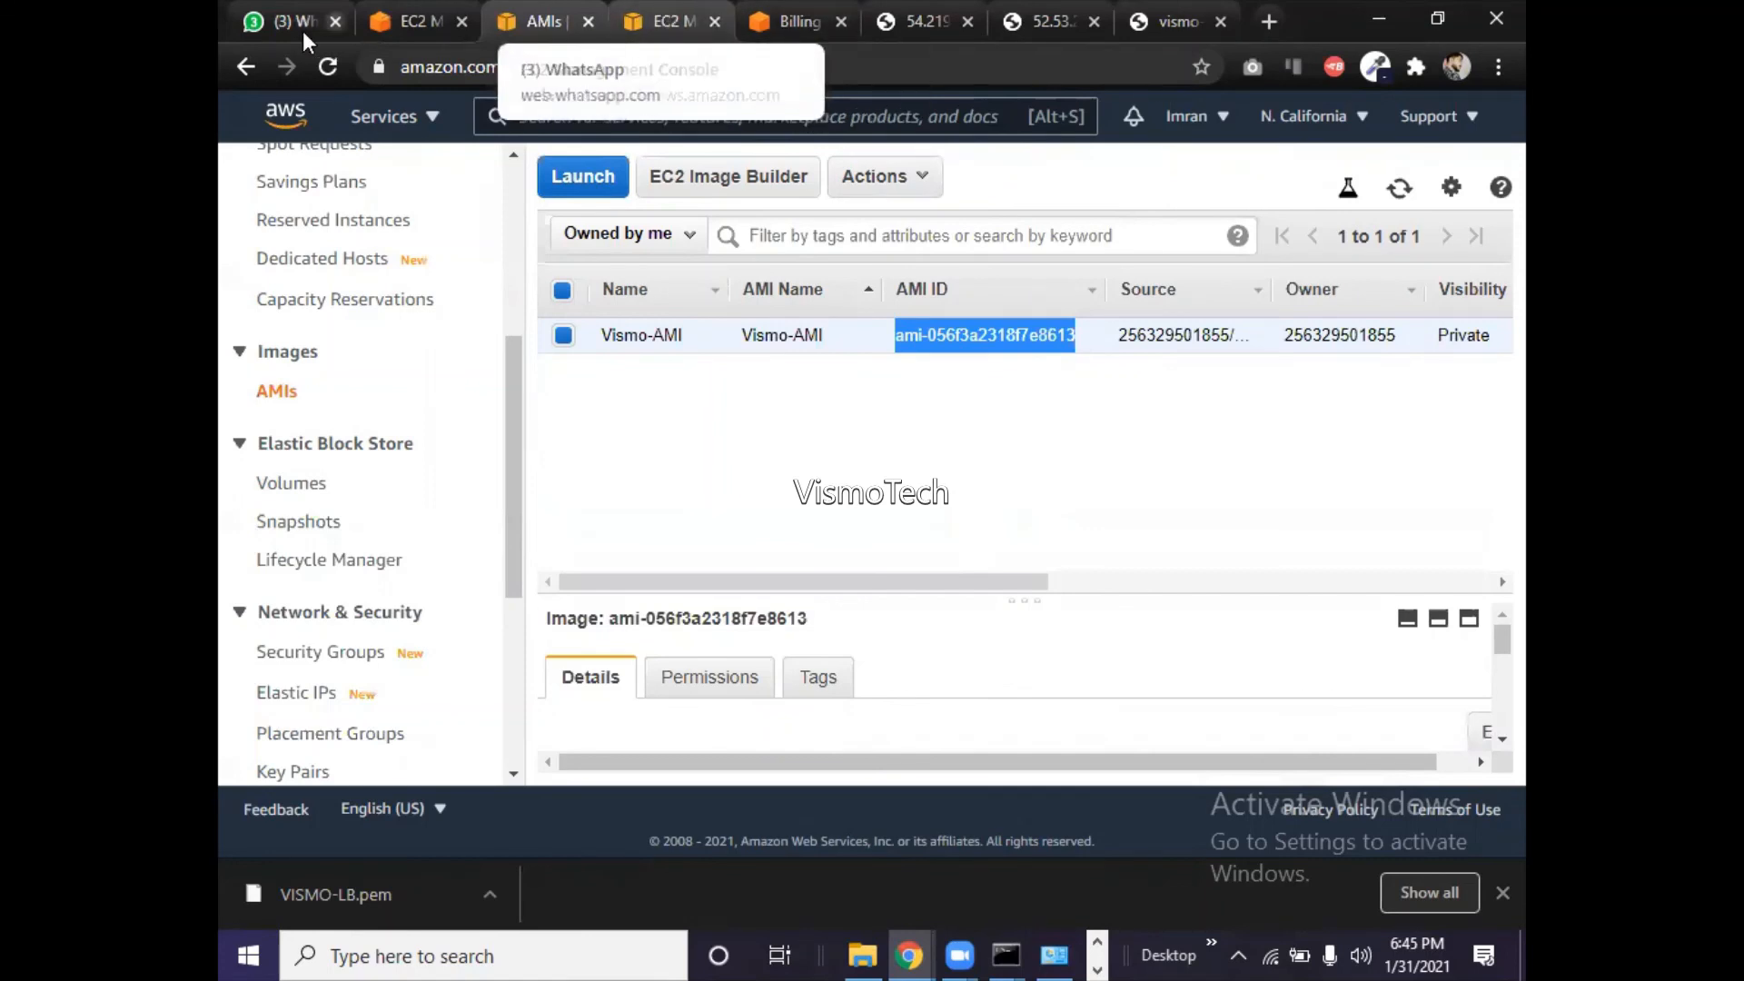
left_click(378, 18)
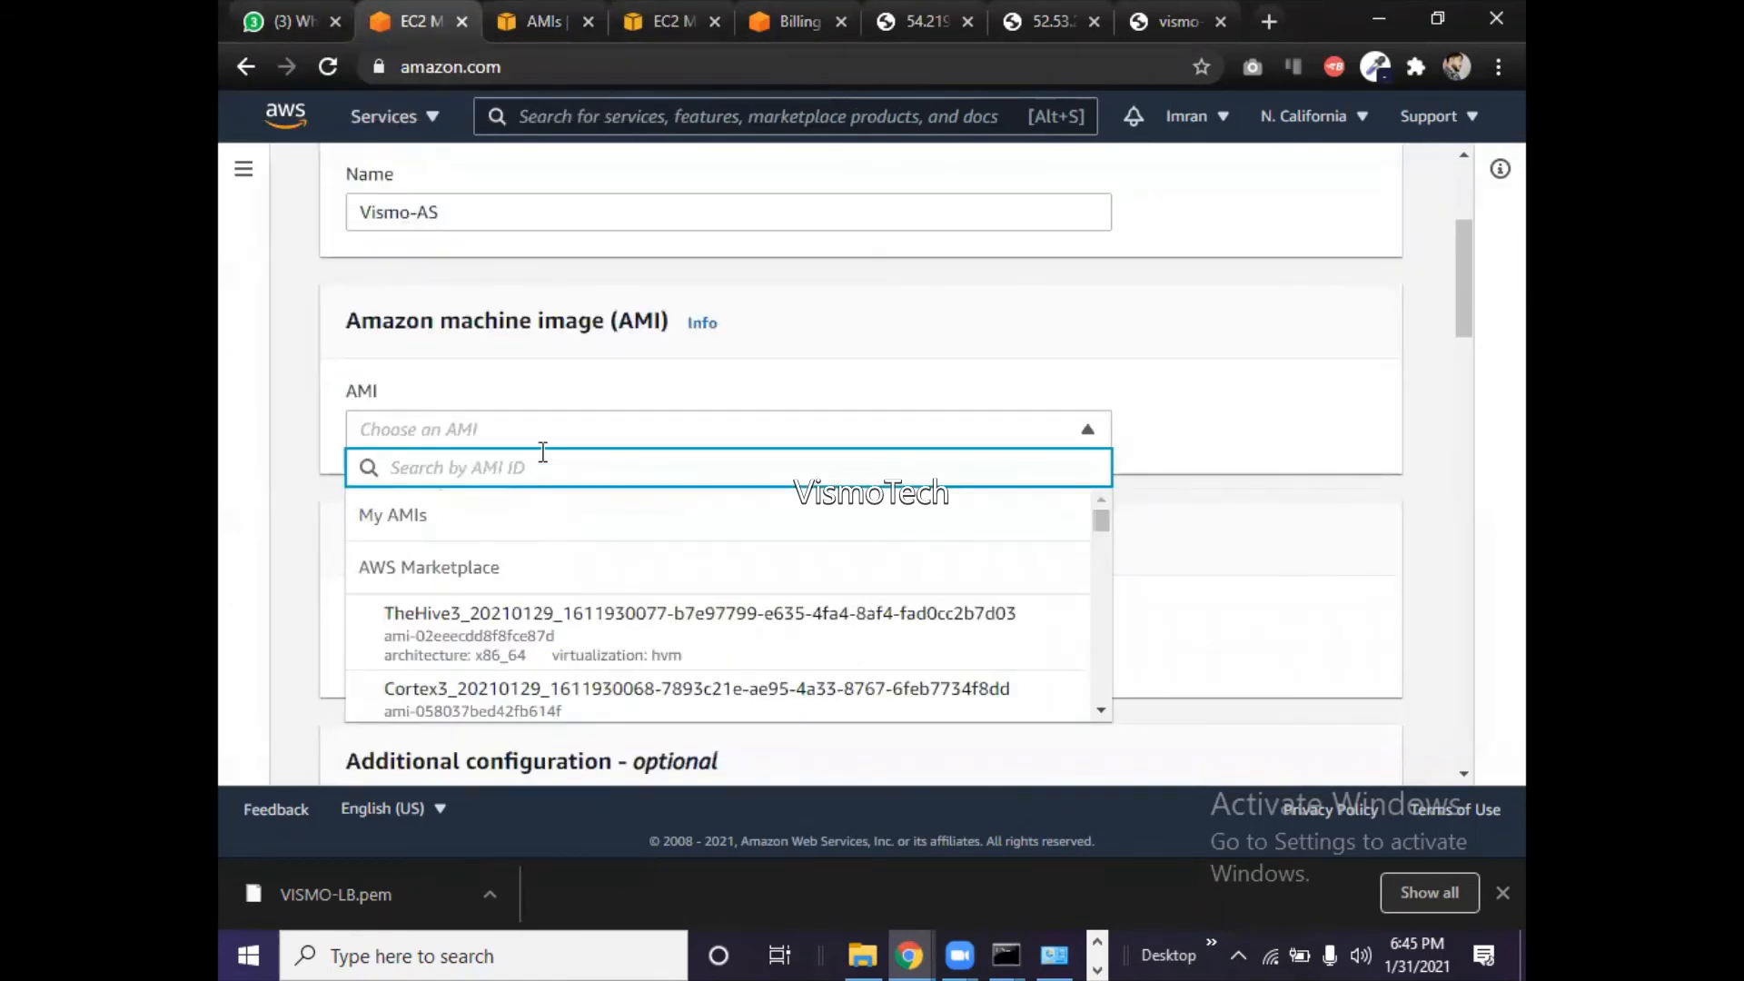
key("ctrl+v")
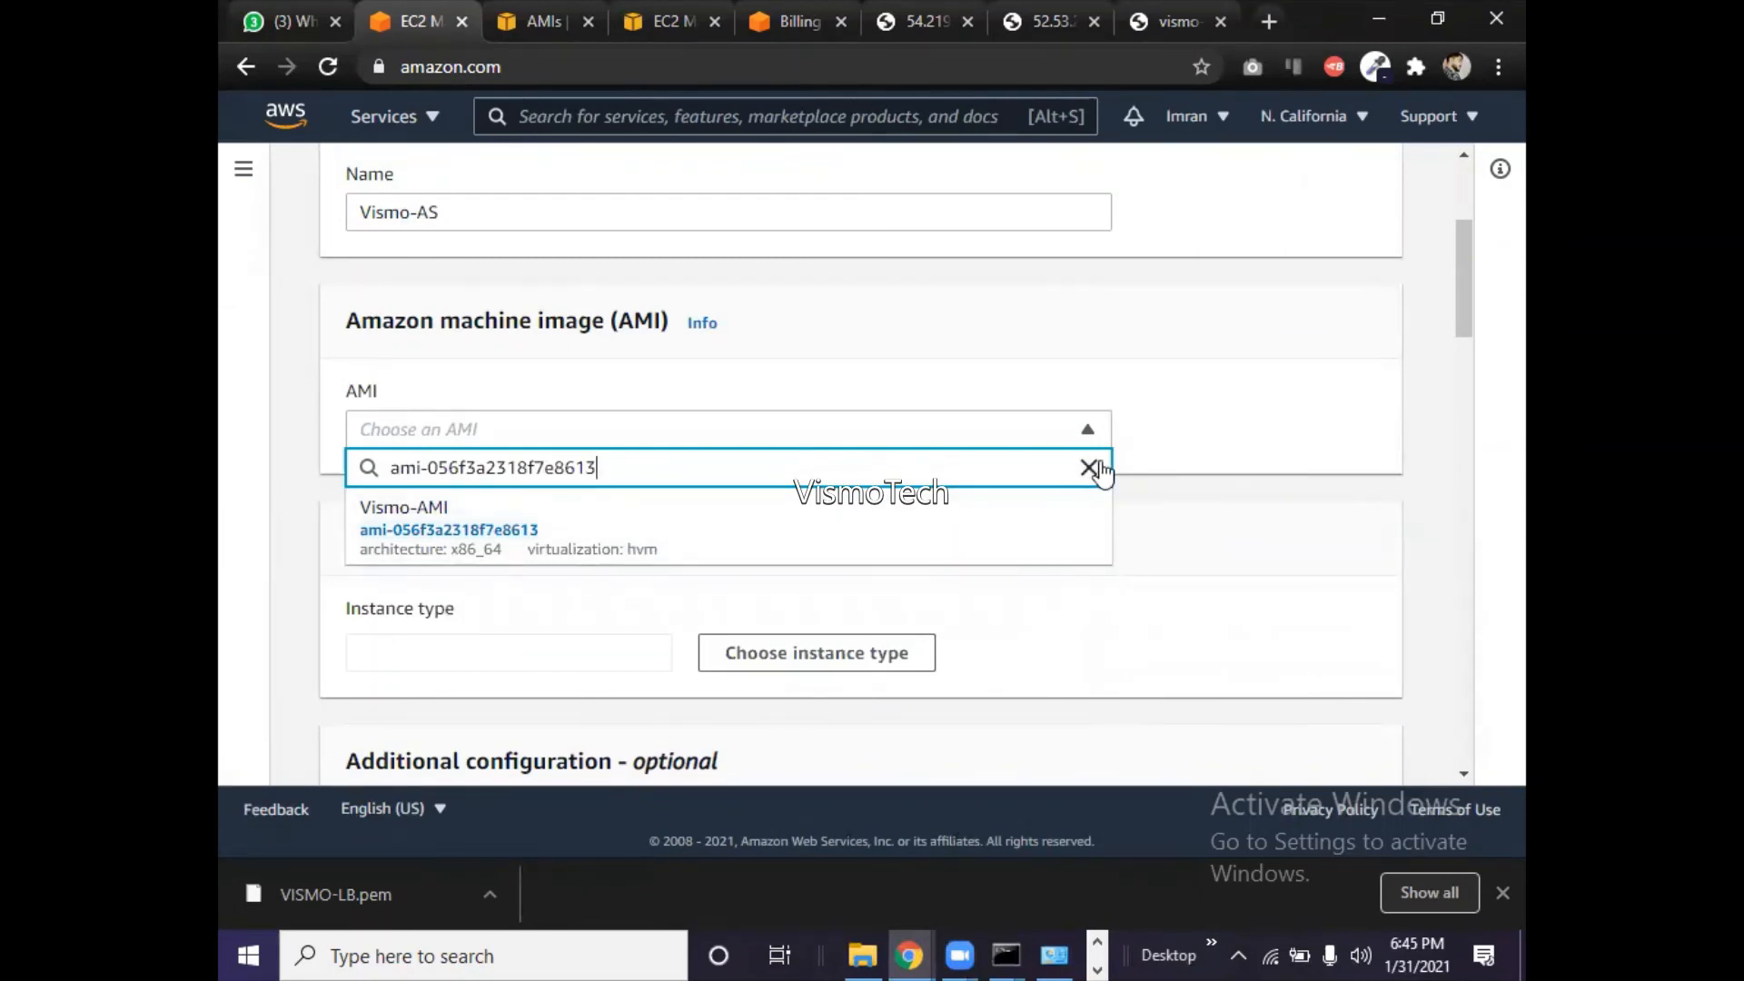
left_click(1094, 467)
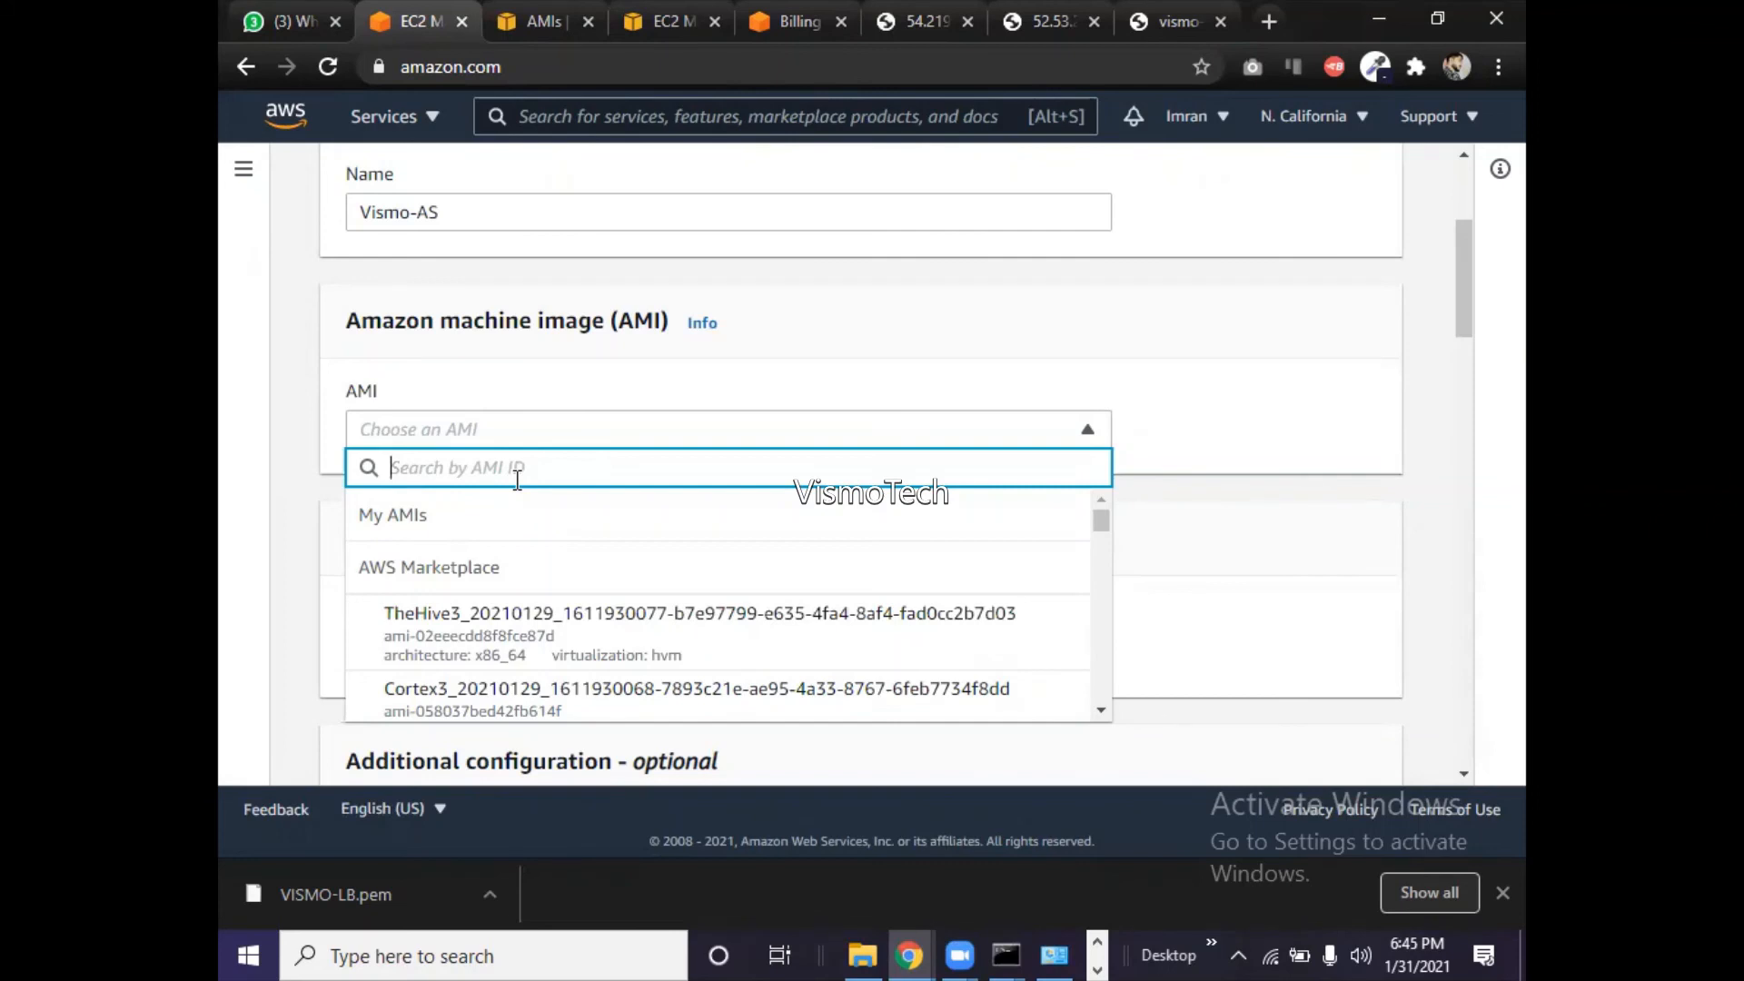
key("ctrl+v")
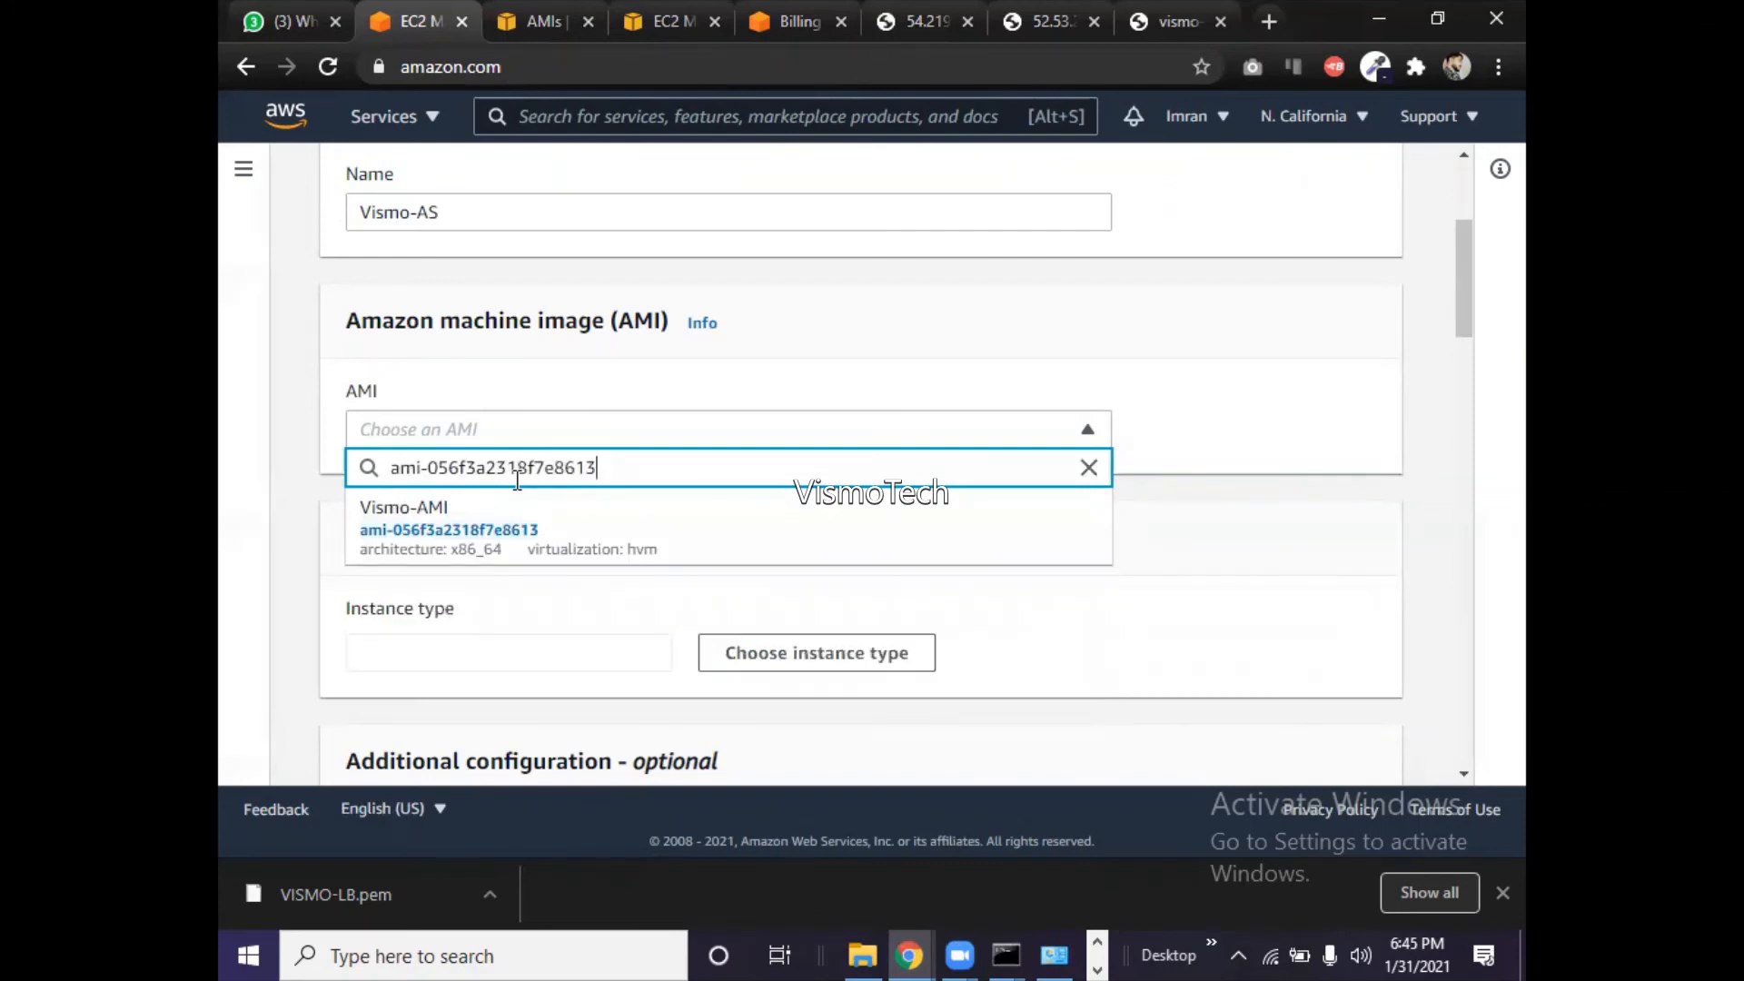
left_click(432, 520)
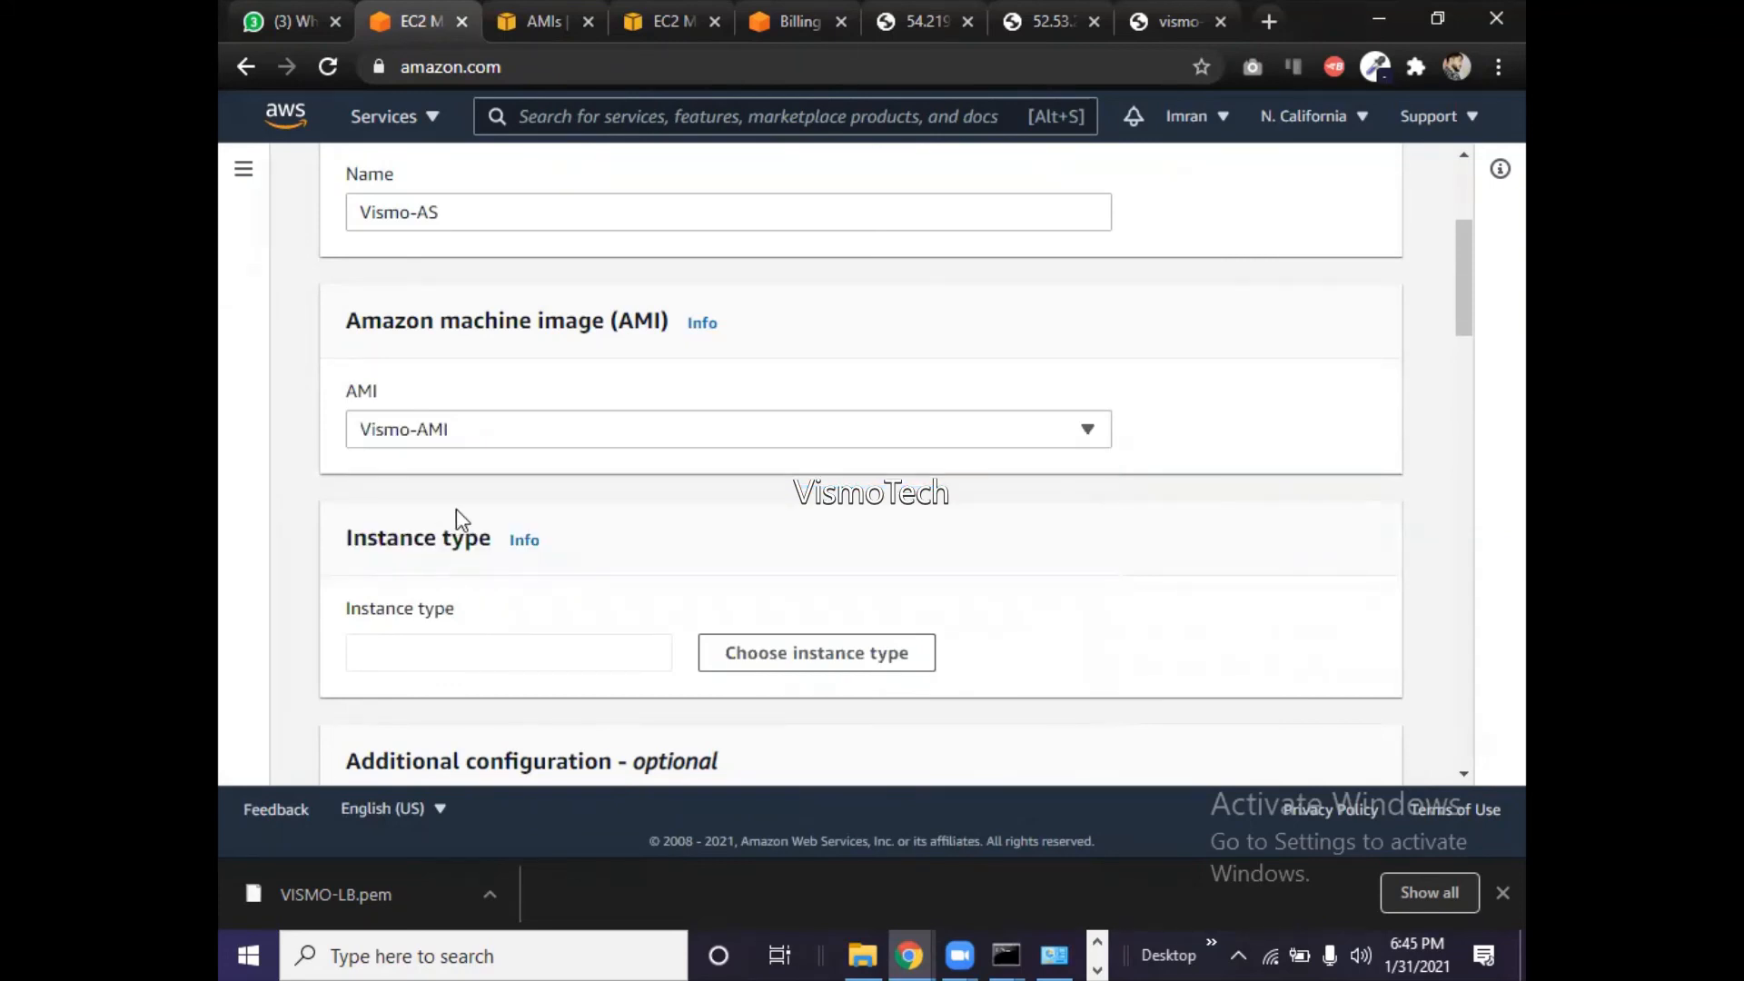
- Check the visibility and status of Vismo-AMI in the AMIs list, and return to the launch configuration form
left_click_drag(1462, 309, 1463, 325)
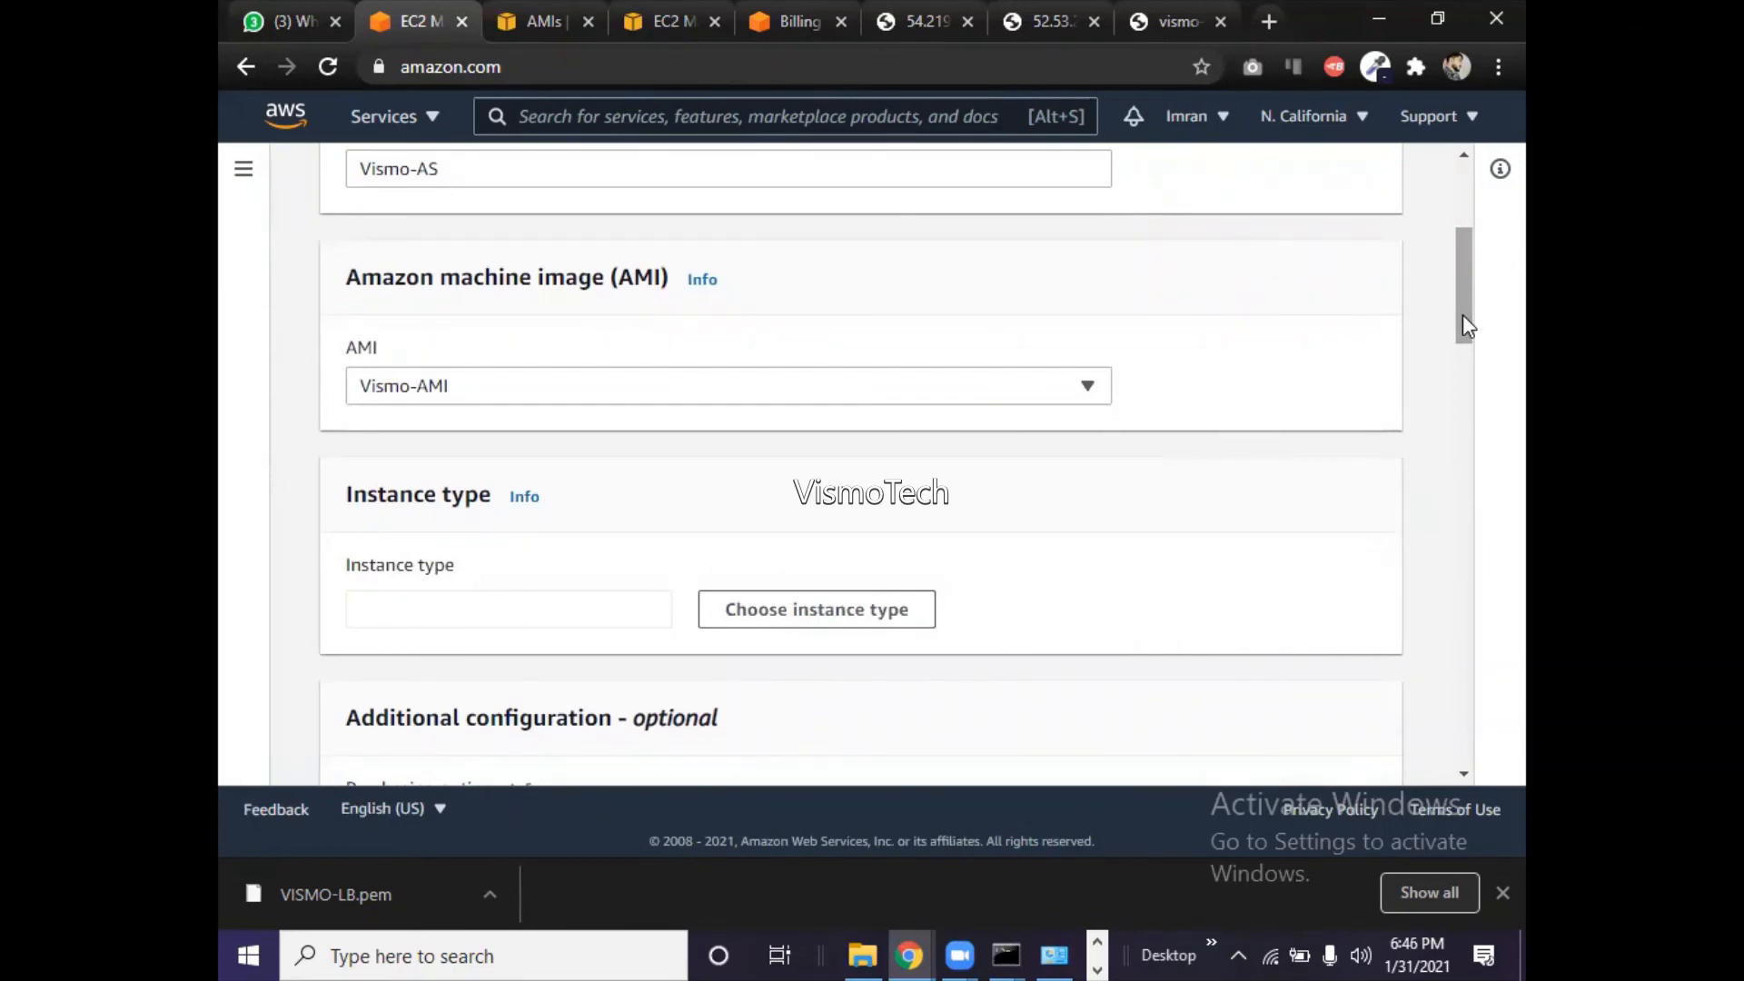
left_click(546, 22)
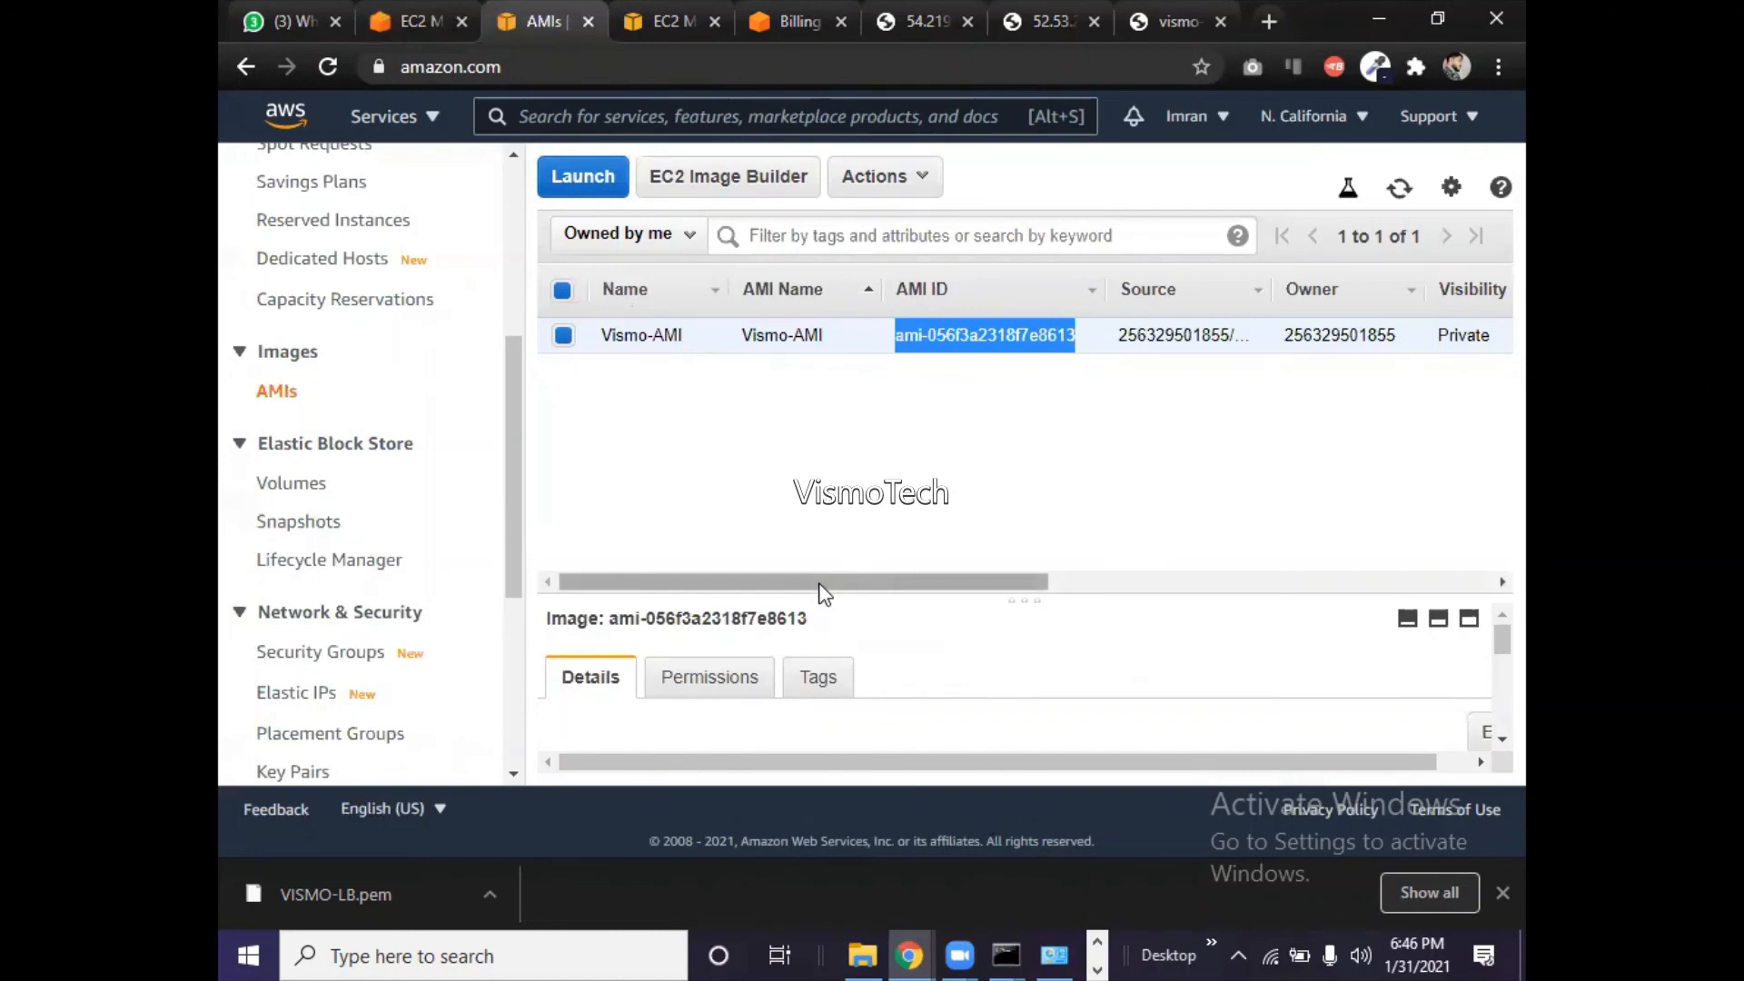
left_click_drag(821, 584, 946, 587)
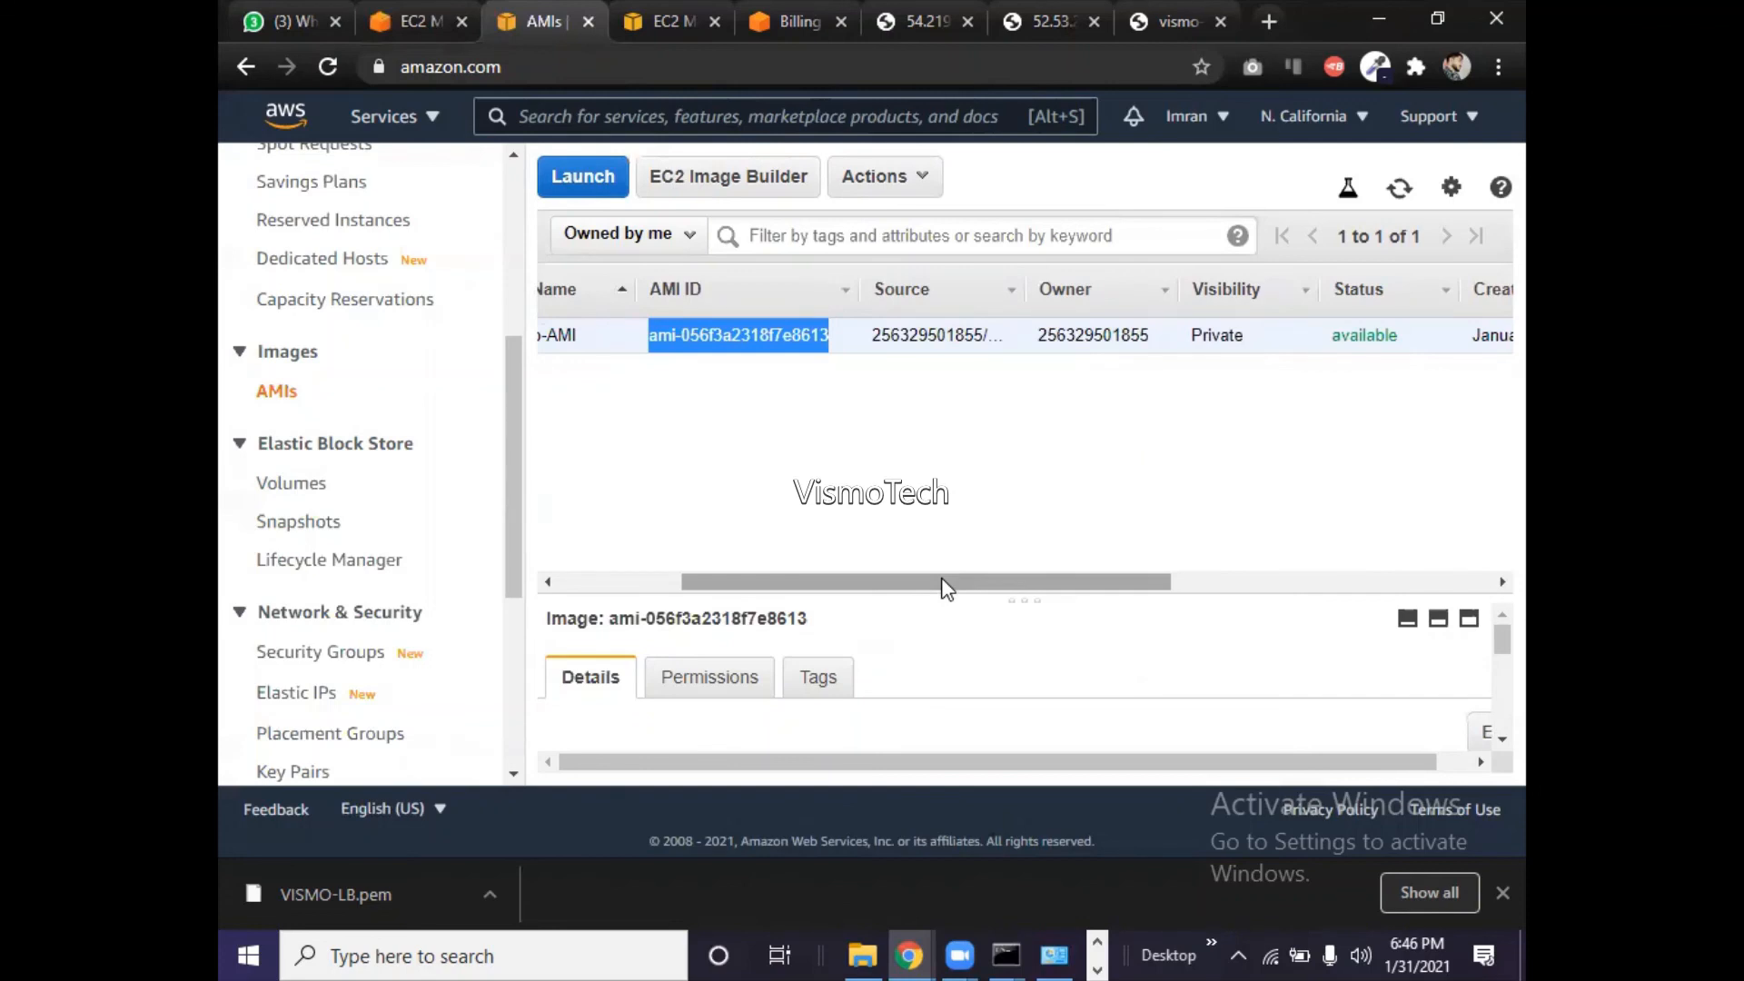
left_click(405, 15)
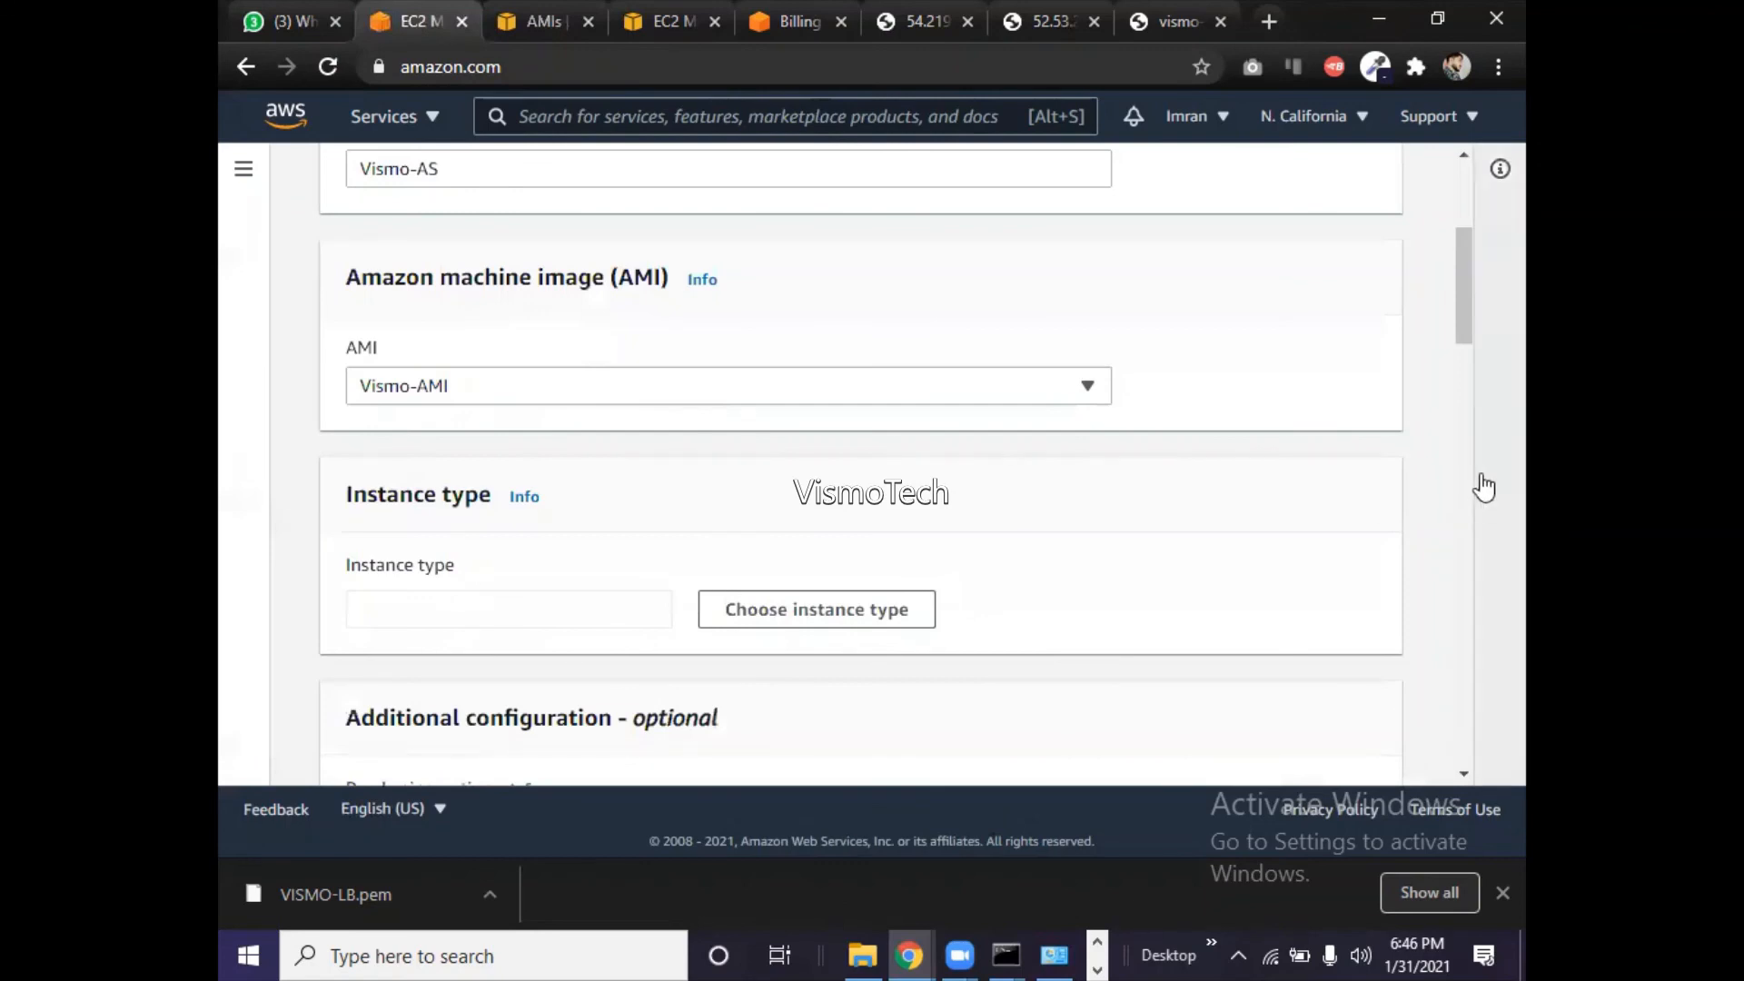
- Search the instance types for t2 and choose t2.micro for the launch configuration
left_click_drag(1463, 336, 1452, 404)
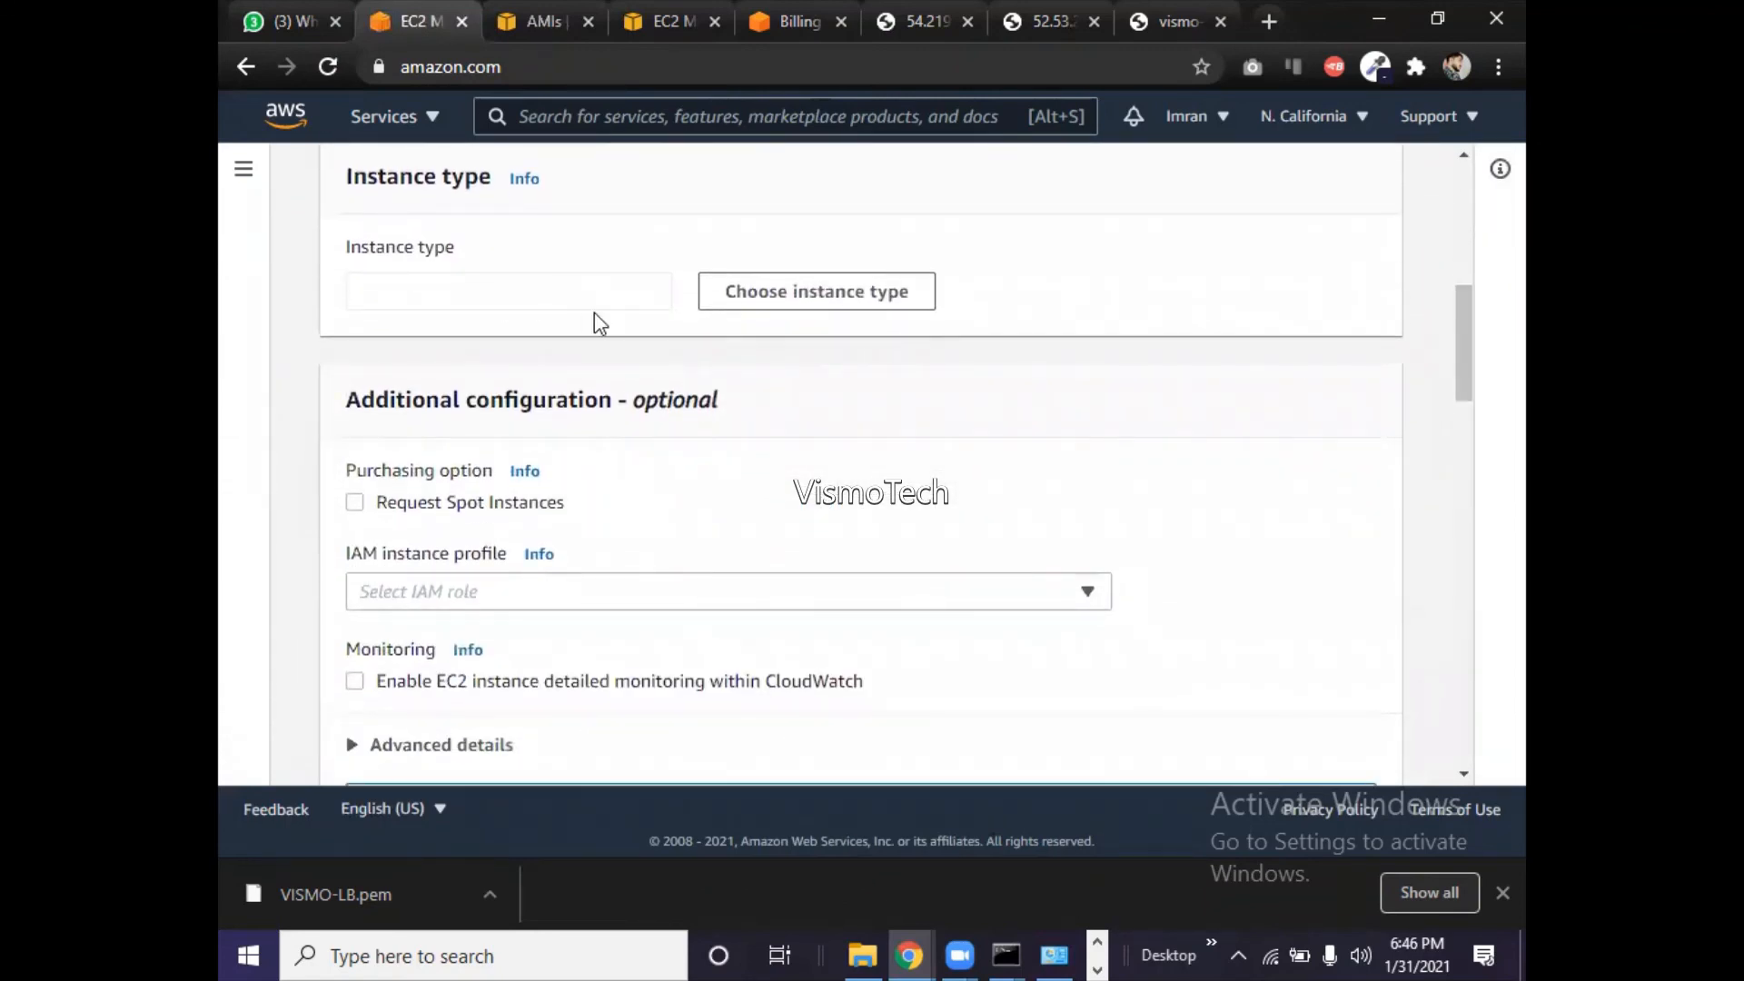
left_click(780, 318)
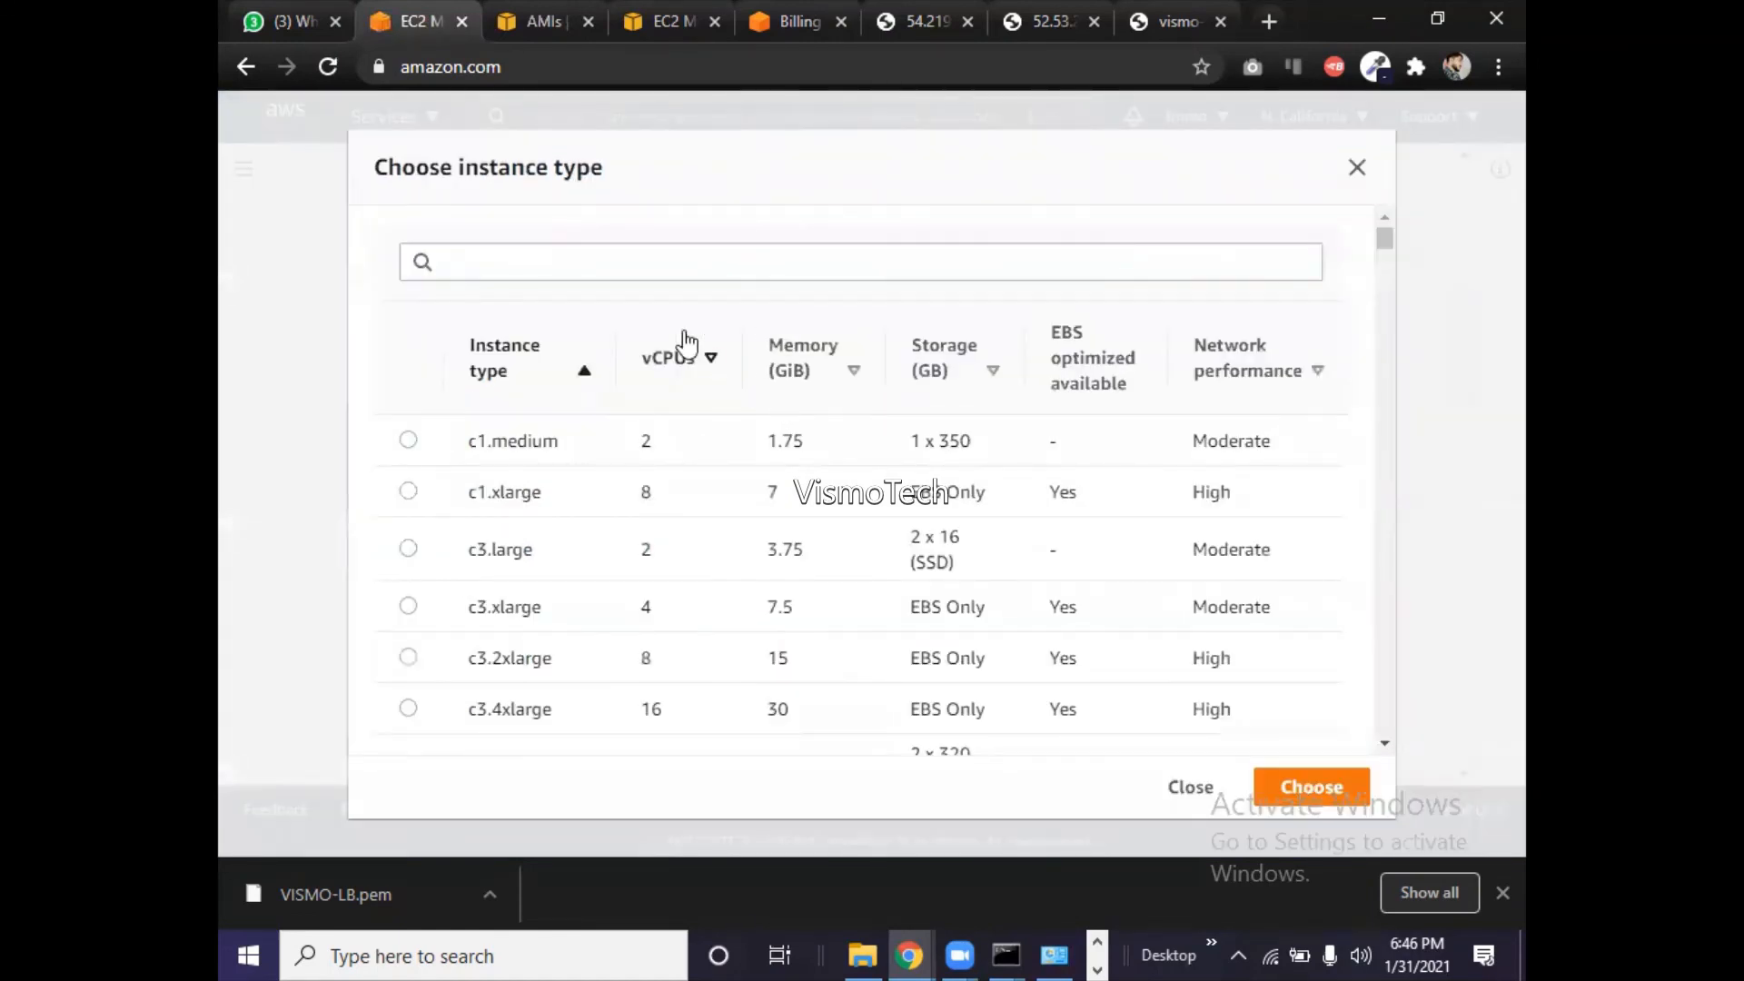
left_click(615, 261)
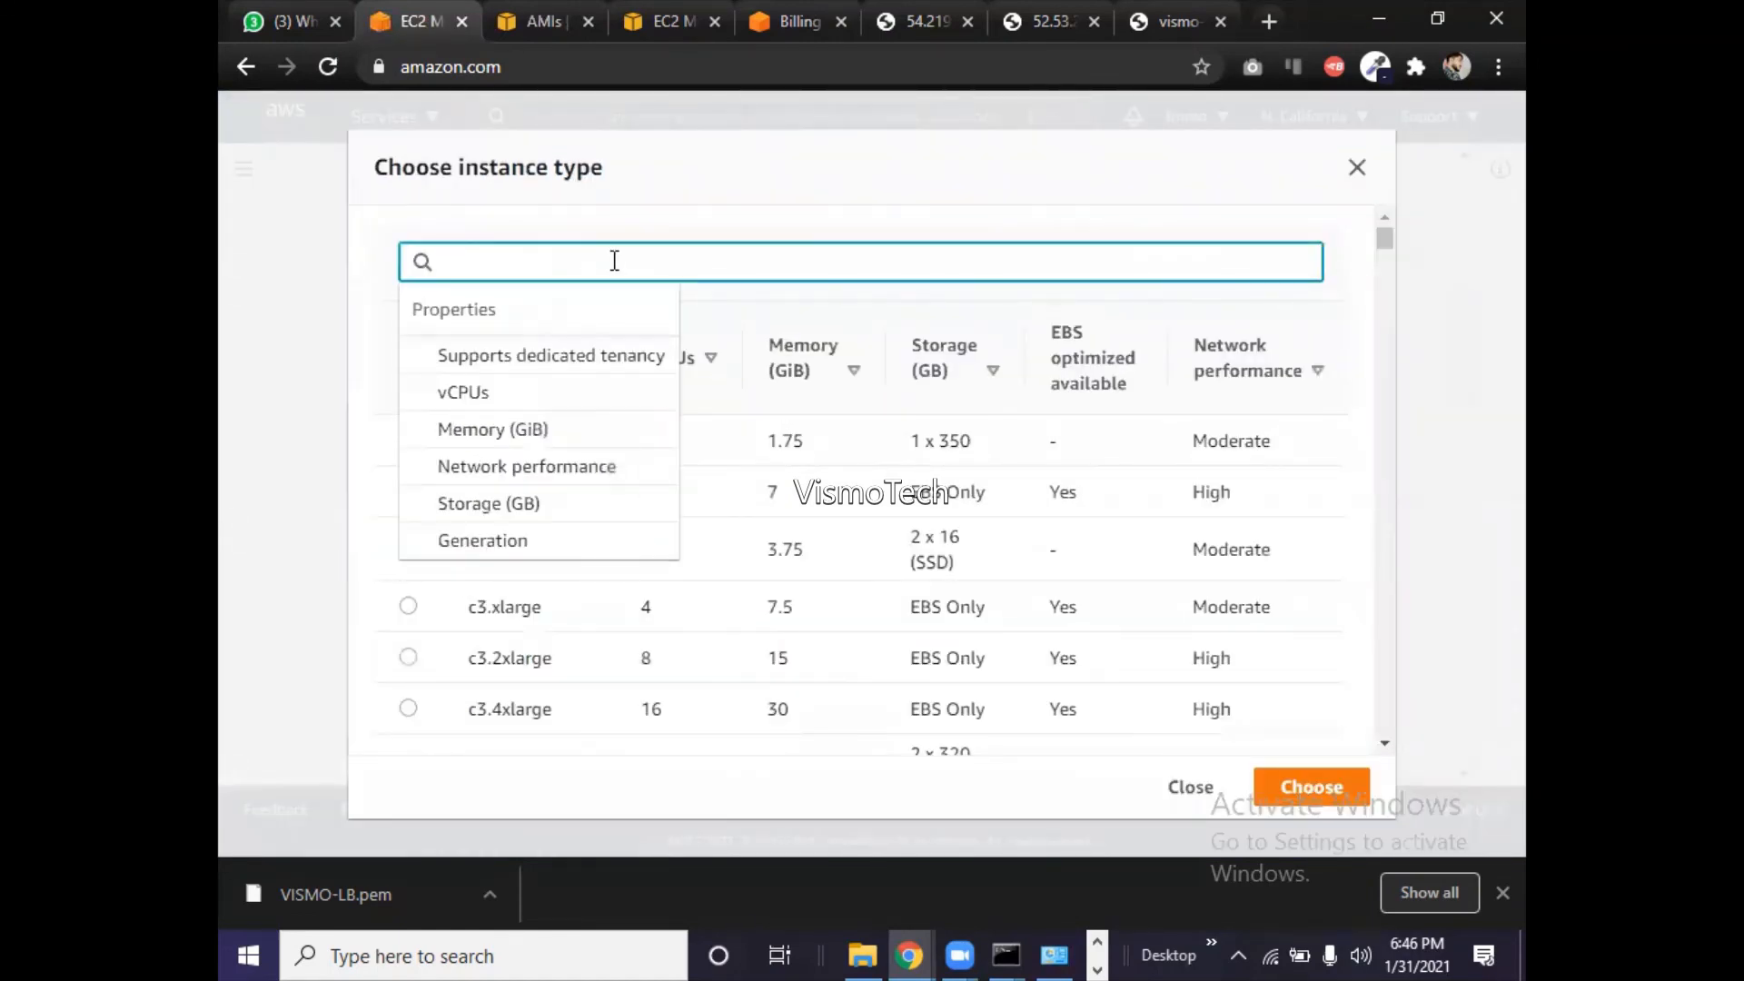
type("t")
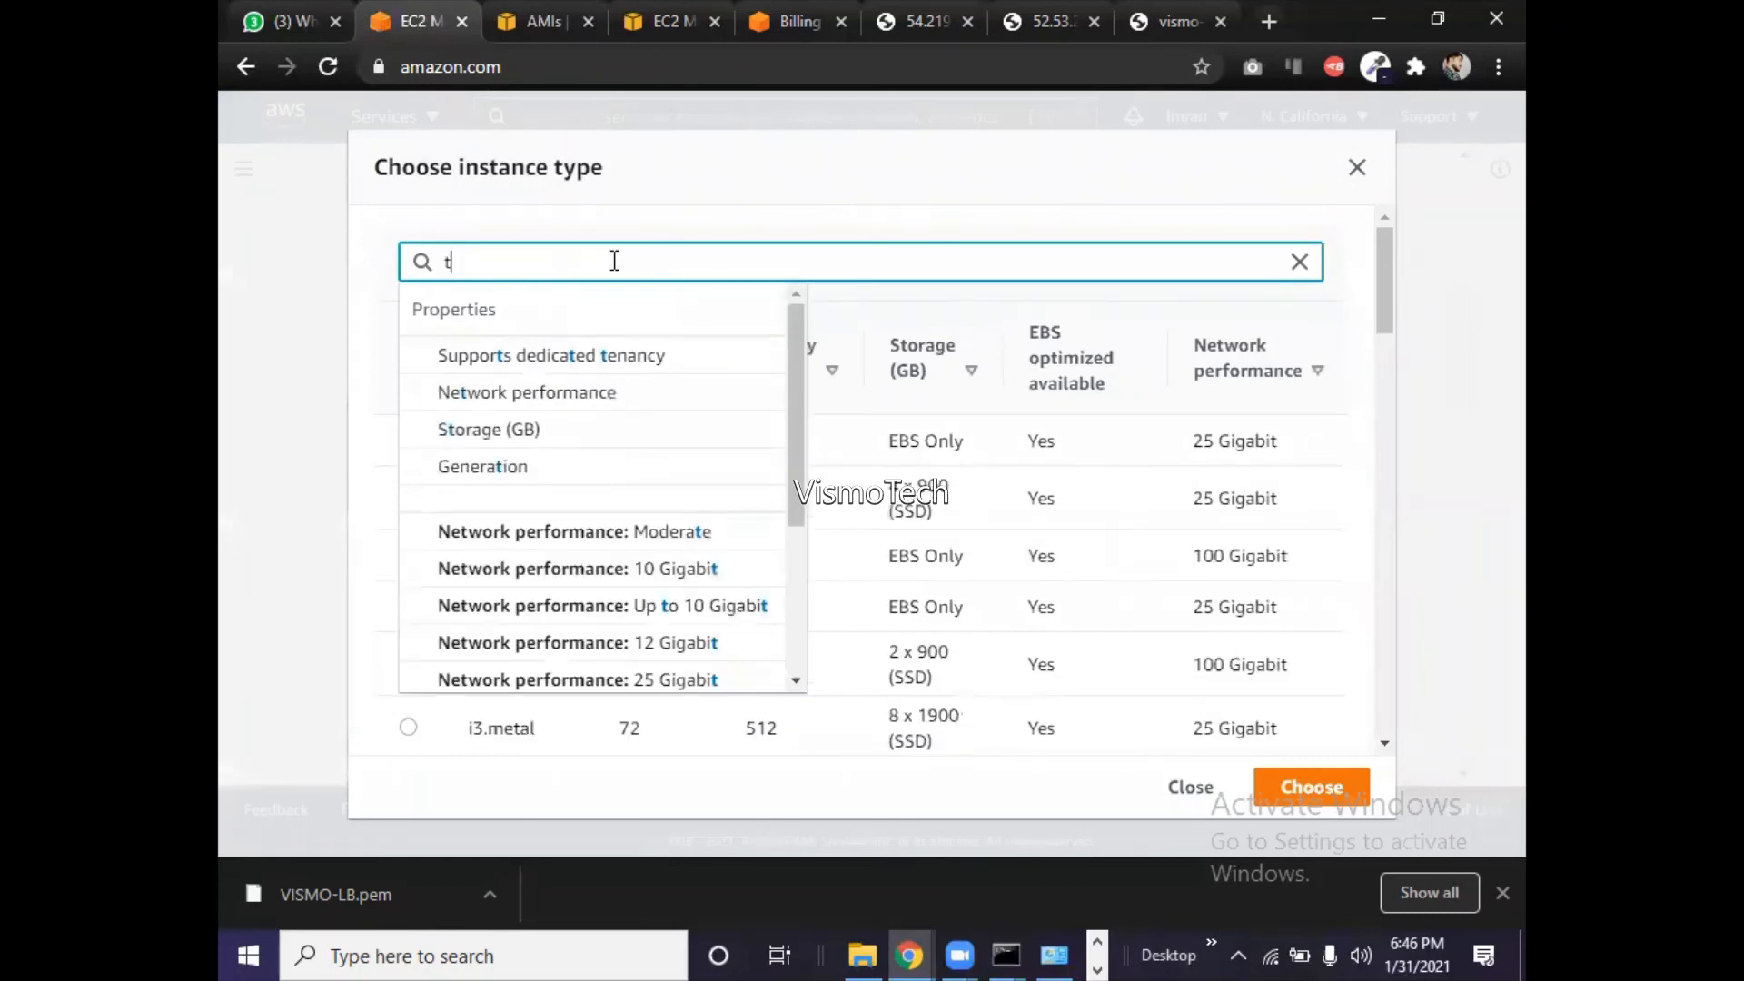
type("2")
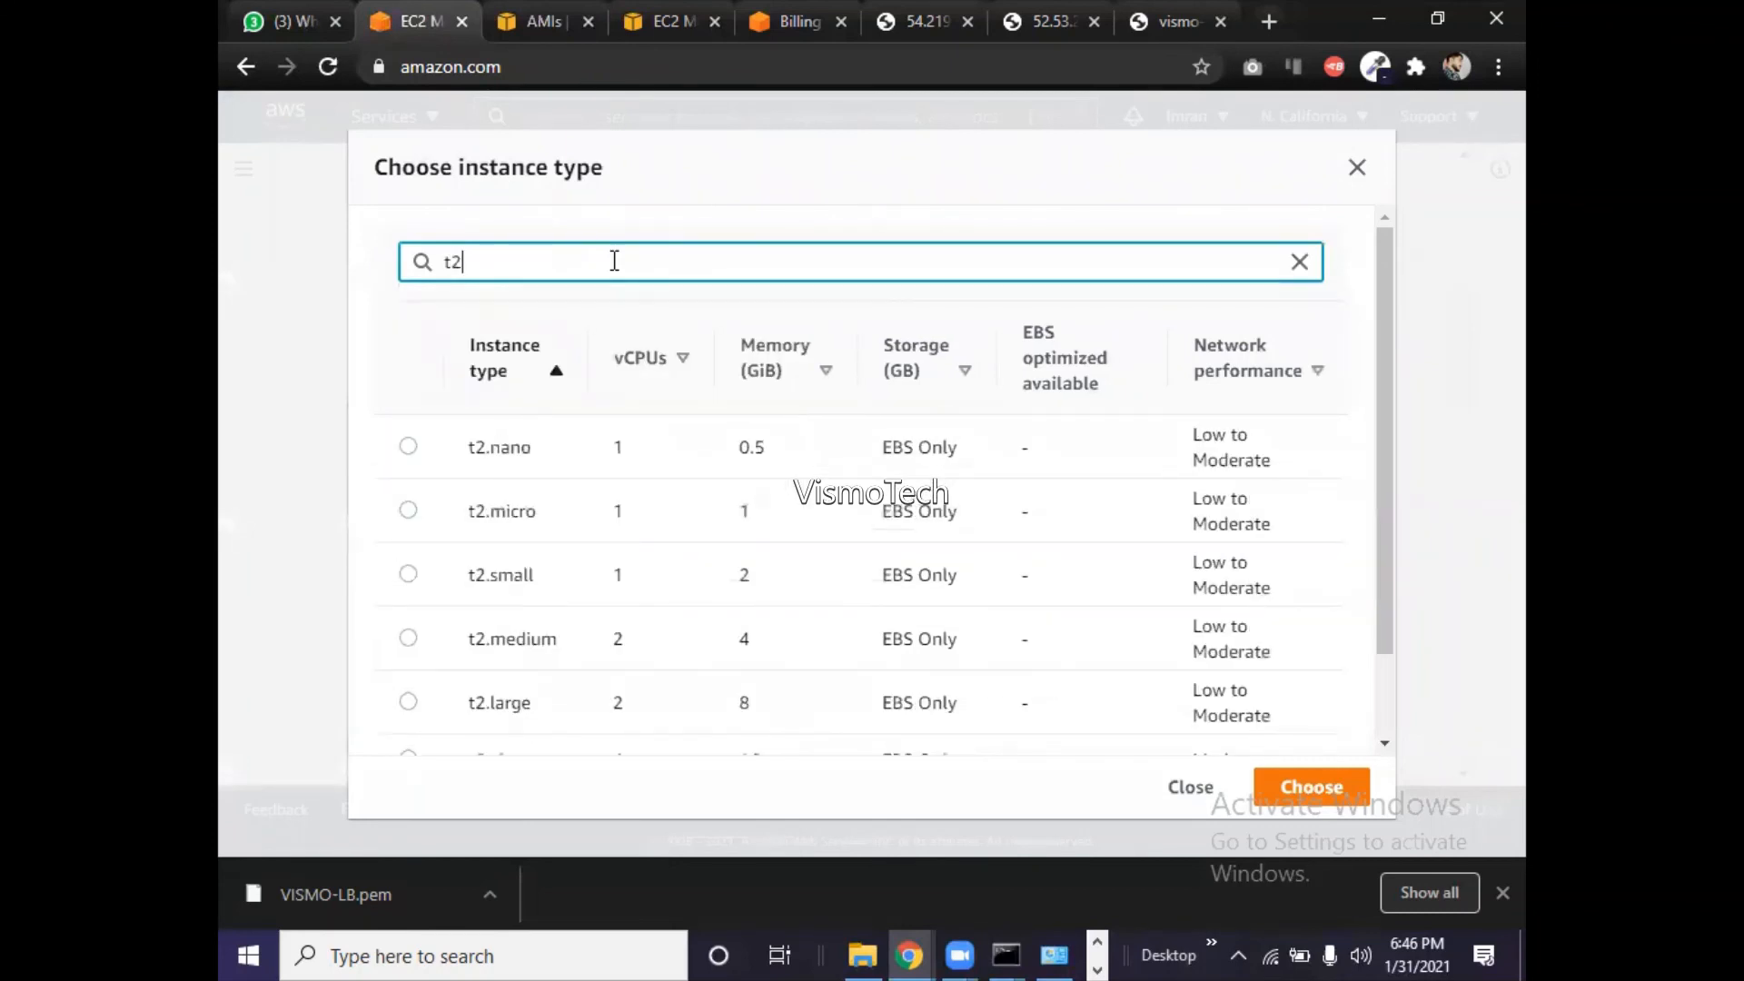
left_click(408, 510)
left_click(1283, 787)
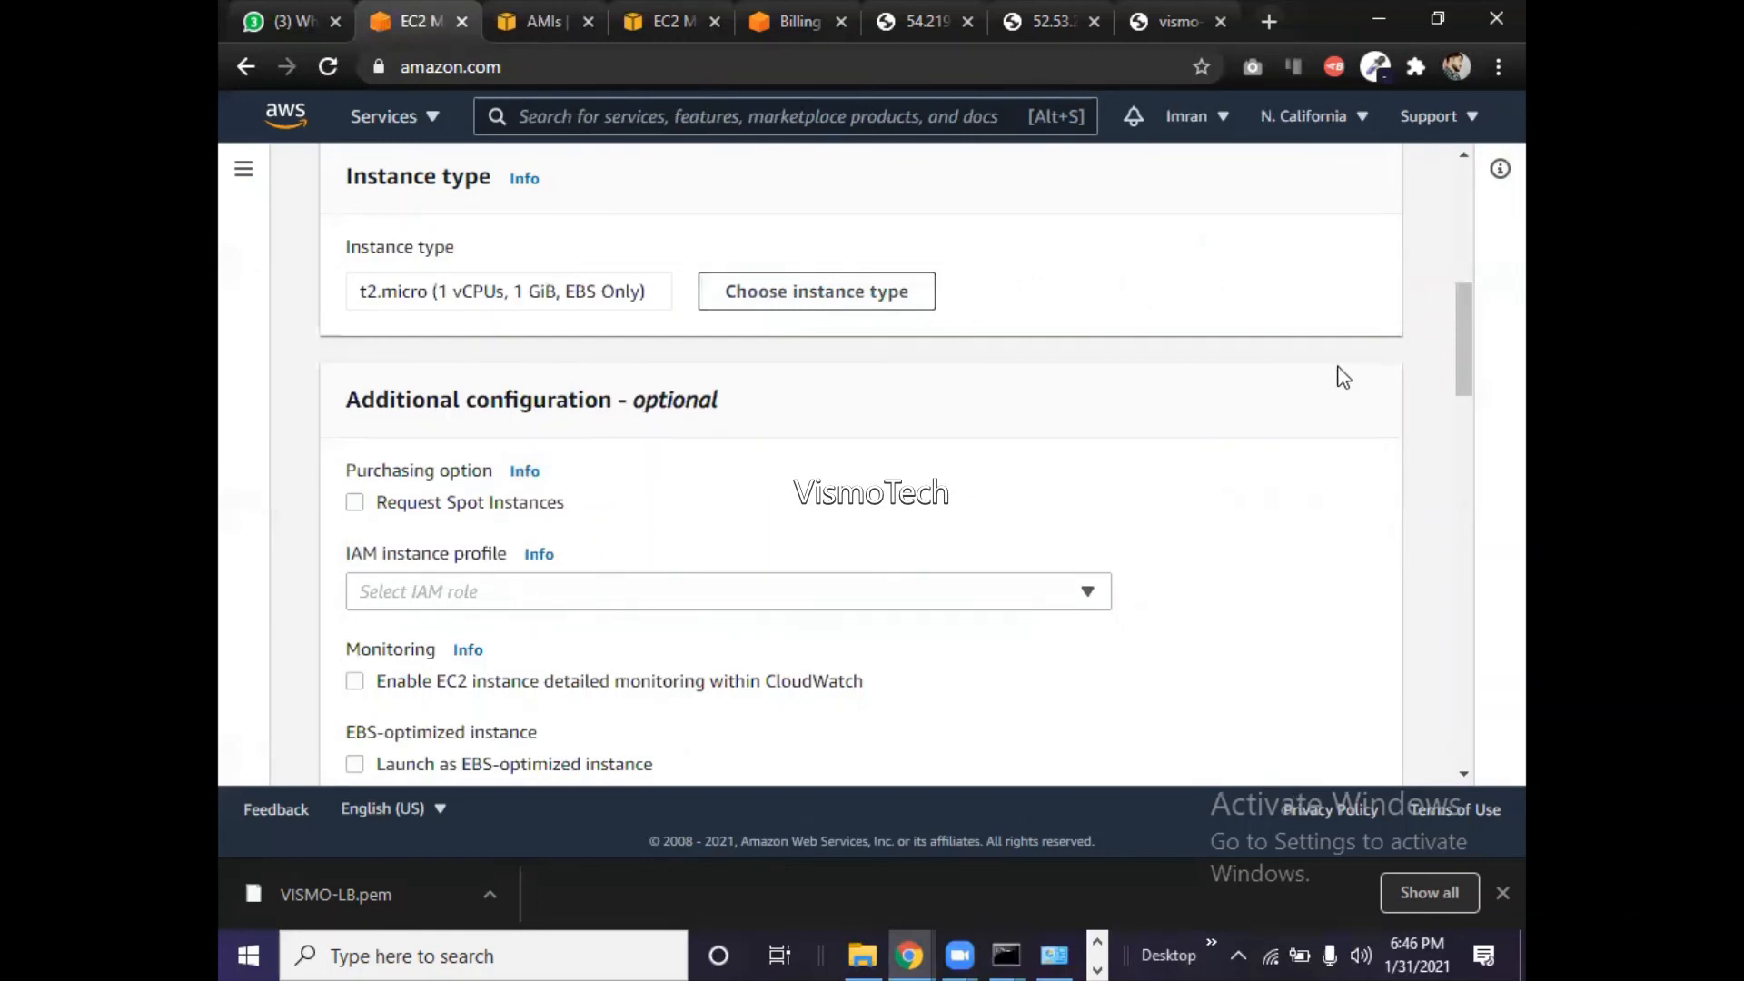
- Assign the existing security group VISMO-LB to the launch configuration
left_click_drag(1458, 359, 1451, 426)
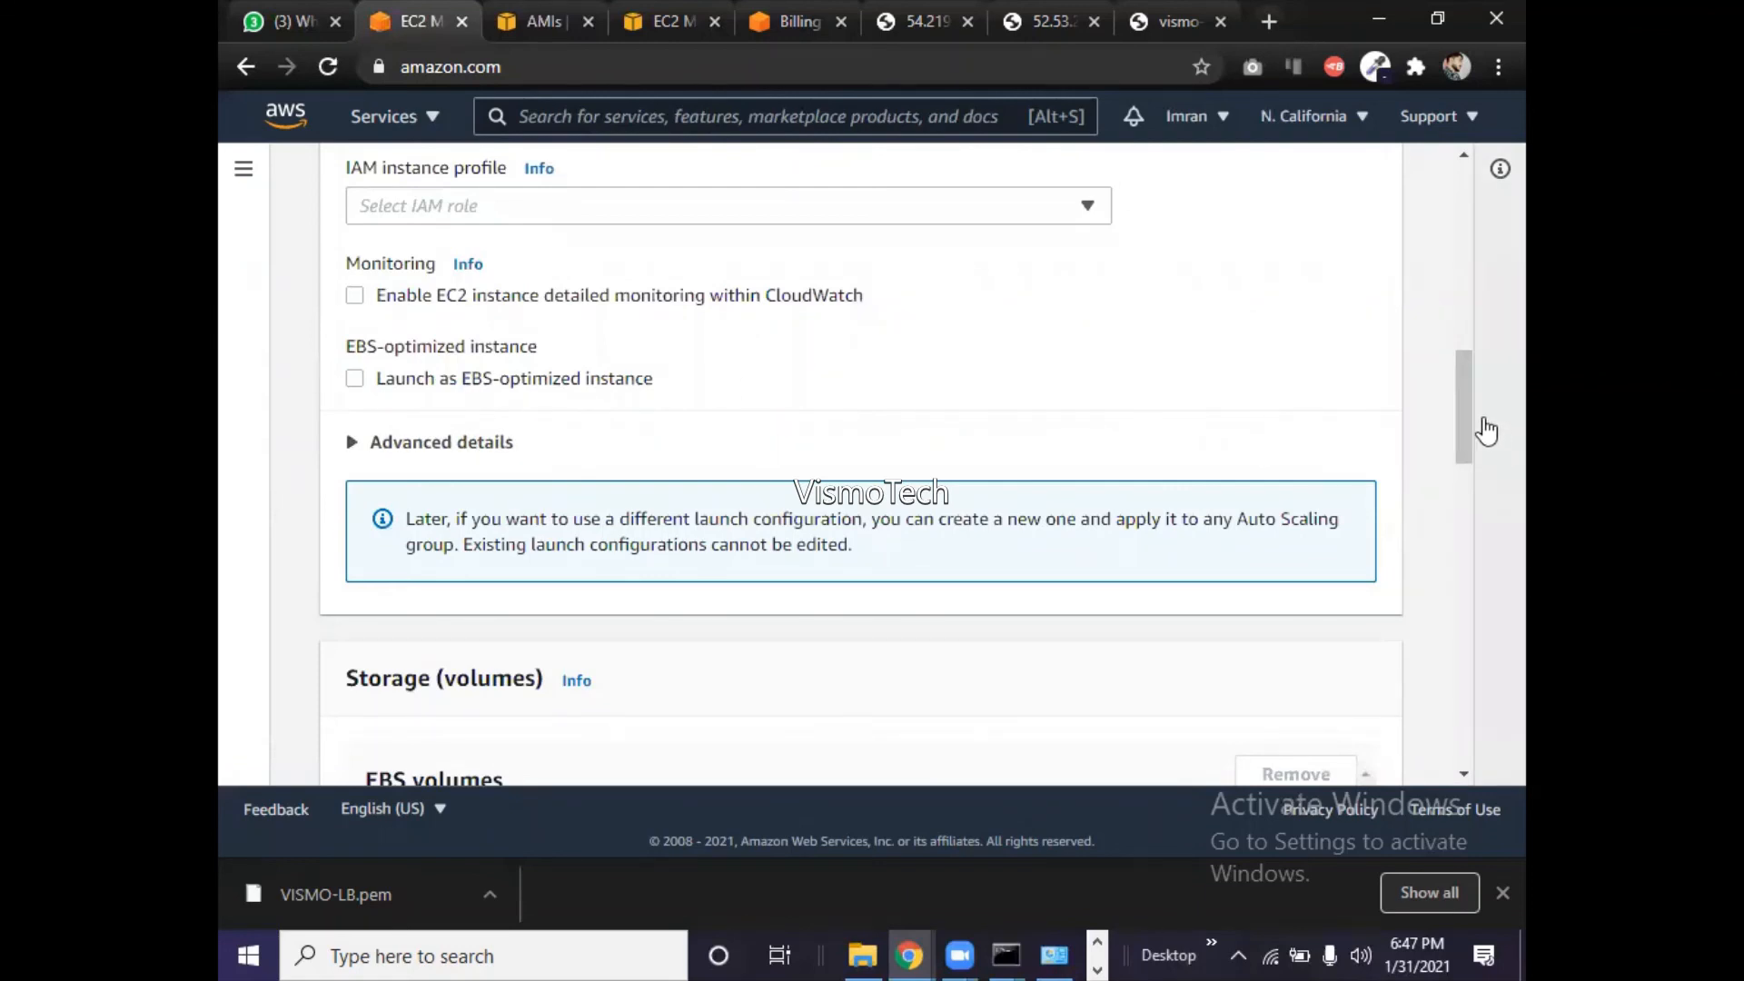
left_click_drag(1461, 418, 1433, 545)
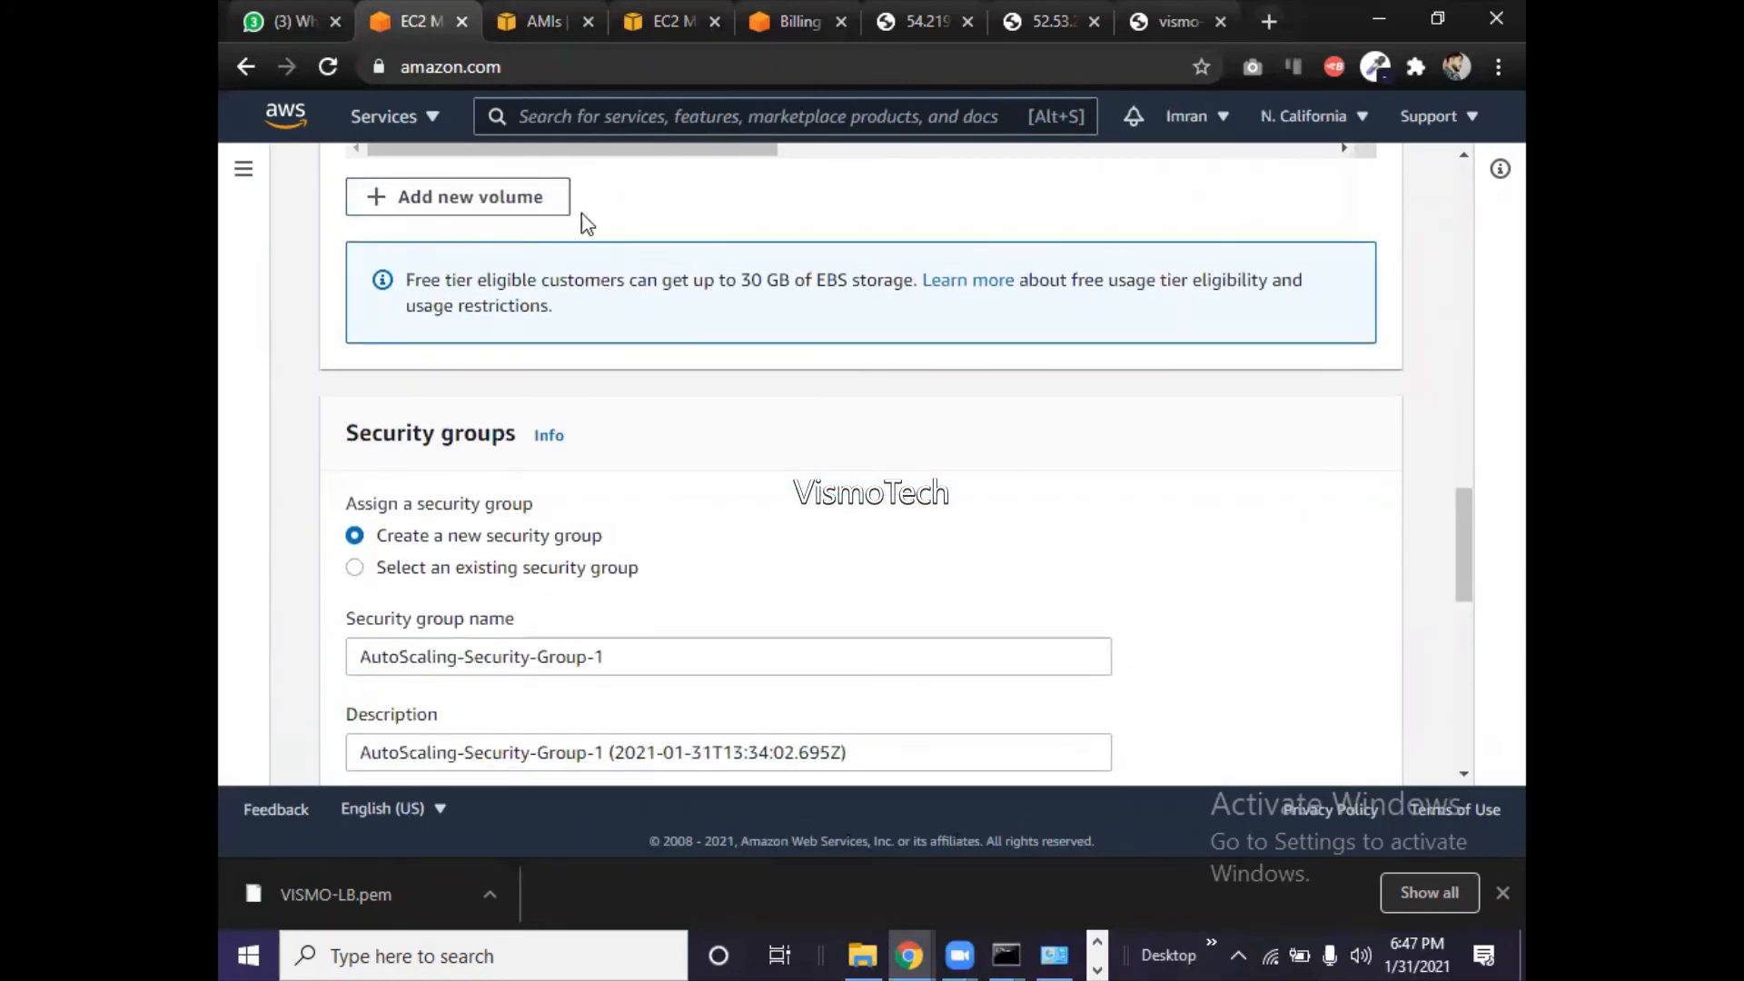
left_click_drag(1464, 548, 1456, 584)
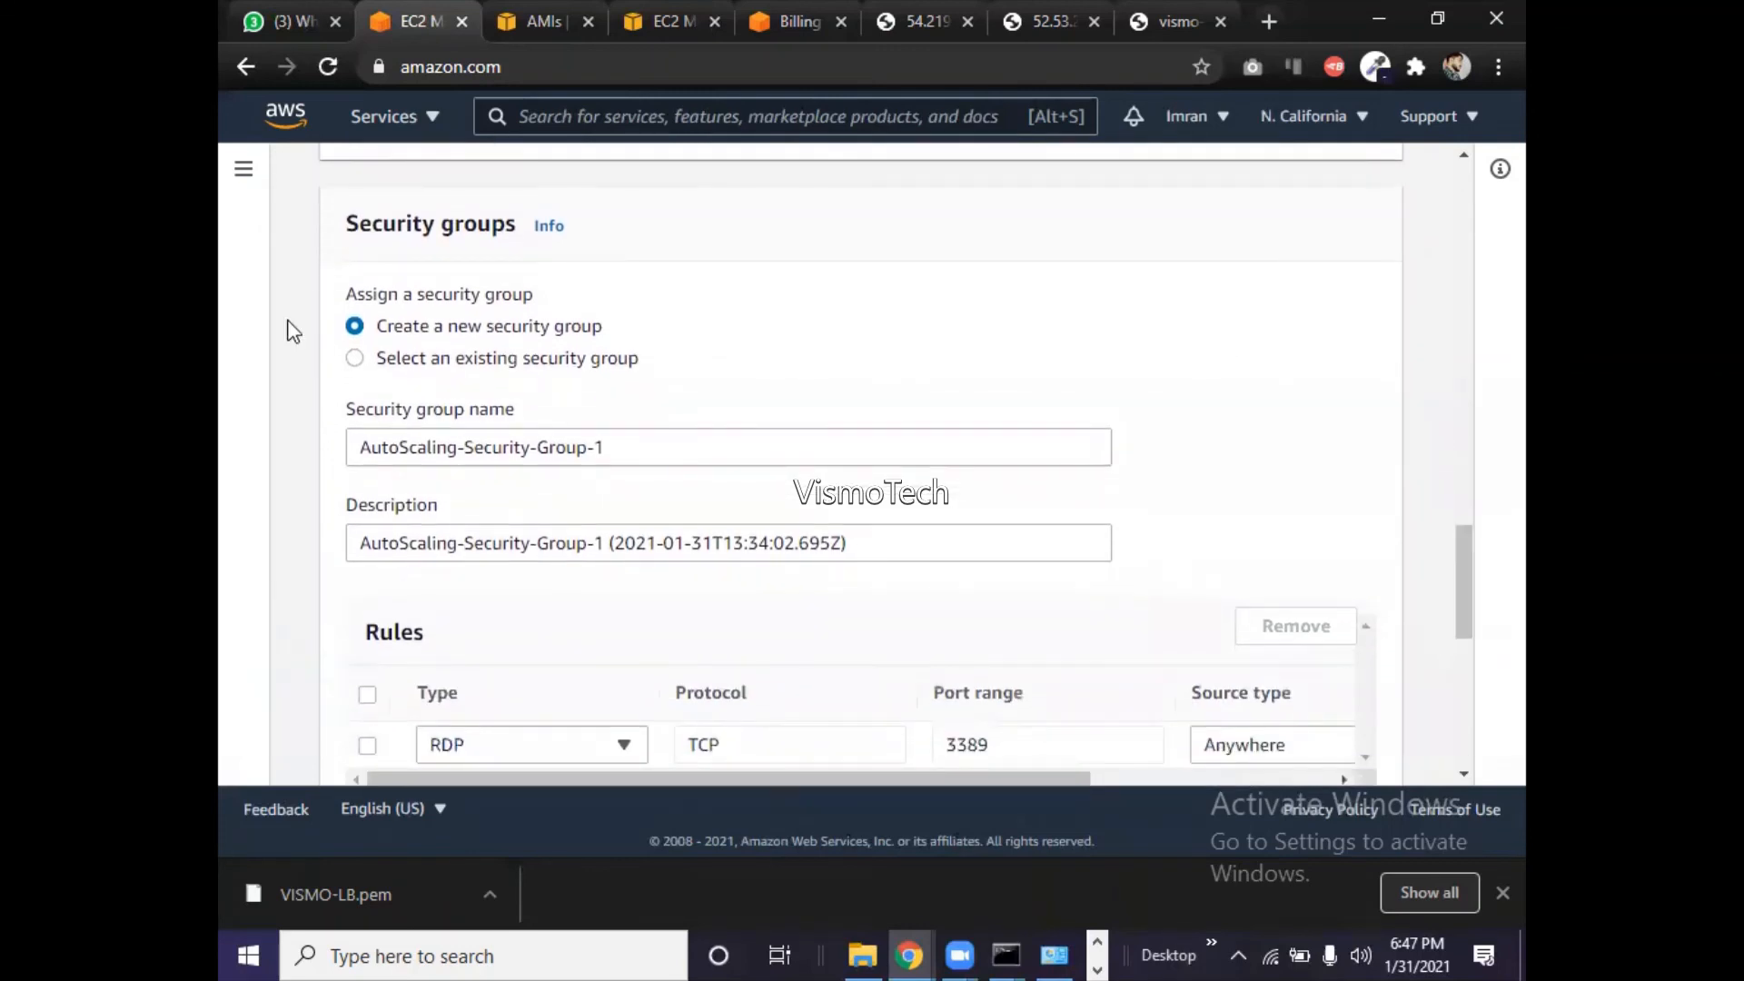
left_click(424, 362)
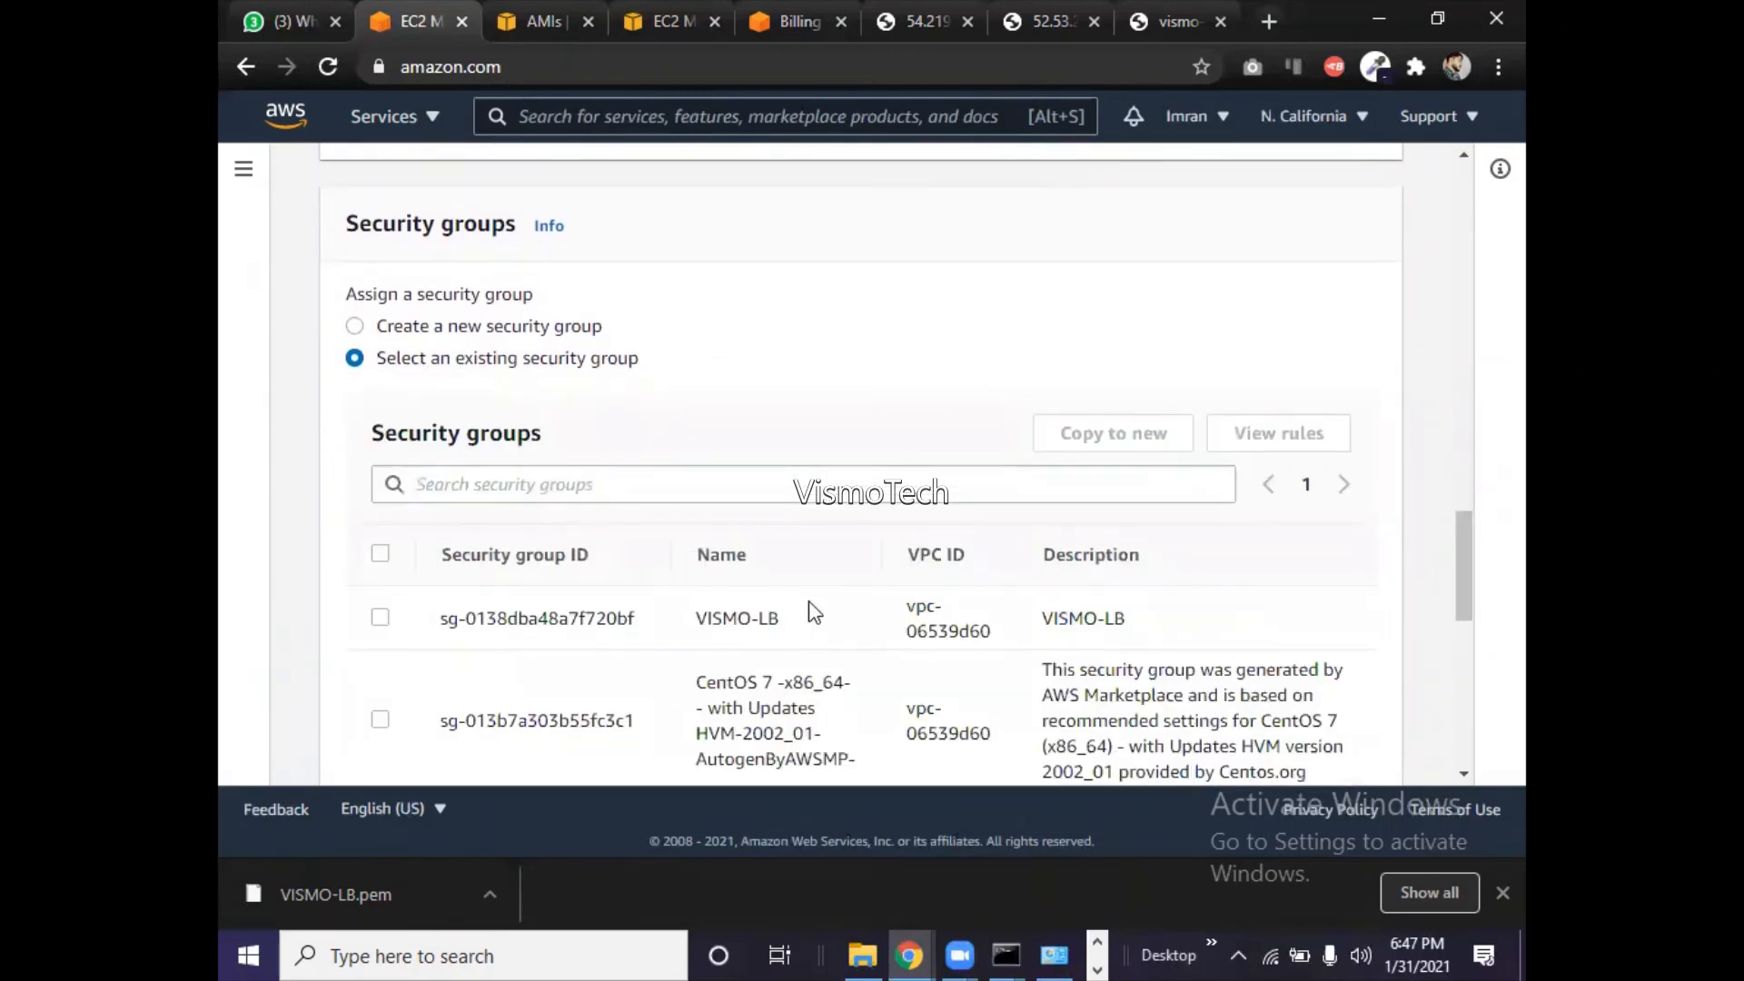
left_click(381, 618)
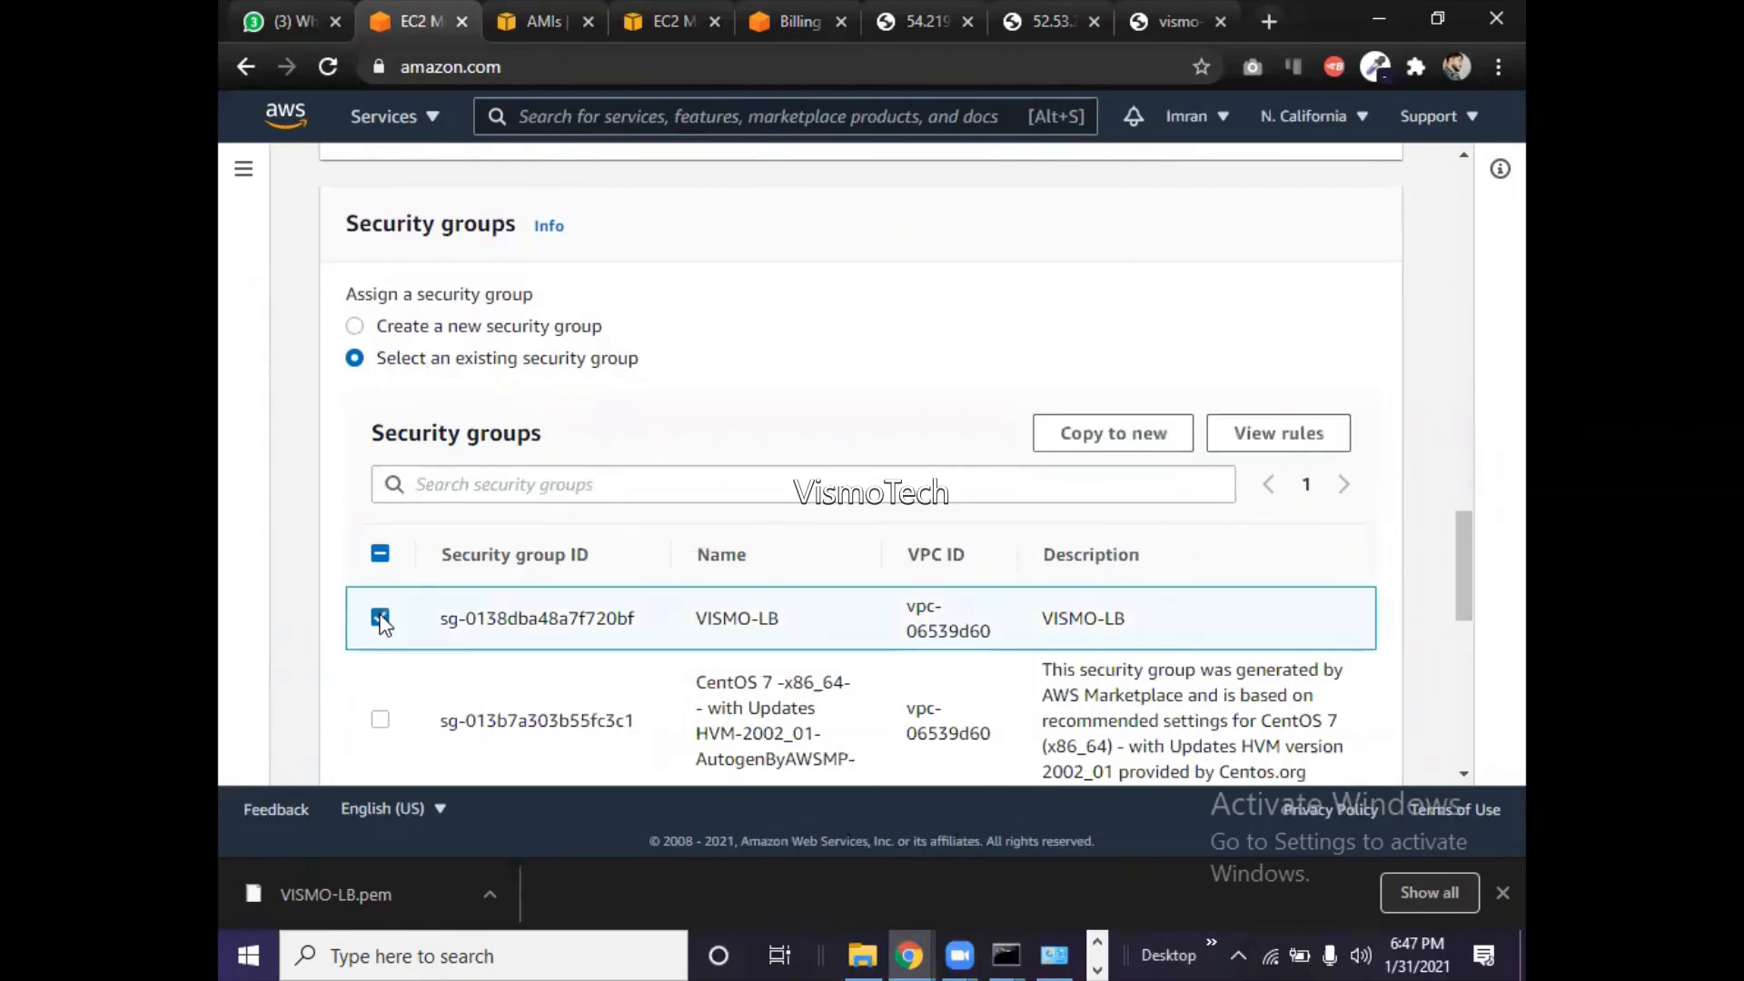
- Choose the existing key pair VISMO-LB for login and acknowledge having access to its private key file
left_click_drag(1455, 564, 1430, 719)
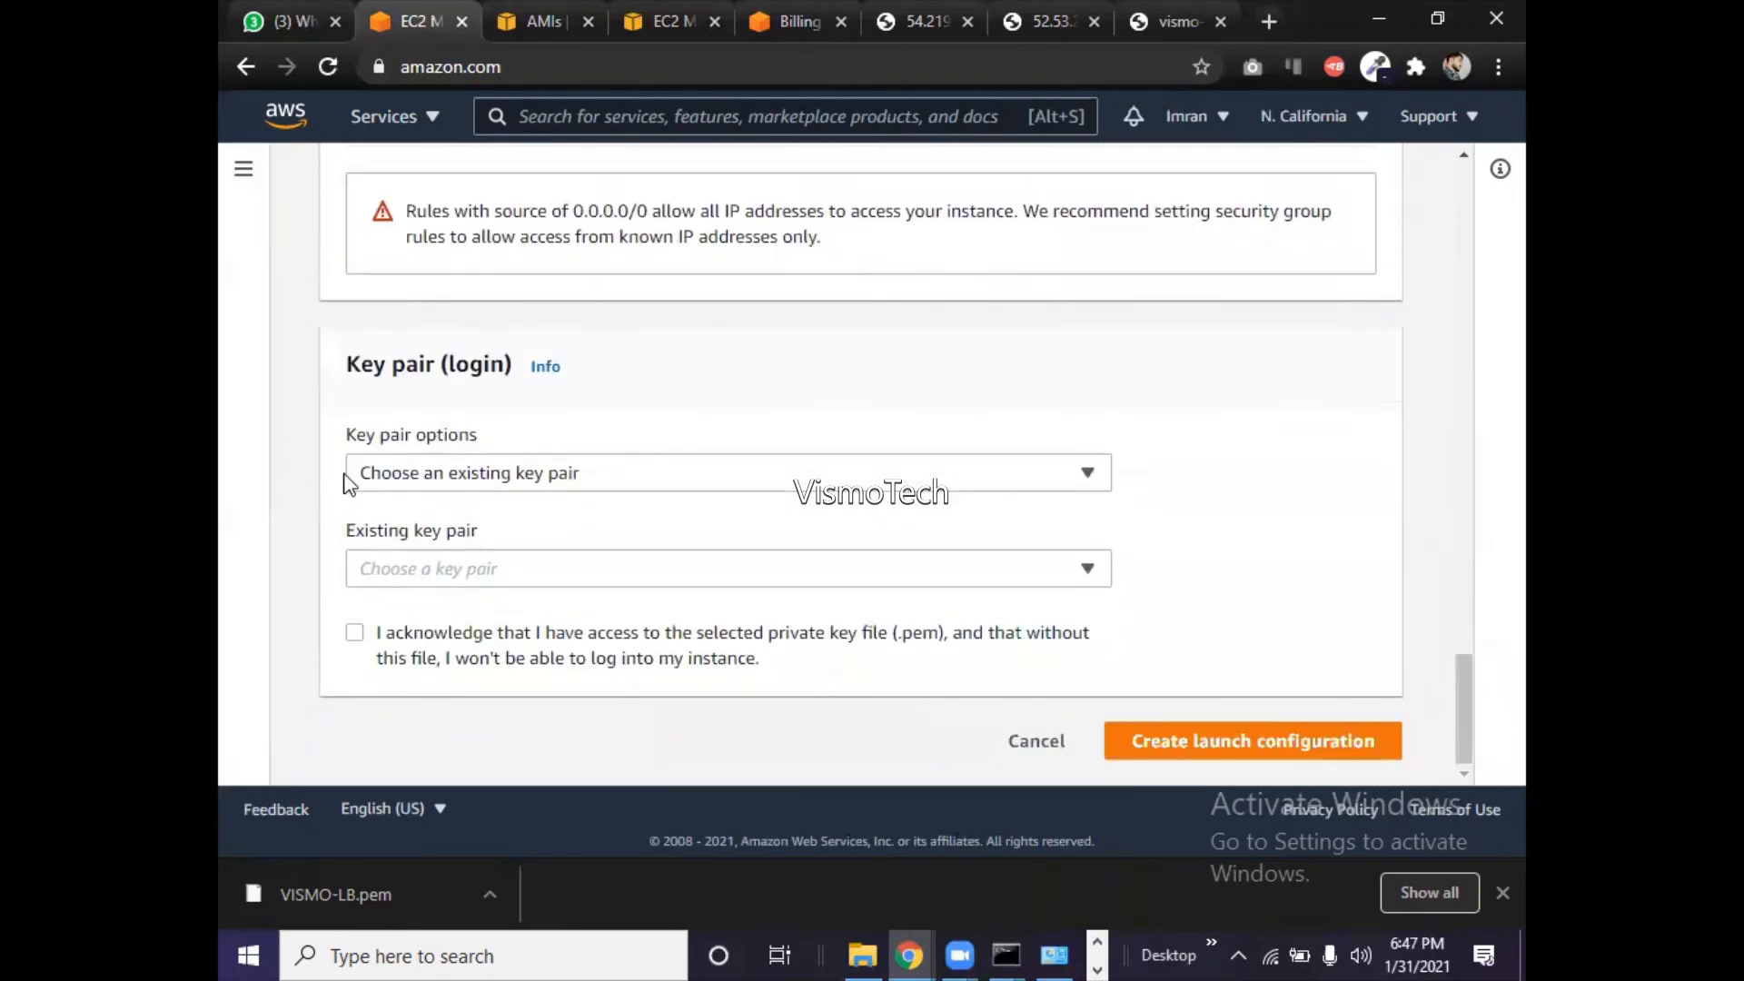
left_click(430, 487)
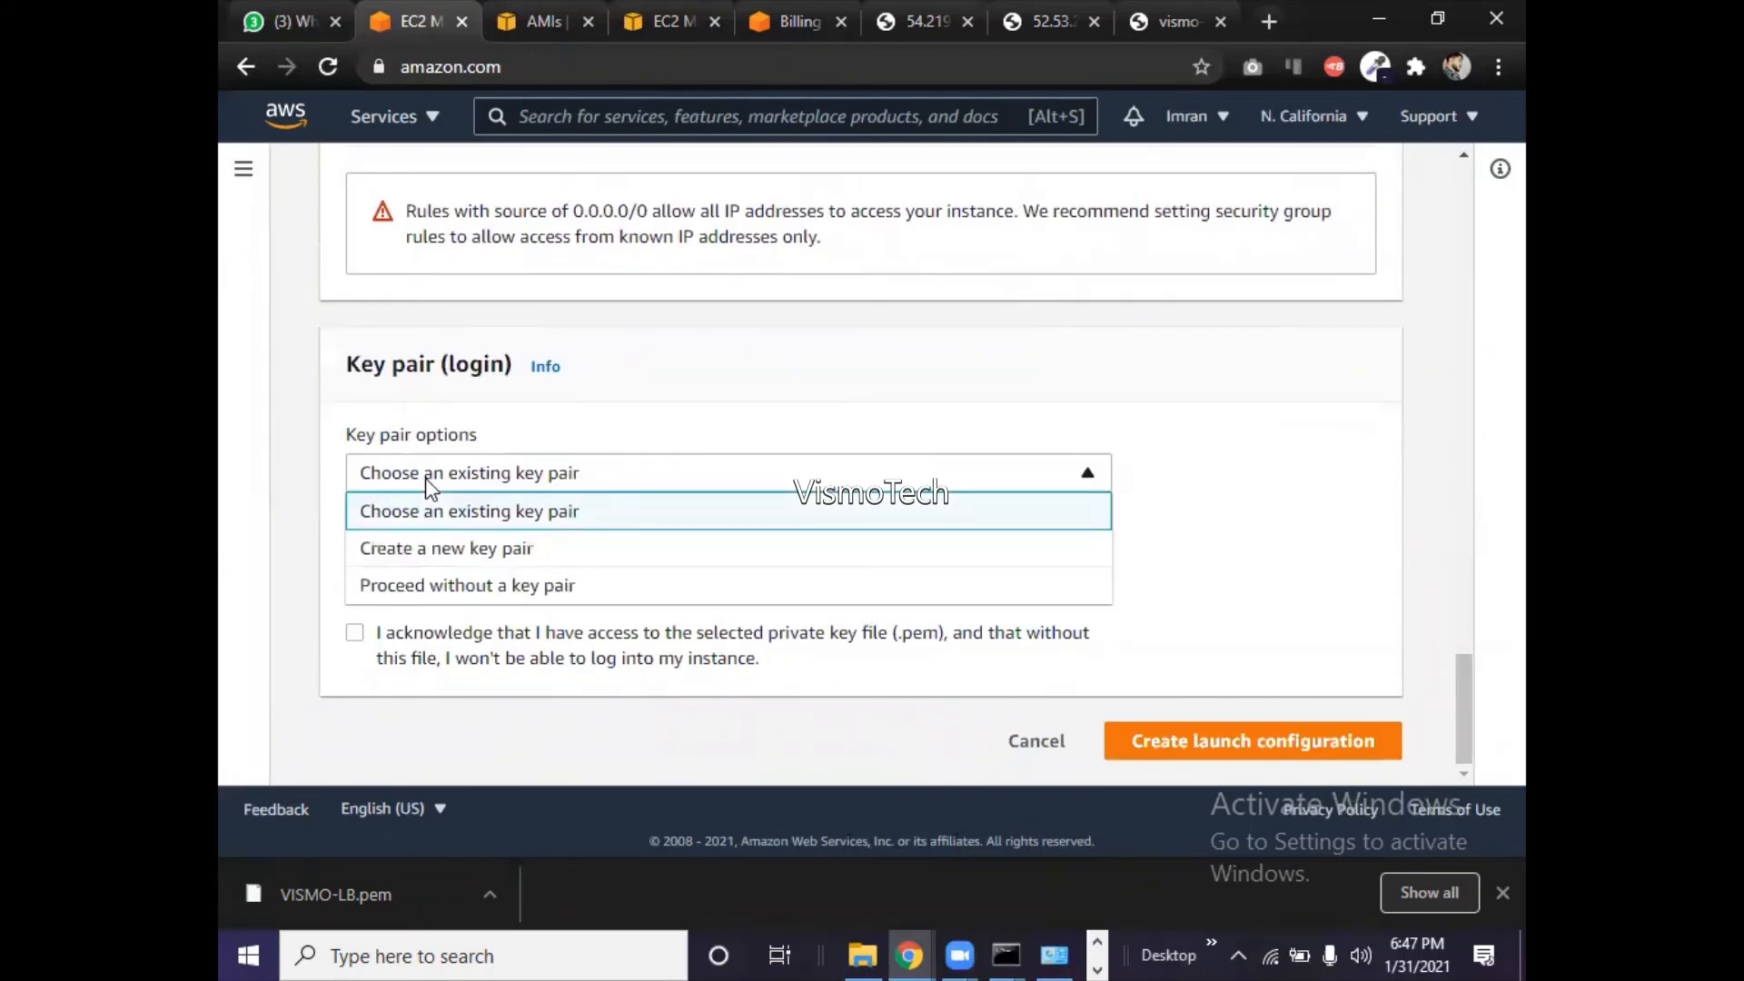
left_click(429, 496)
left_click(445, 573)
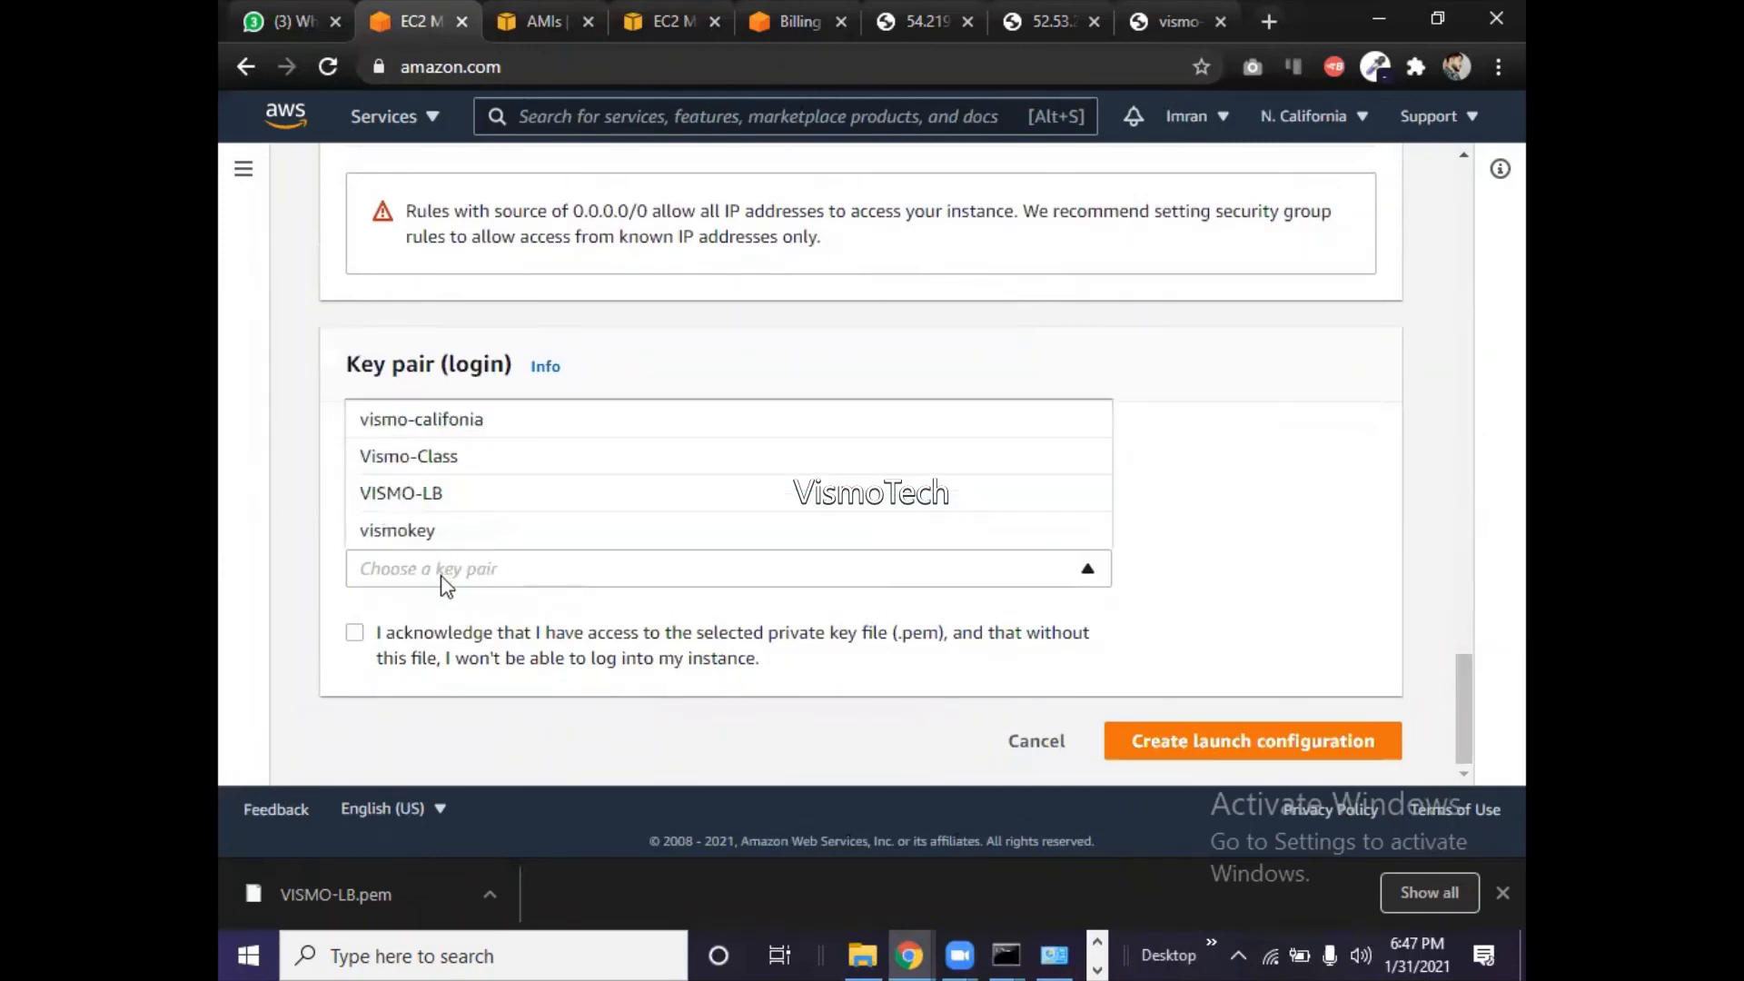
left_click(402, 496)
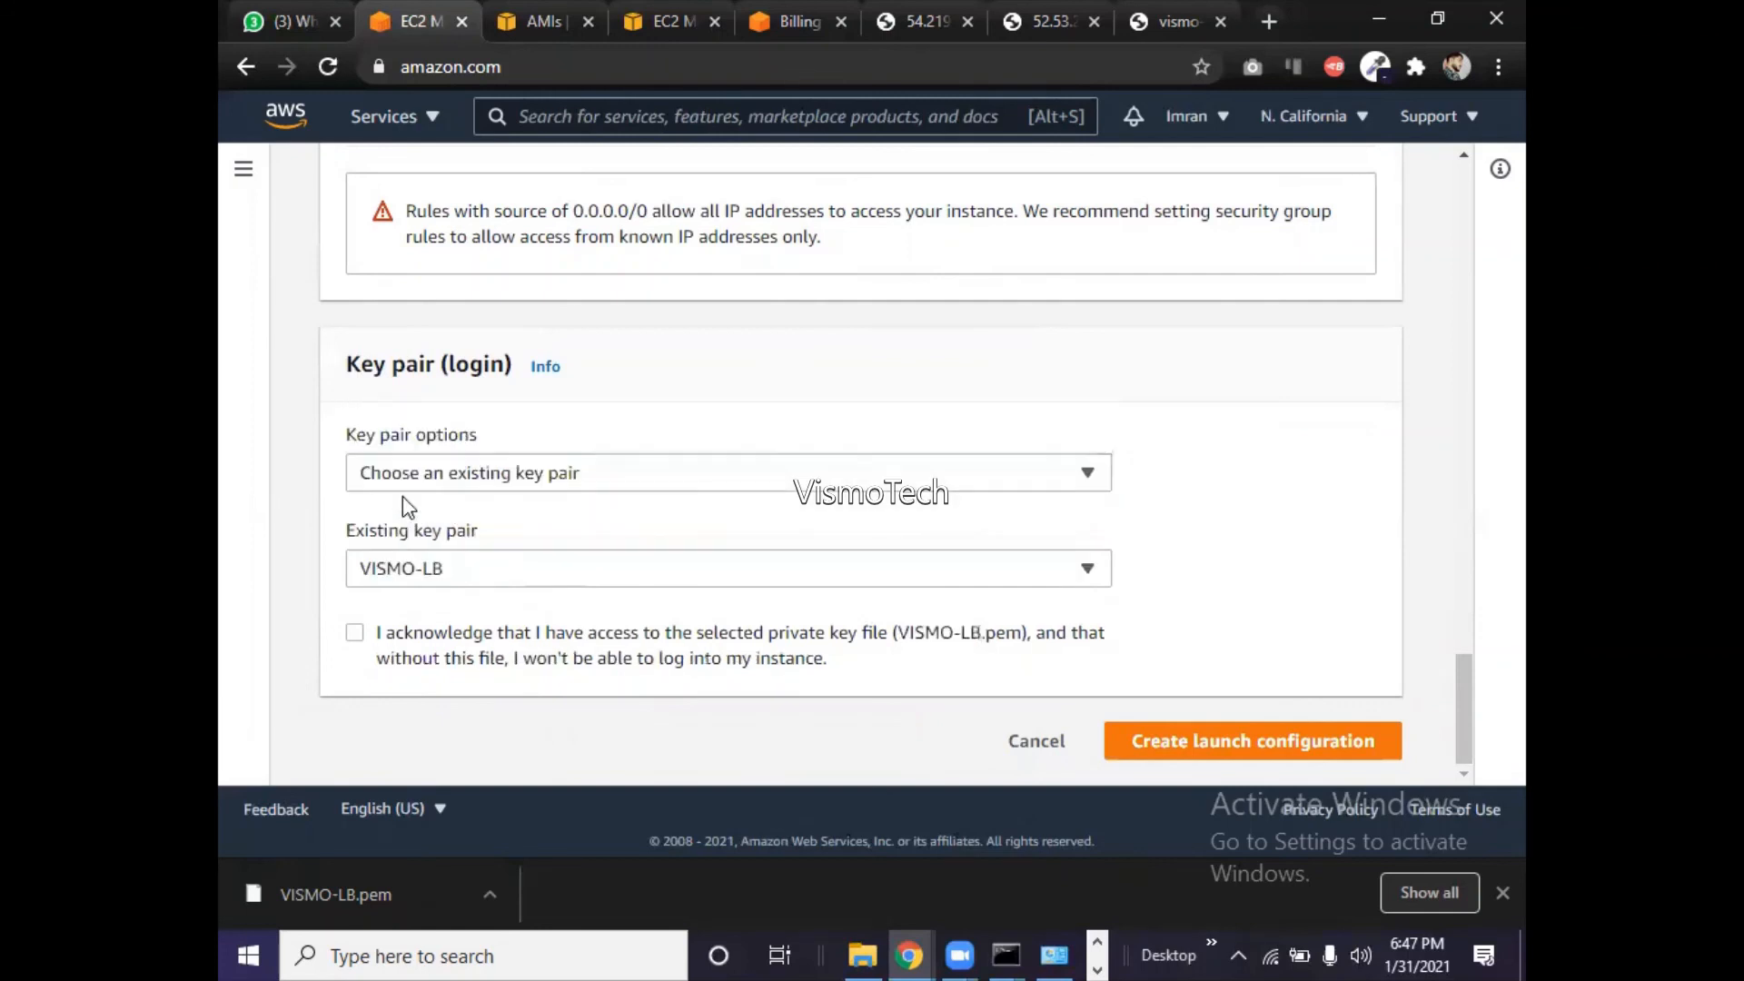
left_click(355, 633)
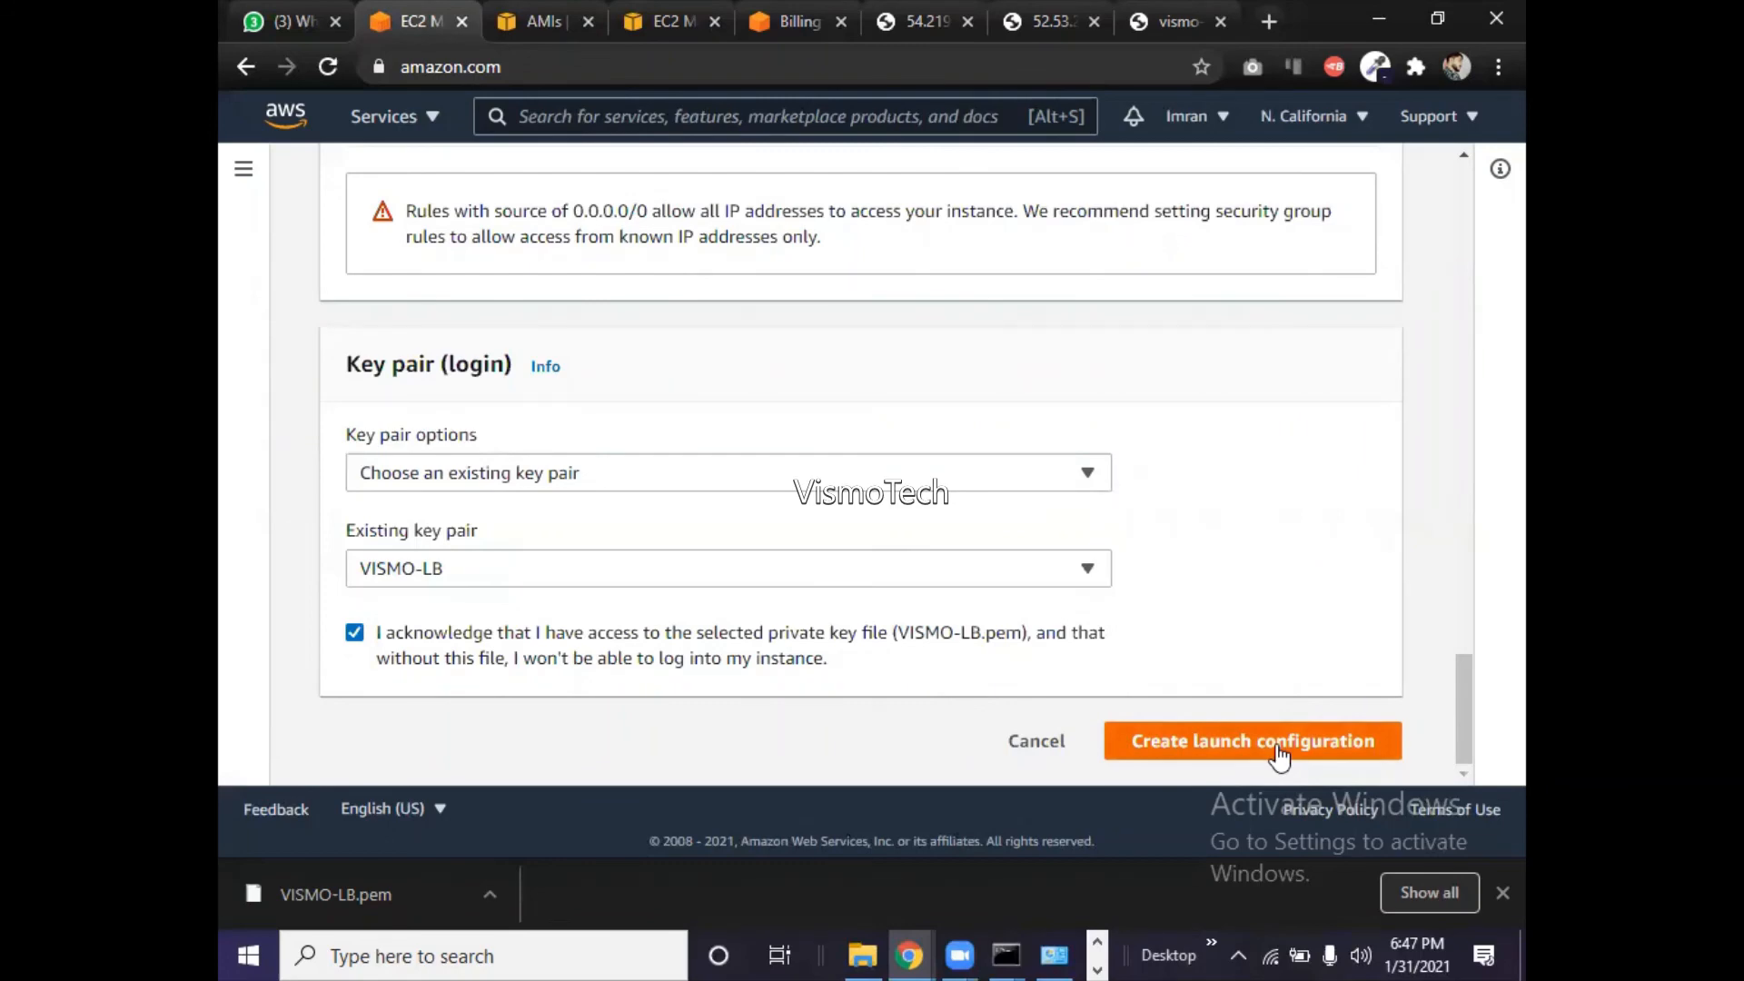
- Review the filled-in settings of the Vismo-AS form and create the launch configuration
left_click_drag(1457, 701, 1492, 212)
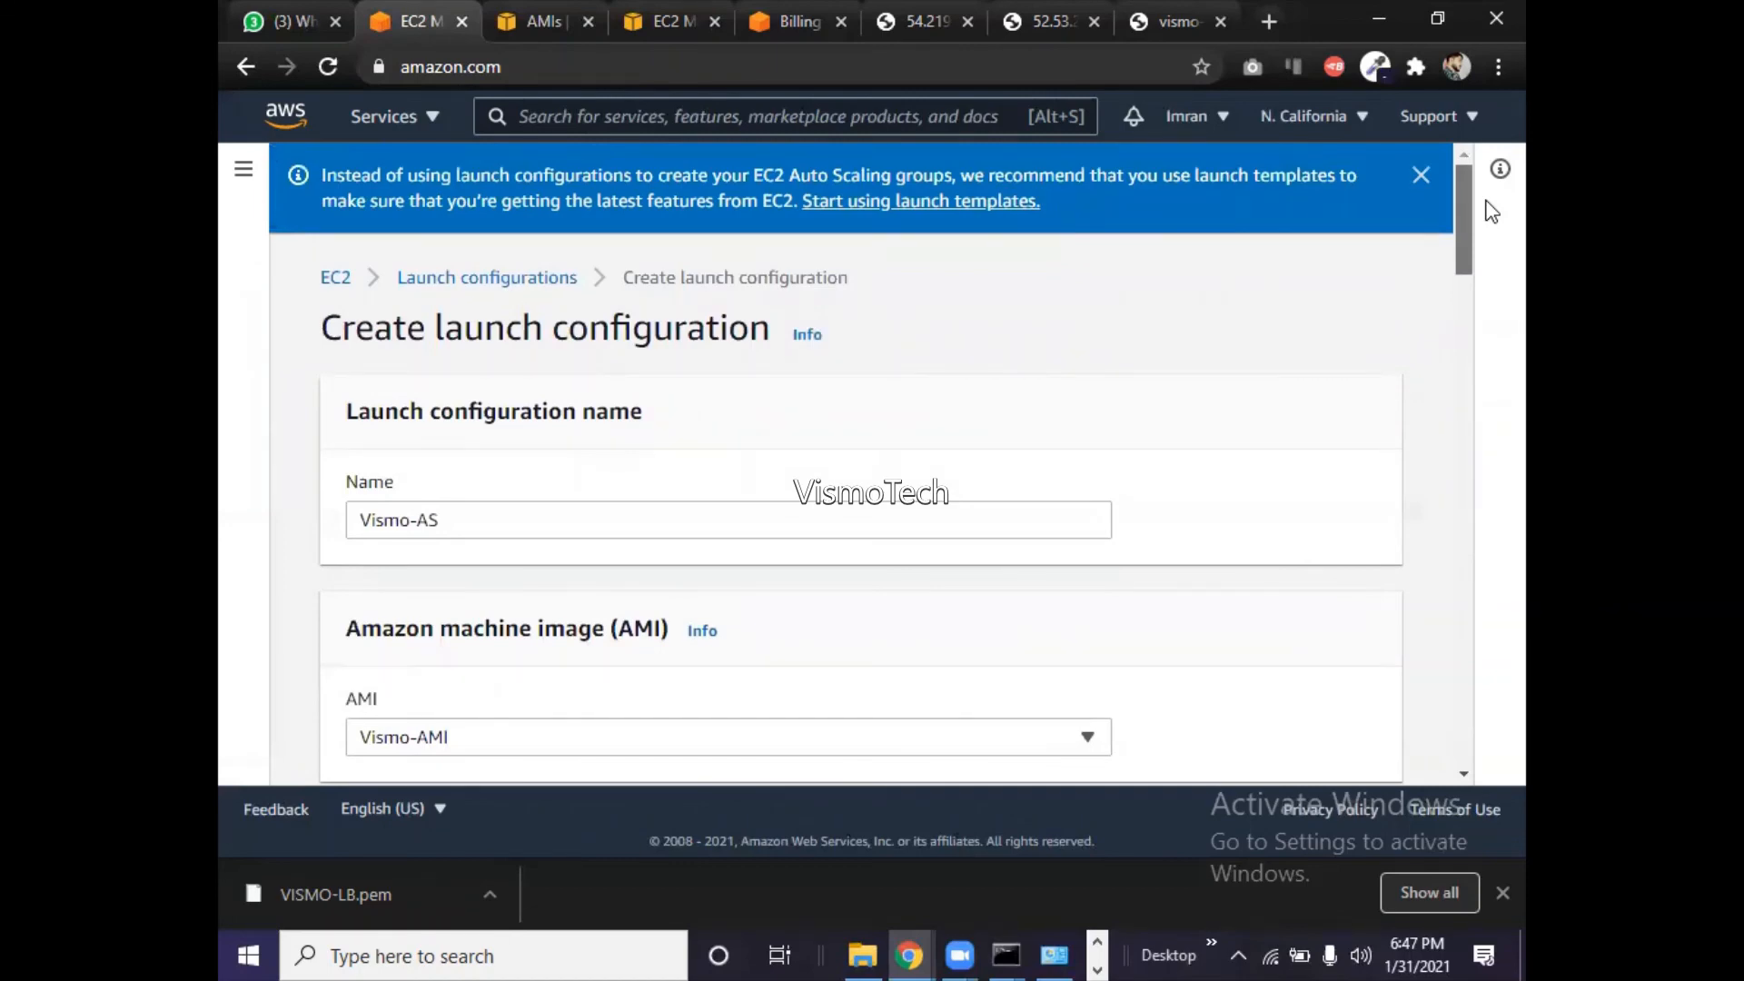
left_click_drag(1491, 211, 1381, 738)
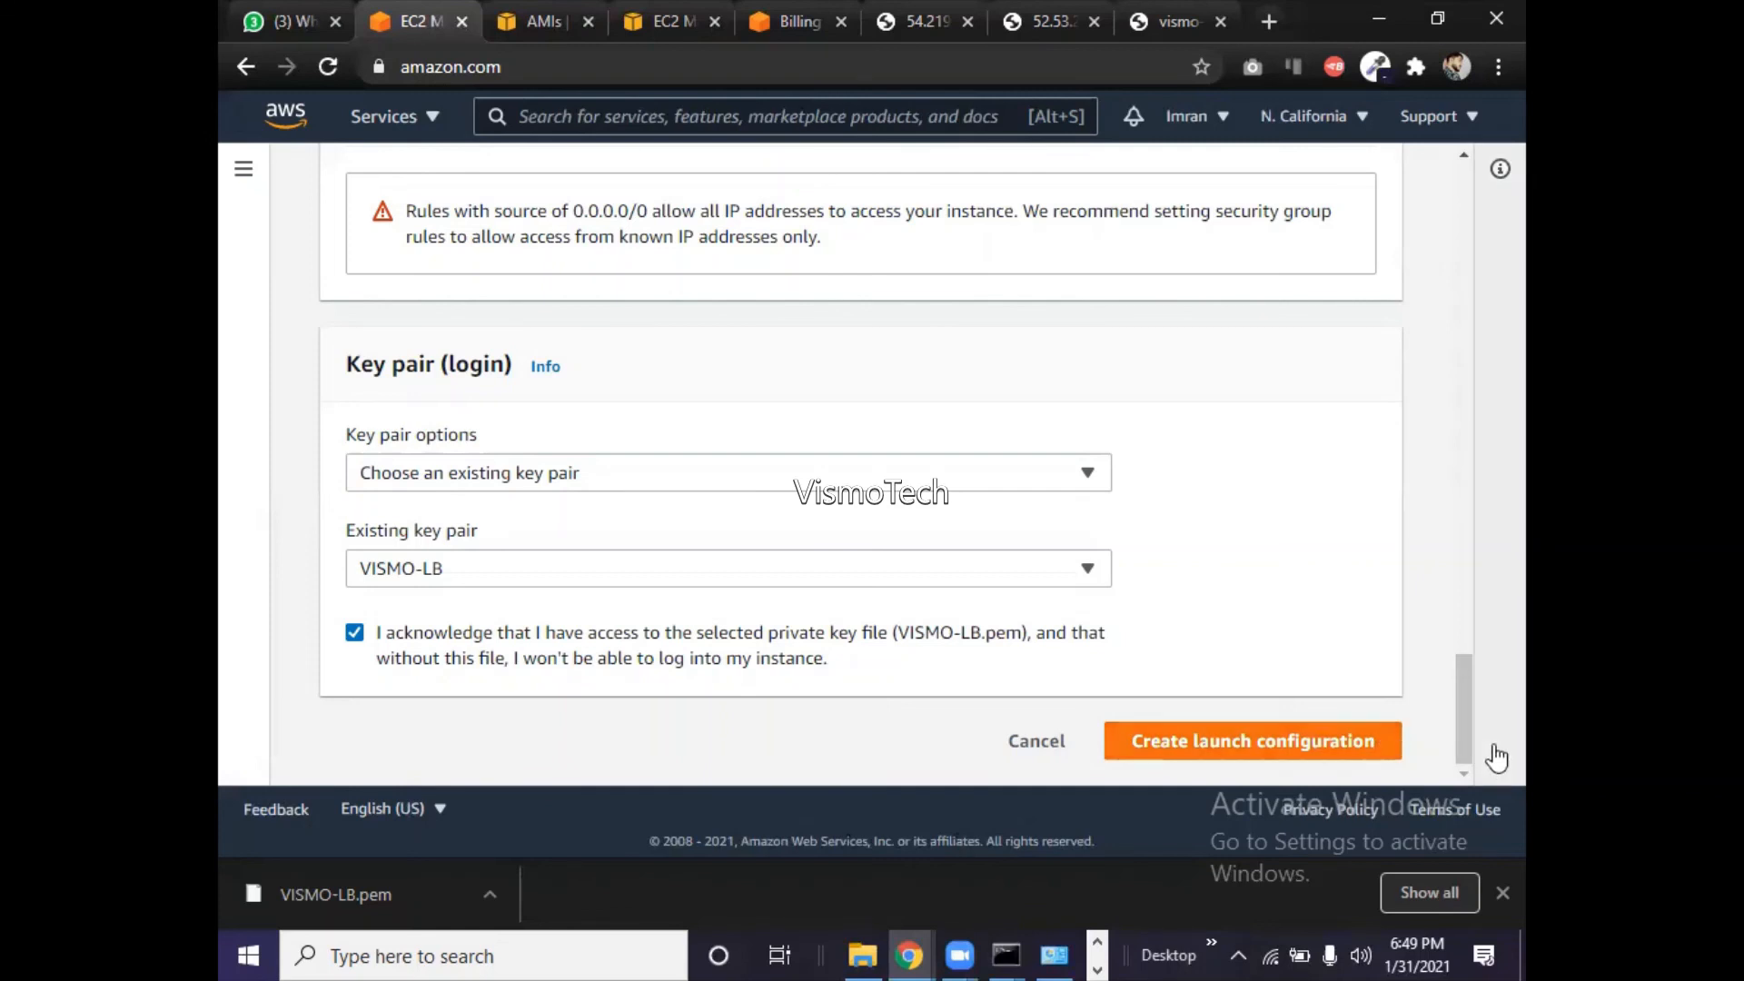
left_click_drag(1472, 708, 1448, 238)
scroll(1448, 236, "down", 2)
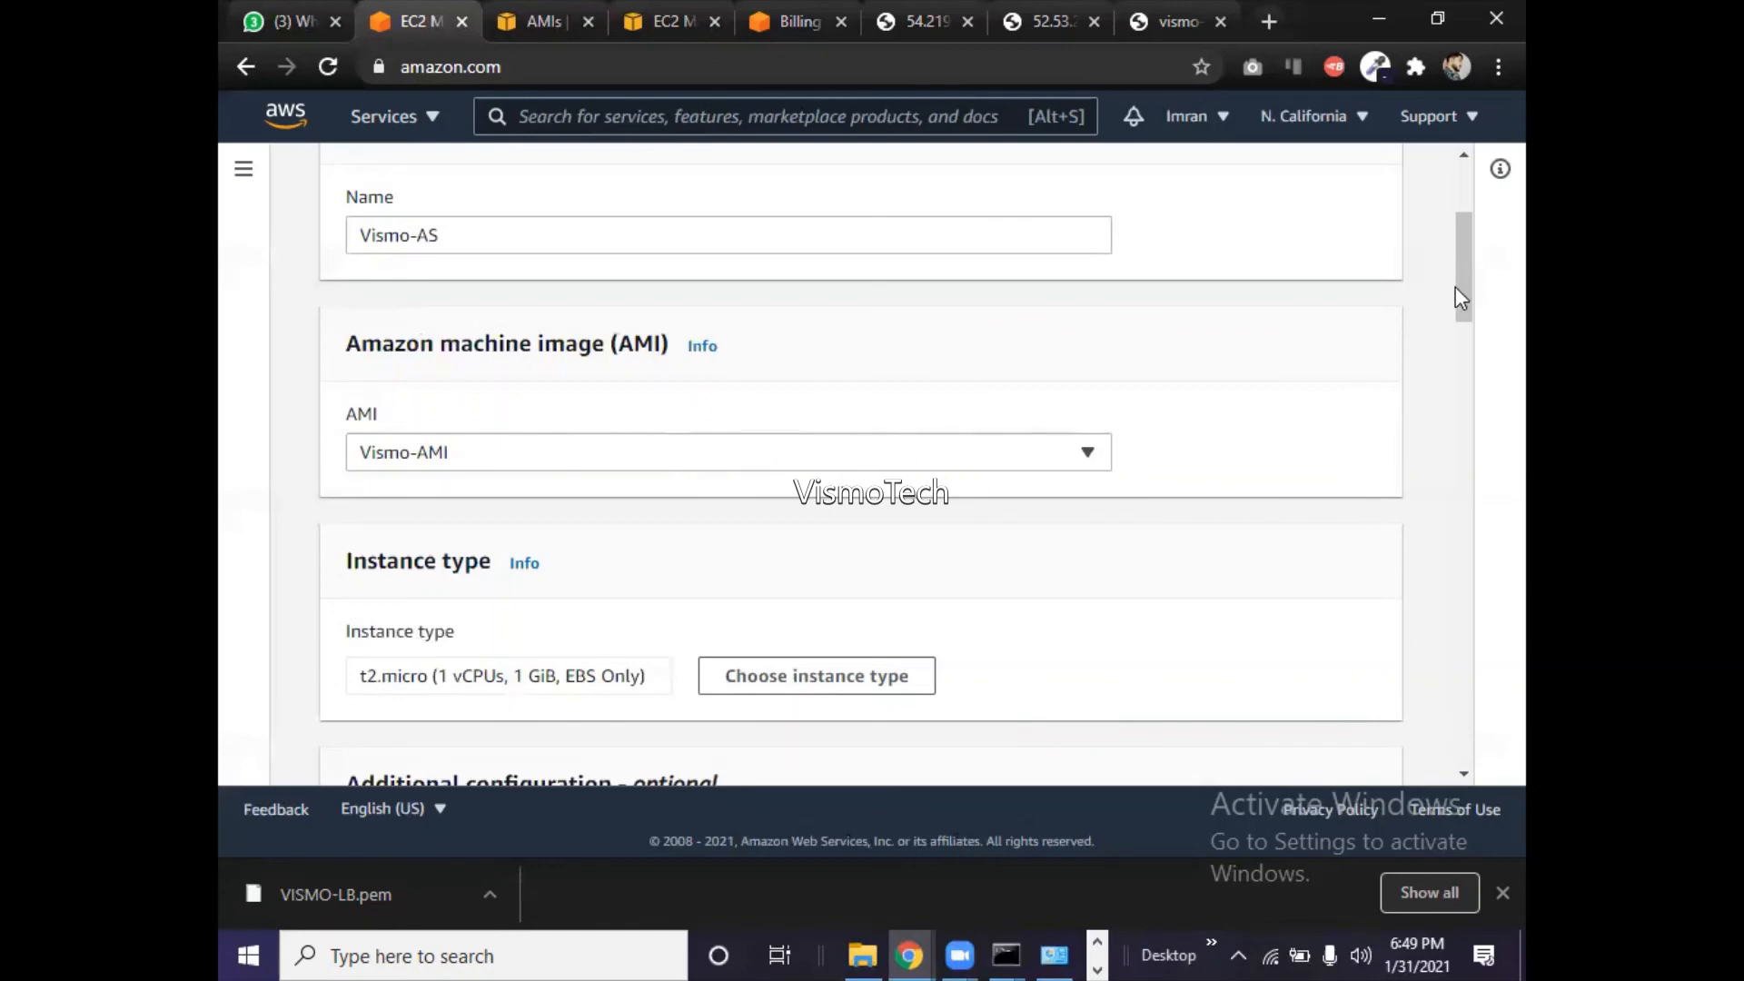
left_click_drag(1455, 286, 1390, 724)
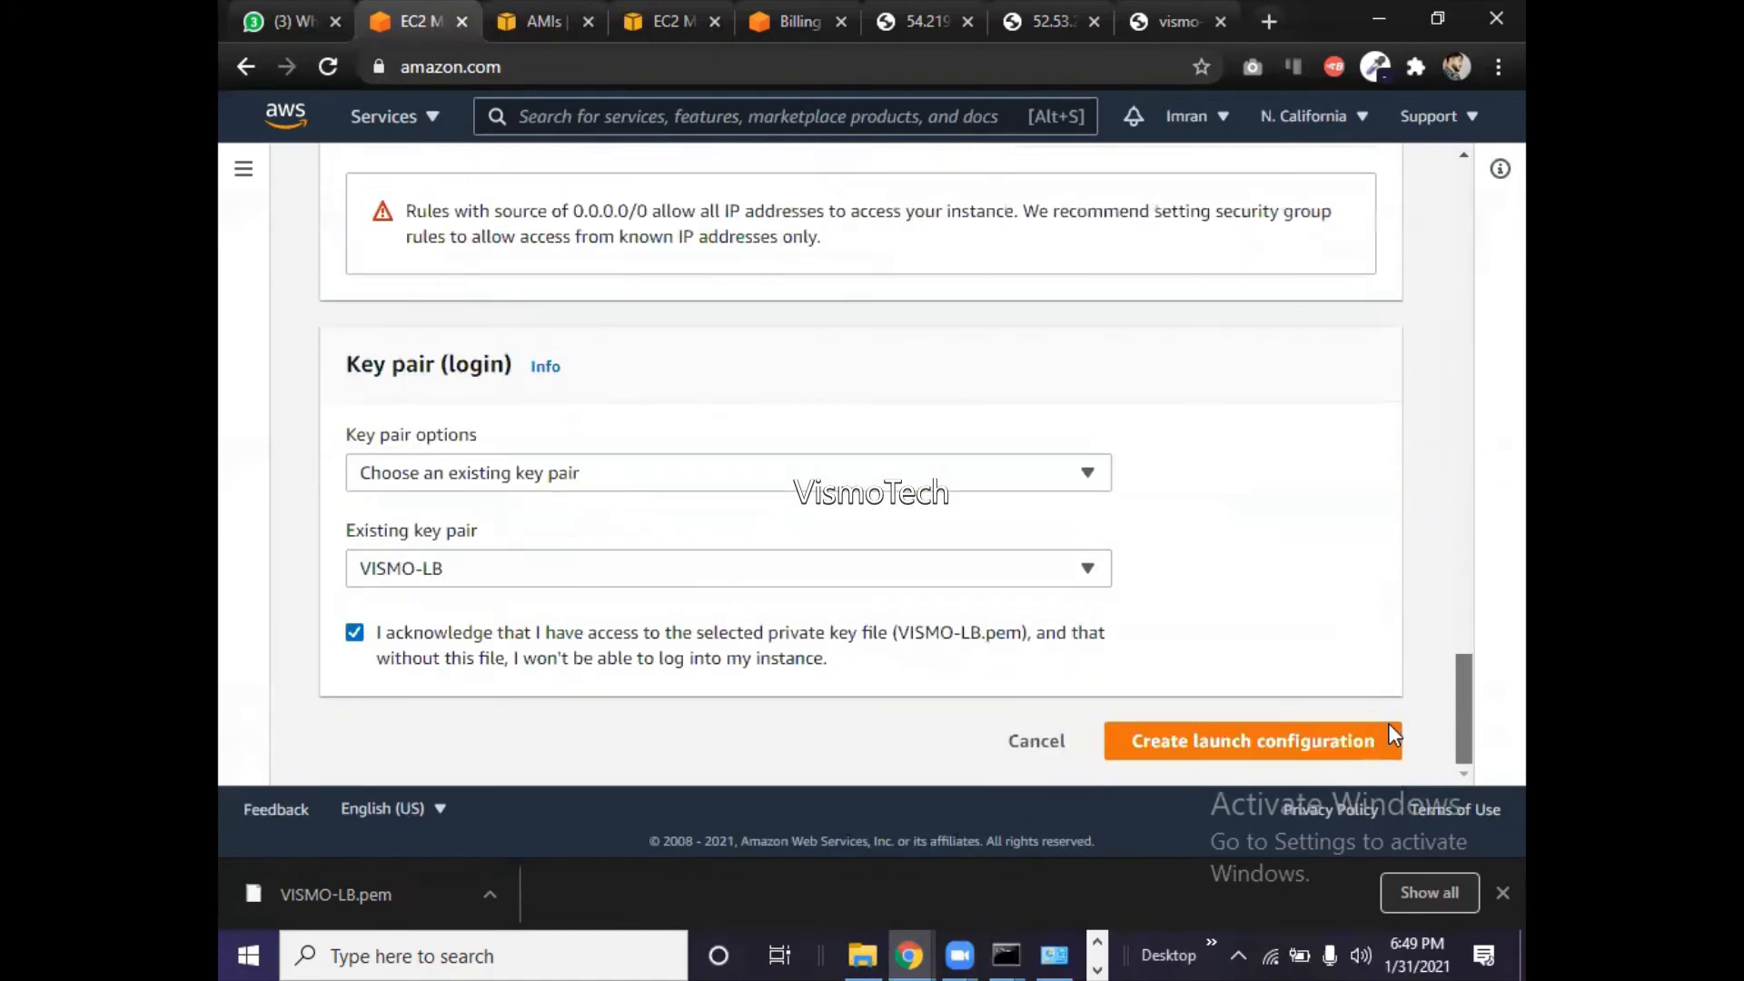
left_click(1303, 754)
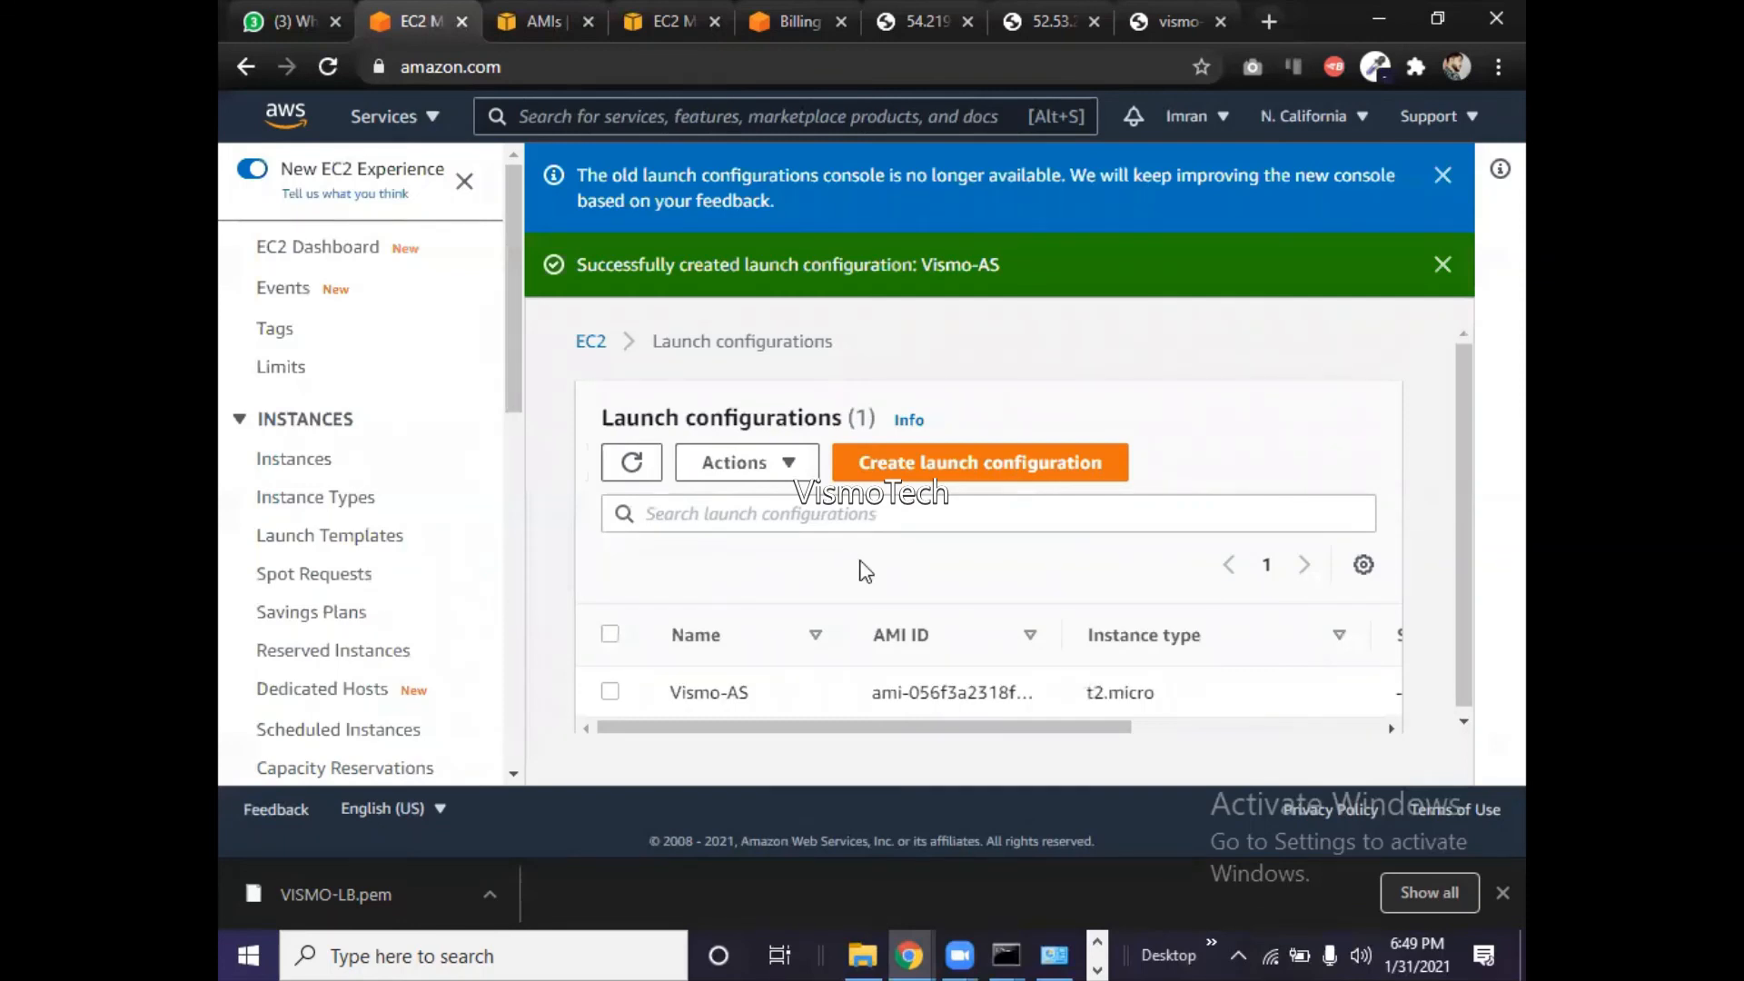
- Select Vismo-AS in the launch configurations list and shrink its details pane to the minimum
left_click_drag(505, 365, 489, 722)
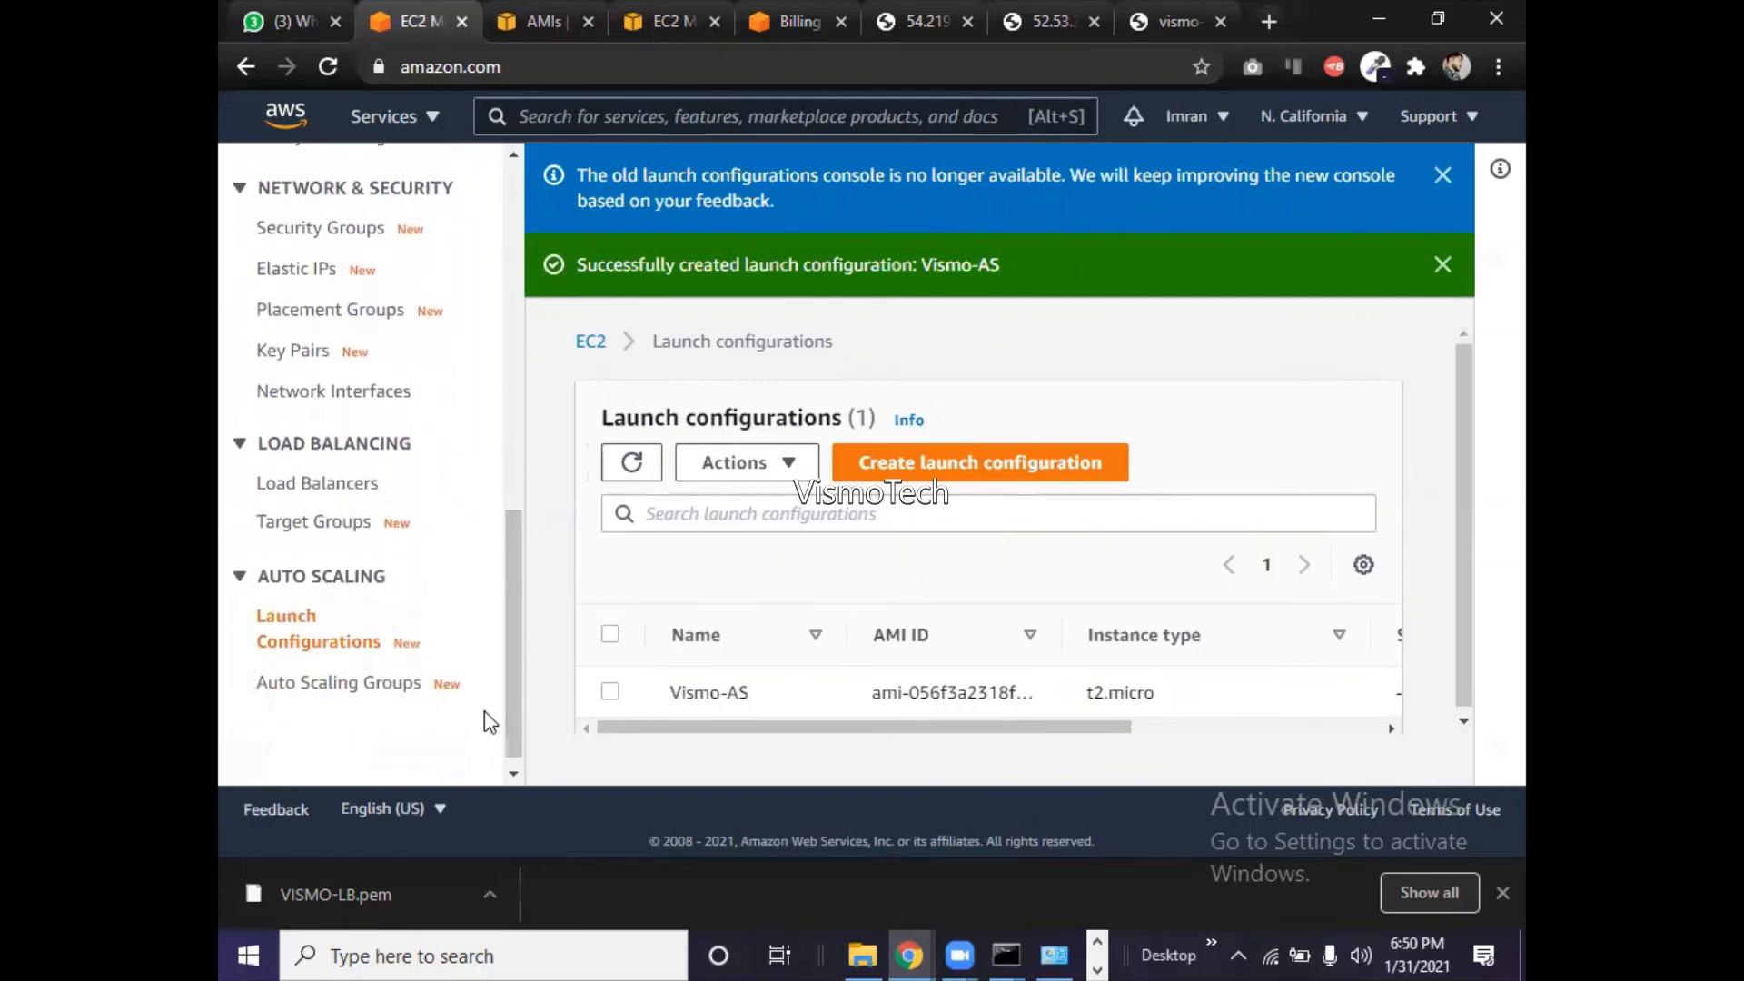
left_click(610, 692)
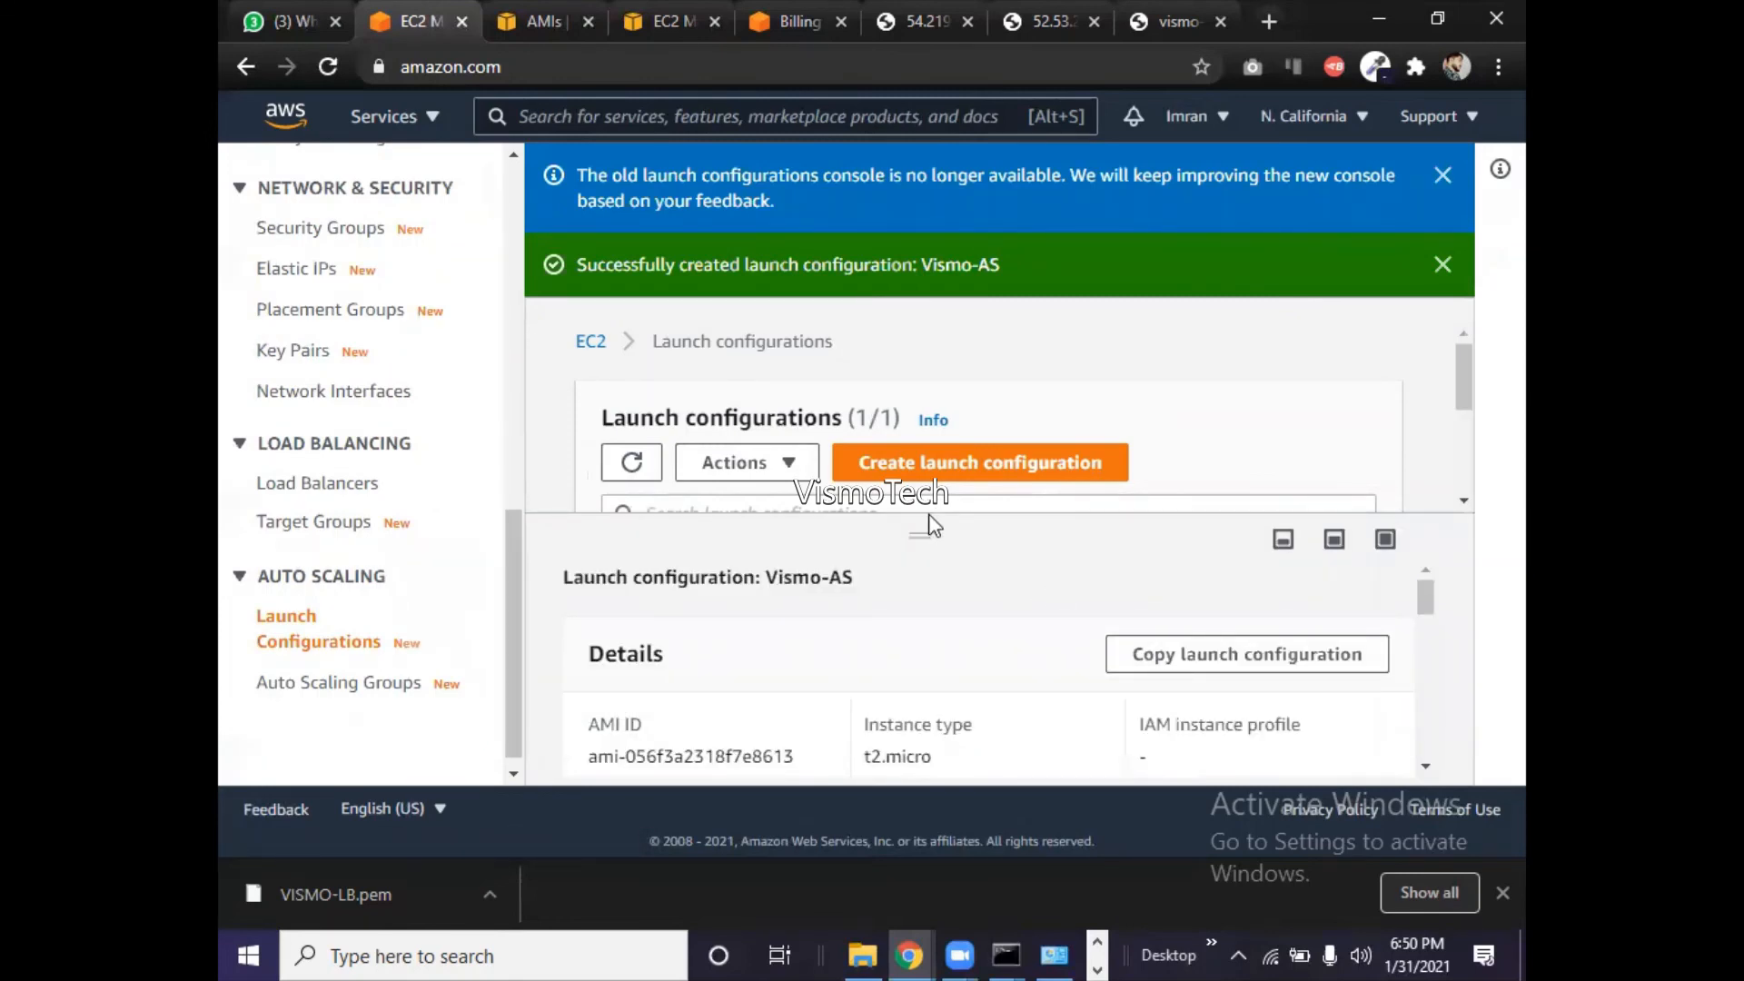
left_click_drag(927, 515, 890, 750)
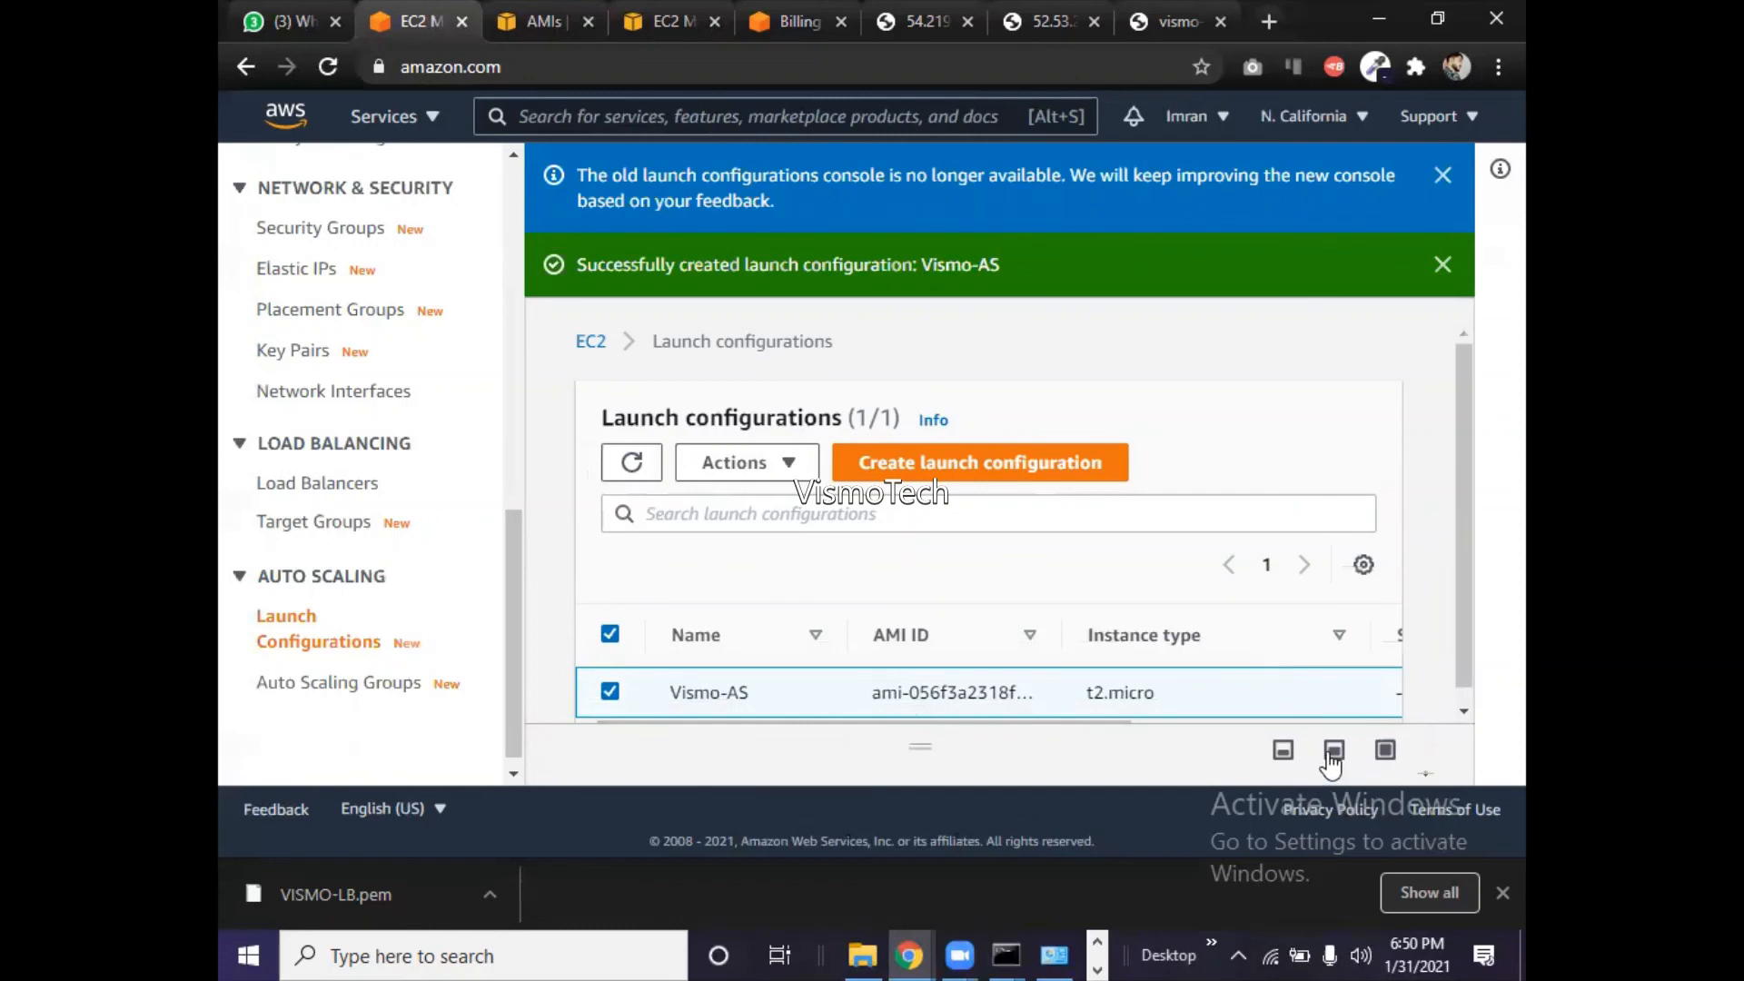
- Expand the details pane of the Vismo-AS launch configuration and examine its settings down to the storage volumes
left_click(1282, 752)
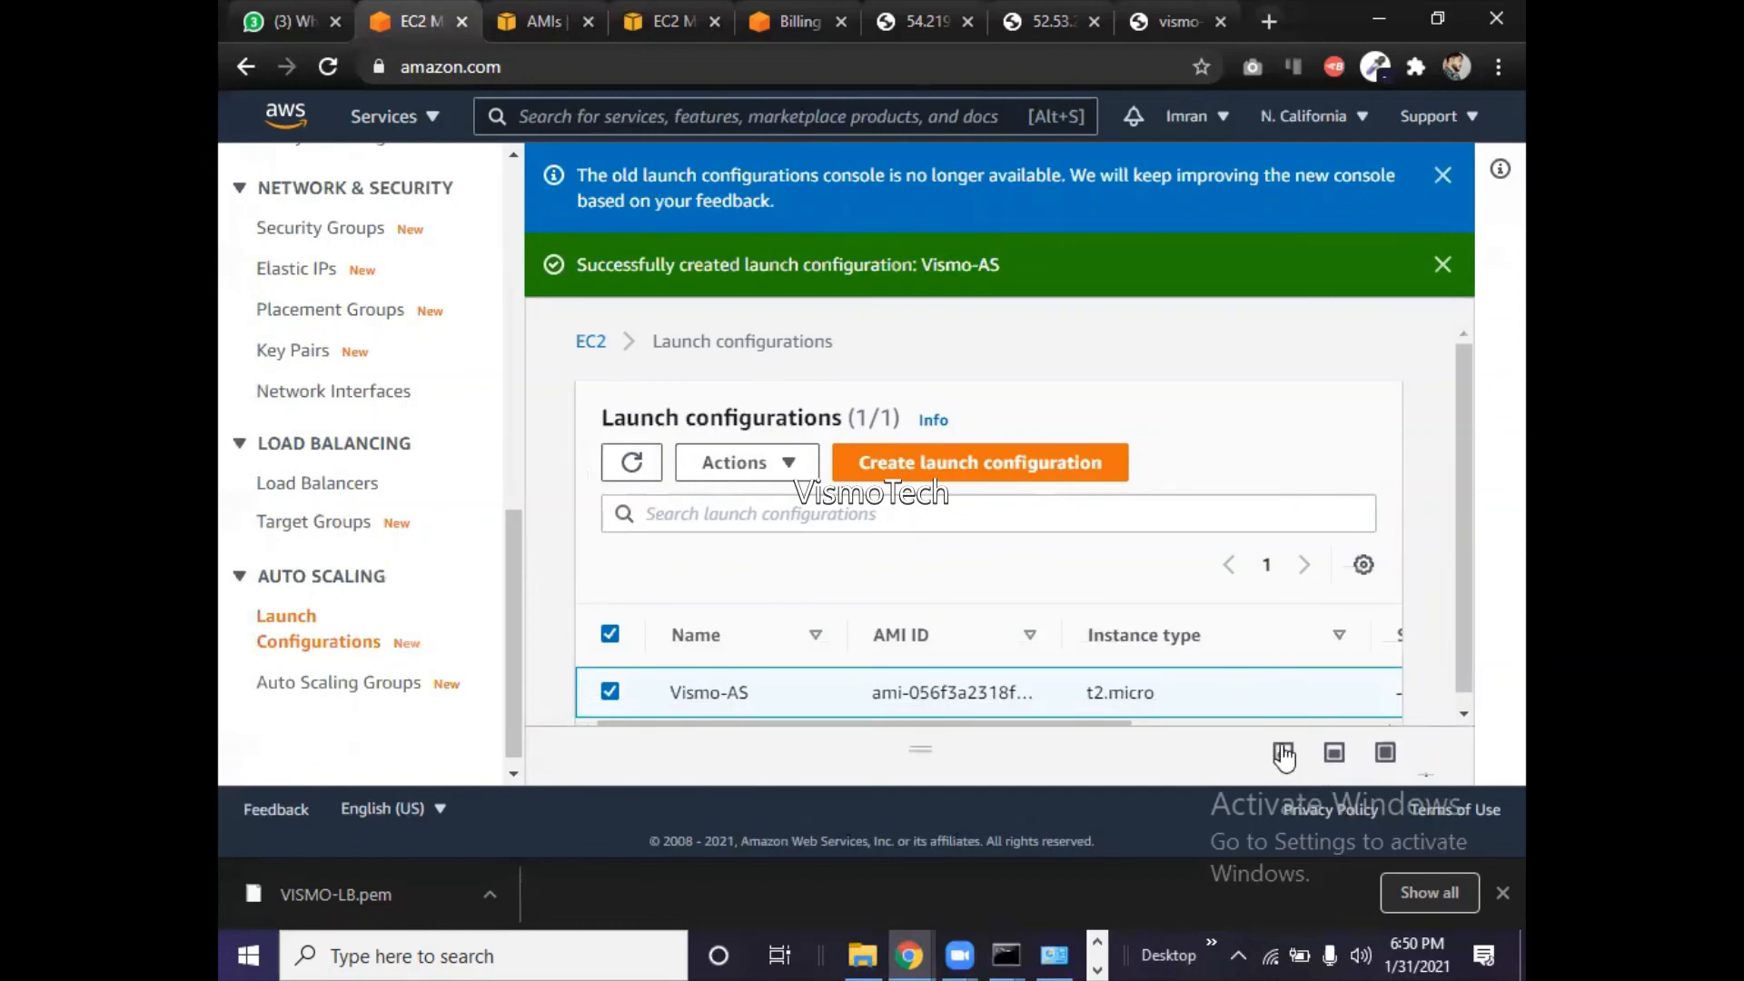
left_click(1373, 765)
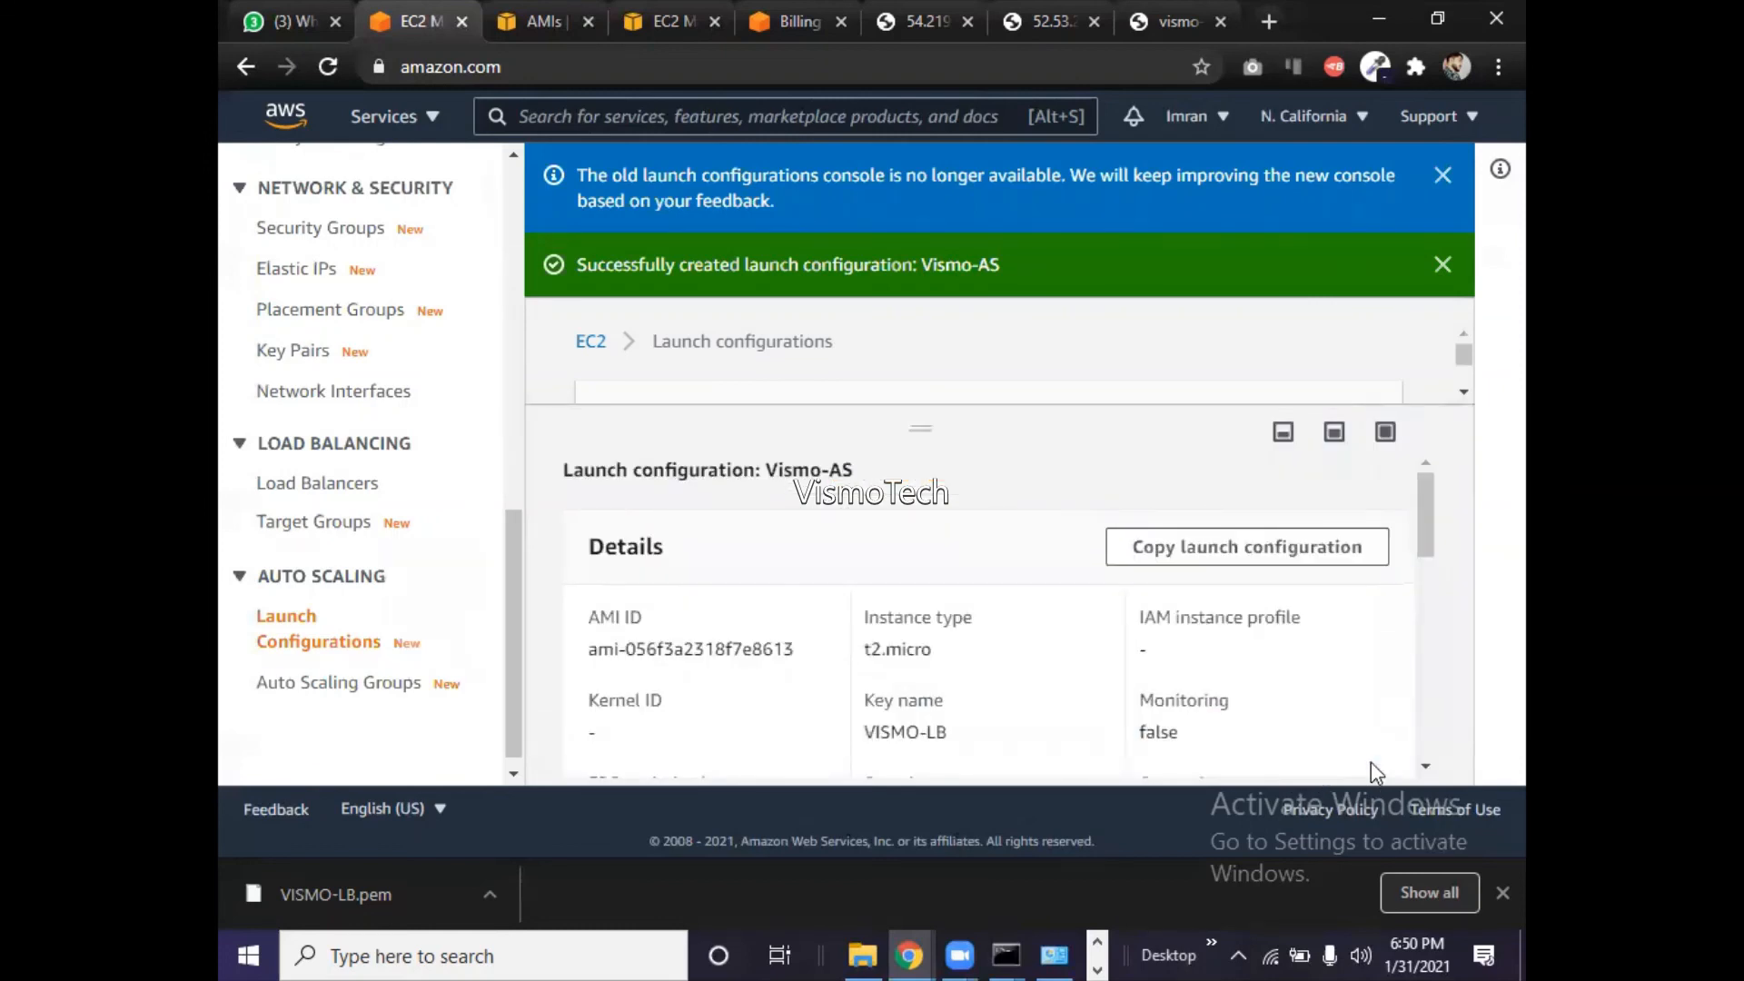
left_click(1464, 393)
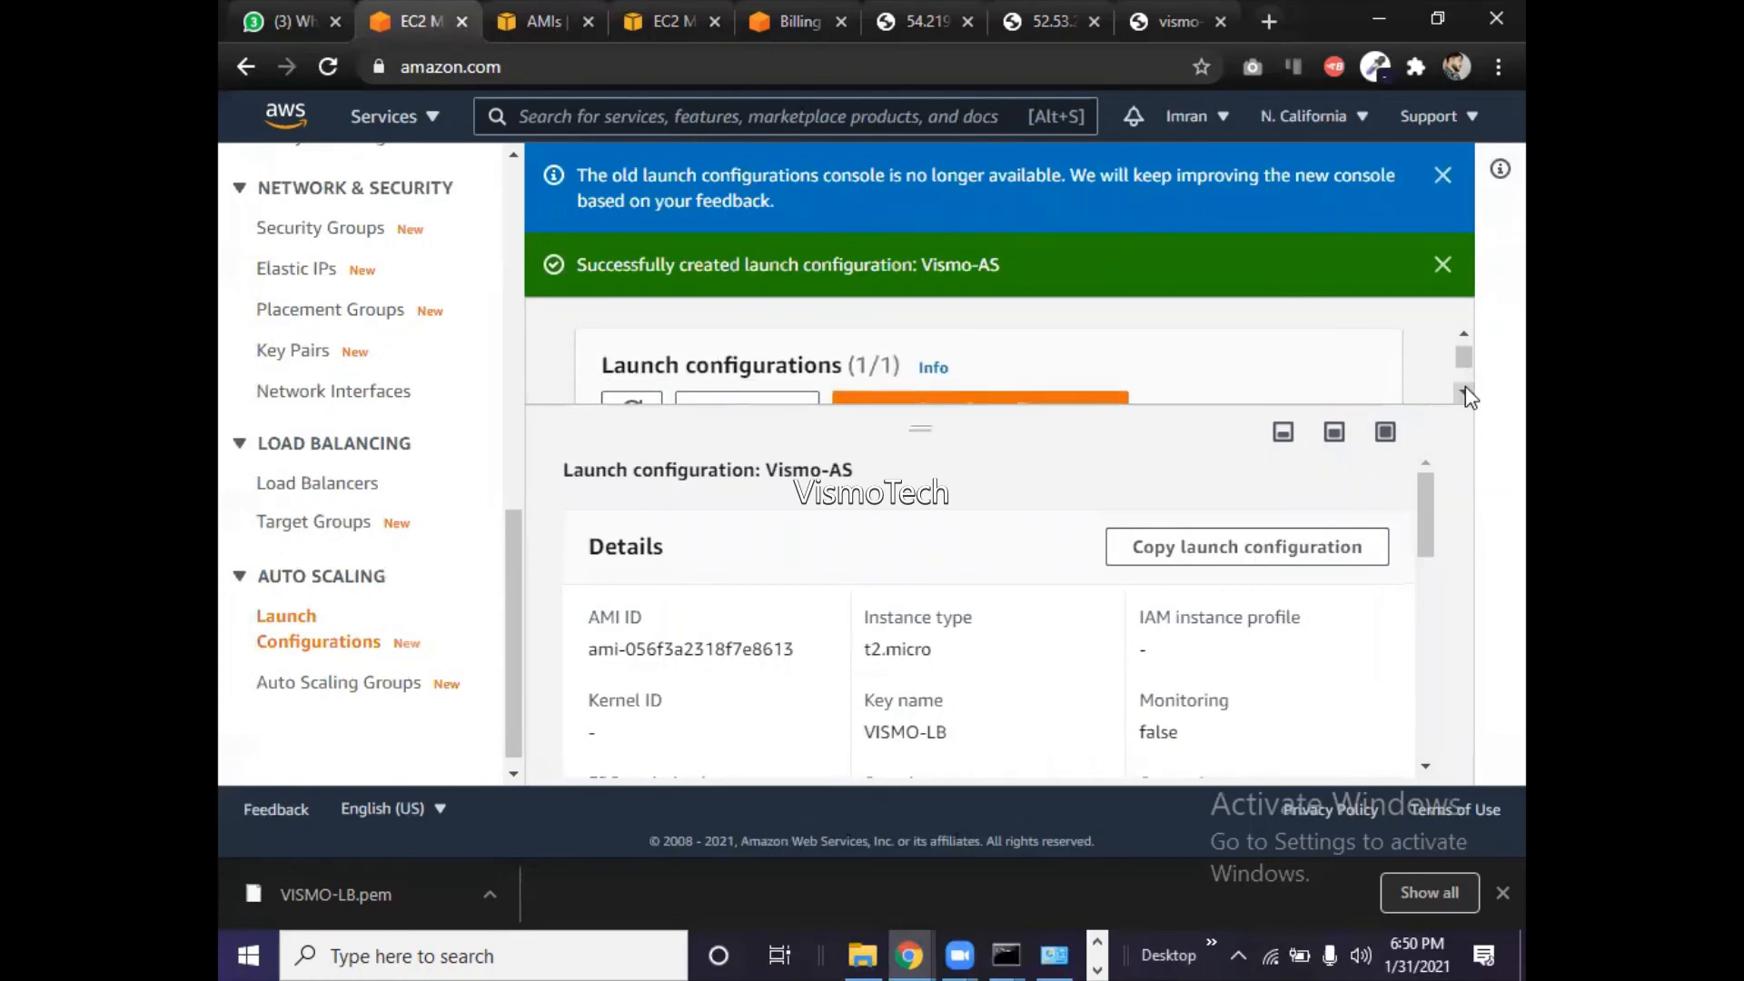
left_click(1464, 393)
left_click(1464, 393)
left_click(1464, 394)
left_click(1464, 394)
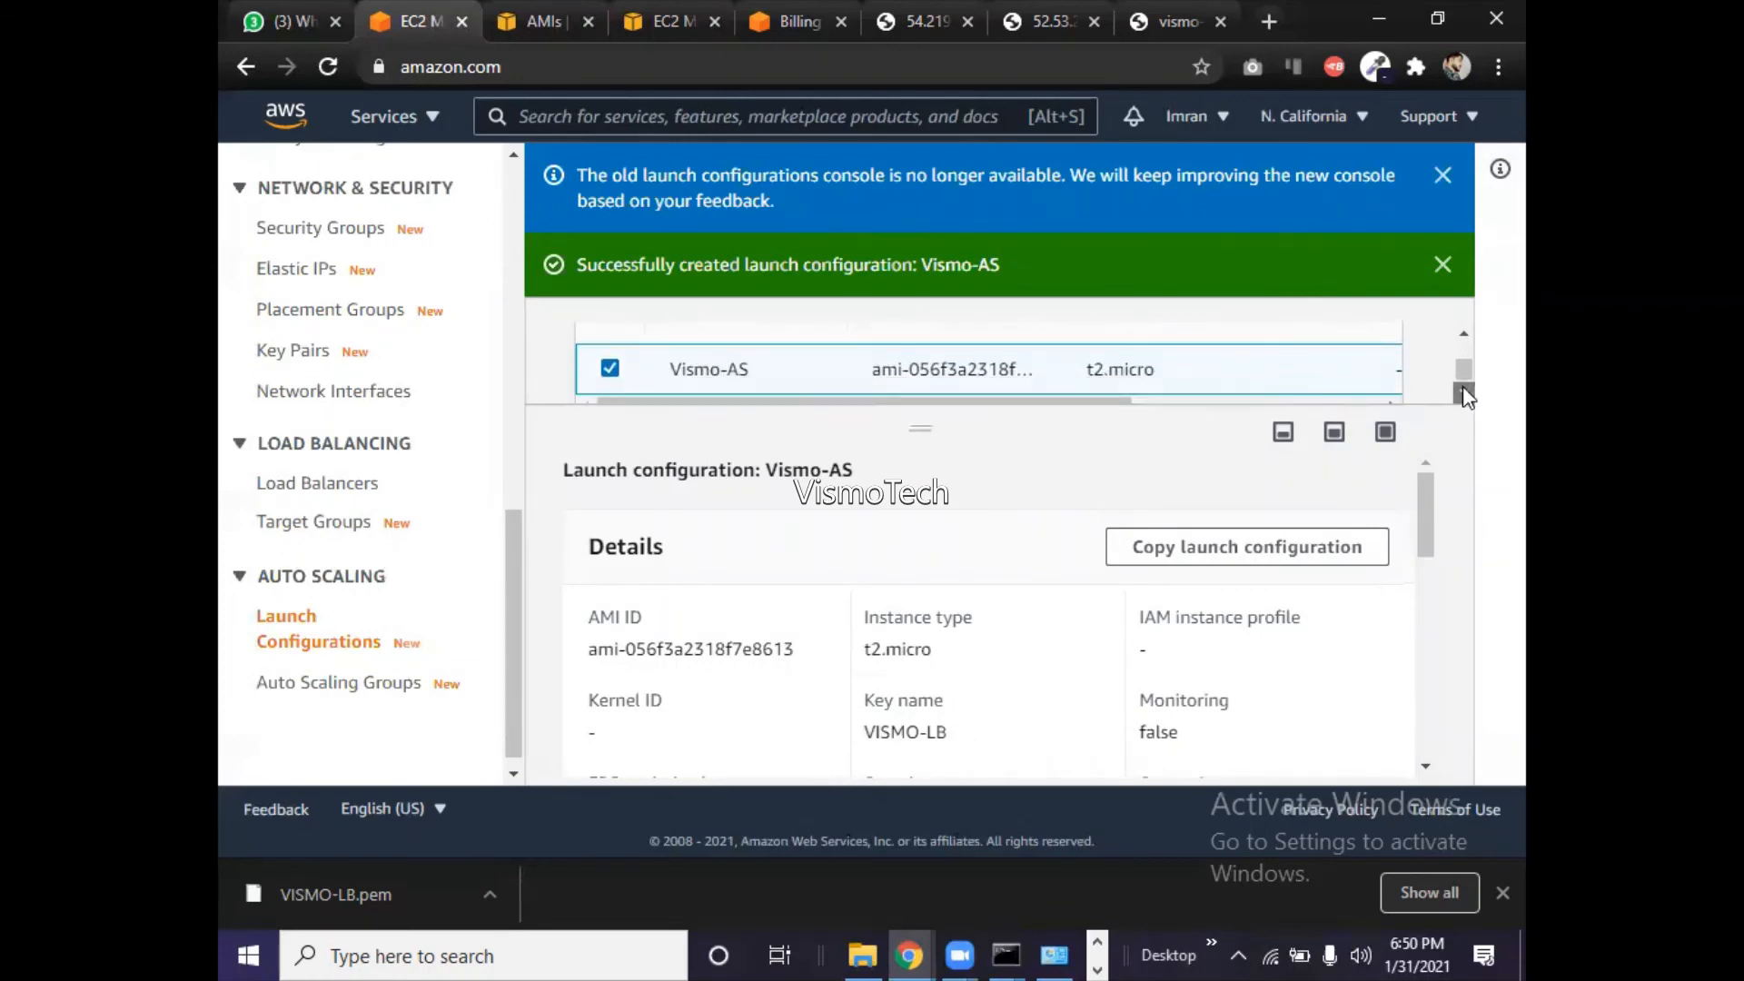
left_click(1464, 393)
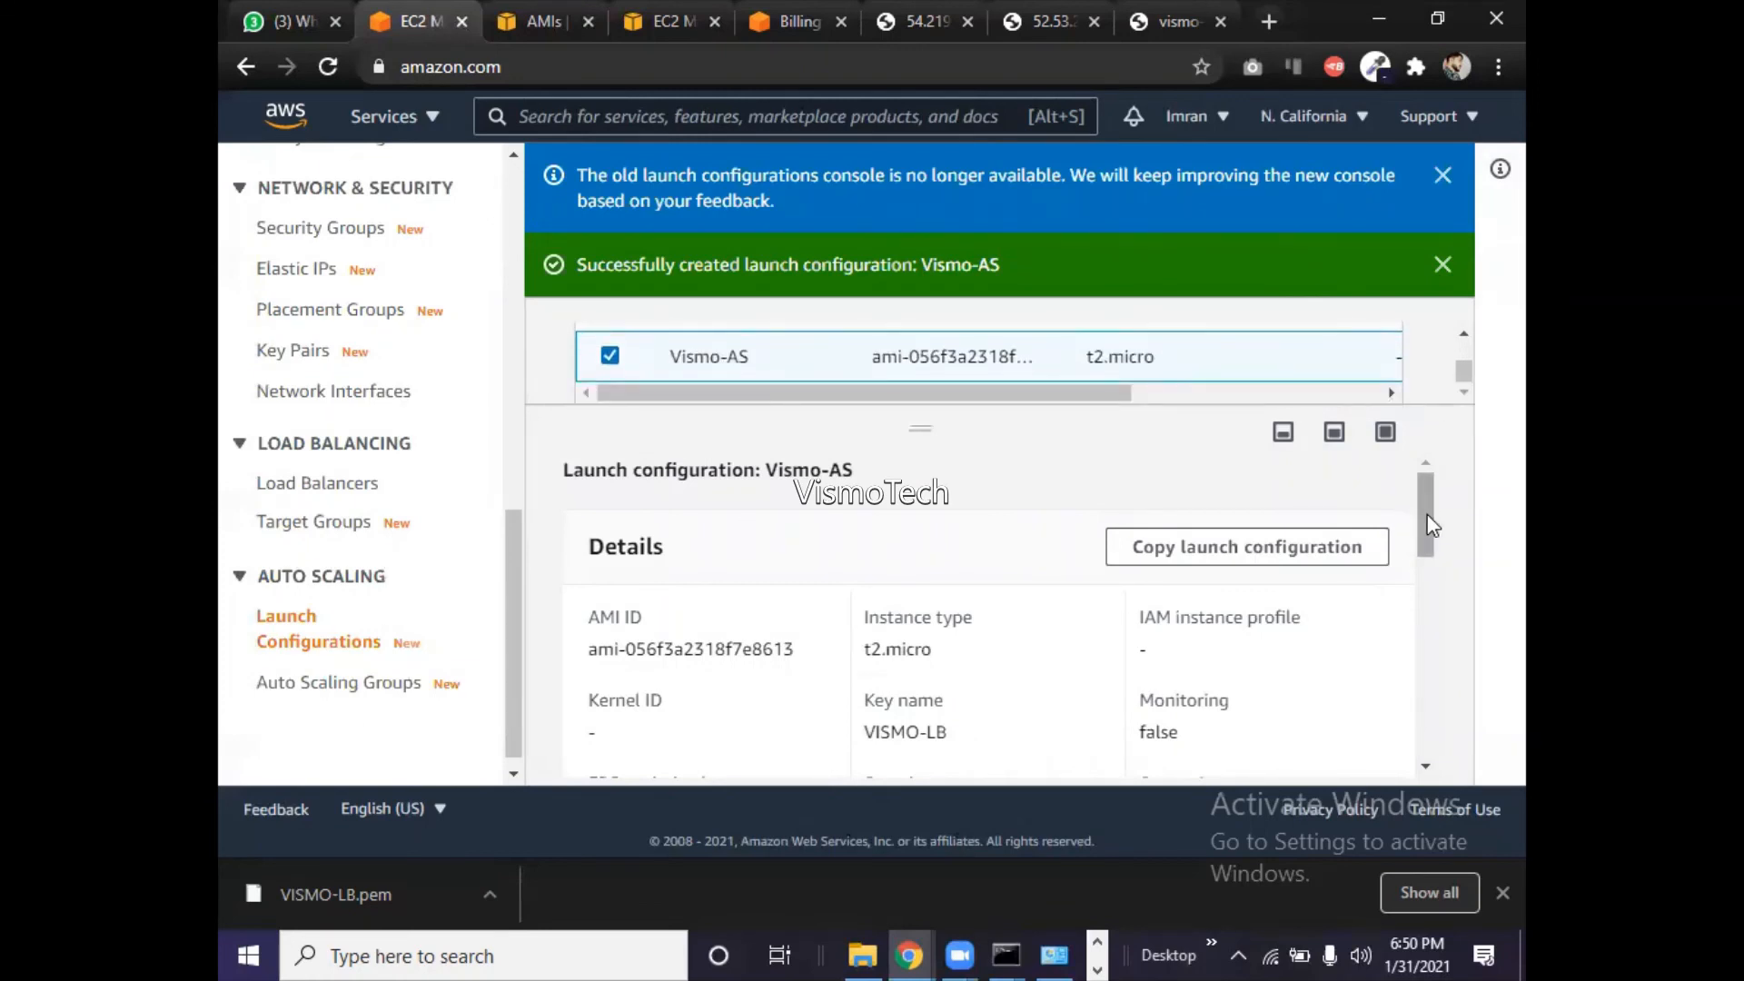
left_click_drag(1432, 526, 1428, 674)
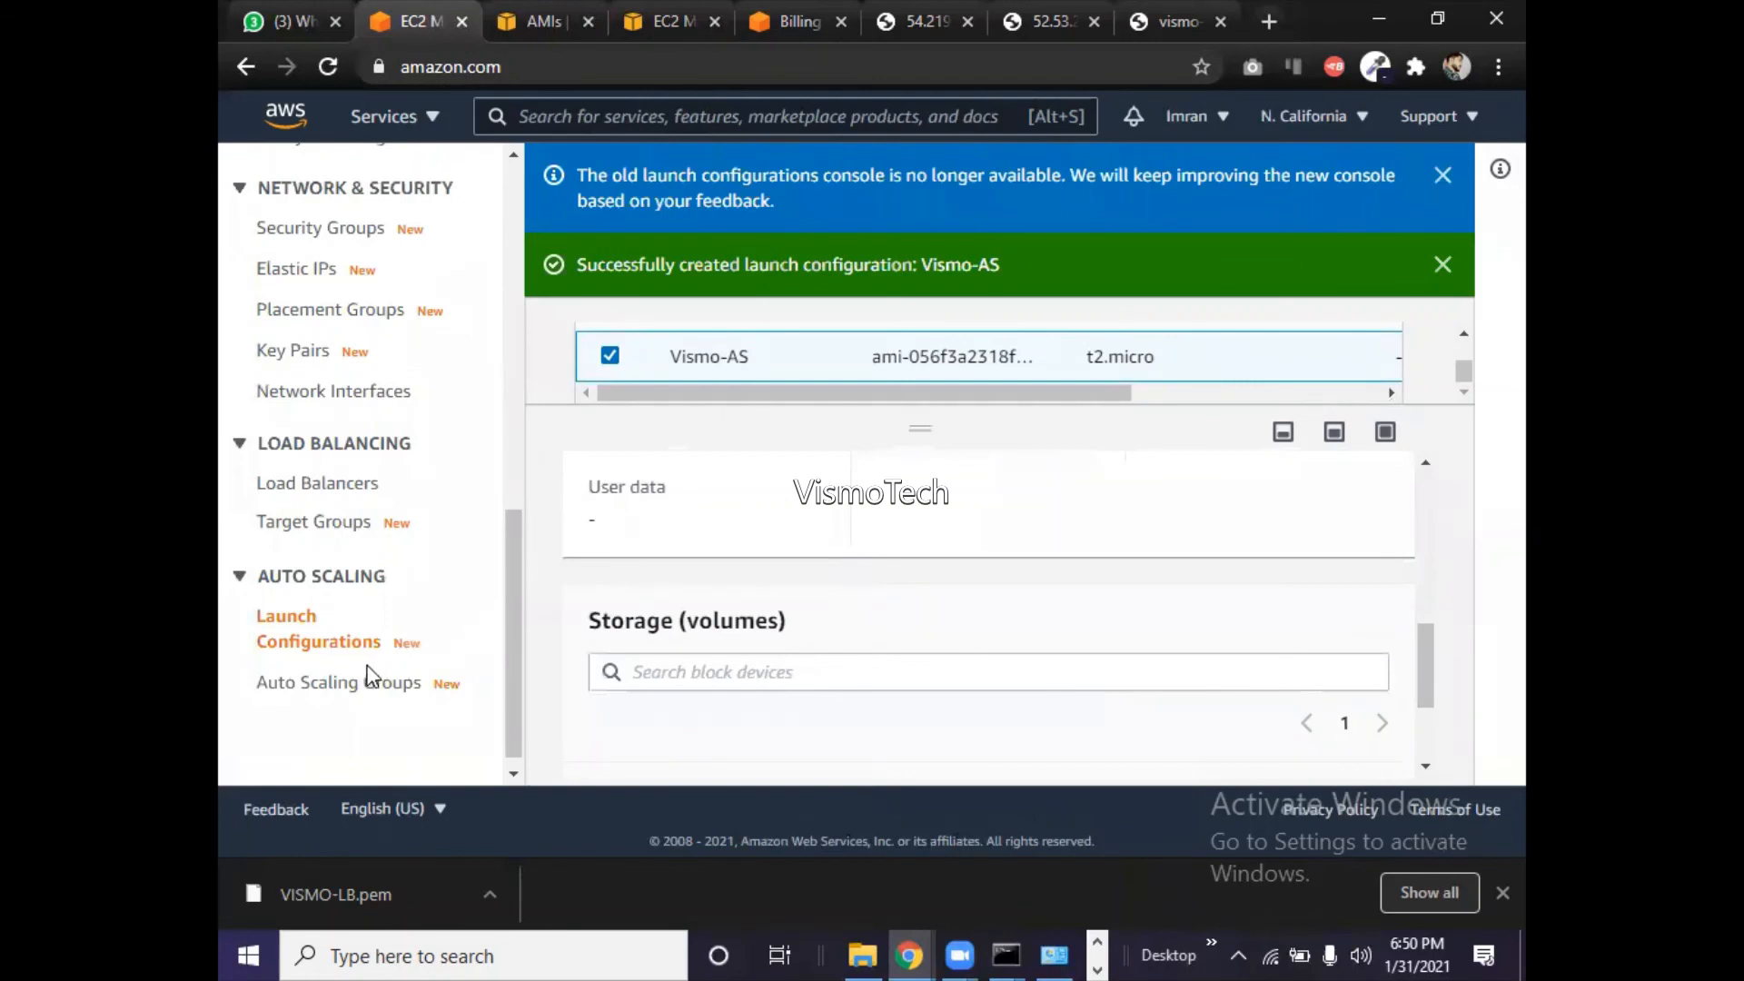
- Open the Auto Scaling Groups page and return to the launch configurations list
left_click(350, 687)
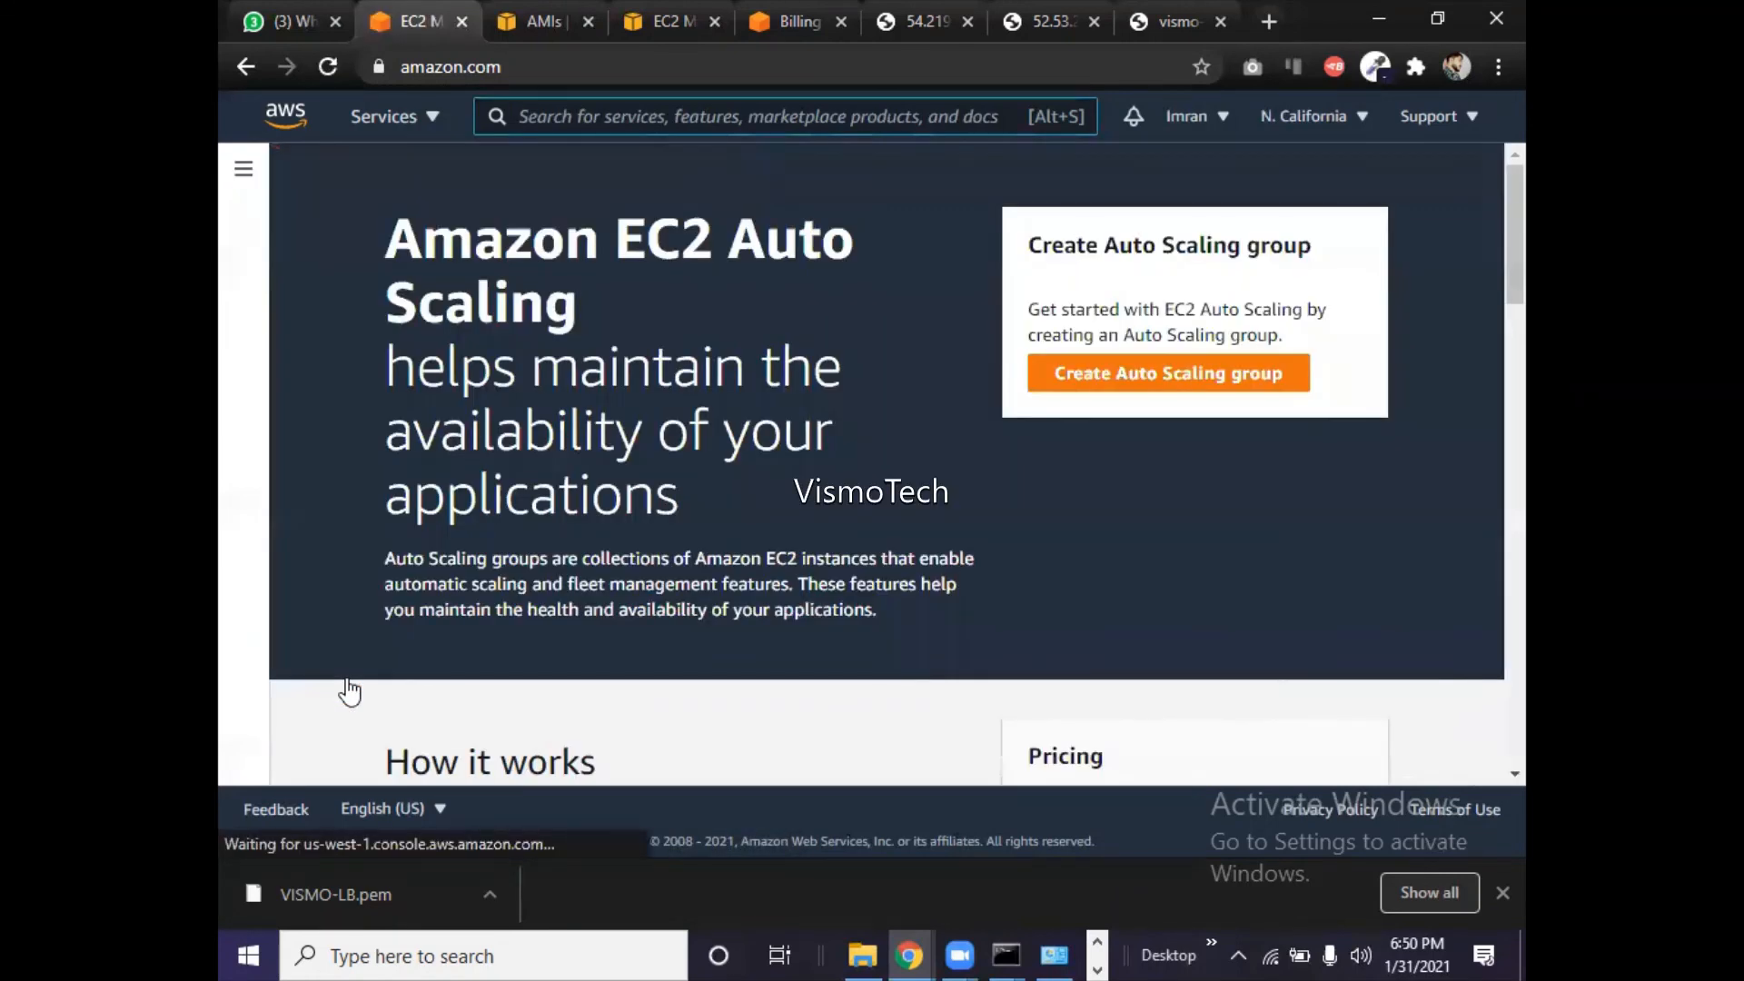
left_click(246, 66)
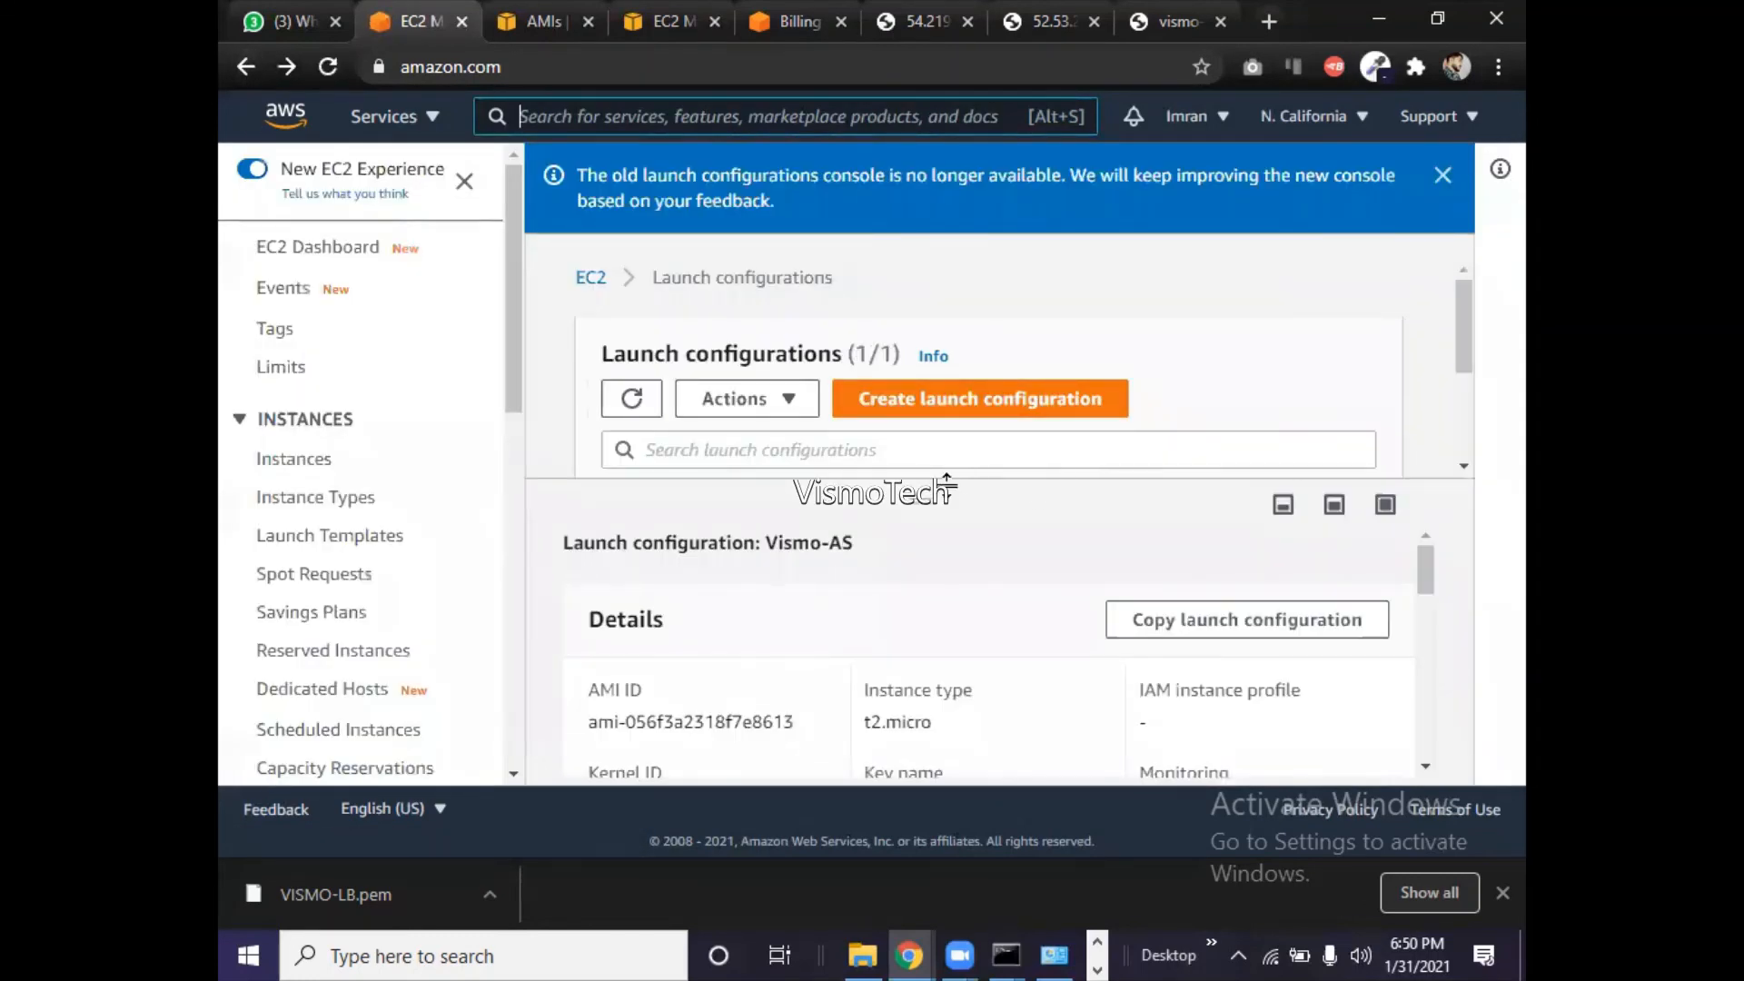
- Resize the details pane to about half height and examine the Vismo-AS list entry together with its details
left_click_drag(941, 496, 918, 647)
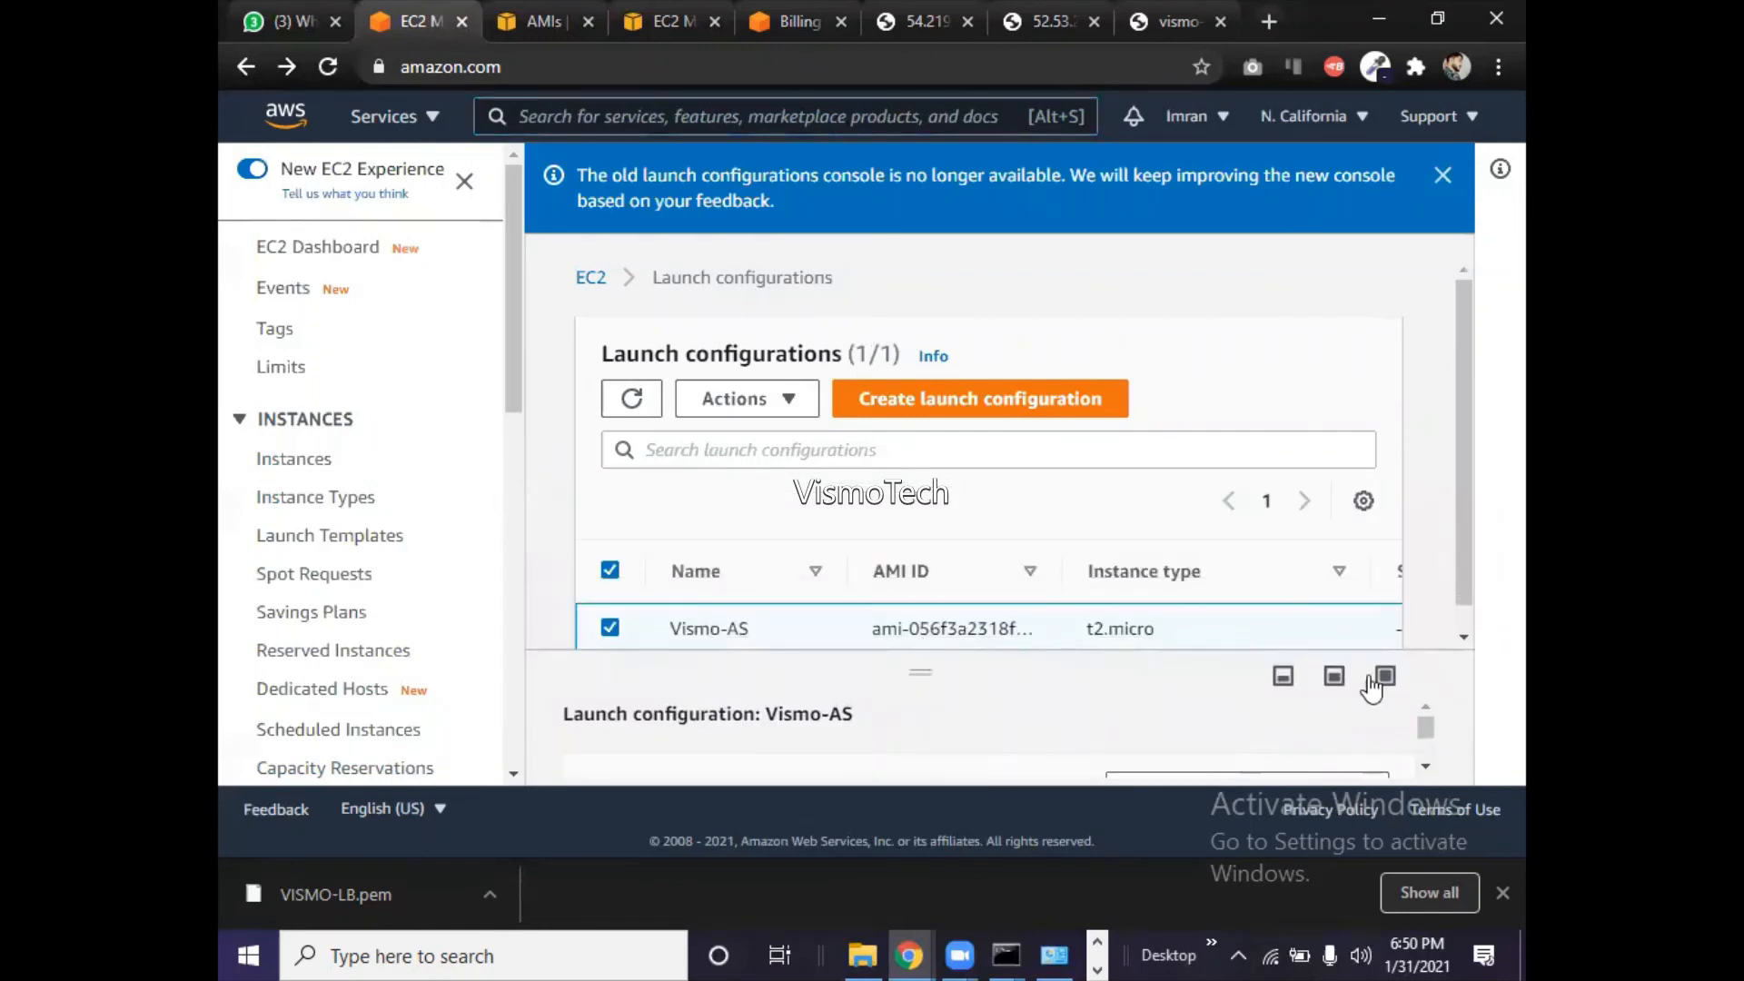
scroll(1469, 572, "down", 1)
scroll(1469, 578, "down", 1)
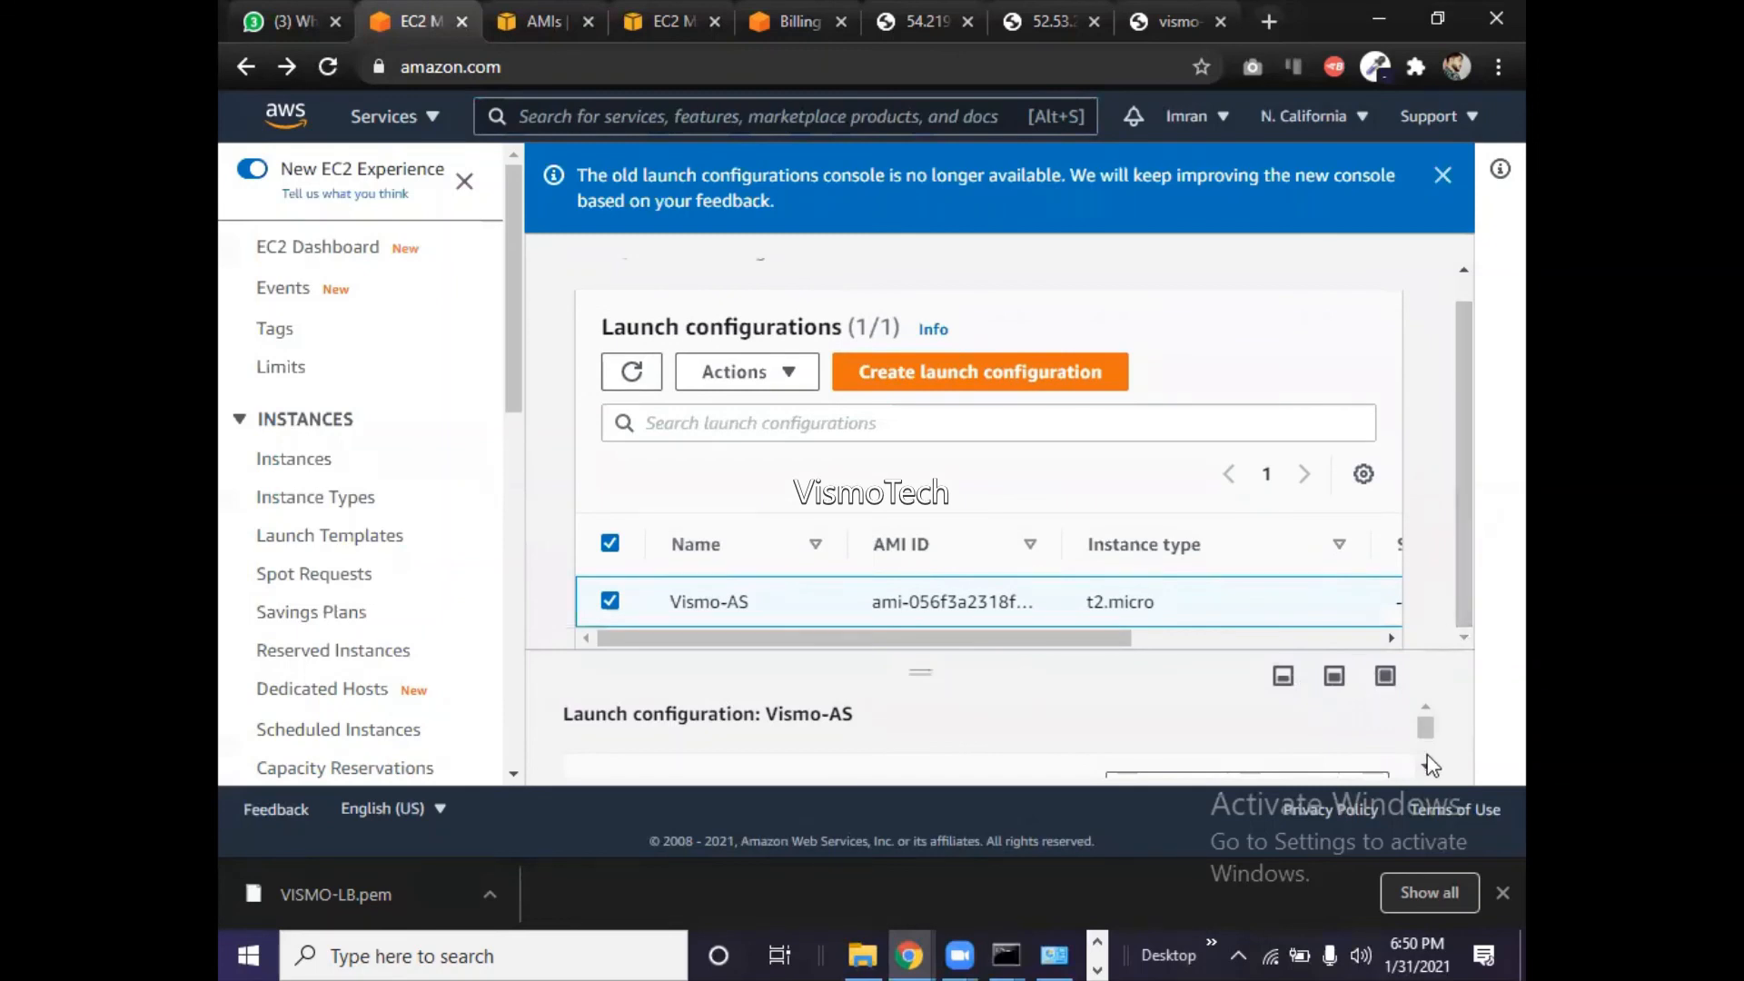
scroll(1425, 755, "down", 1)
left_click(1384, 673)
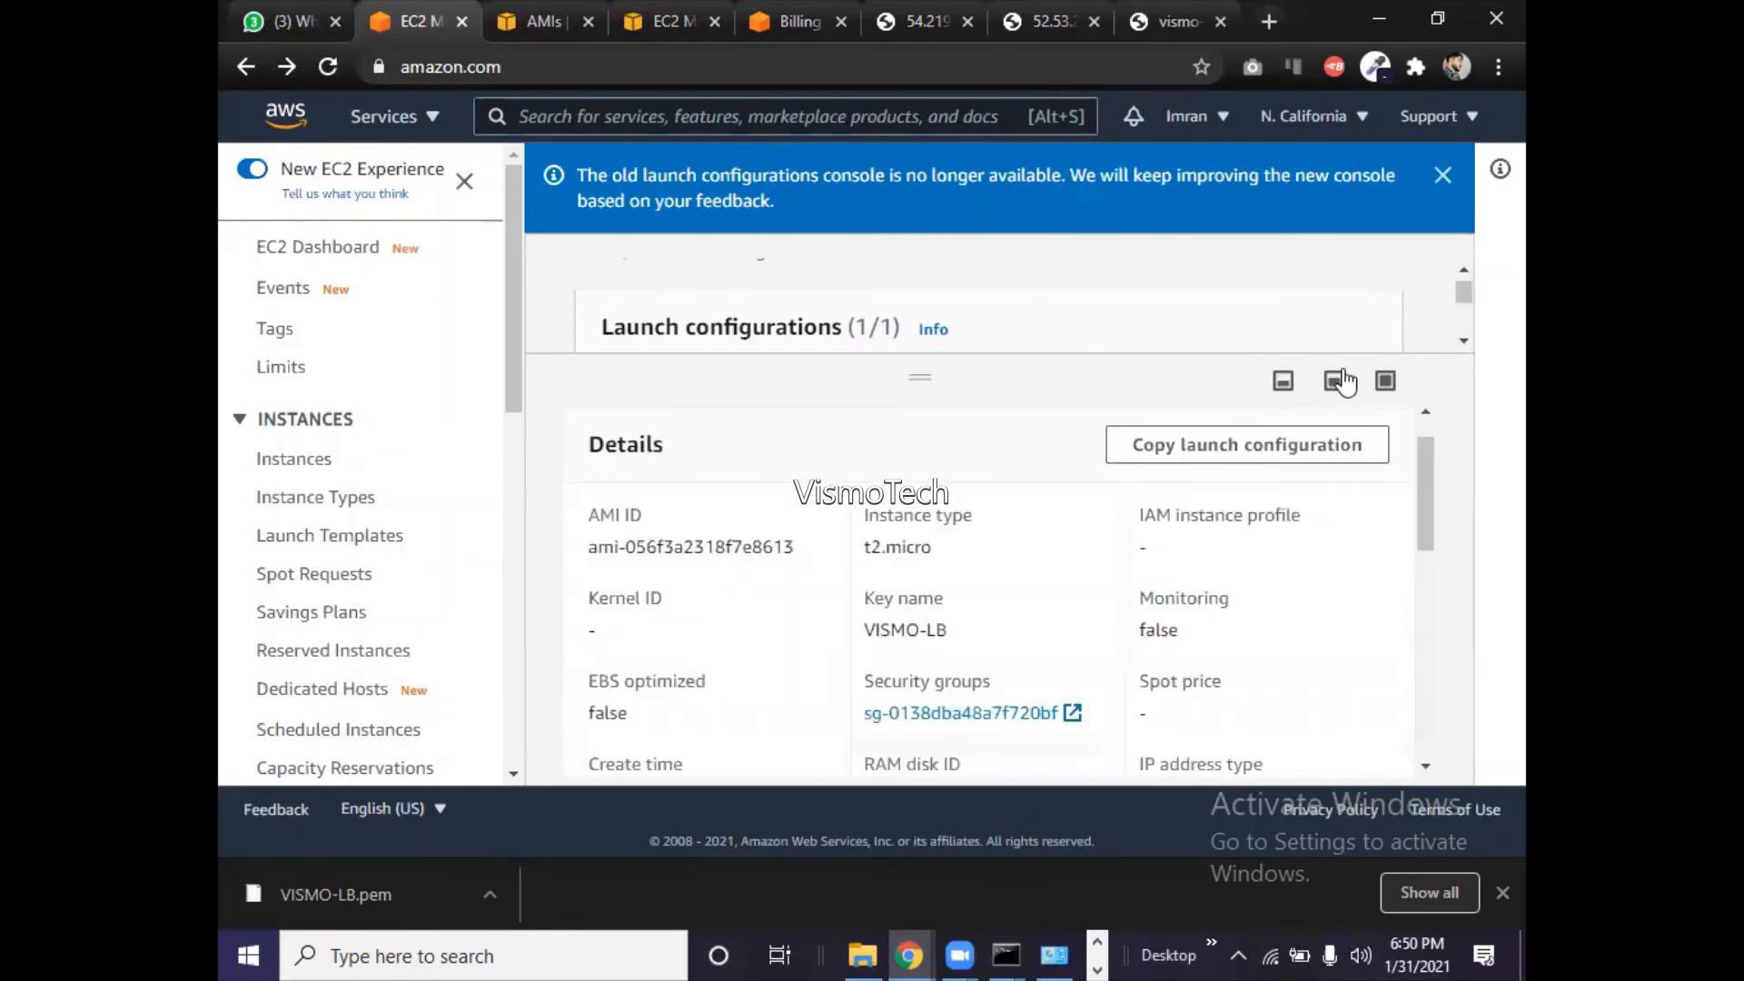
left_click(1341, 374)
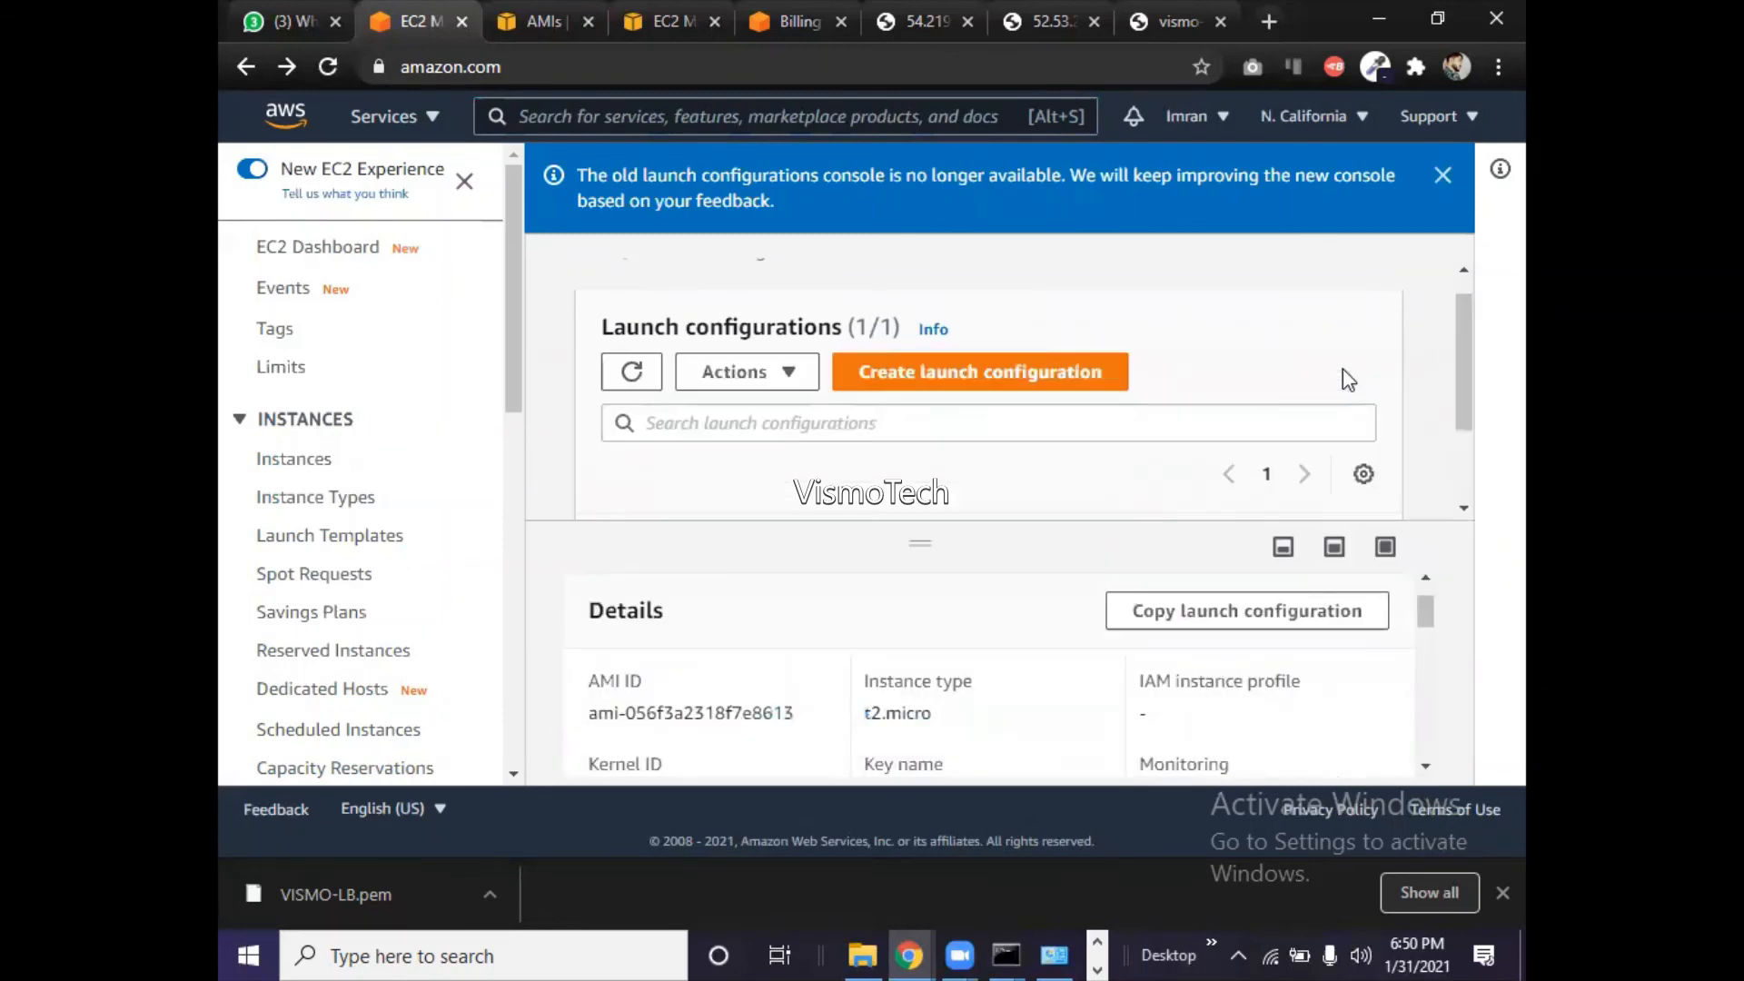
left_click(1457, 510)
left_click(1457, 509)
left_click(1457, 510)
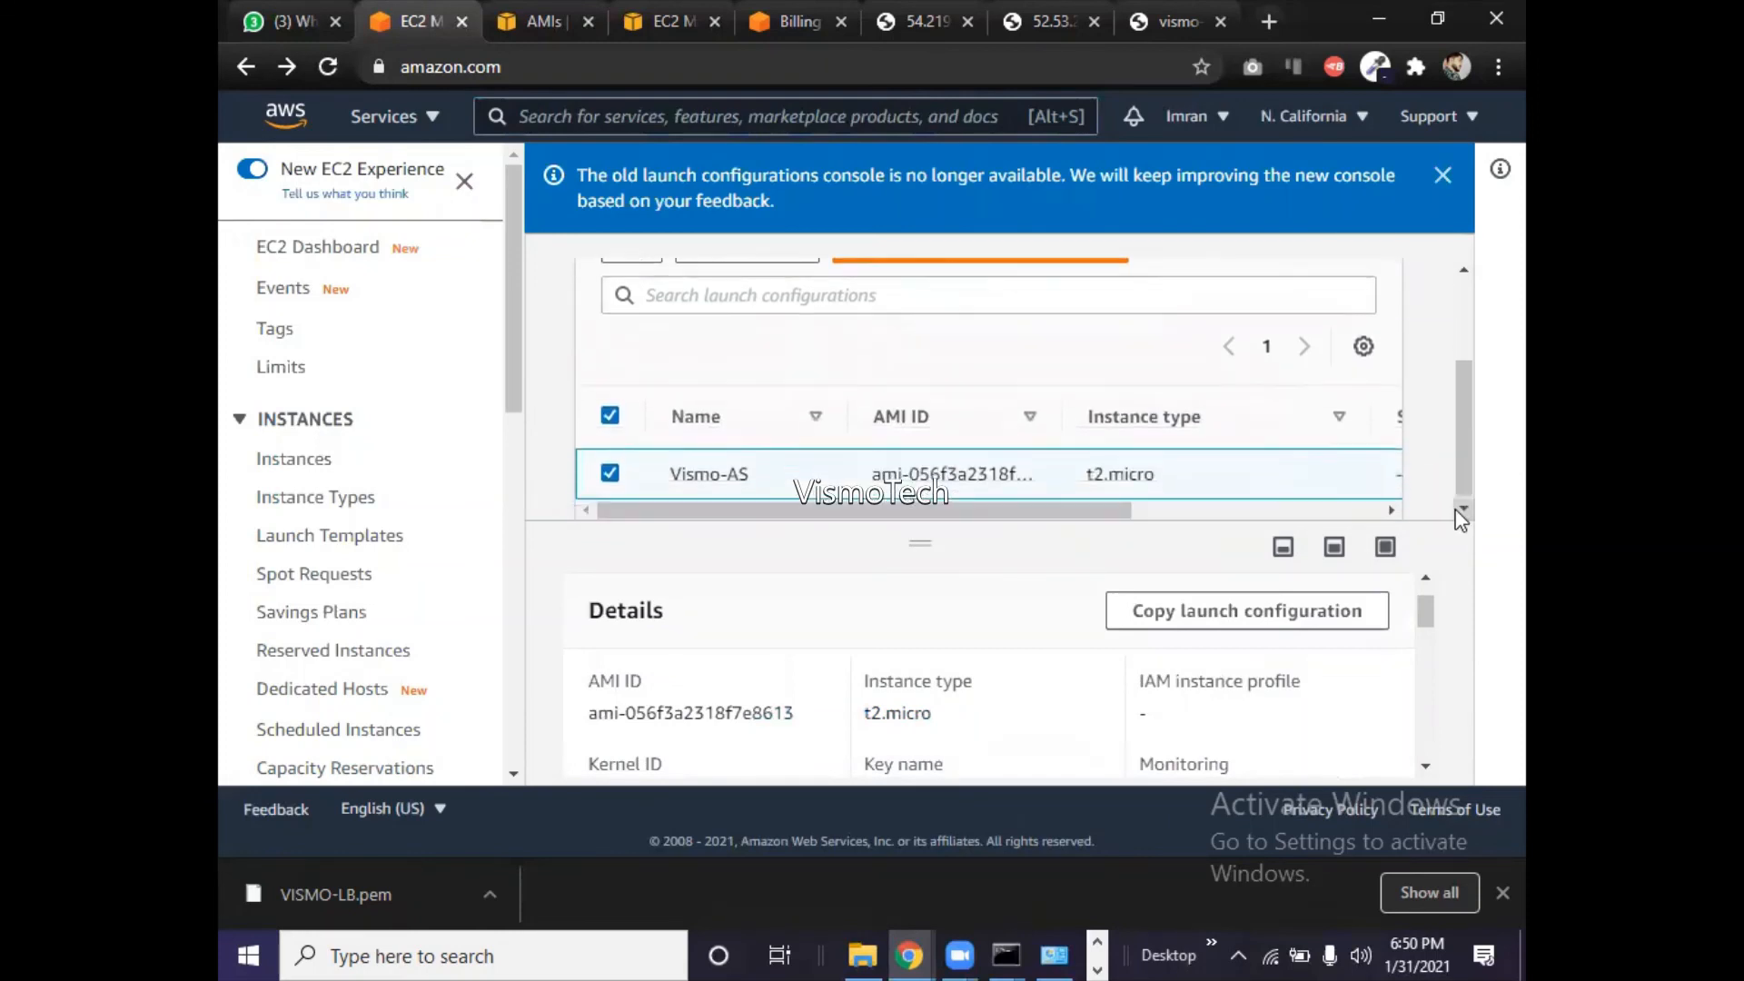
left_click_drag(1090, 513, 992, 531)
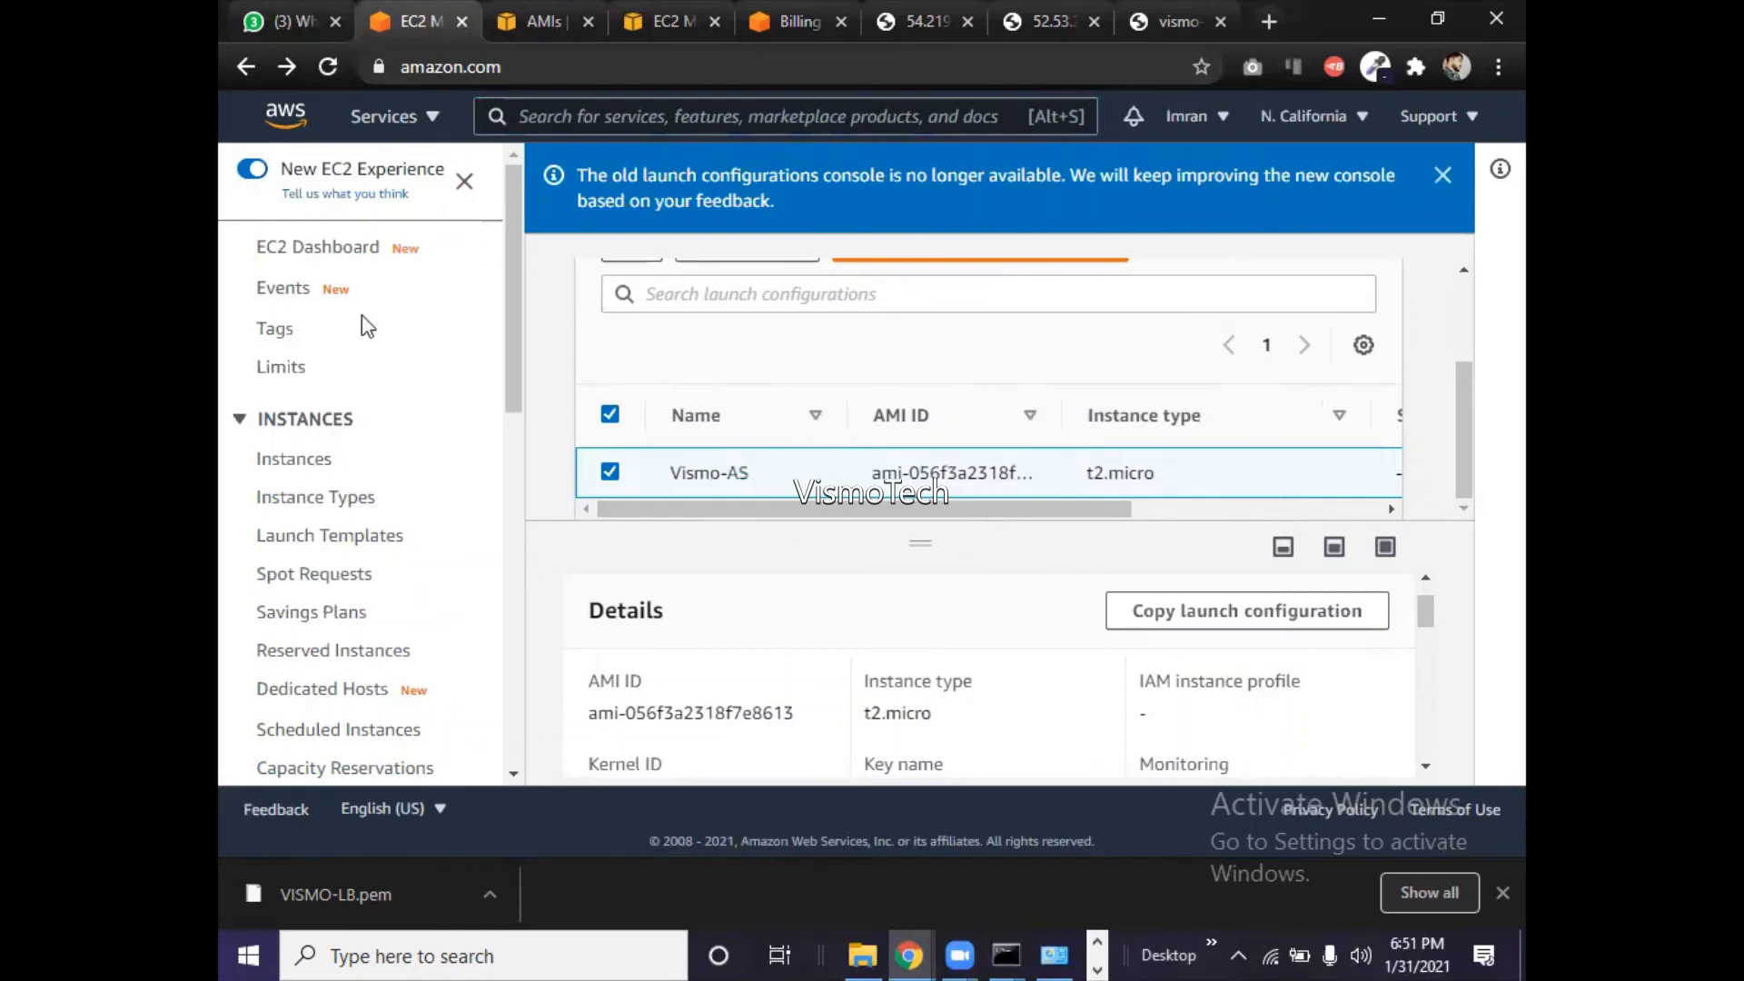
- Switch to the AMIs page that lists the Vismo-AMI image
left_click(523, 22)
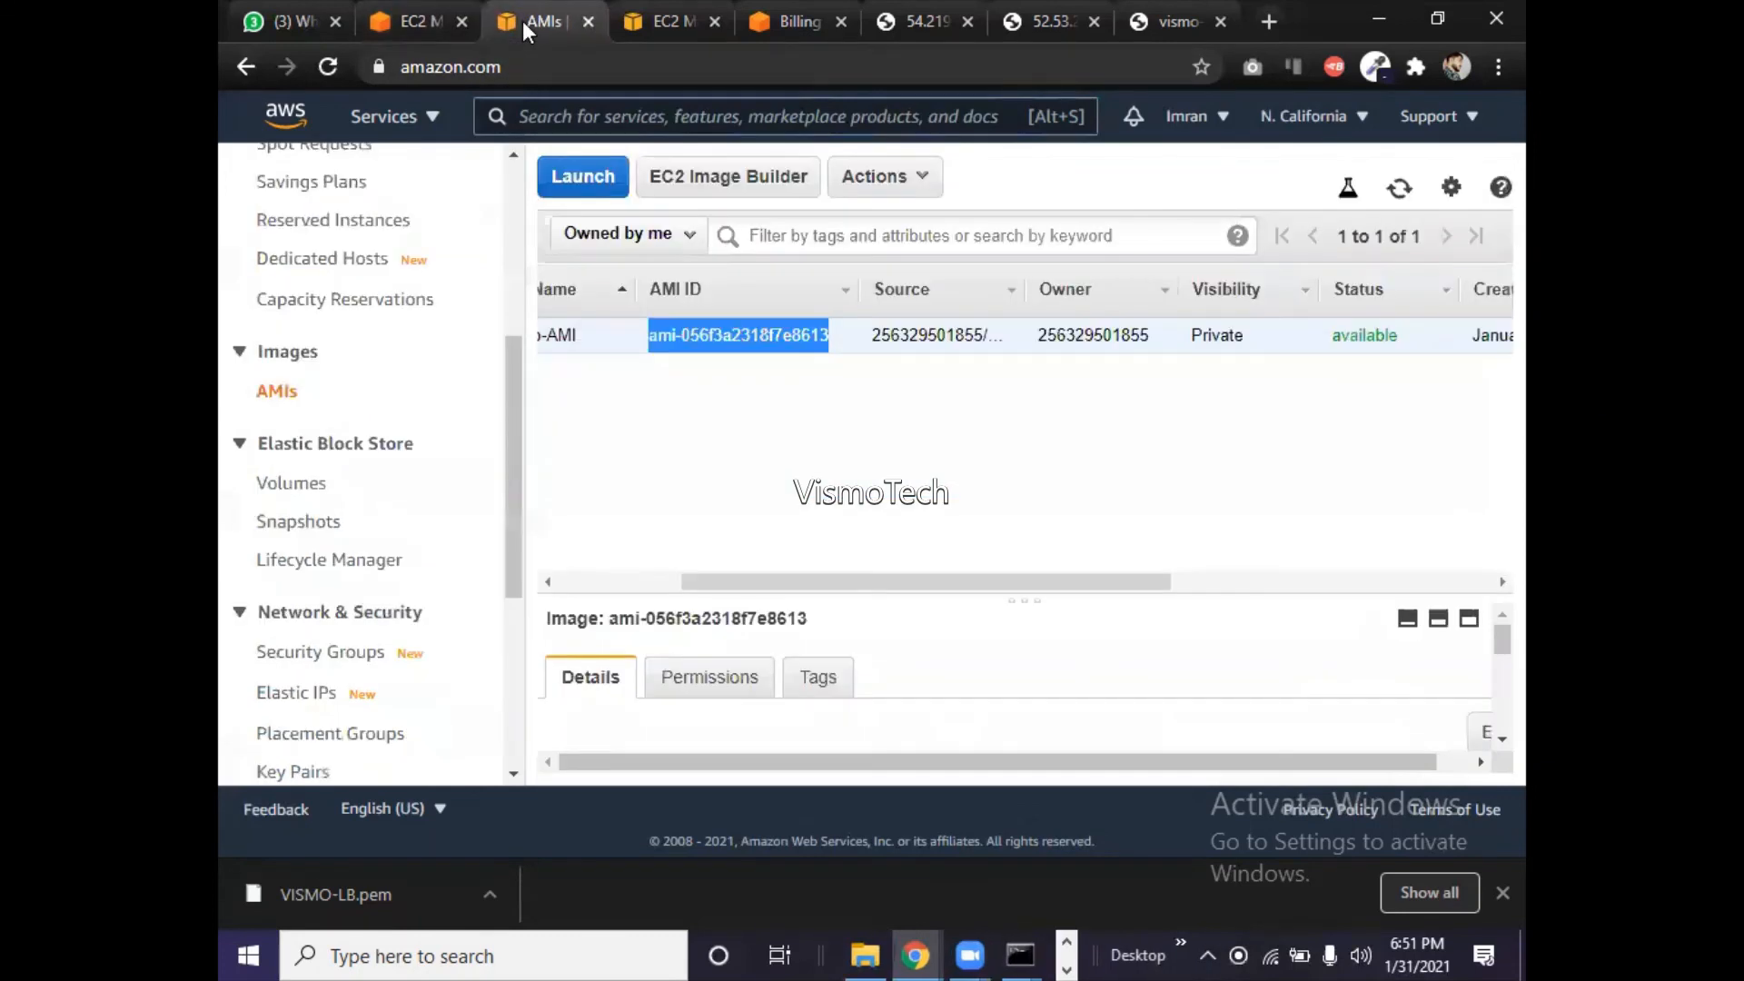